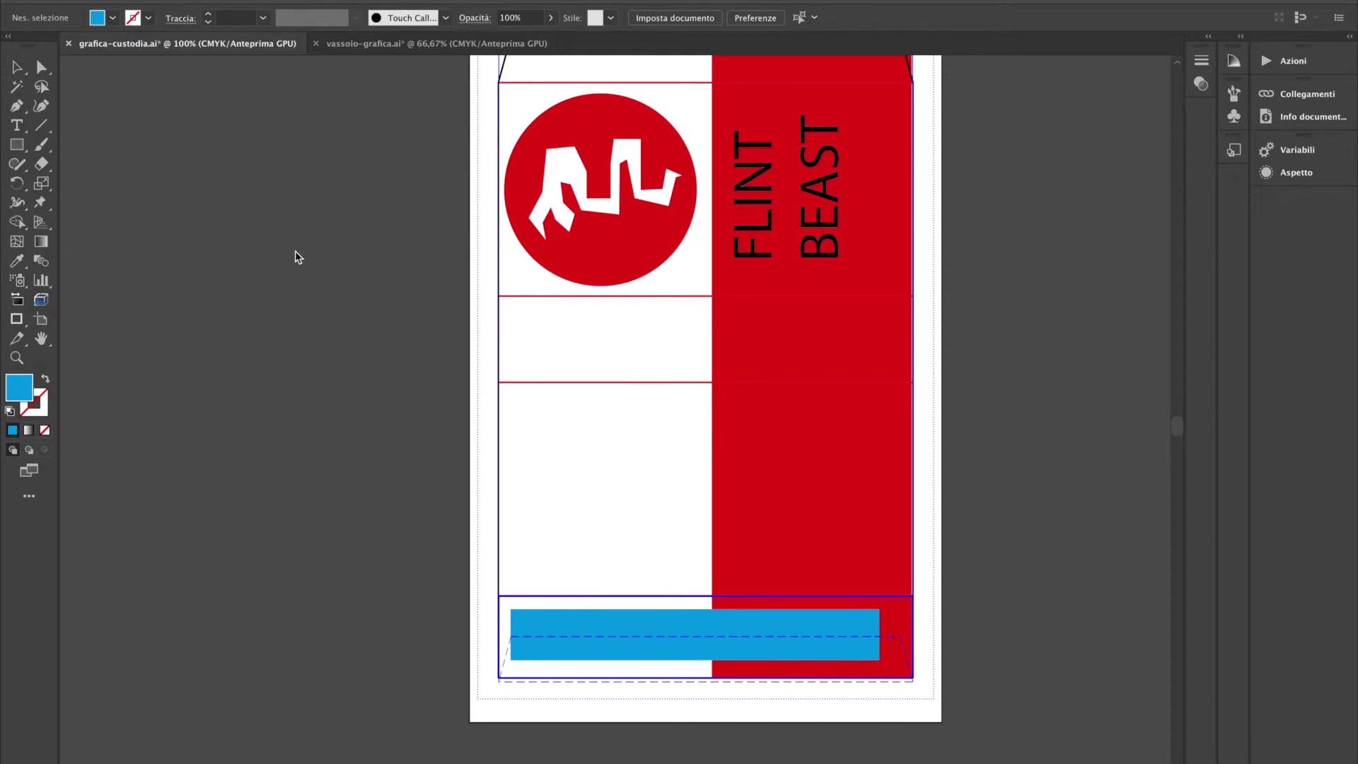
Show the hidden panels, move the Studio preview aside and inspect the two matchboxes in 3D
{"action": "key", "text": "shift+Tab"}
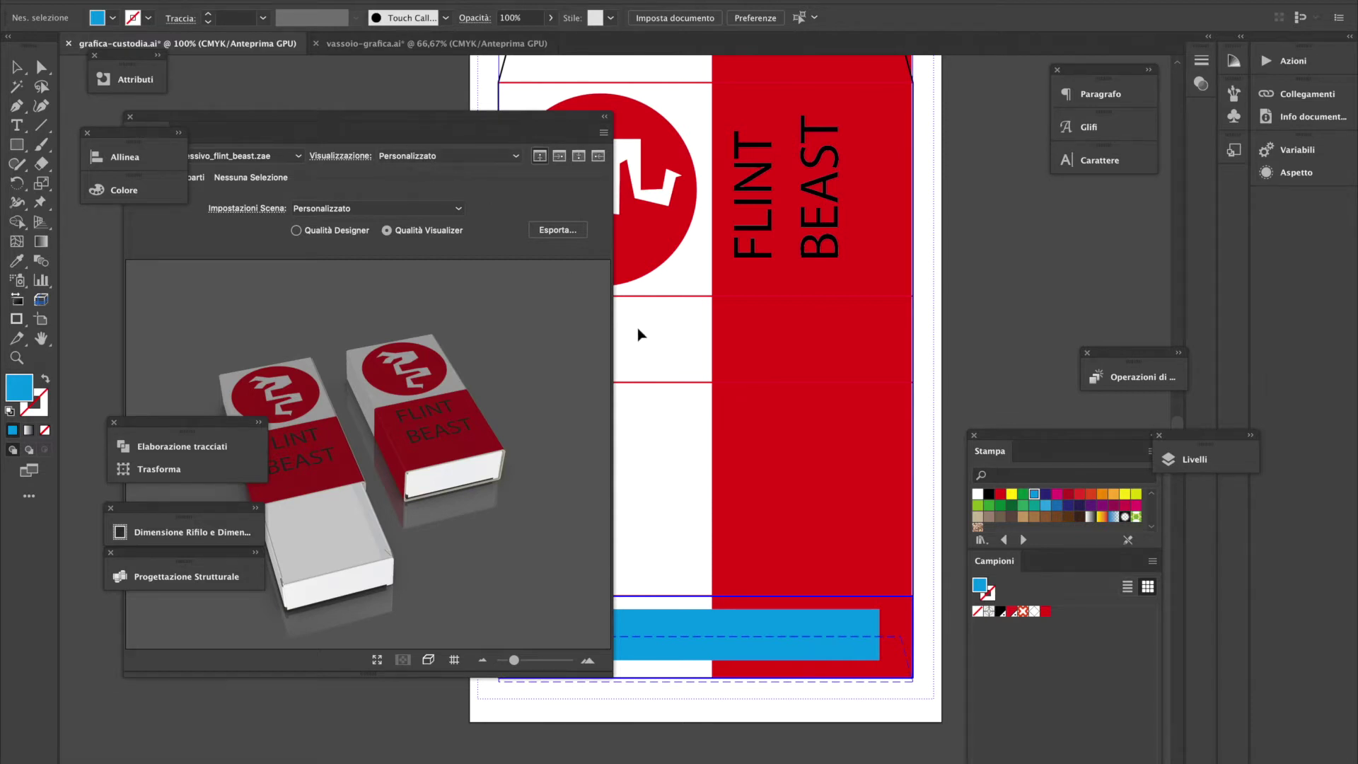
{"action": "left_click_drag", "start_coordinate": [395, 117], "coordinate": [340, 93]}
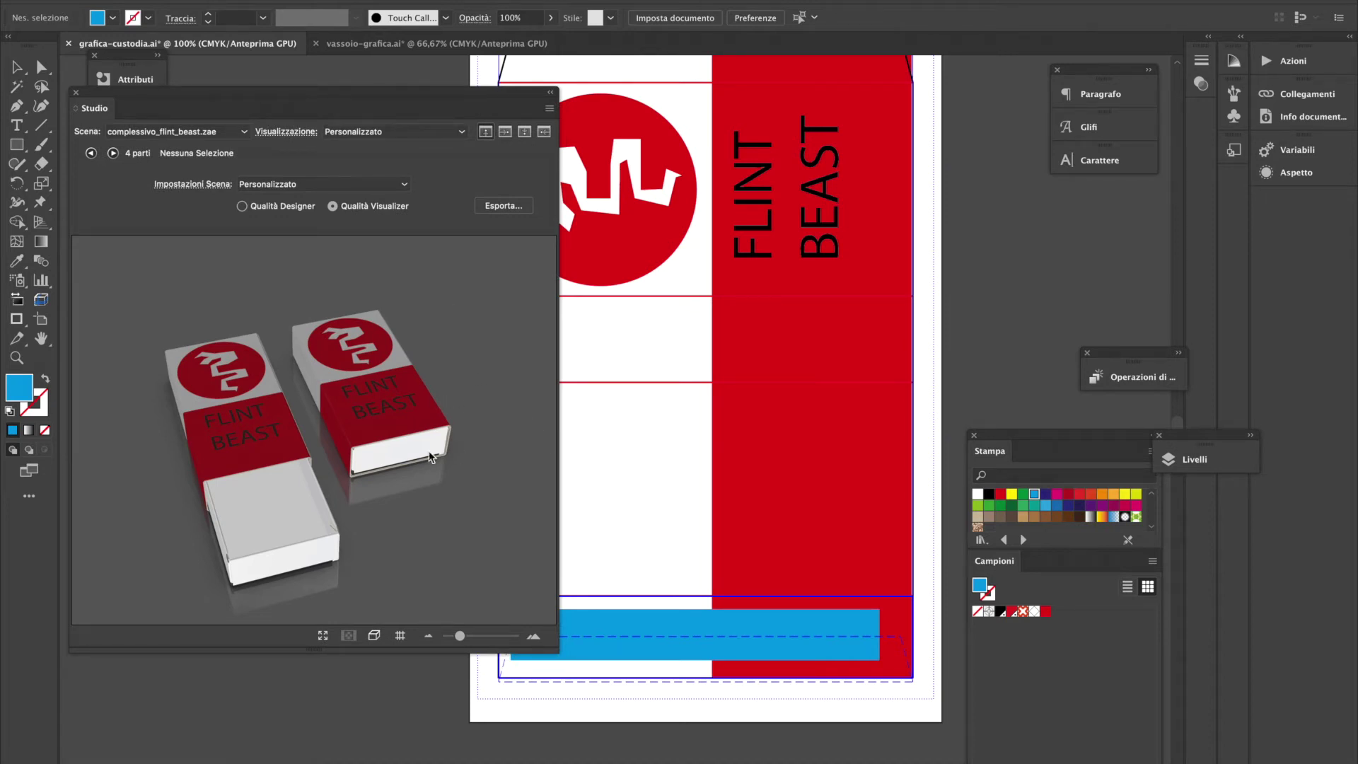
{"action": "left_click_drag", "start_coordinate": [491, 509], "coordinate": [453, 515]}
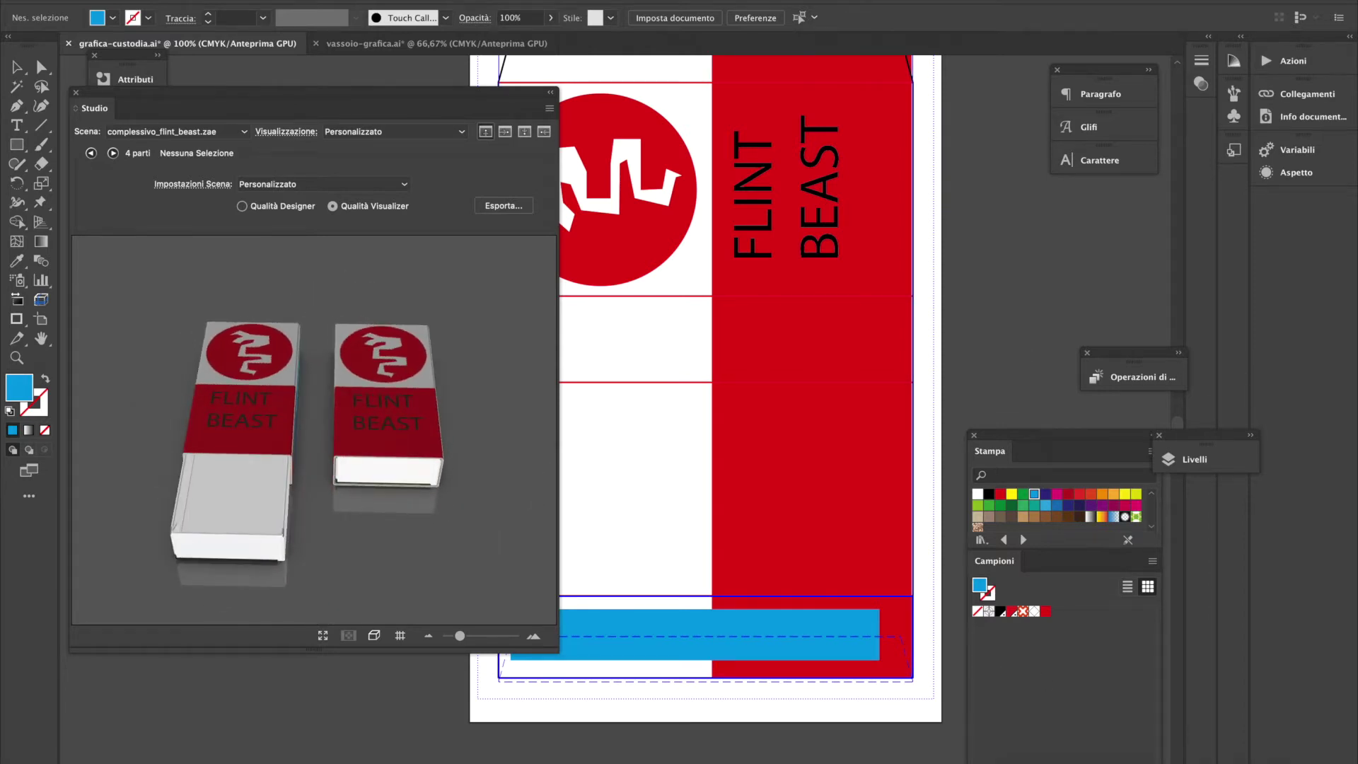
Switch to Studio Toolkit and load complessivo_flint_beast.zae from the flintbeast2 folder
{"action": "left_click", "coordinate": [1213, 761]}
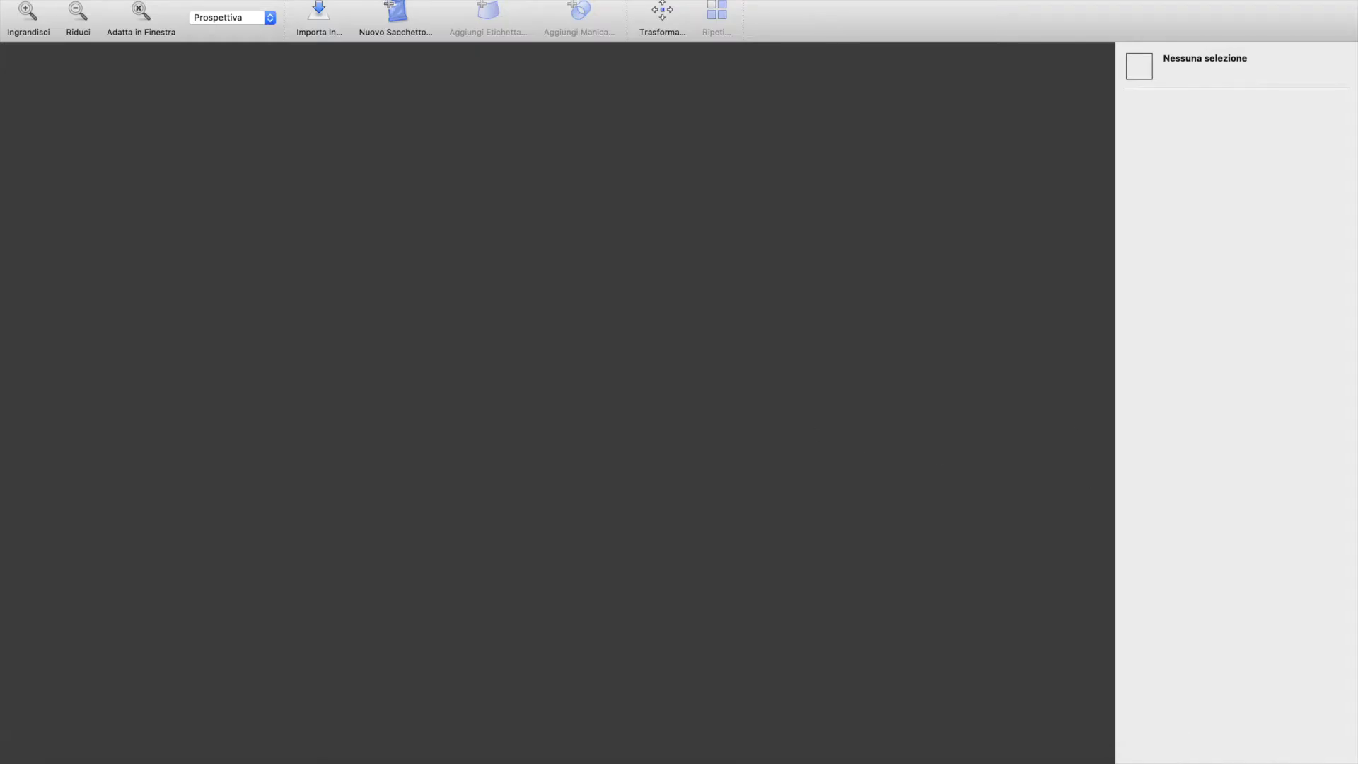
{"action": "left_click", "coordinate": [145, 0]}
{"action": "mouse_move", "coordinate": [78, 0]}
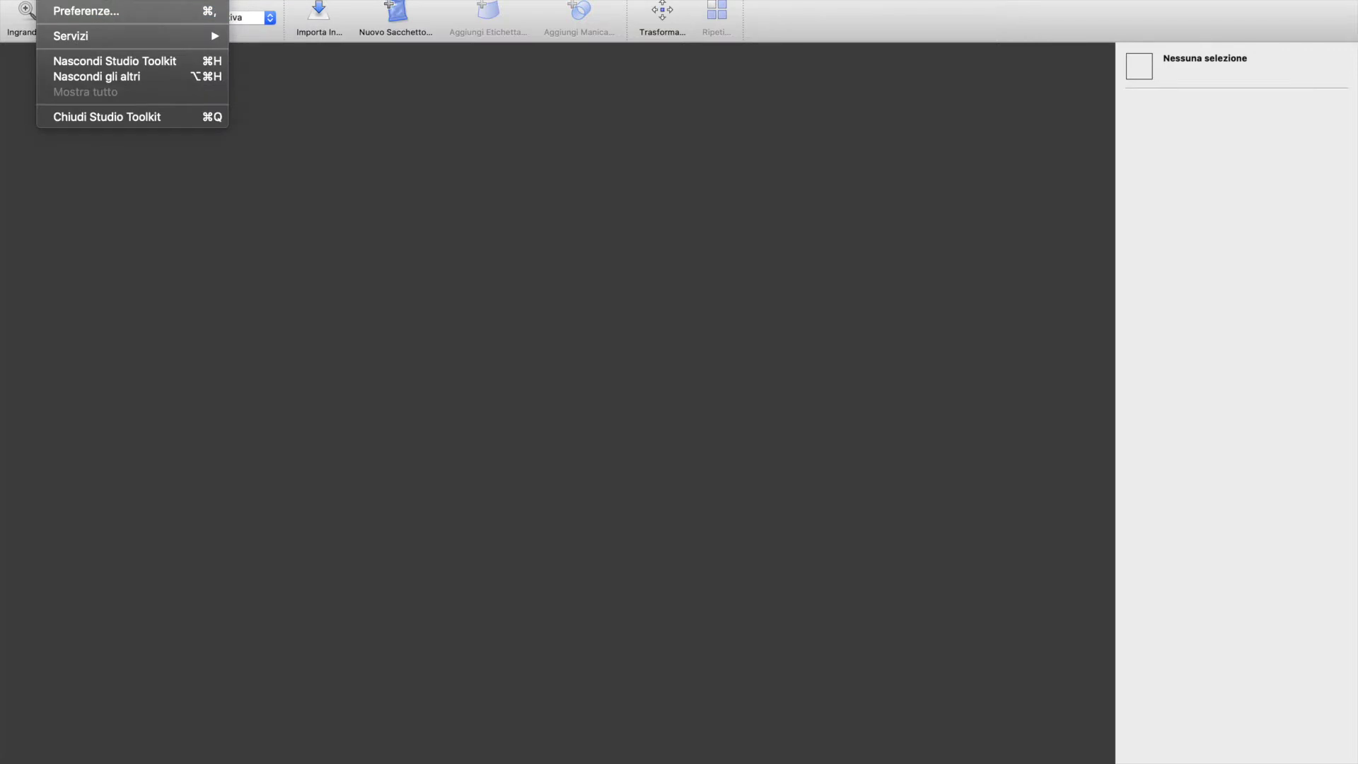
{"action": "left_click", "coordinate": [392, 321]}
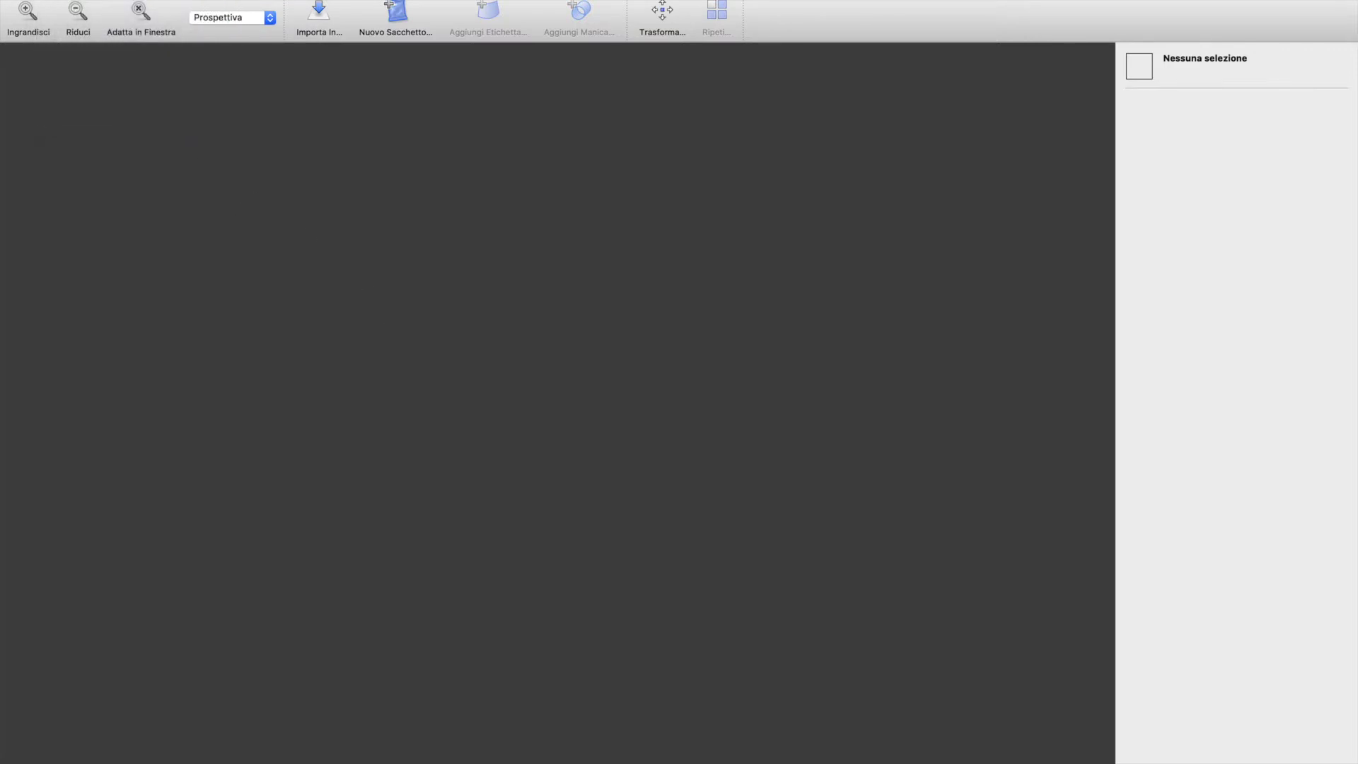
{"action": "left_click", "coordinate": [145, 0]}
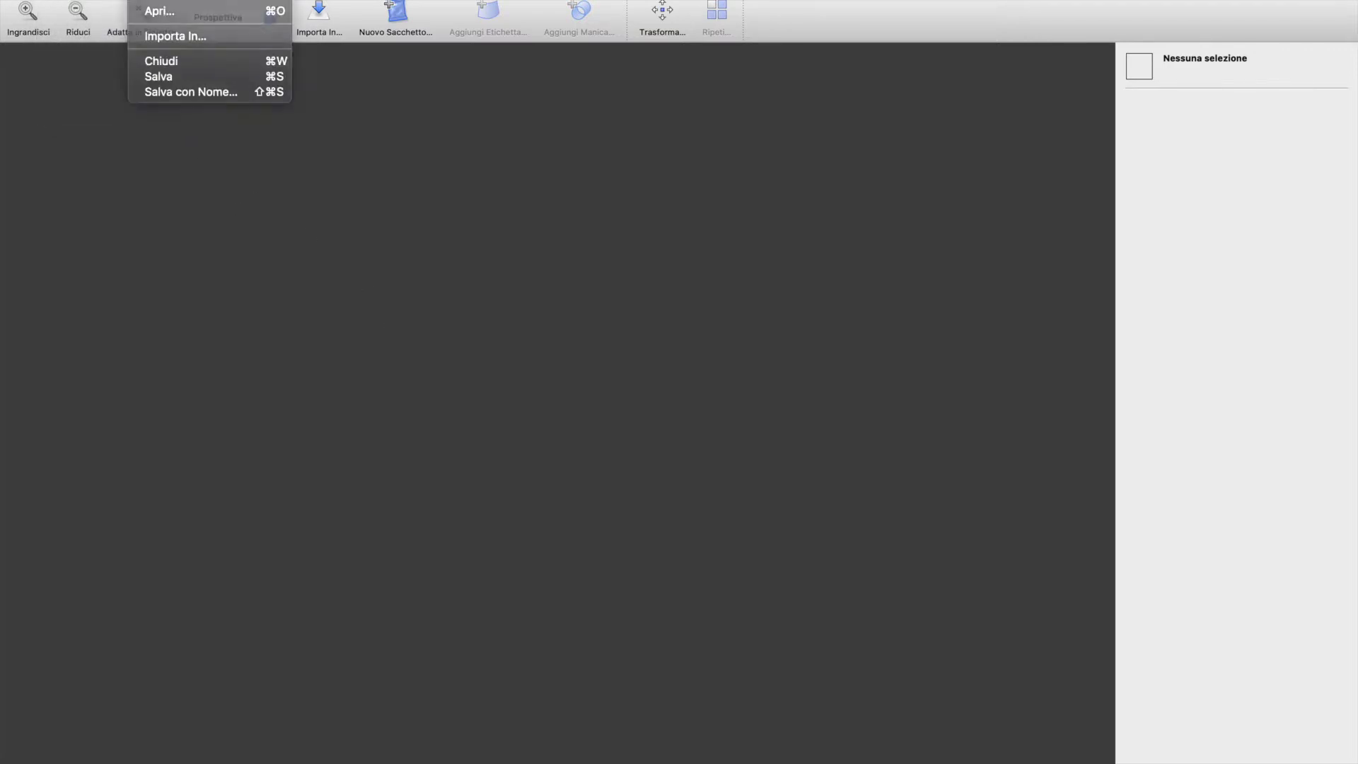
{"action": "left_click", "coordinate": [159, 11]}
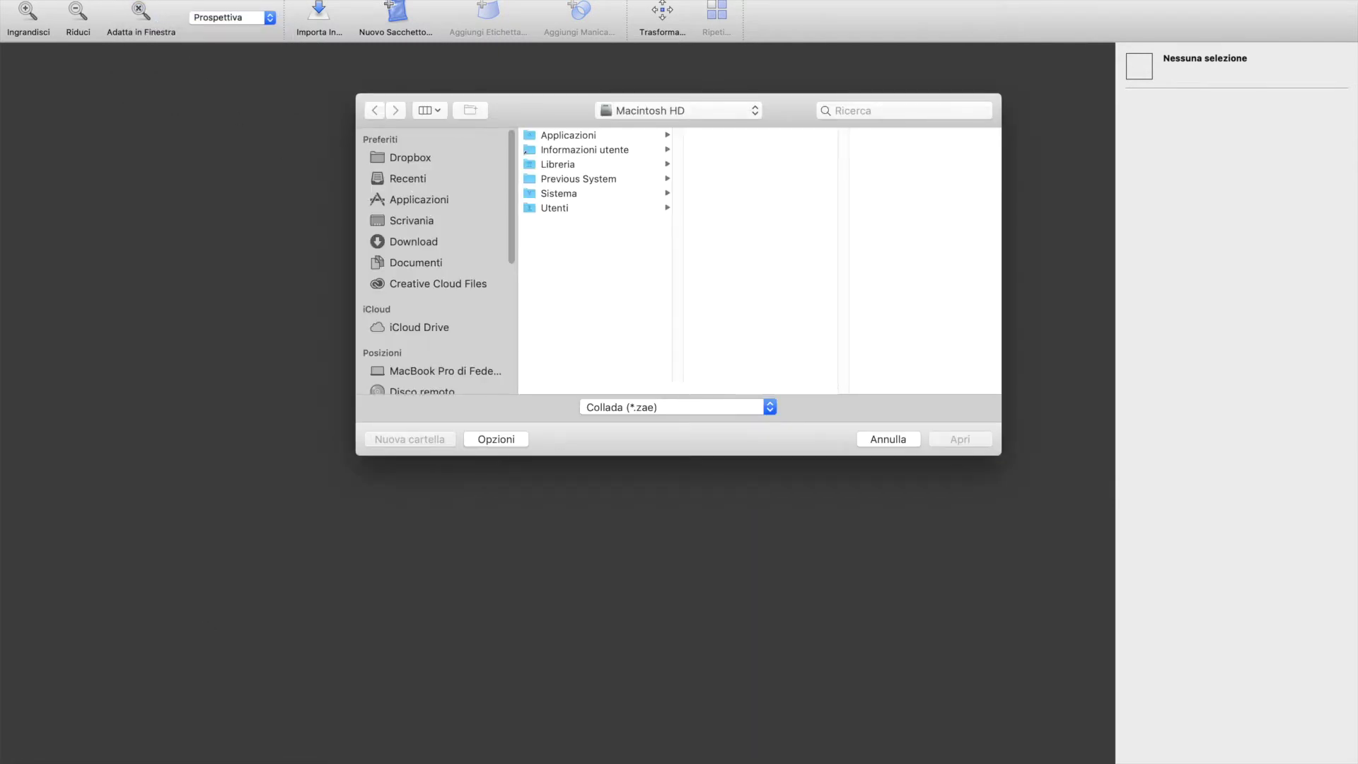
{"action": "left_click", "coordinate": [79, 757]}
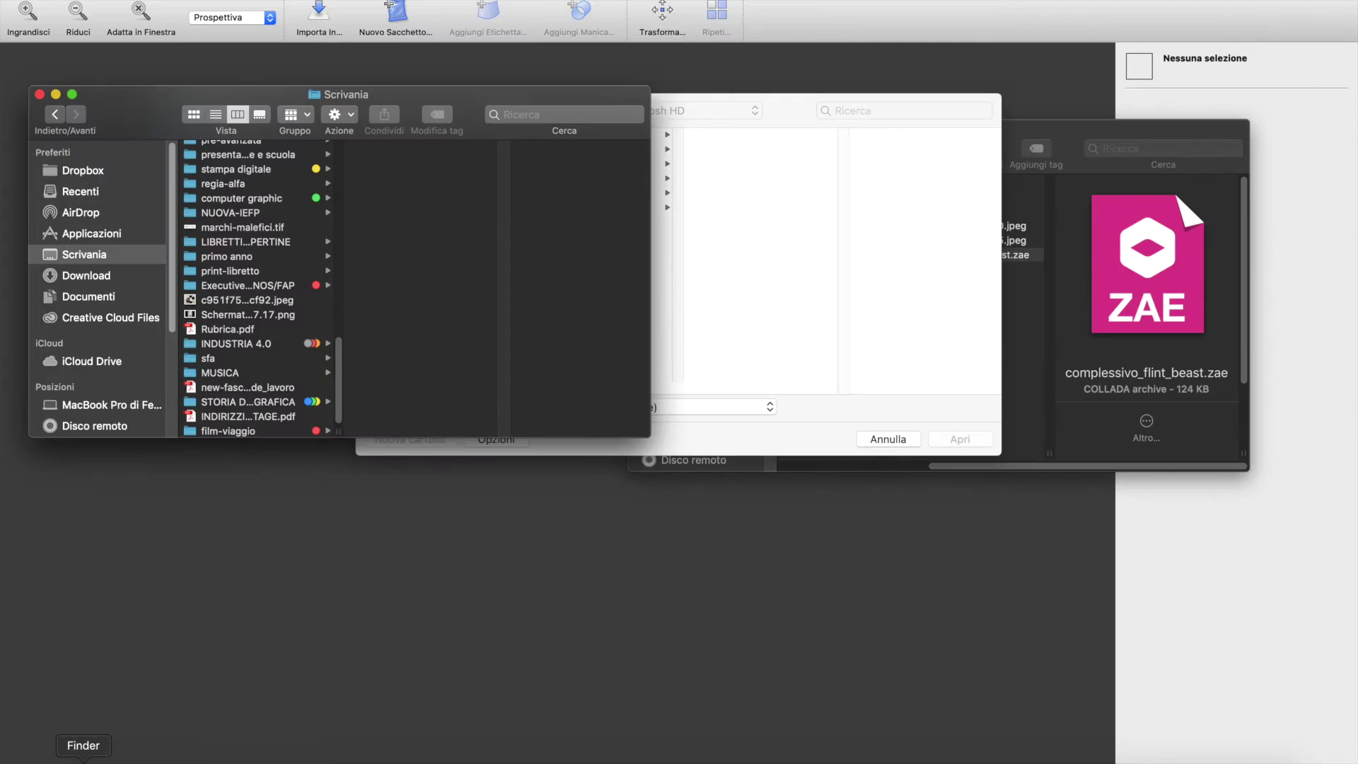
{"action": "left_click", "coordinate": [1097, 138]}
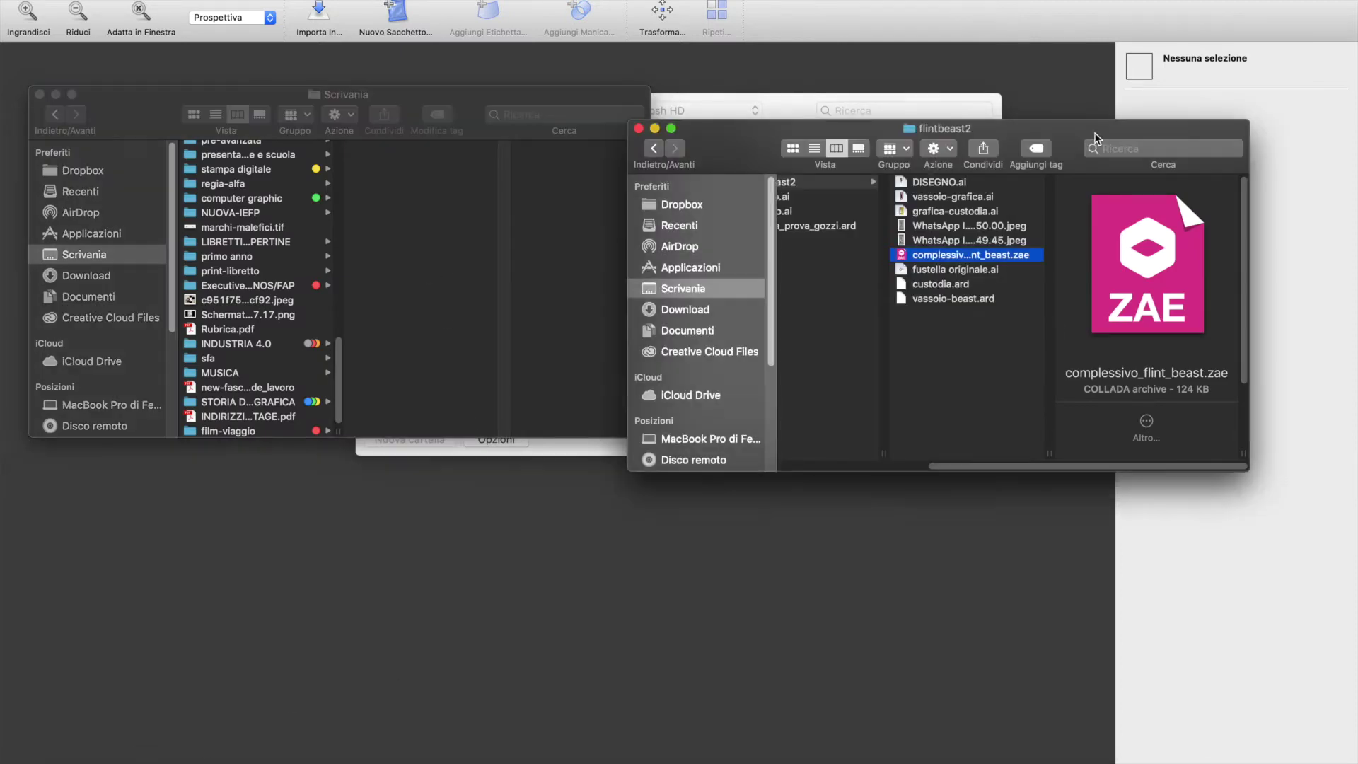
{"action": "left_click_drag", "start_coordinate": [941, 254], "coordinate": [1211, 750]}
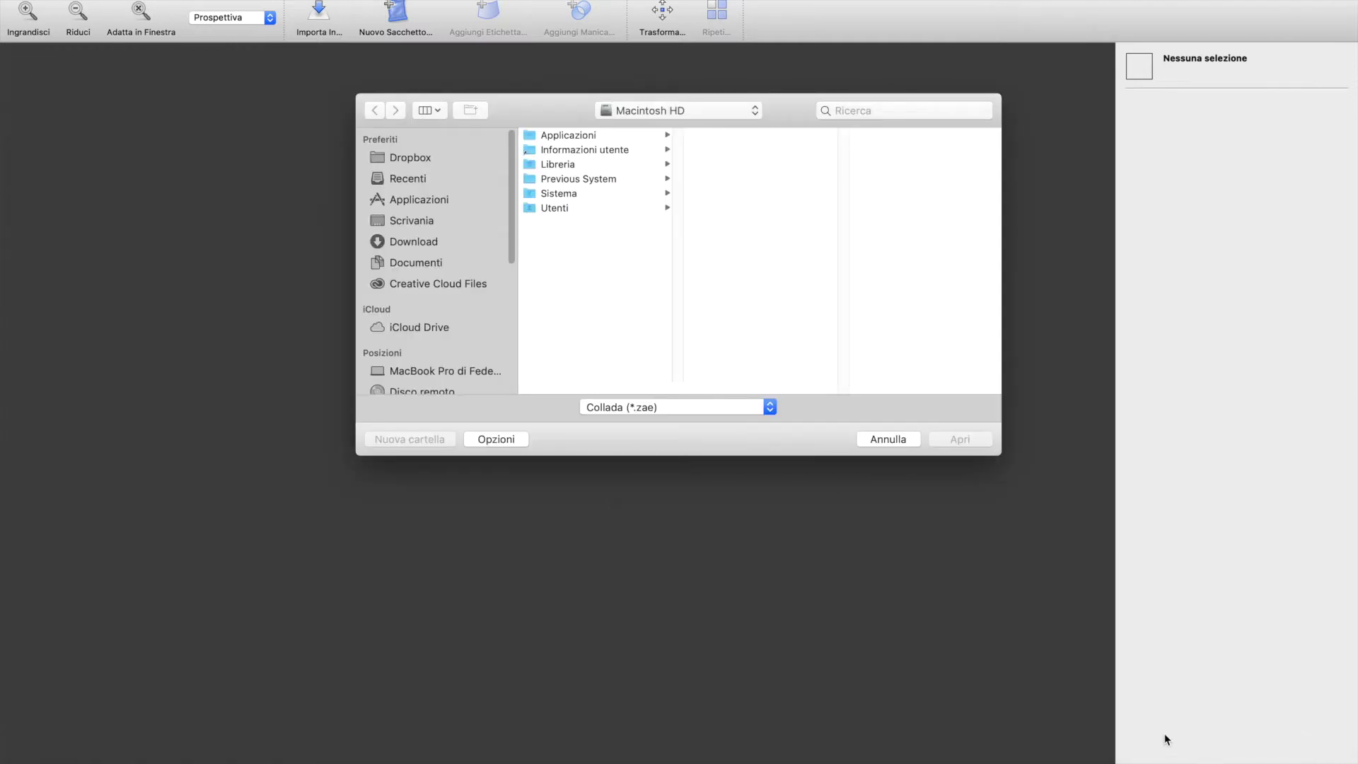
{"action": "left_click", "coordinate": [912, 439]}
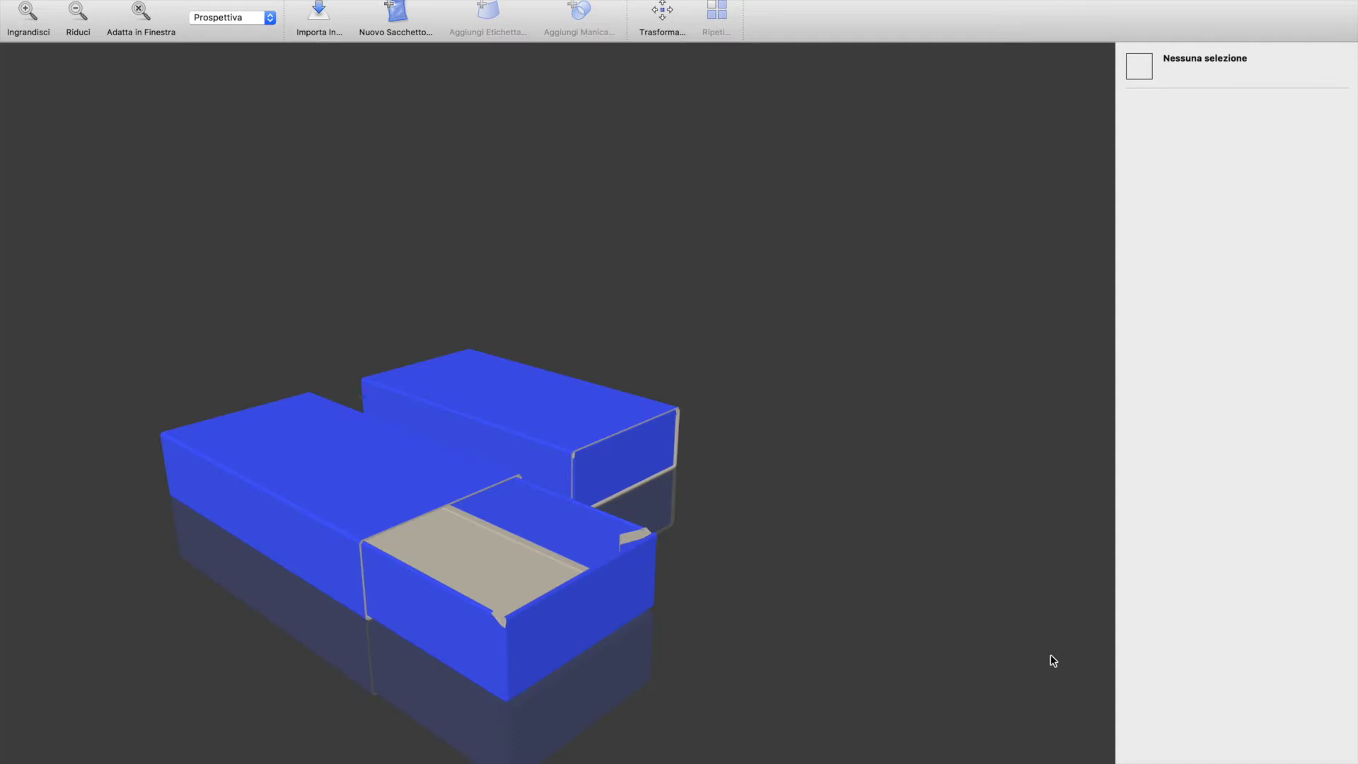
{"action": "left_click_drag", "start_coordinate": [623, 542], "coordinate": [640, 607]}
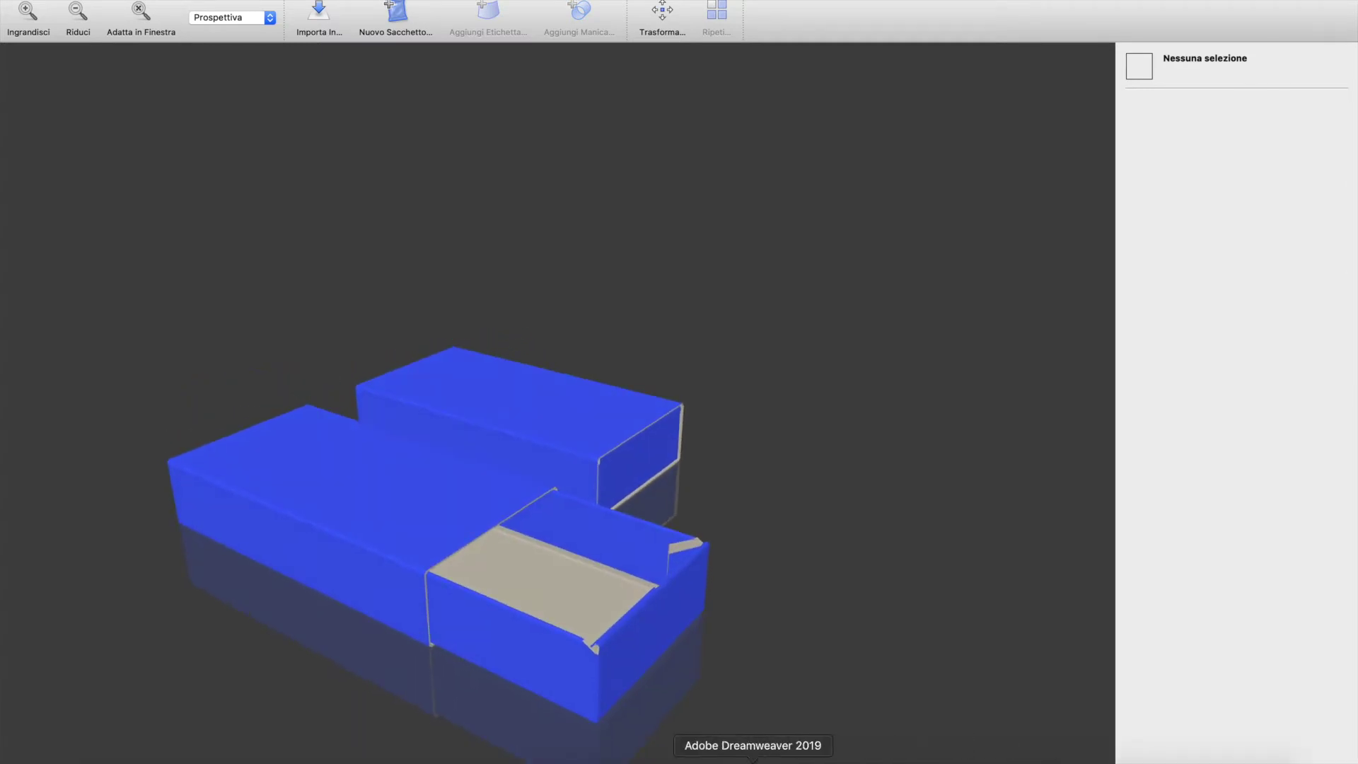
Return to Illustrator and examine the half-open box's tray in the Studio 3D preview from different angles
{"action": "left_click", "coordinate": [743, 758]}
{"action": "left_click_drag", "start_coordinate": [400, 575], "coordinate": [324, 482]}
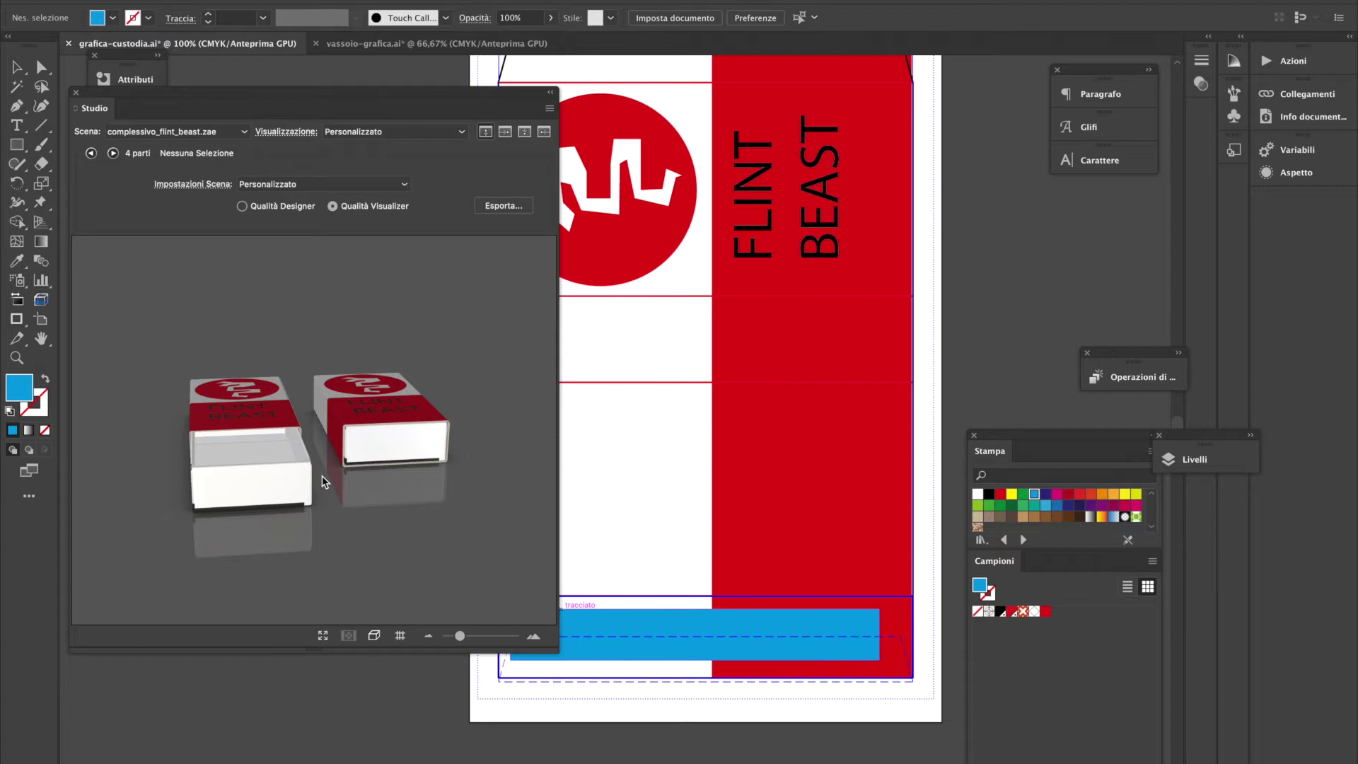
{"action": "left_click", "coordinate": [293, 506]}
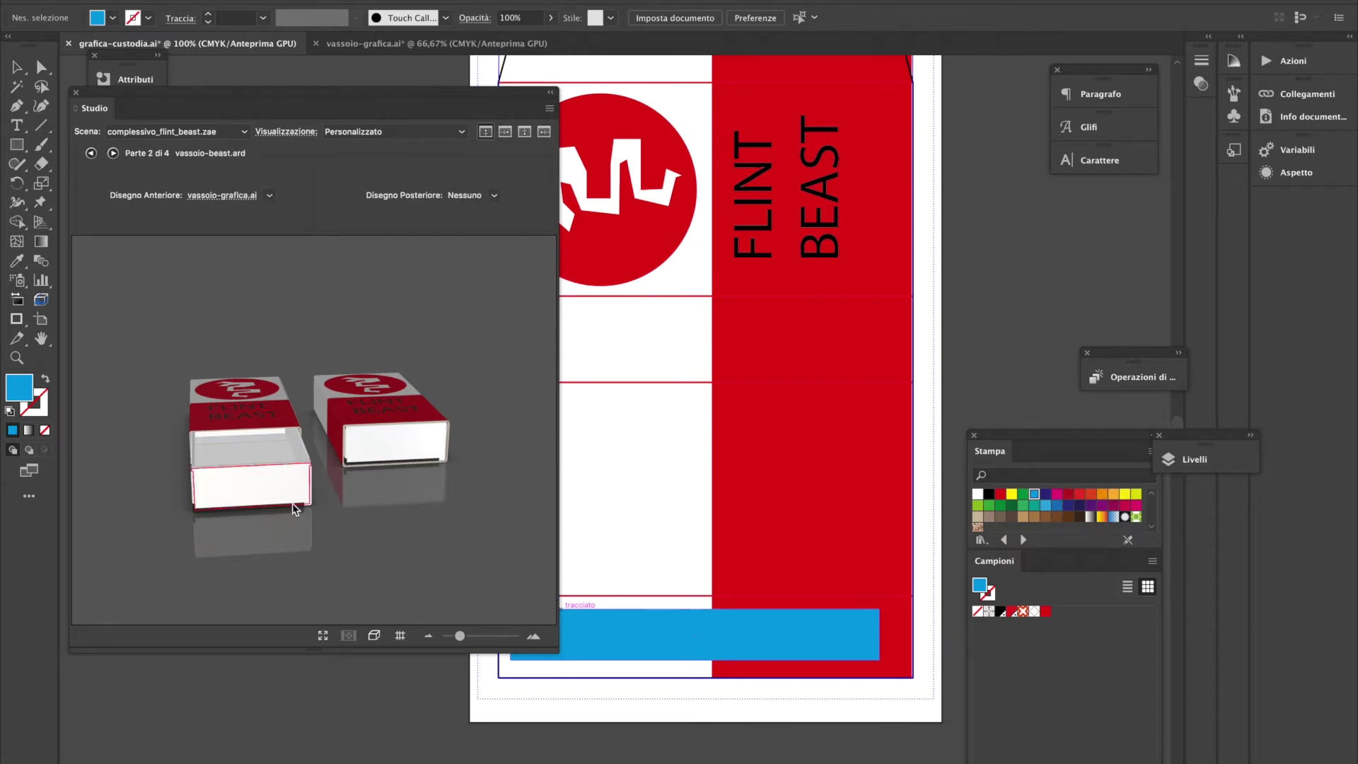
{"action": "left_click_drag", "start_coordinate": [360, 371], "coordinate": [400, 397]}
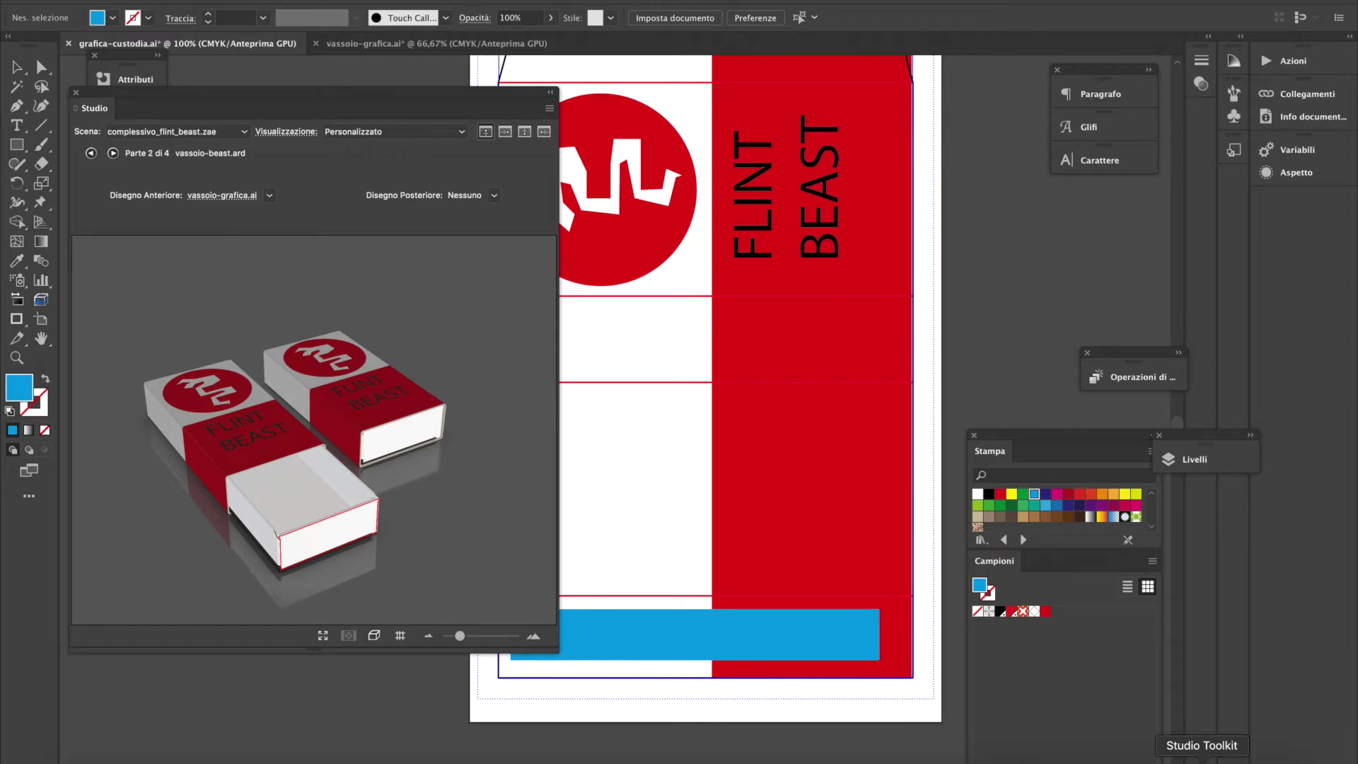
Switch back to Studio Toolkit, select all parts of both boxes and repeat them 2 times along Z
{"action": "left_click", "coordinate": [1203, 759]}
{"action": "left_click_drag", "start_coordinate": [682, 612], "coordinate": [464, 622]}
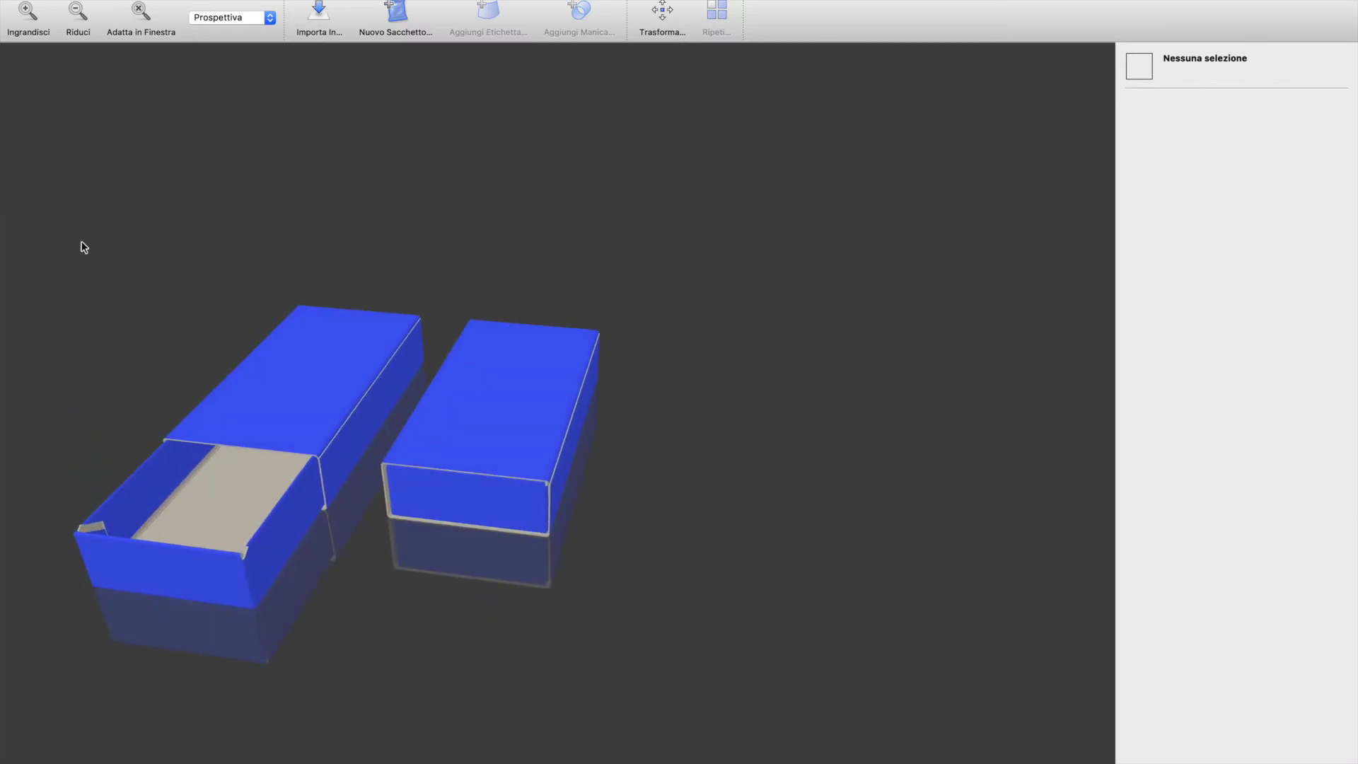
{"action": "key", "text": "super+a"}
{"action": "left_click_drag", "start_coordinate": [515, 405], "coordinate": [544, 374]}
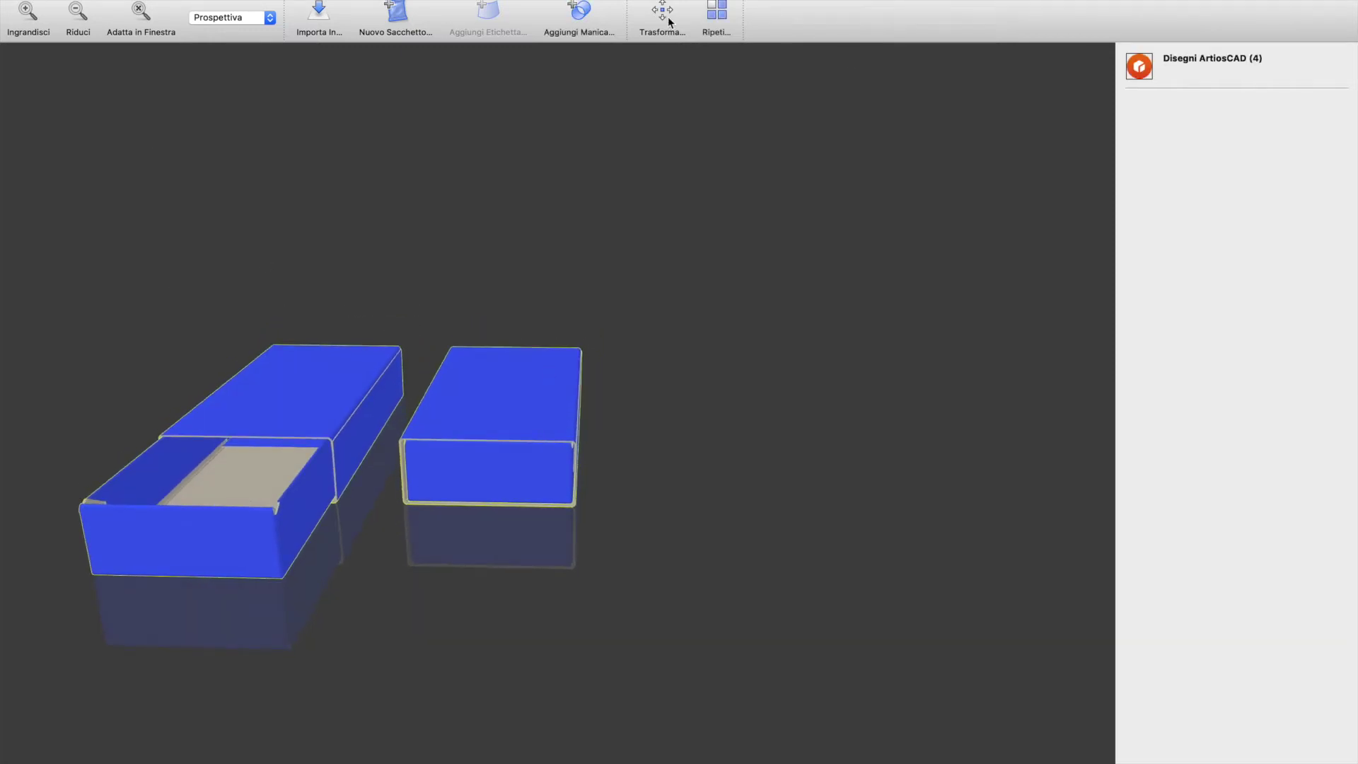
{"action": "left_click", "coordinate": [719, 11]}
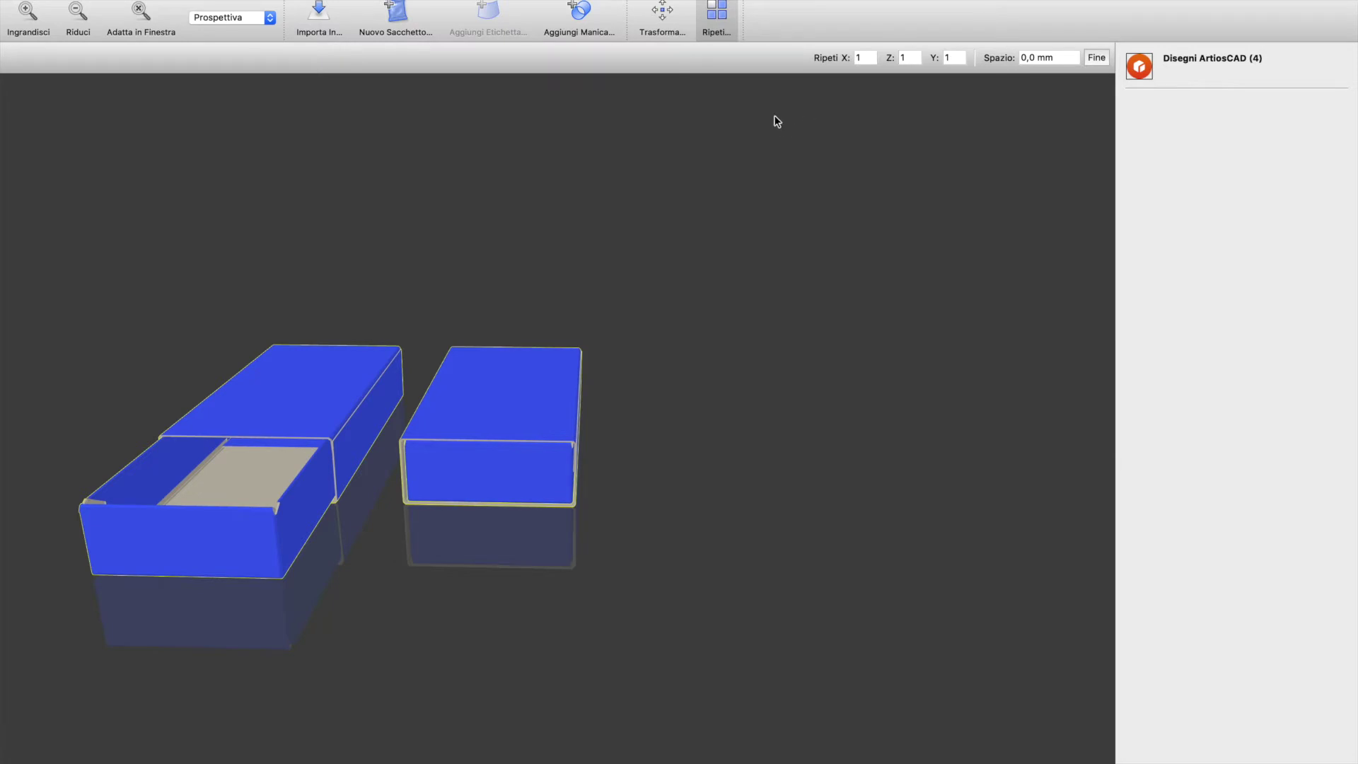
{"action": "left_click", "coordinate": [903, 58]}
{"action": "type", "text": "2"}
Delete the duplicated half-open box at the outer end of the row, both sleeve and tray
{"action": "mouse_move", "coordinate": [562, 416]}
{"action": "left_mouse_down"}
{"action": "mouse_move", "coordinate": [660, 412]}
{"action": "mouse_move", "coordinate": [553, 419]}
{"action": "mouse_move", "coordinate": [565, 413]}
{"action": "left_mouse_up"}
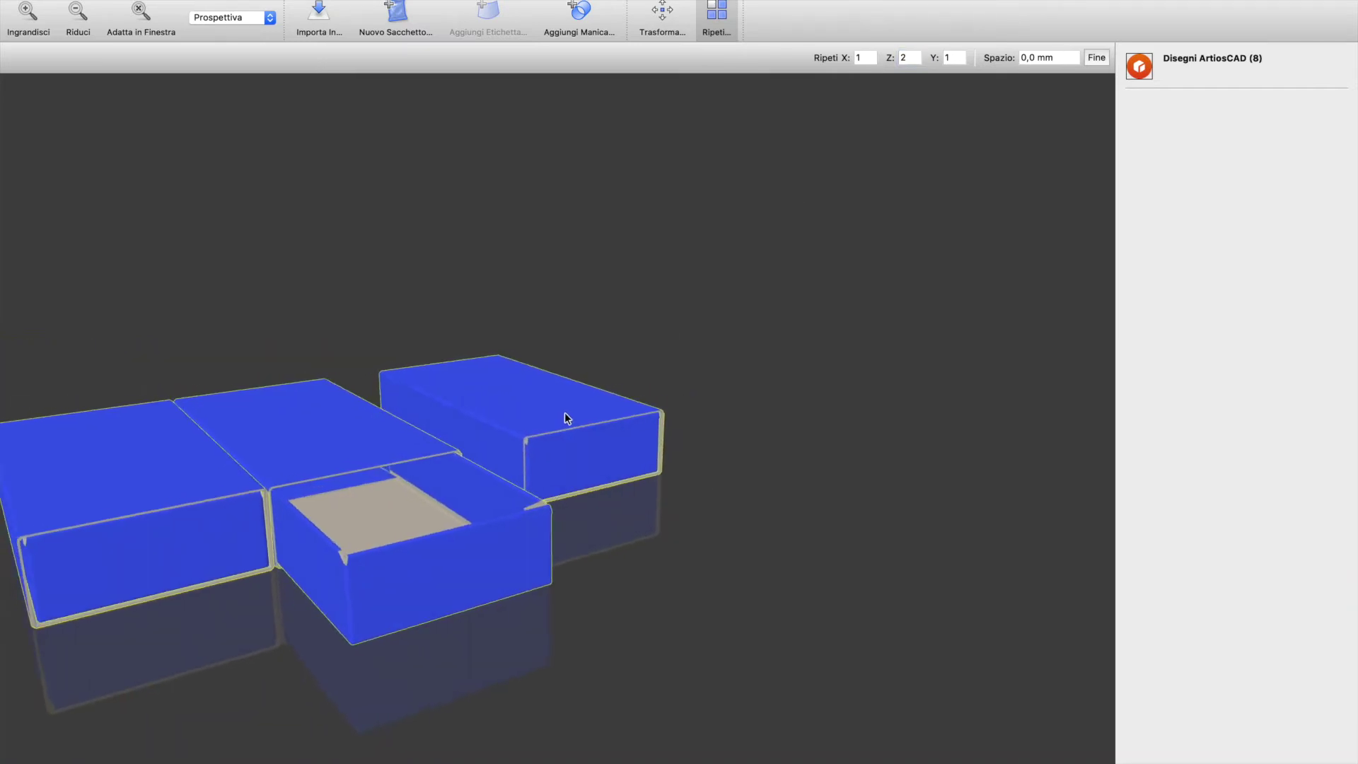
{"action": "scroll", "coordinate": [565, 413], "scroll_direction": "down", "scroll_amount": 5}
{"action": "scroll", "coordinate": [566, 417], "scroll_direction": "up", "scroll_amount": 2}
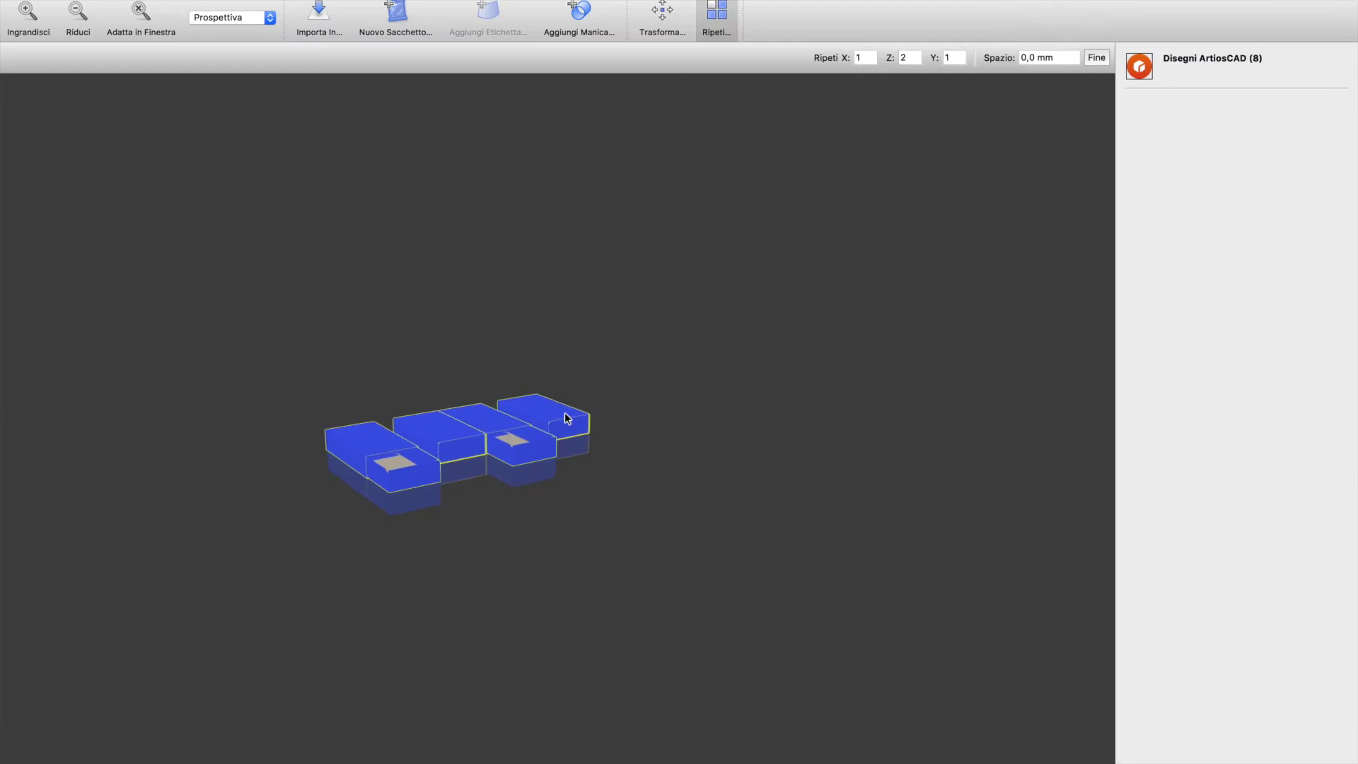
{"action": "left_click_drag", "start_coordinate": [566, 417], "coordinate": [368, 495]}
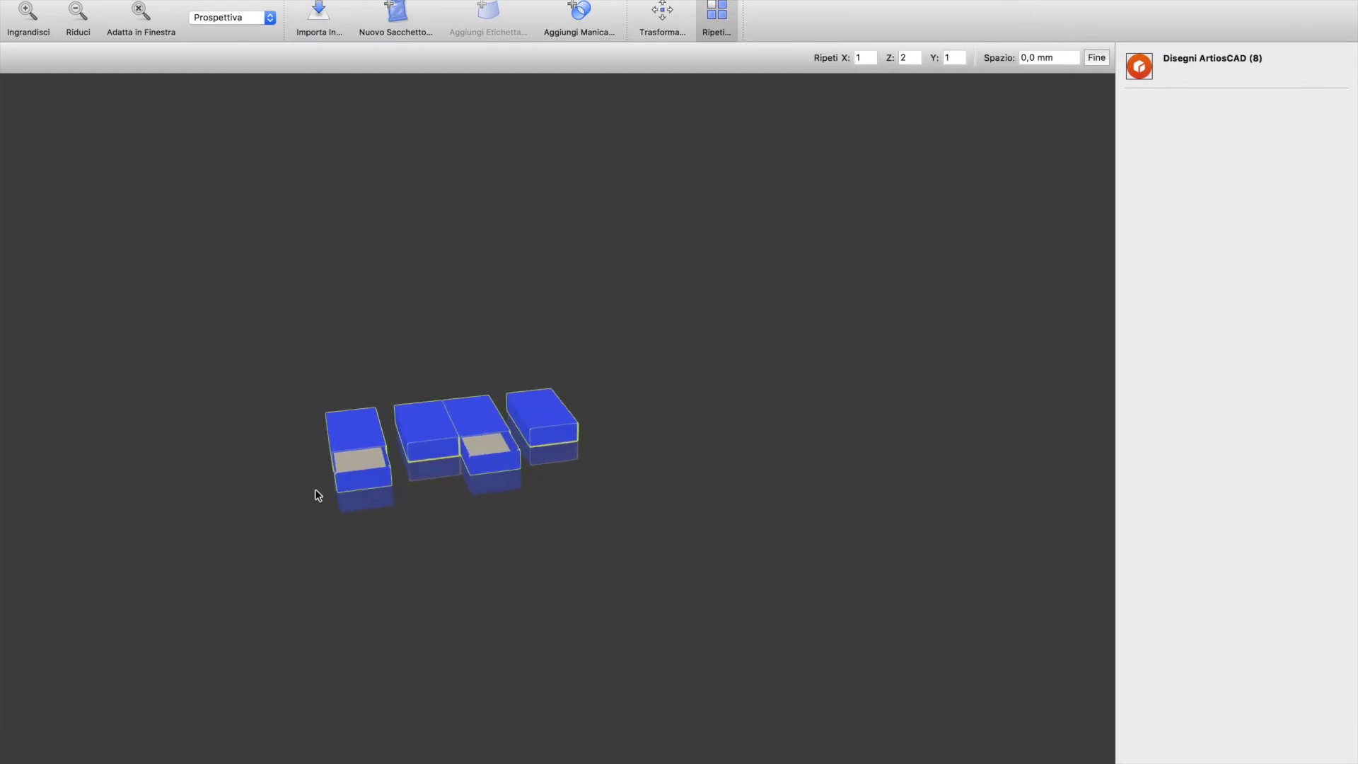
{"action": "left_click", "coordinate": [286, 414]}
{"action": "left_click", "coordinate": [375, 447]}
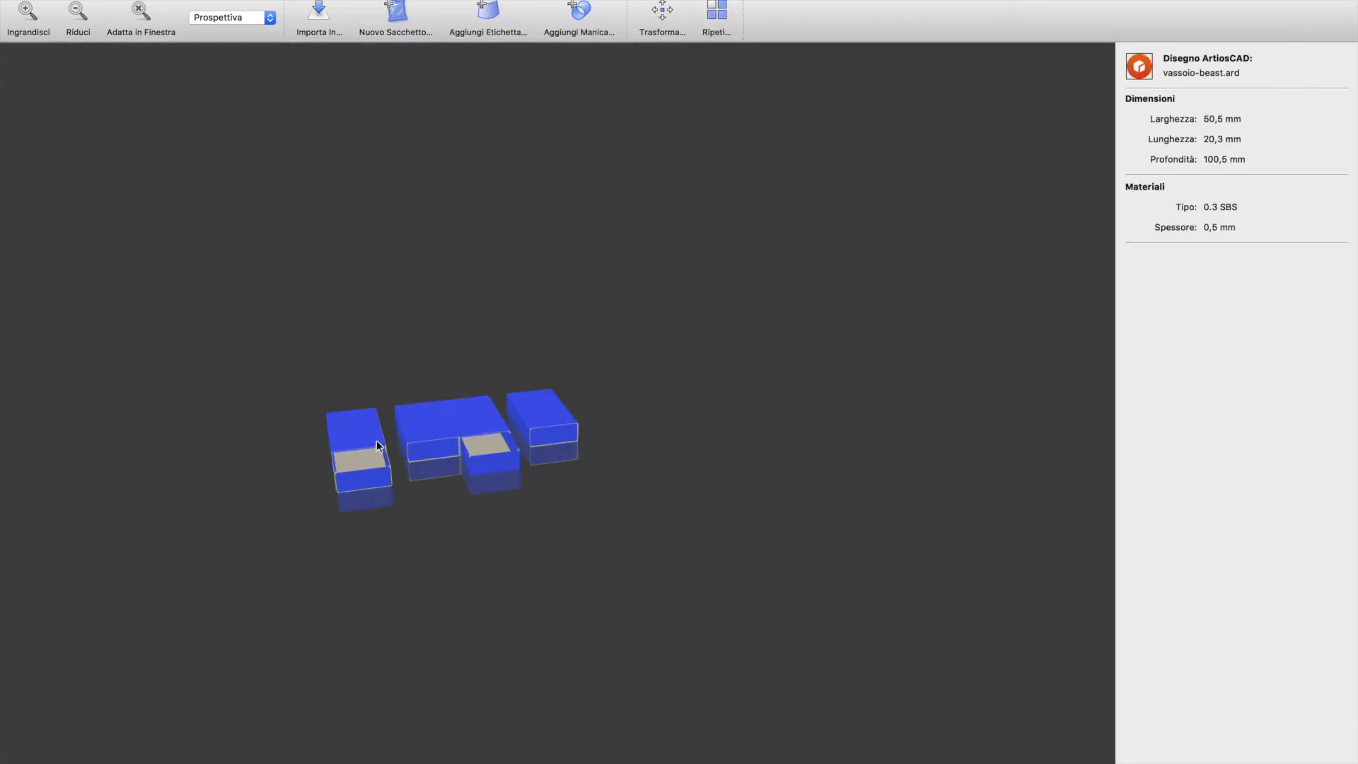
{"action": "key", "text": "Delete"}
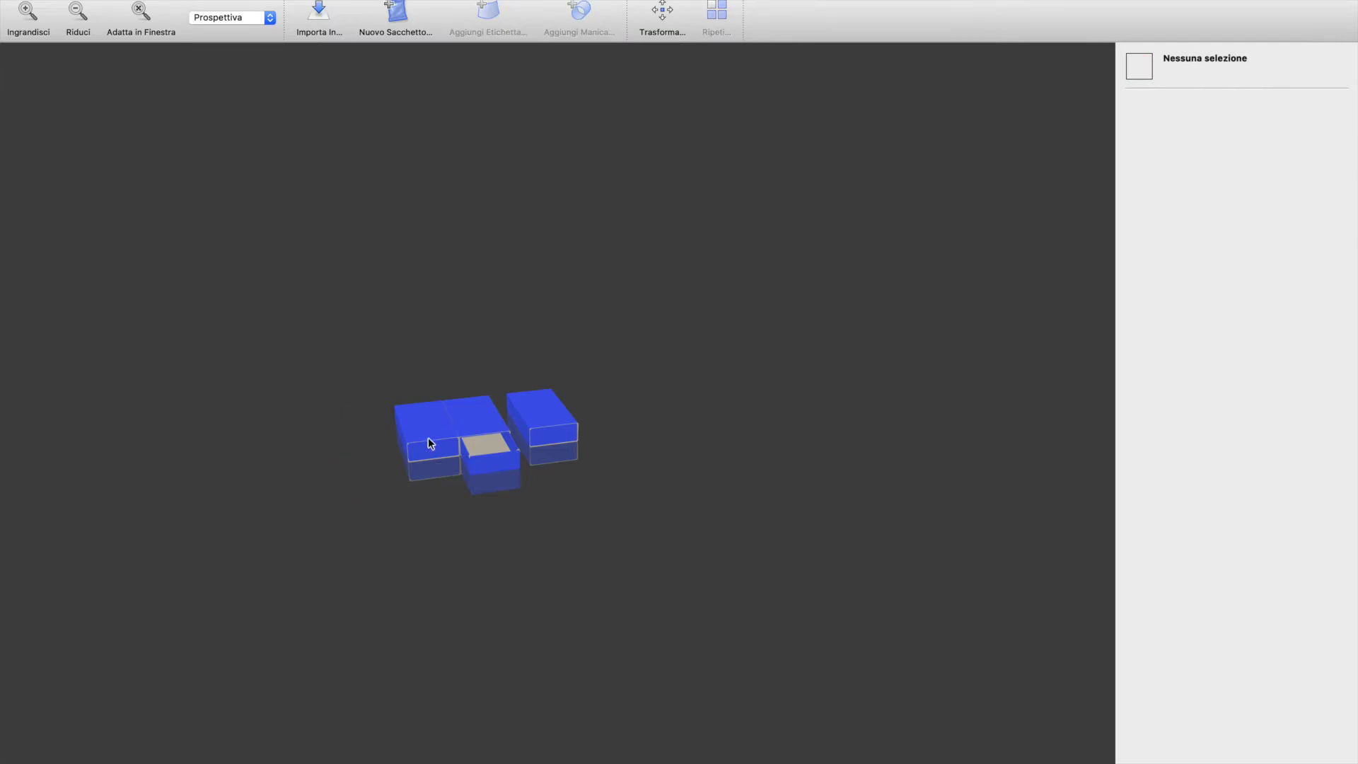
Select the copied closed box's sleeve and rotate it with the free rotation tool to Z 180°
{"action": "left_click_drag", "start_coordinate": [372, 382], "coordinate": [409, 471]}
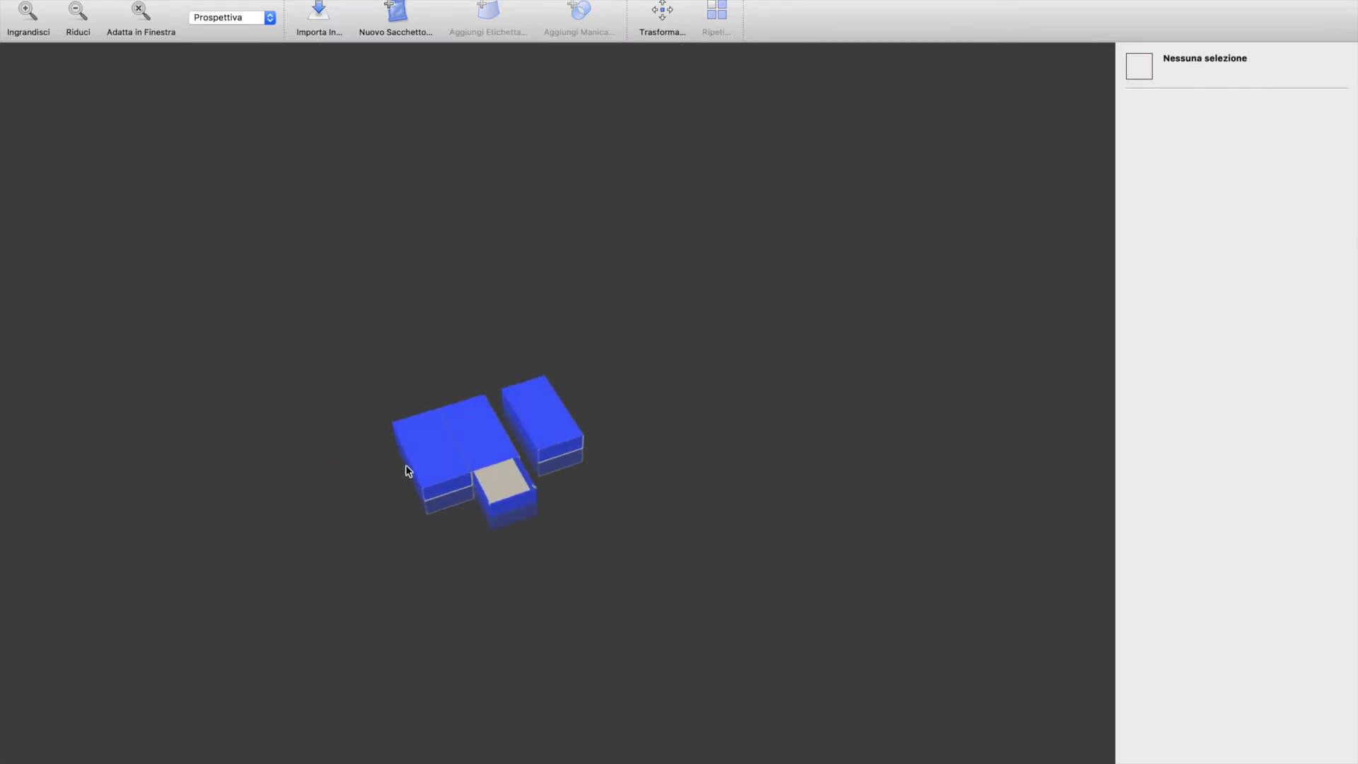
{"action": "left_click", "coordinate": [440, 493]}
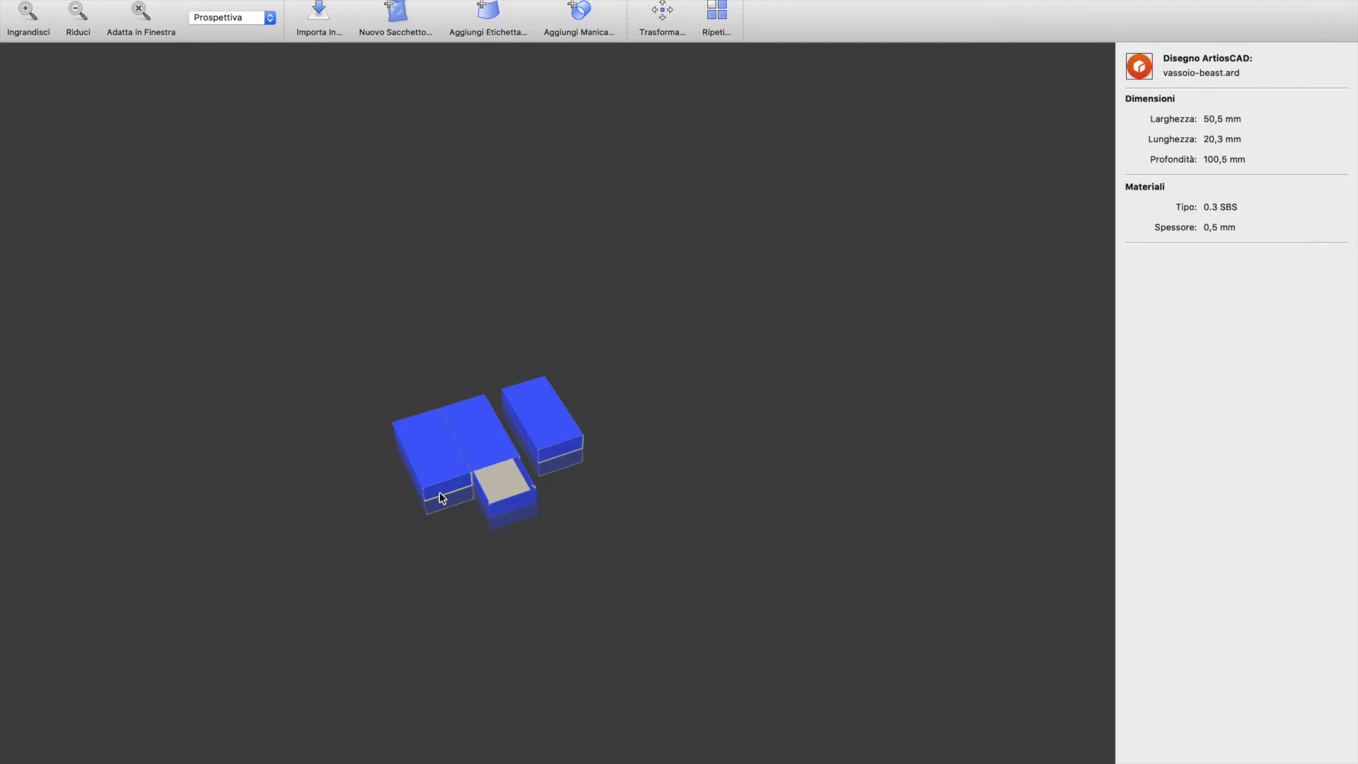
{"action": "left_click", "coordinate": [445, 465]}
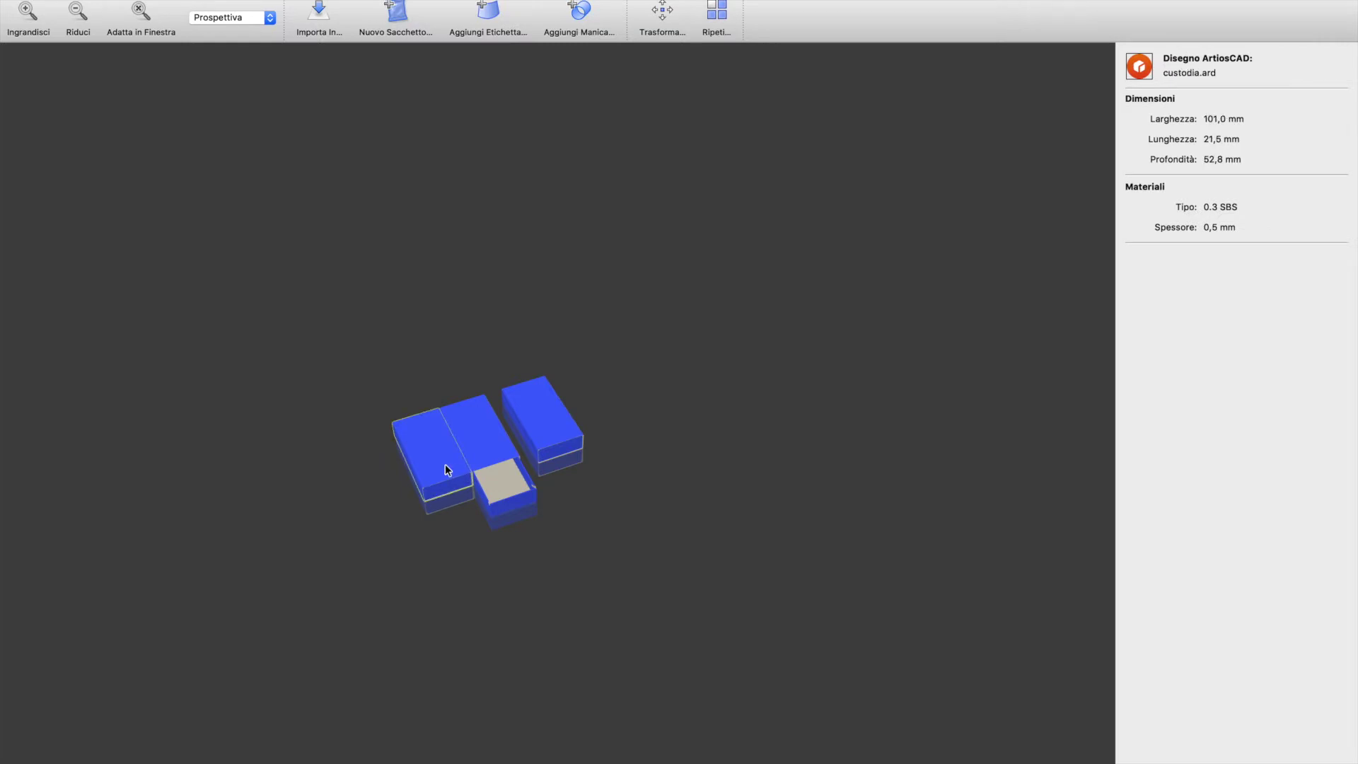
{"action": "left_click", "coordinate": [663, 20]}
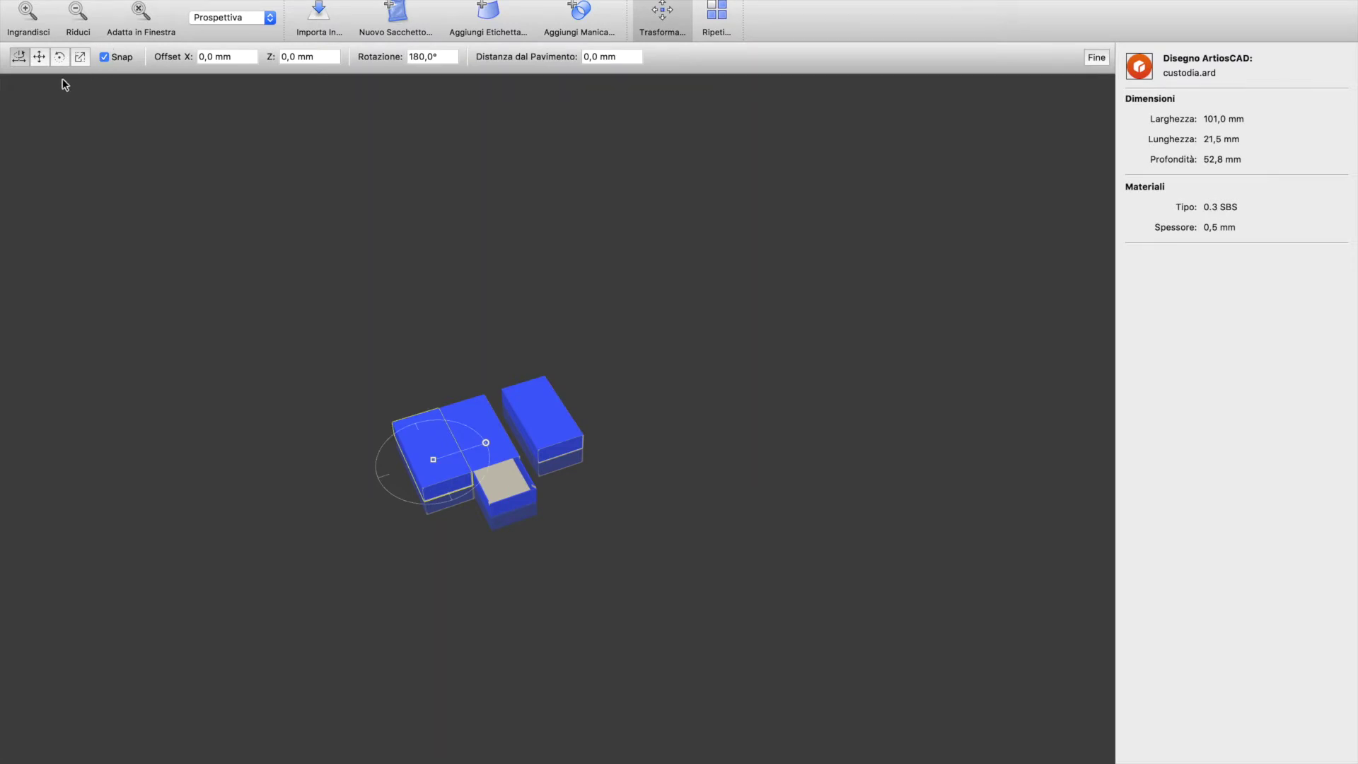
{"action": "left_click", "coordinate": [59, 57]}
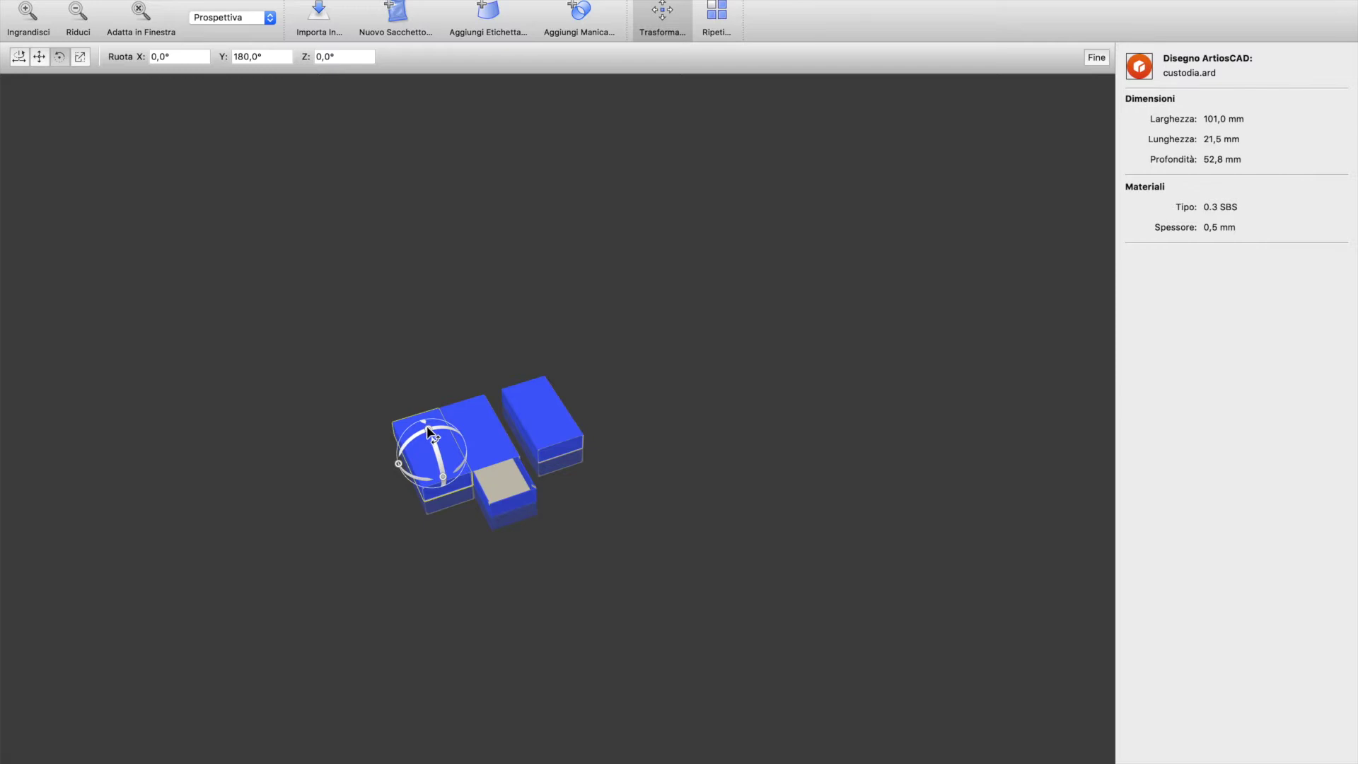
{"action": "left_click_drag", "start_coordinate": [428, 447], "coordinate": [448, 500]}
{"action": "scroll", "coordinate": [448, 501], "scroll_direction": "up", "scroll_amount": 3}
{"action": "left_click_drag", "start_coordinate": [397, 499], "coordinate": [495, 451]}
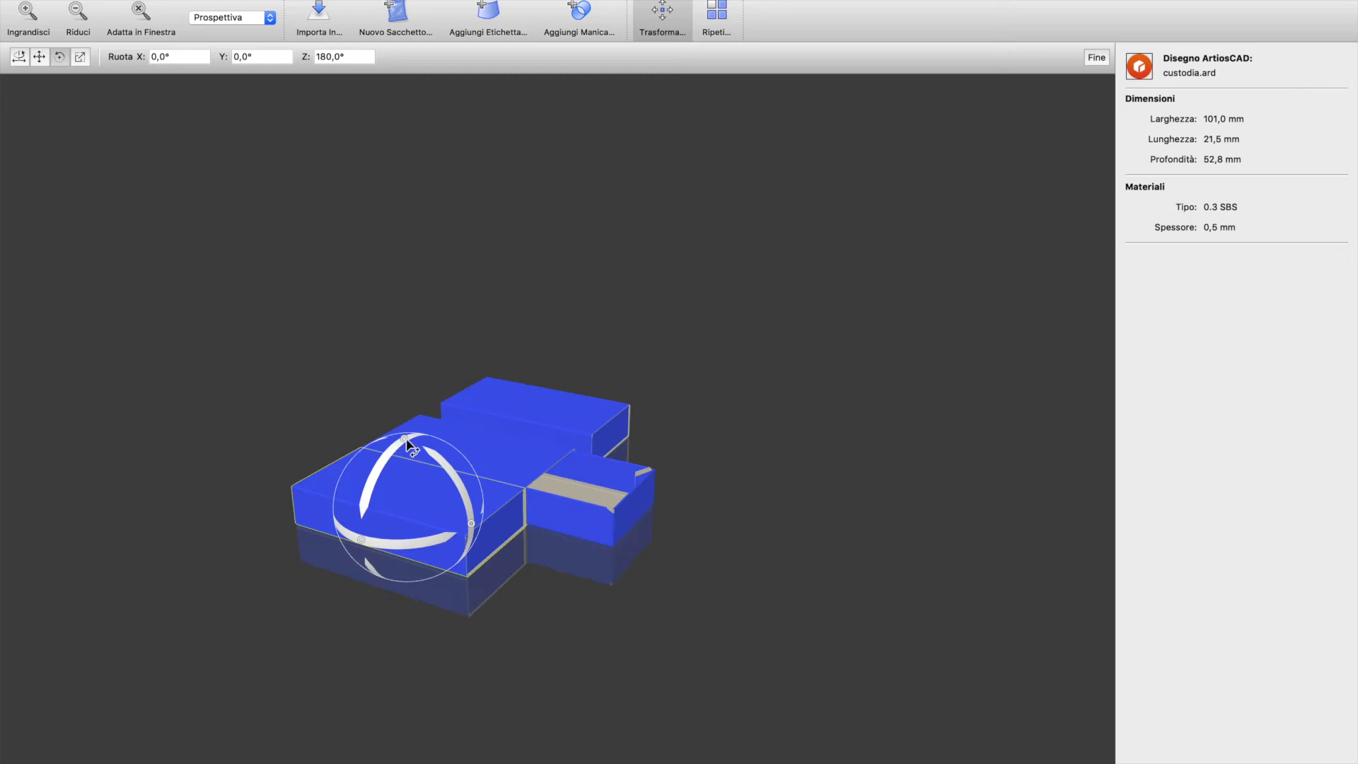
Try another rotation of the copied box's sleeve, undo it and check the tray inside
{"action": "left_click_drag", "start_coordinate": [405, 442], "coordinate": [475, 480]}
{"action": "key", "text": "super+z"}
{"action": "left_click_drag", "start_coordinate": [566, 519], "coordinate": [795, 532]}
{"action": "left_click", "coordinate": [779, 498]}
{"action": "left_click", "coordinate": [769, 453]}
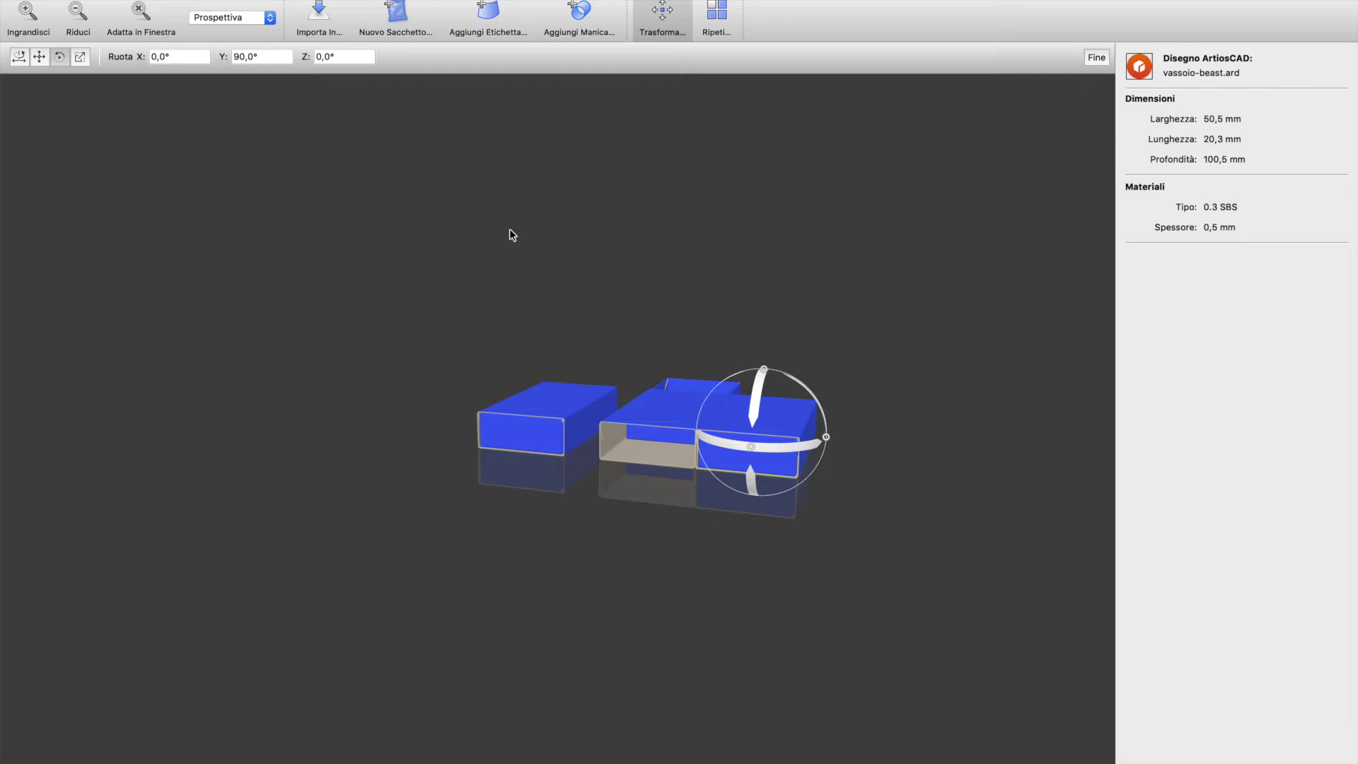
{"action": "left_click", "coordinate": [907, 397]}
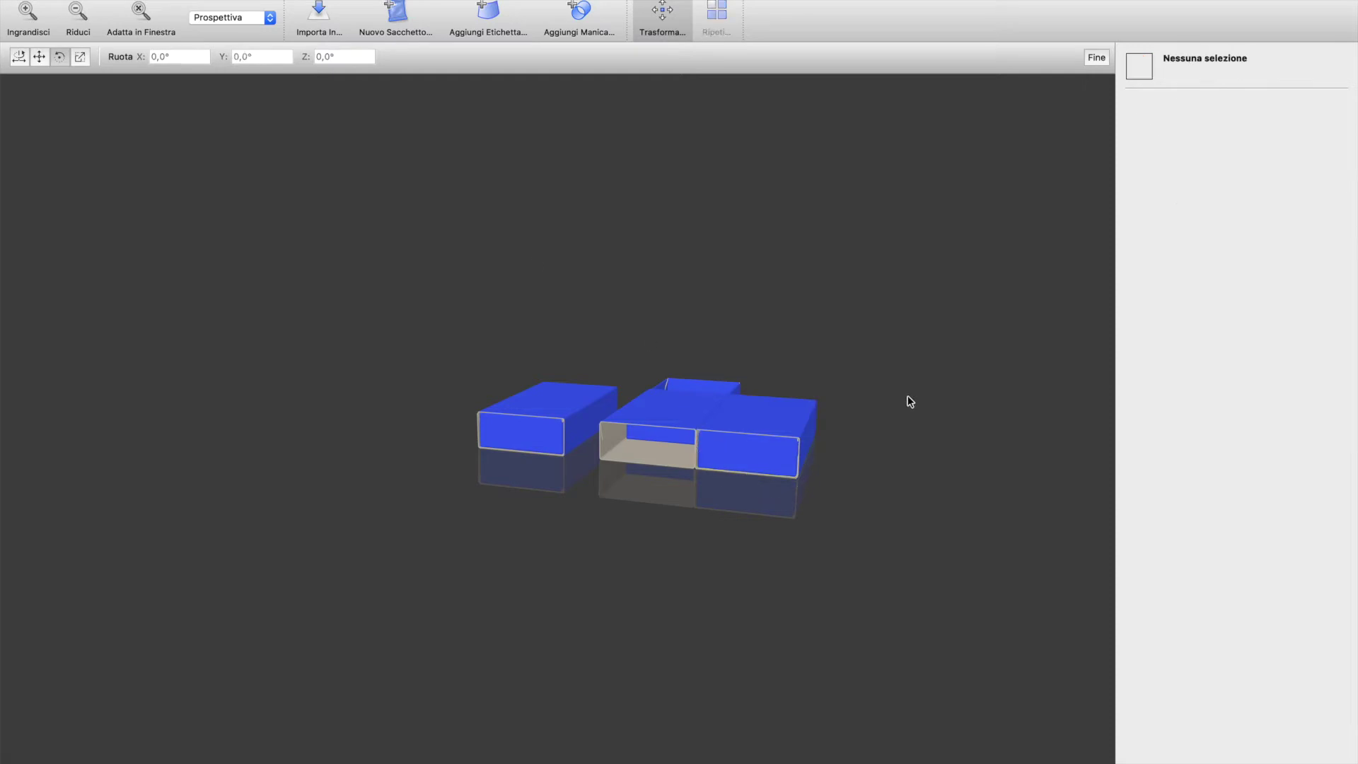
Select the copied closed box's sleeve and rotate it to Z 90° so it stands upright
{"action": "left_click", "coordinate": [761, 430]}
{"action": "left_click_drag", "start_coordinate": [809, 422], "coordinate": [394, 450]}
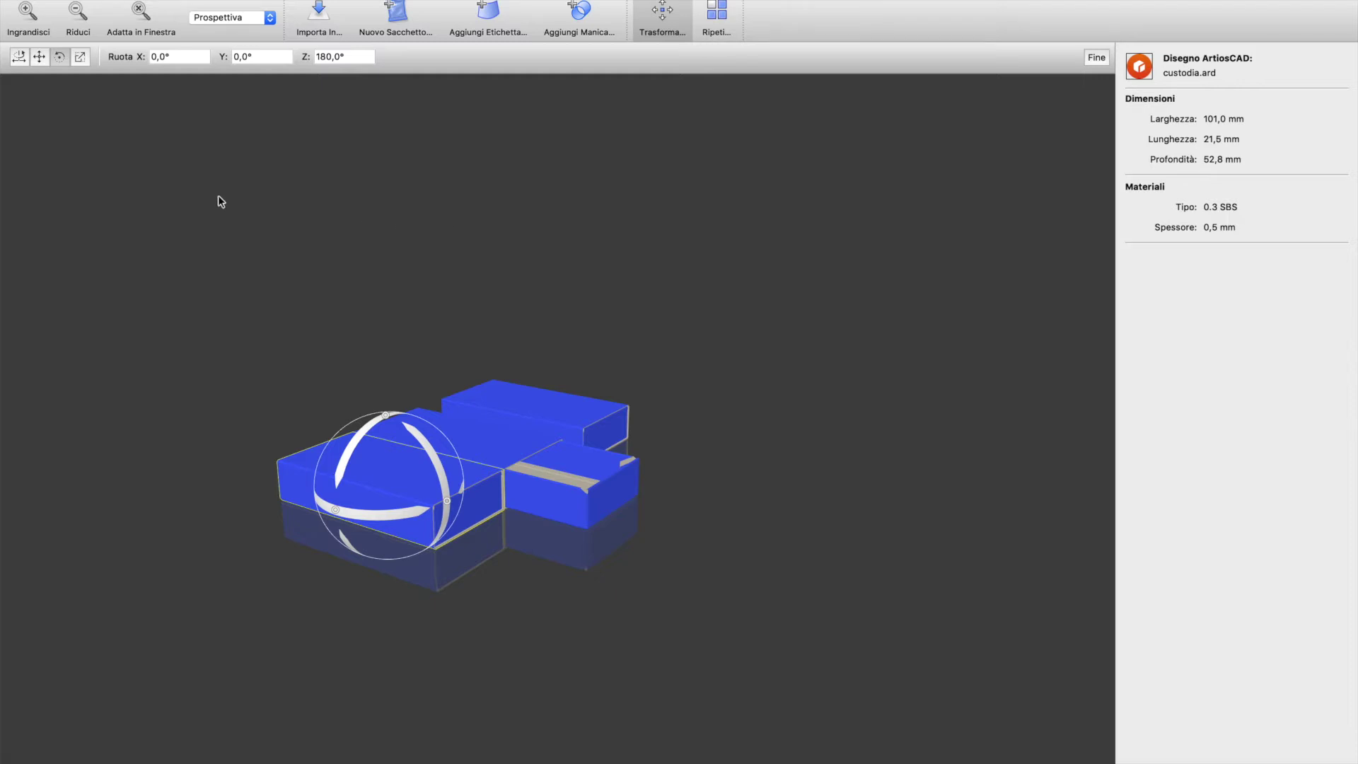
{"action": "left_click_drag", "start_coordinate": [167, 205], "coordinate": [458, 292]}
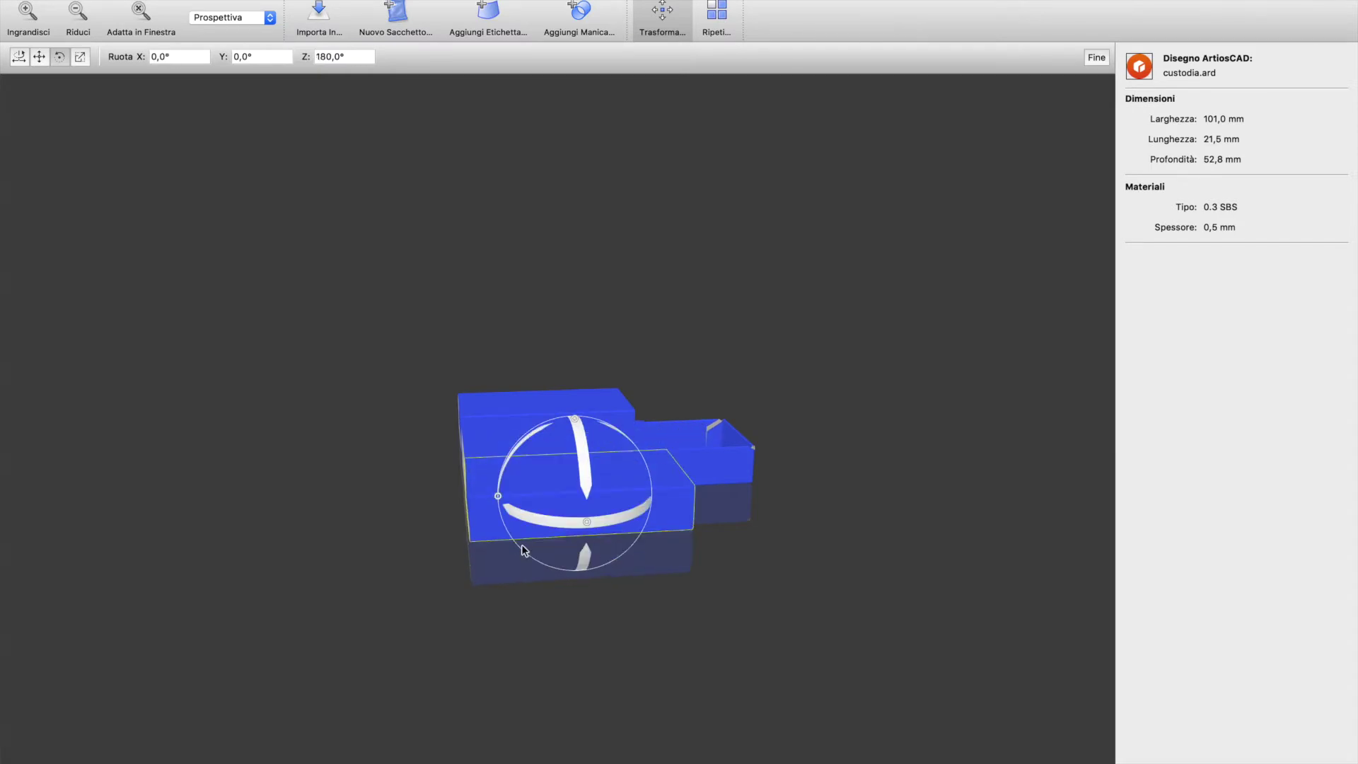
{"action": "left_click", "coordinate": [499, 498]}
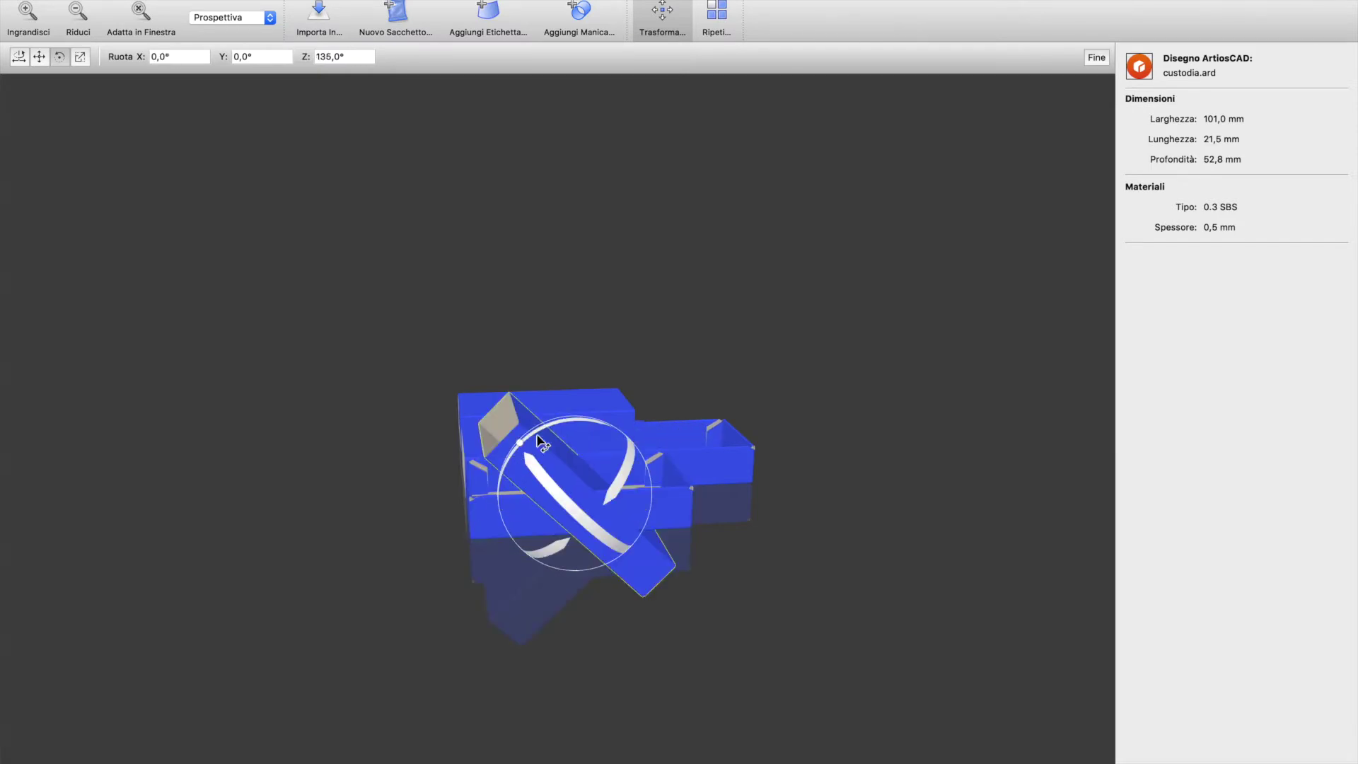
Select the tray inside the upright sleeve and rotate it to X 90° so it stands vertically too
{"action": "left_click", "coordinate": [483, 531]}
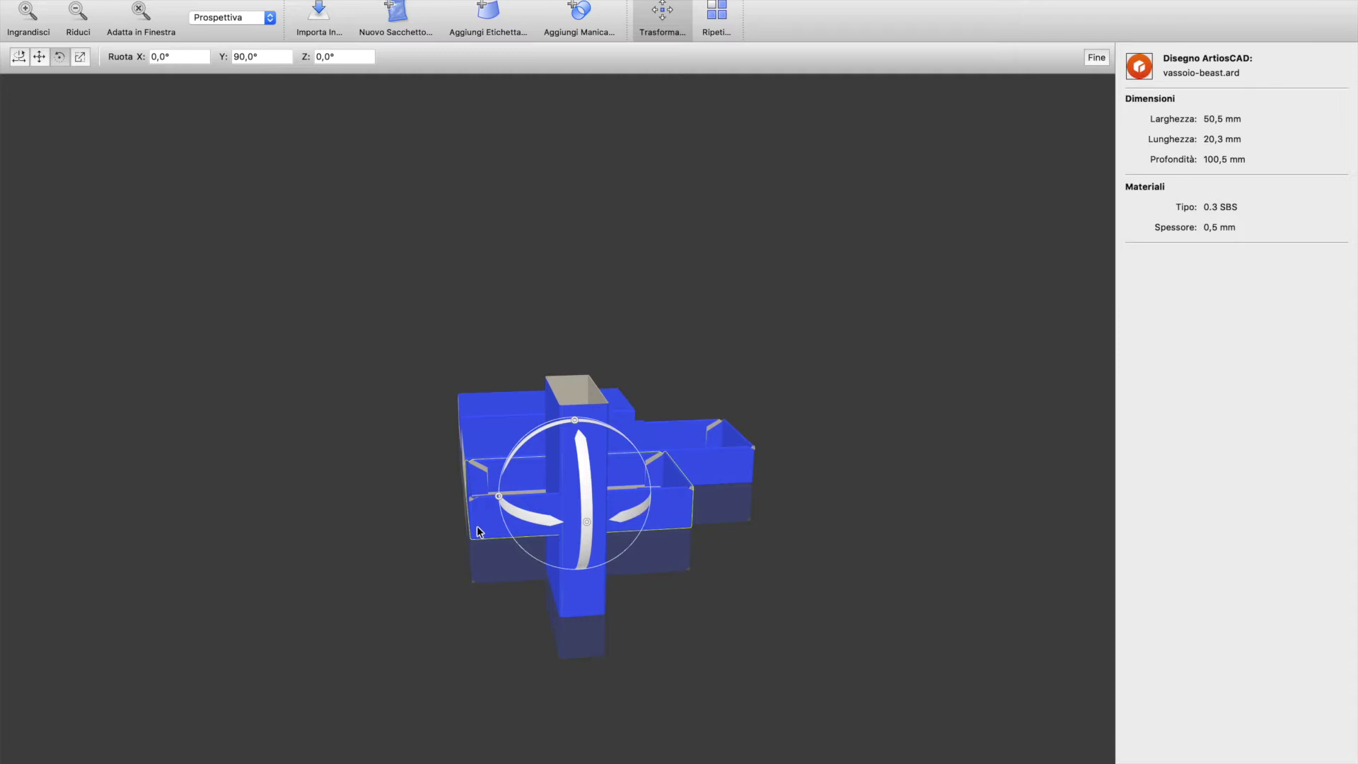
{"action": "left_click_drag", "start_coordinate": [502, 501], "coordinate": [571, 448]}
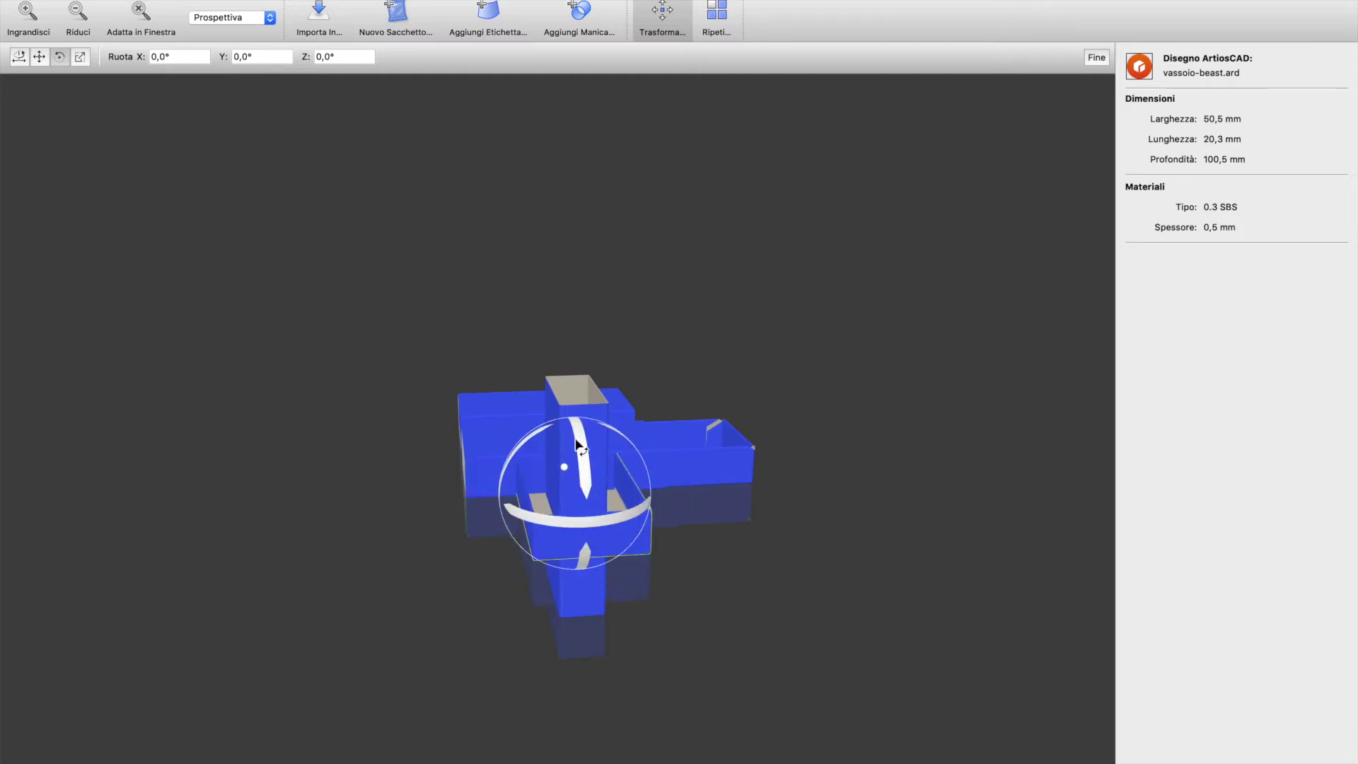
{"action": "left_click", "coordinate": [507, 507]}
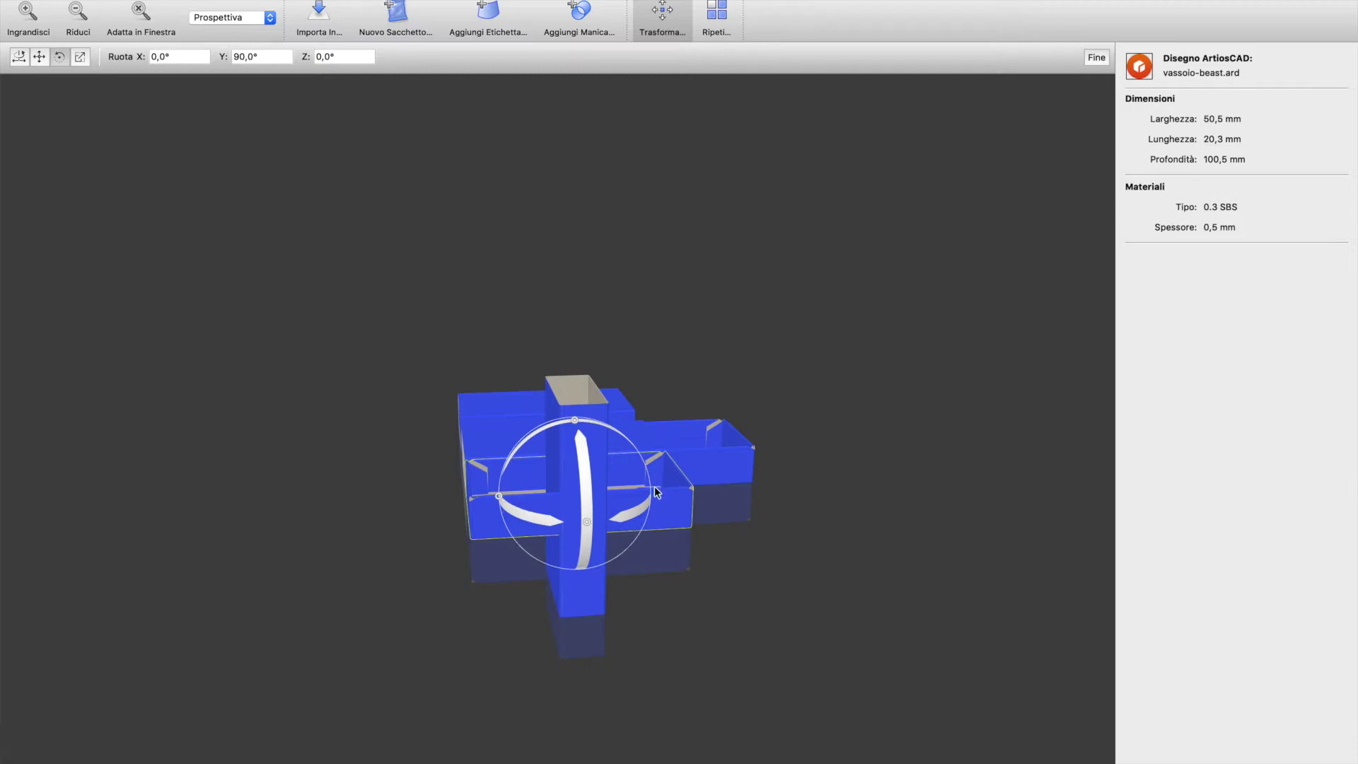
{"action": "left_click_drag", "start_coordinate": [667, 509], "coordinate": [803, 507]}
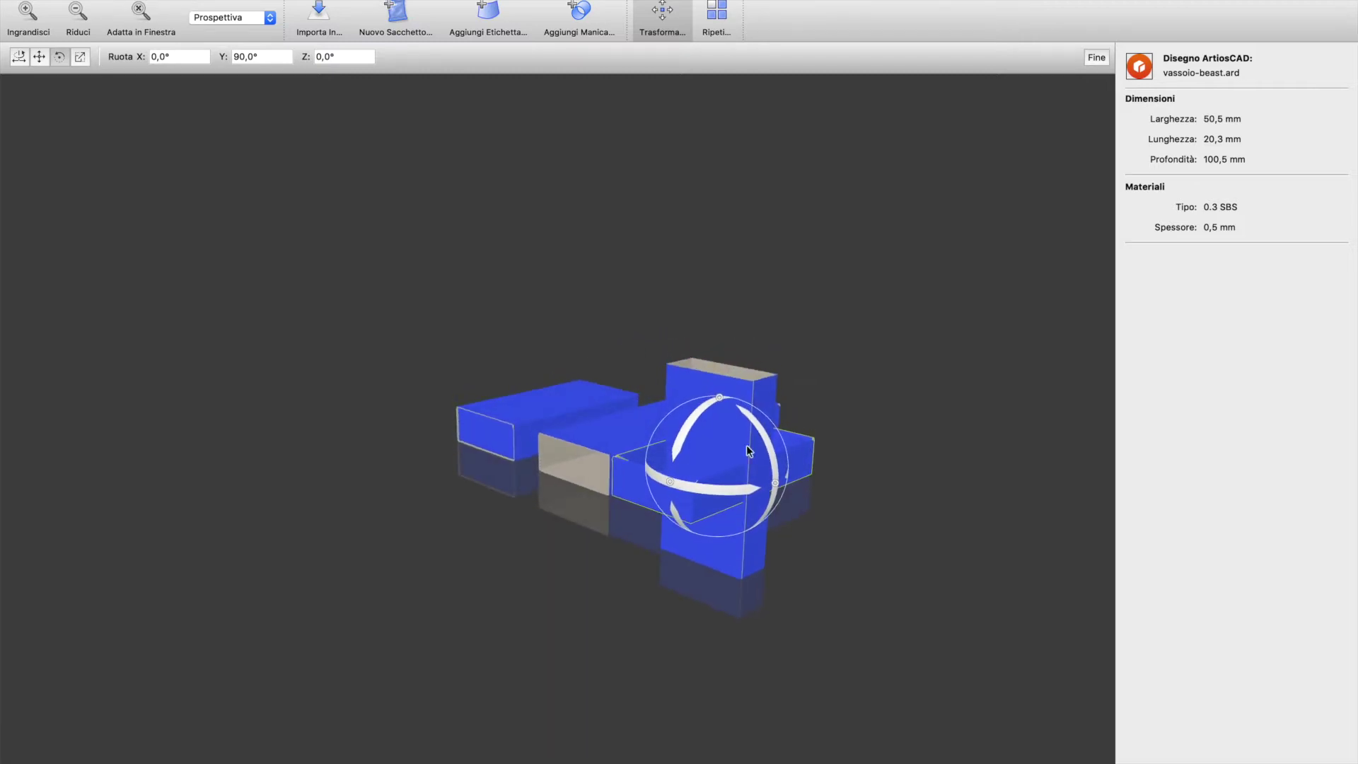
{"action": "left_click_drag", "start_coordinate": [723, 398], "coordinate": [769, 378]}
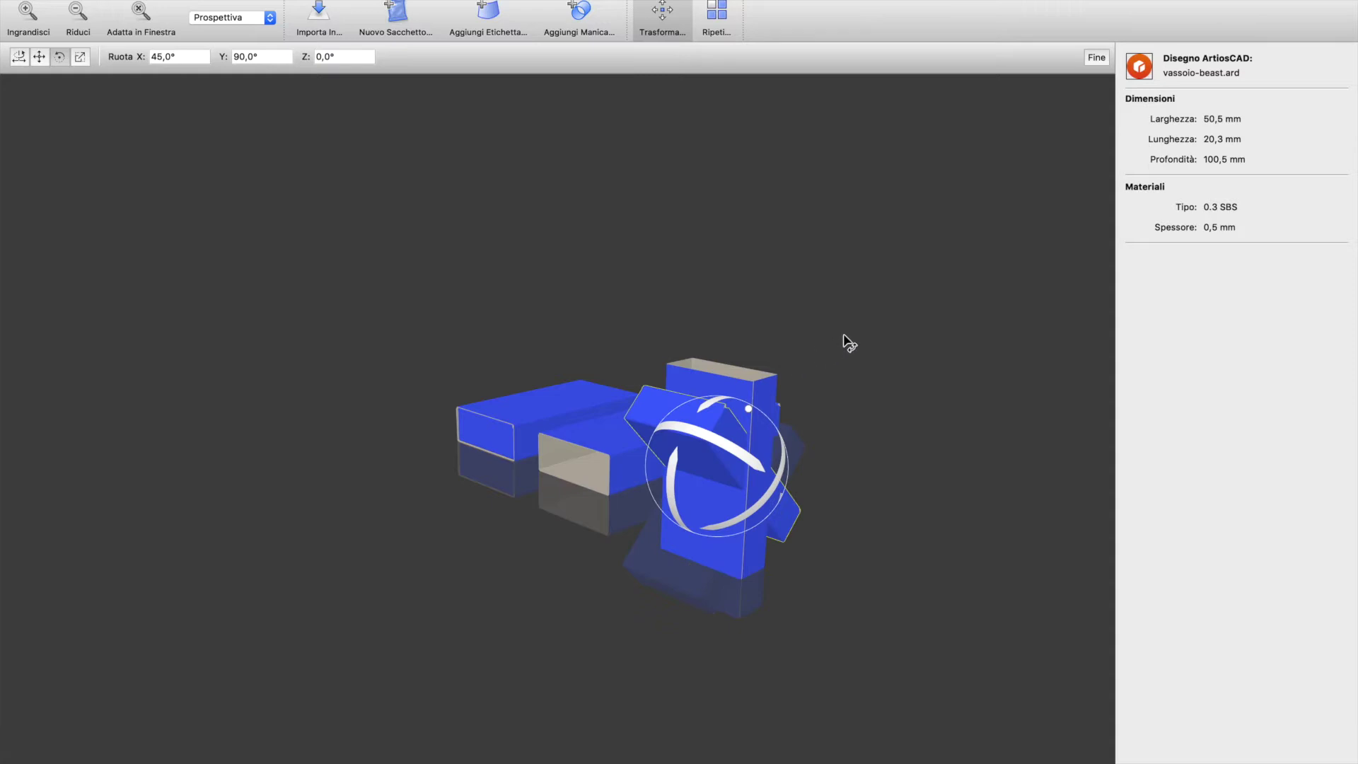
{"action": "left_click_drag", "start_coordinate": [750, 516], "coordinate": [463, 498]}
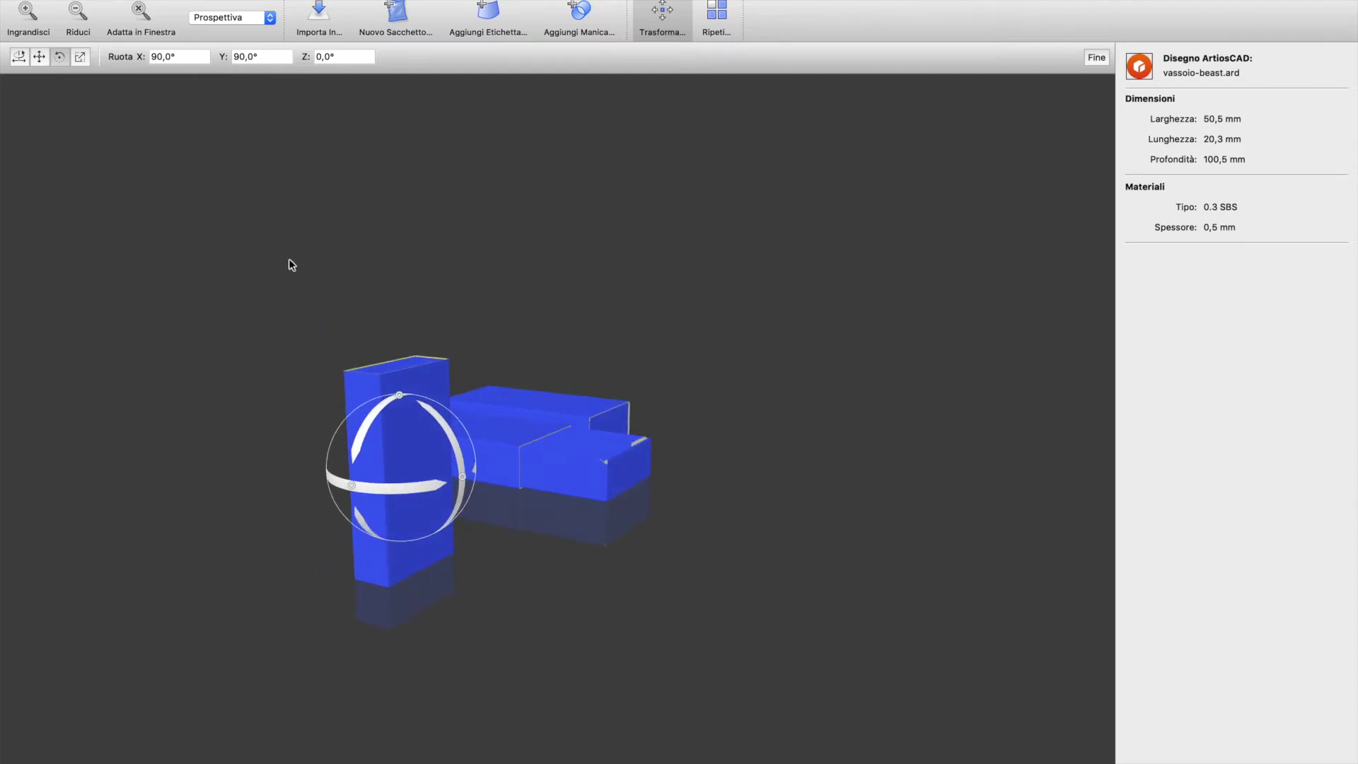
Switch to the move tool and raise the upright tray by 39.5 mm along Y
{"action": "left_click", "coordinate": [38, 57]}
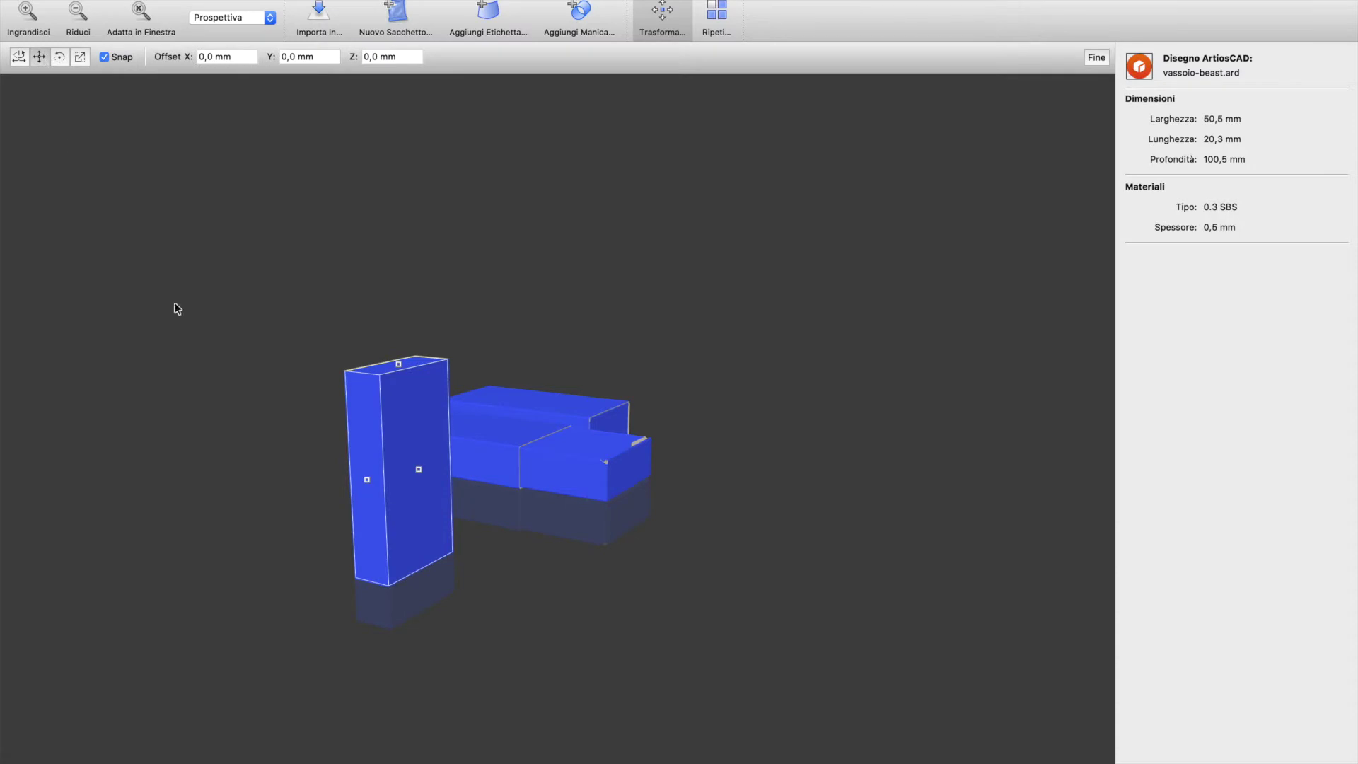
{"action": "left_click_drag", "start_coordinate": [524, 525], "coordinate": [388, 503]}
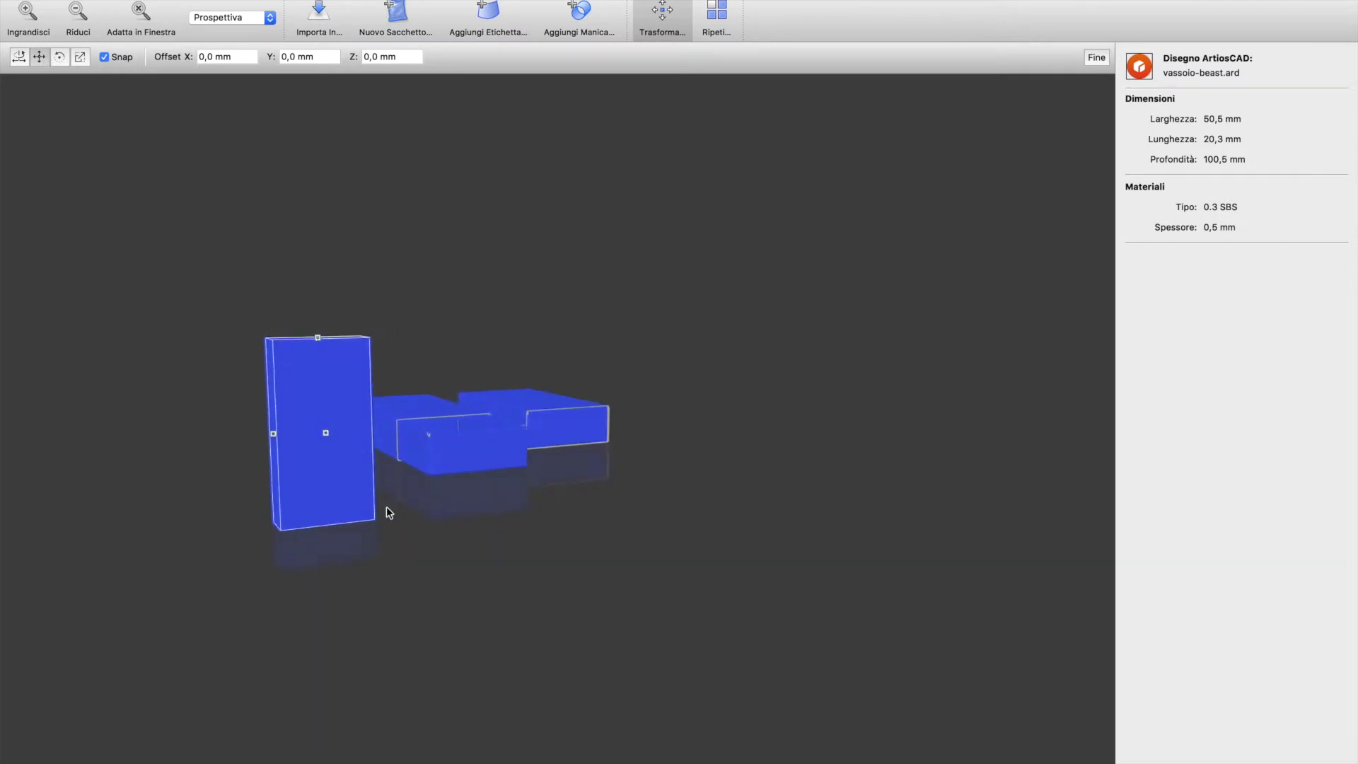
{"action": "left_click_drag", "start_coordinate": [328, 439], "coordinate": [329, 407]}
{"action": "left_click_drag", "start_coordinate": [325, 346], "coordinate": [333, 266]}
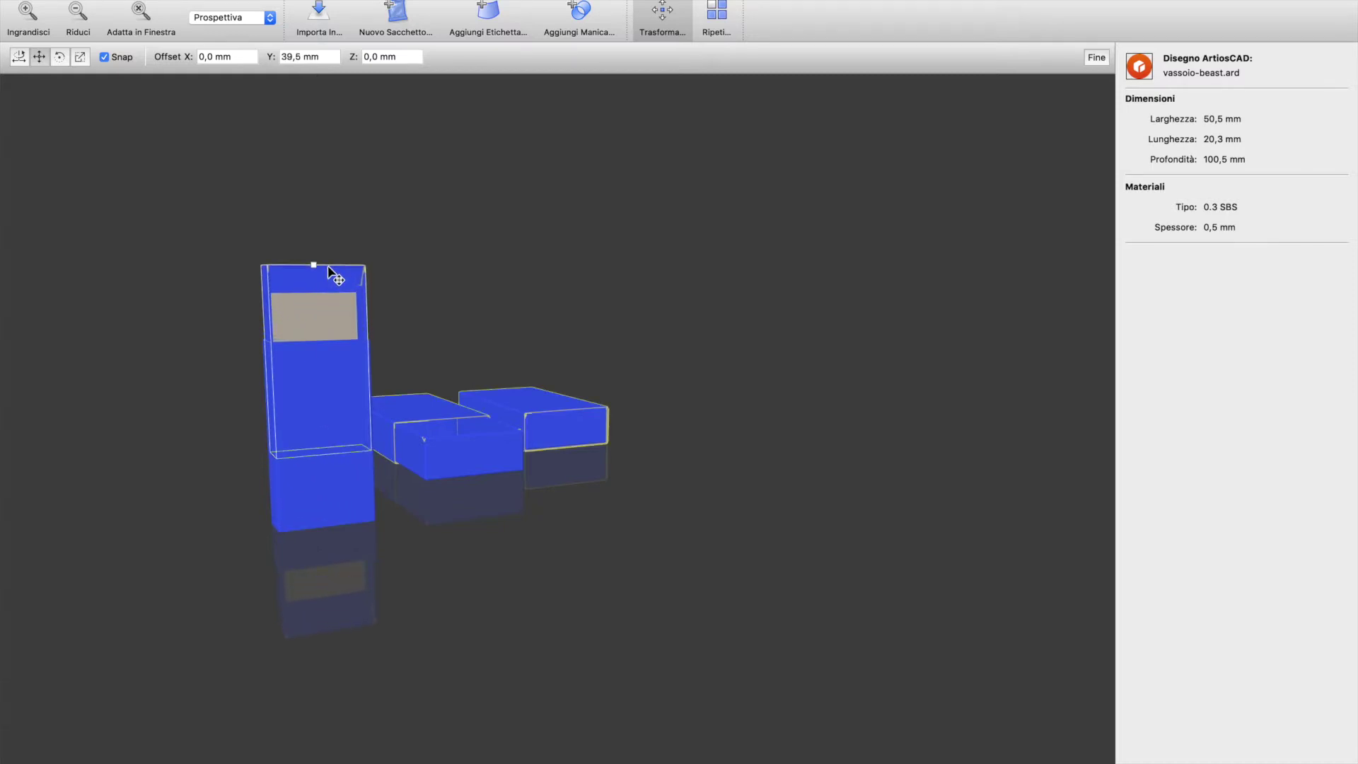
Select the upright sleeve and raise it by 39.8 mm along Y to enclose the tray again
{"action": "left_click", "coordinate": [326, 499]}
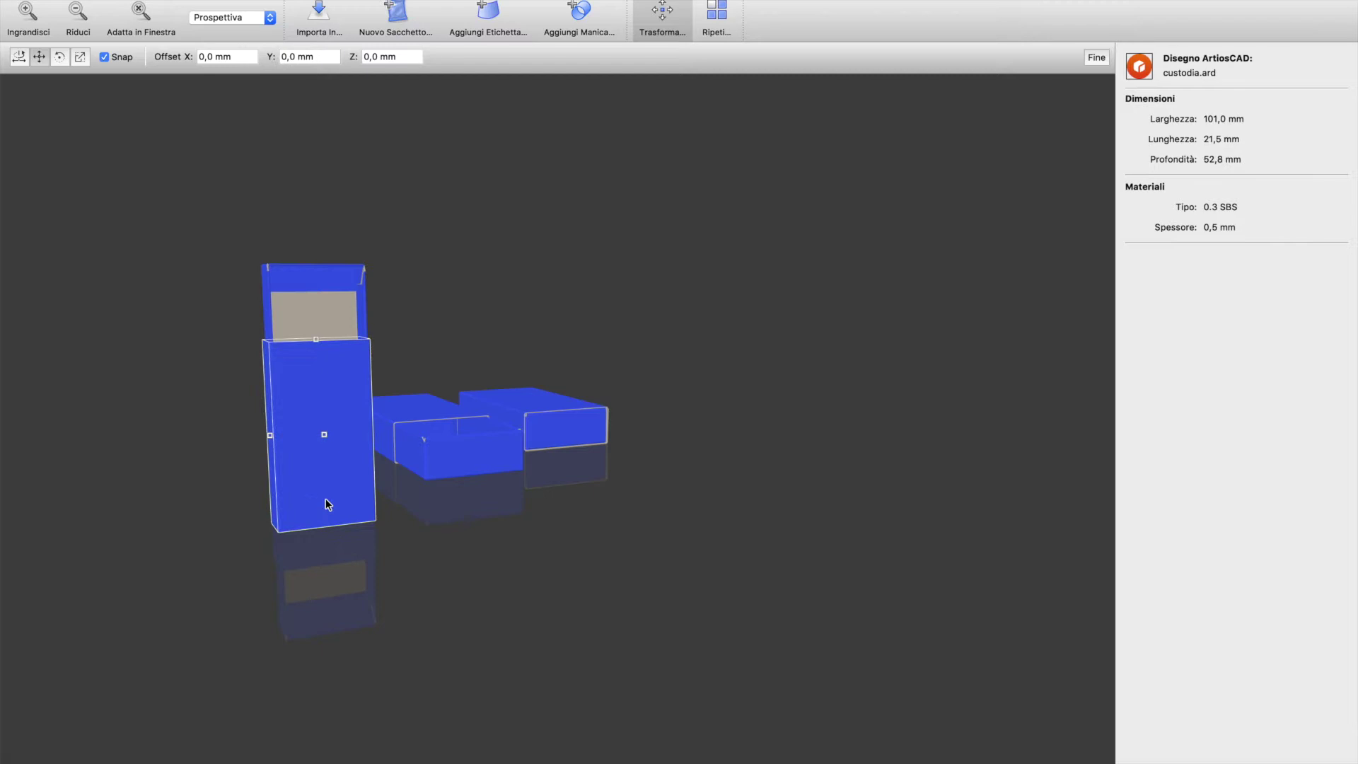
{"action": "left_click_drag", "start_coordinate": [321, 344], "coordinate": [318, 273]}
{"action": "left_click_drag", "start_coordinate": [330, 423], "coordinate": [292, 456]}
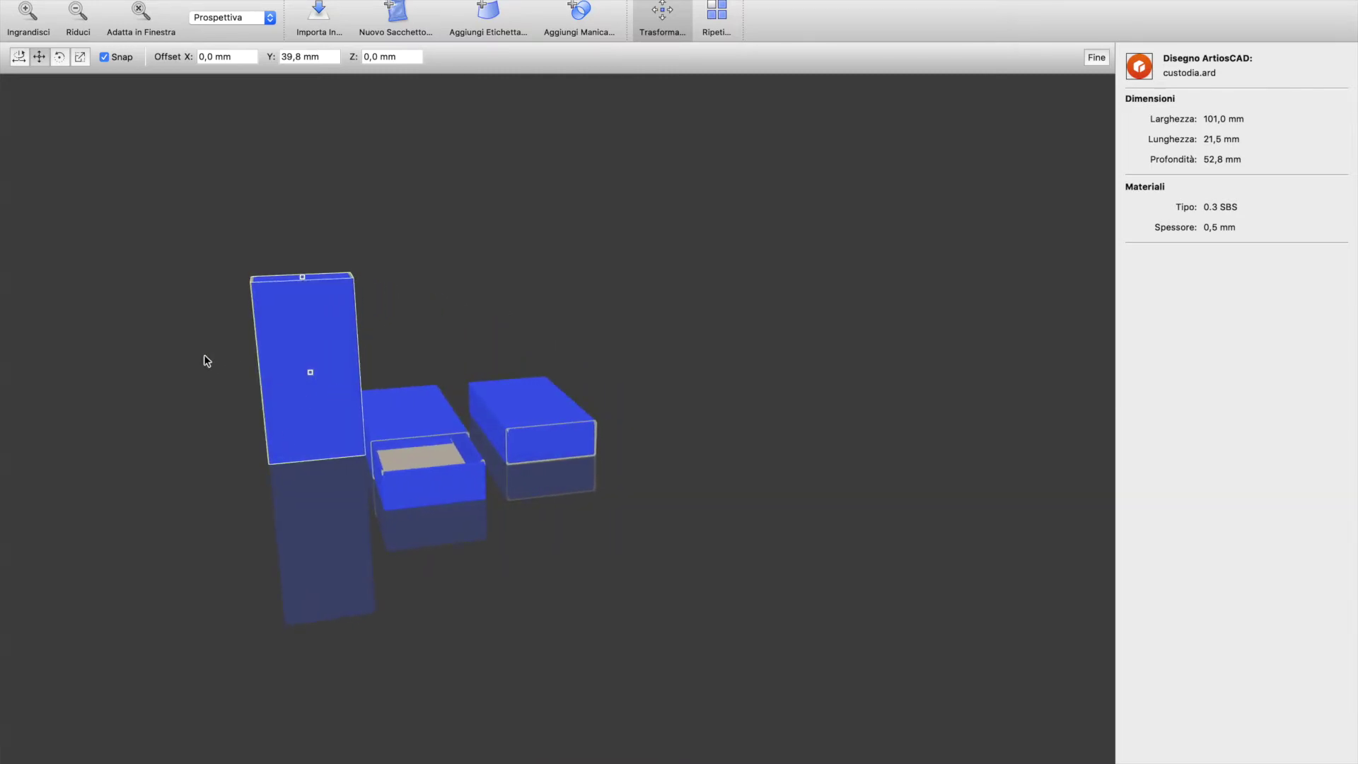
Move the upright sleeve and its tray 22.5 mm along Z, away from the half-open box, and clear the selection
{"action": "left_click_drag", "start_coordinate": [312, 376], "coordinate": [221, 389]}
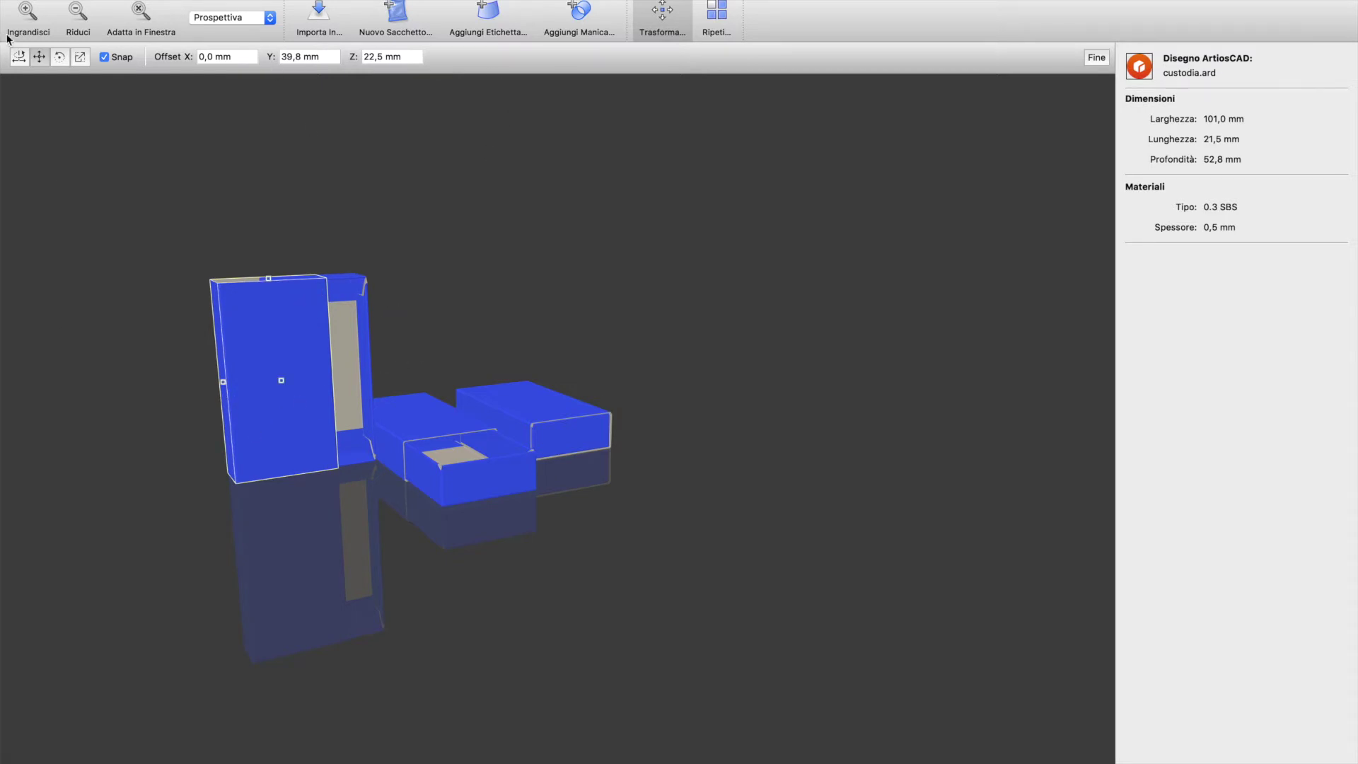
{"action": "left_click", "coordinate": [328, 309]}
{"action": "left_click_drag", "start_coordinate": [236, 379], "coordinate": [181, 379]}
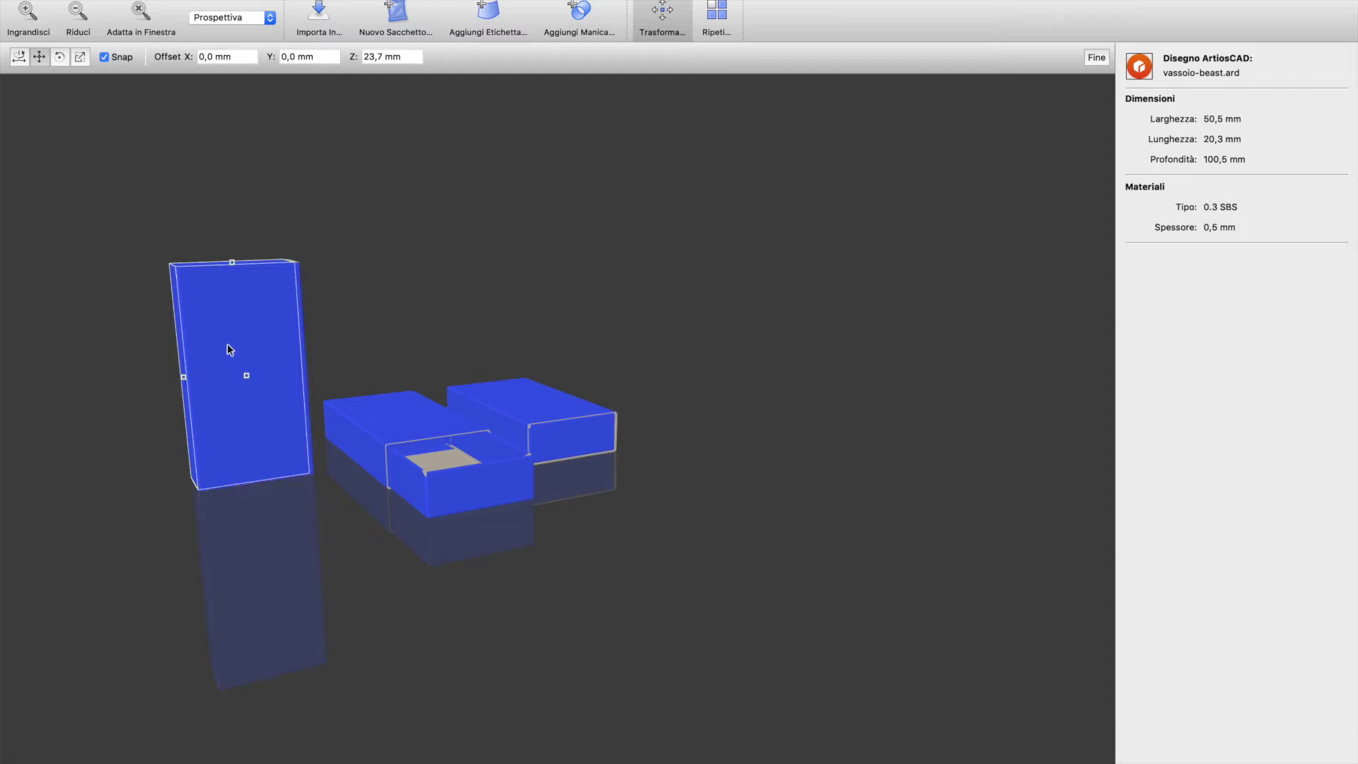
{"action": "left_click_drag", "start_coordinate": [379, 370], "coordinate": [440, 562]}
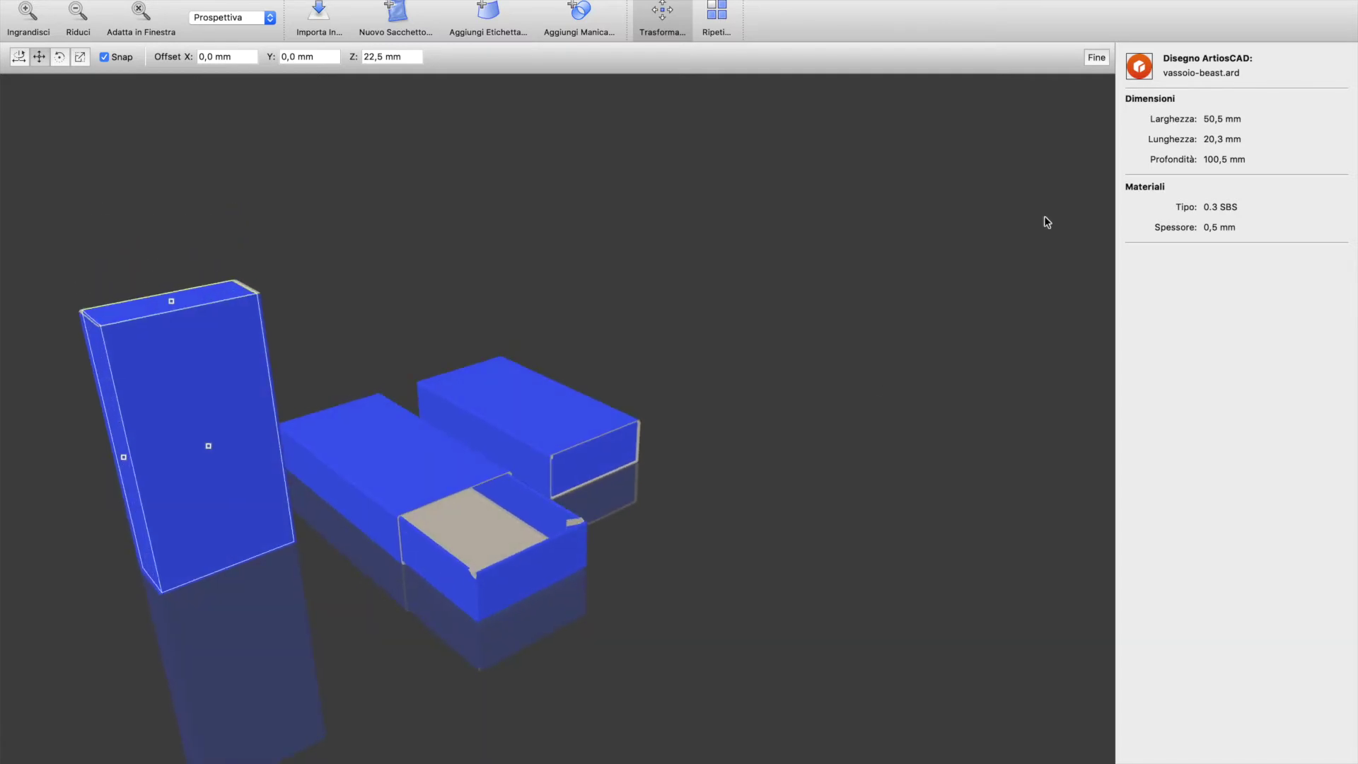
{"action": "left_click", "coordinate": [754, 181]}
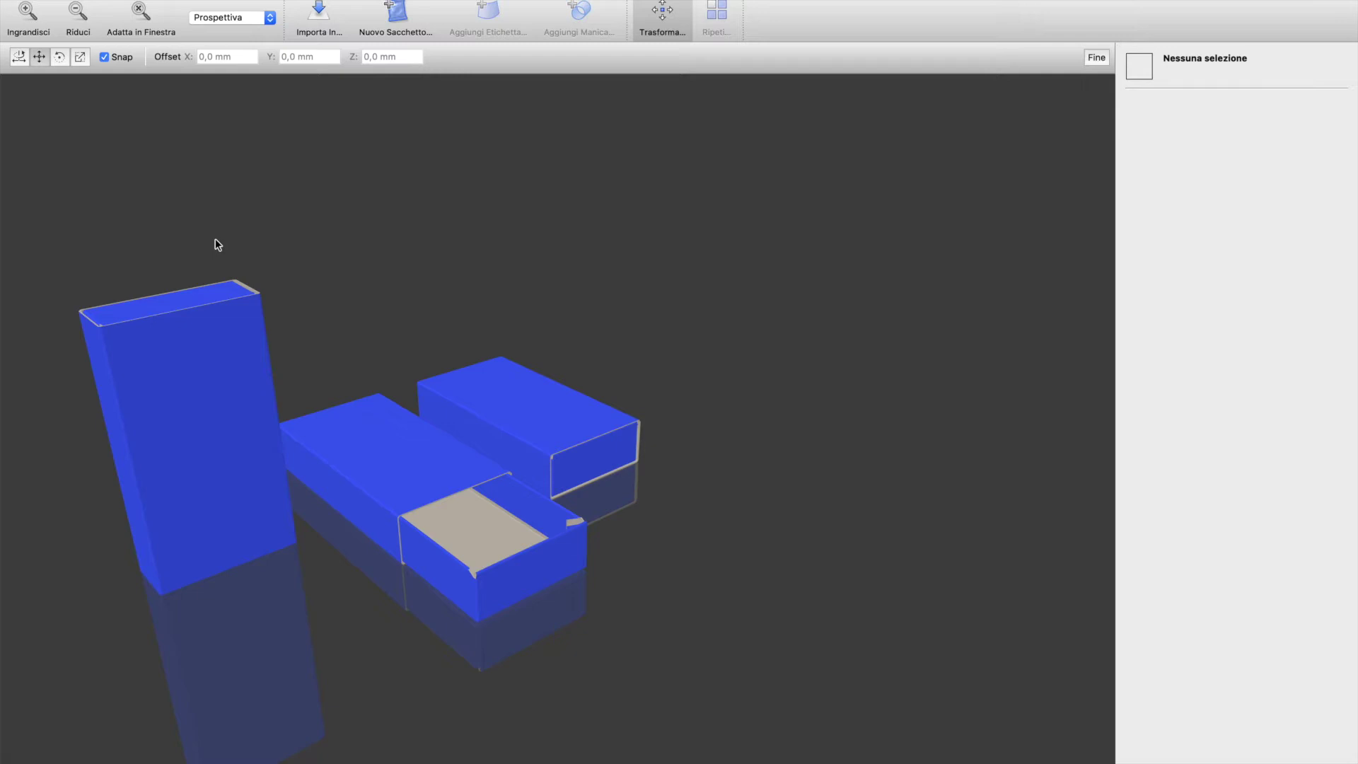
{"action": "left_click", "coordinate": [145, 0]}
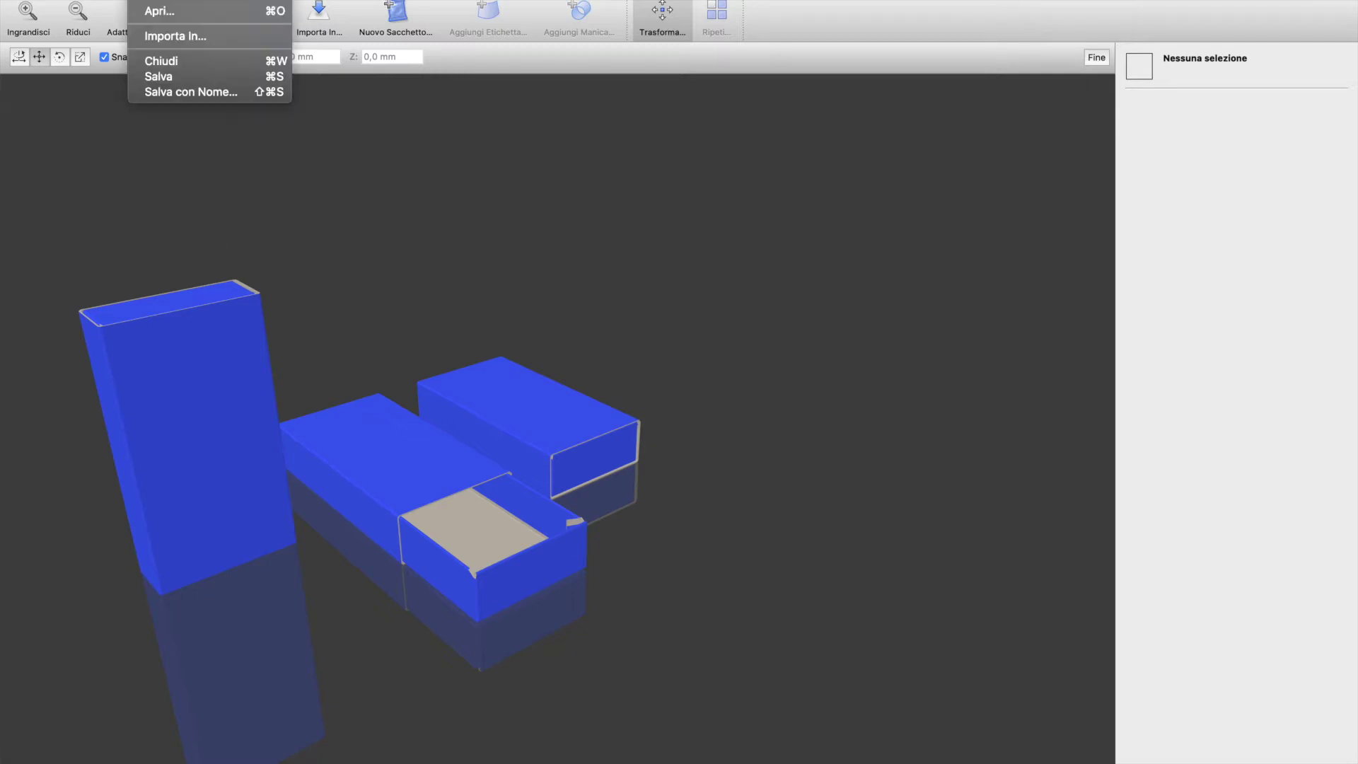
{"action": "mouse_move", "coordinate": [241, 0]}
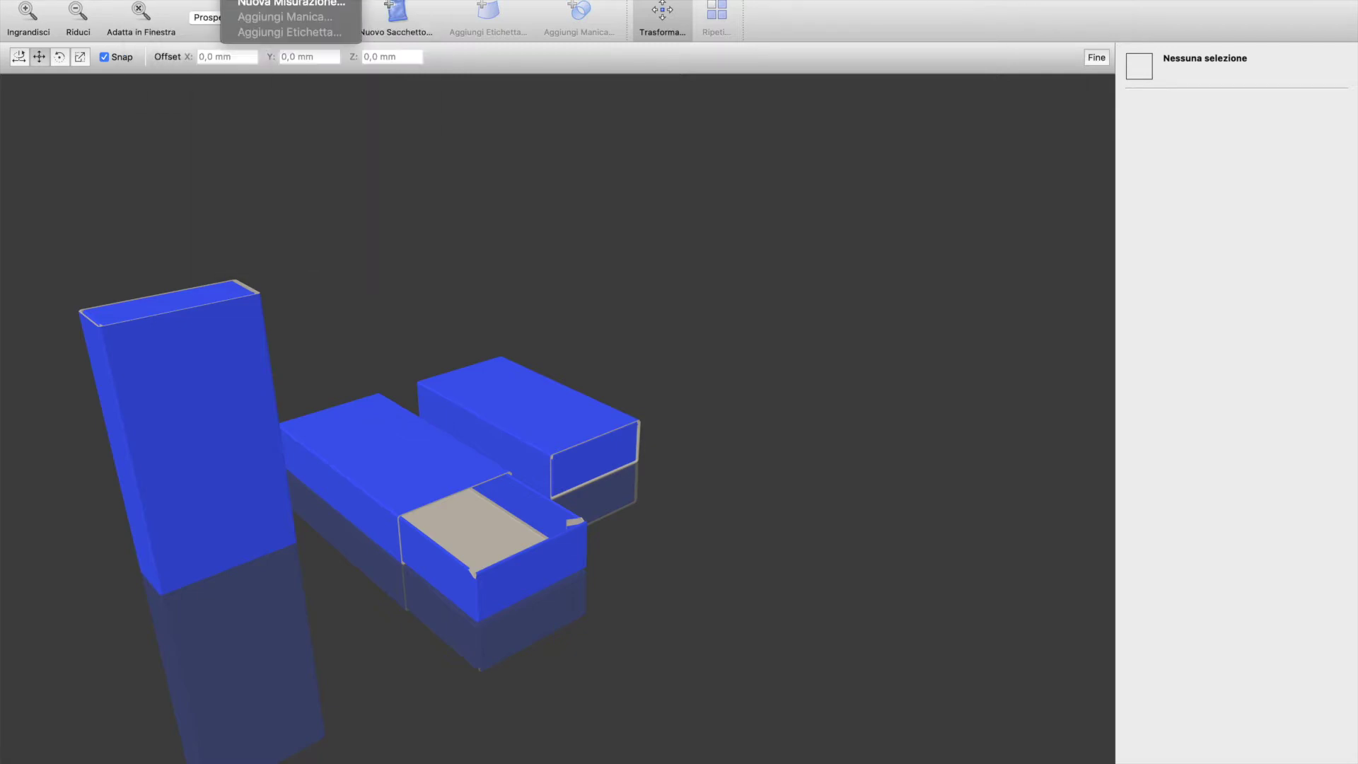
{"action": "mouse_move", "coordinate": [297, 0]}
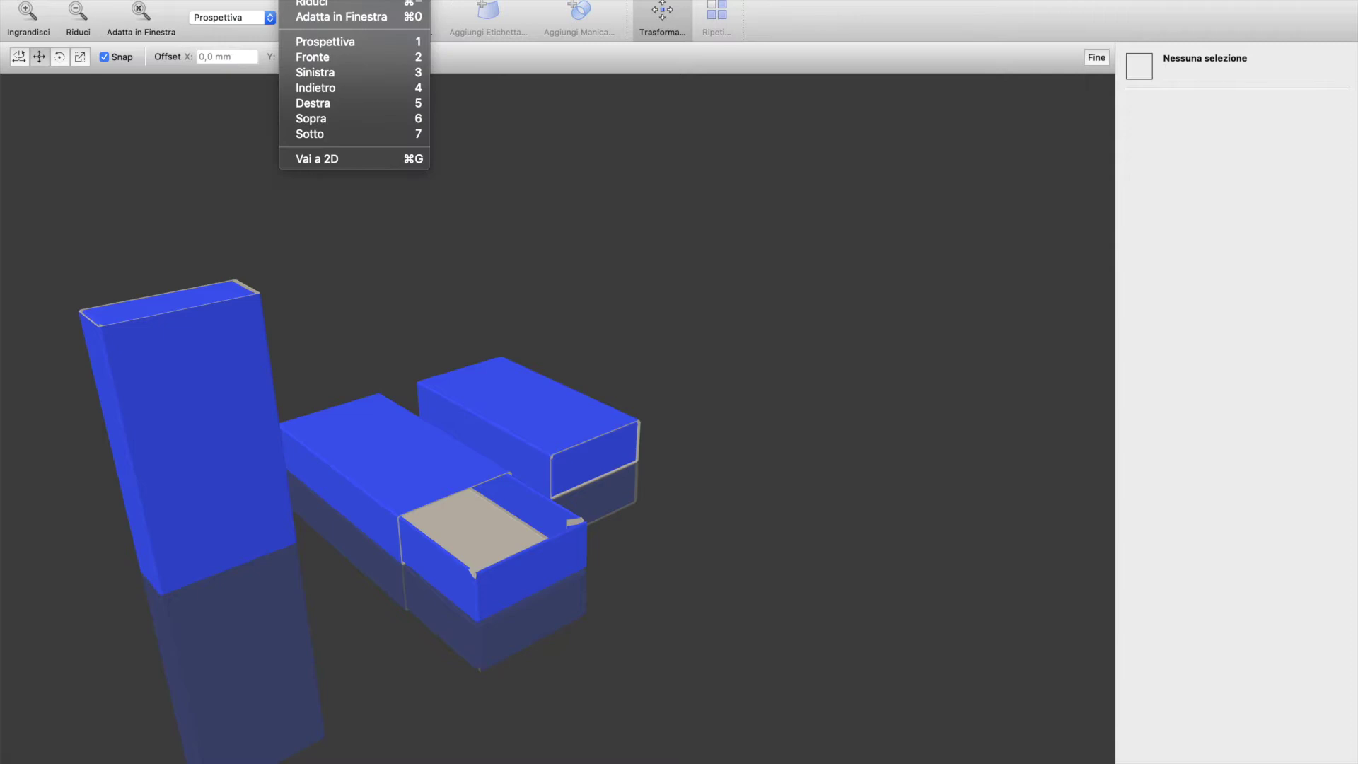
{"action": "mouse_move", "coordinate": [71, 0]}
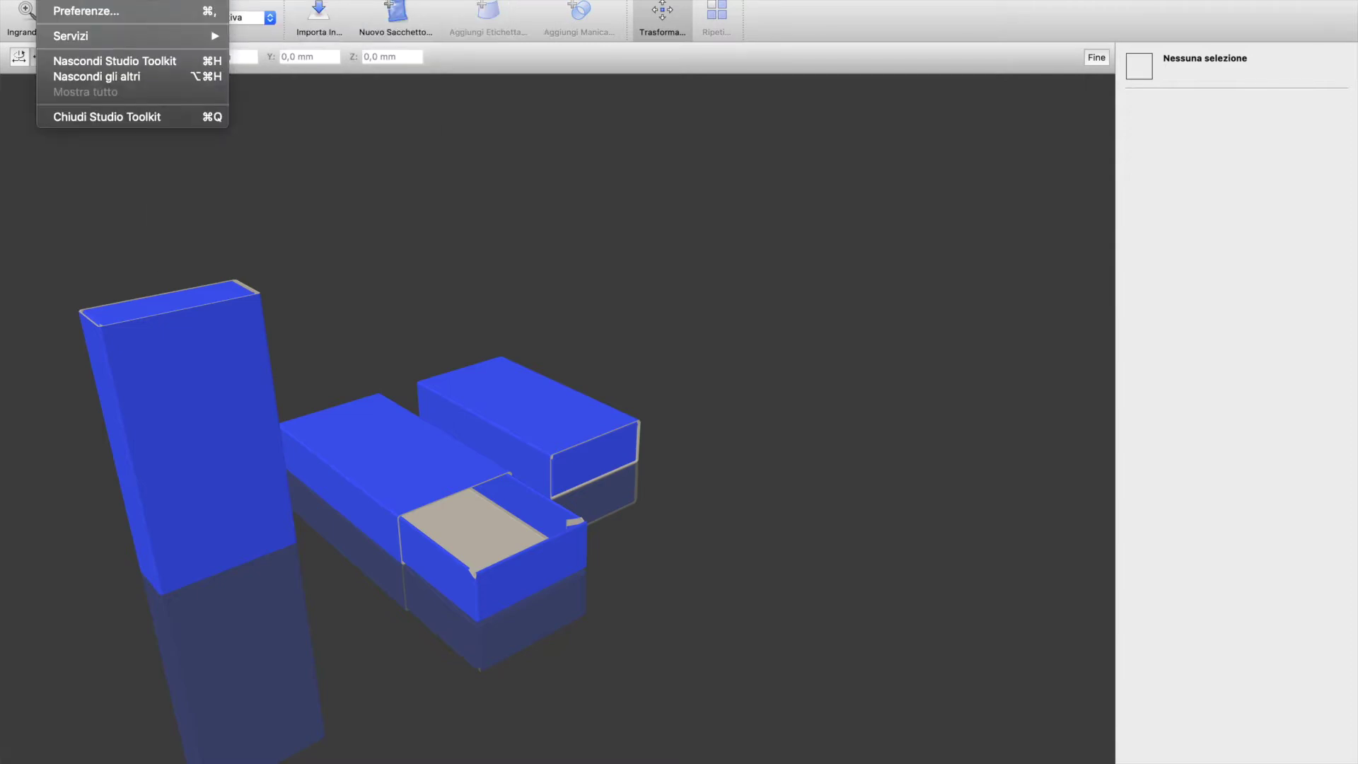
{"action": "left_click", "coordinate": [890, 45]}
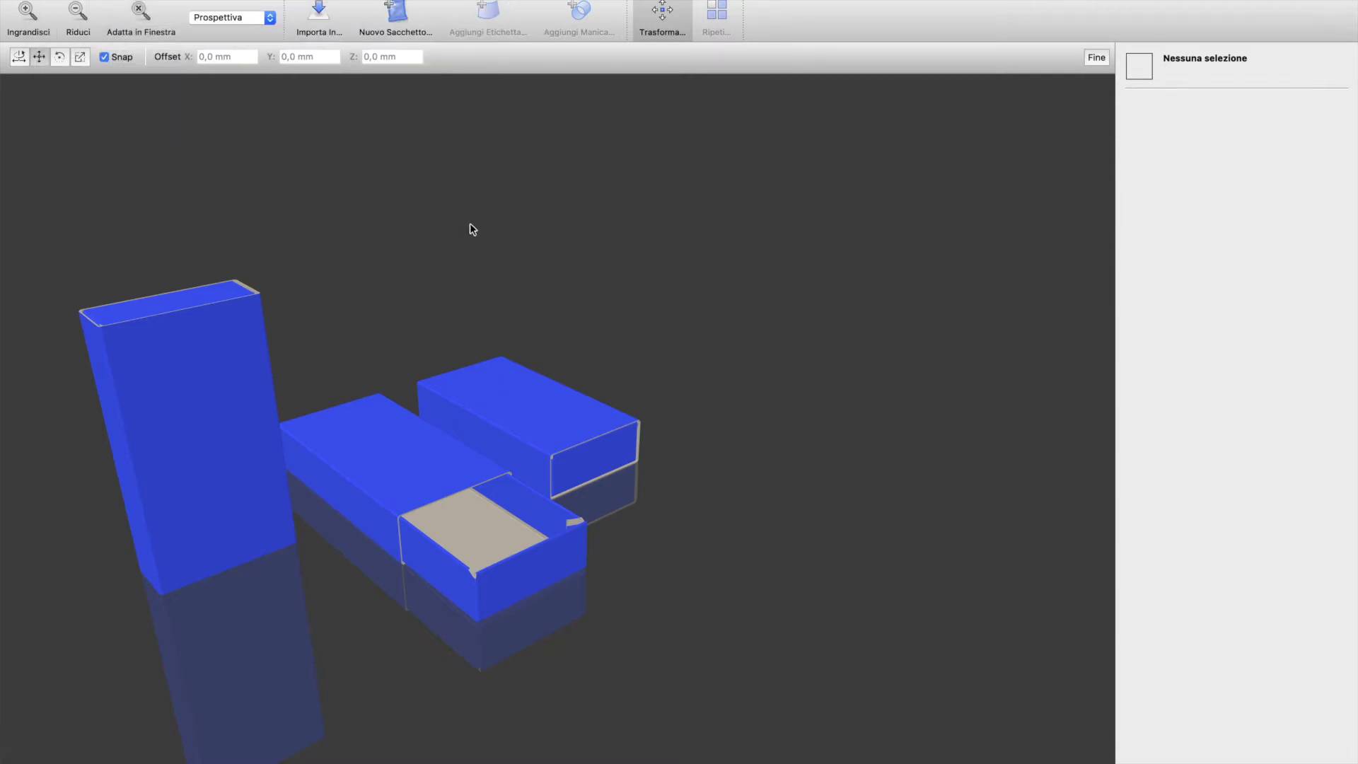
Select the standing box's sleeve and rotate it about its vertical axis to X 45°
{"action": "scroll", "coordinate": [538, 208], "scroll_direction": "up", "scroll_amount": 5}
{"action": "left_click_drag", "start_coordinate": [546, 196], "coordinate": [368, 184]}
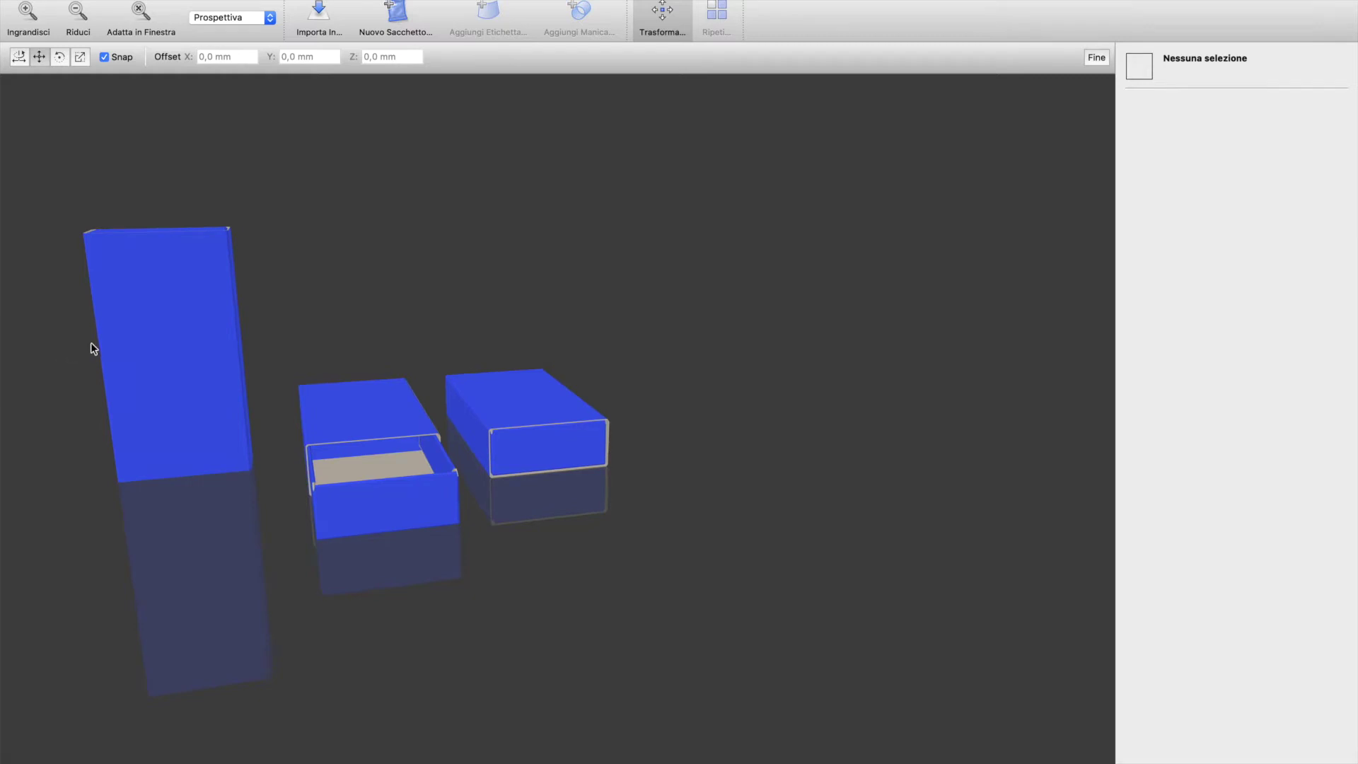
{"action": "left_click", "coordinate": [162, 342]}
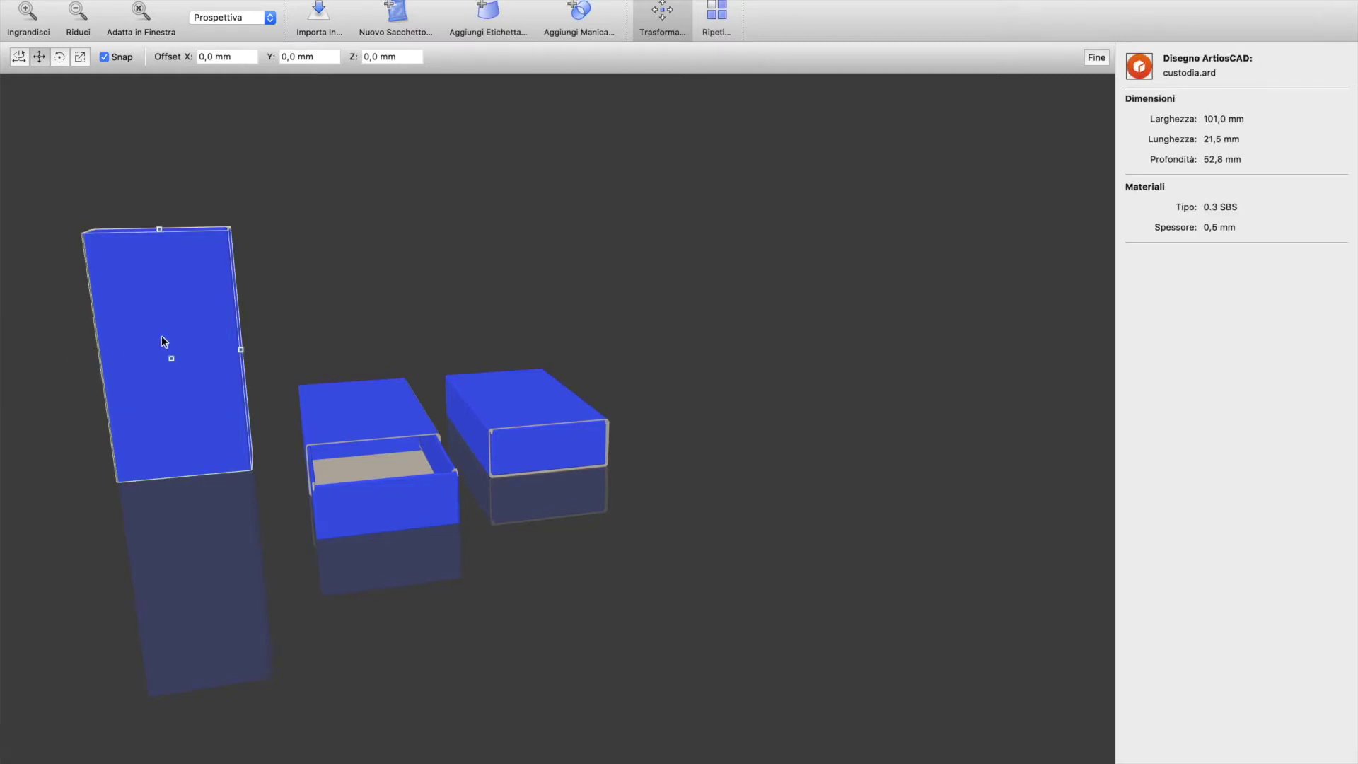
{"action": "left_click", "coordinate": [59, 56]}
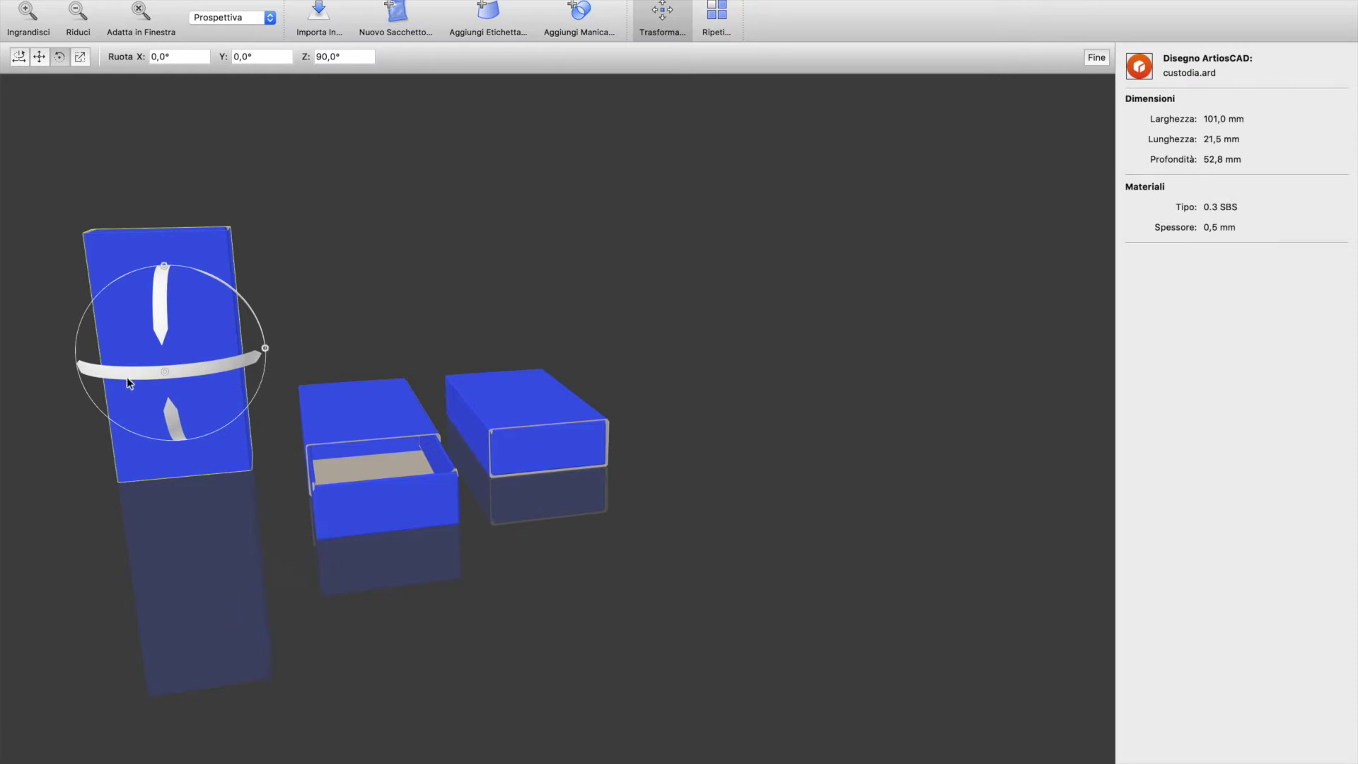
{"action": "left_click_drag", "start_coordinate": [162, 380], "coordinate": [237, 372]}
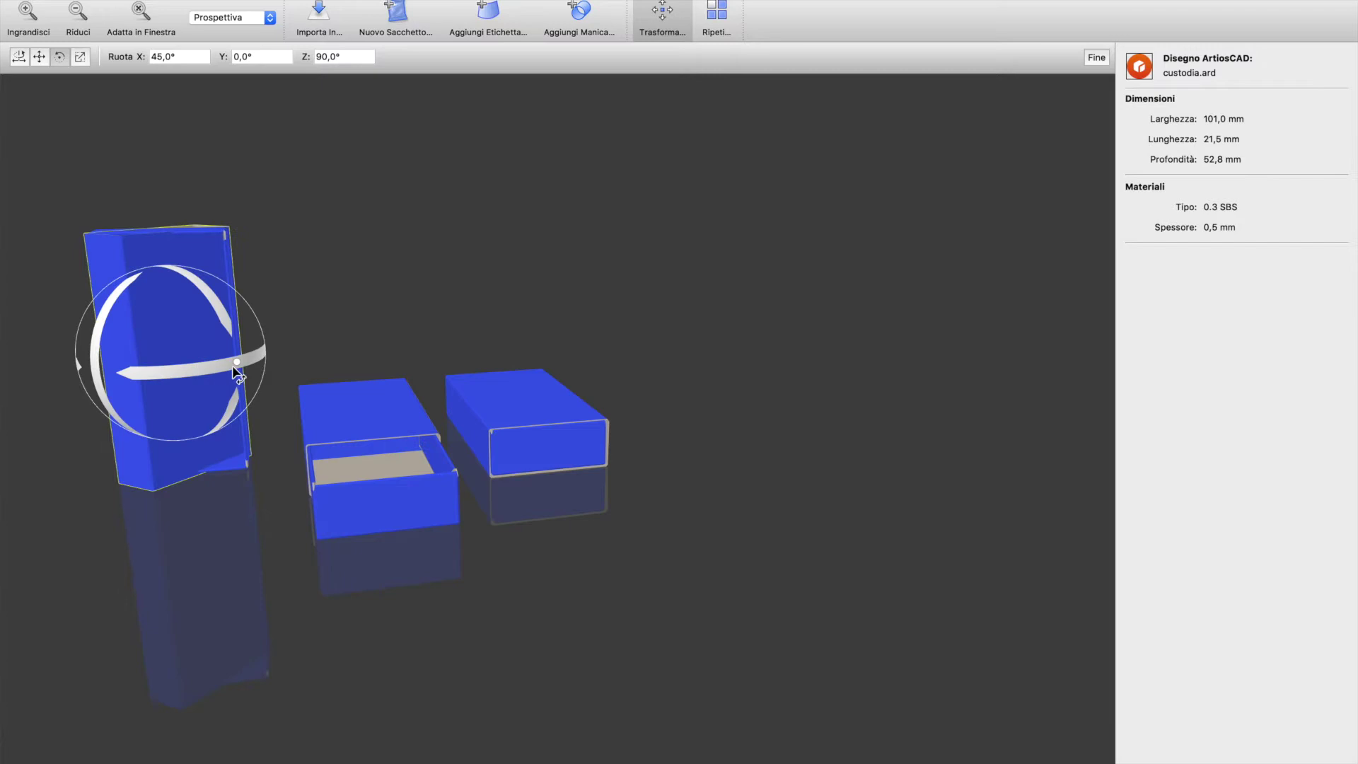
Select the standing box's tray, rotate it about the vertical axis to align with the sleeve, and clear the selection
{"action": "left_click", "coordinate": [225, 233]}
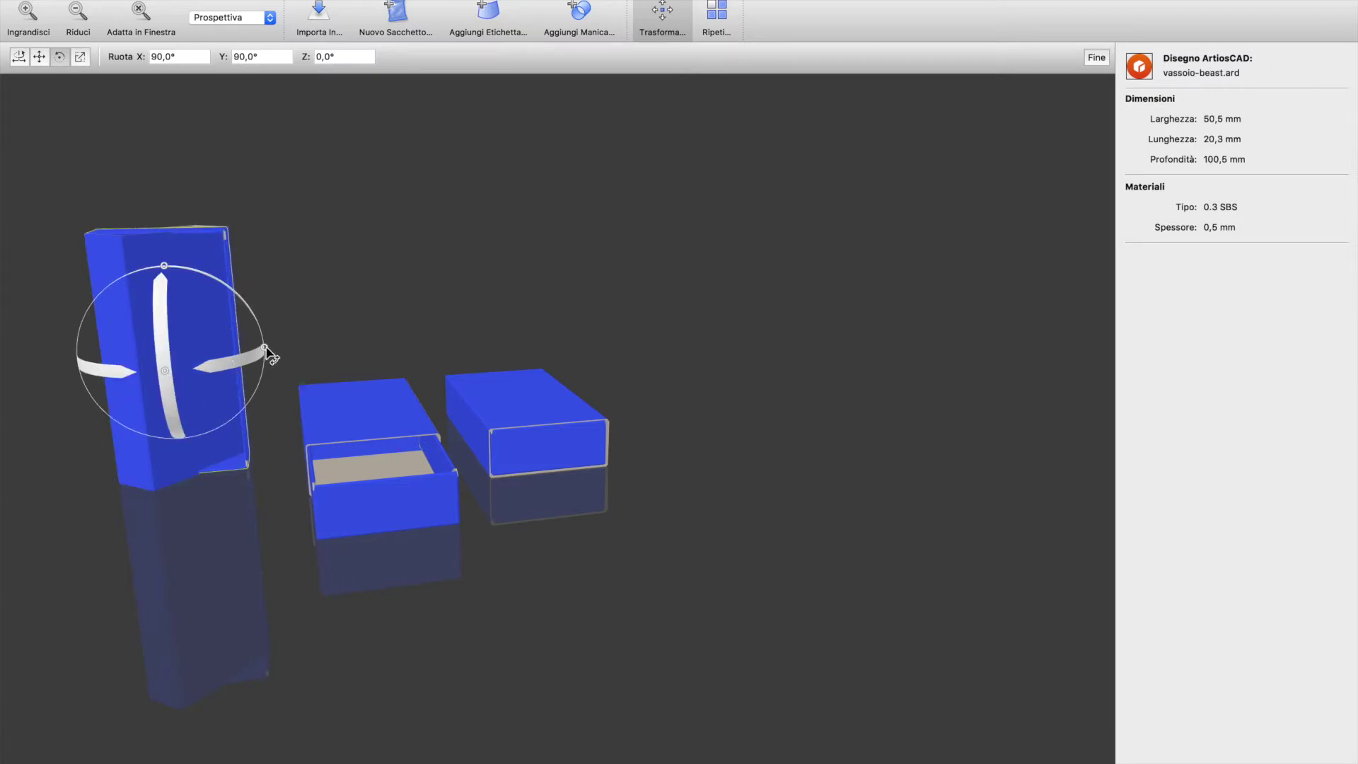
{"action": "left_click_drag", "start_coordinate": [291, 345], "coordinate": [266, 372]}
{"action": "left_click", "coordinate": [295, 288]}
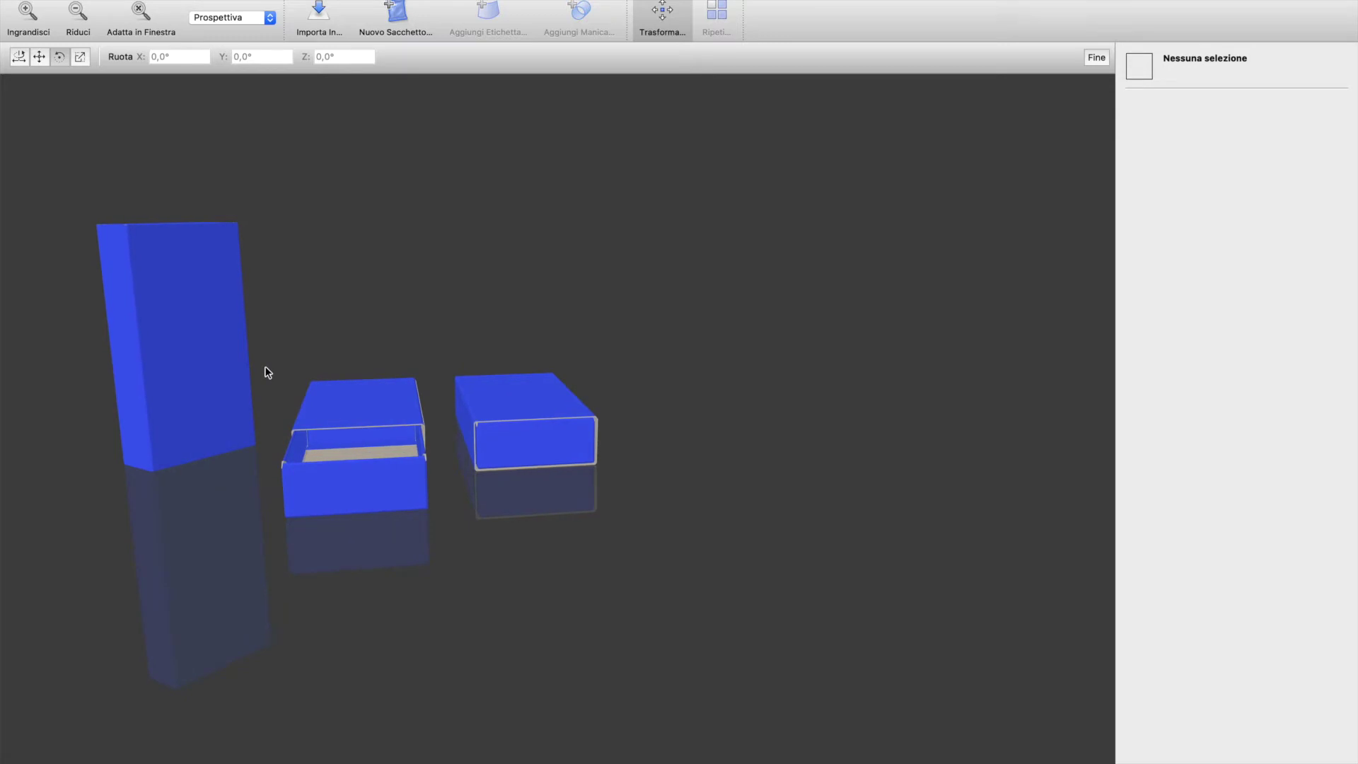
Exit the transform mode and save the rearranged scene
{"action": "left_click", "coordinate": [171, 385]}
{"action": "left_click", "coordinate": [408, 347]}
{"action": "key", "text": "Escape"}
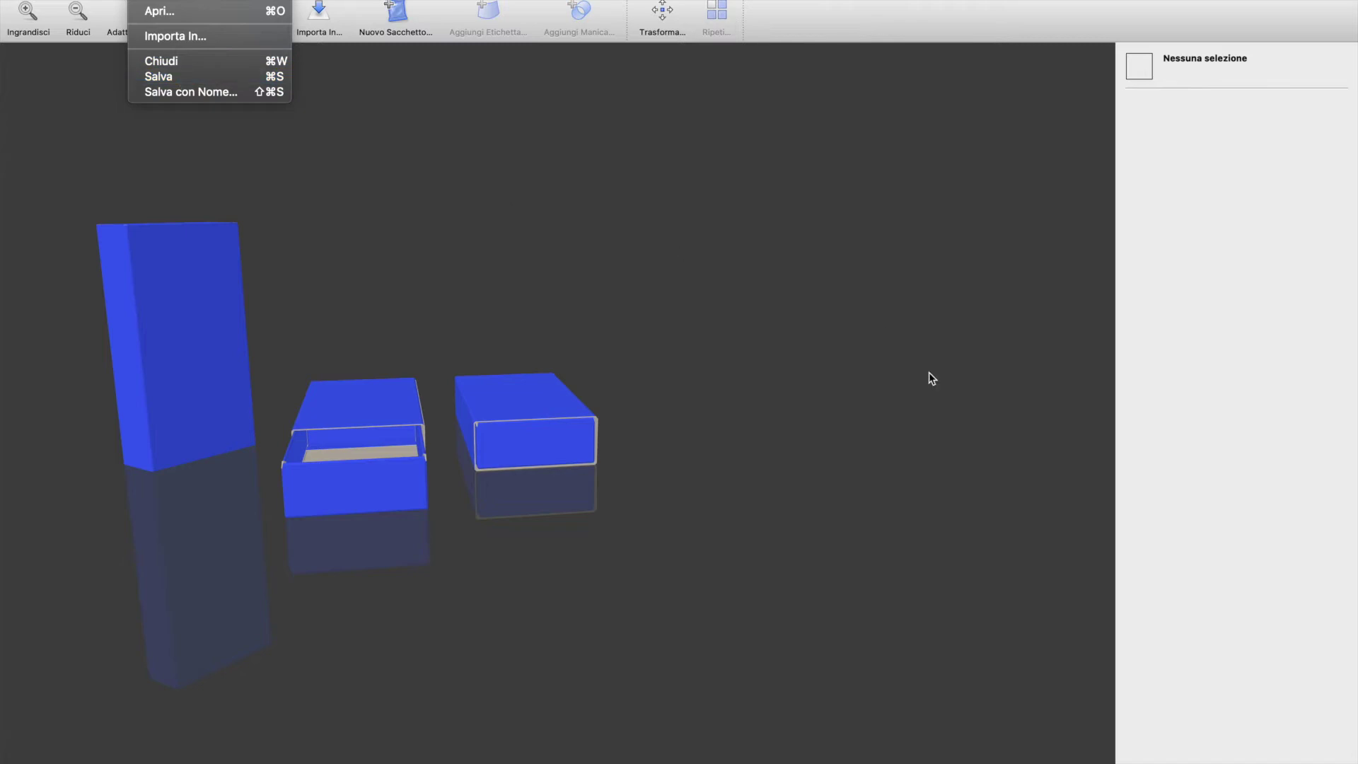
{"action": "left_click", "coordinate": [889, 526]}
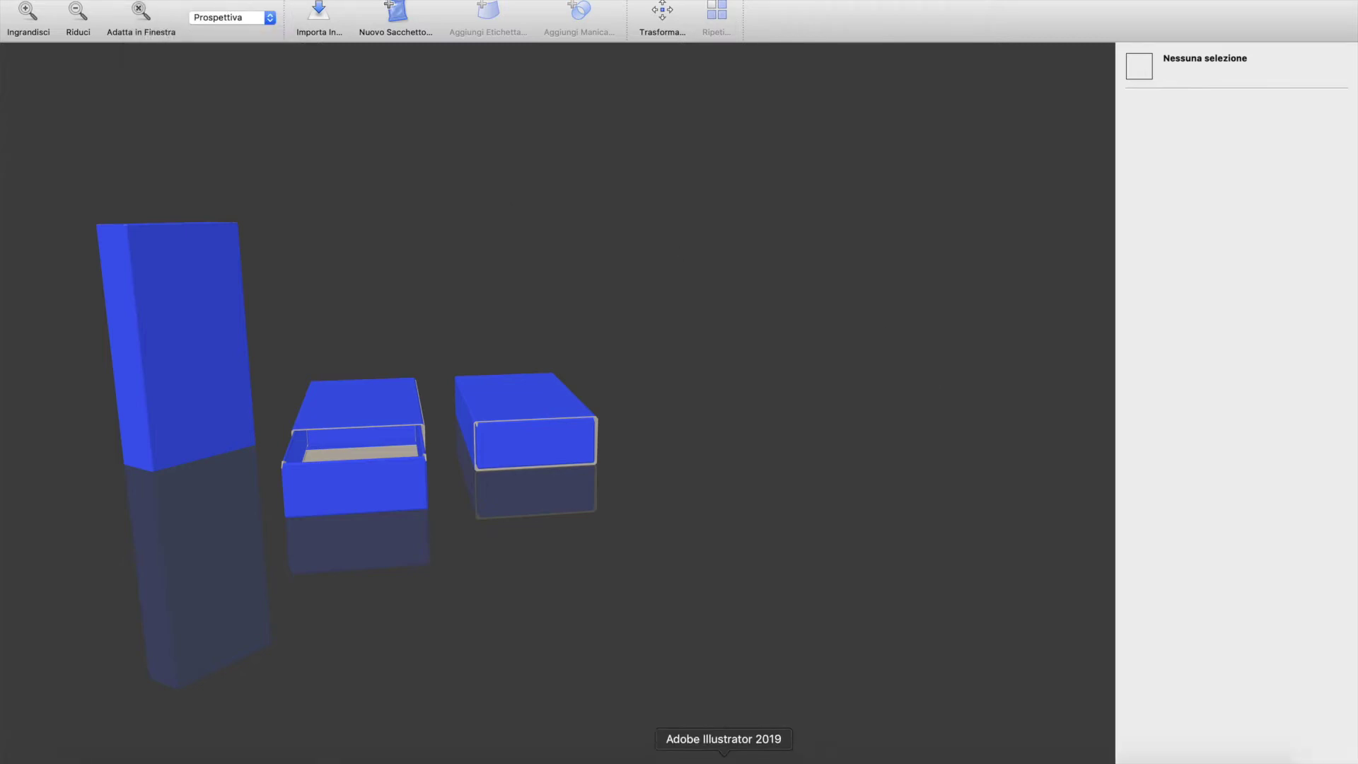
Switch to Adobe Illustrator, update the modified scene complessivo_flint_beast.zae and review the three boxes with their artwork
{"action": "left_click", "coordinate": [723, 761]}
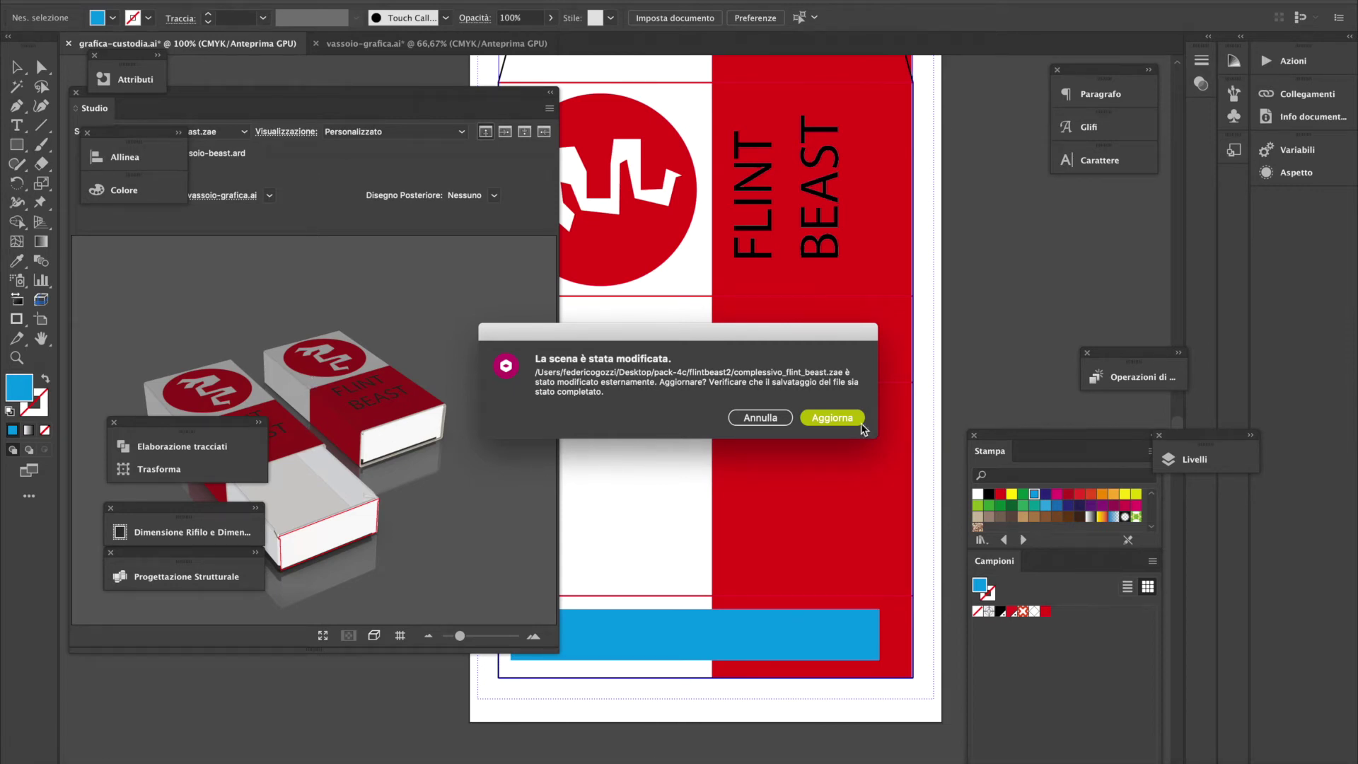
{"action": "left_click", "coordinate": [833, 418]}
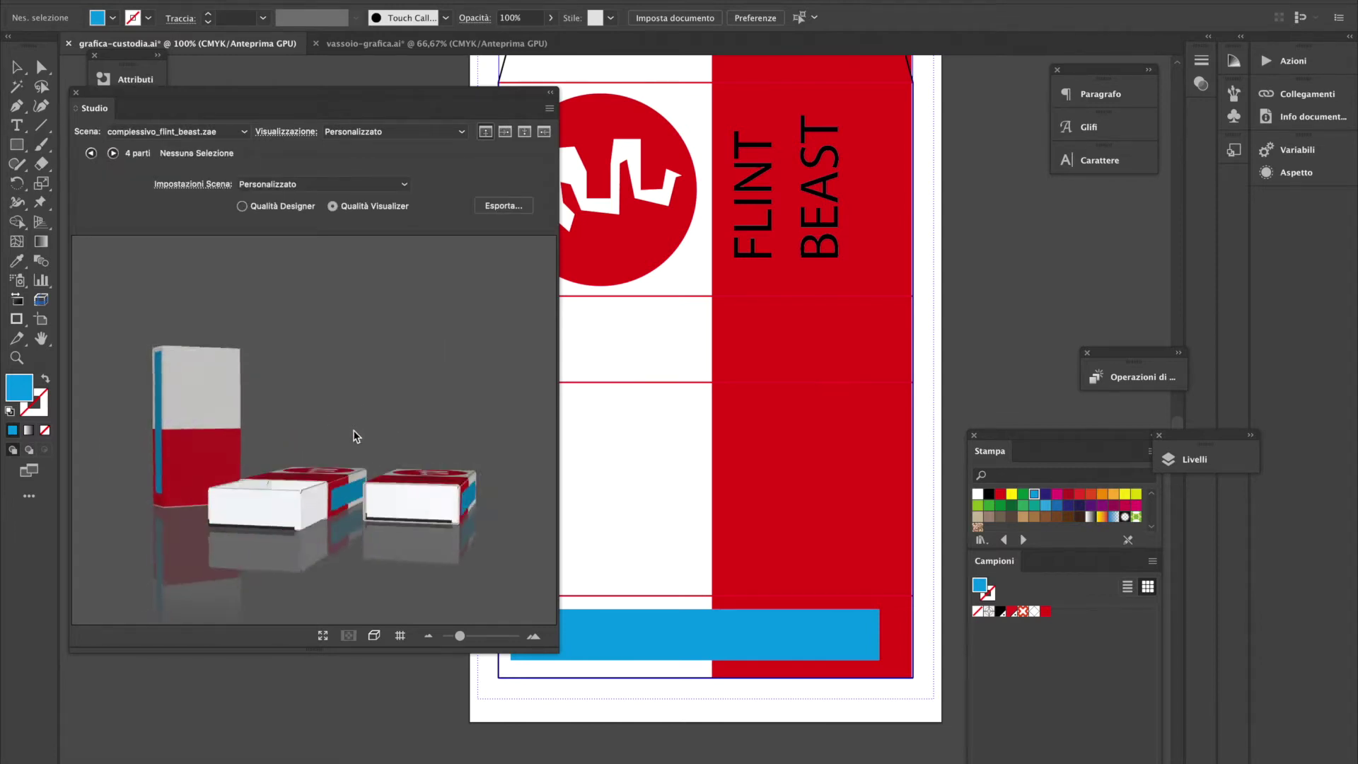
{"action": "left_click_drag", "start_coordinate": [425, 433], "coordinate": [395, 444]}
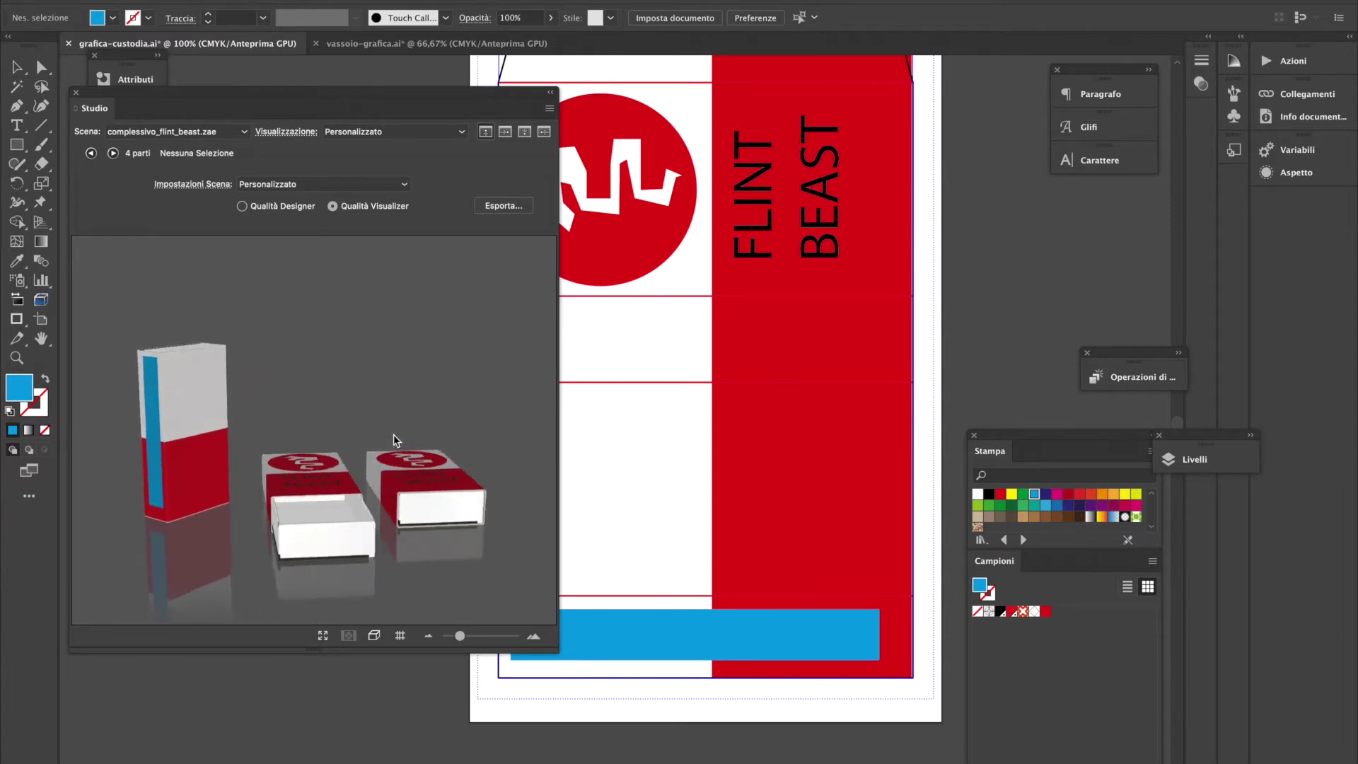
{"action": "mouse_move", "coordinate": [349, 497]}
{"action": "left_mouse_down"}
{"action": "mouse_move", "coordinate": [403, 467]}
{"action": "mouse_move", "coordinate": [324, 522]}
{"action": "mouse_move", "coordinate": [366, 500]}
{"action": "mouse_move", "coordinate": [334, 491]}
{"action": "left_mouse_up"}
{"action": "left_click_drag", "start_coordinate": [464, 505], "coordinate": [434, 502]}
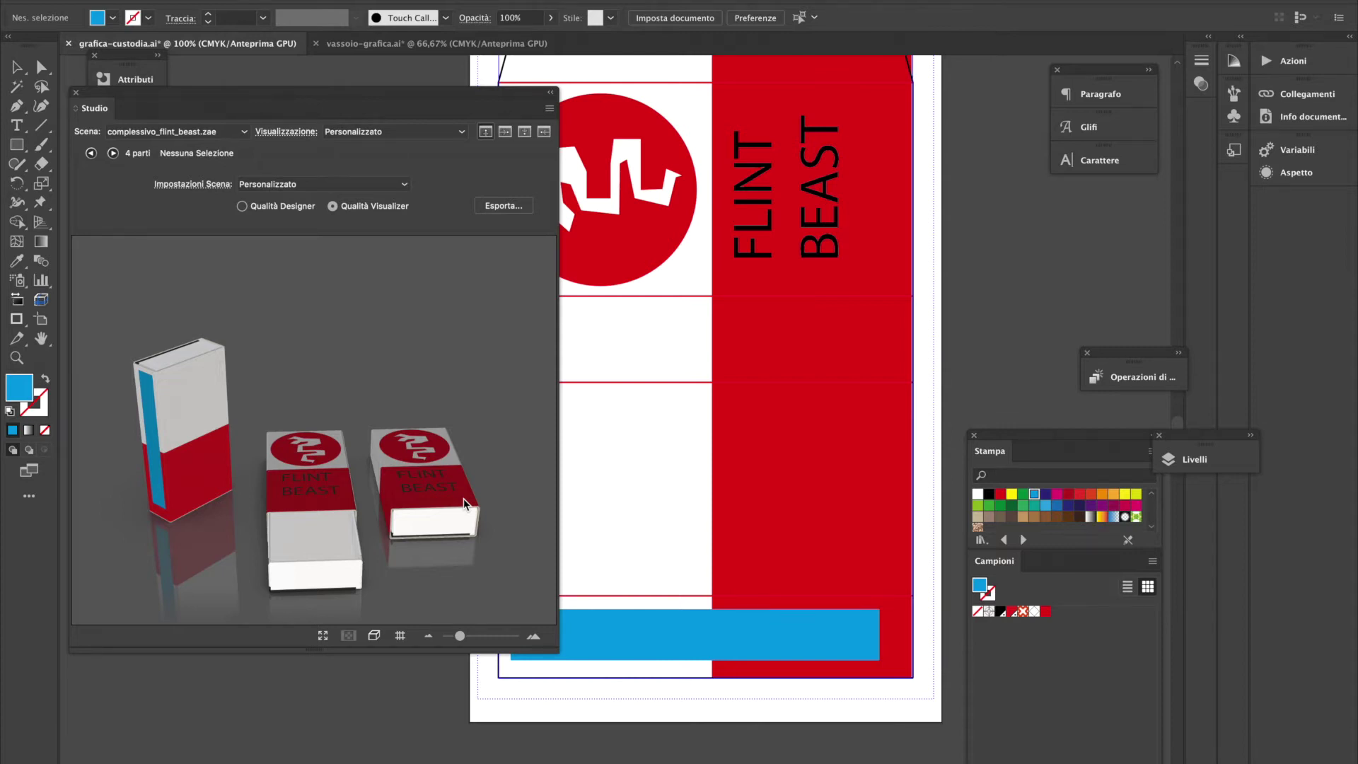
Recolour the red circle behind the snake in the sleeve artwork light blue and inspect the updated boxes in the 3D preview
{"action": "left_click_drag", "start_coordinate": [464, 503], "coordinate": [466, 495]}
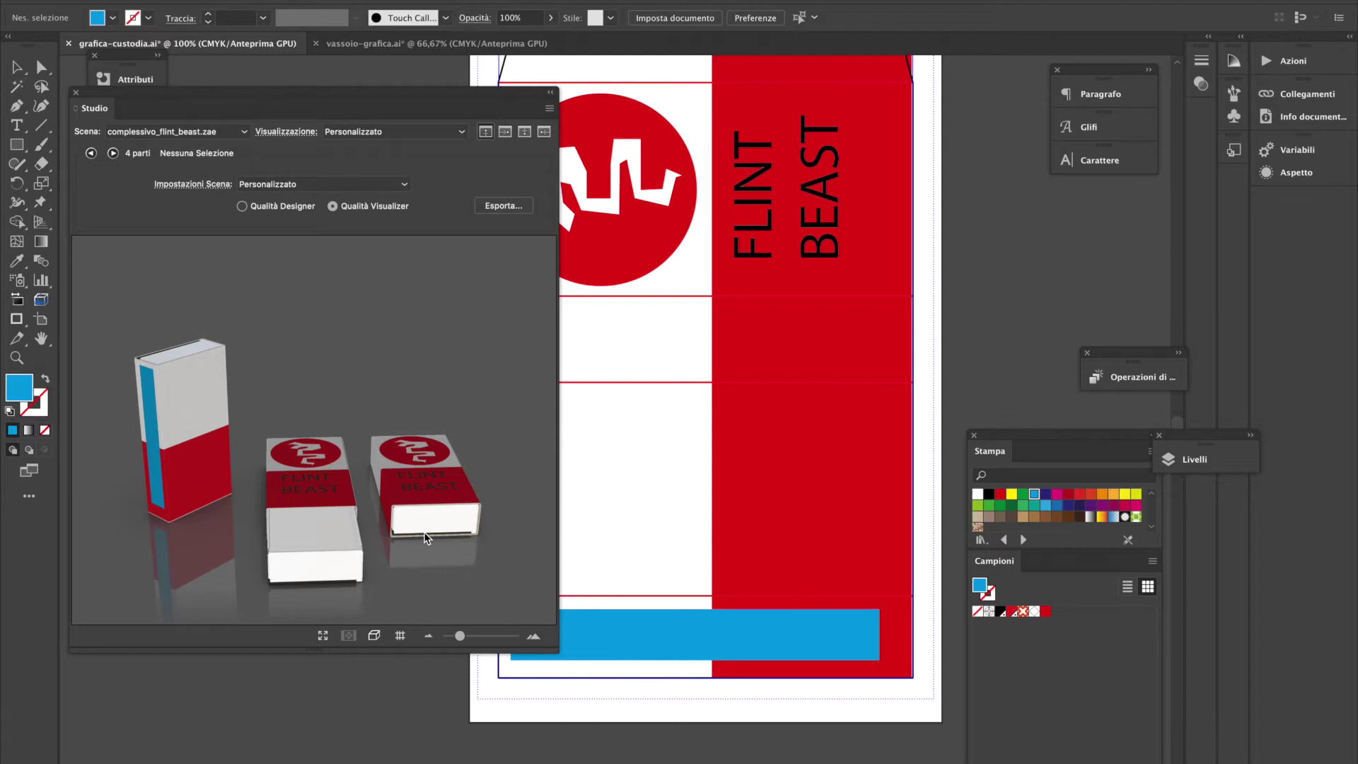
{"action": "left_click_drag", "start_coordinate": [427, 539], "coordinate": [446, 507]}
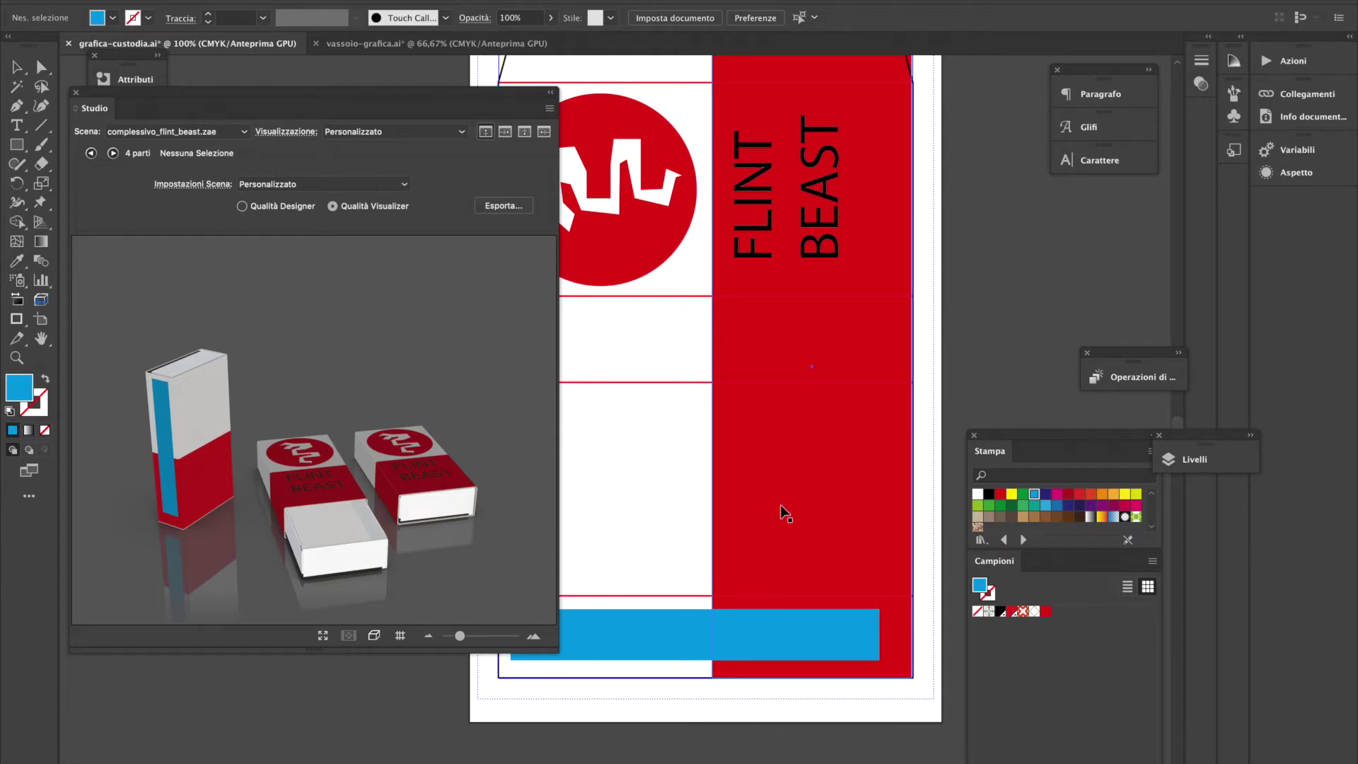
{"action": "left_click", "coordinate": [1006, 402]}
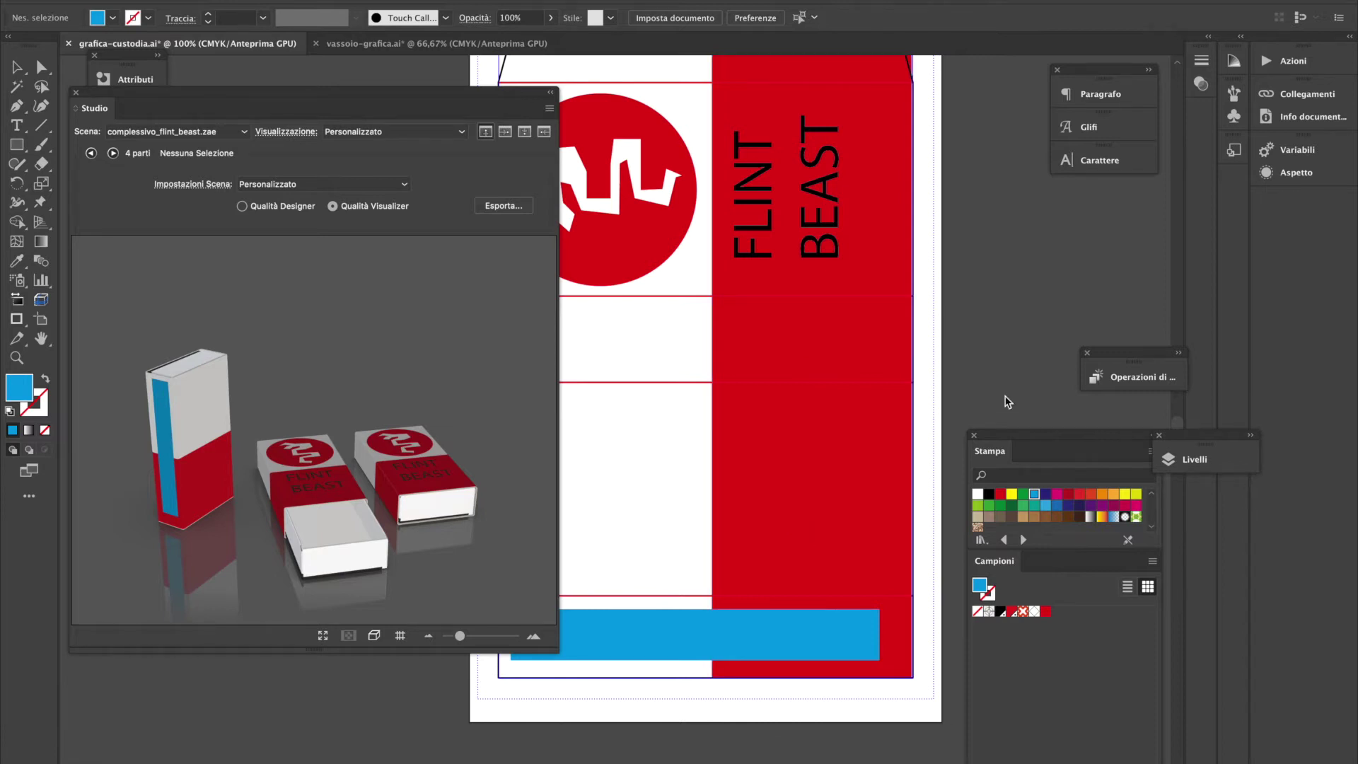
{"action": "left_click", "coordinate": [671, 263]}
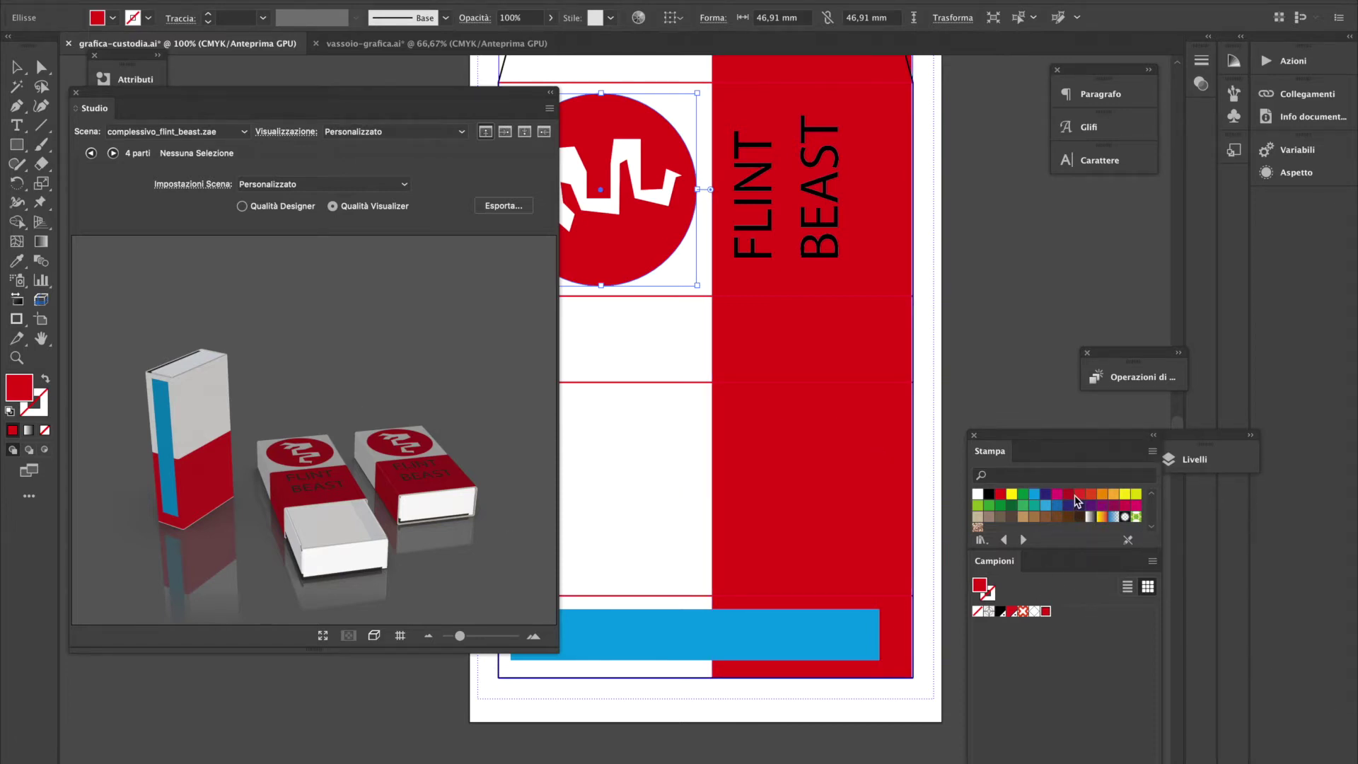
{"action": "left_click", "coordinate": [1032, 497]}
{"action": "left_click", "coordinate": [1033, 496]}
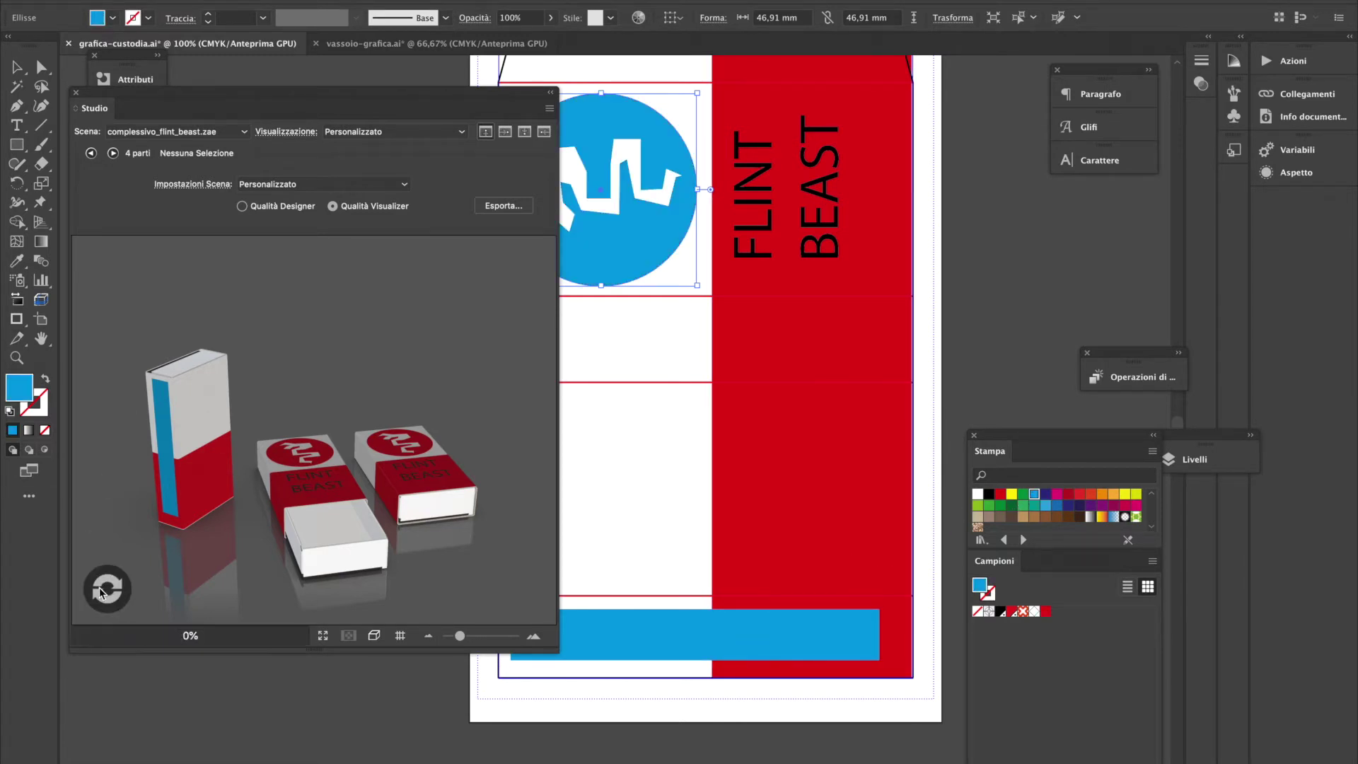
{"action": "left_click_drag", "start_coordinate": [520, 468], "coordinate": [320, 506]}
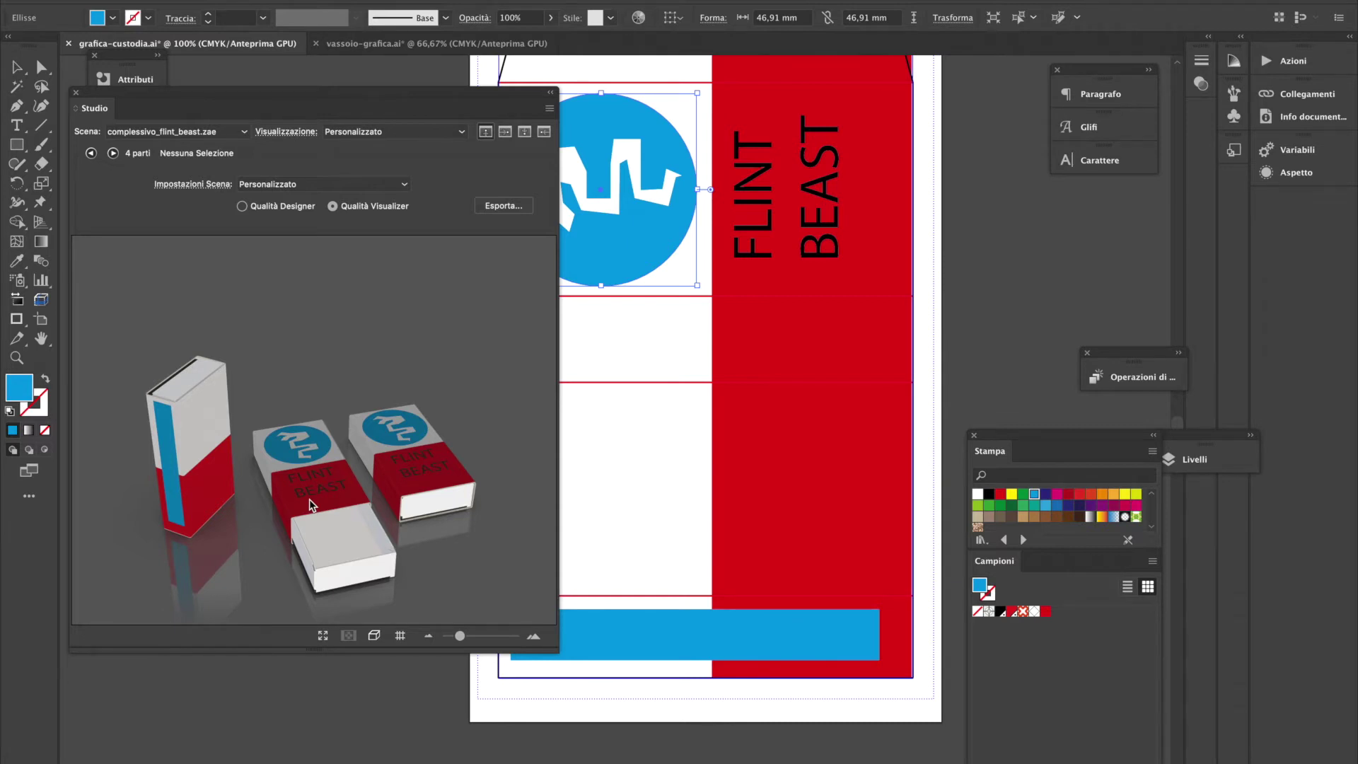
{"action": "left_click_drag", "start_coordinate": [308, 498], "coordinate": [364, 522]}
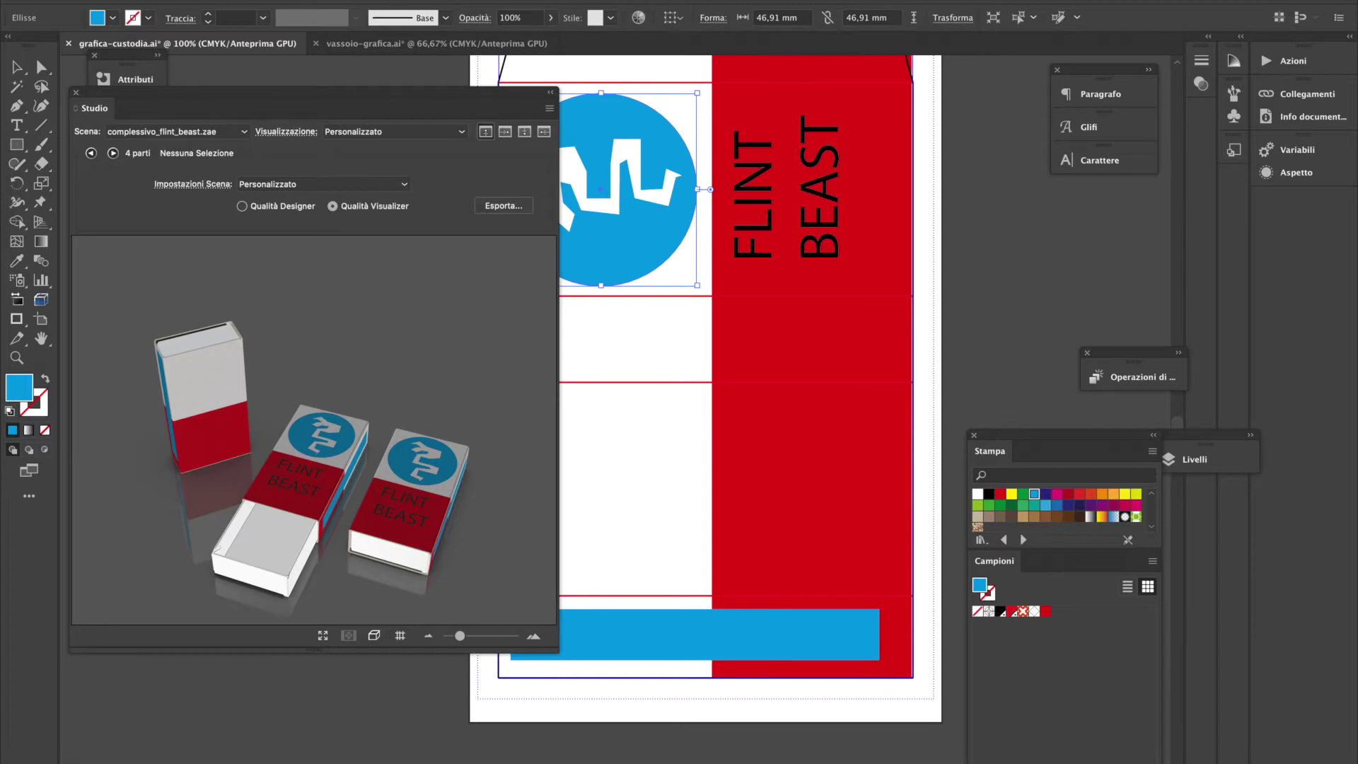
{"action": "left_click_drag", "start_coordinate": [374, 505], "coordinate": [324, 591]}
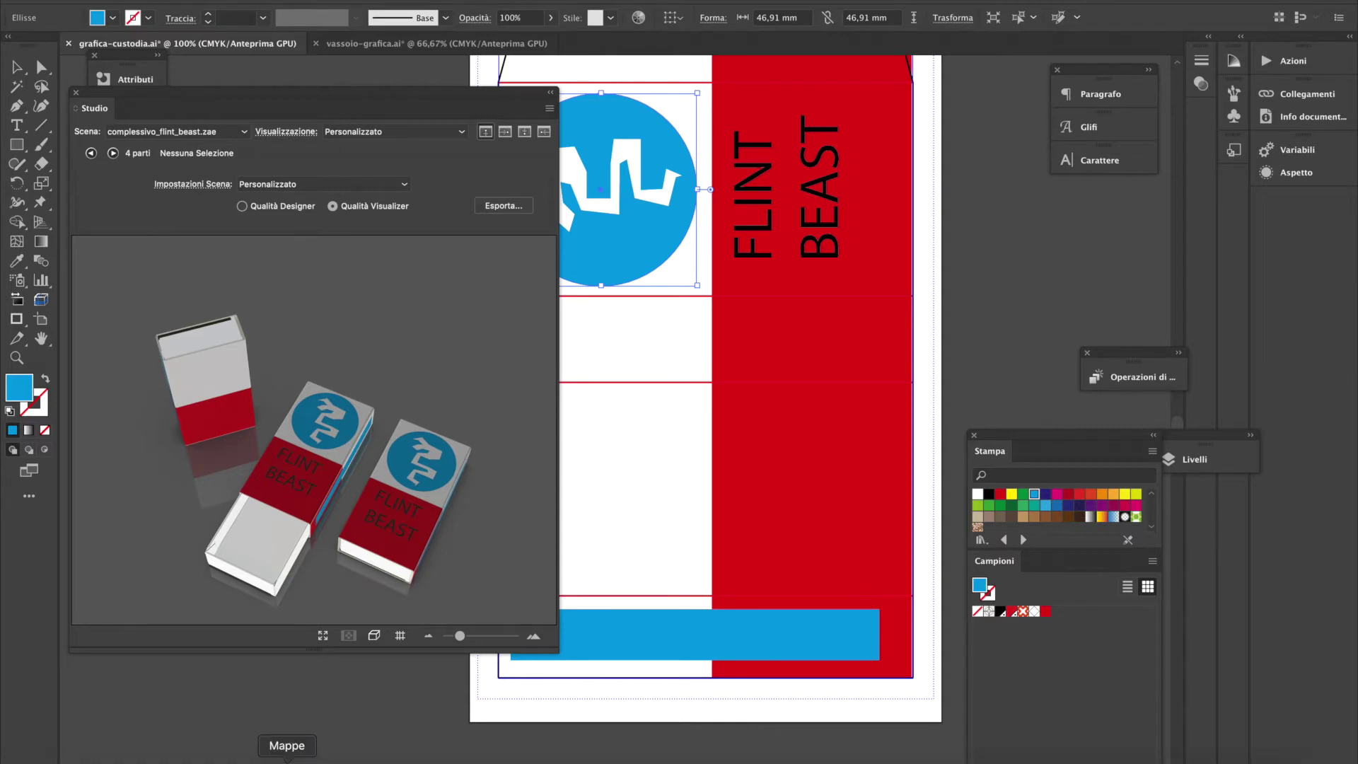
Open the two WhatsApp sketch JPEGs from the flintbeast2 folder in Preview, rotate the banner sketch to read horizontally, and view the snake sketch
{"action": "left_click", "coordinate": [83, 761]}
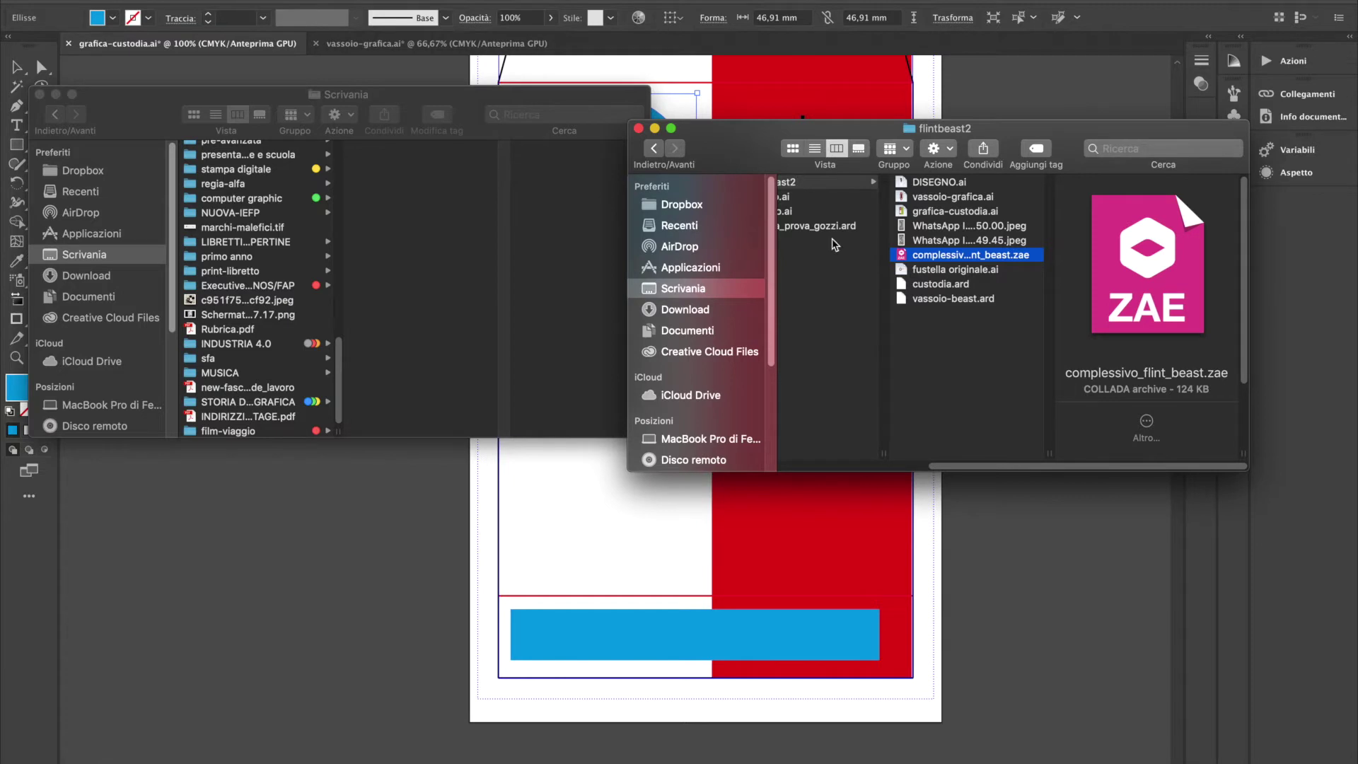
{"action": "left_click", "coordinate": [989, 243]}
{"action": "left_click", "coordinate": [969, 227], "text": "shift"}
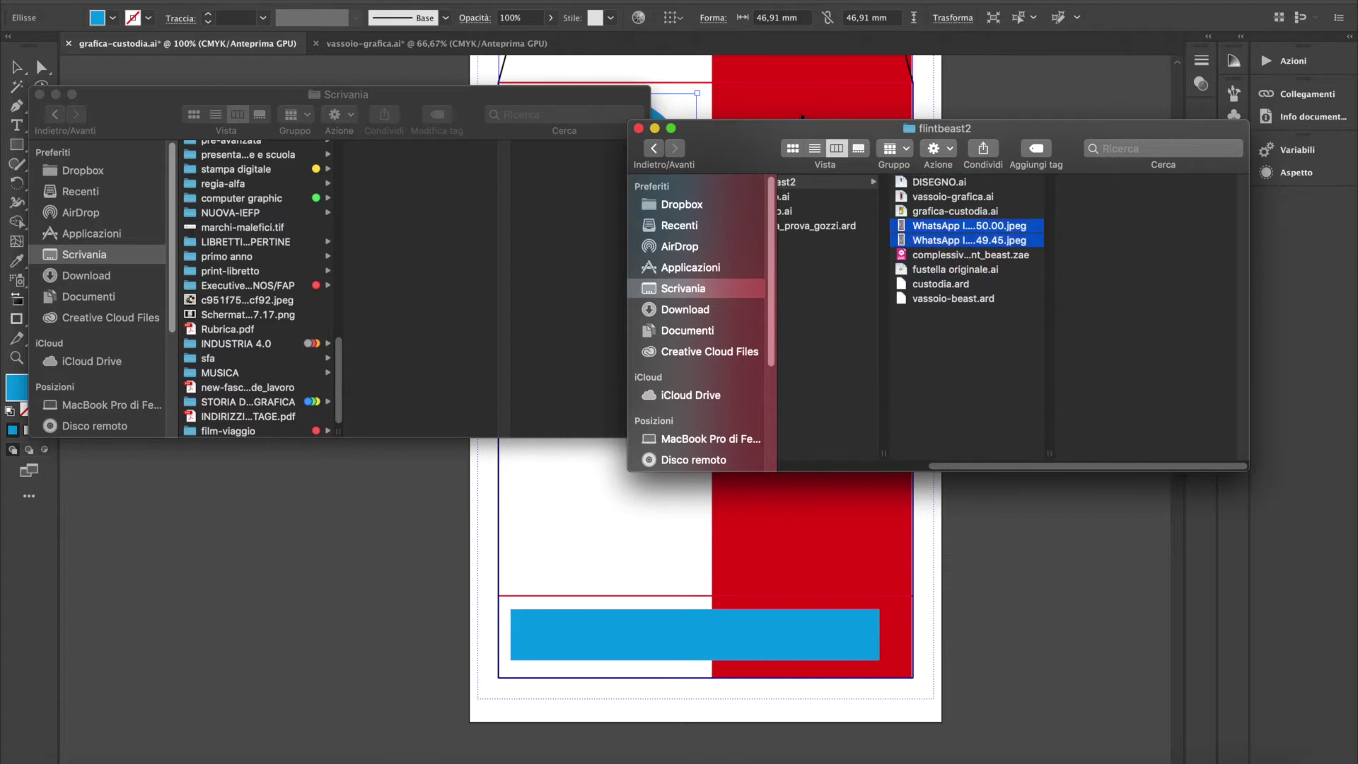
{"action": "left_click", "coordinate": [1044, 759]}
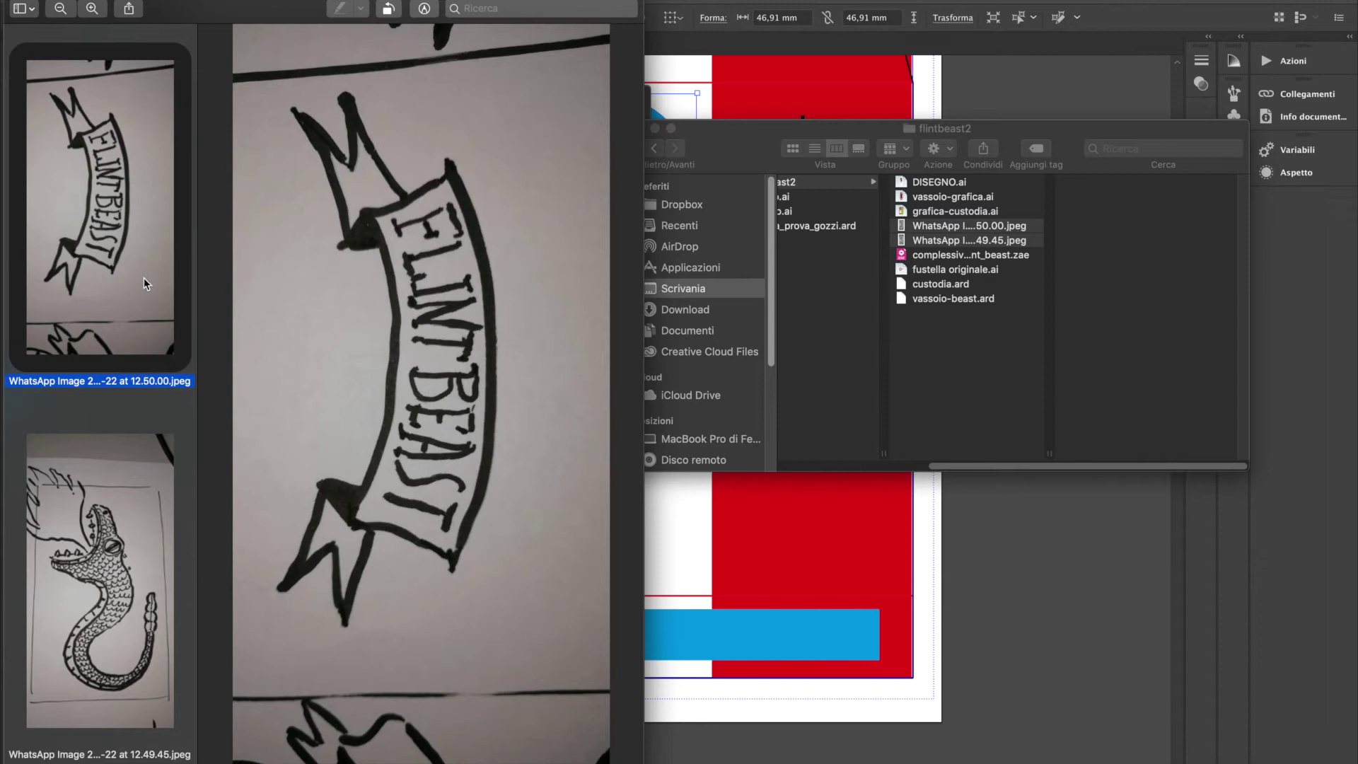
{"action": "key", "text": "super+l"}
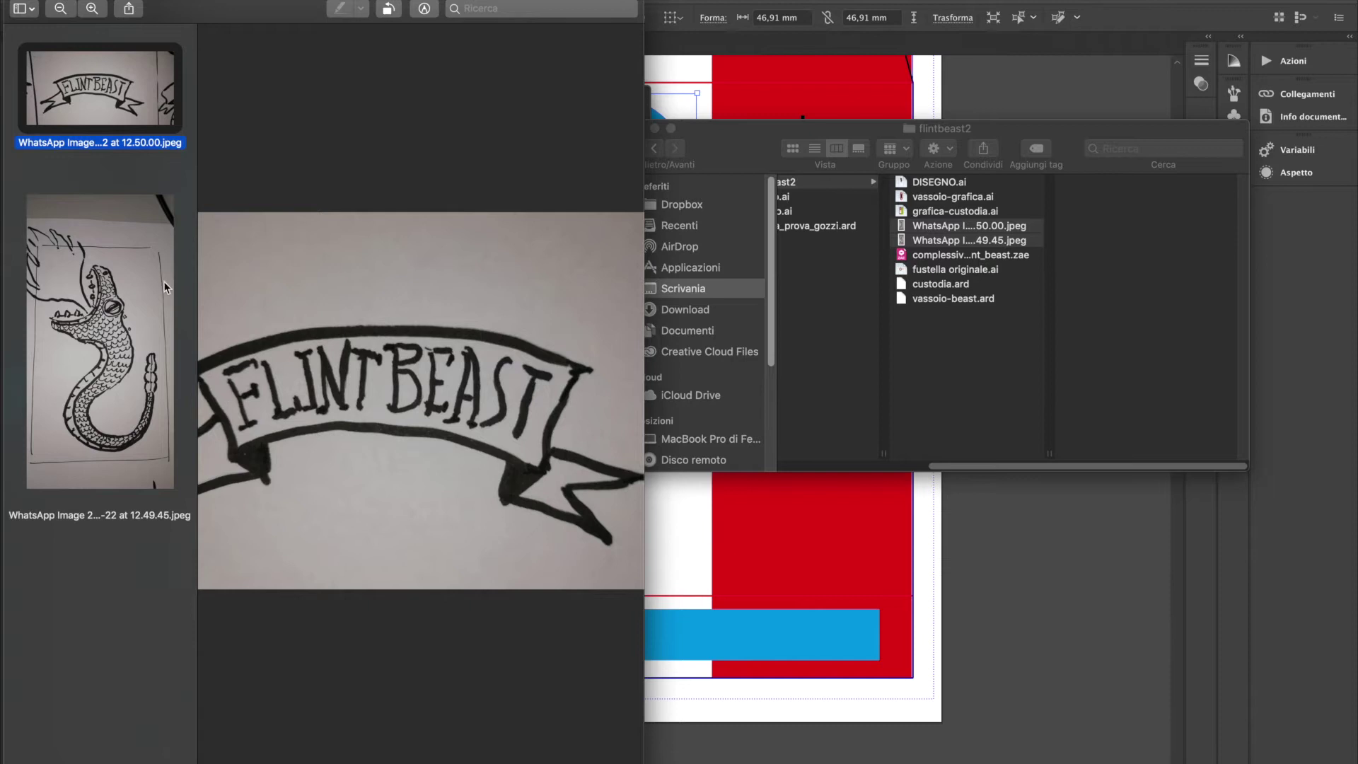
{"action": "left_click", "coordinate": [83, 292]}
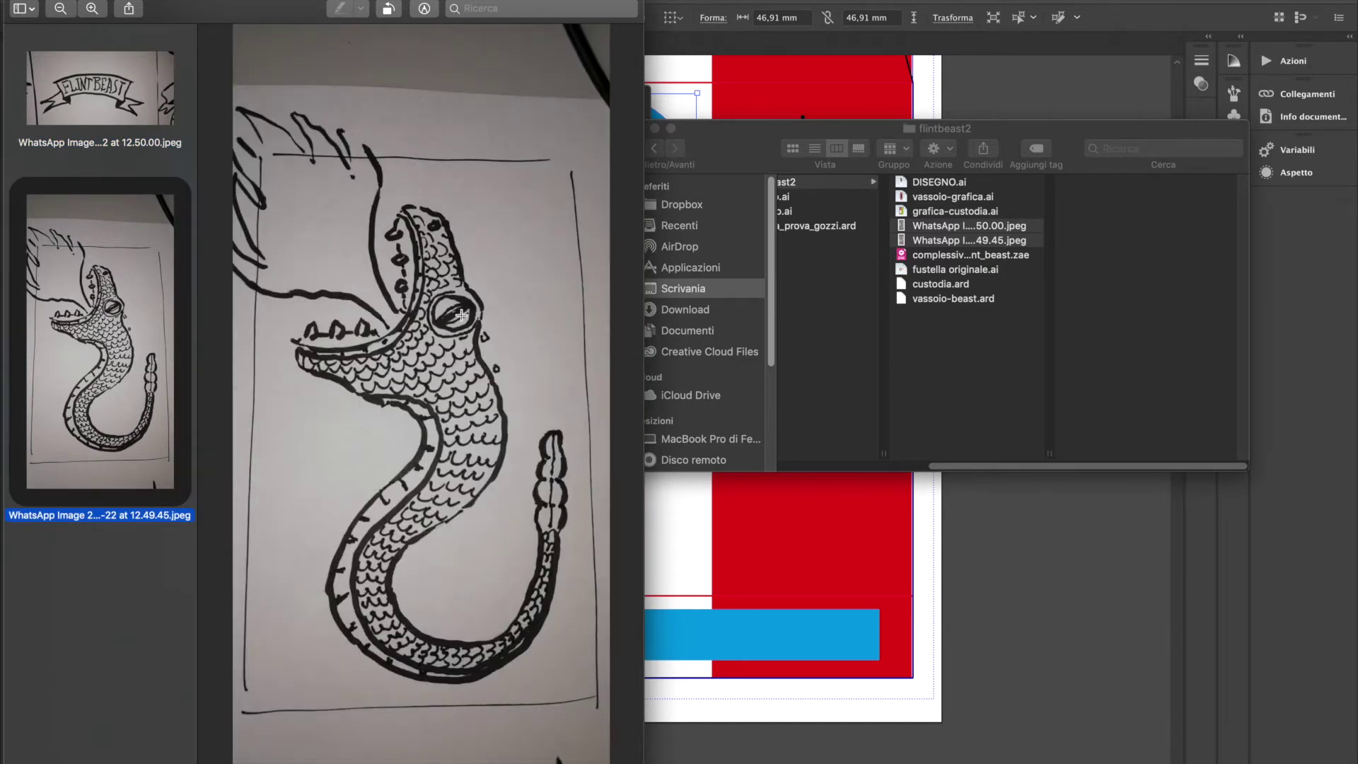
{"action": "left_click", "coordinate": [596, 453]}
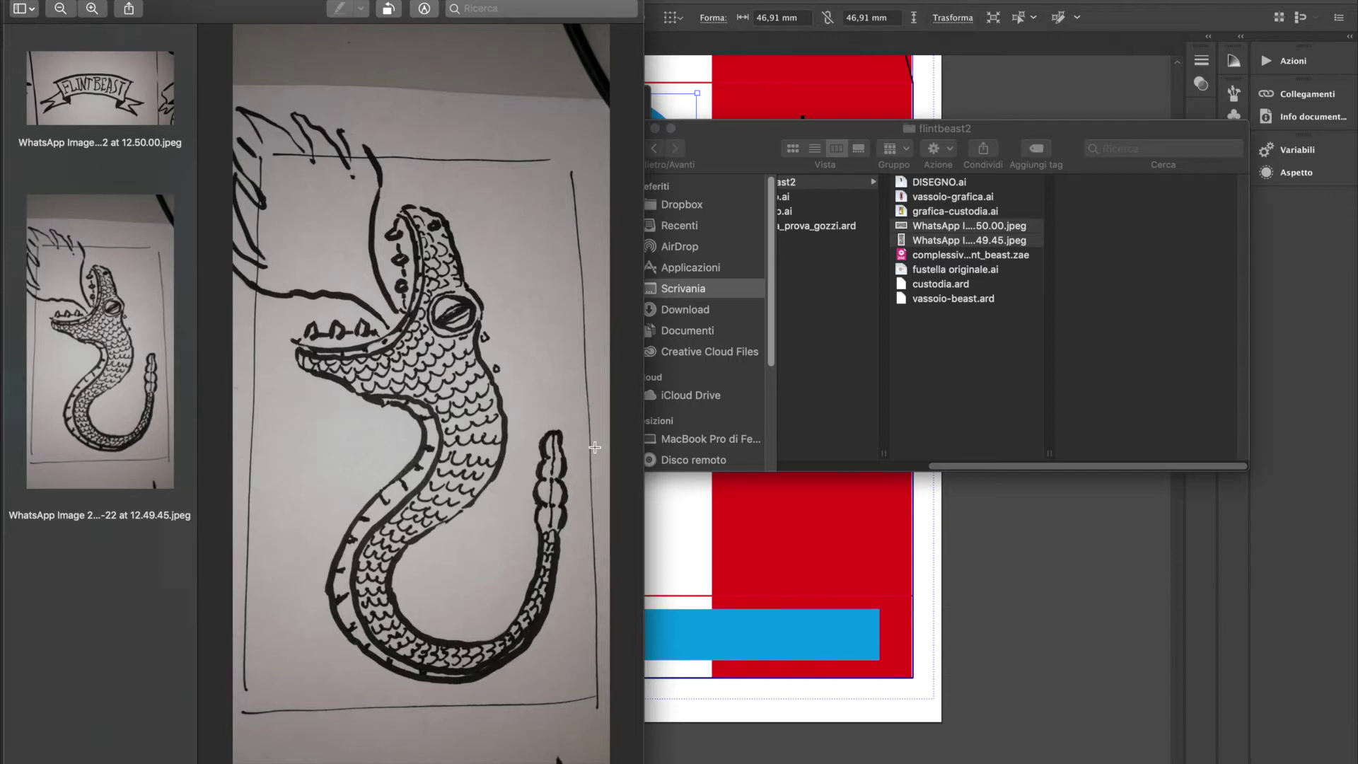
Return to Illustrator, move the 3D preview off the sleeve artwork, and select the large red rectangle
{"action": "left_click", "coordinate": [1133, 634]}
{"action": "left_click_drag", "start_coordinate": [478, 99], "coordinate": [342, 149]}
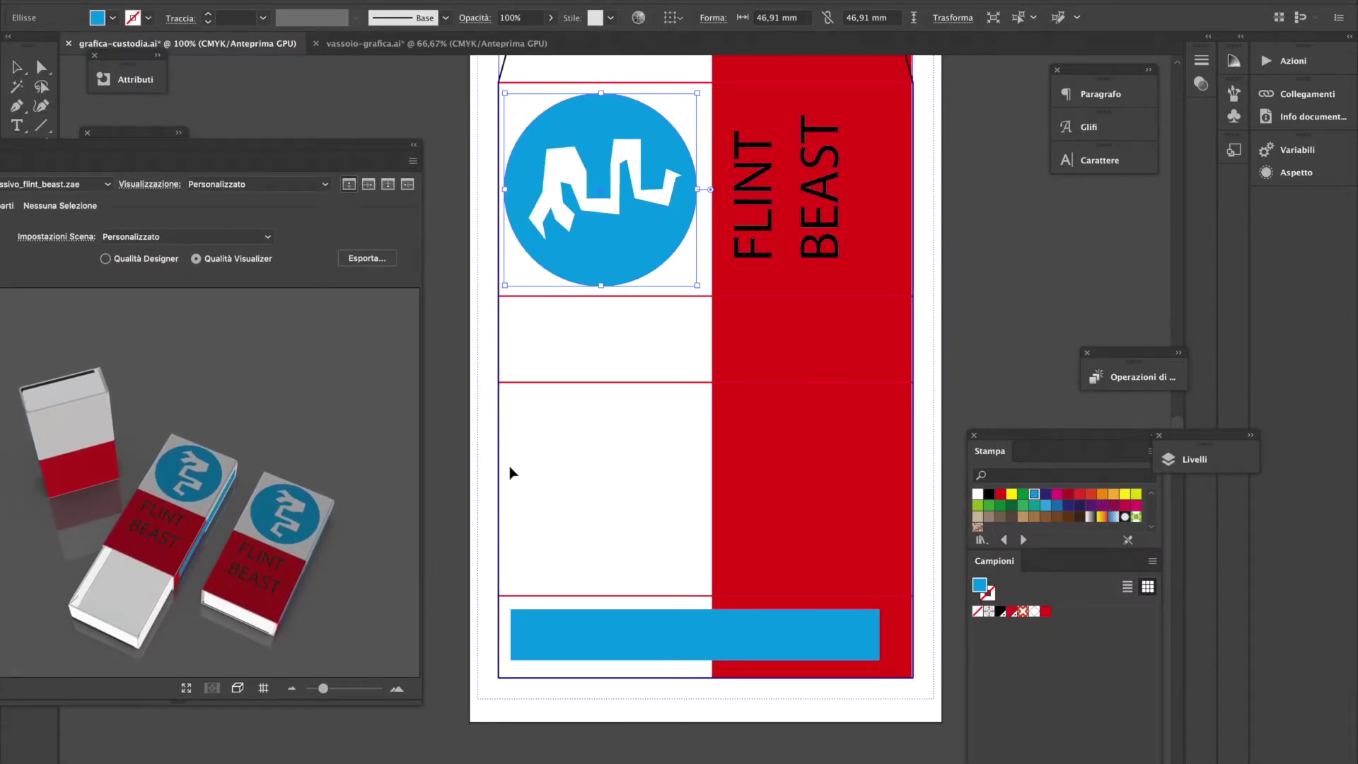
{"action": "left_click", "coordinate": [1030, 337]}
{"action": "left_click", "coordinate": [754, 440]}
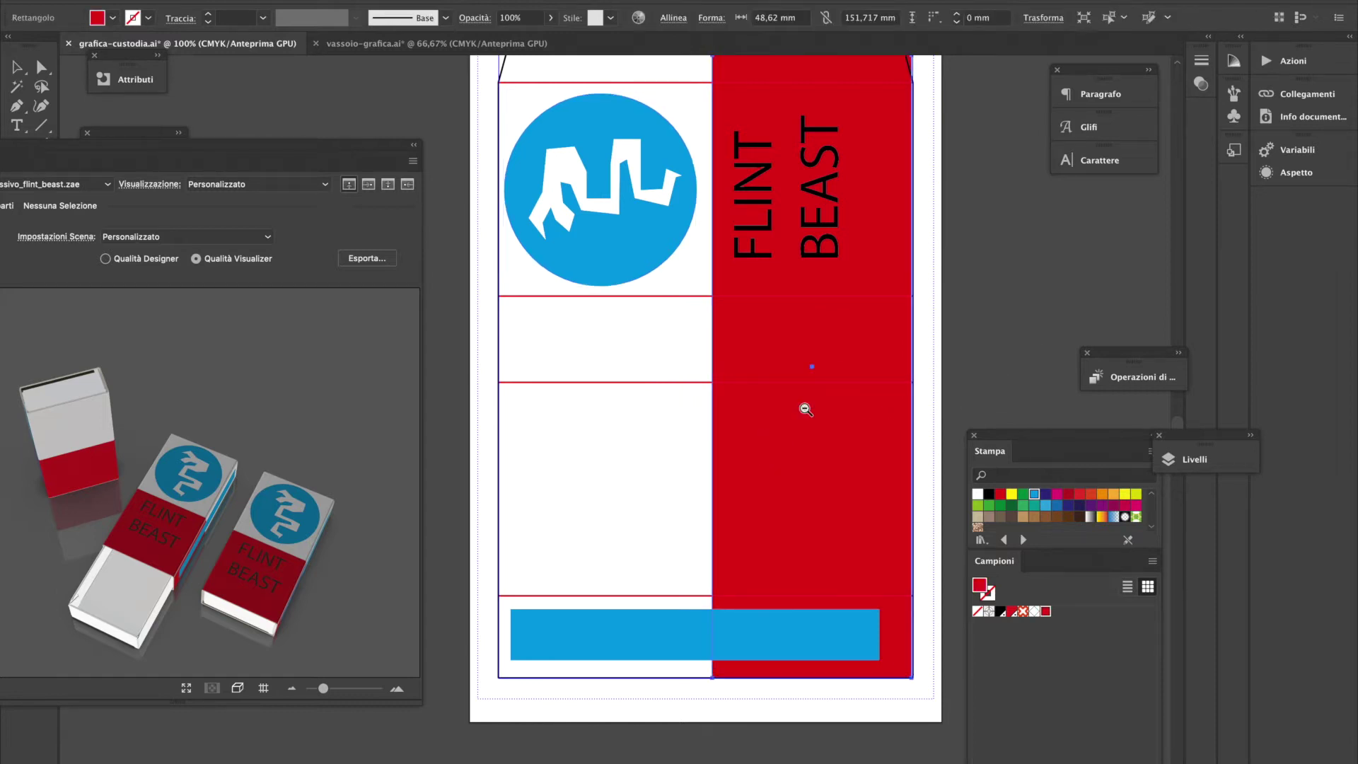
{"action": "key", "text": "ctrl+minus"}
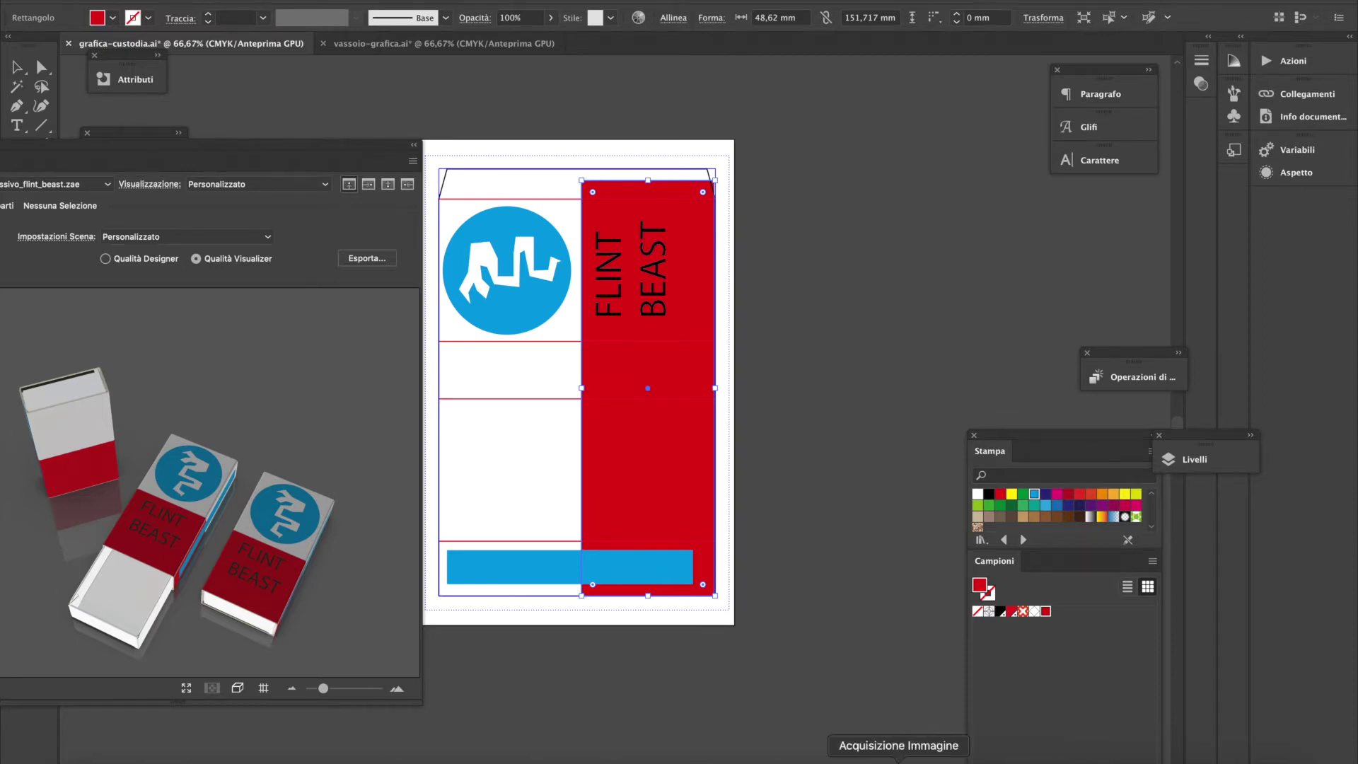
Examine the FLINTBEAST banner sketch in Preview, switch back to Illustrator and inspect the boxes in the 3D preview
{"action": "left_click", "coordinate": [1046, 755]}
{"action": "left_click", "coordinate": [113, 120]}
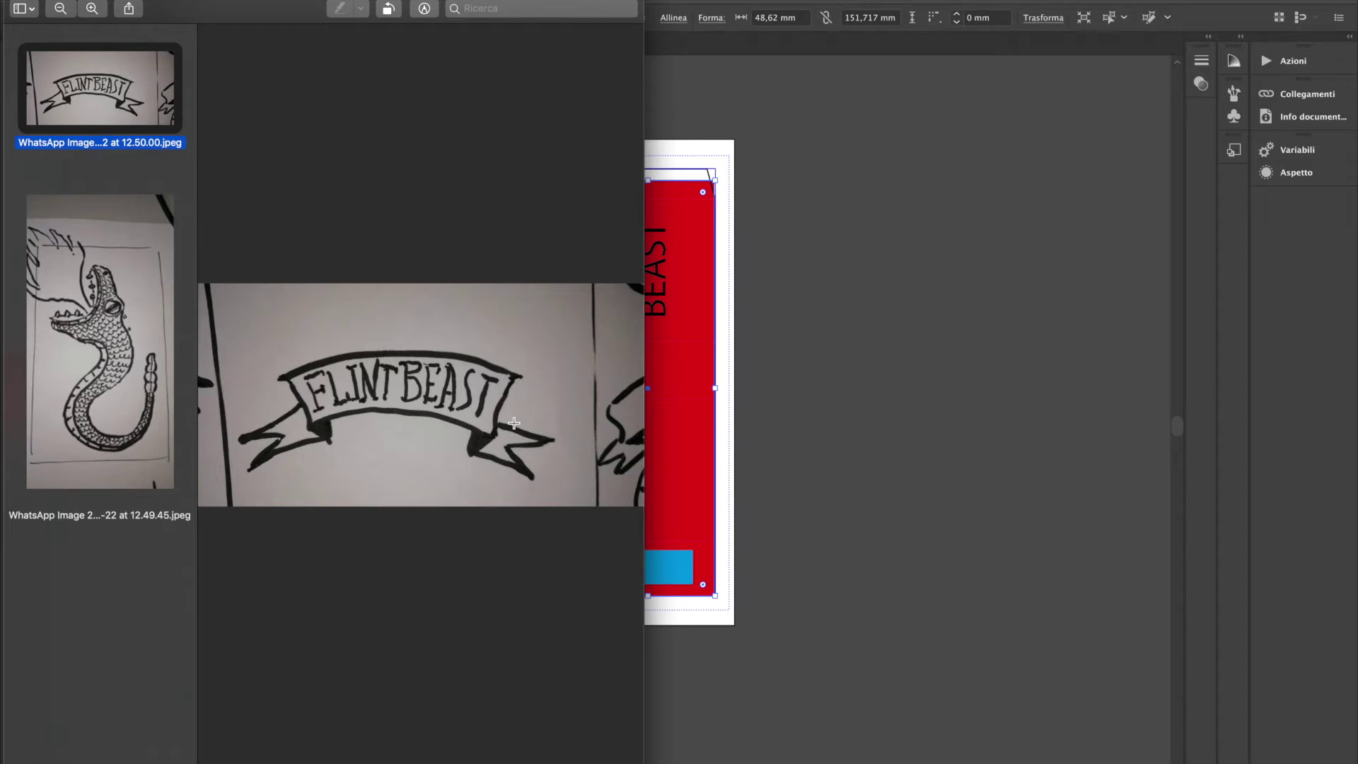
{"action": "left_click", "coordinate": [898, 393]}
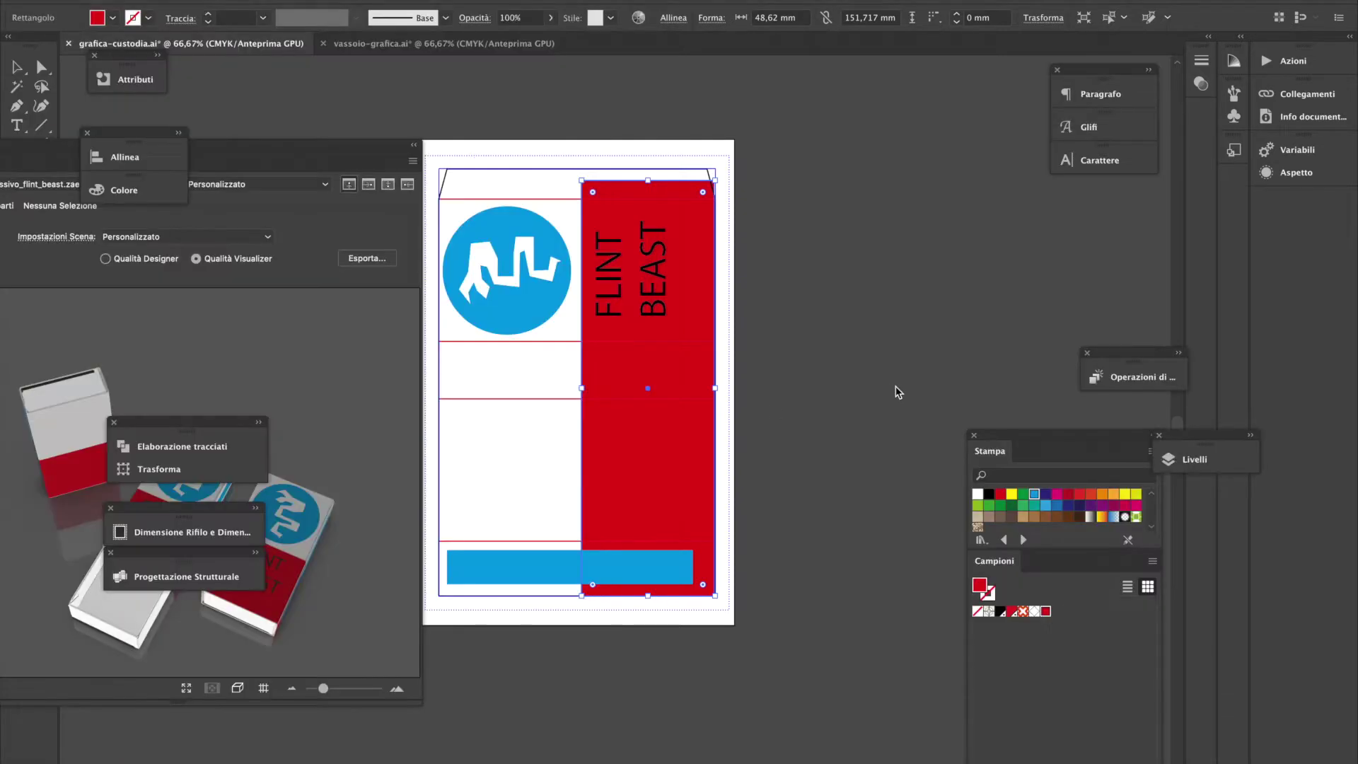
{"action": "left_click", "coordinate": [397, 532]}
{"action": "left_click_drag", "start_coordinate": [388, 508], "coordinate": [283, 569]}
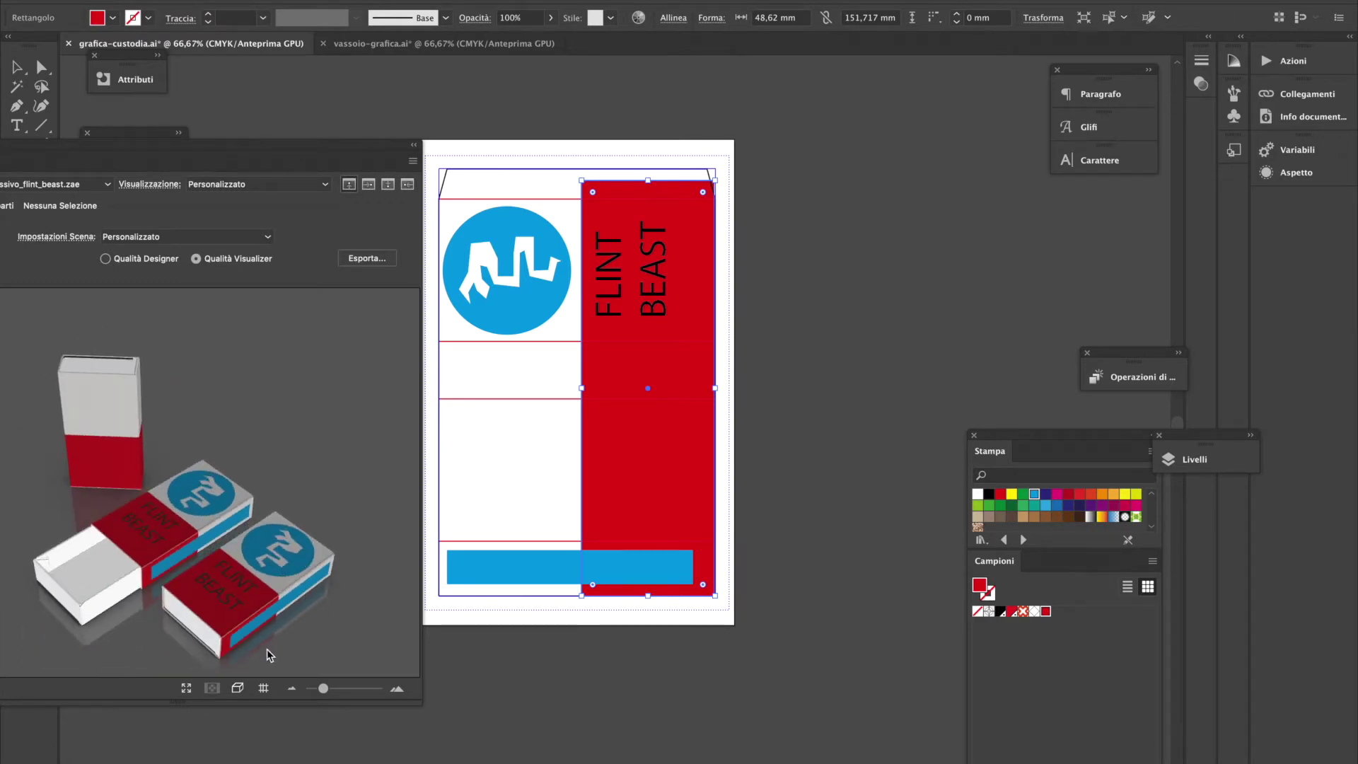
{"action": "left_click", "coordinate": [741, 379]}
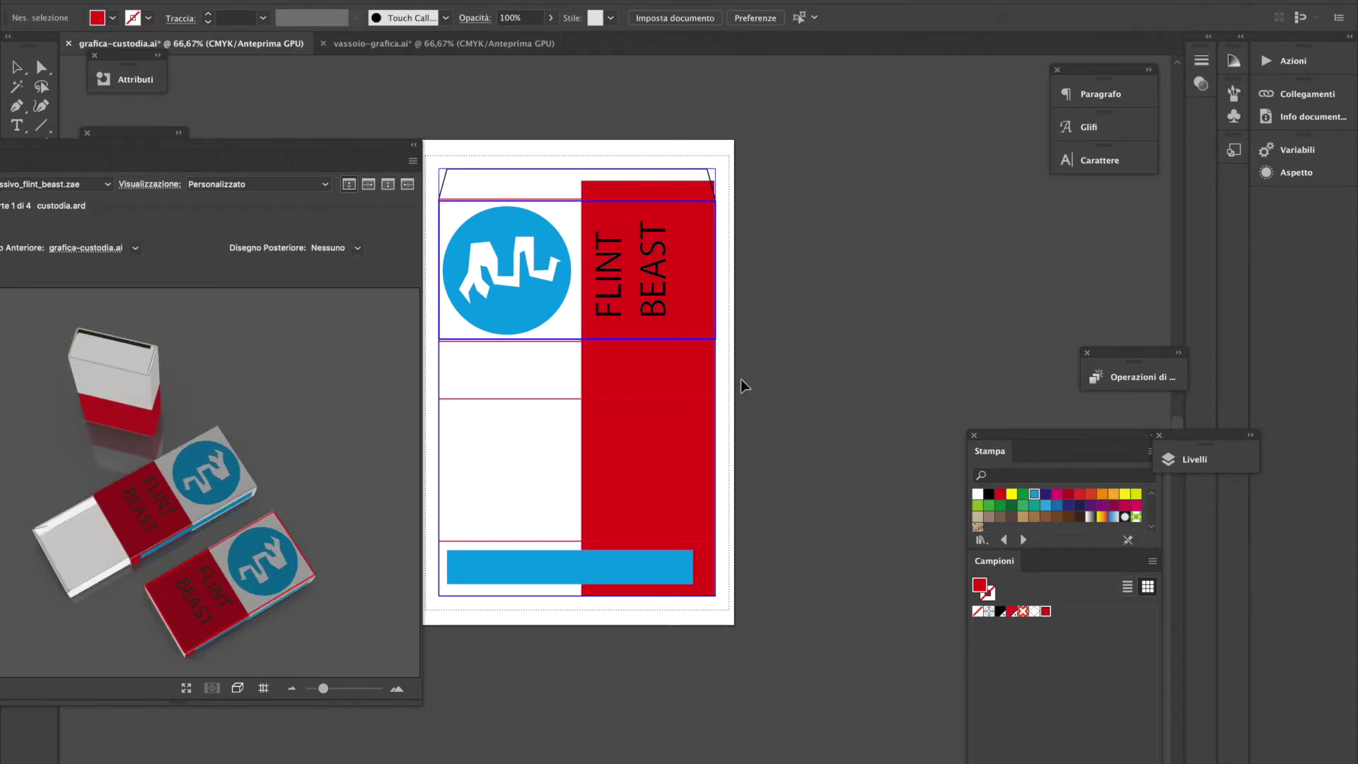
{"action": "left_click_drag", "start_coordinate": [681, 485], "coordinate": [677, 431]}
{"action": "key", "text": "ctrl+z"}
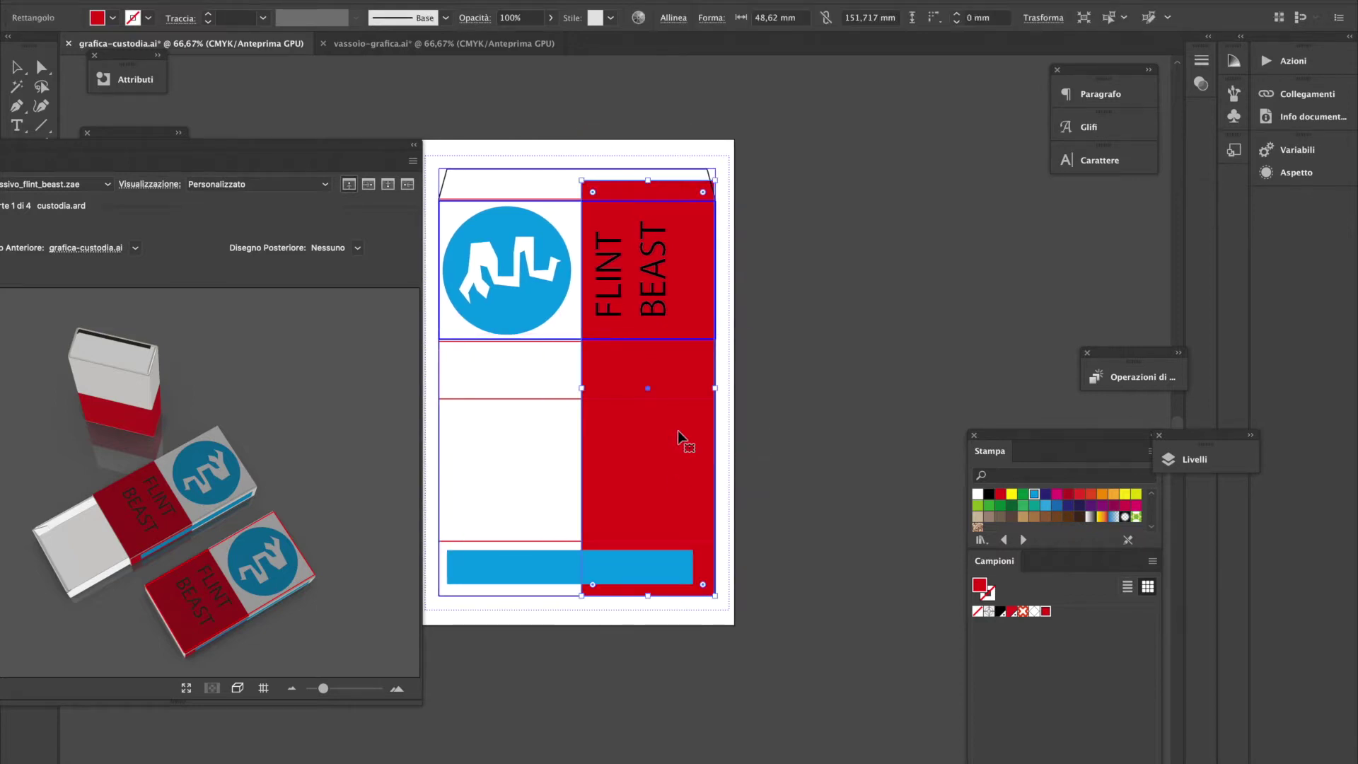
{"action": "key", "text": "ctrl+z"}
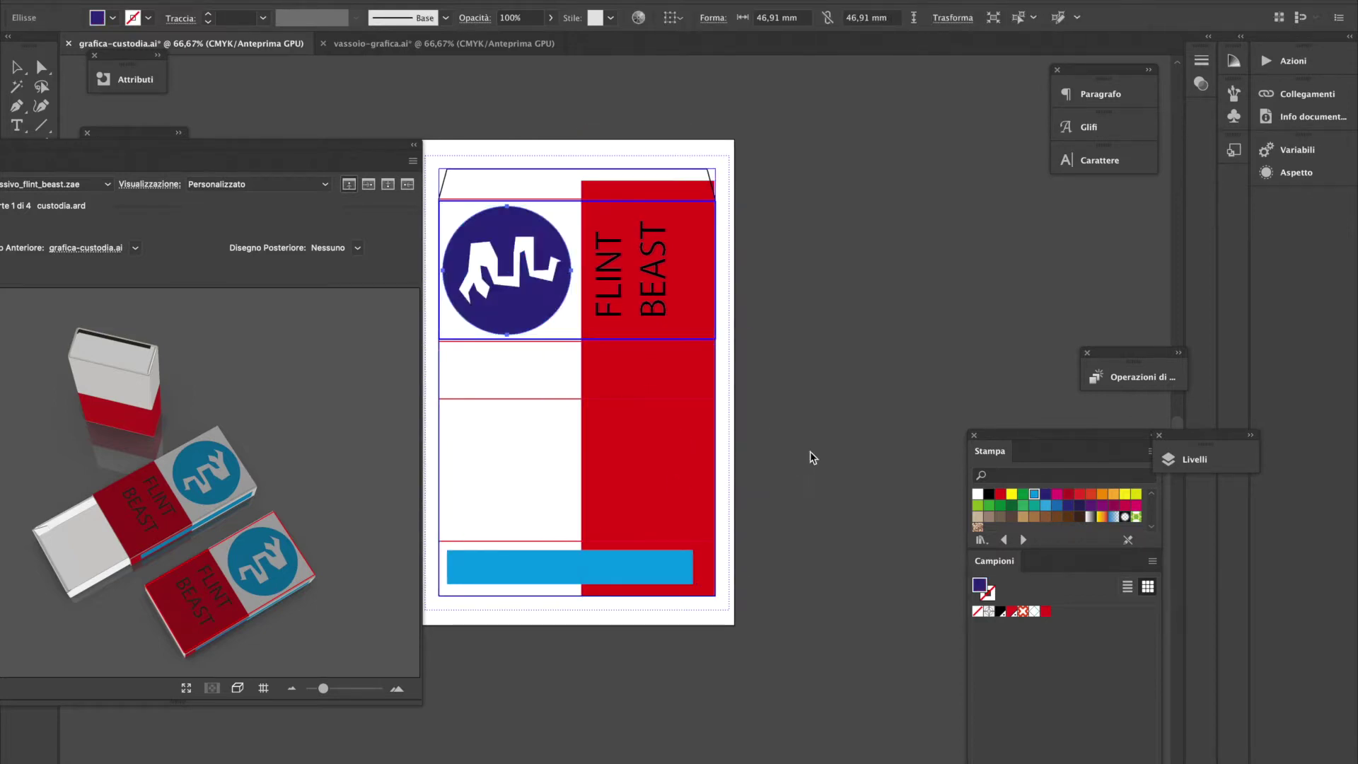
{"action": "key", "text": "ctrl+z"}
{"action": "key", "text": "ctrl+z"}
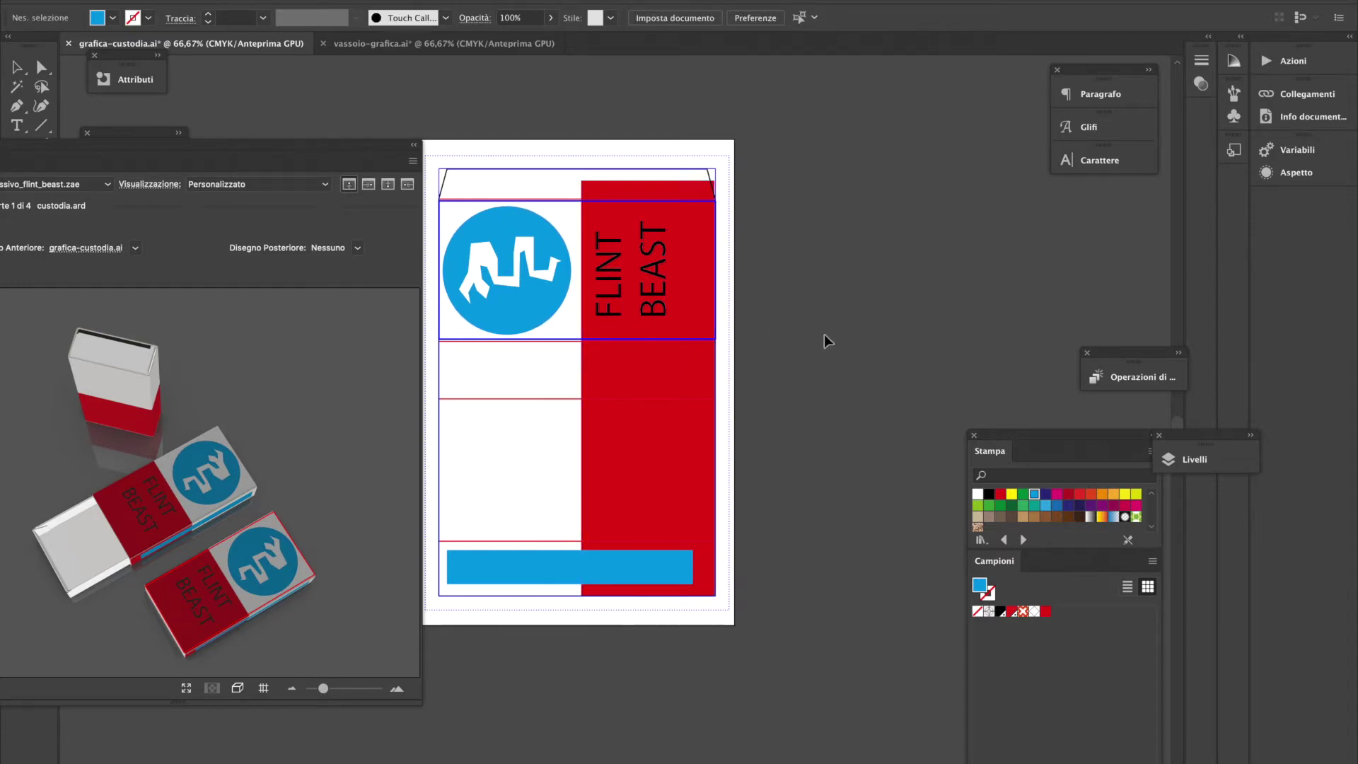
Inspect the boxes from several angles, open the recent document DISEGNO.ai with the snake drawing, and collapse the 3D preview
{"action": "left_click_drag", "start_coordinate": [312, 507], "coordinate": [337, 442]}
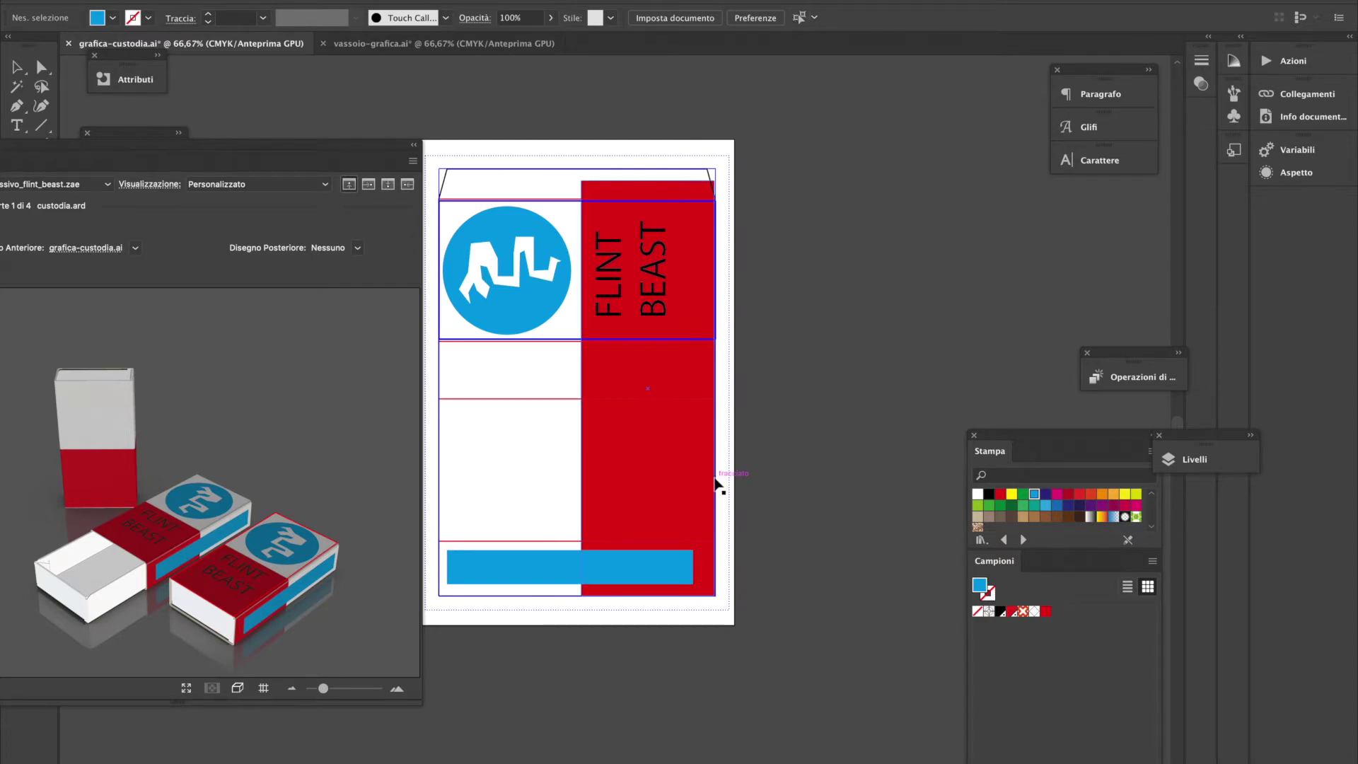
{"action": "left_click_drag", "start_coordinate": [272, 568], "coordinate": [316, 566]}
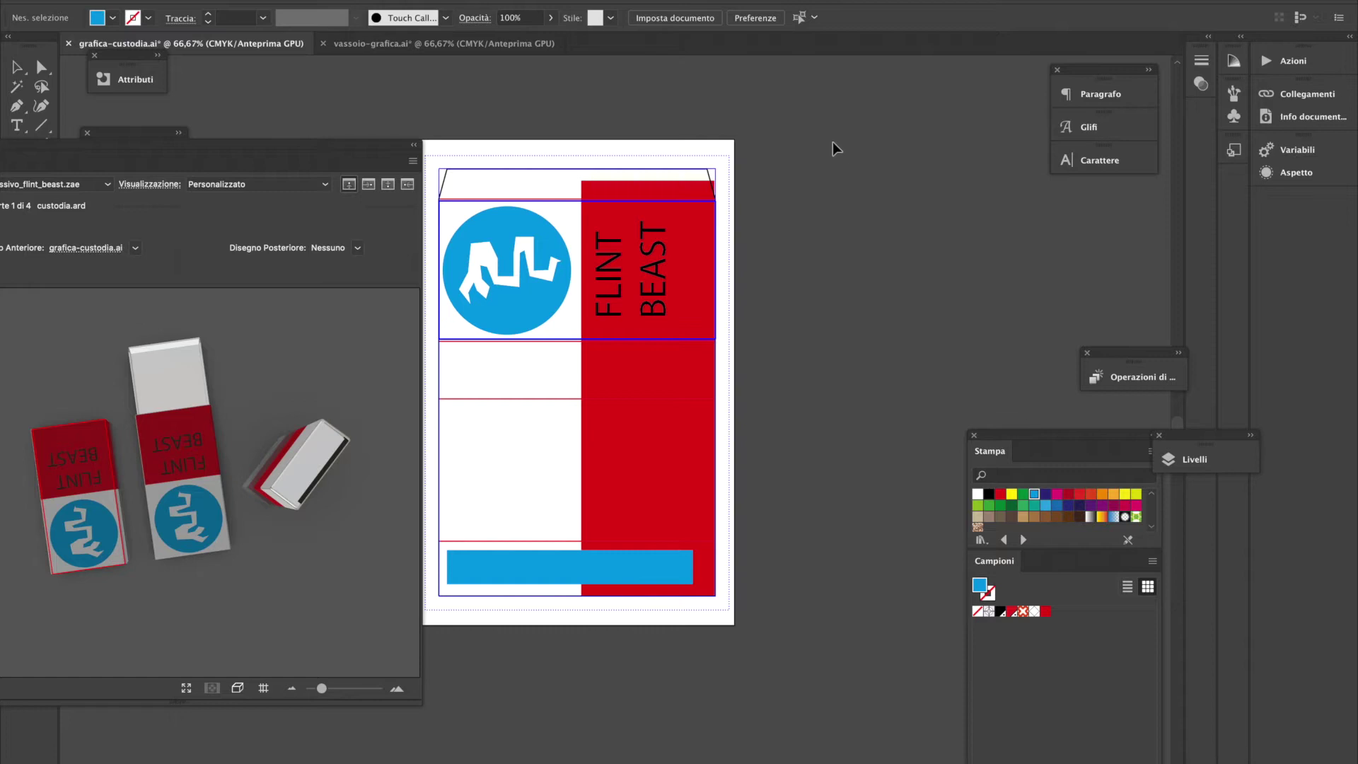
{"action": "left_click_drag", "start_coordinate": [198, 400], "coordinate": [344, 634]}
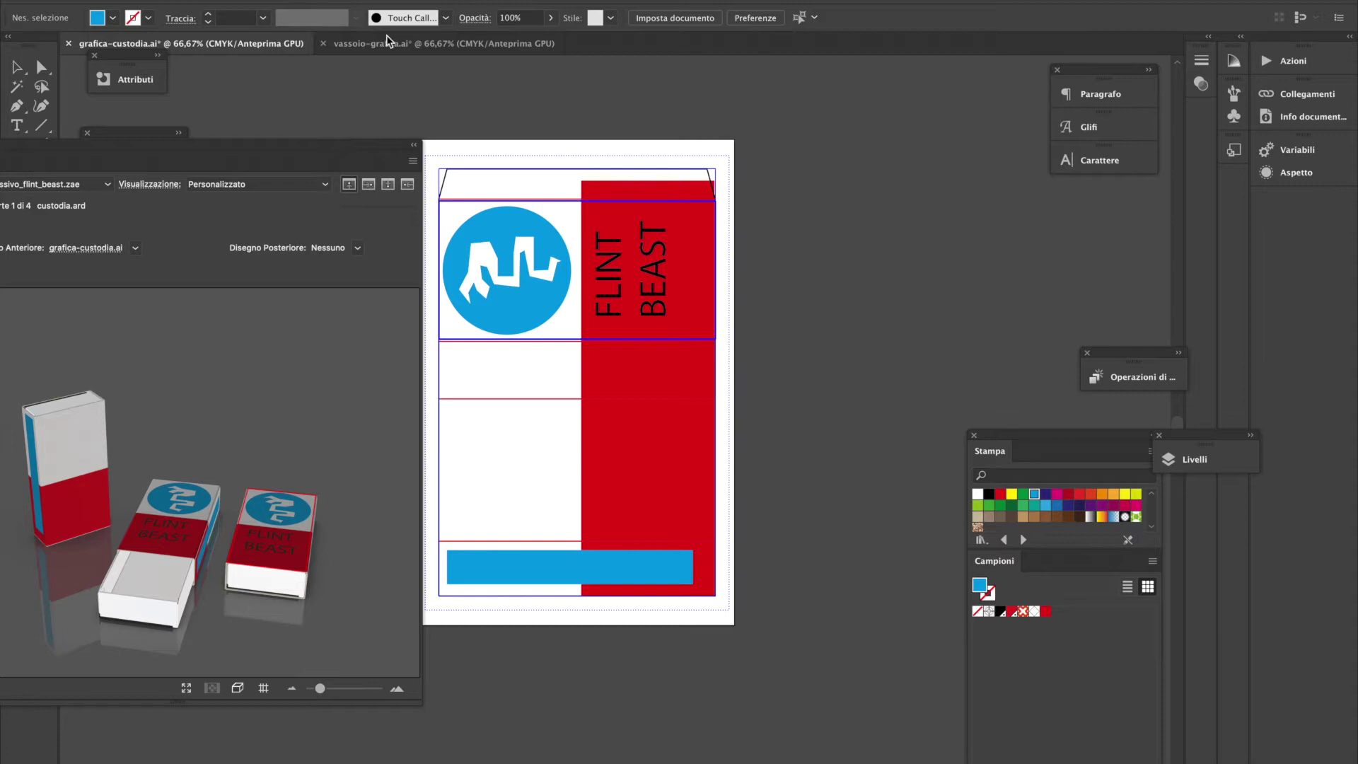
{"action": "left_click", "coordinate": [134, 1]}
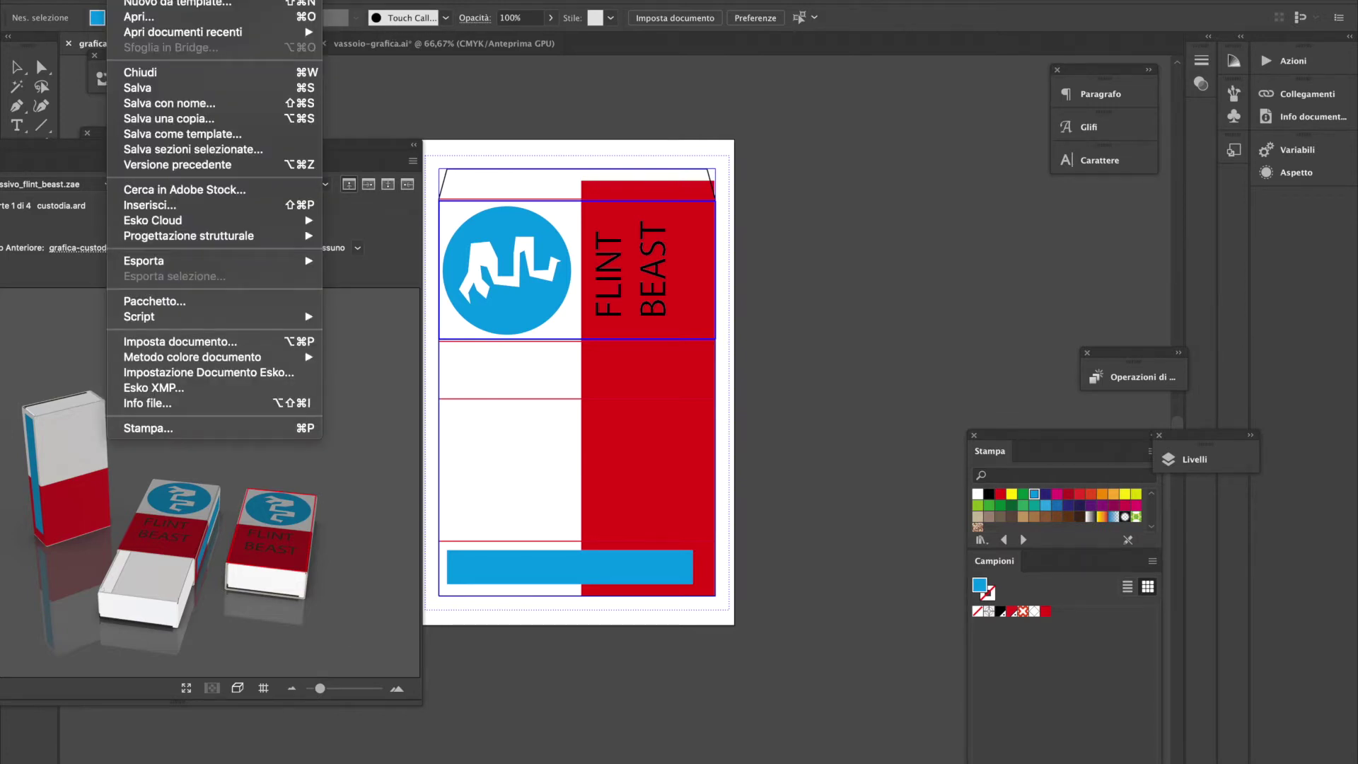
{"action": "mouse_move", "coordinate": [178, 39]}
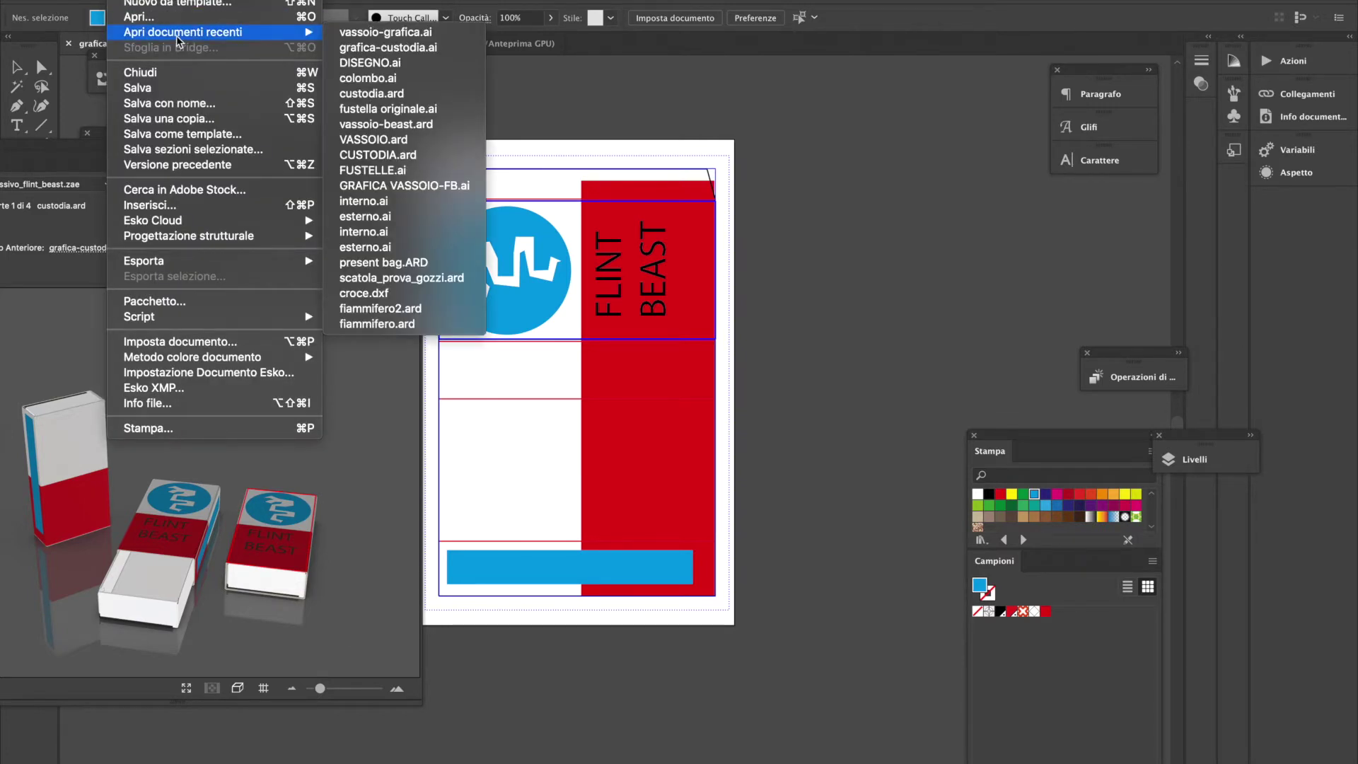
{"action": "left_click", "coordinate": [438, 47]}
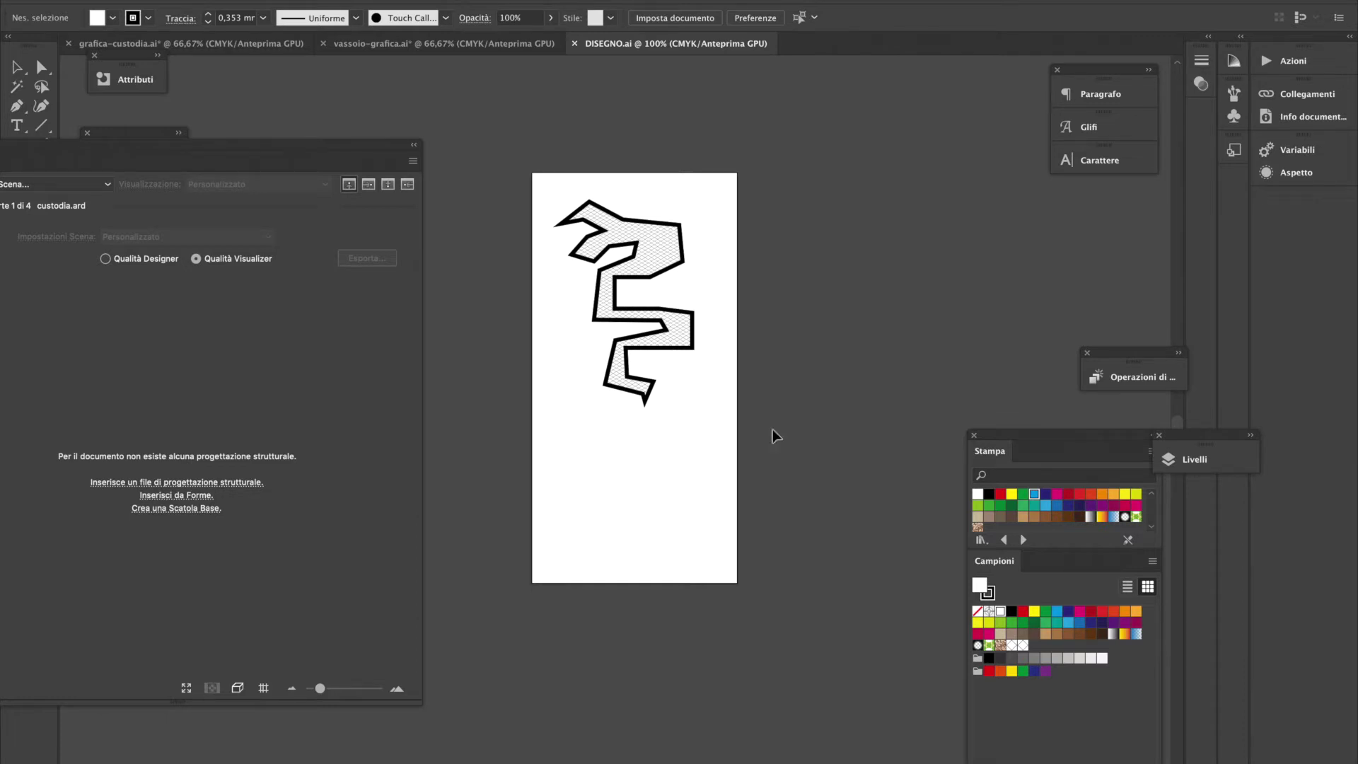
{"action": "left_click", "coordinate": [414, 147]}
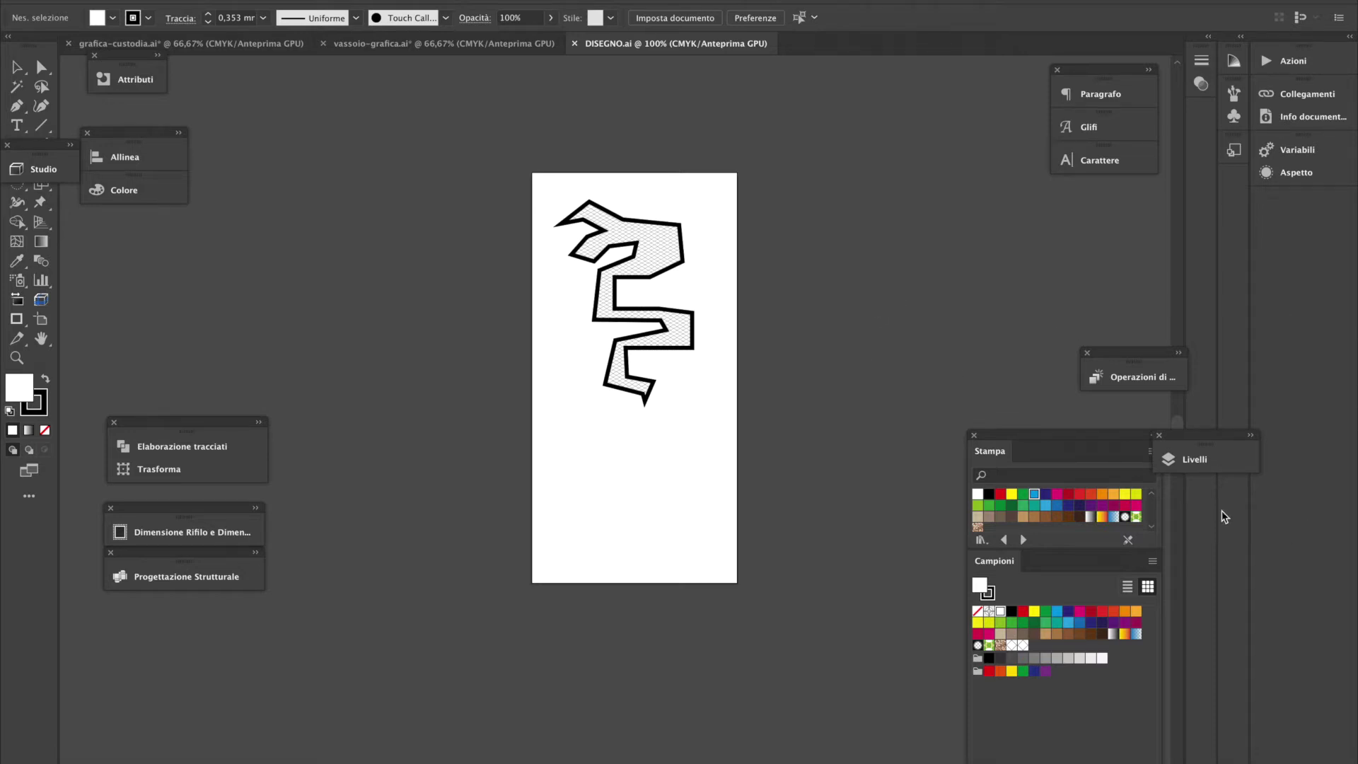
Move the SNAKE layer above Livello 1 and Livello 3, make Livello 1 active, and place the collapsed Studio preview clear of the tools
{"action": "left_click", "coordinate": [1192, 460]}
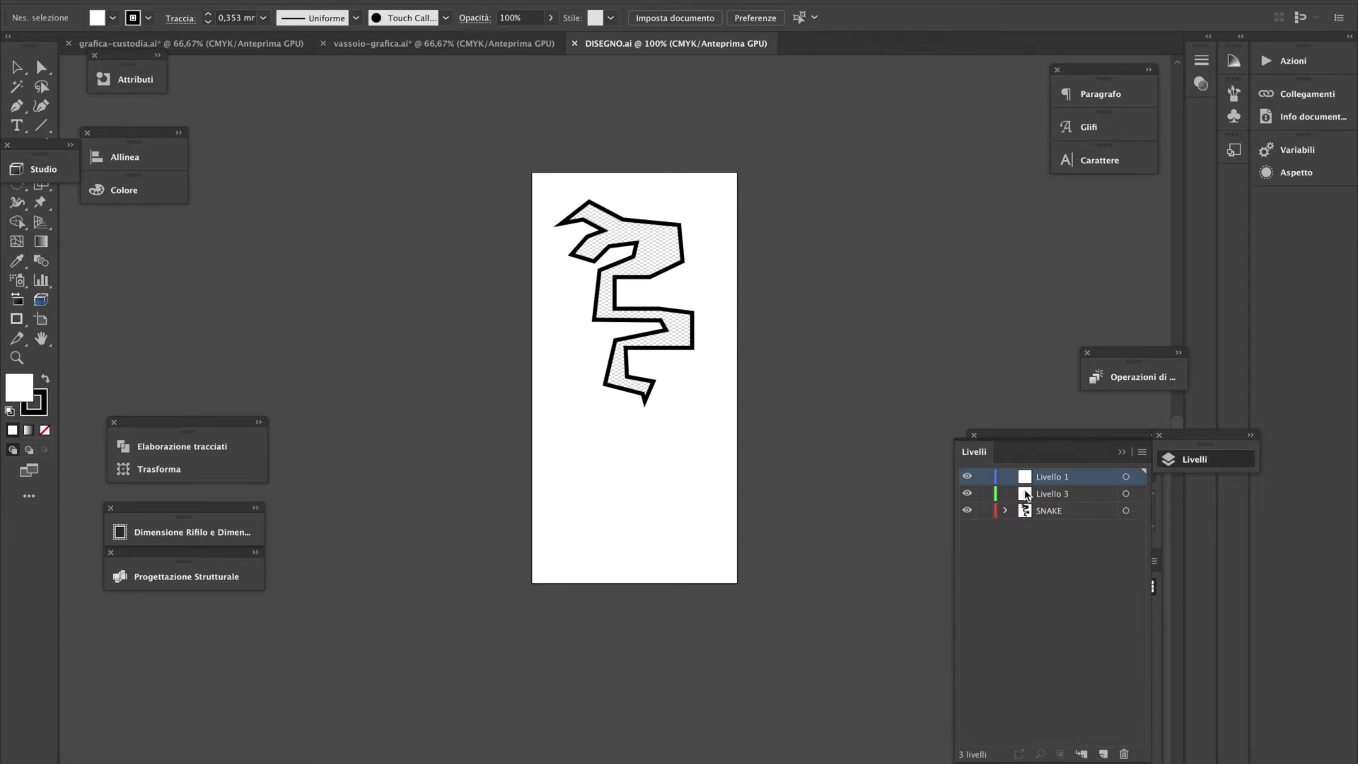
{"action": "left_click_drag", "start_coordinate": [1070, 513], "coordinate": [1055, 472]}
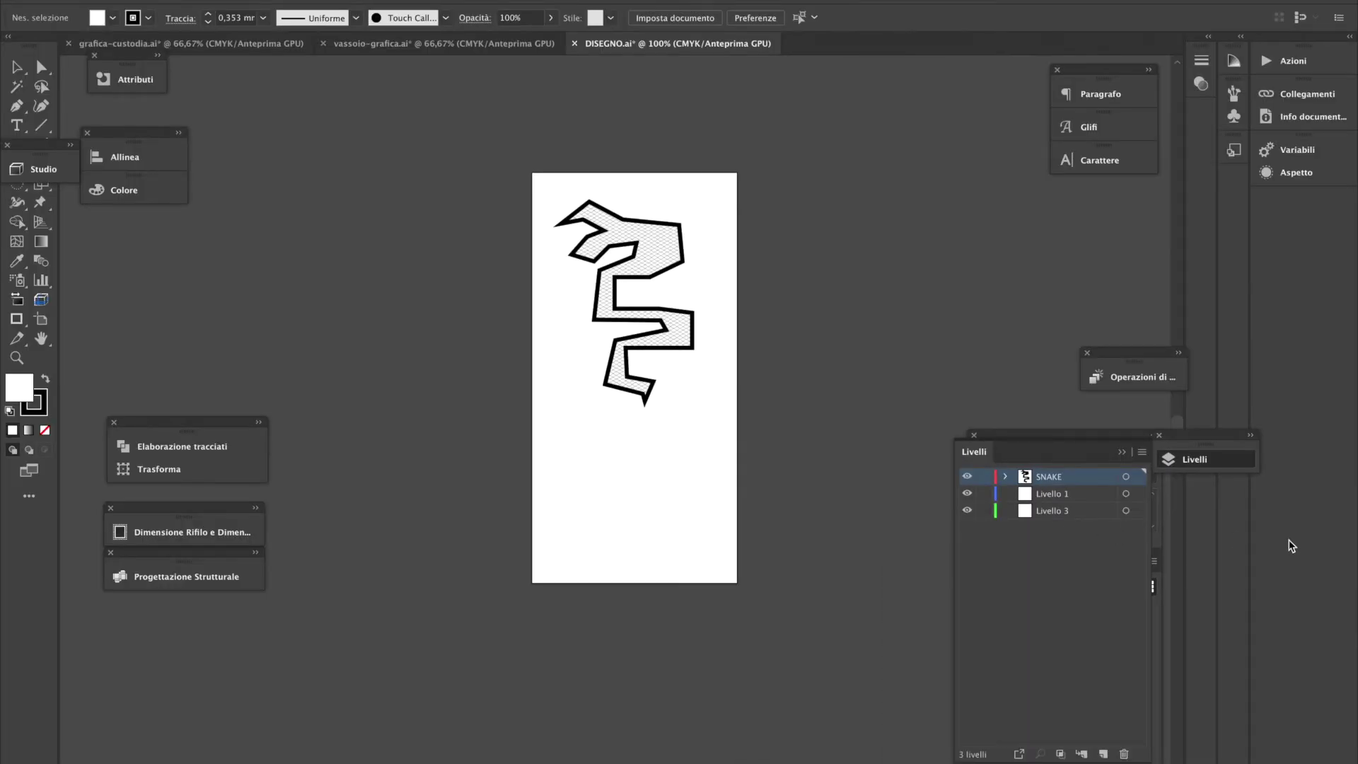
{"action": "left_click", "coordinate": [1080, 501]}
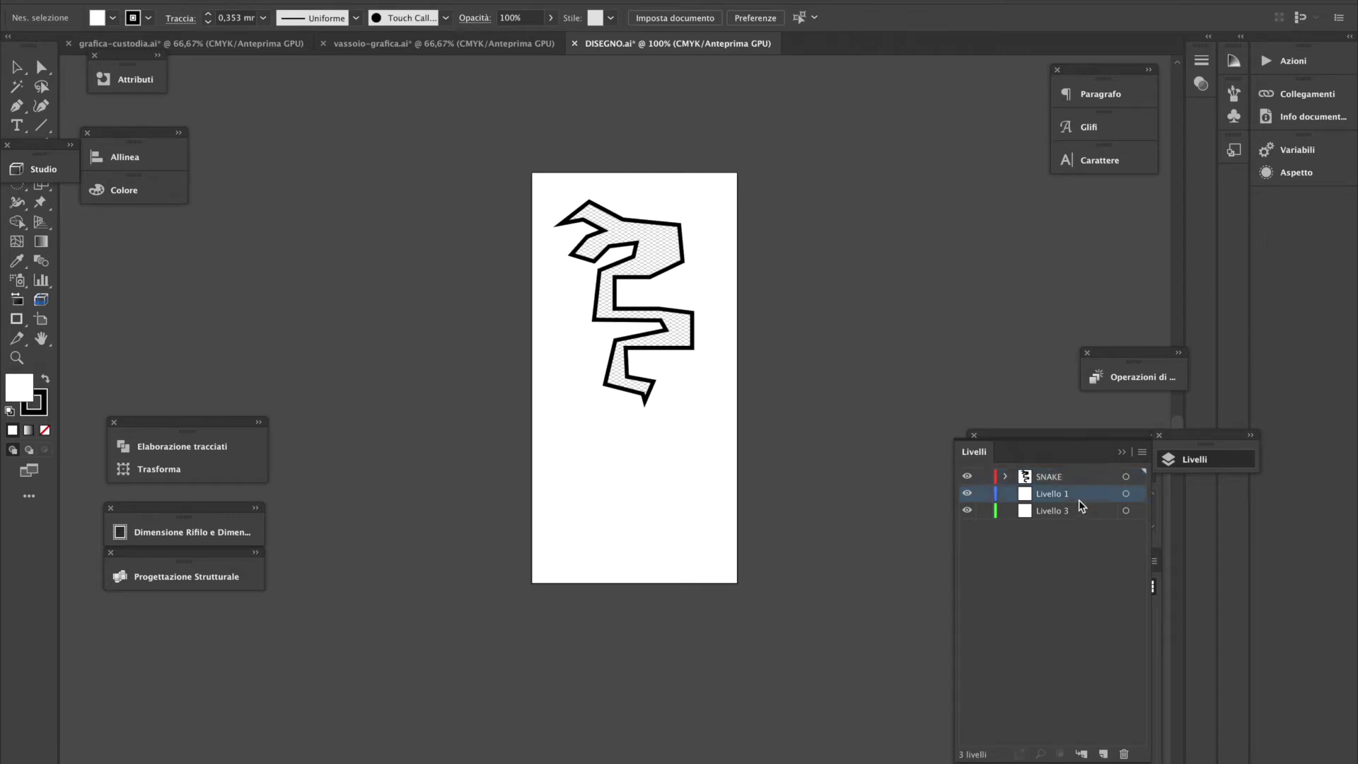
{"action": "left_click_drag", "start_coordinate": [40, 154], "coordinate": [335, 234]}
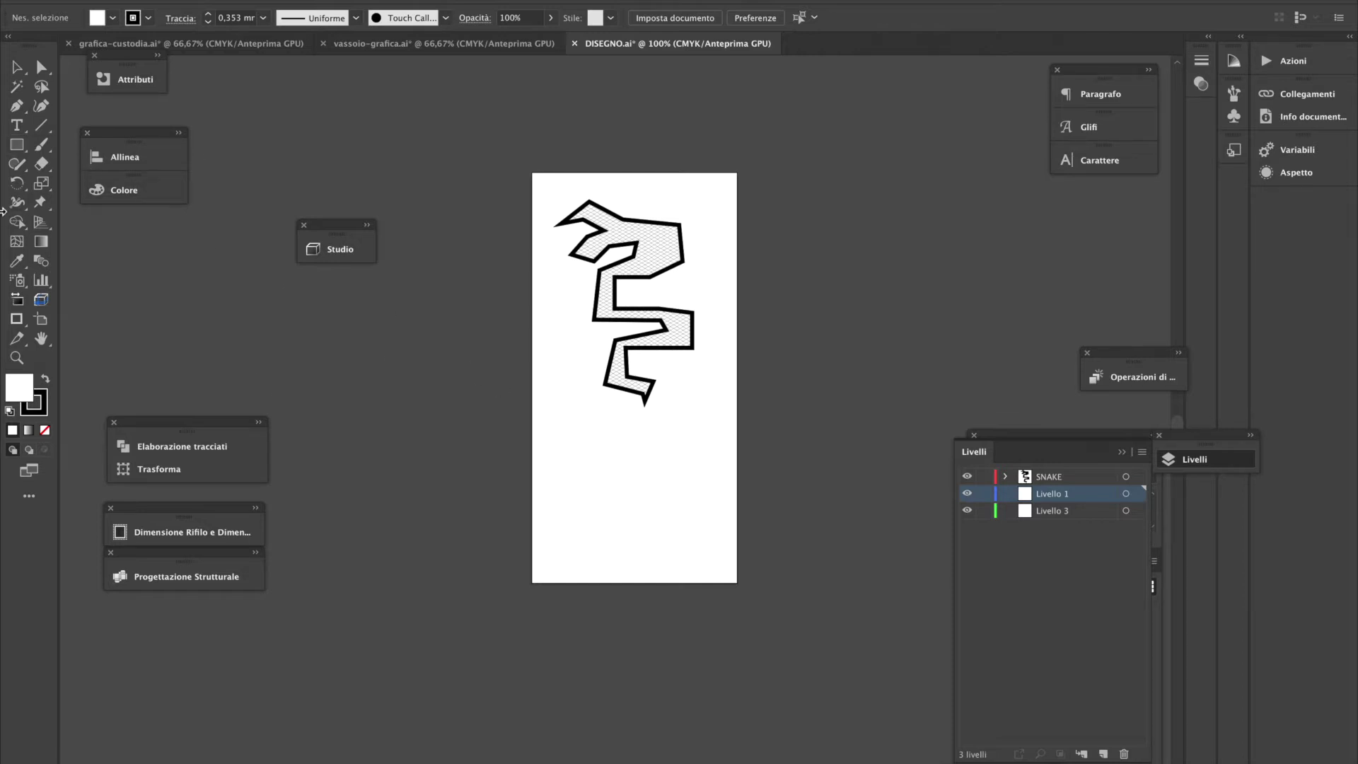
Draw a rectangle about 28 × 25 mm below the snake on Livello 1 and give it a solid black fill with no stroke
{"action": "left_click", "coordinate": [14, 147]}
{"action": "left_click_drag", "start_coordinate": [544, 437], "coordinate": [659, 542]}
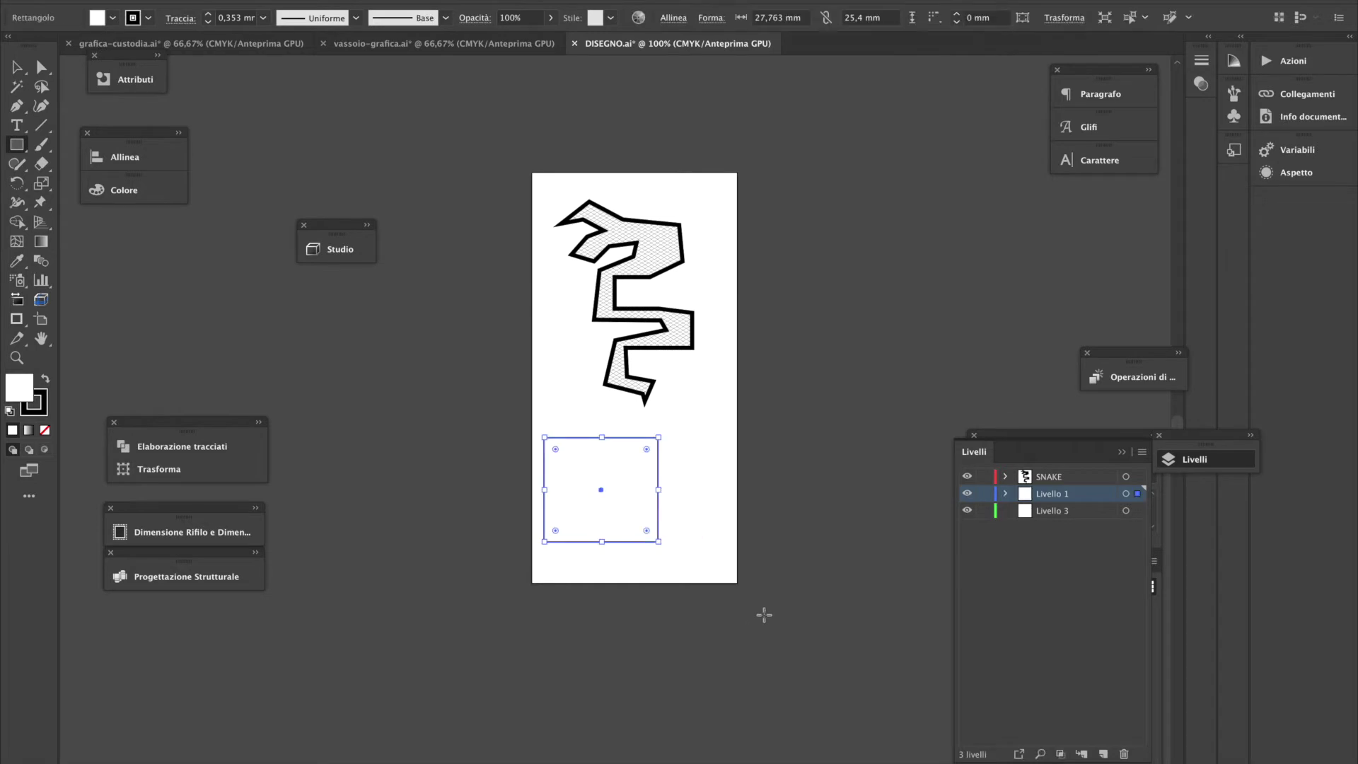
{"action": "left_click", "coordinate": [45, 379]}
{"action": "left_click", "coordinate": [45, 430]}
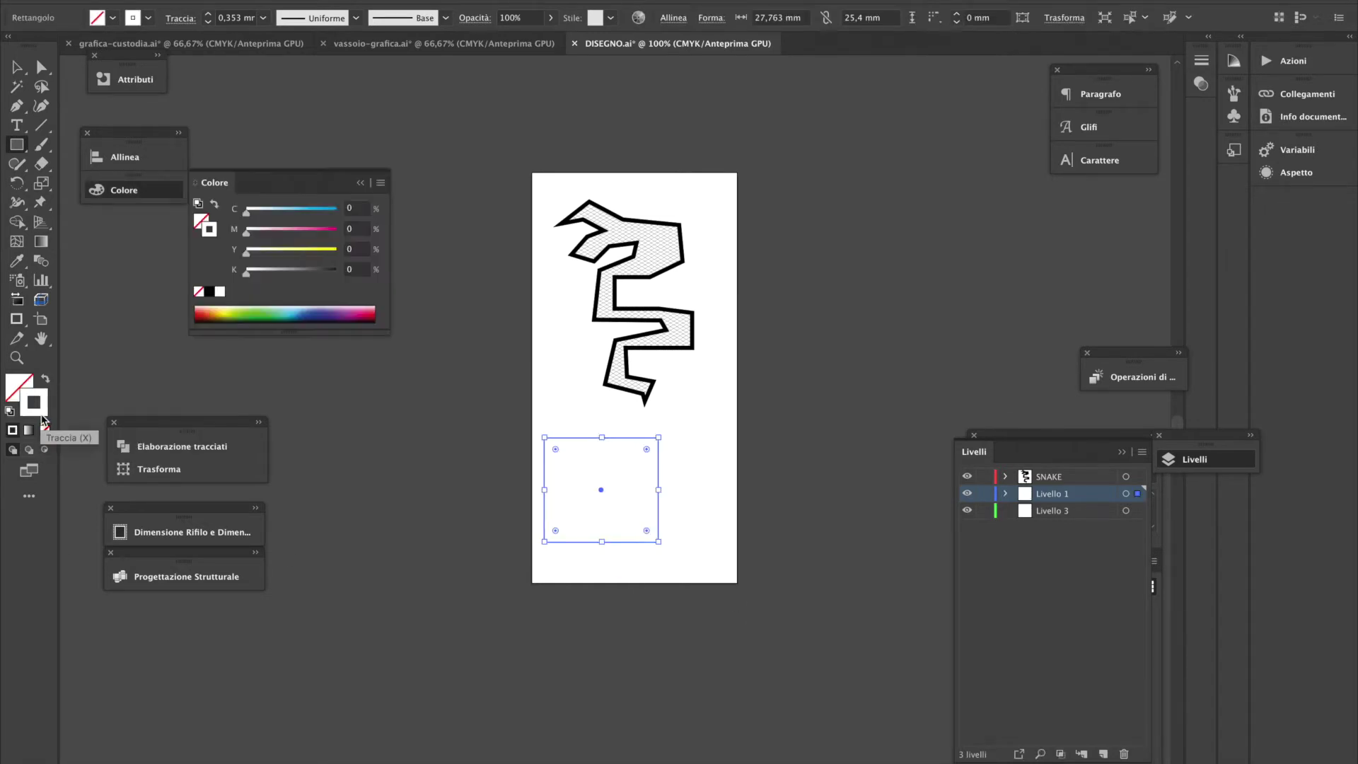
{"action": "left_click", "coordinate": [45, 380]}
{"action": "key", "text": "x"}
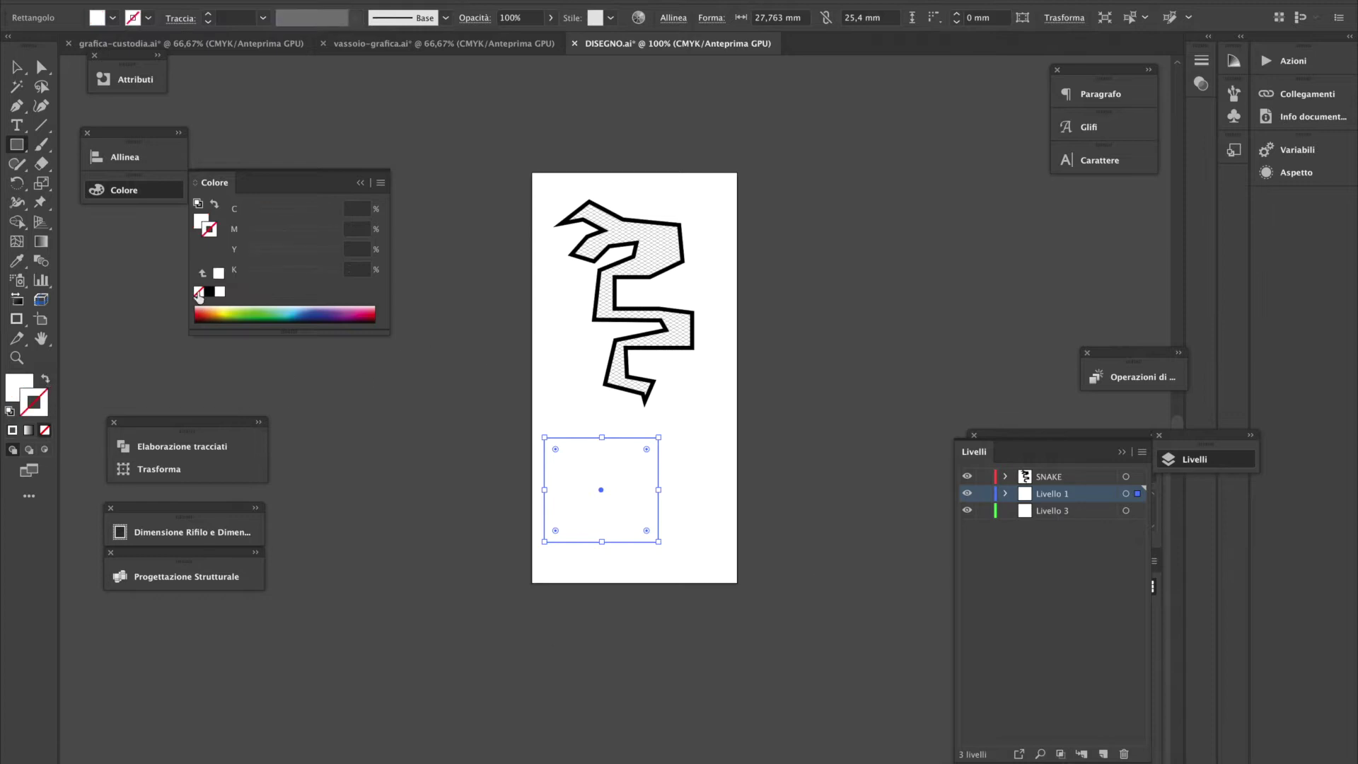
{"action": "left_click", "coordinate": [201, 224]}
{"action": "left_click", "coordinate": [210, 291]}
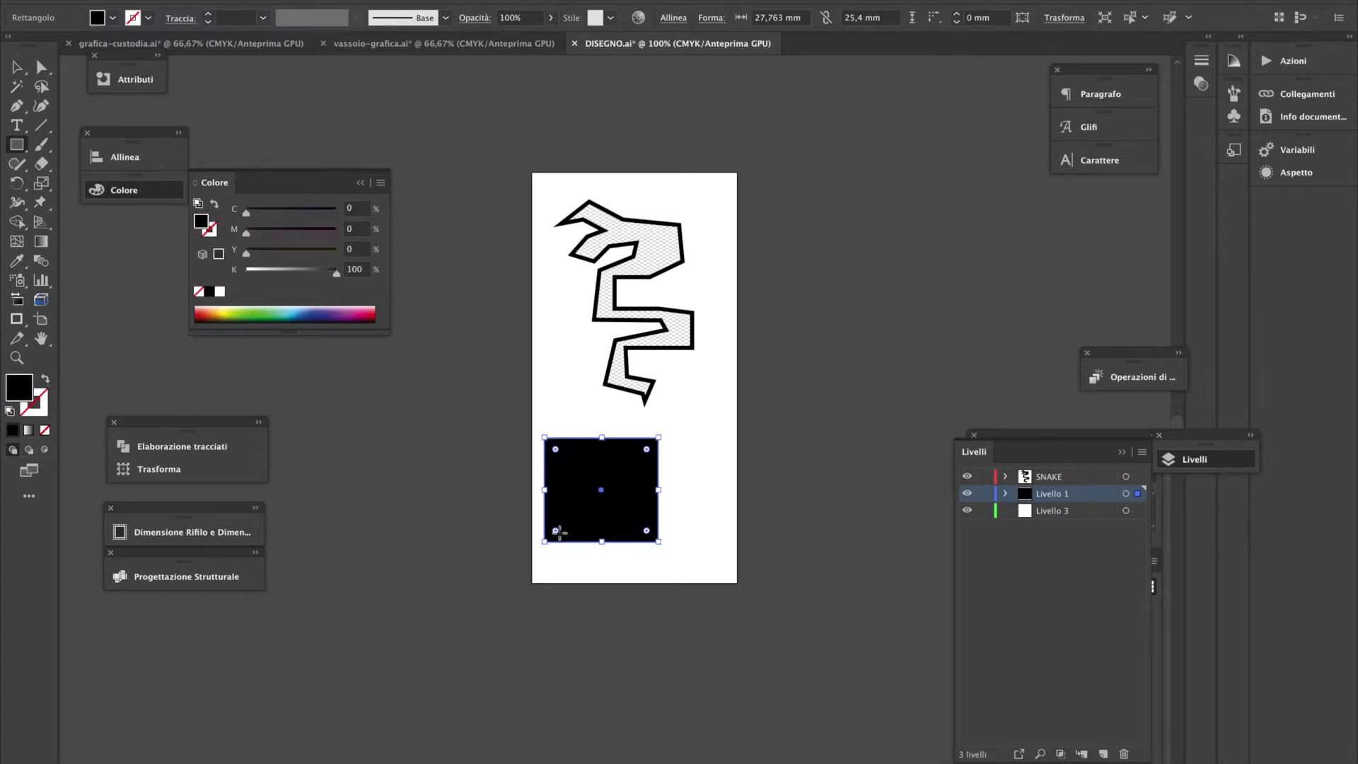
Check the artboard's dimensions, return to the Selection tool and select the black rectangle
{"action": "left_click", "coordinate": [17, 68]}
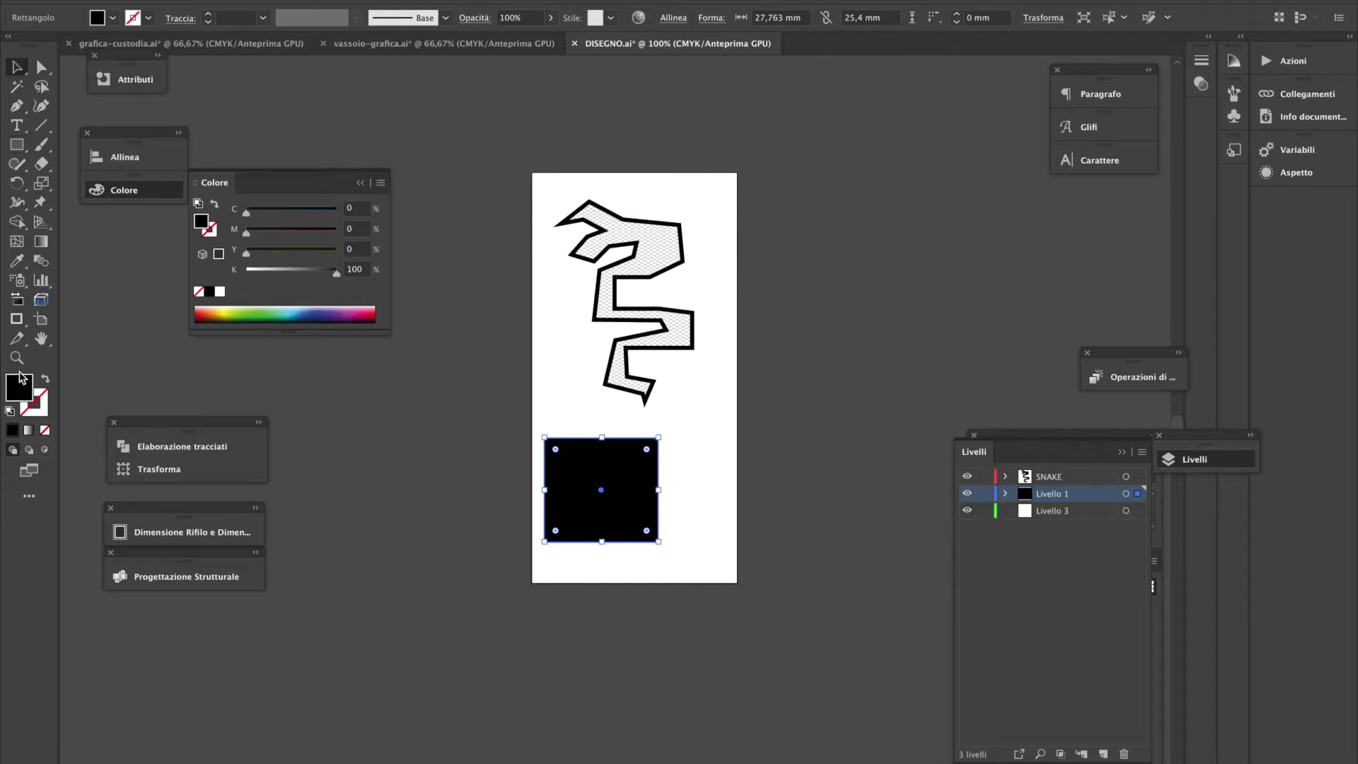
{"action": "left_click", "coordinate": [42, 322]}
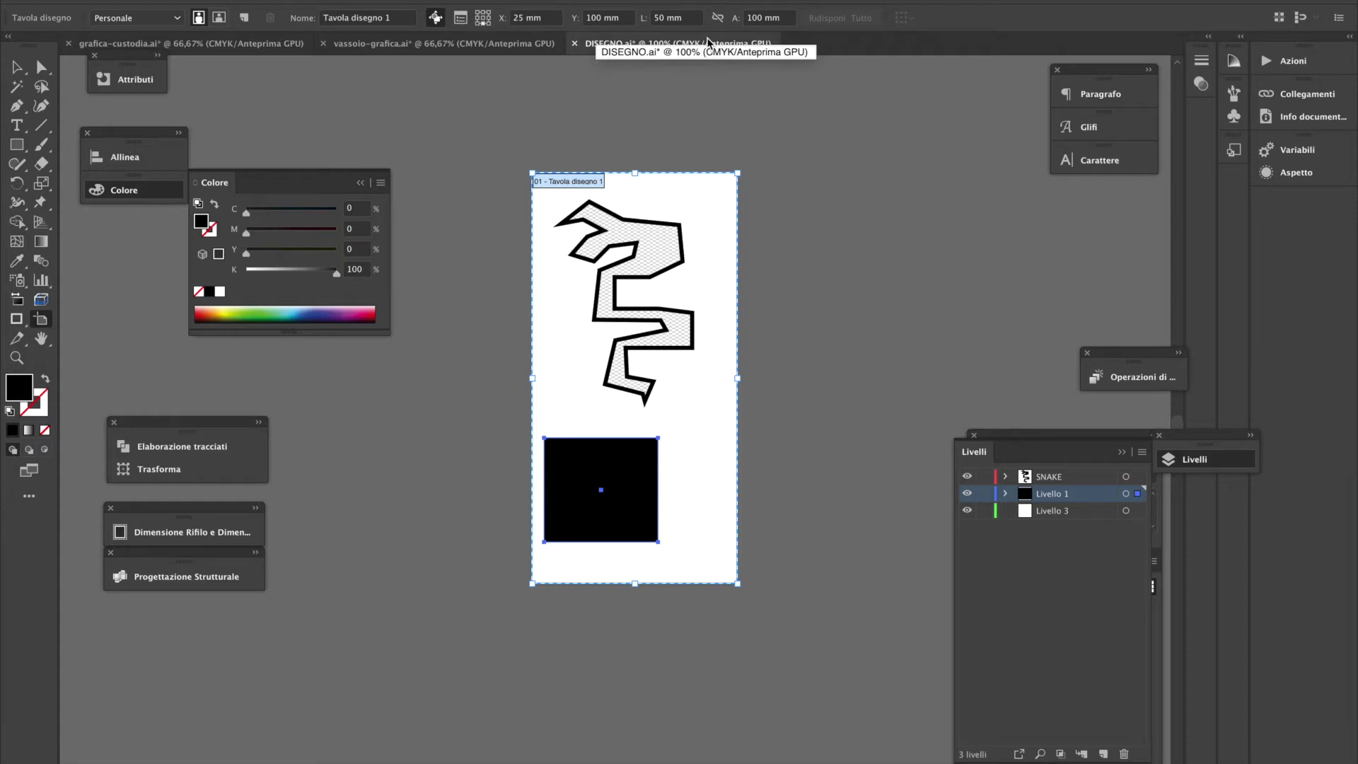
{"action": "key", "text": "v"}
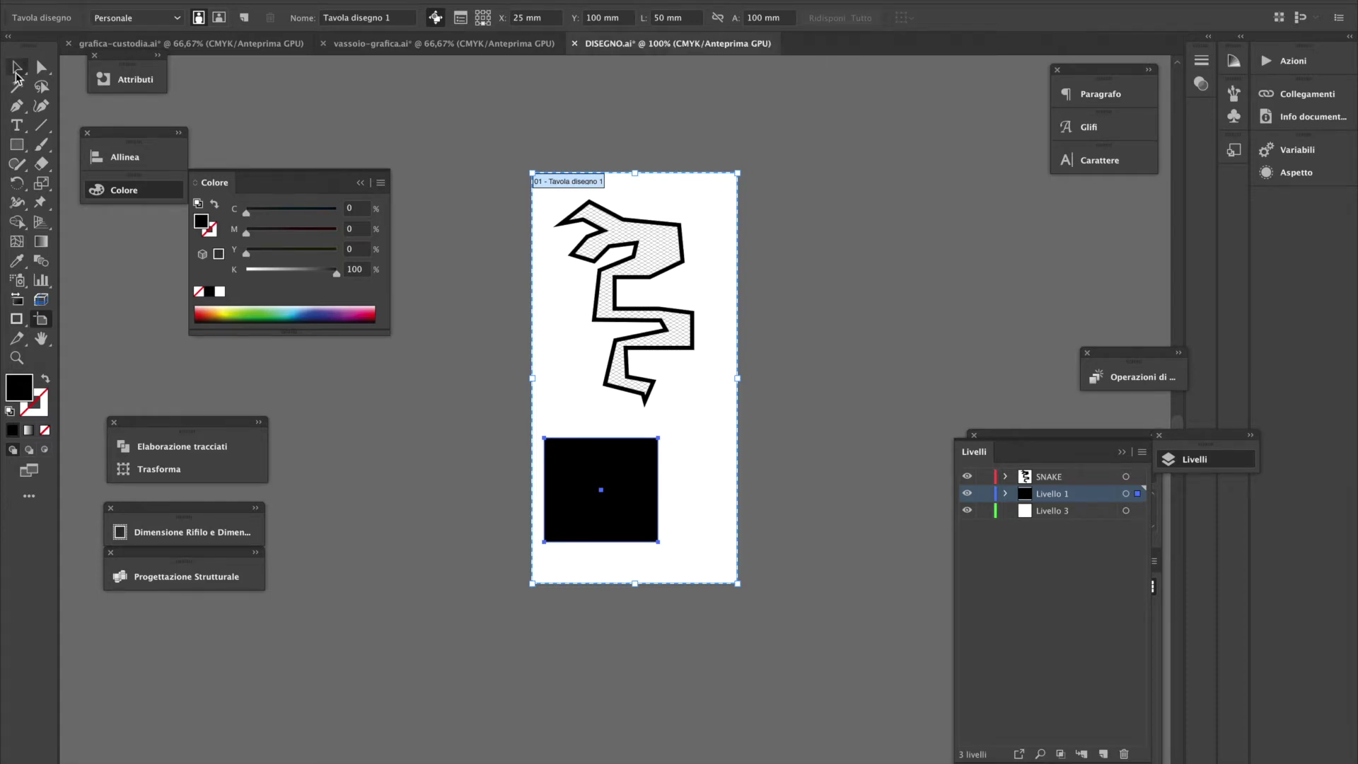
{"action": "left_click", "coordinate": [824, 484]}
{"action": "left_click", "coordinate": [601, 504]}
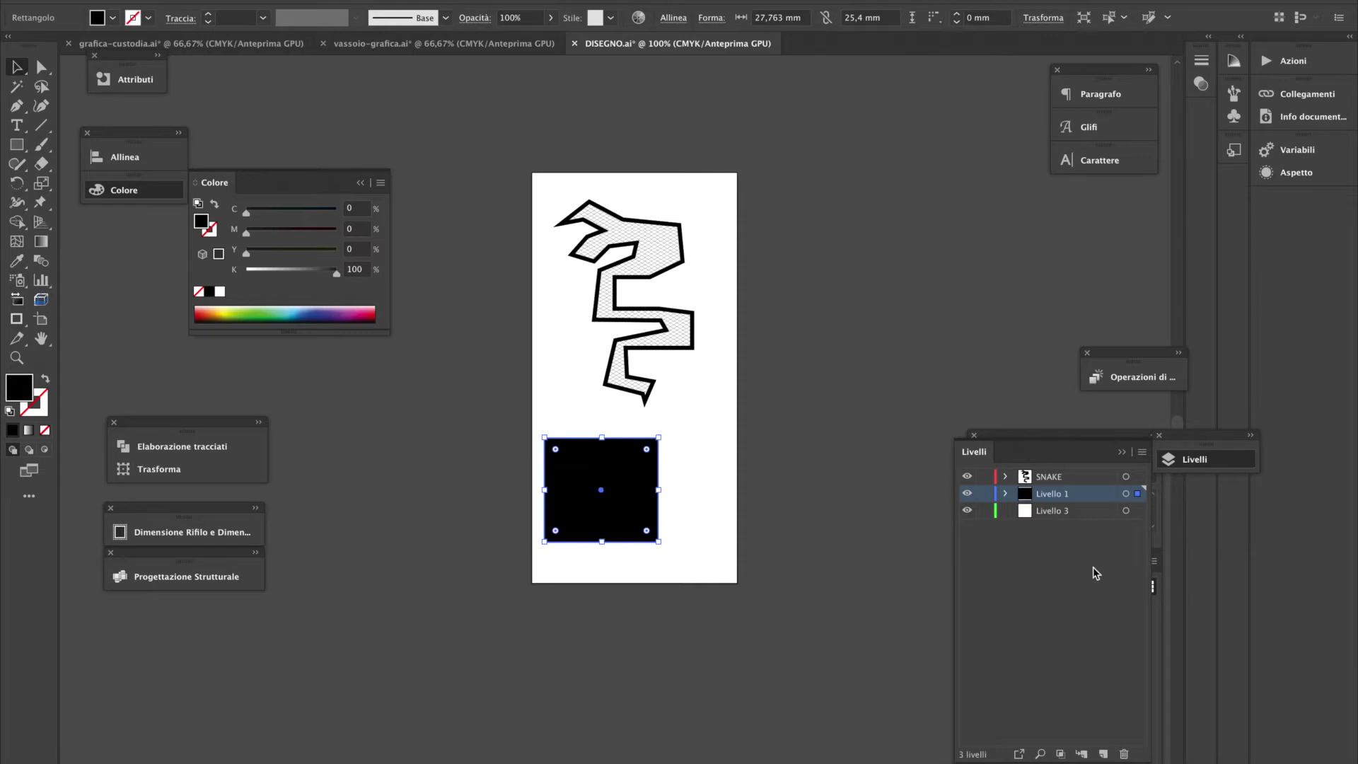
Float the Livelli panel beside the artboard, separate the Campioni swatches from the Stampa library and close Stampa
{"action": "left_click_drag", "start_coordinate": [1065, 457], "coordinate": [901, 324]}
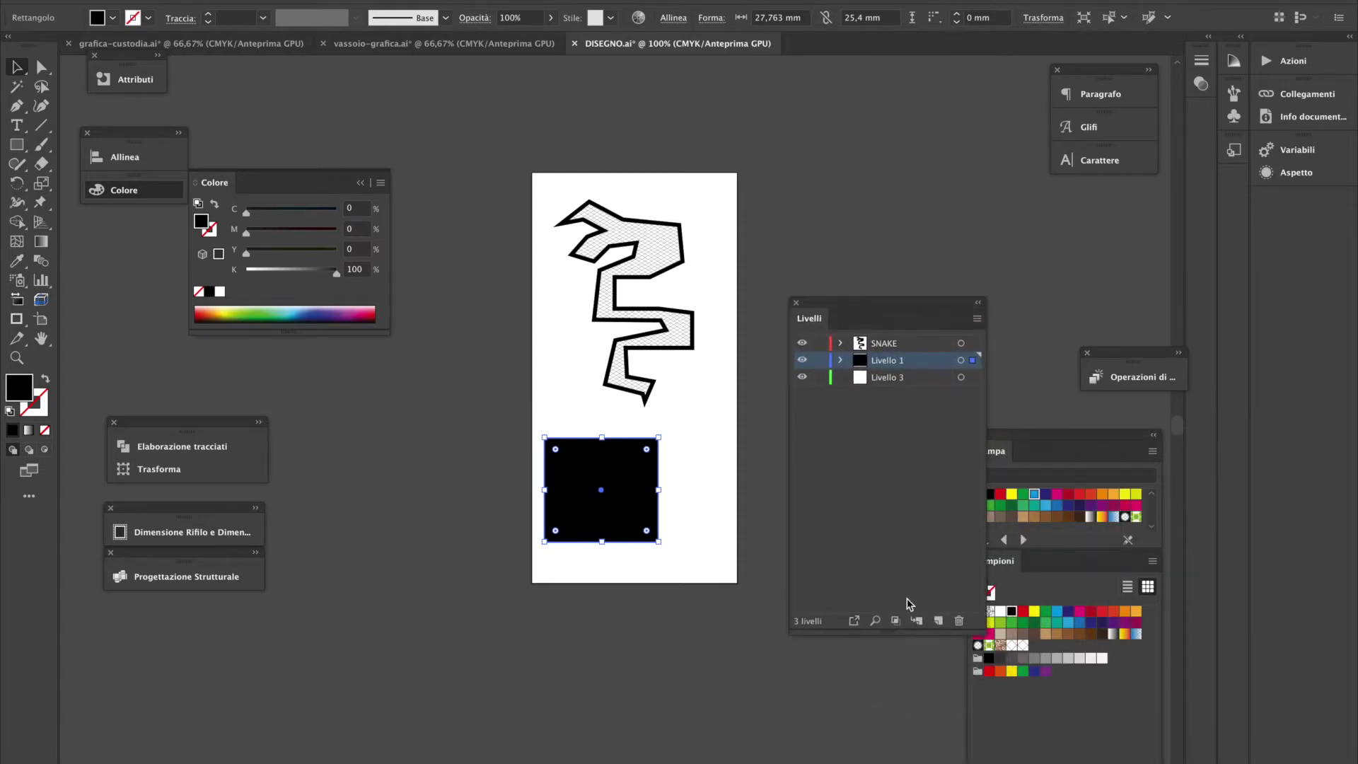
{"action": "left_click", "coordinate": [1086, 570]}
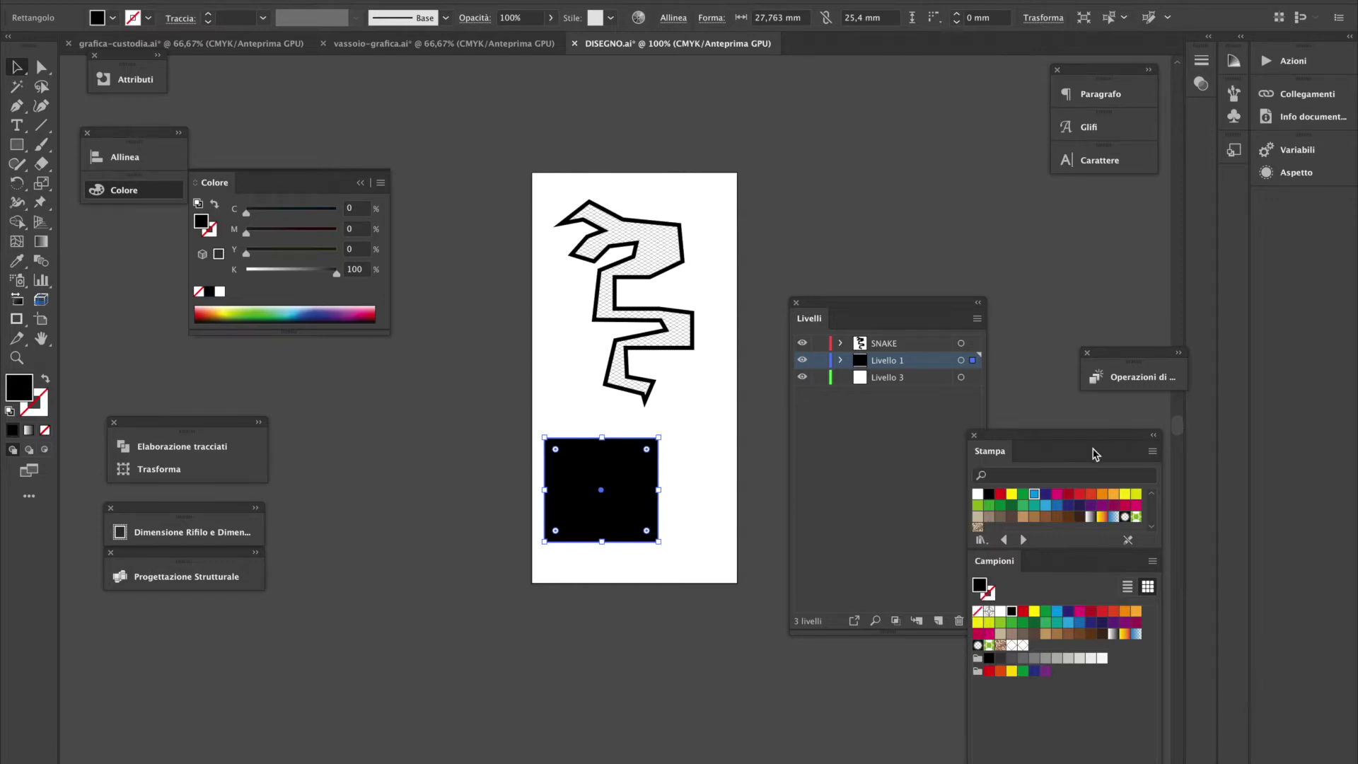
{"action": "left_click", "coordinate": [975, 437]}
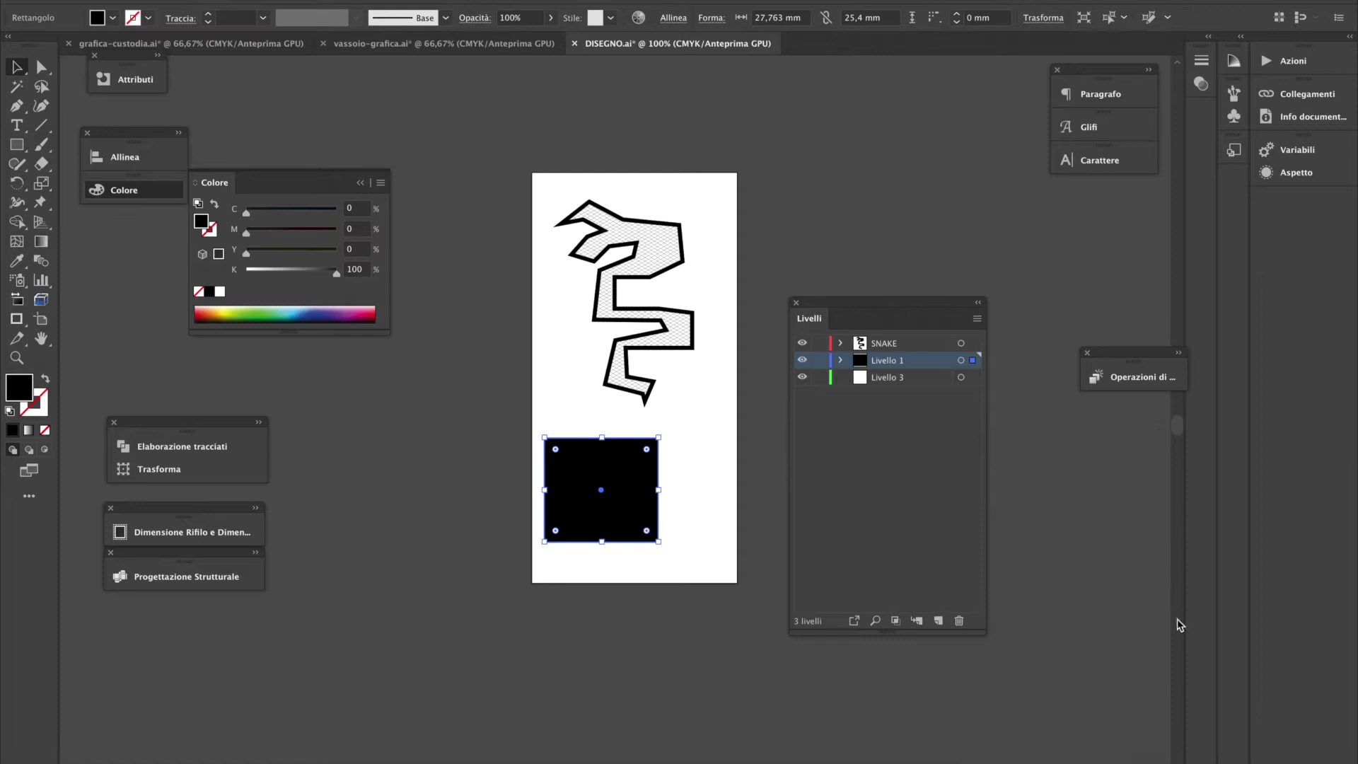
{"action": "left_click", "coordinate": [503, 0]}
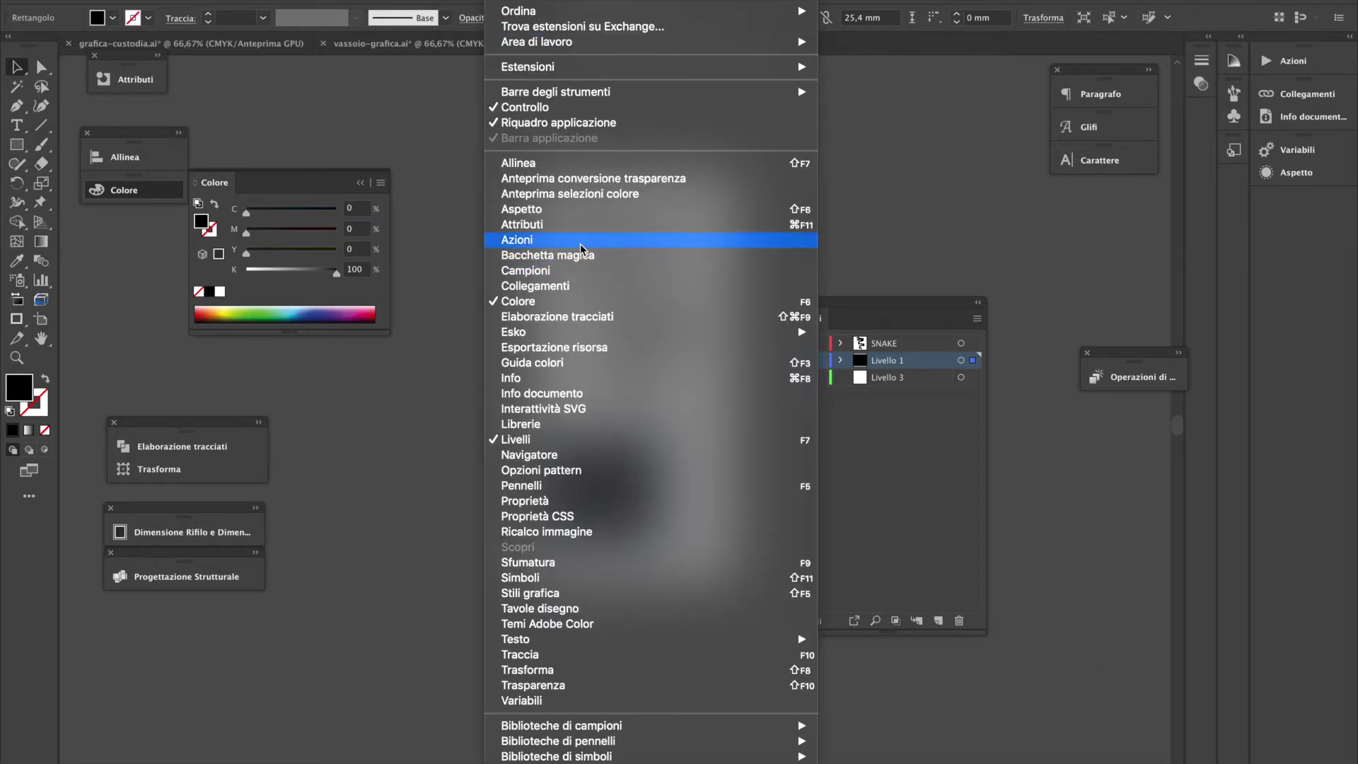
{"action": "left_click", "coordinate": [575, 274]}
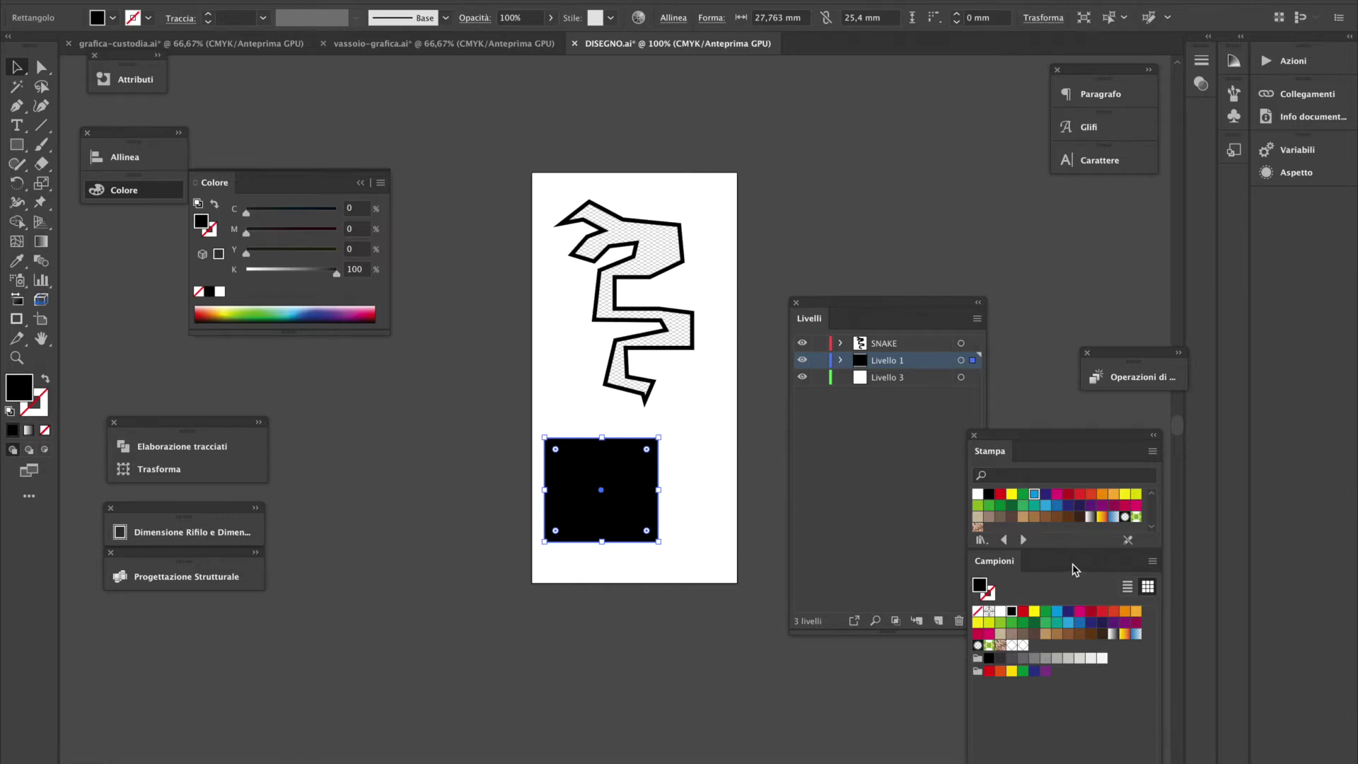
{"action": "left_click_drag", "start_coordinate": [994, 560], "coordinate": [1152, 457]}
{"action": "left_click", "coordinate": [974, 436]}
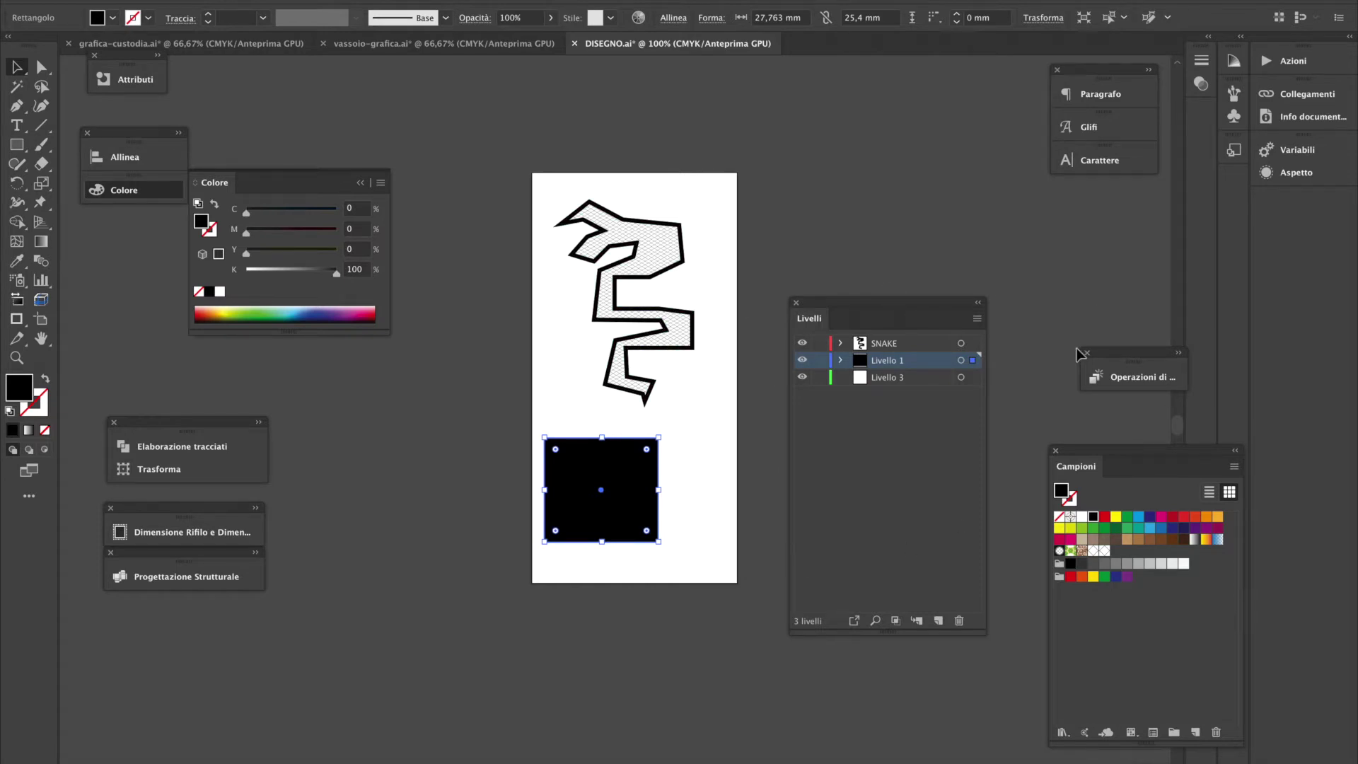
Set the black rectangle's width and height to 50 mm each
{"action": "left_click", "coordinate": [178, 470]}
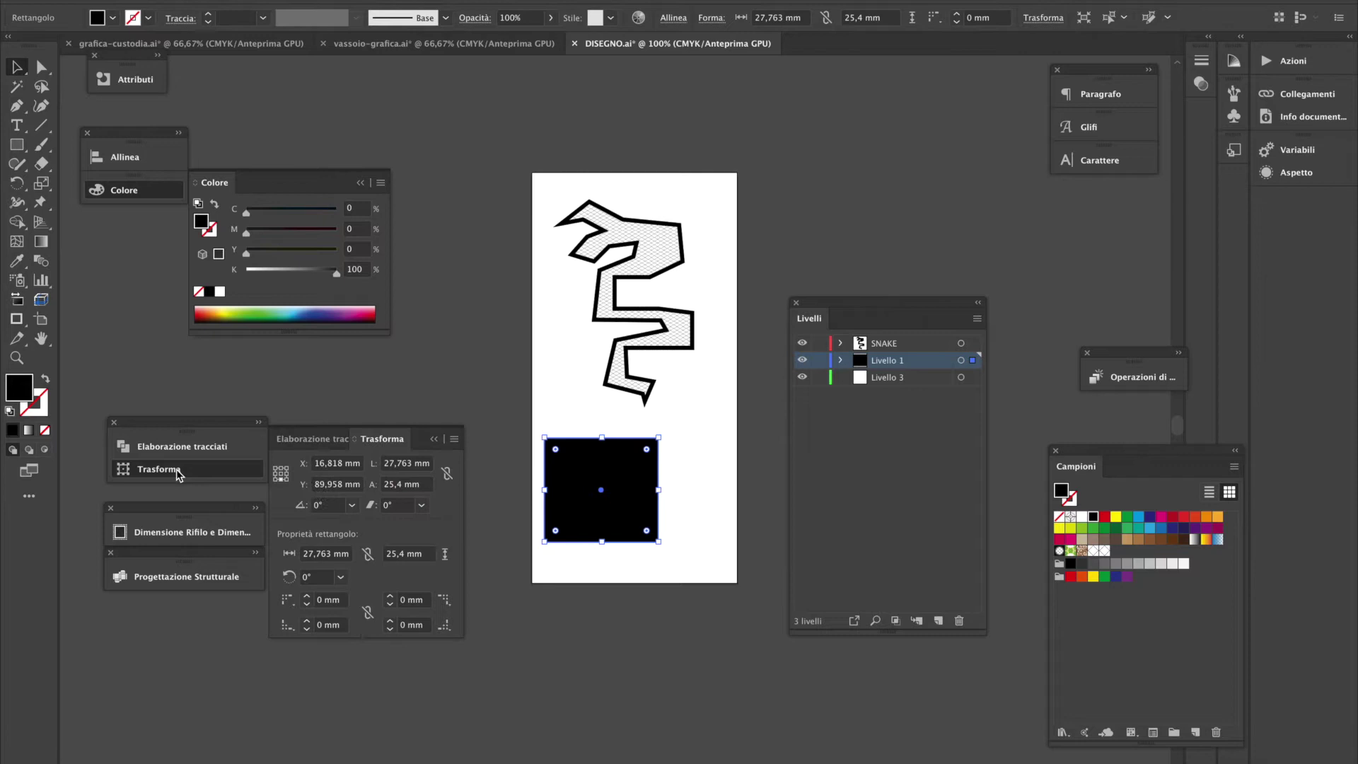
{"action": "left_click", "coordinate": [389, 465]}
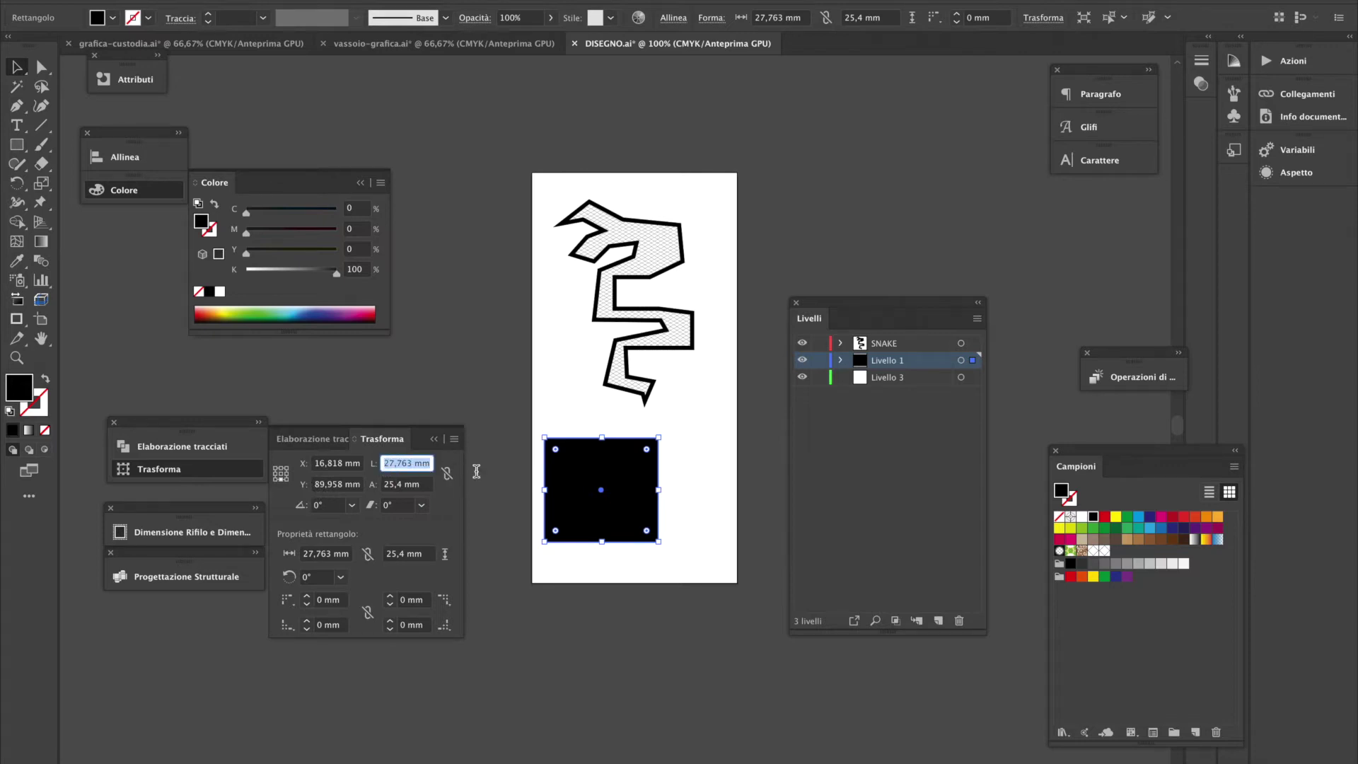
{"action": "type", "text": "100"}
{"action": "key", "text": "Tab"}
{"action": "type", "text": "1"}
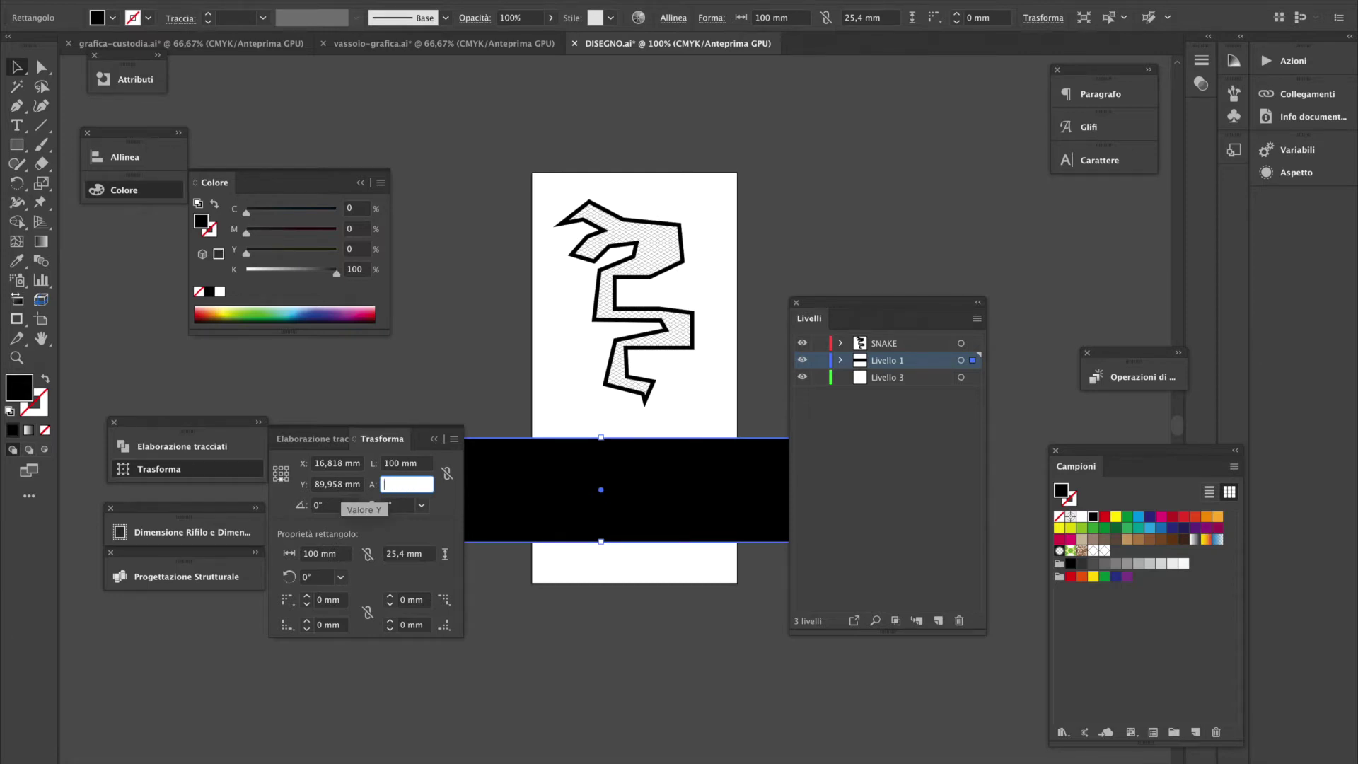
{"action": "type", "text": "50"}
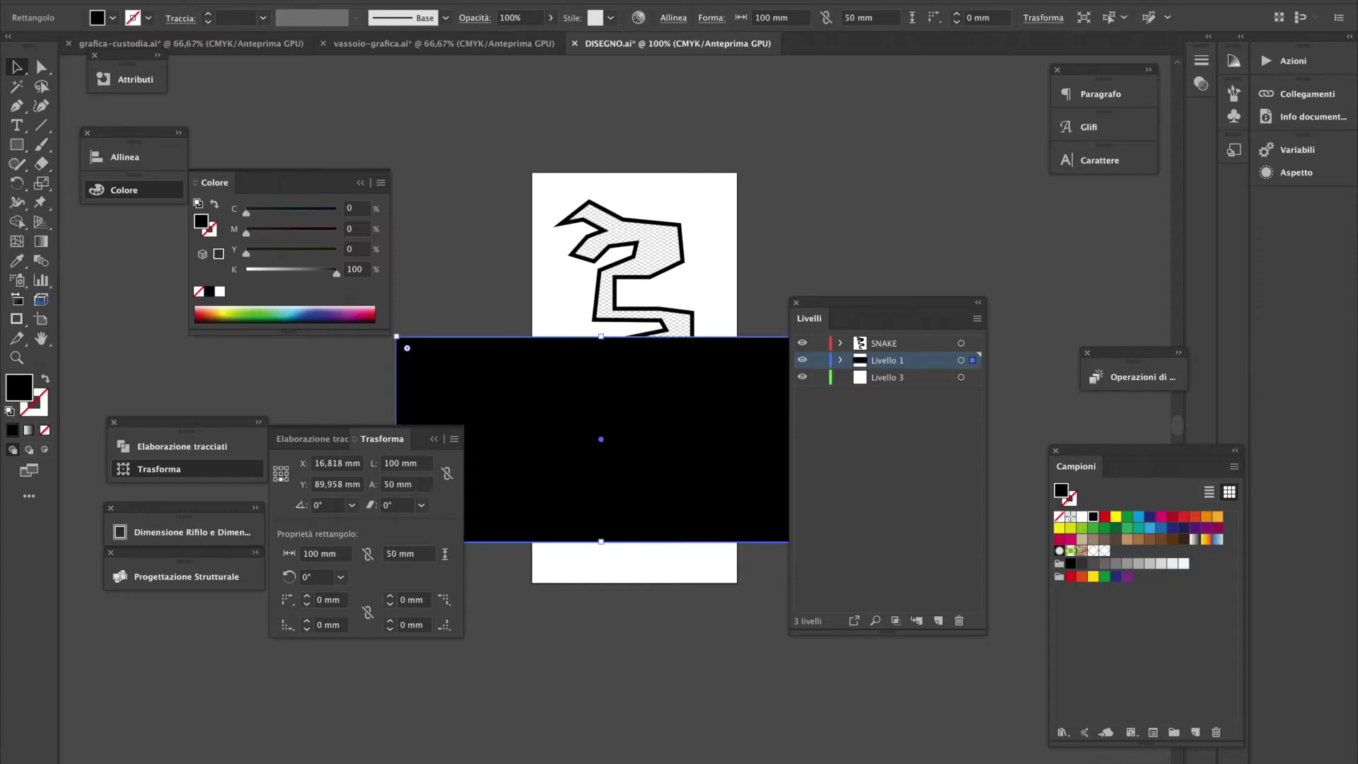
{"action": "left_click", "coordinate": [404, 464]}
{"action": "type", "text": "50"}
{"action": "key", "text": "Return"}
Align the black square to the artboard, centred horizontally and flush with its bottom edge, and deselect it
{"action": "left_click_drag", "start_coordinate": [605, 438], "coordinate": [519, 412]}
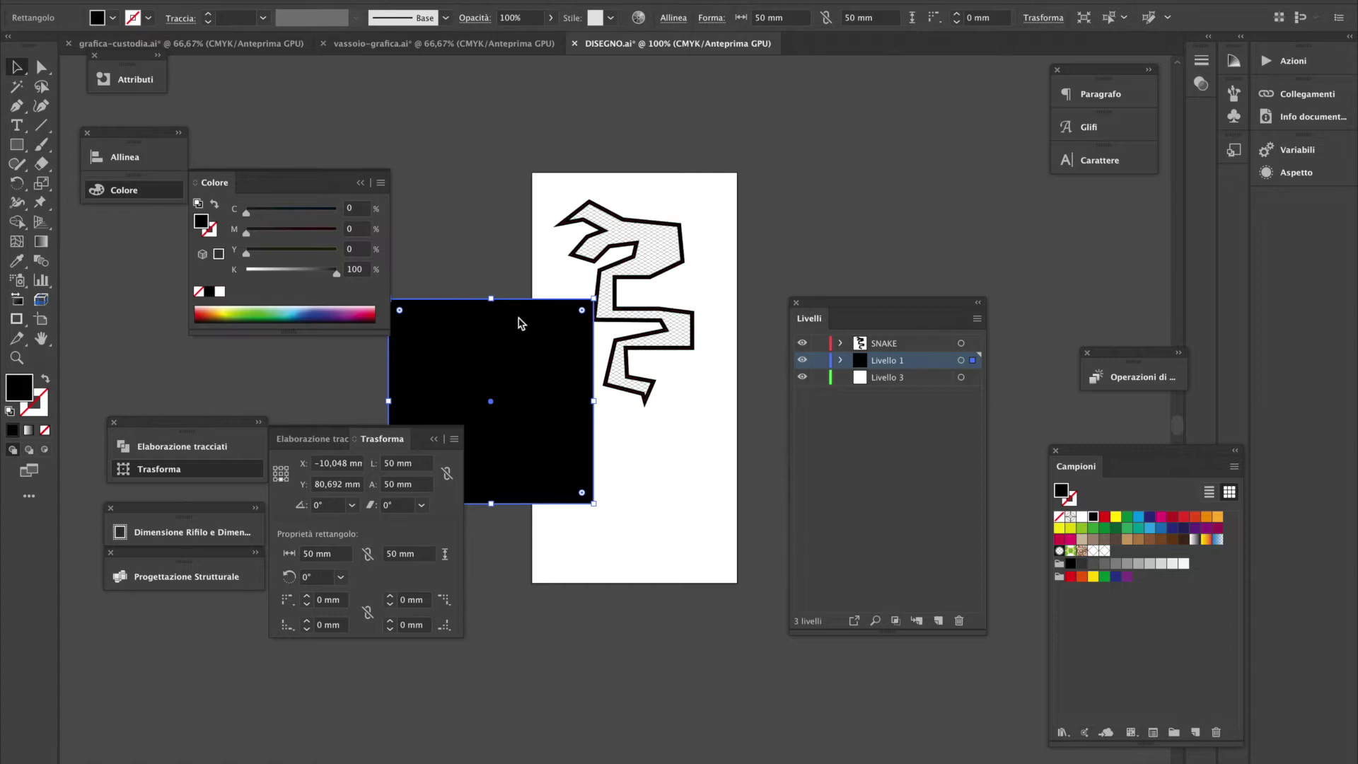
{"action": "left_click", "coordinate": [126, 158]}
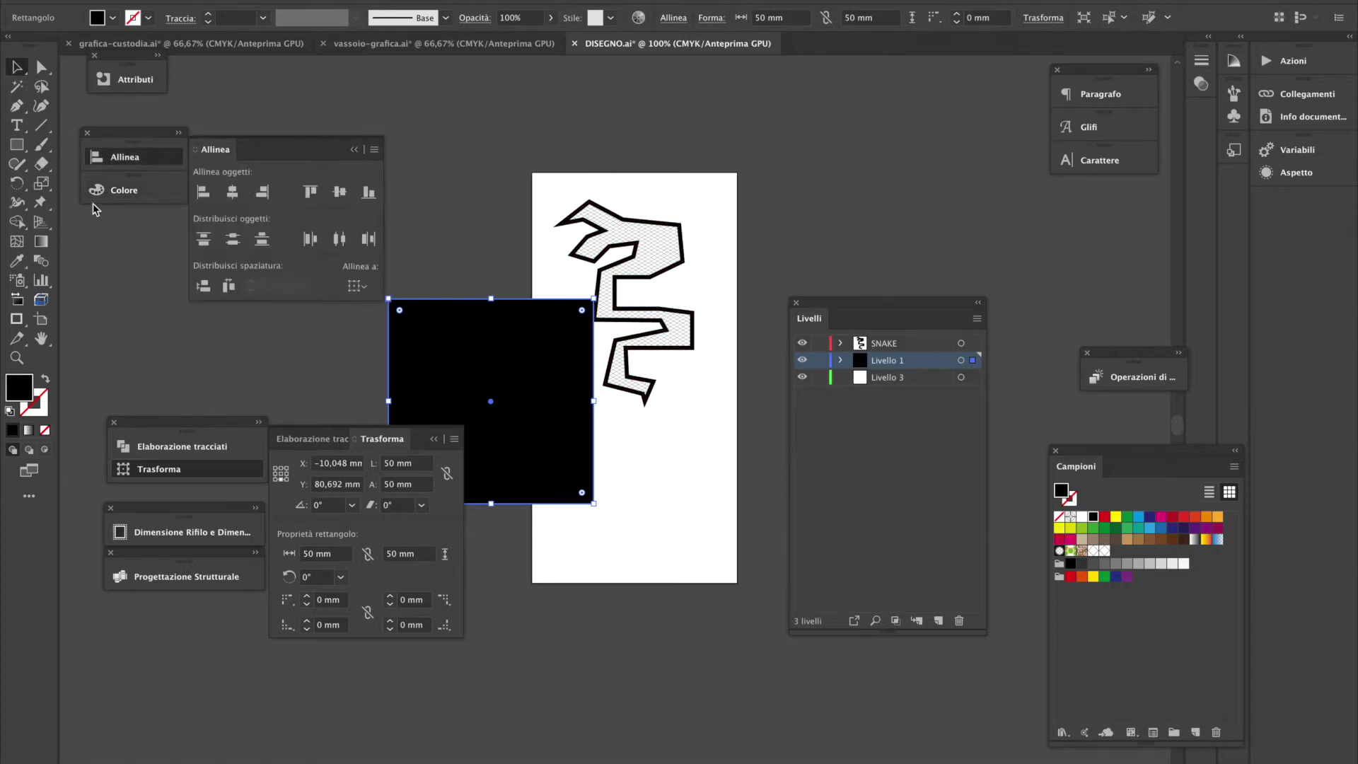
{"action": "left_click", "coordinate": [357, 287]}
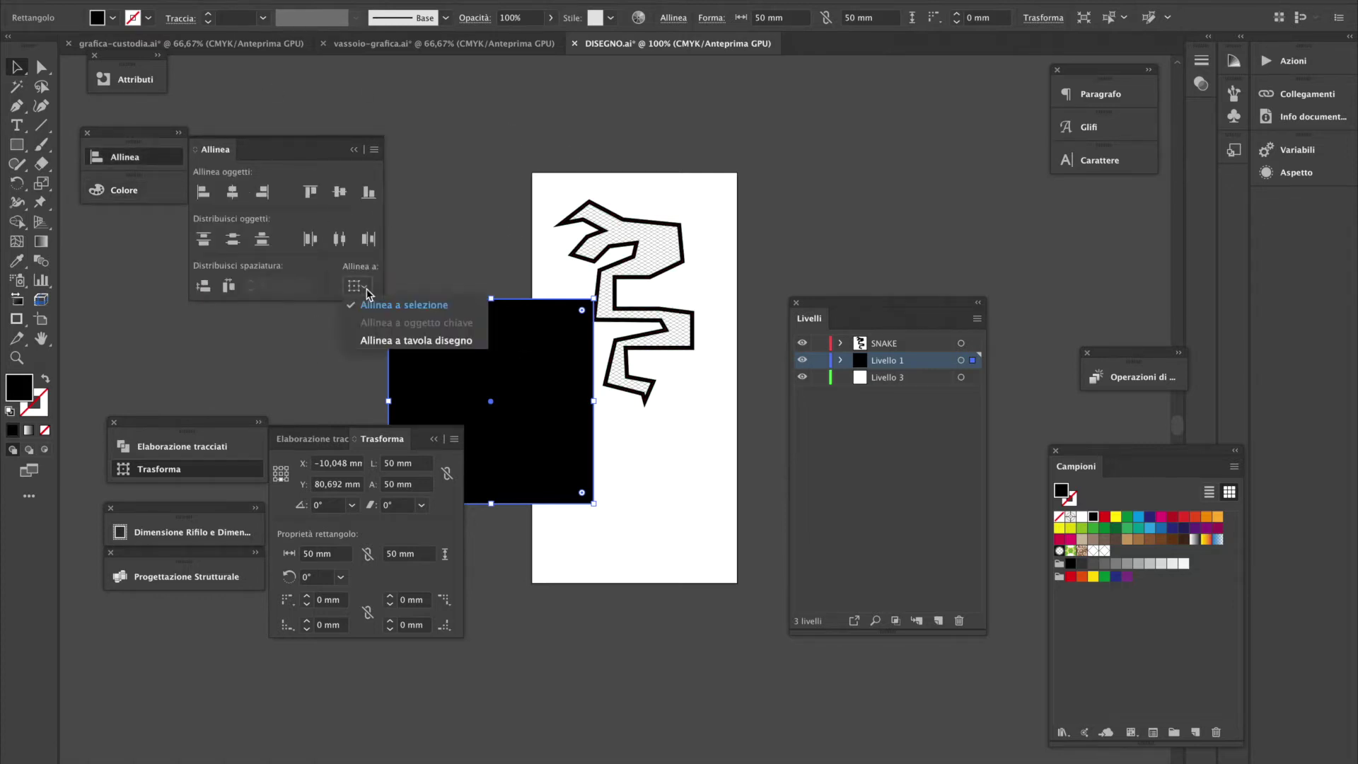
{"action": "left_click", "coordinate": [427, 346]}
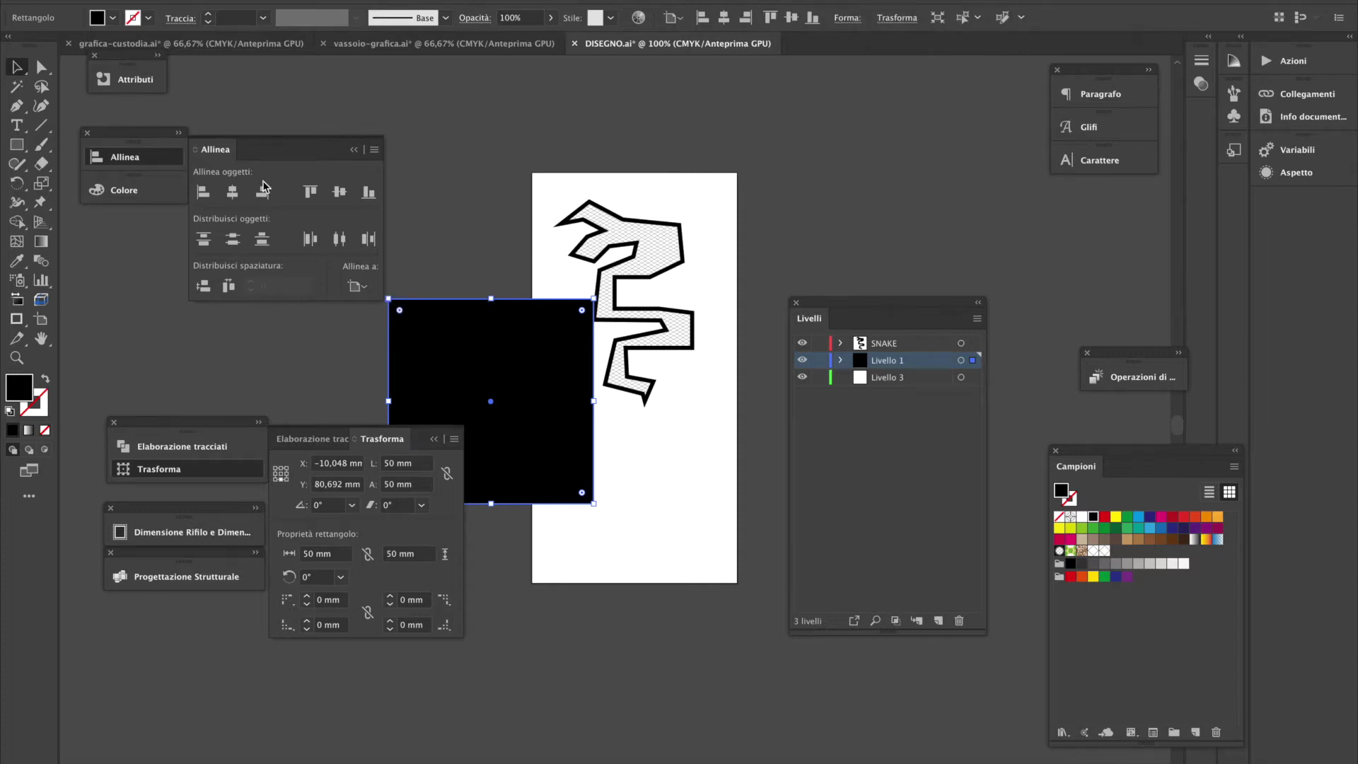
{"action": "left_click", "coordinate": [233, 192]}
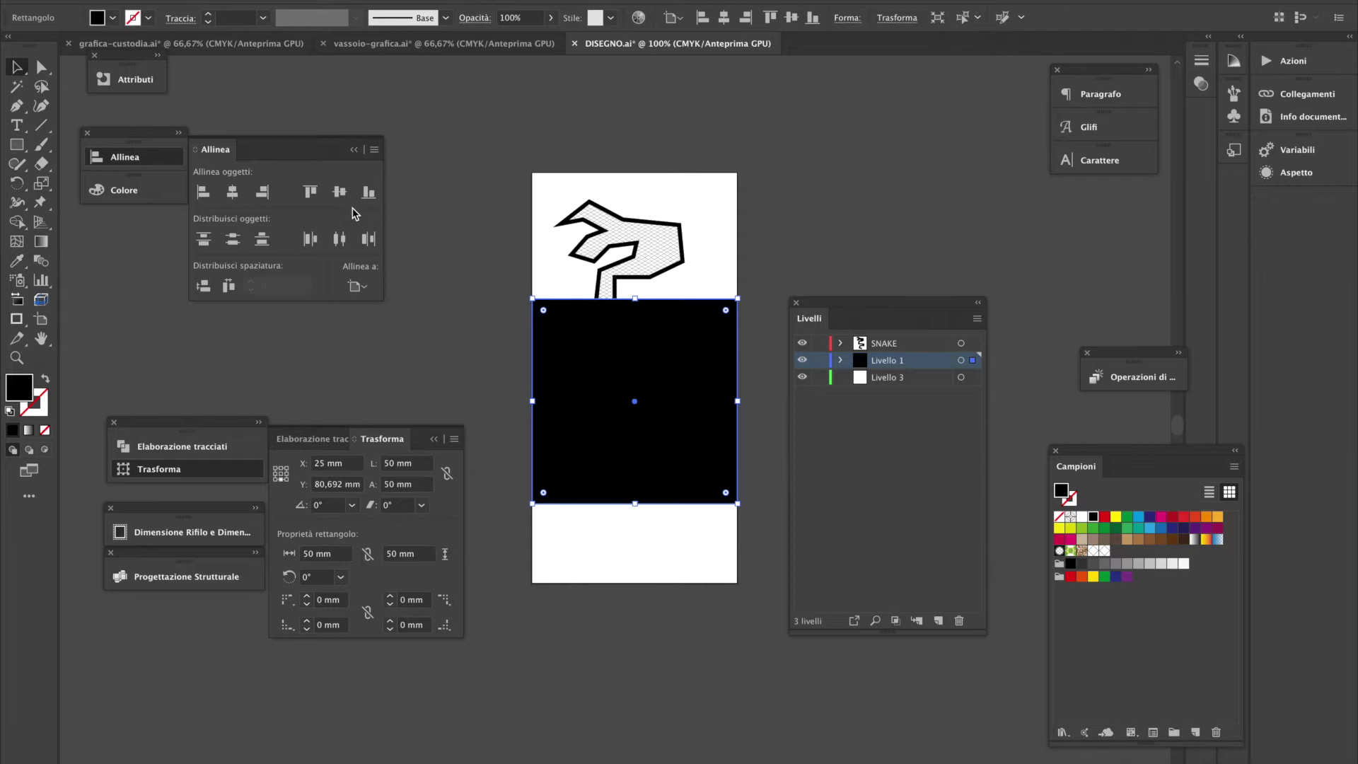
{"action": "left_click", "coordinate": [369, 192]}
{"action": "left_click", "coordinate": [849, 212]}
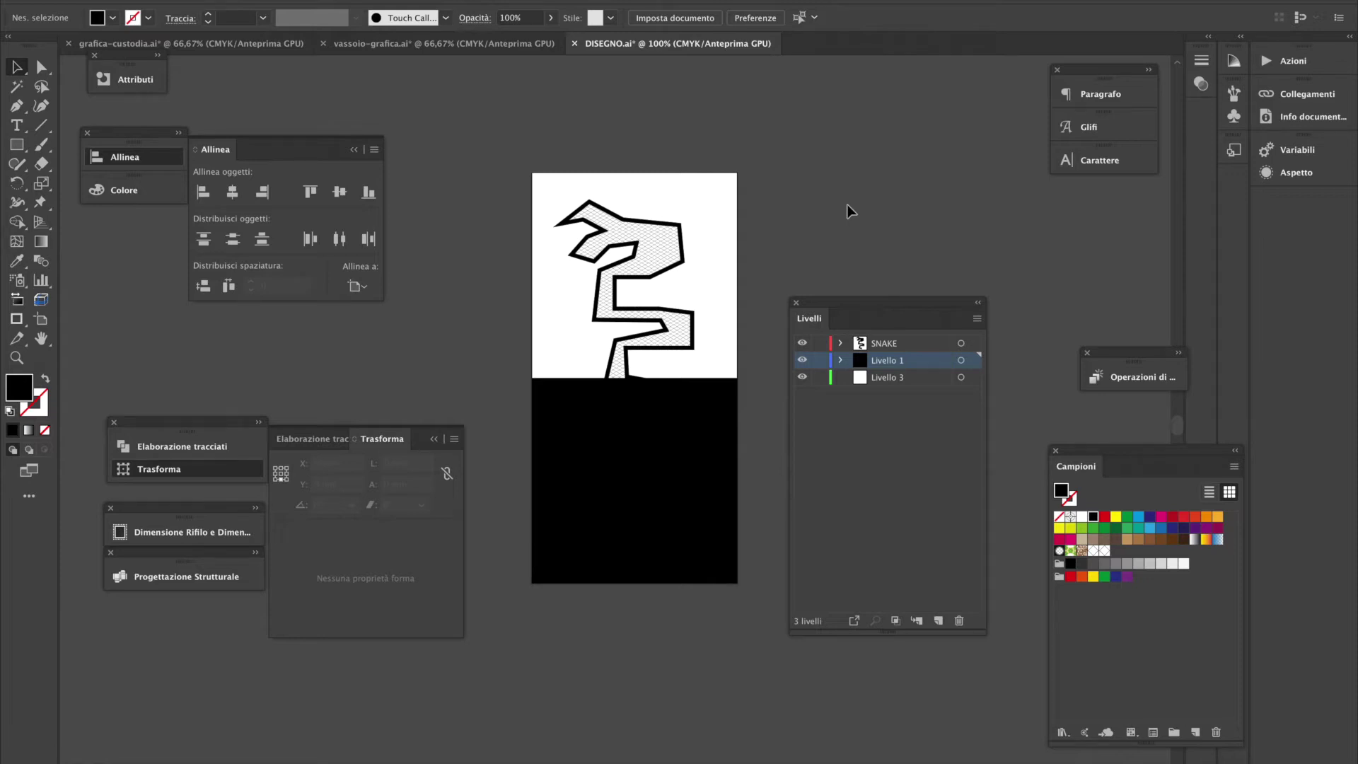
Show the rulers in the DISEGNO.ai document
{"action": "left_click", "coordinate": [517, 0]}
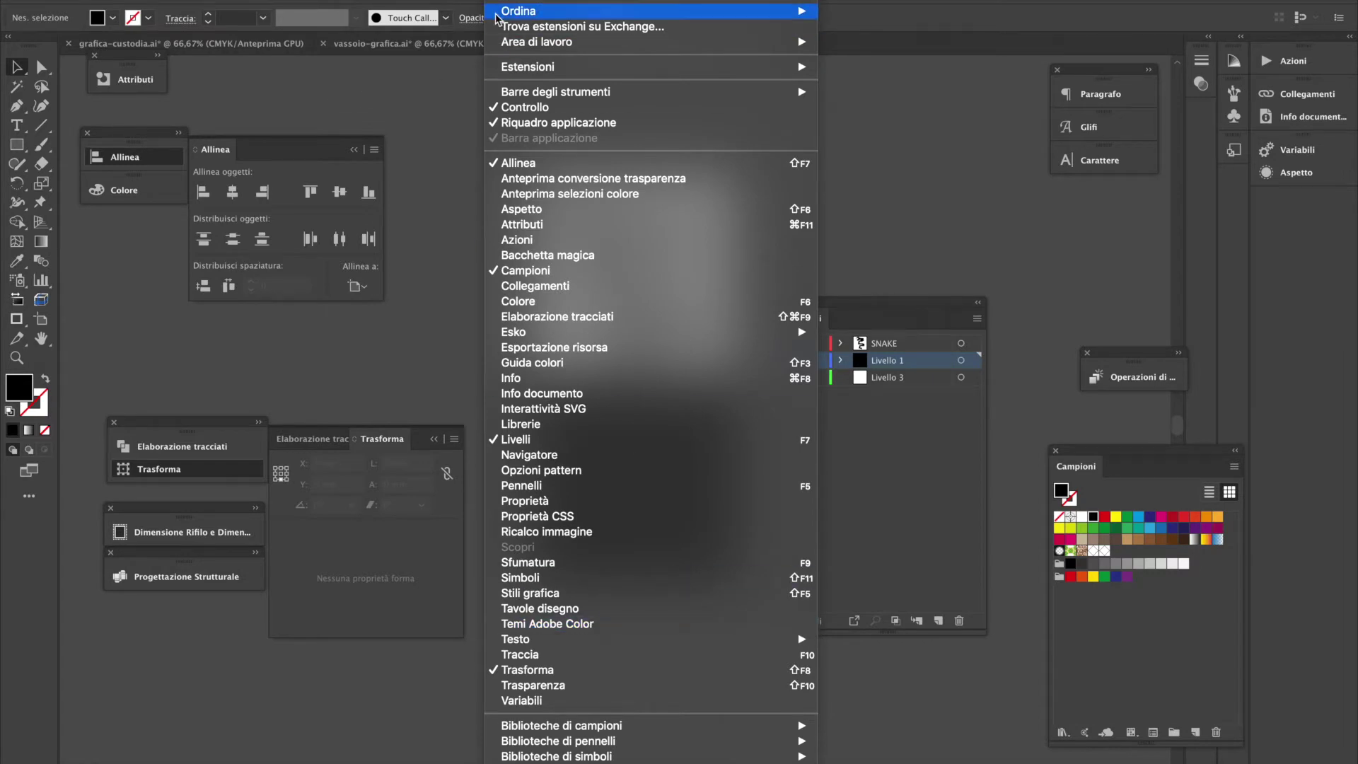
{"action": "mouse_move", "coordinate": [442, 0]}
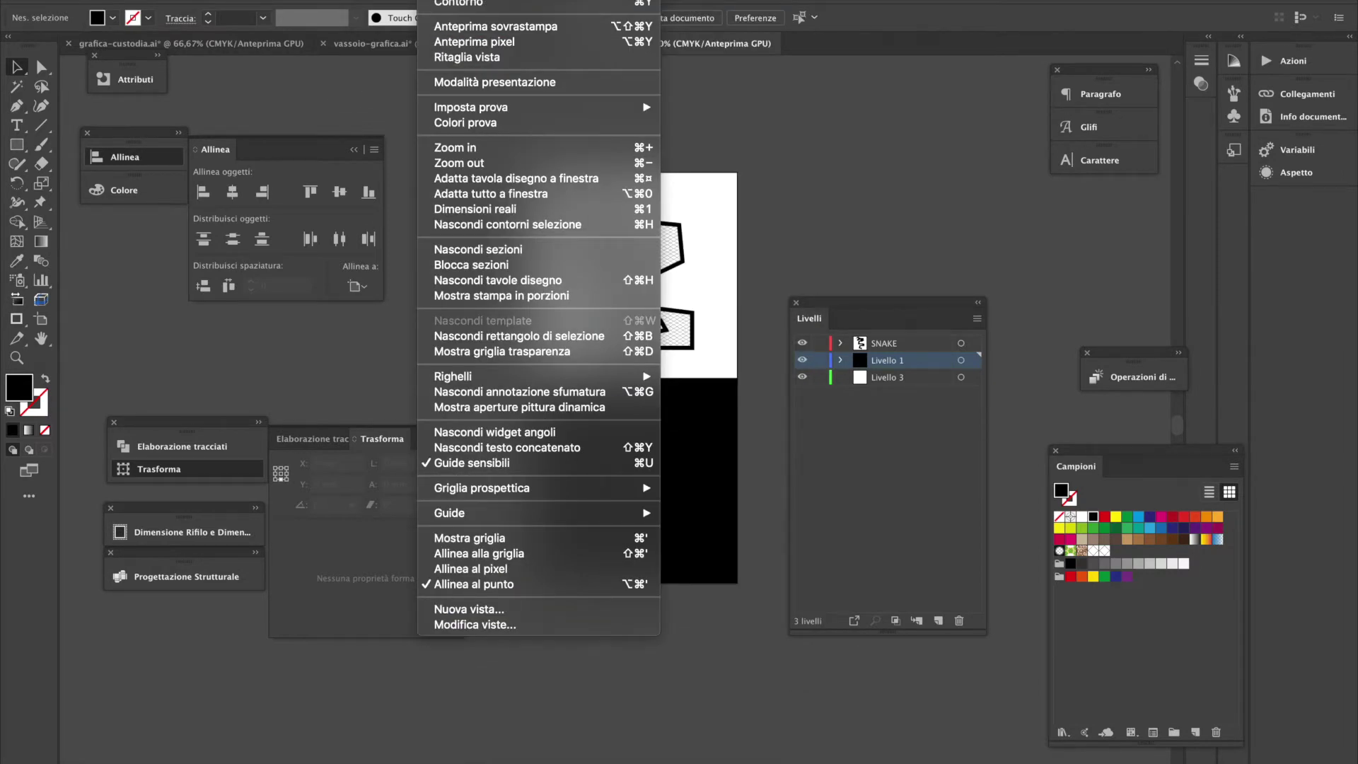
{"action": "mouse_move", "coordinate": [590, 382]}
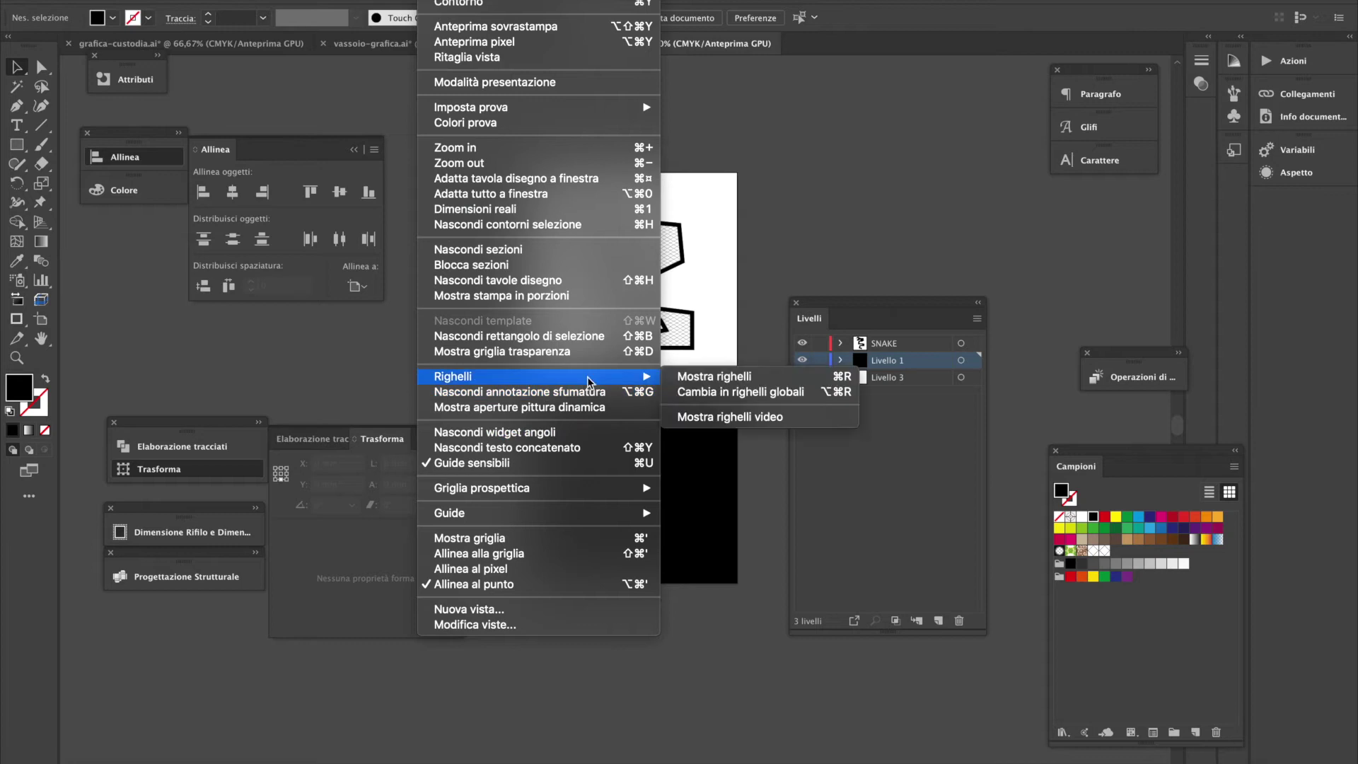
{"action": "left_click", "coordinate": [803, 377]}
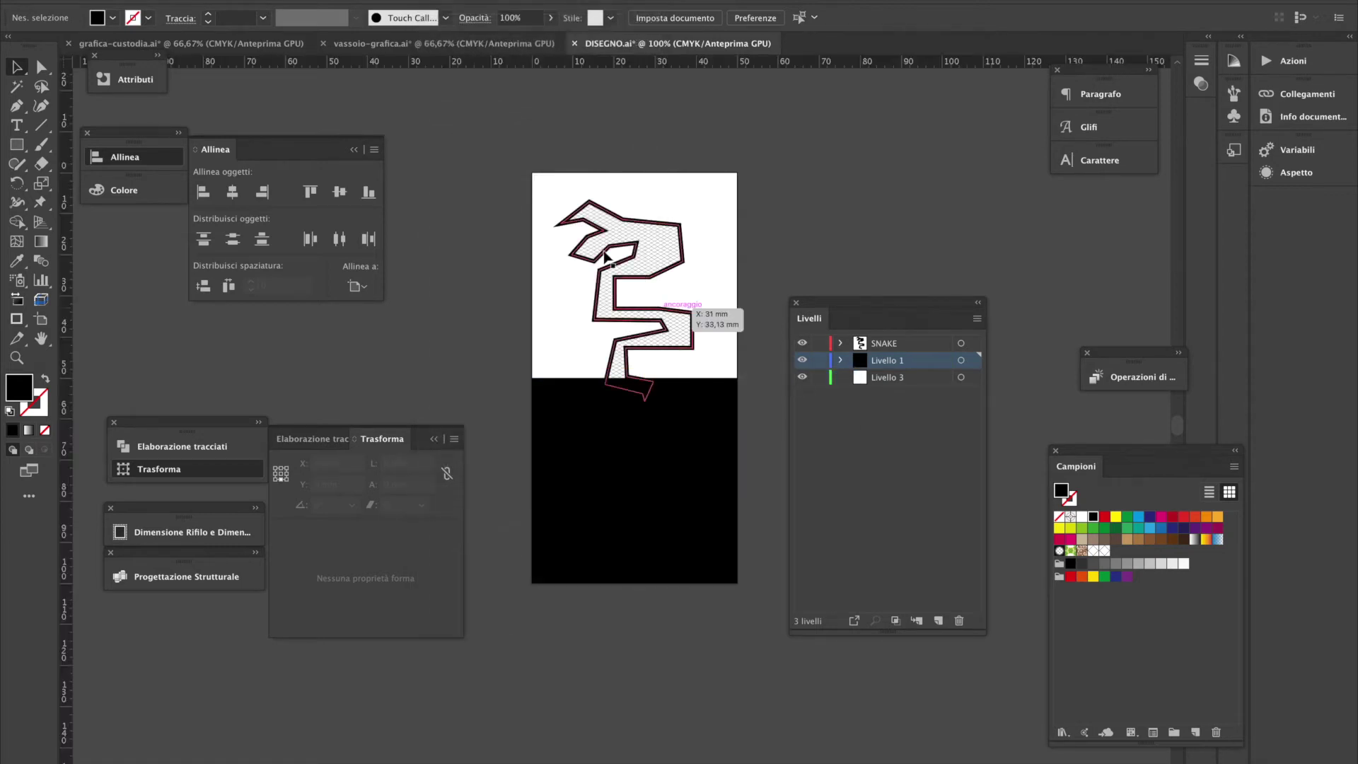
Squash the snake drawing vertically to about 33 mm tall so it fits inside the artboard's white upper half
{"action": "left_click", "coordinate": [703, 334]}
{"action": "scroll", "coordinate": [561, 358], "scroll_direction": "up", "scroll_amount": 2}
{"action": "left_click_drag", "start_coordinate": [588, 466], "coordinate": [601, 372]}
{"action": "left_click", "coordinate": [634, 369]}
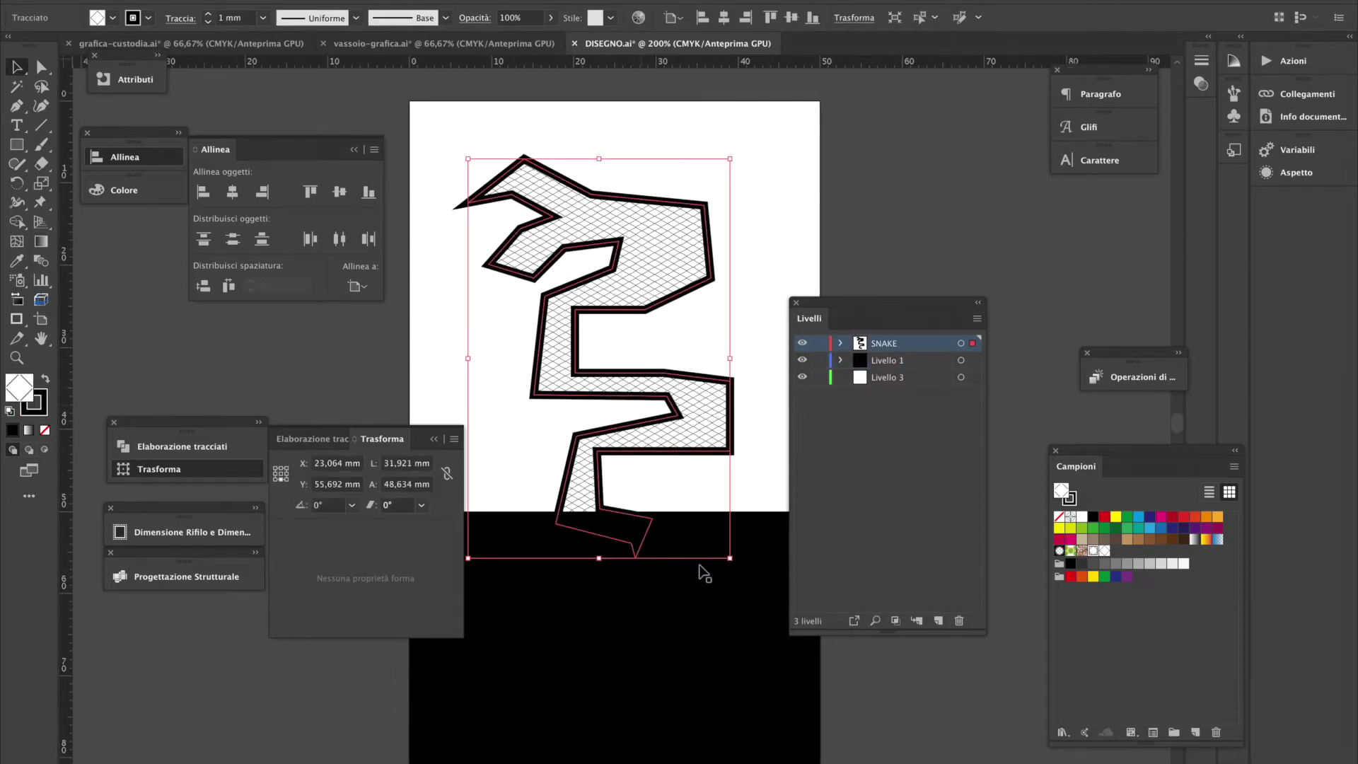
{"action": "left_click_drag", "start_coordinate": [599, 558], "coordinate": [600, 427]}
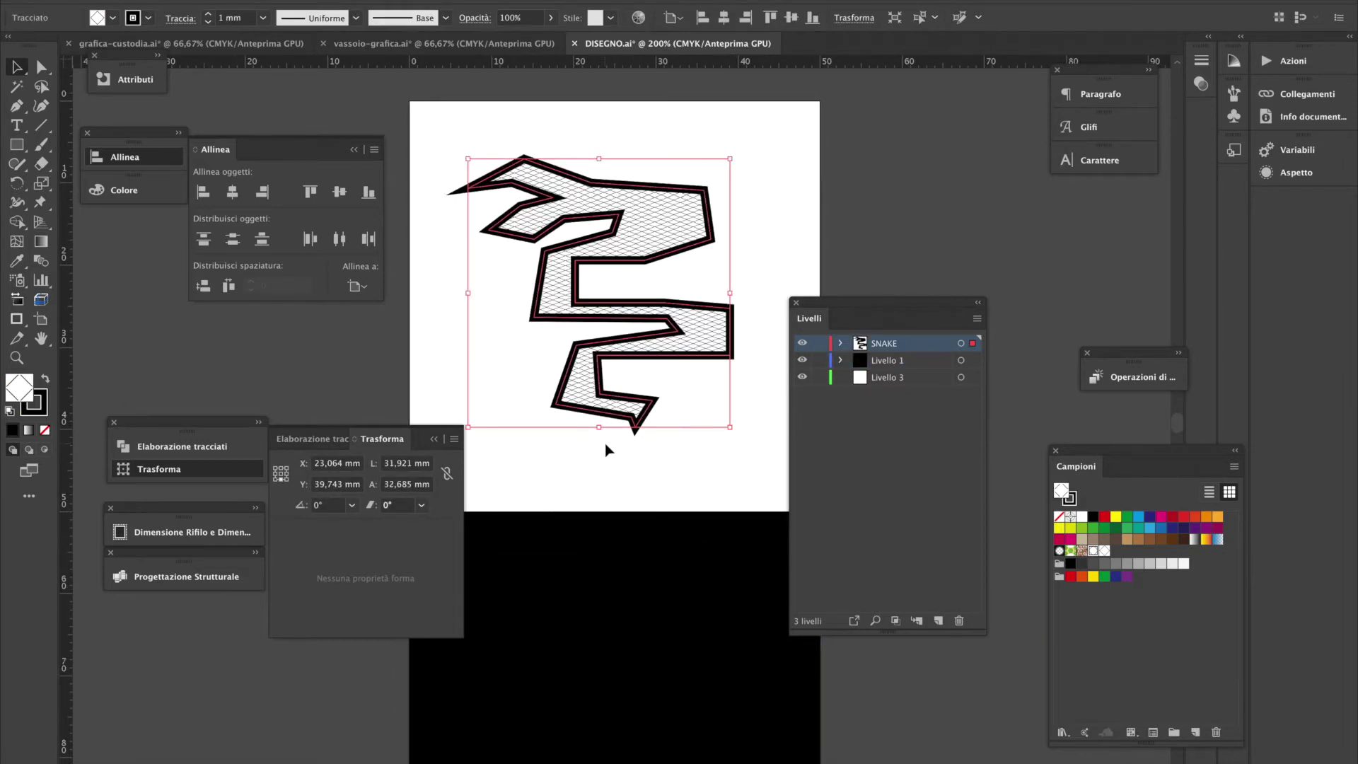
{"action": "left_click", "coordinate": [776, 188]}
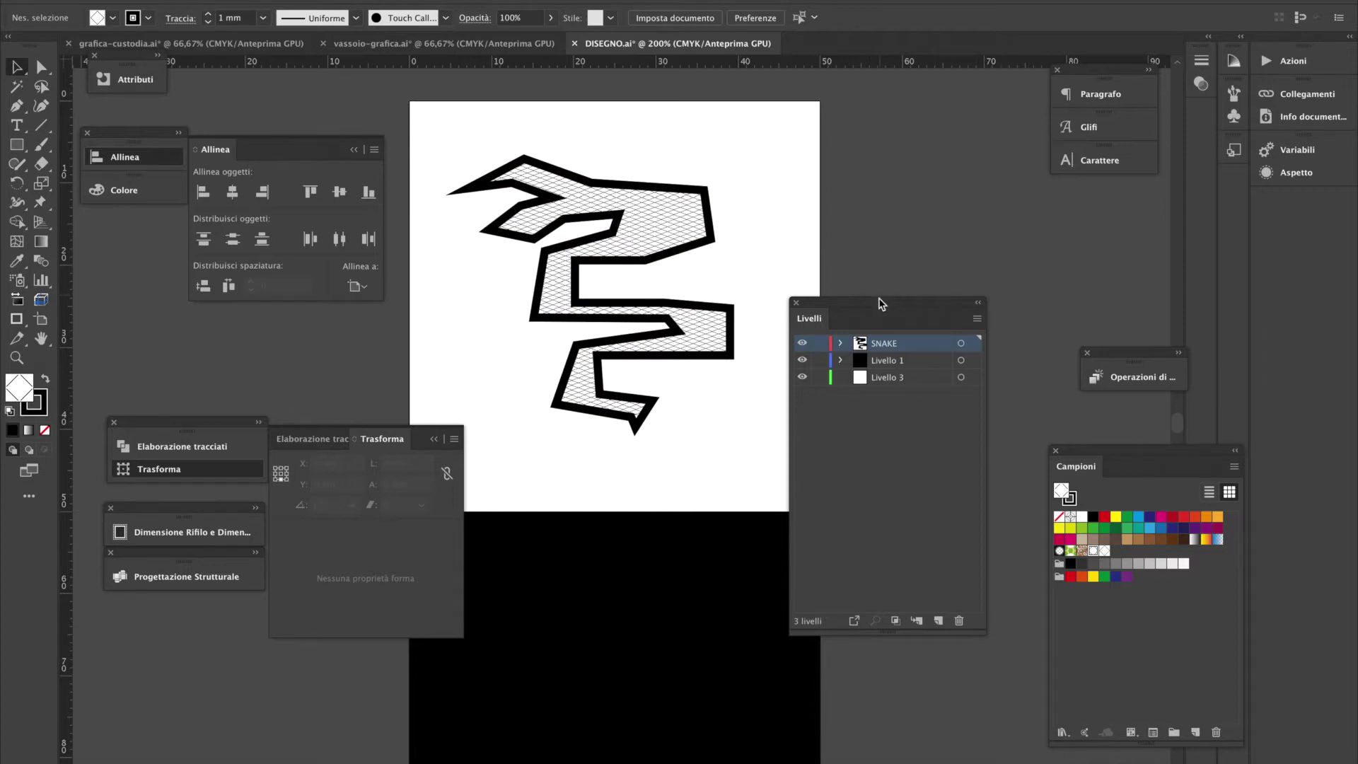
Move the Livelli panel clear of the artboard and place a vertical and a horizontal guide, each at about 25 mm, across the snake's square
{"action": "left_click_drag", "start_coordinate": [881, 303], "coordinate": [993, 235]}
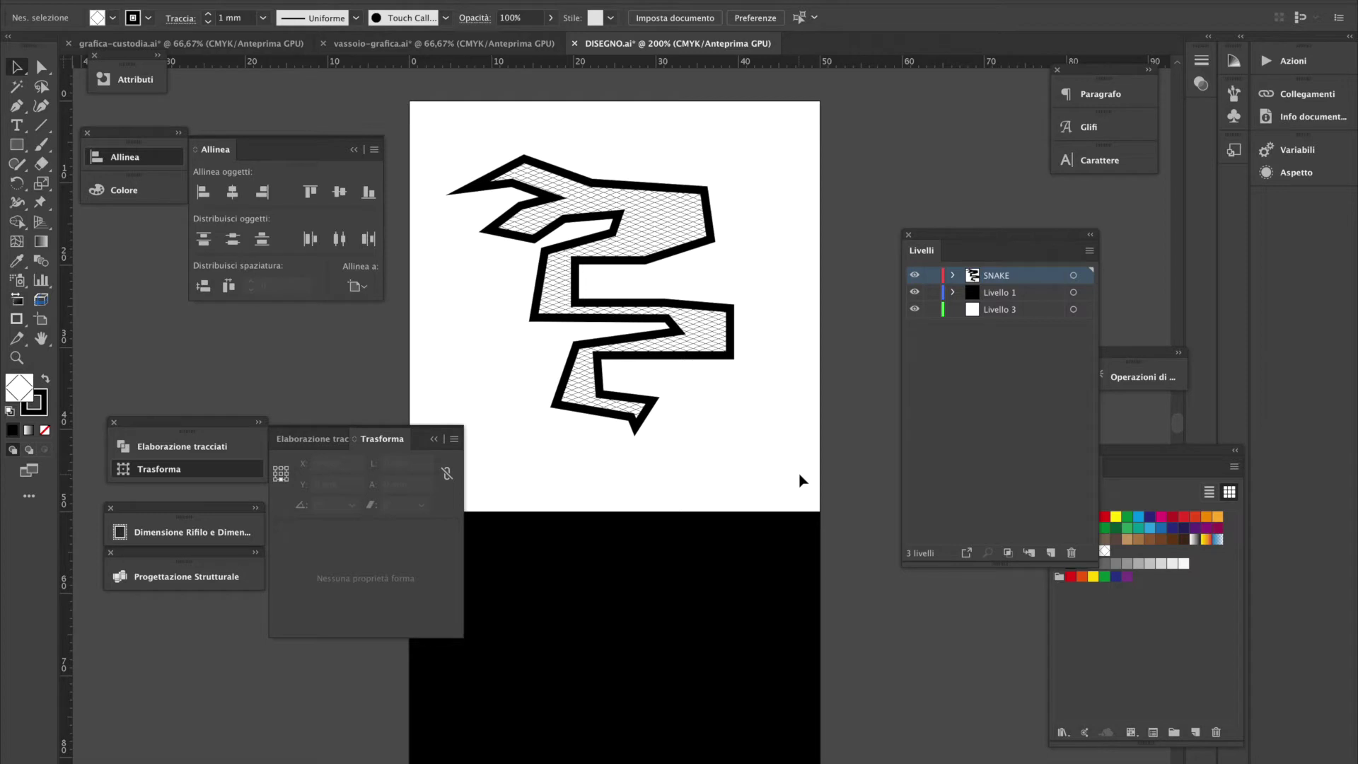
{"action": "left_click", "coordinate": [632, 311], "text": "ctrl"}
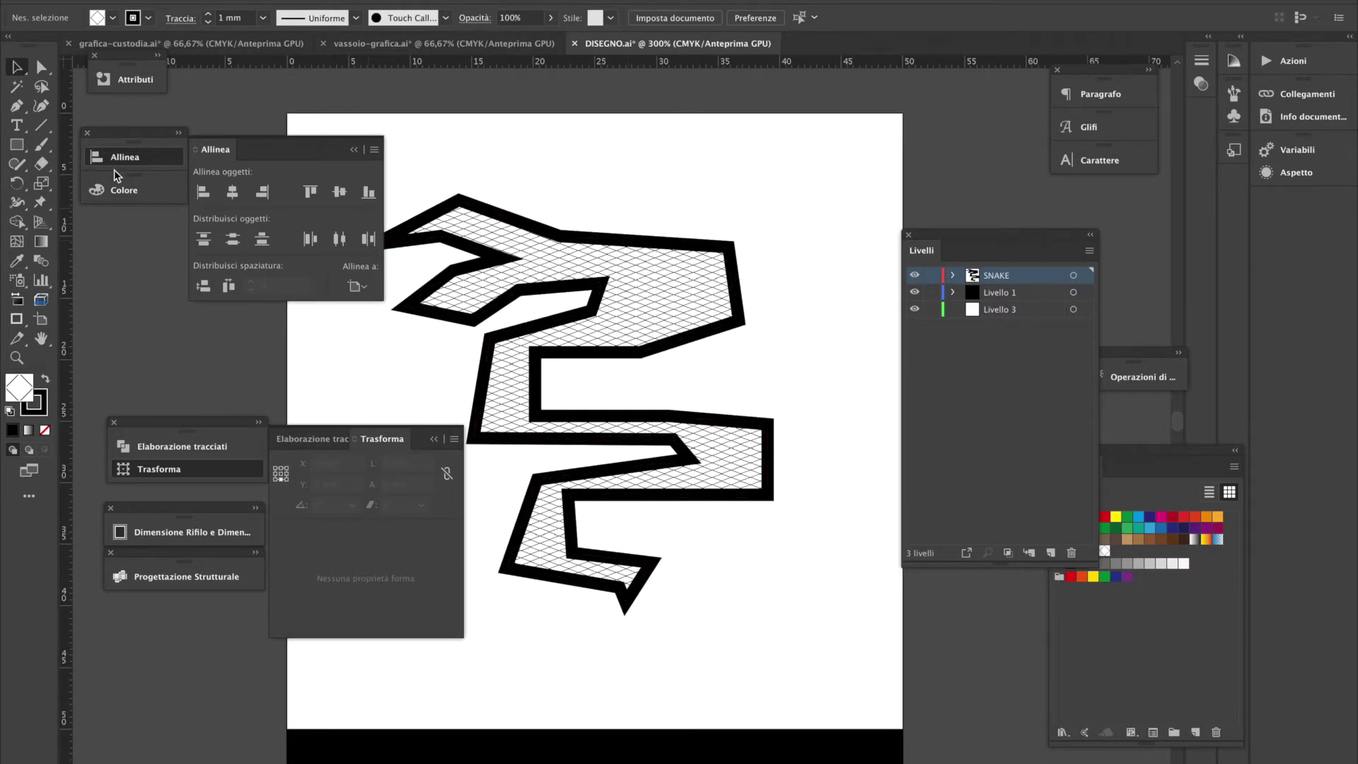
{"action": "left_click_drag", "start_coordinate": [68, 194], "coordinate": [594, 215]}
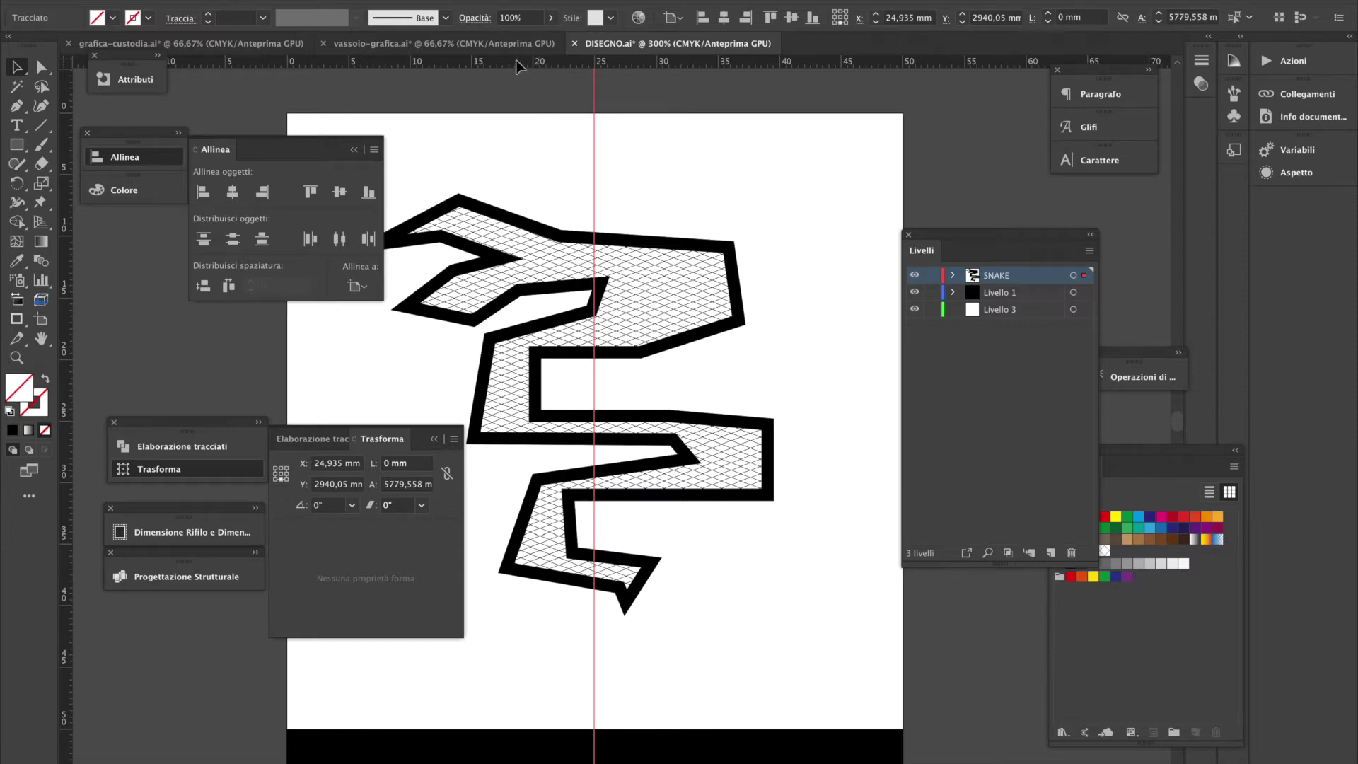
{"action": "key", "text": "ctrl+plus"}
{"action": "left_click_drag", "start_coordinate": [550, 65], "coordinate": [525, 510]}
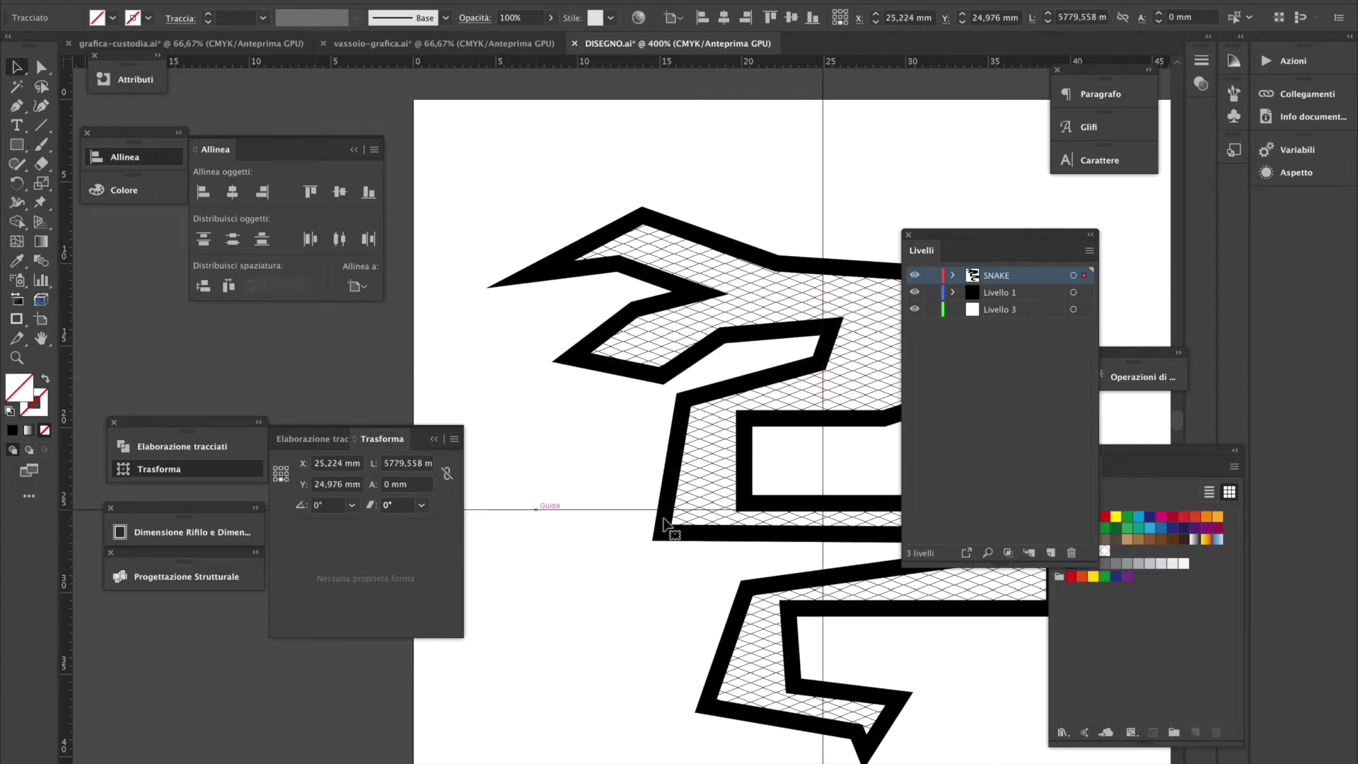
Move the ruler origin to the intersection of the vertical and horizontal guides at the centre of the white square
{"action": "key", "text": "ctrl+minus"}
{"action": "key", "text": "ctrl+minus"}
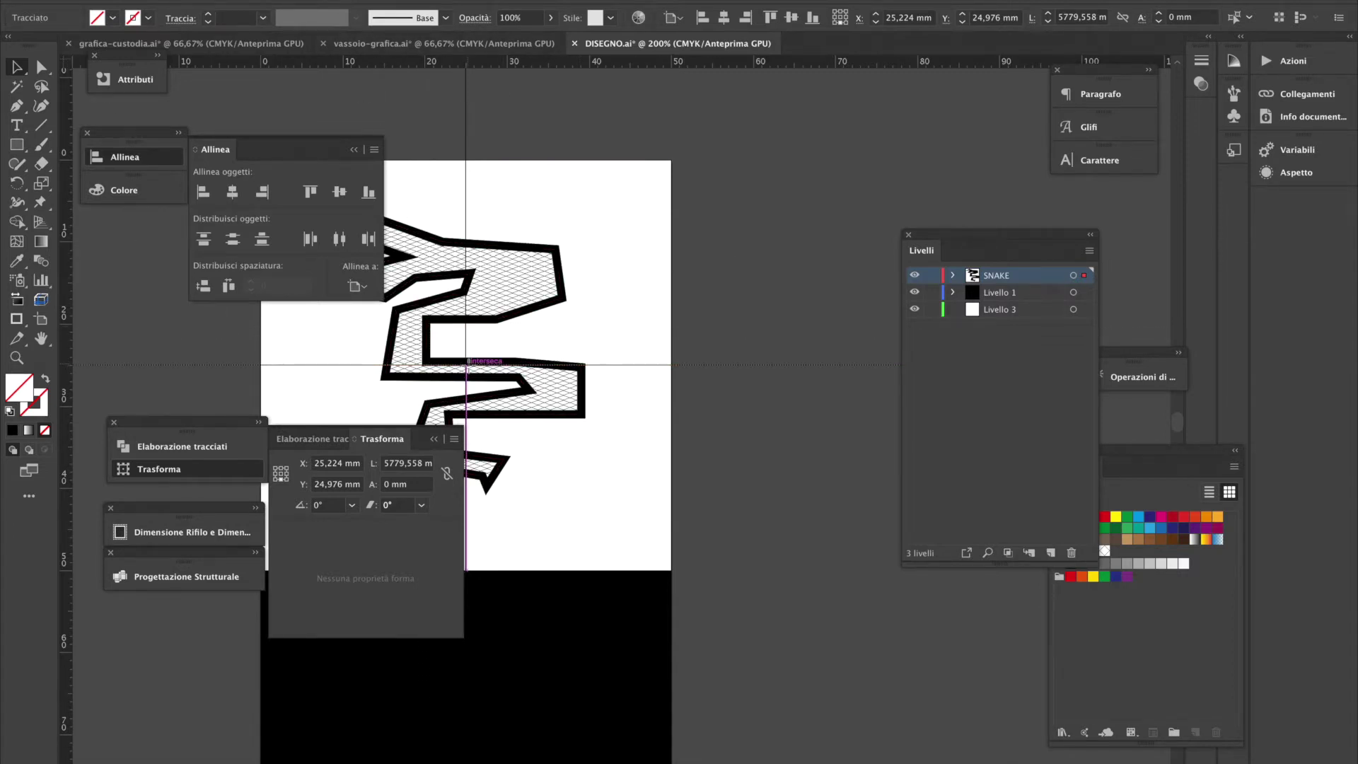
{"action": "left_click_drag", "start_coordinate": [465, 362], "coordinate": [465, 363]}
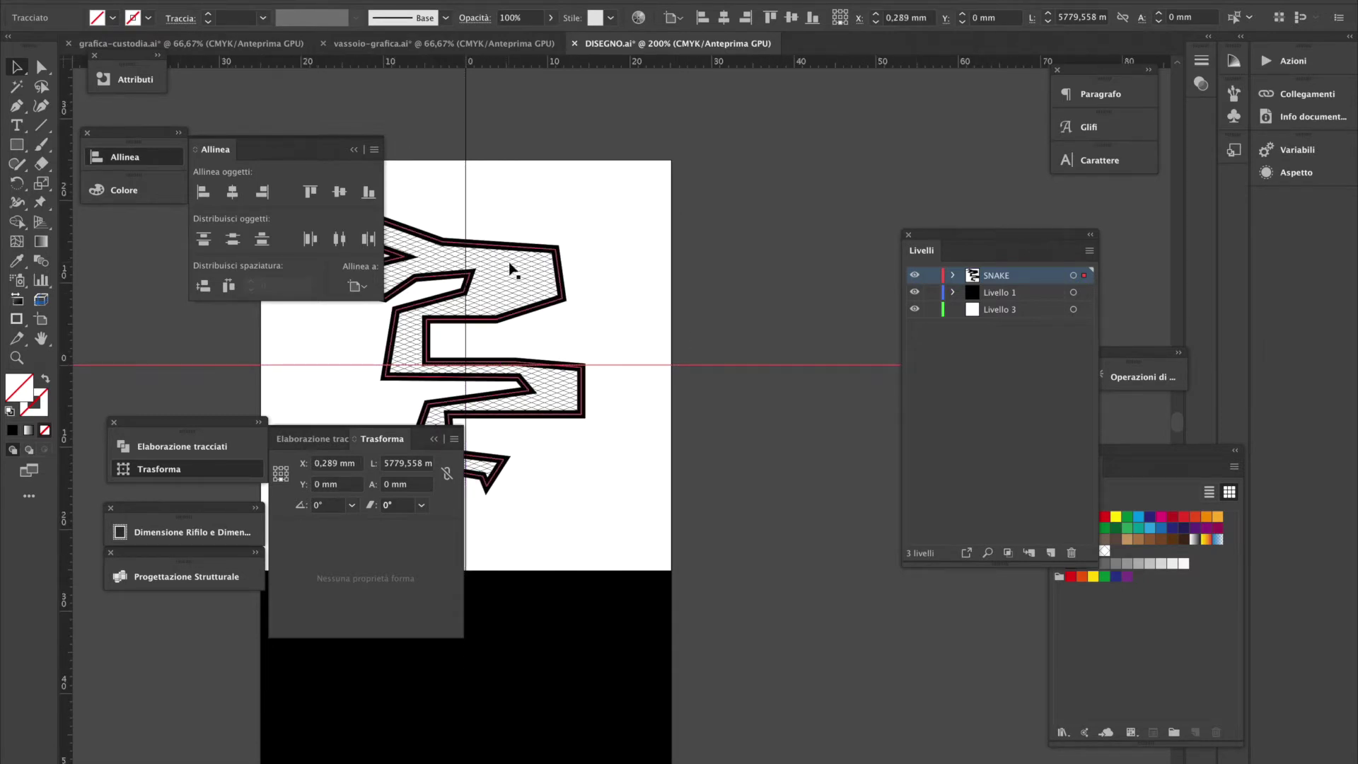
Position the snake by its centre reference point at X 0 mm and Y 0 mm, and deselect it
{"action": "left_click", "coordinate": [556, 291]}
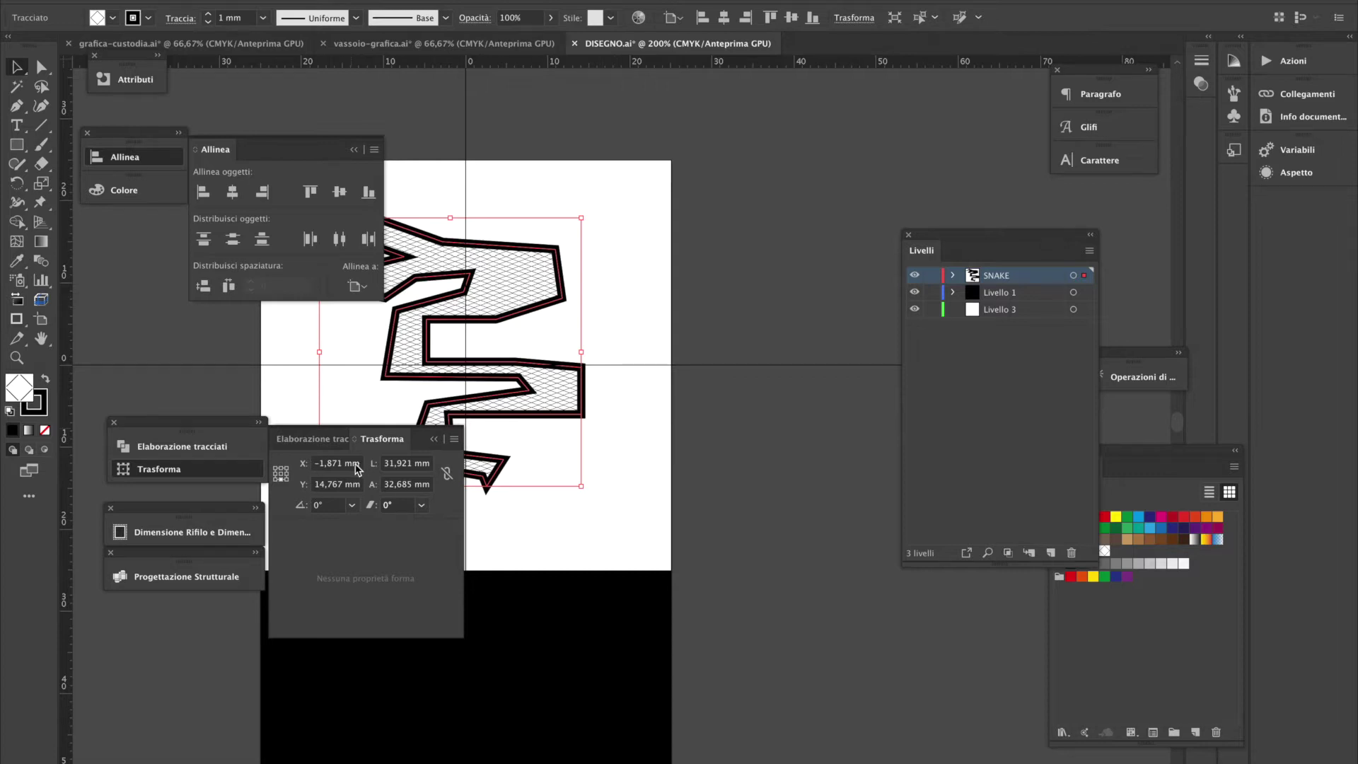
{"action": "left_click", "coordinate": [281, 470]}
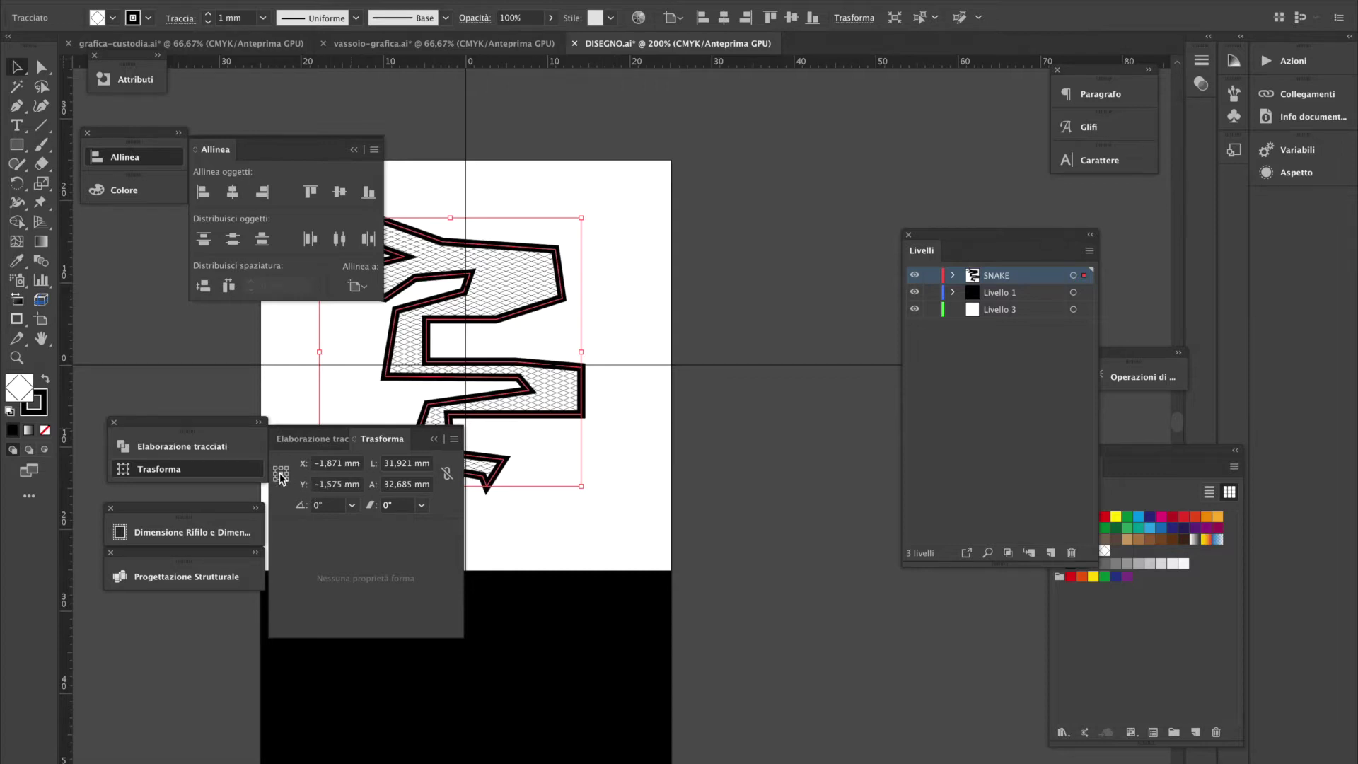
{"action": "left_click", "coordinate": [390, 466]}
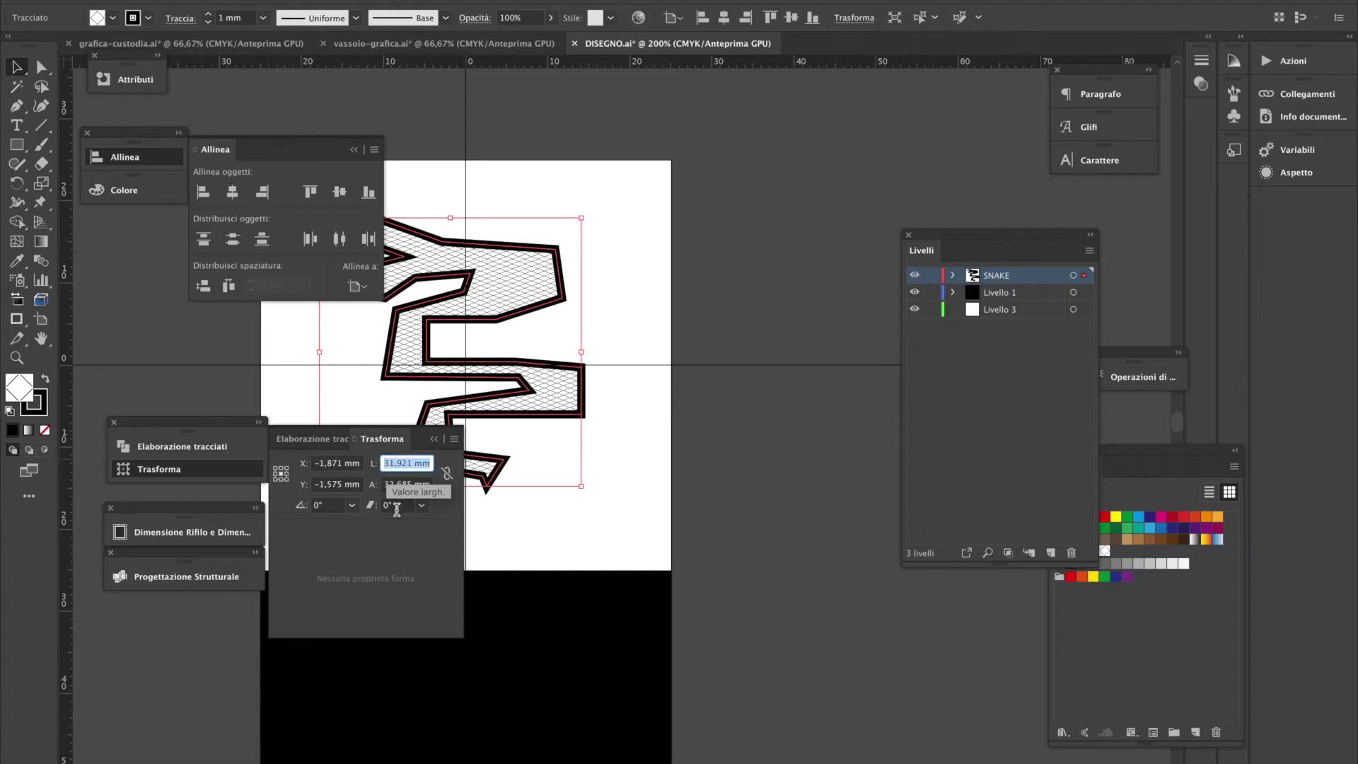
{"action": "left_click", "coordinate": [338, 462]}
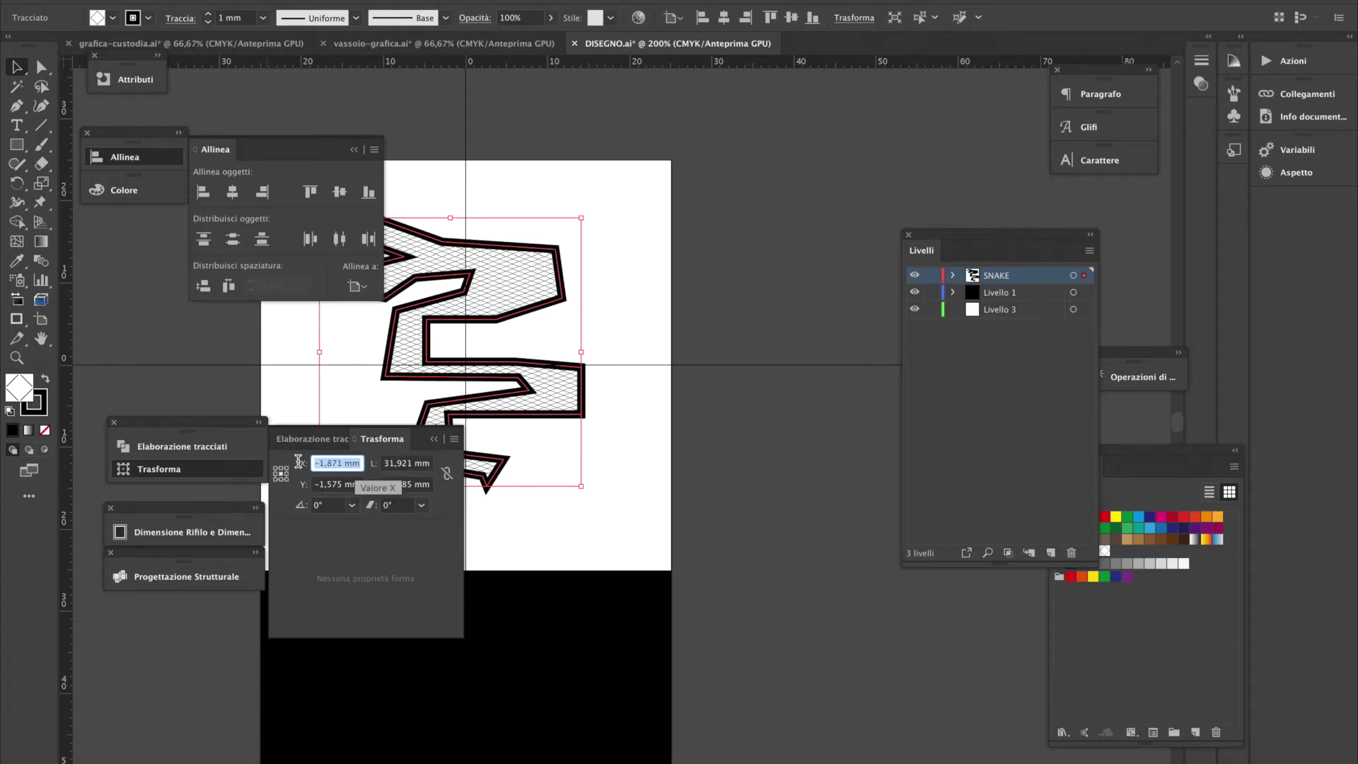
{"action": "type", "text": "0"}
{"action": "key", "text": "Tab"}
{"action": "type", "text": "0"}
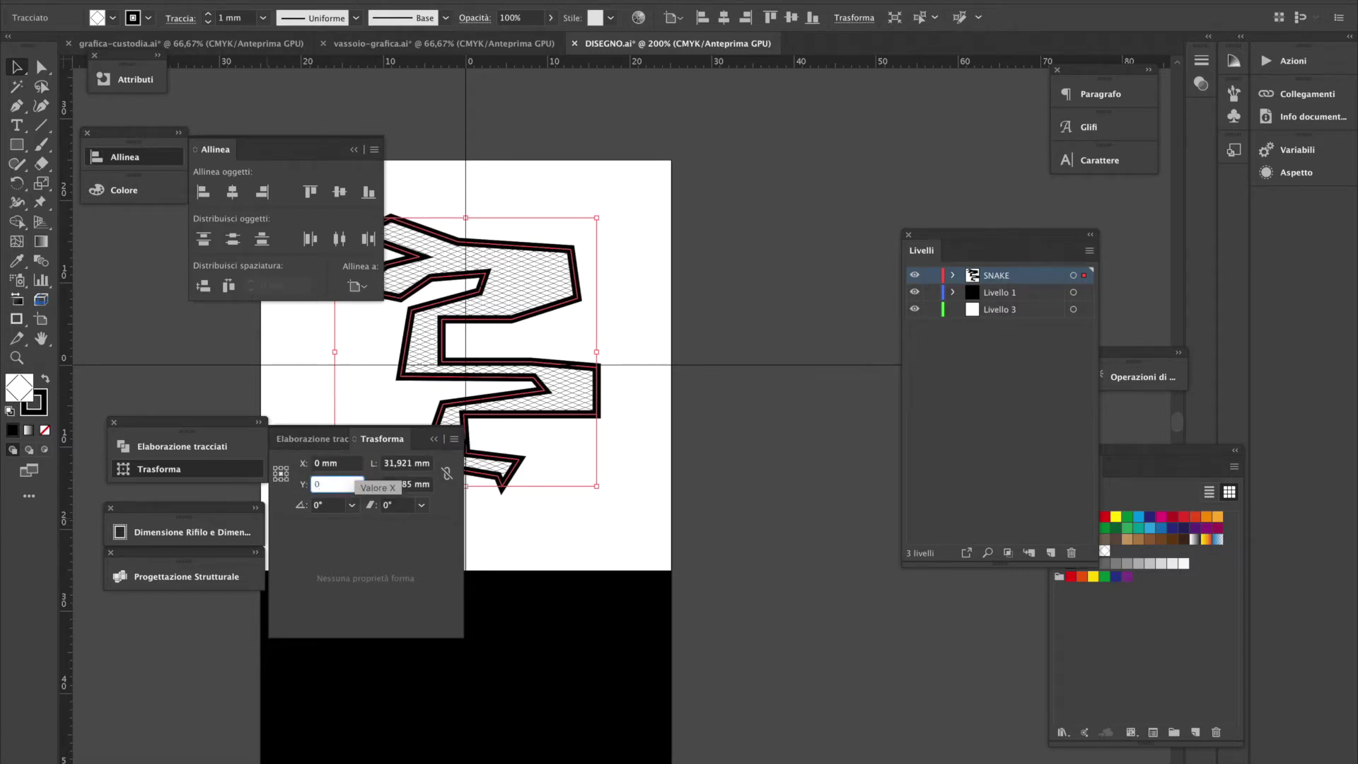
{"action": "key", "text": "Return"}
{"action": "left_click", "coordinate": [698, 477]}
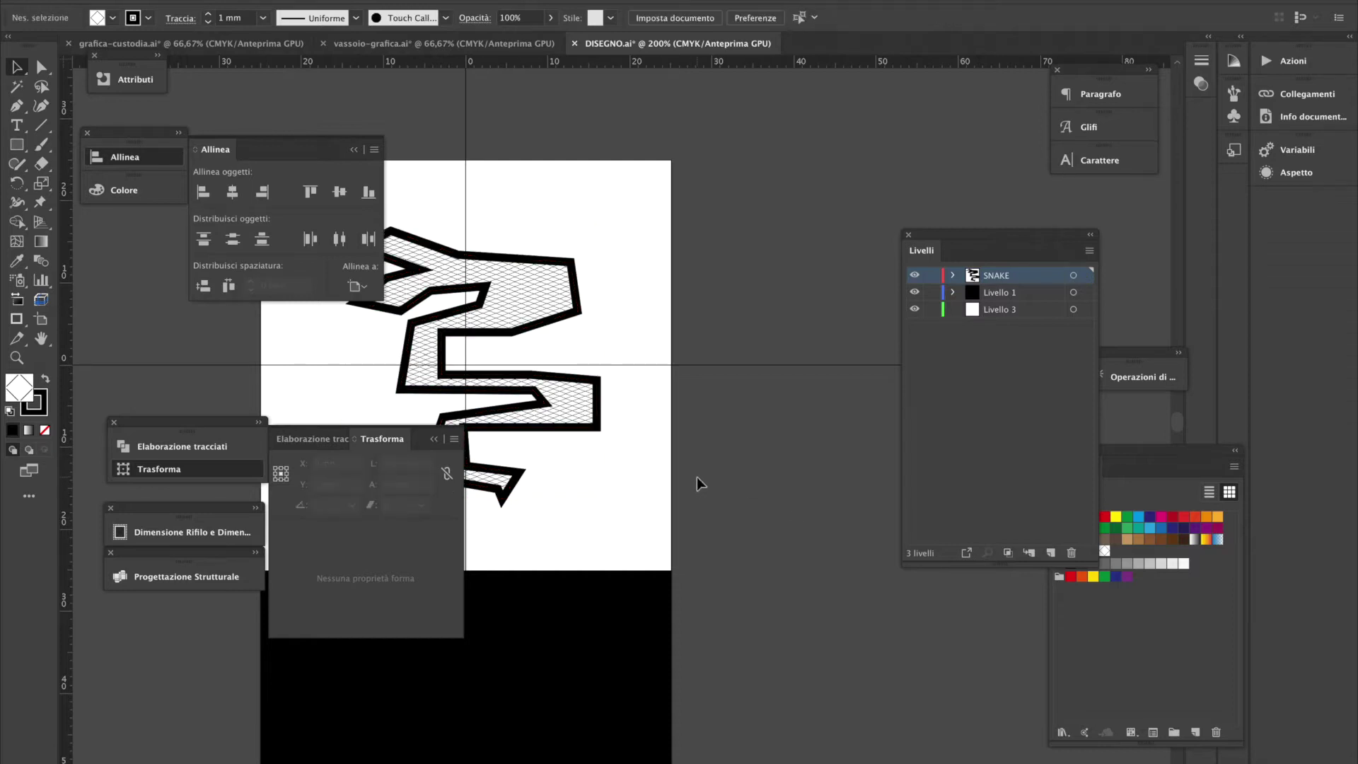
Lock the guides in the document
{"action": "key", "text": "ctrl+minus"}
{"action": "key", "text": "ctrl+minus"}
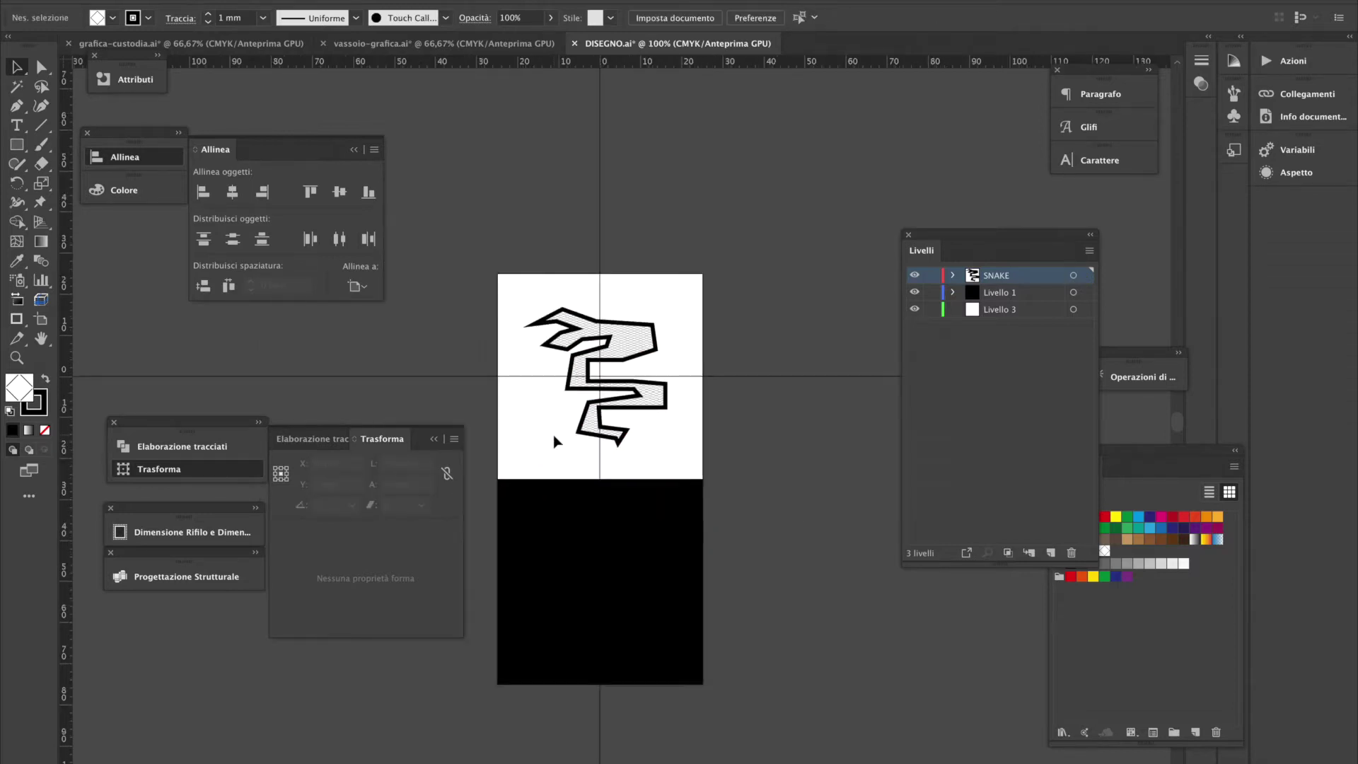
{"action": "left_click", "coordinate": [452, 0]}
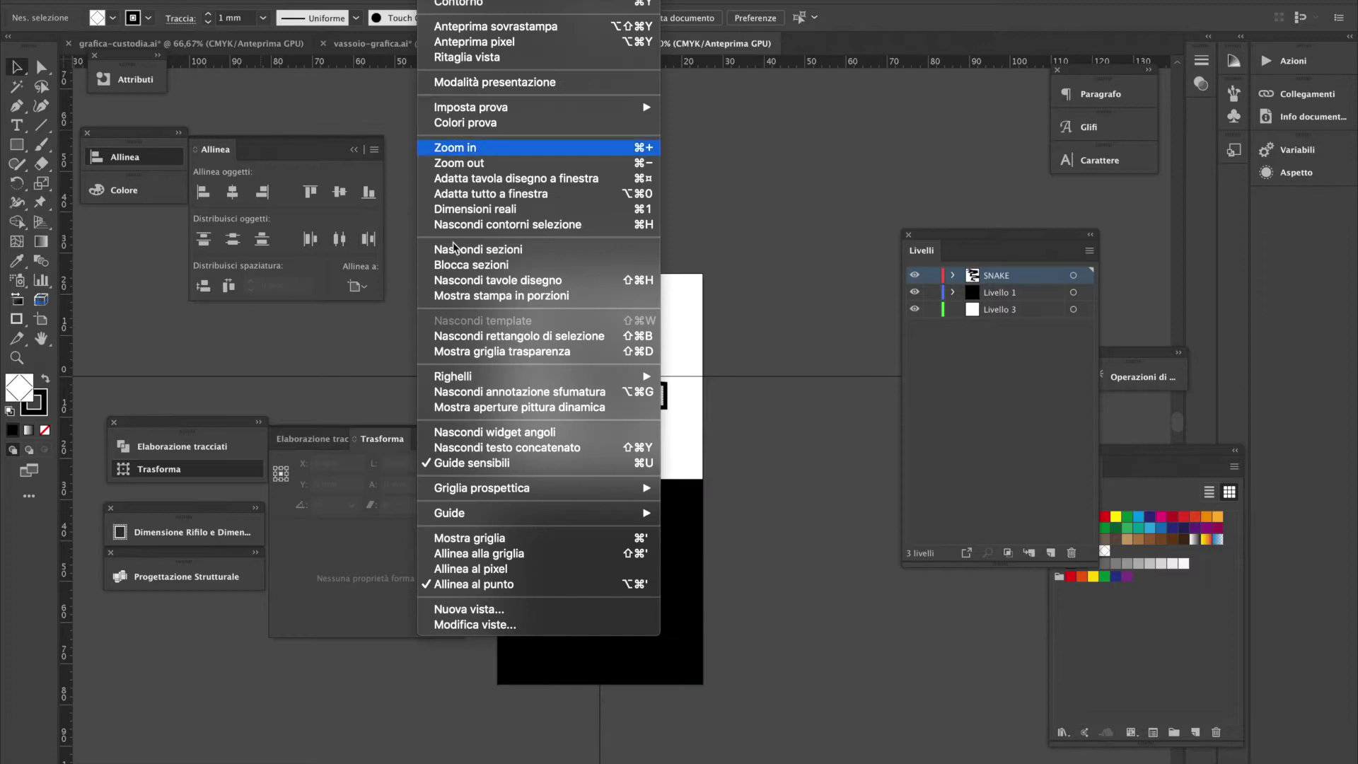
{"action": "mouse_move", "coordinate": [524, 513]}
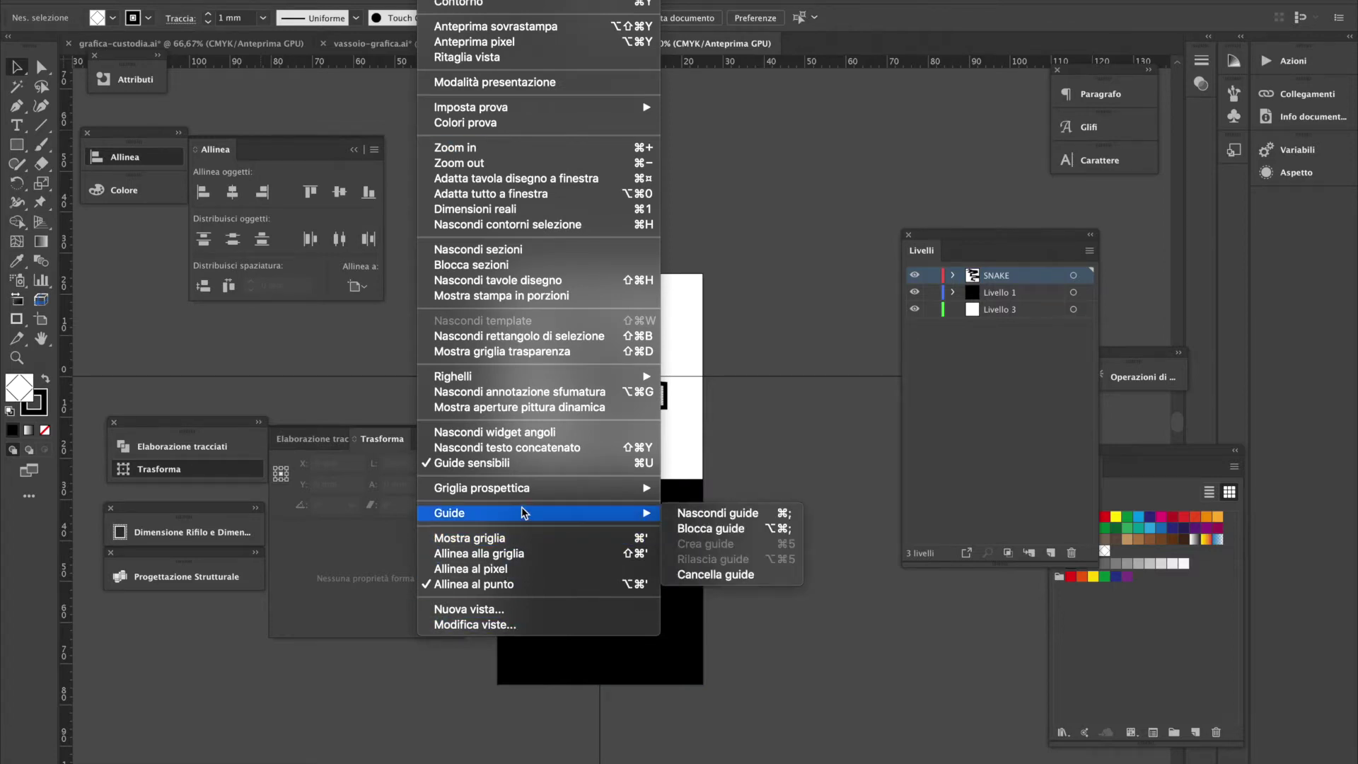
{"action": "left_click", "coordinate": [778, 528]}
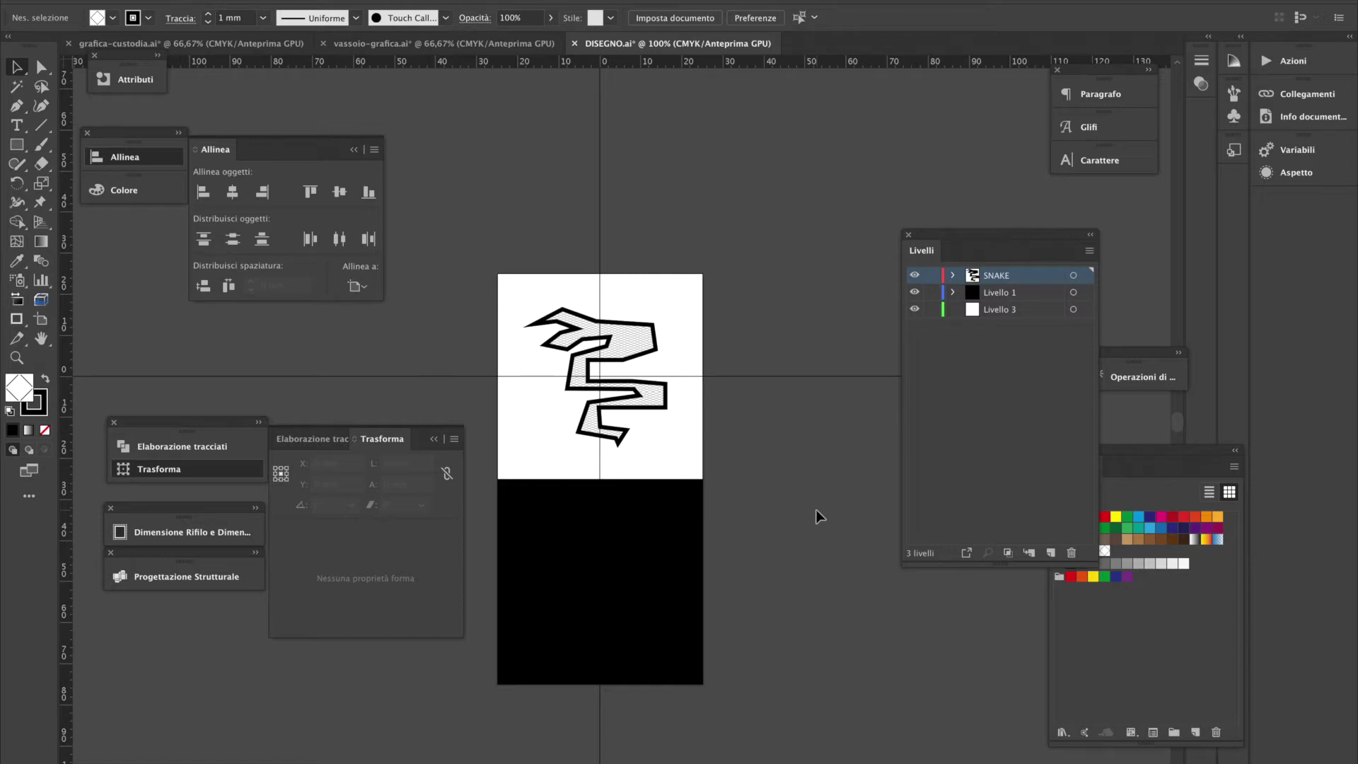
Open the recent document colombo.ai and examine its large circular red bird artwork up close
{"action": "left_click", "coordinate": [645, 355]}
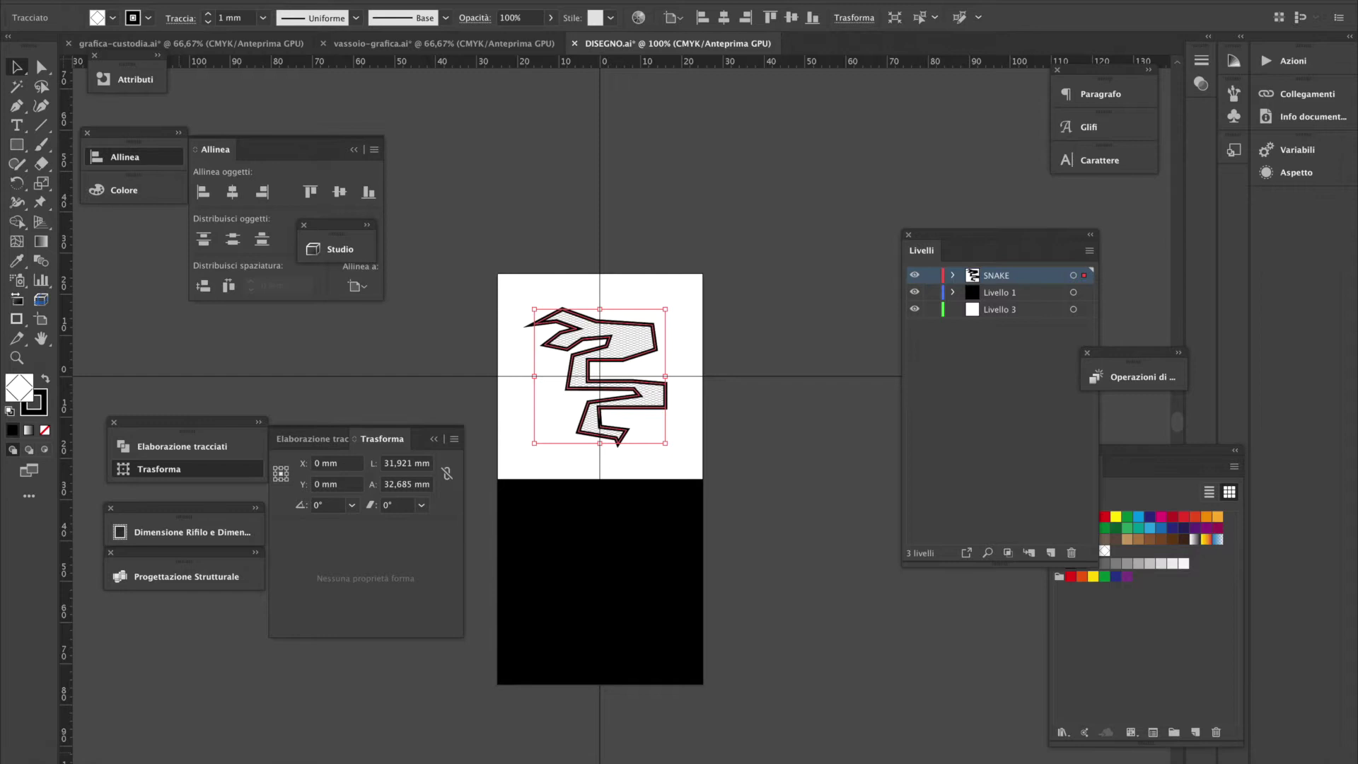
{"action": "left_click", "coordinate": [124, 1]}
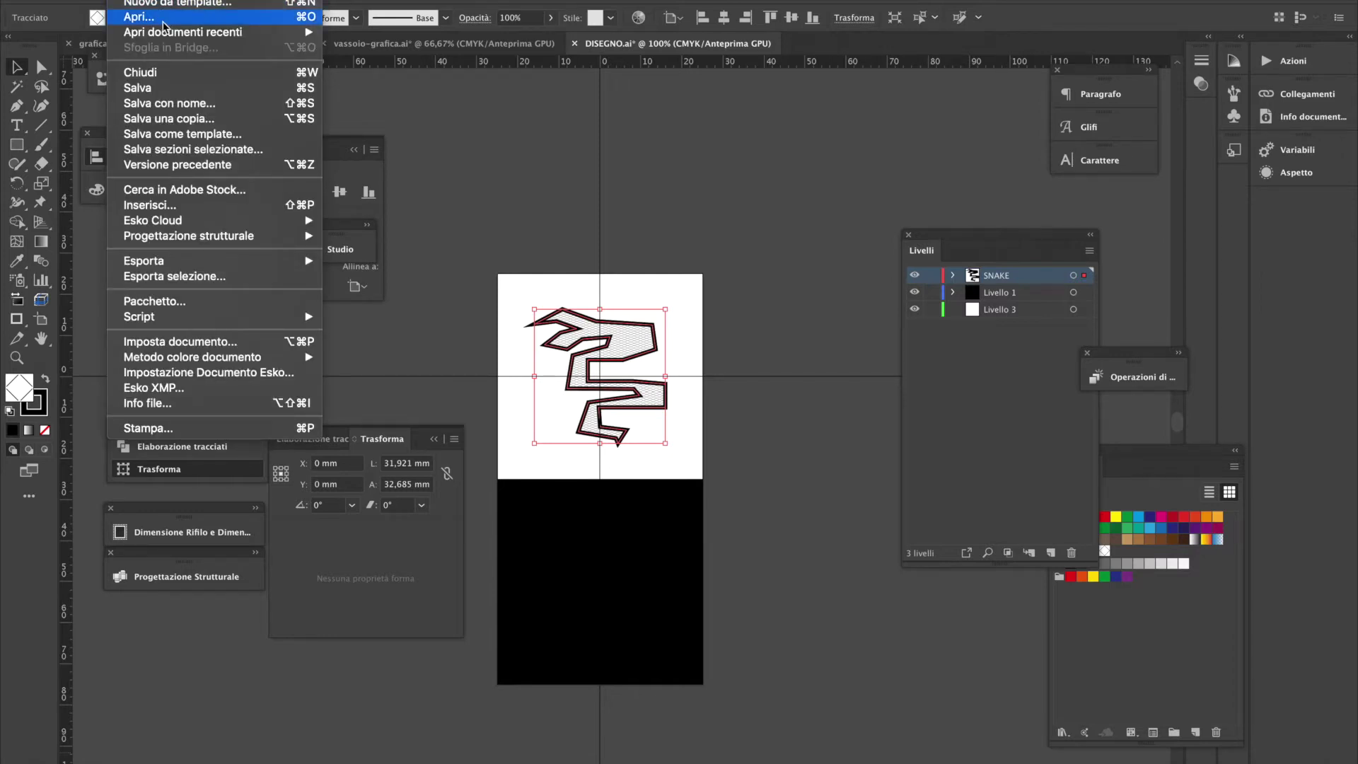
{"action": "mouse_move", "coordinate": [163, 35]}
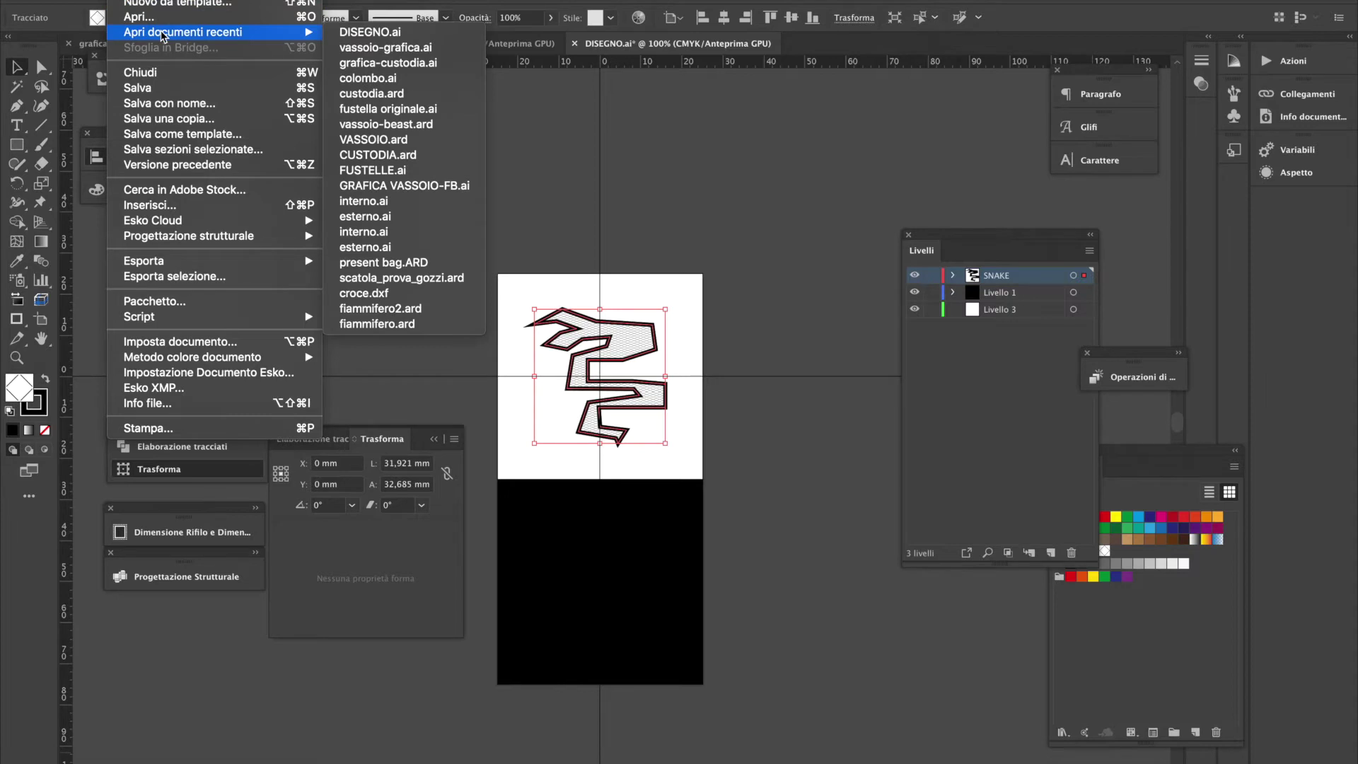
{"action": "left_click", "coordinate": [470, 78]}
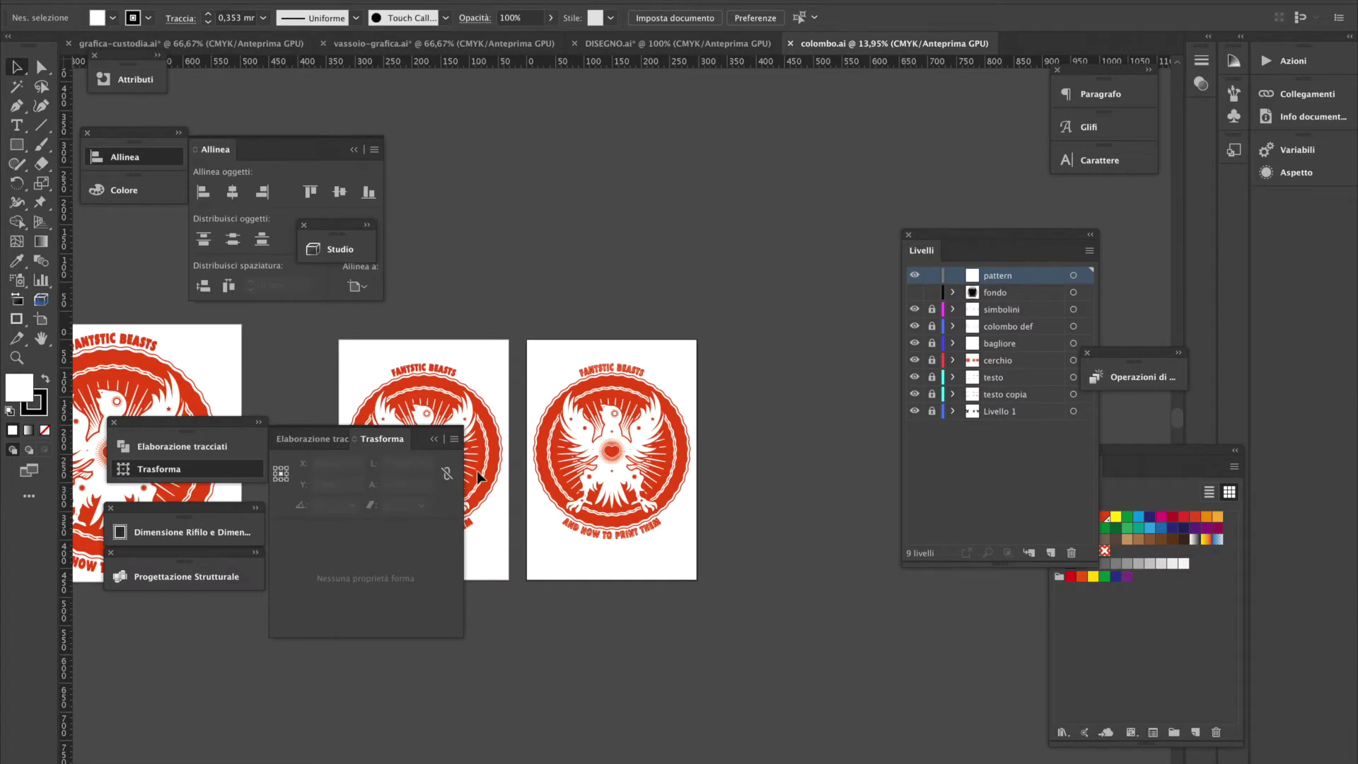
{"action": "left_click_drag", "start_coordinate": [532, 444], "coordinate": [774, 425]}
{"action": "left_click_drag", "start_coordinate": [576, 460], "coordinate": [779, 445]}
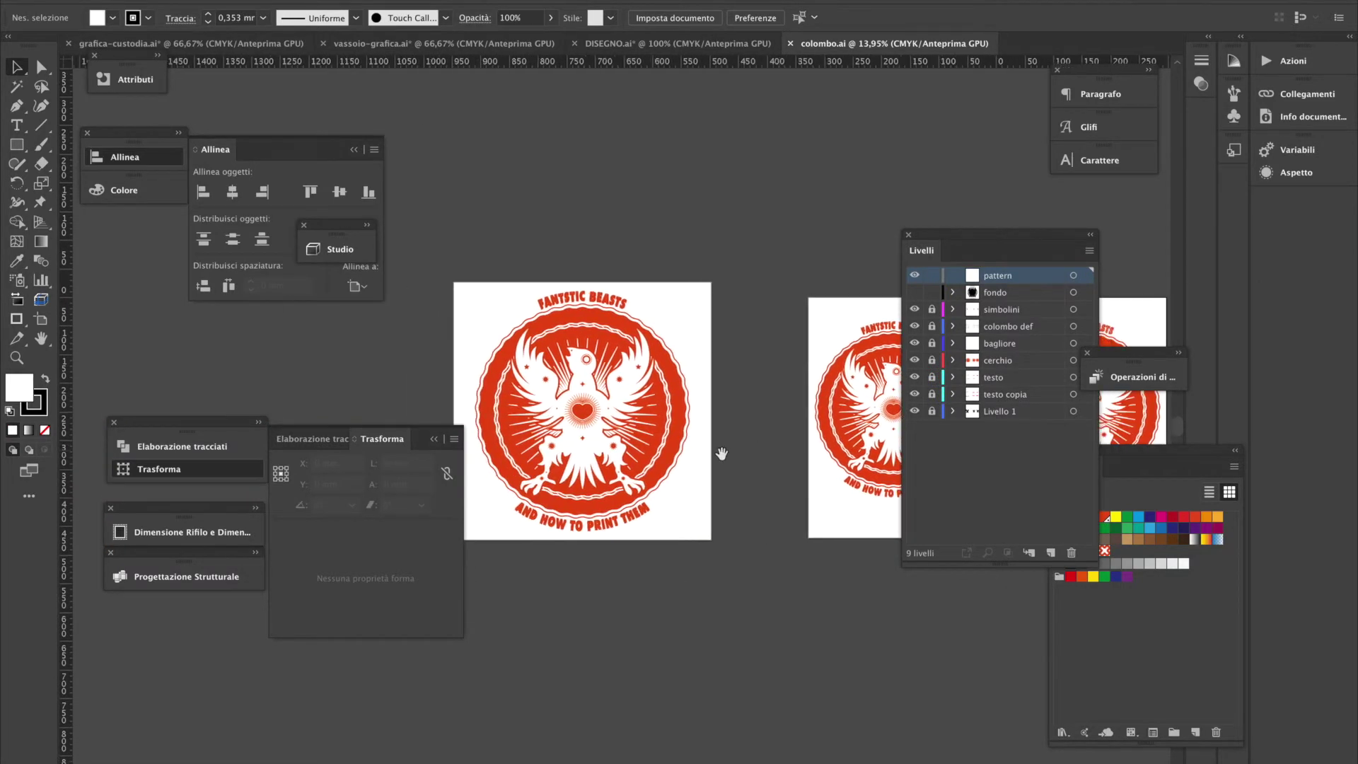
{"action": "left_click", "coordinate": [573, 425]}
{"action": "left_click", "coordinate": [580, 448]}
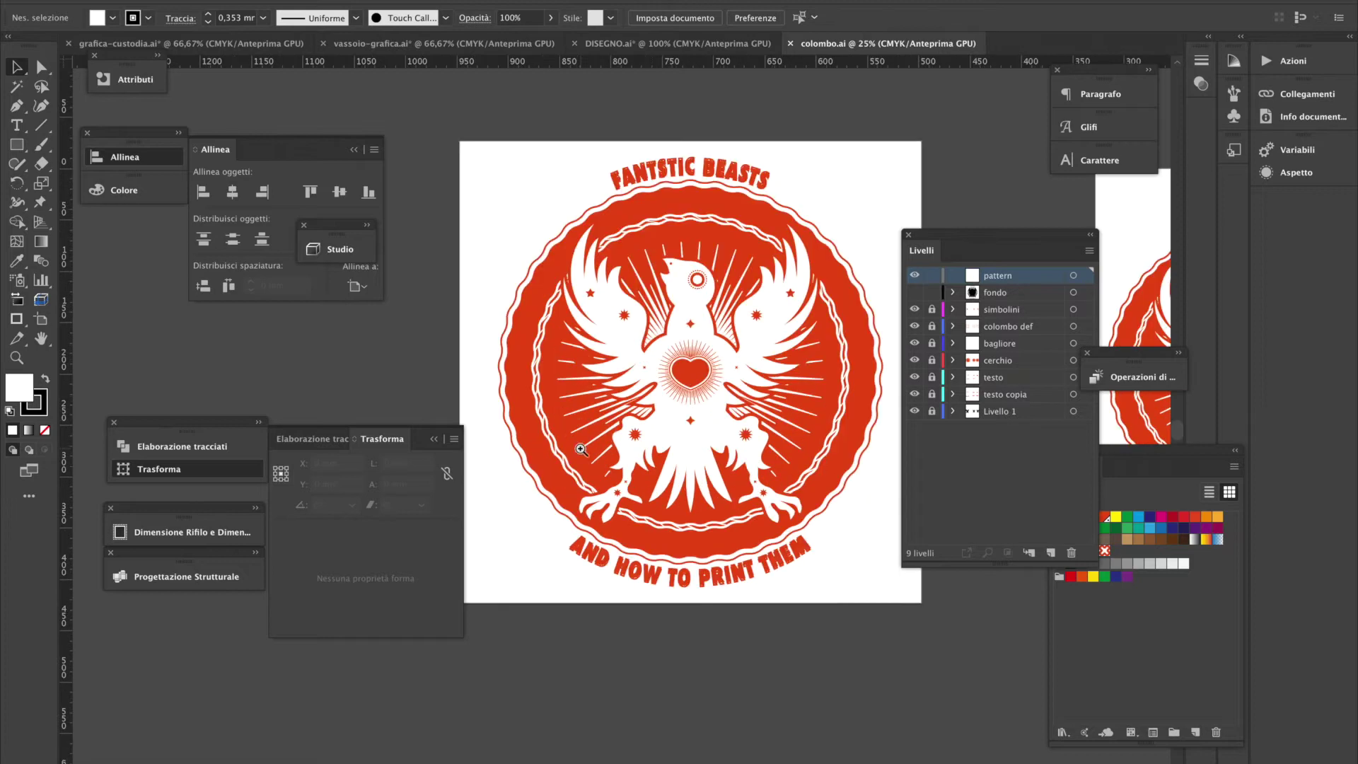
{"action": "left_click", "coordinate": [670, 413]}
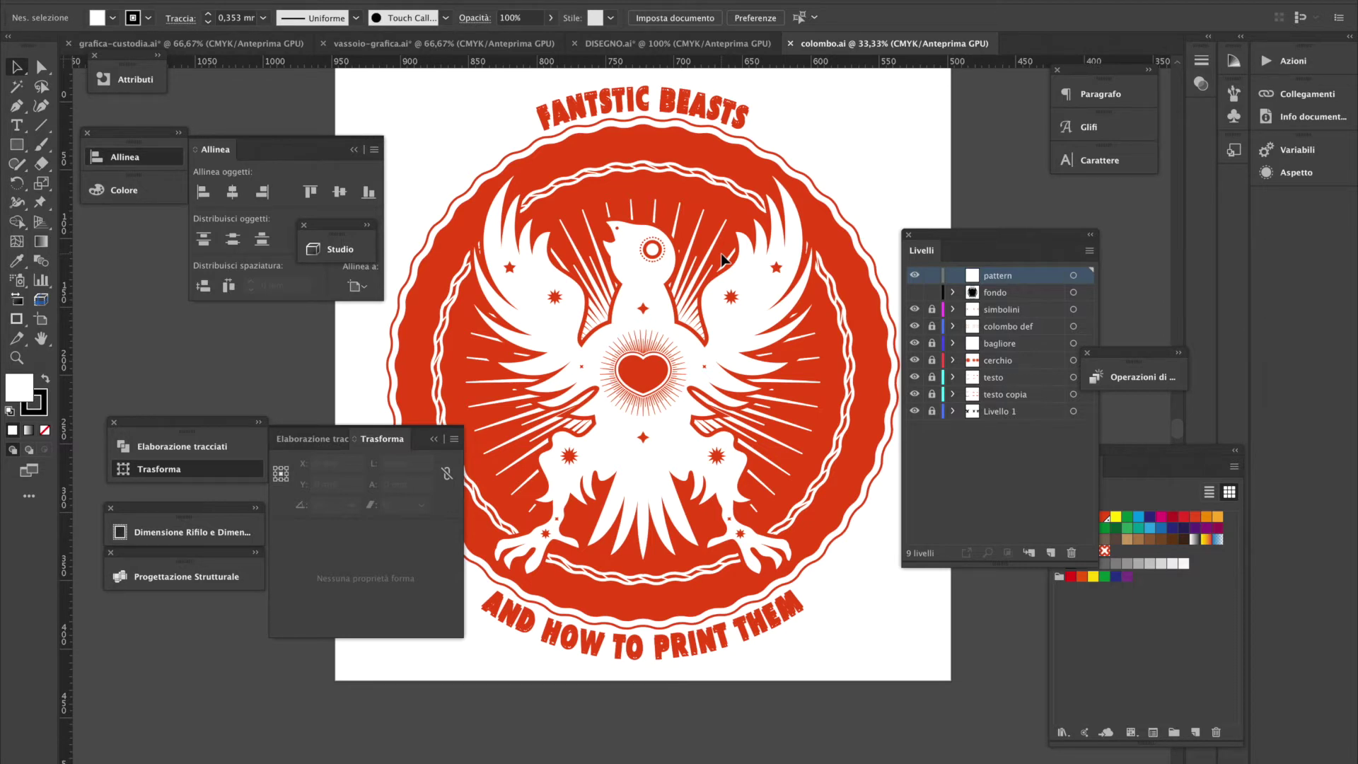
Return to the DISEGNO.ai document and delete the selected snake drawing
{"action": "left_click", "coordinate": [700, 43]}
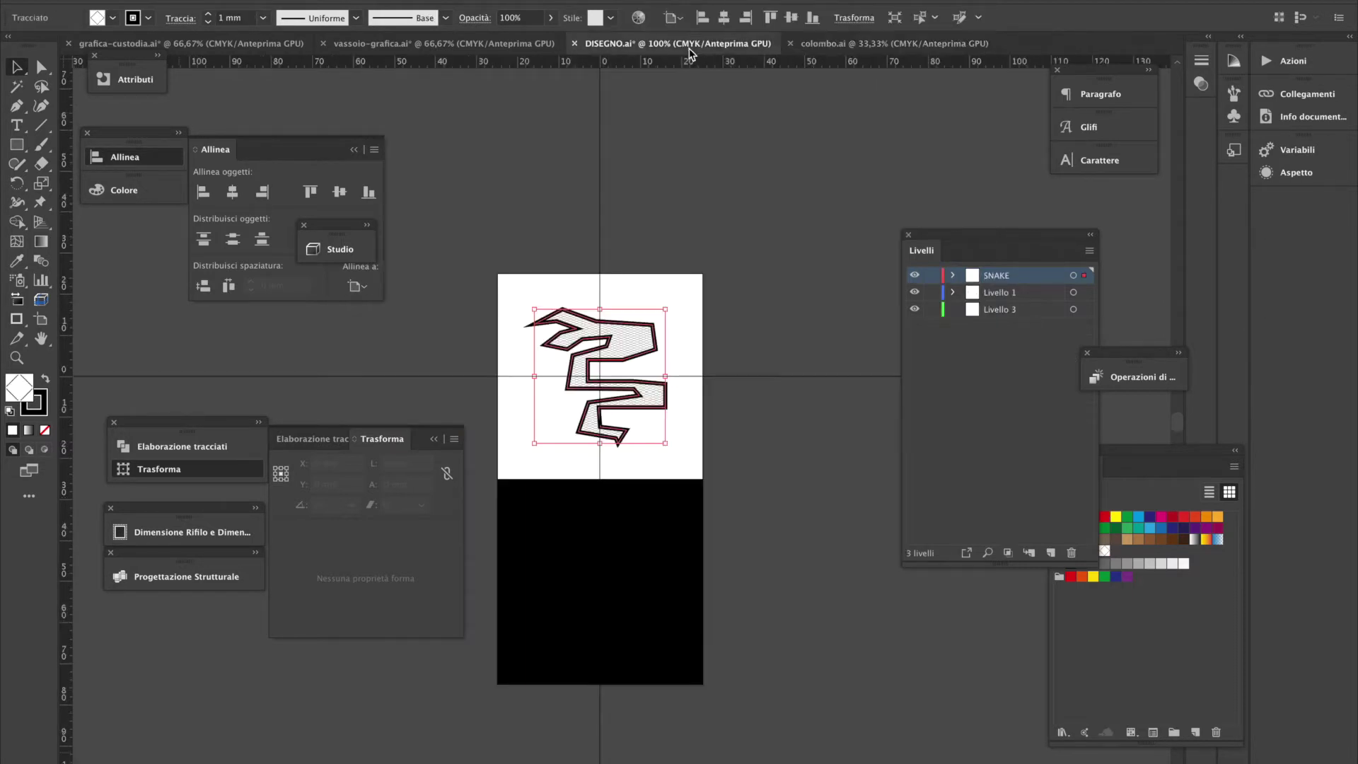
{"action": "key", "text": "Delete"}
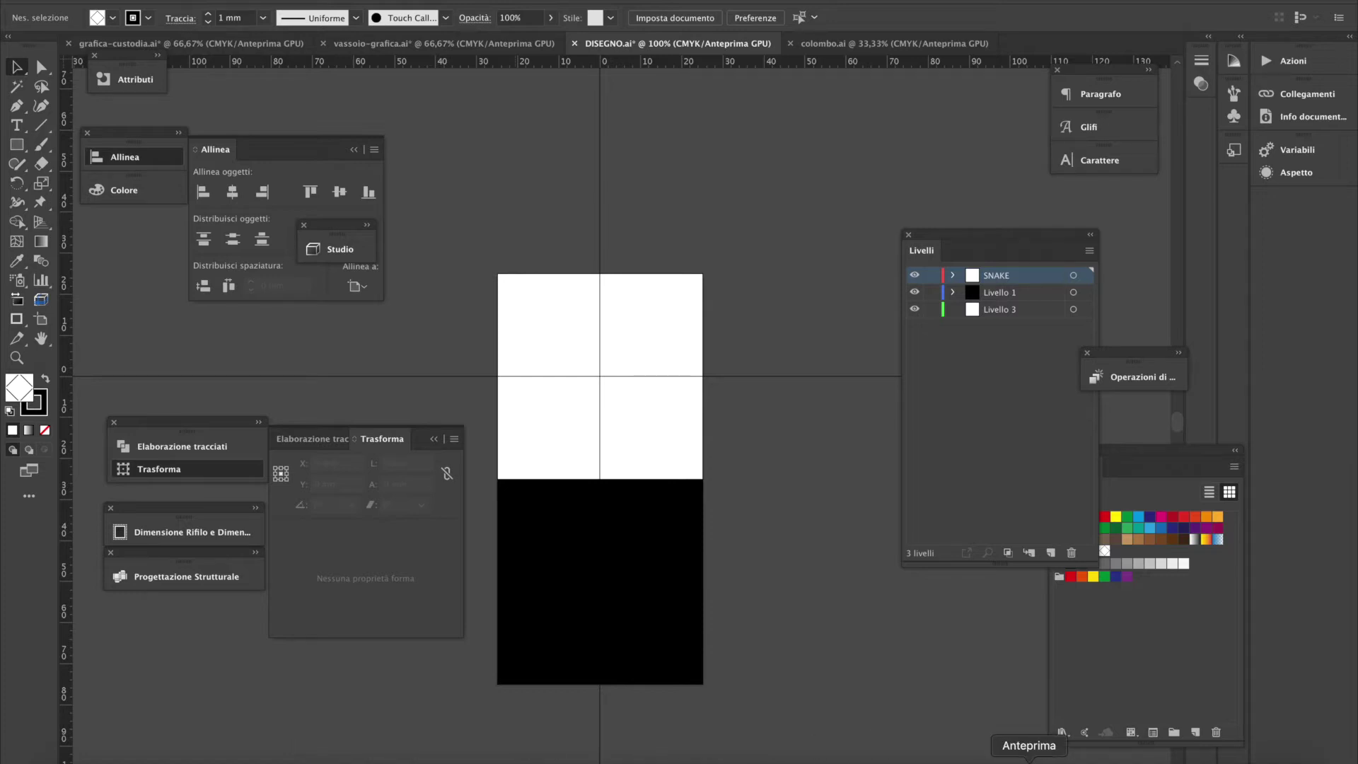
{"action": "left_click", "coordinate": [1029, 757]}
{"action": "left_click", "coordinate": [907, 431]}
With the Pen tool, start a straight-segment snake outline in the artboard's white upper half, shaping its open-jawed head and throat
{"action": "scroll", "coordinate": [561, 294], "scroll_direction": "down", "scroll_amount": 3}
{"action": "scroll", "coordinate": [561, 294], "scroll_direction": "right", "scroll_amount": 1}
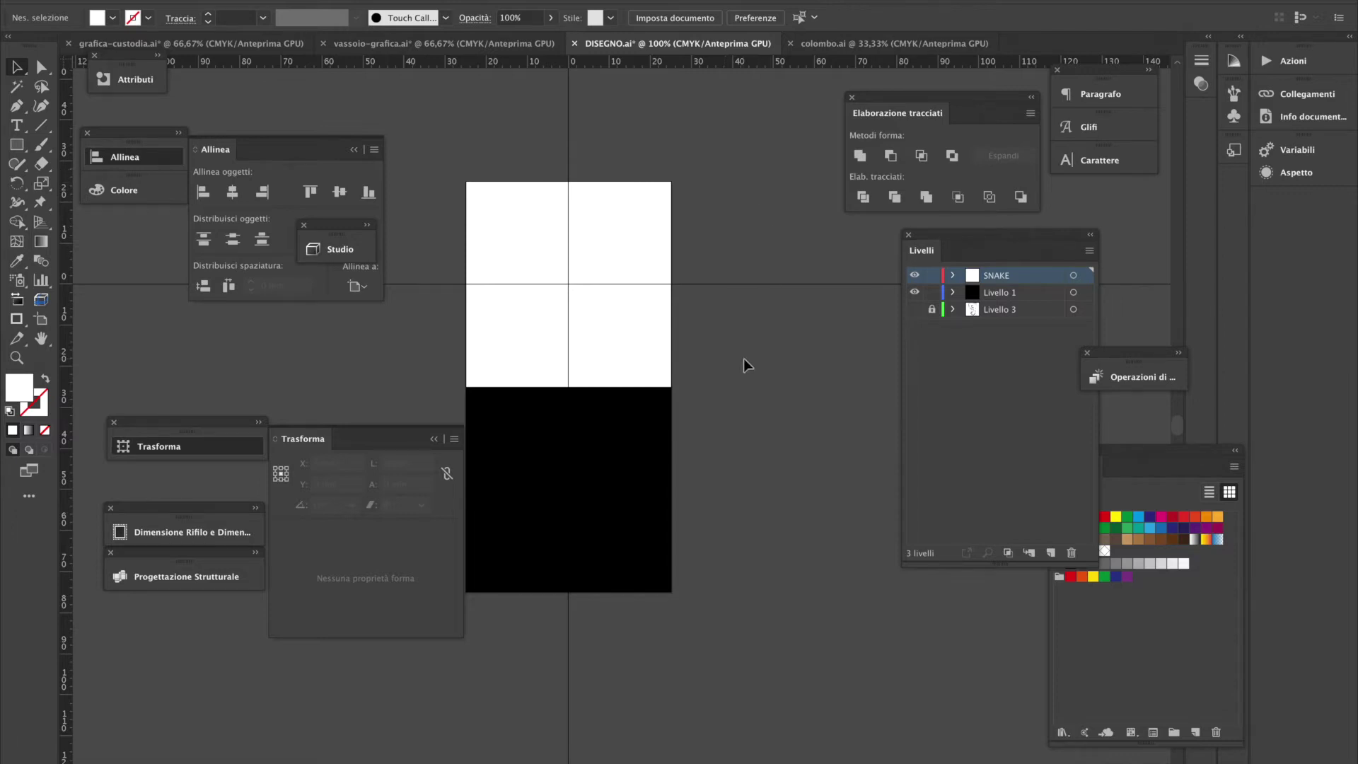
{"action": "key", "text": "super+plus"}
{"action": "scroll", "coordinate": [708, 418], "scroll_direction": "right", "scroll_amount": 5}
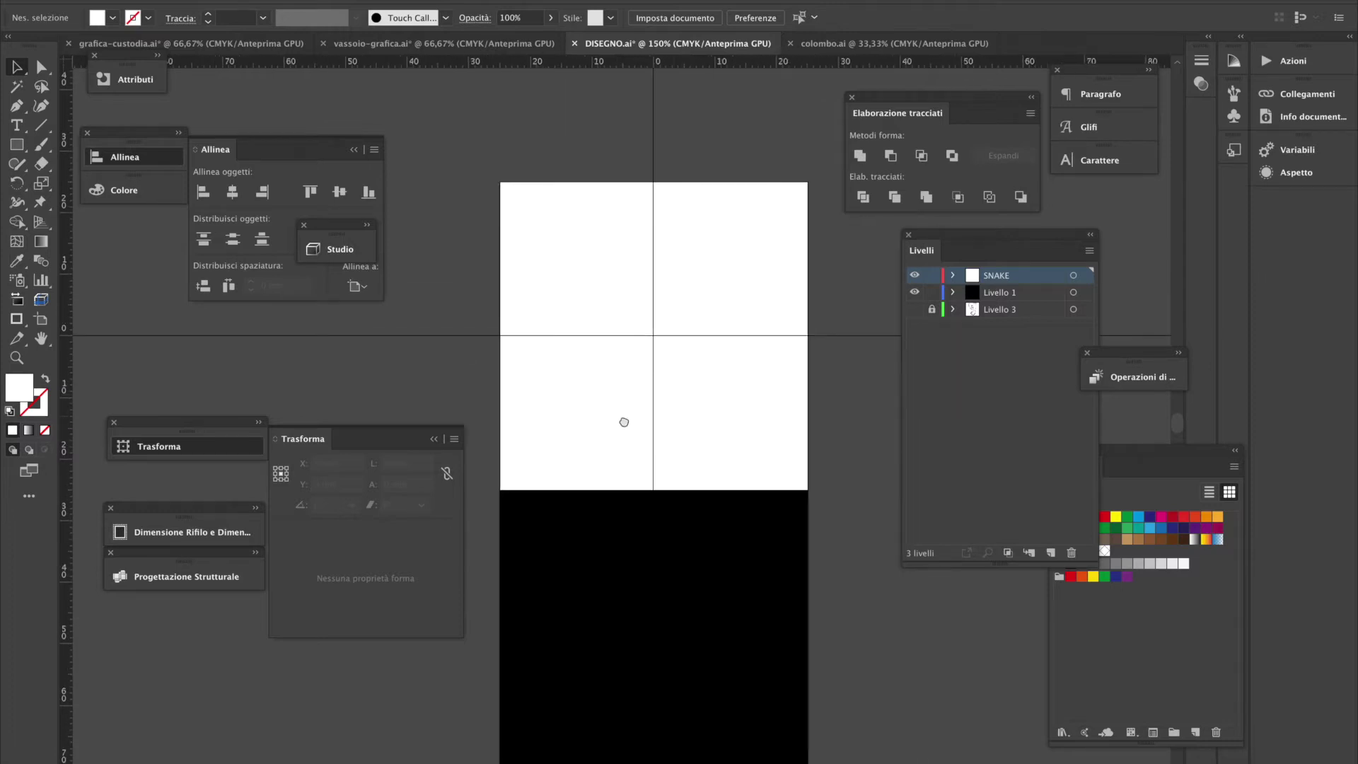
{"action": "scroll", "coordinate": [619, 423], "scroll_direction": "right", "scroll_amount": 3}
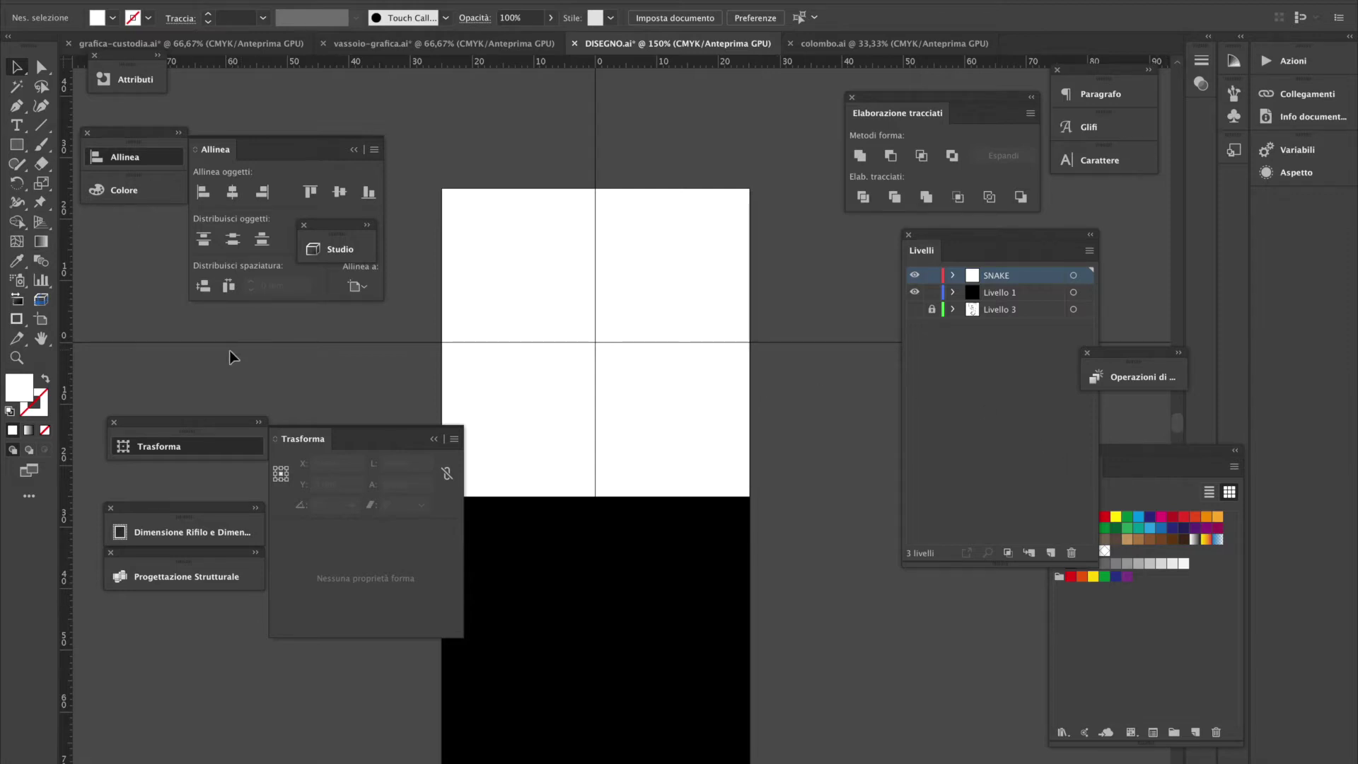
{"action": "left_click", "coordinate": [15, 106]}
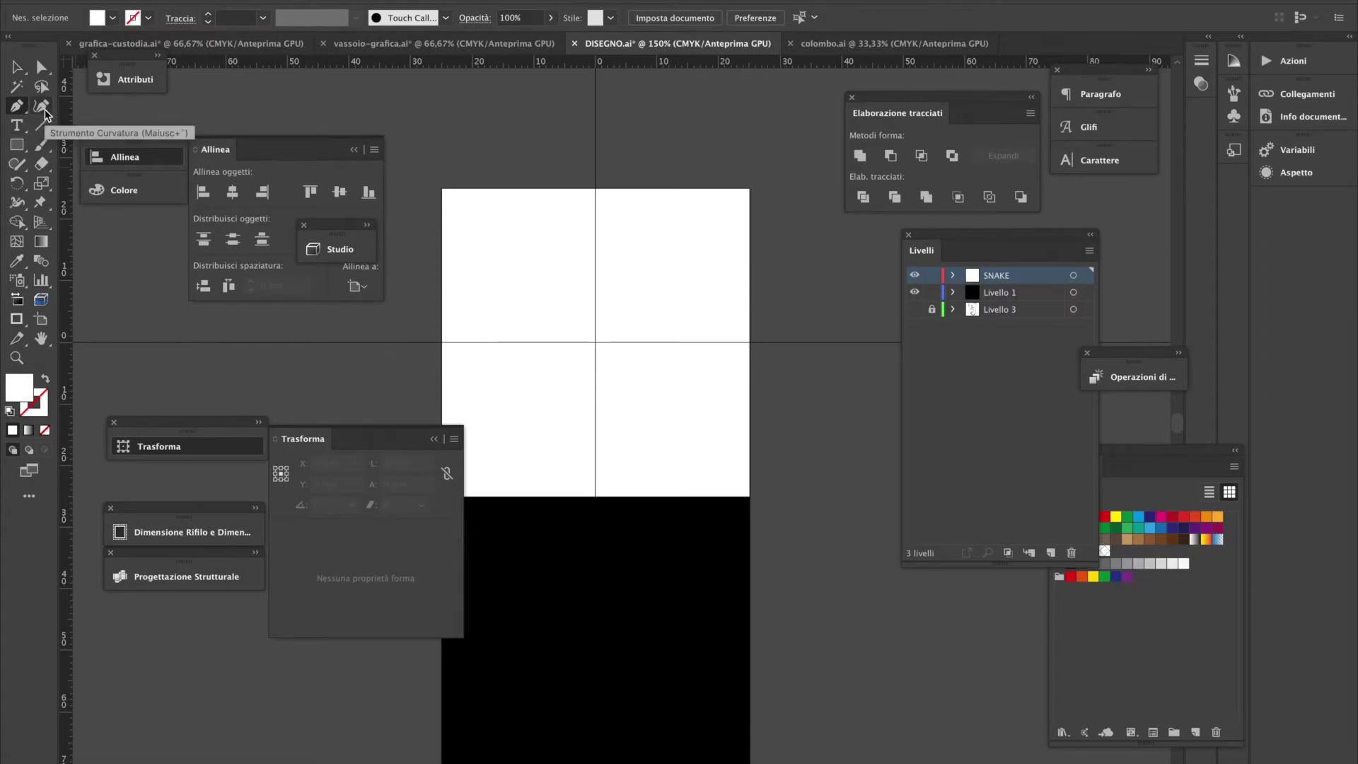
{"action": "left_click", "coordinate": [20, 113]}
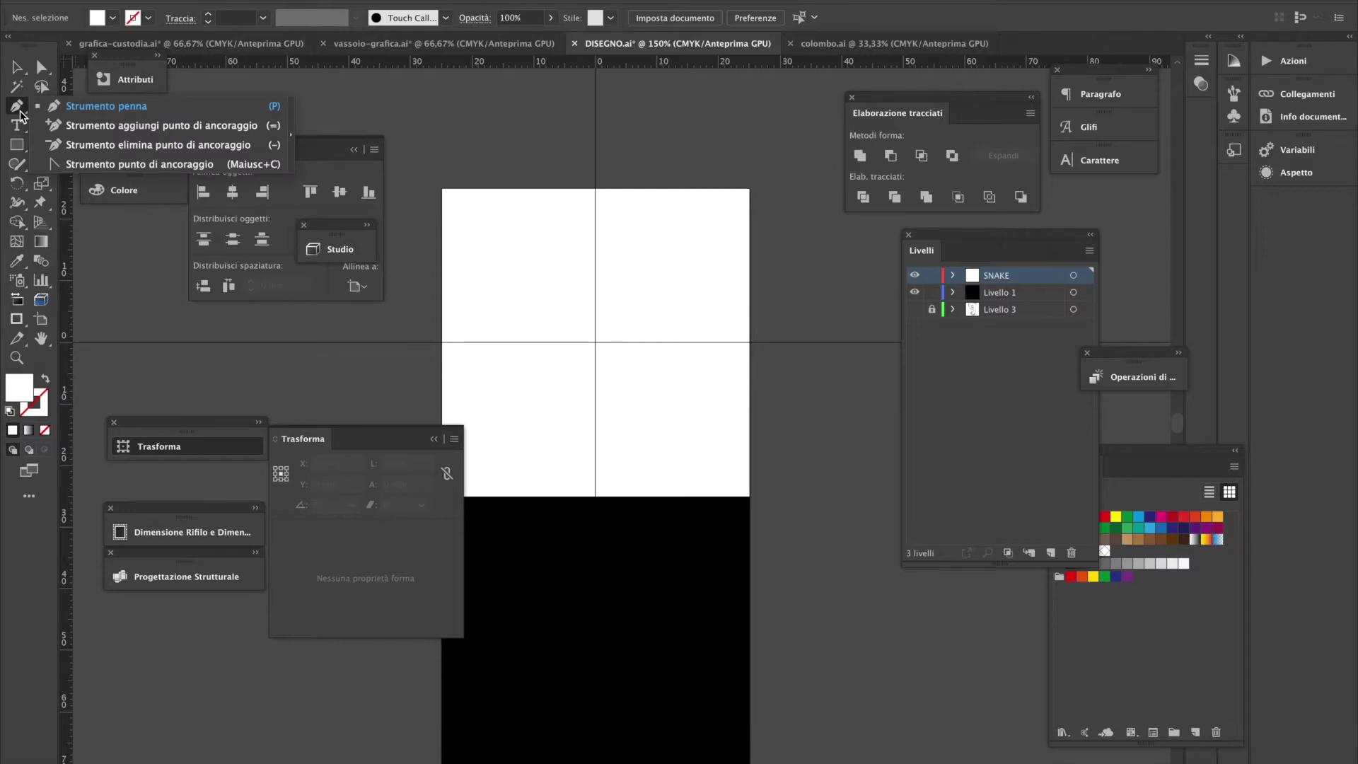
{"action": "left_click", "coordinate": [137, 107]}
{"action": "left_click", "coordinate": [602, 256]}
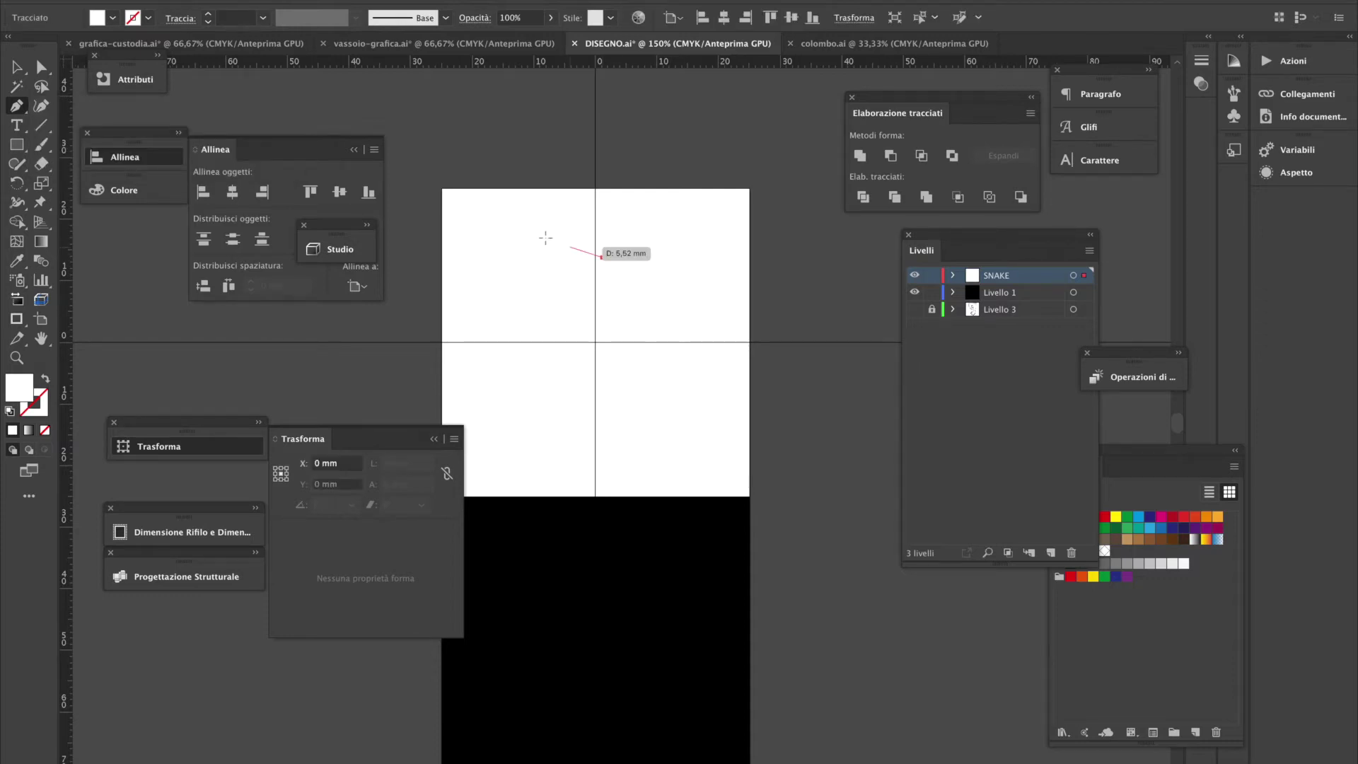
{"action": "left_click", "coordinate": [563, 232]}
{"action": "left_click", "coordinate": [522, 245]}
{"action": "left_click", "coordinate": [562, 257]}
{"action": "left_click", "coordinate": [555, 289]}
{"action": "left_click", "coordinate": [511, 289]}
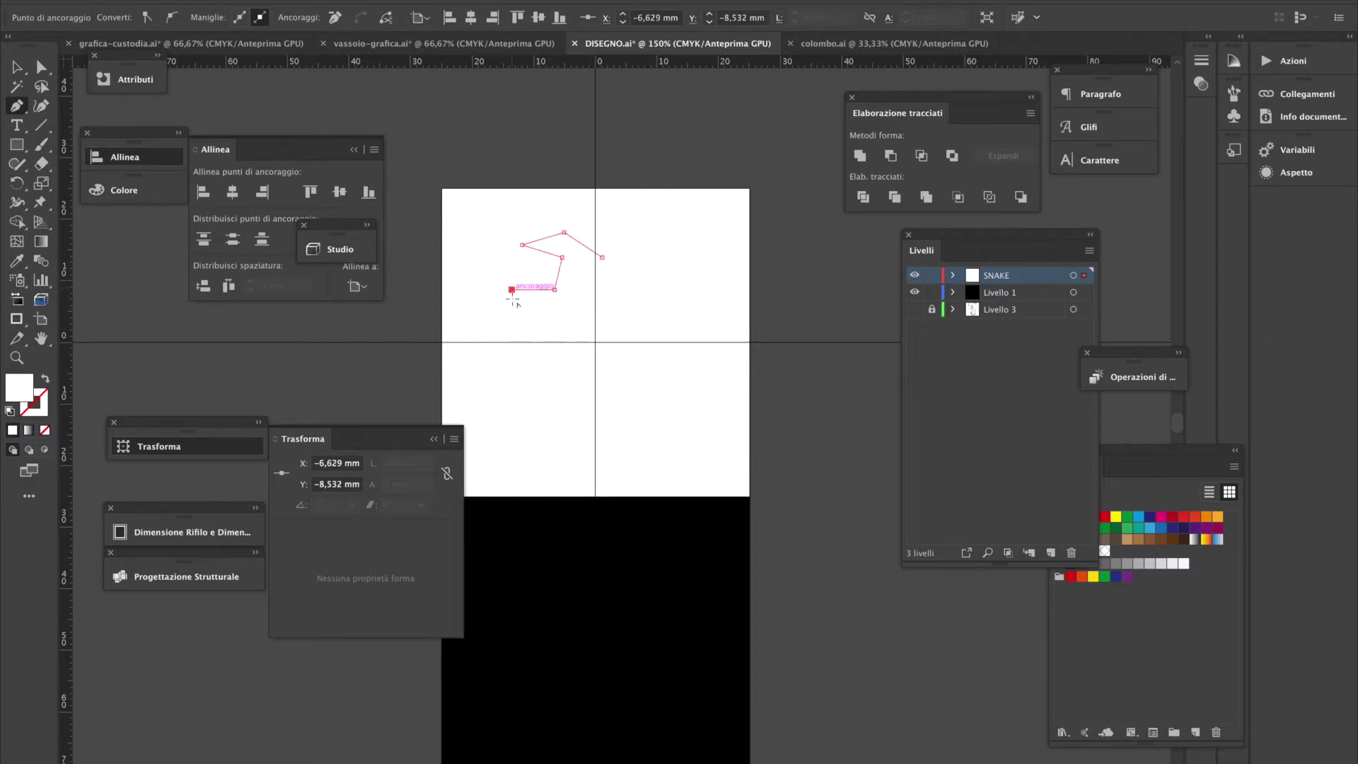
{"action": "left_click", "coordinate": [548, 314]}
{"action": "left_click", "coordinate": [580, 314]}
{"action": "left_click", "coordinate": [607, 302]}
Continue the snake outline zigzagging down to a pointed tail and back up to its start, and fill the closed shape with light blue
{"action": "left_click", "coordinate": [562, 341]}
{"action": "left_click", "coordinate": [525, 390]}
{"action": "left_click", "coordinate": [573, 412]}
{"action": "left_click", "coordinate": [597, 474]}
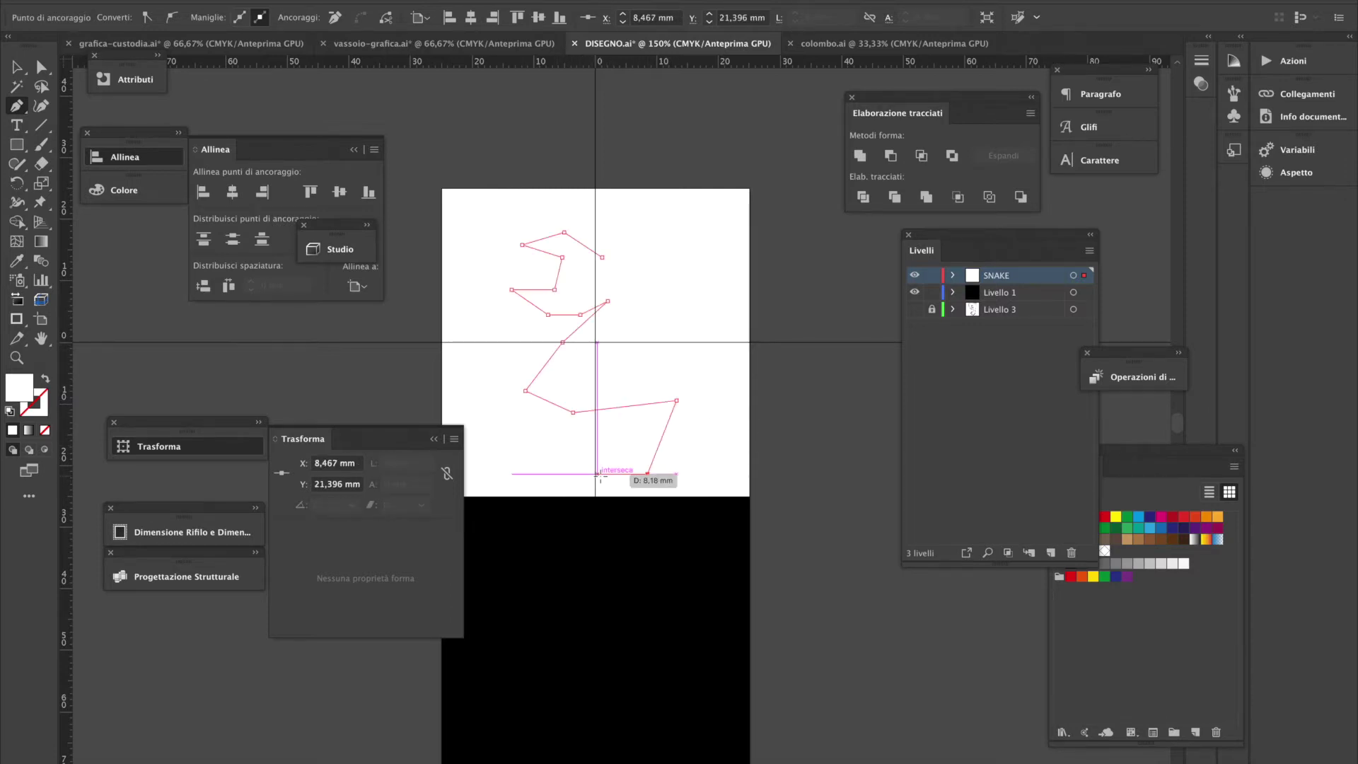
{"action": "left_click", "coordinate": [673, 484]}
{"action": "left_click", "coordinate": [705, 401]}
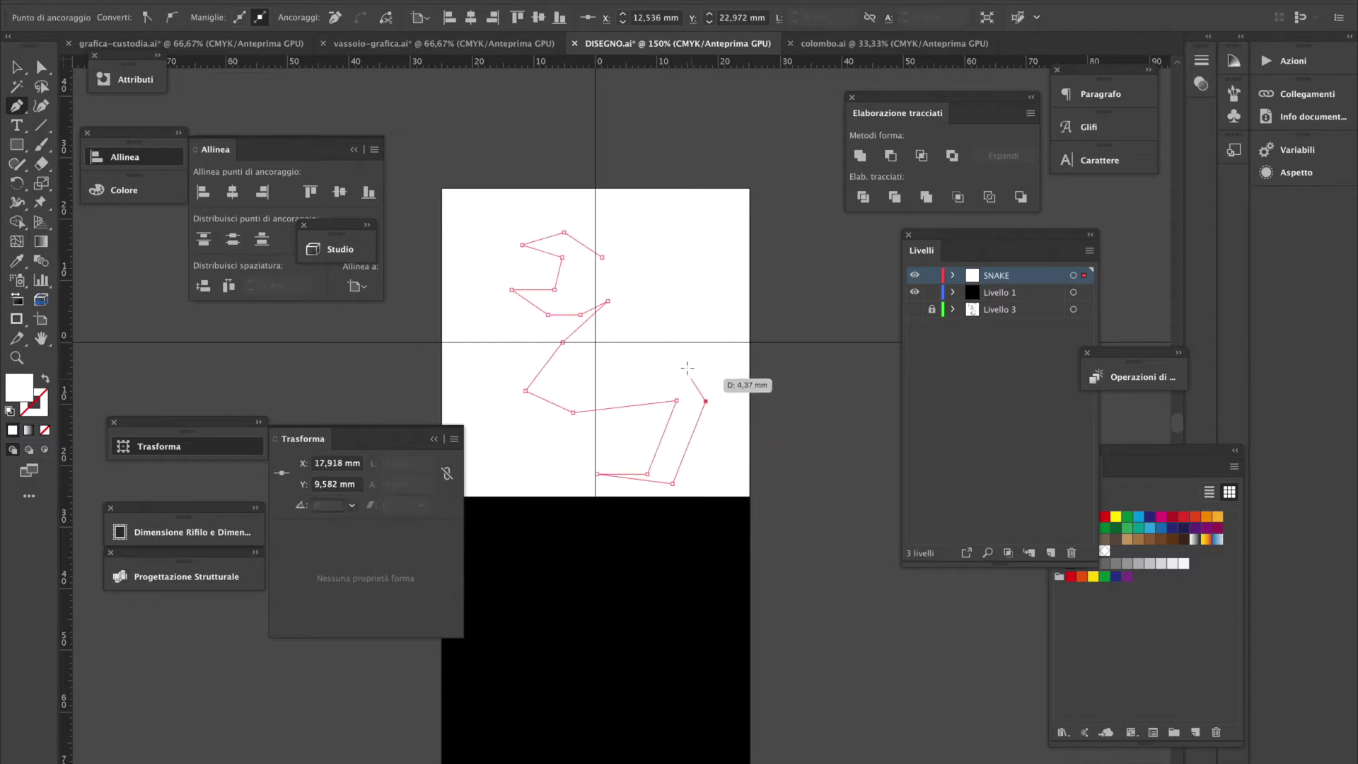
{"action": "left_click", "coordinate": [686, 367]}
{"action": "left_click", "coordinate": [619, 379]}
{"action": "left_click", "coordinate": [584, 377]}
{"action": "left_click", "coordinate": [619, 335]}
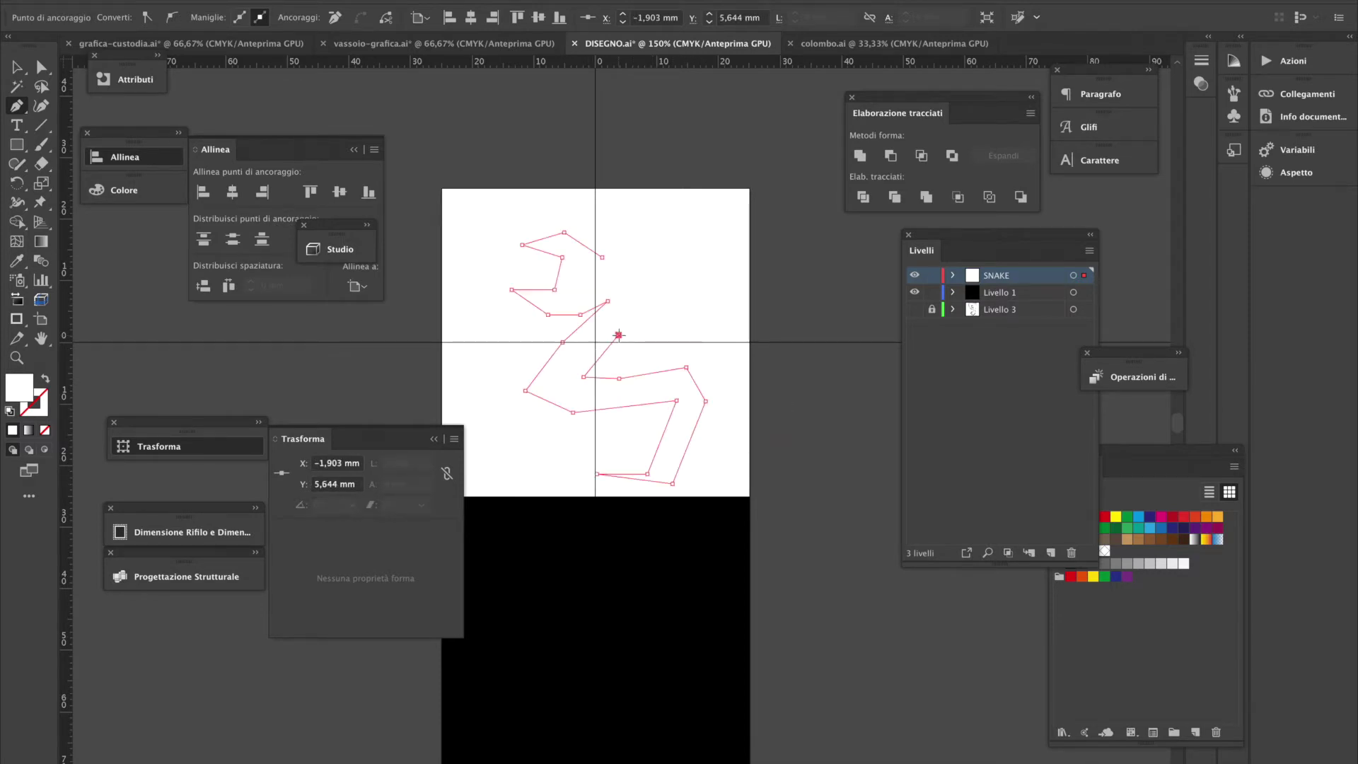
{"action": "left_click", "coordinate": [644, 288]}
{"action": "left_click", "coordinate": [602, 258]}
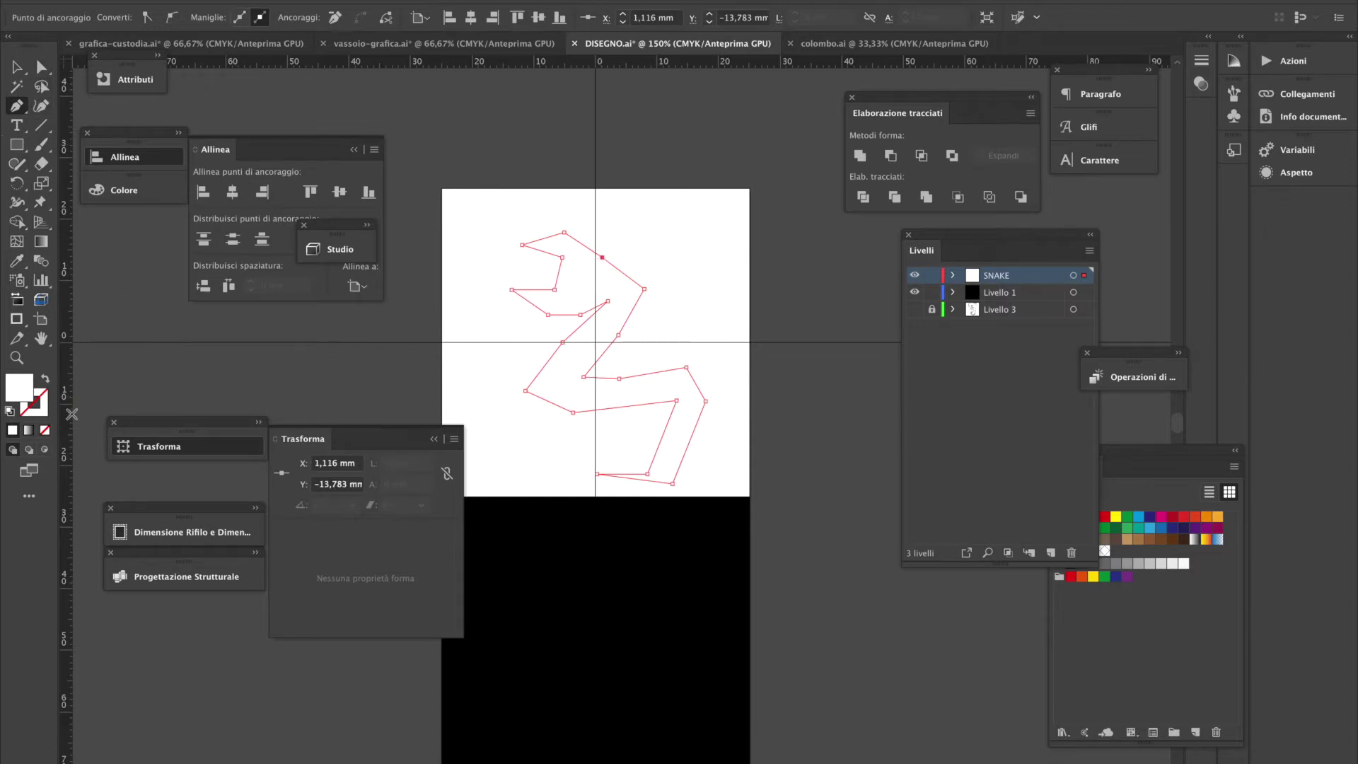
{"action": "left_click", "coordinate": [1140, 514]}
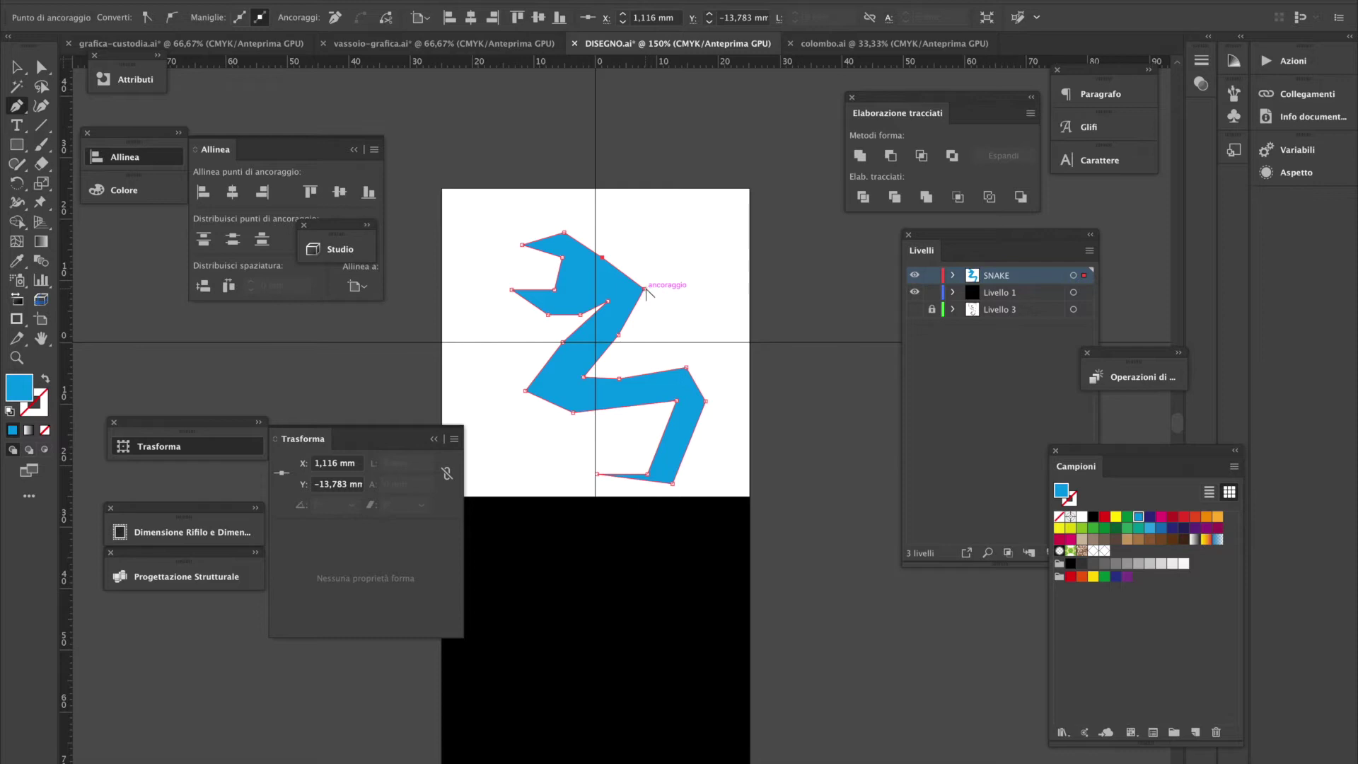
Bend the snake's angular neck into smooth curves by converting the anchor points on both of its sides
{"action": "left_click_drag", "start_coordinate": [645, 290], "coordinate": [621, 242]}
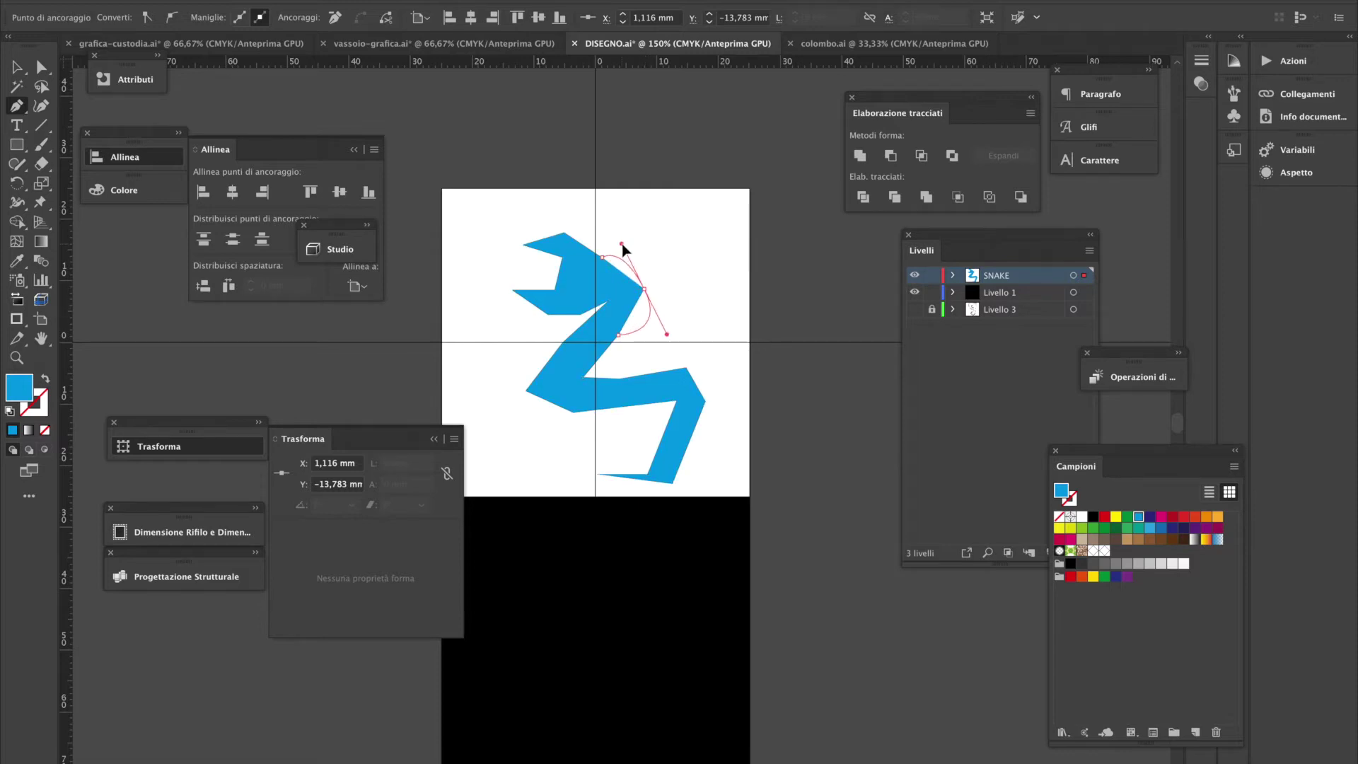
{"action": "key", "text": "super+plus"}
{"action": "left_click_drag", "start_coordinate": [611, 345], "coordinate": [629, 316]}
{"action": "key", "text": "super+plus"}
{"action": "left_click_drag", "start_coordinate": [606, 271], "coordinate": [608, 313]}
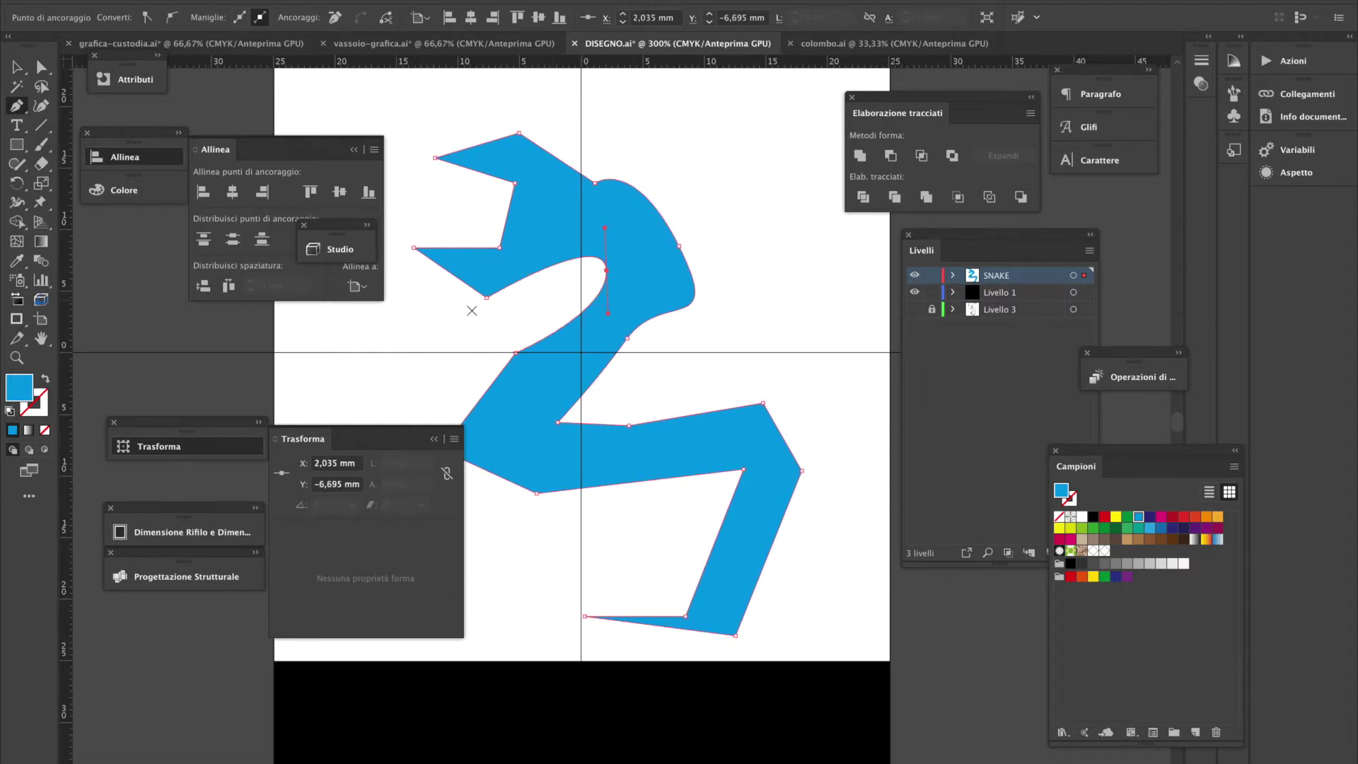
Remove and recreate the lower jaw's inner corner point, and turn the outer neck bend back into a corner
{"action": "left_click", "coordinate": [500, 248]}
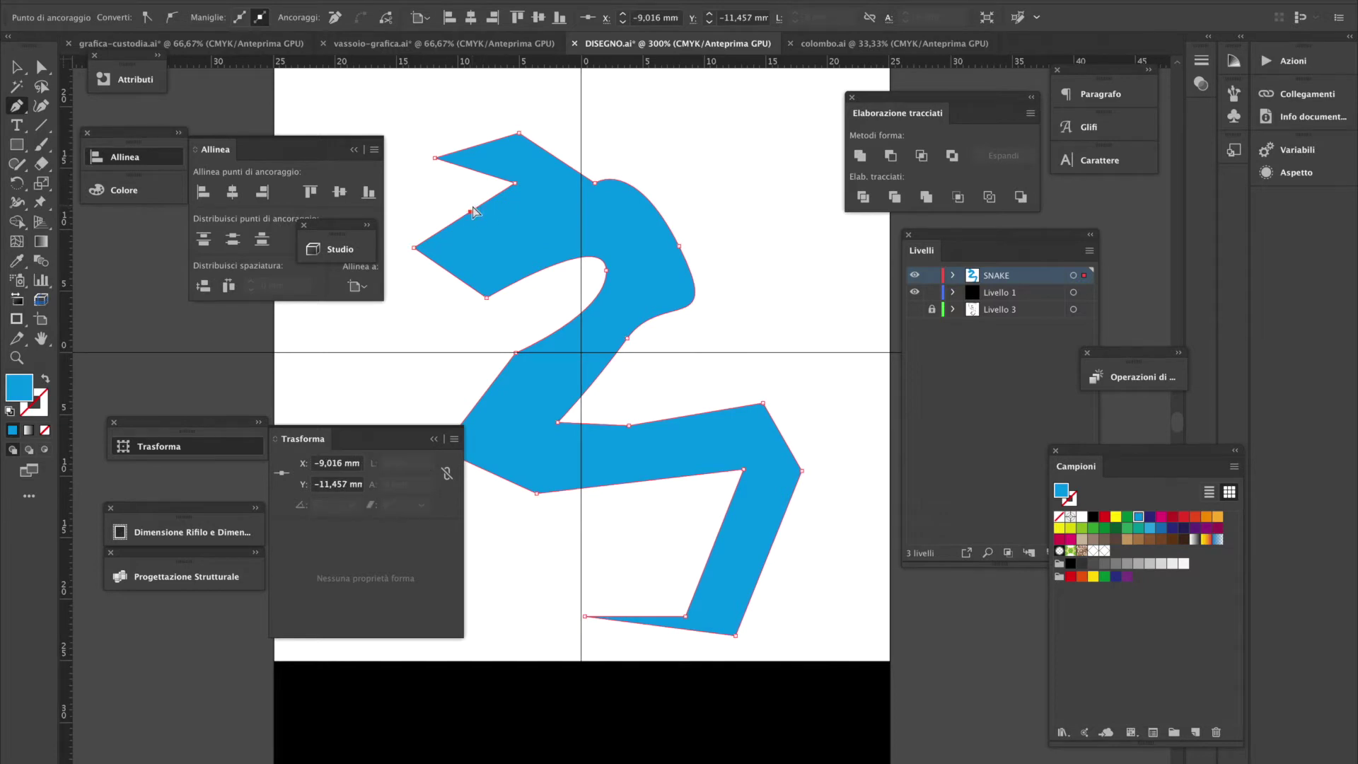
{"action": "left_click_drag", "start_coordinate": [472, 212], "coordinate": [496, 246]}
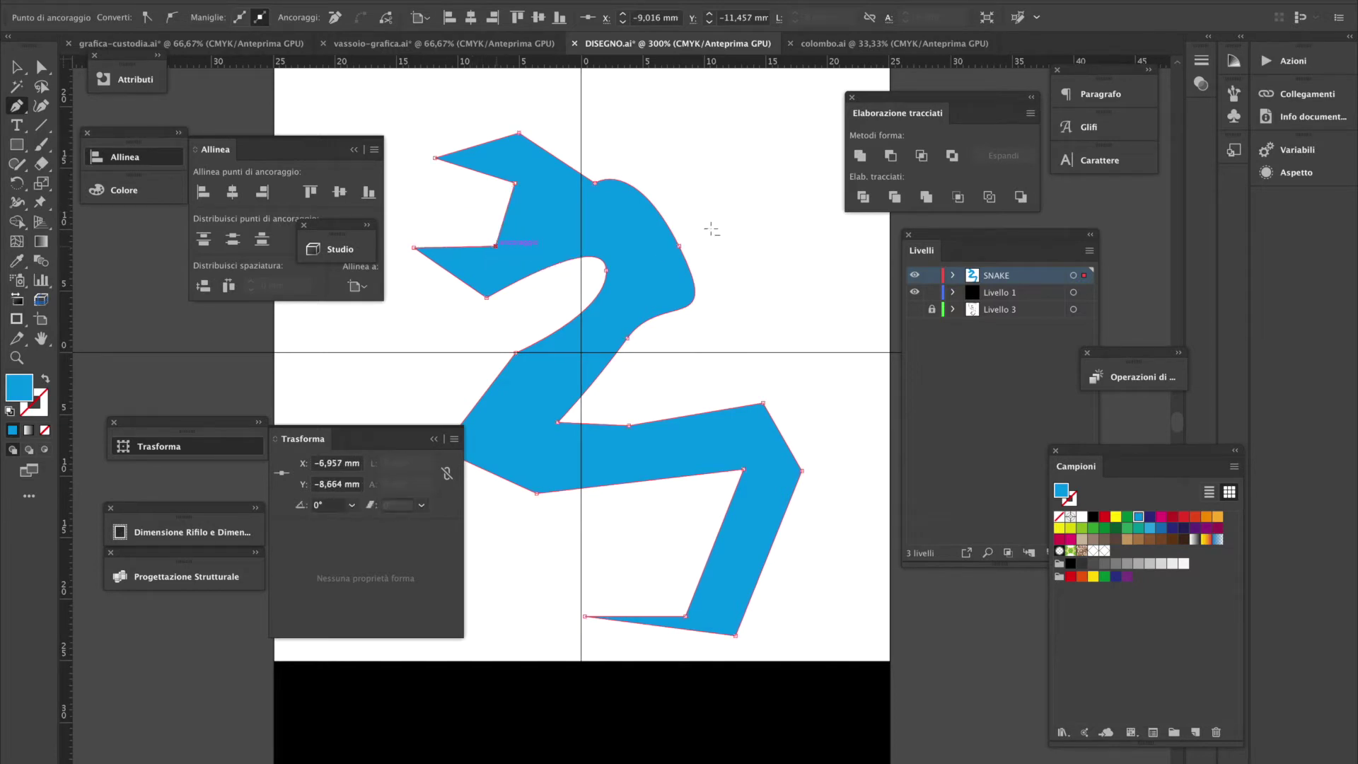
{"action": "left_click", "coordinate": [679, 246], "text": "alt"}
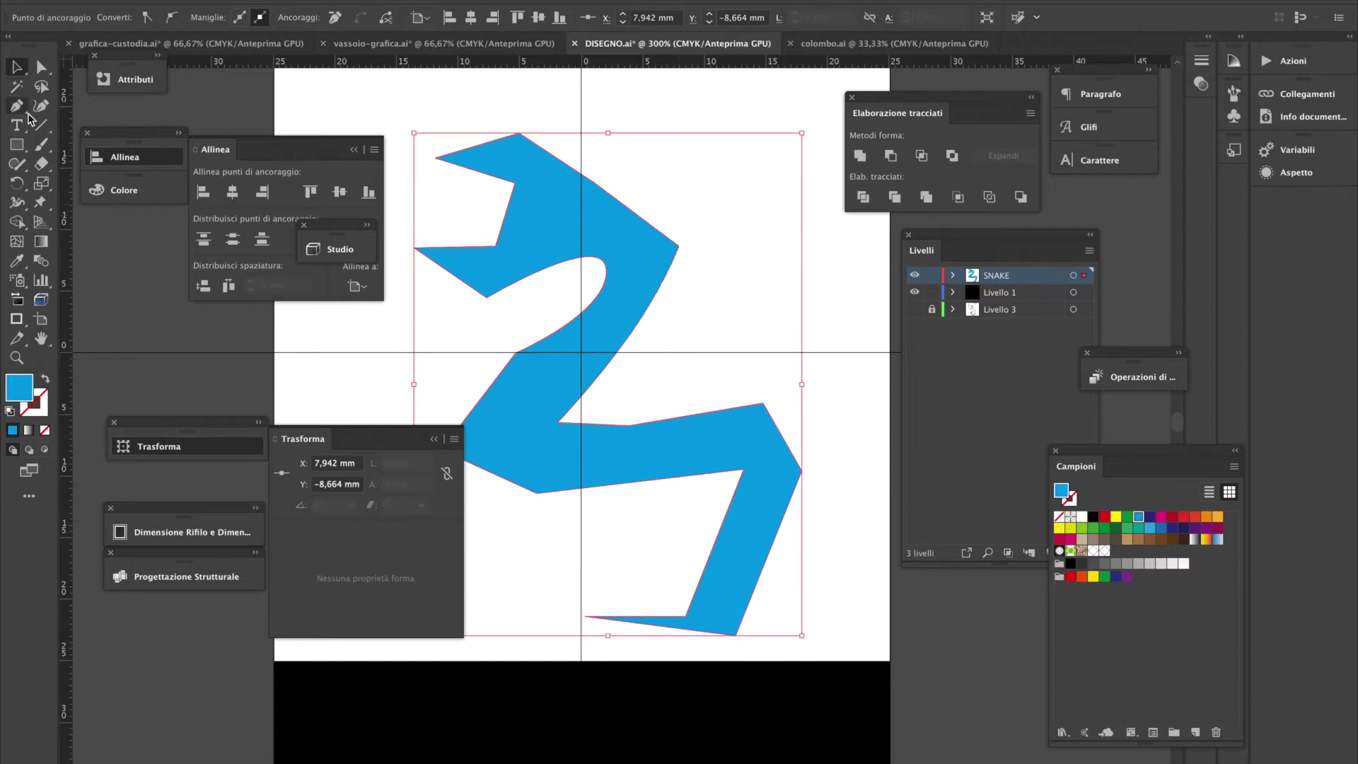
Select the whole blue snake shape and delete it from the artboard
{"action": "left_click", "coordinate": [17, 66]}
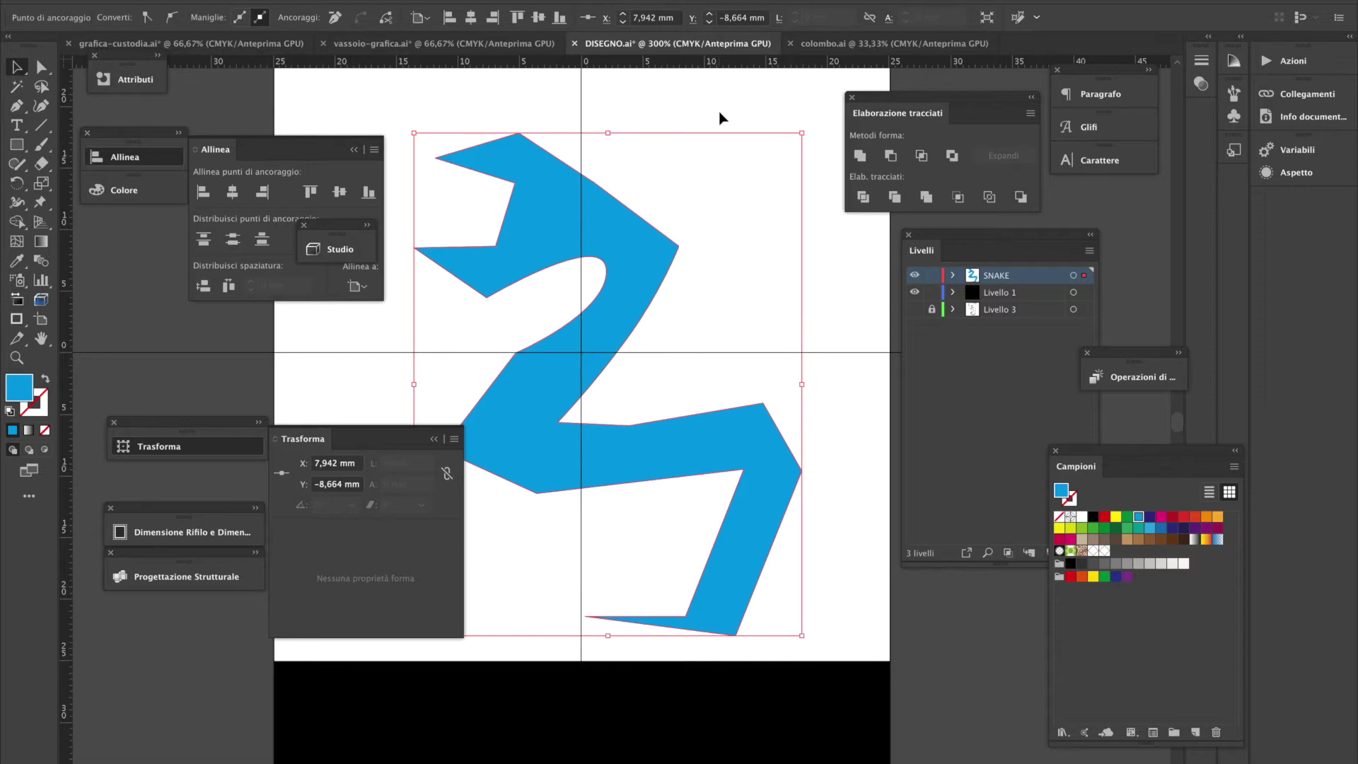
{"action": "left_click", "coordinate": [813, 337]}
{"action": "left_click", "coordinate": [634, 293]}
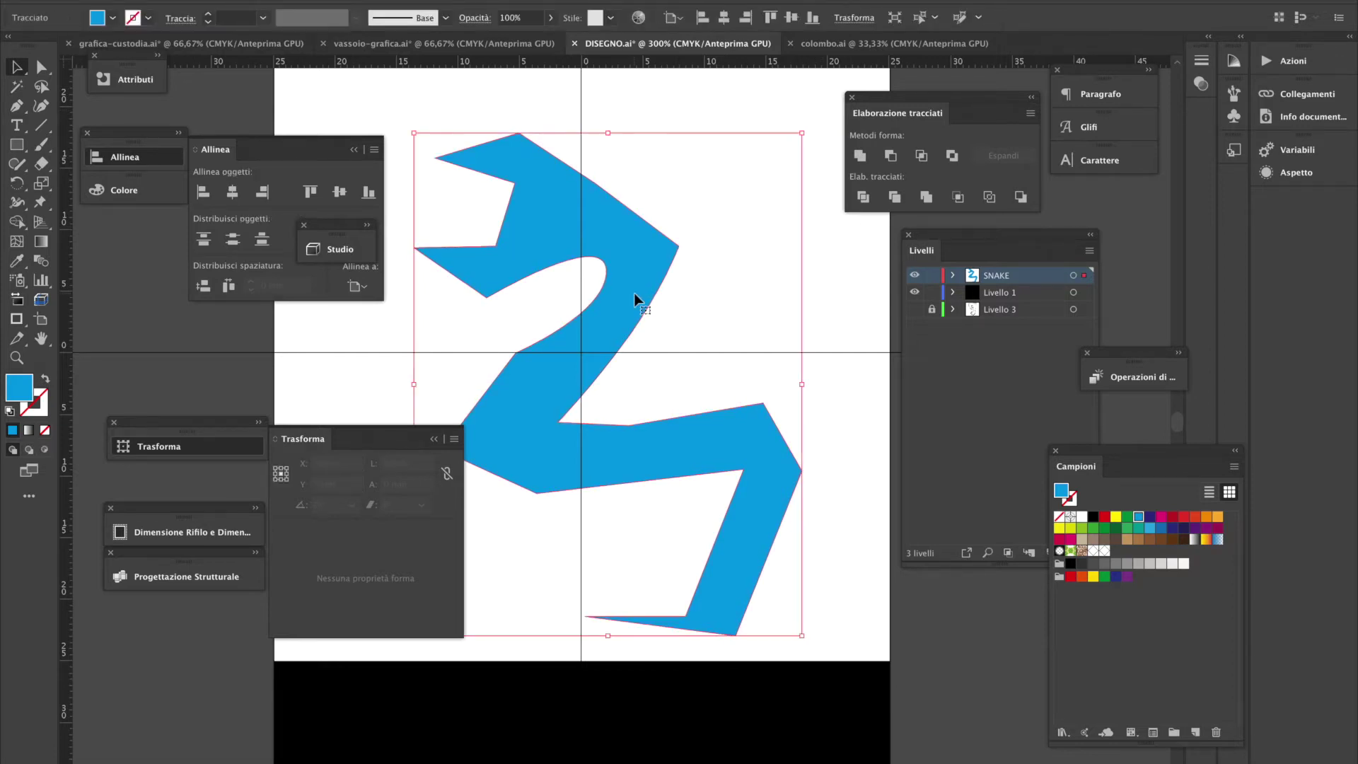
{"action": "key", "text": "Delete"}
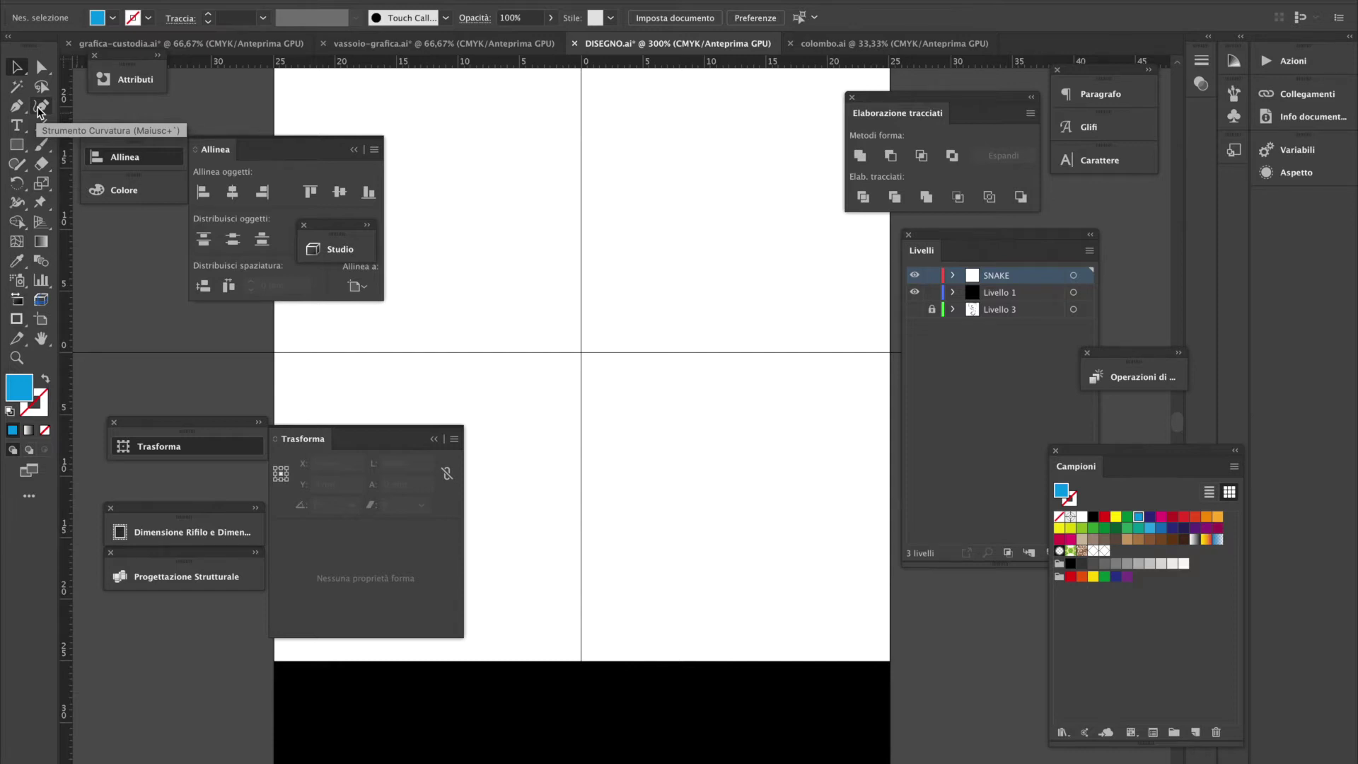
Choose the Curvature tool, clear the alignment options out of the drawing area and set the fill to black
{"action": "left_click", "coordinate": [41, 108]}
{"action": "left_click", "coordinate": [15, 110]}
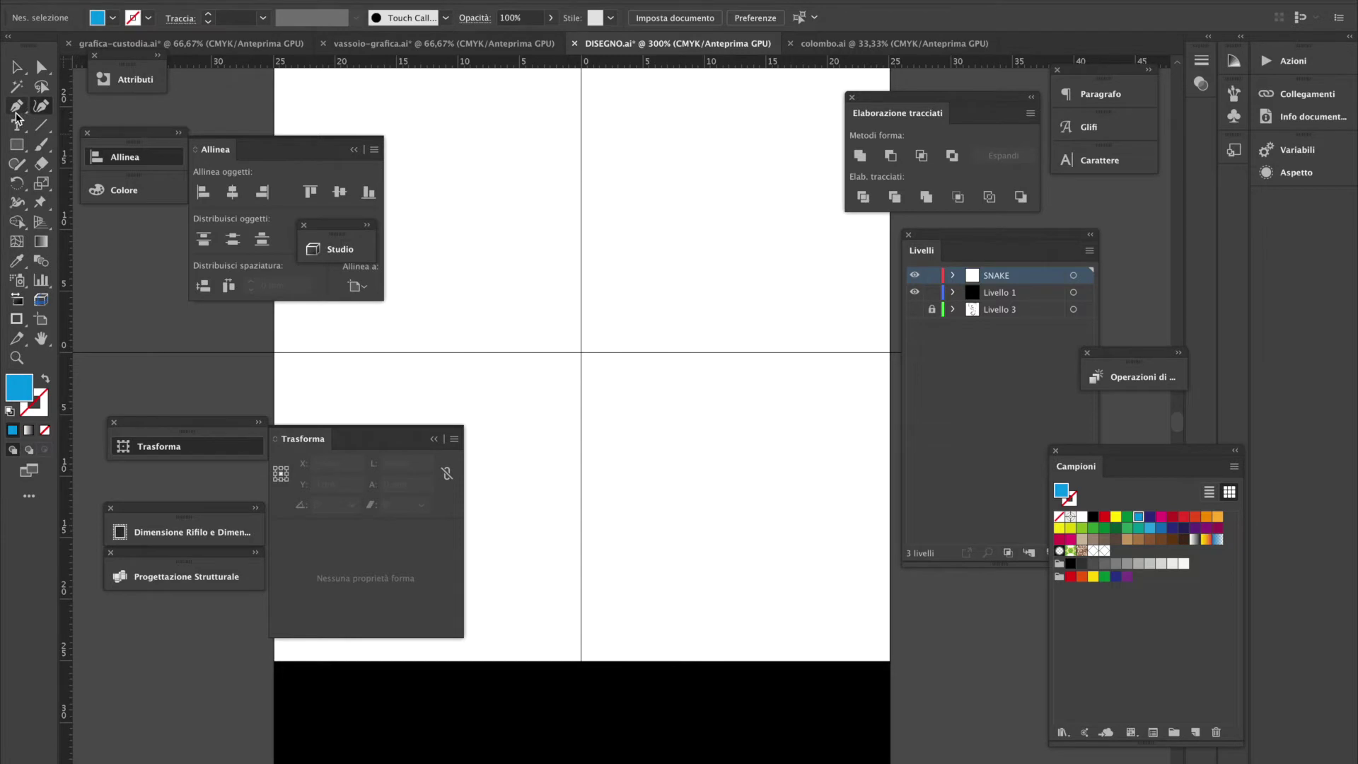
{"action": "left_click", "coordinate": [354, 150]}
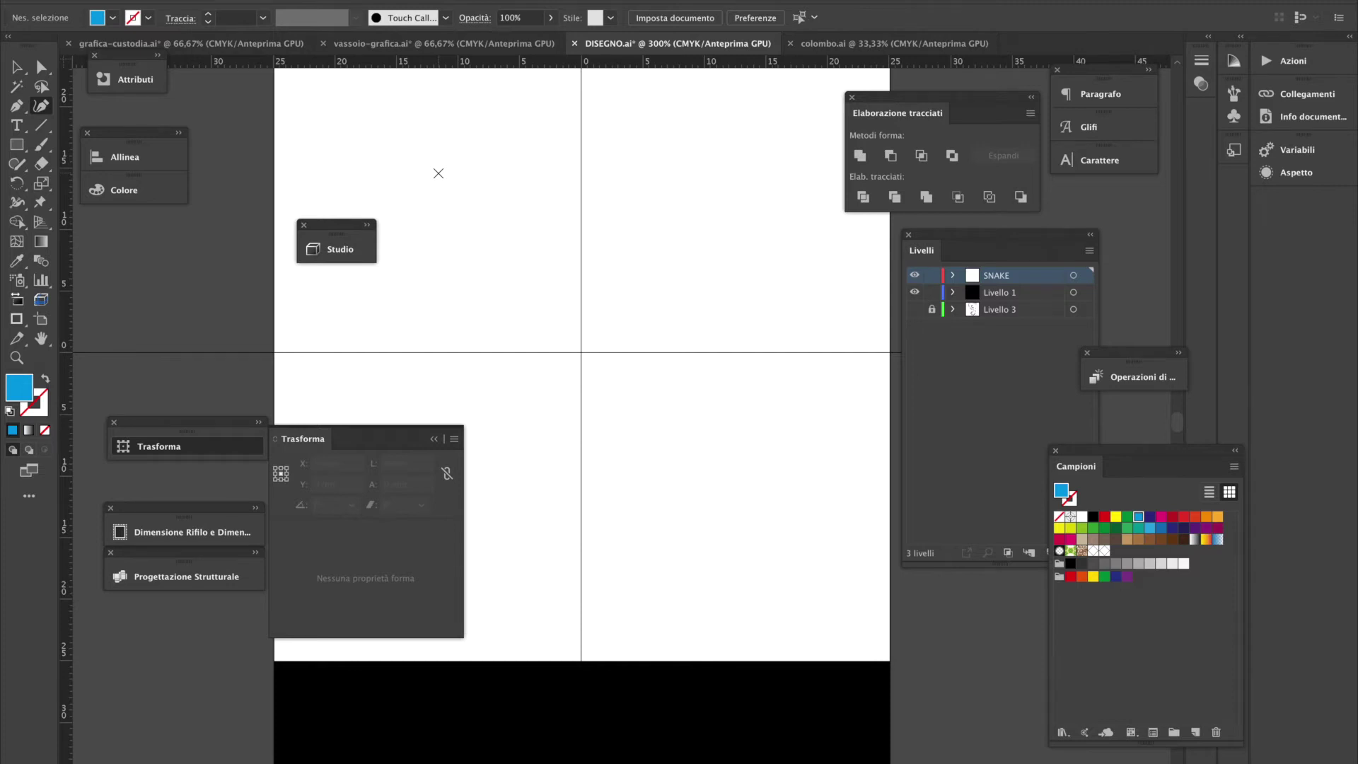
{"action": "left_click", "coordinate": [112, 18]}
{"action": "left_click", "coordinate": [45, 46]}
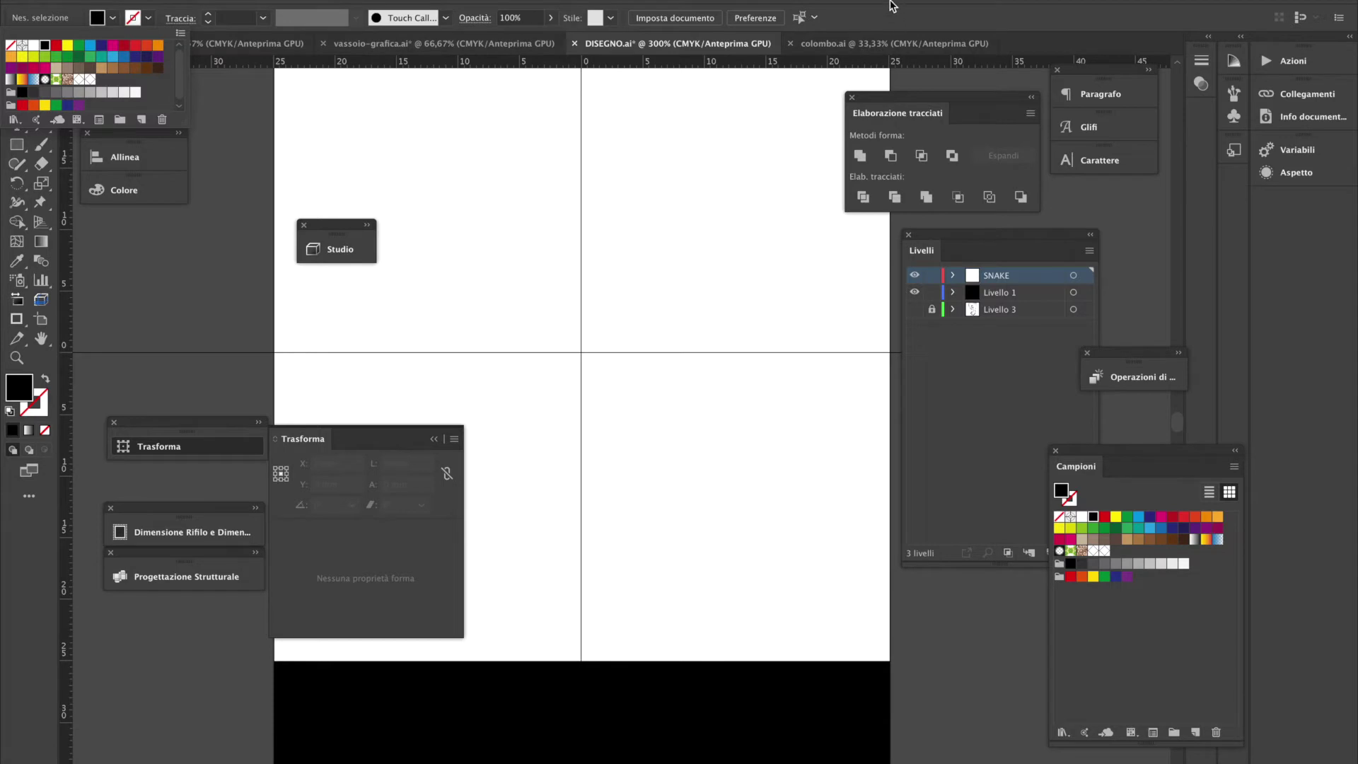
{"action": "left_click", "coordinate": [661, 113]}
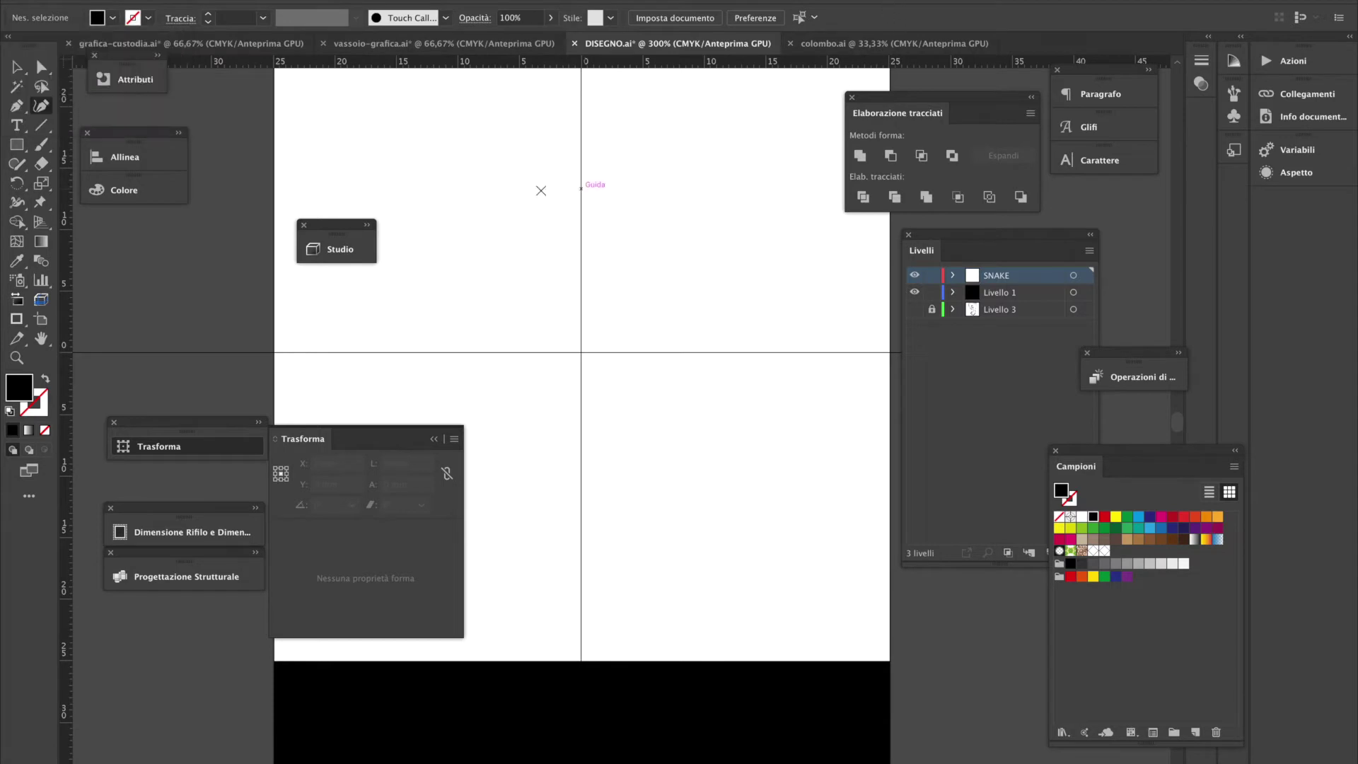
Start a curved snake outline in the artboard's upper white area, shaping the rounded open mouth and the lower jaw
{"action": "left_click", "coordinate": [448, 153]}
{"action": "left_click", "coordinate": [508, 155]}
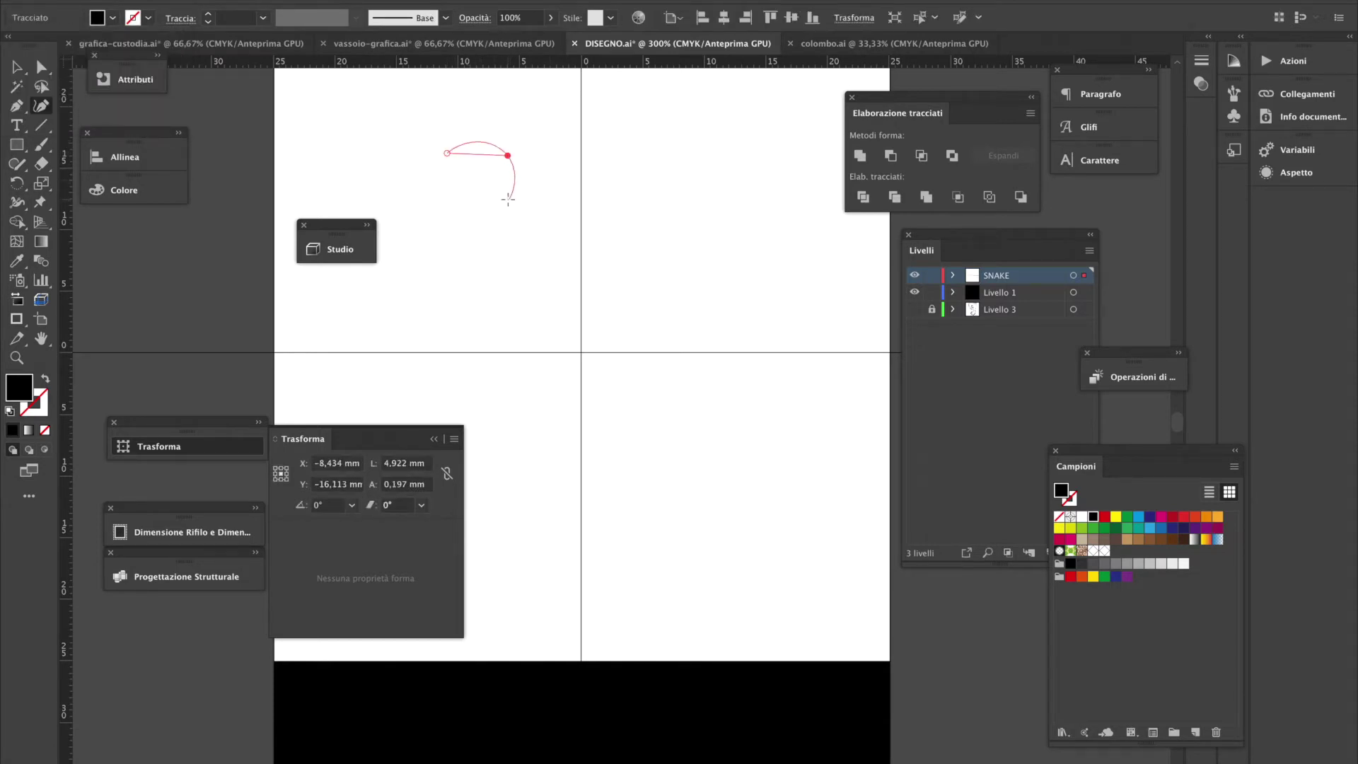
{"action": "left_click", "coordinate": [489, 212]}
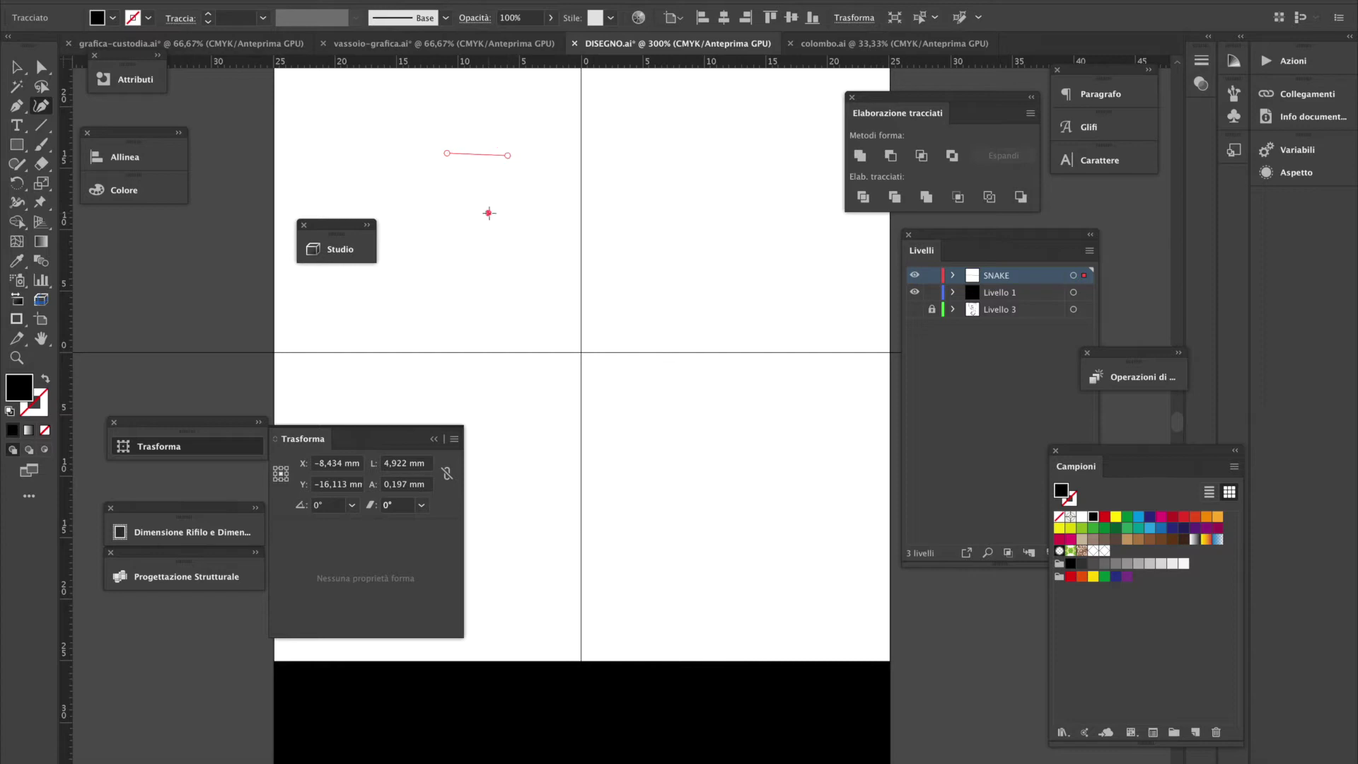
{"action": "left_click", "coordinate": [445, 202]}
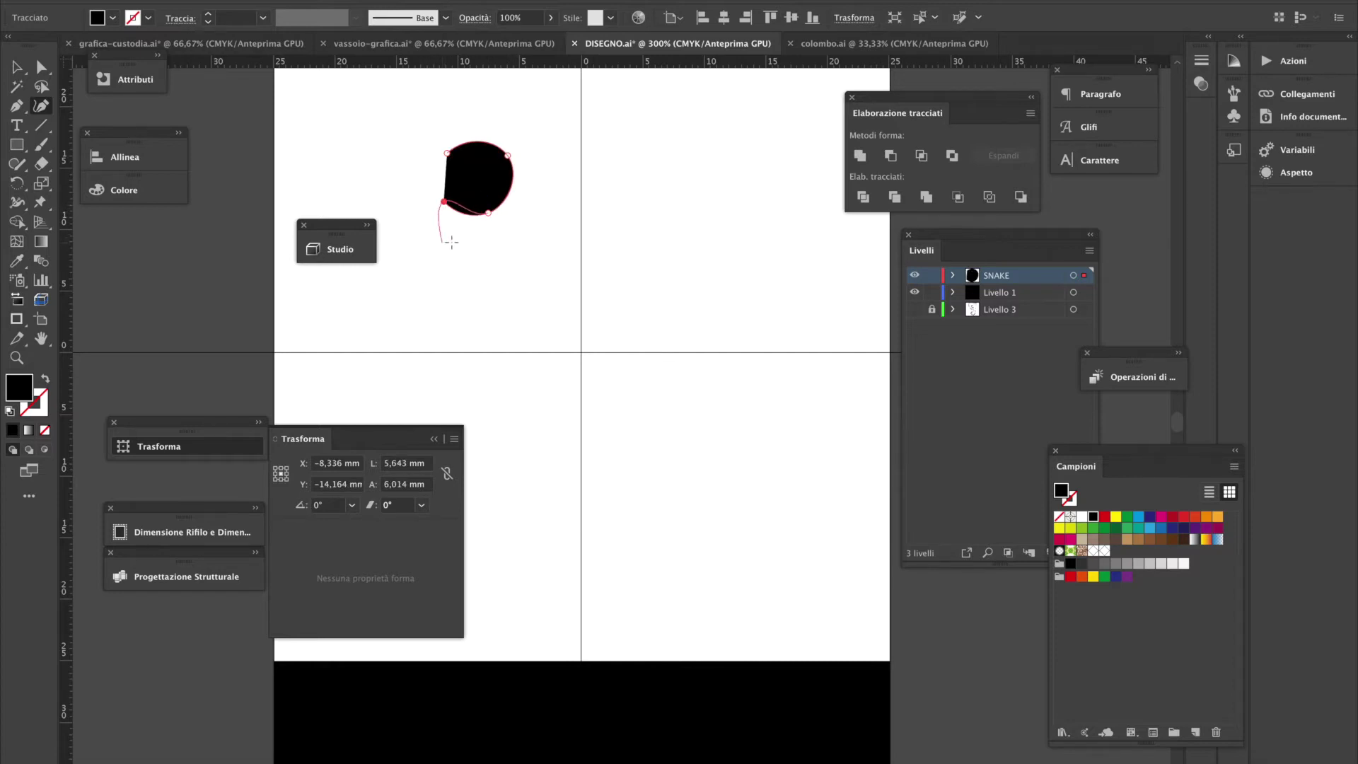
{"action": "left_click", "coordinate": [497, 265]}
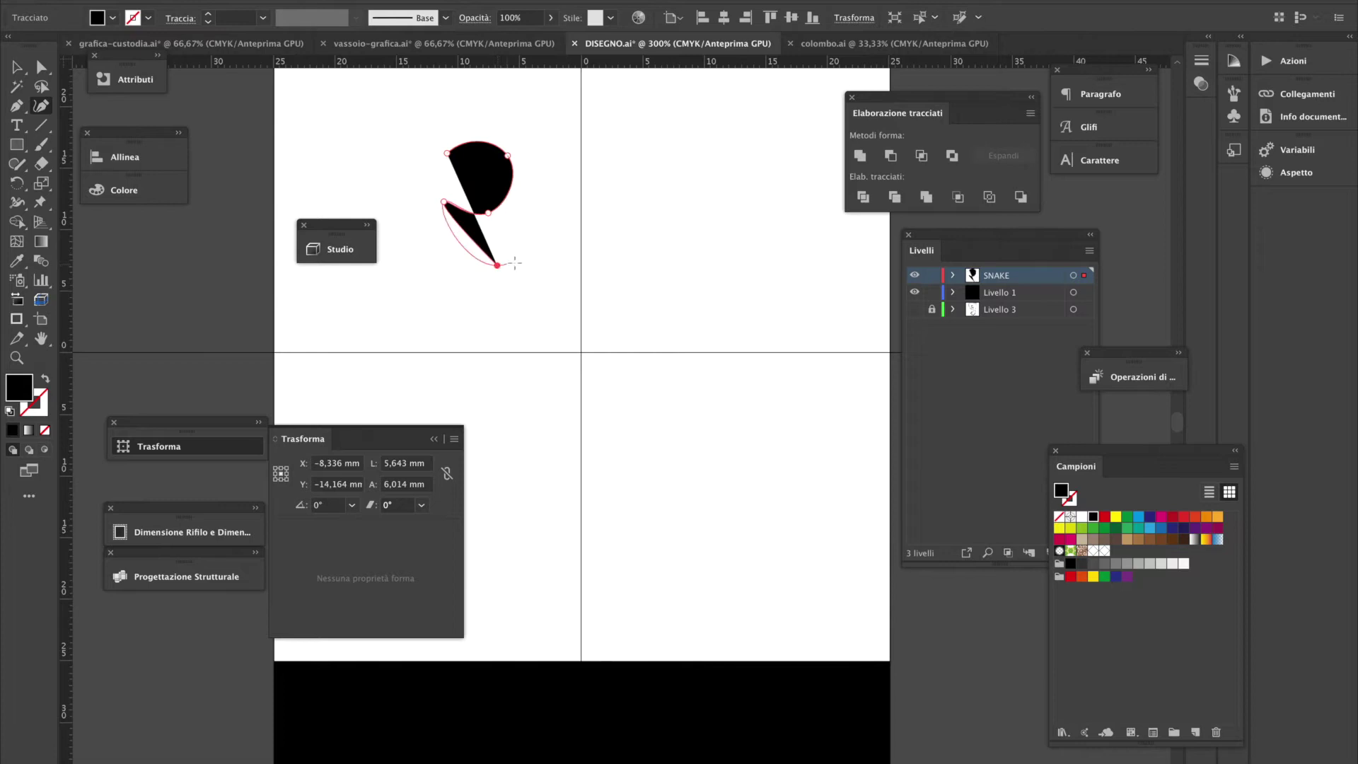
Continue the snake outline along the throat, around the first neck bend and down the outer edge of the body
{"action": "key", "text": "Escape"}
{"action": "left_click", "coordinate": [573, 224]}
{"action": "left_click", "coordinate": [626, 239]}
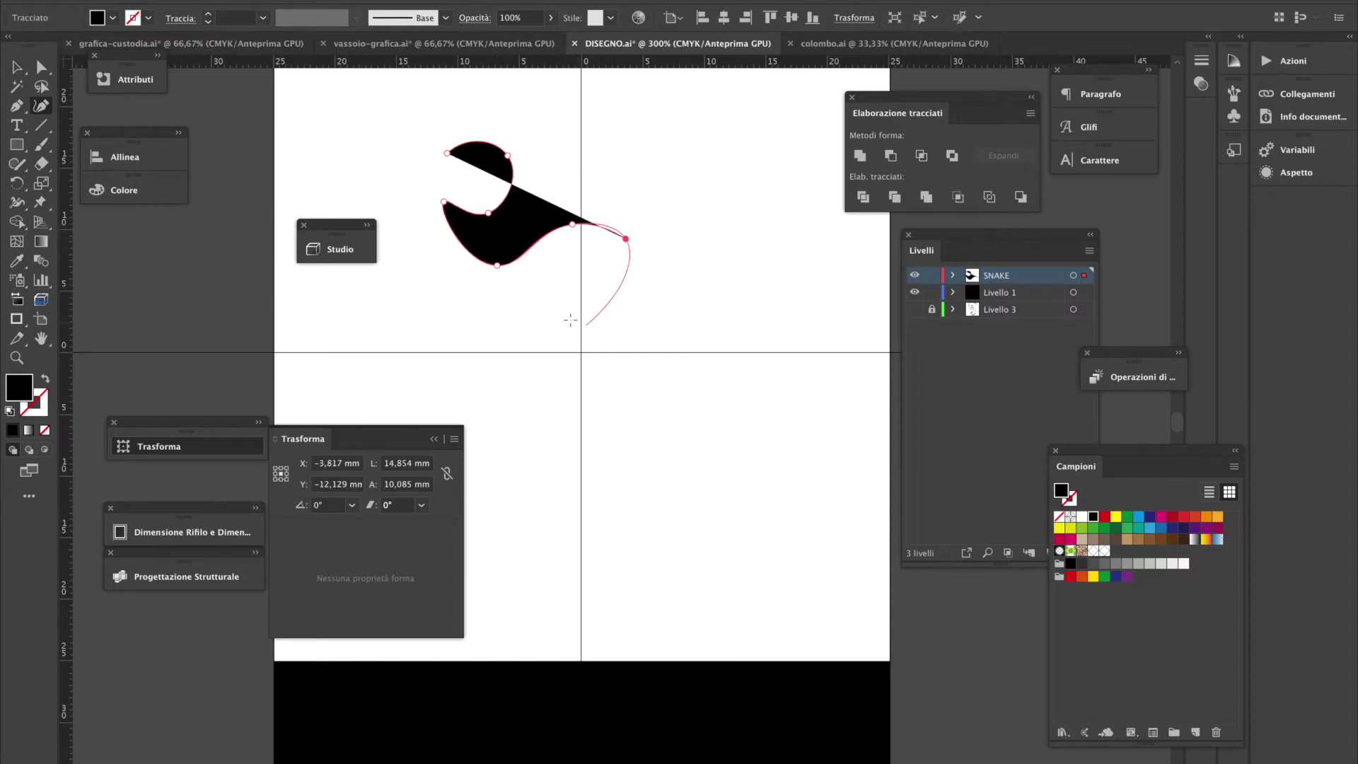
{"action": "left_click", "coordinate": [488, 346]}
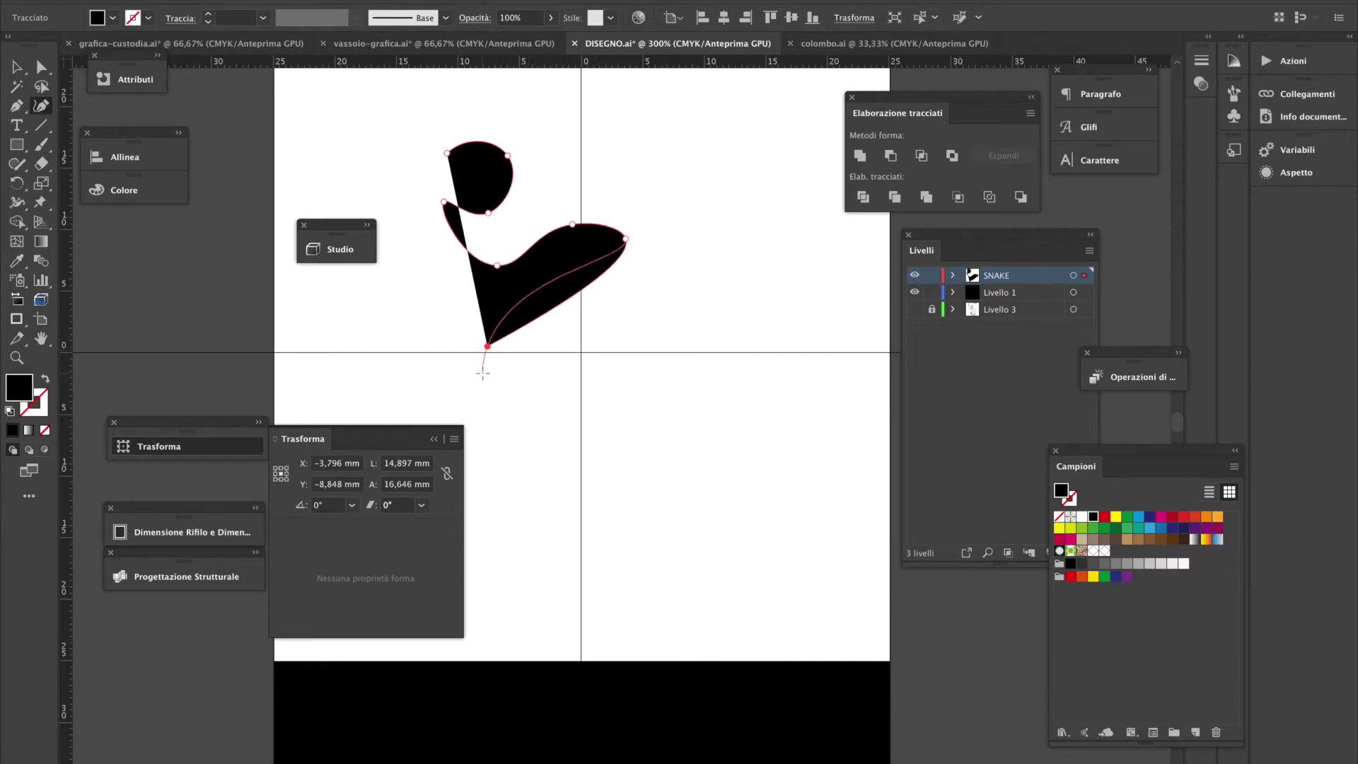
{"action": "left_click", "coordinate": [510, 469]}
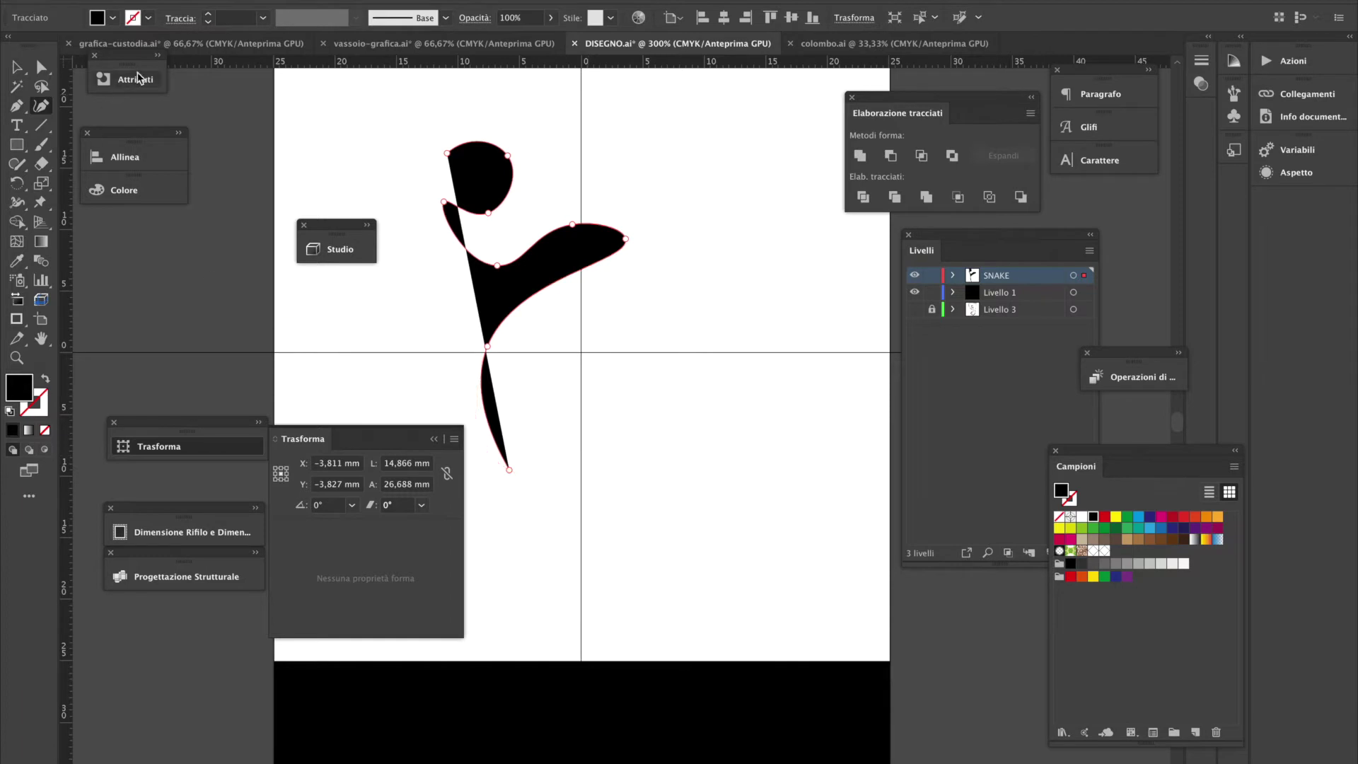
Give the snake outline a black stroke and remove its fill
{"action": "left_click", "coordinate": [148, 19]}
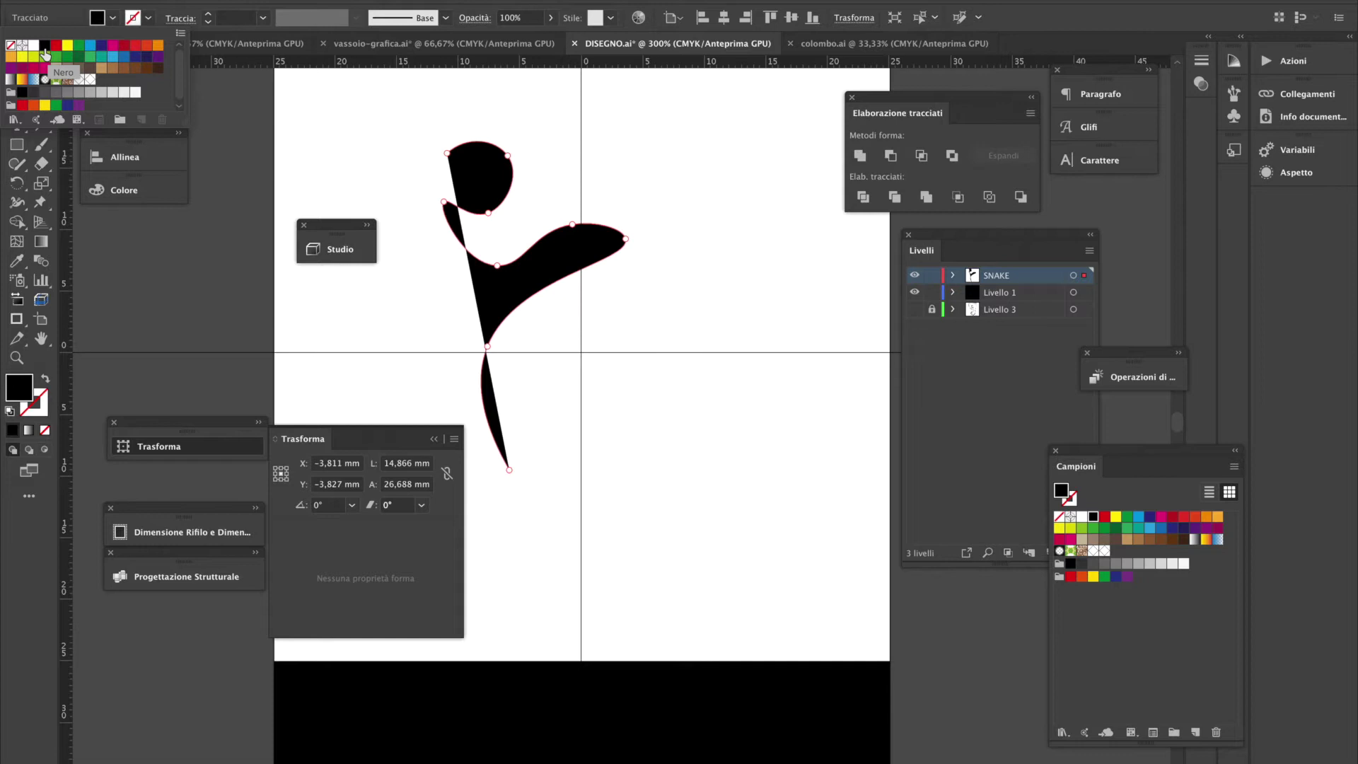
{"action": "left_click", "coordinate": [43, 48]}
{"action": "left_click", "coordinate": [111, 19]}
{"action": "left_click", "coordinate": [11, 45]}
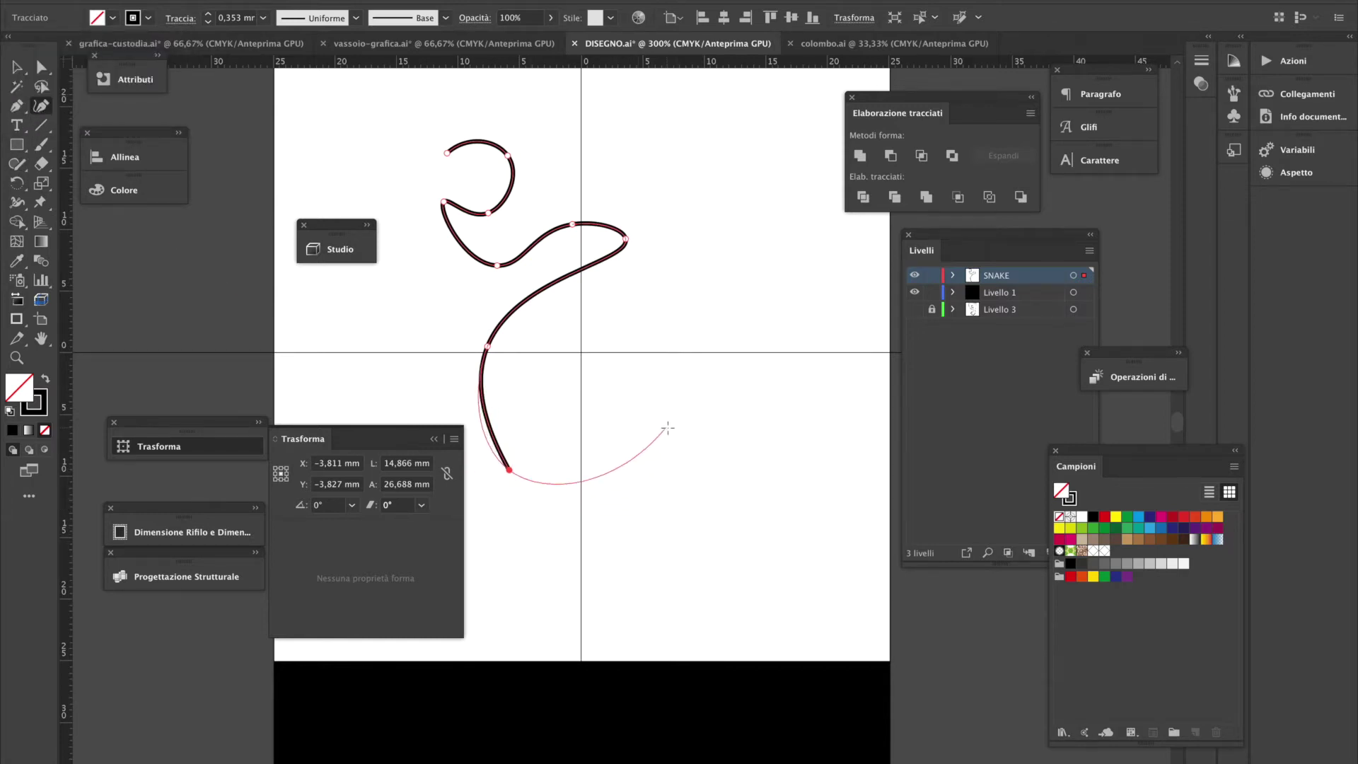
Continue the outline through the body's middle bend and back around the lower loop near the white area's bottom edge
{"action": "left_click", "coordinate": [658, 374]}
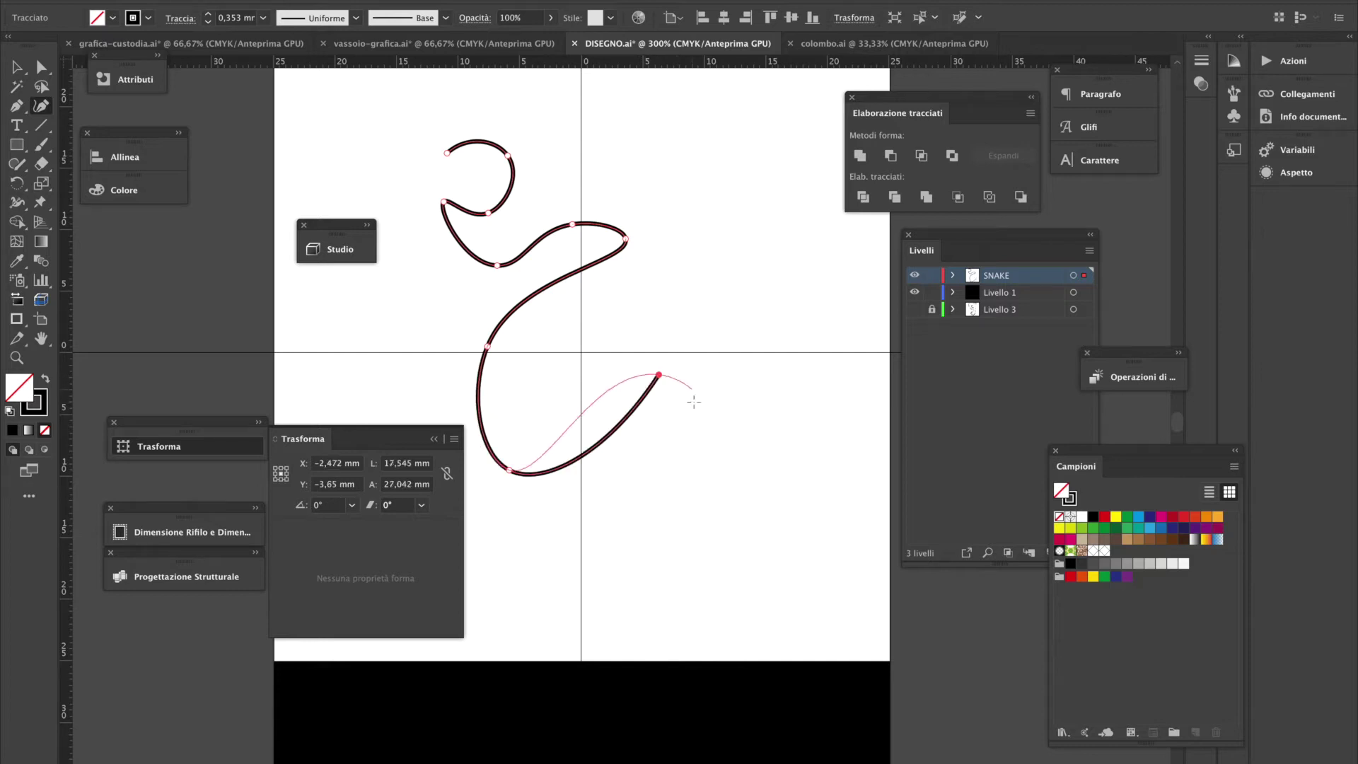
{"action": "left_click", "coordinate": [661, 498]}
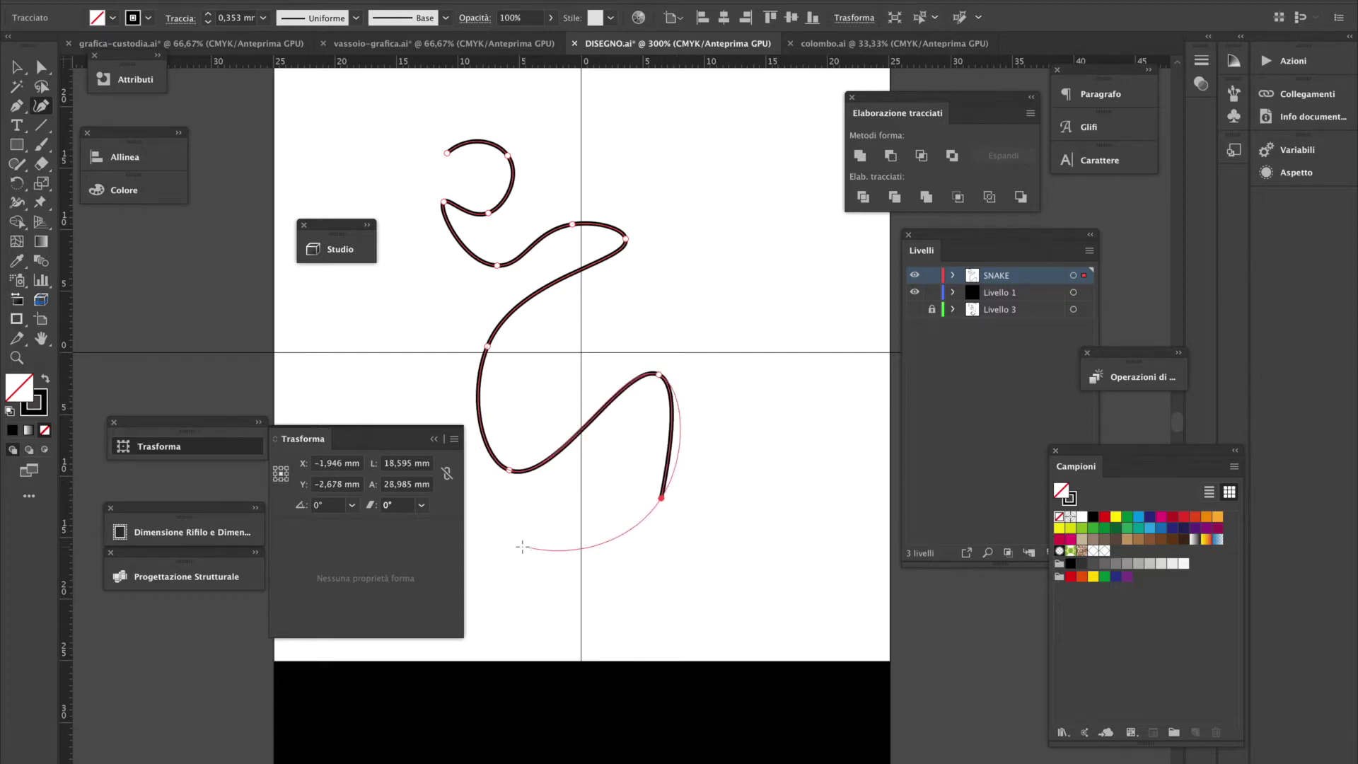
{"action": "left_click", "coordinate": [498, 543]}
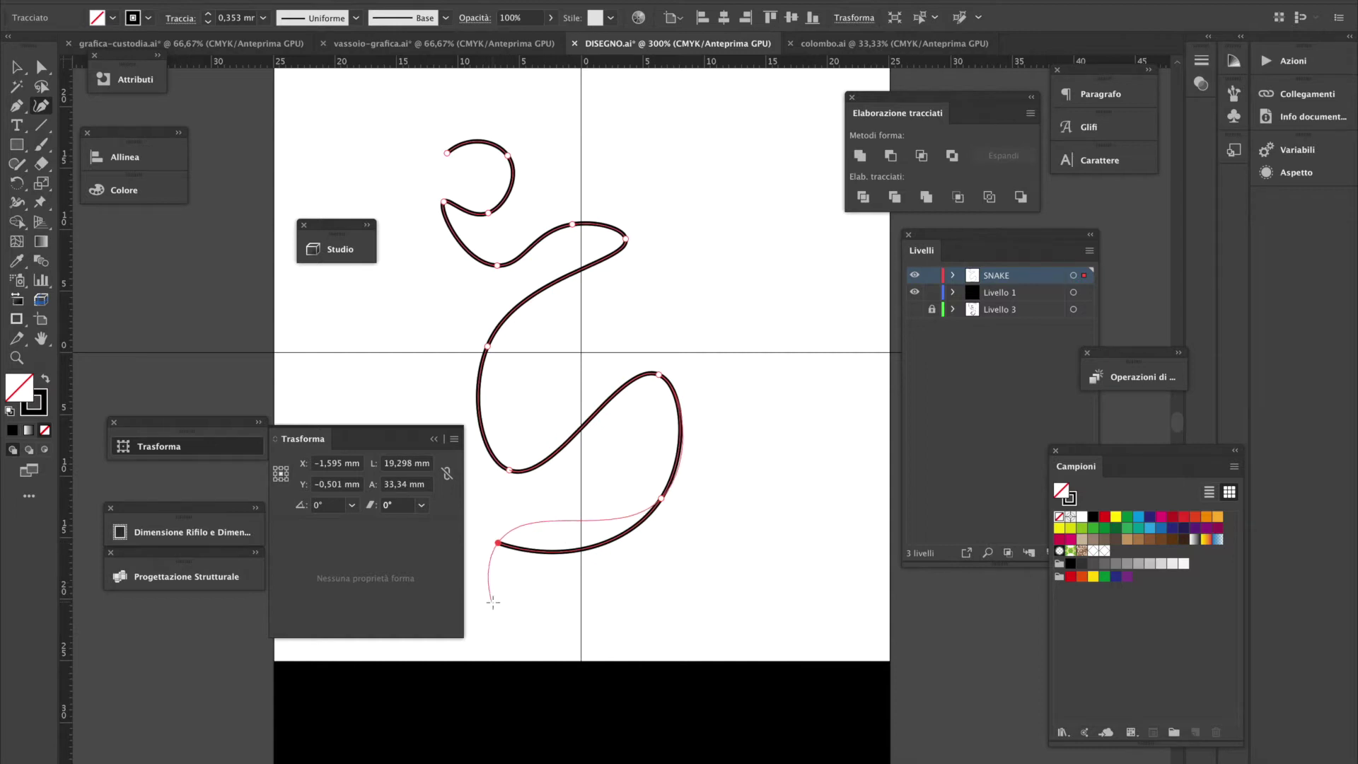
{"action": "left_click", "coordinate": [517, 607]}
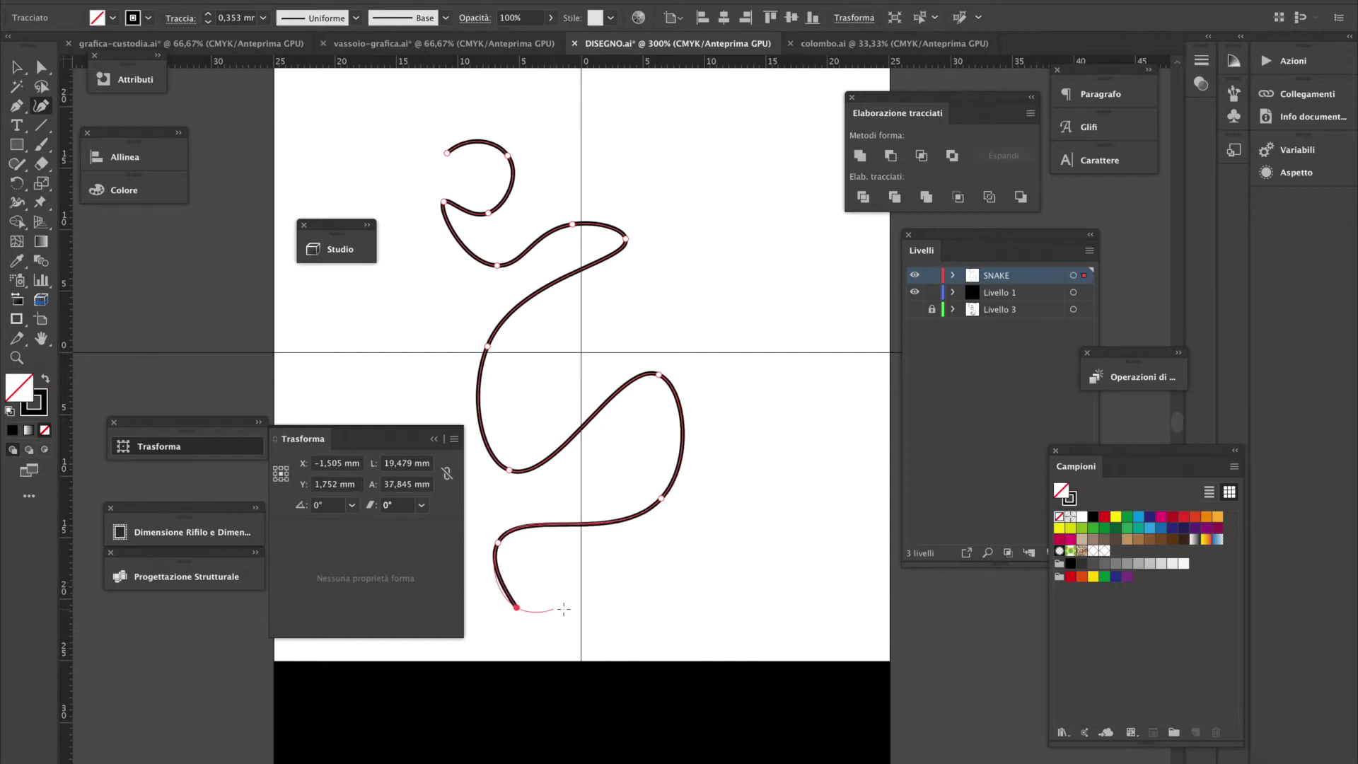
{"action": "left_click", "coordinate": [610, 618]}
{"action": "left_click", "coordinate": [605, 653]}
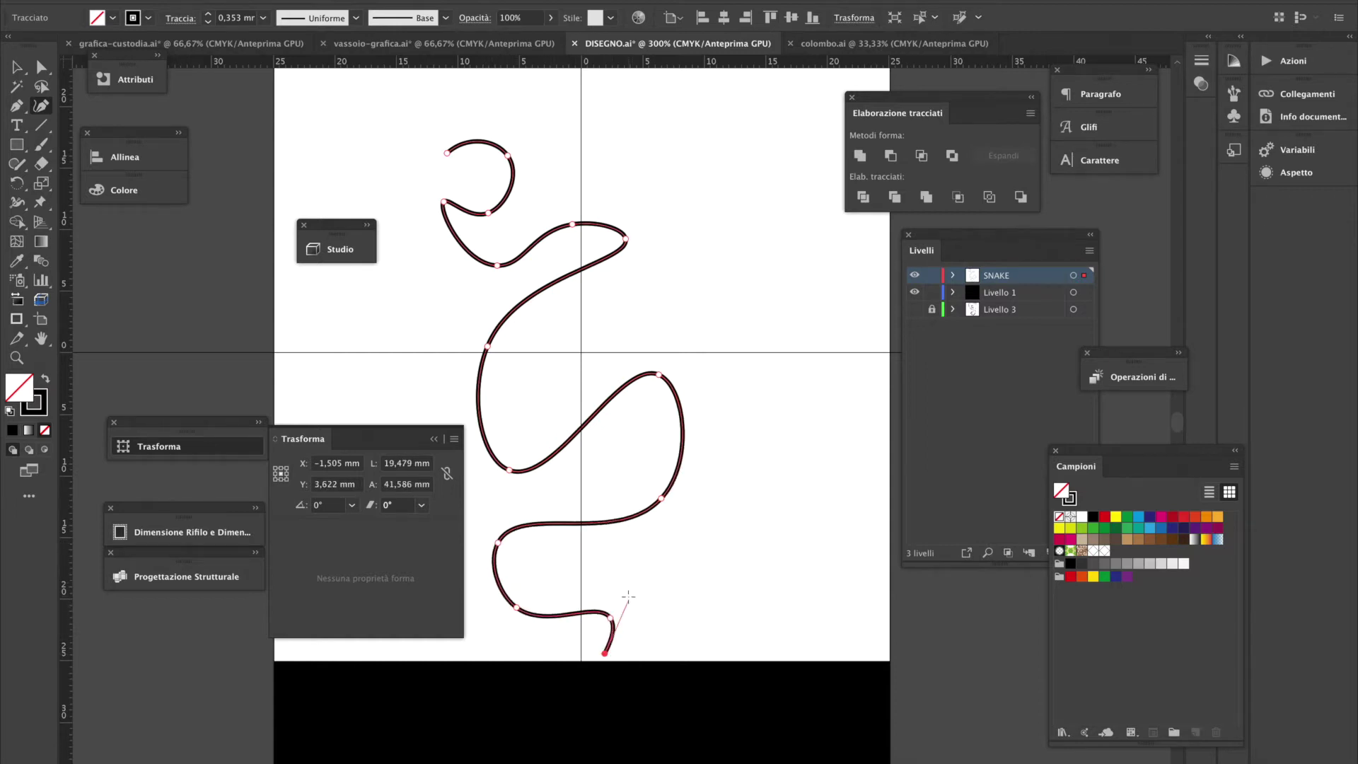
{"action": "key", "text": "BackSpace"}
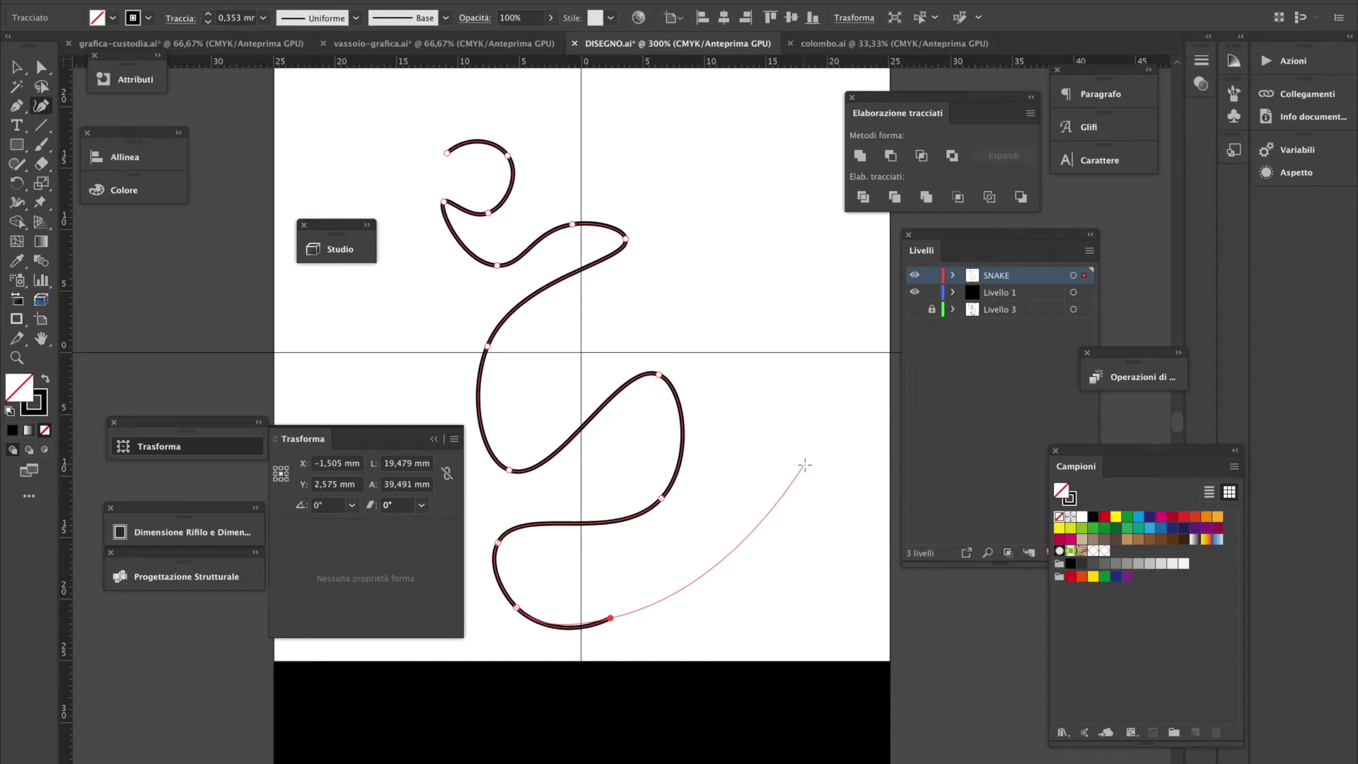
Extend the outline from the lower loop into a tail that curls upward and ends in a tip
{"action": "left_click", "coordinate": [694, 537]}
{"action": "left_click", "coordinate": [812, 547]}
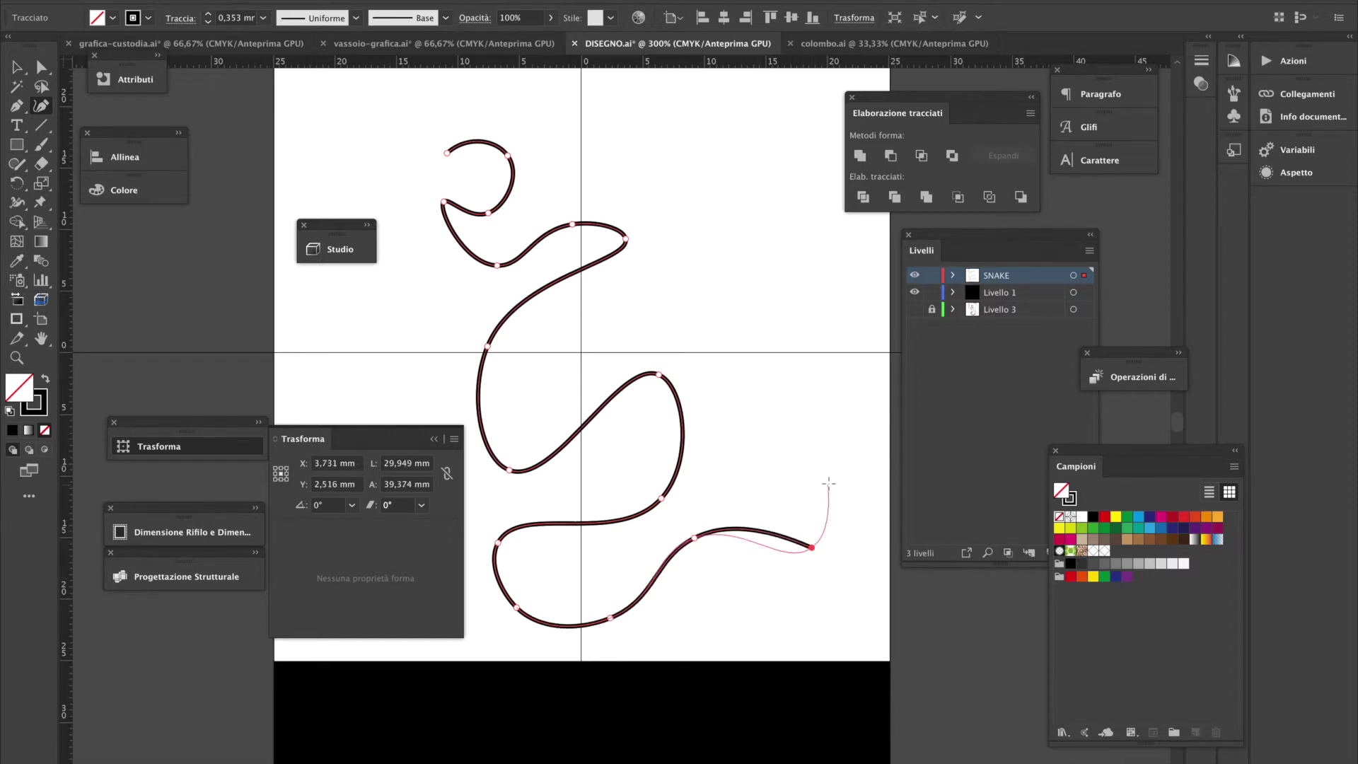
{"action": "left_click", "coordinate": [803, 449]}
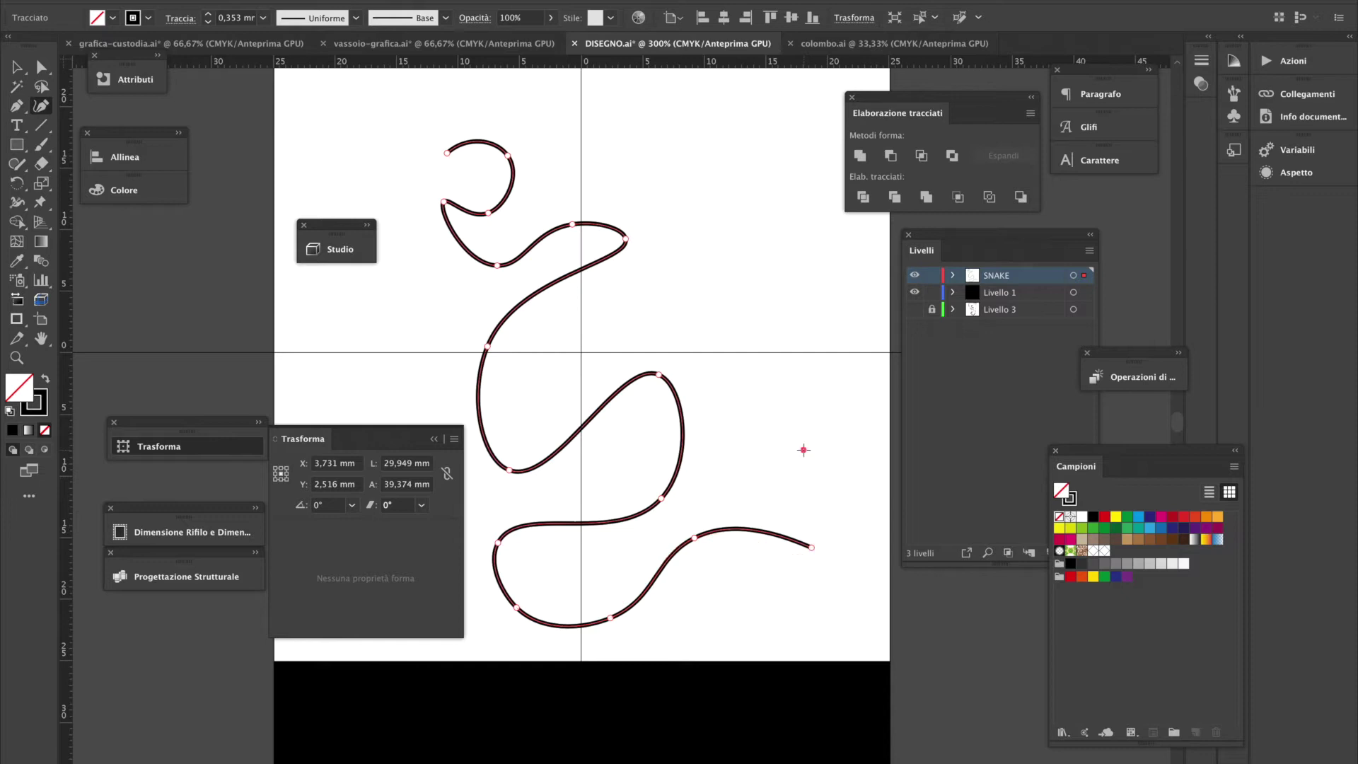
{"action": "left_click", "coordinate": [735, 439]}
Turn the outline back at the tail tip and trace the tail's inner edge to the inside of the lower loop
{"action": "left_click", "coordinate": [788, 461]}
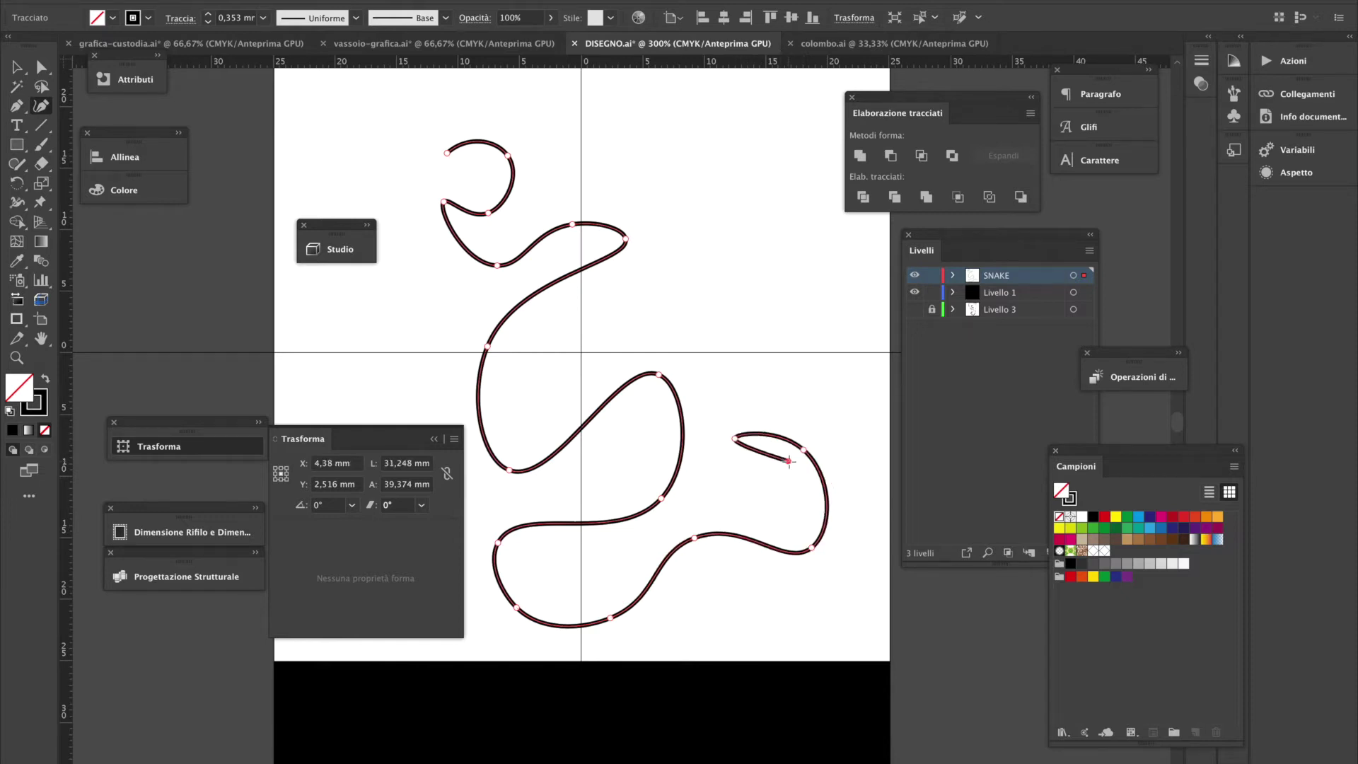
{"action": "left_click", "coordinate": [795, 519]}
{"action": "left_click", "coordinate": [716, 509]}
{"action": "left_click", "coordinate": [621, 579]}
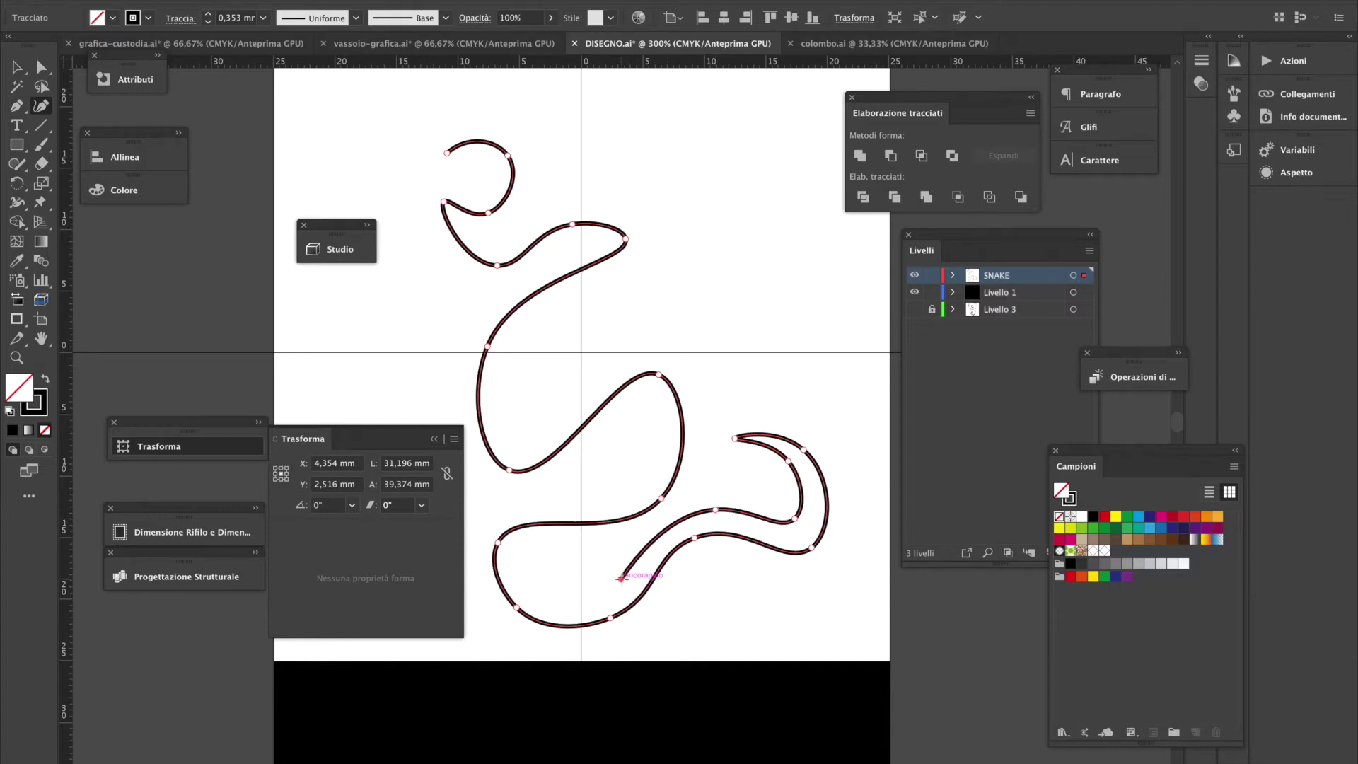
{"action": "left_click", "coordinate": [561, 573]}
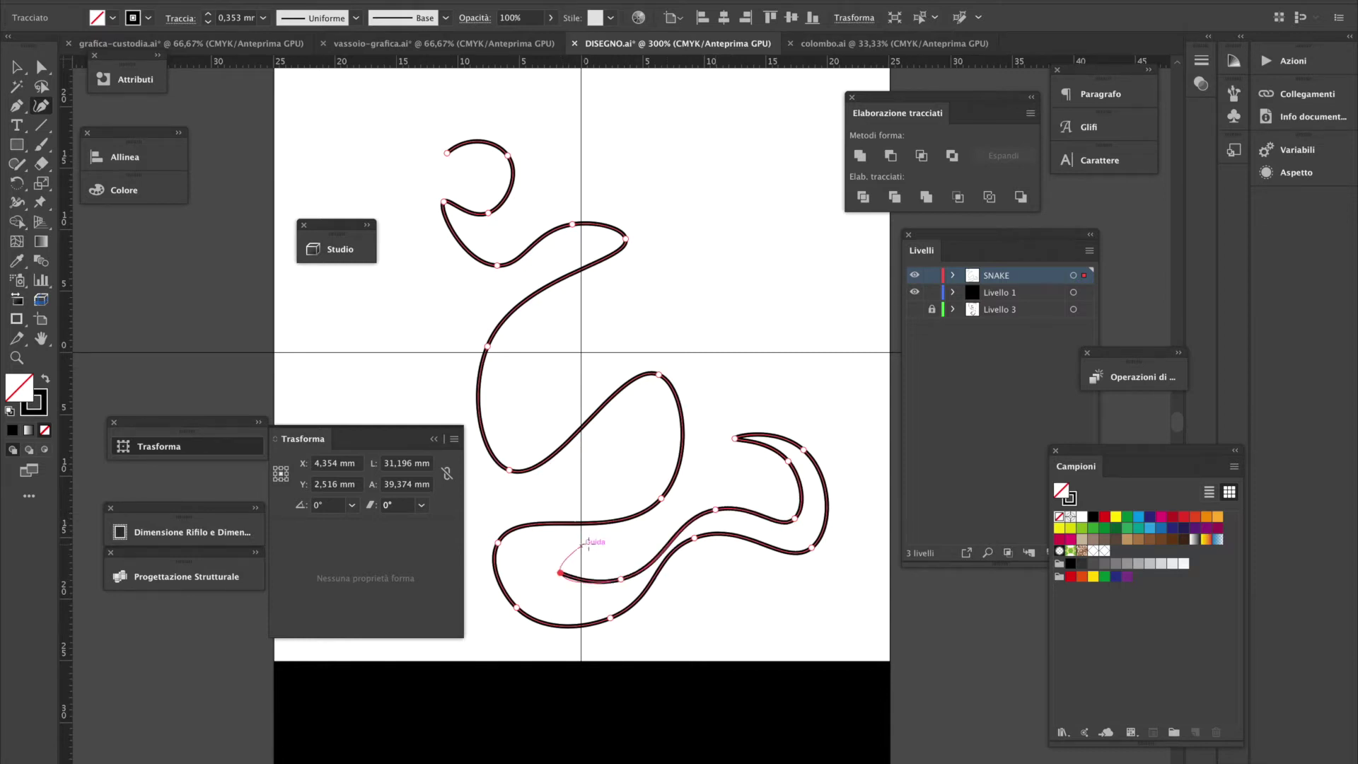
Trace the snake outline from inside the lower loop up around the middle bend's outer side and back into its inner notch
{"action": "key", "text": "Escape"}
{"action": "left_click", "coordinate": [656, 532]}
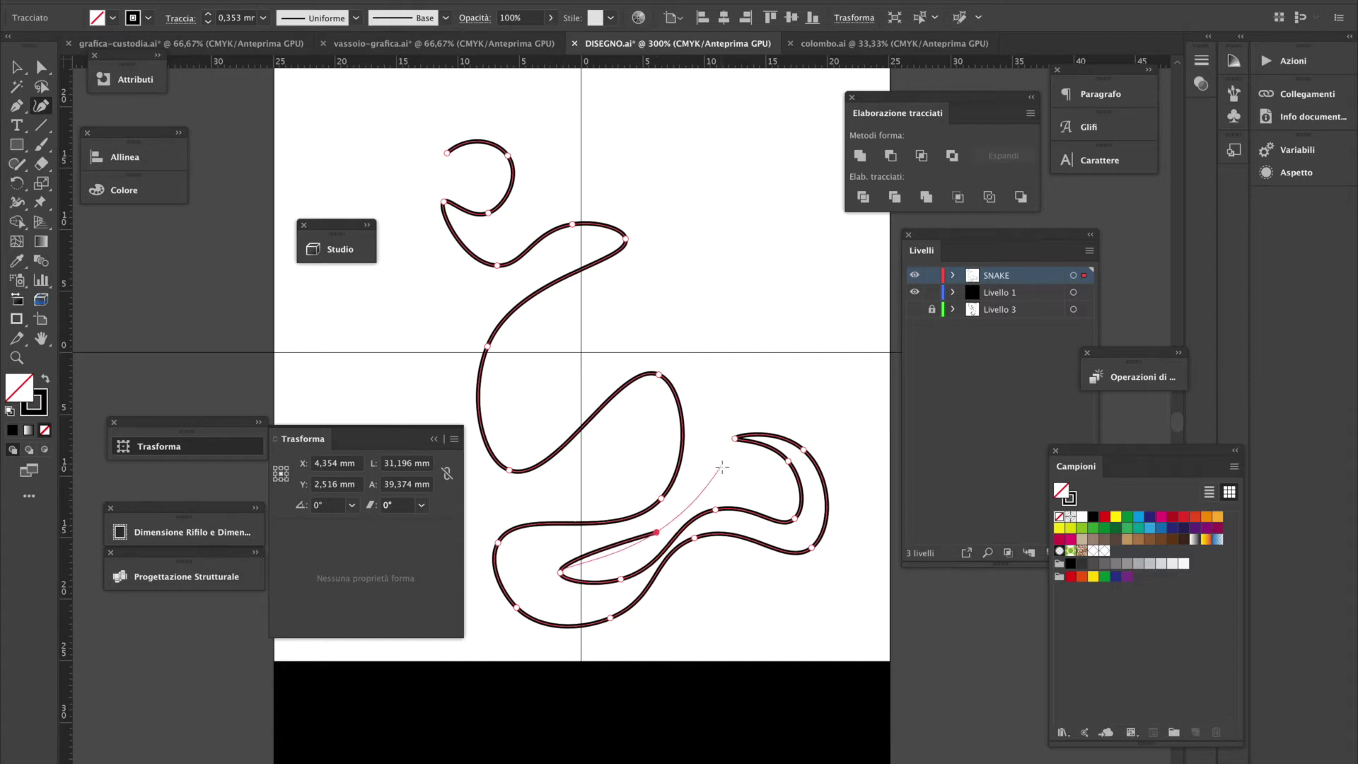
{"action": "left_click", "coordinate": [720, 435]}
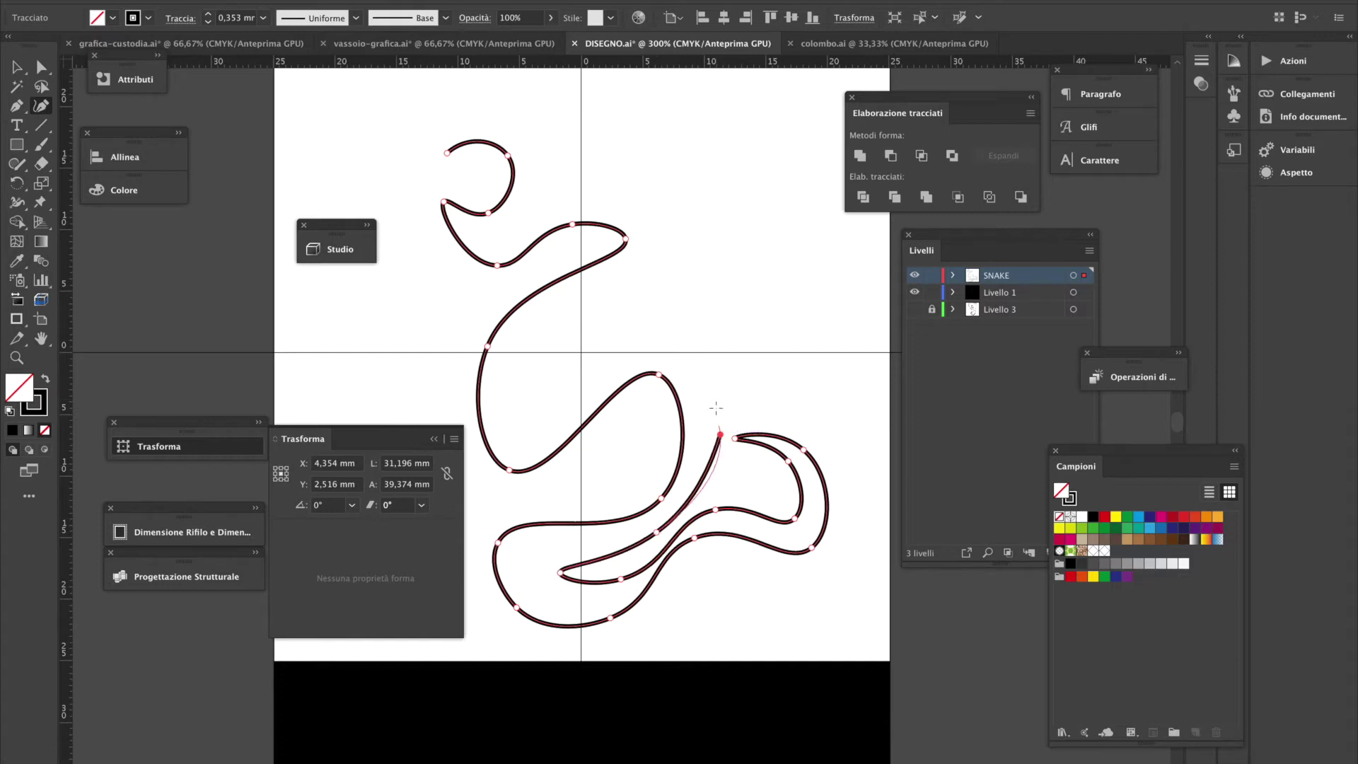
{"action": "left_click", "coordinate": [683, 320]}
{"action": "left_click", "coordinate": [581, 346]}
{"action": "left_click", "coordinate": [535, 379]}
{"action": "left_click", "coordinate": [573, 313]}
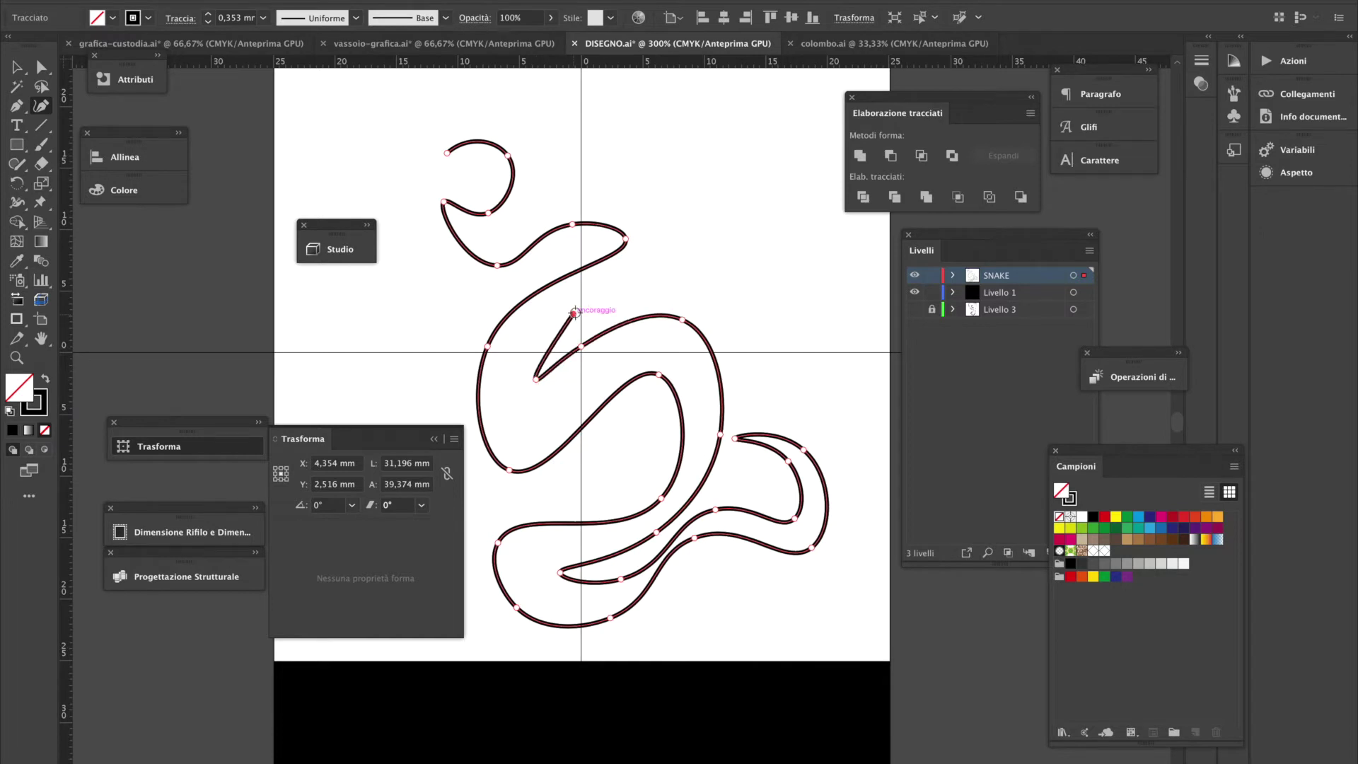
Continue the outline around the upper body and over the head, and close the path at its starting point by the mouth
{"action": "left_click", "coordinate": [677, 266]}
{"action": "left_click", "coordinate": [629, 171]}
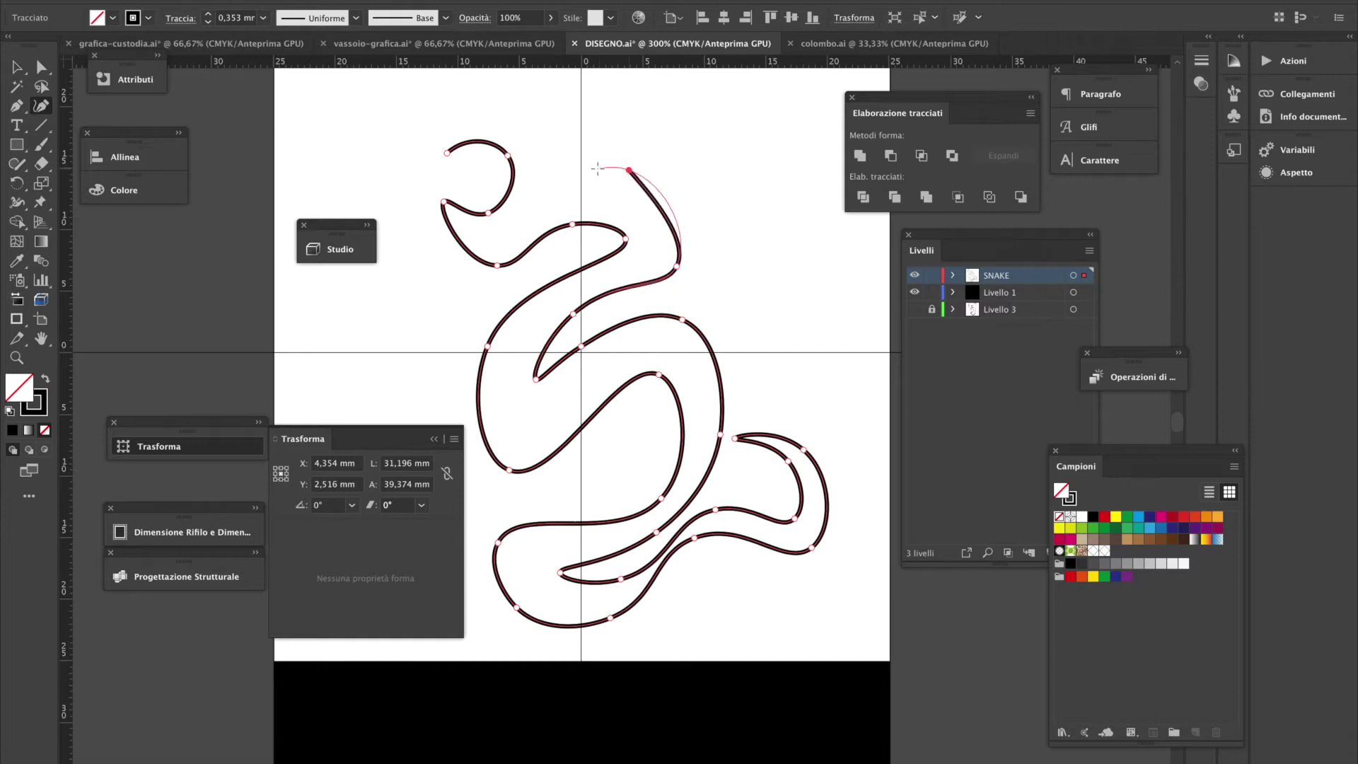
{"action": "left_click", "coordinate": [578, 171]}
{"action": "left_click", "coordinate": [546, 129]}
{"action": "left_click", "coordinate": [502, 104]}
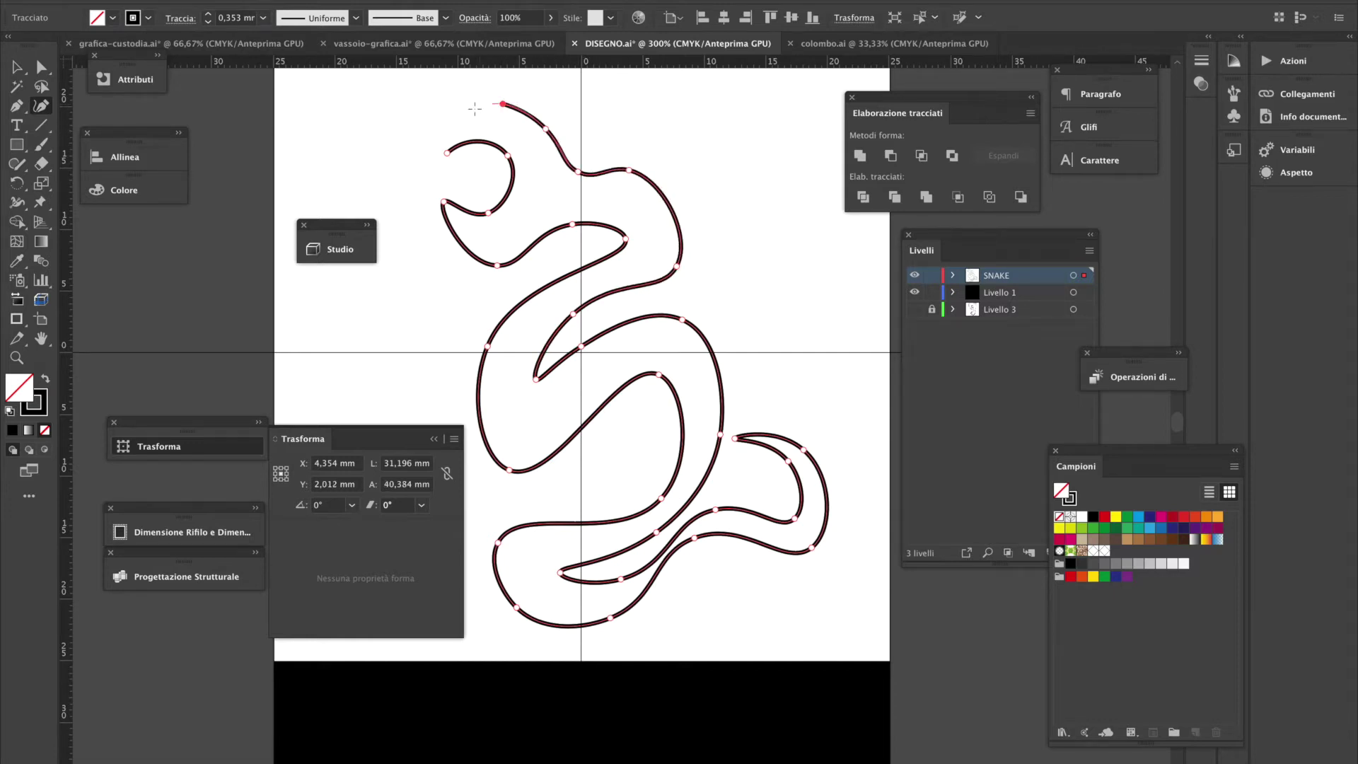
{"action": "left_click", "coordinate": [438, 131]}
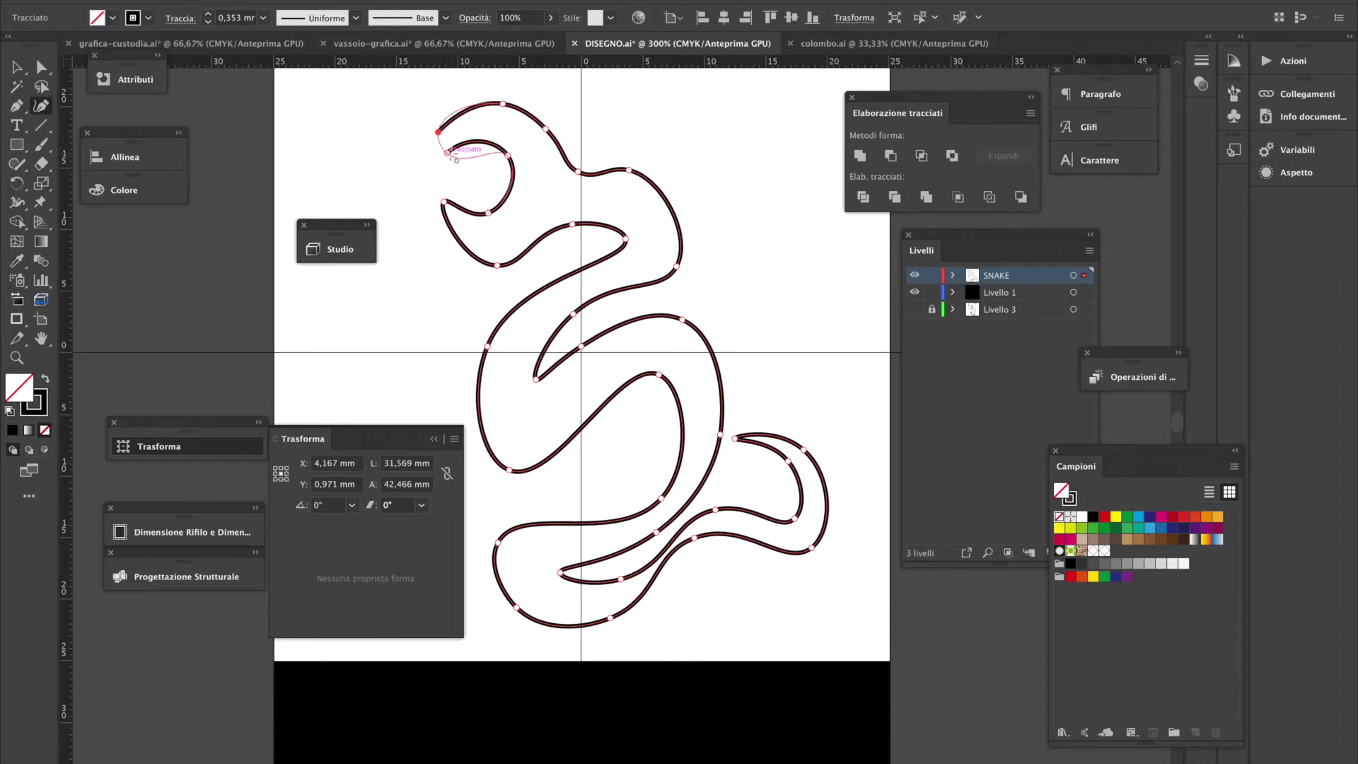
{"action": "left_click", "coordinate": [447, 153]}
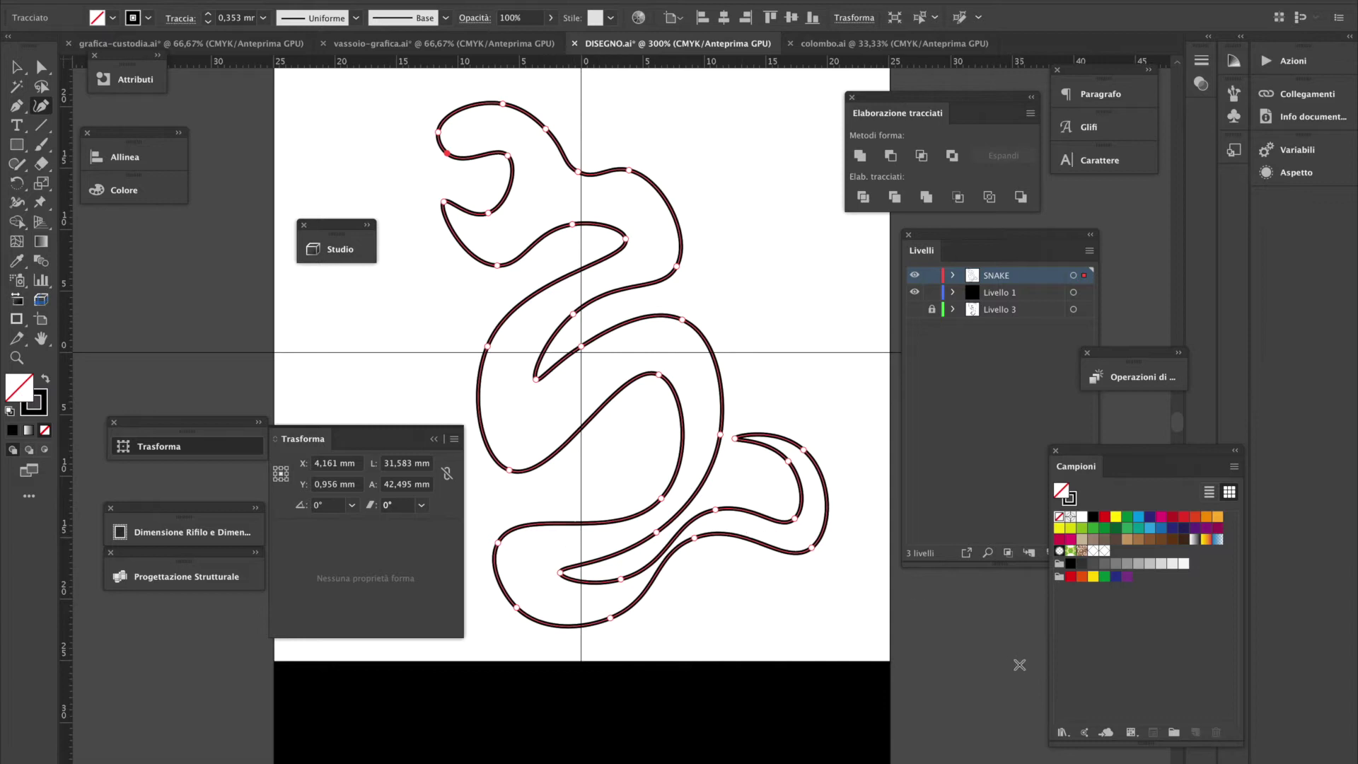
Swap the snake's black stroke to a fill, scale it down to about 23.6 × 31.7 mm, and move it near the guides' crossing
{"action": "left_click", "coordinate": [17, 67]}
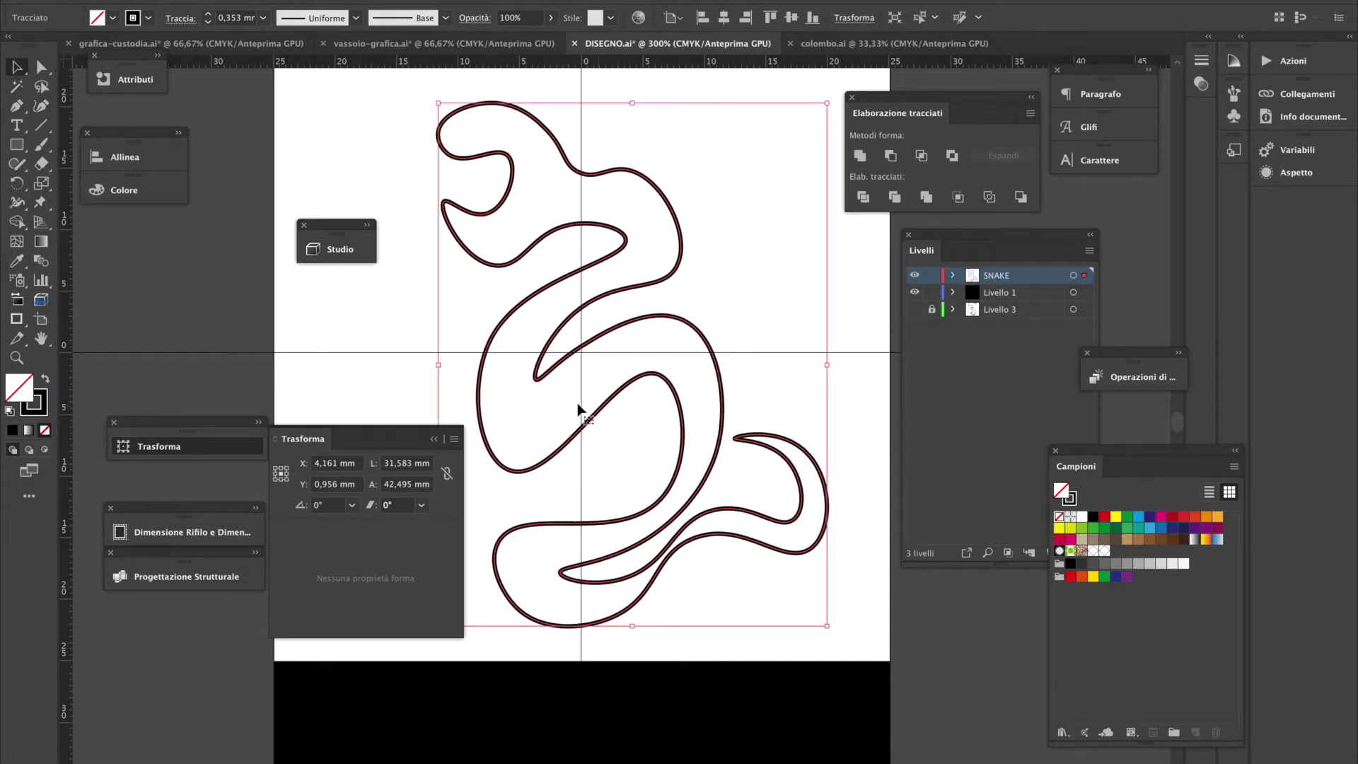
{"action": "left_click", "coordinate": [45, 384]}
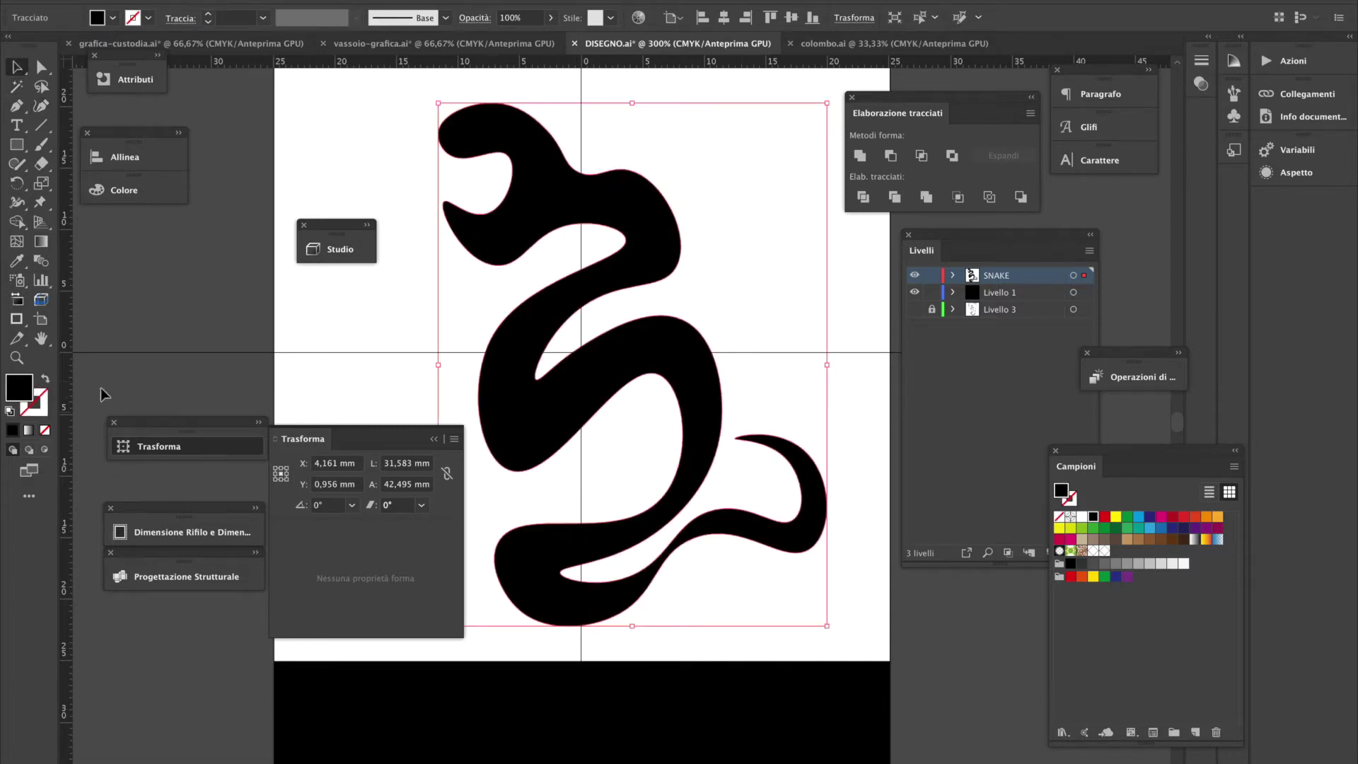
{"action": "key", "text": "ctrl+minus"}
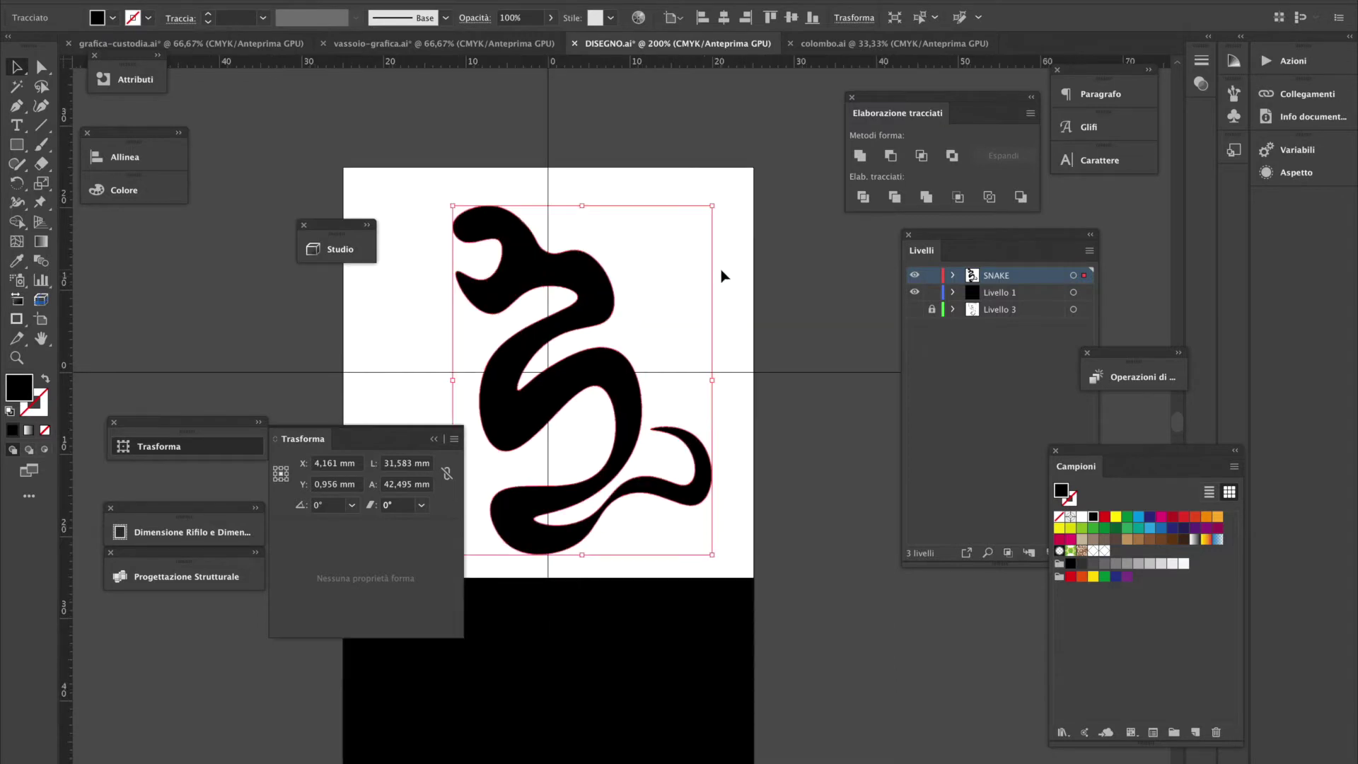
{"action": "left_click_drag", "start_coordinate": [711, 206], "coordinate": [679, 250]}
{"action": "left_click_drag", "start_coordinate": [572, 382], "coordinate": [558, 362]}
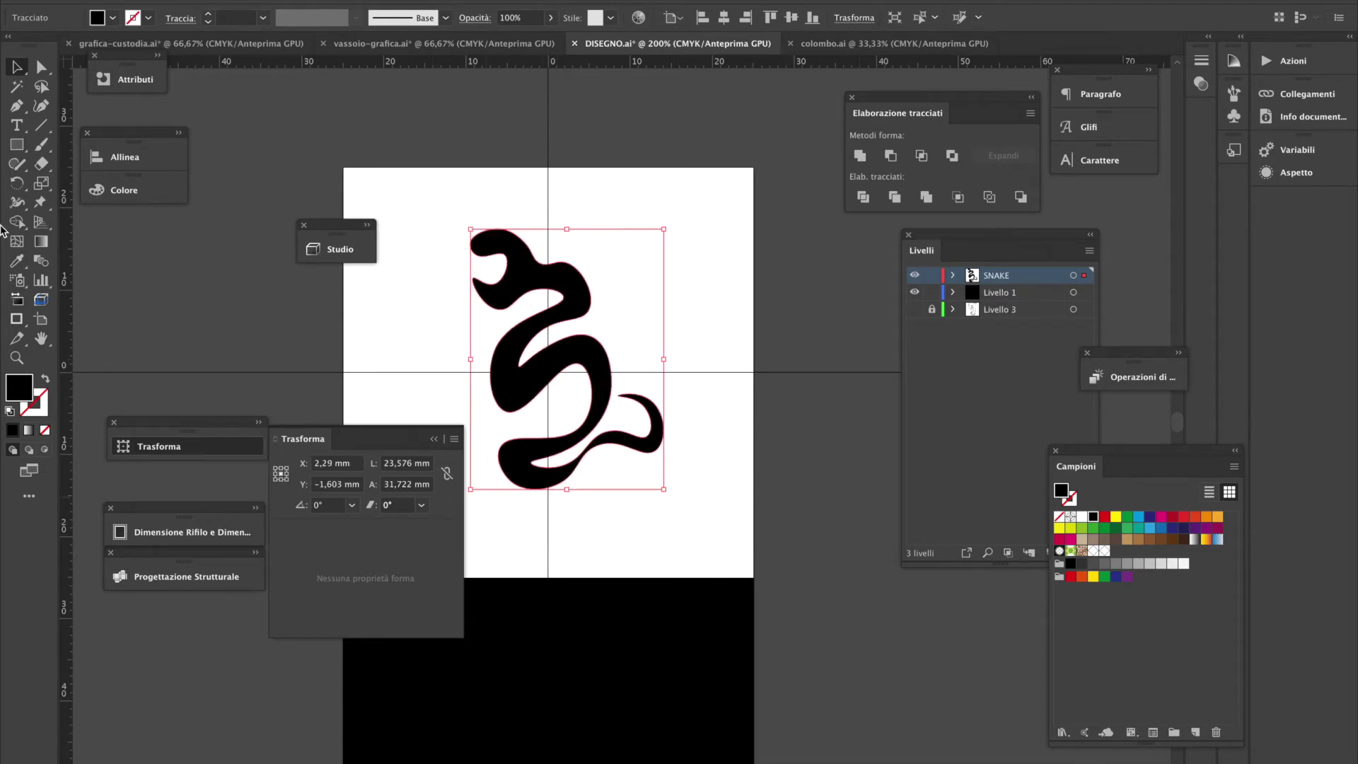
Create a circle about 42 mm in diameter centred on the guides' crossing, with a black stroke and no fill
{"action": "left_click", "coordinate": [18, 146]}
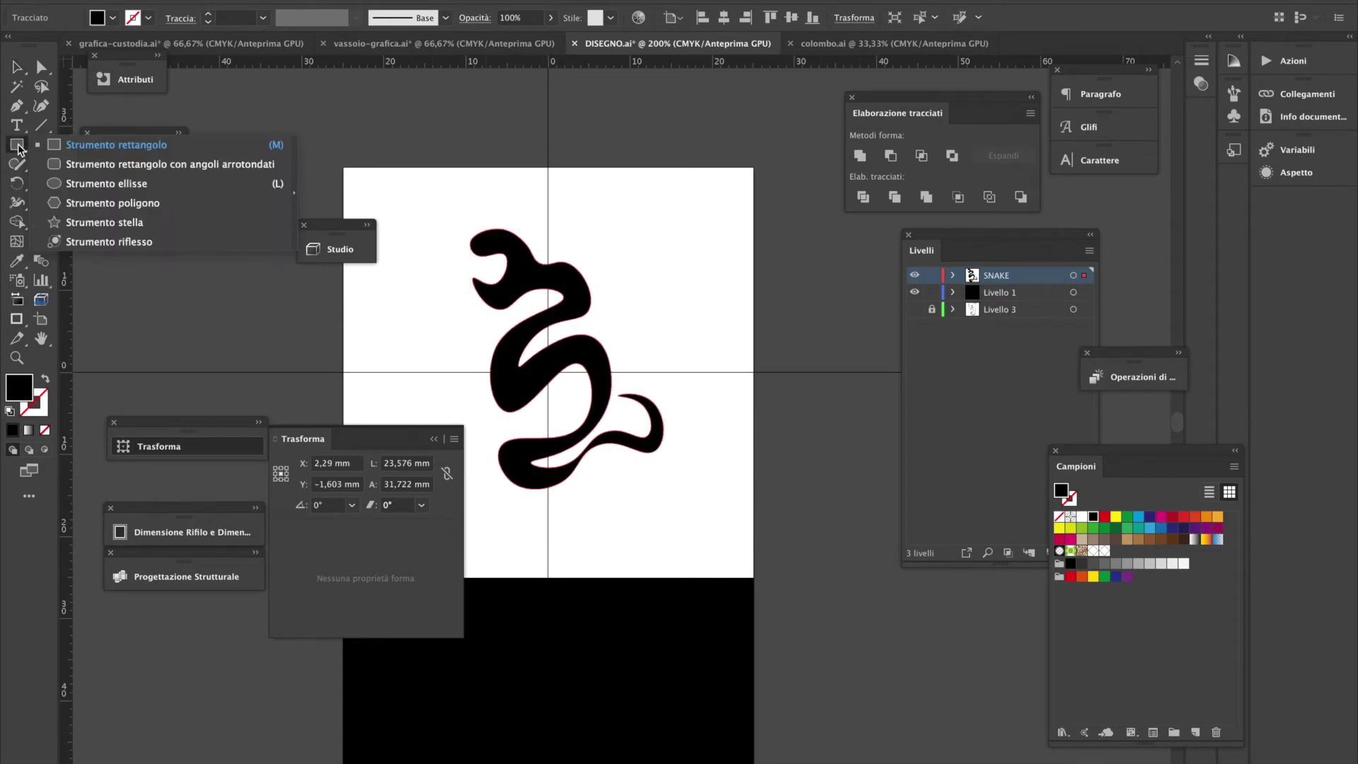
{"action": "left_click", "coordinate": [107, 184]}
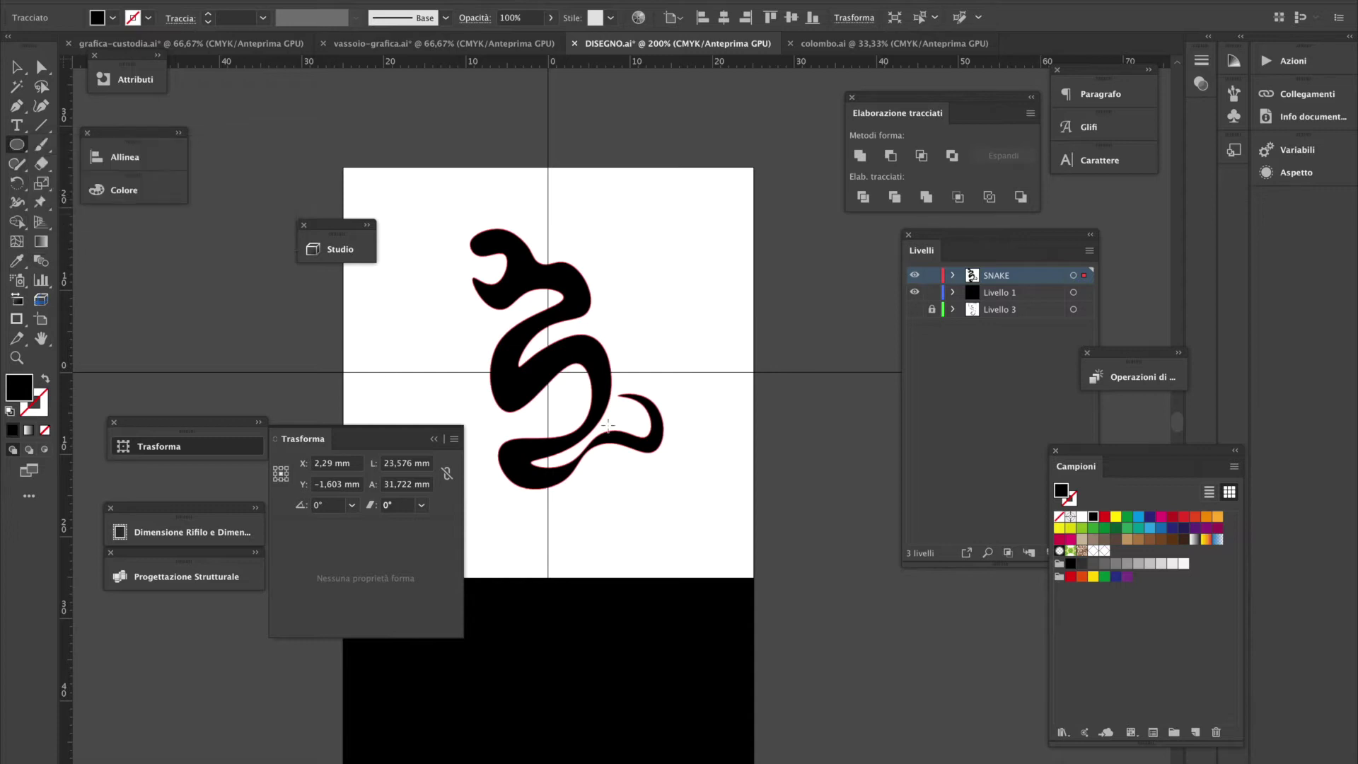
{"action": "left_click_drag", "start_coordinate": [547, 372], "coordinate": [721, 507]}
{"action": "key", "text": "v"}
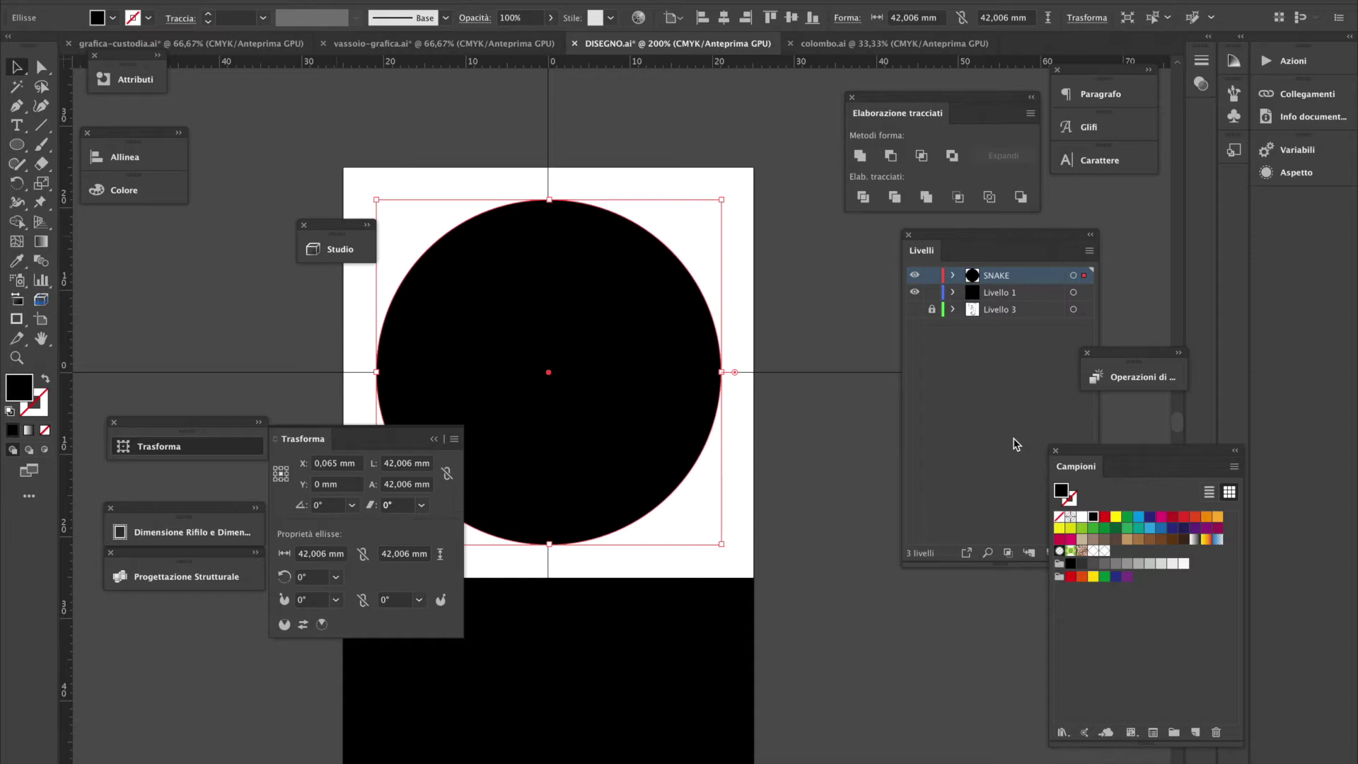
{"action": "left_click", "coordinate": [801, 325]}
{"action": "left_click", "coordinate": [716, 385]}
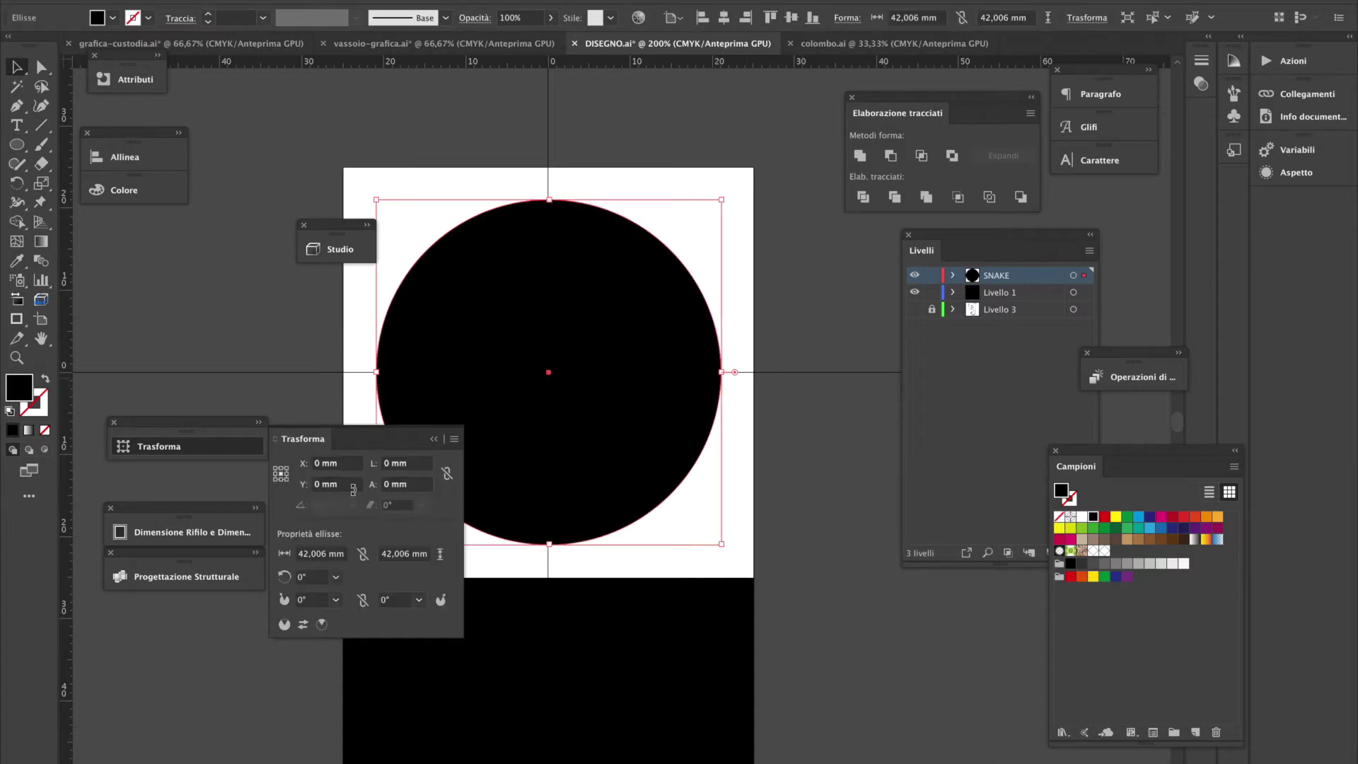
{"action": "left_click", "coordinate": [45, 380]}
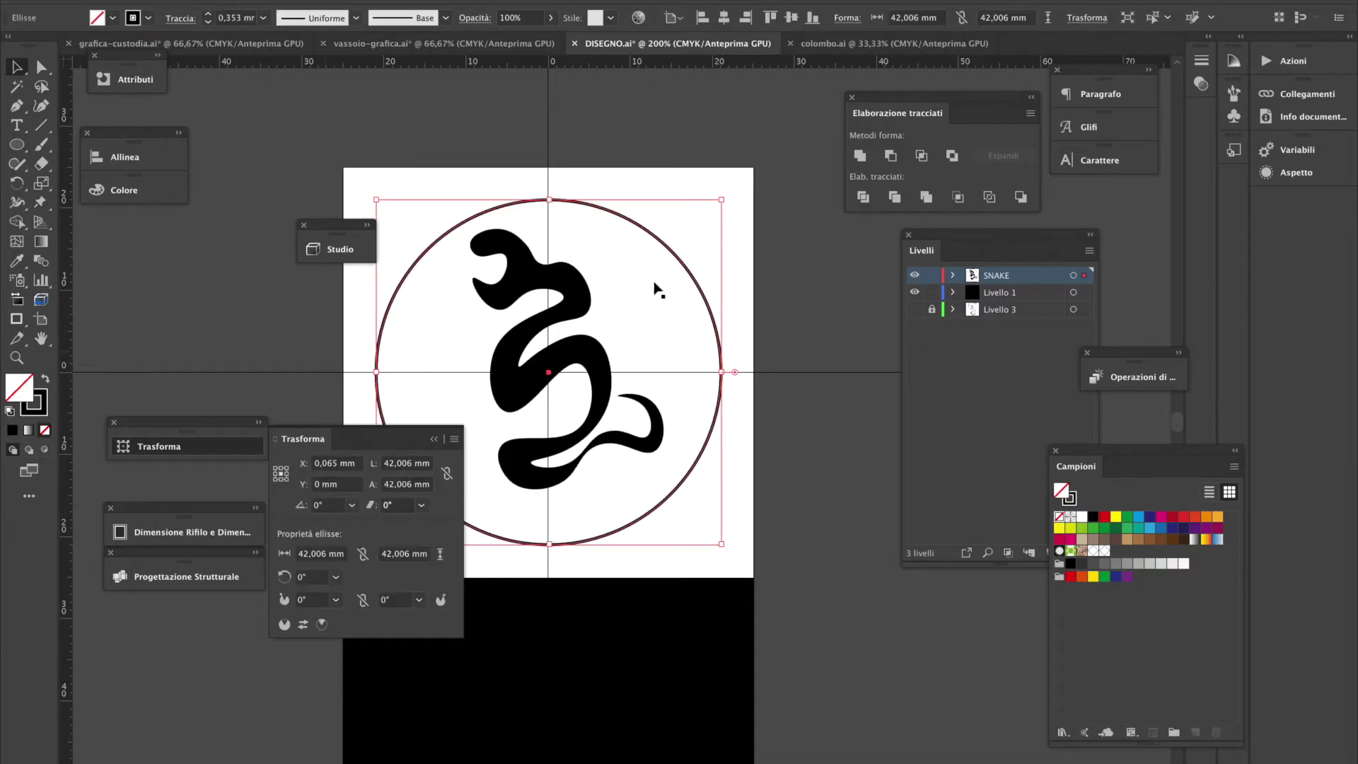
{"action": "left_click", "coordinate": [782, 287]}
Delete the black snake shape inside the circle
{"action": "left_click", "coordinate": [619, 400], "text": "alt+super"}
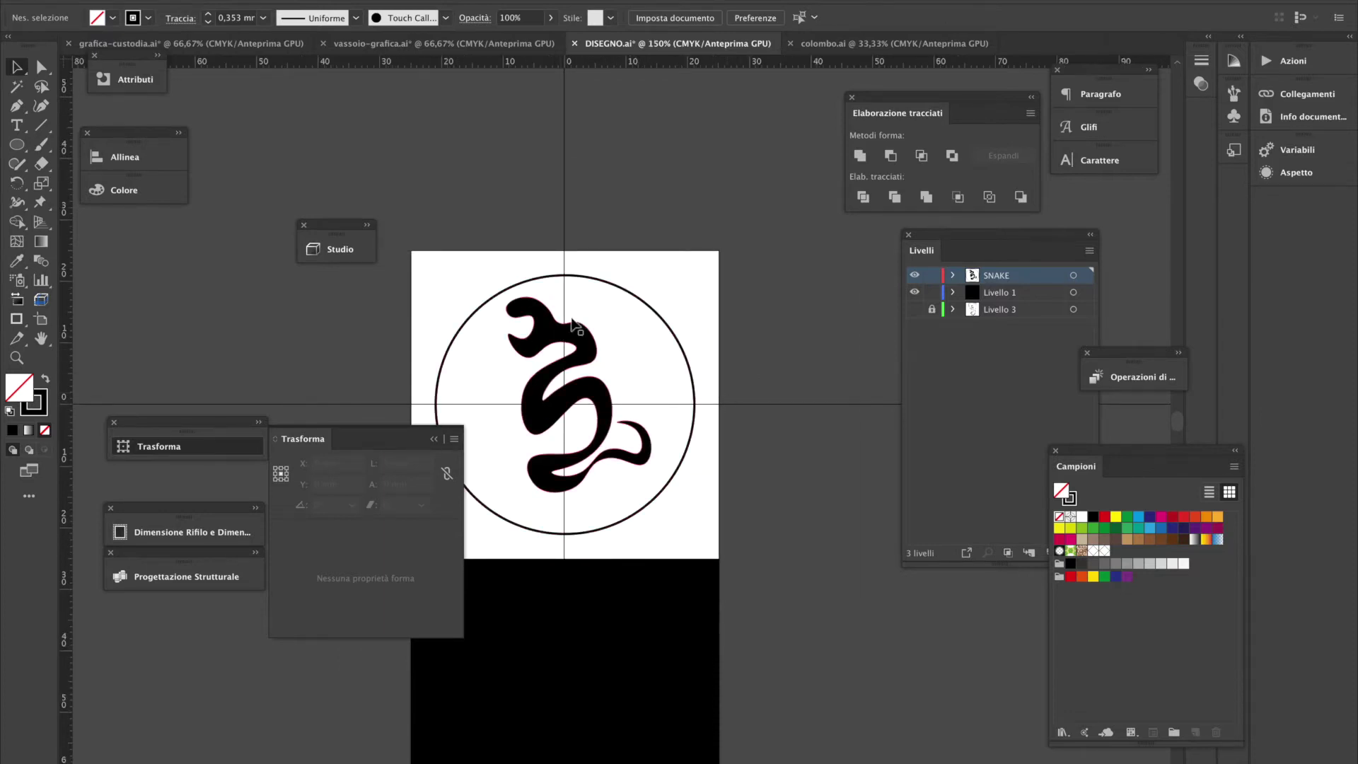
{"action": "left_click", "coordinate": [596, 393]}
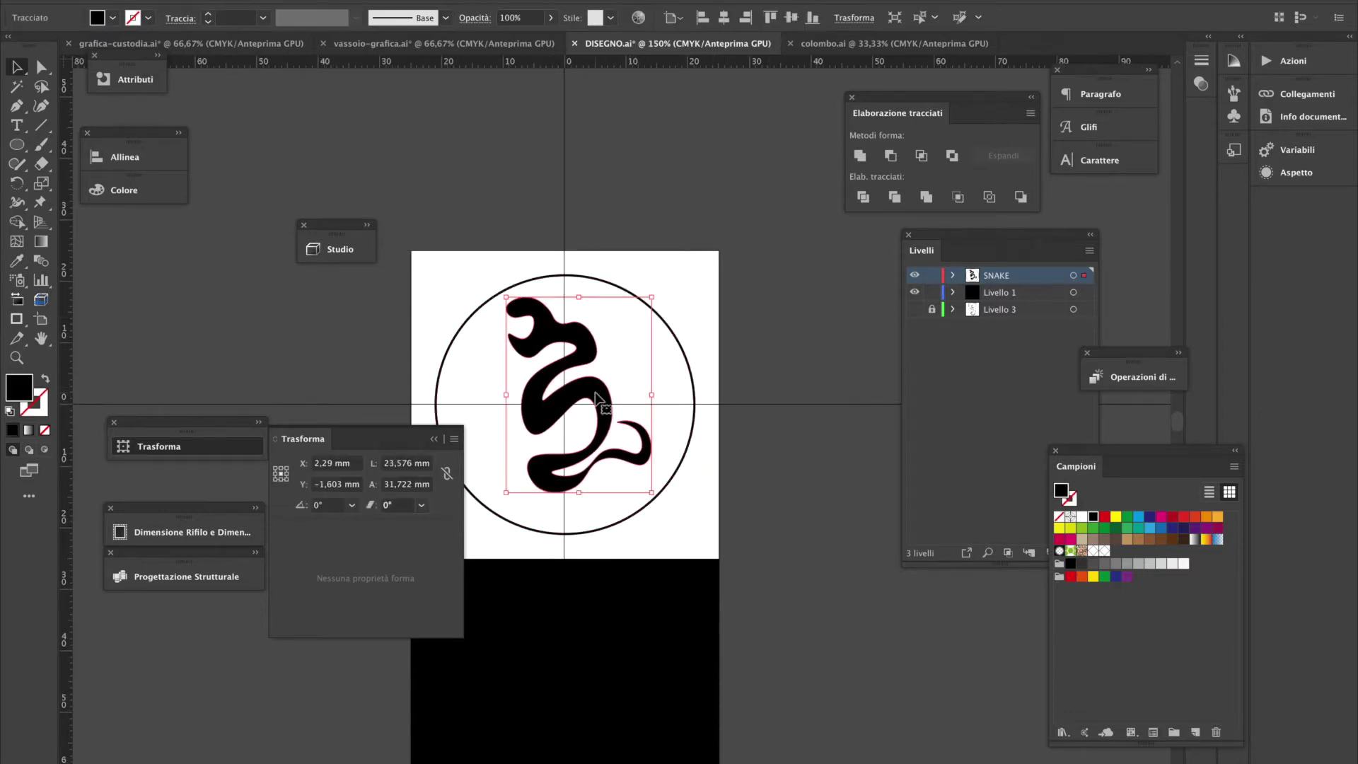
{"action": "key", "text": "Delete"}
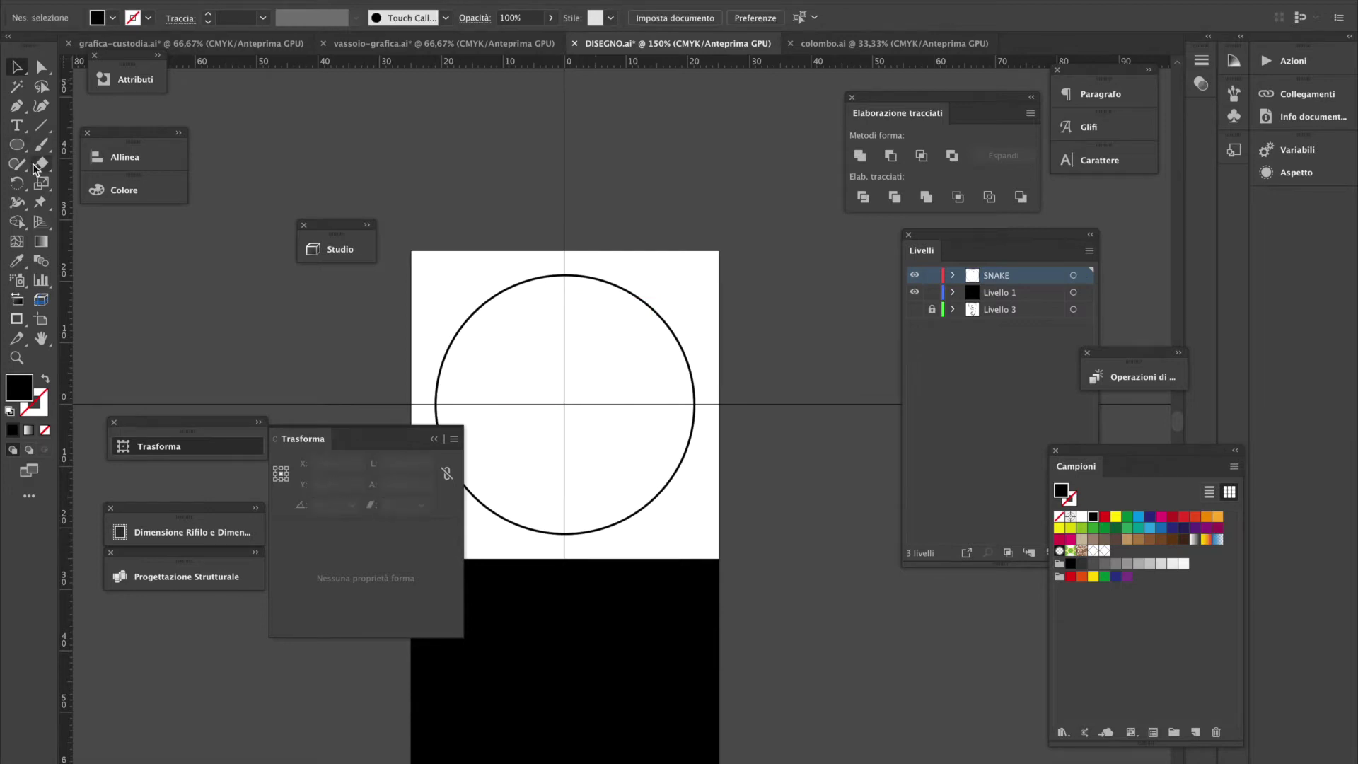
{"action": "left_click", "coordinate": [41, 106]}
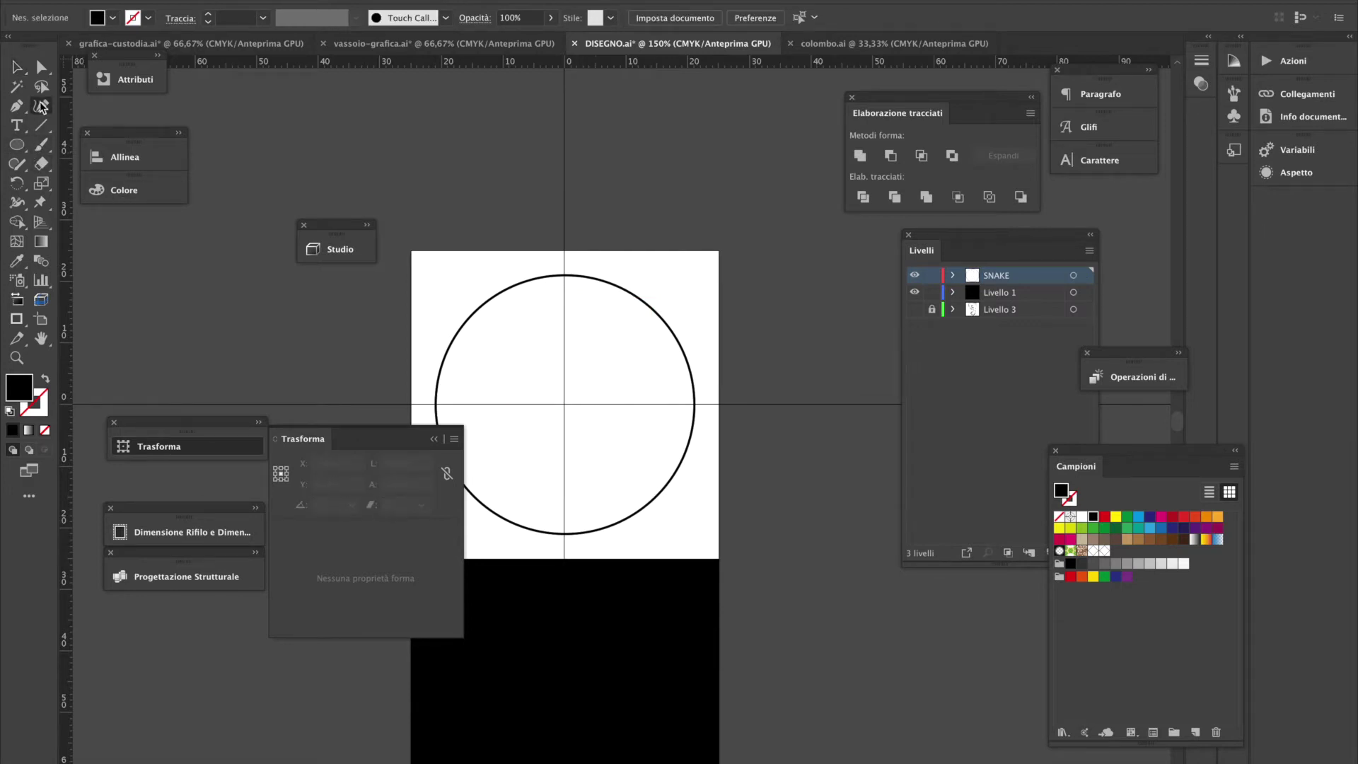
{"action": "left_click", "coordinate": [516, 313]}
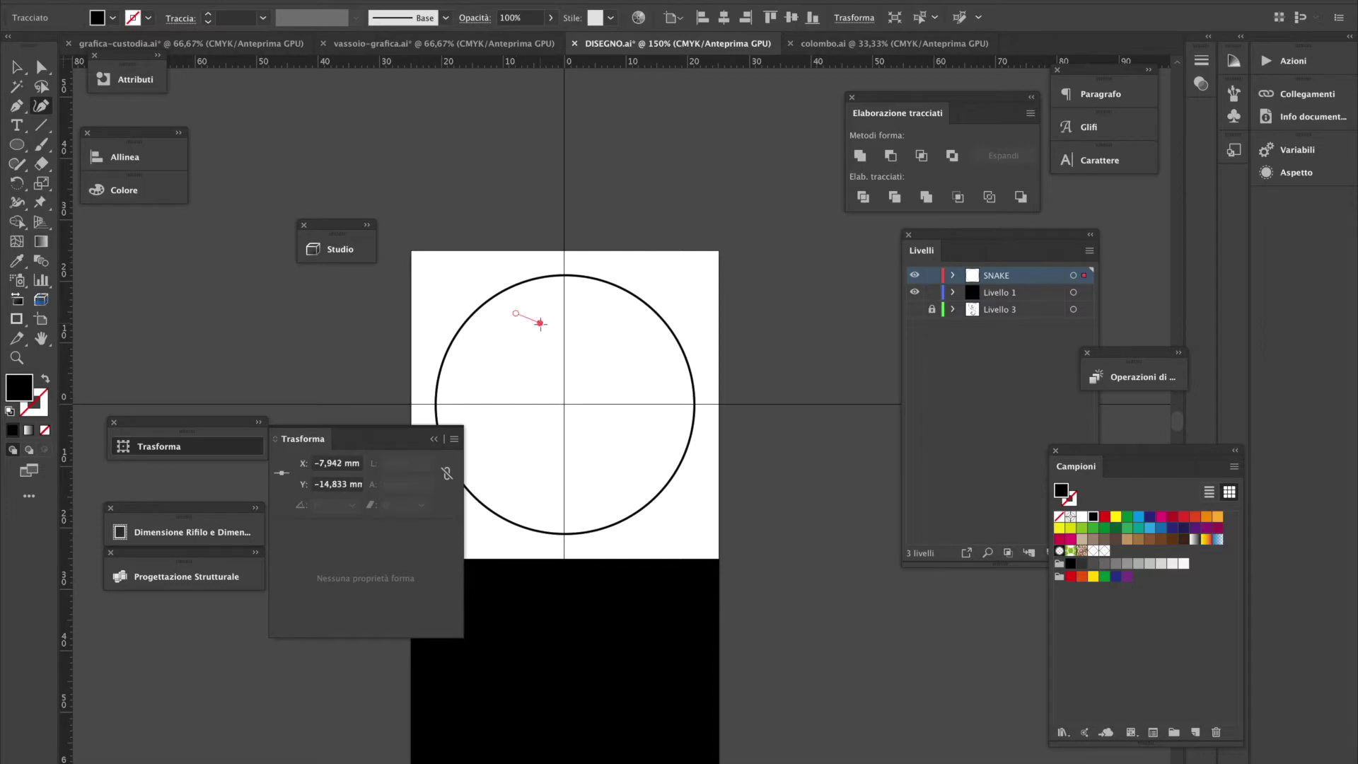
{"action": "left_click", "coordinate": [540, 323]}
{"action": "left_click", "coordinate": [516, 346]}
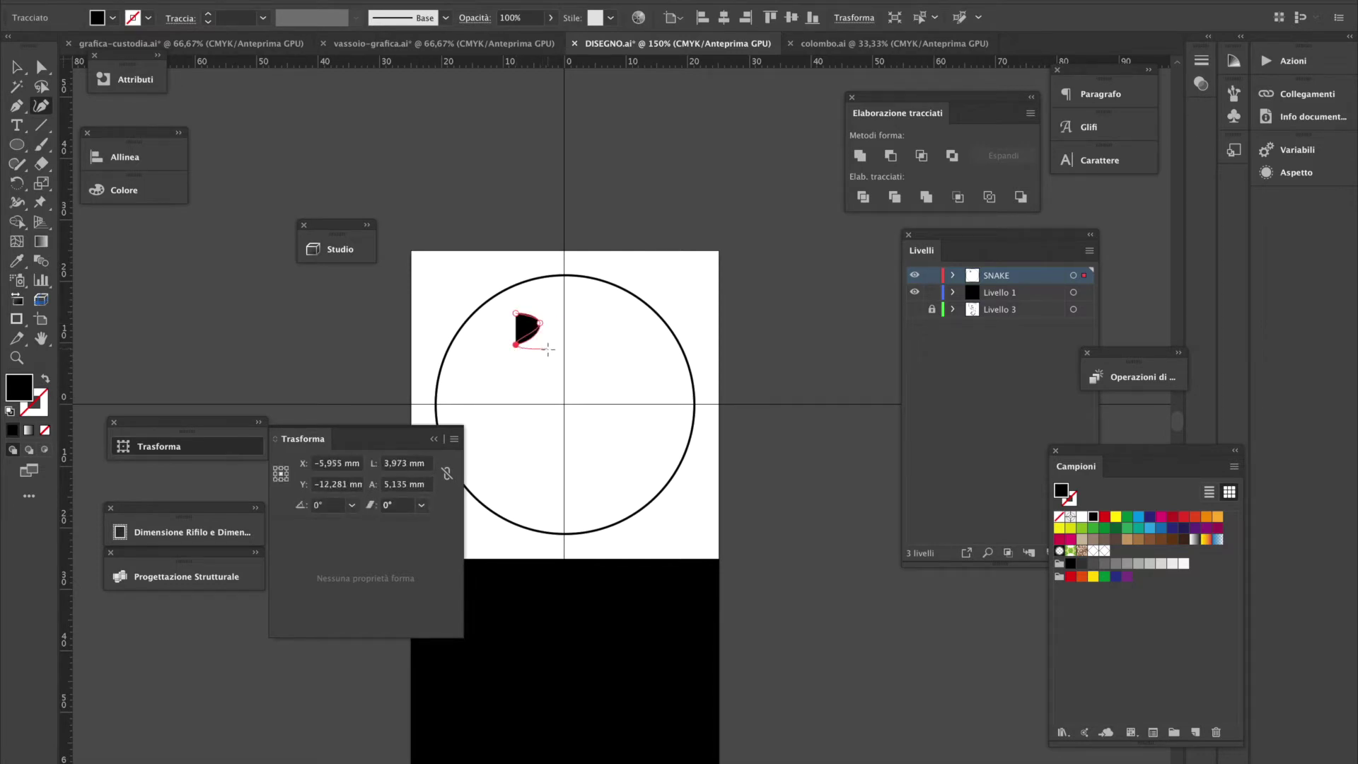
{"action": "left_click", "coordinate": [19, 70]}
{"action": "key", "text": "Delete"}
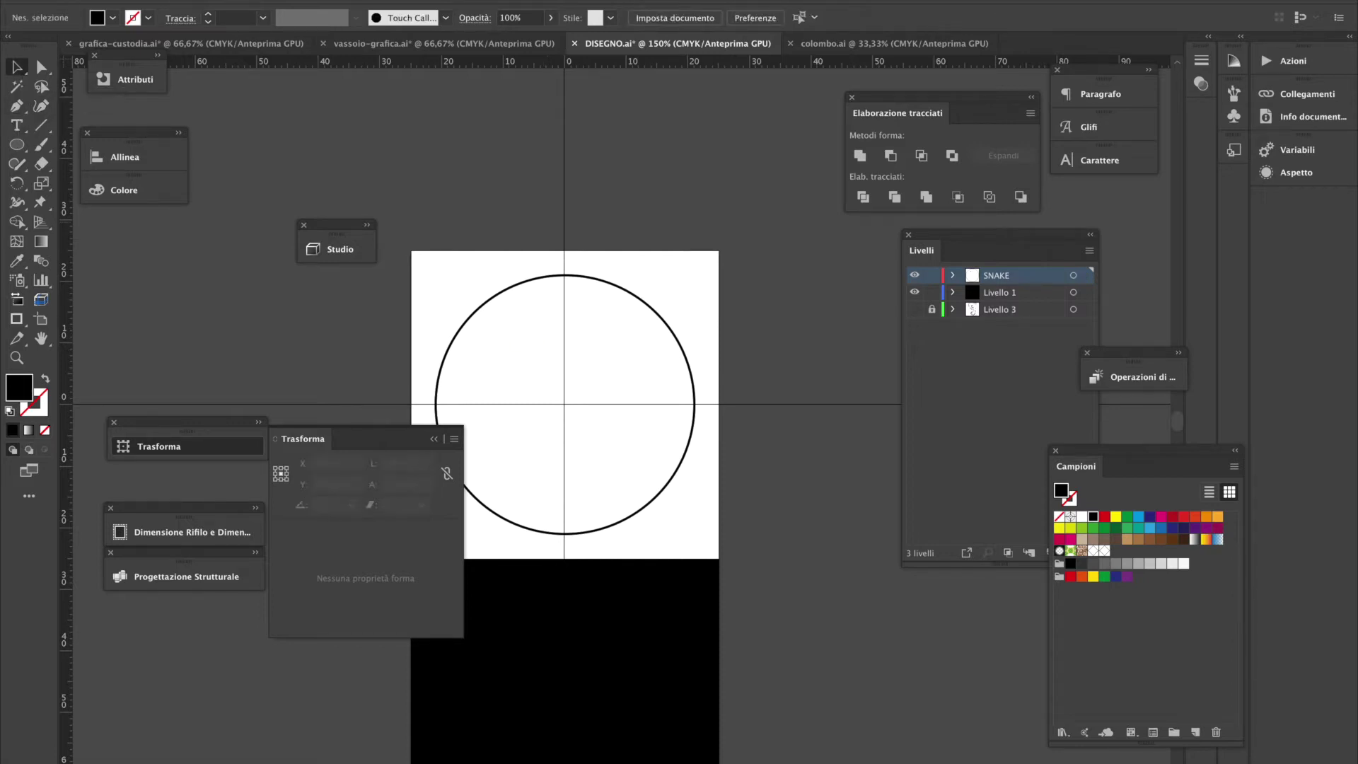
Set the drawing defaults to a black stroke and no fill
{"action": "left_click", "coordinate": [148, 17]}
{"action": "left_click", "coordinate": [44, 47]}
{"action": "left_click", "coordinate": [114, 19]}
{"action": "left_click", "coordinate": [113, 20]}
{"action": "left_click", "coordinate": [11, 46]}
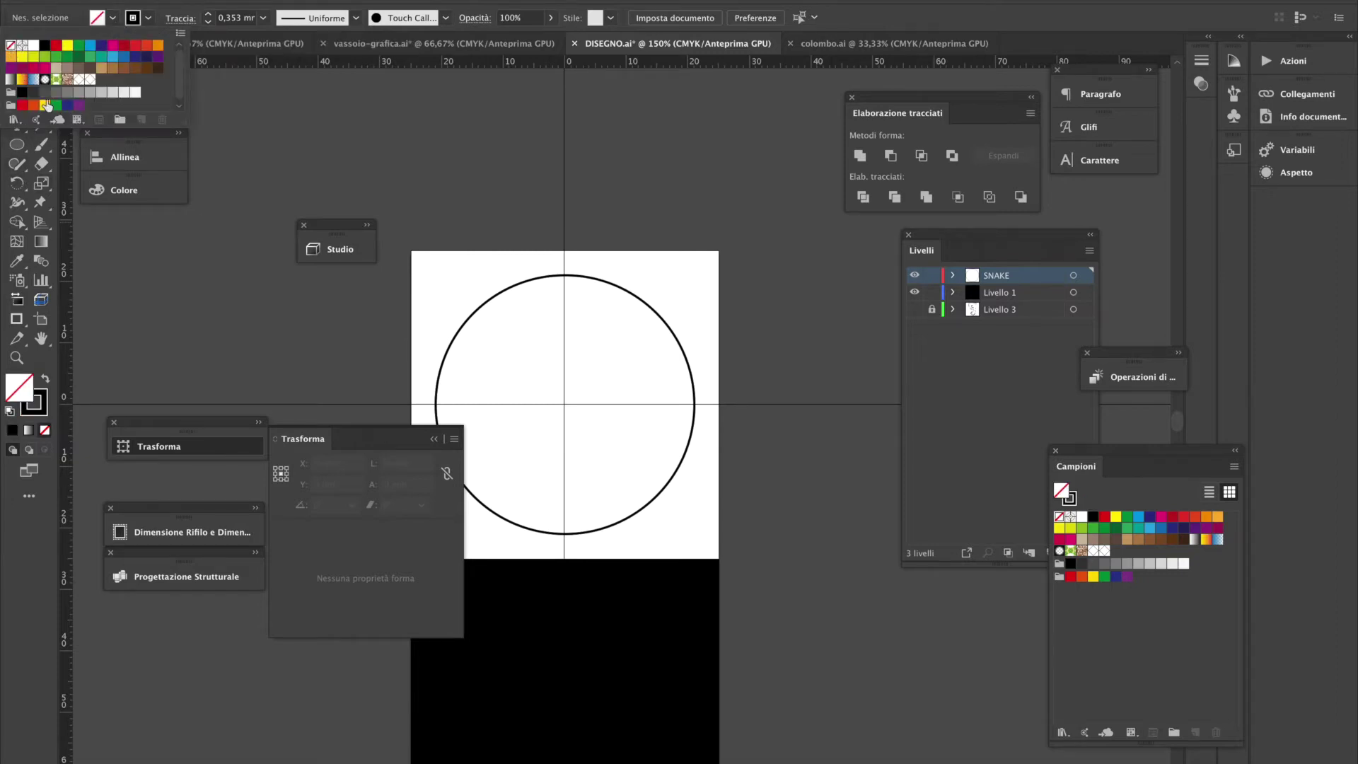
{"action": "left_click", "coordinate": [367, 60]}
Start a new snake outline inside the circle with the Curvature tool, forming the open mouth, lower jaw and first upper body bend
{"action": "left_click", "coordinate": [41, 105]}
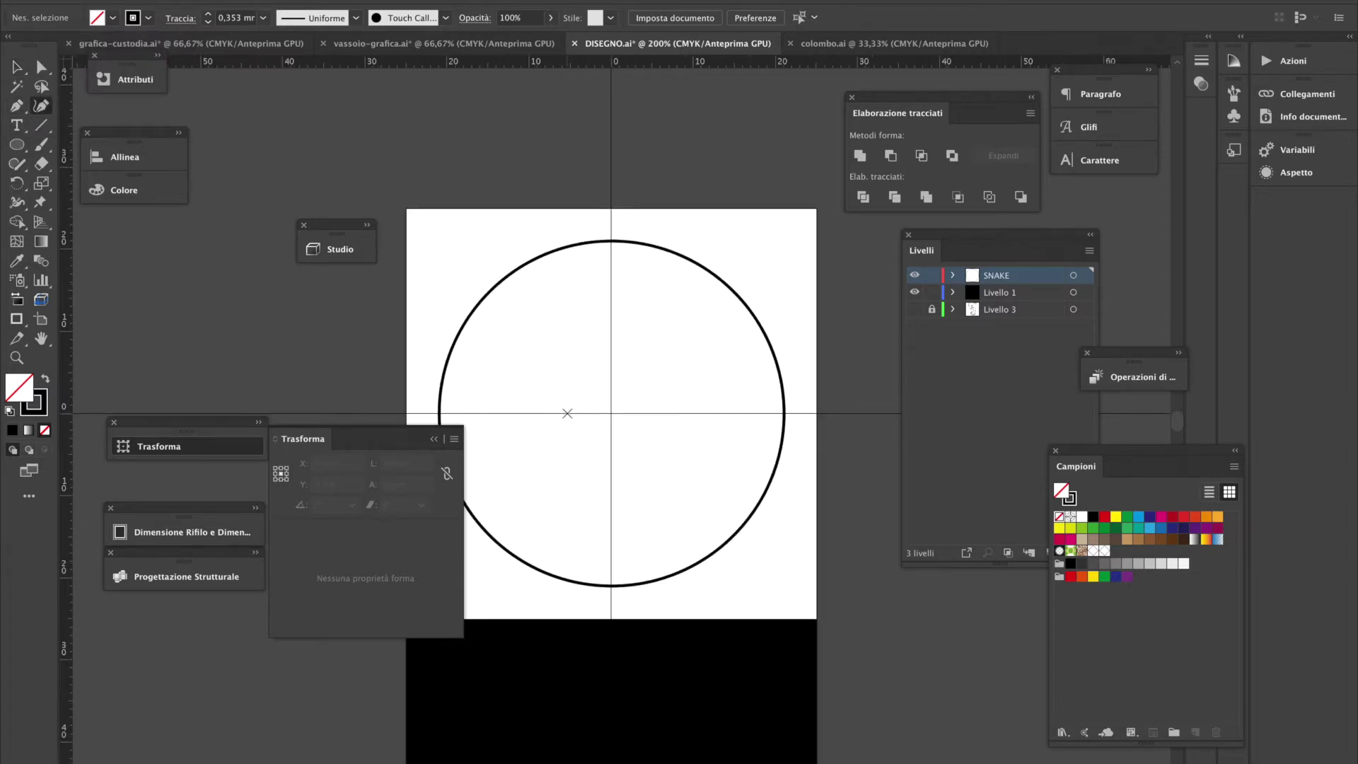
{"action": "left_click", "coordinate": [604, 423]}
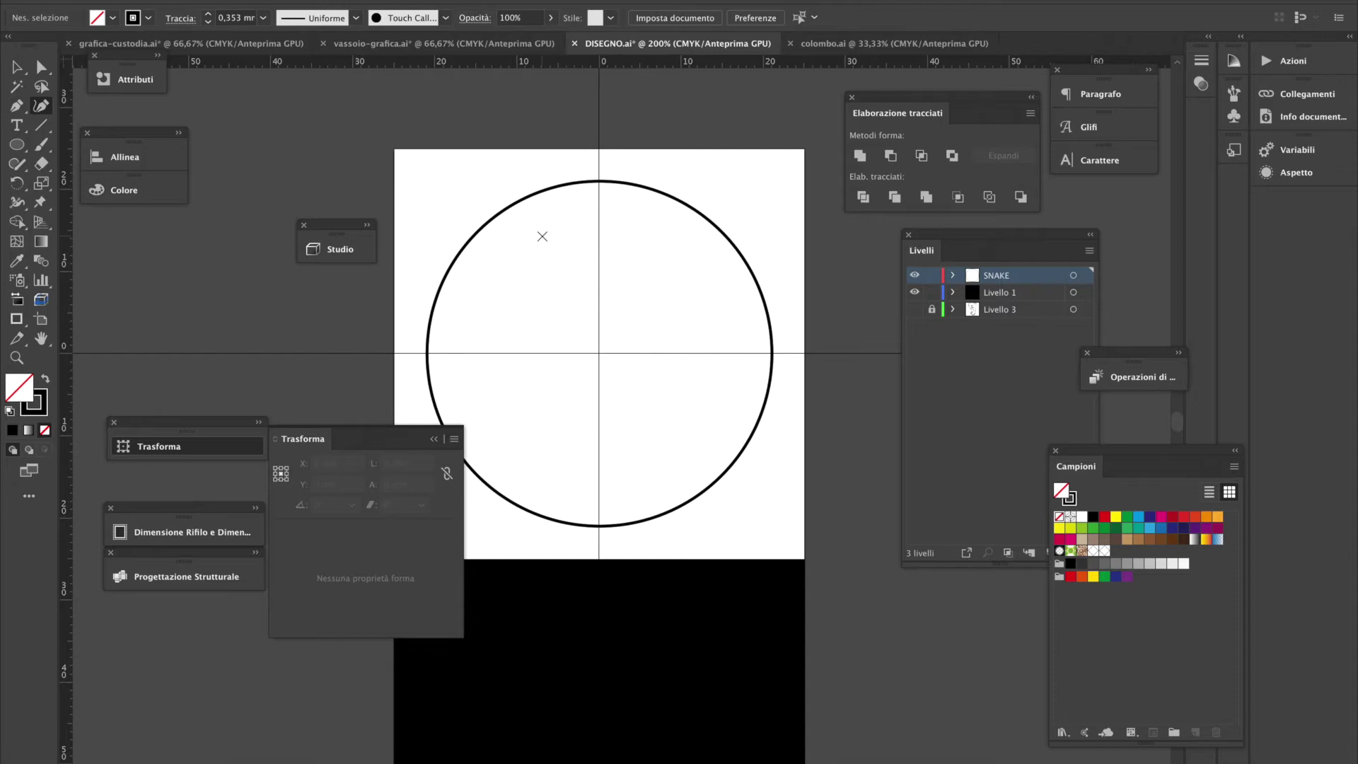
{"action": "left_click", "coordinate": [541, 236]}
{"action": "left_click", "coordinate": [569, 245]}
{"action": "left_click", "coordinate": [563, 272]}
{"action": "left_click", "coordinate": [533, 276]}
{"action": "left_click", "coordinate": [572, 289]}
{"action": "left_click", "coordinate": [591, 278]}
{"action": "left_click", "coordinate": [618, 278]}
{"action": "left_click", "coordinate": [645, 339]}
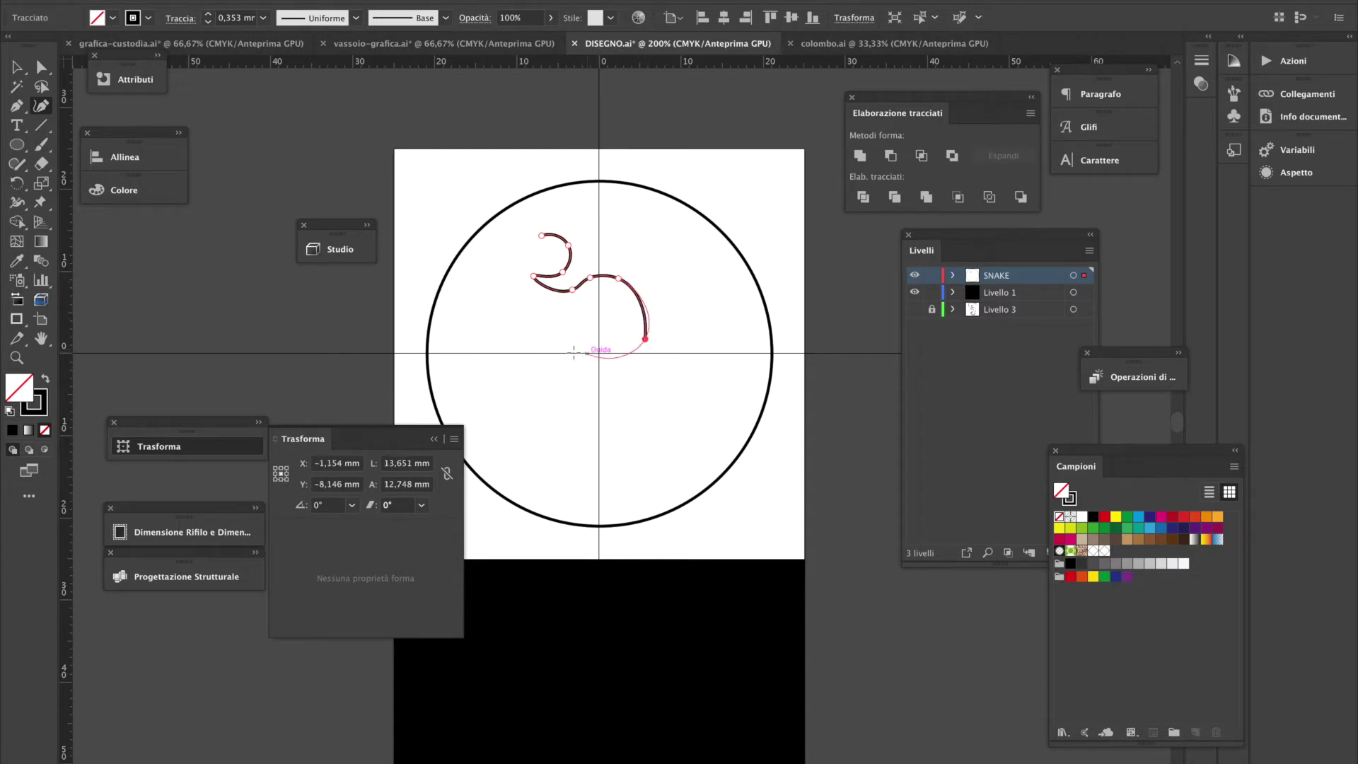
Continue the outline in narrowing zigzag bends across the vertical guide, down to just above the circle's lowest point
{"action": "left_click", "coordinate": [541, 348]}
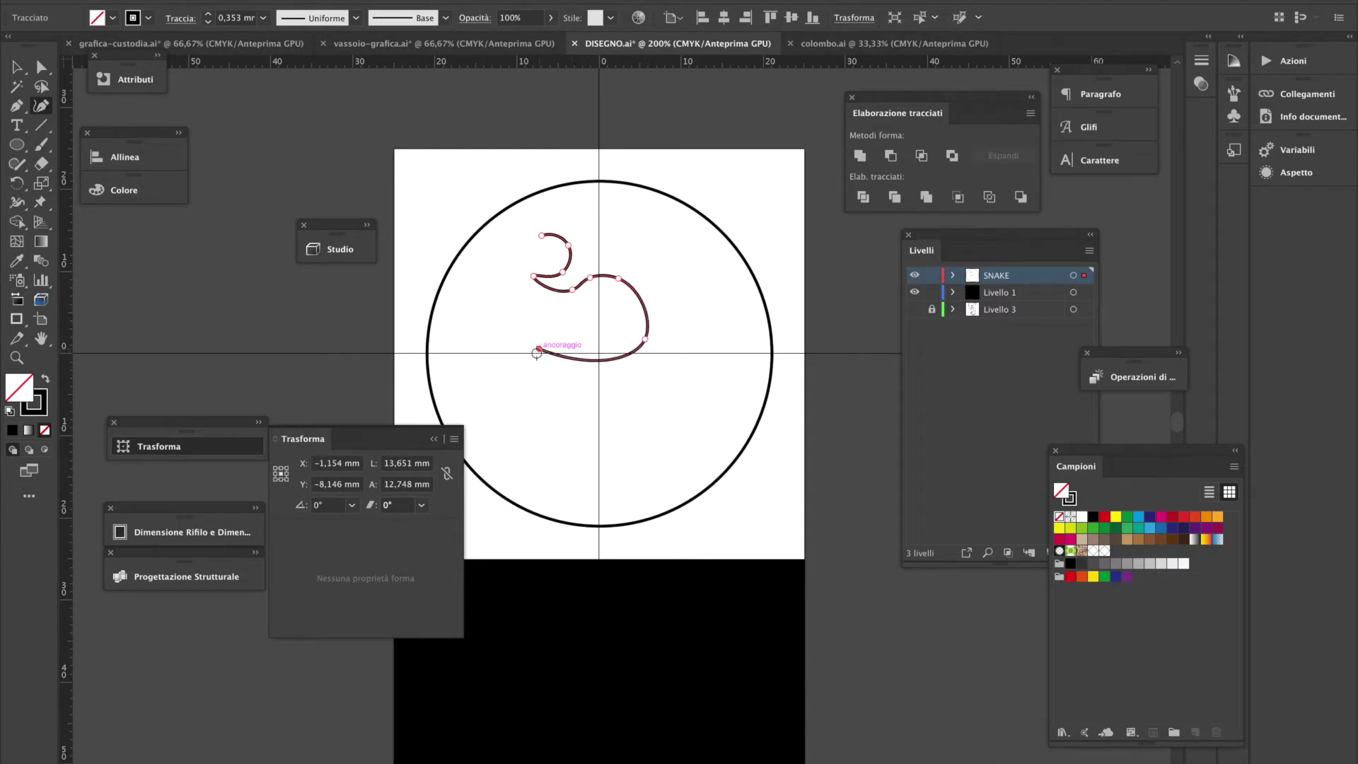
{"action": "left_click", "coordinate": [523, 401]}
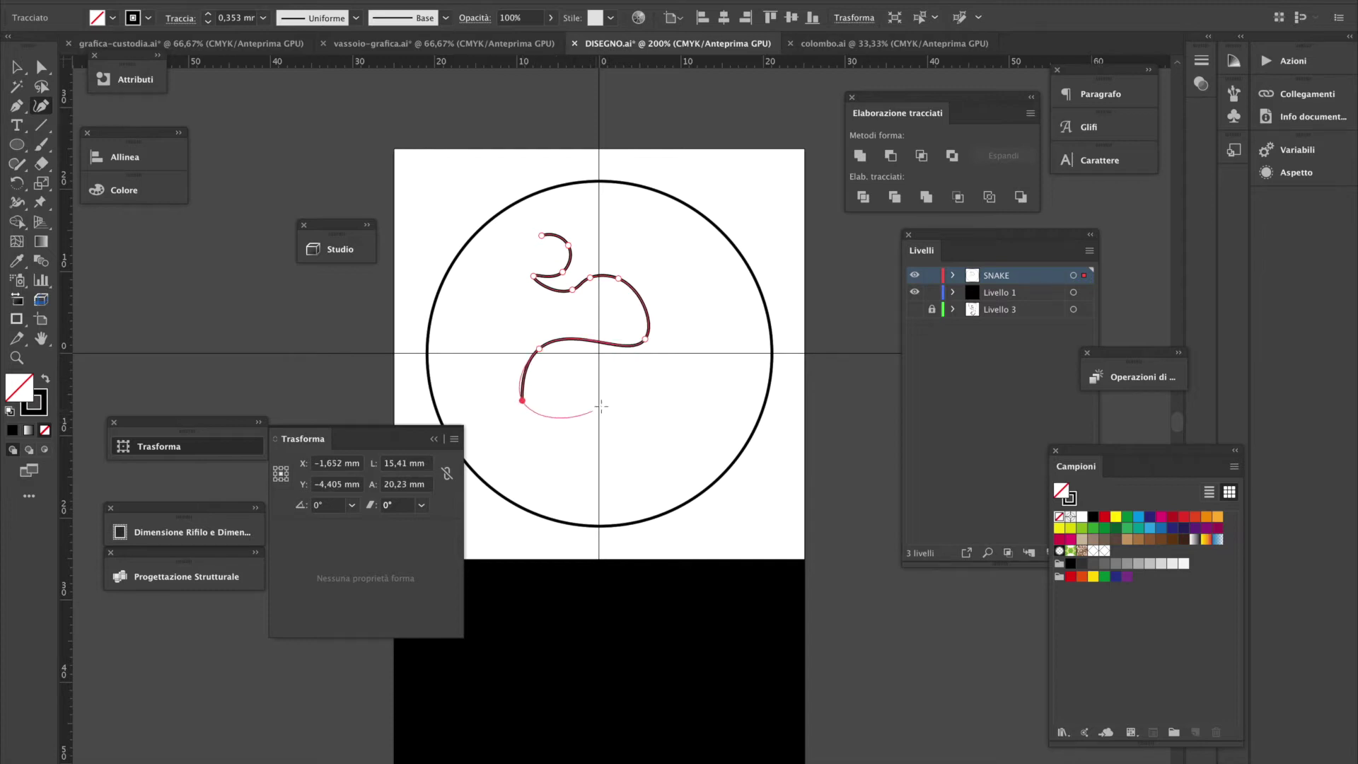
{"action": "left_click", "coordinate": [624, 389]}
{"action": "left_click", "coordinate": [663, 388]}
{"action": "left_click", "coordinate": [599, 435]}
{"action": "left_click", "coordinate": [566, 445]}
{"action": "left_click", "coordinate": [595, 475]}
{"action": "left_click", "coordinate": [628, 474]}
{"action": "left_click", "coordinate": [600, 504]}
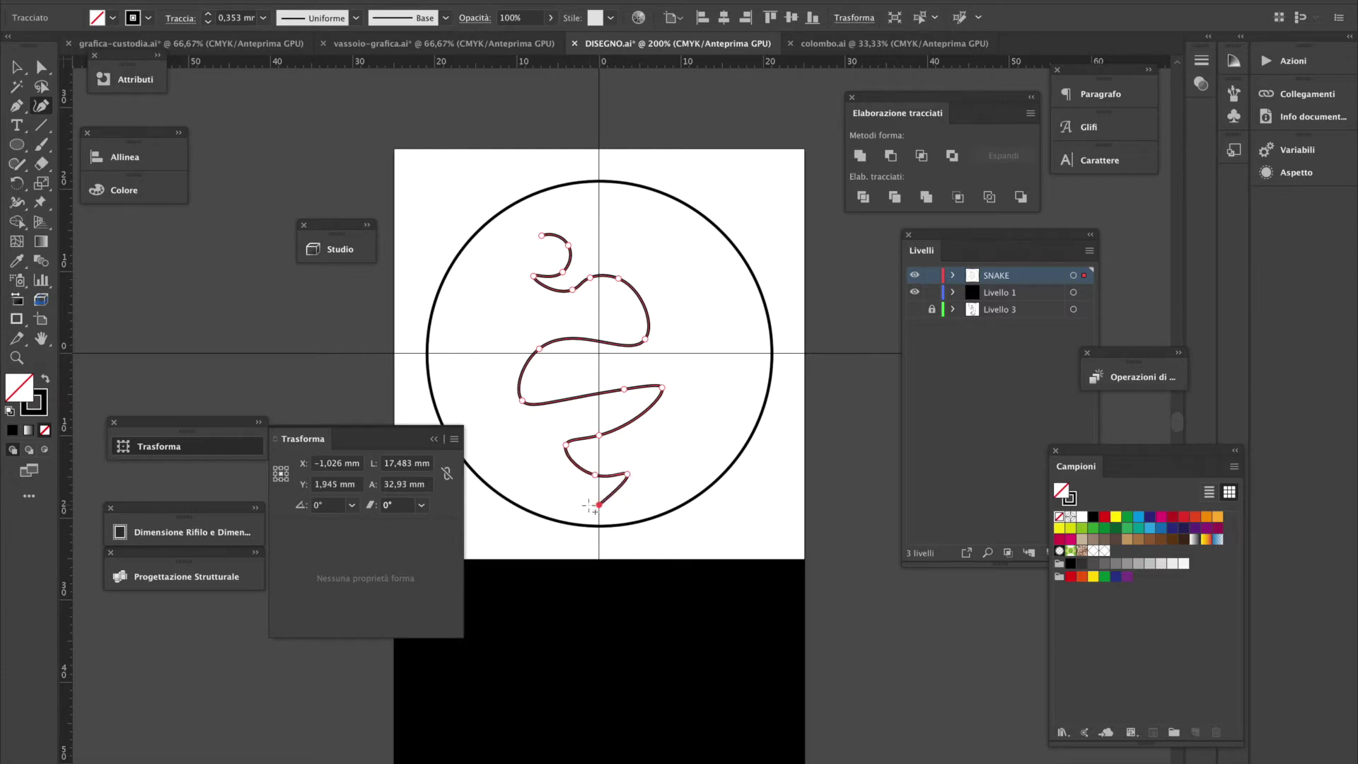
Extend the outline past the circle's lower edge to a tail tip on the white area, keeping the snake path selected
{"action": "left_click", "coordinate": [586, 540]}
{"action": "left_click", "coordinate": [607, 559], "text": "ctrl"}
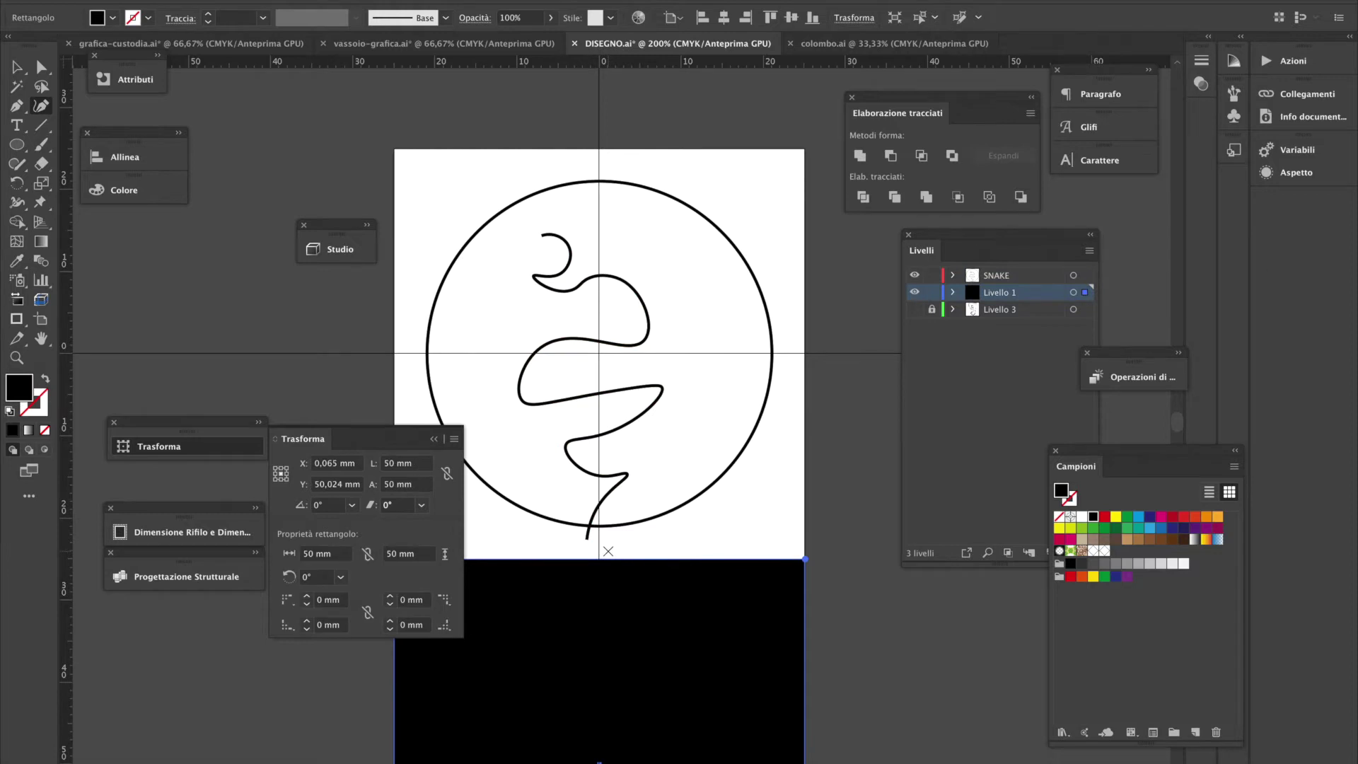
{"action": "left_click", "coordinate": [588, 536], "text": "ctrl"}
{"action": "left_click", "coordinate": [614, 525], "text": "ctrl"}
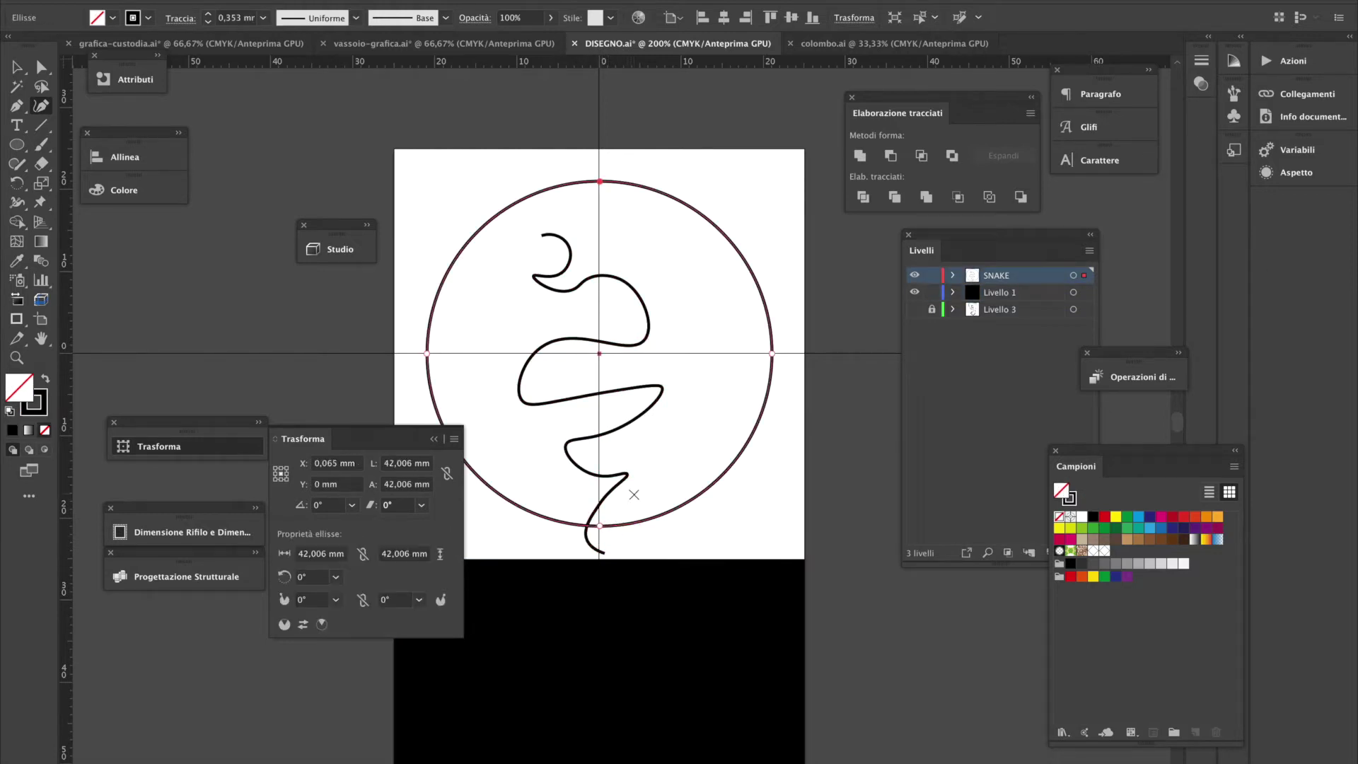
{"action": "left_click", "coordinate": [610, 497], "text": "ctrl"}
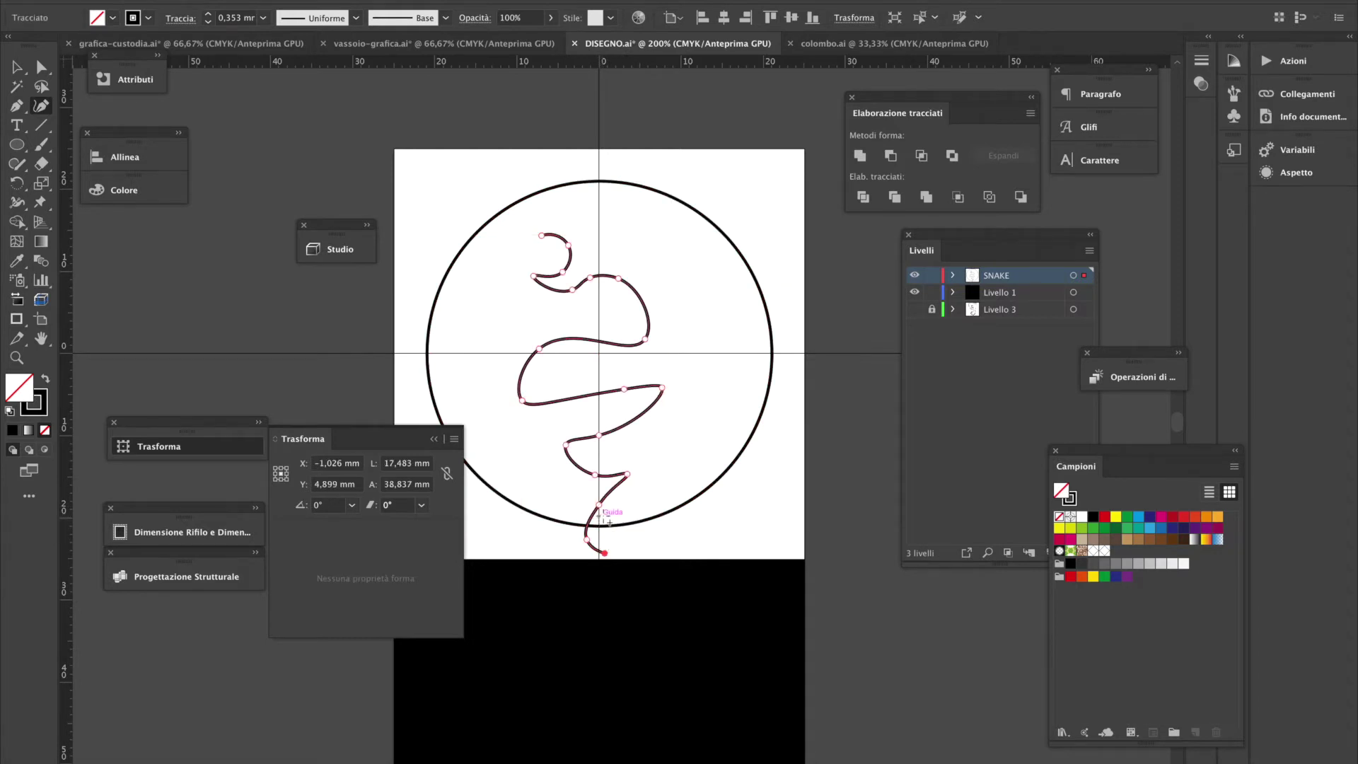
Turn the outline back at the tail tip and trace the tail's other edge up around the lowest bend to the vertical guide
{"action": "left_click", "coordinate": [607, 512]}
{"action": "left_click", "coordinate": [645, 481]}
{"action": "left_click", "coordinate": [631, 451]}
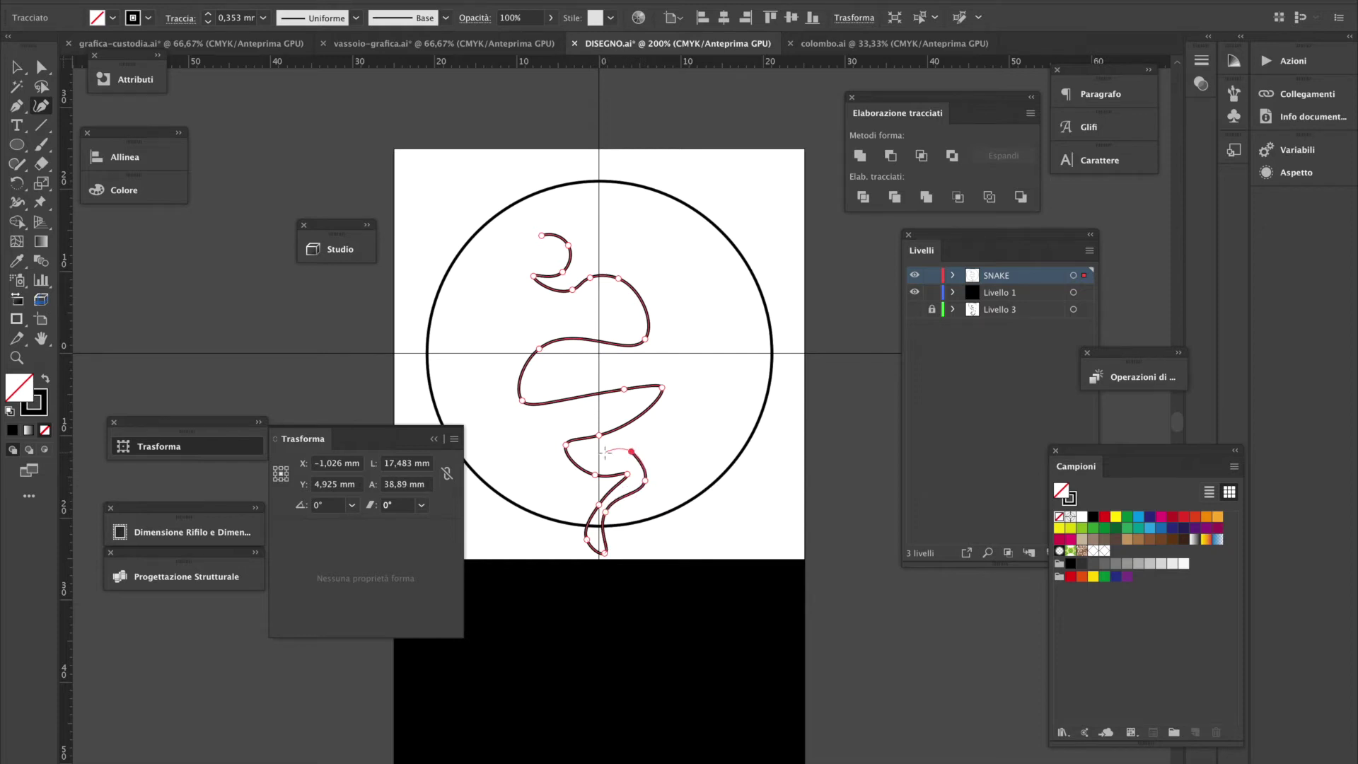
{"action": "left_click", "coordinate": [599, 451]}
Carry the outline around the outer side of the middle body's bend and back inward to the horizontal guide inside the large loop
{"action": "left_click", "coordinate": [678, 411]}
{"action": "left_click", "coordinate": [667, 361]}
{"action": "left_click_drag", "start_coordinate": [609, 371], "coordinate": [575, 350]}
{"action": "left_click", "coordinate": [574, 353]}
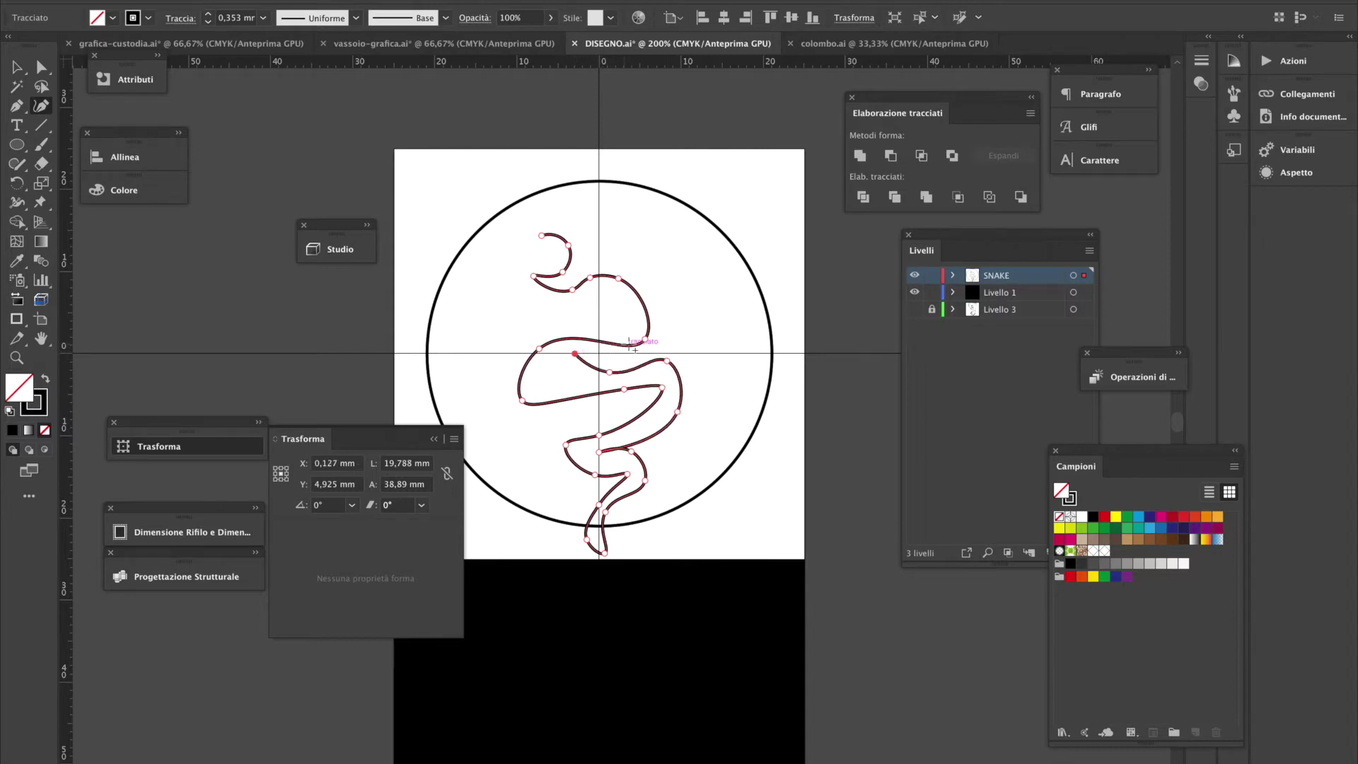
Trace the outer edge of the snake's upper body up to the head and close the outline at its starting point on the upper jaw
{"action": "left_click", "coordinate": [691, 352]}
{"action": "left_click", "coordinate": [656, 268]}
{"action": "left_click", "coordinate": [599, 245]}
{"action": "left_click", "coordinate": [562, 225]}
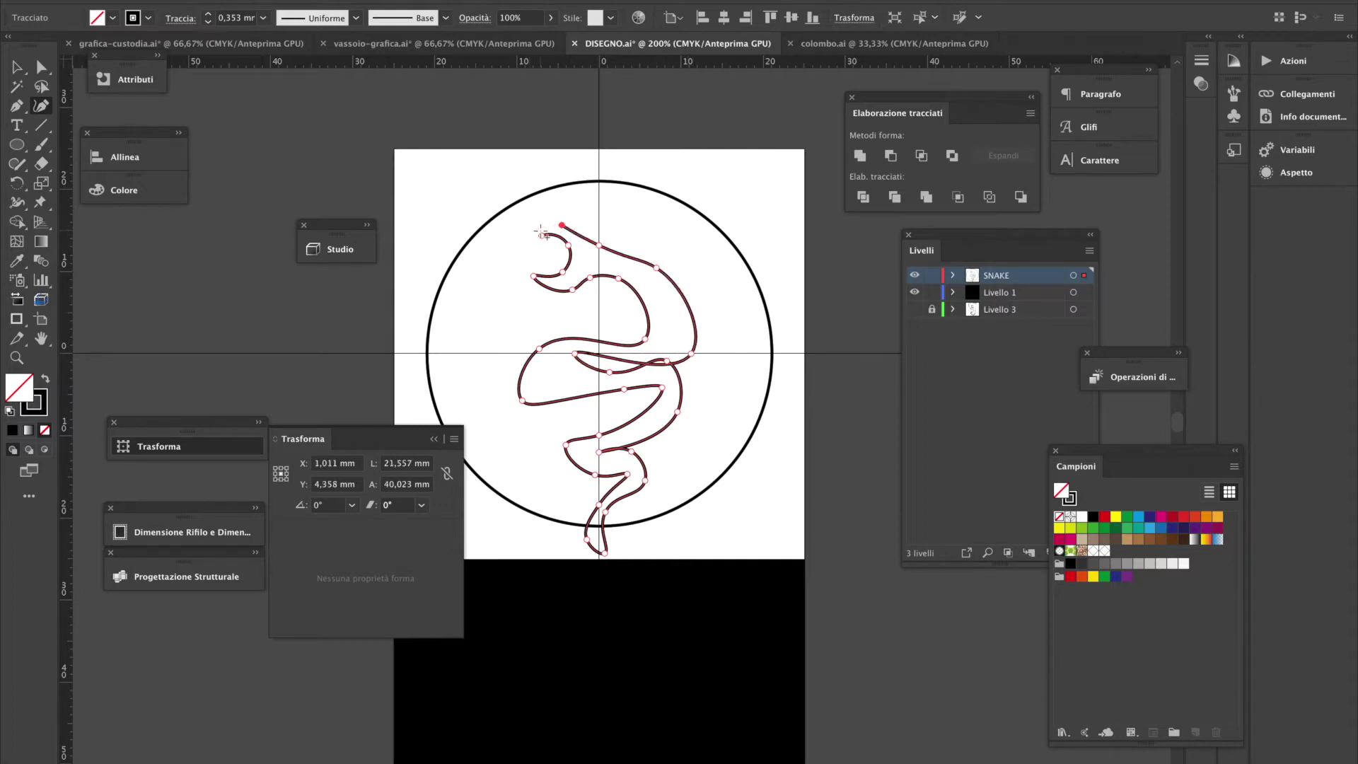
{"action": "left_click", "coordinate": [541, 235]}
{"action": "key", "text": "ctrl+space"}
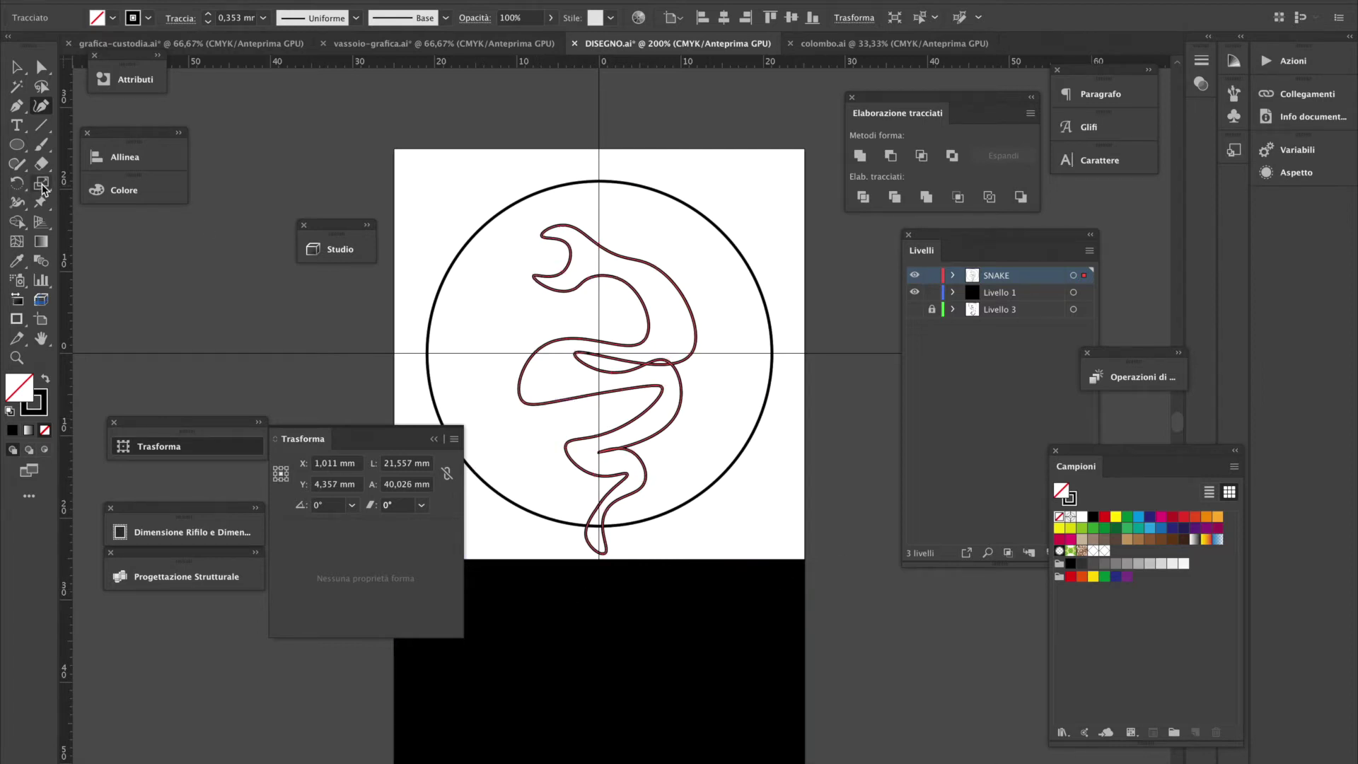
Swap the snake outline's stroke and fill, giving it a solid black fill with no stroke
{"action": "left_click", "coordinate": [41, 66]}
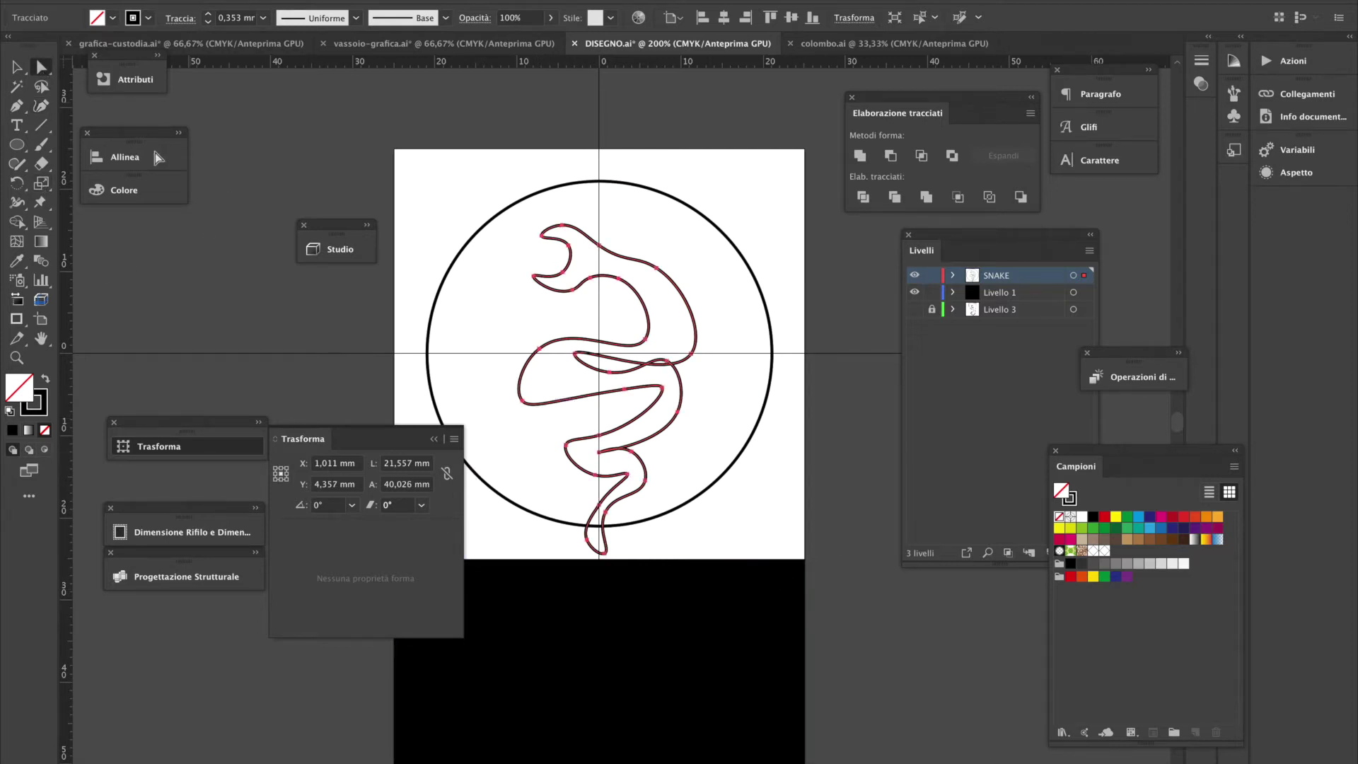
{"action": "left_click", "coordinate": [728, 175]}
{"action": "key", "text": "ctrl+z"}
{"action": "left_click", "coordinate": [667, 361]}
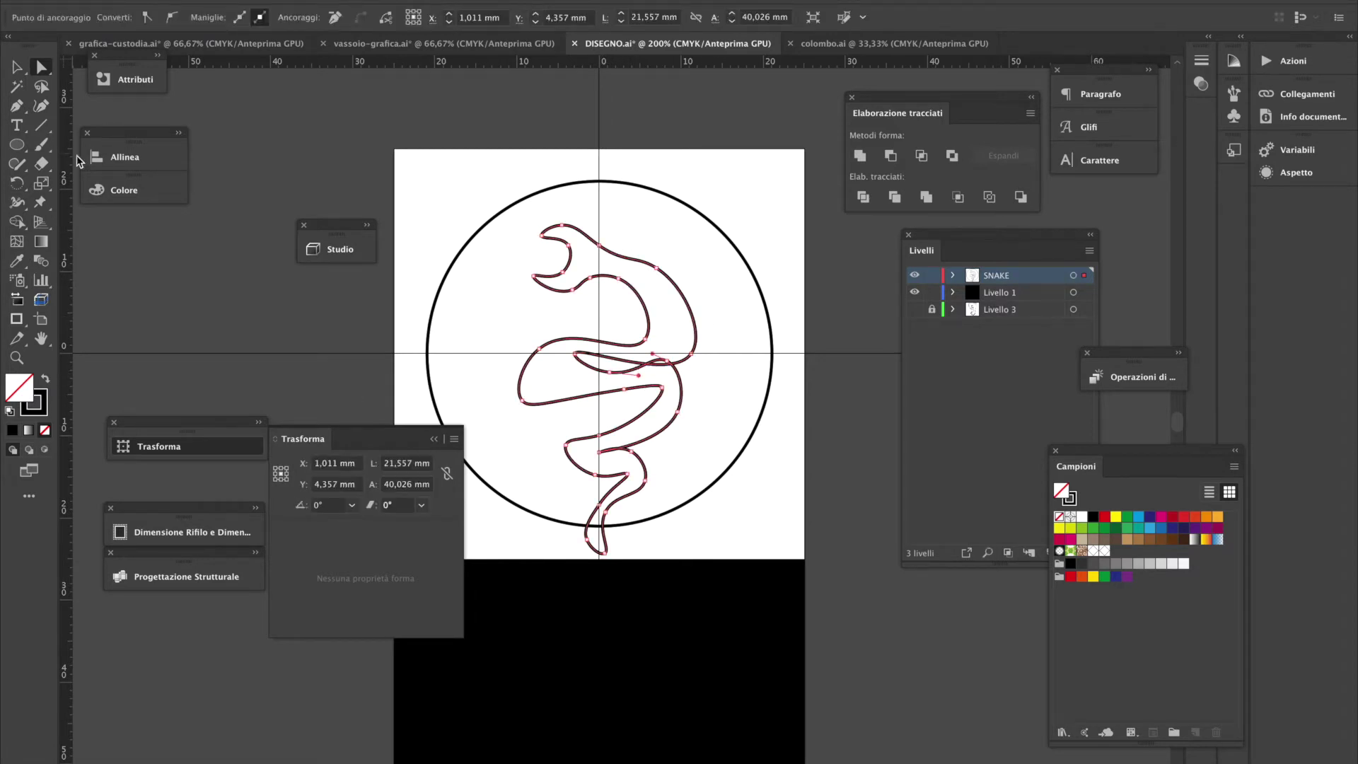
{"action": "left_click", "coordinate": [46, 381]}
Move the snake up to the circle's vertical centre and scale it down proportionally to about 17.5 × 32.5 mm
{"action": "left_click", "coordinate": [17, 67]}
{"action": "left_click", "coordinate": [643, 268]}
{"action": "left_click_drag", "start_coordinate": [647, 285], "coordinate": [641, 249]}
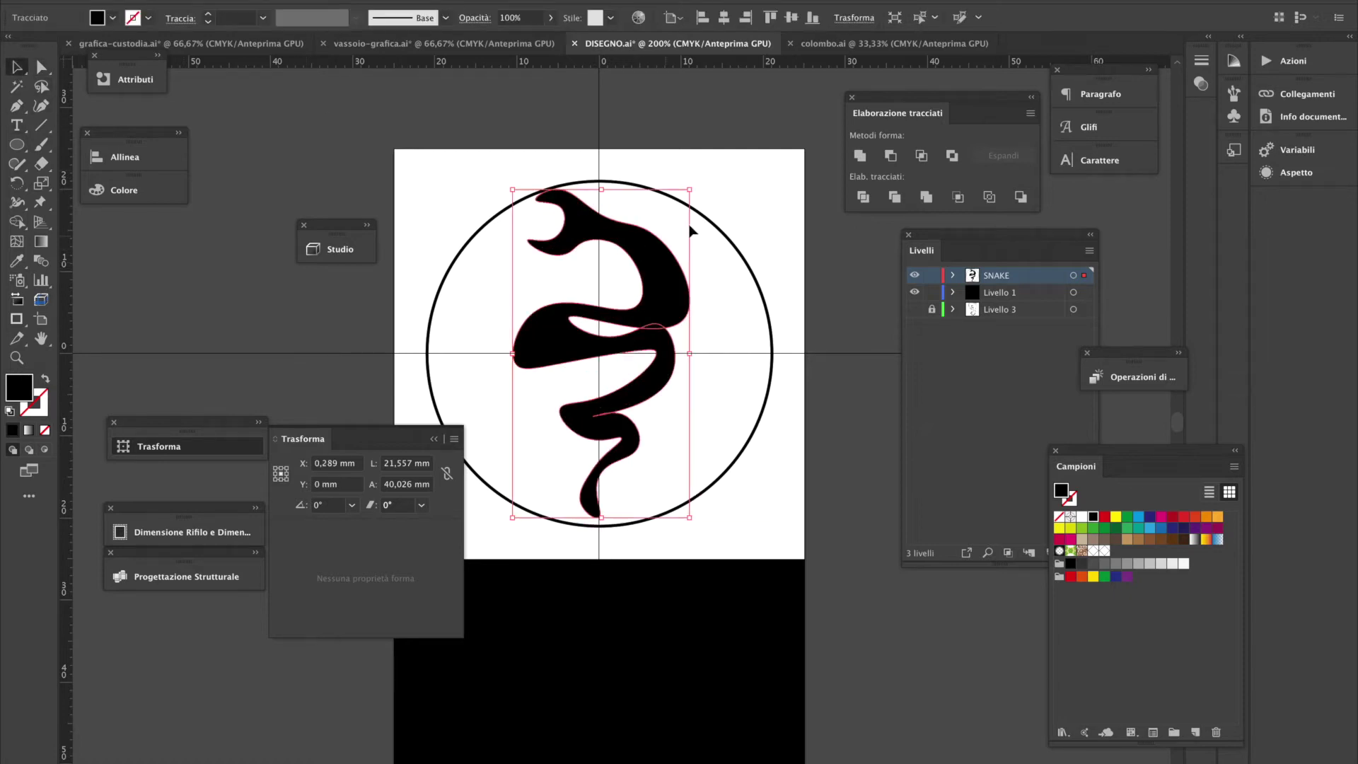
{"action": "left_click_drag", "start_coordinate": [696, 191], "coordinate": [688, 227]}
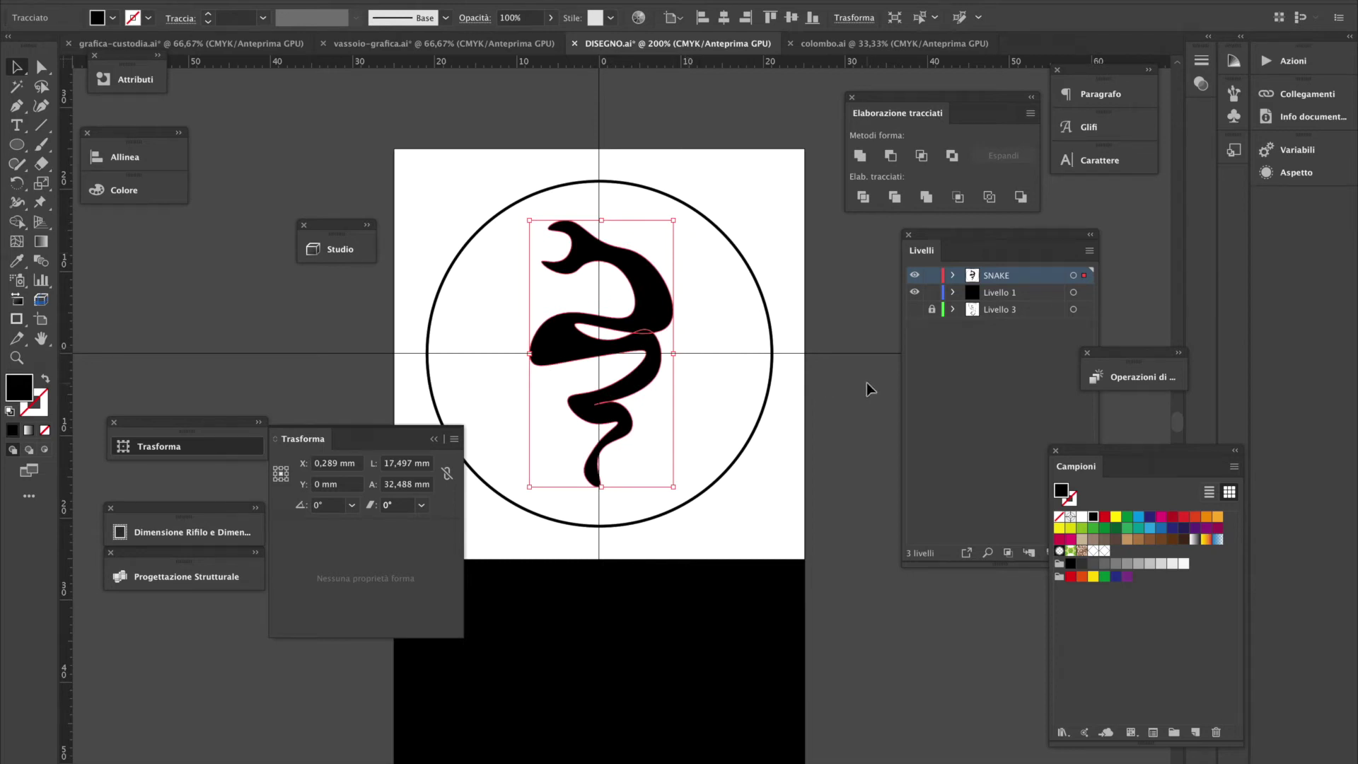
Deselect the snake and select the circle framing it
{"action": "left_click", "coordinate": [41, 66]}
{"action": "left_click", "coordinate": [16, 105]}
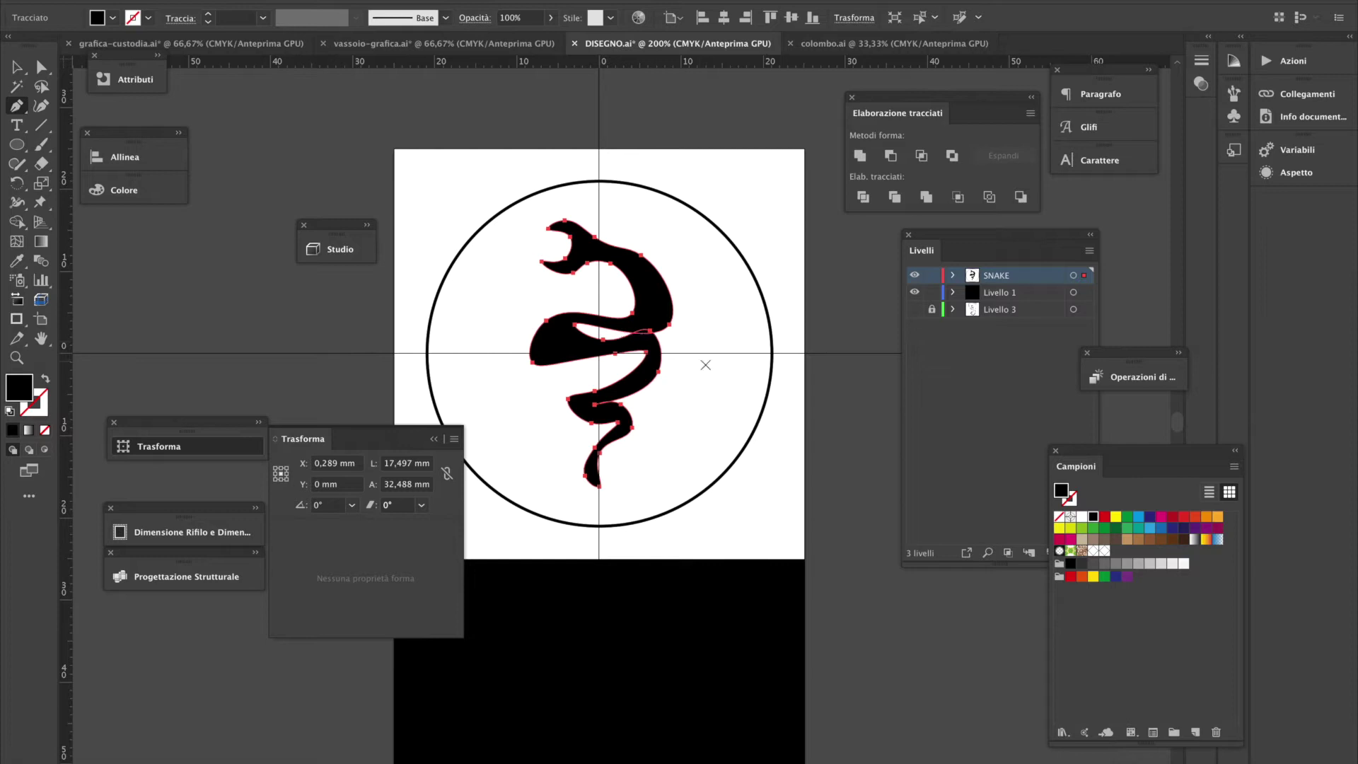
{"action": "left_click", "coordinate": [706, 336], "text": "ctrl"}
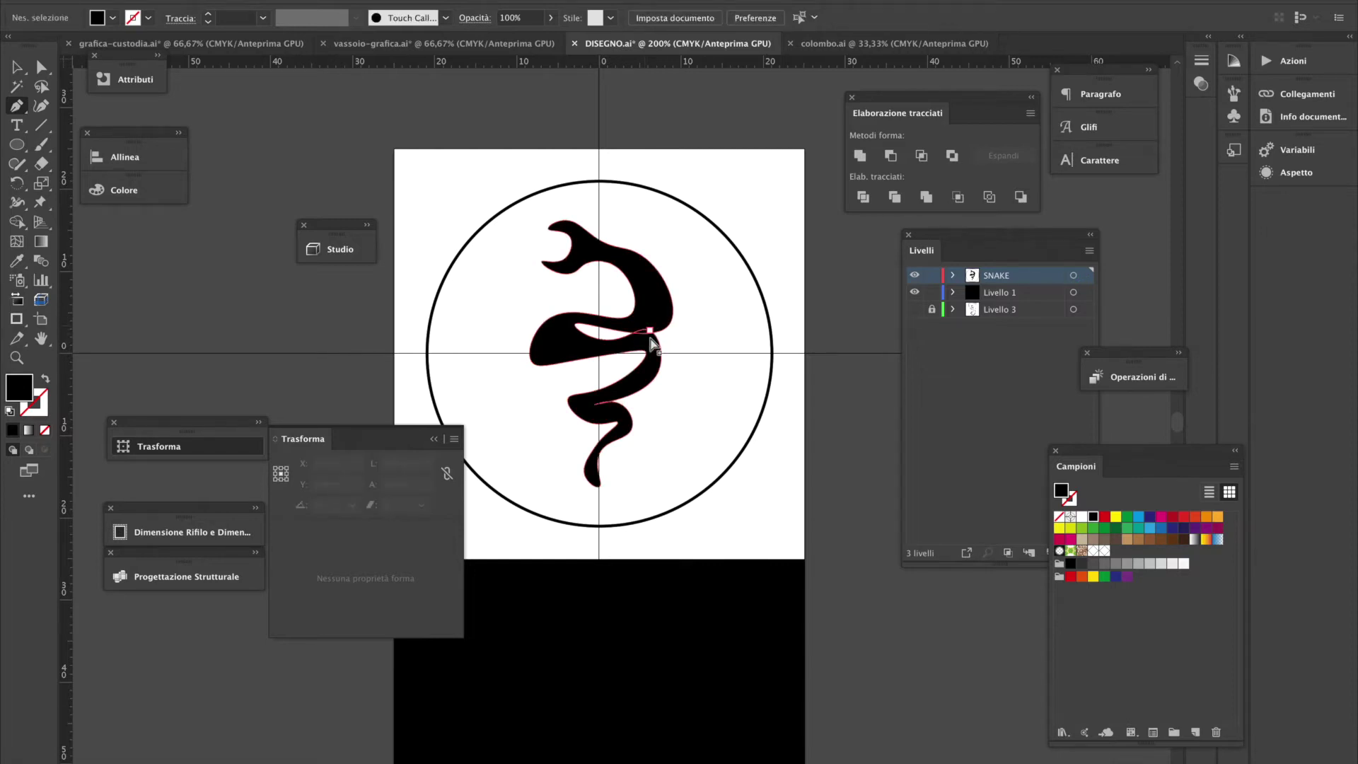
{"action": "left_click", "coordinate": [16, 66]}
{"action": "left_click", "coordinate": [620, 187]}
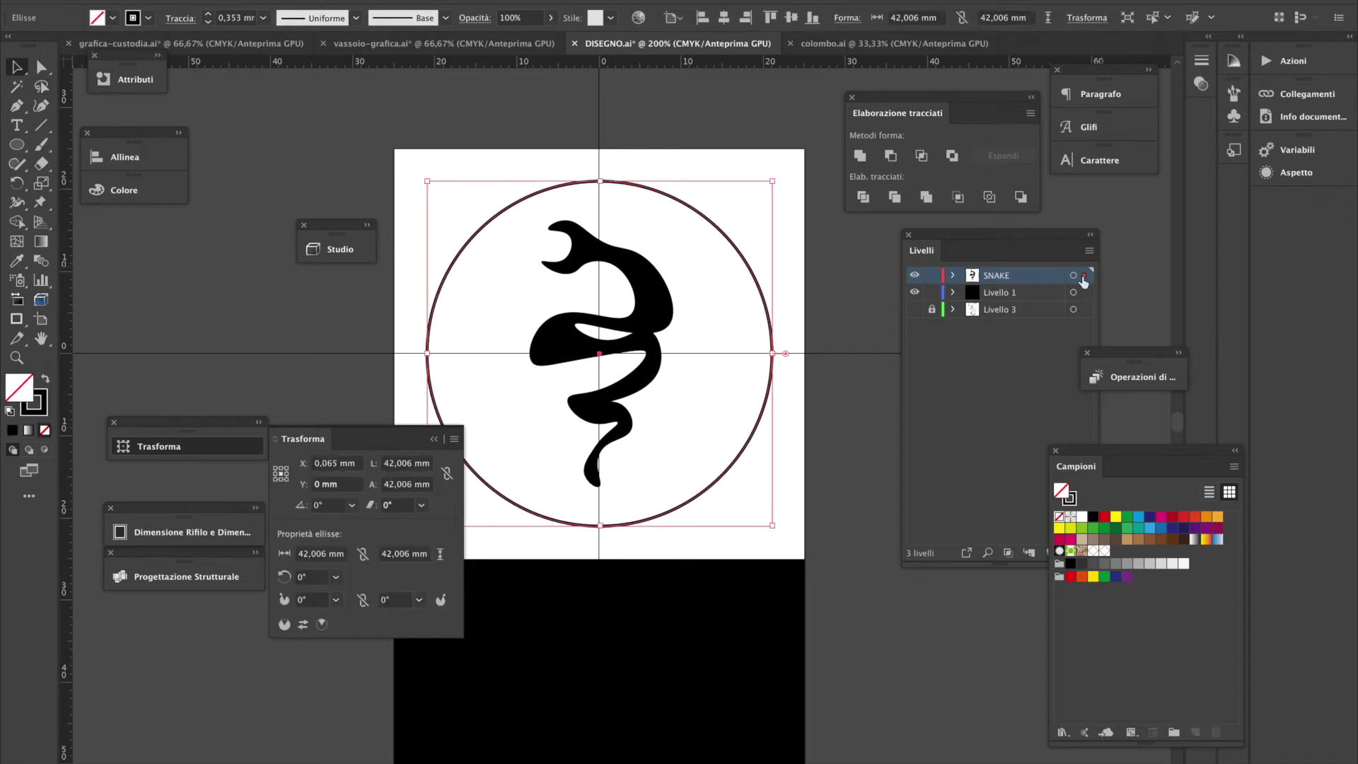
{"action": "left_click_drag", "start_coordinate": [1085, 276], "coordinate": [1085, 310]}
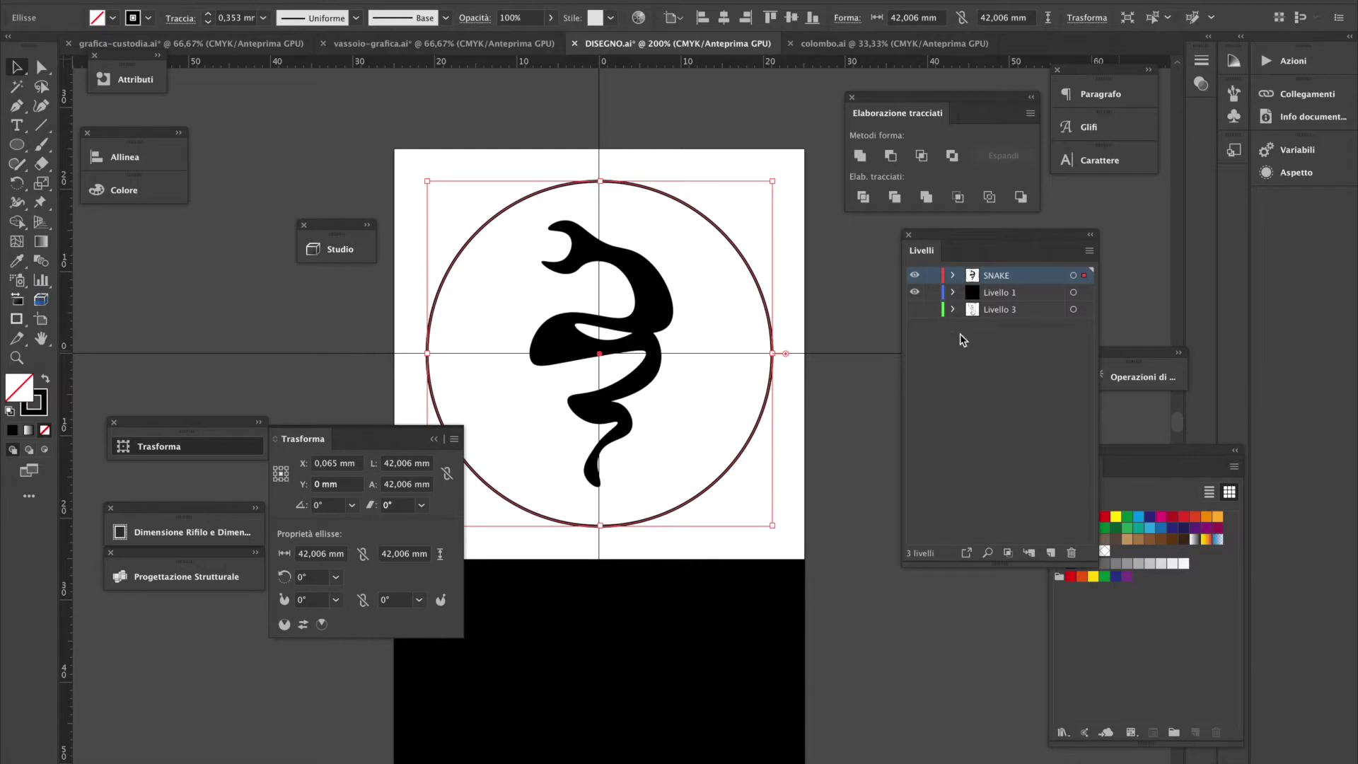
{"action": "left_click_drag", "start_coordinate": [1086, 312], "coordinate": [1085, 311]}
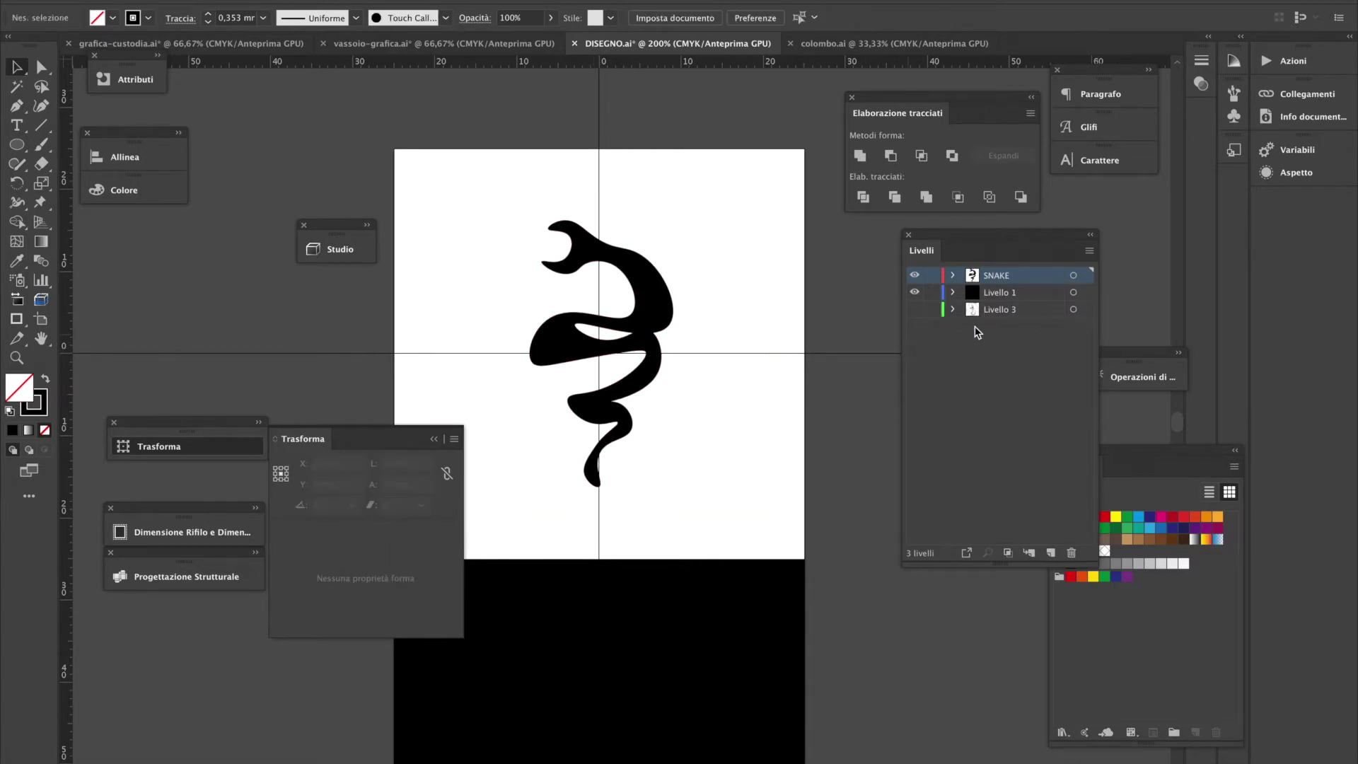
{"action": "key", "text": "ctrl+z"}
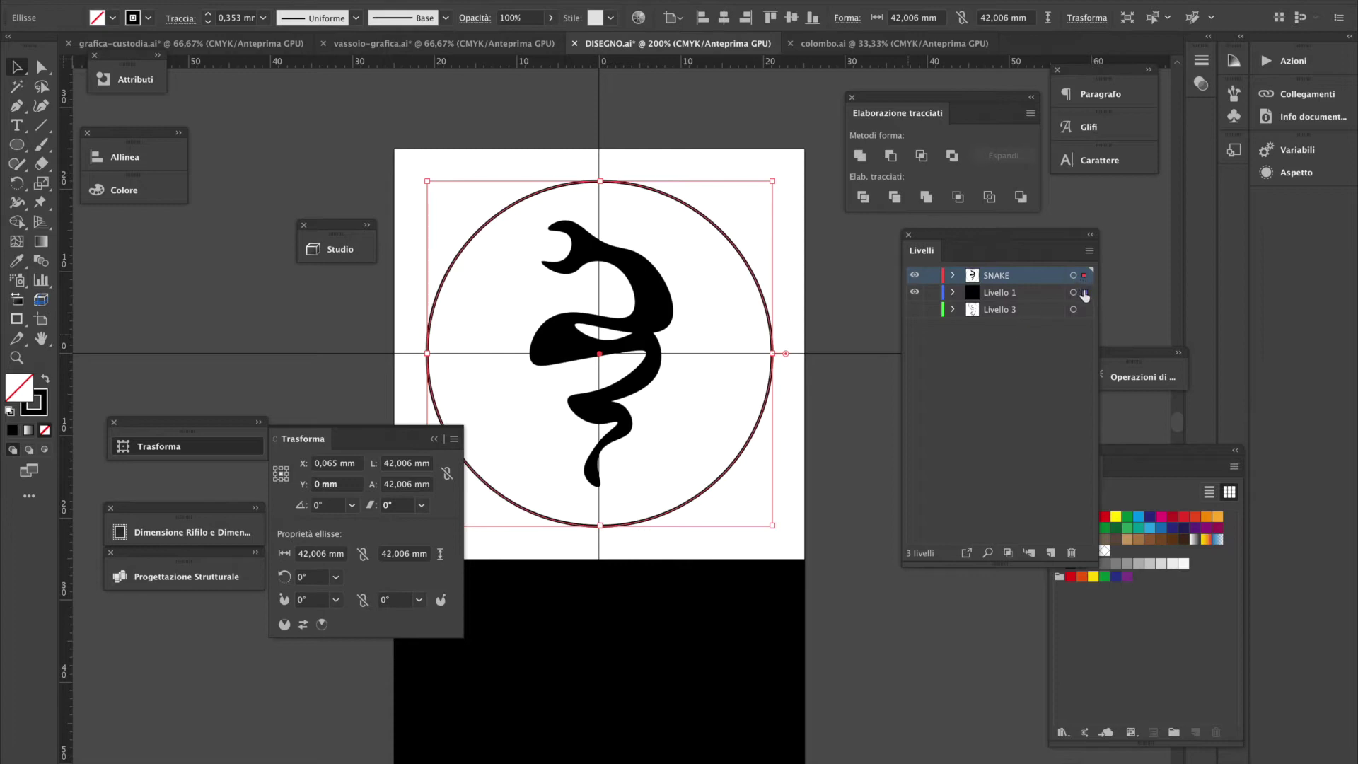
Move the circle from the SNAKE layer to Livello 1 and lock Livello 1
{"action": "left_click_drag", "start_coordinate": [1085, 295], "coordinate": [1084, 293]}
{"action": "left_click", "coordinate": [933, 292]}
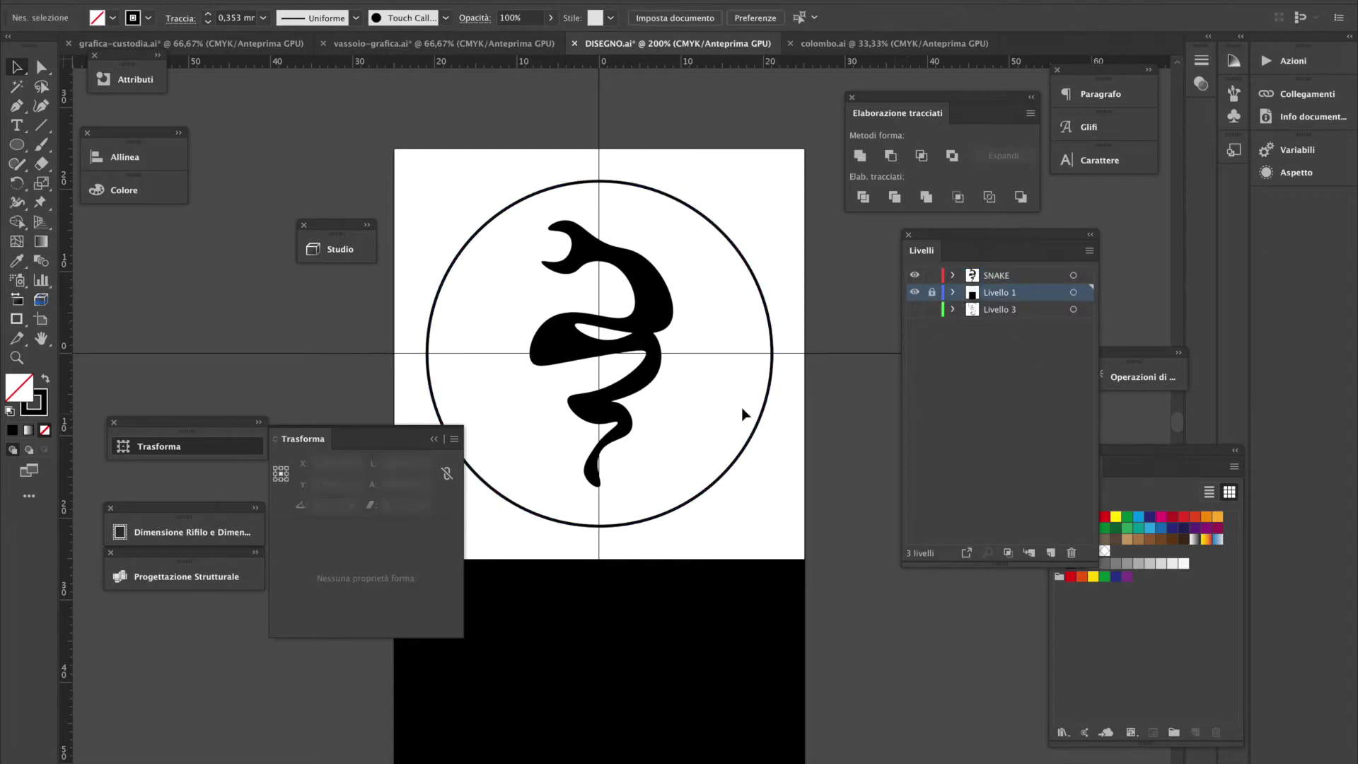
Reposition the snake's anchor points at the upper body's right bend to open a clear white gap above the middle body
{"action": "left_click", "coordinate": [652, 309]}
{"action": "left_click", "coordinate": [14, 108]}
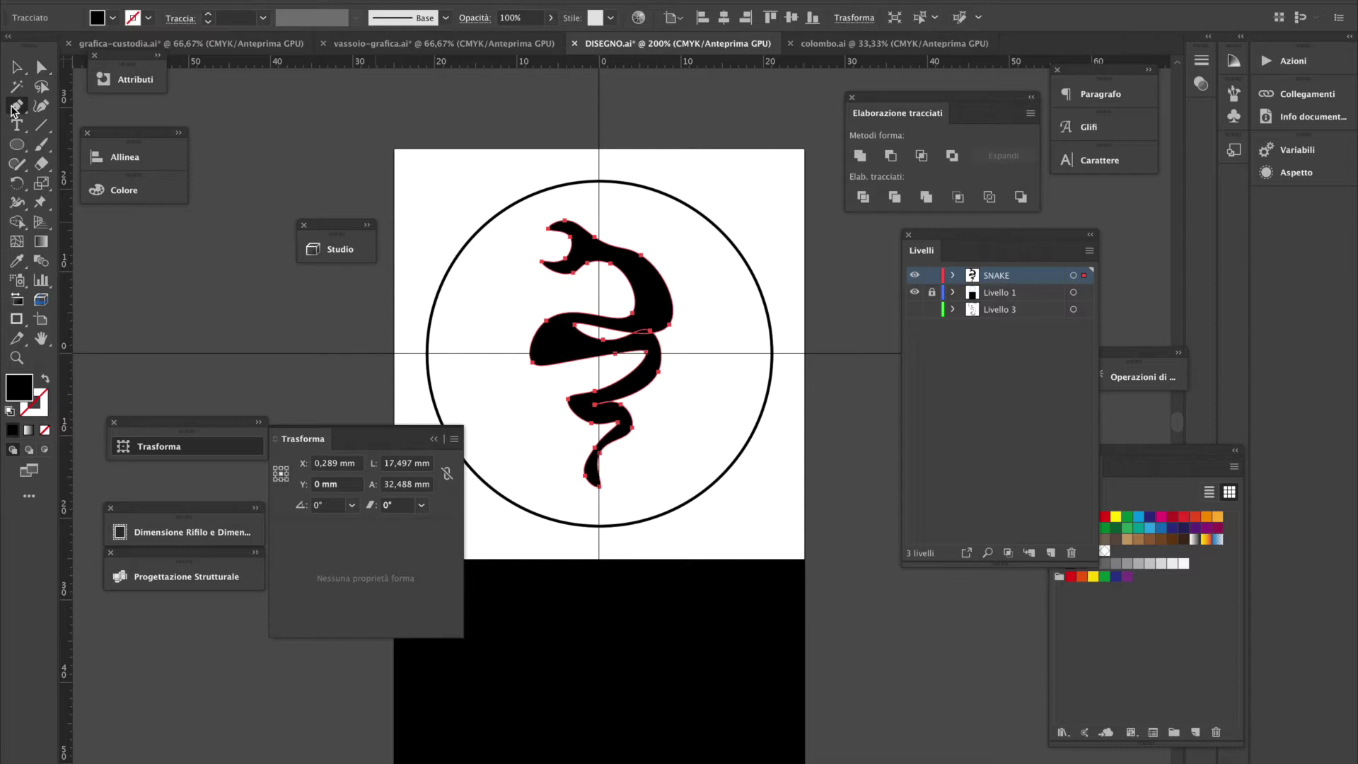
{"action": "key", "text": "ctrl+plus"}
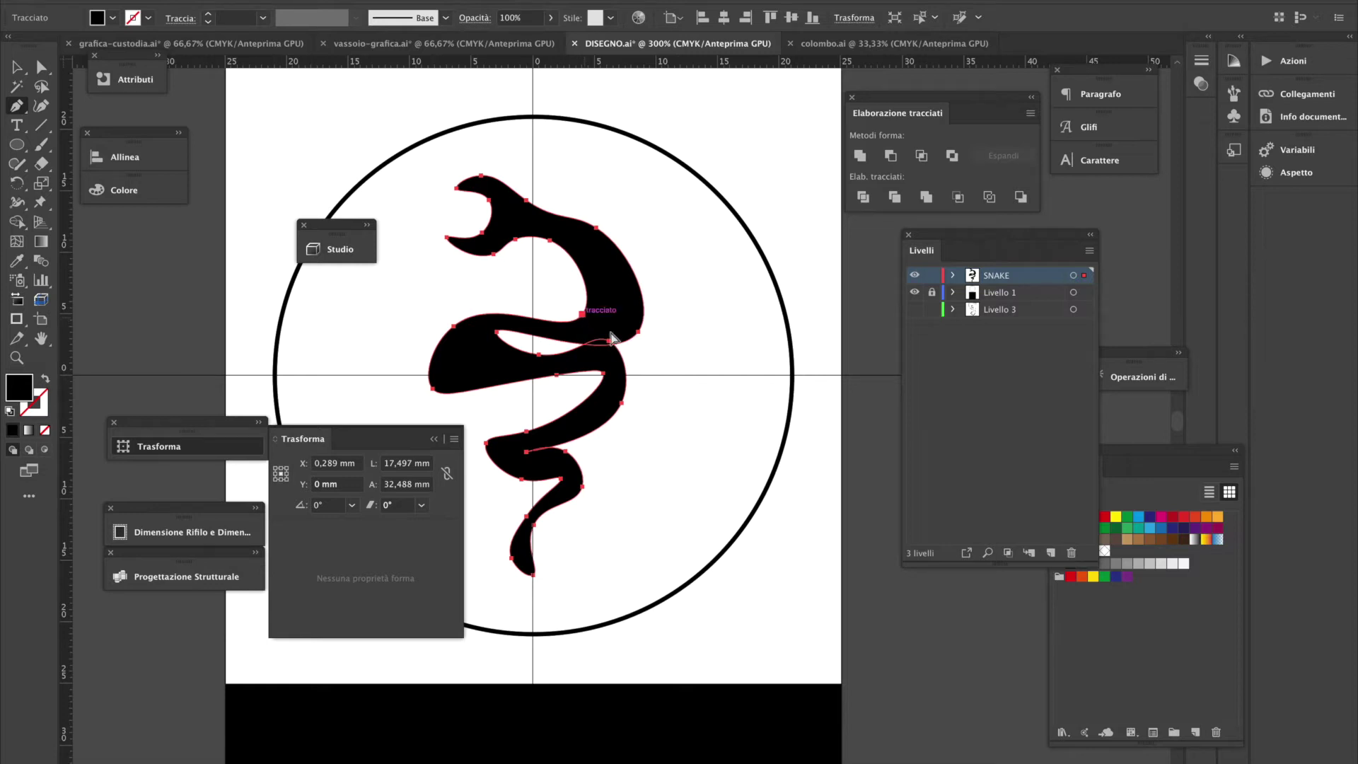
{"action": "key", "text": "ctrl+shift+a"}
{"action": "left_click_drag", "start_coordinate": [594, 315], "coordinate": [639, 308]}
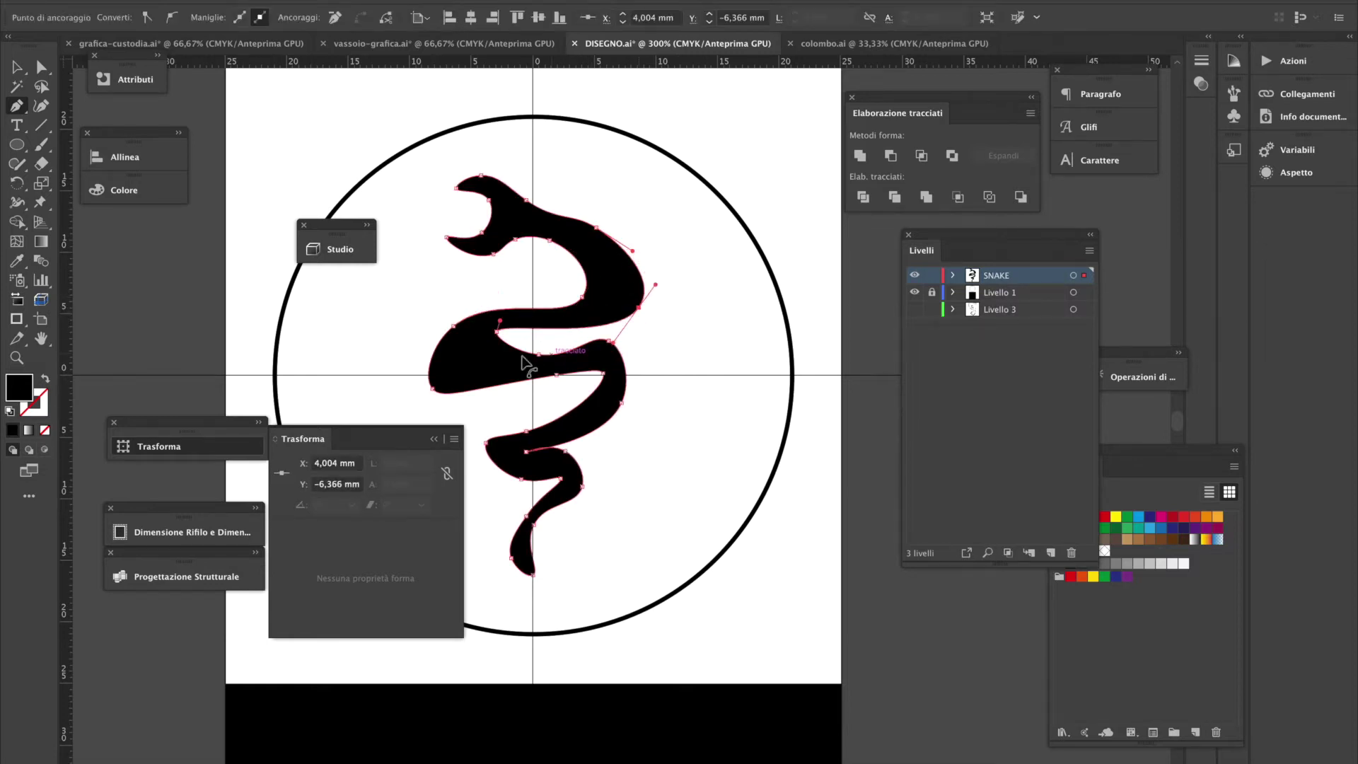
{"action": "left_click", "coordinate": [500, 338]}
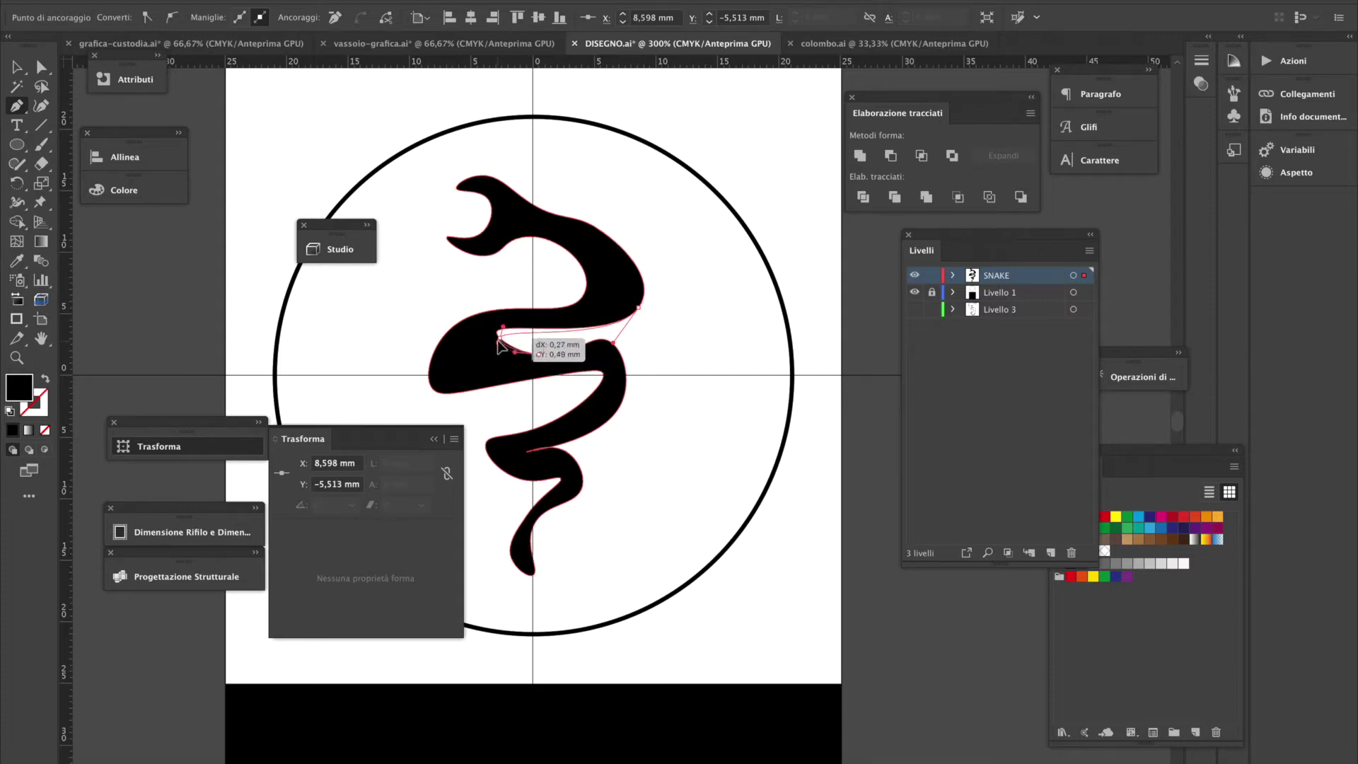
Shift the anchors along the middle body's upper and lower edges, lowering the right bend and narrowing the left bend to even its thickness
{"action": "left_click_drag", "start_coordinate": [539, 353], "coordinate": [532, 363]}
{"action": "left_click", "coordinate": [436, 387]}
{"action": "left_click_drag", "start_coordinate": [437, 388], "coordinate": [457, 386]}
{"action": "left_click_drag", "start_coordinate": [555, 382], "coordinate": [554, 384]}
{"action": "left_click_drag", "start_coordinate": [596, 380], "coordinate": [608, 389]}
{"action": "left_click_drag", "start_coordinate": [609, 342], "coordinate": [616, 360]}
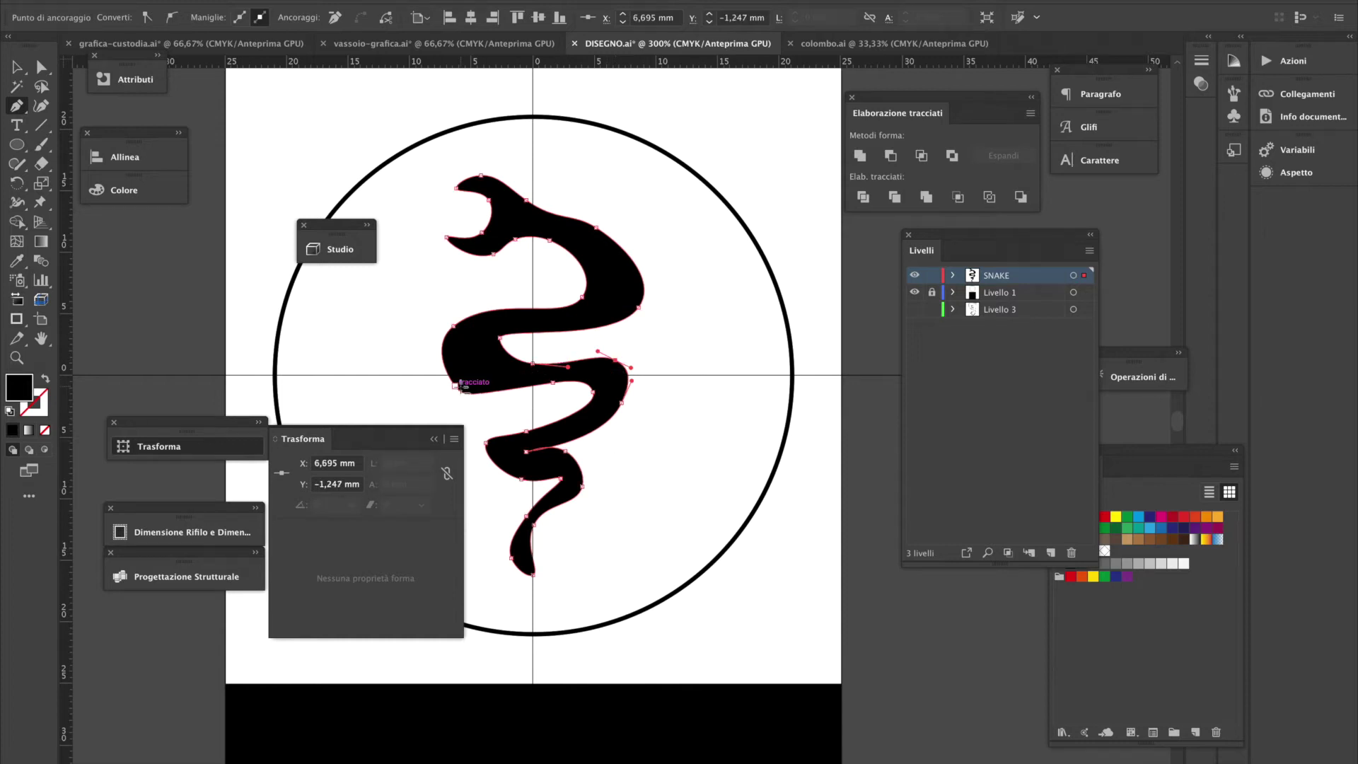
Round the underside of the middle body's left bend and adjust the curve handles inside its right bend
{"action": "left_click_drag", "start_coordinate": [459, 389], "coordinate": [469, 397]}
{"action": "left_click", "coordinate": [593, 391]}
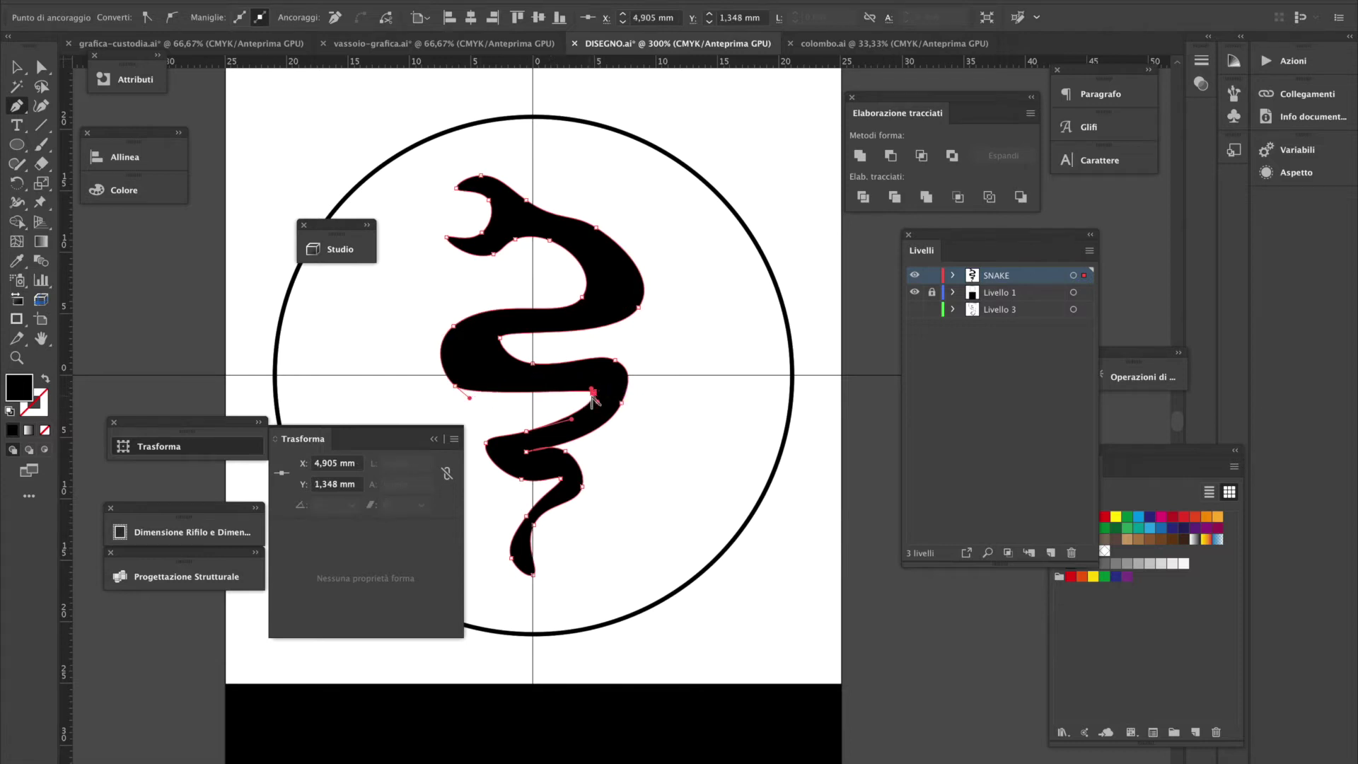
{"action": "left_click_drag", "start_coordinate": [594, 398], "coordinate": [598, 410]}
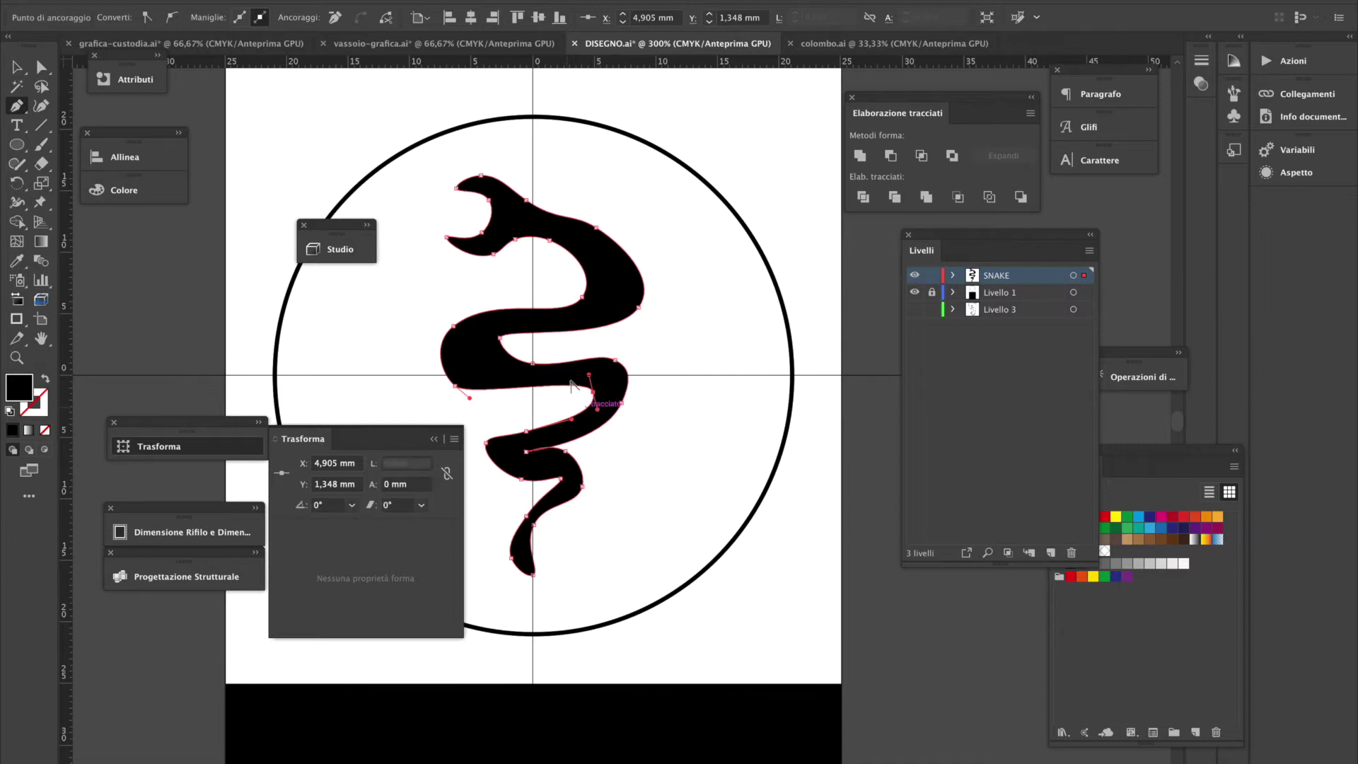
{"action": "left_click", "coordinate": [456, 389], "text": "ctrl"}
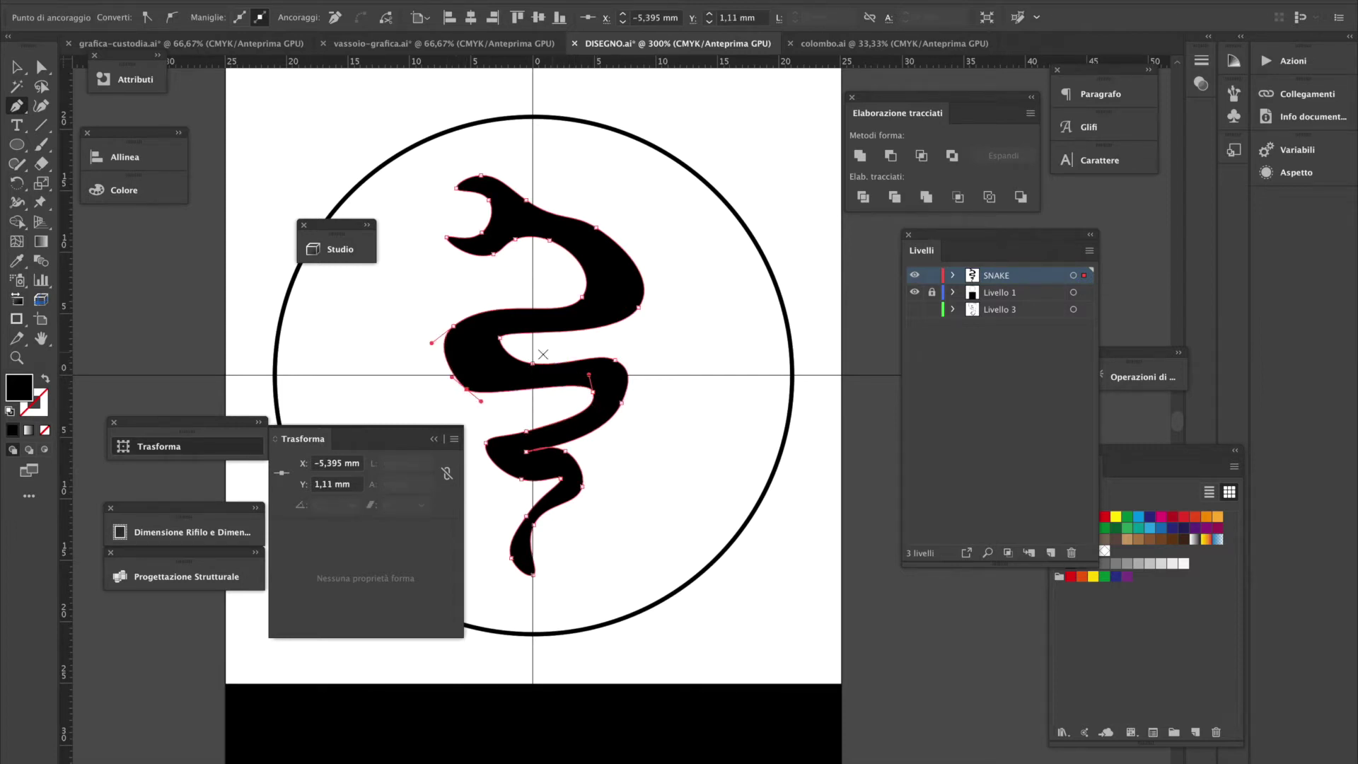
Reshape the inner edge of the middle body's left bend by moving the anchor from the vertical guide toward the bend
{"action": "left_click_drag", "start_coordinate": [509, 339], "coordinate": [476, 320]}
{"action": "key", "text": "Escape"}
{"action": "left_click", "coordinate": [533, 364], "text": "ctrl"}
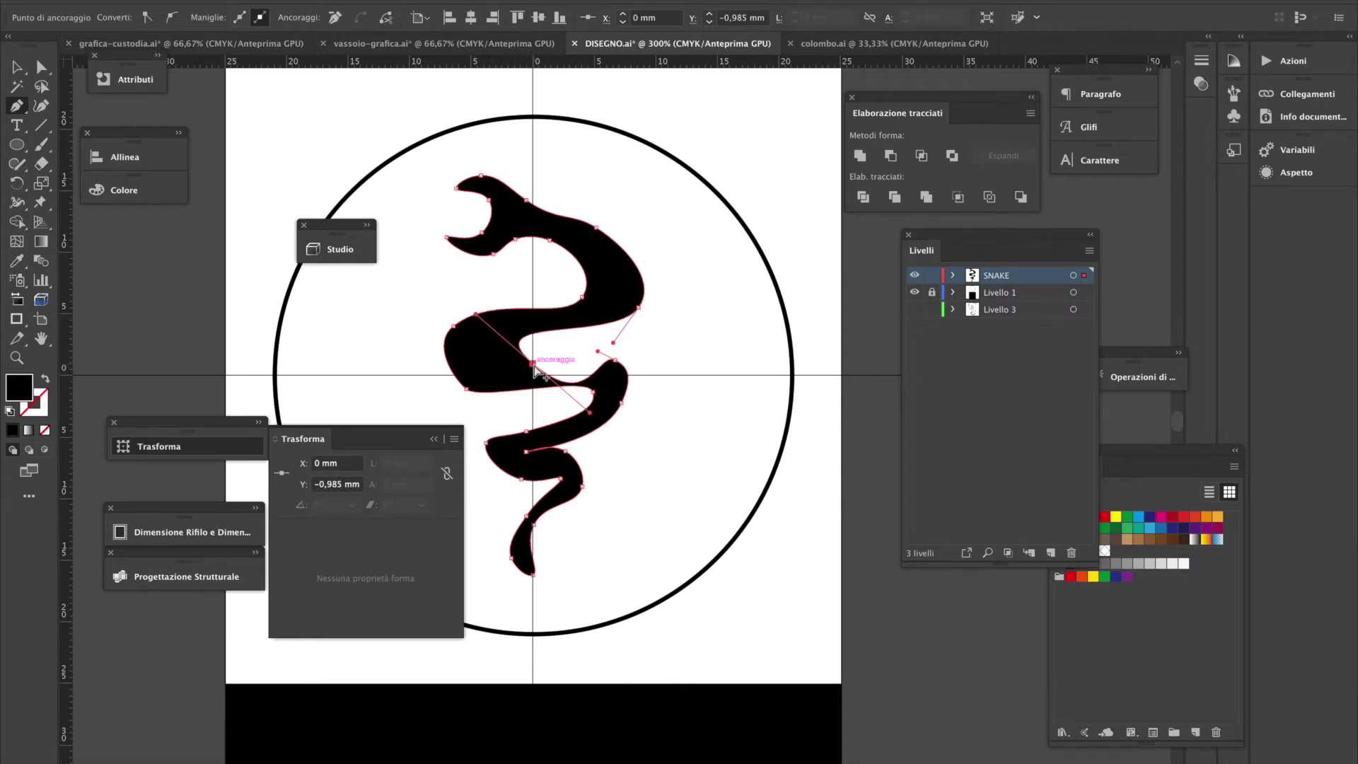
{"action": "left_click_drag", "start_coordinate": [534, 368], "coordinate": [504, 362]}
Smooth the snake's lower bends around the right-hand curve and extend the tail tip downward to a point past the vertical guide
{"action": "left_click_drag", "start_coordinate": [559, 404], "coordinate": [502, 418]}
{"action": "left_click", "coordinate": [525, 453]}
{"action": "left_click_drag", "start_coordinate": [575, 458], "coordinate": [578, 465]}
{"action": "left_click", "coordinate": [582, 485]}
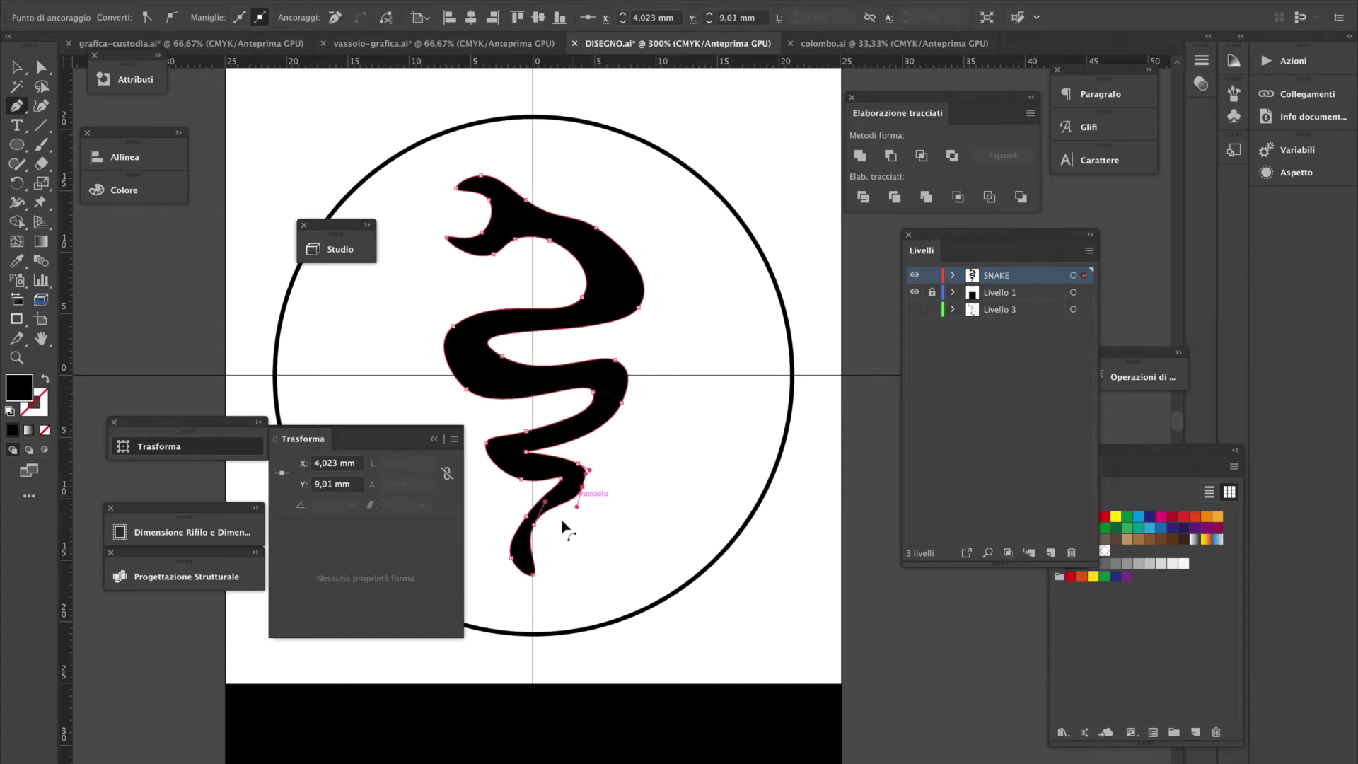
{"action": "mouse_move", "coordinate": [535, 574]}
{"action": "left_mouse_down"}
{"action": "mouse_move", "coordinate": [545, 597]}
{"action": "mouse_move", "coordinate": [520, 561]}
{"action": "left_mouse_up"}
{"action": "left_click", "coordinate": [582, 487]}
{"action": "left_click", "coordinate": [584, 495]}
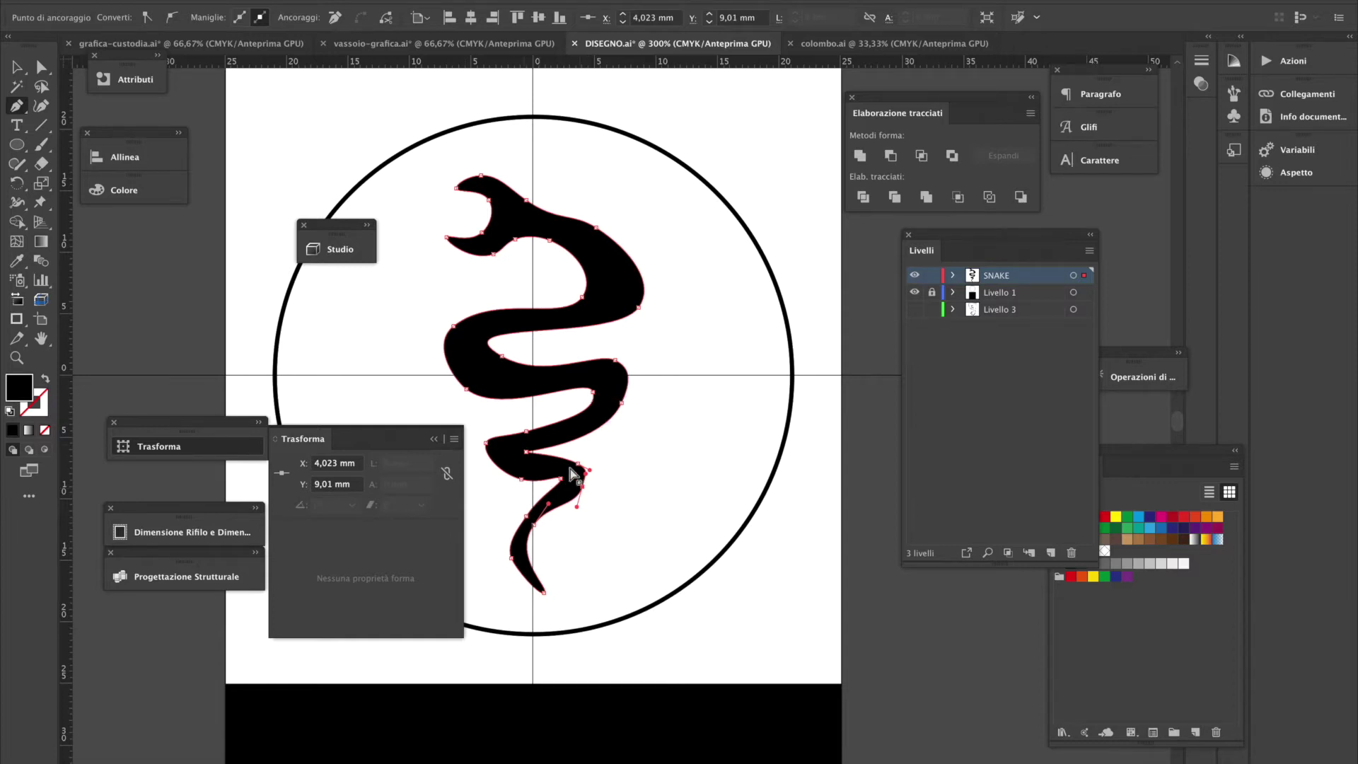
Round out the lower left bend, widen the white gap inside it, and deselect the snake
{"action": "left_click", "coordinate": [486, 444]}
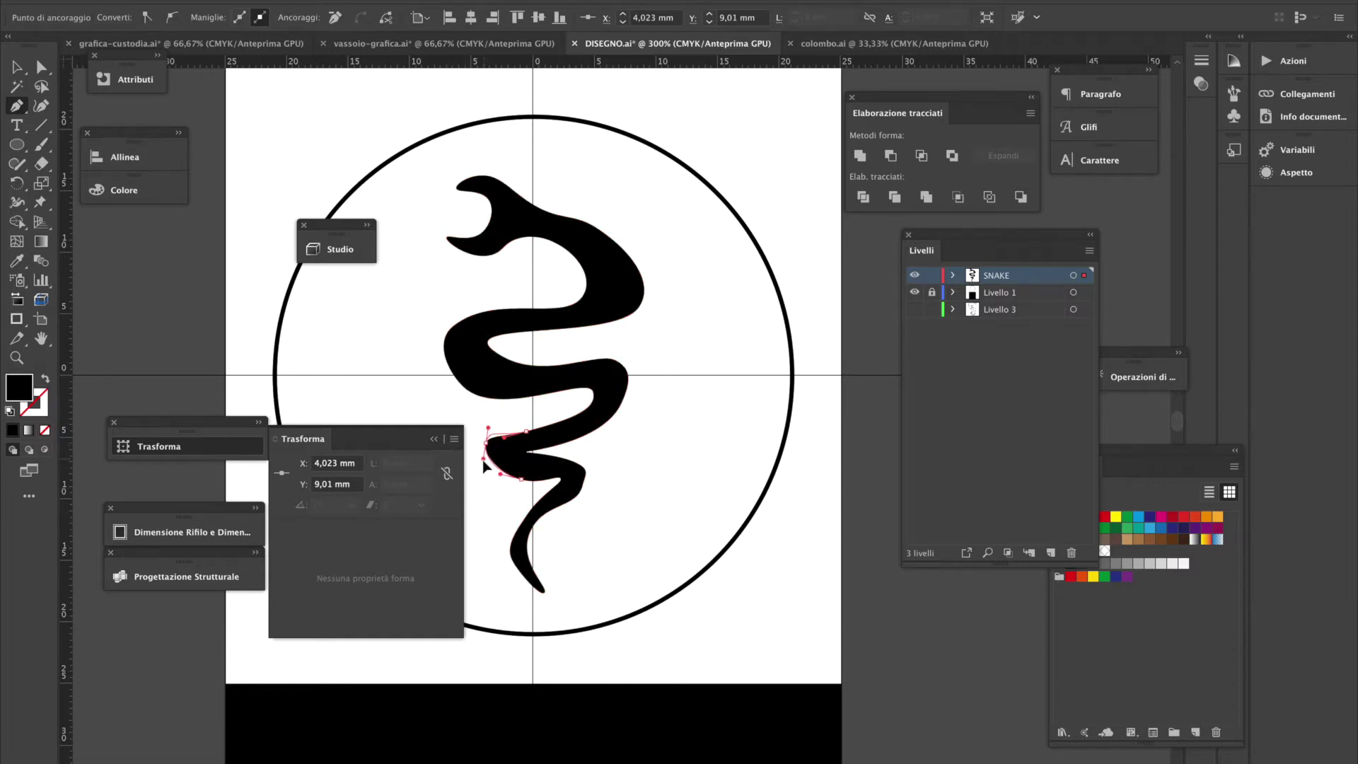
{"action": "left_click_drag", "start_coordinate": [526, 431], "coordinate": [521, 458]}
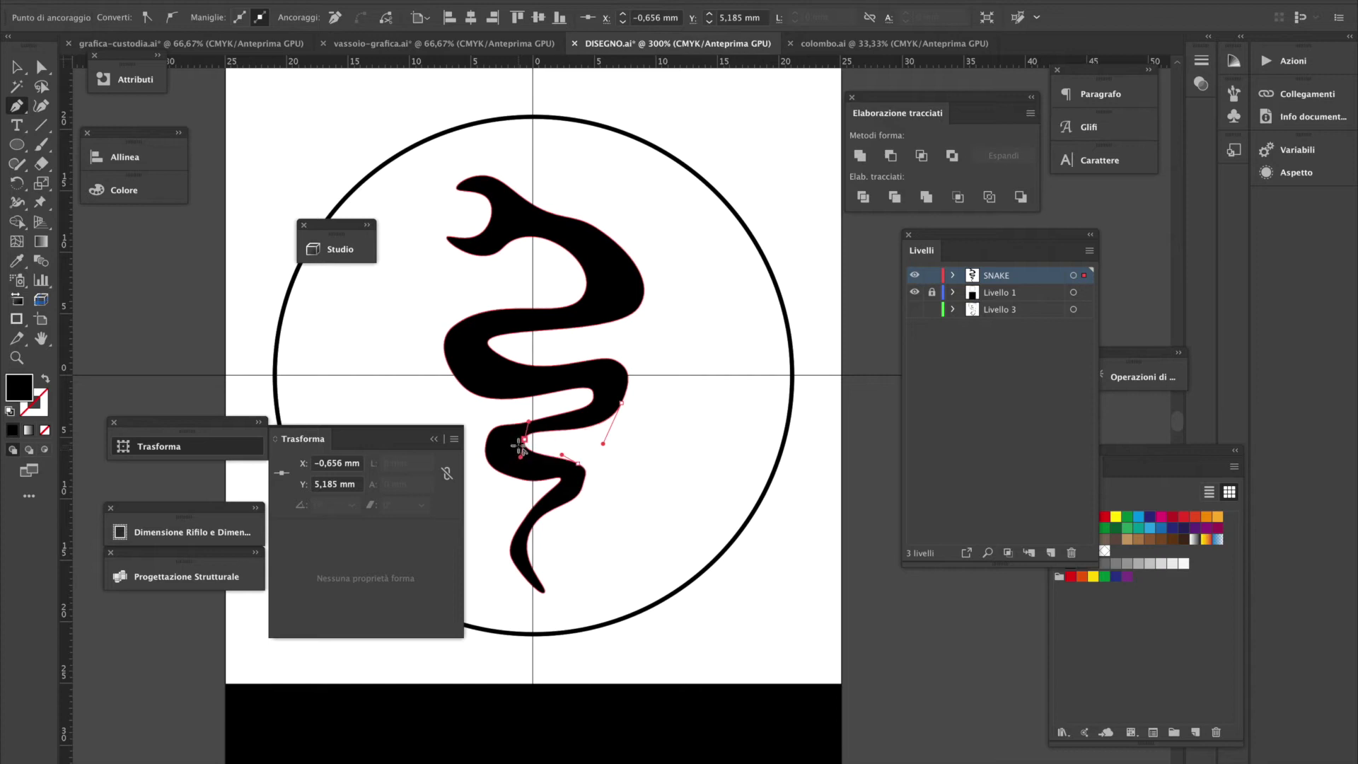
{"action": "key", "text": "v"}
{"action": "left_click", "coordinate": [738, 141]}
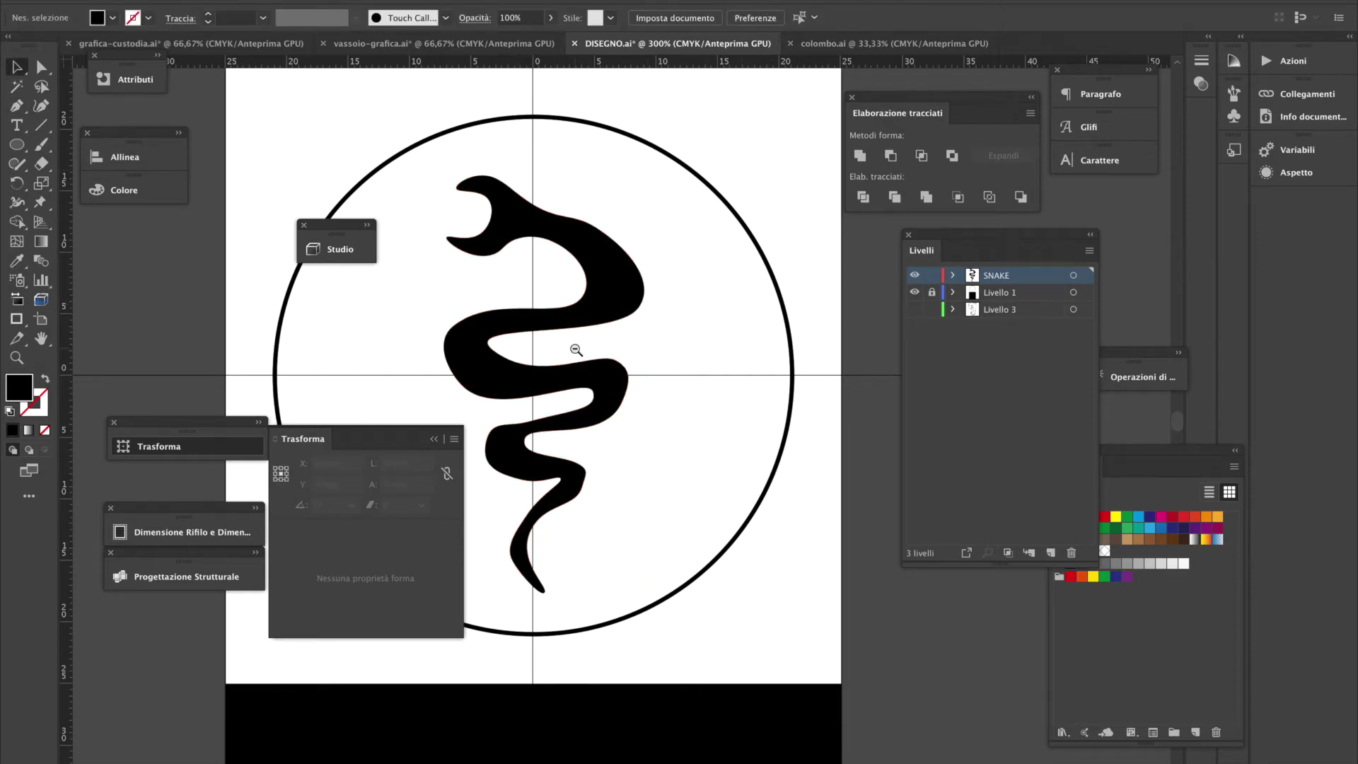
Start a new Curvature path inside the snake's open mouth and draw the first flame-like lick curving outward and back
{"action": "left_click", "coordinate": [578, 353], "text": "ctrl+alt"}
{"action": "left_click", "coordinate": [651, 339], "text": "ctrl+alt"}
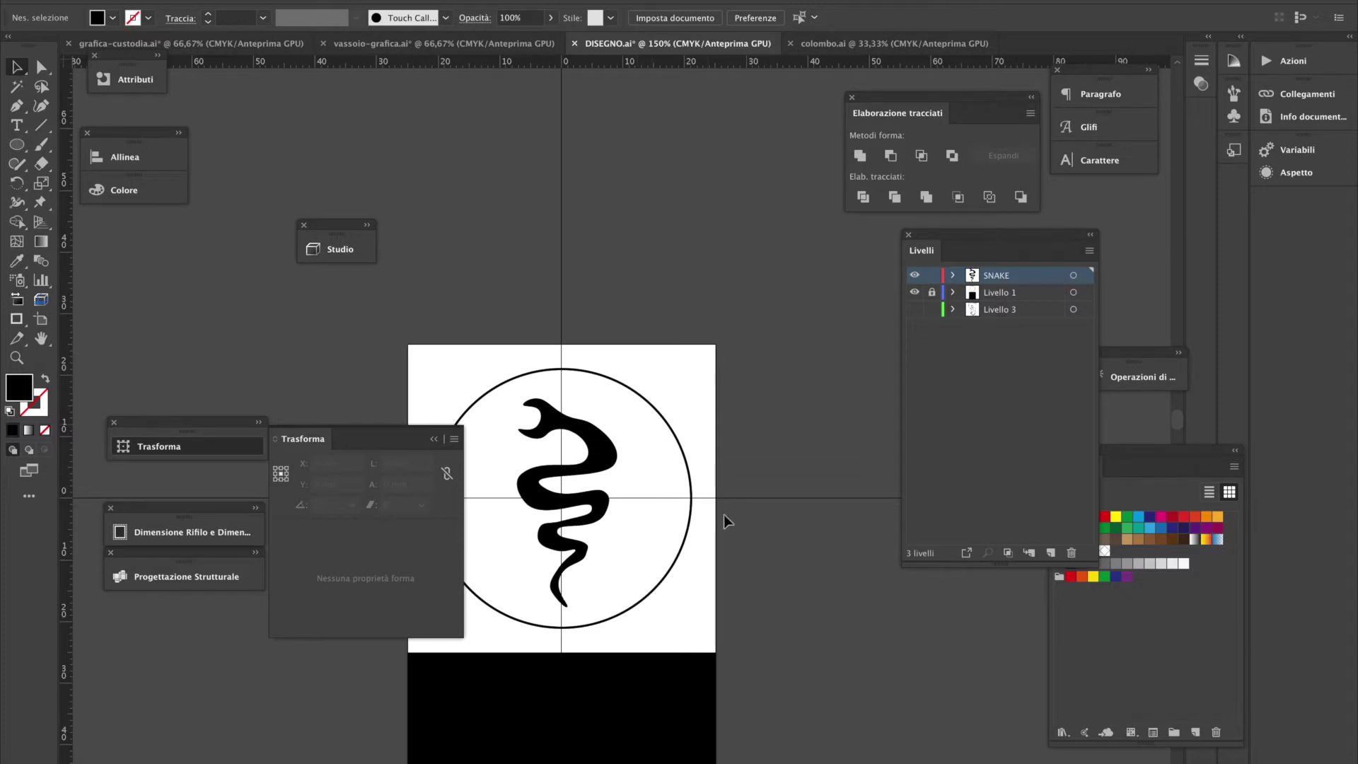
{"action": "left_click", "coordinate": [575, 530]}
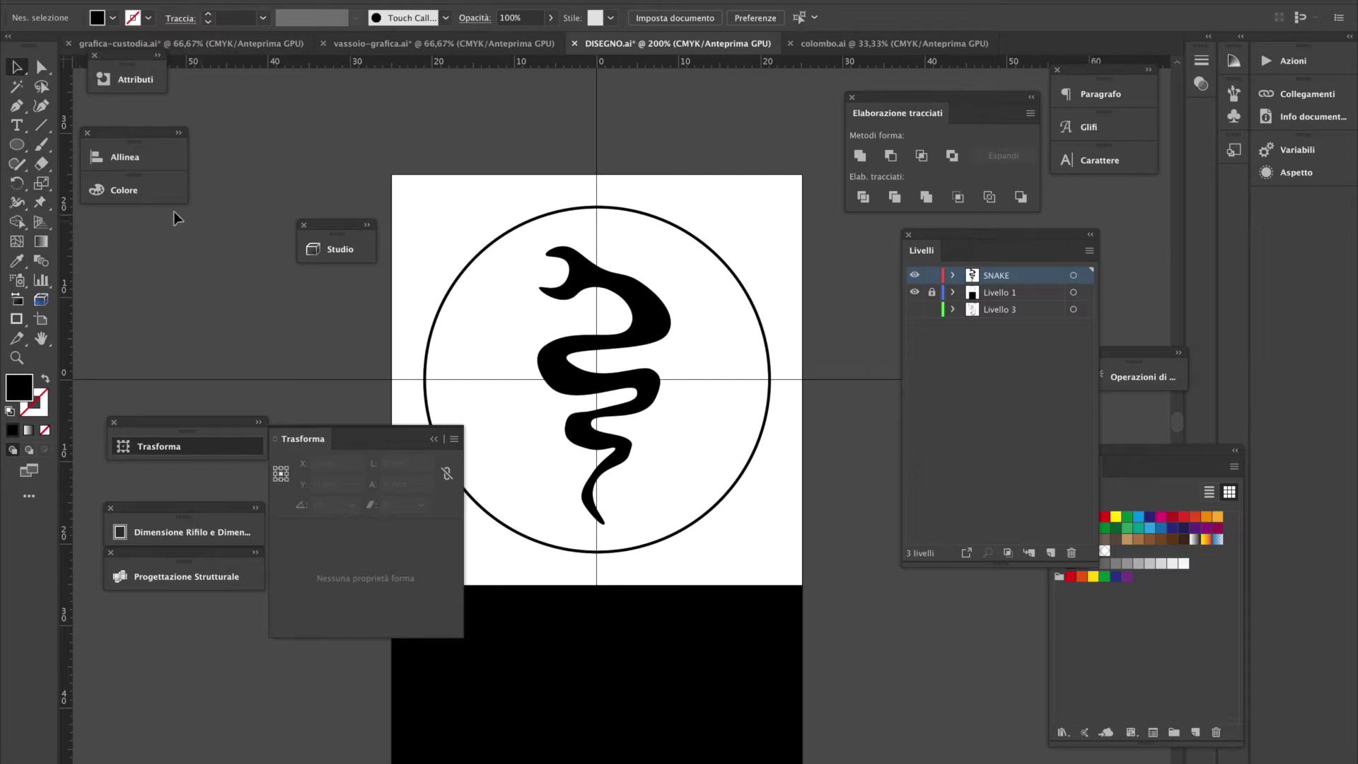
{"action": "left_click", "coordinate": [16, 105]}
{"action": "left_click", "coordinate": [41, 106]}
{"action": "key", "text": "ctrl+plus"}
{"action": "key", "text": "ctrl+plus"}
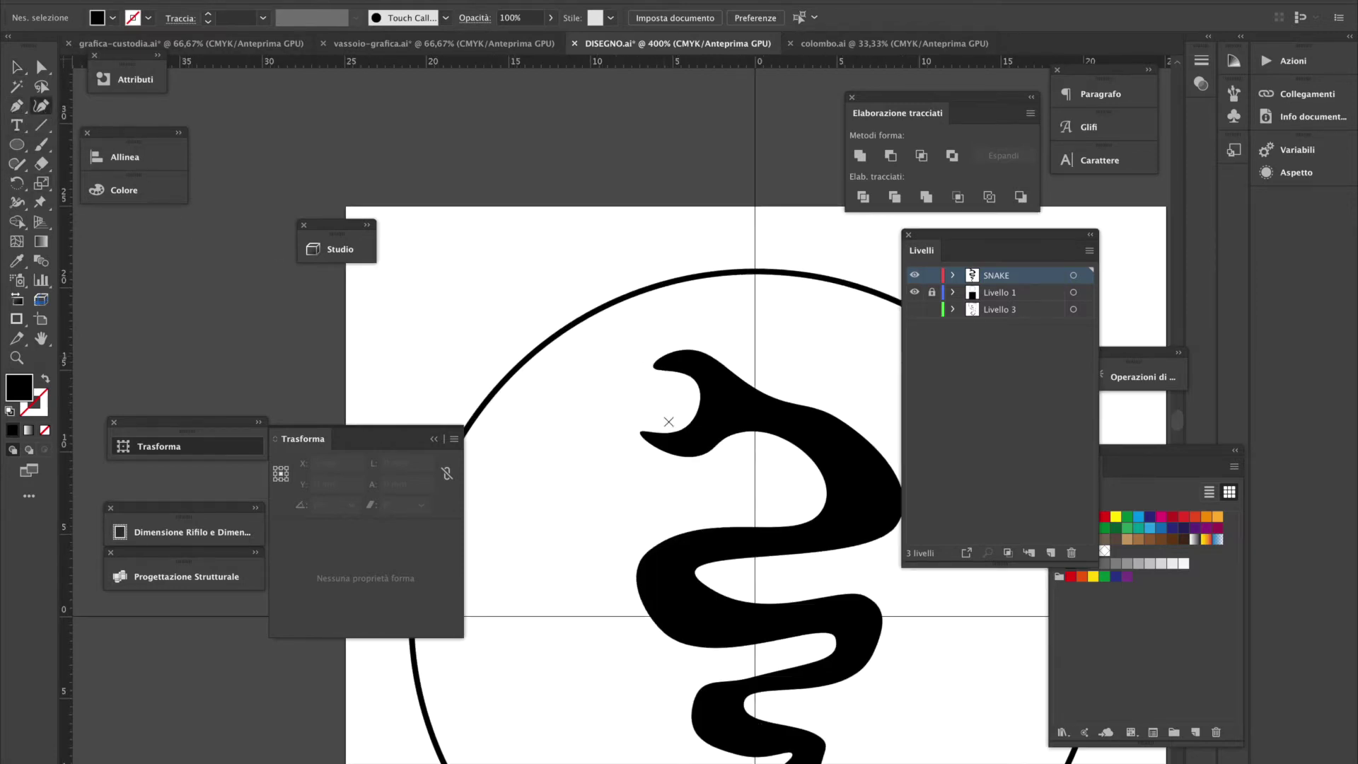
{"action": "left_click", "coordinate": [692, 399]}
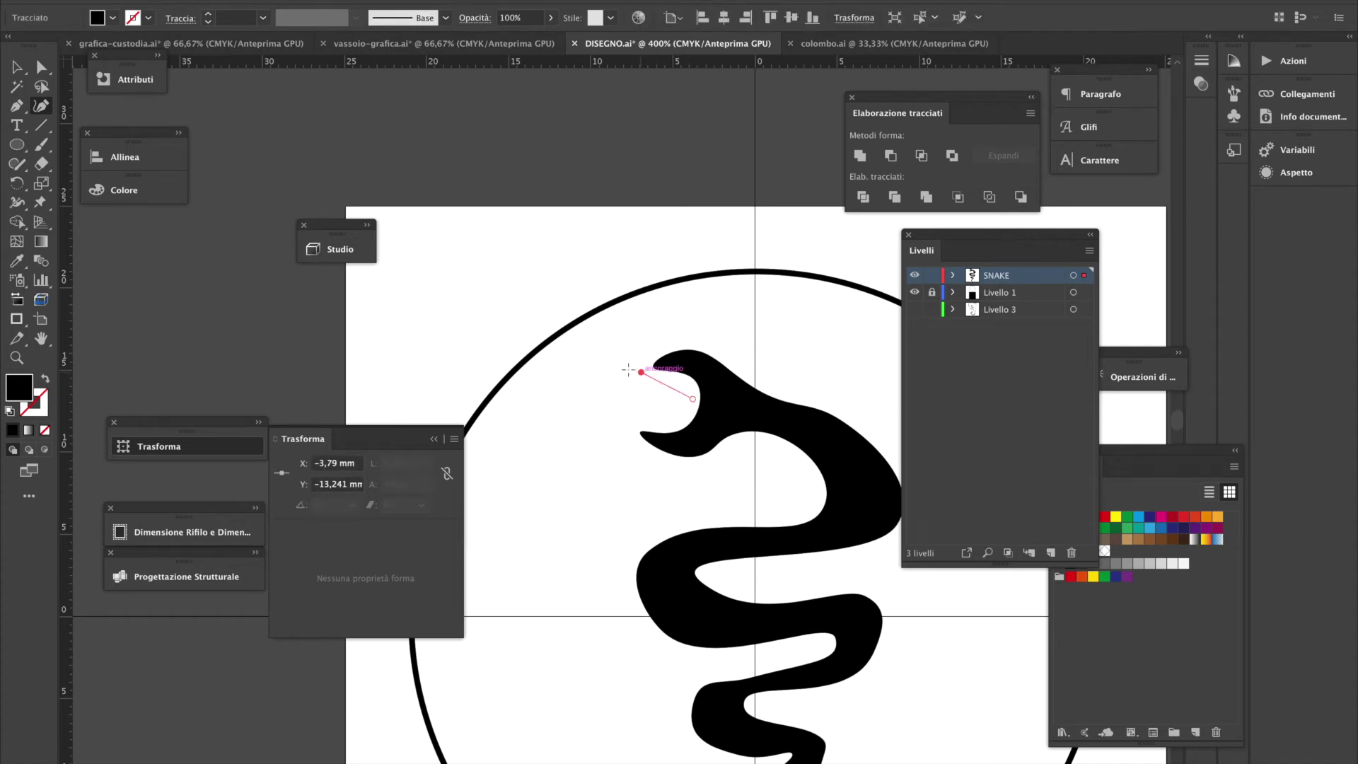
{"action": "left_click", "coordinate": [640, 371]}
{"action": "left_click", "coordinate": [571, 370]}
{"action": "left_click", "coordinate": [610, 380]}
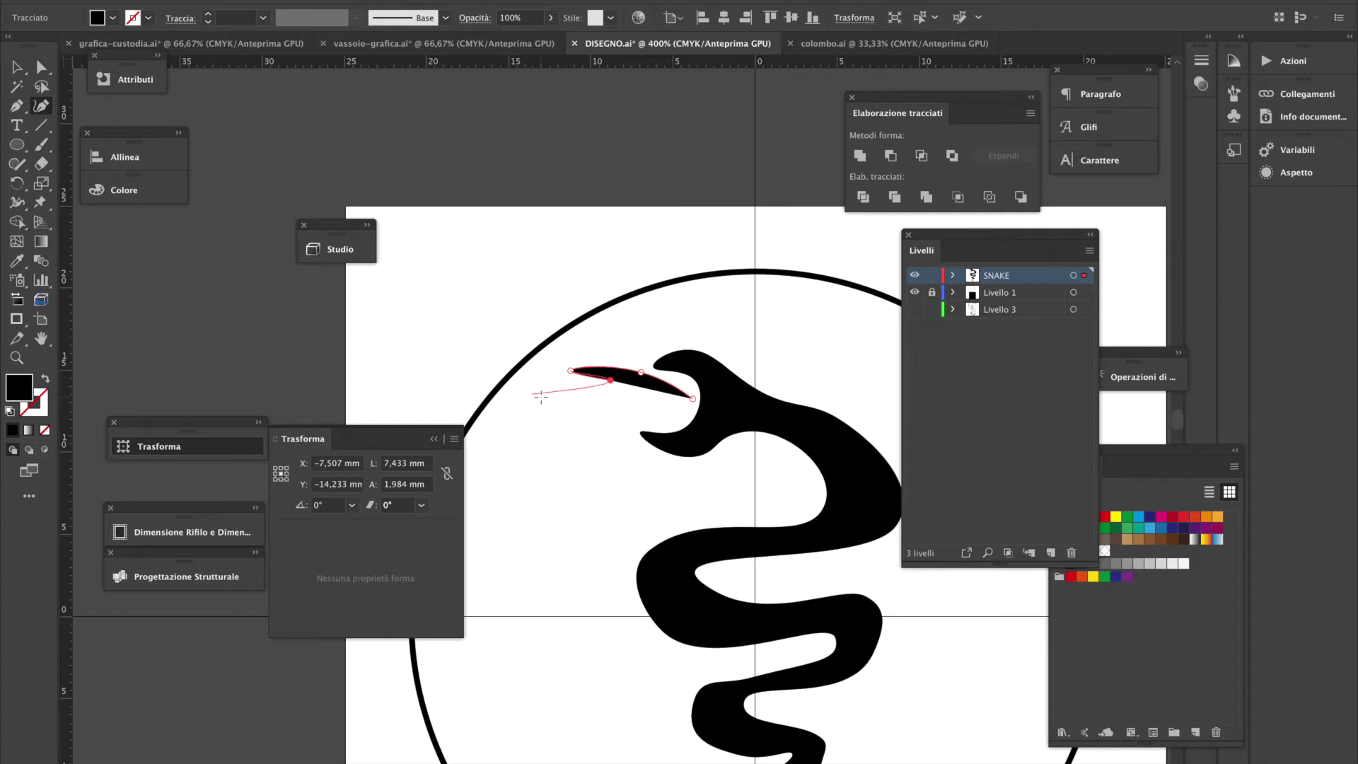
Continue the path with a second flame-like lick arching across the circle's edge and curling back inside
{"action": "left_click", "coordinate": [571, 395]}
{"action": "left_click", "coordinate": [535, 365]}
{"action": "left_click", "coordinate": [501, 362]}
{"action": "left_click", "coordinate": [460, 381]}
{"action": "left_click", "coordinate": [529, 384]}
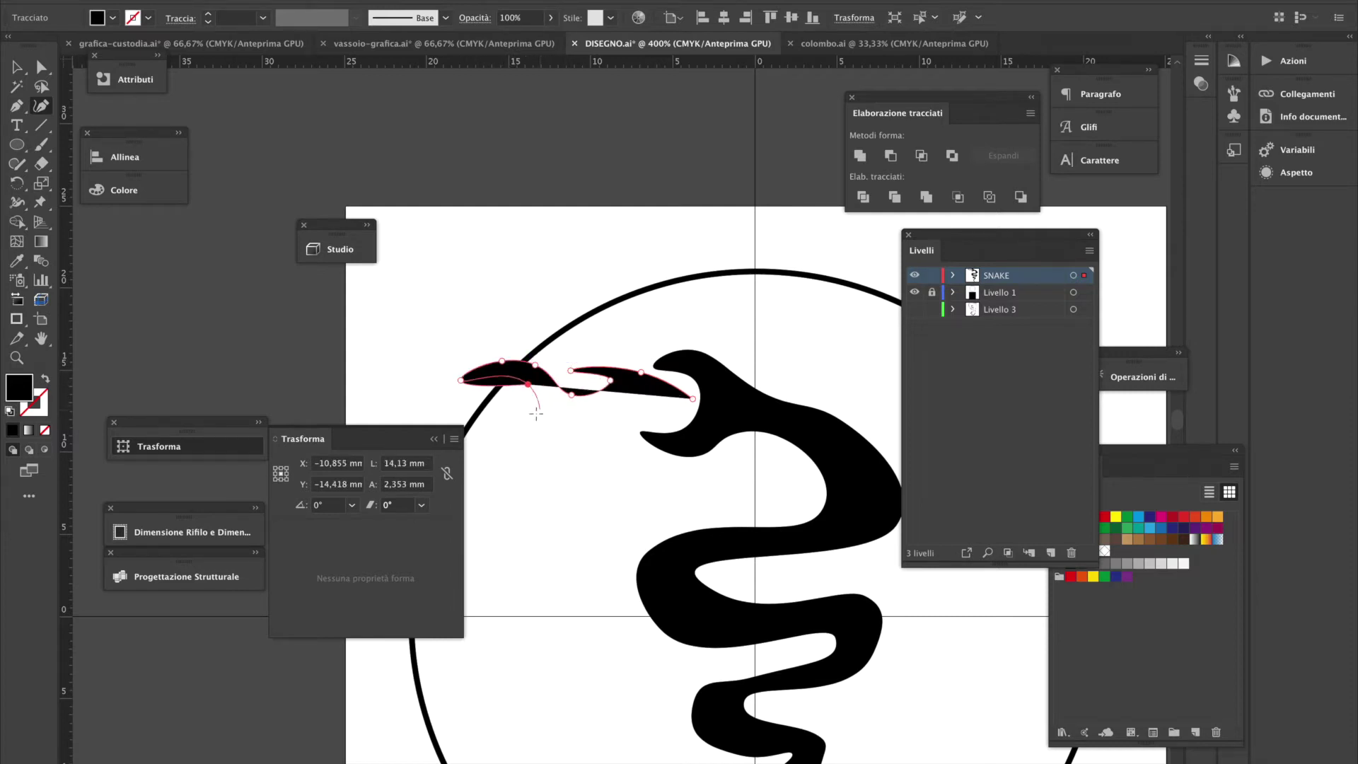
Carry the path beneath the second lick and out past the circle's edge, forming a third lick that turns back inward
{"action": "left_click", "coordinate": [535, 413]}
{"action": "left_click", "coordinate": [454, 402]}
{"action": "left_click", "coordinate": [400, 391]}
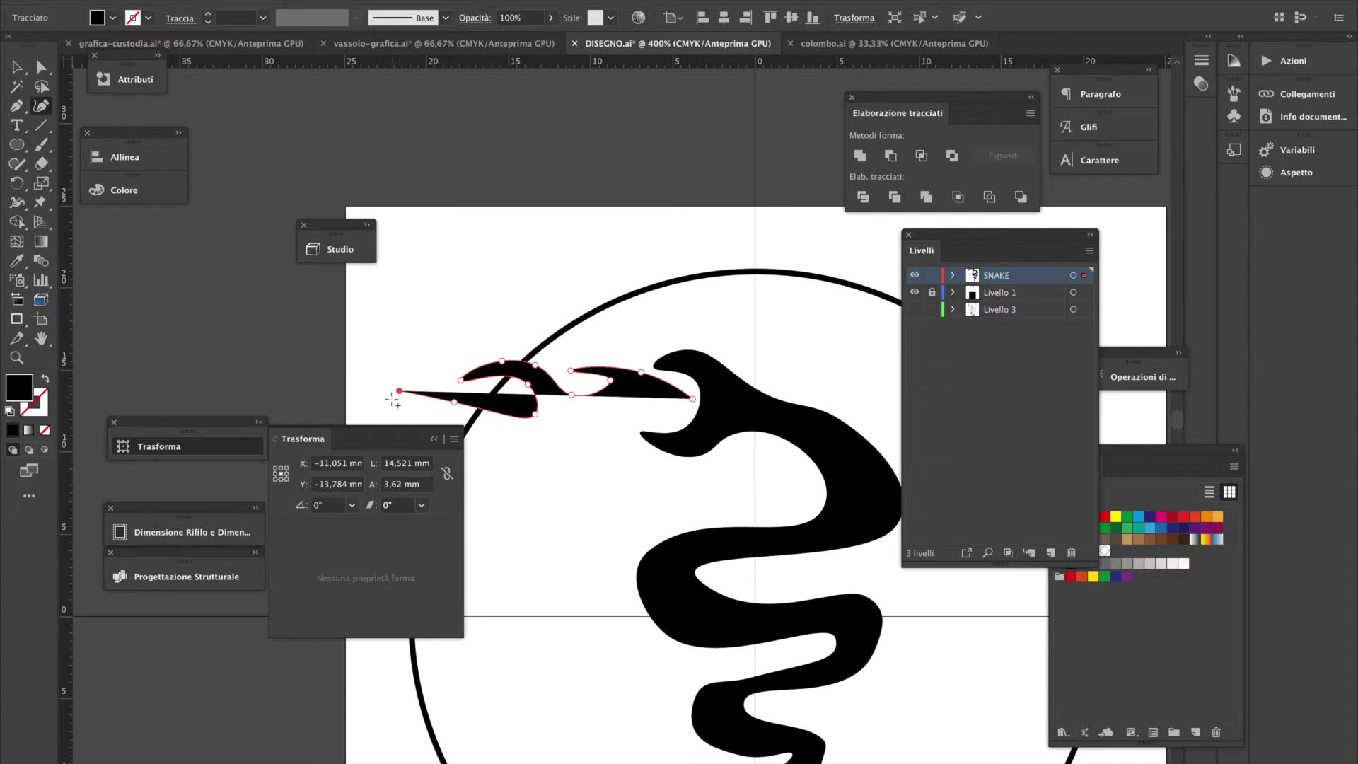
{"action": "left_click", "coordinate": [375, 418]}
{"action": "left_click", "coordinate": [408, 410]}
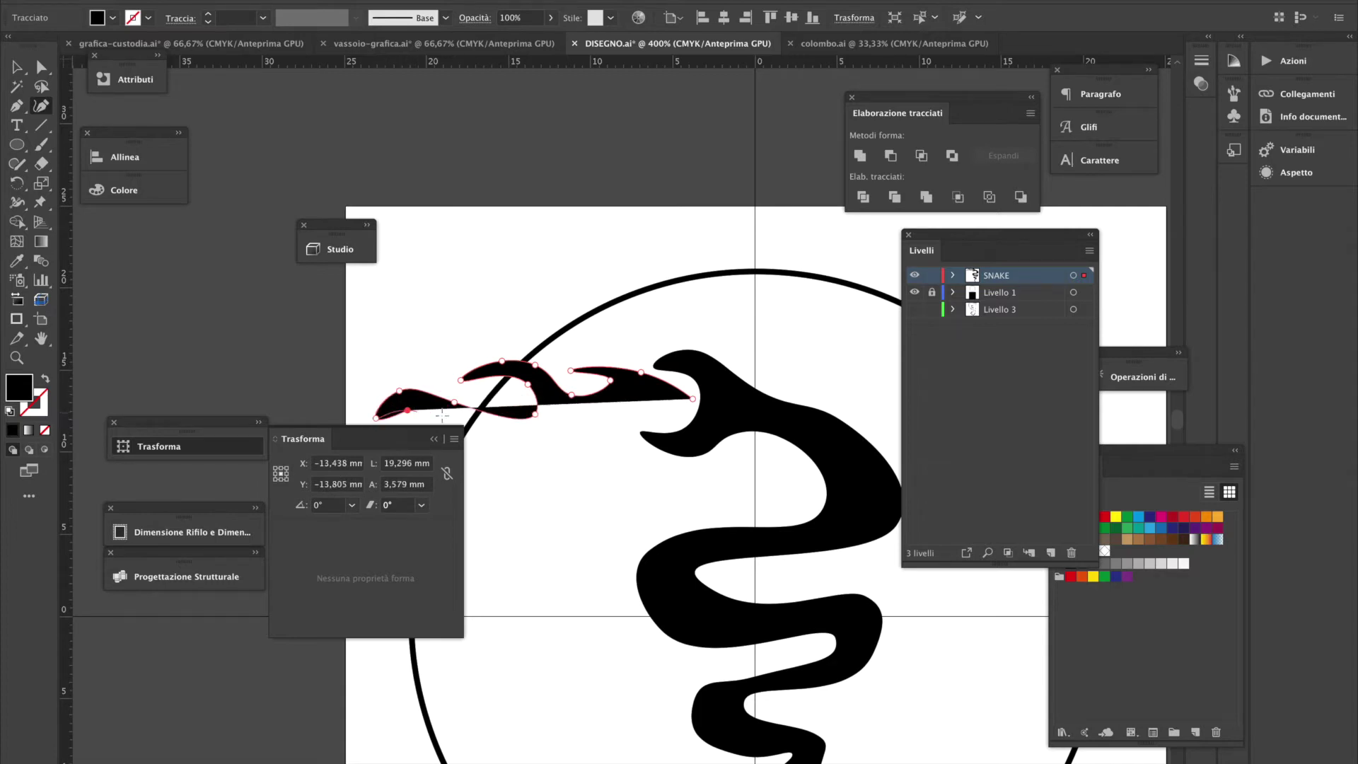
Complete the flame along its lower side with one more downward lick, ending the path at the tip inside the snake's mouth, and deselect it
{"action": "left_click", "coordinate": [488, 437]}
{"action": "left_click", "coordinate": [546, 433]}
{"action": "left_click", "coordinate": [574, 416]}
{"action": "left_click", "coordinate": [596, 421]}
{"action": "left_click", "coordinate": [569, 452]}
{"action": "left_click", "coordinate": [618, 419]}
{"action": "left_click", "coordinate": [630, 397]}
{"action": "left_click", "coordinate": [658, 398]}
{"action": "left_click", "coordinate": [693, 399]}
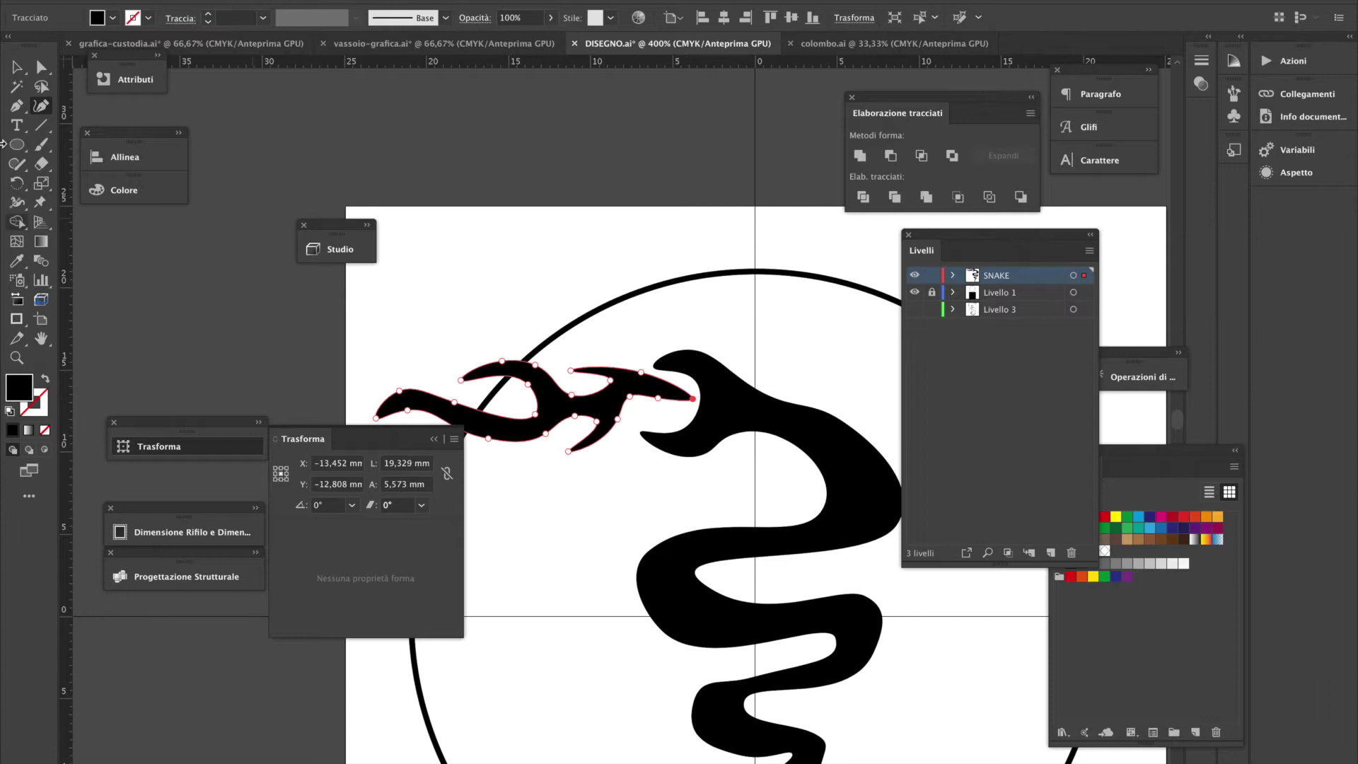
{"action": "left_click", "coordinate": [17, 67]}
{"action": "left_click", "coordinate": [609, 304]}
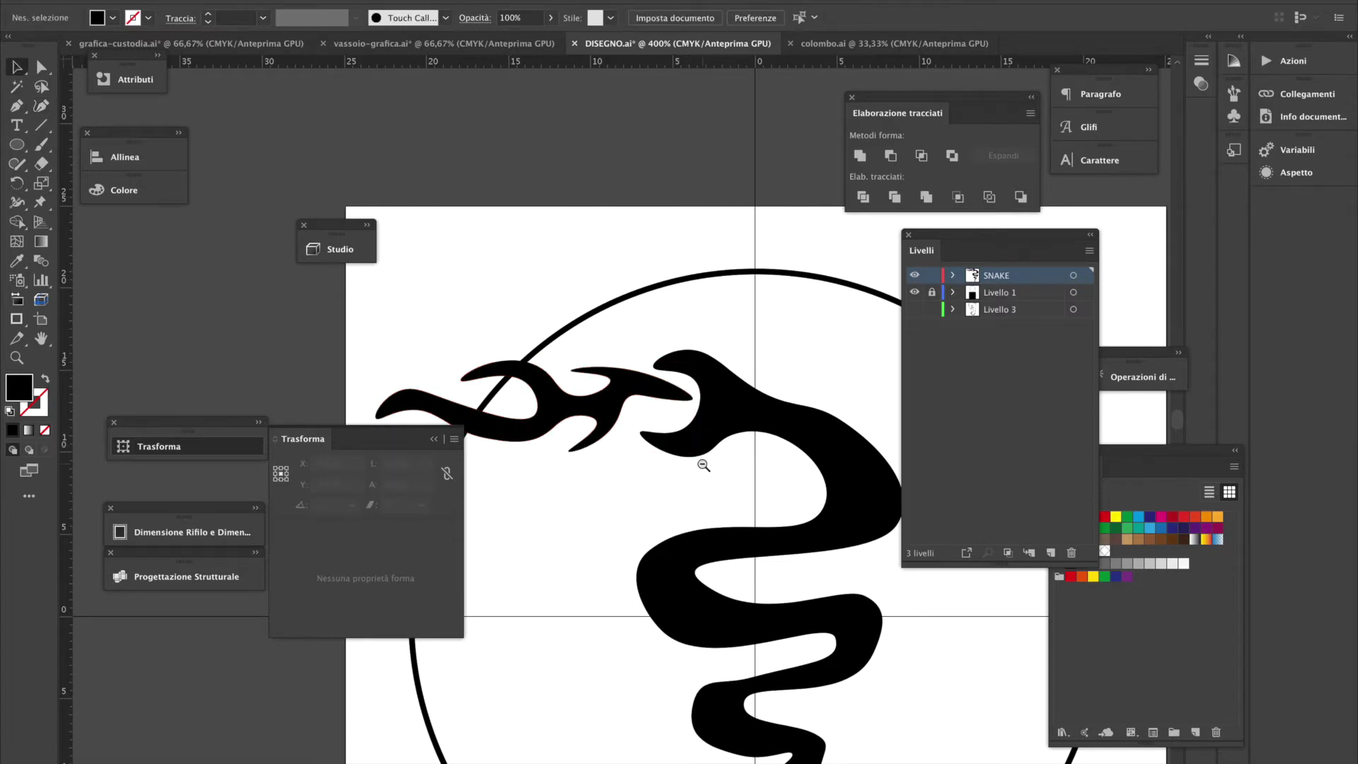
Scale the snake and flame down together to about 27.8 × 29.3 mm and position them inside the circle, with the snake near the vertical guide
{"action": "left_click", "coordinate": [558, 431], "text": "ctrl+alt"}
{"action": "left_click", "coordinate": [558, 431], "text": "ctrl+alt"}
{"action": "left_click", "coordinate": [559, 431], "text": "ctrl+alt"}
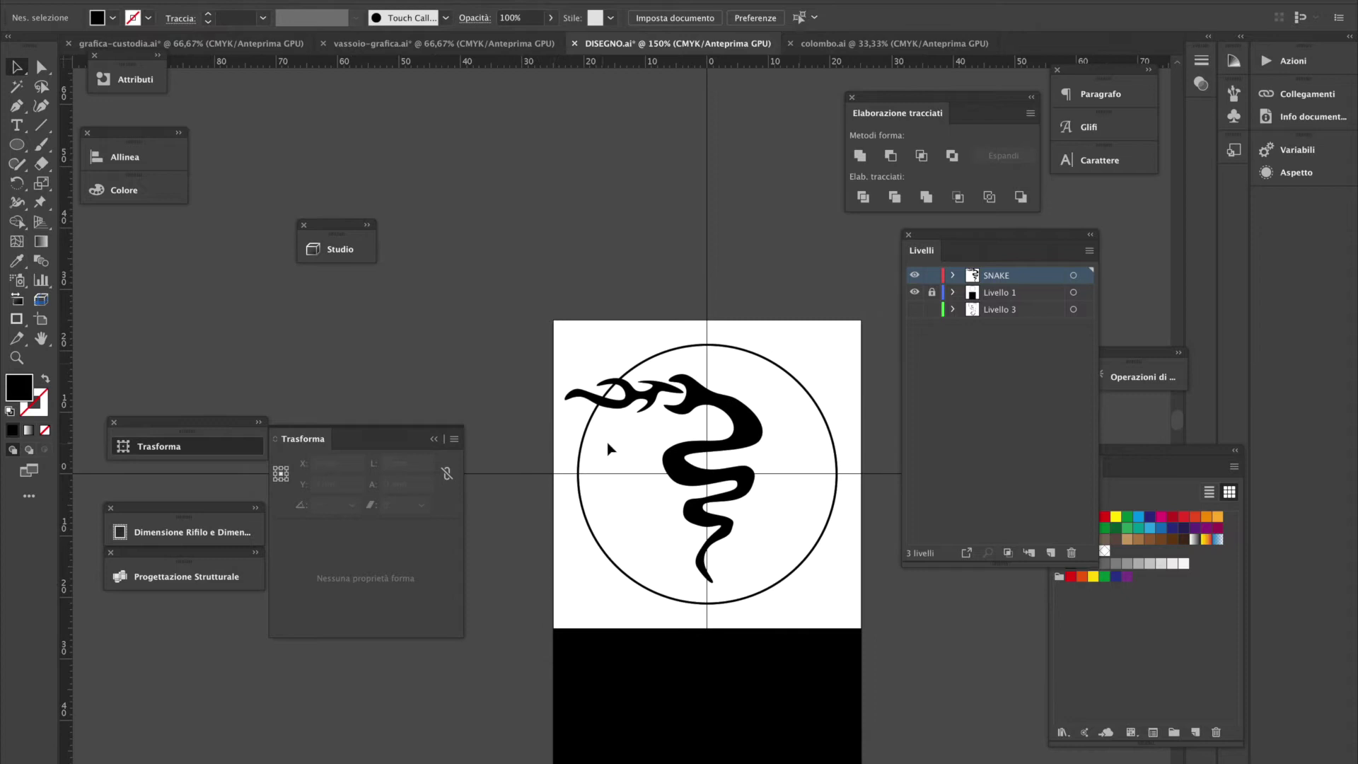
{"action": "left_click", "coordinate": [711, 394]}
{"action": "left_click_drag", "start_coordinate": [762, 374], "coordinate": [758, 423]}
{"action": "left_click", "coordinate": [700, 304]}
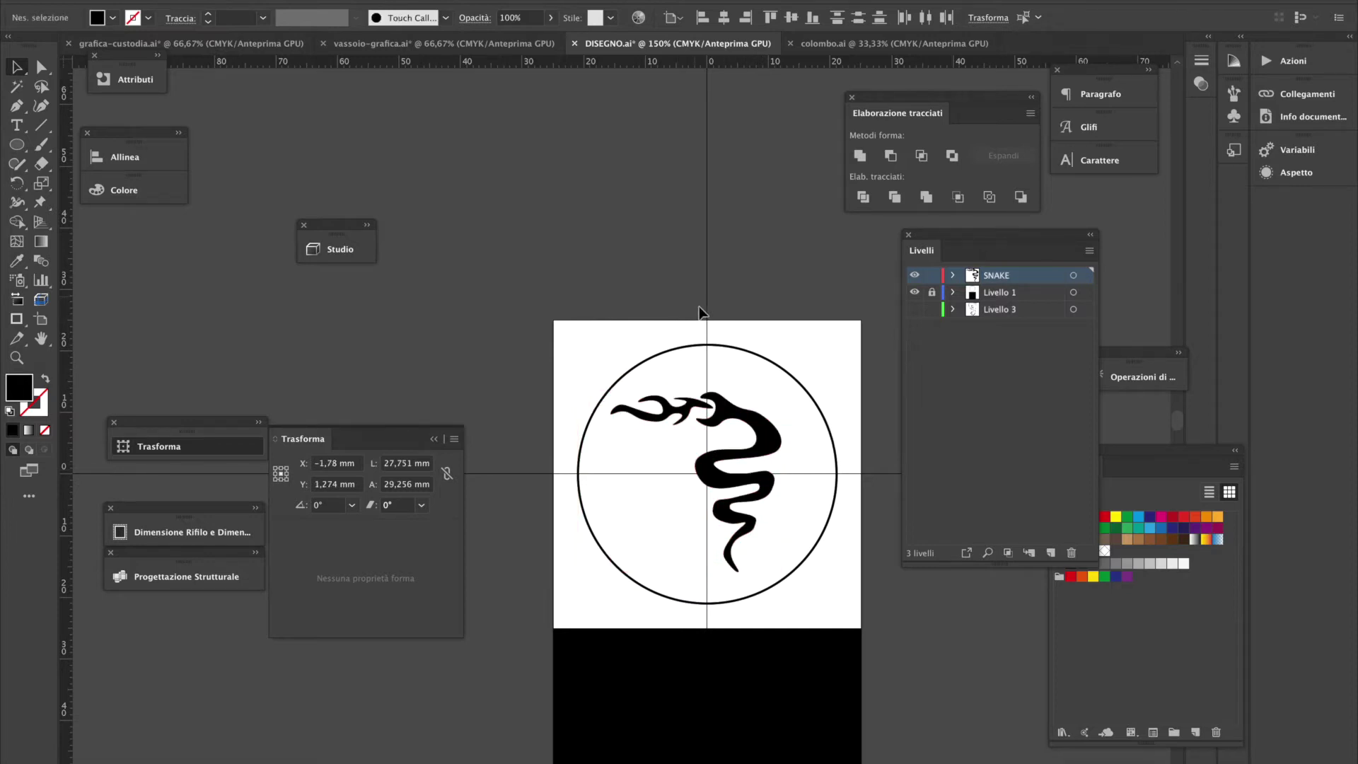
{"action": "left_click_drag", "start_coordinate": [765, 433], "coordinate": [735, 430]}
Nudge the flame slightly down within the snake's open mouth and deselect it
{"action": "mouse_move", "coordinate": [644, 421]}
{"action": "left_mouse_down"}
{"action": "mouse_move", "coordinate": [699, 403]}
{"action": "mouse_move", "coordinate": [645, 422]}
{"action": "left_mouse_up"}
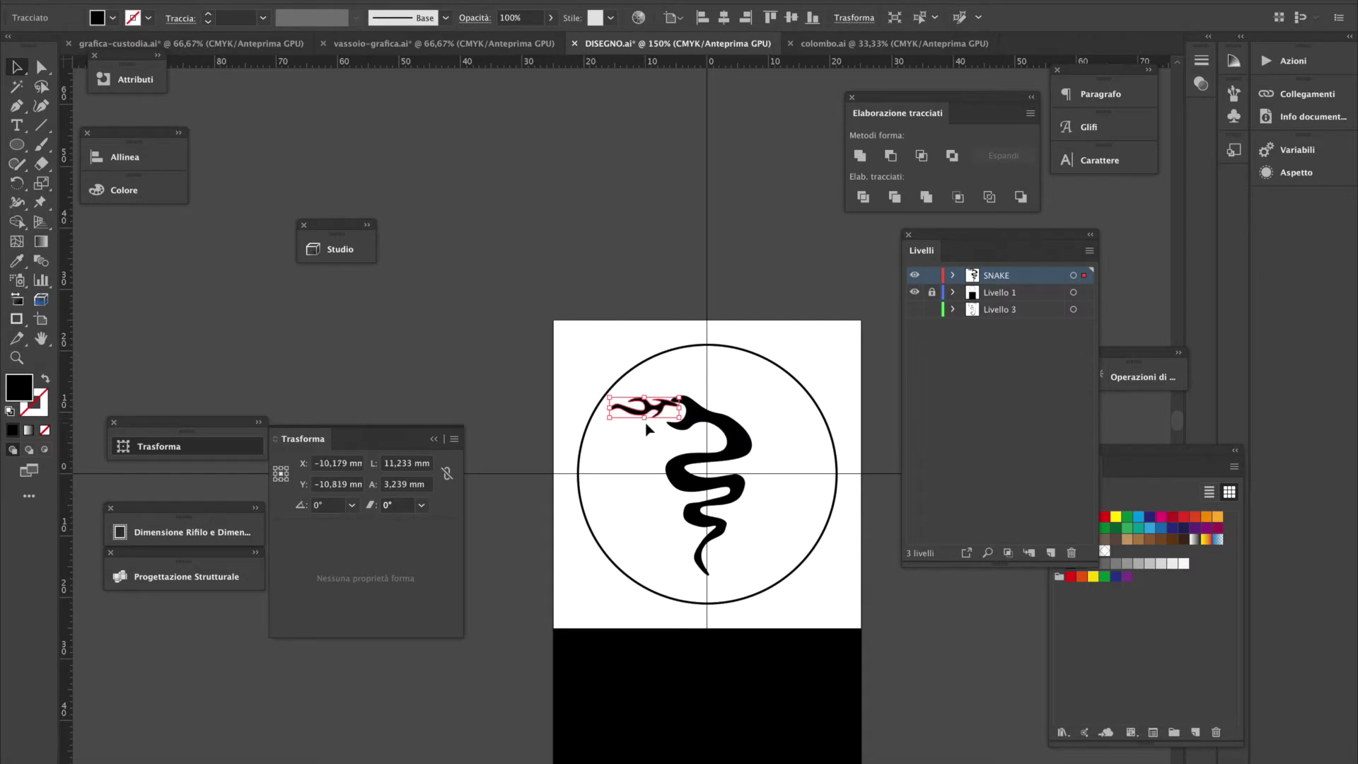
{"action": "key", "text": "Down"}
{"action": "key", "text": "Down"}
{"action": "key", "text": "Down"}
{"action": "key", "text": "Down"}
{"action": "key", "text": "Up"}
{"action": "left_click", "coordinate": [769, 402]}
{"action": "key", "text": "super+plus"}
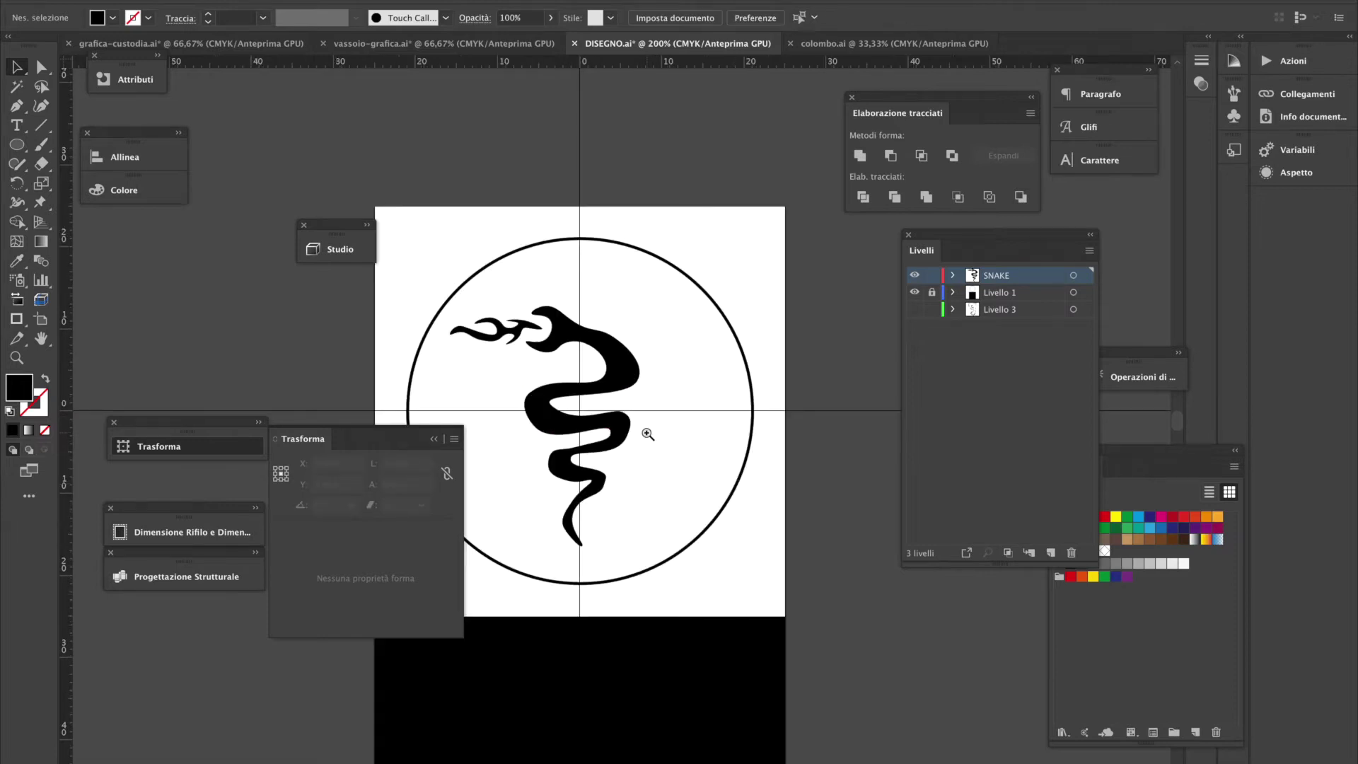
{"action": "key", "text": "super+plus"}
{"action": "left_click_drag", "start_coordinate": [576, 414], "coordinate": [740, 419]}
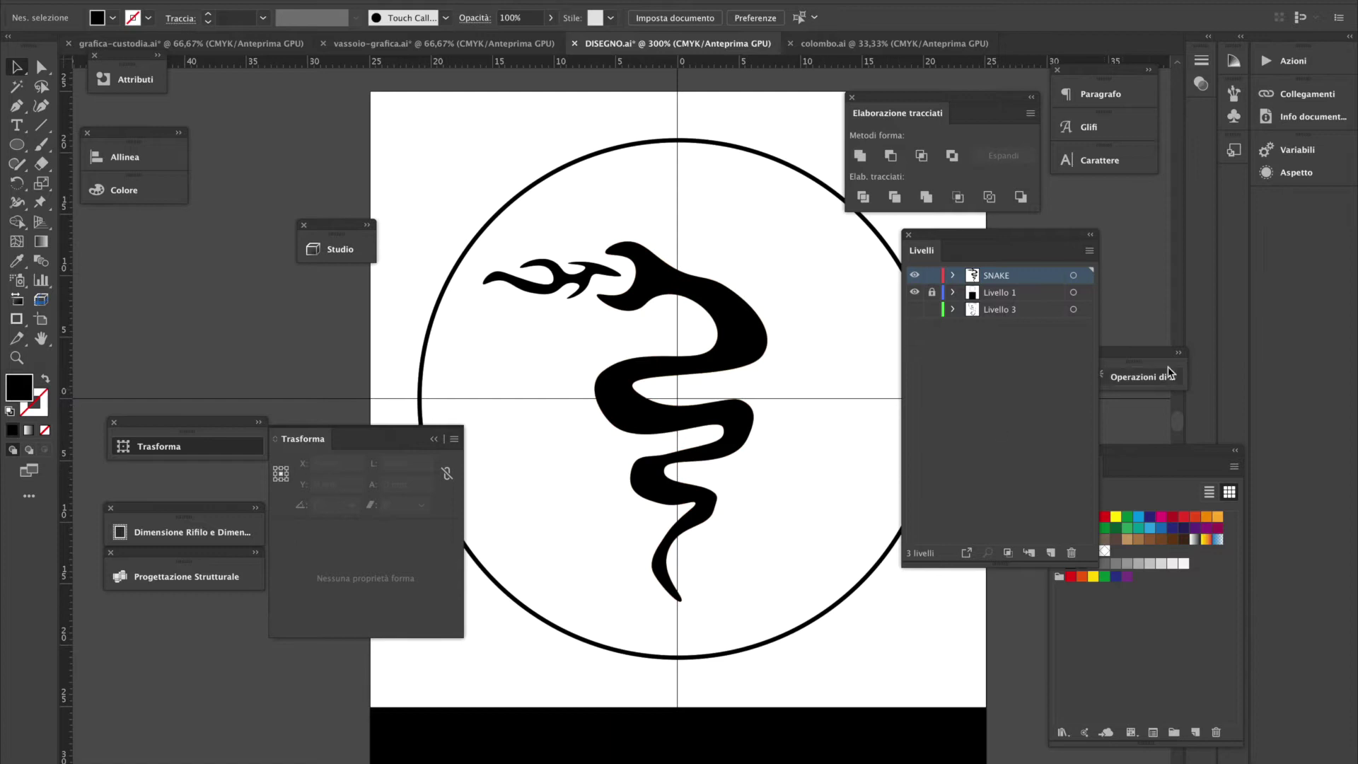
{"action": "left_click", "coordinate": [748, 339]}
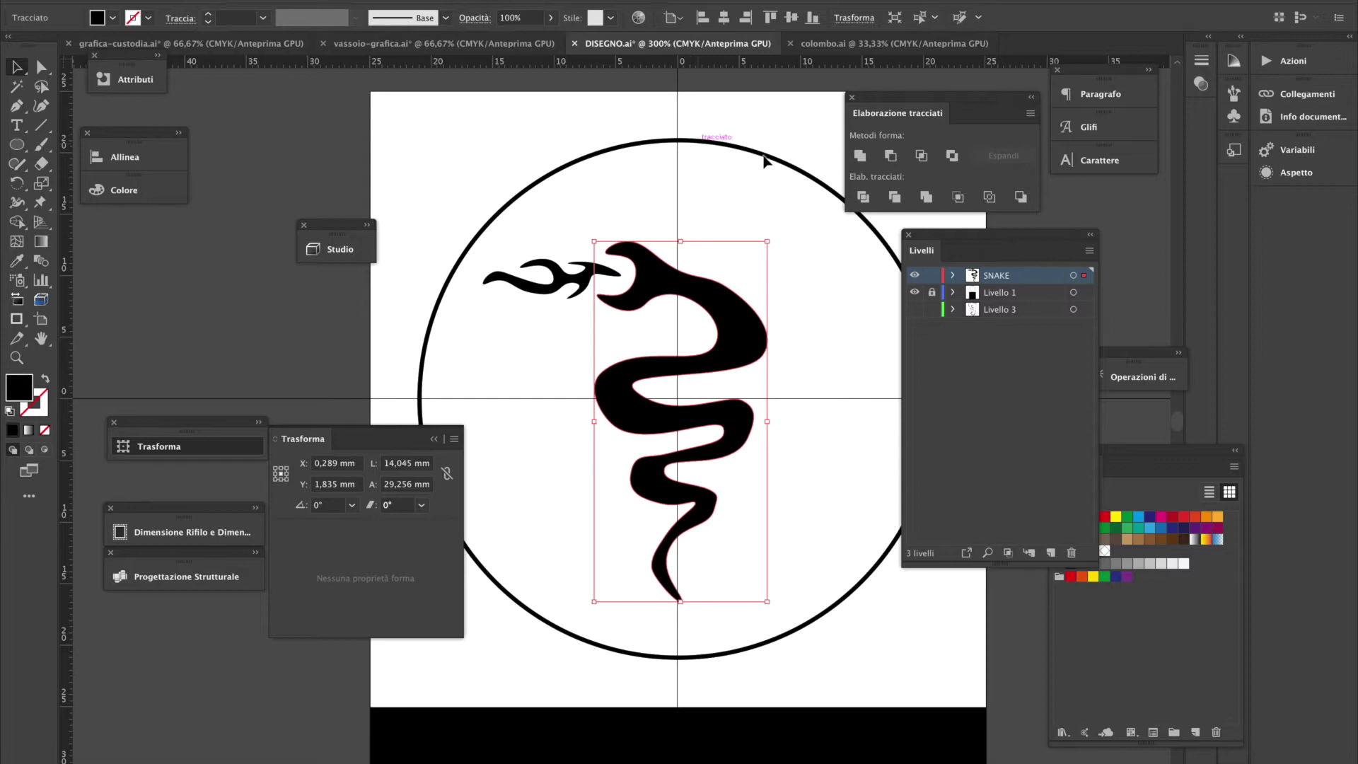
{"action": "left_click", "coordinate": [733, 152]}
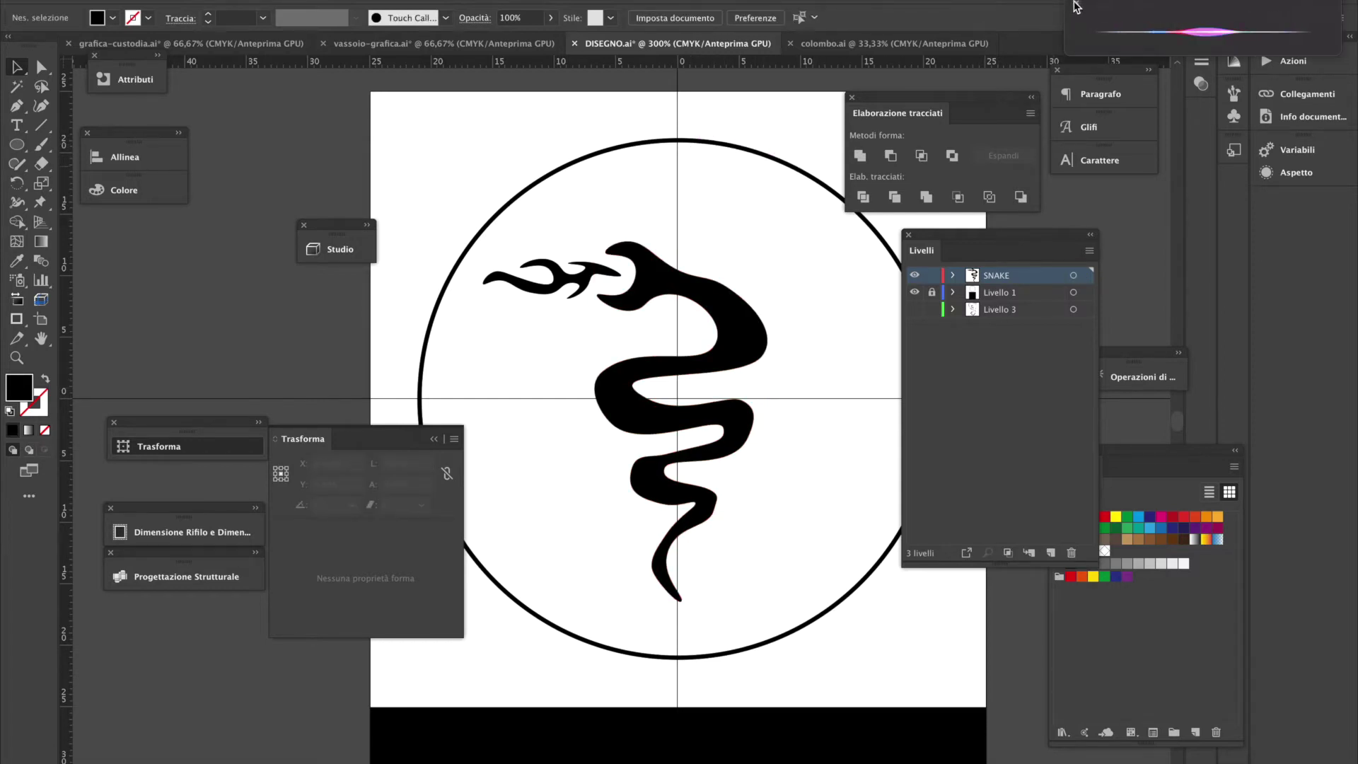
{"action": "left_click", "coordinate": [730, 365]}
{"action": "left_click", "coordinate": [730, 365]}
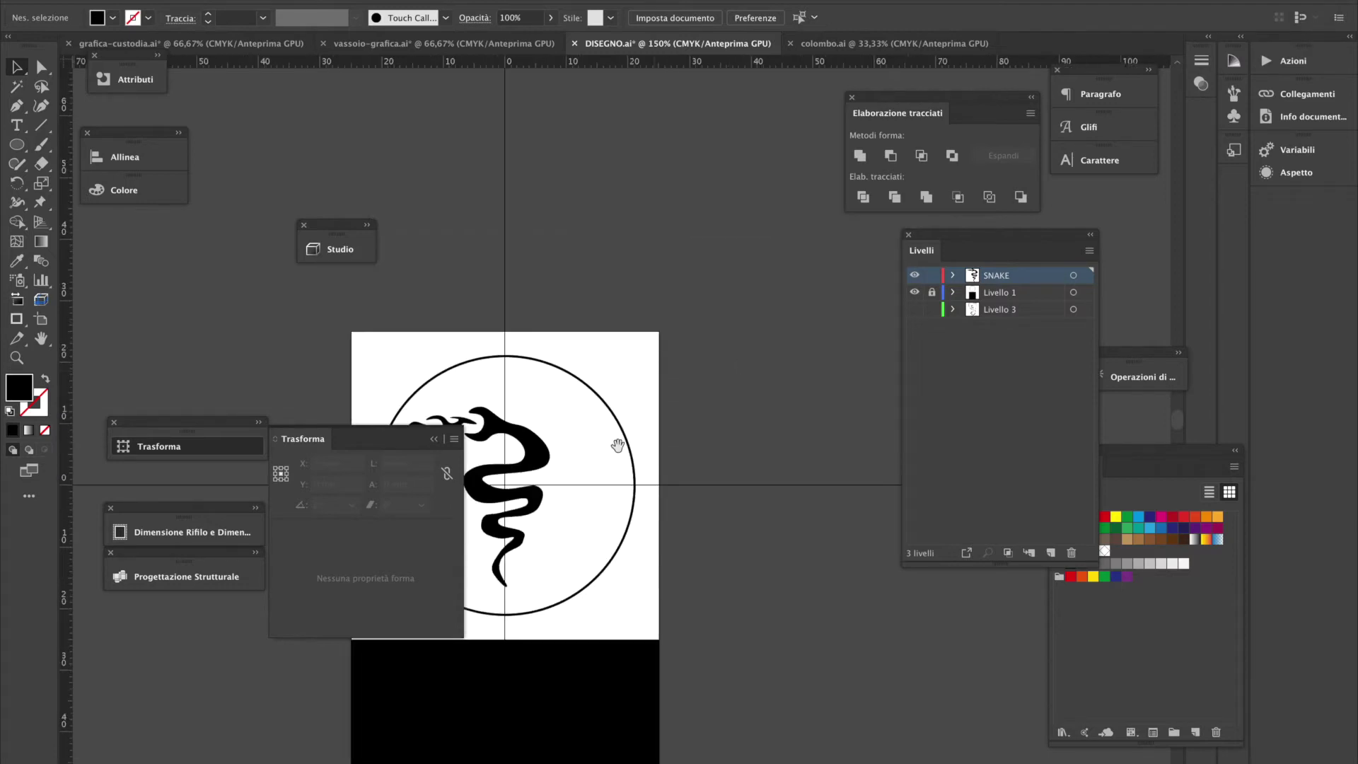
{"action": "left_click_drag", "start_coordinate": [592, 462], "coordinate": [707, 357]}
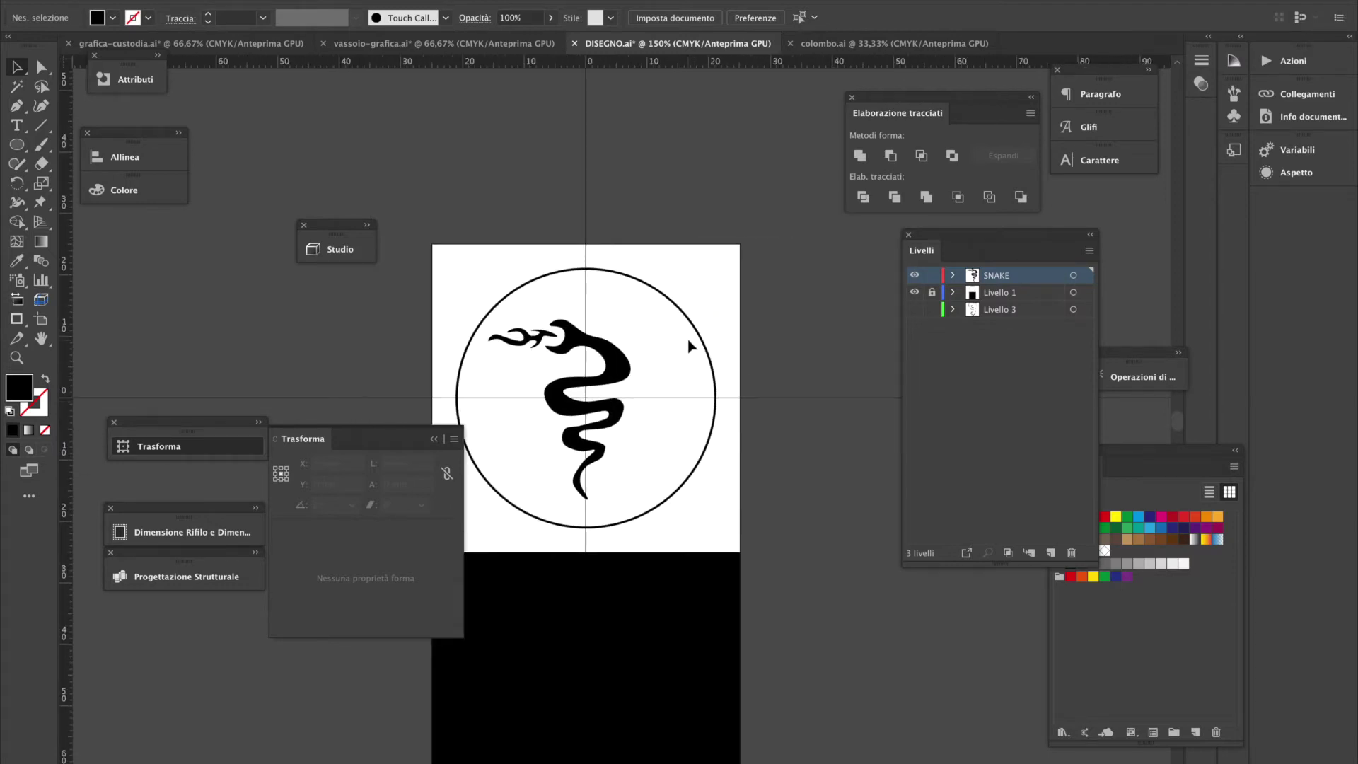
Examine the circular bird emblem in colombo.ai as a reference for the seal
{"action": "key", "text": "ctrl+shift+Tab"}
{"action": "left_click", "coordinate": [704, 42]}
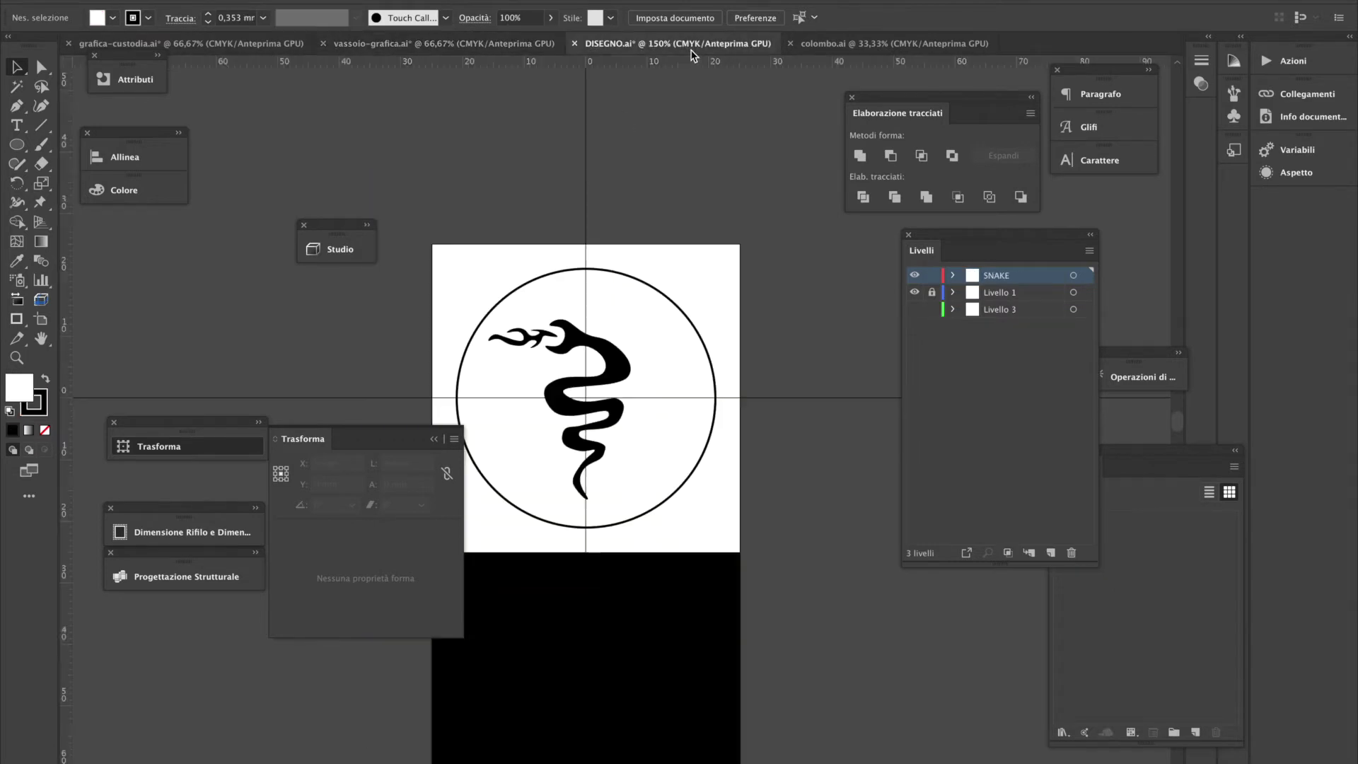
{"action": "left_click", "coordinate": [893, 44]}
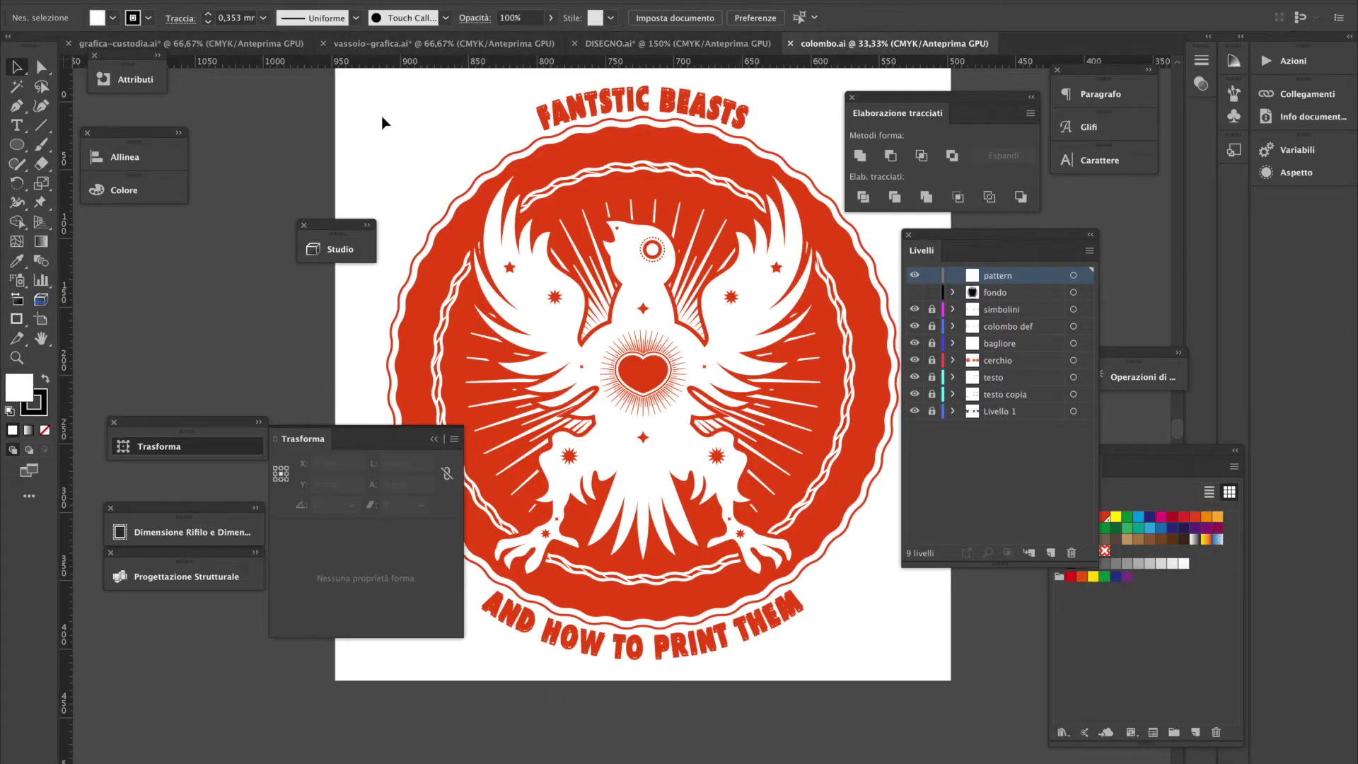
Preview the grafica-custodia.ai box in 3D, rotating it to view the printed face, and return to DISEGNO.ai with the preview closed
{"action": "left_click", "coordinate": [162, 43]}
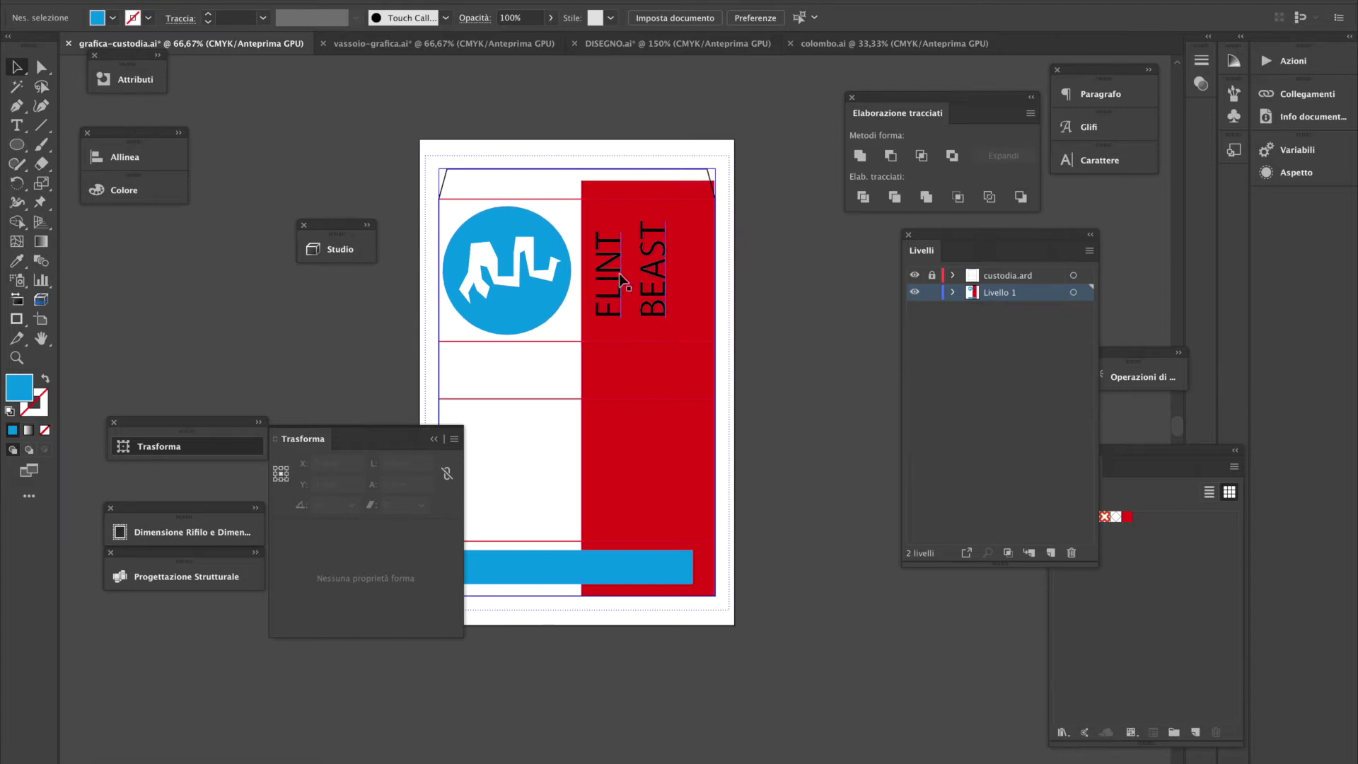
{"action": "left_click", "coordinate": [341, 250]}
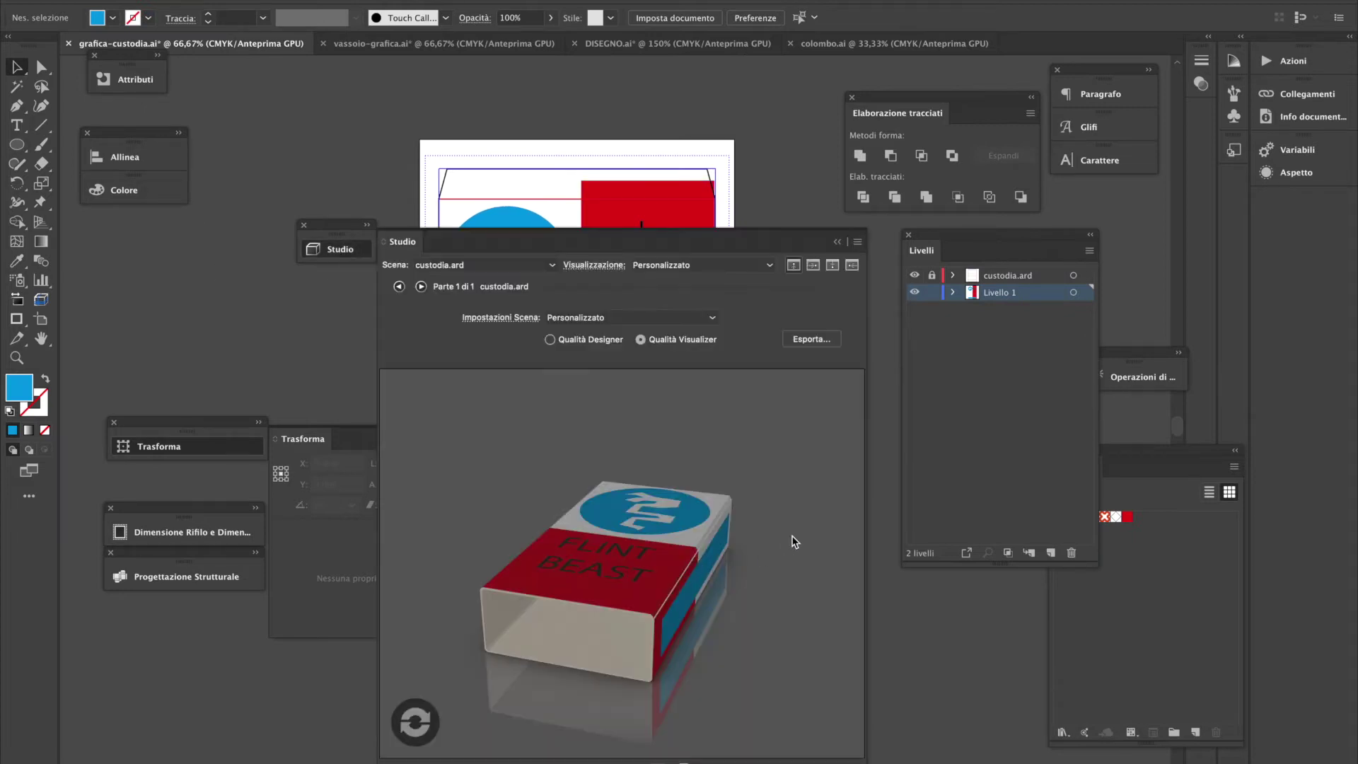
{"action": "left_click_drag", "start_coordinate": [619, 567], "coordinate": [558, 727]}
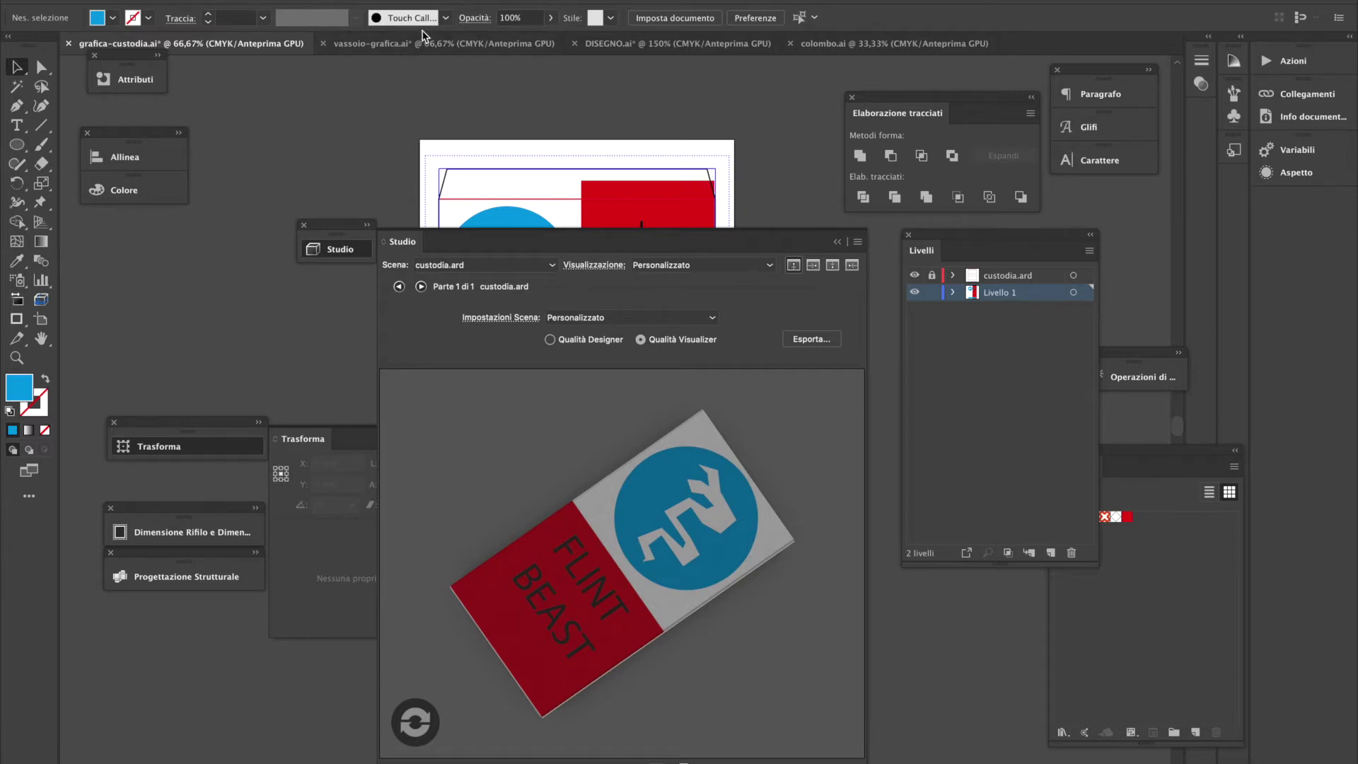
{"action": "left_click", "coordinate": [705, 47]}
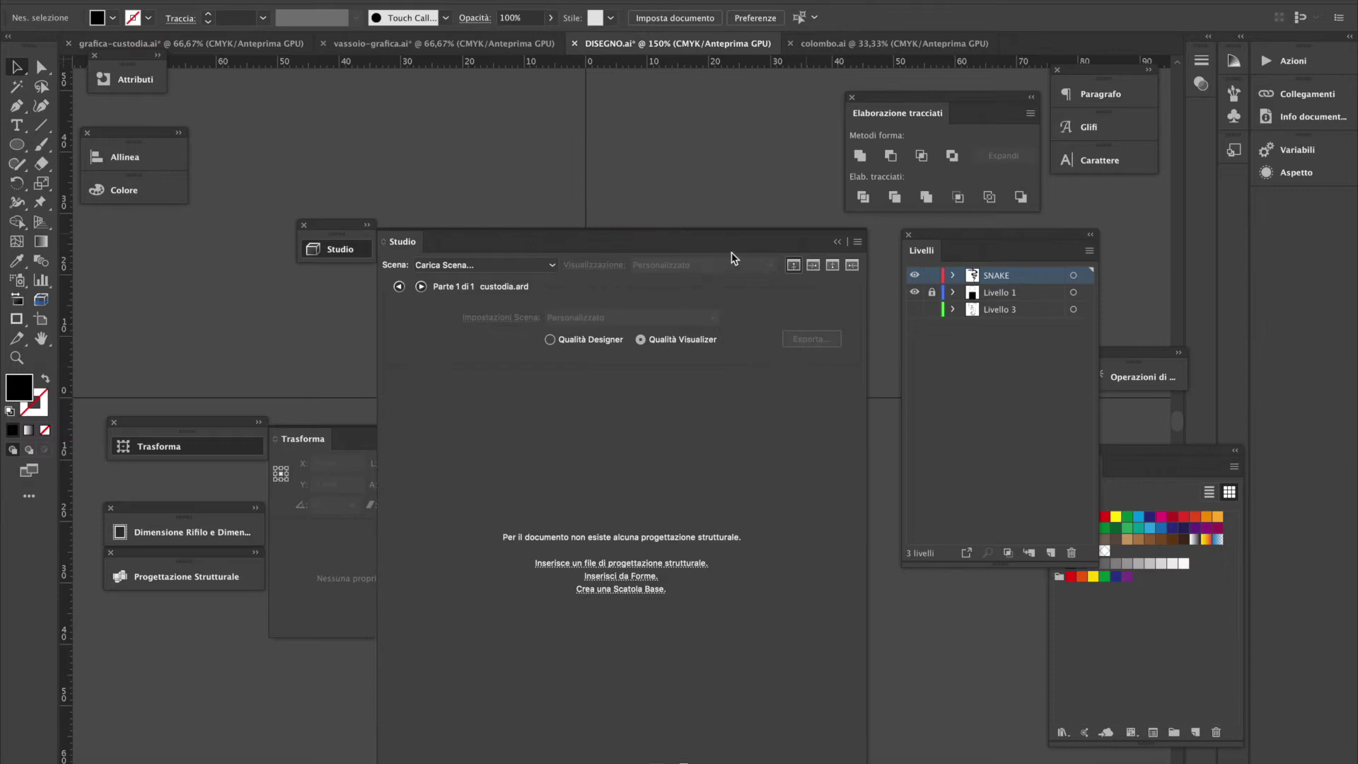
{"action": "left_click", "coordinate": [840, 242]}
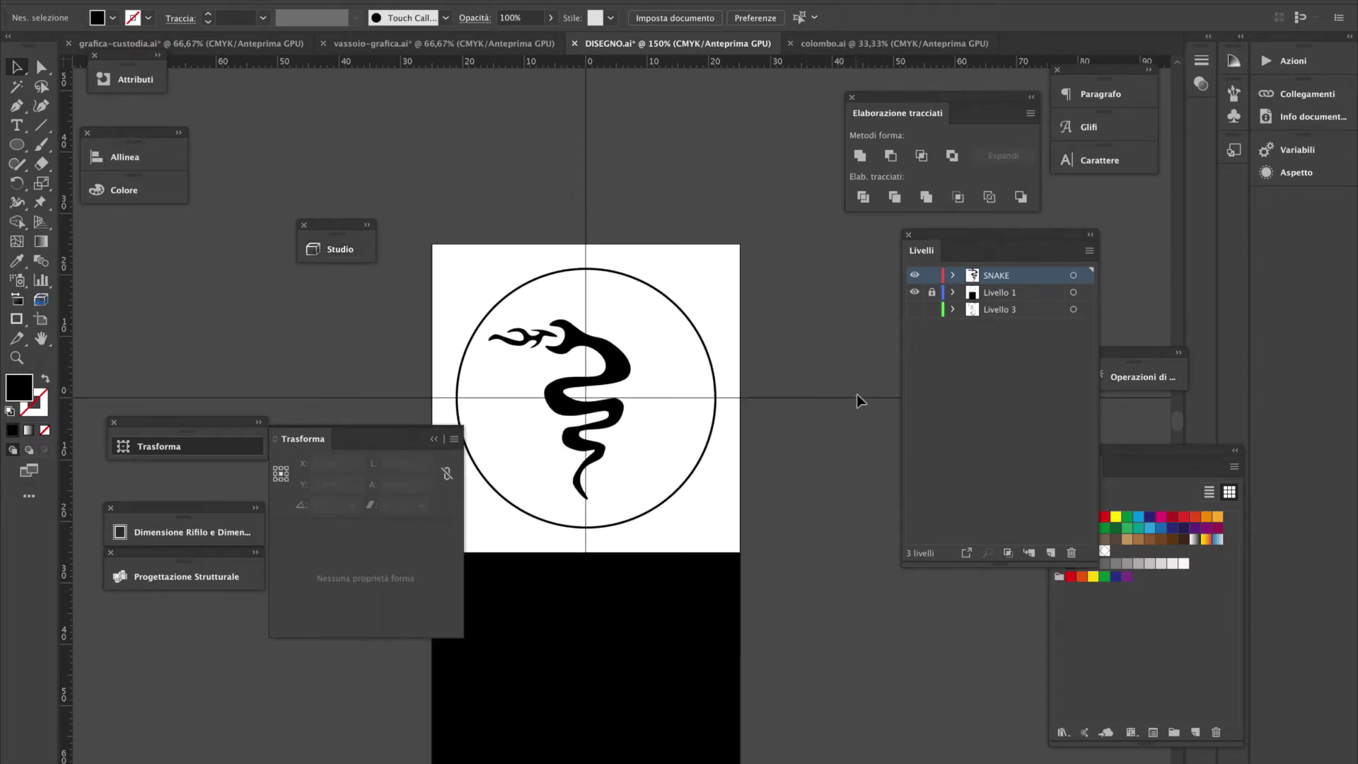
Create a new layer named SIGILLO and move it between the SNAKE layer and Livello 1
{"action": "scroll", "coordinate": [636, 344], "scroll_direction": "up", "scroll_amount": 2}
{"action": "scroll", "coordinate": [707, 368], "scroll_direction": "left", "scroll_amount": 3}
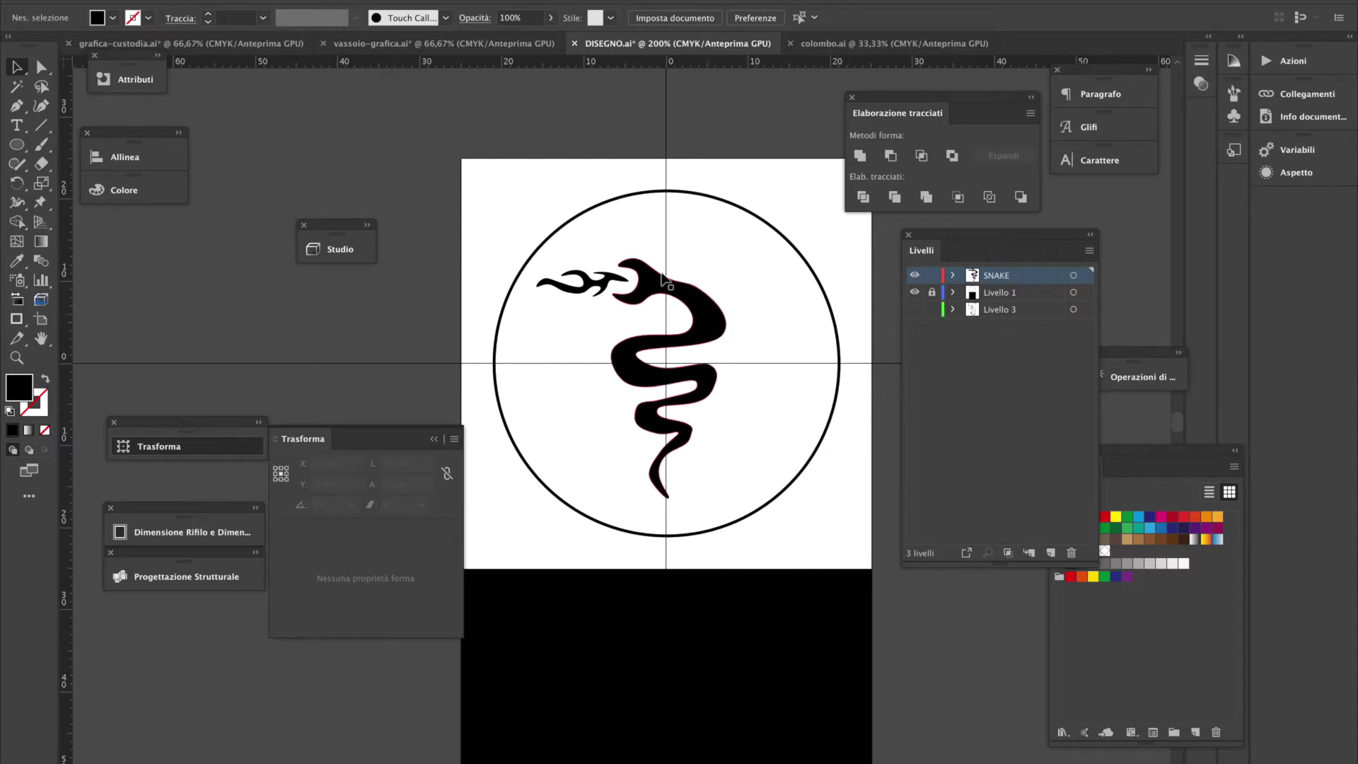
{"action": "left_click", "coordinate": [1090, 251]}
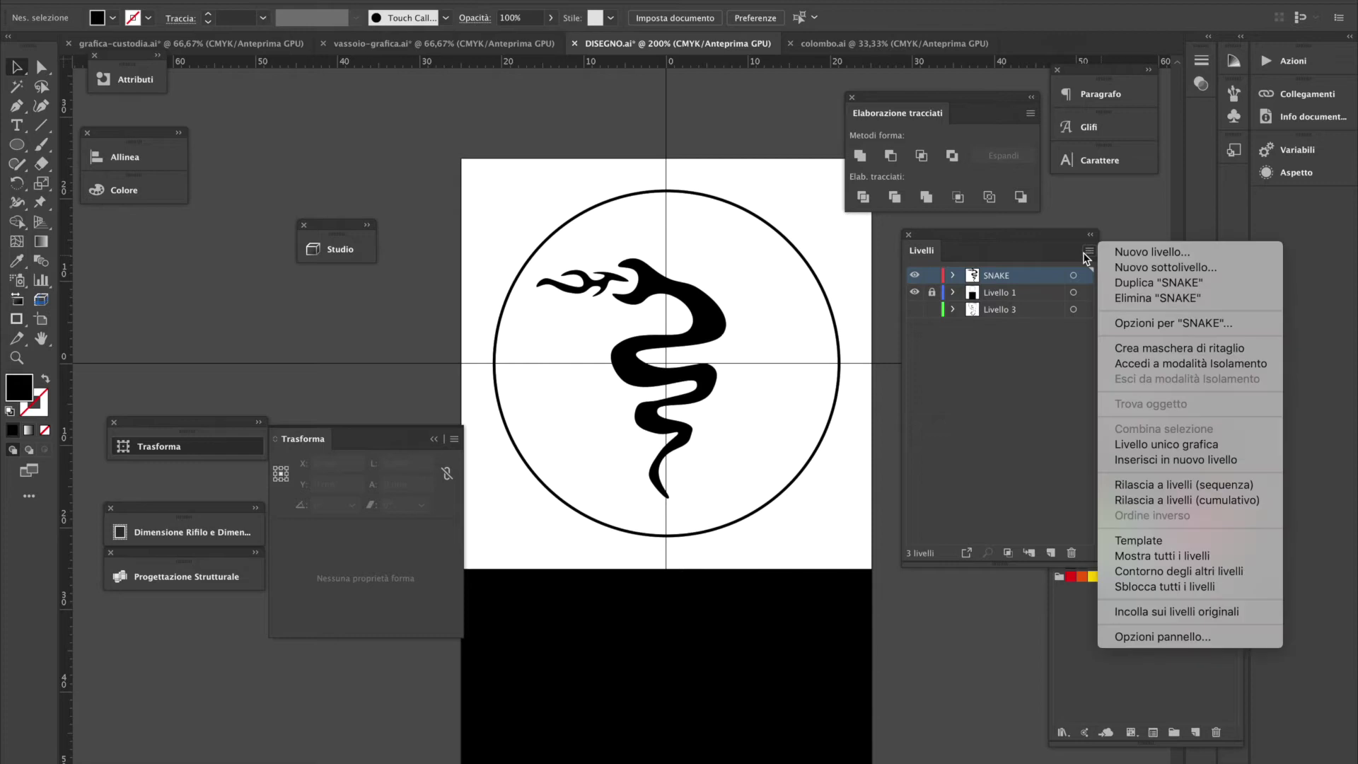
{"action": "left_click", "coordinate": [1146, 256]}
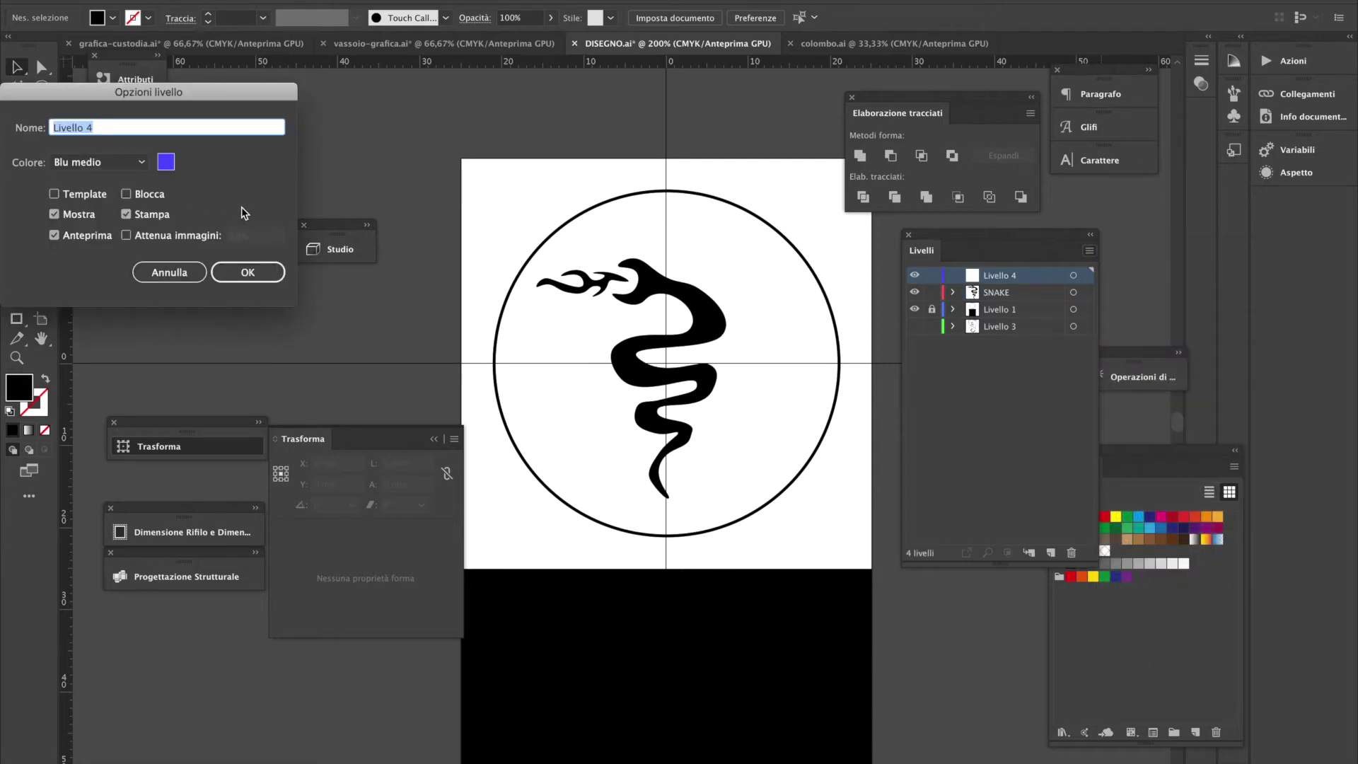
{"action": "type", "text": "ARALDICA"}
{"action": "key", "text": "BackSpace"}
{"action": "key", "text": "BackSpace"}
{"action": "key", "text": "BackSpace"}
{"action": "key", "text": "BackSpace"}
{"action": "key", "text": "BackSpace"}
{"action": "key", "text": "BackSpace"}
{"action": "key", "text": "BackSpace"}
{"action": "key", "text": "BackSpace"}
{"action": "type", "text": "SIGILLO"}
{"action": "left_click", "coordinate": [249, 274]}
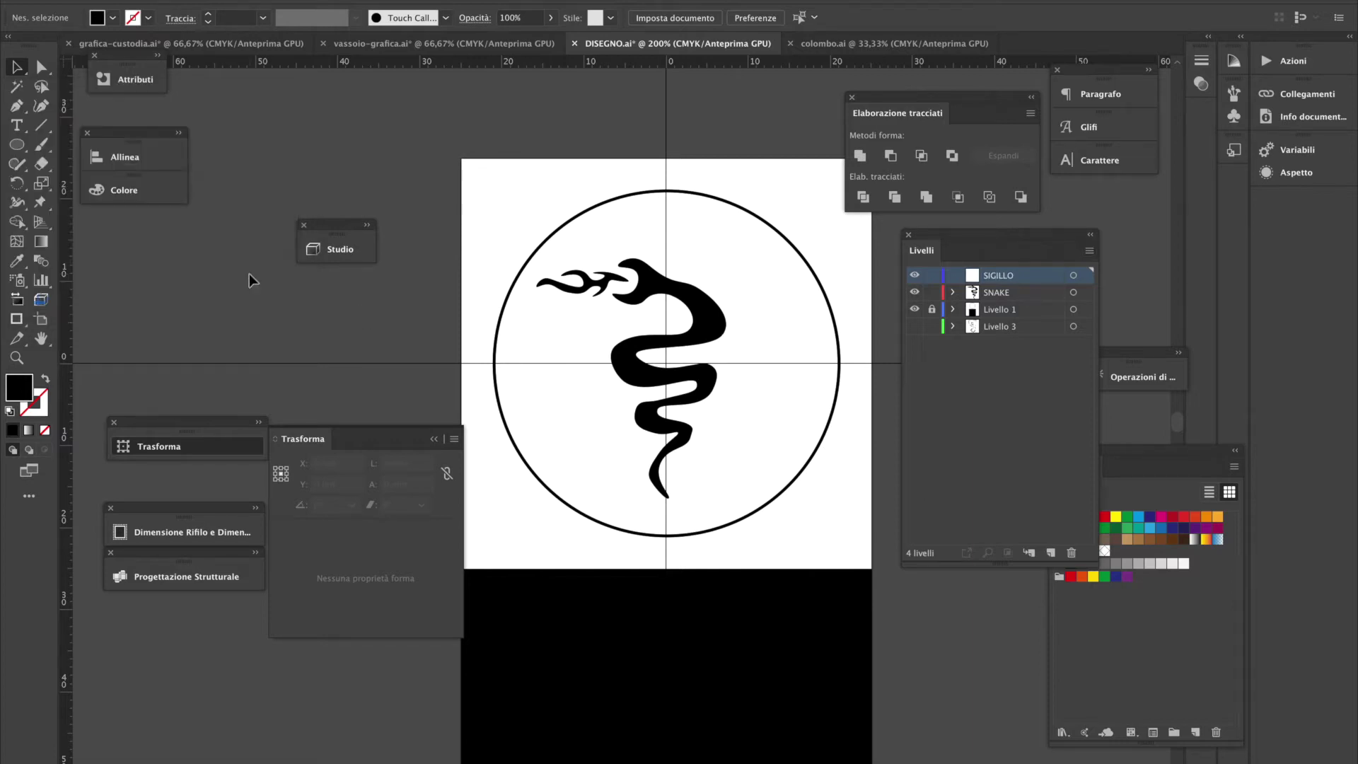
{"action": "left_click_drag", "start_coordinate": [1054, 275], "coordinate": [1054, 311]}
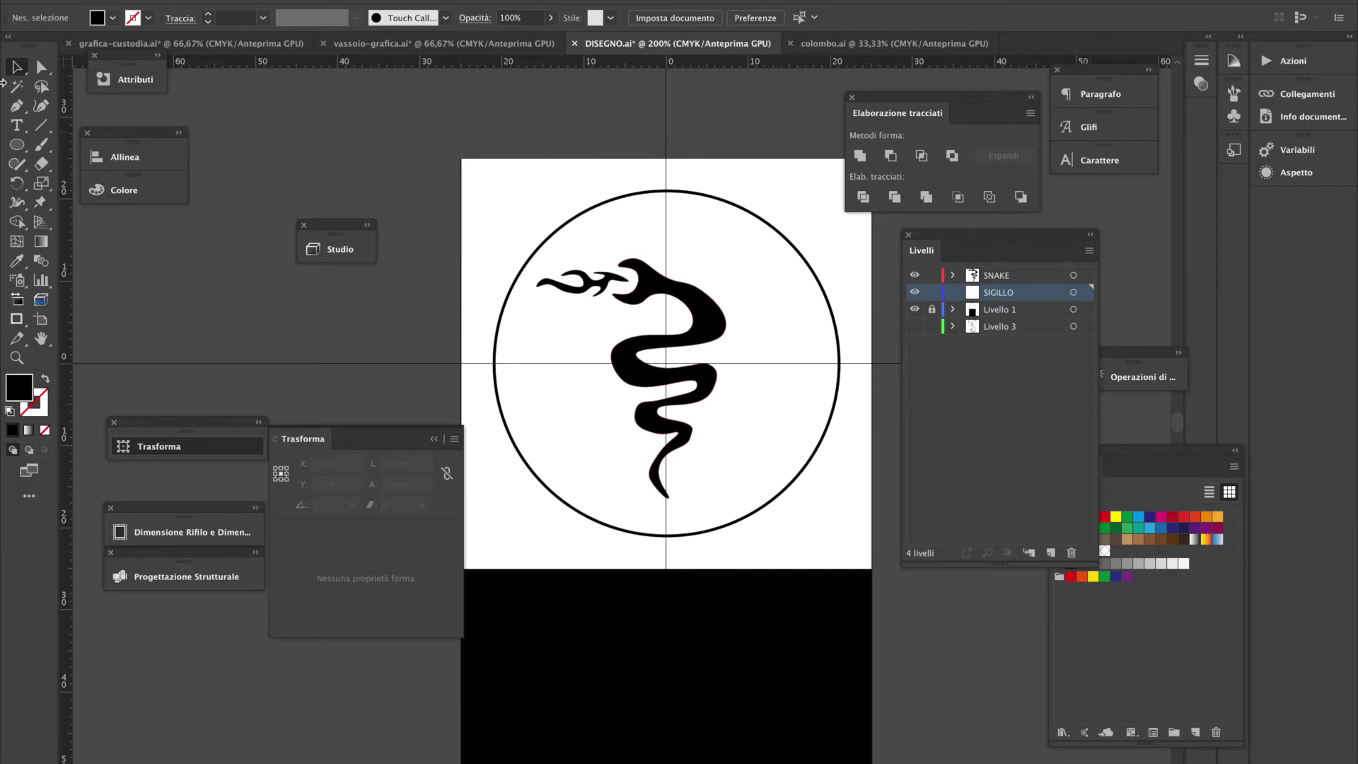
Unlock Livello 1 and delete the circle around the snake
{"action": "left_click", "coordinate": [826, 288]}
{"action": "key", "text": "Delete"}
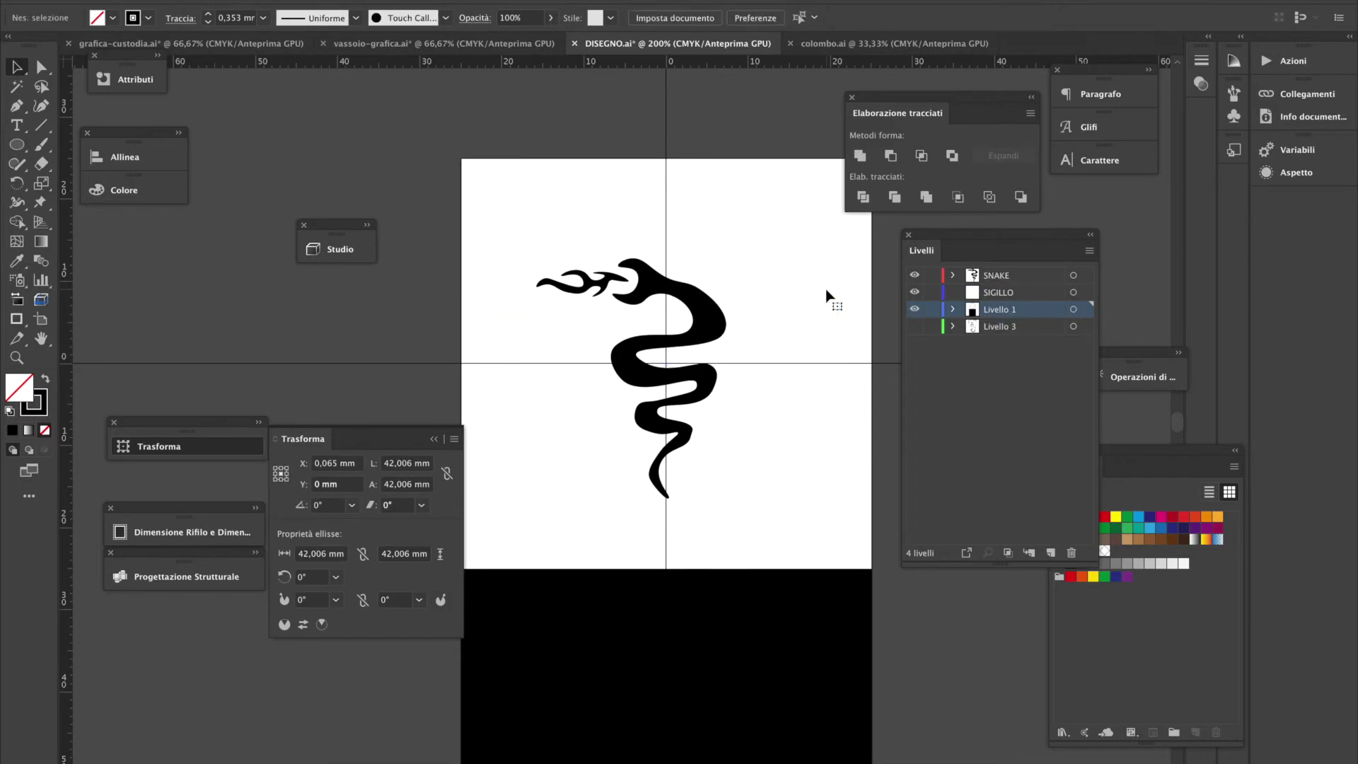
{"action": "left_click", "coordinate": [18, 143]}
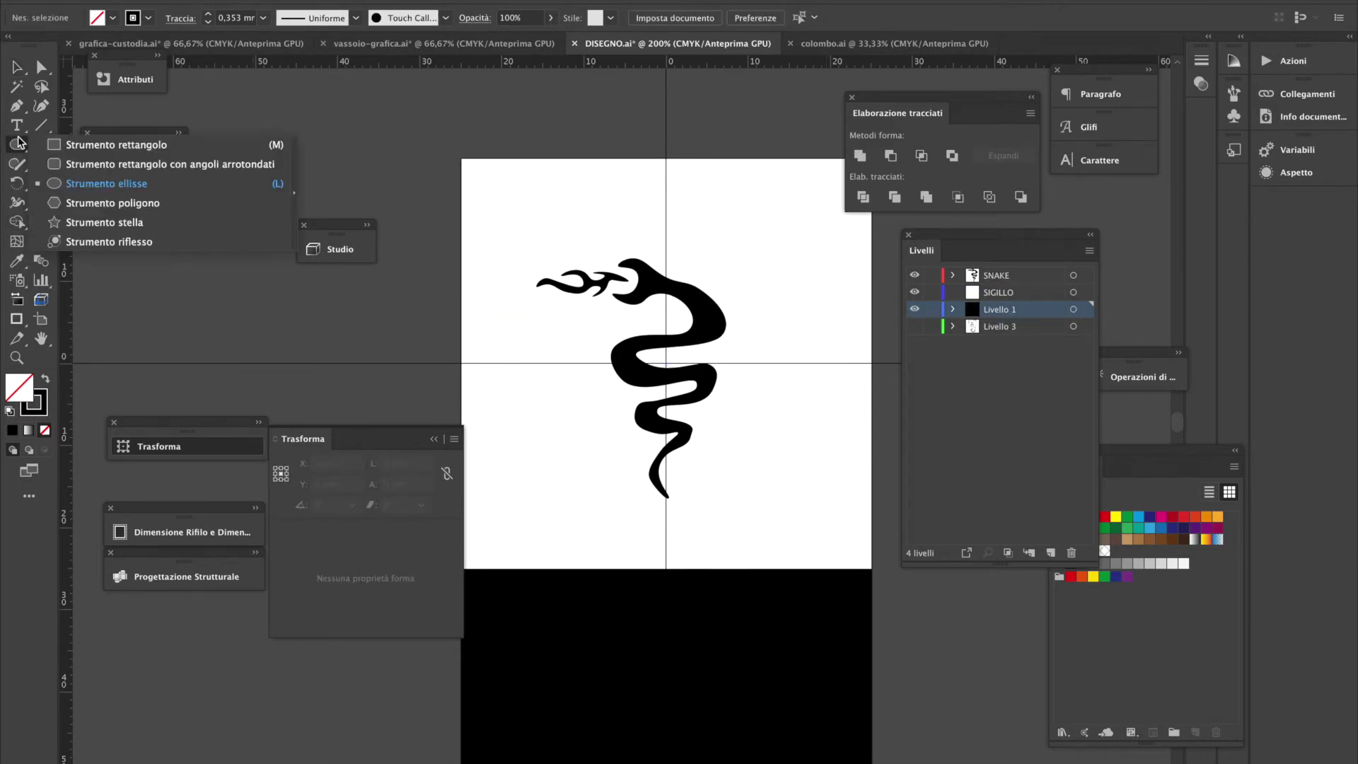
{"action": "left_click", "coordinate": [106, 222]}
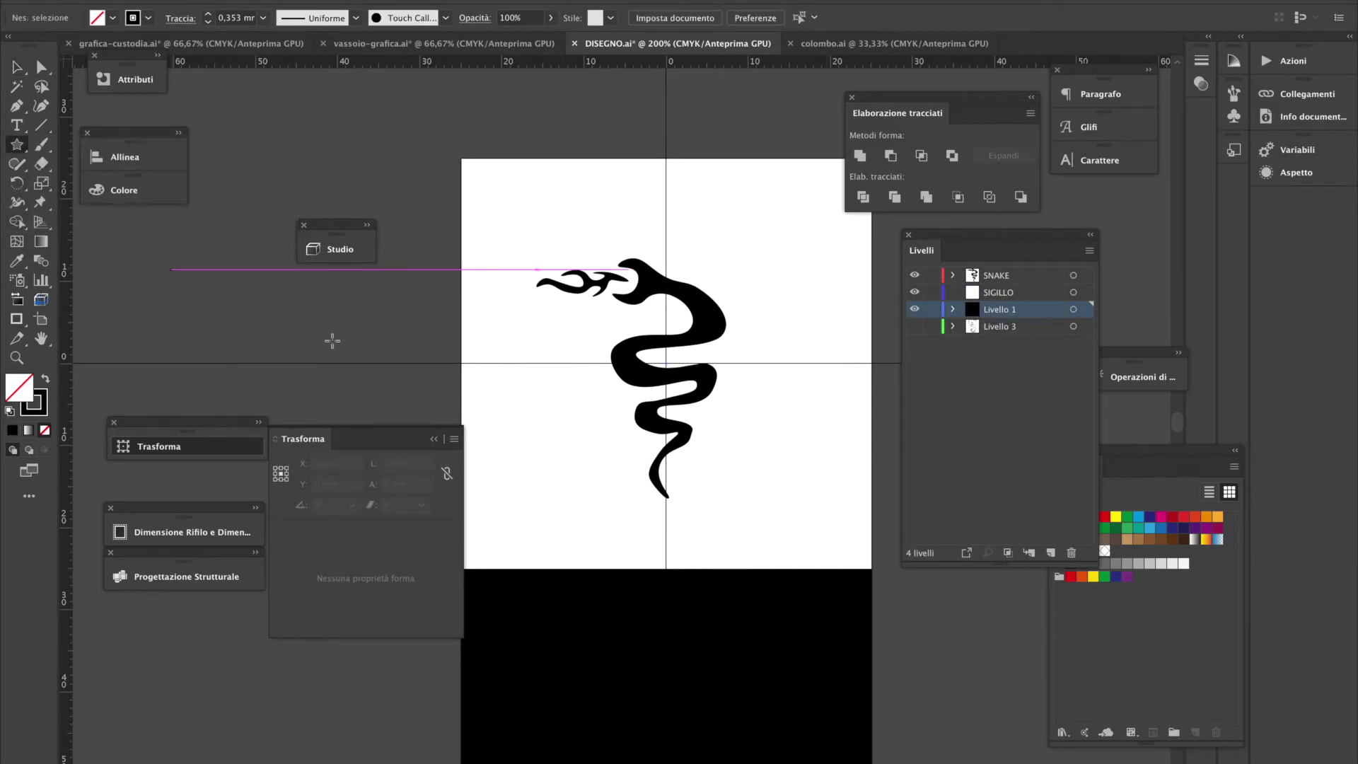
{"action": "left_click", "coordinate": [668, 363]}
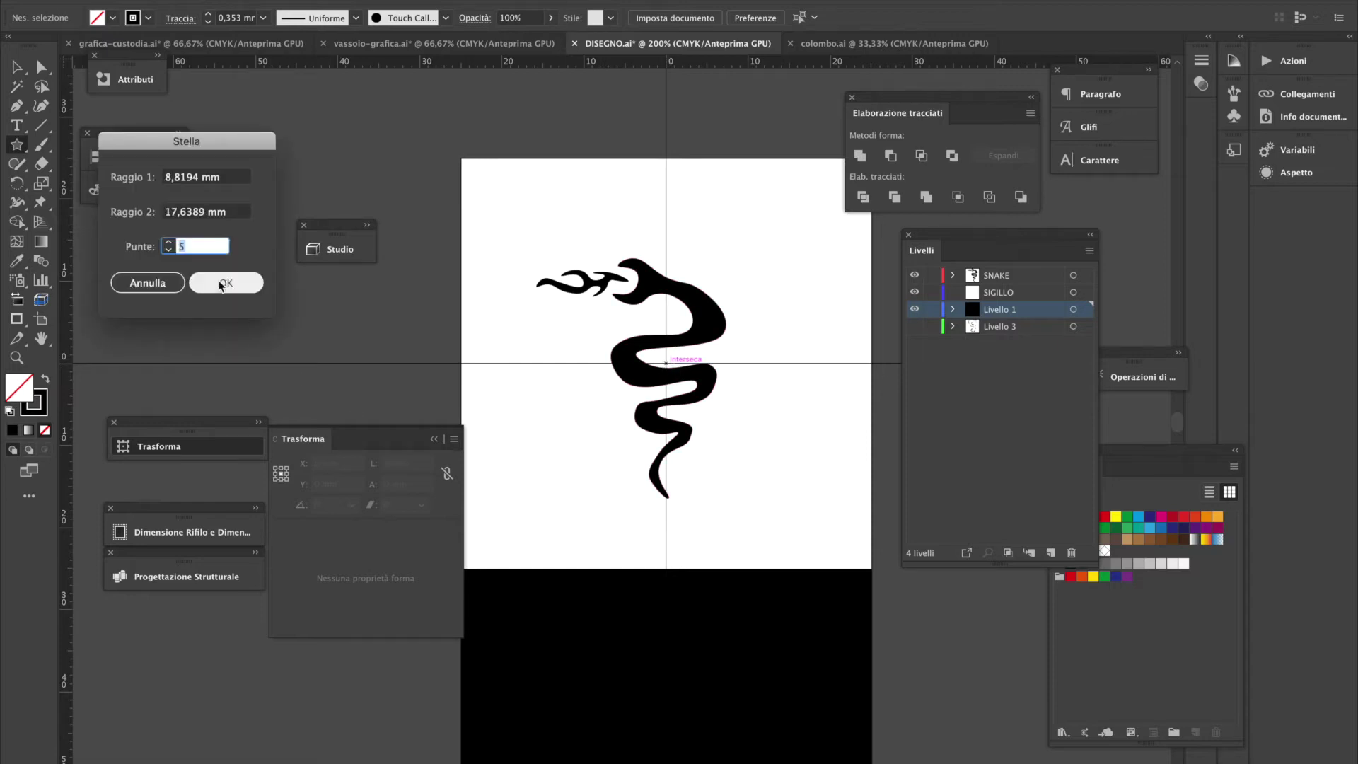
{"action": "left_click", "coordinate": [147, 282]}
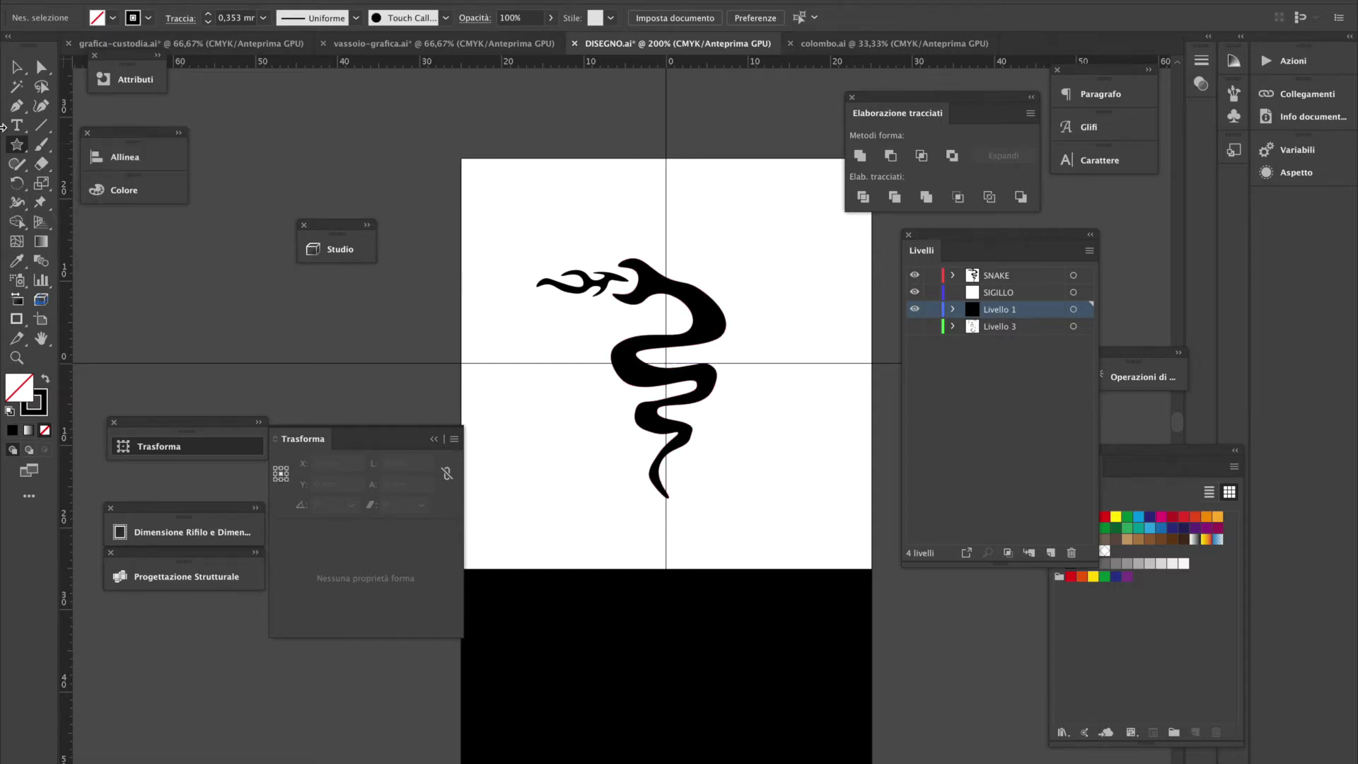
Create a 24-point star centred on the guide intersection, with radius 1 of 18 mm and radius 2 of 20 mm
{"action": "left_click", "coordinate": [23, 153]}
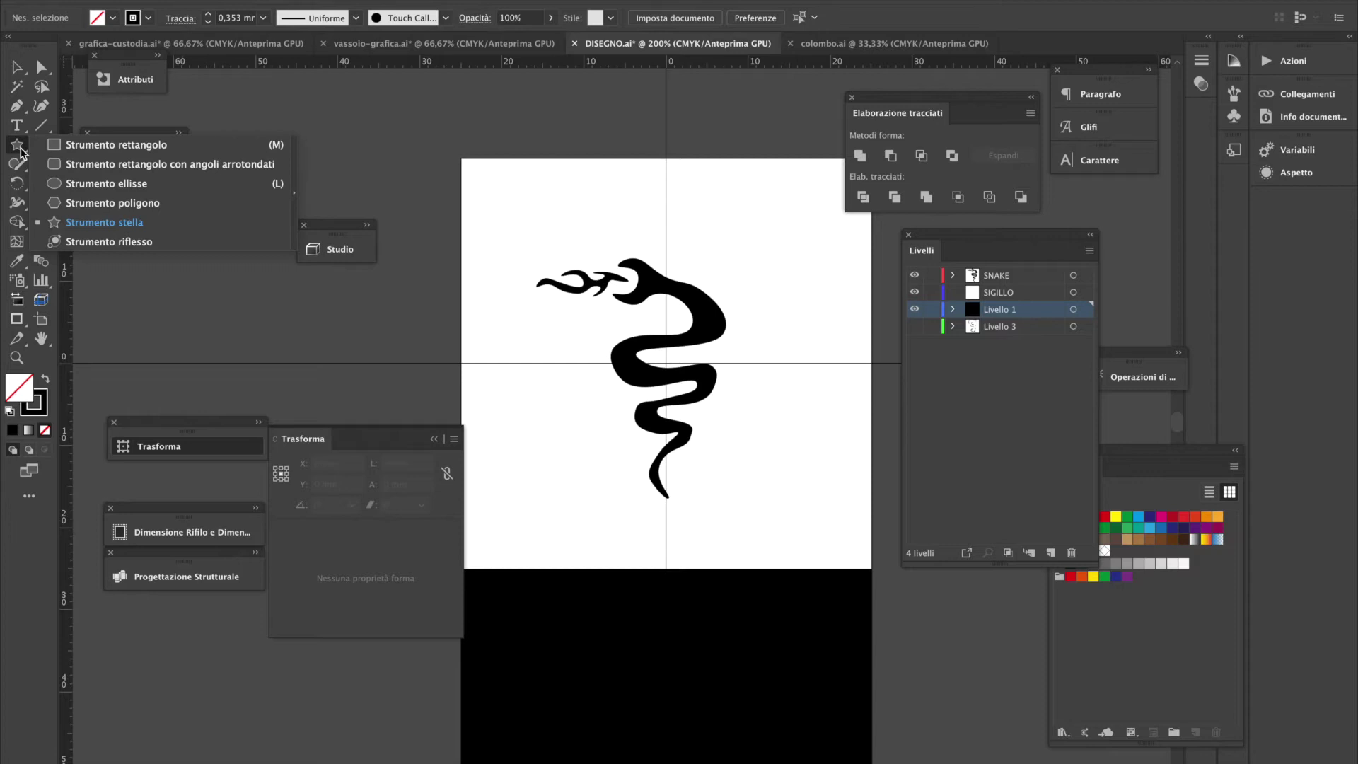
{"action": "left_click", "coordinate": [110, 222]}
{"action": "left_click", "coordinate": [667, 364]}
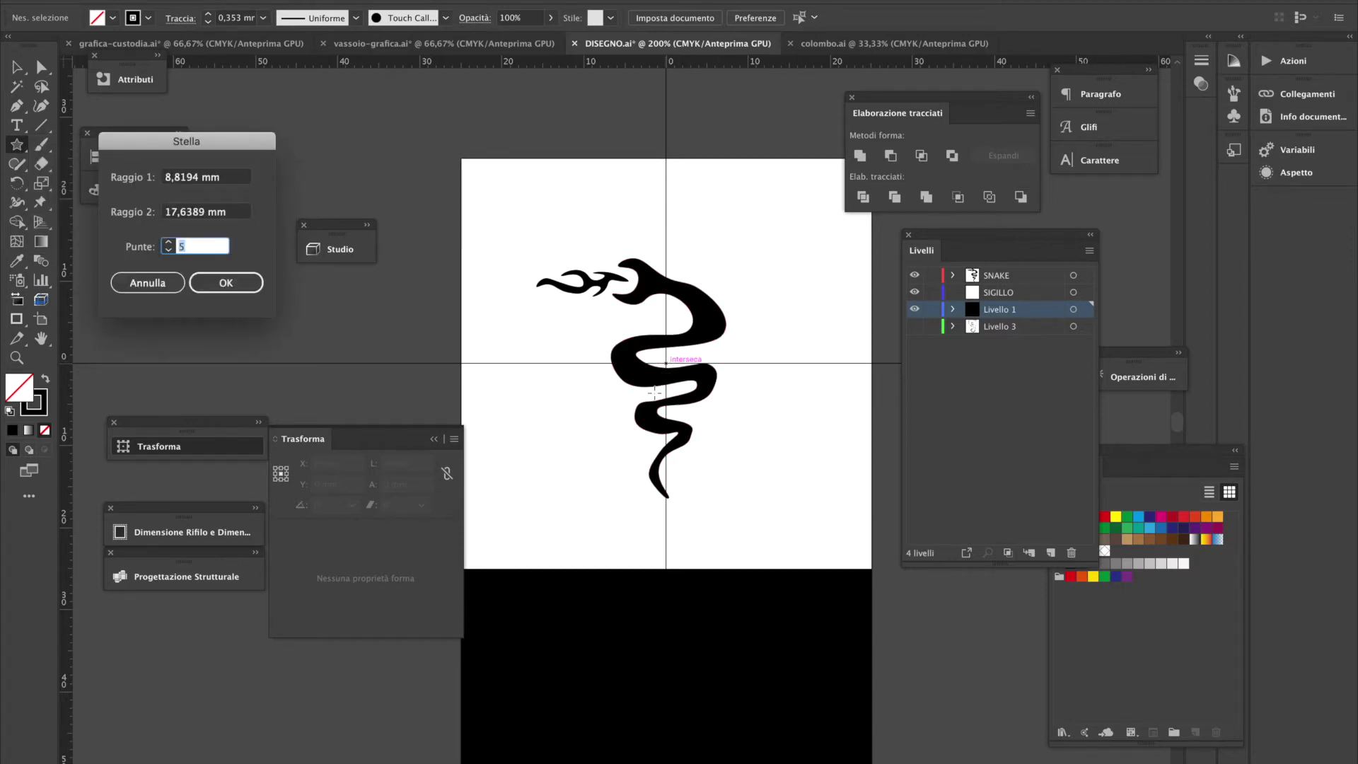
{"action": "type", "text": "24"}
{"action": "left_click", "coordinate": [234, 216]}
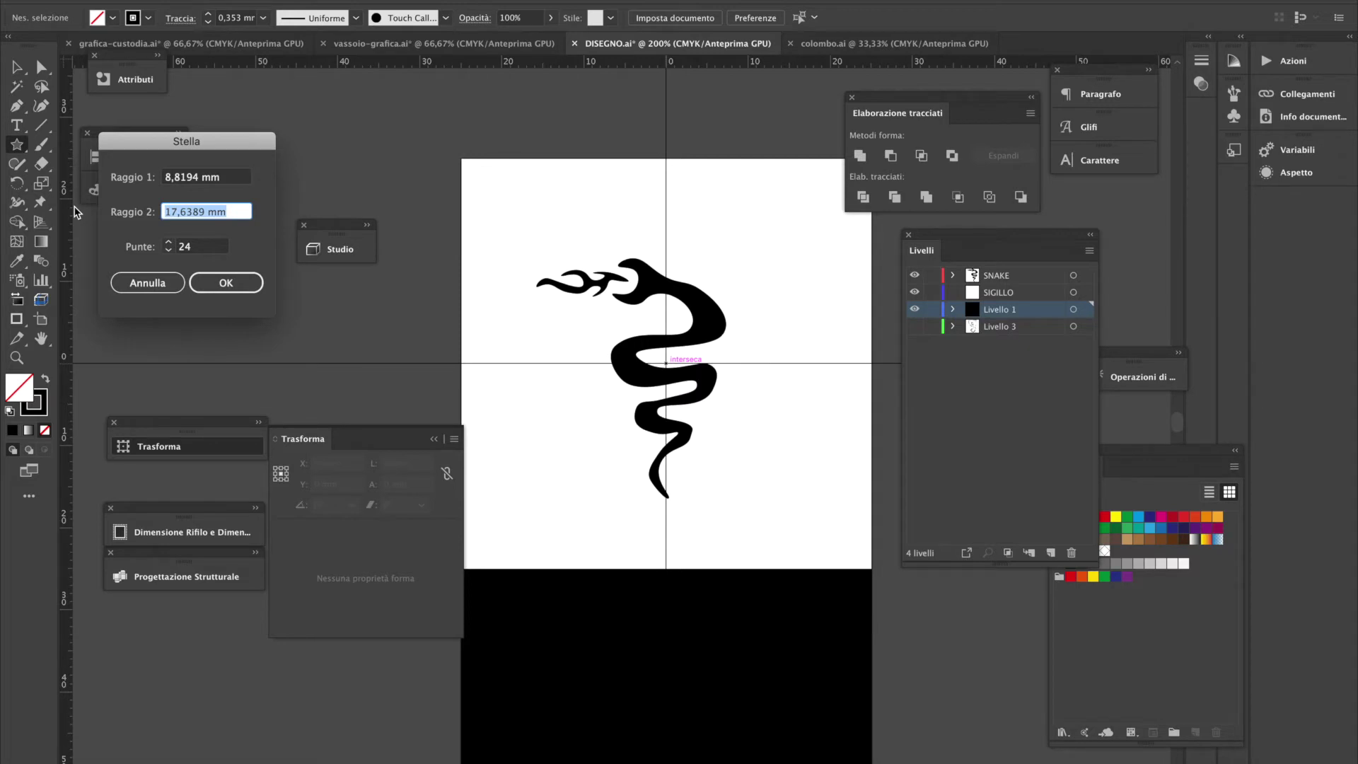
{"action": "type", "text": "20"}
{"action": "left_click_drag", "start_coordinate": [223, 184], "coordinate": [100, 167]}
{"action": "type", "text": "18"}
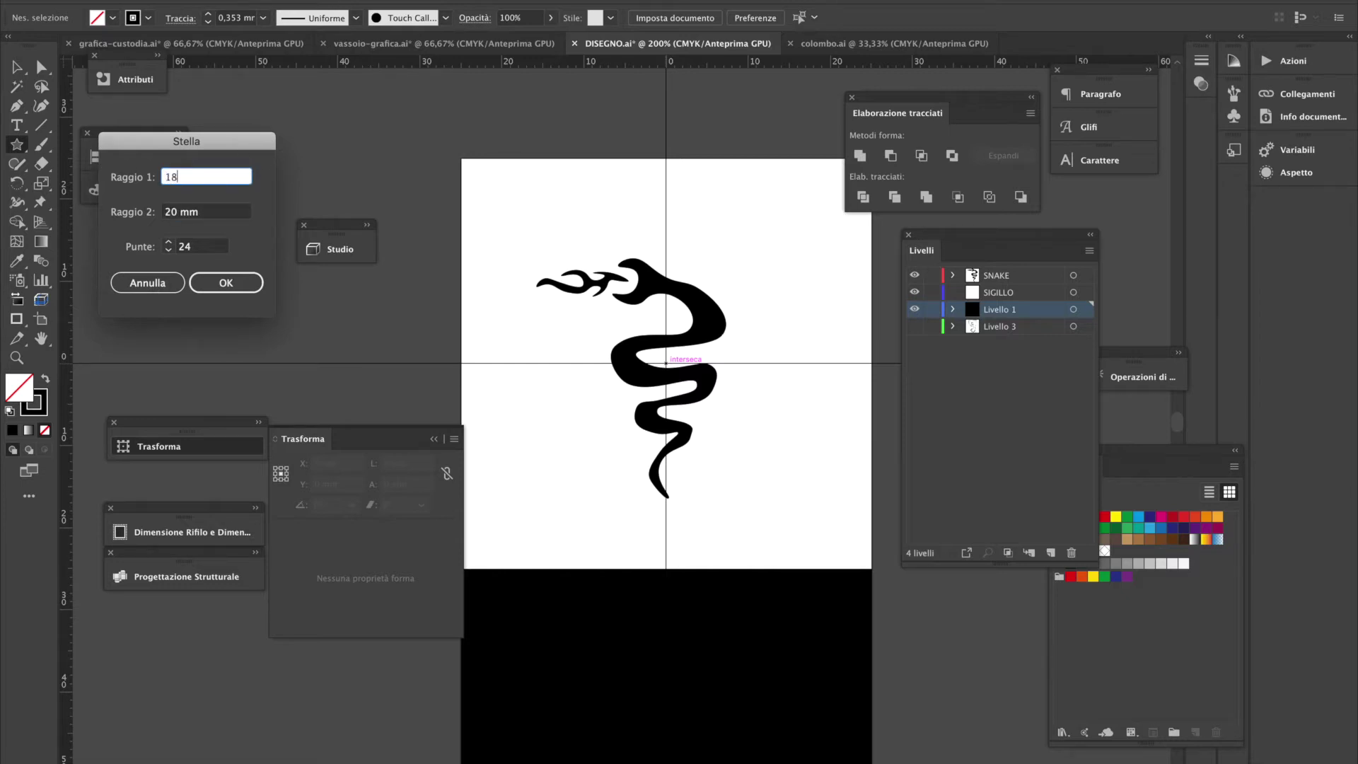
{"action": "key", "text": "Return"}
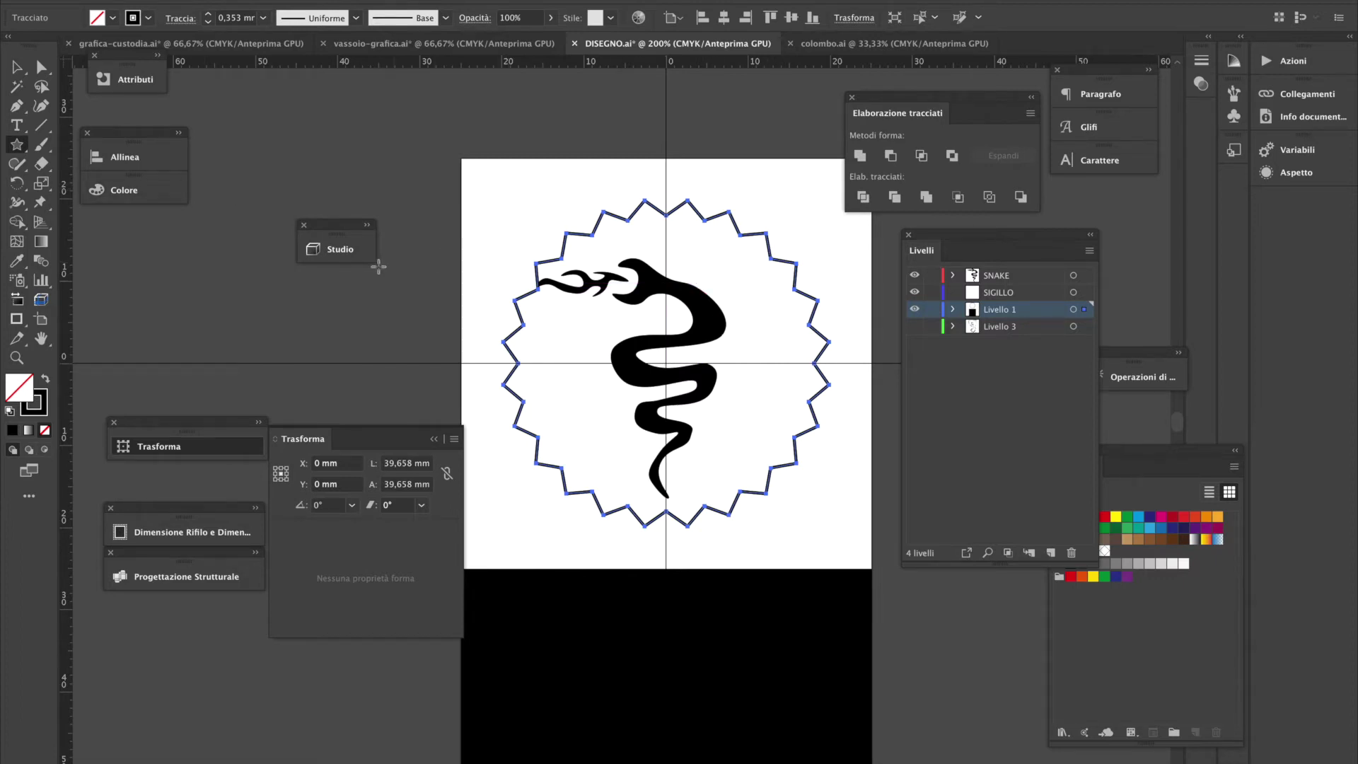
Enlarge the star proportionally from its centre to about 42.9 mm wide and high
{"action": "left_click", "coordinate": [16, 66]}
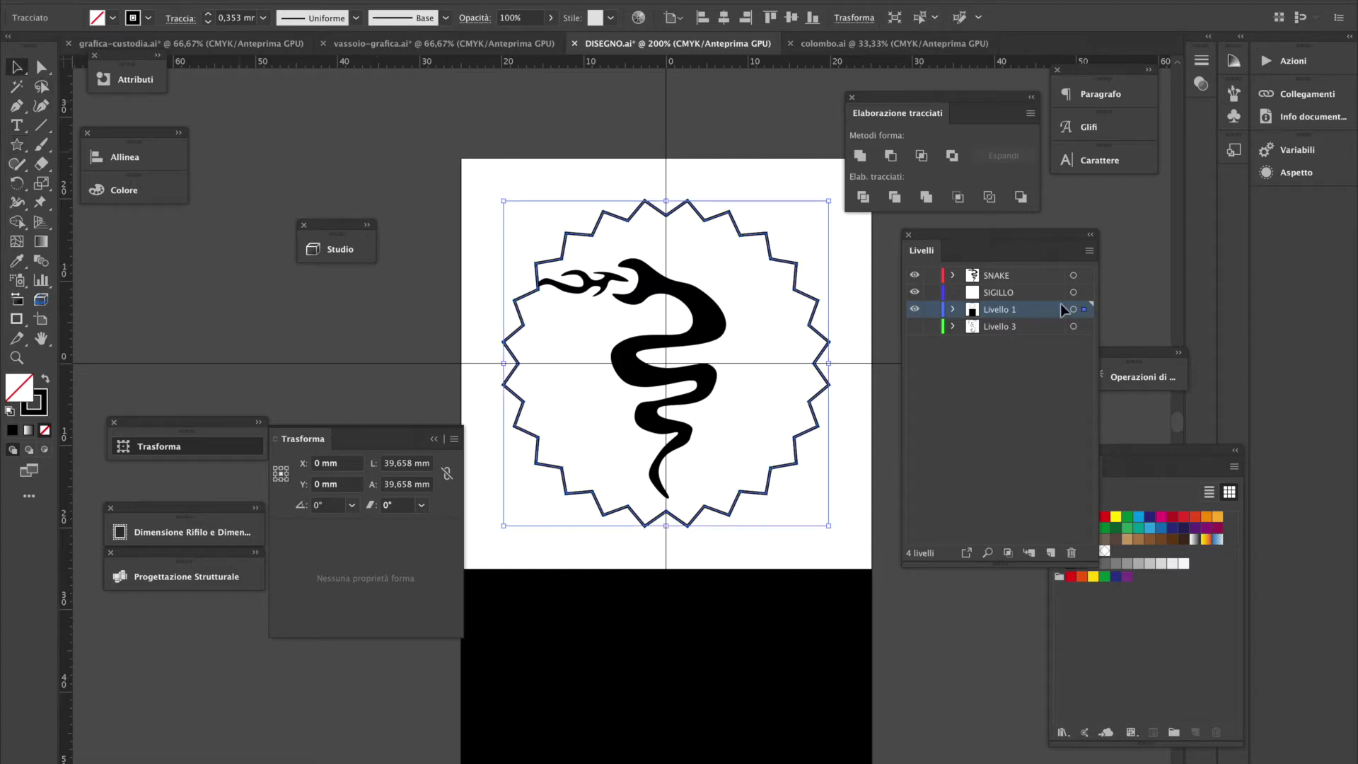
{"action": "left_click_drag", "start_coordinate": [840, 199], "coordinate": [856, 188]}
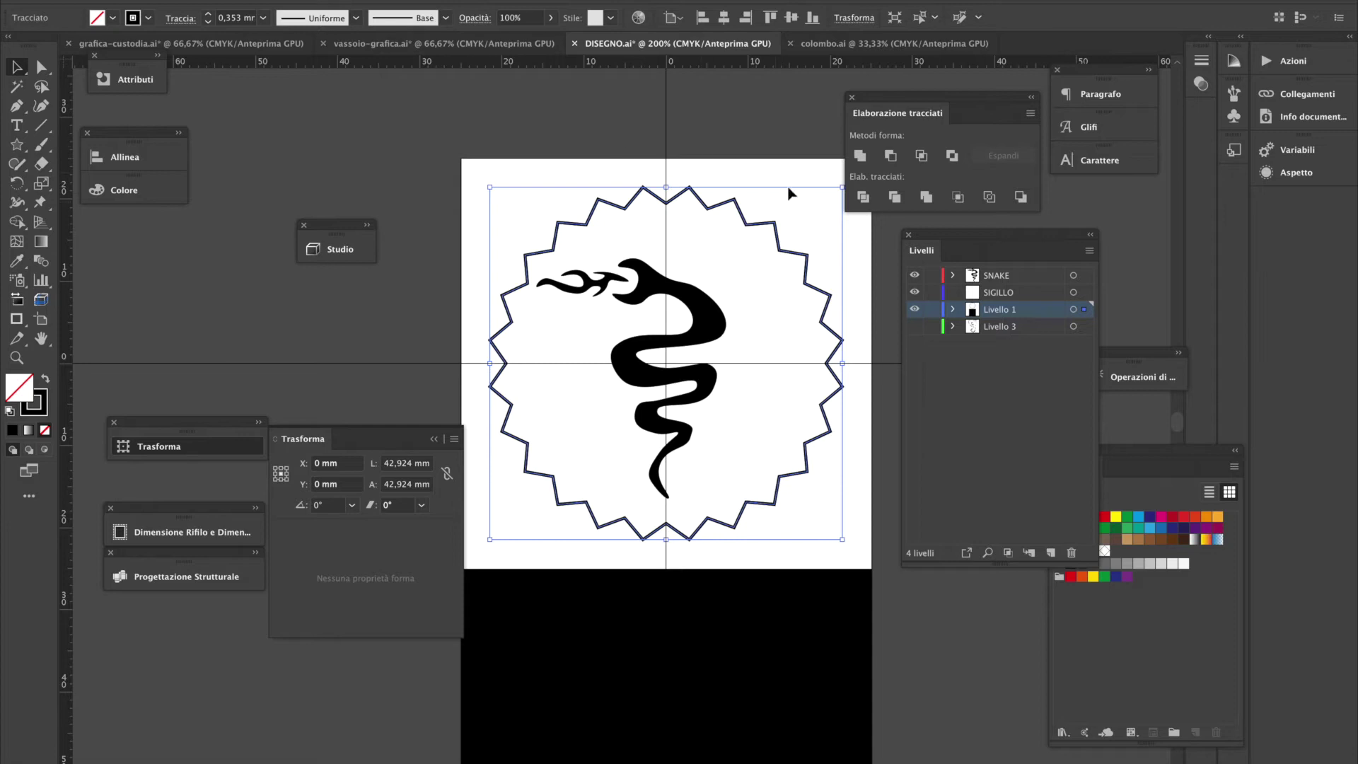
Apply the Round Corners effect to the 24-point star with a 3 mm radius, using the preview
{"action": "left_click", "coordinate": [715, 223]}
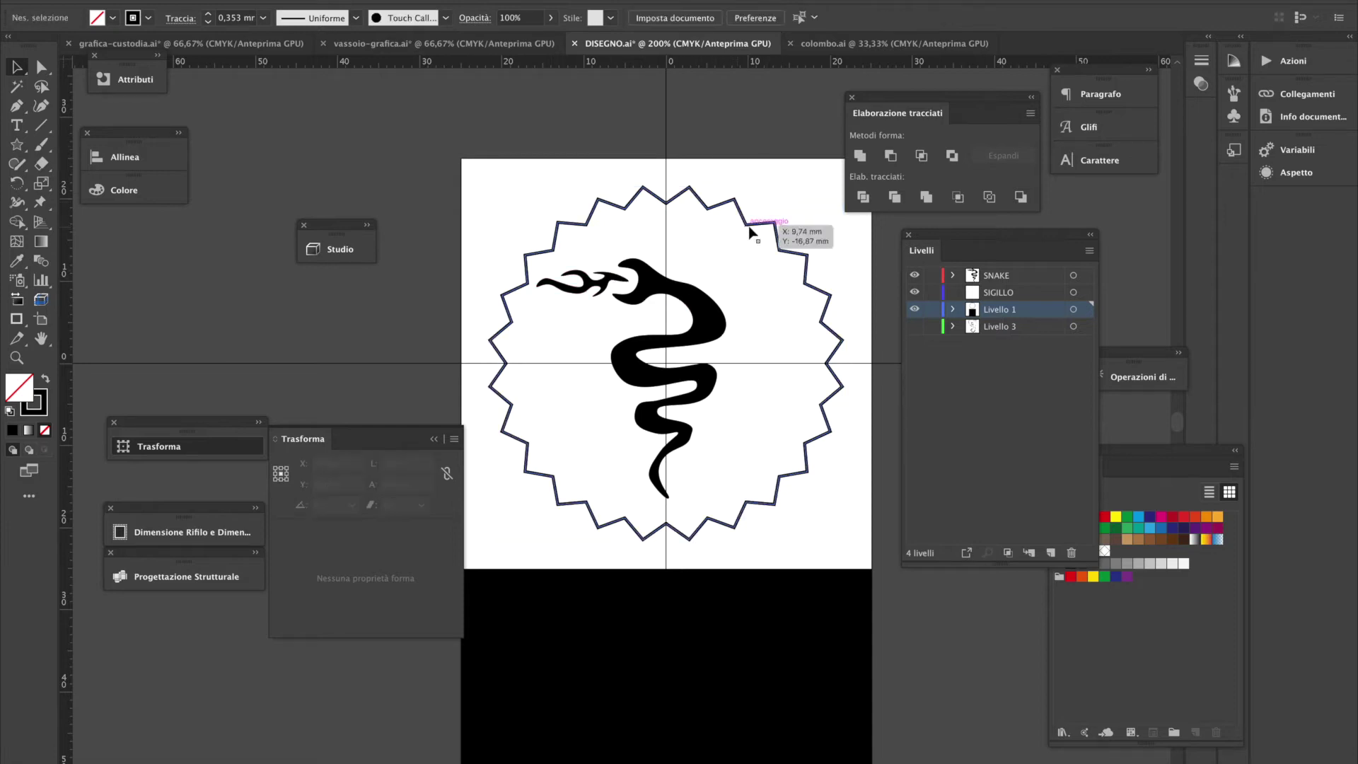
{"action": "left_click", "coordinate": [777, 225]}
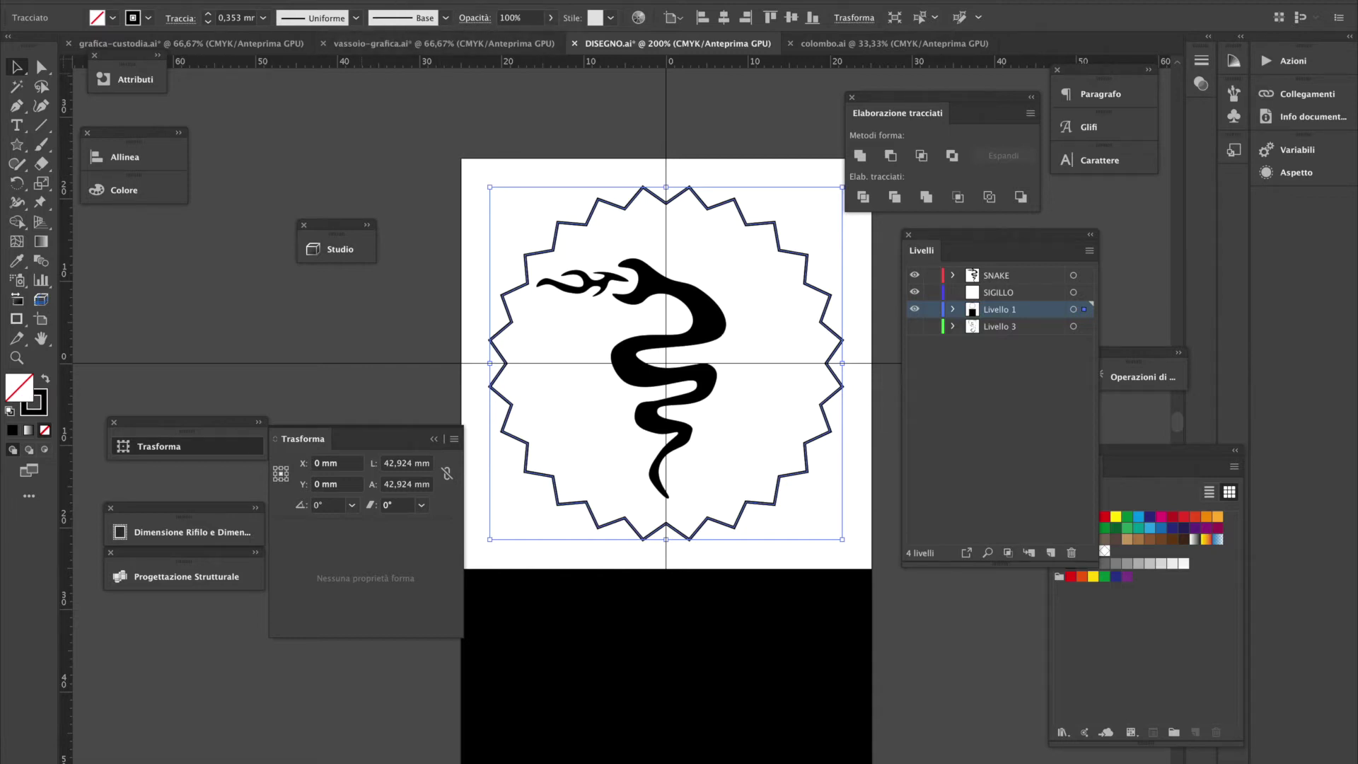
{"action": "left_click", "coordinate": [400, 0]}
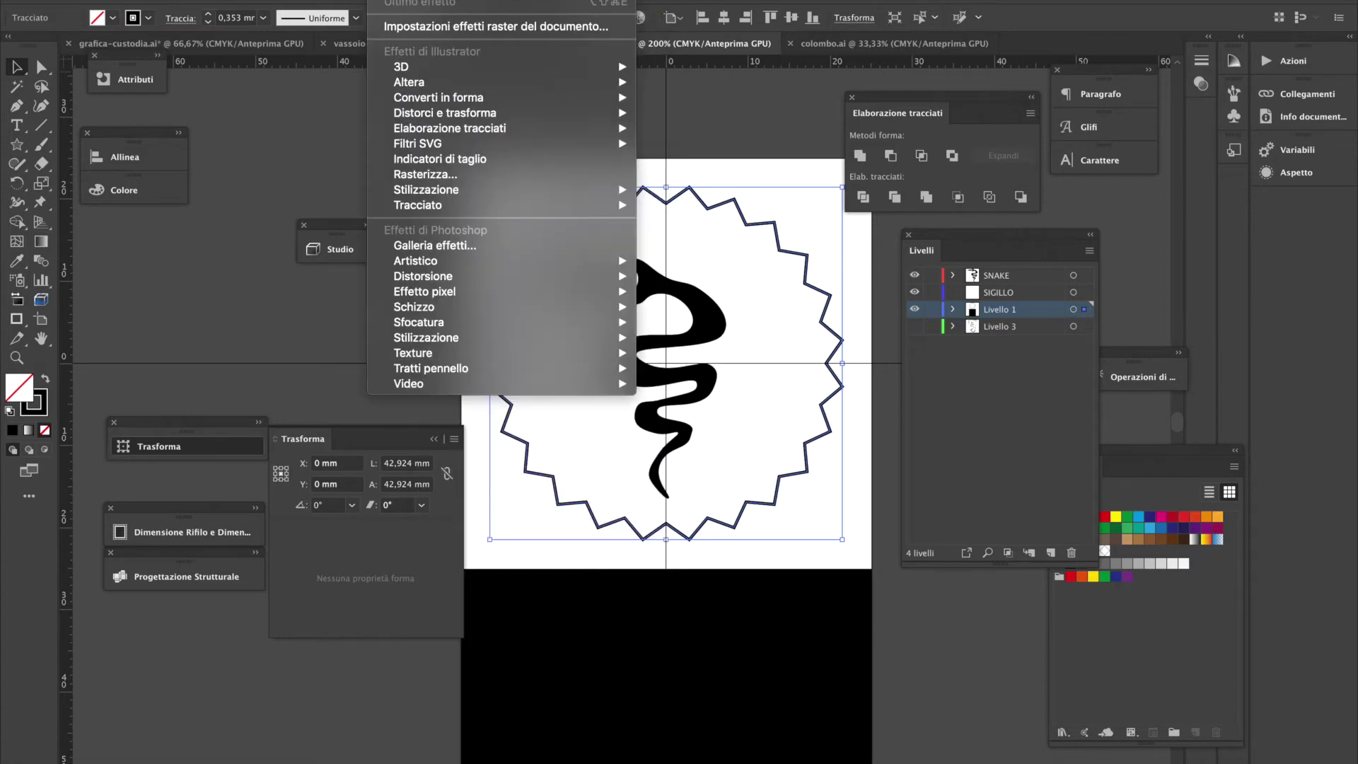
{"action": "mouse_move", "coordinate": [518, 119]}
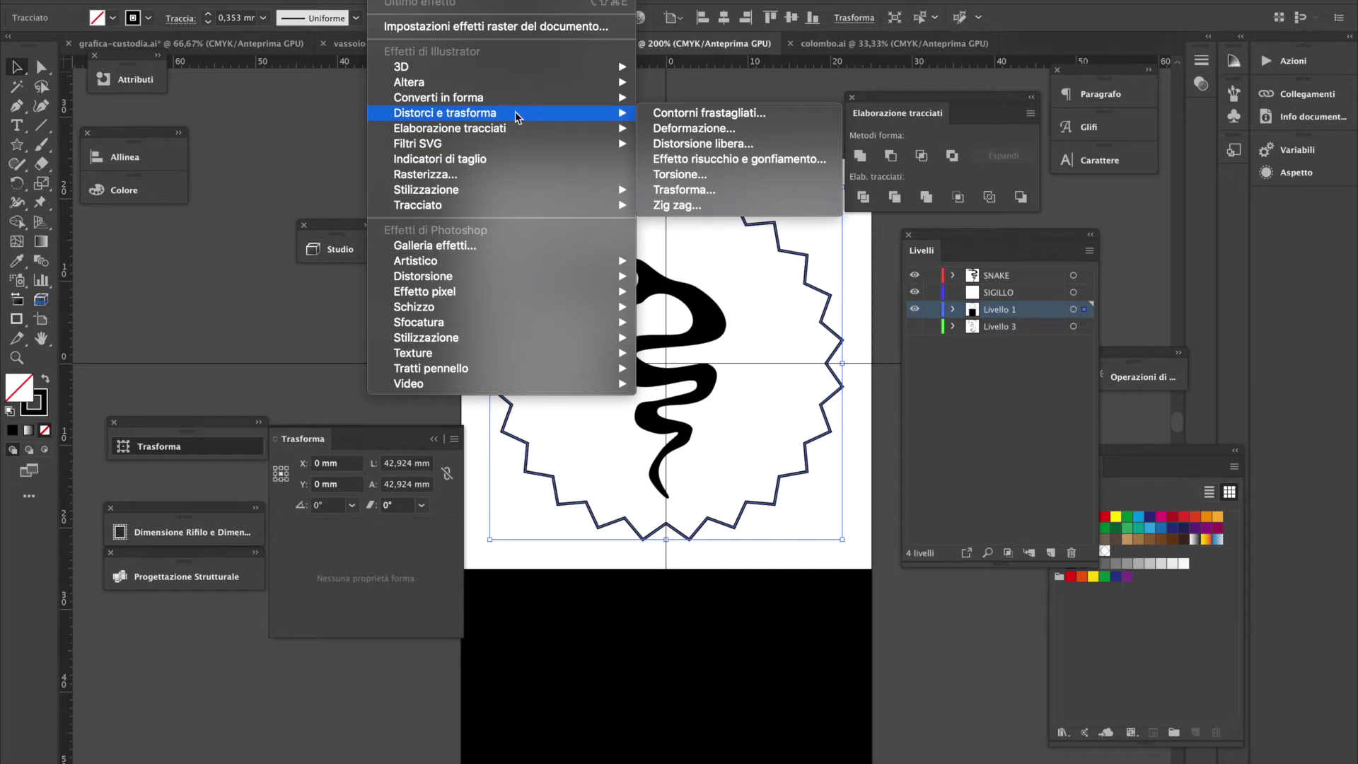
{"action": "mouse_move", "coordinate": [510, 189]}
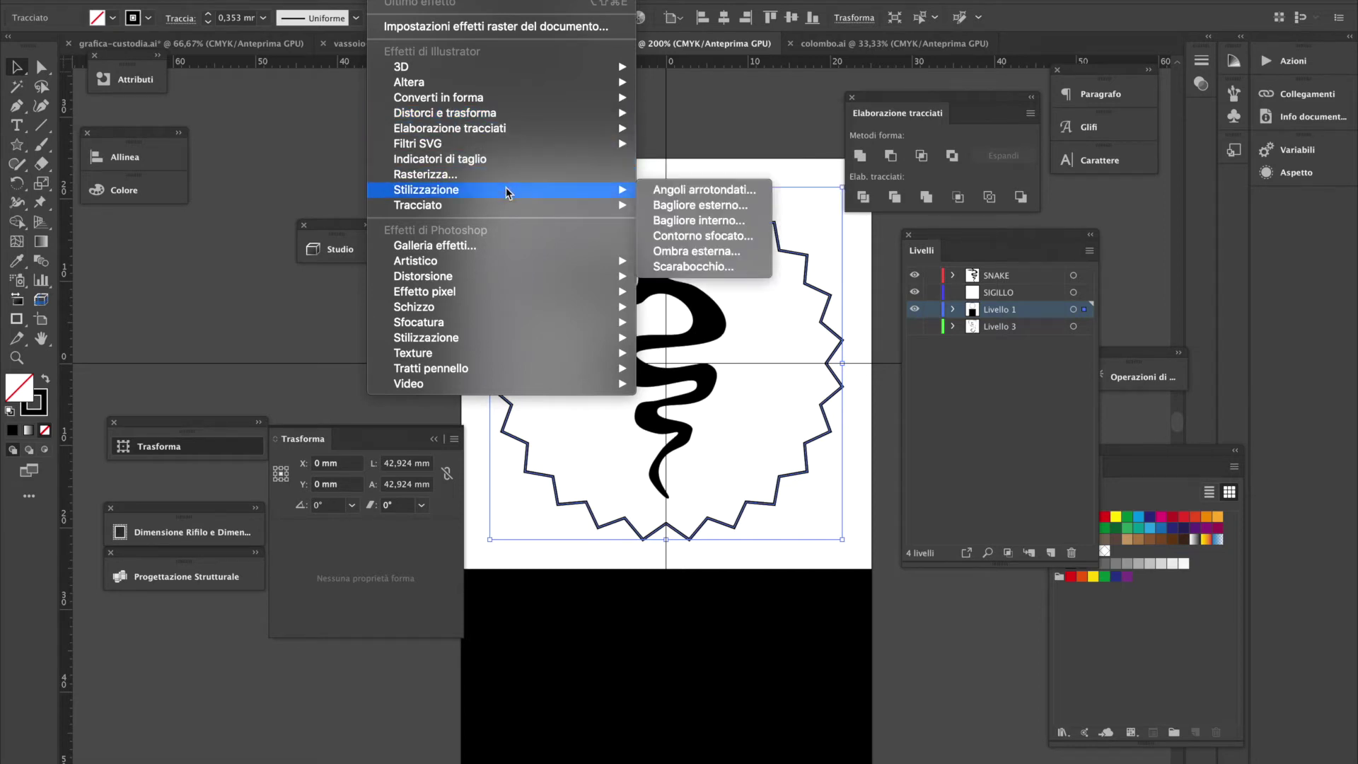
{"action": "left_click", "coordinate": [686, 189]}
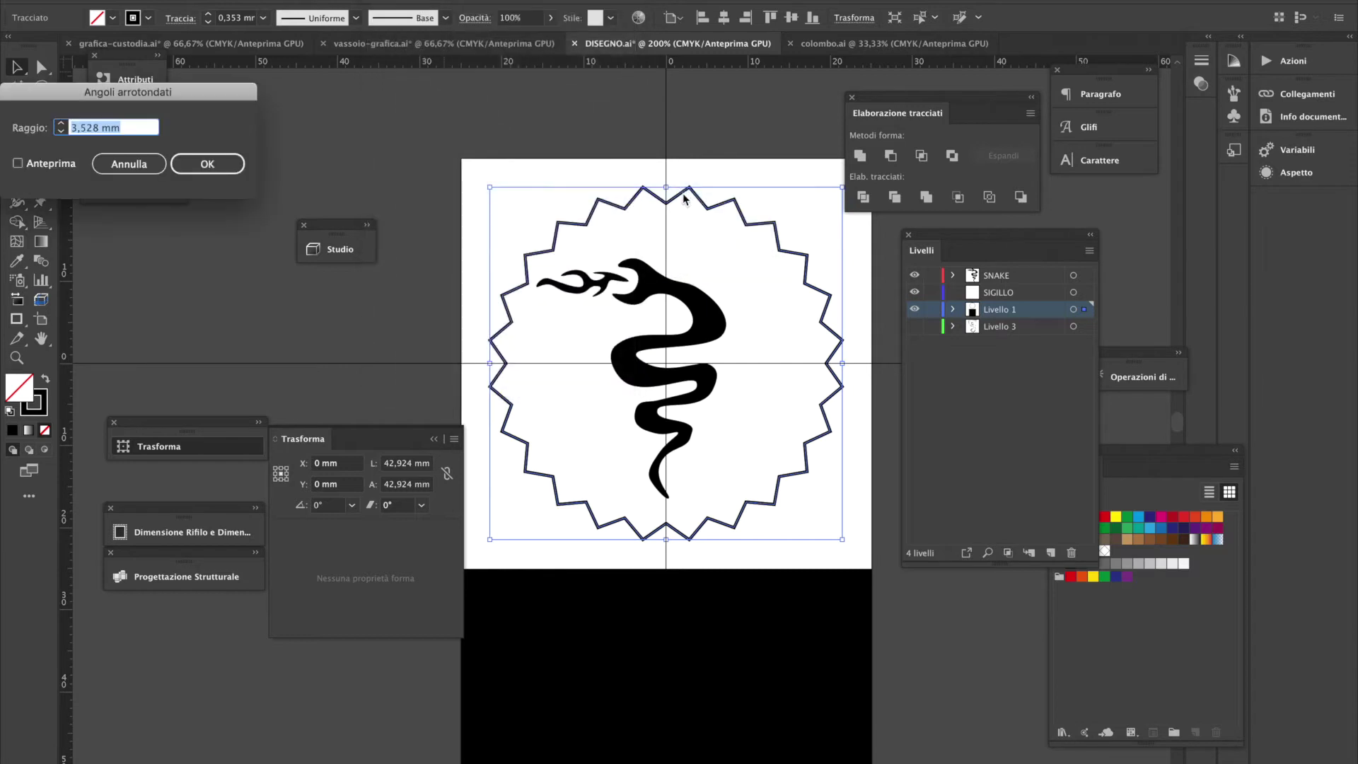
{"action": "left_click", "coordinate": [18, 164]}
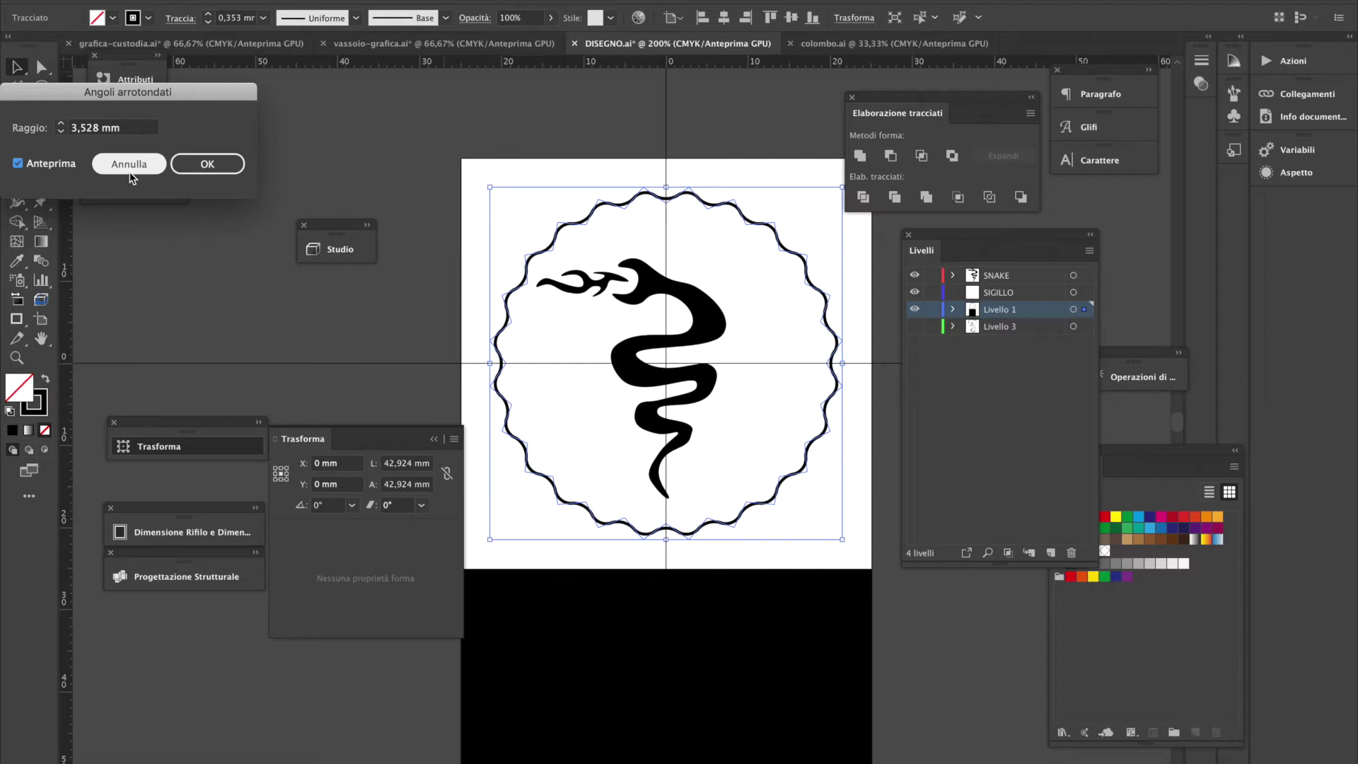
{"action": "left_click", "coordinate": [61, 131]}
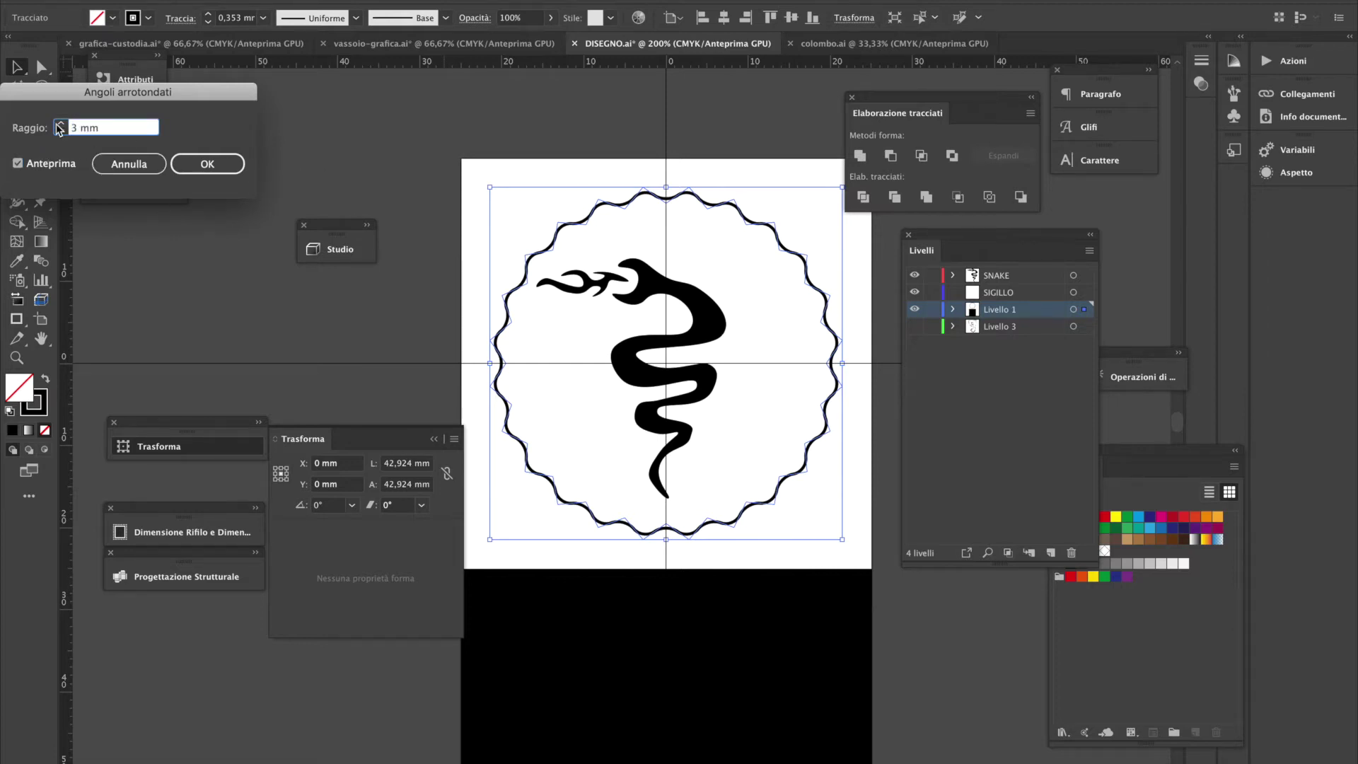
{"action": "double_click", "coordinate": [61, 132]}
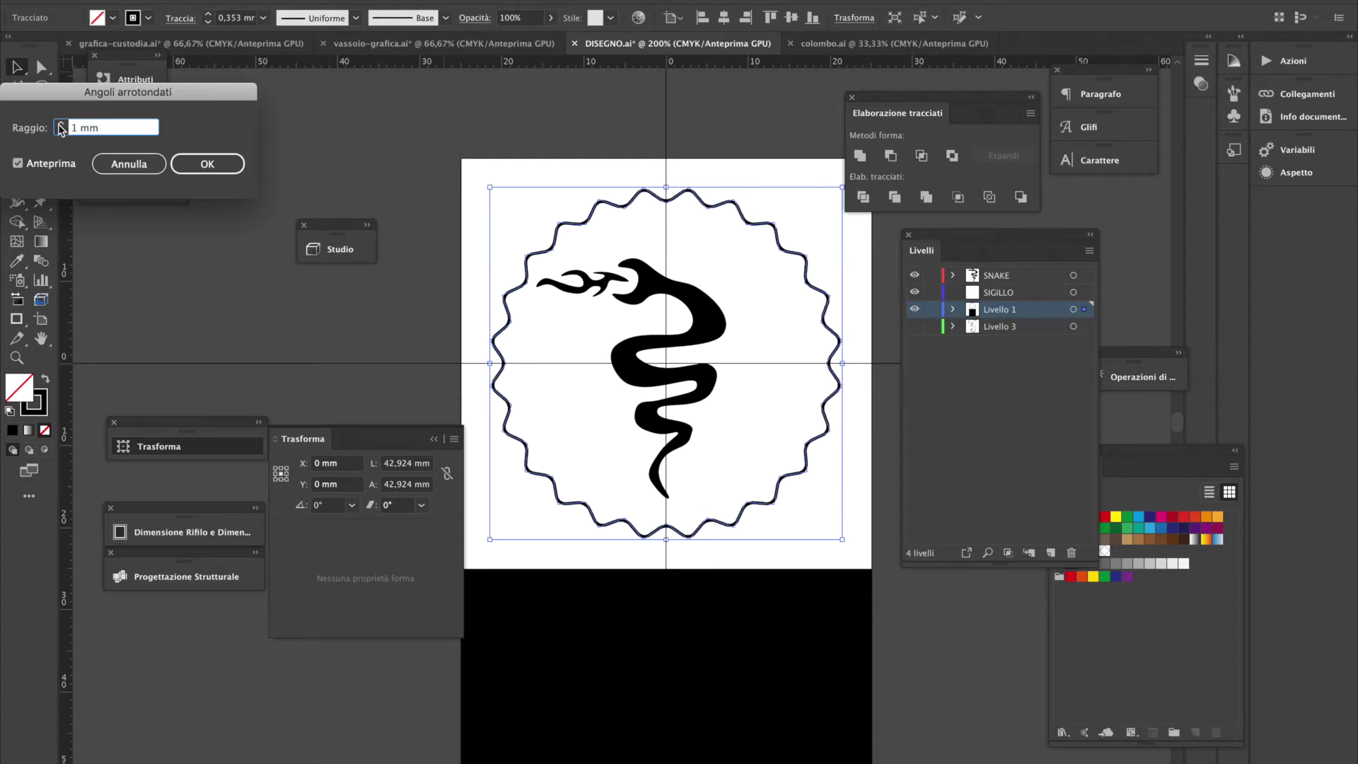
{"action": "left_click", "coordinate": [62, 125]}
{"action": "double_click", "coordinate": [61, 124]}
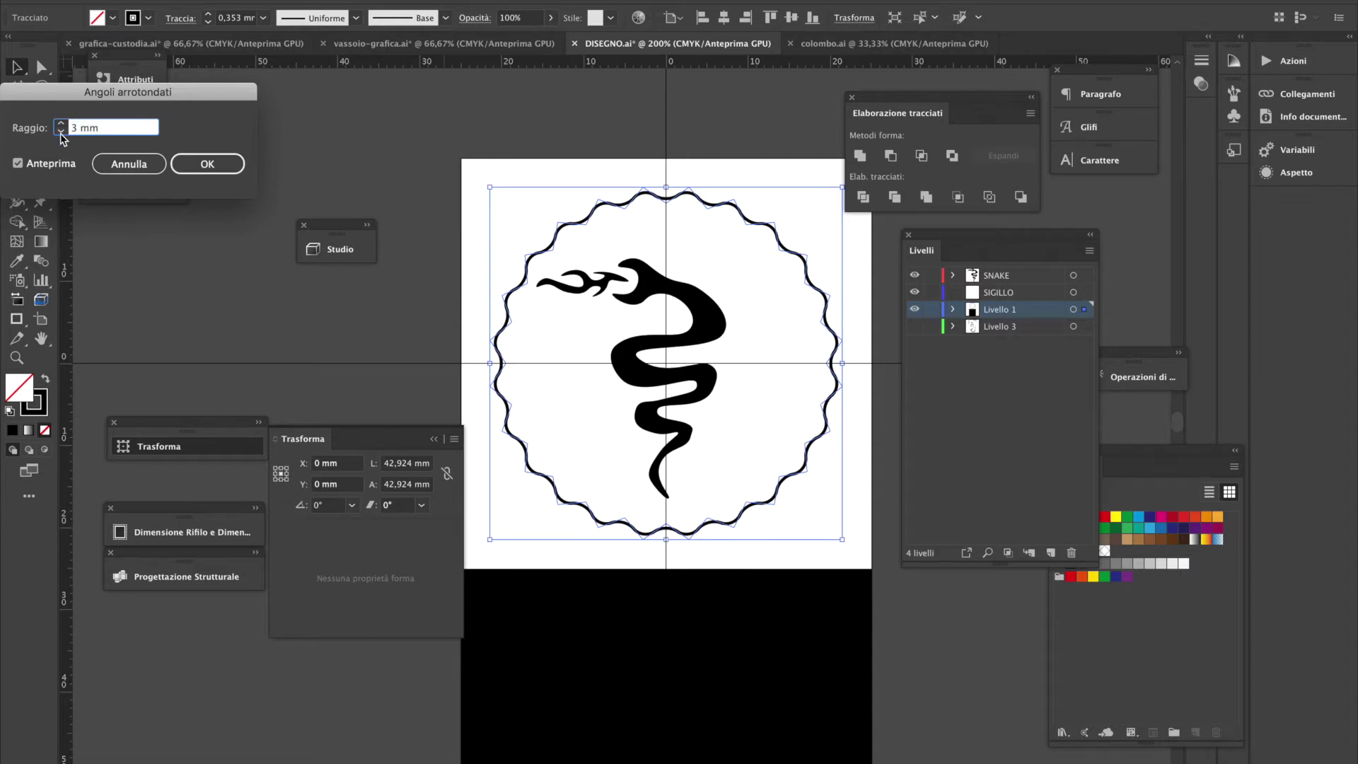
{"action": "left_click", "coordinate": [200, 164]}
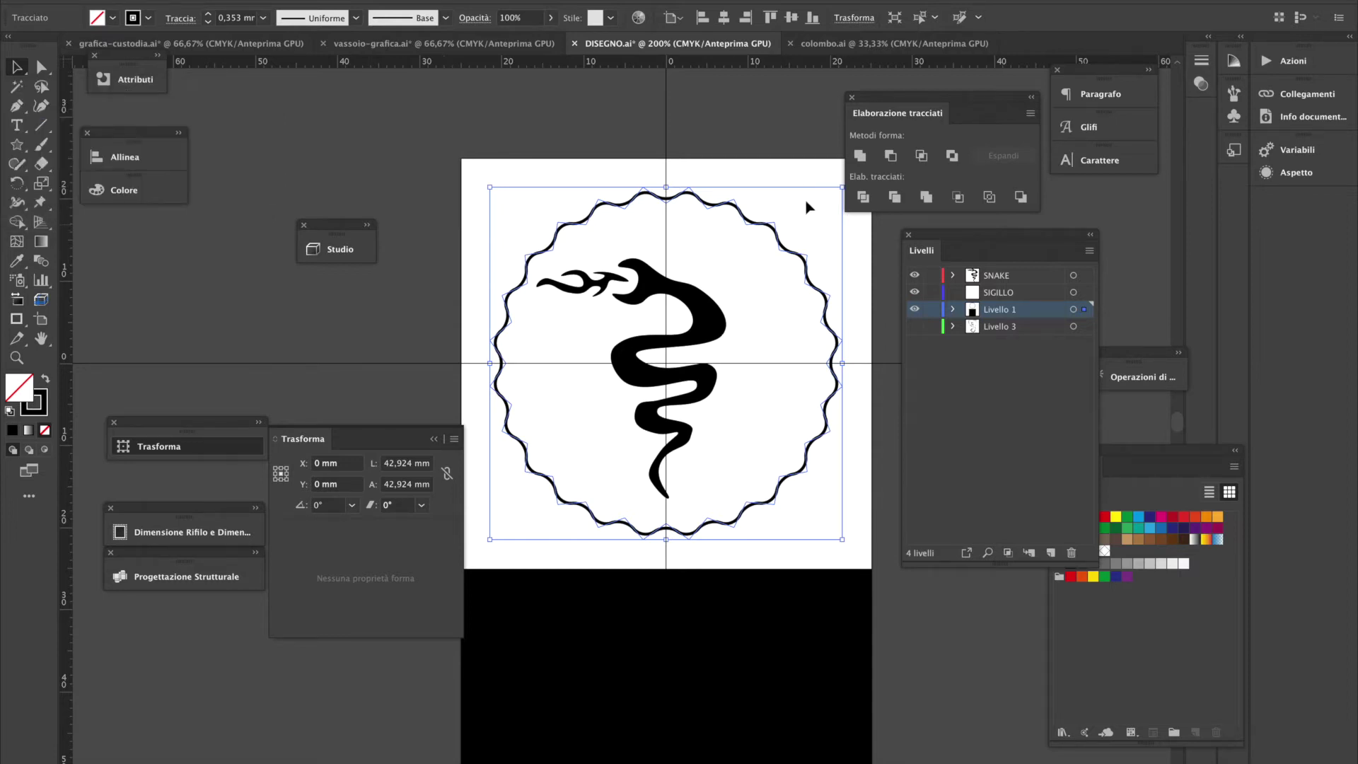
{"action": "left_click", "coordinate": [764, 174]}
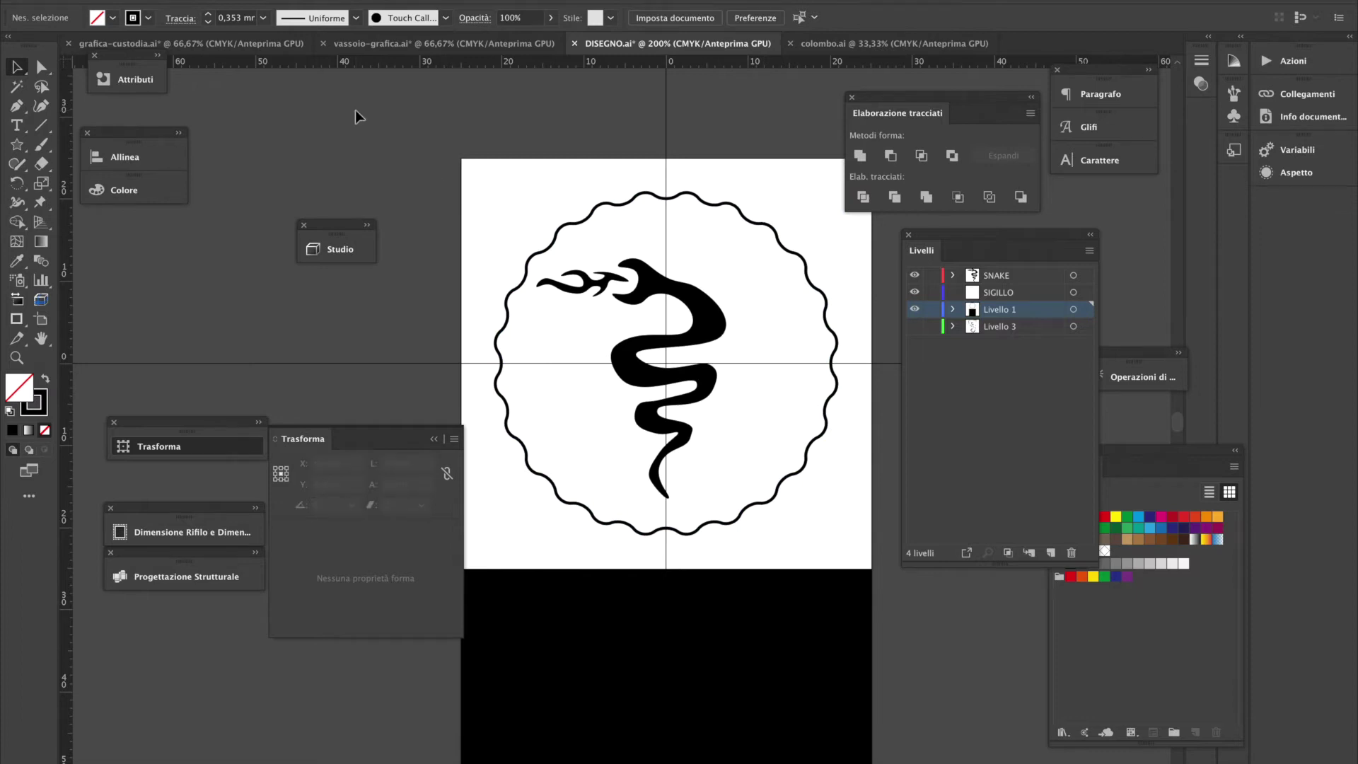
Copy the rounded star outline and paste the duplicate in the same position
{"action": "left_click", "coordinate": [728, 208]}
{"action": "left_click", "coordinate": [163, 1]}
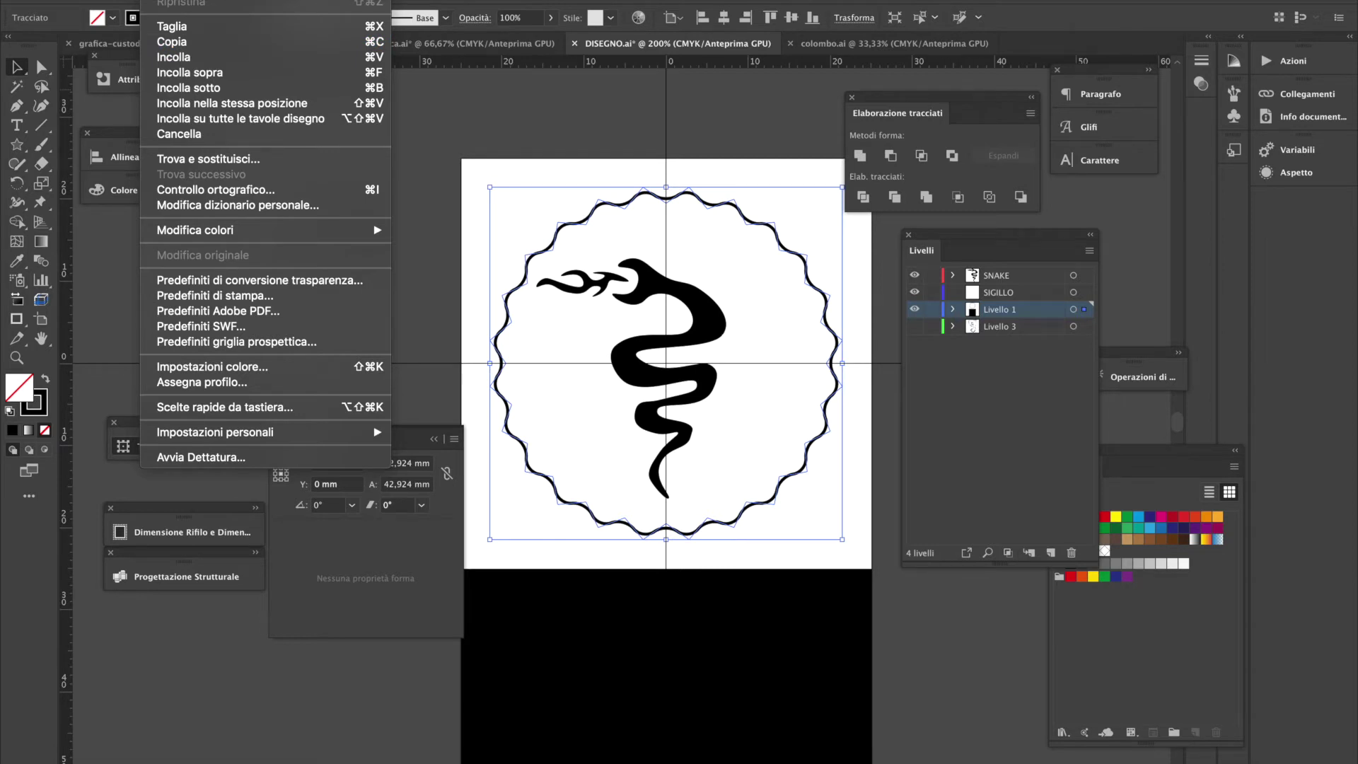
{"action": "left_click", "coordinate": [268, 102]}
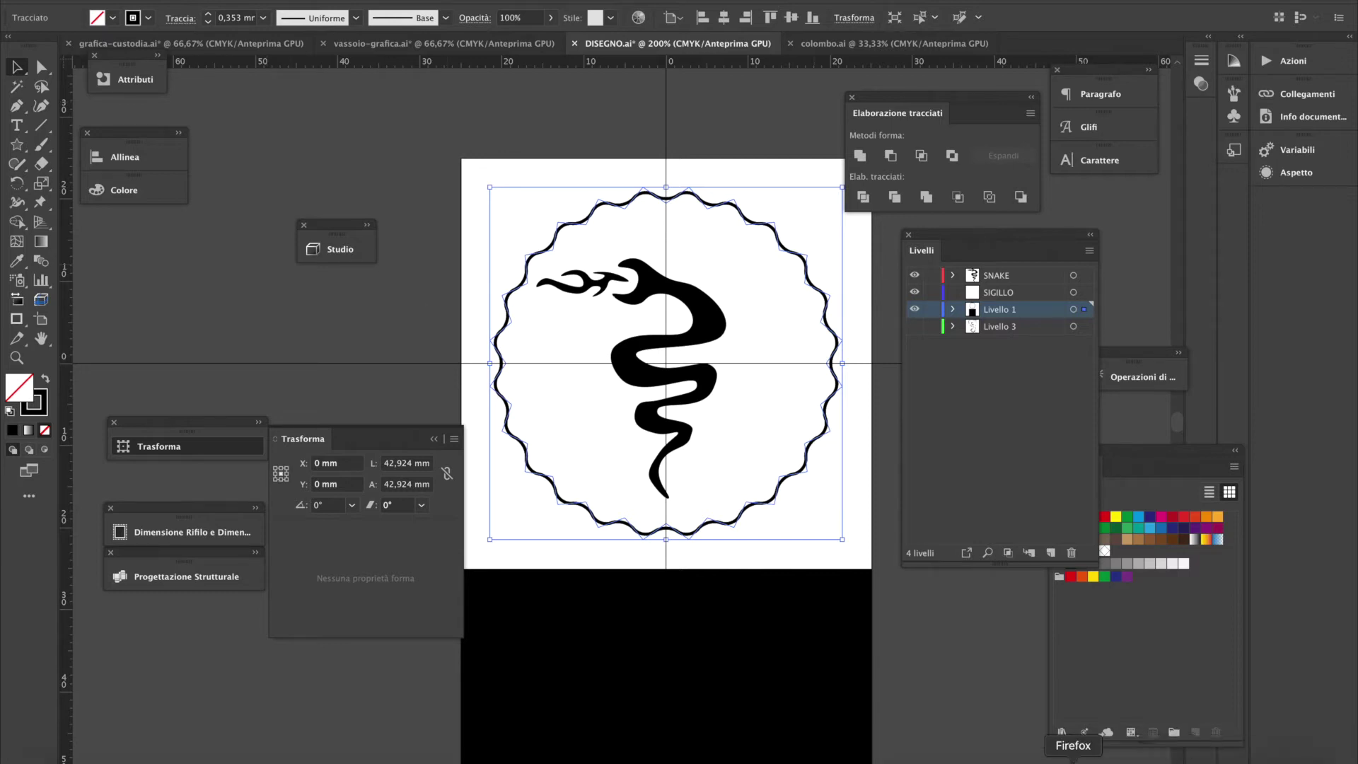
Switch to the Calculator, divide 360 by 24 to find the angle between the star's points, and return to the drawing
{"action": "left_click", "coordinate": [1143, 759]}
{"action": "left_click", "coordinate": [983, 446]}
{"action": "left_click", "coordinate": [999, 413]}
{"action": "left_click", "coordinate": [960, 479]}
{"action": "left_click", "coordinate": [1052, 336]}
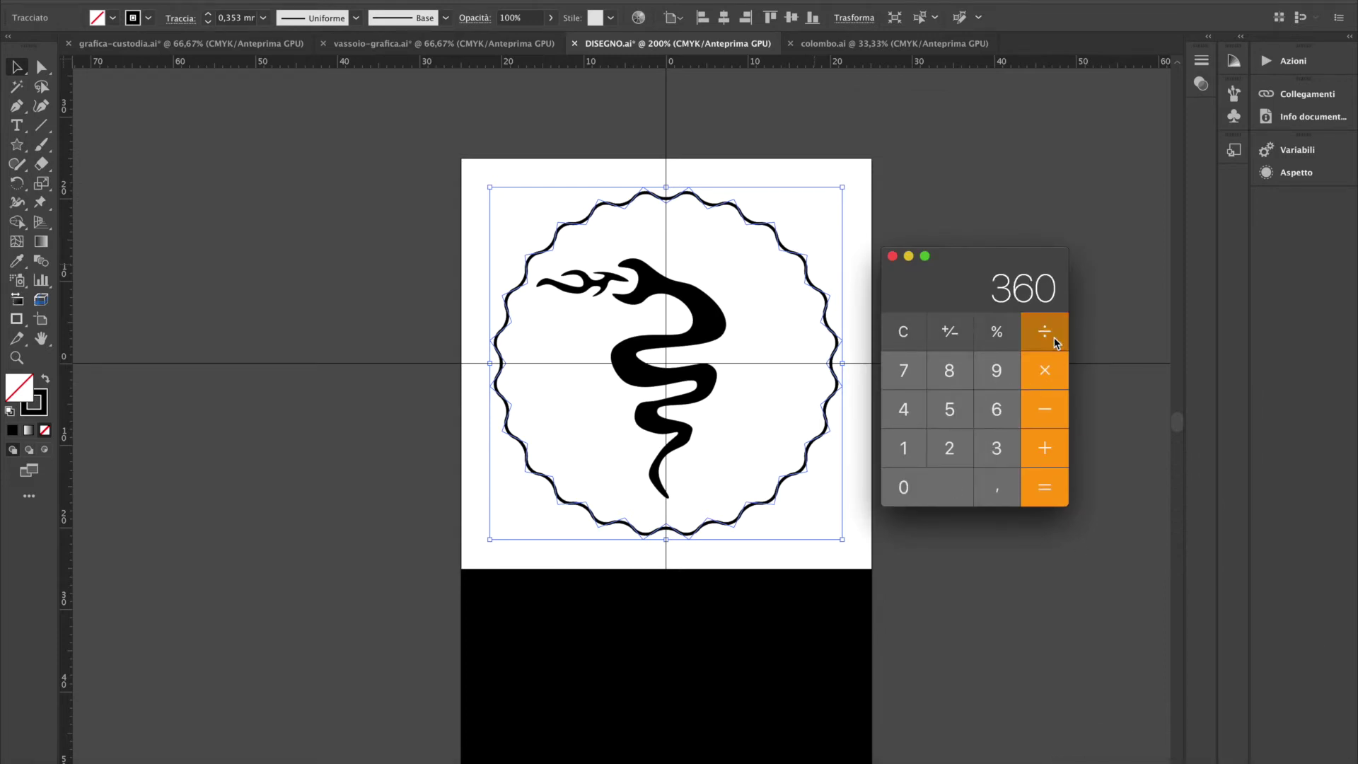
{"action": "left_click", "coordinate": [952, 448]}
{"action": "left_click", "coordinate": [907, 418]}
{"action": "left_click", "coordinate": [1050, 501]}
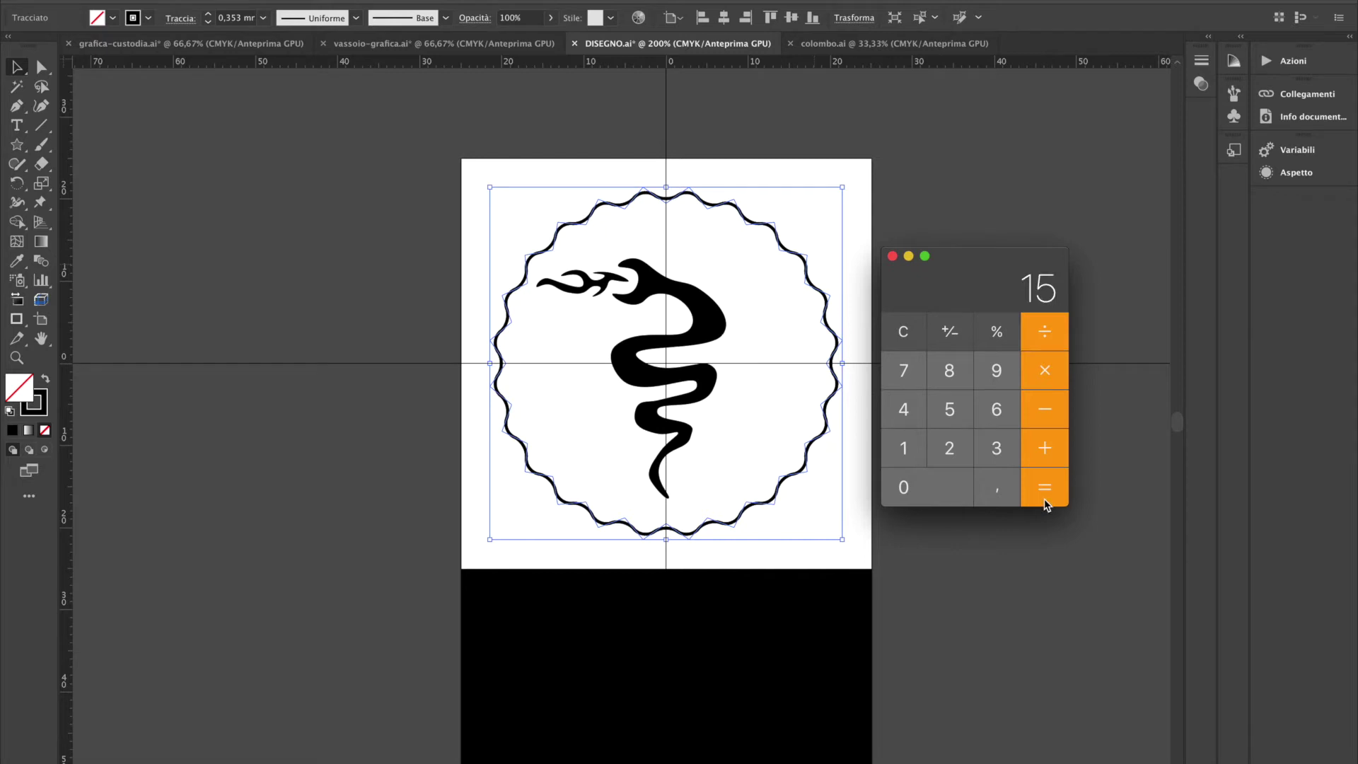
{"action": "left_click", "coordinate": [1132, 521]}
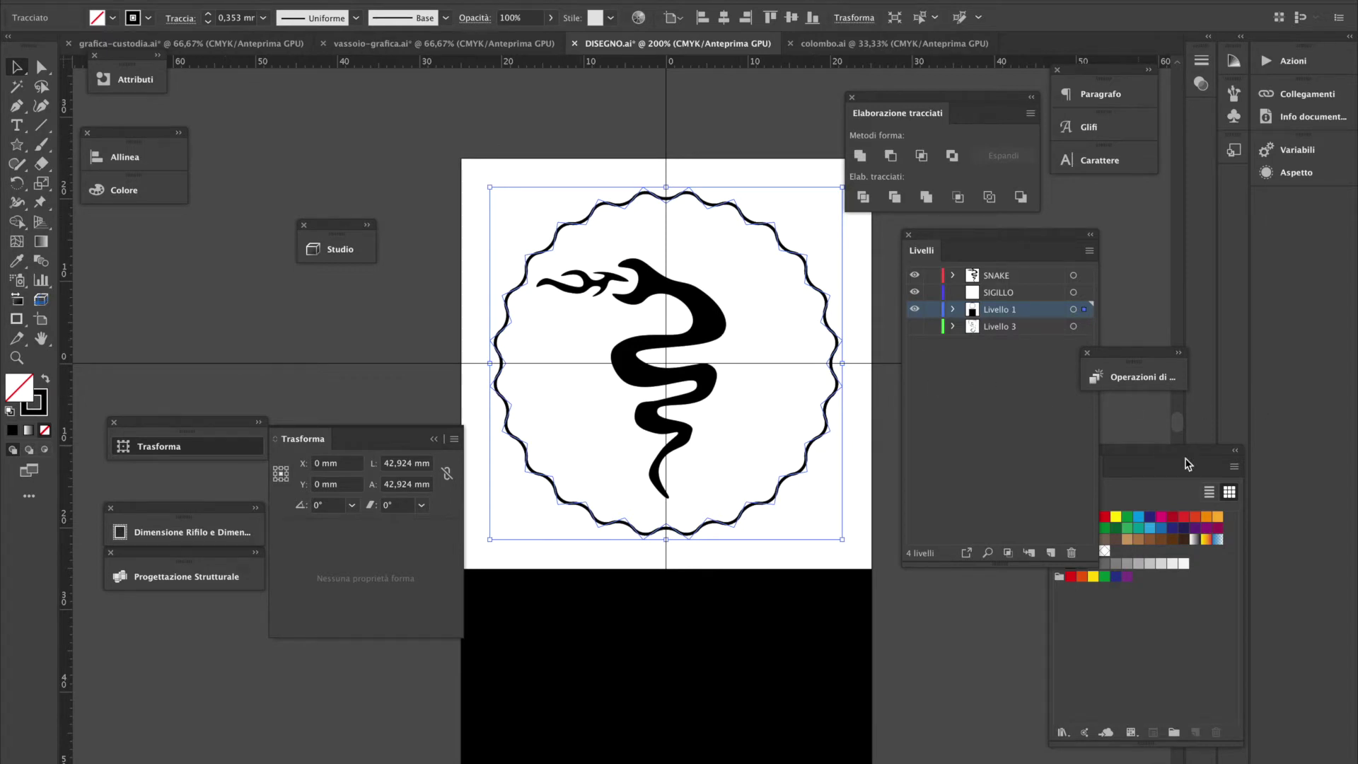
Try rotating the pasted star outline by 15° about its centre
{"action": "left_click", "coordinate": [215, 451]}
{"action": "left_click", "coordinate": [215, 451]}
{"action": "type", "text": "15"}
{"action": "key", "text": "Return"}
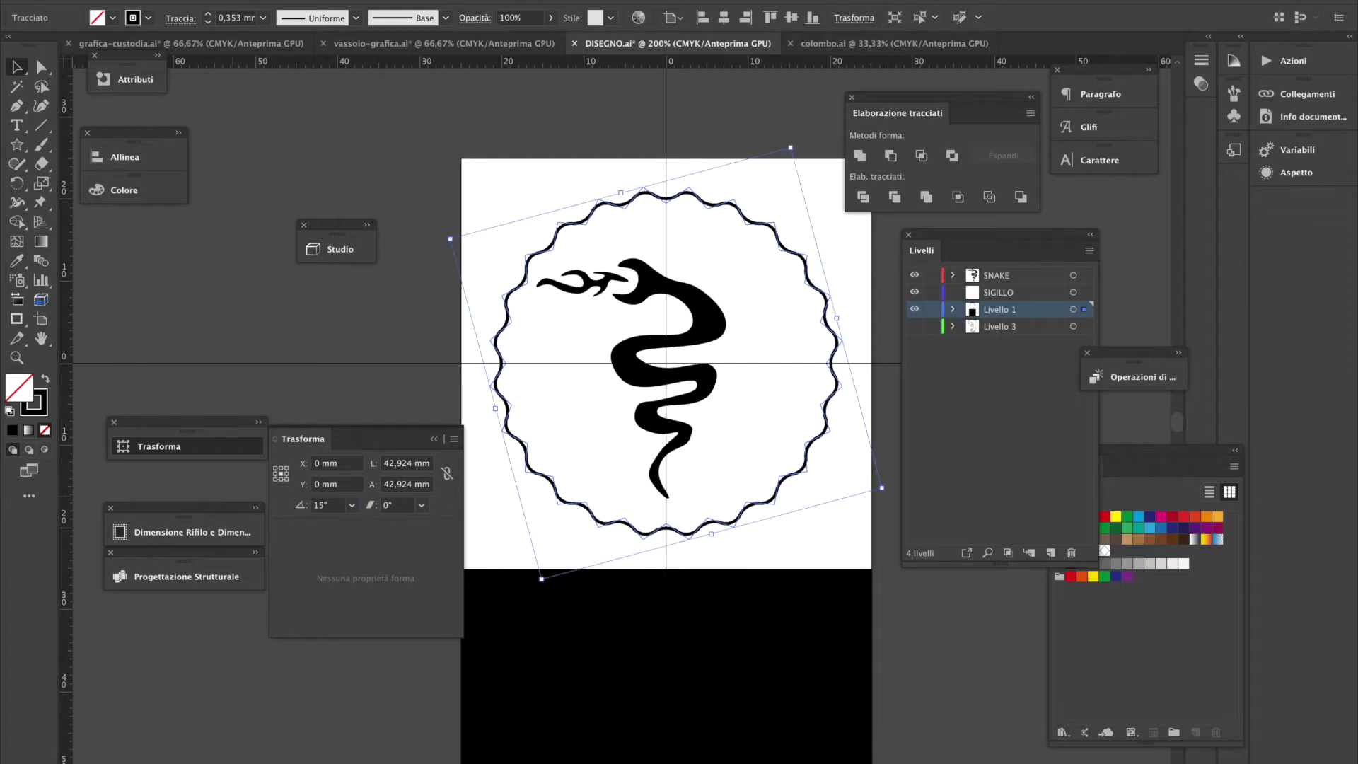
Rotate the pasted star outline by 7,5° about its centre so the two wavy rings interlace
{"action": "key", "text": "Return"}
{"action": "type", "text": "7,5"}
{"action": "key", "text": "Return"}
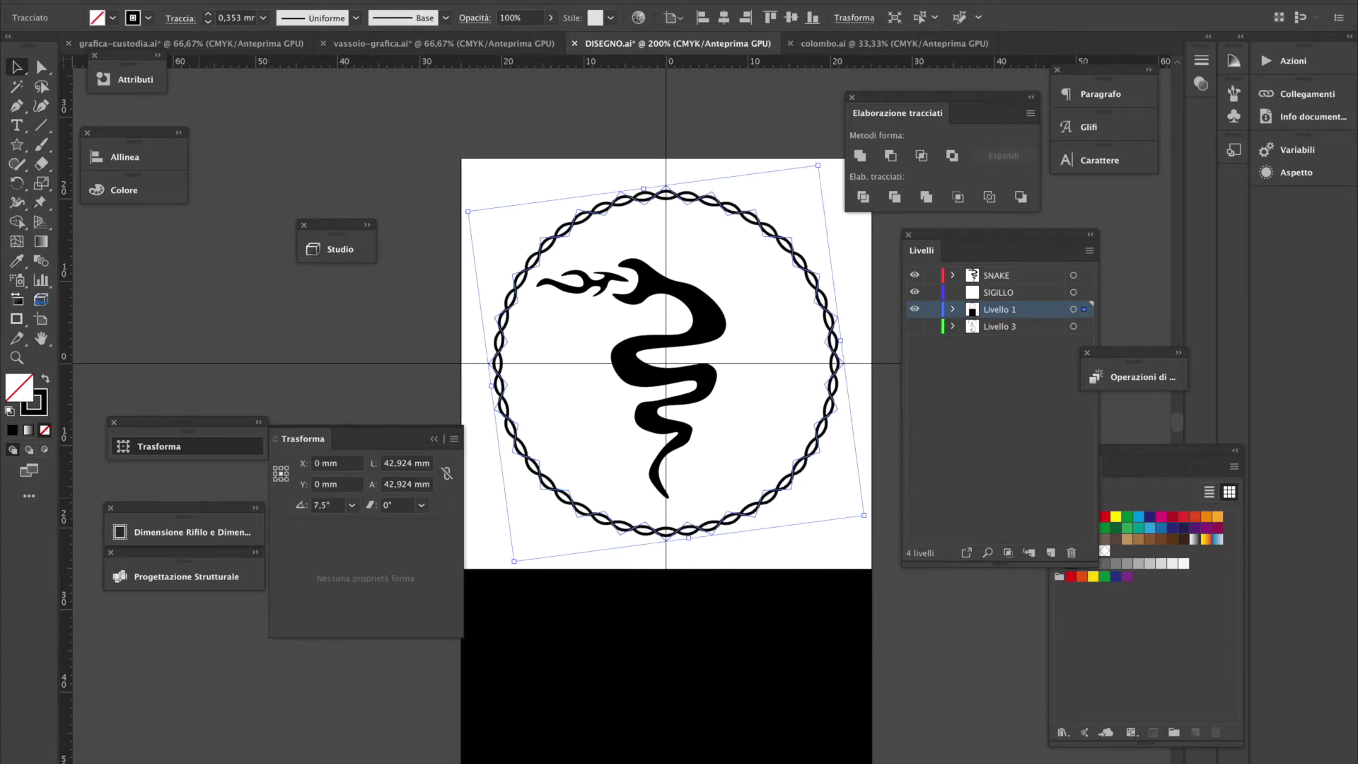
{"action": "left_click", "coordinate": [554, 178]}
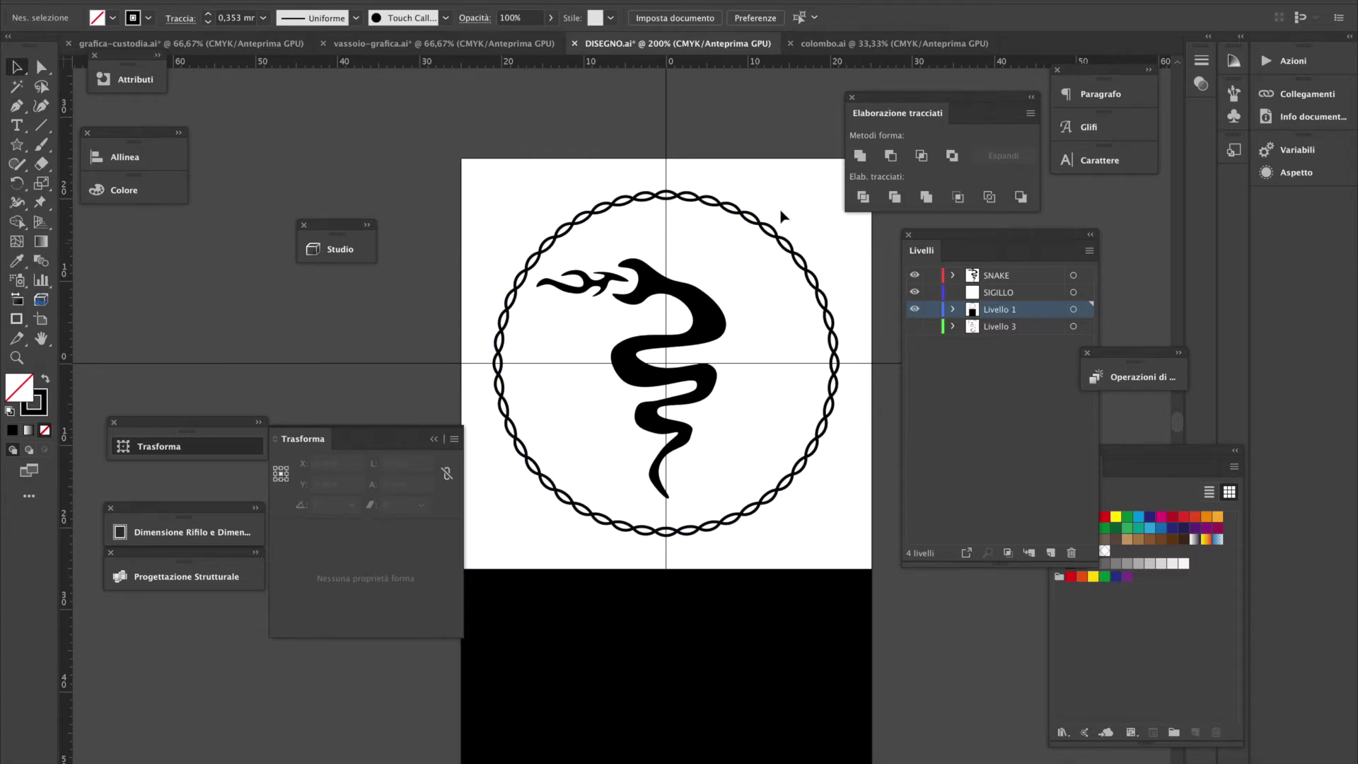
Select both interlaced wavy rings and set their stroke weight to 0,5 mm
{"action": "left_click", "coordinate": [791, 259]}
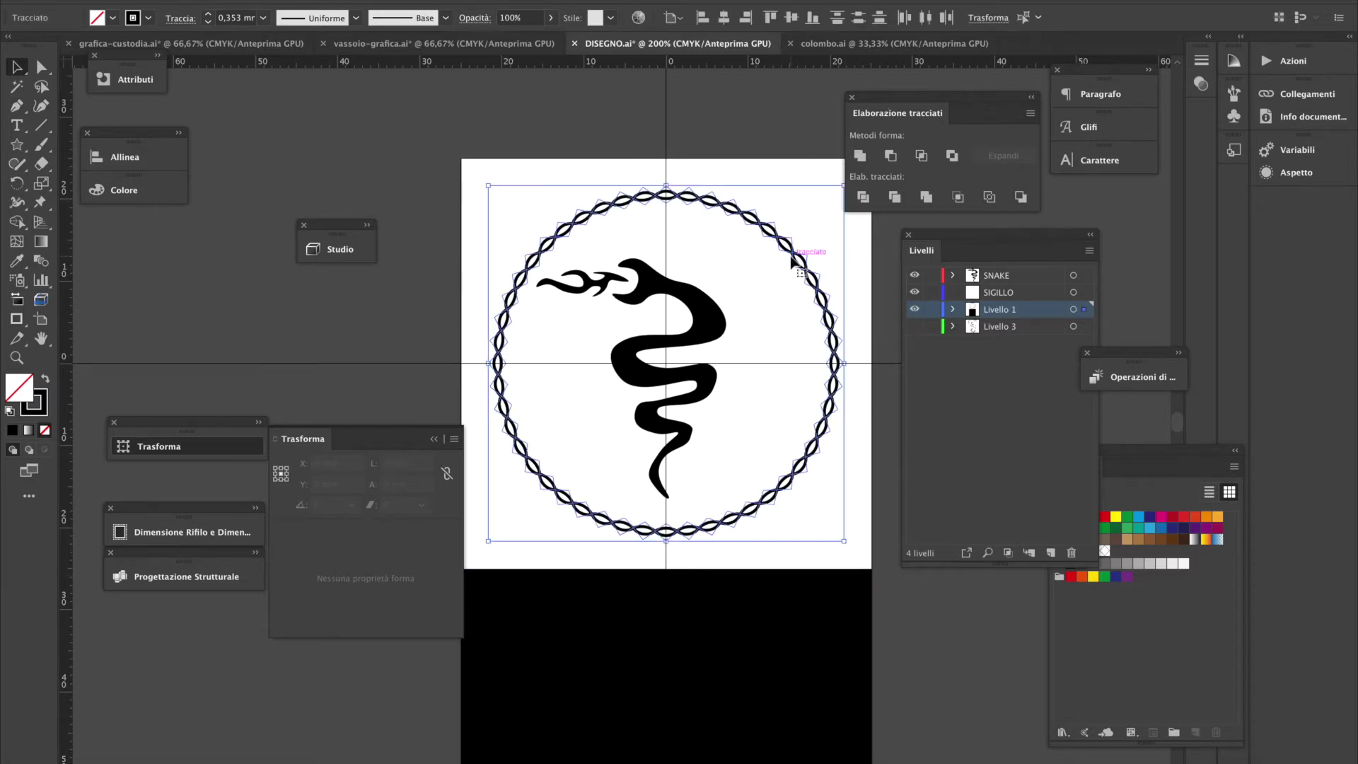
{"action": "left_click", "coordinate": [209, 18]}
{"action": "left_click", "coordinate": [209, 22]}
{"action": "left_click", "coordinate": [209, 22]}
{"action": "left_click", "coordinate": [210, 22]}
{"action": "left_click", "coordinate": [263, 18]}
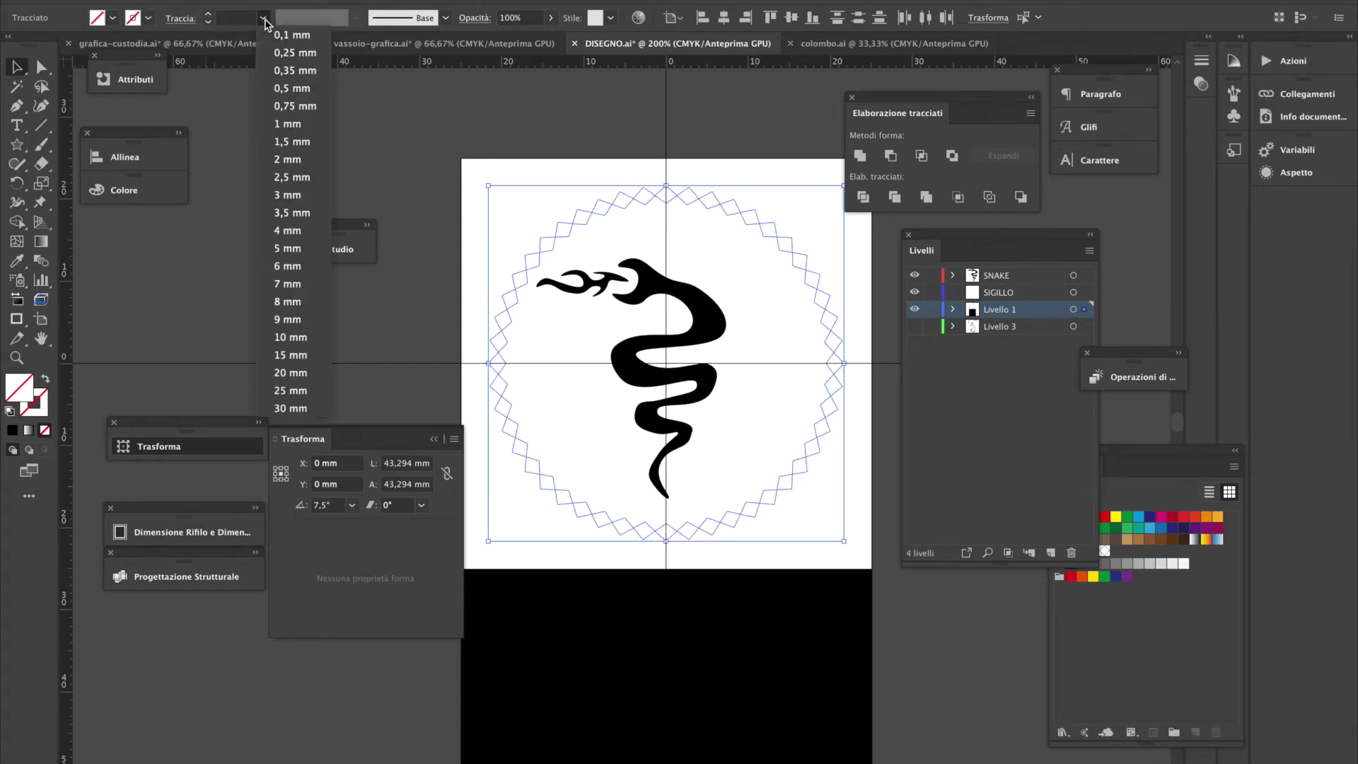
{"action": "left_click", "coordinate": [288, 69]}
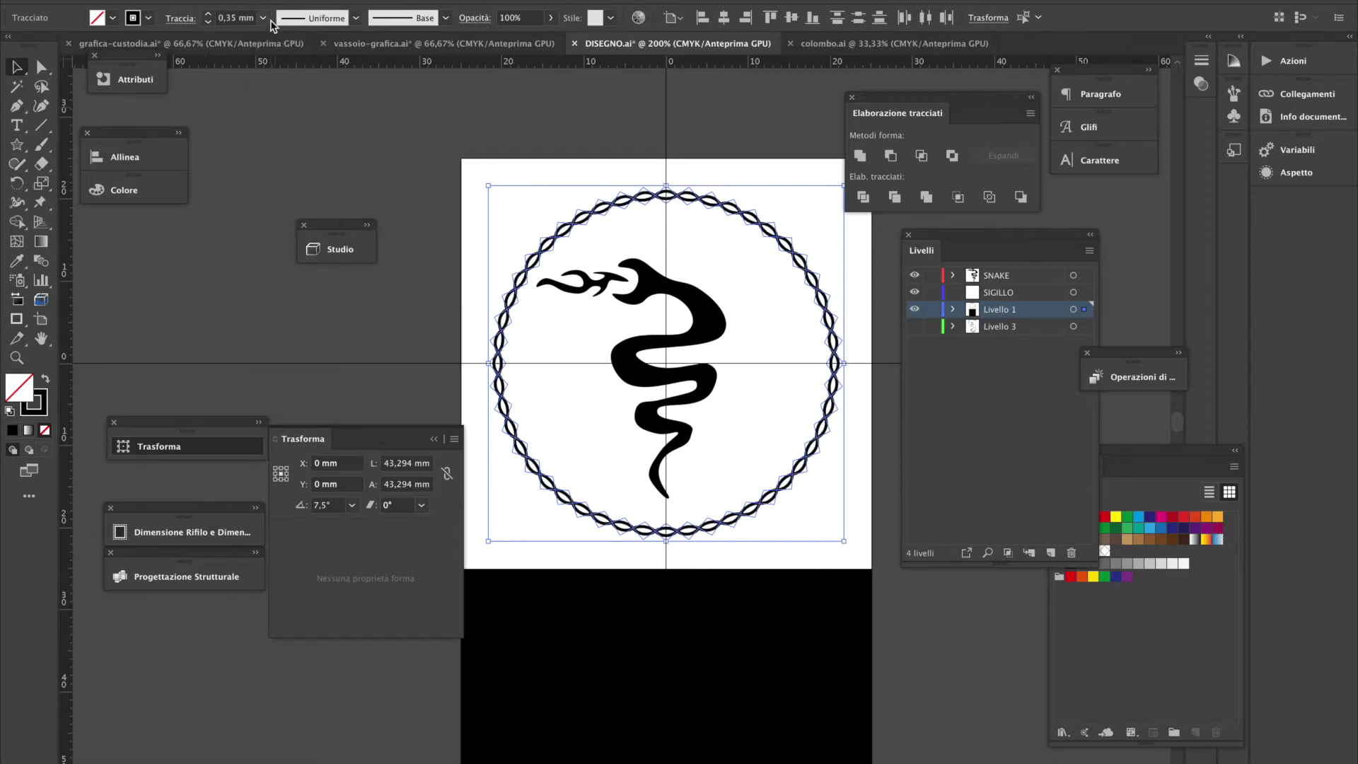
{"action": "left_click", "coordinate": [268, 20]}
{"action": "left_click", "coordinate": [300, 82]}
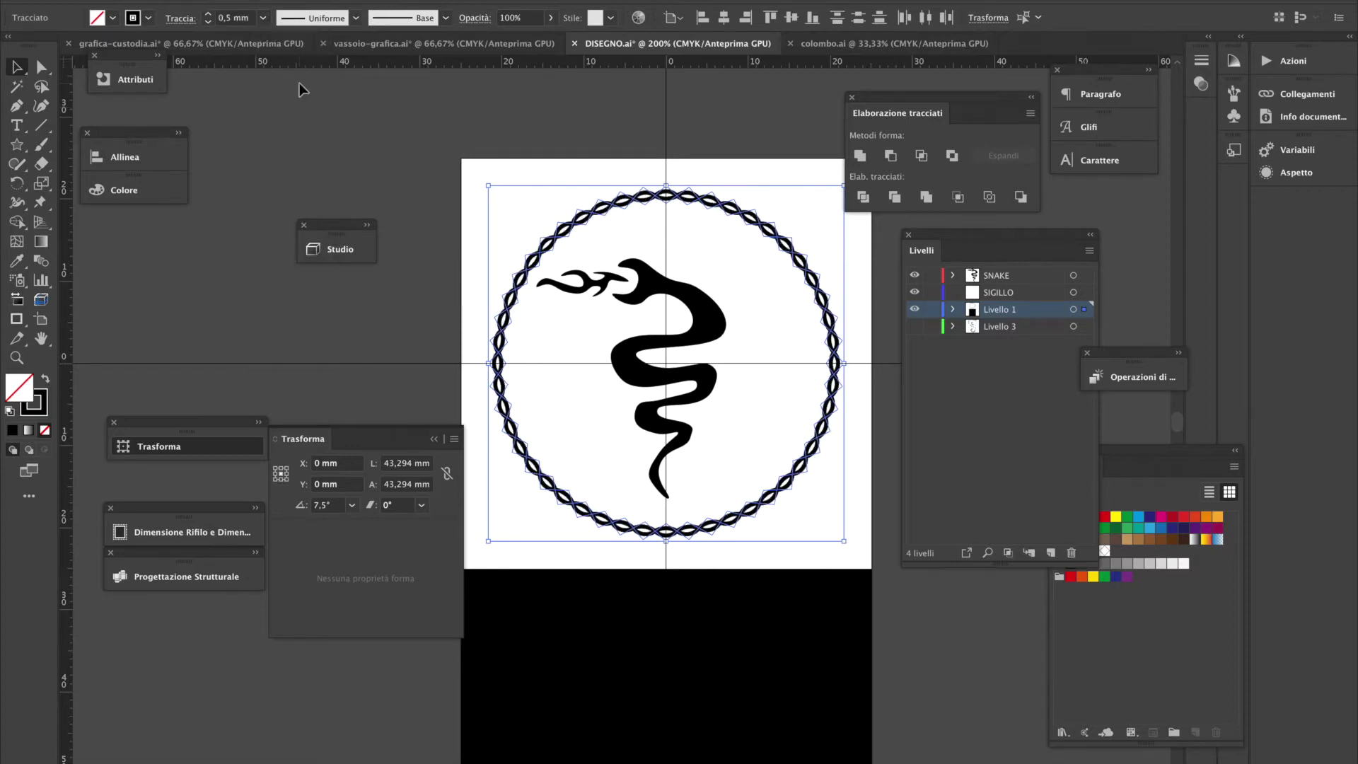
{"action": "left_click", "coordinate": [603, 152]}
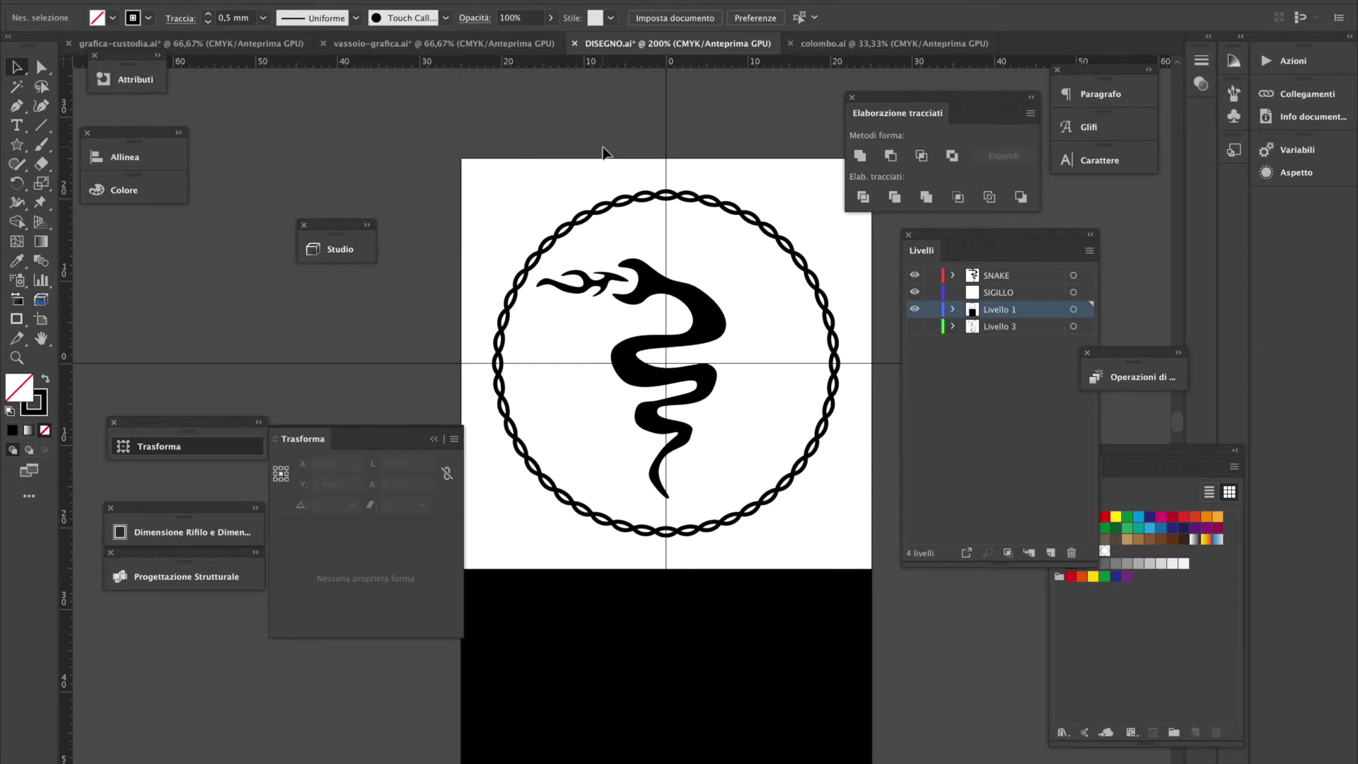
Move the two wavy rings from Livello 1 to the SIGILLO layer and lock Livello 1
{"action": "left_click", "coordinate": [828, 357]}
{"action": "left_click_drag", "start_coordinate": [1086, 311], "coordinate": [1085, 292]}
{"action": "left_click", "coordinate": [931, 309]}
{"action": "left_click", "coordinate": [864, 368]}
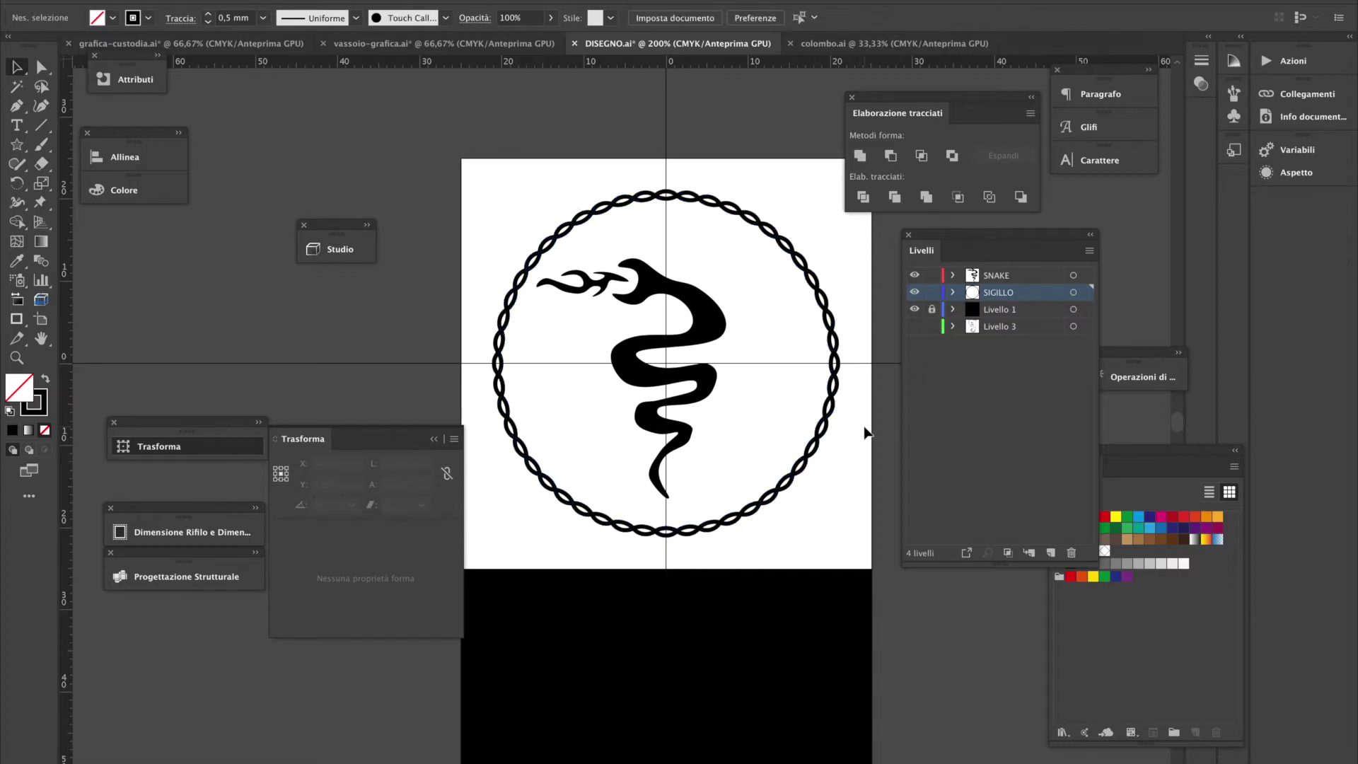
Try the Pucker & Bloat effect on both wavy rings with a bloat of 13%
{"action": "left_click", "coordinate": [815, 353]}
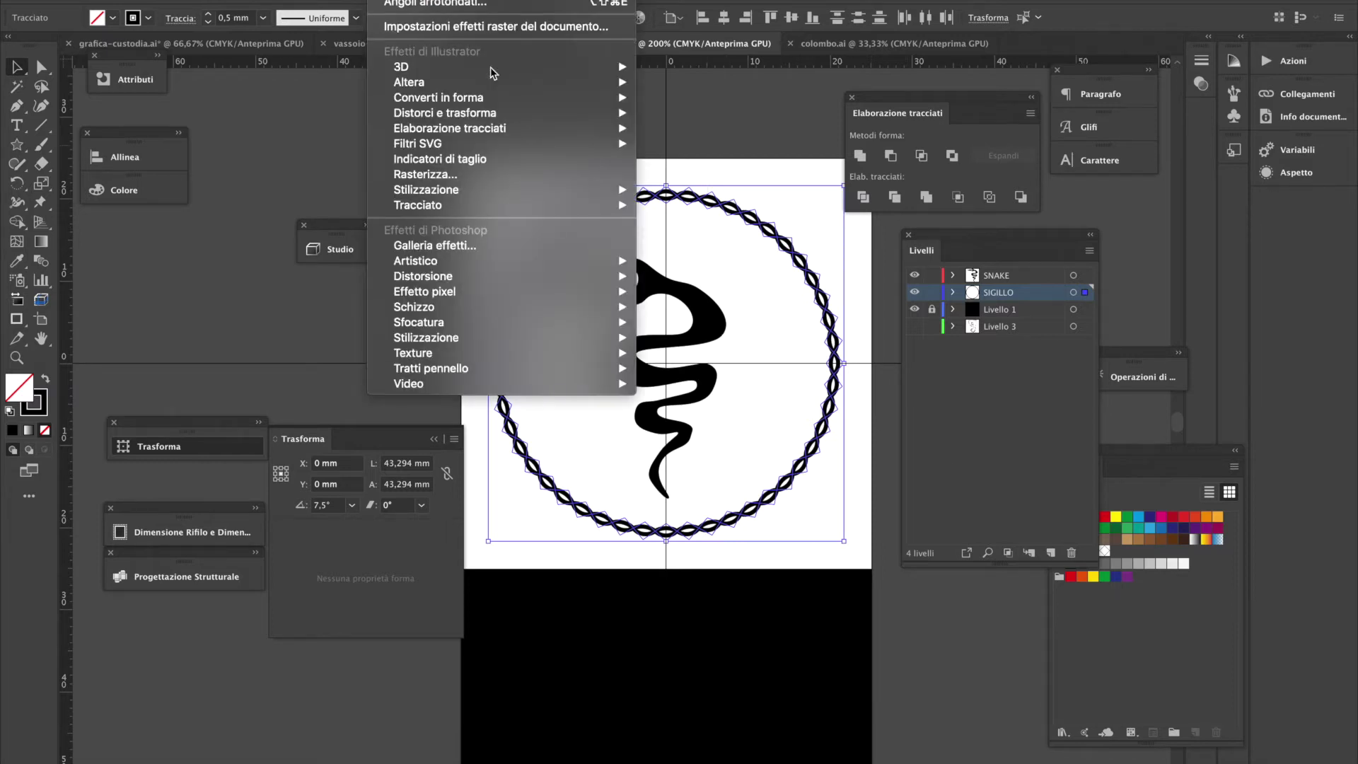
{"action": "mouse_move", "coordinate": [539, 85]}
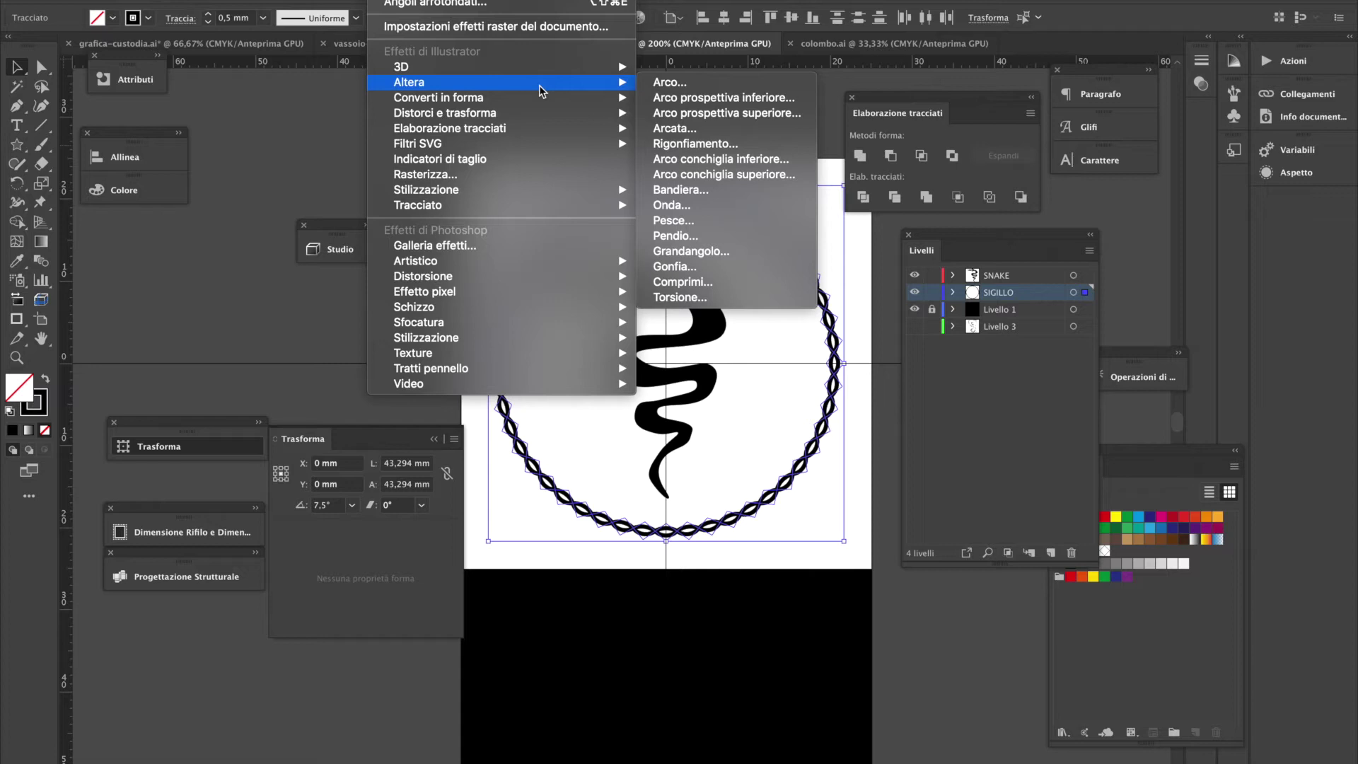
{"action": "mouse_move", "coordinate": [521, 108]}
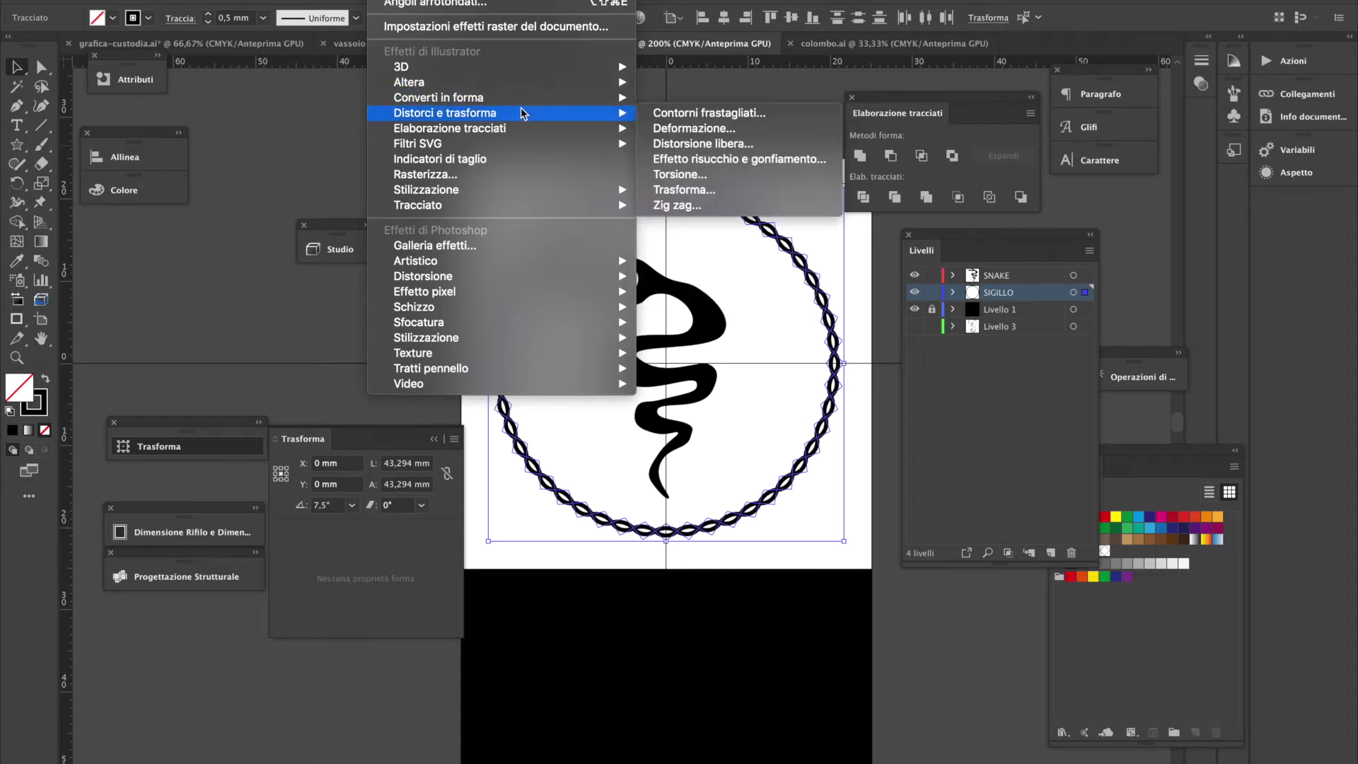
{"action": "left_click", "coordinate": [780, 159]}
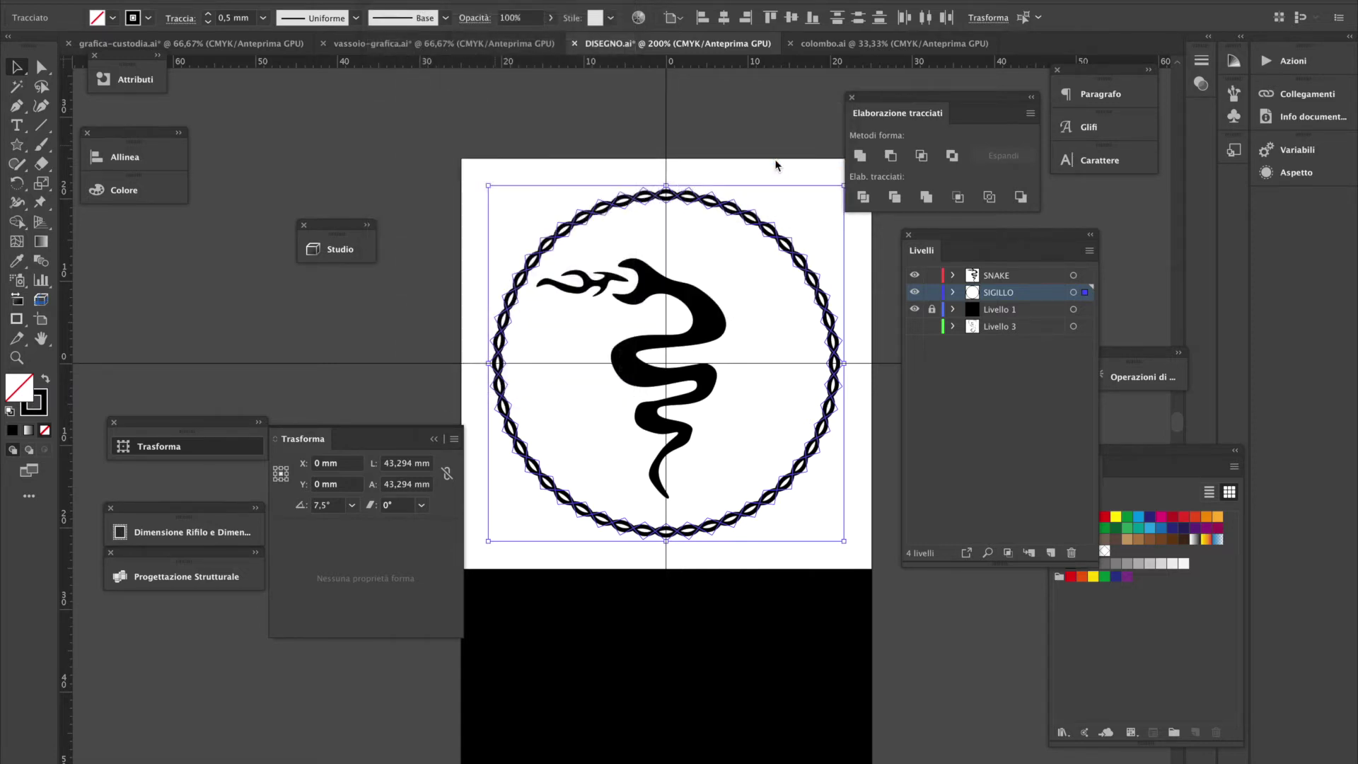
{"action": "left_click", "coordinate": [470, 198]}
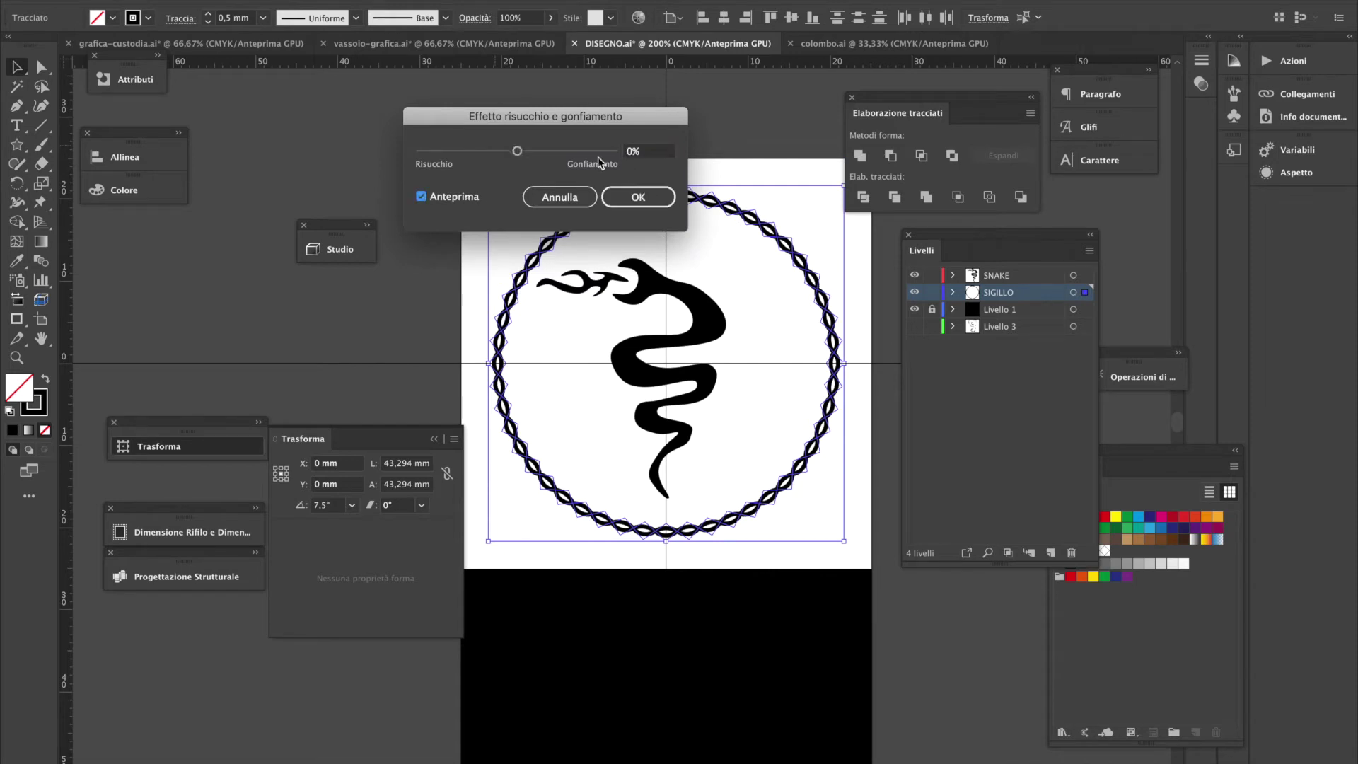
{"action": "mouse_move", "coordinate": [517, 152]}
{"action": "left_mouse_down"}
{"action": "mouse_move", "coordinate": [526, 159]}
{"action": "mouse_move", "coordinate": [507, 157]}
{"action": "mouse_move", "coordinate": [524, 160]}
{"action": "left_mouse_up"}
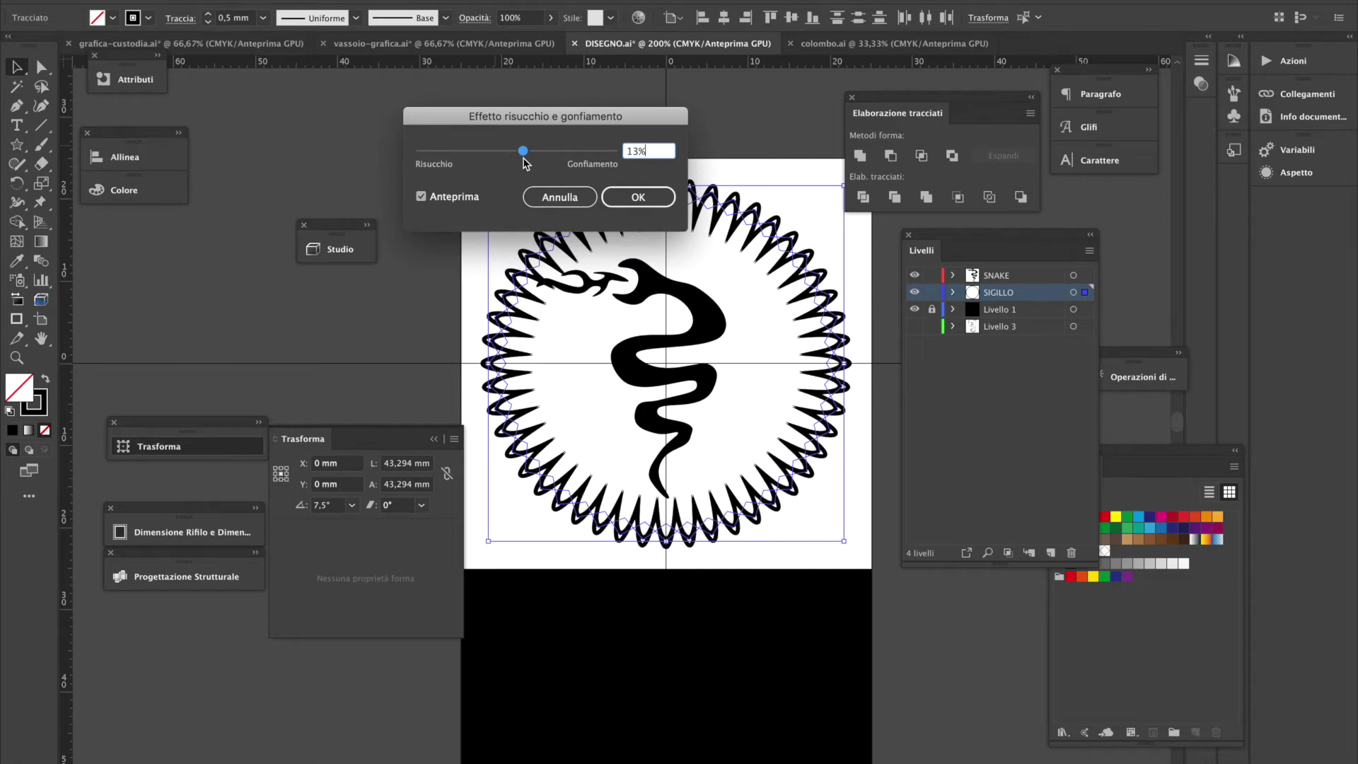
{"action": "left_click", "coordinate": [561, 198]}
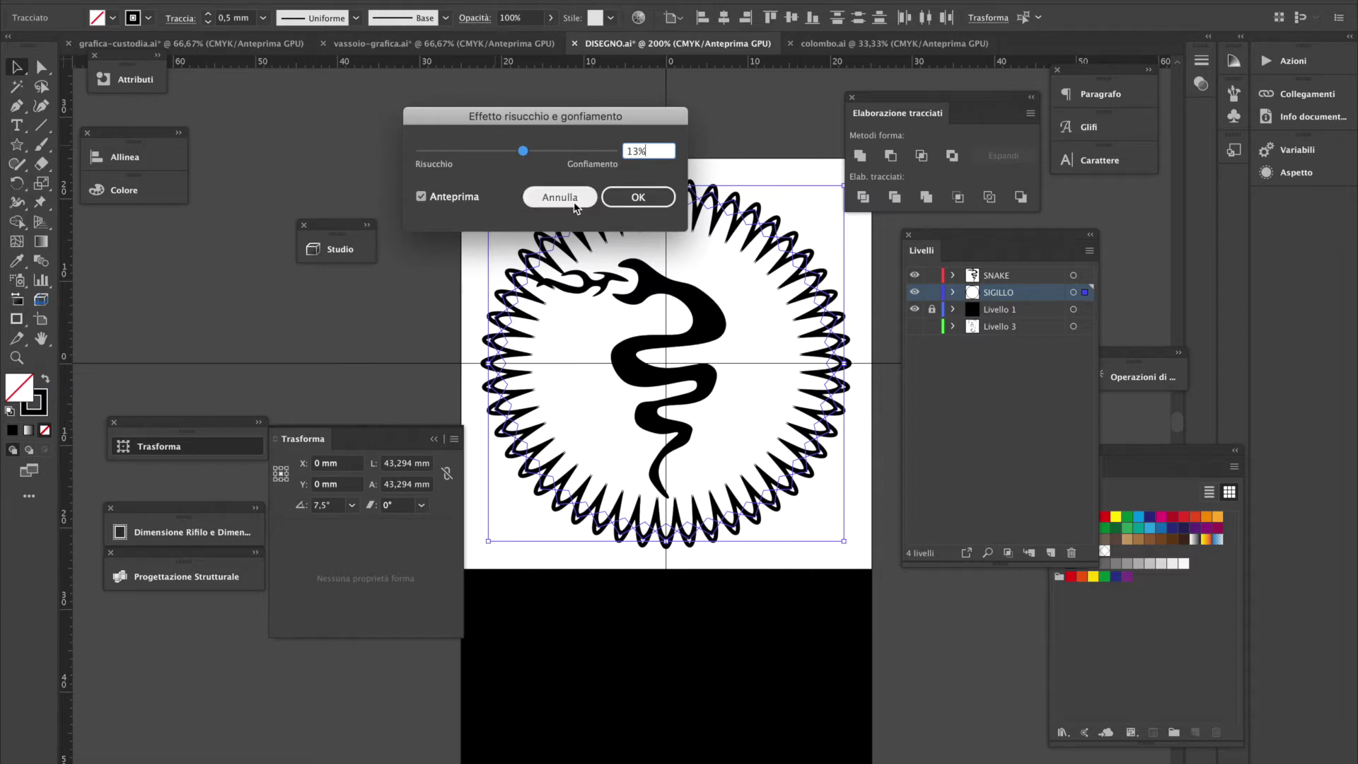
Cancel the Pucker & Bloat effect on the wavy rings and lock the SIGILLO layer
{"action": "left_click", "coordinate": [536, 167]}
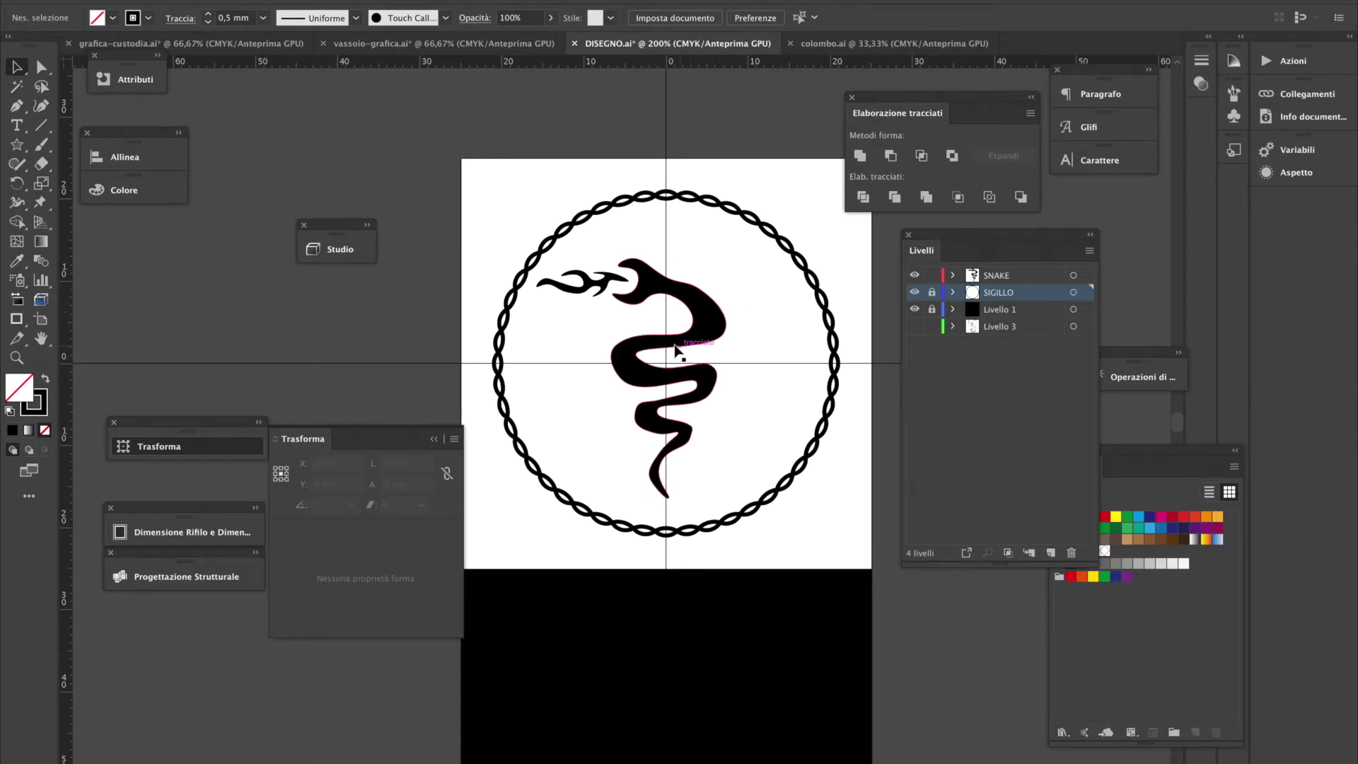
On the SNAKE layer, draw a right-pointing chevron about 1,17 mm wide and 1,84 mm high with the Pen tool, outside the ring's upper-left edge
{"action": "left_click", "coordinate": [708, 320]}
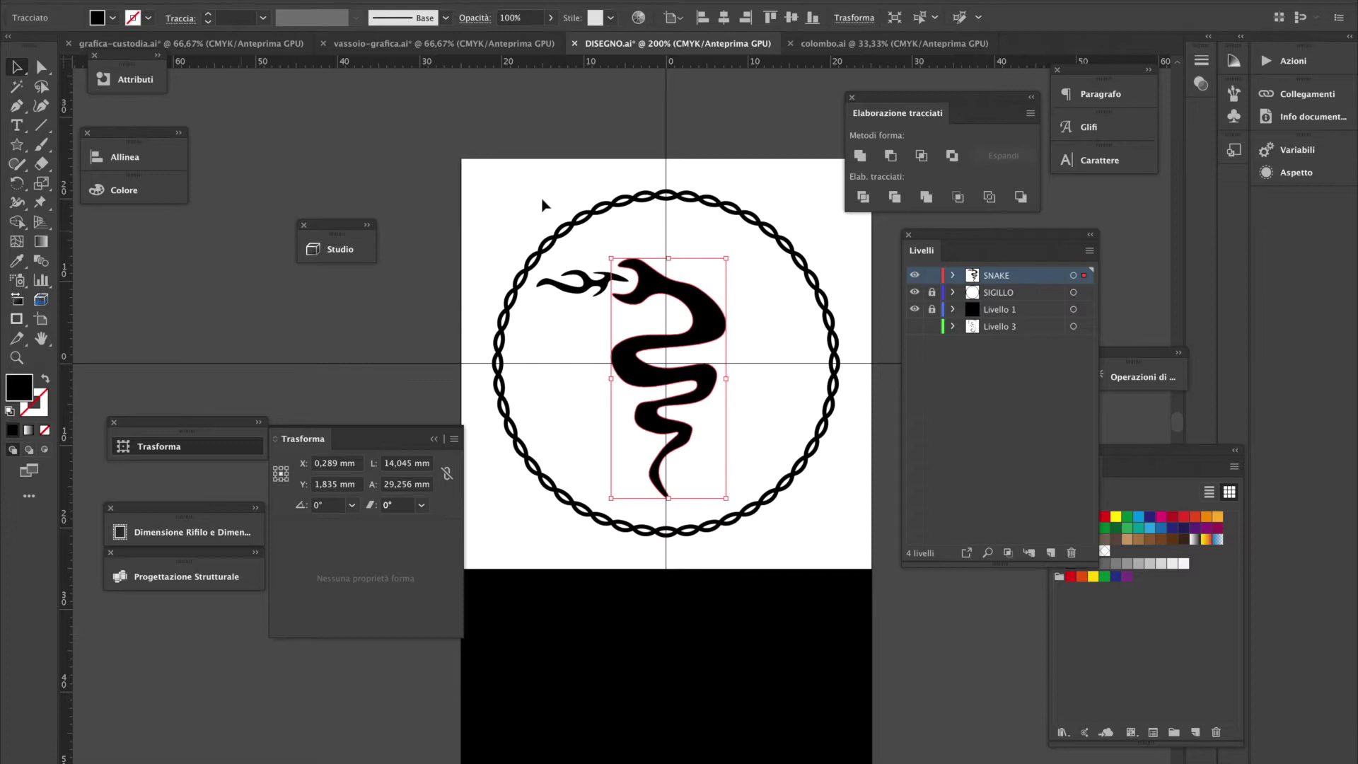
{"action": "left_click", "coordinate": [507, 221], "text": "ctrl"}
{"action": "scroll", "coordinate": [543, 306], "scroll_direction": "down", "scroll_amount": 5}
{"action": "scroll", "coordinate": [543, 306], "scroll_direction": "right", "scroll_amount": 3}
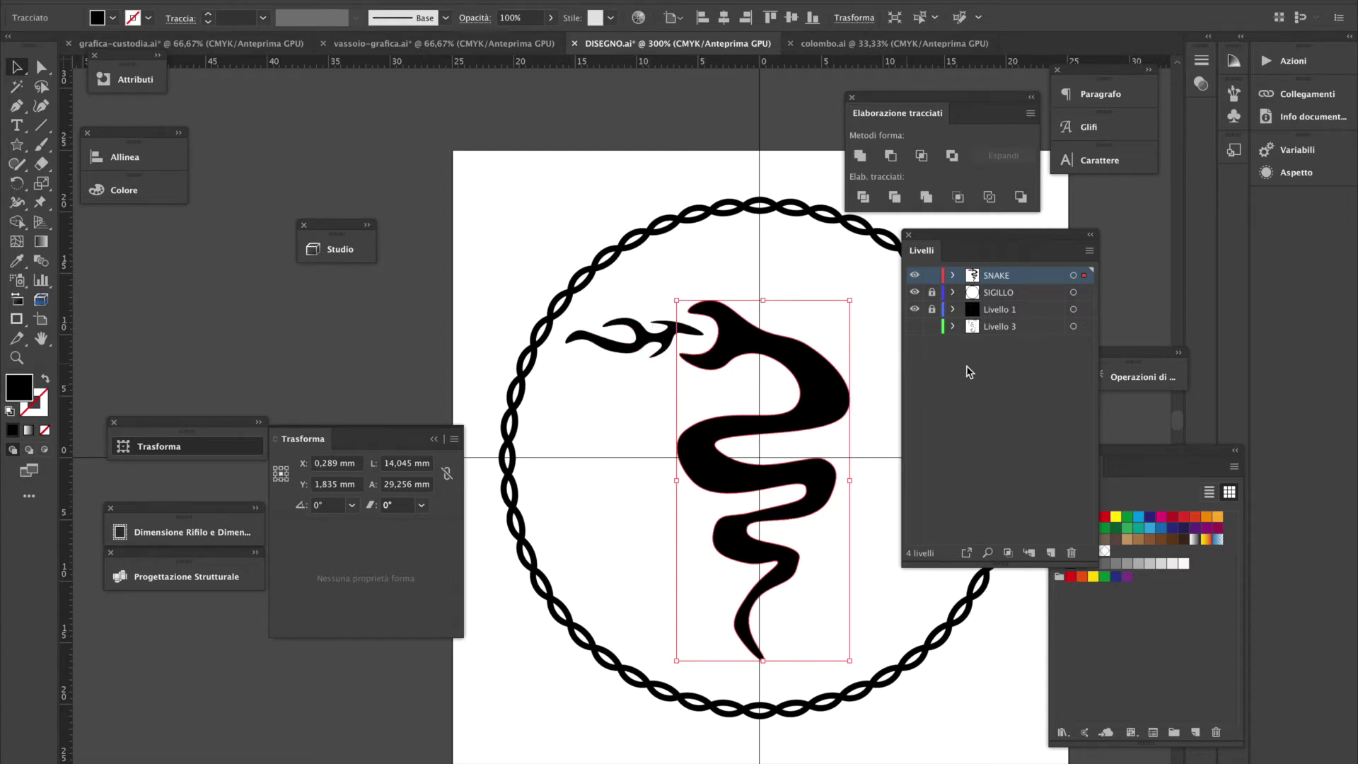
{"action": "left_click", "coordinate": [15, 106]}
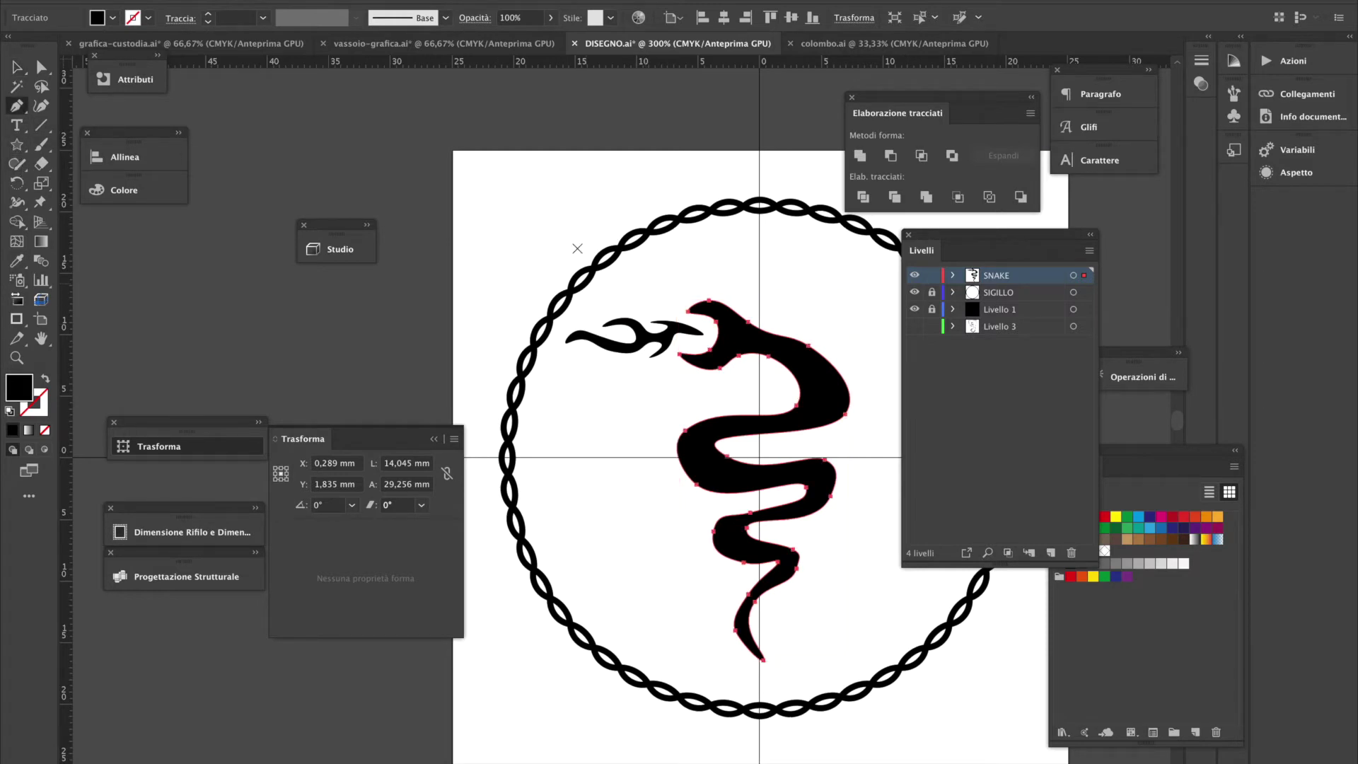
{"action": "mouse_move", "coordinate": [493, 210]}
{"action": "left_mouse_down"}
{"action": "mouse_move", "coordinate": [514, 221]}
{"action": "mouse_move", "coordinate": [496, 230]}
{"action": "left_mouse_up"}
{"action": "left_click", "coordinate": [493, 231]}
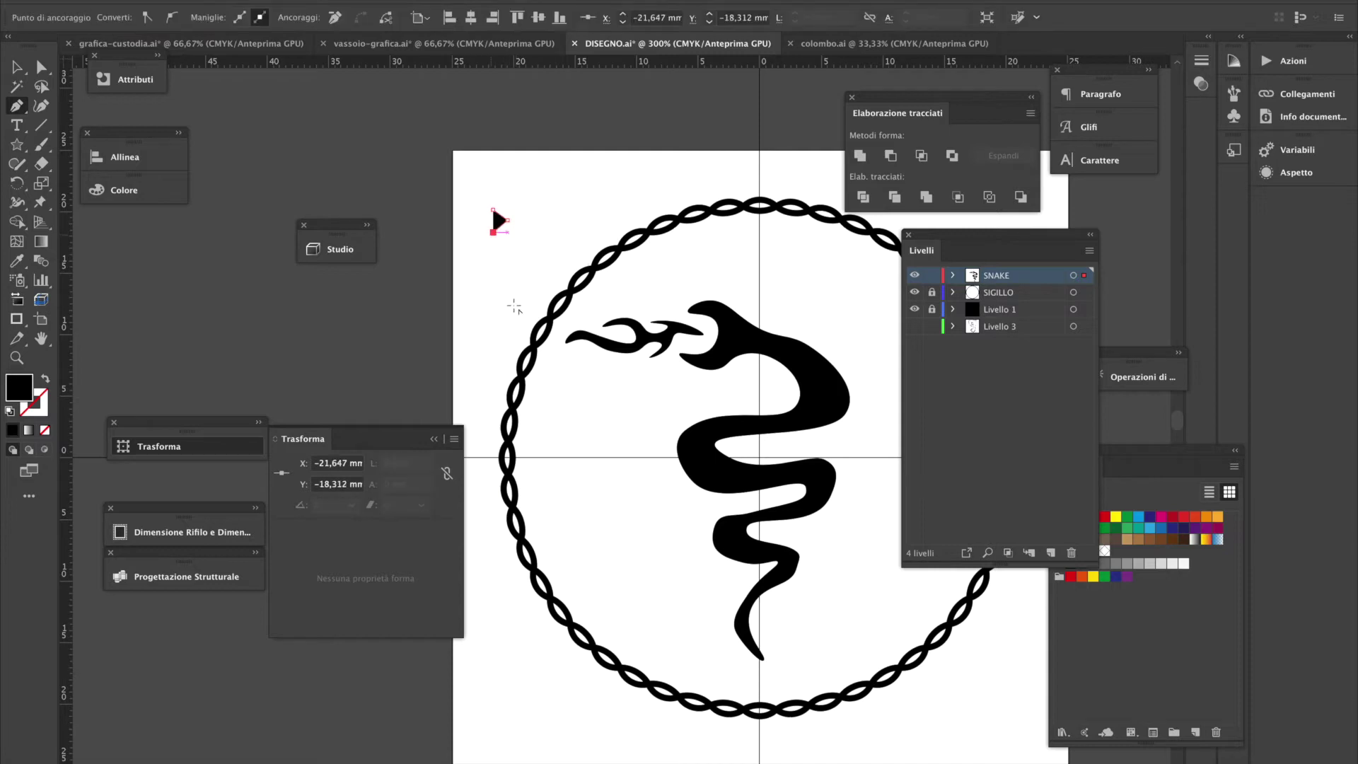
Swap the chevron's fill and stroke so it has a black outline and no fill
{"action": "left_click", "coordinate": [17, 67]}
{"action": "left_click", "coordinate": [45, 379]}
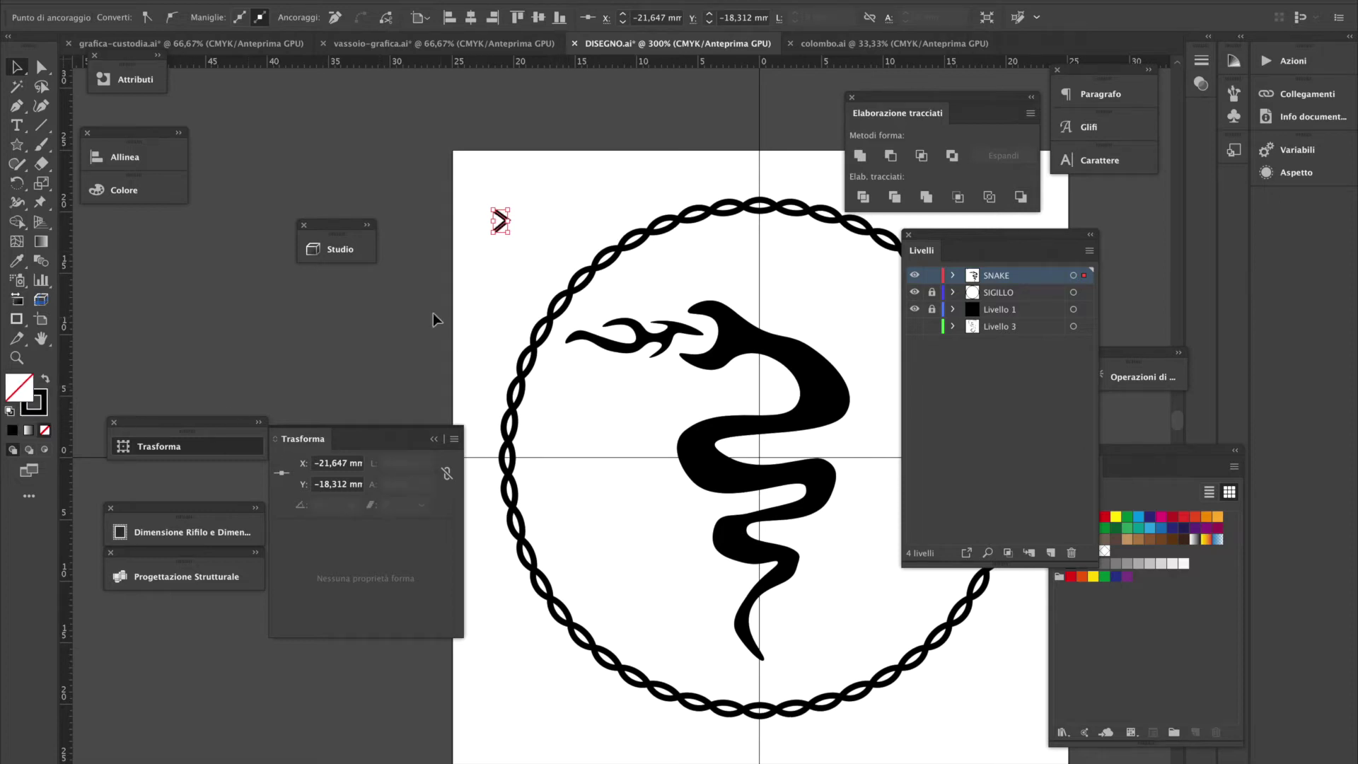
{"action": "left_click_drag", "start_coordinate": [502, 219], "coordinate": [512, 214]}
{"action": "left_click", "coordinate": [463, 328]}
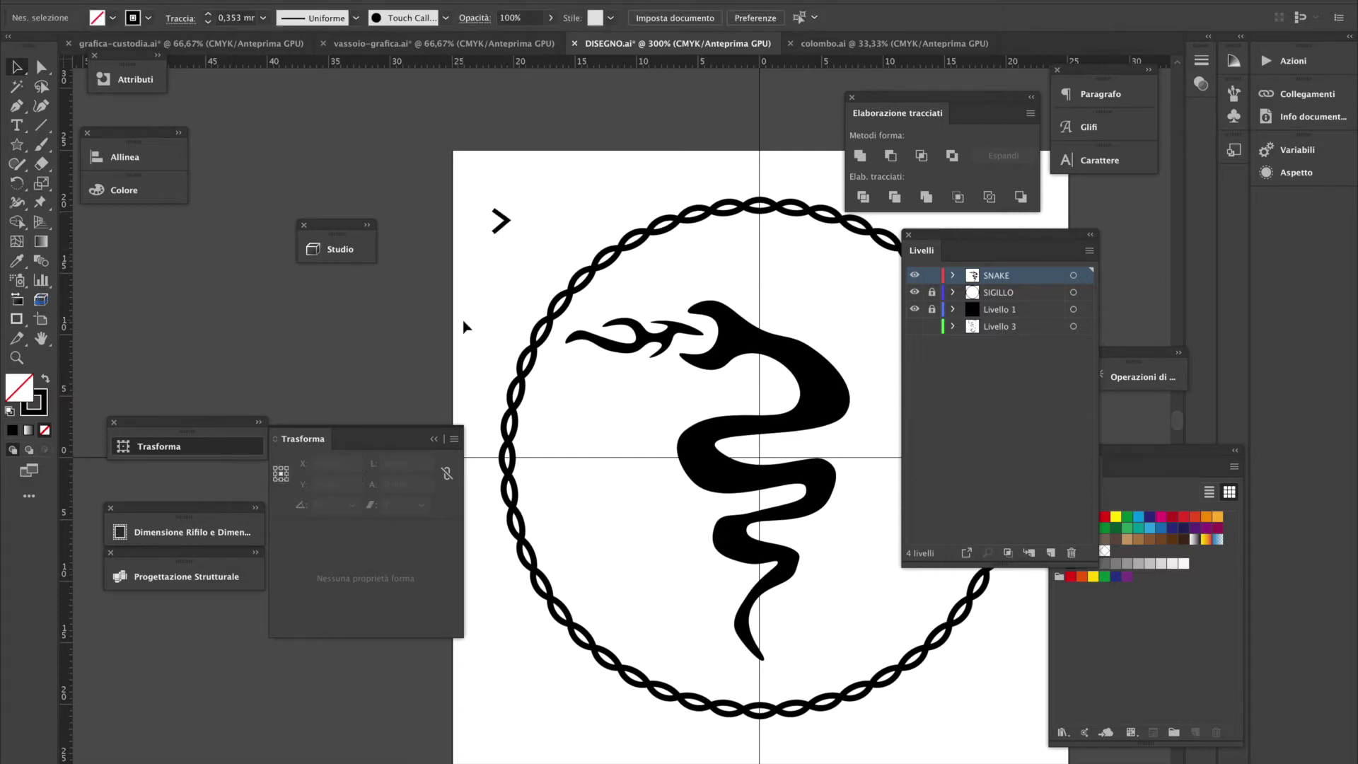
Set the chevron's stroke weight to 0,25 mm
{"action": "left_click", "coordinate": [502, 221]}
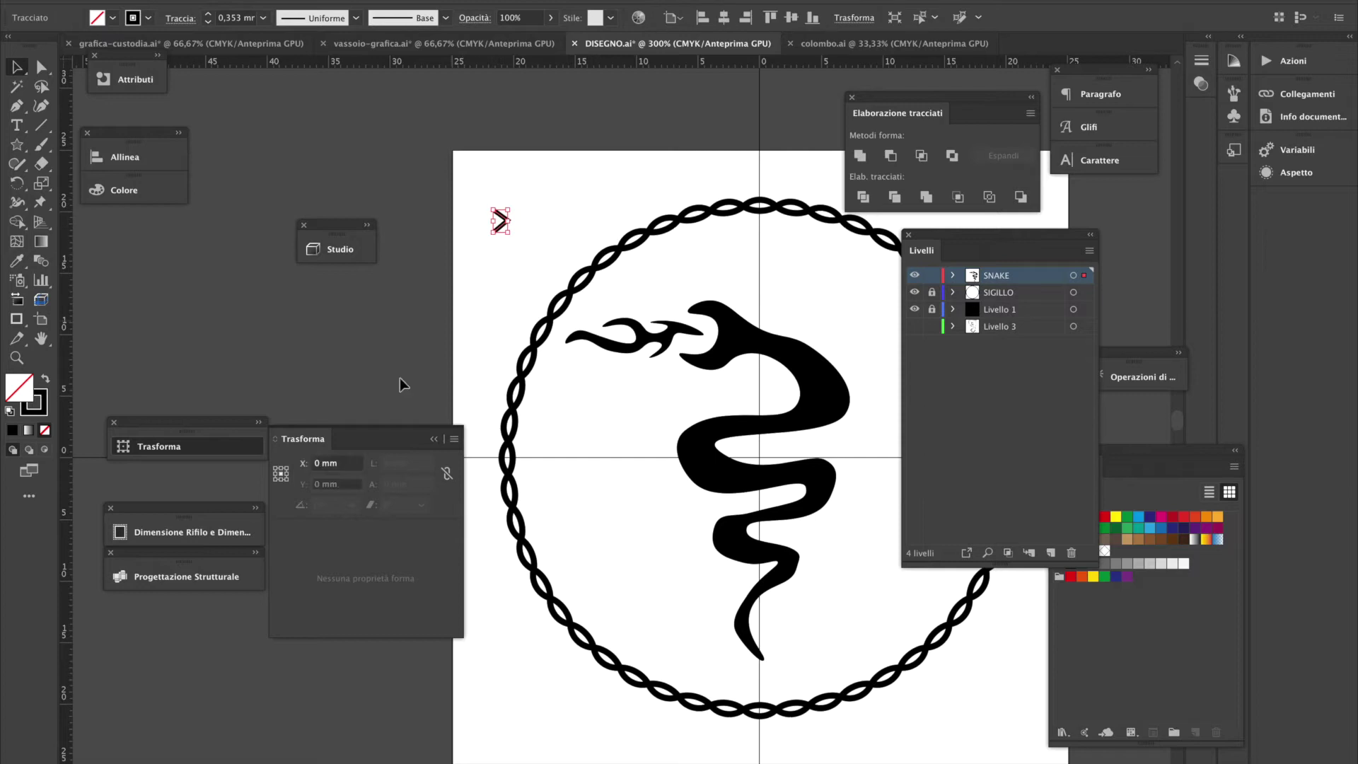
{"action": "left_click", "coordinate": [261, 20]}
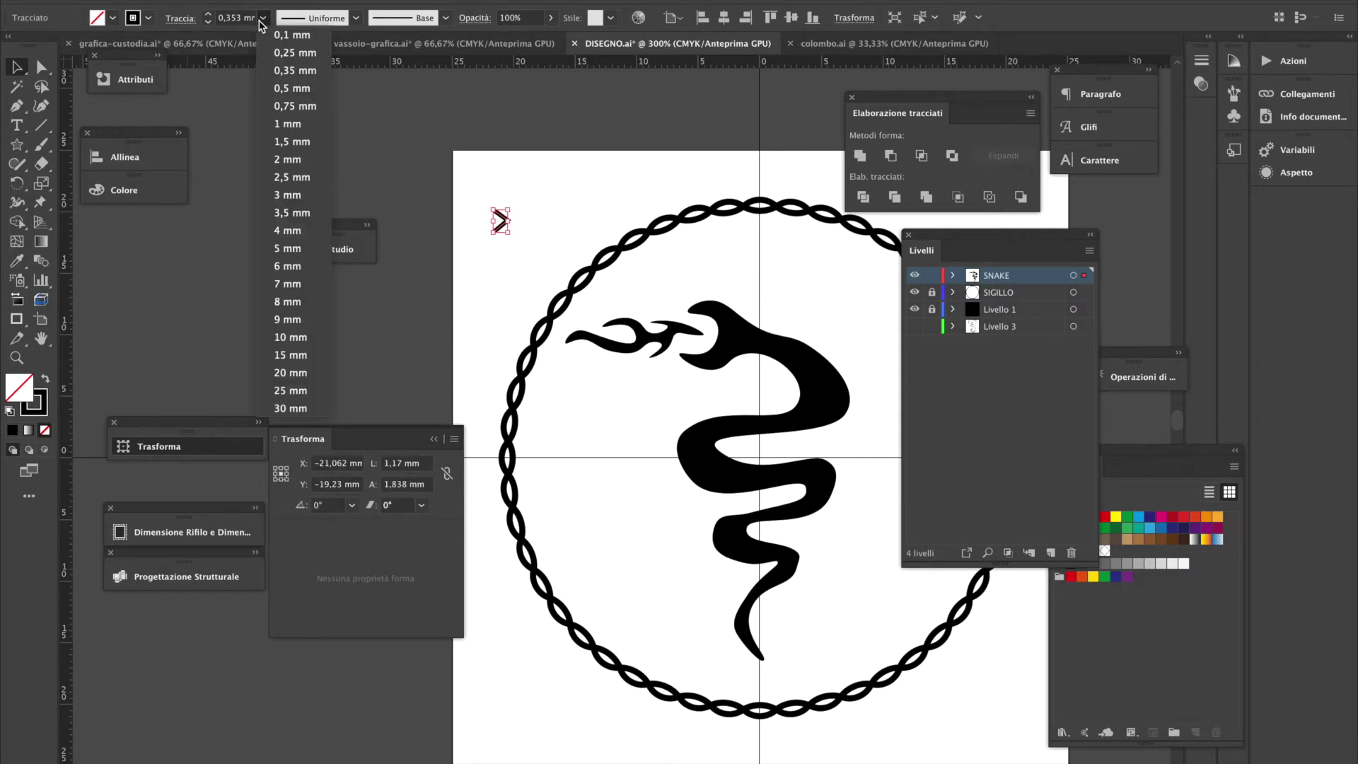
{"action": "left_click", "coordinate": [283, 51]}
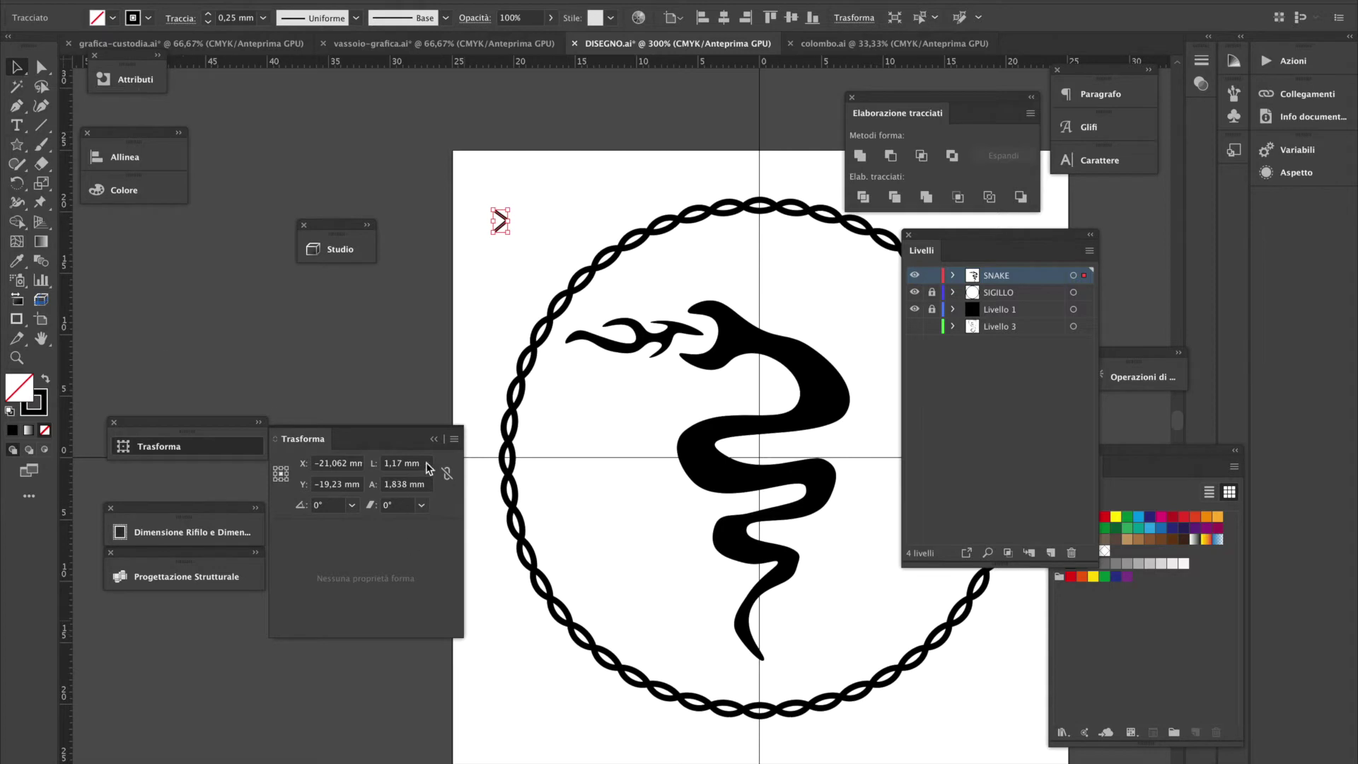
Scale the chevron proportionally to a width of 0,5 mm
{"action": "left_click", "coordinate": [447, 476]}
{"action": "key", "text": "shift+Tab"}
{"action": "type", "text": "0"}
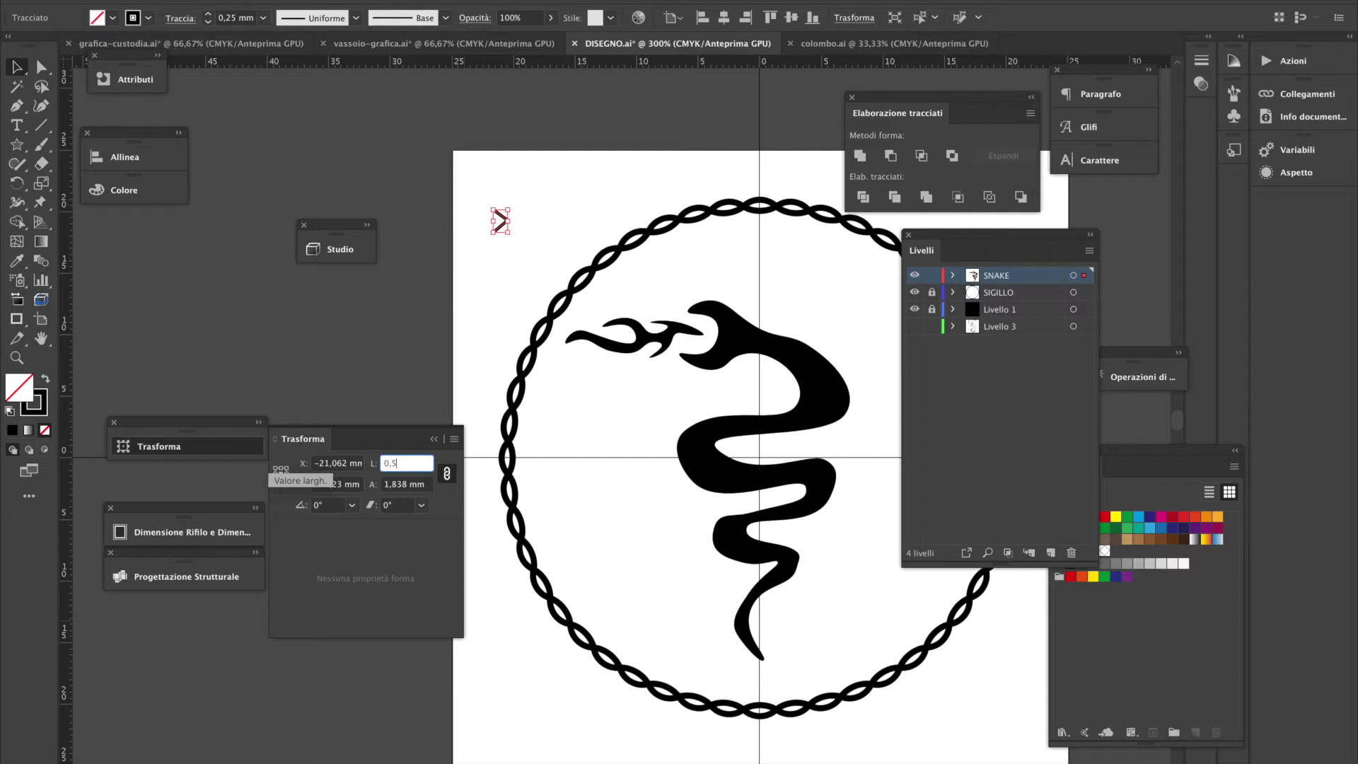
{"action": "type", "text": ",5"}
{"action": "key", "text": "Return"}
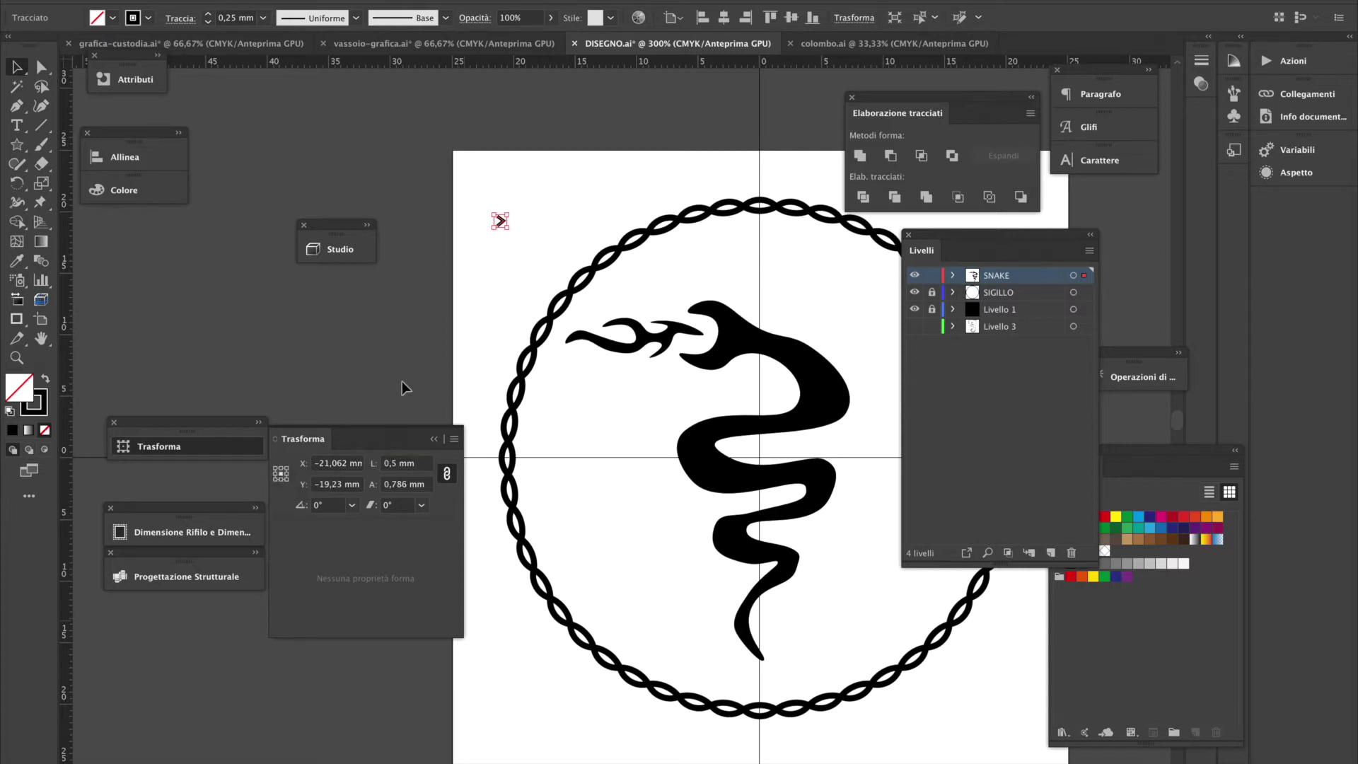
{"action": "left_click", "coordinate": [524, 267]}
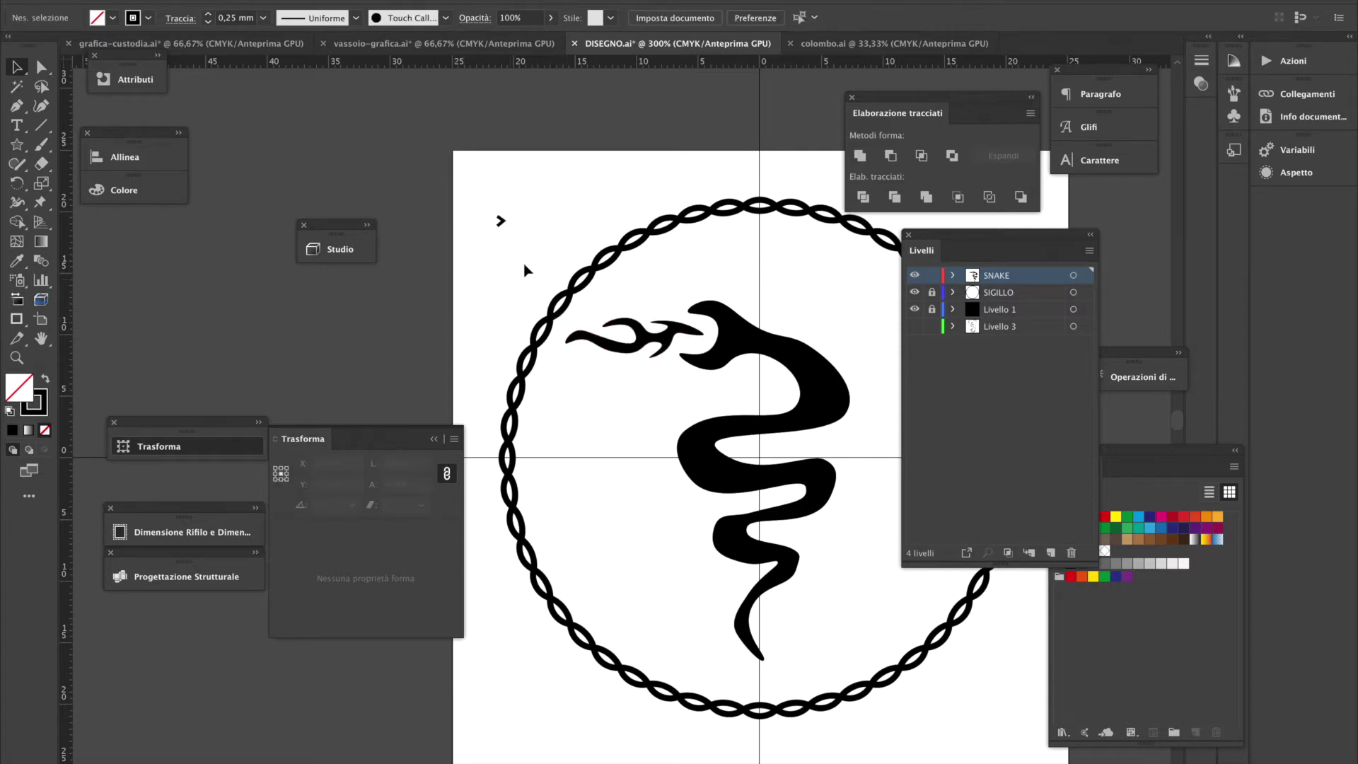
Select the resized chevron and bring up the Object commands
{"action": "left_click", "coordinate": [500, 220]}
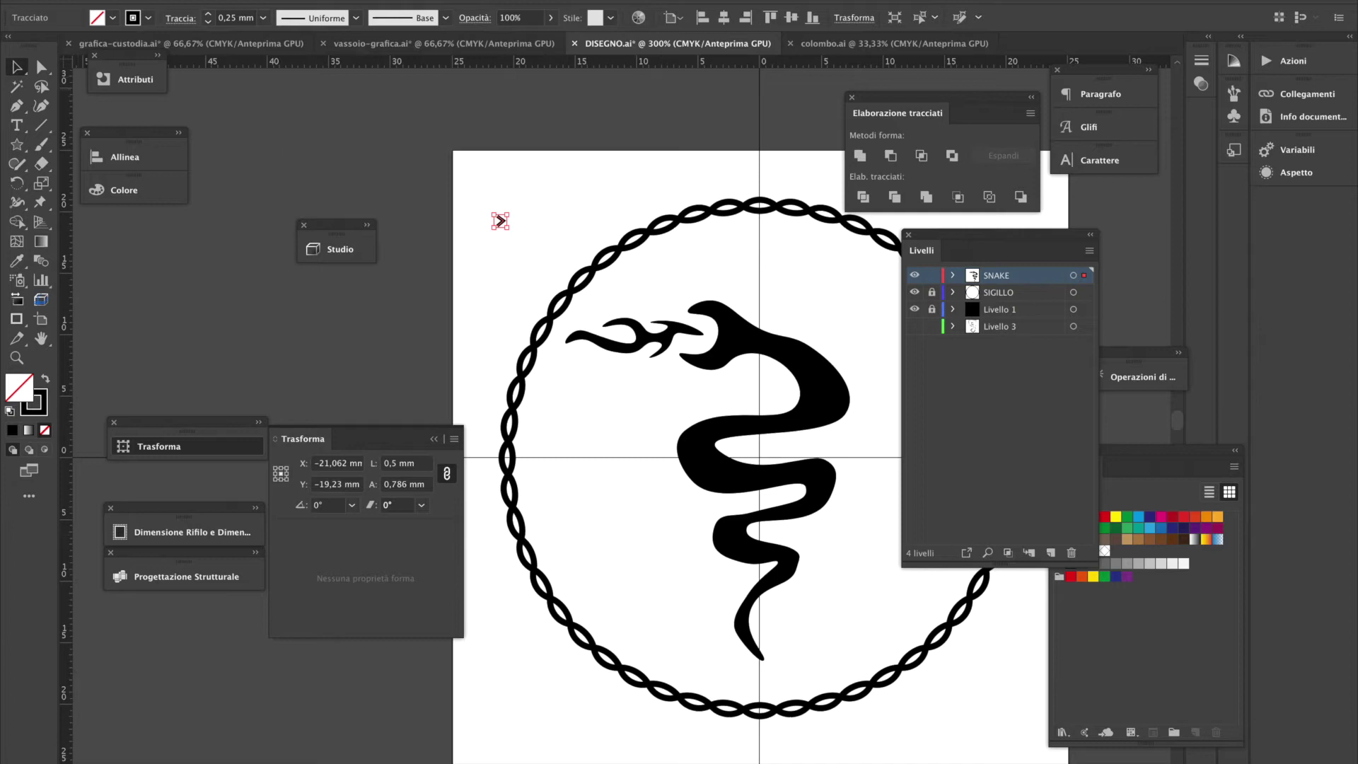
{"action": "left_click", "coordinate": [219, 1]}
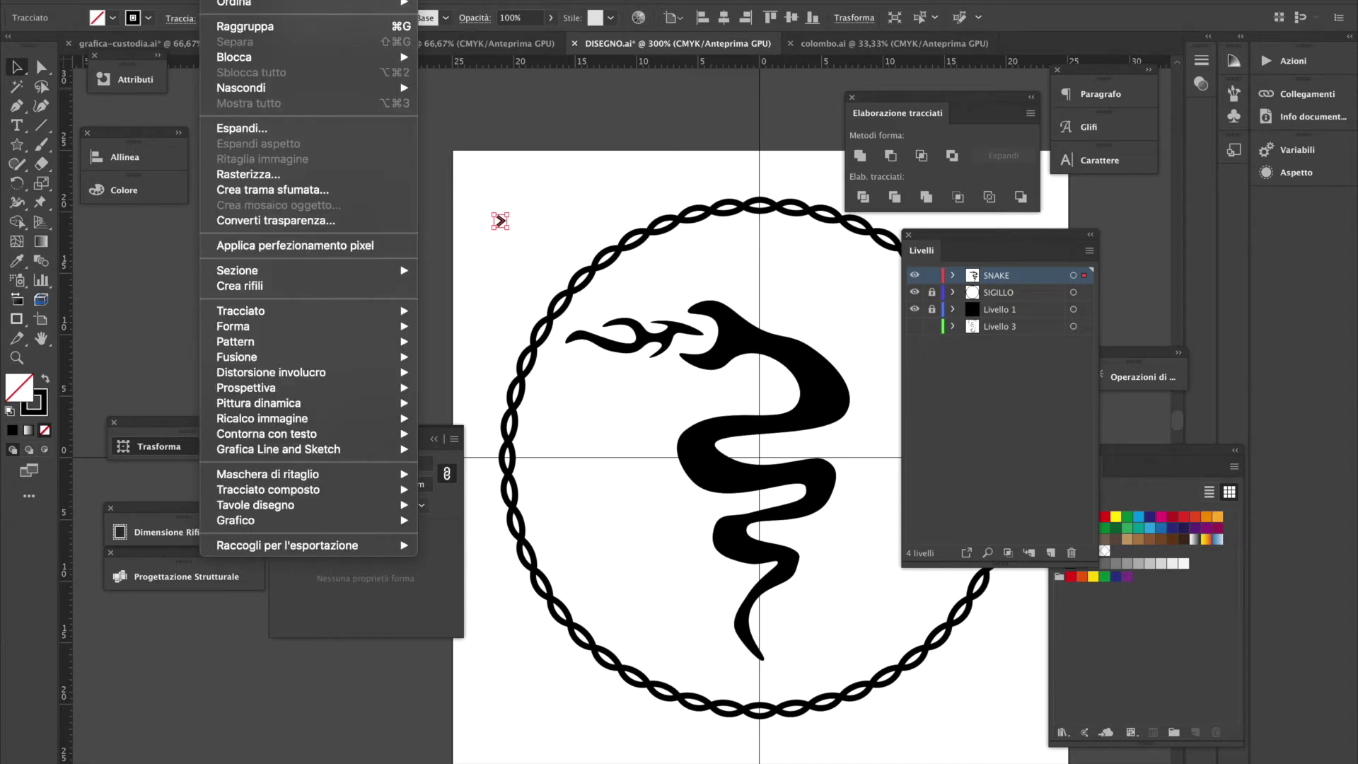
Create a new pattern swatch from the selected small chevron stroke
{"action": "mouse_move", "coordinate": [367, 343]}
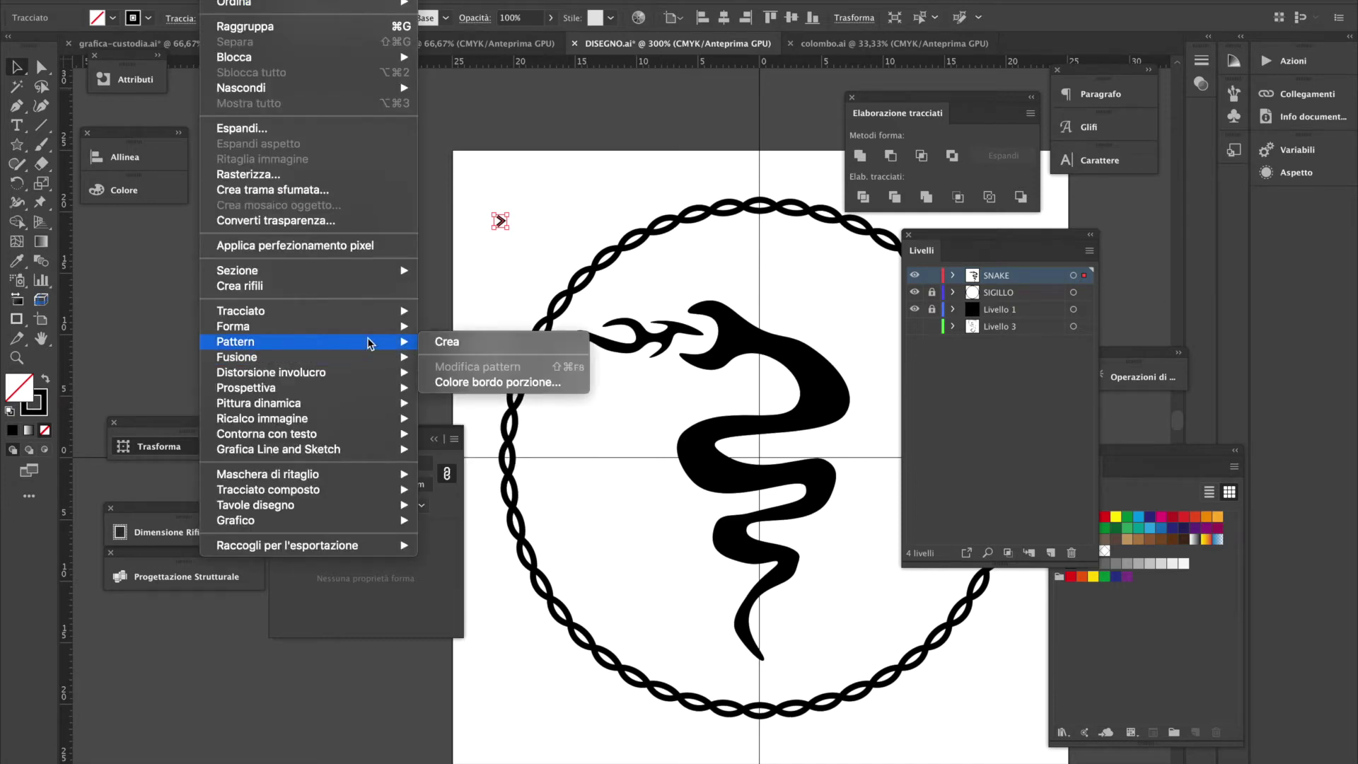
{"action": "left_click", "coordinate": [524, 347]}
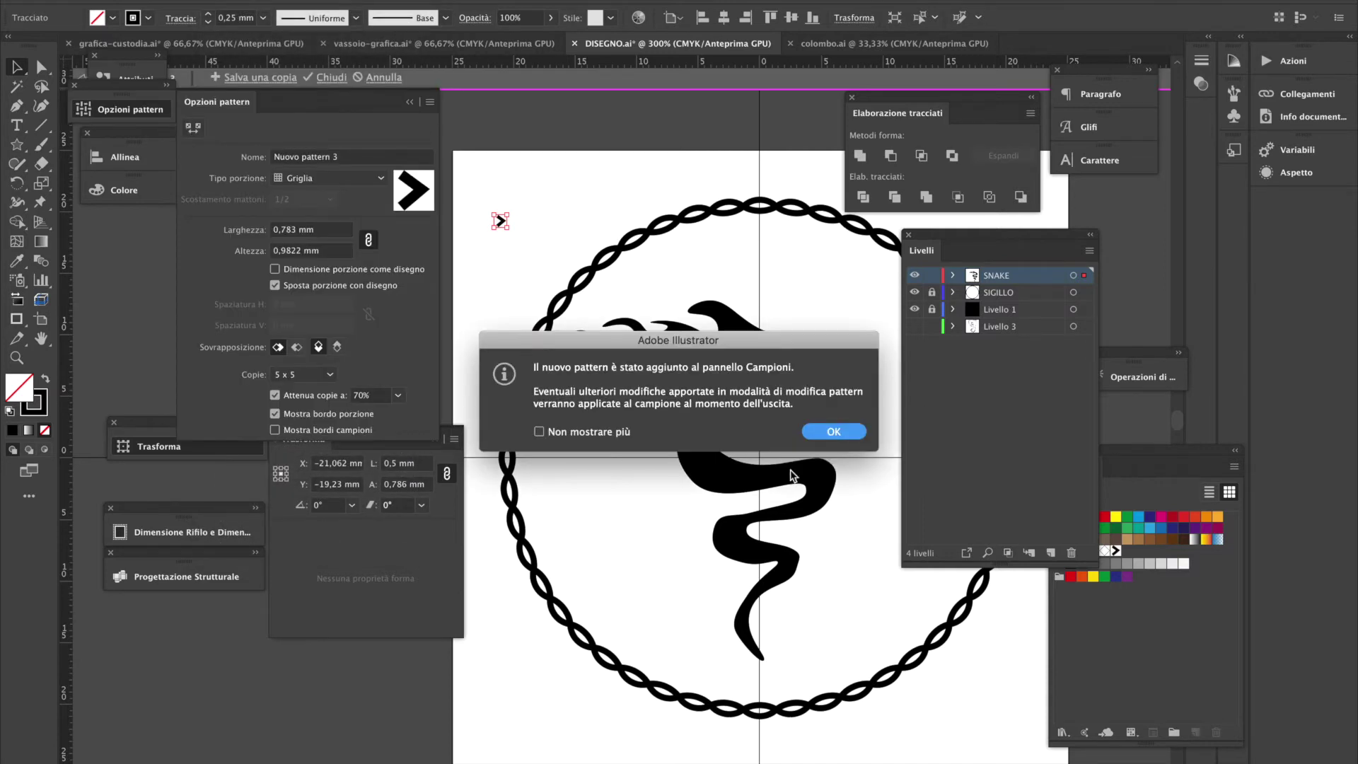
{"action": "left_click", "coordinate": [836, 431]}
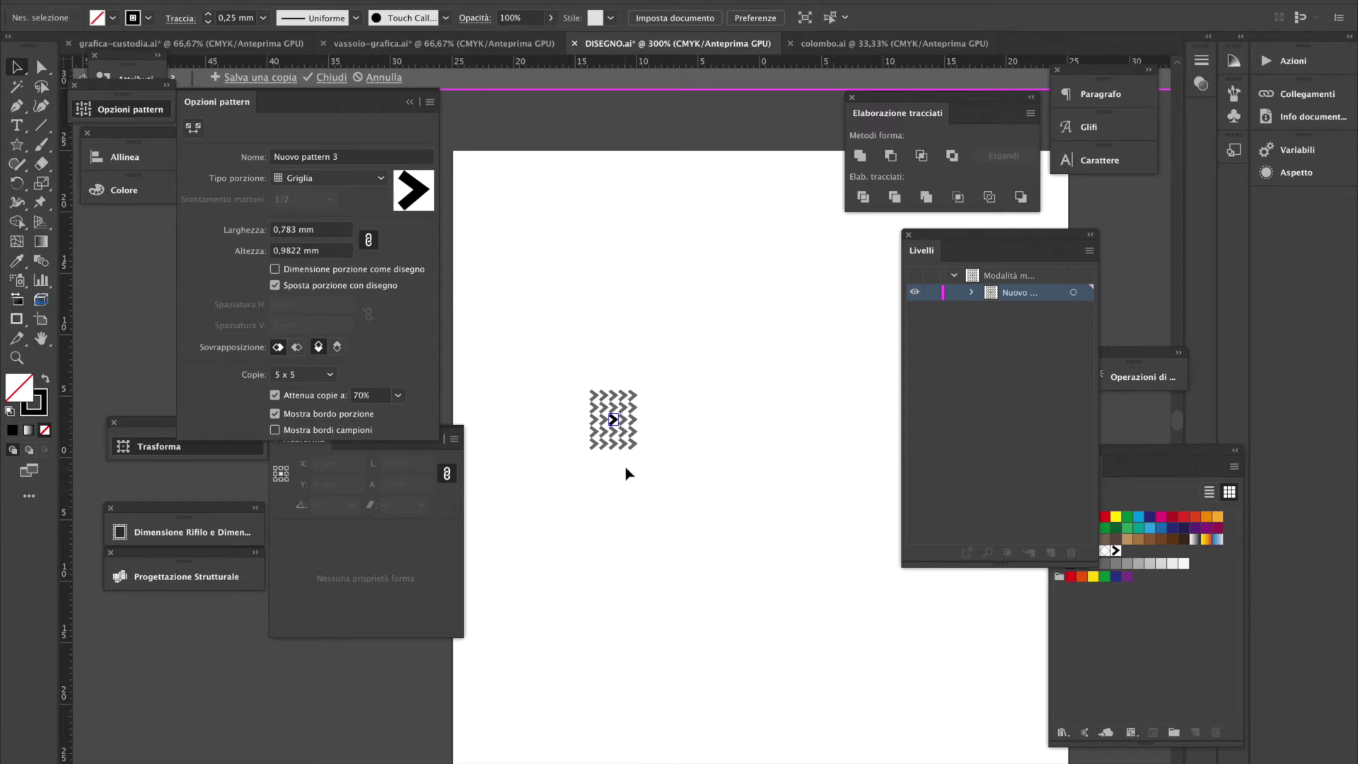
{"action": "left_click_drag", "start_coordinate": [629, 433], "coordinate": [696, 379]}
{"action": "left_click", "coordinate": [571, 420]}
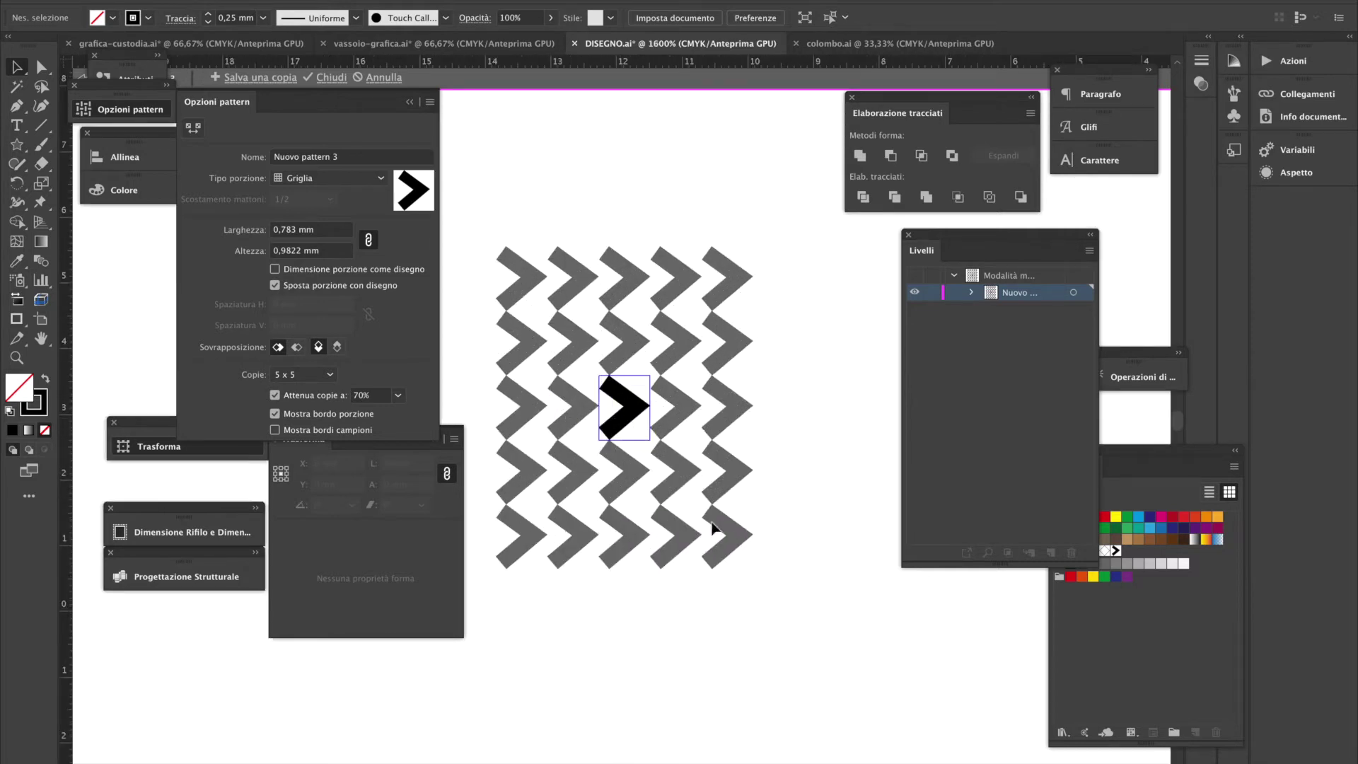
Give the chevron's 0,25 mm stroke round caps and round corner joins inside the pattern tile
{"action": "left_click", "coordinate": [627, 408]}
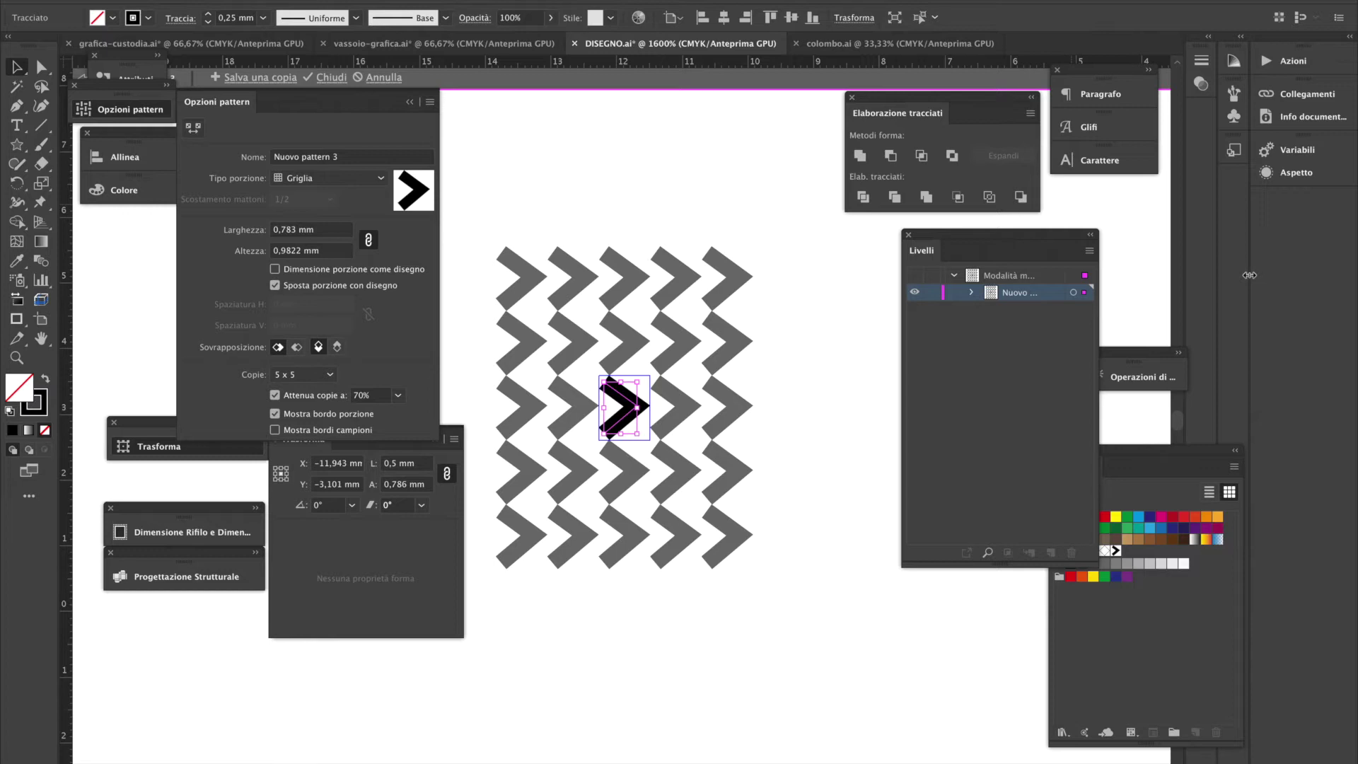
{"action": "left_click", "coordinate": [1202, 61]}
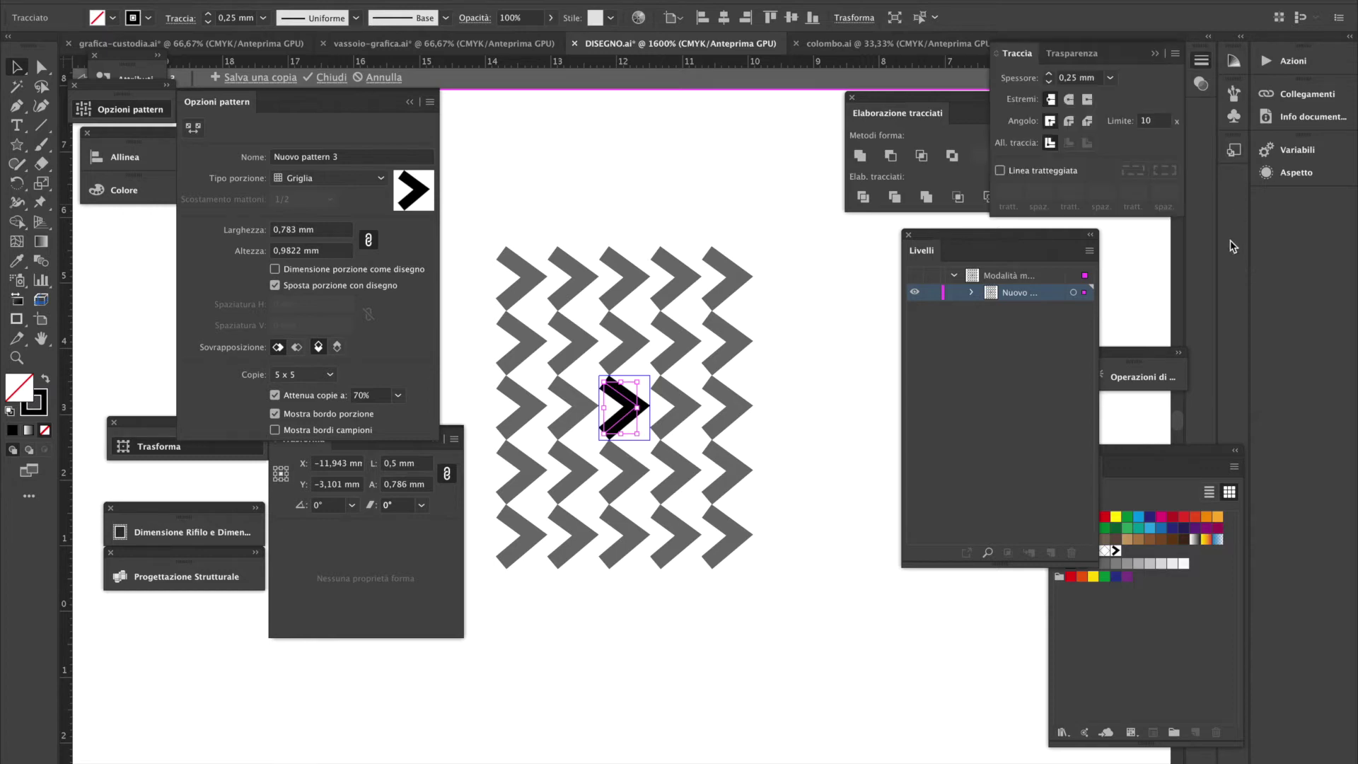
{"action": "left_click", "coordinate": [1069, 99]}
{"action": "left_click", "coordinate": [1069, 121]}
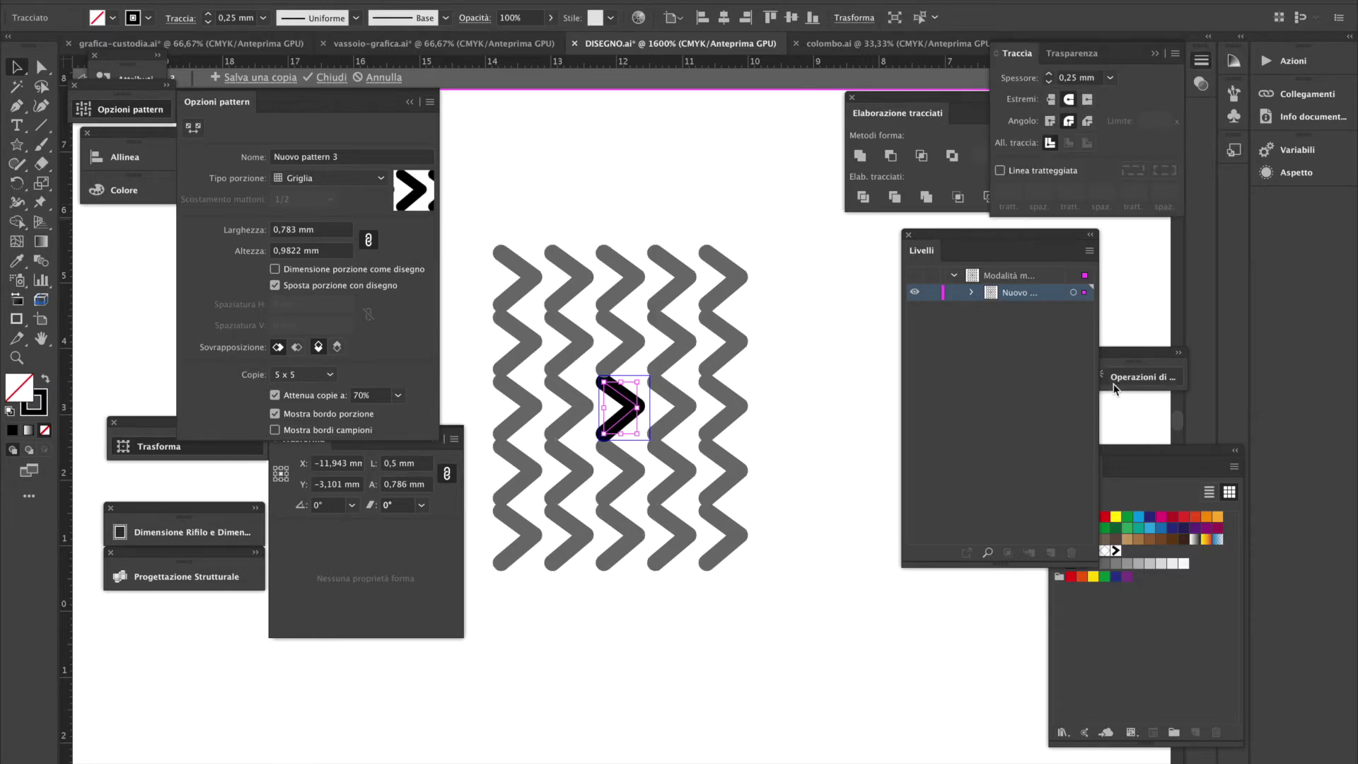
{"action": "left_click", "coordinate": [821, 401]}
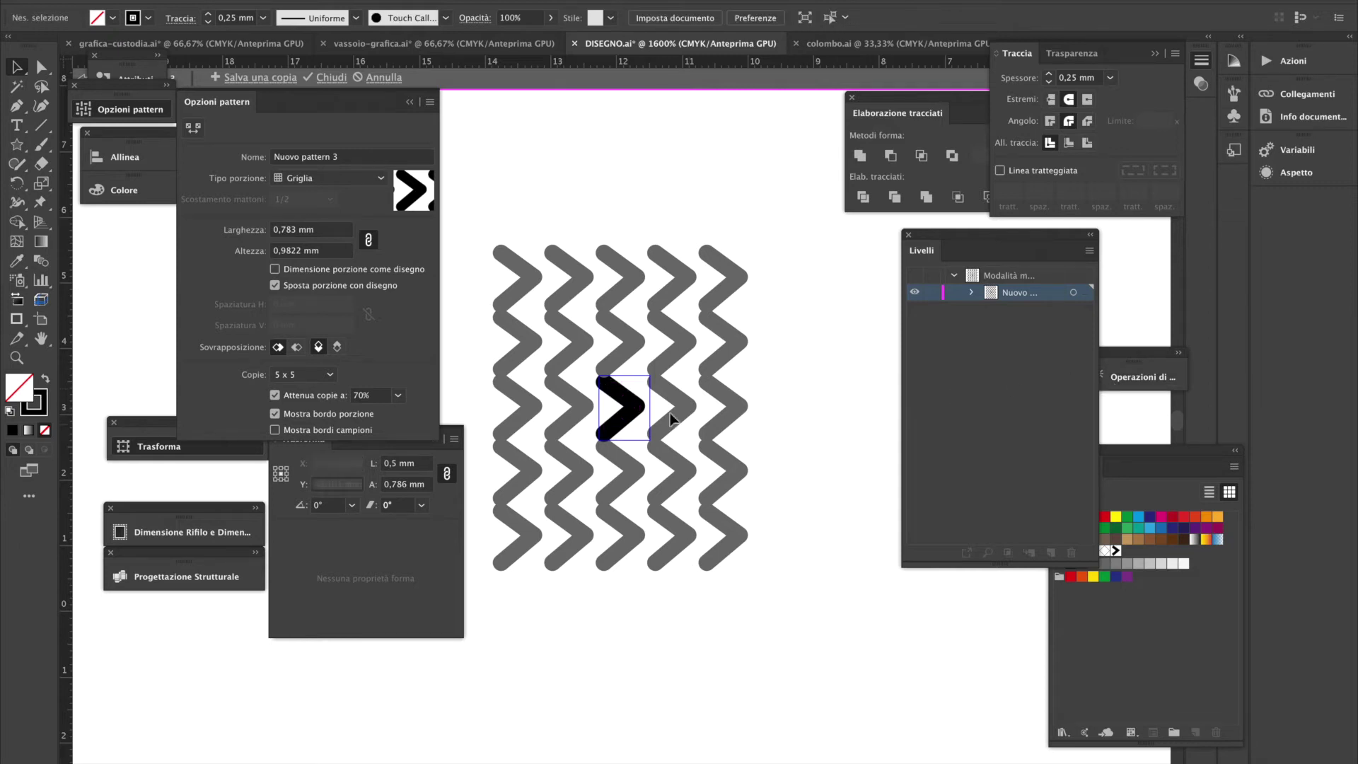
Try pattern tile heights of 20 mm and 10 mm with the proportions linked
{"action": "left_click", "coordinate": [612, 393]}
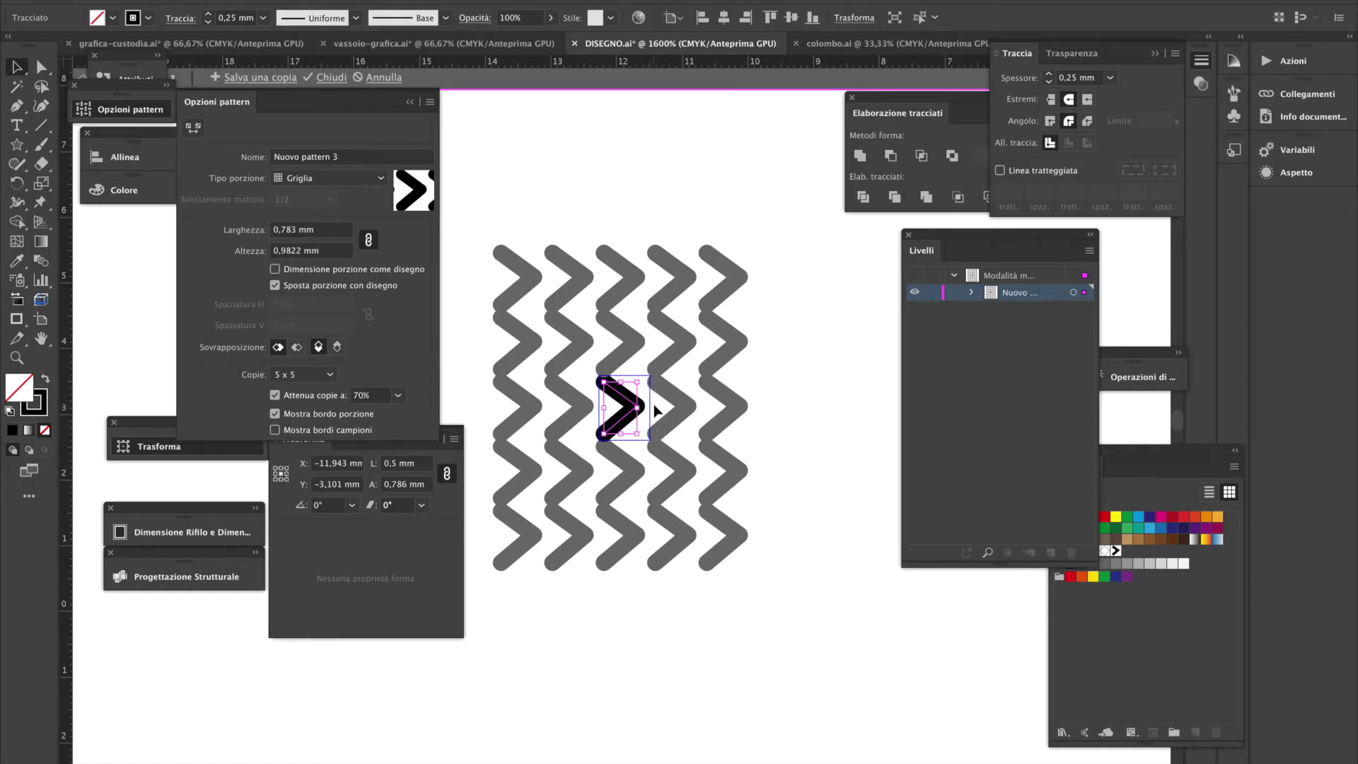
{"action": "left_click", "coordinate": [334, 253]}
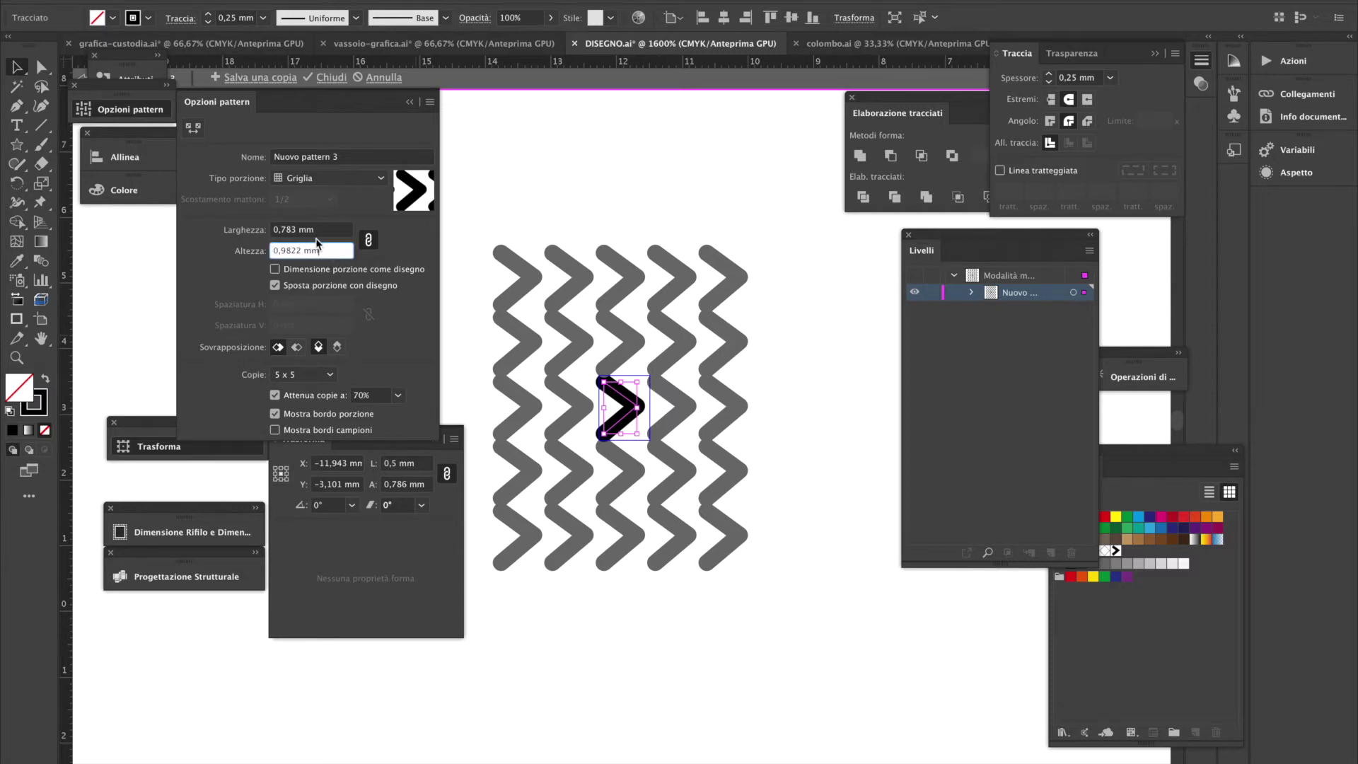
{"action": "left_click_drag", "start_coordinate": [332, 252], "coordinate": [254, 255]}
{"action": "type", "text": "20"}
{"action": "key", "text": "Return"}
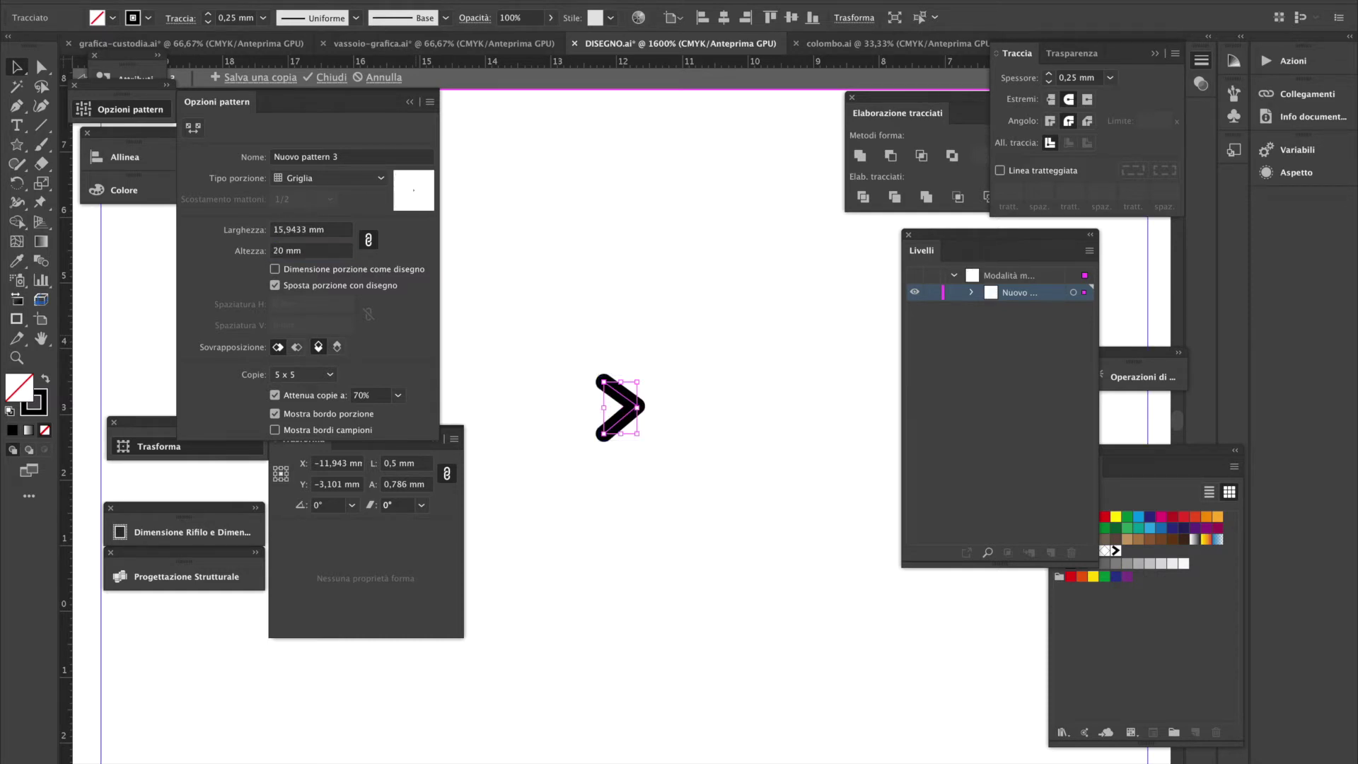
{"action": "left_click_drag", "start_coordinate": [309, 252], "coordinate": [210, 251]}
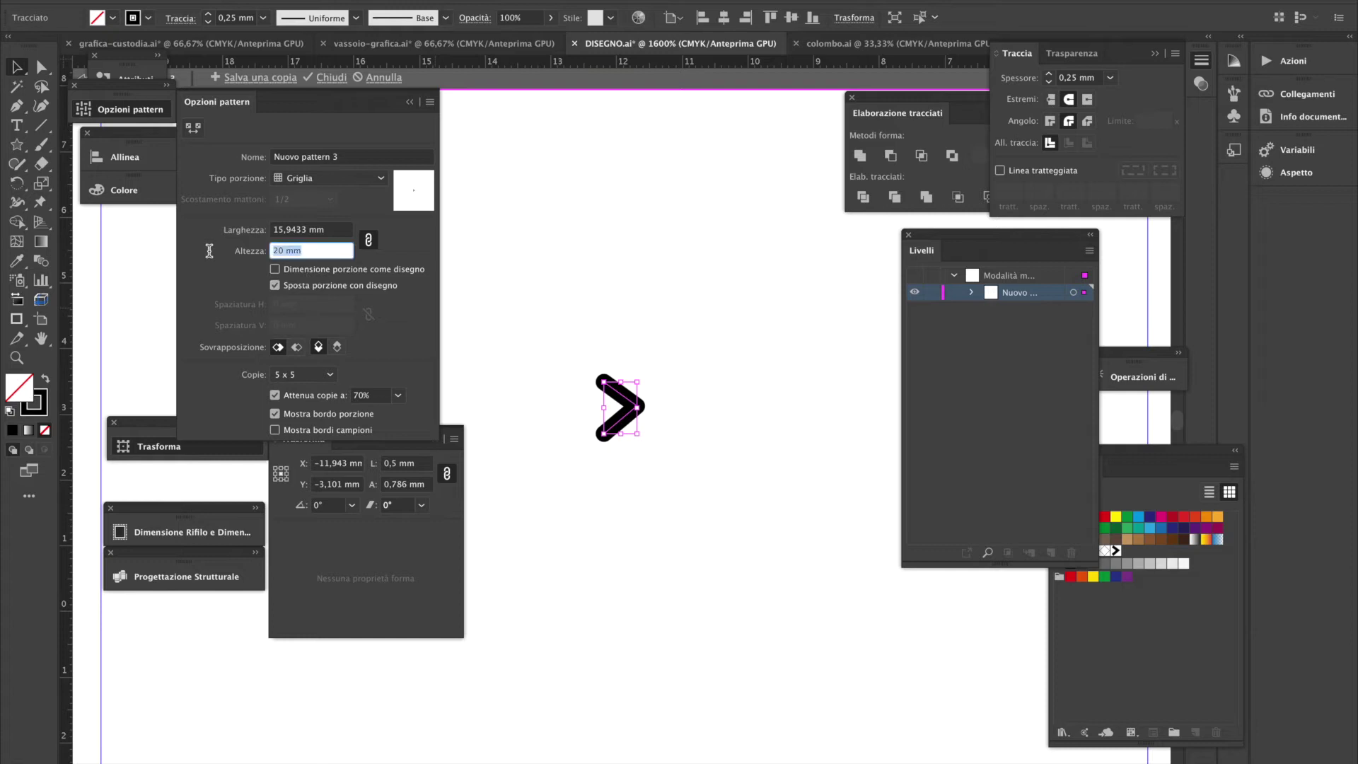
{"action": "type", "text": "10"}
{"action": "key", "text": "Return"}
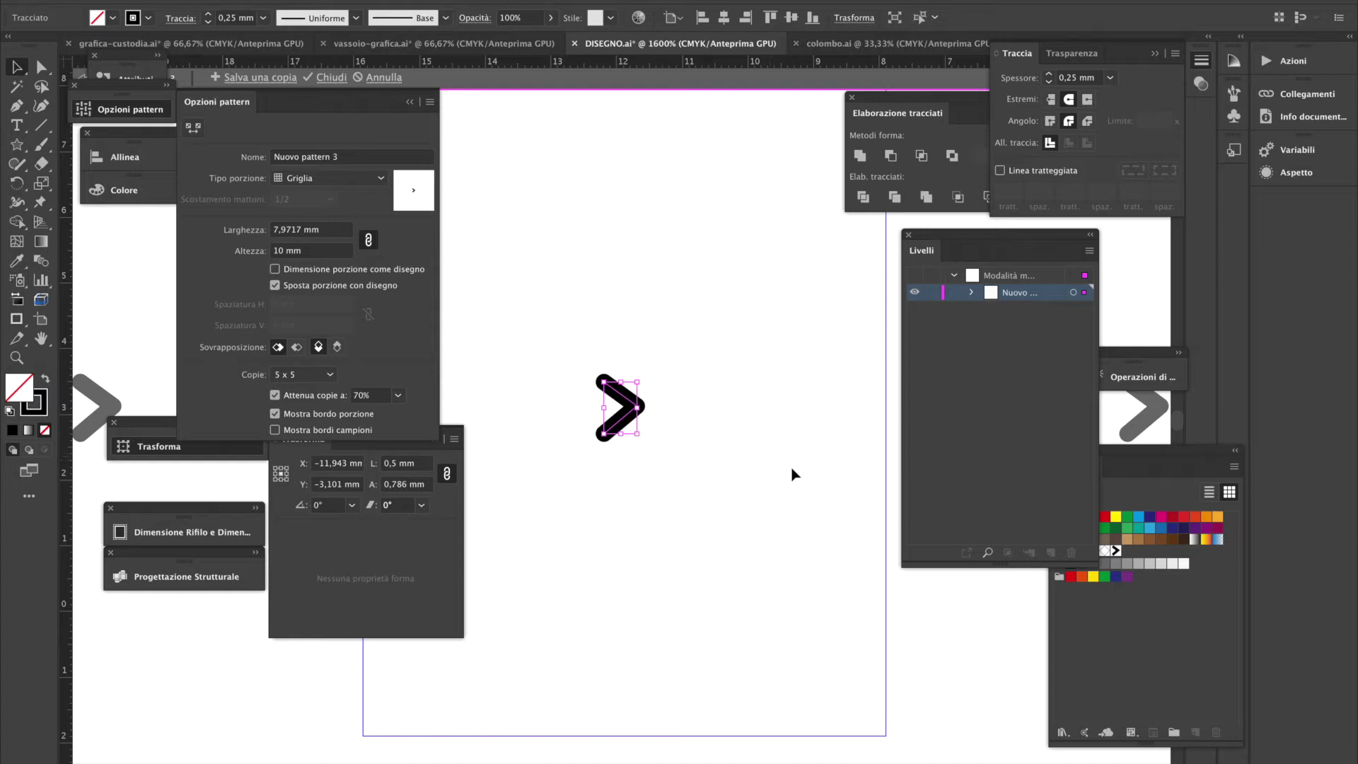
Try smaller proportional tile heights of 7 mm and 2 mm to tighten the chevron spacing
{"action": "left_click_drag", "start_coordinate": [311, 253], "coordinate": [202, 247]}
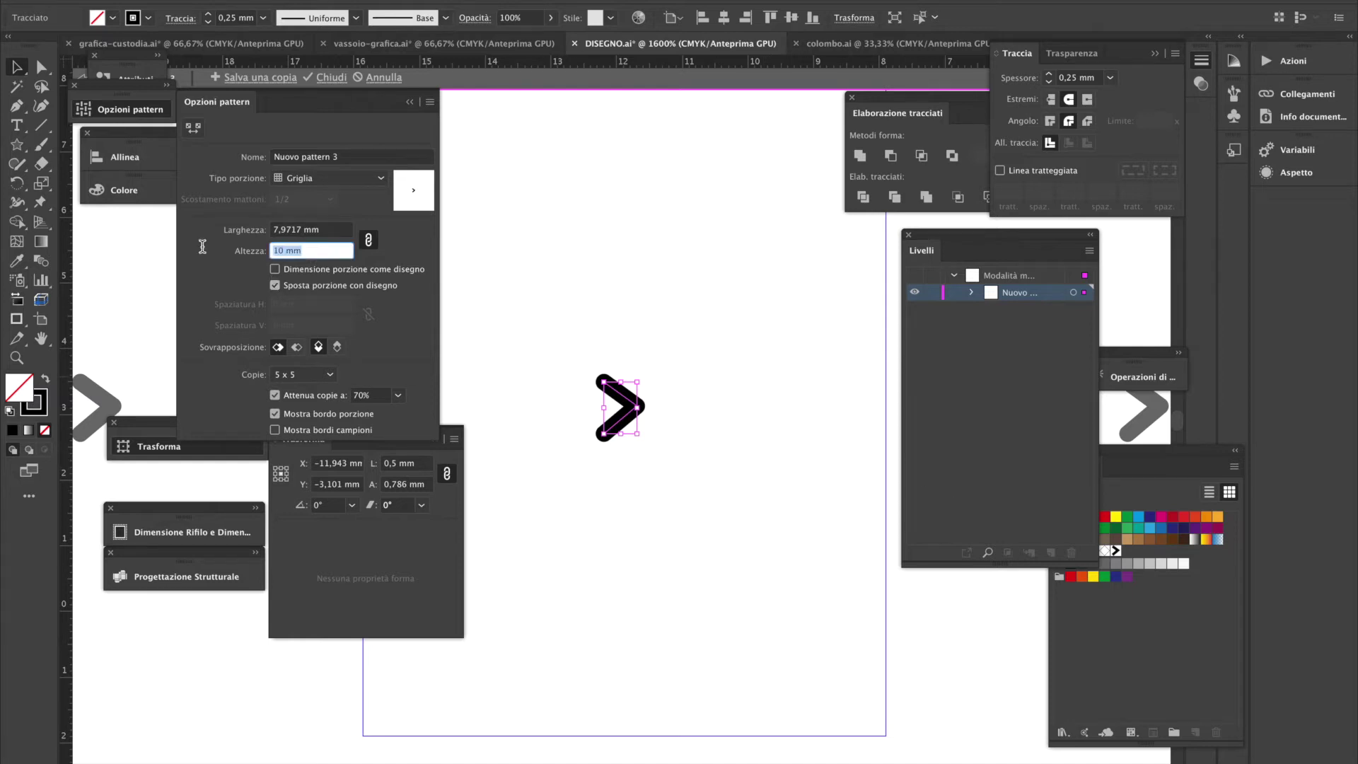
{"action": "type", "text": "7"}
{"action": "key", "text": "Return"}
{"action": "left_click_drag", "start_coordinate": [298, 253], "coordinate": [194, 266]}
{"action": "type", "text": "2"}
{"action": "key", "text": "Return"}
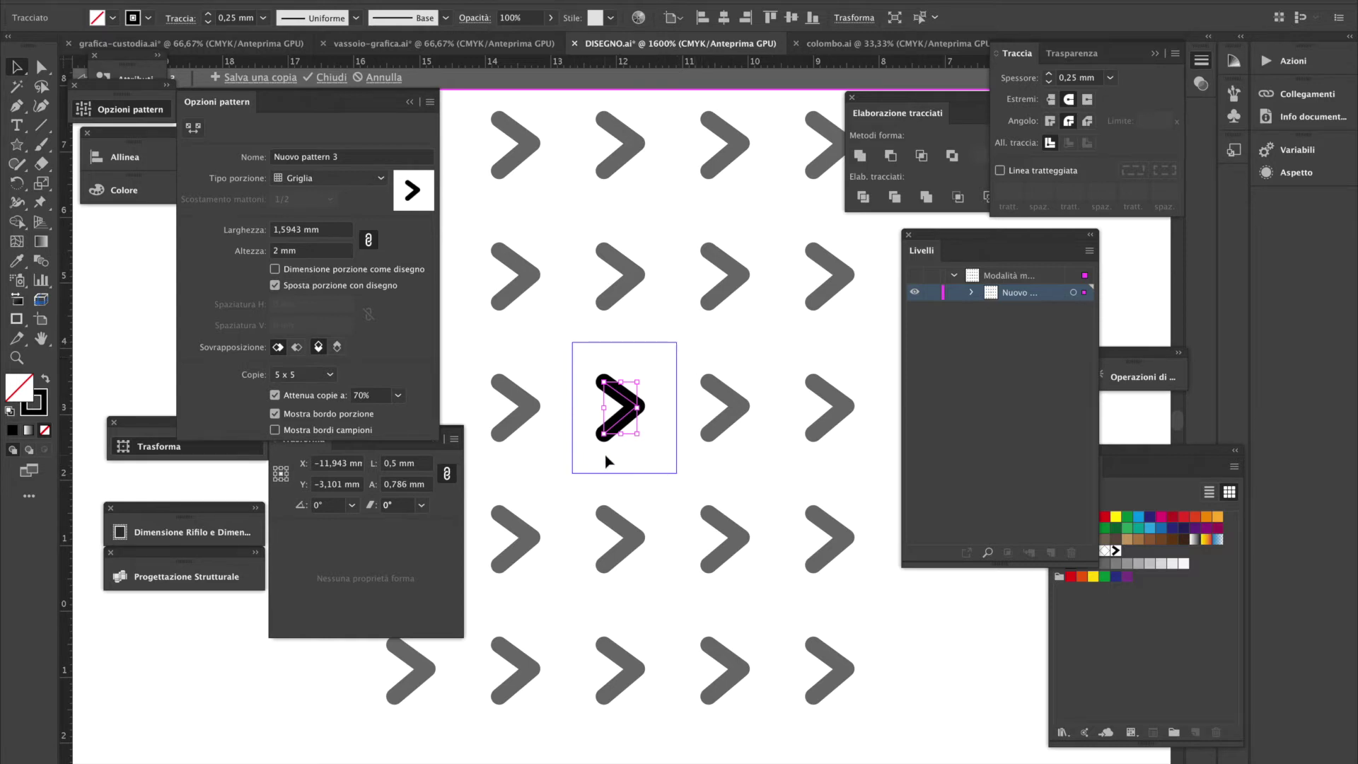
Restore the pattern tile height to 0,9822 mm with the proportions linked
{"action": "left_click", "coordinate": [327, 252]}
{"action": "type", "text": "0,9822"}
{"action": "key", "text": "Return"}
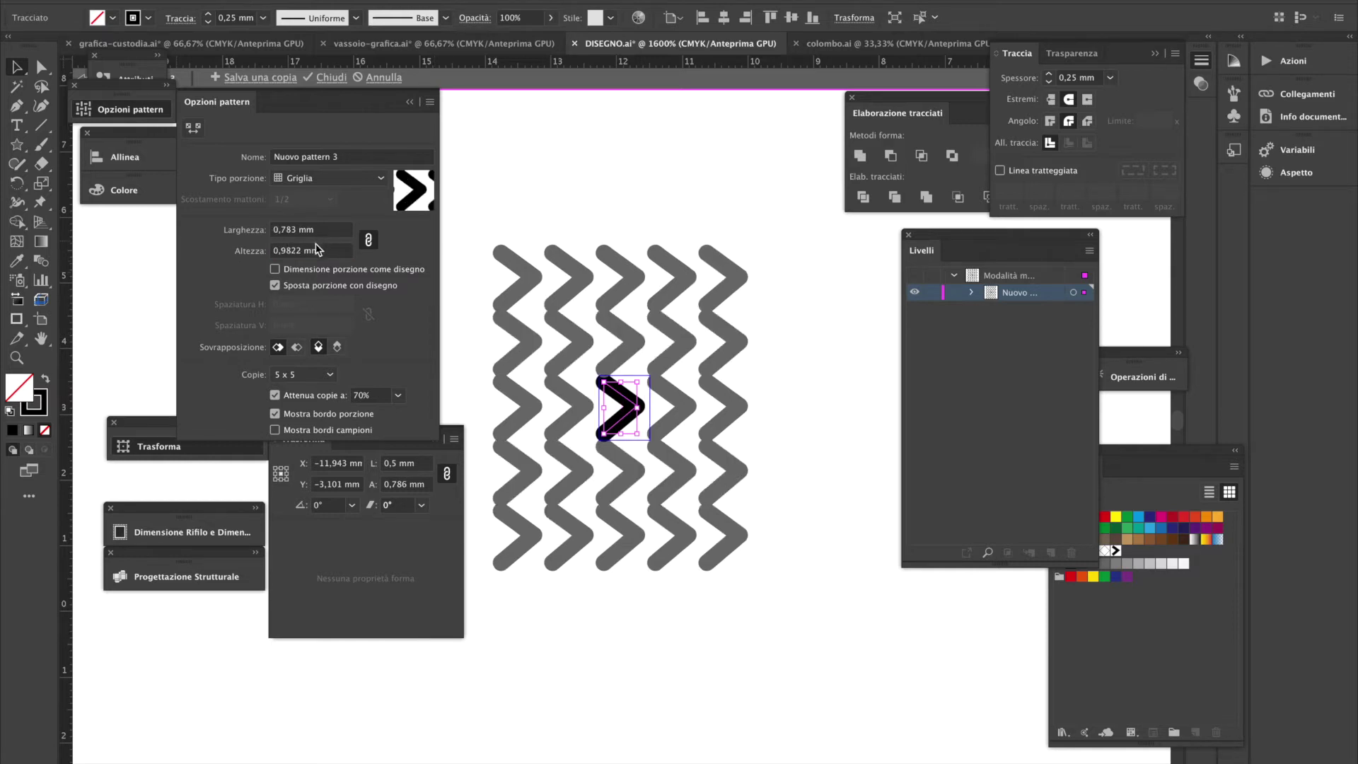
Unlink the tile's width and height, and try a tile width of 0,5 mm before undoing it
{"action": "left_click", "coordinate": [370, 242]}
{"action": "left_click", "coordinate": [329, 232]}
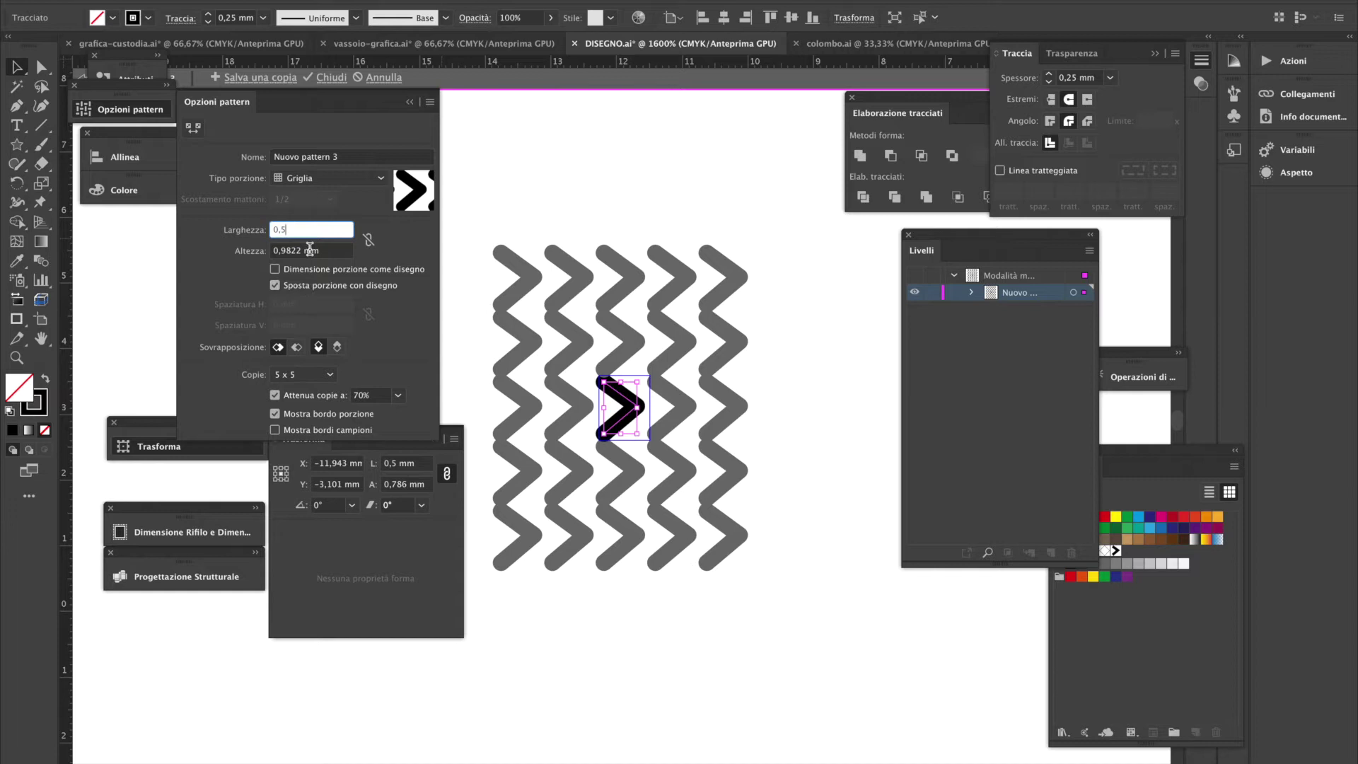
{"action": "left_click", "coordinate": [310, 249]}
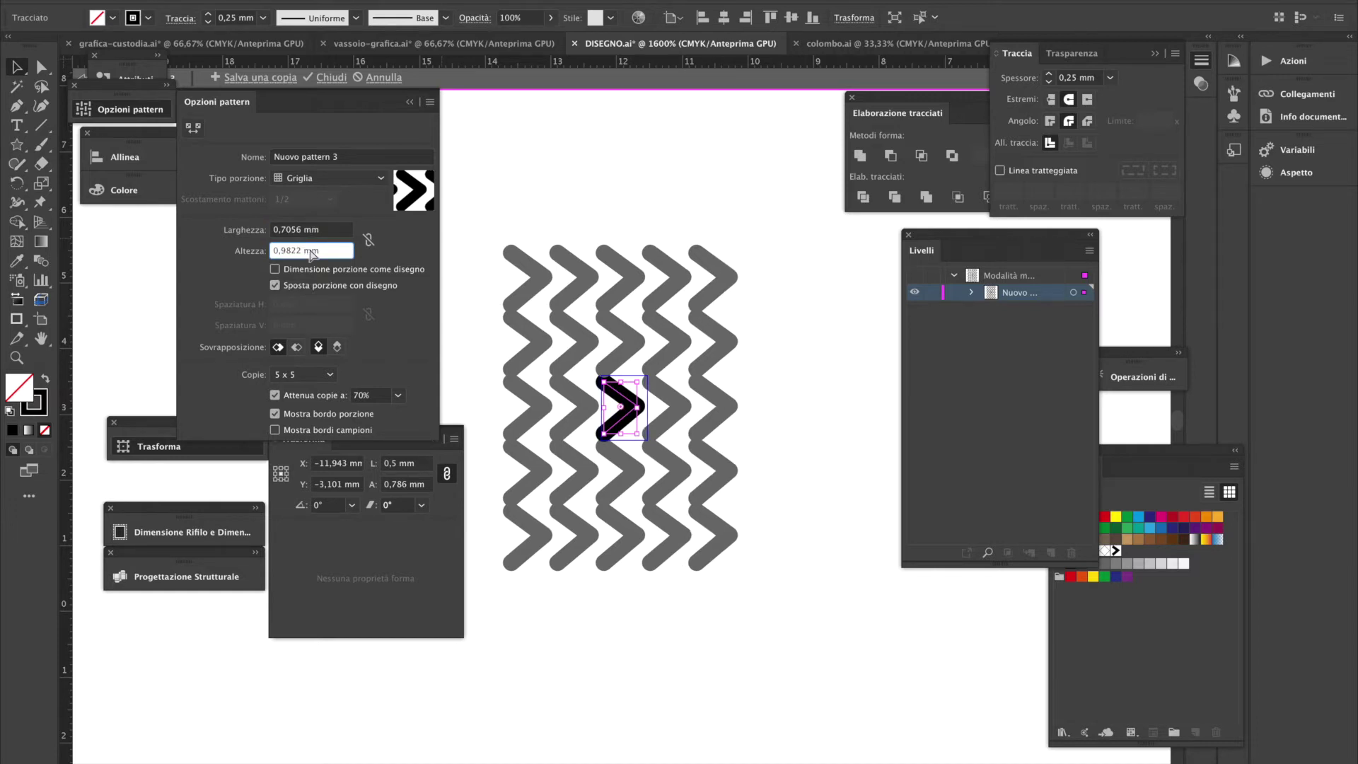
{"action": "key", "text": "ctrl+z"}
Reduce only the pattern tile height, trying 0,9 mm first and settling on 0,8 mm
{"action": "left_click_drag", "start_coordinate": [316, 254], "coordinate": [285, 254]}
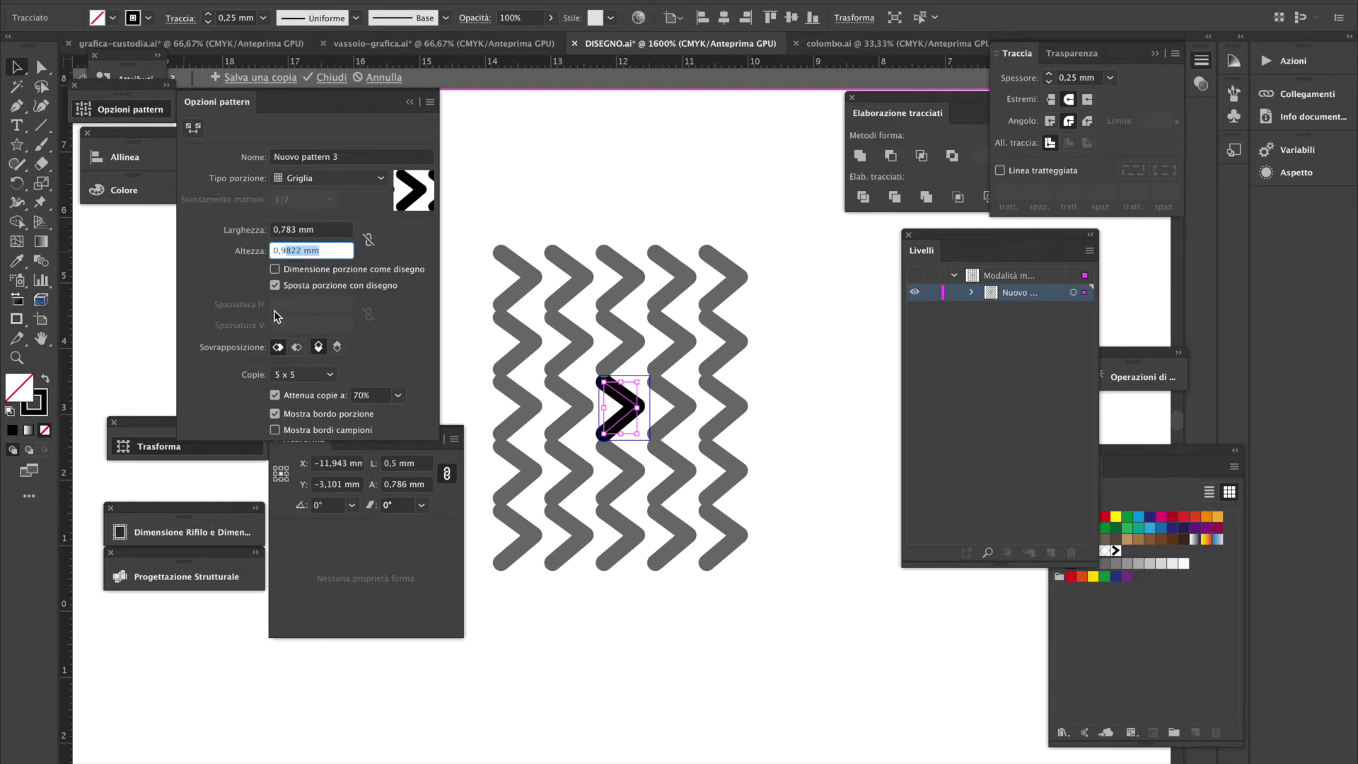
{"action": "key", "text": "BackSpace"}
{"action": "key", "text": "Return"}
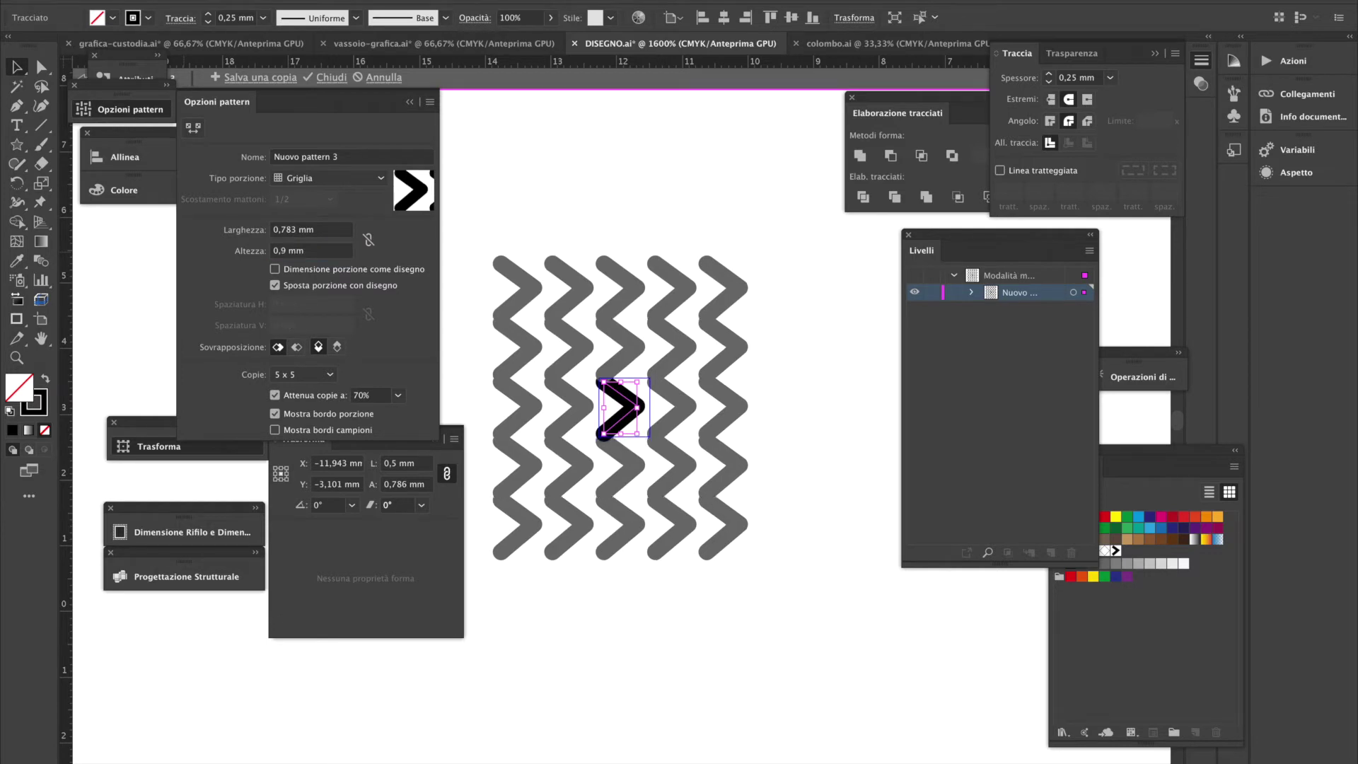
{"action": "double_click", "coordinate": [287, 252]}
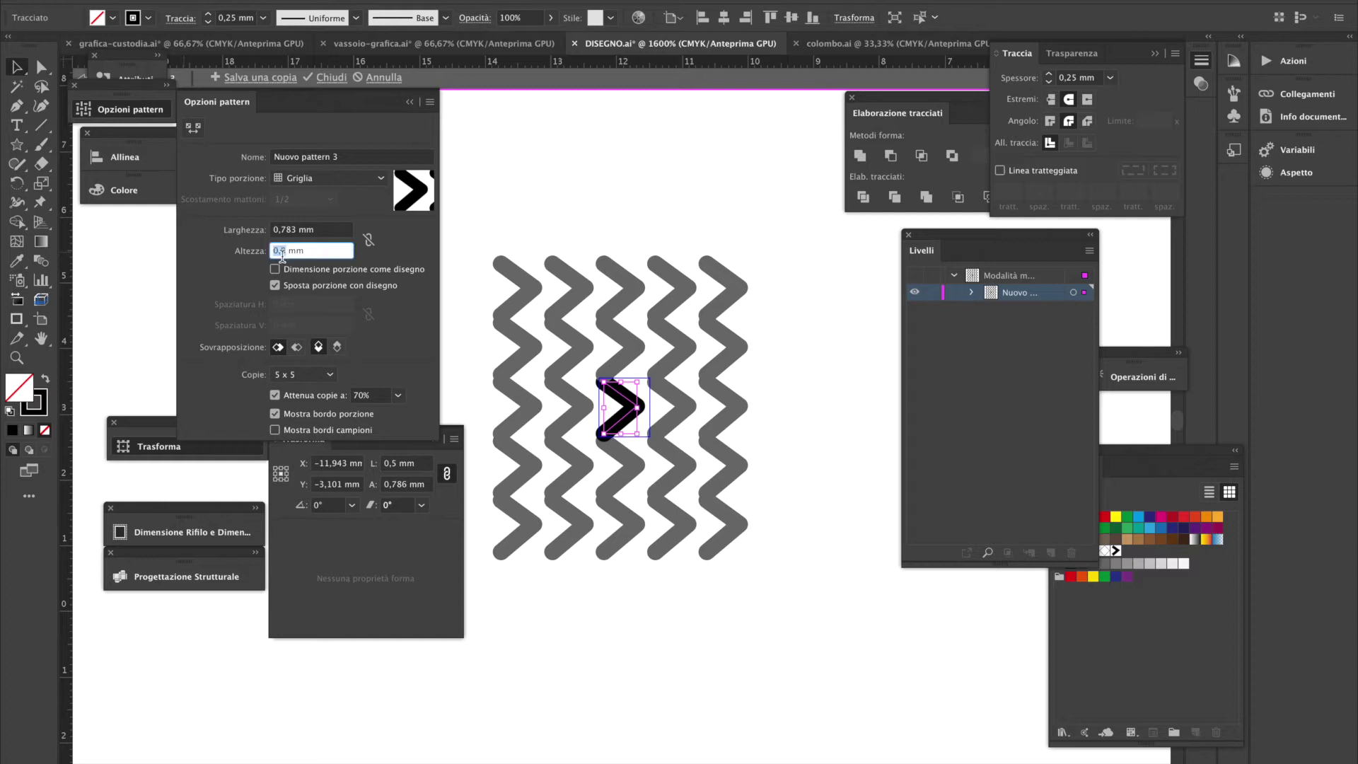
{"action": "type", "text": "0,8"}
{"action": "left_click", "coordinate": [307, 228]}
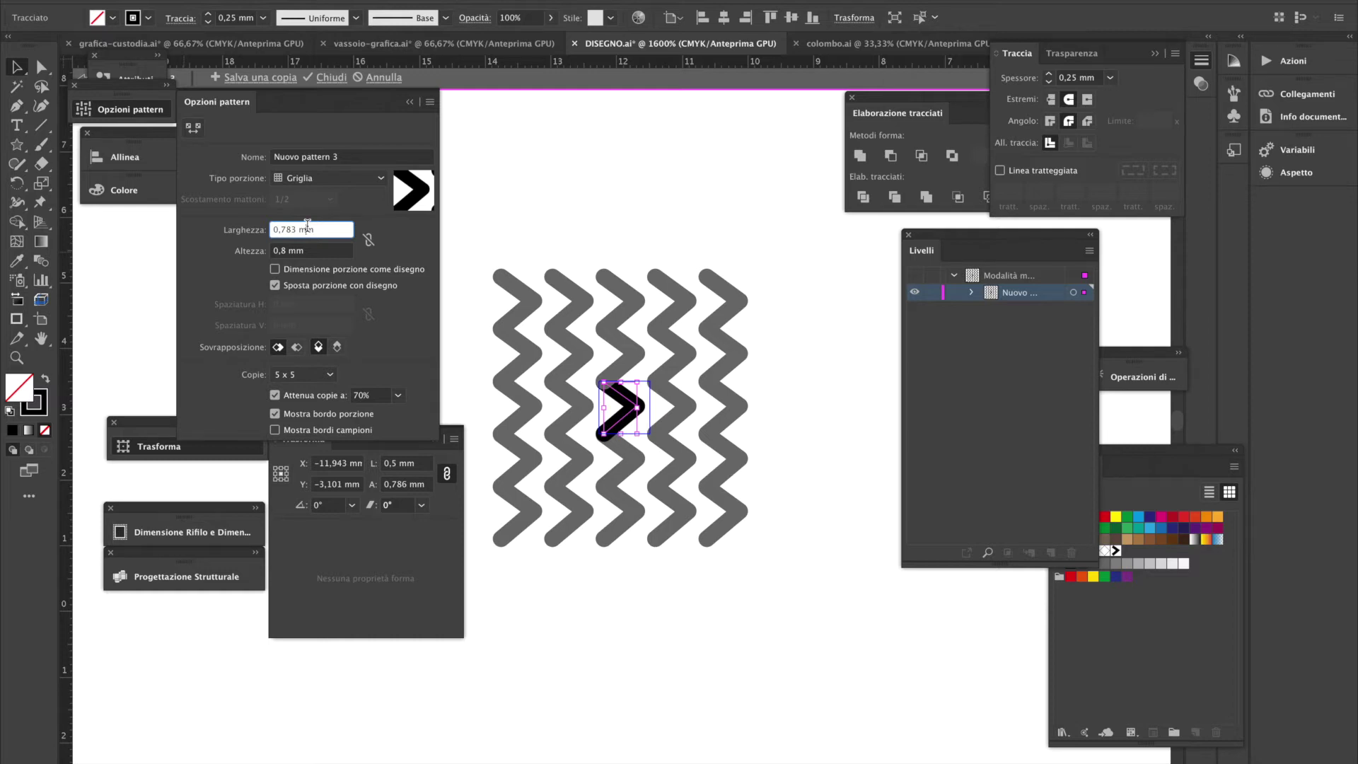
Set the tile type to Mattoni per colonna and the tile width to 0,9 mm, and exit pattern editing
{"action": "left_click", "coordinate": [334, 181]}
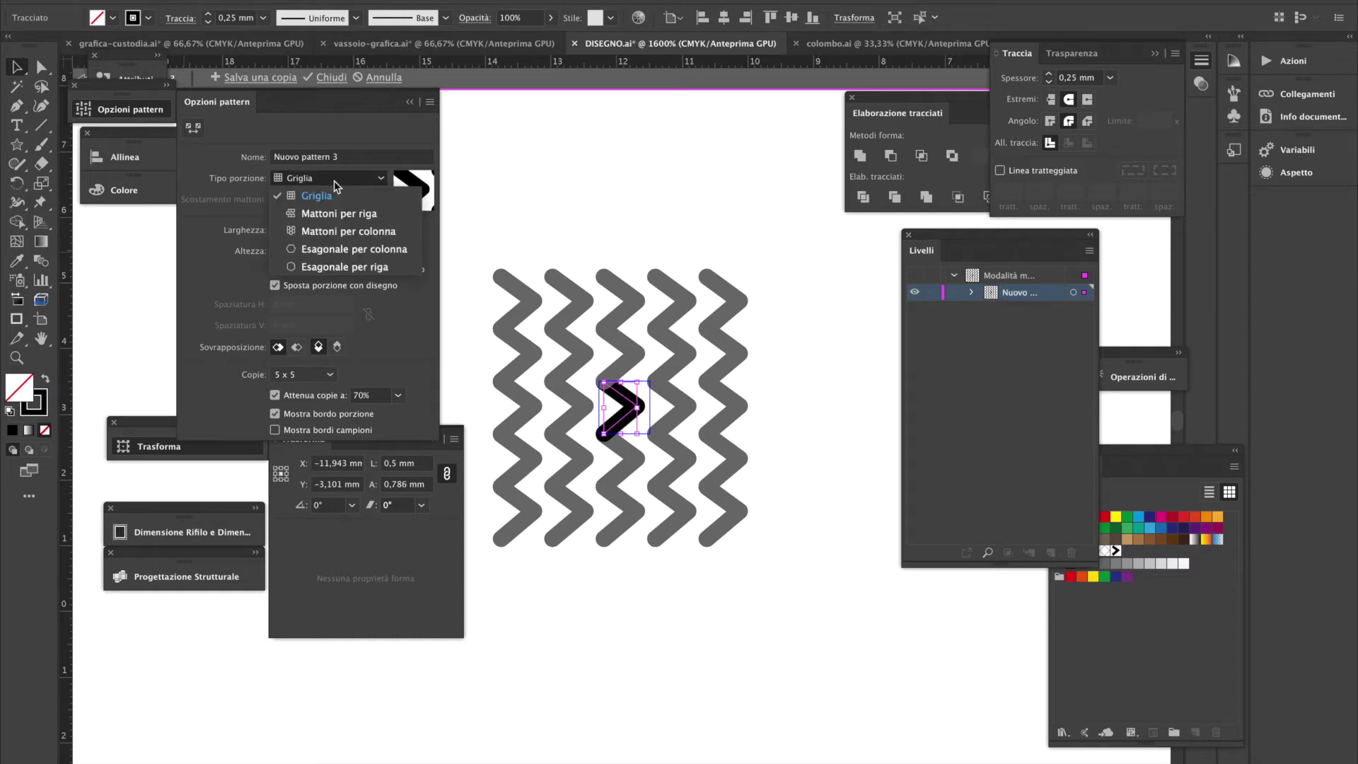
{"action": "left_click", "coordinate": [327, 231]}
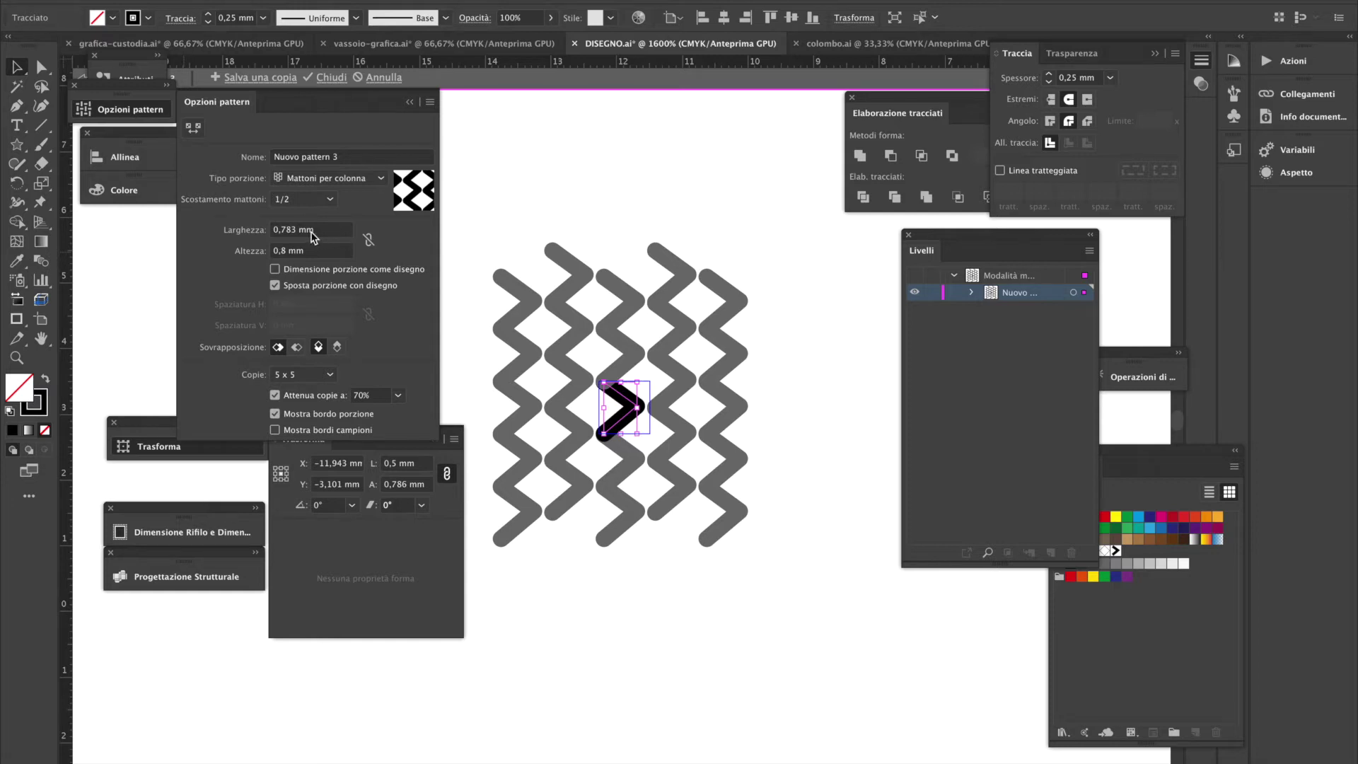
{"action": "left_click", "coordinate": [309, 231]}
{"action": "left_click_drag", "start_coordinate": [308, 230], "coordinate": [281, 233]}
{"action": "type", "text": "0,9"}
{"action": "left_click", "coordinate": [301, 256]}
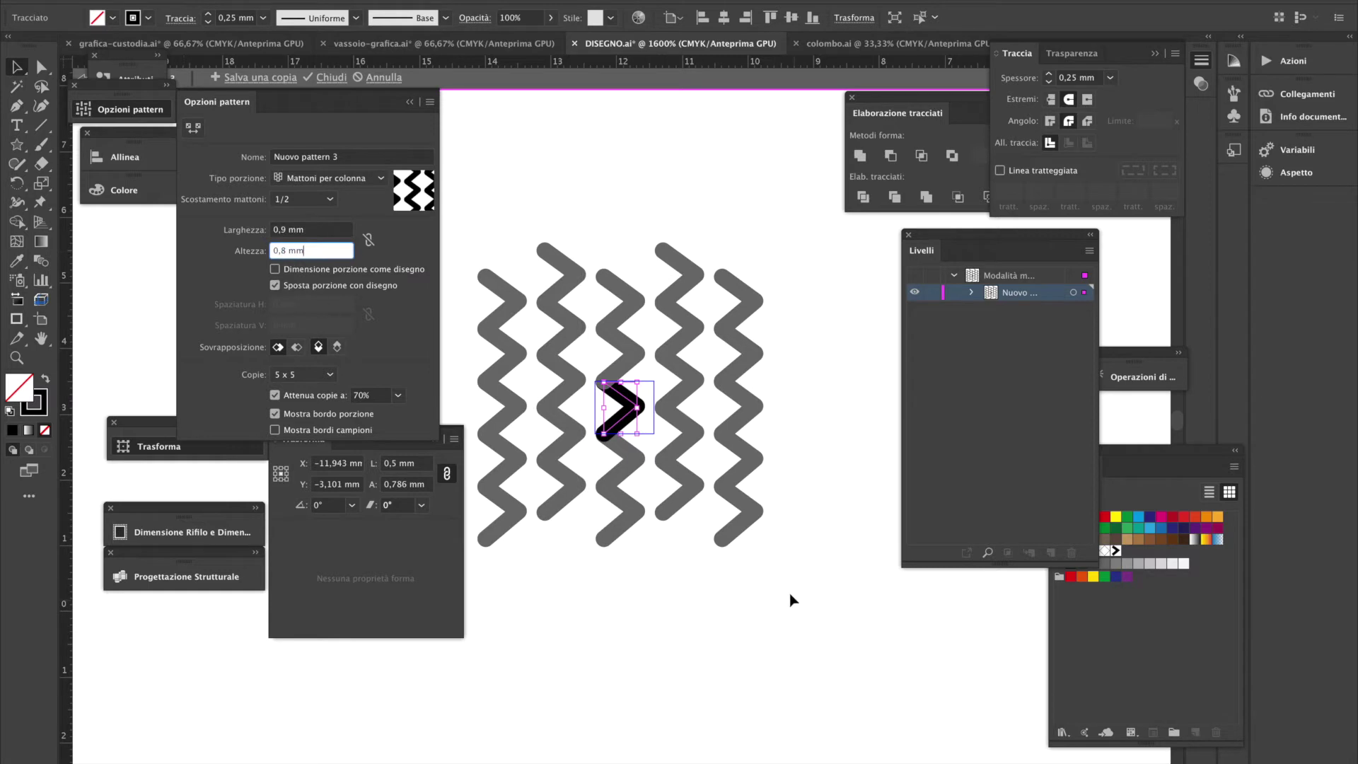
{"action": "key", "text": "Return"}
{"action": "key", "text": "Escape"}
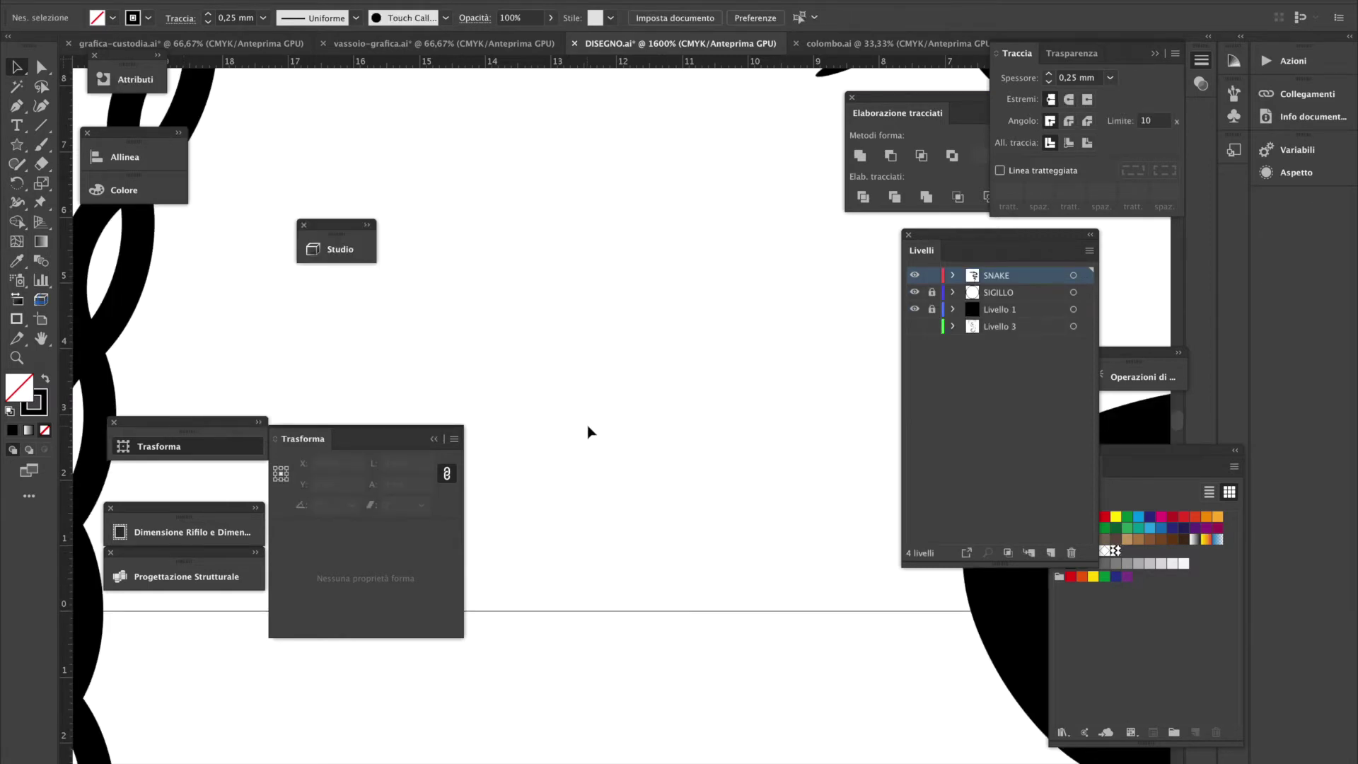
Fill the snake's body on the SNAKE layer with the new zigzag pattern swatch
{"action": "scroll", "coordinate": [587, 432], "scroll_direction": "down", "scroll_amount": 3}
{"action": "left_click_drag", "start_coordinate": [797, 464], "coordinate": [488, 367]}
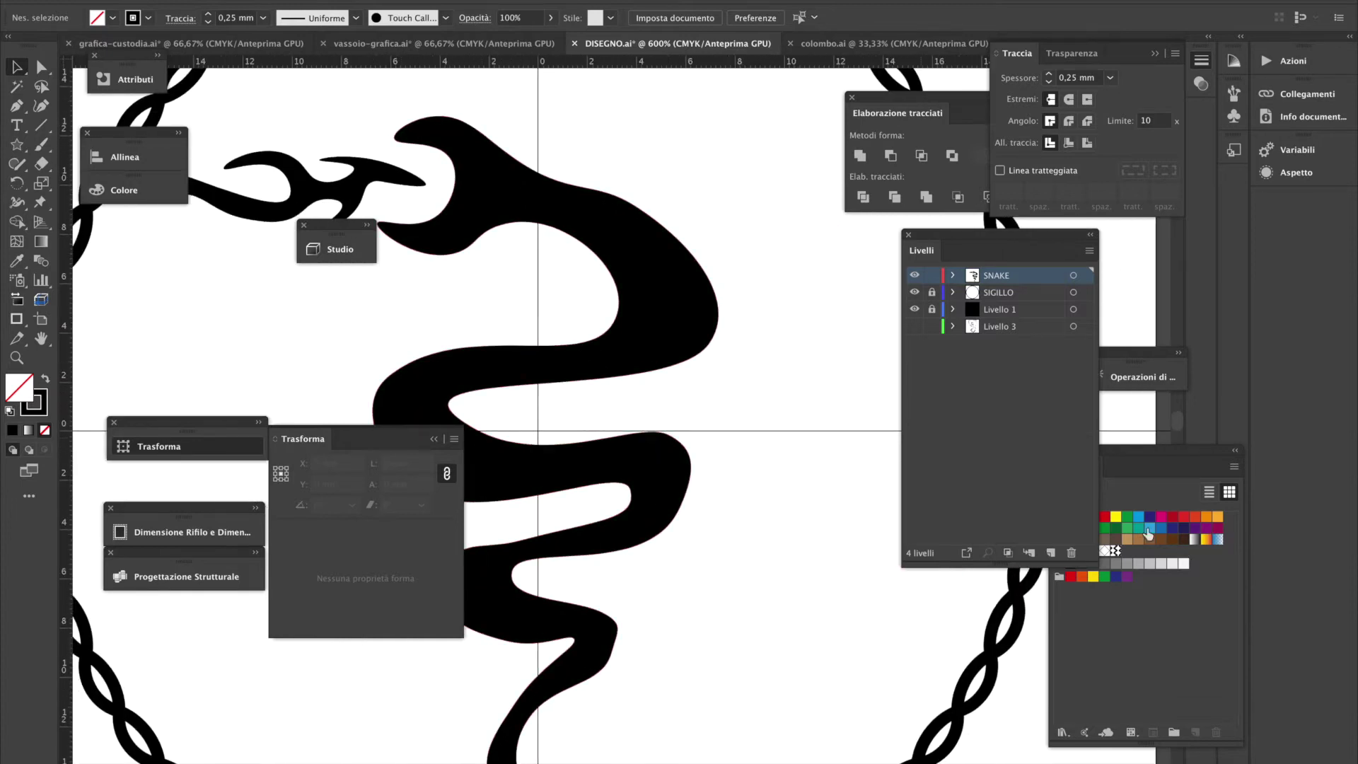
{"action": "left_click", "coordinate": [1145, 610]}
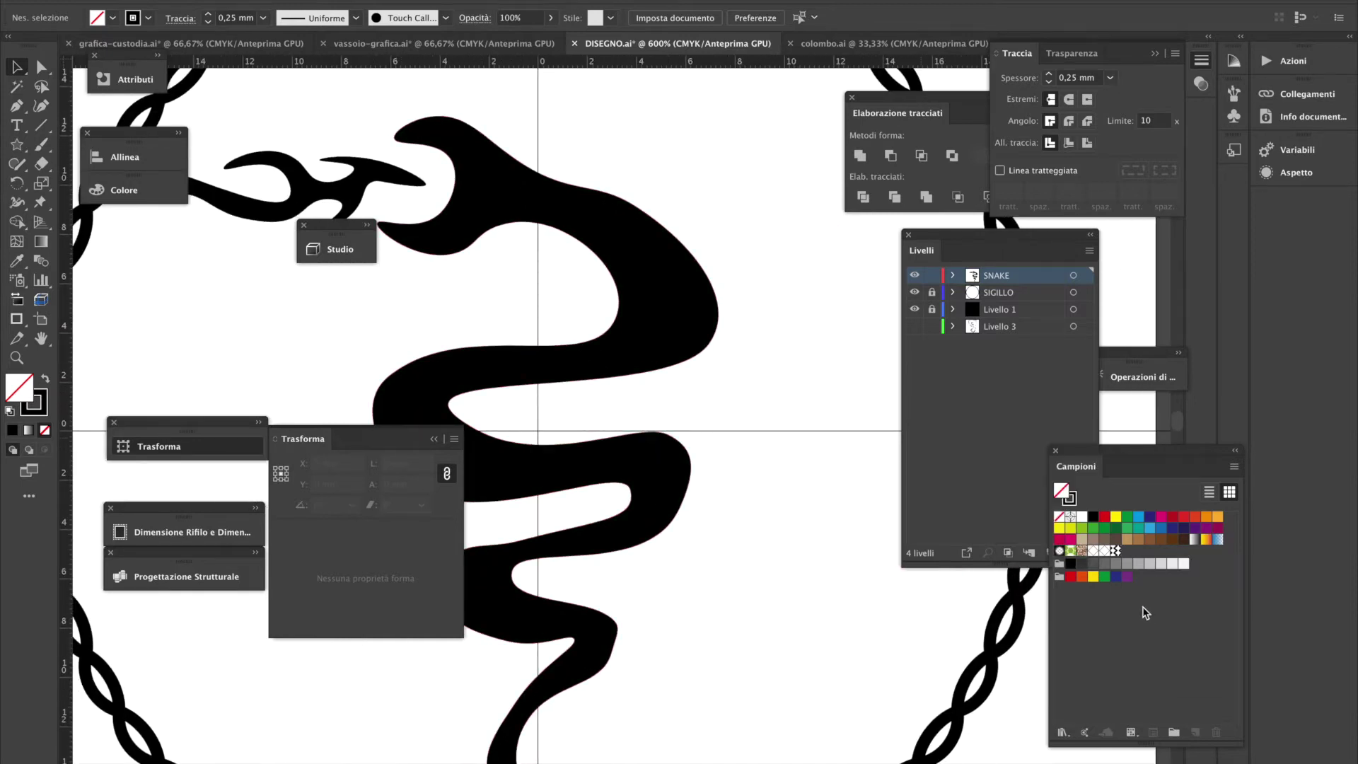
{"action": "double_click", "coordinate": [1115, 550]}
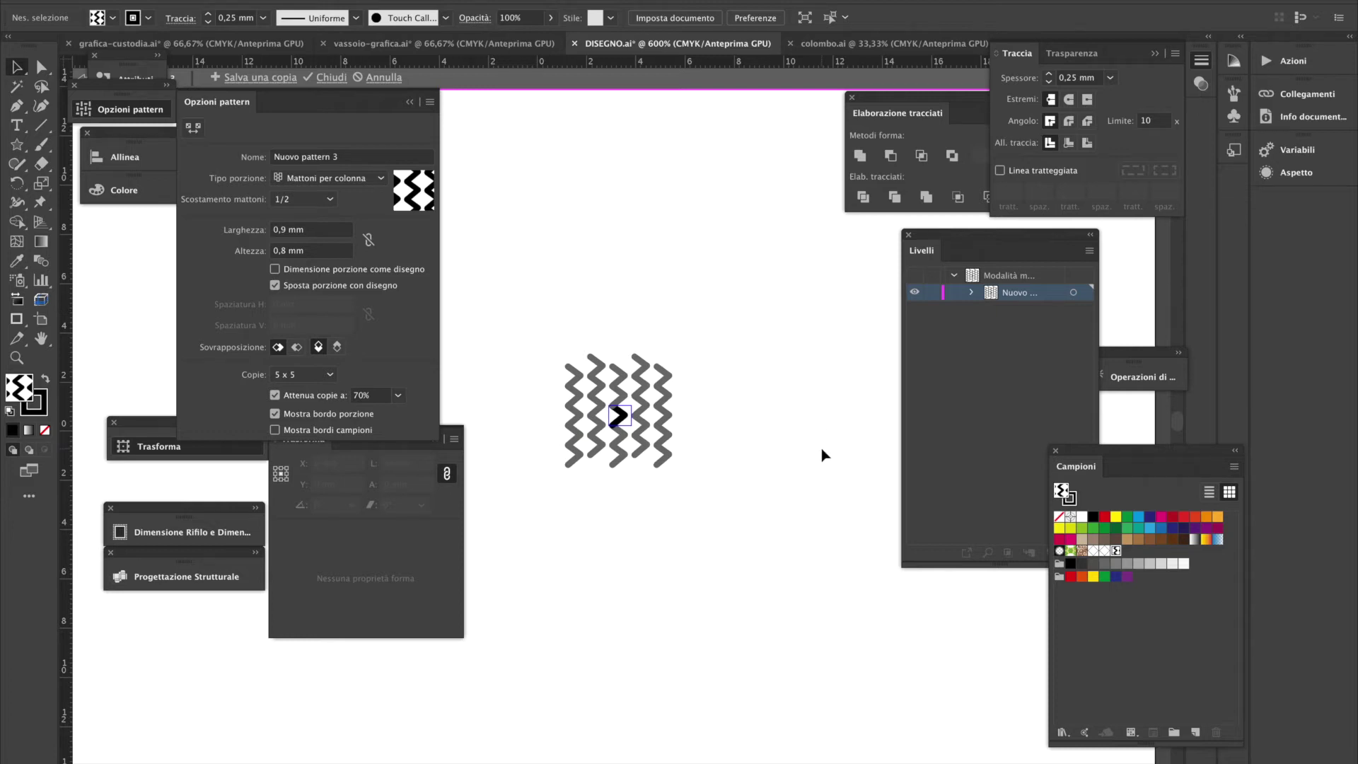
{"action": "key", "text": "Escape"}
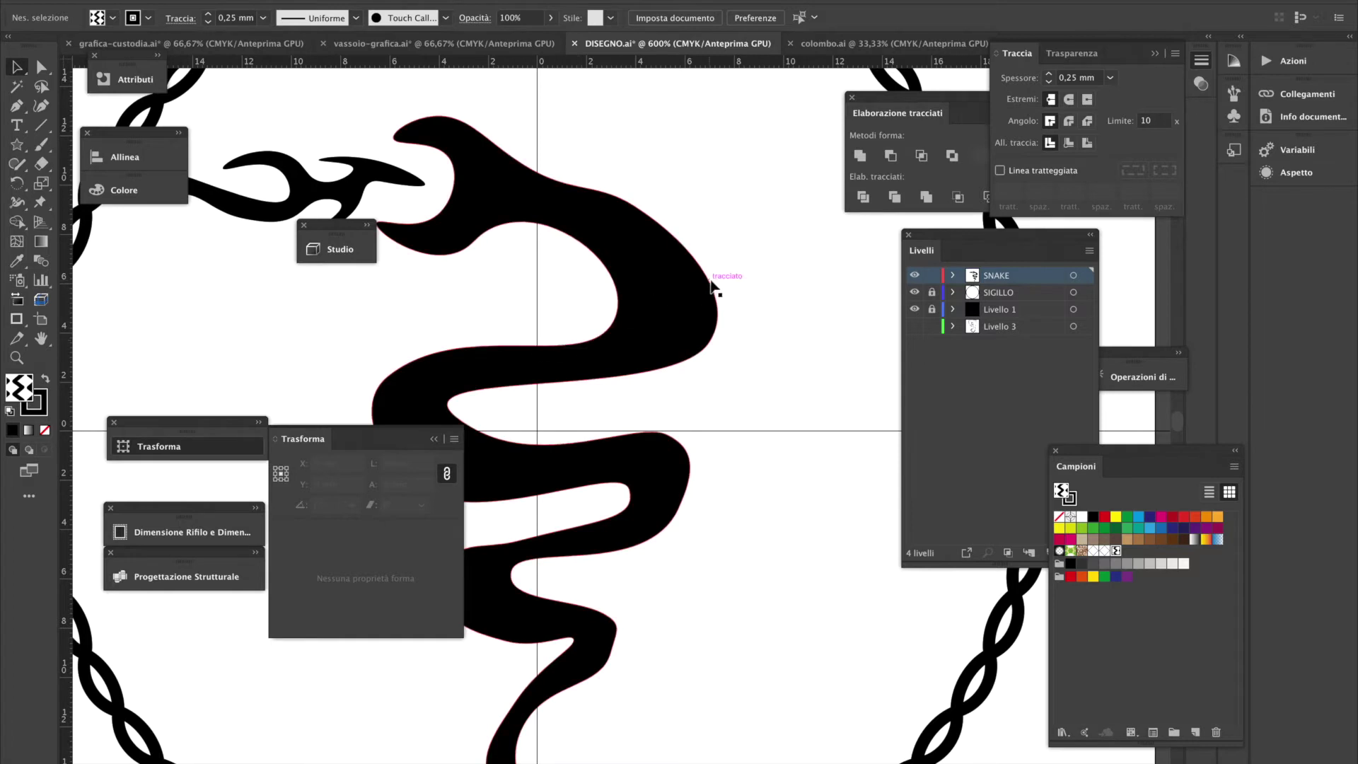
{"action": "left_click", "coordinate": [710, 347]}
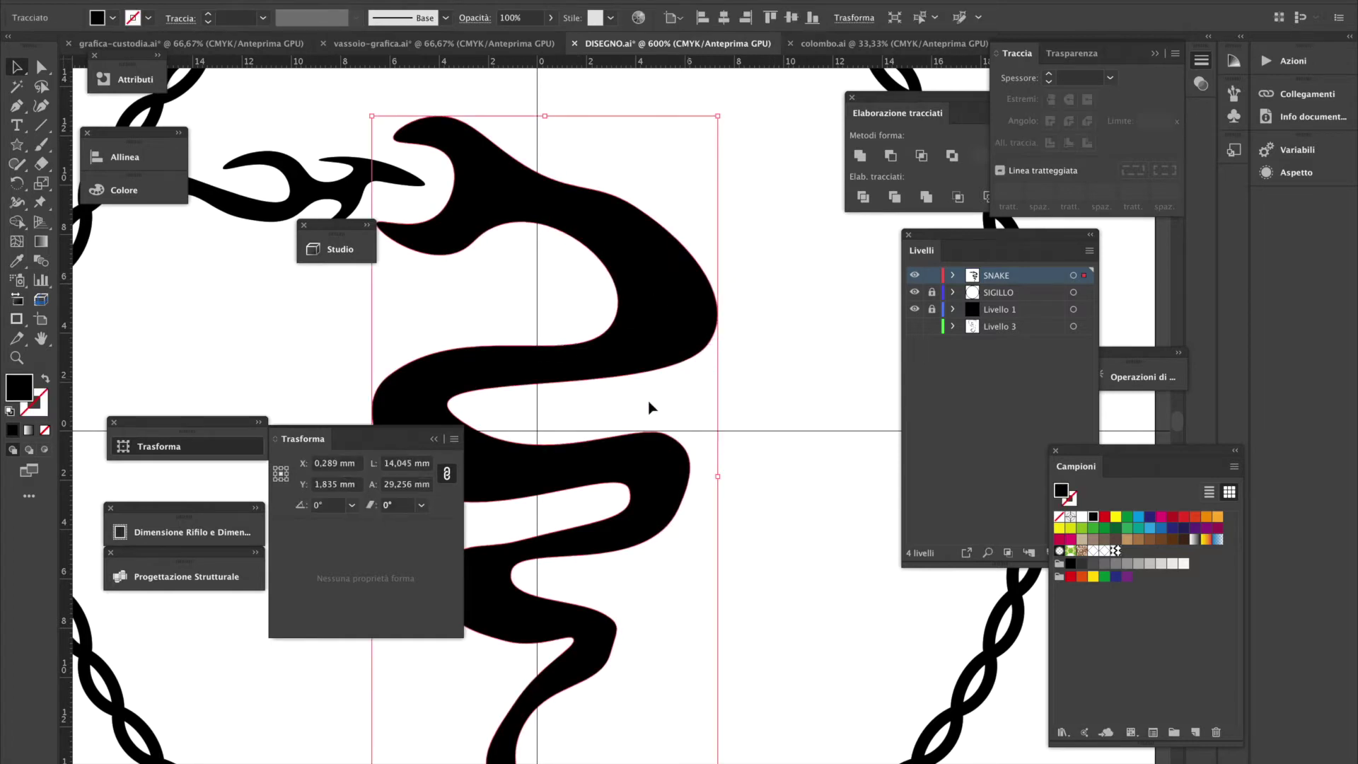
{"action": "left_click", "coordinate": [1116, 551]}
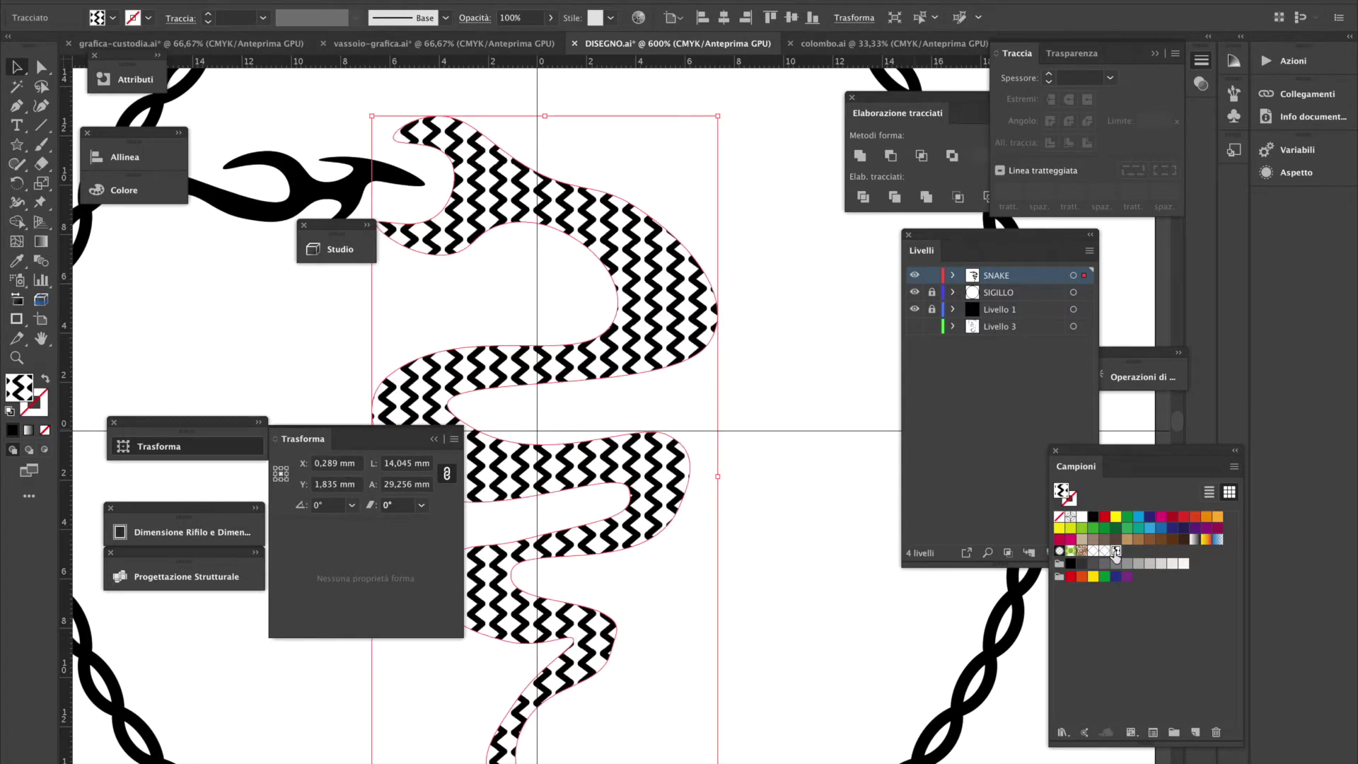
{"action": "left_click", "coordinate": [577, 397], "text": "ctrl+alt"}
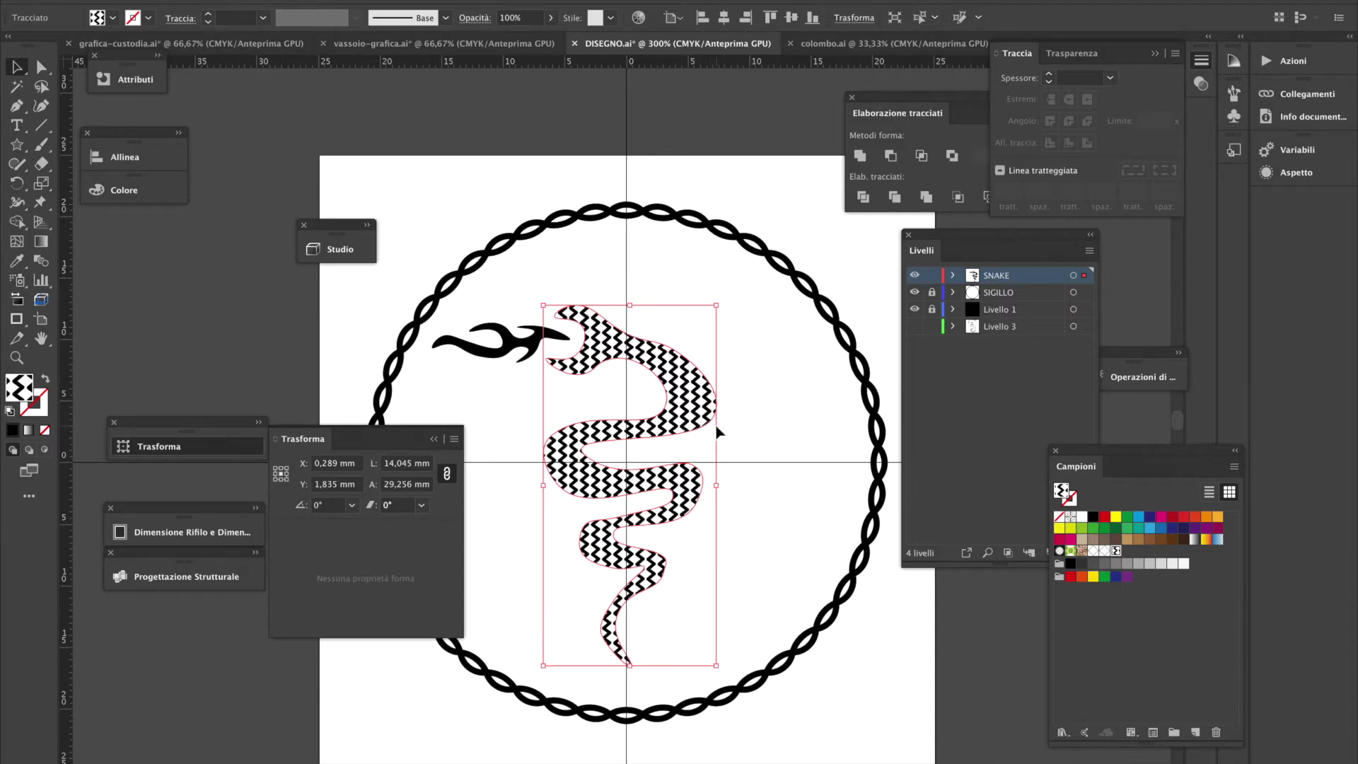
Reopen the zigzag pattern for editing and set its tile type to Griglia
{"action": "double_click", "coordinate": [1116, 550]}
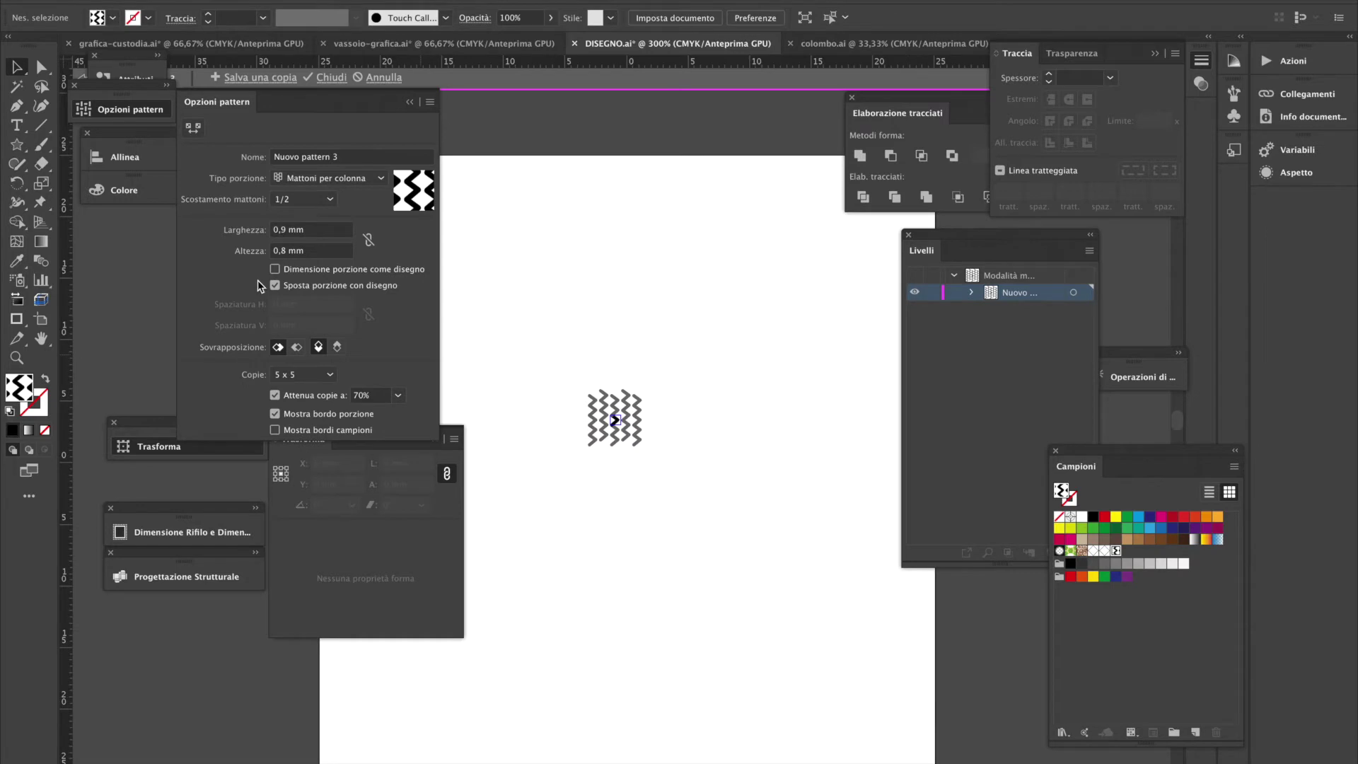
{"action": "left_click", "coordinate": [322, 178]}
{"action": "left_click", "coordinate": [311, 198]}
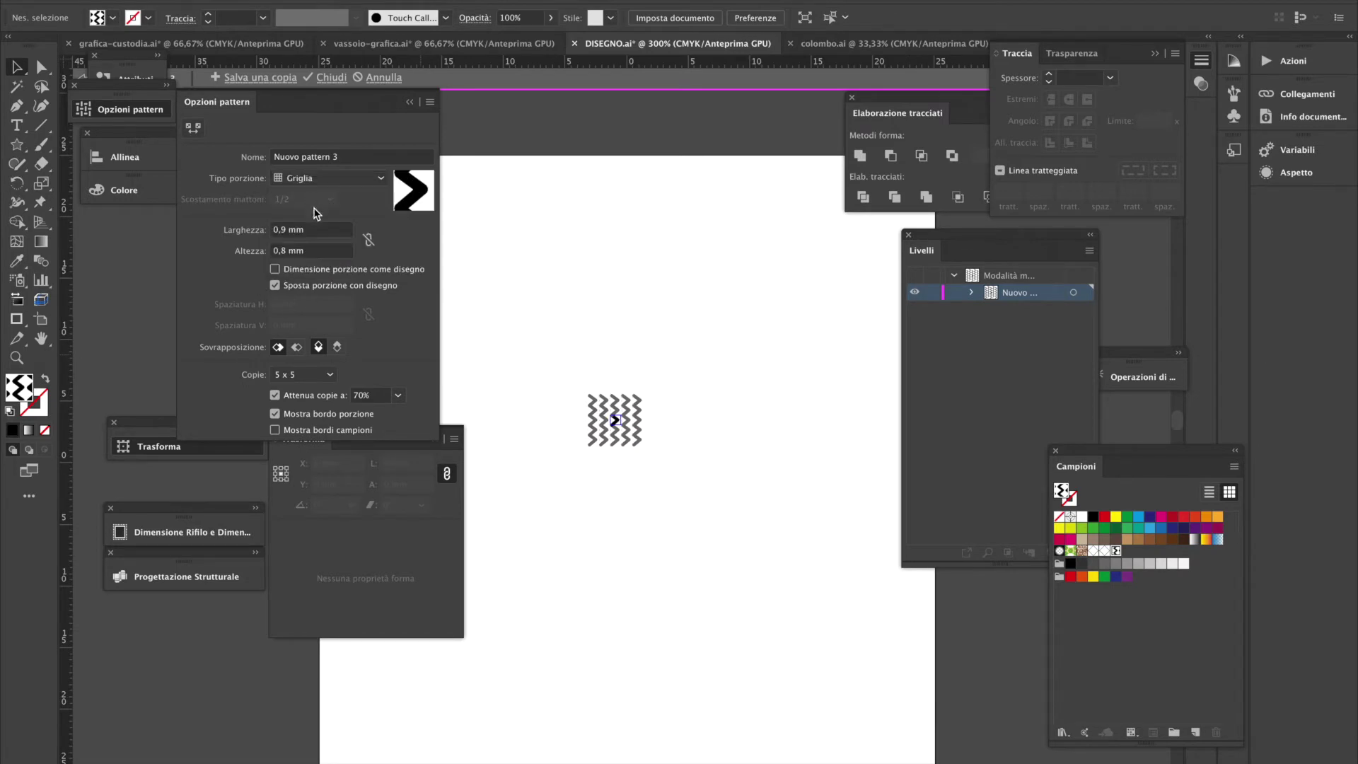
Exit pattern editing and scale only the pattern inside the snake uniformly to 70%, leaving the snake object itself untransformed
{"action": "key", "text": "Escape"}
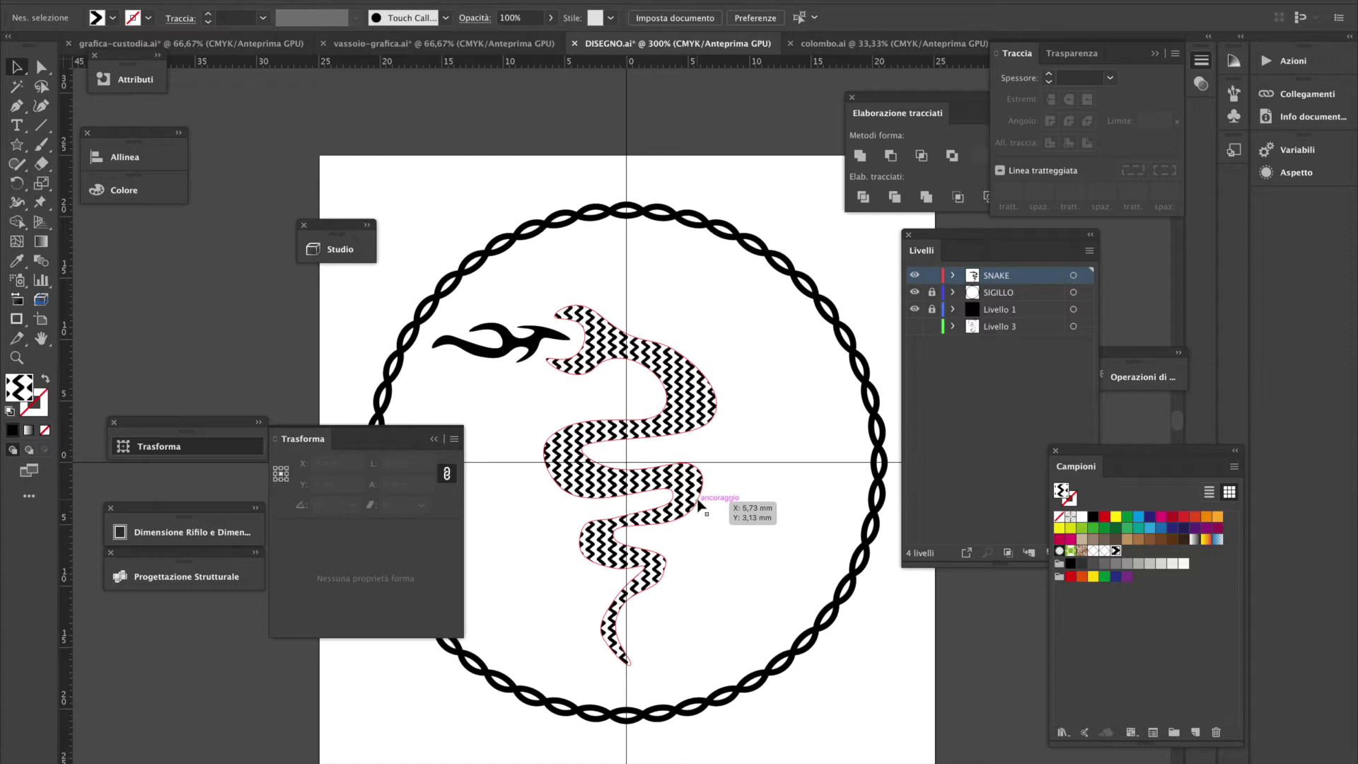
{"action": "left_click", "coordinate": [693, 402]}
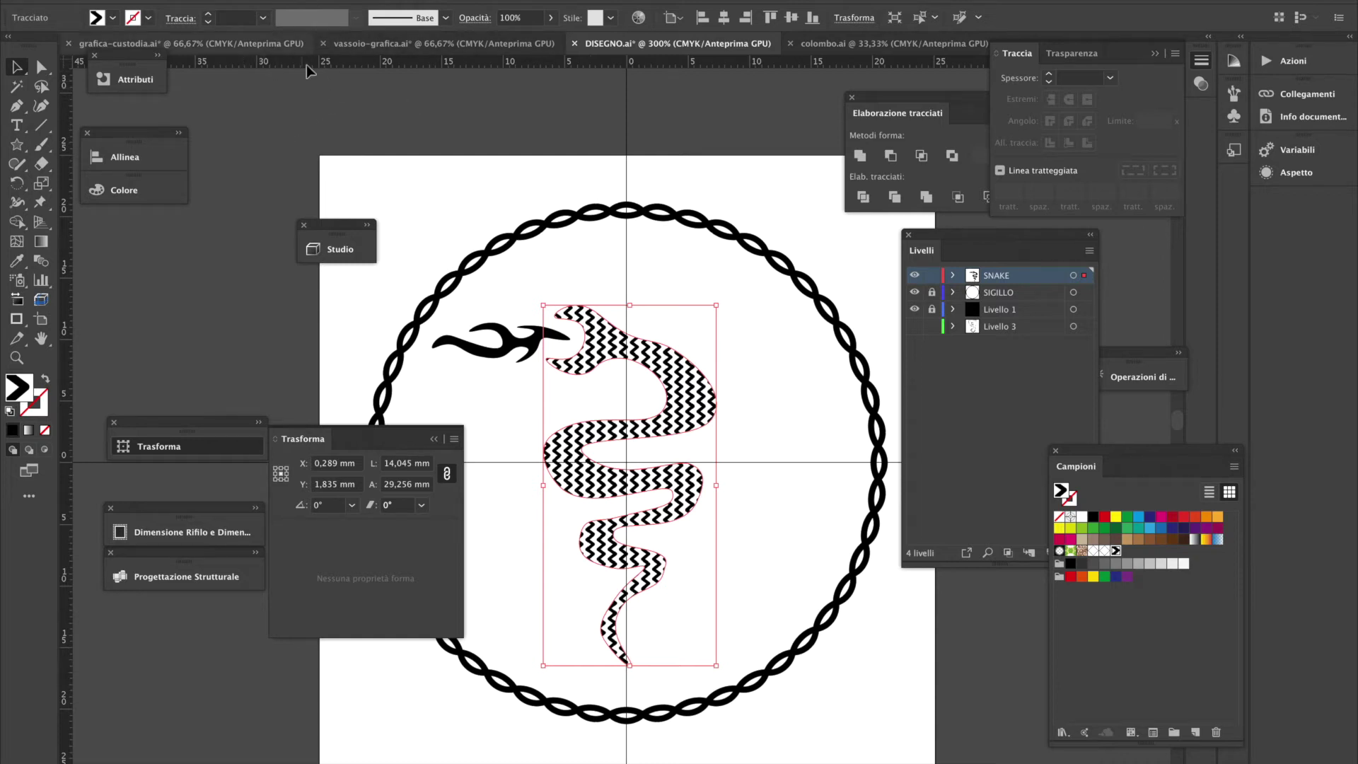
{"action": "left_click", "coordinate": [234, 1]}
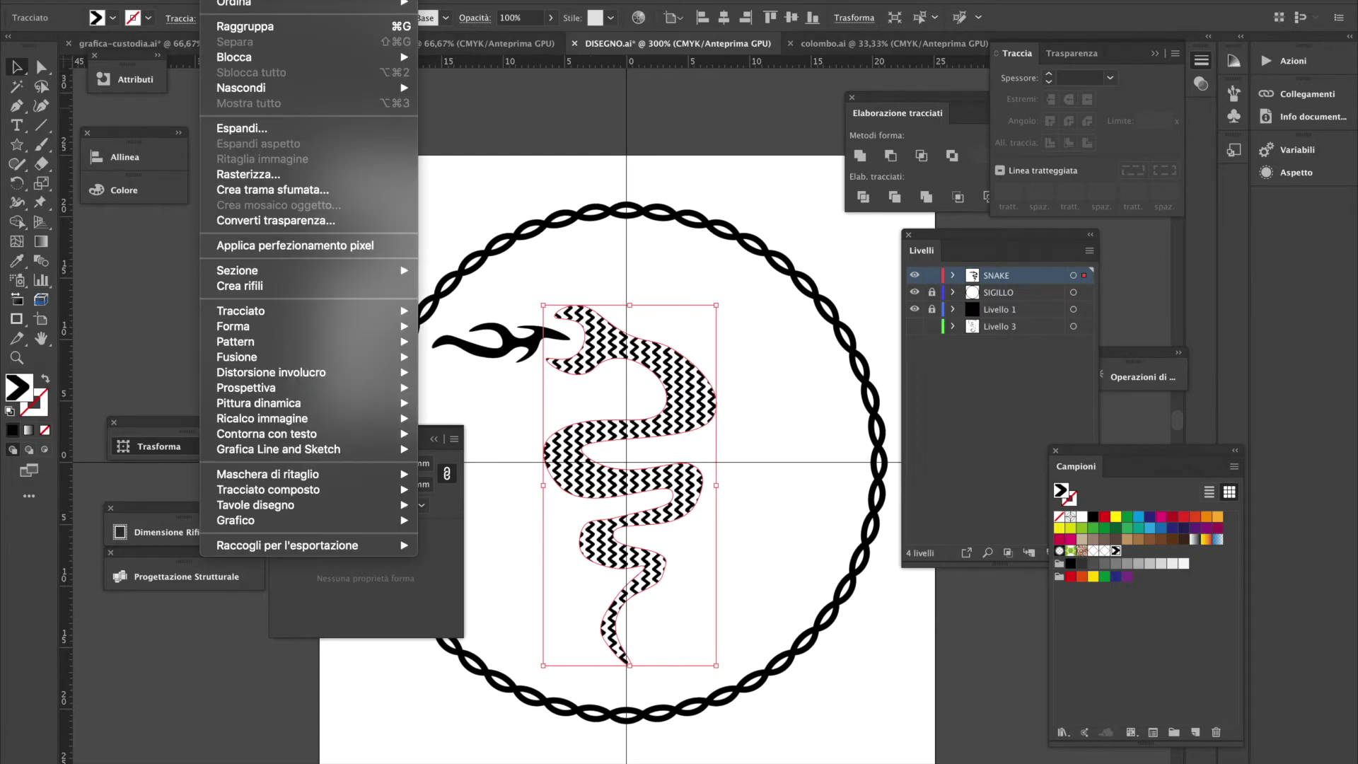
{"action": "mouse_move", "coordinate": [283, 0]}
{"action": "left_click", "coordinate": [490, 62]}
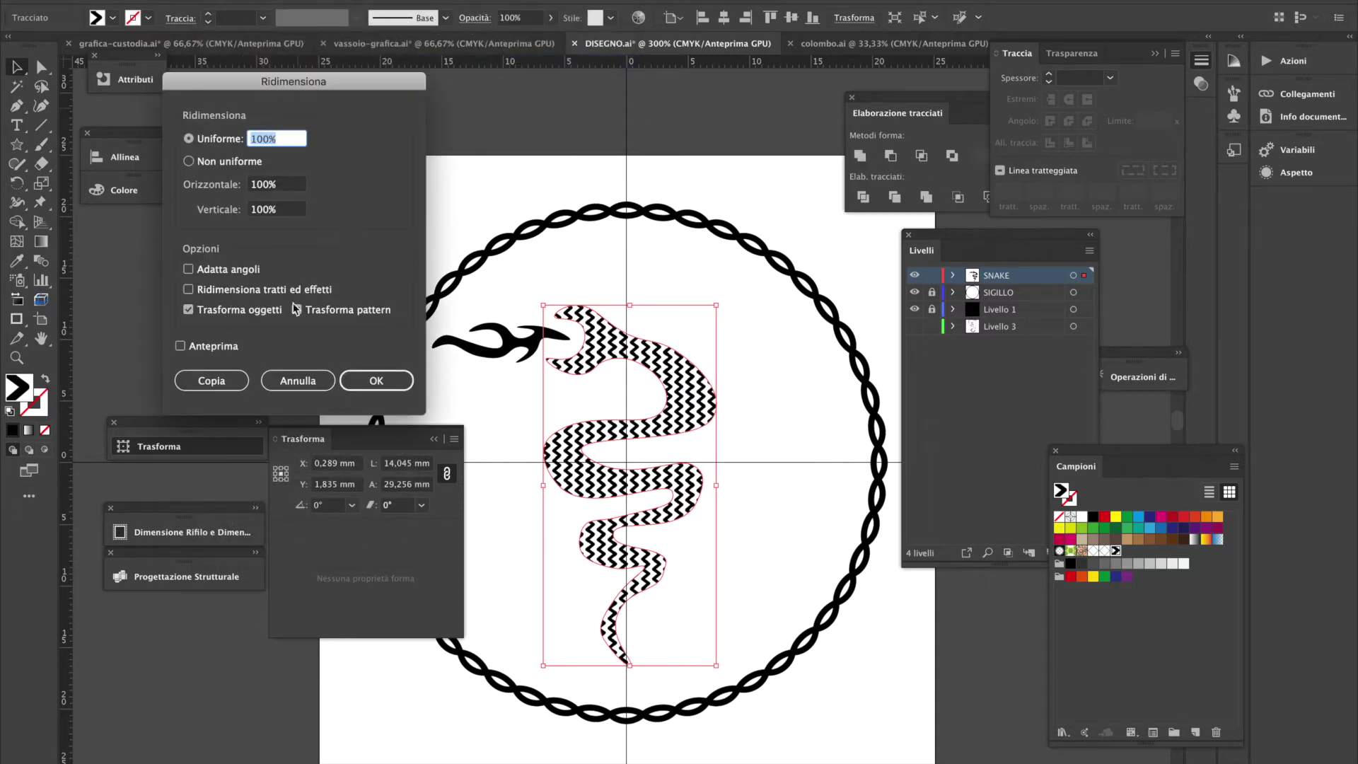
{"action": "left_click", "coordinate": [232, 313]}
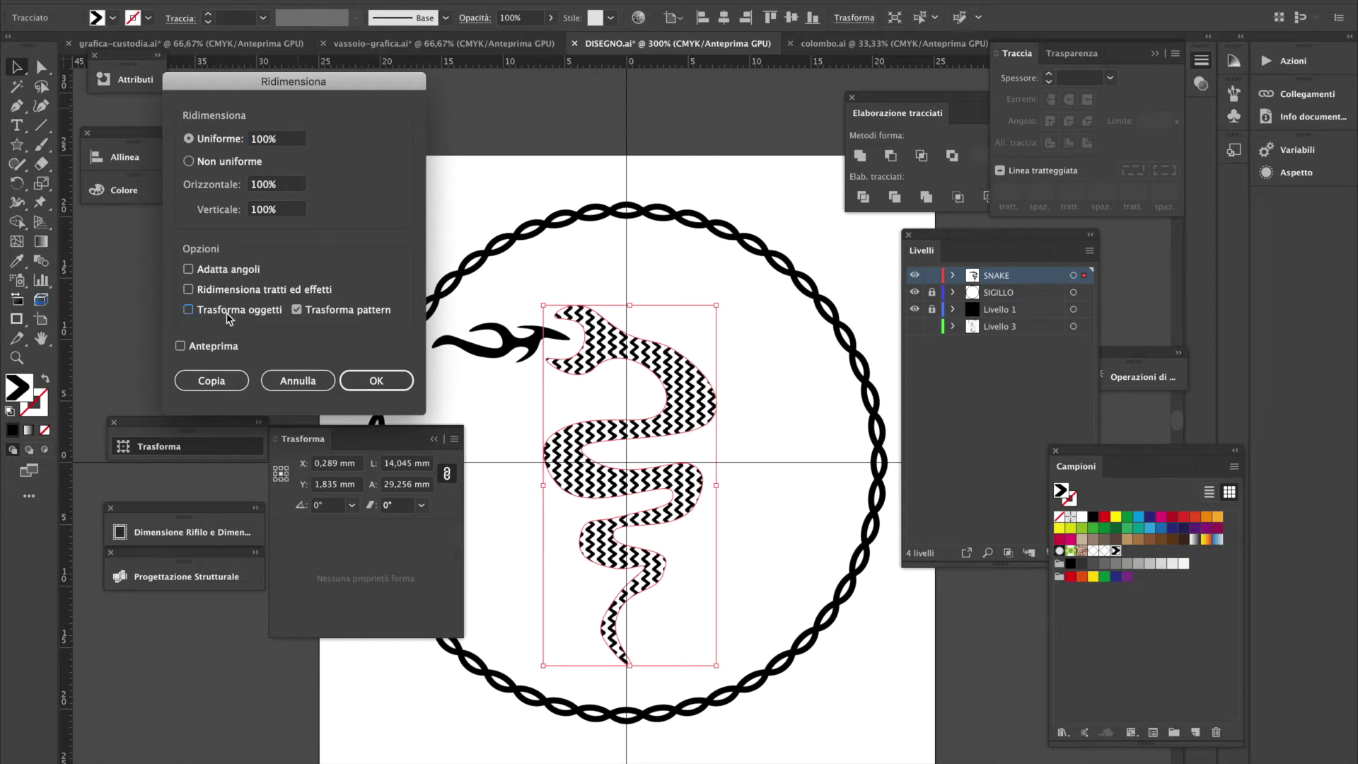
{"action": "left_click", "coordinate": [294, 139]}
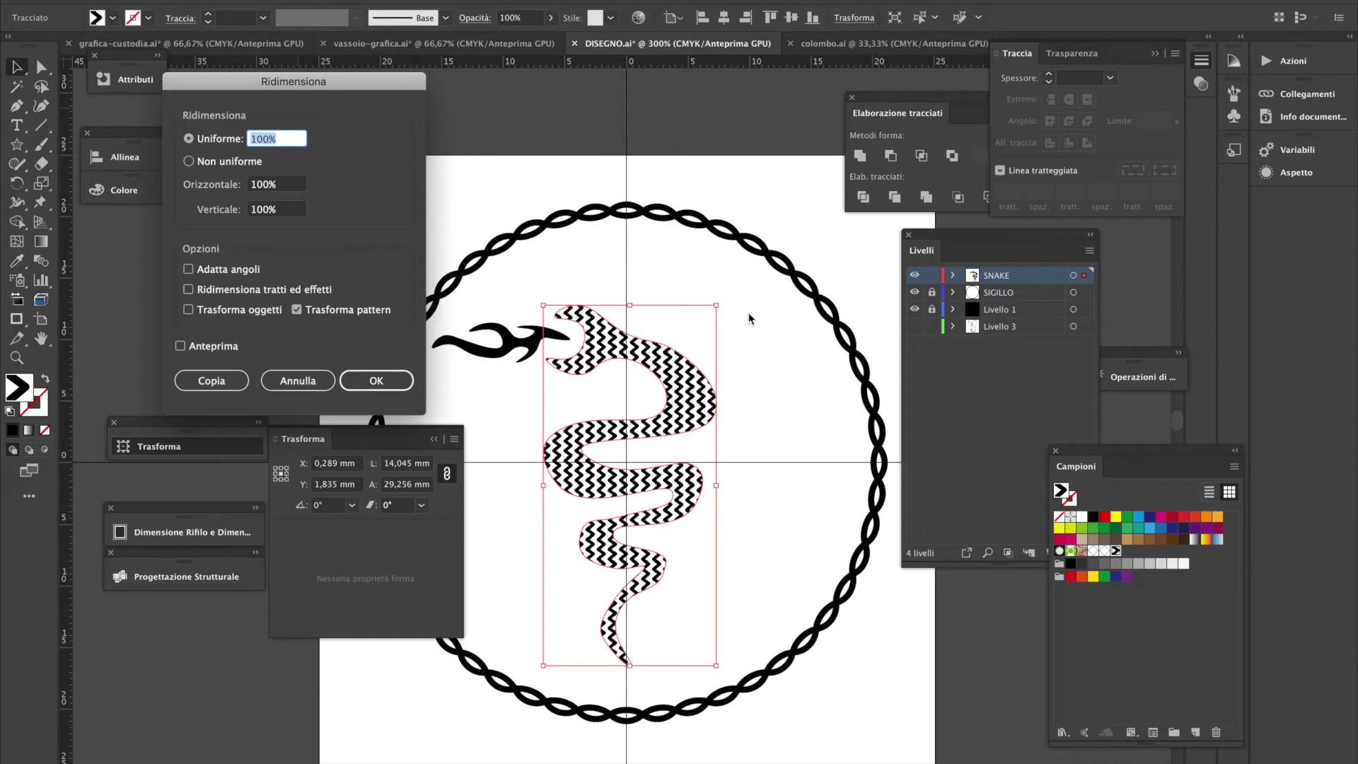
{"action": "type", "text": "70"}
{"action": "key", "text": "Return"}
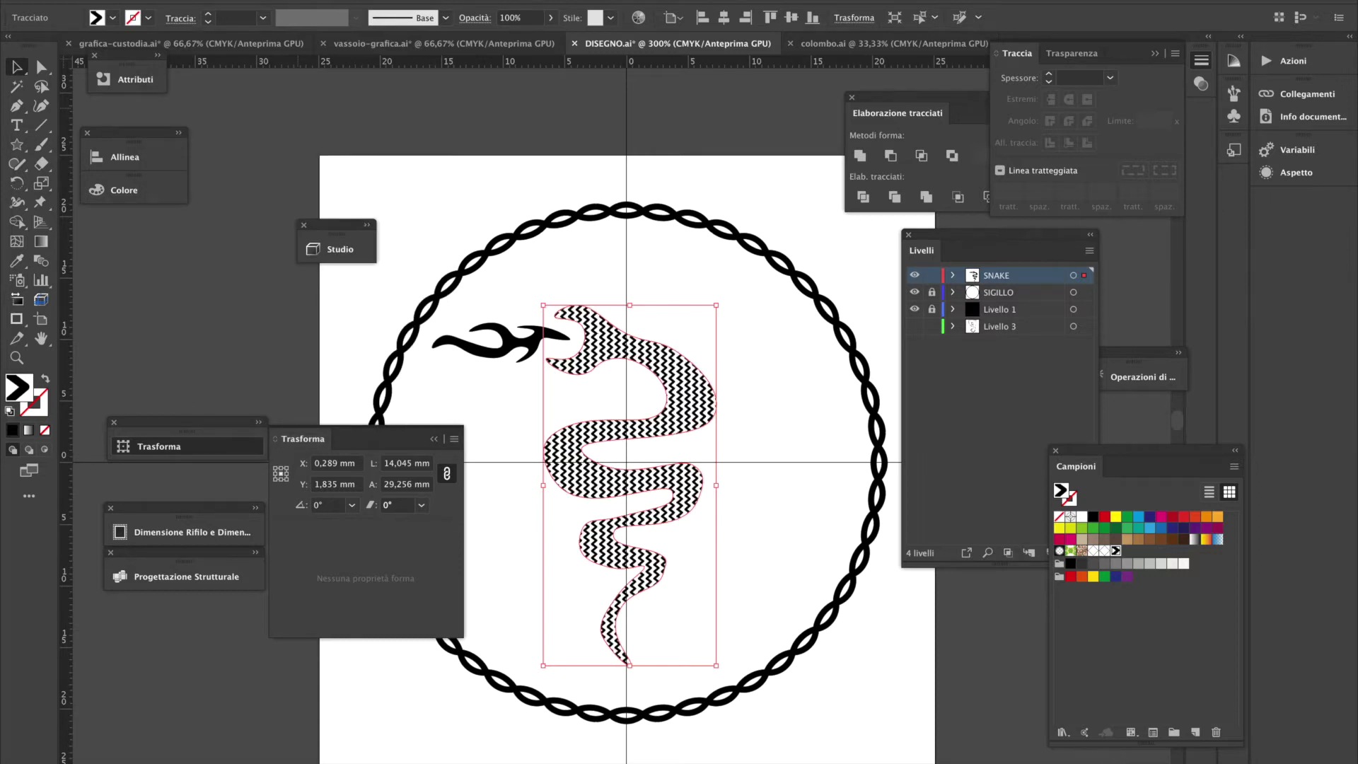
Rotate only the snake's pattern fill to an angle of 319° with the preview on, without transforming the object
{"action": "left_click", "coordinate": [219, 0]}
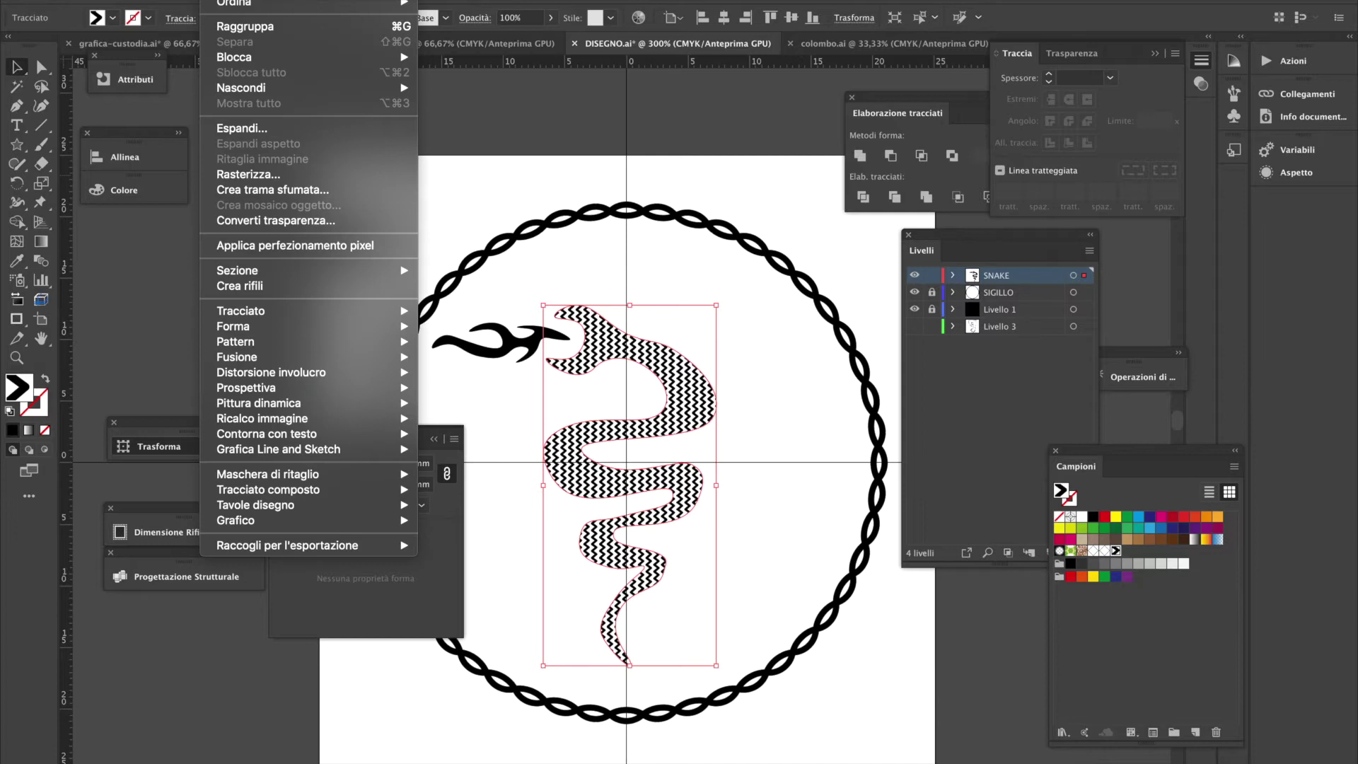
{"action": "mouse_move", "coordinate": [283, 0]}
{"action": "left_click", "coordinate": [555, 32]}
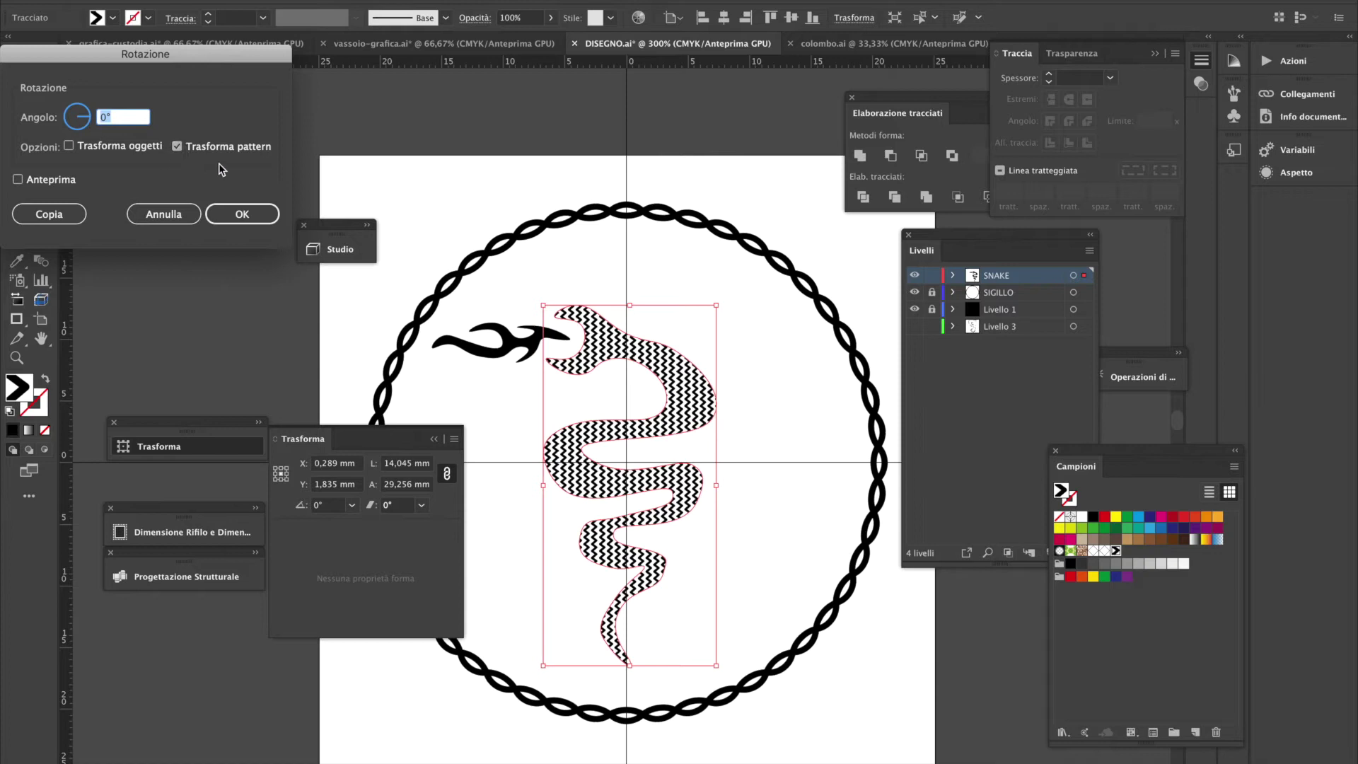
{"action": "left_click_drag", "start_coordinate": [81, 122], "coordinate": [84, 126]}
{"action": "left_click", "coordinate": [31, 182]}
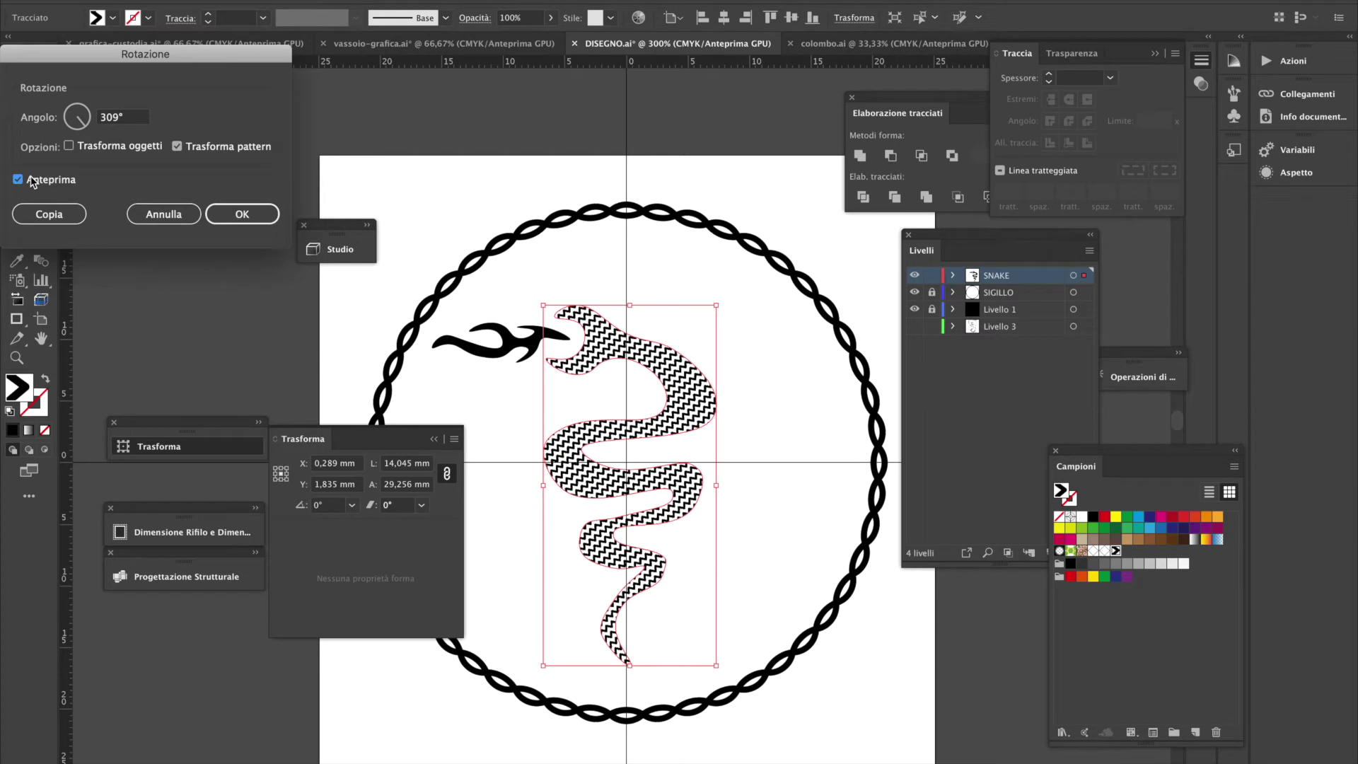
{"action": "left_click", "coordinate": [85, 126]}
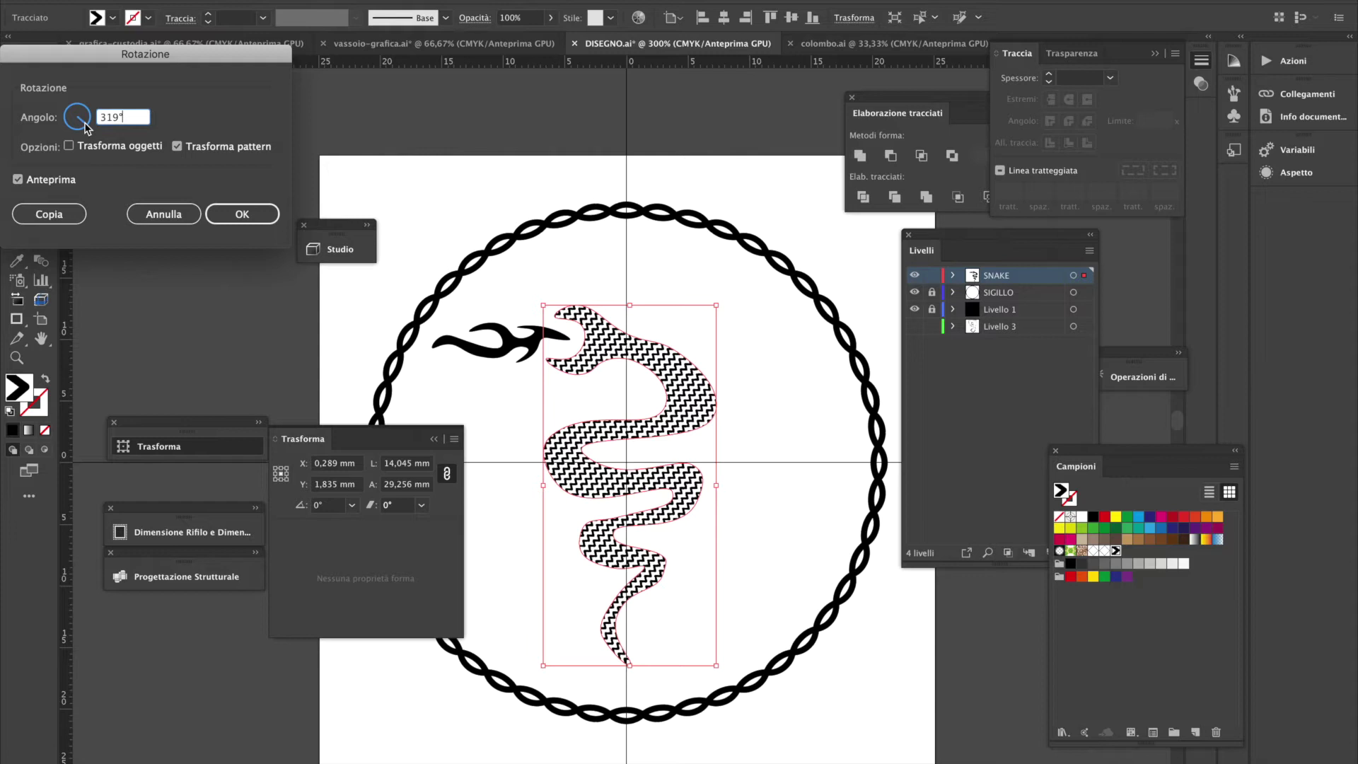
{"action": "left_click", "coordinate": [256, 212]}
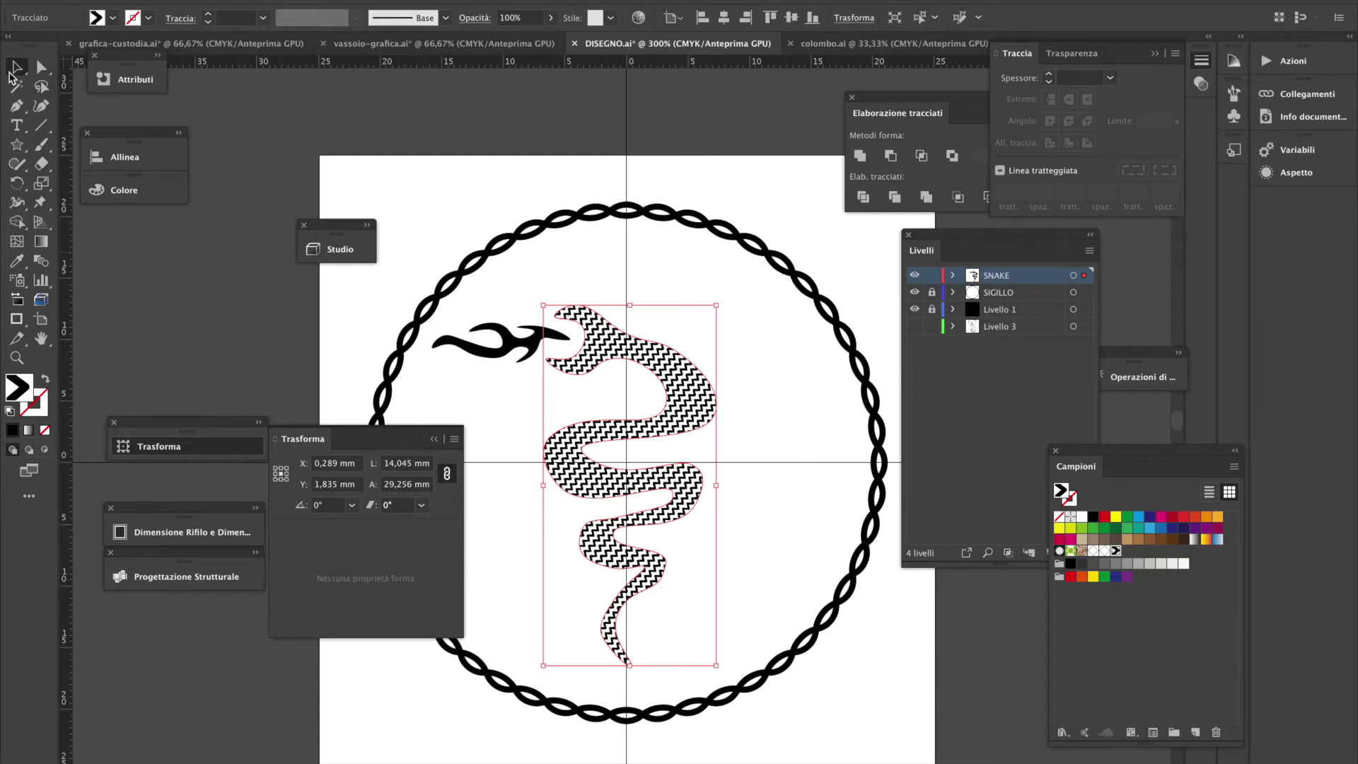
Unlock the SIGILLO layer and fill its circular seal shape with red
{"action": "left_click", "coordinate": [834, 309]}
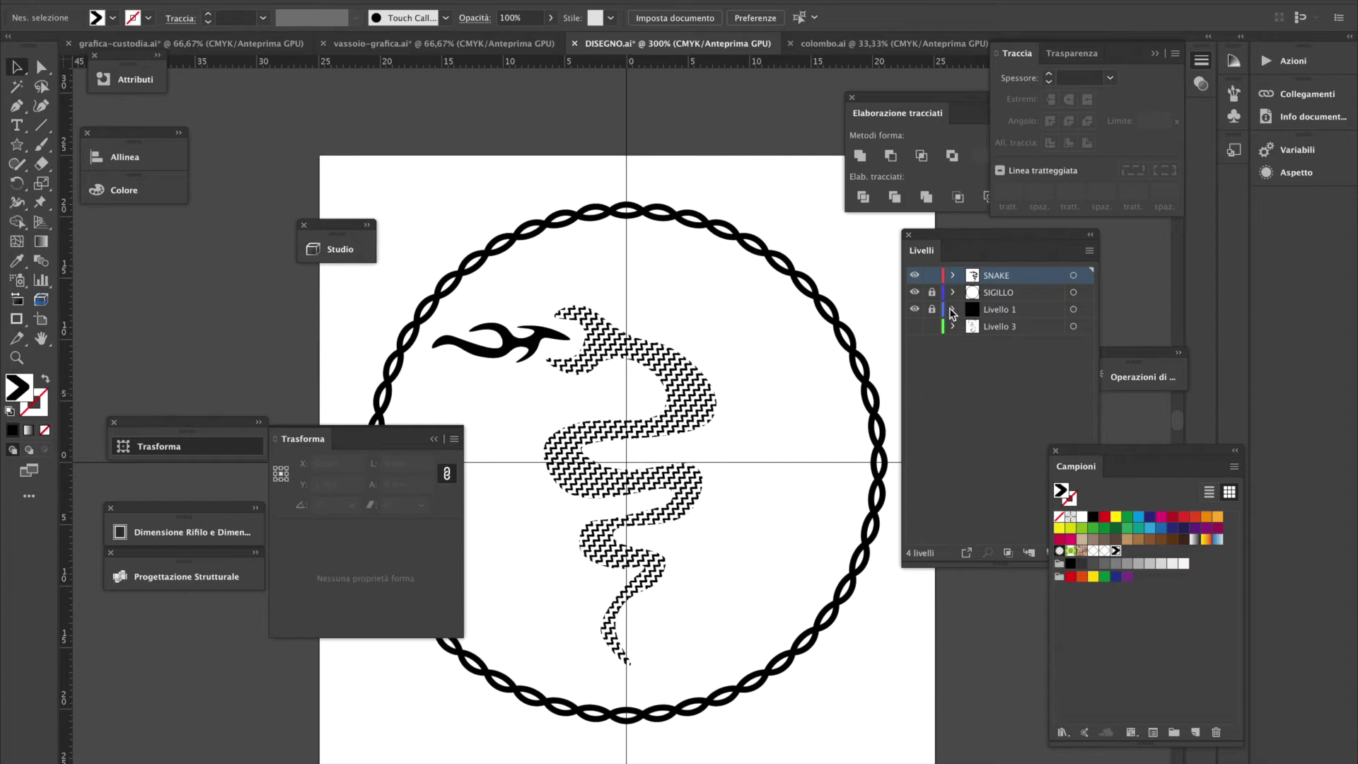
{"action": "left_click", "coordinate": [932, 292]}
{"action": "left_click", "coordinate": [1073, 292]}
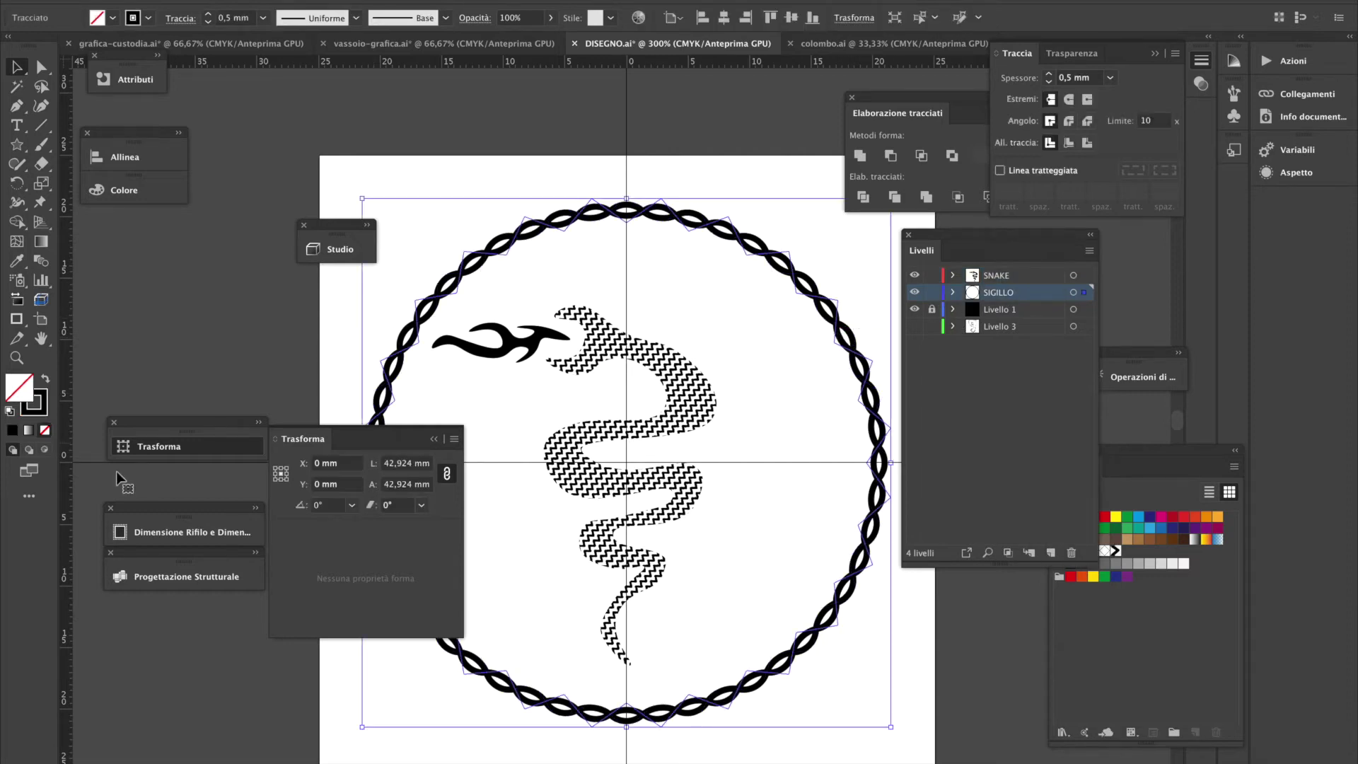
{"action": "left_click", "coordinate": [113, 18]}
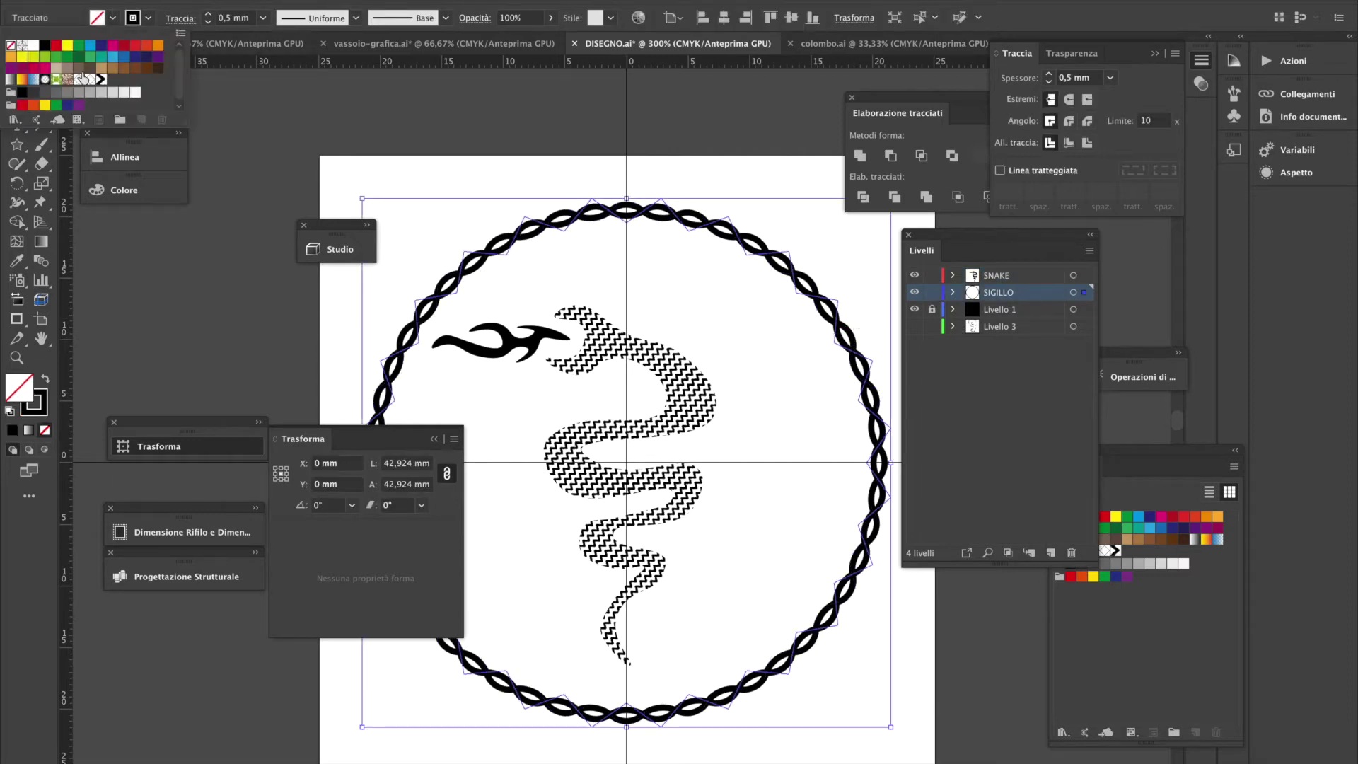
{"action": "left_click", "coordinate": [56, 46]}
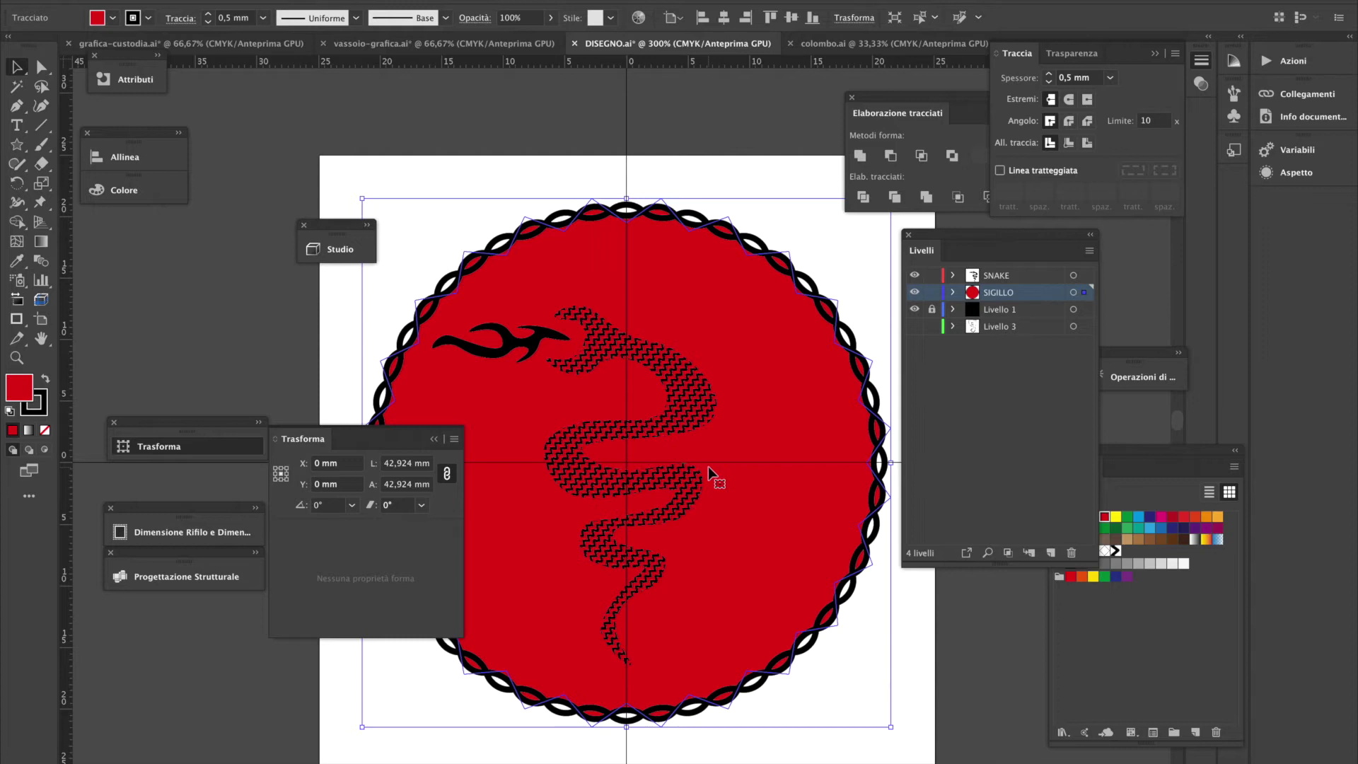
Copy the patterned snake and fill the original snake shape with solid white
{"action": "scroll", "coordinate": [665, 493], "scroll_direction": "down", "scroll_amount": 1}
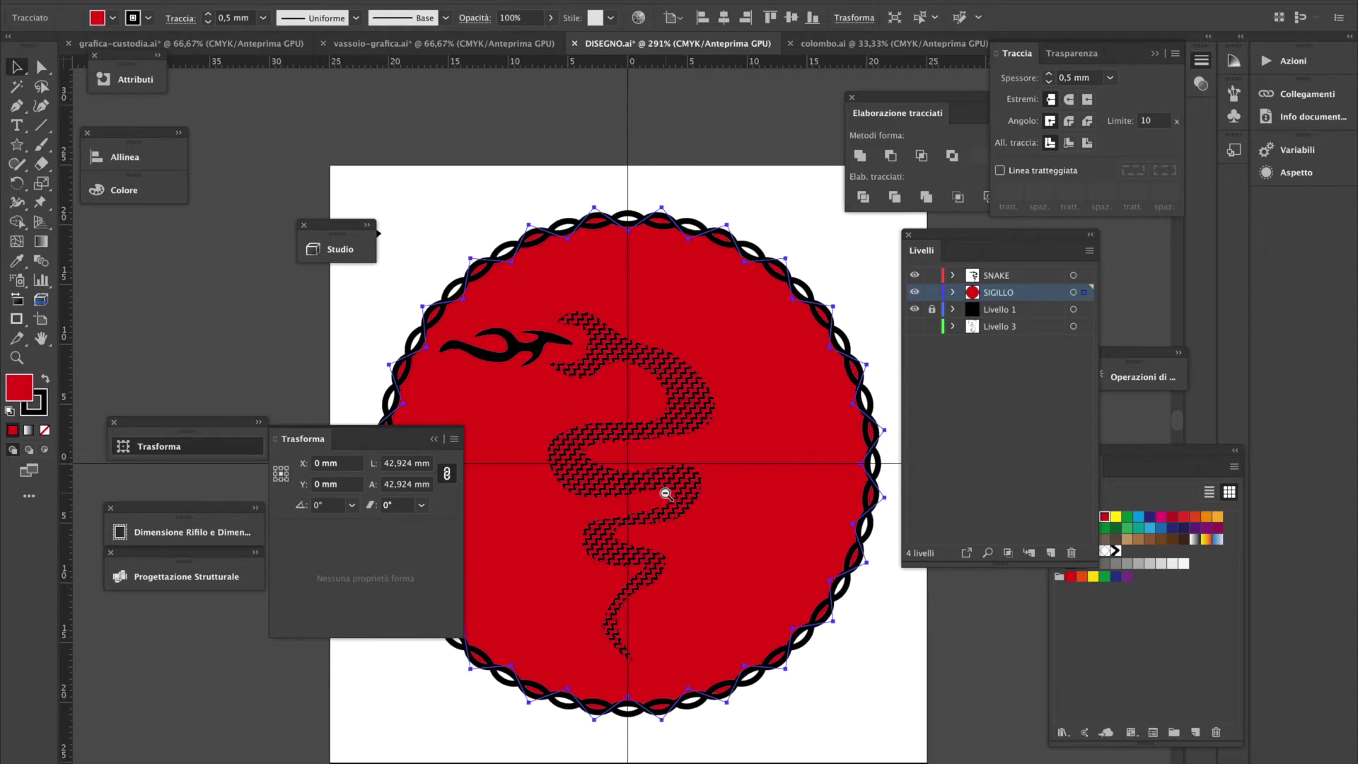
{"action": "left_click", "coordinate": [665, 493], "text": "alt"}
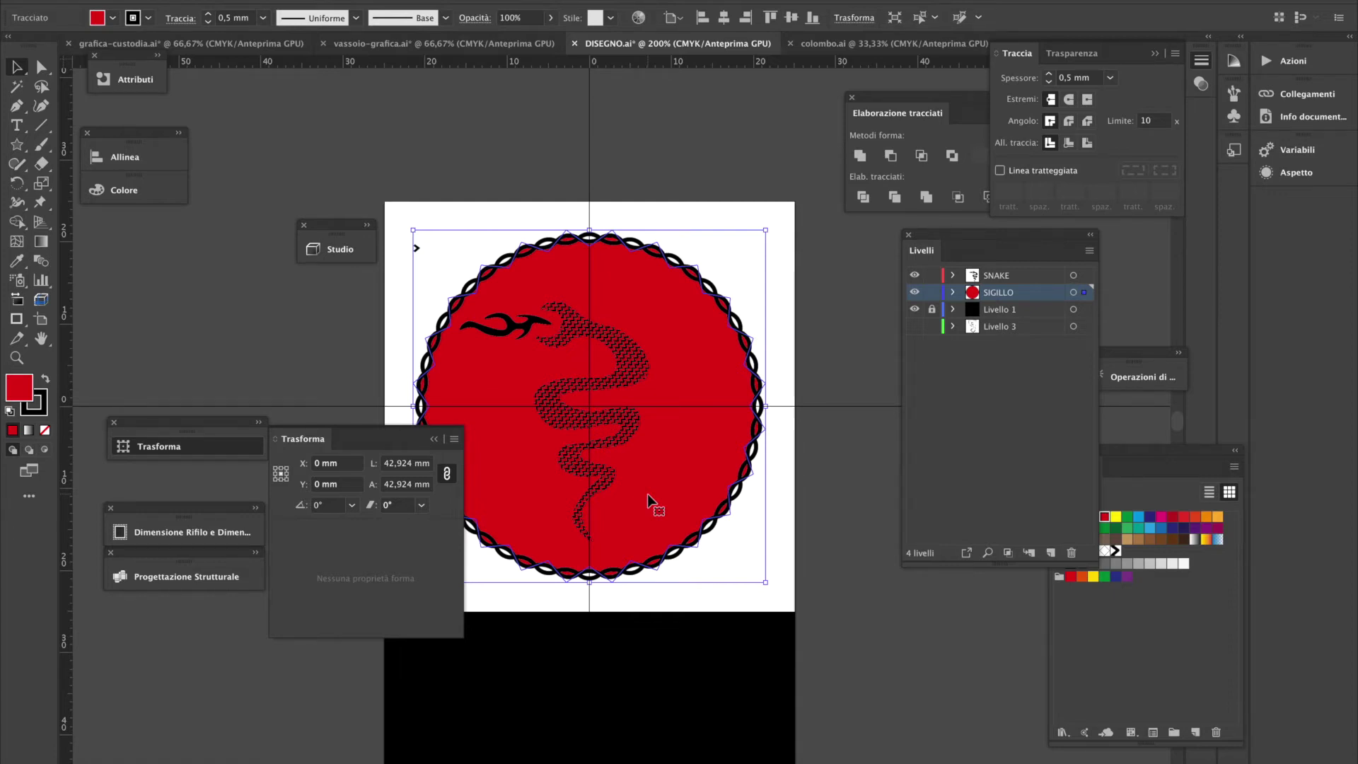
{"action": "left_click", "coordinate": [635, 373]}
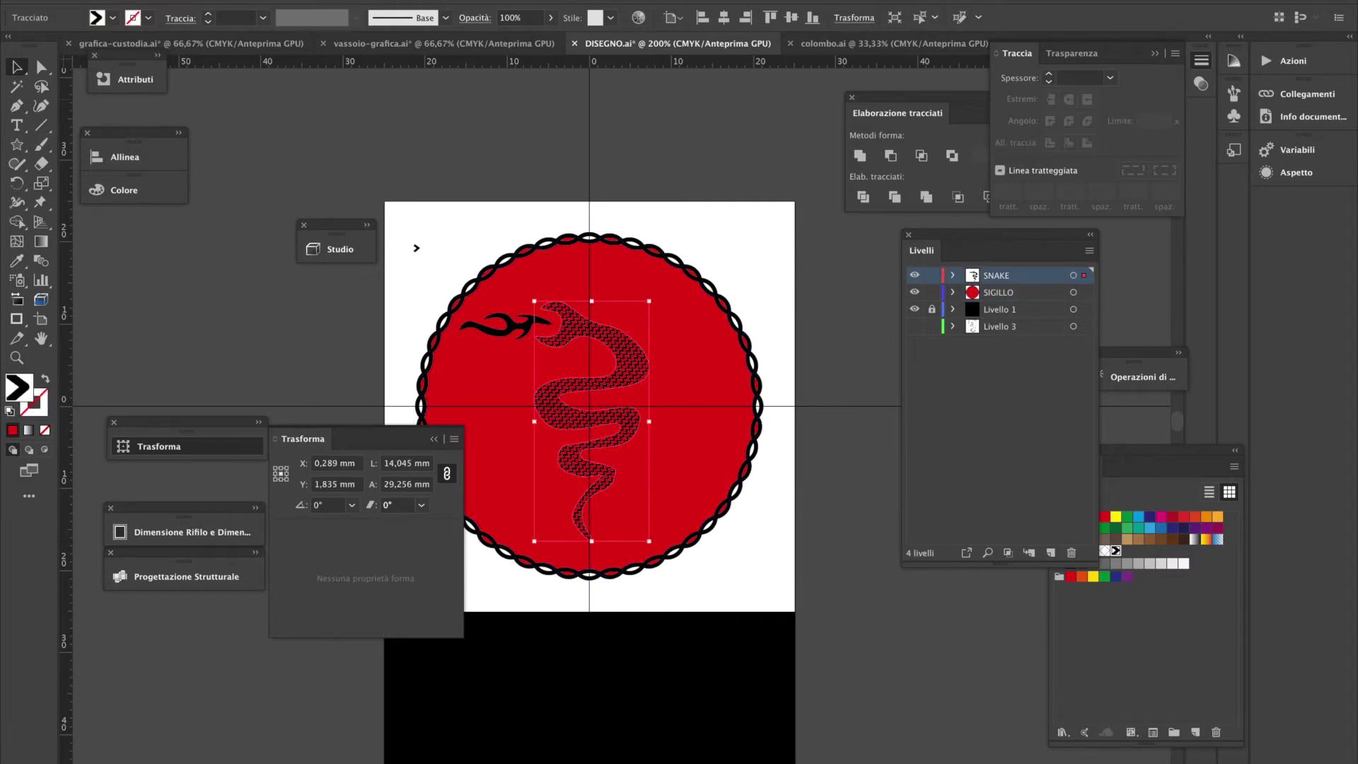
{"action": "left_click", "coordinate": [177, 47]}
{"action": "left_click", "coordinate": [1075, 517]}
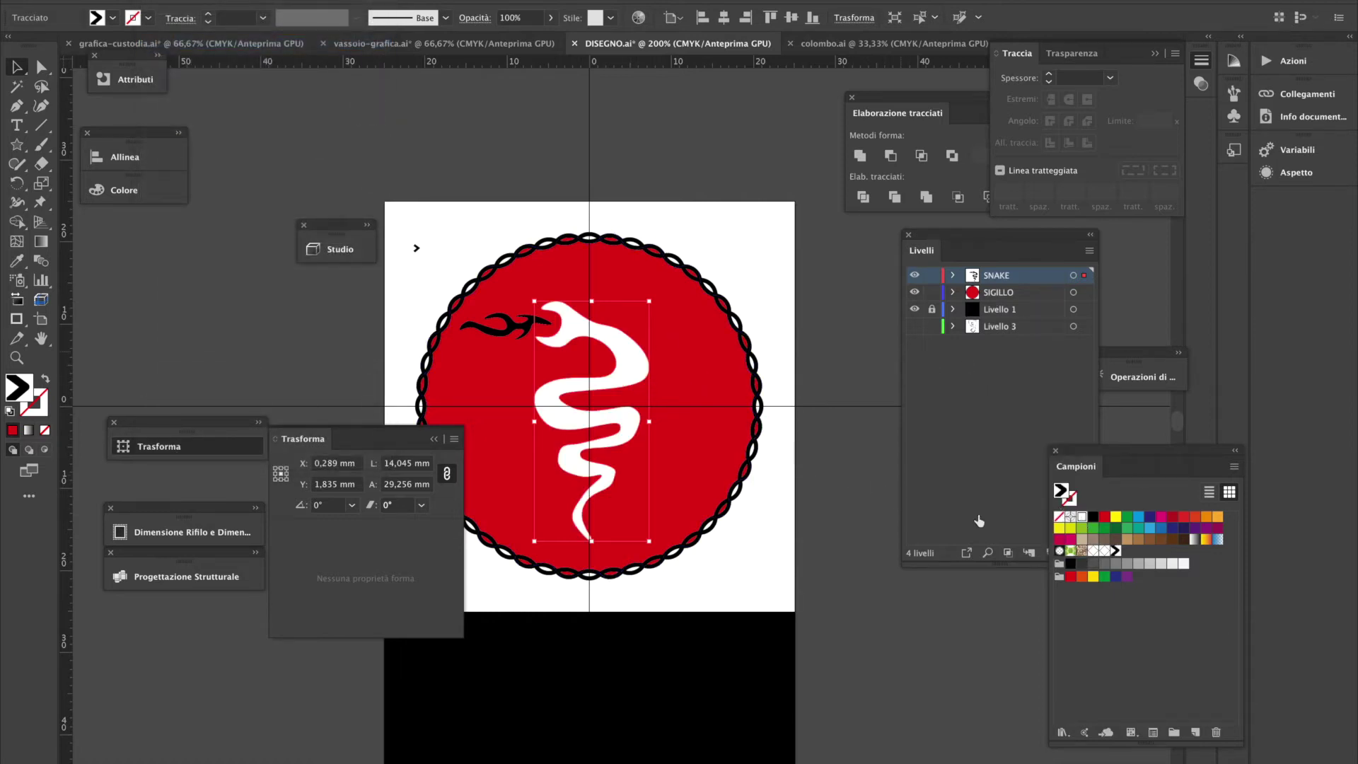
{"action": "left_click", "coordinate": [791, 450]}
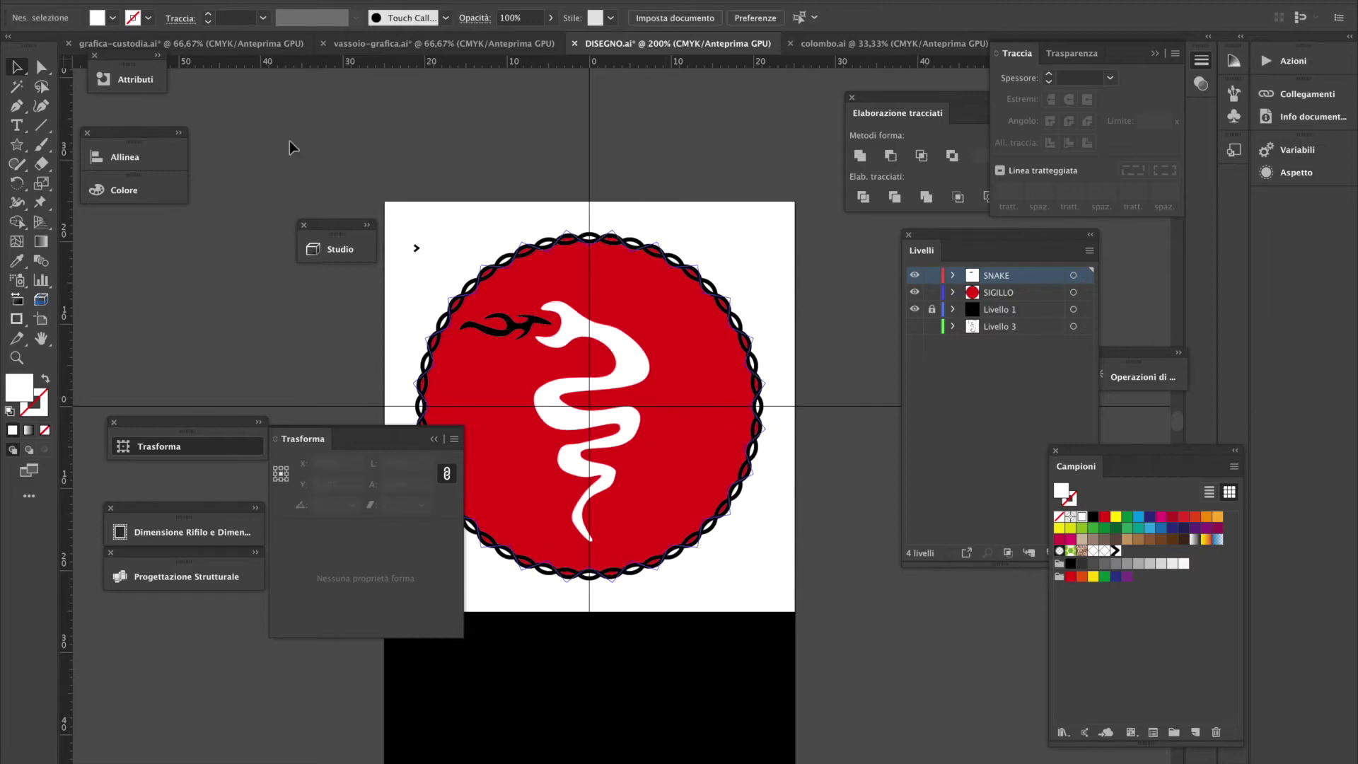
Paste the copied patterned snake in the same position over the white one and deselect it
{"action": "left_click", "coordinate": [164, 4]}
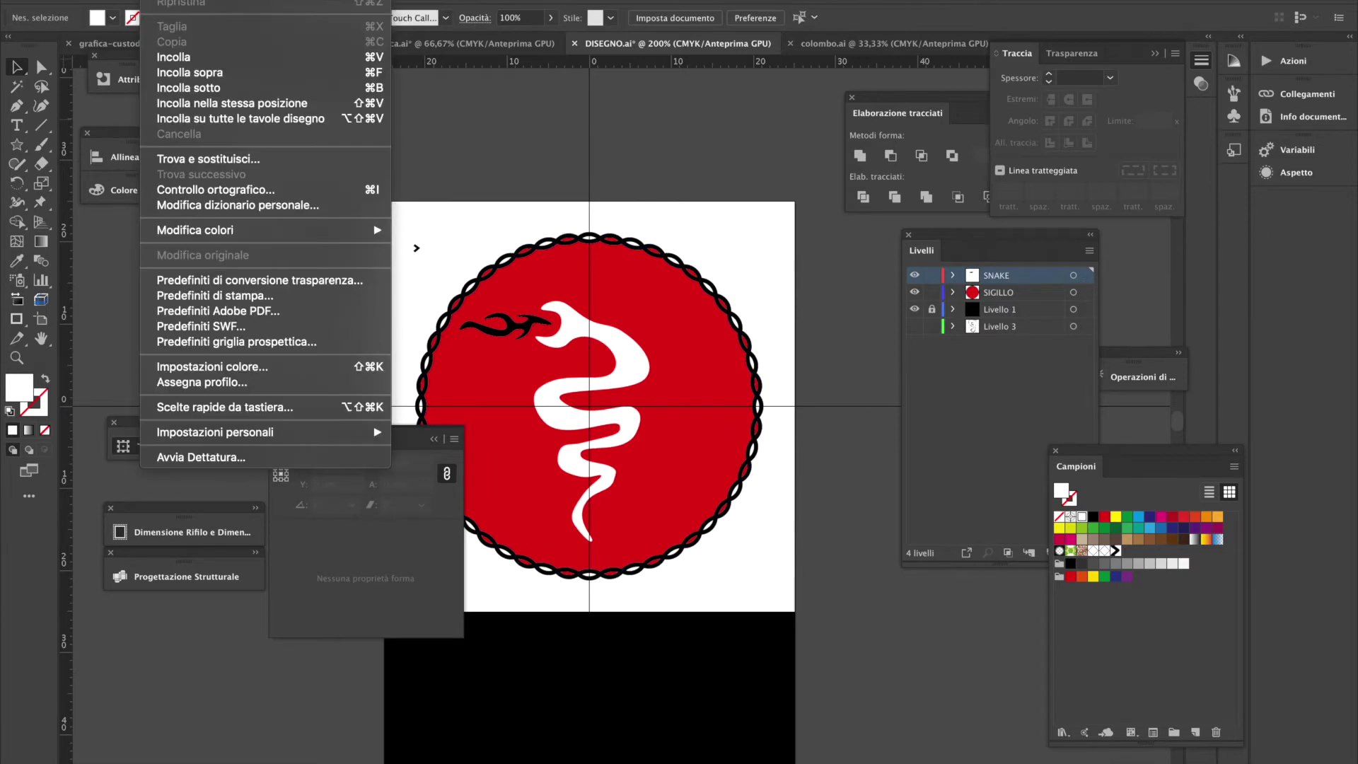
{"action": "left_click", "coordinate": [293, 103]}
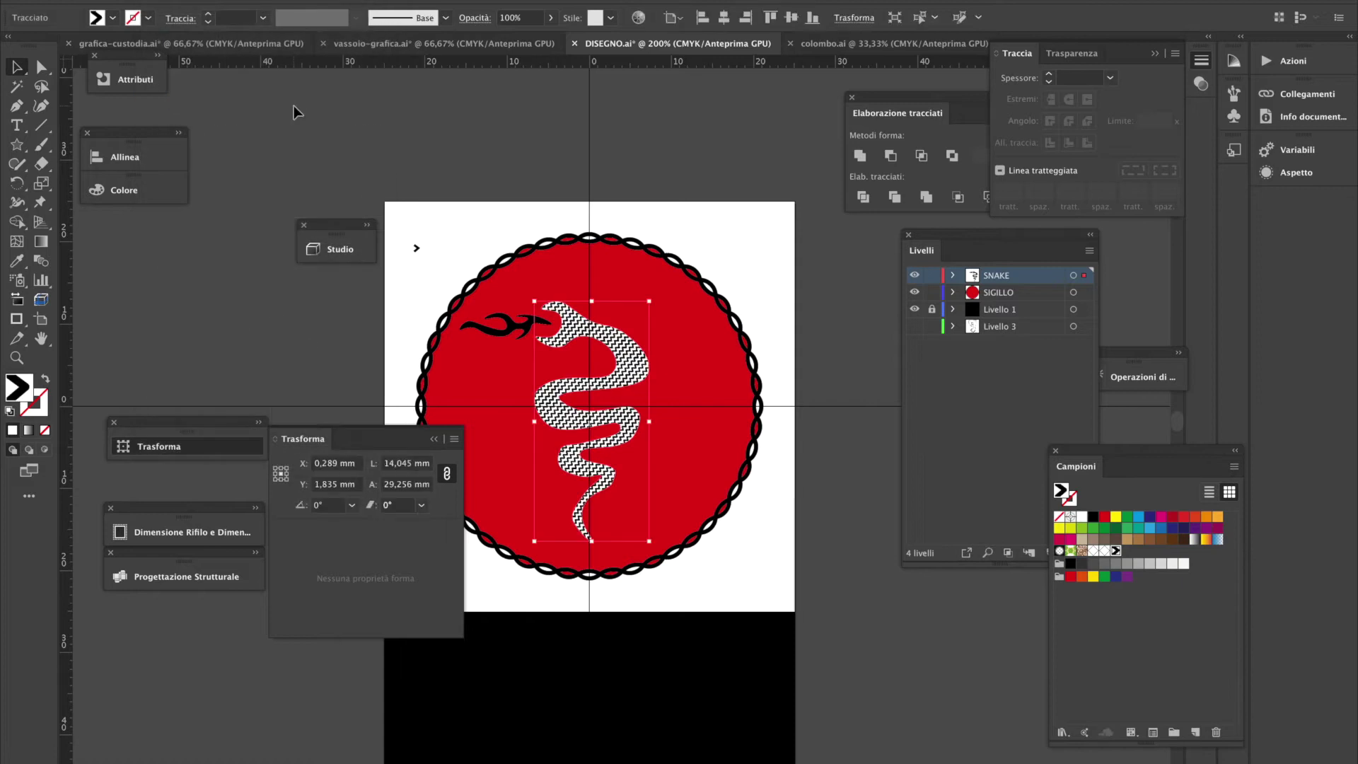
{"action": "left_click", "coordinate": [808, 298]}
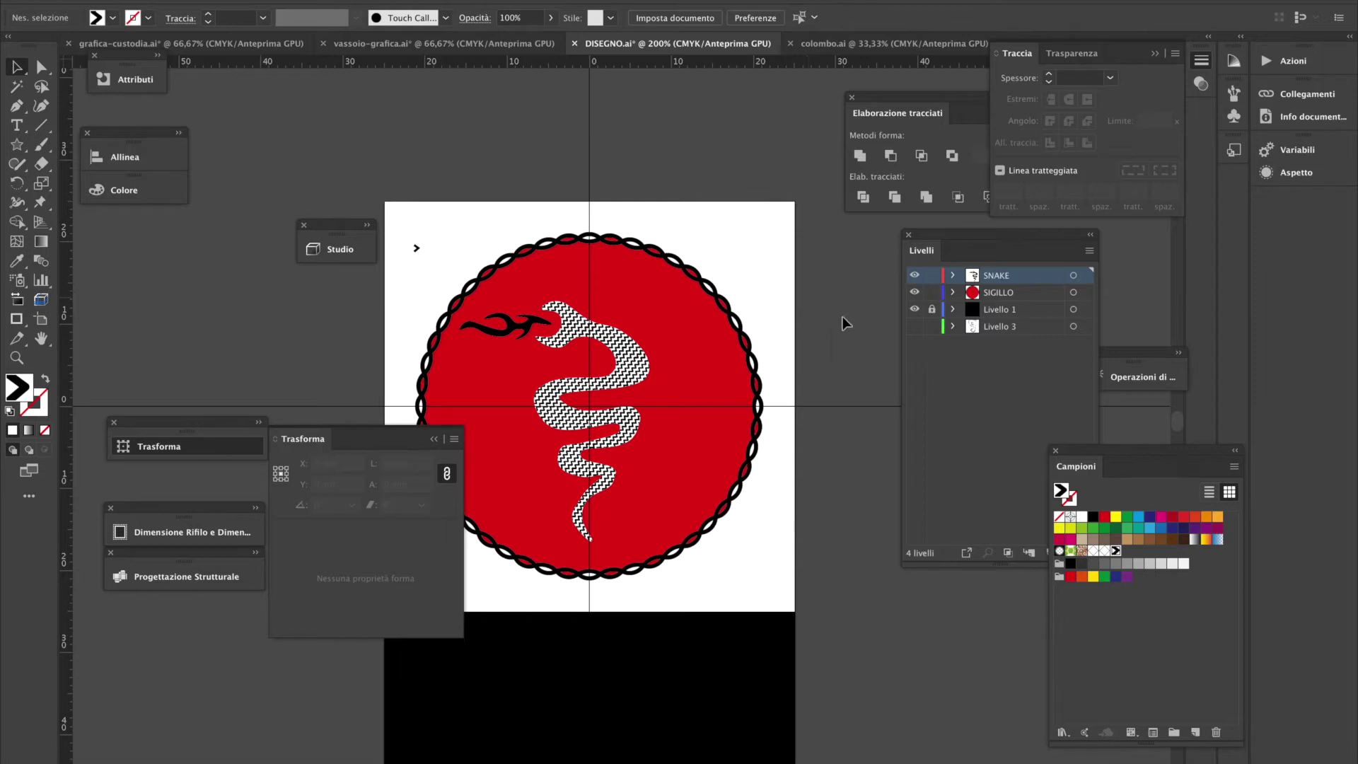
Lock the SIGILLO layer and add a black stroke around the patterned snake
{"action": "left_click", "coordinate": [932, 292]}
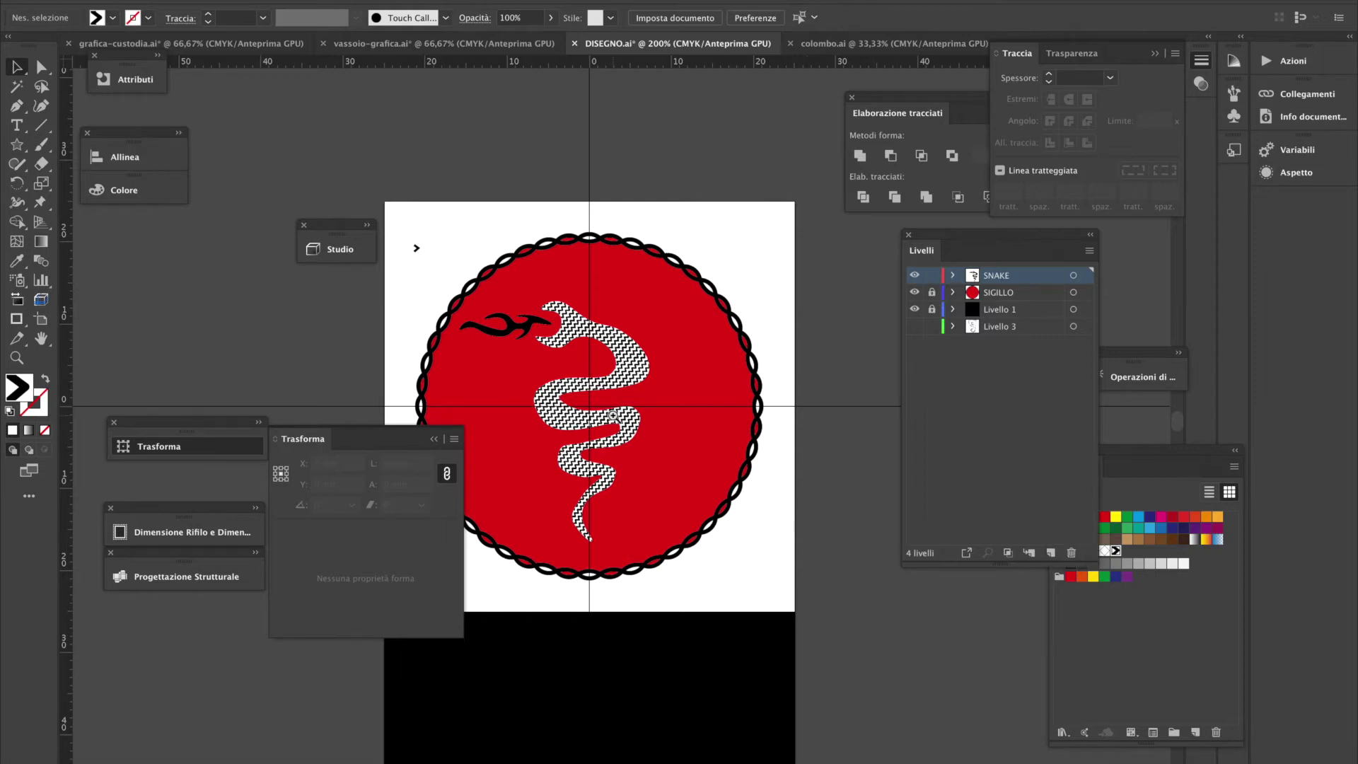
{"action": "scroll", "coordinate": [605, 435], "scroll_direction": "up", "scroll_amount": 1}
{"action": "left_click", "coordinate": [664, 355]}
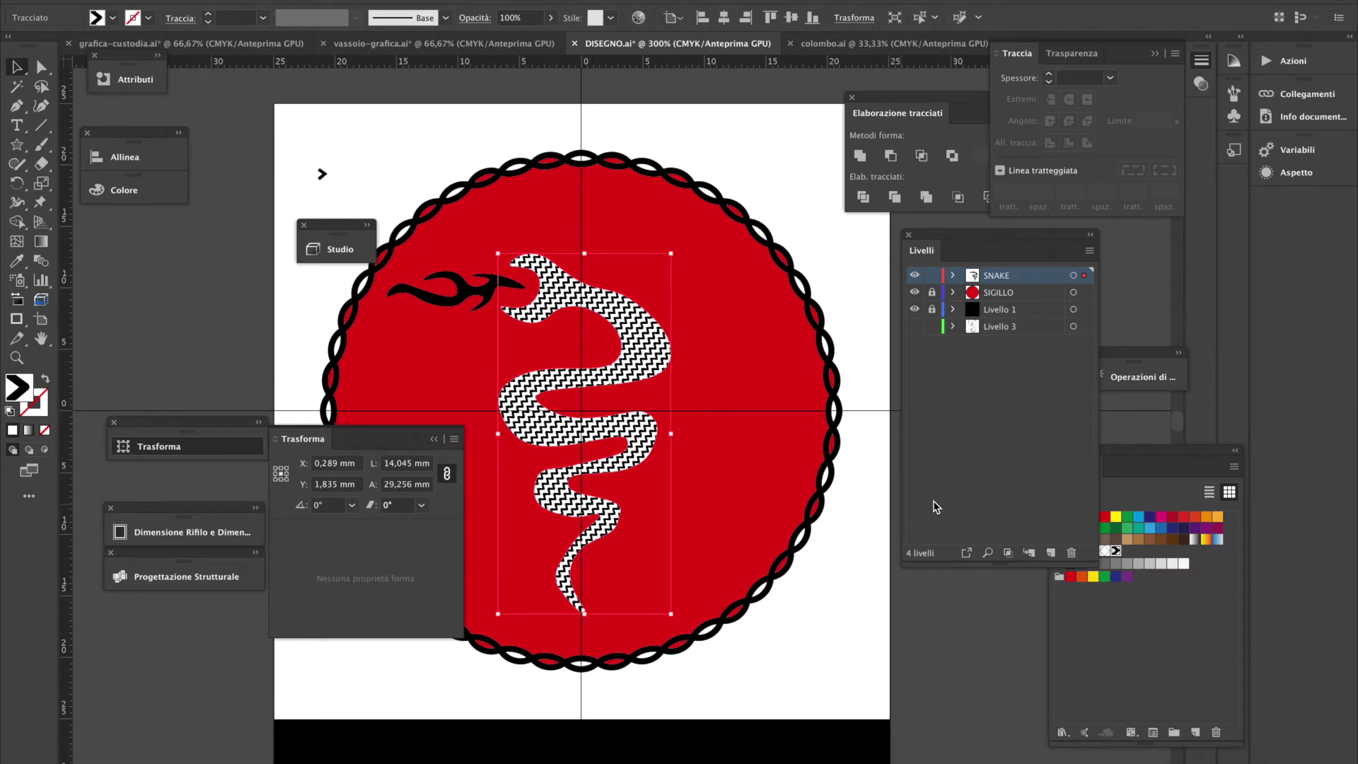
{"action": "left_click", "coordinate": [148, 18]}
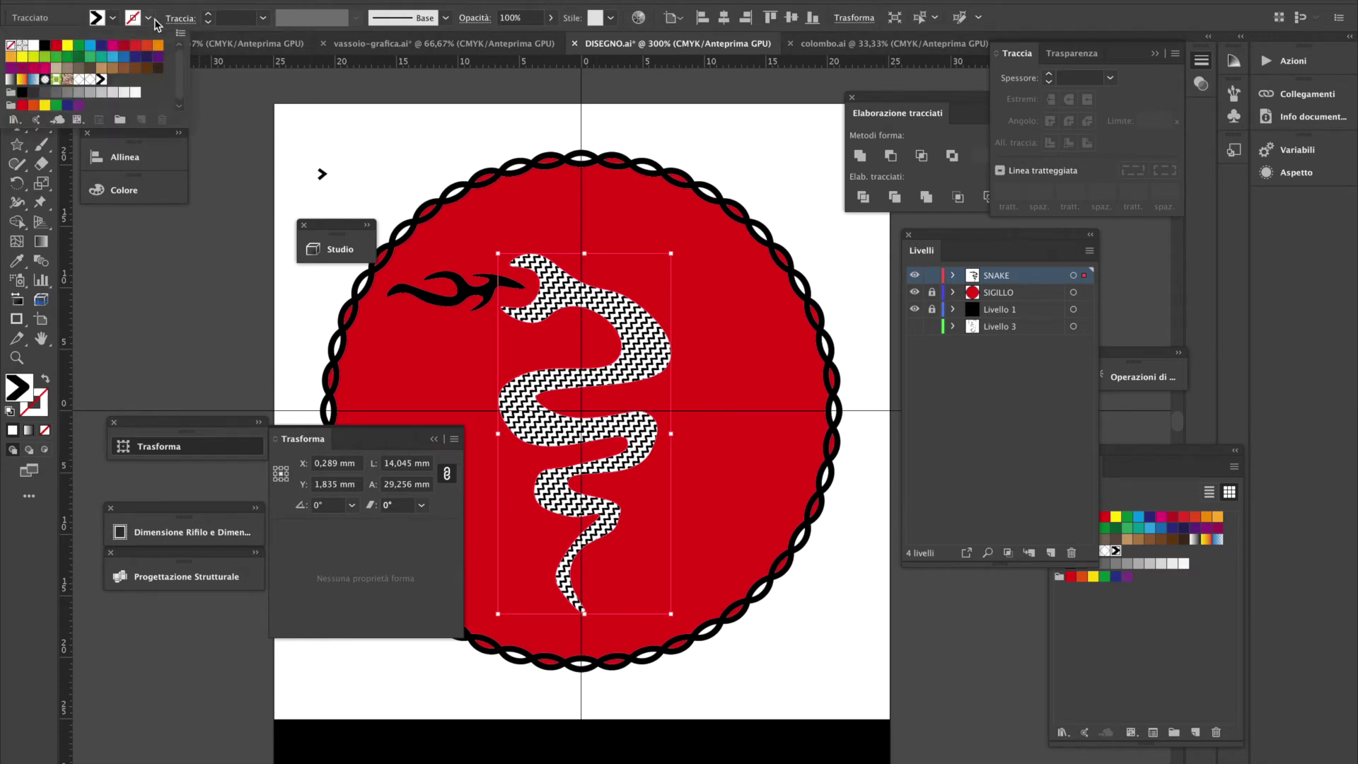
{"action": "left_click", "coordinate": [44, 45]}
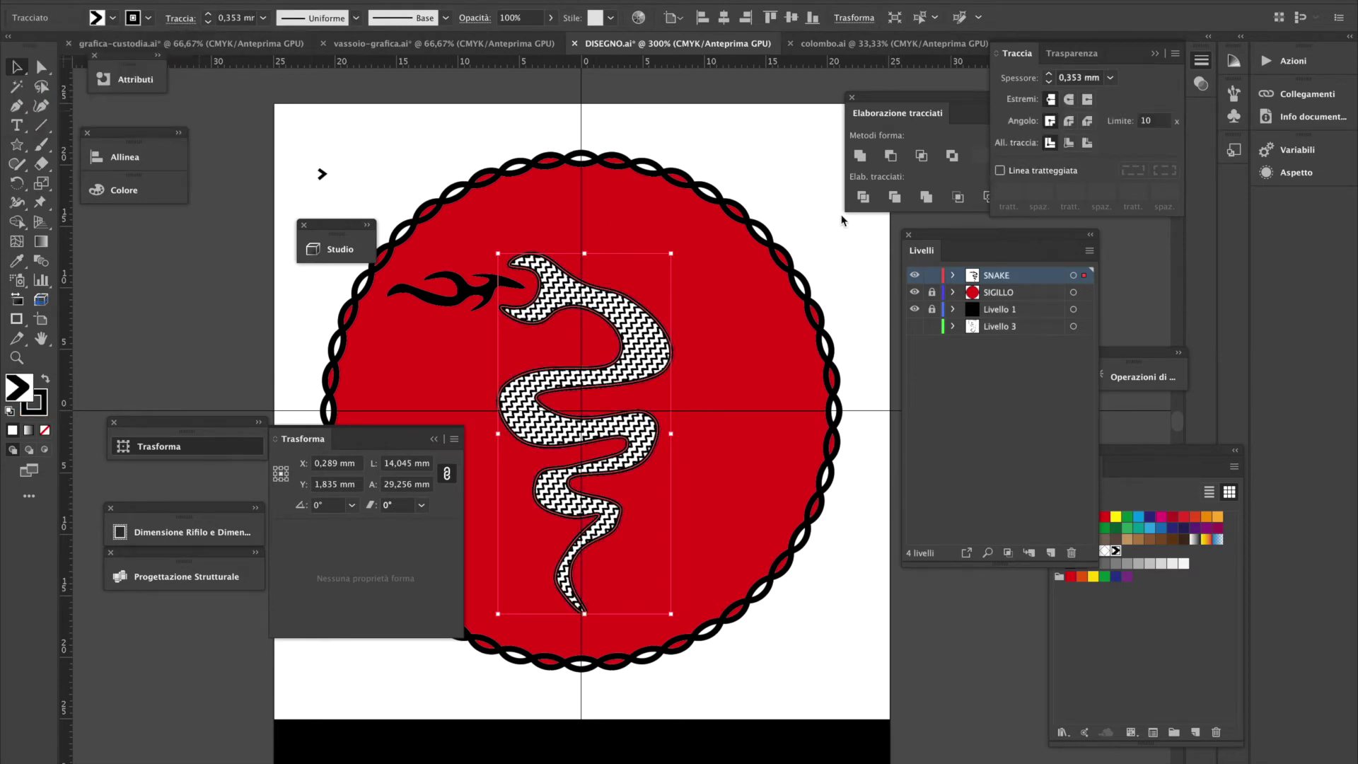
{"action": "left_click", "coordinate": [872, 361]}
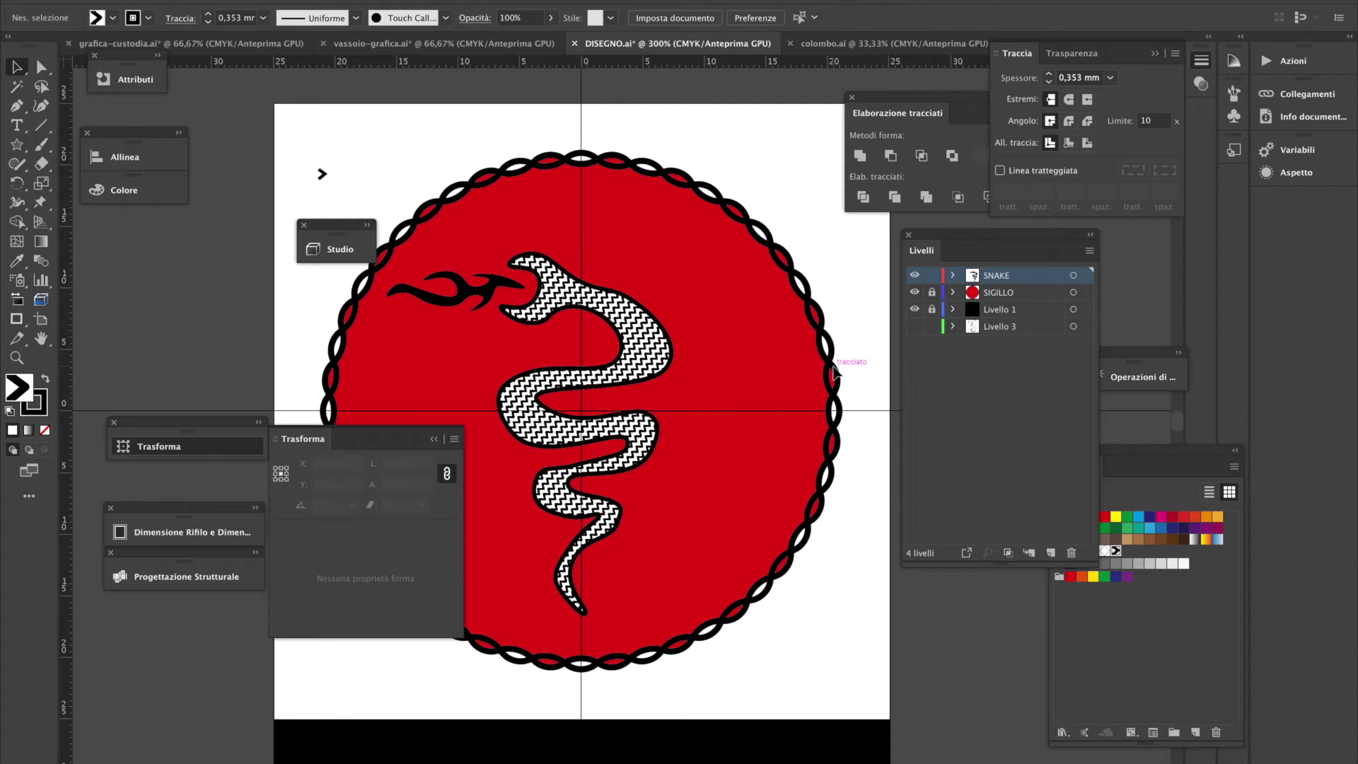
Apply the lens-shaped variable width profile to the snake's black outline
{"action": "left_click", "coordinate": [594, 286]}
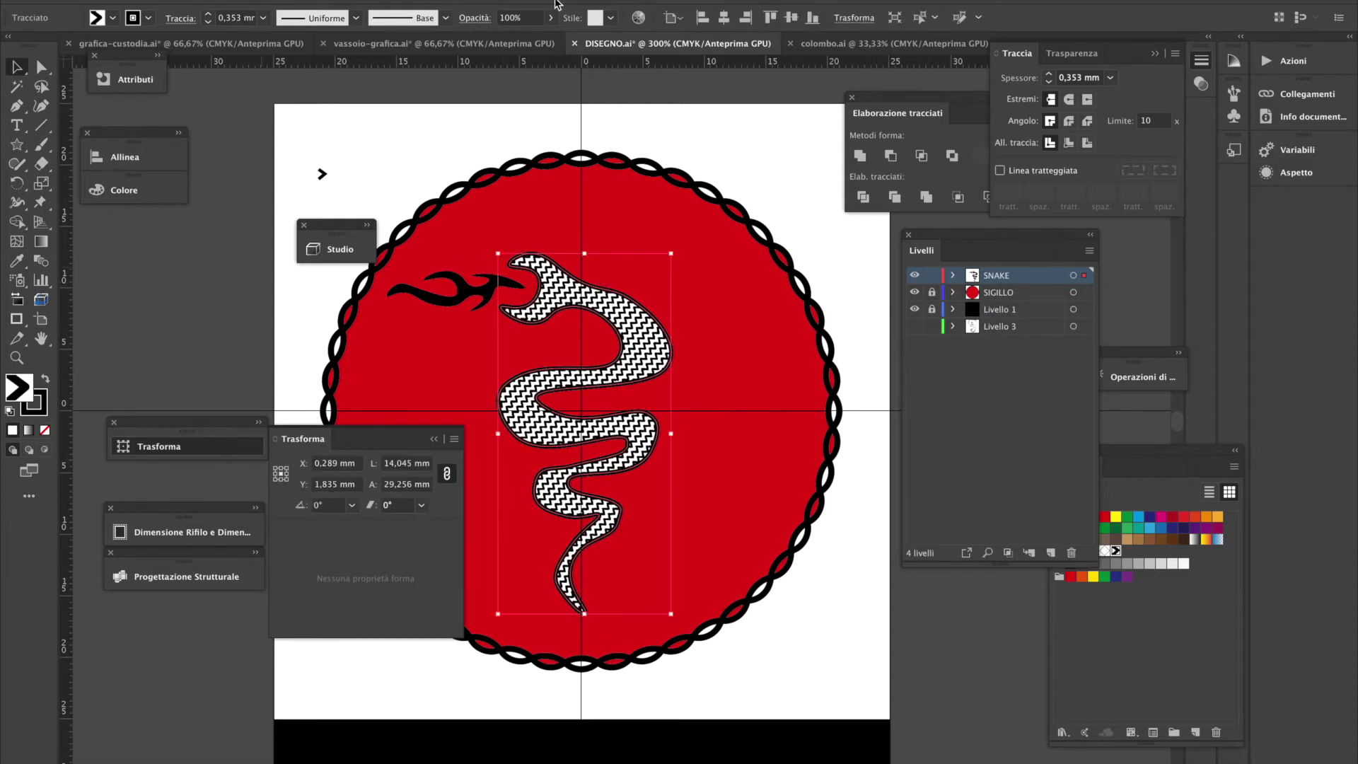
{"action": "left_click", "coordinate": [770, 140]}
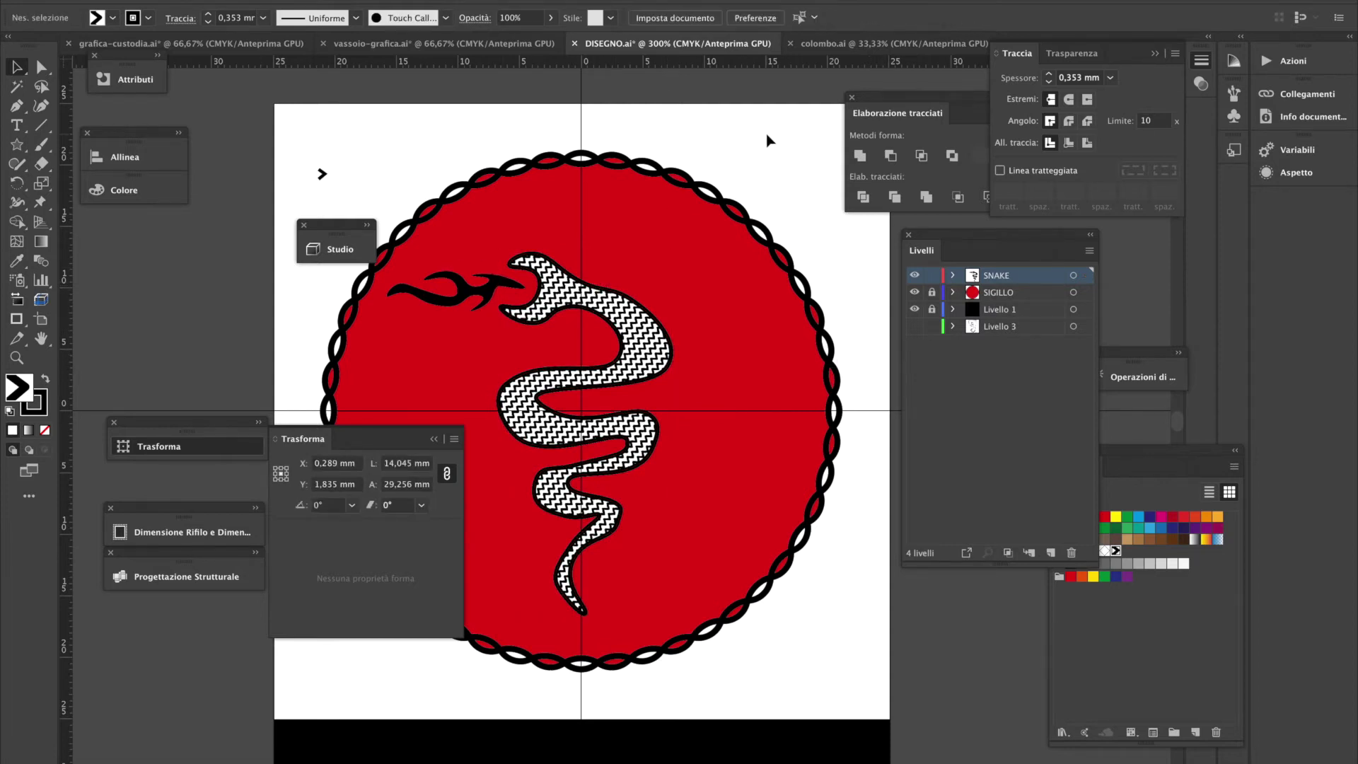
{"action": "left_click", "coordinate": [595, 286]}
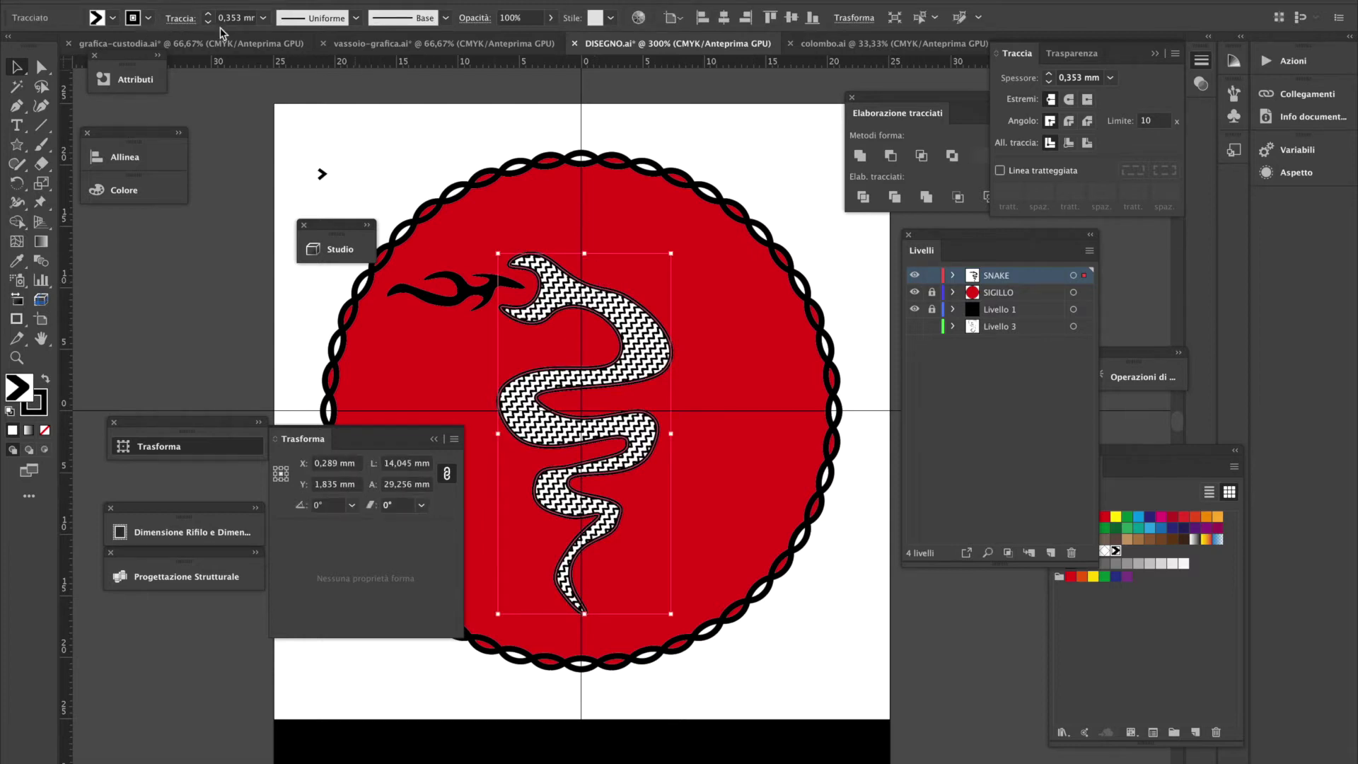
{"action": "left_click", "coordinate": [357, 19]}
{"action": "left_click", "coordinate": [324, 72]}
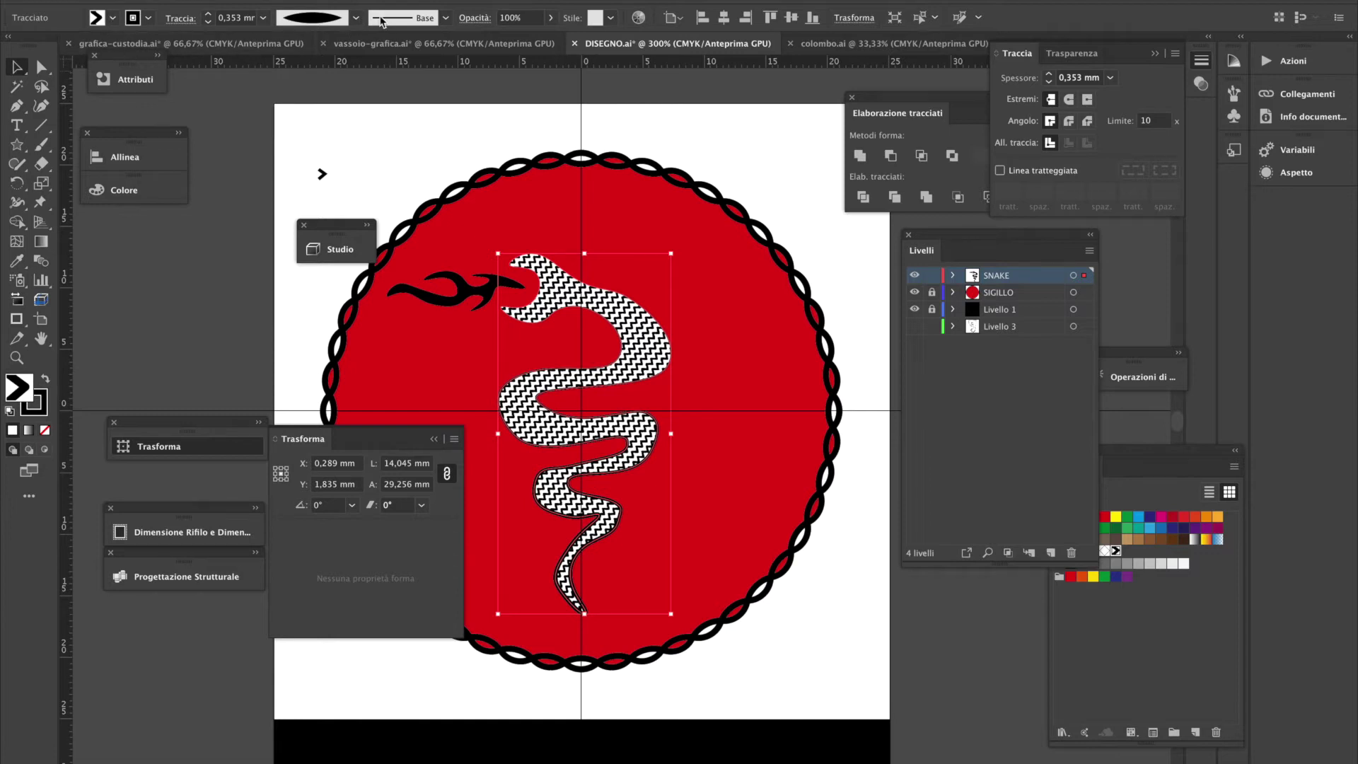
Set the snake outline's stroke weight to 1 mm and apply the double-bulge variable width profile to it
{"action": "left_click", "coordinate": [209, 16]}
{"action": "left_click", "coordinate": [209, 15]}
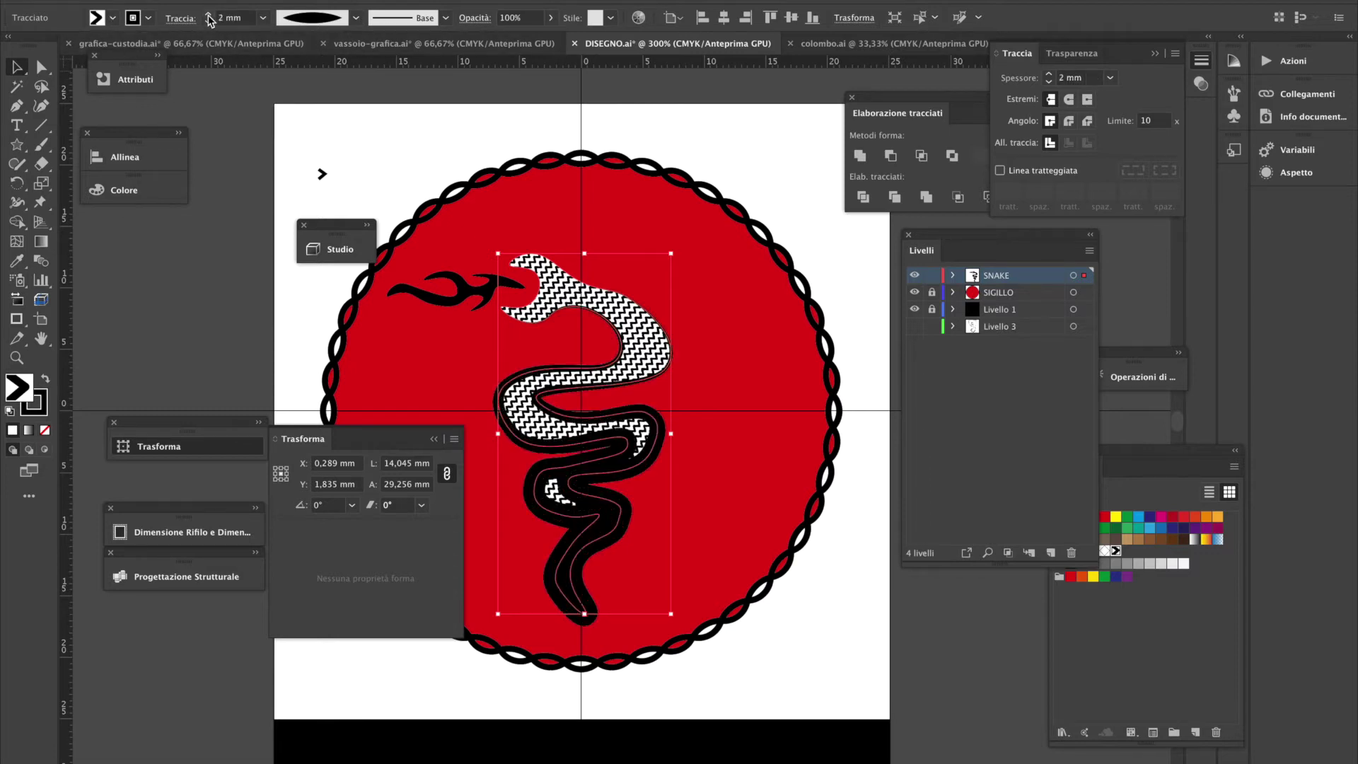
{"action": "left_click", "coordinate": [209, 22]}
{"action": "left_click", "coordinate": [358, 18]}
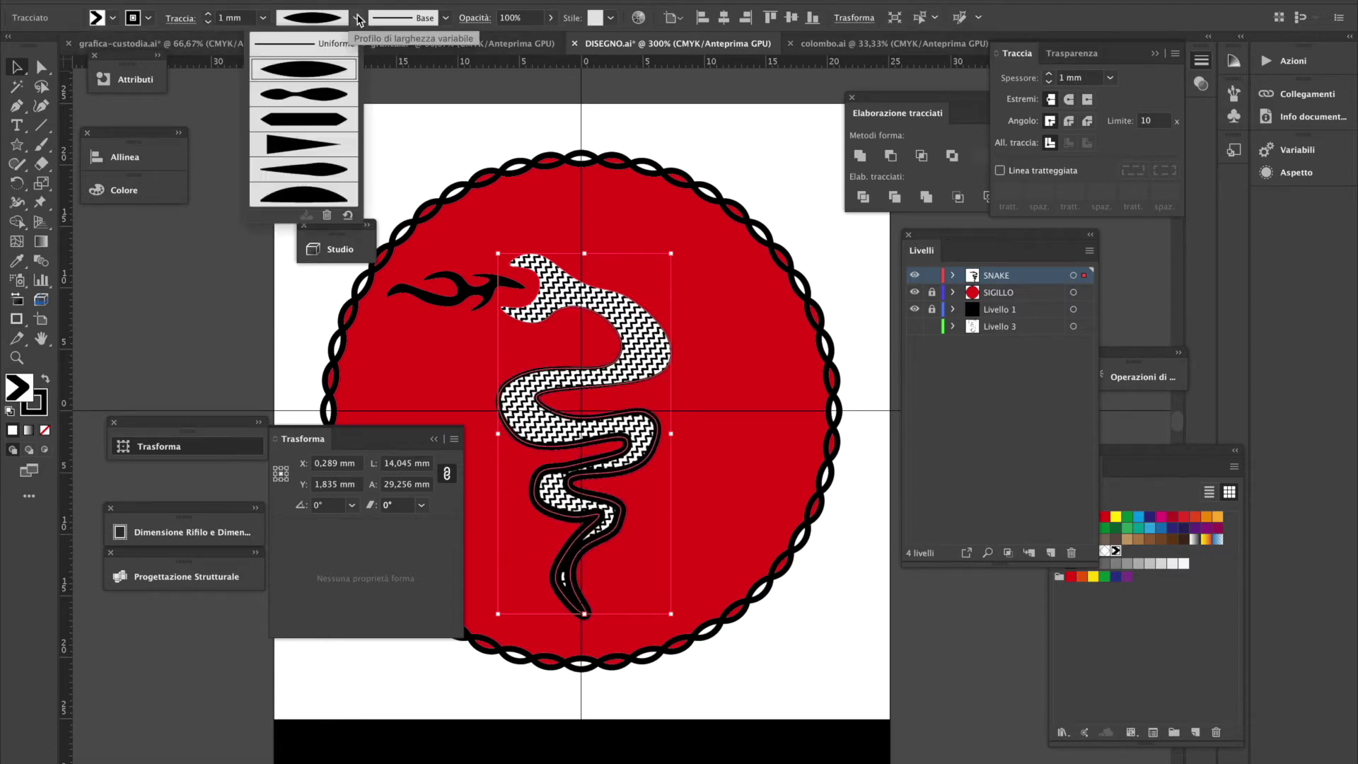
{"action": "left_click", "coordinate": [317, 101]}
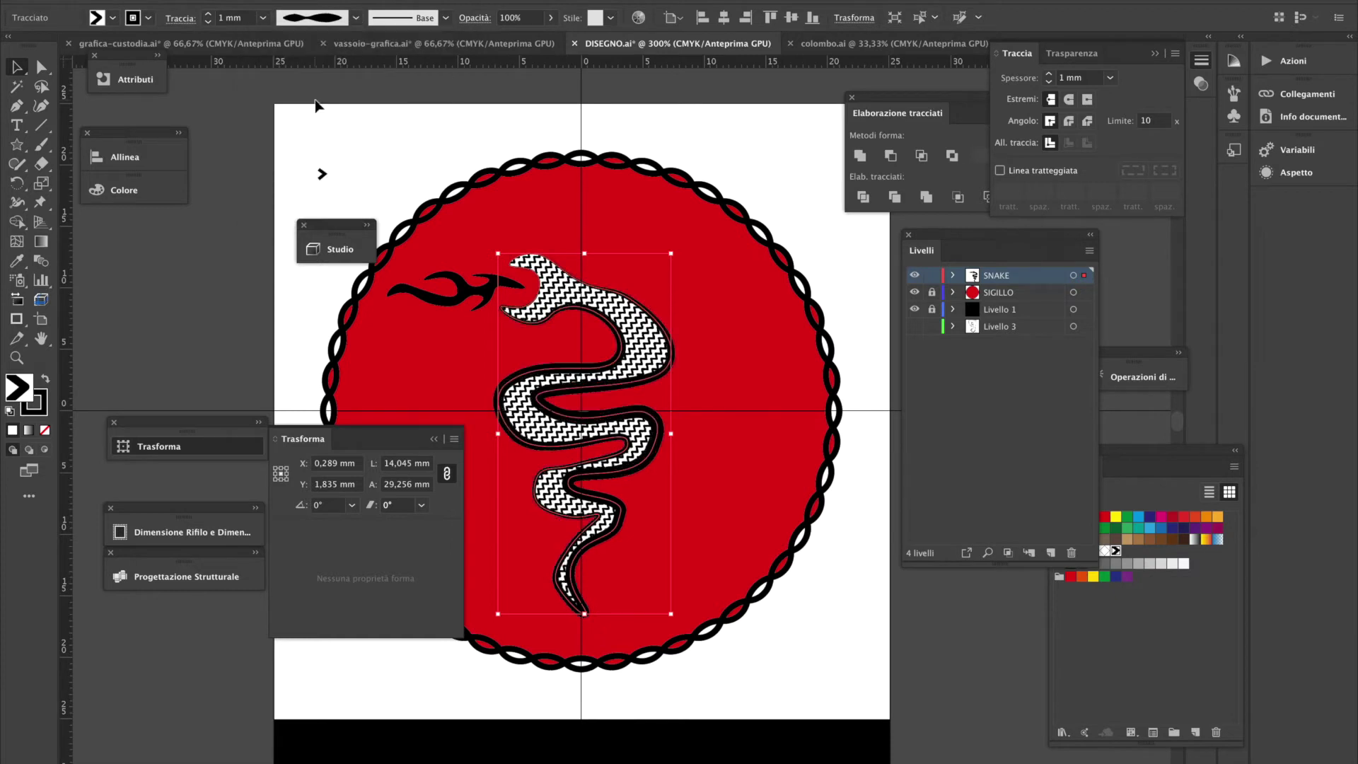
Apply the asymmetric pointed width profile to the snake's outline, set its weight to 0.5 mm and deselect it
{"action": "left_click", "coordinate": [356, 18]}
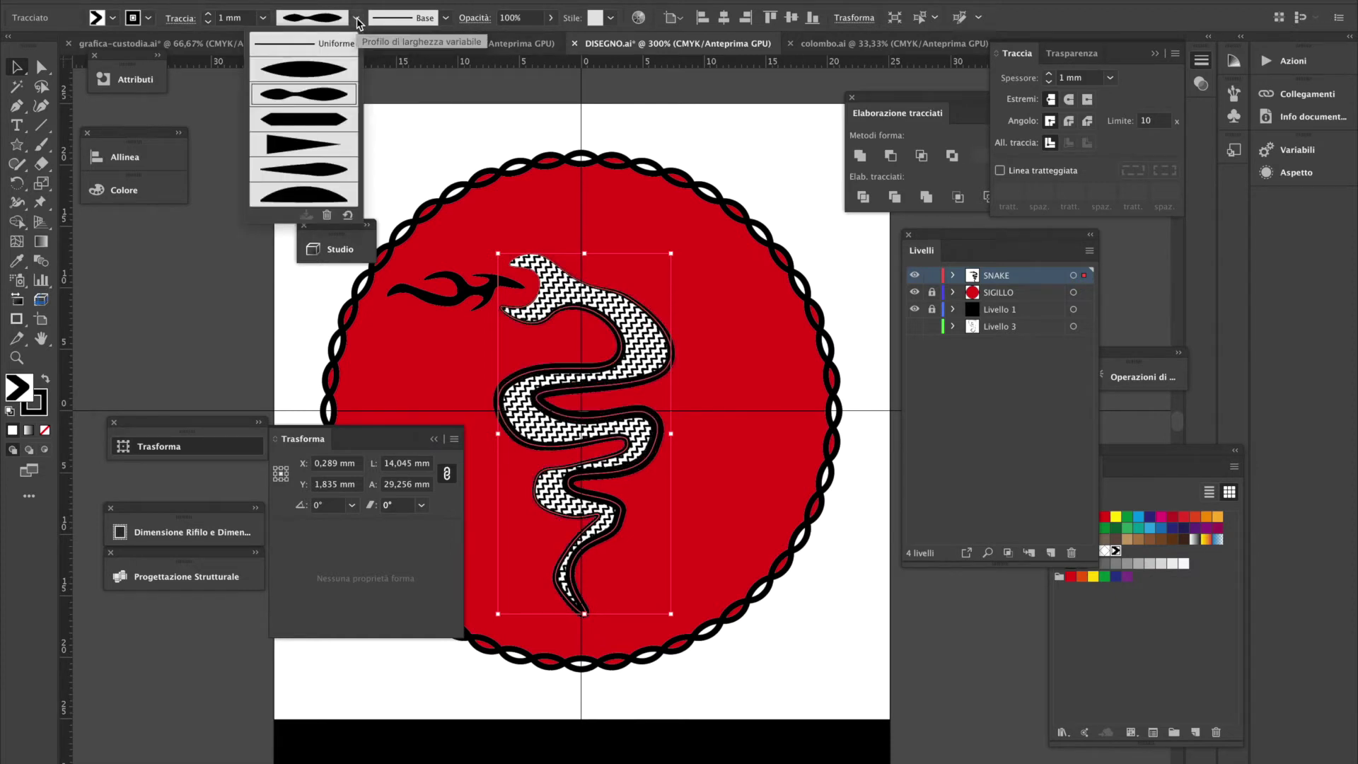
{"action": "left_click", "coordinate": [321, 170]}
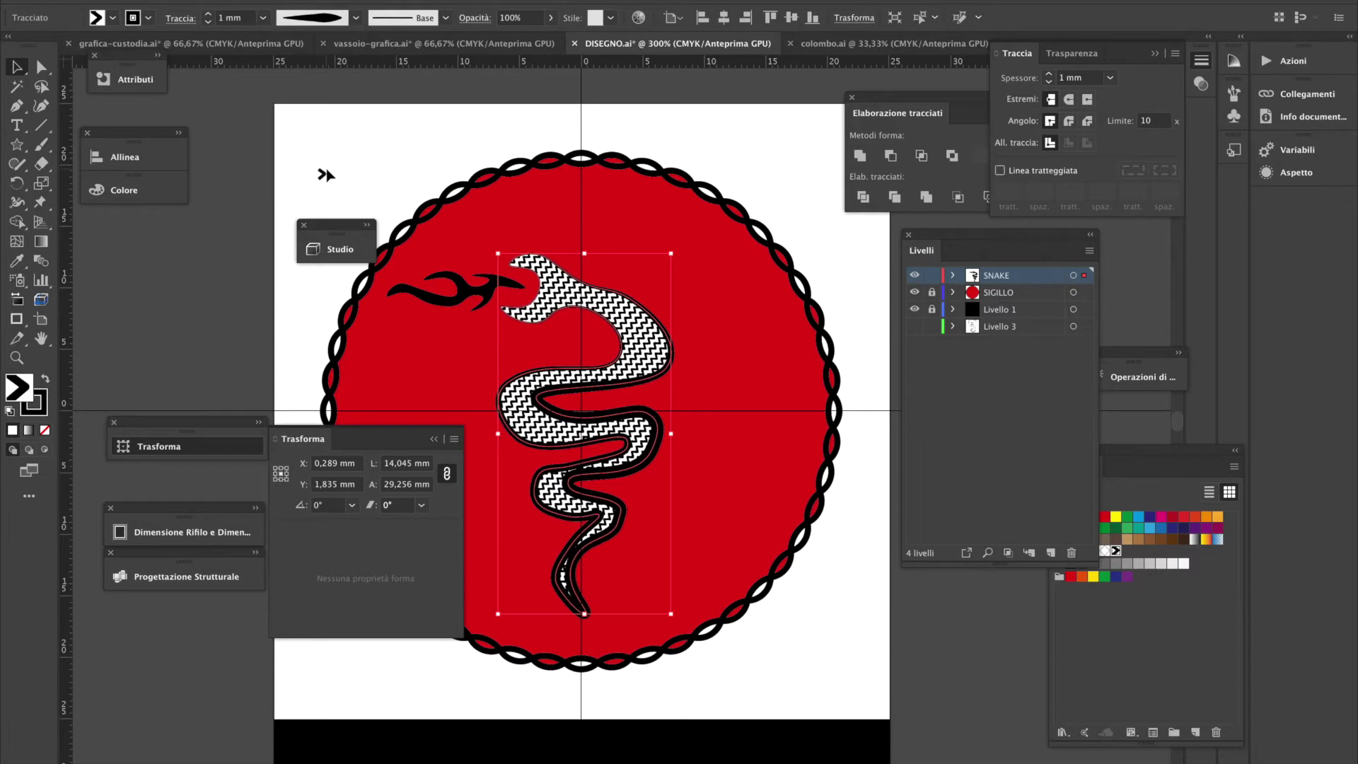
{"action": "left_click", "coordinate": [263, 18]}
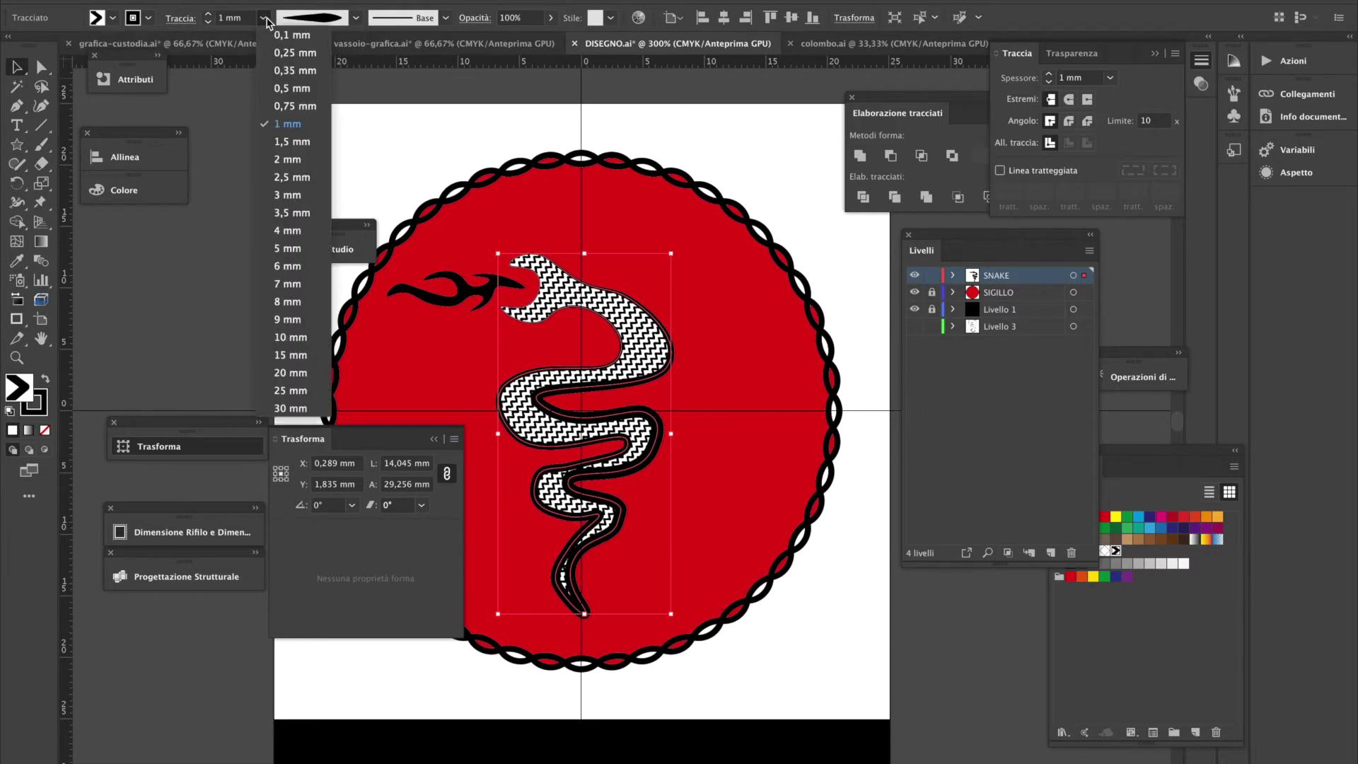
{"action": "left_click", "coordinate": [301, 89]}
{"action": "left_click", "coordinate": [828, 235]}
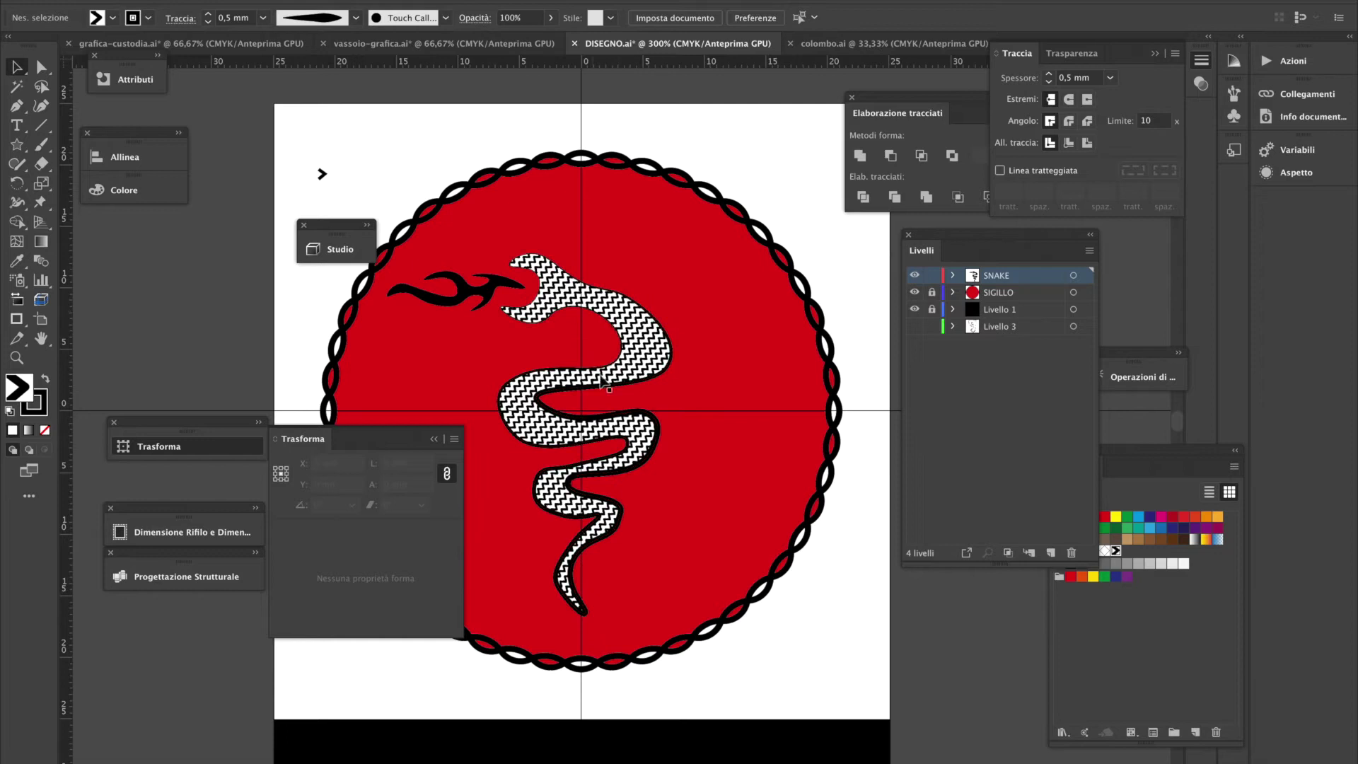
Look through the available stroke brushes for the snake's outline, keeping the Base brush, and deselect the snake
{"action": "left_click", "coordinate": [620, 386]}
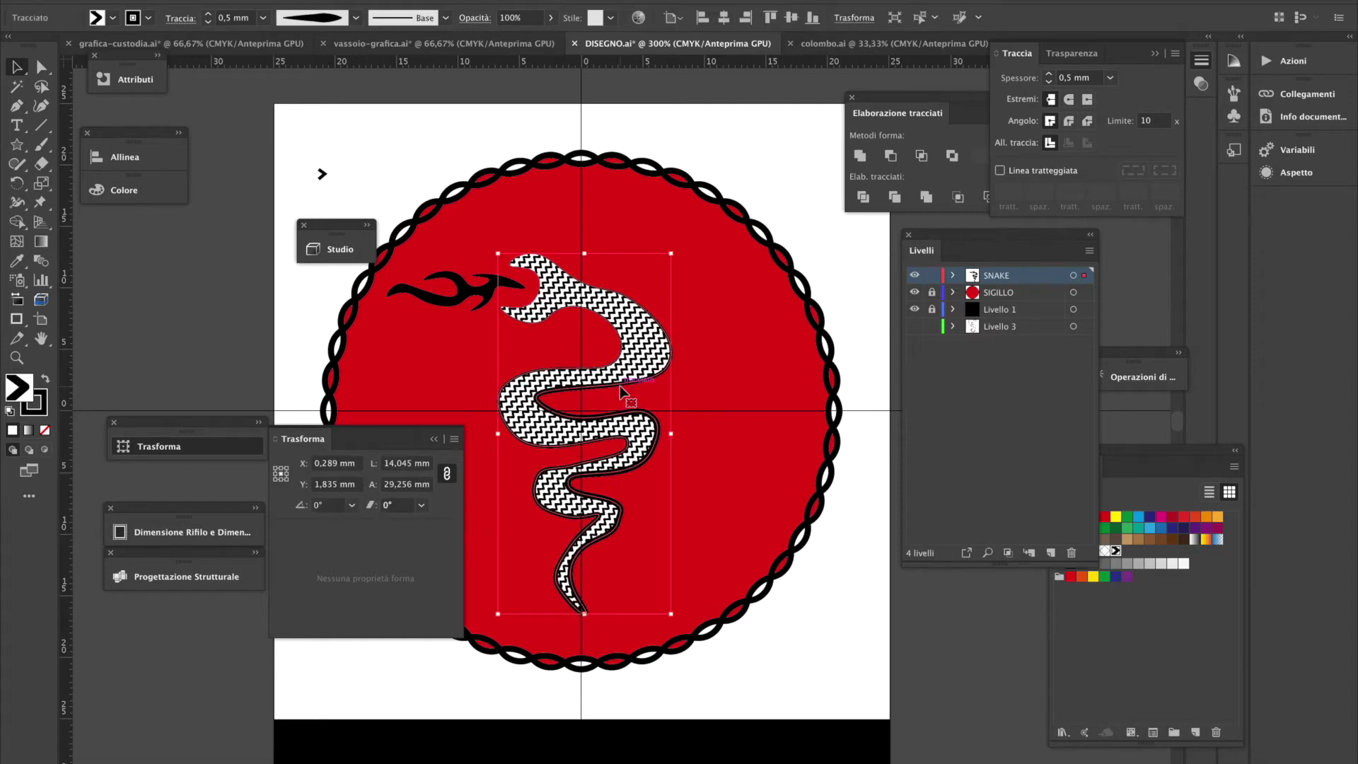
{"action": "left_click", "coordinate": [444, 19]}
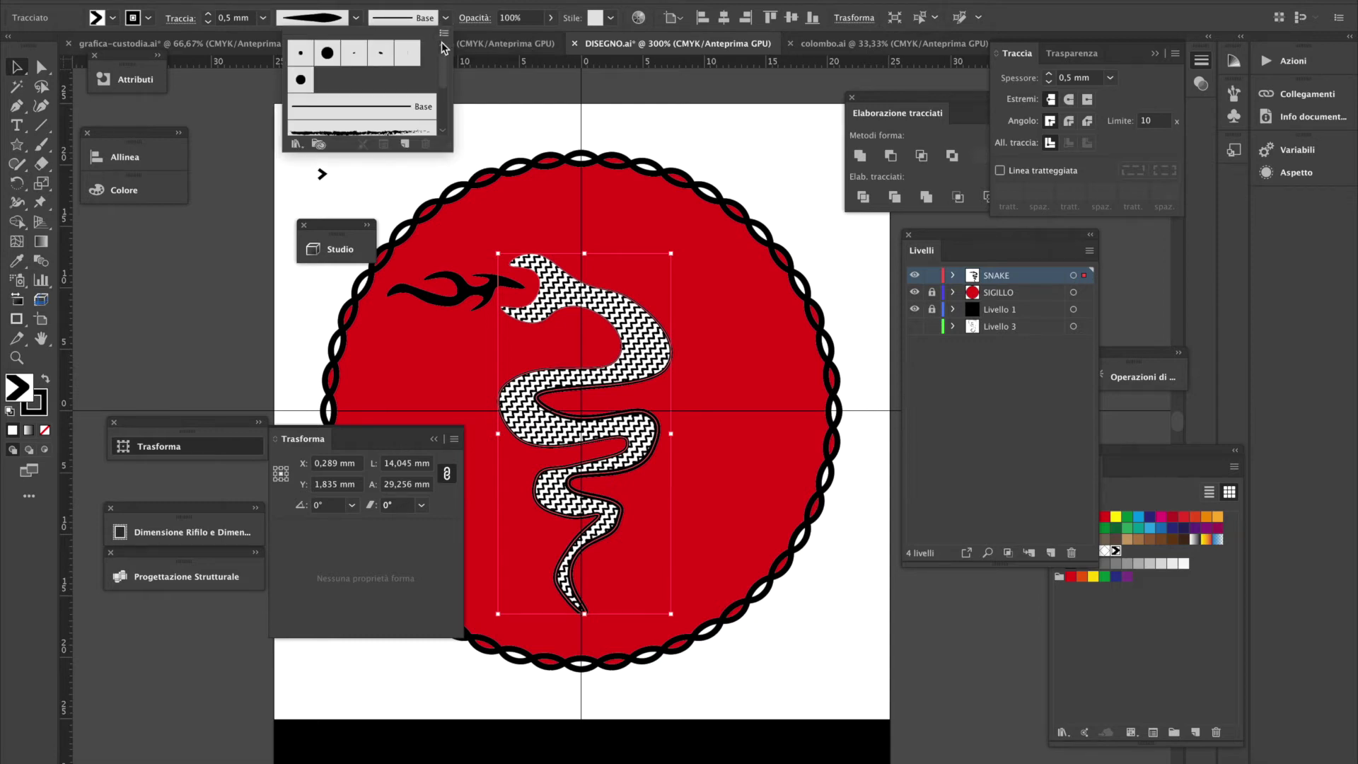
{"action": "scroll", "coordinate": [442, 56], "scroll_direction": "down", "scroll_amount": 2}
{"action": "scroll", "coordinate": [442, 53], "scroll_direction": "up", "scroll_amount": 2}
{"action": "left_click", "coordinate": [362, 5]}
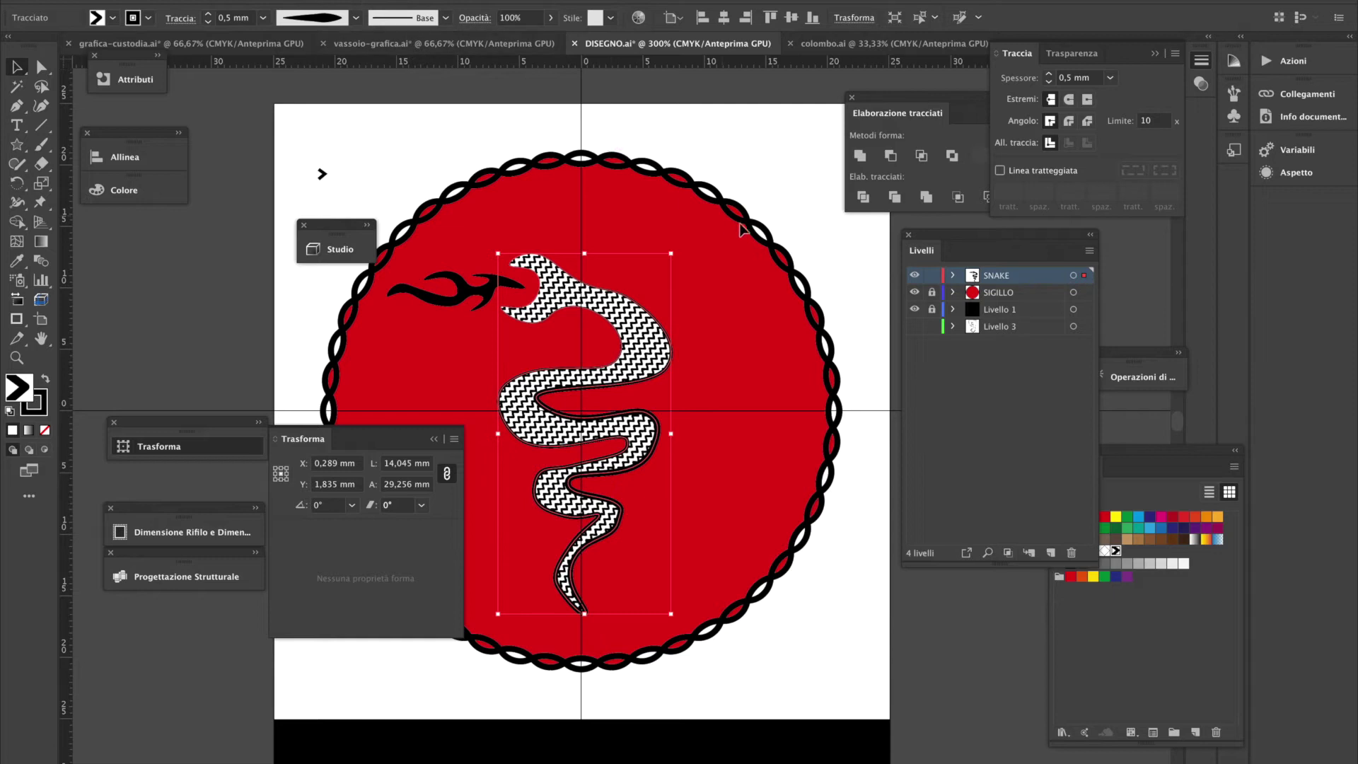
{"action": "left_click", "coordinate": [683, 341]}
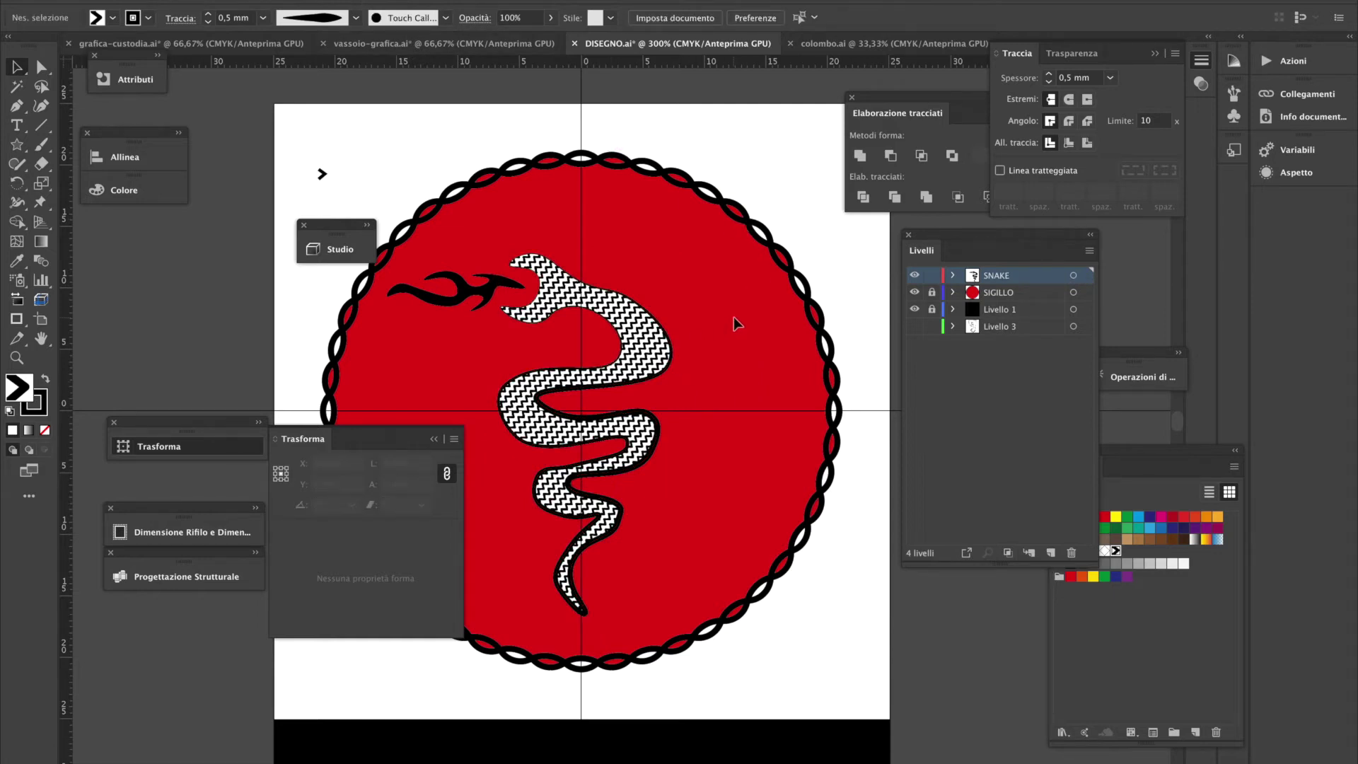
Set the snake outline's variable width profile to Uniforme
{"action": "left_click", "coordinate": [648, 423]}
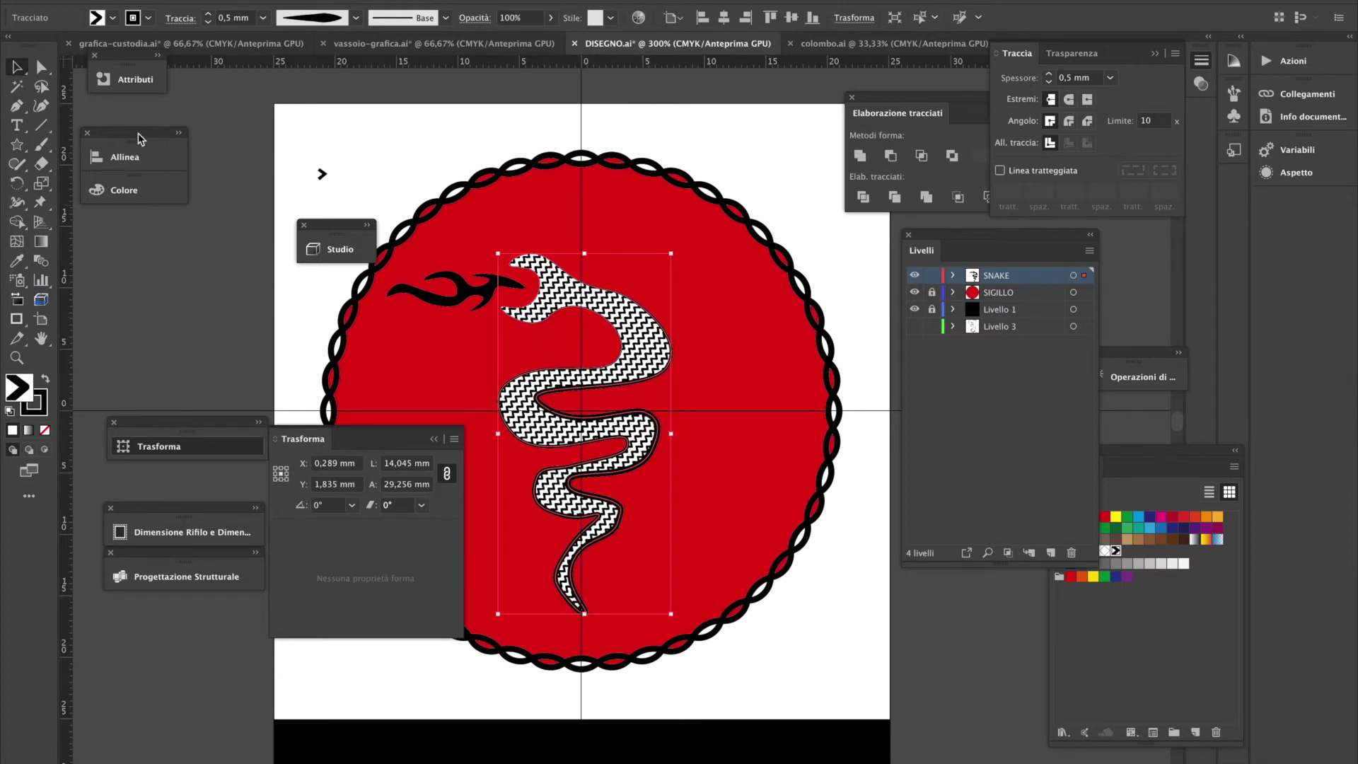
{"action": "left_click", "coordinate": [356, 19]}
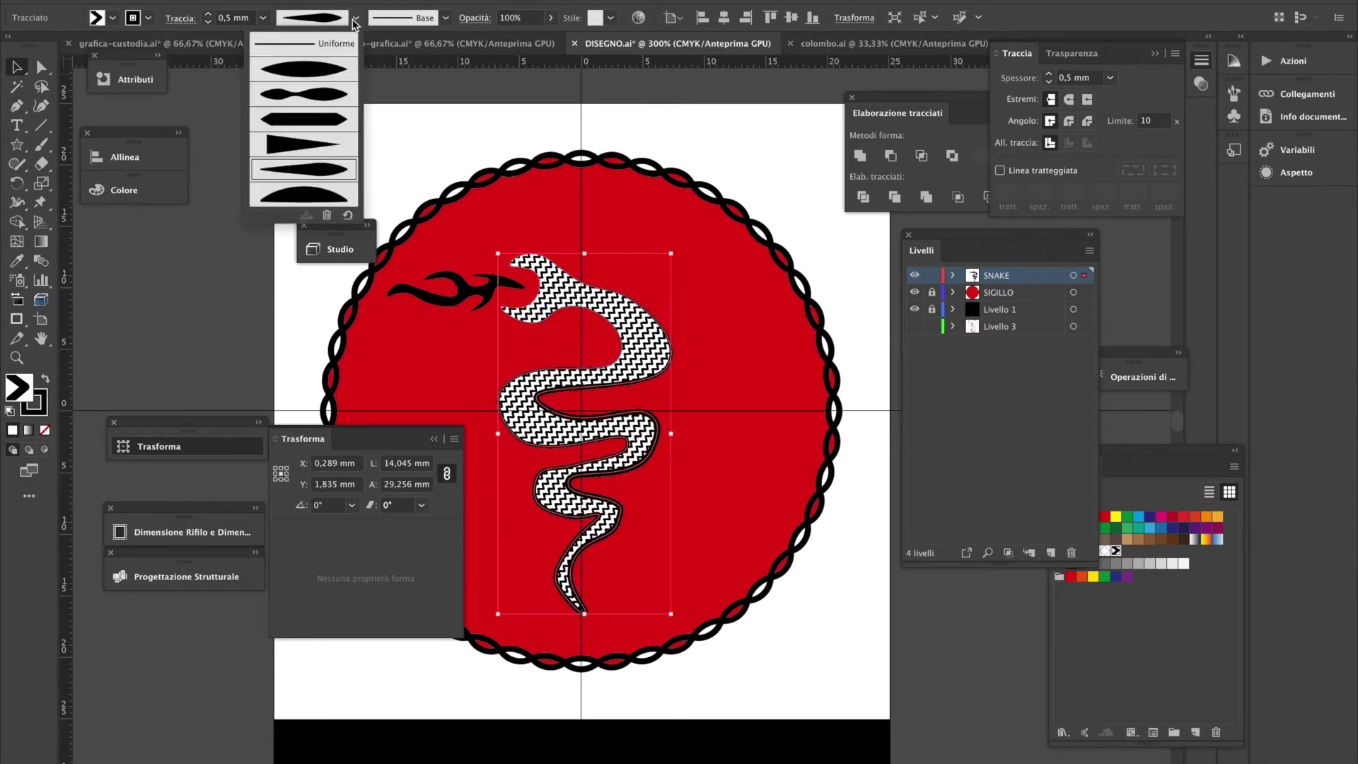
{"action": "left_click", "coordinate": [306, 51]}
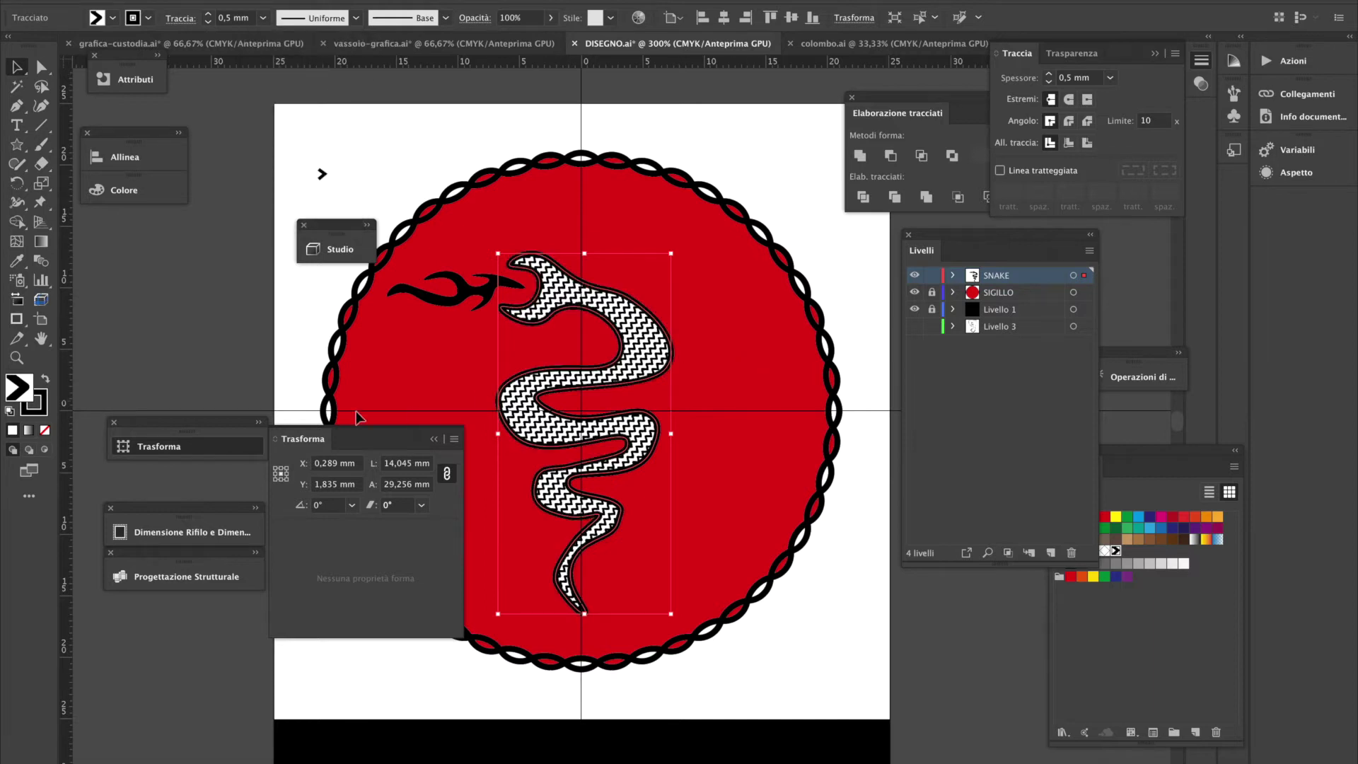
Thicken the outline around the snake's head and upper body with the Width tool, undo the unwanted adjustment and deselect the snake
{"action": "left_click", "coordinate": [18, 204]}
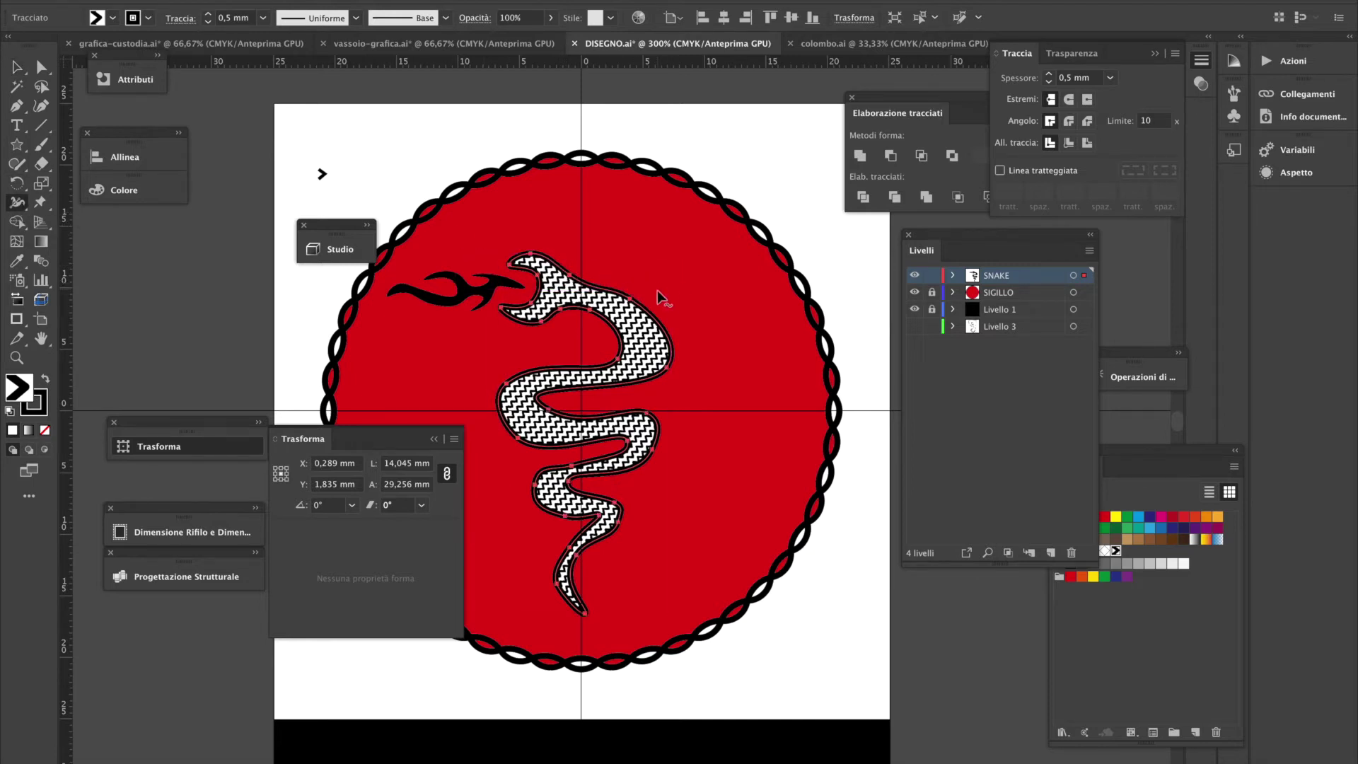
{"action": "left_click_drag", "start_coordinate": [566, 277], "coordinate": [560, 266]}
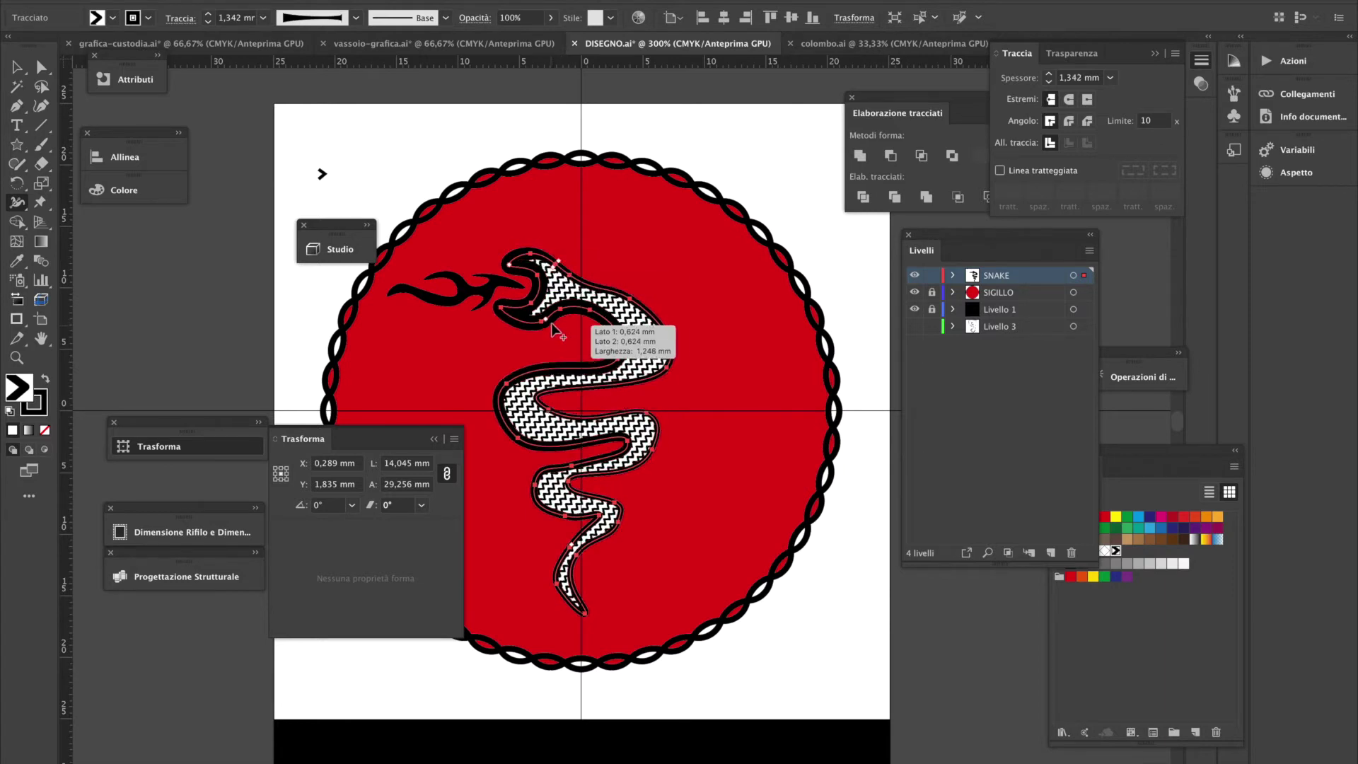
{"action": "key", "text": "ctrl+z"}
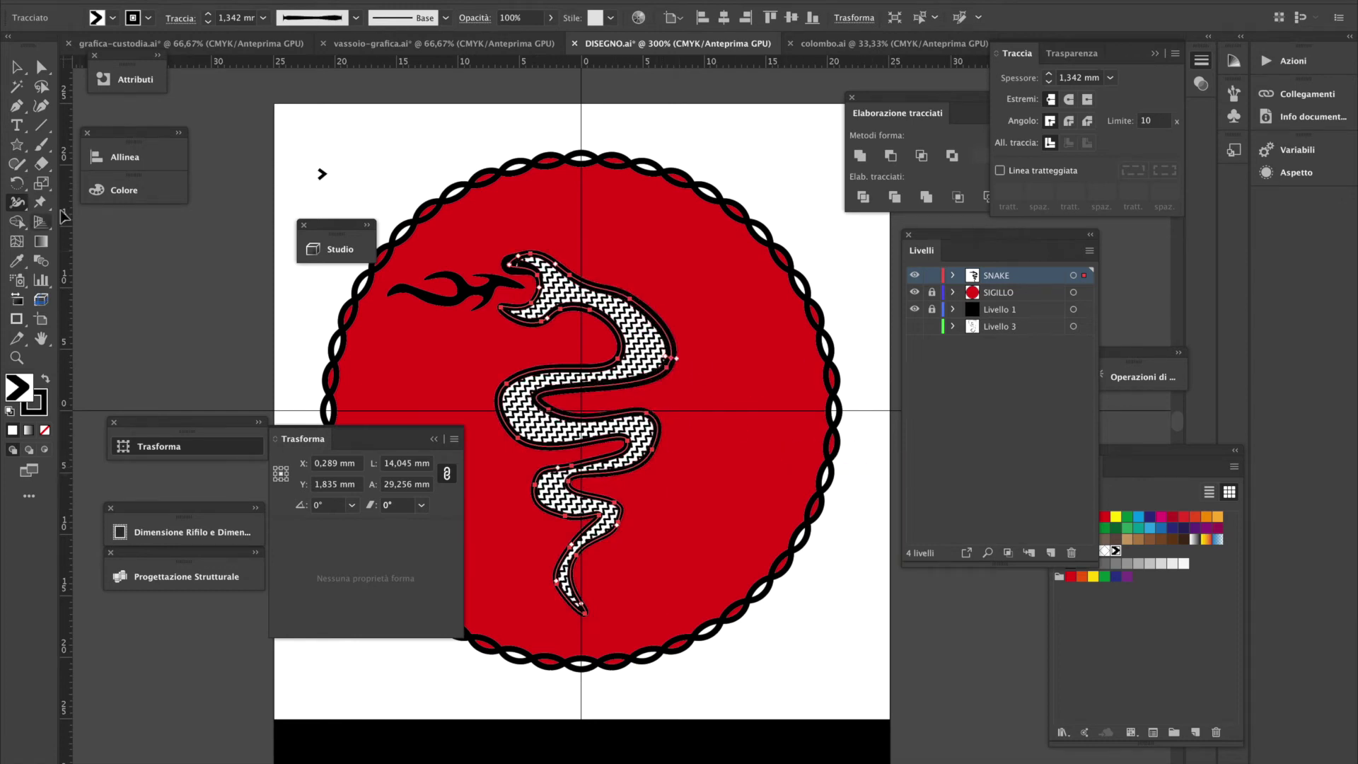
{"action": "left_click", "coordinate": [17, 66]}
{"action": "left_click", "coordinate": [810, 222]}
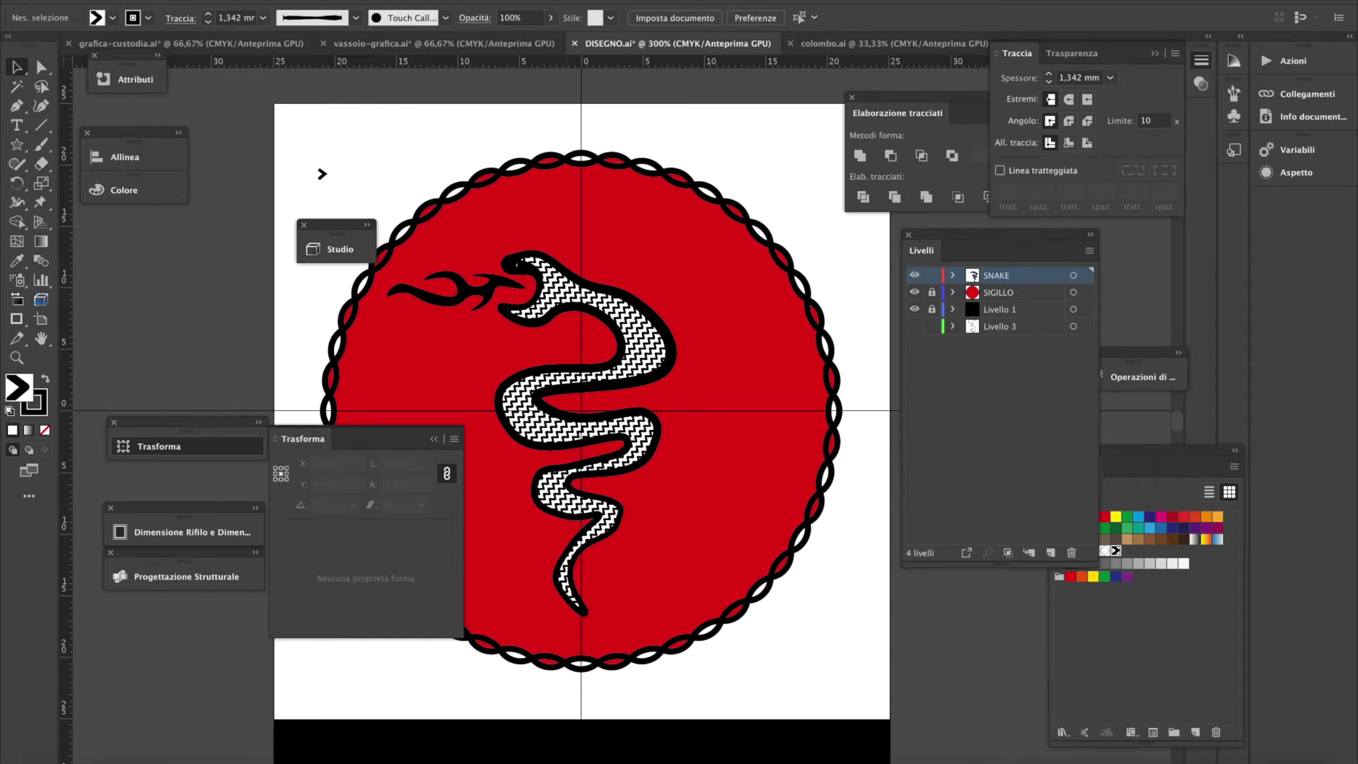
Check the hand-drawn reference sketches of the banner and snake, and return to the snake's head in the seal drawing
{"action": "left_click", "coordinate": [1000, 761]}
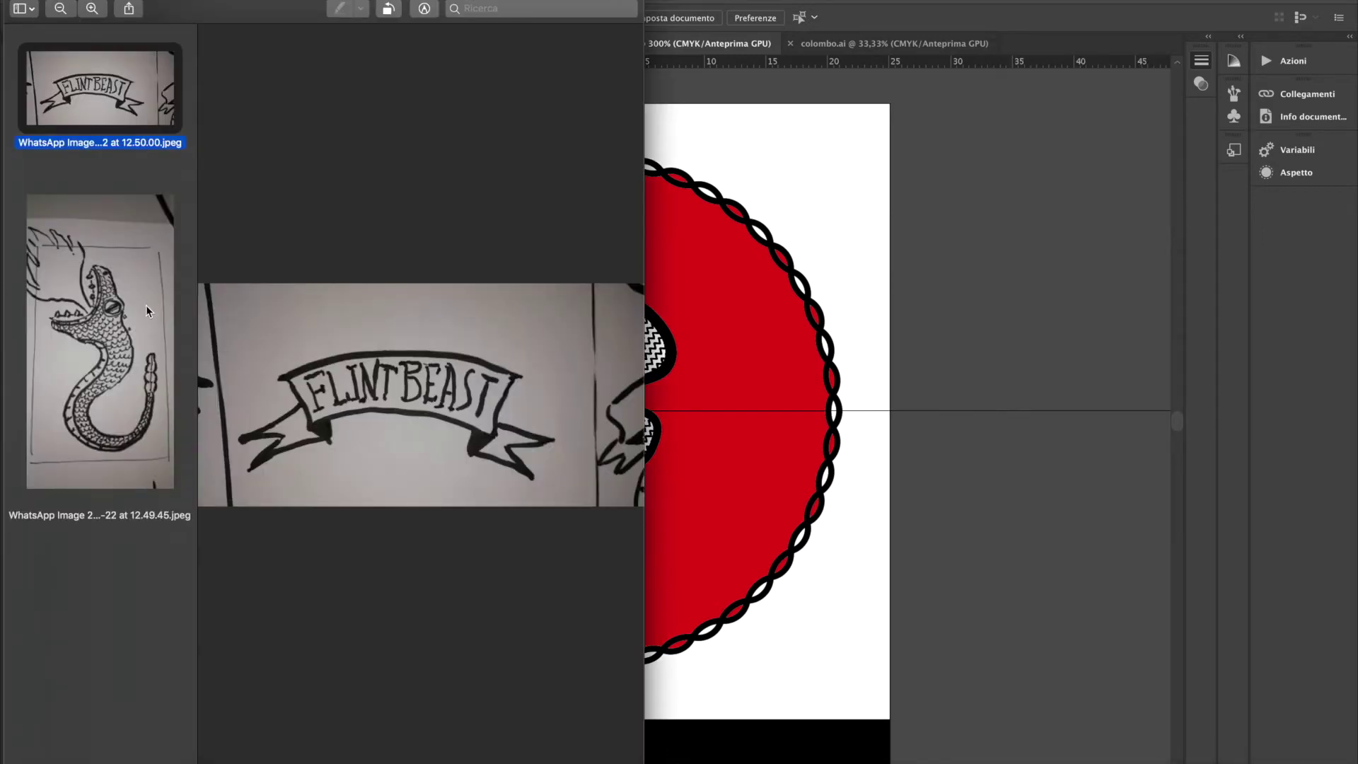
{"action": "left_click", "coordinate": [920, 241]}
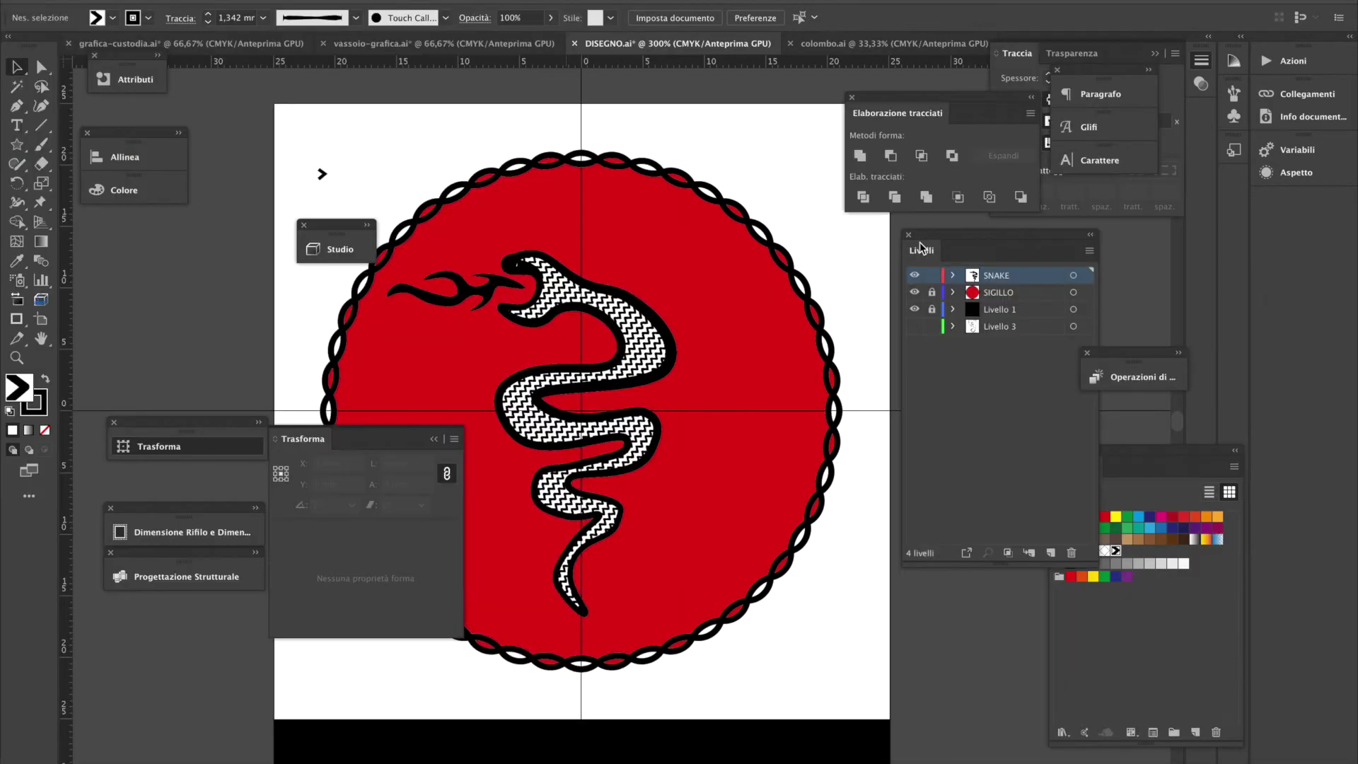
{"action": "left_click", "coordinate": [544, 287]}
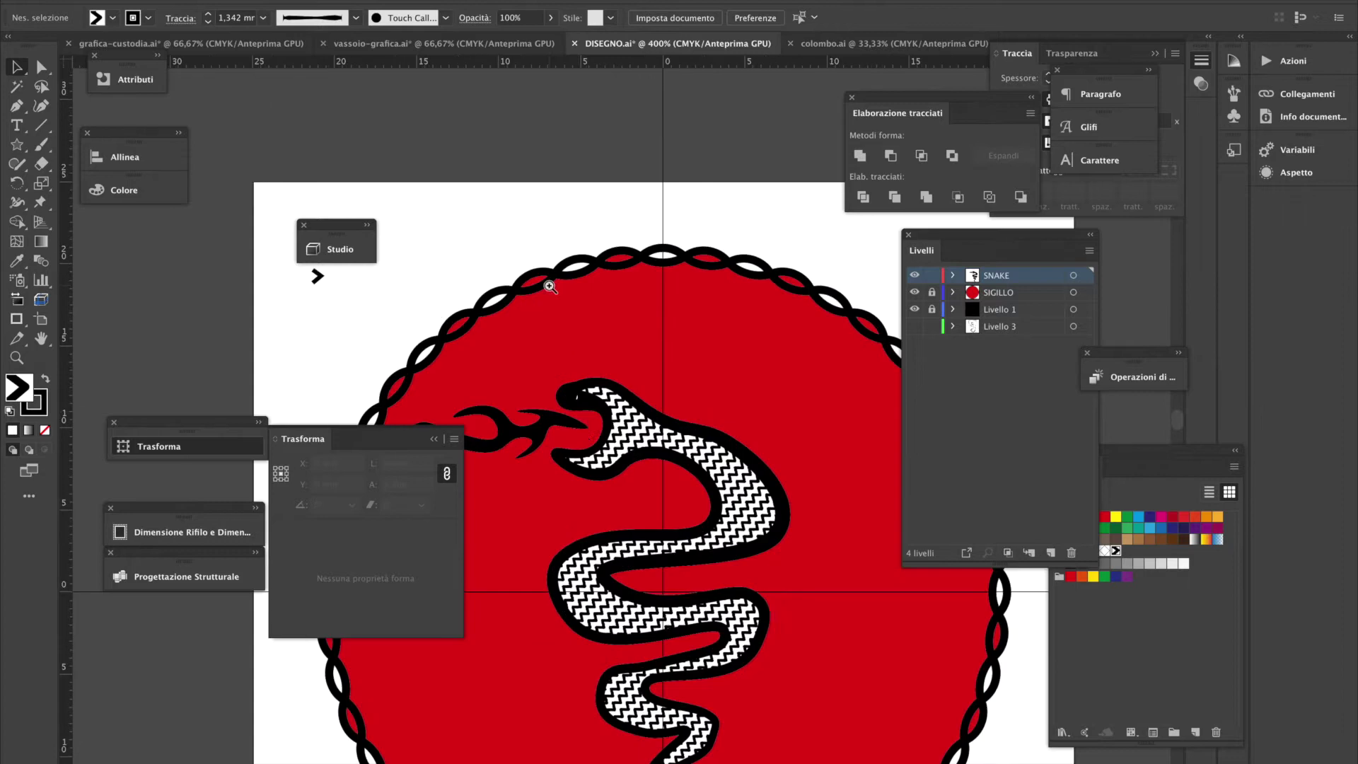
{"action": "left_click", "coordinate": [582, 440]}
{"action": "left_click", "coordinate": [607, 418]}
{"action": "key", "text": "v"}
{"action": "left_click_drag", "start_coordinate": [654, 368], "coordinate": [622, 404]}
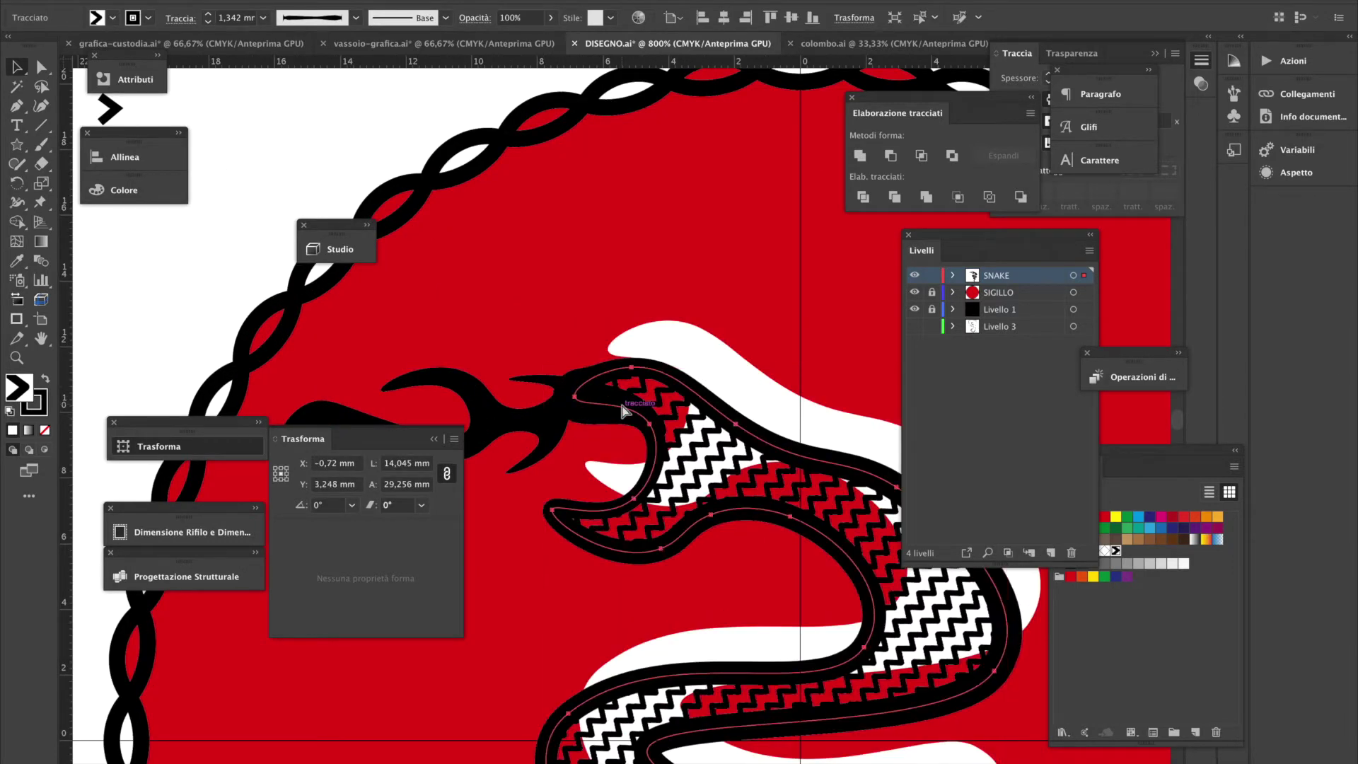
{"action": "key", "text": "a"}
{"action": "left_click_drag", "start_coordinate": [652, 367], "coordinate": [637, 399]}
{"action": "key", "text": "ctrl+z"}
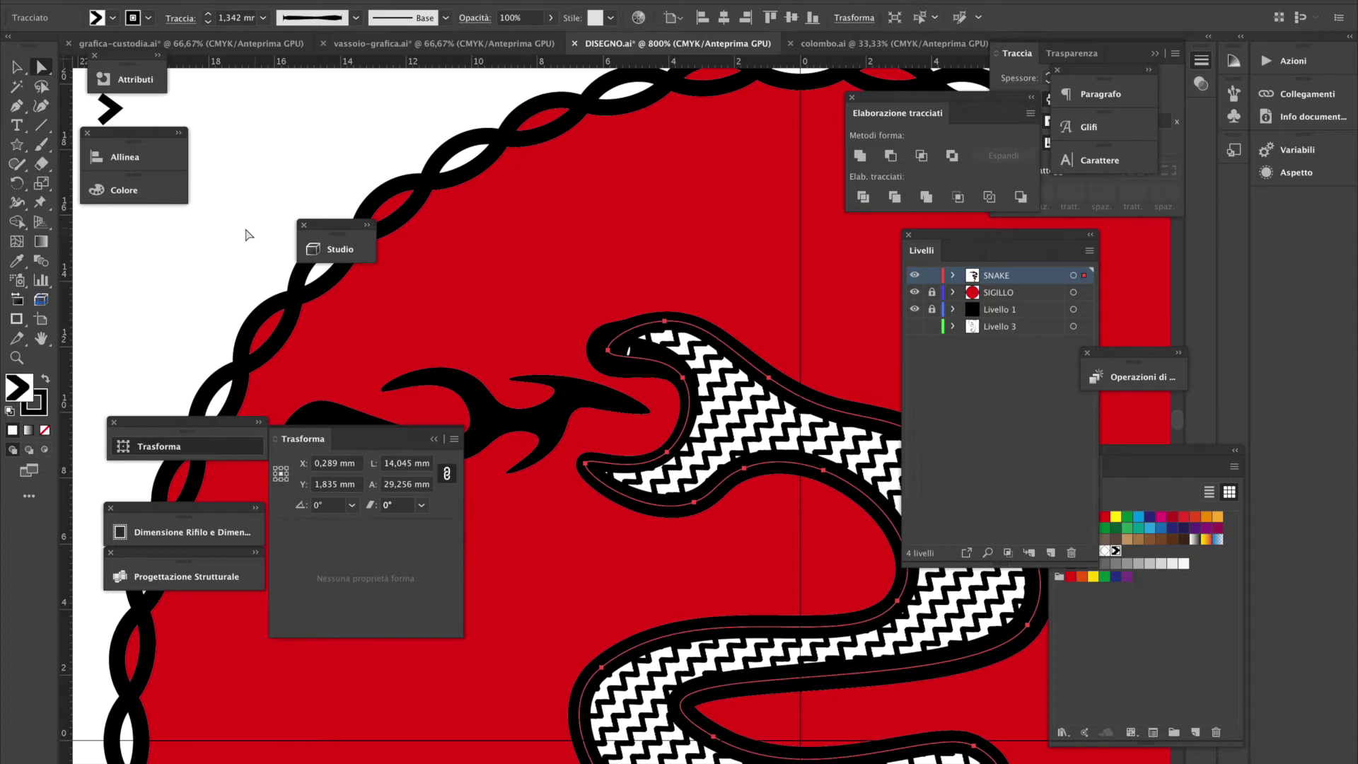
Thin the black outline at the tip of the snake's upper jaw with the Width tool
{"action": "left_click", "coordinate": [272, 249]}
{"action": "mouse_move", "coordinate": [684, 383]}
{"action": "left_mouse_down"}
{"action": "mouse_move", "coordinate": [658, 408]}
{"action": "mouse_move", "coordinate": [669, 394]}
{"action": "left_mouse_up"}
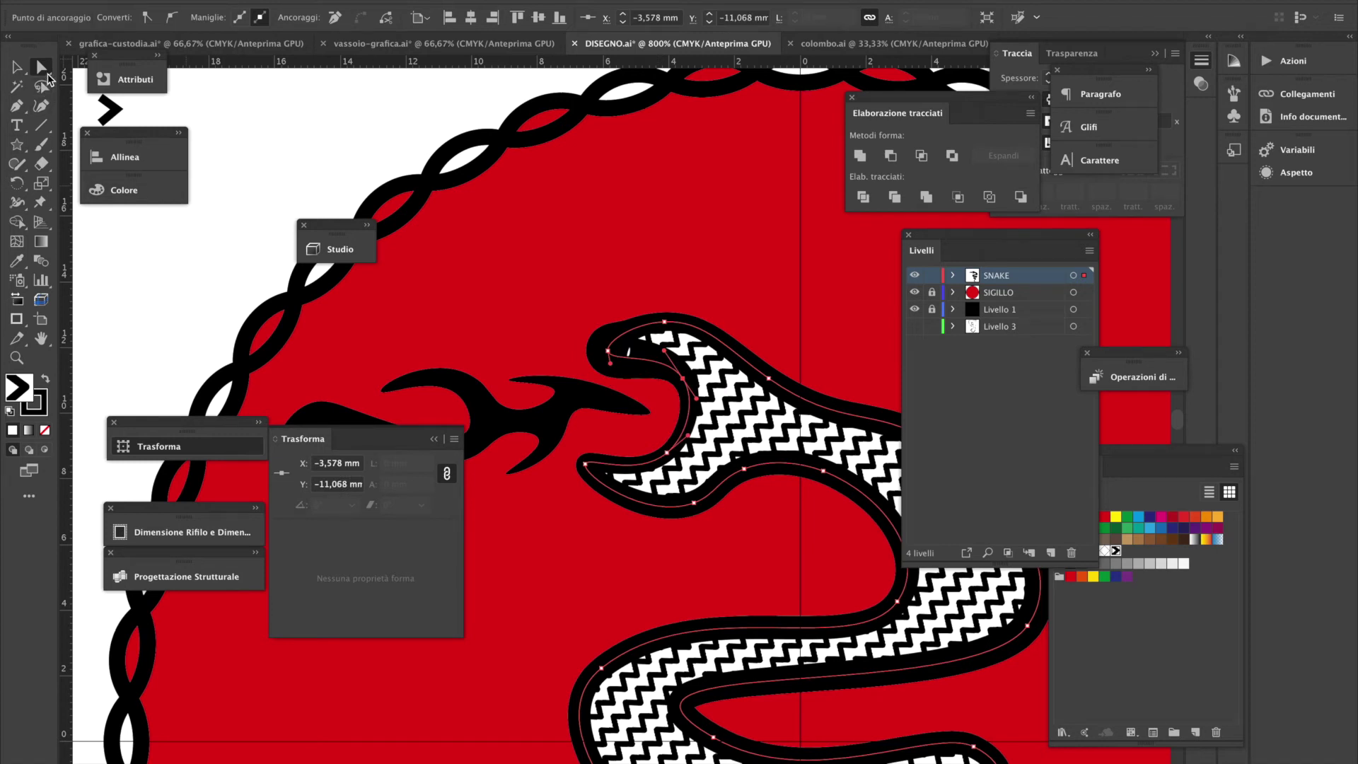
{"action": "left_click", "coordinate": [17, 202]}
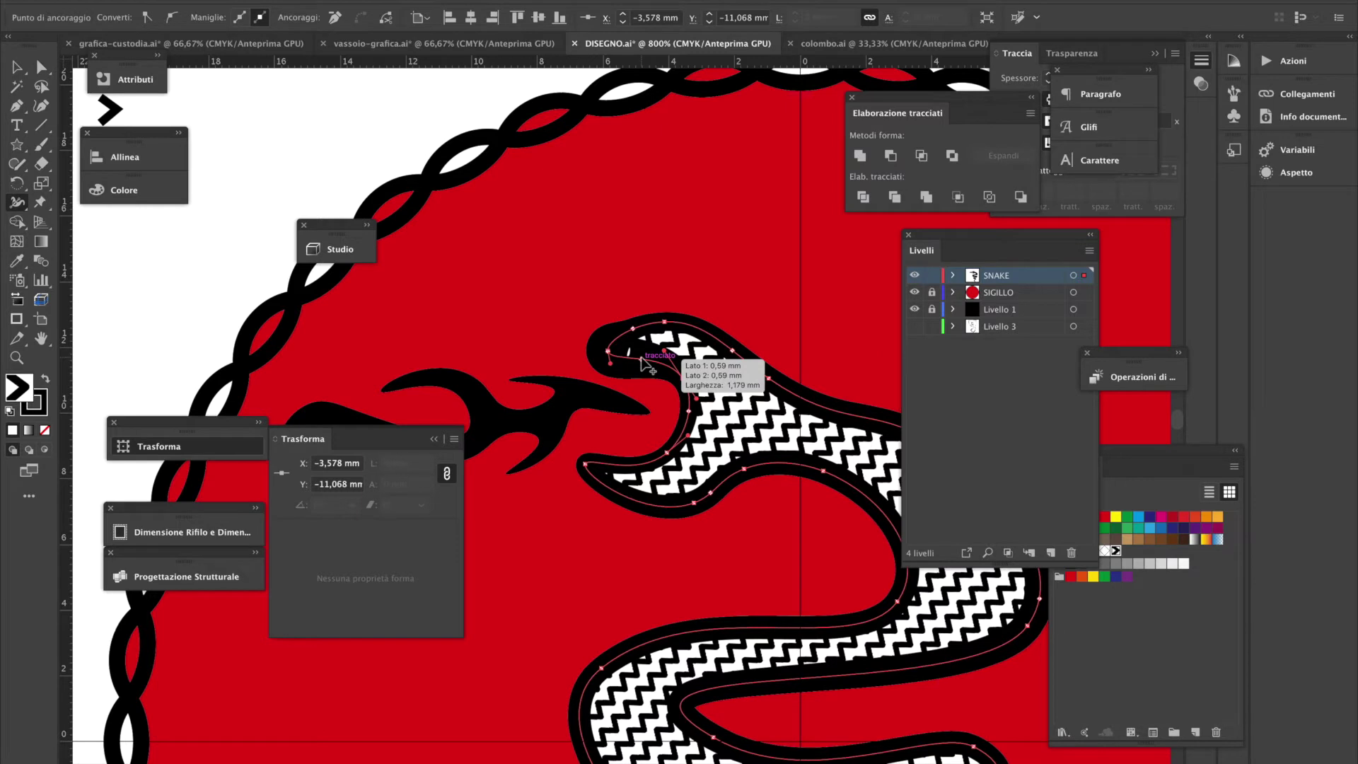
{"action": "left_click_drag", "start_coordinate": [640, 361], "coordinate": [640, 382]}
{"action": "mouse_move", "coordinate": [641, 378]}
{"action": "left_mouse_down"}
{"action": "mouse_move", "coordinate": [612, 355]}
{"action": "mouse_move", "coordinate": [589, 361]}
{"action": "mouse_move", "coordinate": [603, 352]}
{"action": "left_mouse_up"}
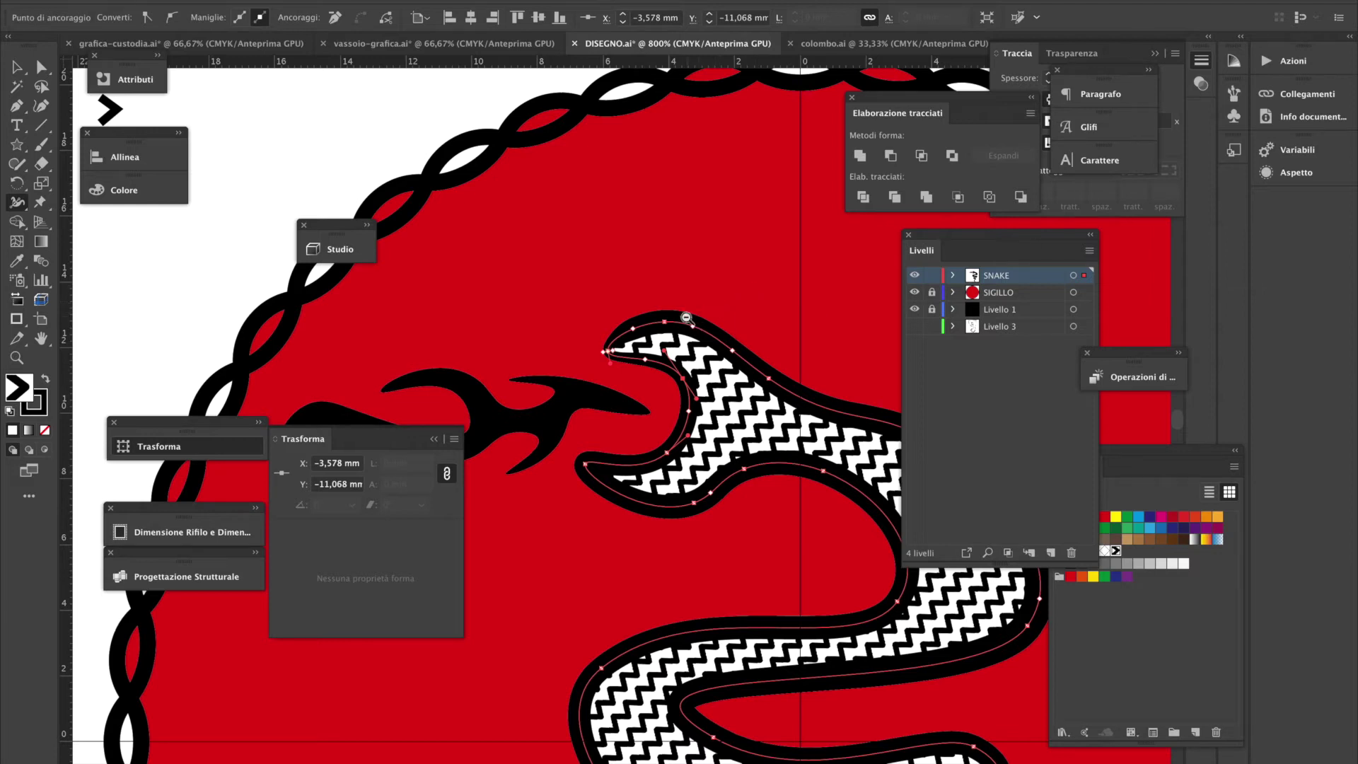
Draw a circle about 1.38 mm in diameter on the snake's head as its eye
{"action": "key", "text": "ctrl+minus"}
{"action": "key", "text": "ctrl+minus"}
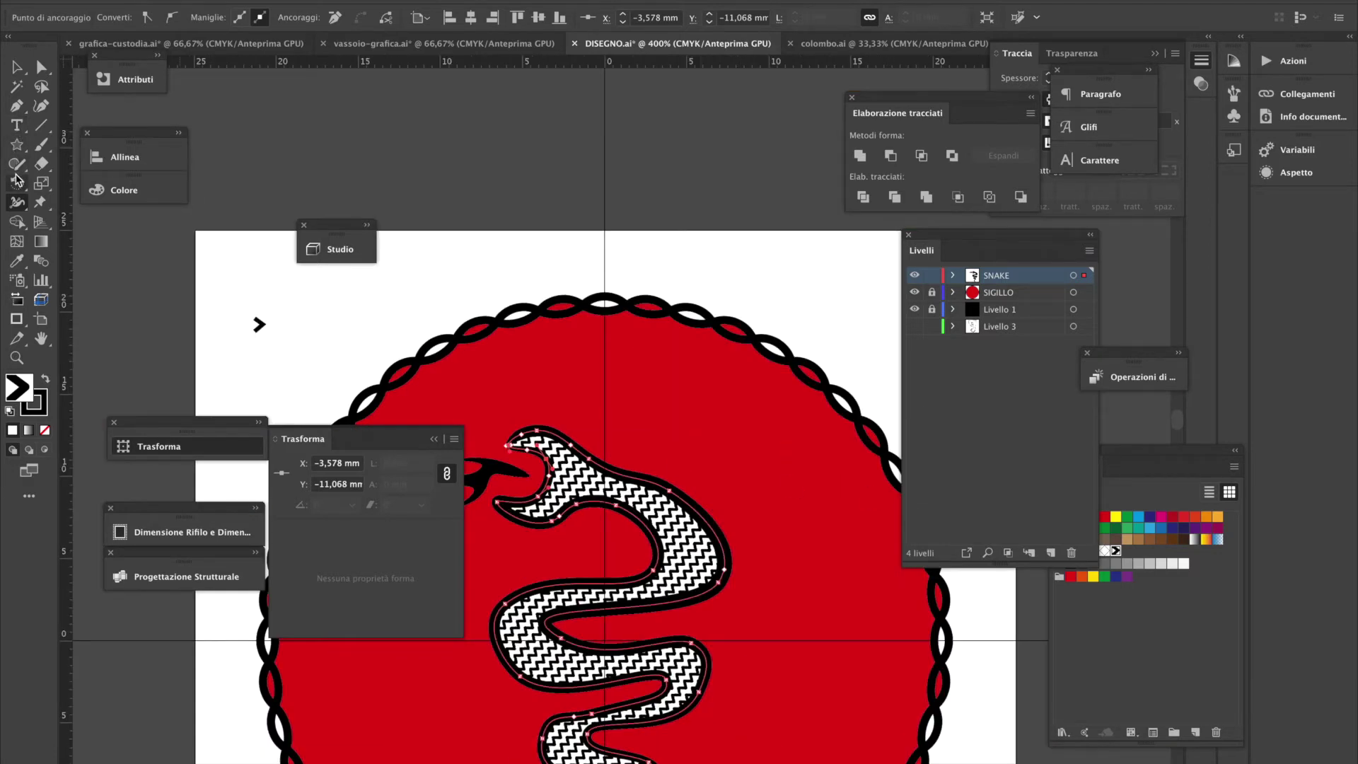
{"action": "left_click", "coordinate": [17, 144]}
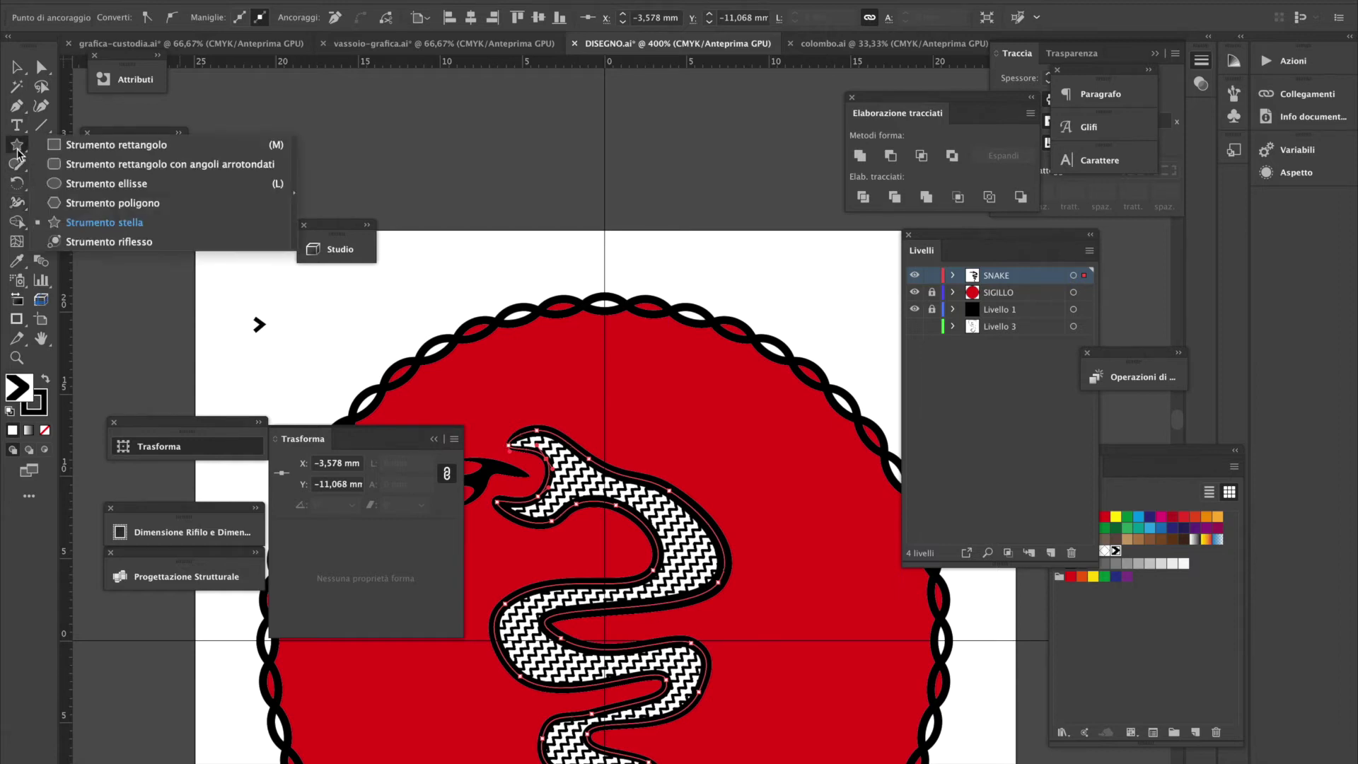
{"action": "left_click", "coordinate": [57, 183]}
{"action": "left_click_drag", "start_coordinate": [564, 464], "coordinate": [587, 484]}
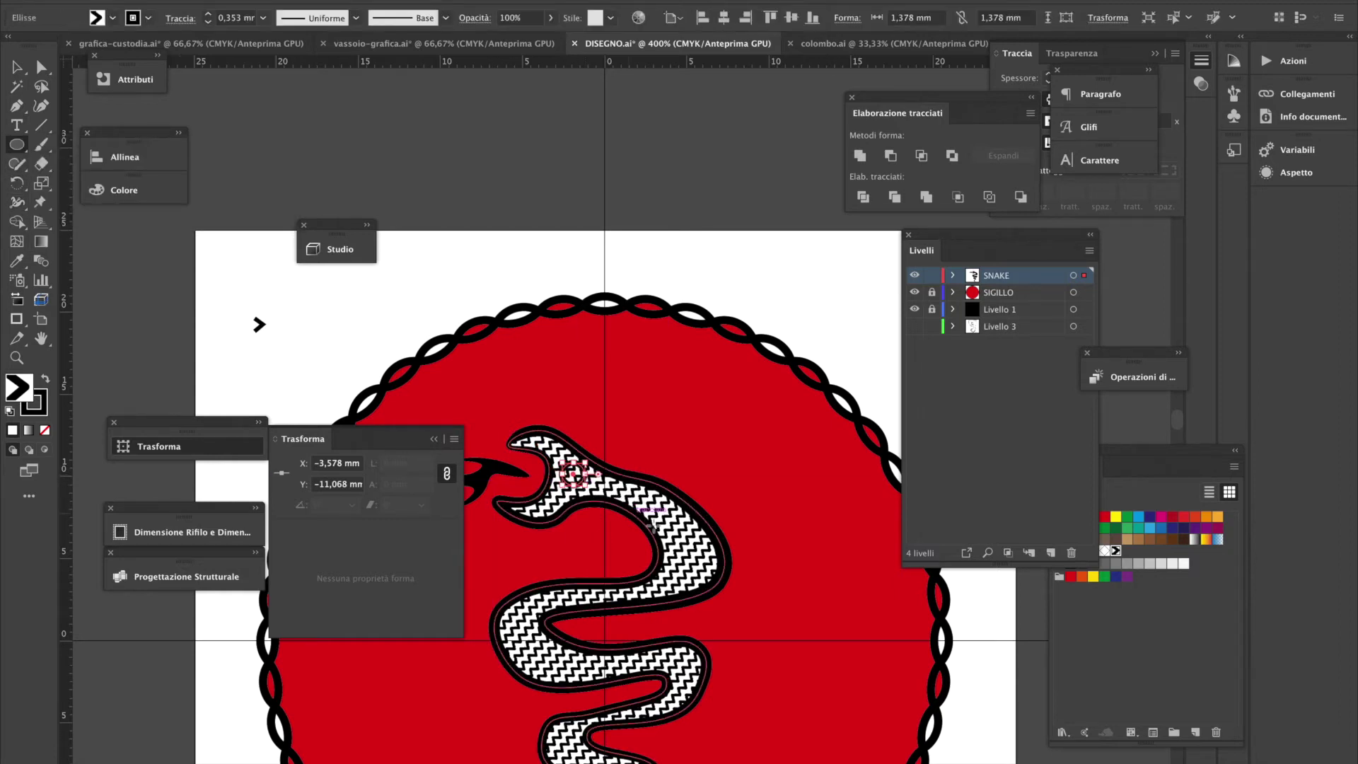
Fill the snake's eye circle with solid white
{"action": "left_click", "coordinate": [113, 18]}
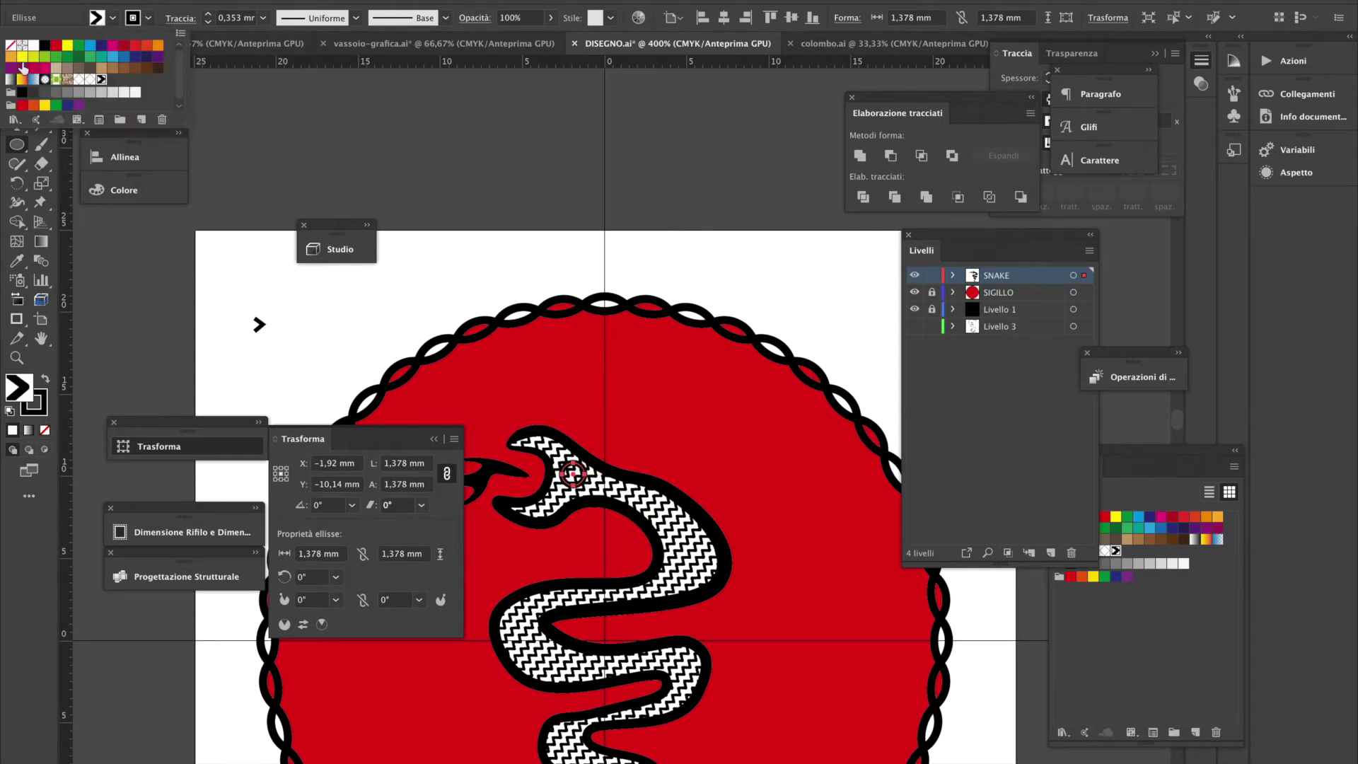
{"action": "left_click", "coordinate": [34, 45]}
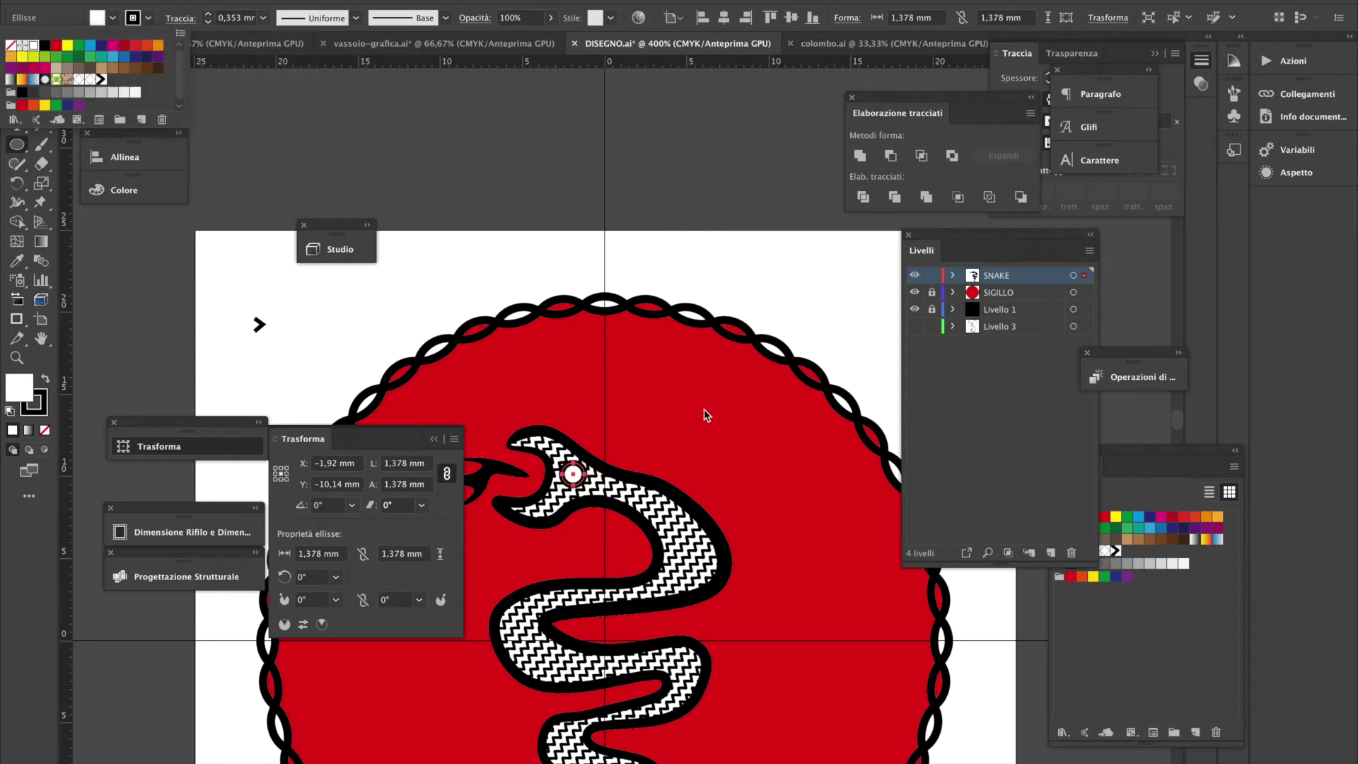
{"action": "key", "text": "Escape"}
{"action": "key", "text": "v"}
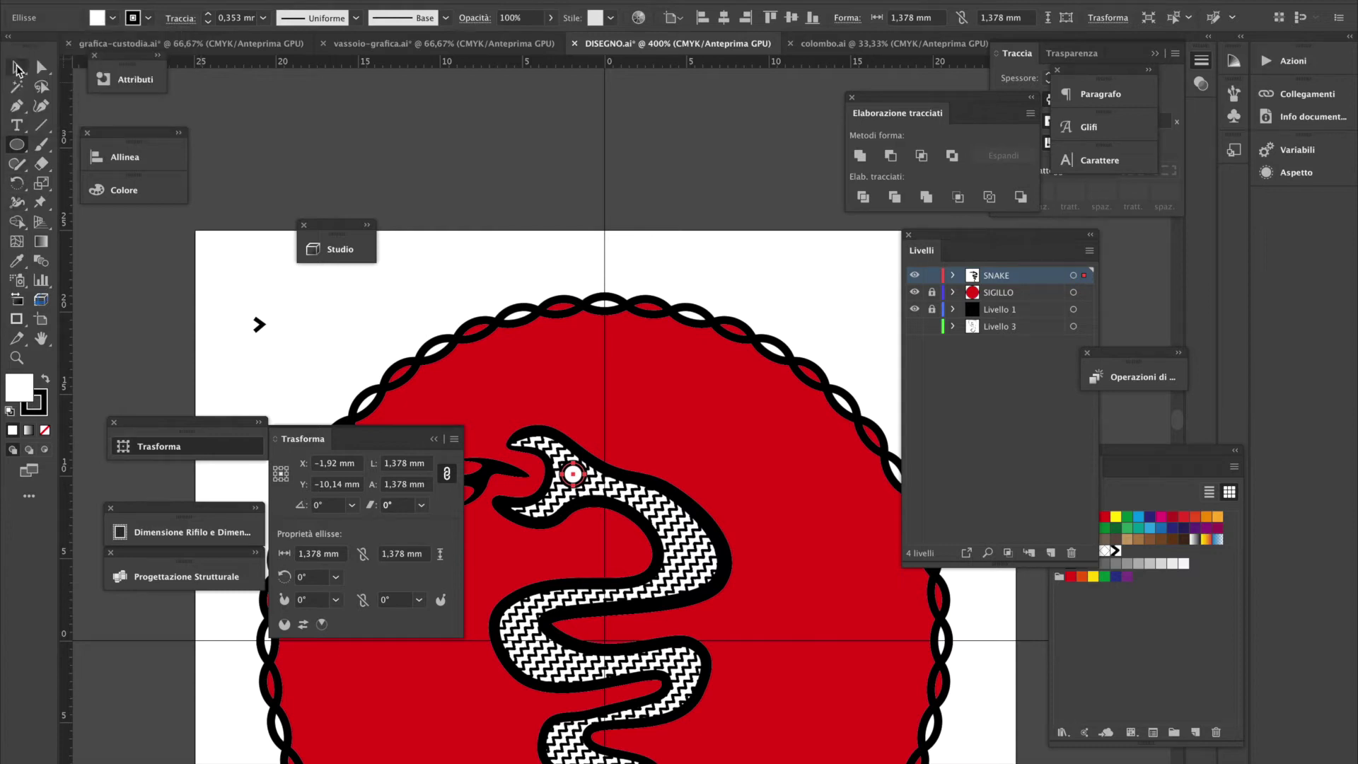
Move the eye slightly further back on the snake's head, to about X -1.53 mm, Y -9.76 mm, and deselect it
{"action": "left_click", "coordinate": [540, 146]}
{"action": "left_click_drag", "start_coordinate": [573, 474], "coordinate": [580, 479]}
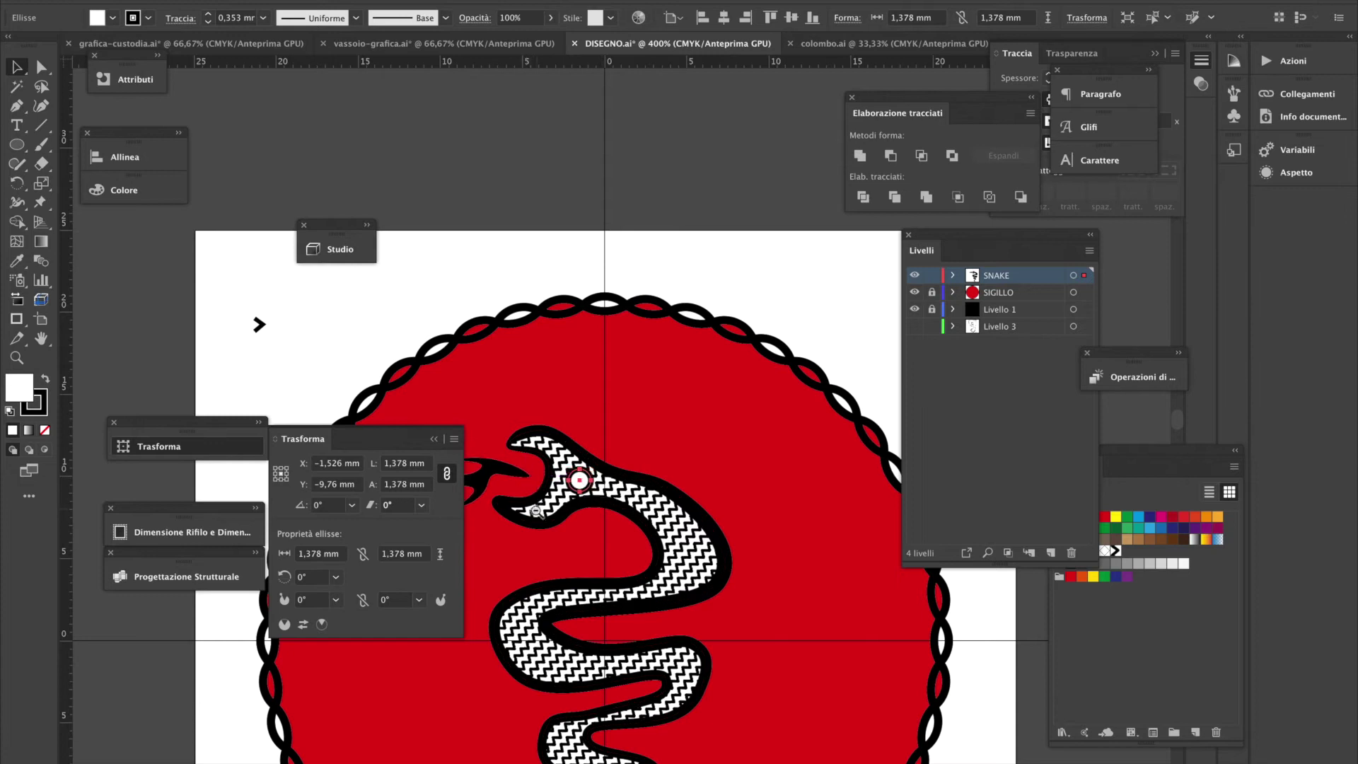
{"action": "key", "text": "ctrl+minus"}
{"action": "left_click", "coordinate": [643, 441], "text": "ctrl+alt"}
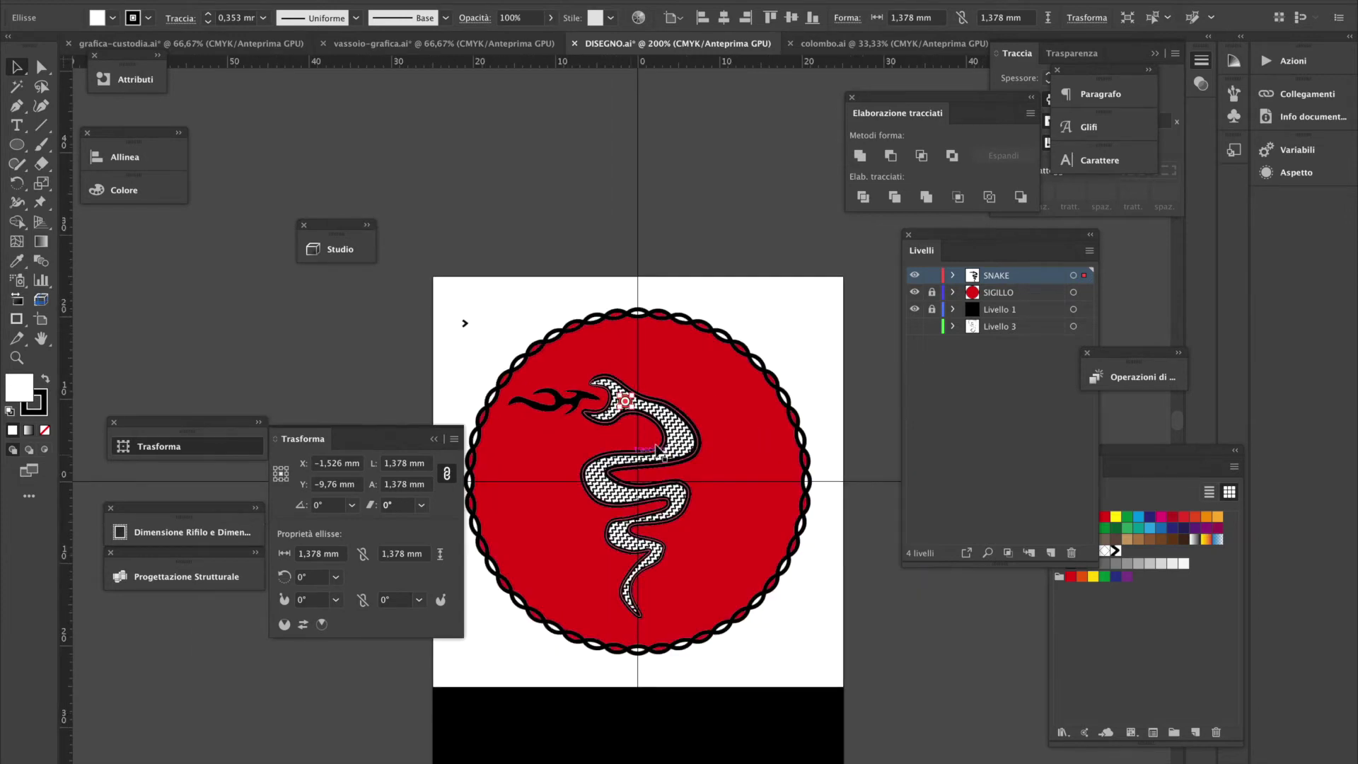
{"action": "left_click", "coordinate": [595, 258]}
{"action": "left_click", "coordinate": [570, 445], "text": "ctrl"}
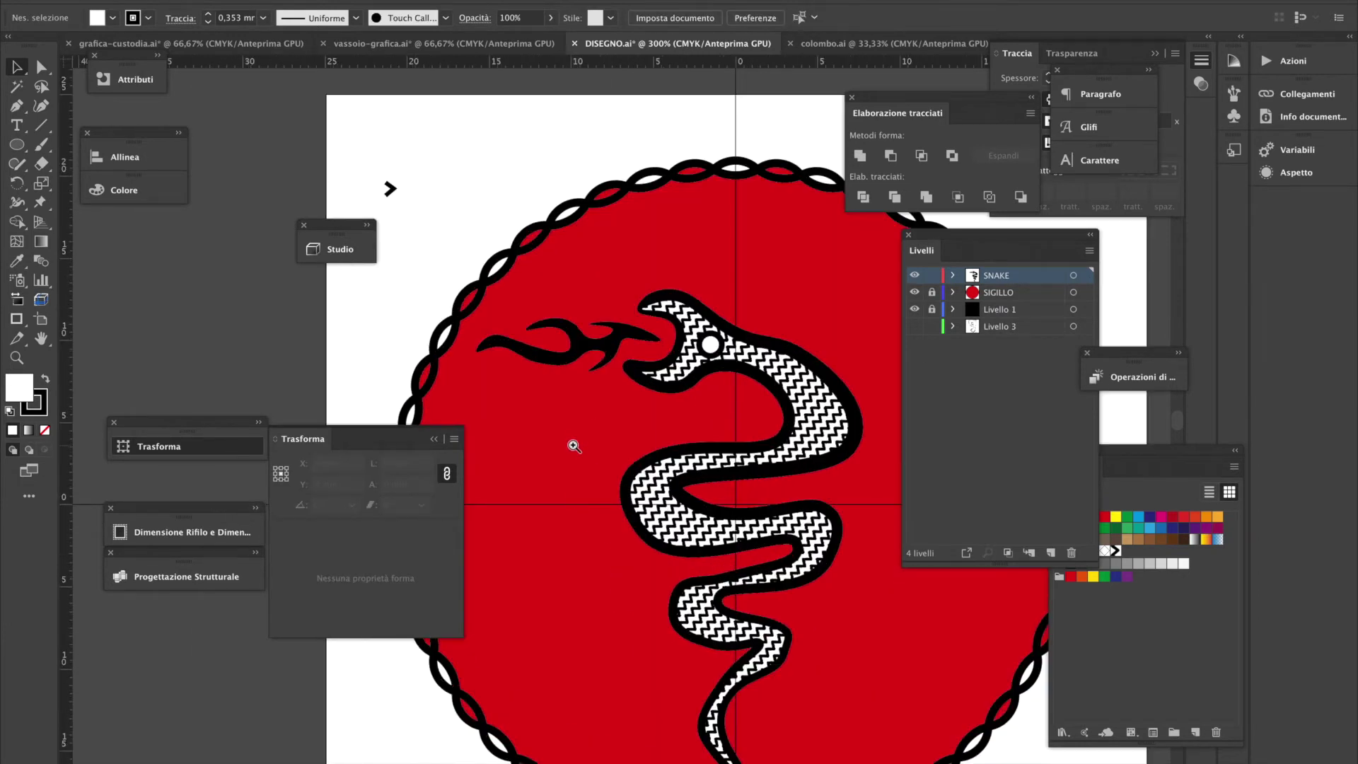
Fill the flame-shaped tongue with white and move it closer to the snake's mouth, to about X -11.10 mm, Y -9.76 mm
{"action": "left_click", "coordinate": [540, 406], "text": "ctrl"}
{"action": "left_click_drag", "start_coordinate": [711, 352], "coordinate": [653, 367]}
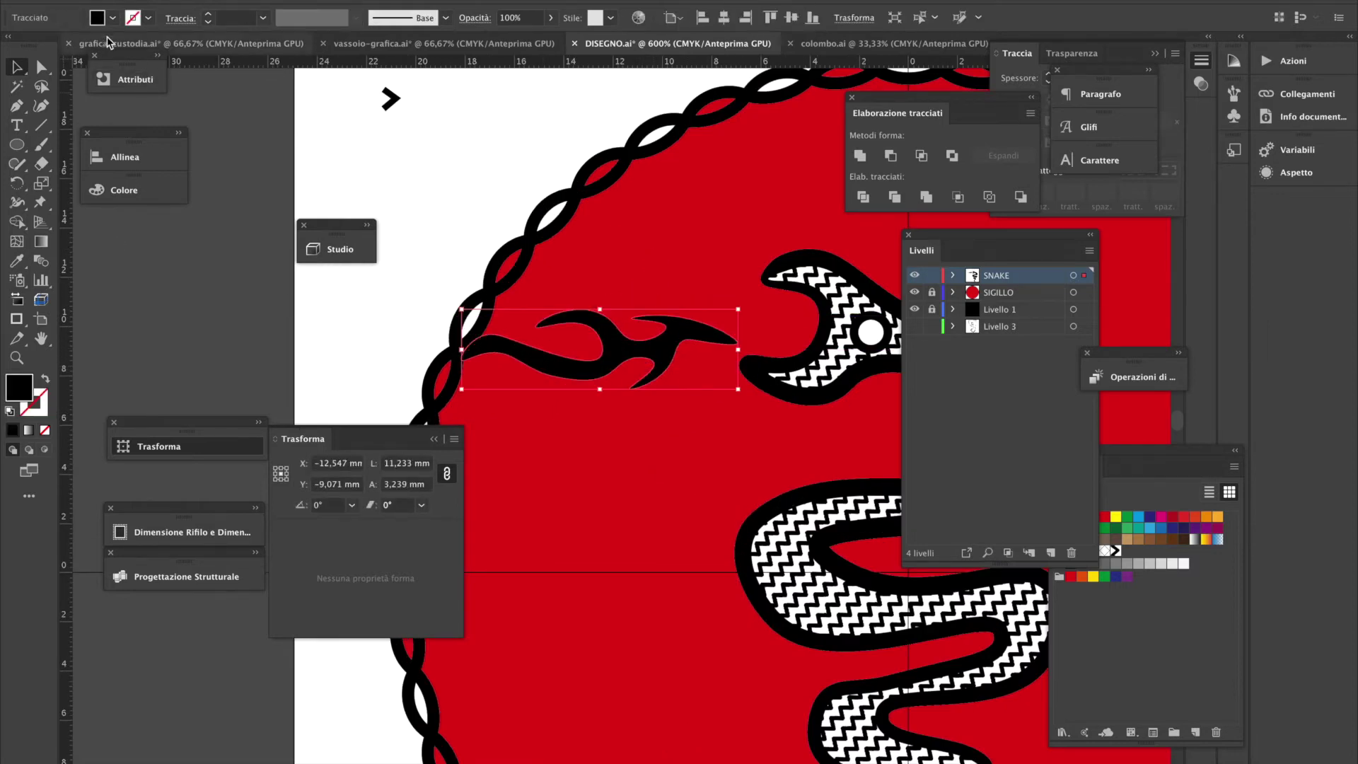
{"action": "left_click", "coordinate": [114, 19]}
{"action": "left_click", "coordinate": [36, 46]}
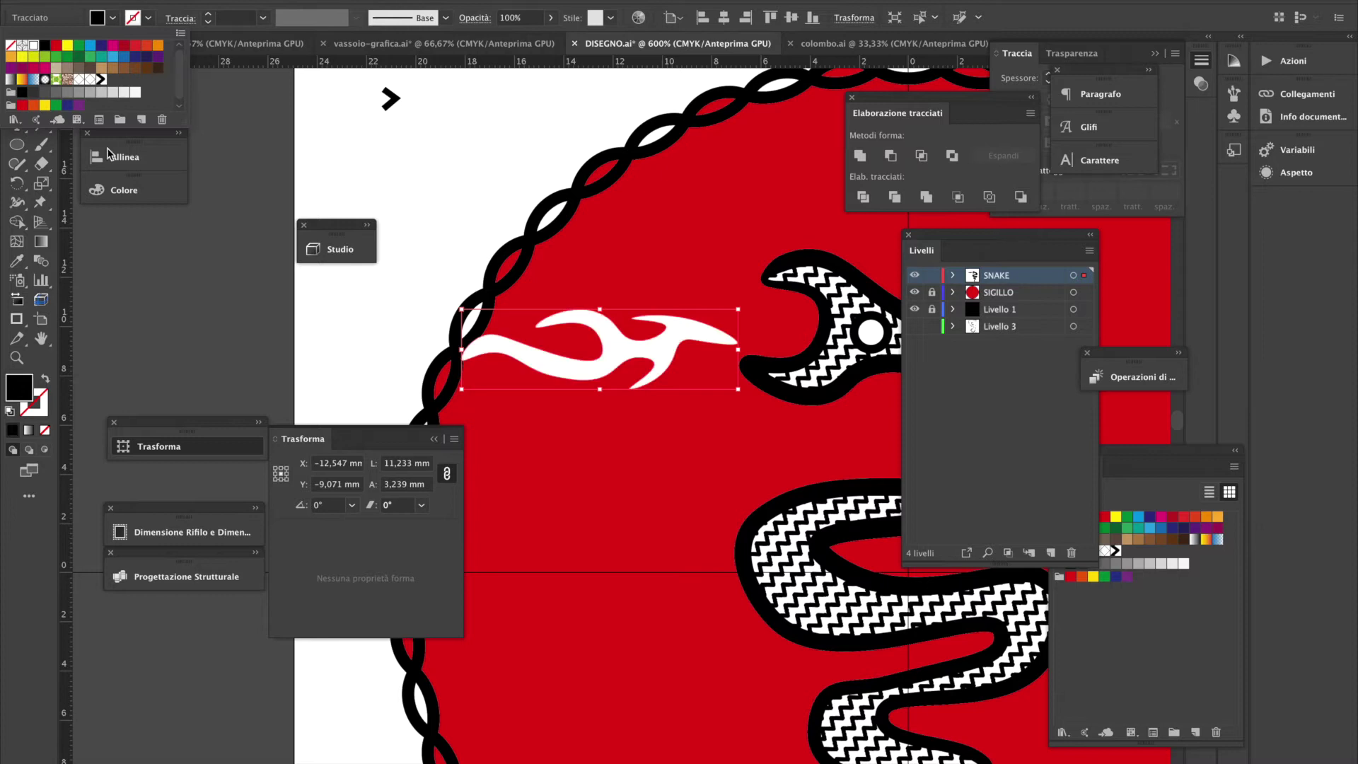
{"action": "left_click_drag", "start_coordinate": [616, 362], "coordinate": [652, 345]}
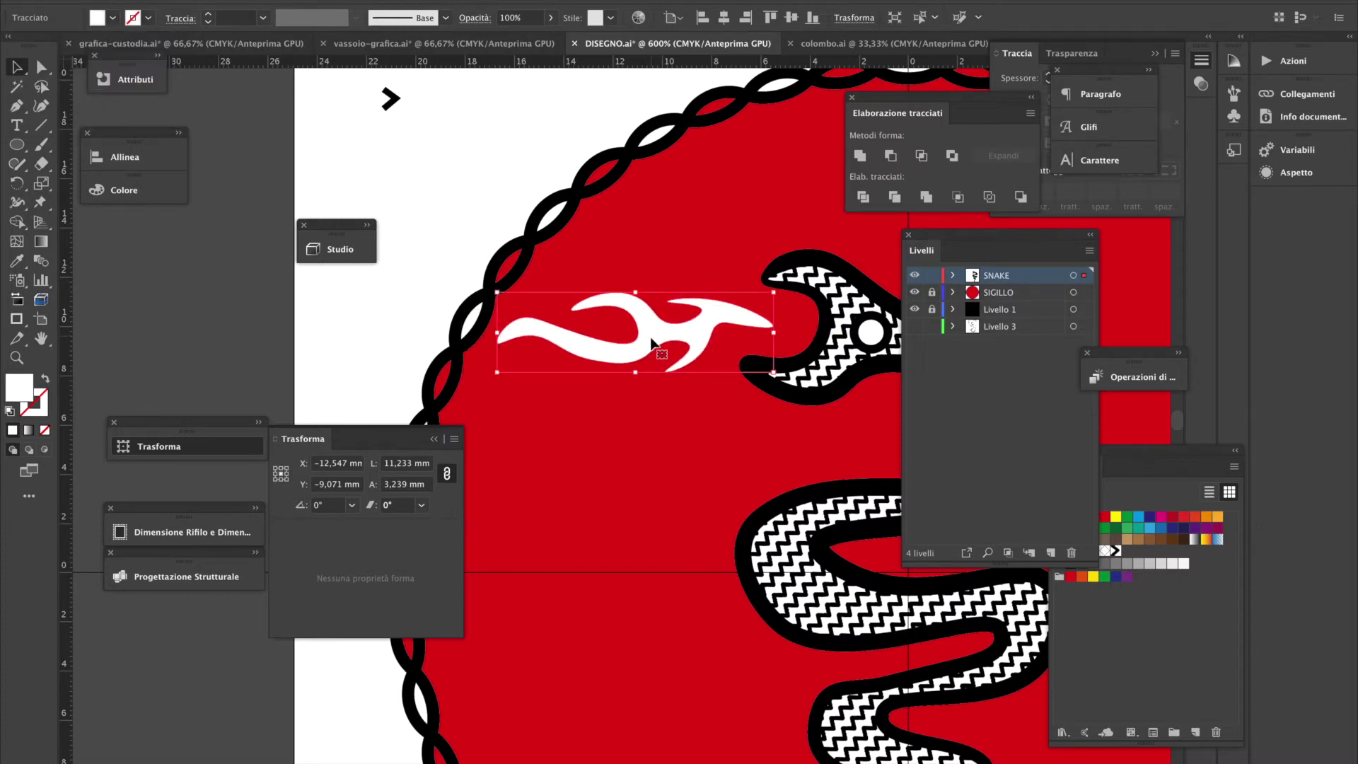
Give the white flame-shaped tongue a black 0.353 mm stroke
{"action": "left_click", "coordinate": [702, 338], "text": "ctrl+alt"}
{"action": "left_click", "coordinate": [810, 448], "text": "ctrl+alt"}
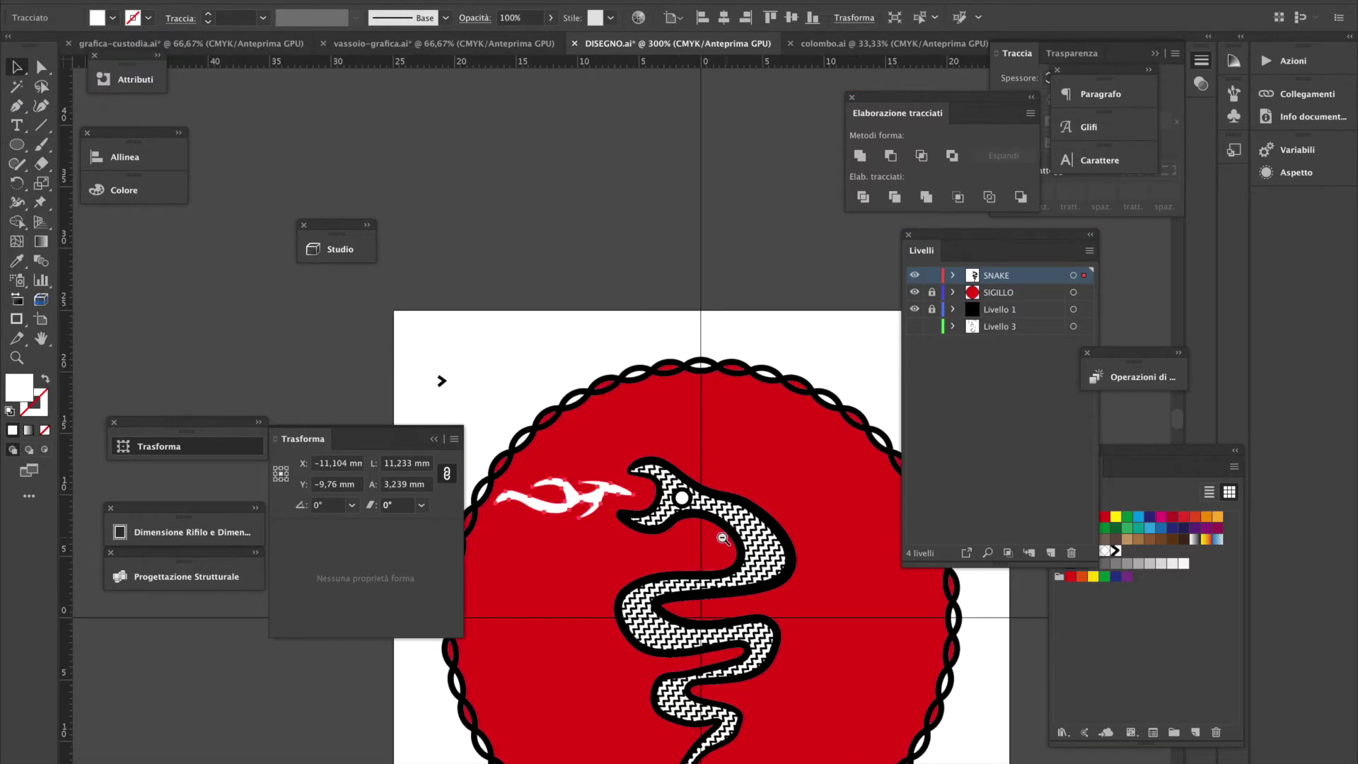
{"action": "left_click", "coordinate": [723, 538], "text": "ctrl+alt"}
{"action": "left_click", "coordinate": [684, 527], "text": "ctrl+alt"}
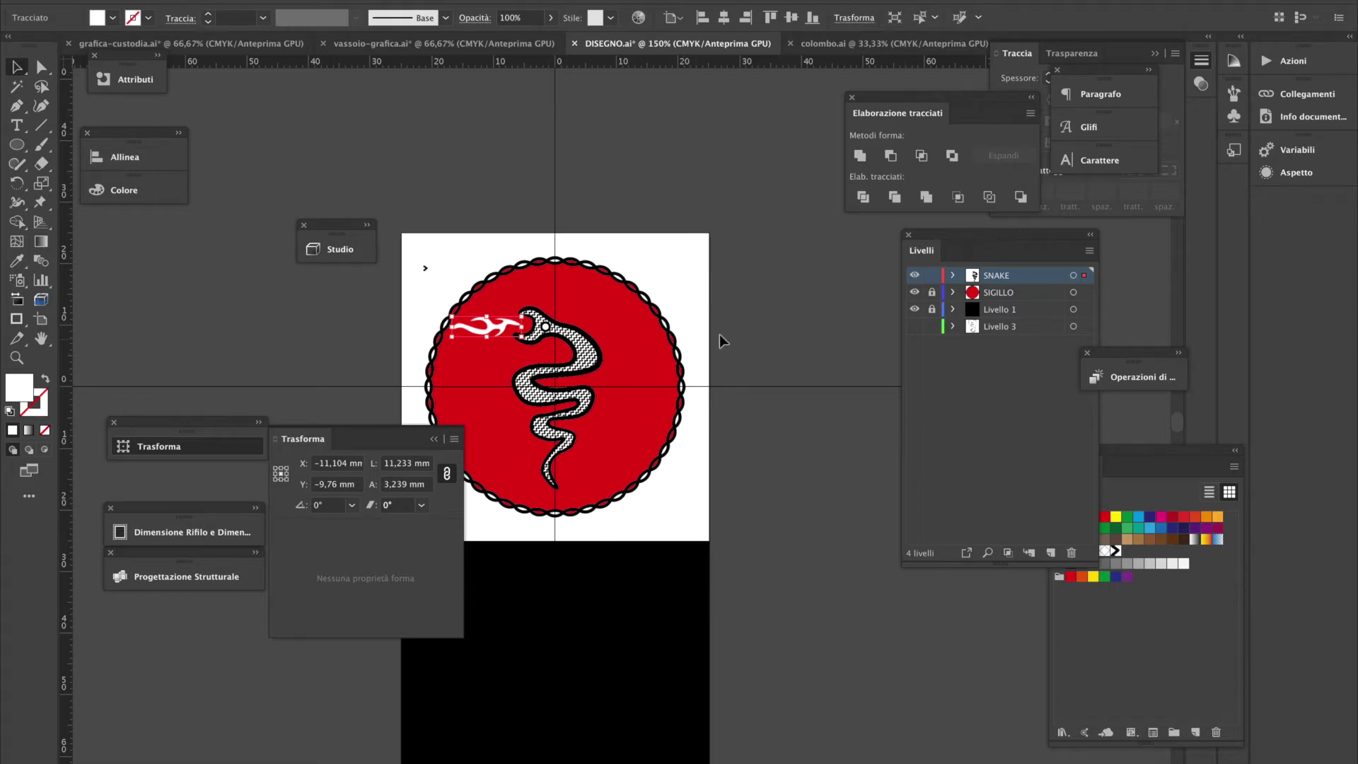
{"action": "left_click", "coordinate": [47, 409]}
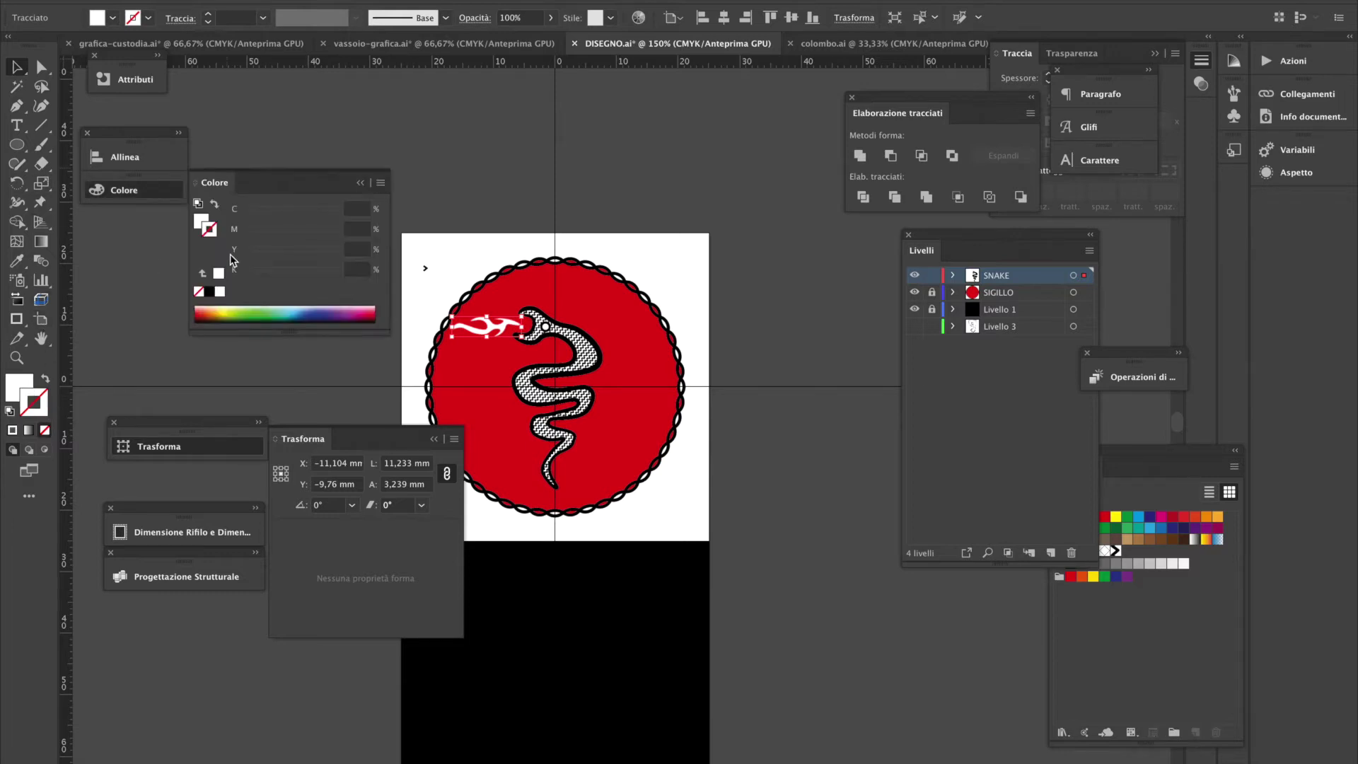
{"action": "left_click", "coordinate": [209, 291]}
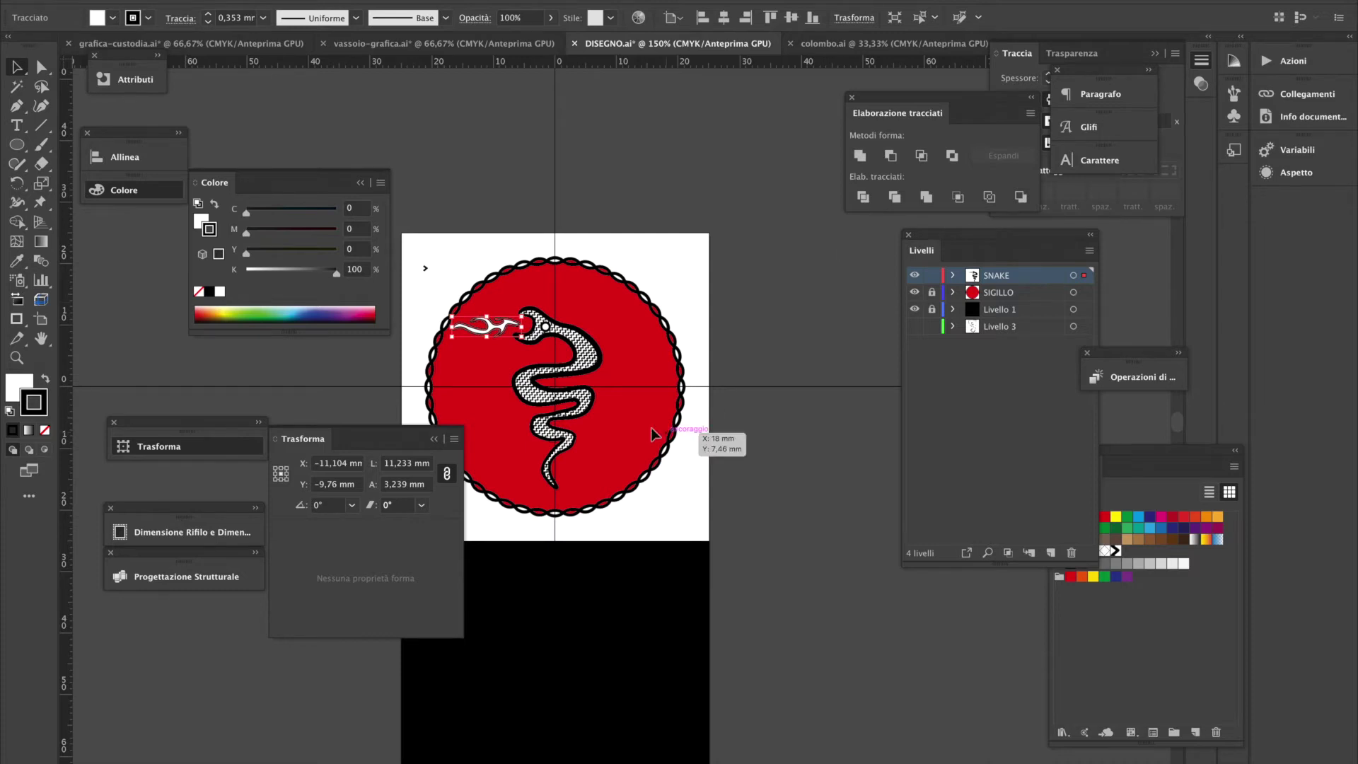
Align the flame-shaped tongue's black stroke to the outside of its path and deselect it
{"action": "left_click", "coordinate": [595, 348]}
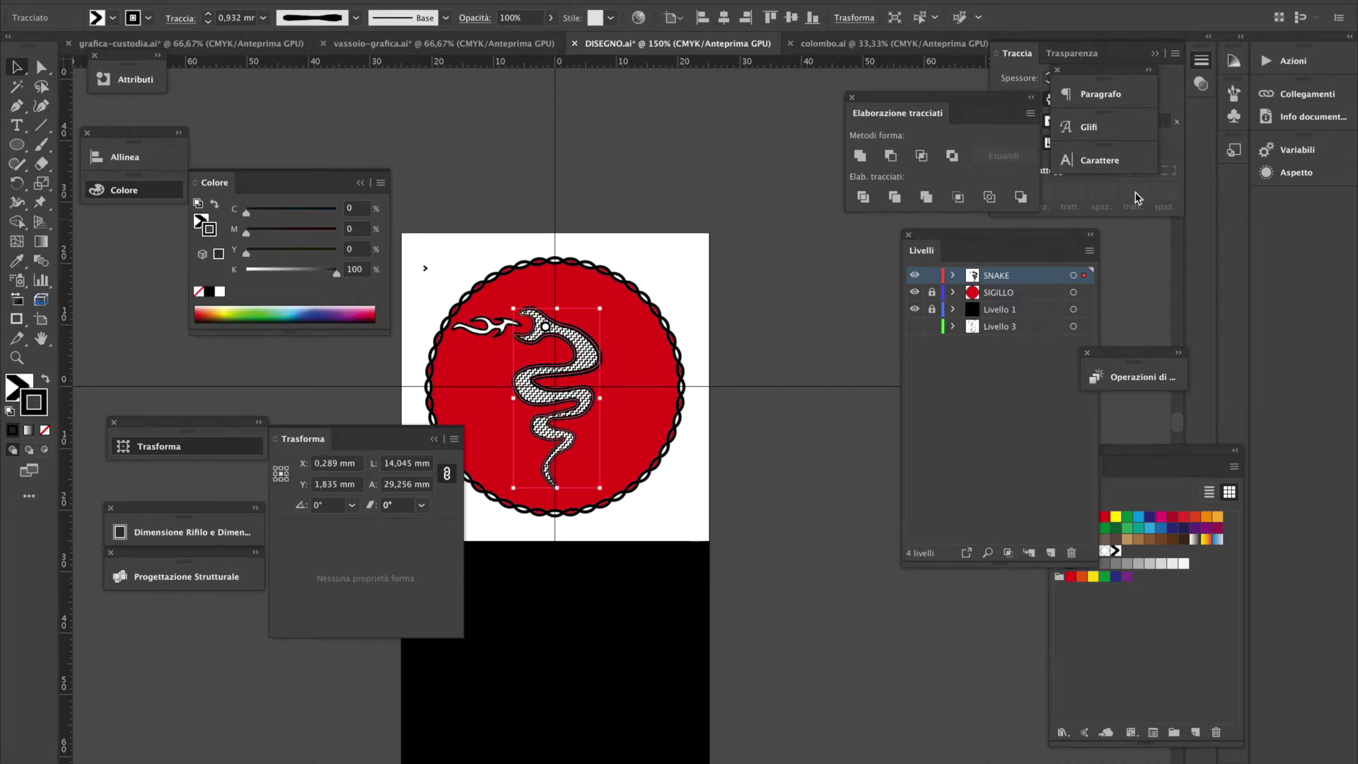
{"action": "left_click", "coordinate": [1208, 64]}
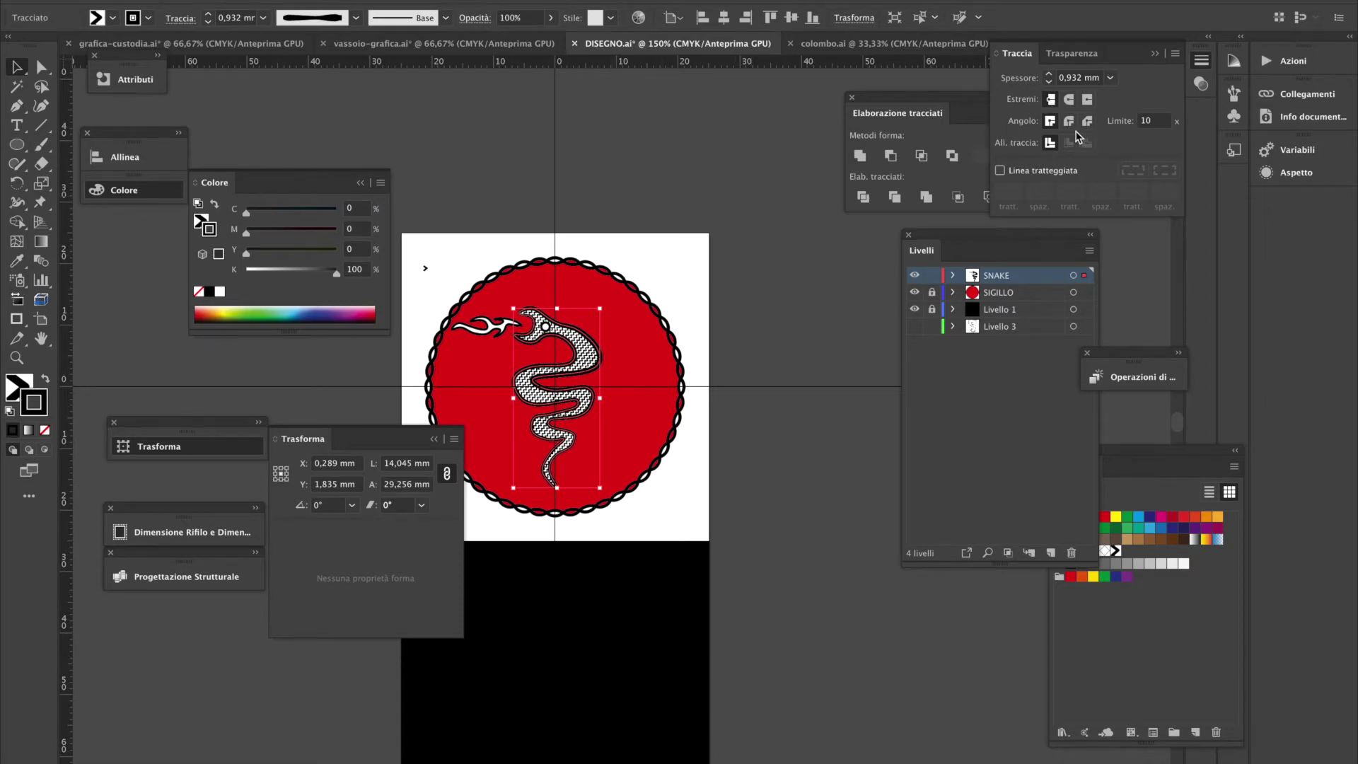
{"action": "left_click", "coordinate": [710, 236]}
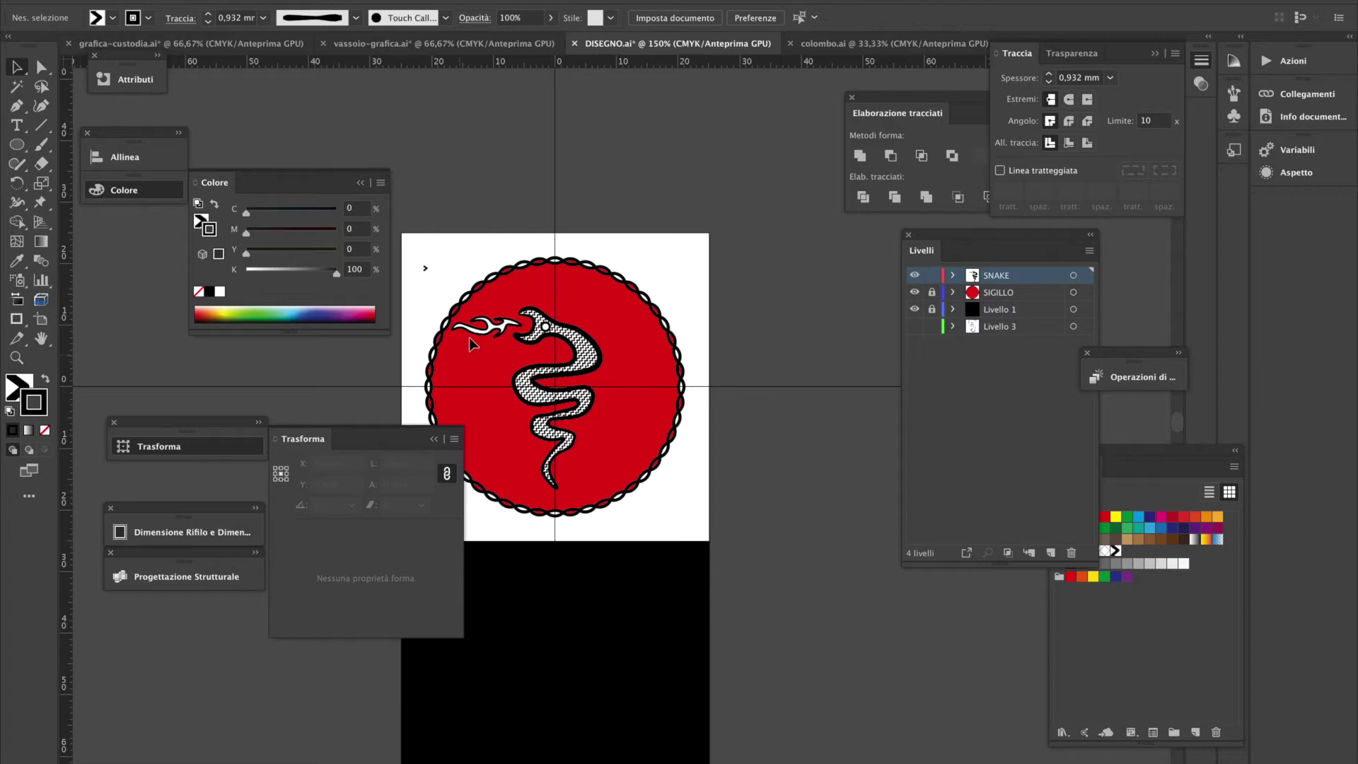
{"action": "left_click", "coordinate": [488, 328]}
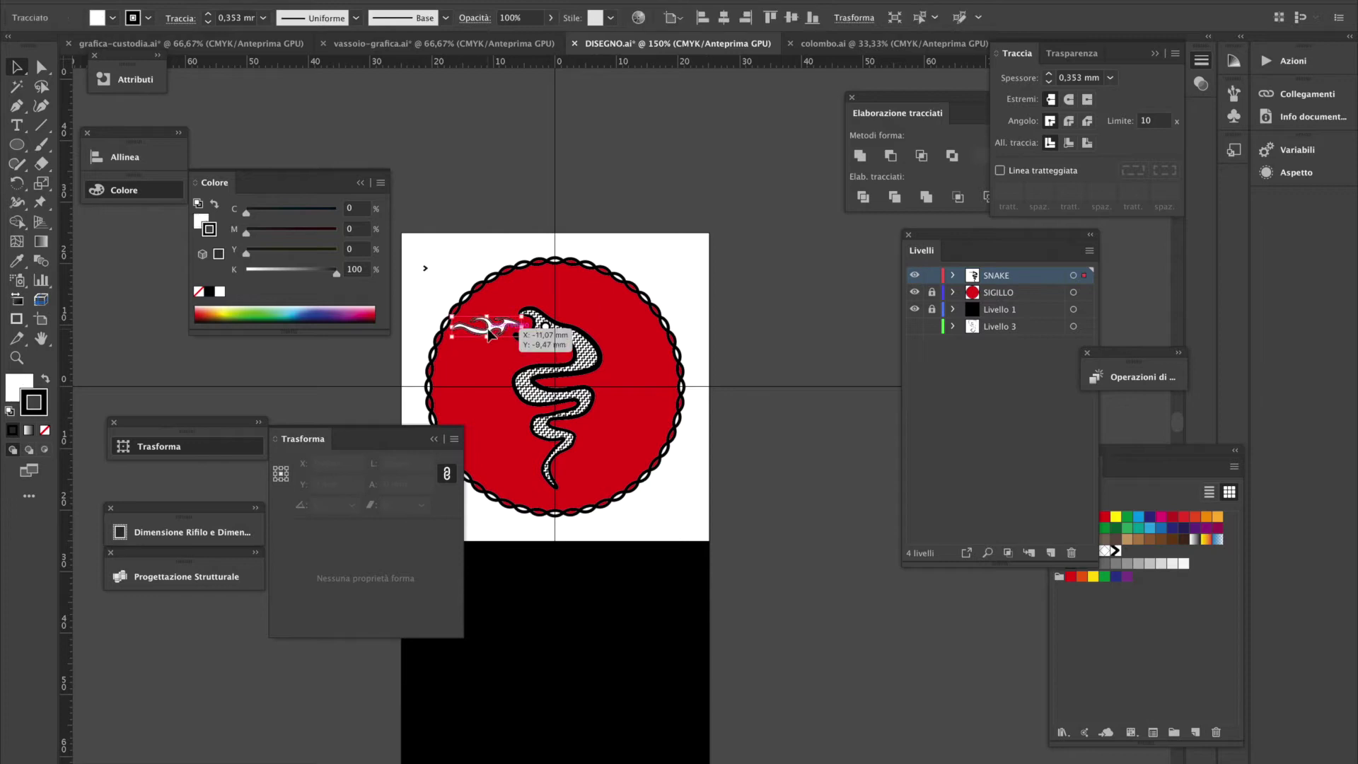
{"action": "left_click", "coordinate": [1088, 145]}
{"action": "left_click", "coordinate": [677, 176]}
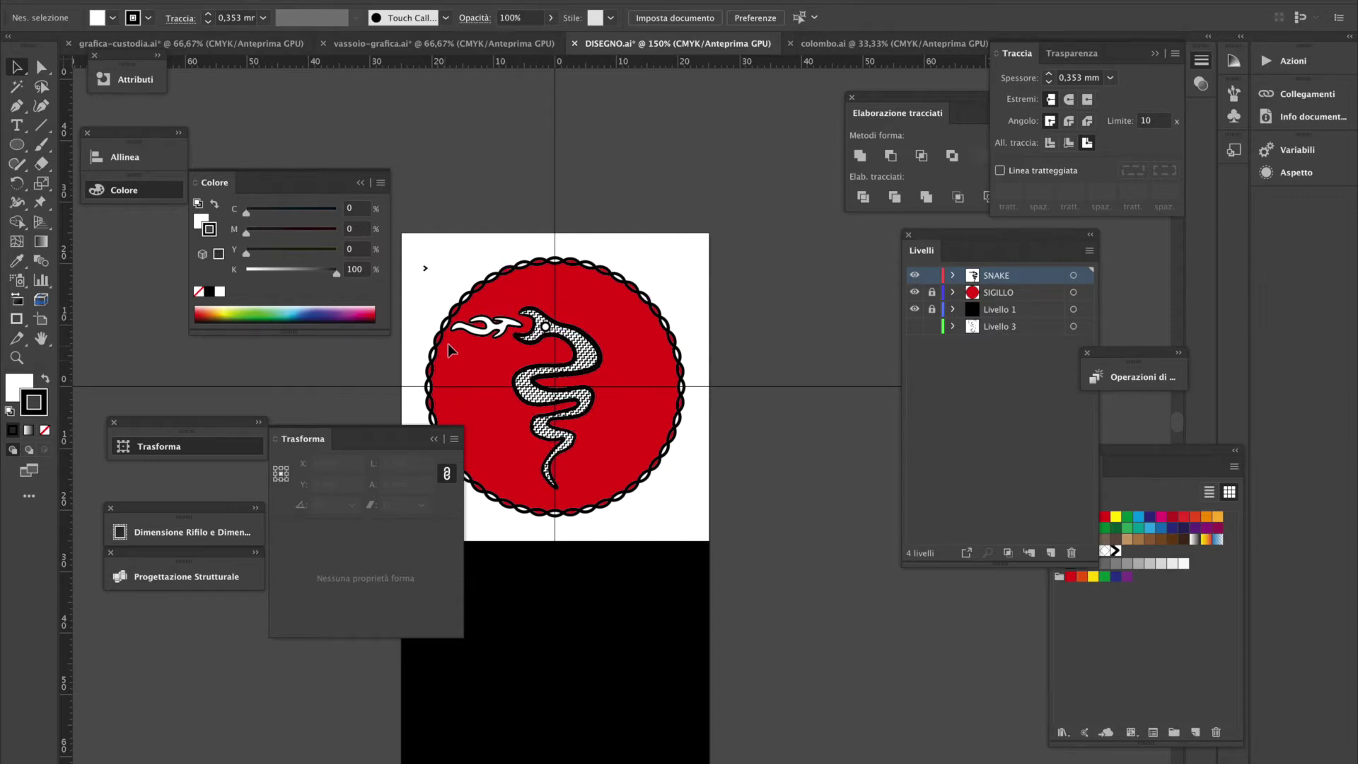
Place a copy of the eye circle on top of it and narrow the copy to about 0.51 mm wide as a slit pupil
{"action": "left_click", "coordinate": [531, 337]}
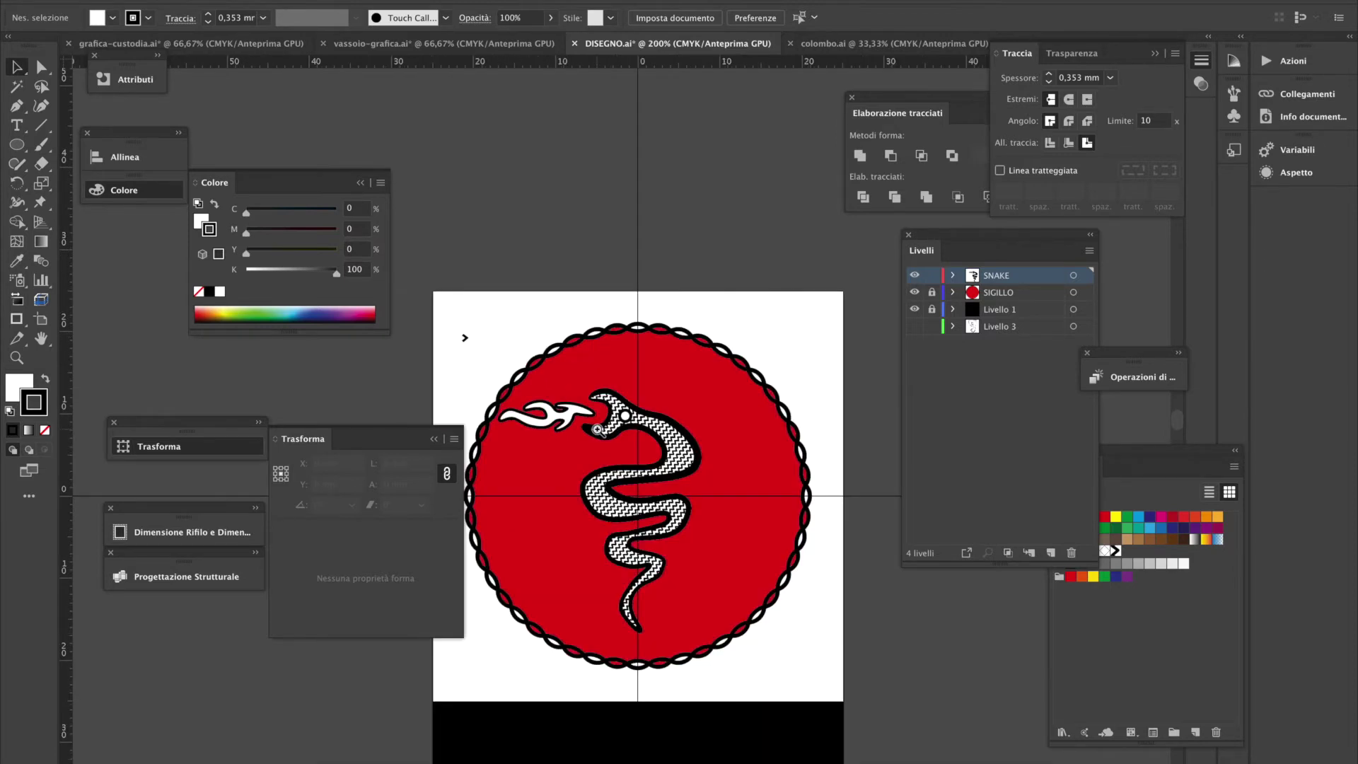
{"action": "left_click", "coordinate": [598, 430]}
{"action": "left_click", "coordinate": [632, 418]}
{"action": "left_click", "coordinate": [630, 404]}
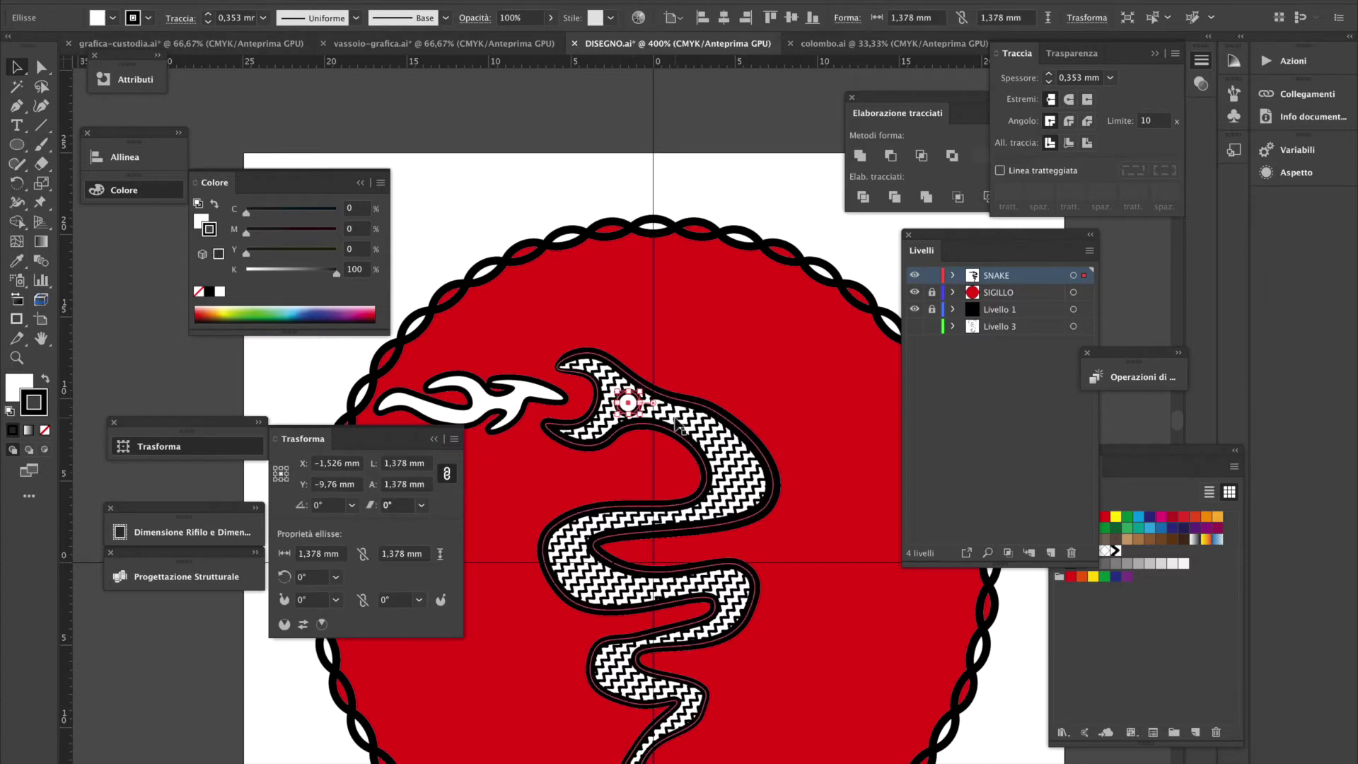
{"action": "left_click_drag", "start_coordinate": [640, 403], "coordinate": [631, 404]}
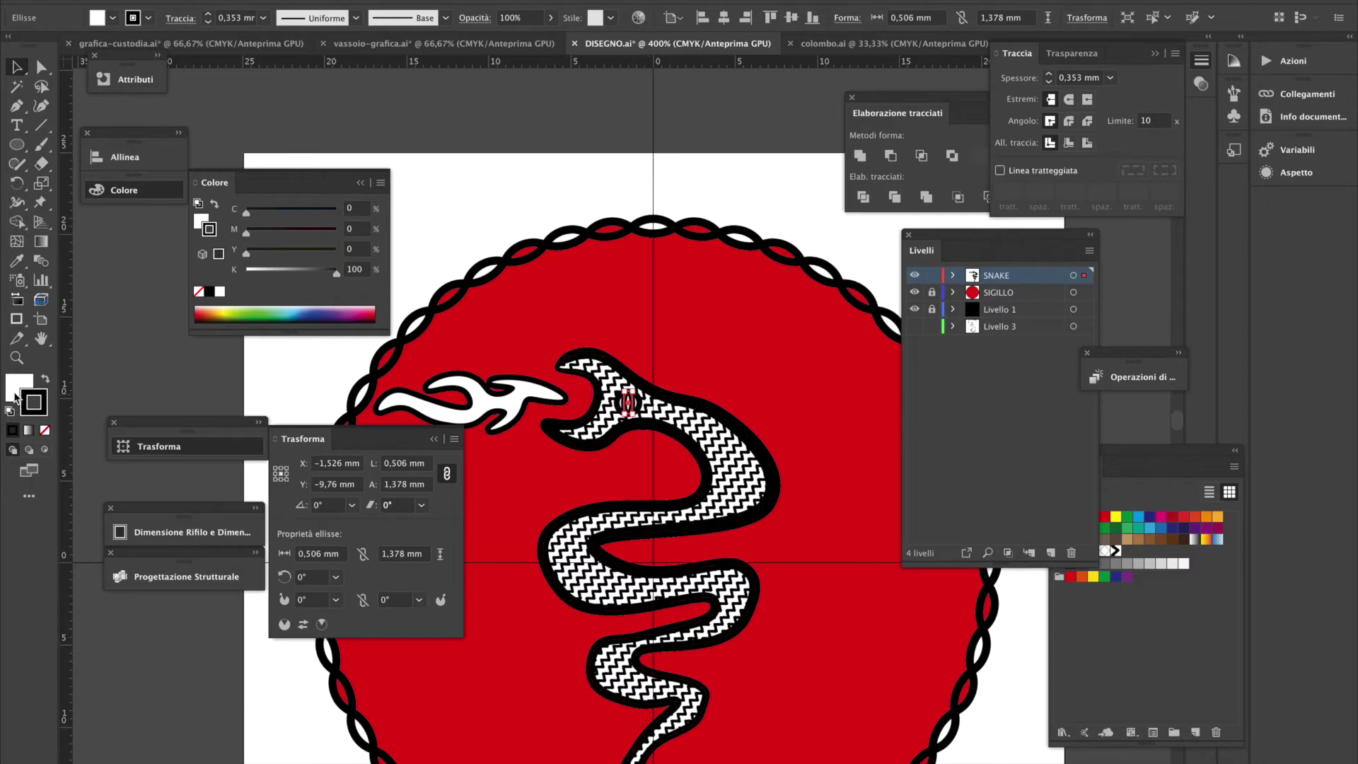
Fill the slit pupil with black, remove its stroke and deselect it
{"action": "left_click", "coordinate": [45, 380]}
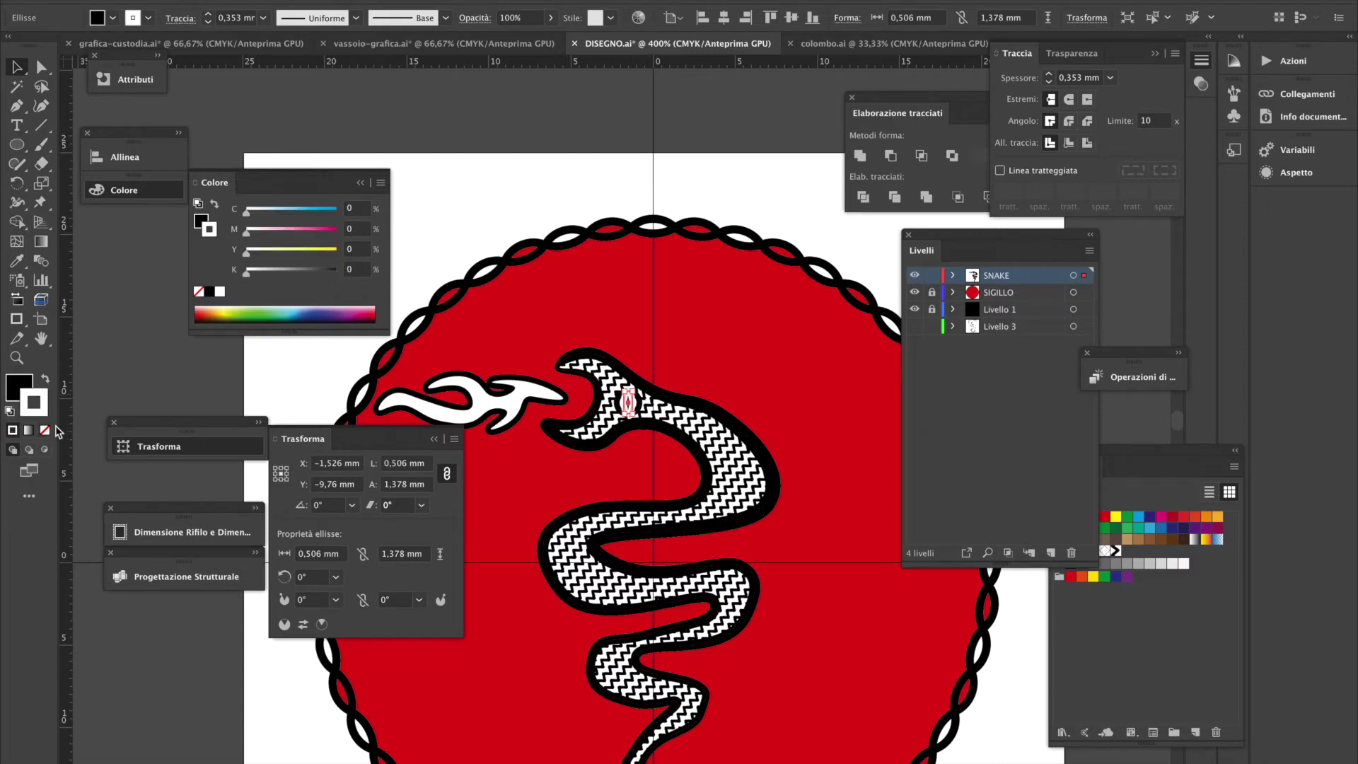
{"action": "left_click", "coordinate": [44, 429]}
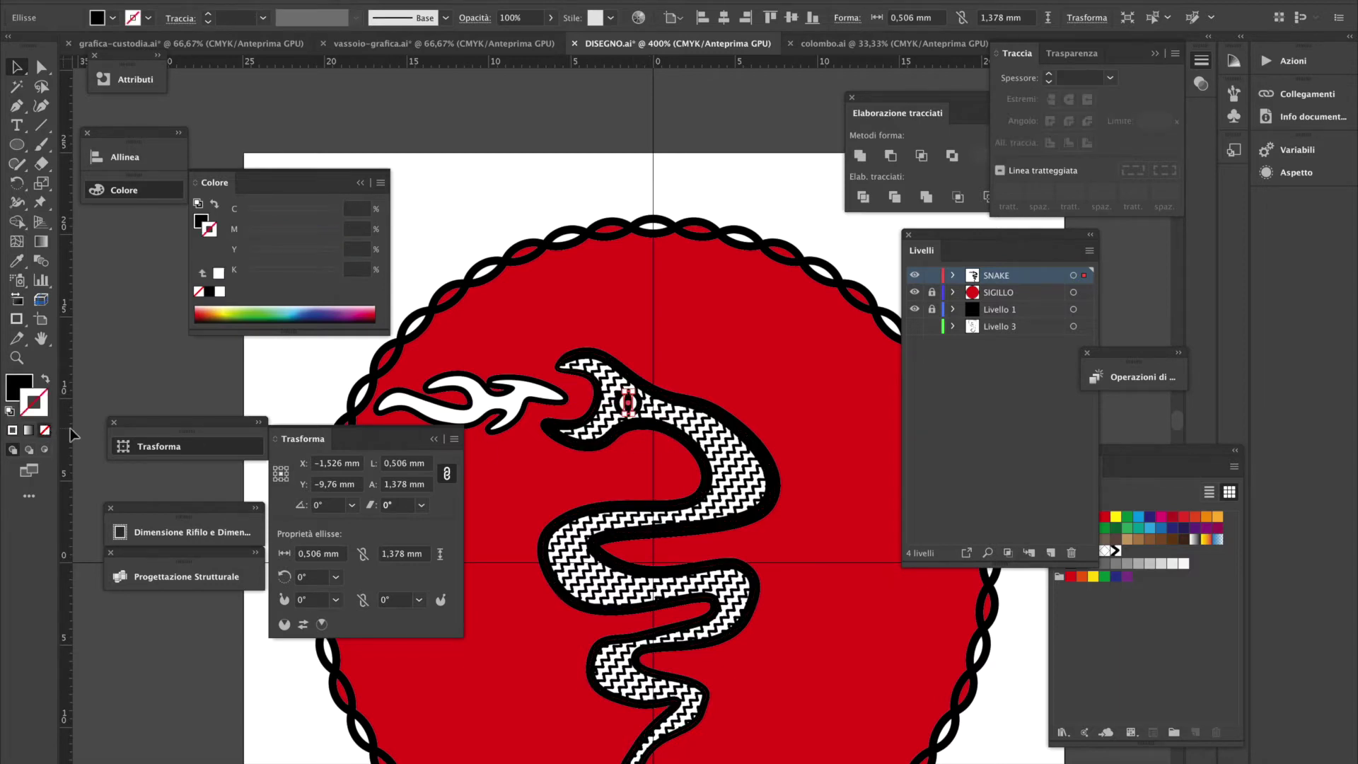
{"action": "left_click", "coordinate": [623, 187]}
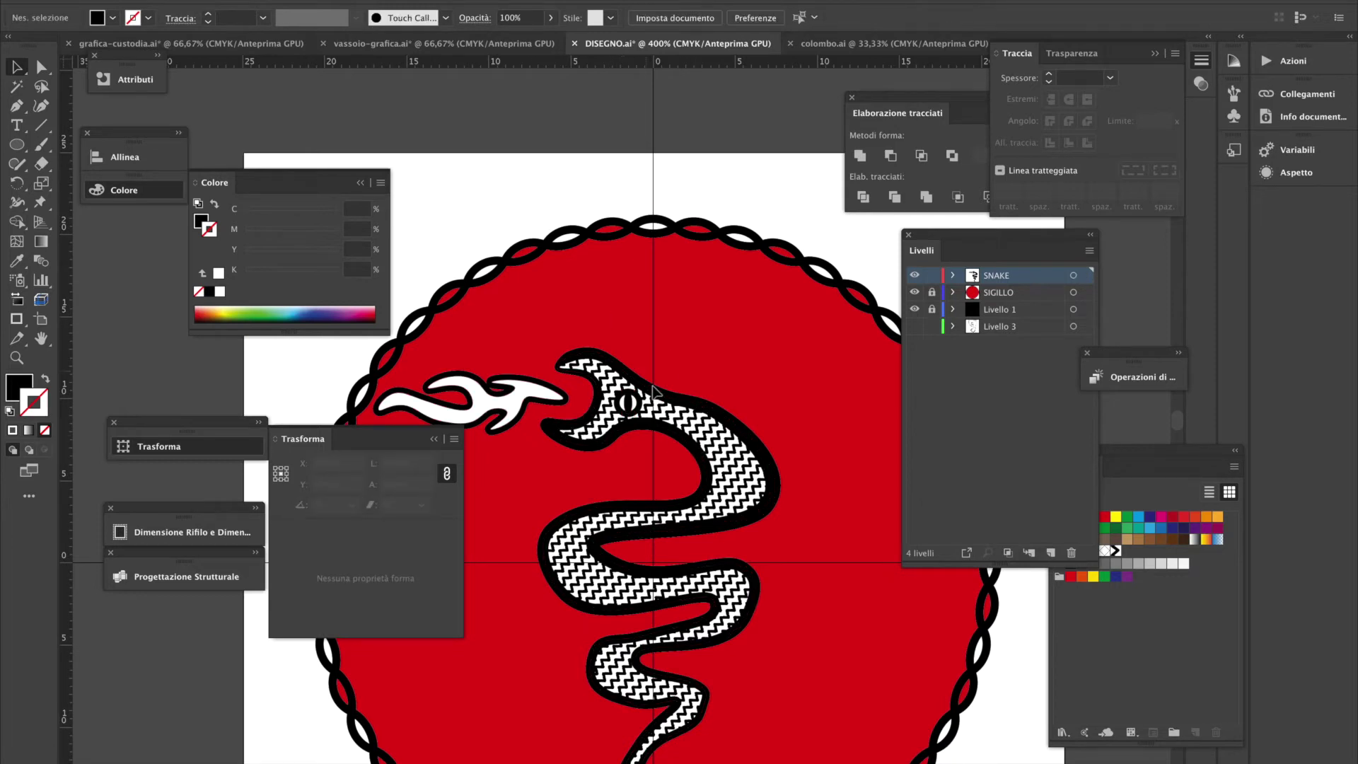
Select the pupil together with the eye circle and rotate them slightly clockwise so the slit slants
{"action": "left_click", "coordinate": [622, 424]}
{"action": "left_click", "coordinate": [620, 425]}
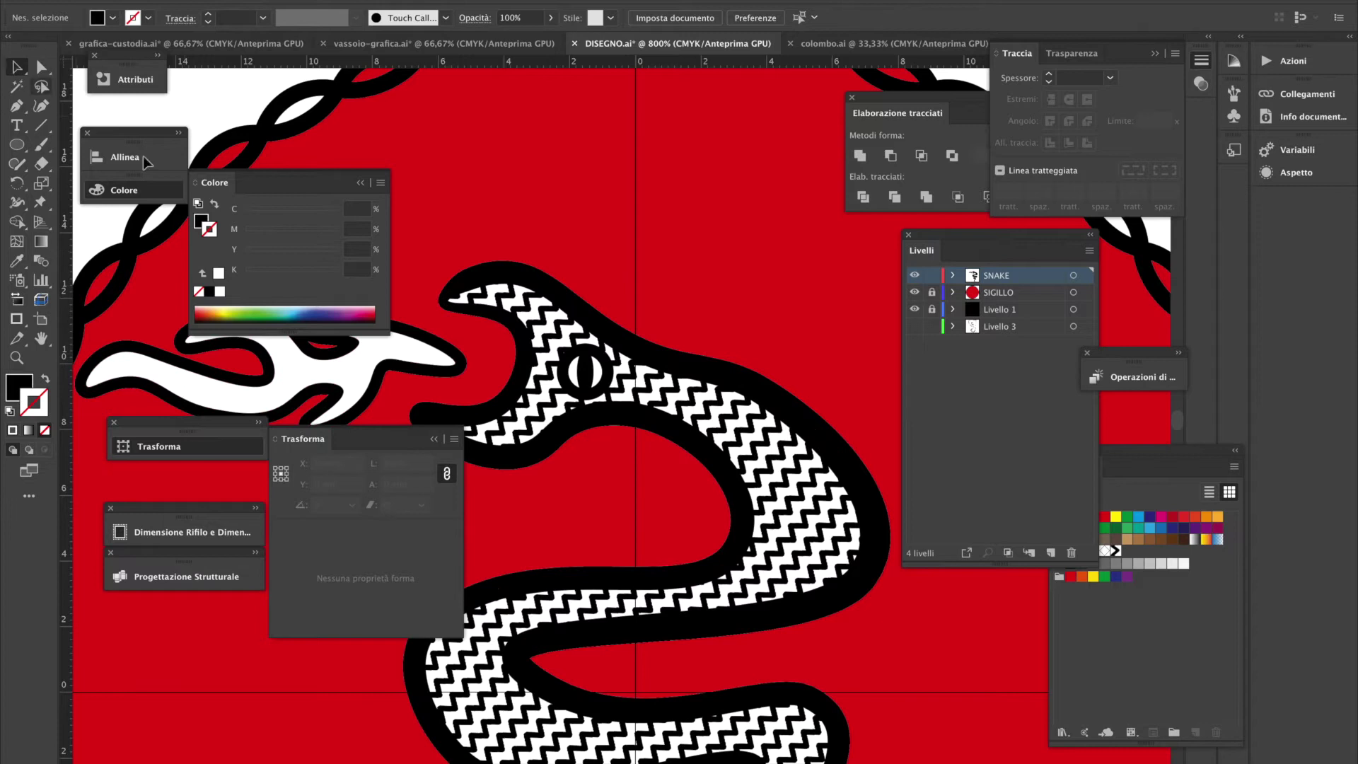
{"action": "left_click", "coordinate": [609, 379]}
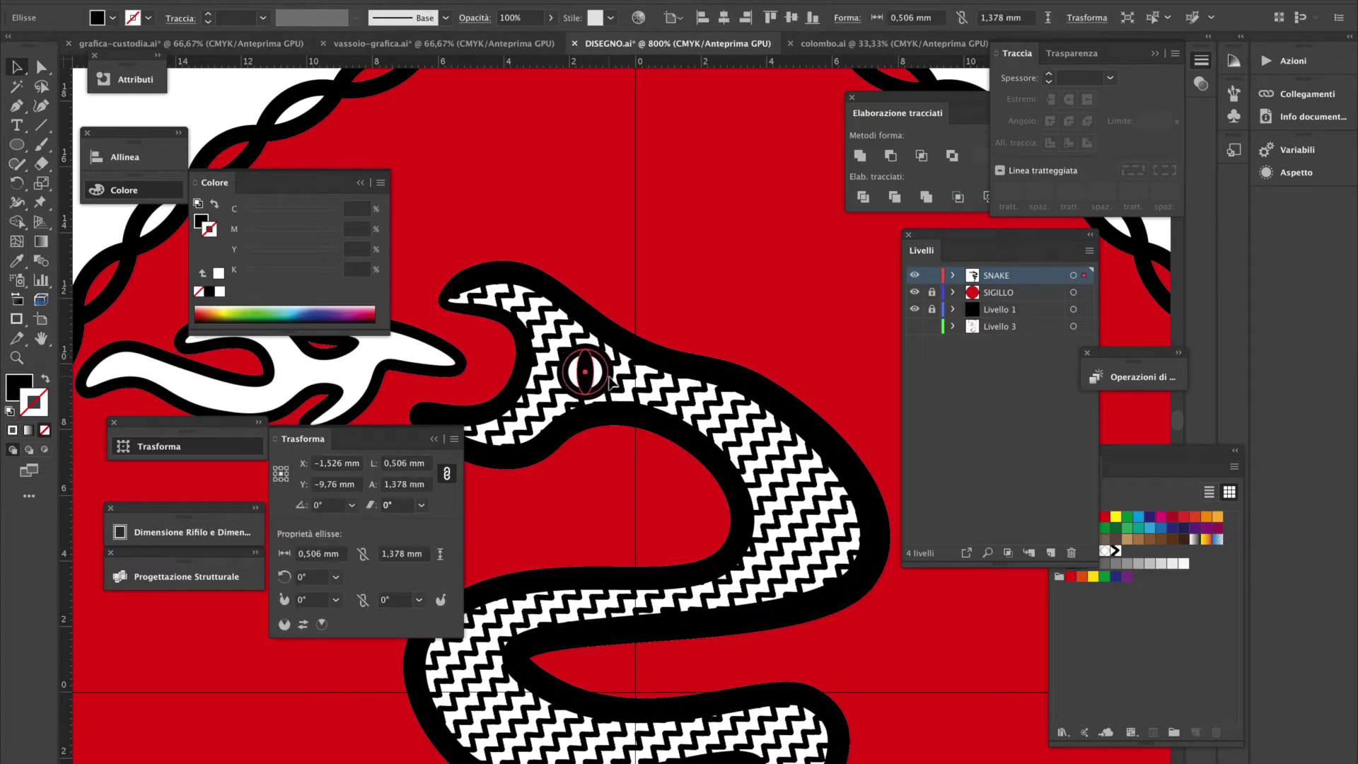
{"action": "left_click", "coordinate": [609, 380], "text": "shift"}
{"action": "left_click_drag", "start_coordinate": [610, 343], "coordinate": [619, 355]}
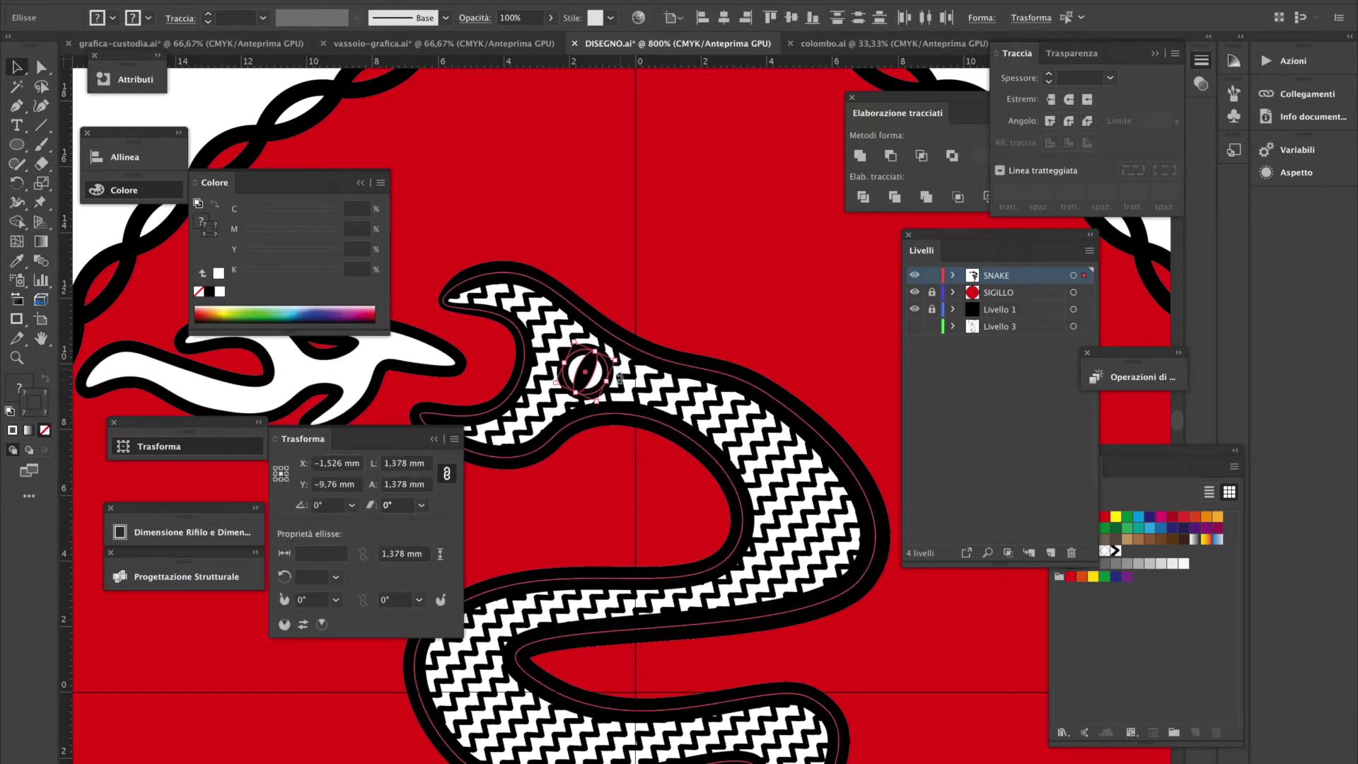
{"action": "left_click", "coordinate": [590, 259]}
Reshape the snake's upper jaw by raising its anchor points with Direct Selection, the top point to about X -3.86 mm, Y -13.51 mm
{"action": "left_click", "coordinate": [591, 282]}
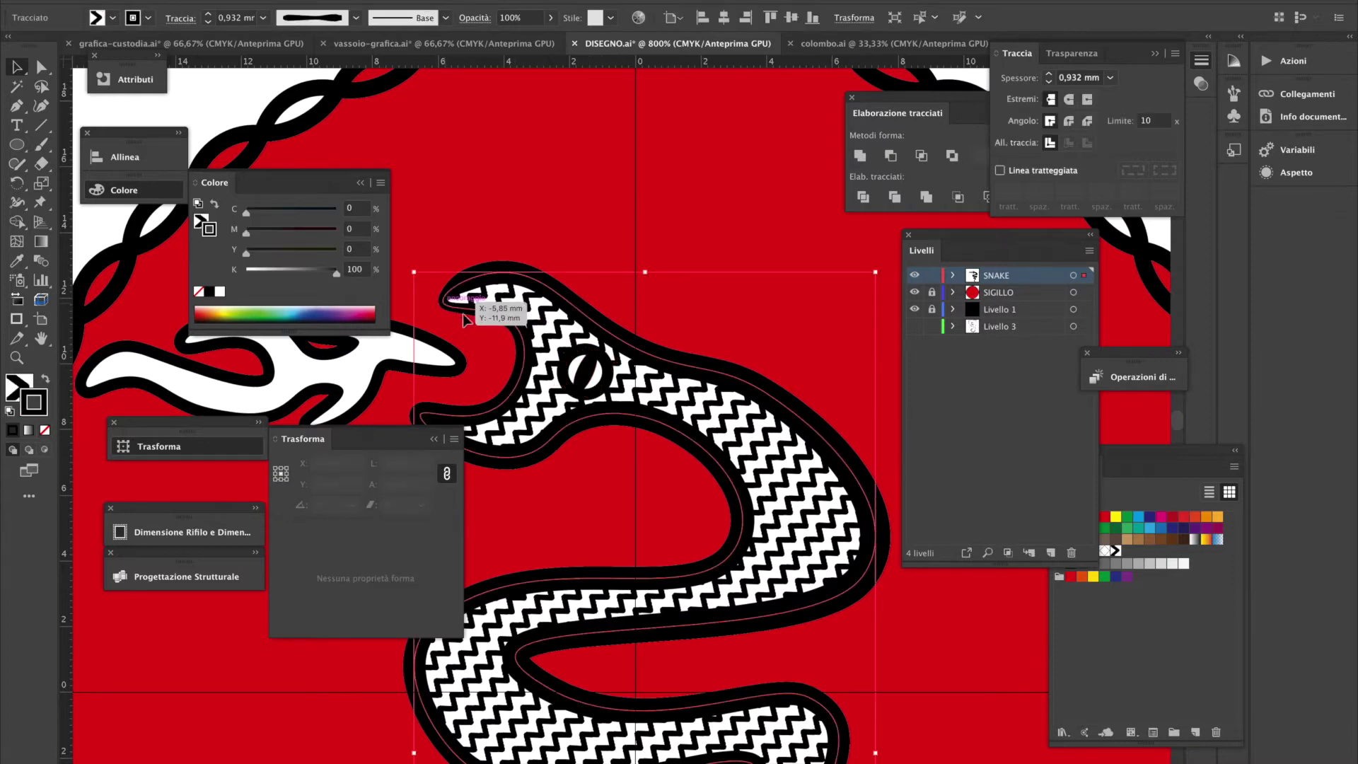
{"action": "left_click", "coordinate": [41, 66]}
{"action": "left_click_drag", "start_coordinate": [470, 320], "coordinate": [508, 244]}
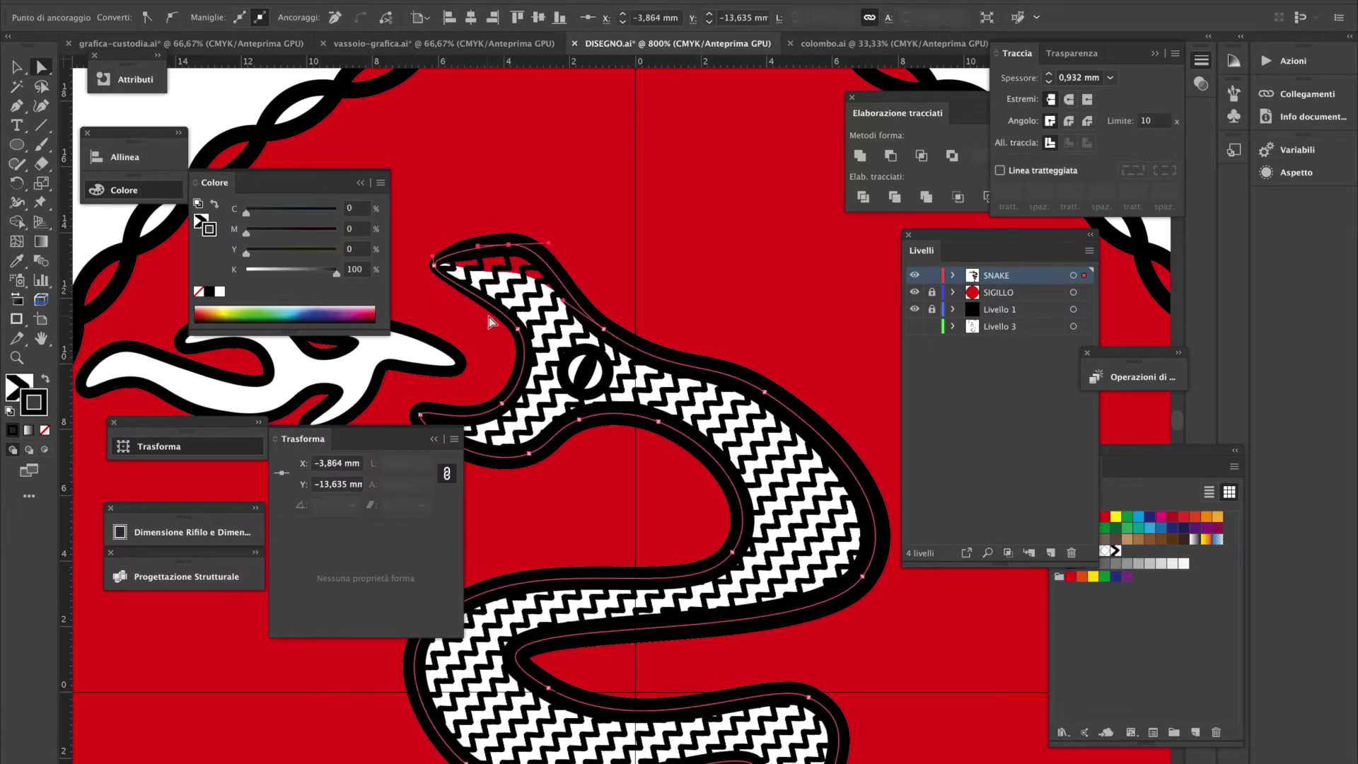
{"action": "key", "text": "ctrl+z"}
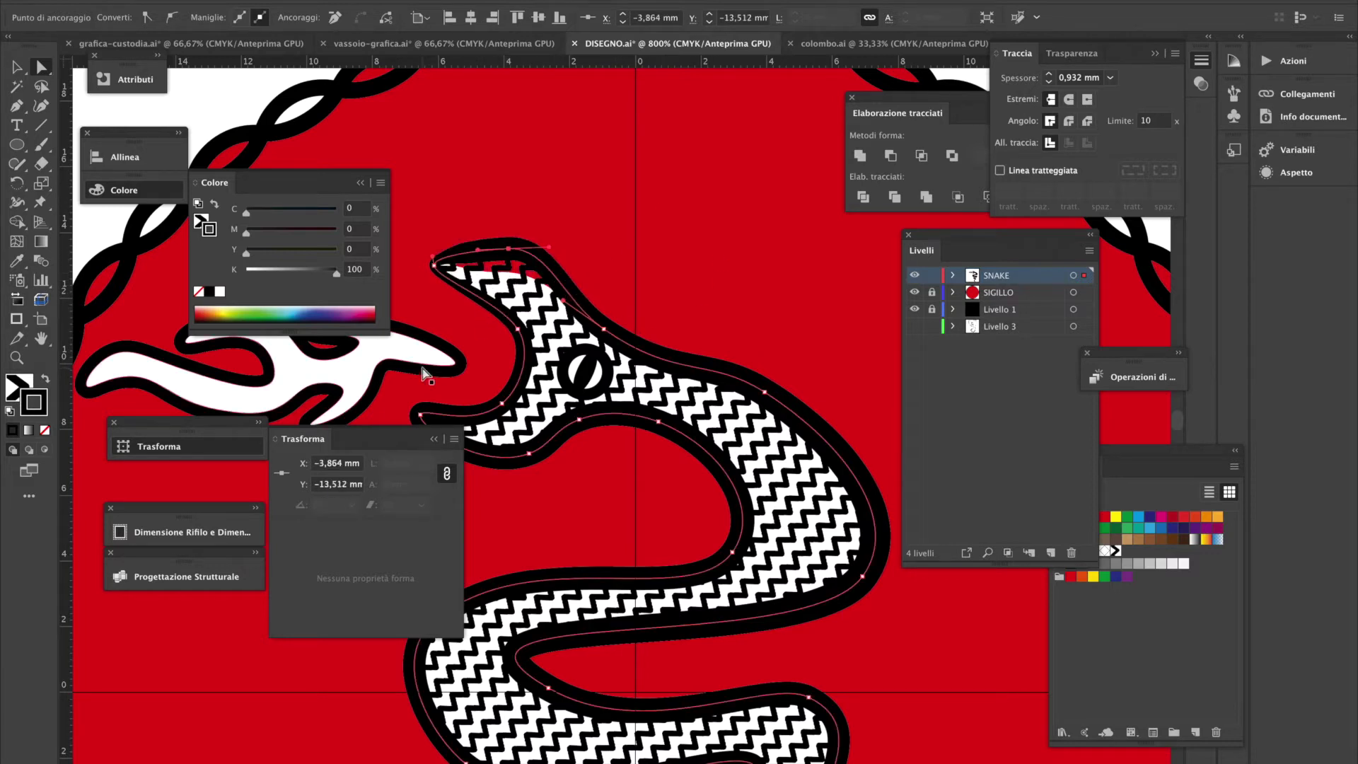
{"action": "left_click", "coordinate": [606, 177]}
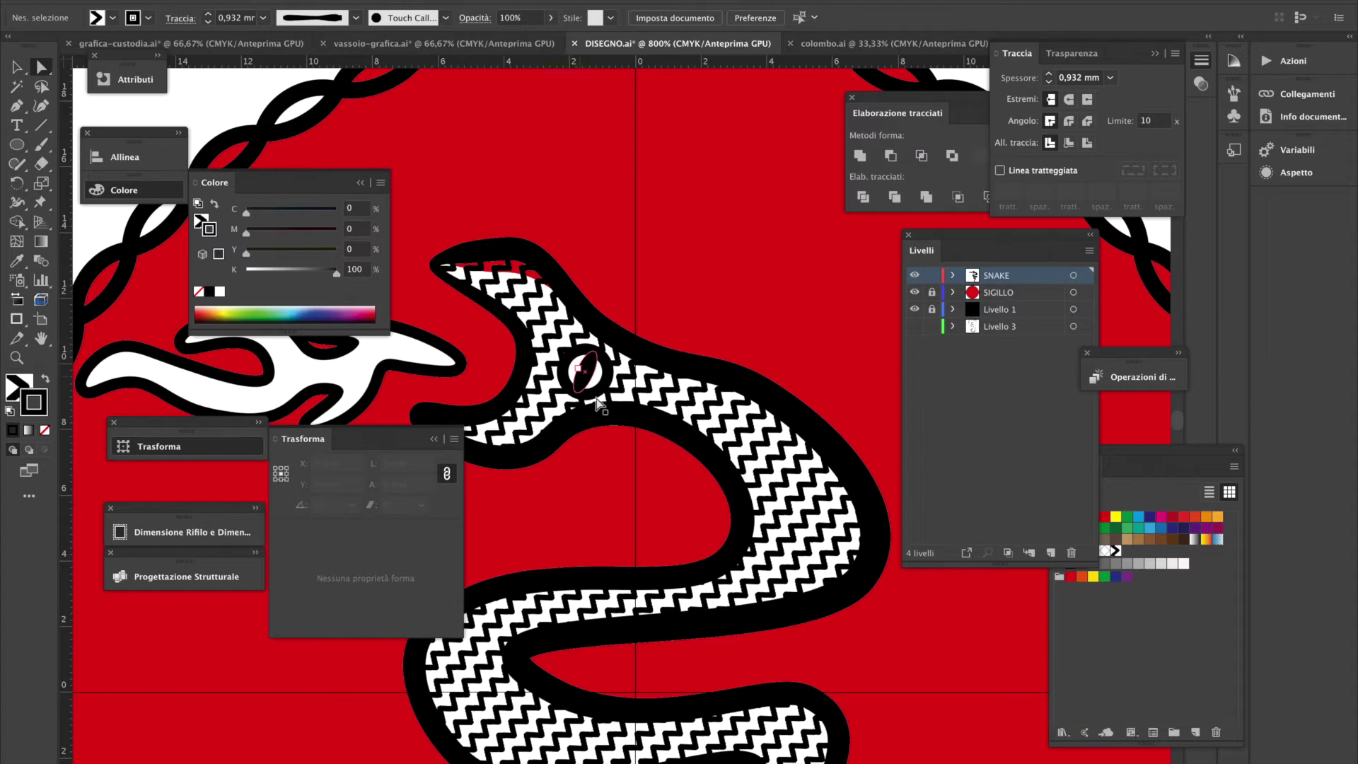
{"action": "key", "text": "ctrl+minus"}
{"action": "key", "text": "ctrl+minus"}
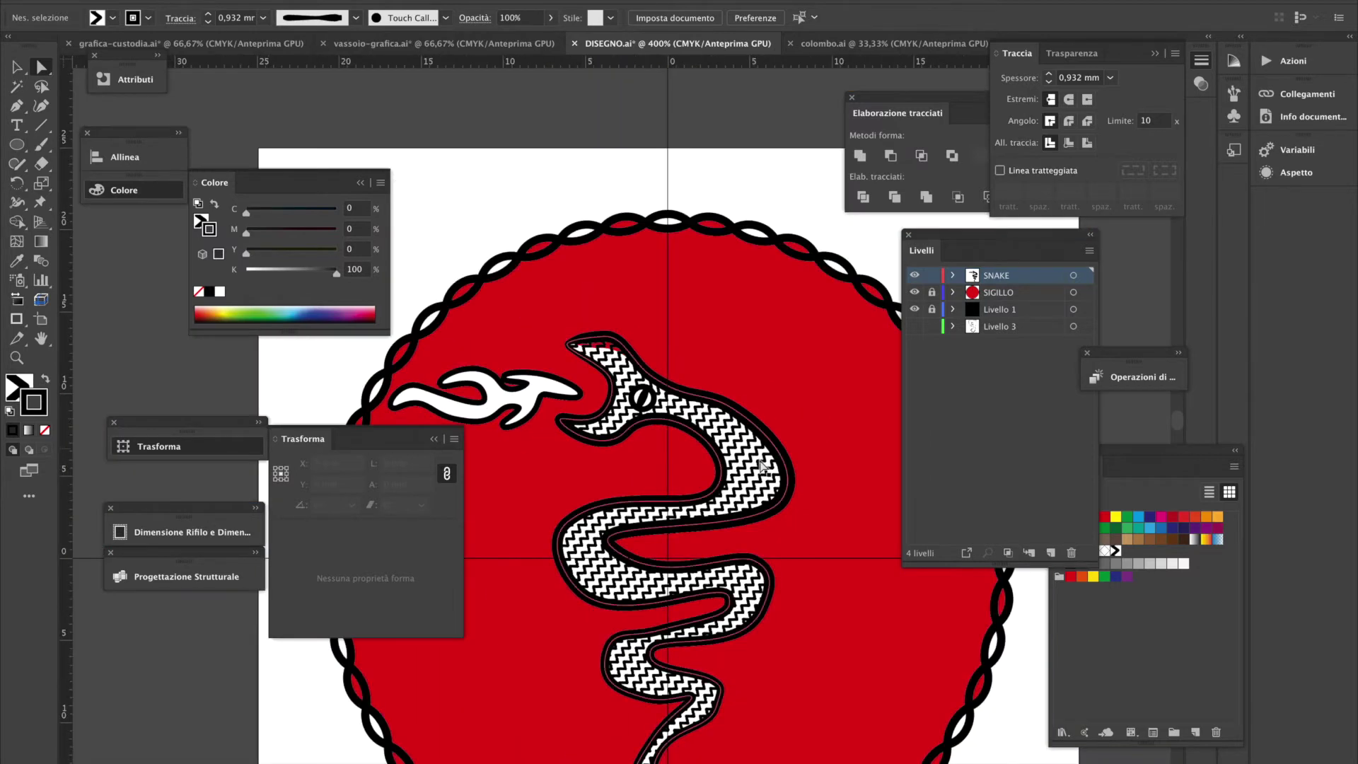
{"action": "left_click", "coordinate": [17, 66]}
{"action": "left_click", "coordinate": [606, 434]}
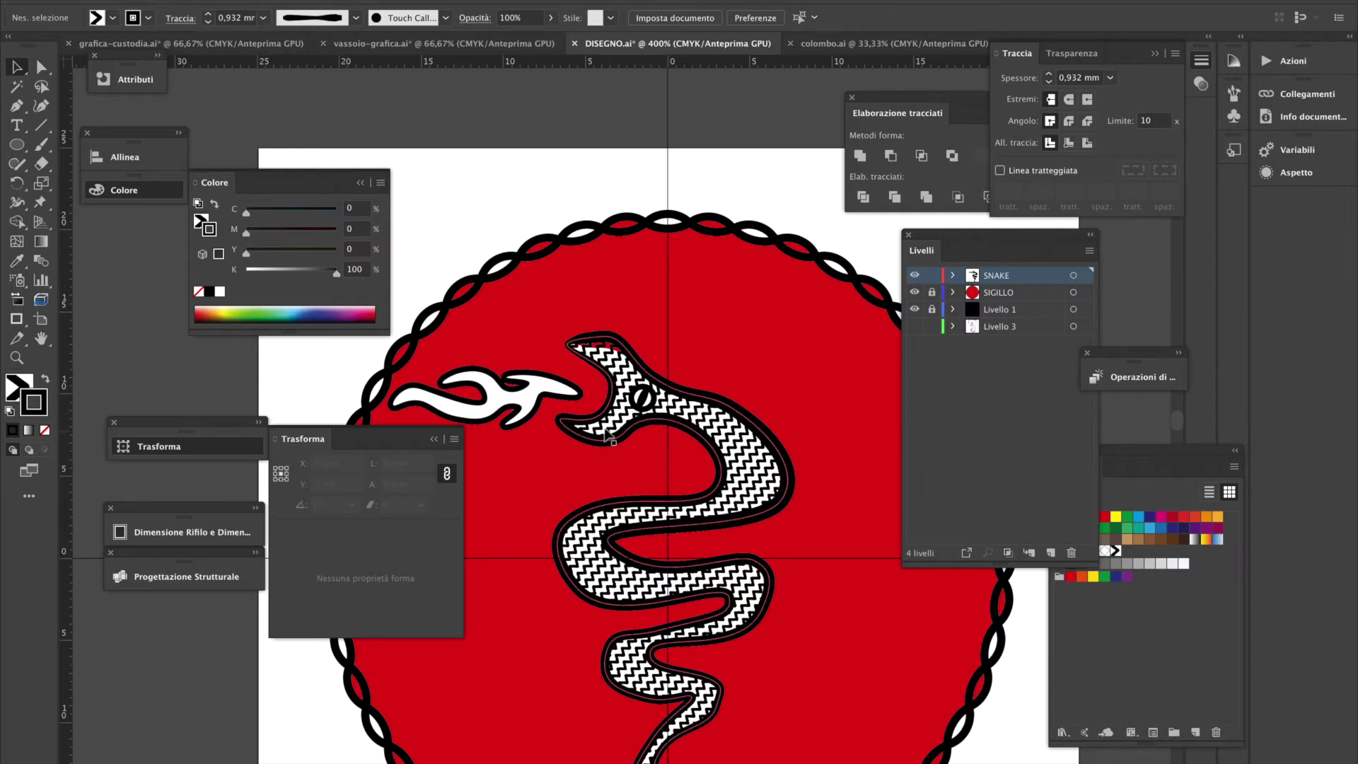
{"action": "left_click", "coordinate": [791, 481]}
{"action": "key", "text": "a"}
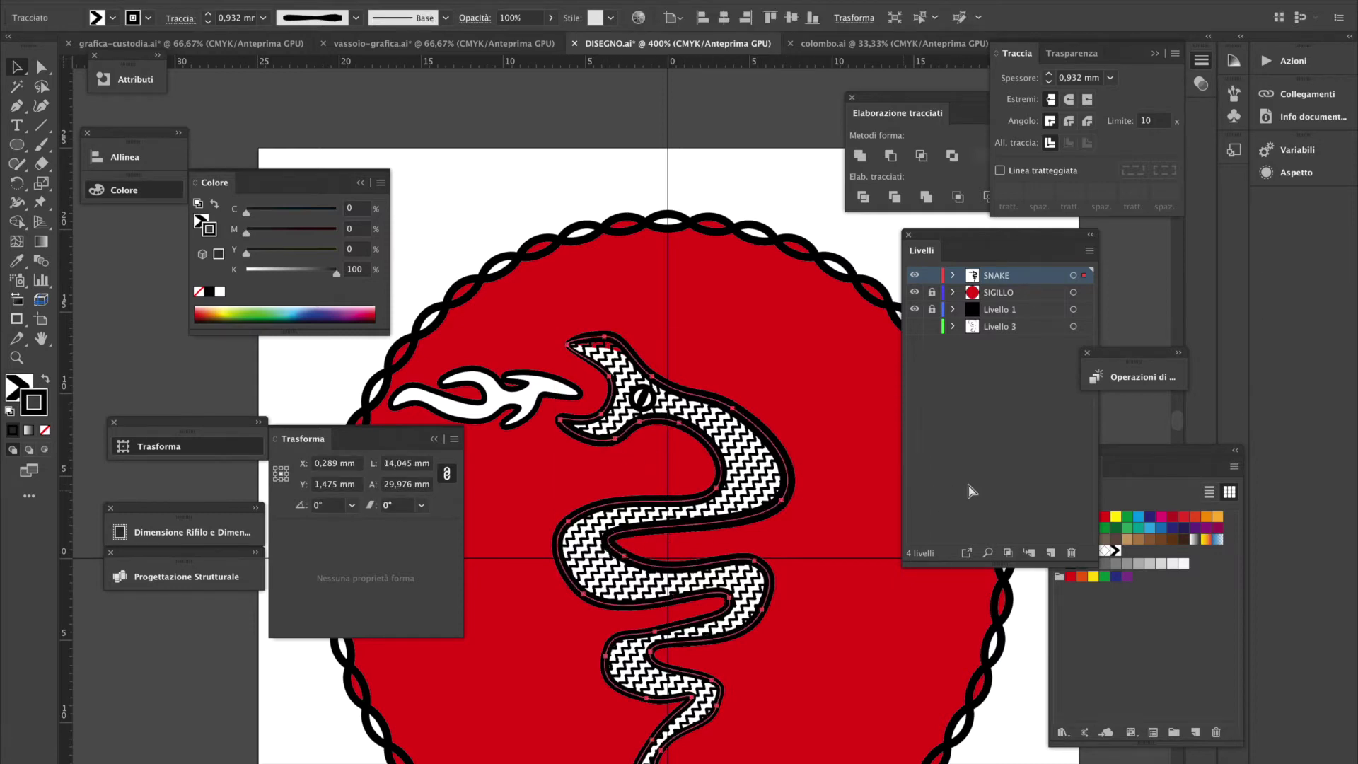
{"action": "key", "text": "v"}
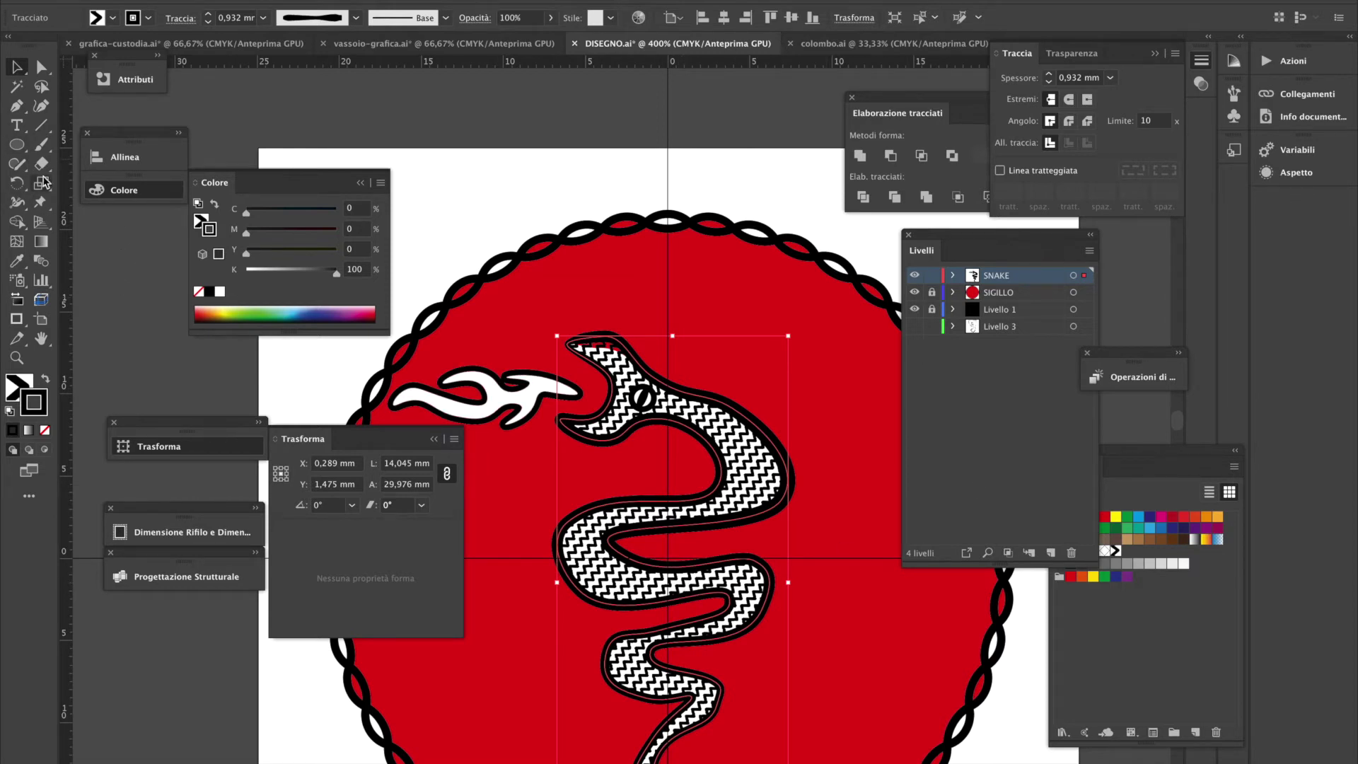
{"action": "left_click", "coordinate": [17, 105]}
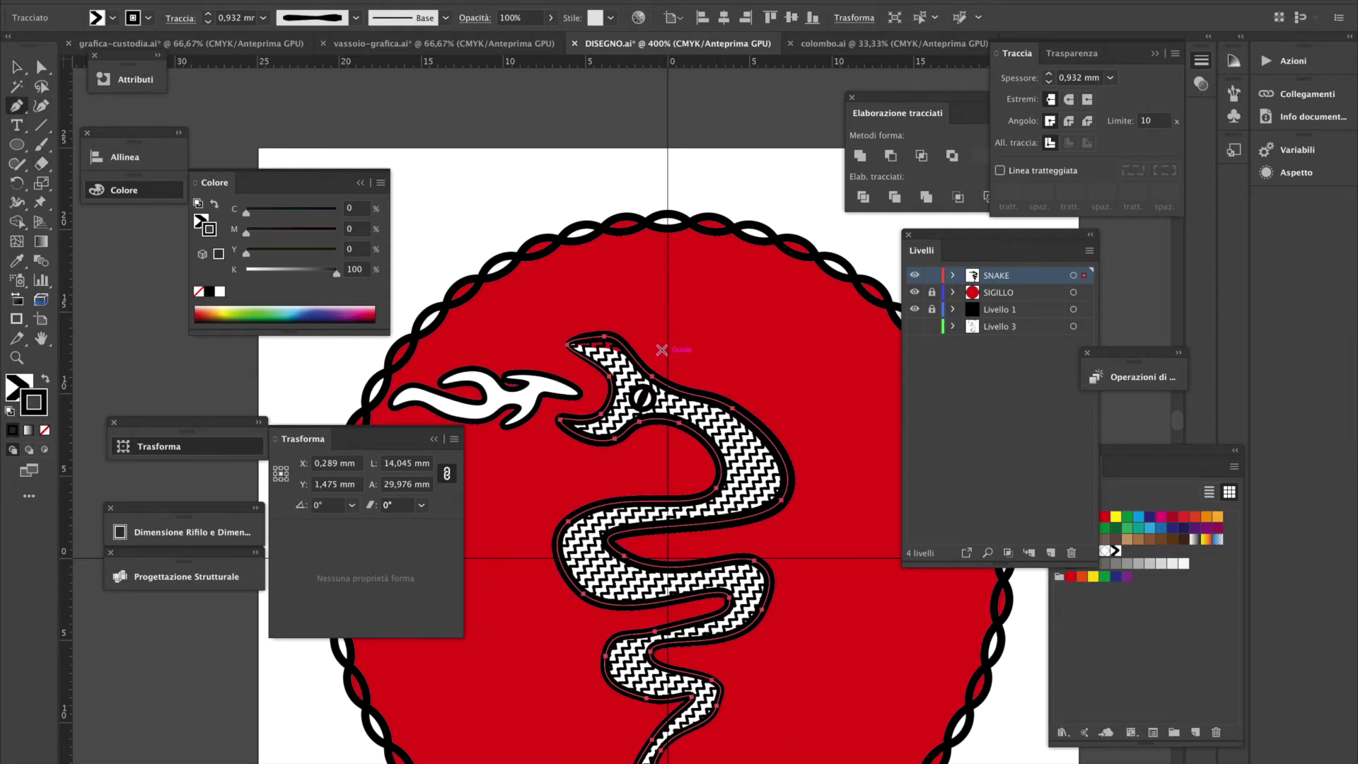
{"action": "left_click", "coordinate": [625, 301]}
{"action": "left_click", "coordinate": [543, 316]}
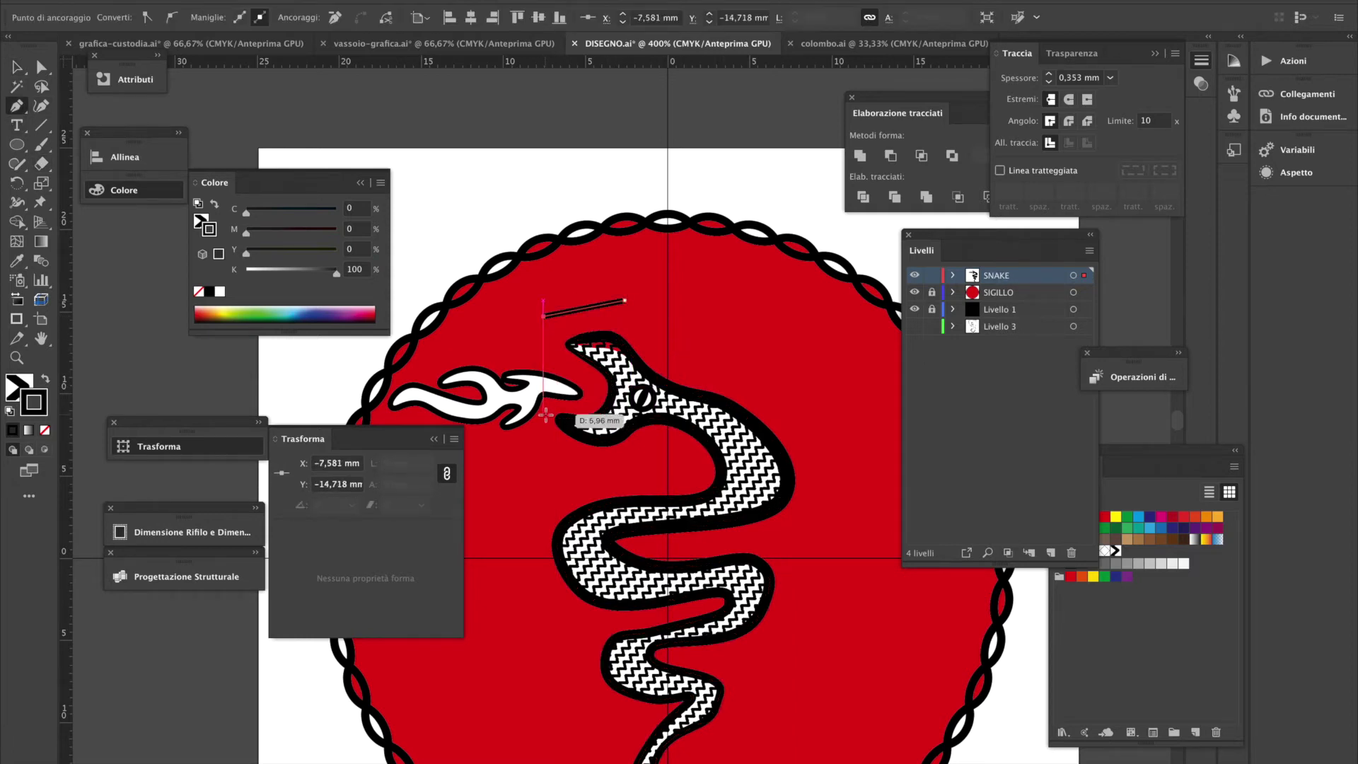
{"action": "left_click", "coordinate": [543, 419]}
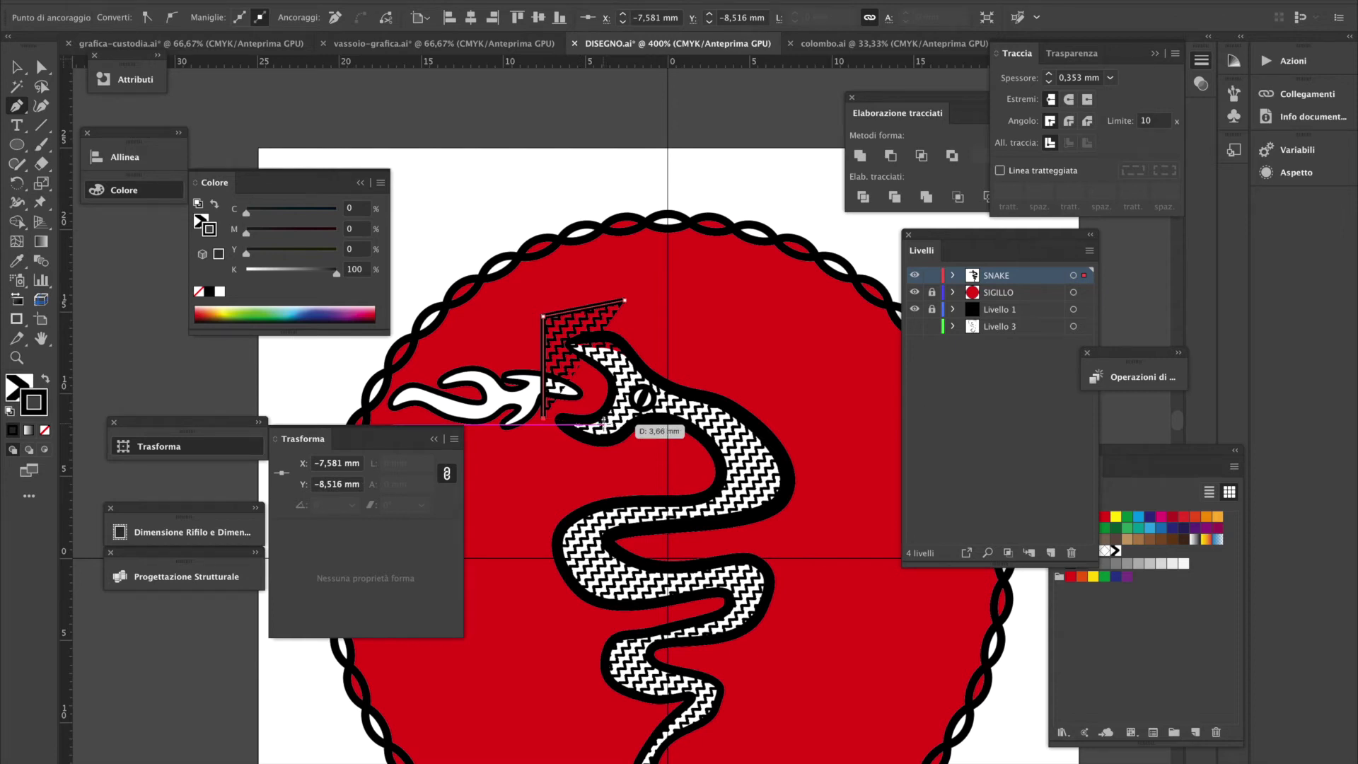
{"action": "key", "text": "ctrl+z"}
{"action": "key", "text": "ctrl+z"}
{"action": "key", "text": "ctrl+z"}
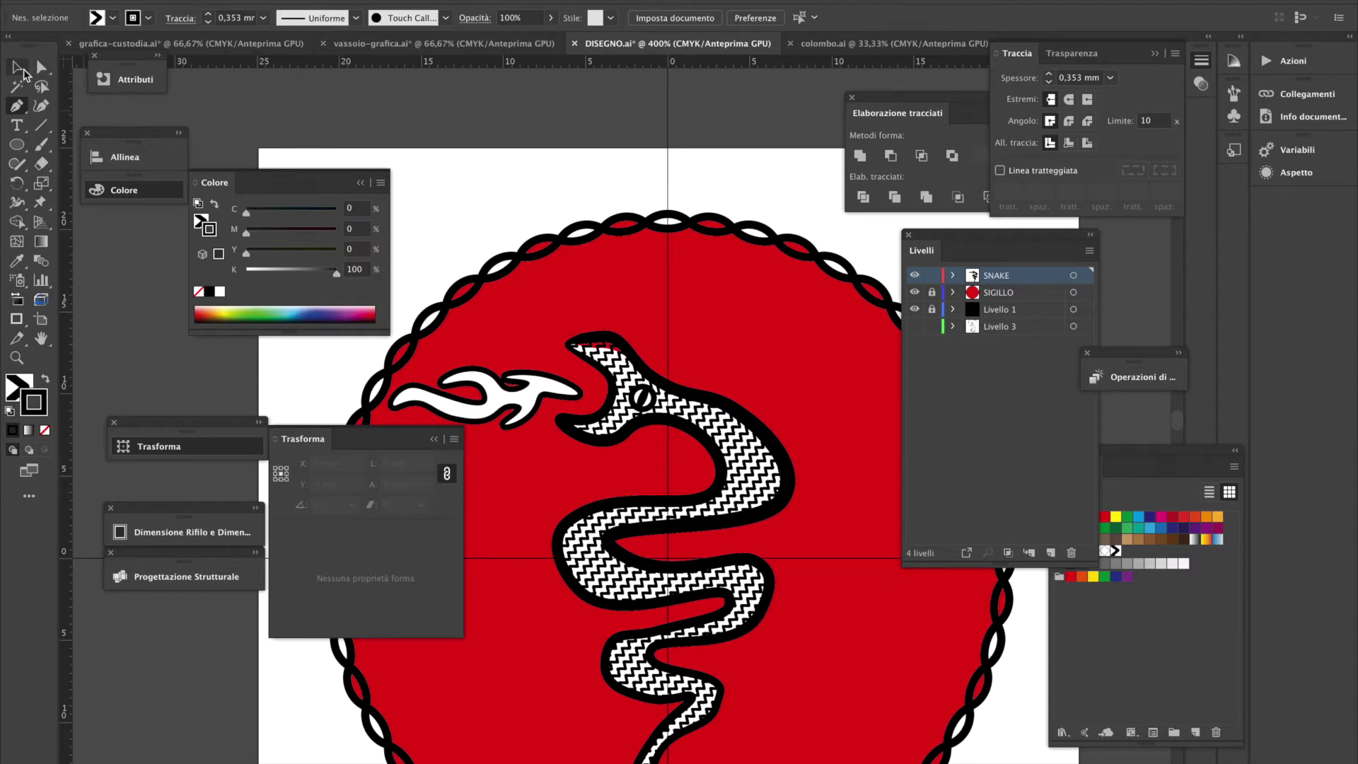
Set the fill to red and start a straight-sided Pen path above the snake's head, down past the mouth to the lower jaw
{"action": "left_click", "coordinate": [113, 18]}
{"action": "left_click", "coordinate": [55, 46]}
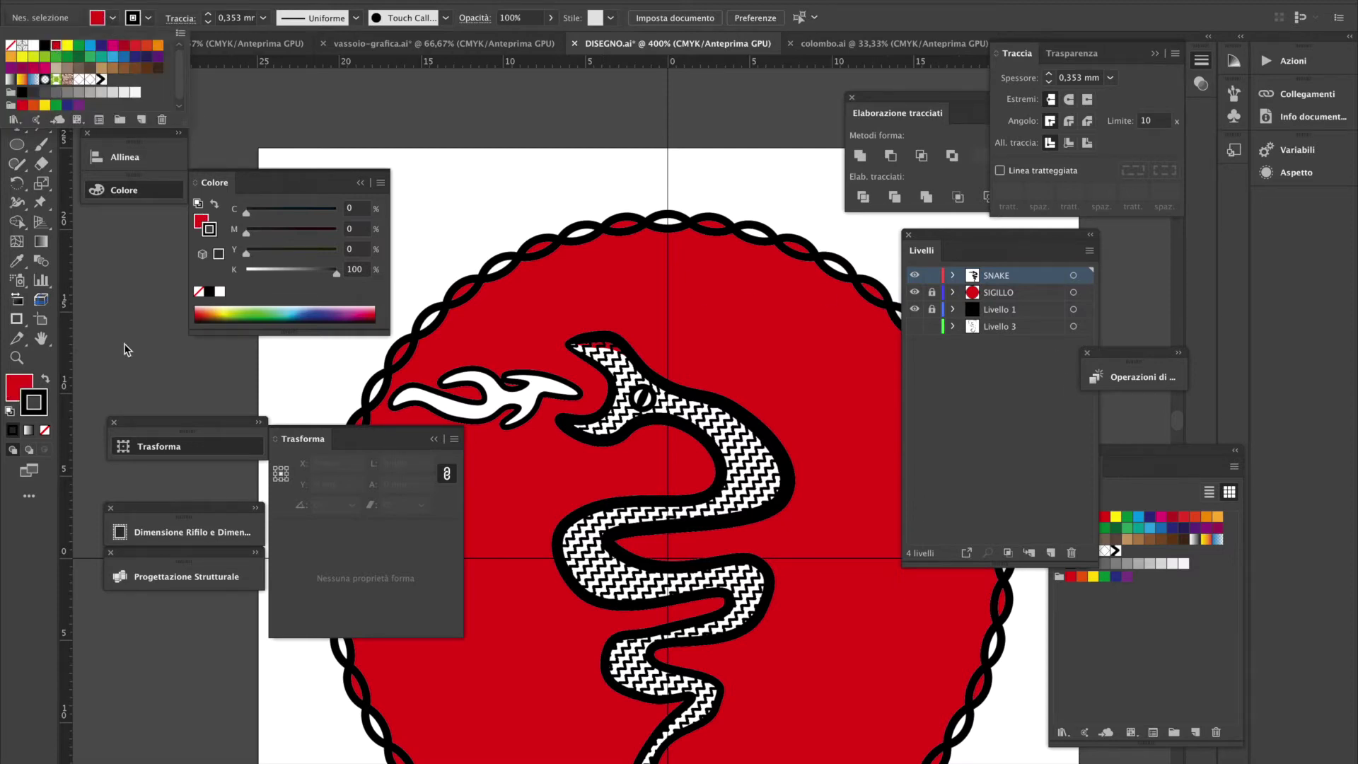
{"action": "left_click", "coordinate": [19, 338]}
{"action": "left_click", "coordinate": [17, 108]}
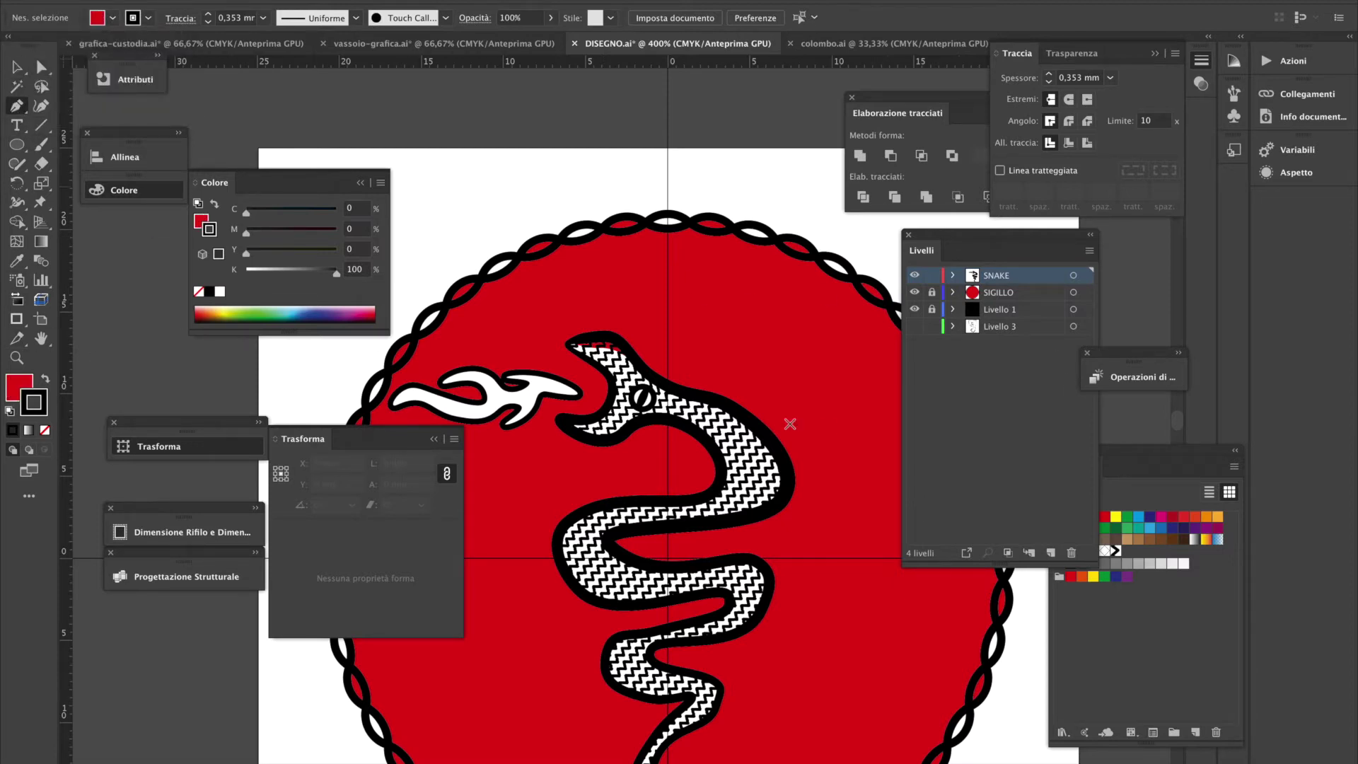
{"action": "left_click", "coordinate": [651, 314]}
{"action": "left_click", "coordinate": [557, 298]}
{"action": "left_click_drag", "start_coordinate": [542, 392], "coordinate": [749, 430]}
{"action": "left_click", "coordinate": [557, 430]}
{"action": "key", "text": "Escape"}
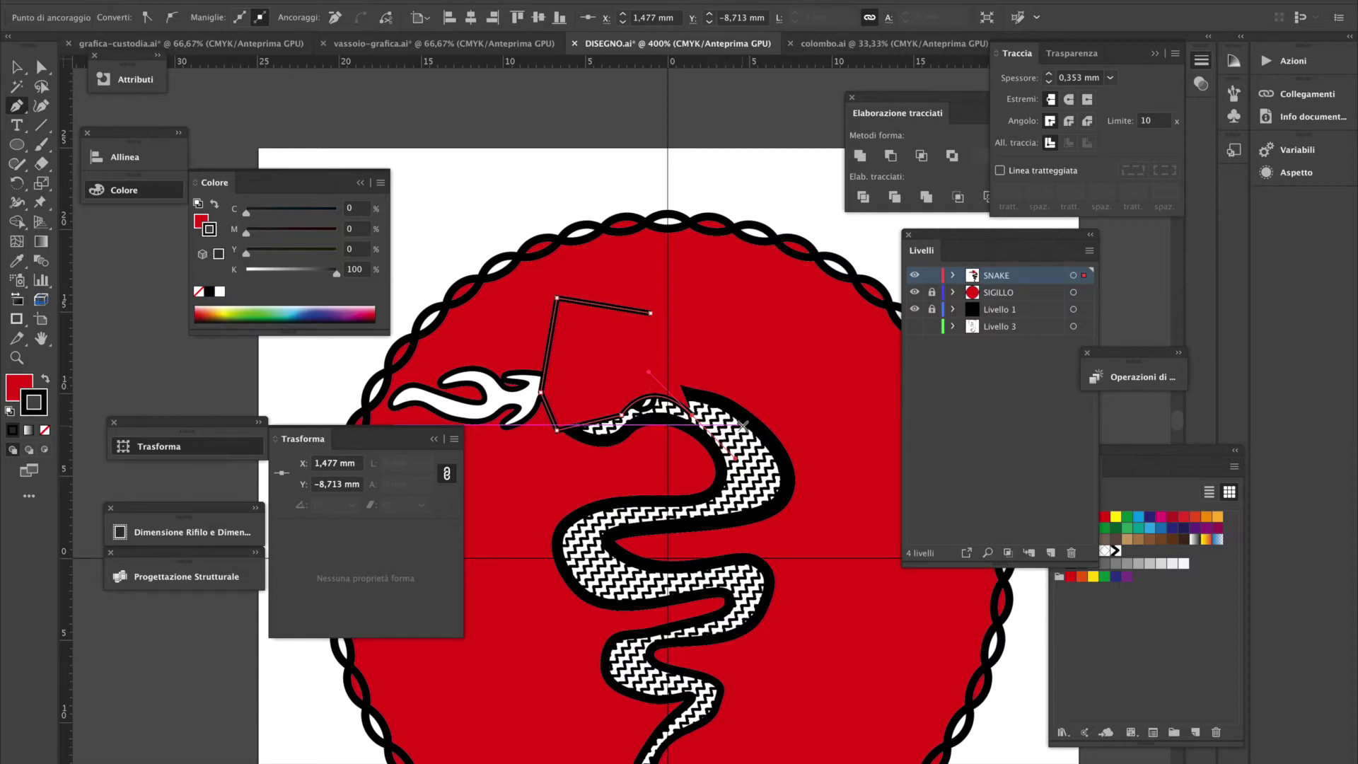
Continue the Pen path from the neck down the middle of the snake's body through its first two large bends
{"action": "left_click_drag", "start_coordinate": [669, 397], "coordinate": [695, 418]}
{"action": "left_click", "coordinate": [732, 430]}
{"action": "left_click", "coordinate": [742, 499]}
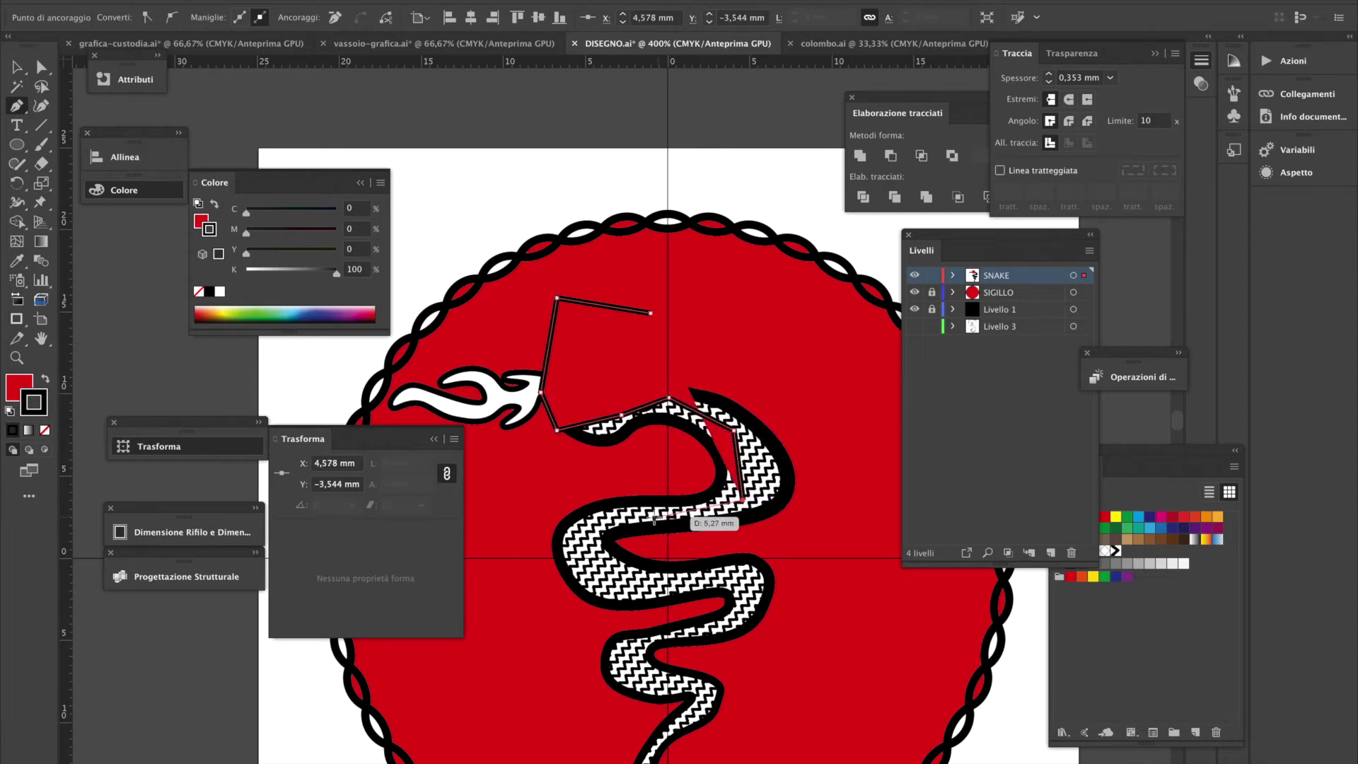
{"action": "left_click_drag", "start_coordinate": [621, 521], "coordinate": [611, 528]}
{"action": "left_click", "coordinate": [585, 541]}
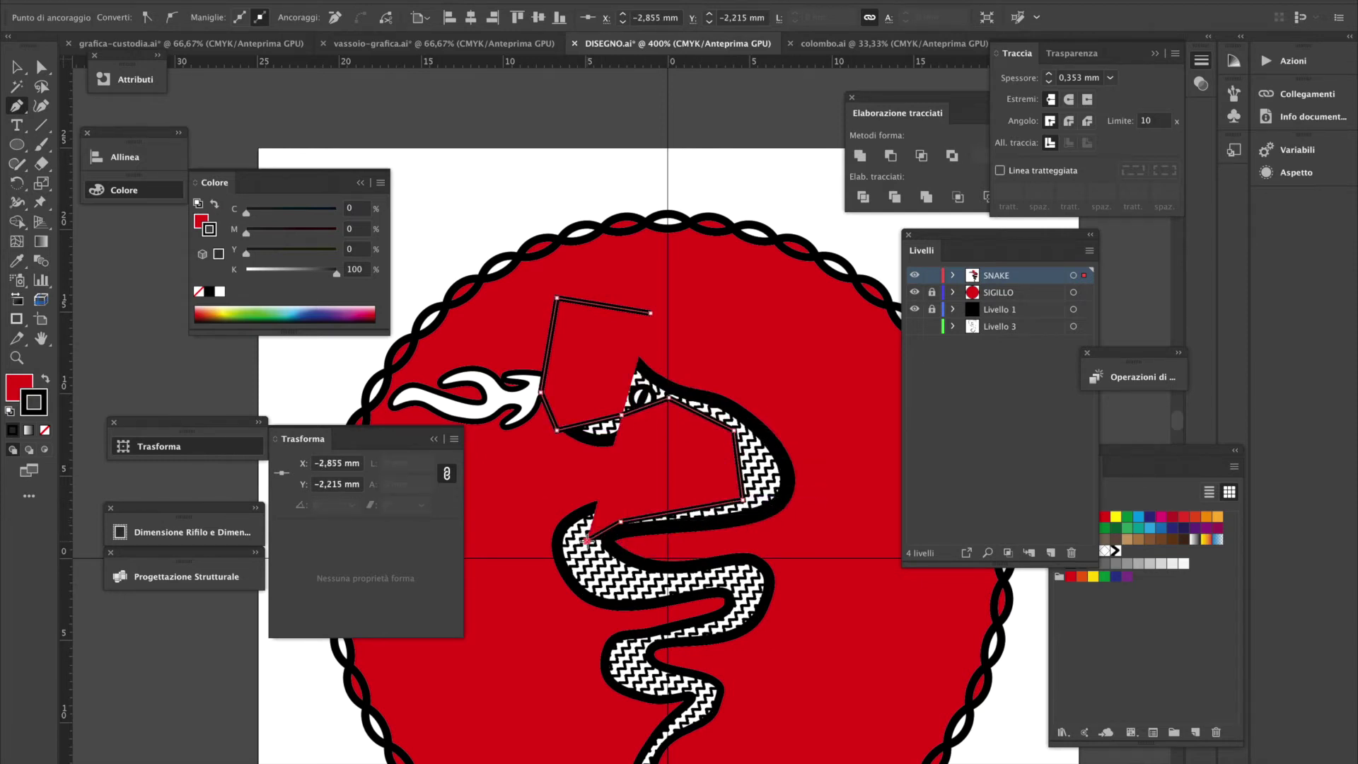
{"action": "left_click", "coordinate": [599, 585]}
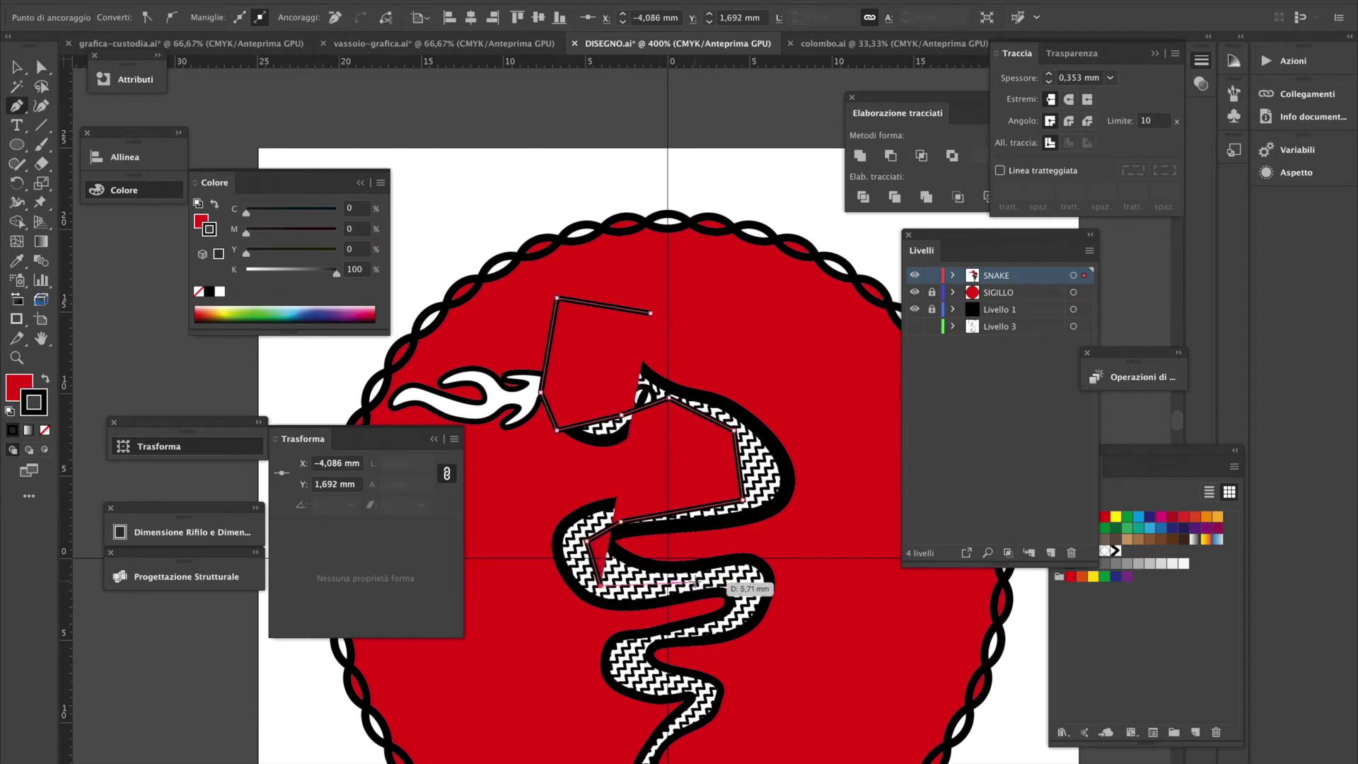
{"action": "left_click", "coordinate": [694, 583]}
{"action": "left_click", "coordinate": [742, 585]}
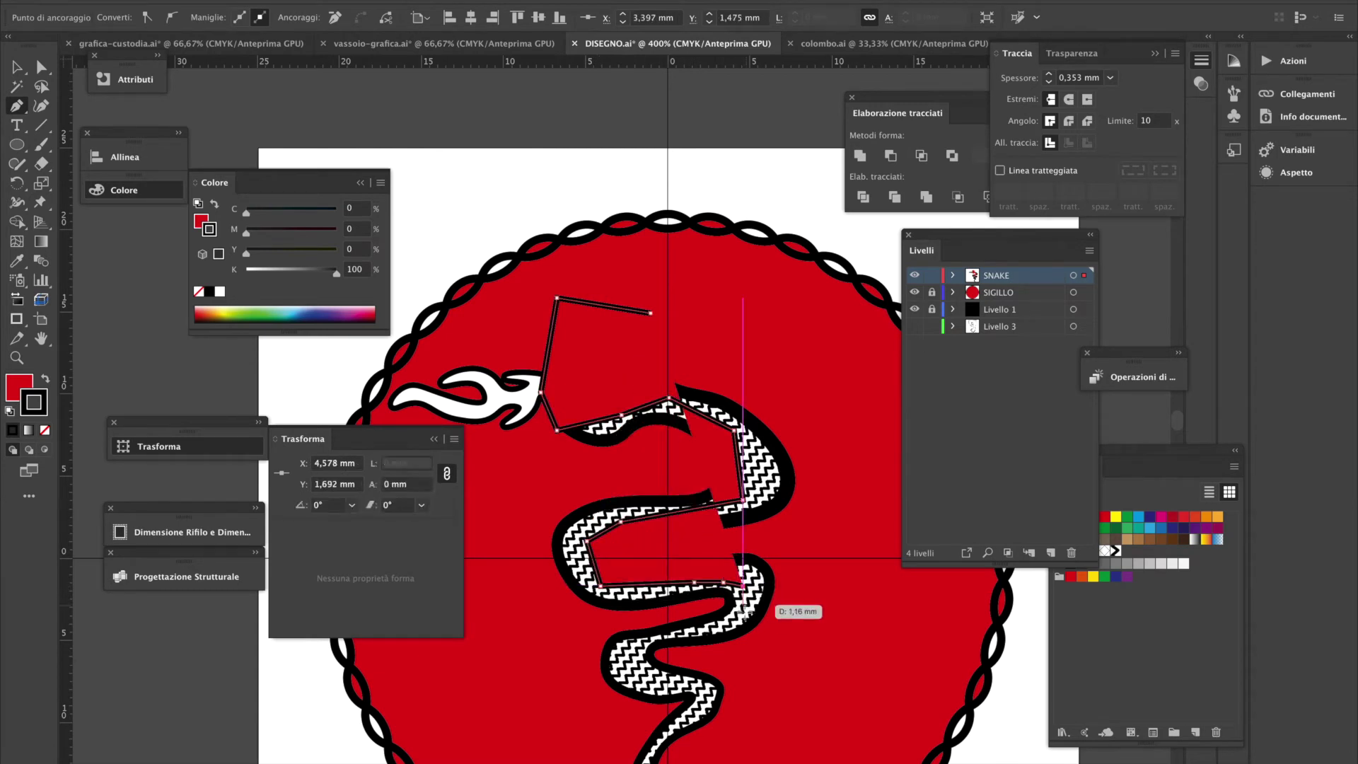
Extend the Pen path down the middle of the snake's lower bends to the tail tip
{"action": "scroll", "coordinate": [757, 552], "scroll_direction": "up", "scroll_amount": 3}
{"action": "scroll", "coordinate": [757, 552], "scroll_direction": "left", "scroll_amount": 1}
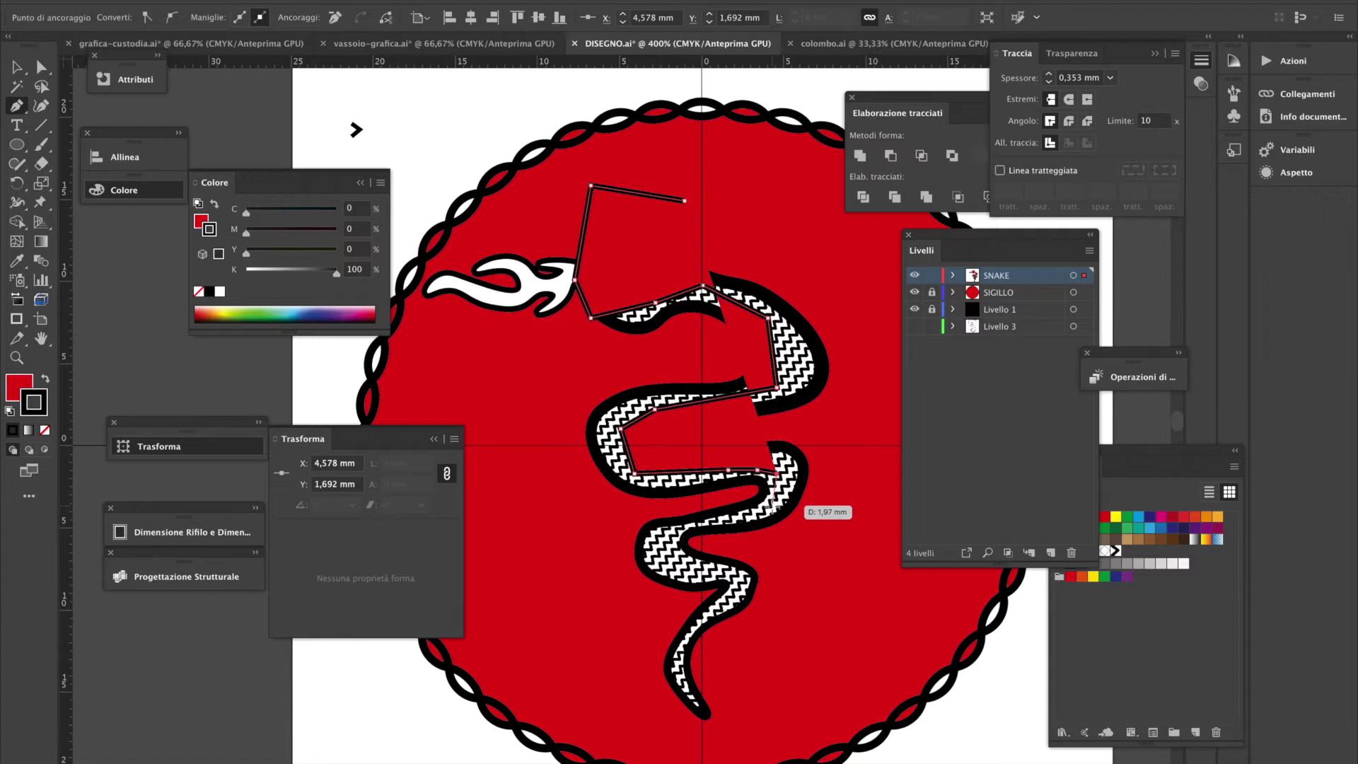
{"action": "left_click", "coordinate": [777, 507]}
{"action": "left_click", "coordinate": [708, 523]}
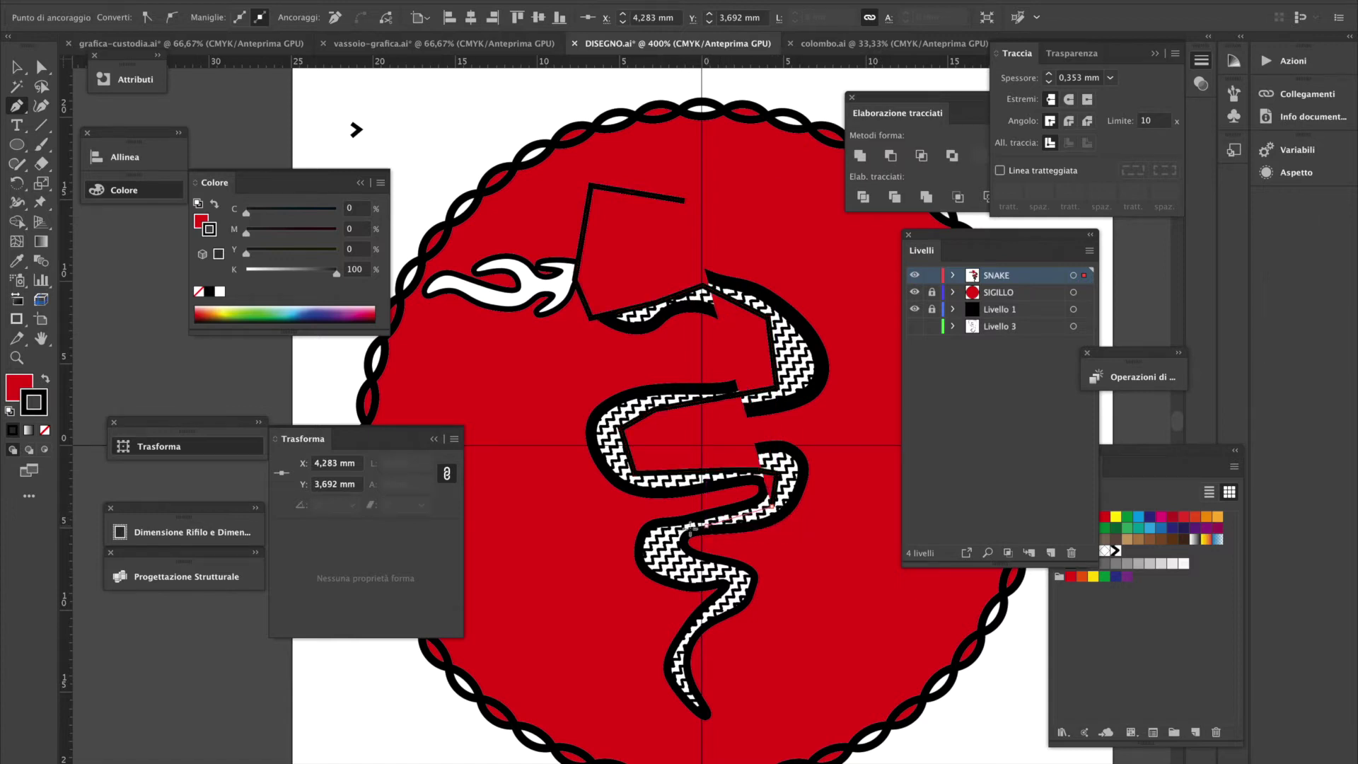
{"action": "left_click", "coordinate": [665, 548]}
{"action": "left_click_drag", "start_coordinate": [743, 578], "coordinate": [711, 727]}
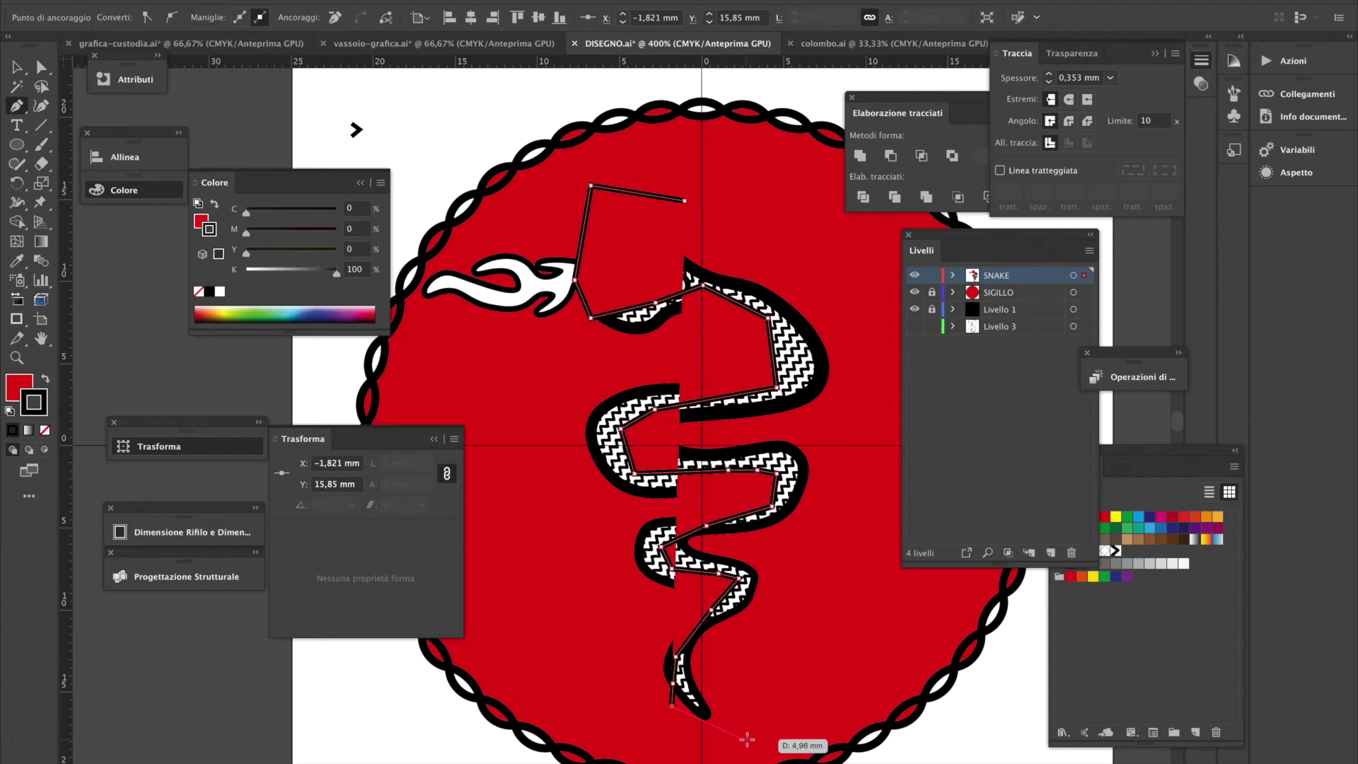
Close the path around the outside of the snake's right side back to its starting point and remove its stroke
{"action": "left_click", "coordinate": [746, 740]}
{"action": "left_click", "coordinate": [893, 316]}
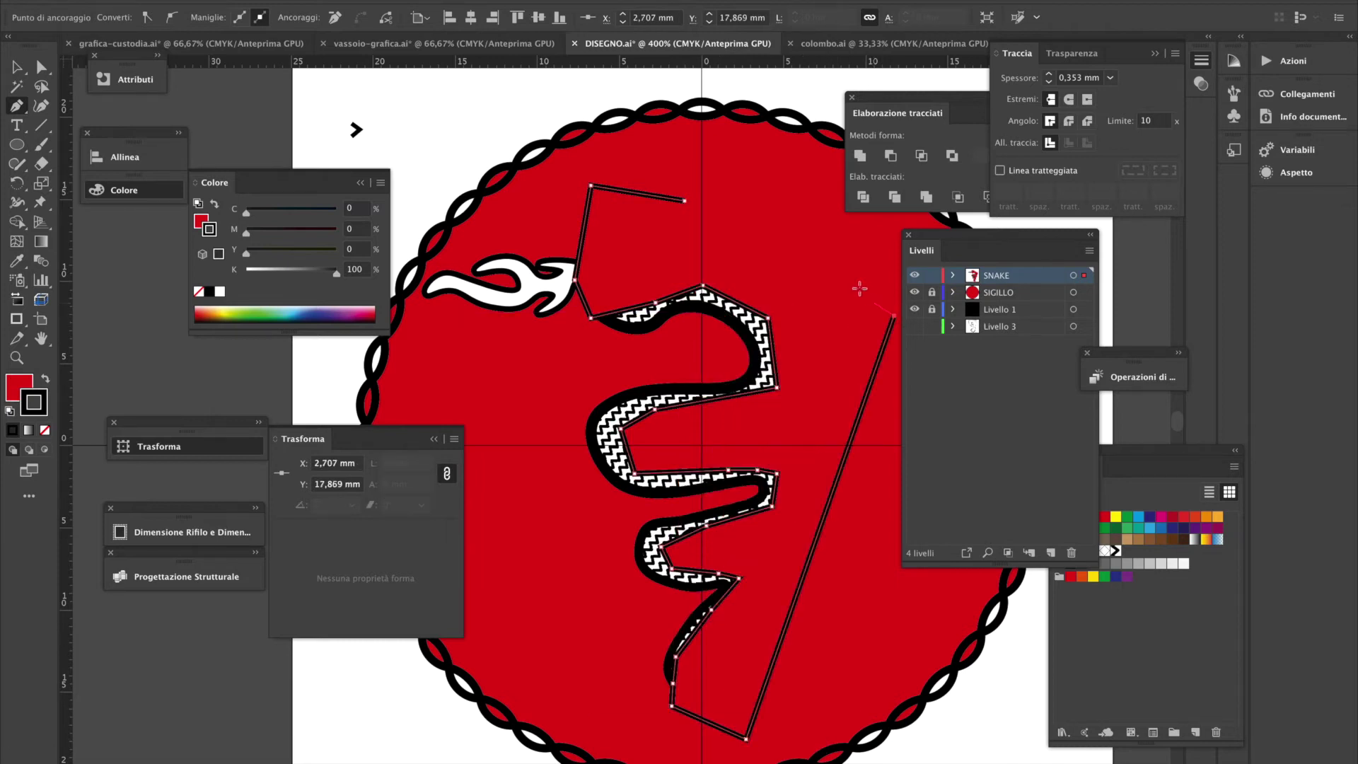
{"action": "left_click", "coordinate": [779, 213]}
{"action": "left_click", "coordinate": [685, 201]}
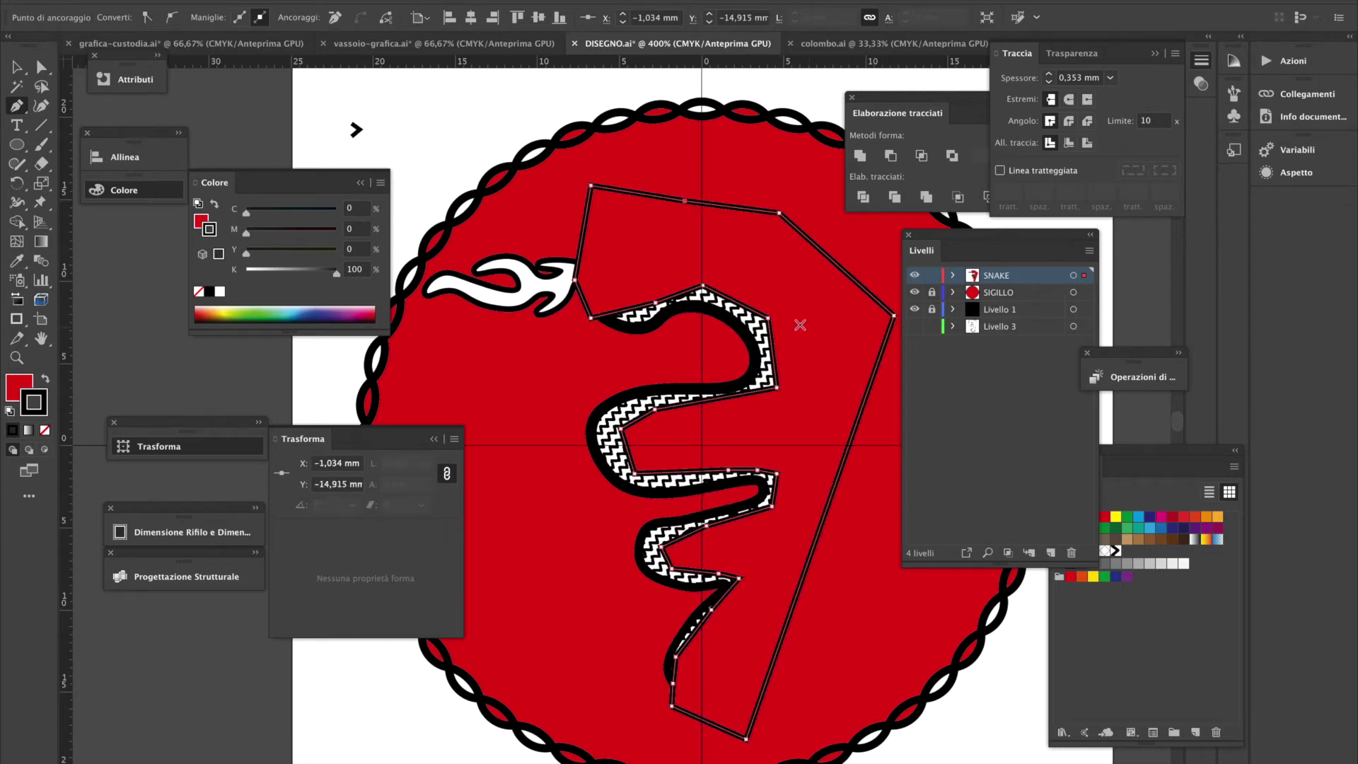
{"action": "left_click", "coordinate": [45, 429]}
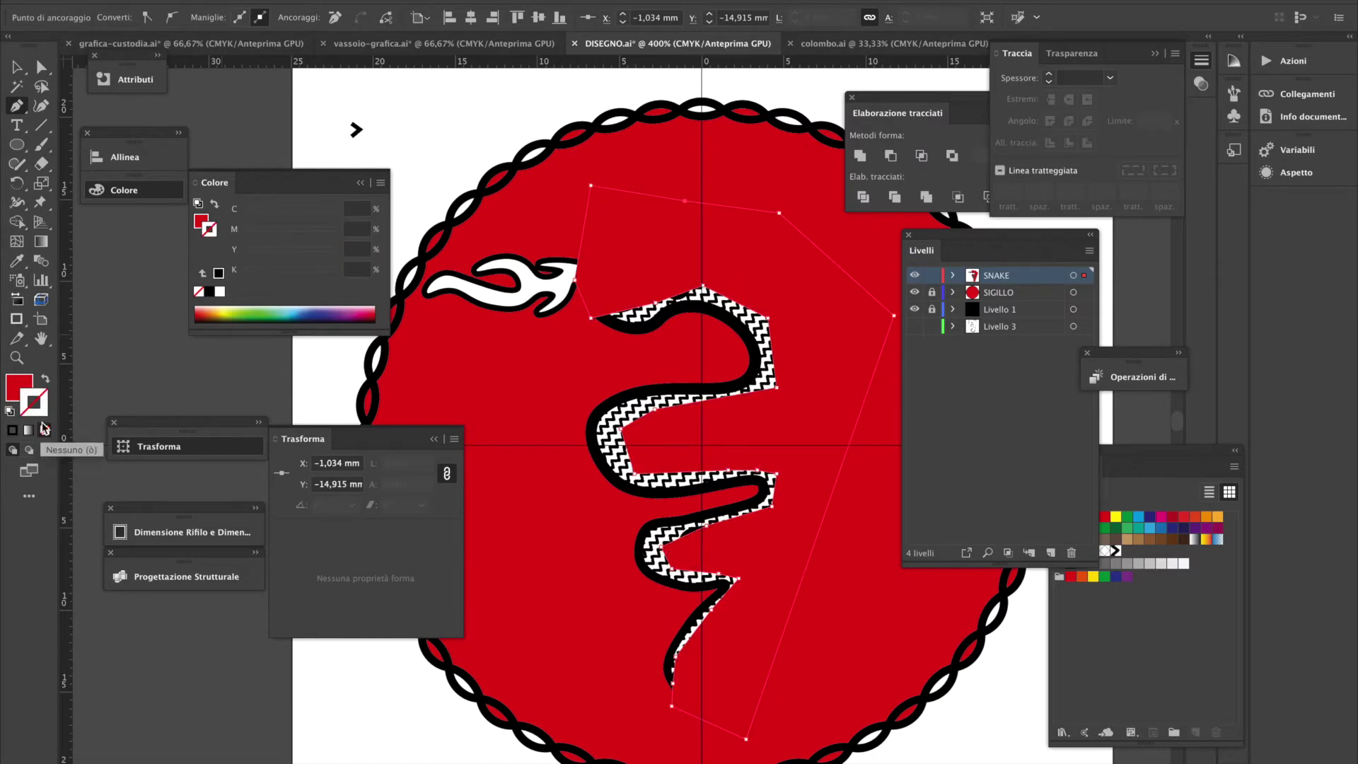
Copy the snake's body, paste it in front in place, and subtract the red shape from the copy with Minus Front
{"action": "left_click", "coordinate": [19, 72]}
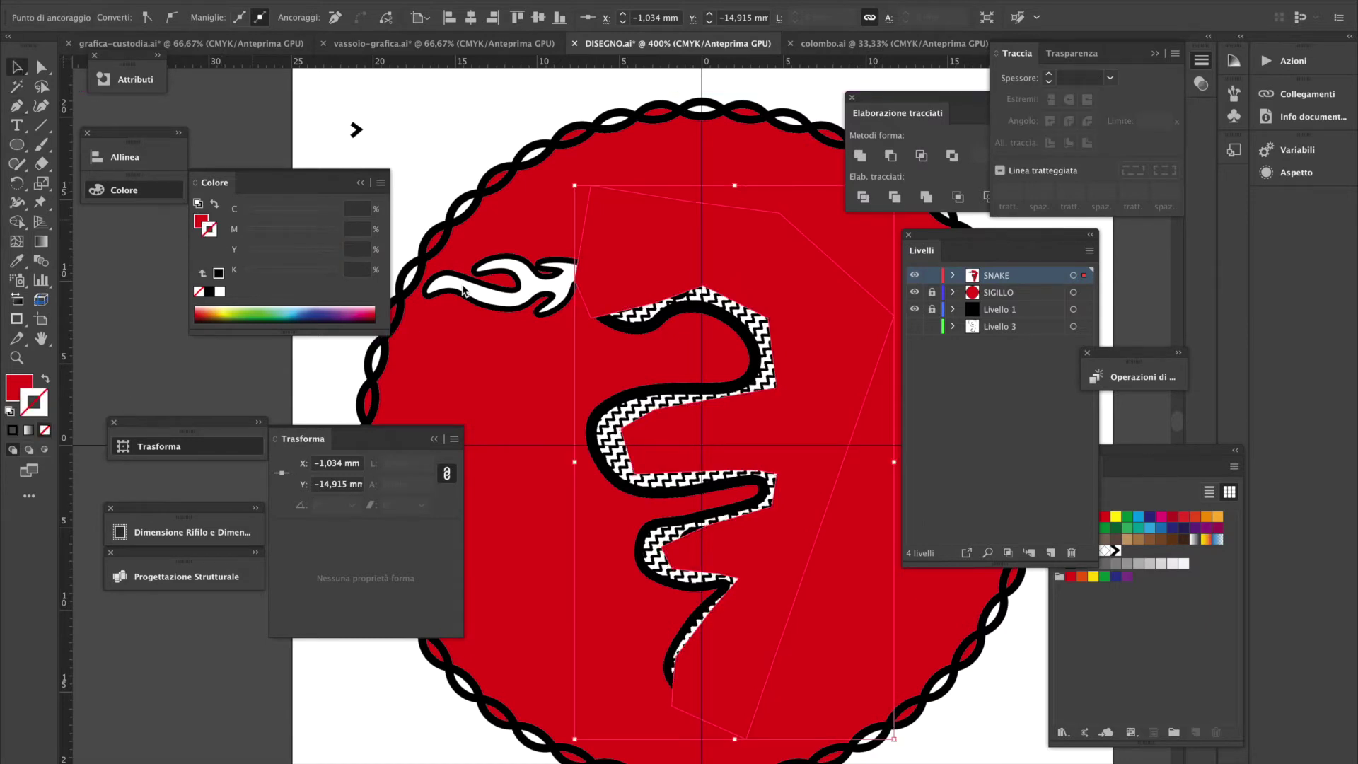
{"action": "left_click", "coordinate": [437, 131]}
{"action": "left_click", "coordinate": [793, 296]}
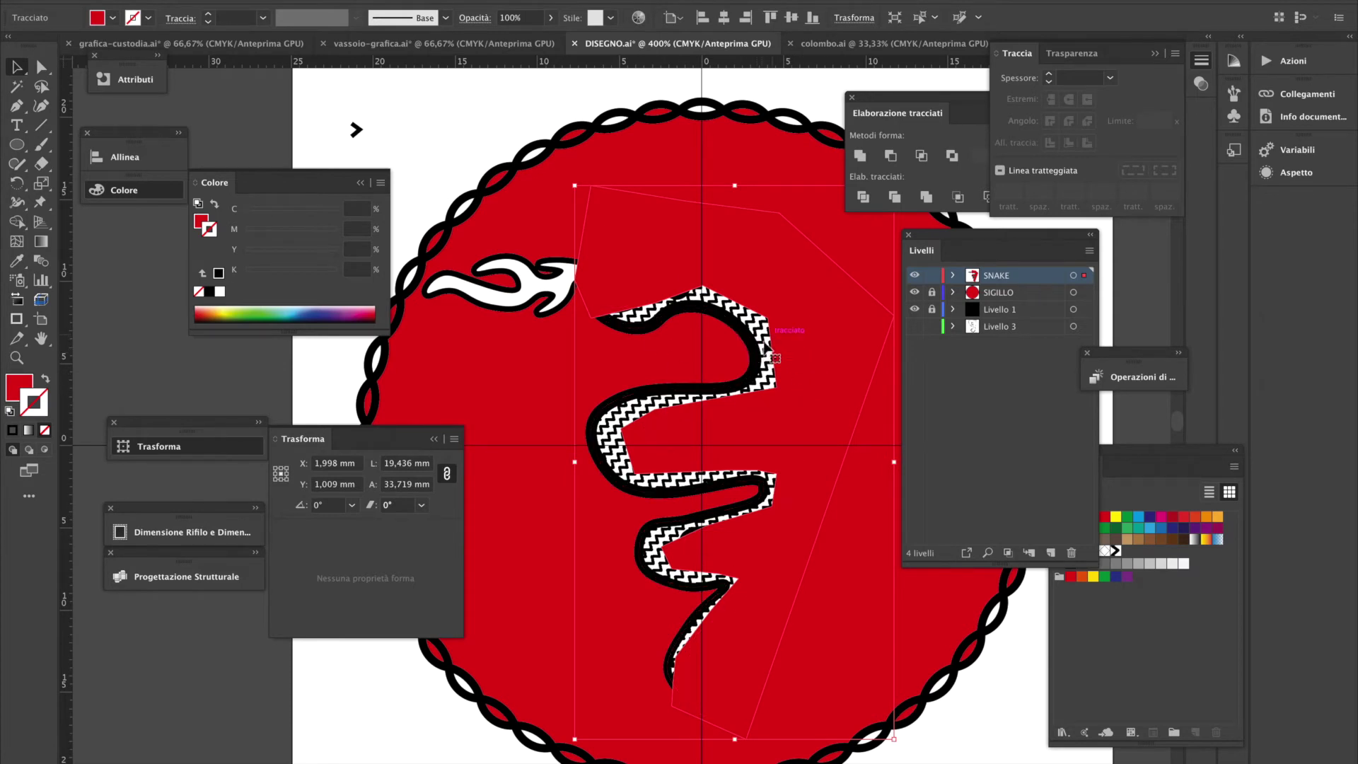
{"action": "left_click", "coordinate": [734, 329]}
{"action": "key", "text": "a"}
{"action": "key", "text": "v"}
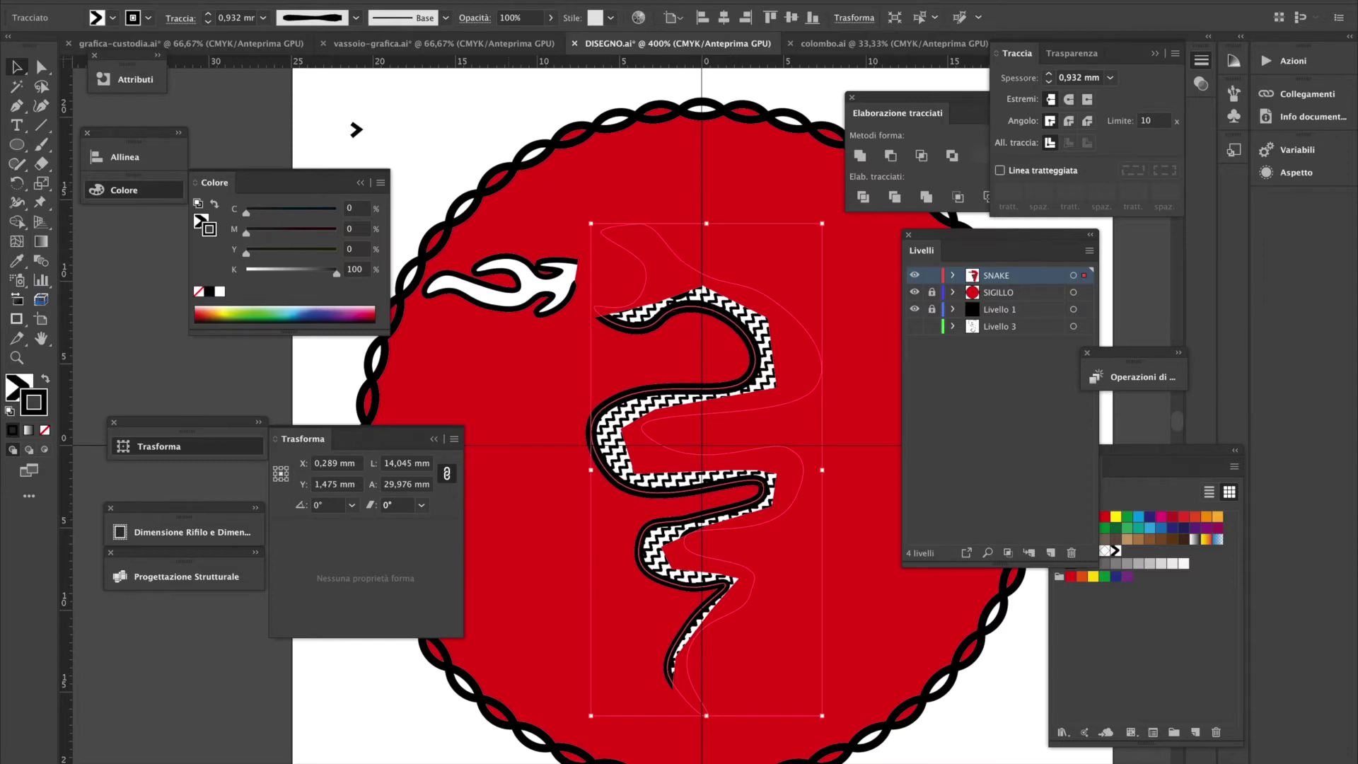
{"action": "left_click", "coordinate": [185, 2]}
{"action": "left_click", "coordinate": [200, 42]}
{"action": "left_click", "coordinate": [186, 2]}
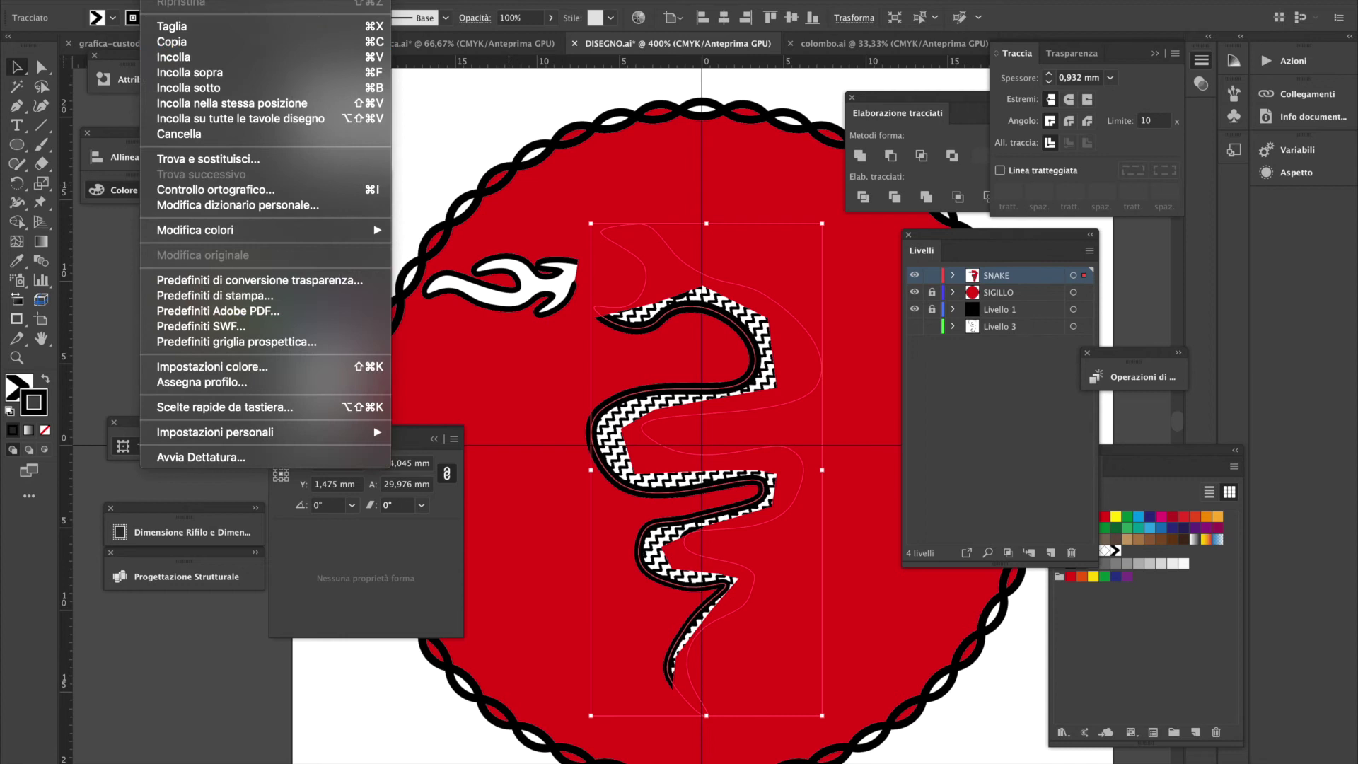
{"action": "left_click", "coordinate": [235, 80]}
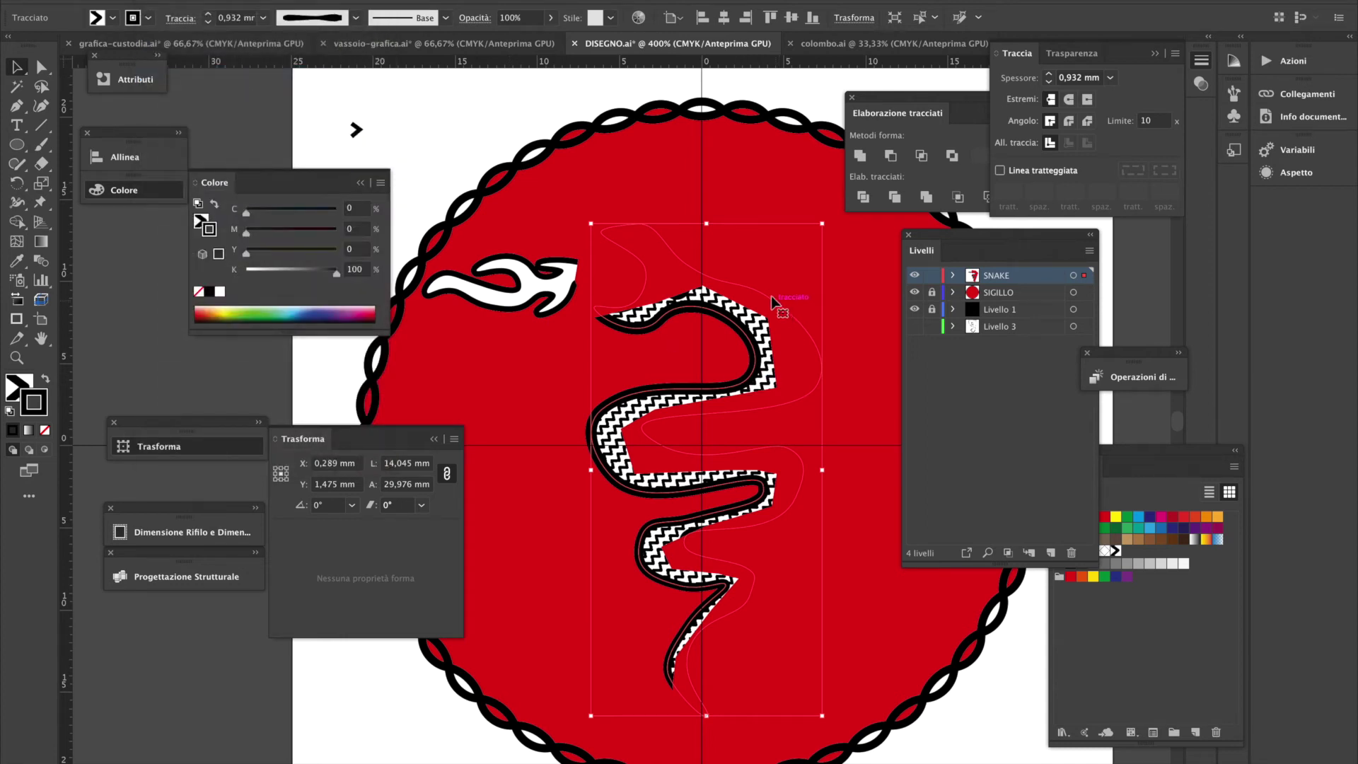
{"action": "left_click", "coordinate": [795, 261], "text": "shift"}
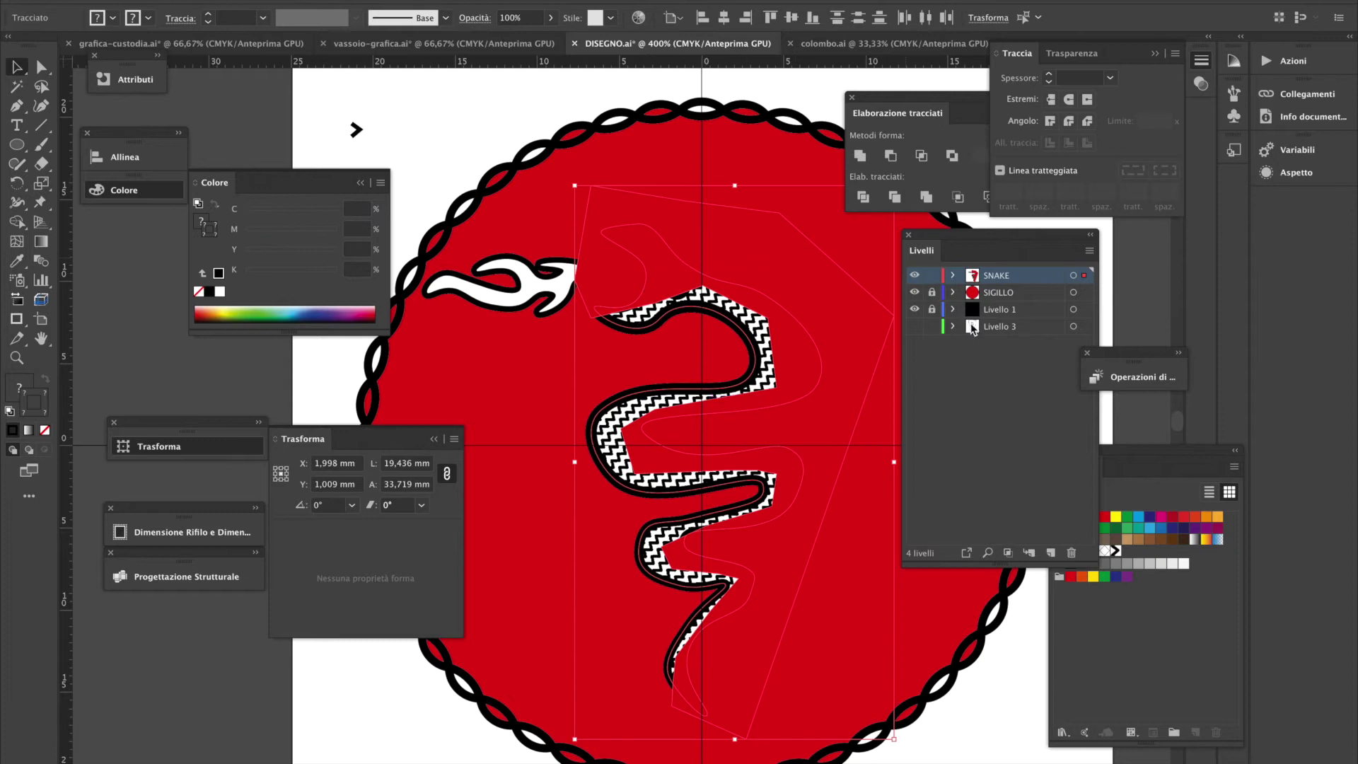
{"action": "left_click", "coordinate": [891, 156]}
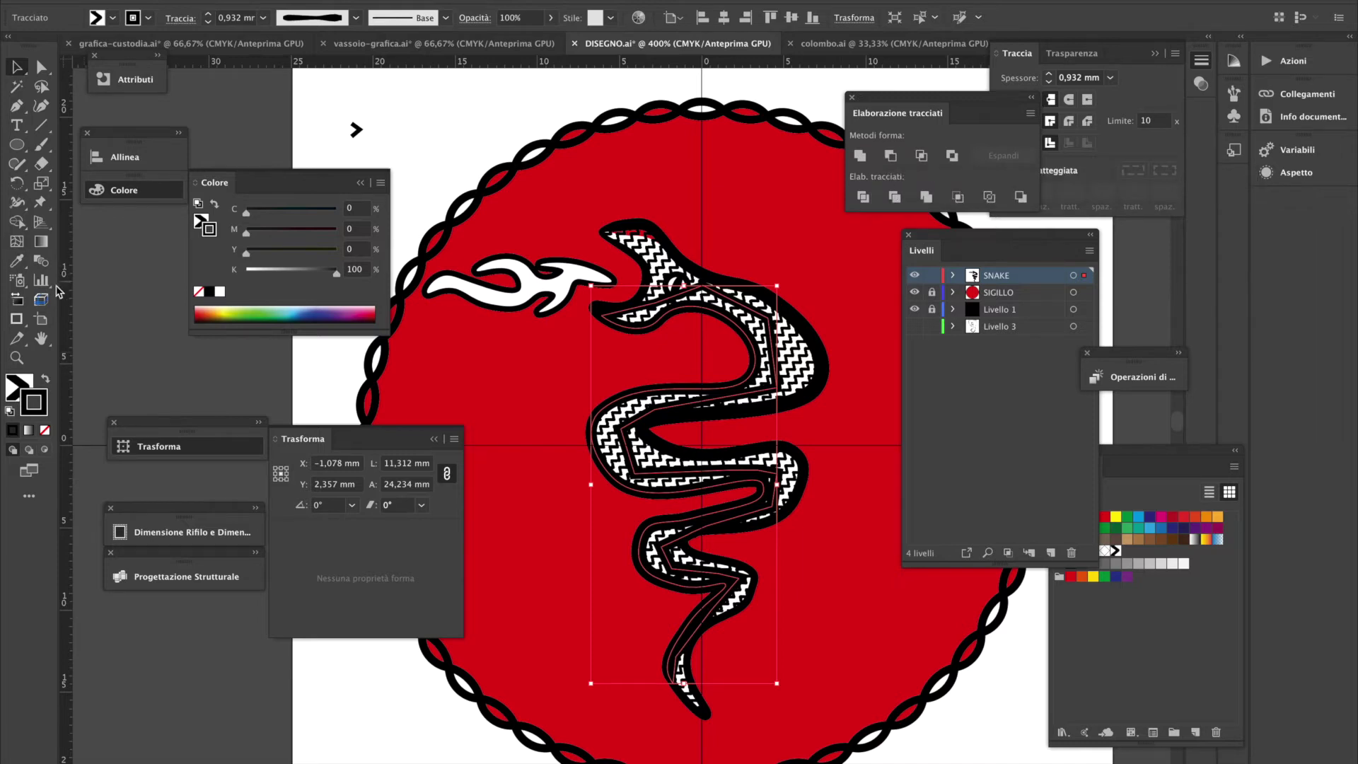
Set the stroke weight of the cut-out belly piece to 0.1 mm
{"action": "left_click", "coordinate": [208, 15]}
{"action": "left_click", "coordinate": [263, 18]}
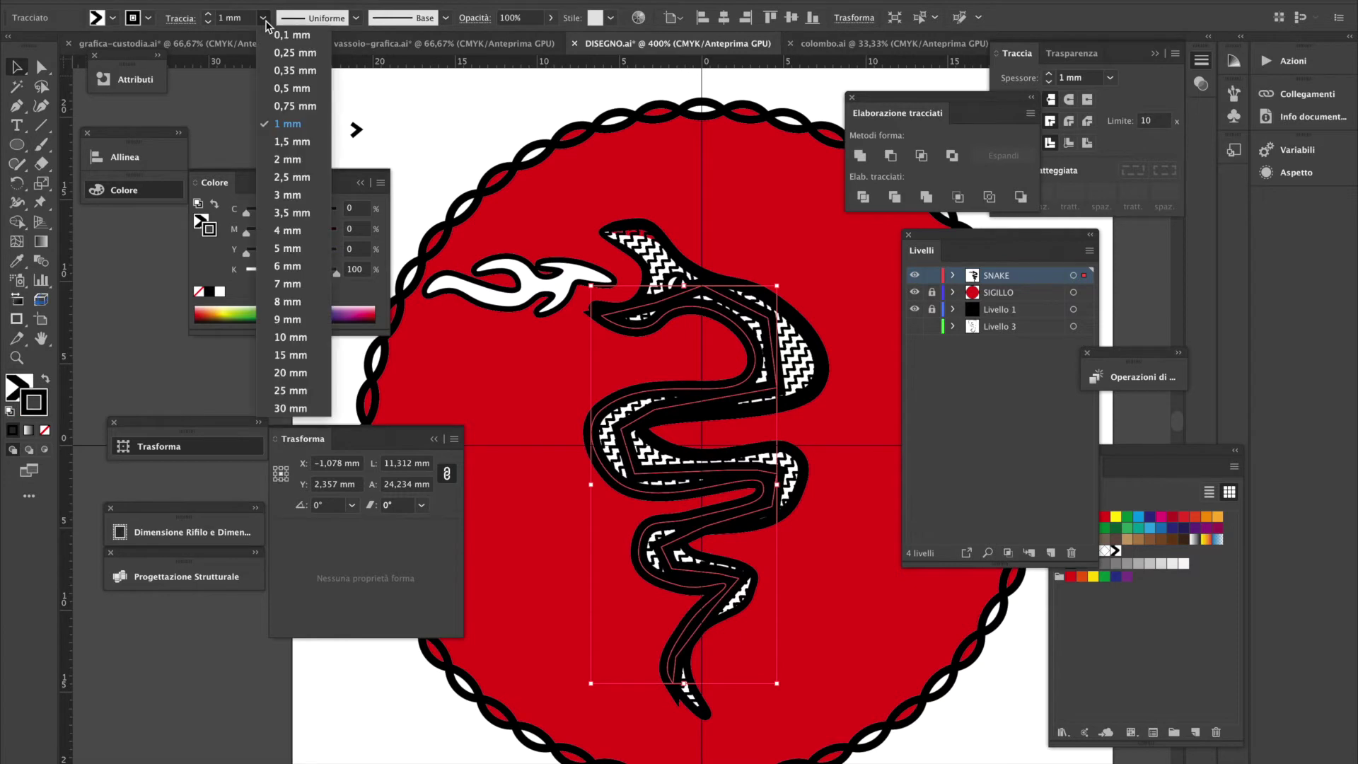
{"action": "left_click", "coordinate": [287, 36]}
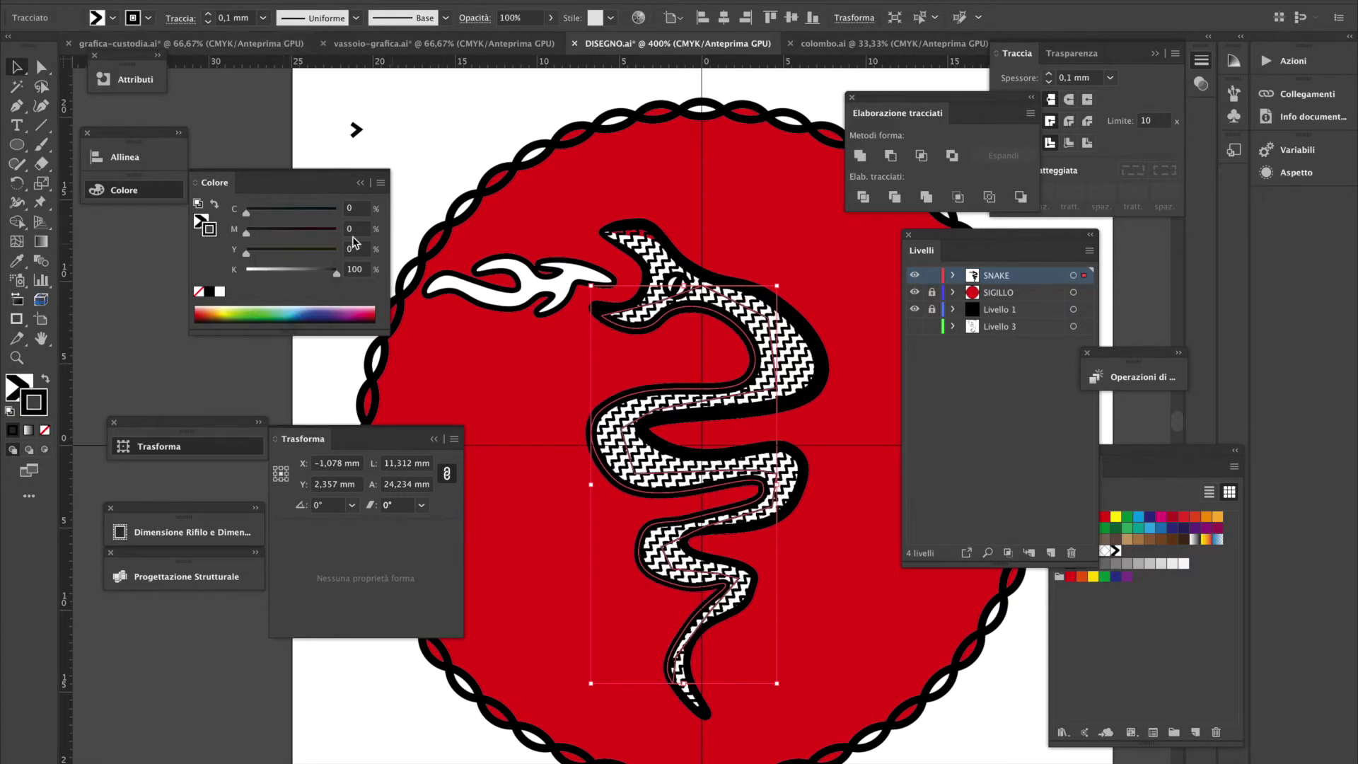
Try a white stroke on the belly piece and set it back to black
{"action": "left_click", "coordinate": [147, 18]}
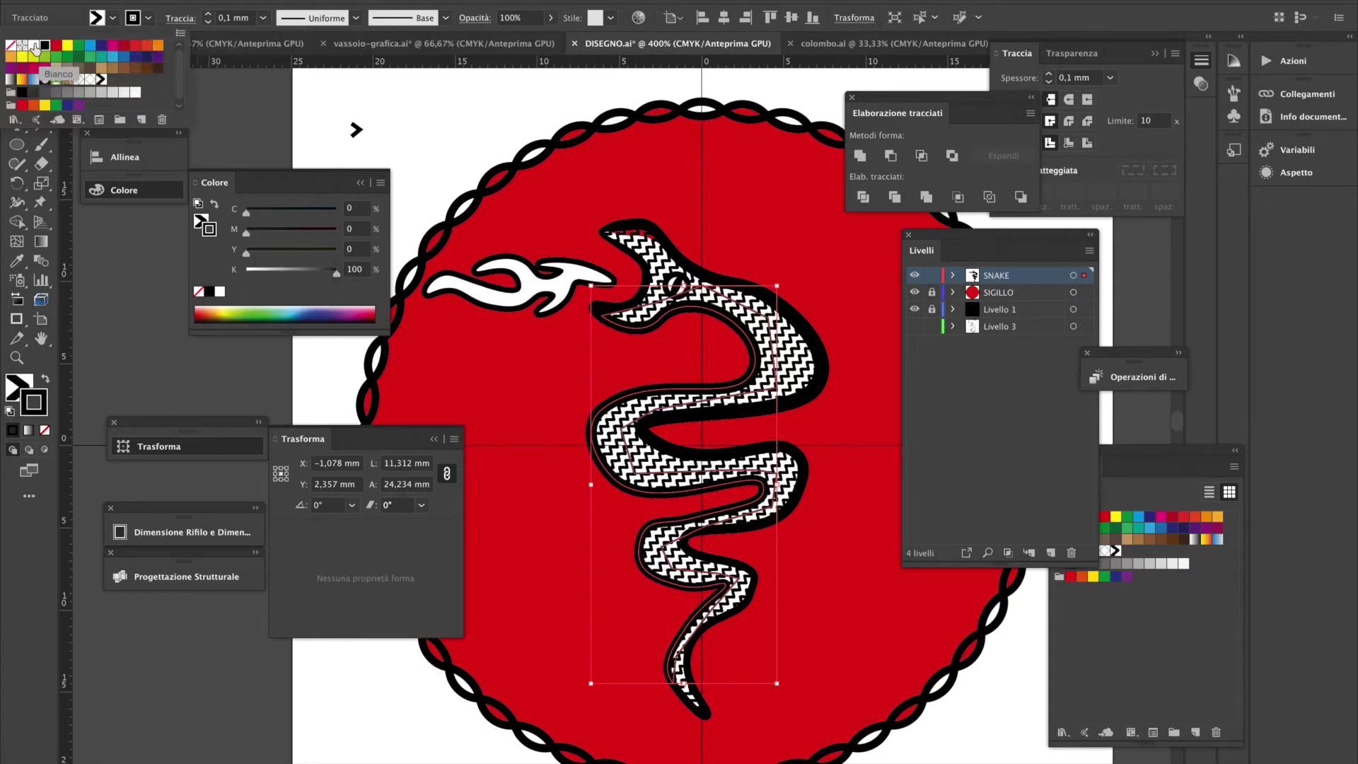
{"action": "left_click", "coordinate": [33, 45]}
{"action": "left_click", "coordinate": [290, 290]}
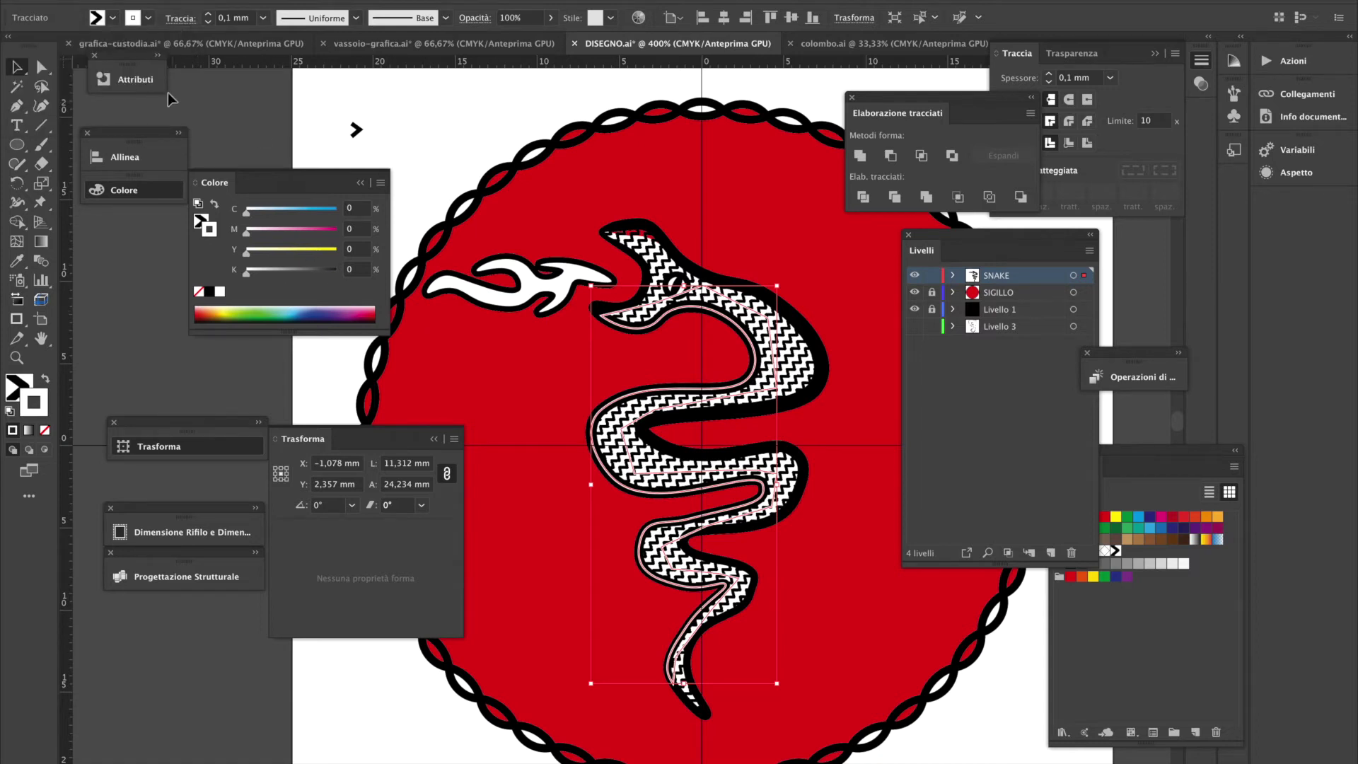
{"action": "left_click", "coordinate": [150, 19]}
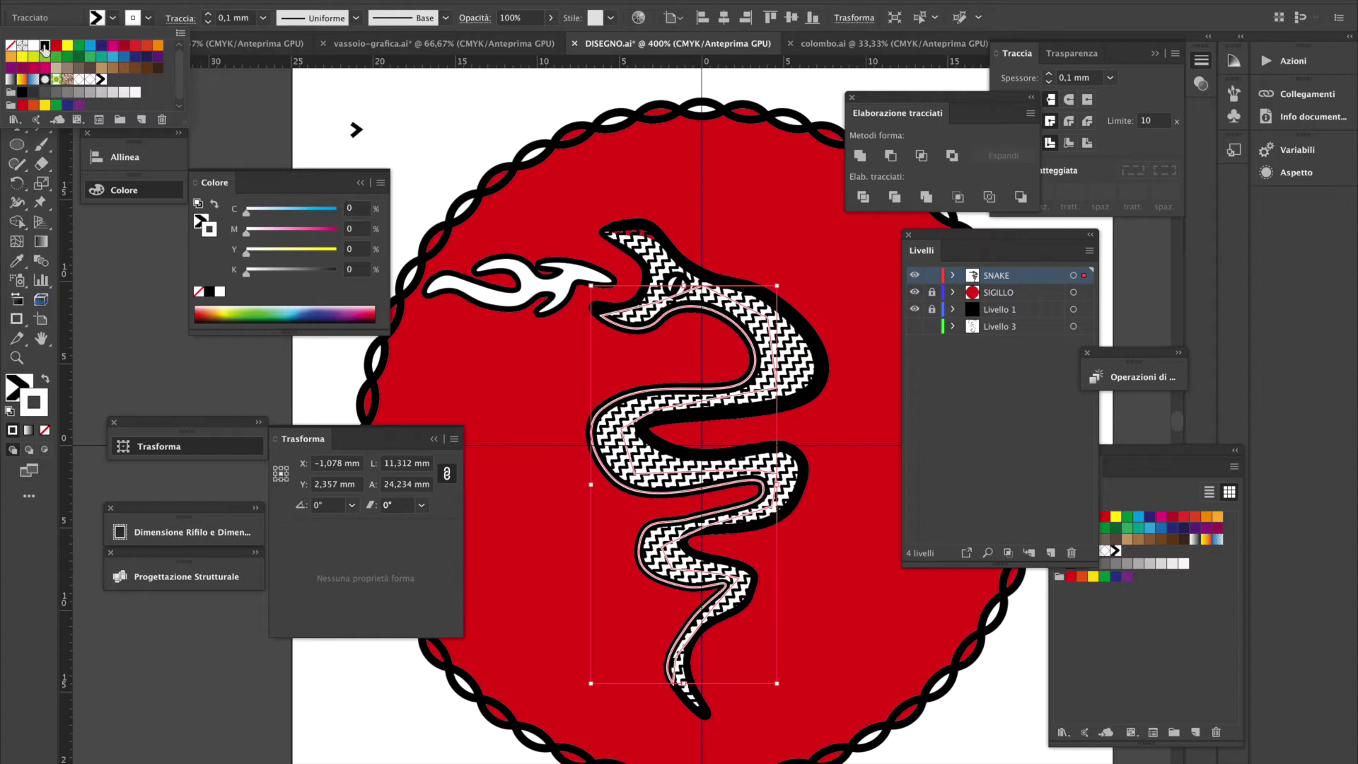
{"action": "left_click", "coordinate": [45, 48]}
Fill the belly piece with white and deselect it
{"action": "left_click", "coordinate": [113, 20]}
{"action": "left_click", "coordinate": [114, 19]}
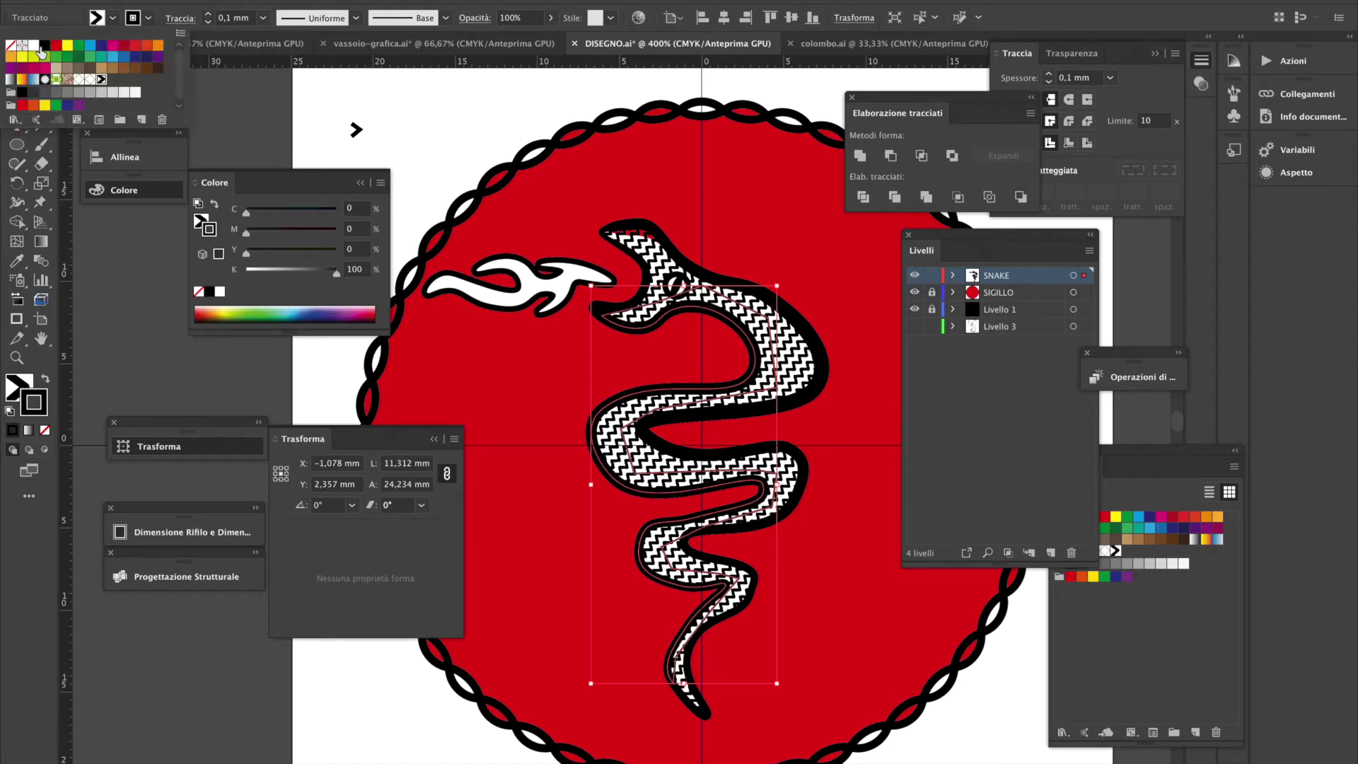
{"action": "left_click", "coordinate": [35, 46]}
{"action": "left_click", "coordinate": [739, 185]}
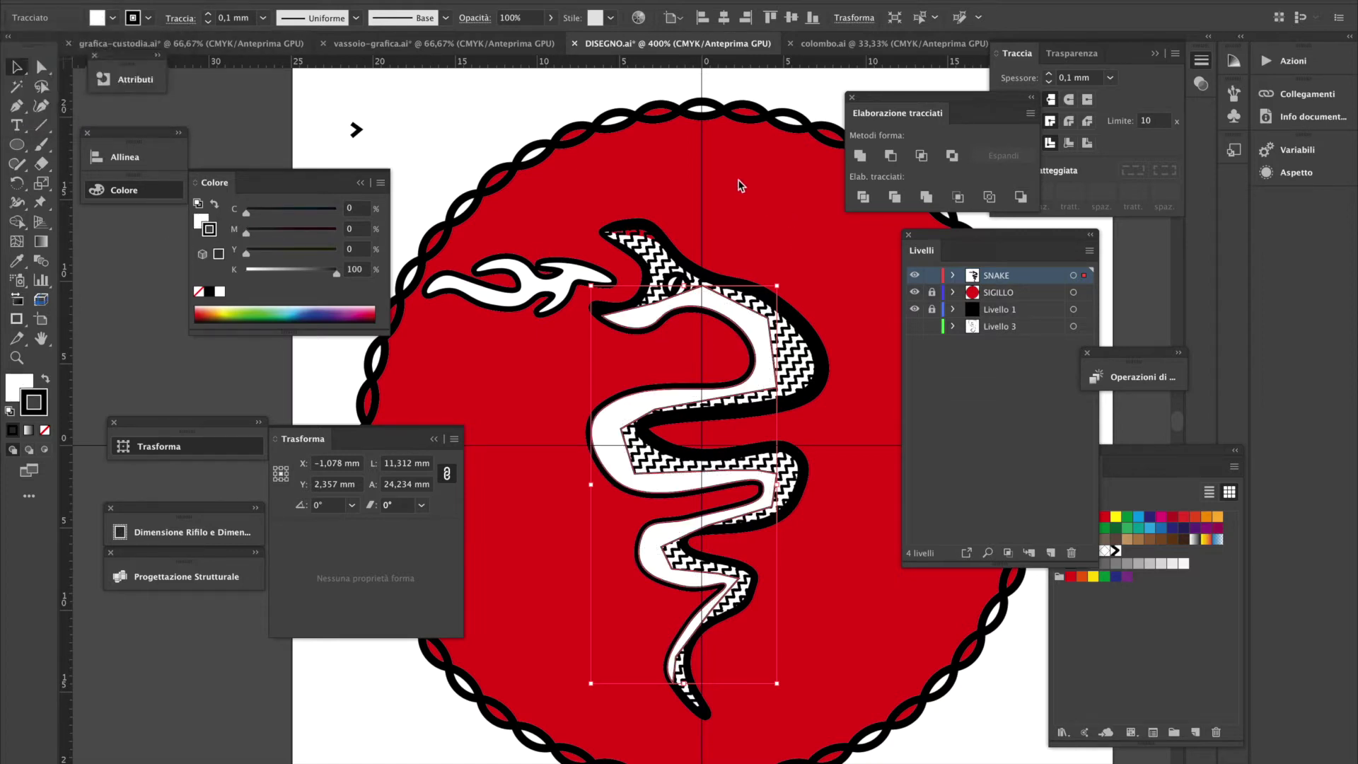
{"action": "left_click", "coordinate": [838, 490]}
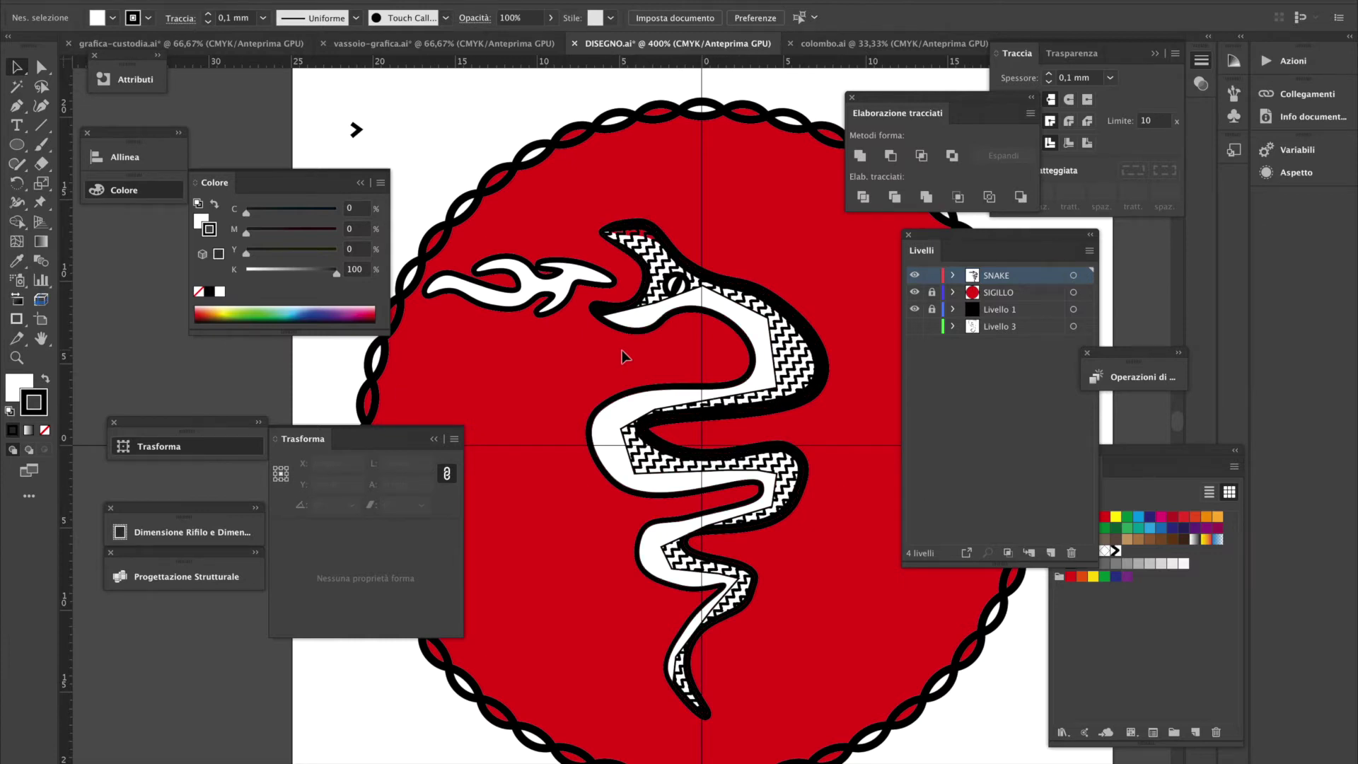
Lower the belly piece's top corner point just below the eye to about X -0.49 mm, Y -9.07 mm
{"action": "left_click", "coordinate": [42, 66]}
{"action": "left_click_drag", "start_coordinate": [704, 292], "coordinate": [698, 303]}
{"action": "left_click", "coordinate": [759, 261]}
{"action": "left_click", "coordinate": [17, 107]}
{"action": "left_click", "coordinate": [696, 298]}
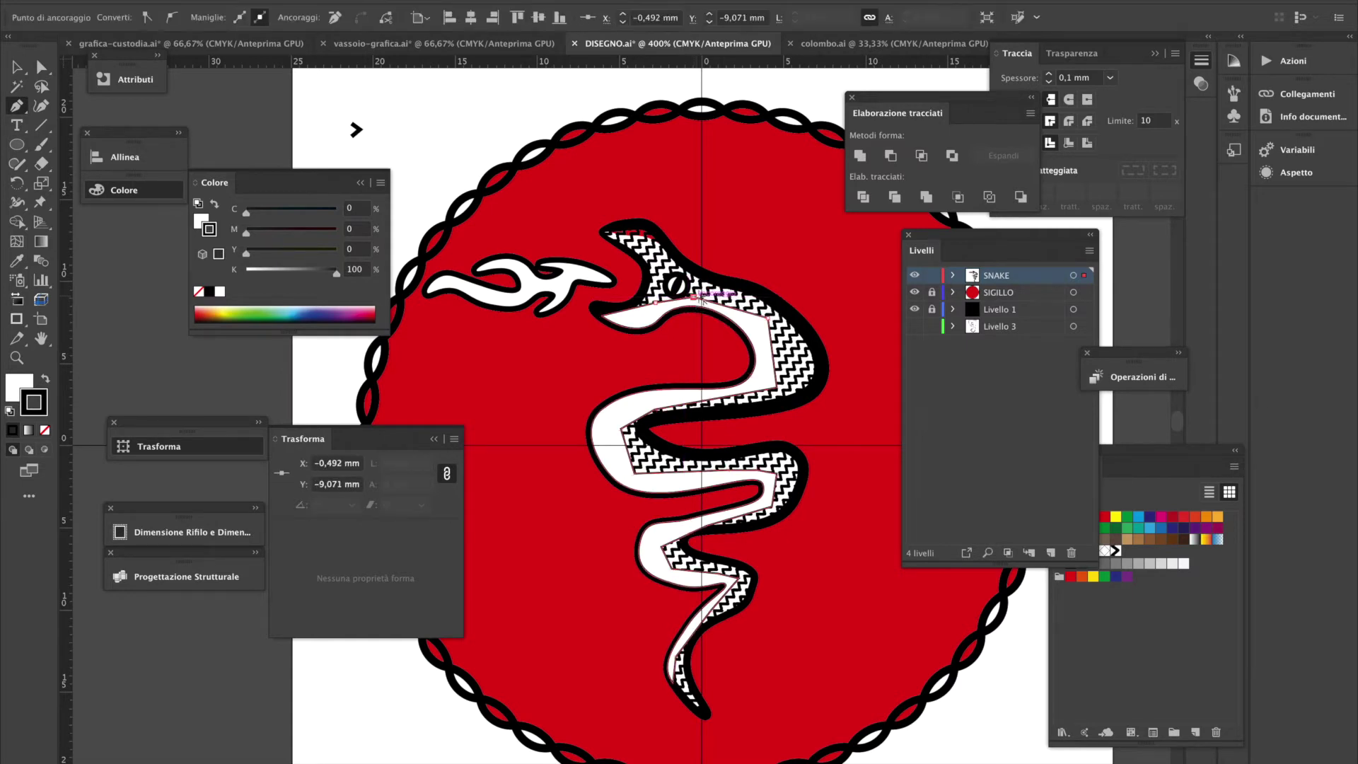
{"action": "key", "text": "ctrl+z"}
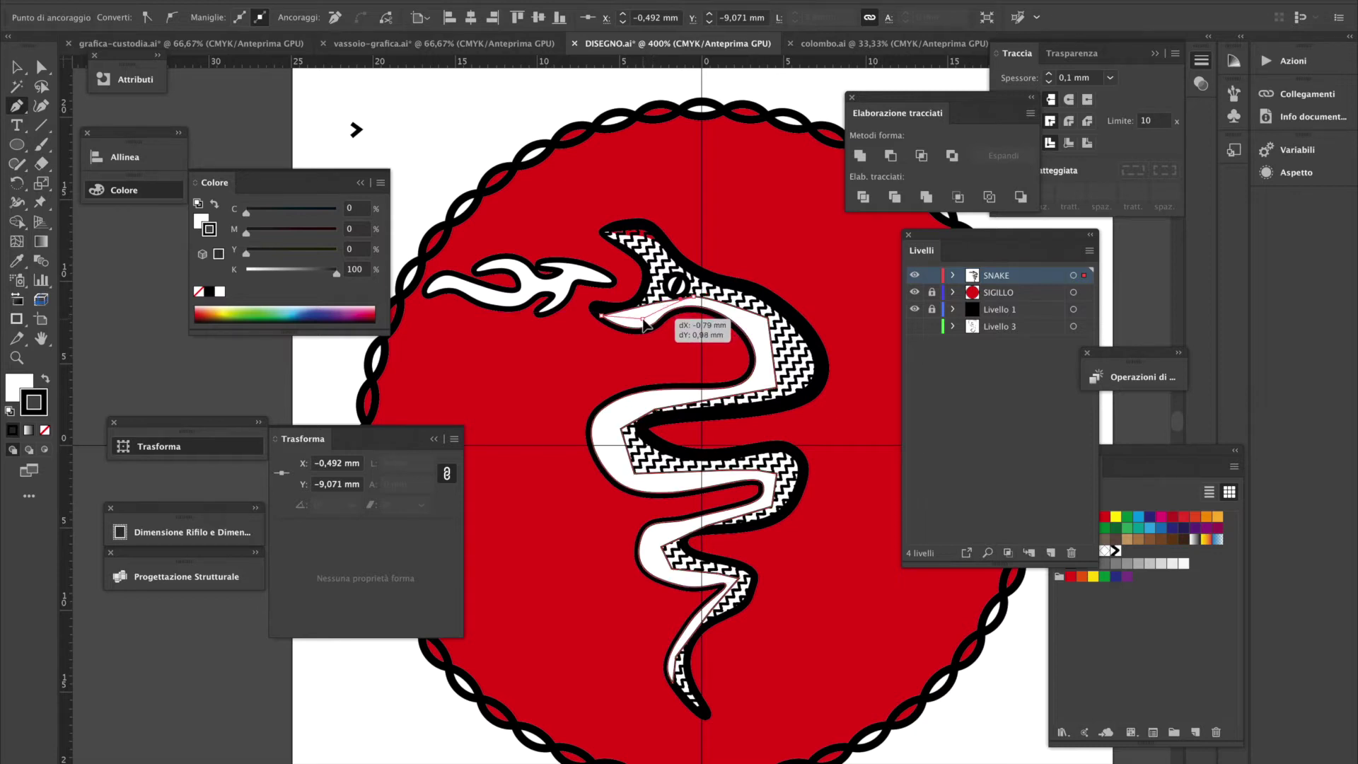
Remove the belly piece's anchor points along the lower jaw so that its upper end stops at the neck
{"action": "left_click", "coordinate": [643, 318]}
{"action": "left_click", "coordinate": [617, 331]}
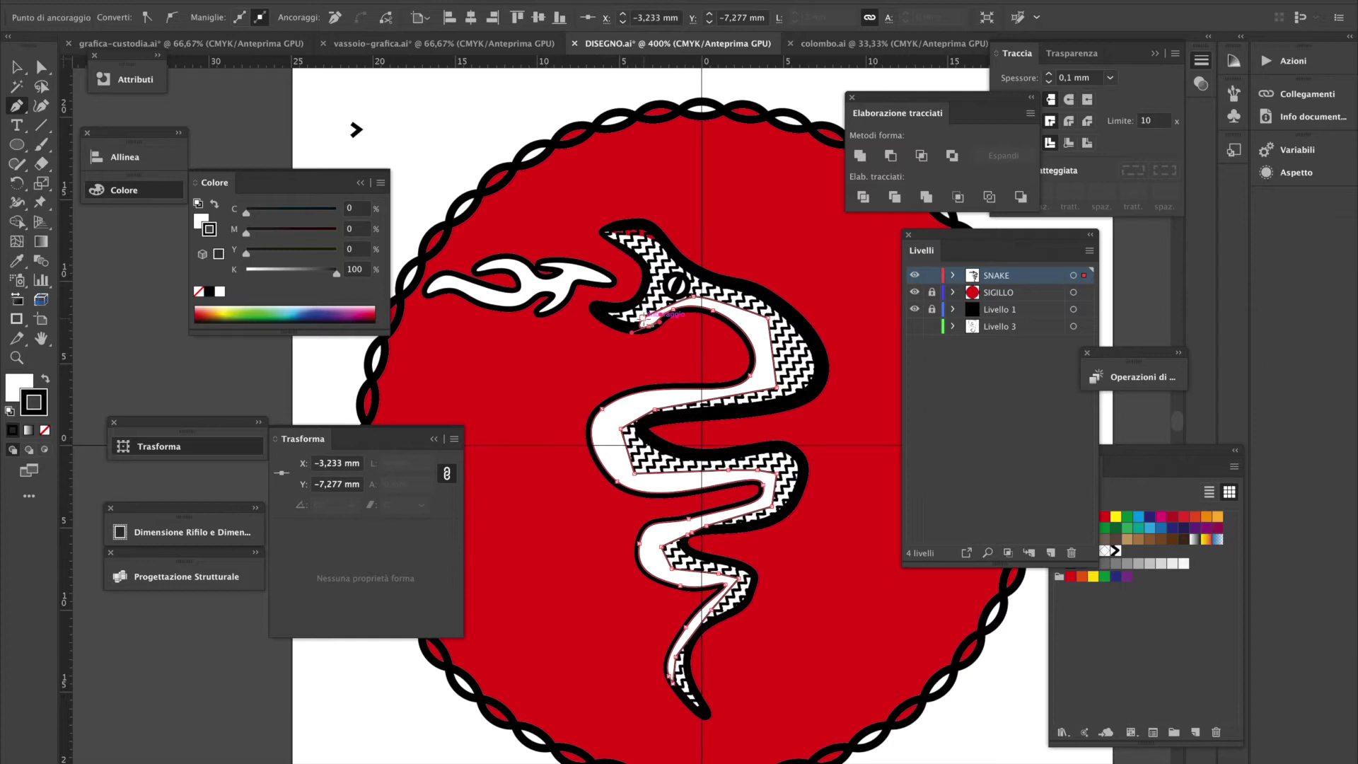
{"action": "left_click", "coordinate": [680, 316]}
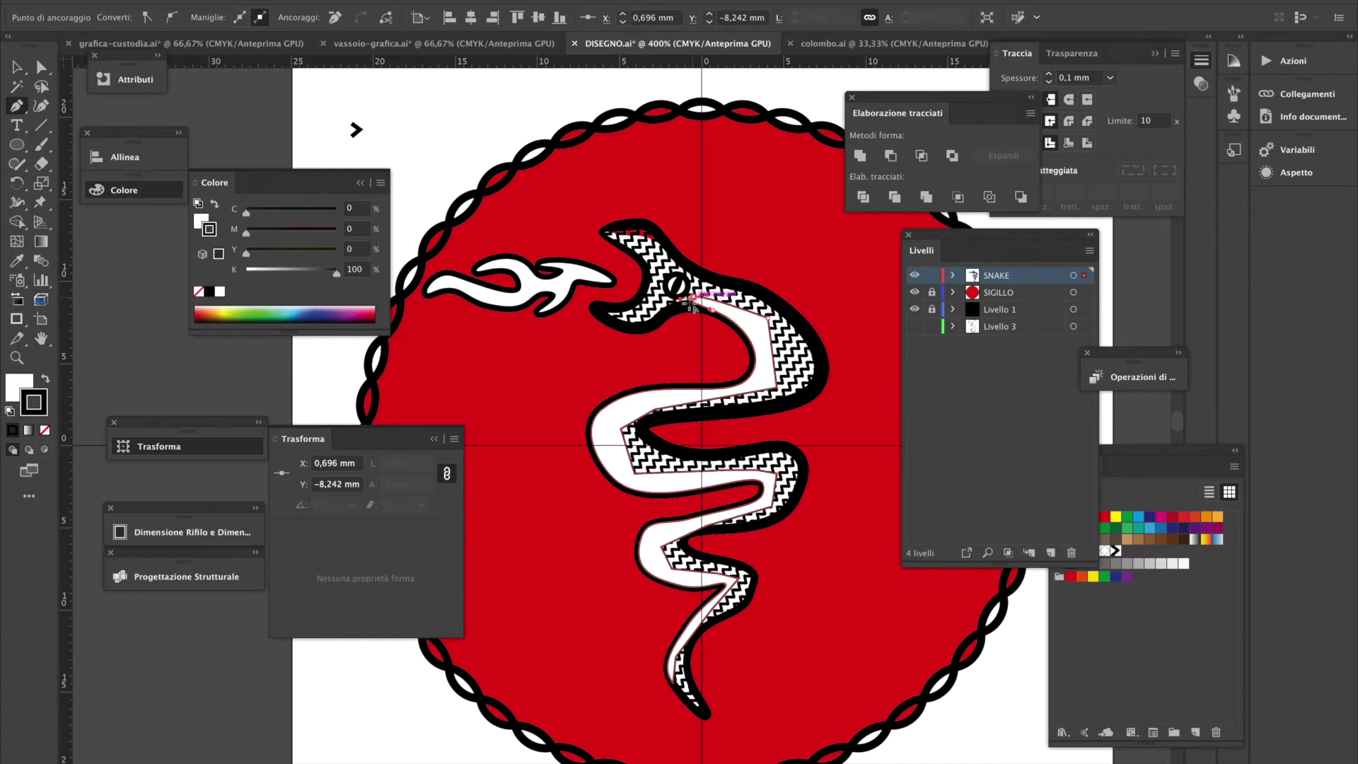
{"action": "left_click", "coordinate": [690, 305]}
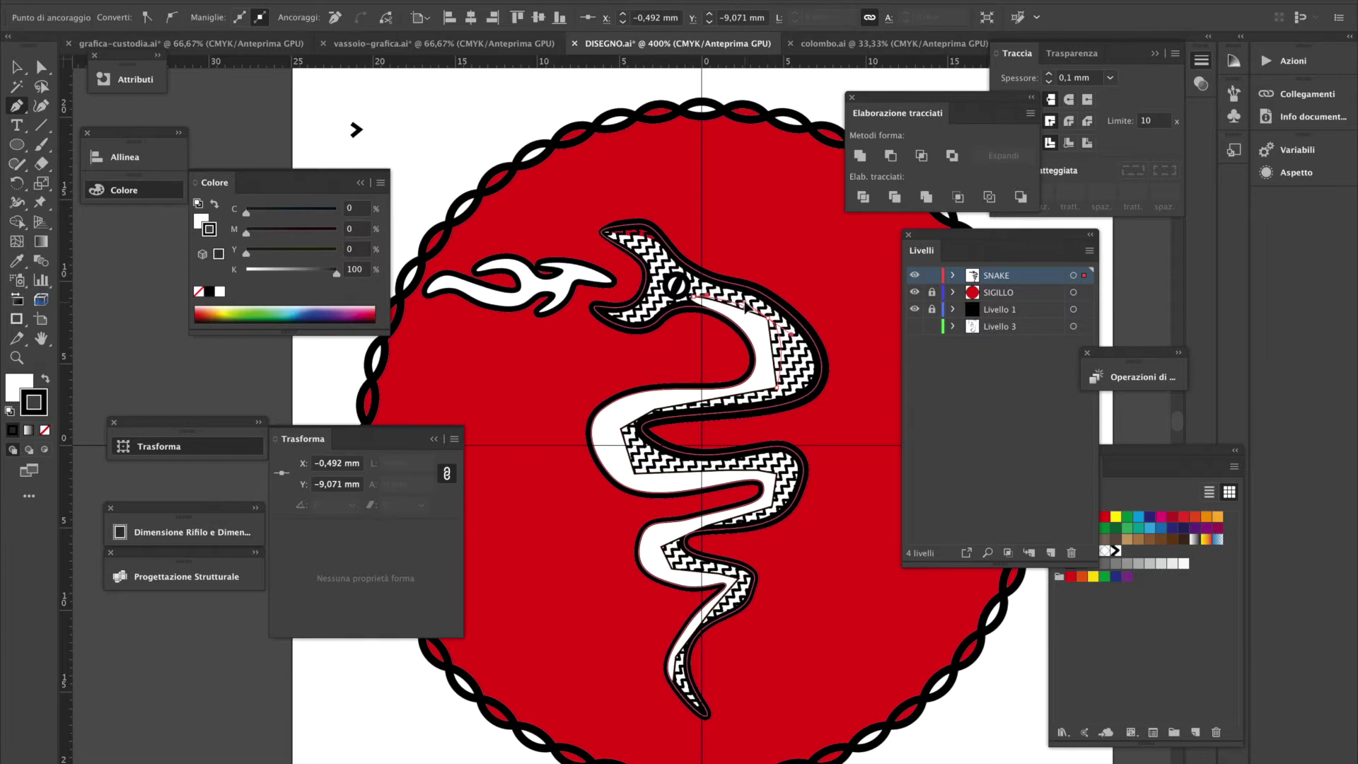
Narrow the belly strip's inner edge below the neck, moving its corner point to about X 3.74 mm, Y -3.79 mm
{"action": "left_click", "coordinate": [780, 387]}
{"action": "mouse_move", "coordinate": [780, 387]}
{"action": "left_mouse_down"}
{"action": "mouse_move", "coordinate": [764, 404]}
{"action": "mouse_move", "coordinate": [782, 378]}
{"action": "mouse_move", "coordinate": [786, 400]}
{"action": "mouse_move", "coordinate": [766, 389]}
{"action": "left_mouse_up"}
{"action": "left_click", "coordinate": [655, 409]}
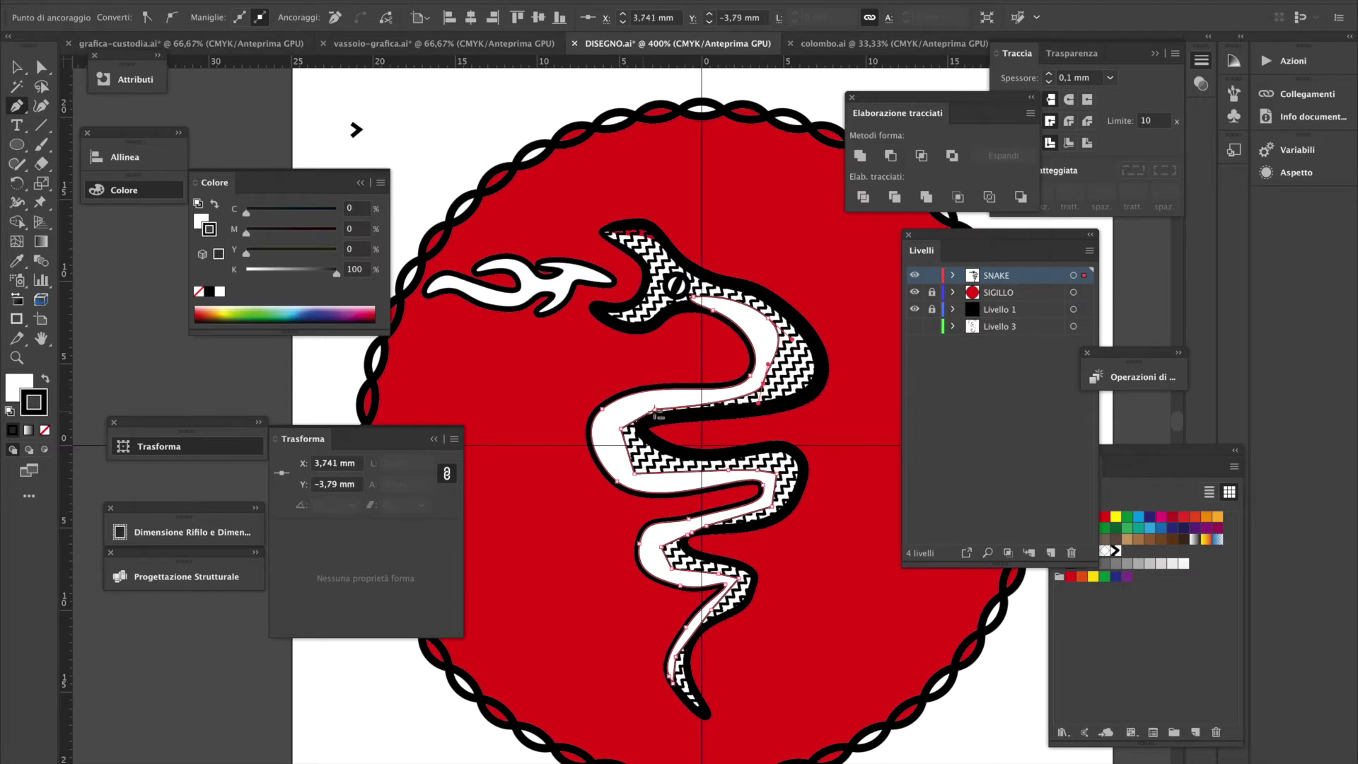
{"action": "left_click", "coordinate": [640, 412]}
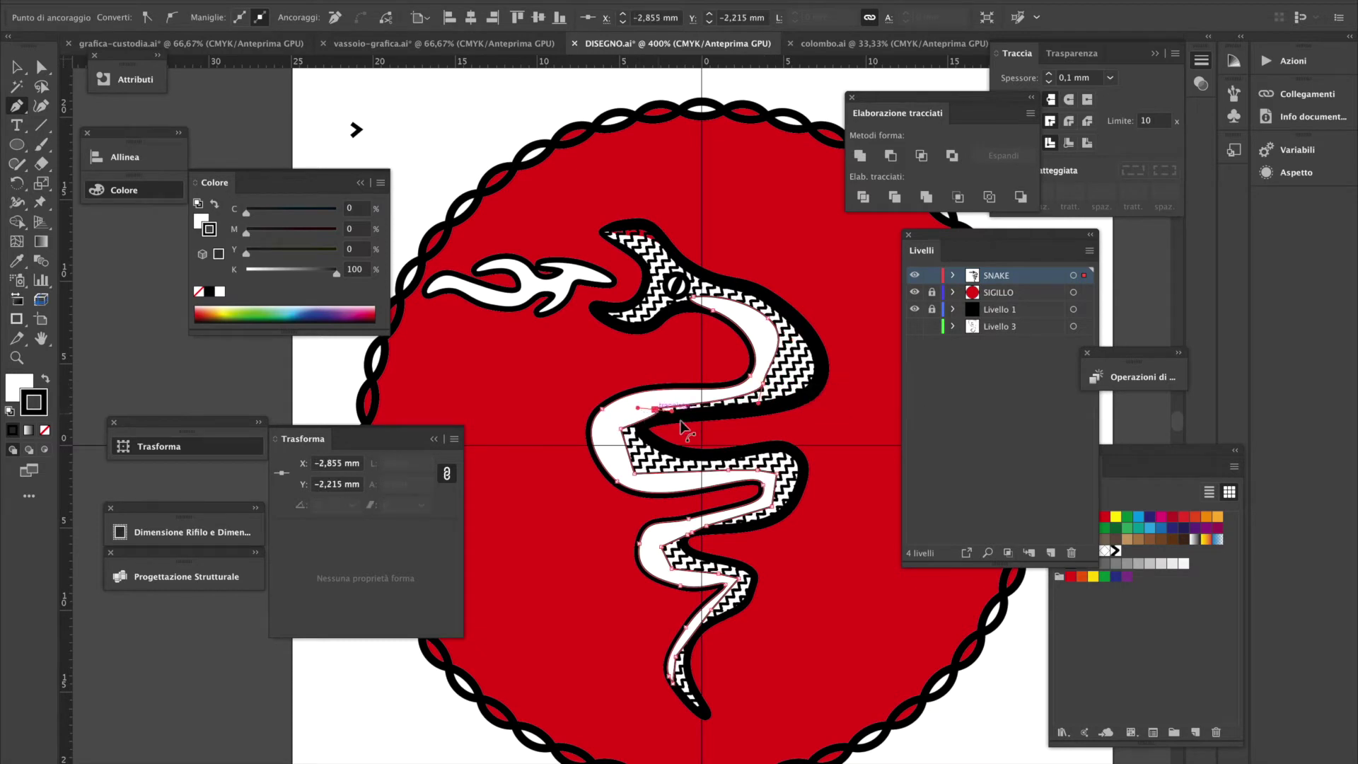
{"action": "key", "text": "ctrl+z"}
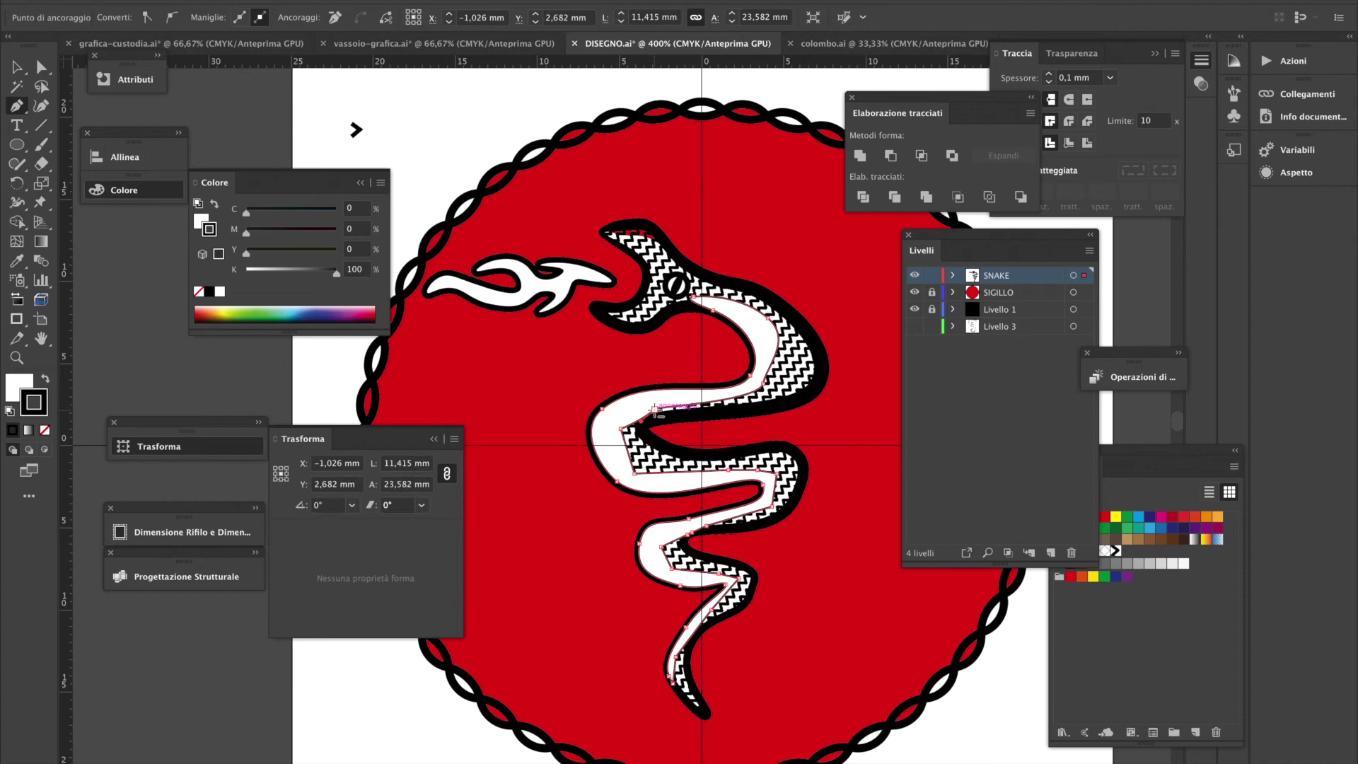
Round the belly strip's inner edge along the large left bend and smooth the following right bend at about X 4.66 mm, Y 2.18 mm
{"action": "mouse_move", "coordinate": [621, 428]}
{"action": "left_mouse_down"}
{"action": "mouse_move", "coordinate": [645, 402]}
{"action": "mouse_move", "coordinate": [620, 435]}
{"action": "mouse_move", "coordinate": [611, 424]}
{"action": "left_mouse_up"}
{"action": "mouse_move", "coordinate": [634, 476]}
{"action": "left_mouse_down"}
{"action": "mouse_move", "coordinate": [665, 490]}
{"action": "mouse_move", "coordinate": [622, 477]}
{"action": "left_mouse_up"}
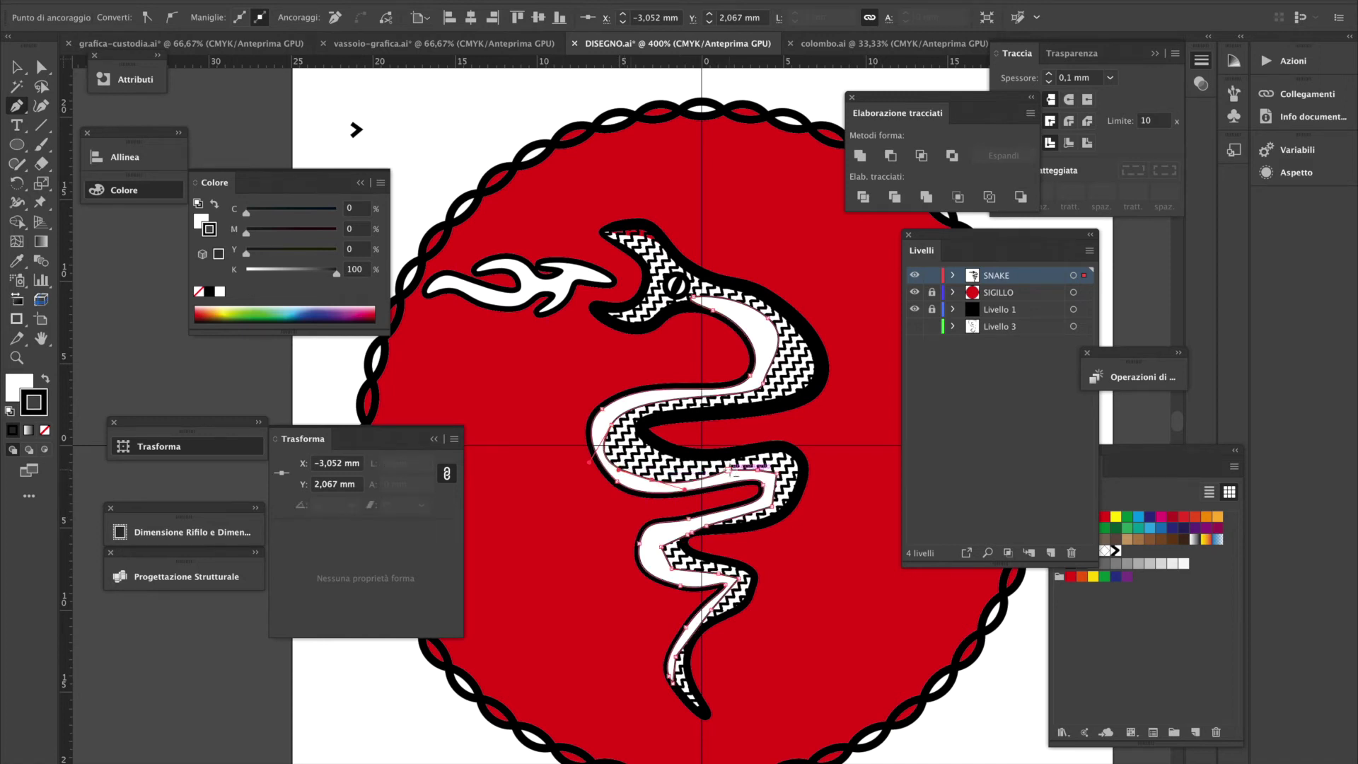
{"action": "left_click", "coordinate": [775, 479]}
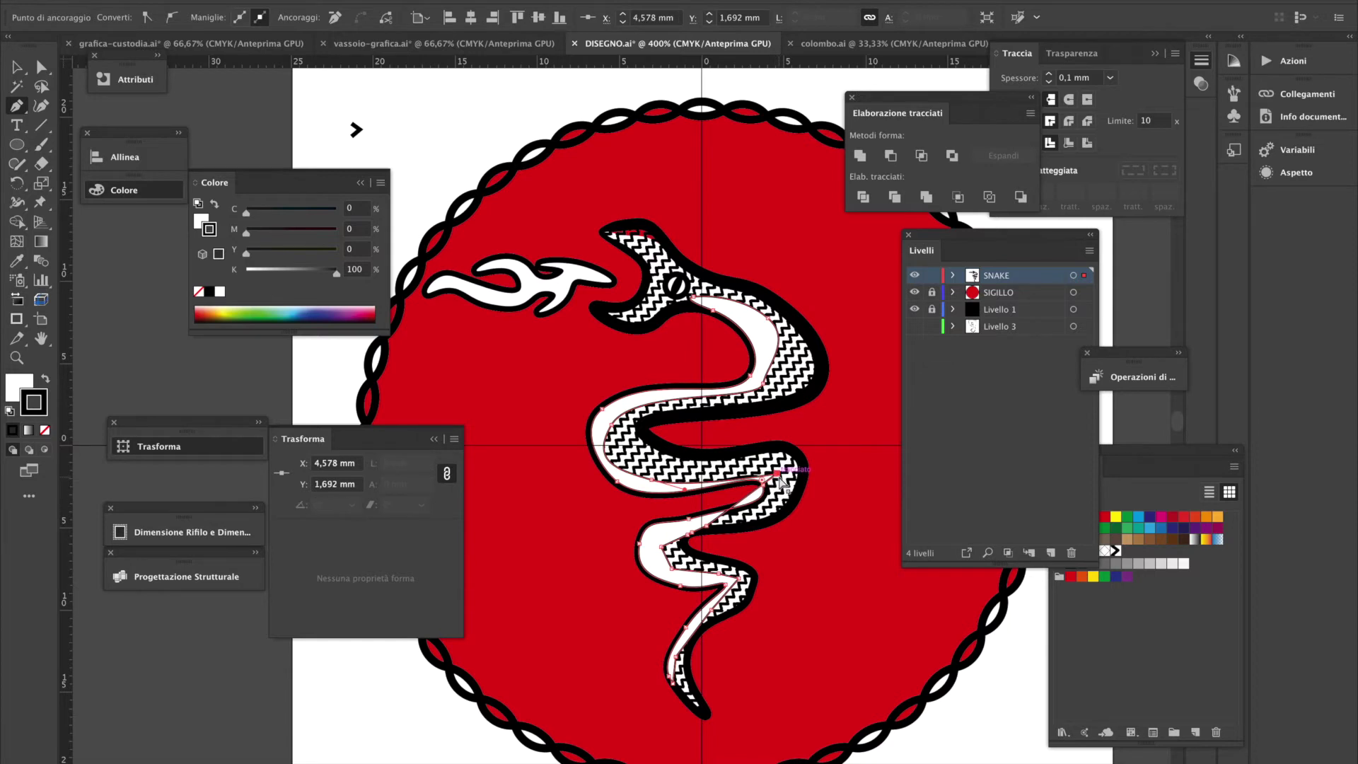
{"action": "left_click", "coordinate": [777, 474]}
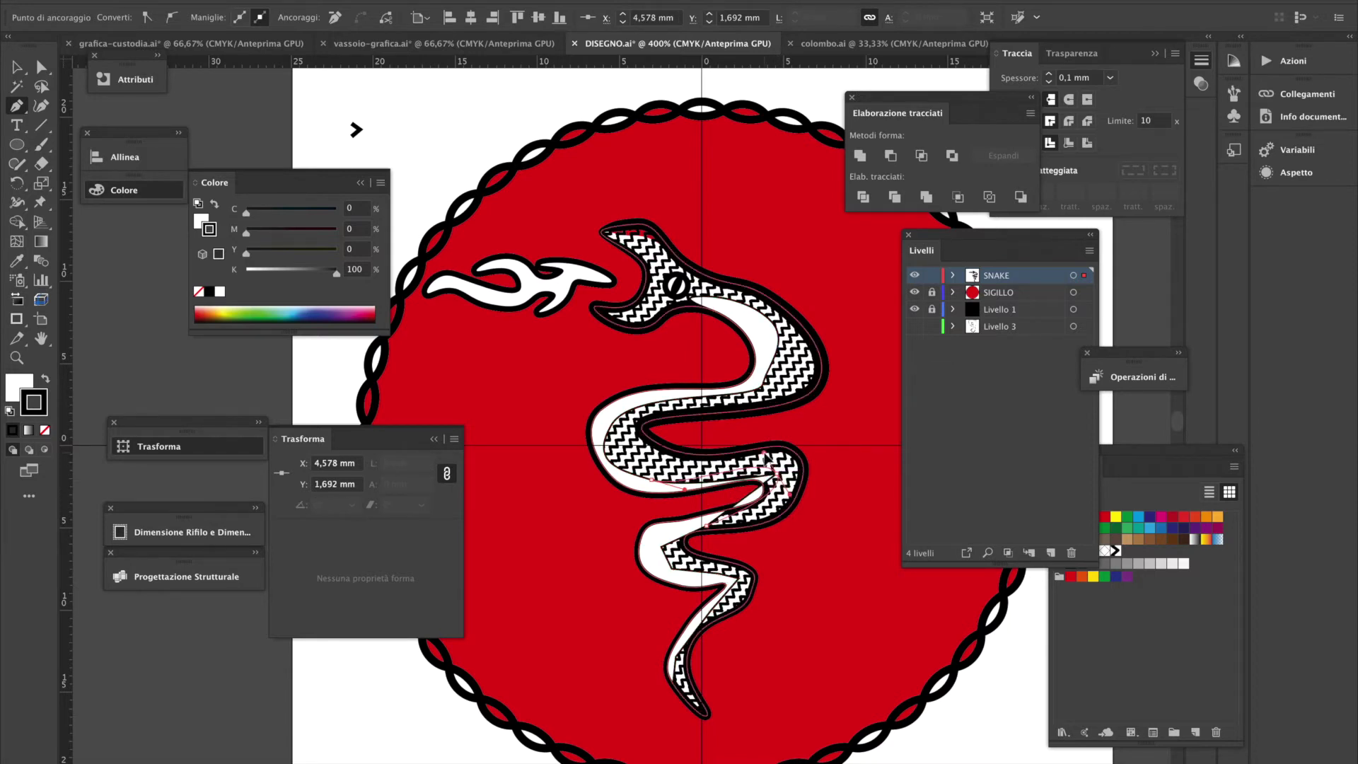
{"action": "left_click", "coordinate": [776, 472]}
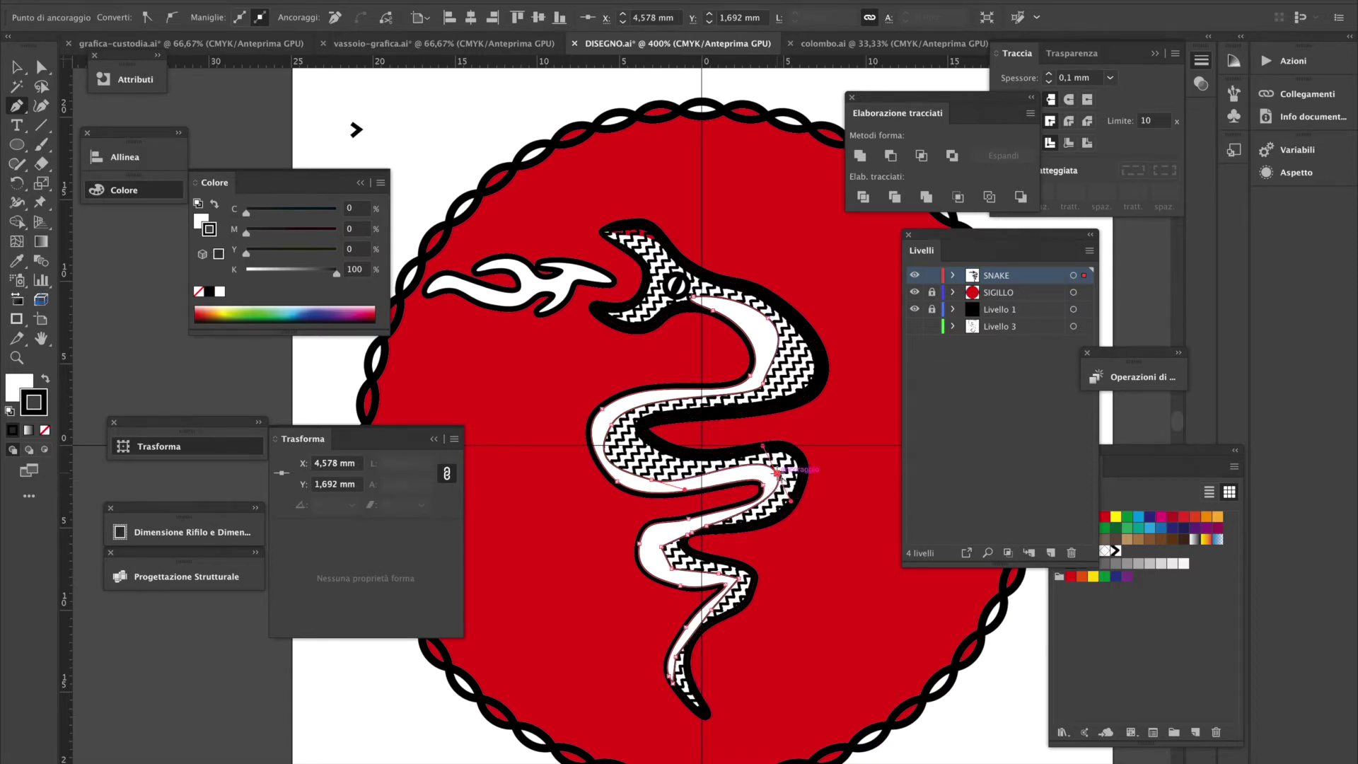
{"action": "left_click", "coordinate": [778, 487]}
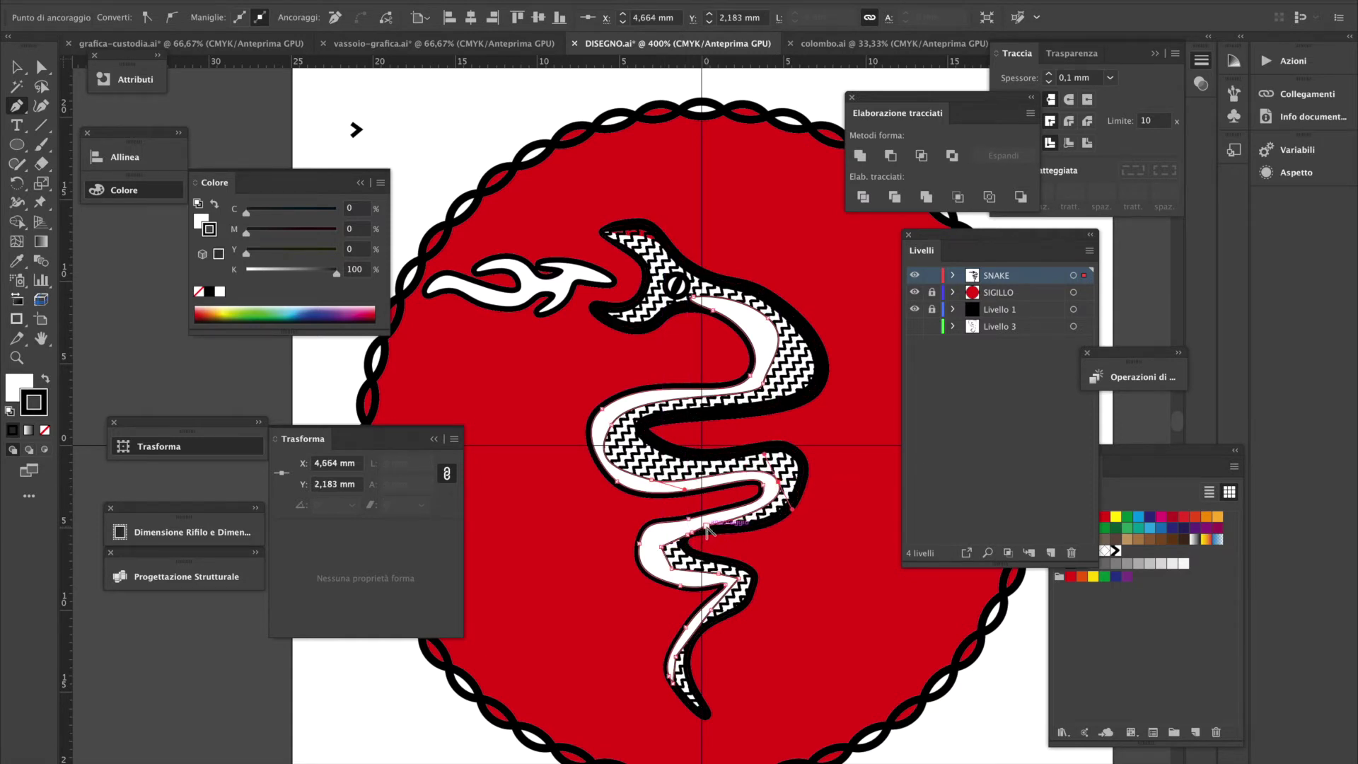
Curve the belly strip's inner edge through the smaller left bend, placing its point at about X -2.61 mm, Y 5.91 mm
{"action": "left_click", "coordinate": [721, 531]}
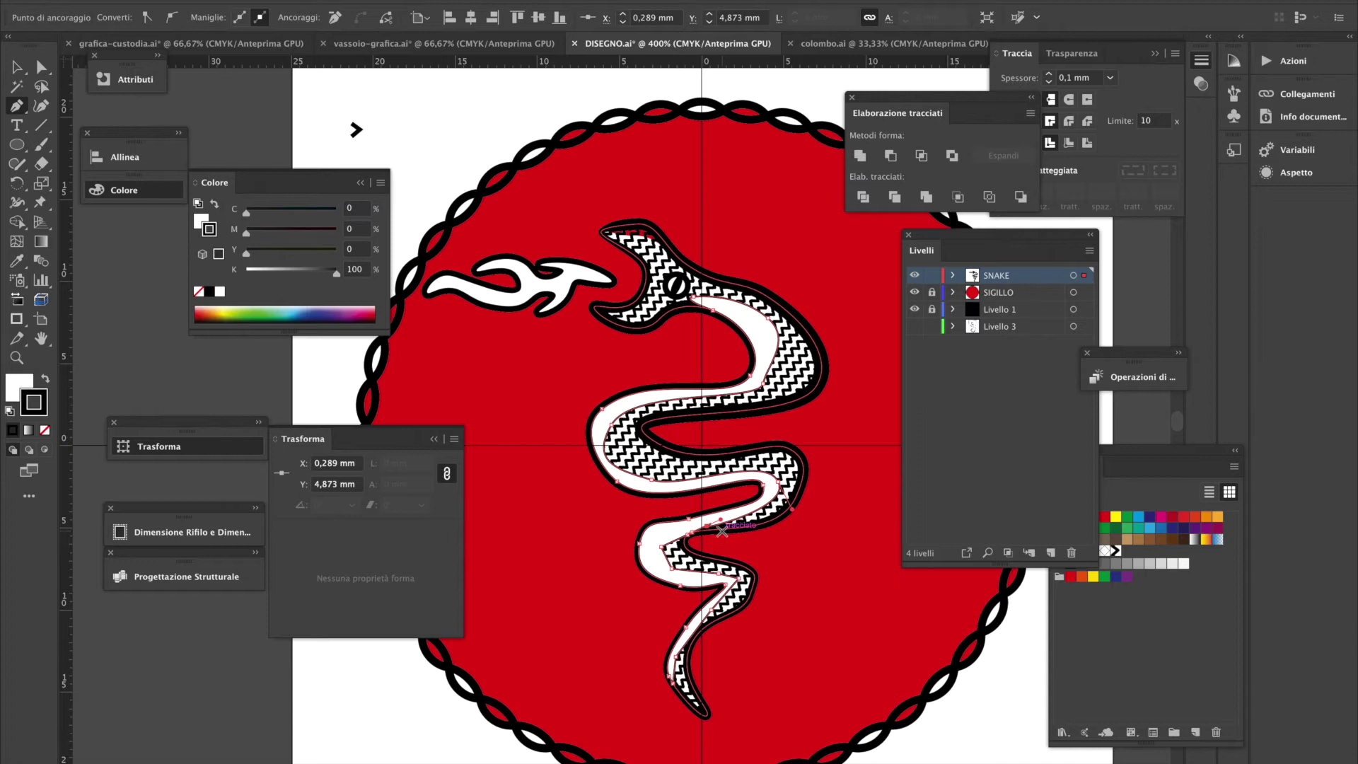
{"action": "key", "text": "ctrl+shift+a"}
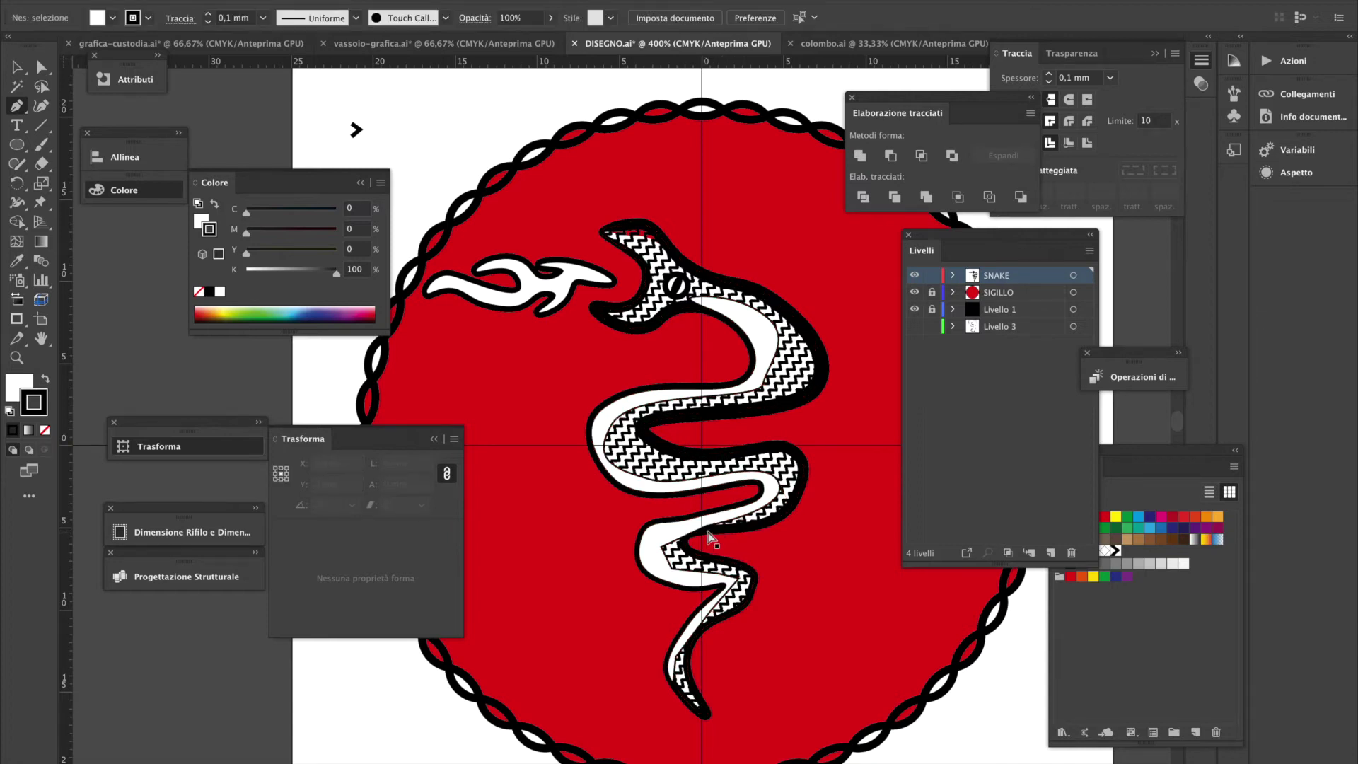
{"action": "left_click_drag", "start_coordinate": [708, 528], "coordinate": [693, 532]}
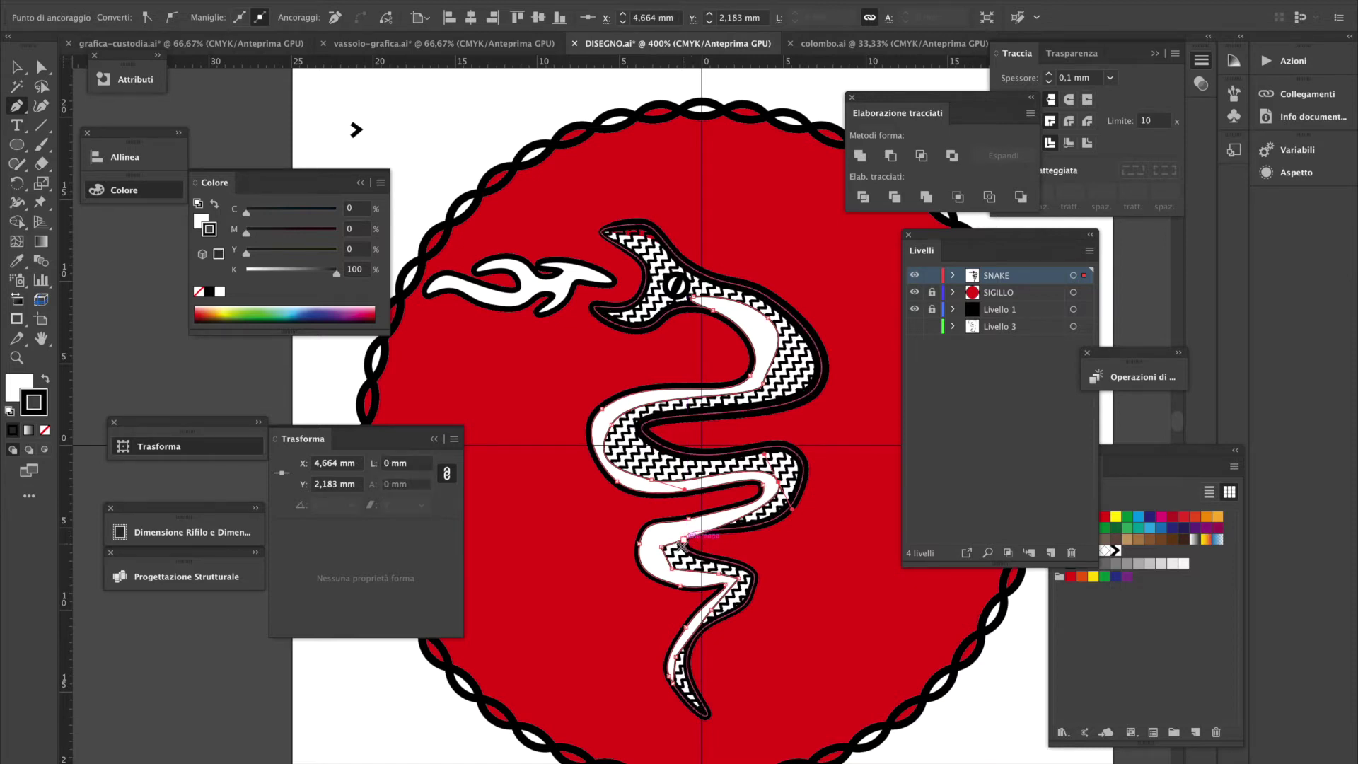
{"action": "left_click", "coordinate": [641, 544], "text": "ctrl"}
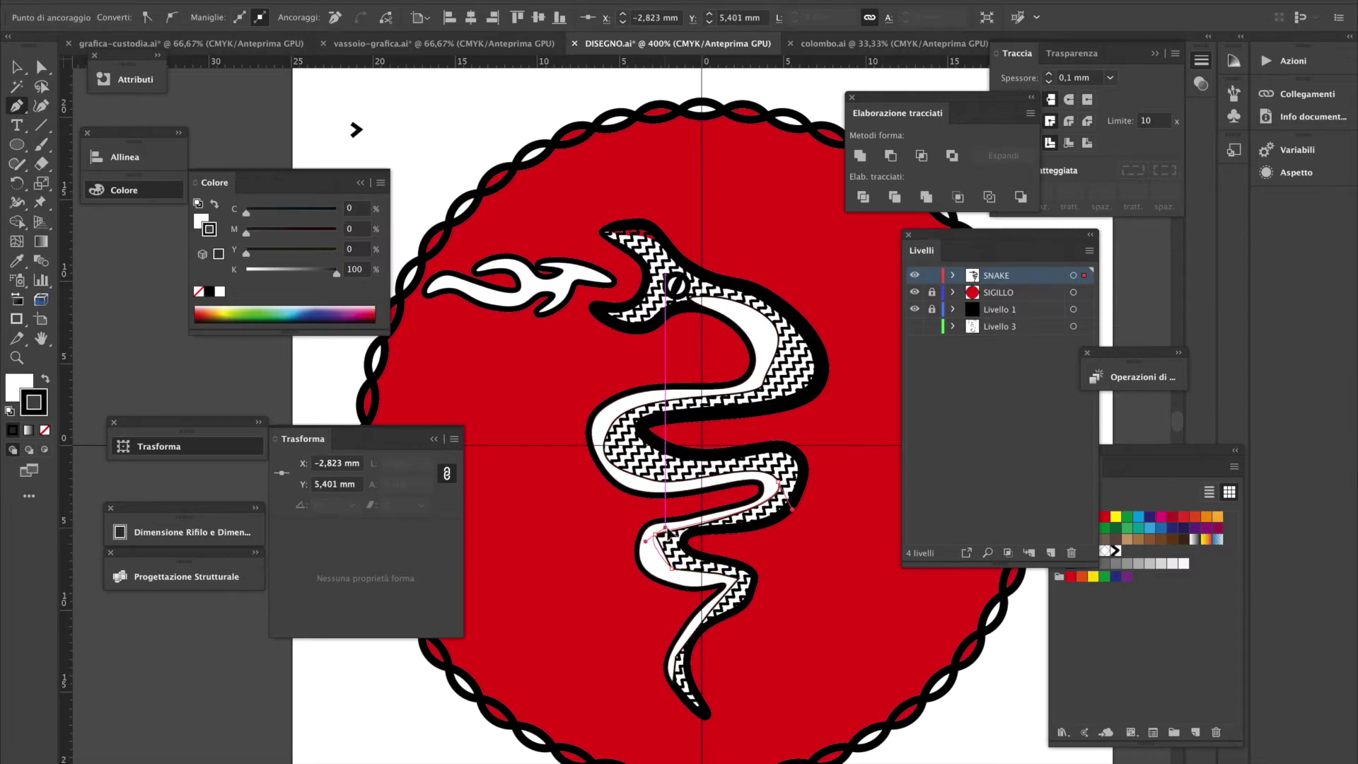
{"action": "left_click", "coordinate": [658, 538], "text": "ctrl"}
{"action": "left_click", "coordinate": [658, 541], "text": "ctrl"}
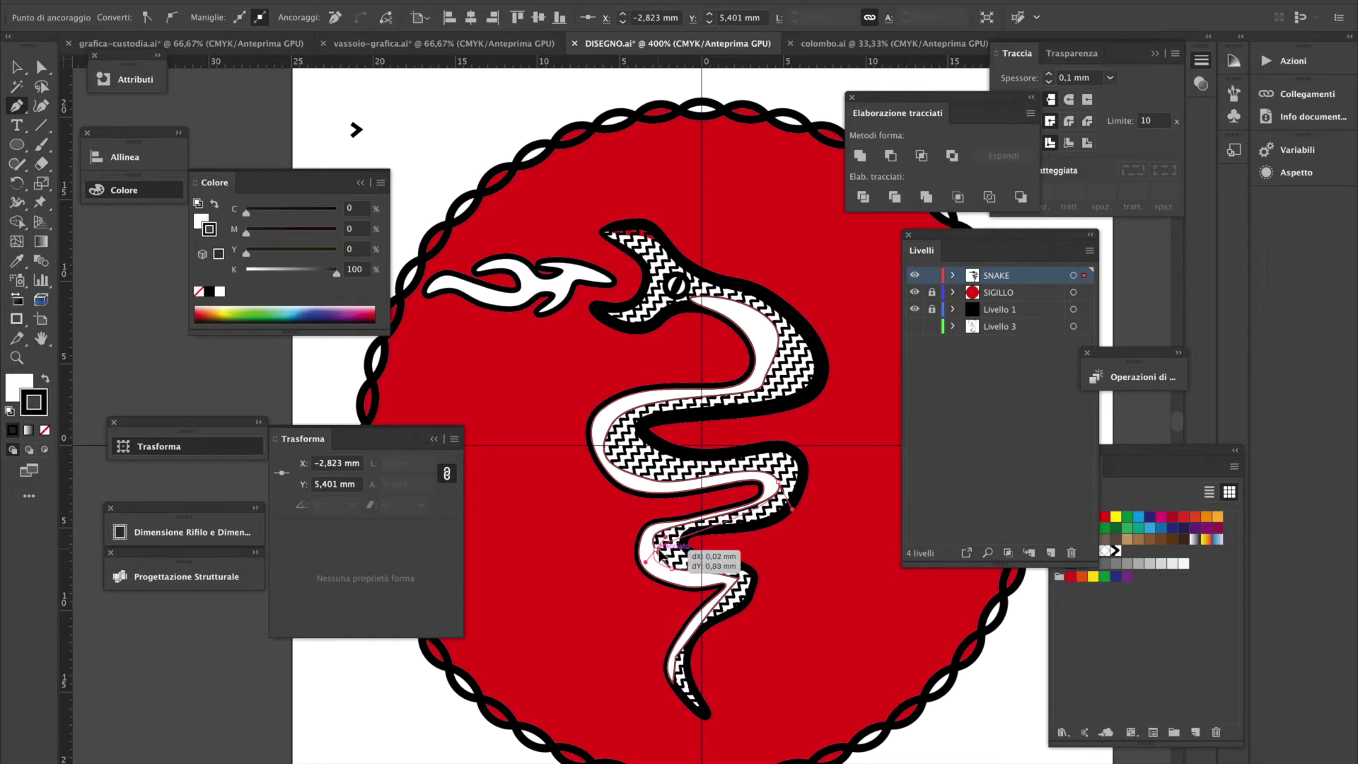
{"action": "left_click_drag", "start_coordinate": [668, 534], "coordinate": [683, 563]}
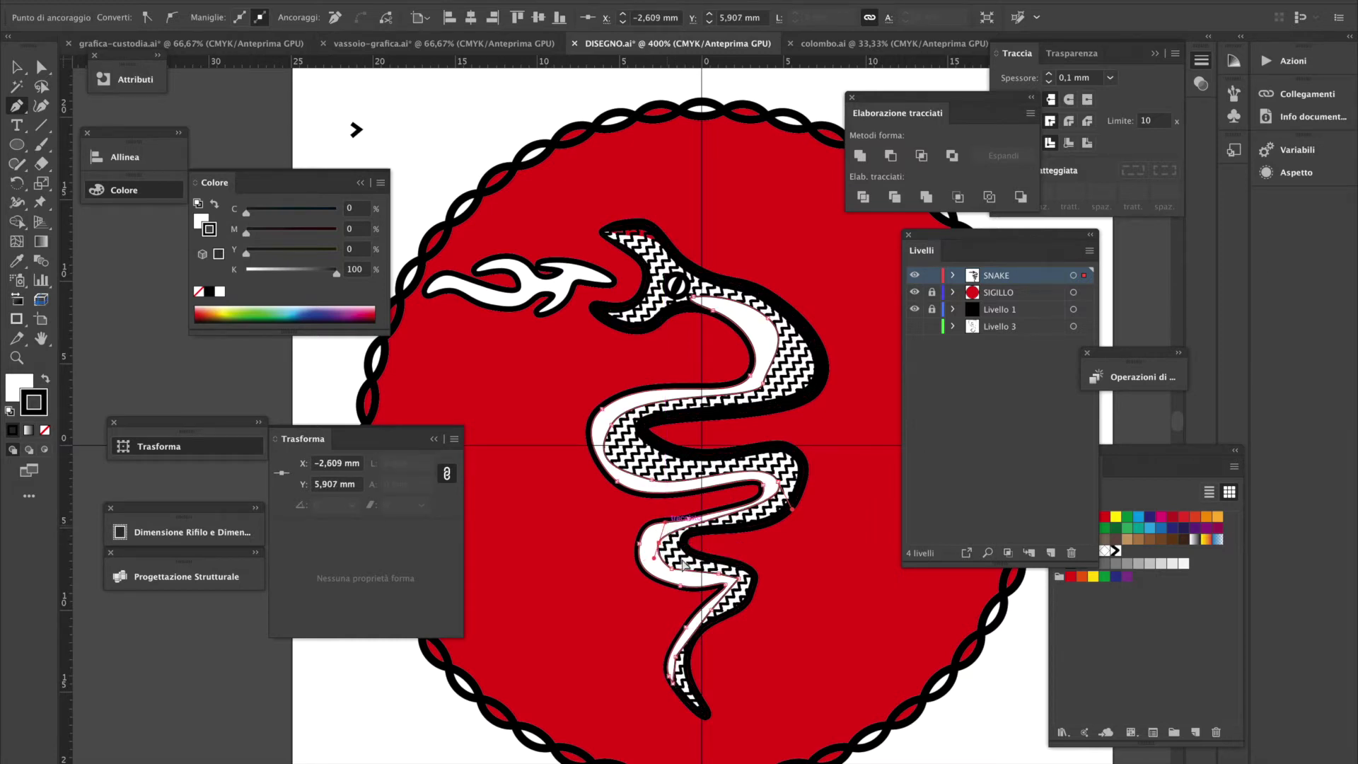
Smooth the belly strip's last right bend at about X 2.02 mm, Y 8.39 mm and lengthen the preceding left bend's handle to narrow the strip
{"action": "left_click", "coordinate": [739, 579], "text": "ctrl"}
{"action": "left_click", "coordinate": [739, 582]}
{"action": "left_click", "coordinate": [615, 440]}
{"action": "left_click_drag", "start_coordinate": [588, 370], "coordinate": [682, 316]}
{"action": "left_click", "coordinate": [584, 299], "text": "ctrl"}
{"action": "left_click", "coordinate": [581, 300]}
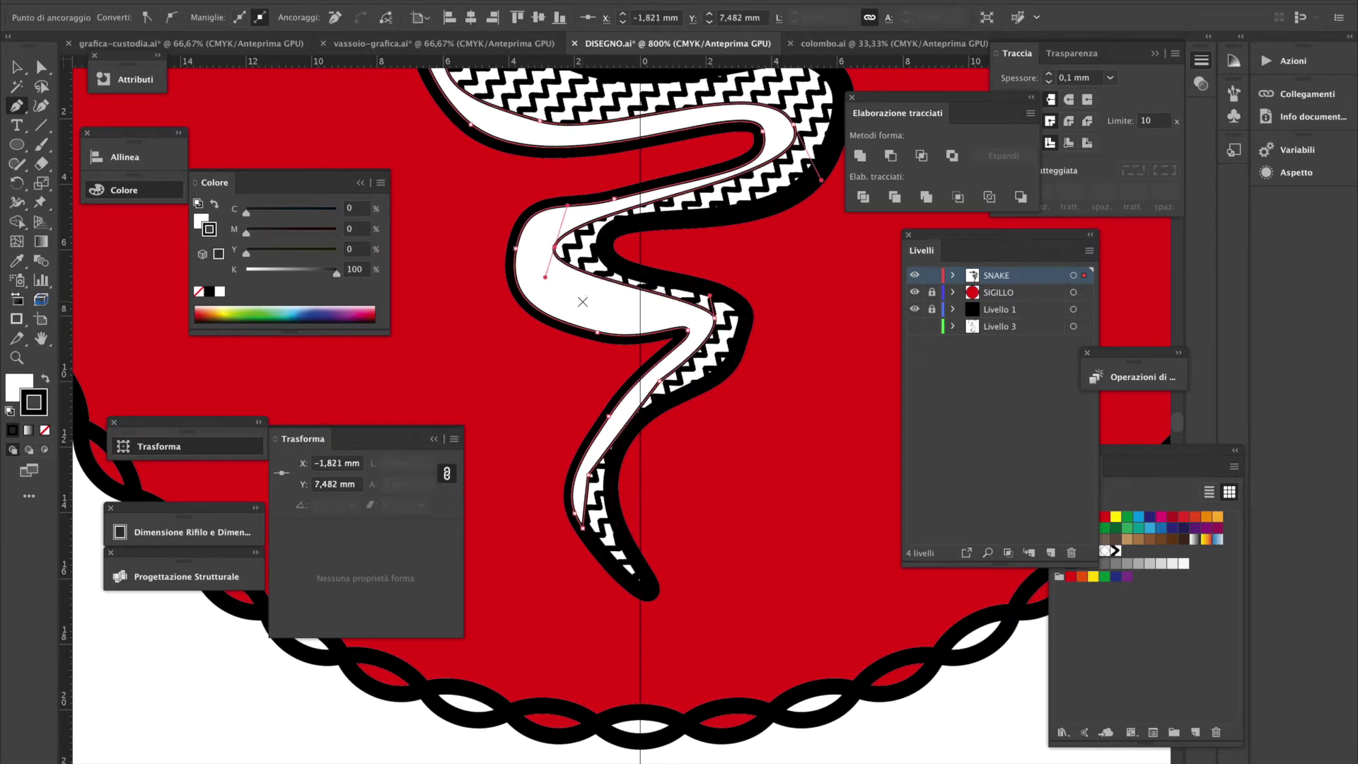
{"action": "left_click", "coordinate": [715, 322]}
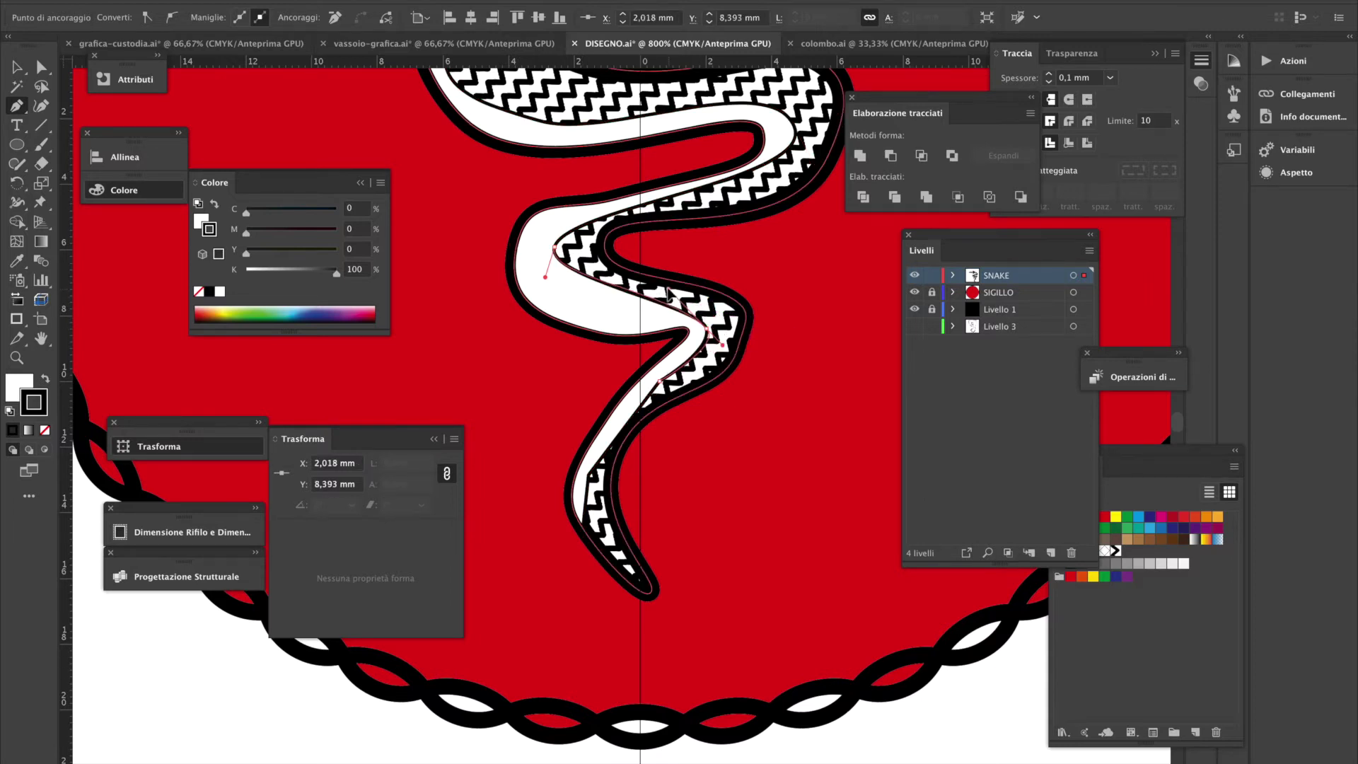
{"action": "left_click", "coordinate": [560, 290], "text": "ctrl"}
{"action": "left_click_drag", "start_coordinate": [545, 277], "coordinate": [532, 323]}
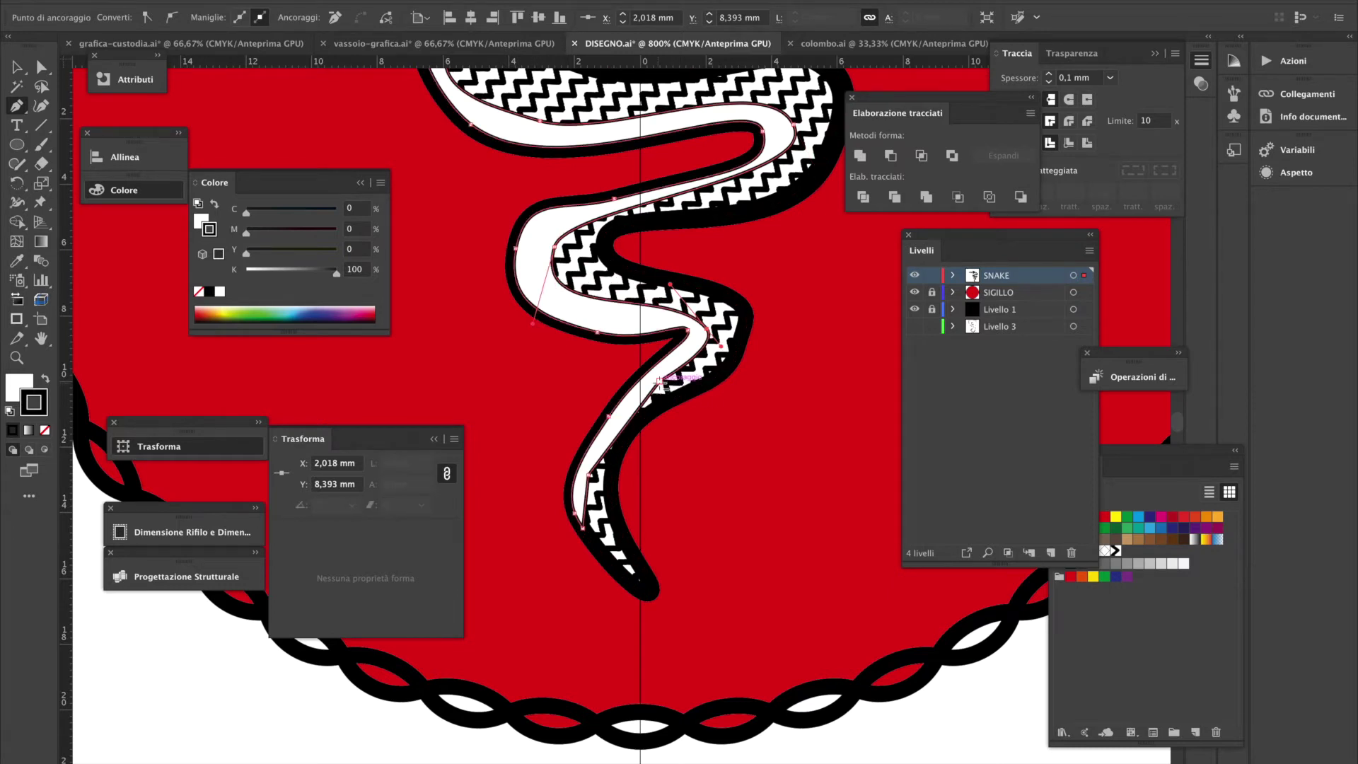
Remove the belly strip's inner anchor near the tail and smooth the one above it at about X 0.59 mm, Y 9.99 mm
{"action": "left_click", "coordinate": [589, 474]}
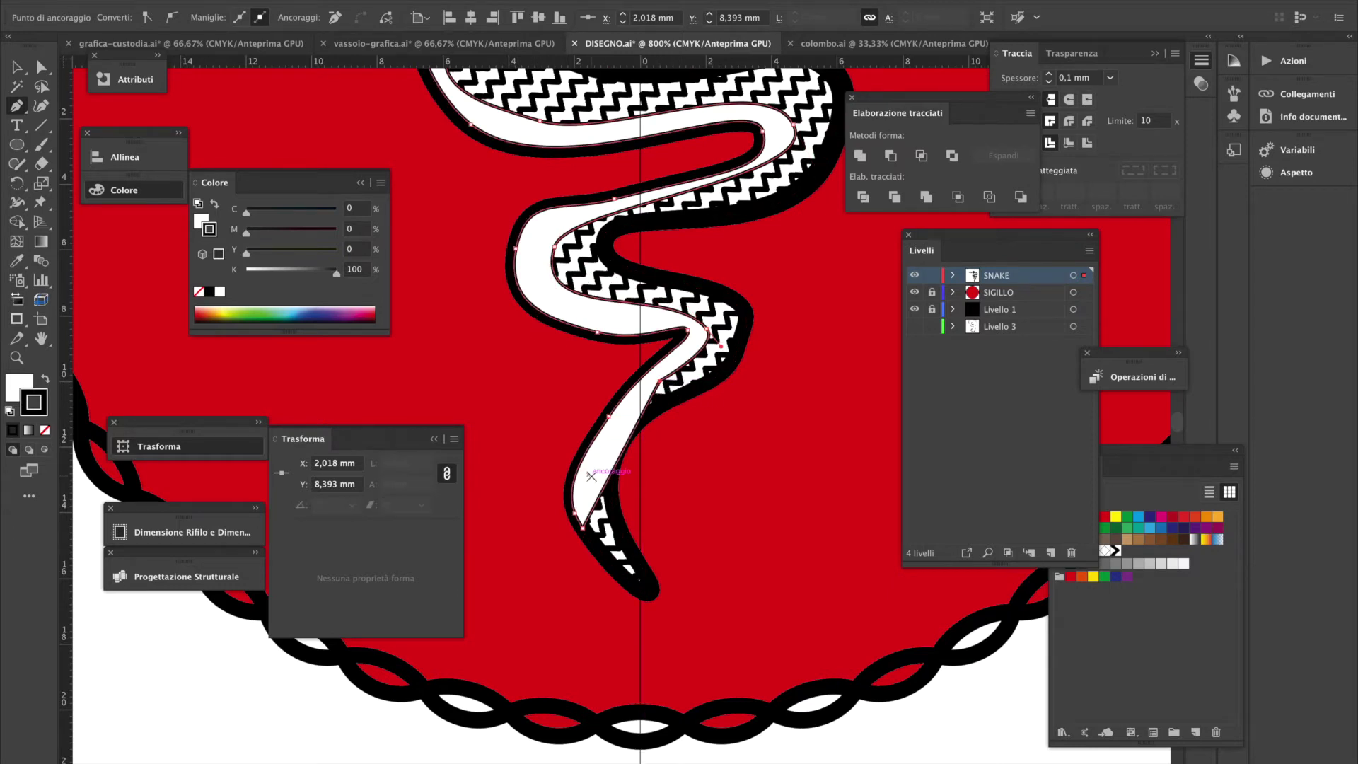
{"action": "left_click_drag", "start_coordinate": [660, 382], "coordinate": [715, 365]}
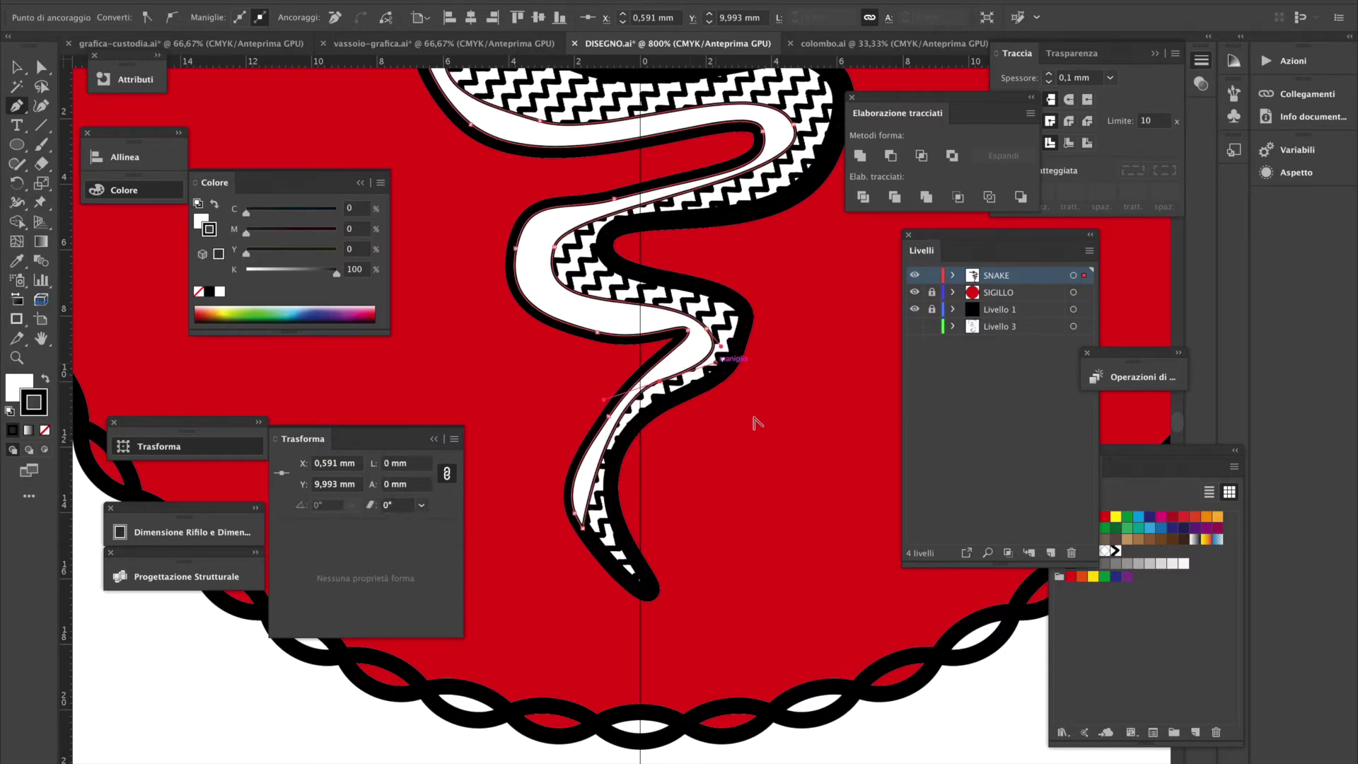
{"action": "left_click", "coordinate": [613, 402], "text": "ctrl+alt"}
{"action": "left_click", "coordinate": [617, 405], "text": "ctrl+alt"}
{"action": "left_click", "coordinate": [617, 405], "text": "ctrl+alt"}
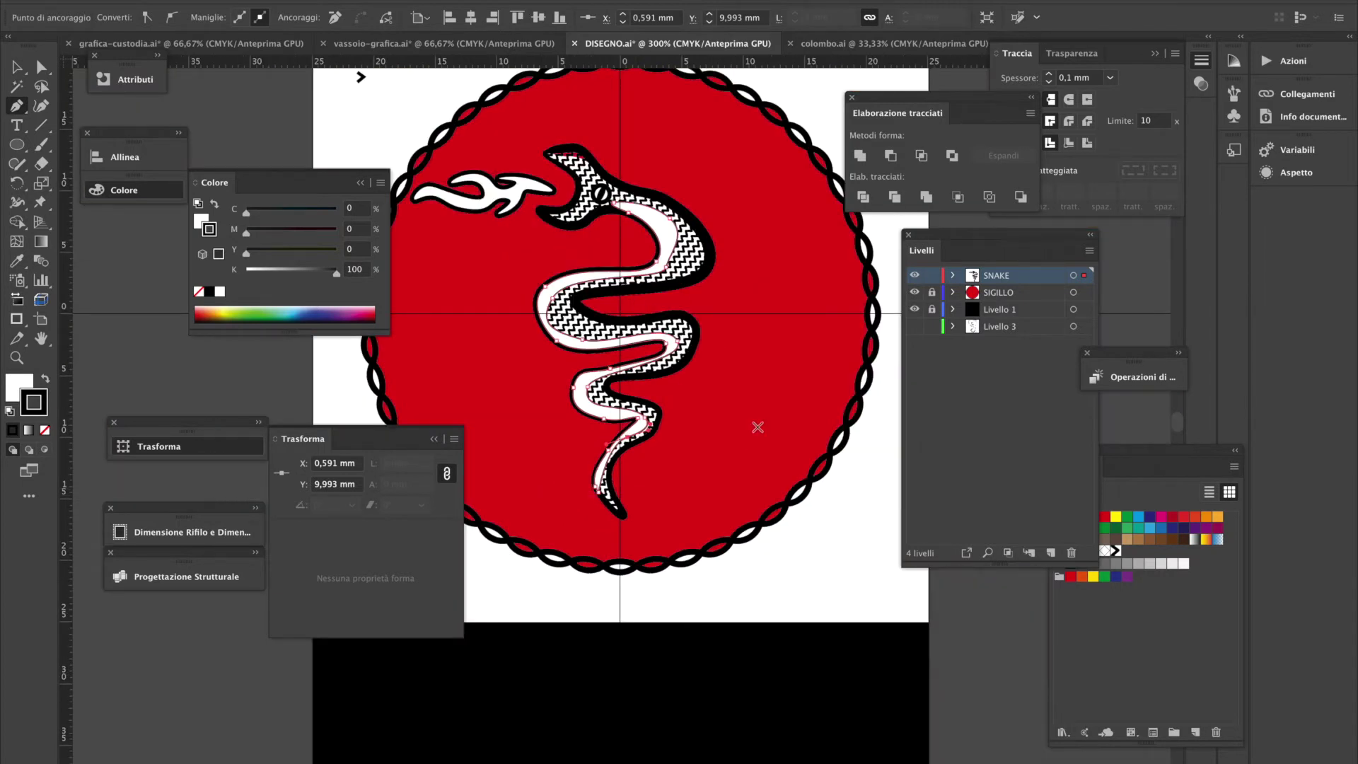
Slim the belly strip at the neck by moving its inner point to about X 2.49 mm, Y -7.61 mm, and deselect it
{"action": "left_click", "coordinate": [676, 236]}
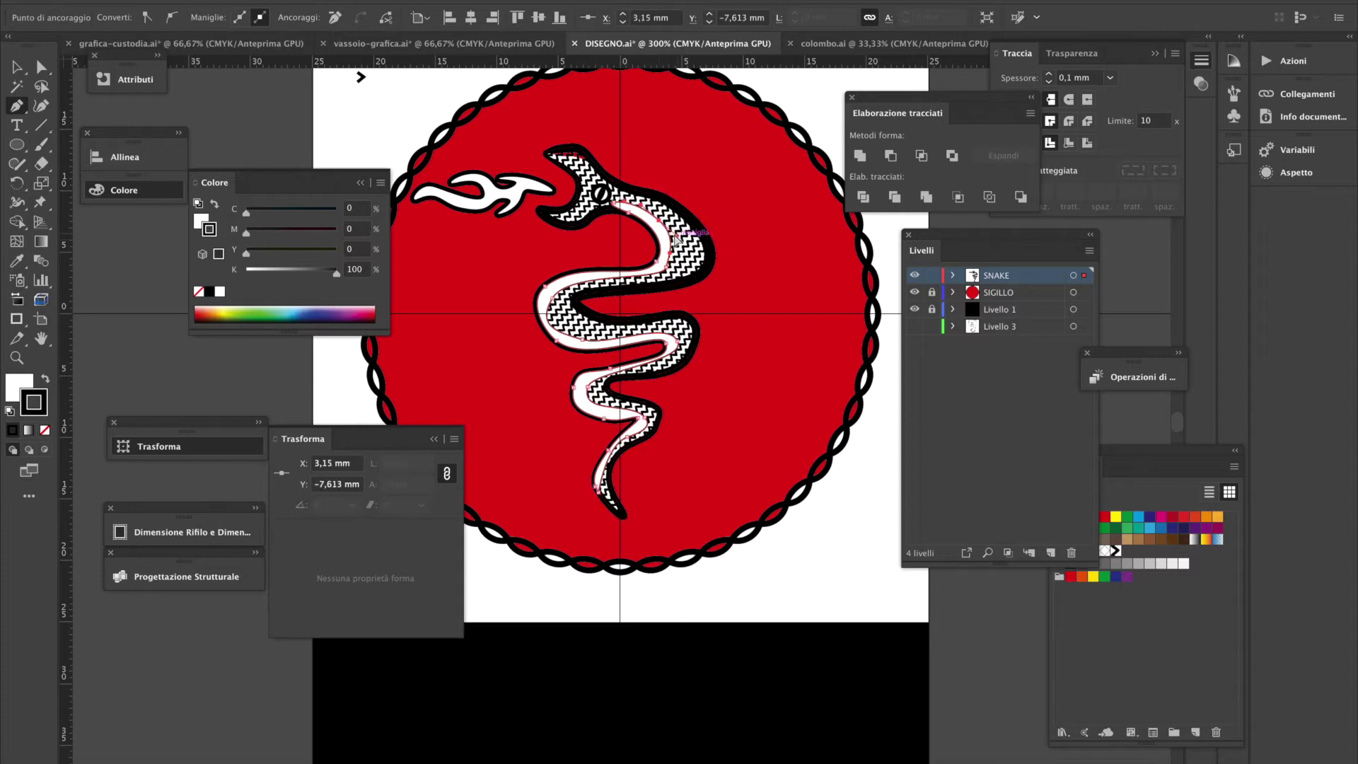
{"action": "left_click", "coordinate": [652, 221]}
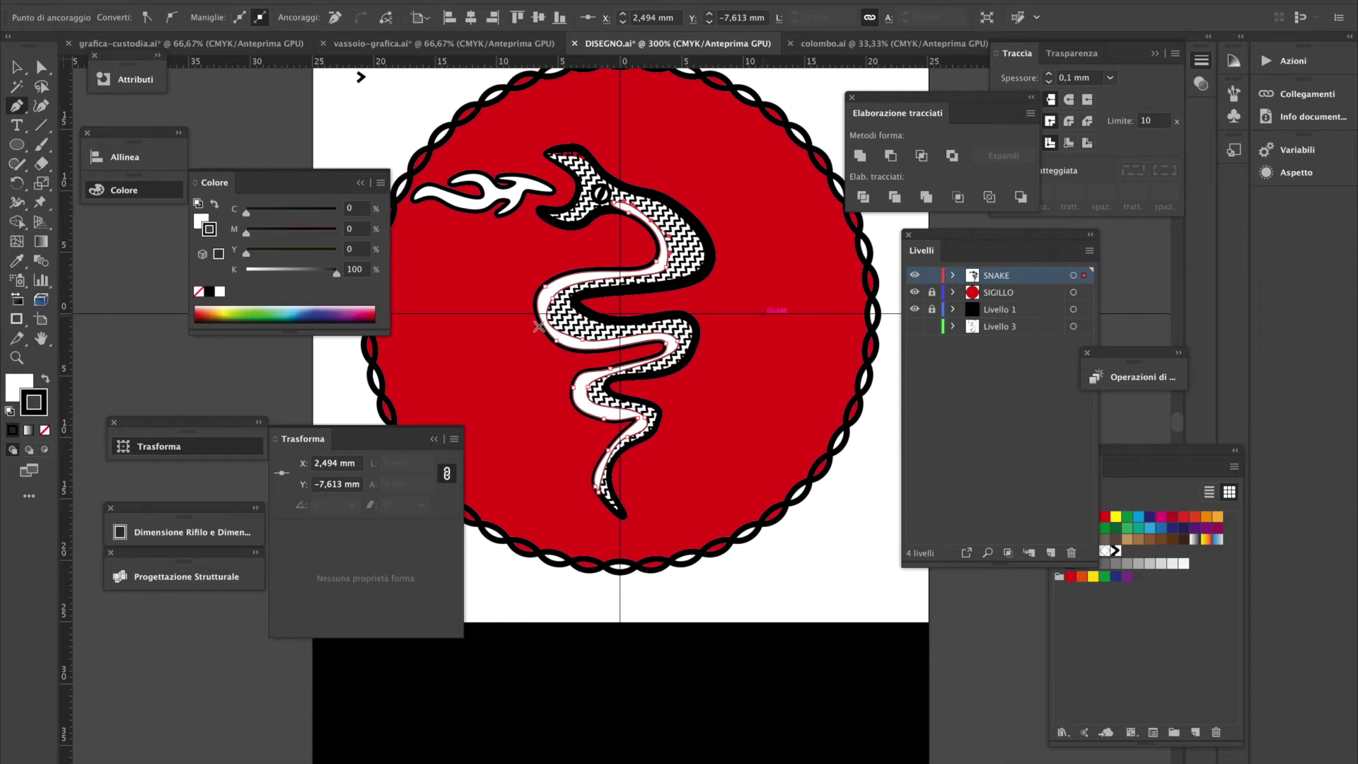
{"action": "left_click", "coordinate": [23, 68]}
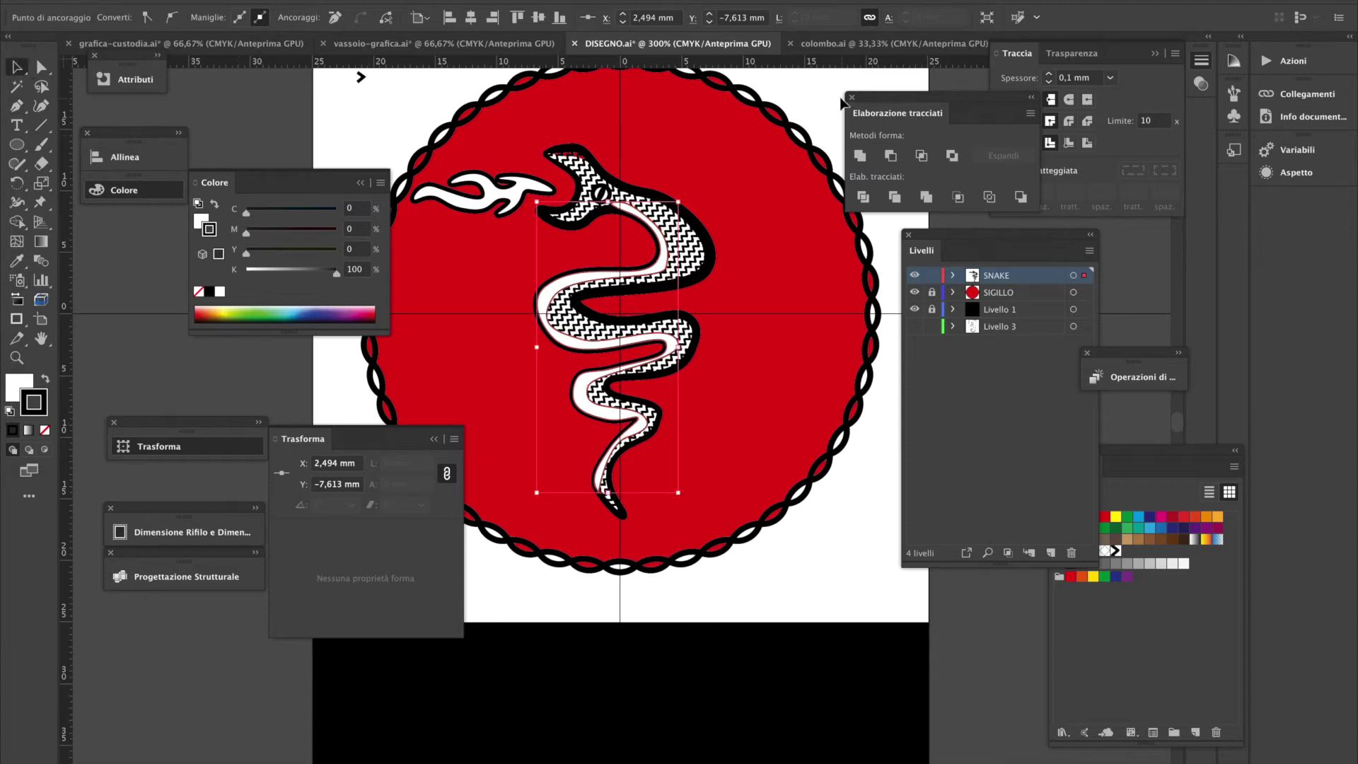
{"action": "left_click", "coordinate": [834, 103]}
Draw a circle about 0.6 mm across on the snake's upper jaw near the snout tip as a nostril
{"action": "left_click", "coordinate": [617, 493], "text": "ctrl+alt"}
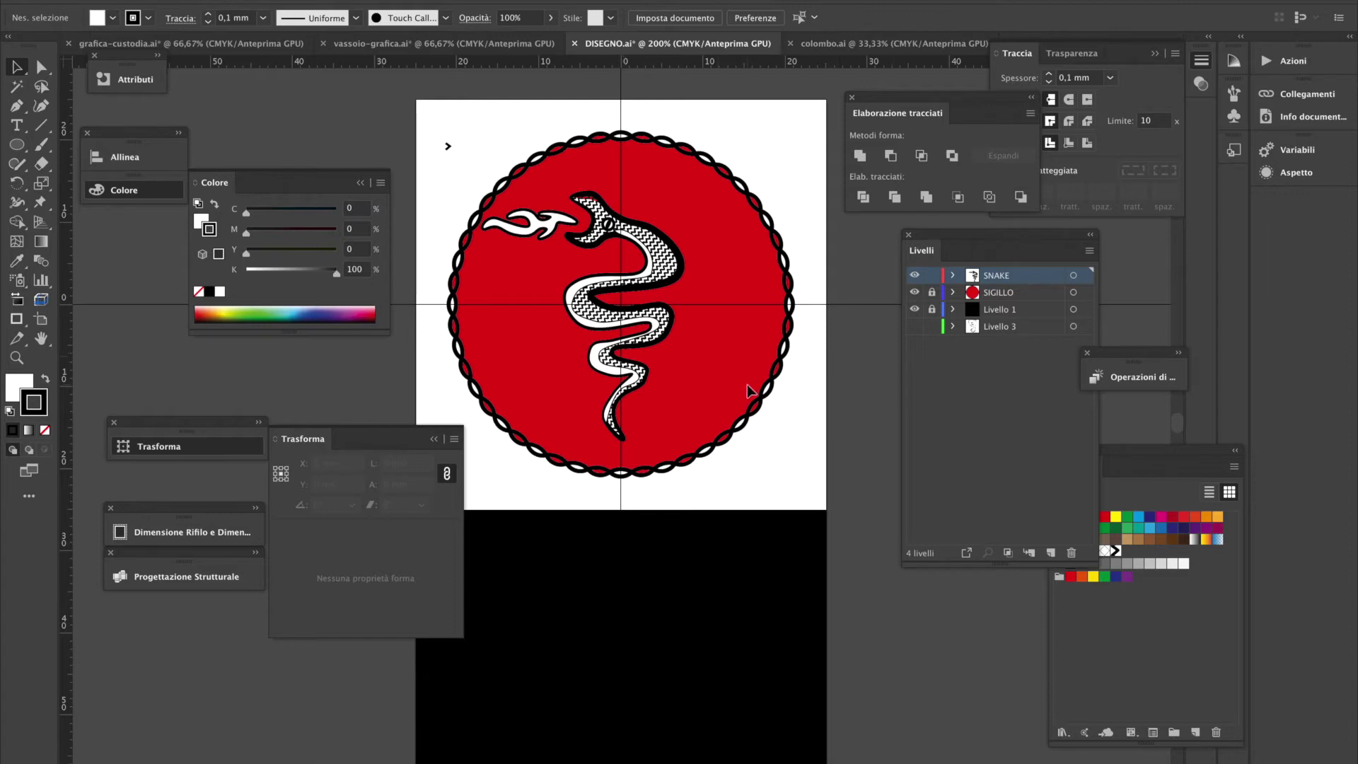
{"action": "left_click", "coordinate": [588, 230], "text": "ctrl+alt"}
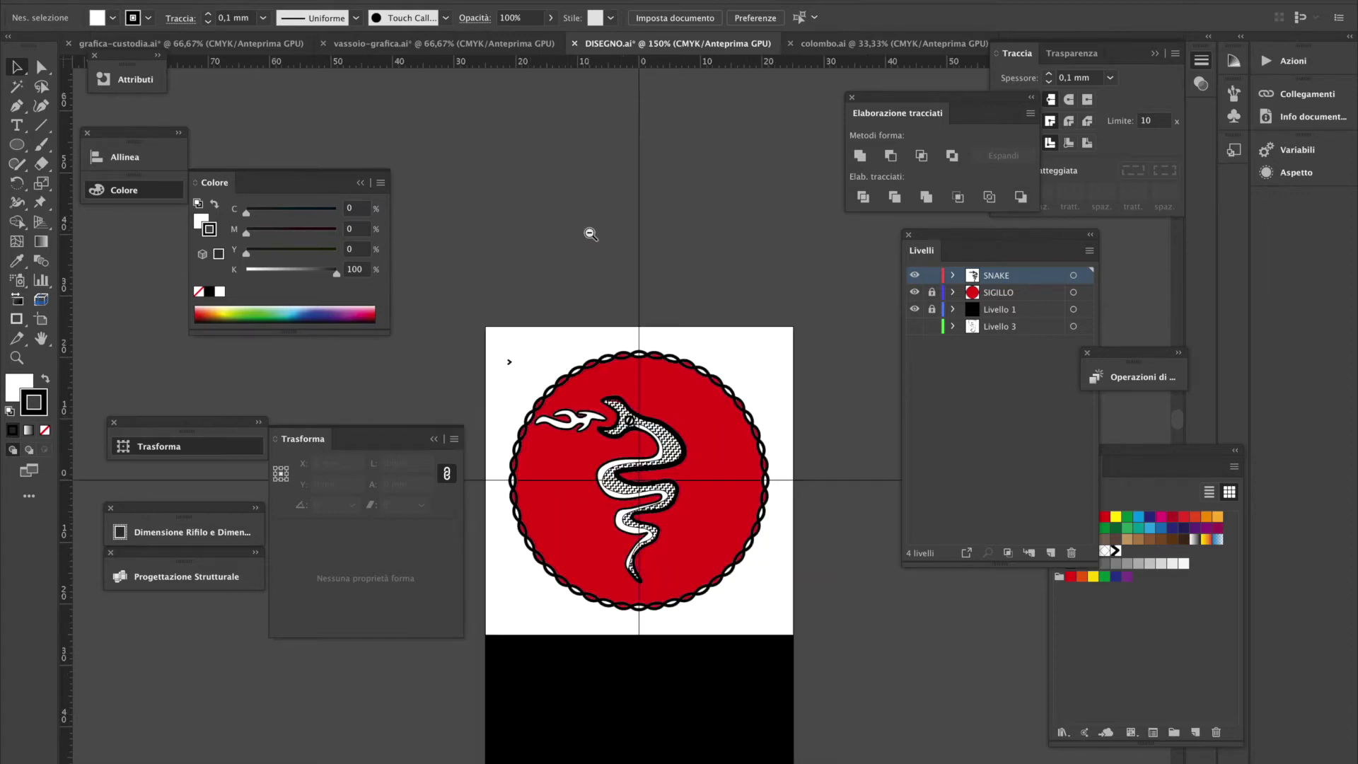
{"action": "left_click", "coordinate": [605, 401], "text": "ctrl+alt"}
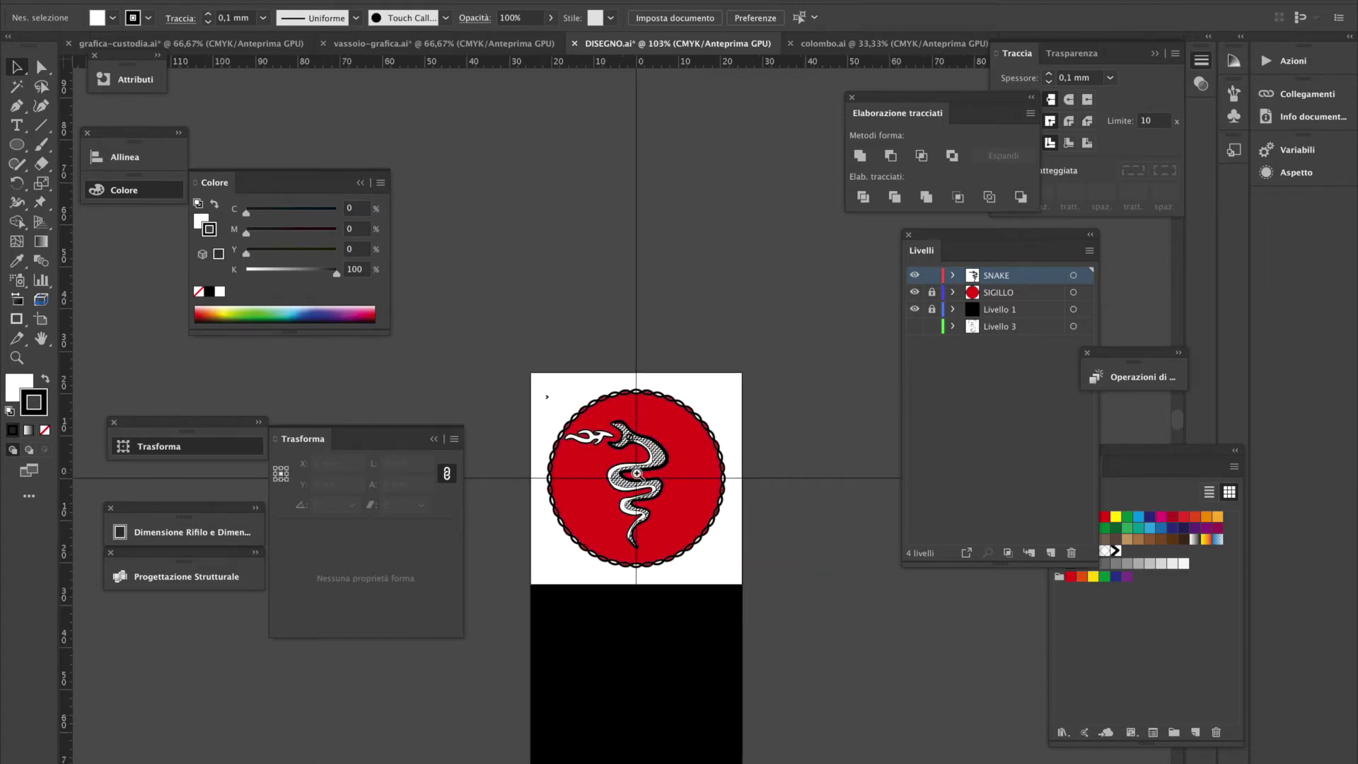
{"action": "left_click", "coordinate": [637, 474]}
{"action": "left_click", "coordinate": [588, 376]}
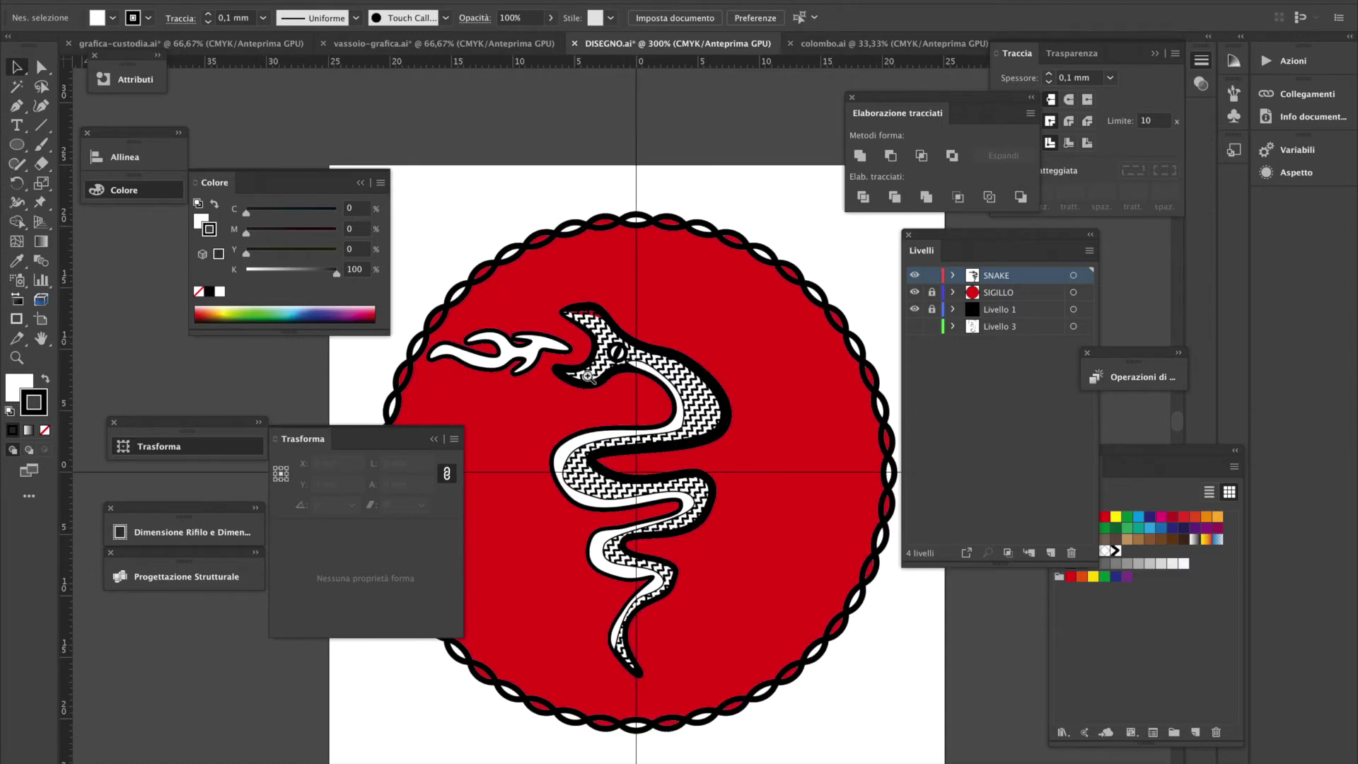
{"action": "left_click", "coordinate": [627, 421]}
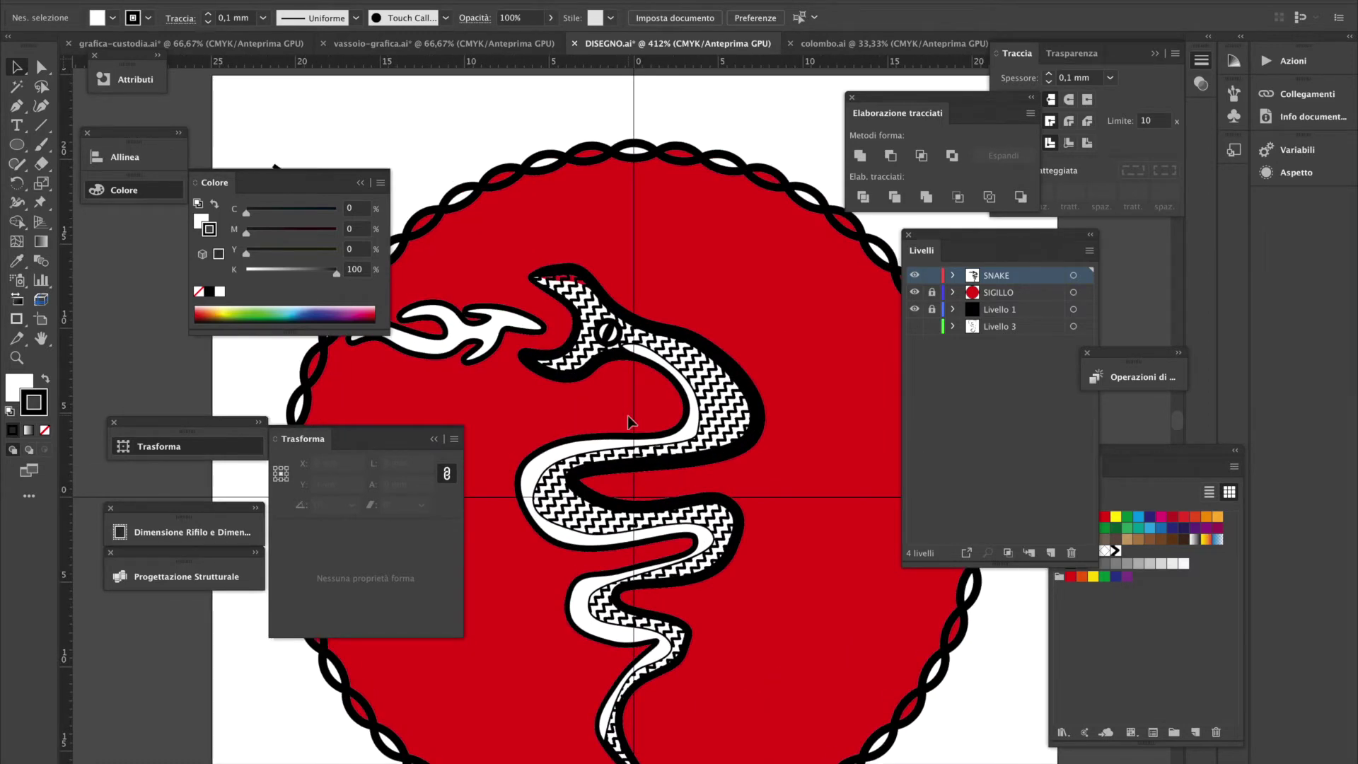
{"action": "left_click", "coordinate": [15, 150]}
{"action": "left_click_drag", "start_coordinate": [16, 151], "coordinate": [79, 186]}
{"action": "left_click_drag", "start_coordinate": [553, 279], "coordinate": [563, 290]}
Give the nostril circle a solid black fill with no stroke
{"action": "left_click", "coordinate": [45, 431]}
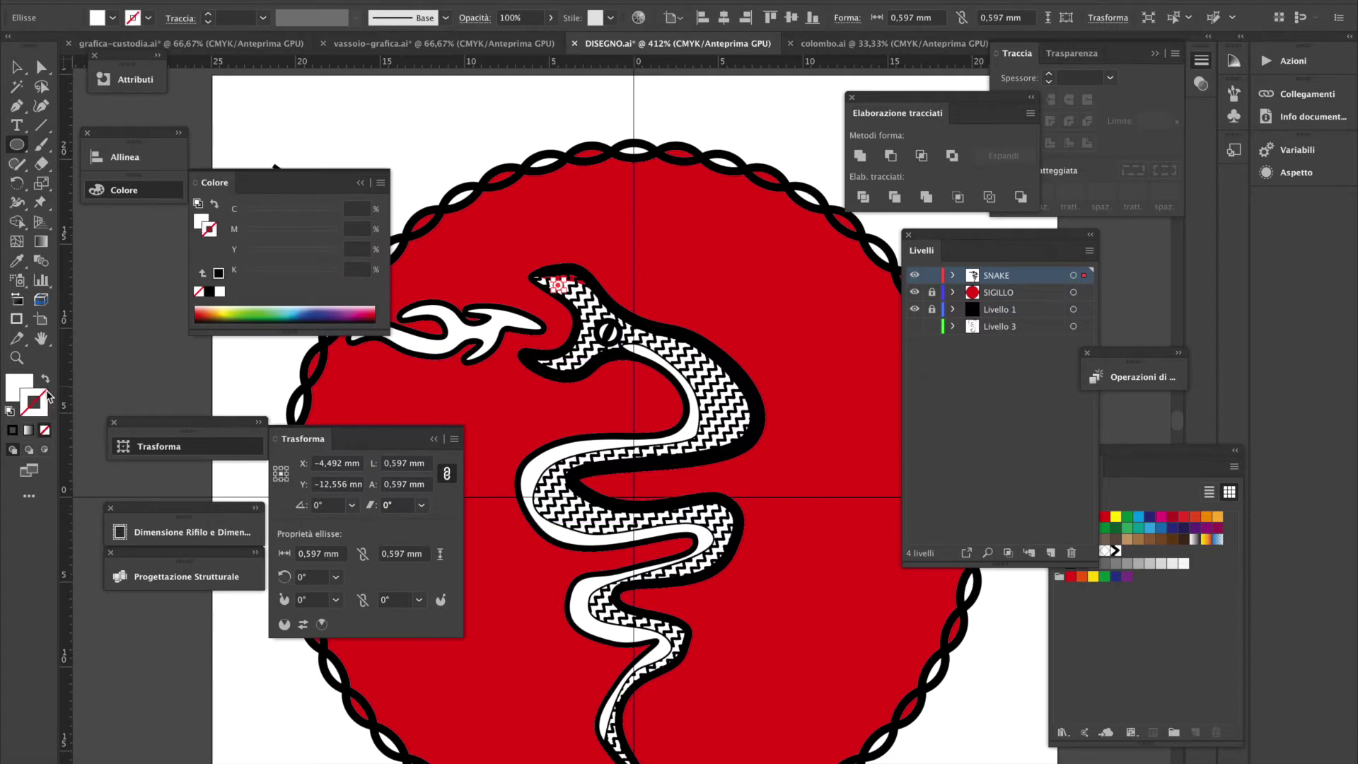
{"action": "left_click", "coordinate": [47, 382]}
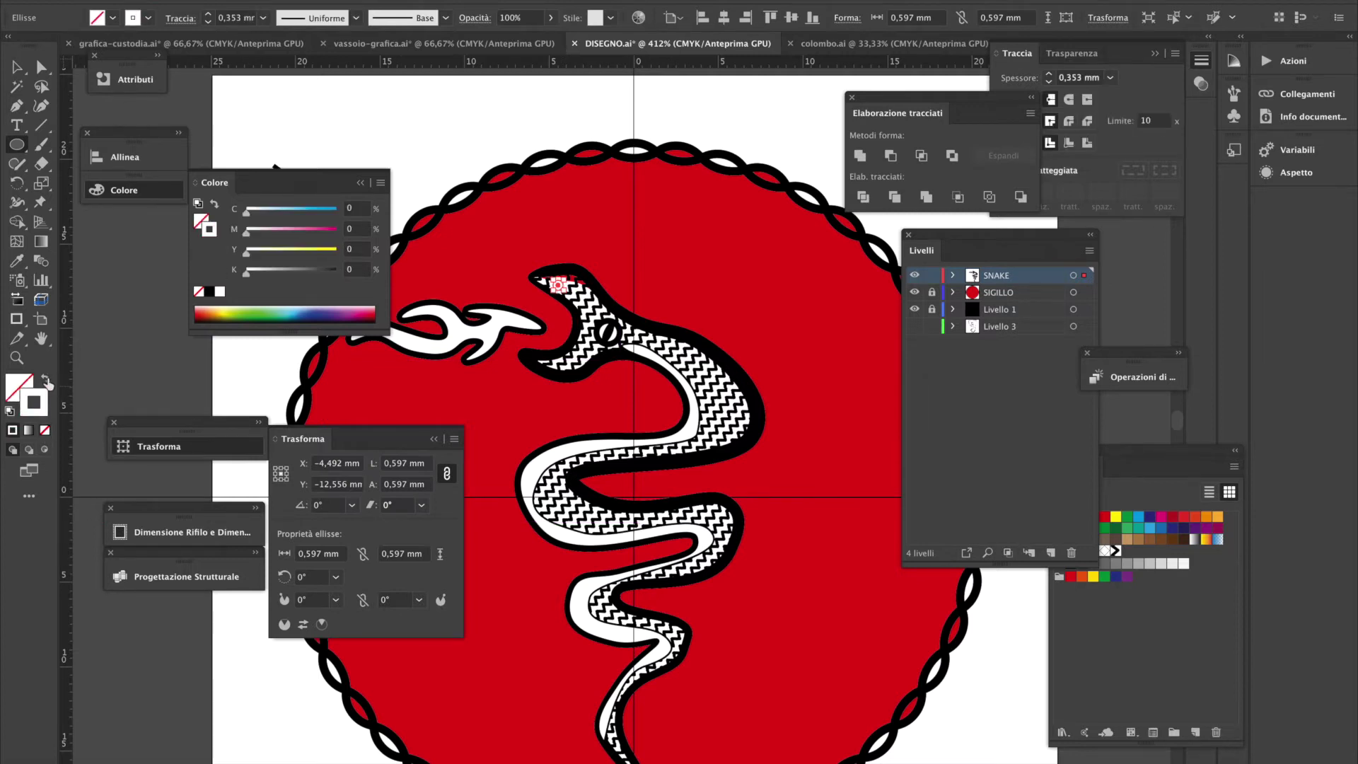
{"action": "left_click", "coordinate": [209, 291]}
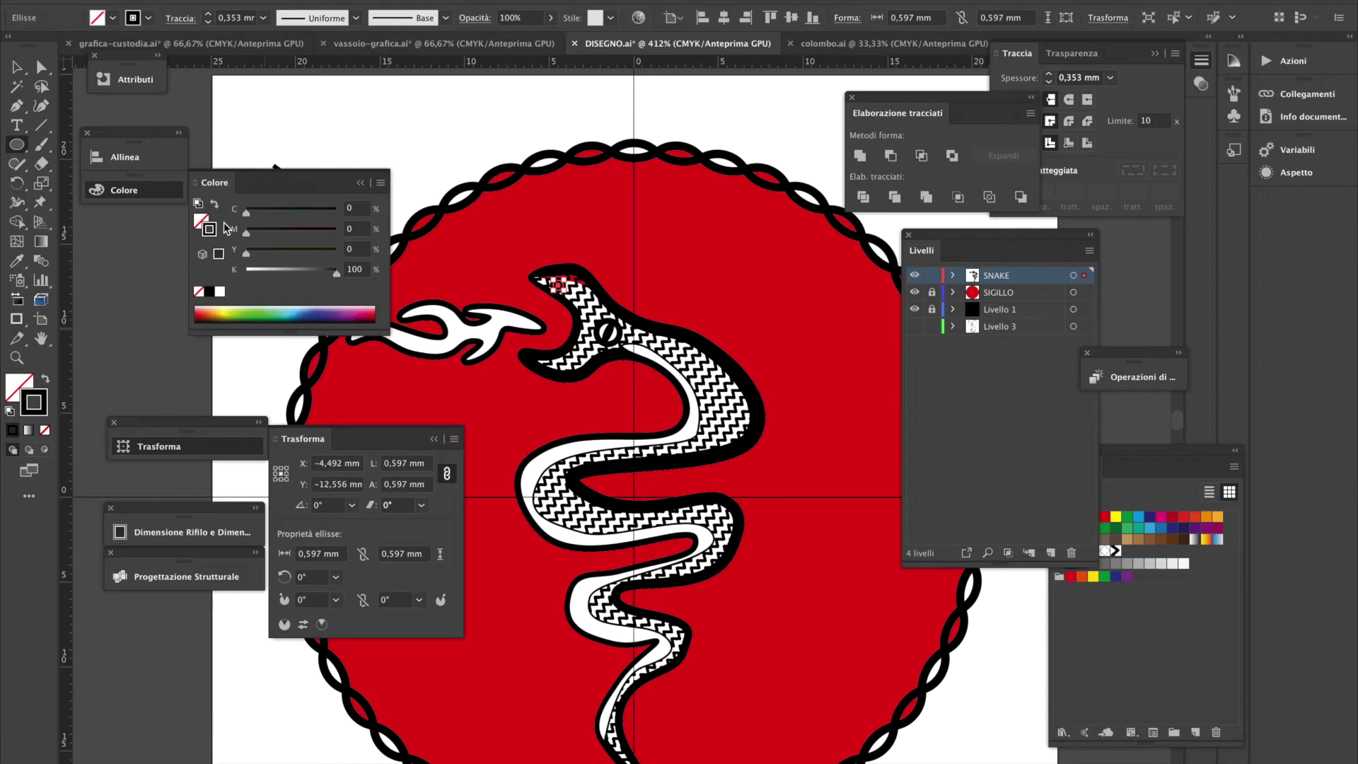
{"action": "left_click", "coordinate": [15, 67]}
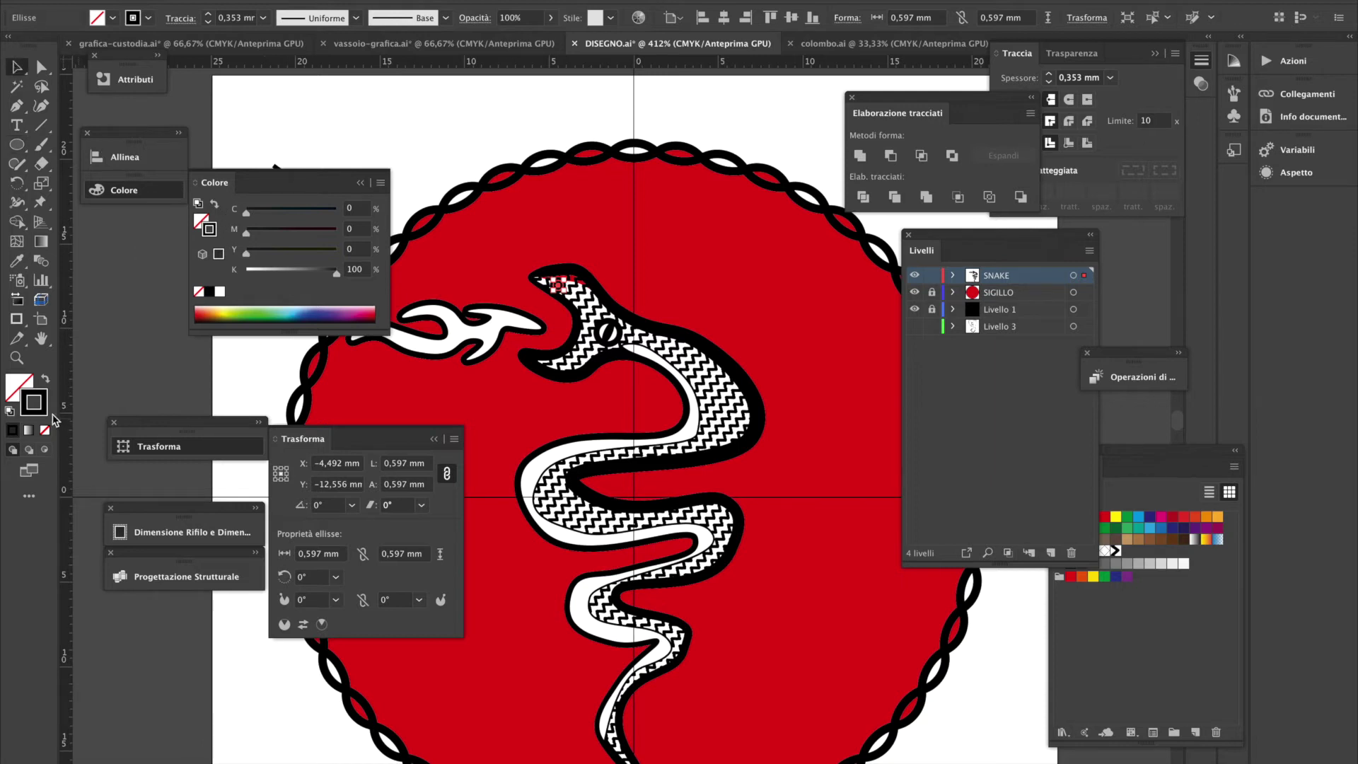
{"action": "left_click", "coordinate": [555, 304]}
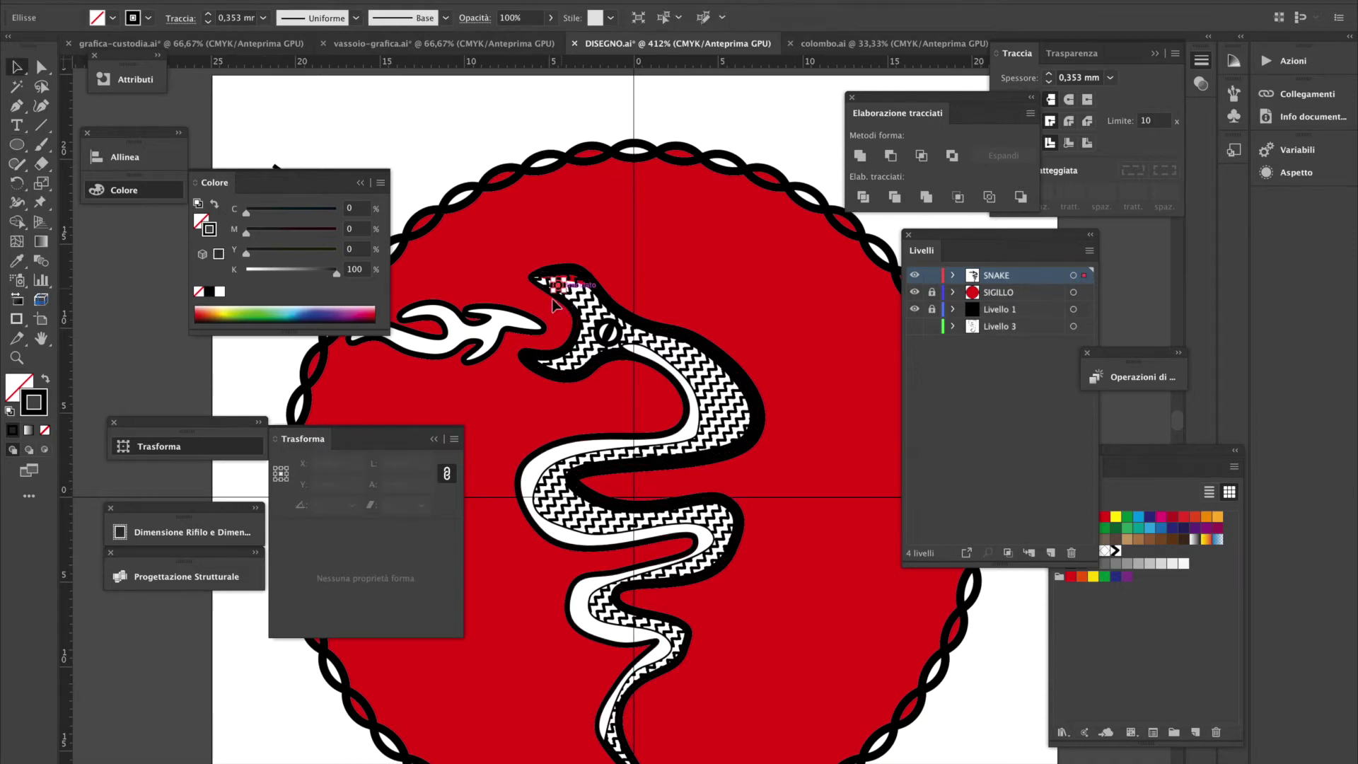
{"action": "left_click", "coordinate": [558, 286]}
{"action": "key", "text": "shift+x"}
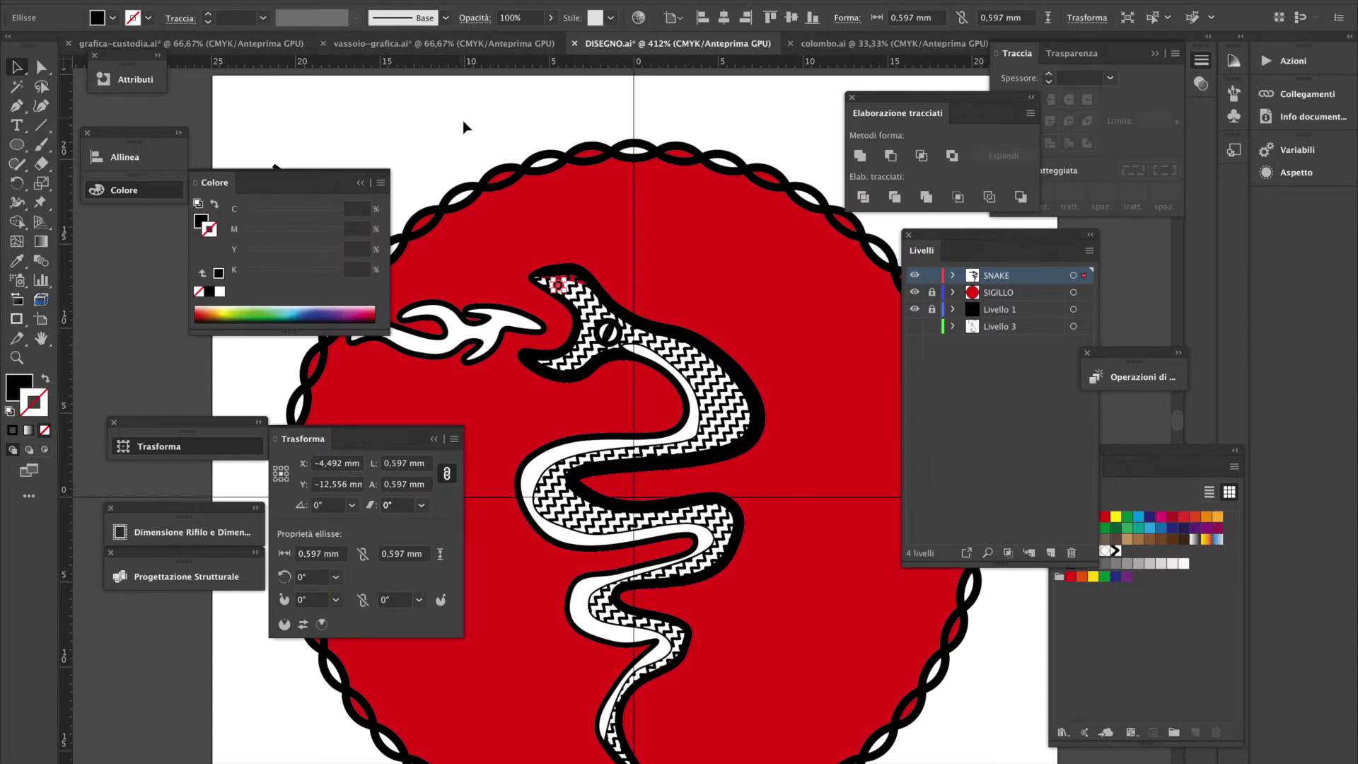
Try to move the nostril circle slightly on the snake's upper jaw, and deselect it
{"action": "left_click", "coordinate": [463, 120]}
{"action": "left_click_drag", "start_coordinate": [567, 290], "coordinate": [568, 287]}
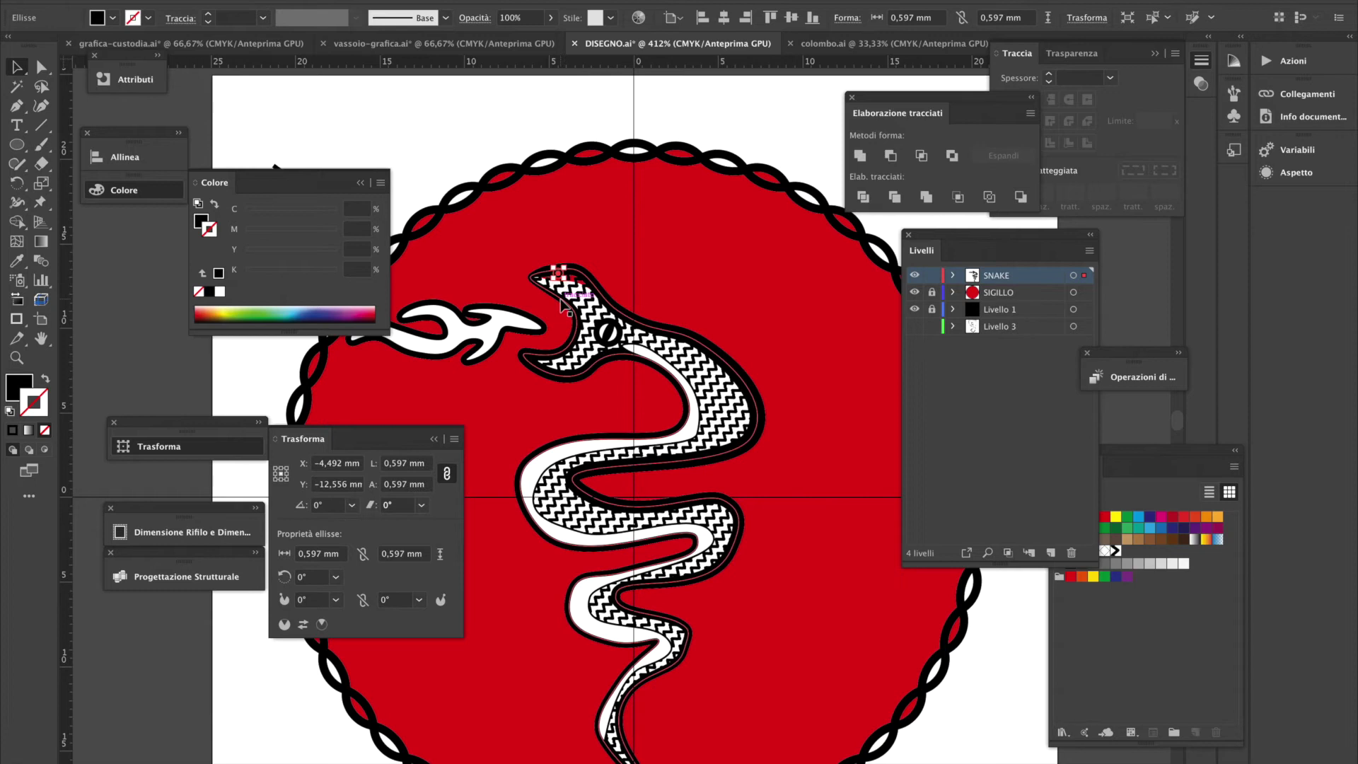
{"action": "key", "text": "Down"}
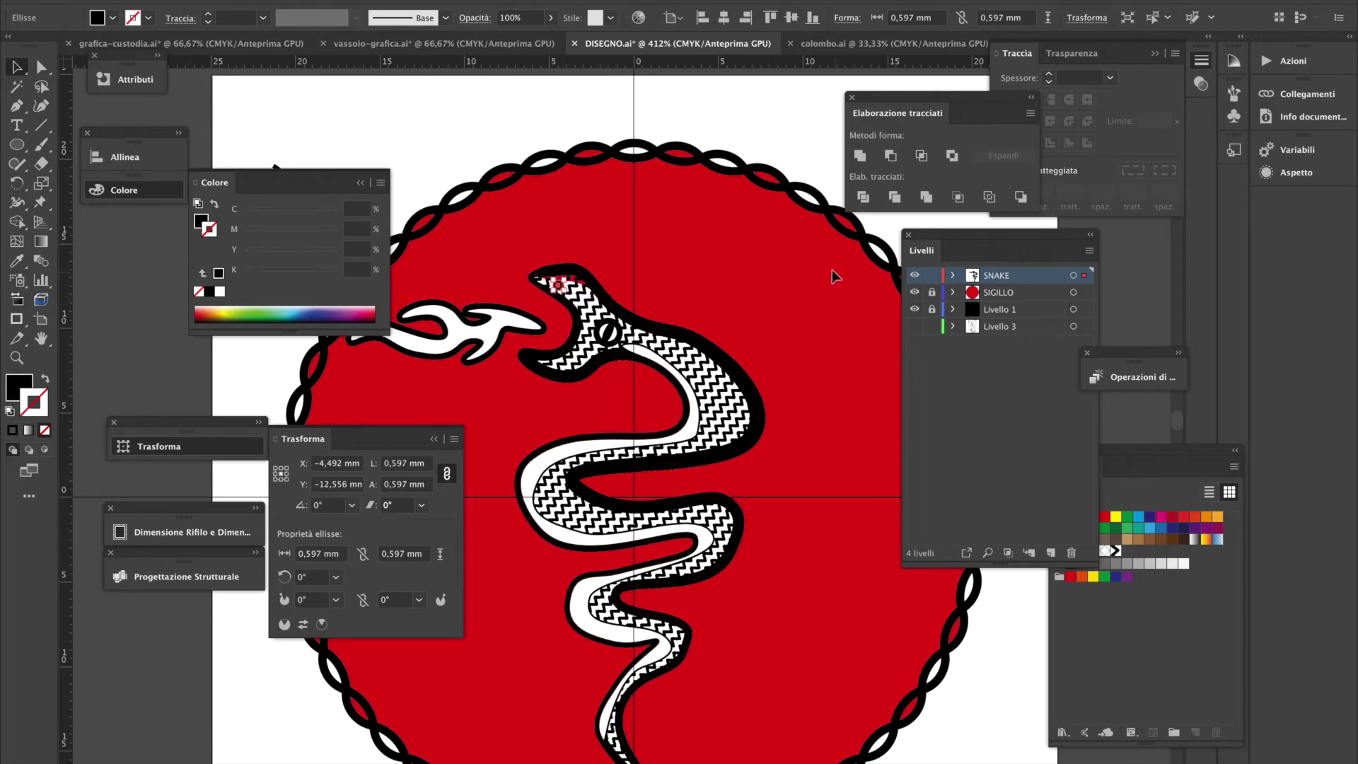
{"action": "left_click", "coordinate": [746, 304]}
Draw a small triangular fang with the Pen tool just below the tip of the snake's upper jaw
{"action": "left_click", "coordinate": [740, 312], "text": "alt"}
{"action": "scroll", "coordinate": [640, 491], "scroll_direction": "down", "scroll_amount": 3}
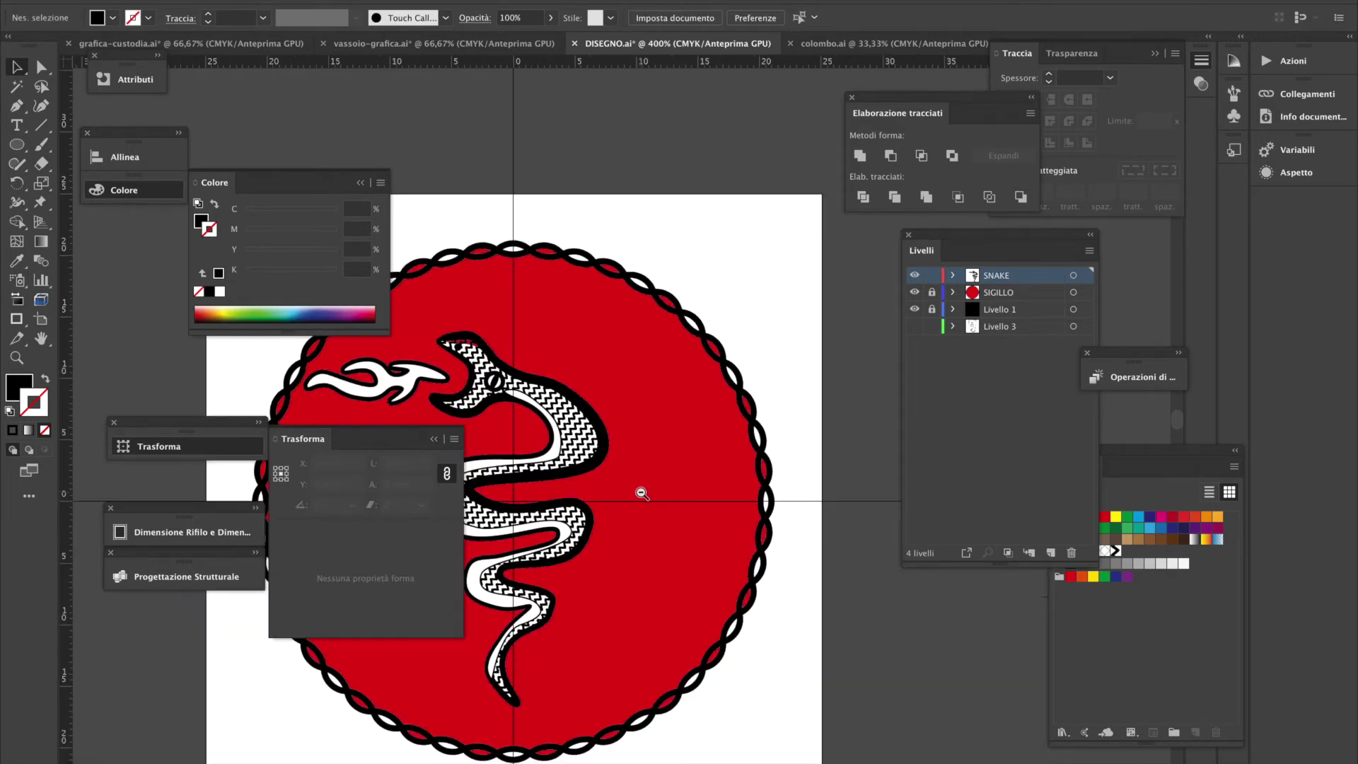
{"action": "scroll", "coordinate": [625, 491], "scroll_direction": "down", "scroll_amount": 2}
{"action": "scroll", "coordinate": [699, 425], "scroll_direction": "left", "scroll_amount": 5}
{"action": "scroll", "coordinate": [743, 403], "scroll_direction": "down", "scroll_amount": 2}
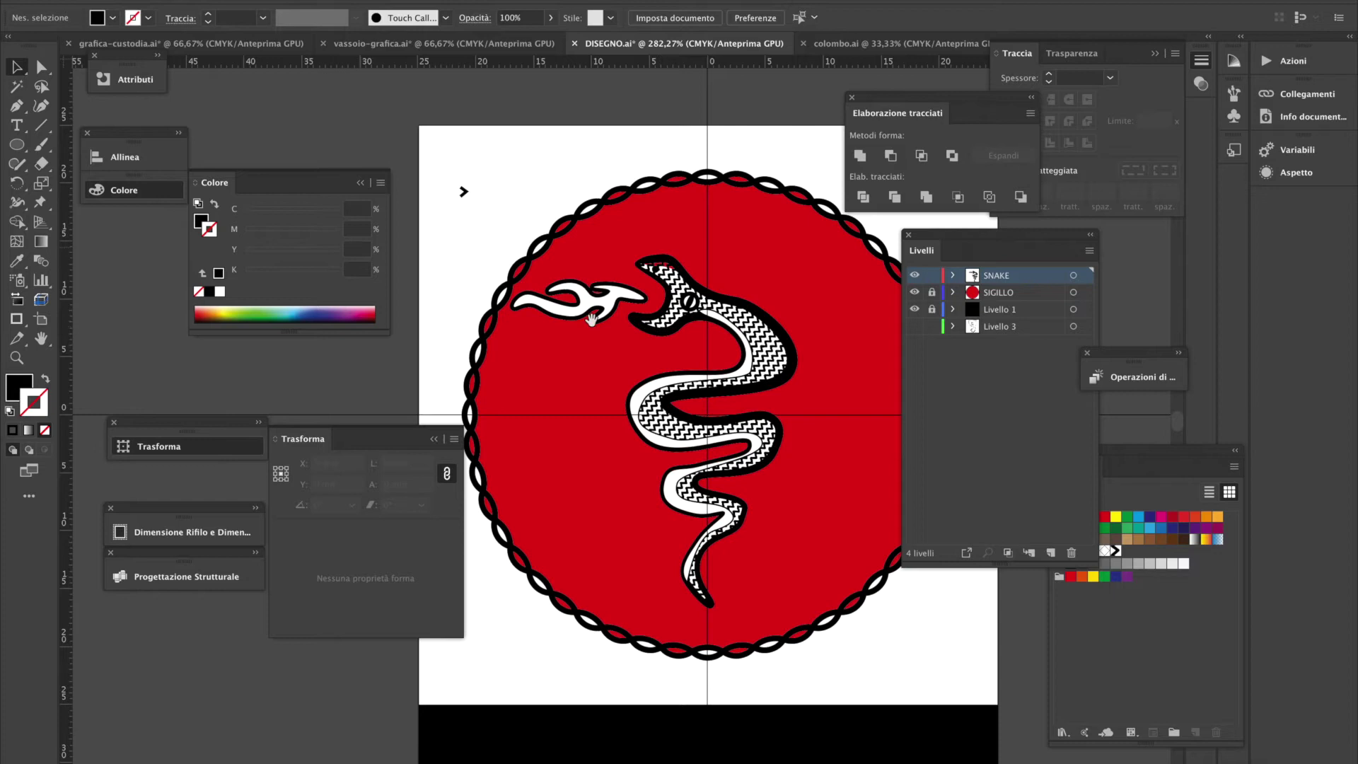
{"action": "left_click", "coordinate": [539, 324]}
{"action": "left_click", "coordinate": [677, 389]}
{"action": "left_click", "coordinate": [673, 437]}
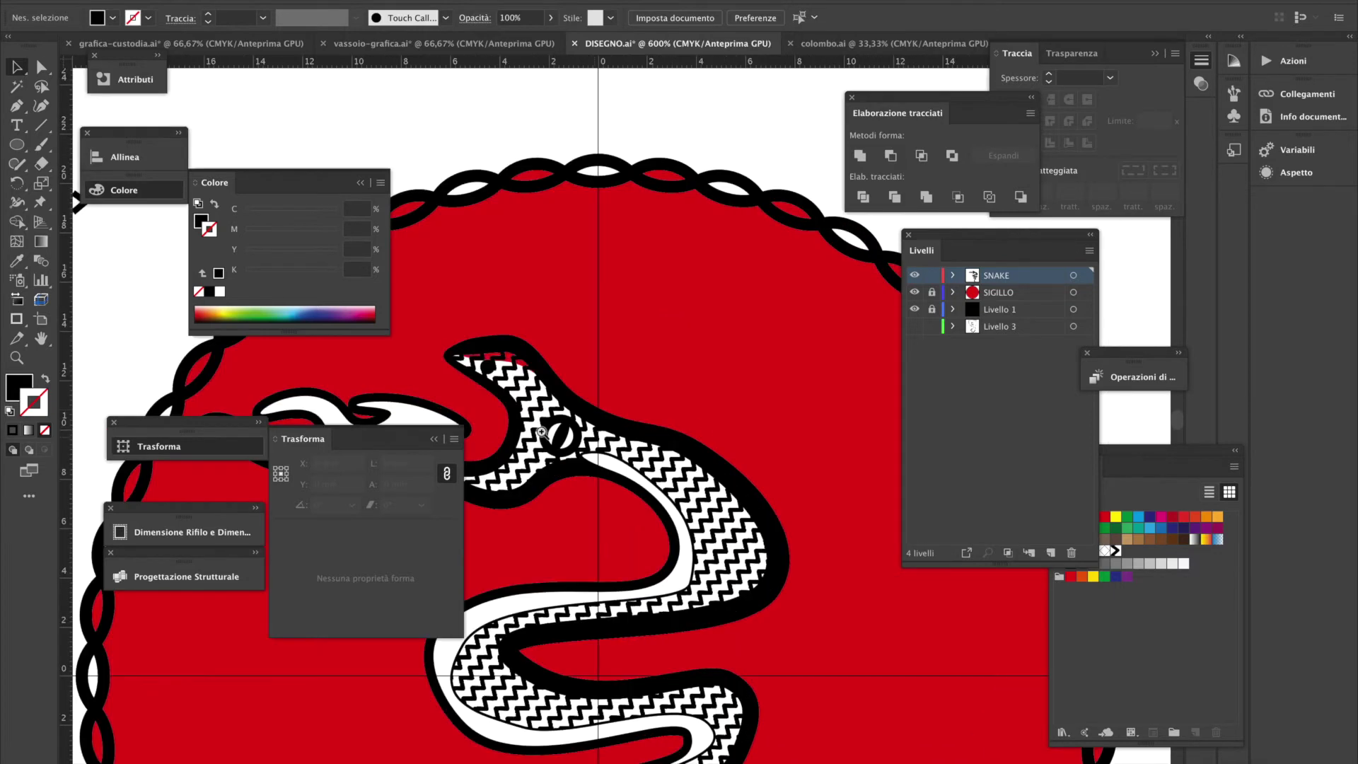
{"action": "left_click", "coordinate": [498, 432]}
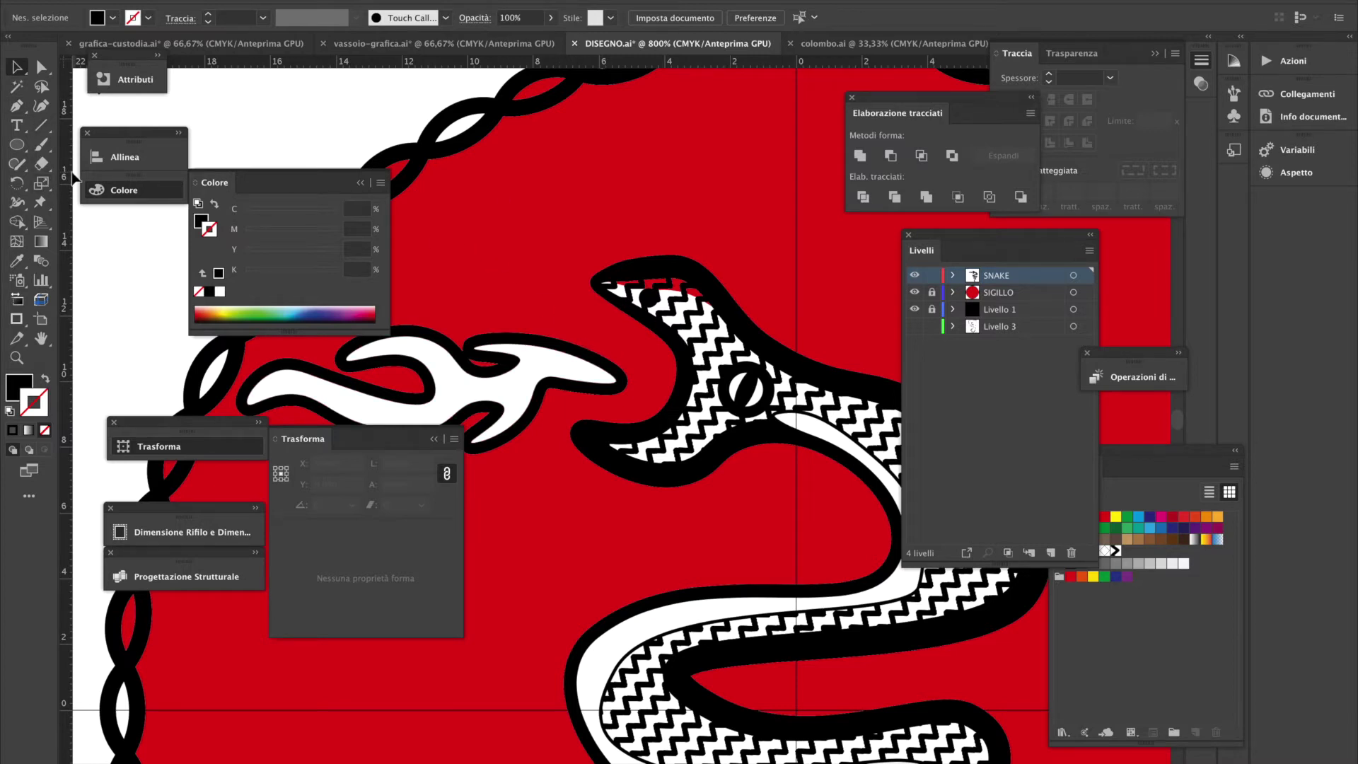
{"action": "left_click", "coordinate": [17, 105]}
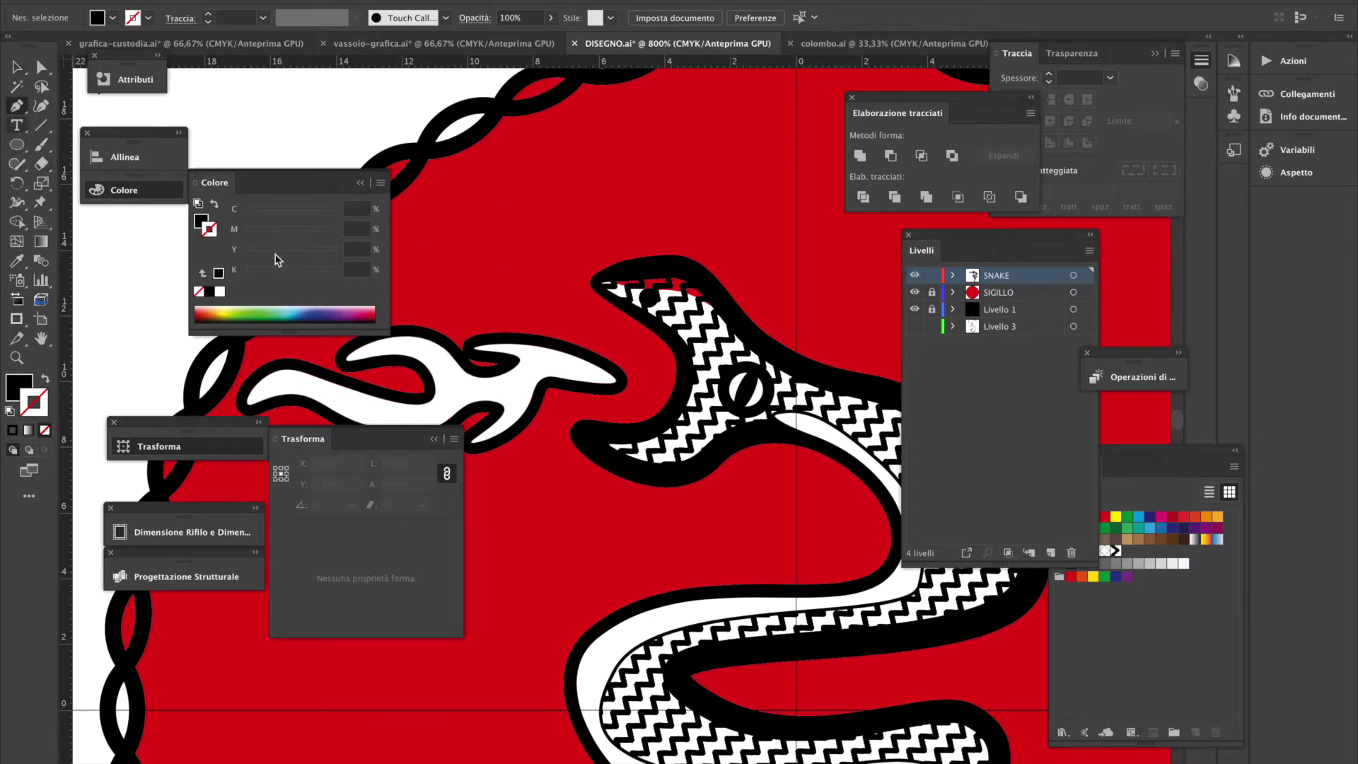
{"action": "mouse_move", "coordinate": [601, 314]}
{"action": "left_mouse_down"}
{"action": "mouse_move", "coordinate": [598, 301]}
{"action": "mouse_move", "coordinate": [608, 314]}
{"action": "left_mouse_up"}
{"action": "left_click", "coordinate": [592, 307]}
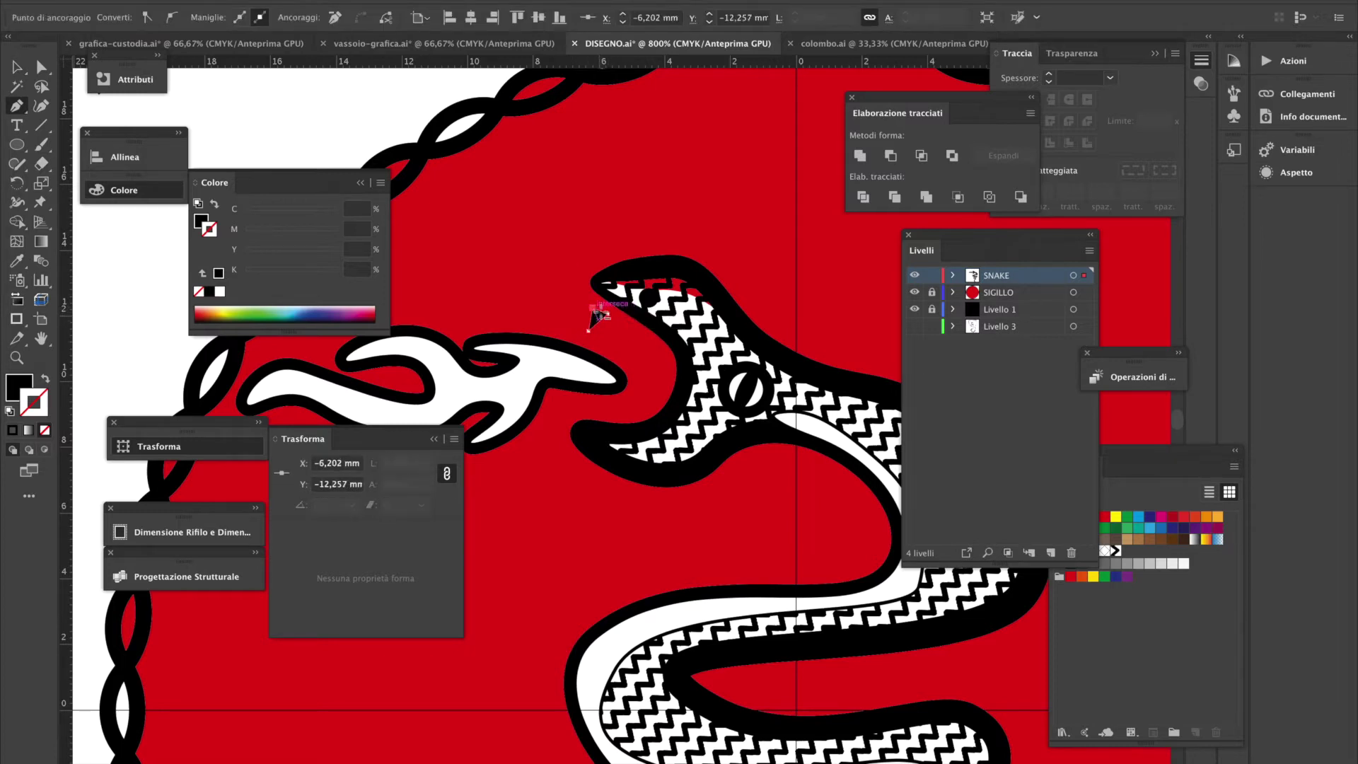
Give the fang a white fill with no stroke and duplicate it into a row of three along the upper jaw
{"action": "left_click", "coordinate": [16, 66]}
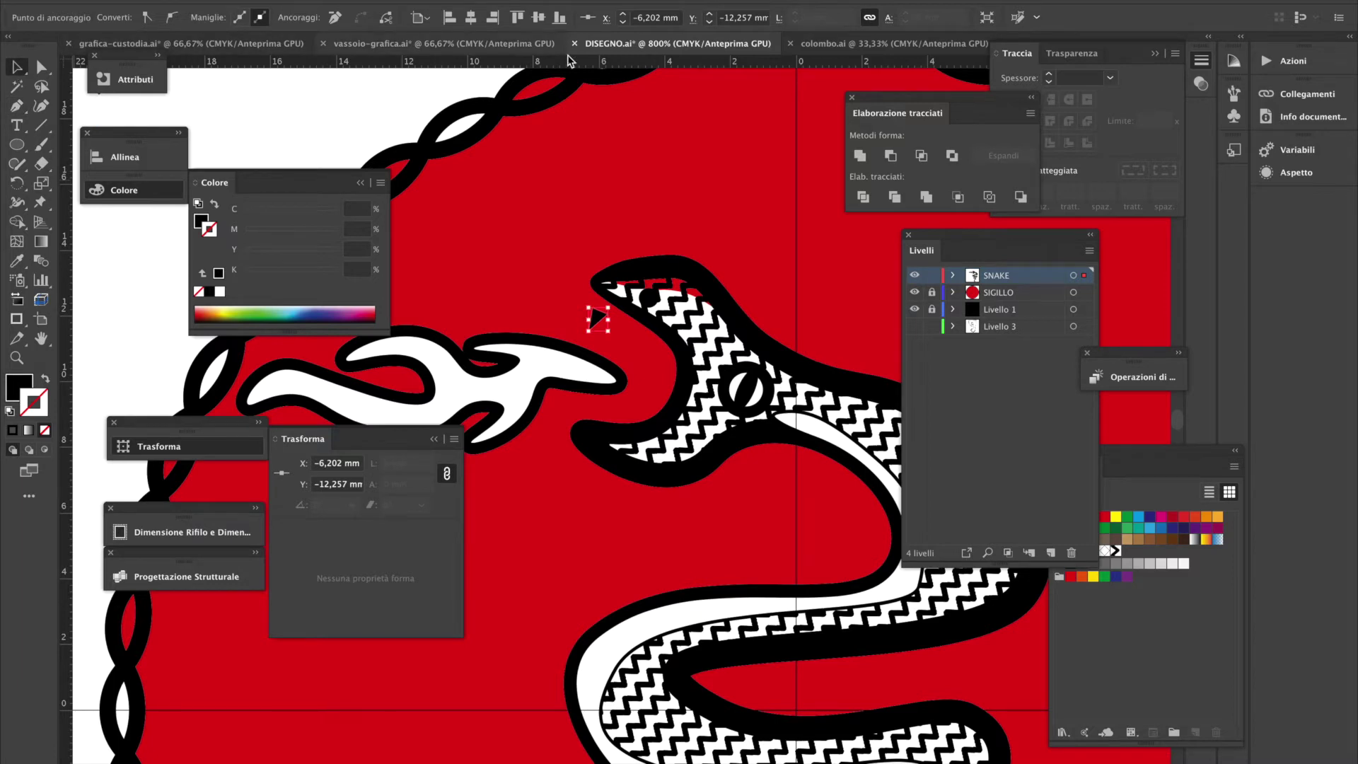
{"action": "left_click", "coordinate": [198, 203]}
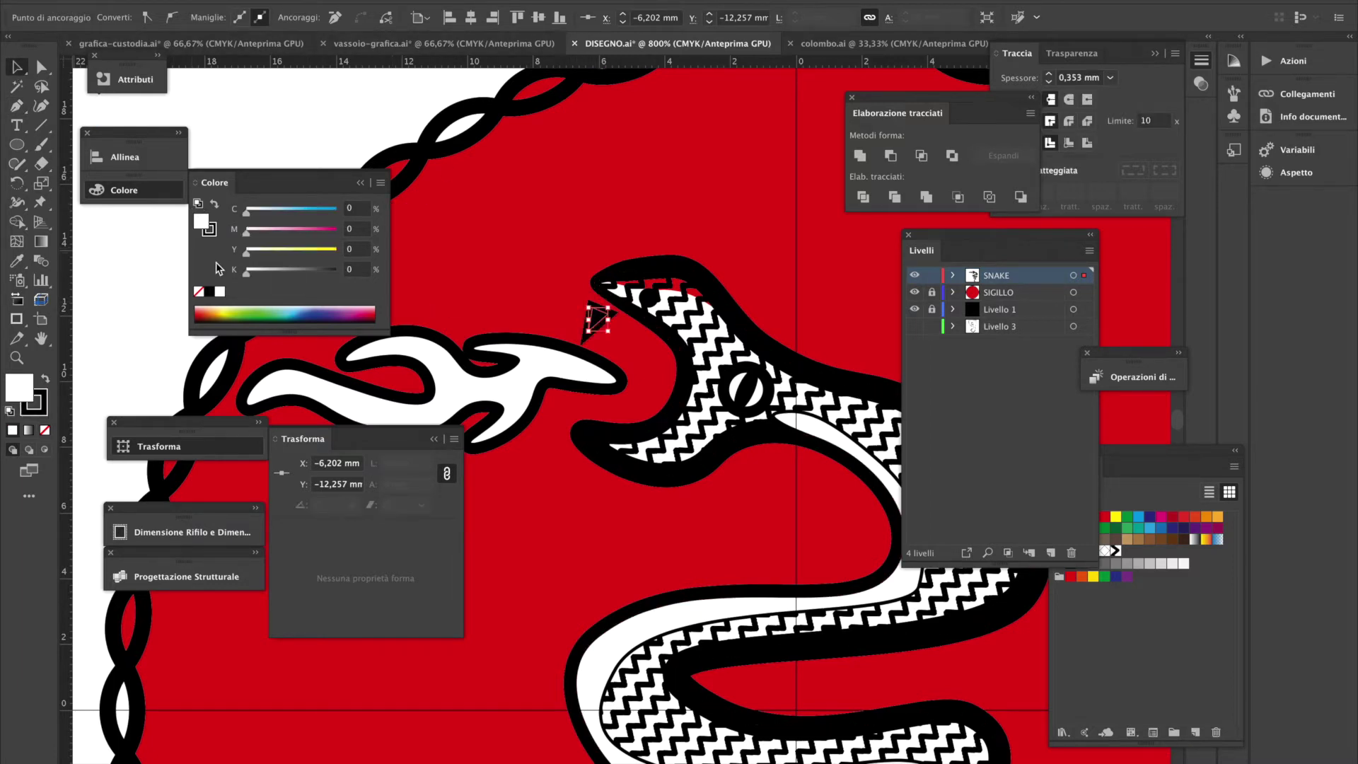
{"action": "left_click", "coordinate": [213, 230]}
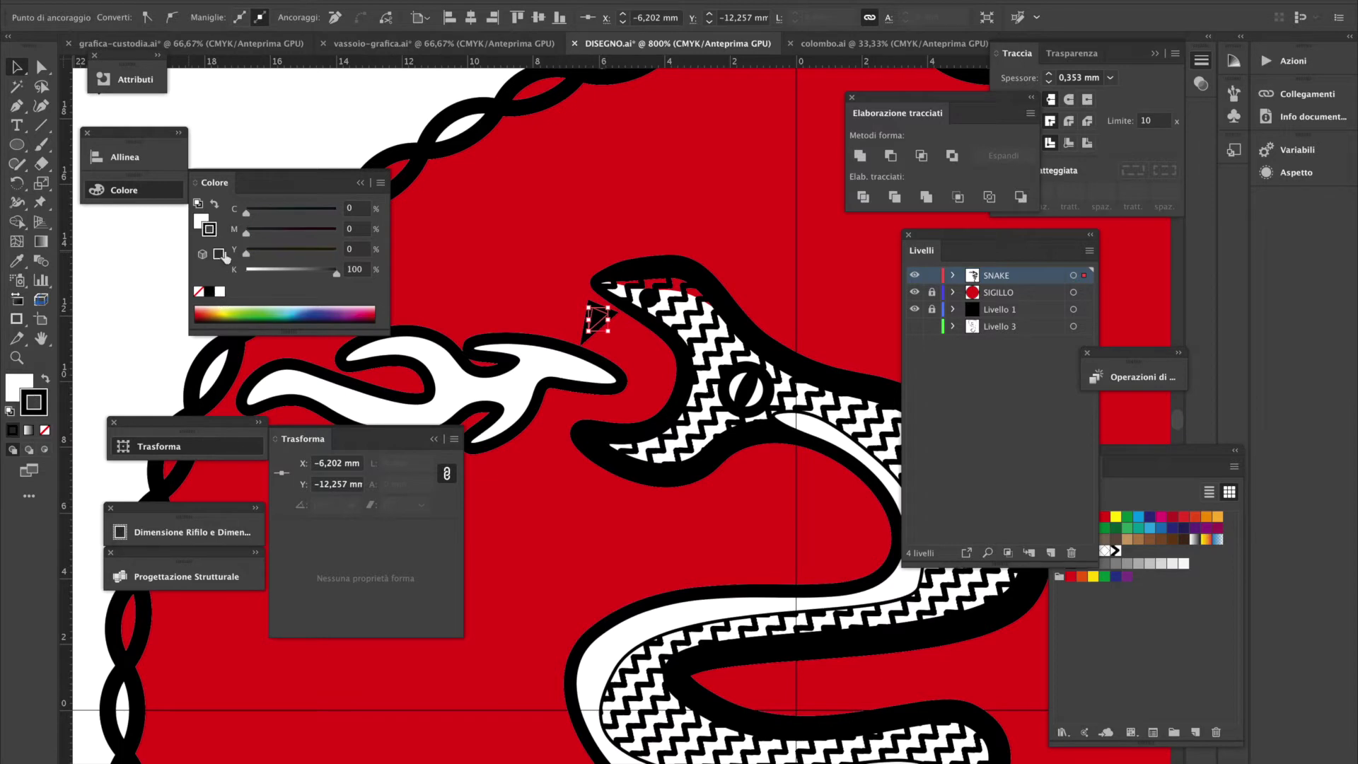
{"action": "left_click", "coordinate": [44, 430]}
{"action": "mouse_move", "coordinate": [609, 325]}
{"action": "left_mouse_down"}
{"action": "mouse_move", "coordinate": [626, 329]}
{"action": "mouse_move", "coordinate": [606, 304]}
{"action": "mouse_move", "coordinate": [652, 354]}
{"action": "mouse_move", "coordinate": [598, 316]}
{"action": "left_mouse_up"}
Duplicate the three upper fangs, rotate the copies about 218°, and place them pointing upward along the lower jaw
{"action": "left_click", "coordinate": [644, 354]}
{"action": "left_click", "coordinate": [623, 340], "text": "shift"}
{"action": "left_click", "coordinate": [598, 309], "text": "shift"}
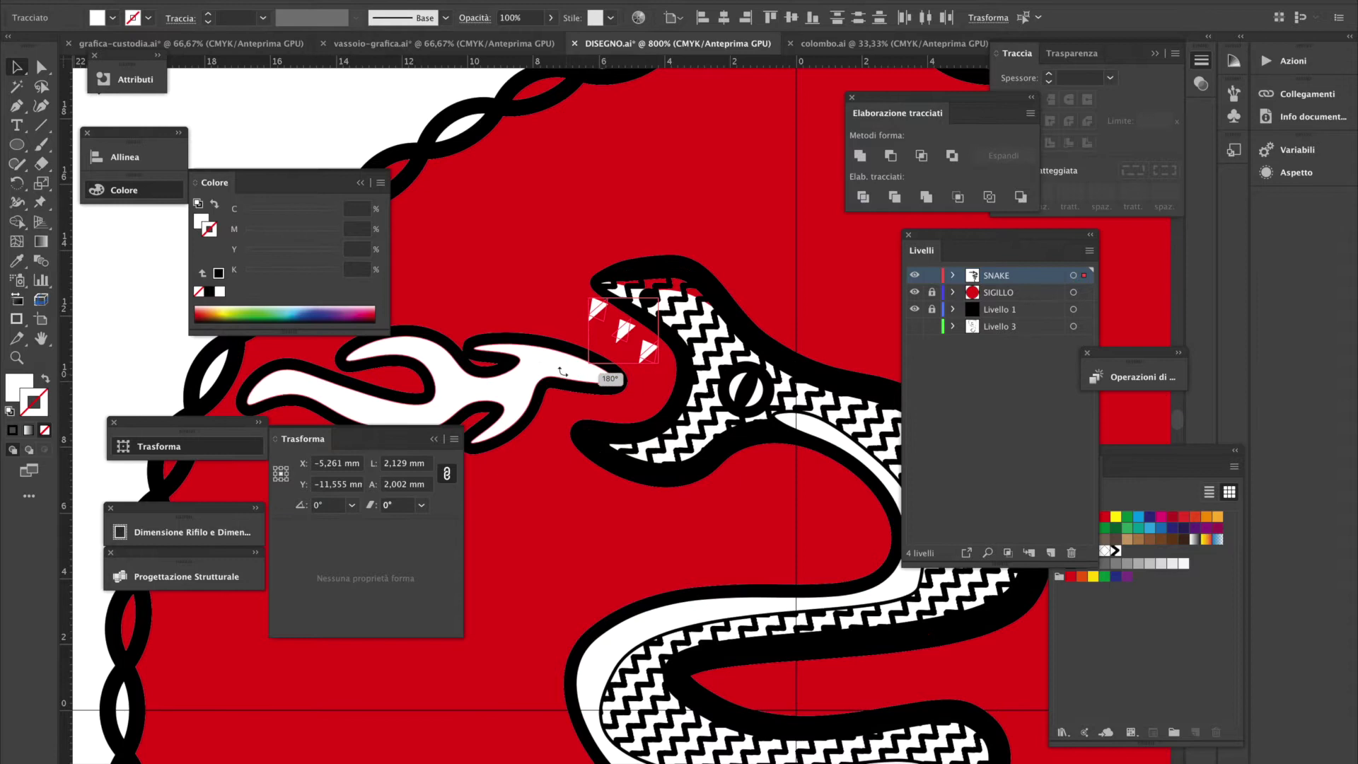
{"action": "left_click_drag", "start_coordinate": [662, 368], "coordinate": [584, 293]}
{"action": "key", "text": "ctrl+z"}
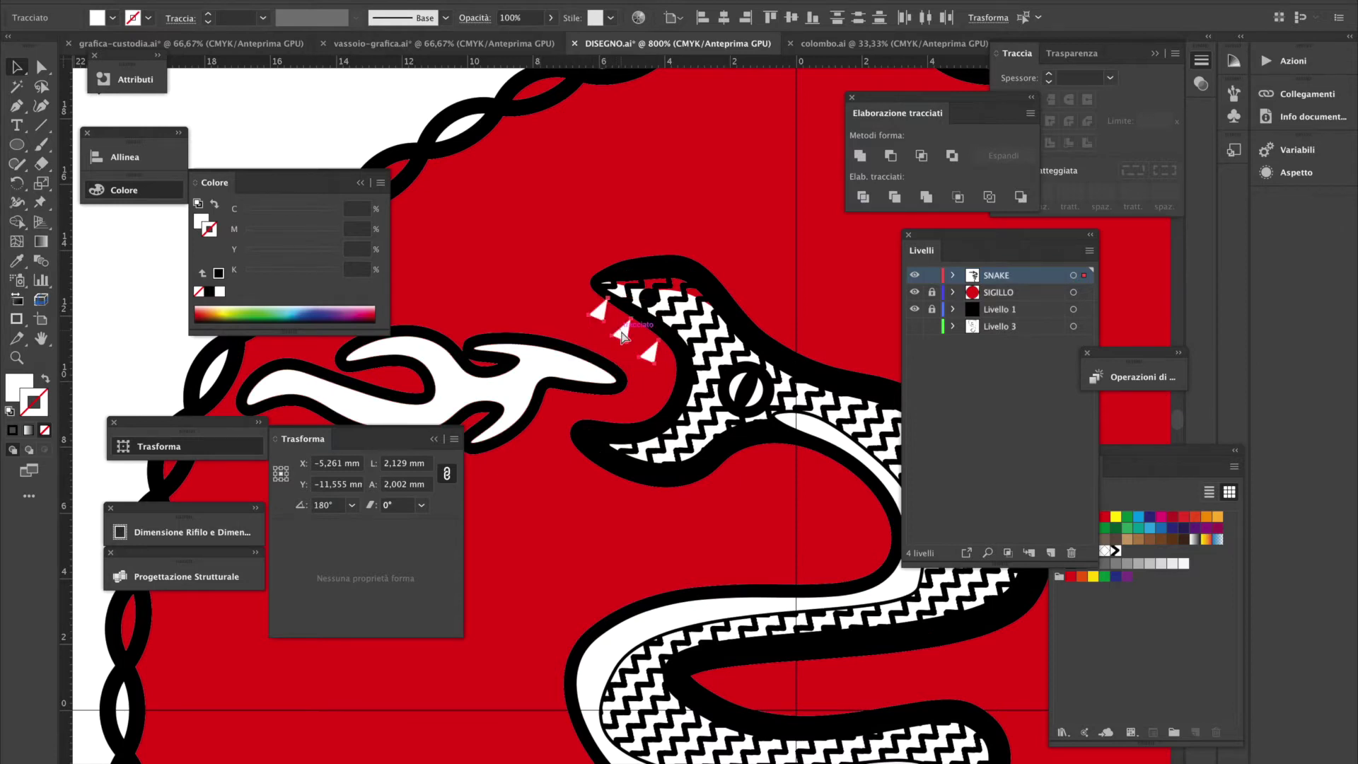
{"action": "left_click_drag", "start_coordinate": [622, 340], "coordinate": [672, 431]}
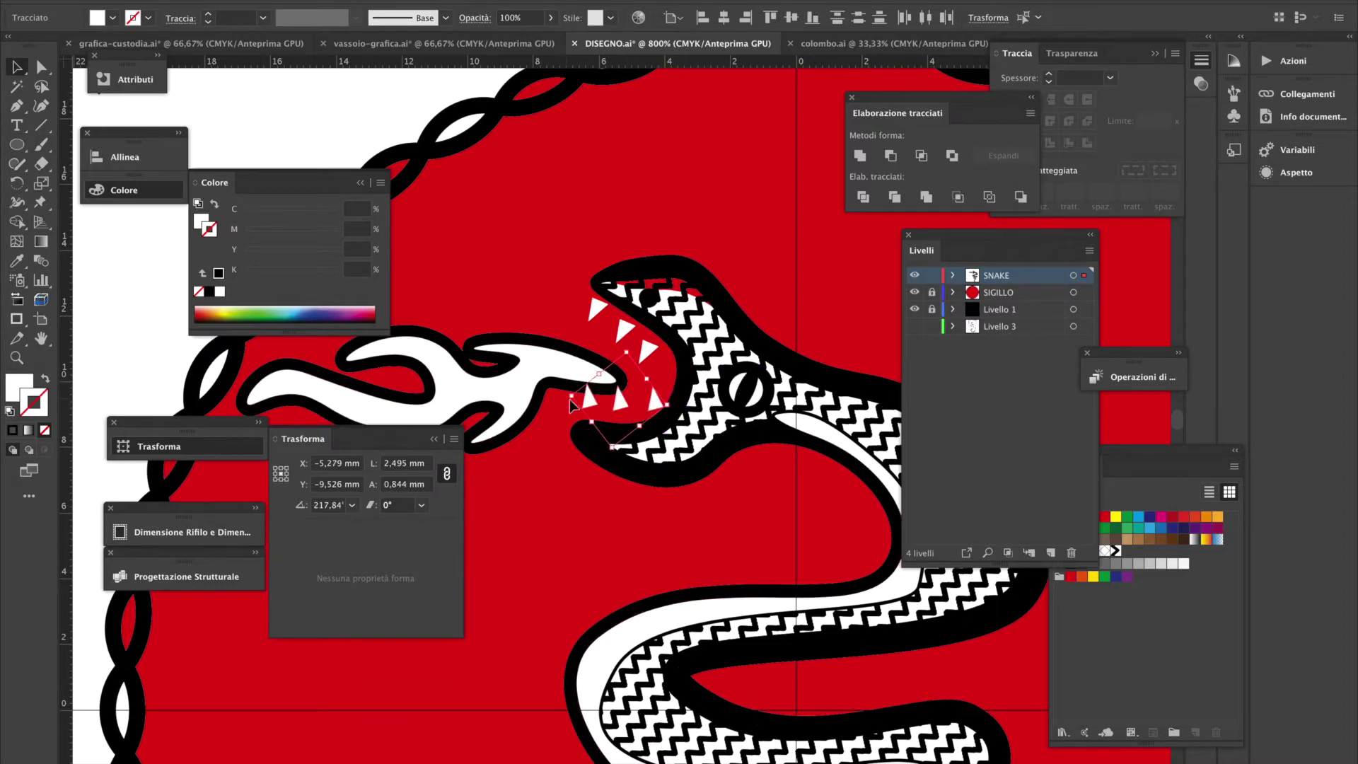
Raise the flame-shaped tongue between the fang rows to about X -11.10 mm, Y -10.22 mm, and deselect it
{"action": "left_click_drag", "start_coordinate": [559, 355], "coordinate": [554, 337]}
{"action": "left_click", "coordinate": [725, 370], "text": "alt"}
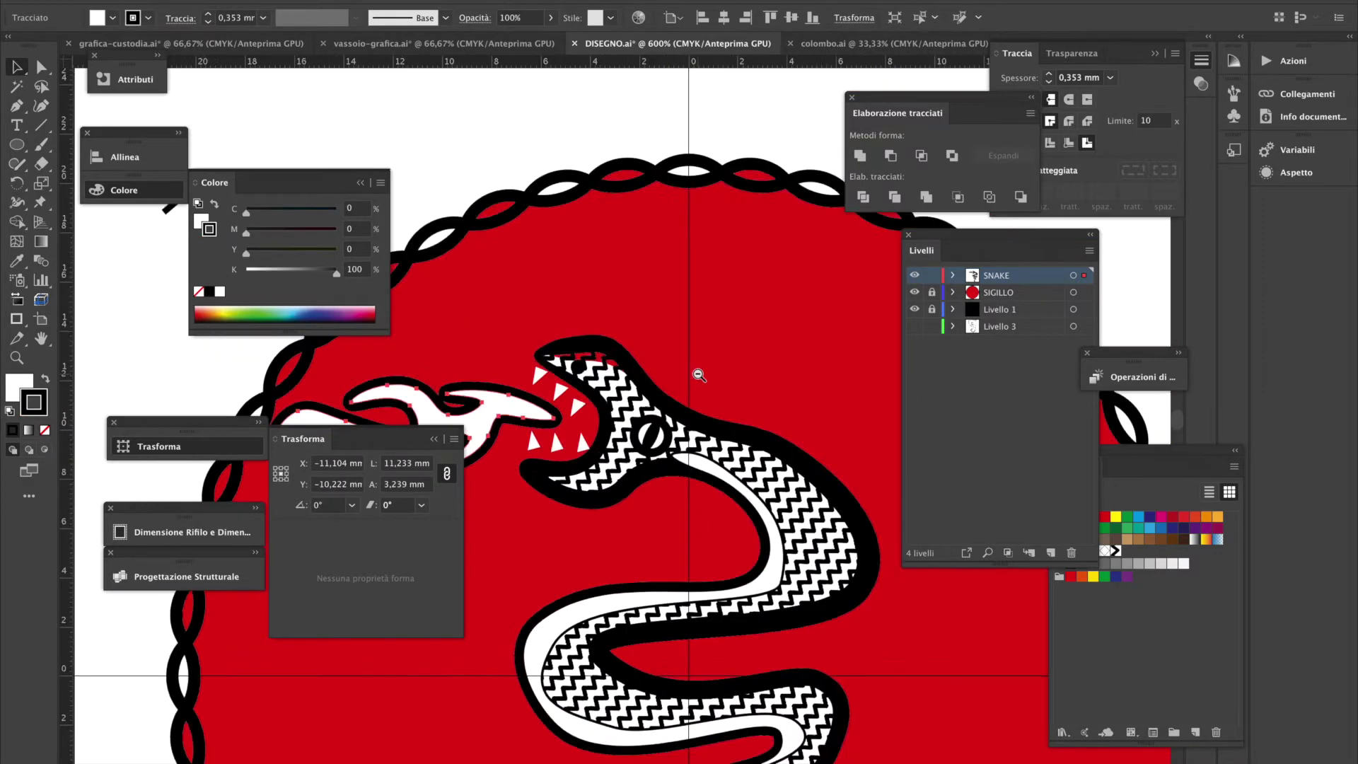
{"action": "left_click", "coordinate": [609, 457], "text": "alt"}
{"action": "left_click", "coordinate": [555, 493], "text": "alt"}
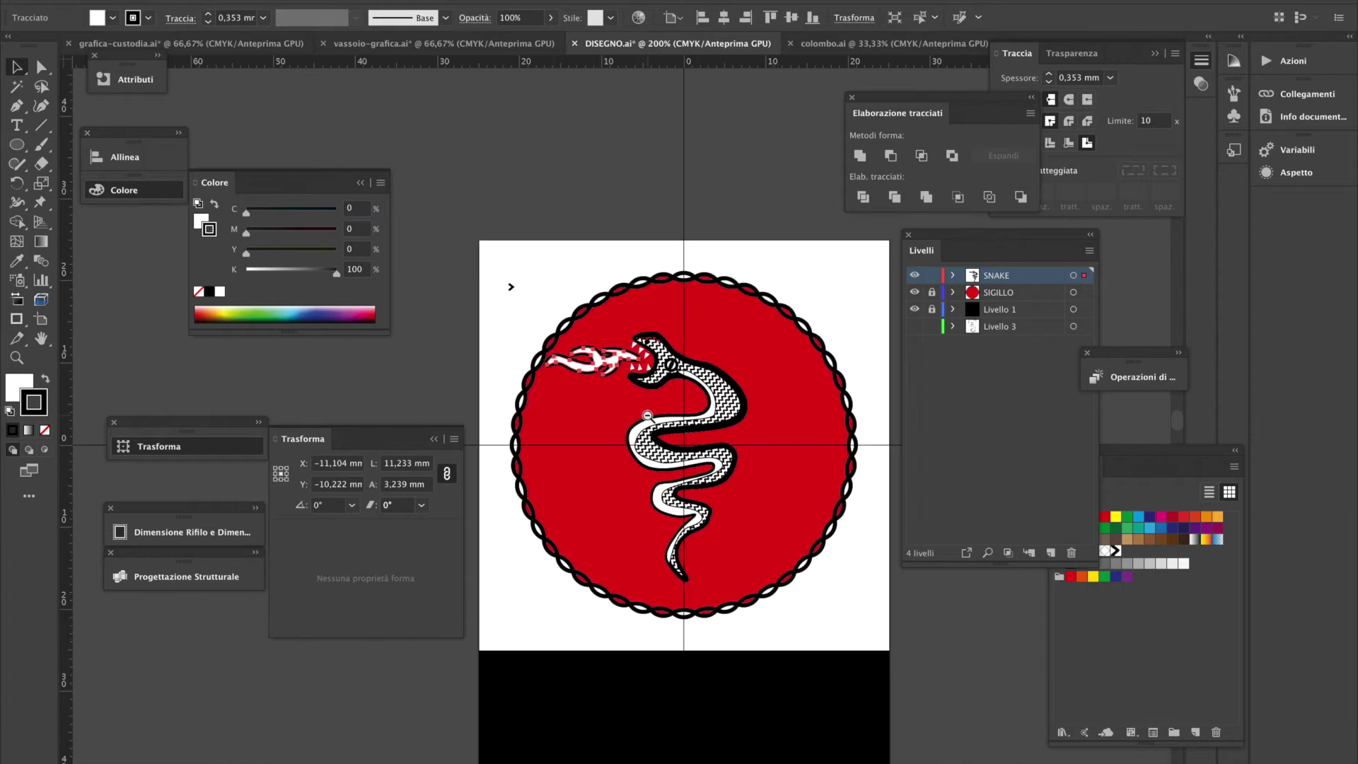
{"action": "left_click", "coordinate": [538, 444], "text": "alt"}
{"action": "left_click", "coordinate": [537, 444], "text": "alt"}
{"action": "left_click", "coordinate": [486, 325]}
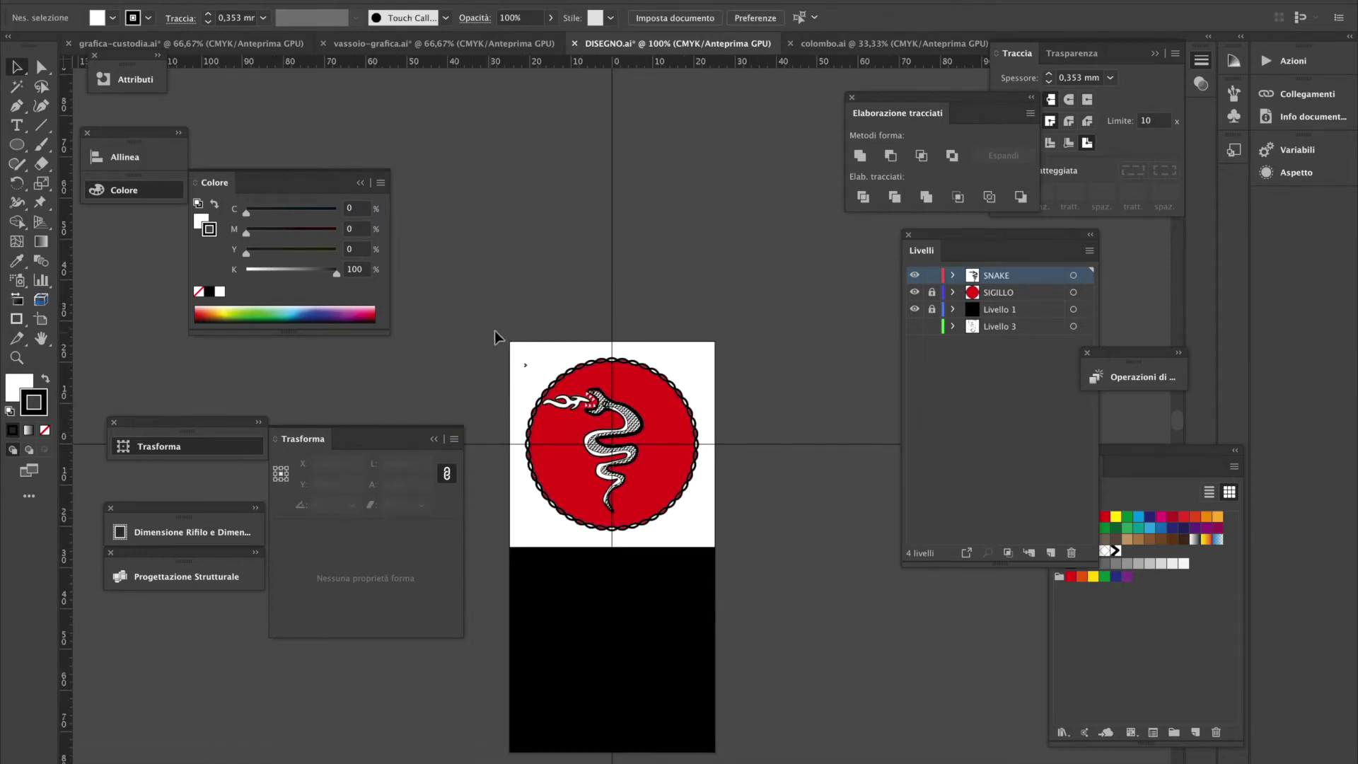
Delete the stray chevron outside the seal near the artboard's upper-left corner
{"action": "key", "text": "ctrl+a"}
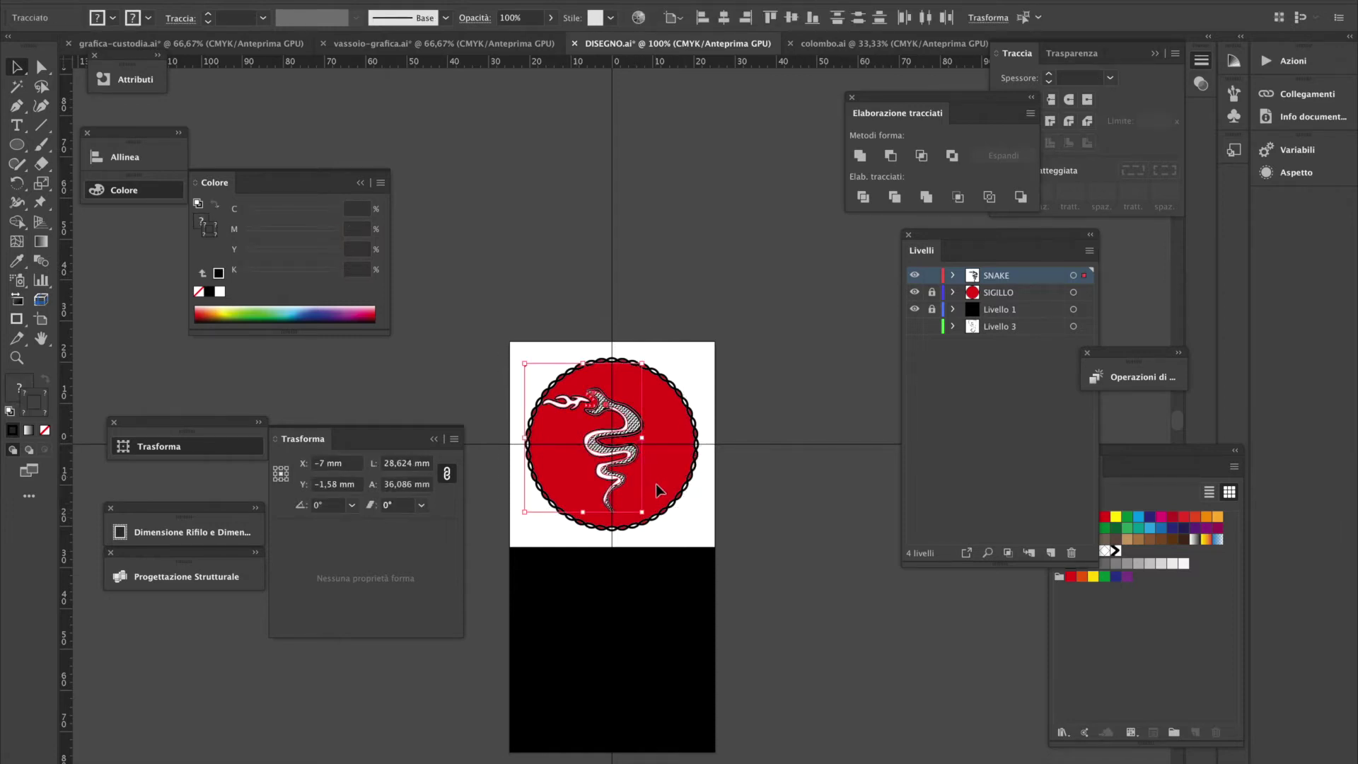
{"action": "key", "text": "ctrl+plus"}
{"action": "key", "text": "ctrl+plus"}
{"action": "left_click_drag", "start_coordinate": [589, 322], "coordinate": [647, 430]}
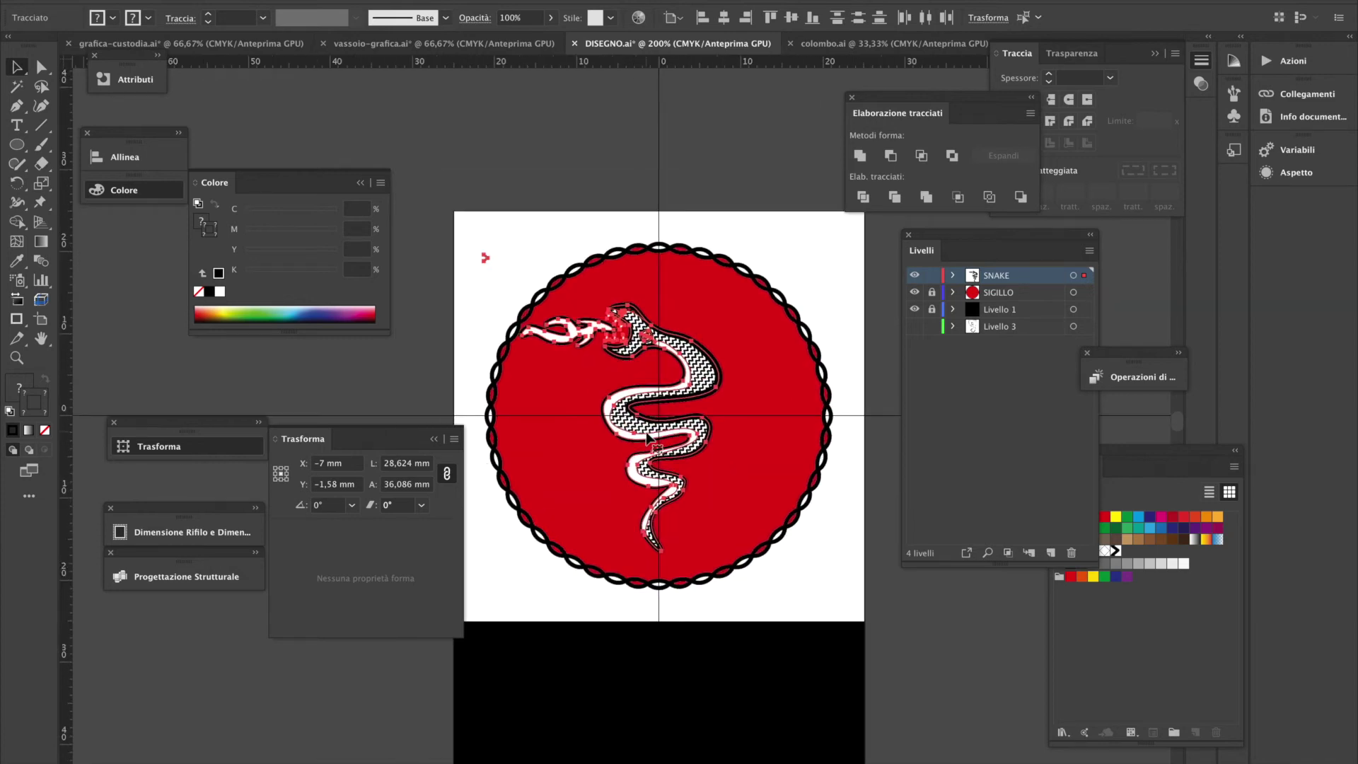
{"action": "left_click", "coordinate": [495, 269]}
{"action": "left_click", "coordinate": [486, 257]}
{"action": "left_click", "coordinate": [506, 303]}
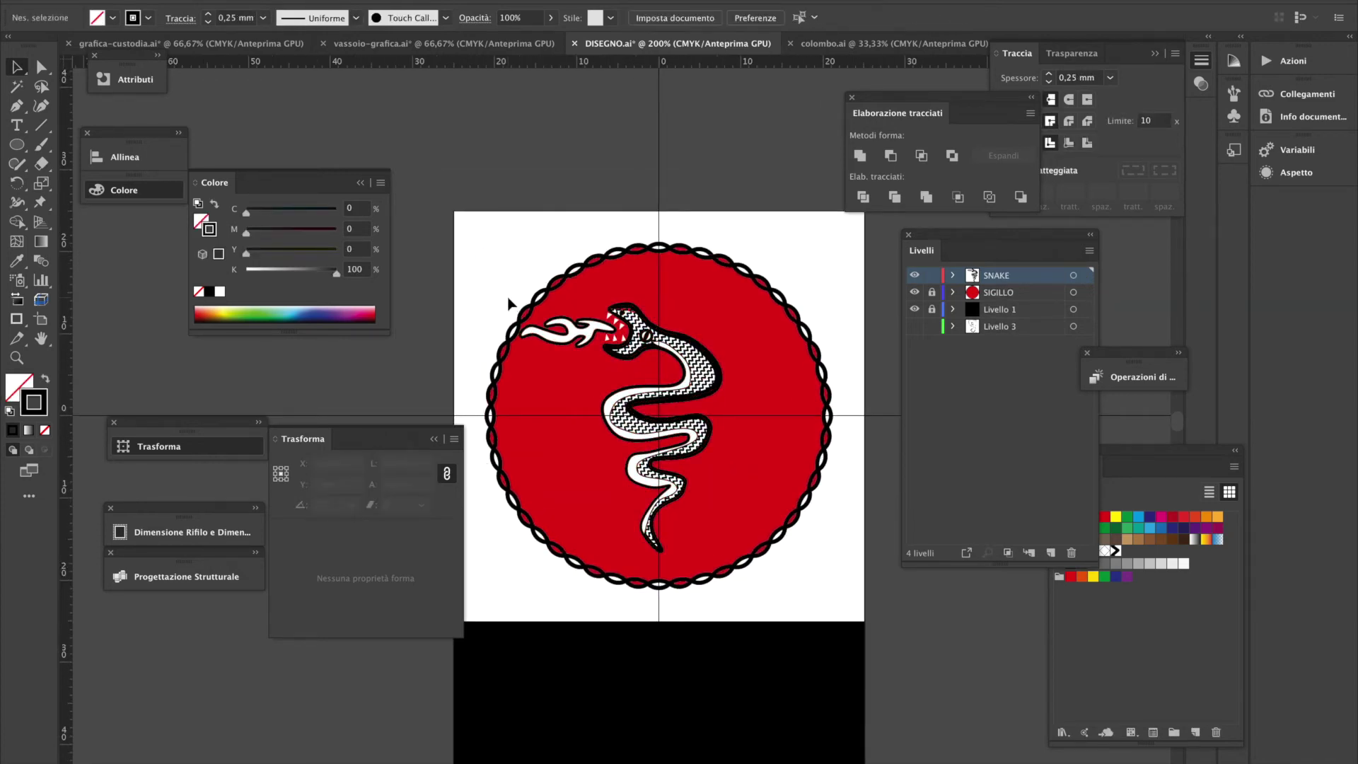
Move the whole snake with its tongue and fangs to X -2.14 mm, Y 2.127 mm inside the seal, and deselect it
{"action": "key", "text": "ctrl+a"}
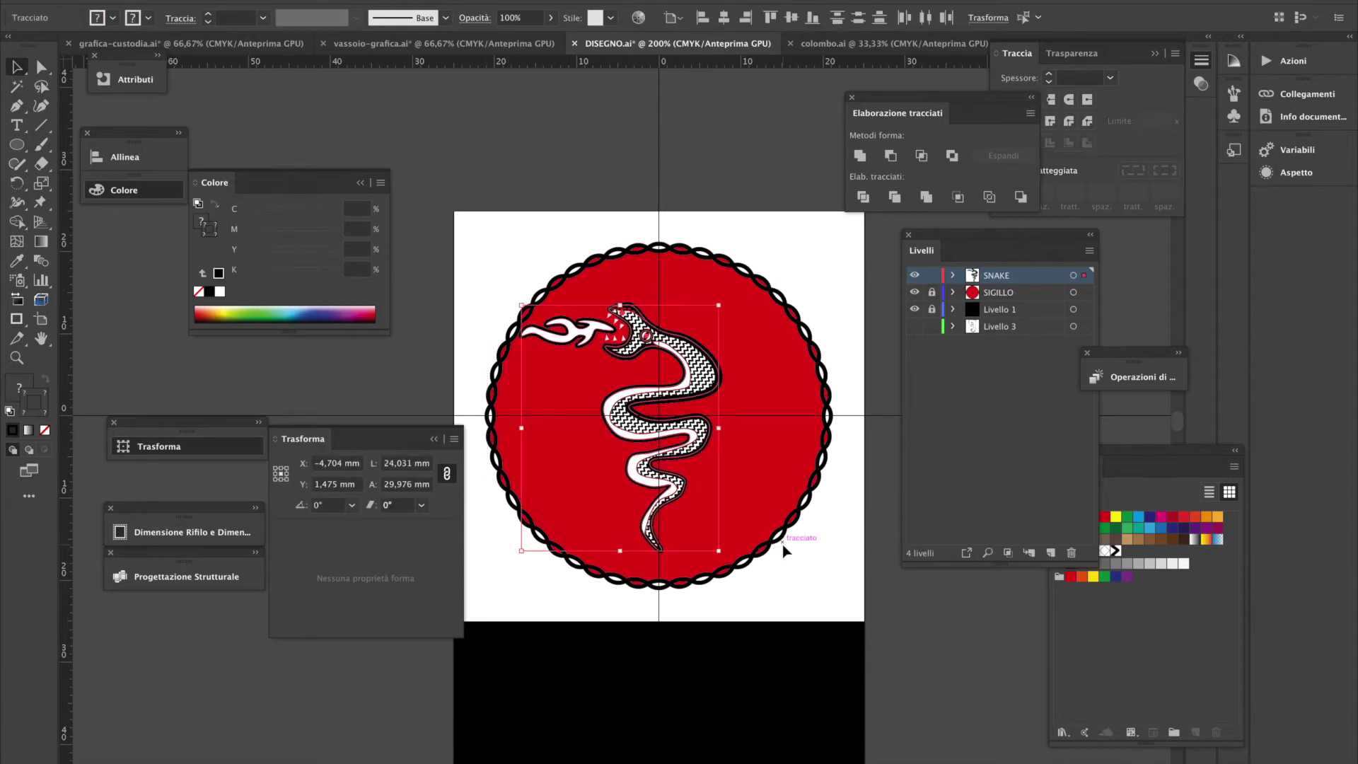
{"action": "left_click", "coordinate": [593, 340], "text": "shift"}
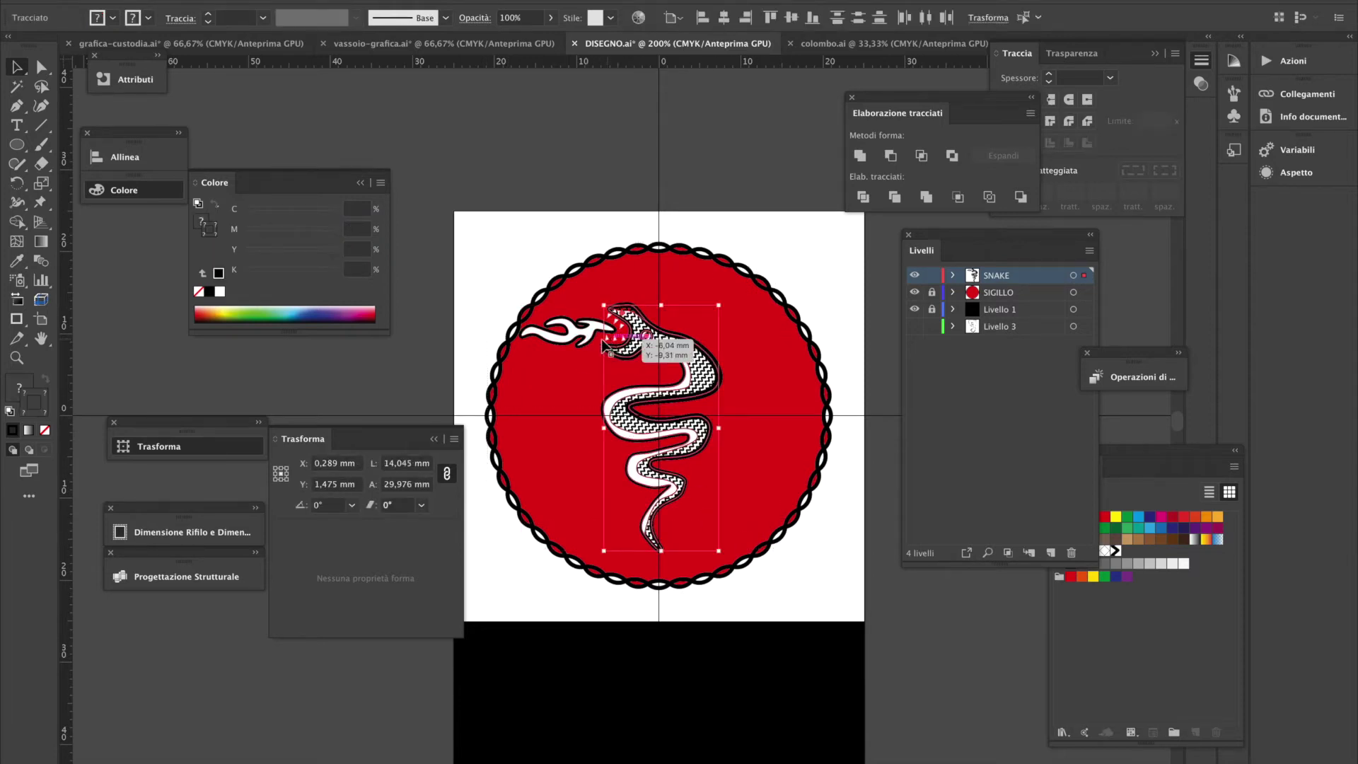
{"action": "left_click_drag", "start_coordinate": [593, 340], "coordinate": [614, 348]}
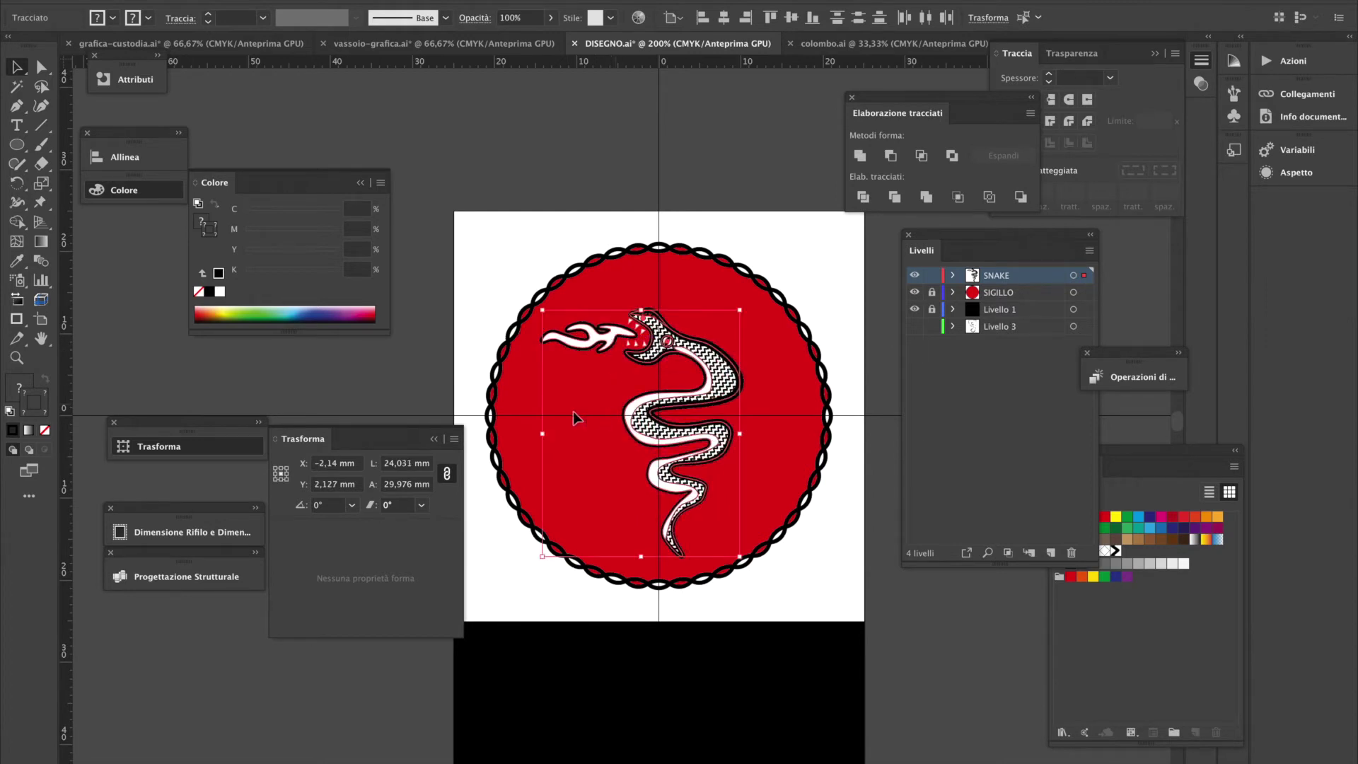
{"action": "left_click", "coordinate": [572, 202]}
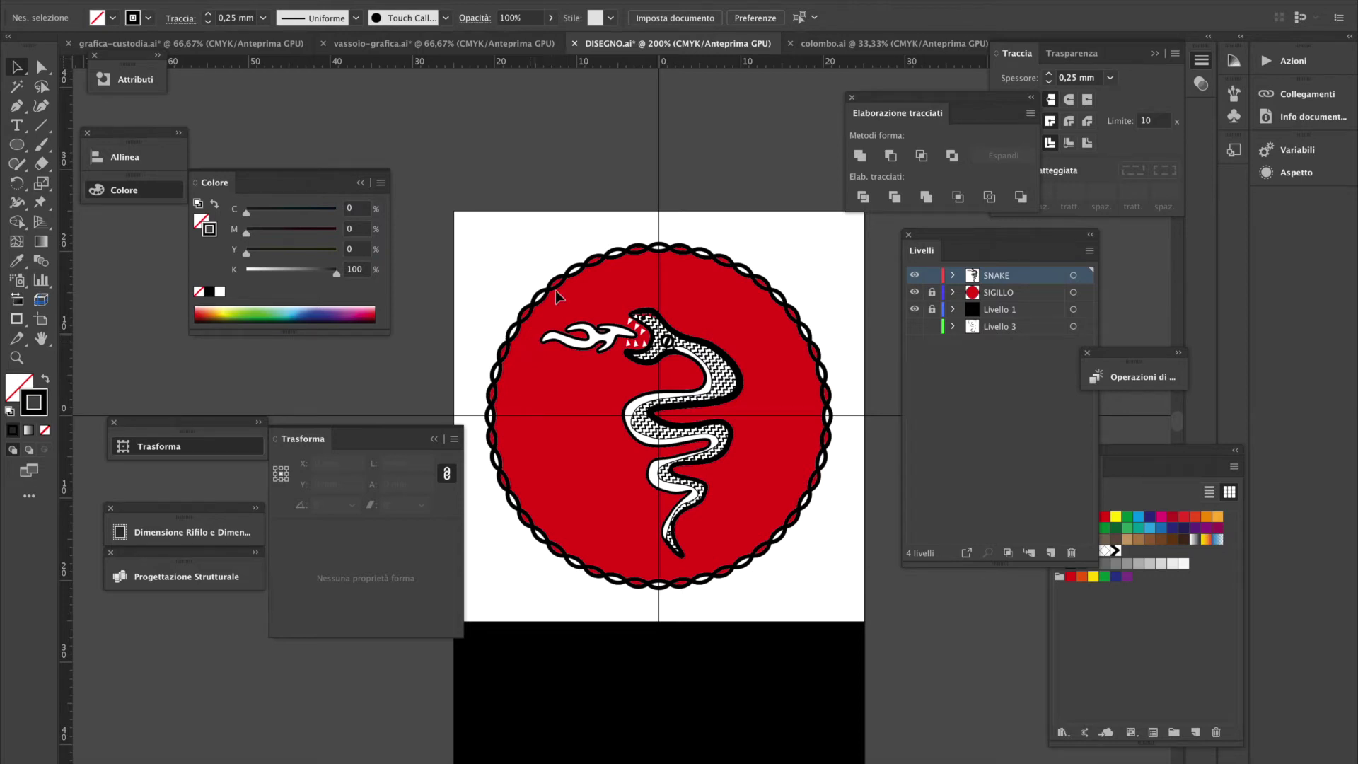
{"action": "left_click", "coordinate": [396, 0]}
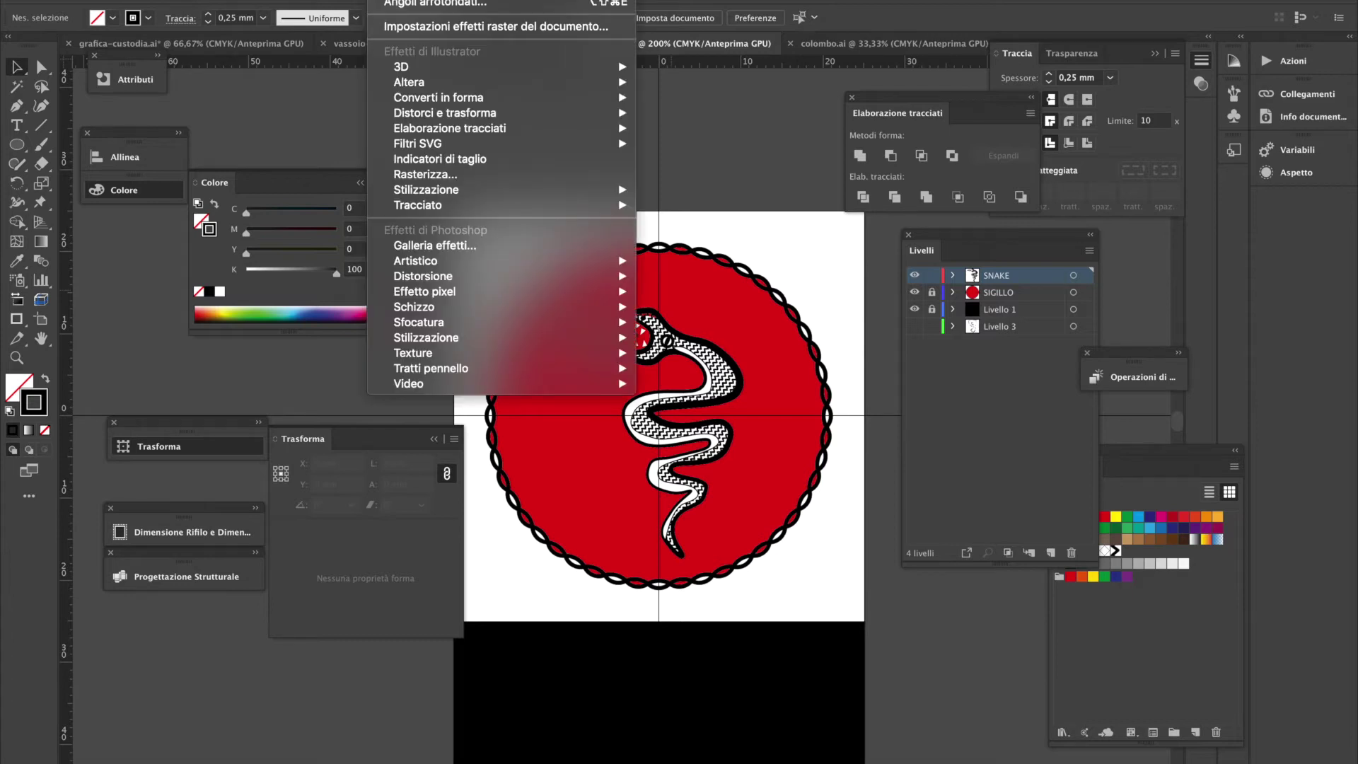
{"action": "mouse_move", "coordinate": [465, 103]}
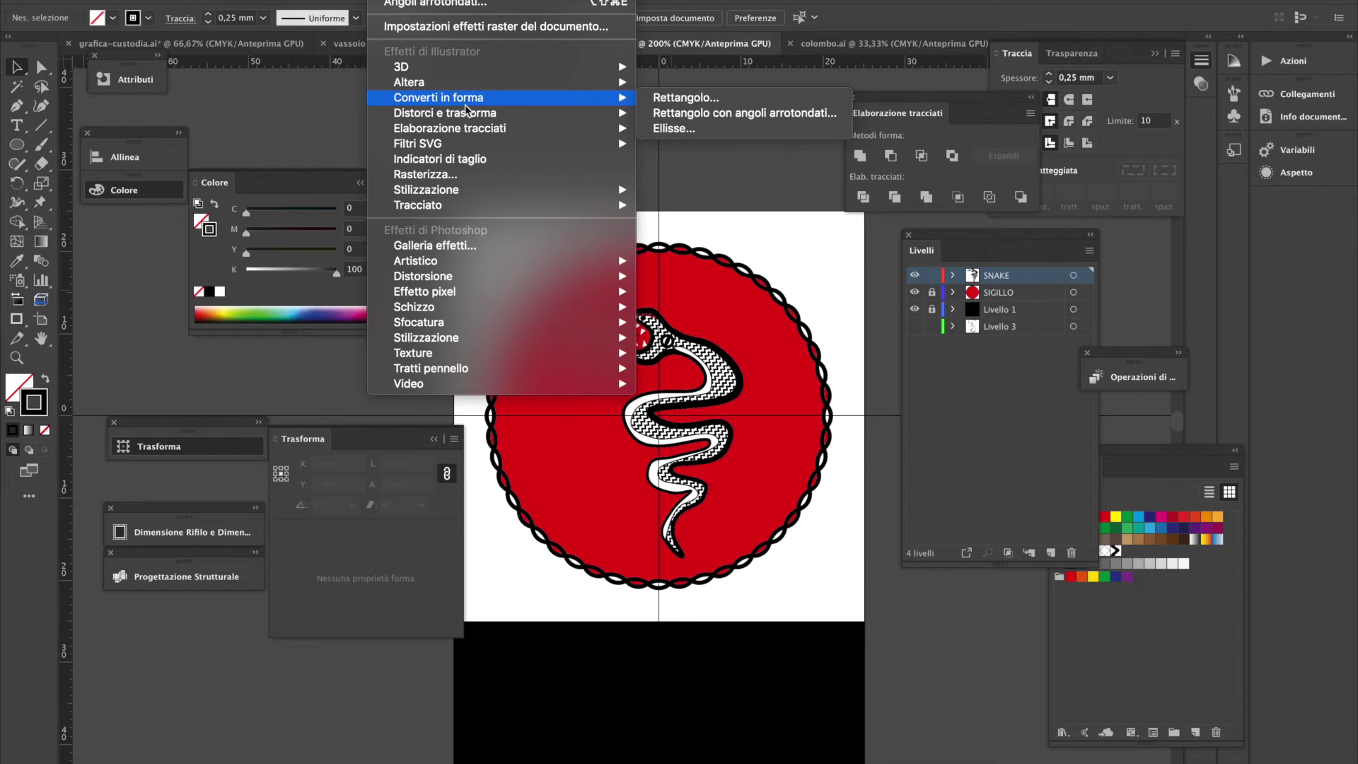
{"action": "mouse_move", "coordinate": [489, 192]}
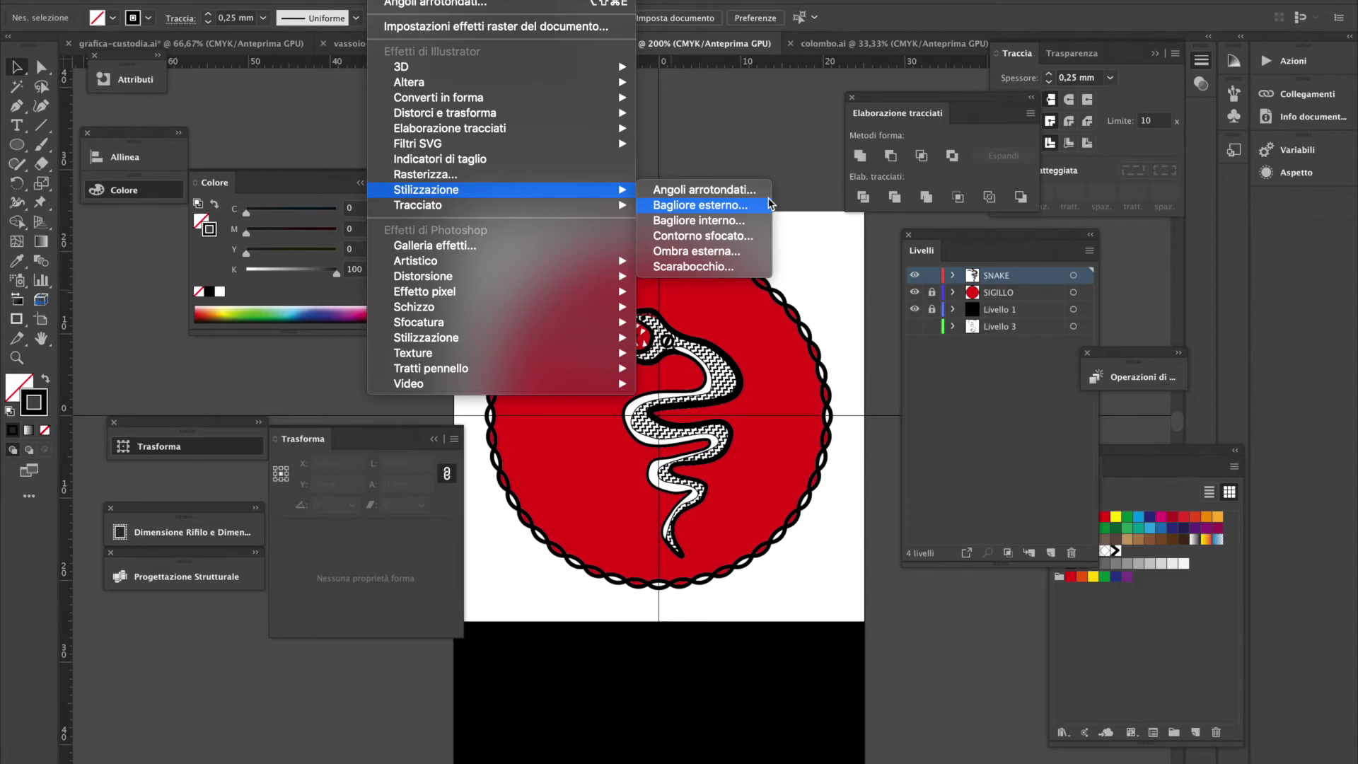
{"action": "left_click", "coordinate": [838, 324]}
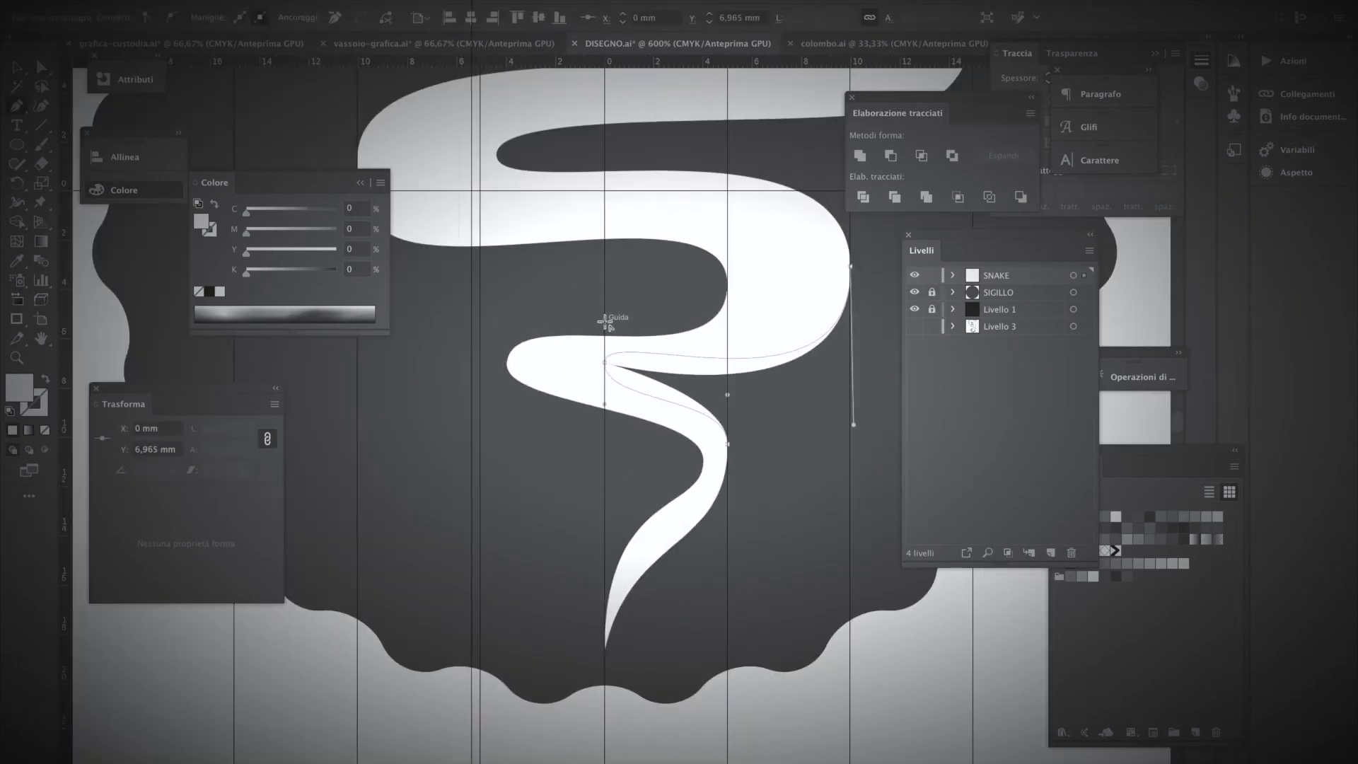
Redraw the snake's body and open jaws with smooth Pen tool curves along the guides, placing the tail tip at X 0 mm, Y 14.964 mm
{"action": "left_click_drag", "start_coordinate": [492, 369], "coordinate": [486, 379]}
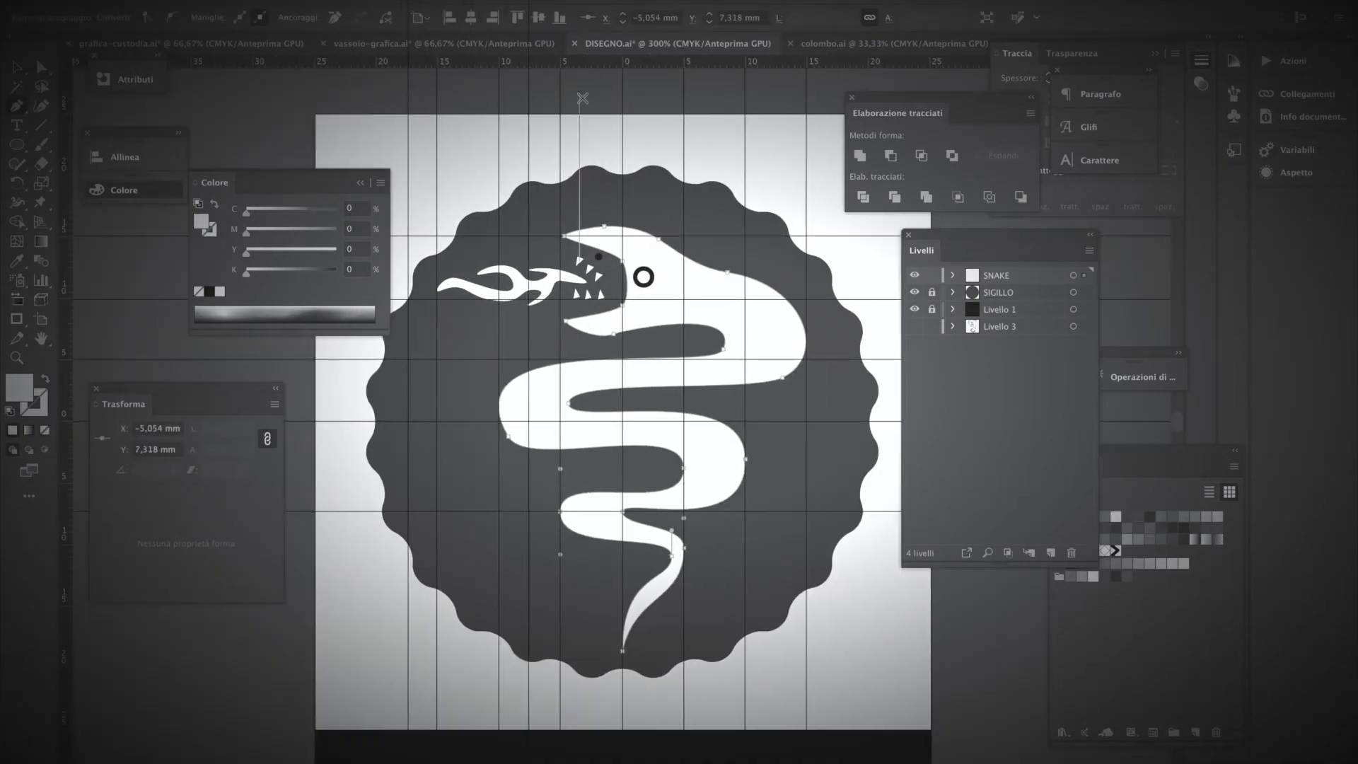
{"action": "key", "text": "ctrl+shift+a"}
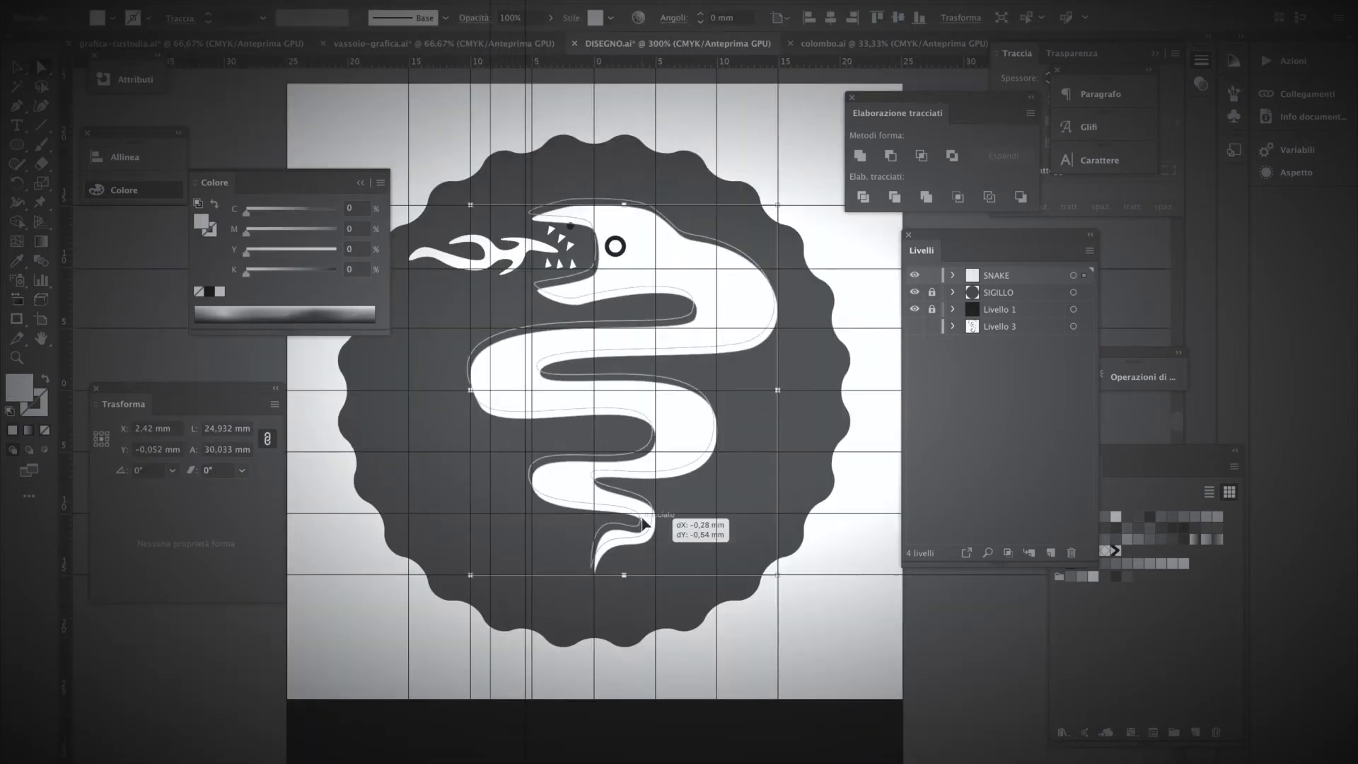
{"action": "left_click", "coordinate": [578, 464]}
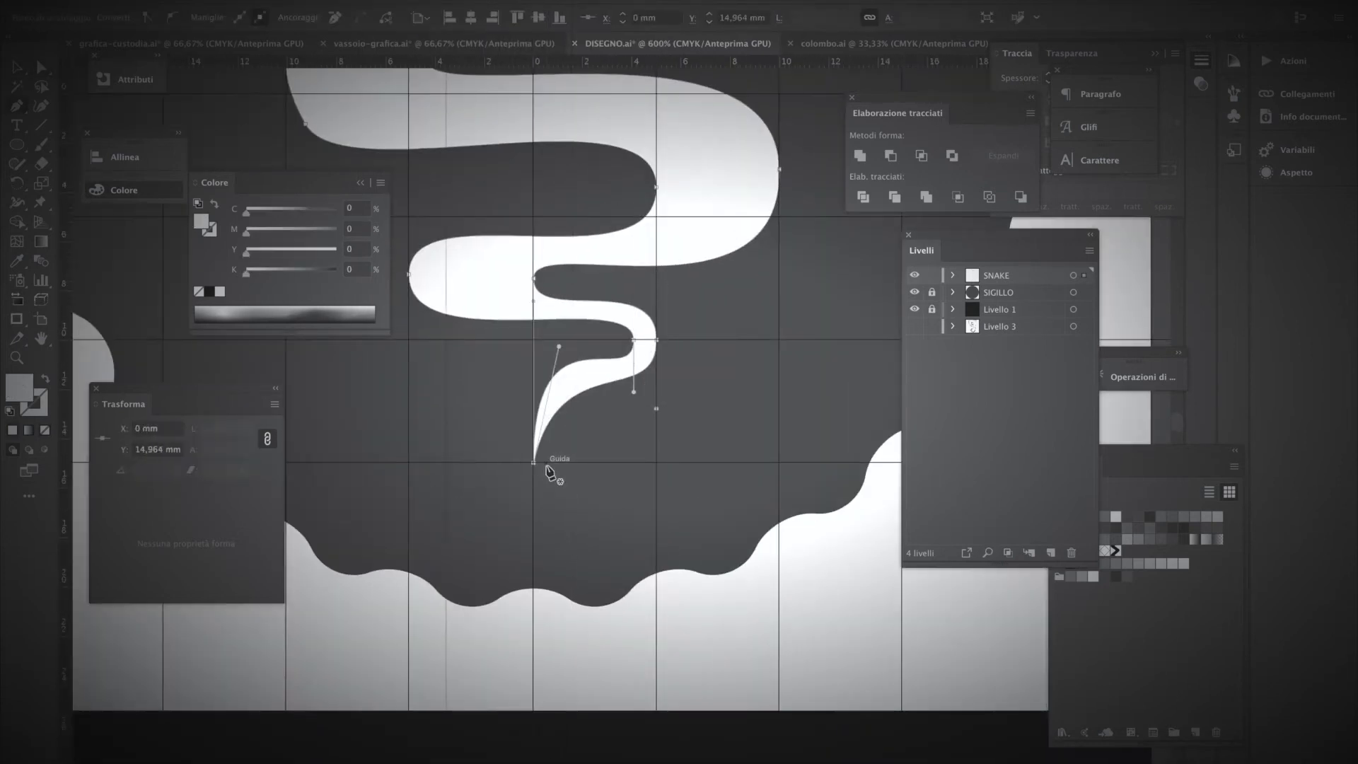
{"action": "left_click_drag", "start_coordinate": [555, 460], "coordinate": [558, 327]}
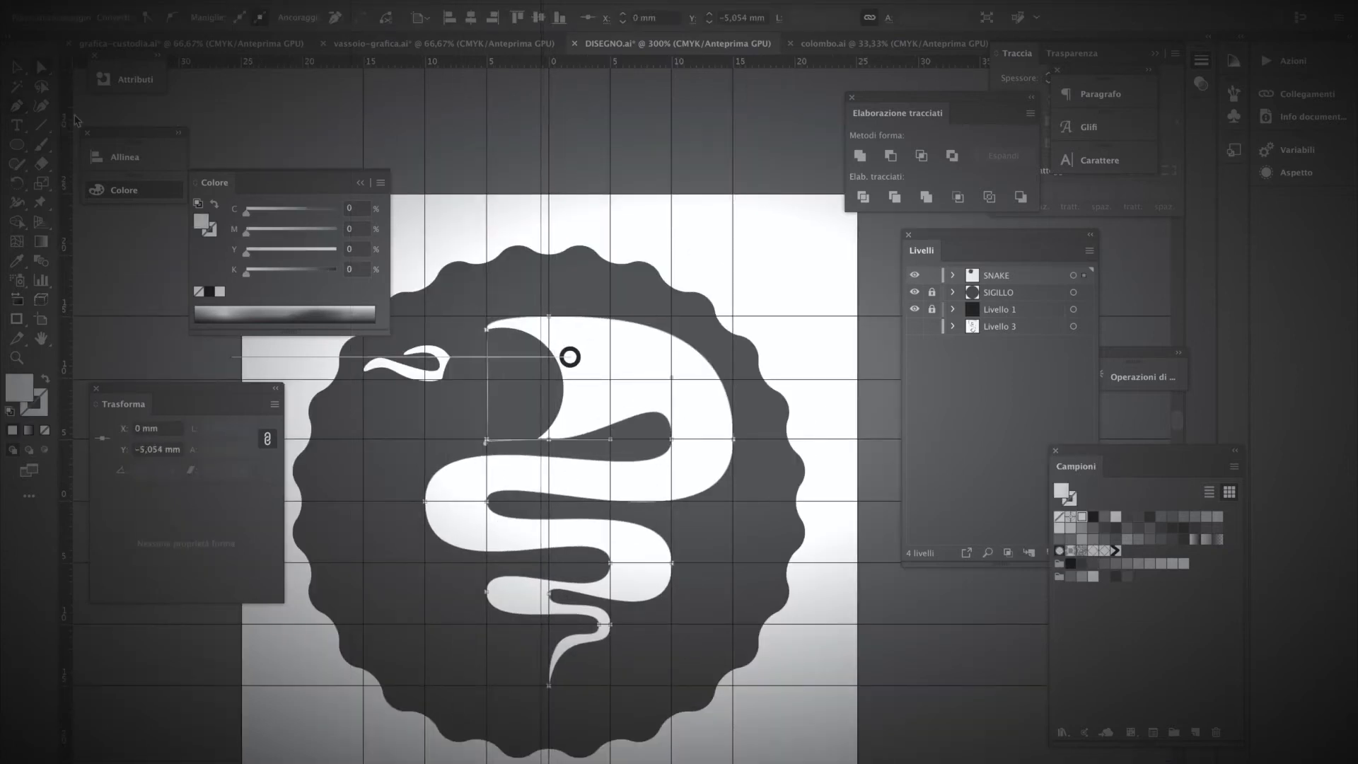
{"action": "left_click", "coordinate": [505, 341]}
{"action": "left_click_drag", "start_coordinate": [619, 384], "coordinate": [521, 394]}
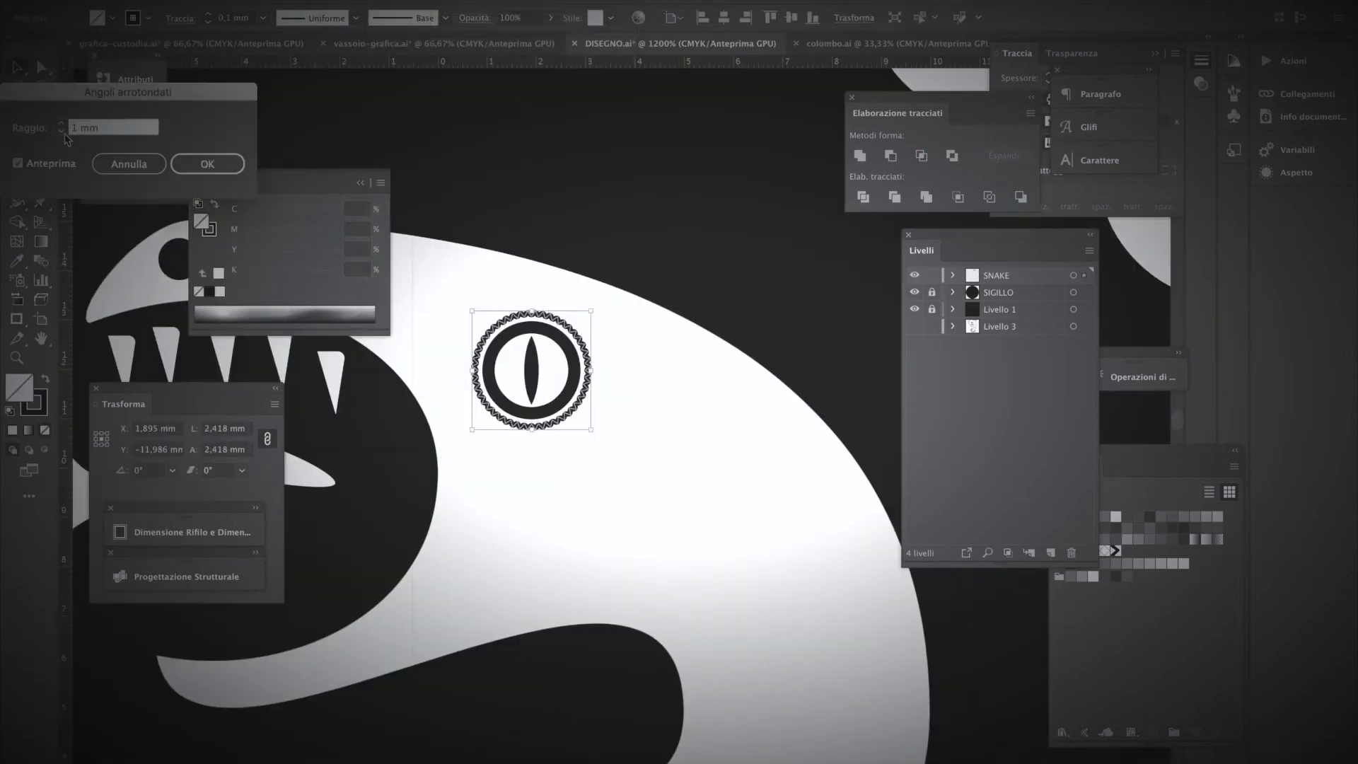
Set the stroke weight of the wavy ring around the snake's eye to 0.05 mm
{"action": "left_click", "coordinate": [263, 18]}
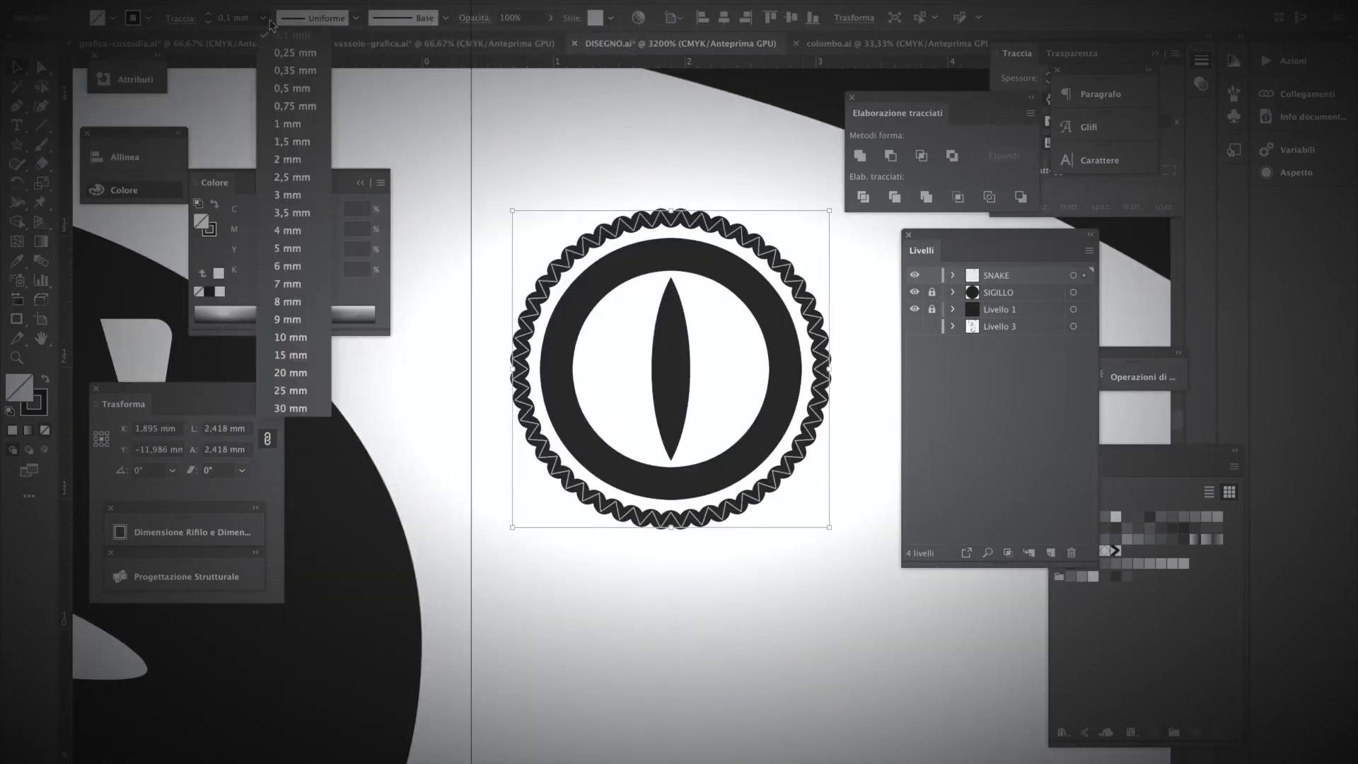
{"action": "type", "text": "0,05"}
{"action": "key", "text": "Return"}
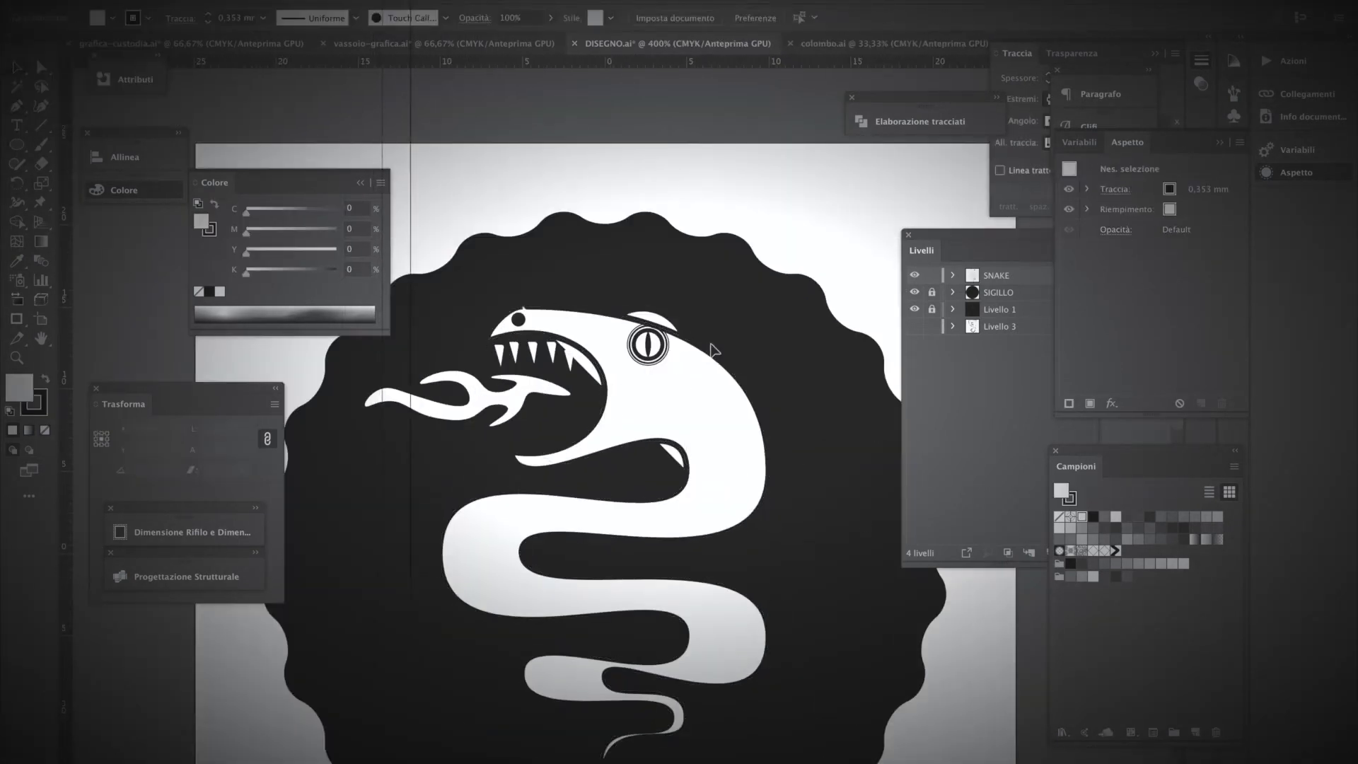
Refine the snake's silhouette with a bulge over the eye, lower teeth, a segmented belly band and curved horns
{"action": "left_click_drag", "start_coordinate": [551, 466], "coordinate": [550, 469]}
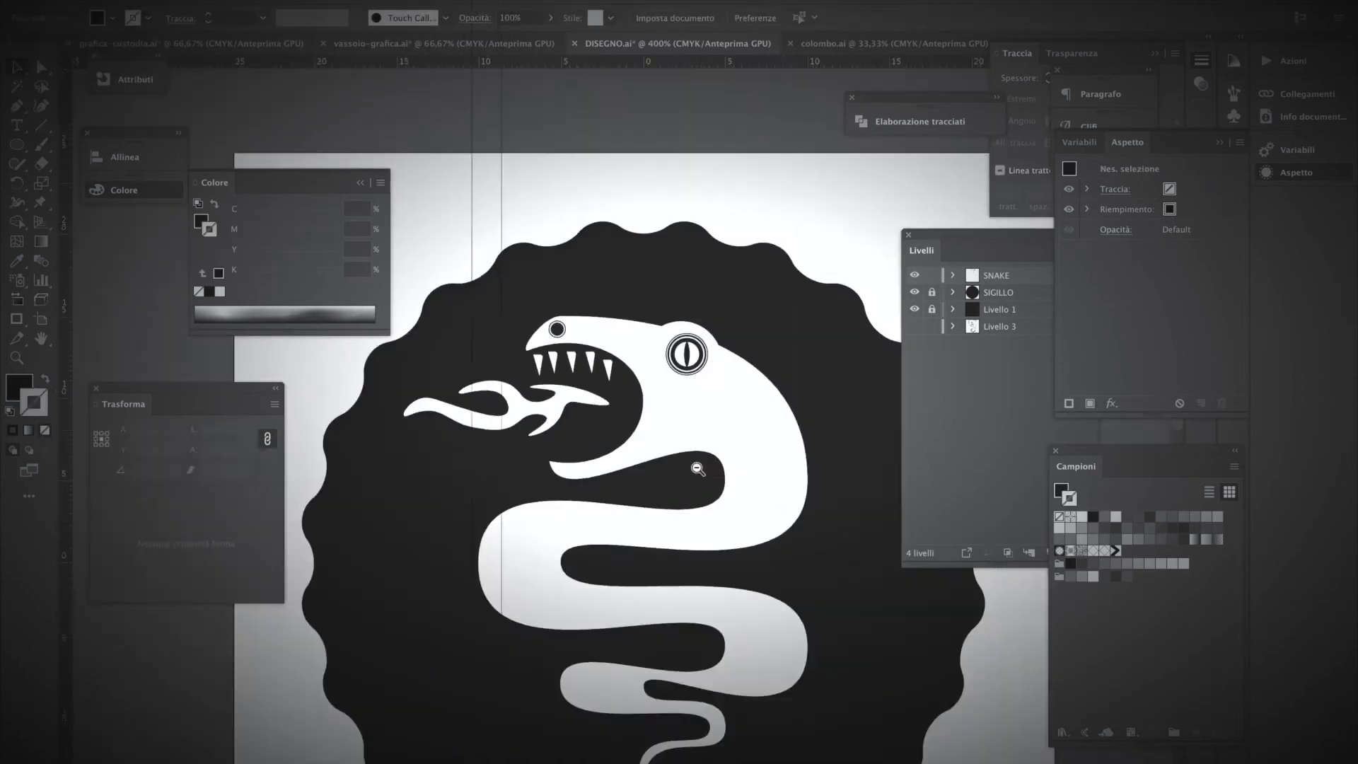
{"action": "left_click", "coordinate": [699, 469], "text": "alt"}
{"action": "left_click", "coordinate": [703, 388], "text": "alt"}
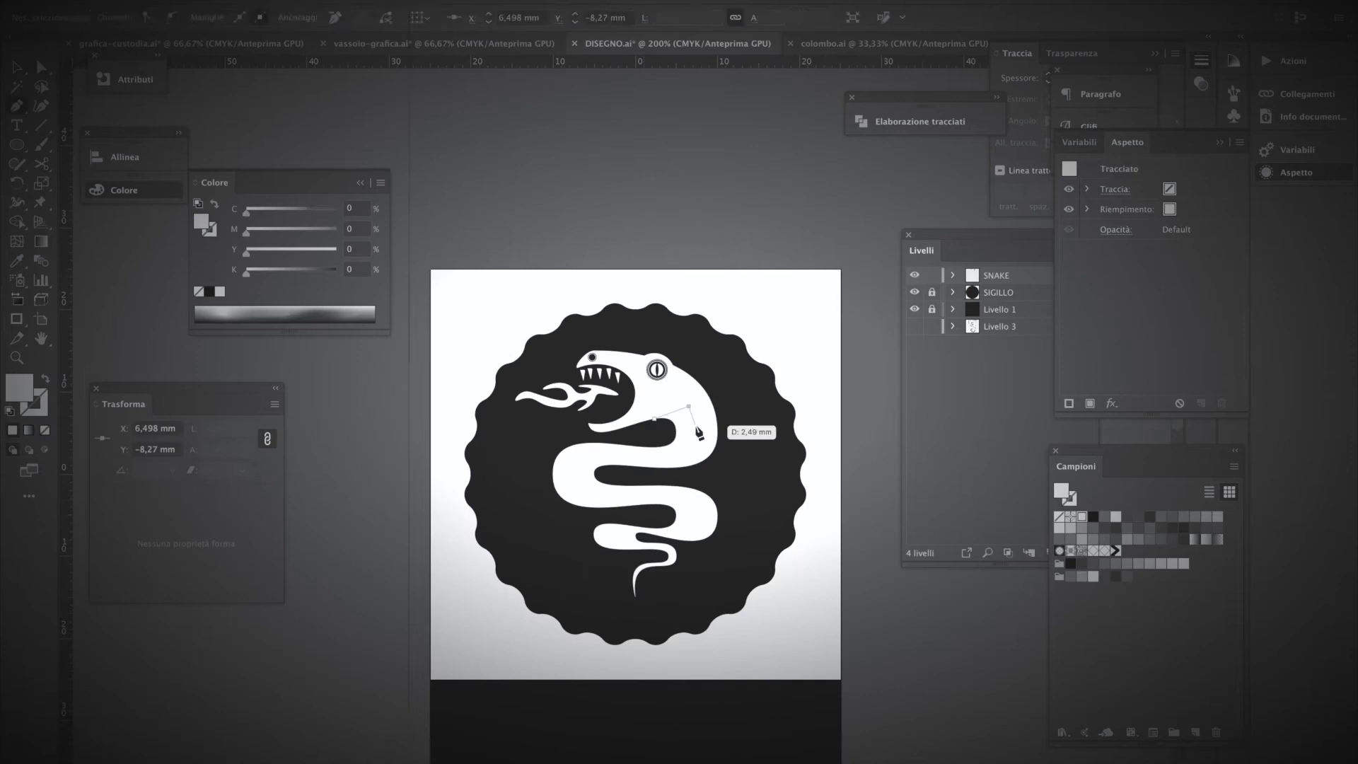
{"action": "left_click", "coordinate": [773, 495], "text": "alt"}
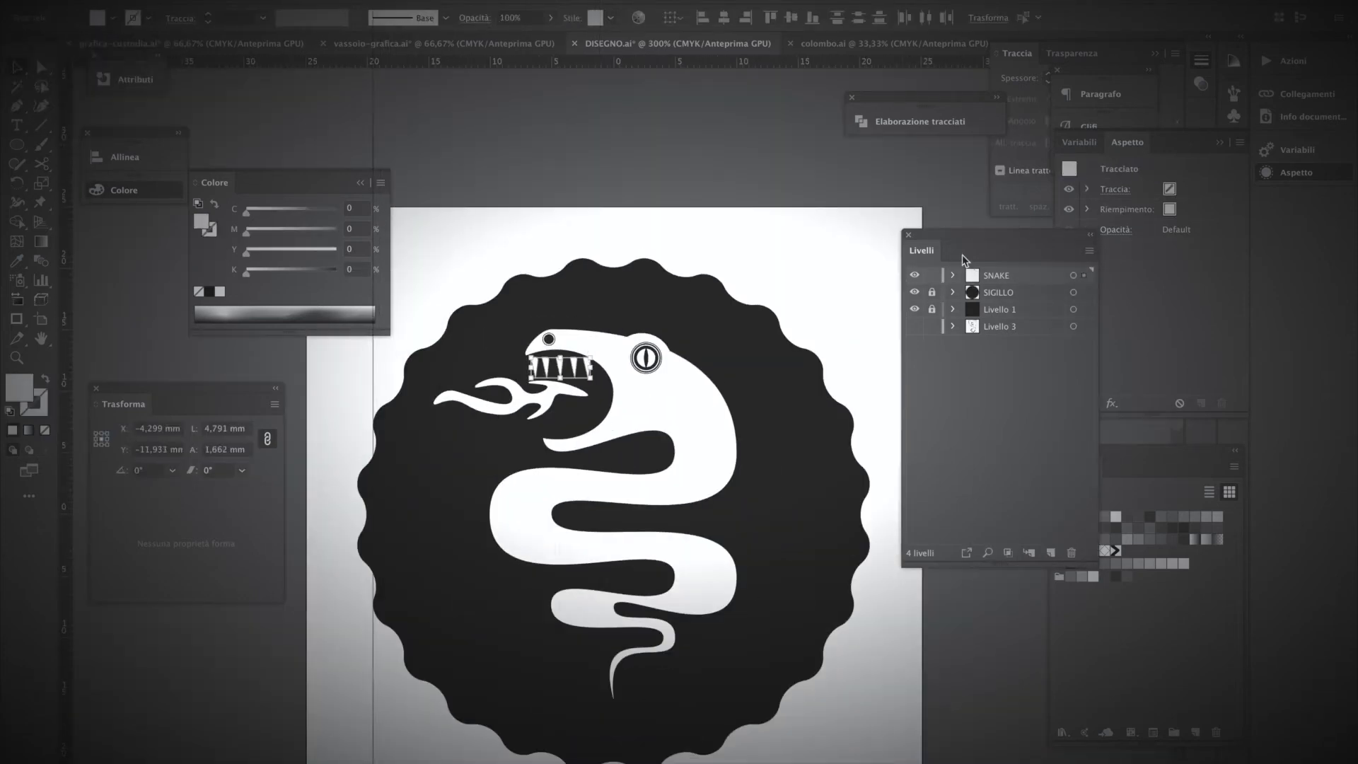
{"action": "left_click_drag", "start_coordinate": [583, 511], "coordinate": [586, 501]}
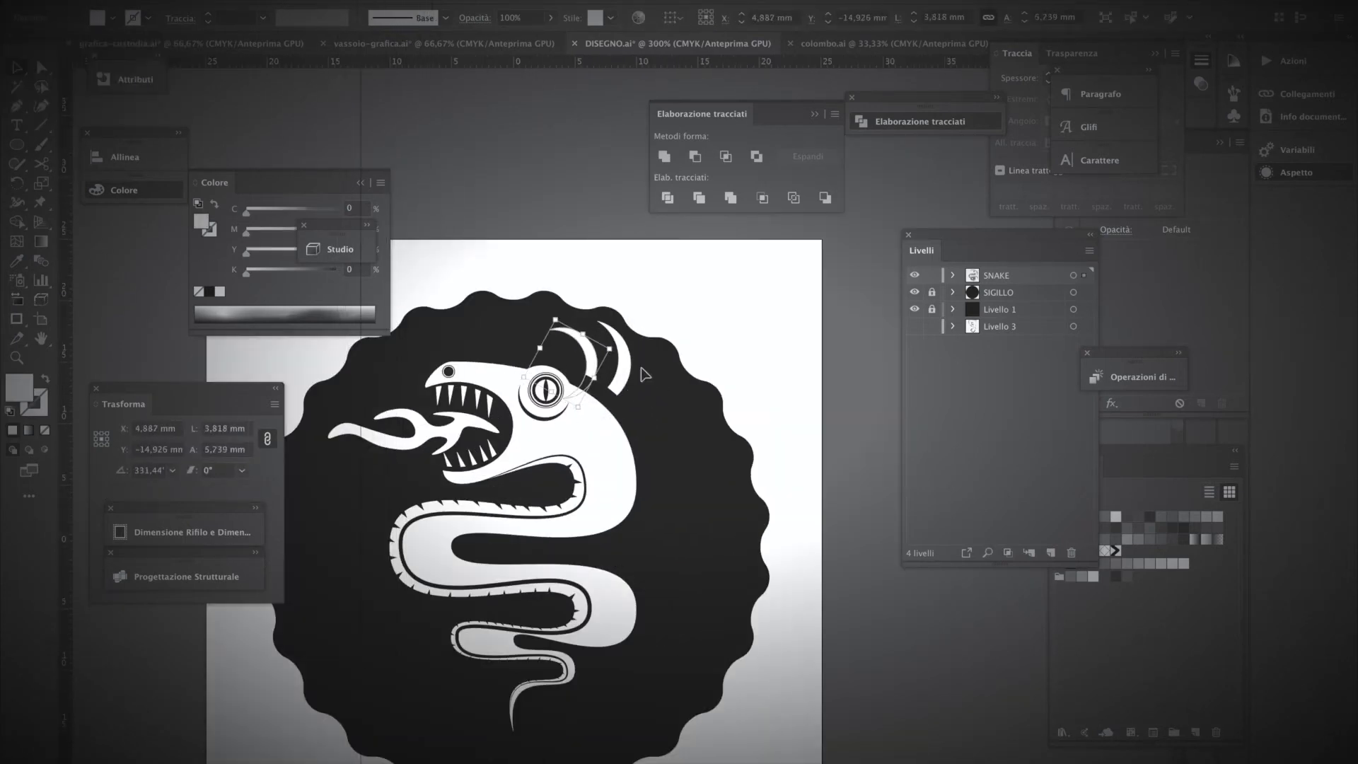
Resize the horned snake to 21.109 by 28 mm inside a plain circle and add a 35.442 mm square frame
{"action": "left_click", "coordinate": [644, 375]}
{"action": "left_click", "coordinate": [626, 431]}
{"action": "left_click", "coordinate": [692, 468]}
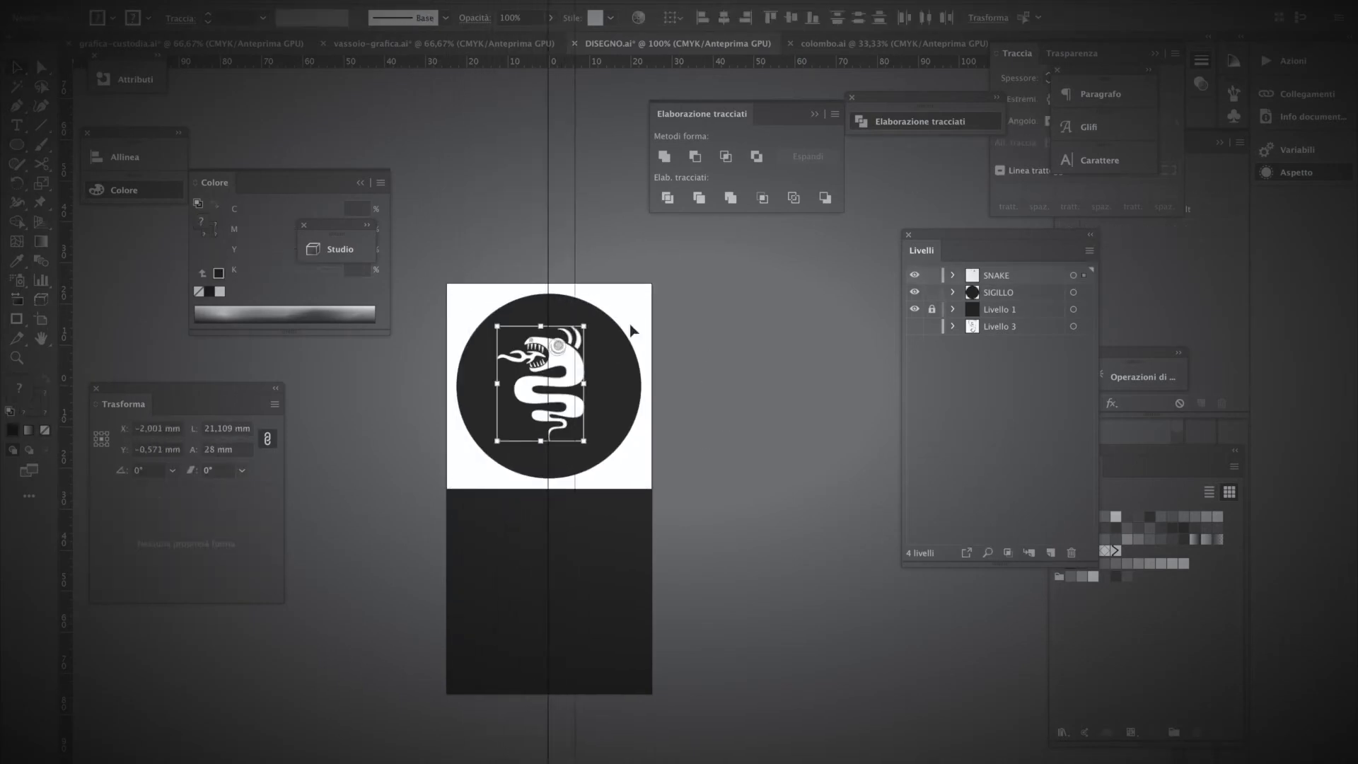
{"action": "left_click", "coordinate": [759, 327]}
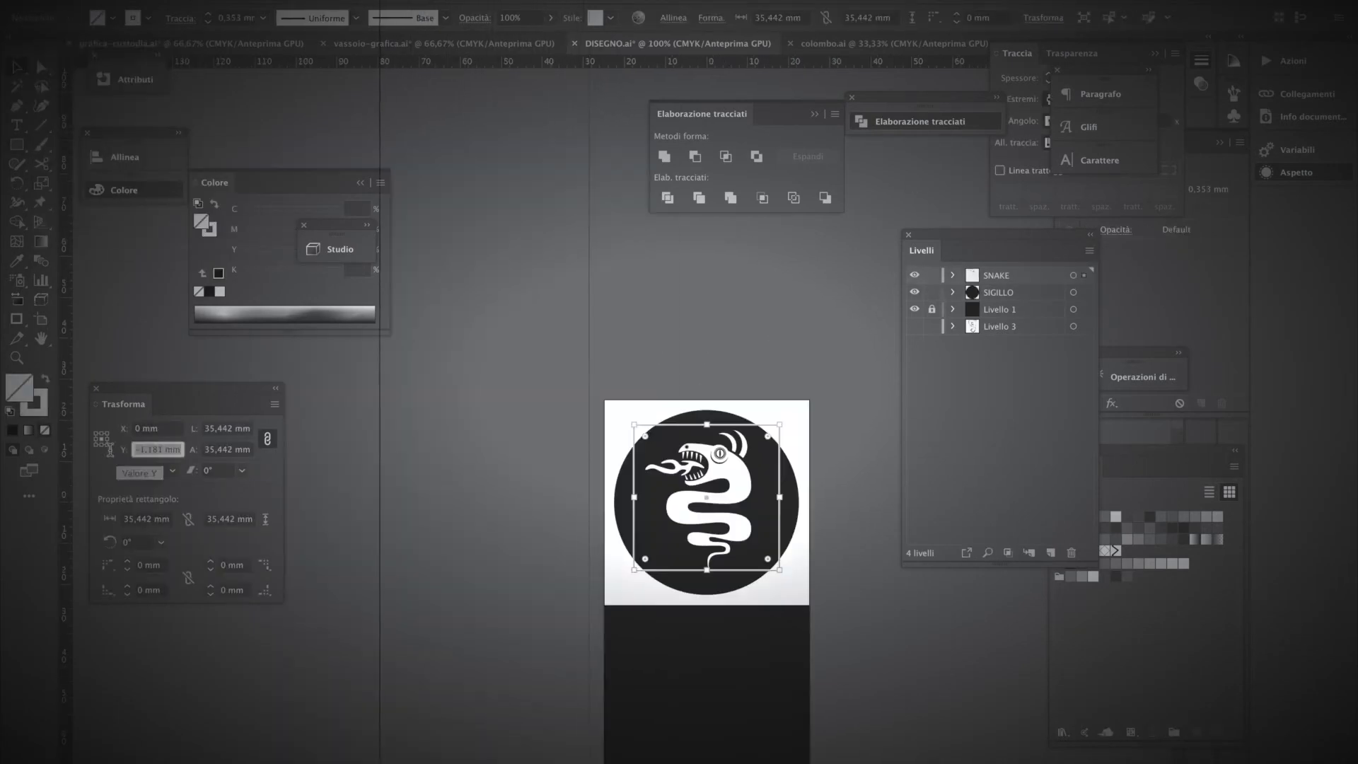
{"action": "left_click", "coordinate": [1115, 552]}
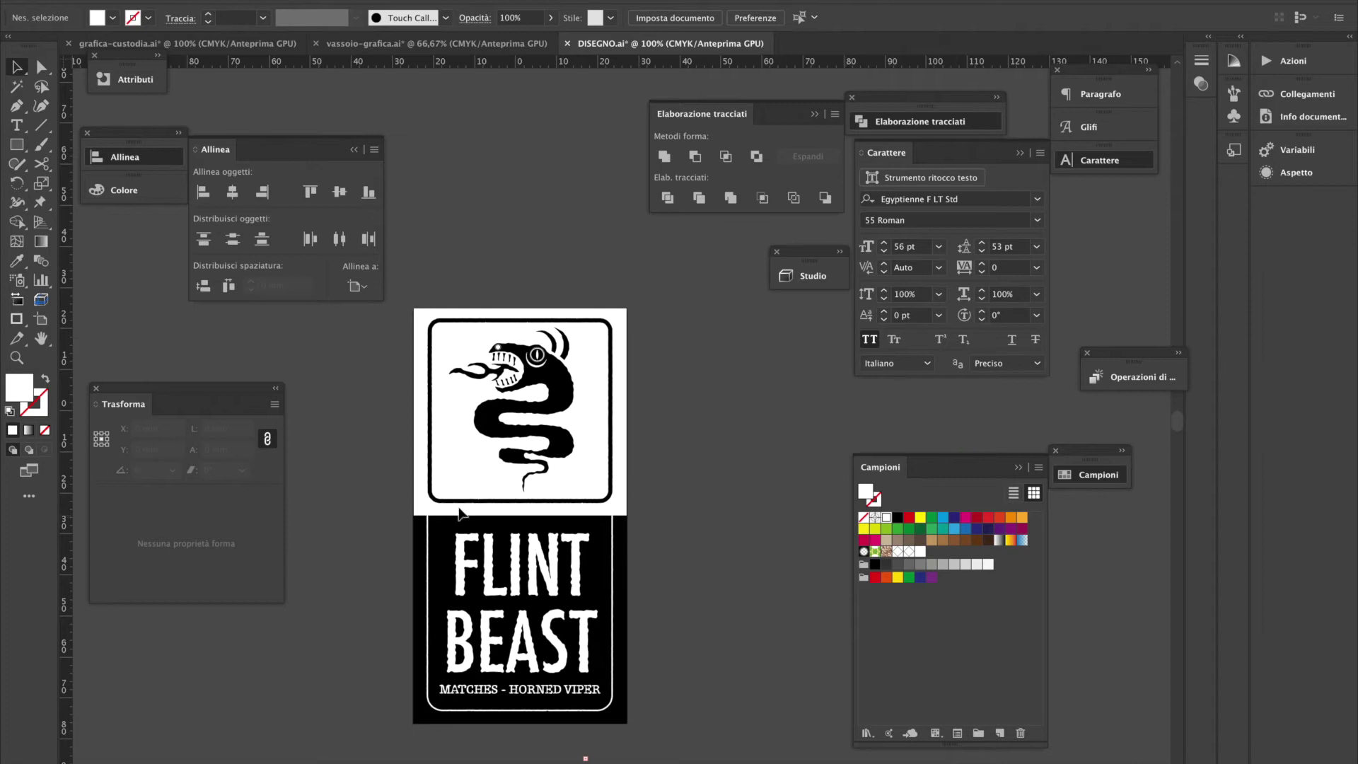
Delete the stray object below the artboard of the FLINT BEAST label
{"action": "key", "text": "ctrl+a"}
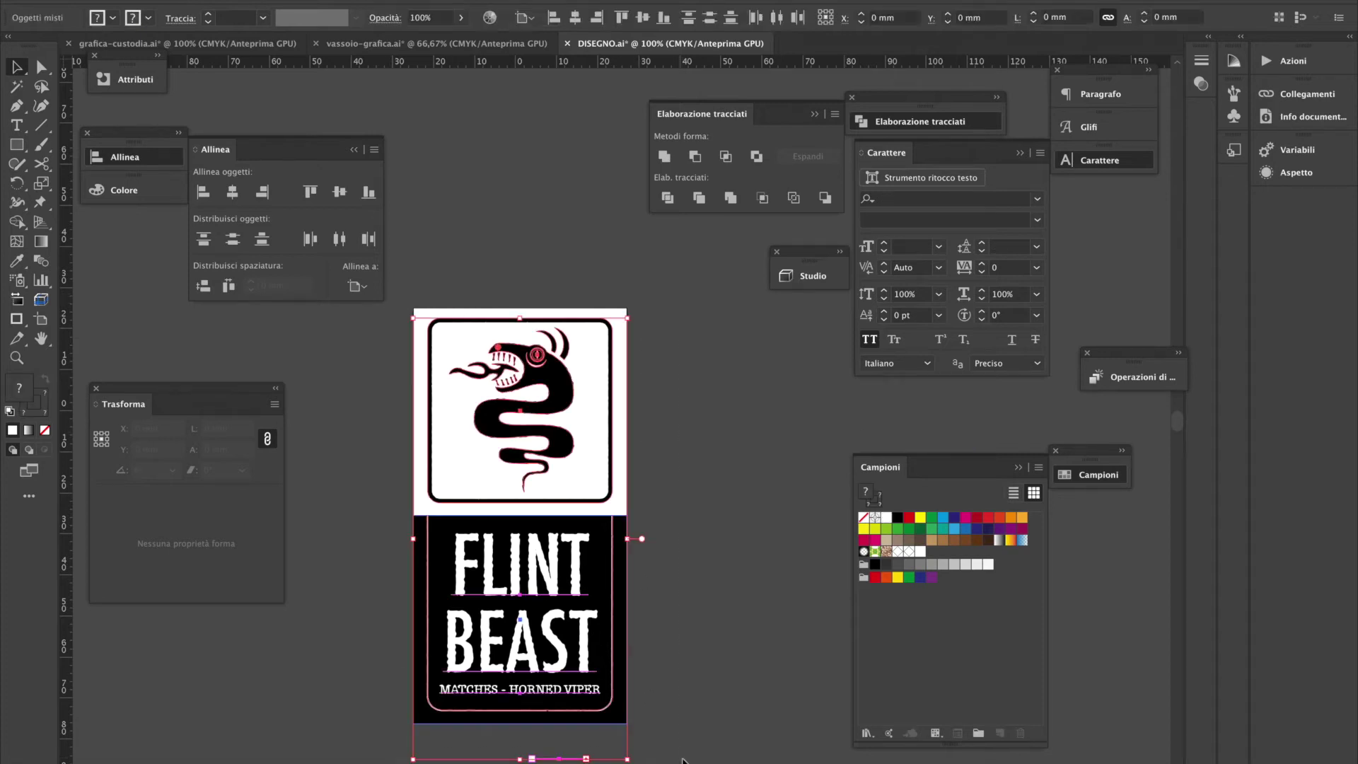
{"action": "left_click", "coordinate": [661, 750]}
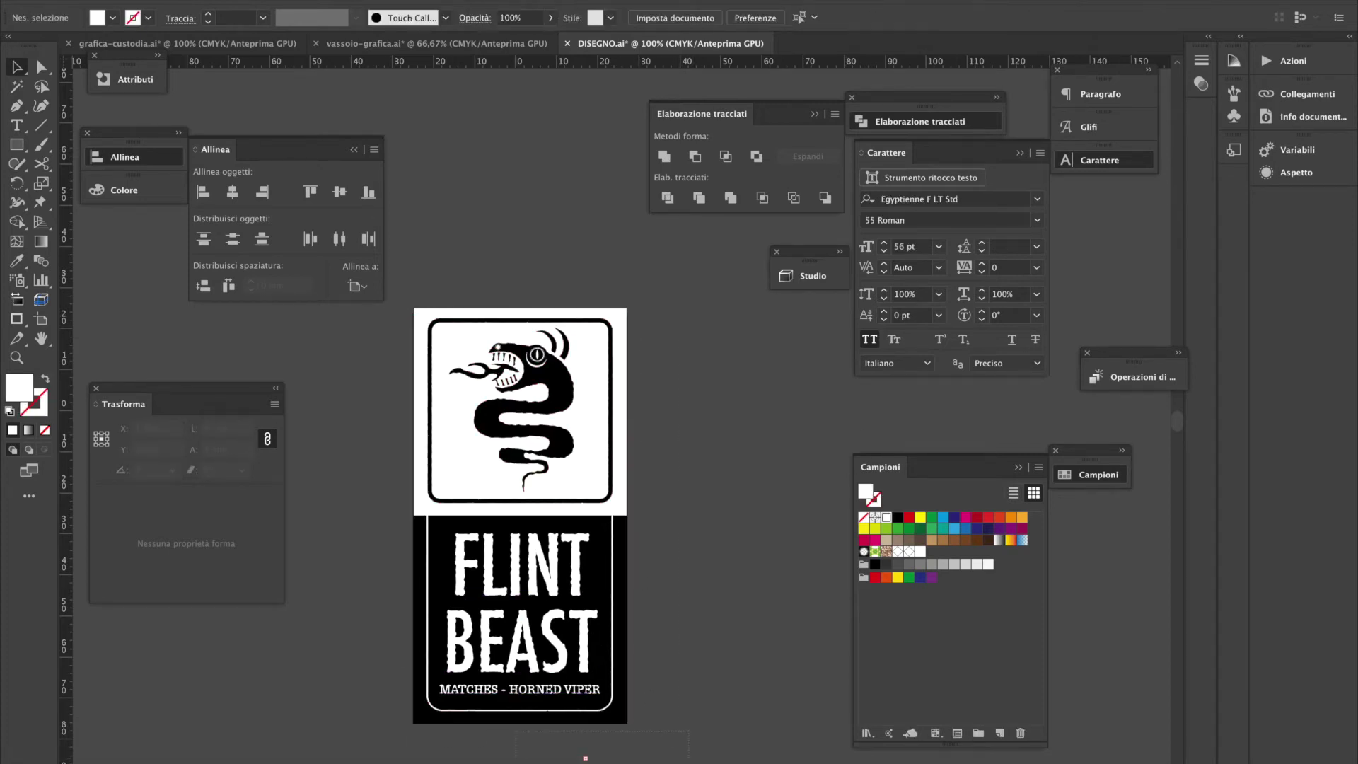
{"action": "left_click_drag", "start_coordinate": [690, 732], "coordinate": [516, 763]}
{"action": "key", "text": "ctrl+shift+a"}
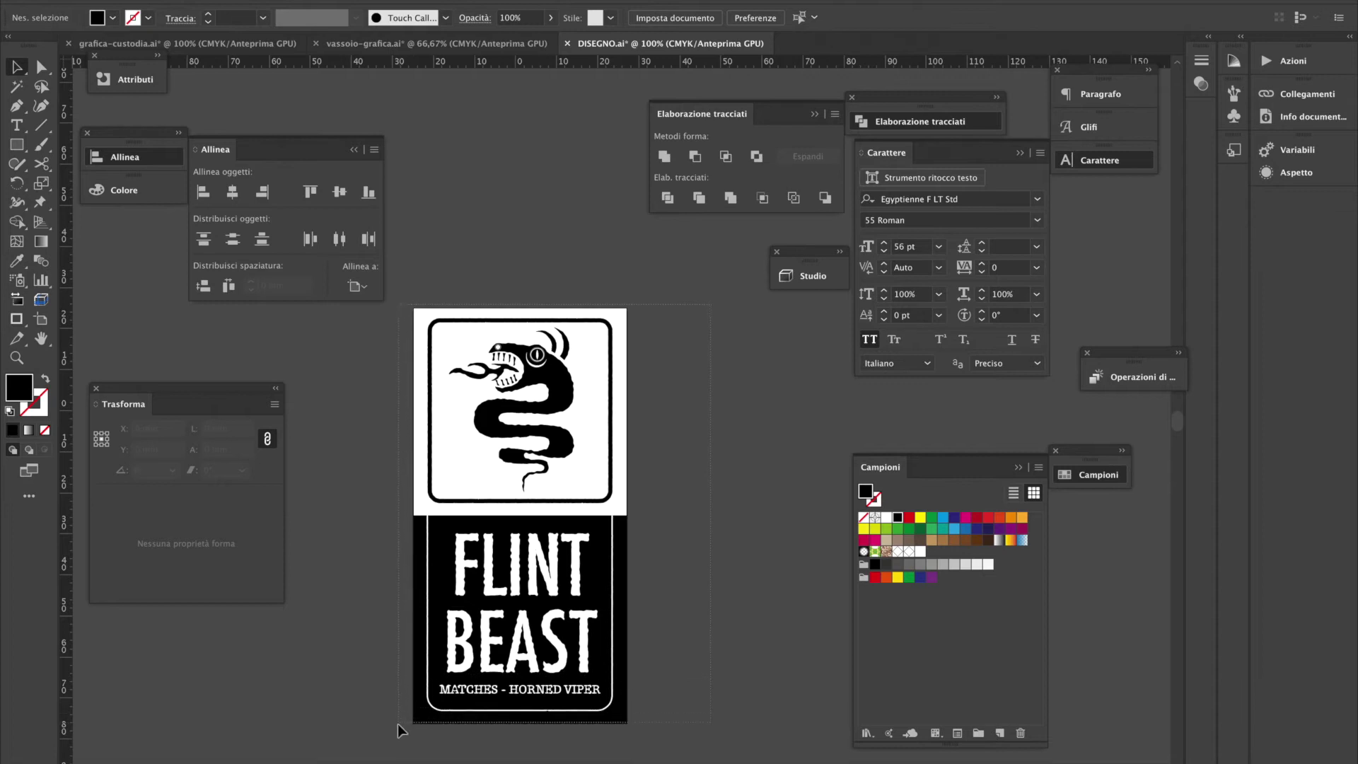
Replace the old framed snake artwork in grafica-custodia.ai with the complete FLINT BEAST artwork copied from DISEGNO.ai
{"action": "key", "text": "ctrl+a"}
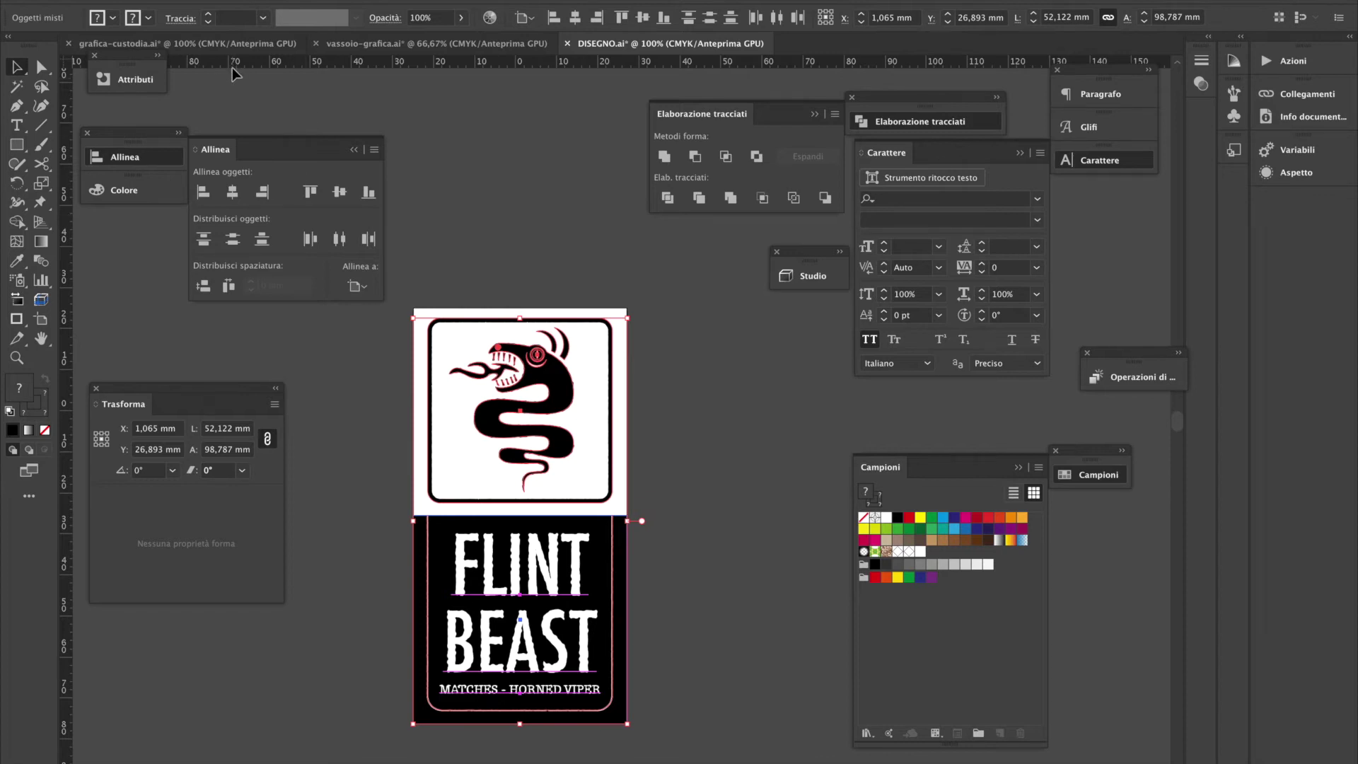
{"action": "left_click", "coordinate": [220, 43]}
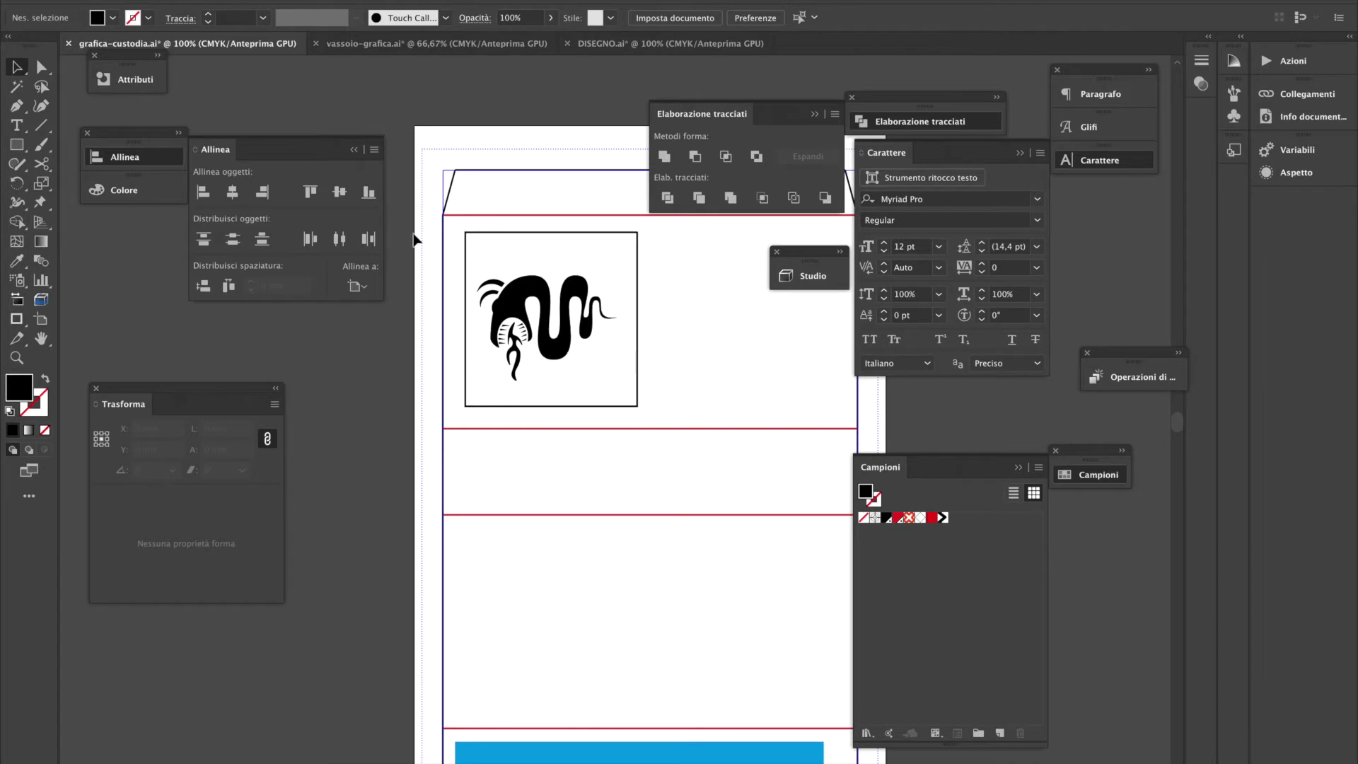
{"action": "key", "text": "ctrl+a"}
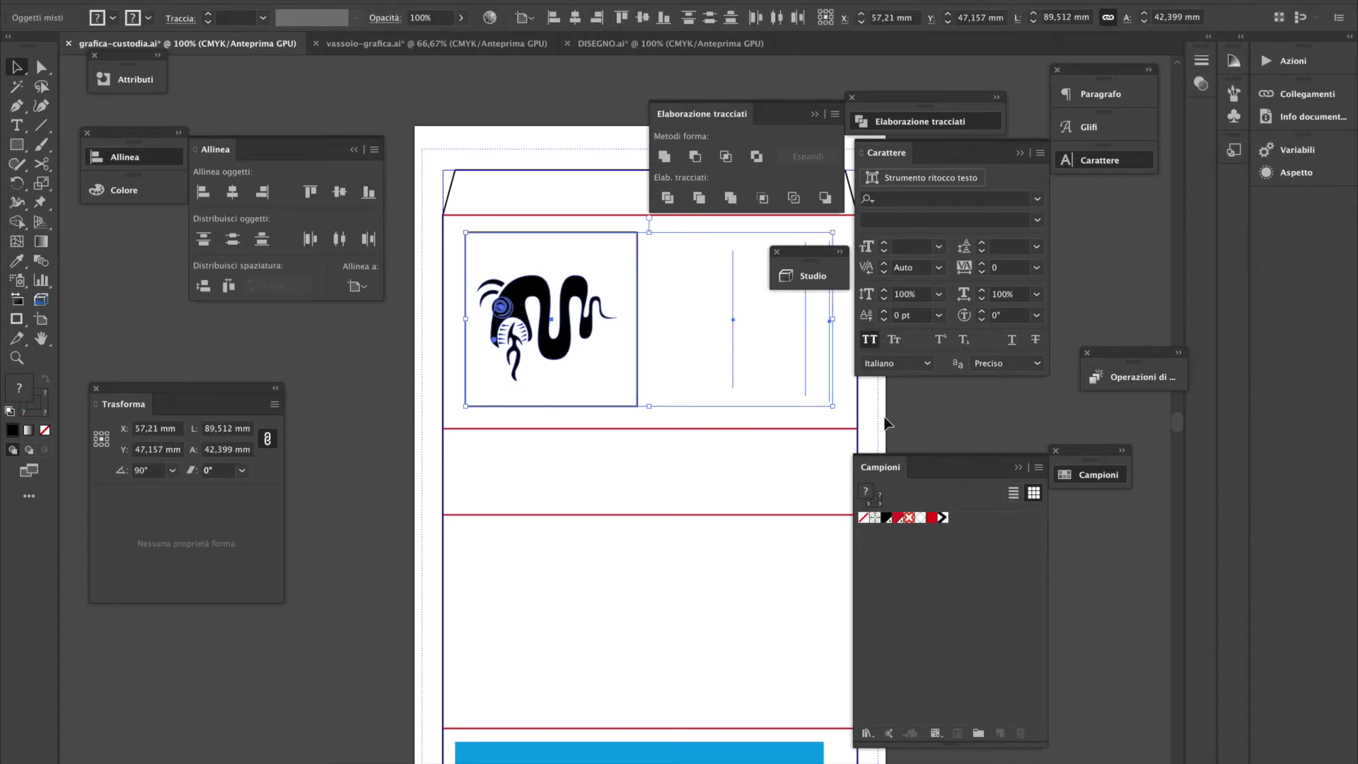
{"action": "key", "text": "Delete"}
{"action": "key", "text": "ctrl+minus"}
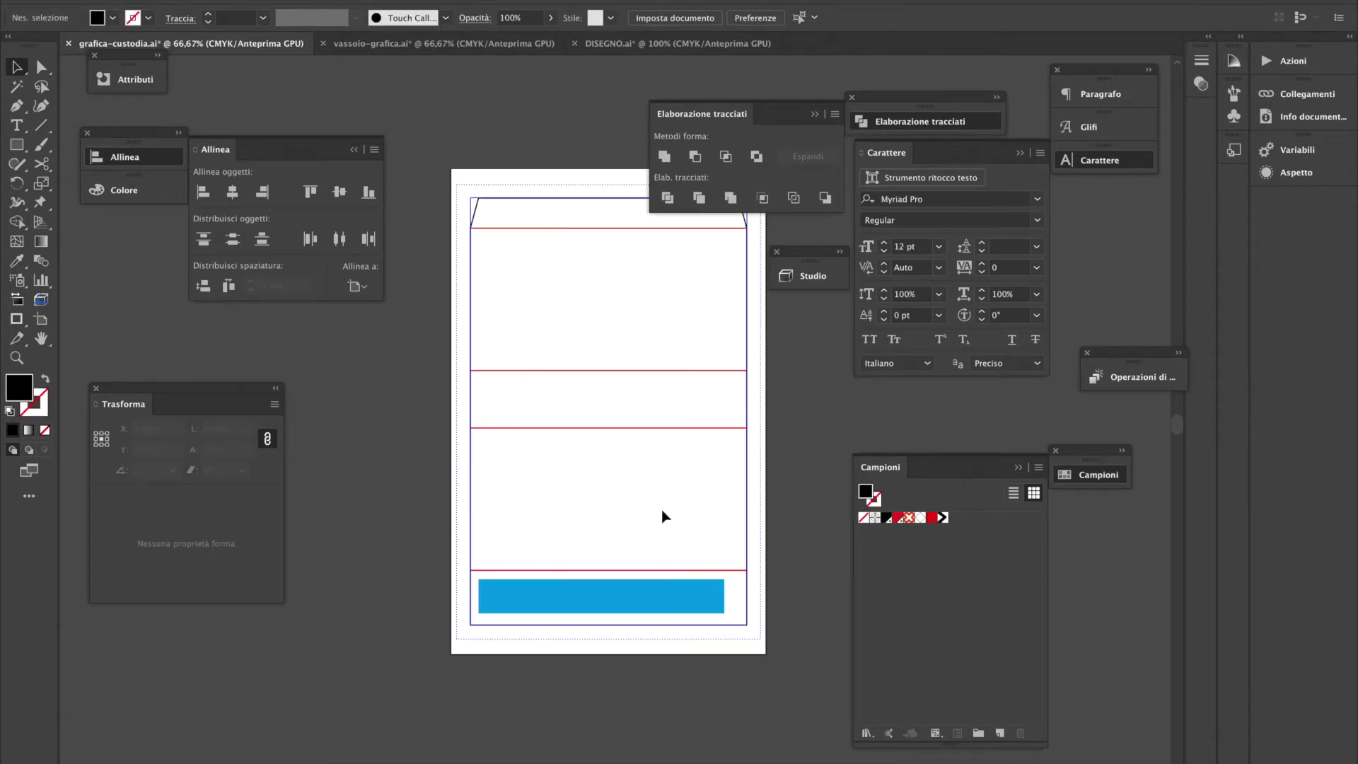
{"action": "left_click_drag", "start_coordinate": [627, 512], "coordinate": [558, 620]}
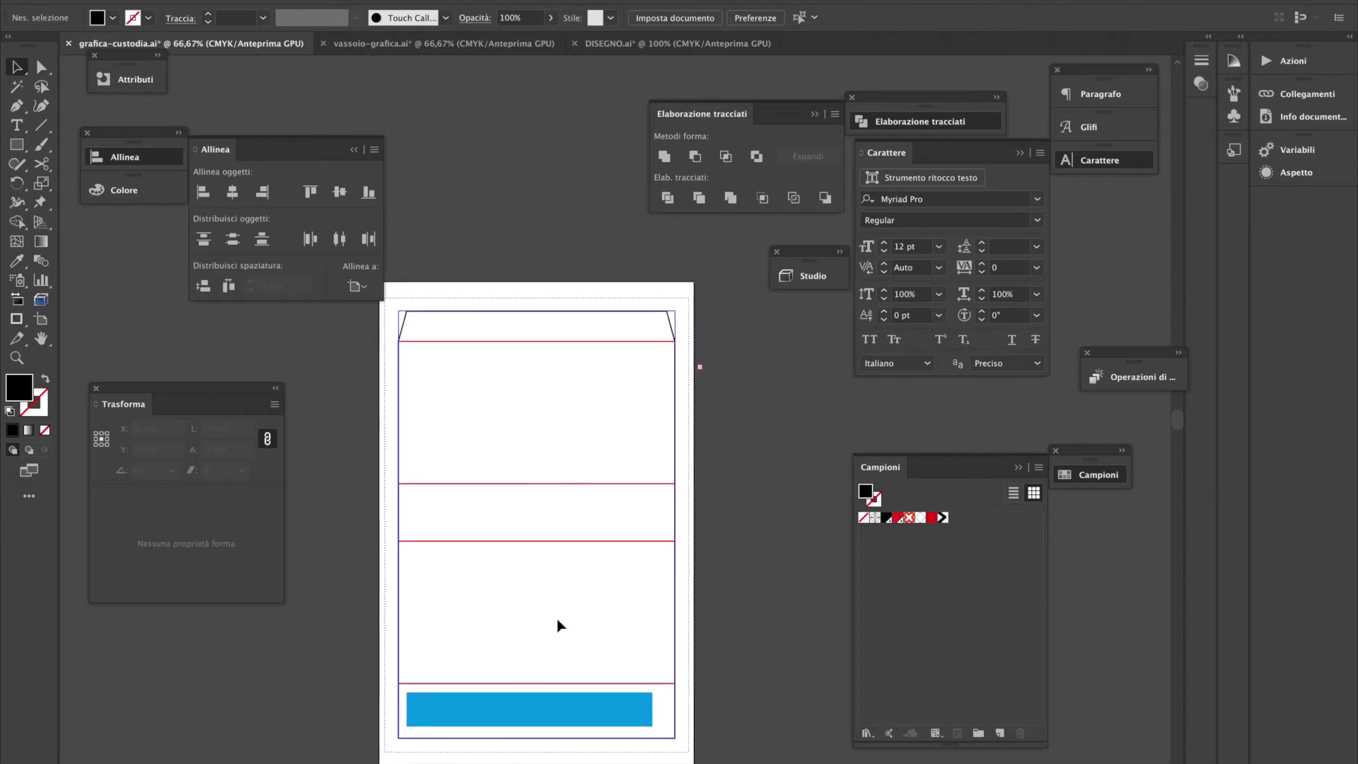
{"action": "key", "text": "ctrl+v"}
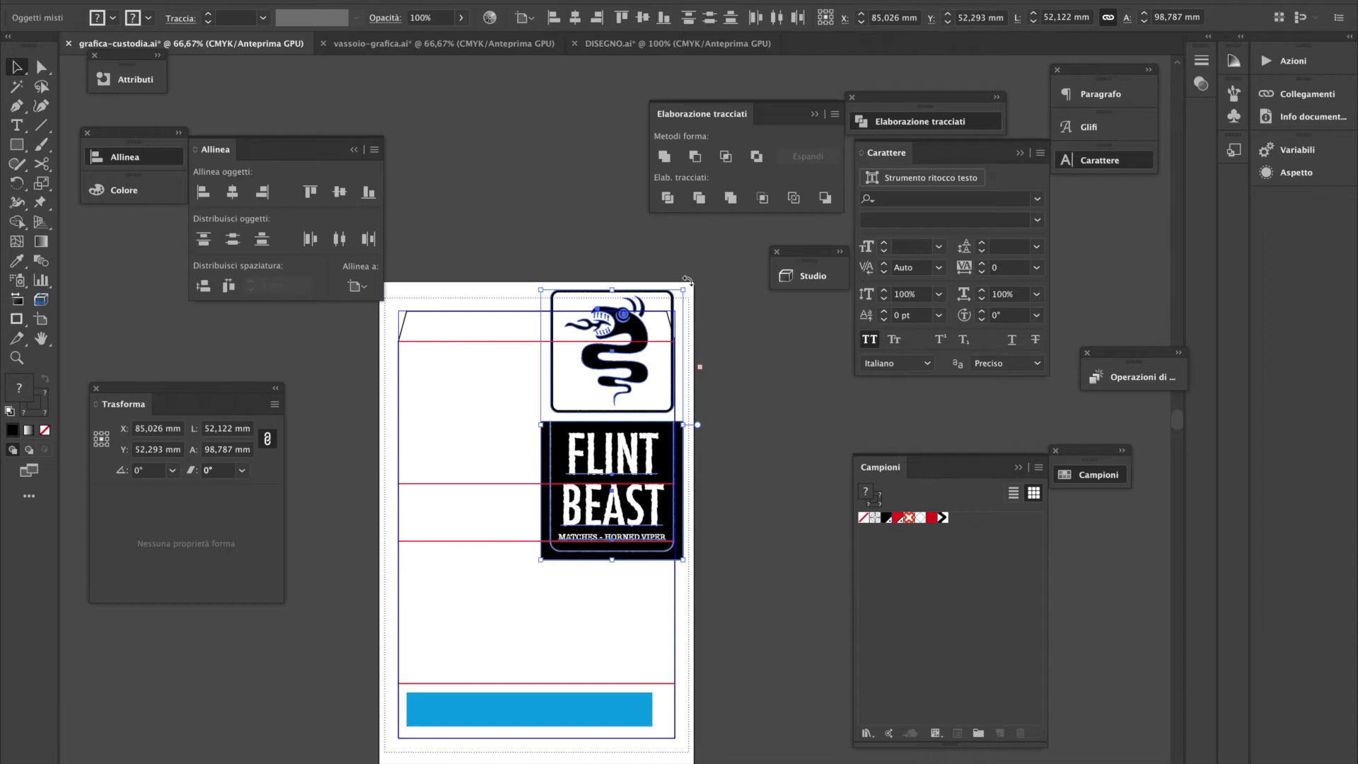
Delete the small stray object just outside the right edge of the sleeve's artboard
{"action": "left_click", "coordinate": [749, 326]}
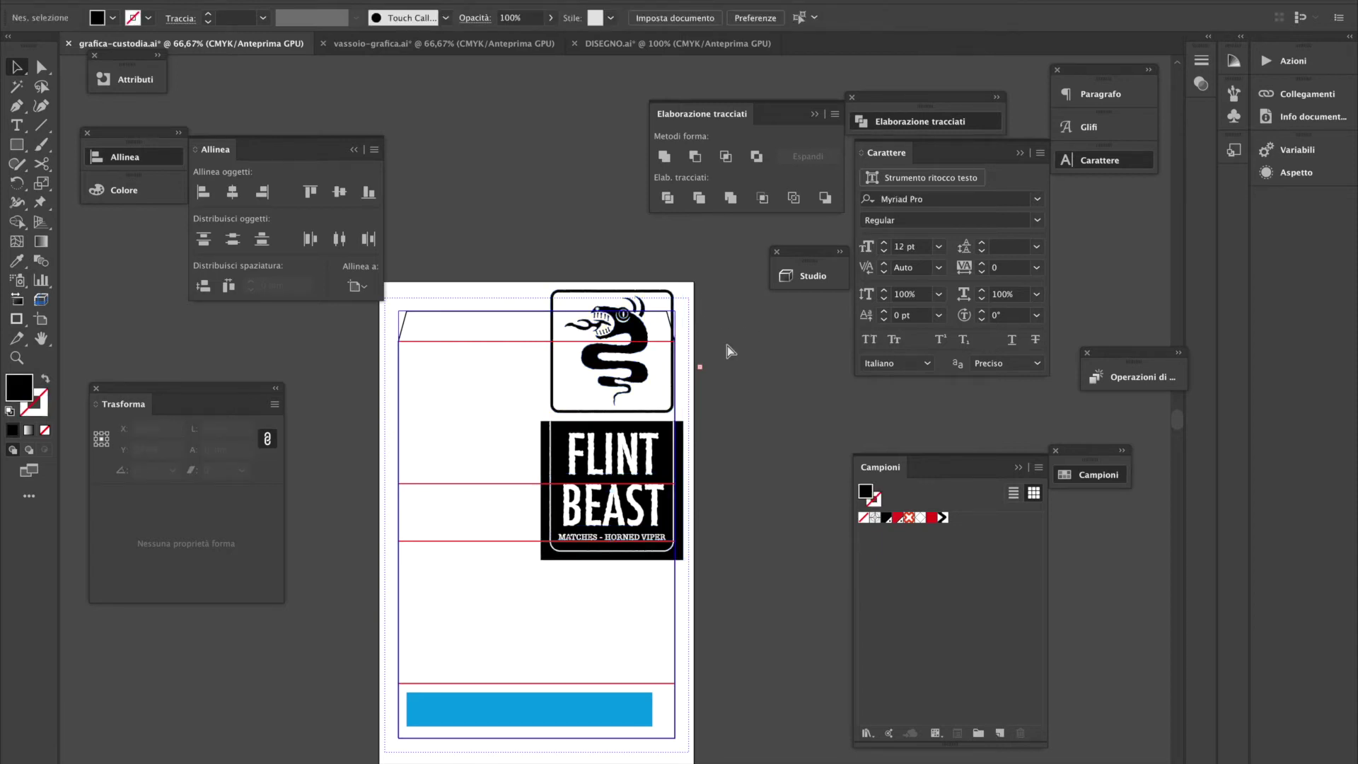
{"action": "key", "text": "ctrl+a"}
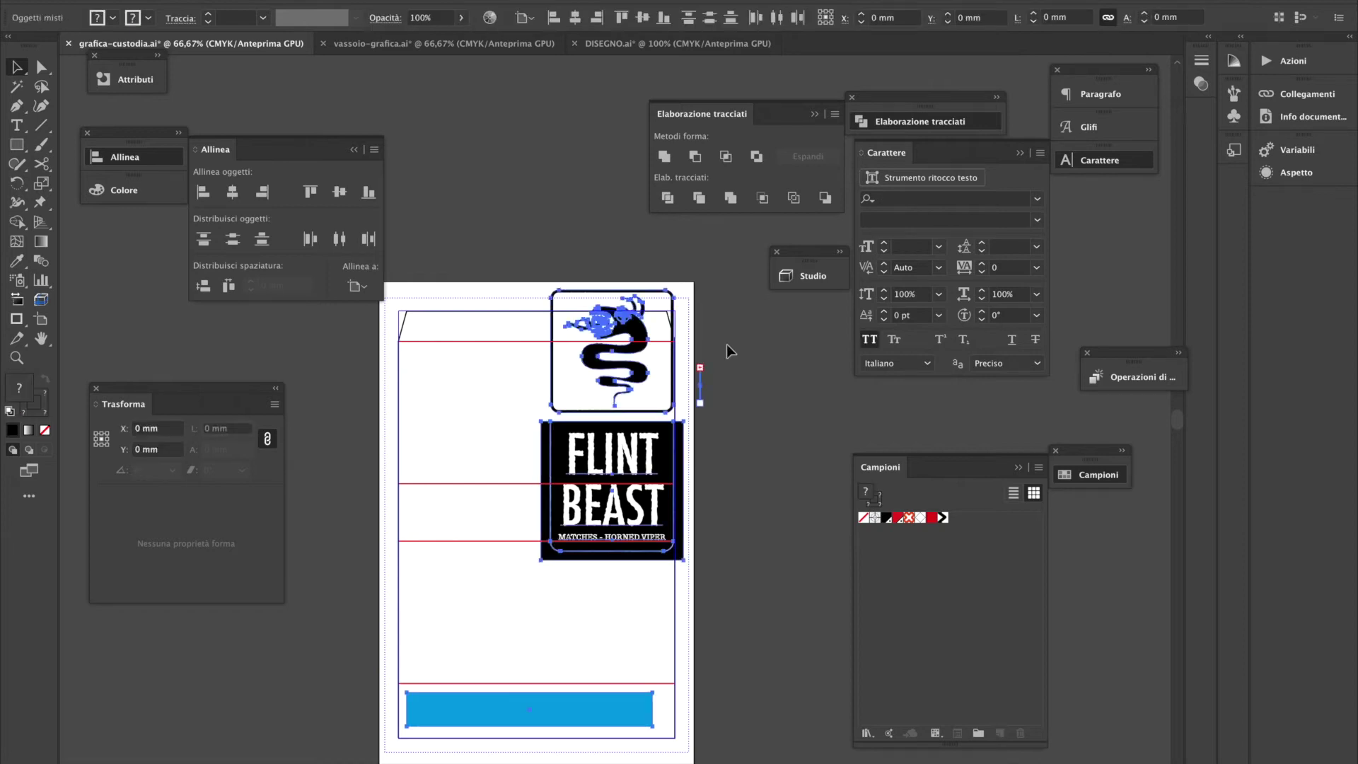
{"action": "left_click", "coordinate": [728, 345]}
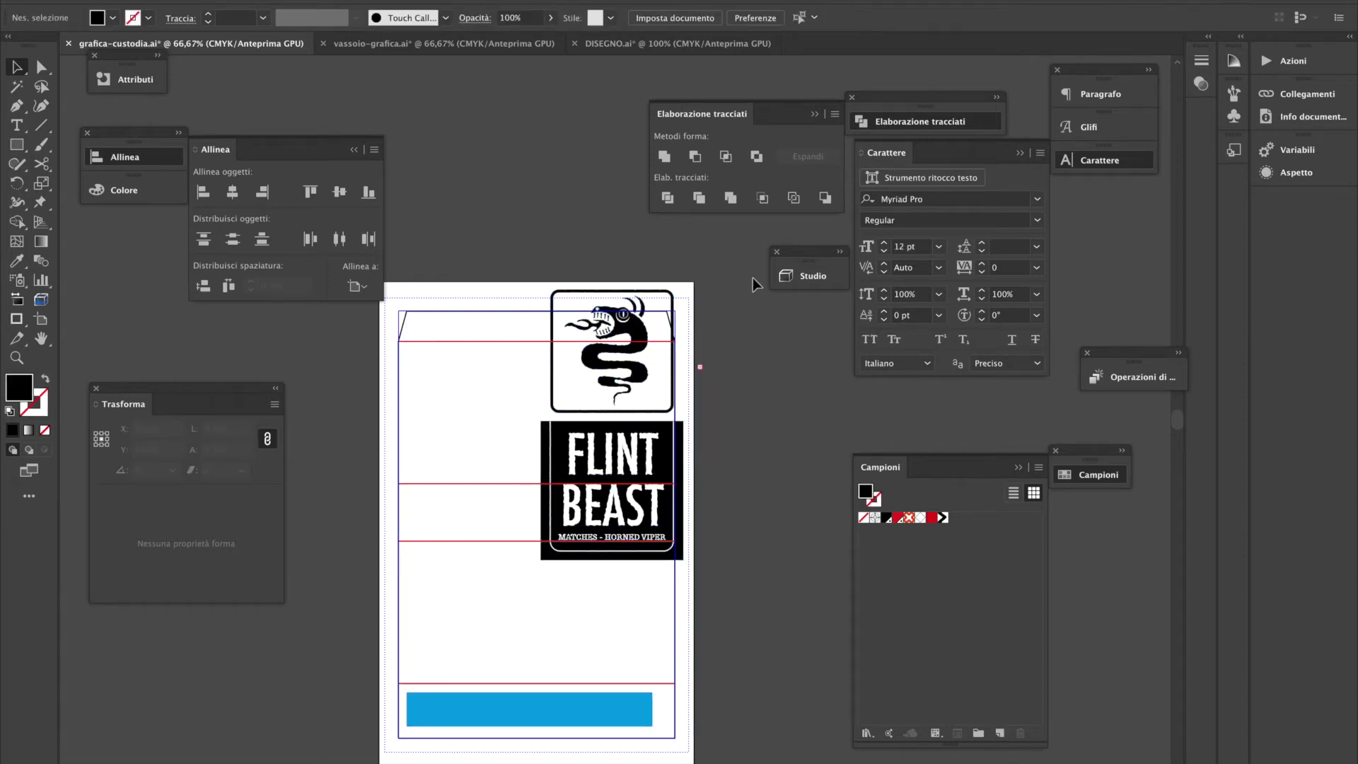
{"action": "key", "text": "ctrl+a"}
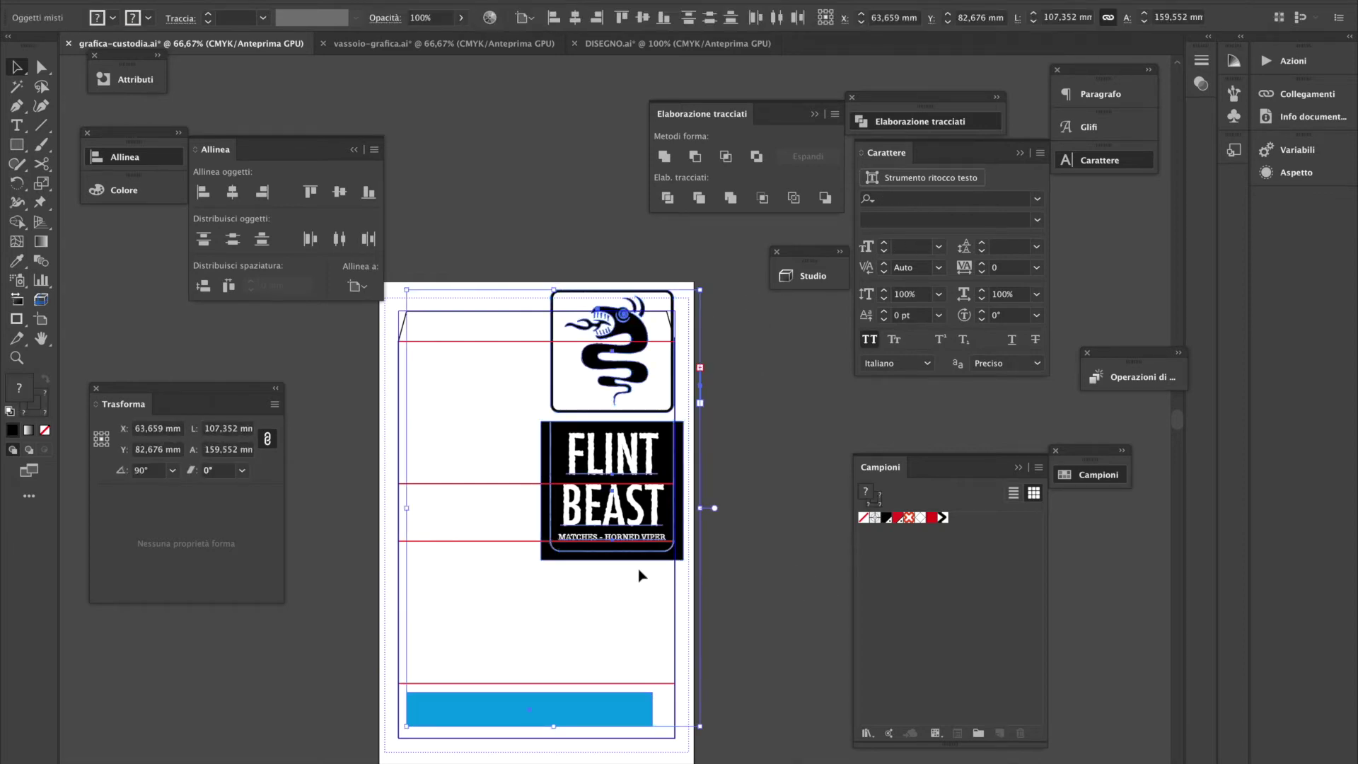
{"action": "left_click", "coordinate": [1020, 153]}
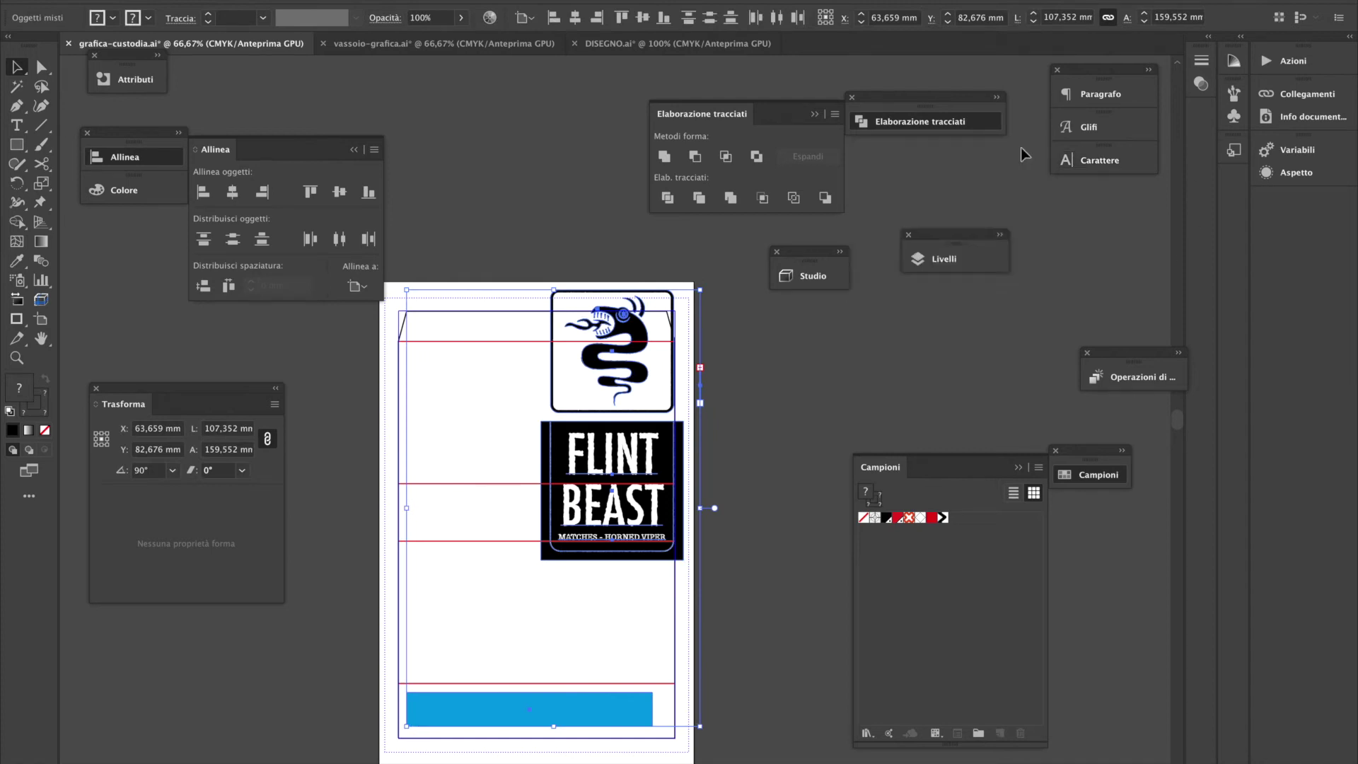
{"action": "left_click", "coordinate": [948, 259]}
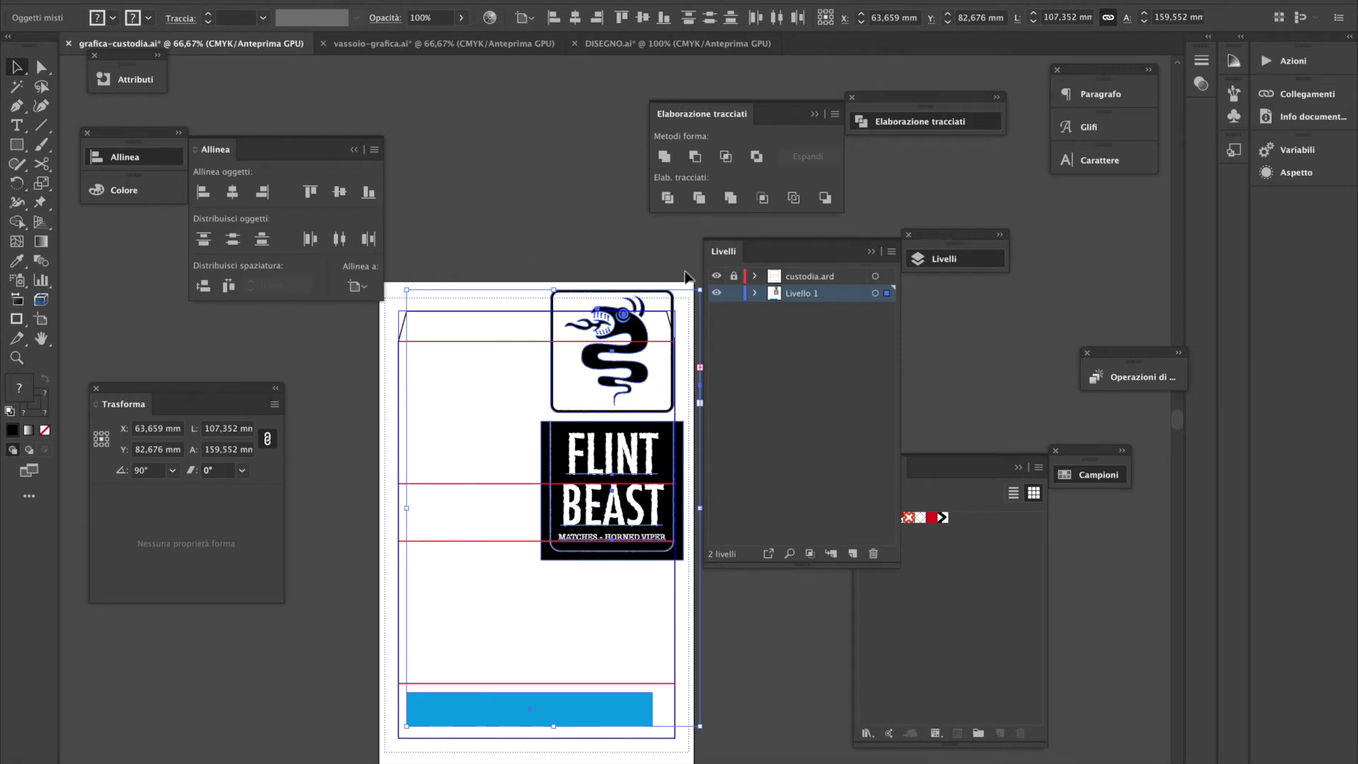
{"action": "left_click", "coordinate": [699, 385]}
{"action": "key", "text": "ctrl+shift+a"}
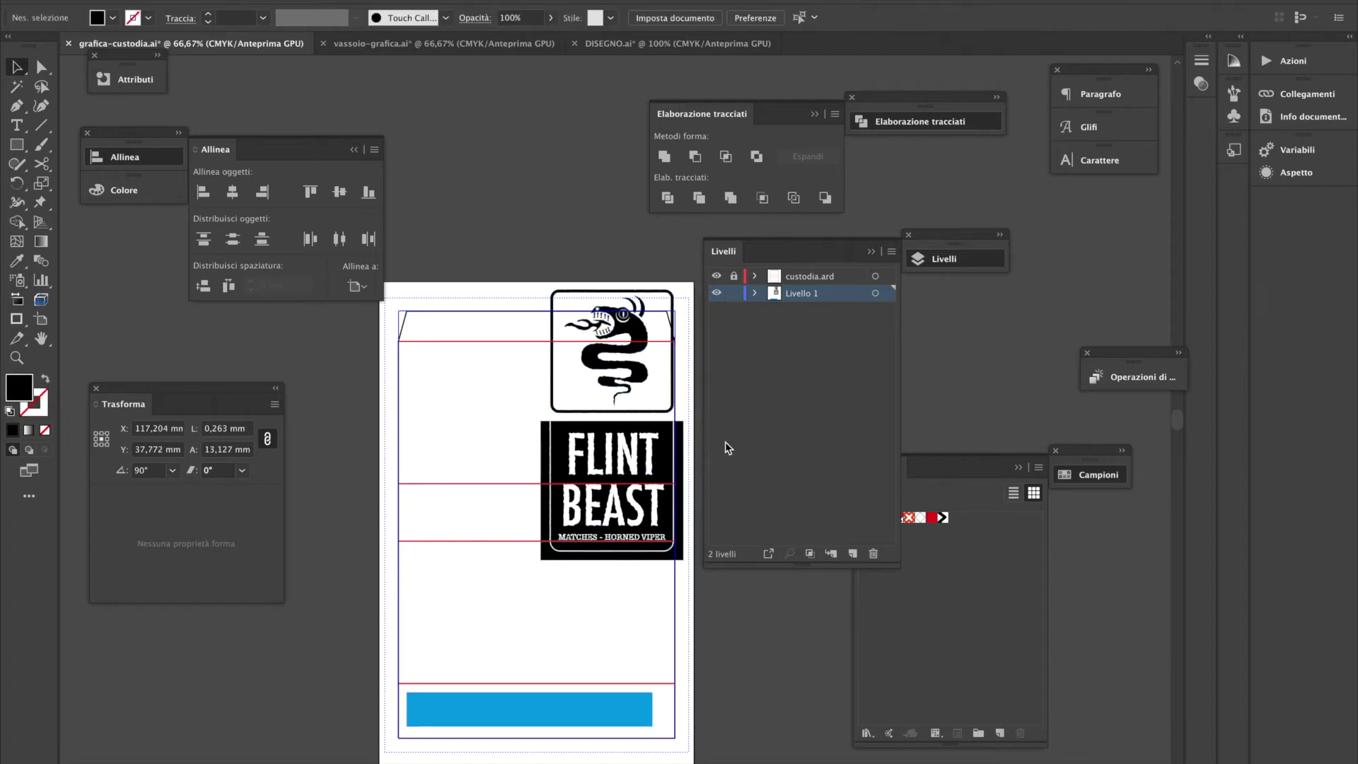
Expand the appearance of all the sleeve artwork, including the pasted label and the blue bar
{"action": "key", "text": "ctrl+a"}
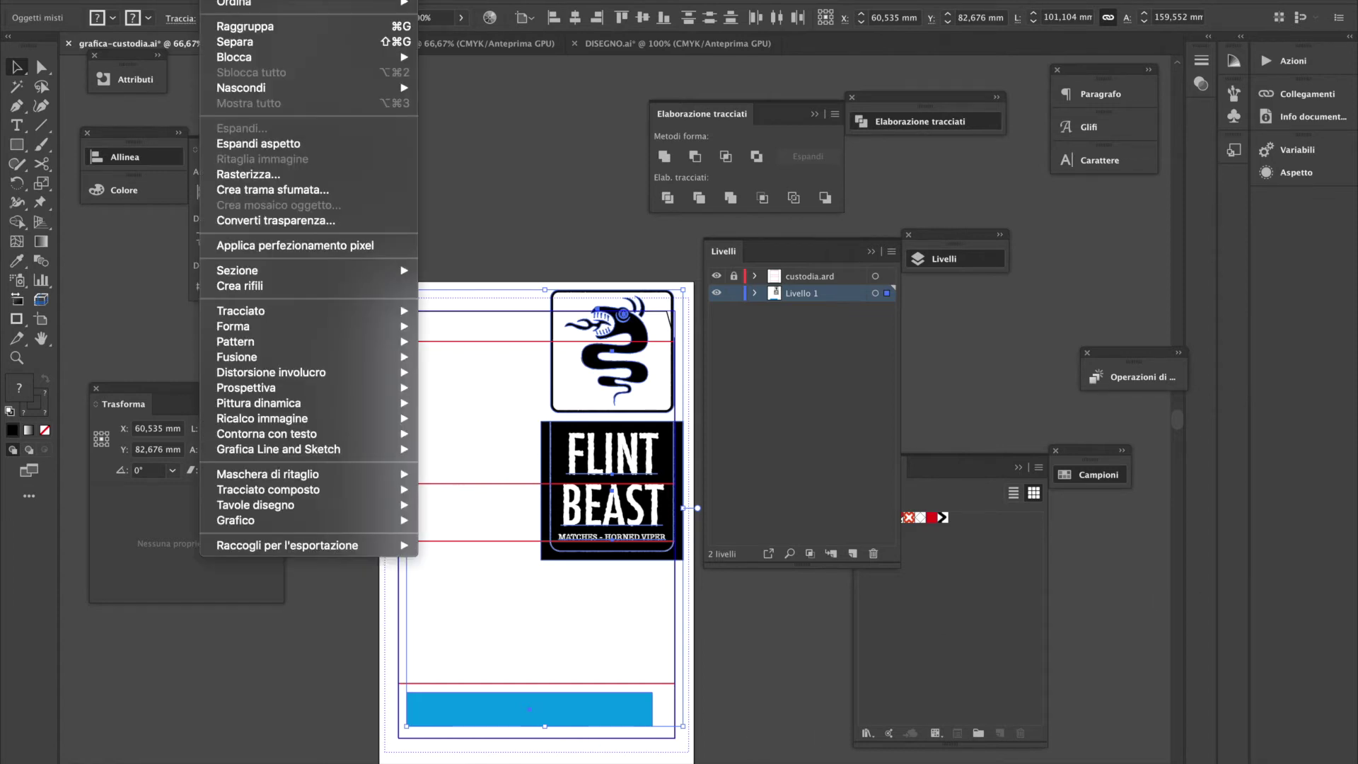
{"action": "left_click", "coordinate": [297, 144]}
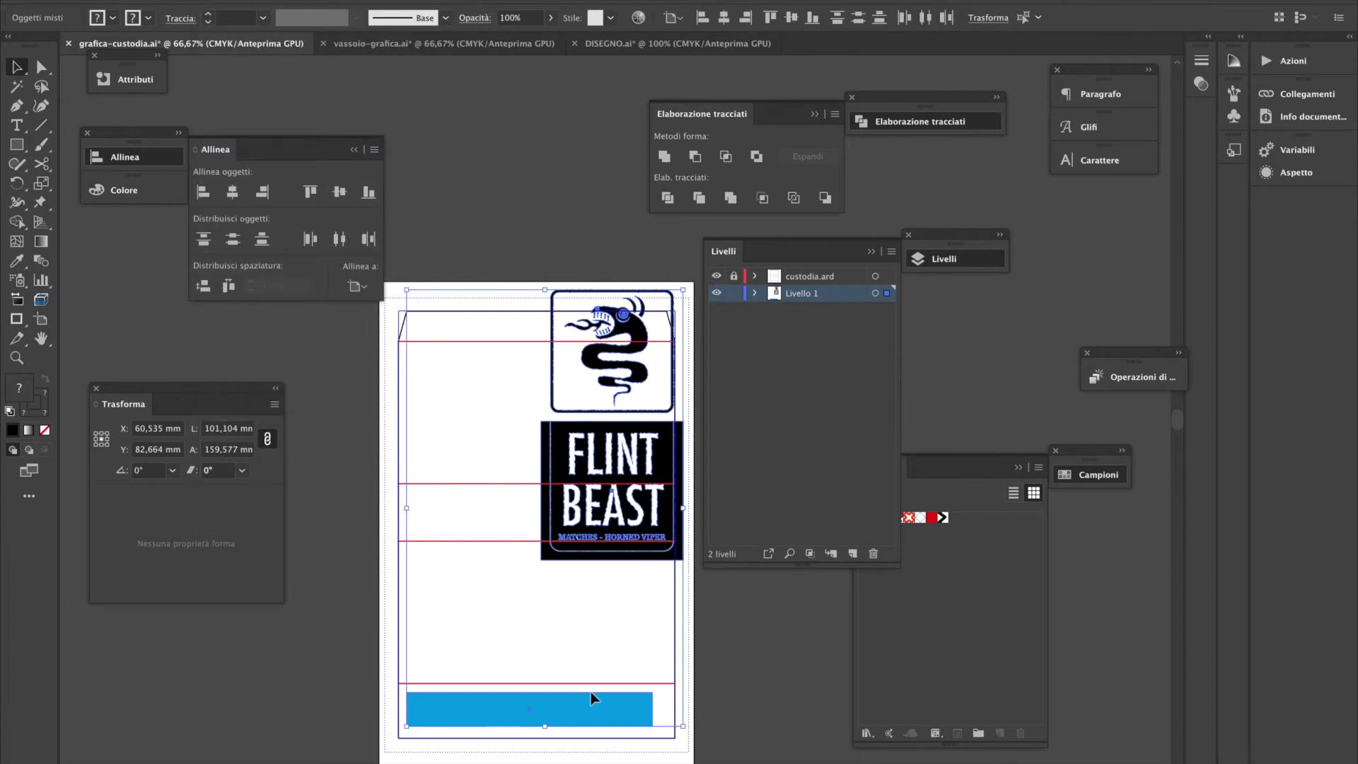
{"action": "left_click", "coordinate": [771, 704]}
{"action": "left_click", "coordinate": [650, 720]}
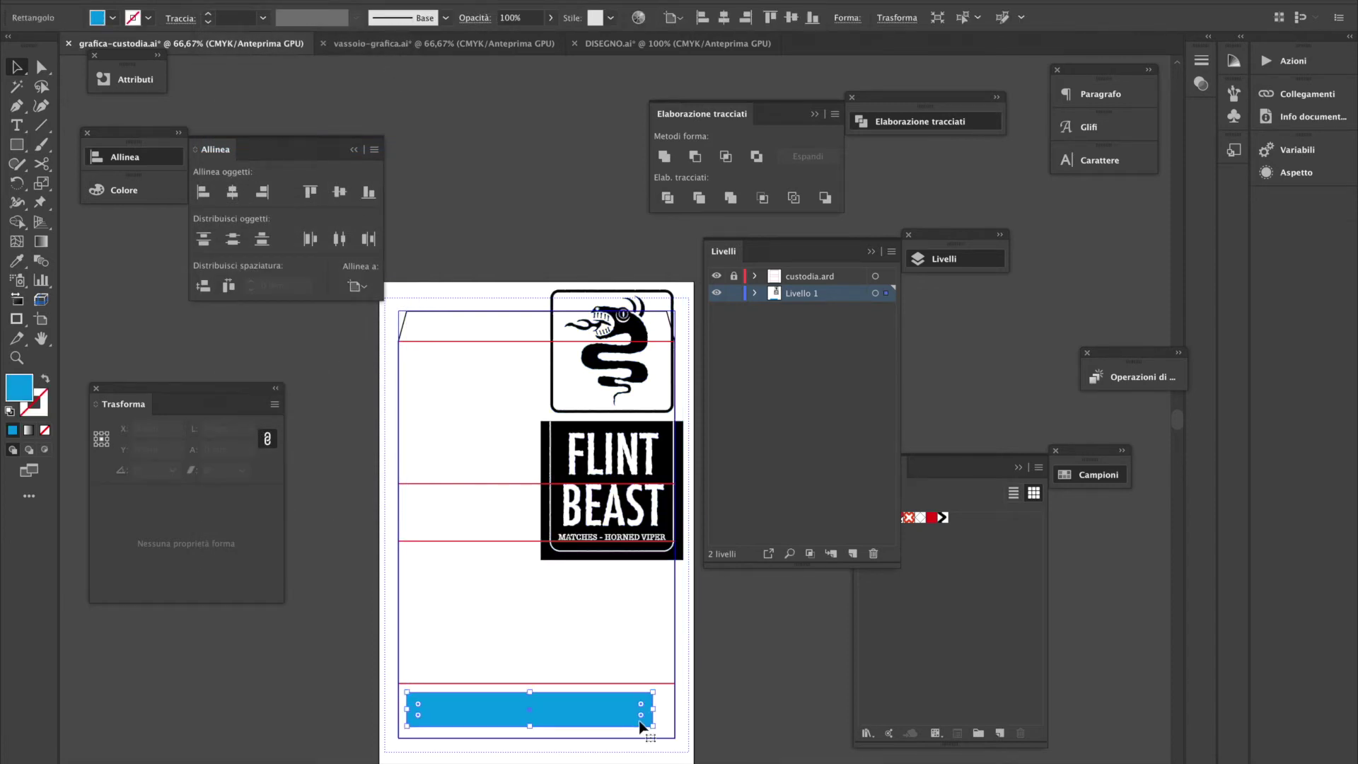
Rotate the whole FLINT BEAST artwork 90° and fit it into the sleeve's upper main panel, leaving it deselected
{"action": "left_click_drag", "start_coordinate": [496, 255], "coordinate": [709, 593]}
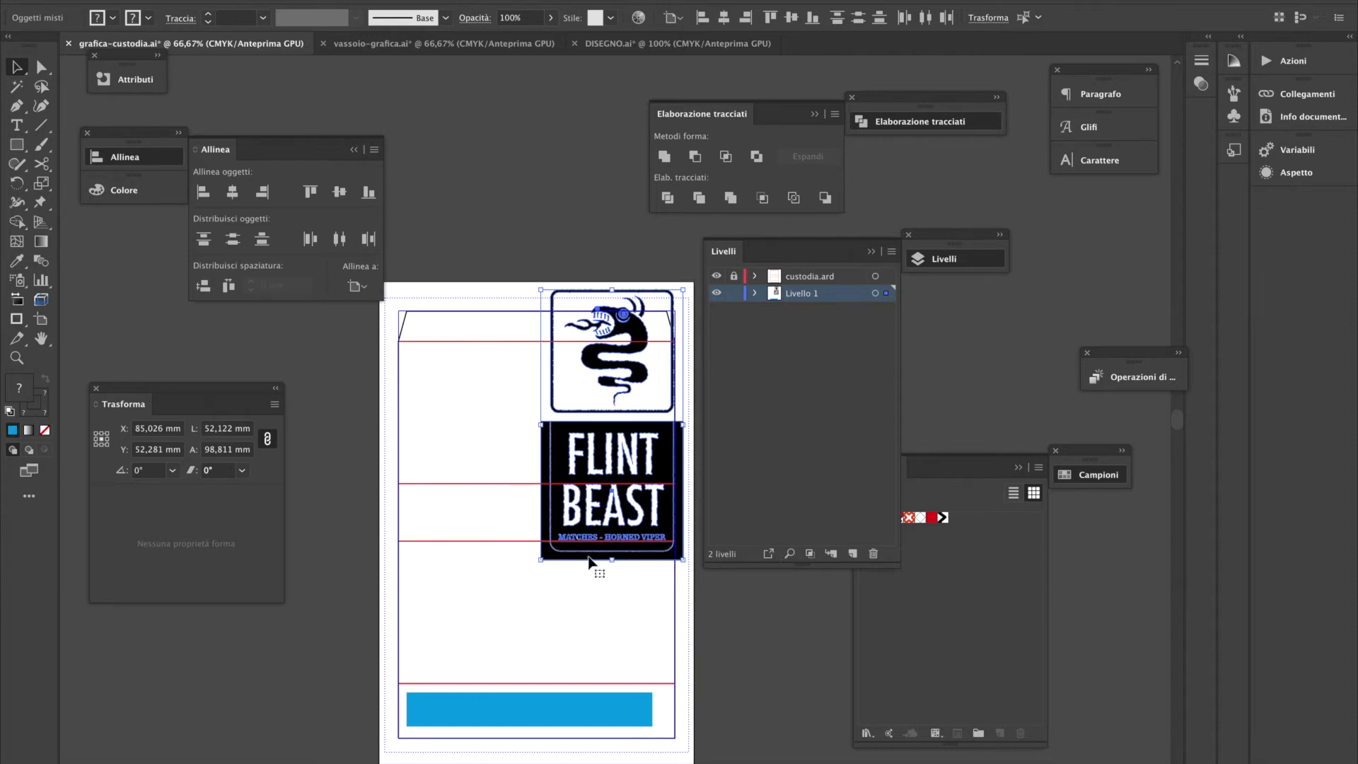
{"action": "left_click_drag", "start_coordinate": [544, 283], "coordinate": [421, 515]}
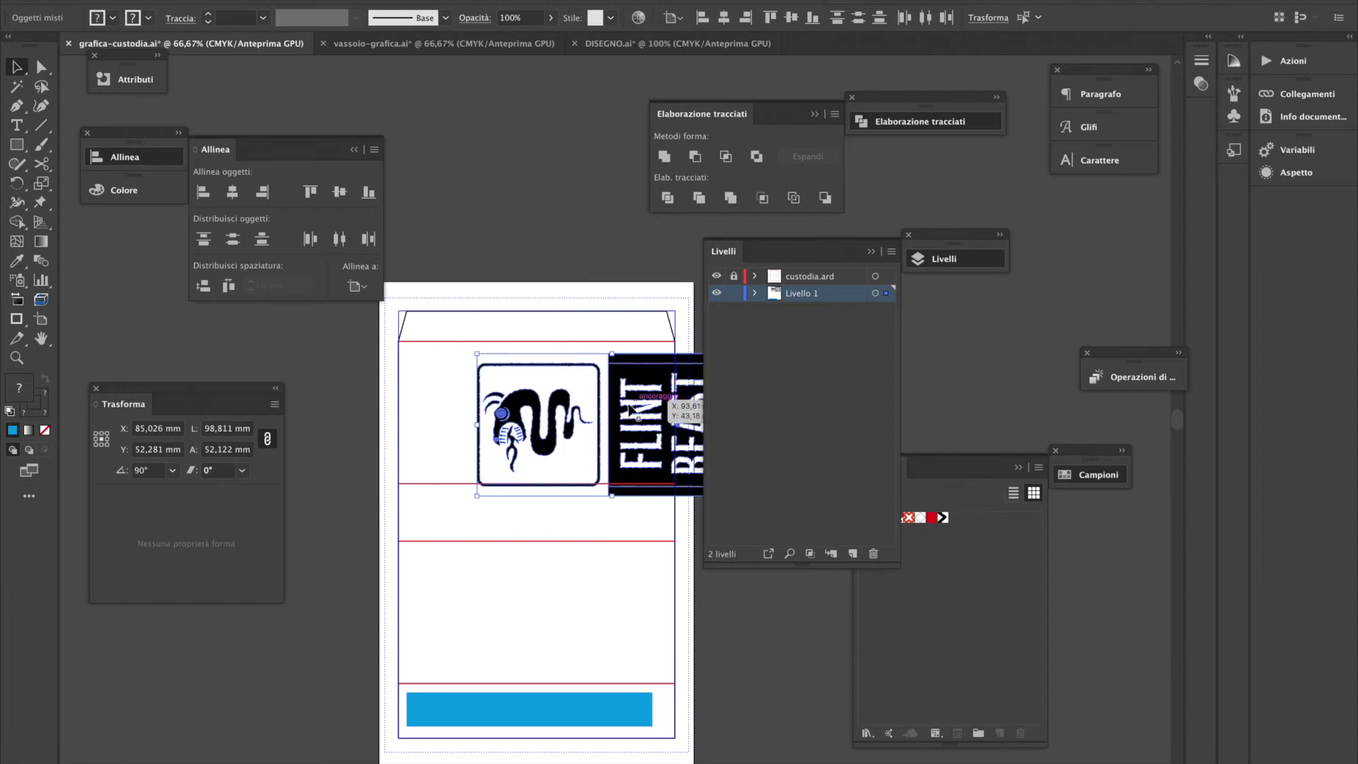
{"action": "left_click_drag", "start_coordinate": [630, 409], "coordinate": [564, 374]}
{"action": "left_click", "coordinate": [535, 236]}
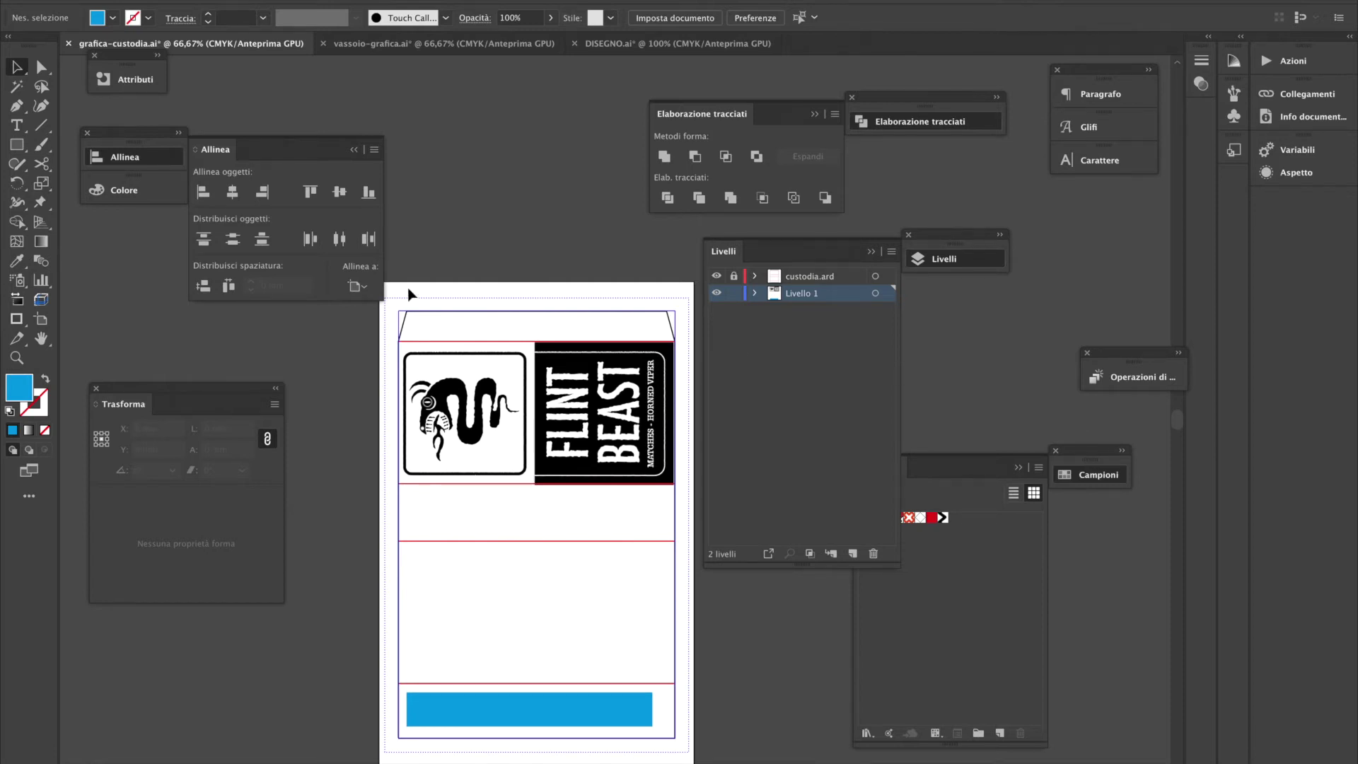
Show the Studio 3D preview of the custodia.ard sleeve in a smaller window beside the flat artwork
{"action": "left_click", "coordinate": [355, 149]}
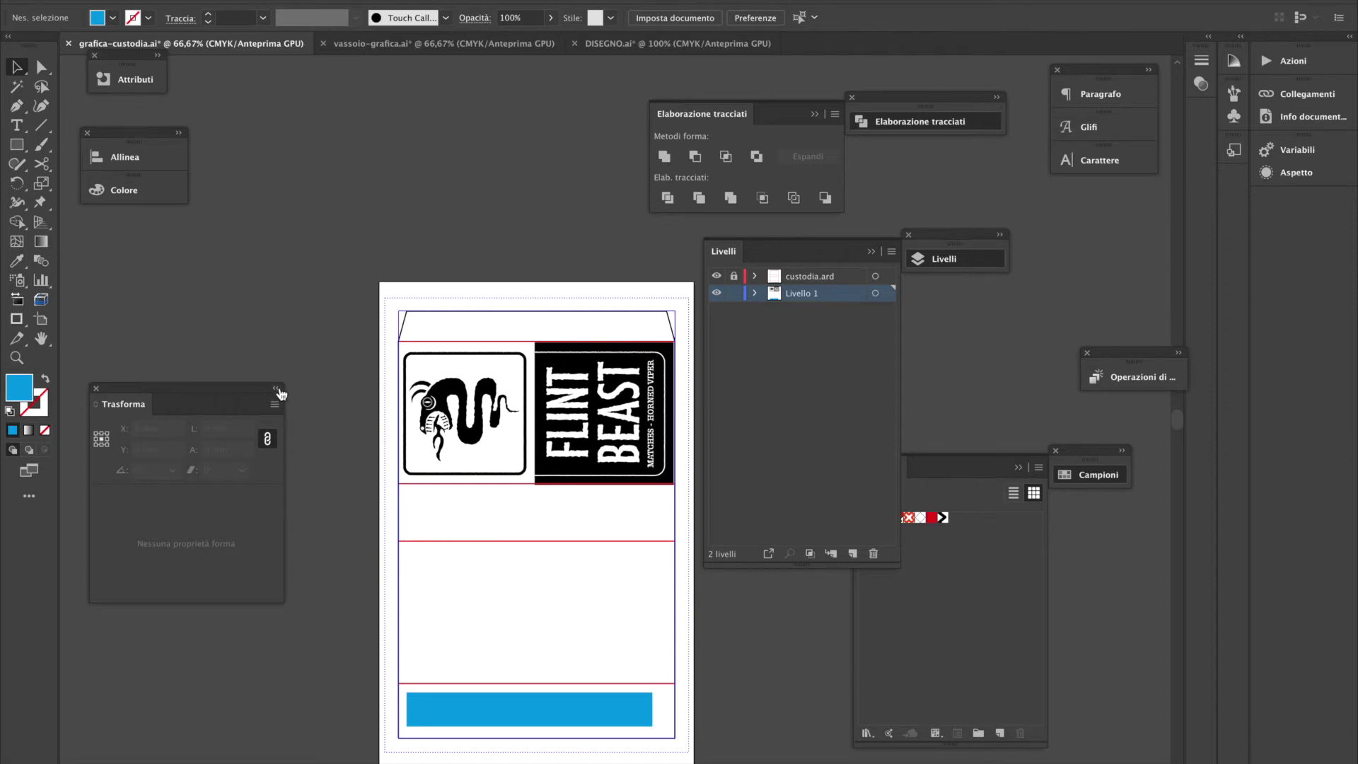
{"action": "left_click_drag", "start_coordinate": [847, 262], "coordinate": [141, 222]}
{"action": "left_click", "coordinate": [141, 222]}
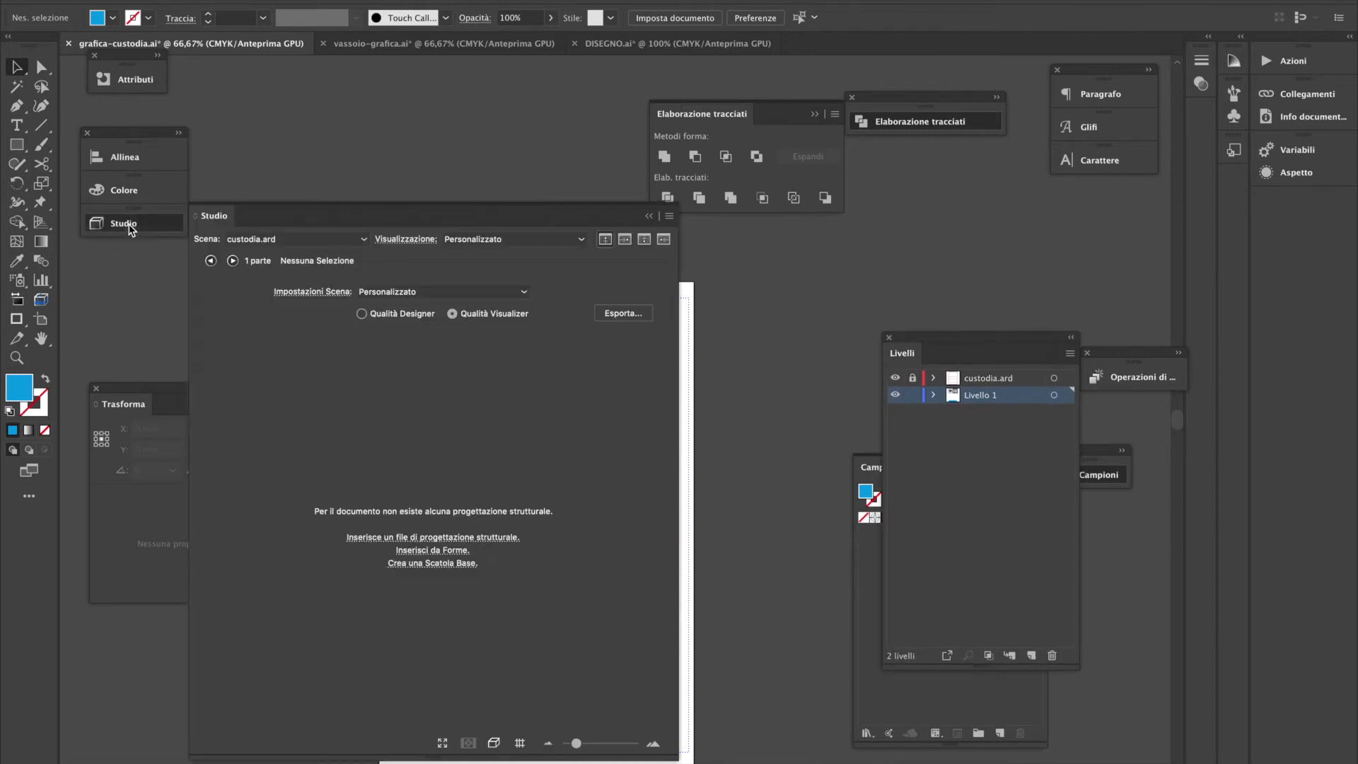
{"action": "left_click_drag", "start_coordinate": [464, 230], "coordinate": [267, 237]}
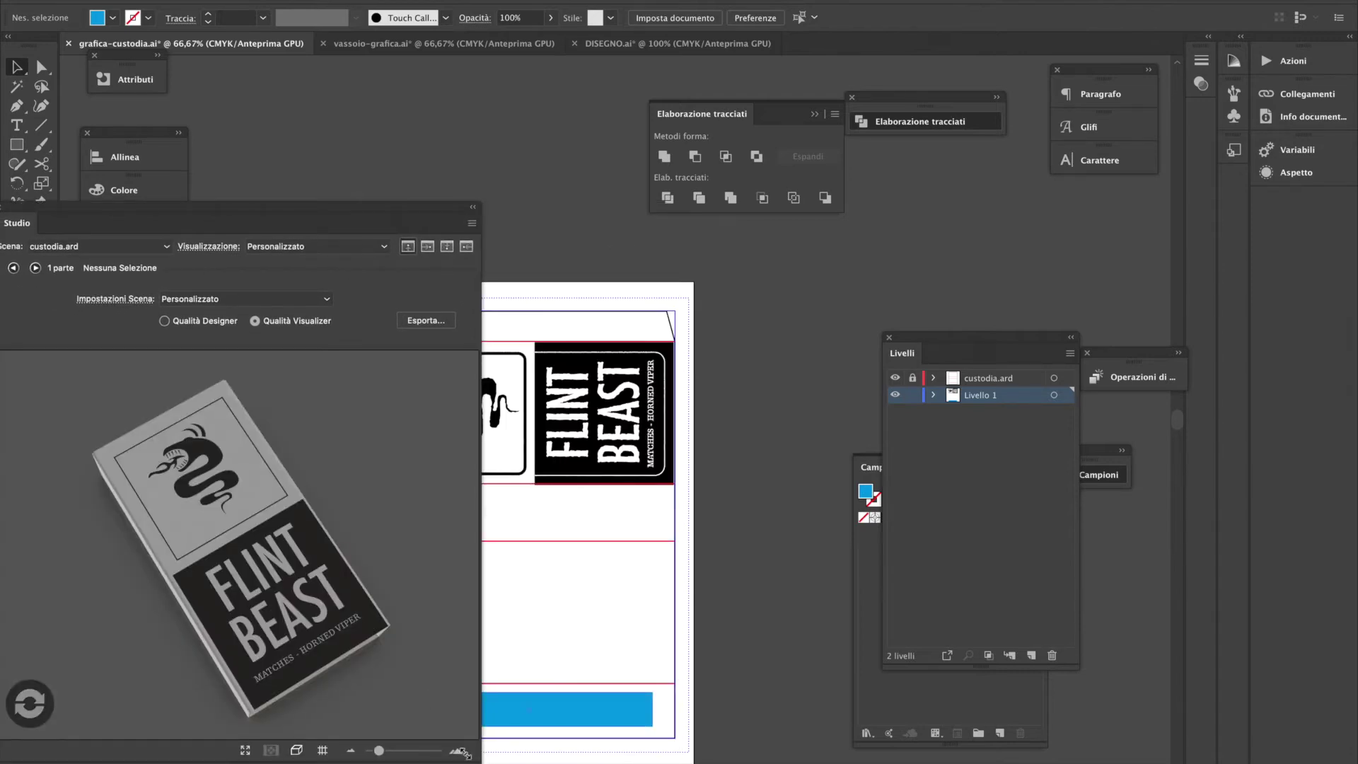
{"action": "left_click_drag", "start_coordinate": [478, 760], "coordinate": [408, 658]}
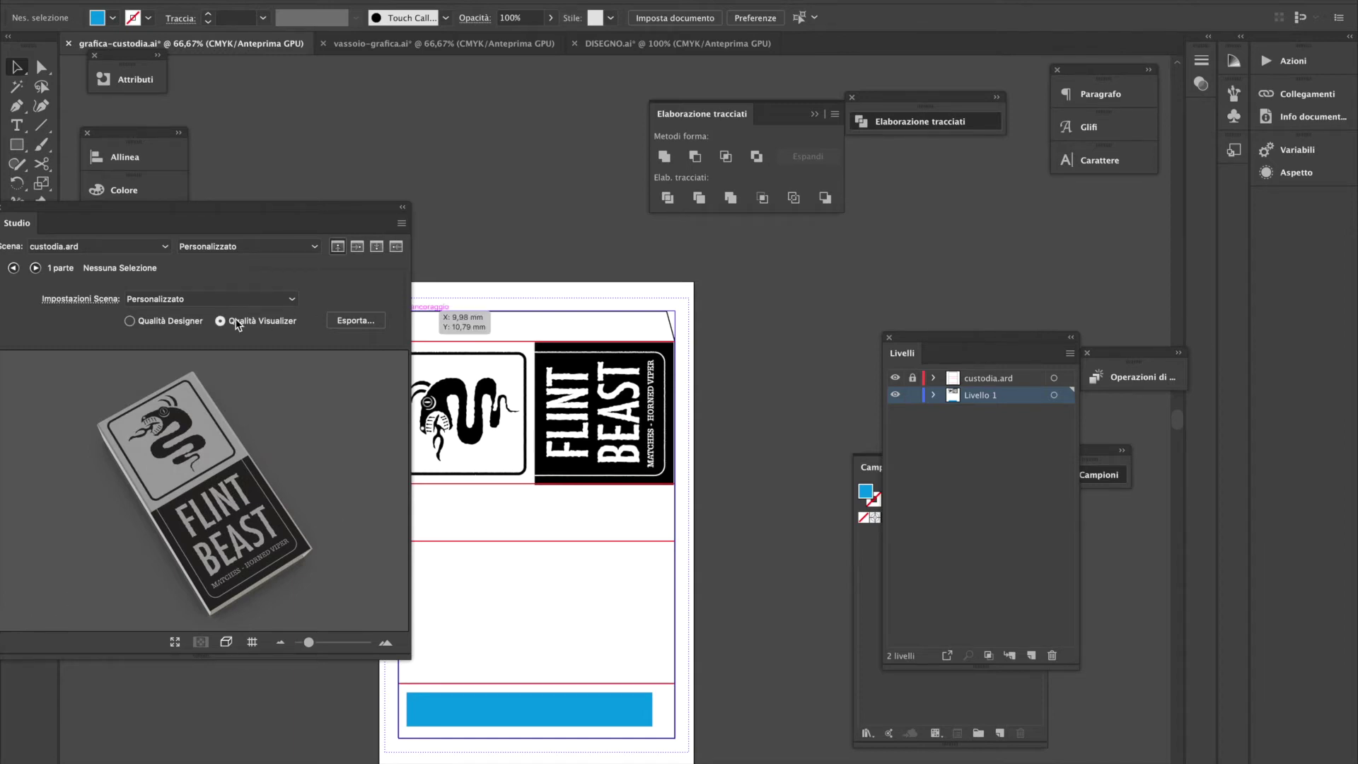
Switch the 3D preview to the complessivo_flint_beast.zae scene
{"action": "left_click", "coordinate": [84, 246]}
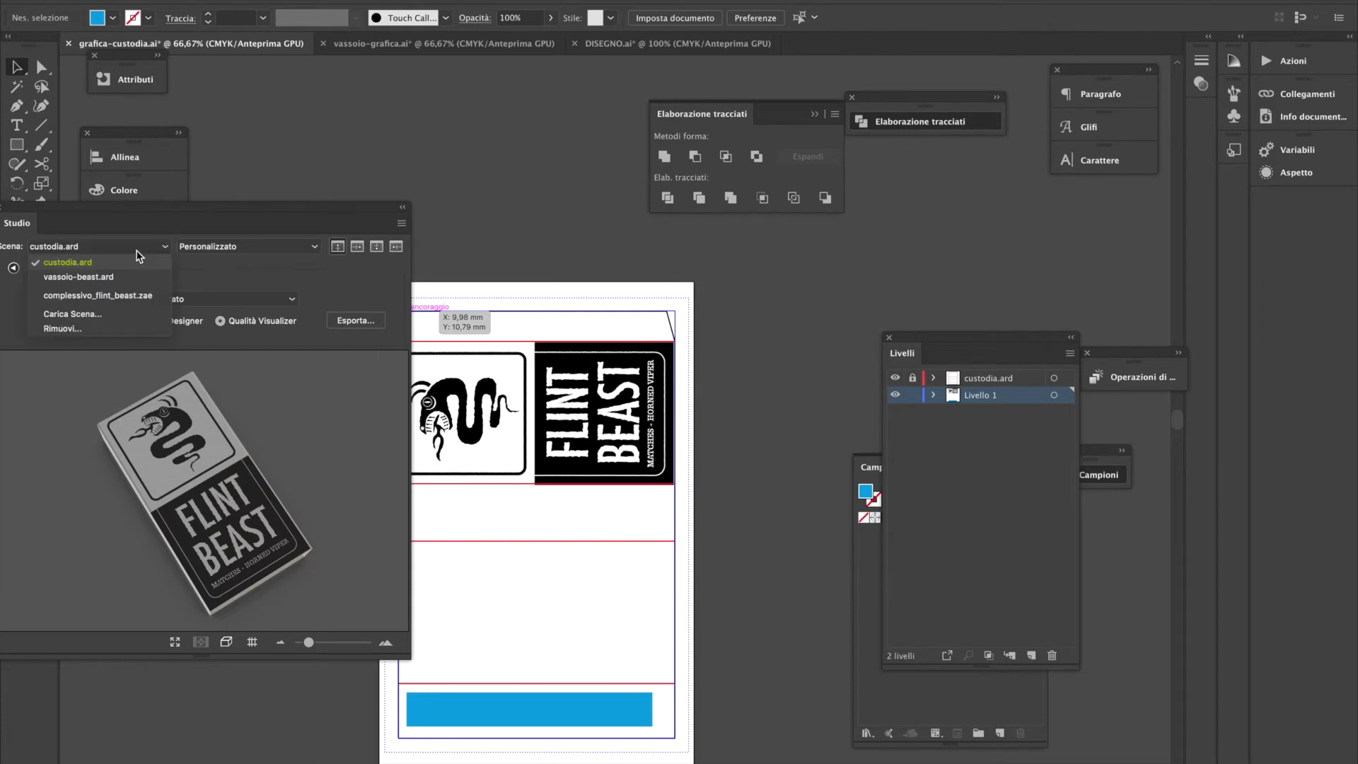
{"action": "left_click", "coordinate": [136, 295]}
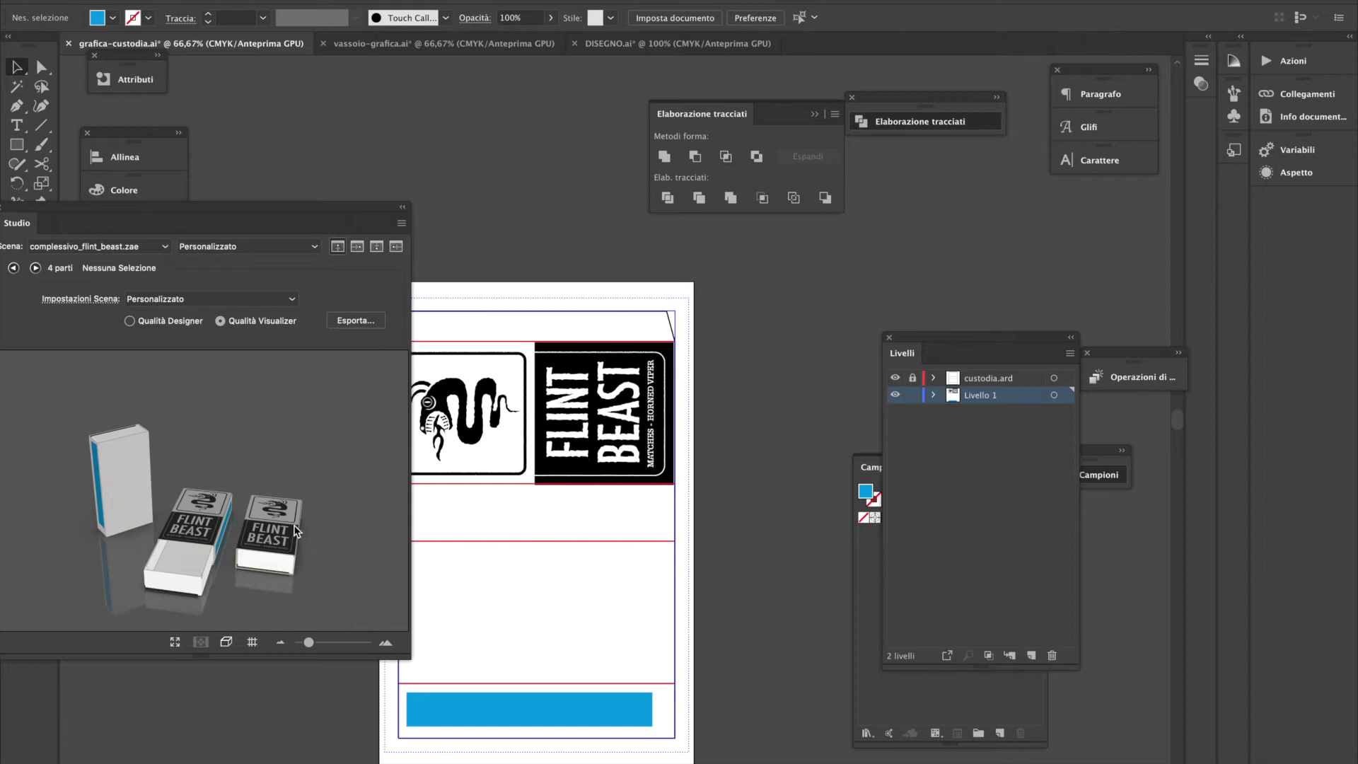
Move the 3D preview and the layer list clear of the flat artwork and show the Studio Visualizer finishing operations
{"action": "scroll", "coordinate": [297, 530], "scroll_direction": "down", "scroll_amount": 3}
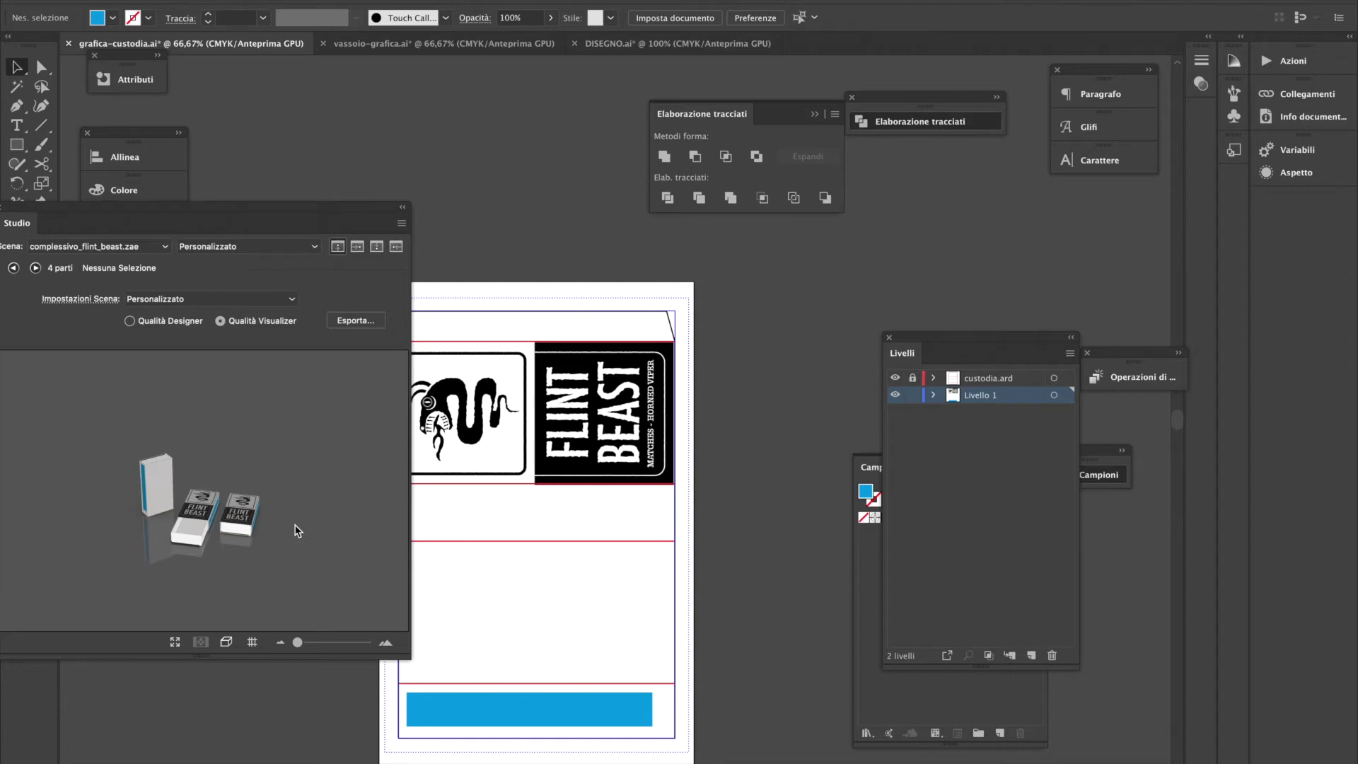
{"action": "left_click_drag", "start_coordinate": [316, 212], "coordinate": [274, 147]}
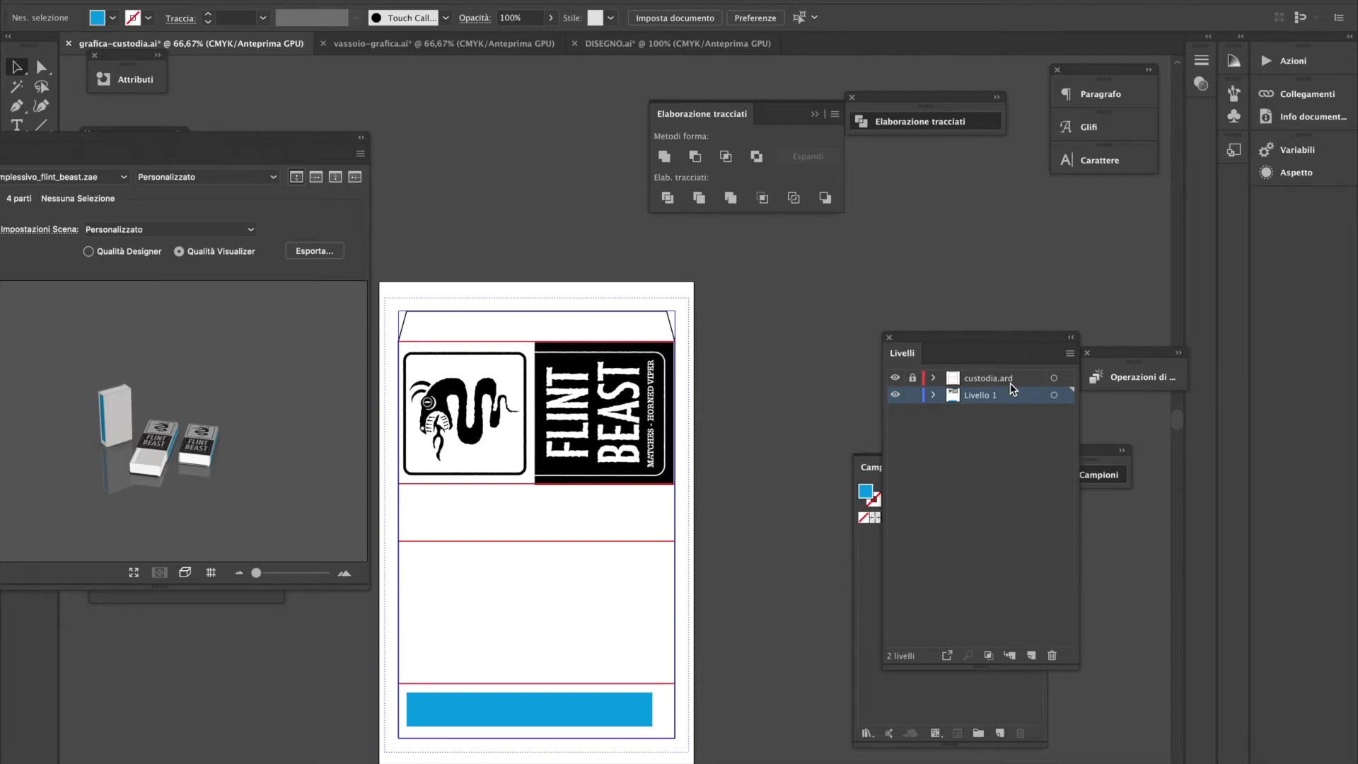
{"action": "left_click_drag", "start_coordinate": [1000, 340], "coordinate": [917, 198]}
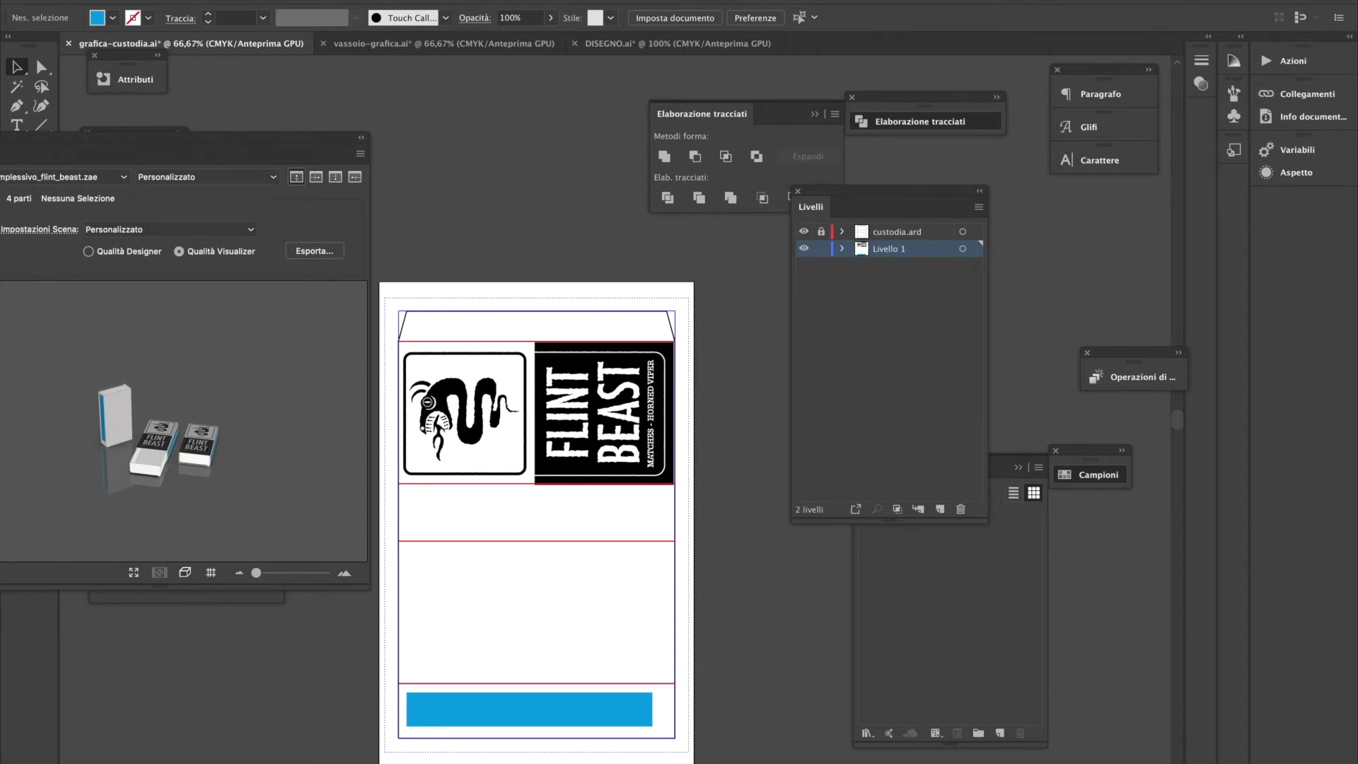
{"action": "left_click", "coordinate": [506, 0]}
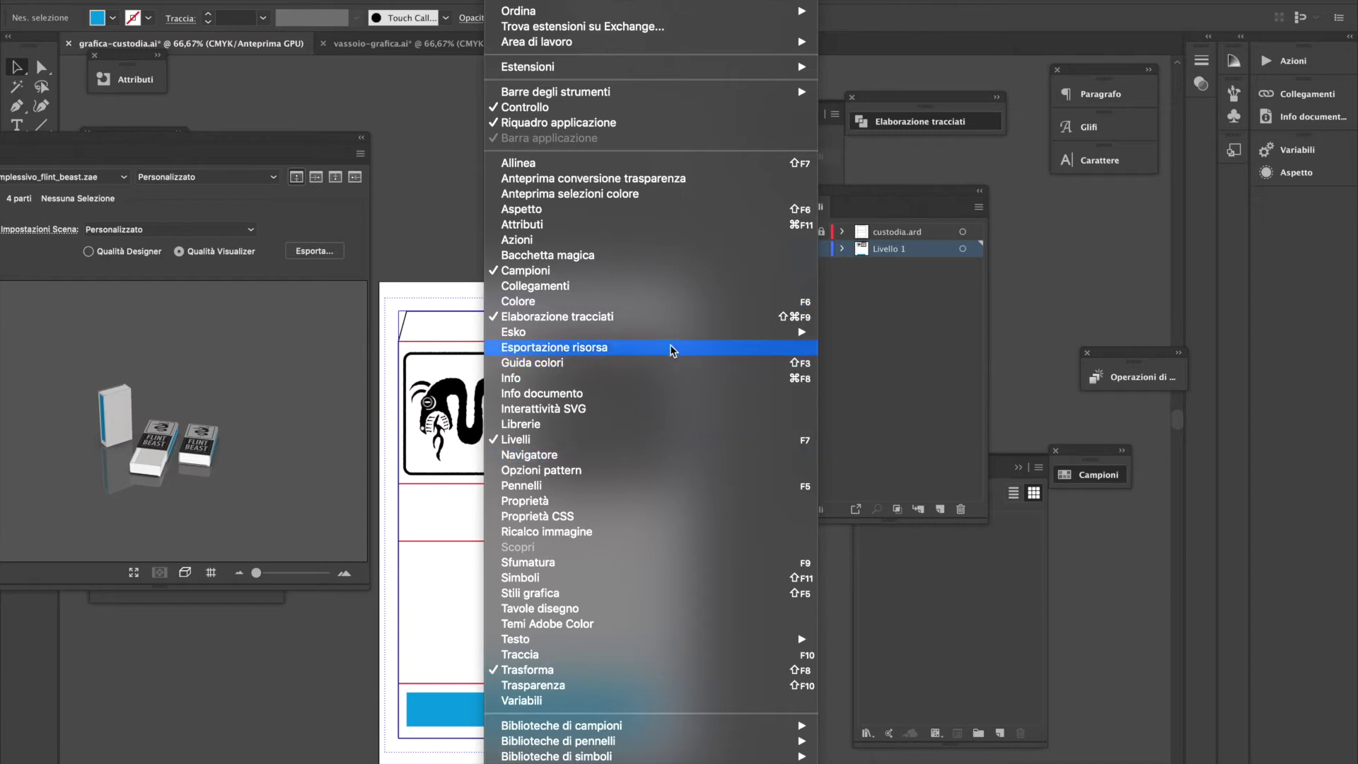
{"action": "mouse_move", "coordinate": [682, 331]}
{"action": "mouse_move", "coordinate": [1060, 473]}
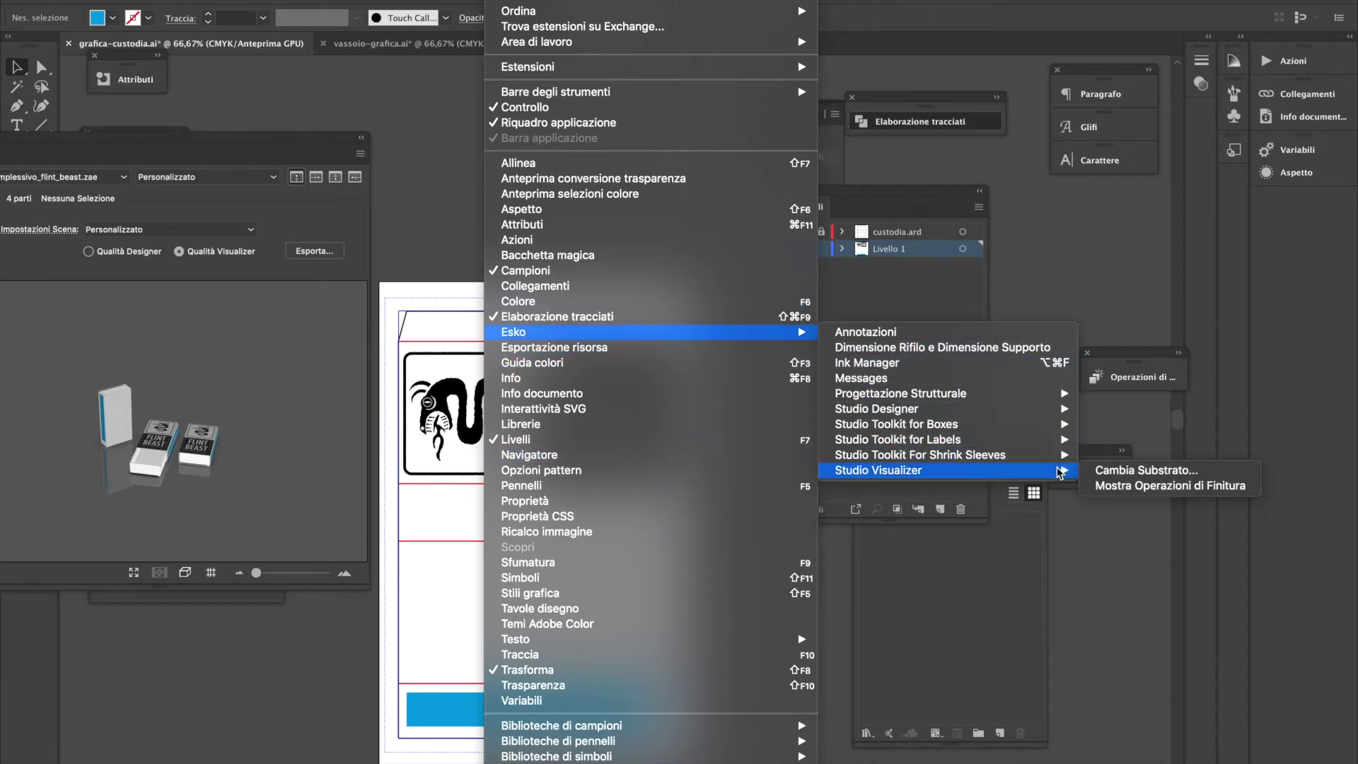
{"action": "left_click", "coordinate": [1135, 489]}
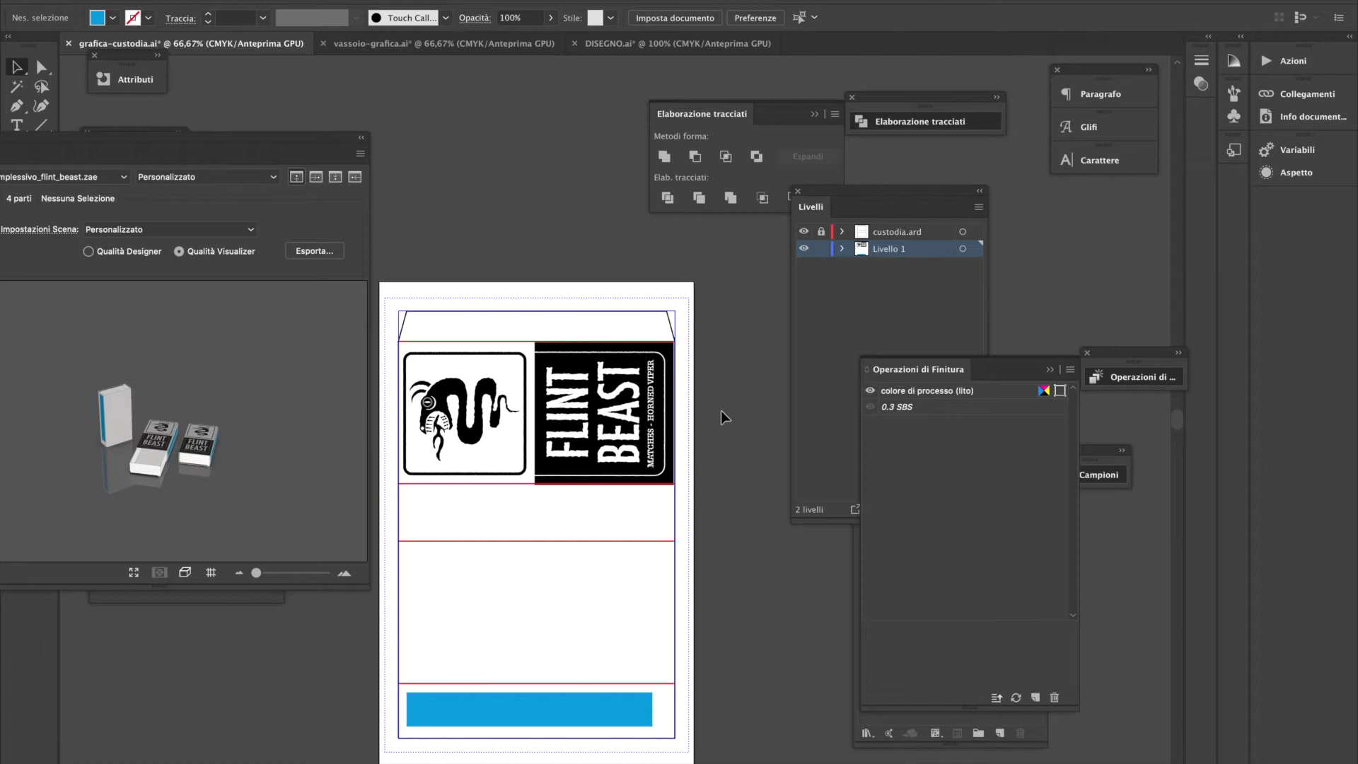
Enlarge the 3D preview and examine the printed top faces of the FLINT BEAST matchboxes up close
{"action": "left_click_drag", "start_coordinate": [365, 588], "coordinate": [662, 761]}
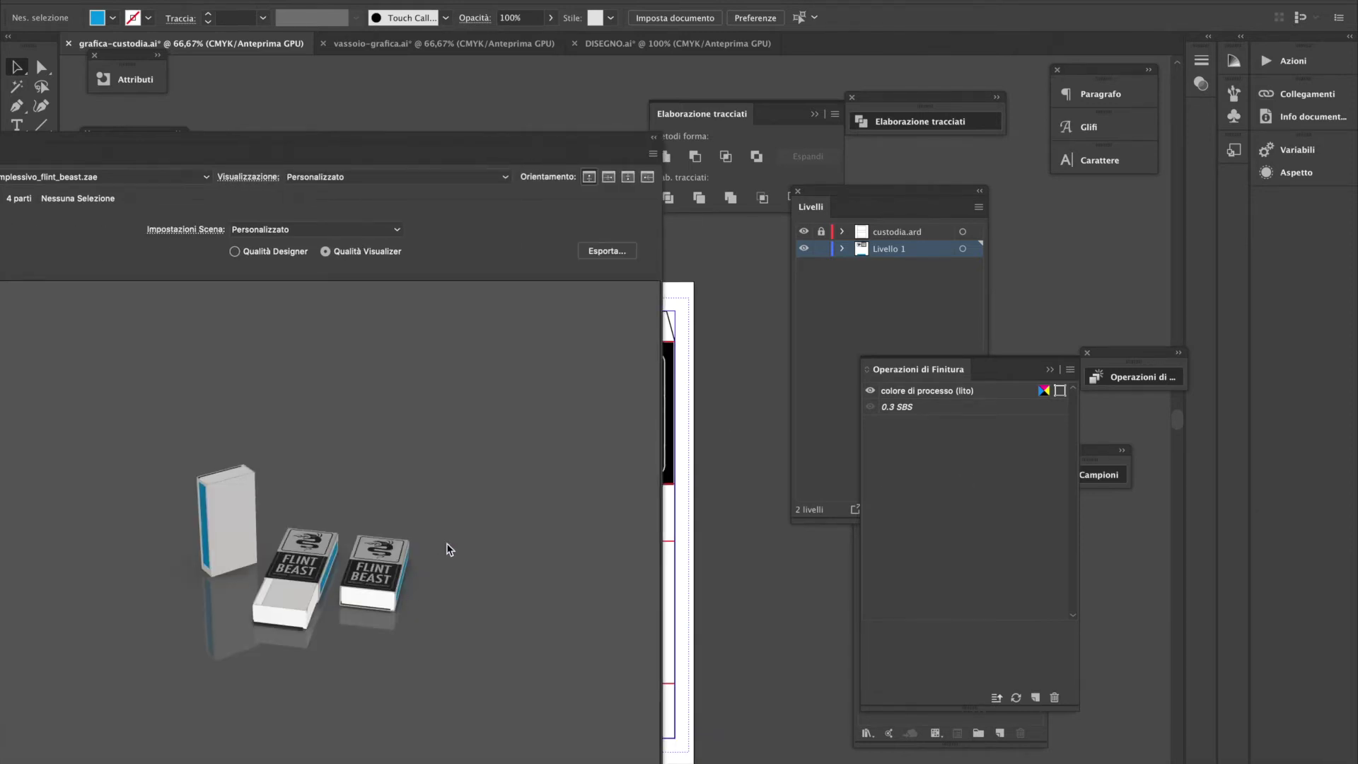
{"action": "scroll", "coordinate": [447, 549], "scroll_direction": "up", "scroll_amount": 3}
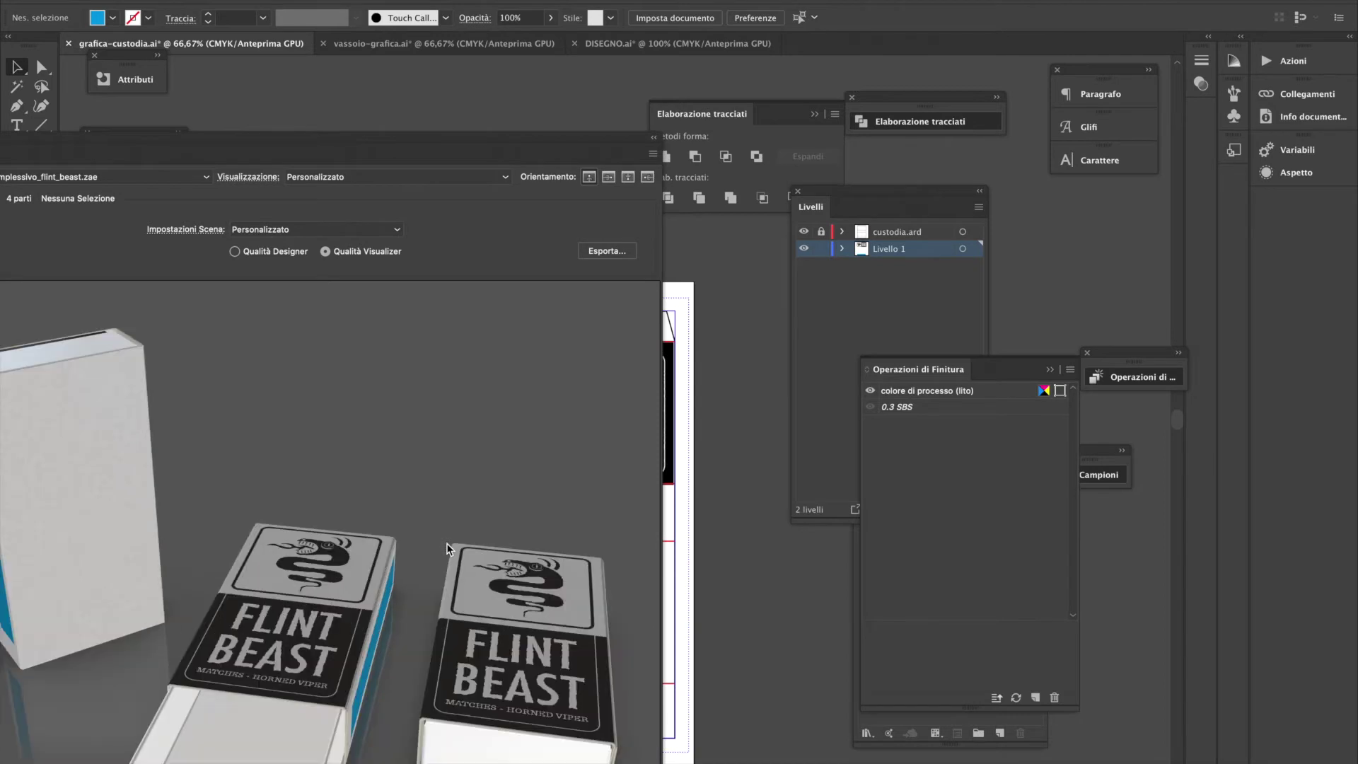
{"action": "left_click_drag", "start_coordinate": [465, 568], "coordinate": [384, 613]}
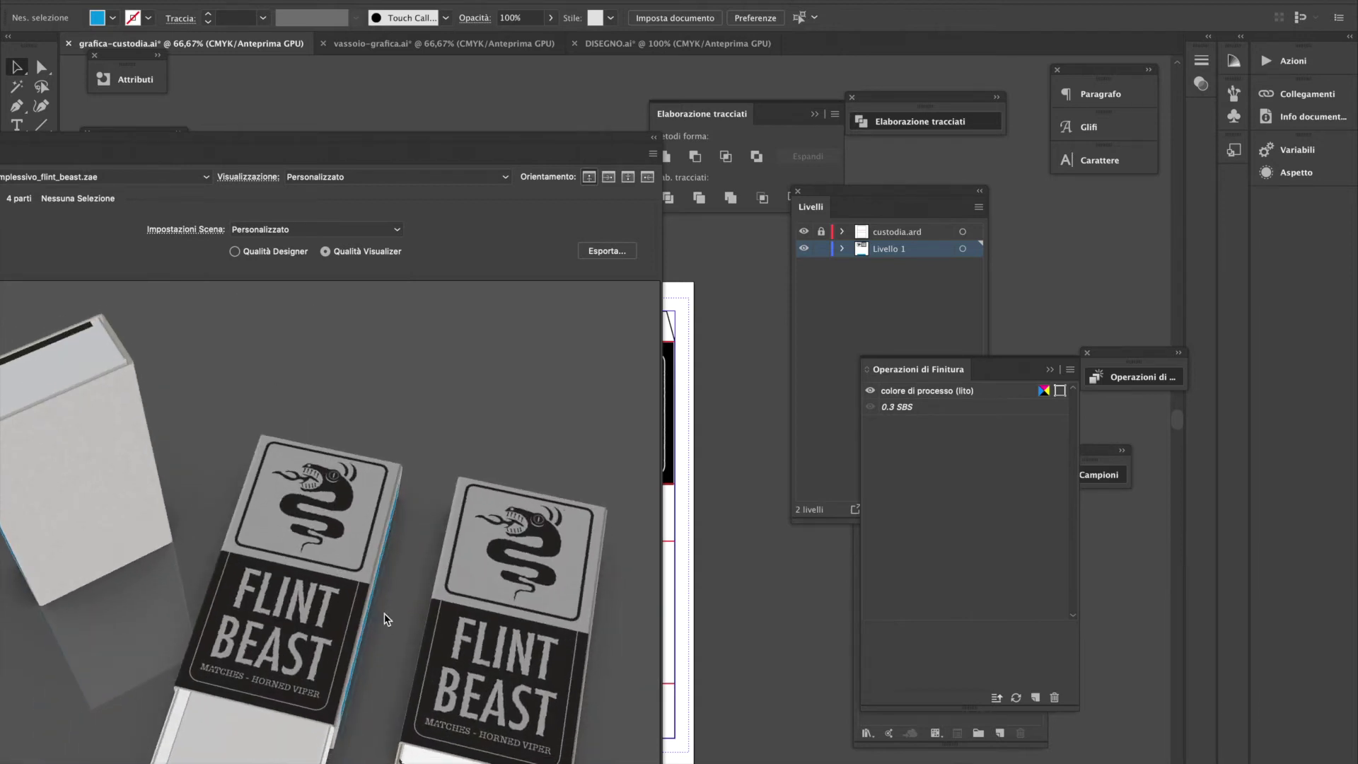
{"action": "scroll", "coordinate": [376, 580], "scroll_direction": "up", "scroll_amount": 3}
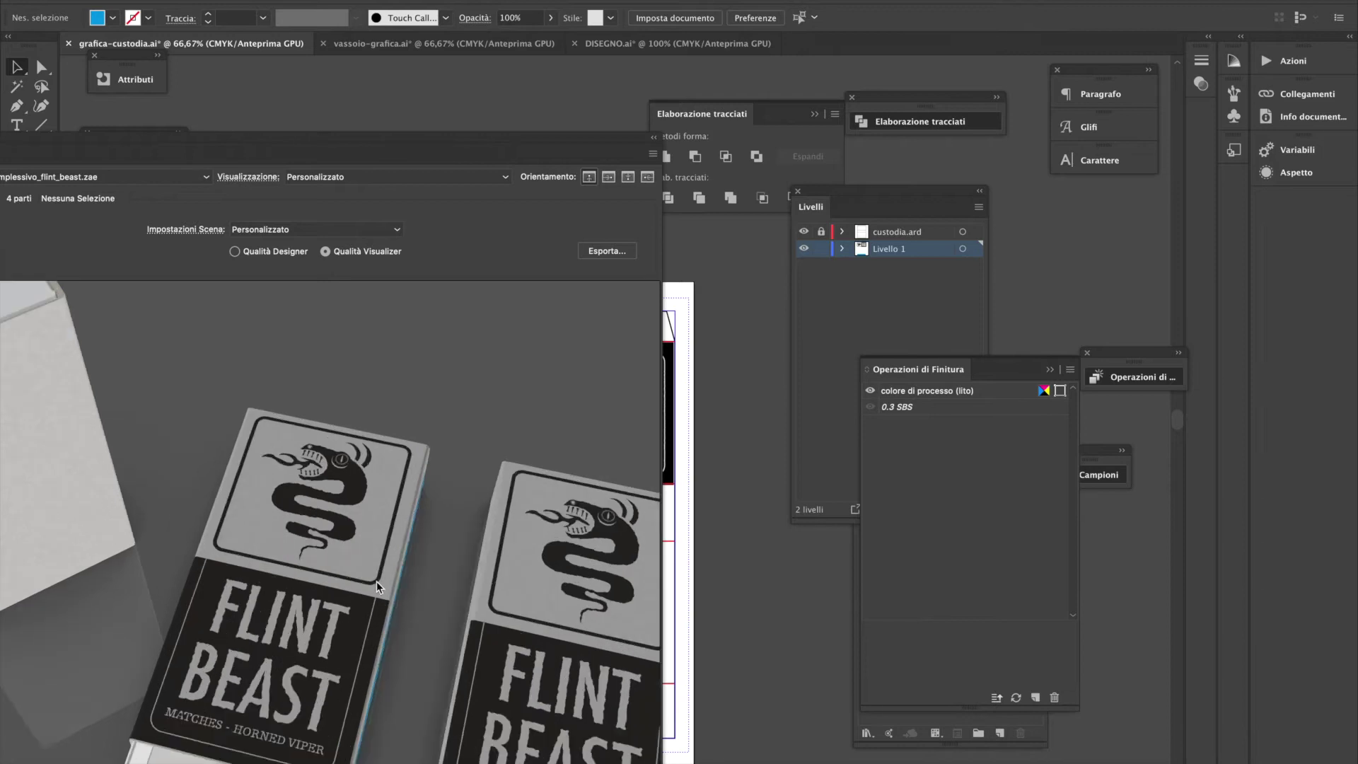
{"action": "left_click_drag", "start_coordinate": [371, 576], "coordinate": [379, 642]}
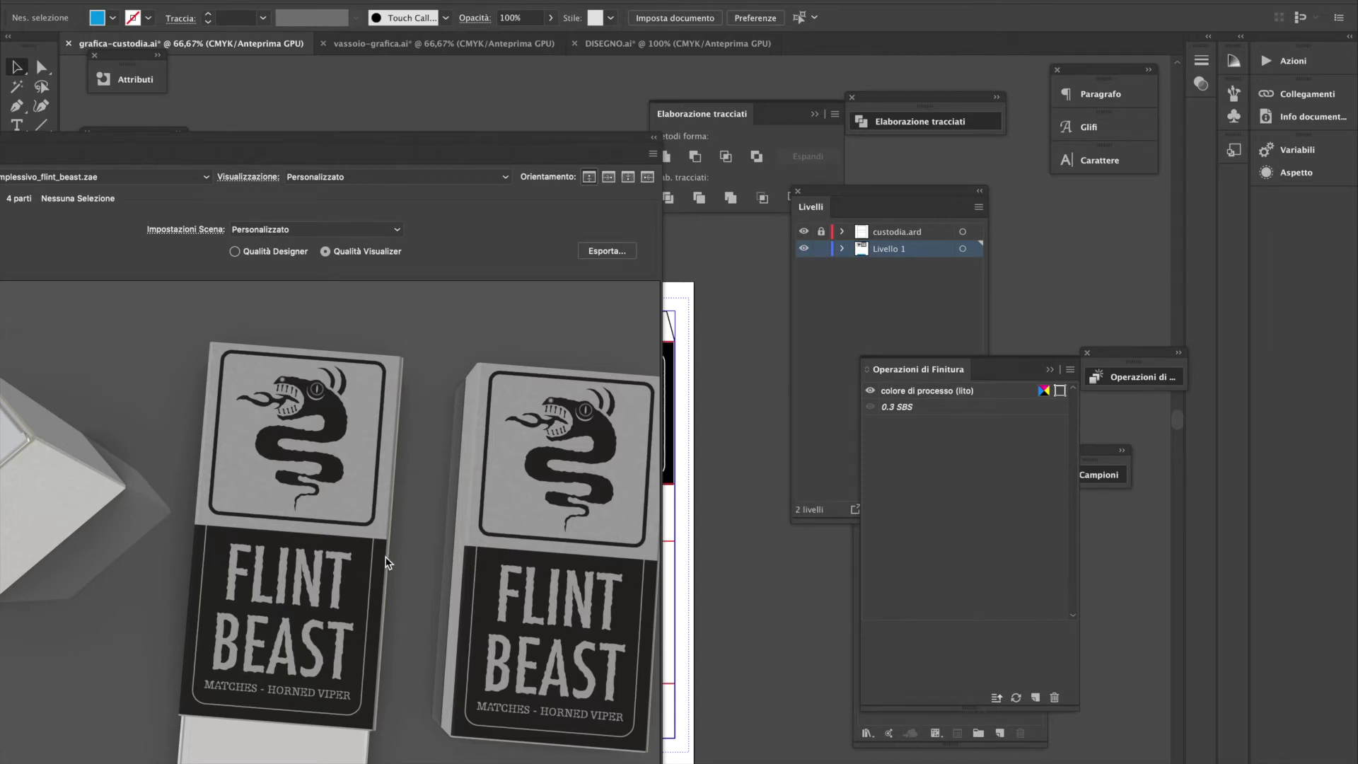
Start changing the substrate, stop using the structural design file's 0.3 SBS material and search the material library for "car"
{"action": "left_click", "coordinate": [1071, 370]}
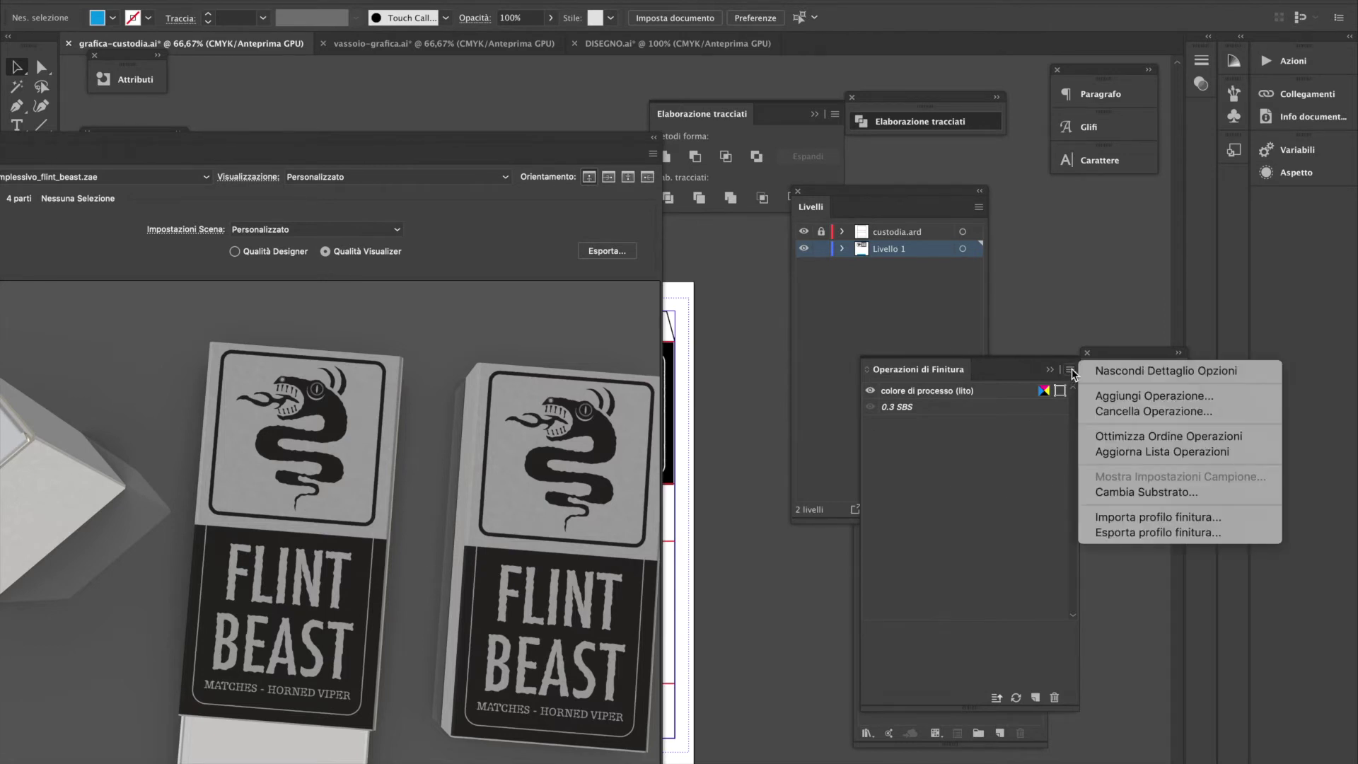
{"action": "left_click", "coordinate": [1174, 499]}
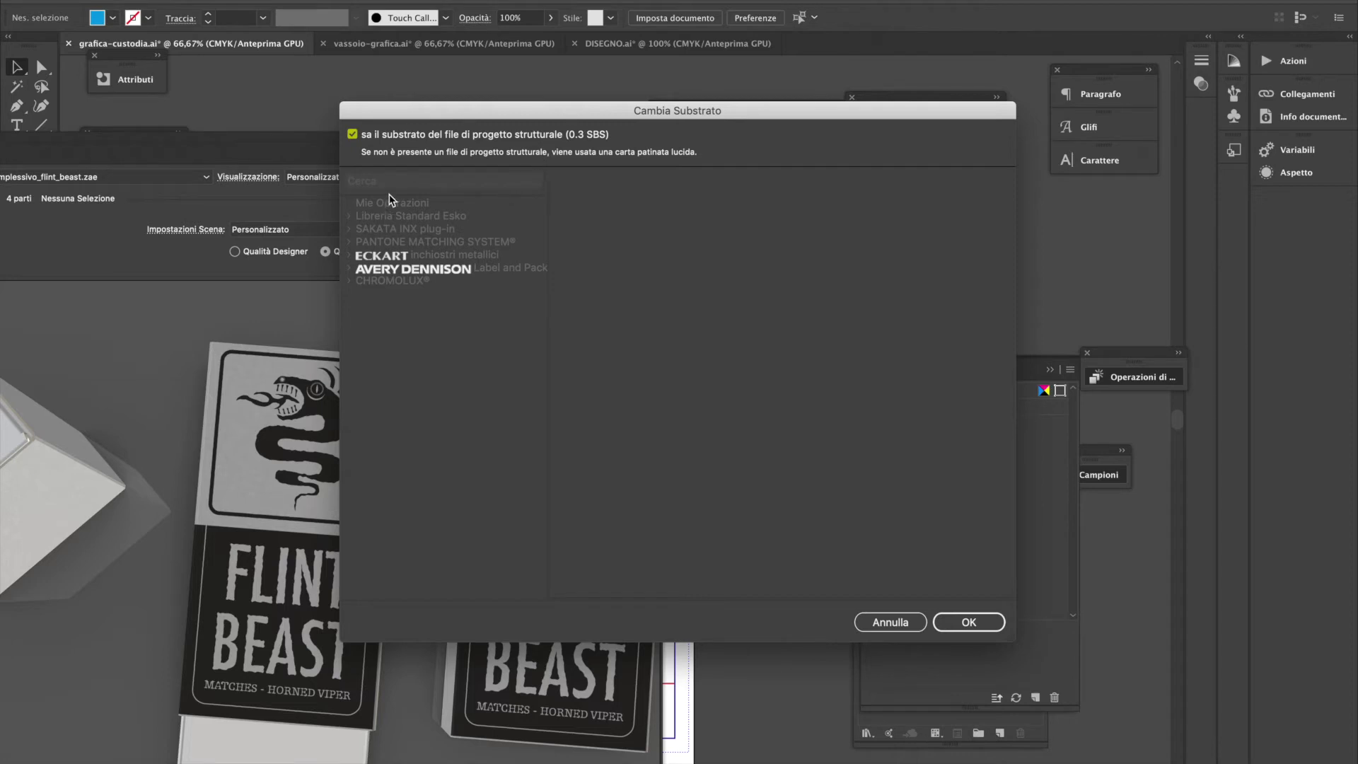
{"action": "left_click", "coordinate": [401, 135]}
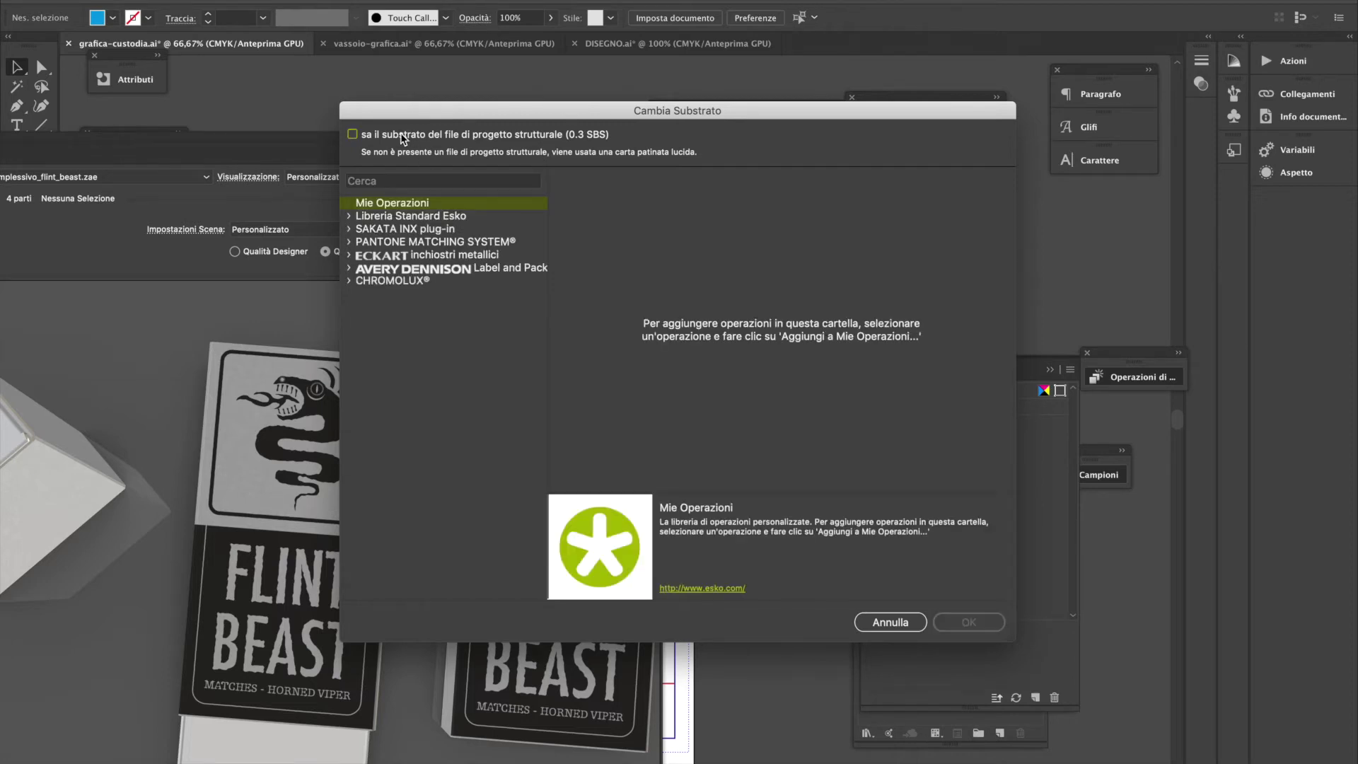
{"action": "left_click", "coordinate": [401, 135]}
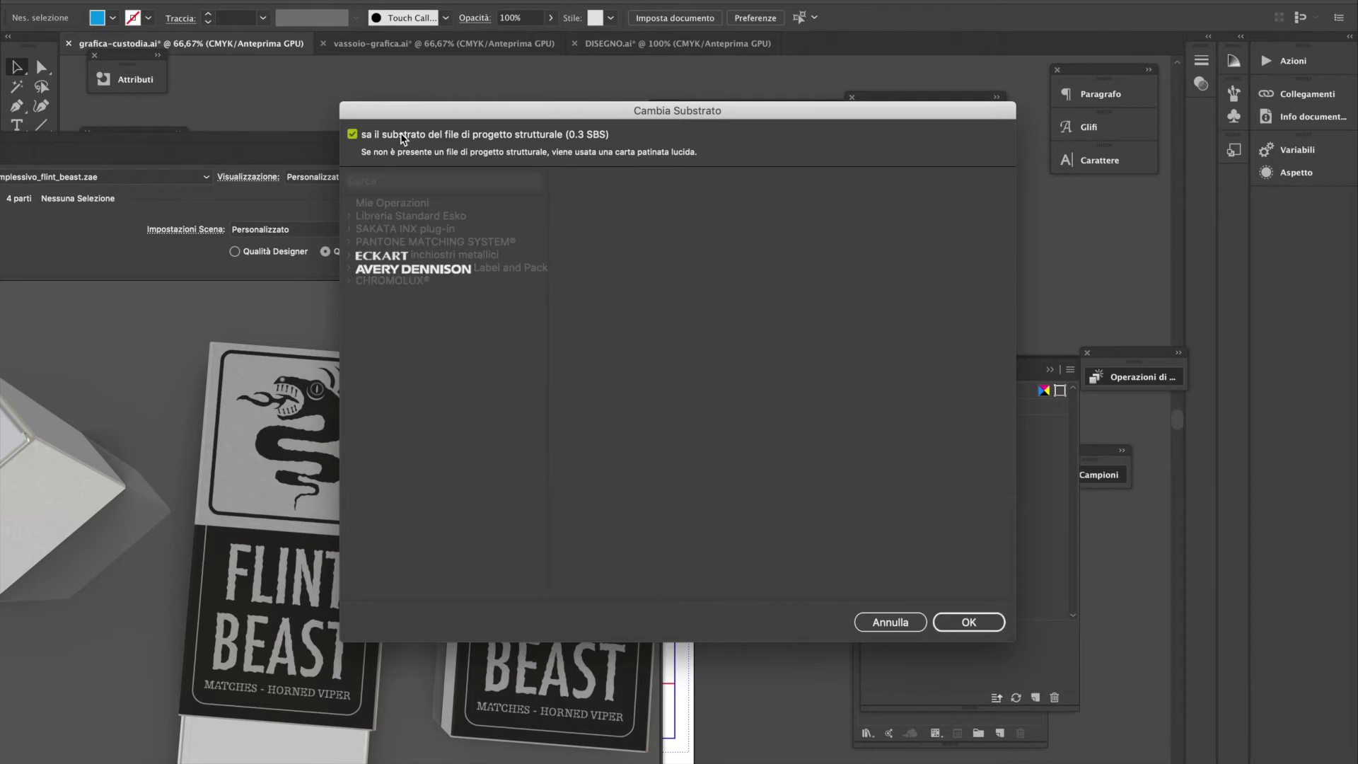
{"action": "left_click", "coordinate": [401, 135]}
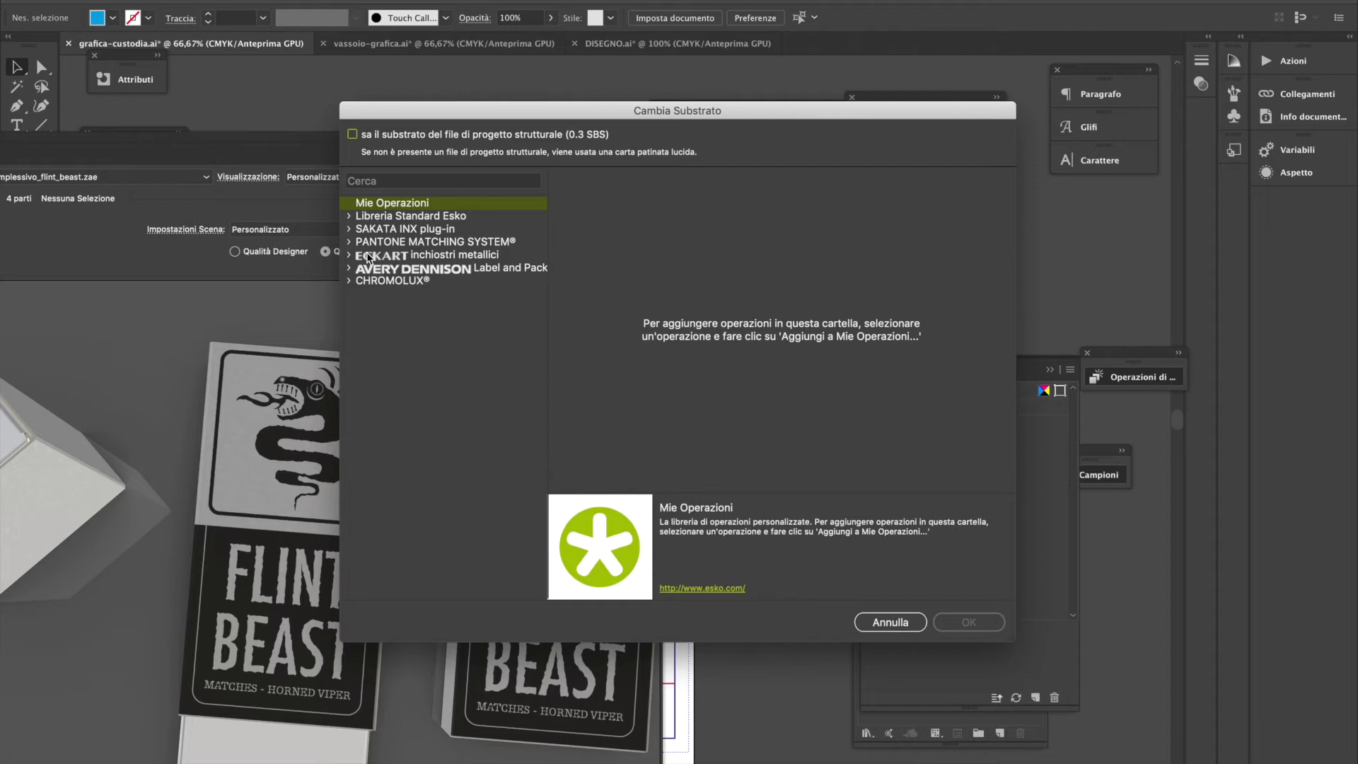
{"action": "left_click", "coordinate": [406, 179]}
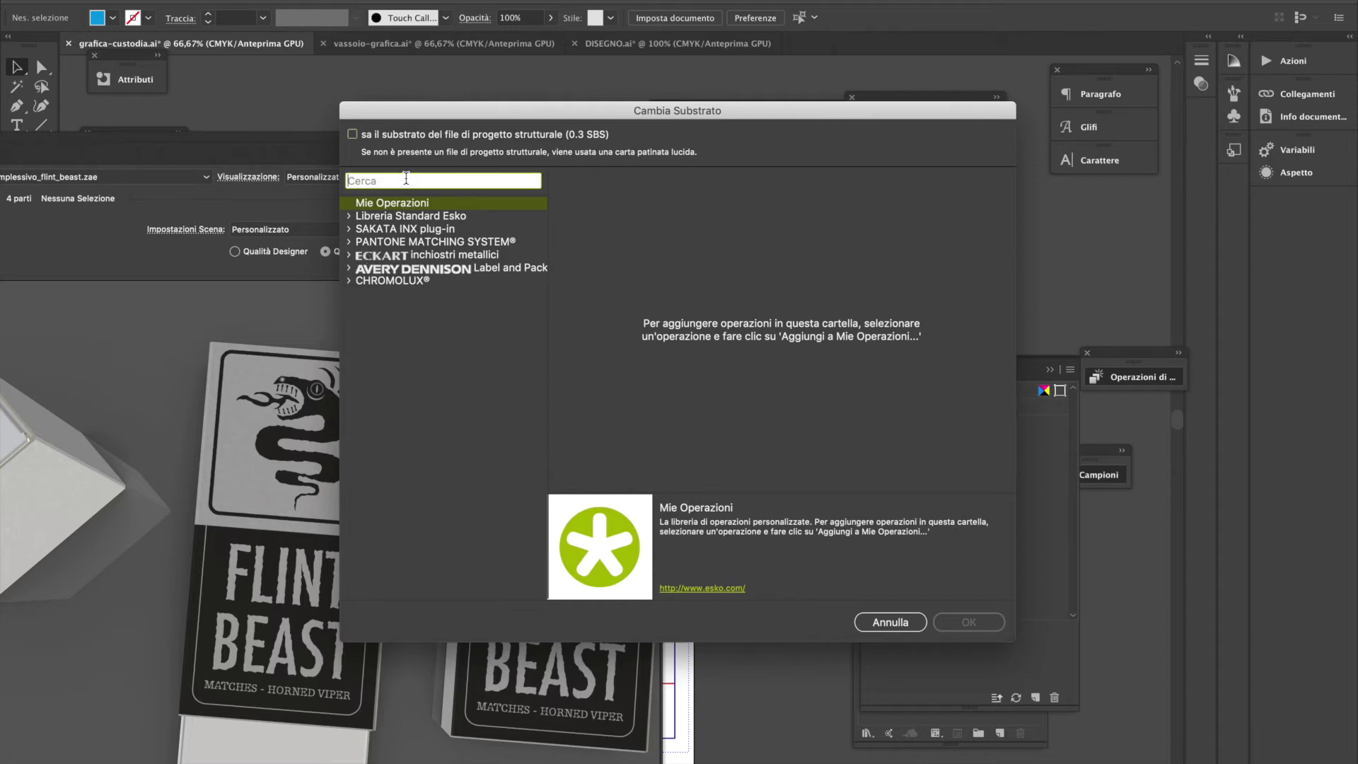
{"action": "type", "text": "car"}
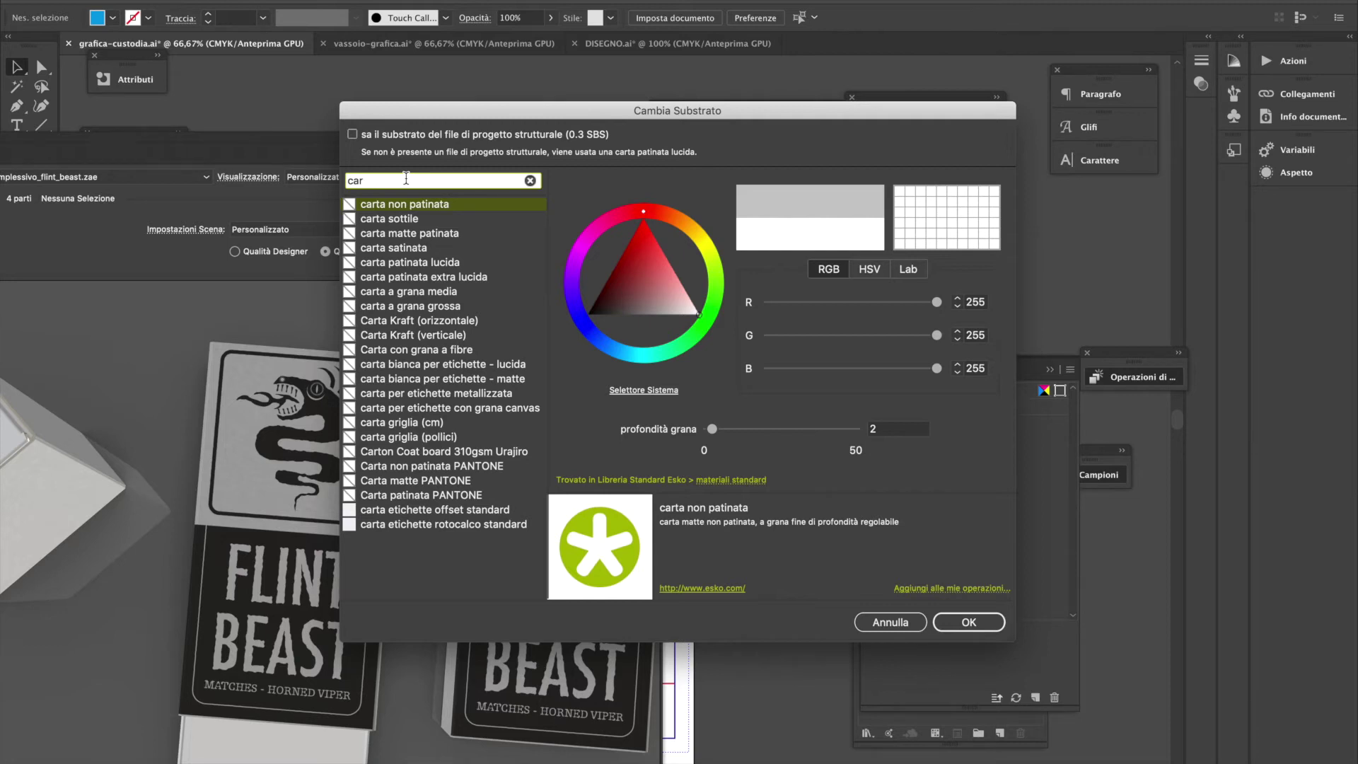
Compare several of the listed papers and apply Carta Kraft (orizzontale) as the substrate
{"action": "left_click", "coordinate": [457, 349]}
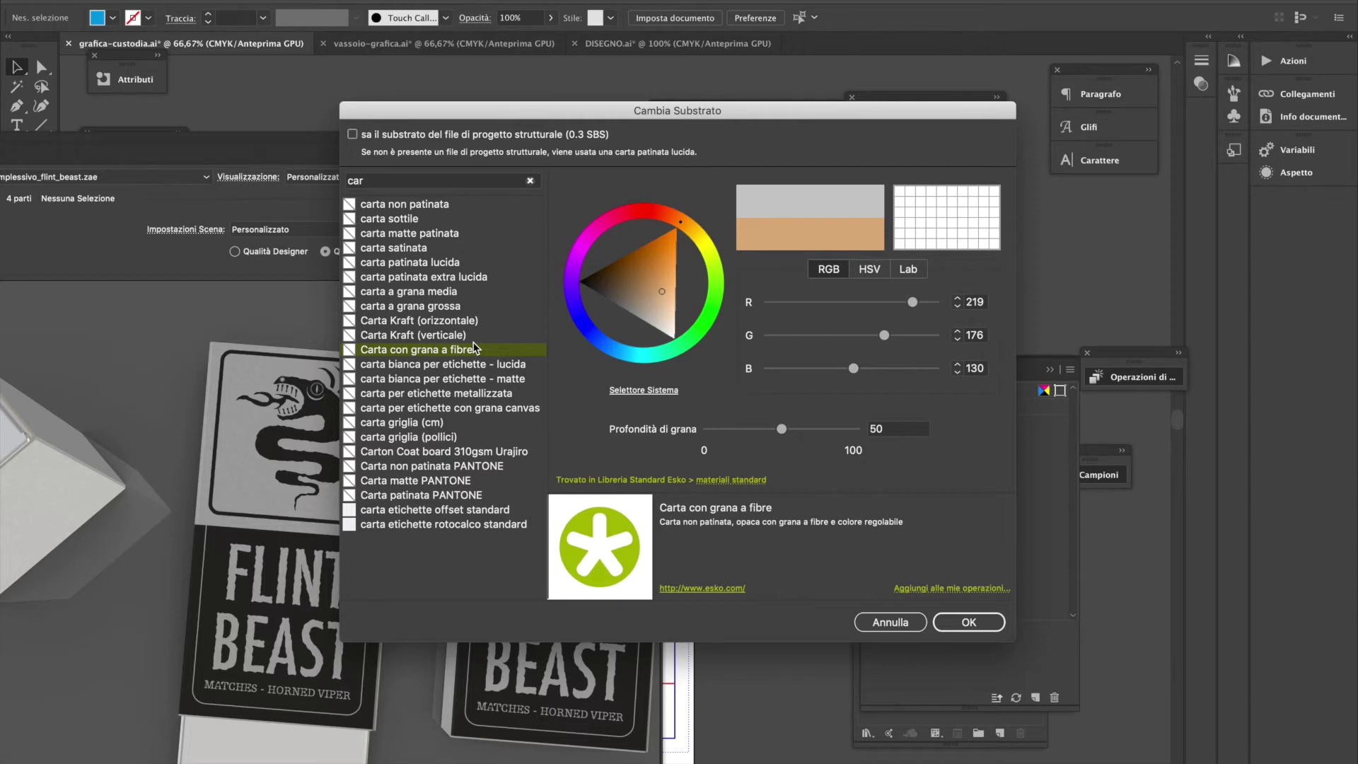
{"action": "left_click", "coordinate": [502, 451]}
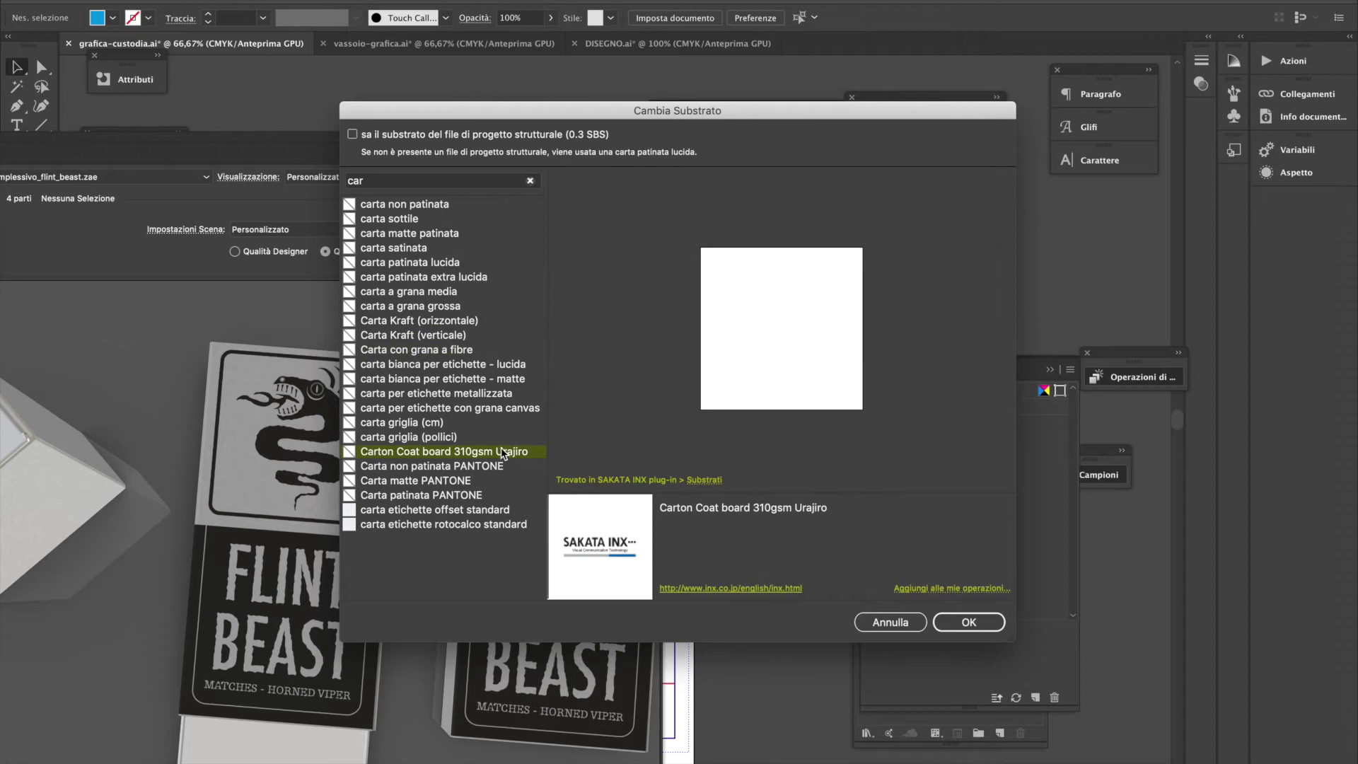
{"action": "left_click", "coordinate": [430, 308]}
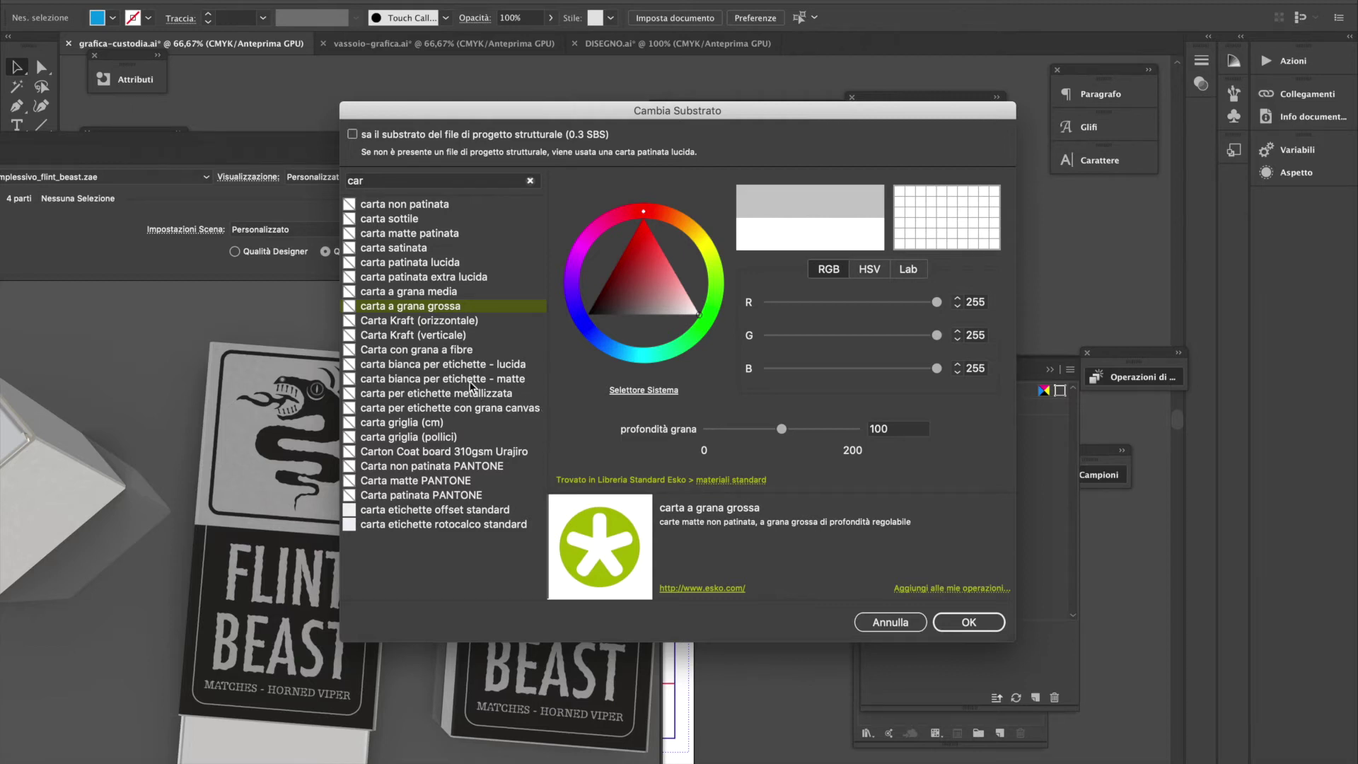
{"action": "left_click", "coordinate": [442, 351]}
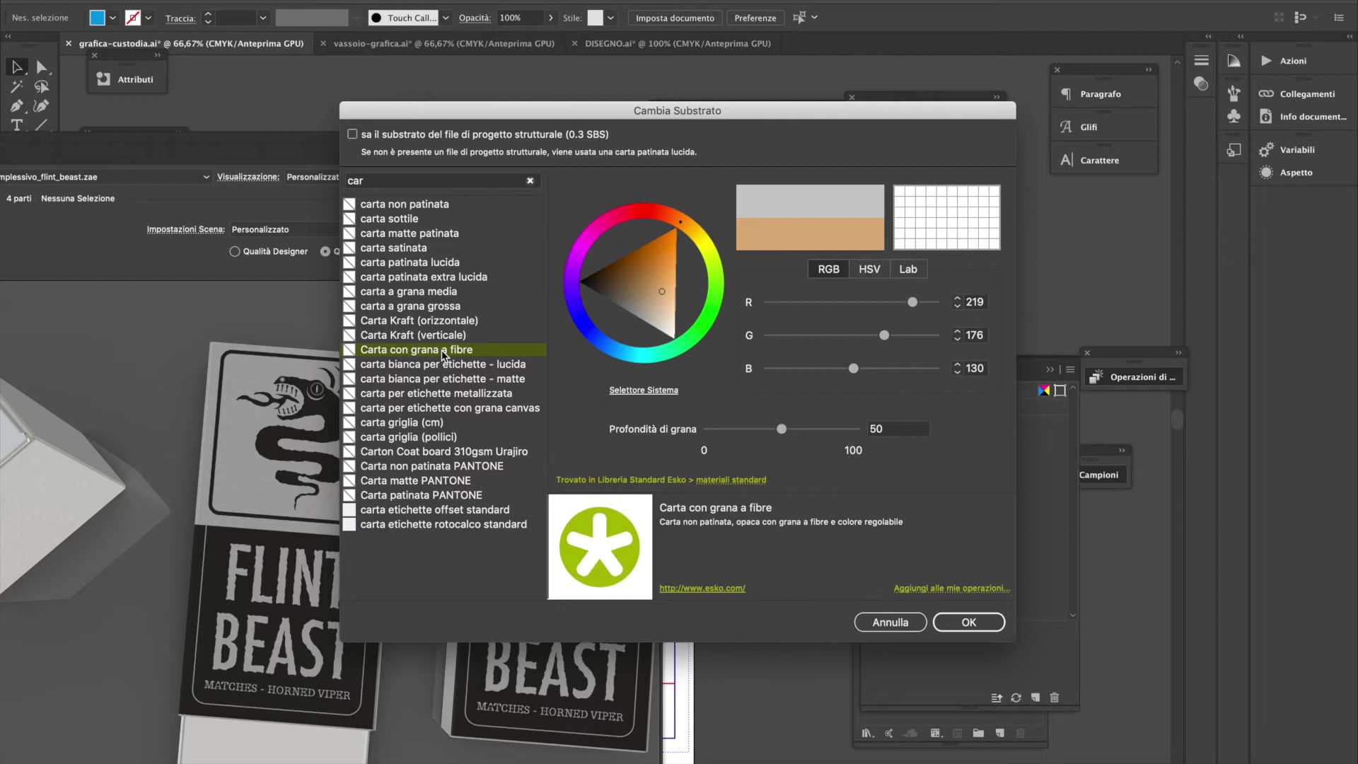
{"action": "left_click", "coordinate": [431, 337]}
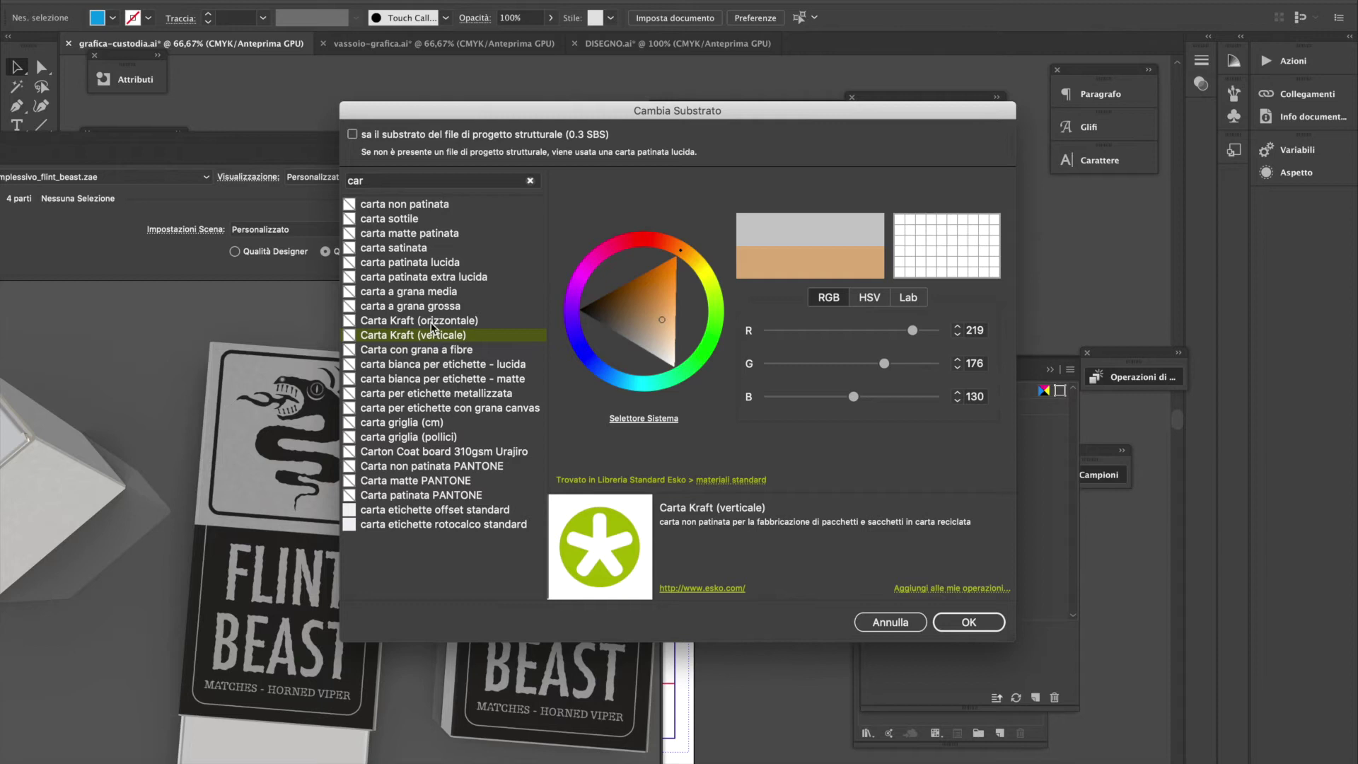
{"action": "left_click", "coordinate": [434, 323]}
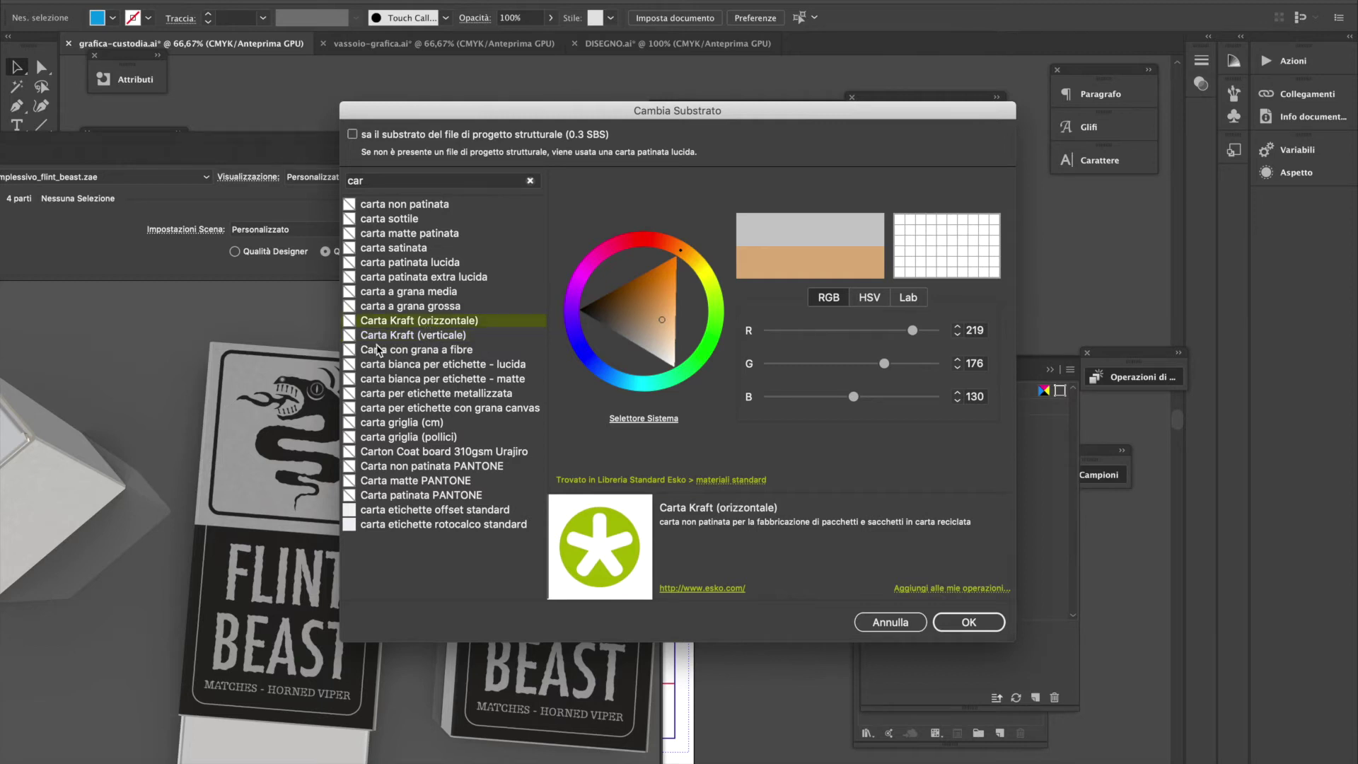
{"action": "left_click", "coordinate": [1001, 623]}
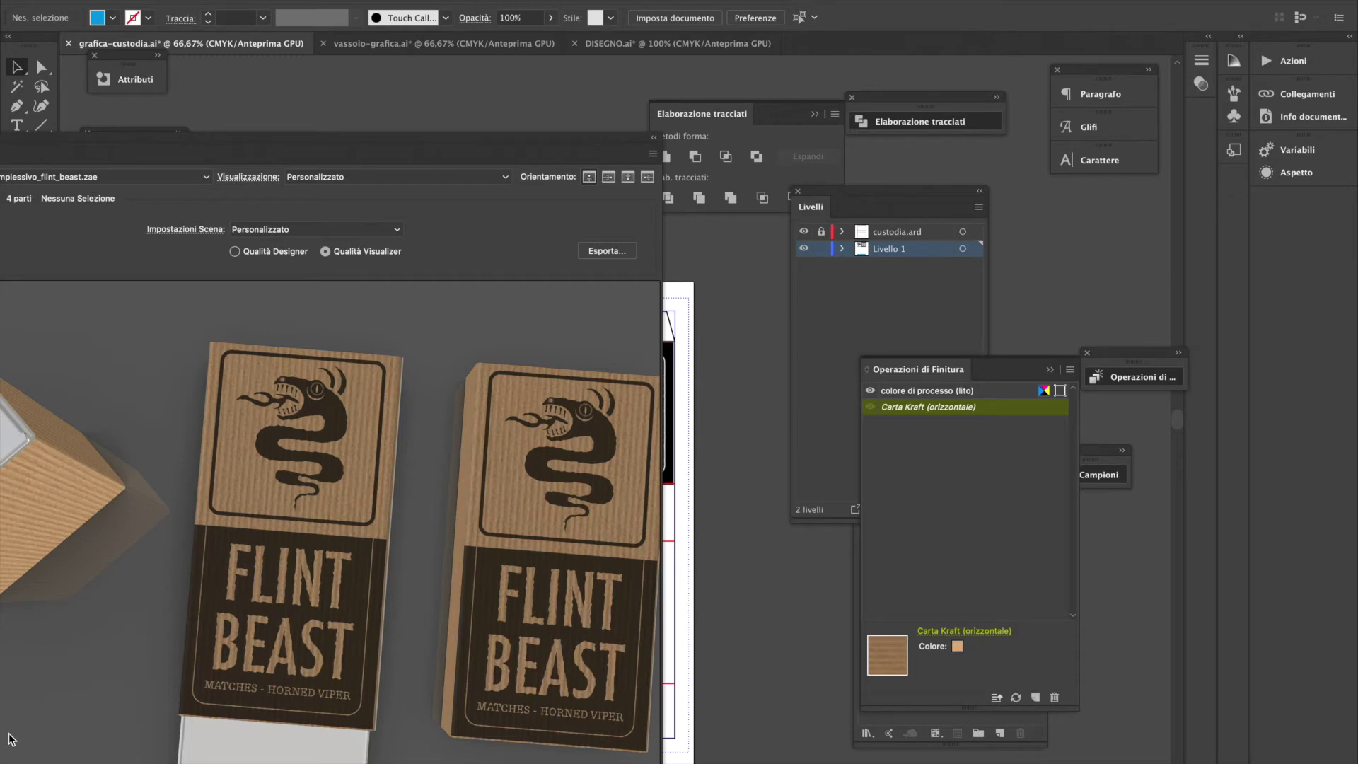
Examine the kraft matchboxes from several angles and distances in the 3D preview, leaving the substrate settings as they are
{"action": "left_click_drag", "start_coordinate": [465, 690], "coordinate": [437, 640]}
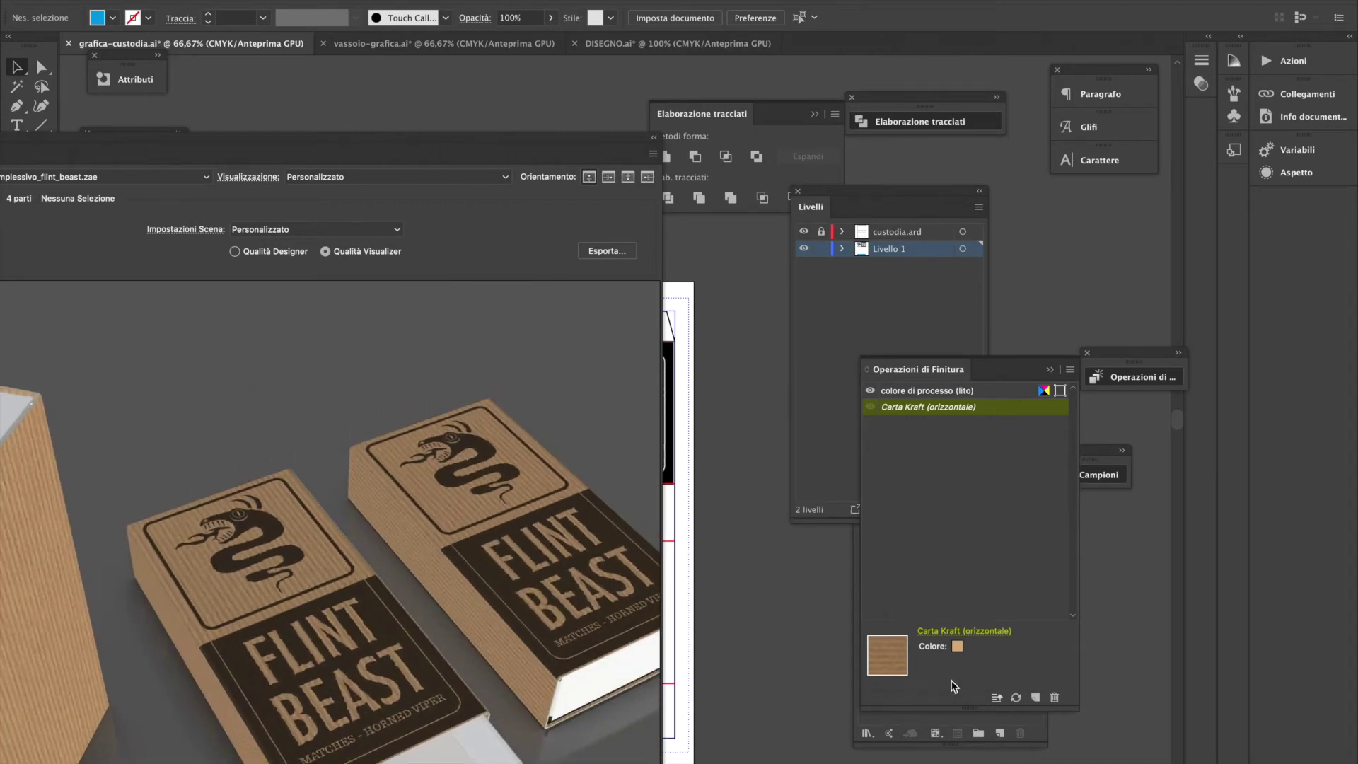
{"action": "left_click", "coordinate": [931, 632]}
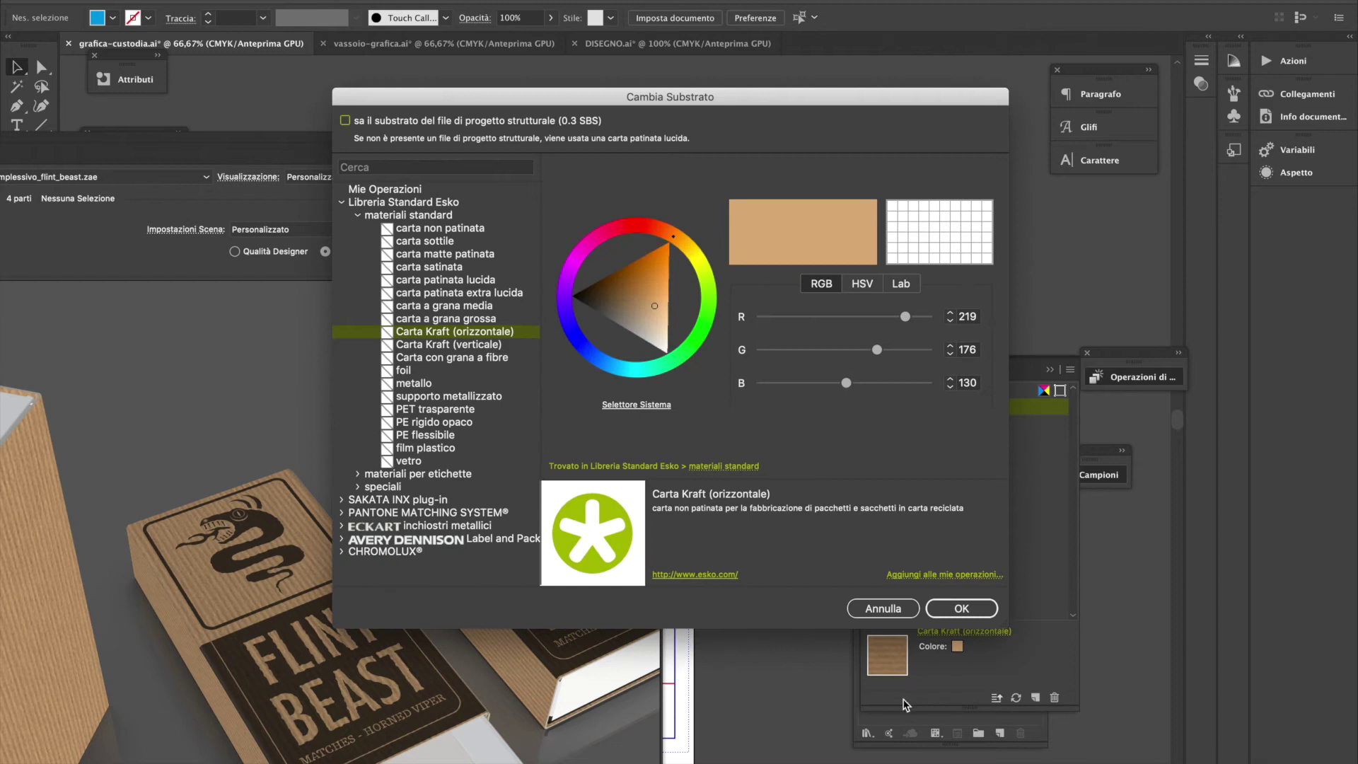
{"action": "left_click", "coordinate": [903, 610]}
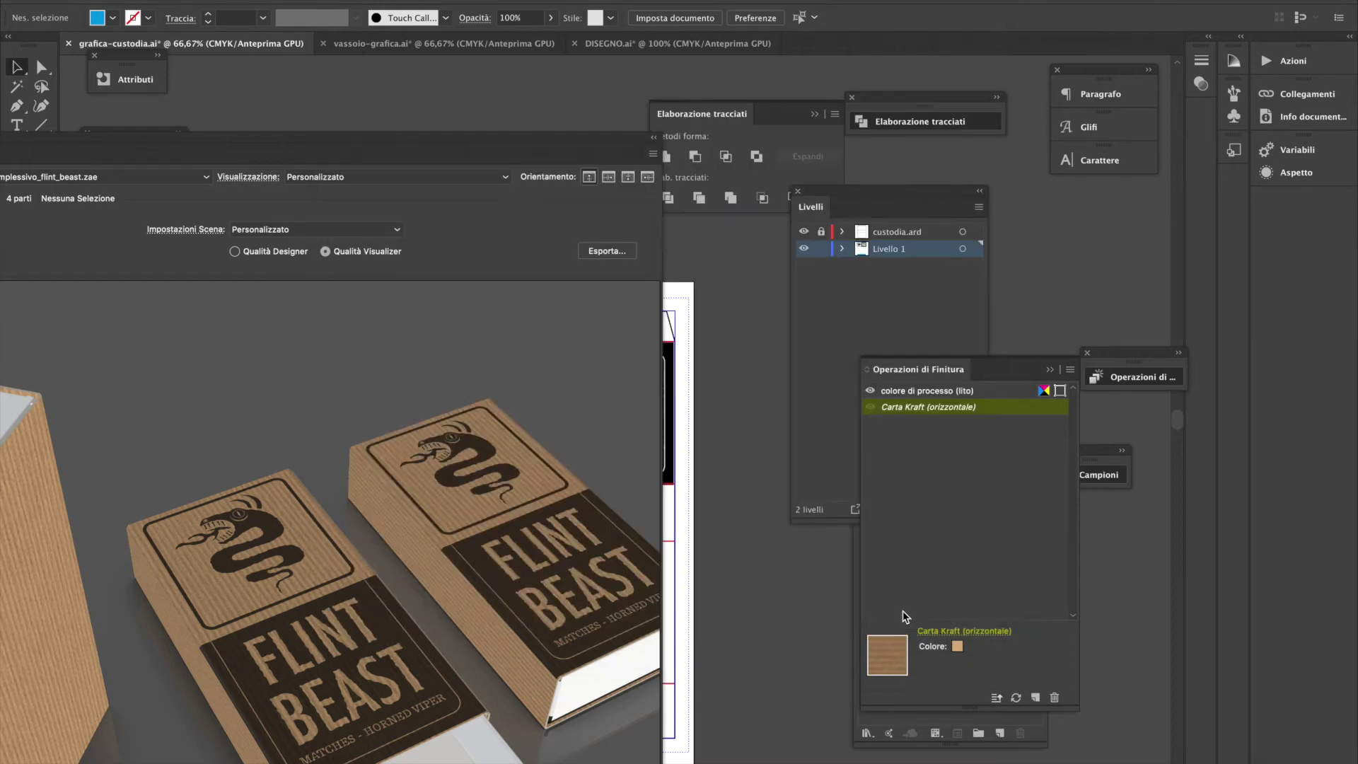
{"action": "left_click_drag", "start_coordinate": [246, 634], "coordinate": [481, 634]}
{"action": "scroll", "coordinate": [481, 634], "scroll_direction": "down", "scroll_amount": 5}
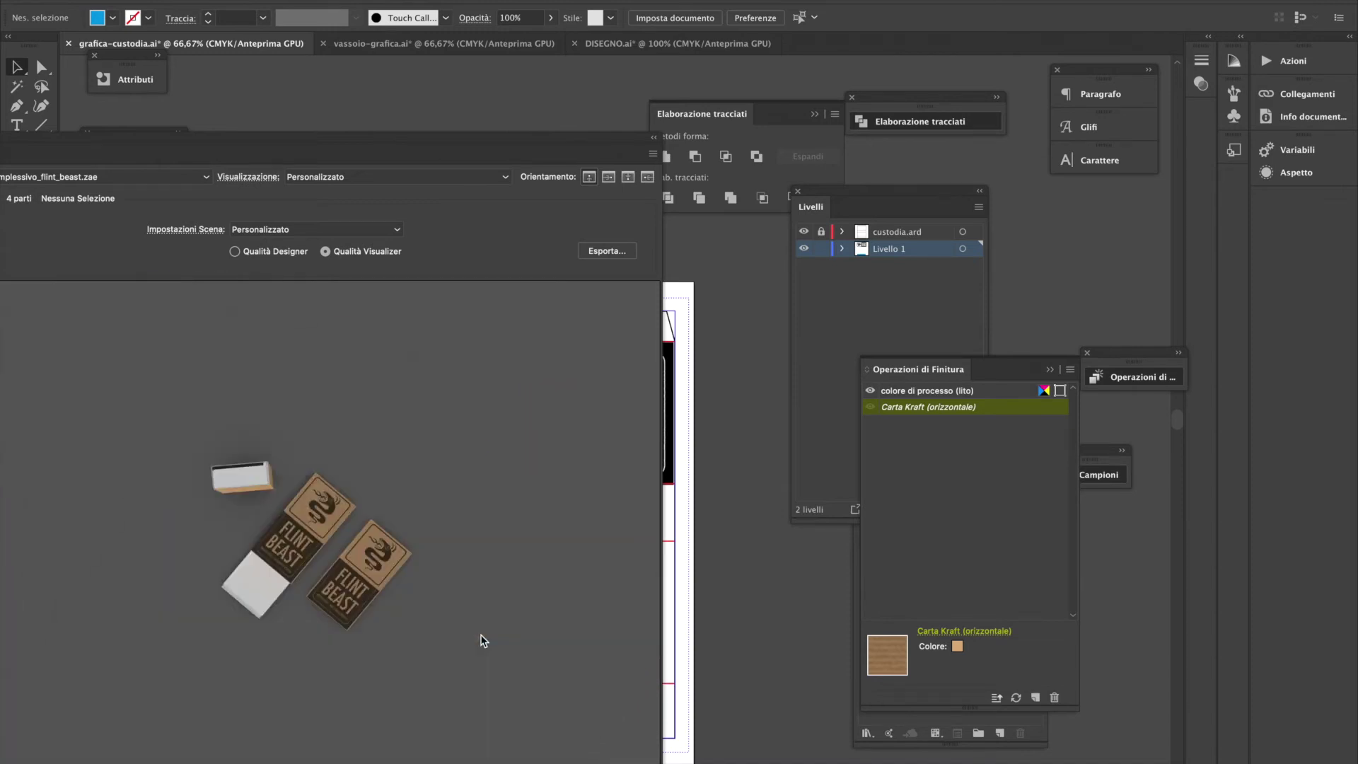
{"action": "left_click_drag", "start_coordinate": [363, 601], "coordinate": [390, 587]}
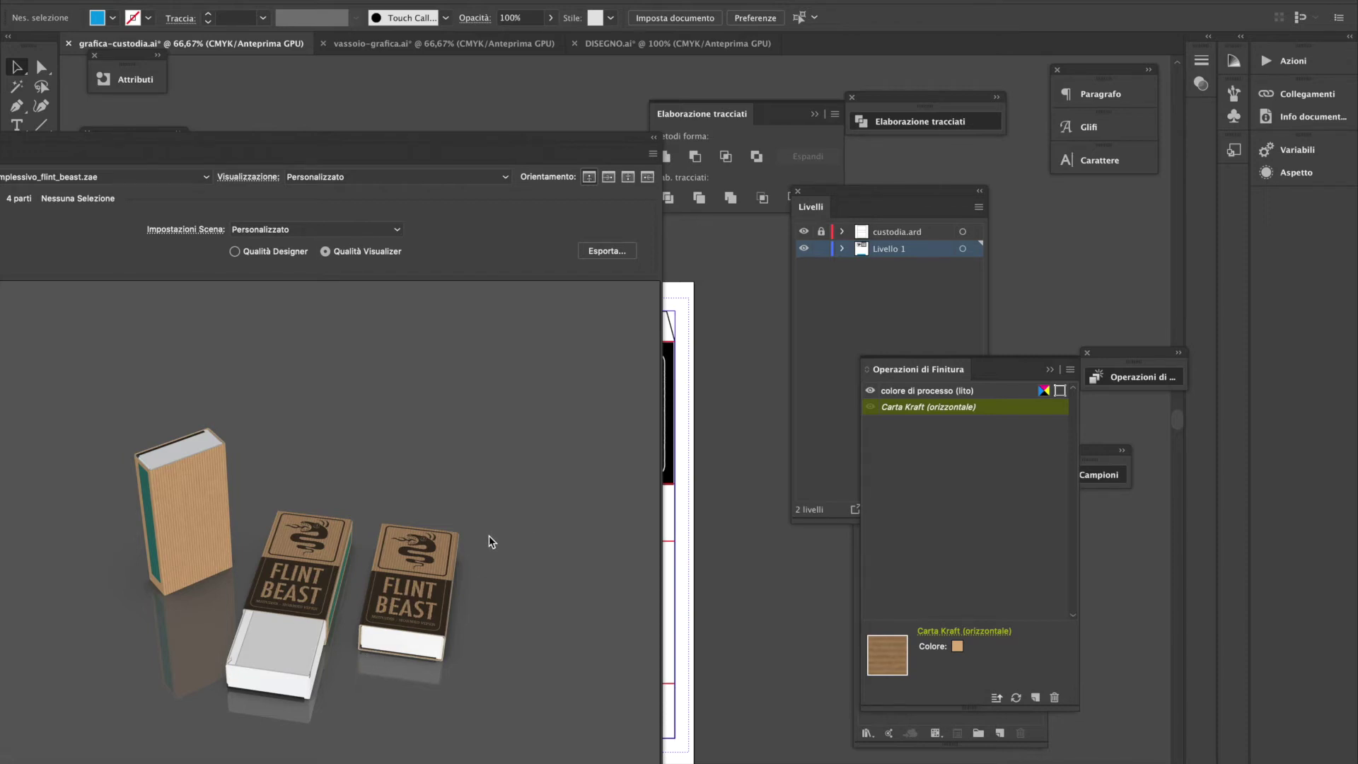
{"action": "scroll", "coordinate": [490, 536], "scroll_direction": "down", "scroll_amount": 3}
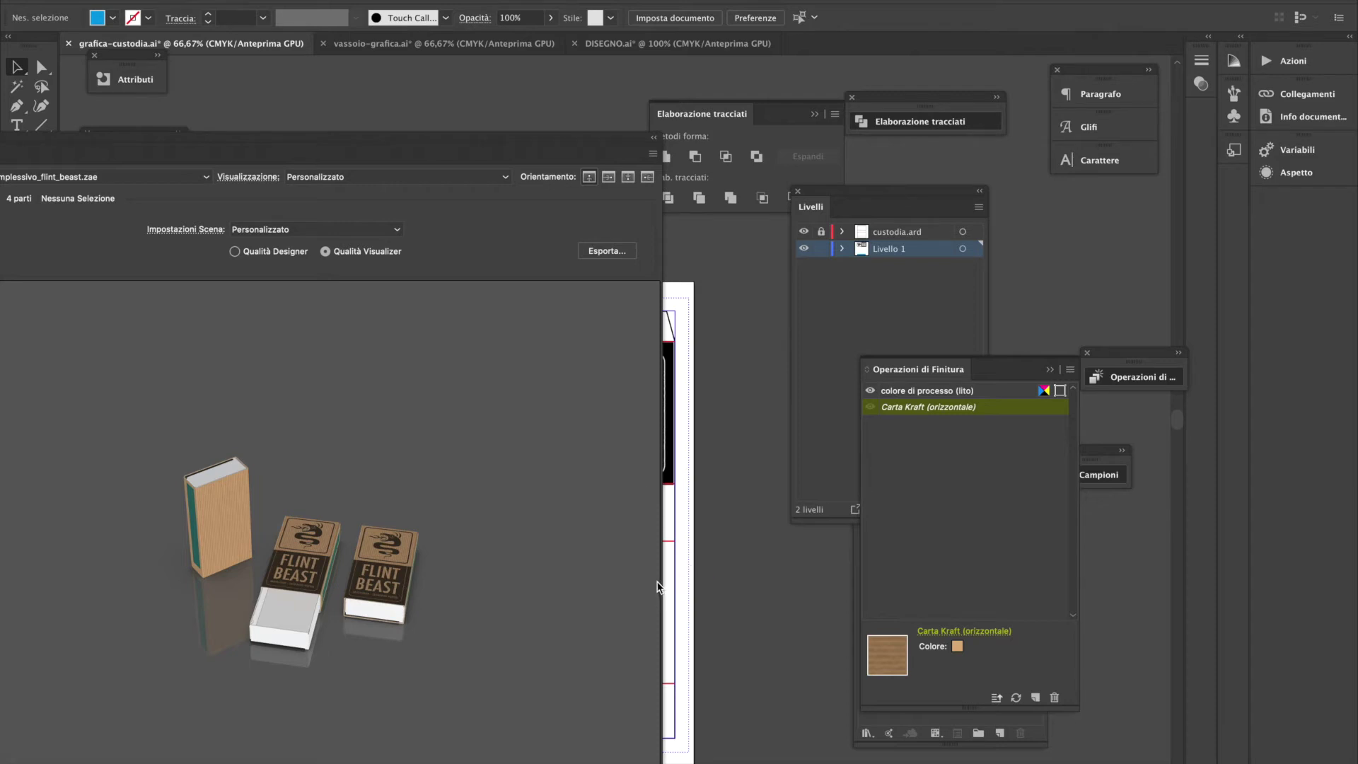
Delete the rounded black frame around the snake on the sleeve and check the matchboxes in the 3D preview
{"action": "left_click_drag", "start_coordinate": [513, 159], "coordinate": [256, 183]}
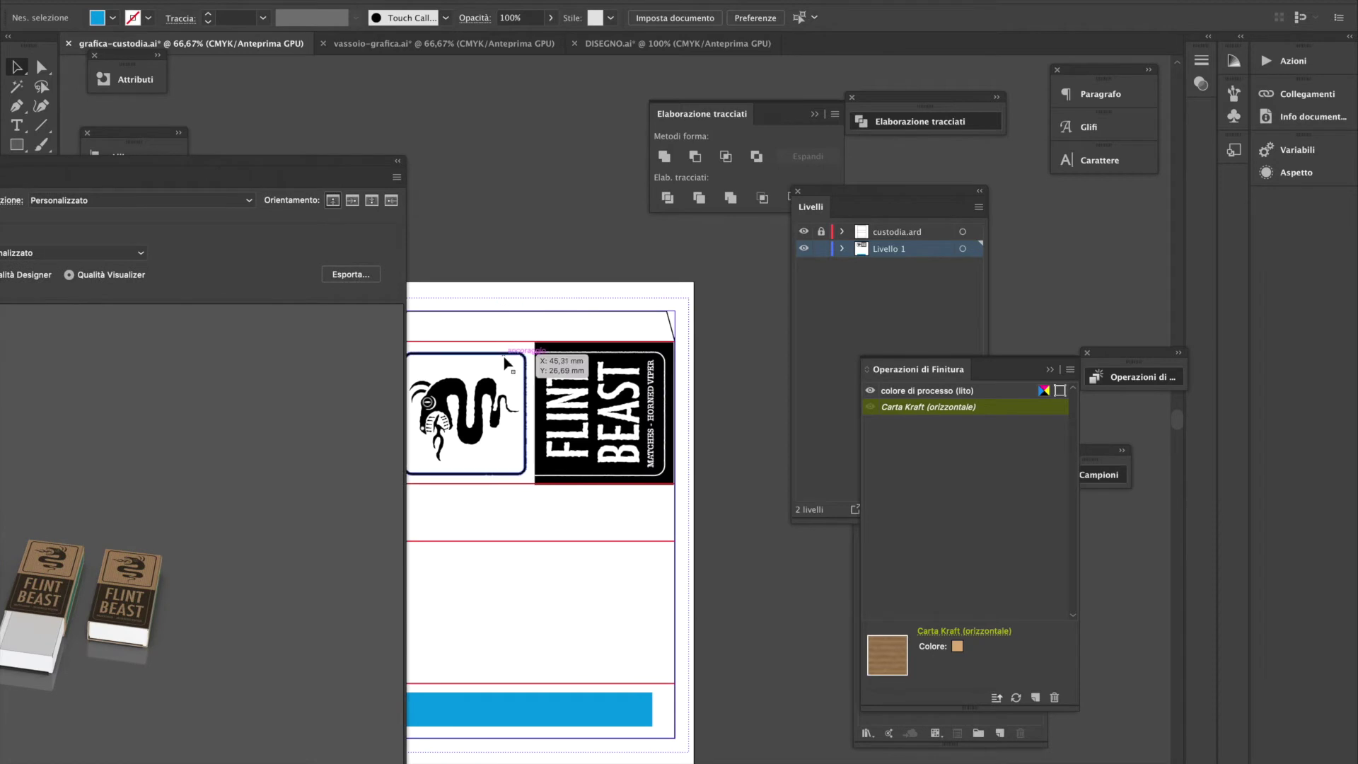
{"action": "left_click", "coordinate": [507, 363]}
{"action": "key", "text": "super+shift+a"}
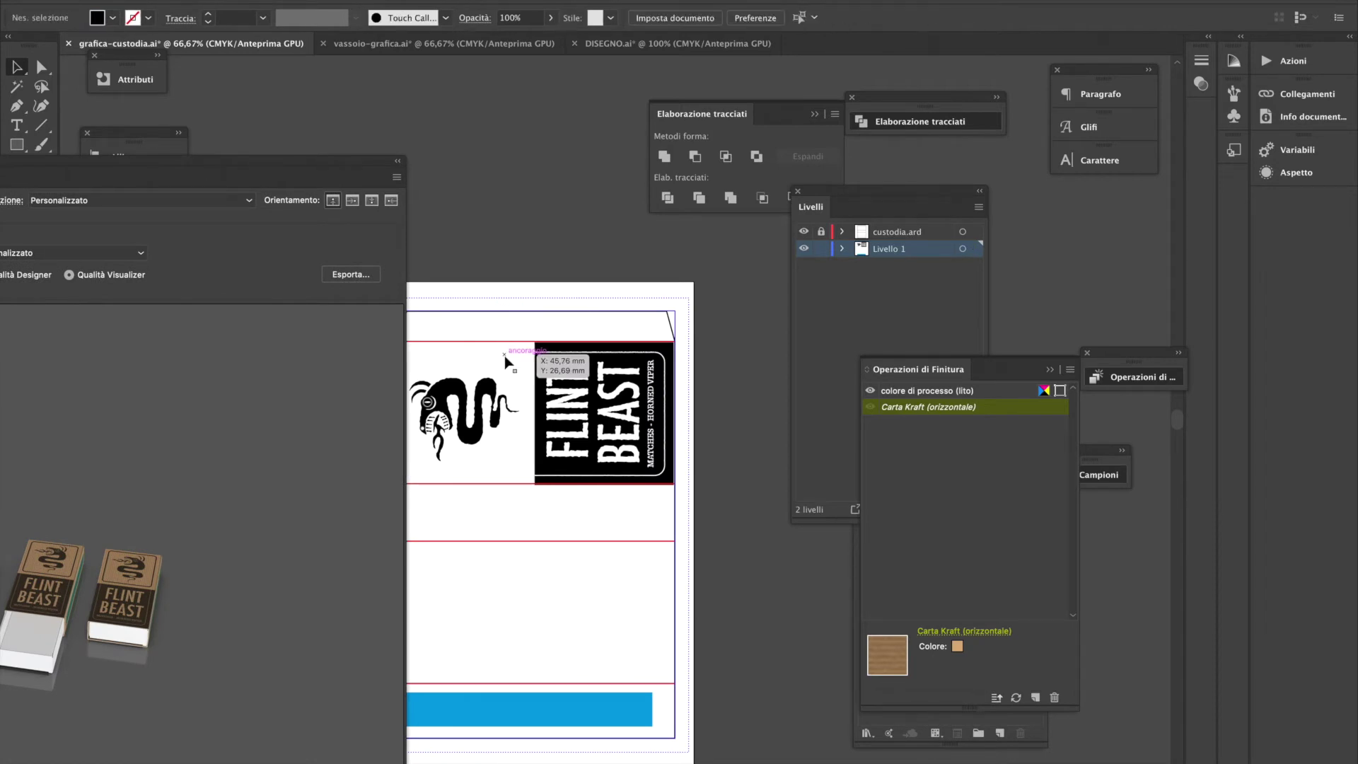
{"action": "left_click_drag", "start_coordinate": [285, 153], "coordinate": [519, 140]}
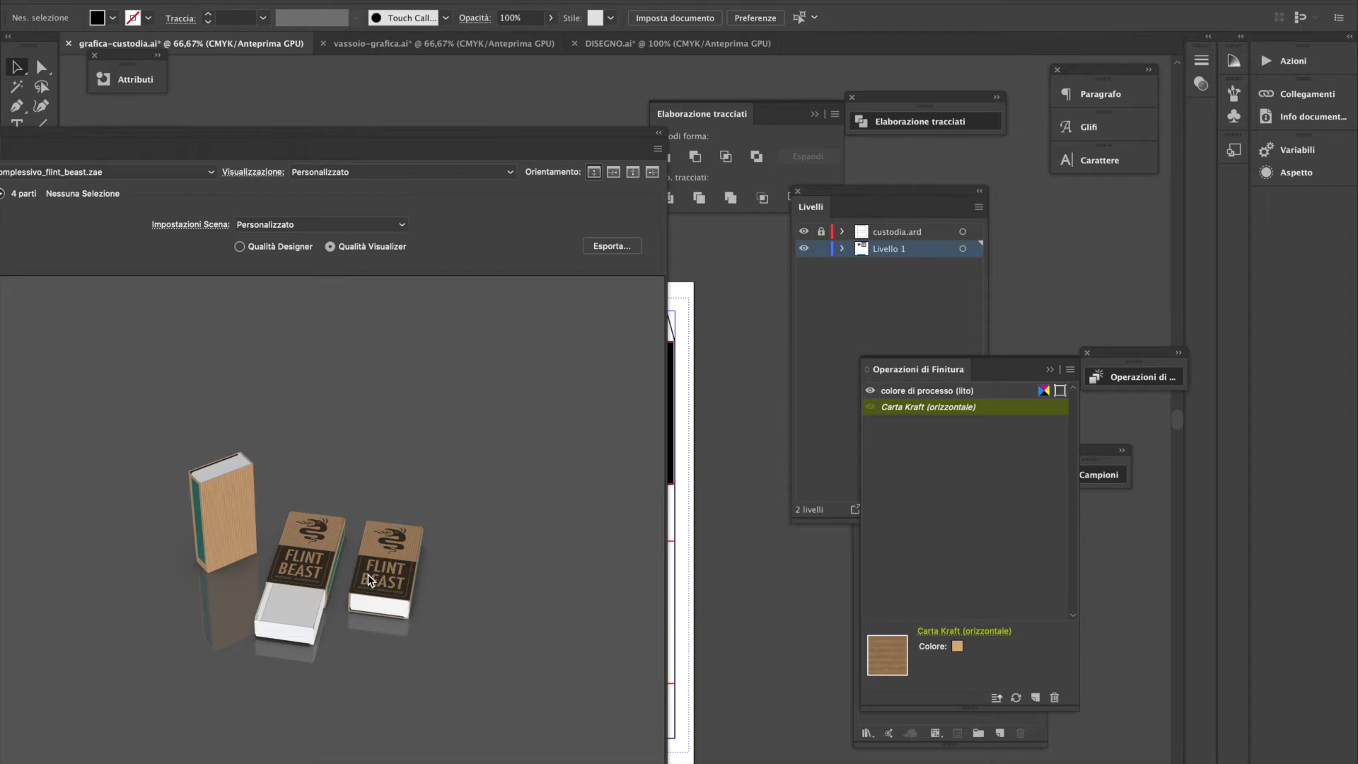
{"action": "scroll", "coordinate": [367, 579], "scroll_direction": "up", "scroll_amount": 2}
{"action": "scroll", "coordinate": [368, 579], "scroll_direction": "up", "scroll_amount": 1}
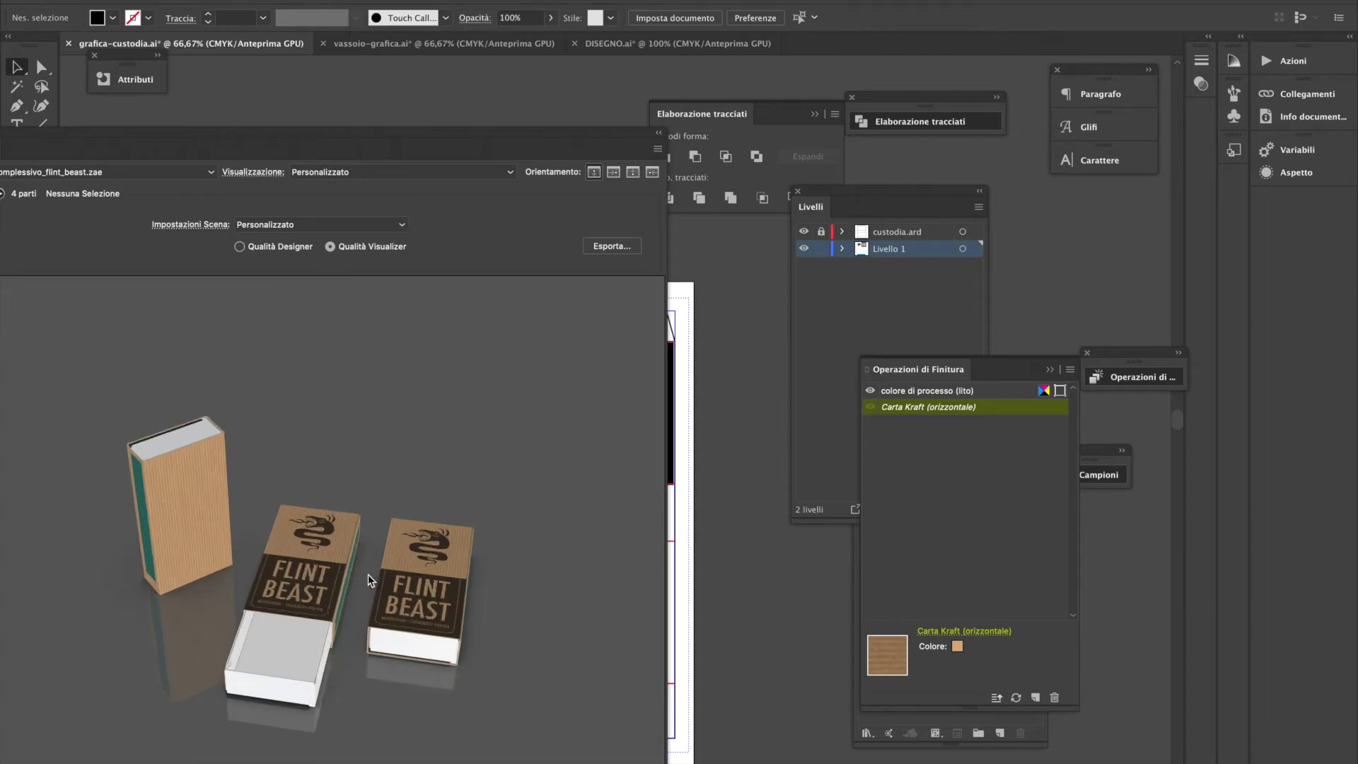
Examine the frameless matchboxes up close in the 3D preview and restore the deleted rounded black frame around the snake
{"action": "scroll", "coordinate": [368, 579], "scroll_direction": "up", "scroll_amount": 2}
{"action": "scroll", "coordinate": [368, 574], "scroll_direction": "up", "scroll_amount": 1}
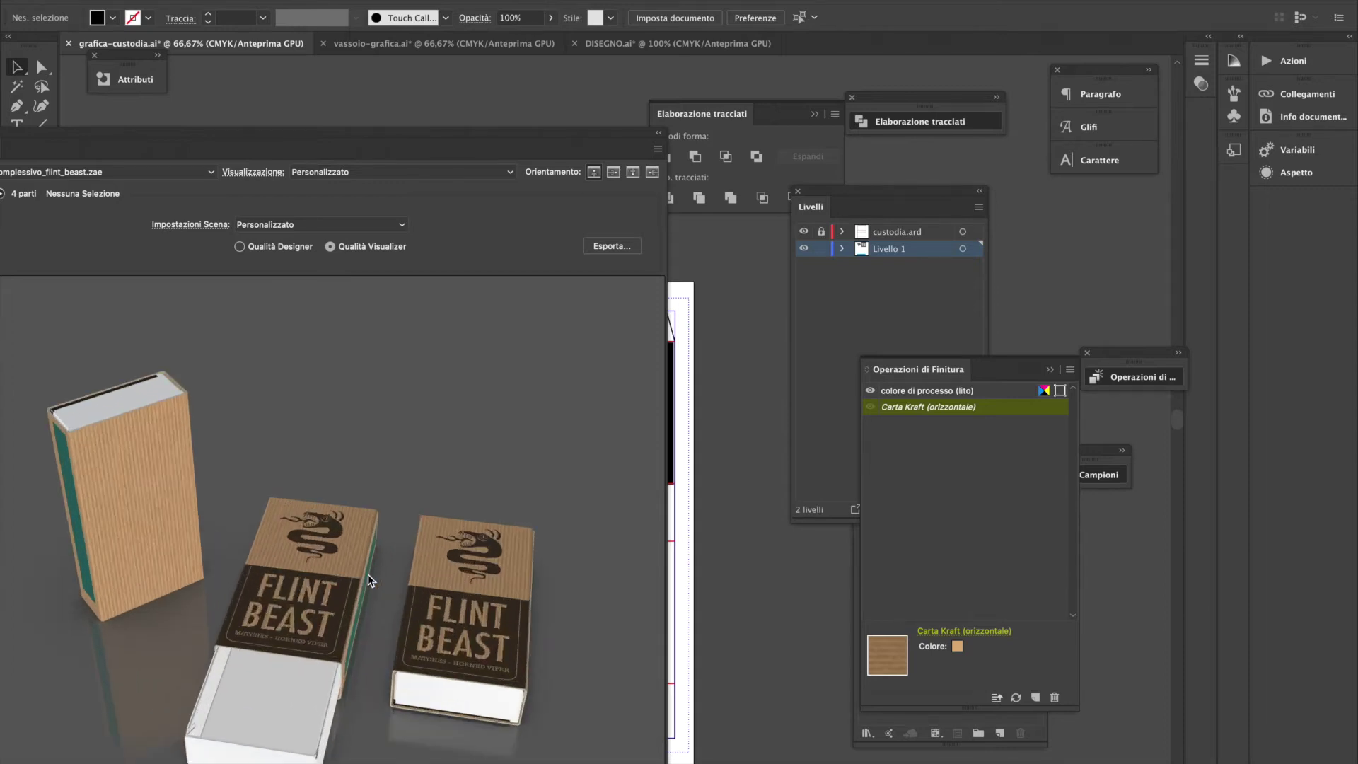
{"action": "scroll", "coordinate": [367, 574], "scroll_direction": "up", "scroll_amount": 2}
{"action": "scroll", "coordinate": [368, 575], "scroll_direction": "up", "scroll_amount": 1}
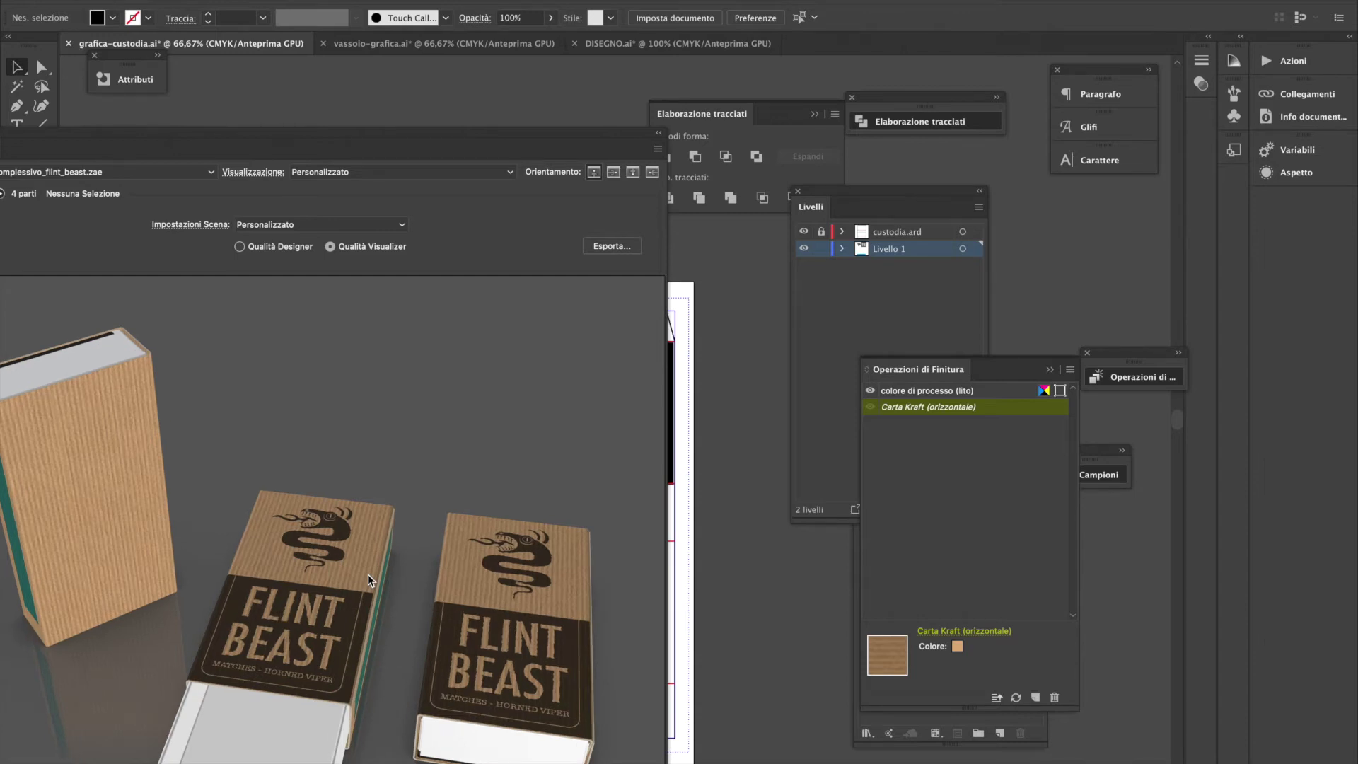
{"action": "left_click", "coordinate": [375, 593]}
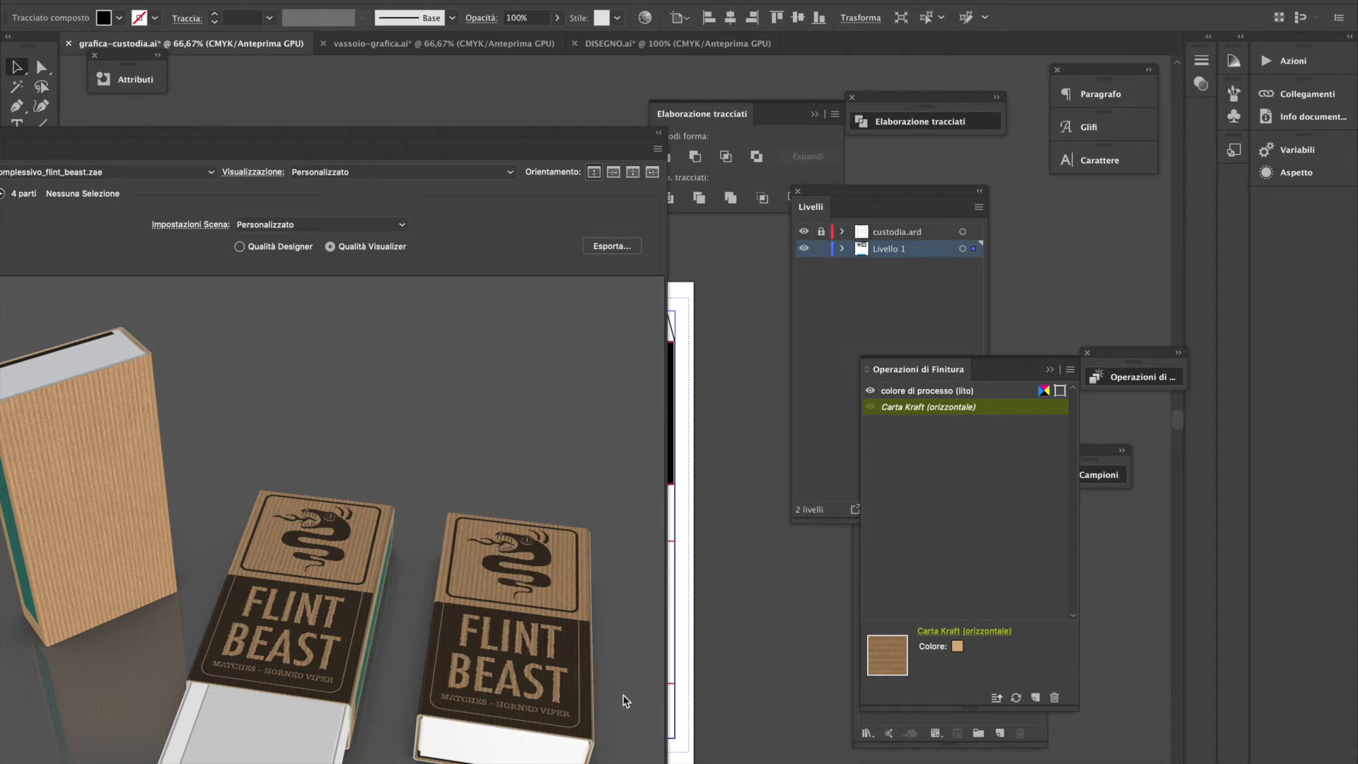
Extend the black rectangle behind the FLINT BEAST lettering down past the sleeve's lower edge and up onto the upper flap
{"action": "left_click_drag", "start_coordinate": [525, 134], "coordinate": [251, 145]}
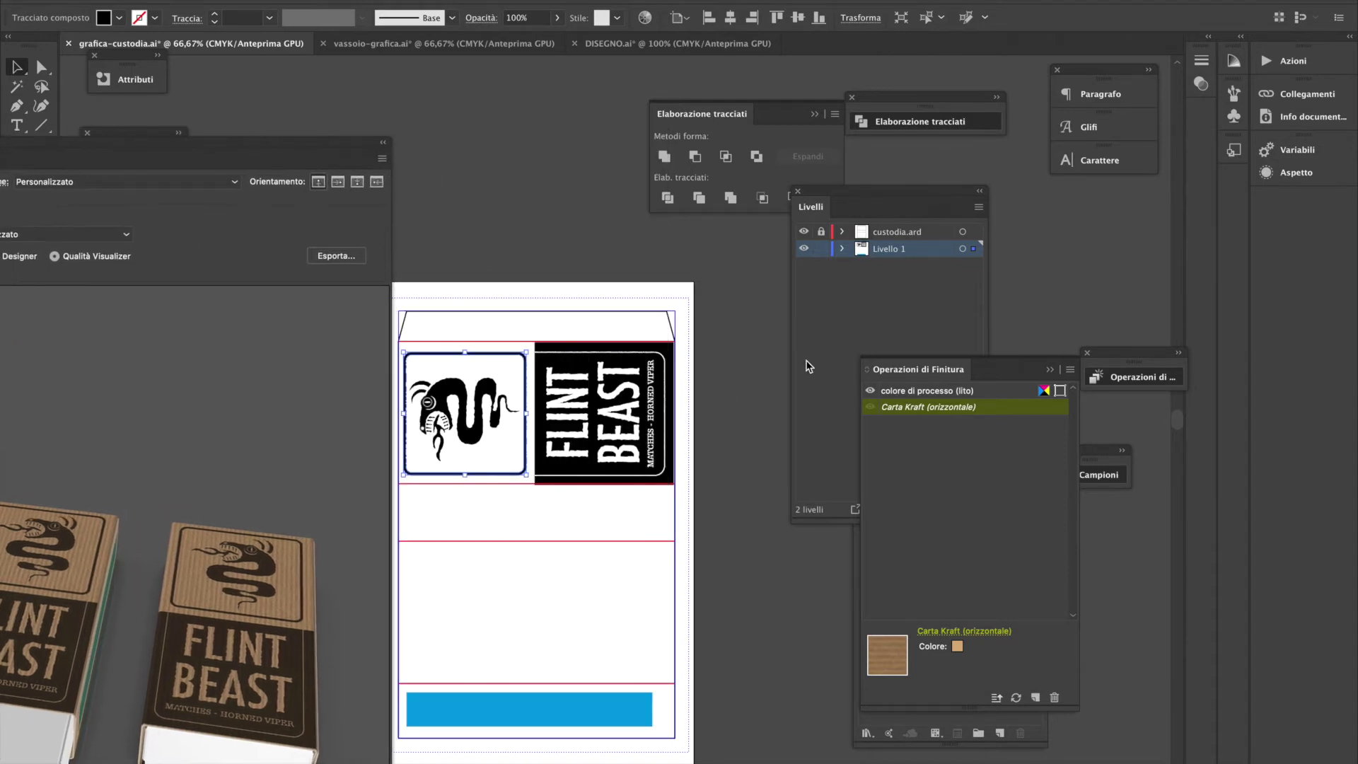
{"action": "left_click", "coordinate": [707, 368]}
{"action": "left_click", "coordinate": [674, 355]}
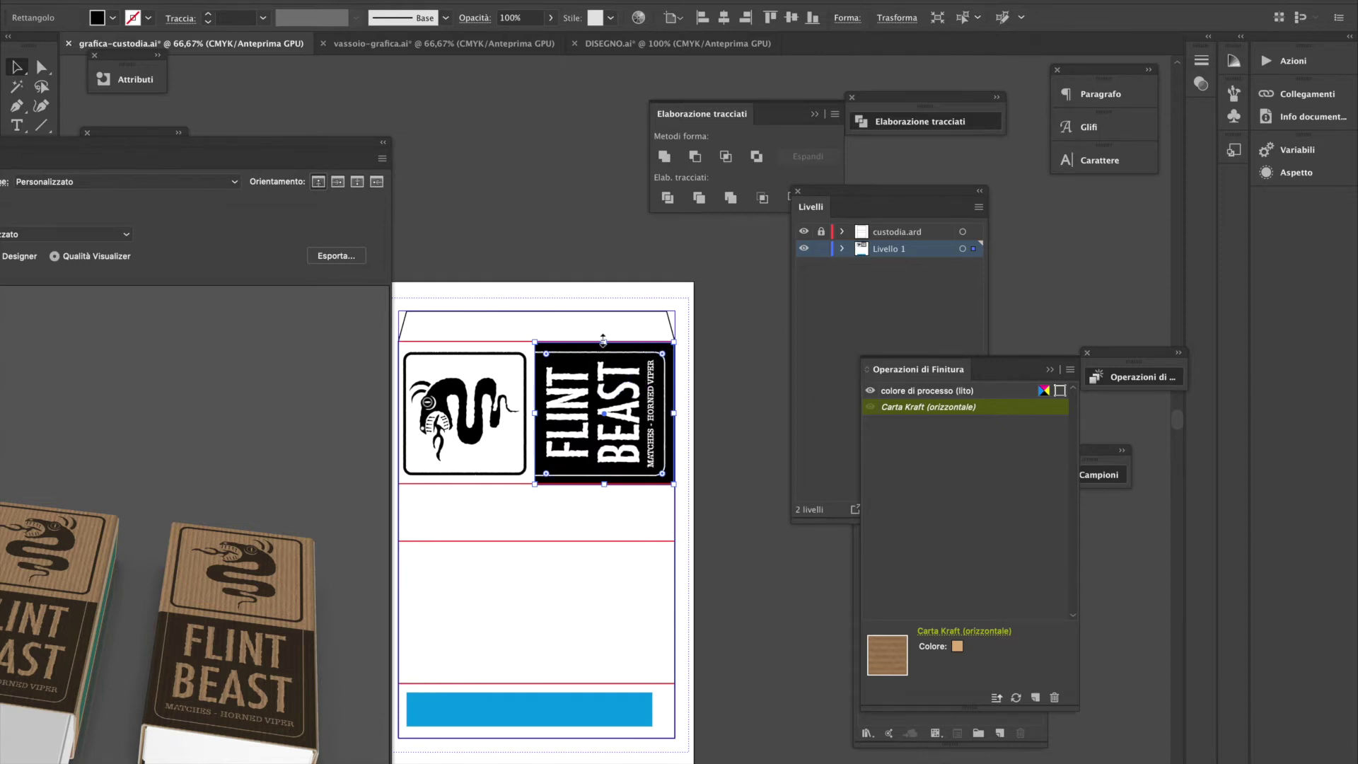
{"action": "left_click_drag", "start_coordinate": [606, 486], "coordinate": [616, 745]}
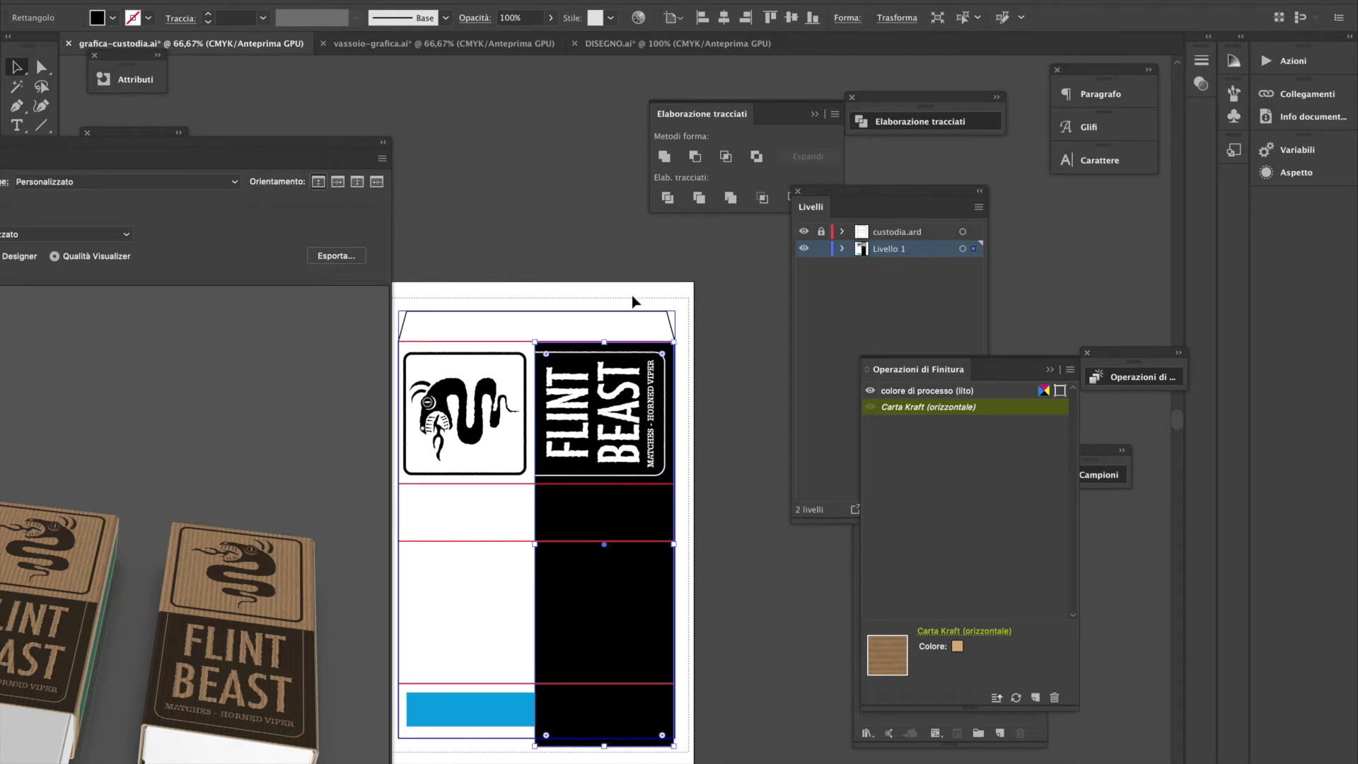
{"action": "left_click_drag", "start_coordinate": [604, 342], "coordinate": [609, 320]}
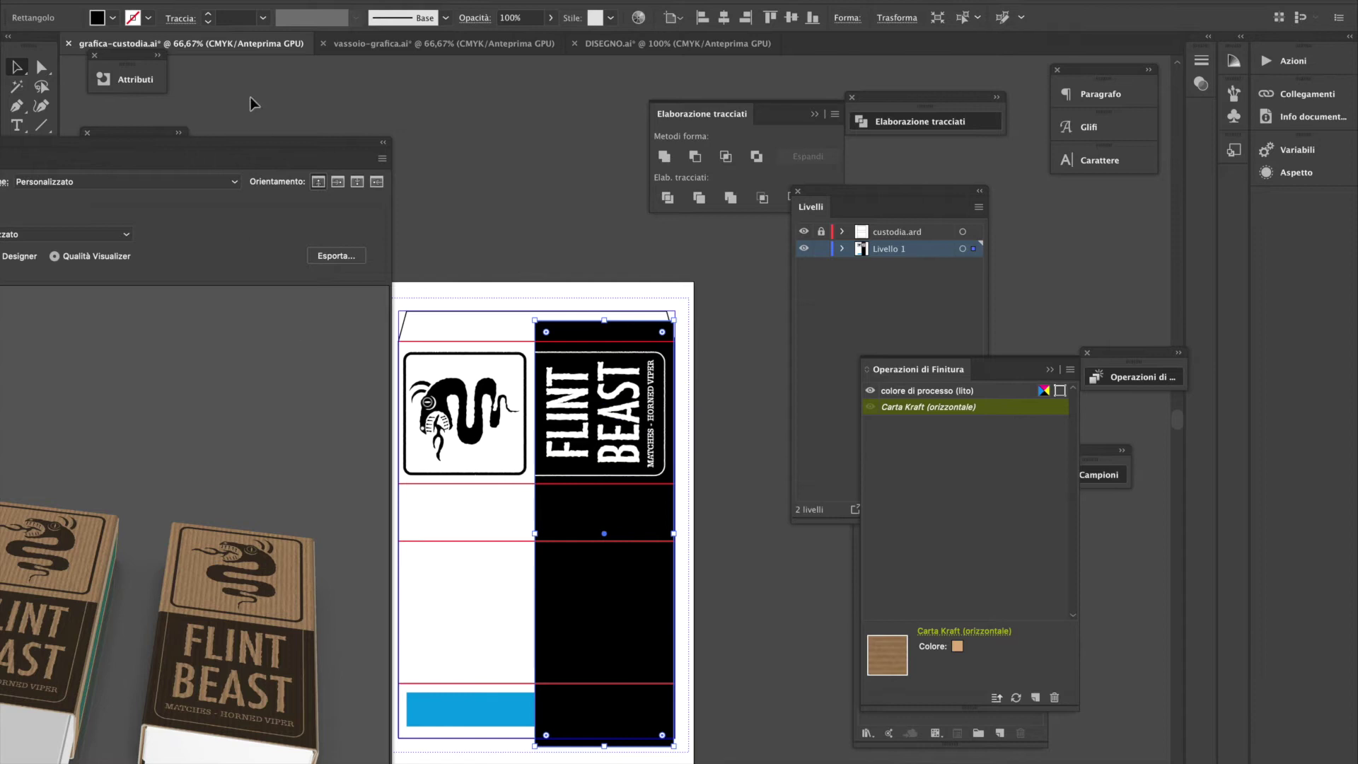
Check how the extended black band wraps around the matchboxes in the 3D preview, viewing them from above and closer
{"action": "left_click_drag", "start_coordinate": [322, 139], "coordinate": [554, 109]}
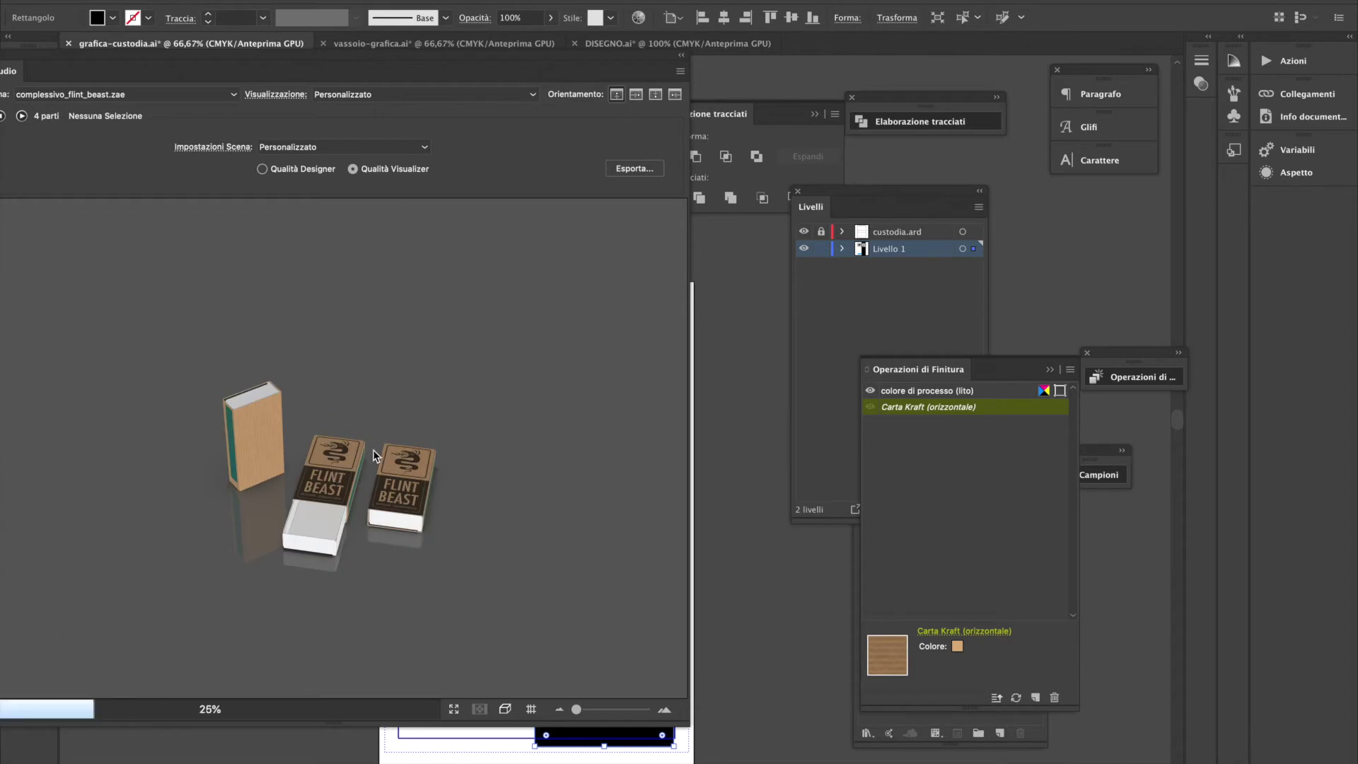
{"action": "left_click_drag", "start_coordinate": [256, 495], "coordinate": [376, 527]}
{"action": "scroll", "coordinate": [377, 527], "scroll_direction": "up", "scroll_amount": 3}
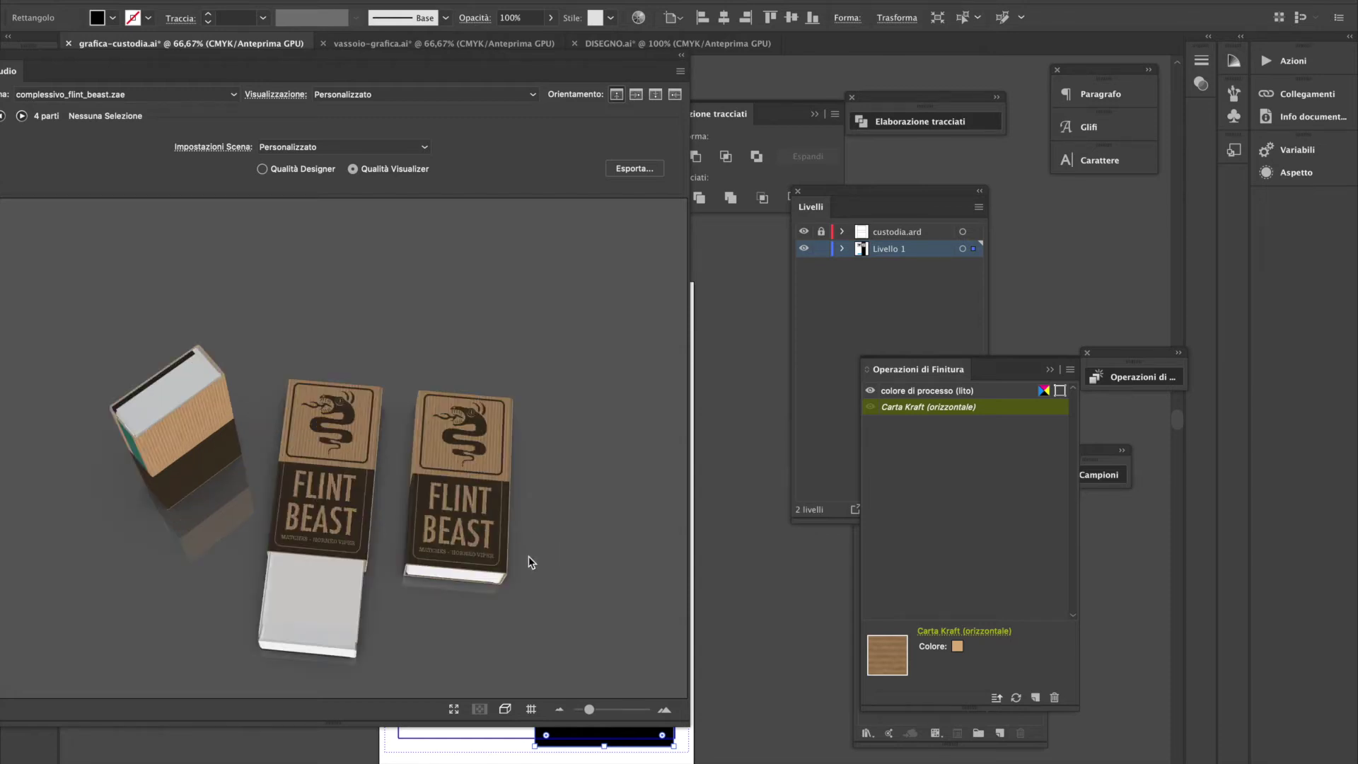
{"action": "left_click", "coordinate": [682, 57]}
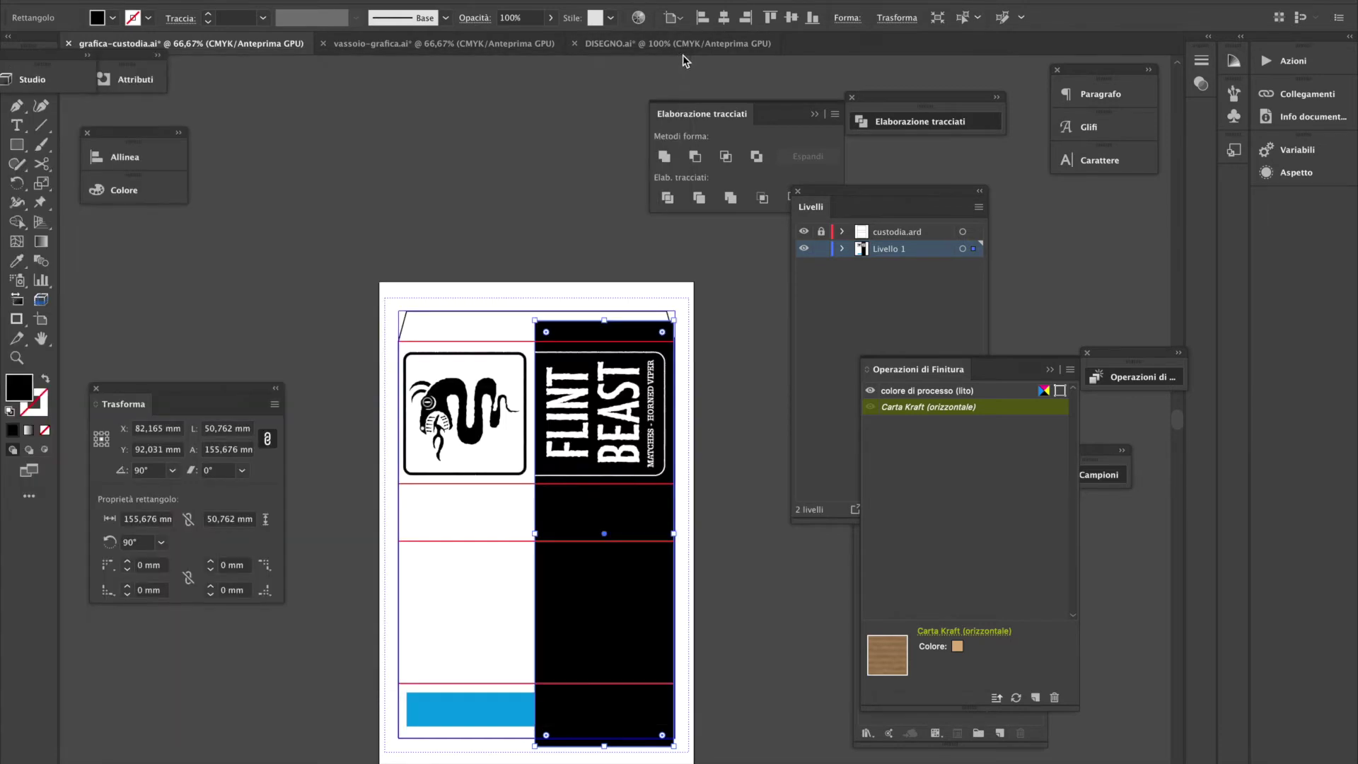
Move the collapsed Studio preview panel clear of the drawing tools and reactivate the Selection tool at 100% zoom
{"action": "key", "text": "ctrl+plus"}
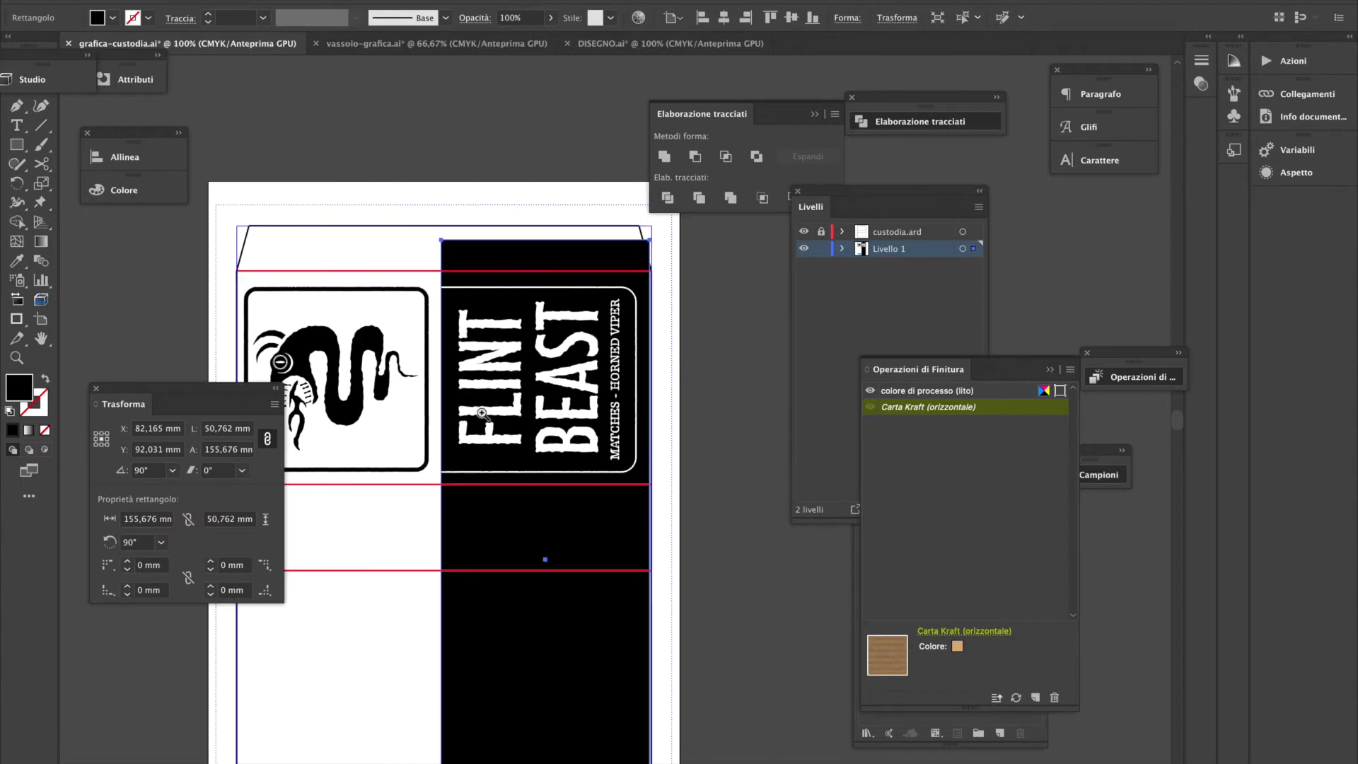
{"action": "key", "text": "ctrl+plus"}
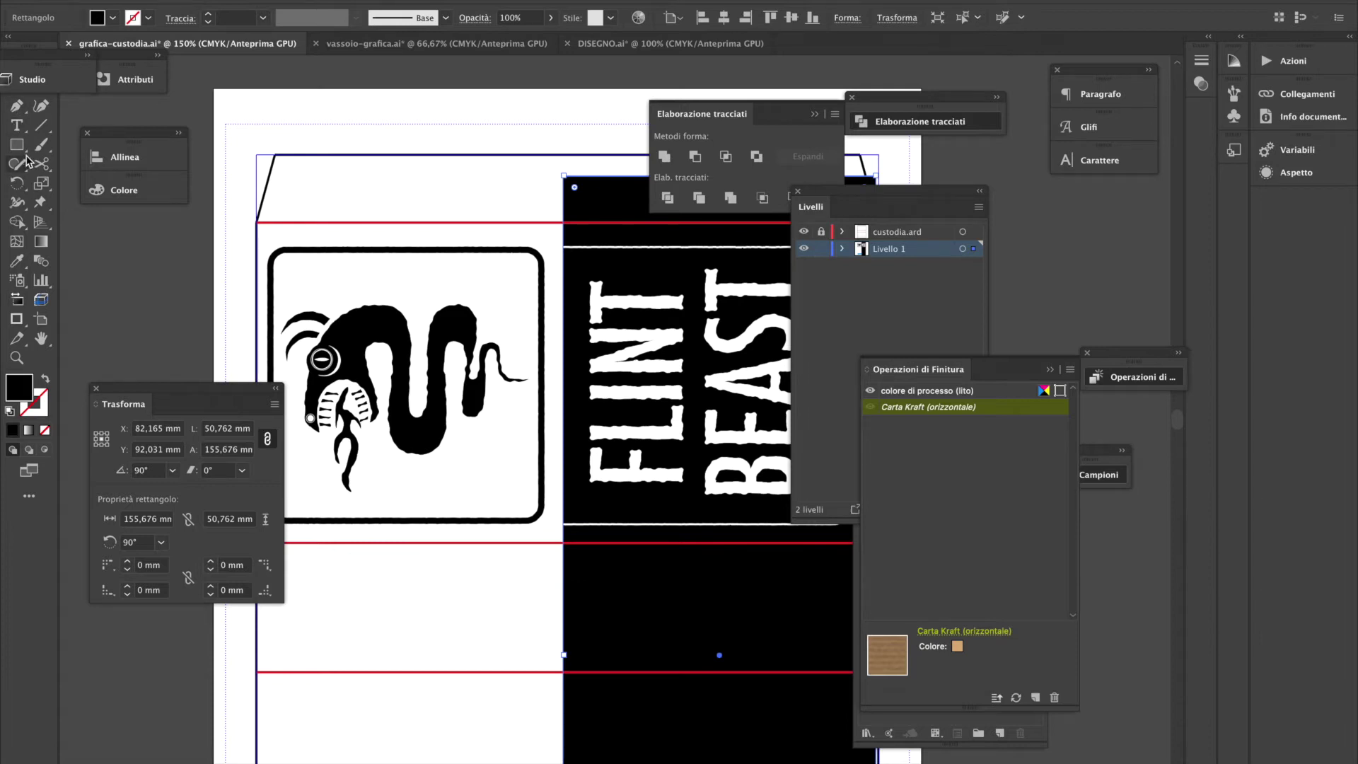
{"action": "left_click", "coordinate": [17, 201]}
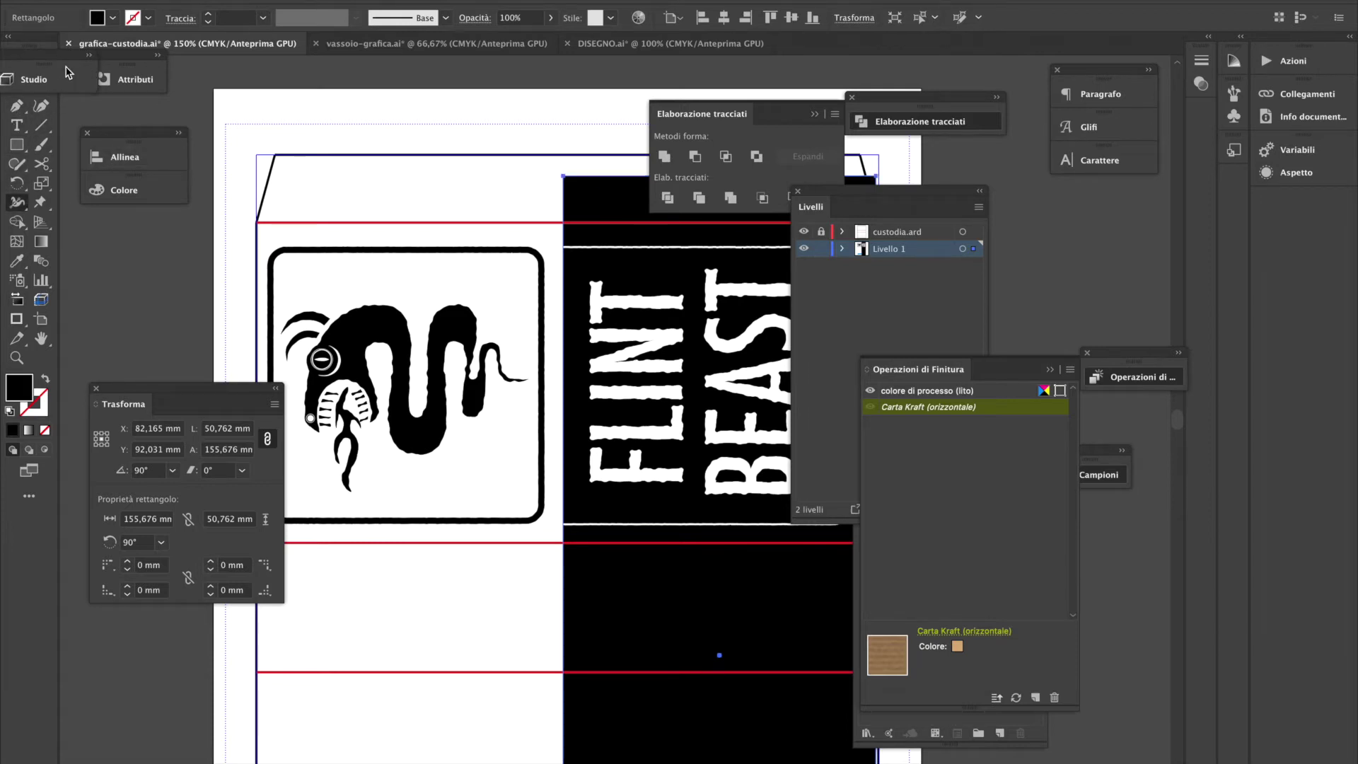
{"action": "left_click_drag", "start_coordinate": [62, 70], "coordinate": [170, 111]}
{"action": "left_click", "coordinate": [16, 66]}
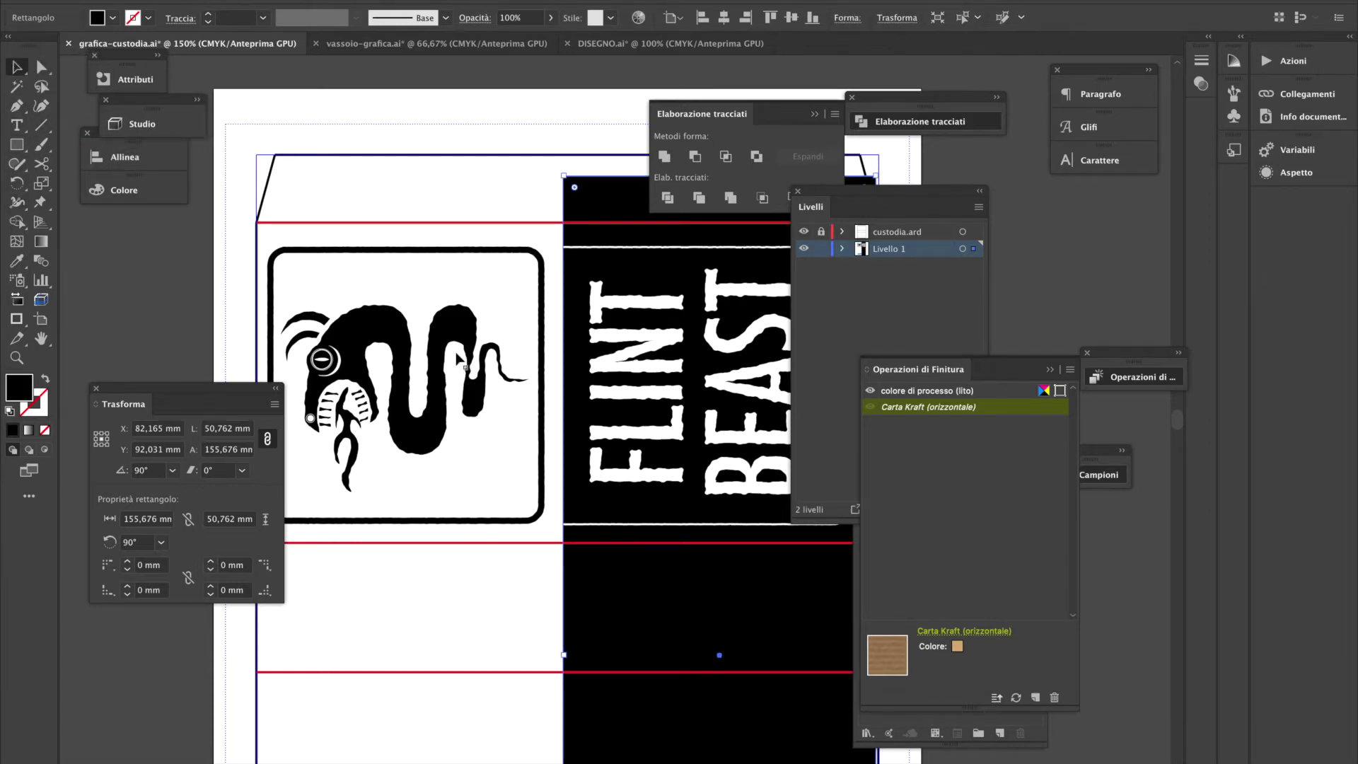
{"action": "key", "text": "ctrl+1"}
Nudge the snake, its frame and the lettering with its outline together slightly up and right to X 56.862 mm, Y 47.521 mm
{"action": "left_click", "coordinate": [566, 403]}
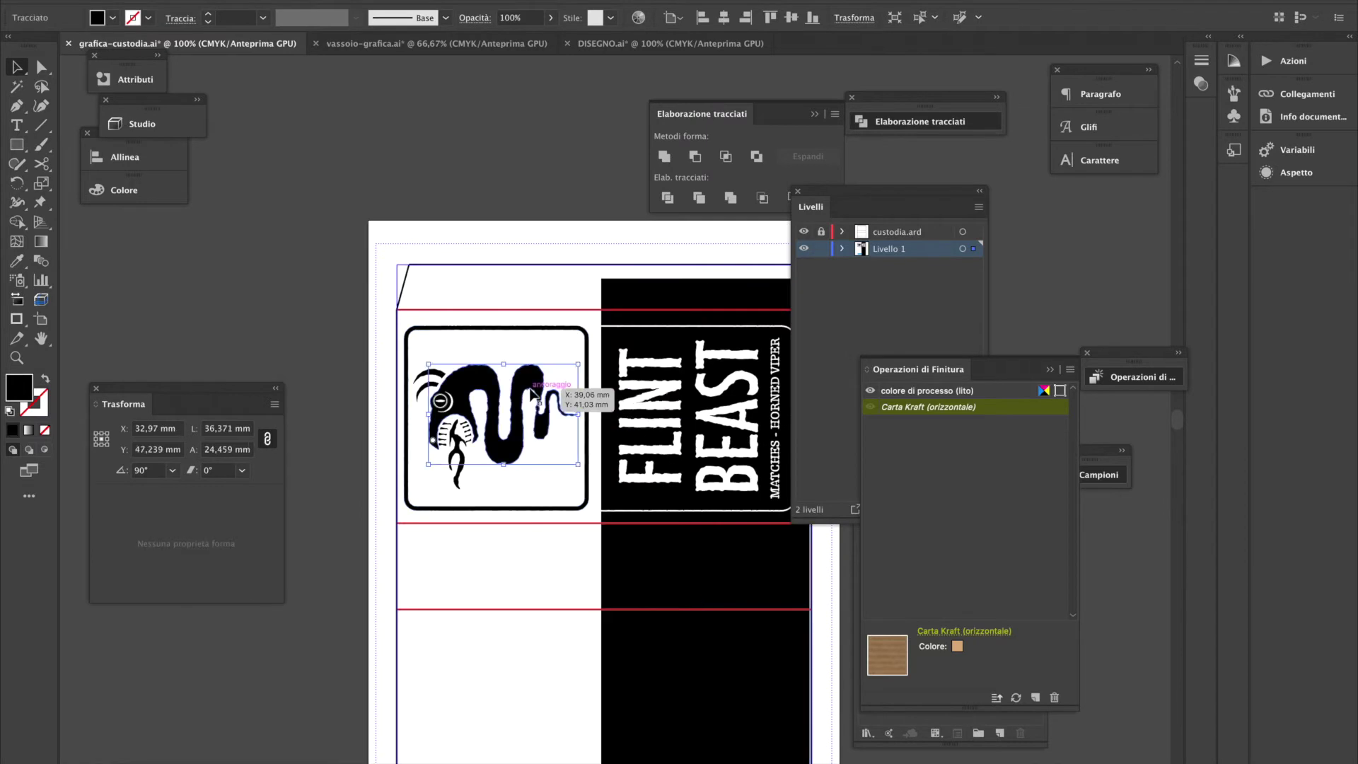
{"action": "left_click_drag", "start_coordinate": [352, 319], "coordinate": [812, 521]}
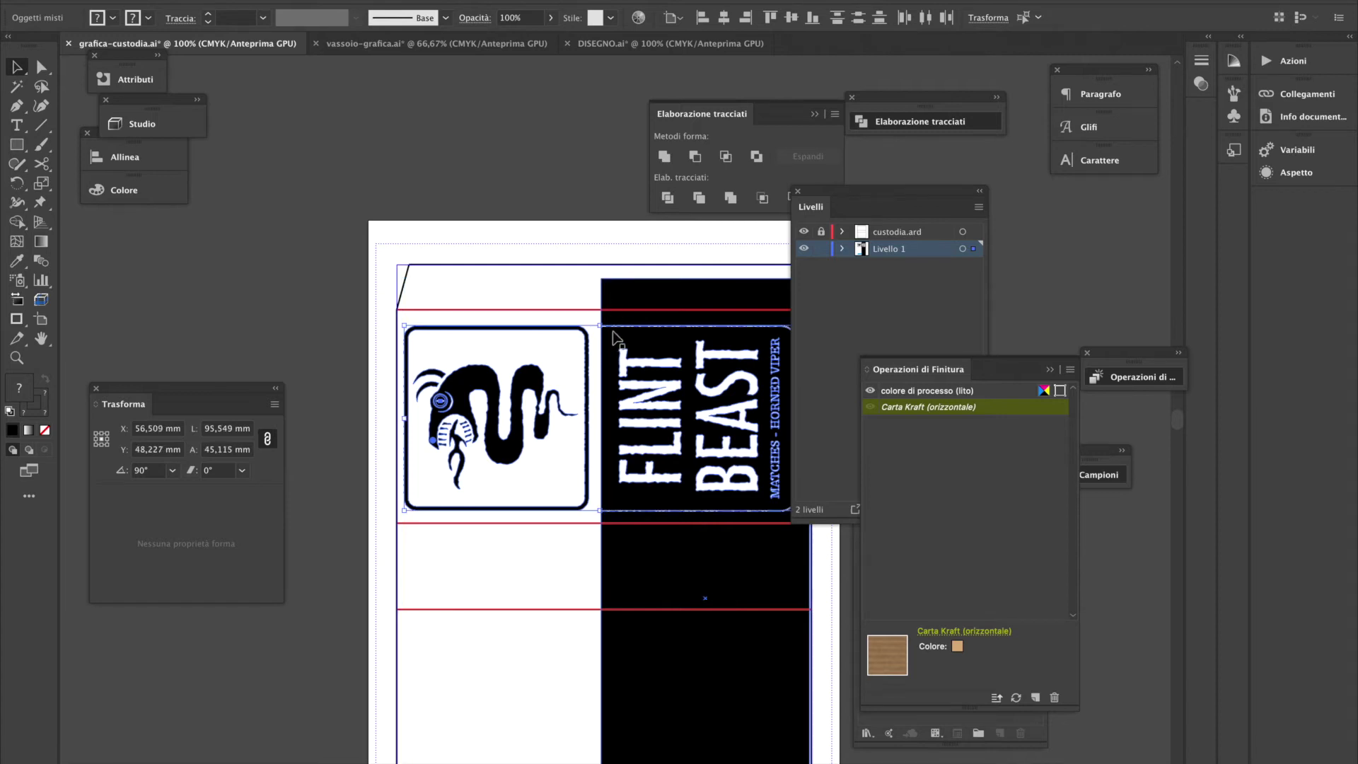
{"action": "key", "text": "Up"}
{"action": "key", "text": "Up"}
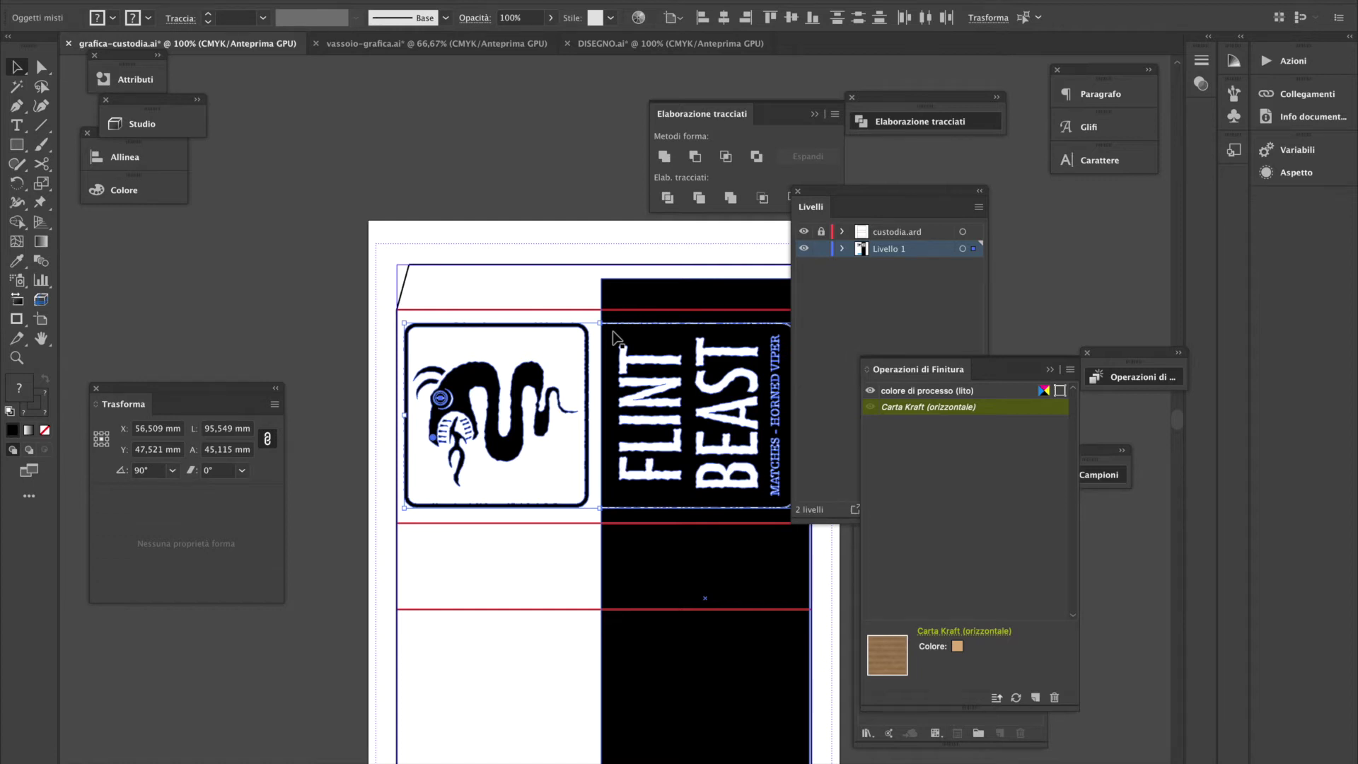
{"action": "left_click_drag", "start_coordinate": [938, 193], "coordinate": [1029, 196]}
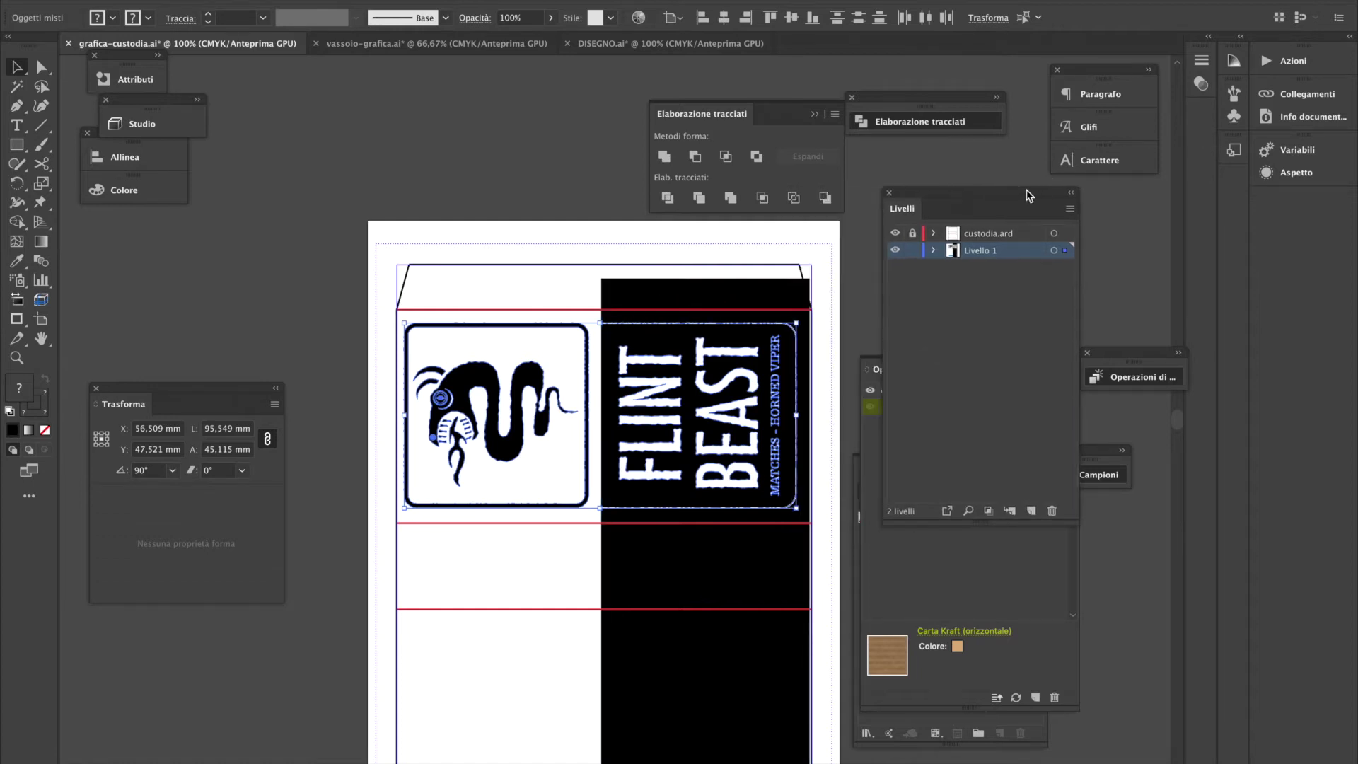
{"action": "key", "text": "Right"}
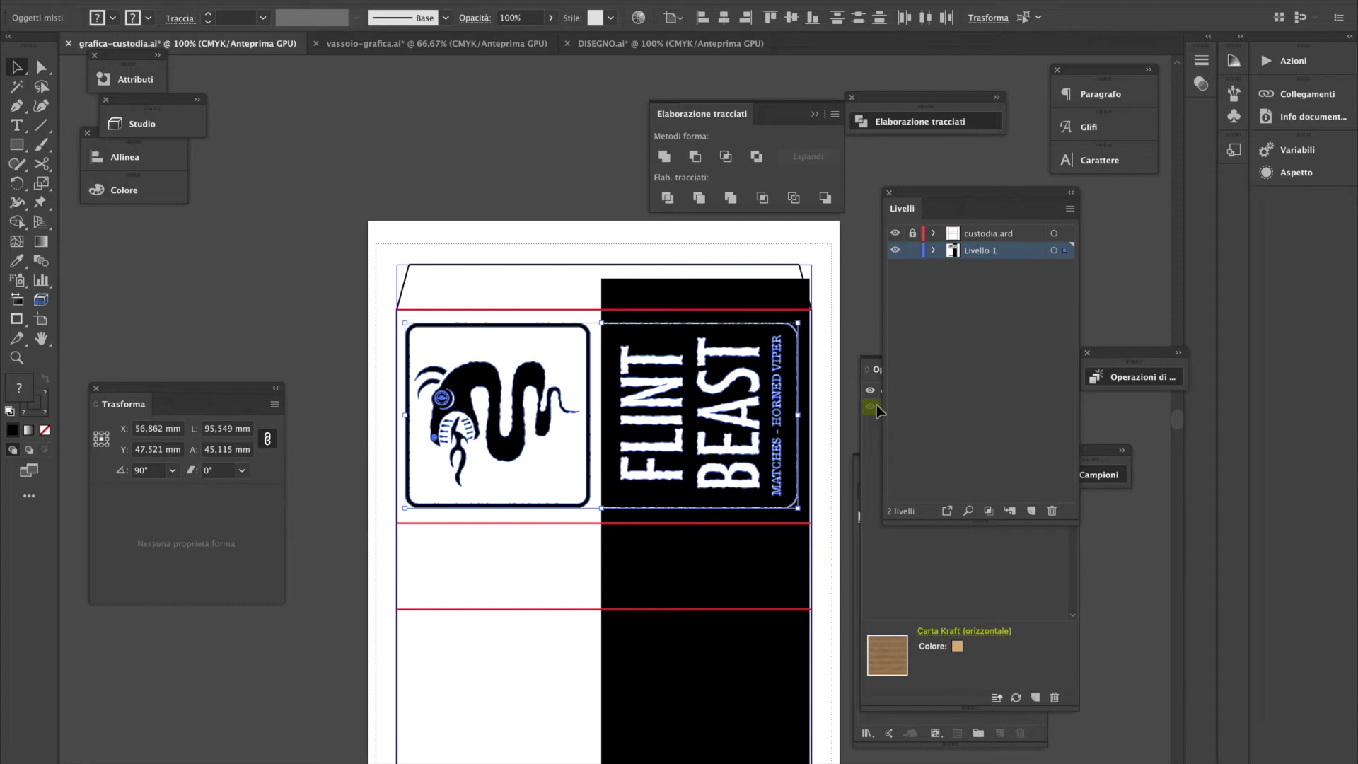
{"action": "key", "text": "Left"}
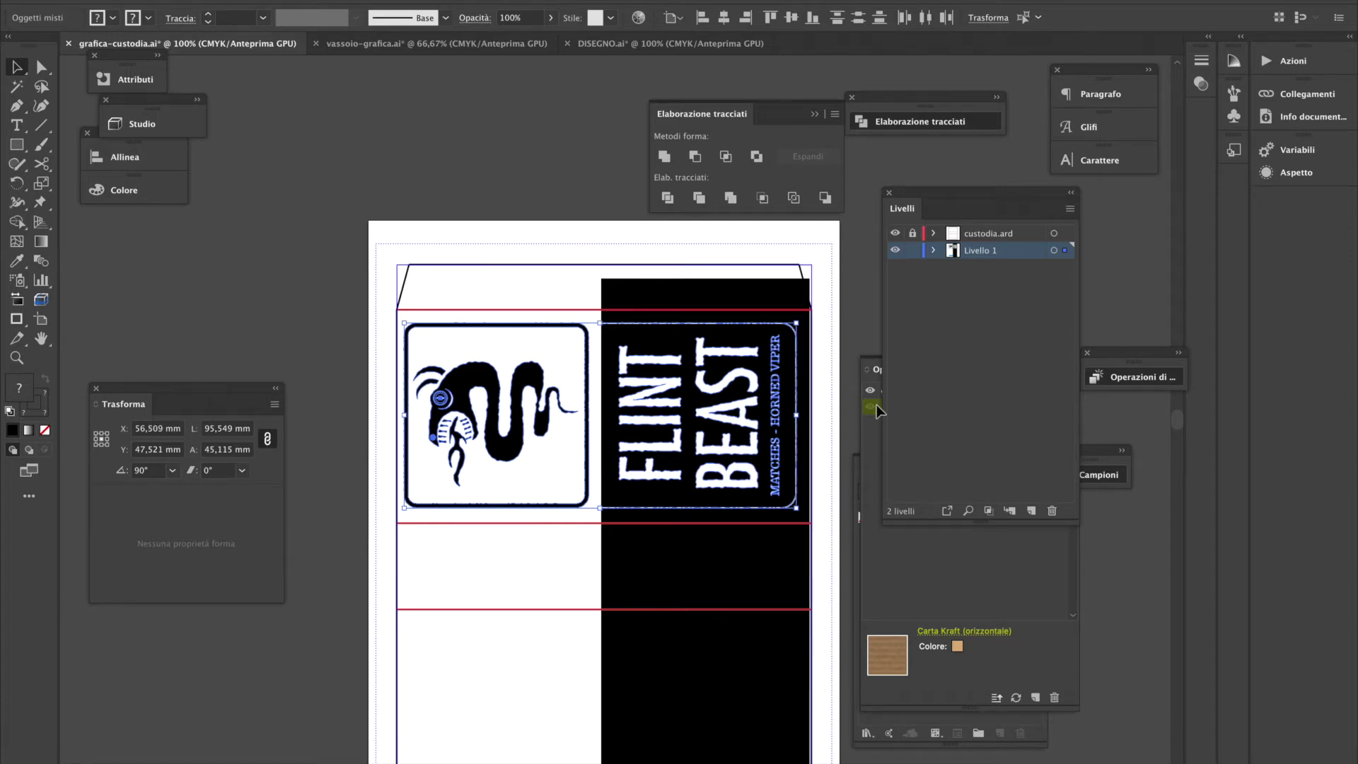
{"action": "key", "text": "Right"}
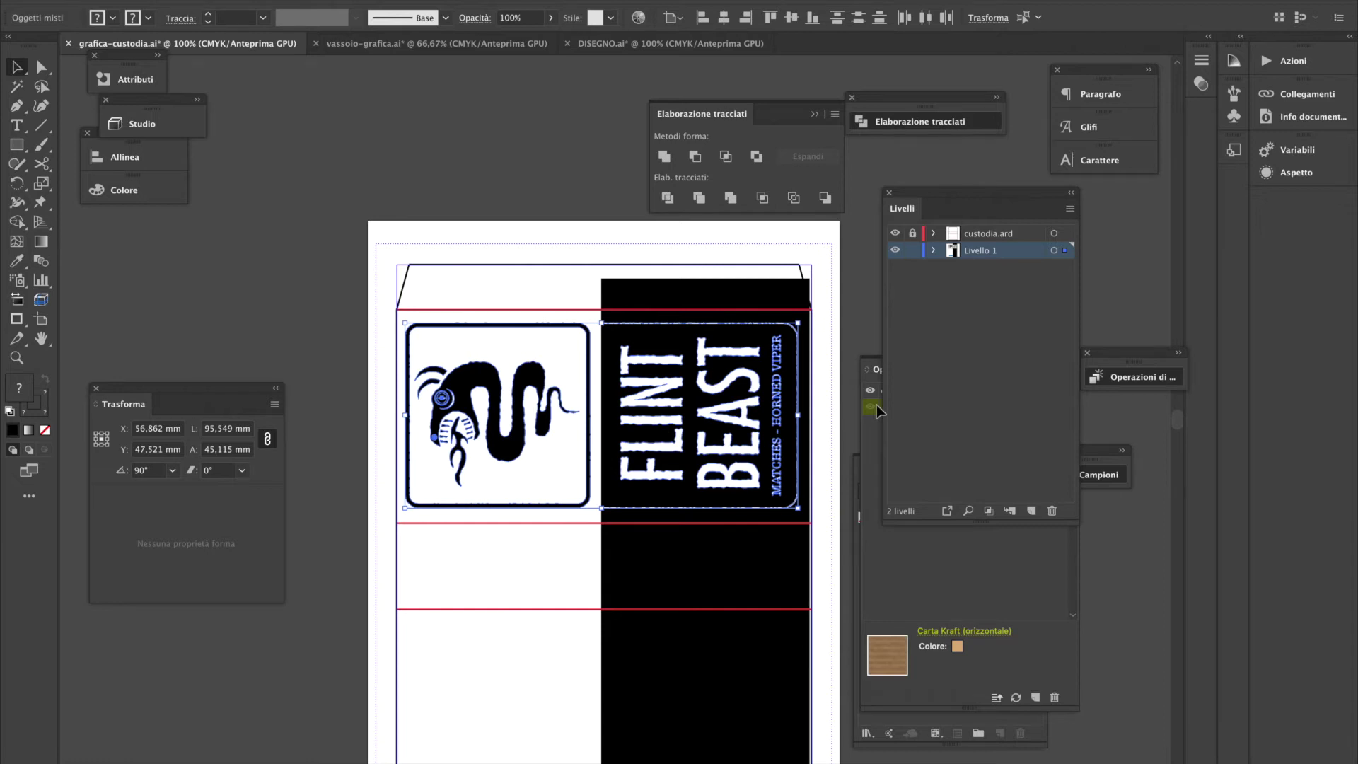
Refresh the 3D preview with the shifted artwork and check its position on the matchboxes
{"action": "left_click", "coordinate": [184, 307]}
{"action": "left_click", "coordinate": [138, 124]}
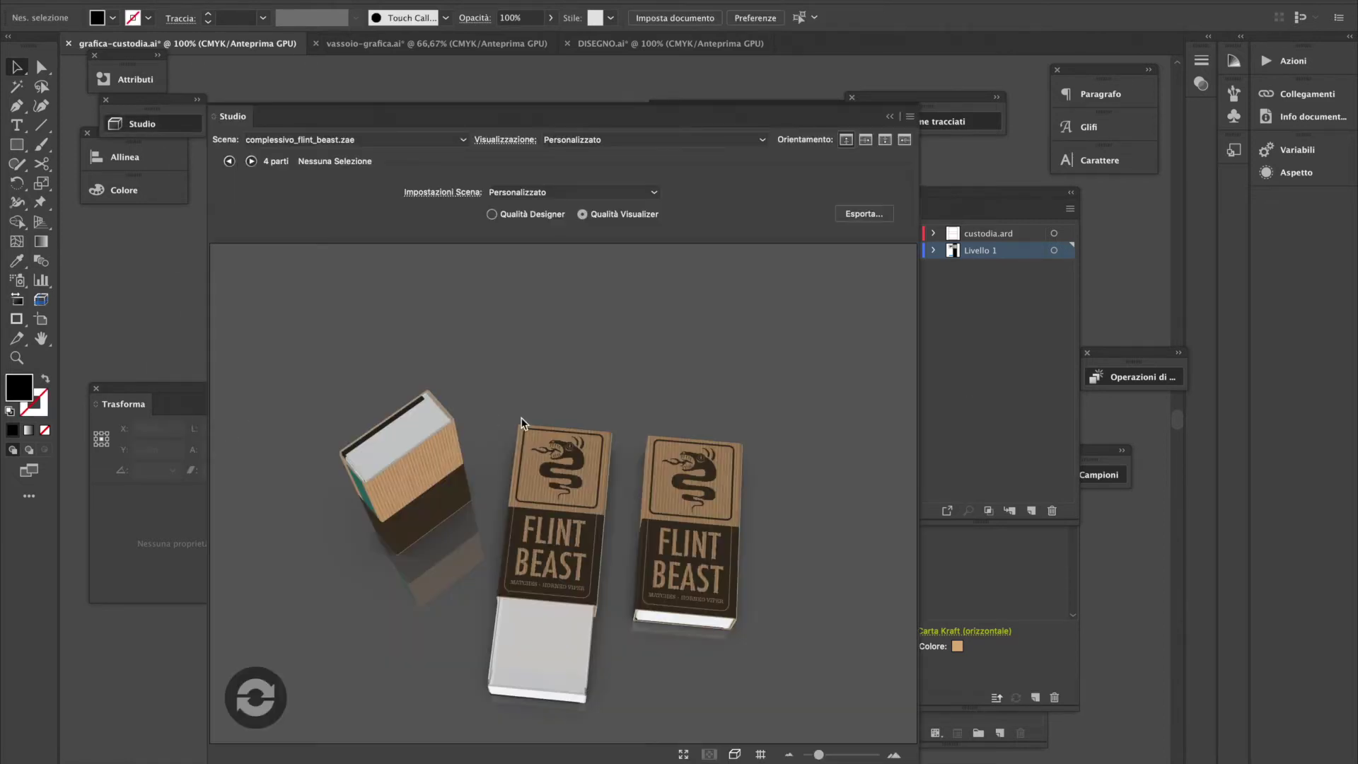
{"action": "left_click", "coordinate": [261, 708]}
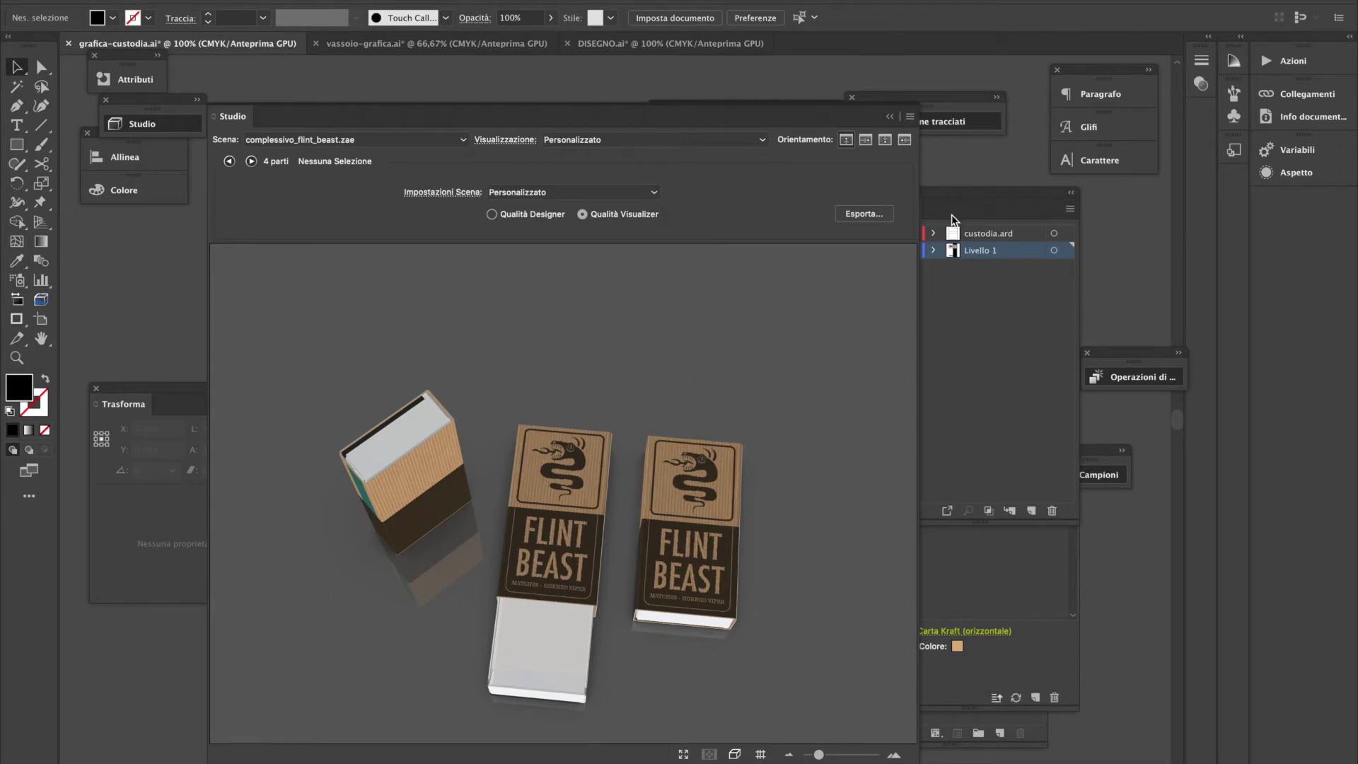
{"action": "left_click", "coordinate": [890, 116]}
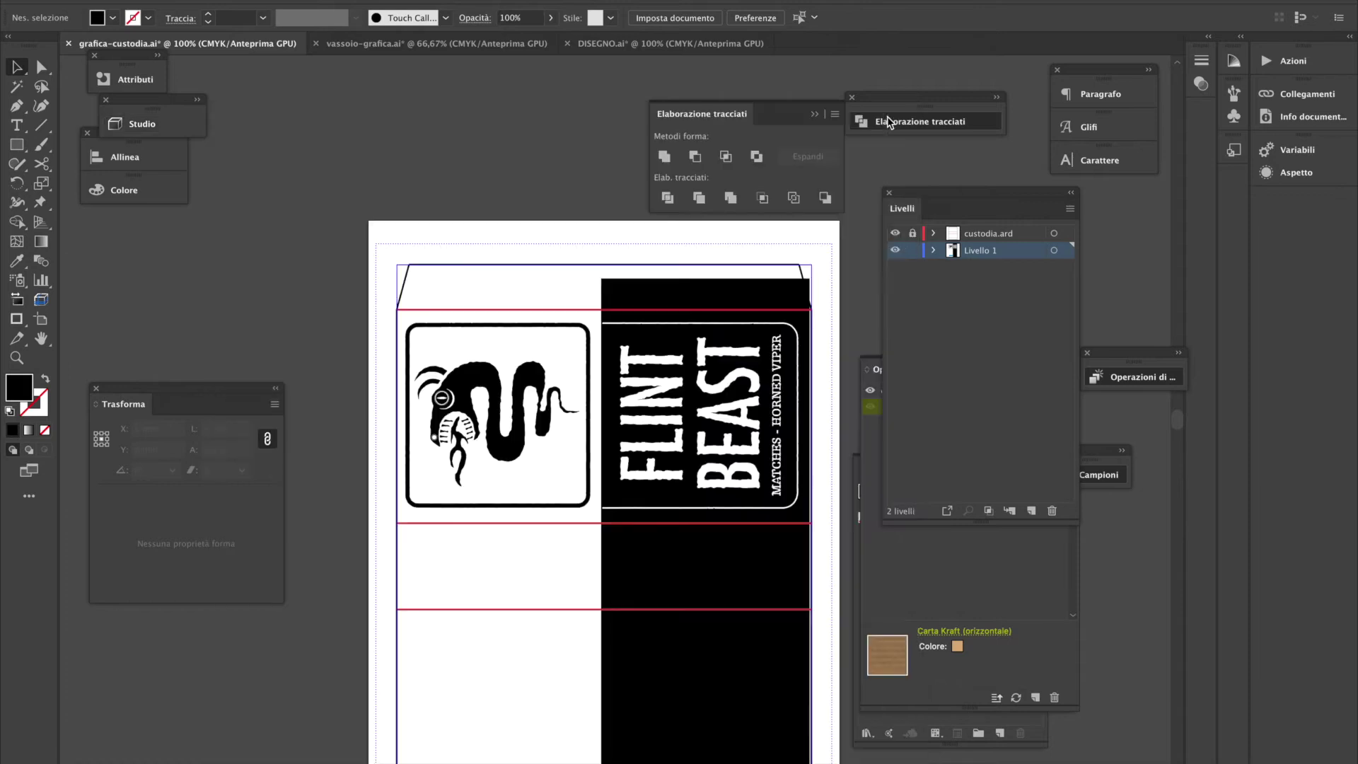
Widen the black band to 54.451 mm, past the sleeve's outer edge, and bring the list of finishing operations to the front
{"action": "left_click", "coordinate": [795, 302]}
{"action": "left_click_drag", "start_coordinate": [813, 604], "coordinate": [825, 604]}
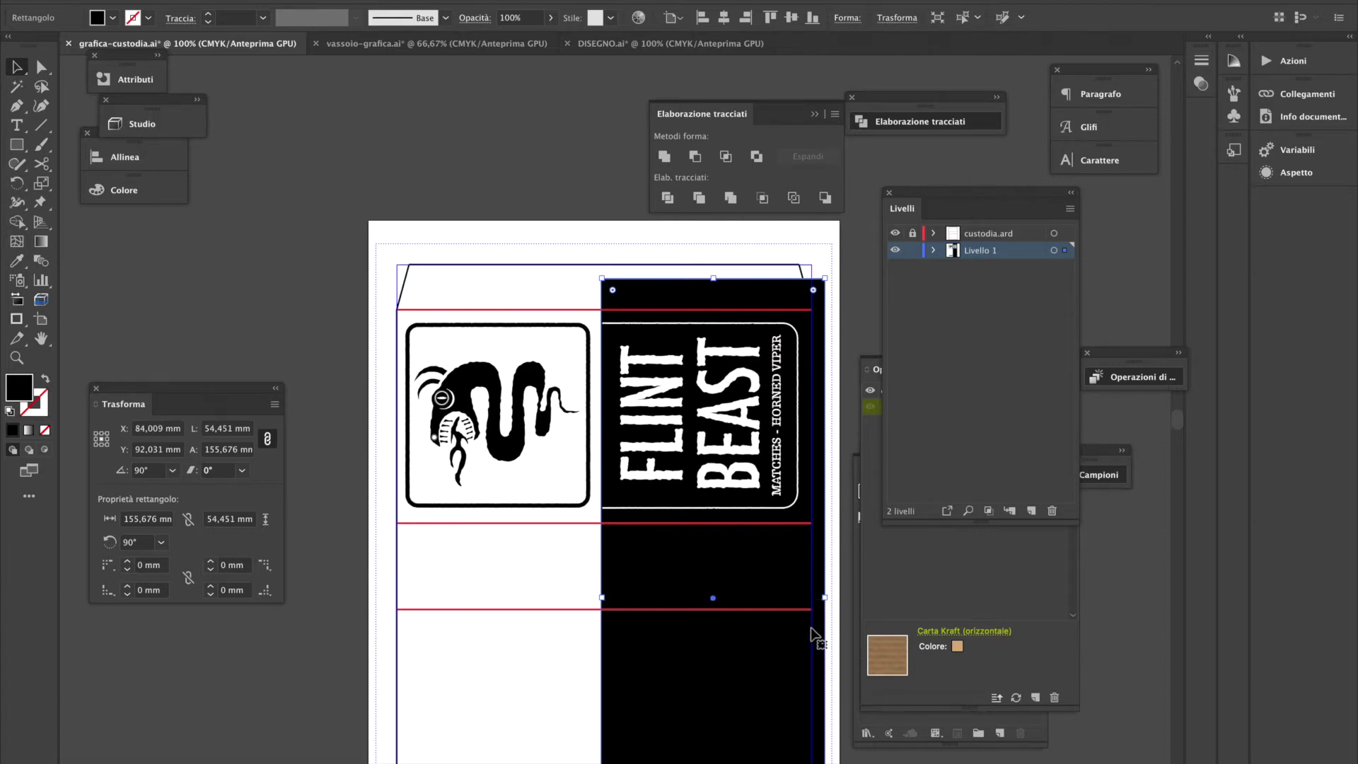
{"action": "left_click", "coordinate": [1001, 597]}
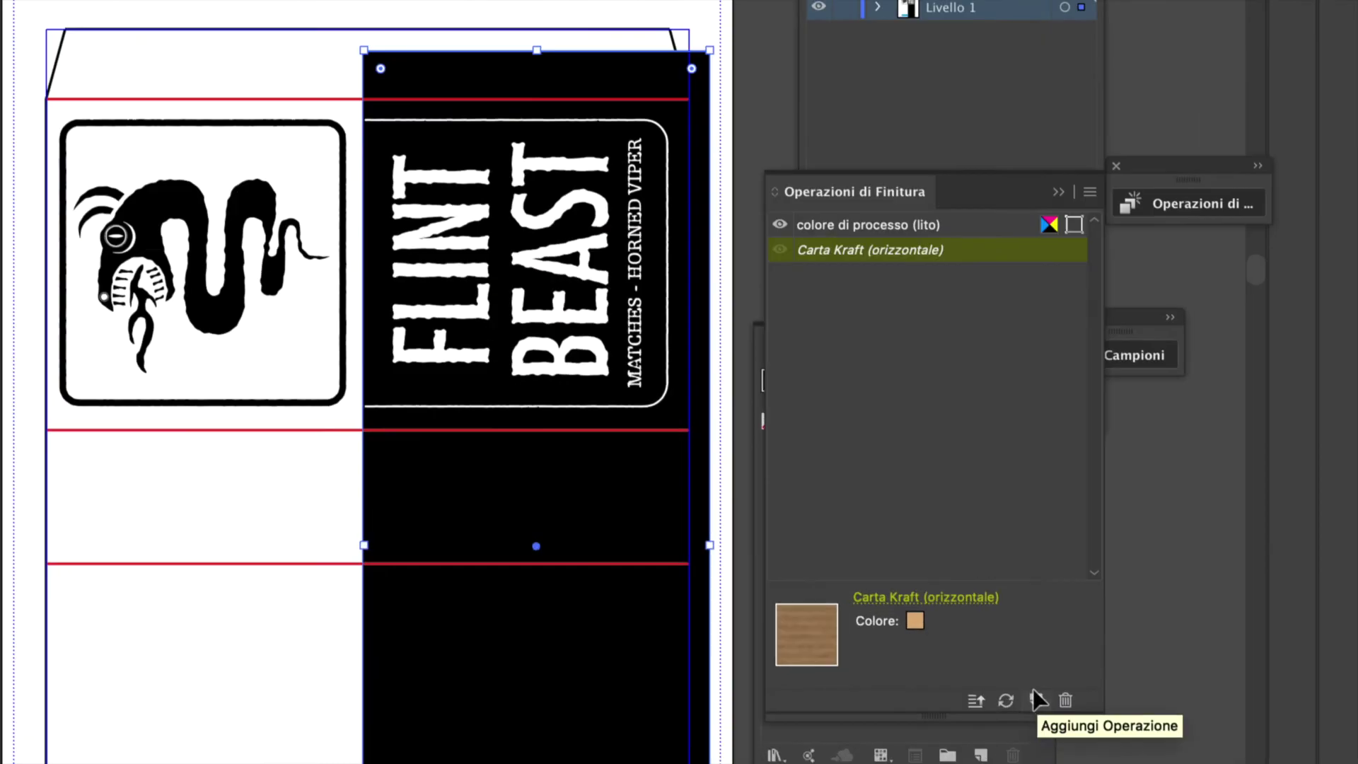
Start adding a finishing operation, search the library for "foil" and choose Scodix embossed Foil™ - Colored
{"action": "left_click", "coordinate": [1033, 697]}
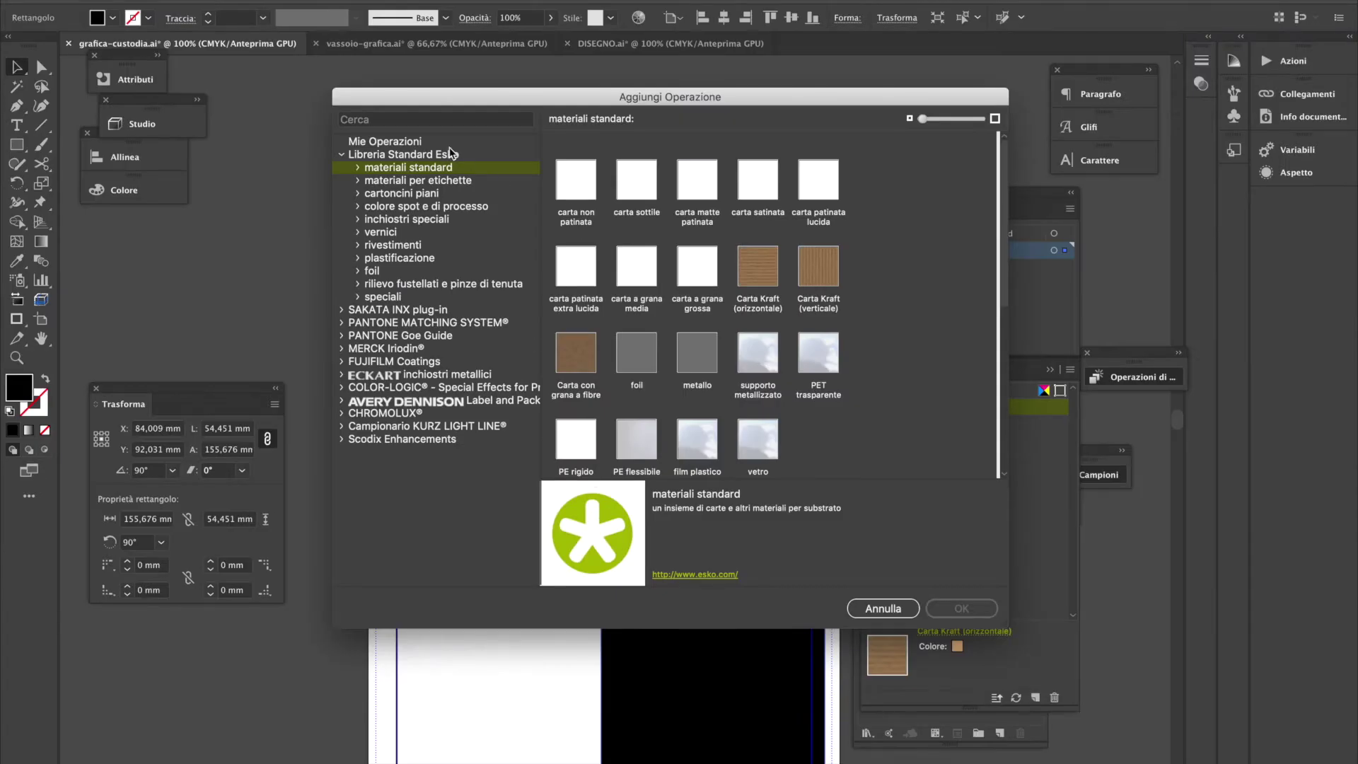
{"action": "left_click", "coordinate": [463, 120]}
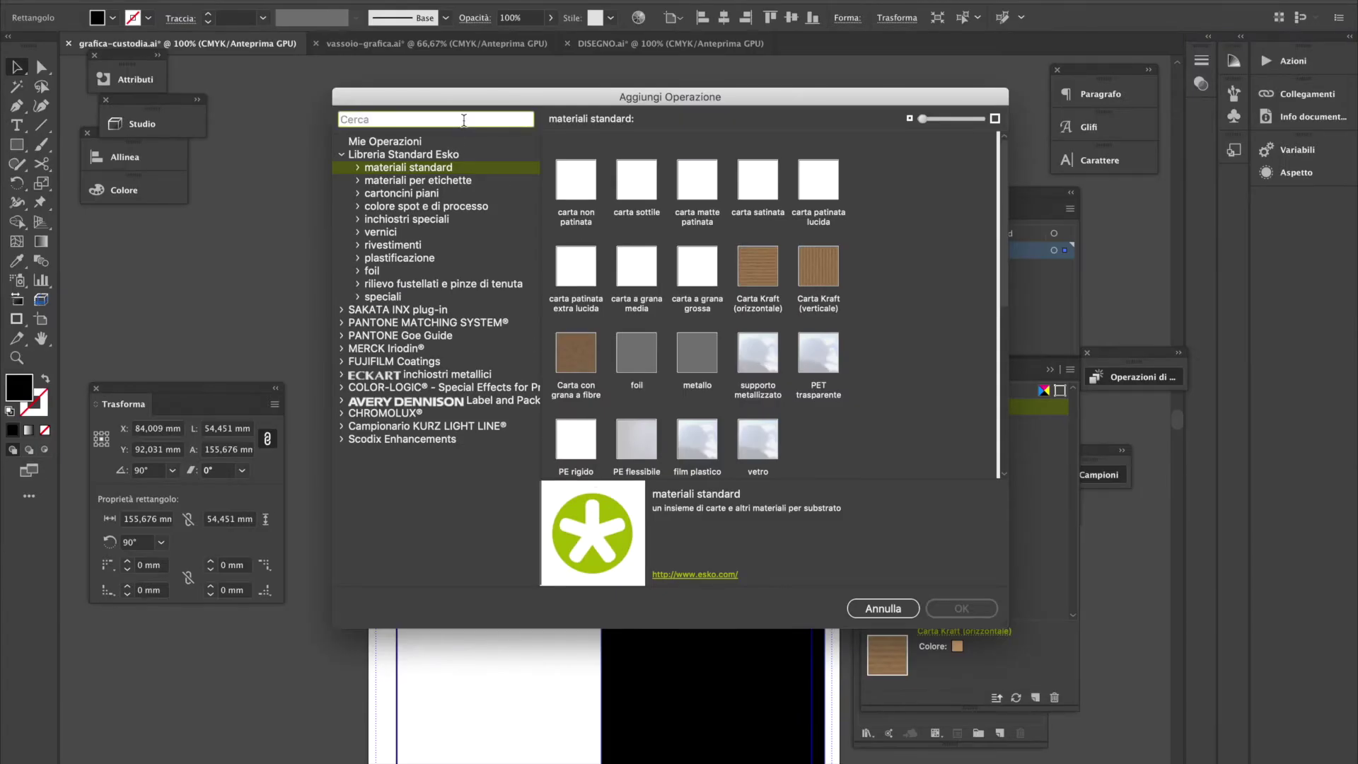
{"action": "type", "text": "foil"}
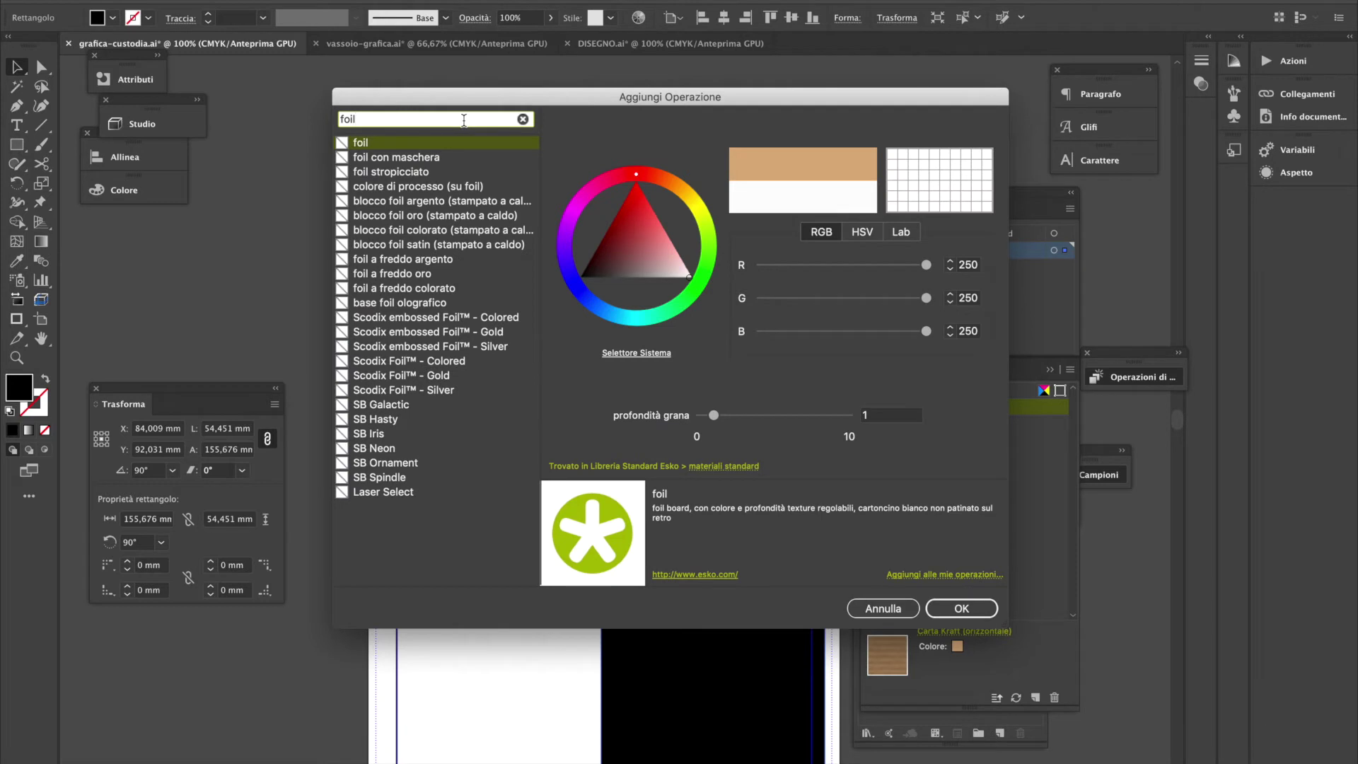
{"action": "left_click", "coordinate": [471, 158]}
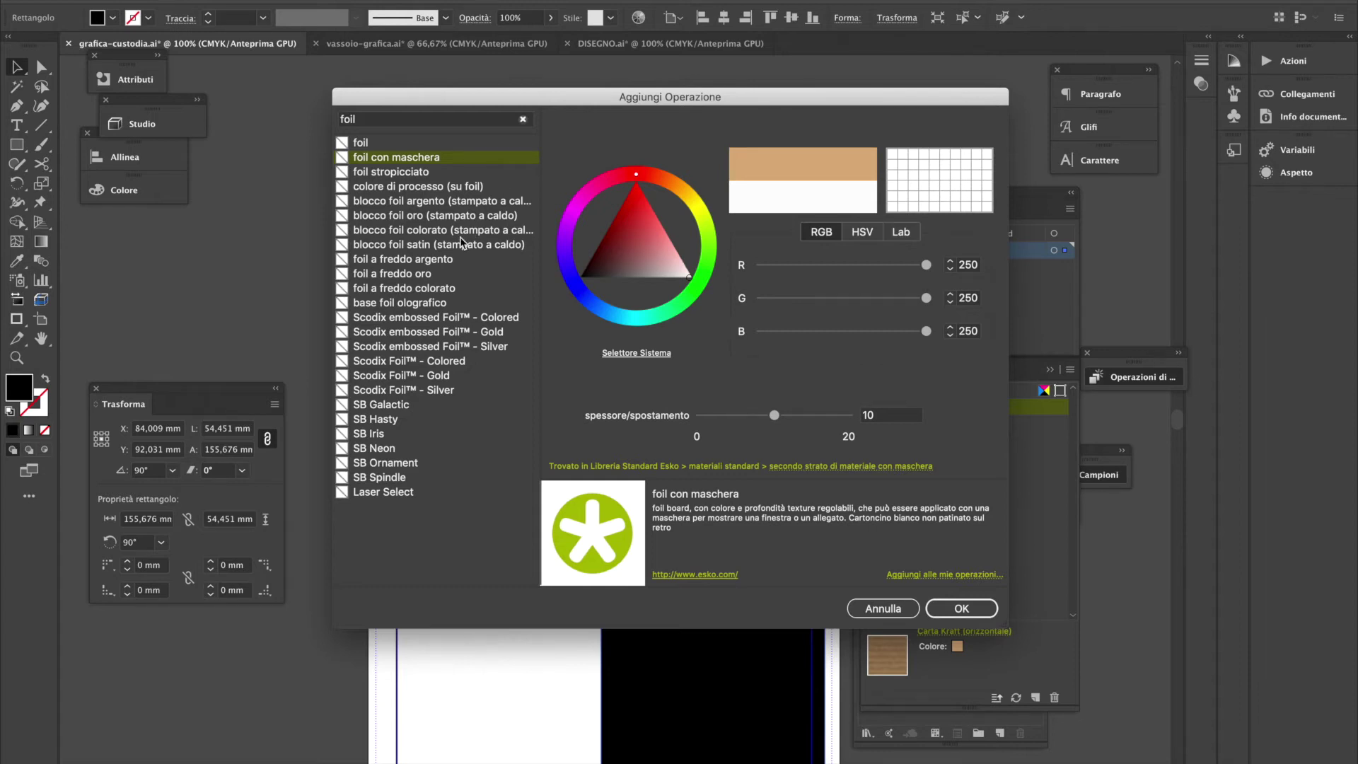
{"action": "left_click", "coordinate": [469, 319]}
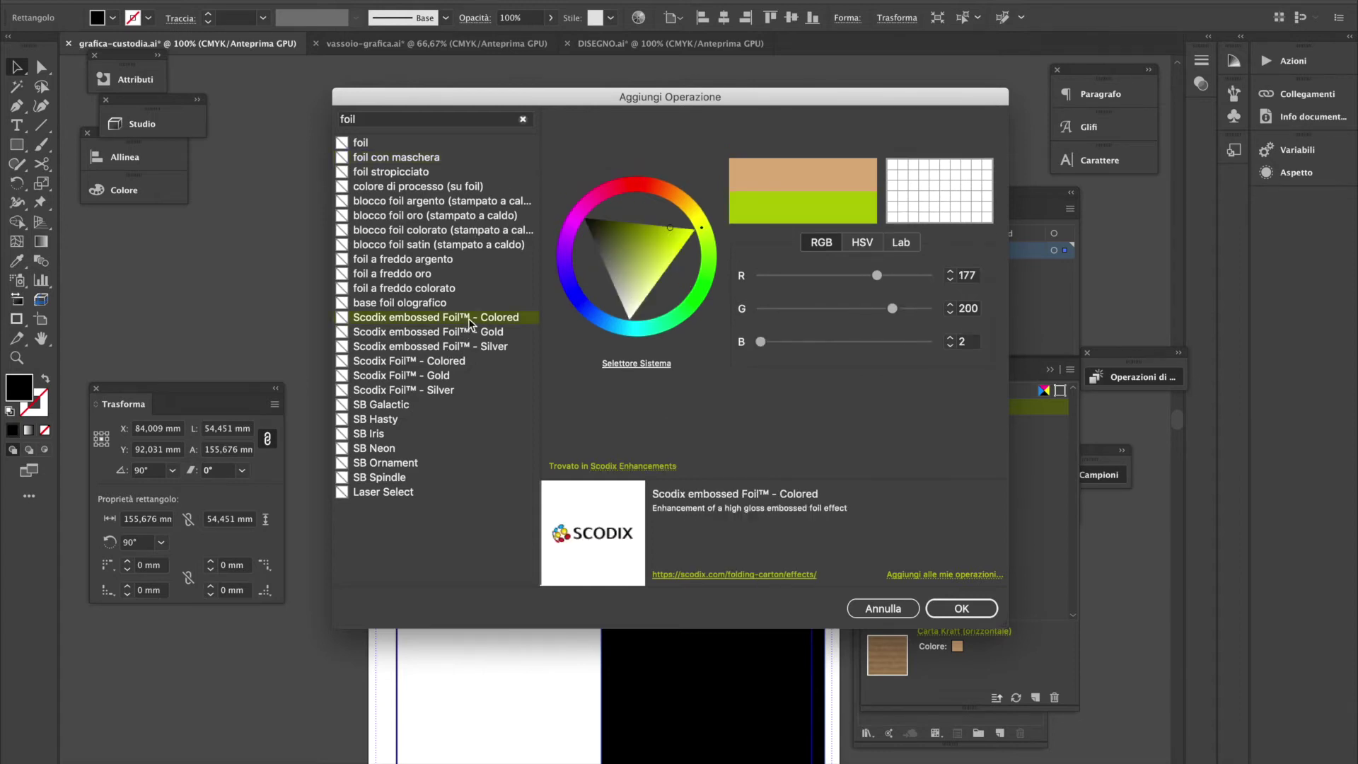
Set the foil colour to dark green, RGB 89, 122, 12, and add it as a swatch applied to the selected band
{"action": "mouse_move", "coordinate": [704, 233]}
{"action": "left_mouse_down"}
{"action": "mouse_move", "coordinate": [706, 245]}
{"action": "mouse_move", "coordinate": [631, 244]}
{"action": "mouse_move", "coordinate": [642, 234]}
{"action": "mouse_move", "coordinate": [634, 248]}
{"action": "mouse_move", "coordinate": [626, 227]}
{"action": "mouse_move", "coordinate": [639, 230]}
{"action": "left_mouse_up"}
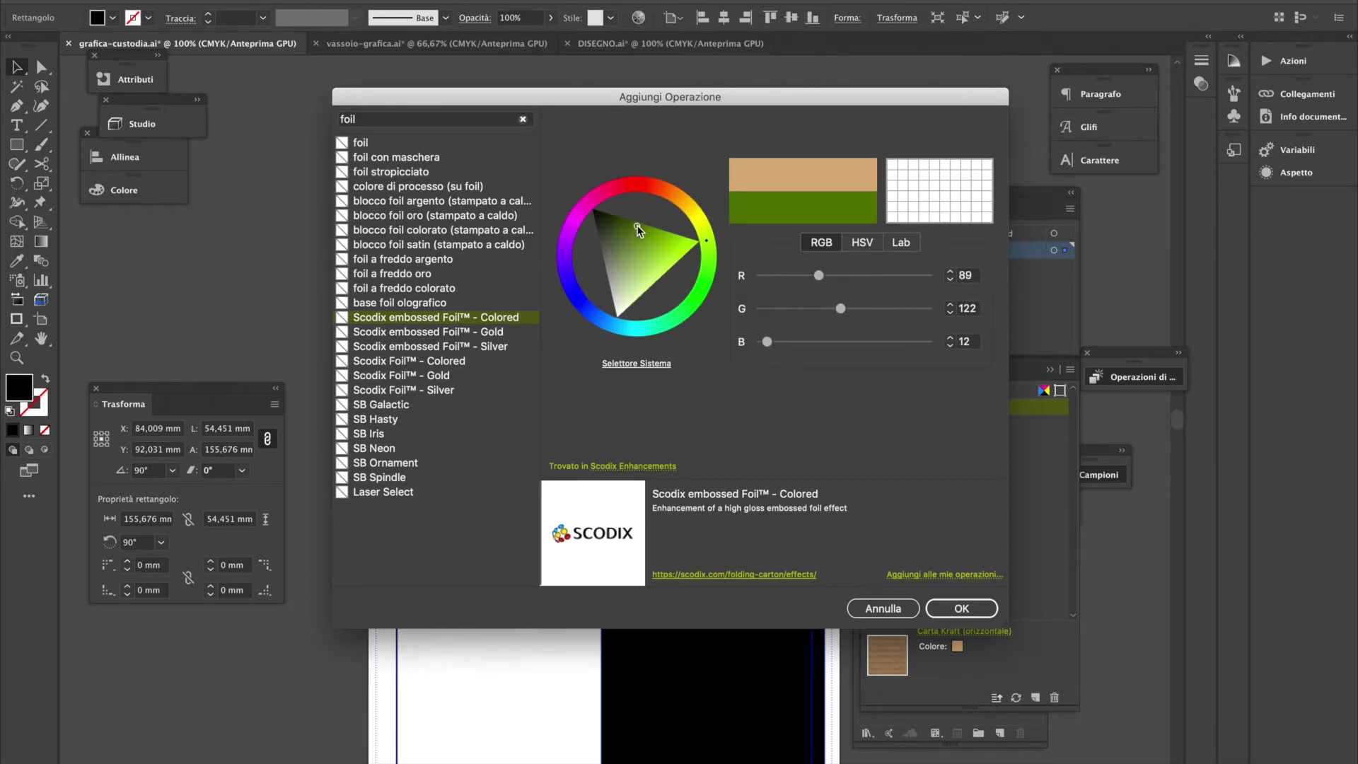
{"action": "left_click", "coordinate": [962, 608]}
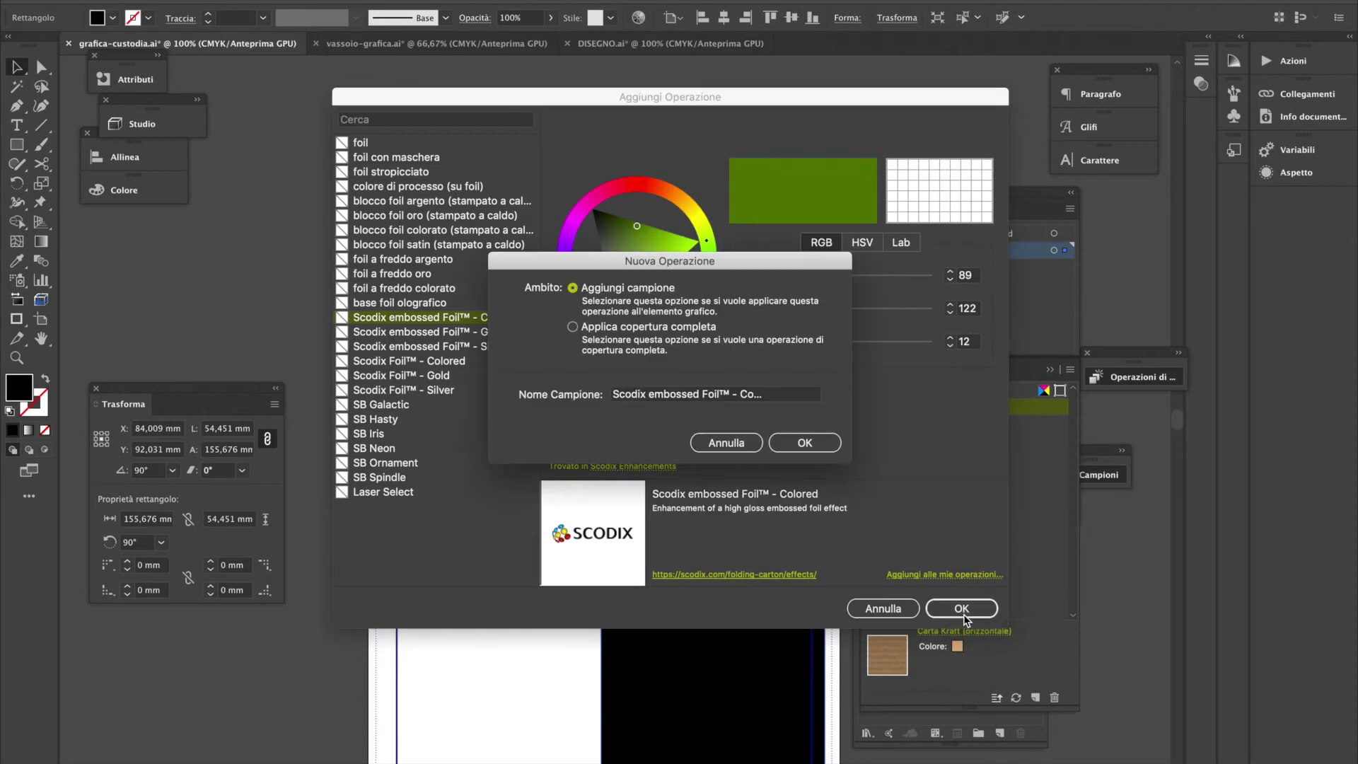
{"action": "left_click", "coordinate": [811, 445]}
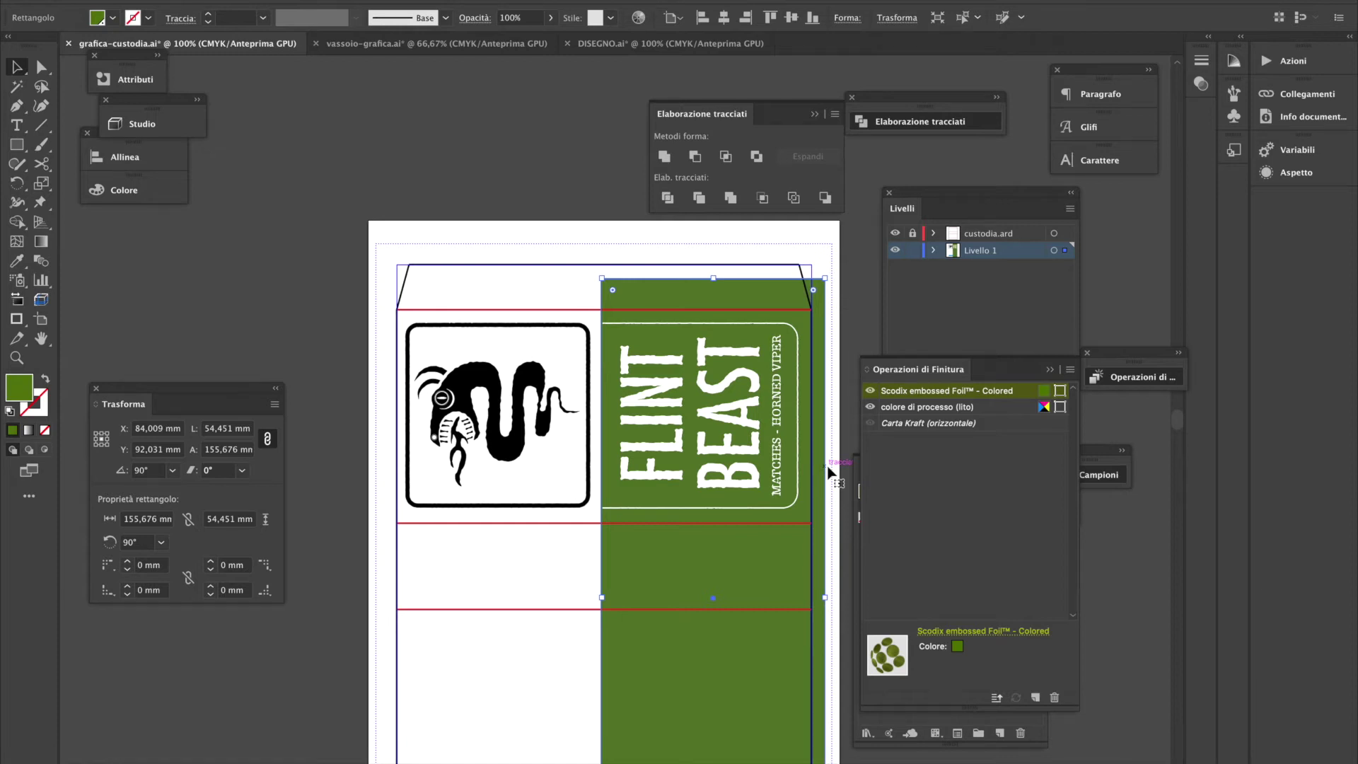
Refresh the 3D preview with the green foil band and orbit around the matchboxes to check it
{"action": "left_click", "coordinate": [152, 131]}
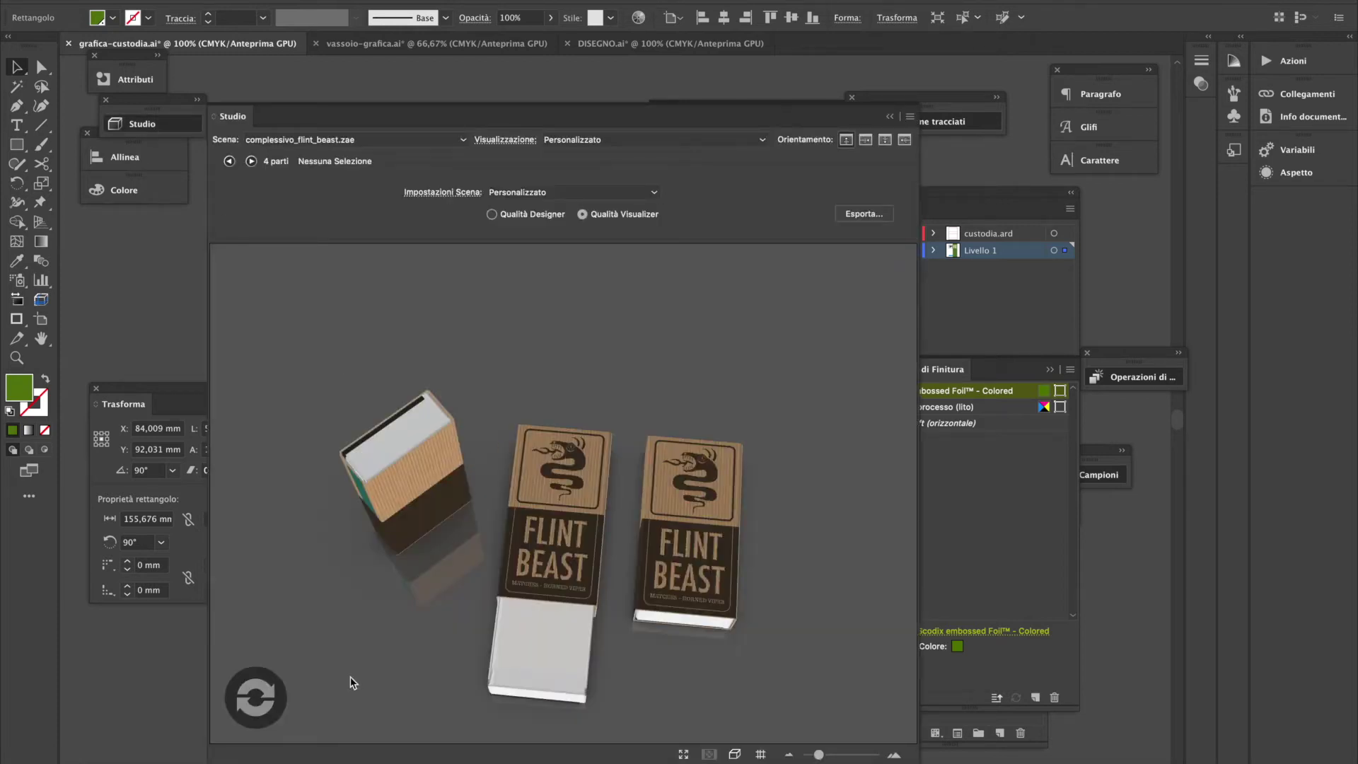
{"action": "left_click", "coordinate": [243, 685]}
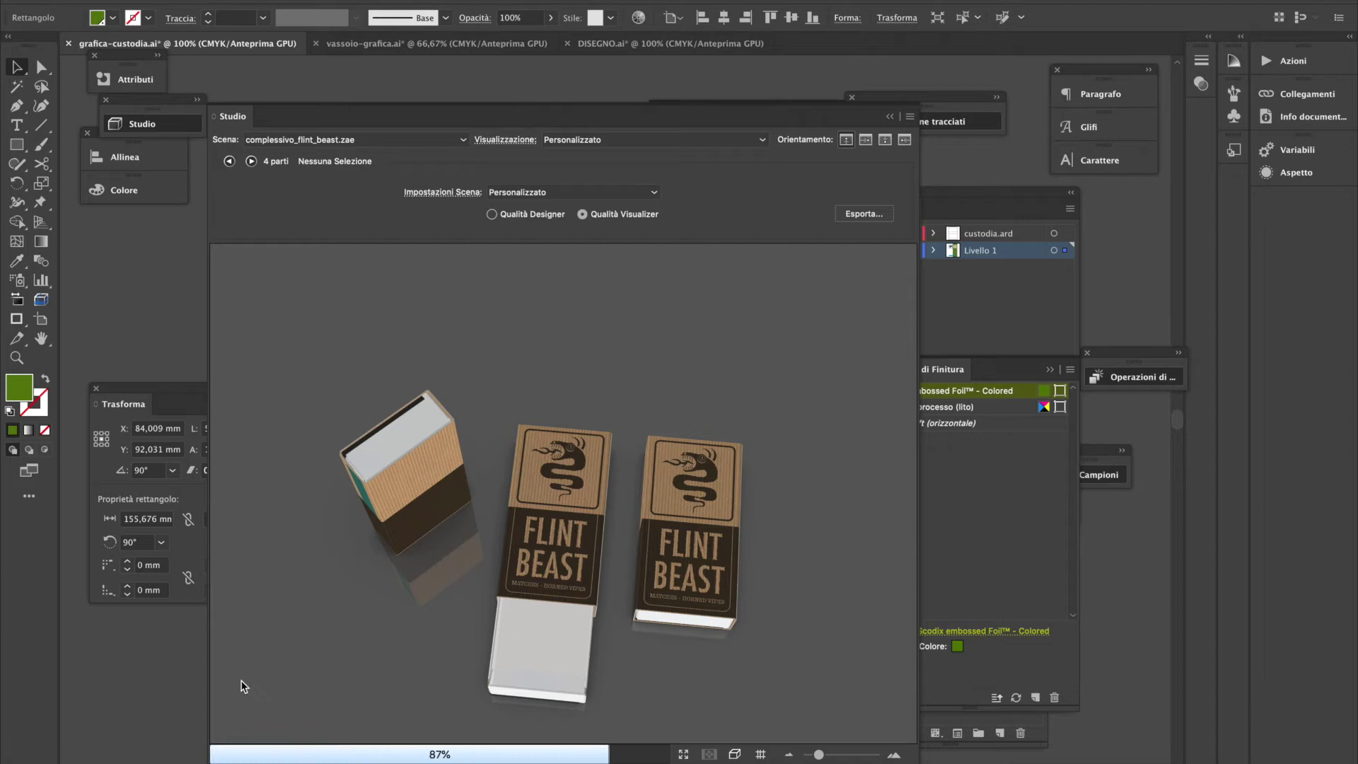
{"action": "left_click_drag", "start_coordinate": [530, 577], "coordinate": [712, 626]}
{"action": "left_click_drag", "start_coordinate": [601, 632], "coordinate": [769, 622]}
{"action": "left_click_drag", "start_coordinate": [625, 593], "coordinate": [622, 583]}
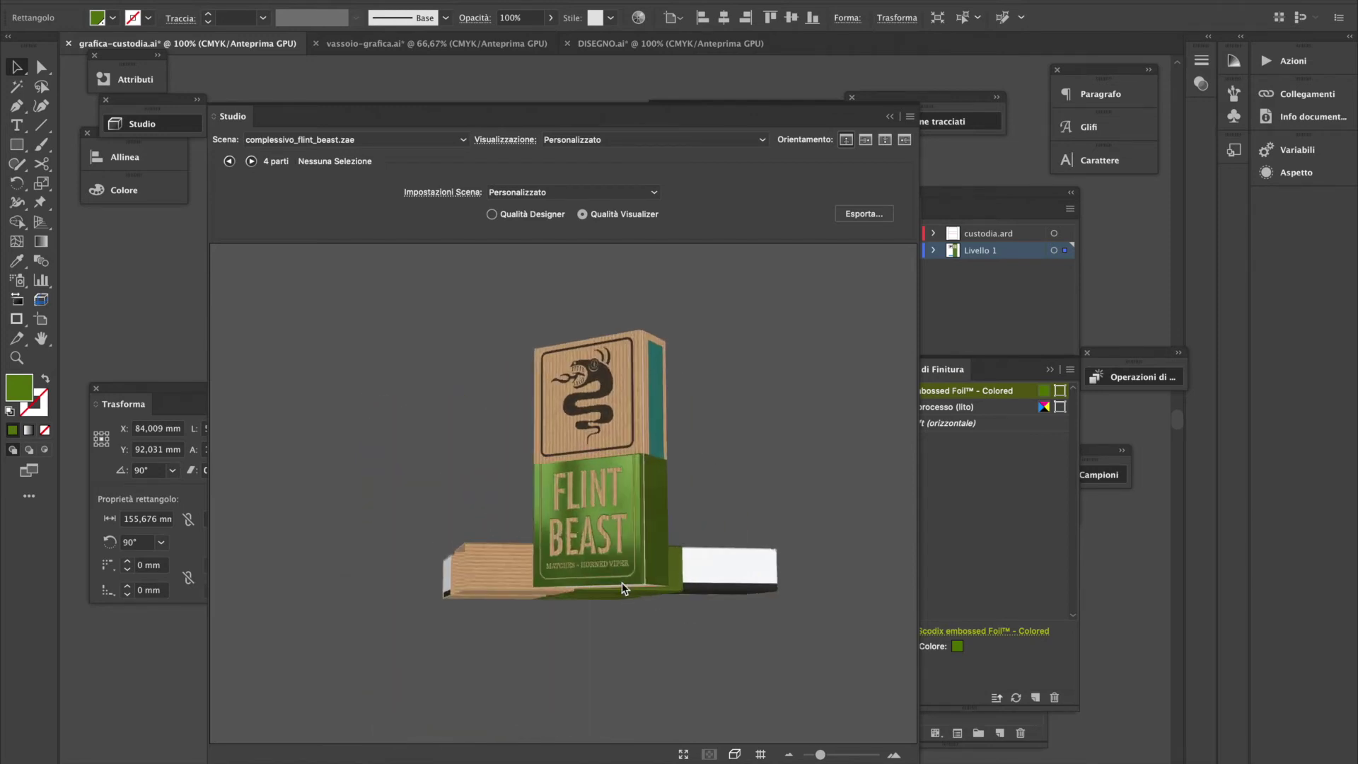
Examine how the green embossed foil reflects light on the standing matchbox from different angles and distances
{"action": "scroll", "coordinate": [621, 575], "scroll_direction": "down", "scroll_amount": 1}
{"action": "scroll", "coordinate": [621, 576], "scroll_direction": "down", "scroll_amount": 2}
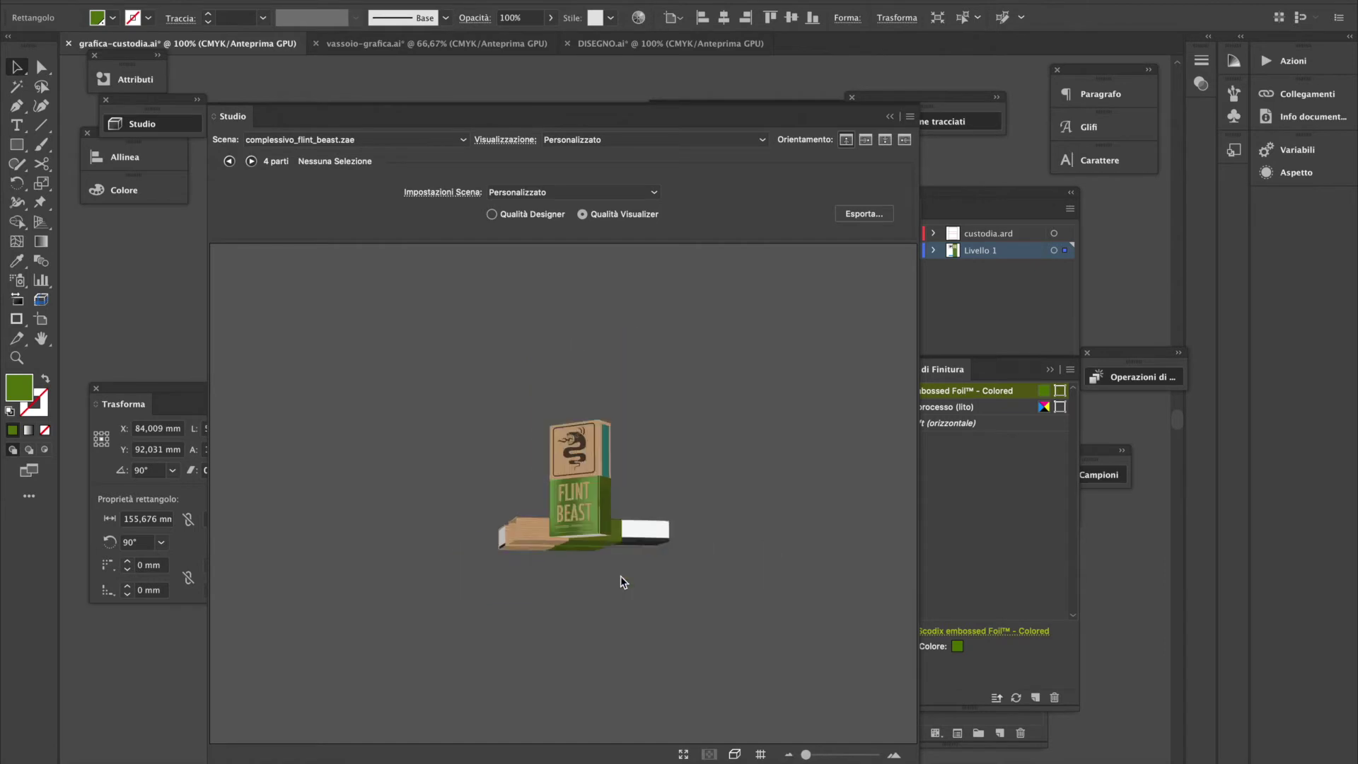
{"action": "scroll", "coordinate": [621, 576], "scroll_direction": "up", "scroll_amount": 1}
{"action": "scroll", "coordinate": [591, 541], "scroll_direction": "up", "scroll_amount": 1}
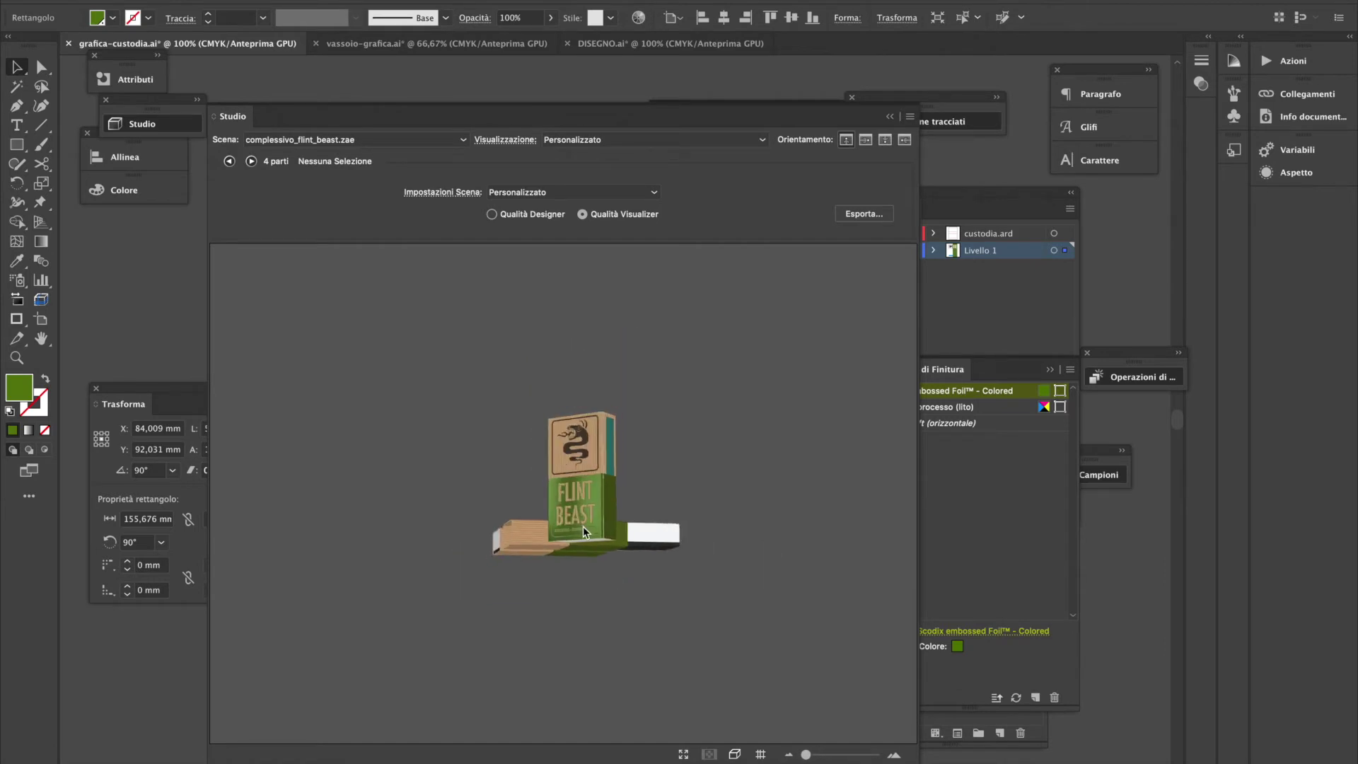
{"action": "left_click_drag", "start_coordinate": [583, 528], "coordinate": [679, 540]}
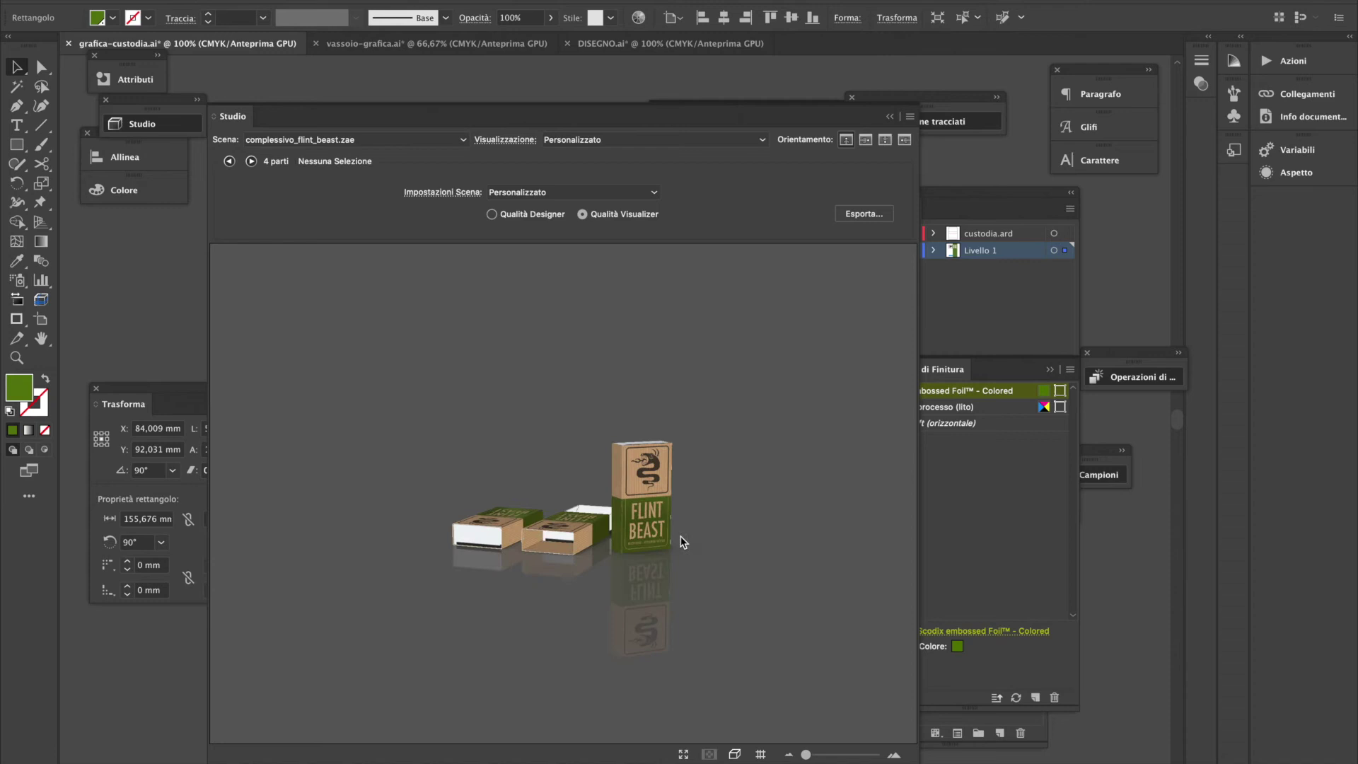
{"action": "scroll", "coordinate": [604, 553], "scroll_direction": "up", "scroll_amount": 1}
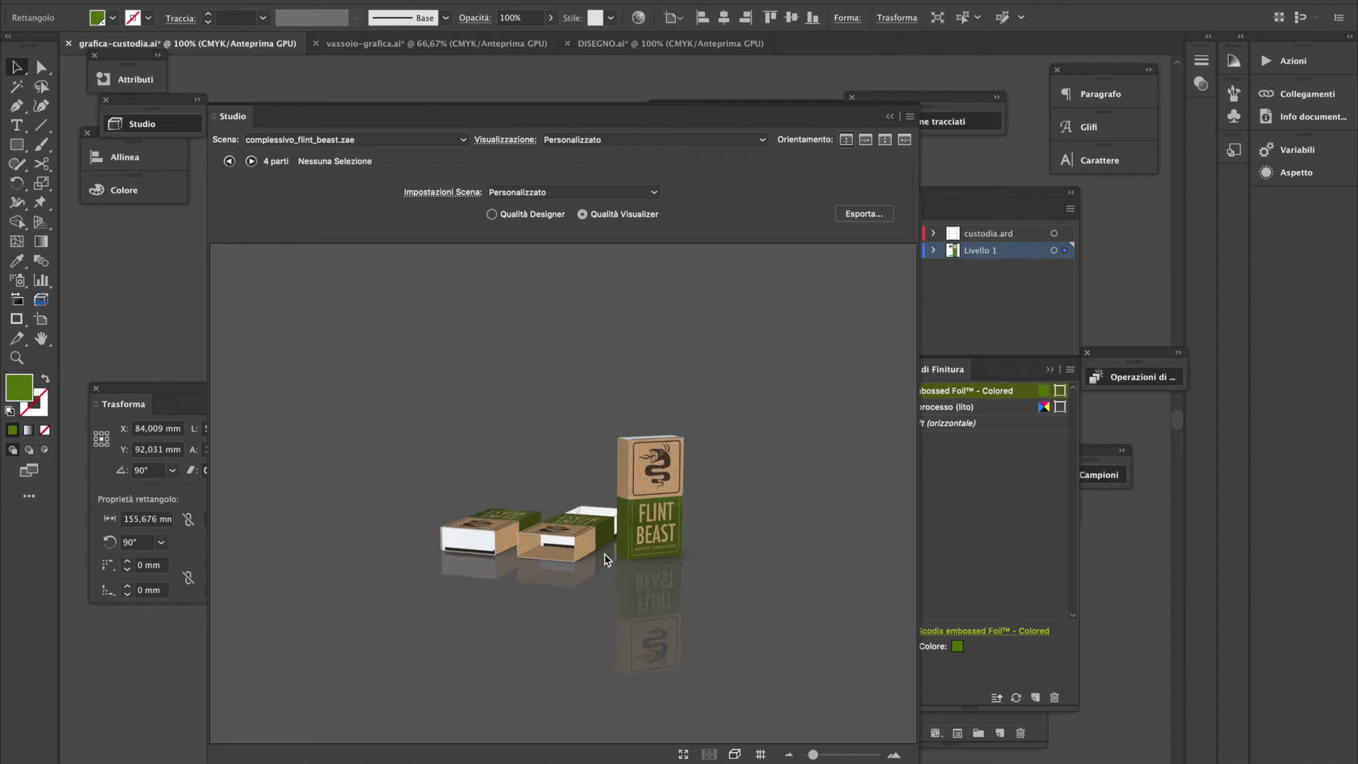
{"action": "left_click_drag", "start_coordinate": [593, 542], "coordinate": [555, 527]}
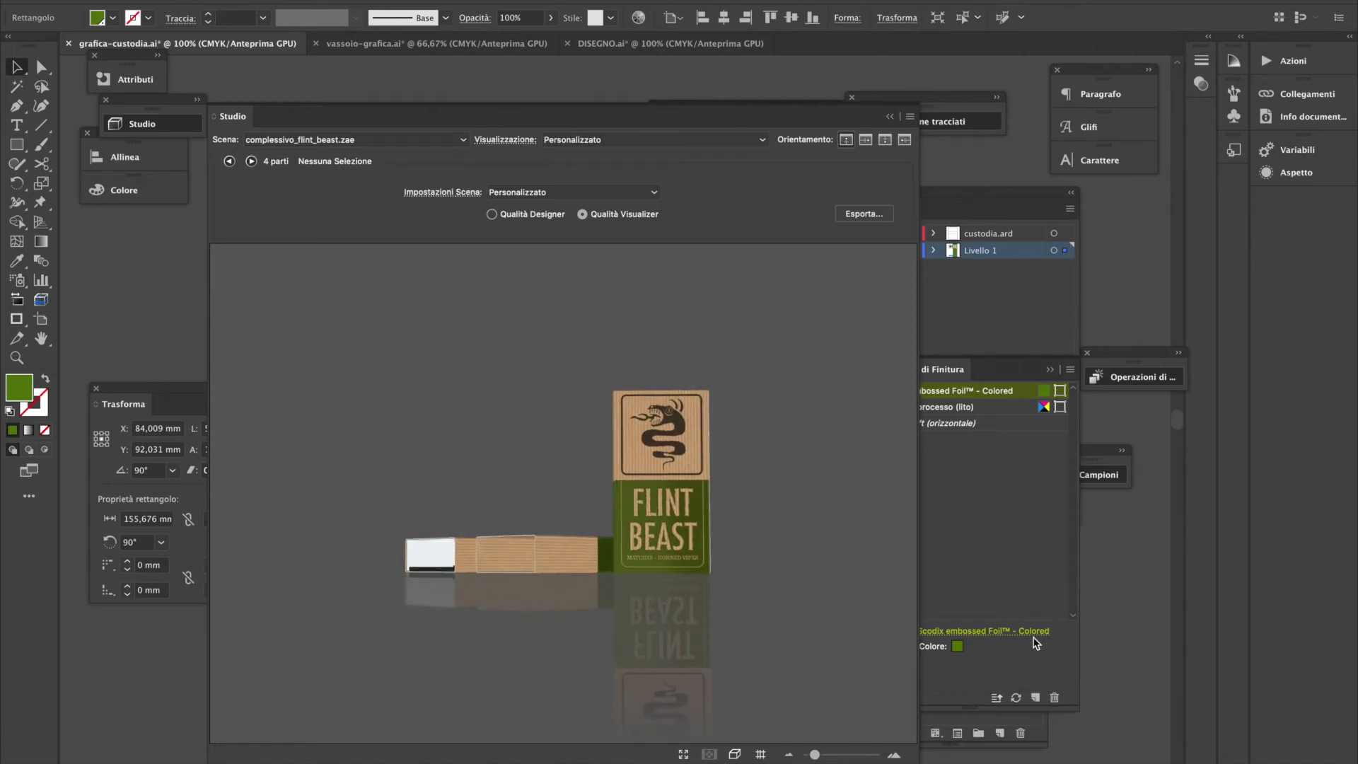
{"action": "left_click", "coordinate": [1110, 601]}
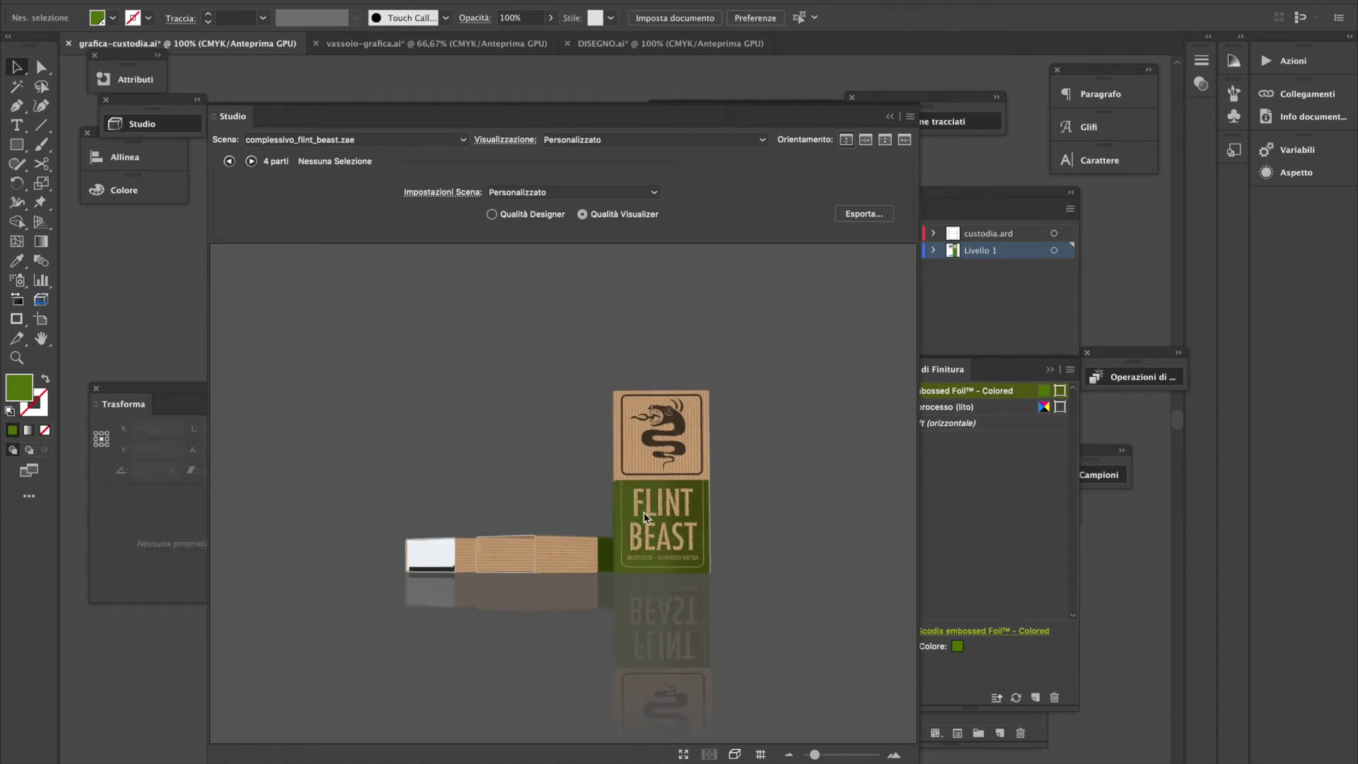
{"action": "scroll", "coordinate": [690, 502], "scroll_direction": "down", "scroll_amount": 2}
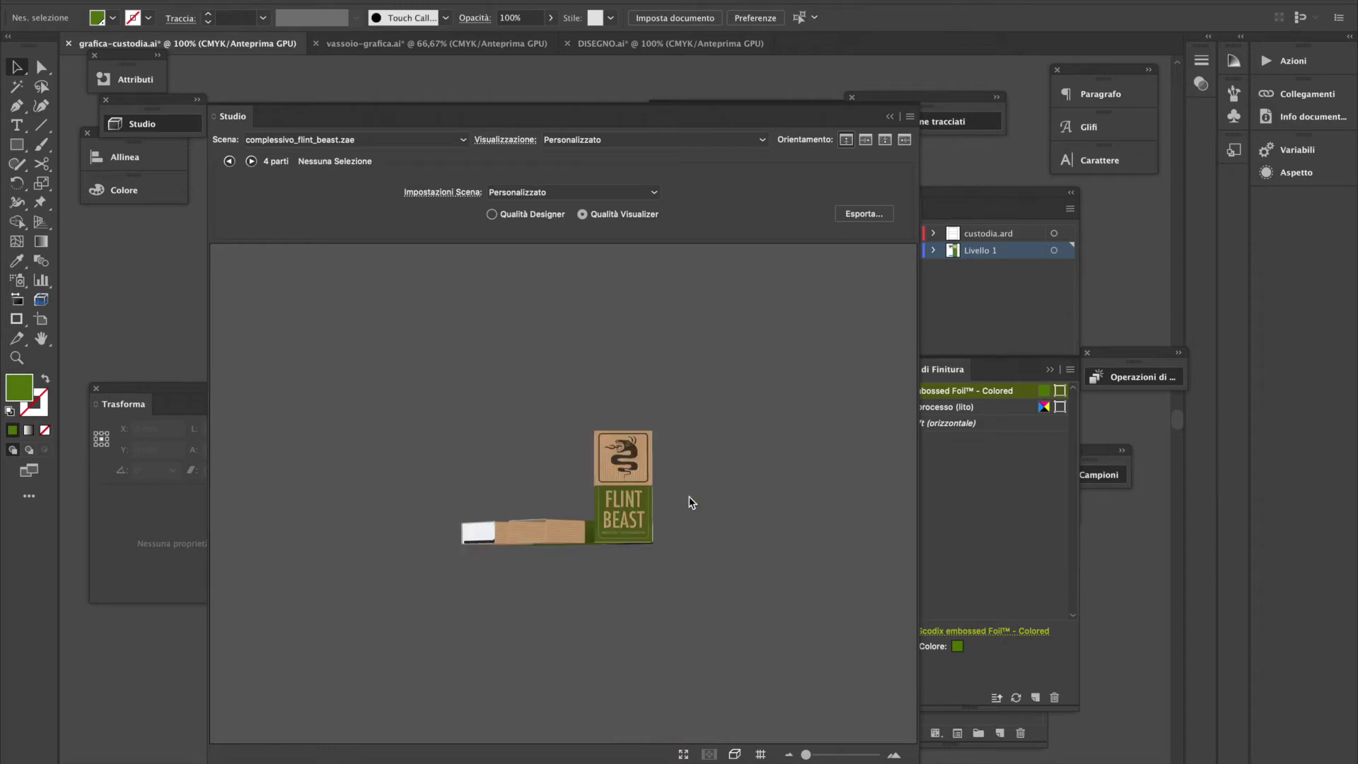
{"action": "scroll", "coordinate": [690, 503], "scroll_direction": "up", "scroll_amount": 2}
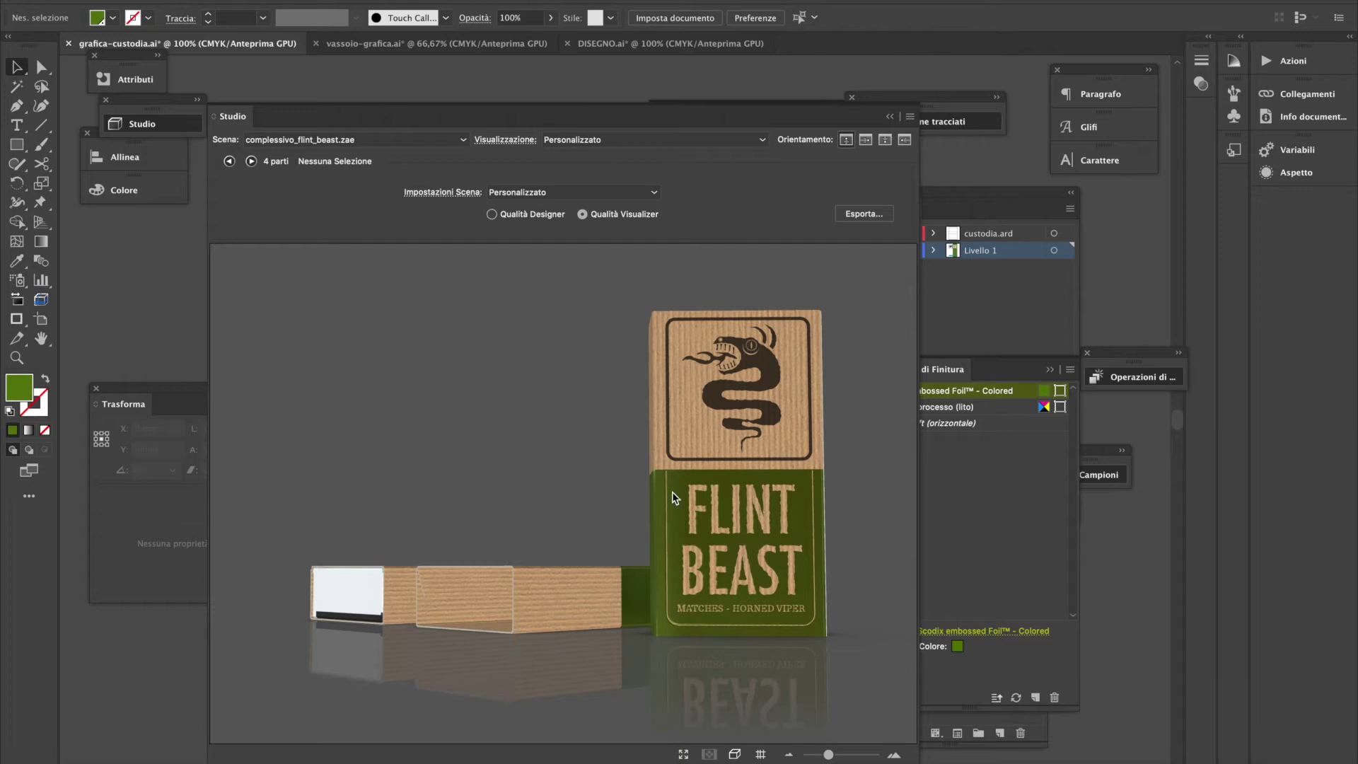
Collapse the 3D preview and select the FLINT BEAST lettering group on the green band
{"action": "left_click", "coordinate": [890, 116]}
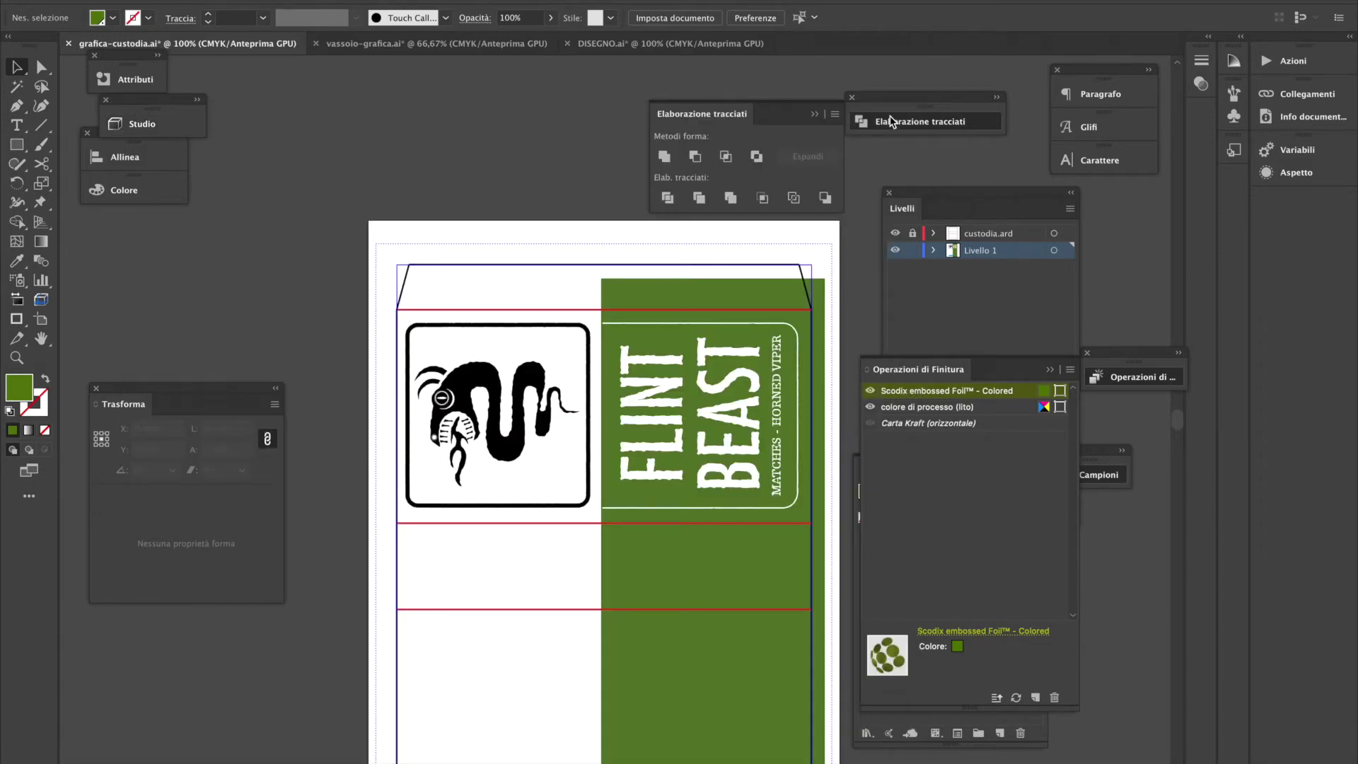
{"action": "left_click", "coordinate": [740, 381]}
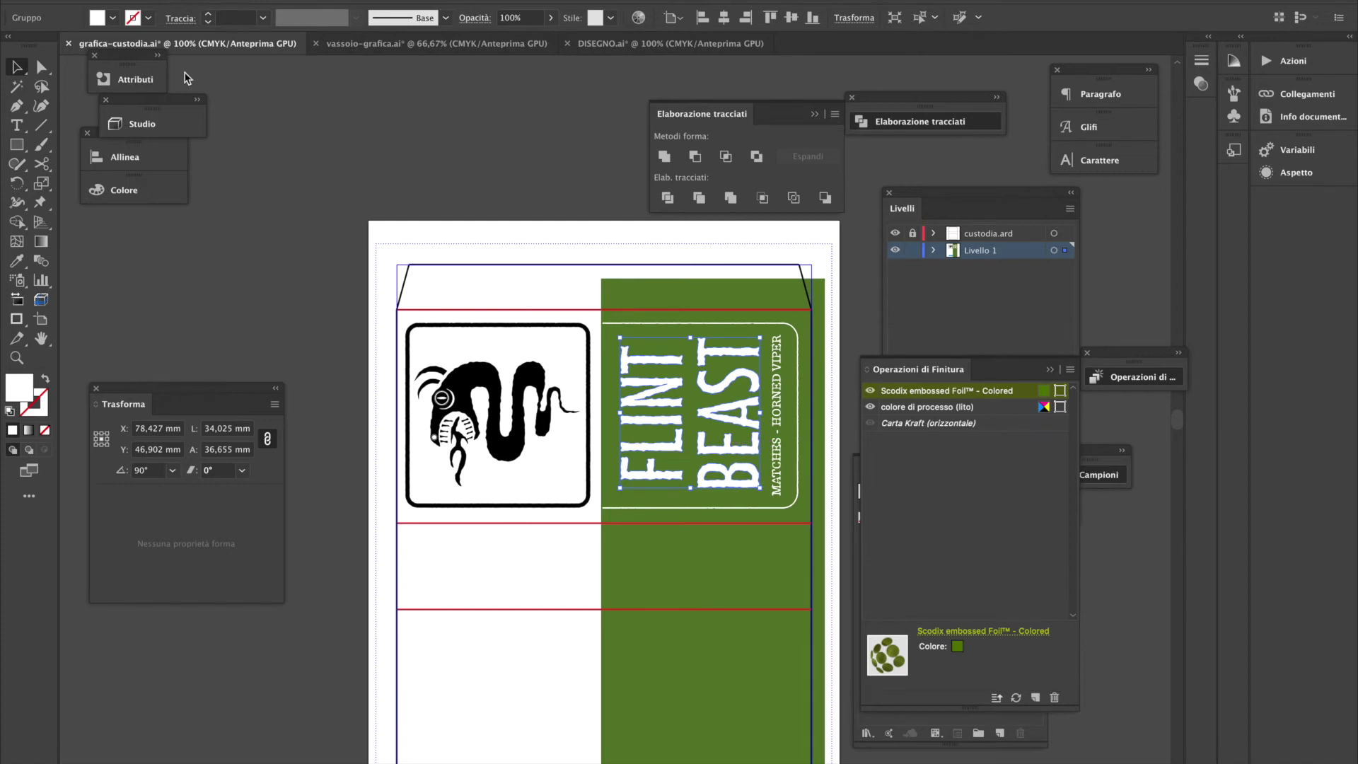
Fill the FLINT BEAST lettering on the green panel with black, K 100%
{"action": "left_click", "coordinate": [113, 18]}
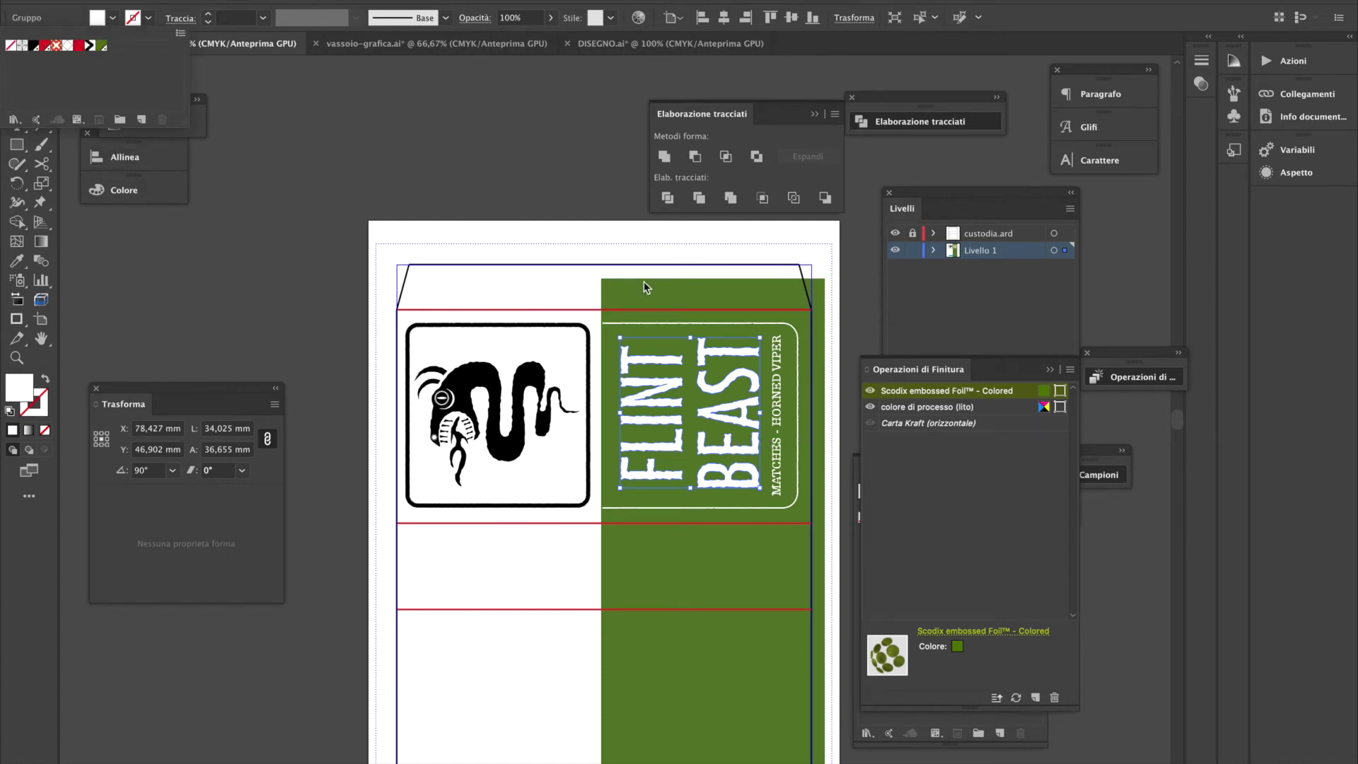
{"action": "left_click", "coordinate": [1182, 440]}
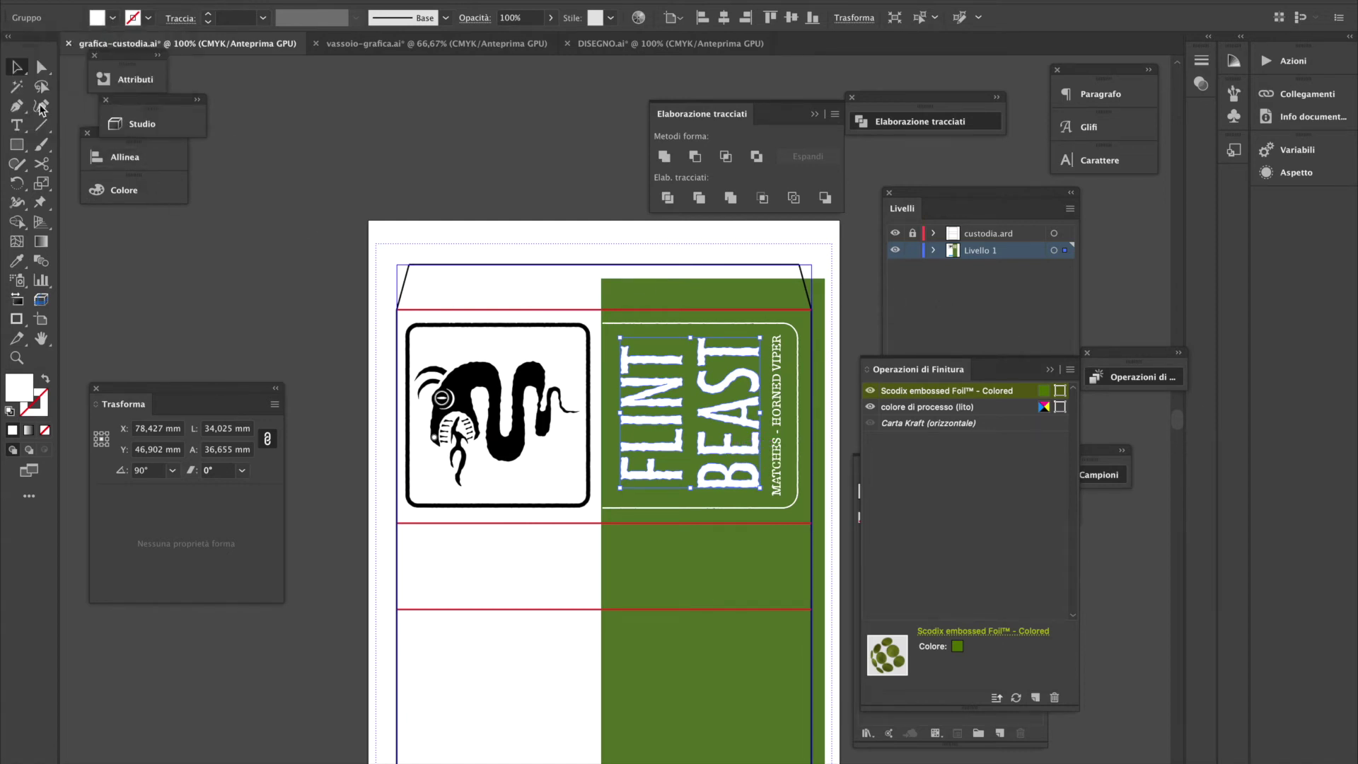
{"action": "left_click", "coordinate": [163, 191]}
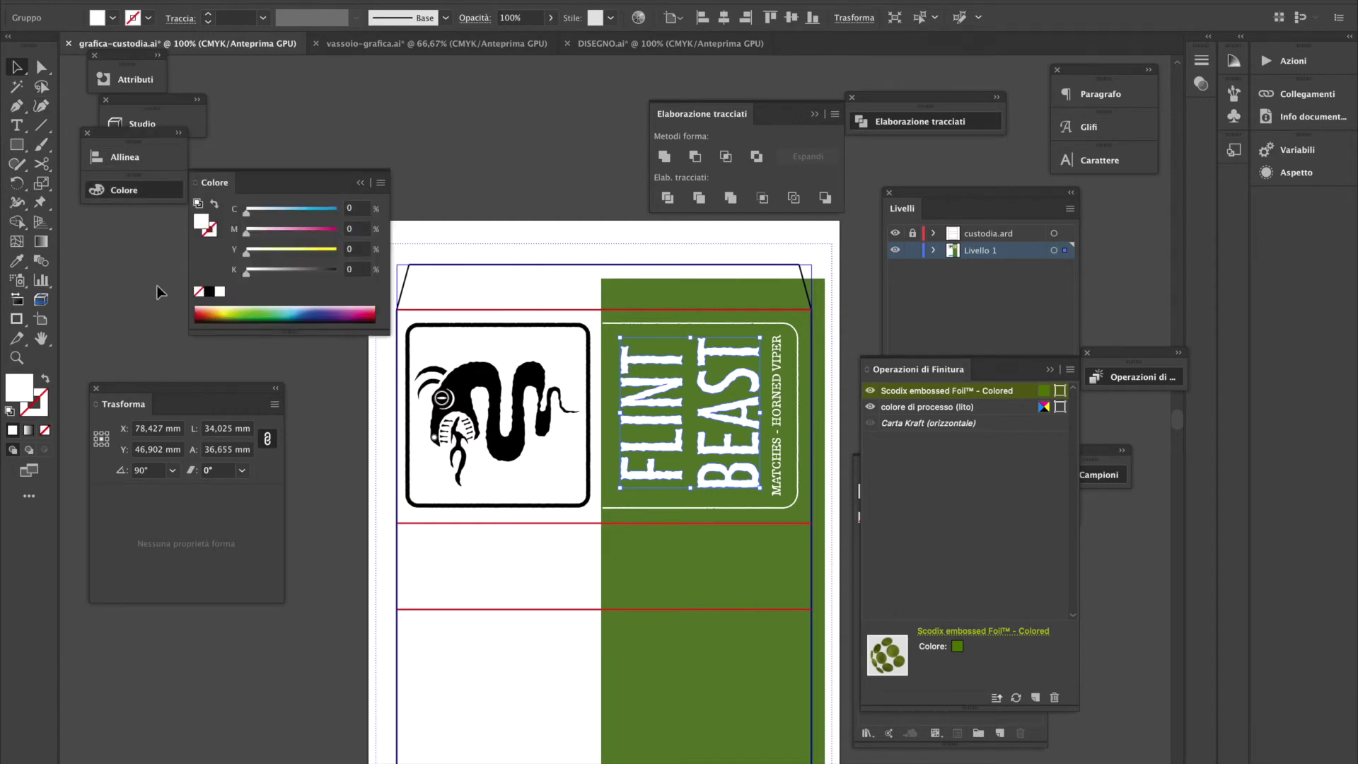
{"action": "left_click", "coordinate": [209, 292]}
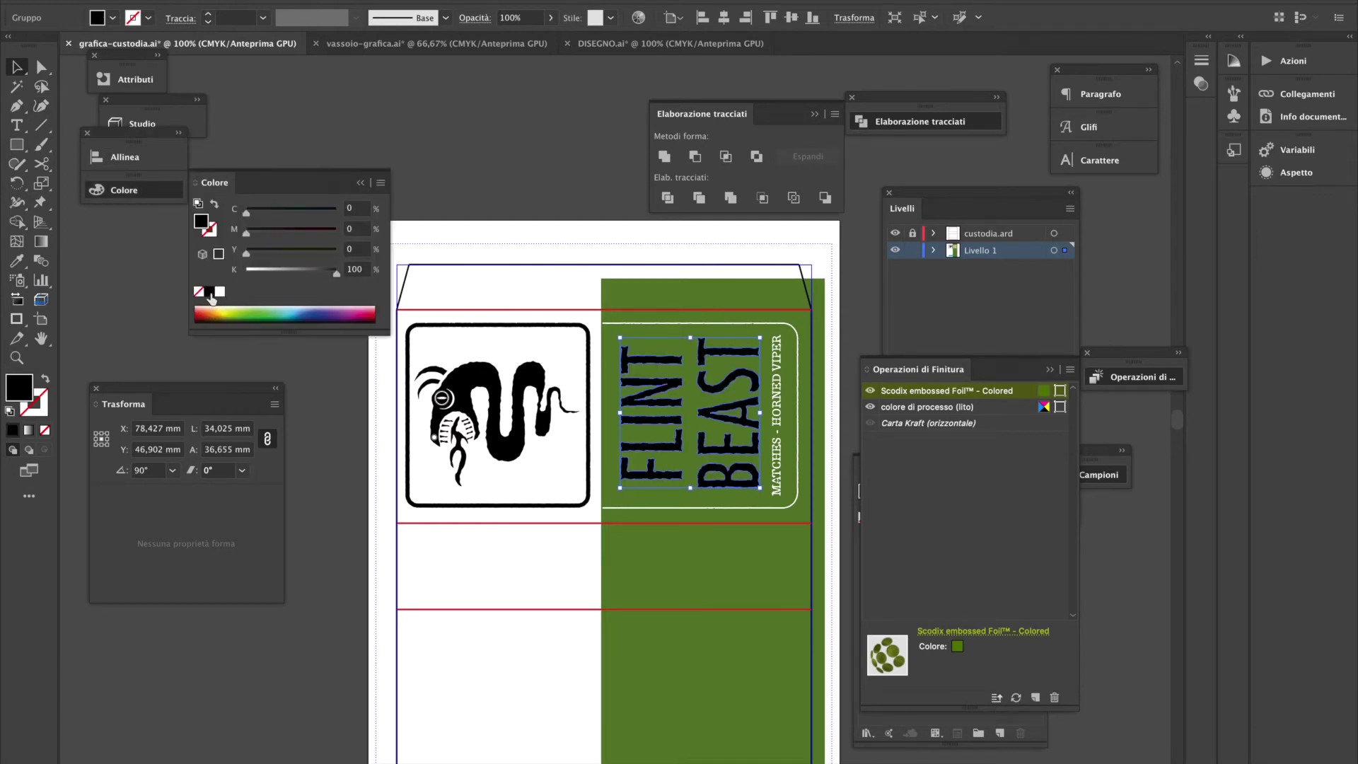
{"action": "left_click", "coordinate": [402, 144]}
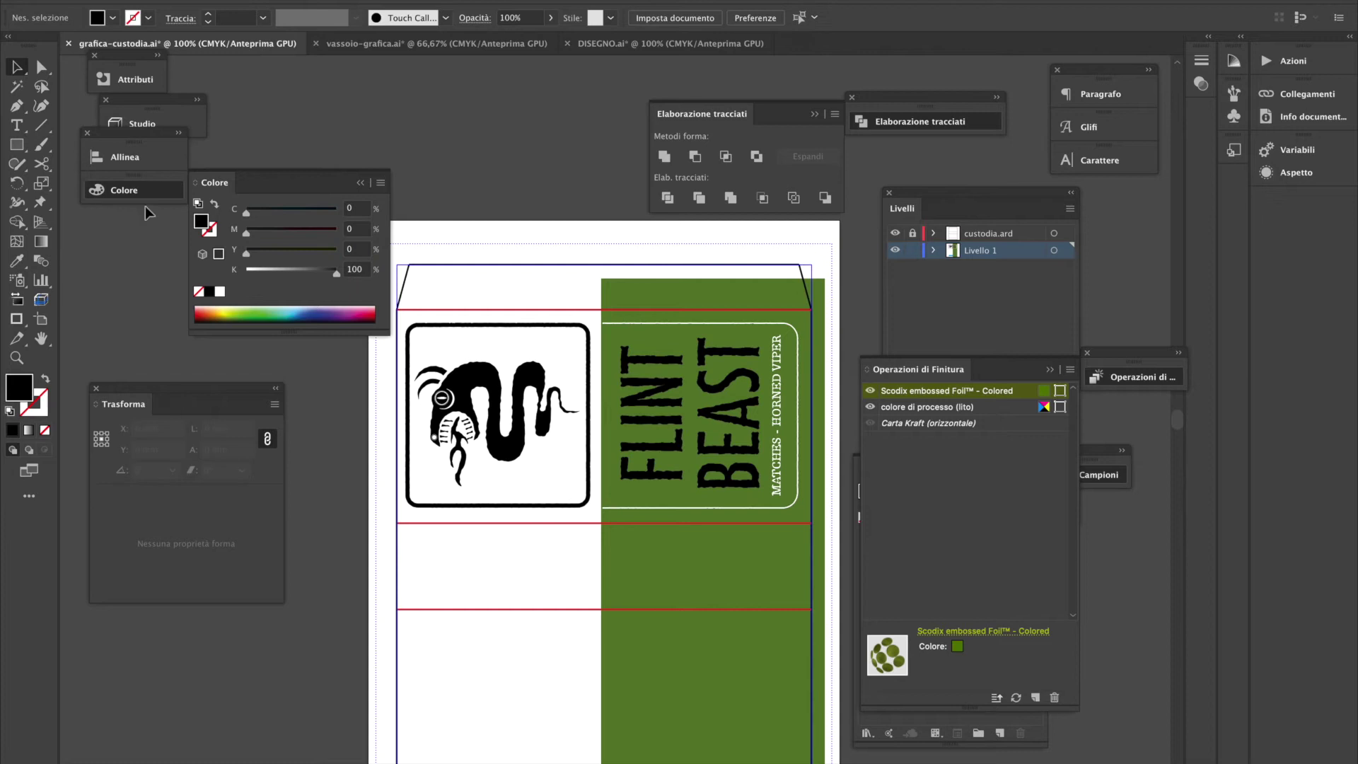
Refresh the 3D preview of the matchbox scene and examine the lettering on the standing box's front
{"action": "left_click", "coordinate": [140, 124]}
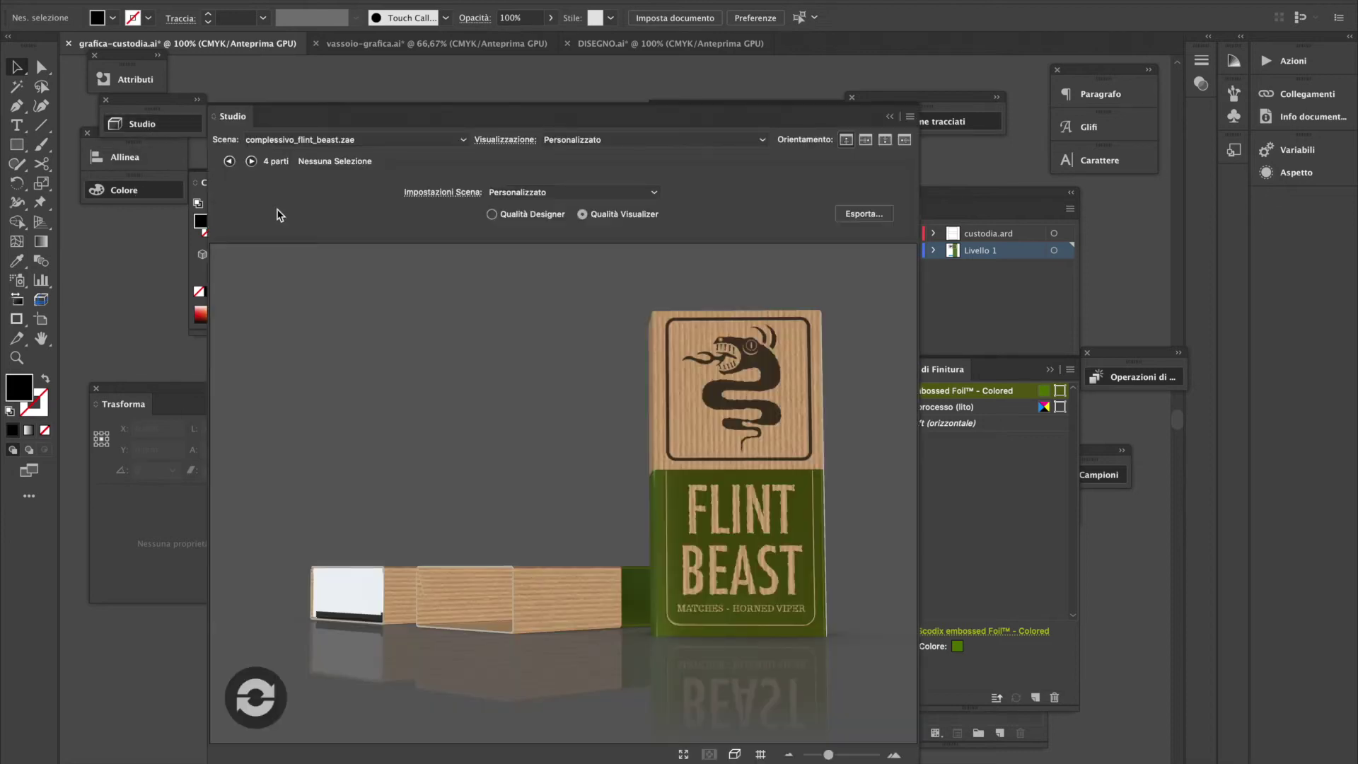
{"action": "left_click", "coordinate": [261, 698]}
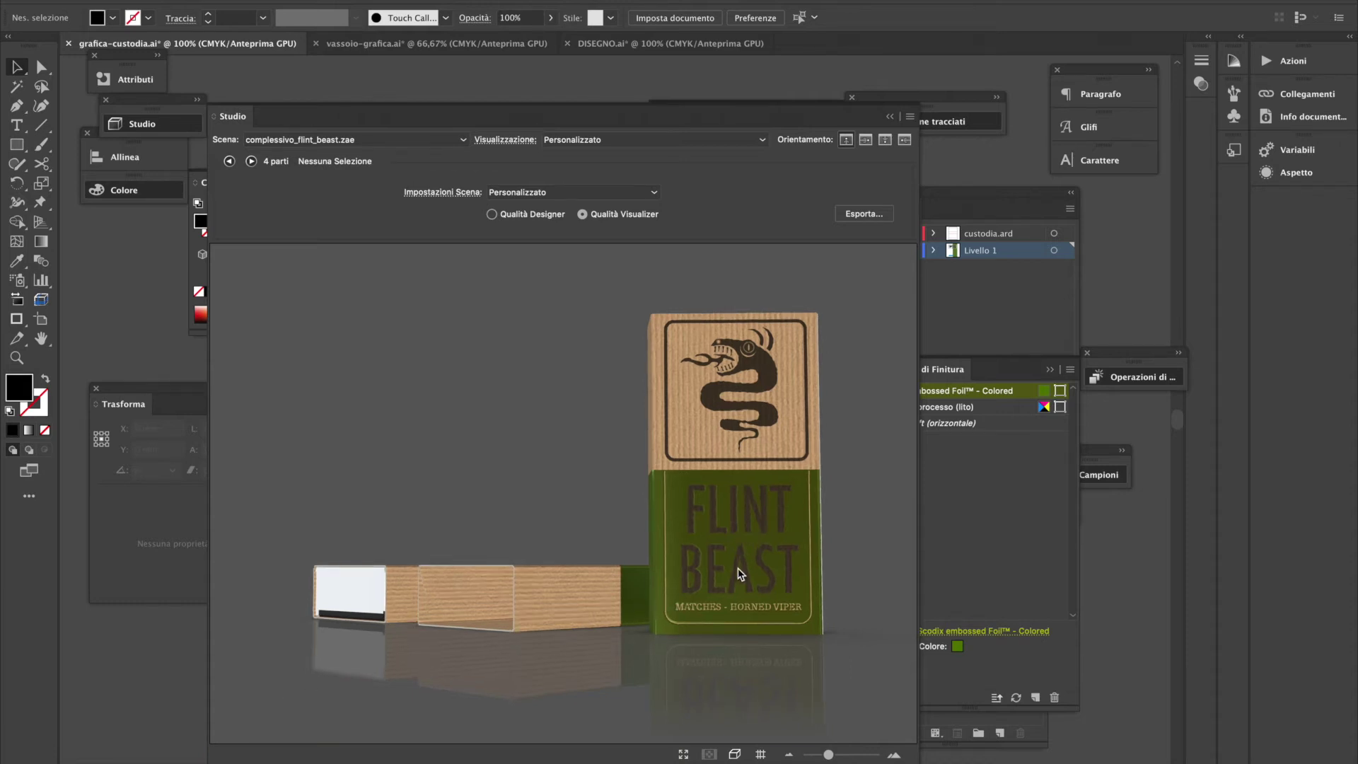
{"action": "scroll", "coordinate": [740, 572], "scroll_direction": "up", "scroll_amount": 3}
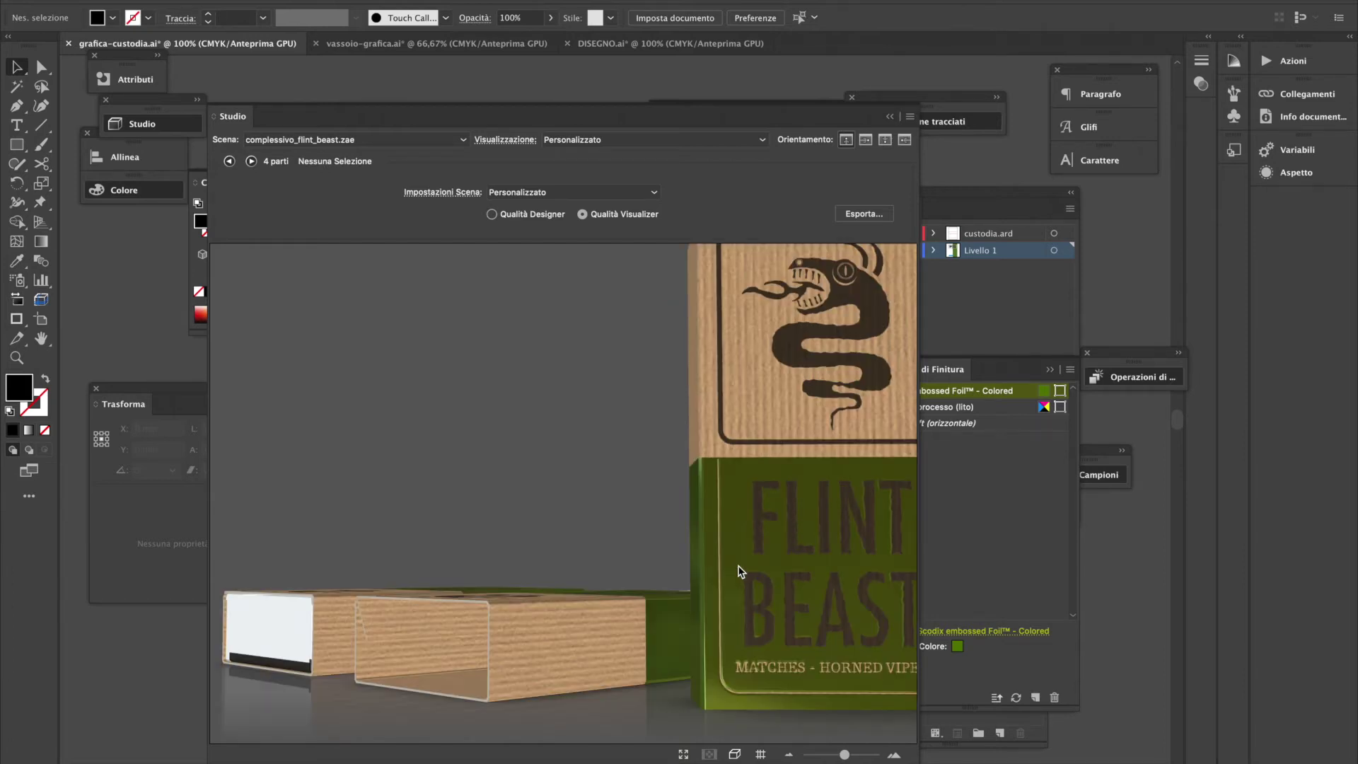
{"action": "left_click_drag", "start_coordinate": [787, 573], "coordinate": [695, 564]}
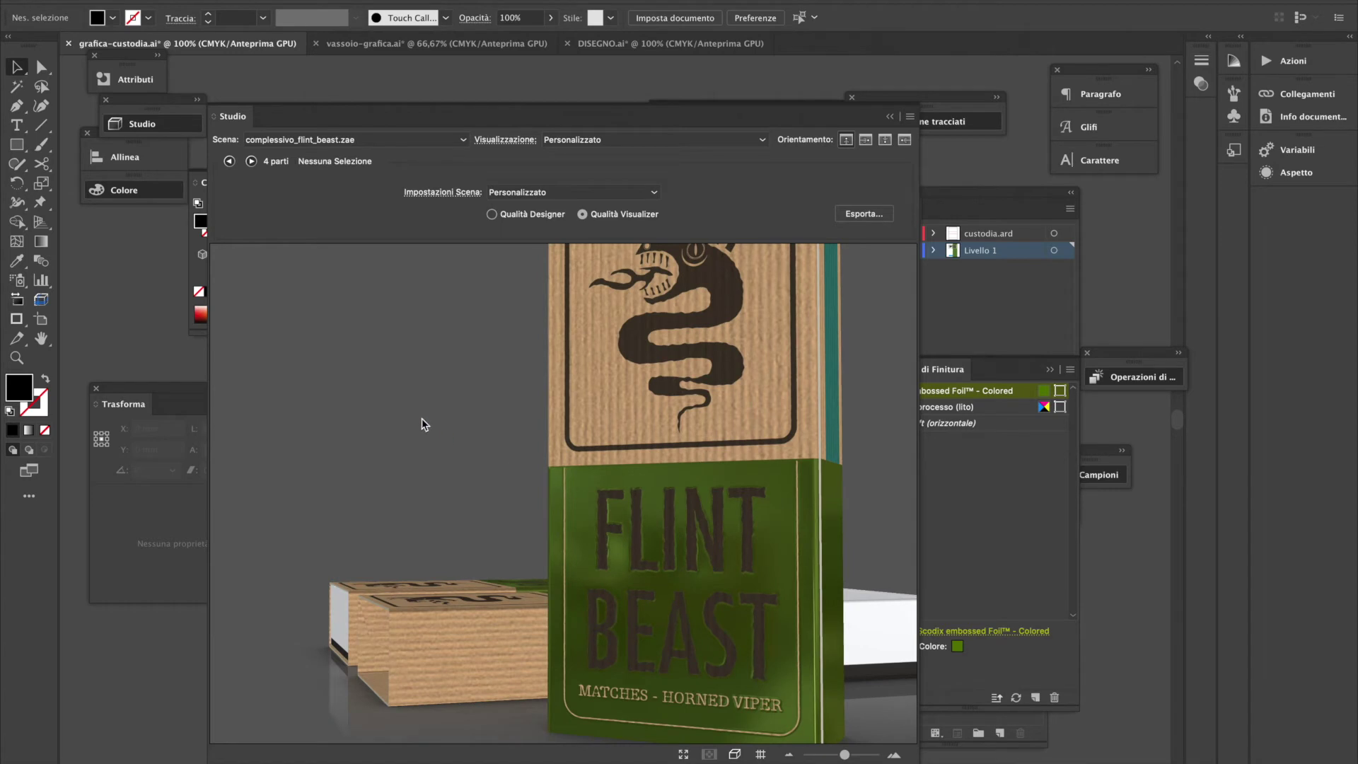
{"action": "left_click", "coordinate": [725, 566]}
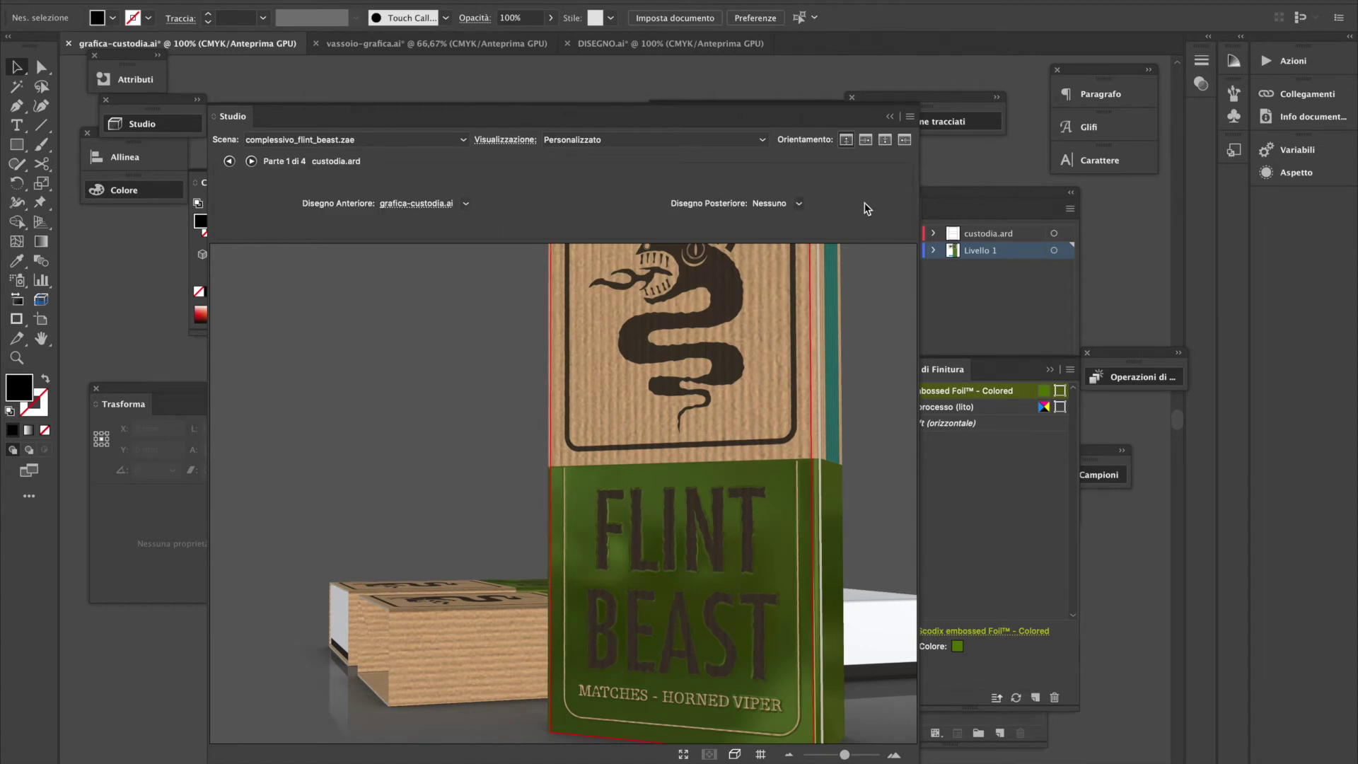
{"action": "left_click", "coordinate": [889, 118]}
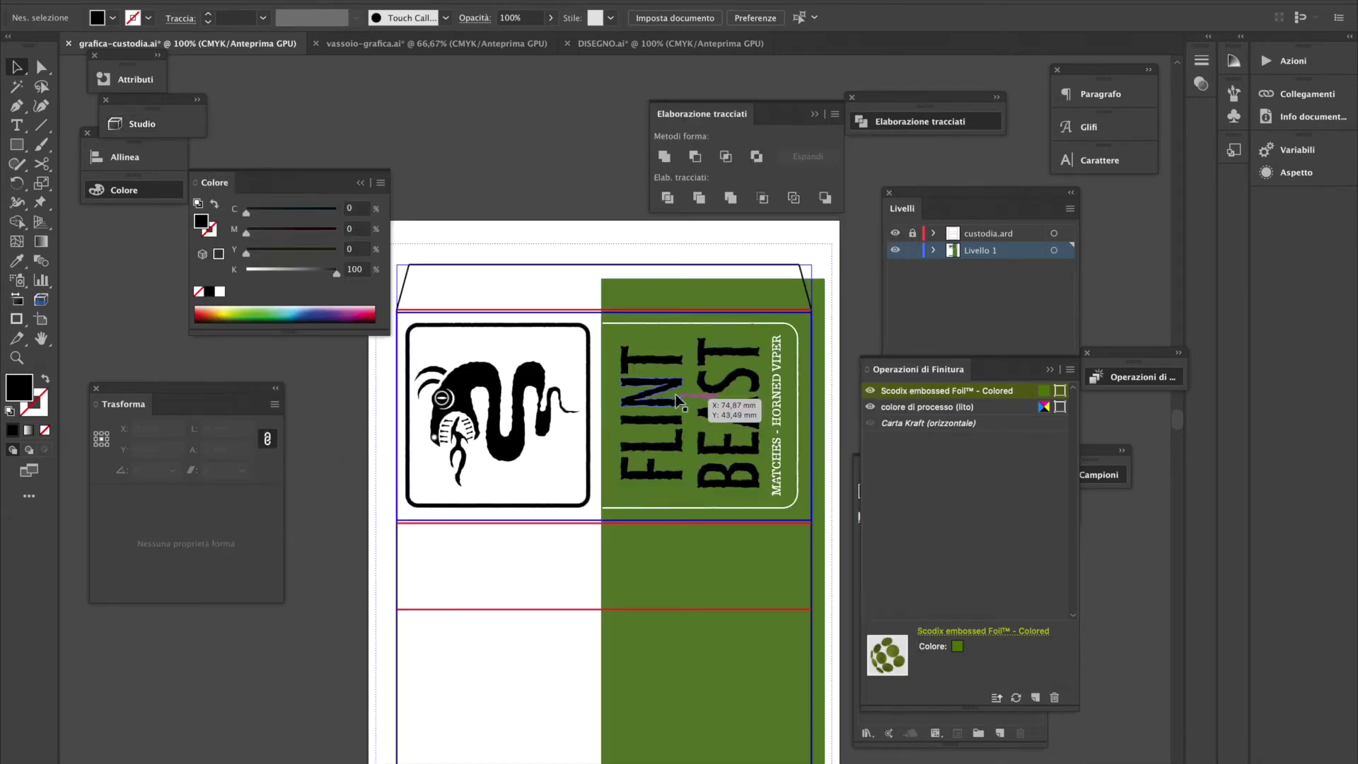
Turn on fill overprint for the black FLINT BEAST lettering
{"action": "left_click", "coordinate": [731, 357]}
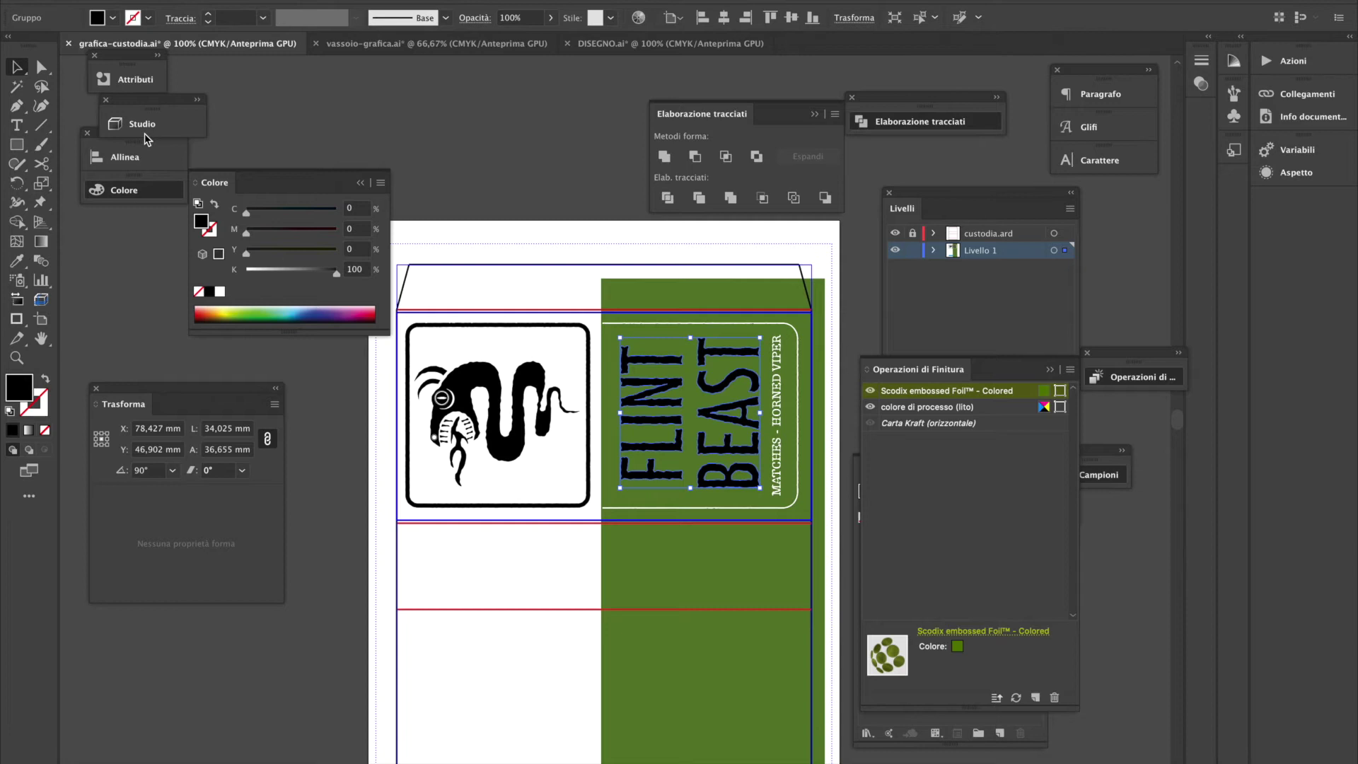
{"action": "left_click", "coordinate": [131, 79]}
{"action": "left_click", "coordinate": [178, 93]}
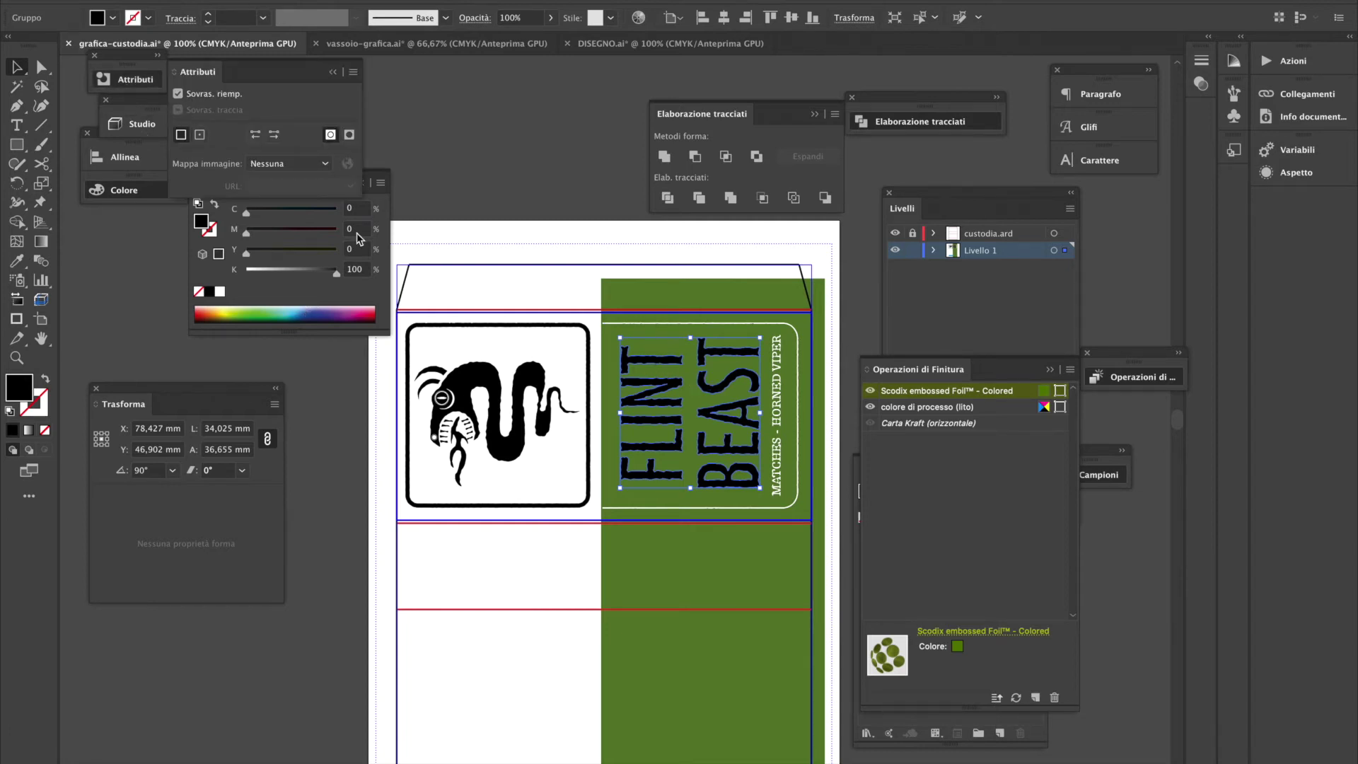
{"action": "left_click", "coordinate": [597, 228]}
{"action": "left_click", "coordinate": [728, 411]}
Refresh the 3D preview and orbit around the standing matchbox to examine the overprinted lettering and green foil
{"action": "left_click", "coordinate": [135, 125]}
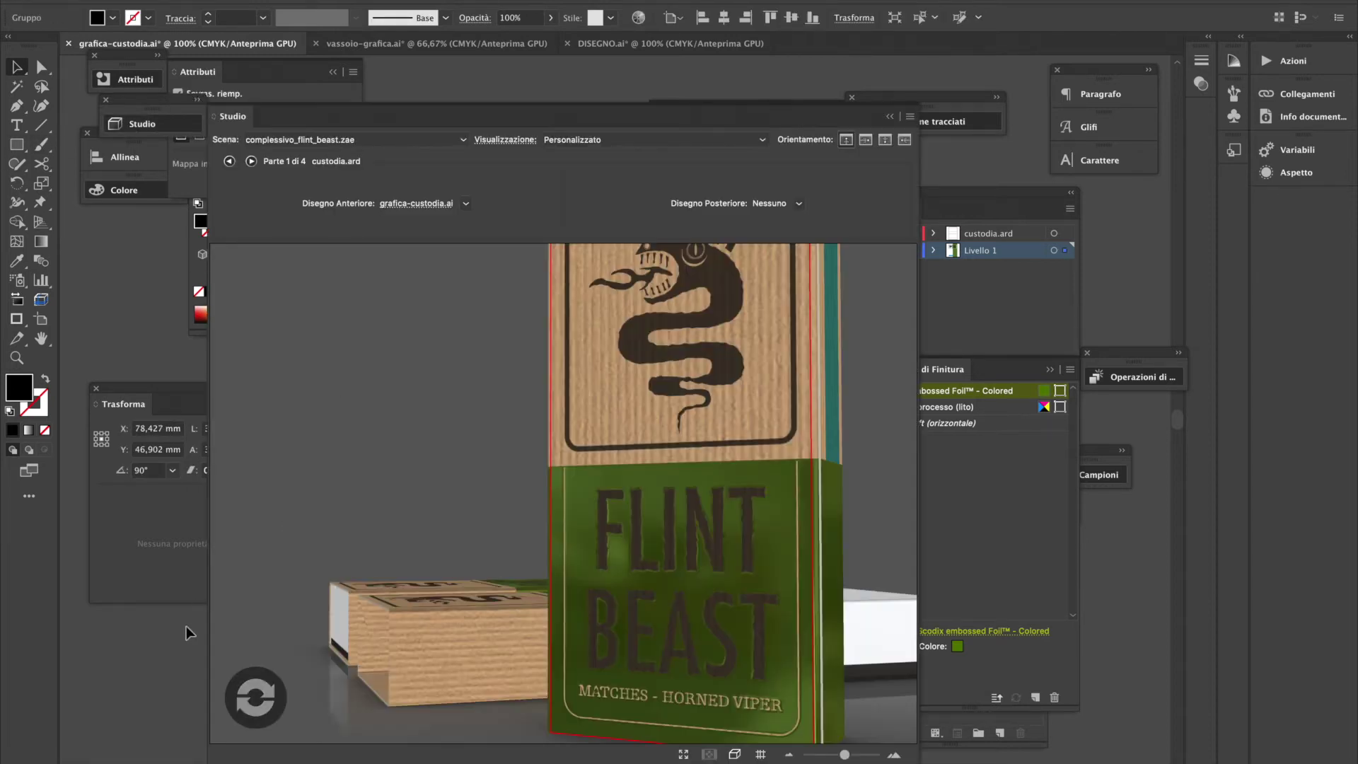
{"action": "left_click", "coordinate": [271, 695]}
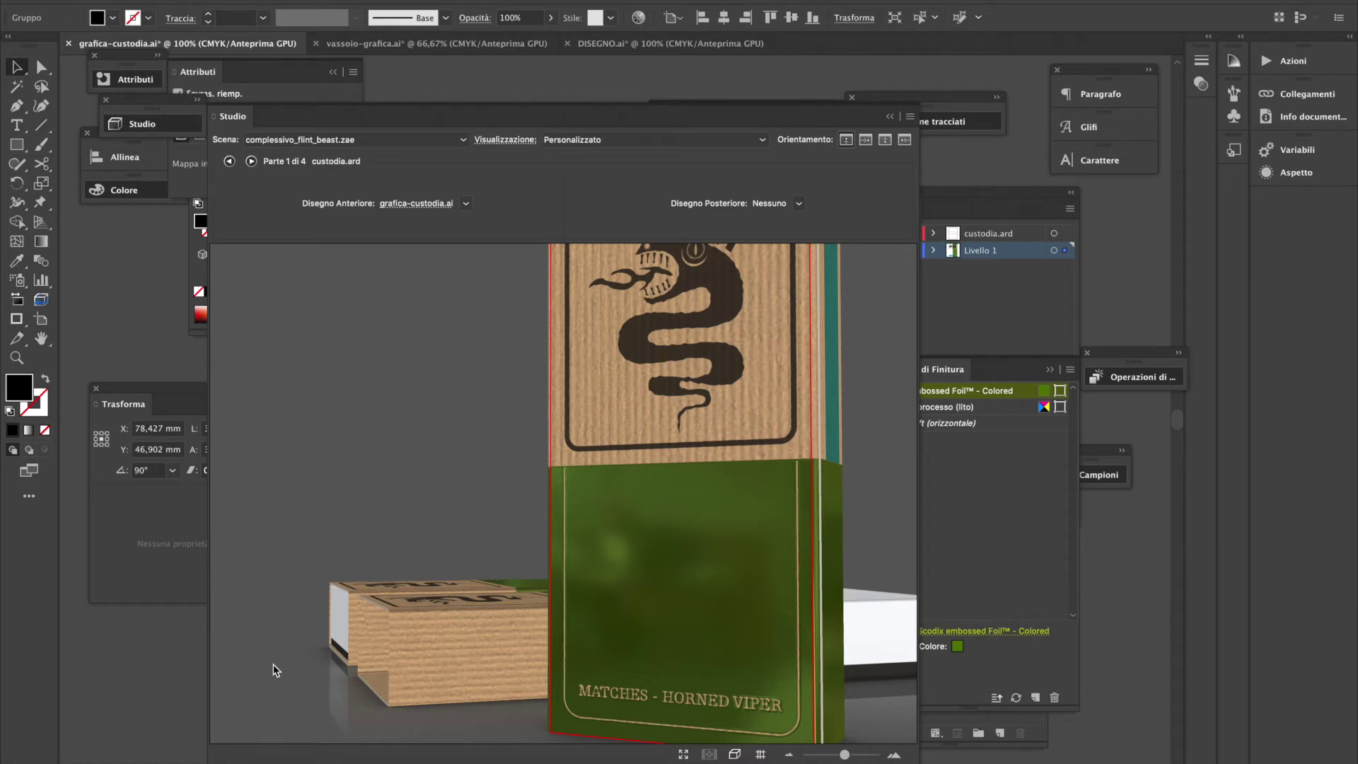
{"action": "left_click_drag", "start_coordinate": [673, 443], "coordinate": [620, 448]}
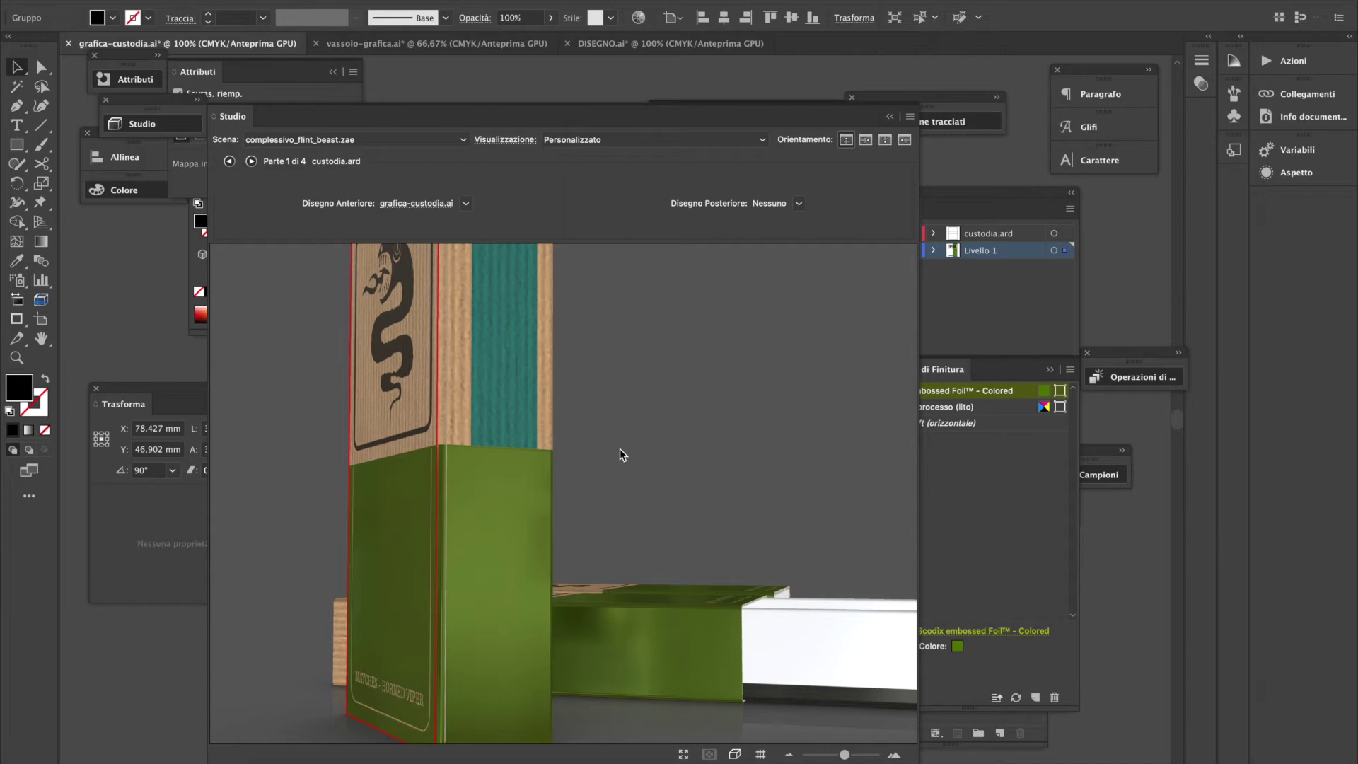
{"action": "left_click_drag", "start_coordinate": [470, 545], "coordinate": [652, 559]}
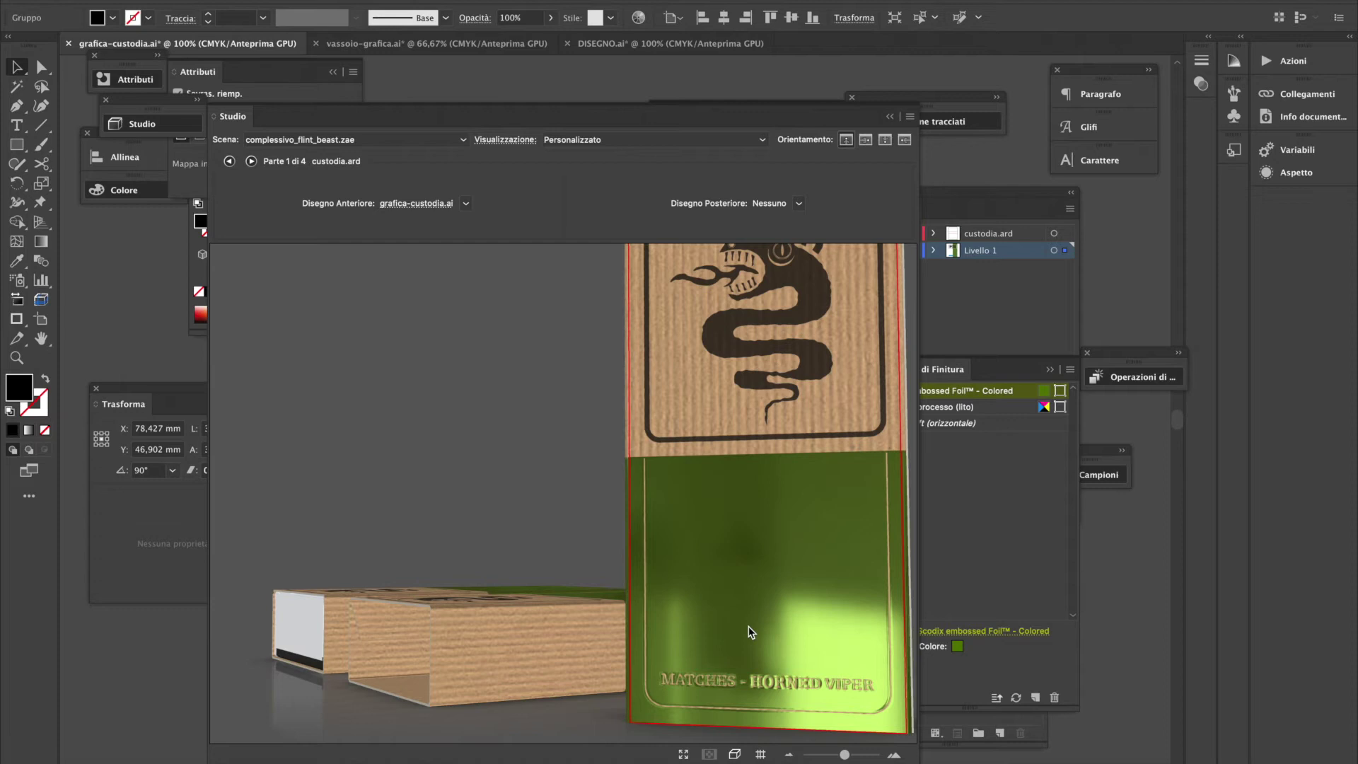
{"action": "left_click", "coordinate": [891, 118]}
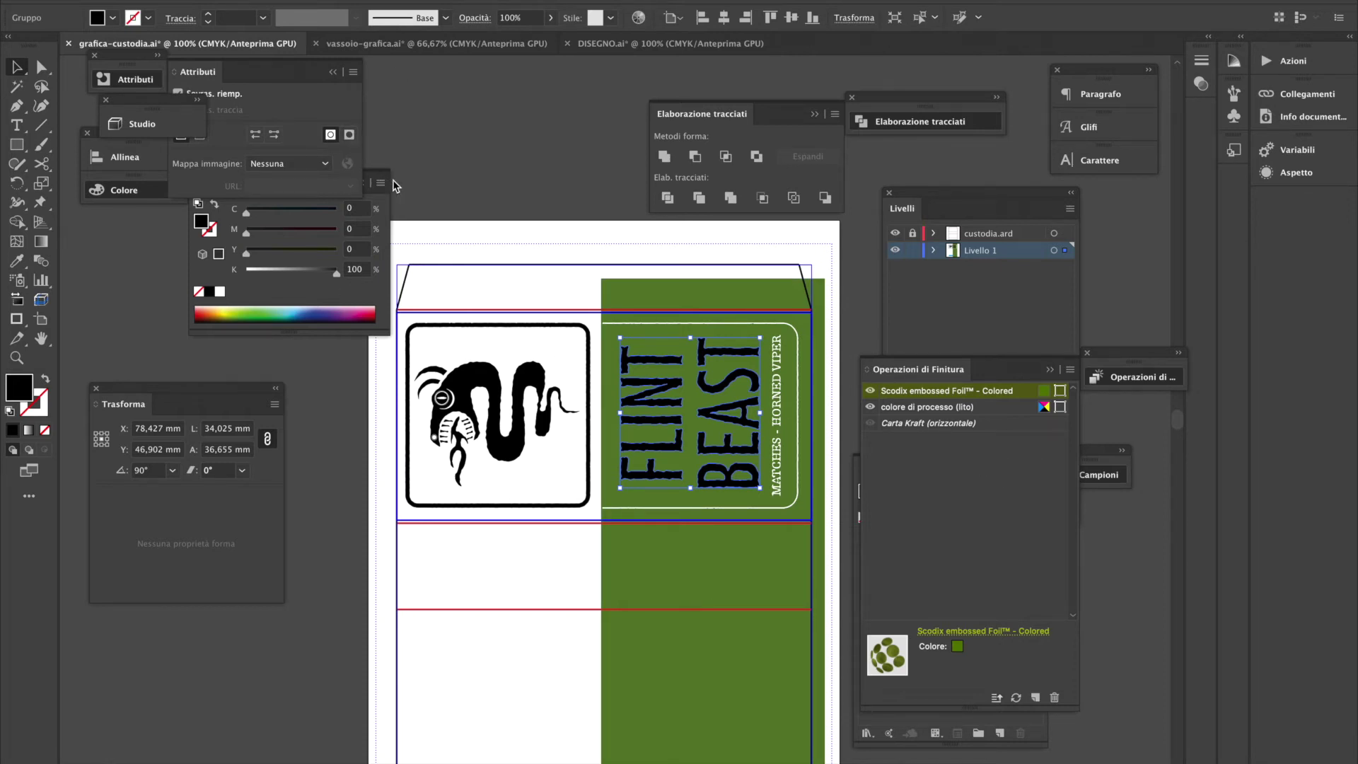
Fill the snake's body with the green Scodix embossed Foil - Colored swatch
{"action": "left_click", "coordinate": [1109, 478]}
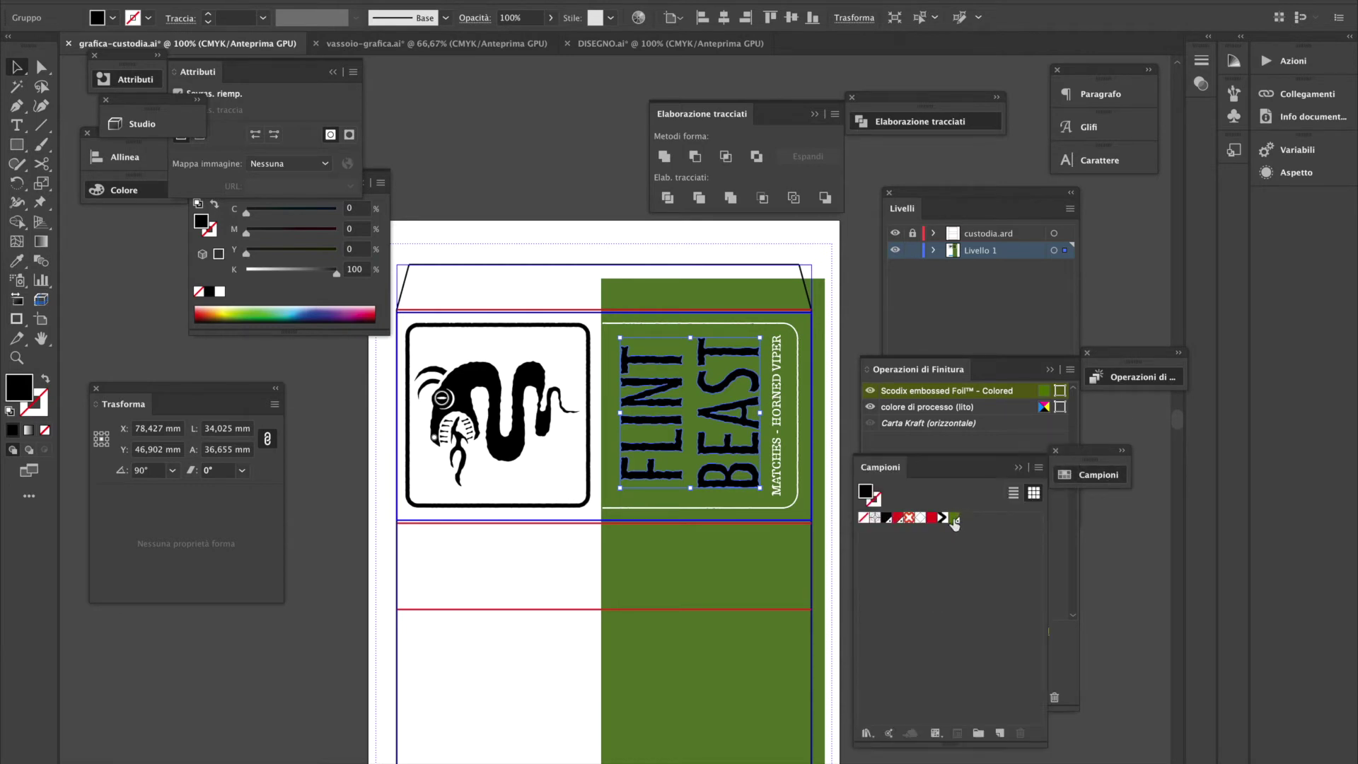
{"action": "left_click", "coordinate": [532, 368]}
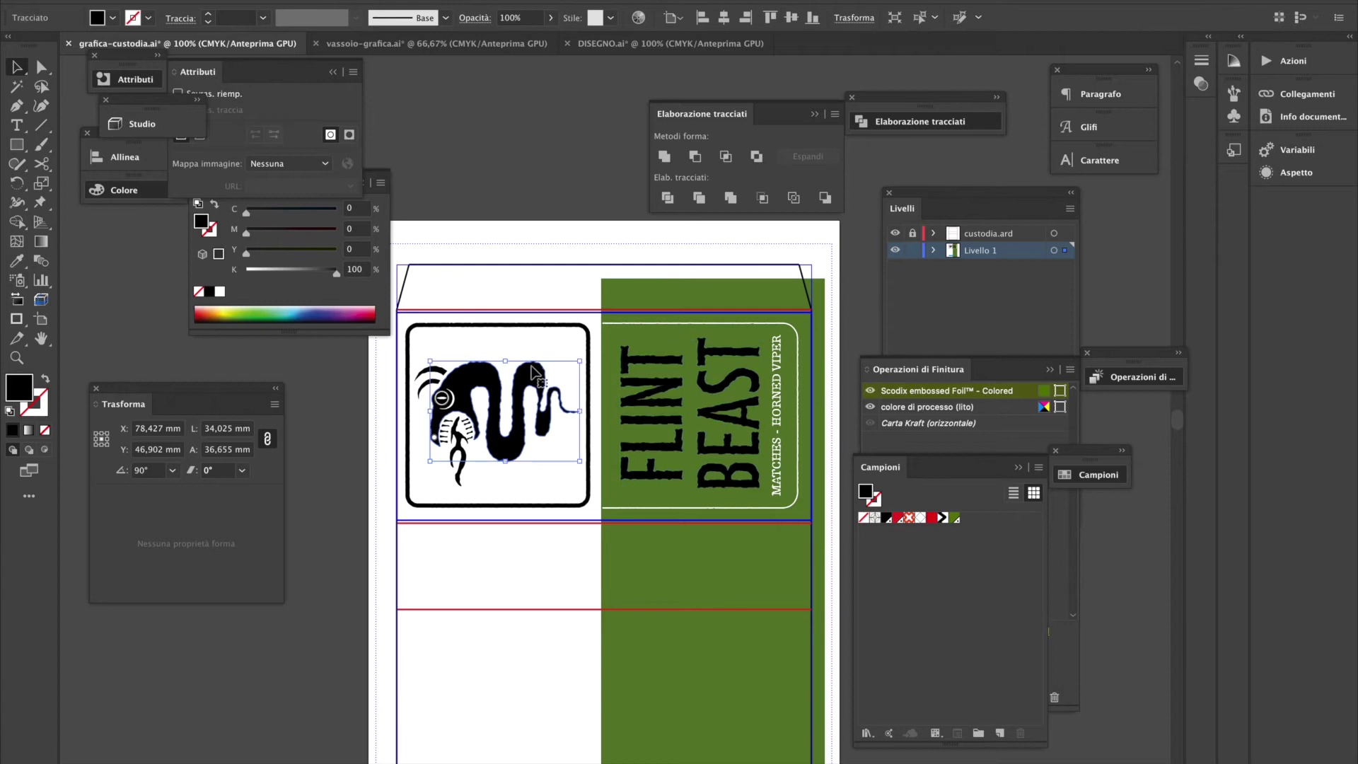
{"action": "left_click", "coordinate": [953, 518]}
Fill both rows of the snake's teeth with the Scodix embossed Foil - Colored swatch, leaving out the tongue
{"action": "left_click", "coordinate": [444, 400]}
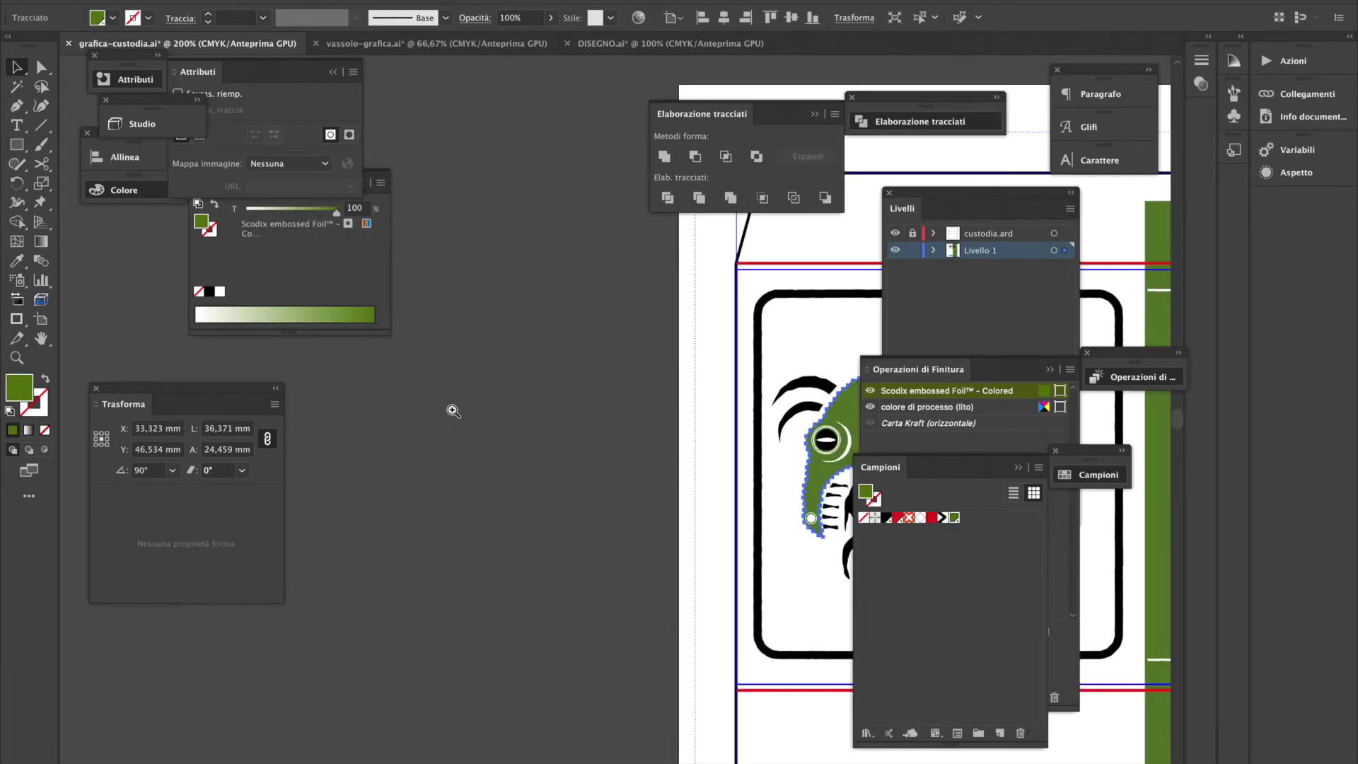
{"action": "left_click", "coordinate": [792, 489]}
{"action": "left_click", "coordinate": [716, 437]}
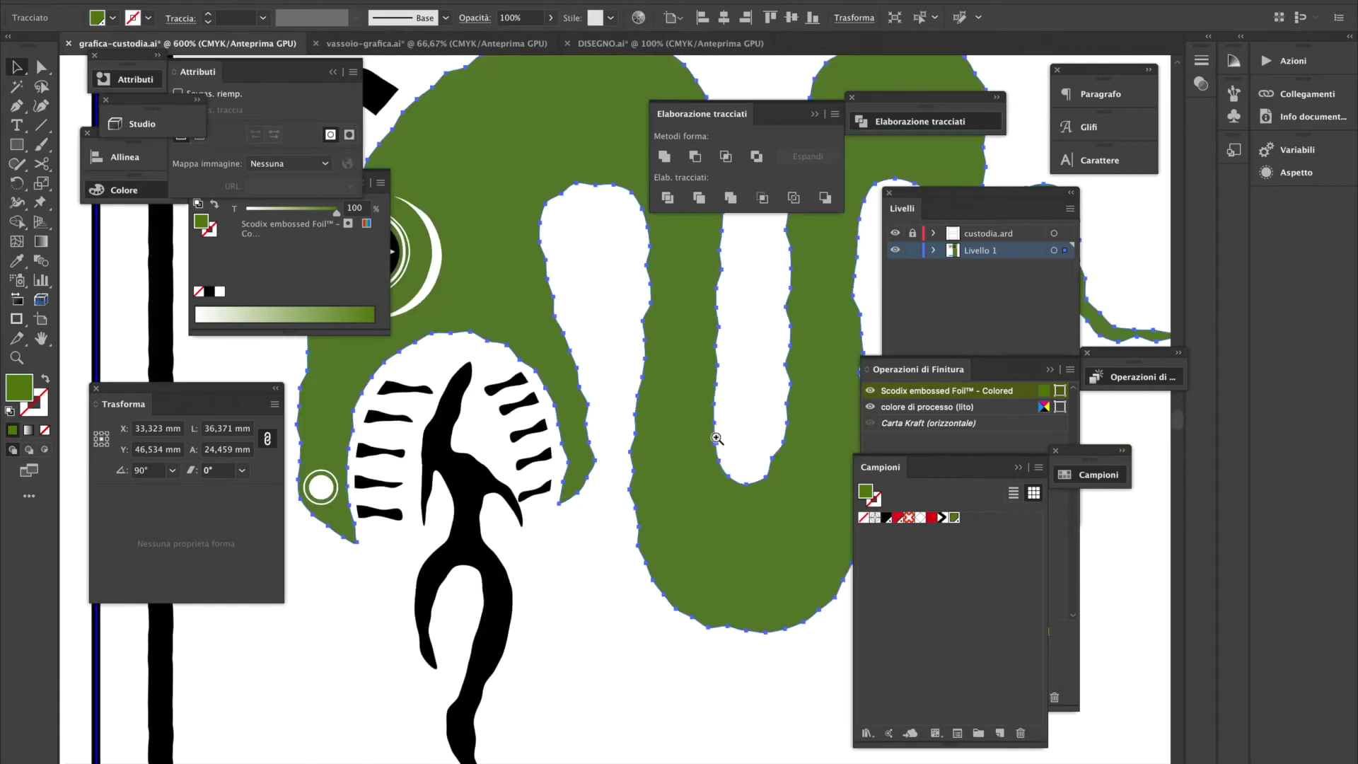
{"action": "left_click", "coordinate": [515, 495]}
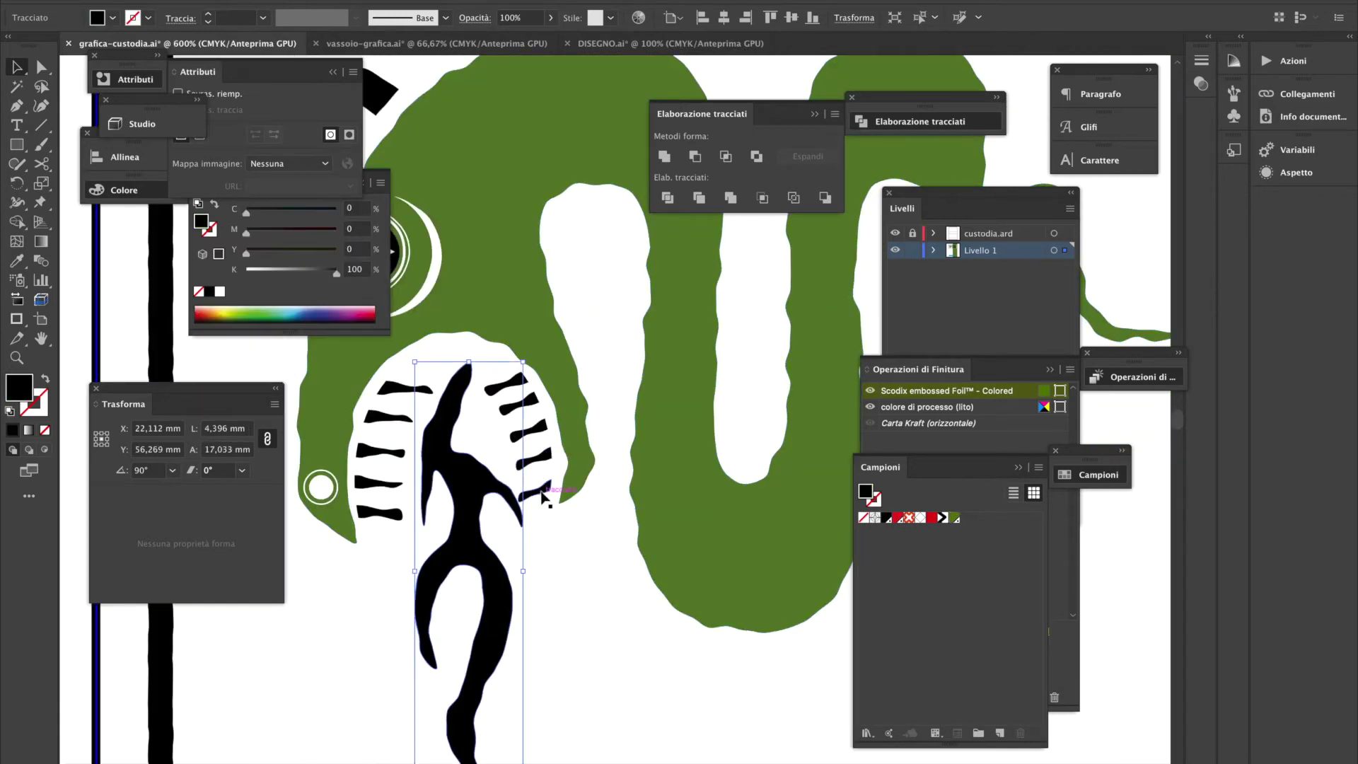
{"action": "left_click", "coordinate": [535, 461], "text": "shift"}
{"action": "left_click", "coordinate": [527, 481], "text": "shift"}
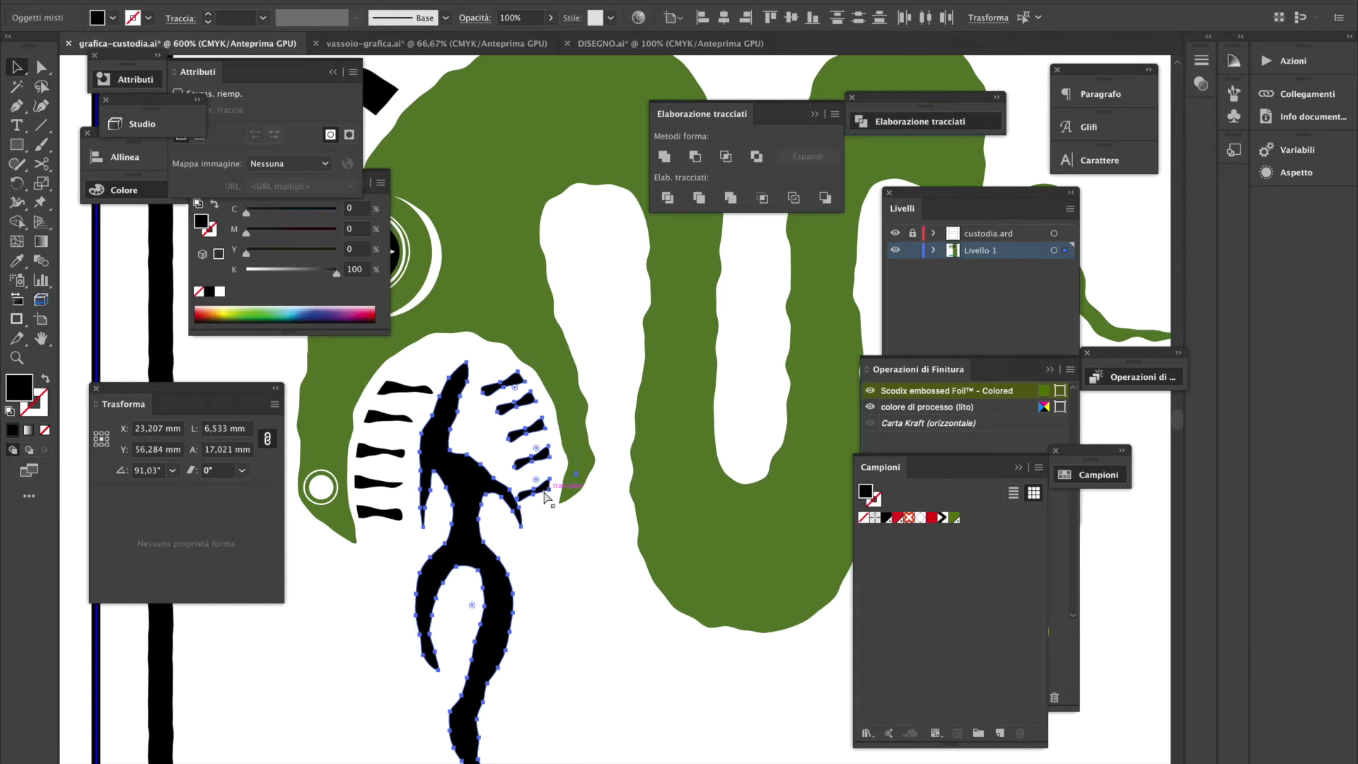
{"action": "left_click", "coordinate": [613, 515]}
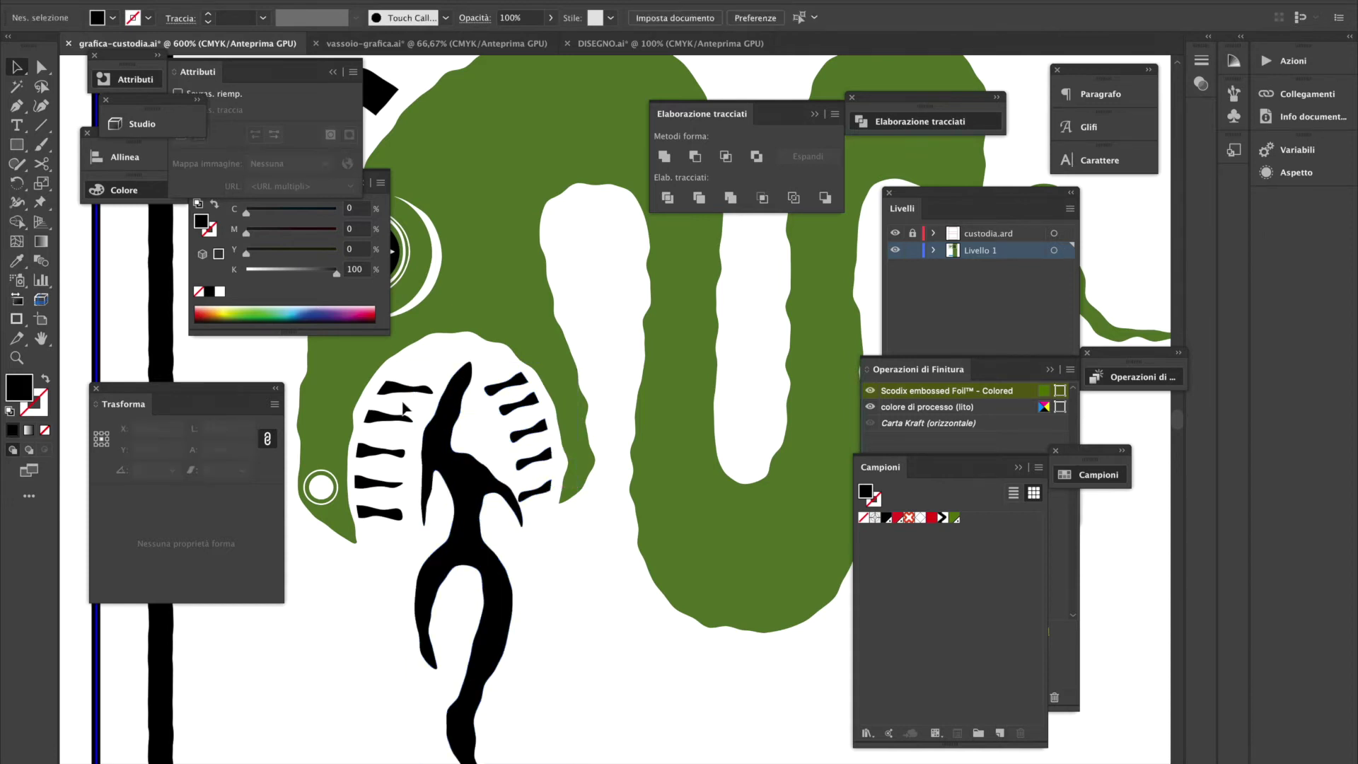
{"action": "left_click", "coordinate": [515, 407]}
{"action": "left_click", "coordinate": [536, 436], "text": "shift"}
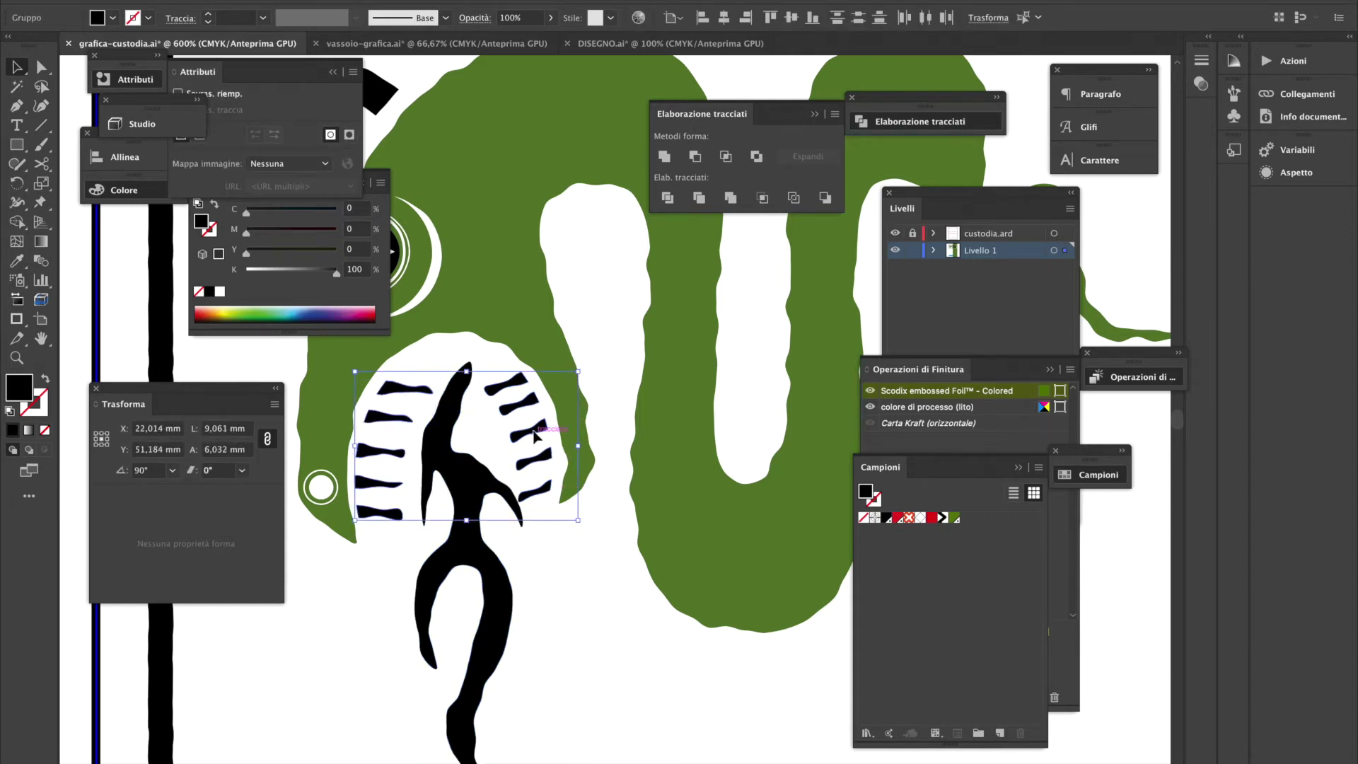
{"action": "left_click", "coordinate": [954, 519]}
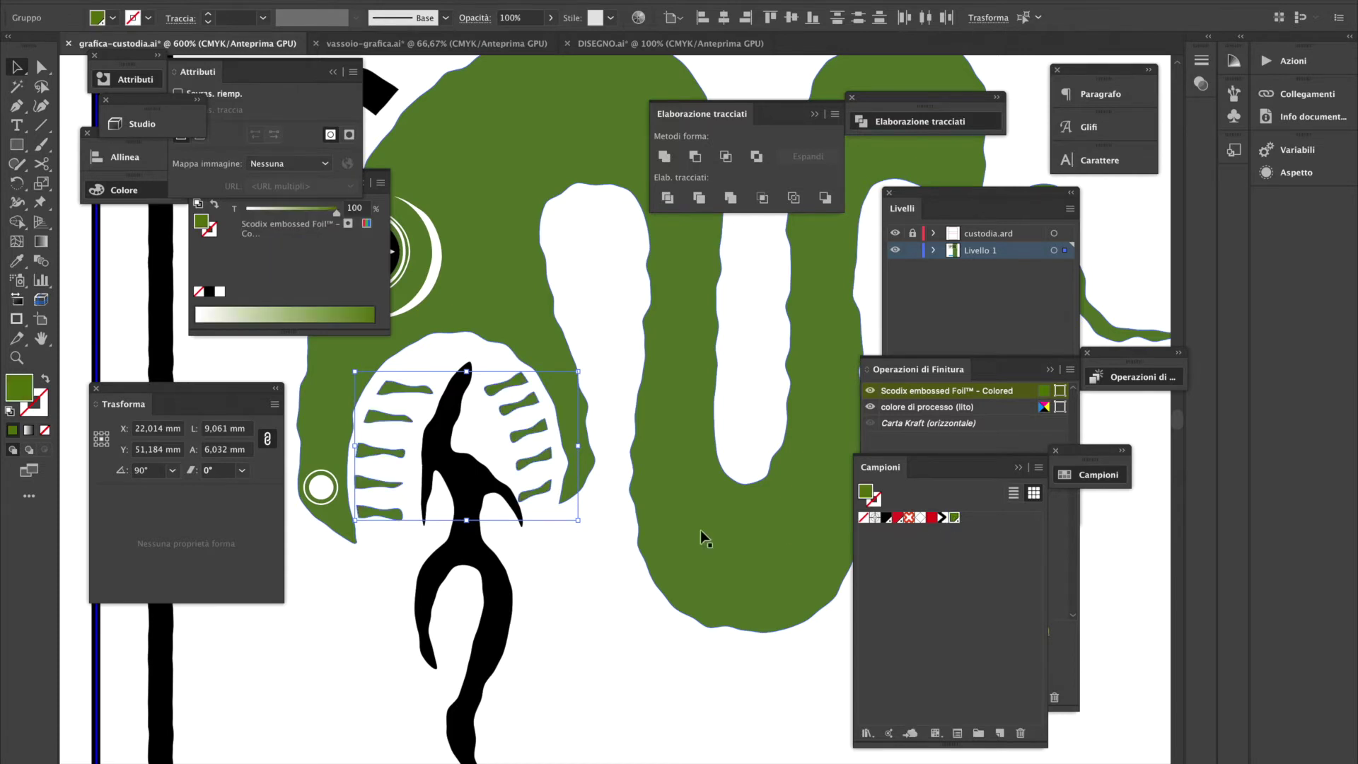
Apply the Scodix embossed Foil - Colored swatch as fill to the snake's horns and the centre of its eye
{"action": "scroll", "coordinate": [704, 541], "scroll_direction": "up", "scroll_amount": 5}
{"action": "scroll", "coordinate": [704, 541], "scroll_direction": "left", "scroll_amount": 3}
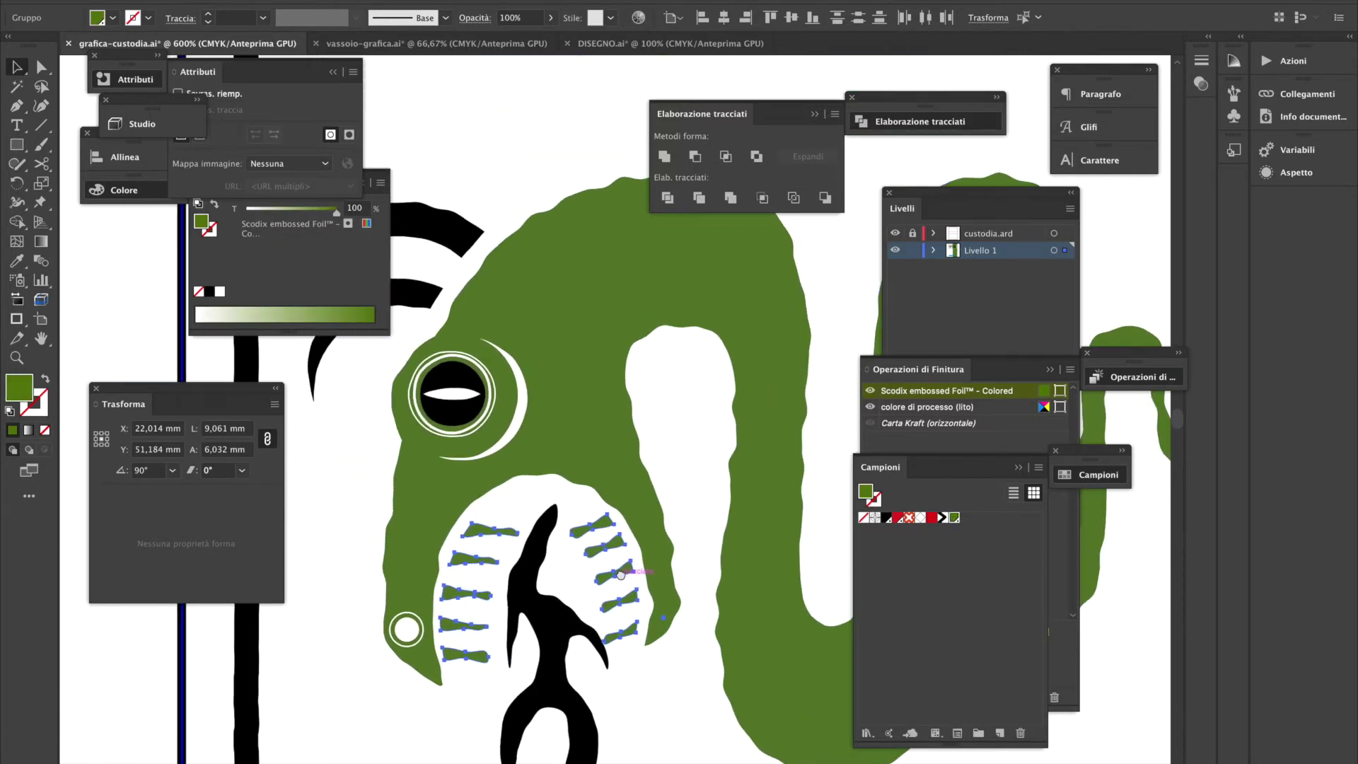
{"action": "left_click", "coordinate": [457, 246]}
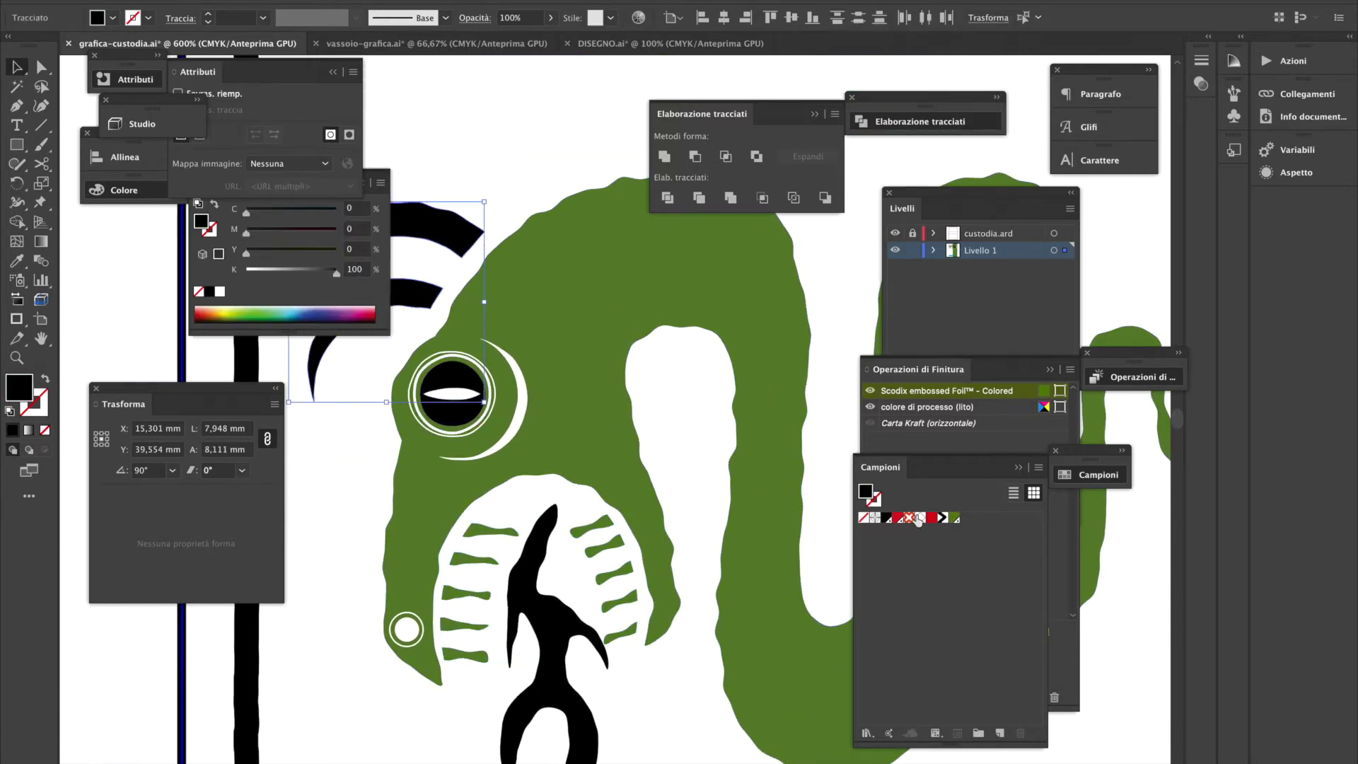
{"action": "left_click", "coordinate": [954, 519]}
{"action": "left_click", "coordinate": [443, 416]}
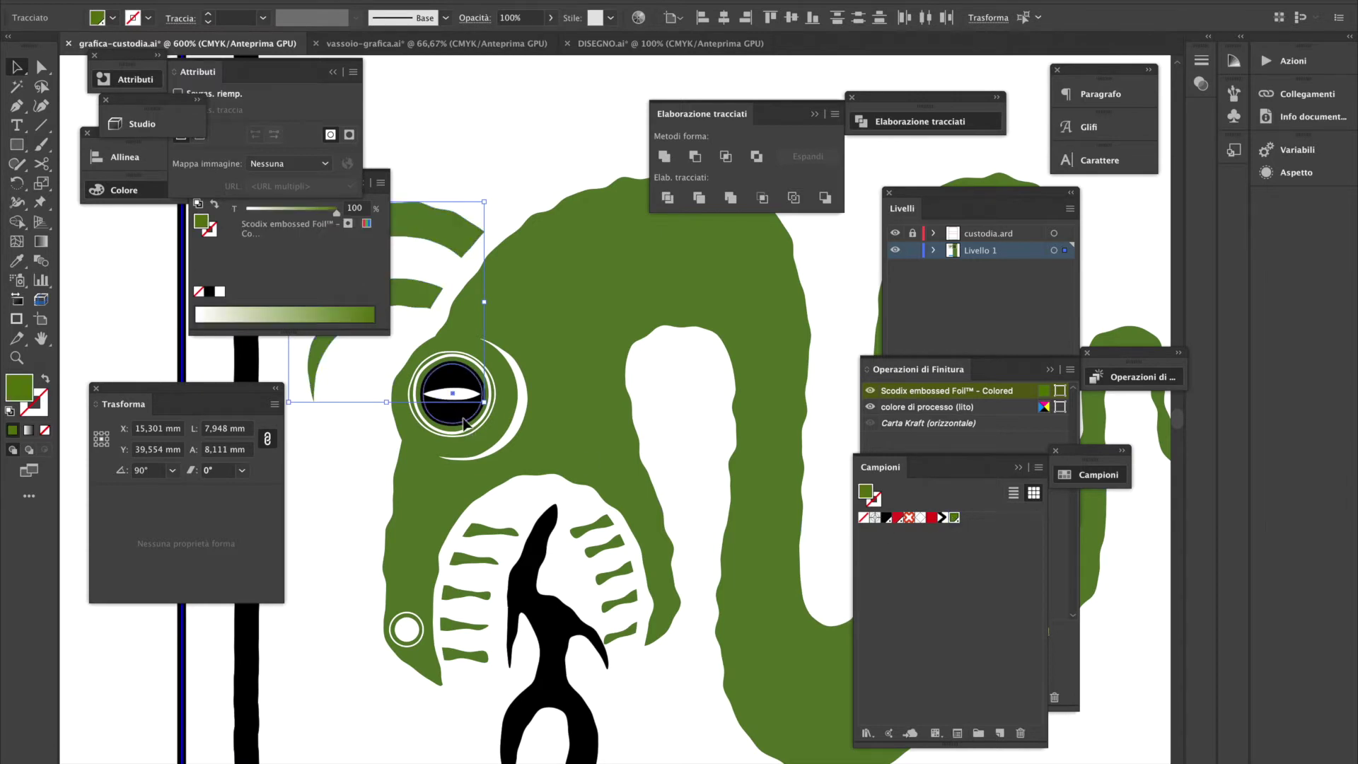
{"action": "left_click", "coordinate": [955, 520]}
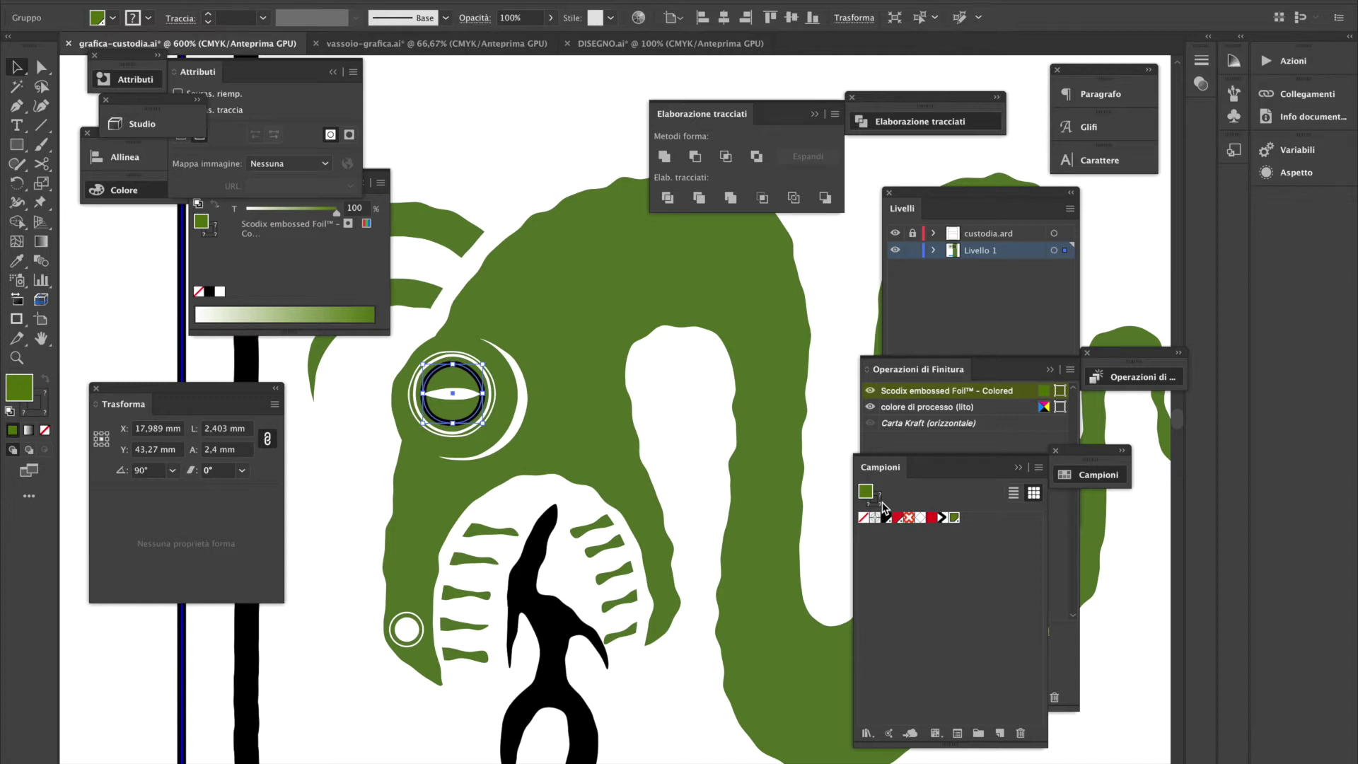
Reset the eye group's colours to the default white fill and black stroke
{"action": "left_click", "coordinate": [112, 18]}
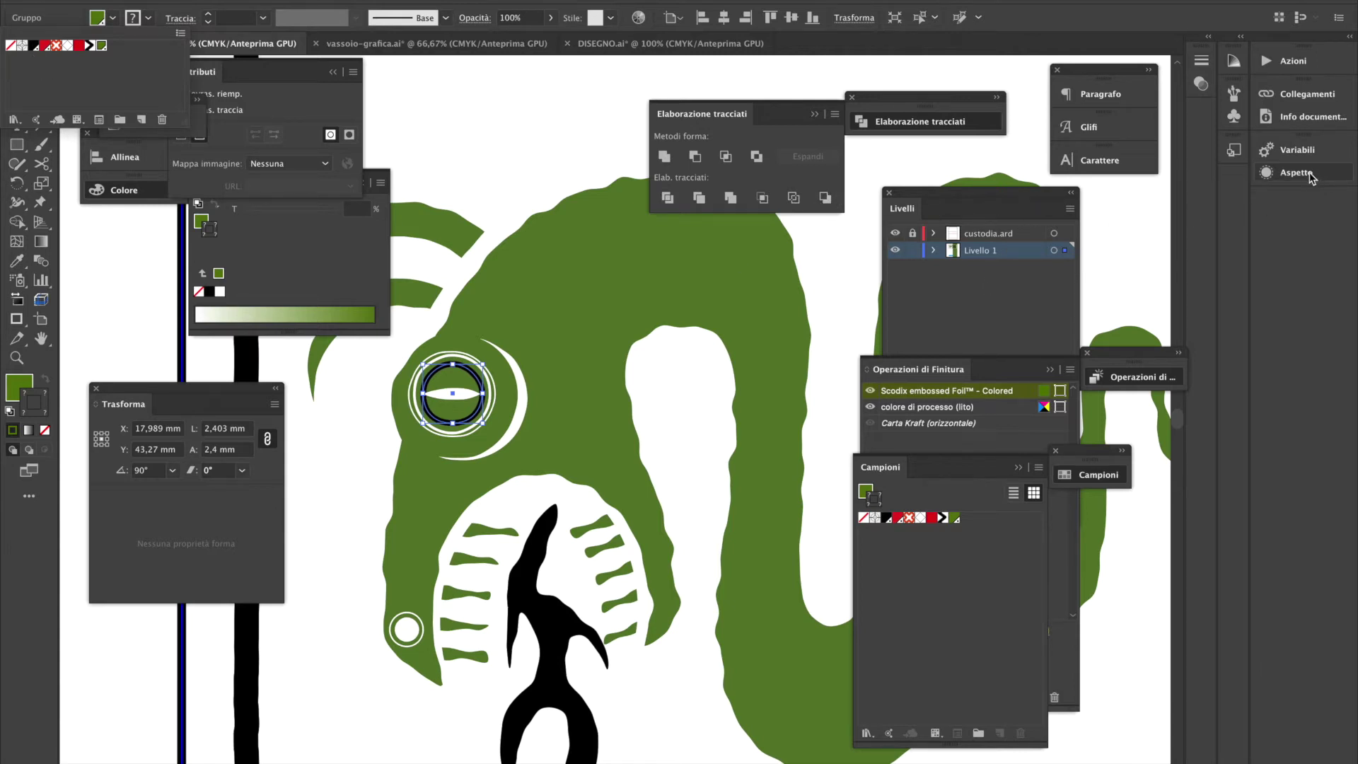
{"action": "left_click", "coordinate": [328, 290]}
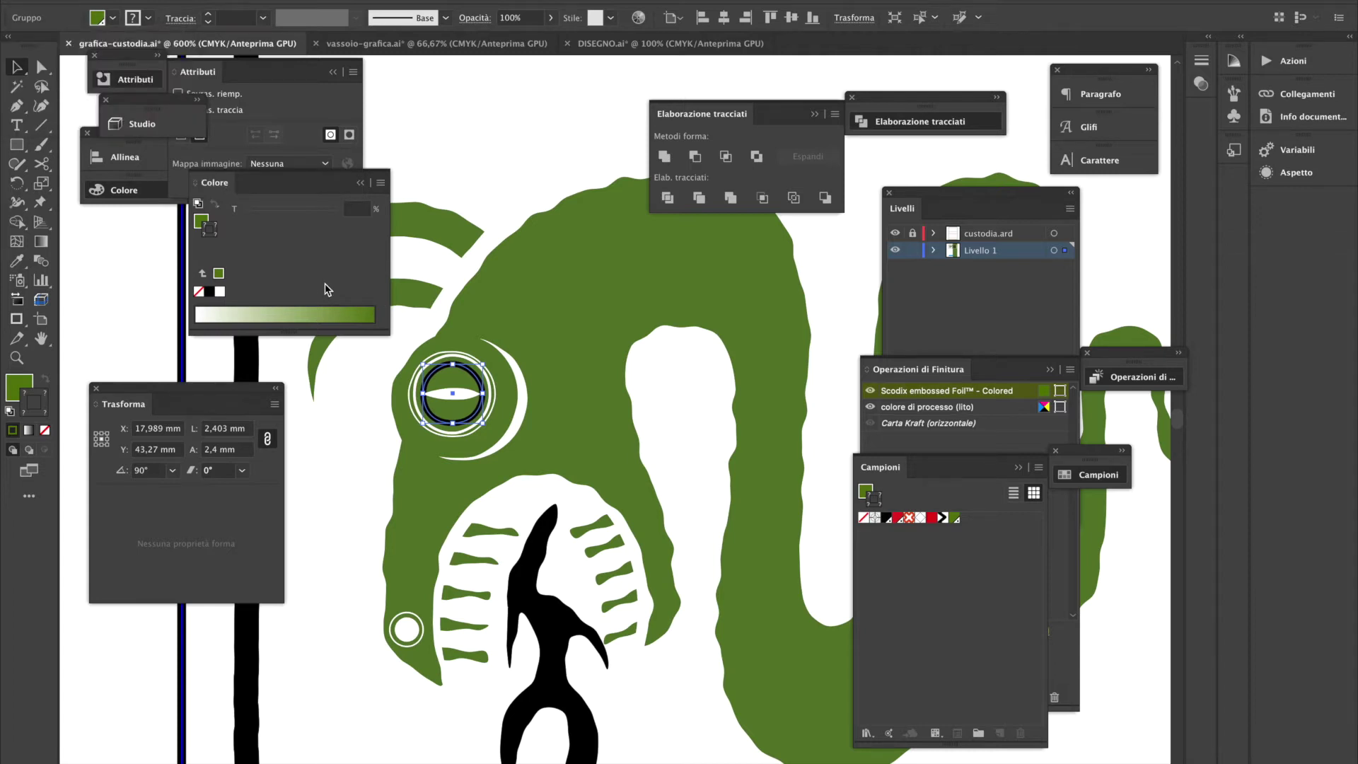
{"action": "left_click", "coordinate": [139, 203]}
{"action": "left_click", "coordinate": [140, 199]}
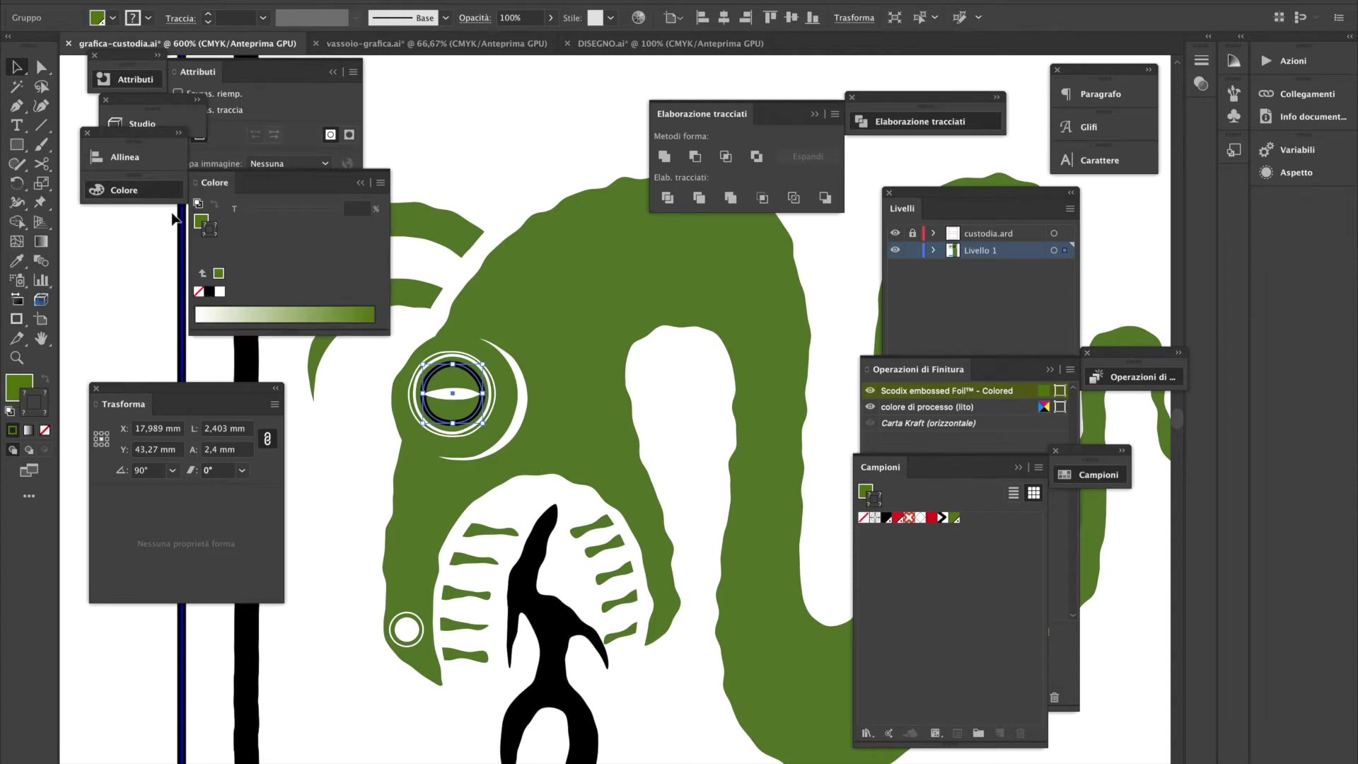
{"action": "left_click", "coordinate": [198, 204]}
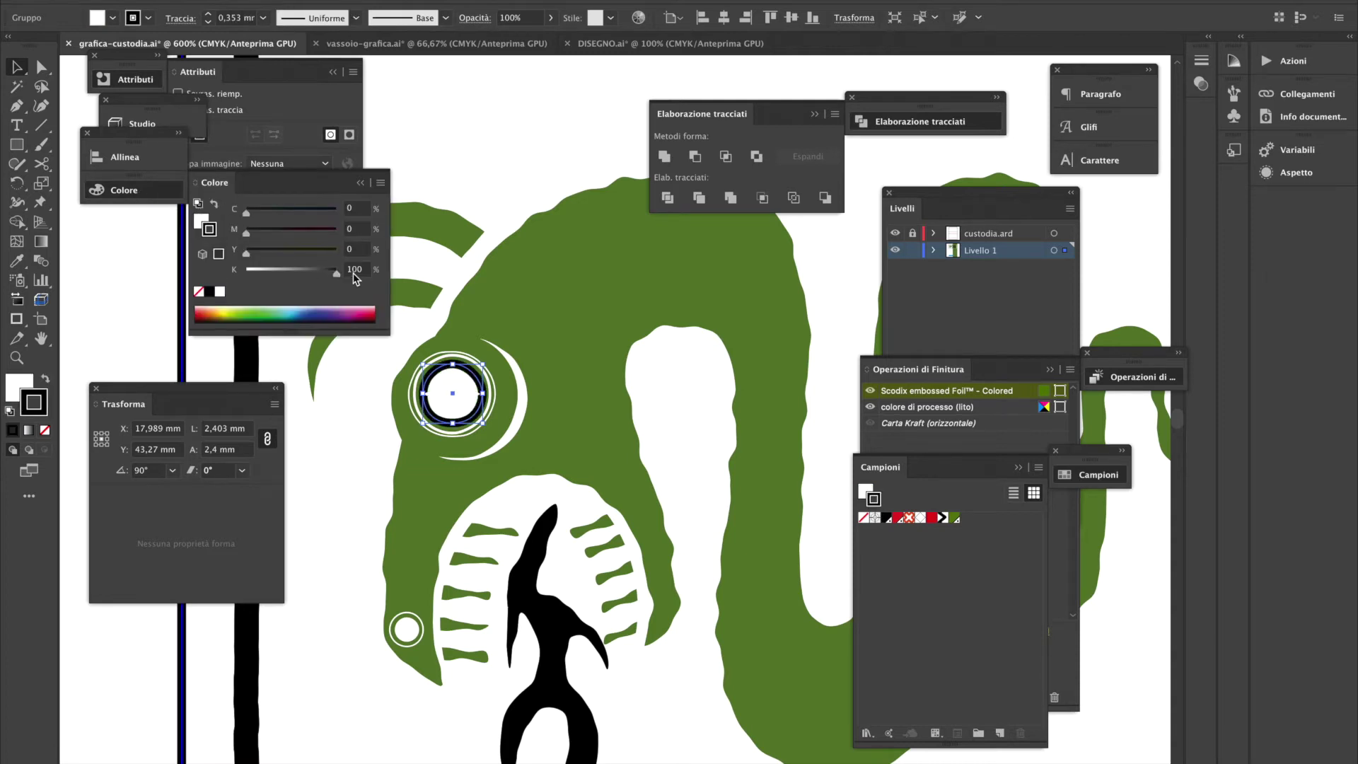
Swap the fill and stroke colours of the eye group
{"action": "left_click", "coordinate": [44, 380]}
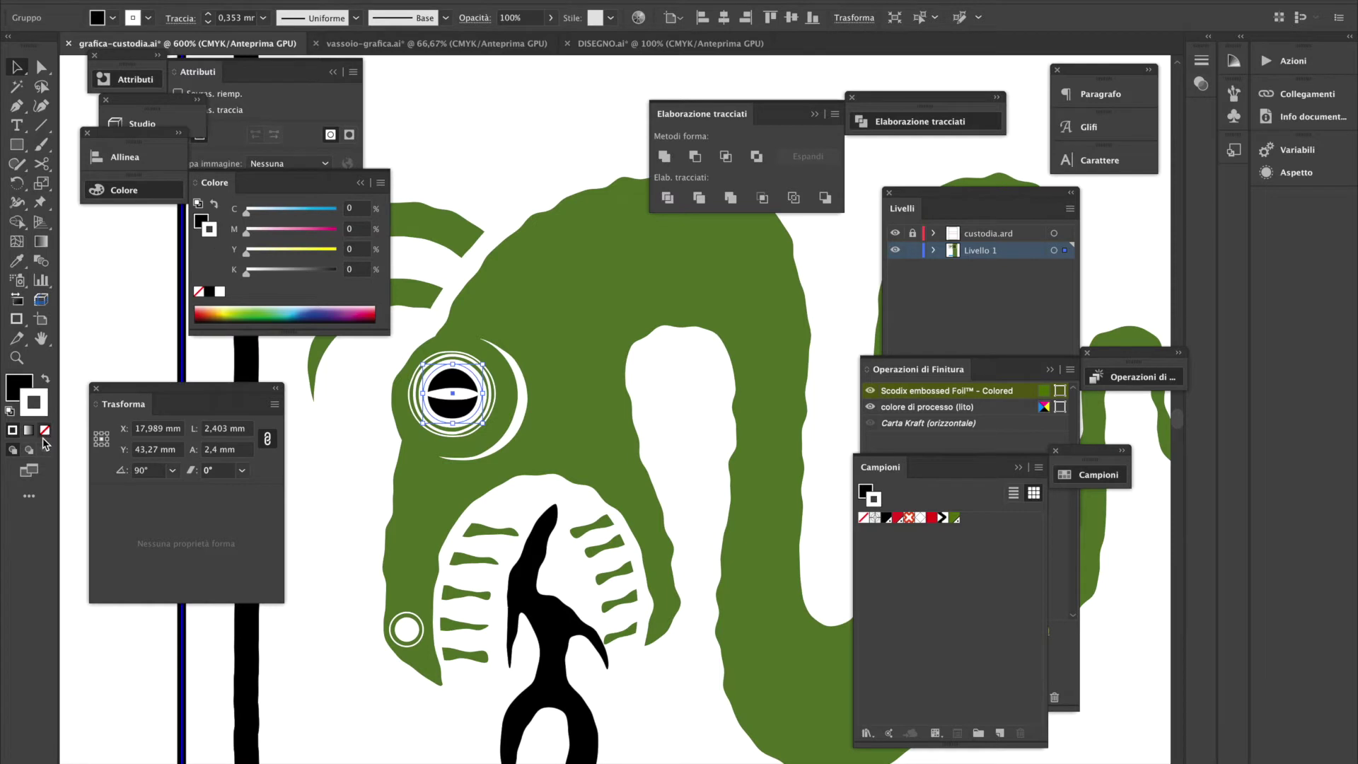
{"action": "left_click", "coordinate": [44, 430]}
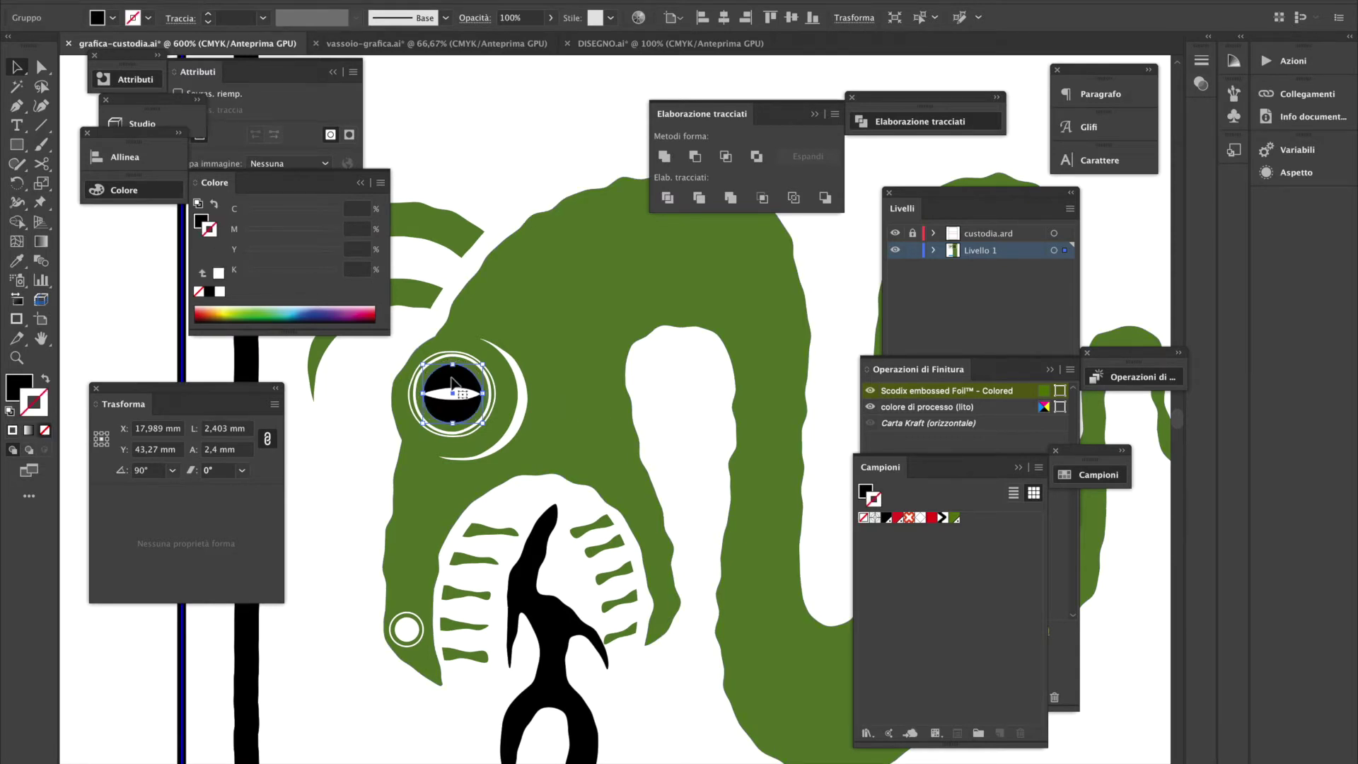
{"action": "left_click_drag", "start_coordinate": [452, 382], "coordinate": [453, 384]}
{"action": "key", "text": "Delete"}
{"action": "key", "text": "super+z"}
{"action": "key", "text": "Delete"}
{"action": "key", "text": "super+z"}
{"action": "key", "text": "super+z"}
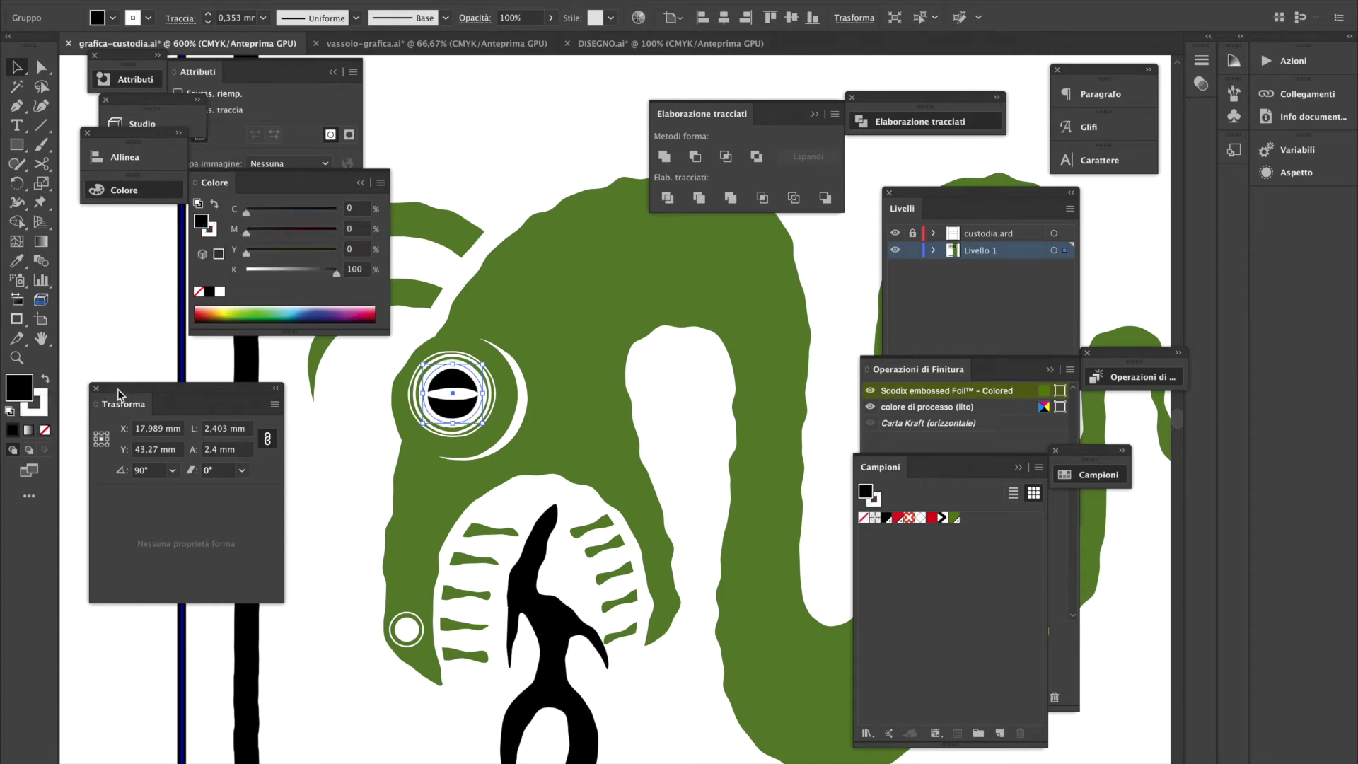
Remove the eye group's fill, leaving only its white stroke
{"action": "left_click", "coordinate": [45, 429]}
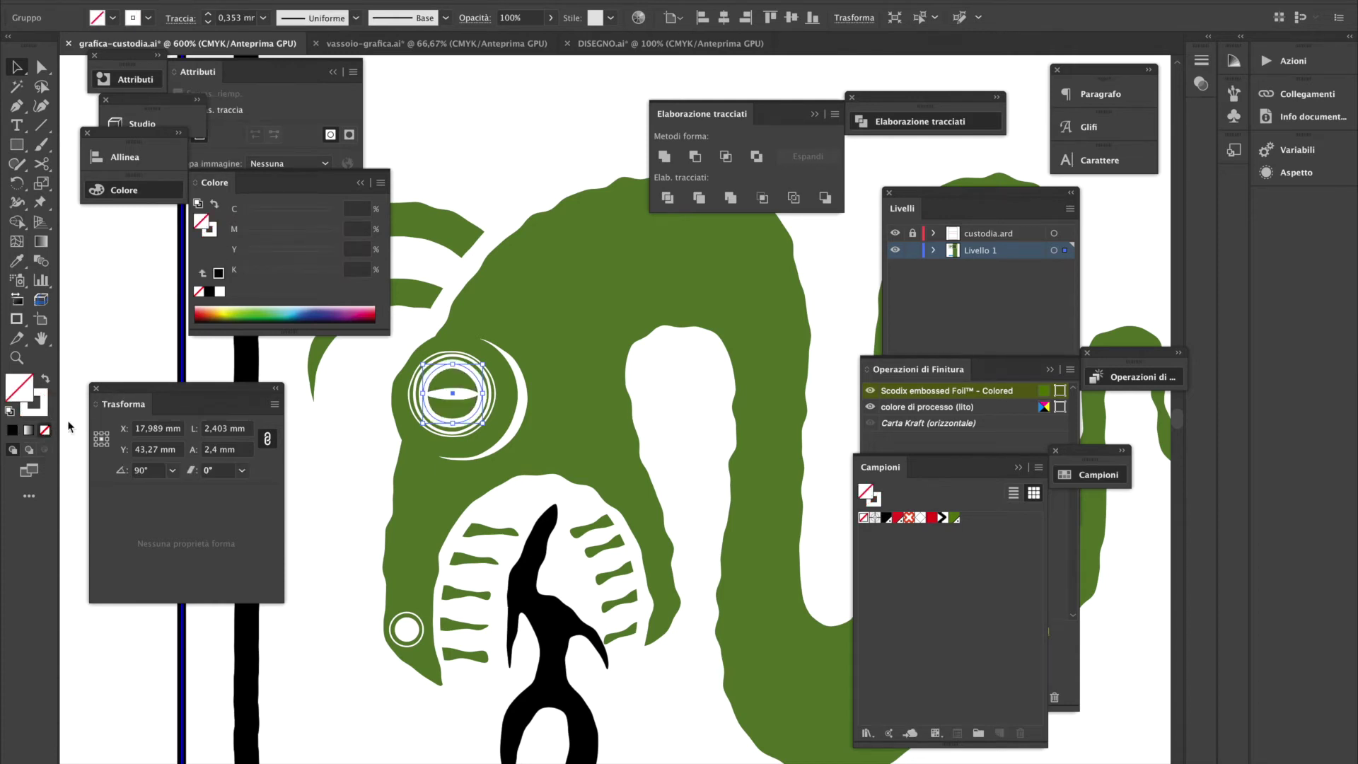
{"action": "left_click", "coordinate": [148, 332]}
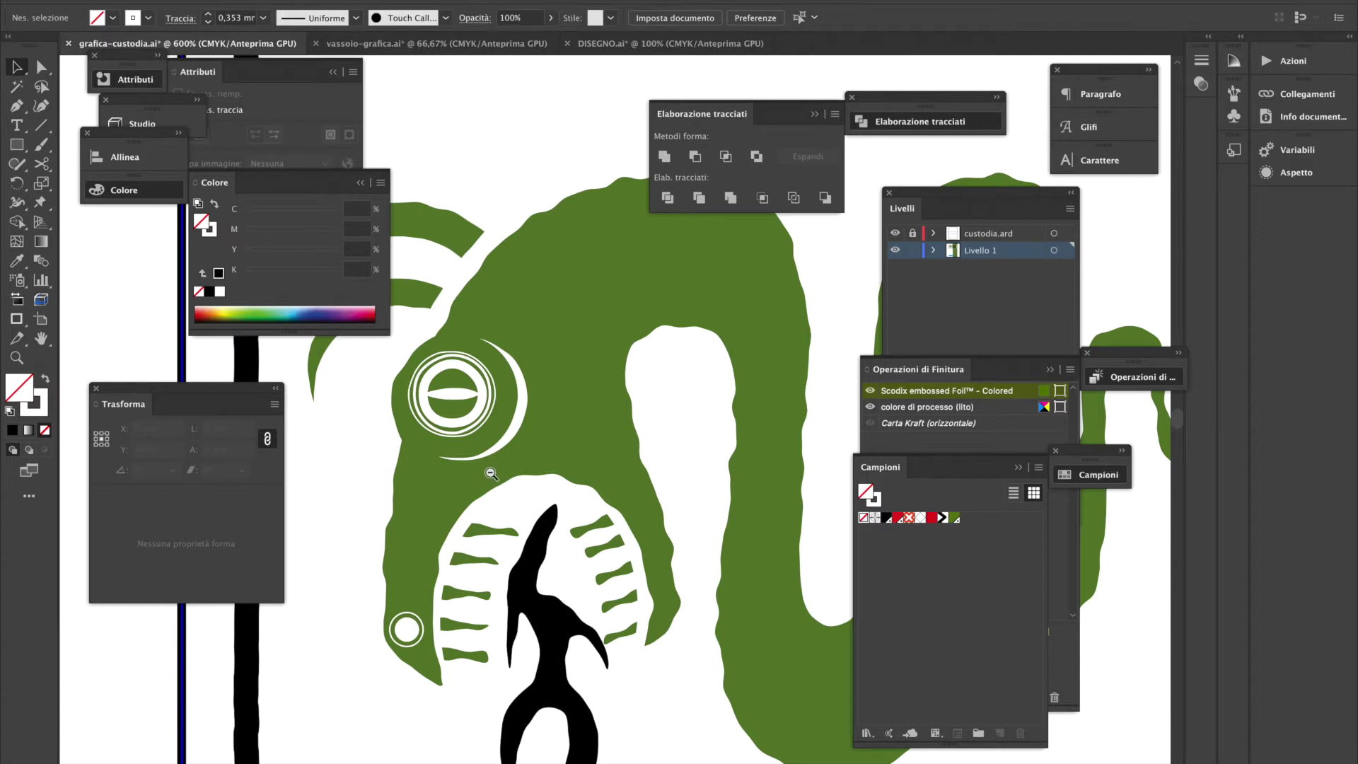
Set the stroke weight of the eye group to 0,25 mm
{"action": "left_click", "coordinate": [481, 377]}
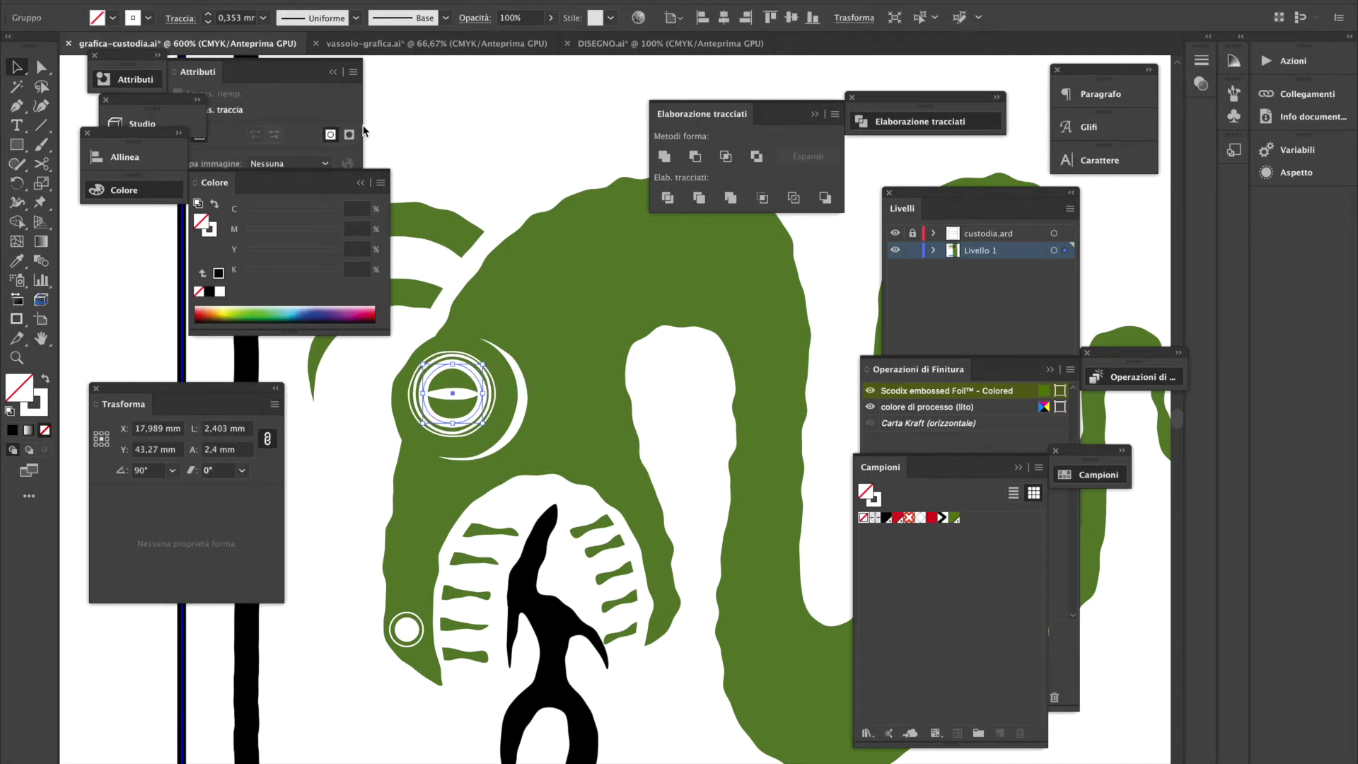
{"action": "left_click", "coordinate": [262, 18]}
{"action": "left_click", "coordinate": [291, 52]}
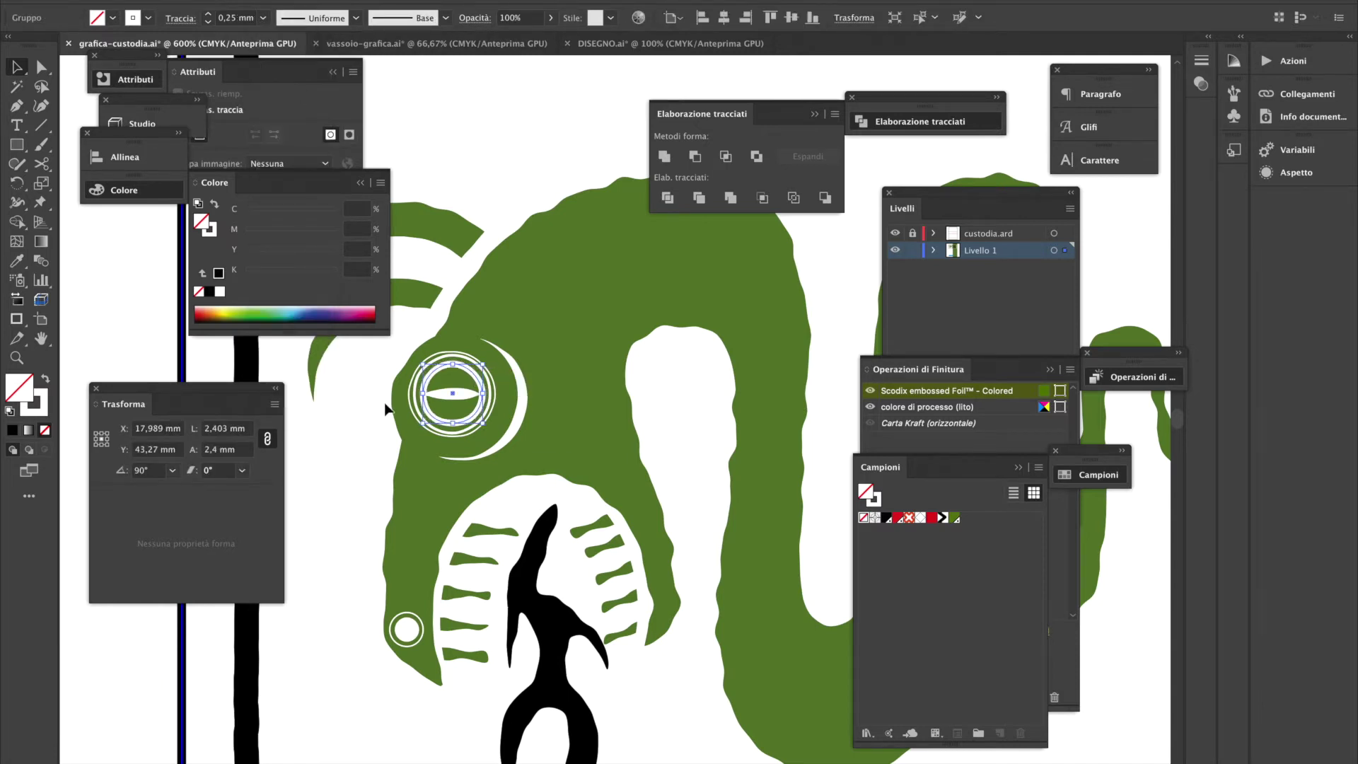
{"action": "left_click", "coordinate": [119, 327]}
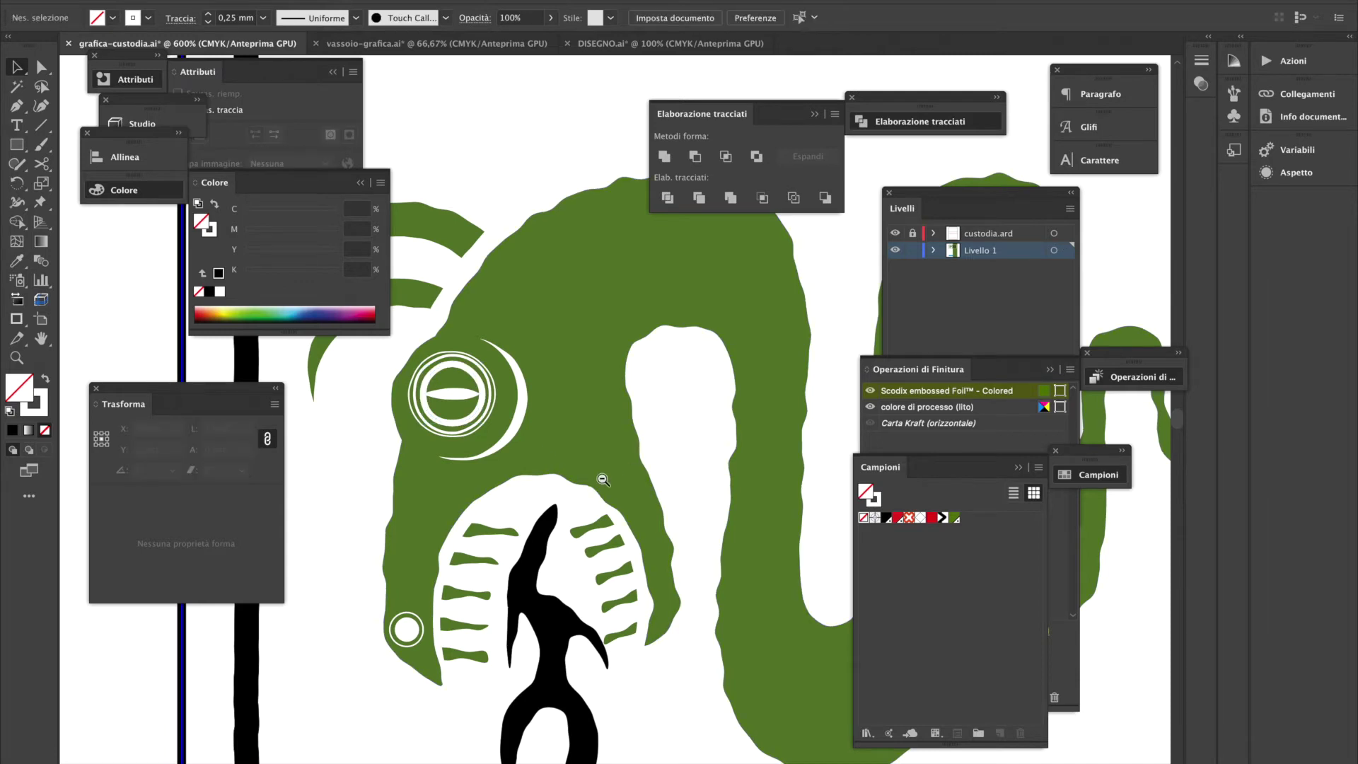
Thin the eye group's white stroke to a weight of 0,1 mm
{"action": "left_click", "coordinate": [482, 388]}
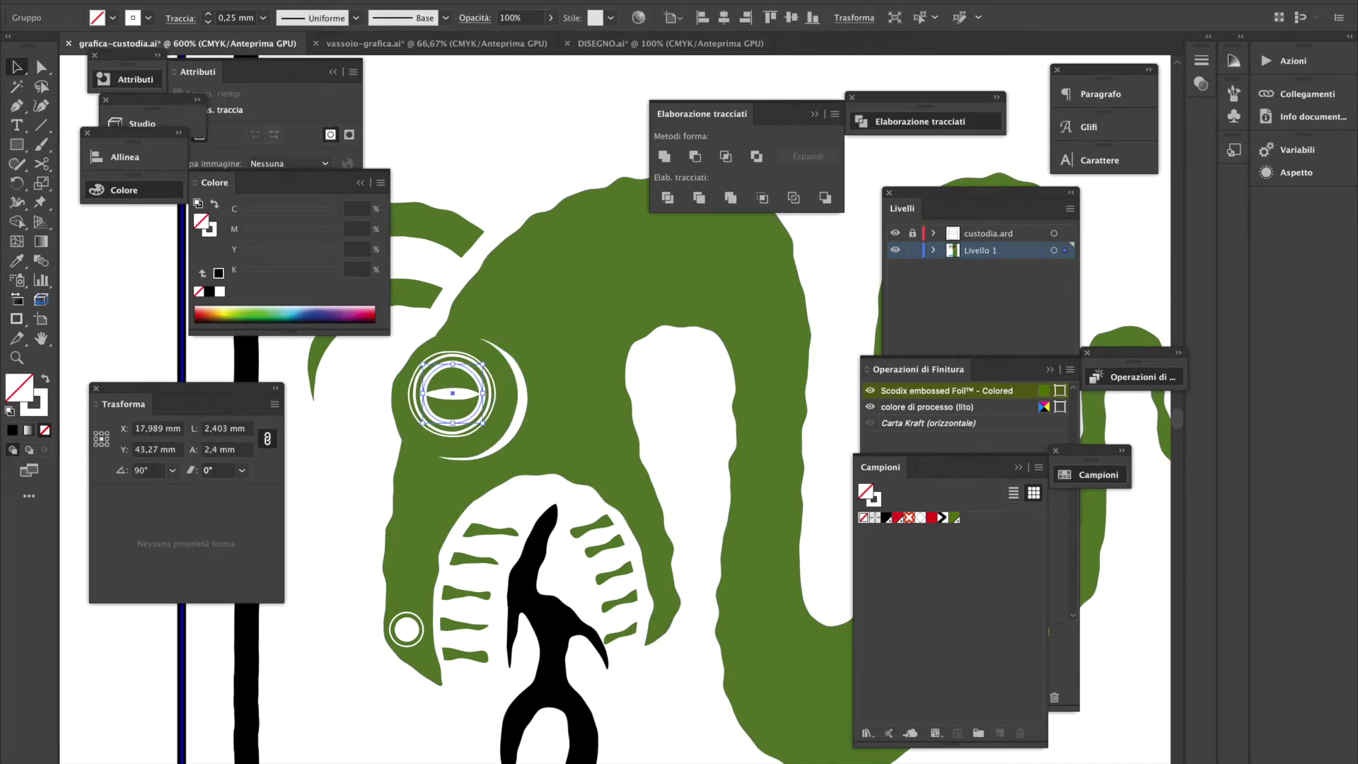
{"action": "left_click", "coordinate": [263, 18]}
{"action": "left_click", "coordinate": [290, 37]}
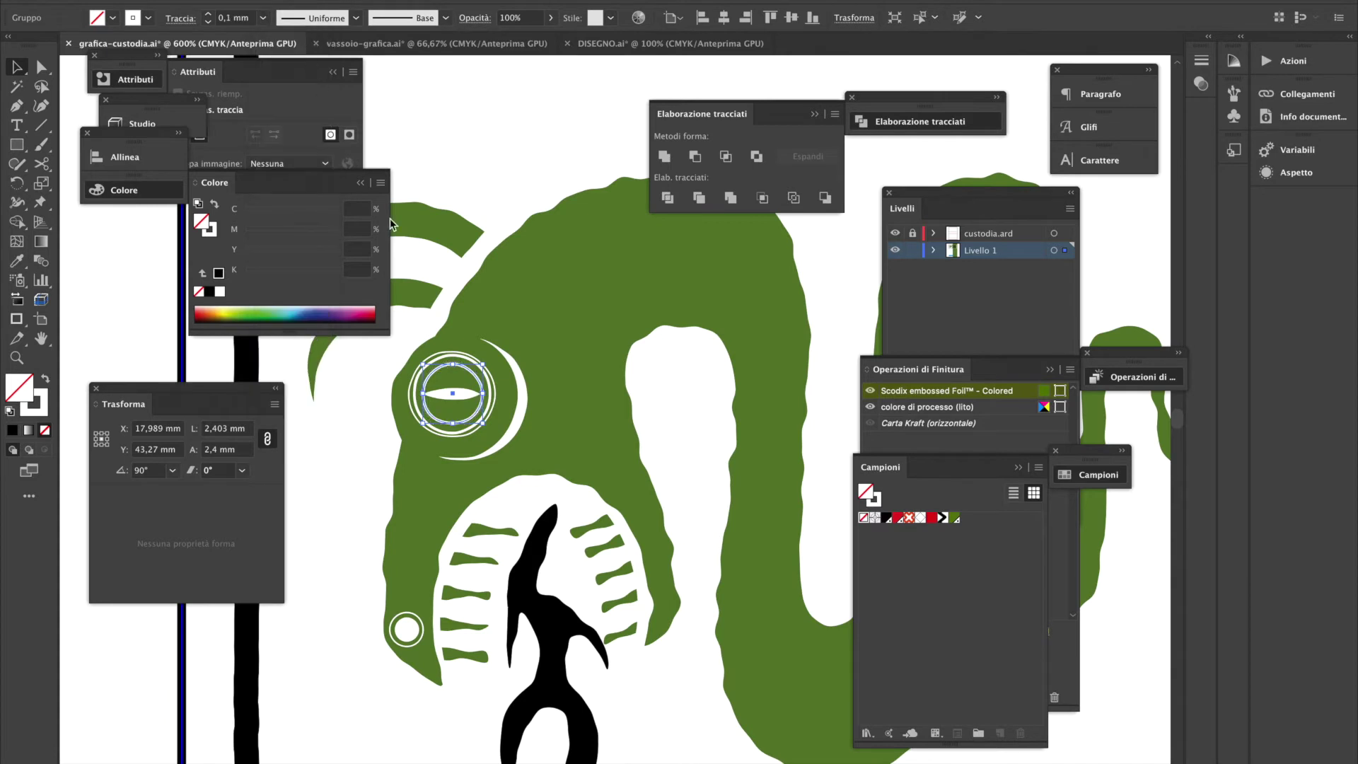
{"action": "left_click", "coordinate": [134, 331]}
Fill the rounded frame around the snake with the Scodix embossed Foil - Colored swatch
{"action": "scroll", "coordinate": [639, 435], "scroll_direction": "down", "scroll_amount": 3}
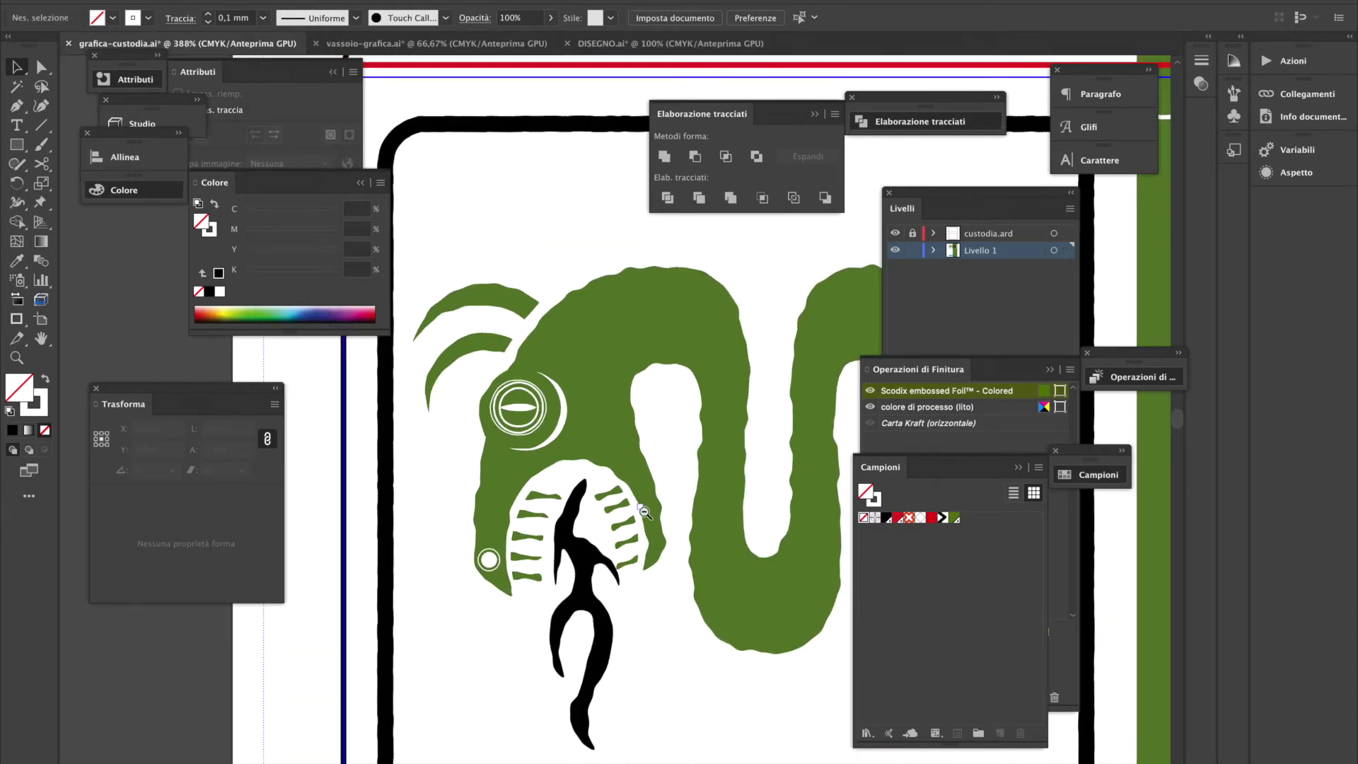
{"action": "scroll", "coordinate": [640, 508], "scroll_direction": "down", "scroll_amount": 2}
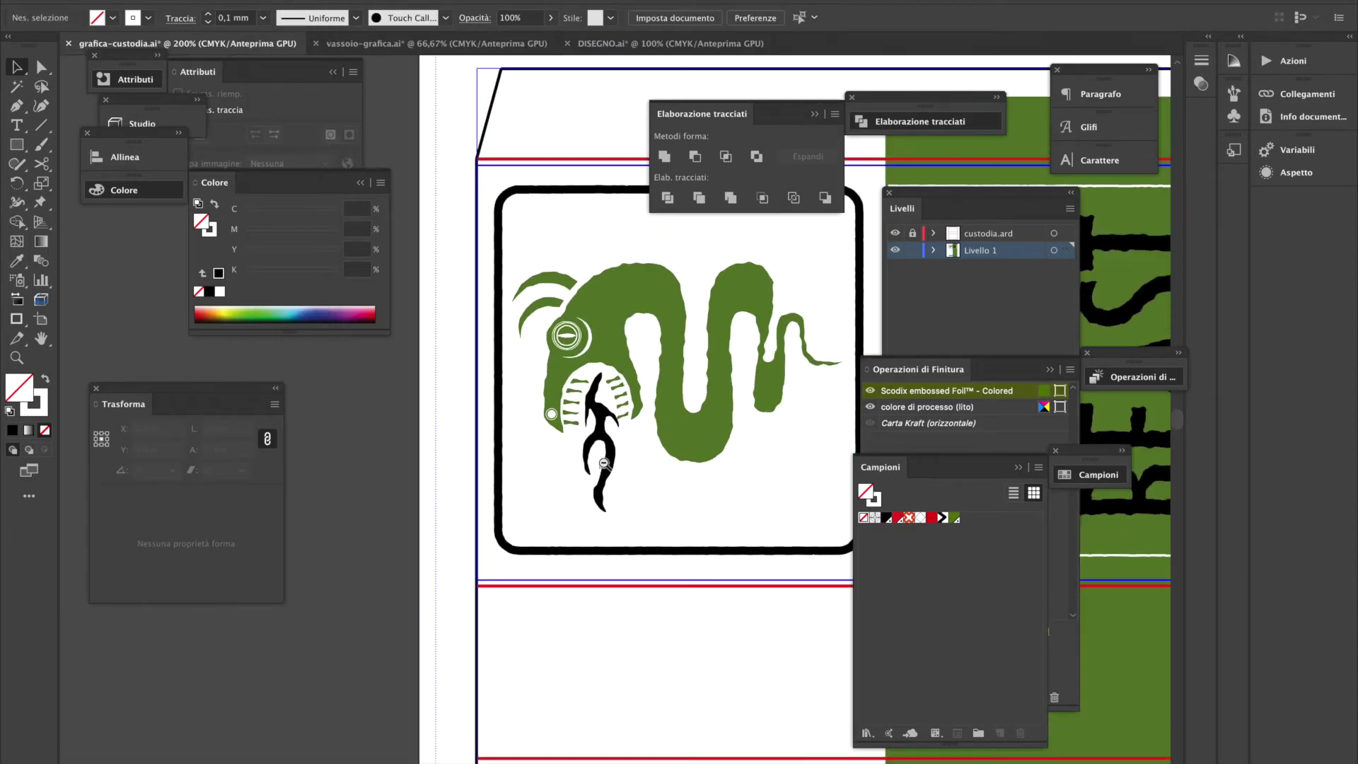
{"action": "scroll", "coordinate": [618, 493], "scroll_direction": "down", "scroll_amount": 2}
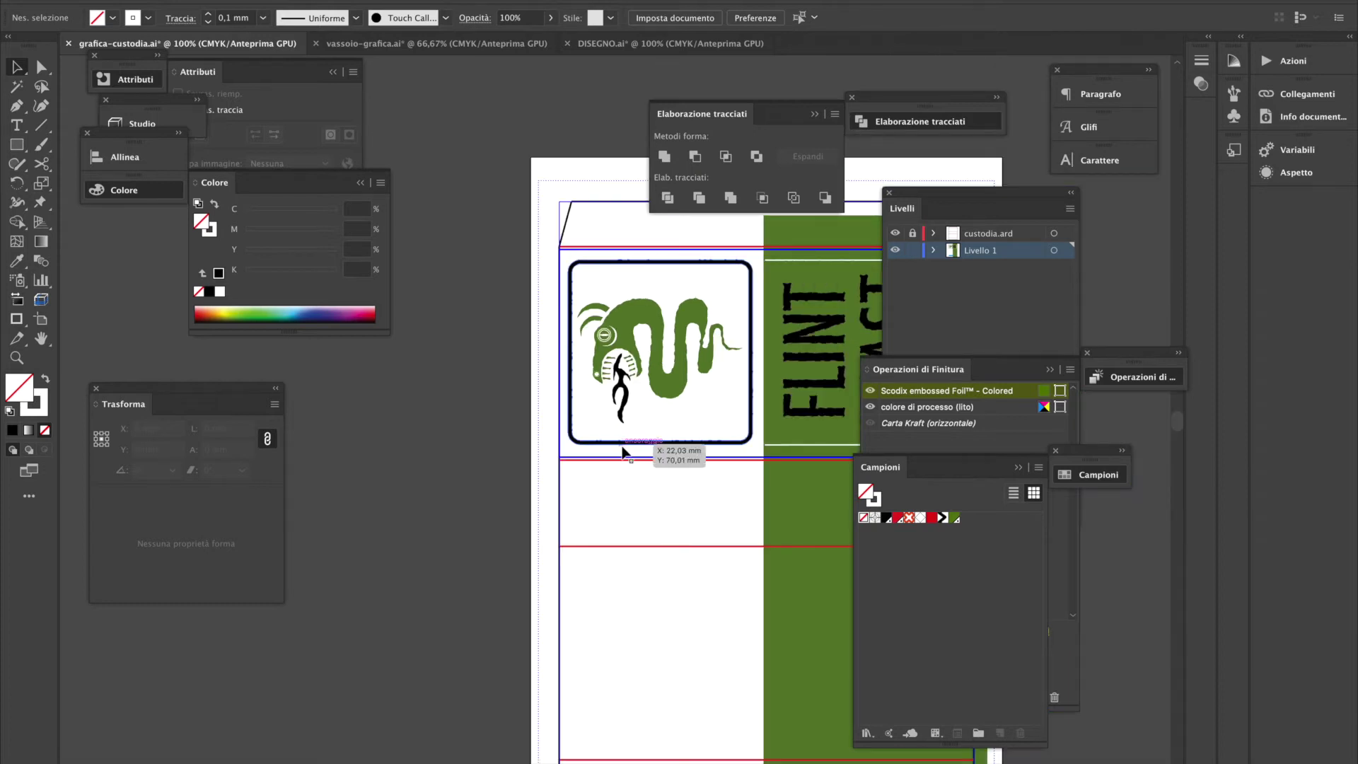
{"action": "left_click", "coordinate": [622, 442]}
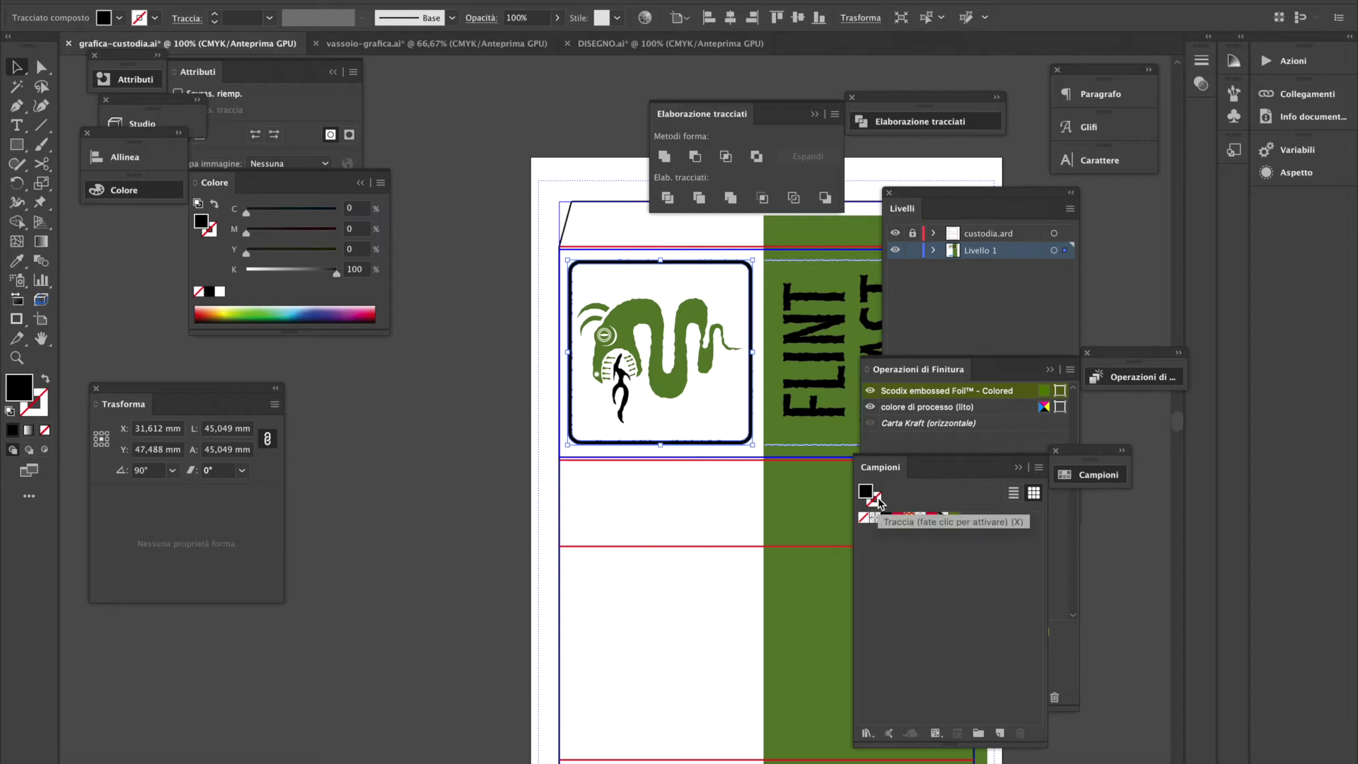
{"action": "left_click", "coordinate": [955, 518]}
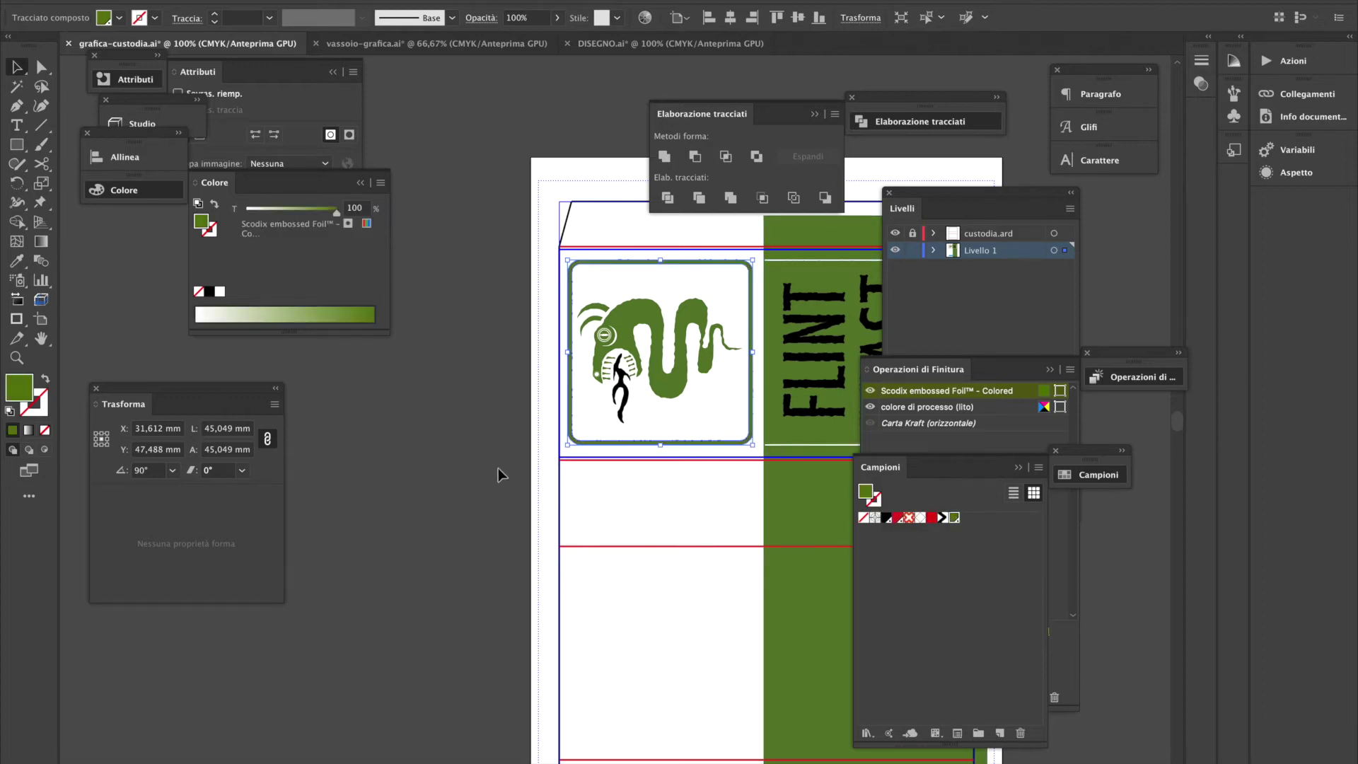
{"action": "left_click", "coordinate": [498, 469]}
{"action": "left_click", "coordinate": [754, 463], "text": "ctrl+alt"}
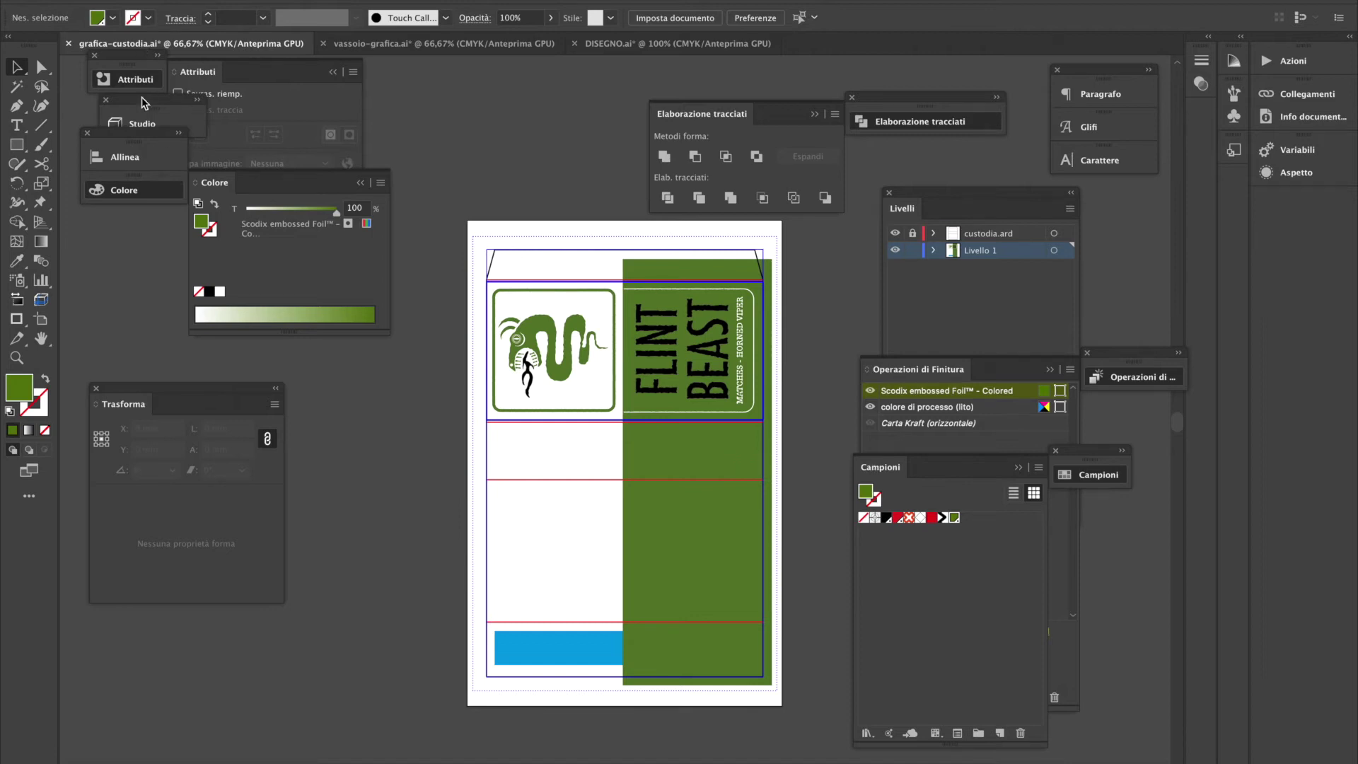
Refresh the Studio 3D preview and examine the foil finish on the snake side of the matchboxes from several angles
{"action": "left_click", "coordinate": [166, 121]}
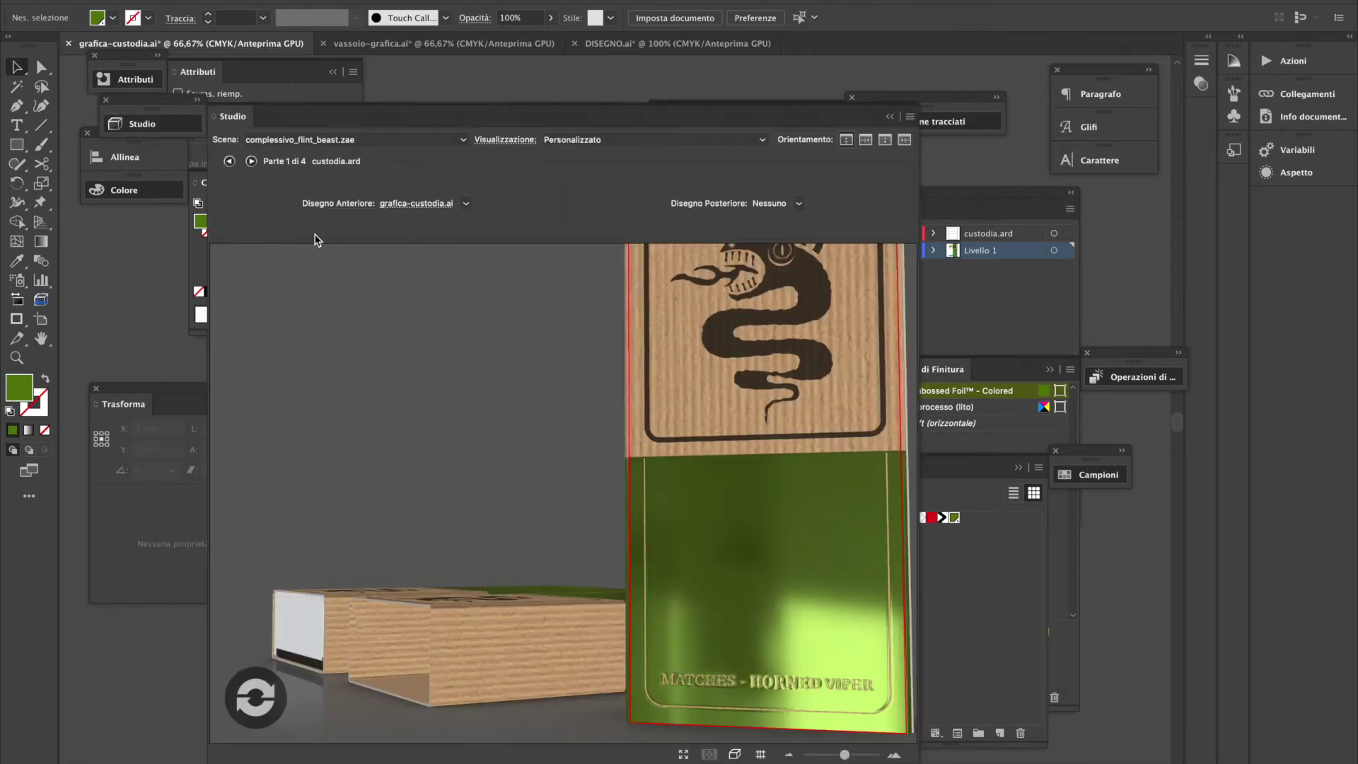
{"action": "left_click", "coordinate": [247, 704]}
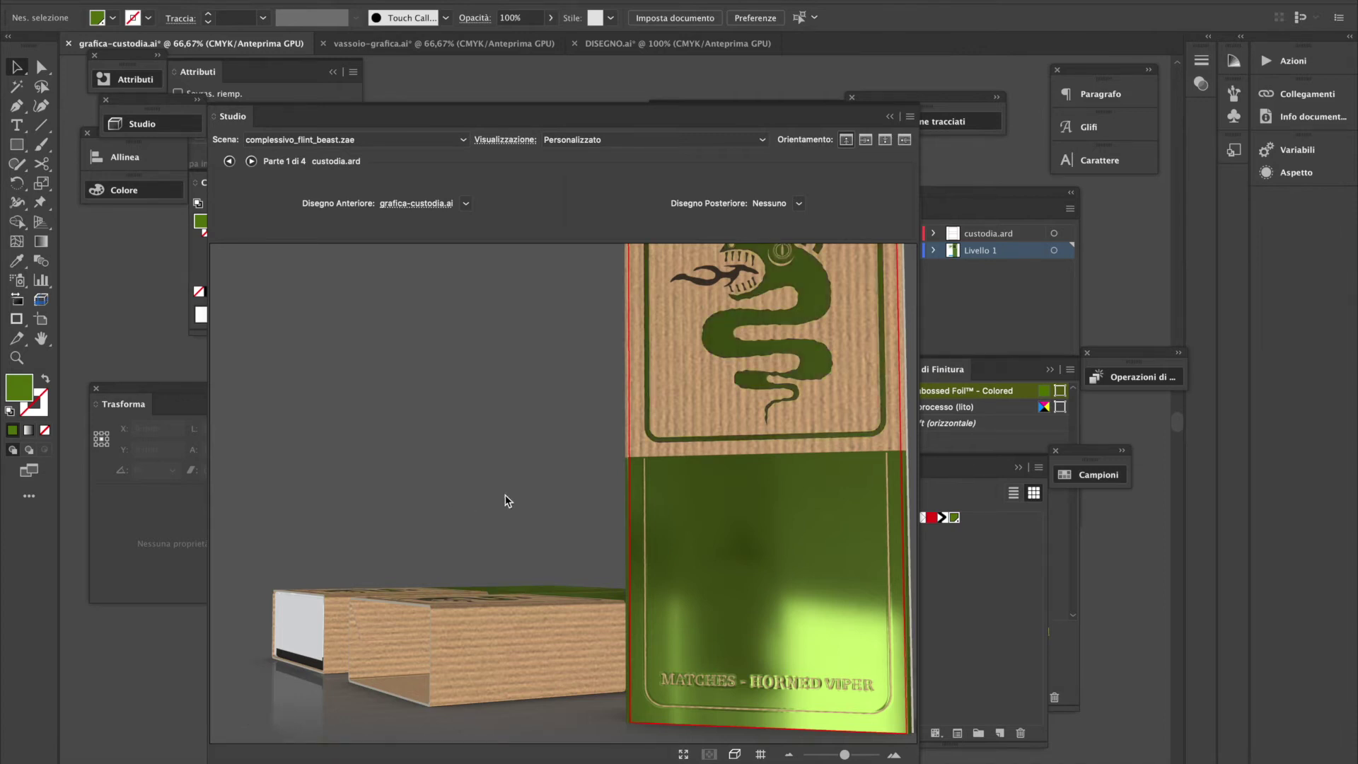
{"action": "left_click_drag", "start_coordinate": [714, 499], "coordinate": [560, 539]}
{"action": "left_click_drag", "start_coordinate": [617, 469], "coordinate": [652, 552]}
{"action": "left_click_drag", "start_coordinate": [679, 621], "coordinate": [725, 658]}
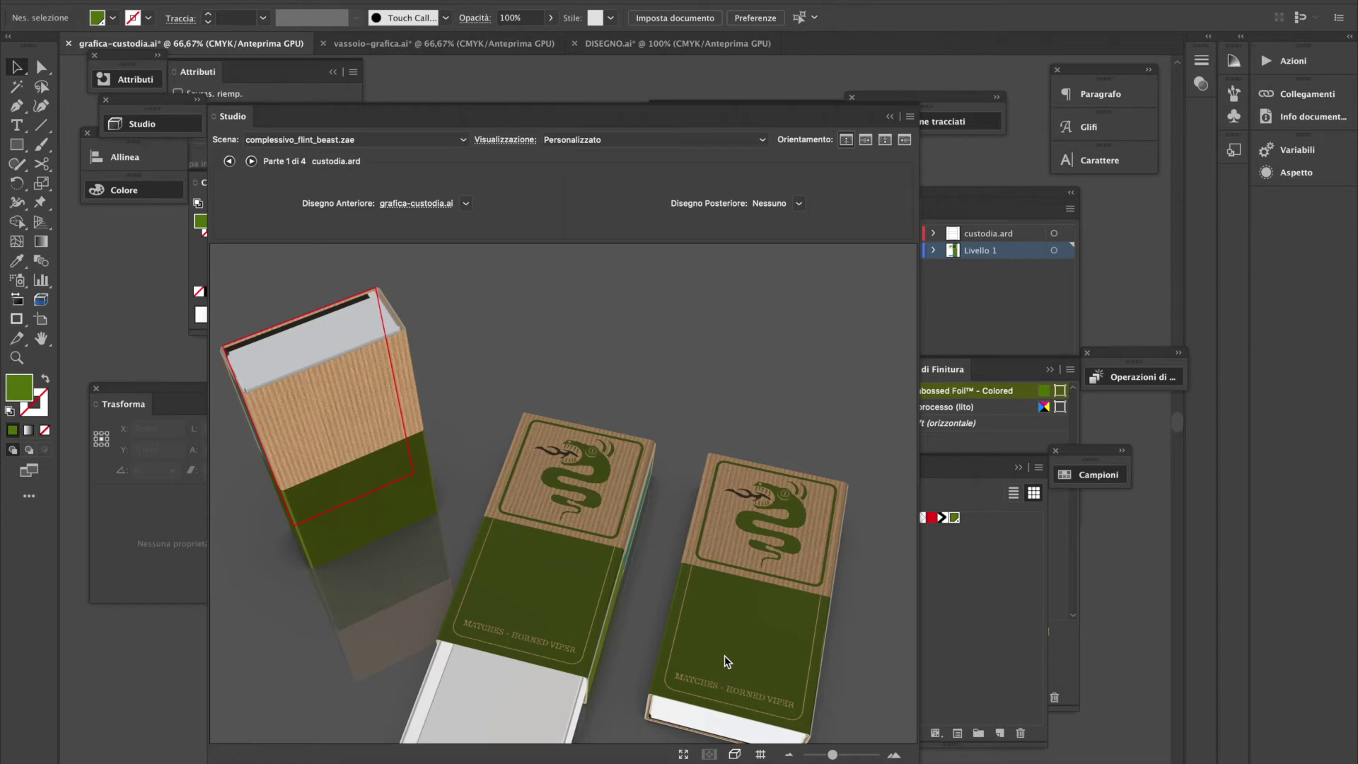
{"action": "mouse_move", "coordinate": [531, 606]}
{"action": "left_mouse_down"}
{"action": "mouse_move", "coordinate": [574, 520]}
{"action": "mouse_move", "coordinate": [549, 500]}
{"action": "mouse_move", "coordinate": [538, 617]}
{"action": "mouse_move", "coordinate": [522, 585]}
{"action": "mouse_move", "coordinate": [520, 616]}
{"action": "mouse_move", "coordinate": [520, 550]}
{"action": "mouse_move", "coordinate": [540, 628]}
{"action": "mouse_move", "coordinate": [530, 545]}
{"action": "mouse_move", "coordinate": [555, 549]}
{"action": "mouse_move", "coordinate": [539, 630]}
{"action": "mouse_move", "coordinate": [630, 578]}
{"action": "mouse_move", "coordinate": [518, 618]}
{"action": "mouse_move", "coordinate": [520, 606]}
{"action": "left_mouse_up"}
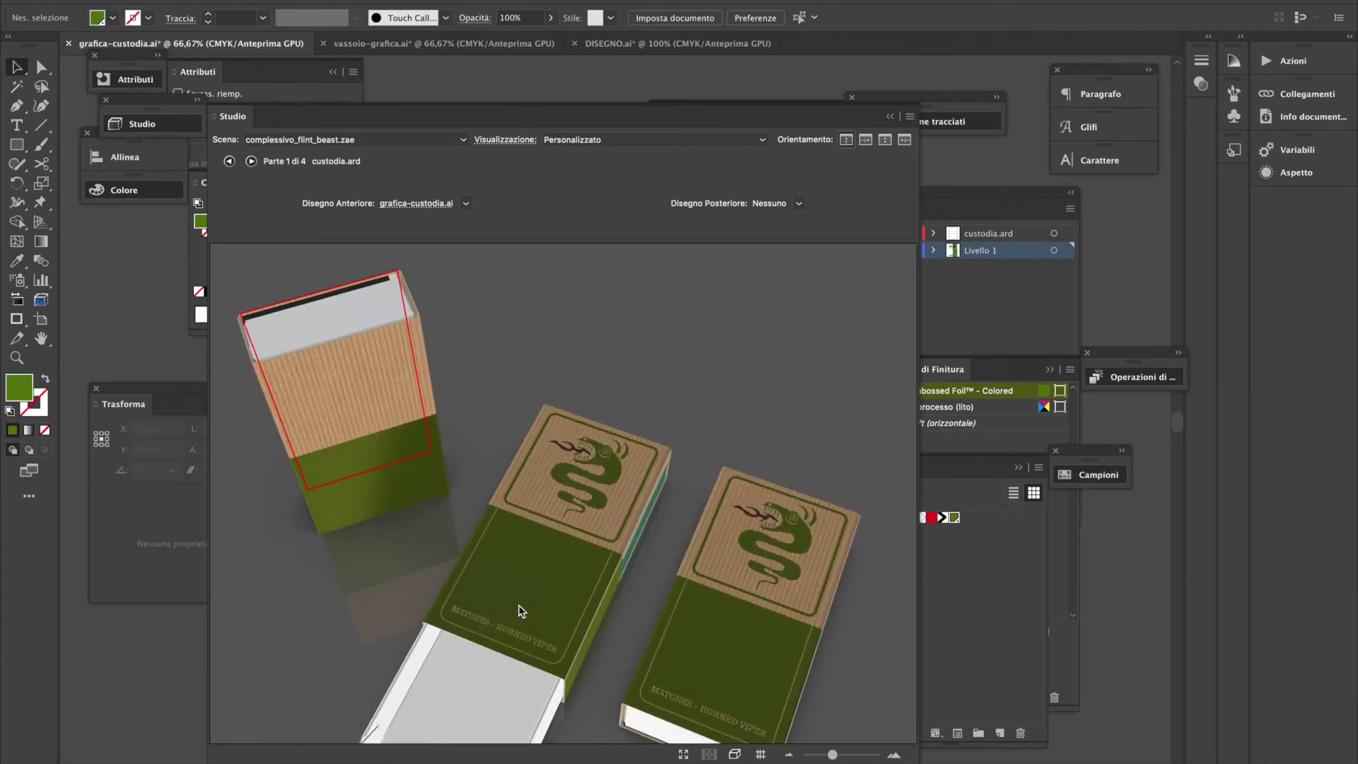
{"action": "left_click_drag", "start_coordinate": [496, 579], "coordinate": [516, 431]}
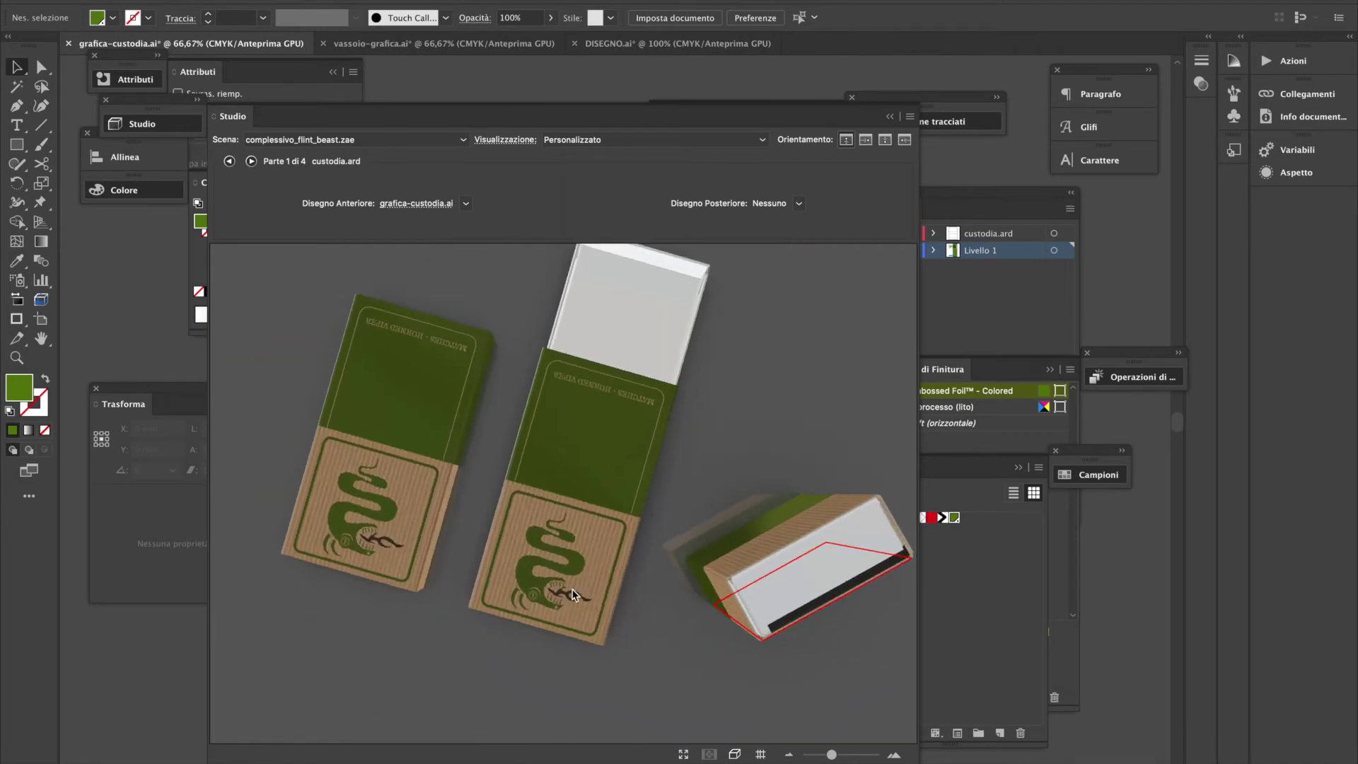
Turn off fill overprint for the FLINT BEAST title and bring its 3D preview back into view
{"action": "left_click_drag", "start_coordinate": [823, 126], "coordinate": [484, 159]}
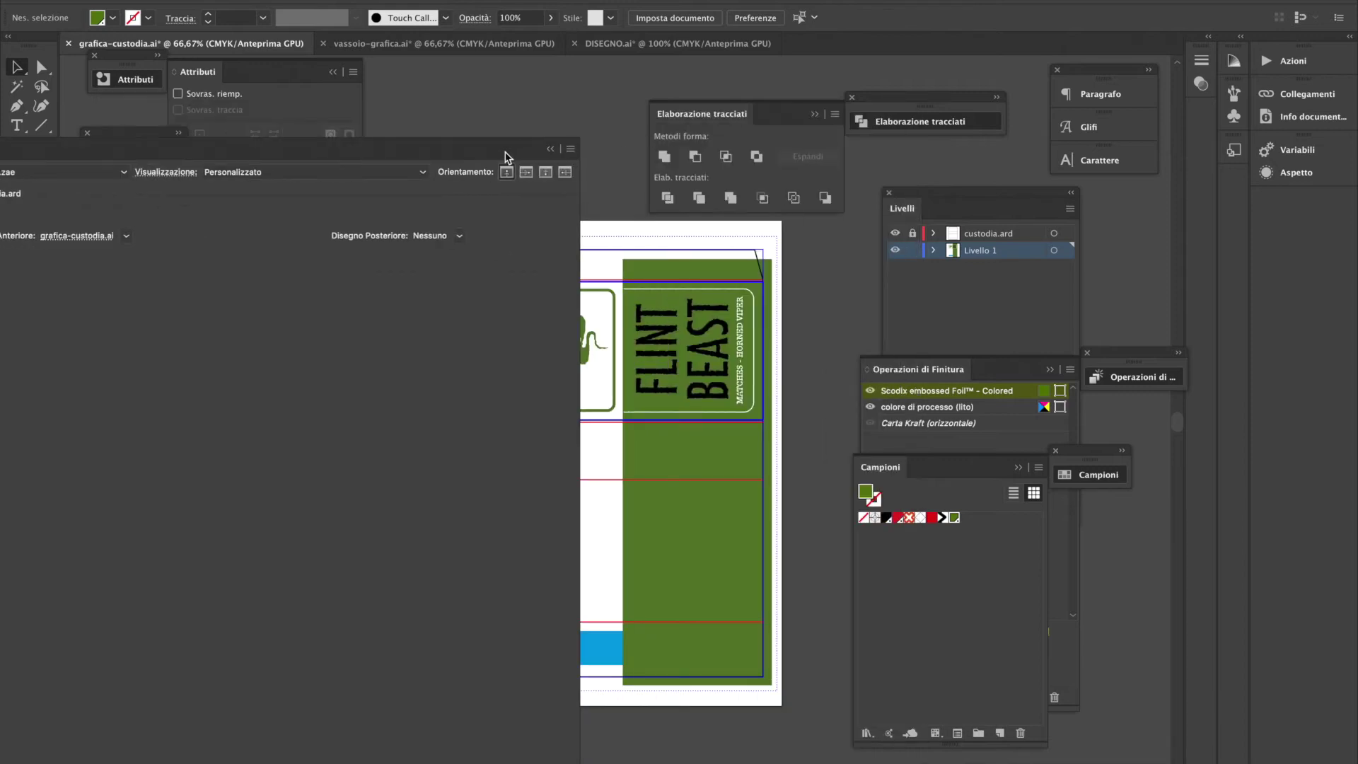
{"action": "left_click", "coordinate": [683, 347]}
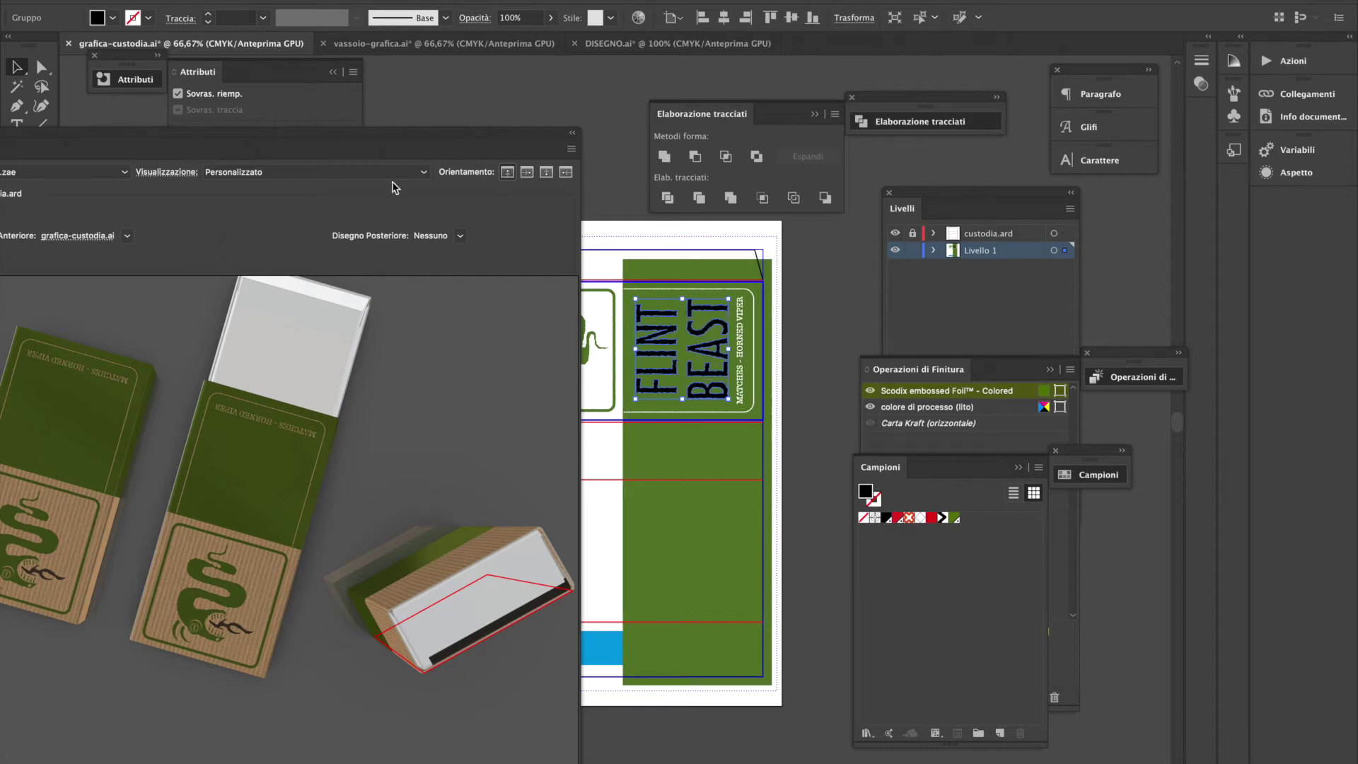
{"action": "left_click_drag", "start_coordinate": [406, 140], "coordinate": [796, 370]}
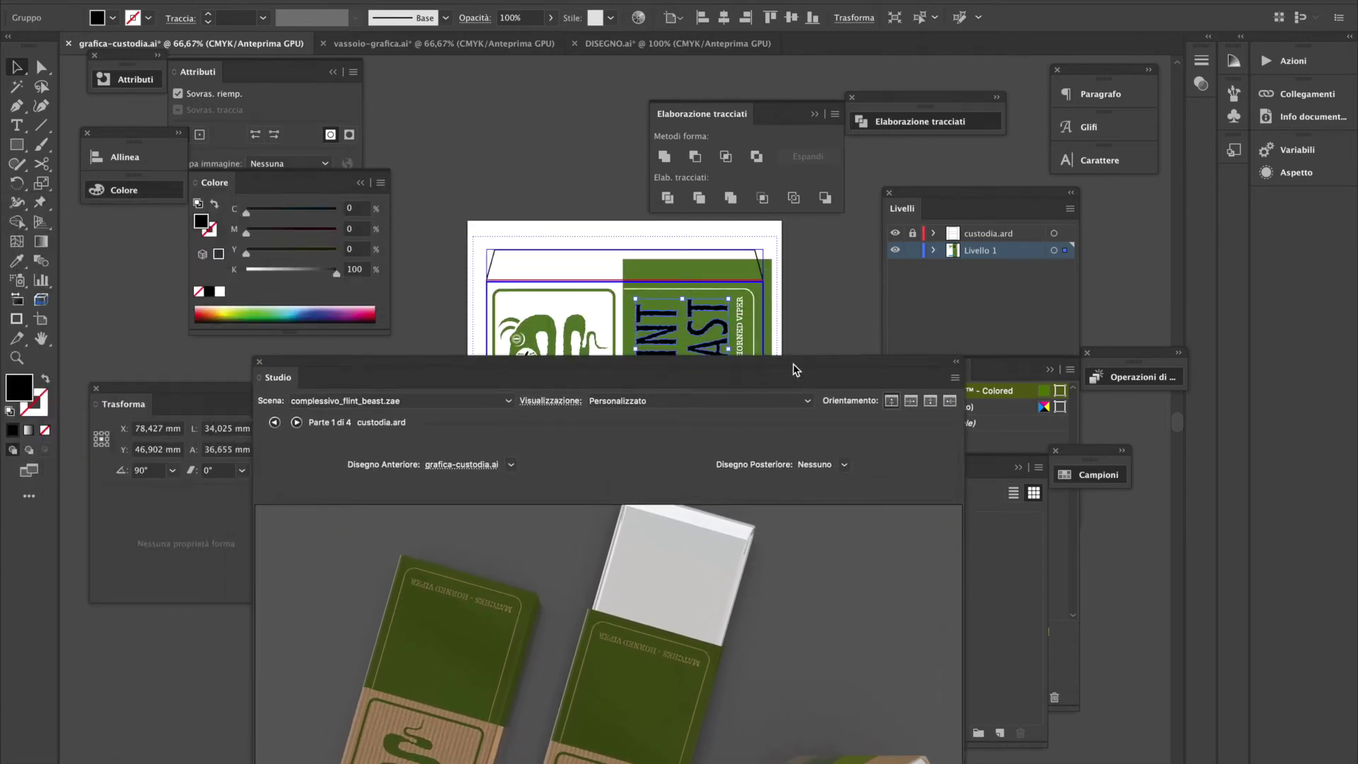
{"action": "left_click", "coordinate": [178, 94]}
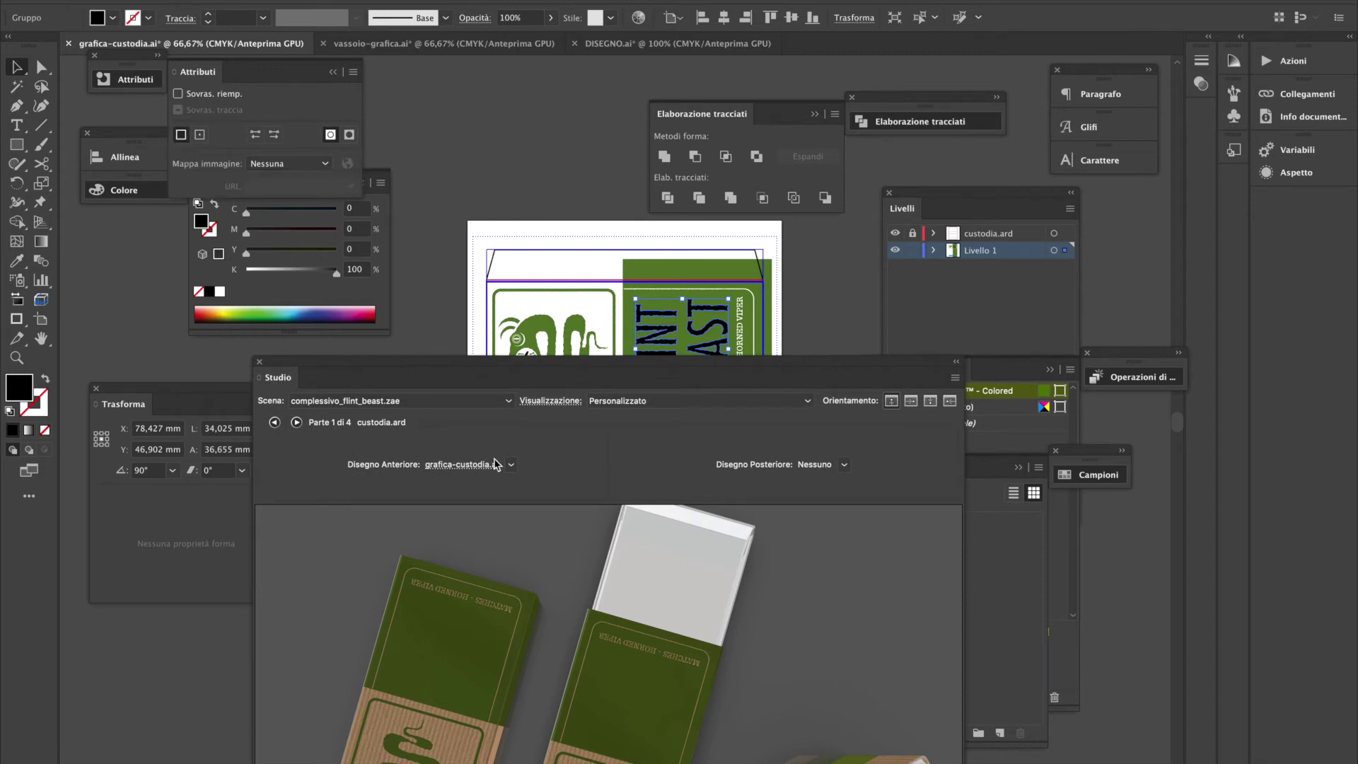
{"action": "left_click_drag", "start_coordinate": [490, 368], "coordinate": [359, 177]}
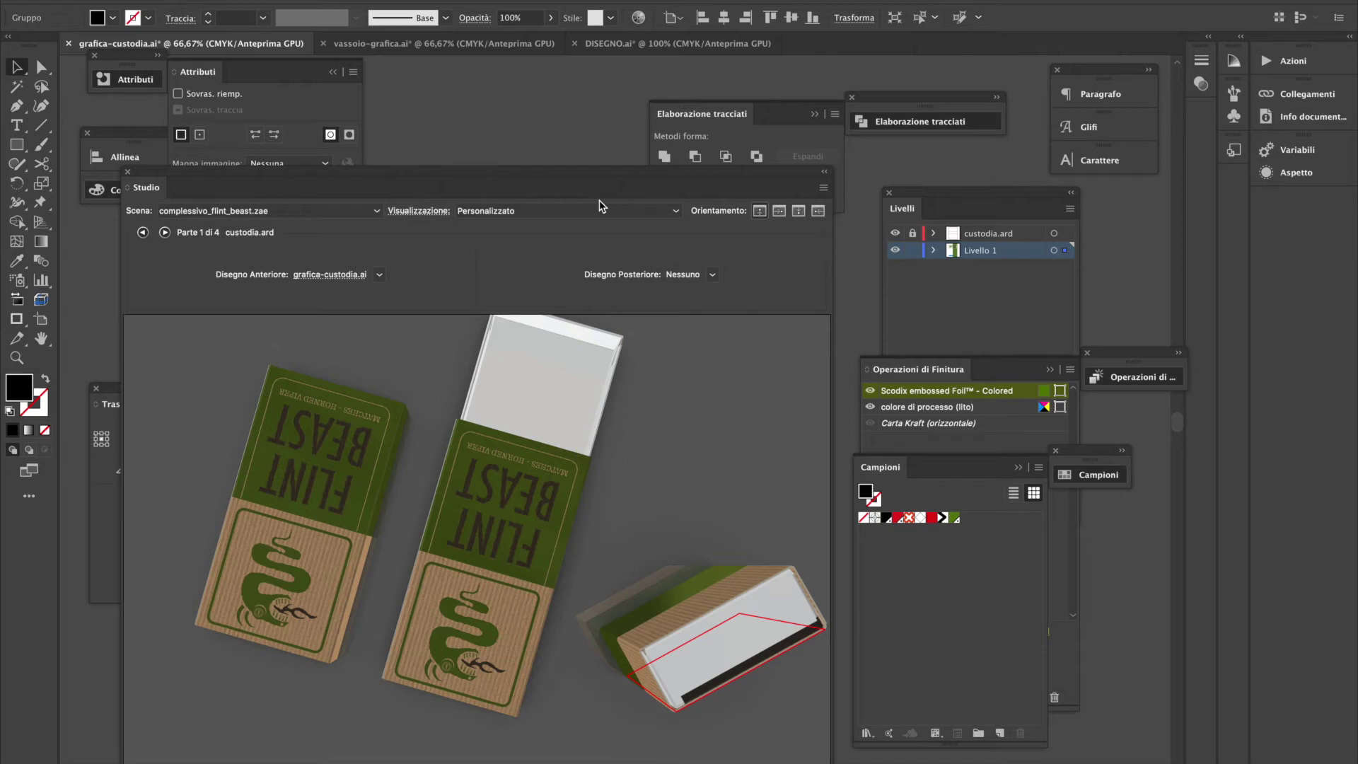
Add the finishing operation "vernice UV spot extra opaca" as a swatch with a thickness of 100, with the FLINT BEAST title selected
{"action": "left_click", "coordinate": [1074, 607]}
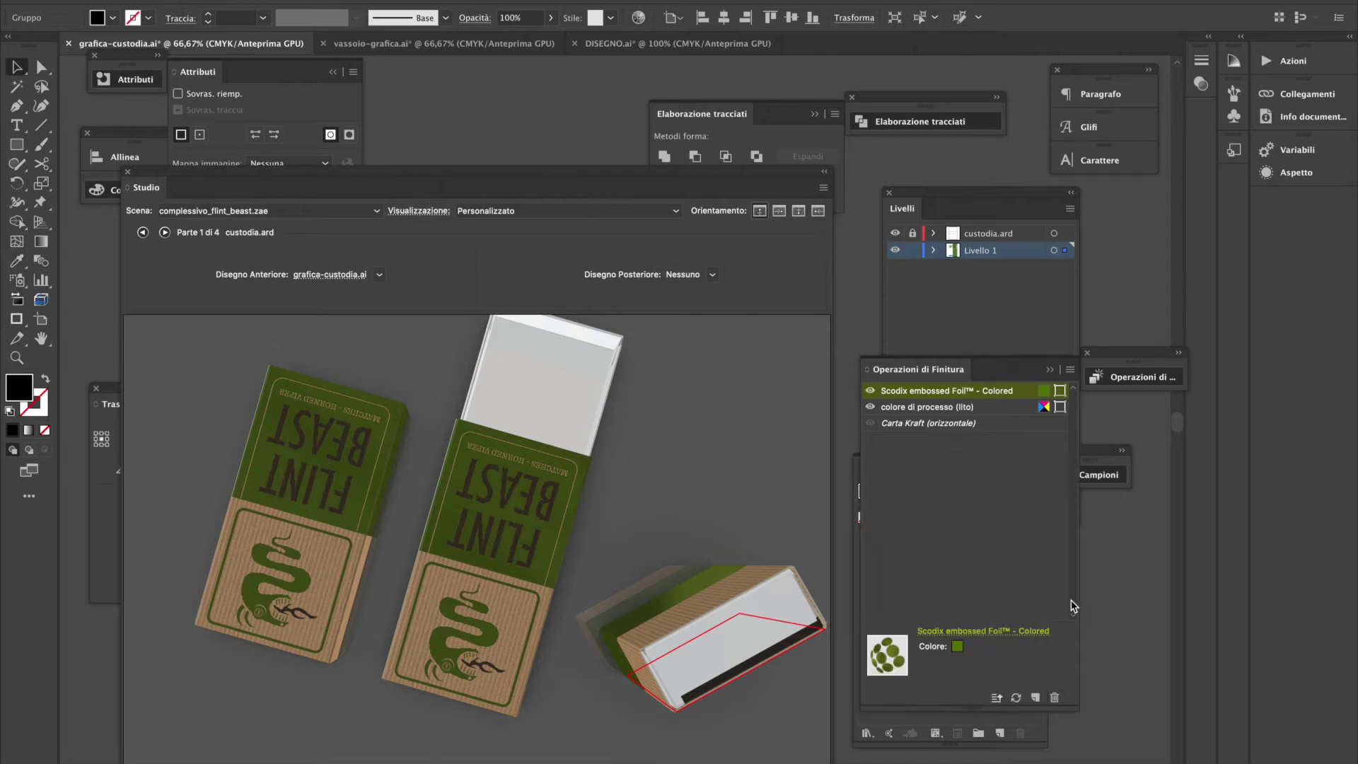
{"action": "left_click", "coordinate": [1036, 698]}
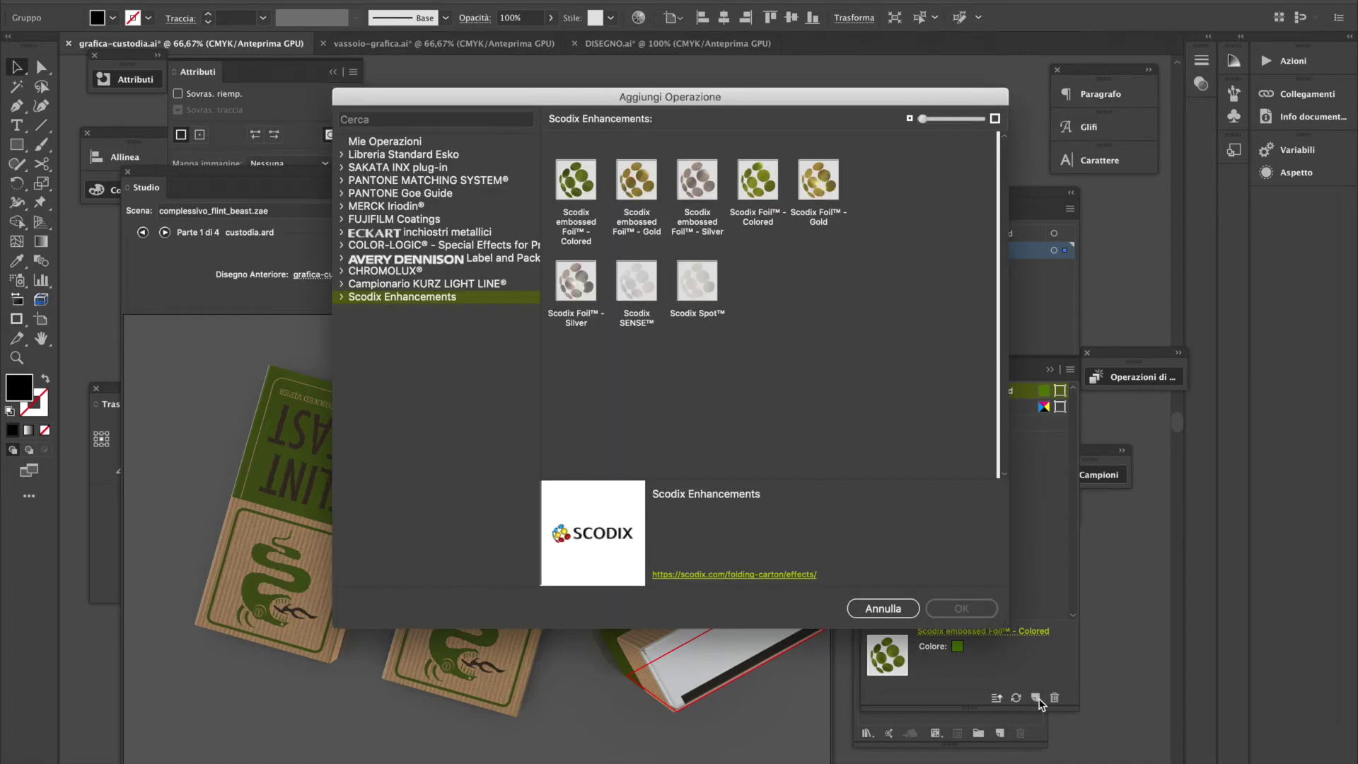
{"action": "left_click", "coordinate": [388, 121]}
{"action": "type", "text": "vernice"}
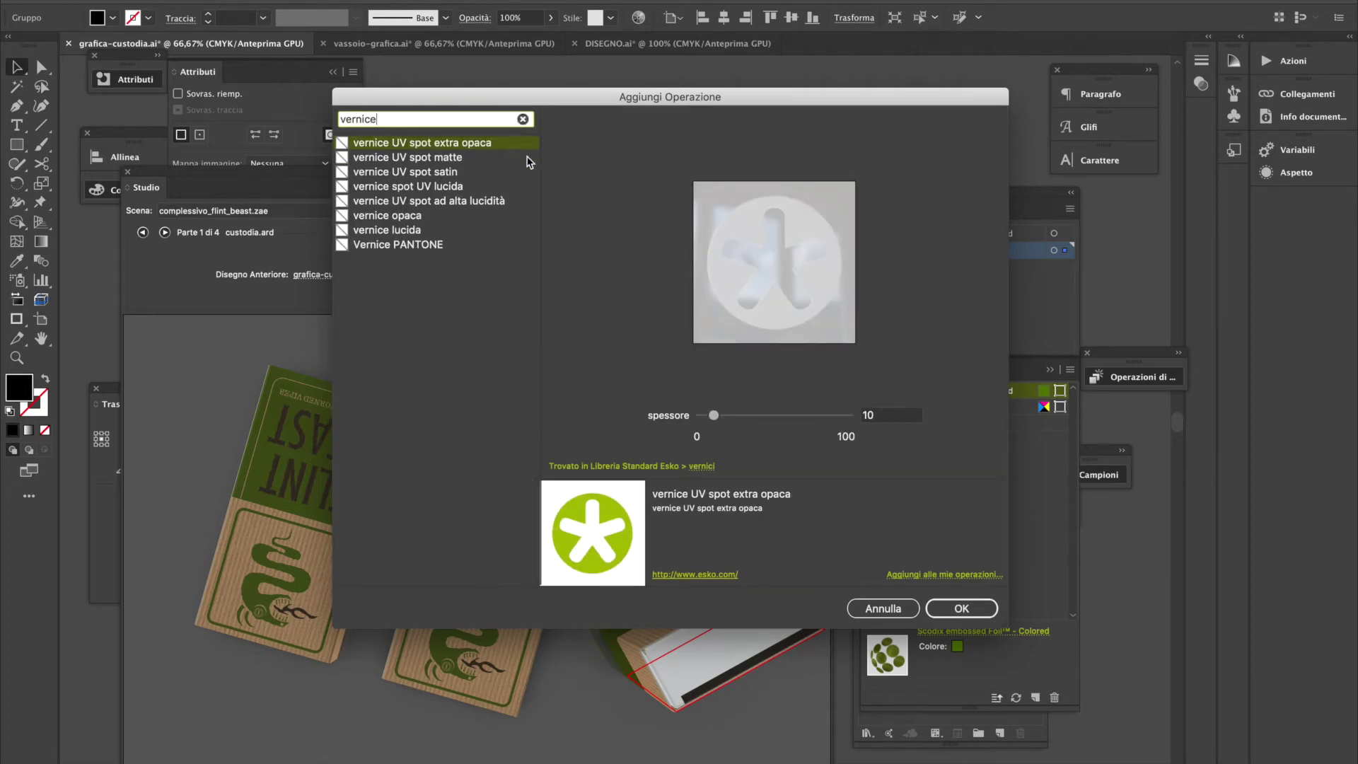
{"action": "left_click", "coordinate": [485, 143]}
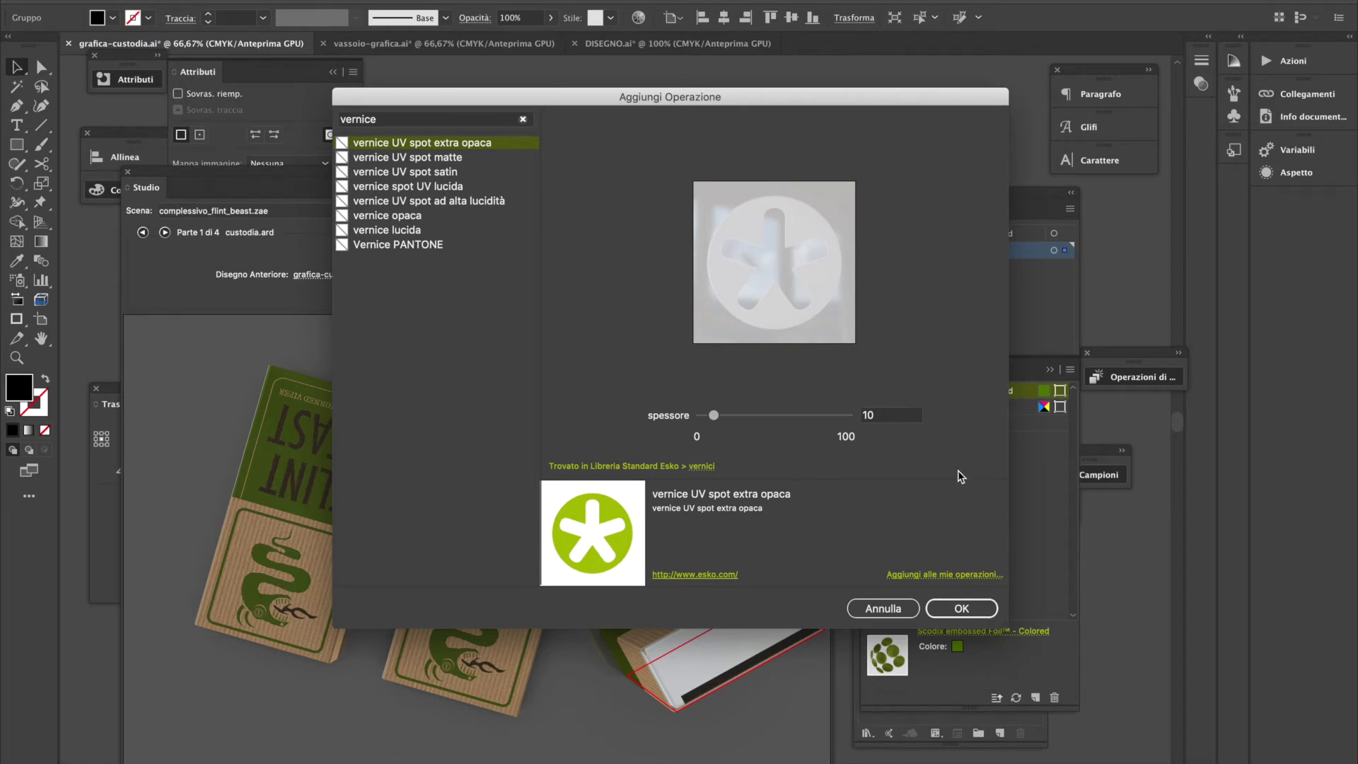
{"action": "left_click_drag", "start_coordinate": [714, 416], "coordinate": [852, 416]}
{"action": "left_click", "coordinate": [998, 612]}
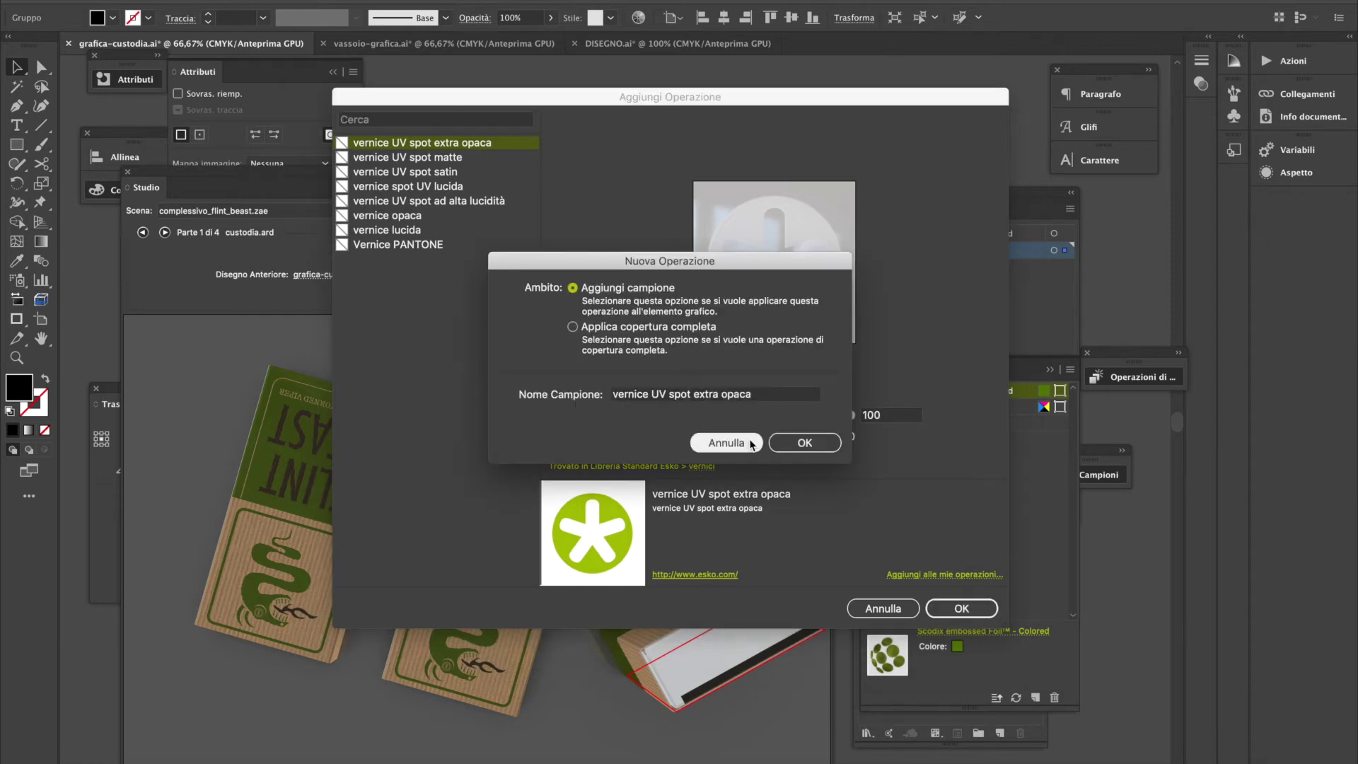
{"action": "left_click", "coordinate": [794, 444]}
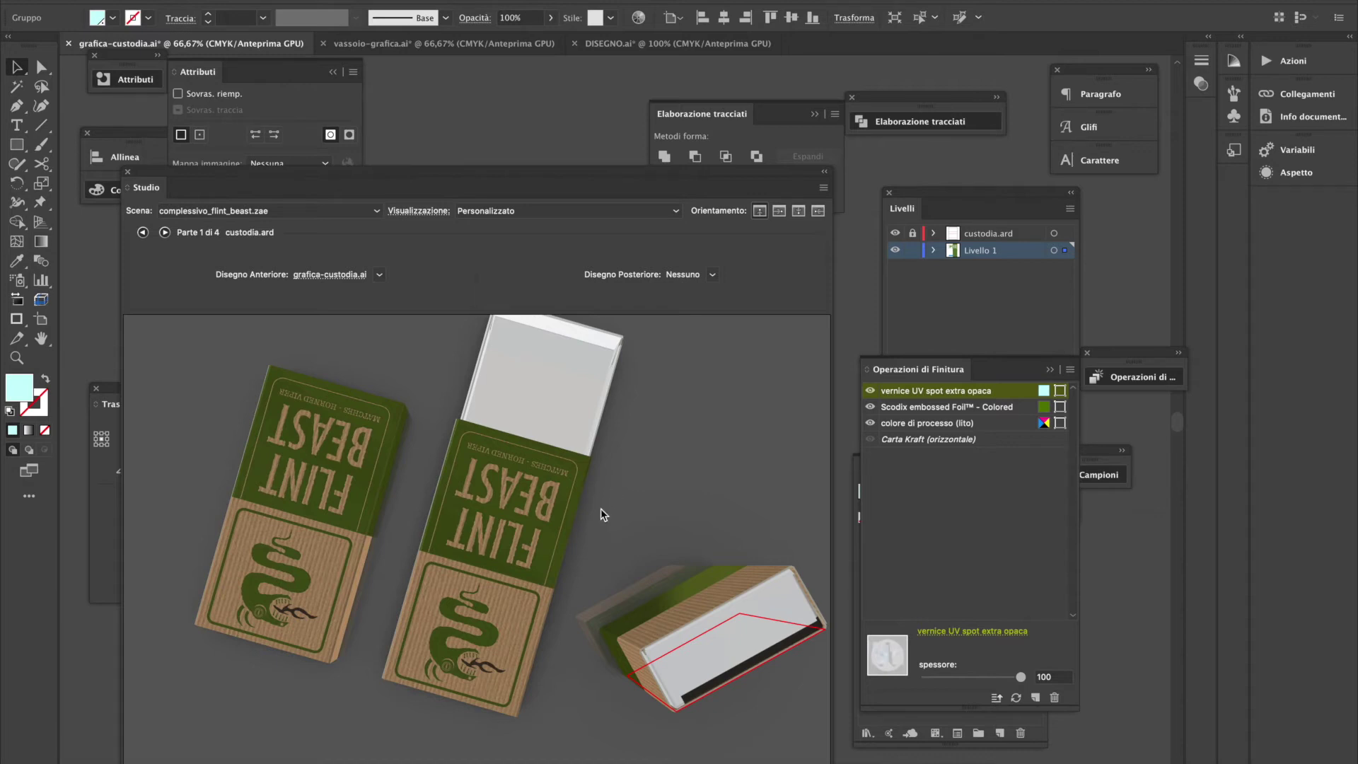
Examine the varnished FLINT BEAST title up close in the 3D preview
{"action": "left_click_drag", "start_coordinate": [510, 174], "coordinate": [527, 272]}
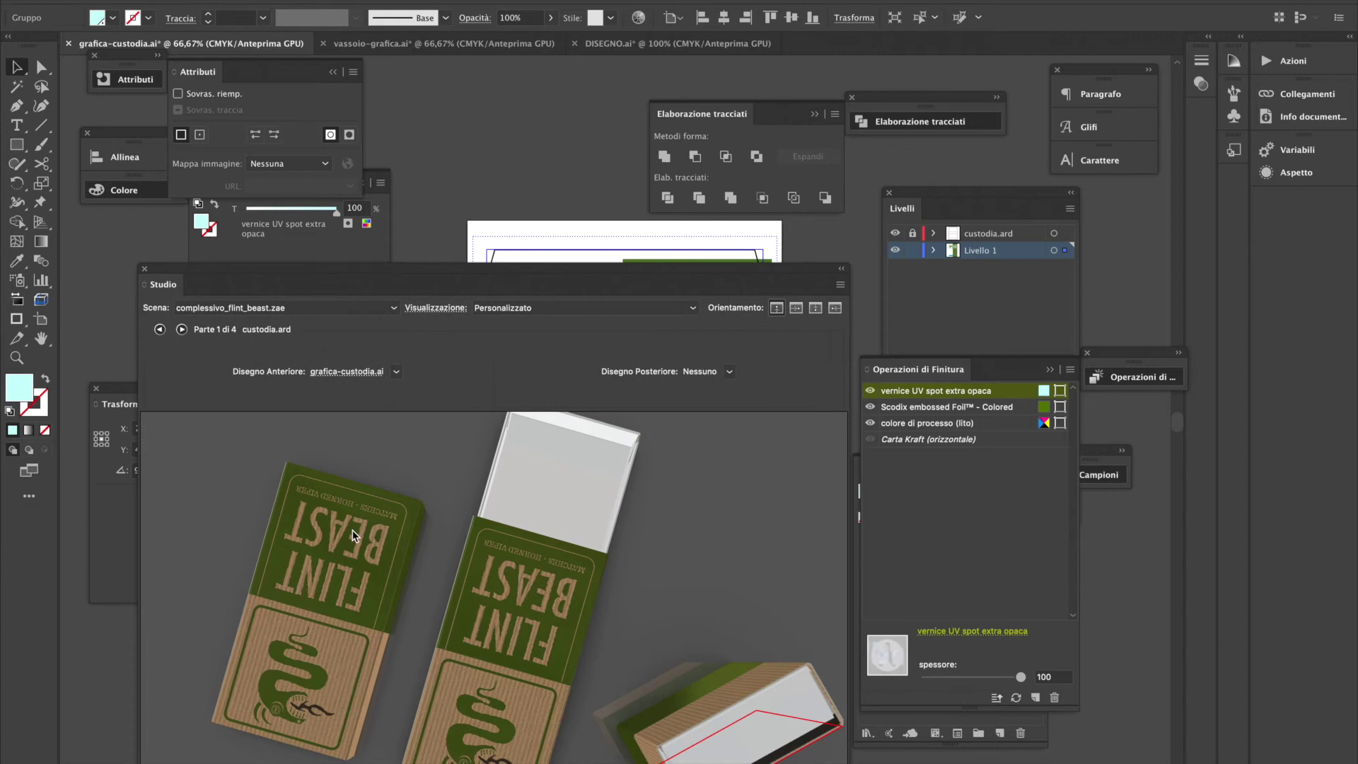
{"action": "left_click_drag", "start_coordinate": [357, 517], "coordinate": [365, 508]}
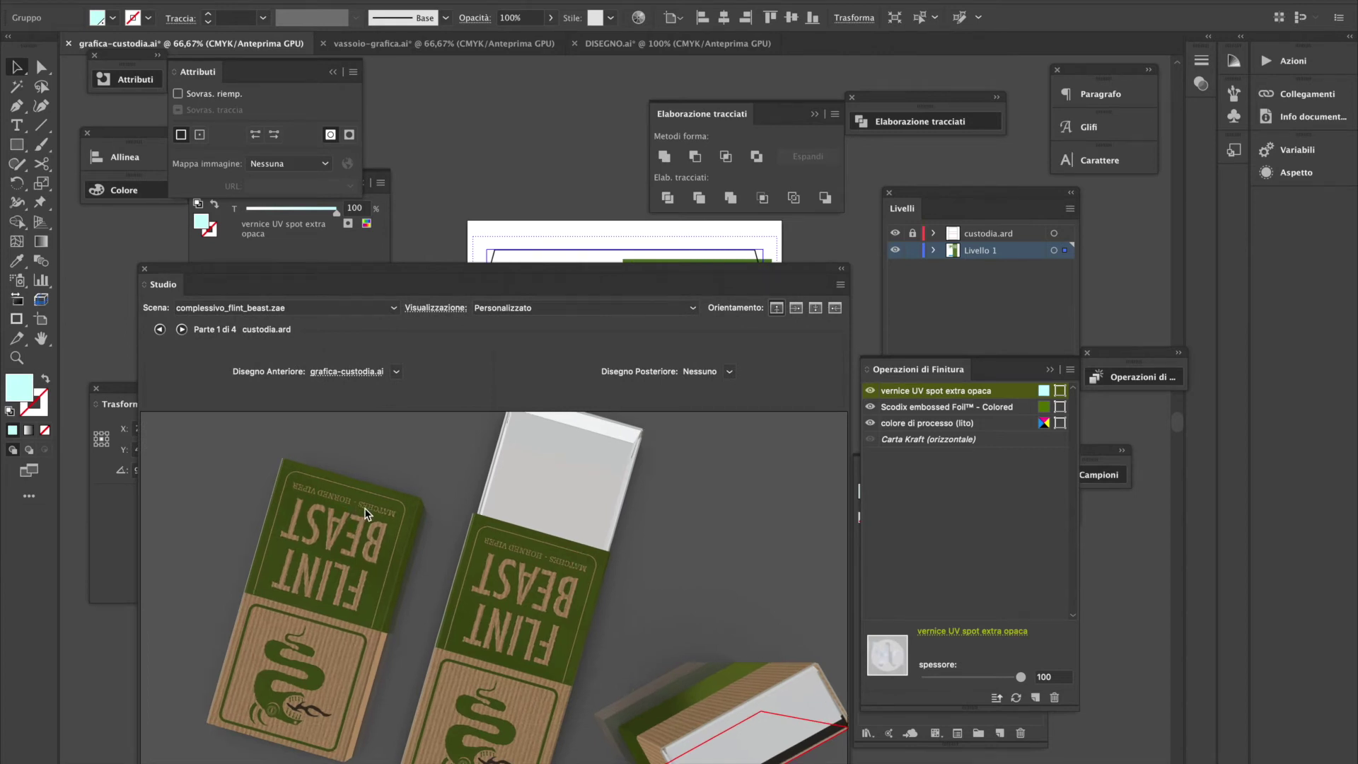
{"action": "scroll", "coordinate": [365, 513], "scroll_direction": "up", "scroll_amount": 3}
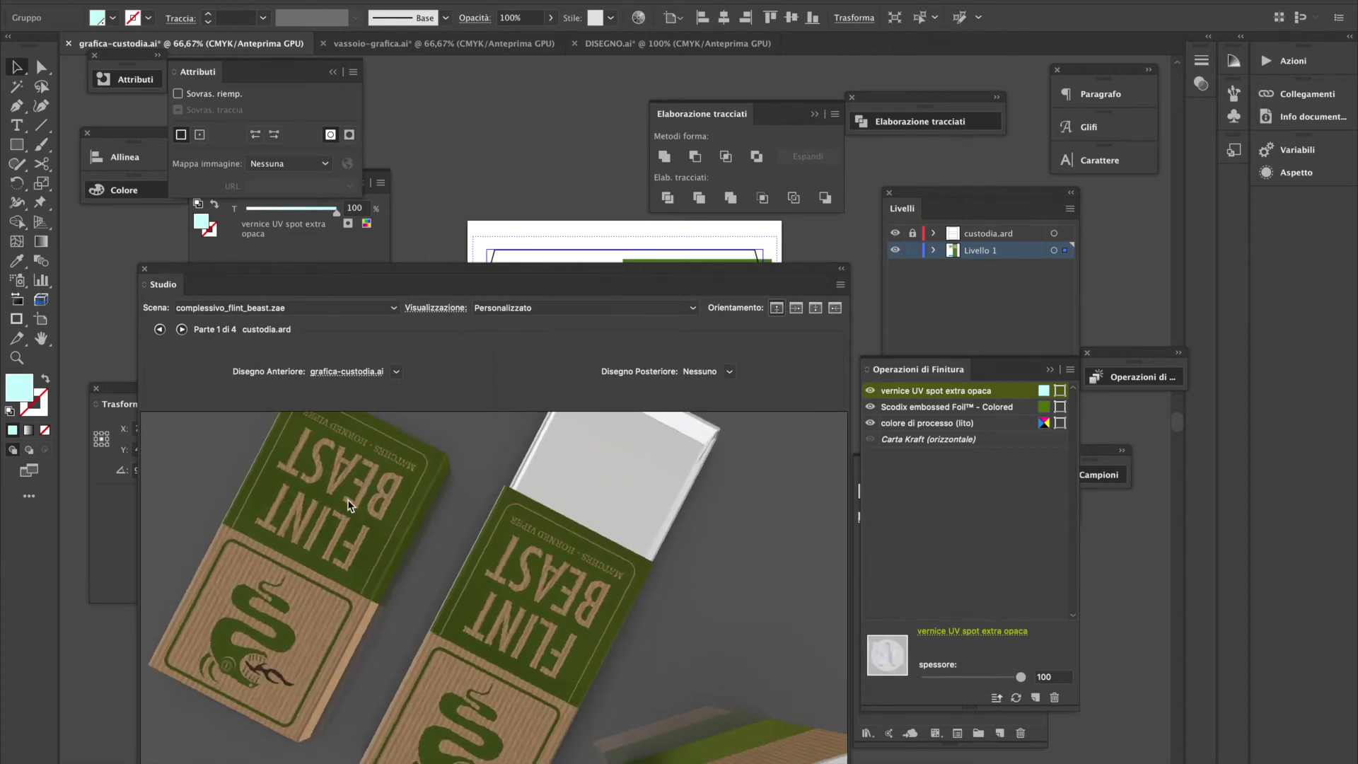
View the standing matchbox beside the flat ones in the 3D preview and uncover the sleeve artwork's title
{"action": "scroll", "coordinate": [348, 505], "scroll_direction": "down", "scroll_amount": 3}
{"action": "left_click_drag", "start_coordinate": [358, 434], "coordinate": [363, 653]}
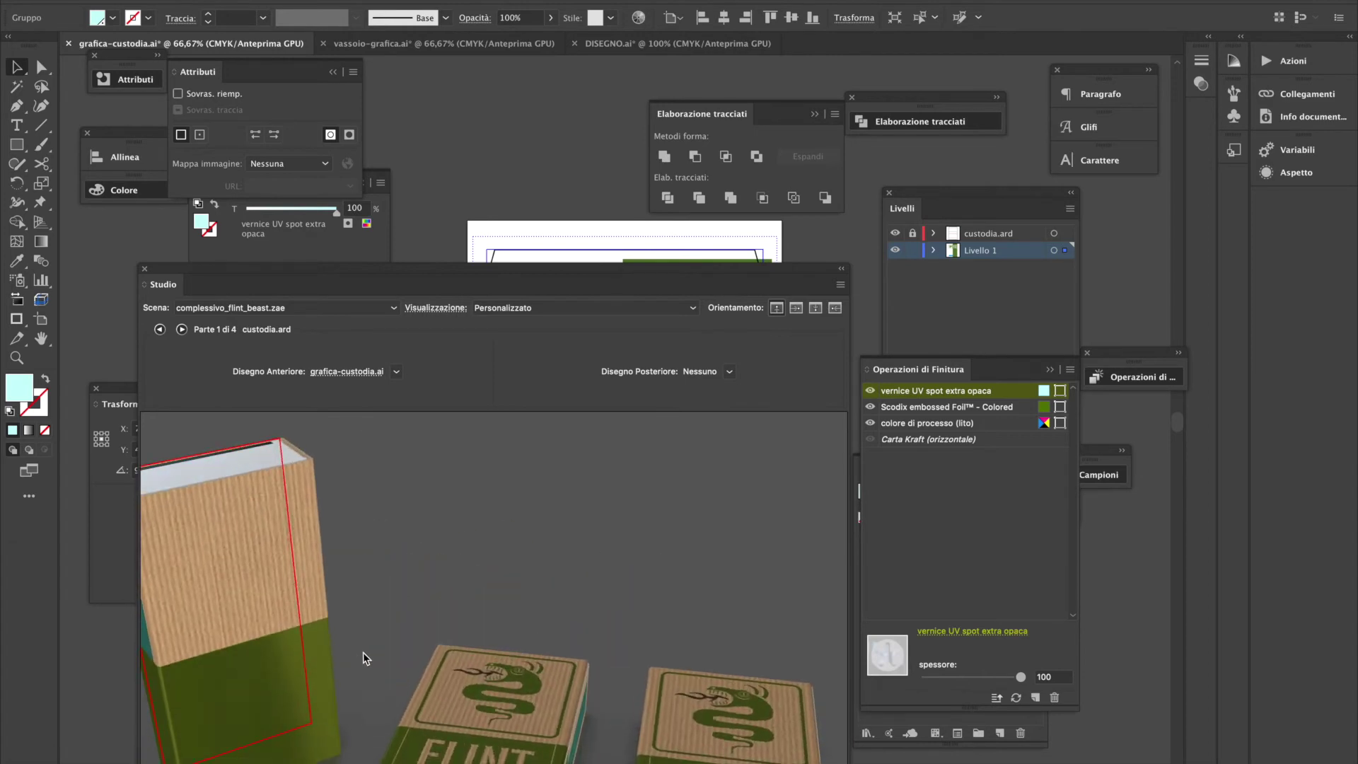
{"action": "left_click_drag", "start_coordinate": [706, 280], "coordinate": [651, 368]}
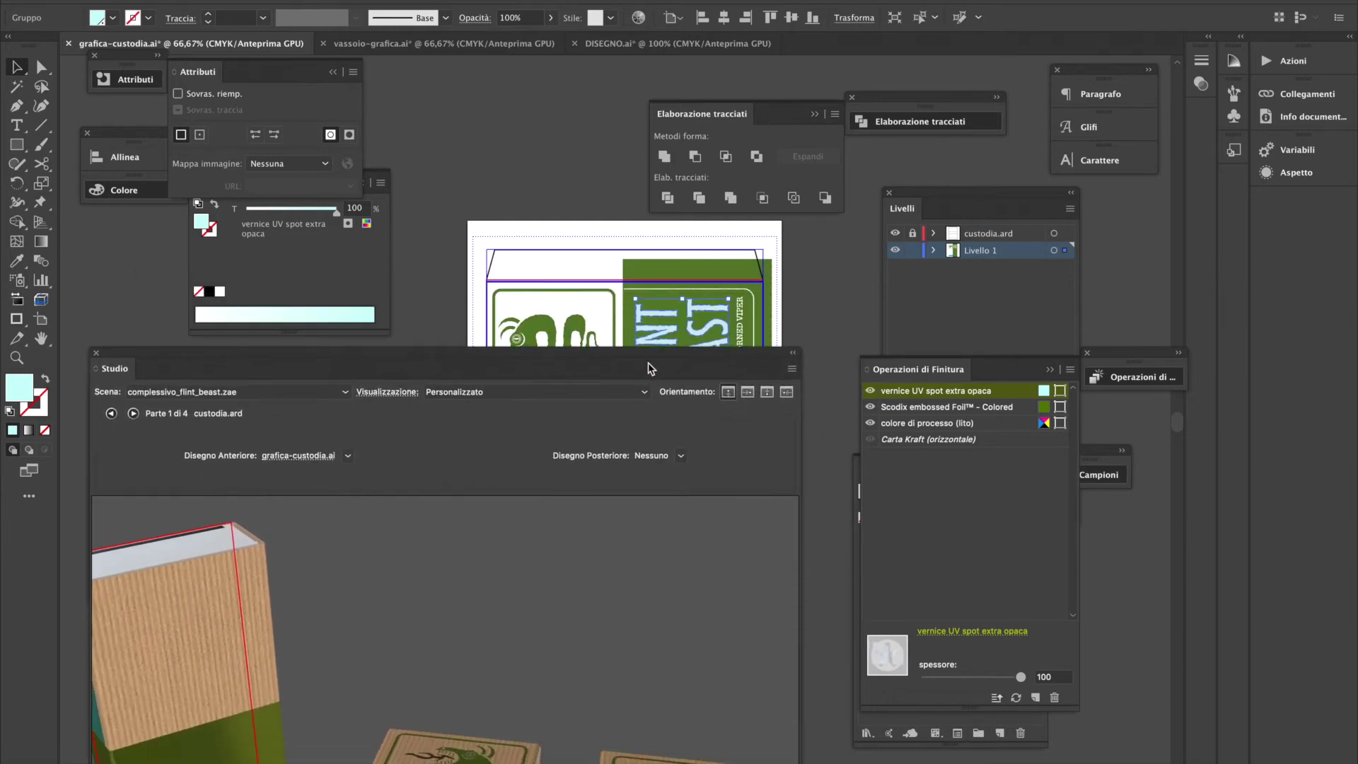
Open the "vernice UV spot extra opaca" operation for replacement and search the finishing library for "bianco"
{"action": "left_click", "coordinate": [972, 633]}
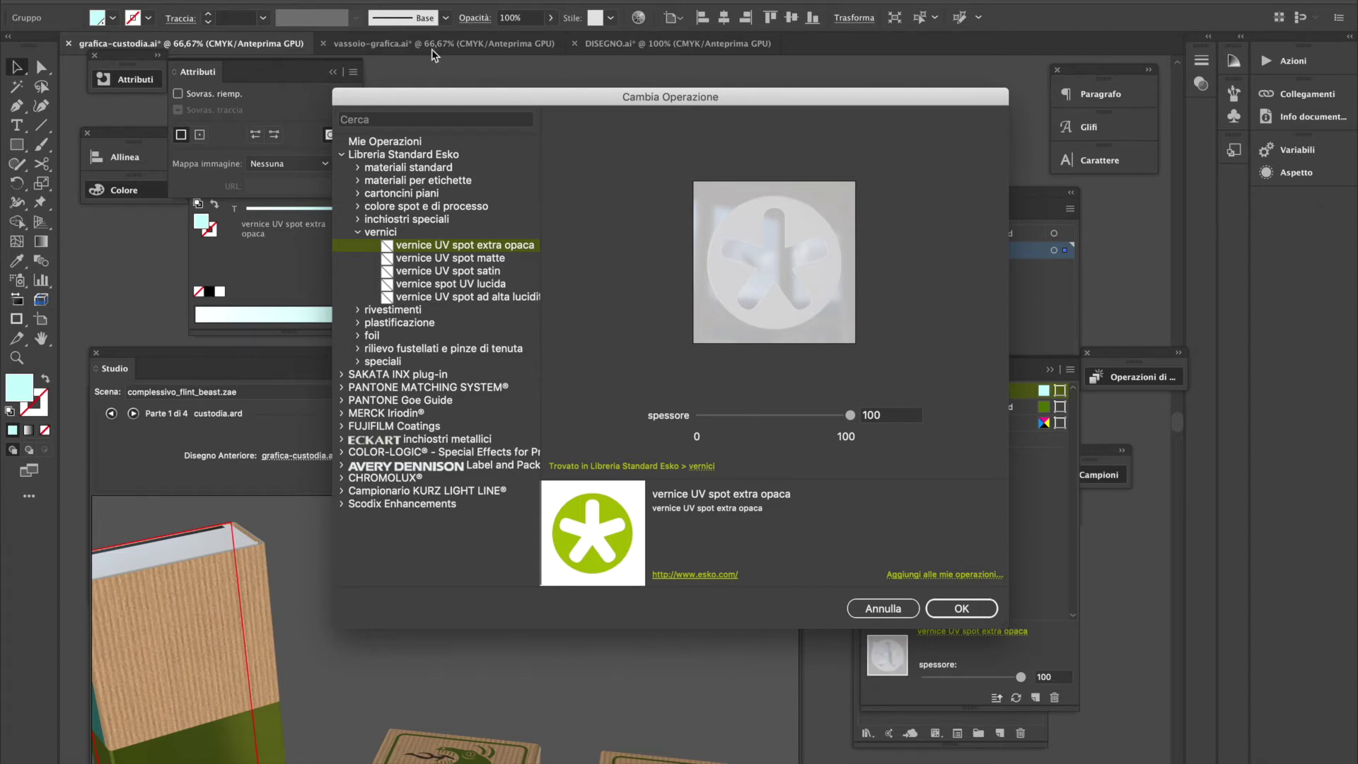
{"action": "left_click", "coordinate": [414, 121]}
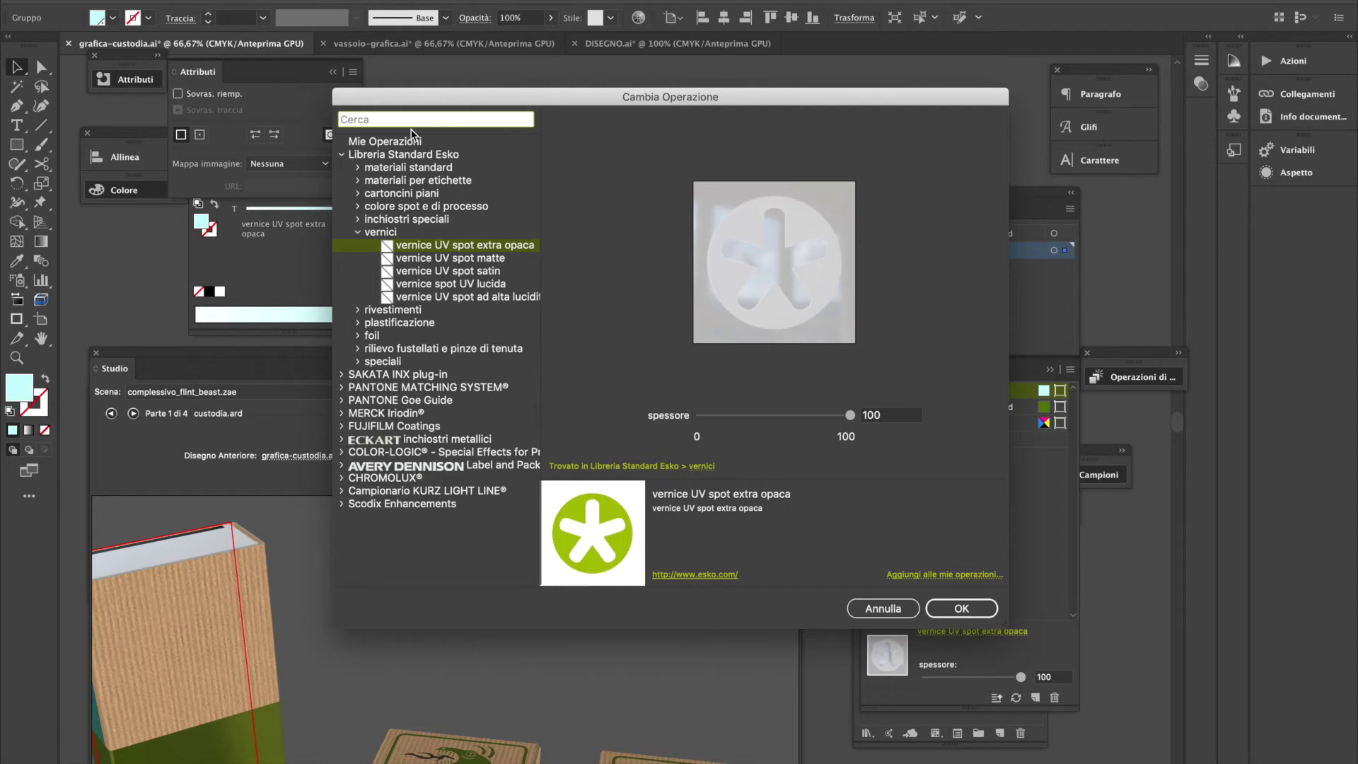
{"action": "type", "text": "bianco"}
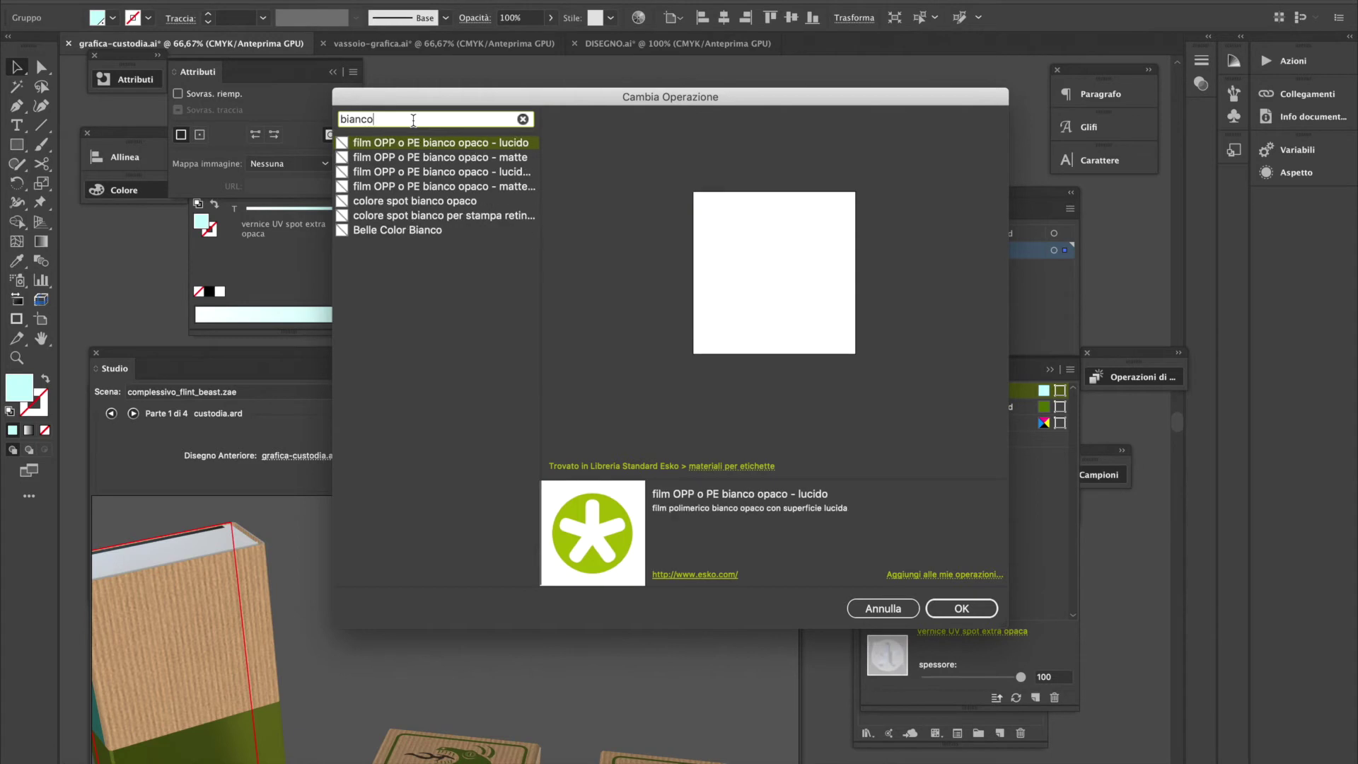
{"action": "left_click", "coordinate": [502, 158]}
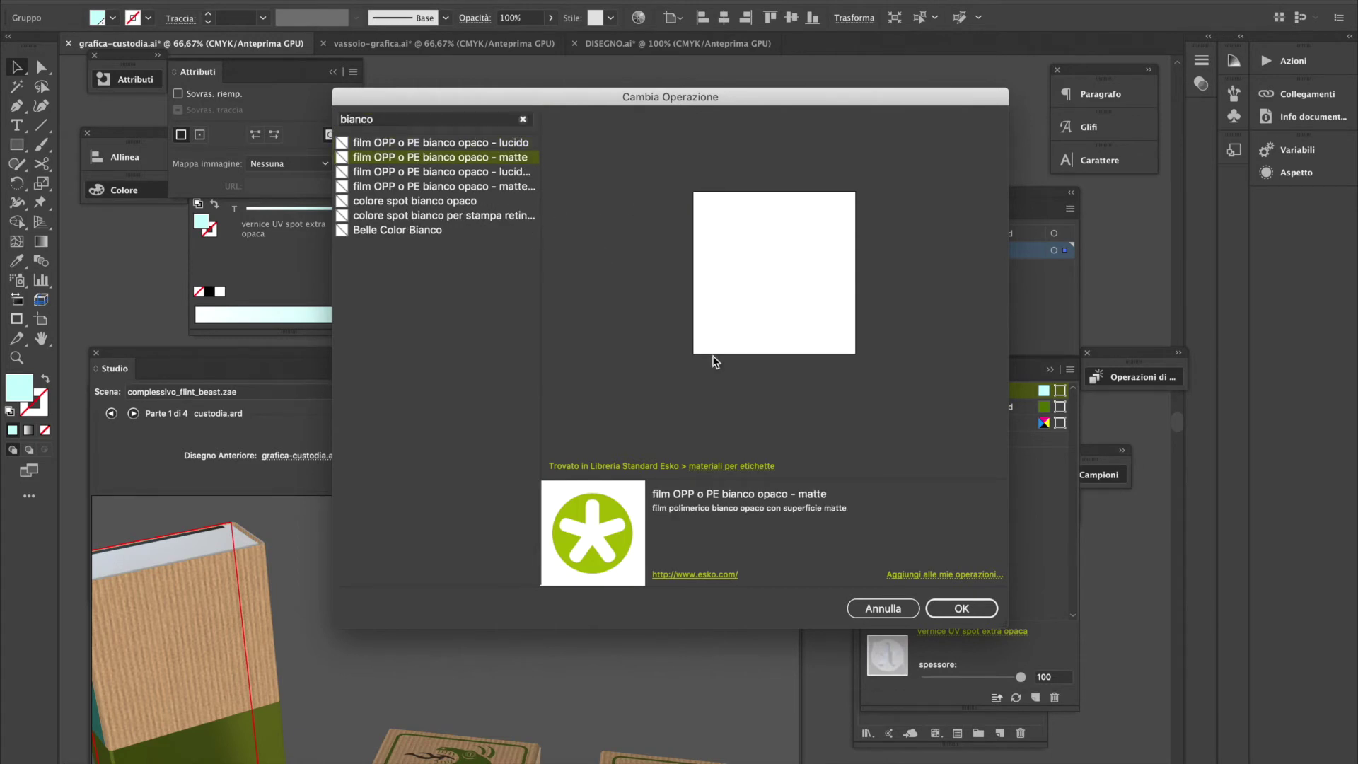
{"action": "left_click", "coordinate": [961, 608]}
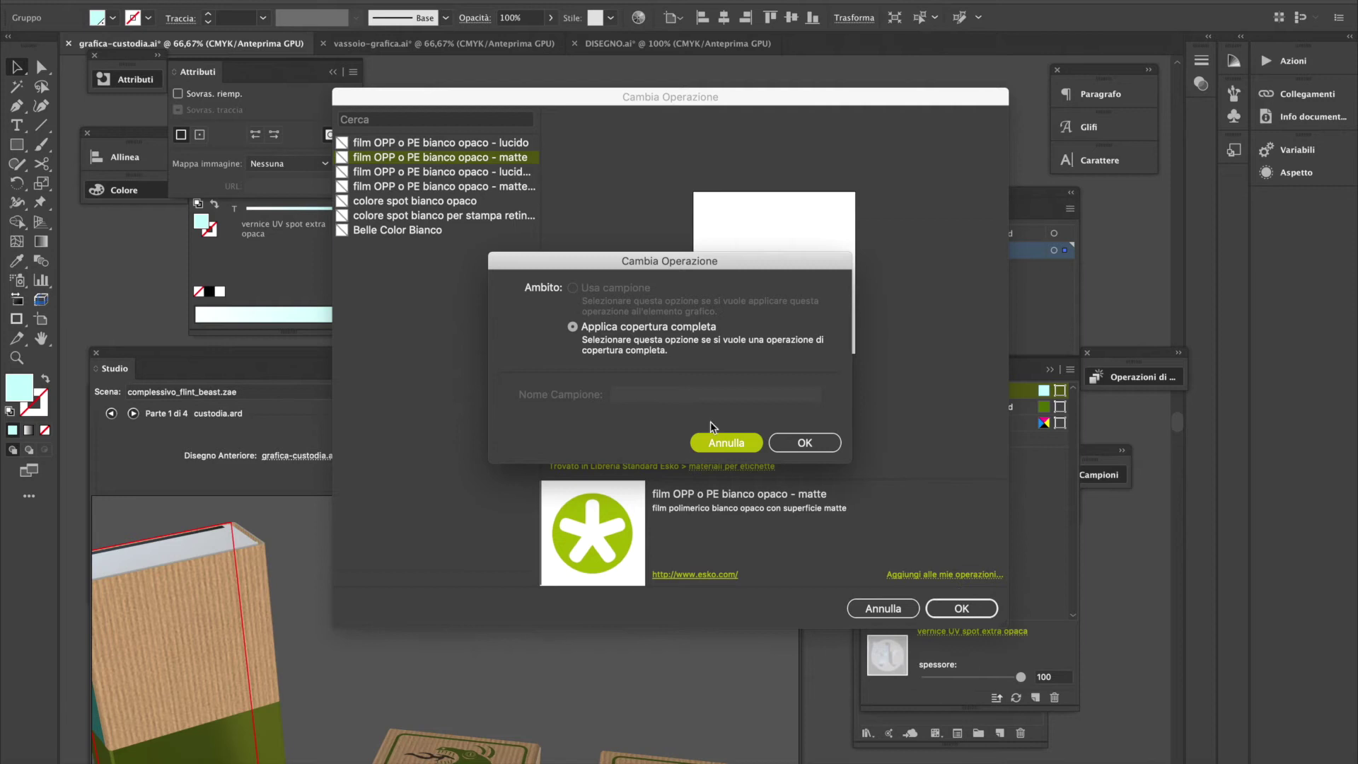
{"action": "left_click", "coordinate": [726, 443]}
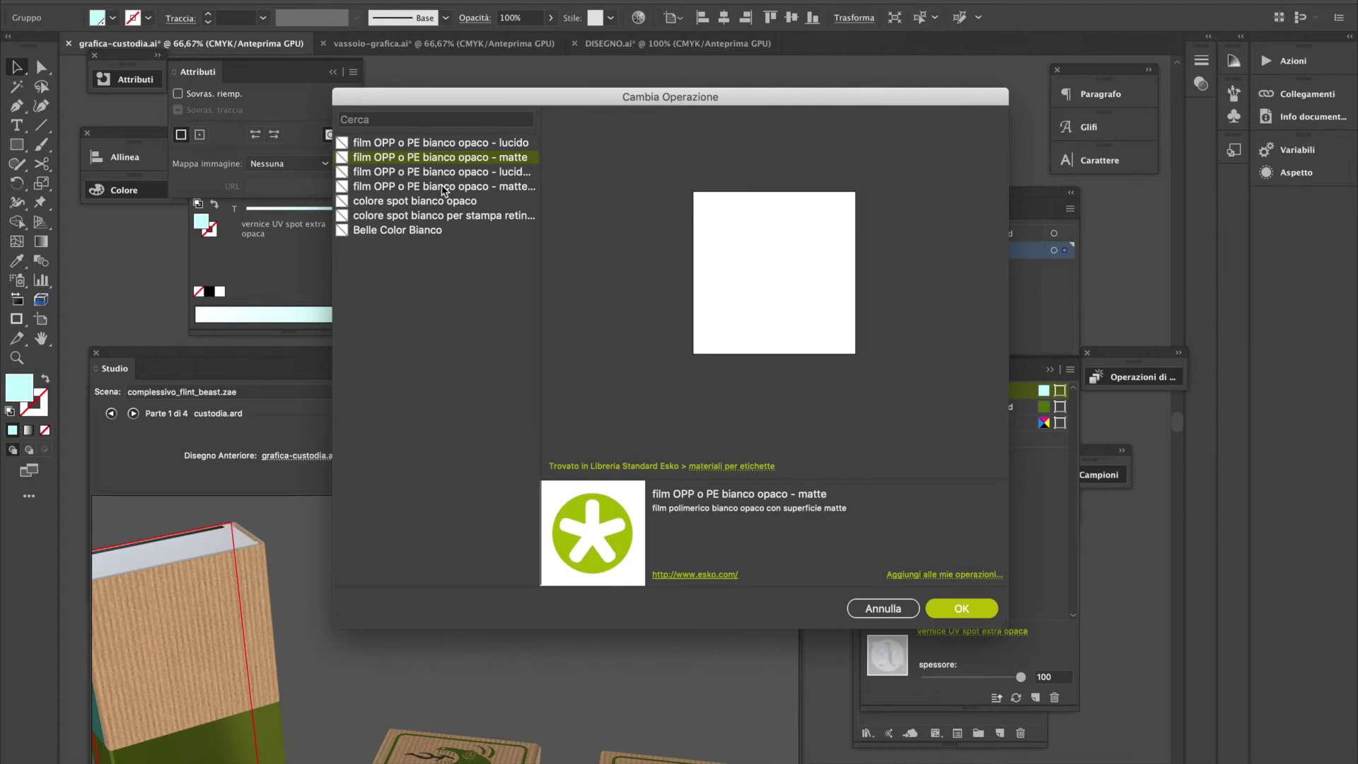
Compare the white library entries and replace the varnish operation with "film OPP o PE bianco opaco - matte con maschera"
{"action": "left_click", "coordinate": [438, 202]}
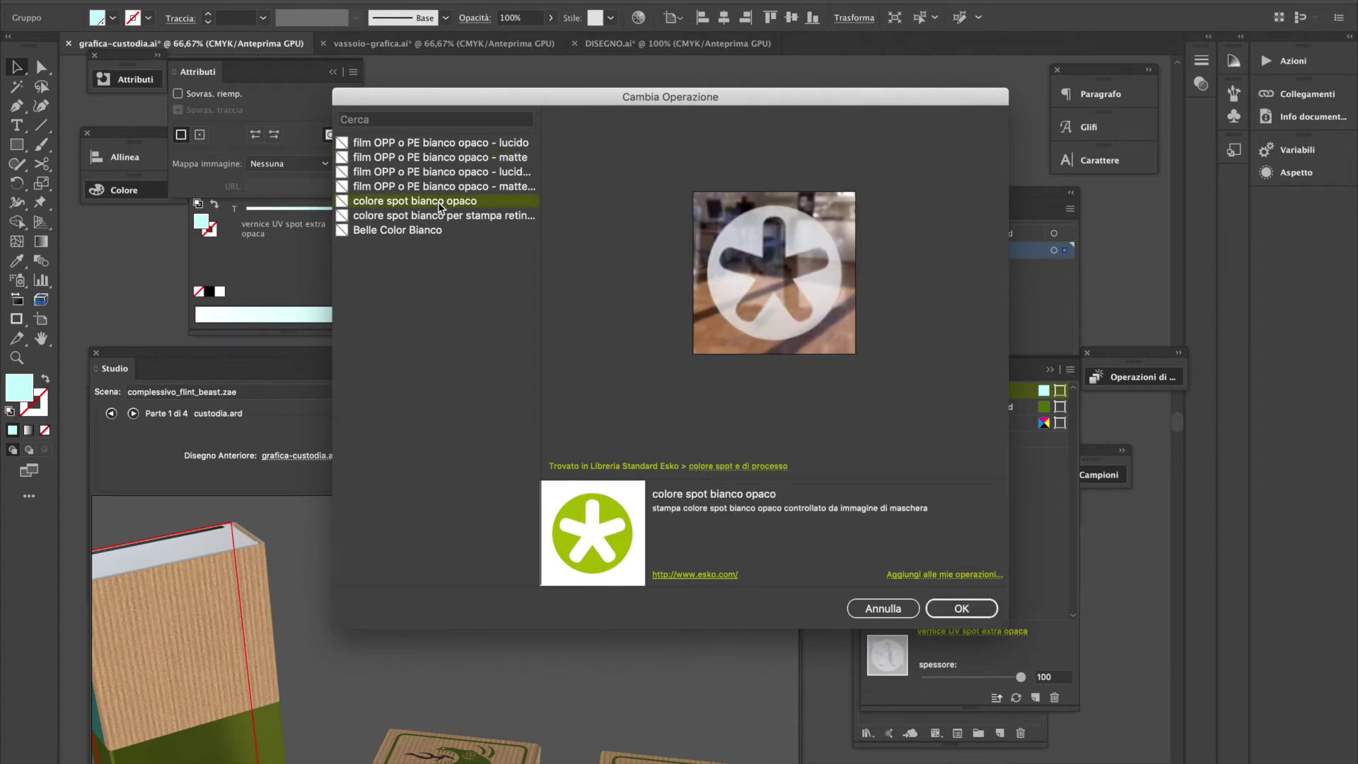
{"action": "left_click", "coordinate": [431, 215]}
{"action": "left_click", "coordinate": [421, 235]}
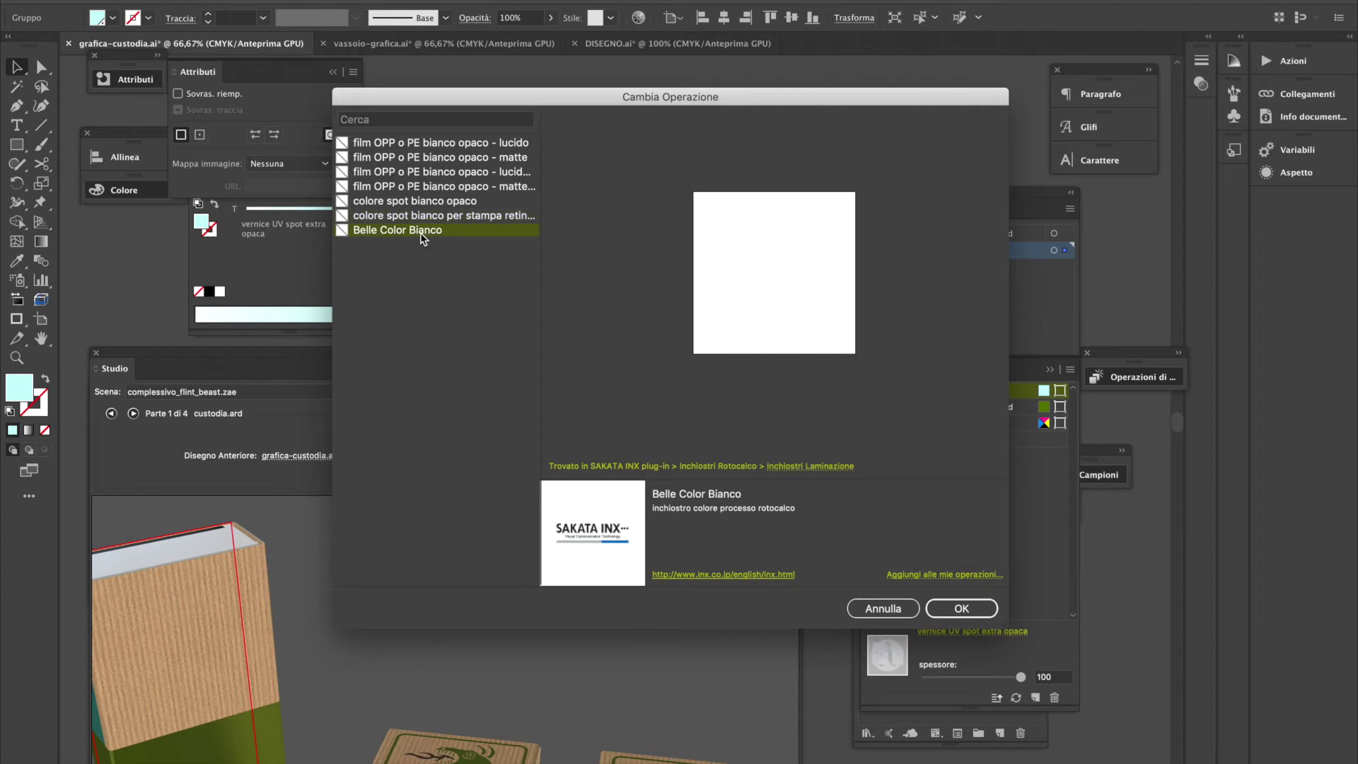
{"action": "left_click", "coordinate": [477, 188]}
{"action": "left_click", "coordinate": [962, 607]}
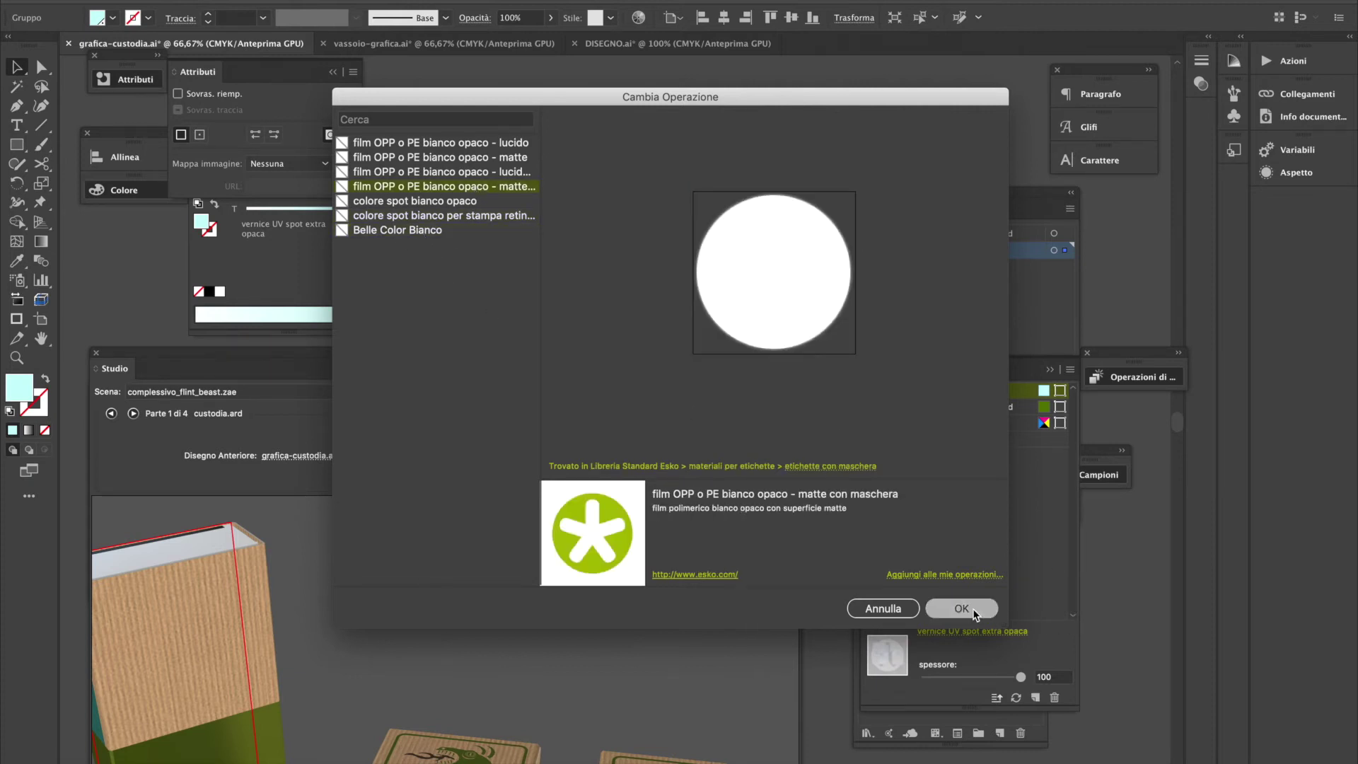
{"action": "left_click", "coordinate": [779, 443]}
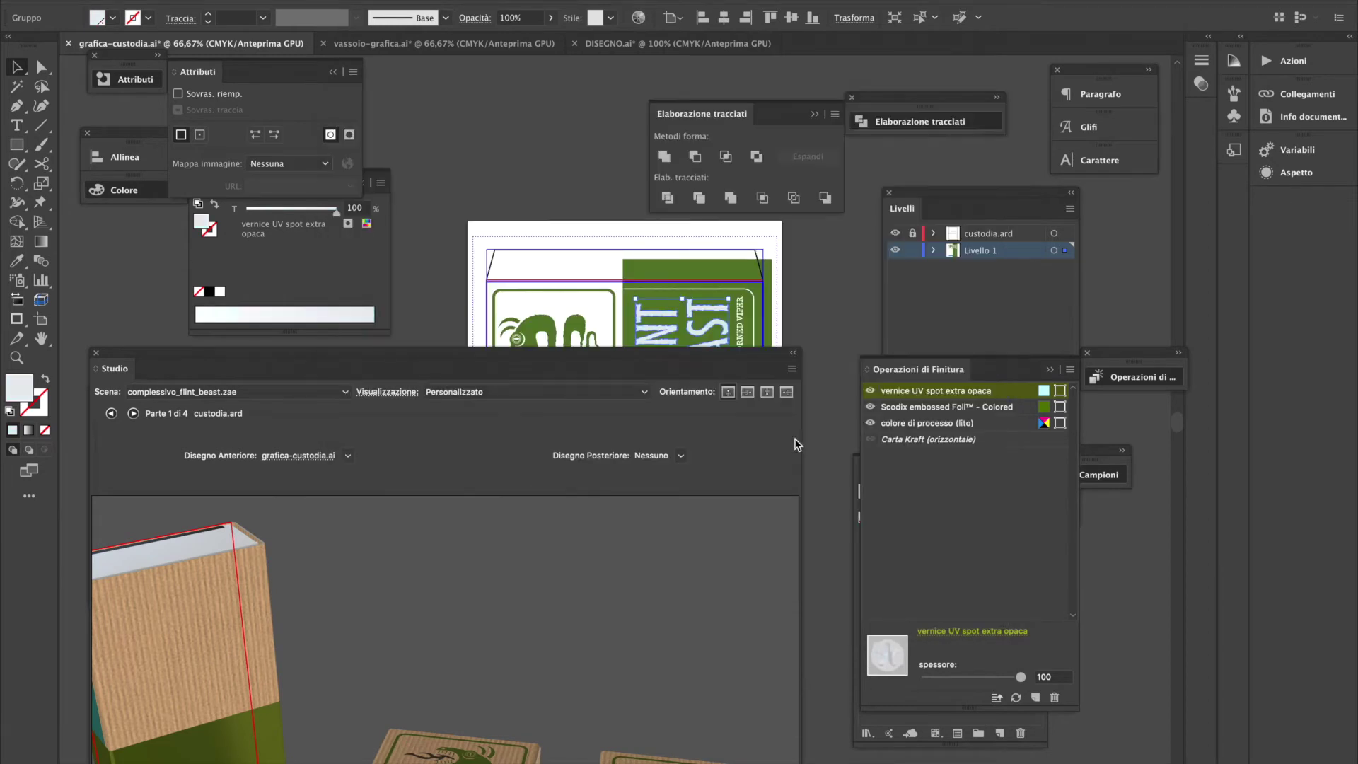
Examine the white film FLINT BEAST title up close in the 3D preview
{"action": "left_click_drag", "start_coordinate": [536, 368], "coordinate": [550, 215]}
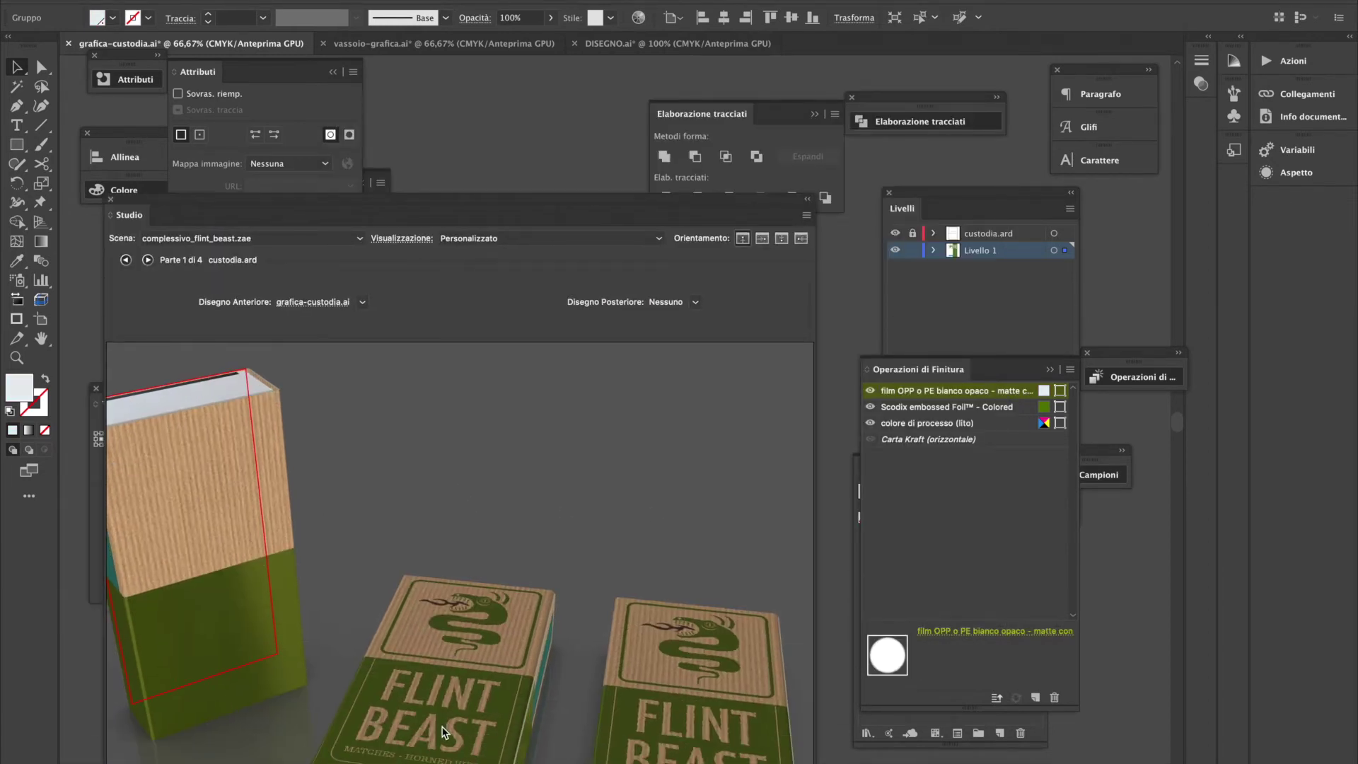
{"action": "left_click_drag", "start_coordinate": [579, 213], "coordinate": [589, 98]}
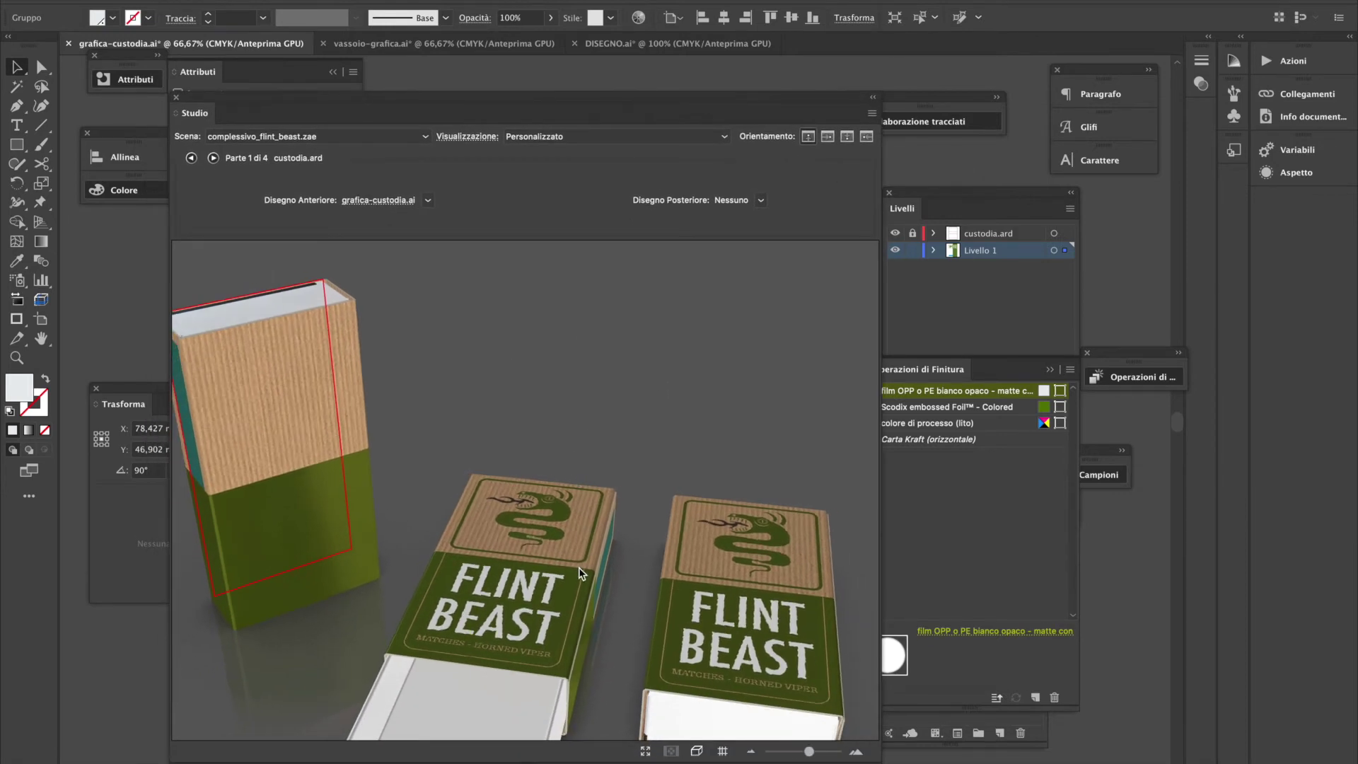
{"action": "scroll", "coordinate": [578, 570], "scroll_direction": "up", "scroll_amount": 3}
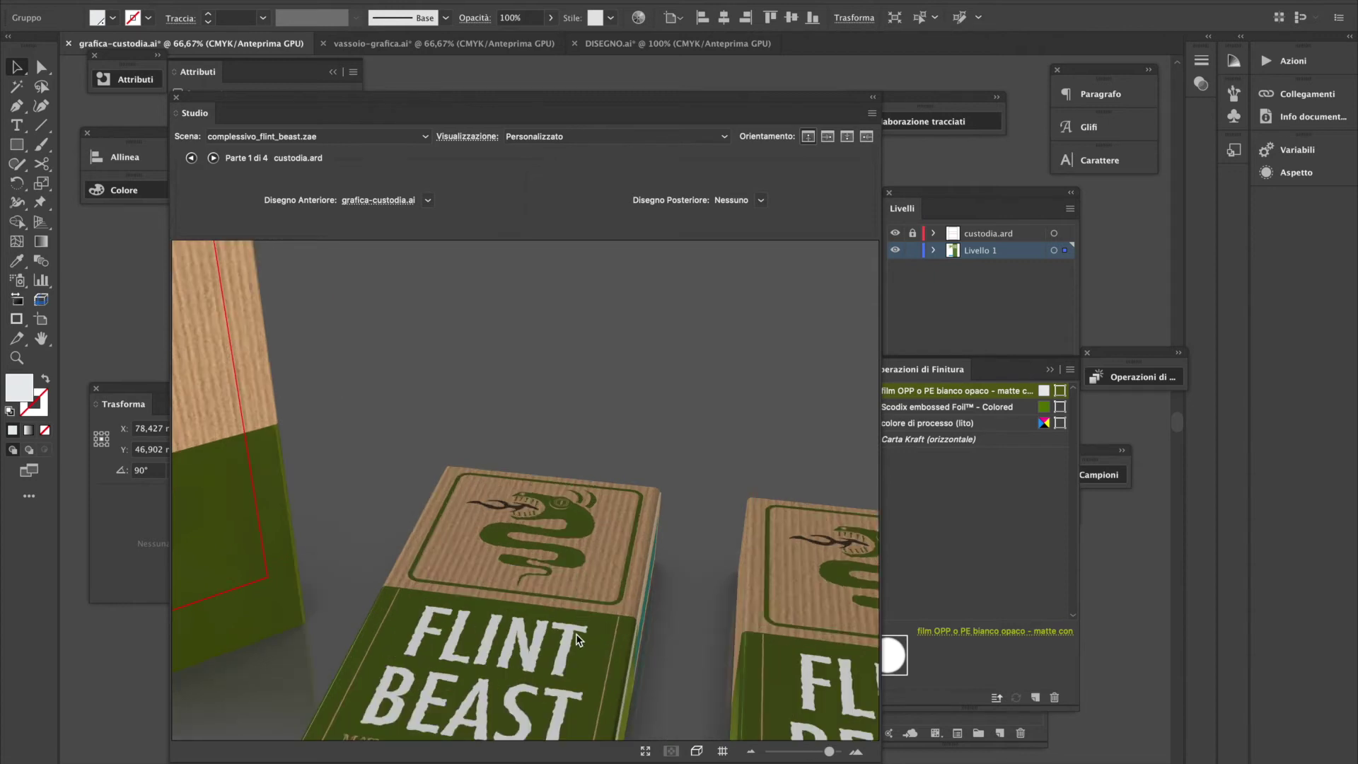
{"action": "scroll", "coordinate": [577, 637], "scroll_direction": "up", "scroll_amount": 2}
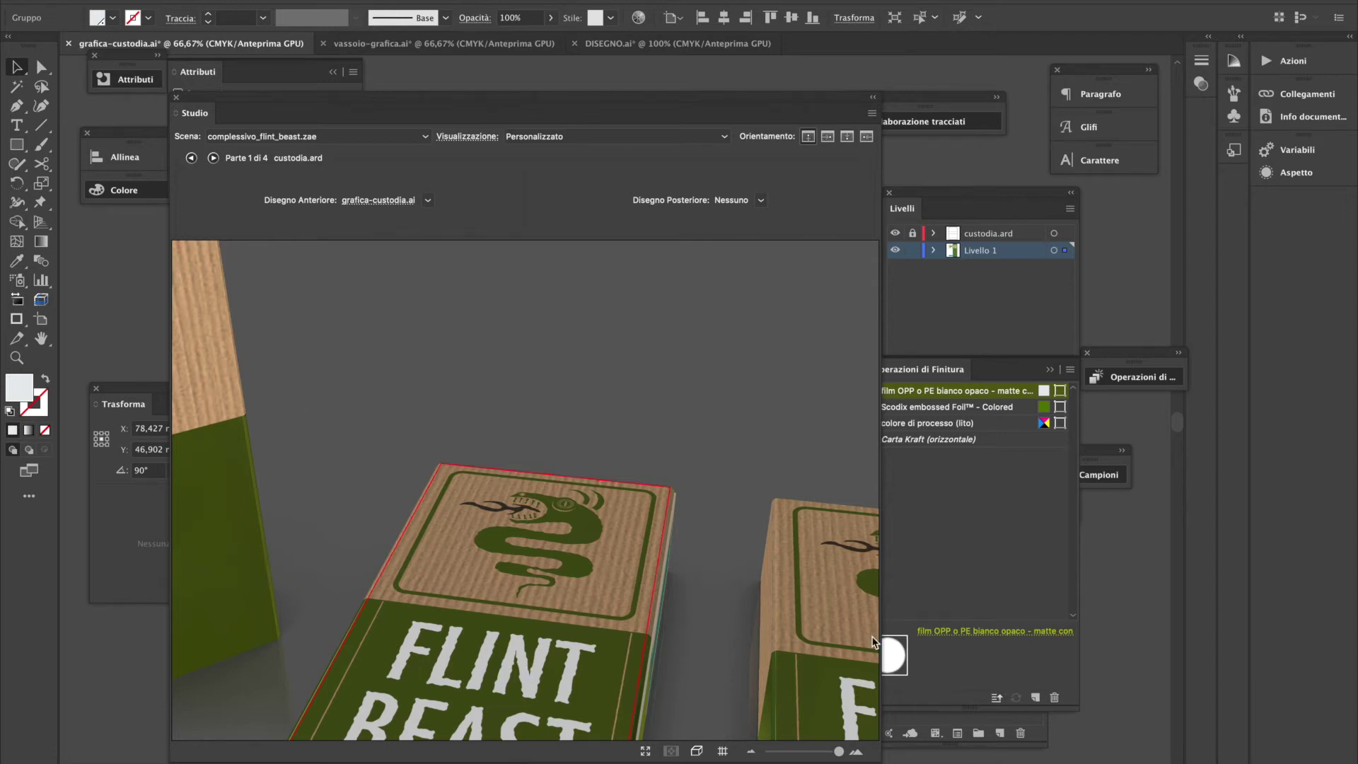
Turn on fill overprint for the FLINT BEAST title and bring the 3D preview back into view
{"action": "left_click_drag", "start_coordinate": [556, 112], "coordinate": [579, 388]}
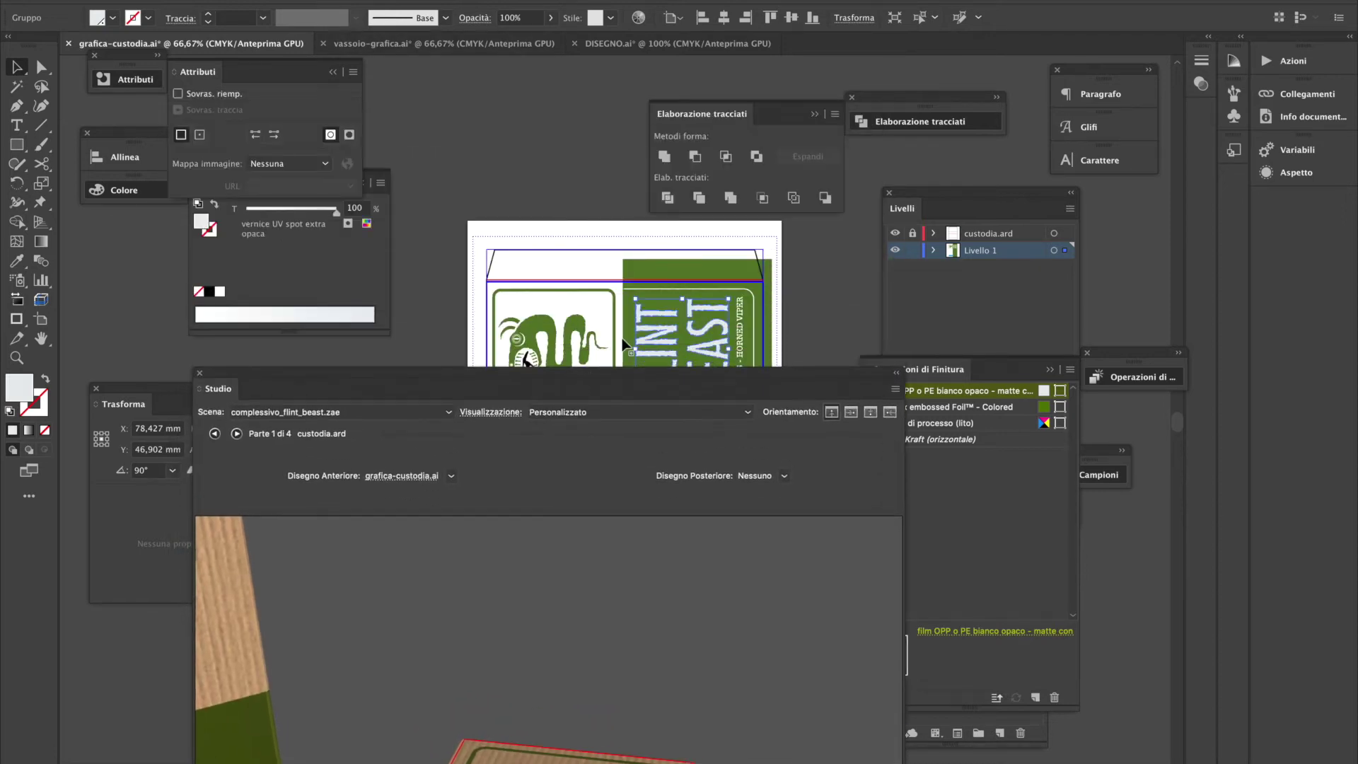
{"action": "left_click", "coordinate": [179, 94]}
{"action": "left_click_drag", "start_coordinate": [531, 394], "coordinate": [511, 159]}
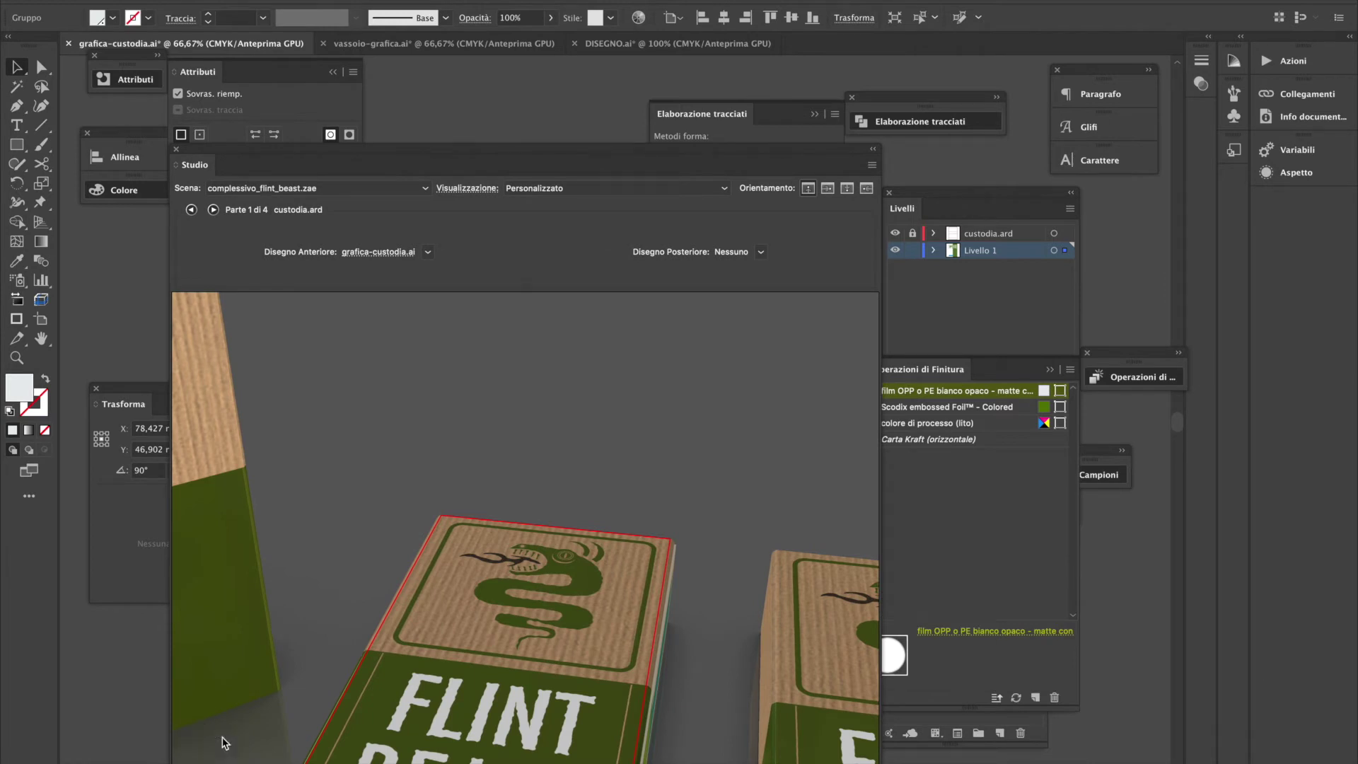
{"action": "left_click_drag", "start_coordinate": [495, 159], "coordinate": [503, 58]}
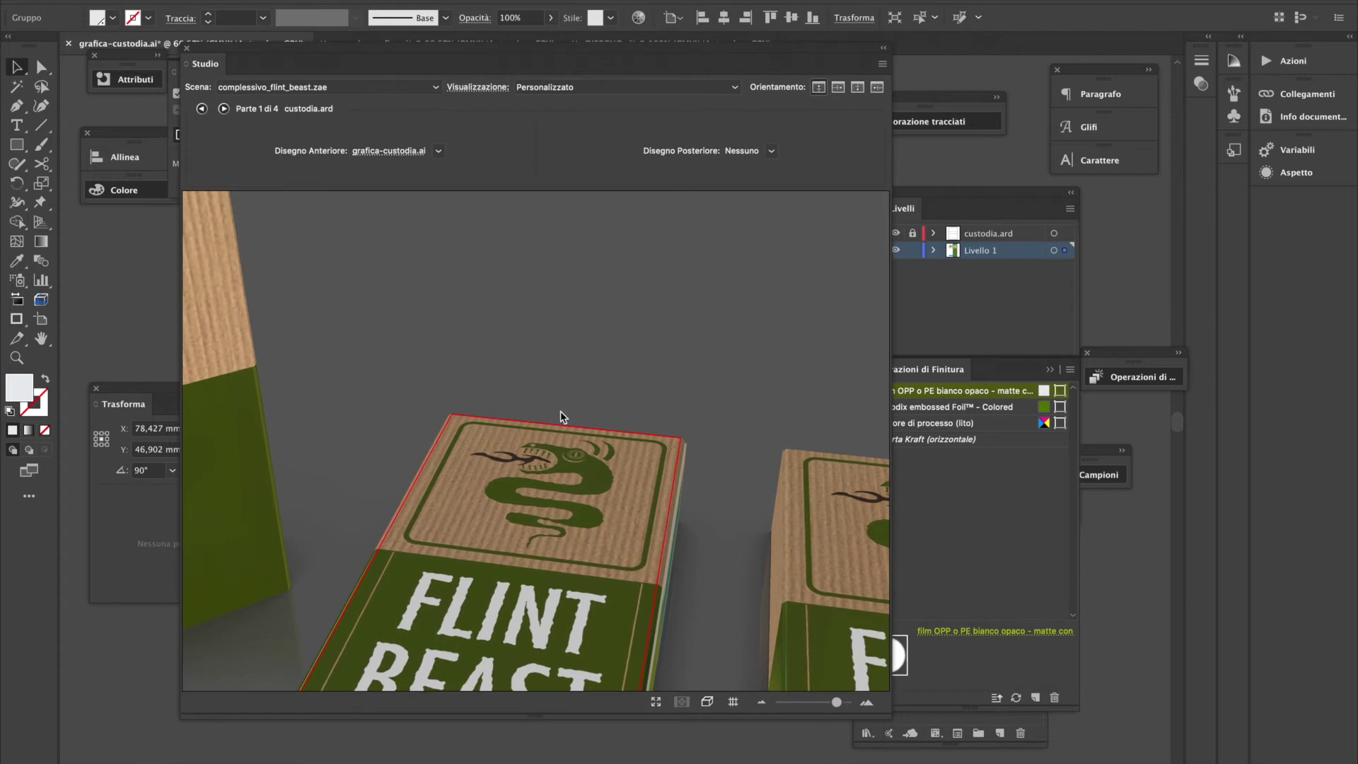
Examine the overprinted FLINT BEAST title on the flat and standing matchboxes in the 3D preview
{"action": "scroll", "coordinate": [573, 443], "scroll_direction": "down", "scroll_amount": 2}
{"action": "scroll", "coordinate": [573, 444], "scroll_direction": "down", "scroll_amount": 2}
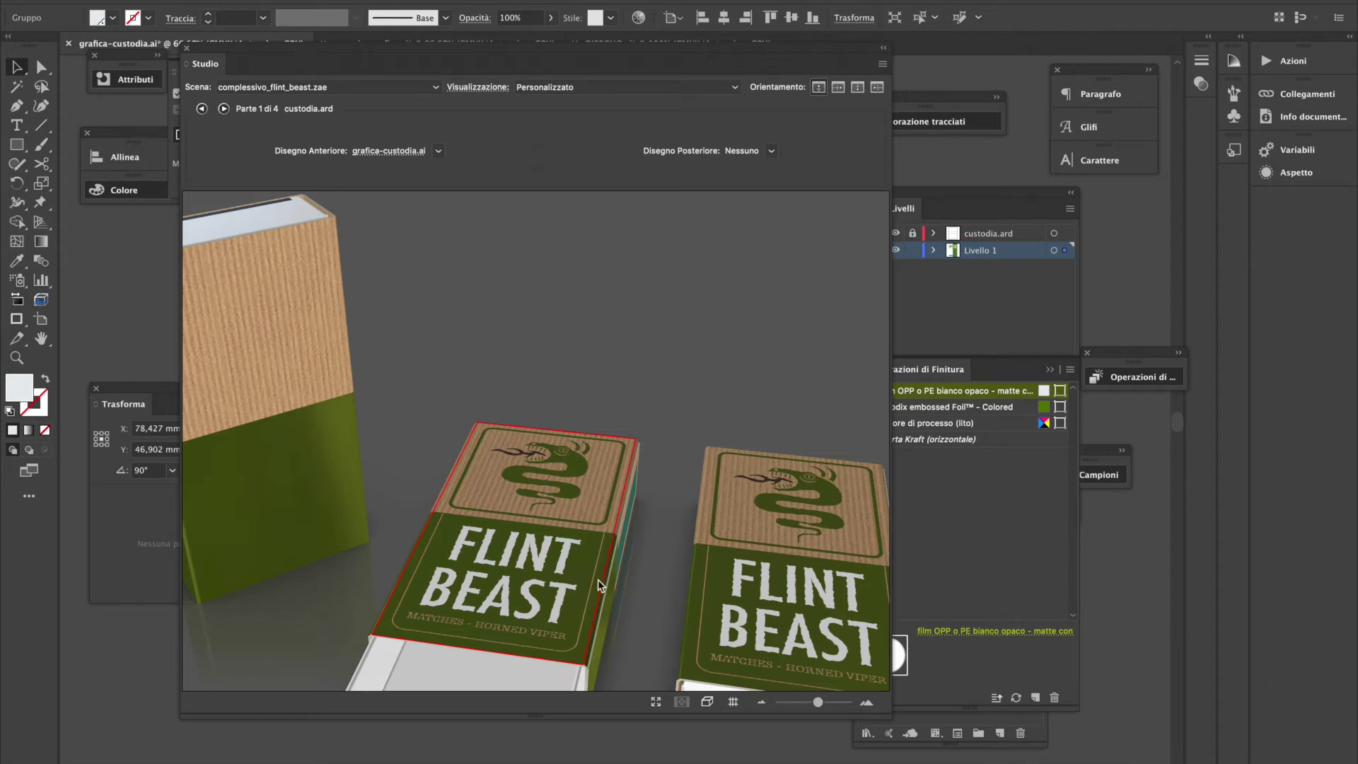
{"action": "scroll", "coordinate": [581, 598], "scroll_direction": "up", "scroll_amount": 1}
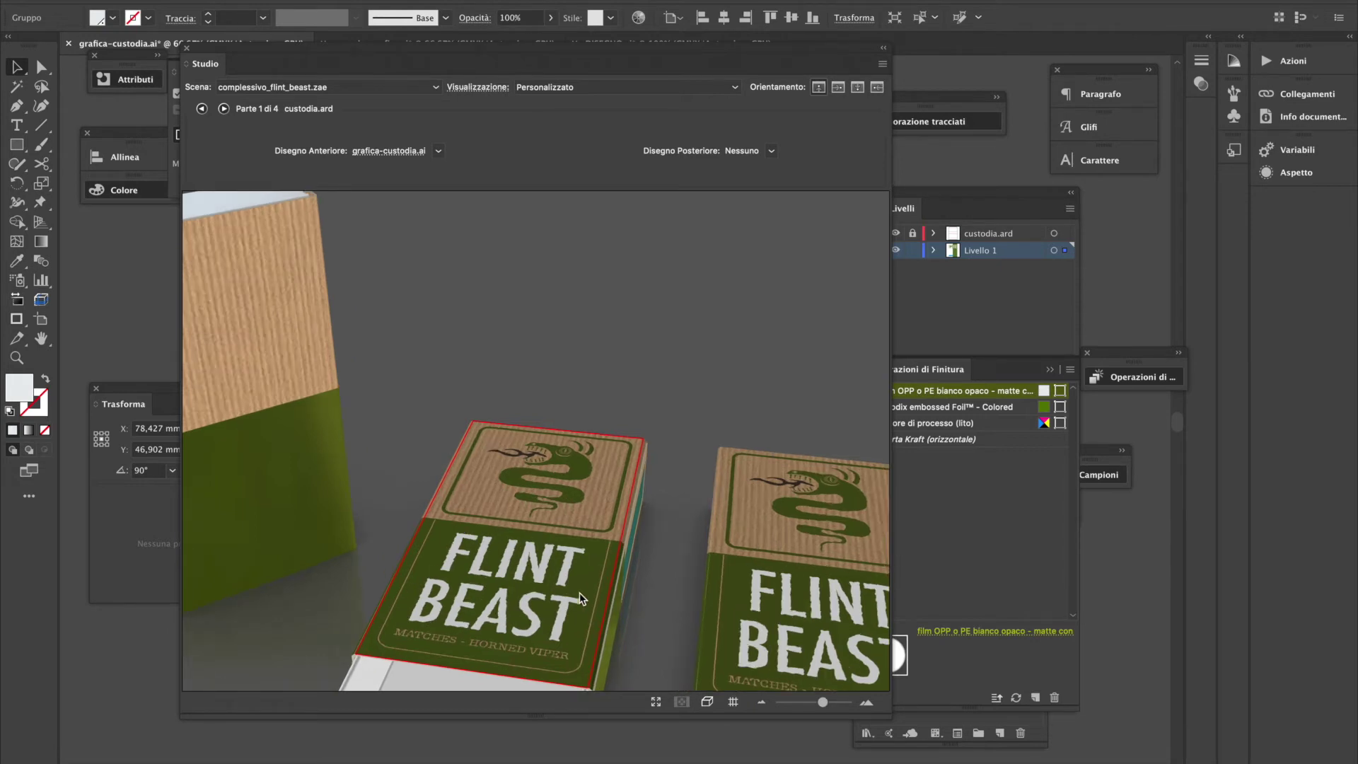
{"action": "left_click_drag", "start_coordinate": [485, 572], "coordinate": [685, 541]}
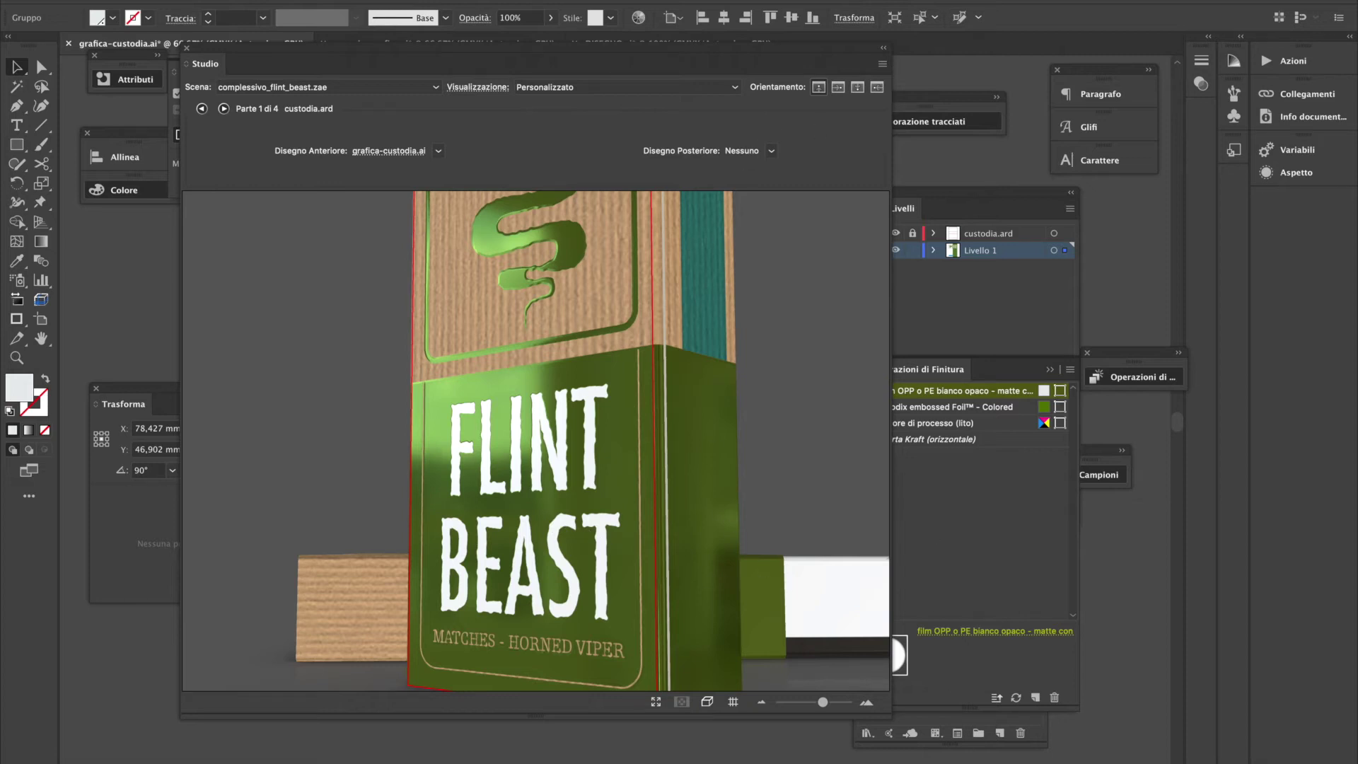
Place a narrower 3D preview beside the artwork, turn off fill overprint for the FLINT BEAST title and refresh the preview
{"action": "left_click_drag", "start_coordinate": [806, 714], "coordinate": [840, 713]}
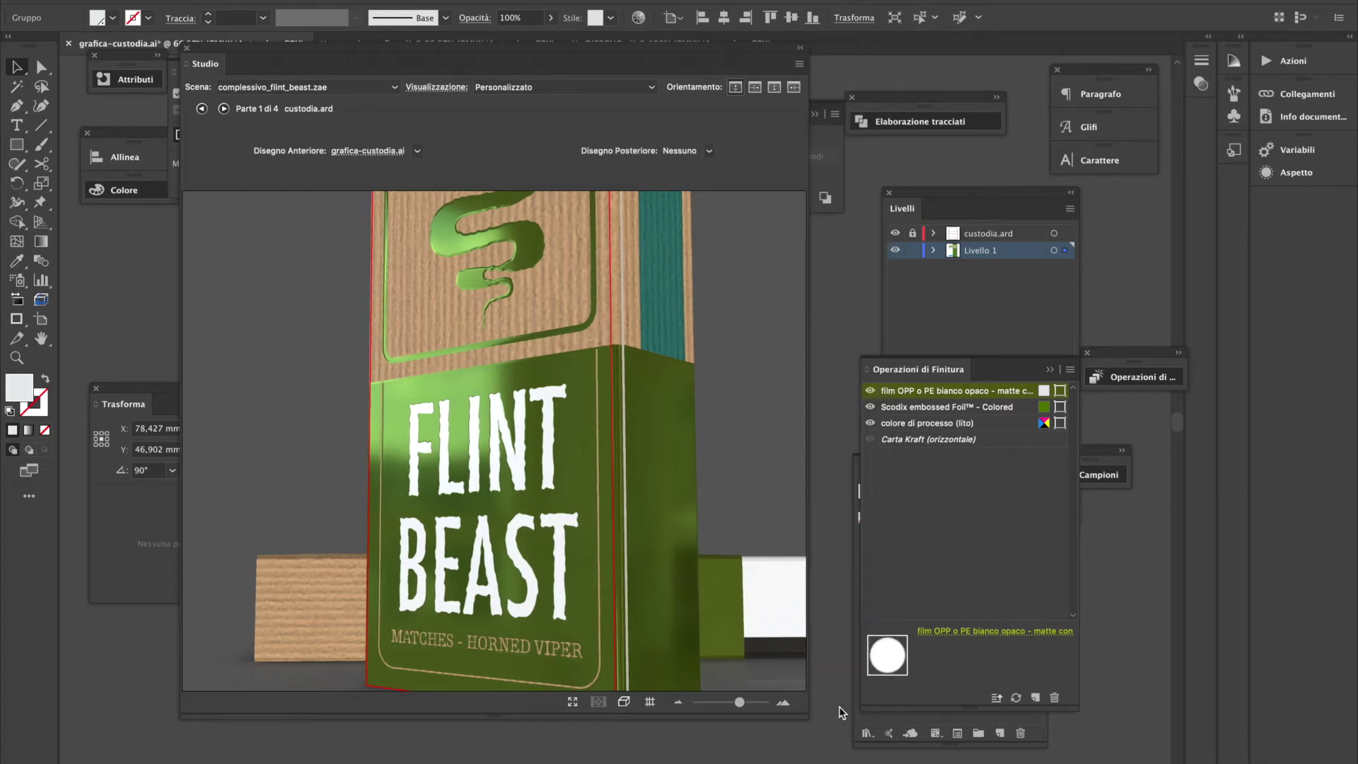
{"action": "left_click_drag", "start_coordinate": [646, 42], "coordinate": [1302, 142]}
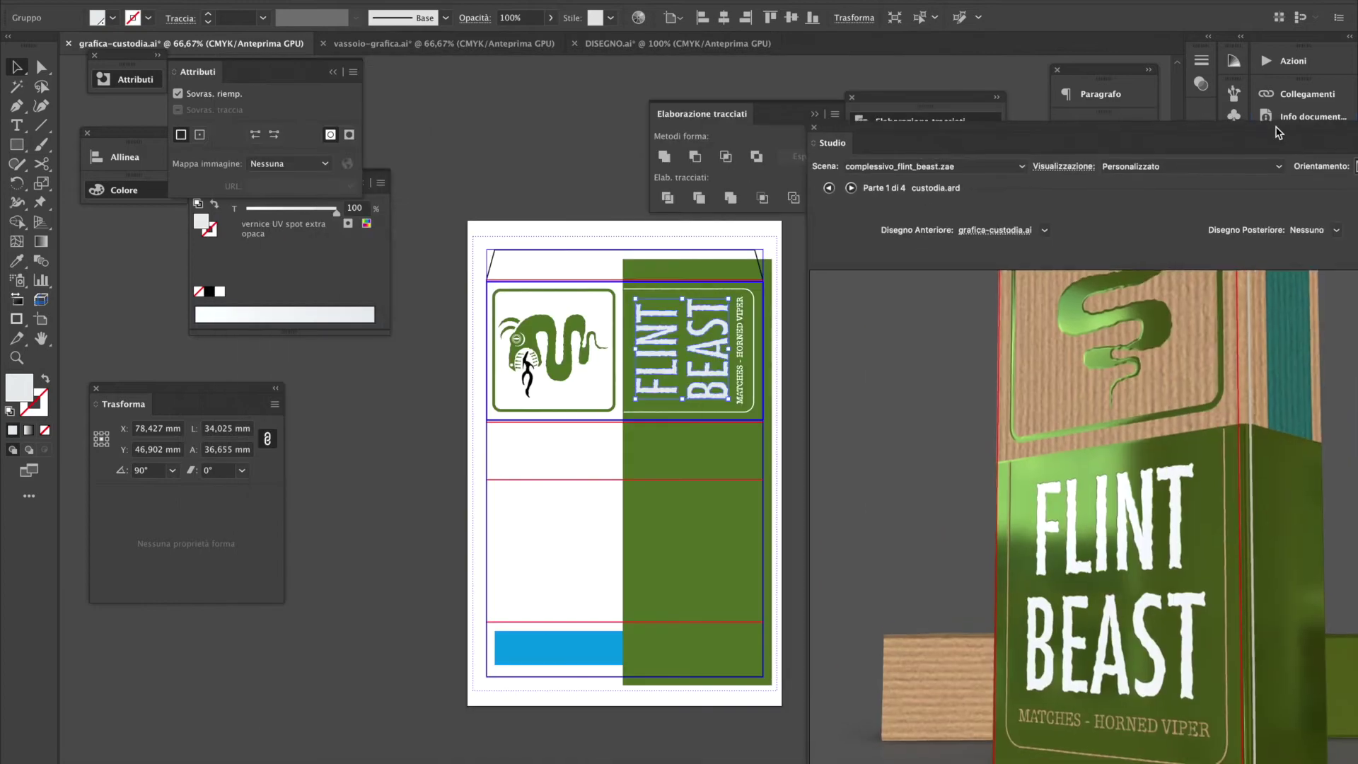
{"action": "left_click", "coordinate": [805, 409]}
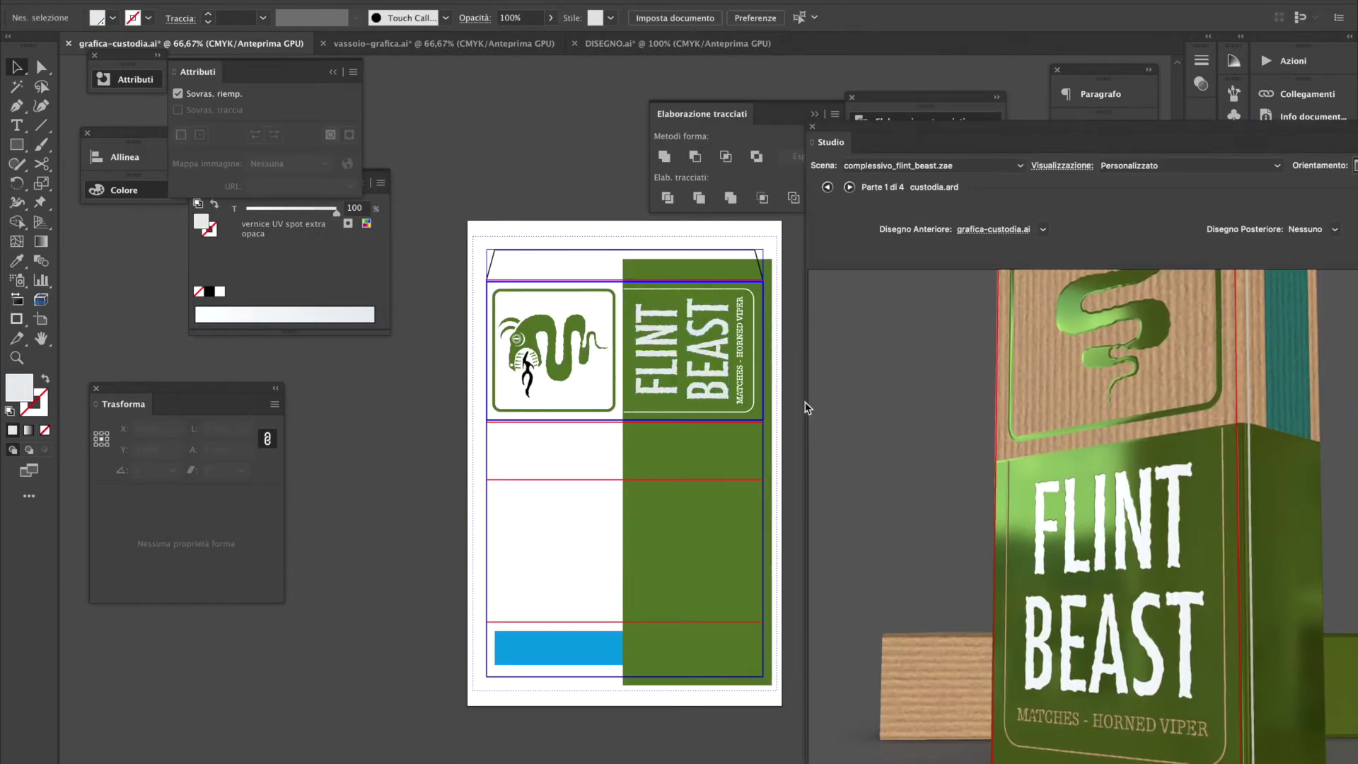
{"action": "left_click", "coordinate": [711, 389]}
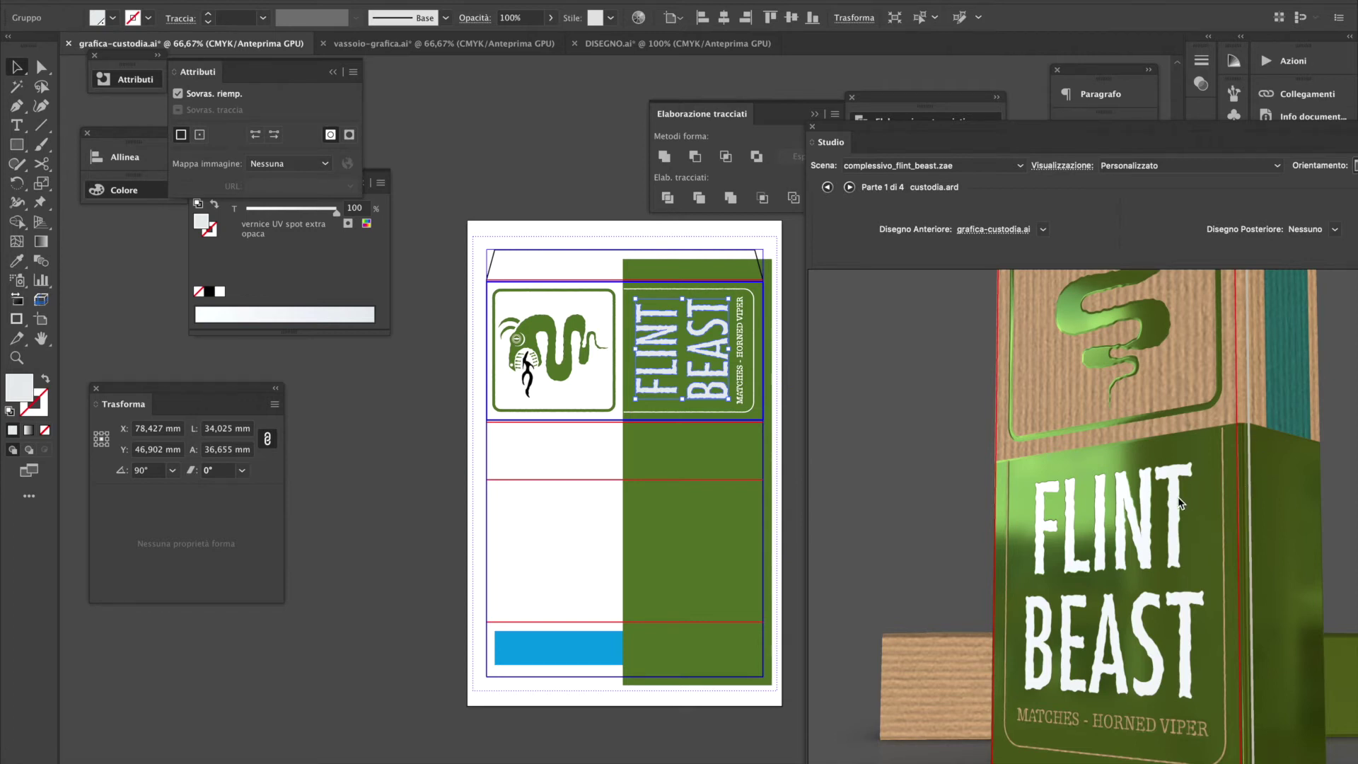
{"action": "left_click", "coordinate": [187, 97]}
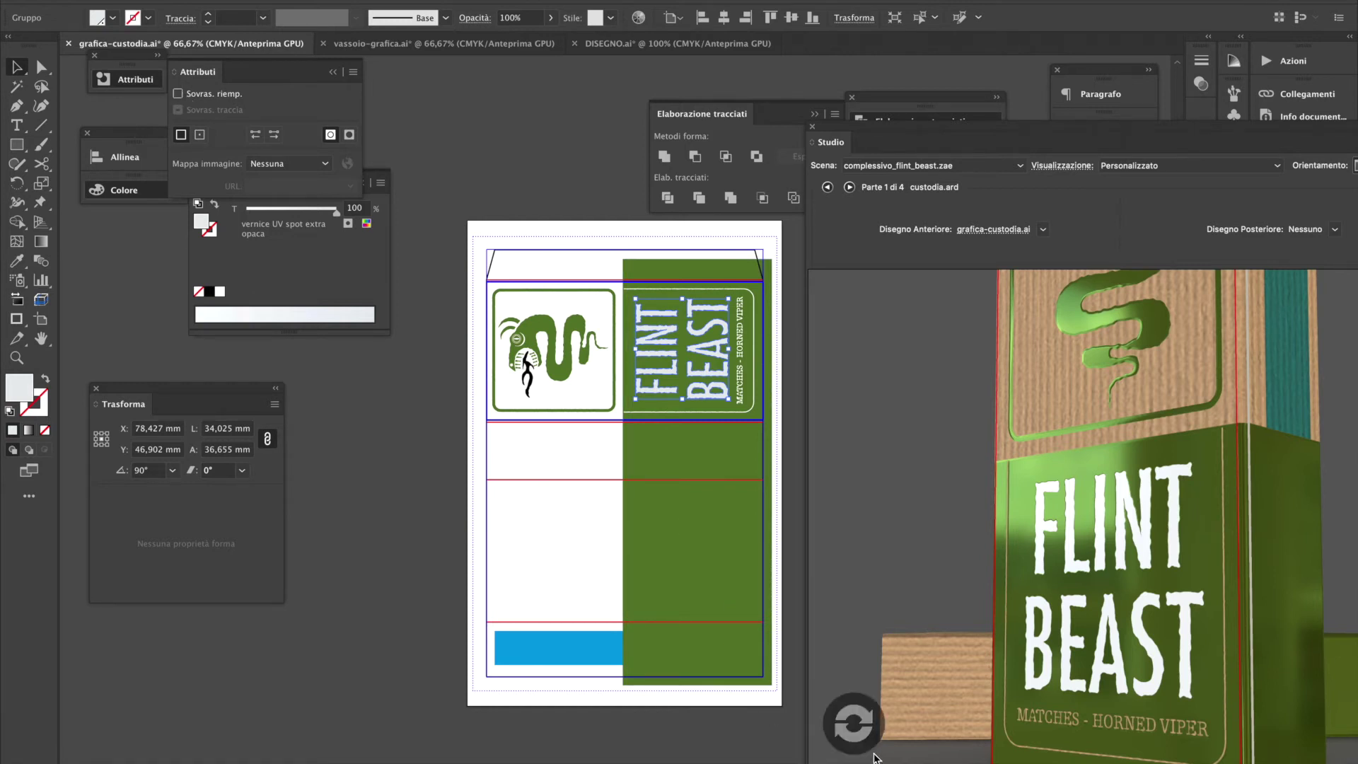
{"action": "left_click", "coordinate": [860, 737]}
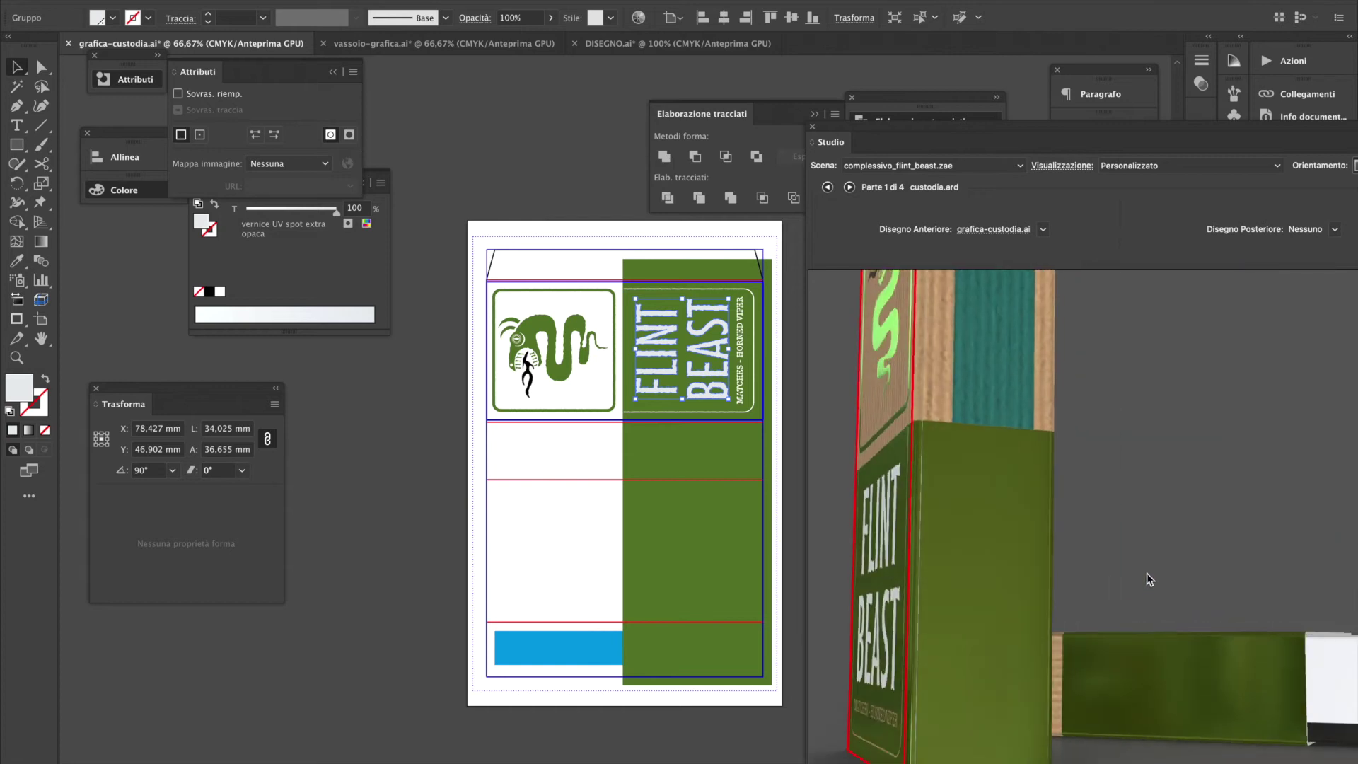
Fill the "MATCHES - HORNED VIPER" text with the white film swatch "vernice UV spot extra opaca"
{"action": "left_click", "coordinate": [740, 388]}
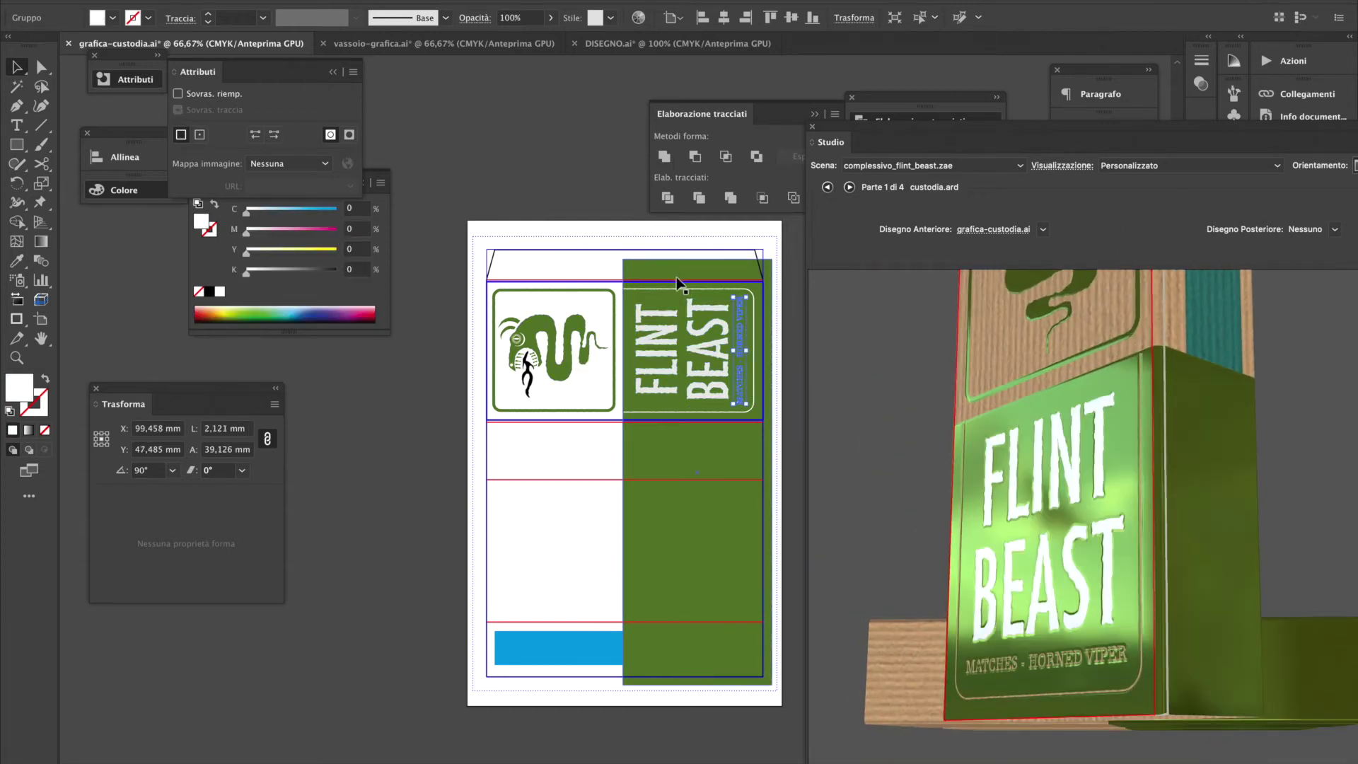
{"action": "left_click", "coordinate": [333, 71]}
{"action": "left_click_drag", "start_coordinate": [1069, 139], "coordinate": [492, 203]}
{"action": "left_click", "coordinate": [1103, 476]}
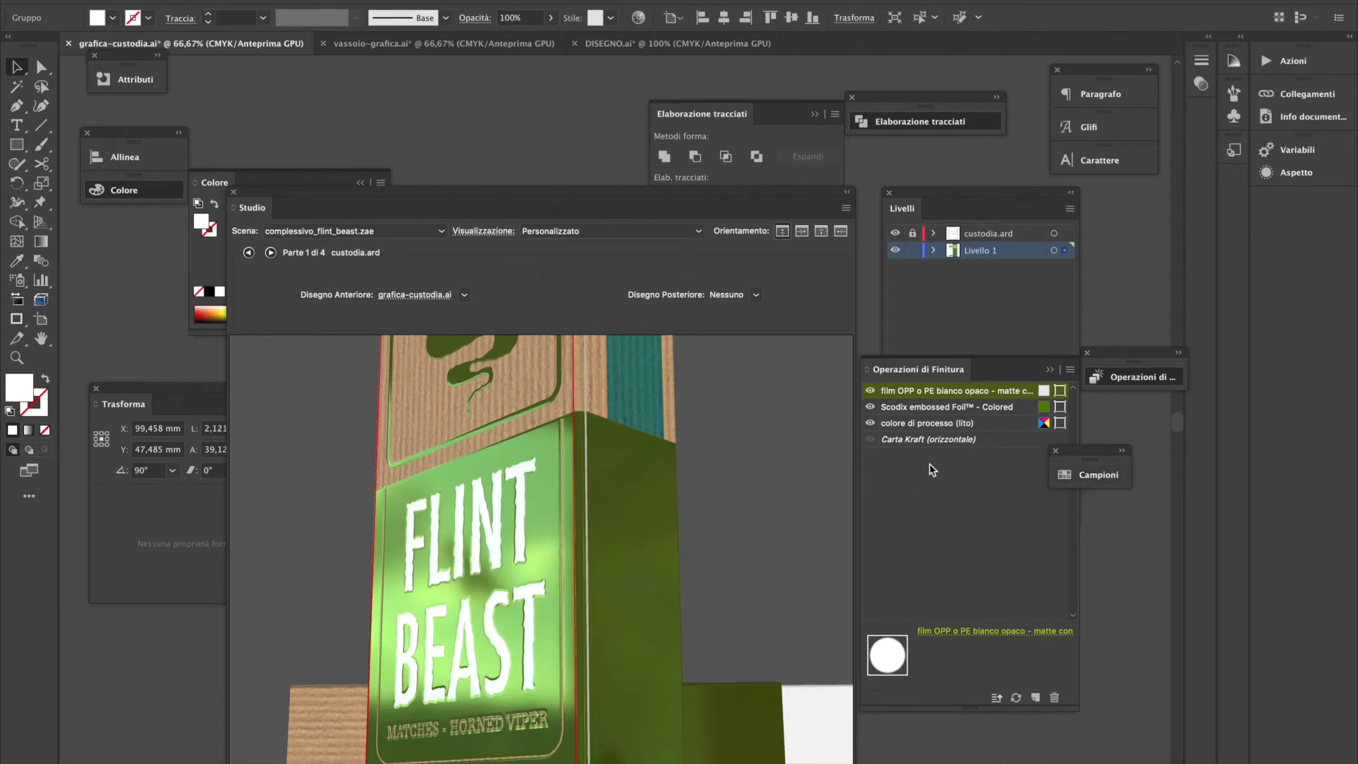
{"action": "left_click", "coordinate": [1110, 475]}
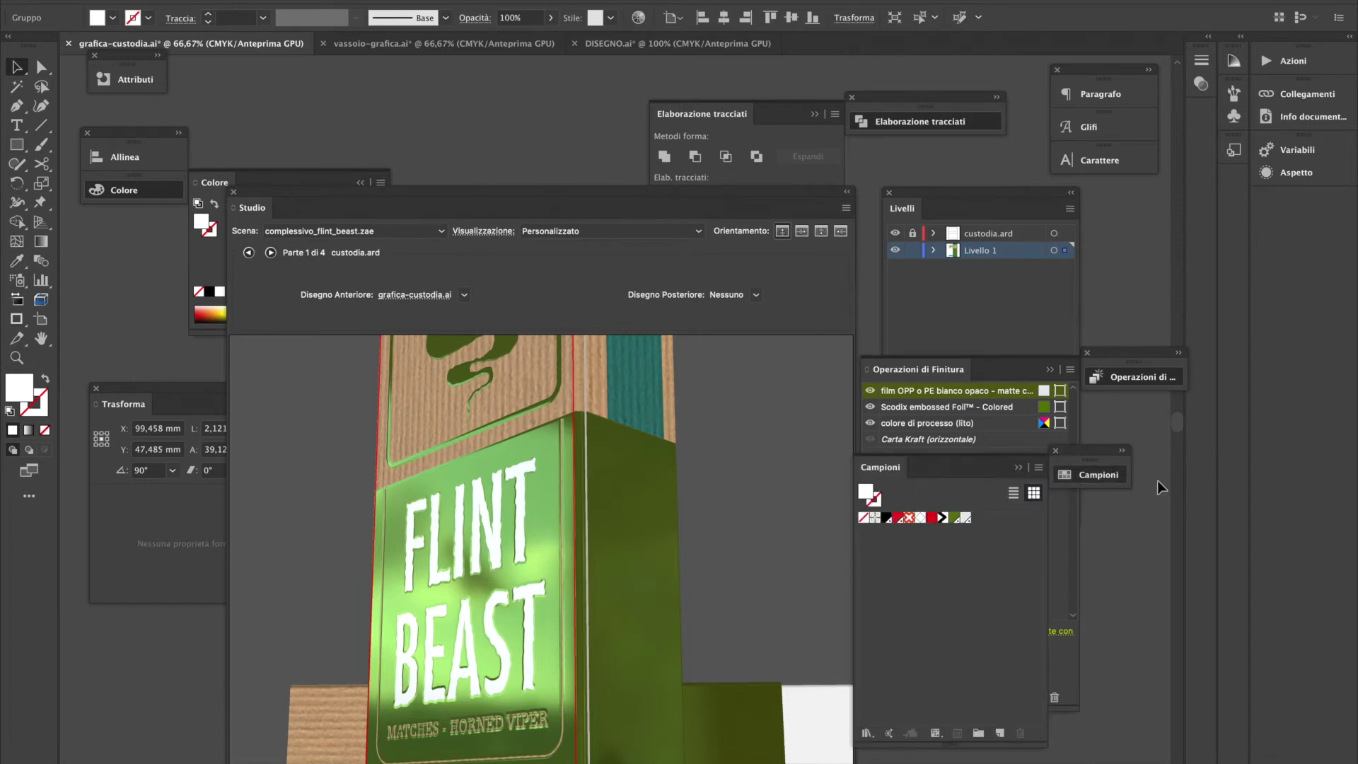
{"action": "left_click", "coordinate": [966, 518]}
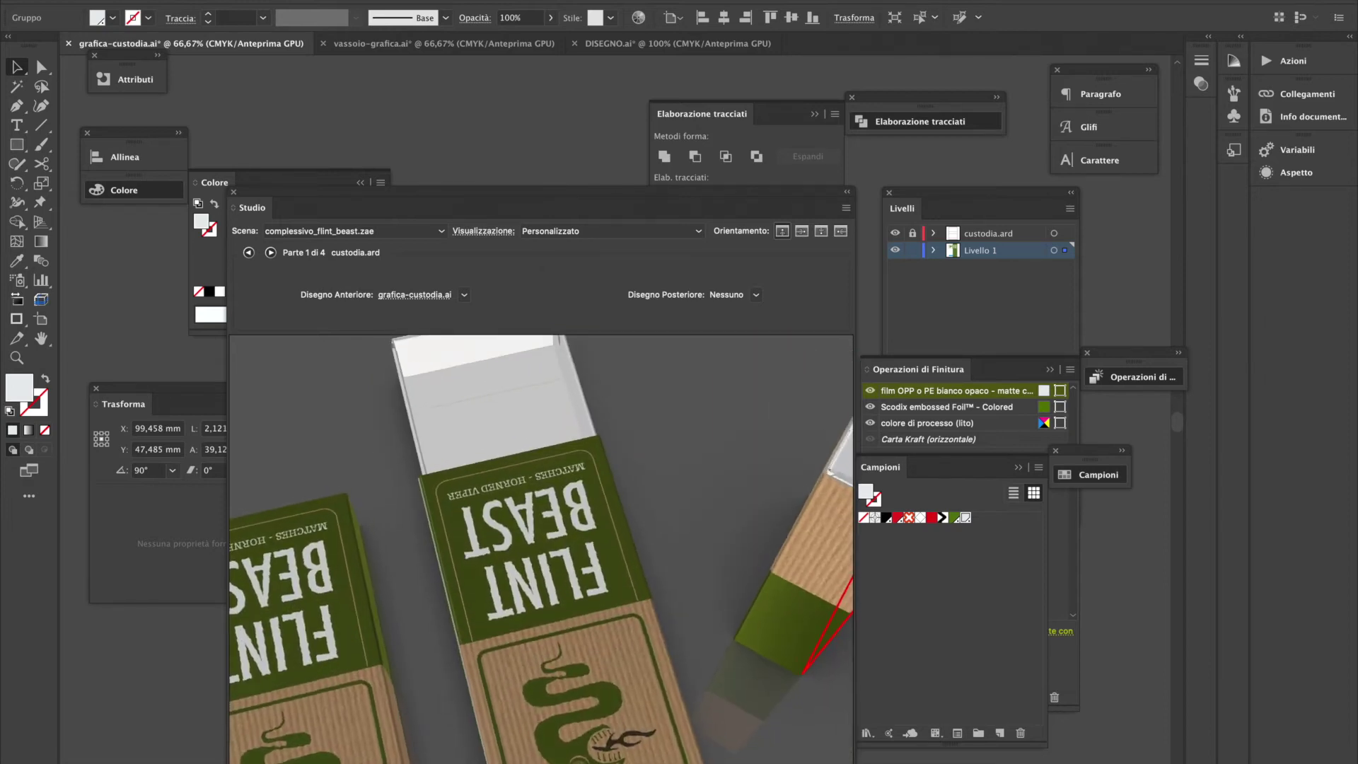
Give the frame around the FLINT BEAST title a white film stroke ("vernice UV spot extra opaca") with no fill and check its stroke swatch
{"action": "left_click_drag", "start_coordinate": [513, 214], "coordinate": [985, 260]}
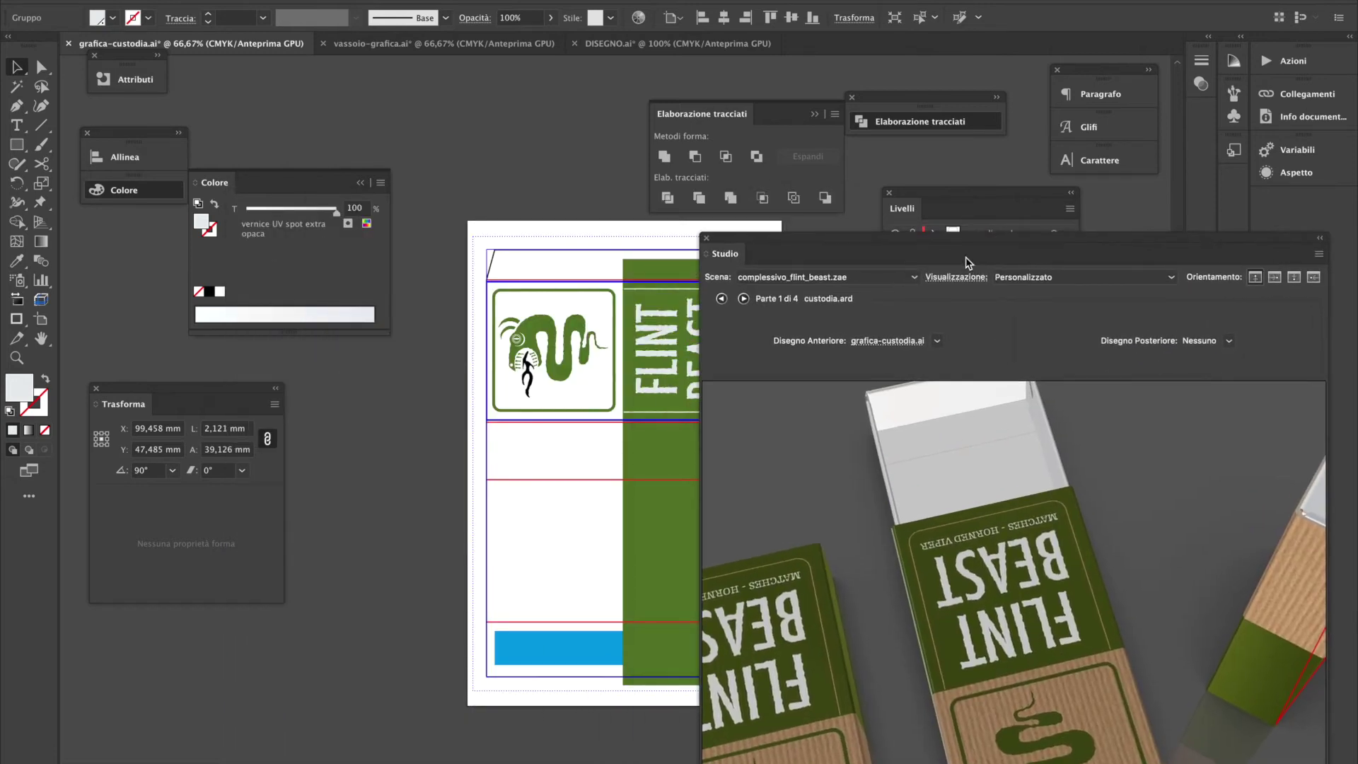
{"action": "left_click", "coordinate": [640, 290]}
{"action": "left_click_drag", "start_coordinate": [897, 242], "coordinate": [295, 114]}
{"action": "left_click", "coordinate": [965, 517]}
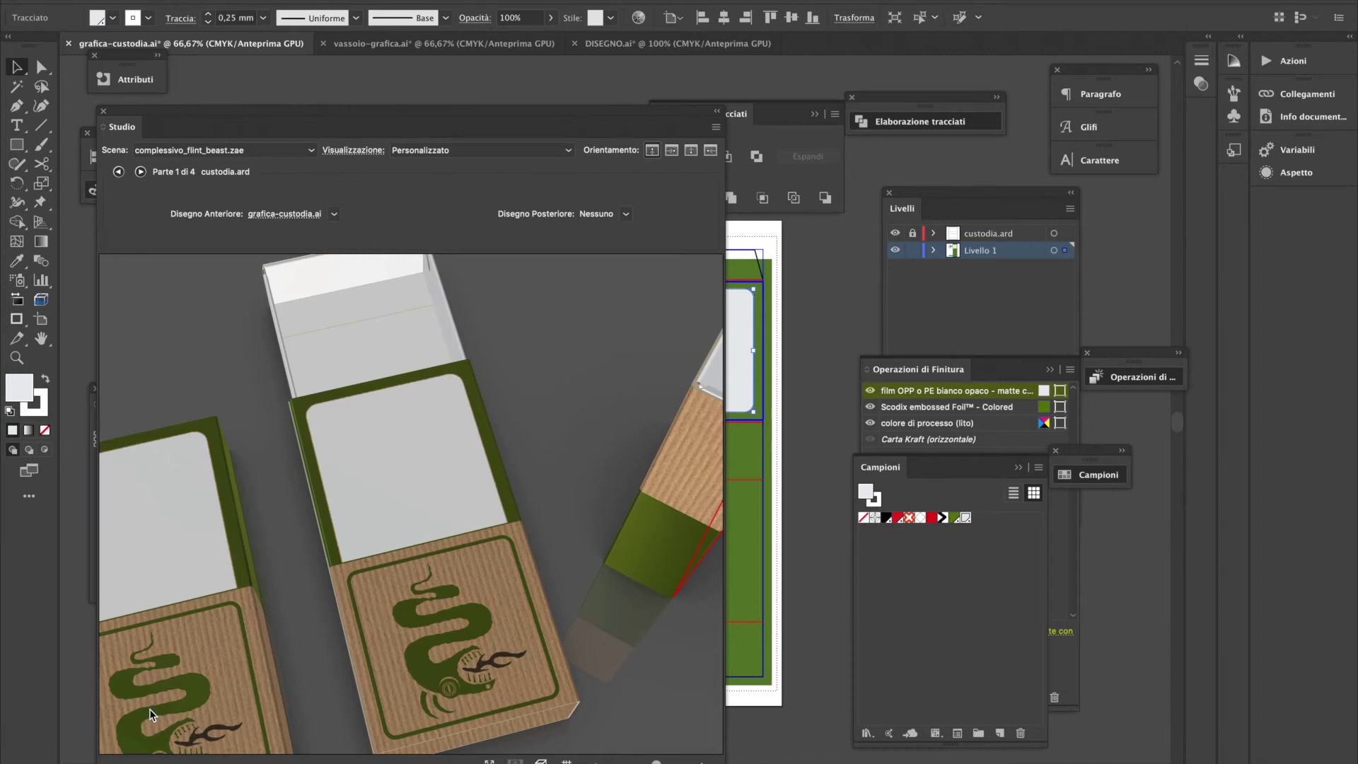
{"action": "key", "text": "slash"}
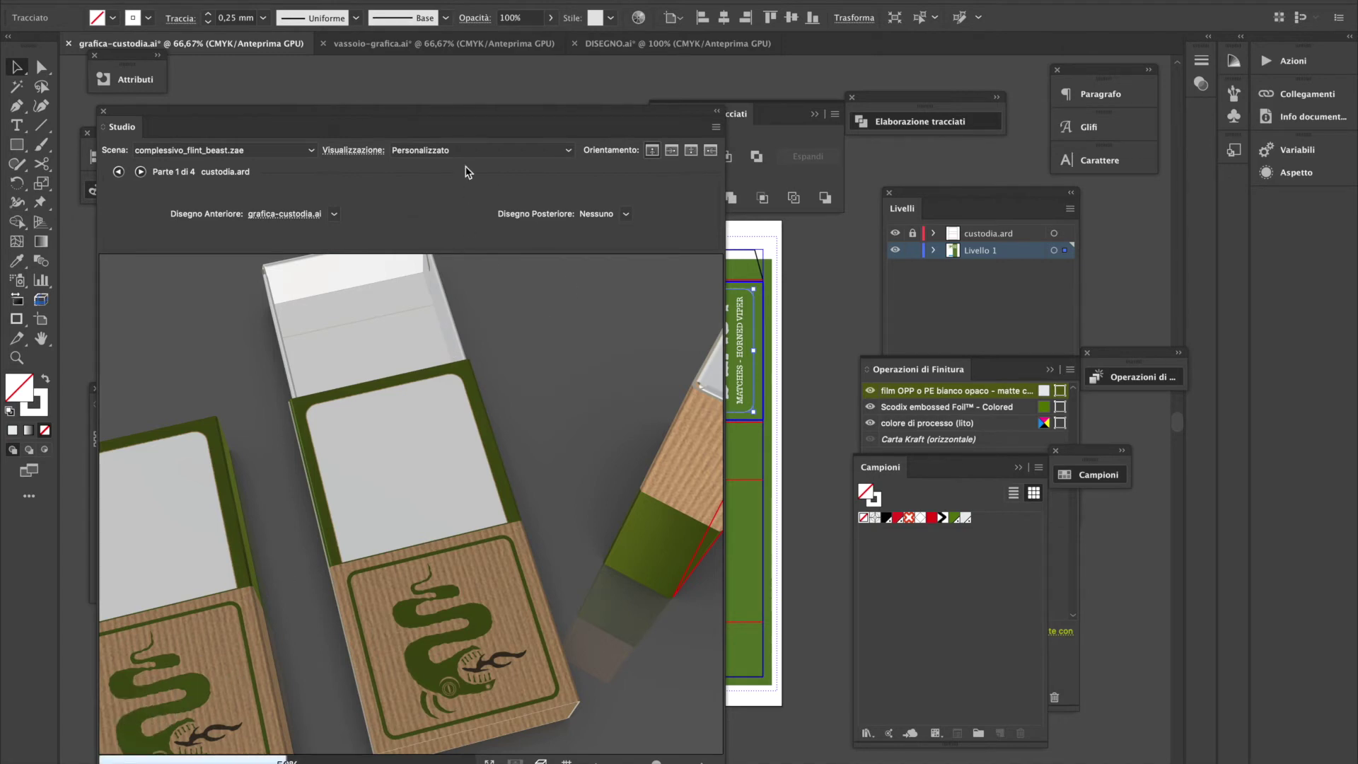
{"action": "left_click_drag", "start_coordinate": [508, 117], "coordinate": [822, 440]}
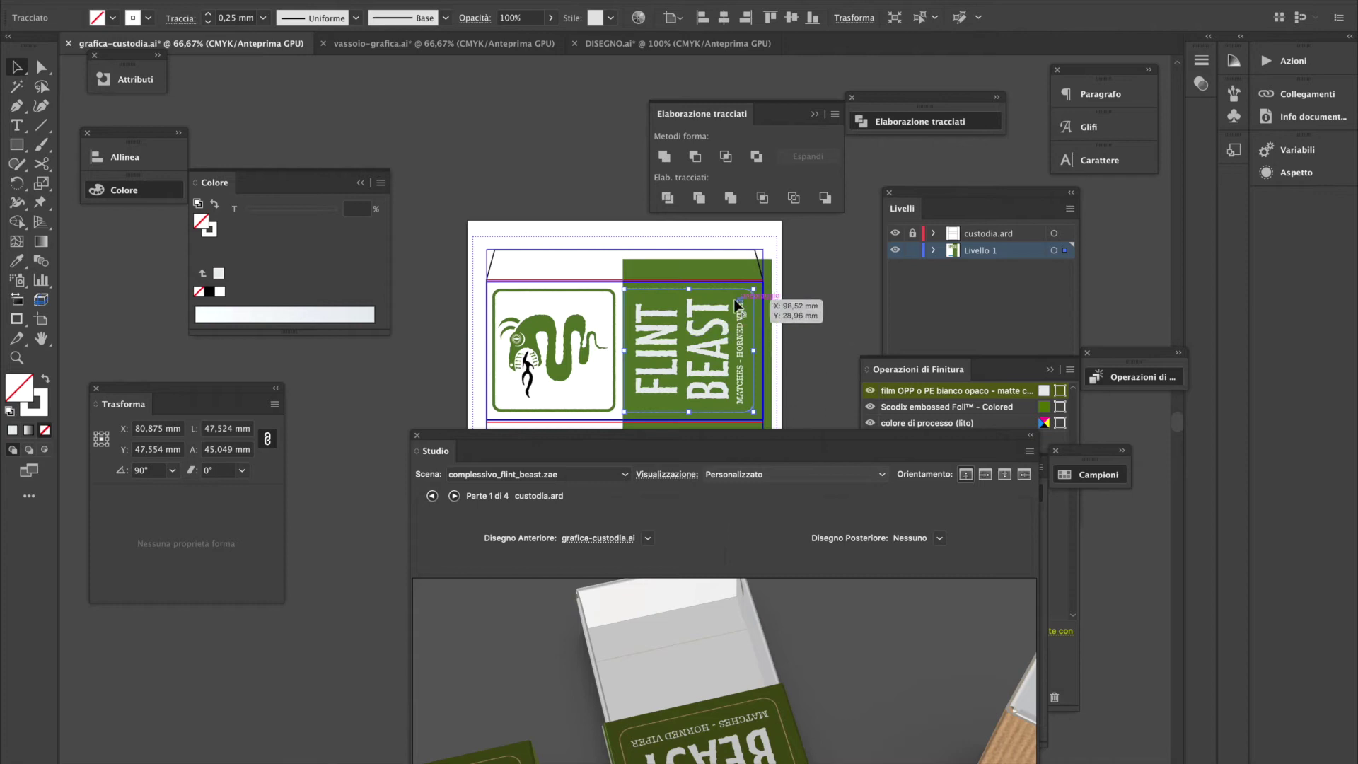
{"action": "left_click", "coordinate": [503, 275]}
{"action": "left_click", "coordinate": [747, 289]}
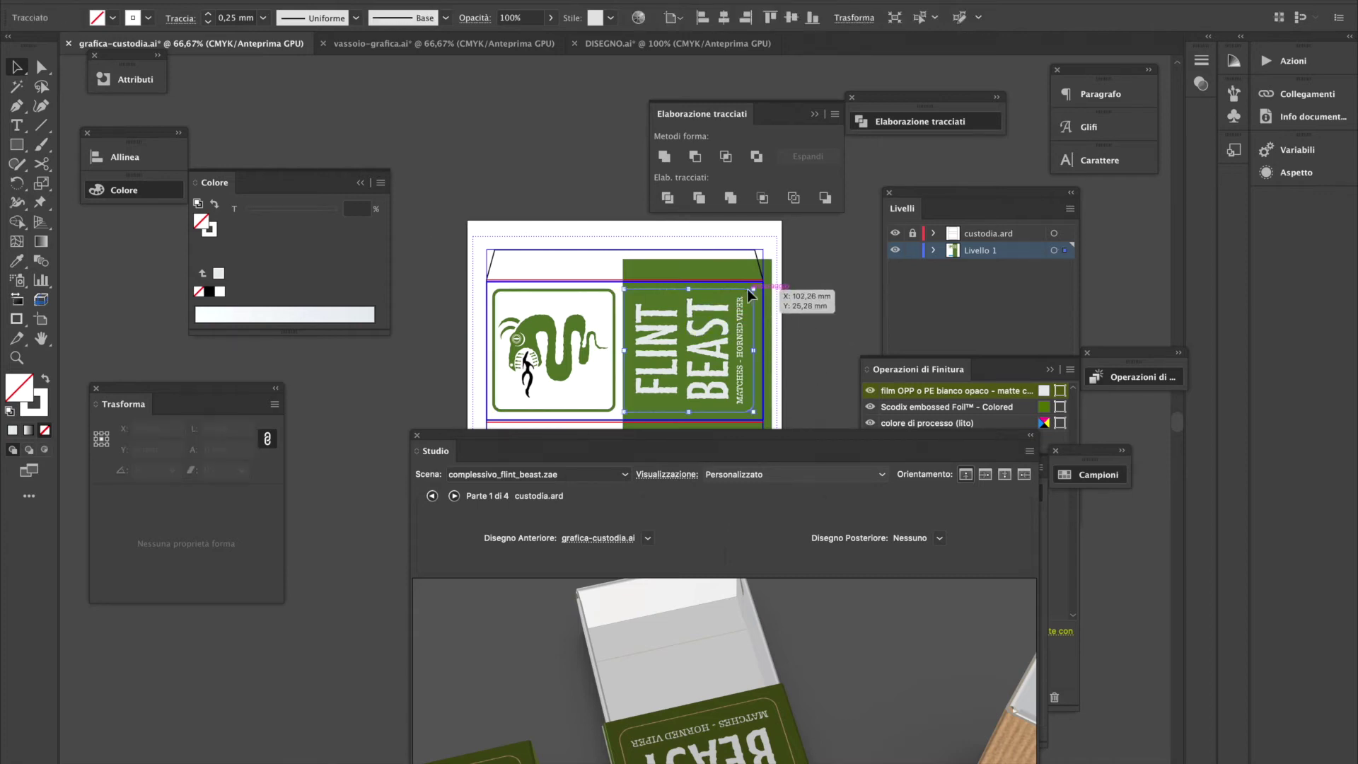
{"action": "left_click", "coordinate": [148, 19]}
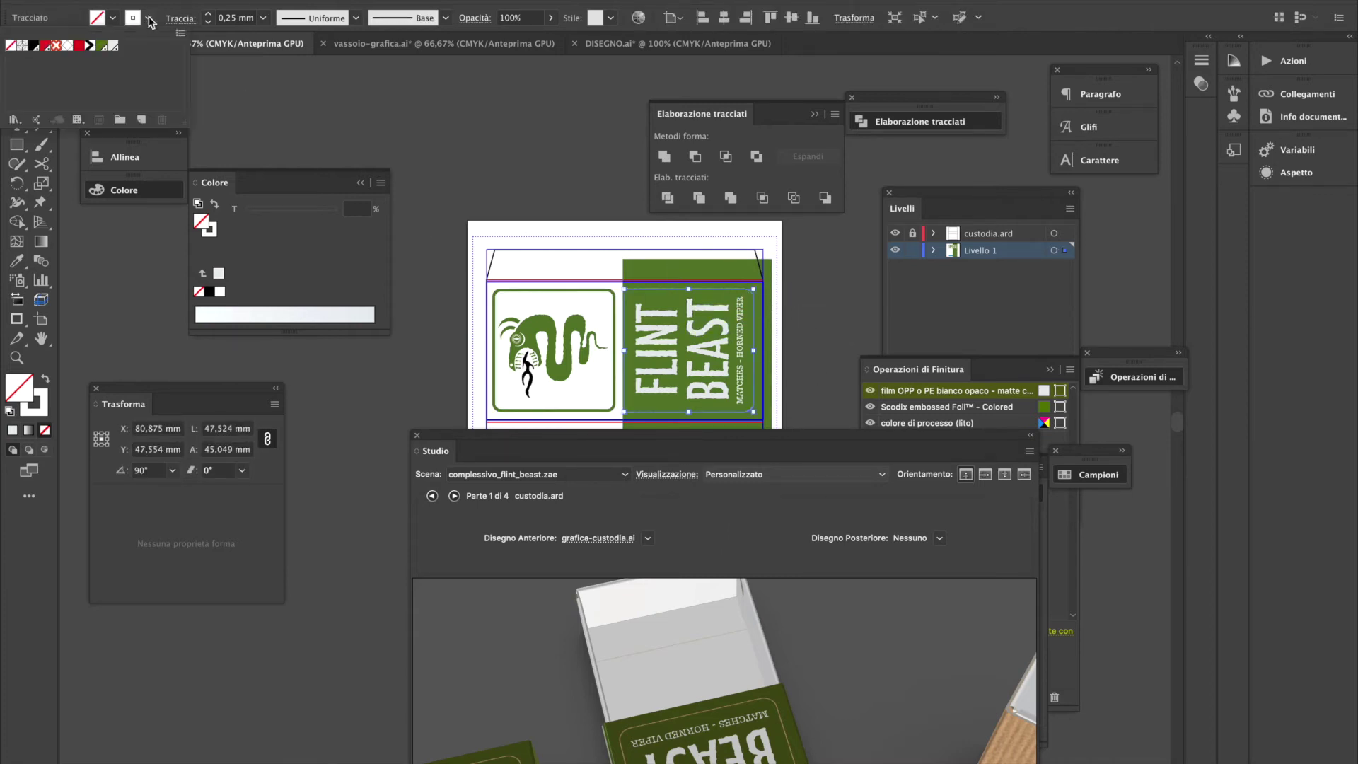
{"action": "left_click", "coordinate": [607, 453]}
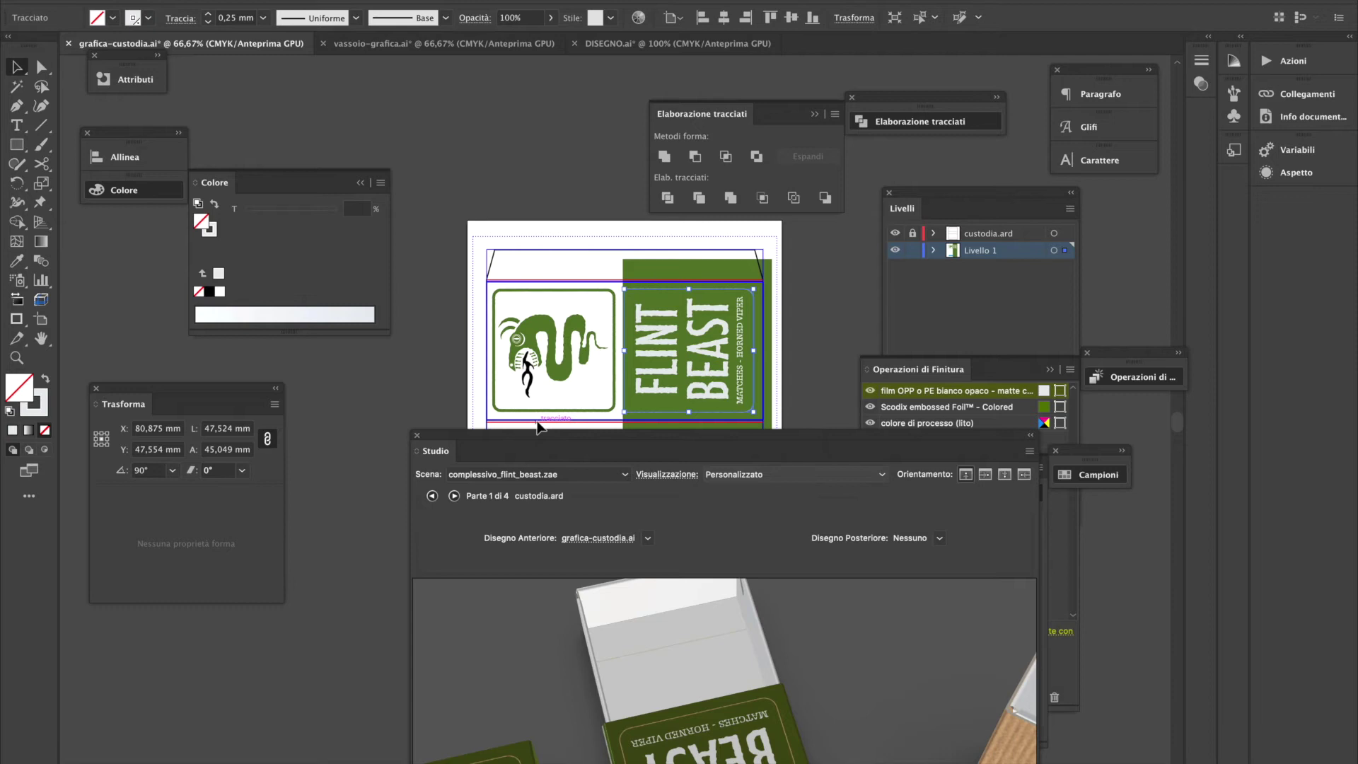
Bring the 3D preview back over the artwork and examine the white title, text and frame on the flat matchboxes
{"action": "left_click_drag", "start_coordinate": [546, 448], "coordinate": [476, 226]}
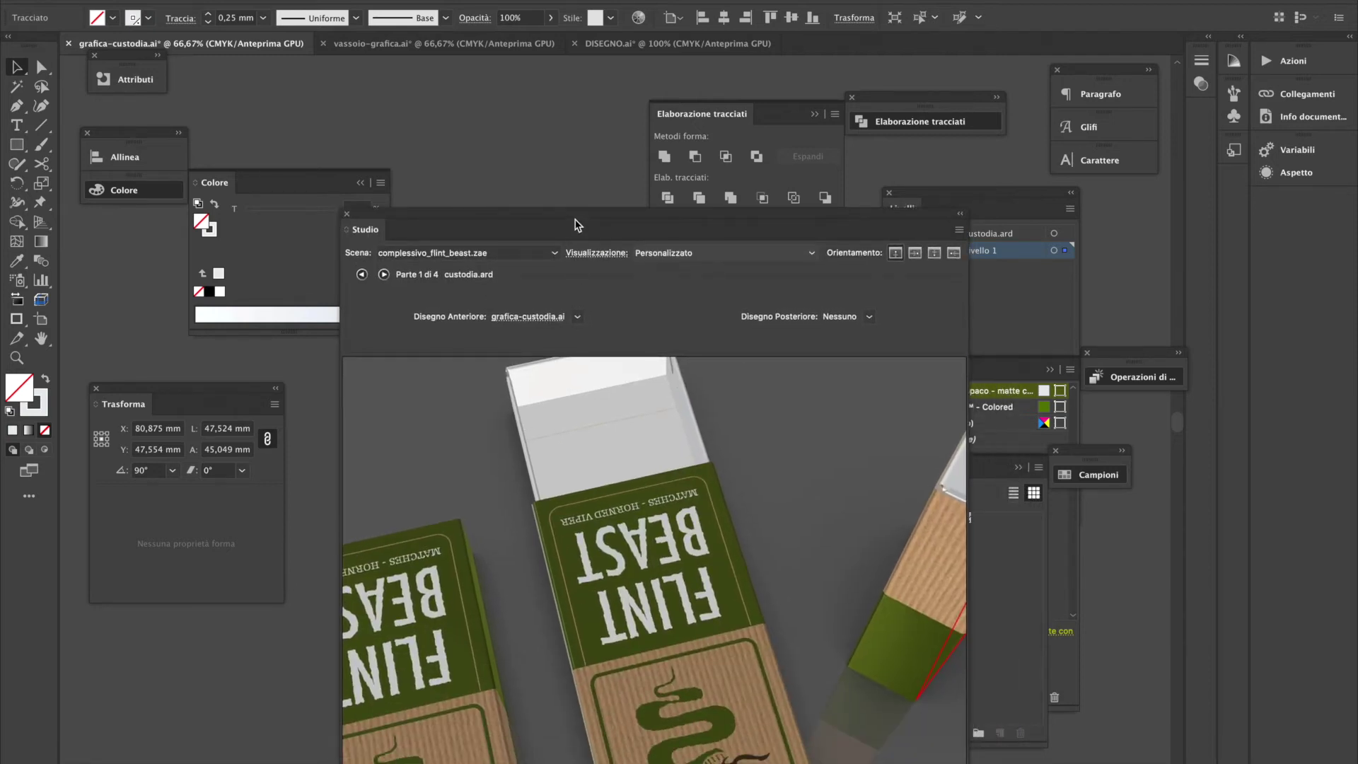
{"action": "left_click_drag", "start_coordinate": [521, 216], "coordinate": [466, 123]}
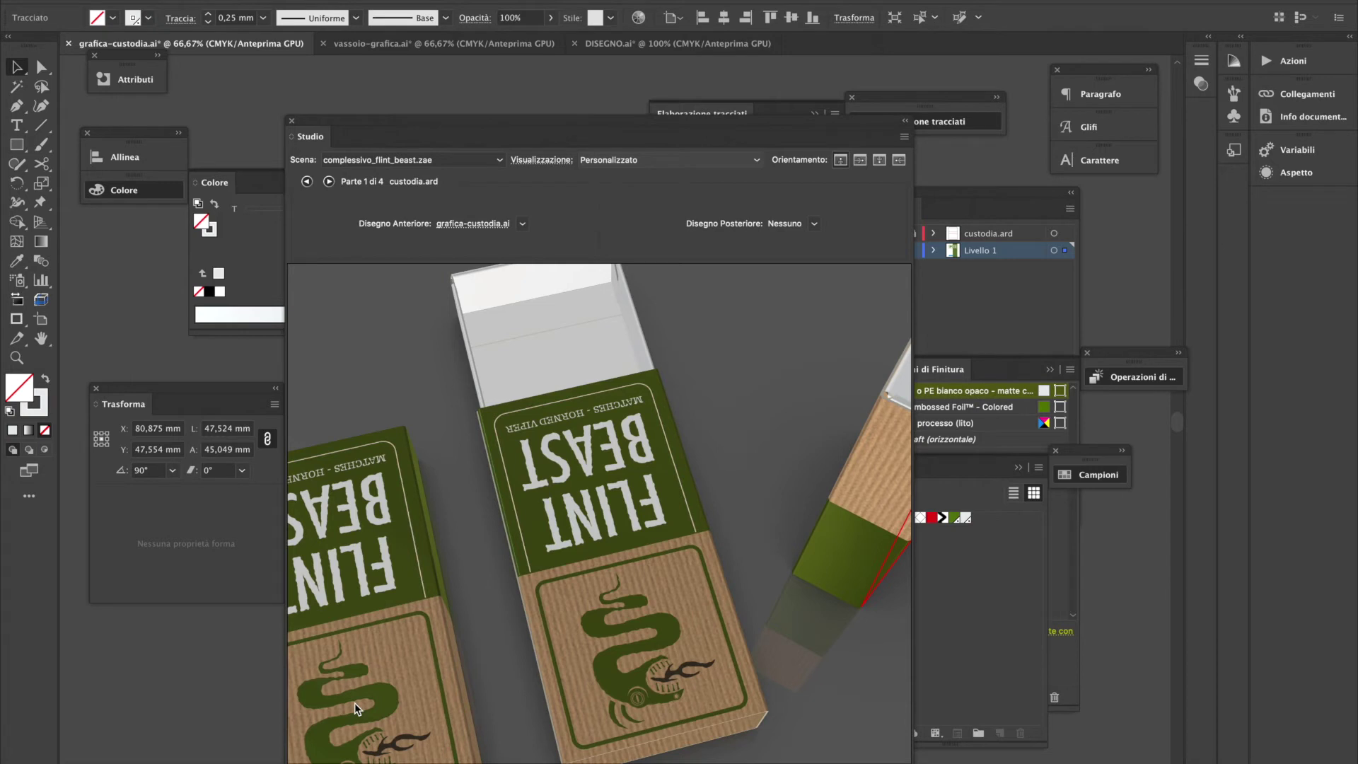
{"action": "left_click_drag", "start_coordinate": [672, 402], "coordinate": [635, 759]}
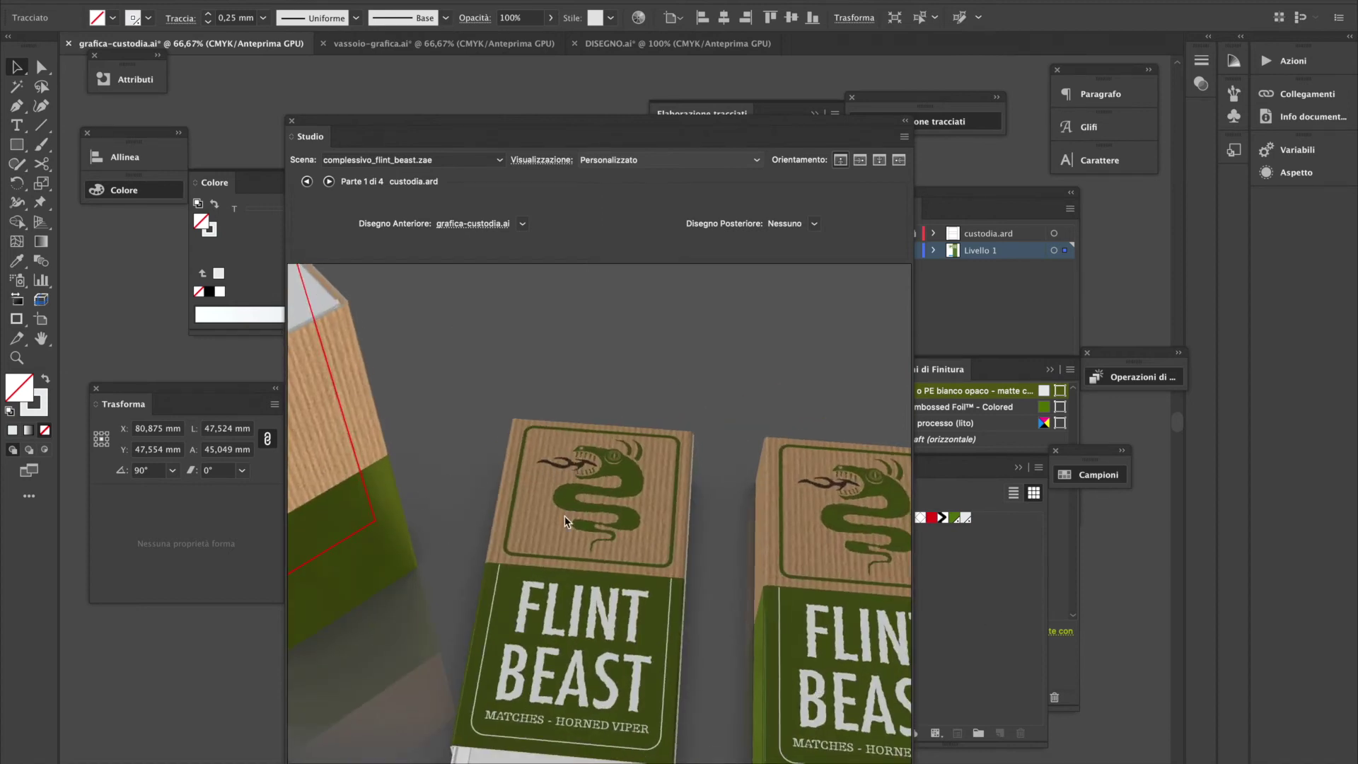
Change the colour of the "Scodix embossed Foil™ - Colored" finishing operation to dark green, RGB 57, 67, 33
{"action": "left_click_drag", "start_coordinate": [643, 129], "coordinate": [504, 138]}
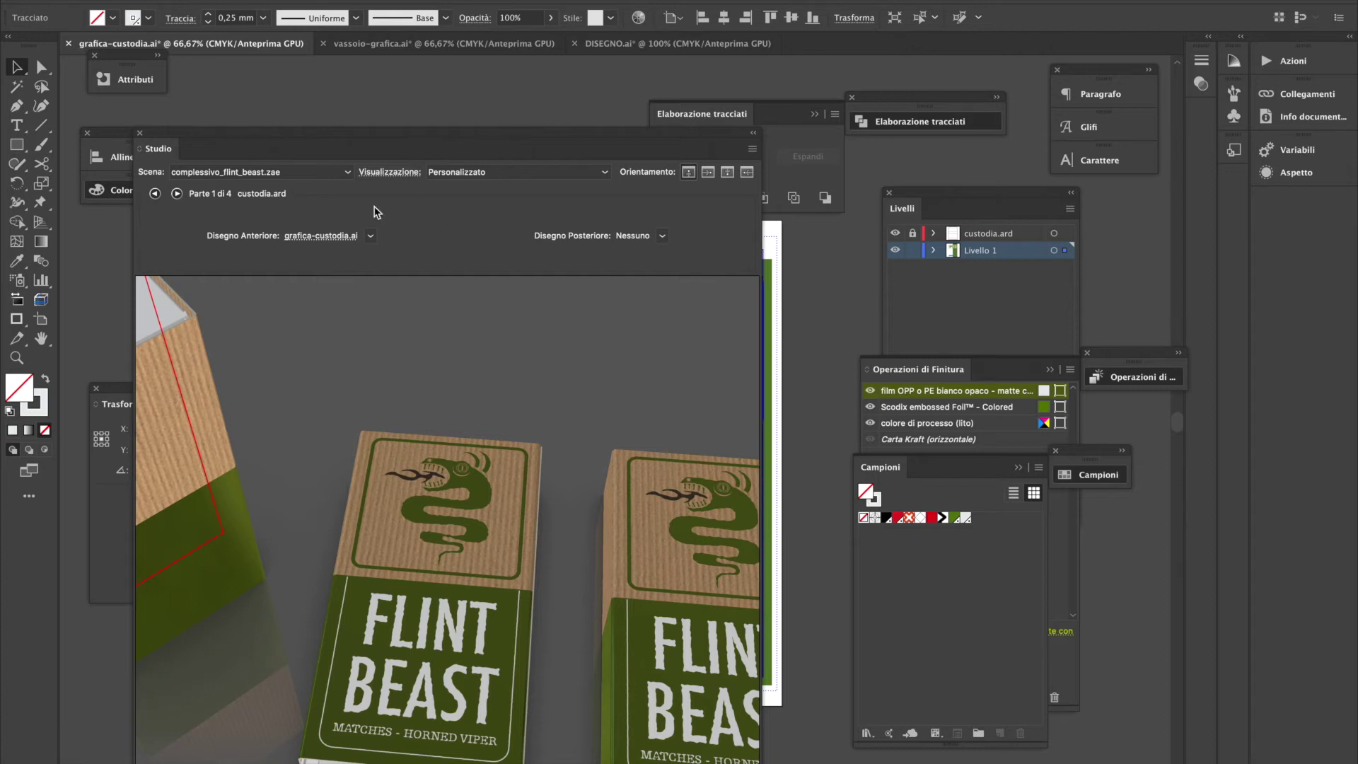
{"action": "left_click", "coordinate": [1070, 369]}
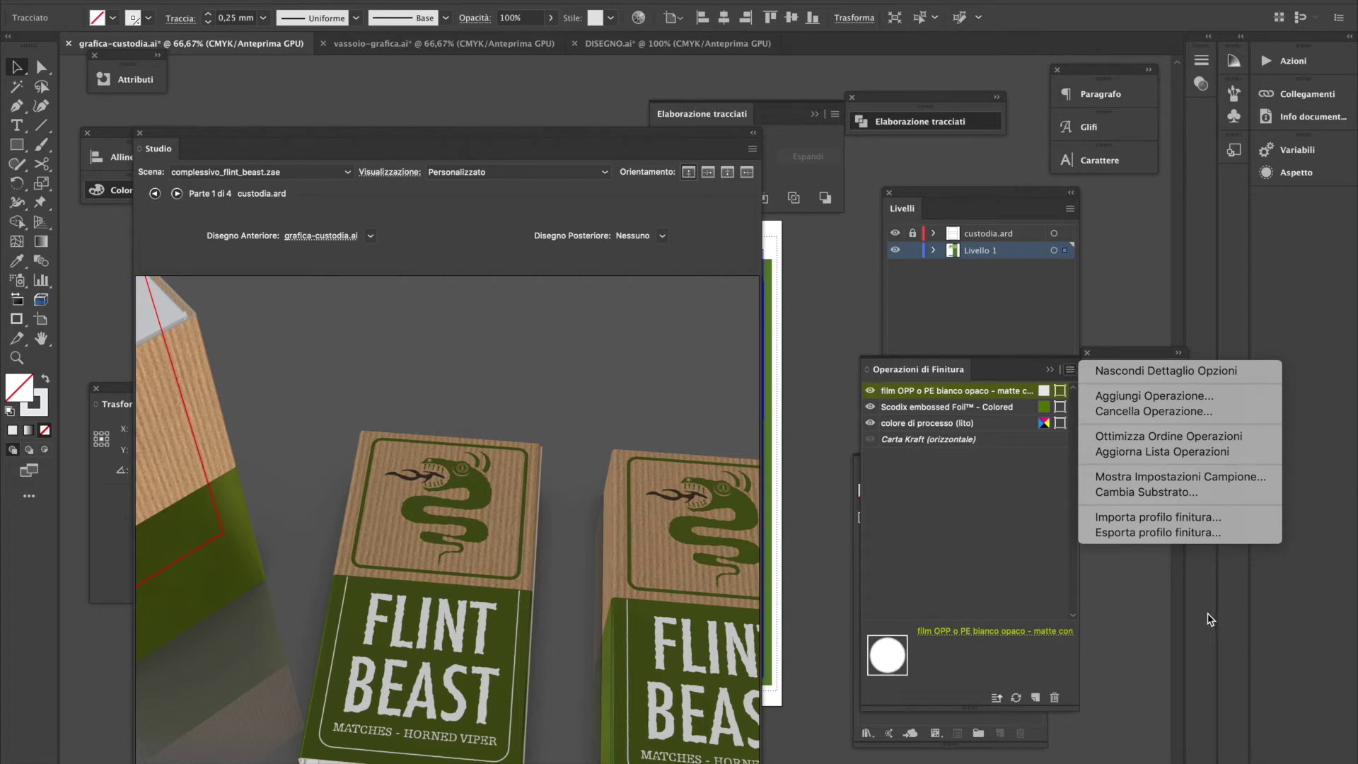
{"action": "left_click", "coordinate": [983, 559]}
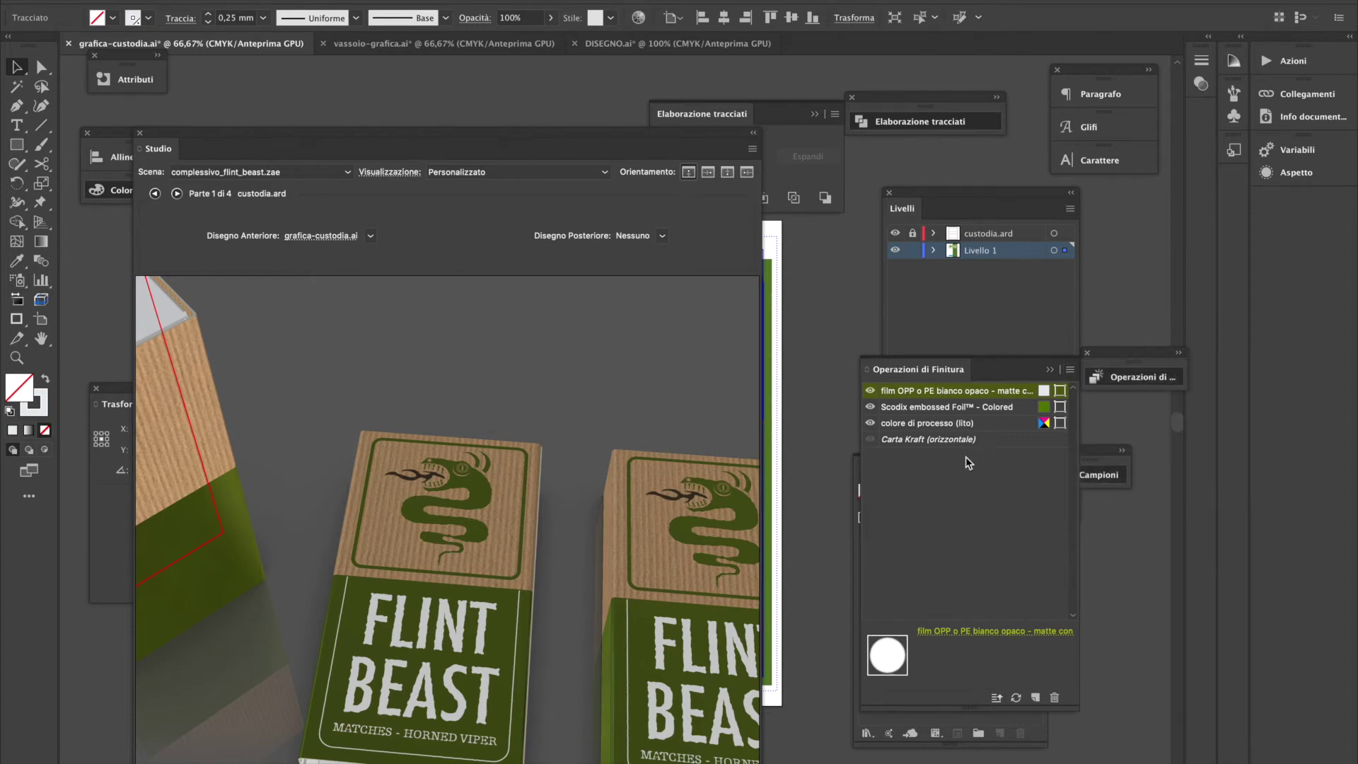
{"action": "left_click", "coordinate": [1046, 411]}
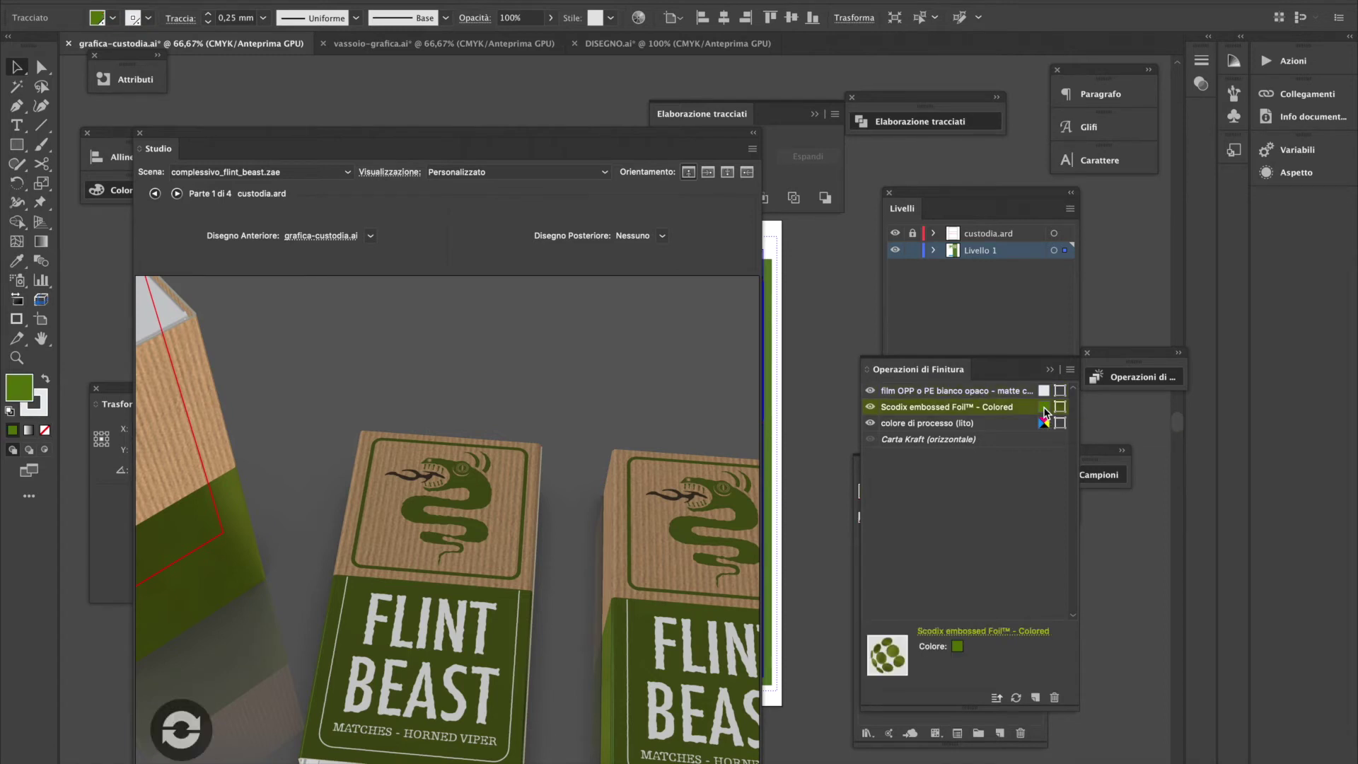
{"action": "left_click", "coordinate": [983, 631]}
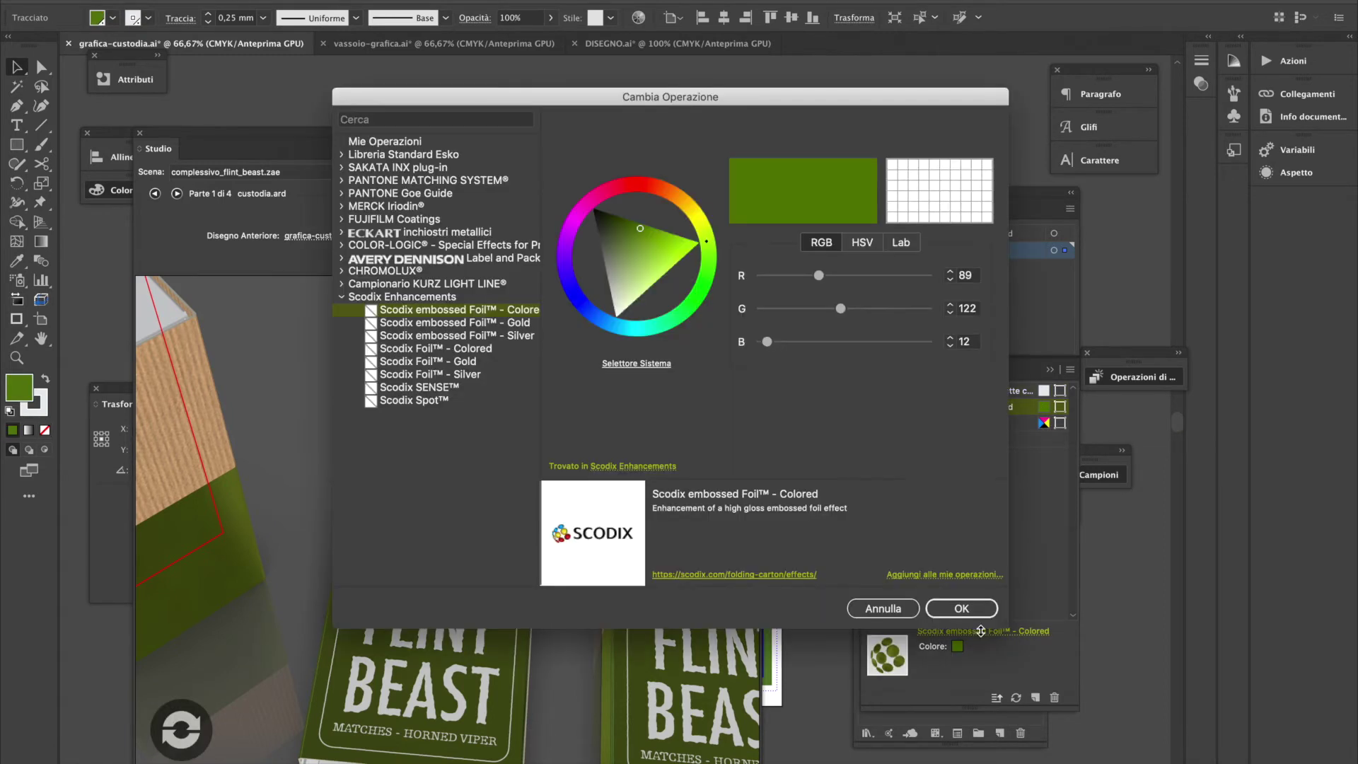
{"action": "mouse_move", "coordinate": [640, 228]}
{"action": "left_mouse_down"}
{"action": "mouse_move", "coordinate": [610, 242]}
{"action": "mouse_move", "coordinate": [608, 228]}
{"action": "left_mouse_up"}
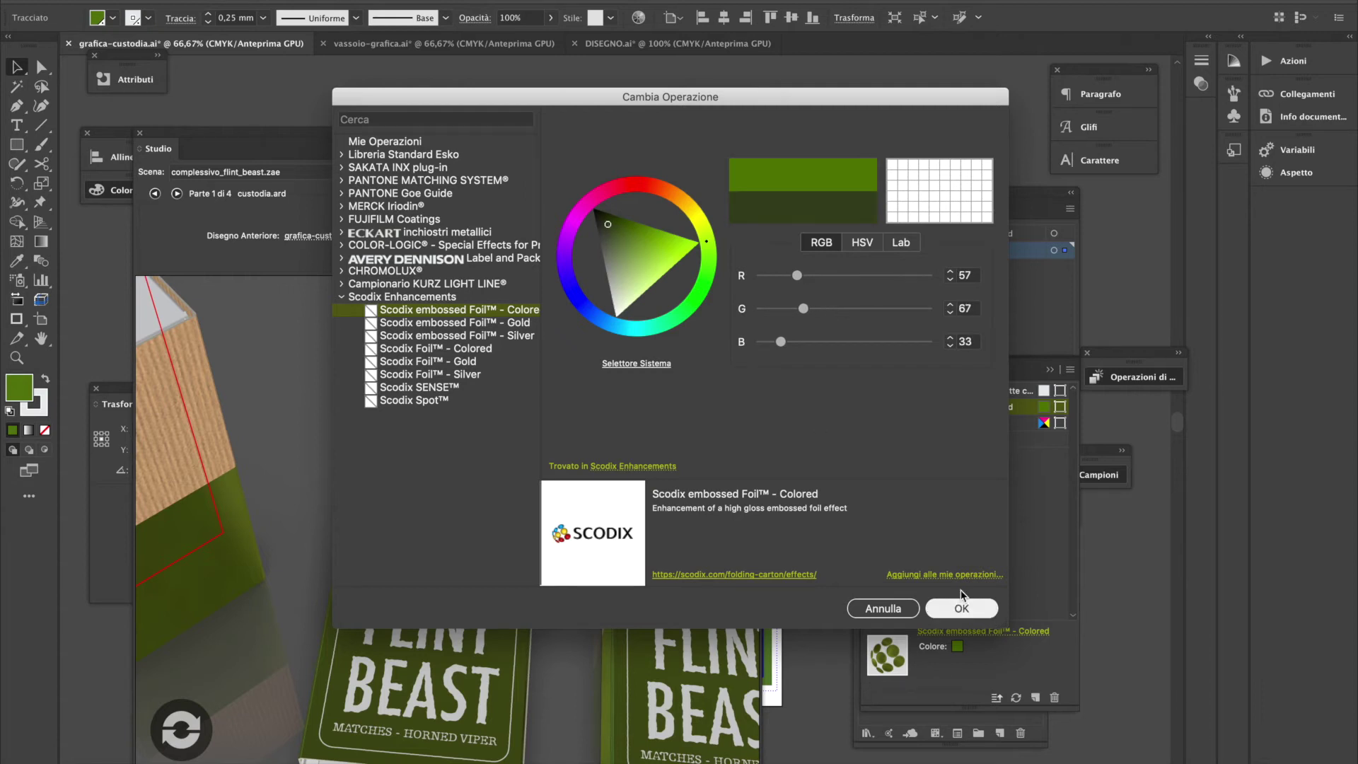
{"action": "left_click", "coordinate": [960, 608]}
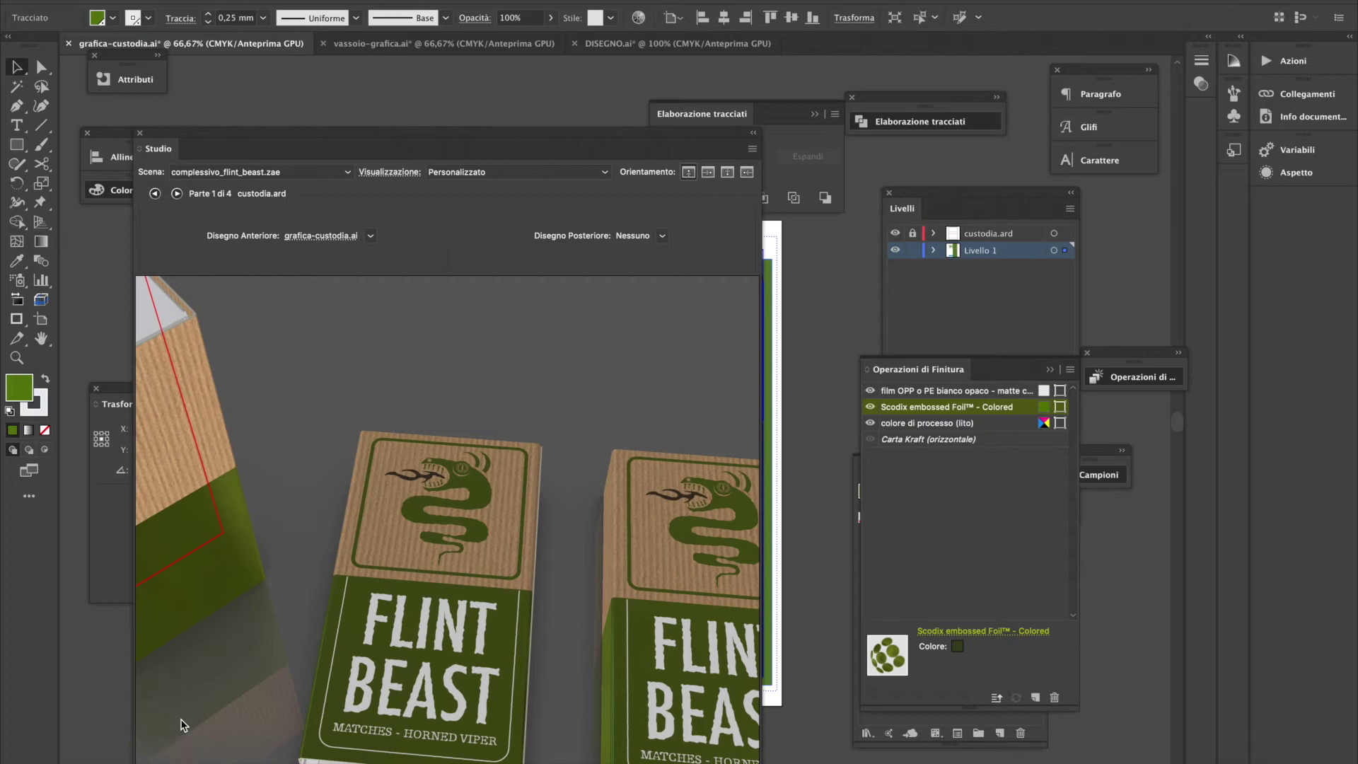
Examine the dark green embossed foil on the flat and standing matchboxes from several angles in the 3D preview
{"action": "left_click_drag", "start_coordinate": [359, 636], "coordinate": [430, 610]}
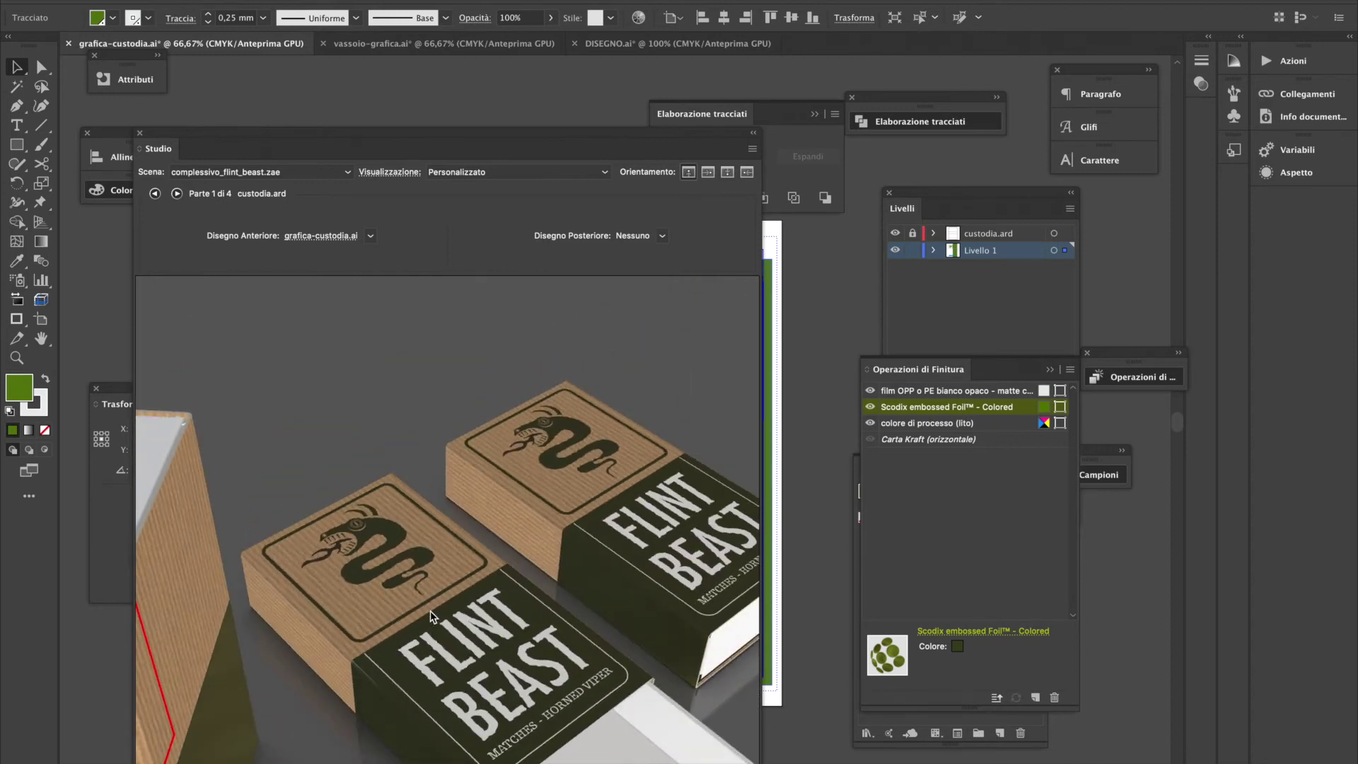
{"action": "left_click_drag", "start_coordinate": [460, 675], "coordinate": [423, 705]}
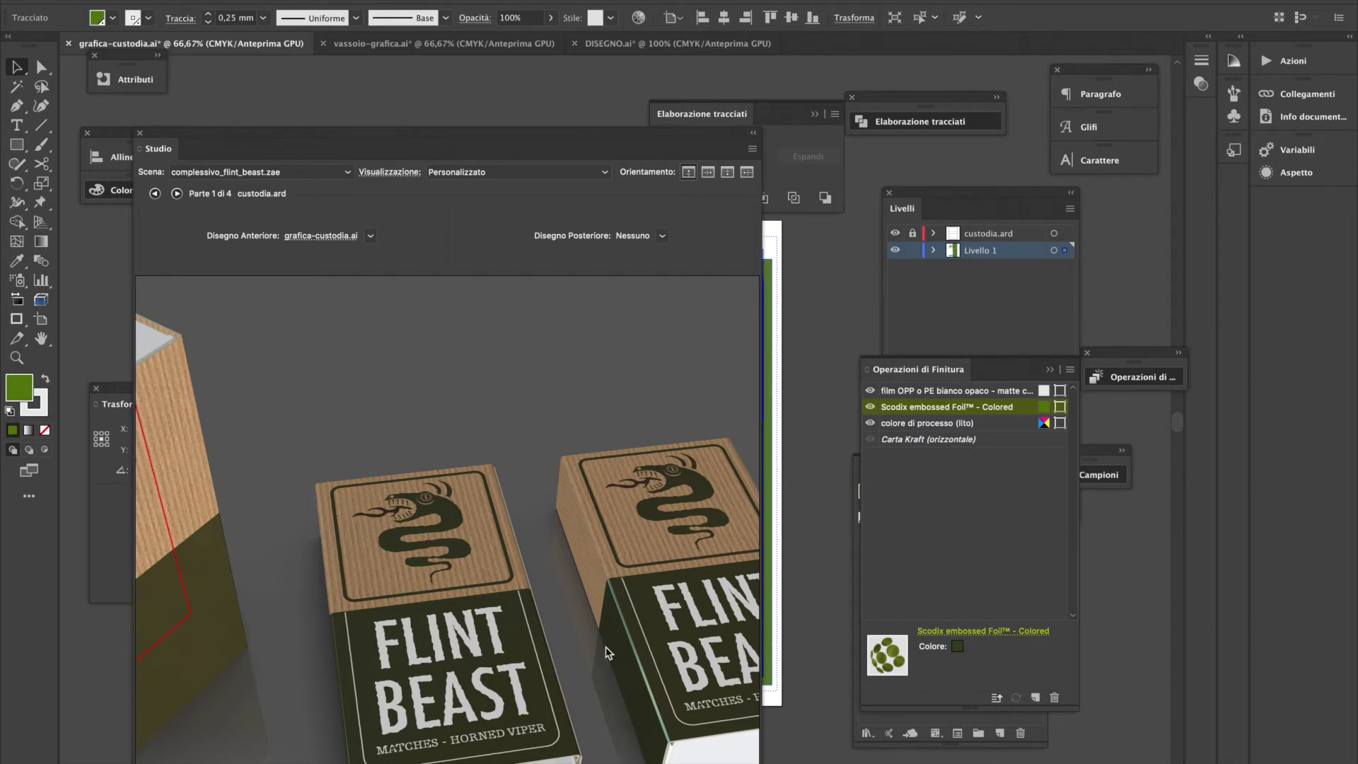
{"action": "left_click_drag", "start_coordinate": [663, 655], "coordinate": [637, 664]}
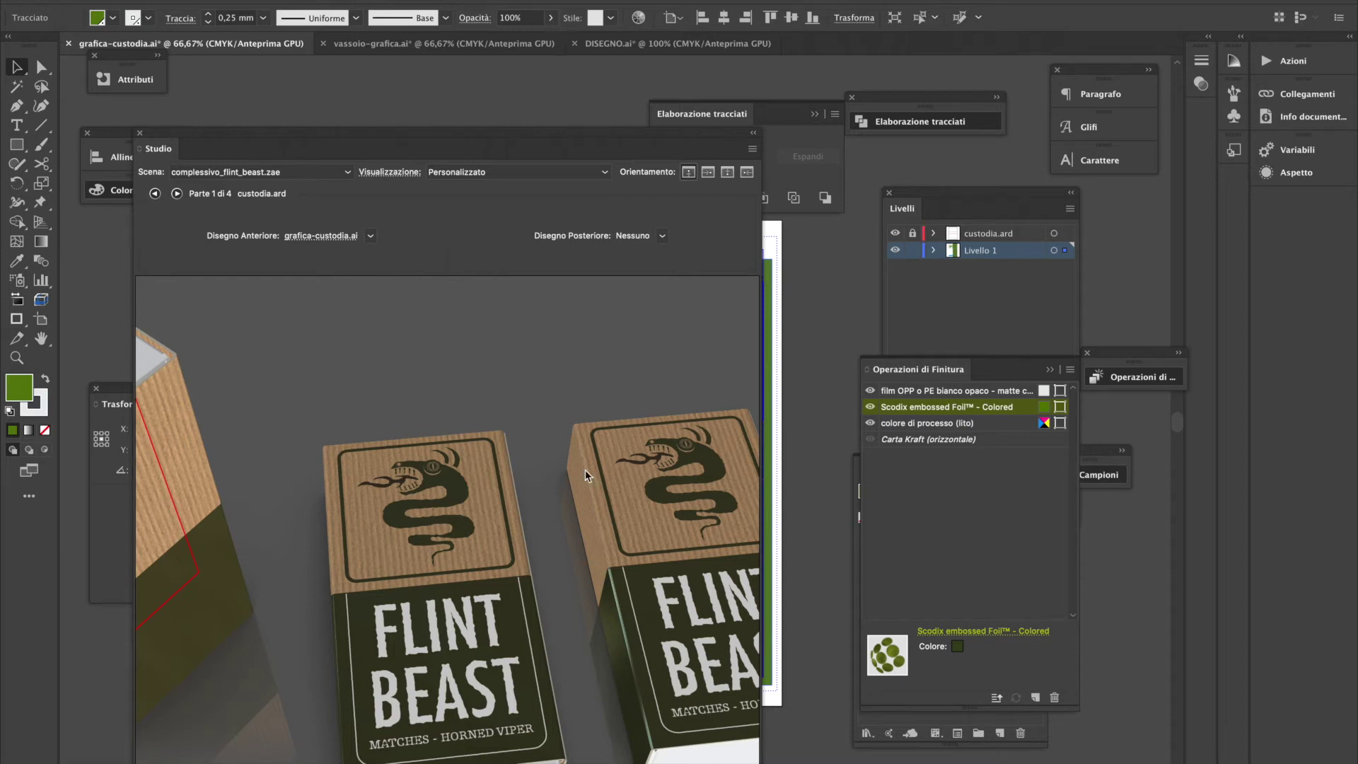
{"action": "left_click_drag", "start_coordinate": [512, 633], "coordinate": [485, 529]}
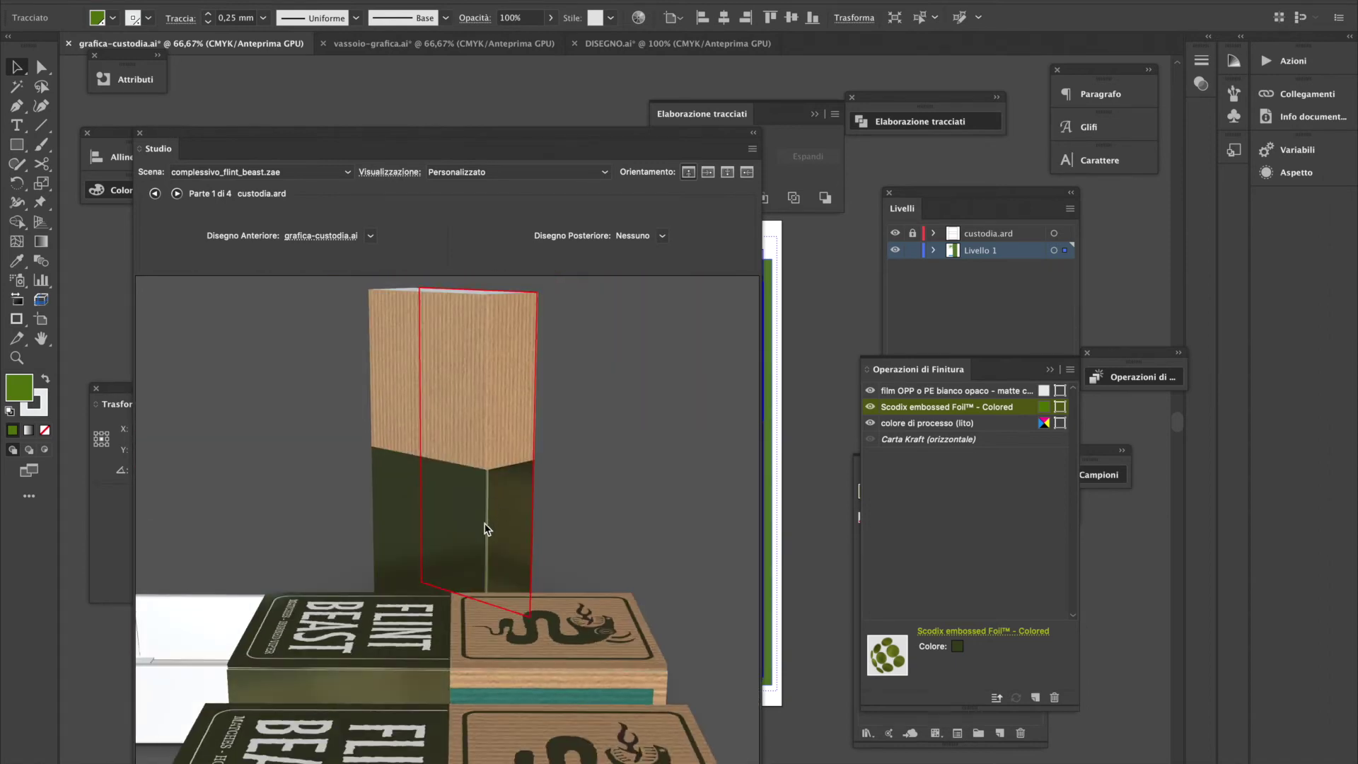
Shrink the 3D preview, place it clear of the sleeve artwork and deselect the title's frame
{"action": "left_click_drag", "start_coordinate": [715, 136], "coordinate": [1317, 136]}
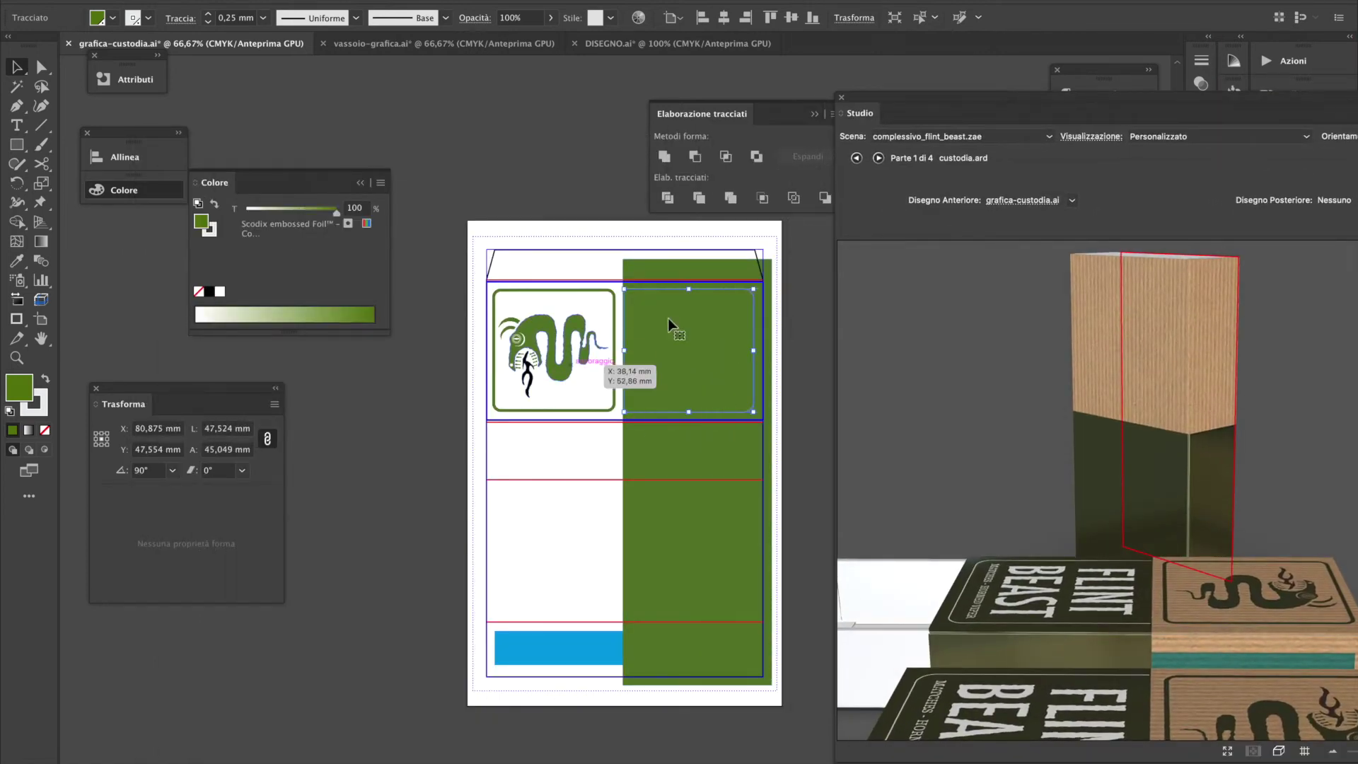
{"action": "left_click_drag", "start_coordinate": [1146, 106], "coordinate": [561, 80]}
{"action": "left_click_drag", "start_coordinate": [881, 740], "coordinate": [433, 569]}
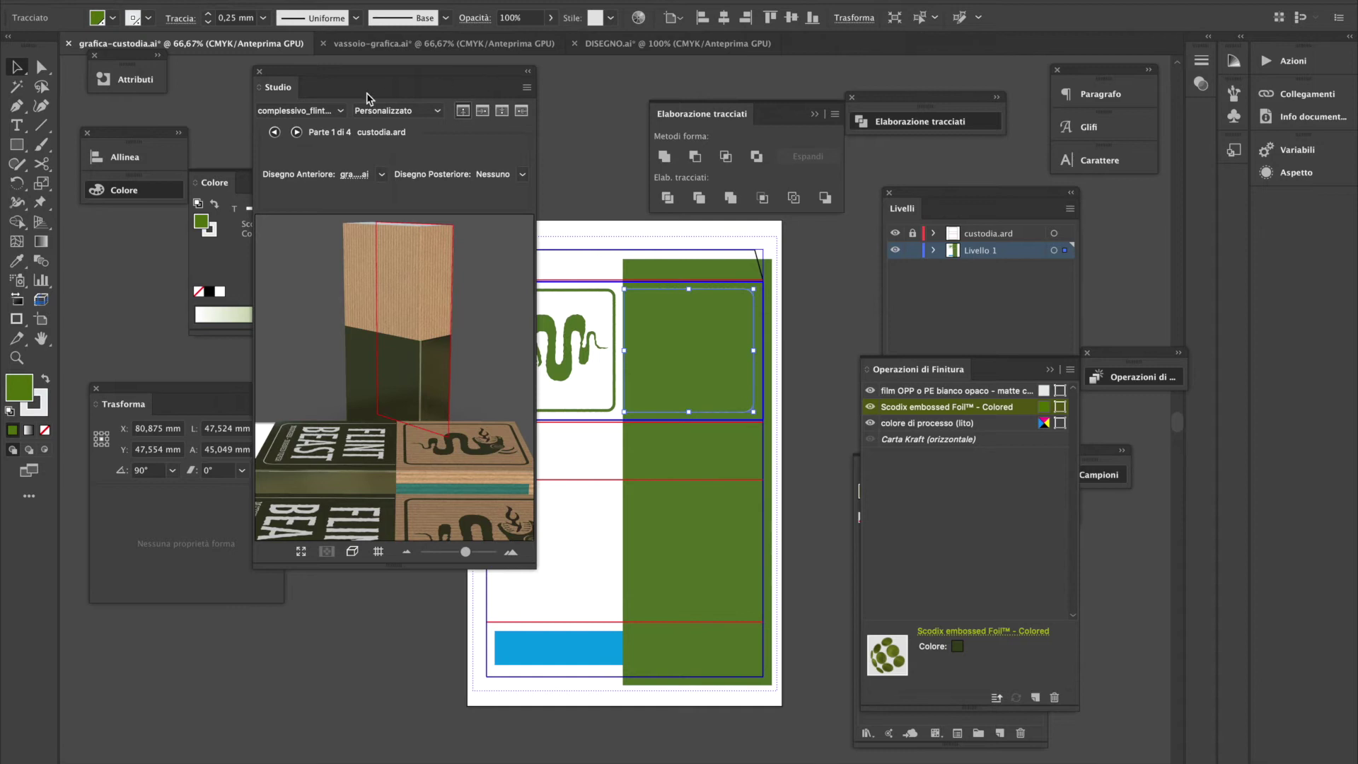
{"action": "left_click_drag", "start_coordinate": [373, 84], "coordinate": [235, 96]}
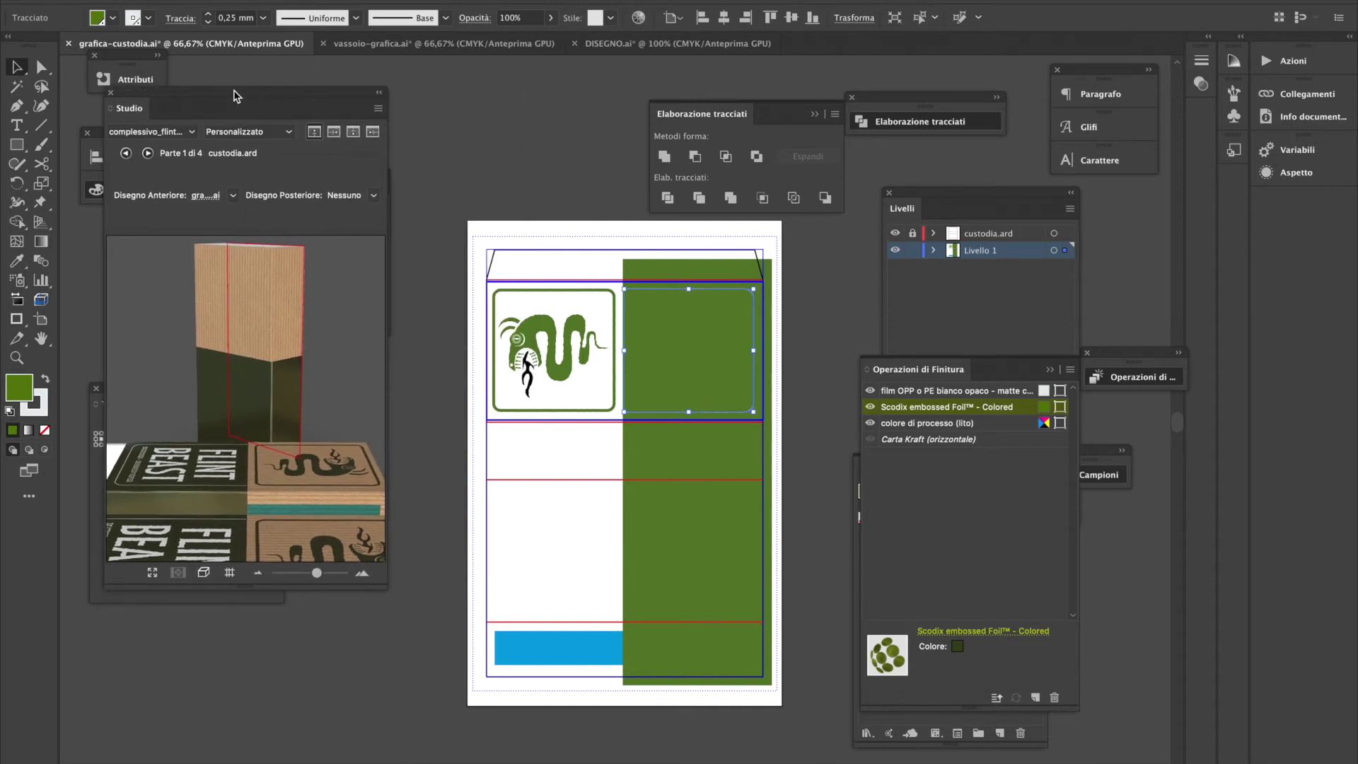
{"action": "left_click", "coordinate": [424, 362]}
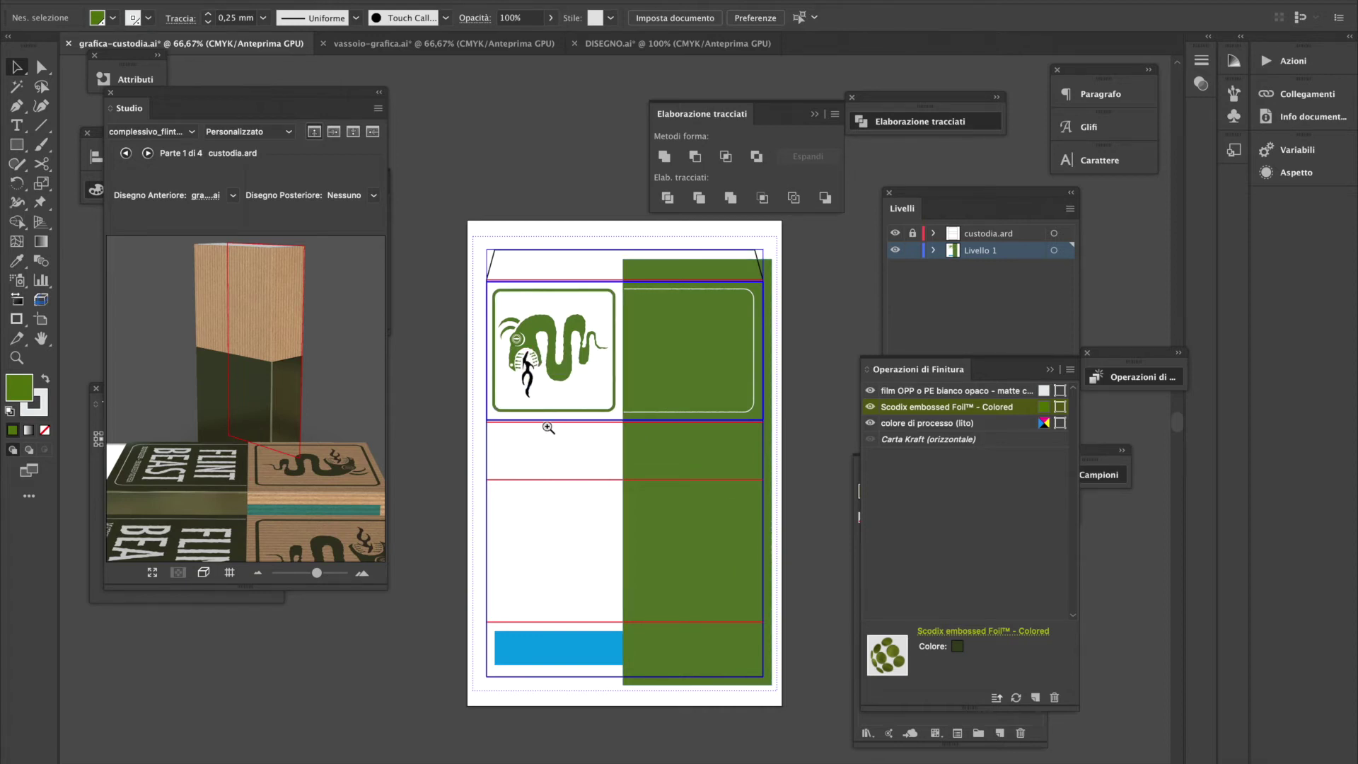
Add the gold cold foil operation "foil a freddo oro" as a swatch applied to the black tongue in the snake's mouth
{"action": "scroll", "coordinate": [549, 424], "scroll_direction": "up", "scroll_amount": 2}
{"action": "left_click", "coordinate": [630, 382]}
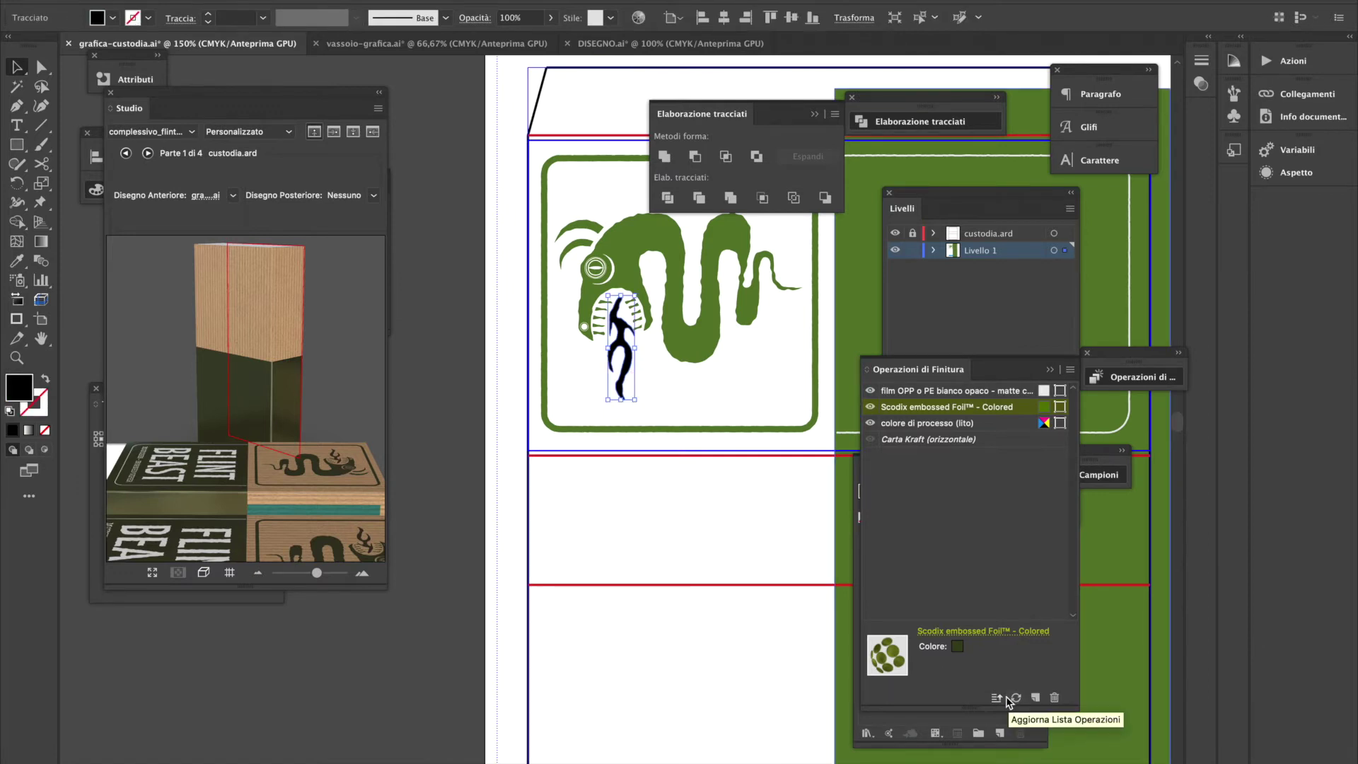
{"action": "left_click", "coordinate": [1025, 632]}
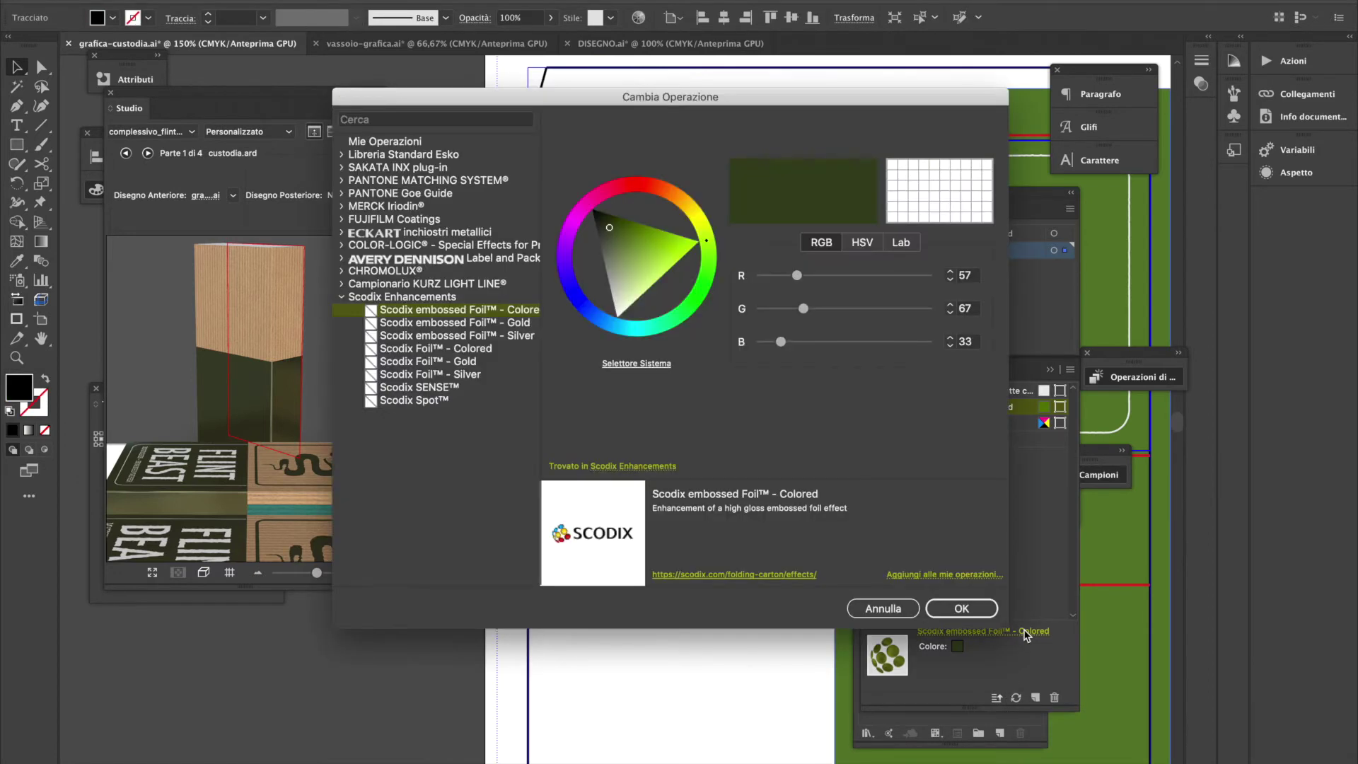
{"action": "left_click", "coordinate": [884, 610]}
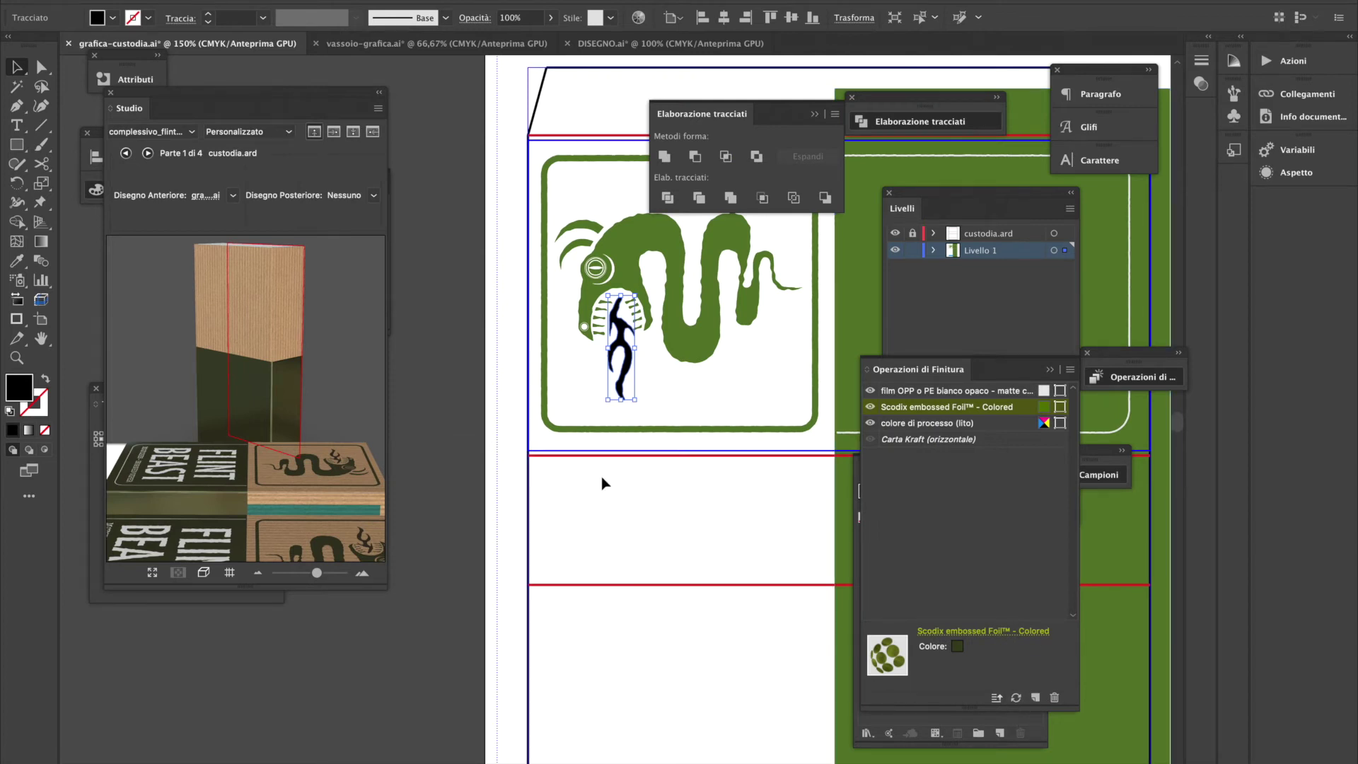
{"action": "left_click", "coordinate": [1034, 698]}
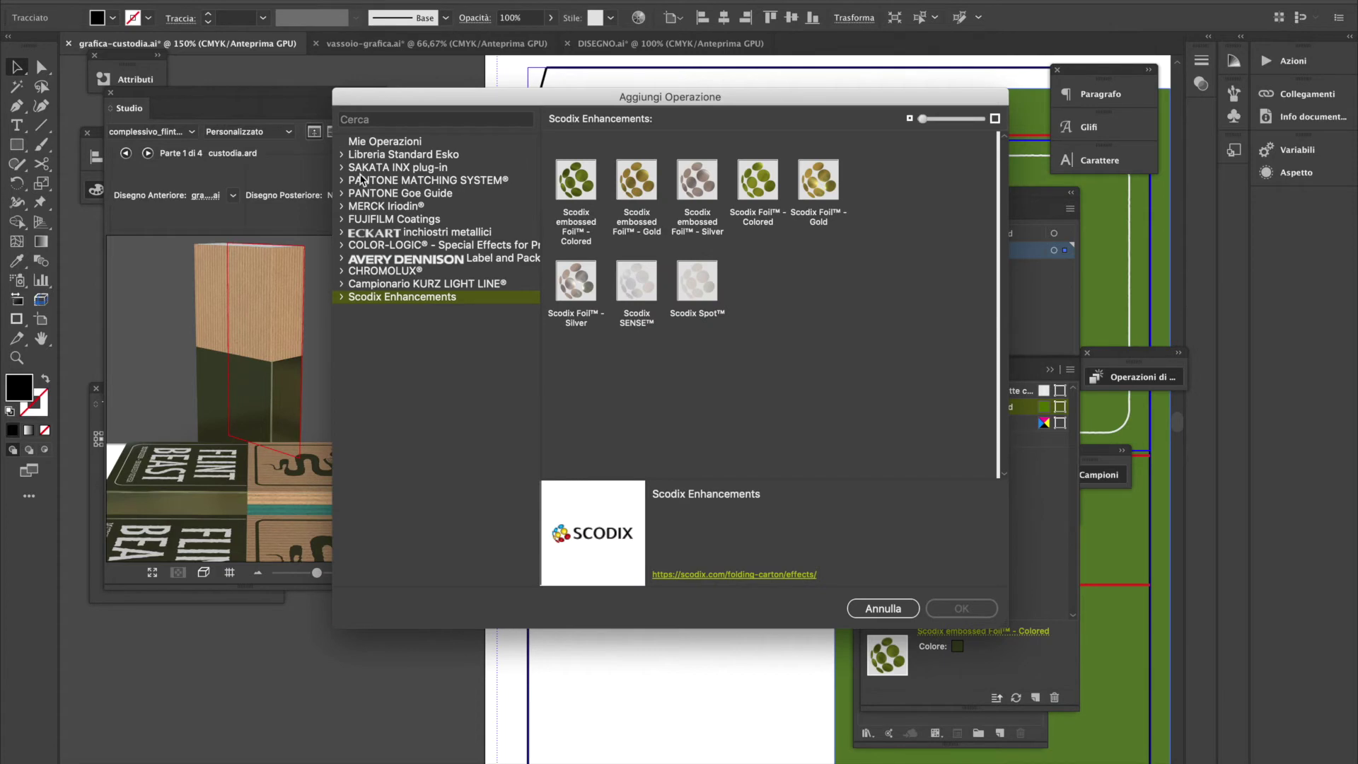
{"action": "left_click", "coordinate": [398, 117]}
{"action": "type", "text": "foil"}
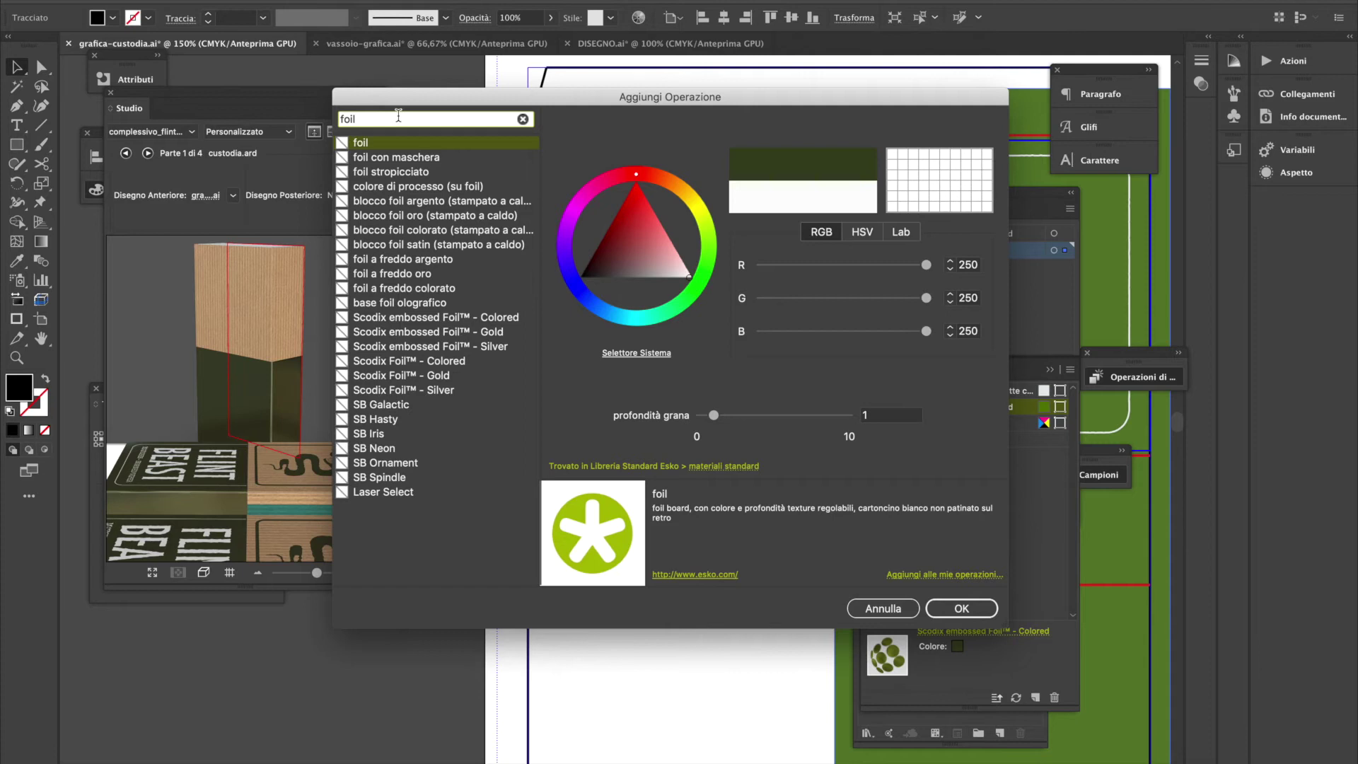
{"action": "left_click", "coordinate": [419, 275]}
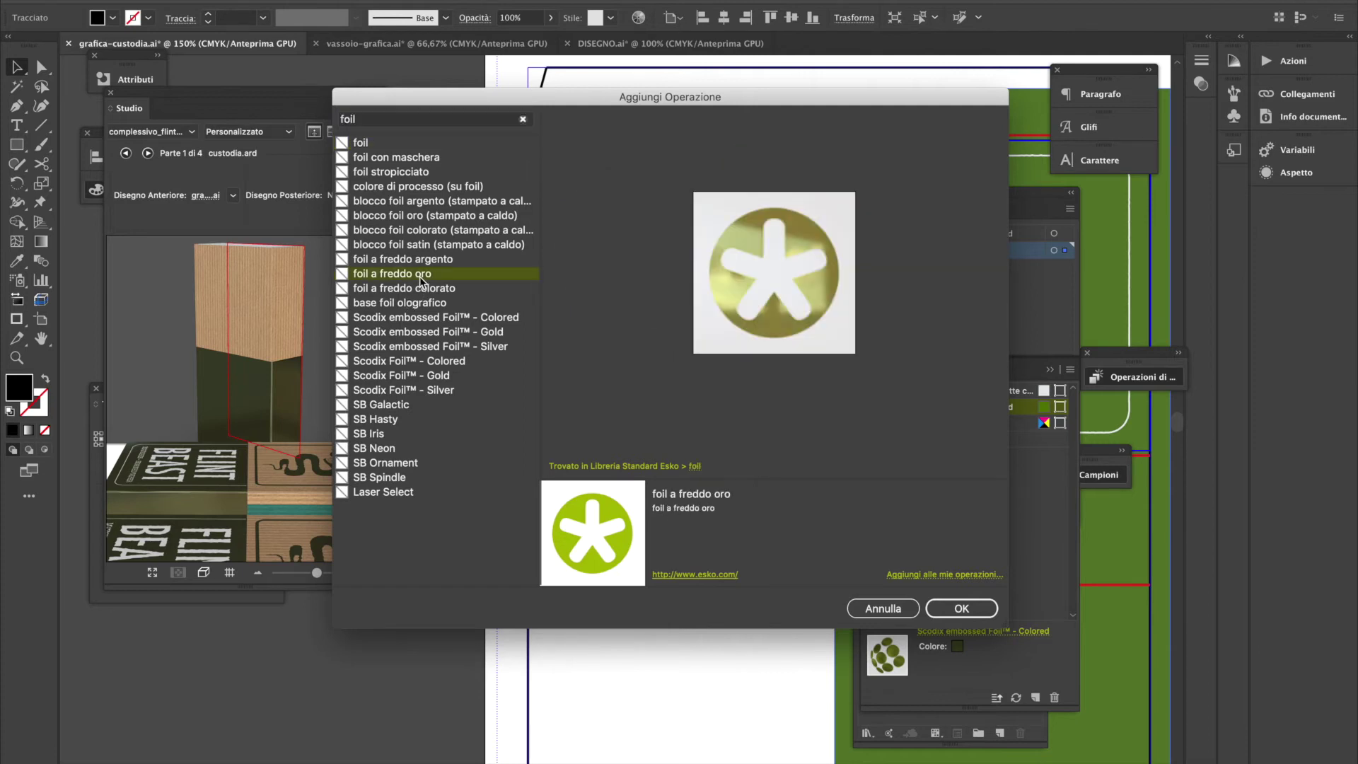
{"action": "left_click", "coordinate": [975, 612]}
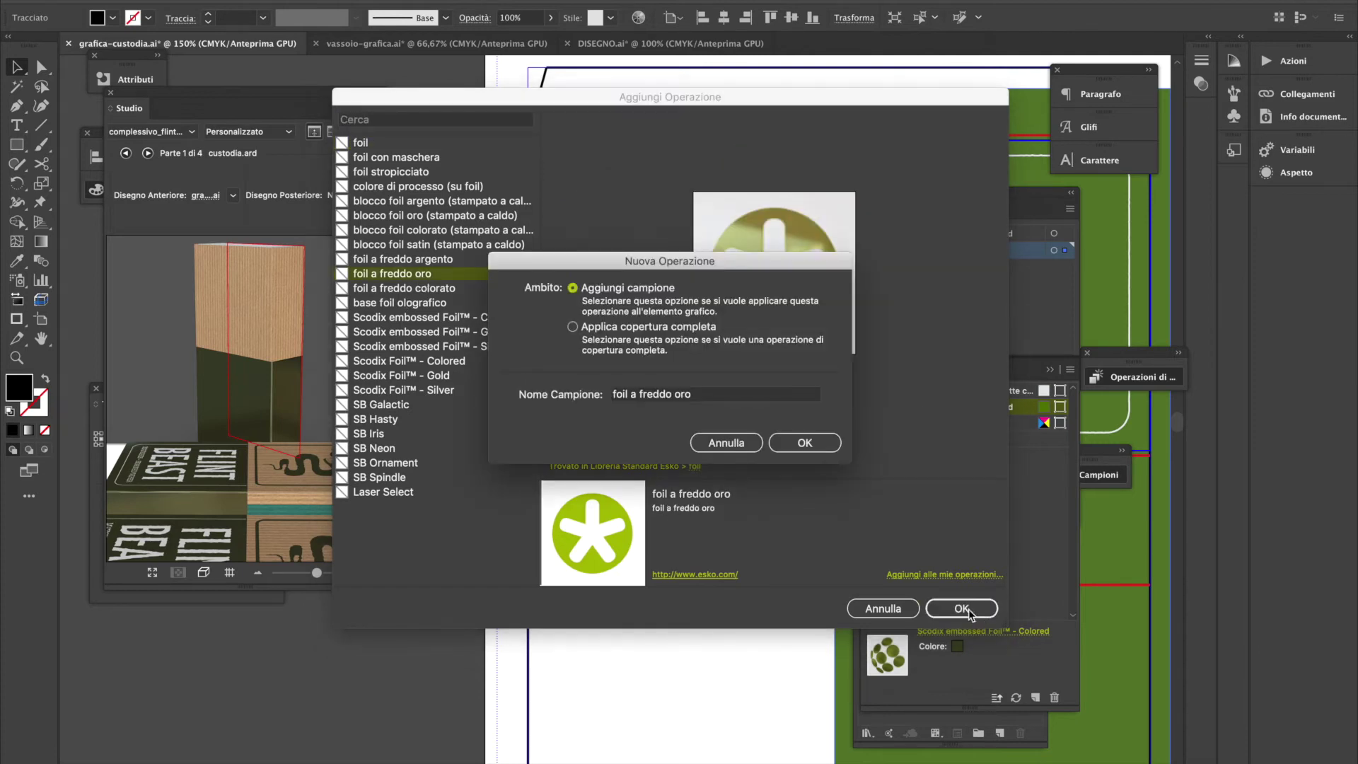
{"action": "left_click", "coordinate": [823, 453]}
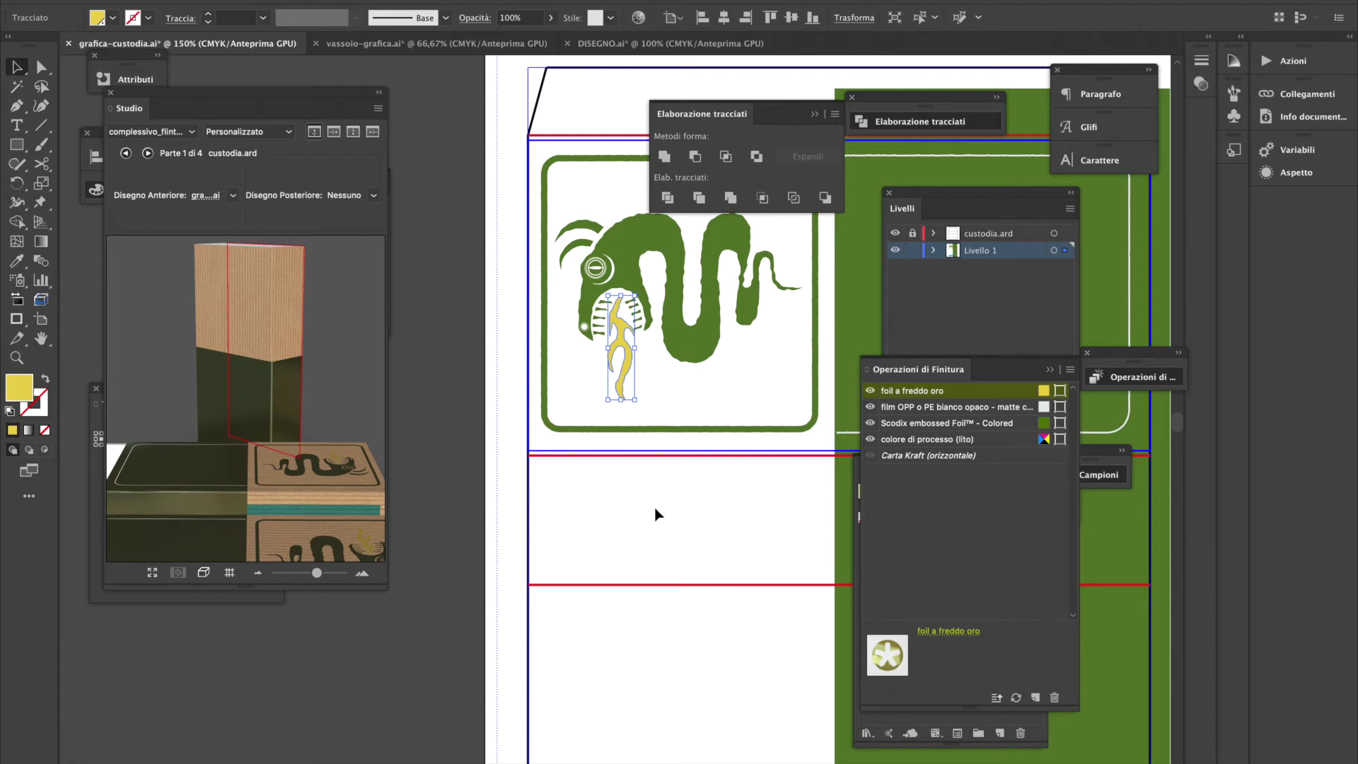
Undo the gold cold foil operation on the snake's tongue and clear the selection
{"action": "key", "text": "ctrl+z"}
{"action": "key", "text": "ctrl+z"}
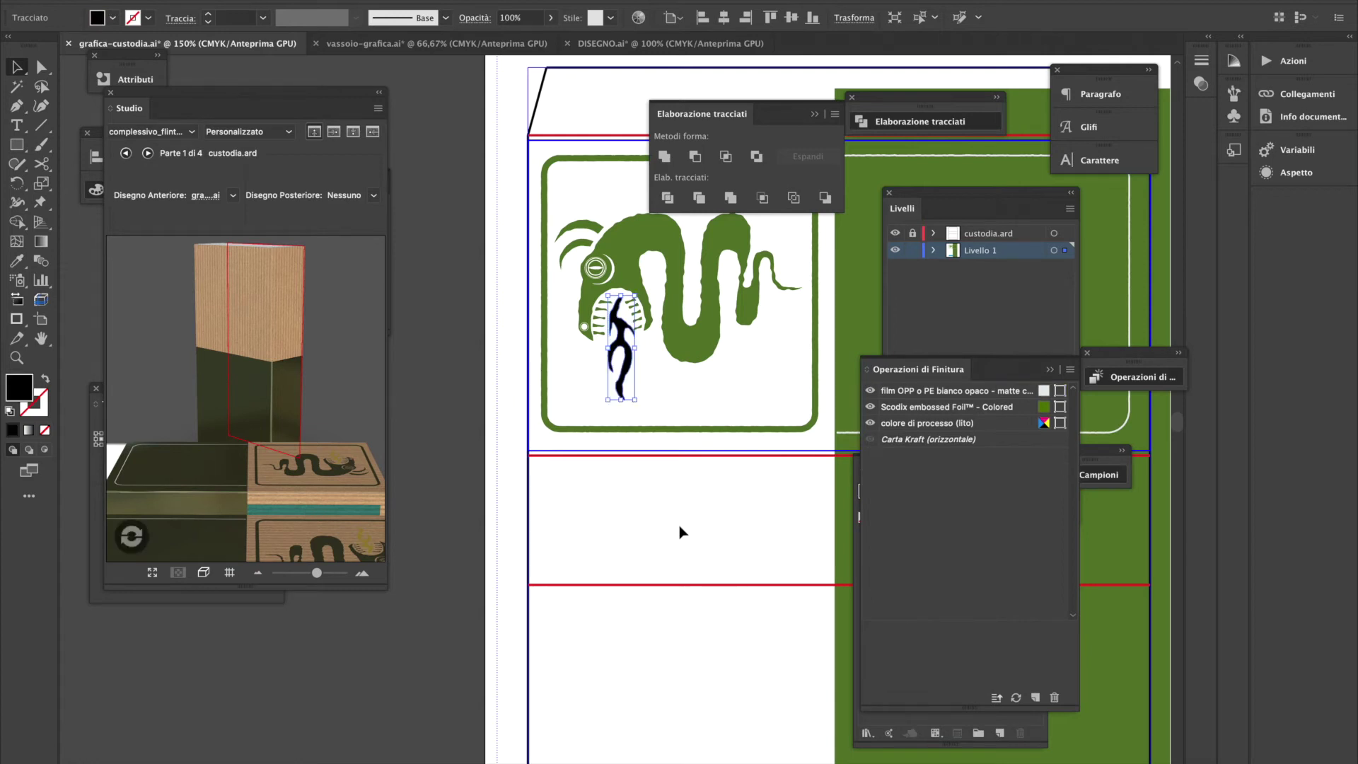
{"action": "left_click", "coordinate": [681, 532]}
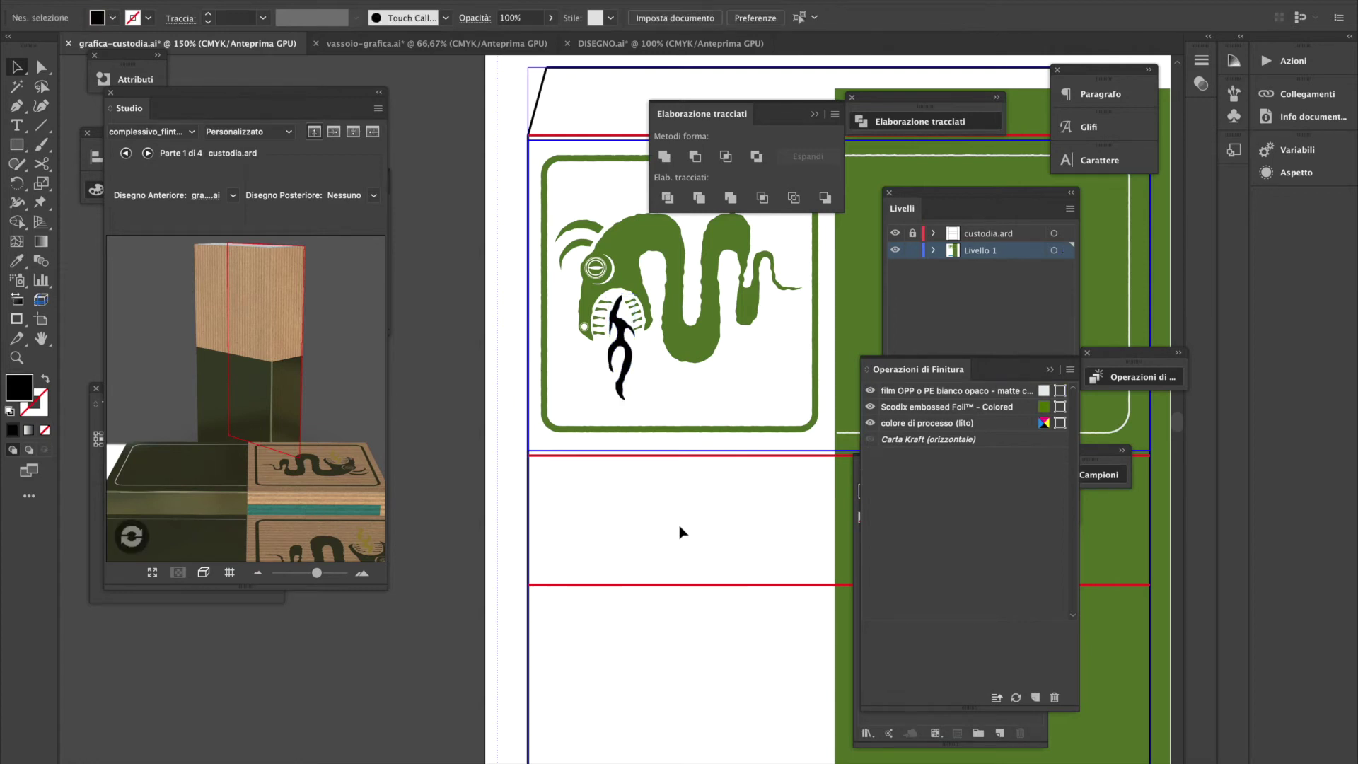
Add the gold cold foil operation "foil a freddo oro" as a swatch and select the snake's black tongue
{"action": "left_click", "coordinate": [1036, 698]}
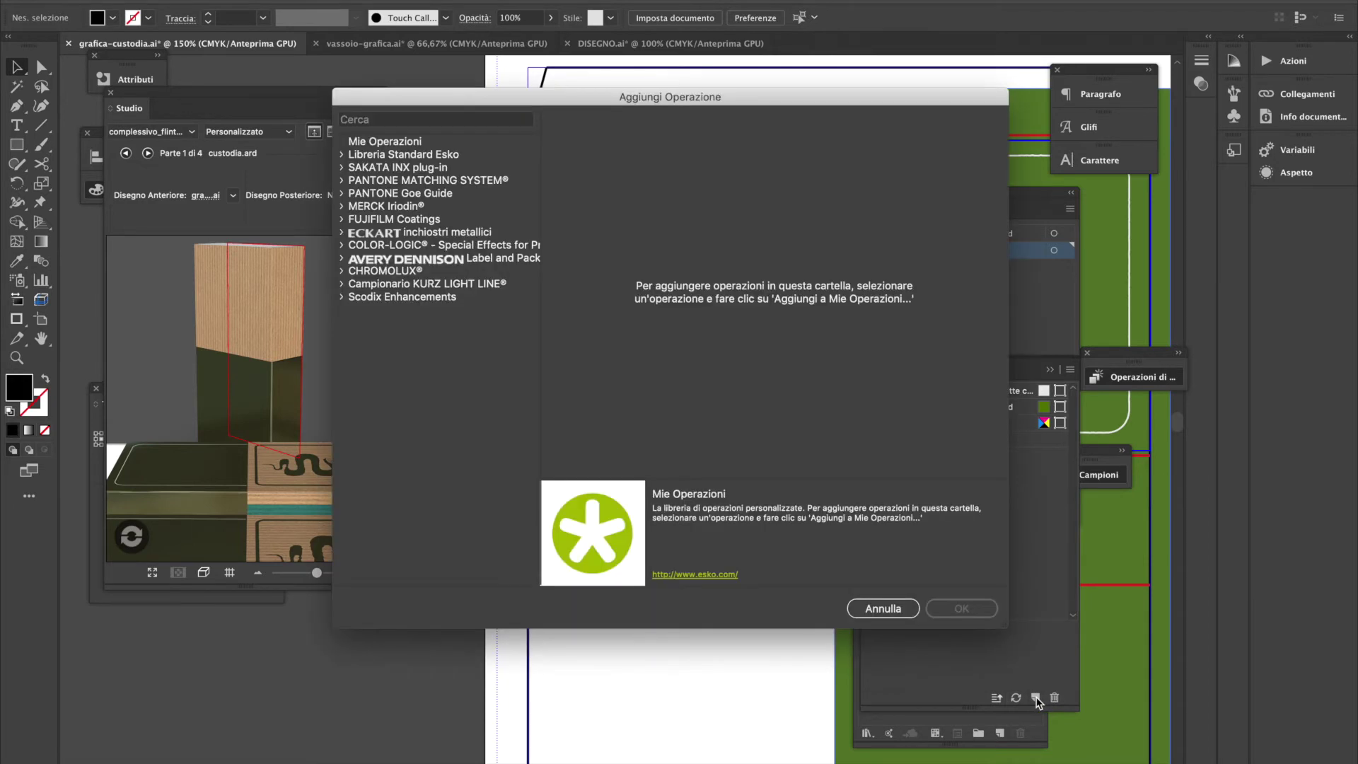
{"action": "left_click", "coordinate": [437, 120]}
{"action": "type", "text": "foil"}
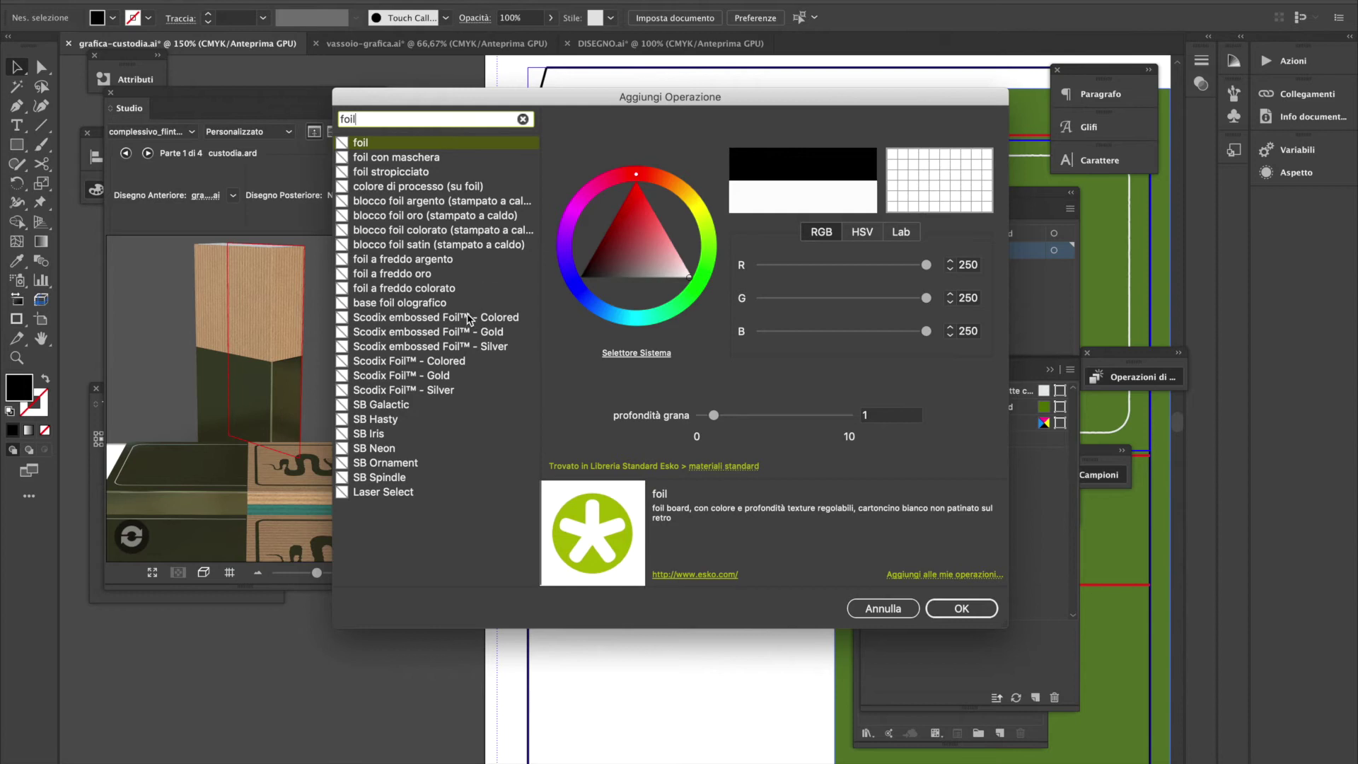
{"action": "left_click", "coordinate": [419, 274]}
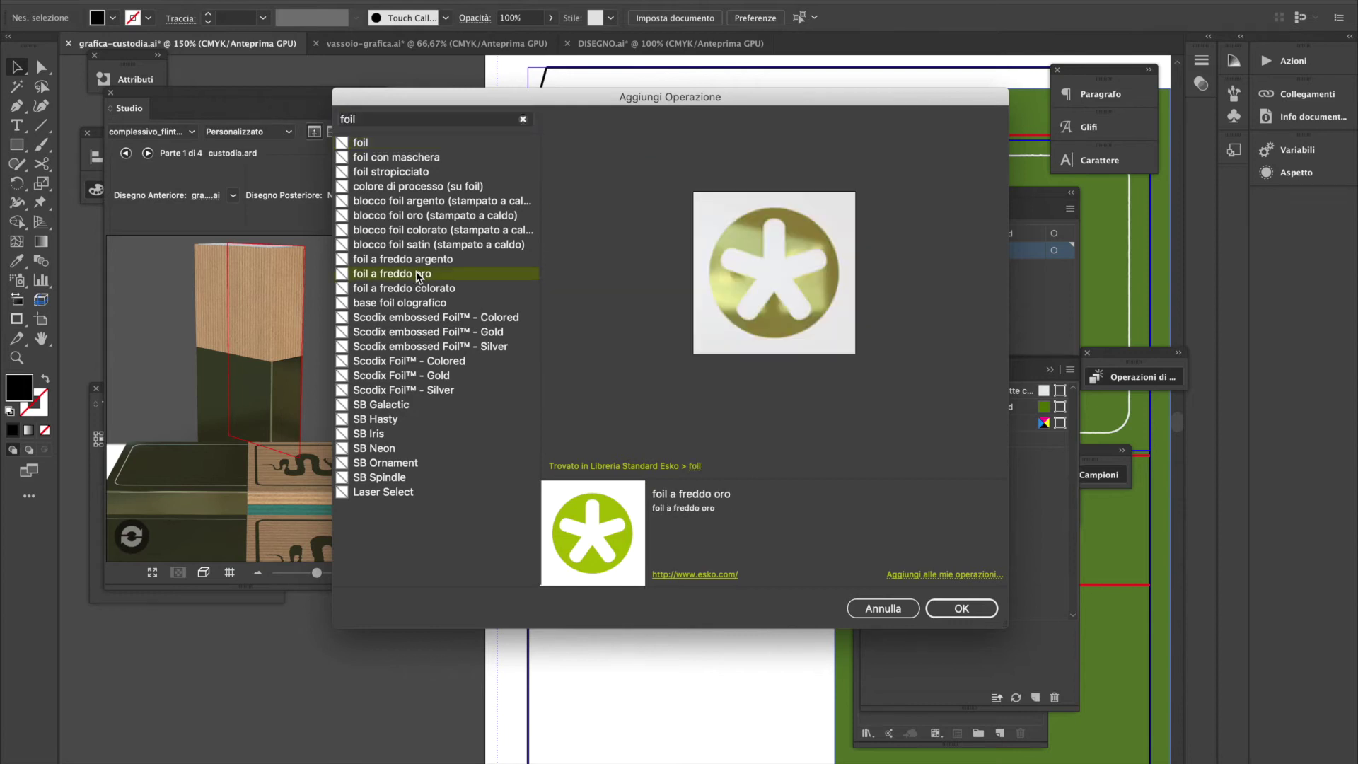
{"action": "left_click", "coordinate": [987, 620]}
{"action": "left_click", "coordinate": [810, 445]}
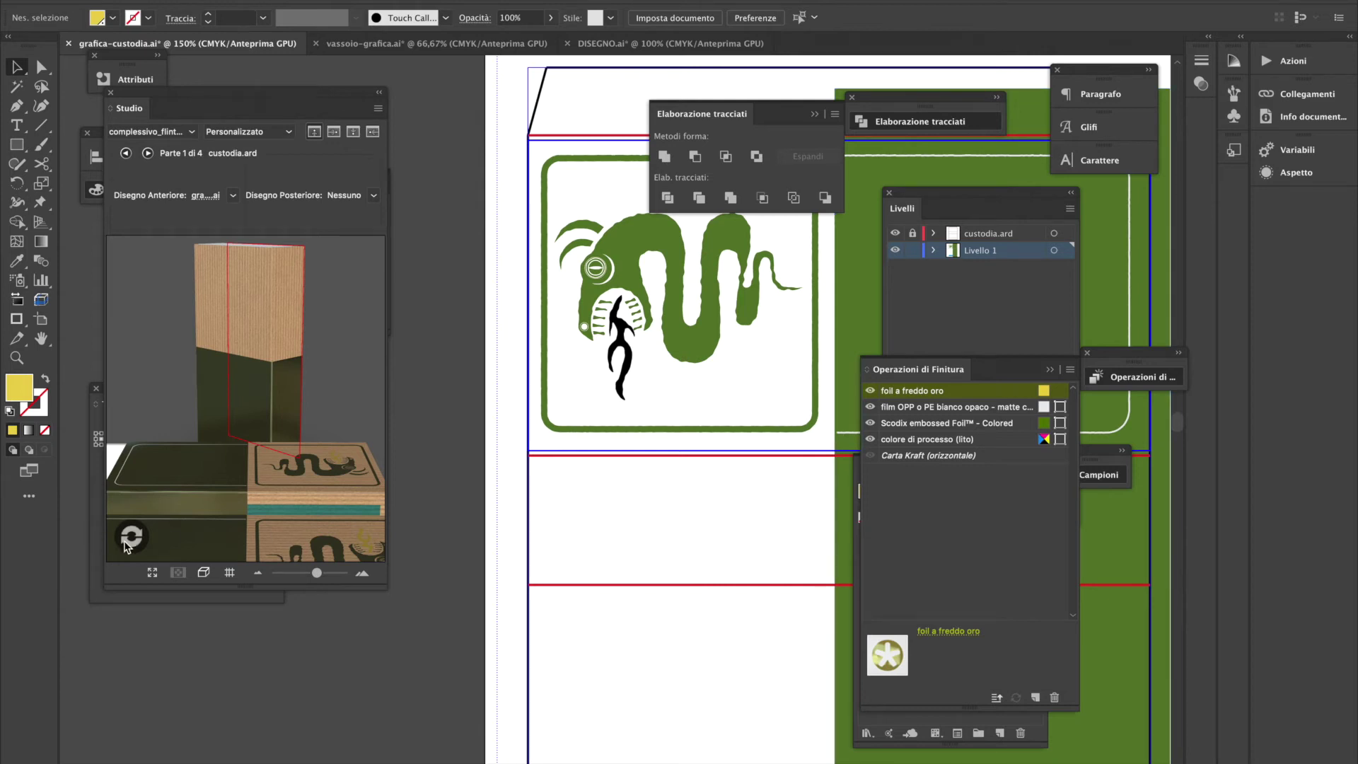
{"action": "type", "text": "90"}
{"action": "key", "text": "Return"}
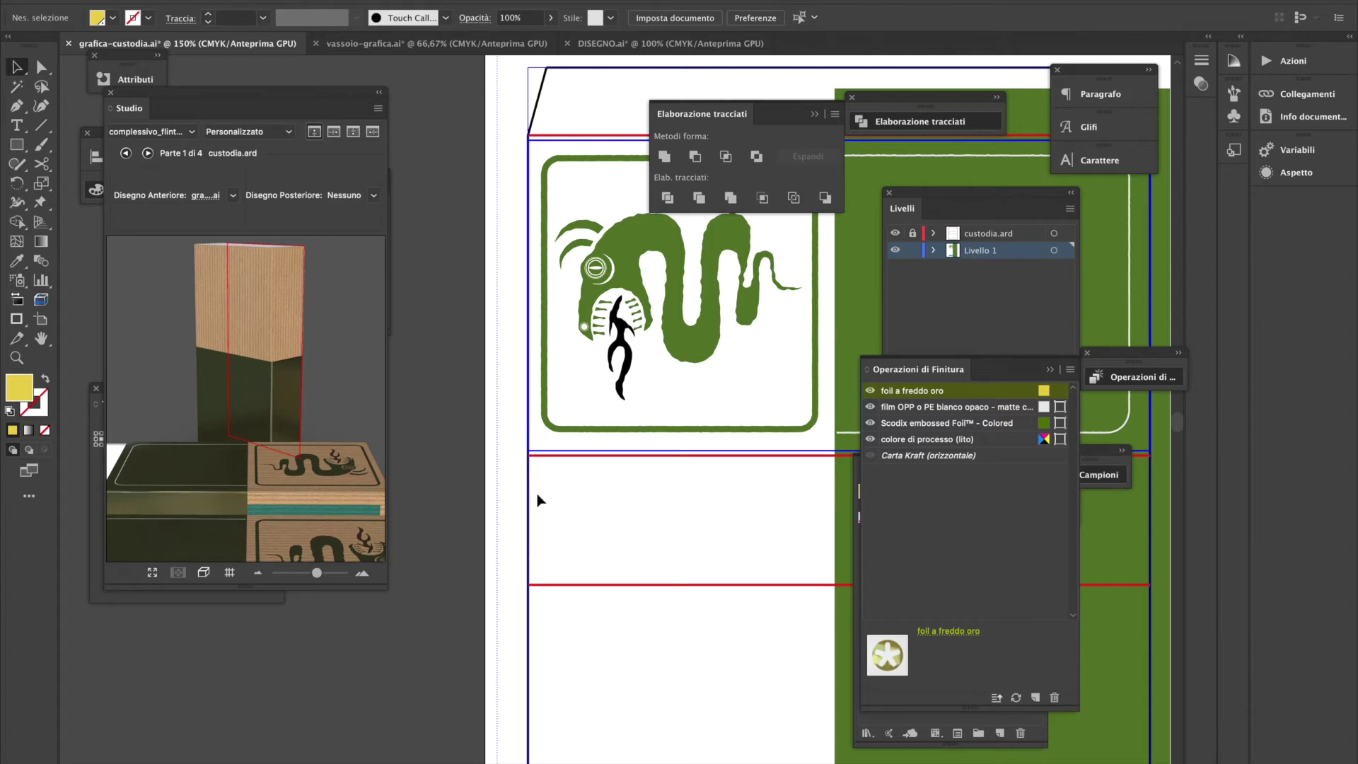
{"action": "left_click", "coordinate": [628, 354]}
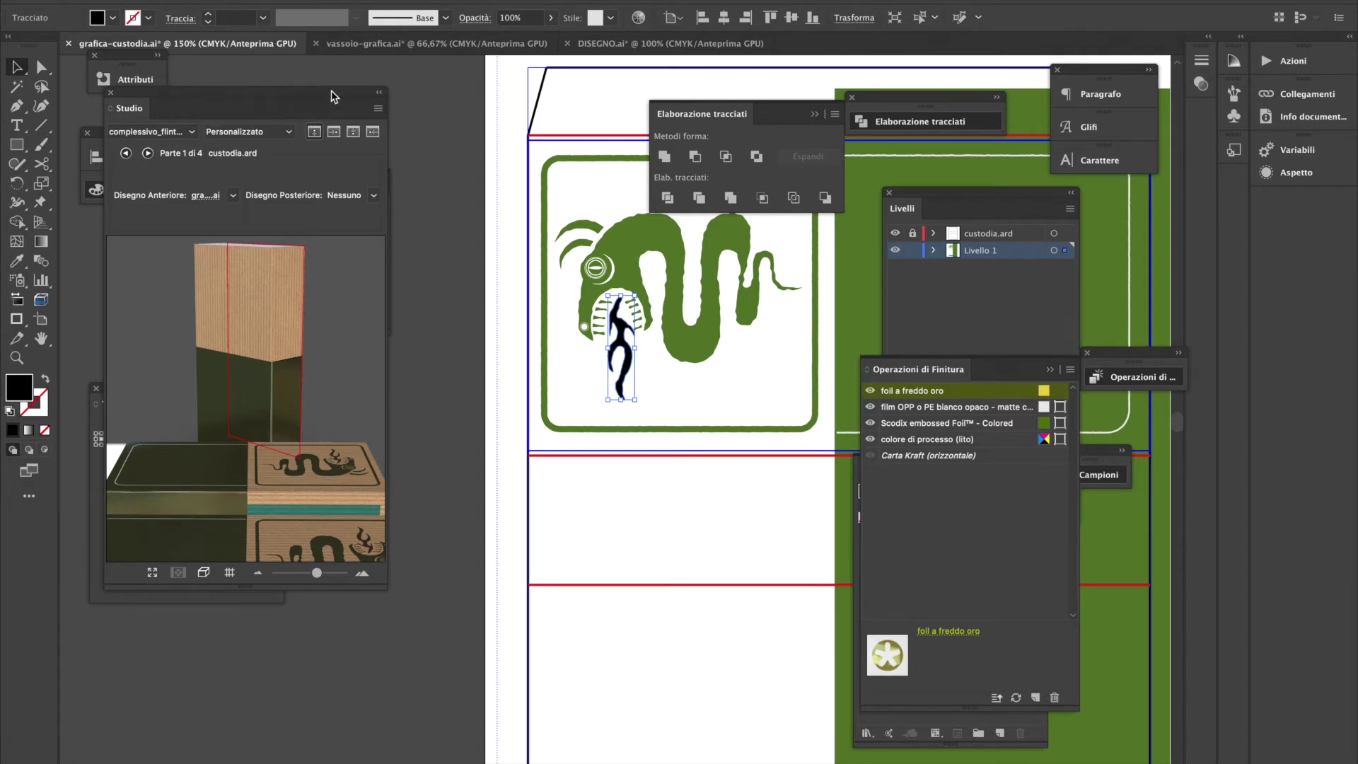
Return the title's frame to no fill, drop the gold foil operation, clear the selection and refresh the 3D preview
{"action": "left_click", "coordinate": [844, 293]}
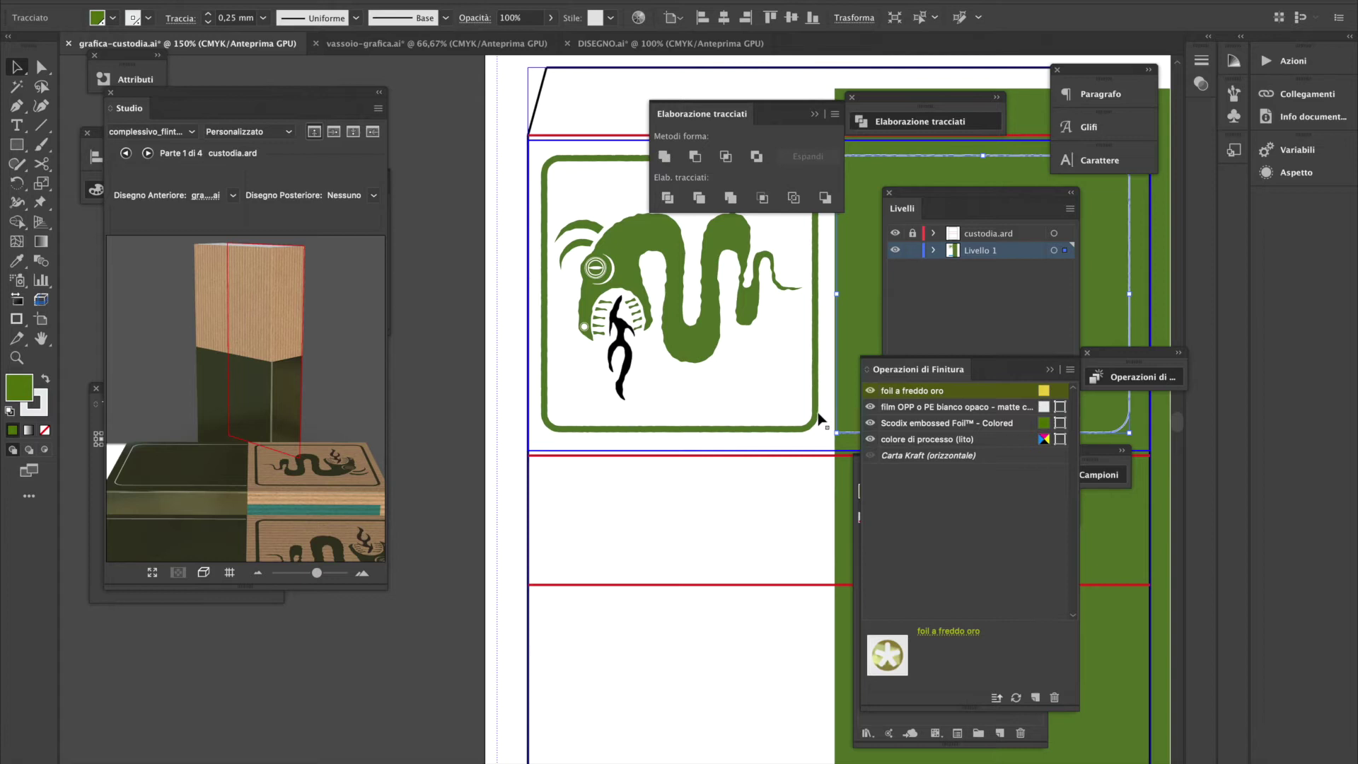
{"action": "left_click", "coordinate": [736, 539]}
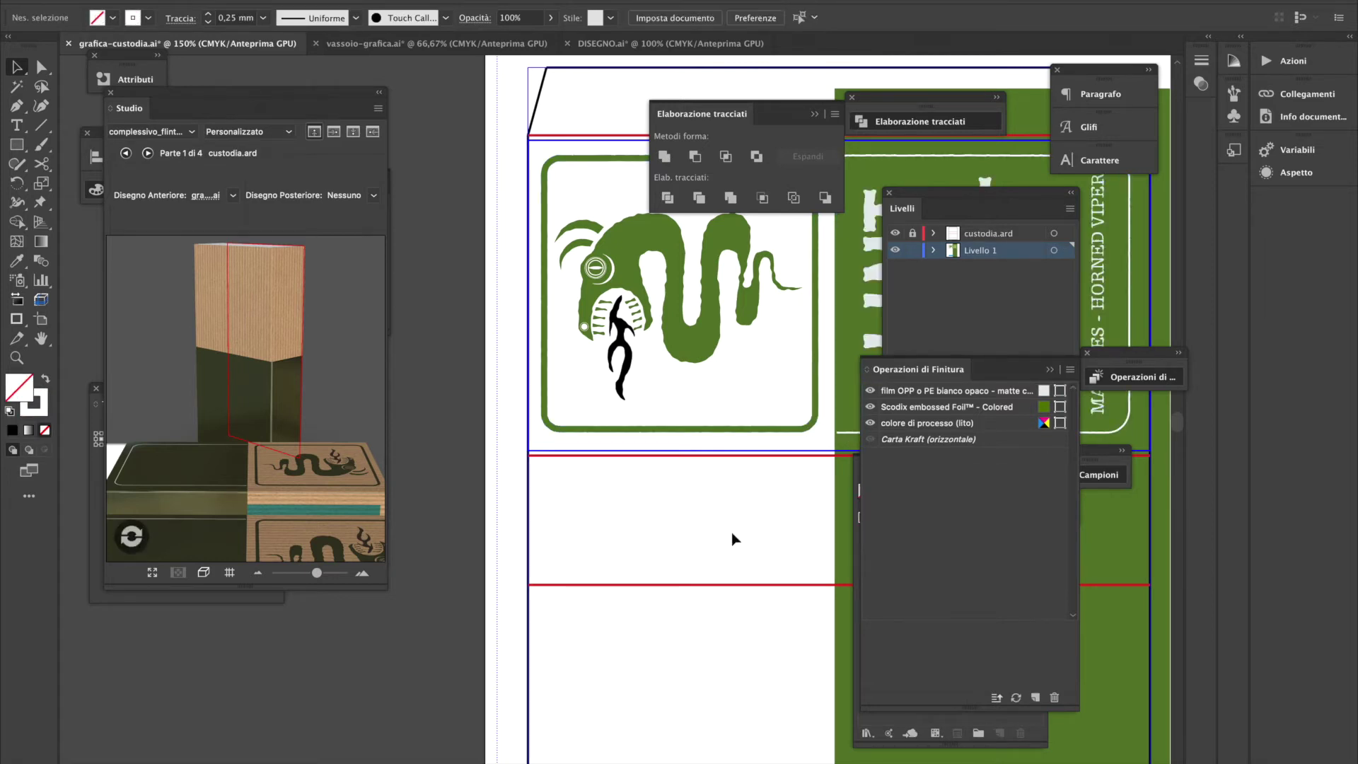
{"action": "left_click", "coordinate": [135, 540]}
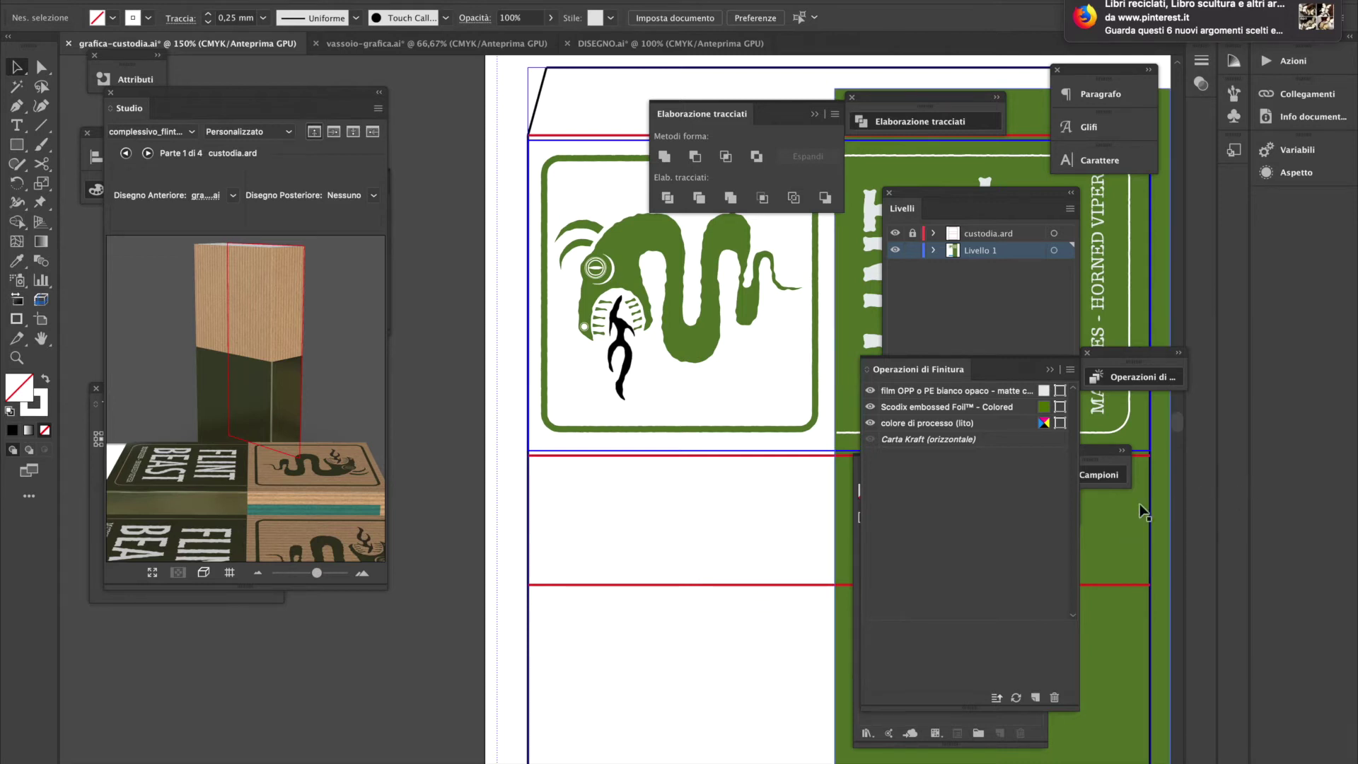
Add the finishing operation "foil a freddo oro" from the foil search as a swatch
{"action": "left_click", "coordinate": [1036, 699]}
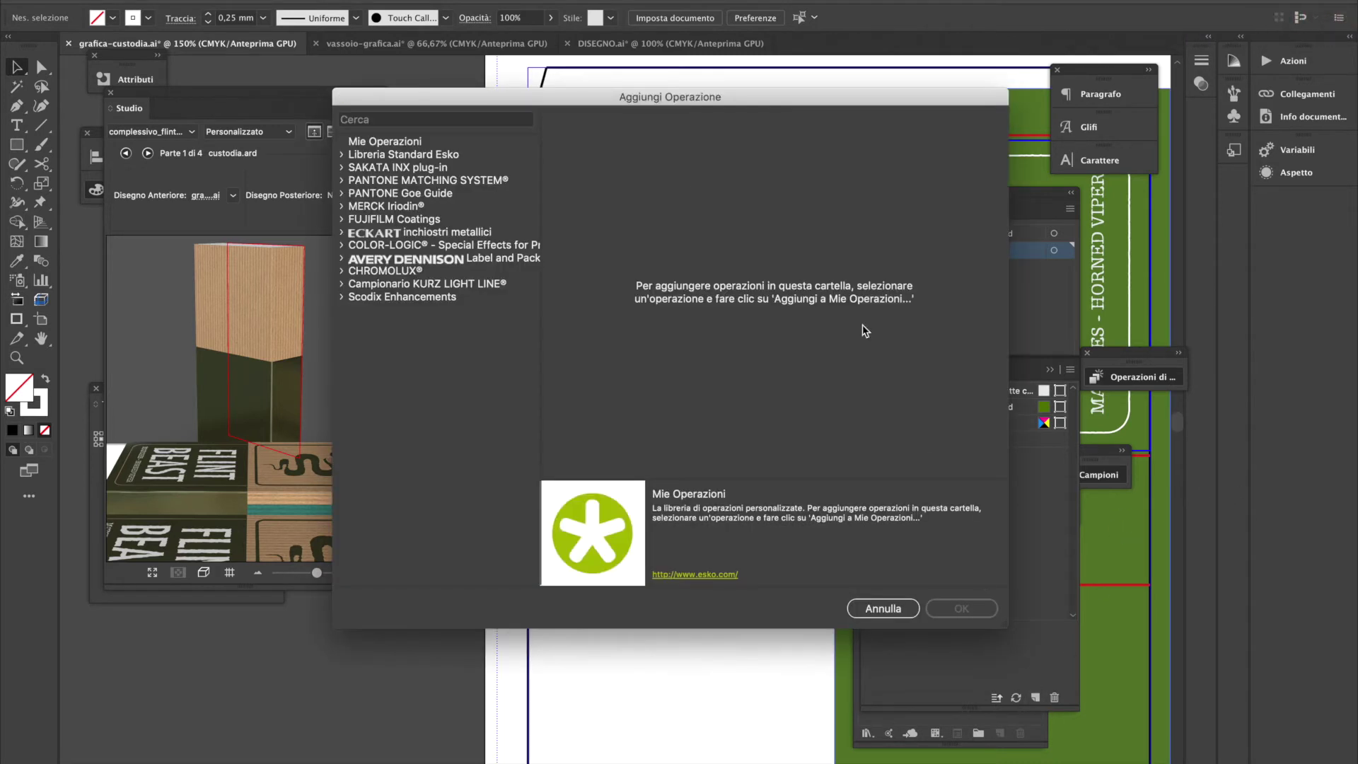
{"action": "left_click", "coordinate": [398, 121]}
{"action": "type", "text": "foil"}
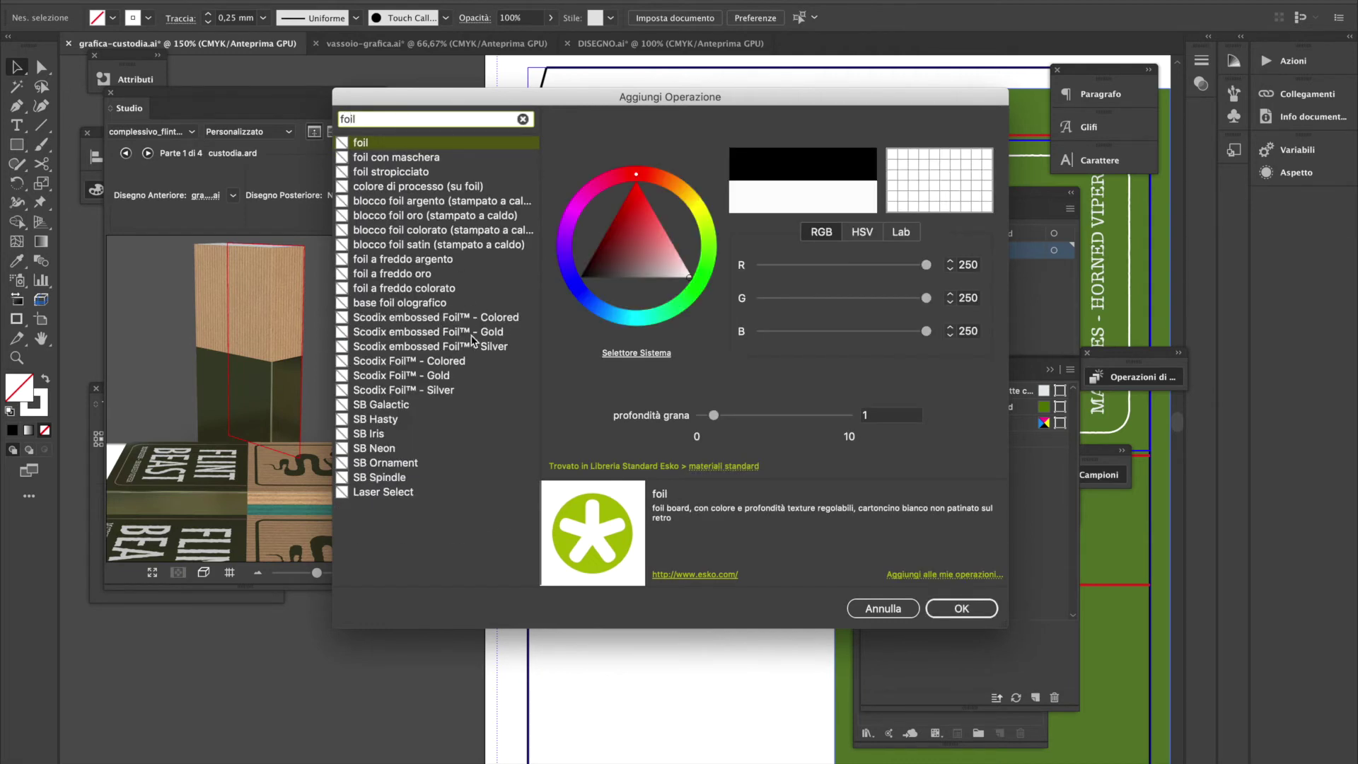
{"action": "left_click", "coordinate": [426, 276]}
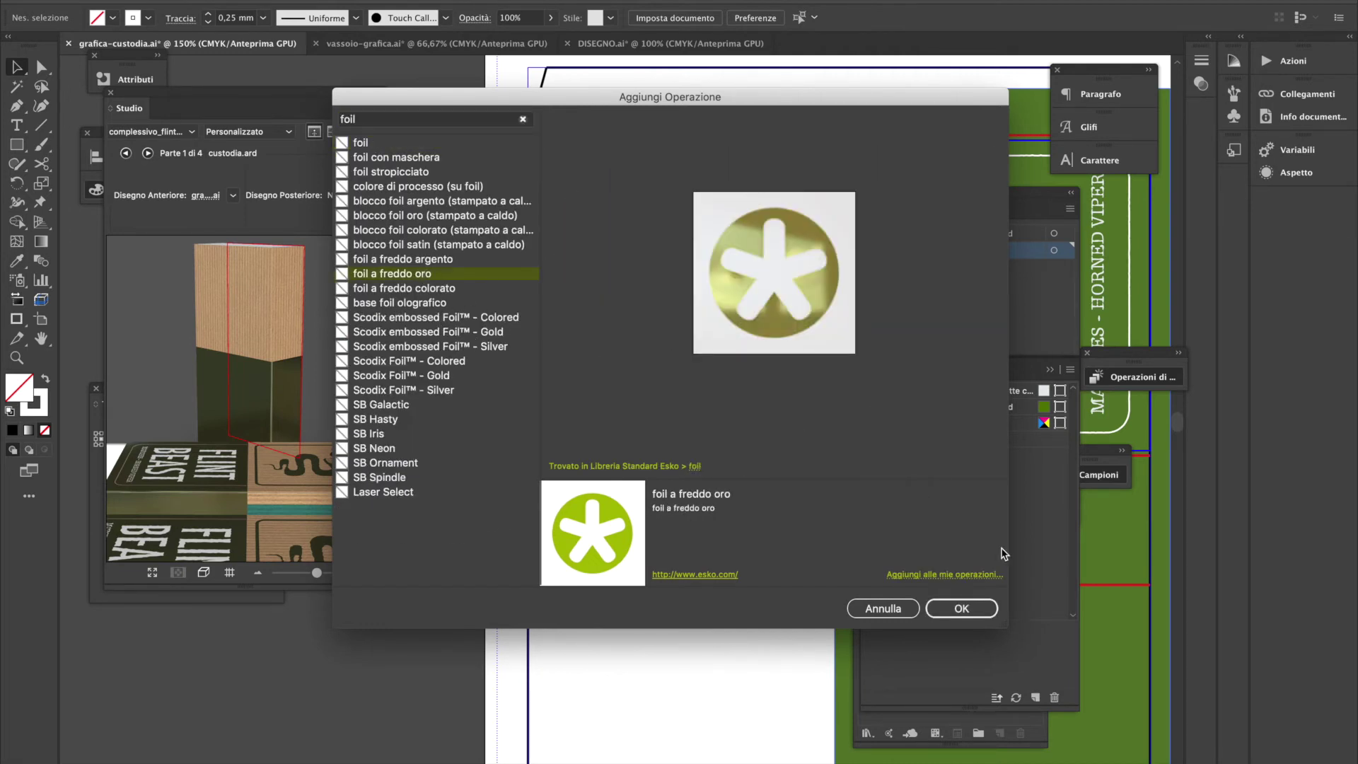
{"action": "left_click", "coordinate": [983, 613]}
{"action": "left_click", "coordinate": [804, 442]}
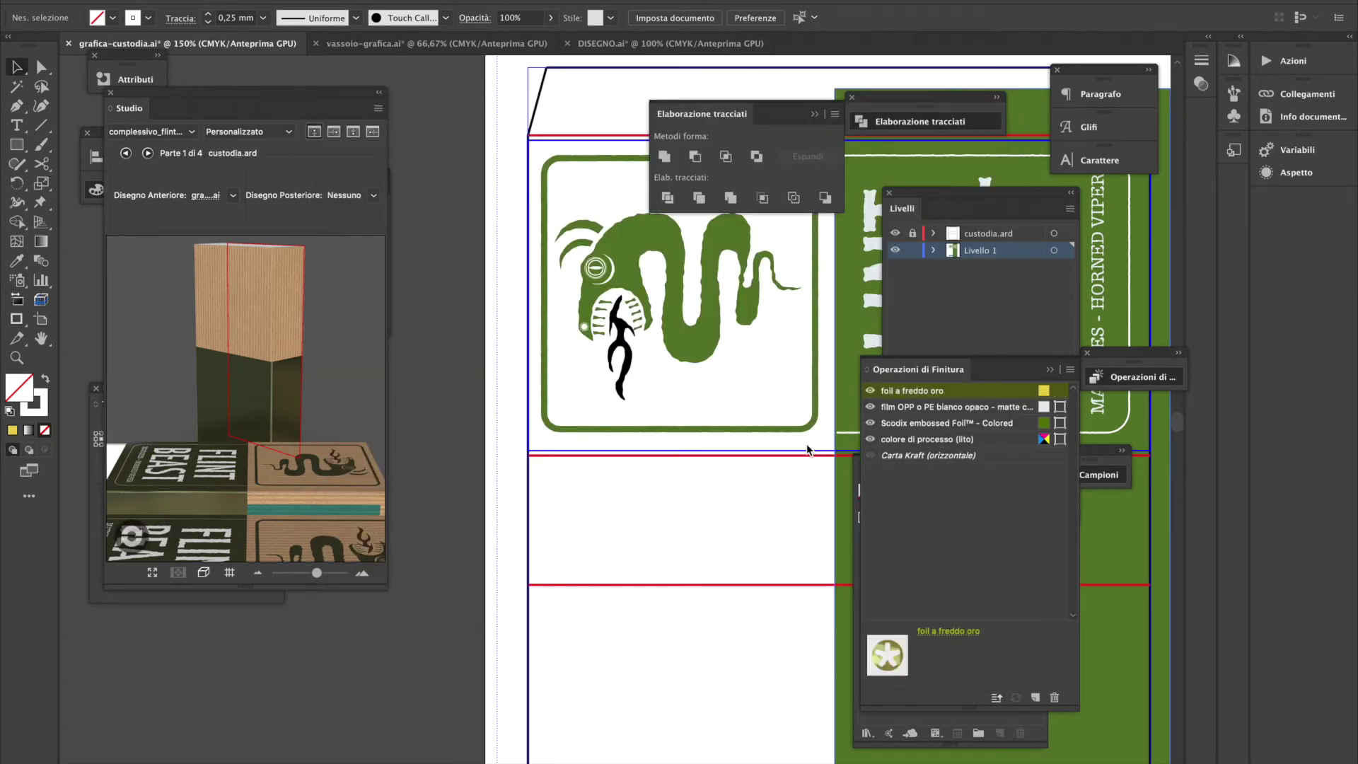
Fill the snake's tongue with the gold foil swatch and check it in an enlarged 3D preview
{"action": "left_click", "coordinate": [622, 362]}
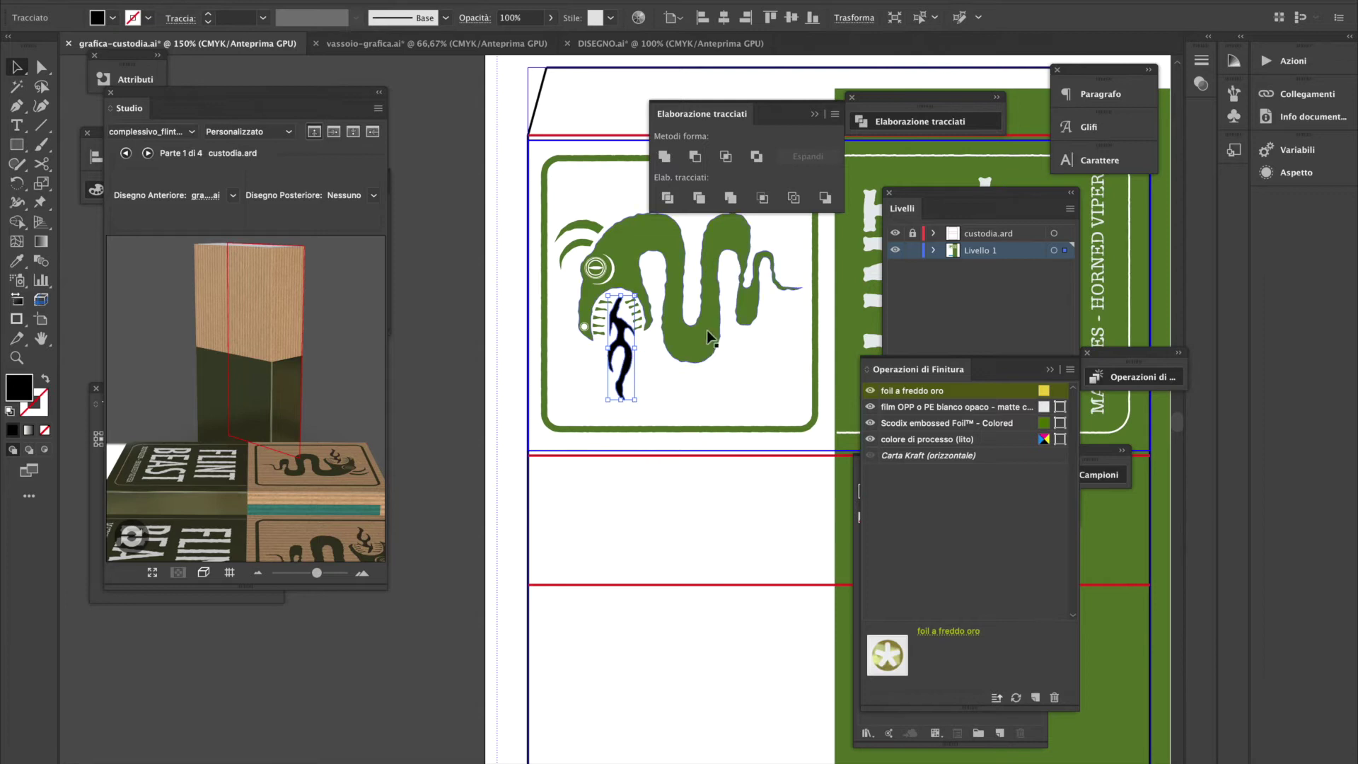
{"action": "left_click", "coordinate": [113, 17]}
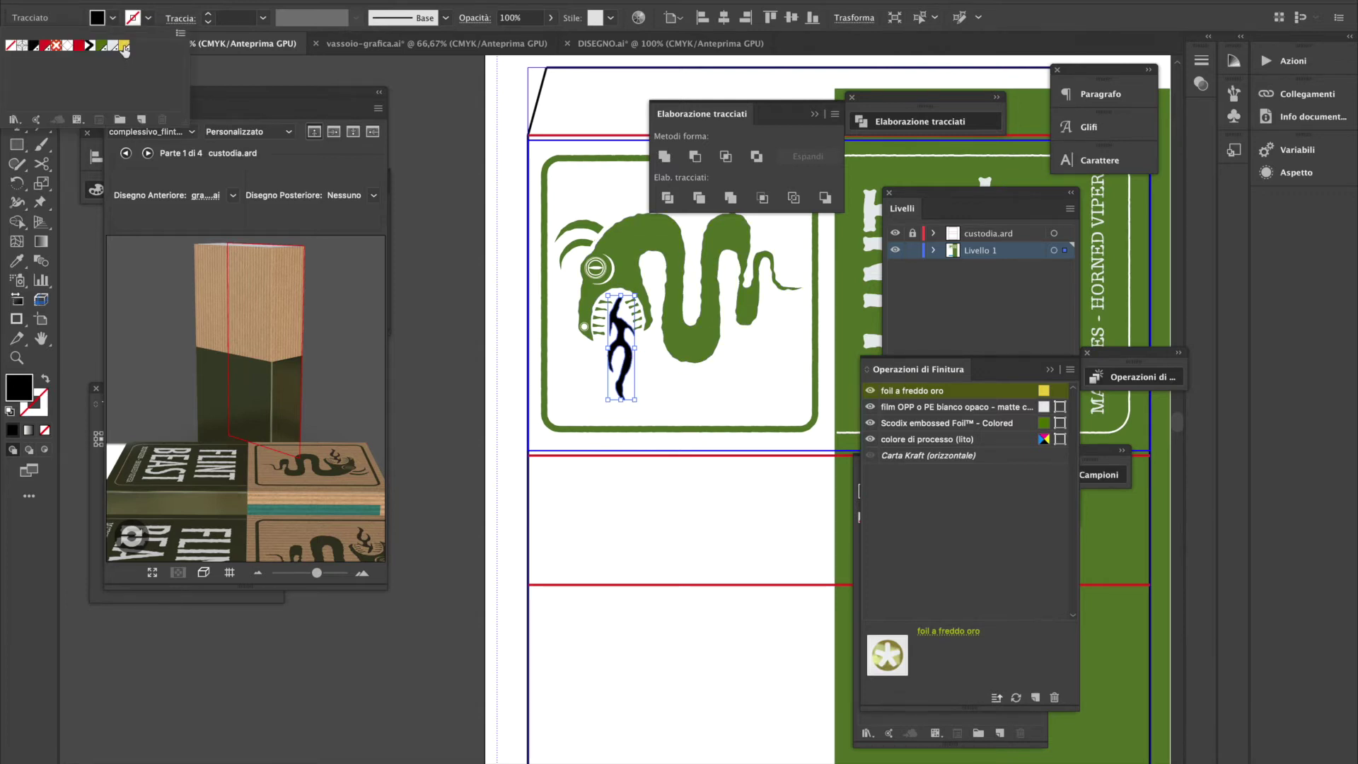
{"action": "left_click", "coordinate": [125, 47]}
{"action": "scroll", "coordinate": [132, 540], "scroll_direction": "down", "scroll_amount": 3}
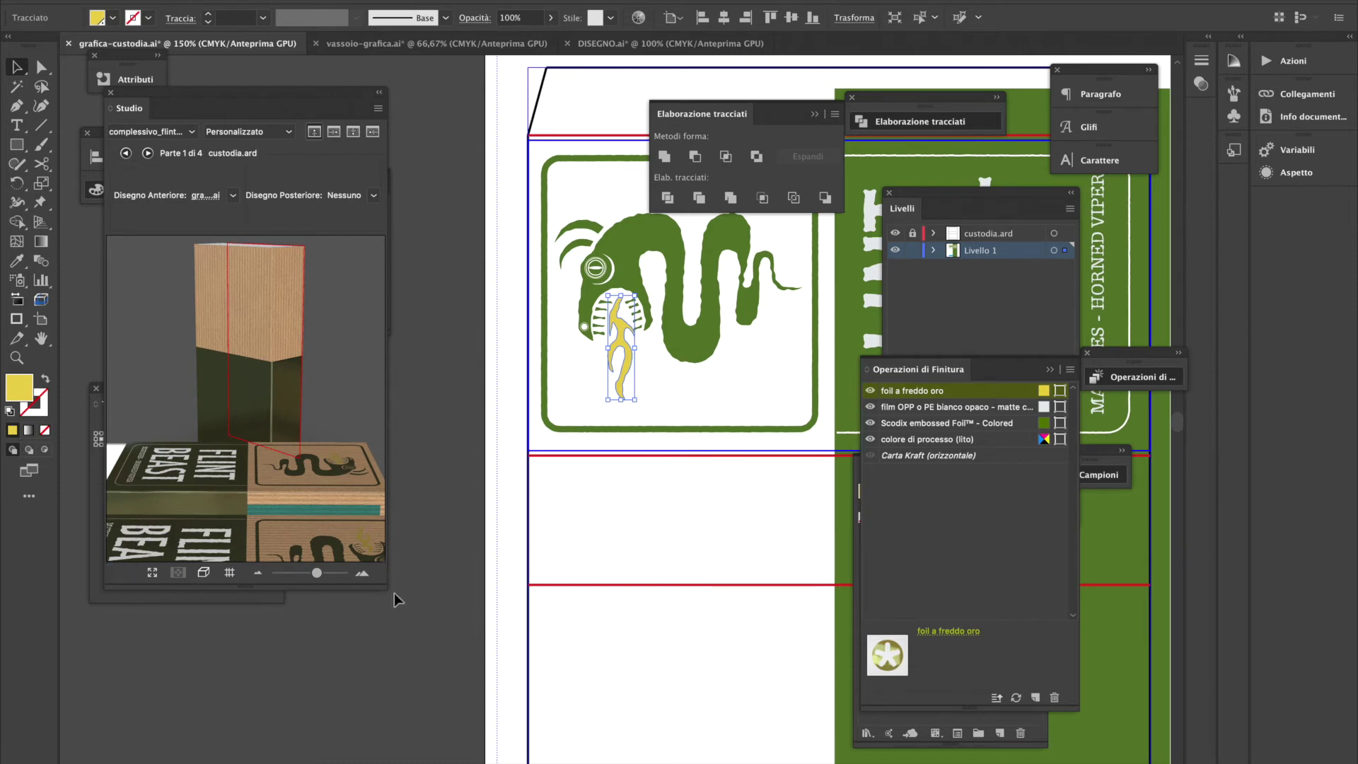
{"action": "left_click_drag", "start_coordinate": [388, 588], "coordinate": [657, 761]}
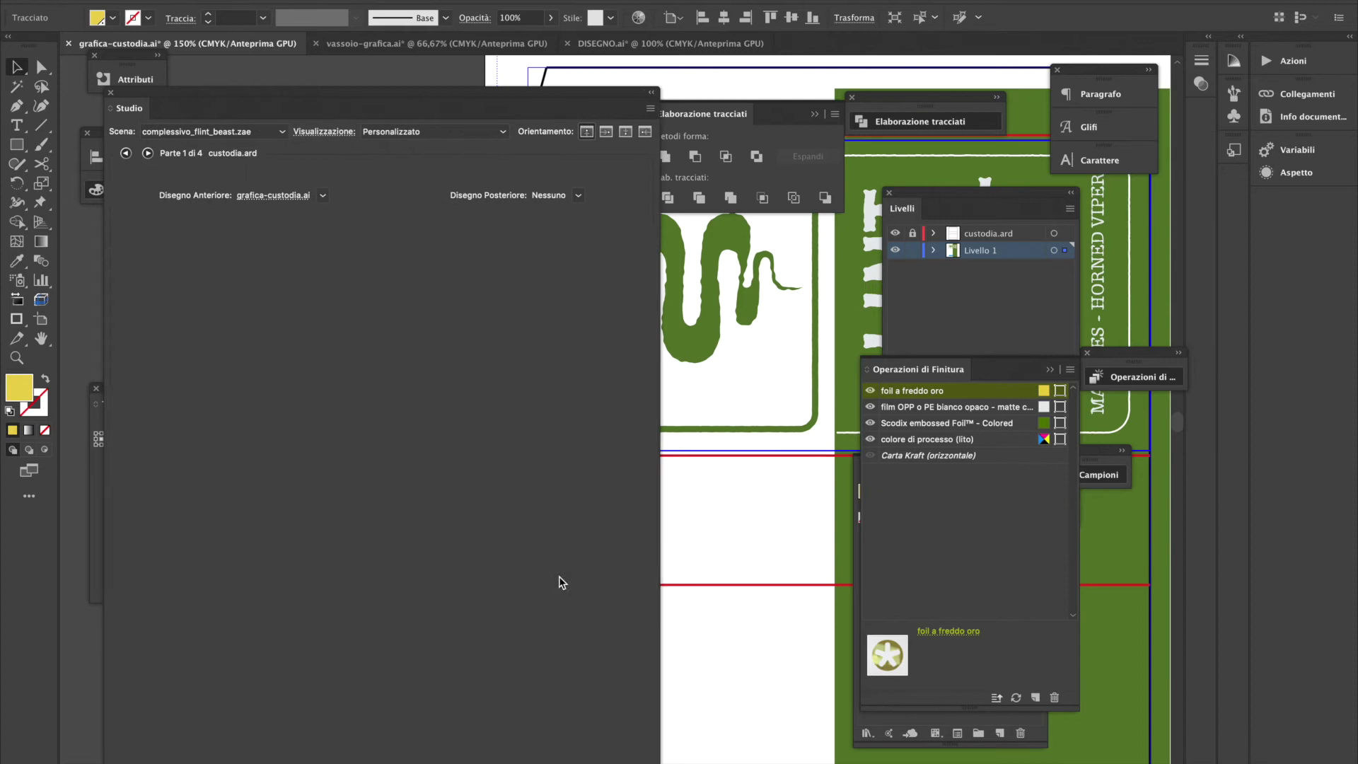
{"action": "left_click_drag", "start_coordinate": [565, 632], "coordinate": [394, 557]}
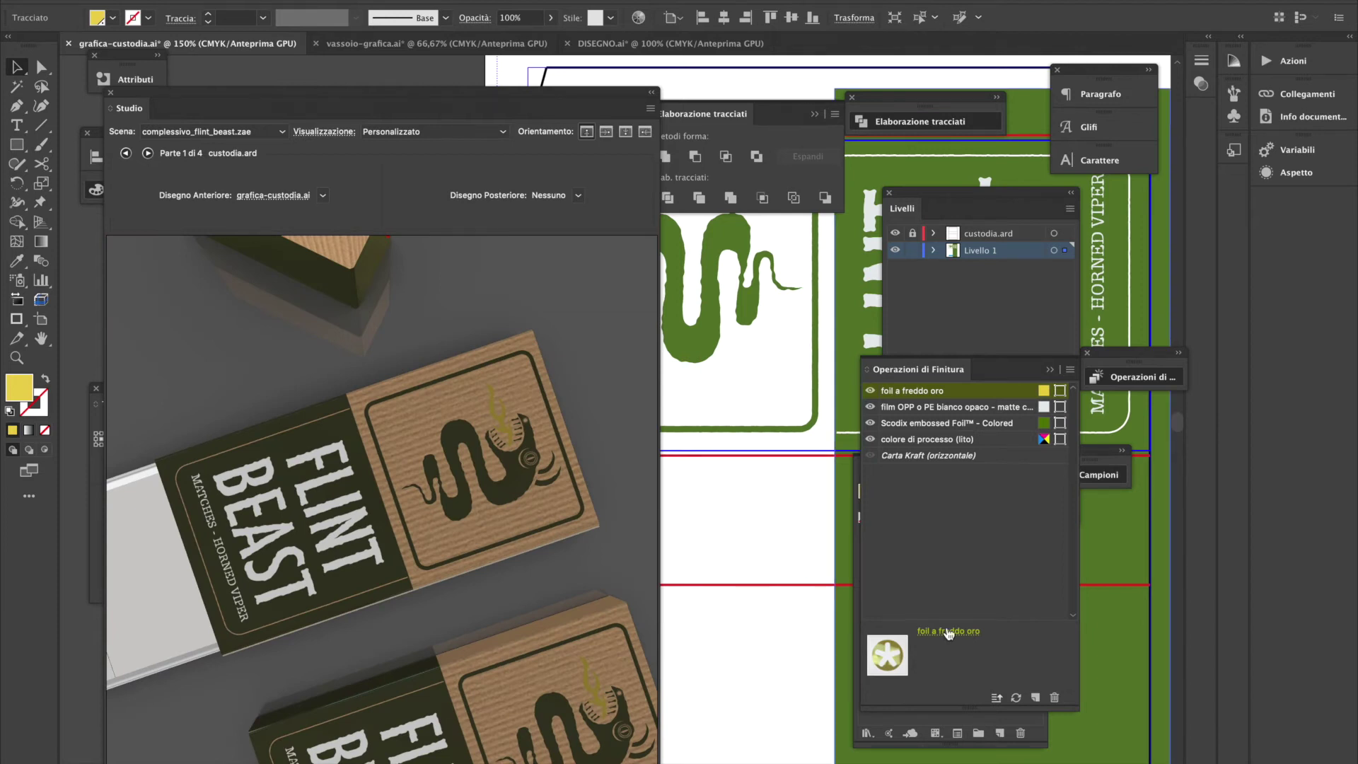
Change the gold foil operation to "blocco foil colorato (stampato a caldo)" in red, Lab 57, 72, 69, and view the tongue in 3D
{"action": "left_click", "coordinate": [943, 631]}
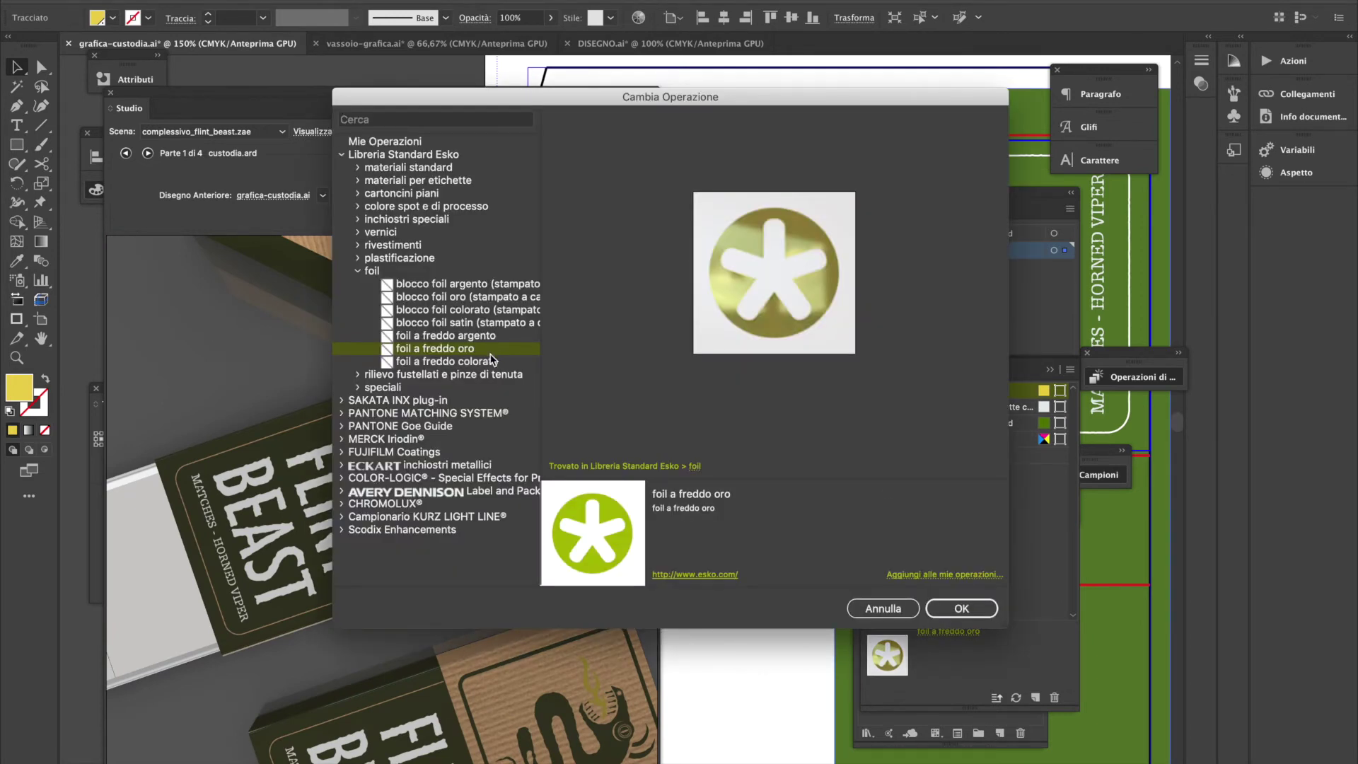
{"action": "left_click", "coordinate": [475, 310]}
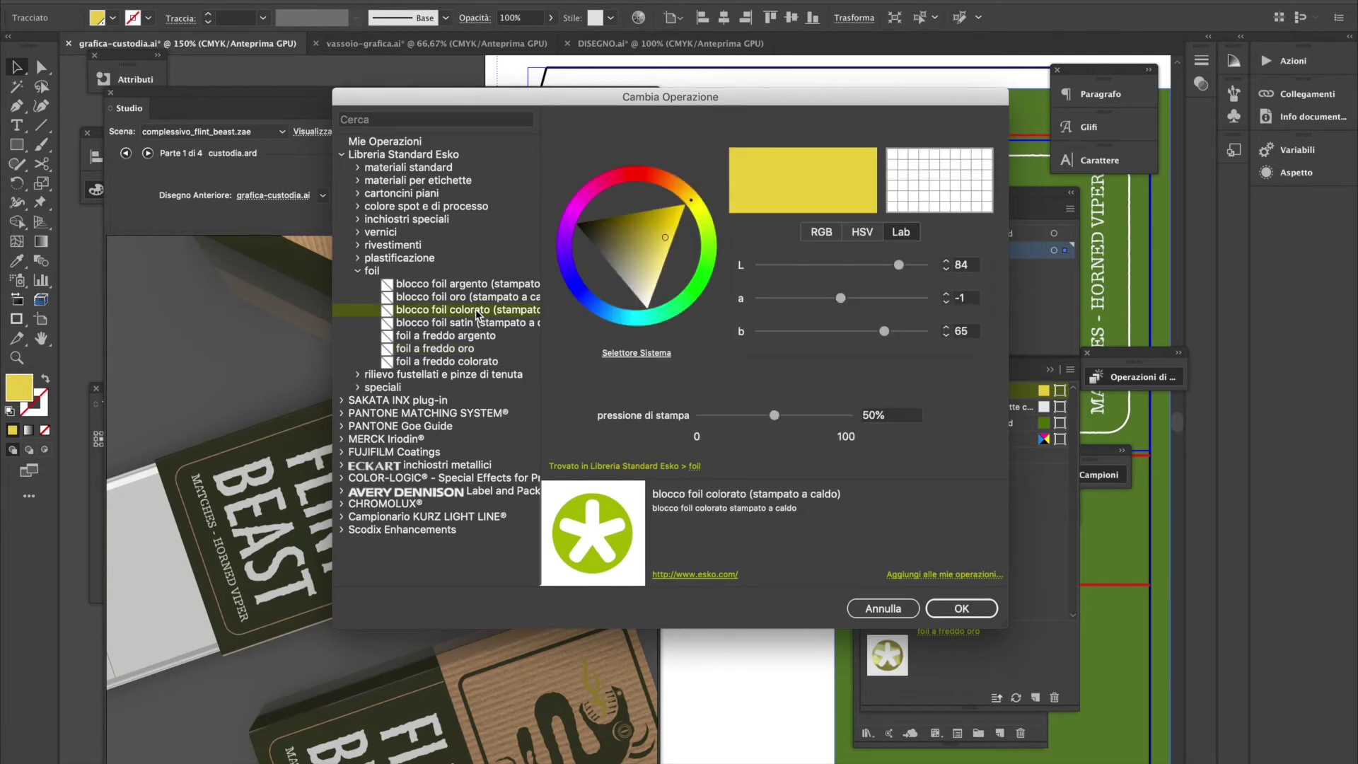
{"action": "left_click", "coordinate": [640, 178]}
{"action": "left_click_drag", "start_coordinate": [638, 181], "coordinate": [648, 184]}
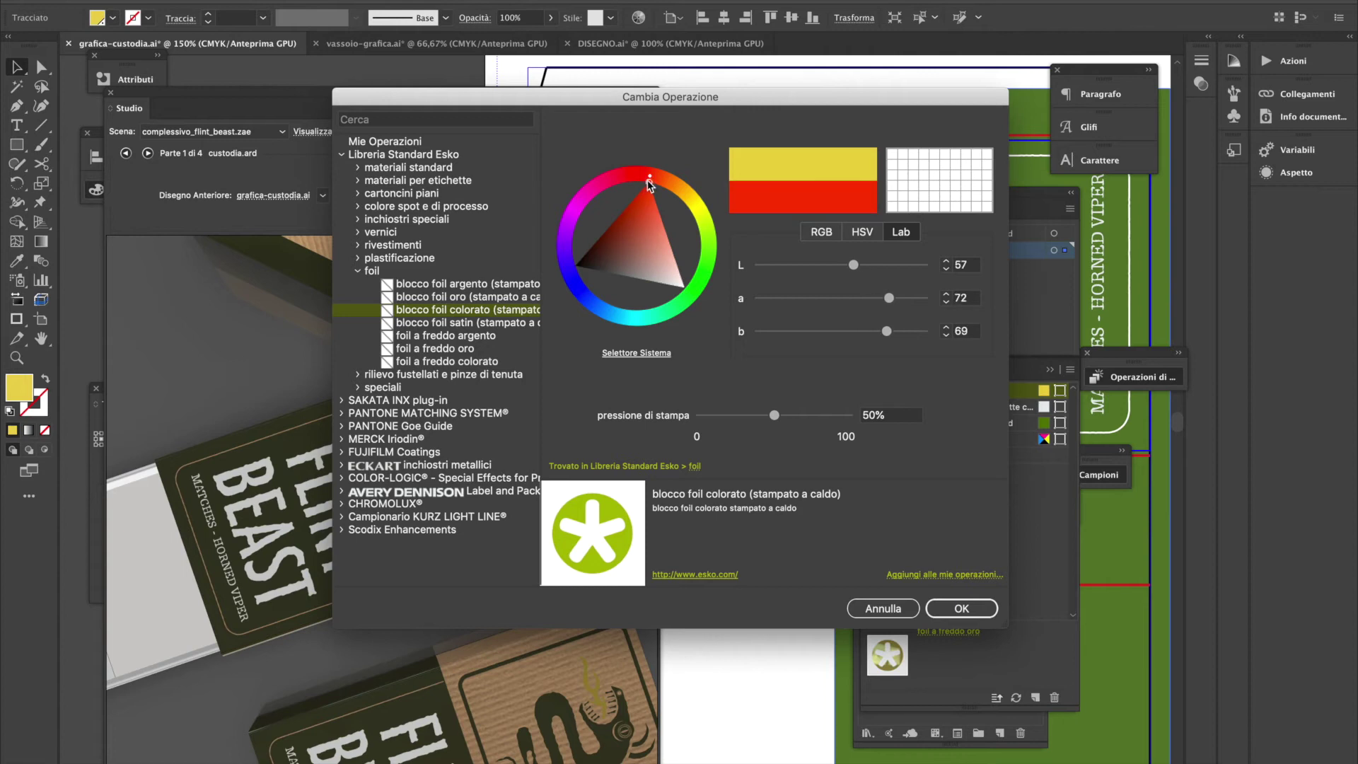
{"action": "left_click", "coordinate": [983, 614]}
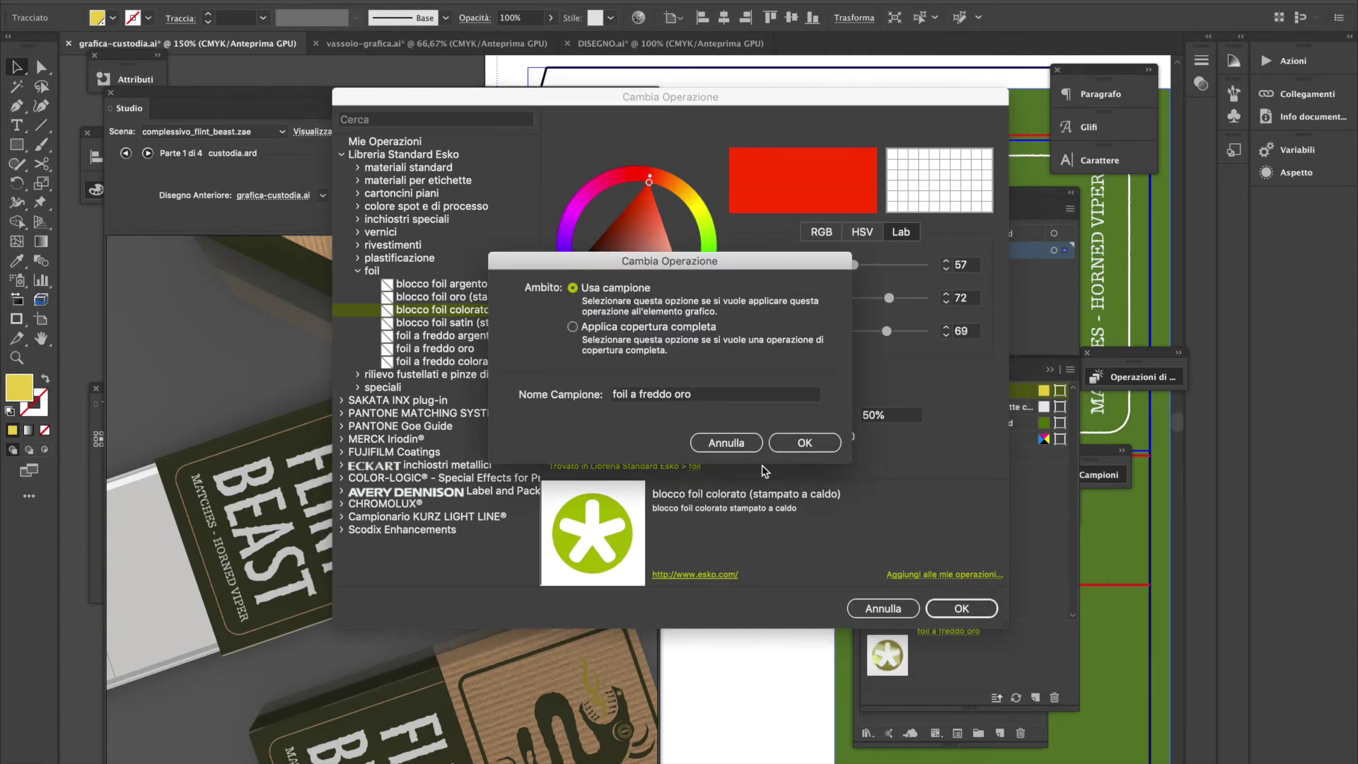
{"action": "left_click", "coordinate": [806, 443]}
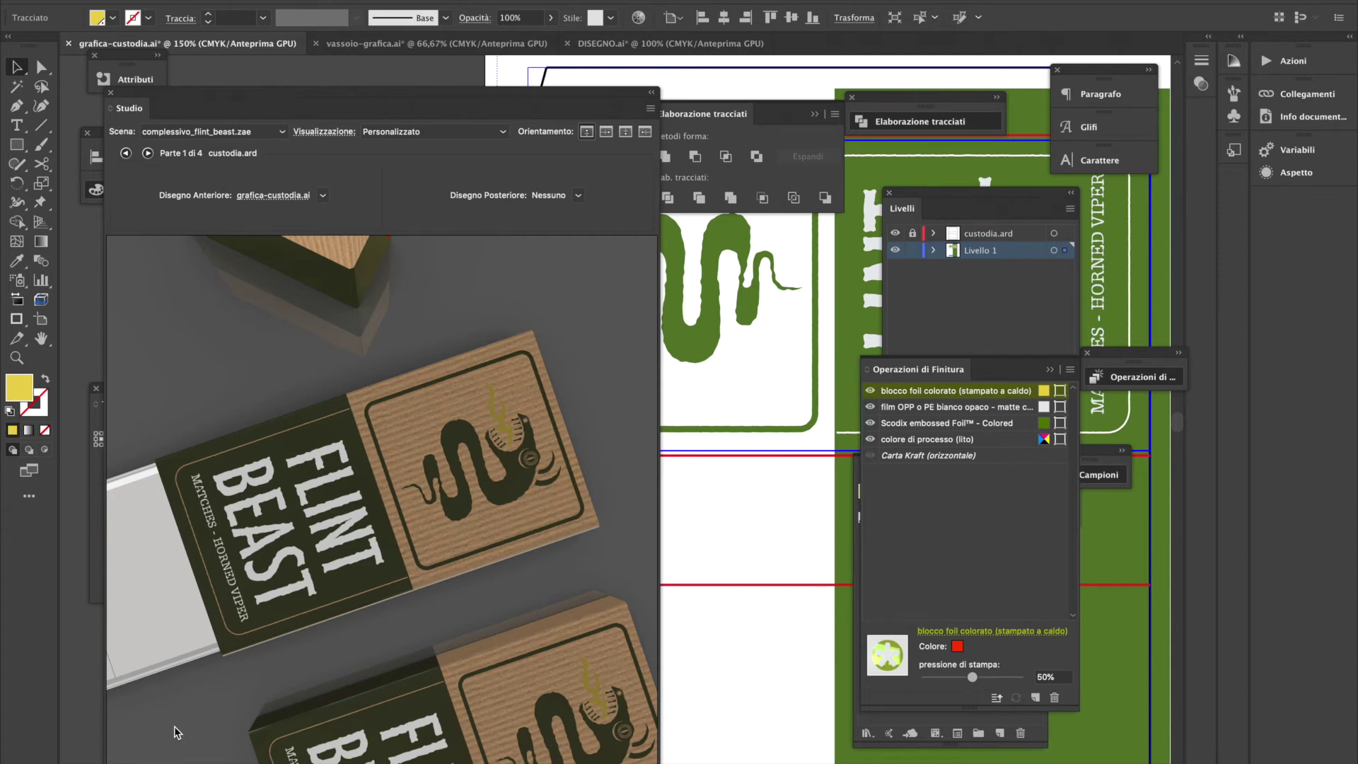
{"action": "left_click_drag", "start_coordinate": [292, 656], "coordinate": [436, 704]}
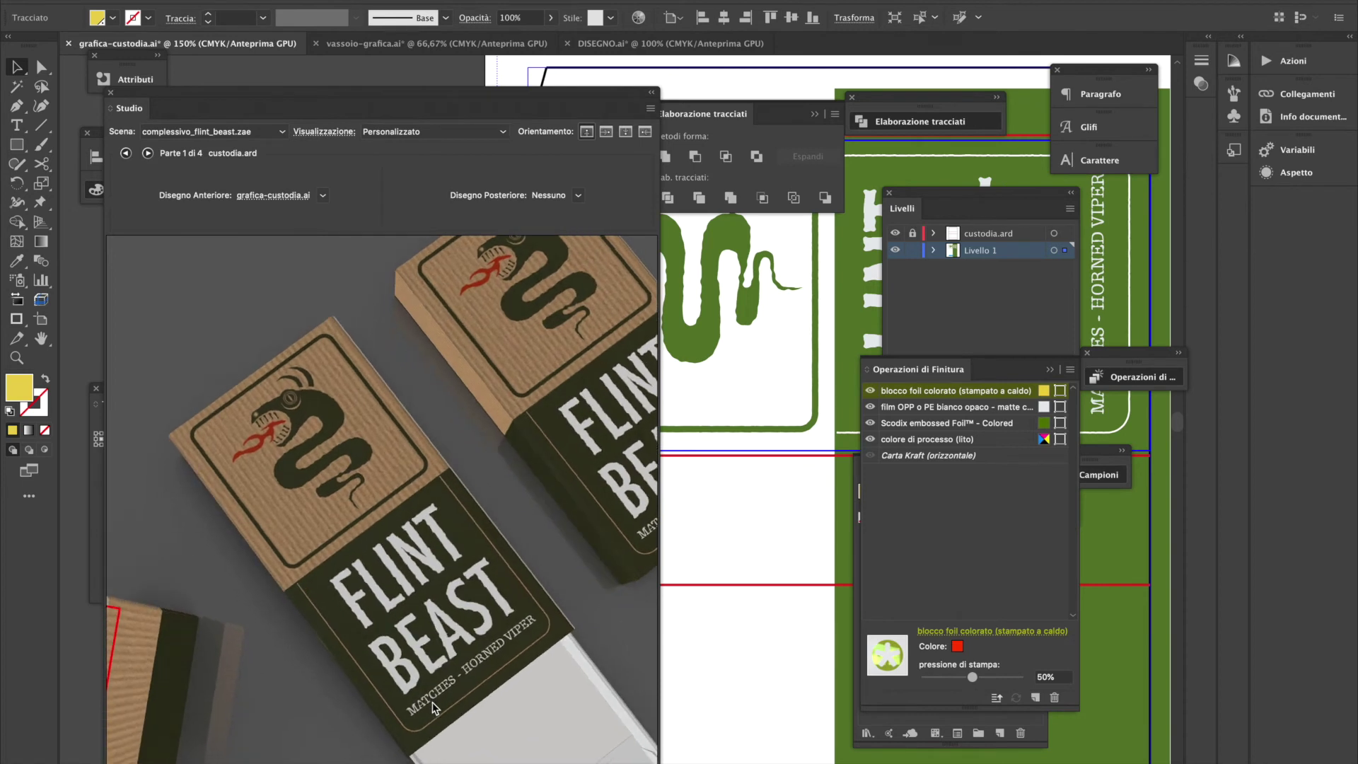
Give the title's frame a 1 mm stroke in the white matte film swatch, refresh the 3D preview and nudge the frame's inner side outward
{"action": "left_click", "coordinate": [836, 433]}
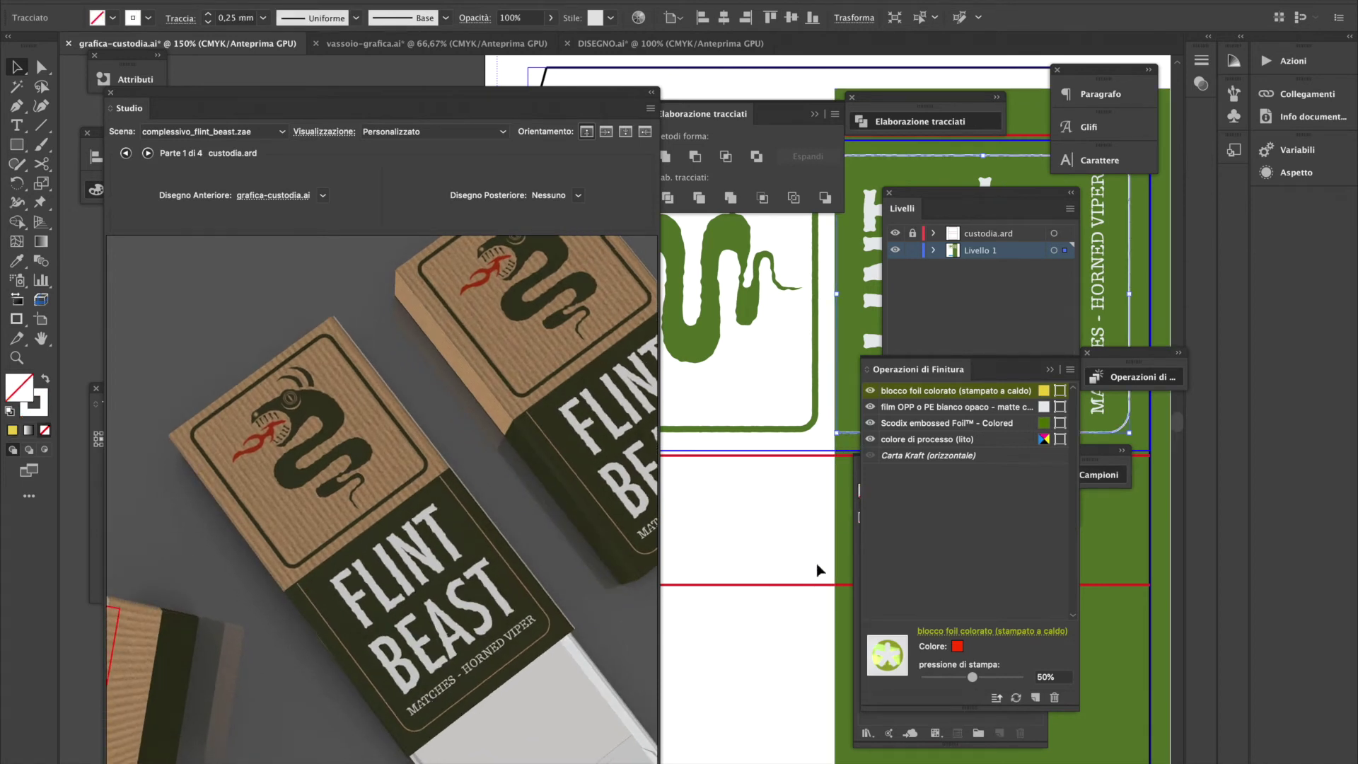
{"action": "left_click", "coordinate": [209, 14]}
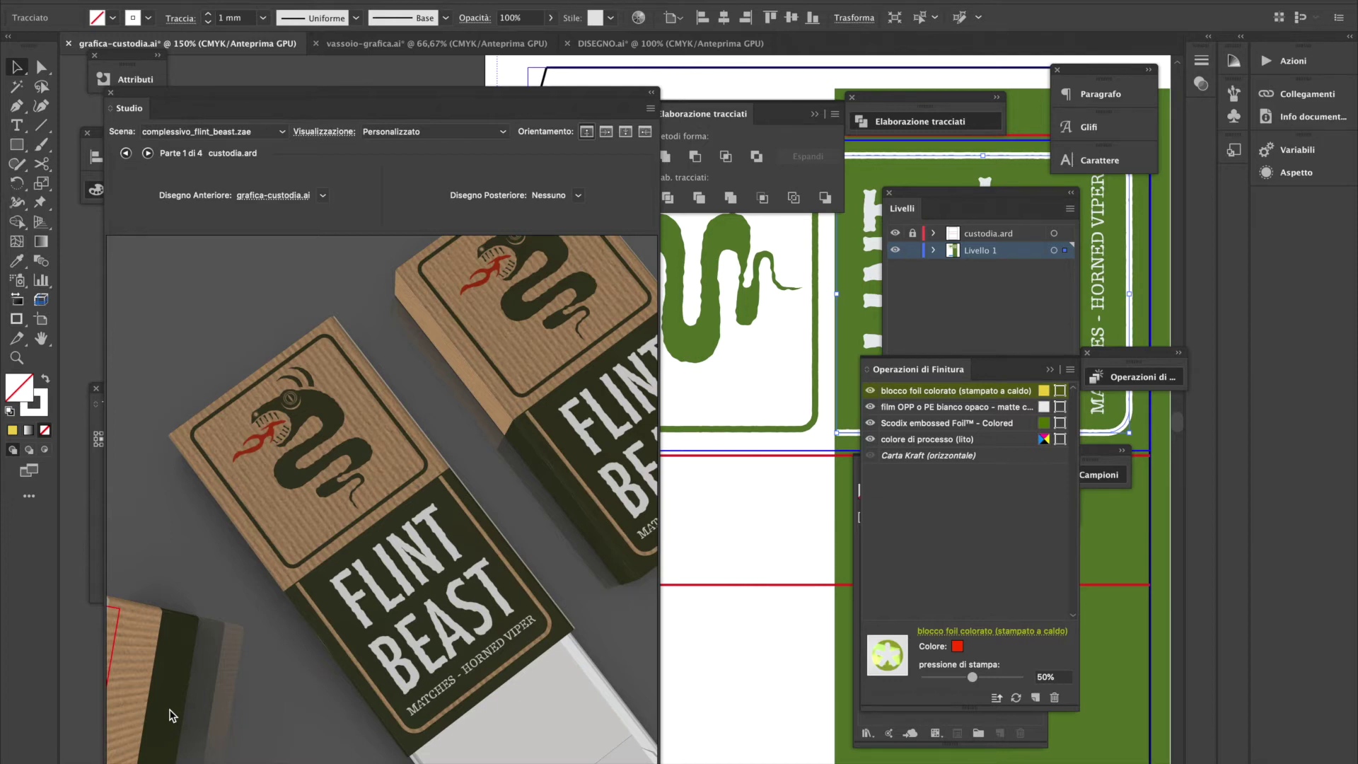
{"action": "left_click", "coordinate": [148, 17]}
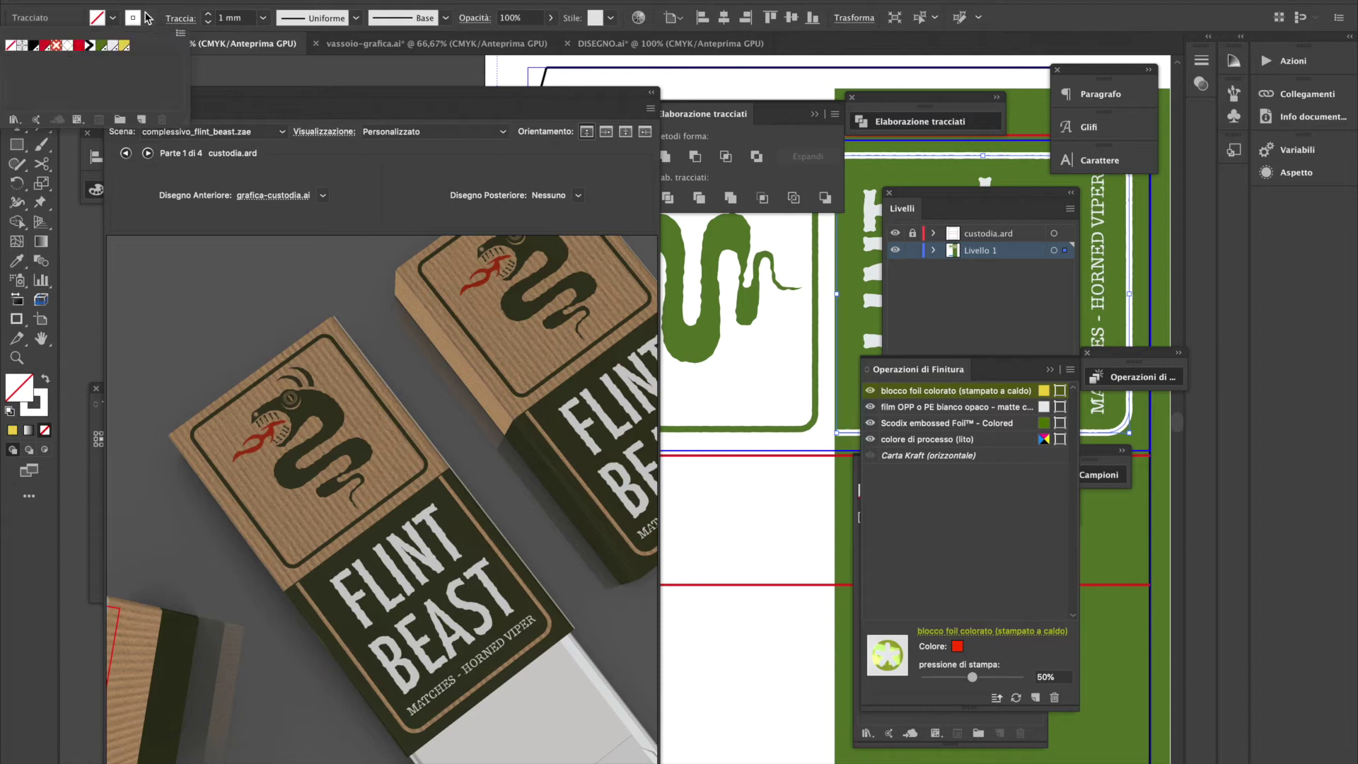
{"action": "left_click", "coordinate": [111, 48]}
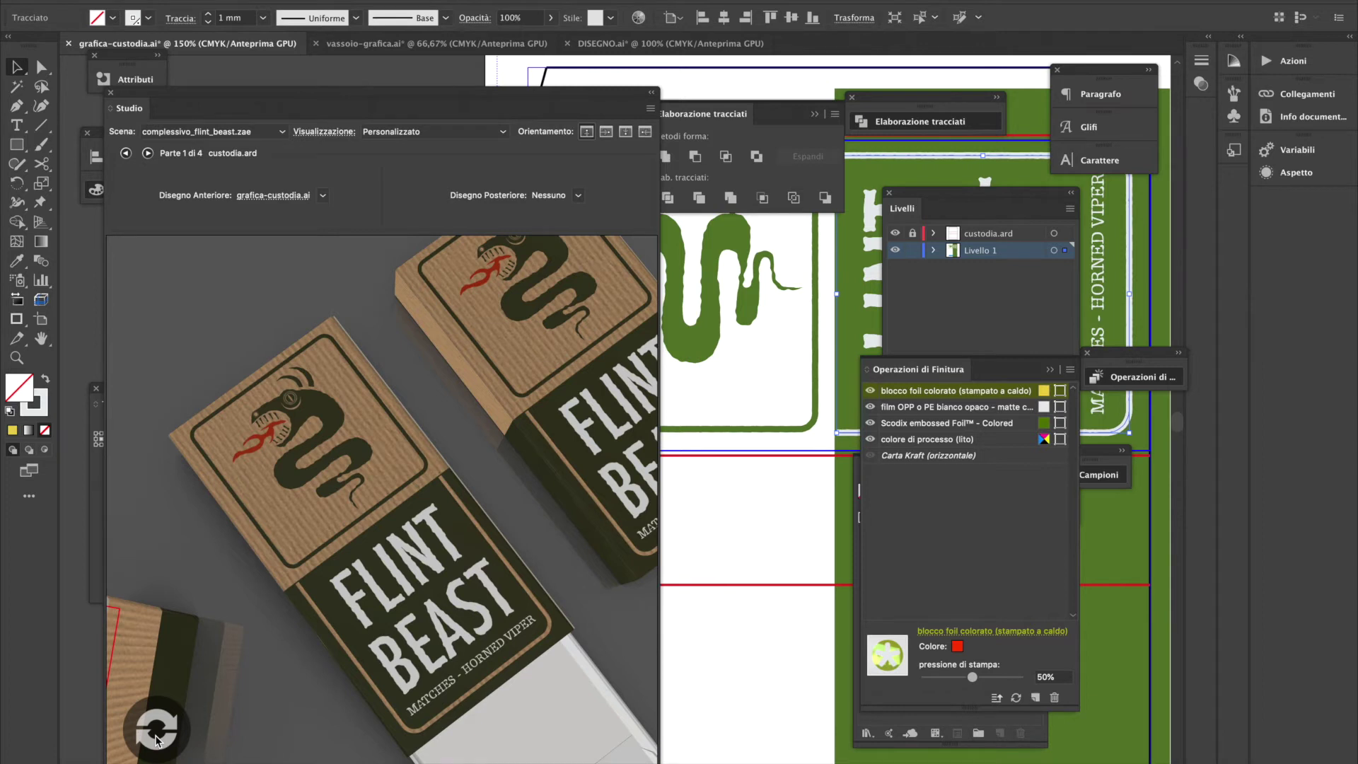
{"action": "left_click", "coordinate": [156, 738]}
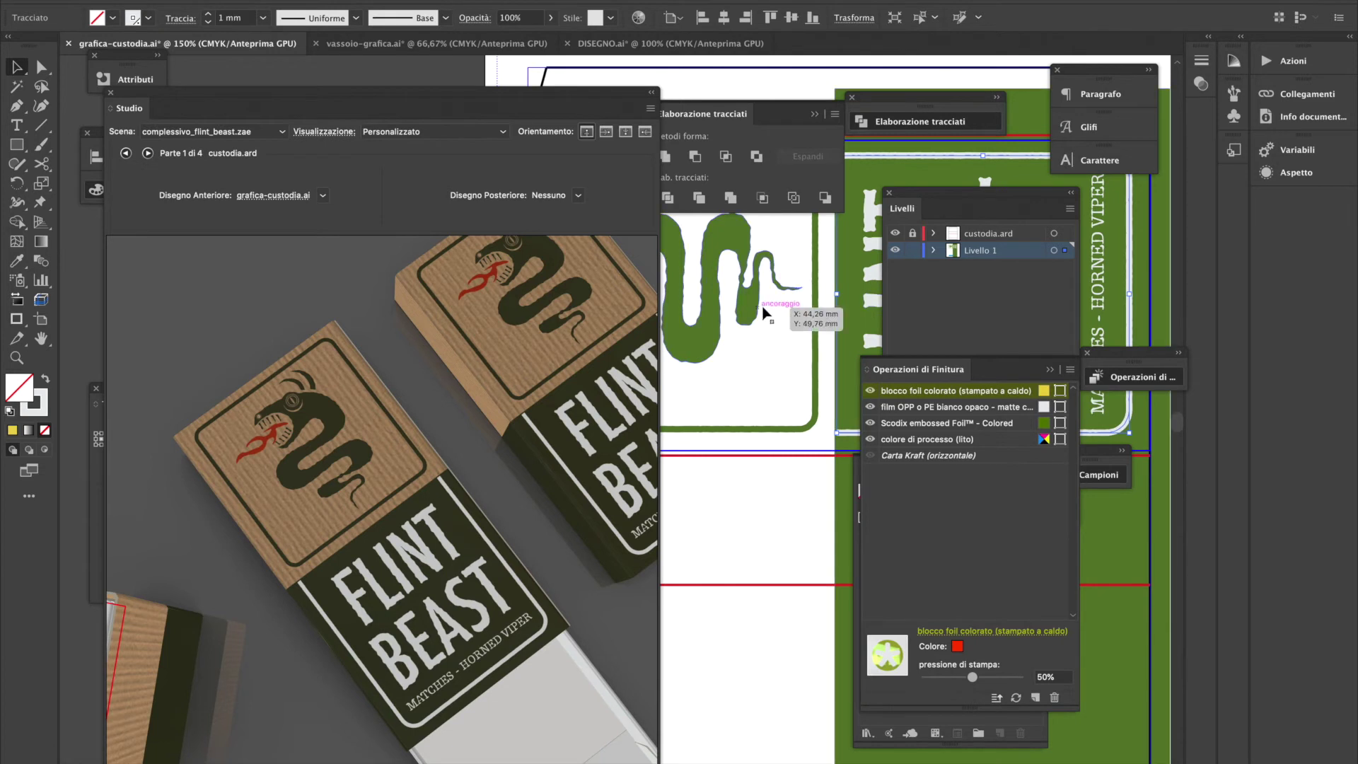
{"action": "left_click_drag", "start_coordinate": [823, 295], "coordinate": [835, 295]}
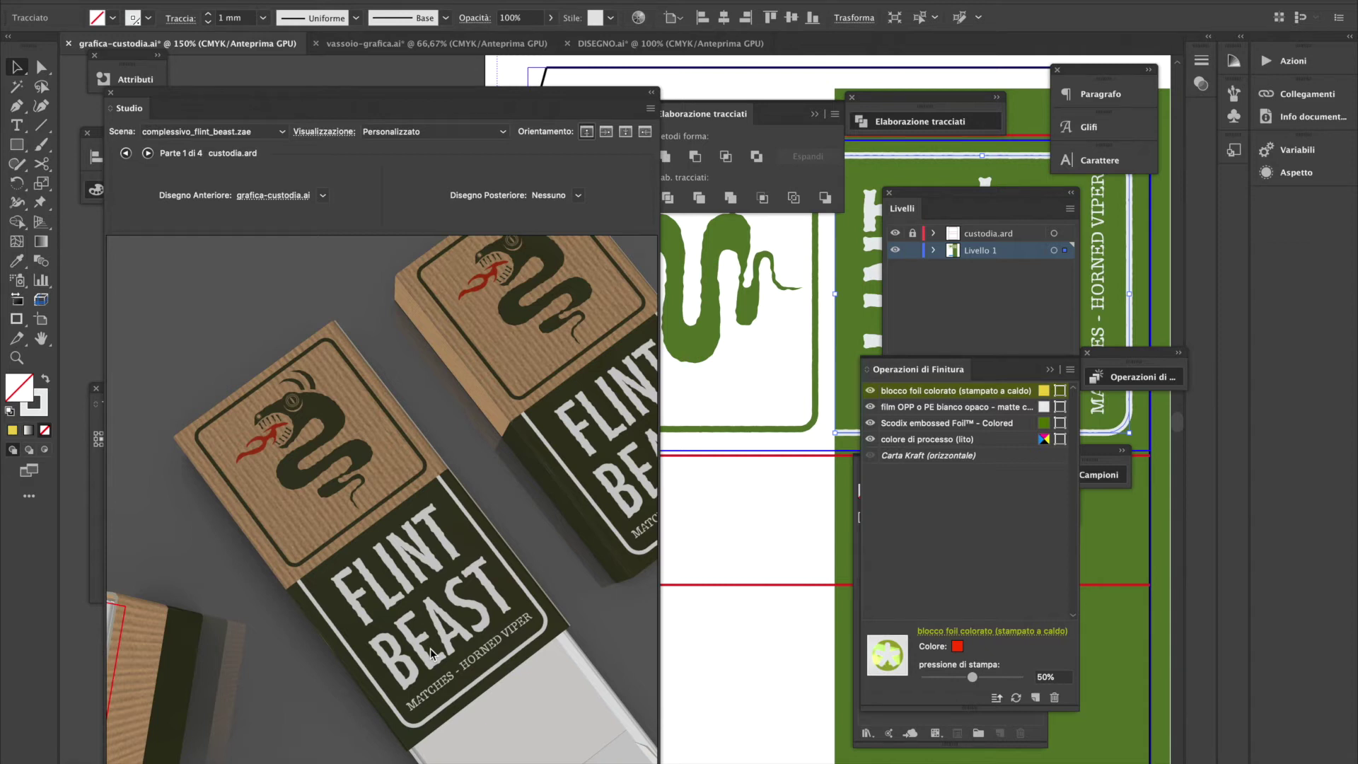
Release the compound path of the green frame around the snake into separate inner and outer shapes and deselect them
{"action": "left_click", "coordinate": [807, 428]}
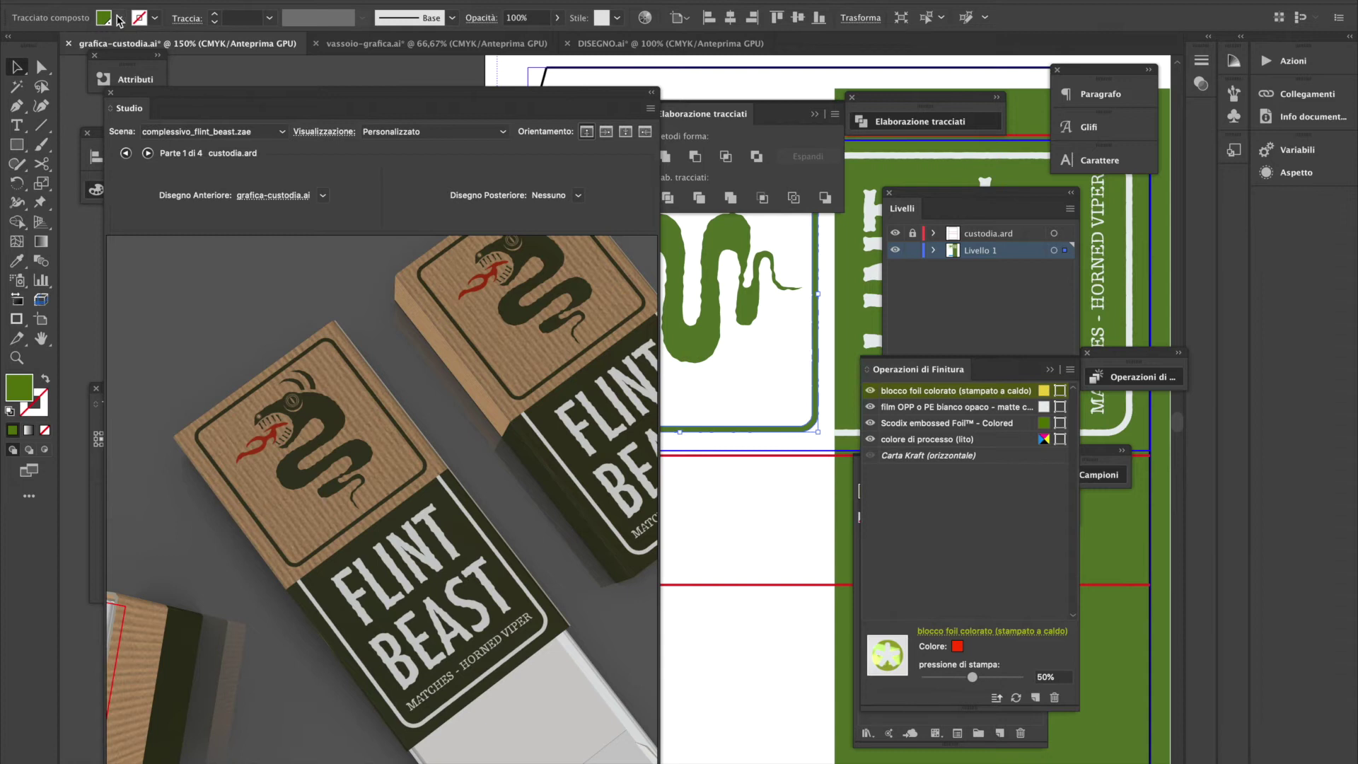
{"action": "left_click", "coordinate": [118, 17]}
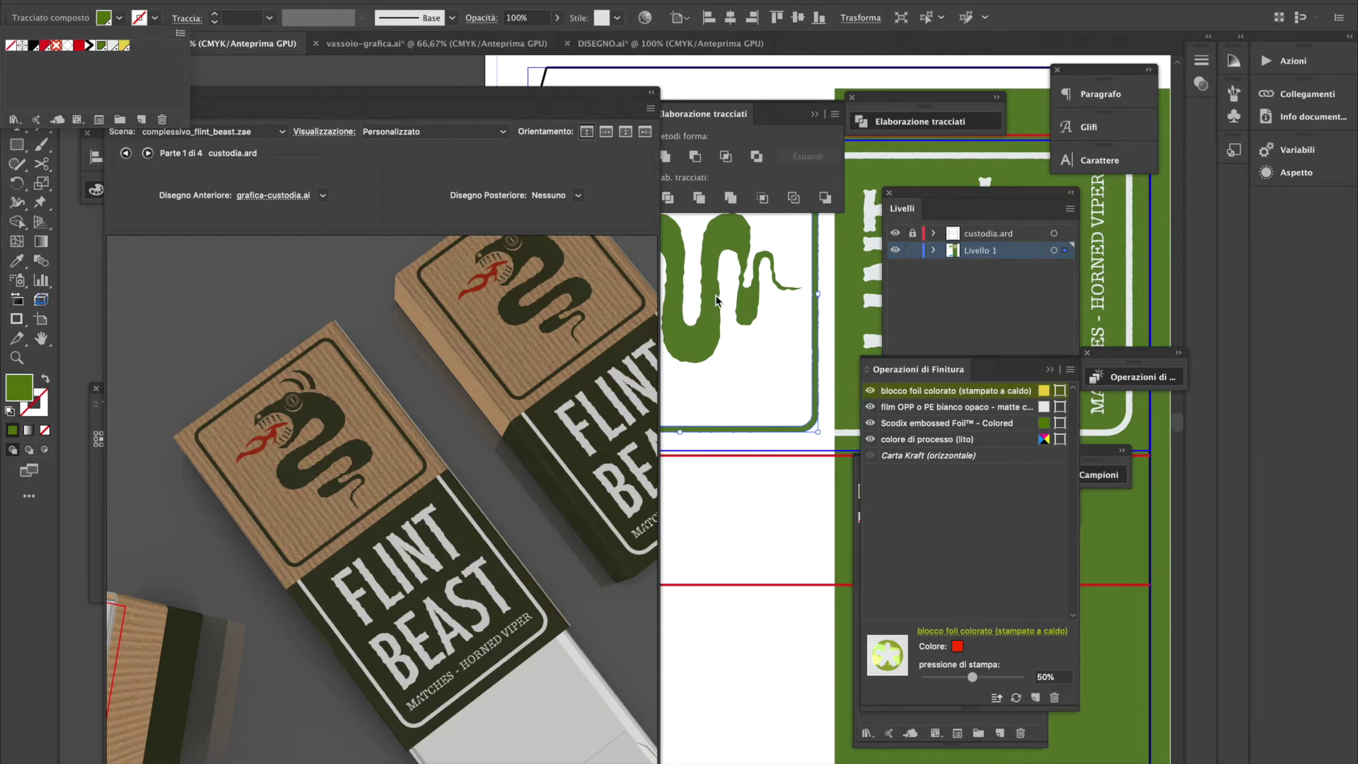
{"action": "left_click", "coordinate": [817, 427]}
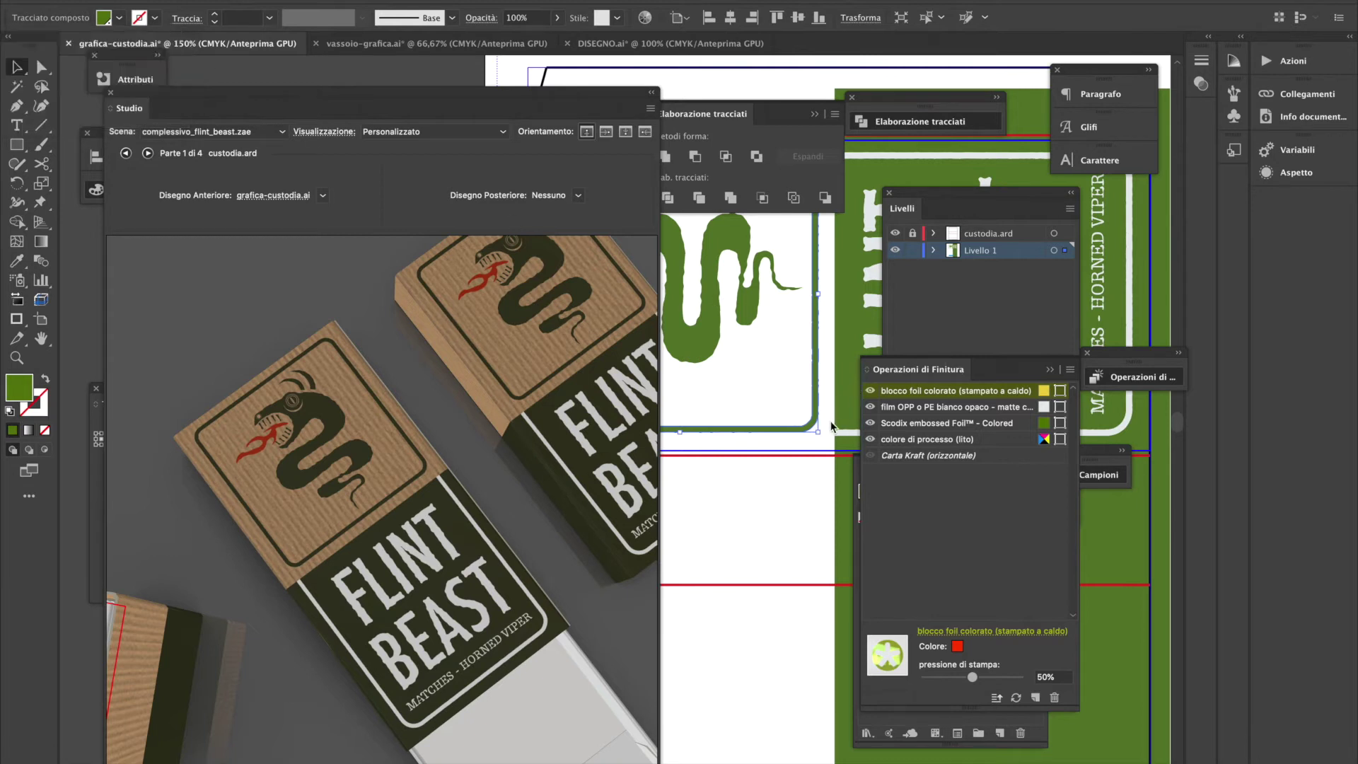
{"action": "left_click", "coordinate": [814, 428]}
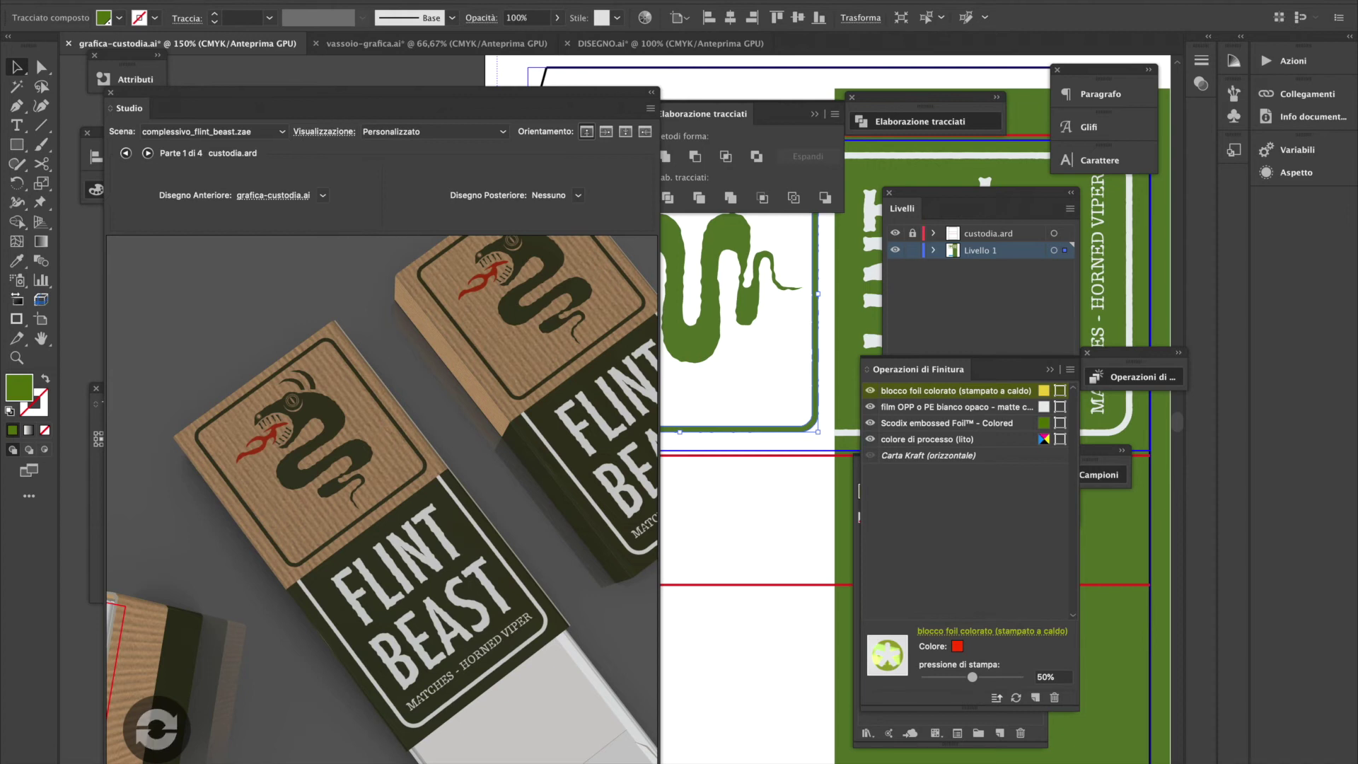
{"action": "left_click", "coordinate": [221, 0]}
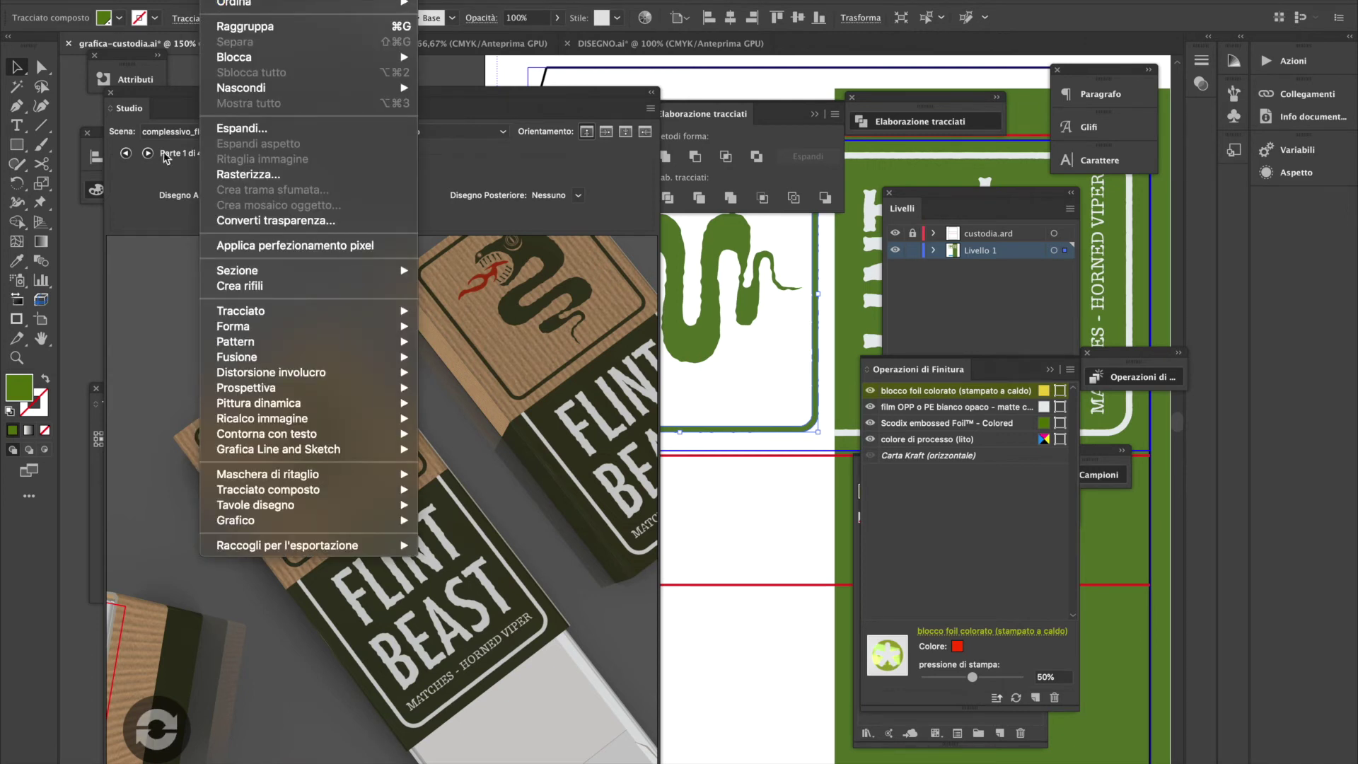
{"action": "mouse_move", "coordinate": [382, 495]}
{"action": "left_click", "coordinate": [460, 505]}
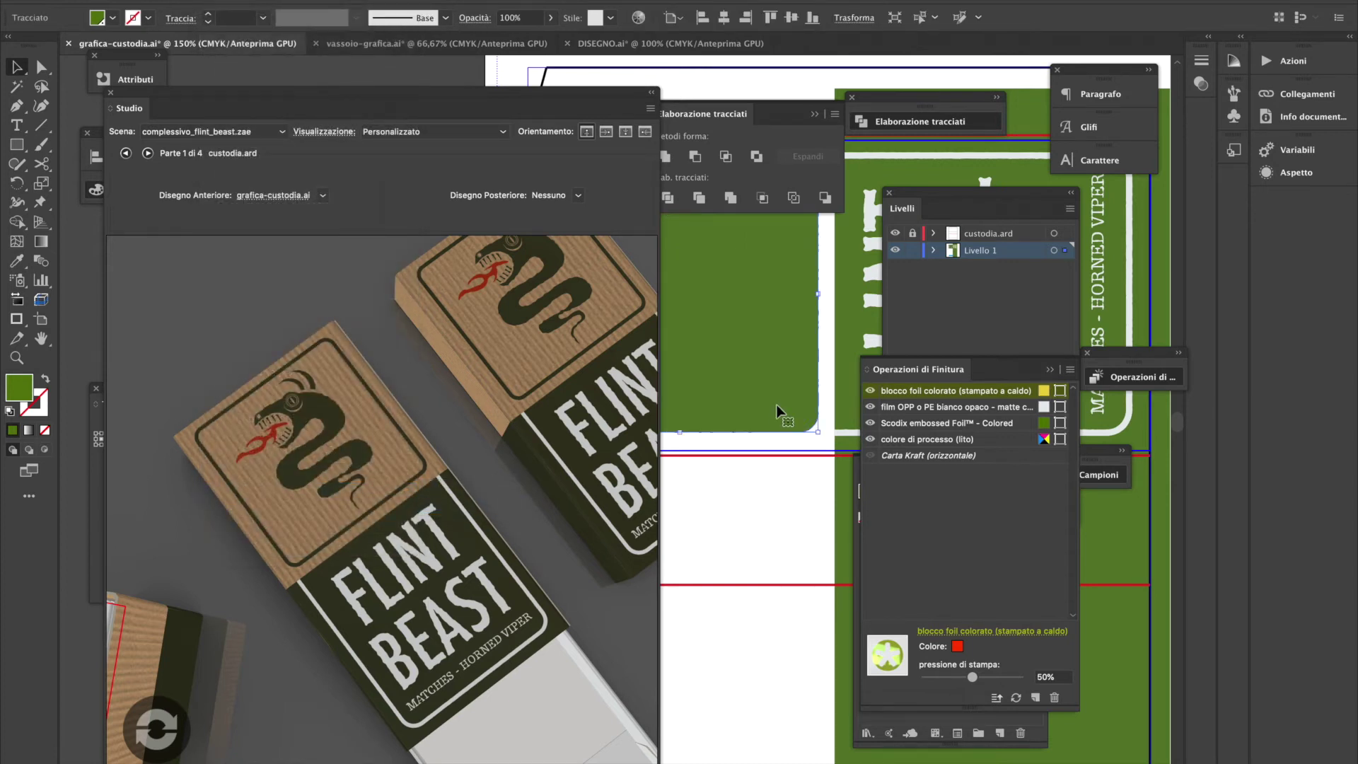
{"action": "key", "text": "ctrl+shift+a"}
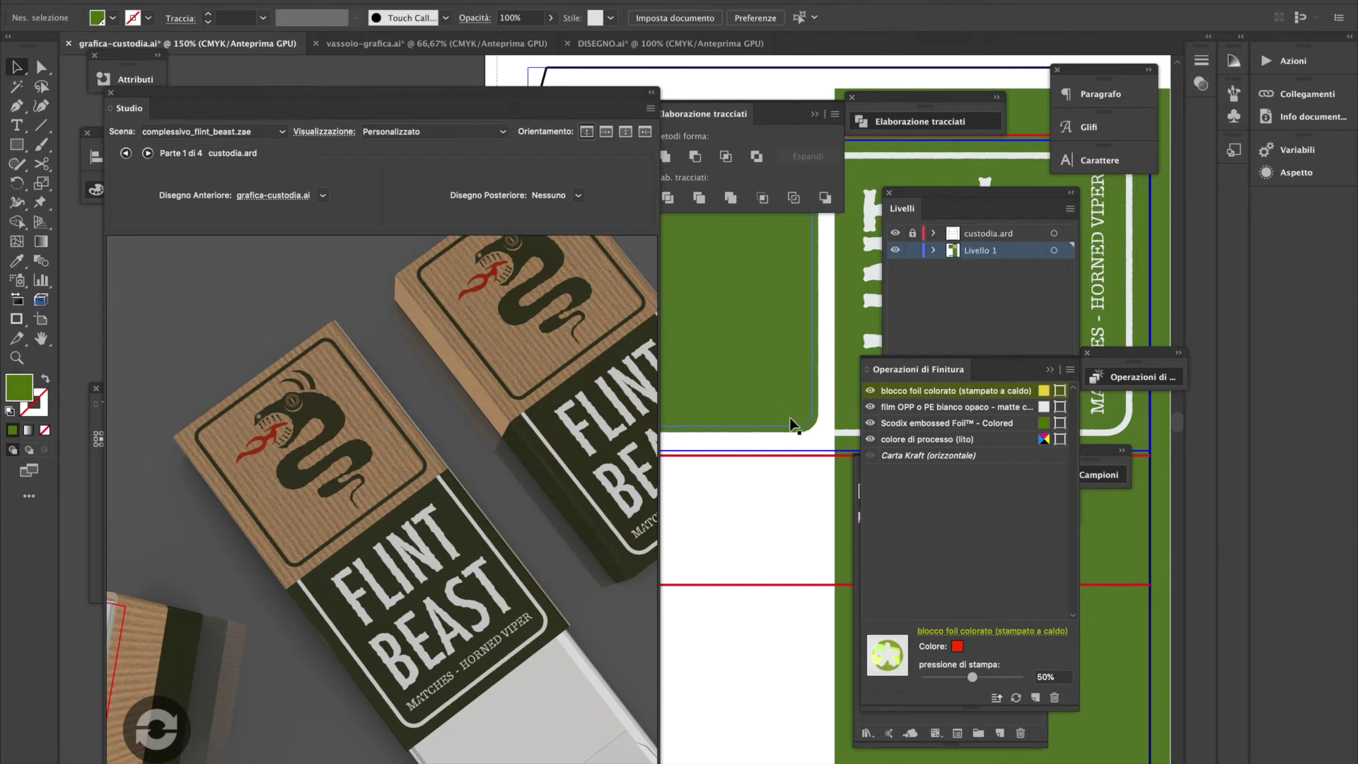
Fill the released panel behind the snake with the white matte film swatch and refresh the 3D preview
{"action": "left_click", "coordinate": [791, 423]}
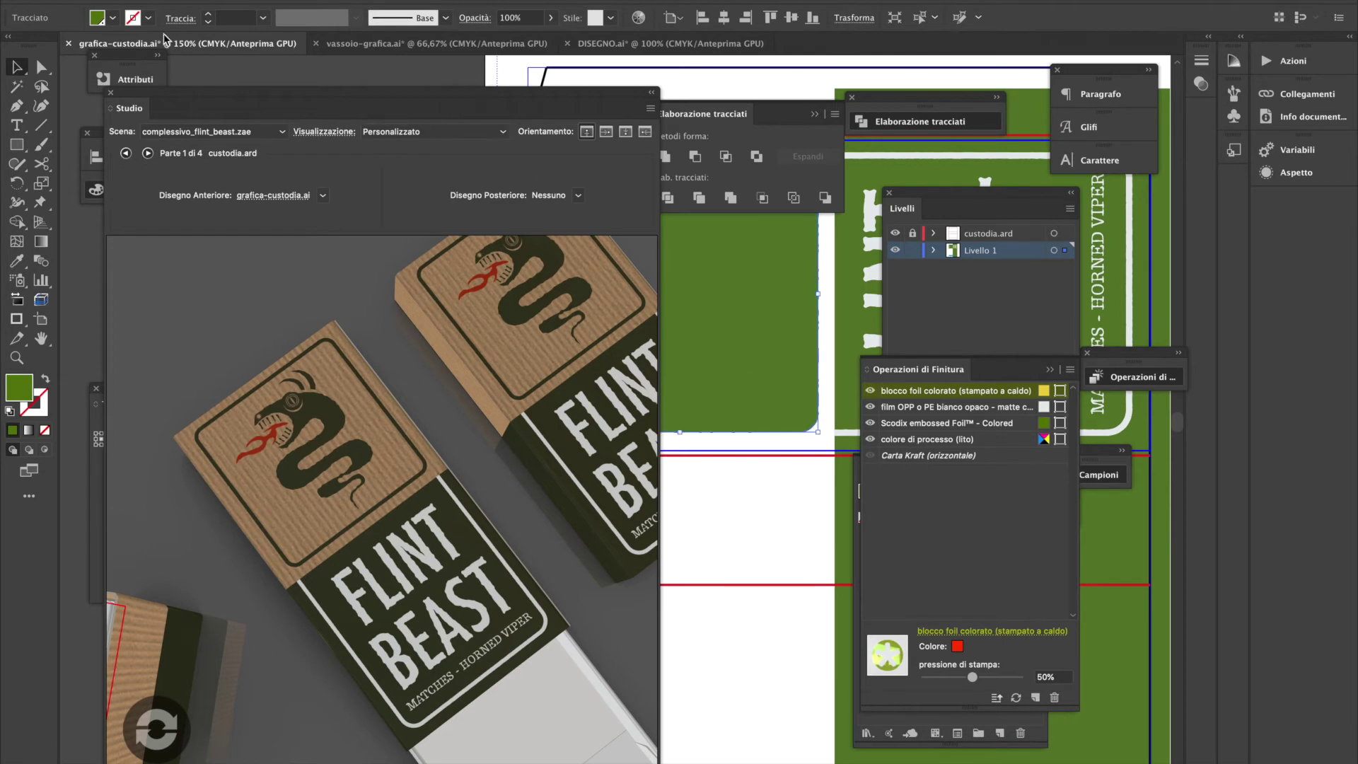
{"action": "left_click", "coordinate": [113, 24]}
{"action": "left_click", "coordinate": [111, 46]}
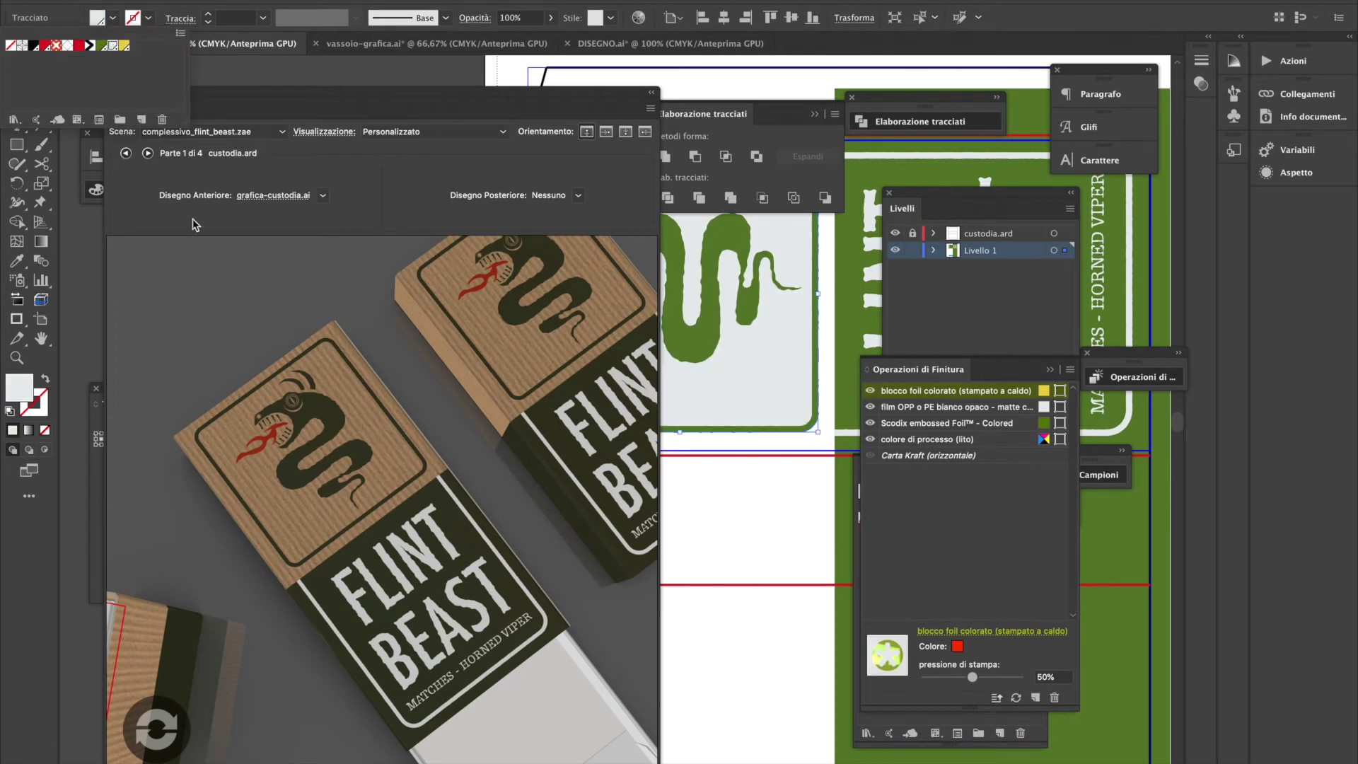
{"action": "left_click", "coordinate": [158, 730]}
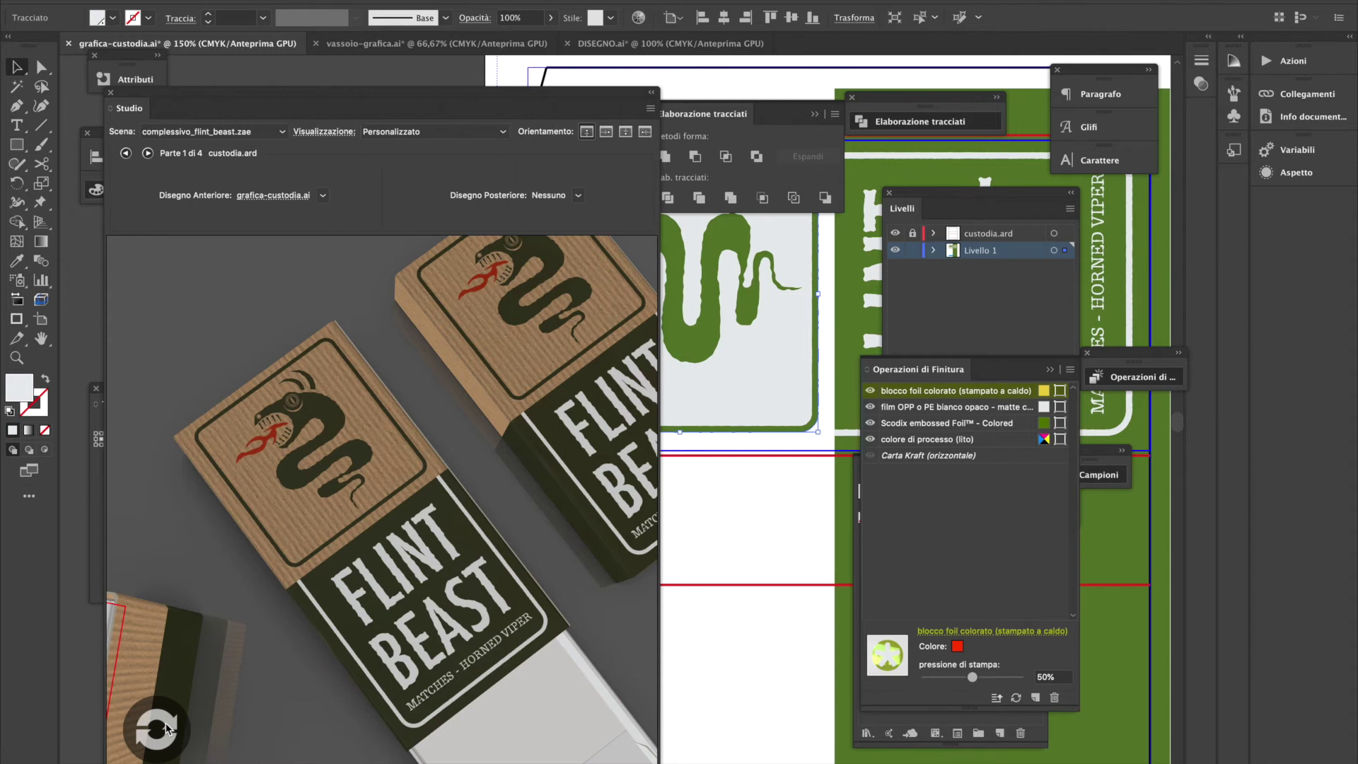
{"action": "left_click", "coordinate": [167, 728]}
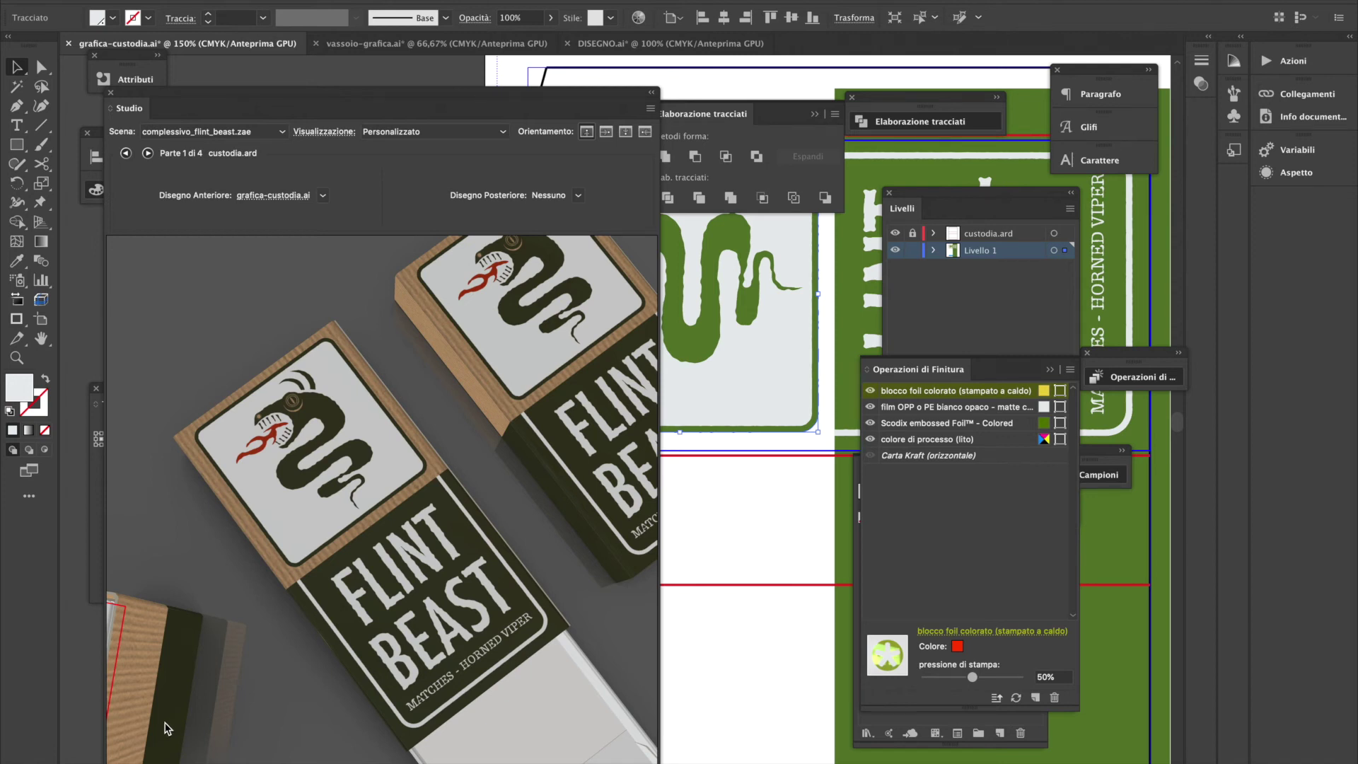
Remove the green outer frame shape from around the snake's panel
{"action": "left_click", "coordinate": [813, 430]}
{"action": "left_click", "coordinate": [813, 431]}
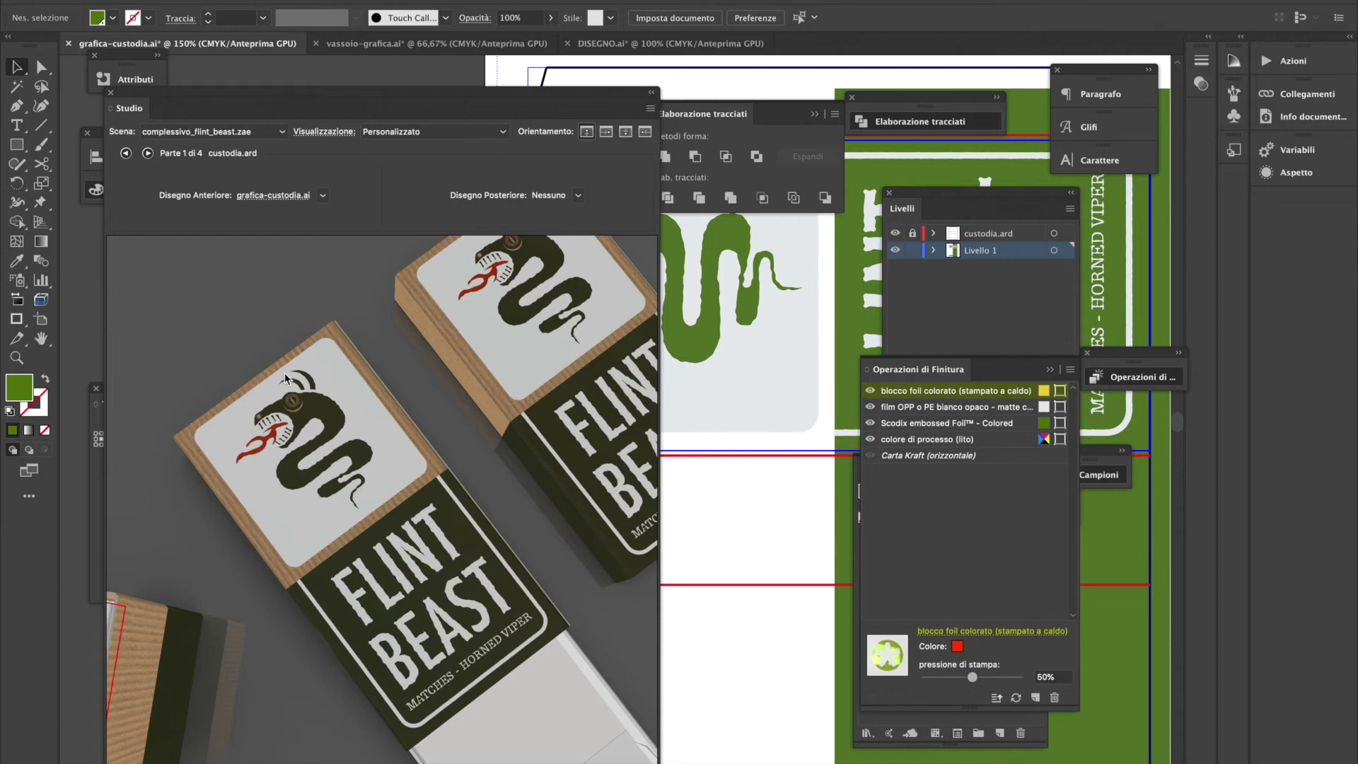
Fill the snake's body with plain white, CMYK 0, 0, 0, 0, and refresh the 3D preview
{"action": "left_click", "coordinate": [723, 339]}
{"action": "left_click_drag", "start_coordinate": [700, 424], "coordinate": [849, 490]}
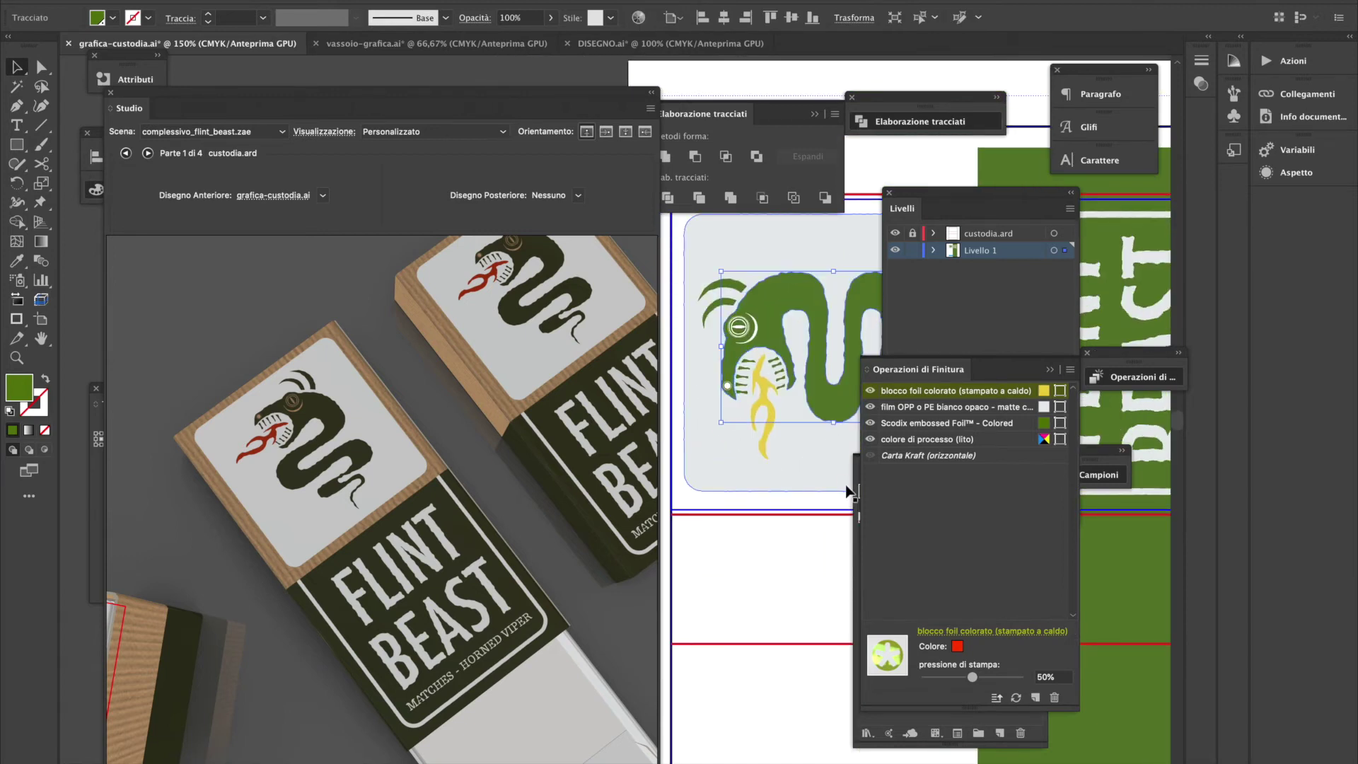
{"action": "left_click", "coordinate": [114, 17]}
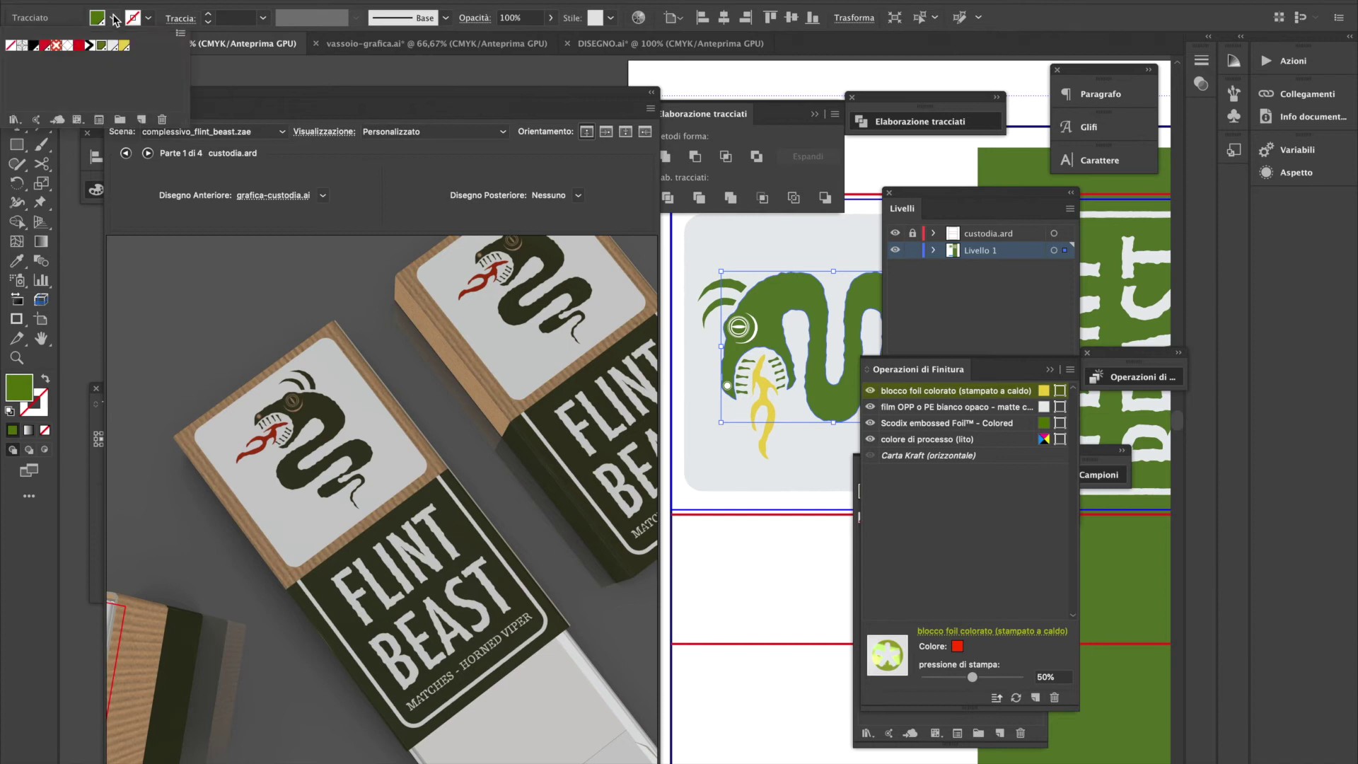
{"action": "left_click", "coordinate": [994, 553]}
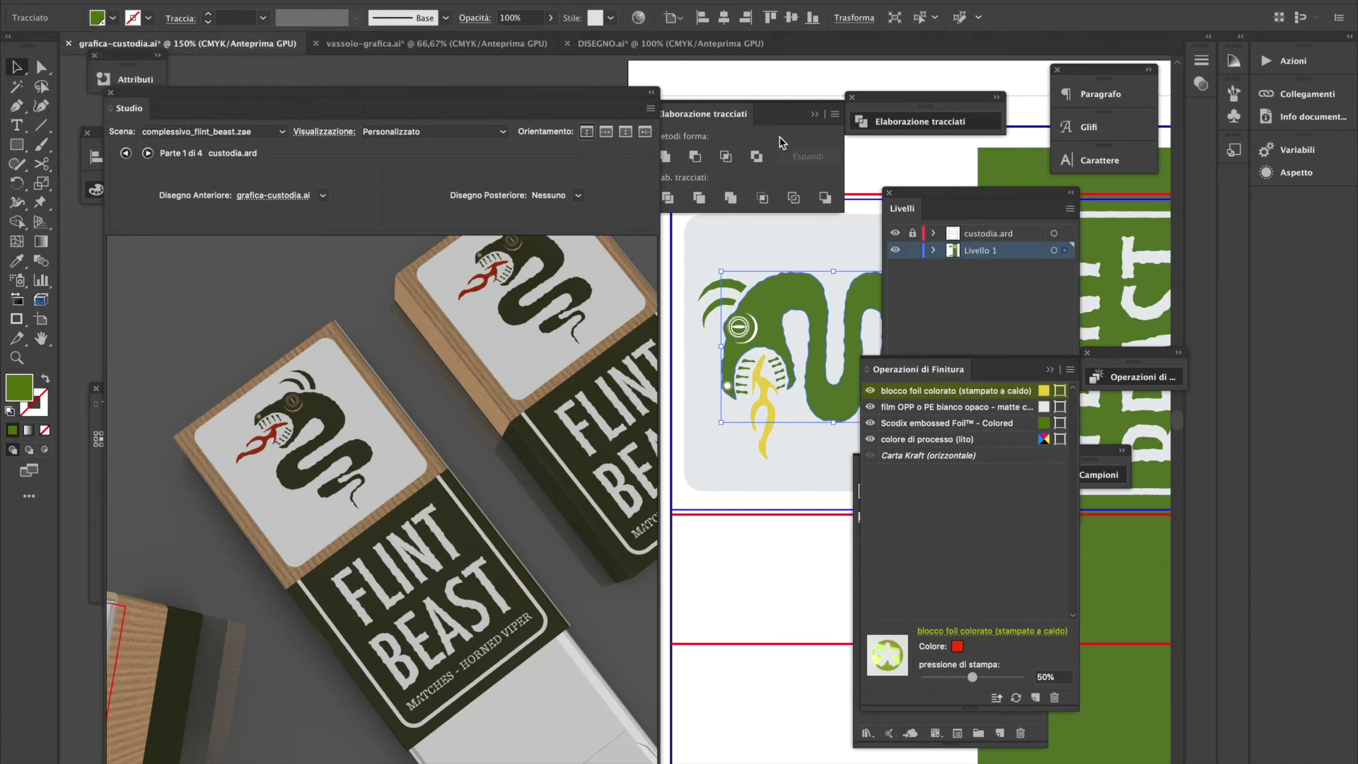
{"action": "left_click", "coordinate": [778, 84]}
{"action": "left_click", "coordinate": [807, 302]}
{"action": "left_click", "coordinate": [651, 92]}
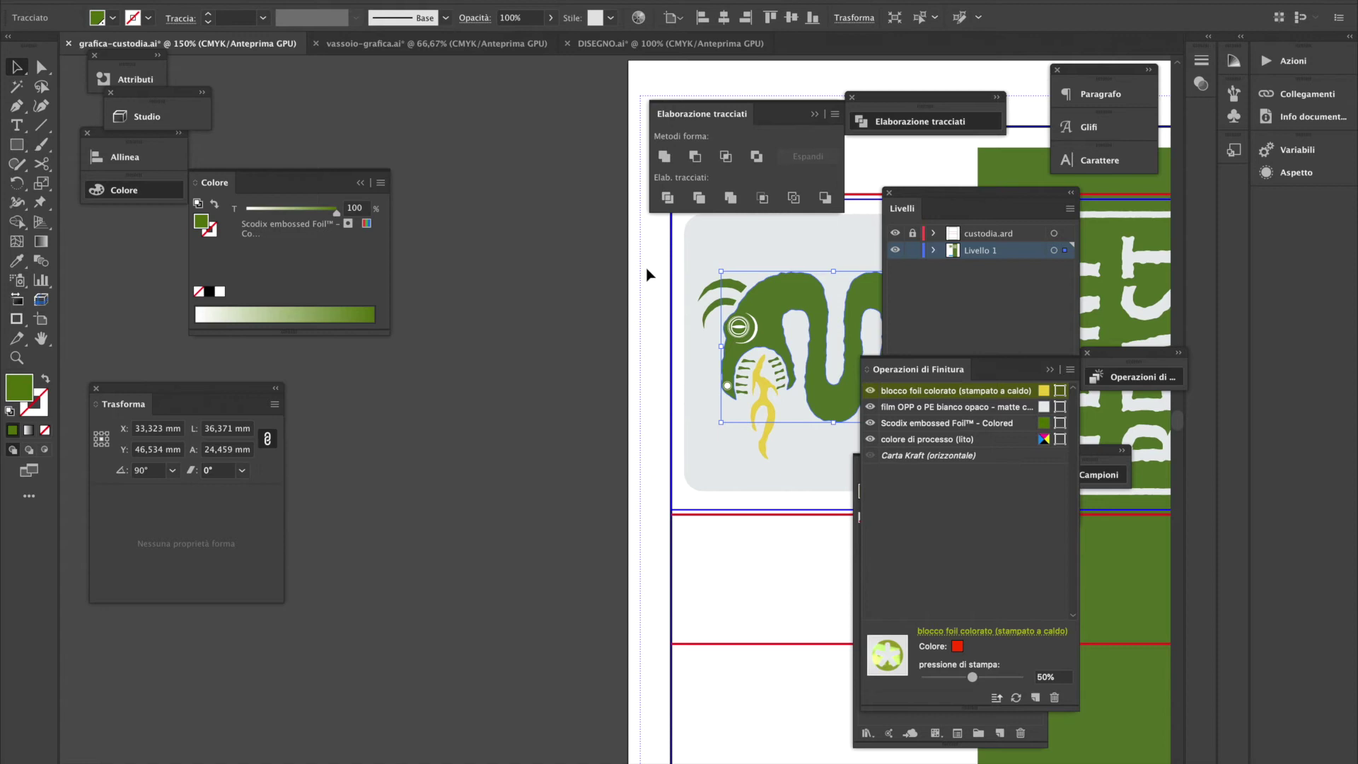
{"action": "left_click", "coordinate": [220, 292]}
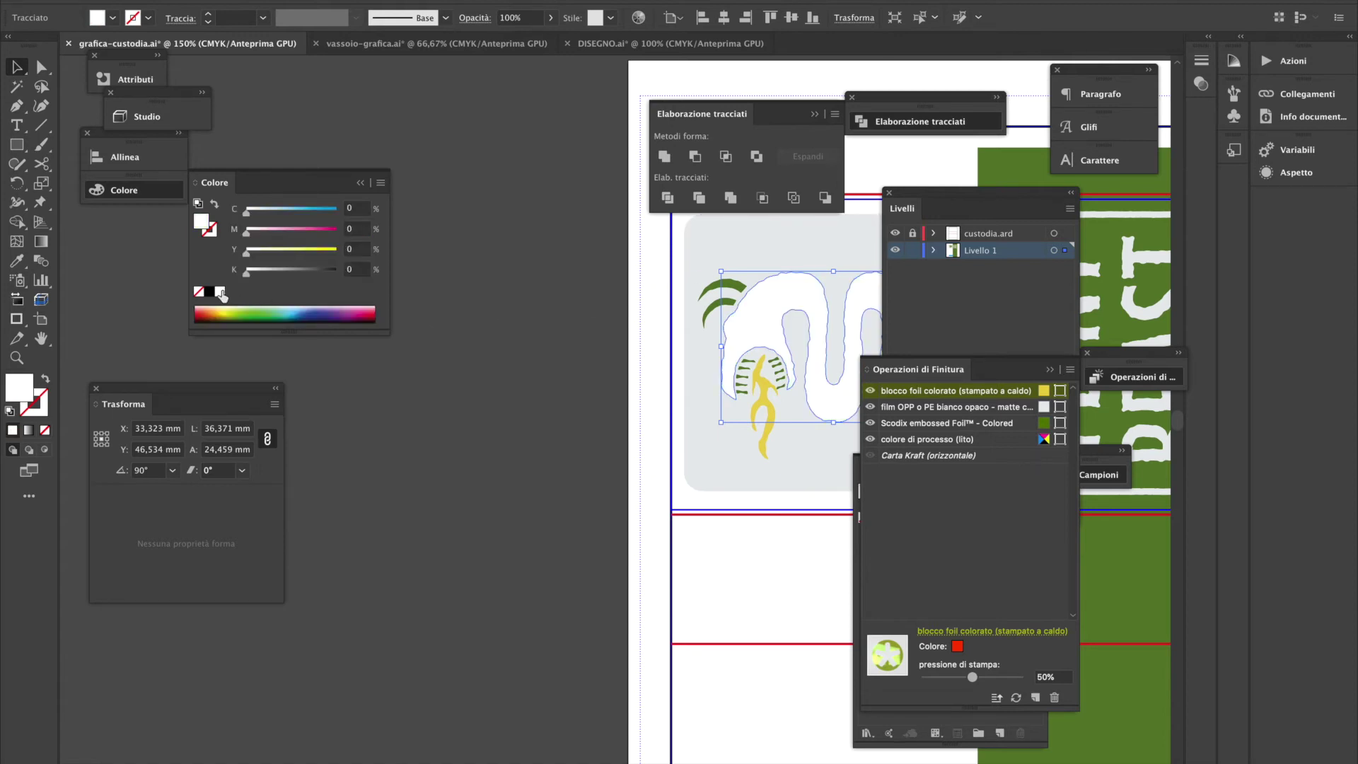
{"action": "left_click", "coordinate": [548, 444]}
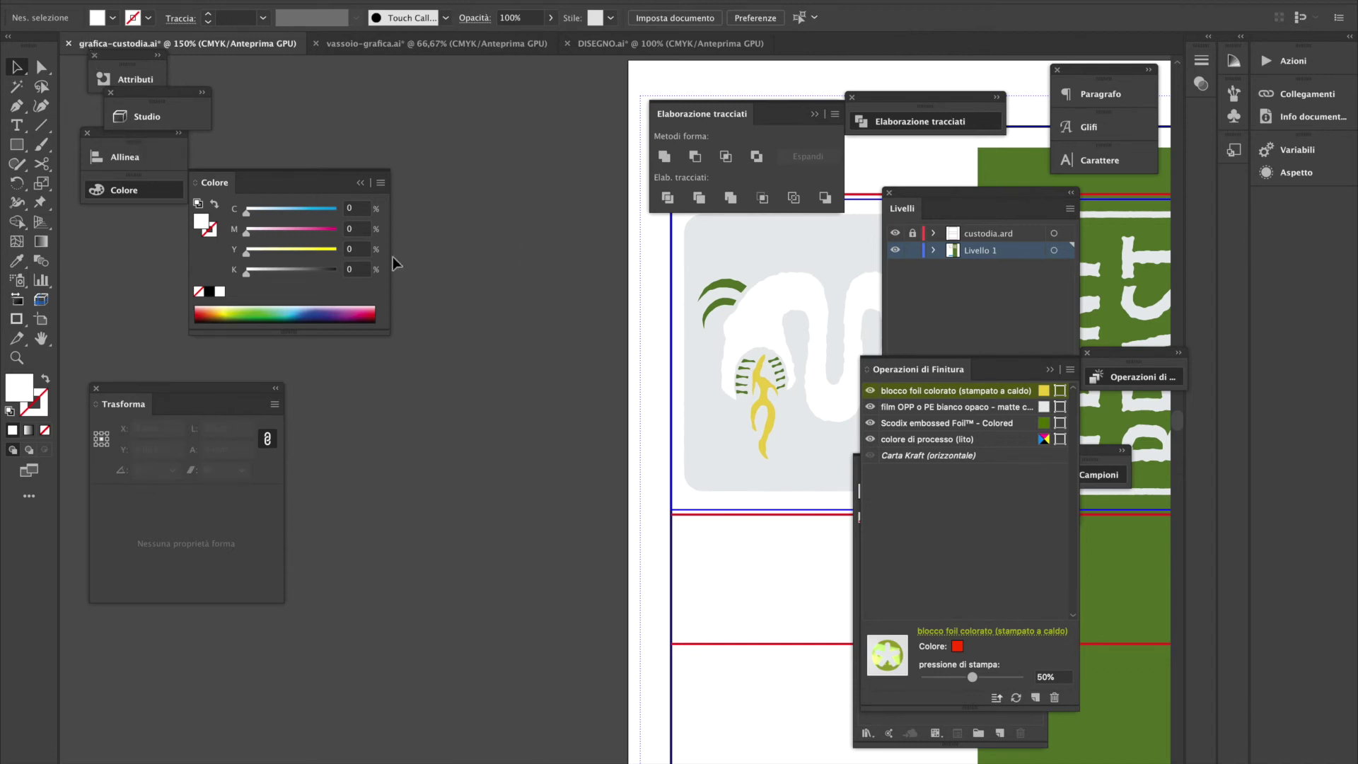
{"action": "left_click", "coordinate": [179, 124]}
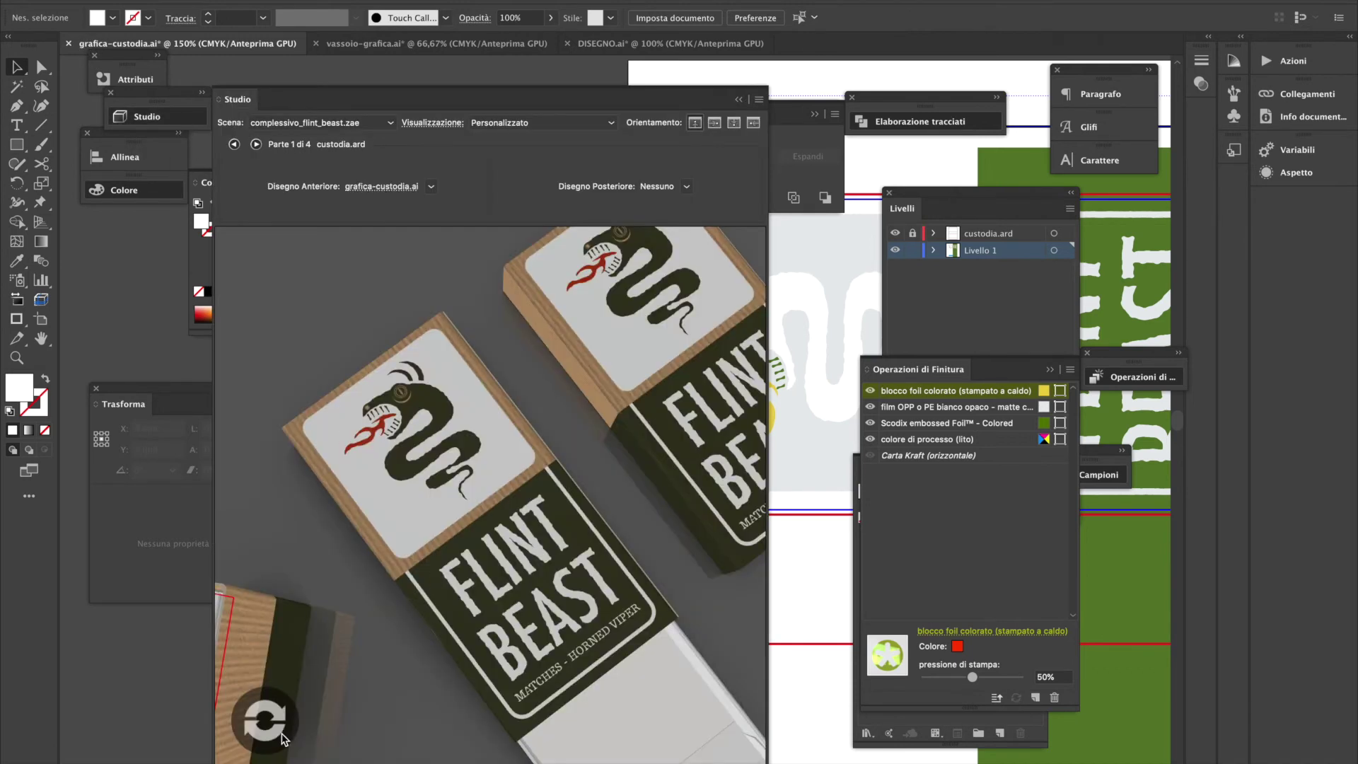
{"action": "left_click", "coordinate": [282, 739]}
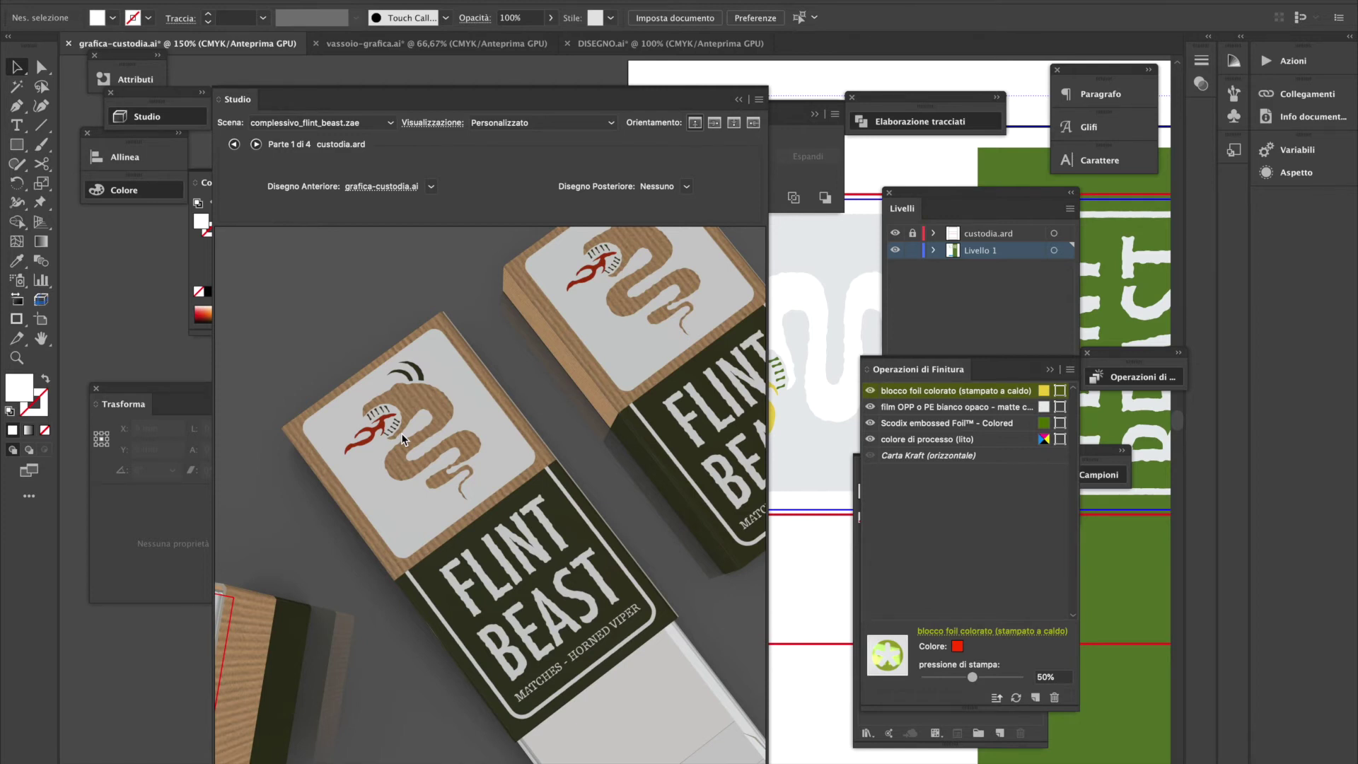
Try a 0.353 mm stroke in the green Scodix embossed foil swatch around the snake's panel and refresh the 3D preview
{"action": "left_click", "coordinate": [792, 262]}
{"action": "left_click", "coordinate": [149, 20]}
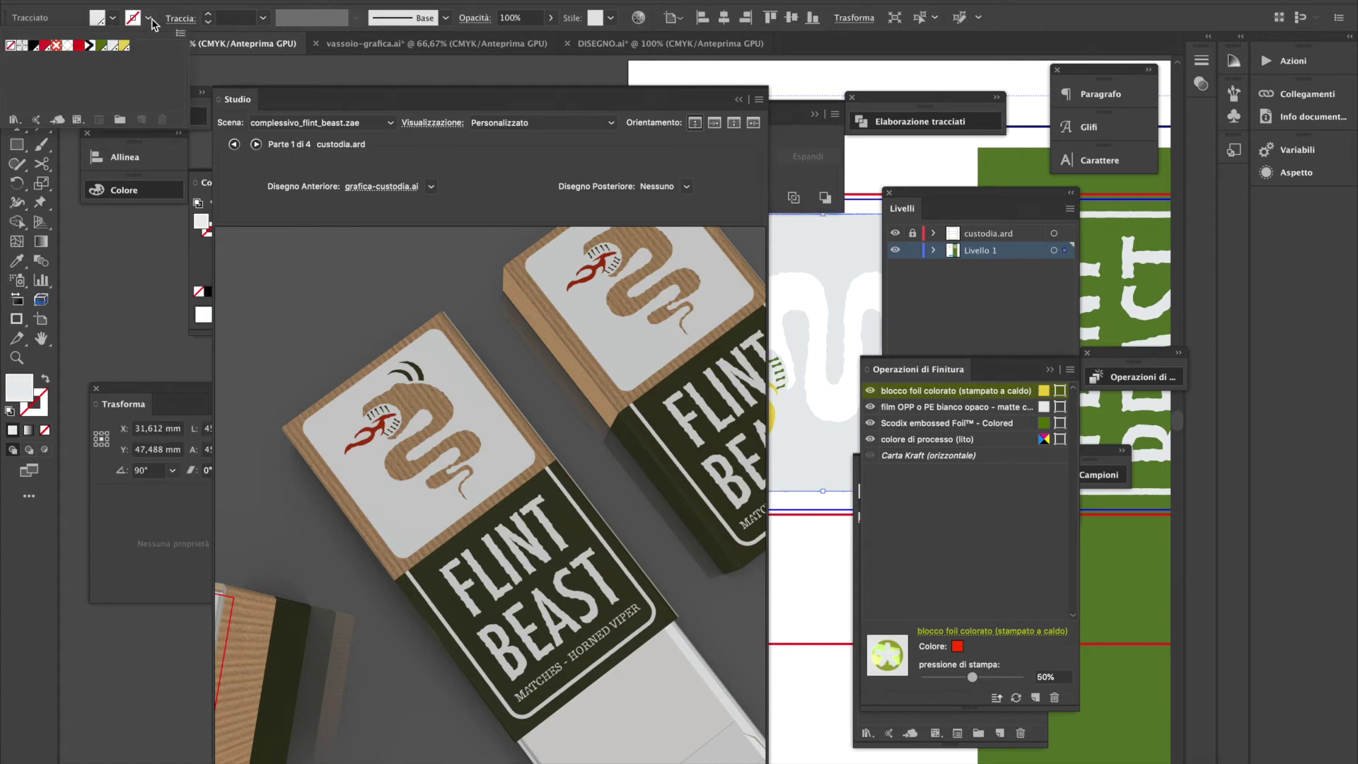
{"action": "left_click", "coordinate": [103, 46]}
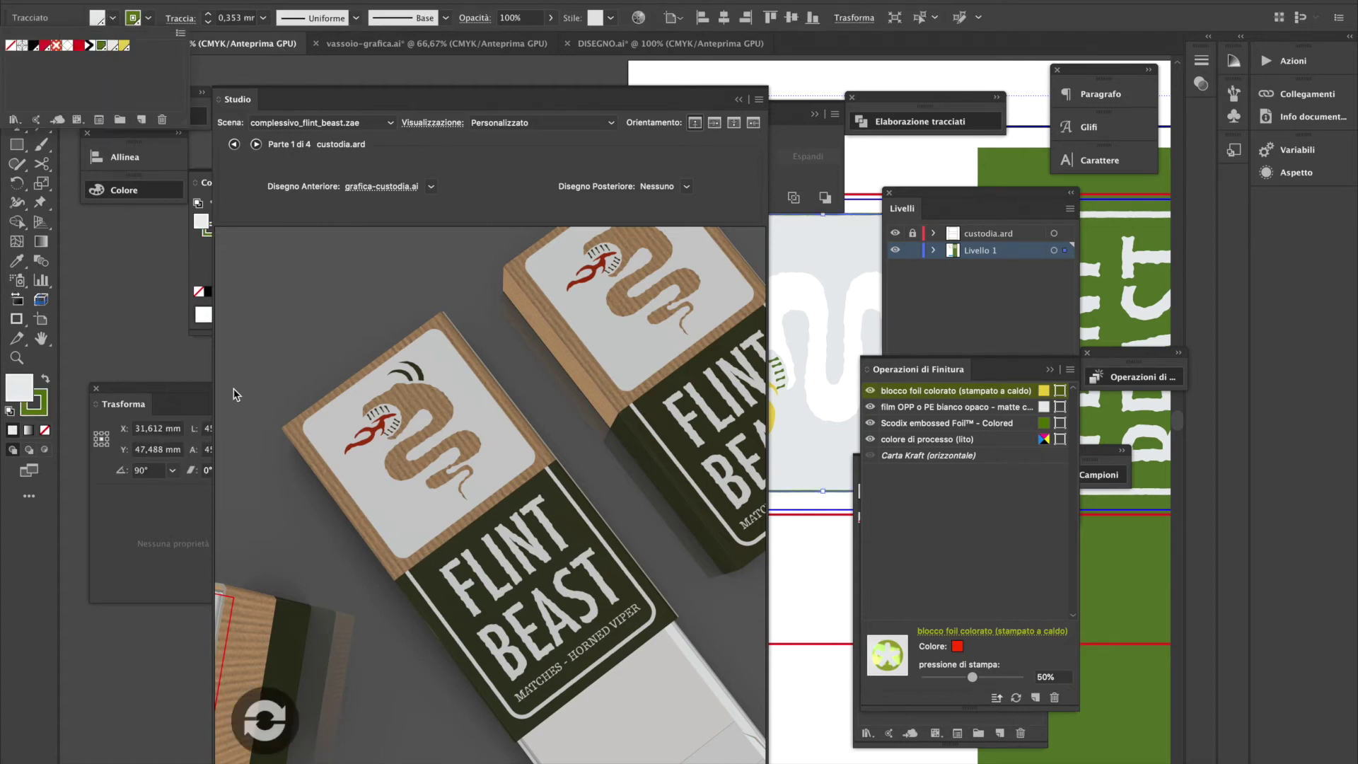
{"action": "left_click", "coordinate": [289, 737]}
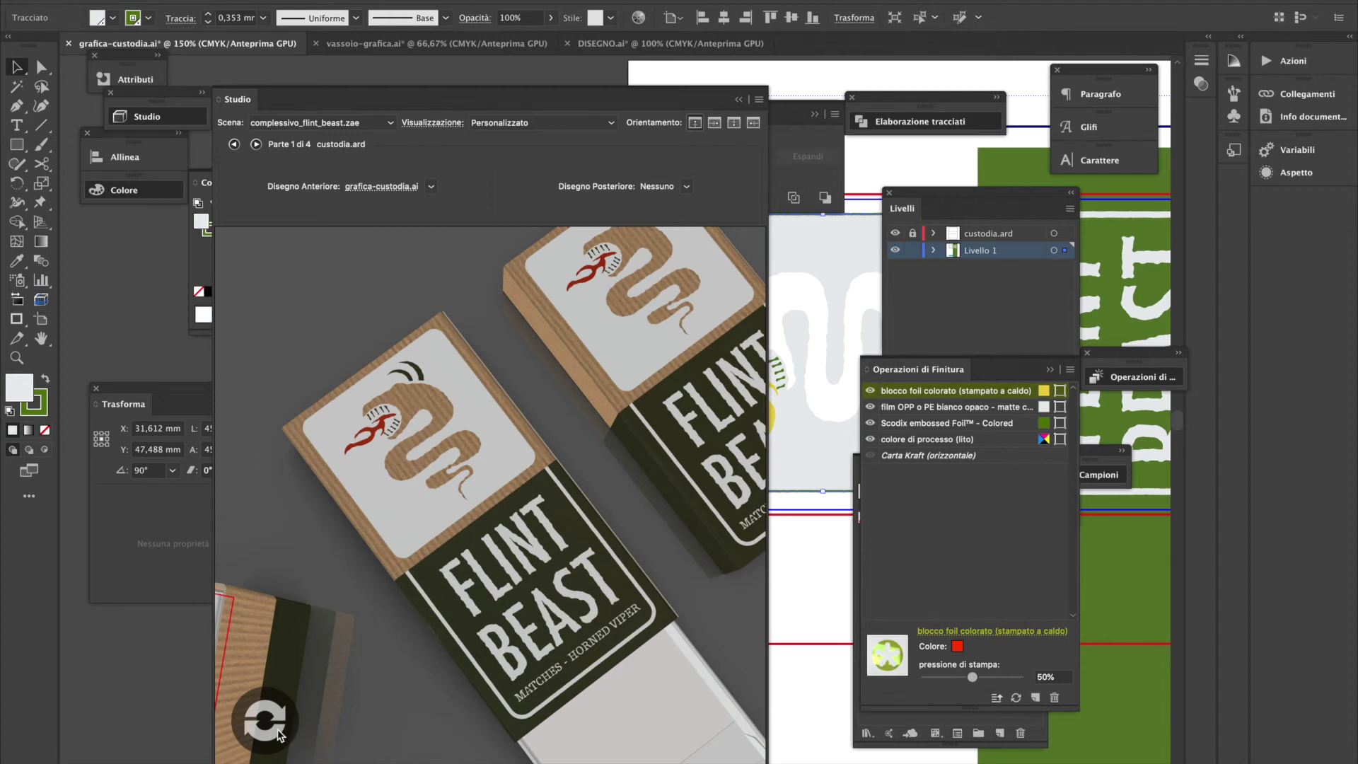
{"action": "left_click", "coordinate": [273, 733]}
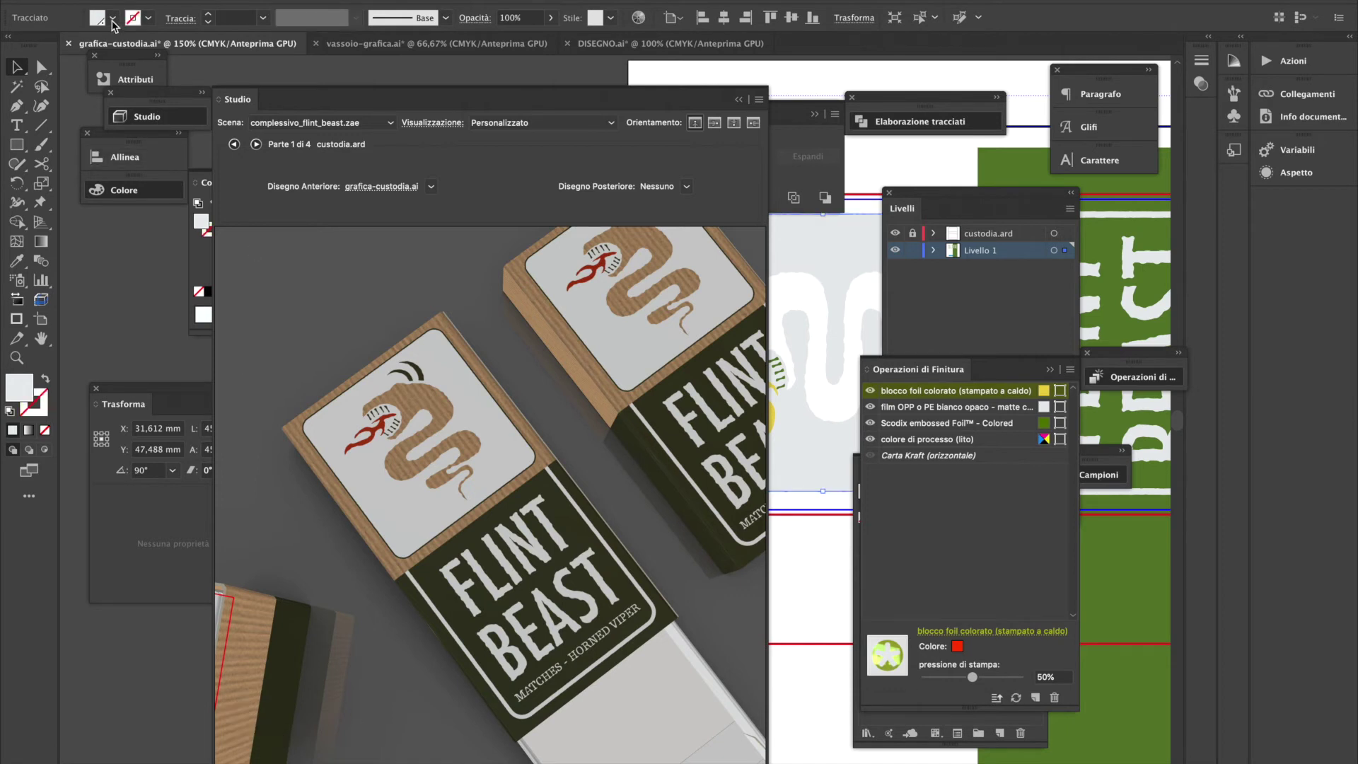
Fill the snake's panel with the green Scodix embossed foil swatch, refresh the 3D preview and rotate the matchboxes to examine the foil
{"action": "left_click", "coordinate": [113, 19]}
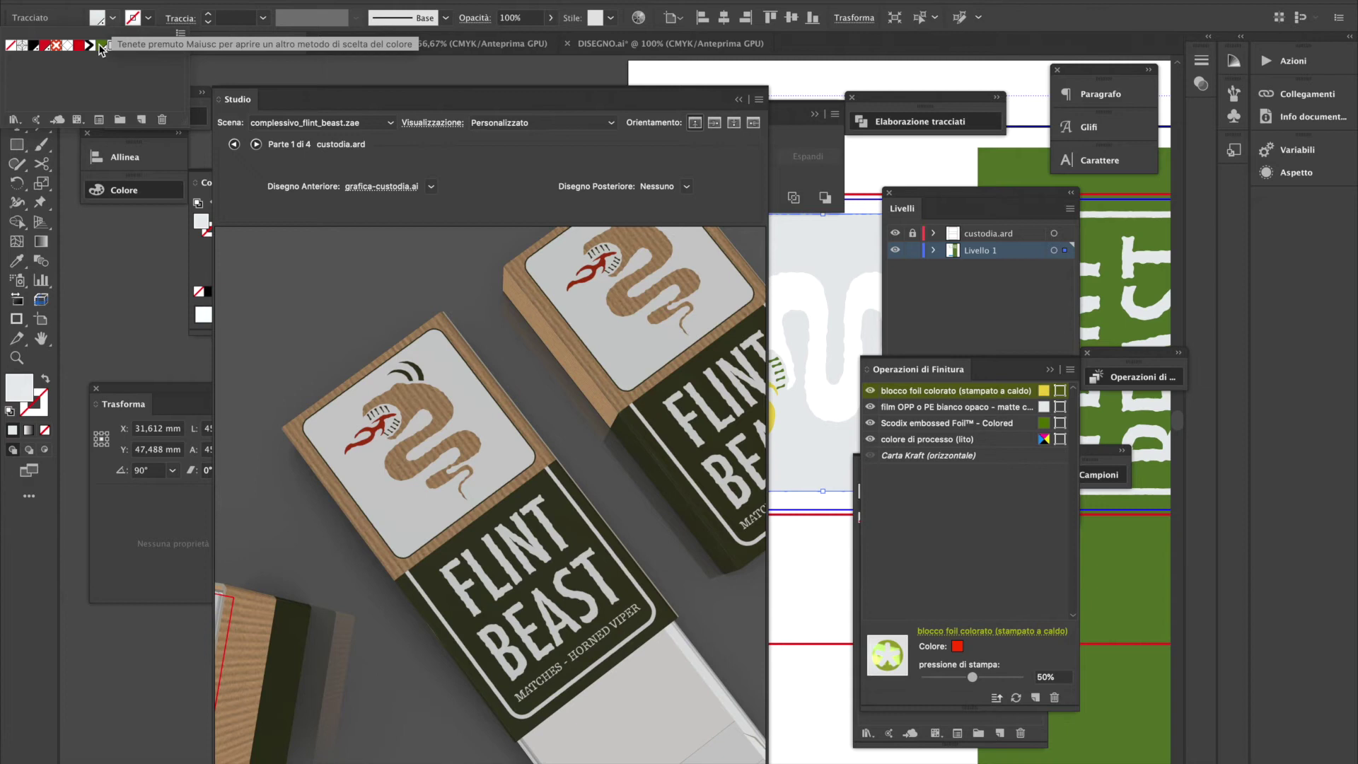
{"action": "left_click", "coordinate": [101, 47]}
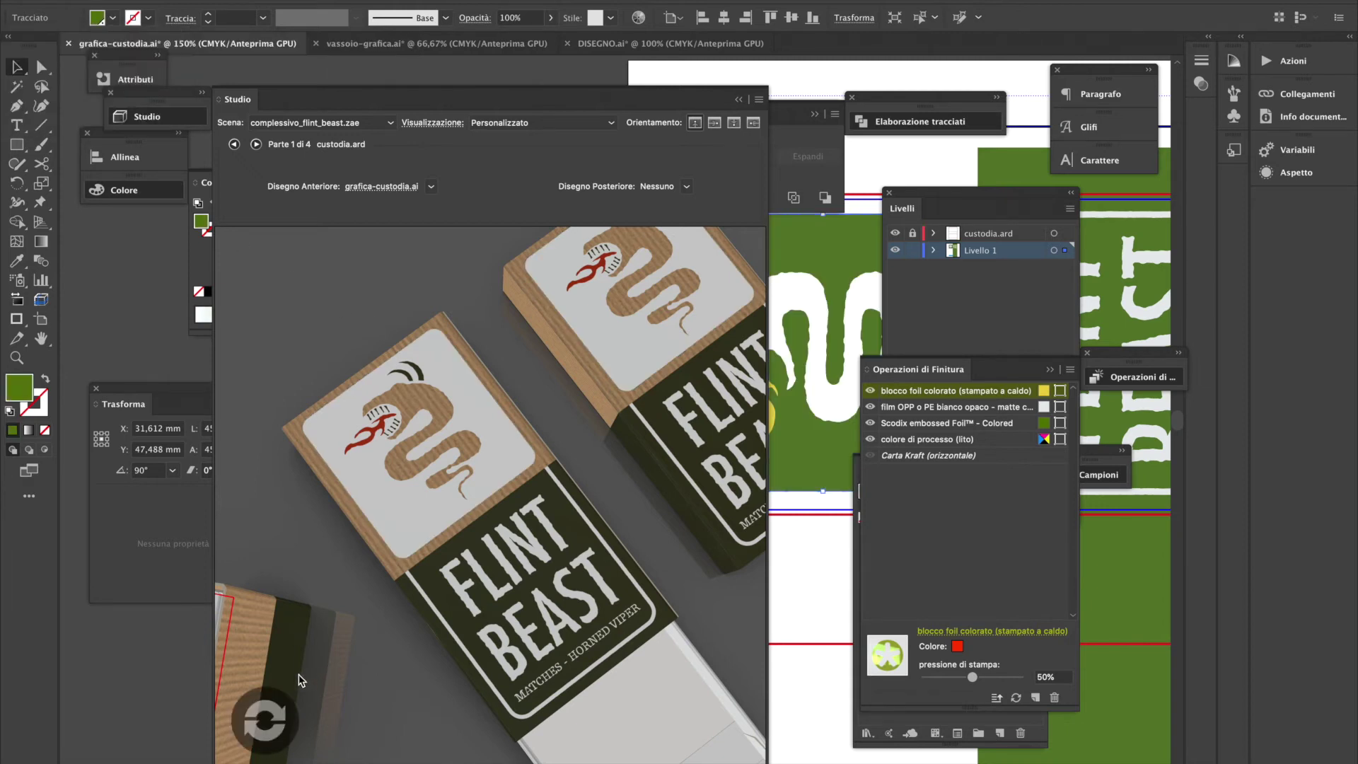
{"action": "left_click", "coordinate": [258, 733]}
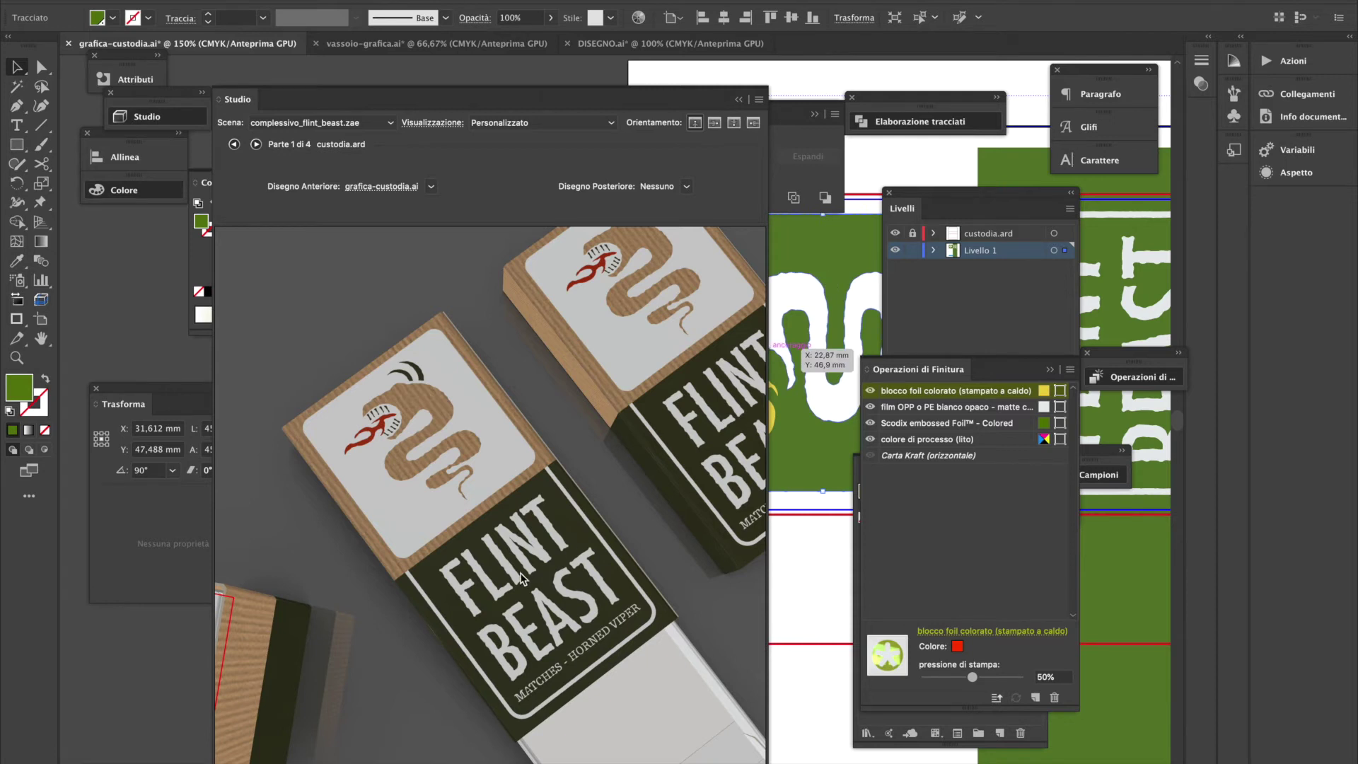
{"action": "left_click_drag", "start_coordinate": [515, 560], "coordinate": [622, 469]}
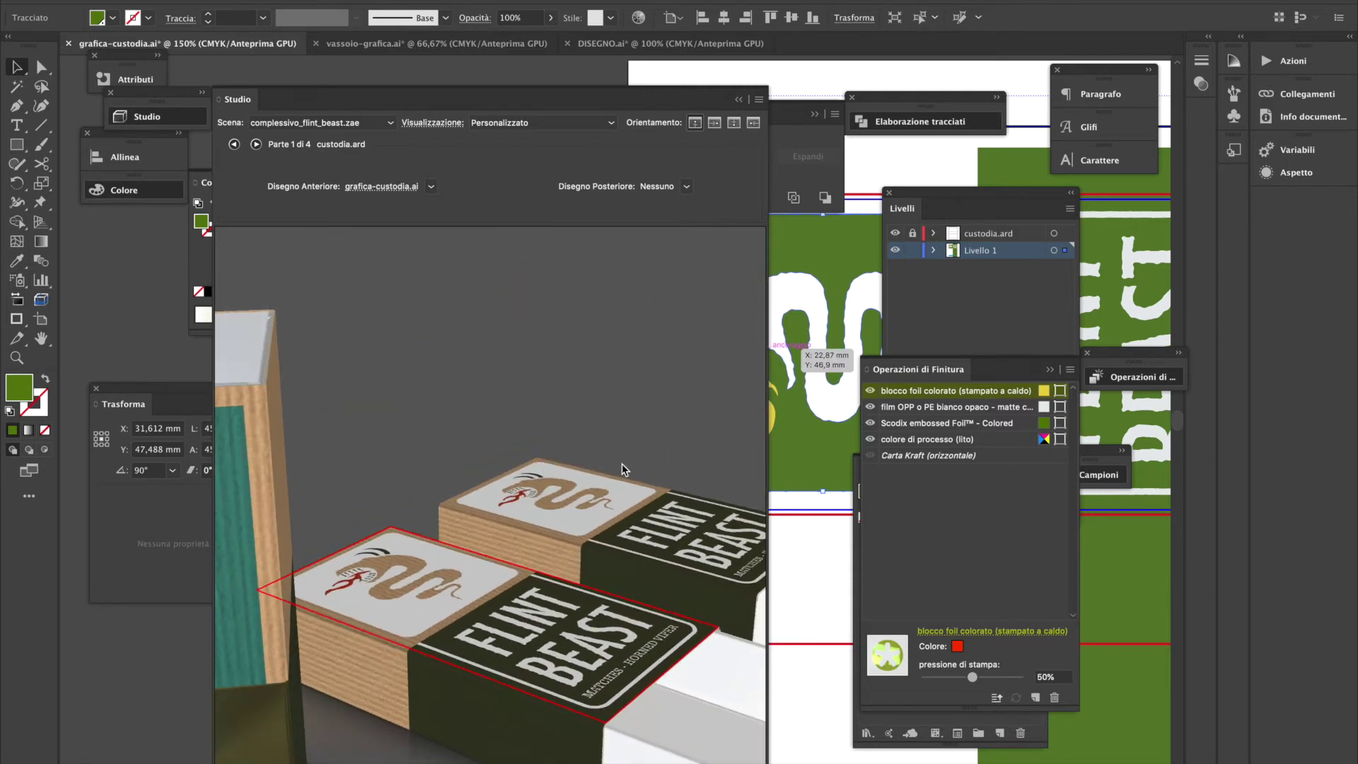
{"action": "left_click", "coordinate": [114, 18]}
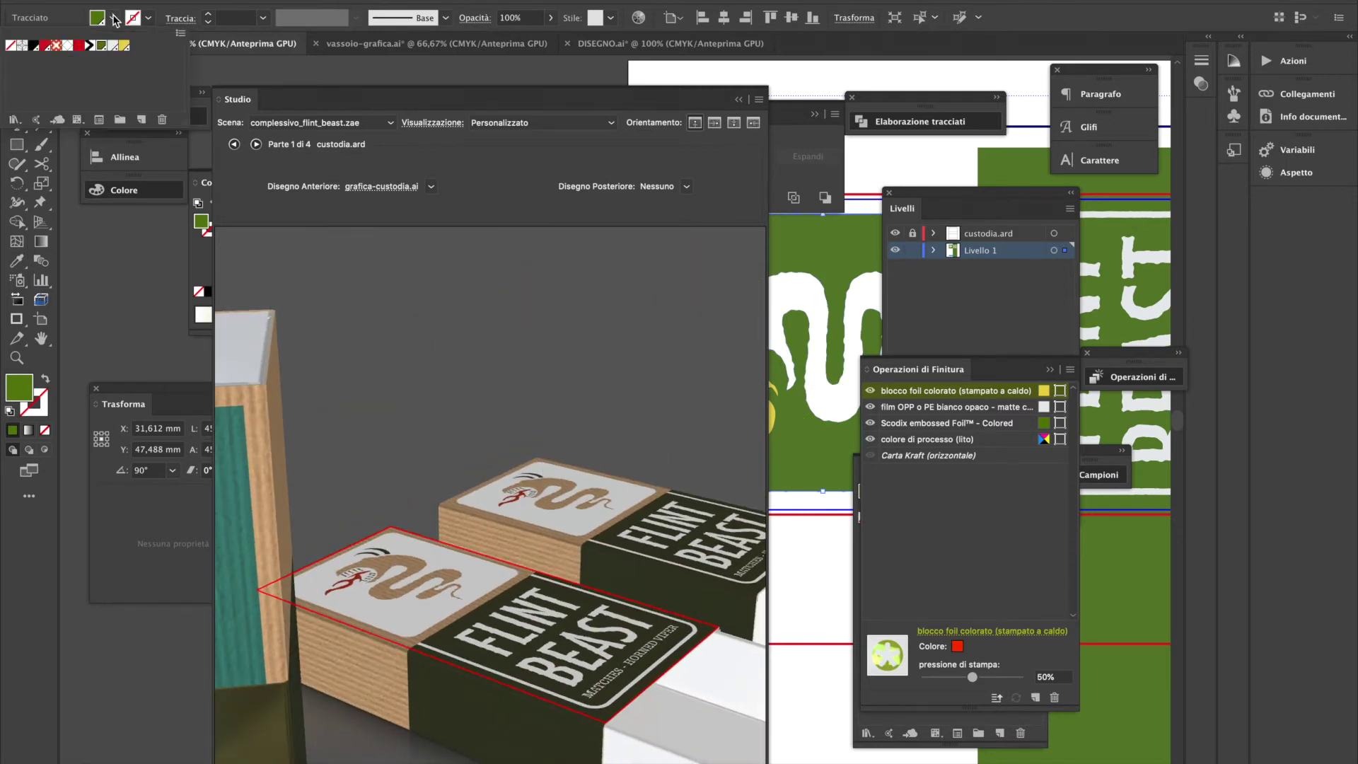
{"action": "left_click", "coordinate": [263, 714]}
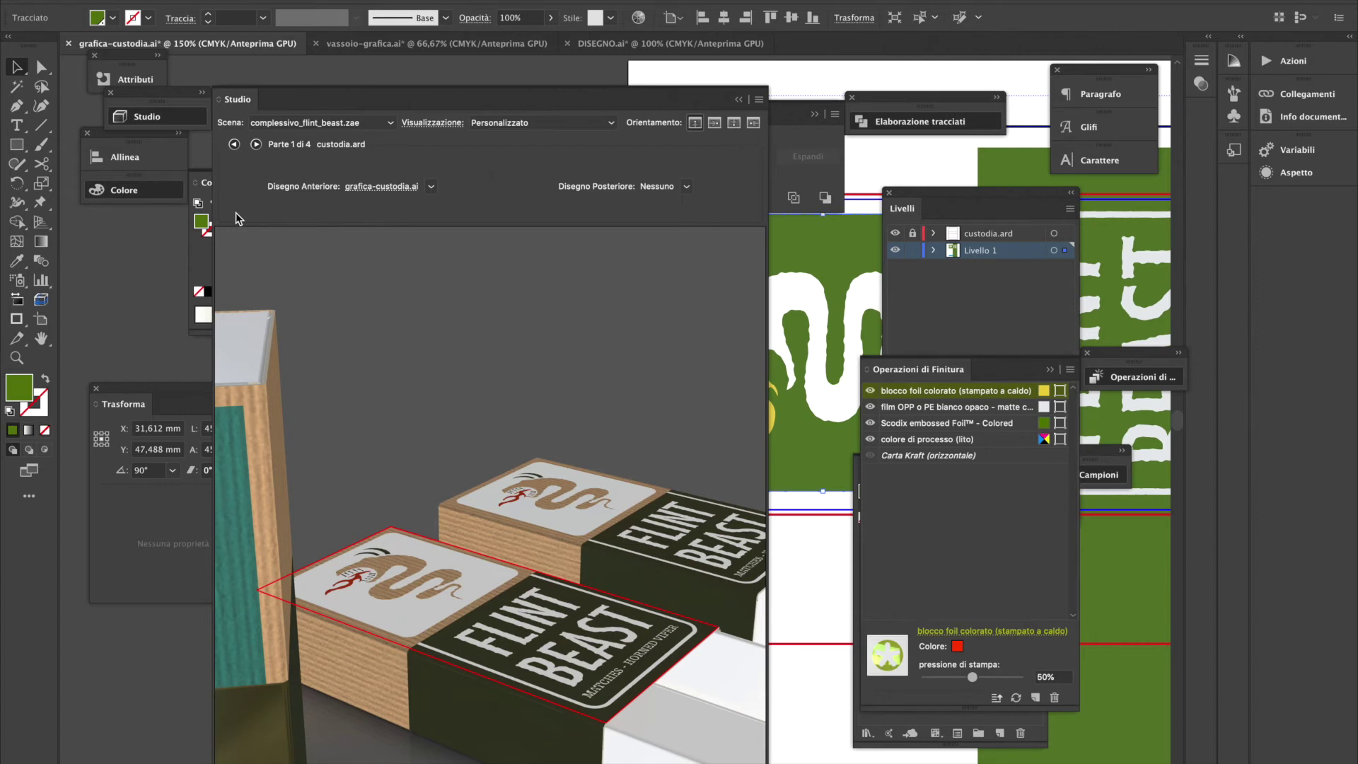
{"action": "left_click_drag", "start_coordinate": [622, 502], "coordinate": [514, 685]}
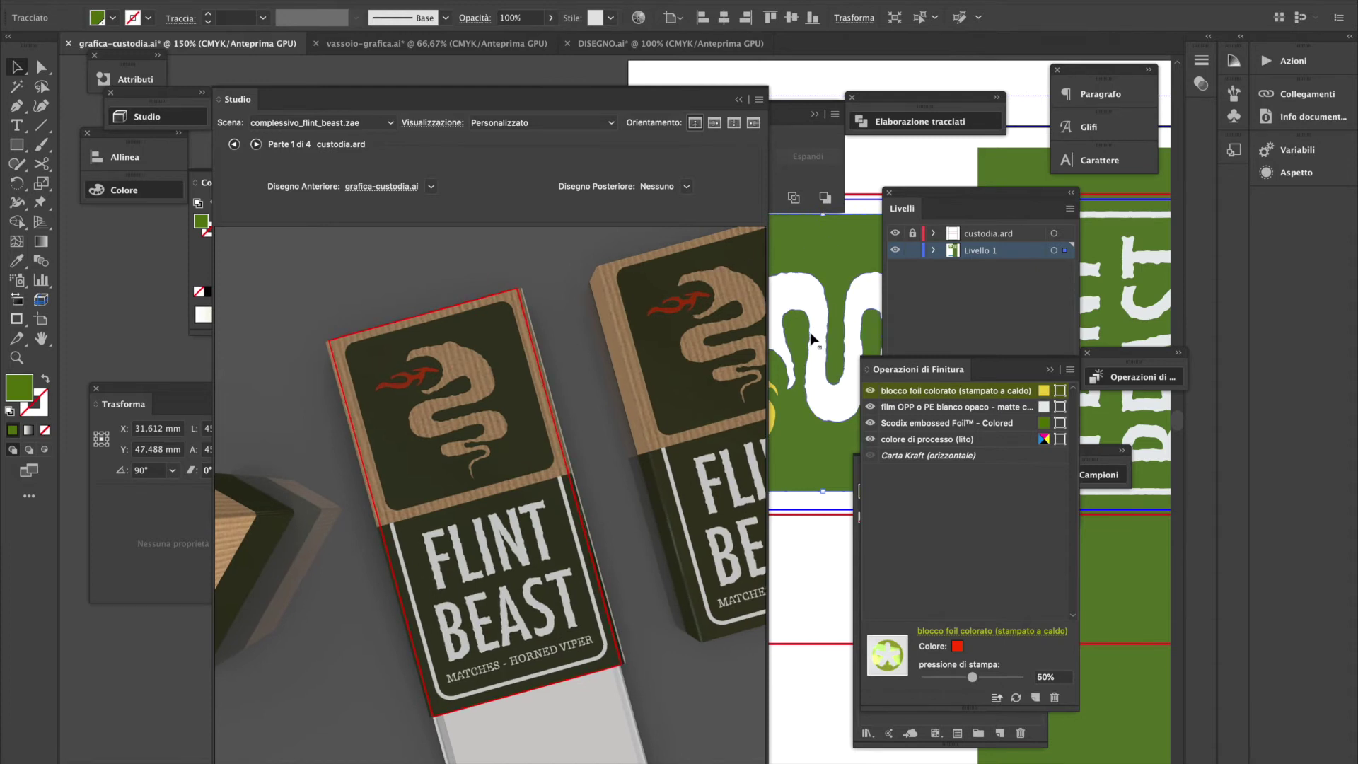
Fill both horn shapes on the snake's head with plain white, CMYK 0, 0, 0, 0
{"action": "left_click", "coordinate": [739, 99]}
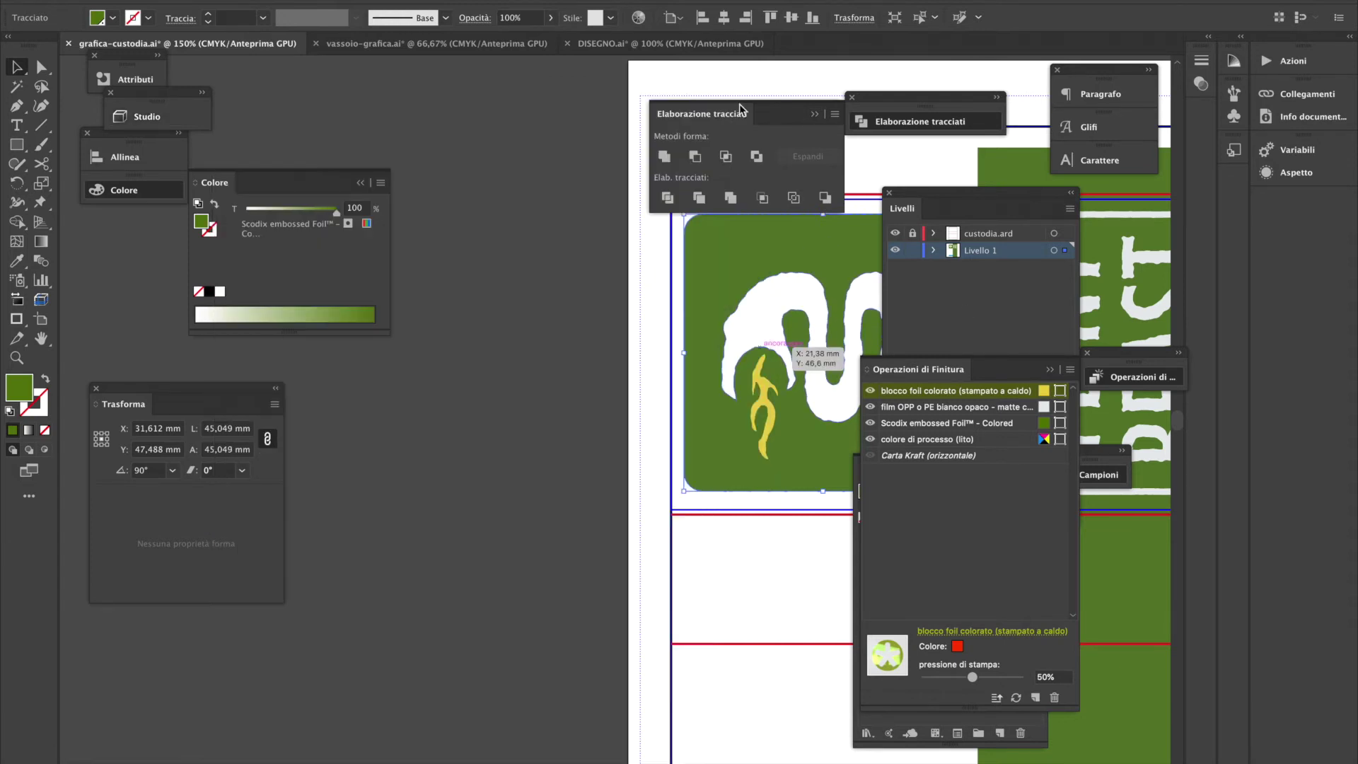
{"action": "left_click", "coordinate": [723, 292]}
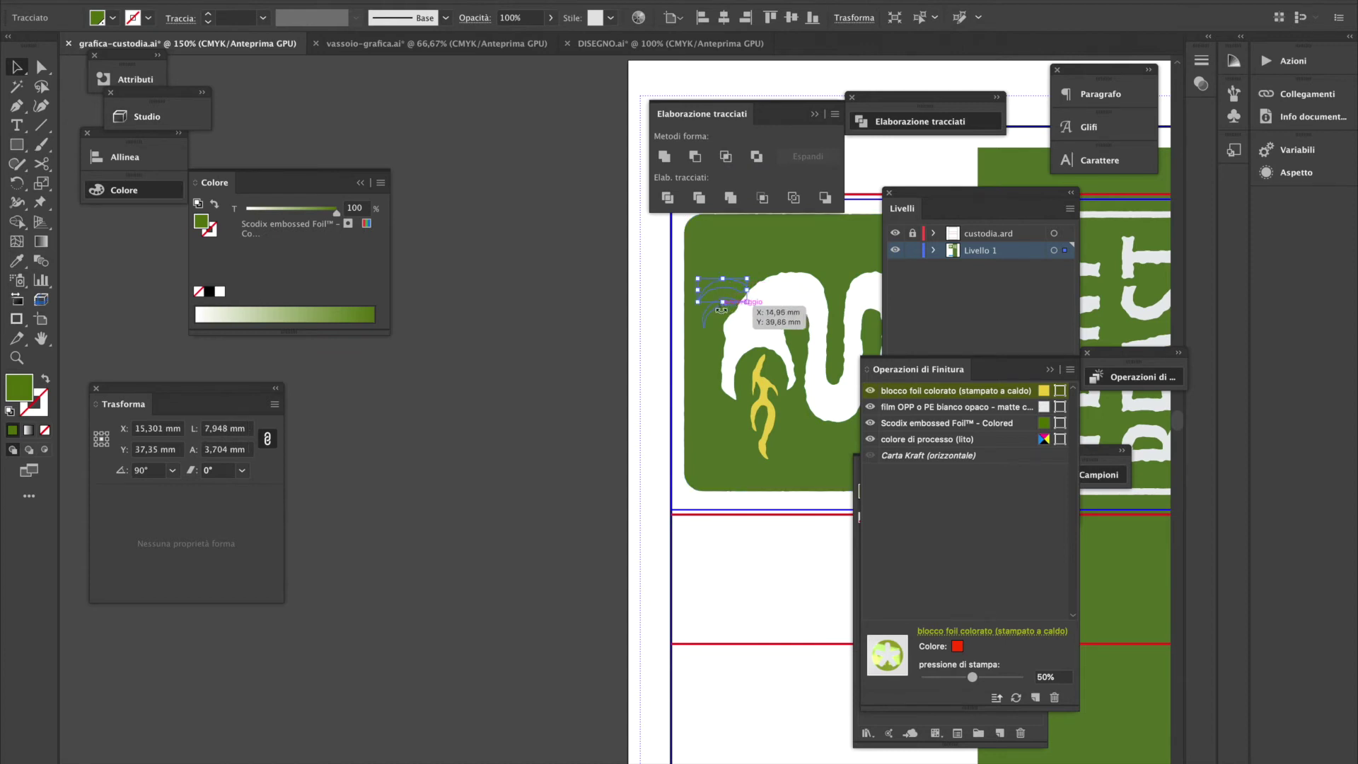
{"action": "left_click", "coordinate": [113, 22]}
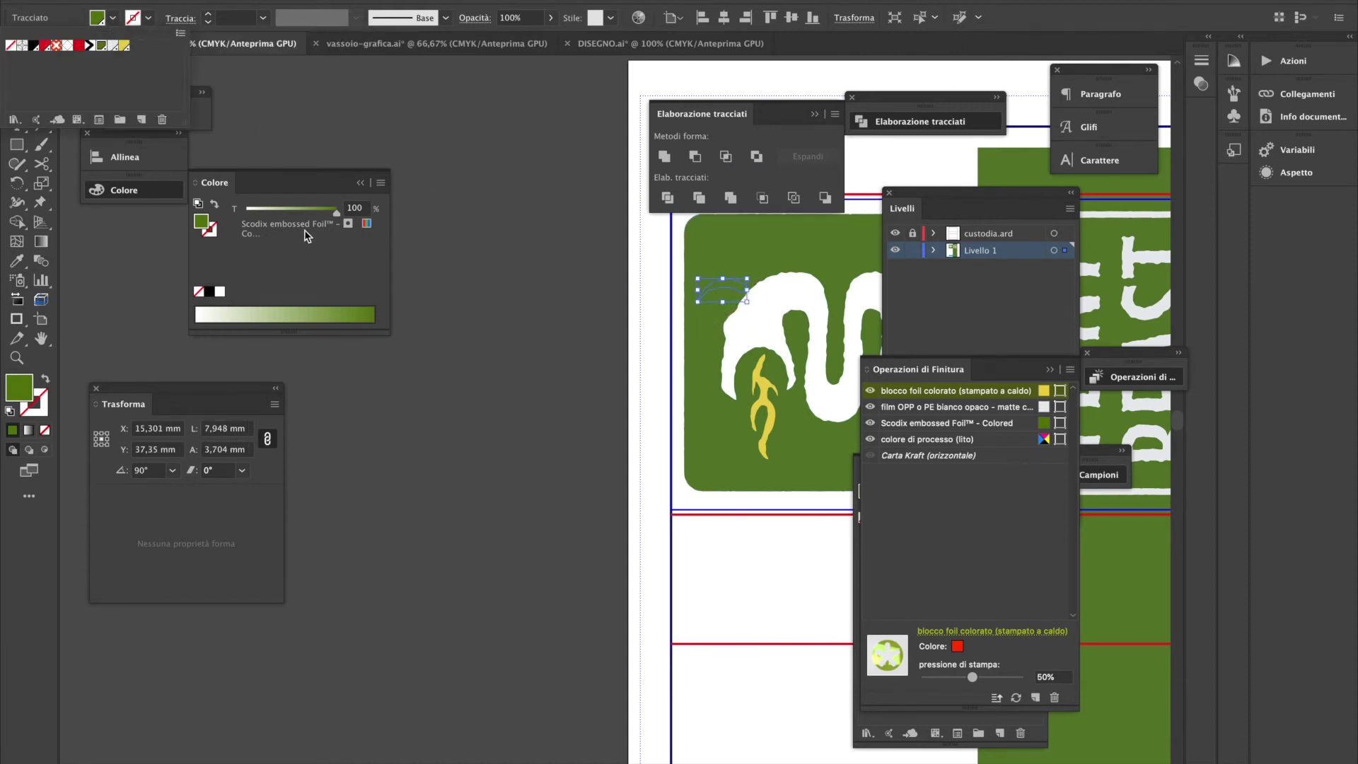
{"action": "left_click", "coordinate": [221, 296]}
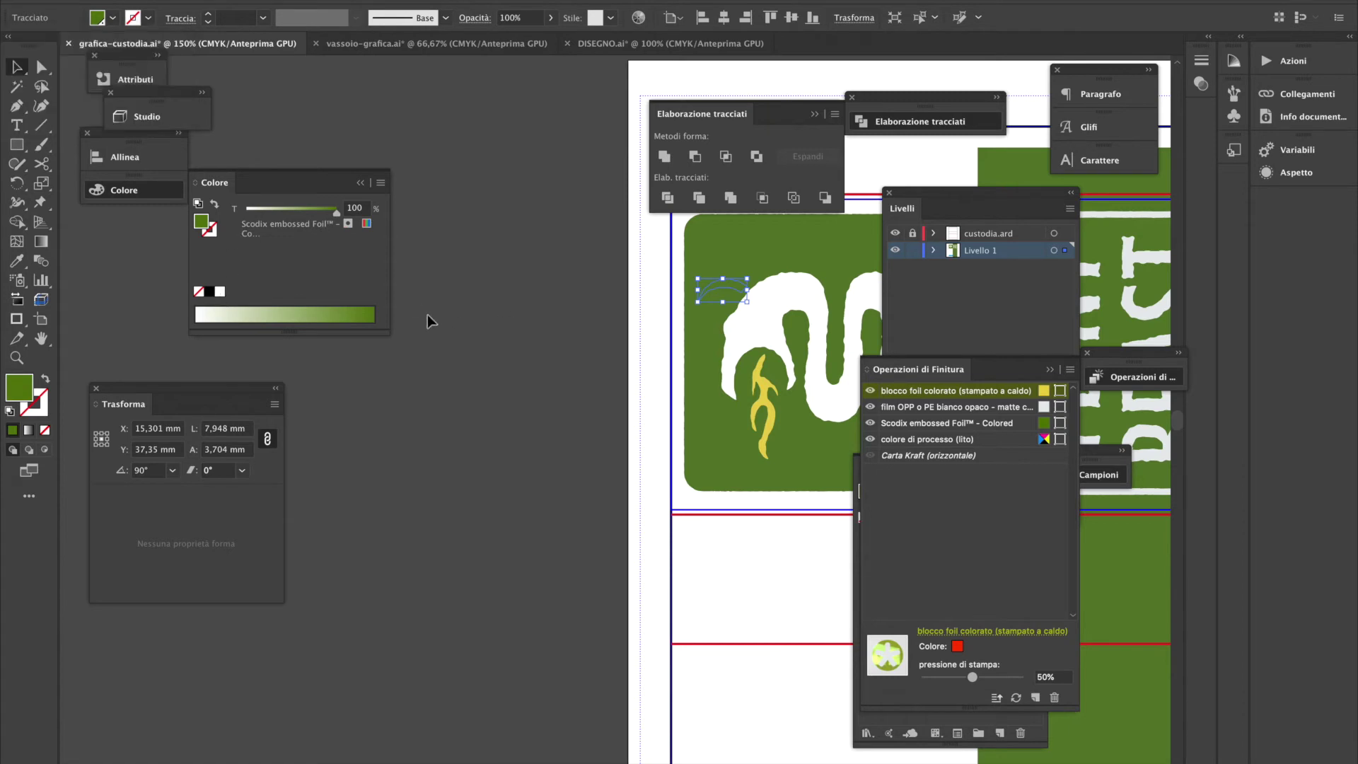
{"action": "left_click", "coordinate": [221, 296]}
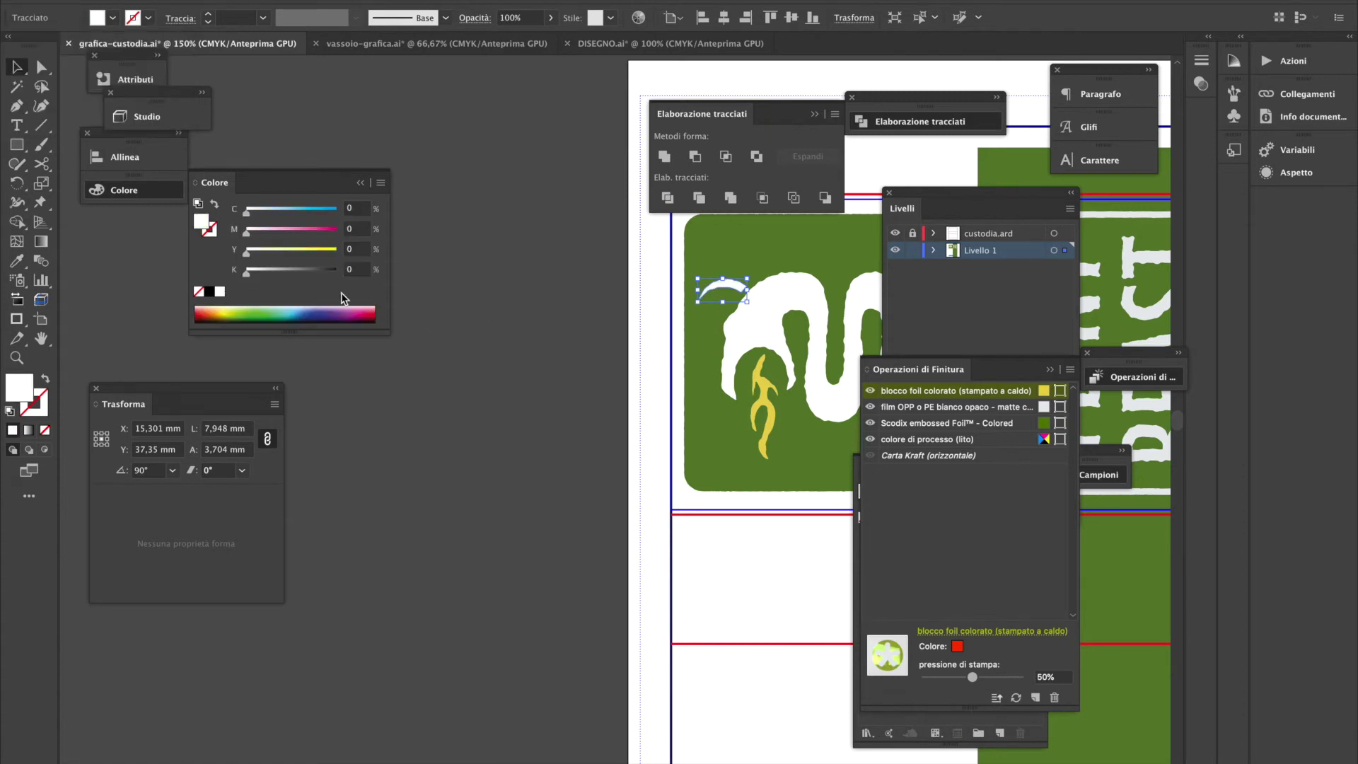
{"action": "left_click", "coordinate": [729, 315]}
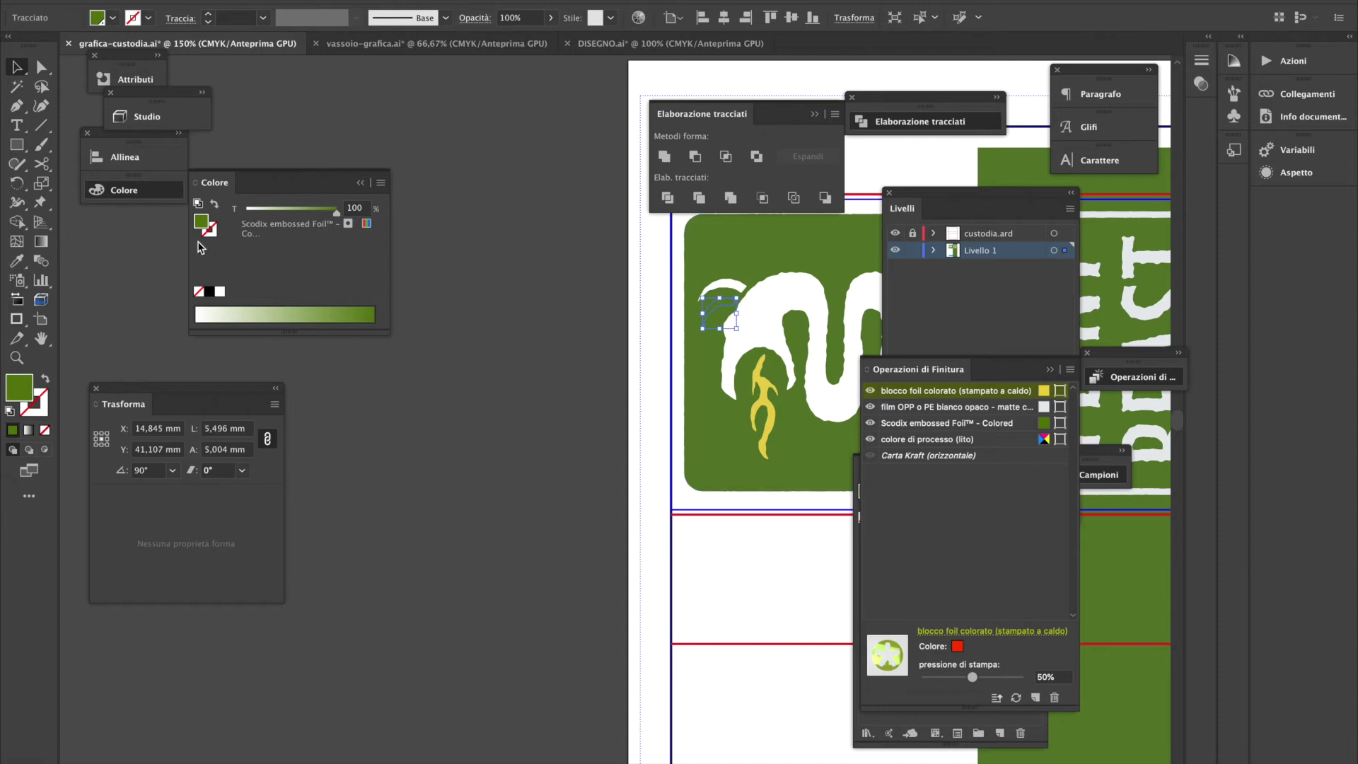
{"action": "left_click", "coordinate": [222, 295]}
{"action": "left_click", "coordinate": [534, 460]}
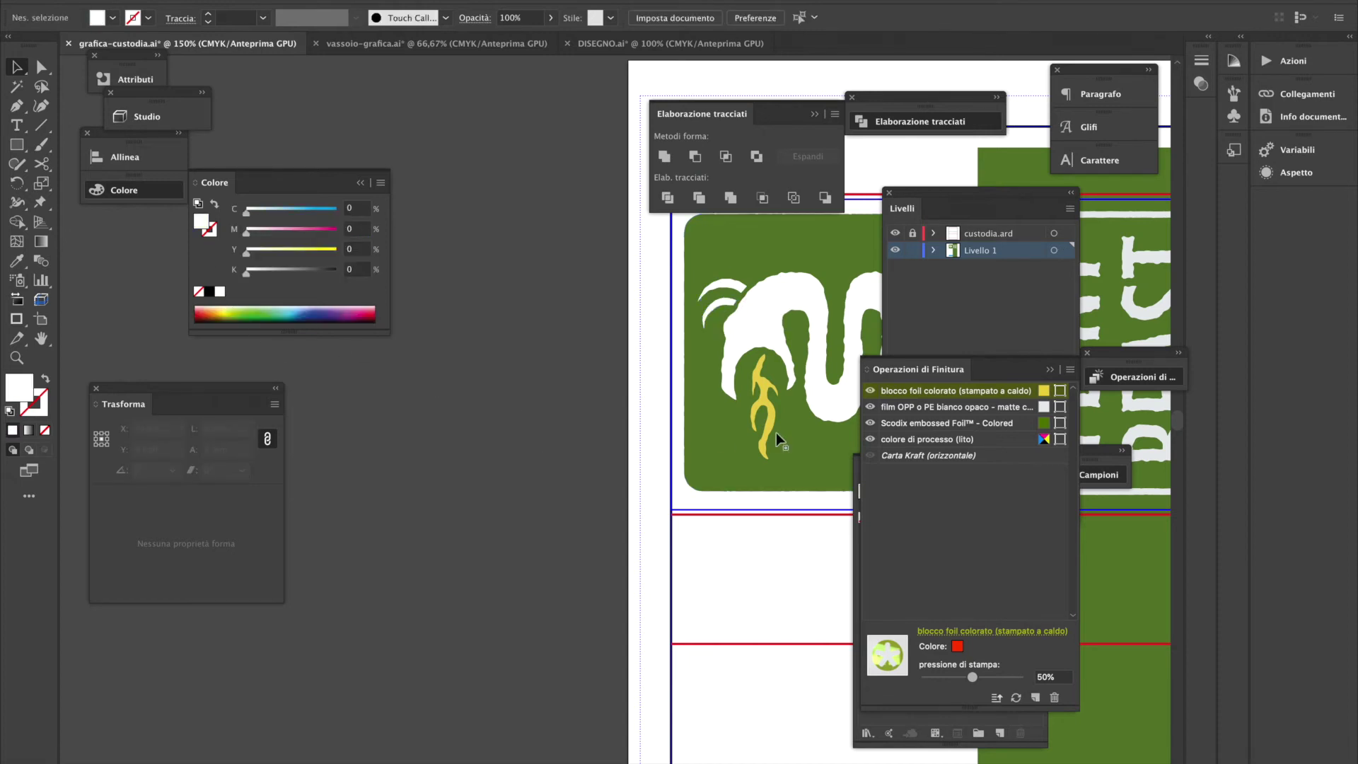
Fill both groups of teeth in the snake's mouth with the "vernice UV spot extra opaca" swatch
{"action": "left_click", "coordinate": [764, 400], "text": "ctrl"}
{"action": "left_click", "coordinate": [685, 387], "text": "ctrl"}
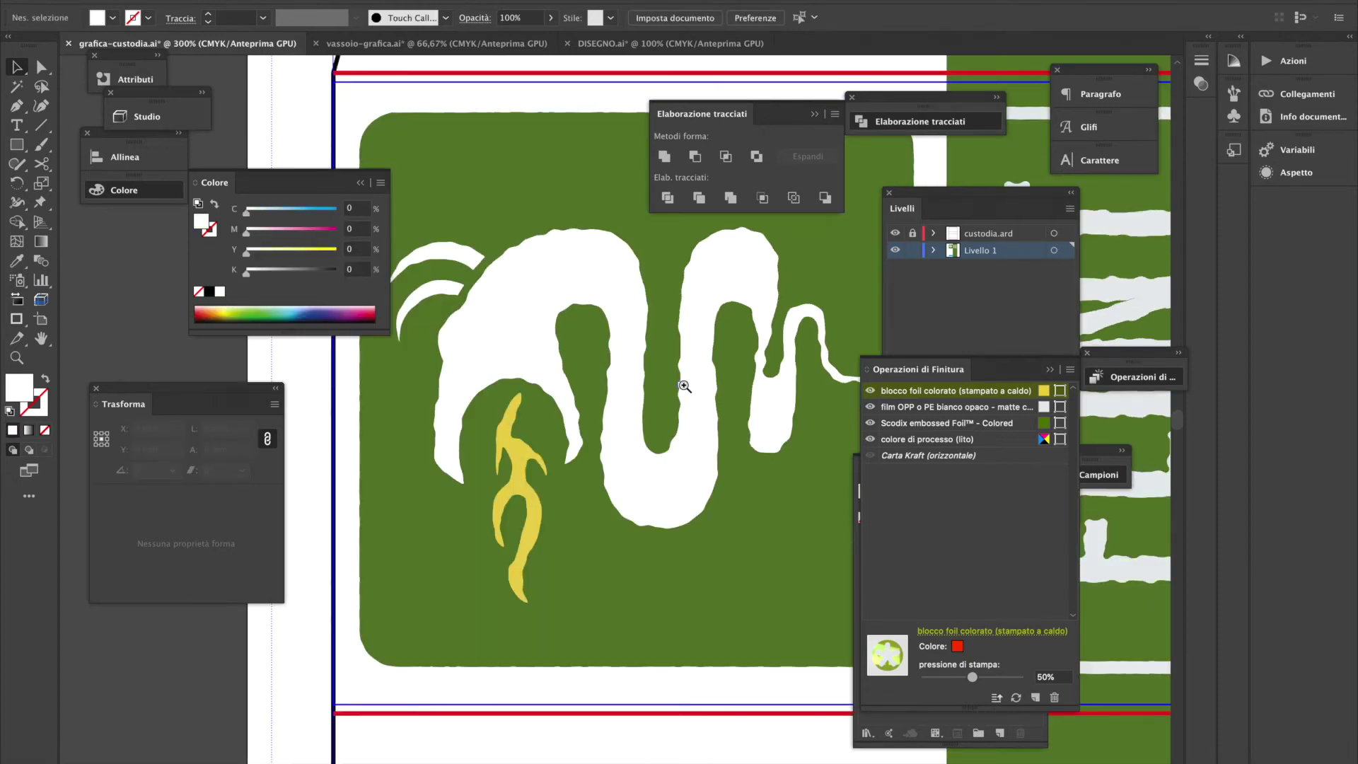
{"action": "left_click", "coordinate": [522, 468]}
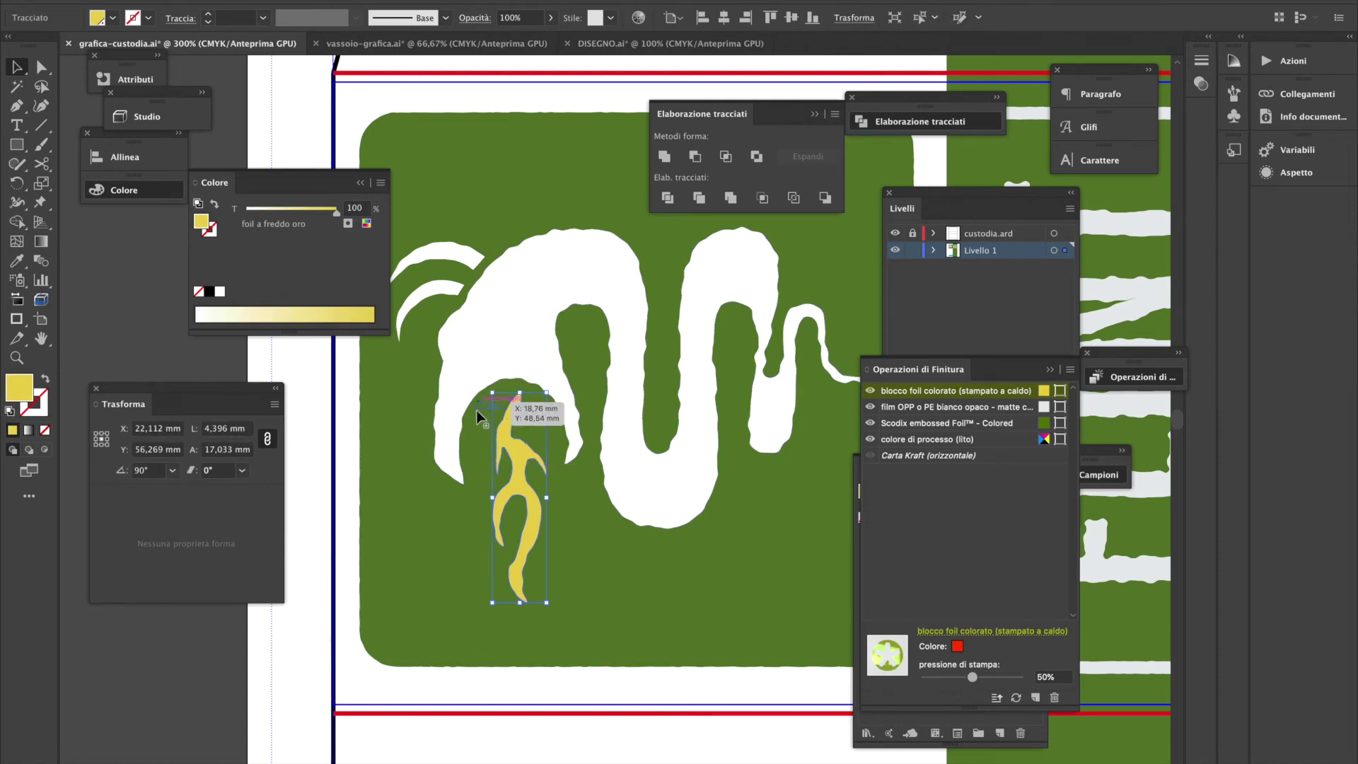
{"action": "left_click", "coordinate": [472, 470]}
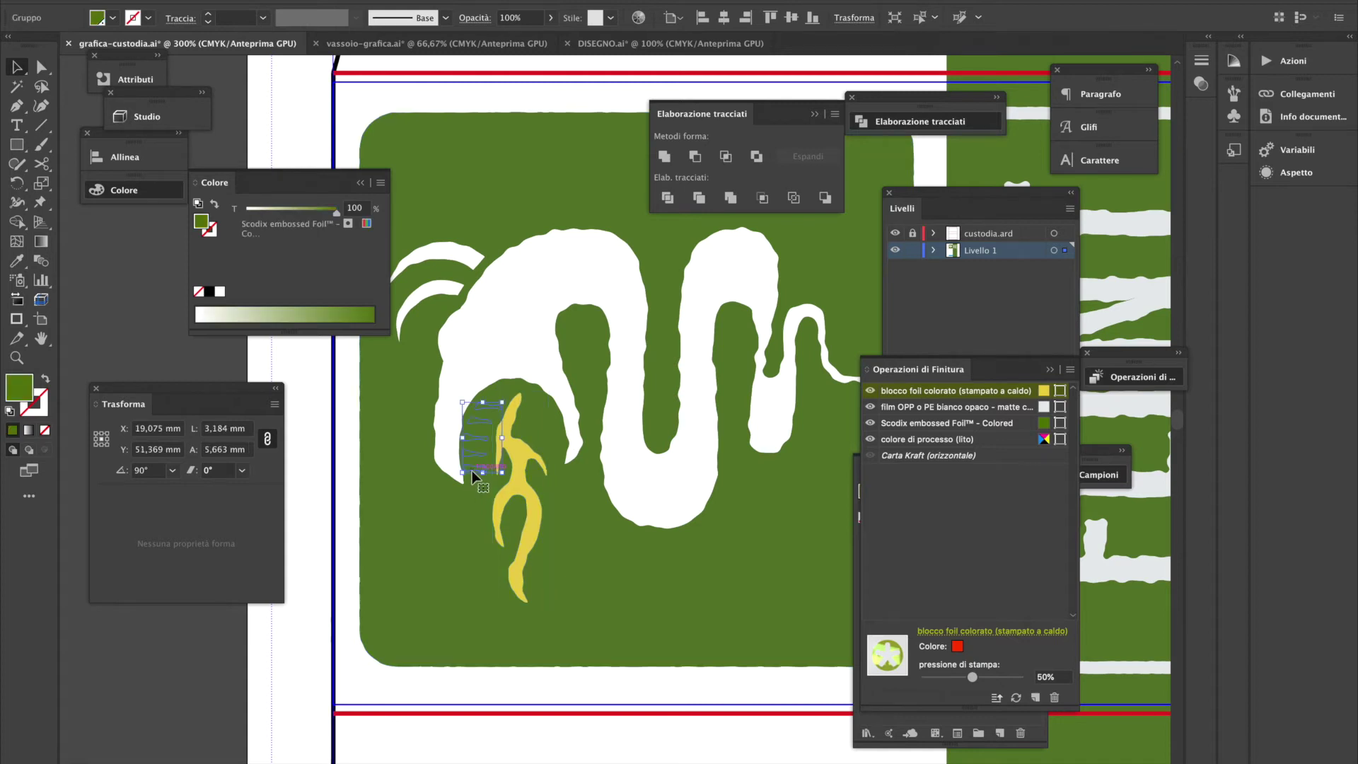
{"action": "left_click", "coordinate": [558, 453], "text": "shift"}
{"action": "left_click", "coordinate": [113, 17]}
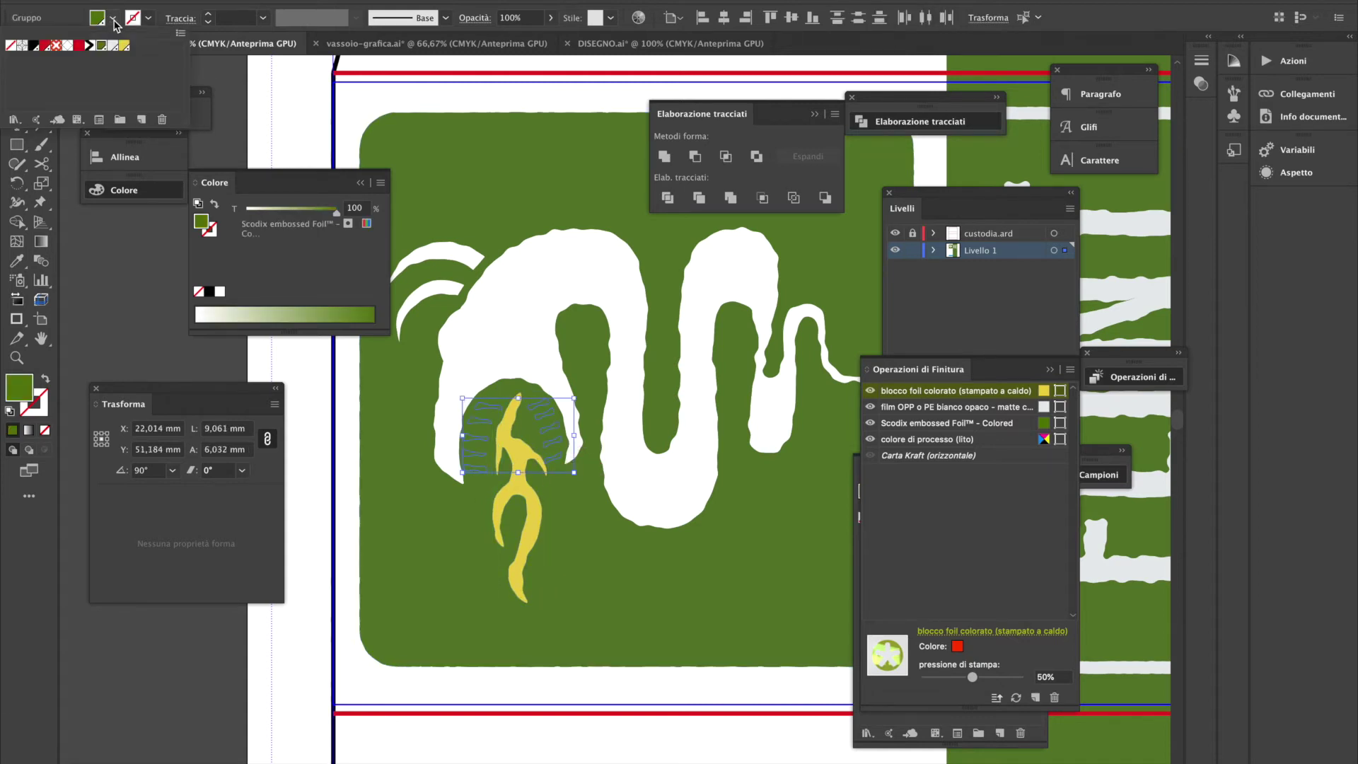
{"action": "left_click", "coordinate": [114, 46]}
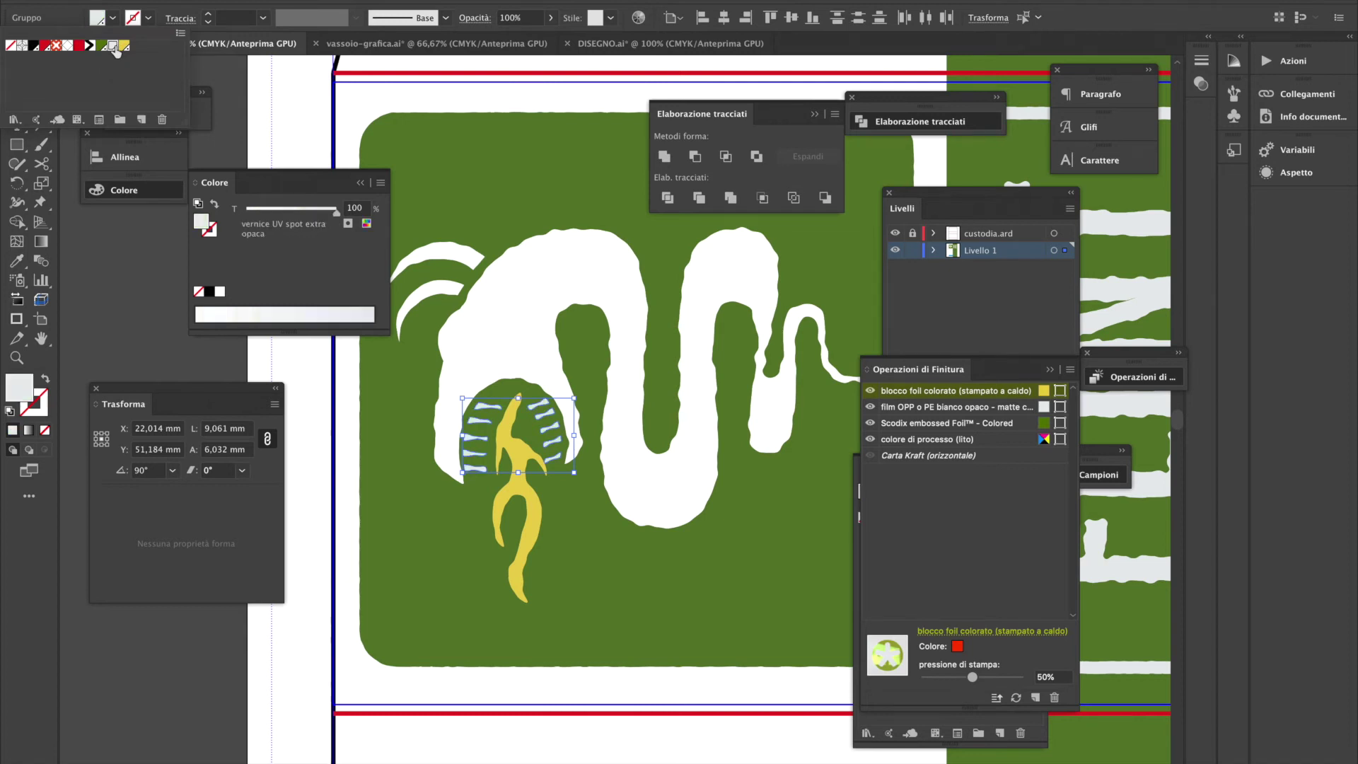
{"action": "left_click", "coordinate": [215, 133]}
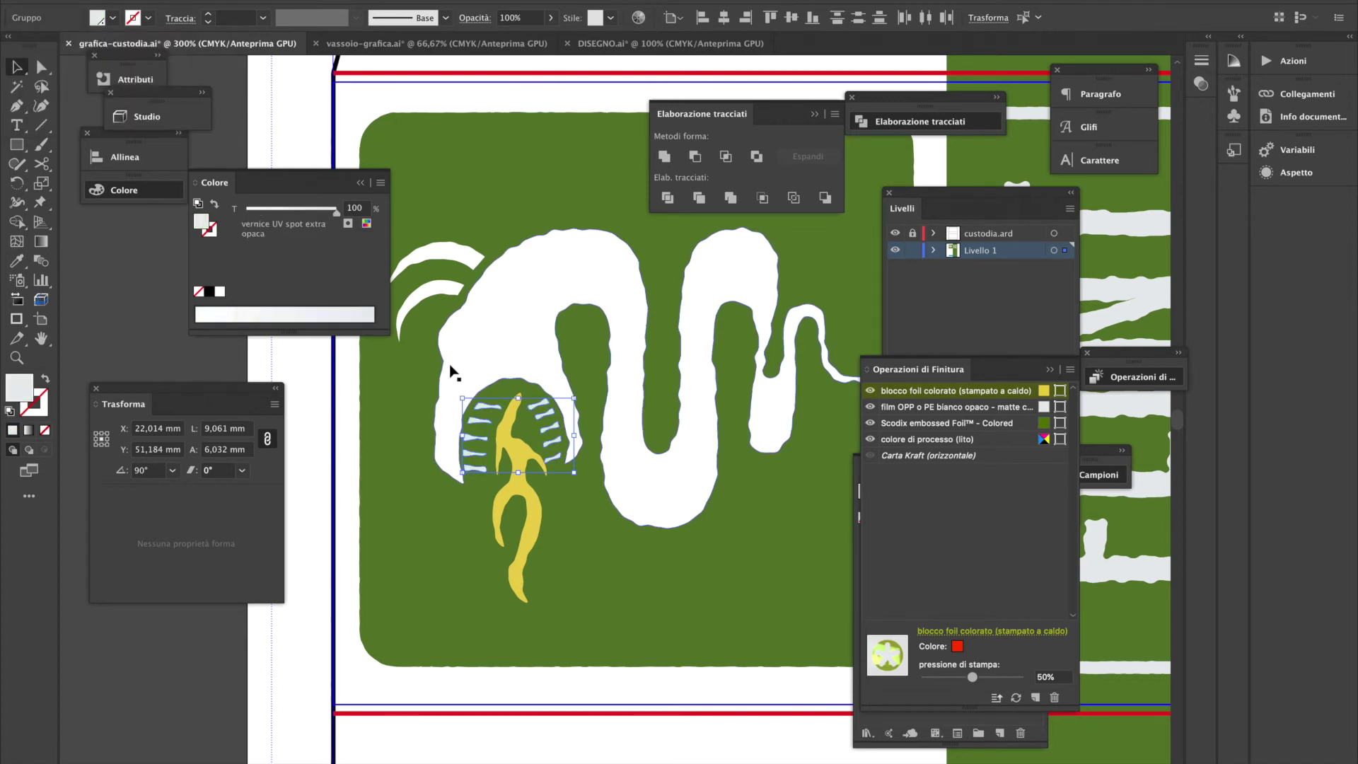
Fill the crescent beside the snake's eye with the green Scodix embossed foil swatch
{"action": "mouse_move", "coordinate": [464, 368]}
{"action": "left_mouse_down"}
{"action": "mouse_move", "coordinate": [484, 312]}
{"action": "mouse_move", "coordinate": [502, 364]}
{"action": "left_mouse_up"}
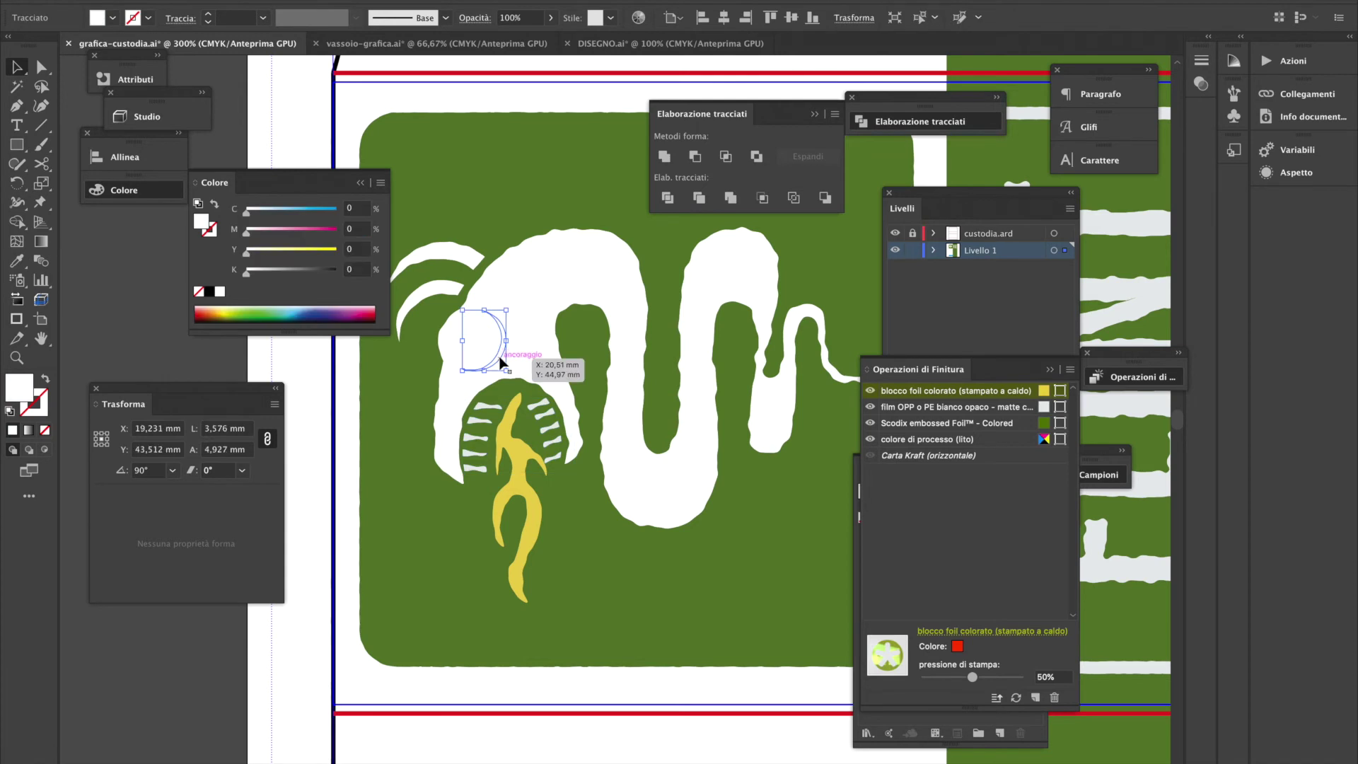
{"action": "mouse_move", "coordinate": [500, 363]}
{"action": "left_mouse_down"}
{"action": "mouse_move", "coordinate": [481, 357]}
{"action": "mouse_move", "coordinate": [500, 362]}
{"action": "left_mouse_up"}
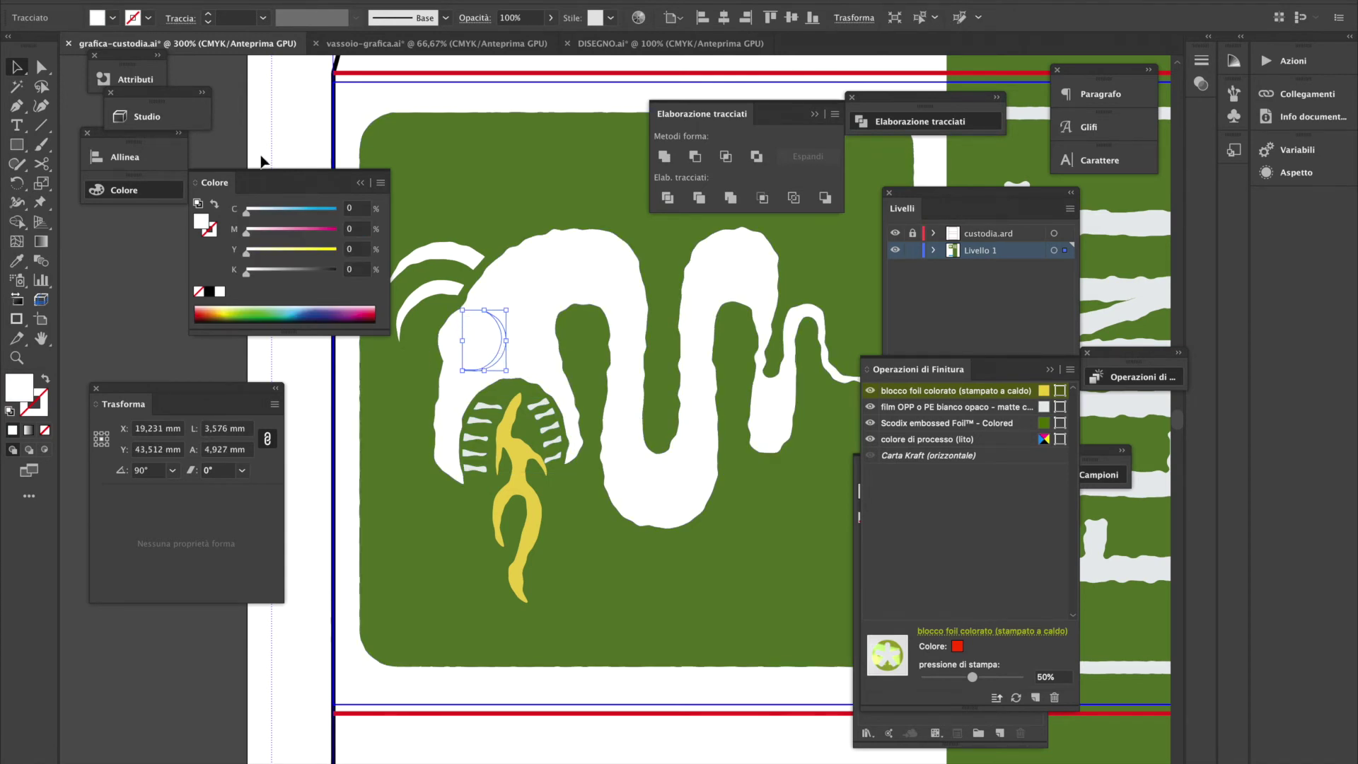
{"action": "left_click", "coordinate": [113, 17]}
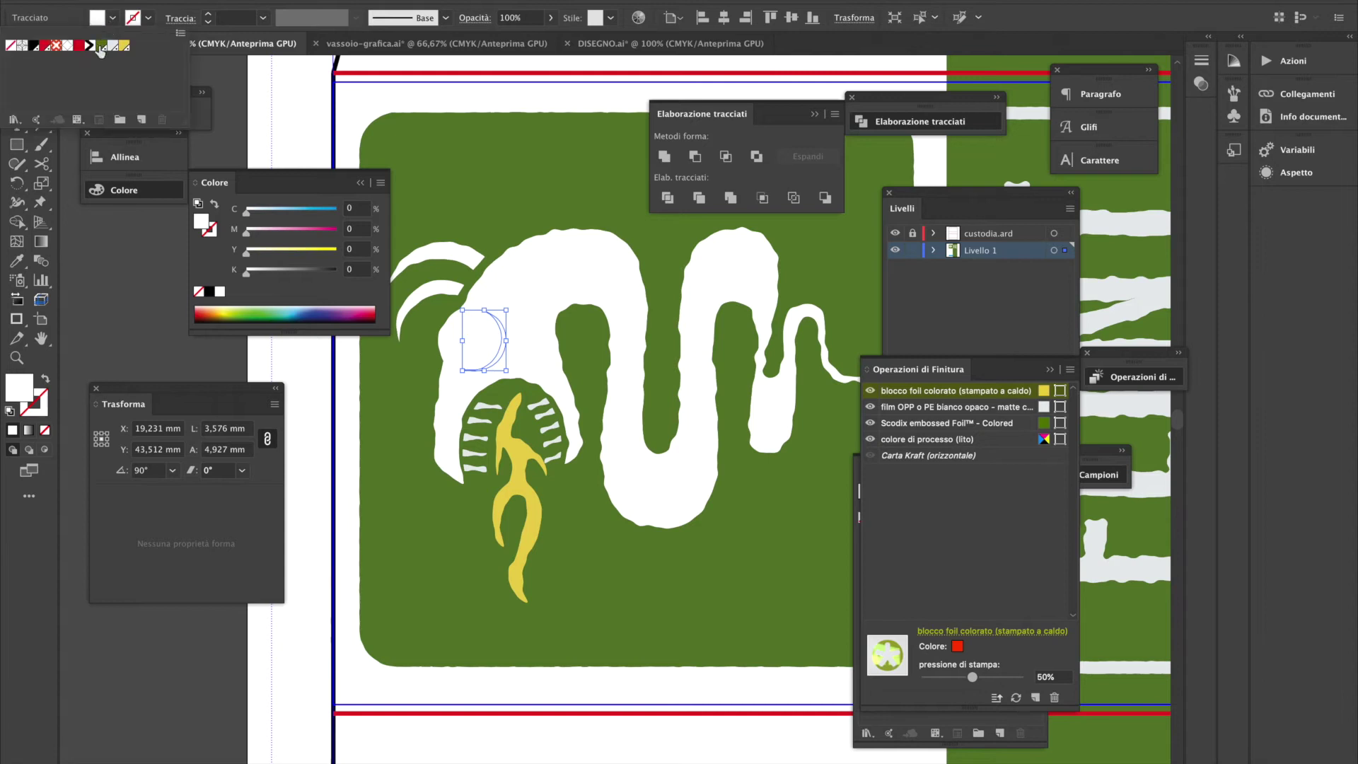
{"action": "left_click", "coordinate": [102, 45]}
{"action": "left_click", "coordinate": [382, 75]}
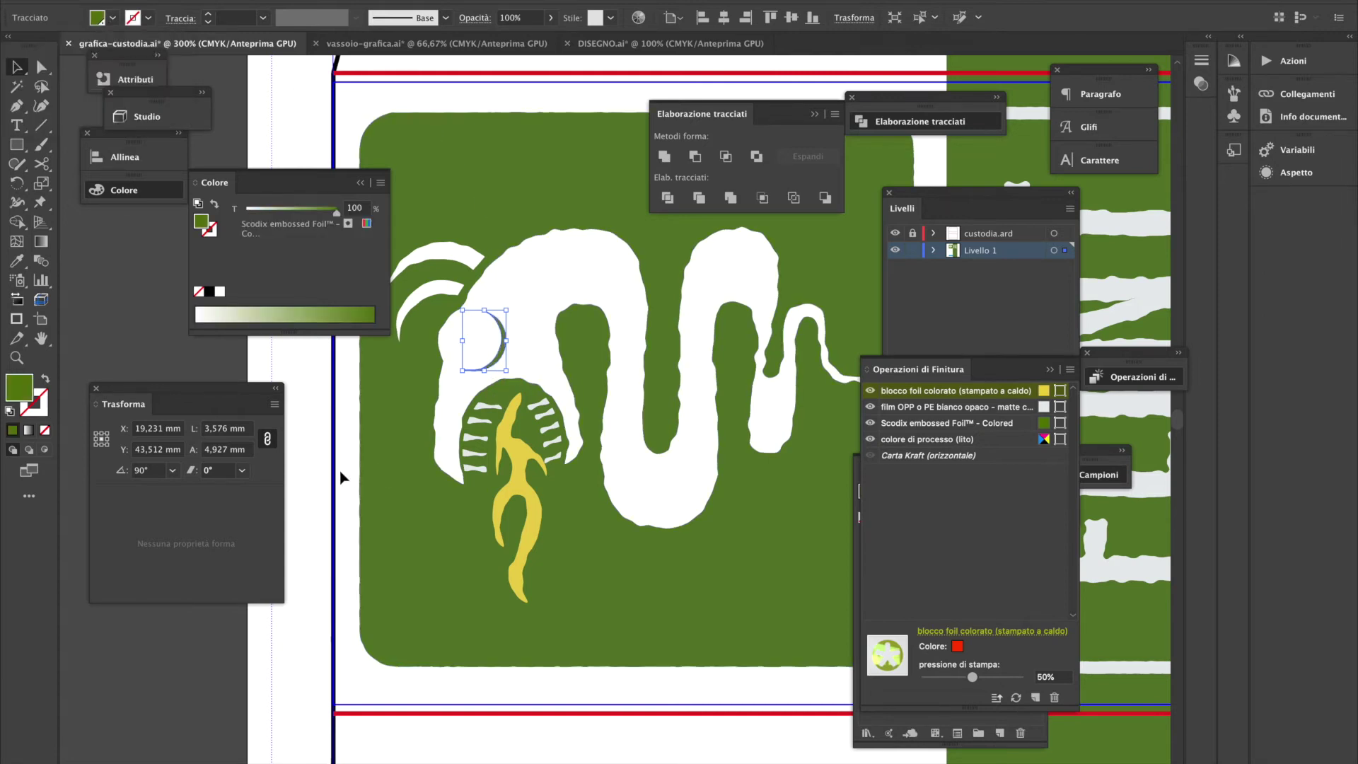
{"action": "left_click", "coordinate": [302, 448]}
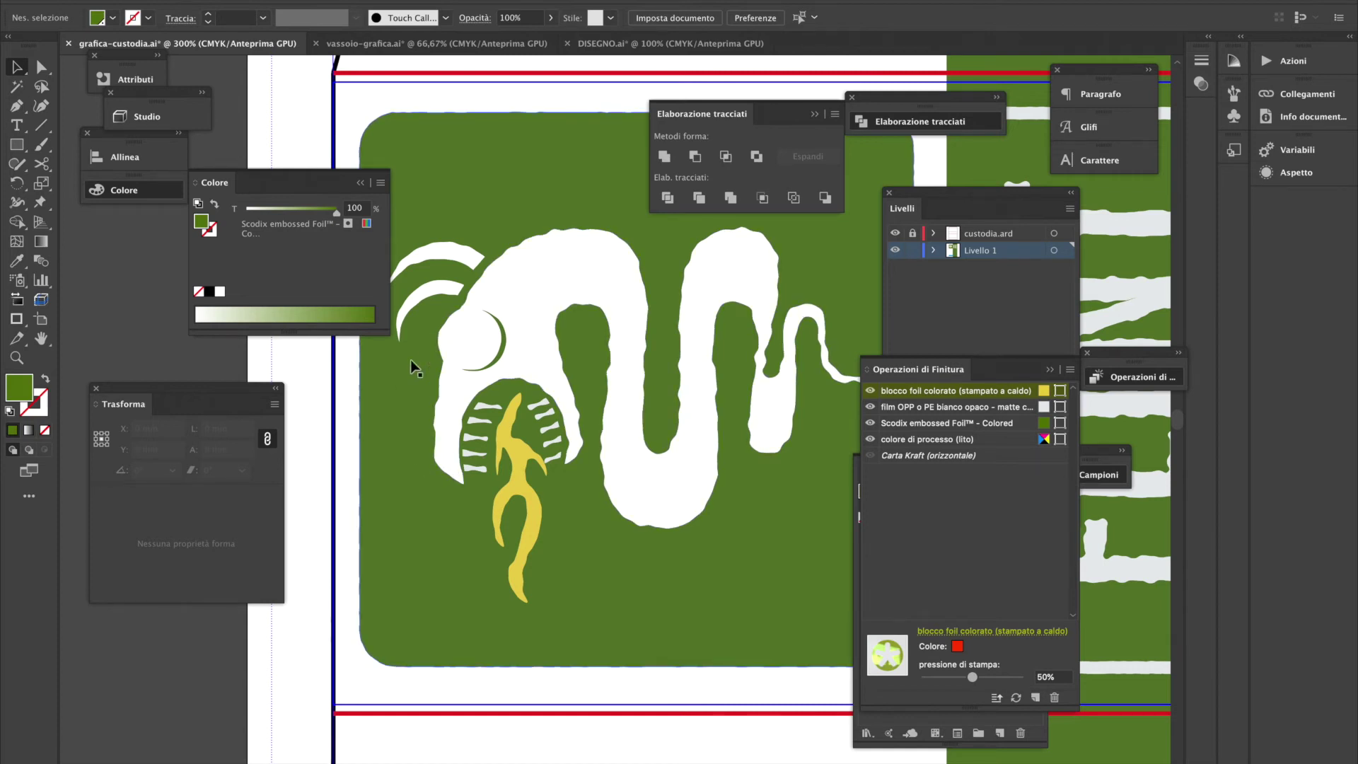
Select the snake's eye, crescent, nostril and lower horn shapes together, leaving out the panel, teeth and tongue
{"action": "left_click", "coordinate": [441, 408]}
{"action": "left_click", "coordinate": [593, 414]}
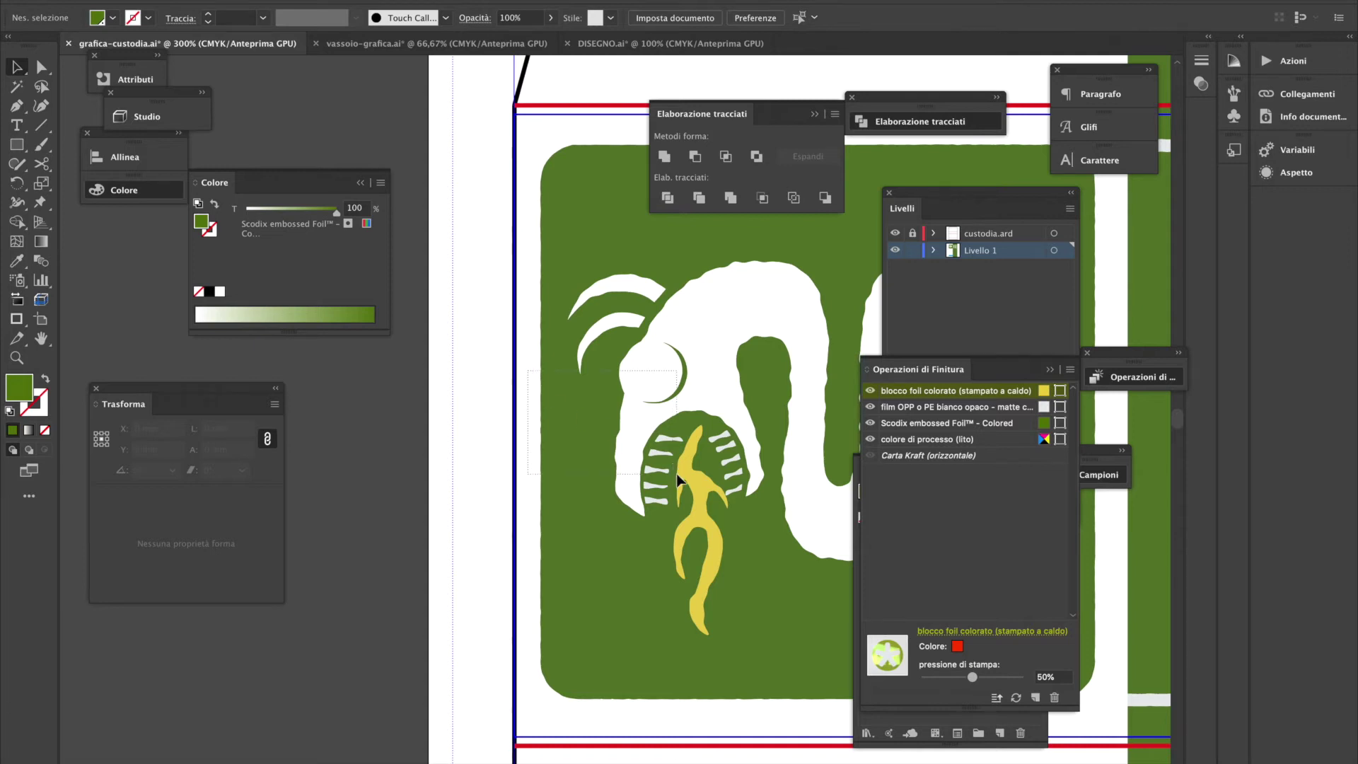
{"action": "key", "text": "ctrl+a"}
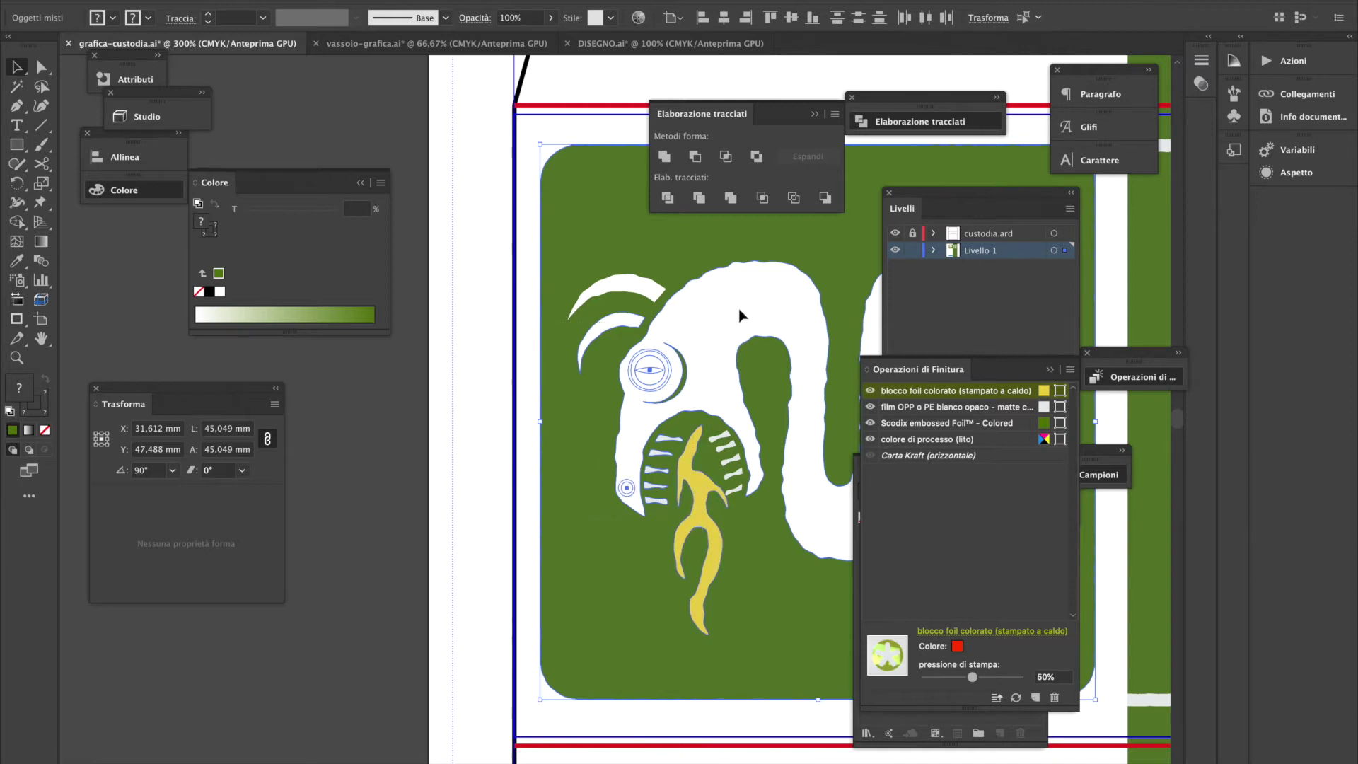
{"action": "left_click", "coordinate": [615, 339]}
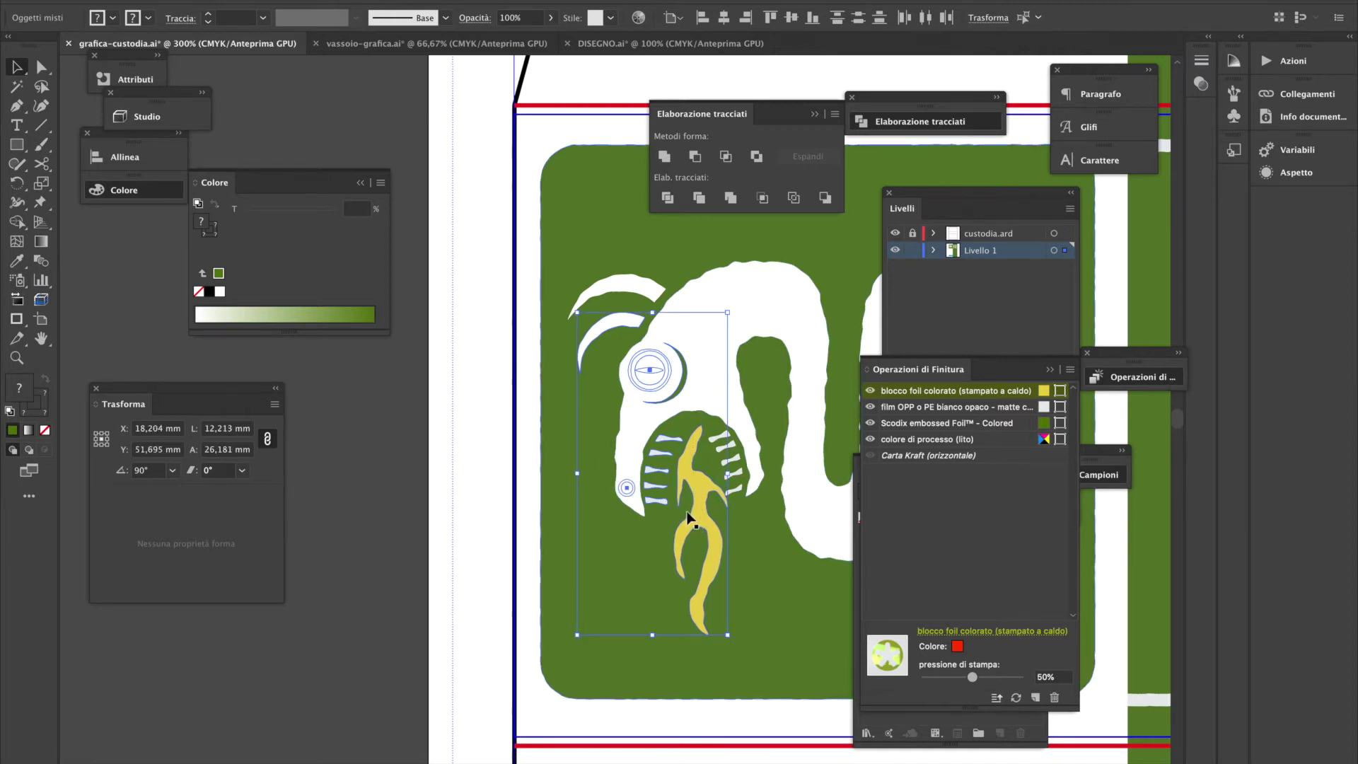
{"action": "left_click_drag", "start_coordinate": [693, 515], "coordinate": [652, 497]}
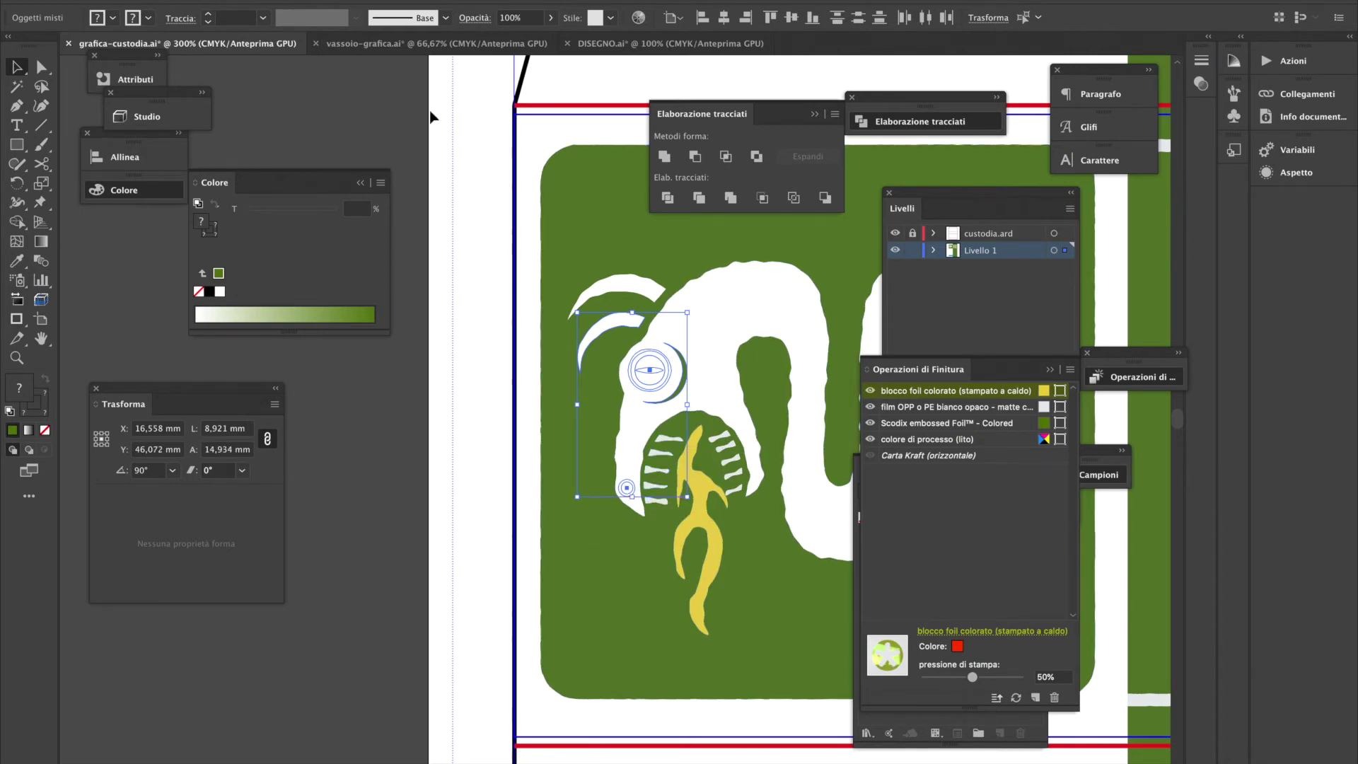
Try the green Scodix embossed foil swatch as the fill of the selected eye, nostril and horn shapes, and undo it
{"action": "left_click", "coordinate": [113, 18]}
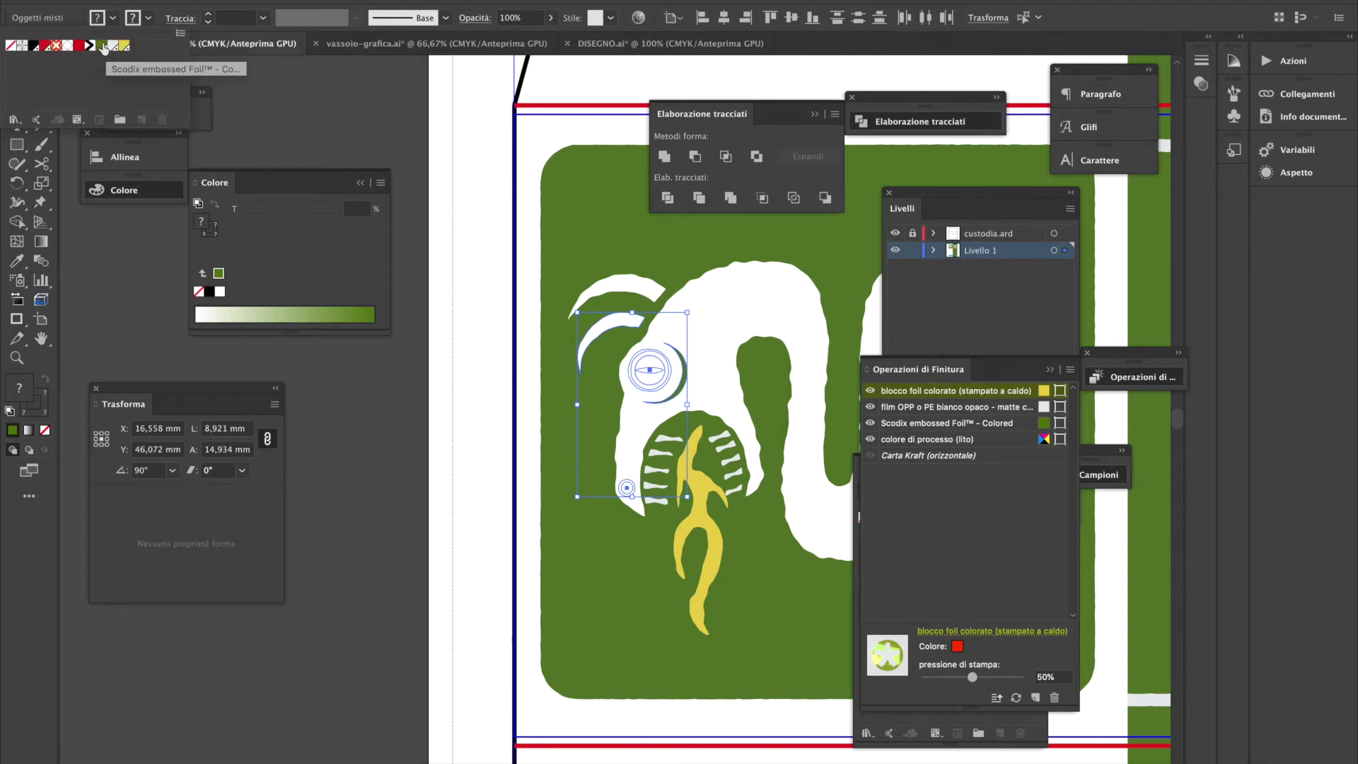
{"action": "left_click", "coordinate": [102, 45]}
{"action": "left_click", "coordinate": [459, 435]}
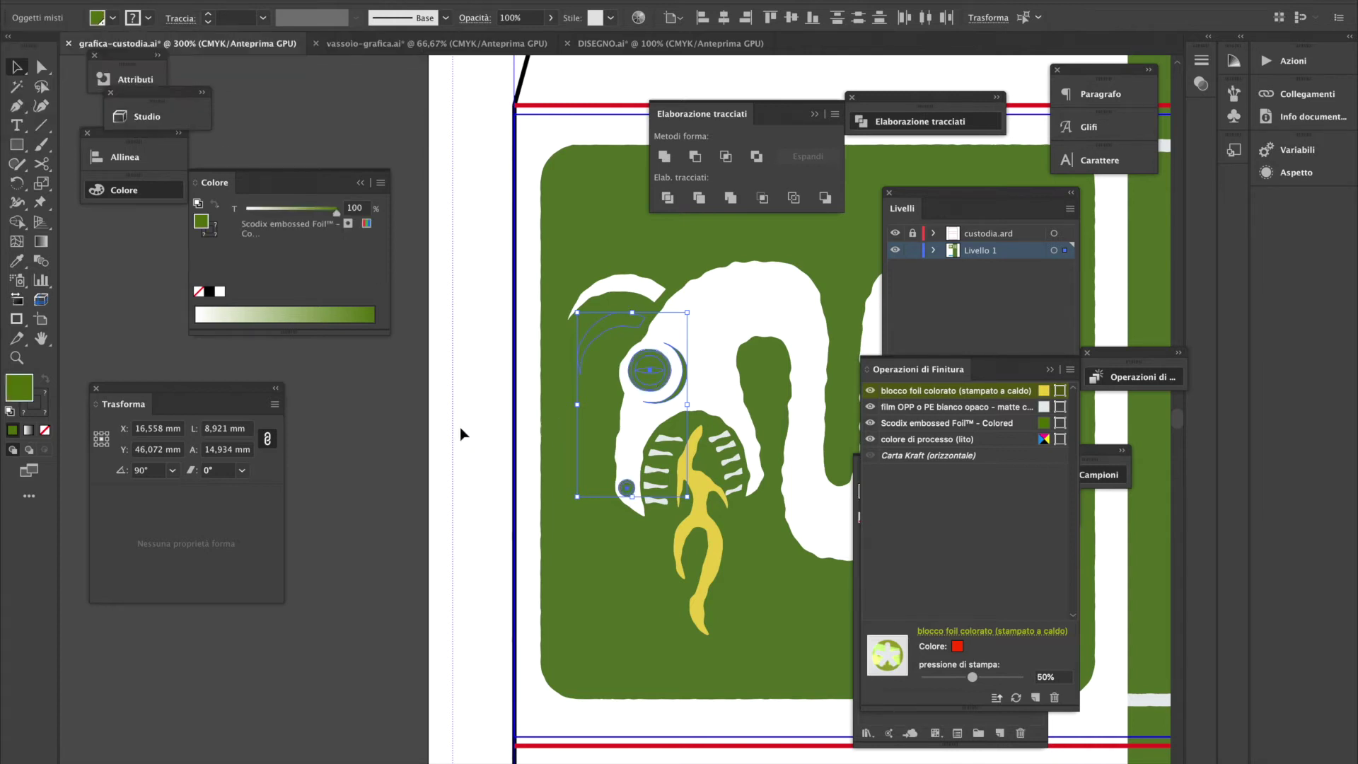
{"action": "left_click", "coordinate": [473, 432]}
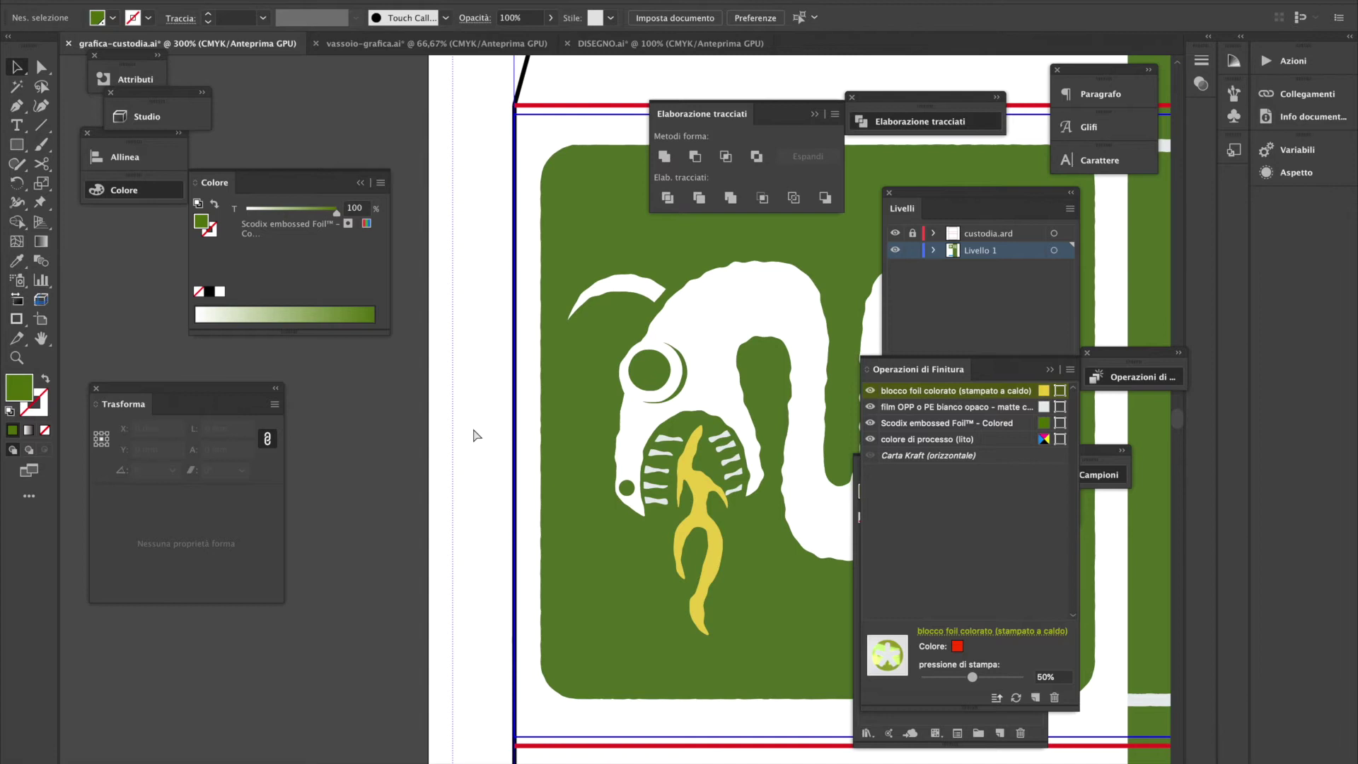
{"action": "key", "text": "super+z"}
Apply the green Scodix embossed foil swatch as the stroke of the selected eye, nostril and horn shapes
{"action": "left_click", "coordinate": [148, 19]}
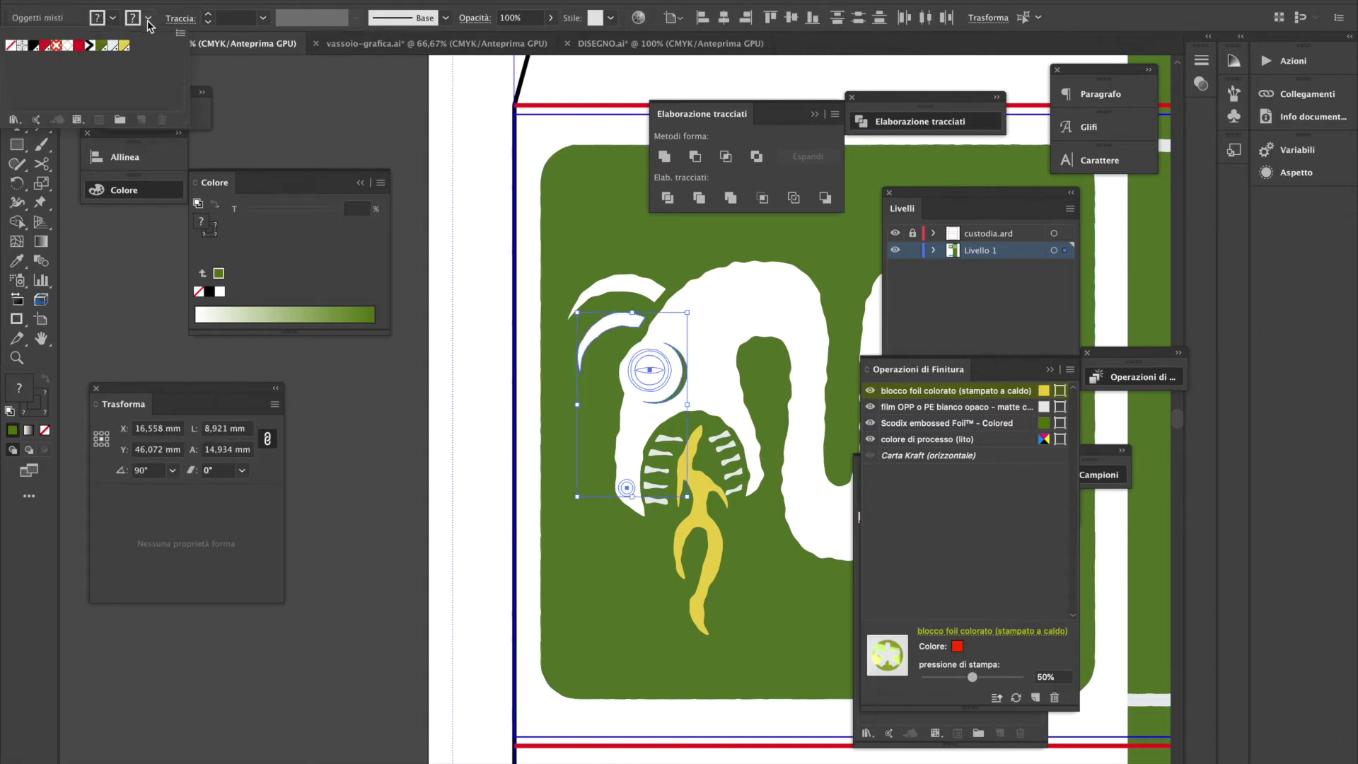
{"action": "left_click", "coordinate": [102, 45]}
{"action": "left_click", "coordinate": [497, 440]}
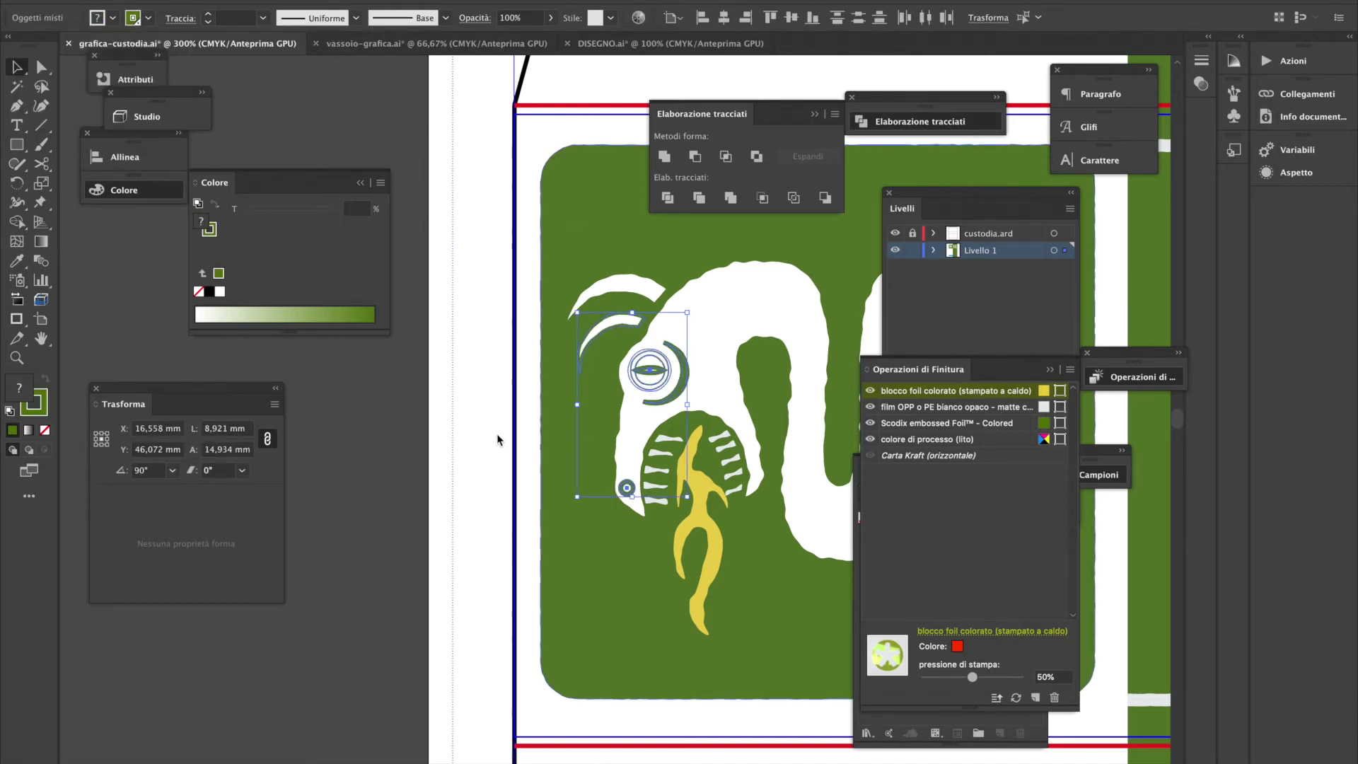
{"action": "left_click", "coordinate": [546, 453]}
Remove the stroke from the crescent beside the snake's eye
{"action": "key", "text": "super+equal"}
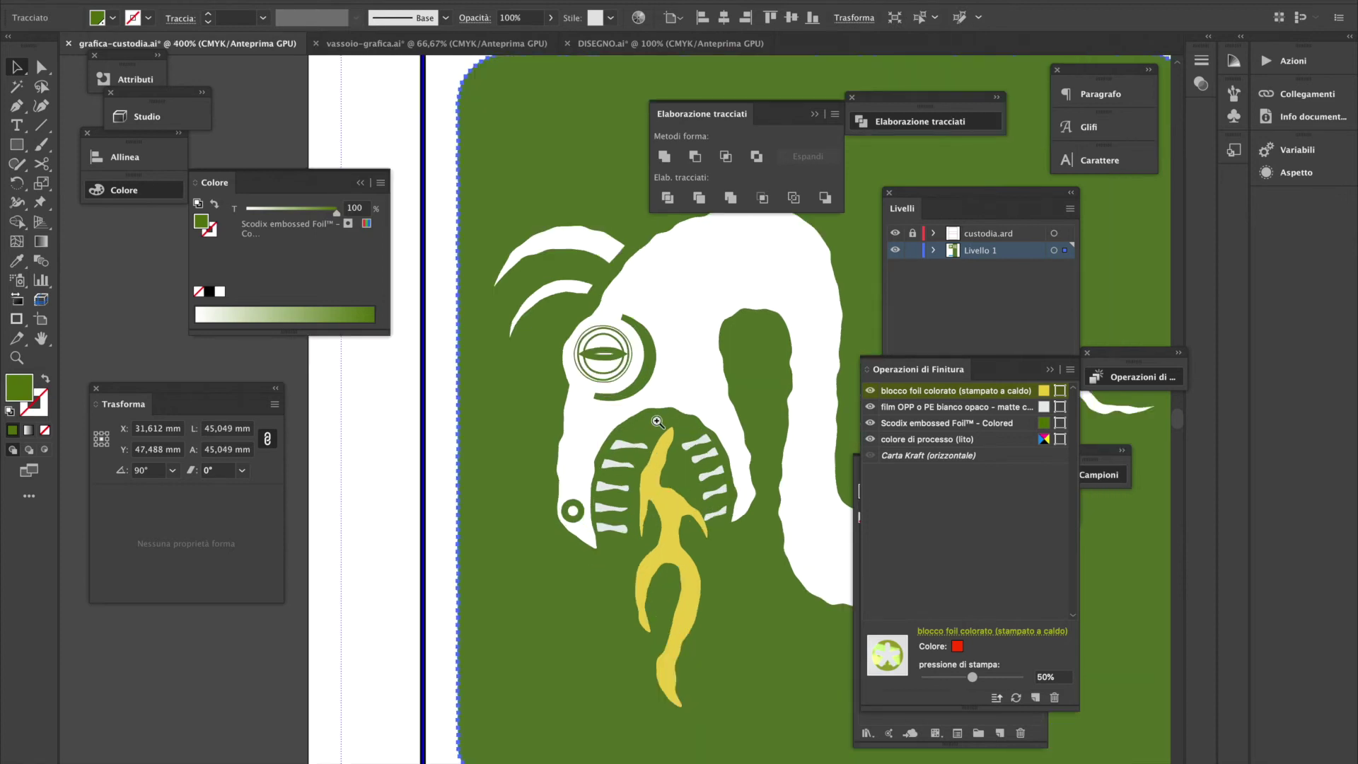
{"action": "key", "text": "super+equal"}
{"action": "left_click", "coordinate": [598, 353]}
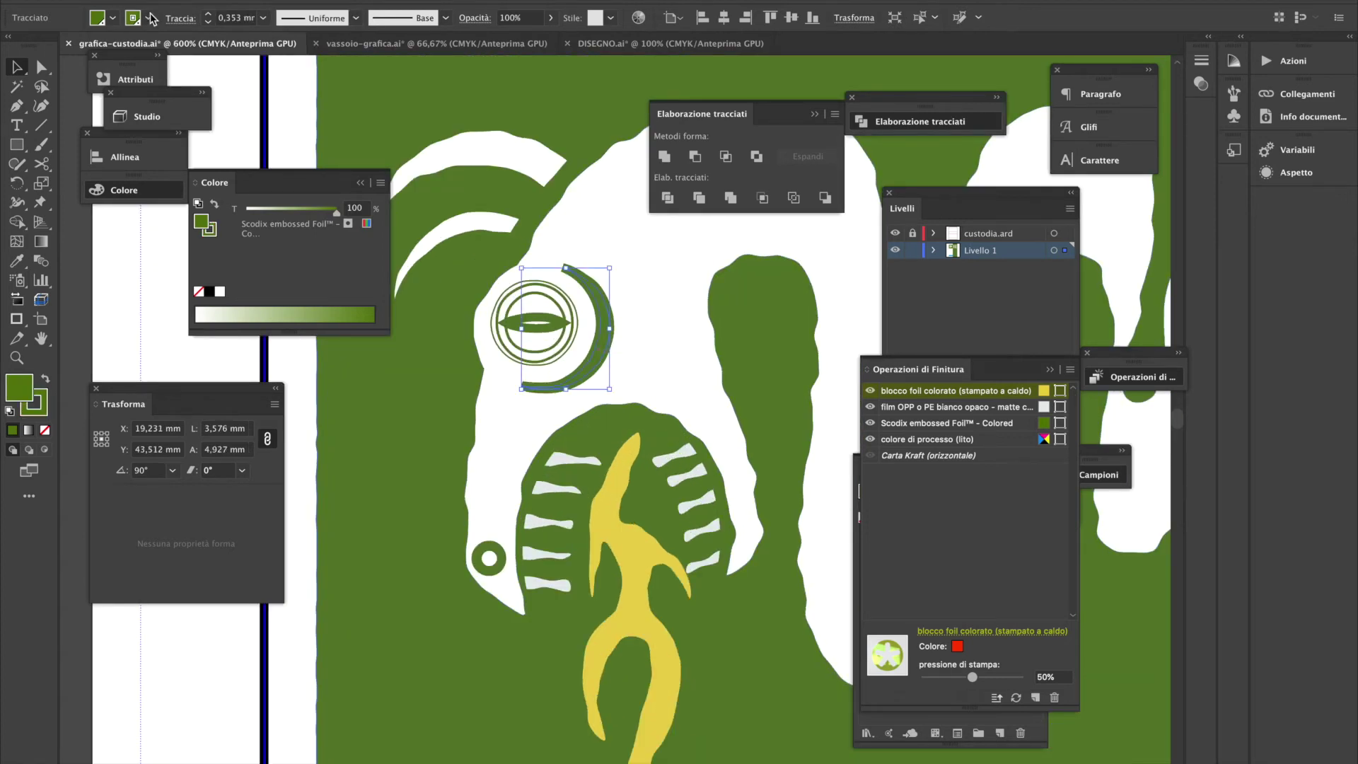
{"action": "left_click", "coordinate": [149, 17]}
{"action": "left_click", "coordinate": [11, 45]}
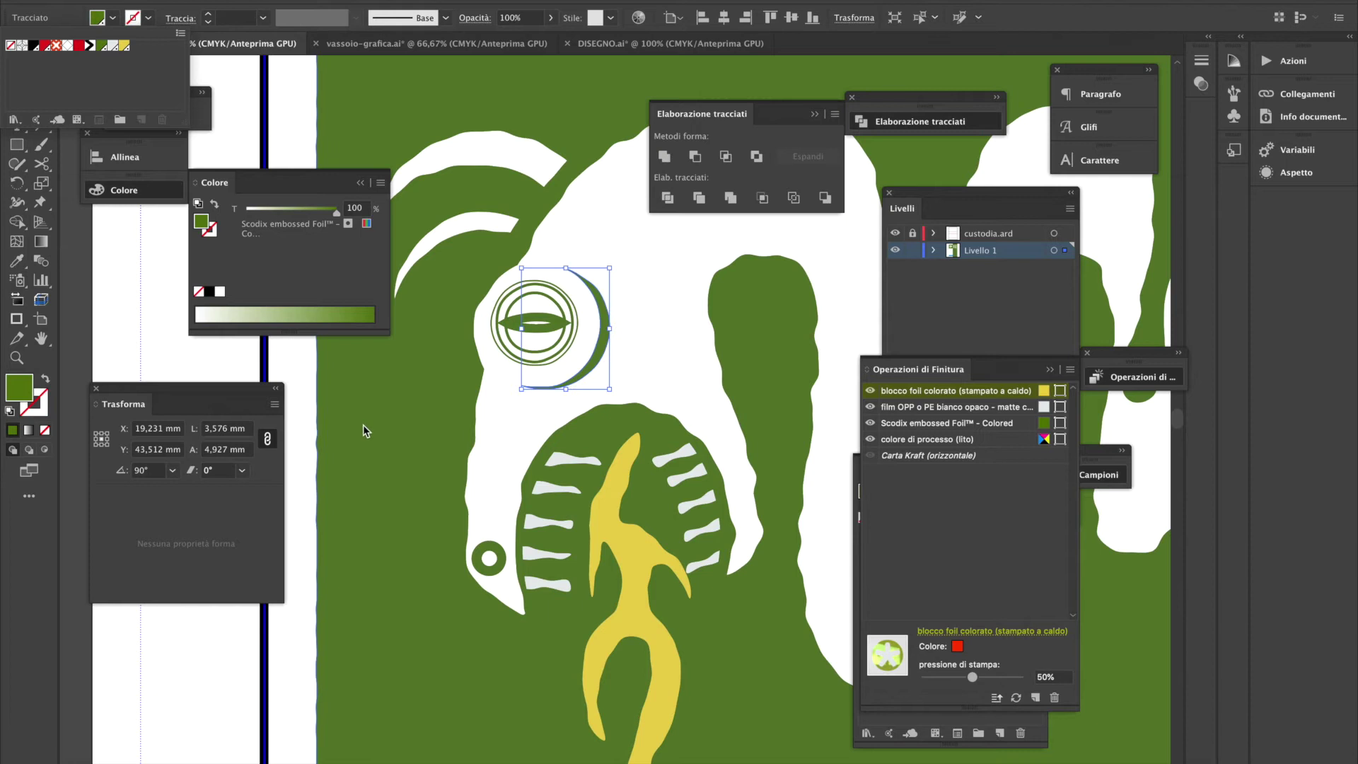
Remove the pupil's white fill and swap its fill and stroke, leaving a green Scodix foil fill without a stroke
{"action": "left_click", "coordinate": [509, 323]}
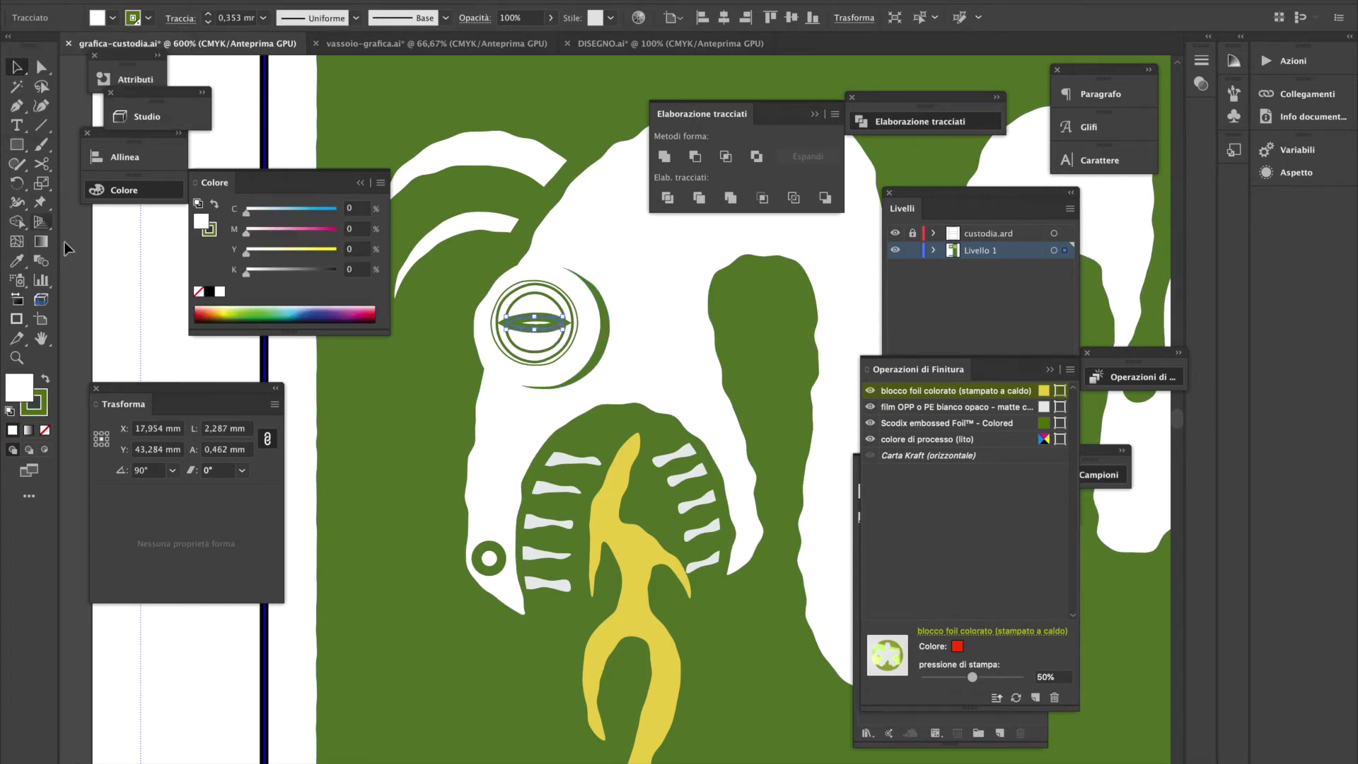
{"action": "left_click", "coordinate": [114, 17]}
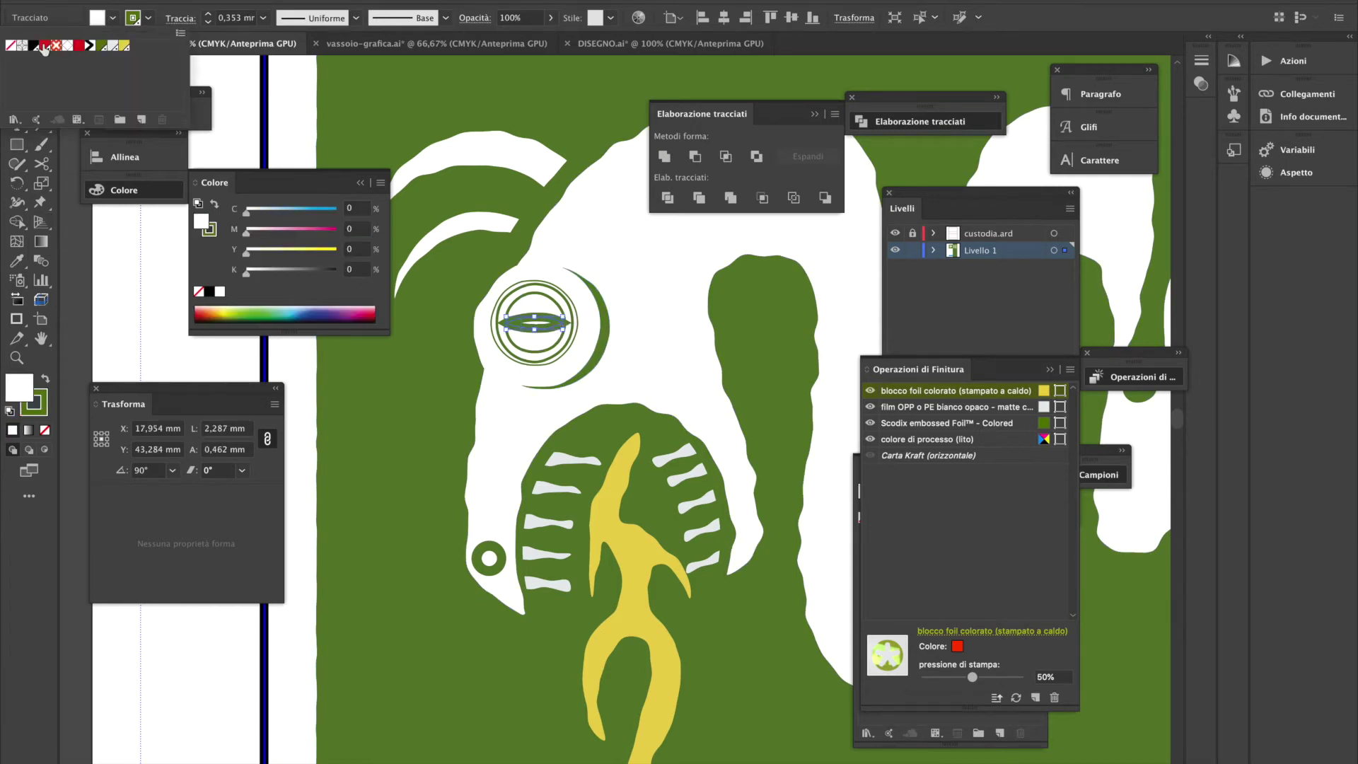
{"action": "left_click", "coordinate": [12, 45]}
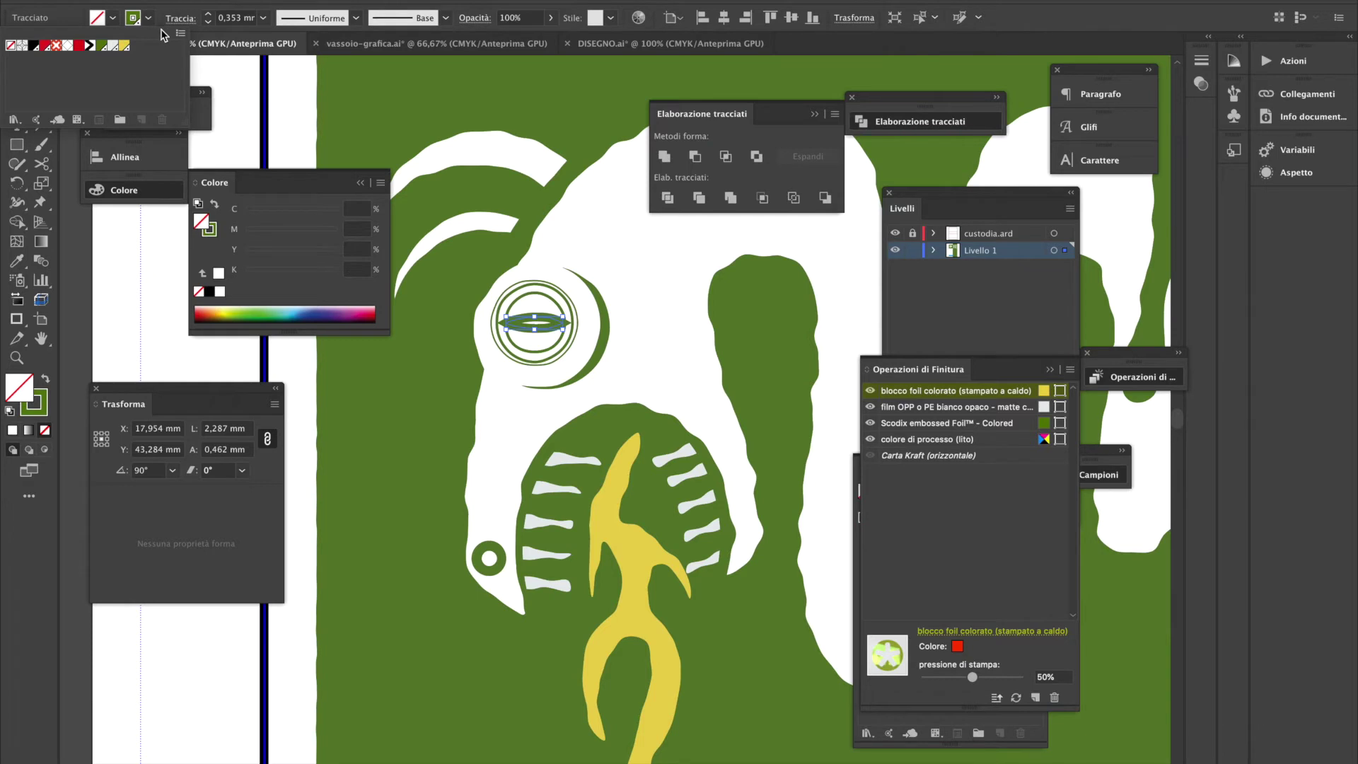
{"action": "left_click", "coordinate": [44, 380]}
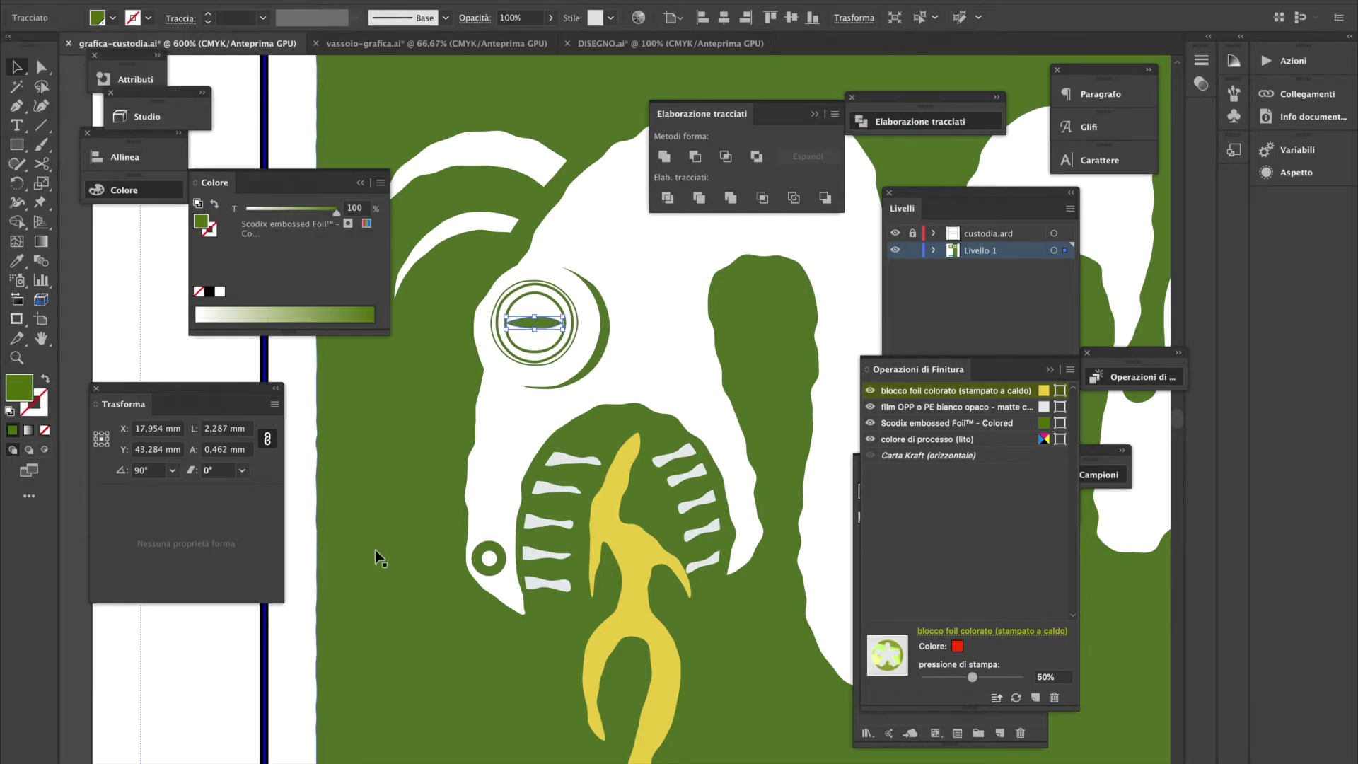
Remove the nostril ring's white fill and swap its fill and stroke, leaving a green Scodix foil fill without a stroke
{"action": "left_click", "coordinate": [496, 560]}
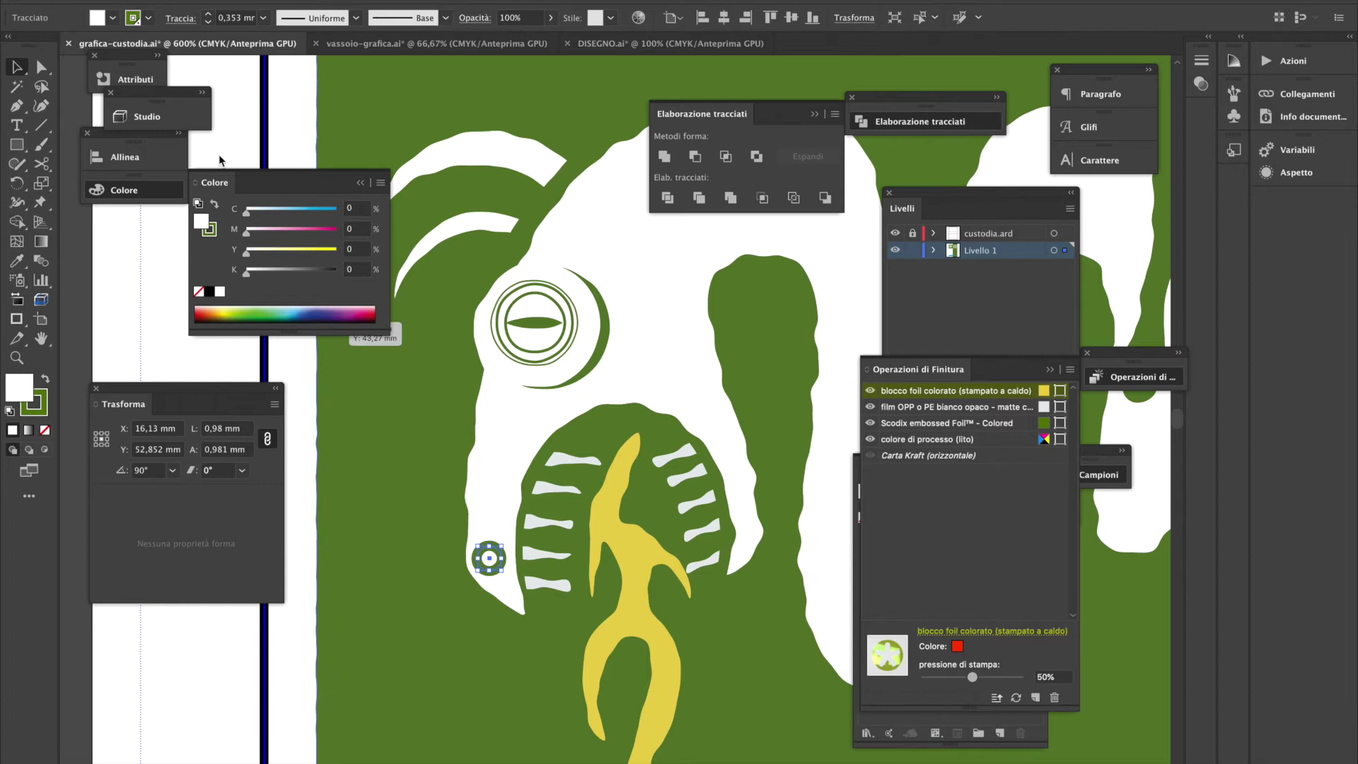
{"action": "left_click", "coordinate": [112, 19]}
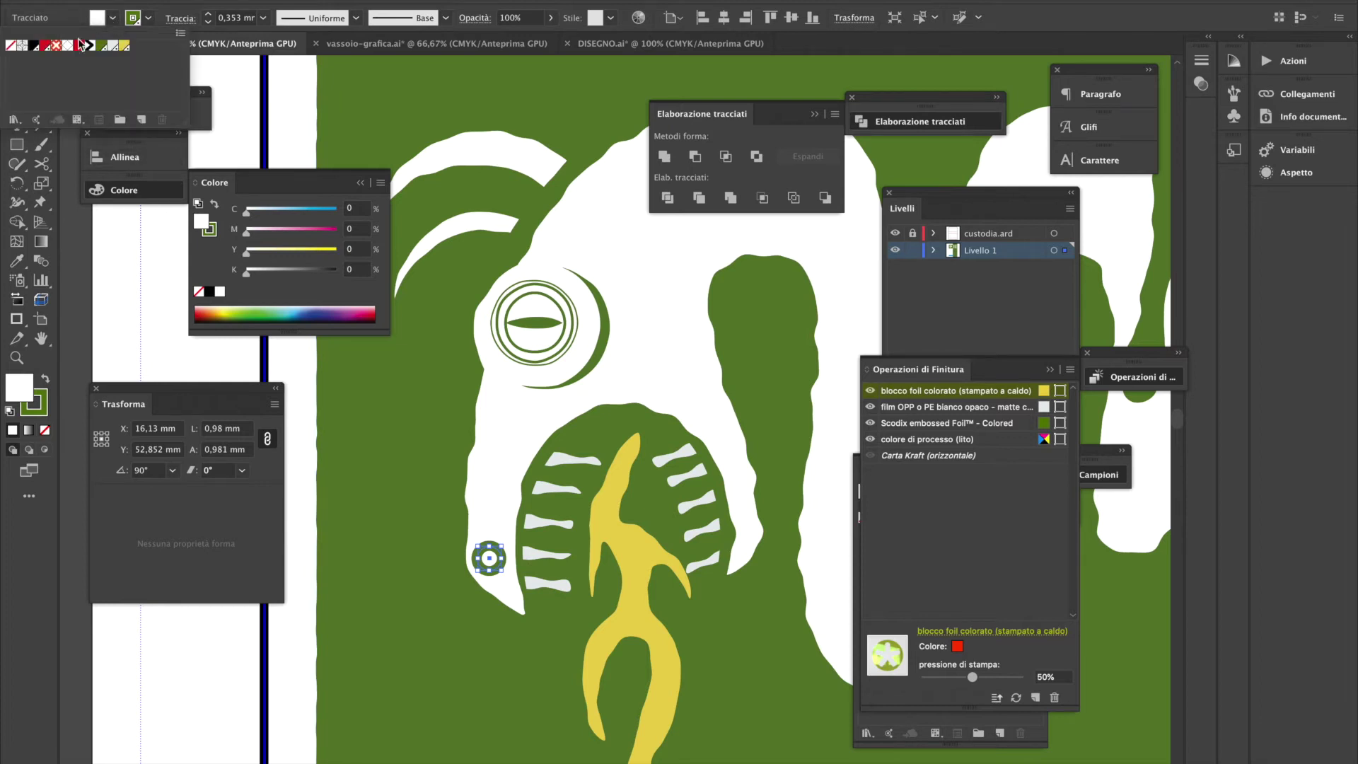
{"action": "left_click", "coordinate": [12, 47]}
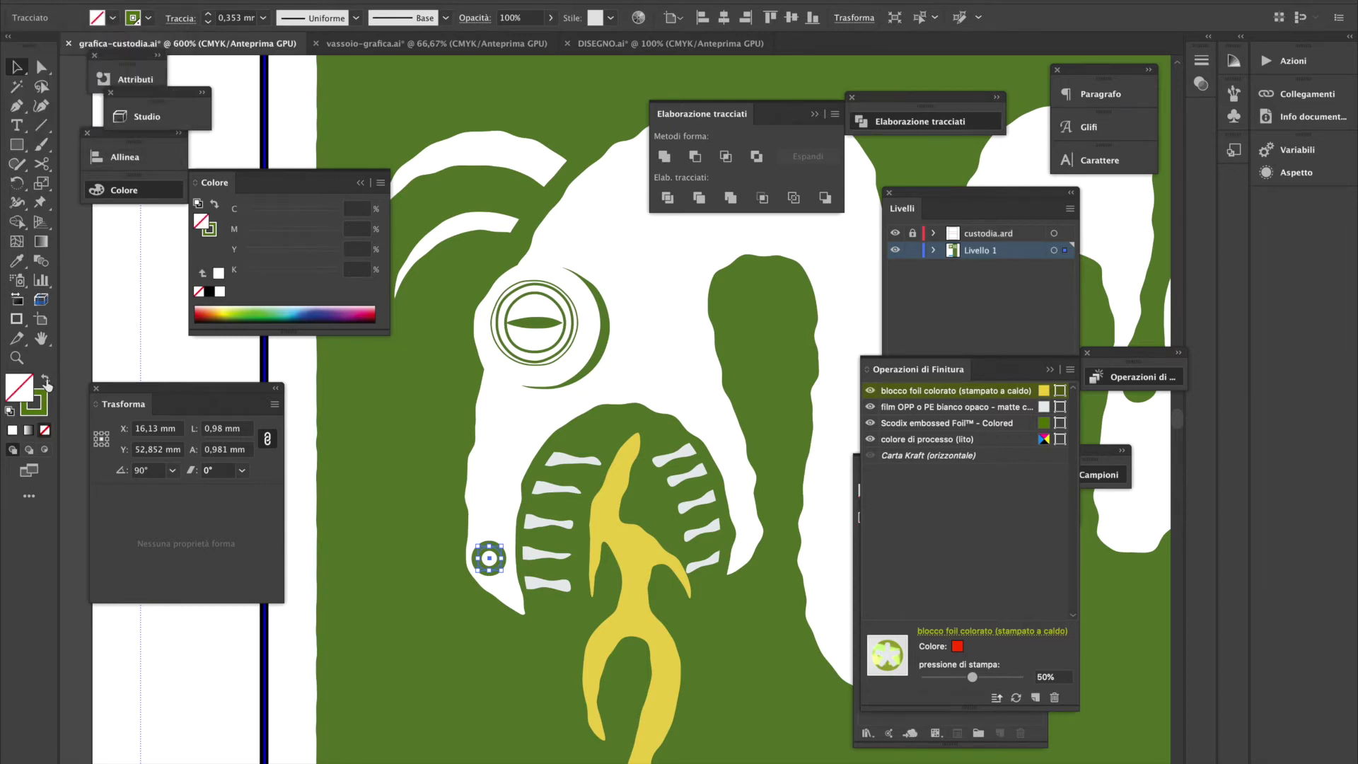
{"action": "left_click", "coordinate": [214, 351]}
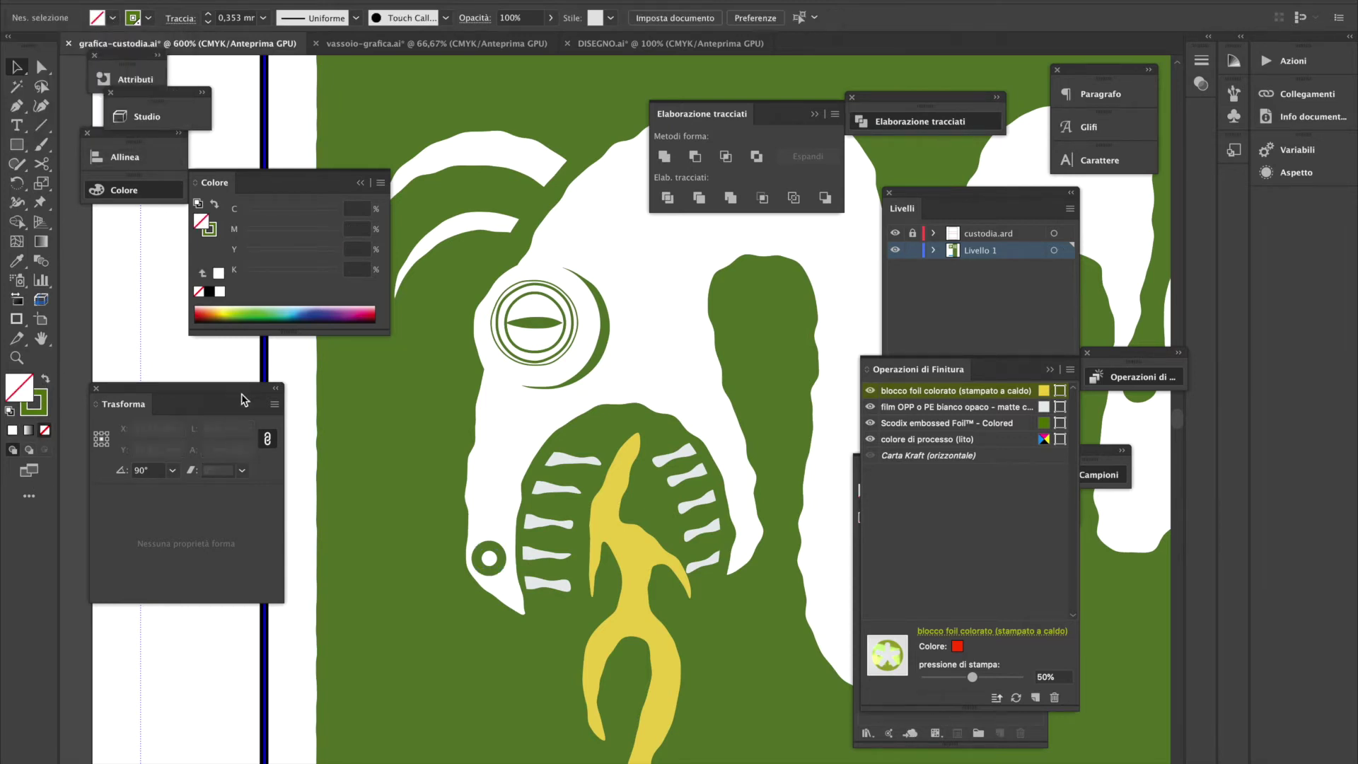
{"action": "left_click", "coordinate": [499, 561]}
{"action": "left_click", "coordinate": [46, 382]}
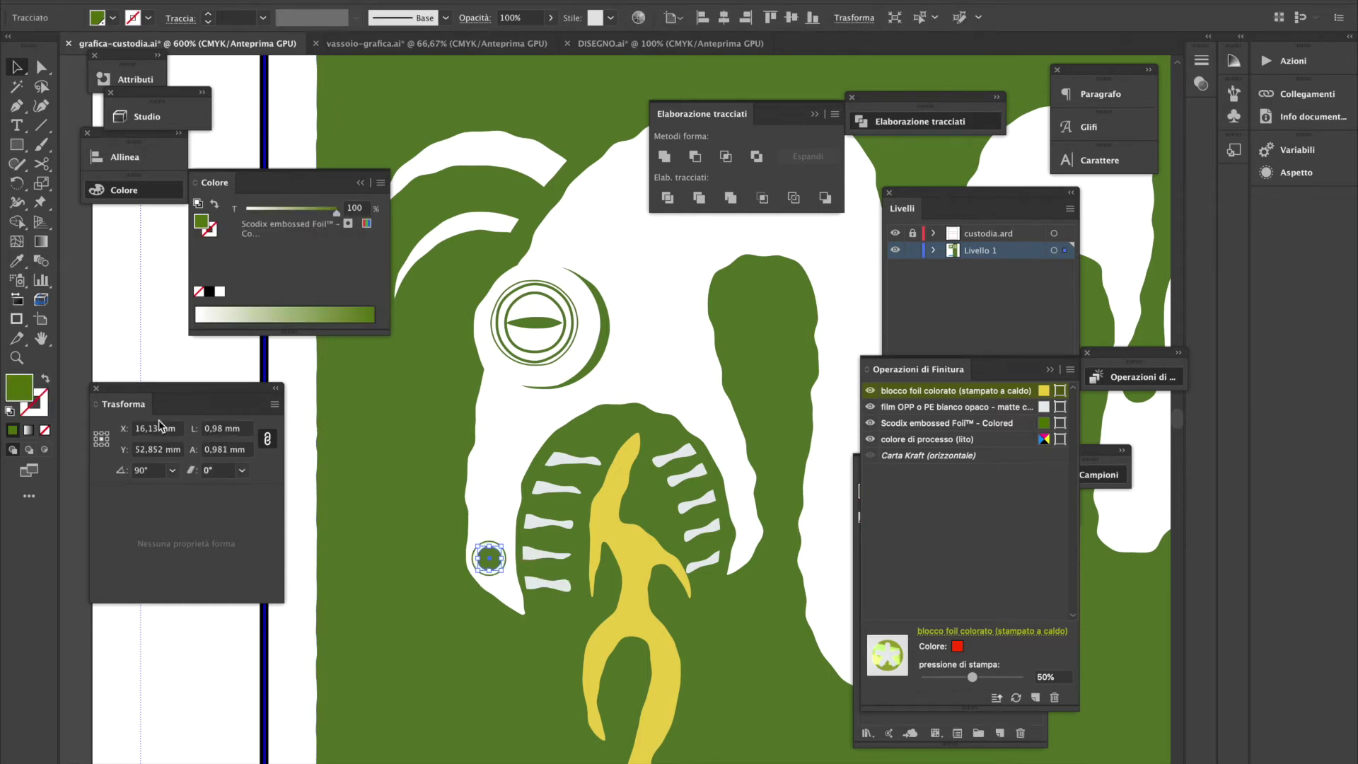
{"action": "key", "text": "ctrl+shift+a"}
Refresh the Studio 3D preview of the matchbox and reposition the preview so it uncovers the snake artwork
{"action": "left_click", "coordinate": [536, 546], "text": "ctrl+alt"}
{"action": "left_click", "coordinate": [535, 545], "text": "ctrl+alt"}
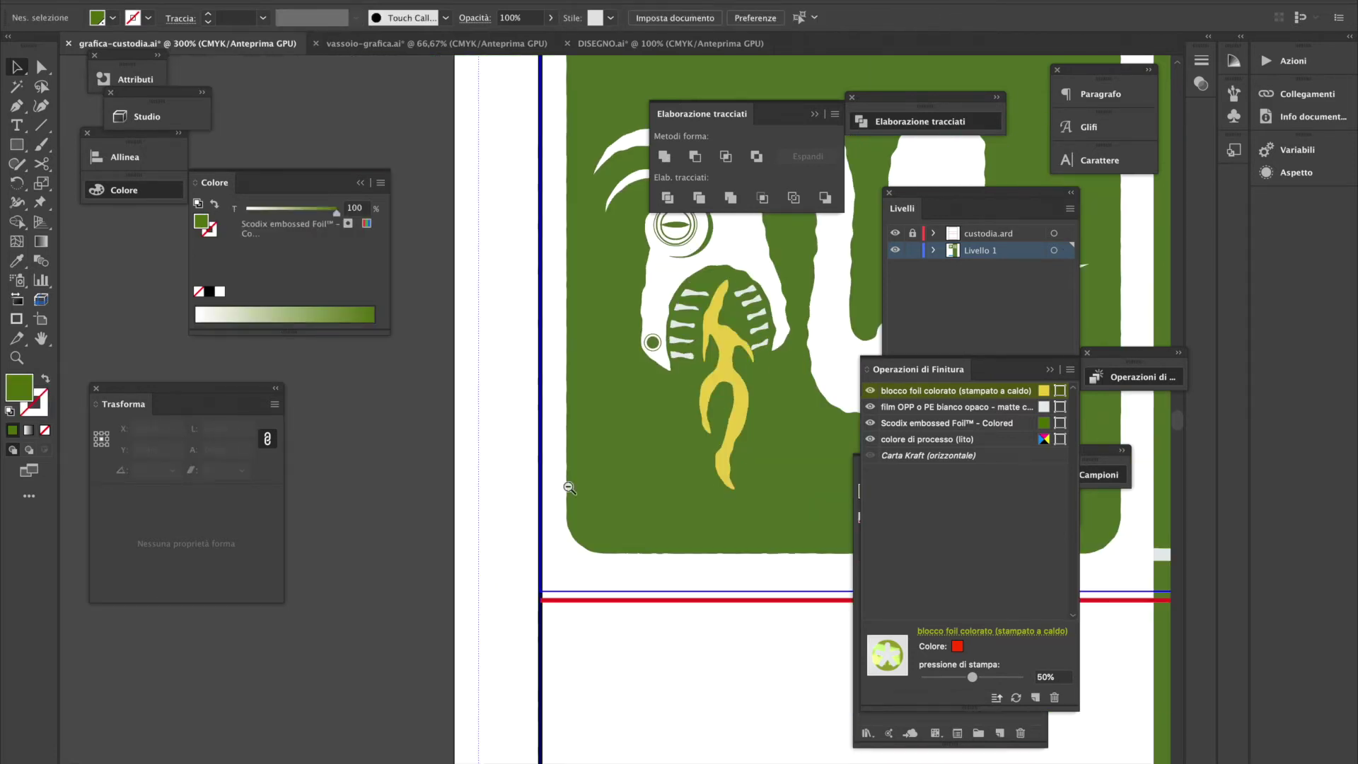
{"action": "left_click", "coordinate": [644, 376], "text": "ctrl+alt"}
{"action": "left_click", "coordinate": [644, 376], "text": "ctrl+alt"}
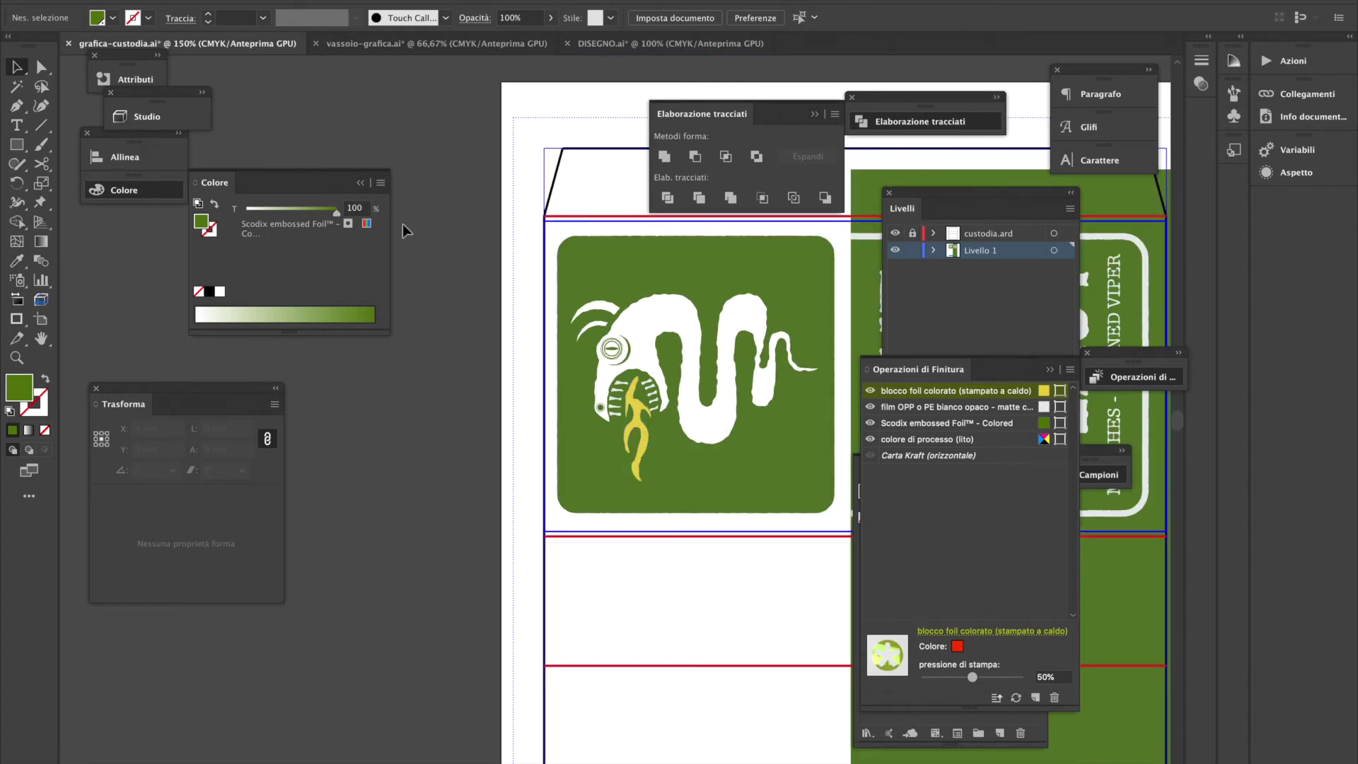
{"action": "left_click", "coordinate": [150, 116]}
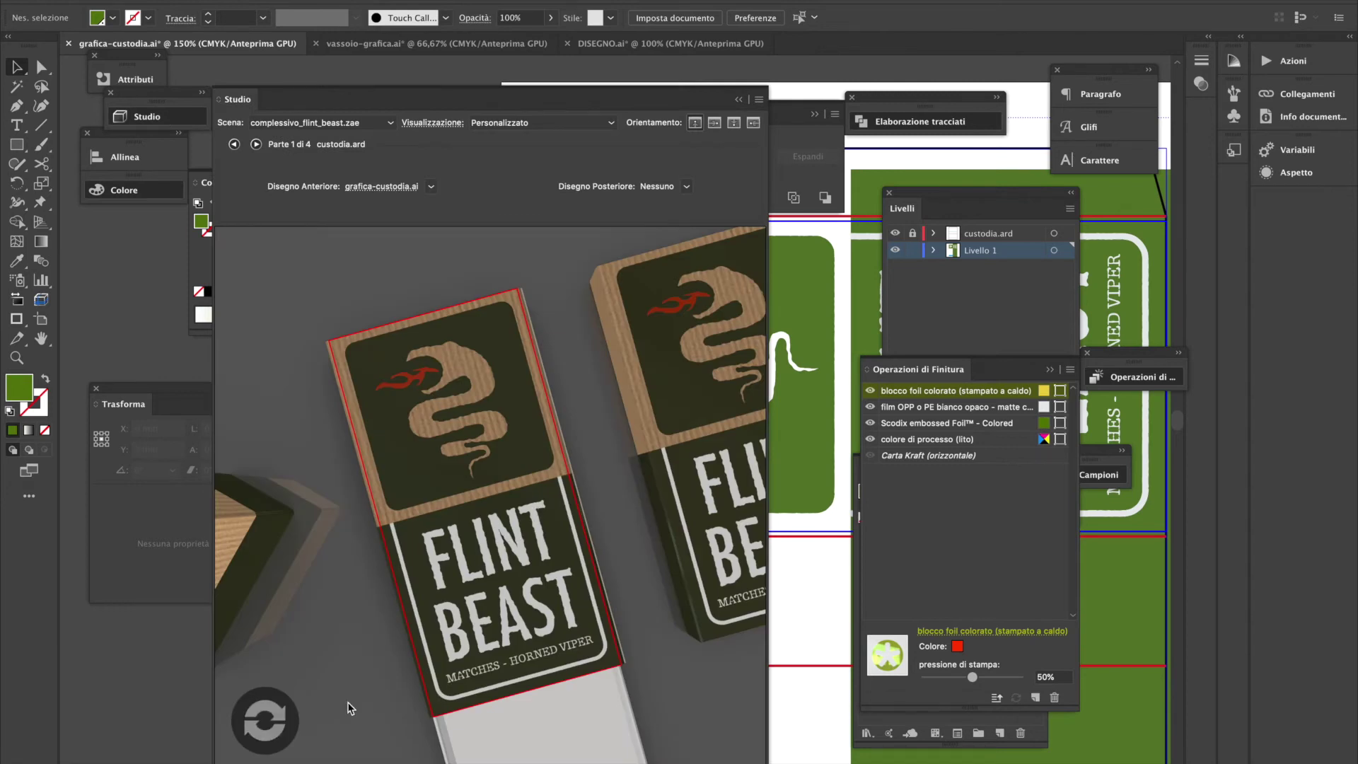
{"action": "left_click", "coordinate": [253, 719]}
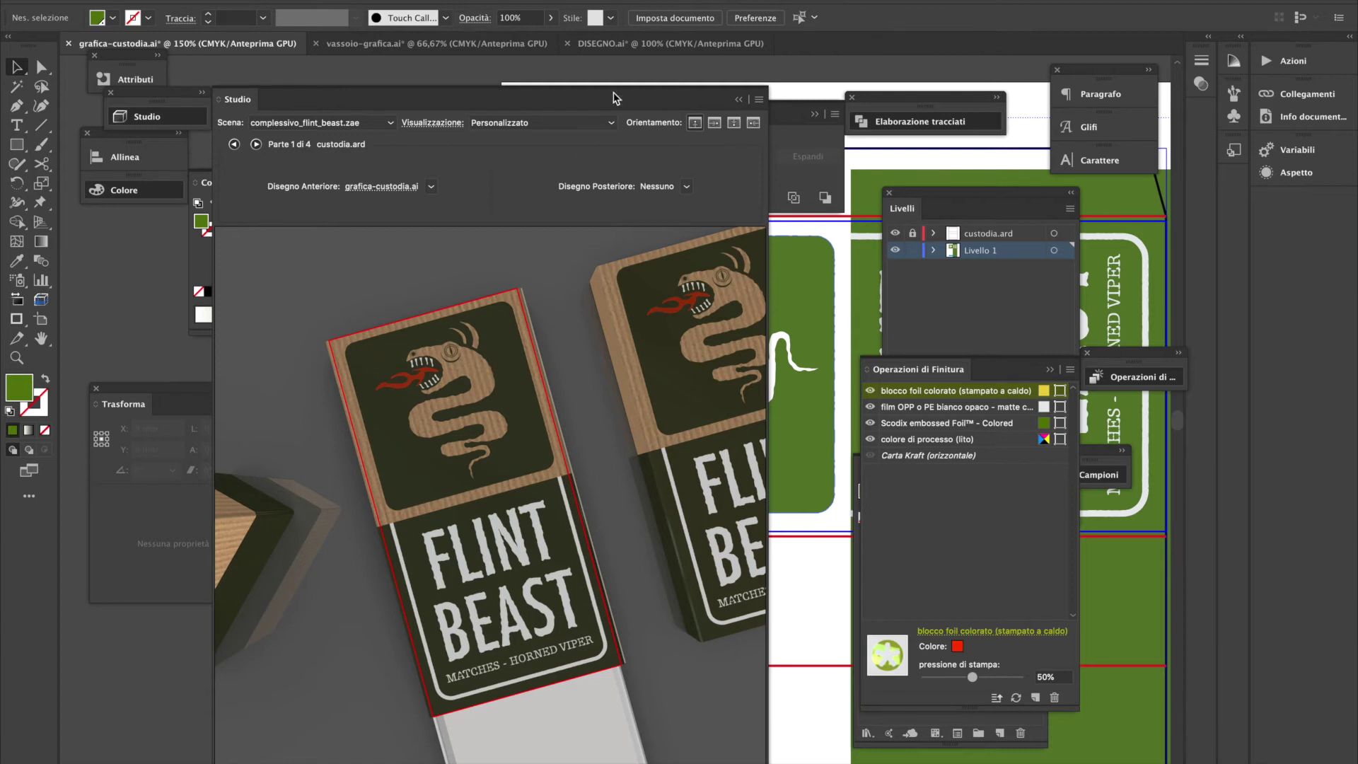
{"action": "left_click_drag", "start_coordinate": [702, 100], "coordinate": [585, 115]}
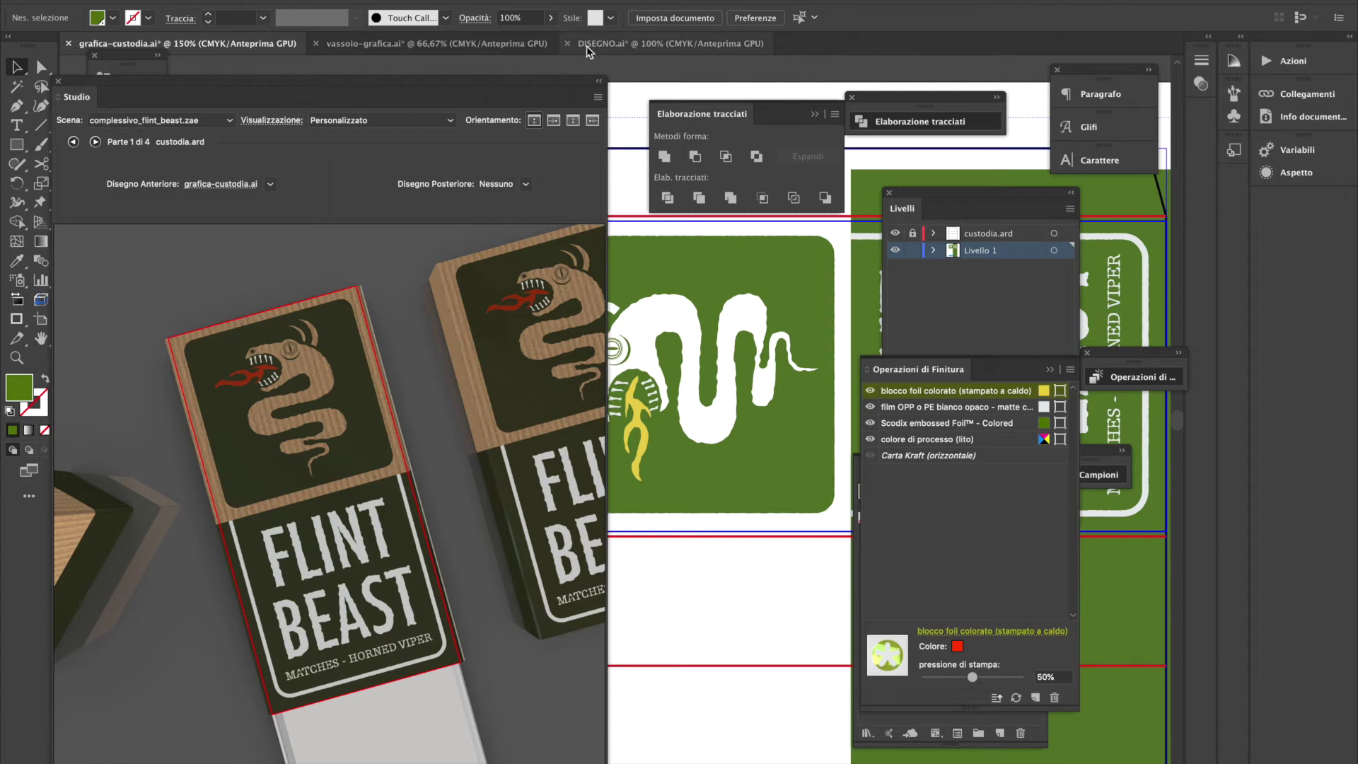
{"action": "left_click_drag", "start_coordinate": [580, 87], "coordinate": [529, 77]}
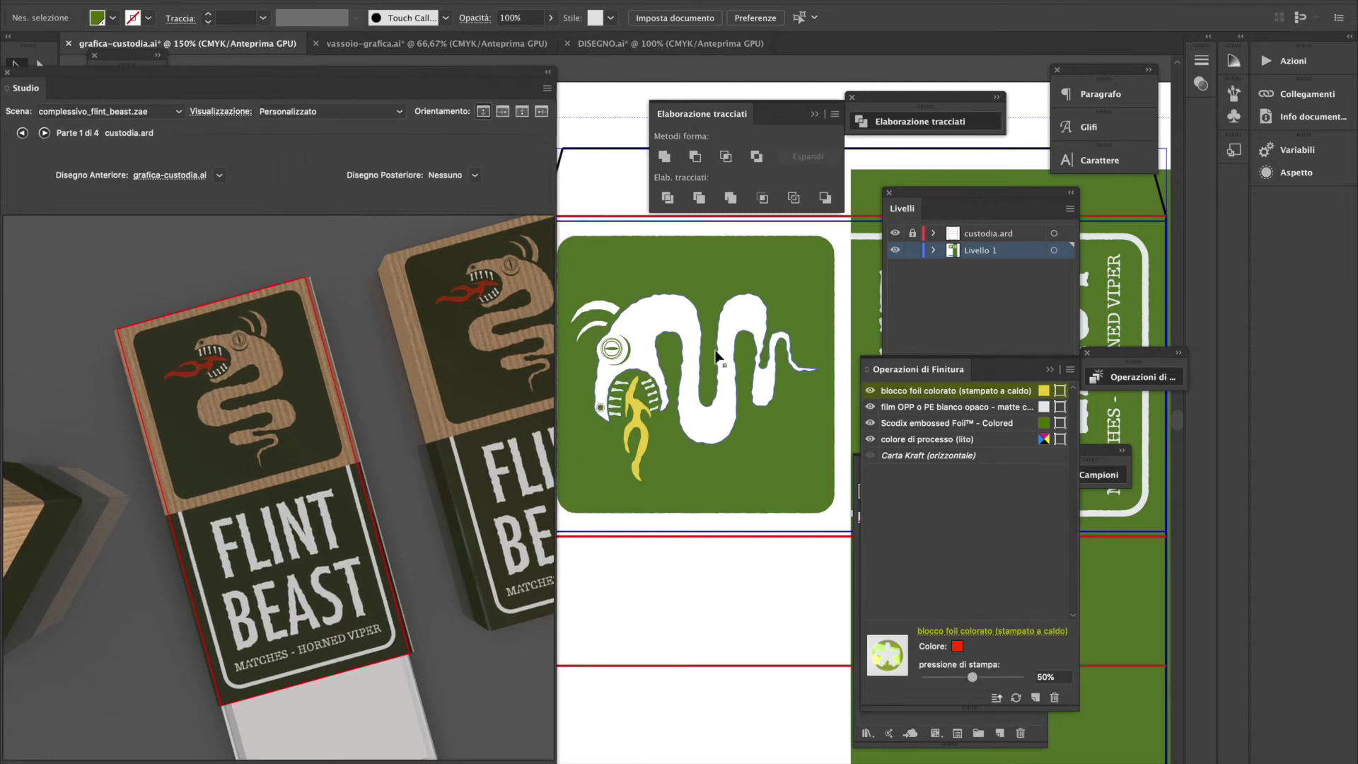
Fill the snake's two horns with the matte opaque white film swatch and refresh the 3D preview
{"action": "left_click", "coordinate": [599, 310]}
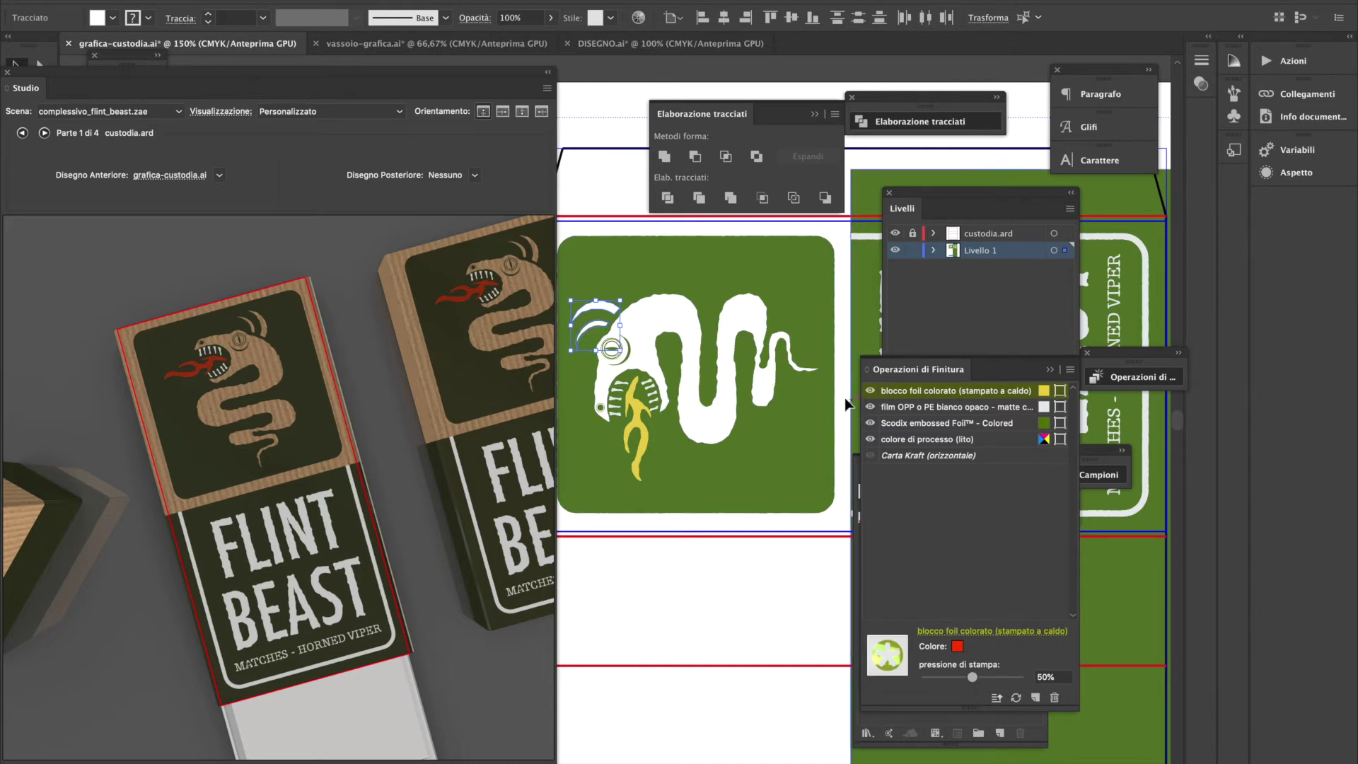
{"action": "left_click", "coordinate": [149, 19]}
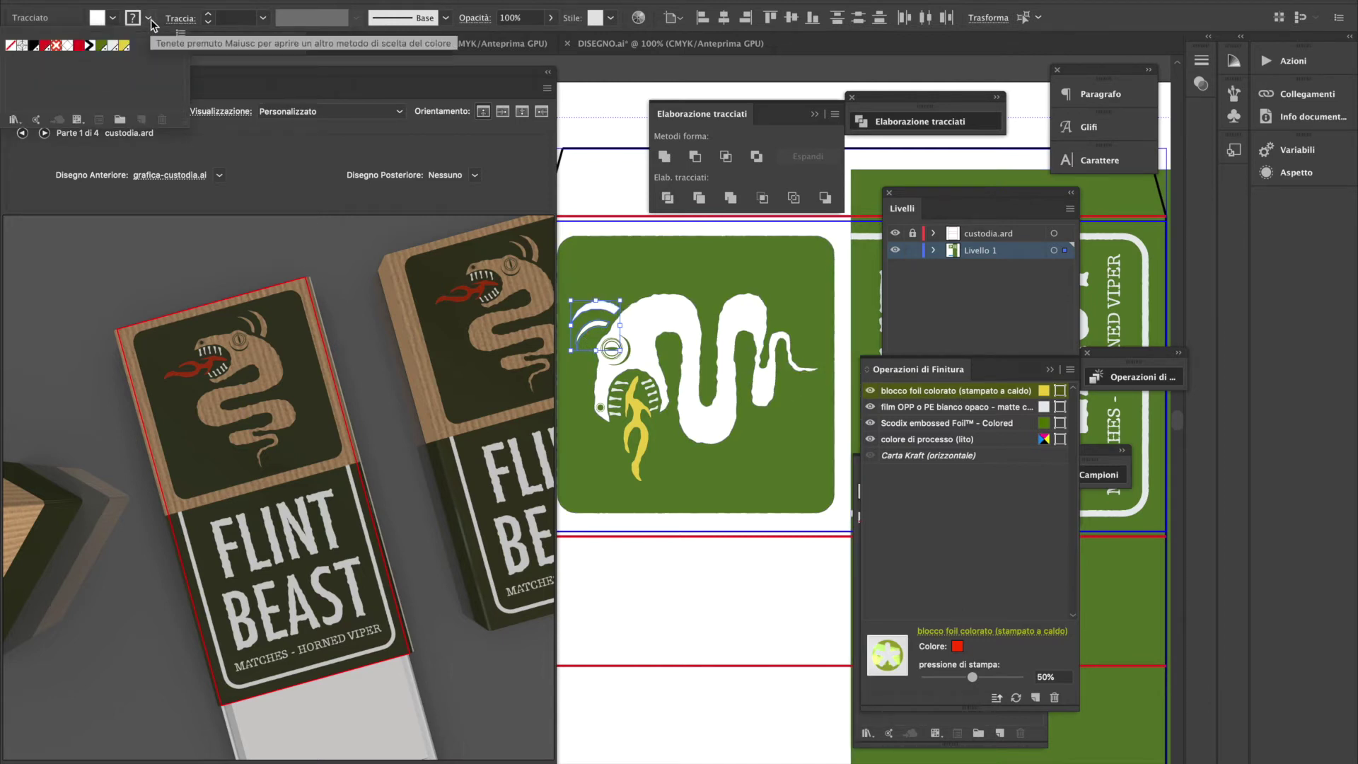
{"action": "left_click", "coordinate": [113, 45]}
{"action": "left_click", "coordinate": [80, 727]}
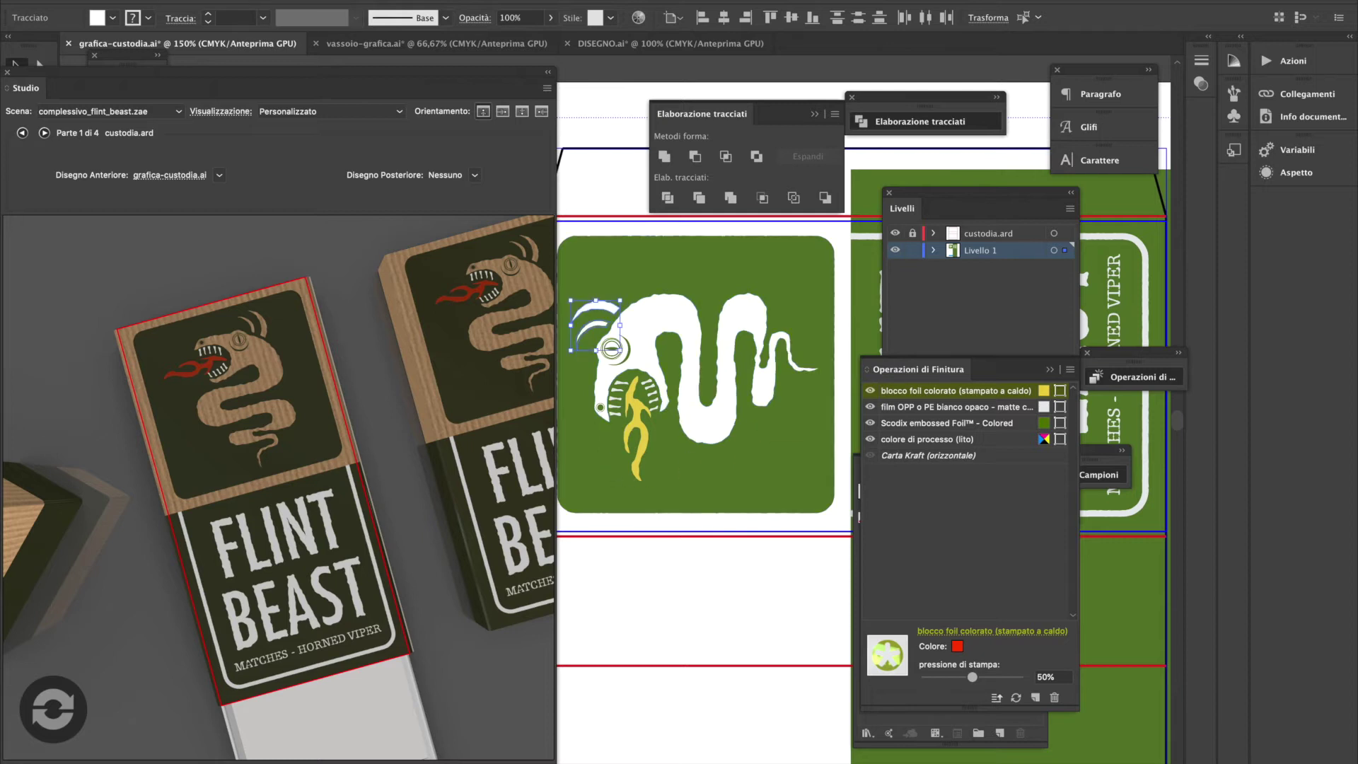
{"action": "left_click", "coordinate": [112, 17]}
{"action": "left_click", "coordinate": [112, 46]}
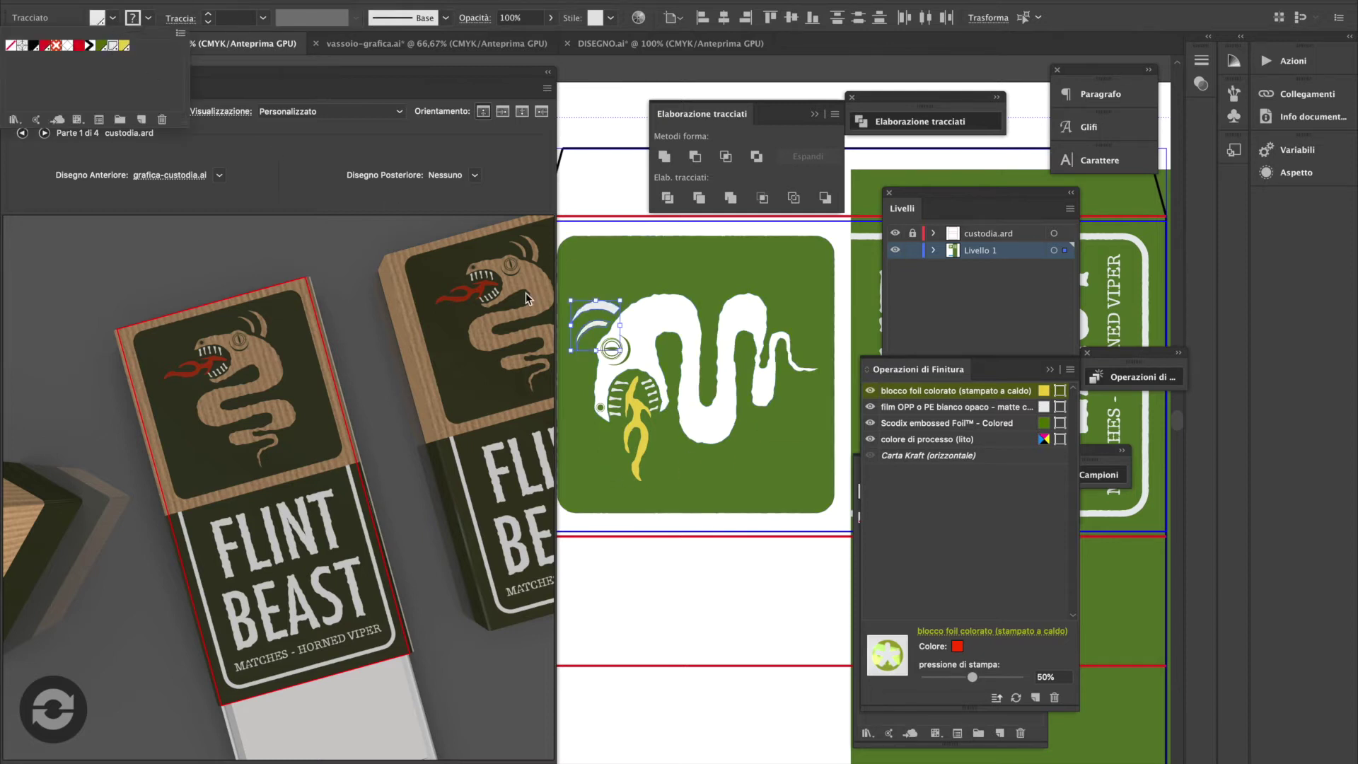
{"action": "left_click", "coordinate": [69, 711]}
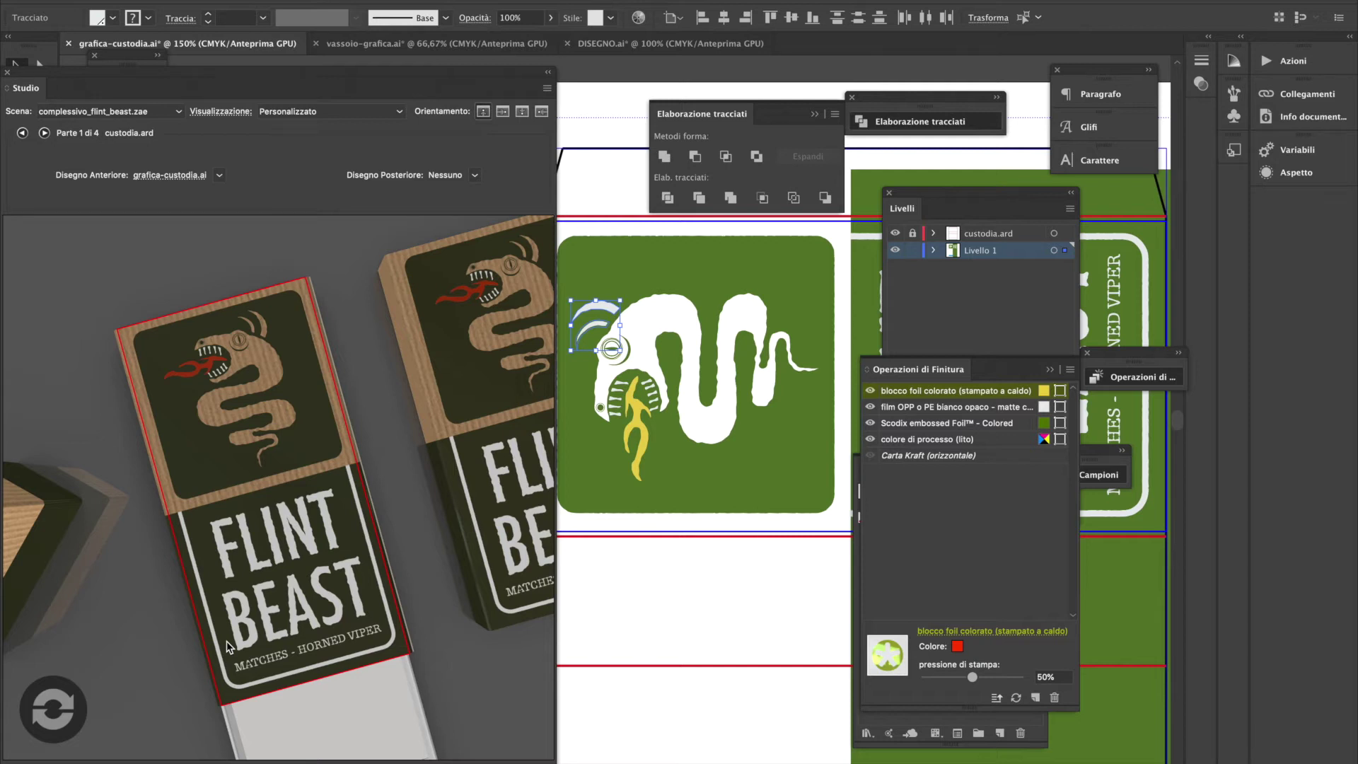
{"action": "left_click", "coordinate": [59, 704]}
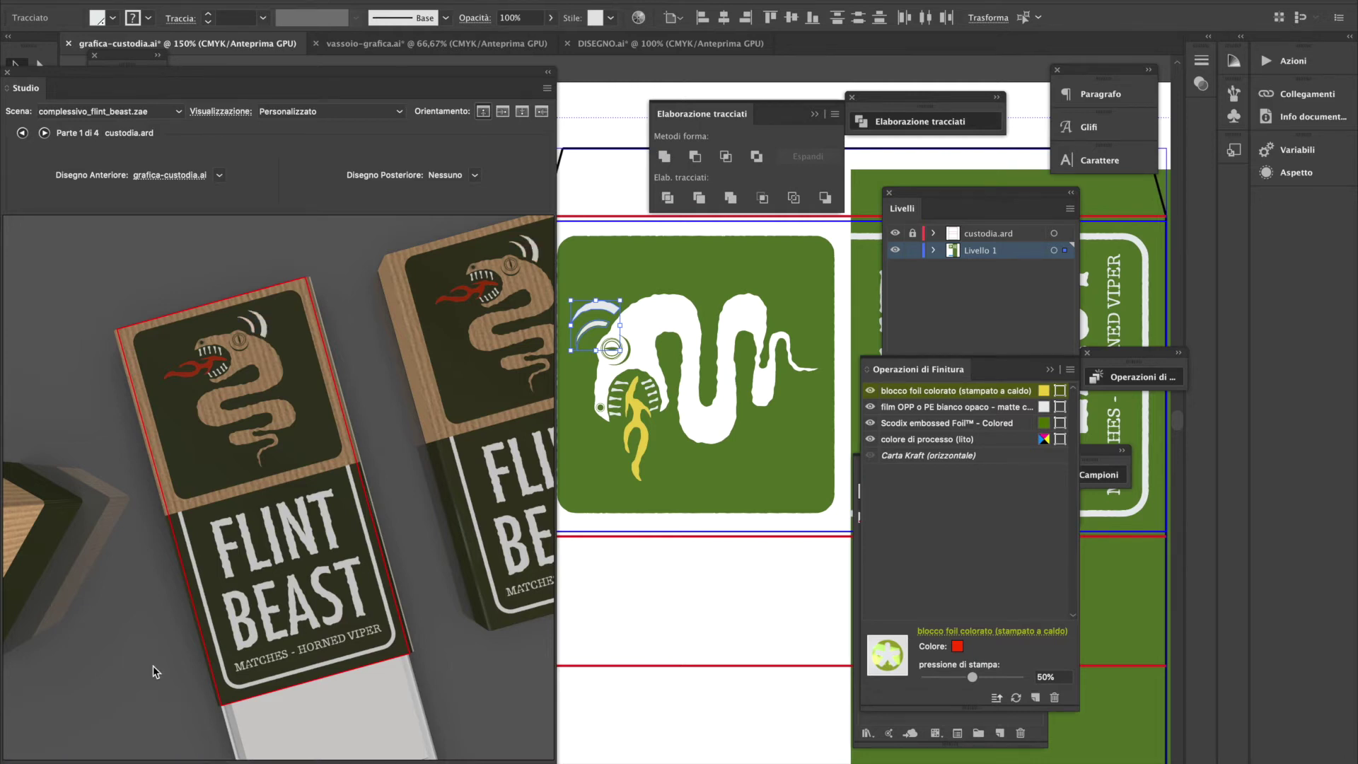
{"action": "left_click", "coordinate": [610, 212]}
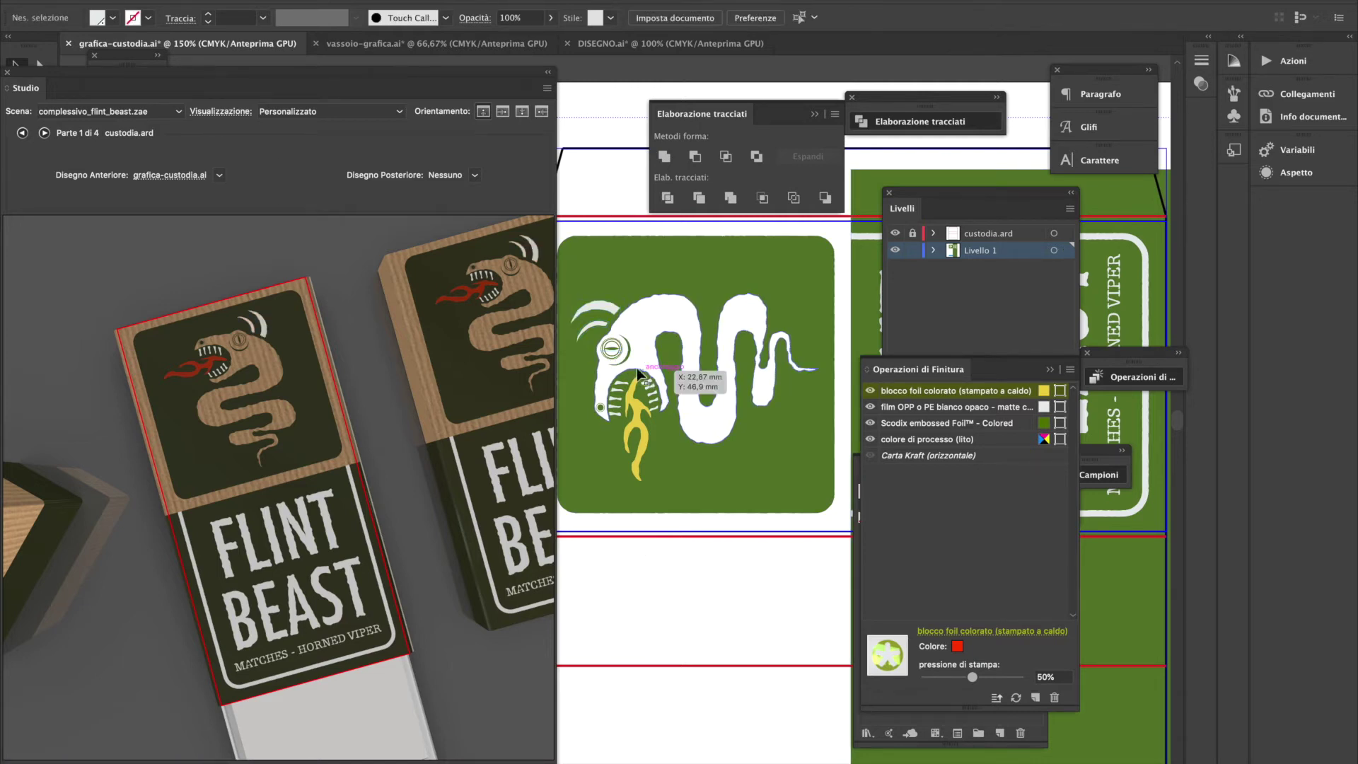
Fill the inner circle of the snake's eye with the matte opaque white film swatch and check it in the refreshed 3D preview
{"action": "left_click", "coordinate": [614, 348]}
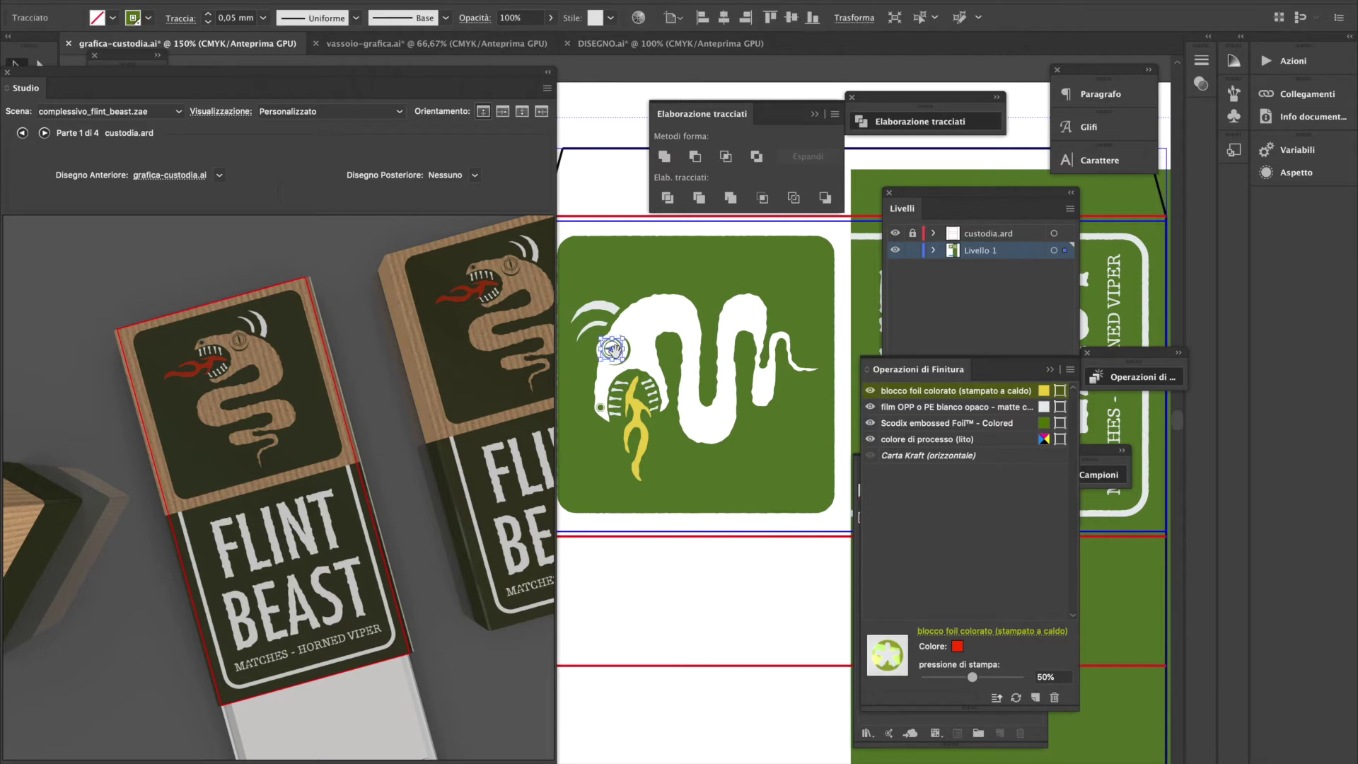
{"action": "key", "text": "super+plus"}
{"action": "key", "text": "super+plus"}
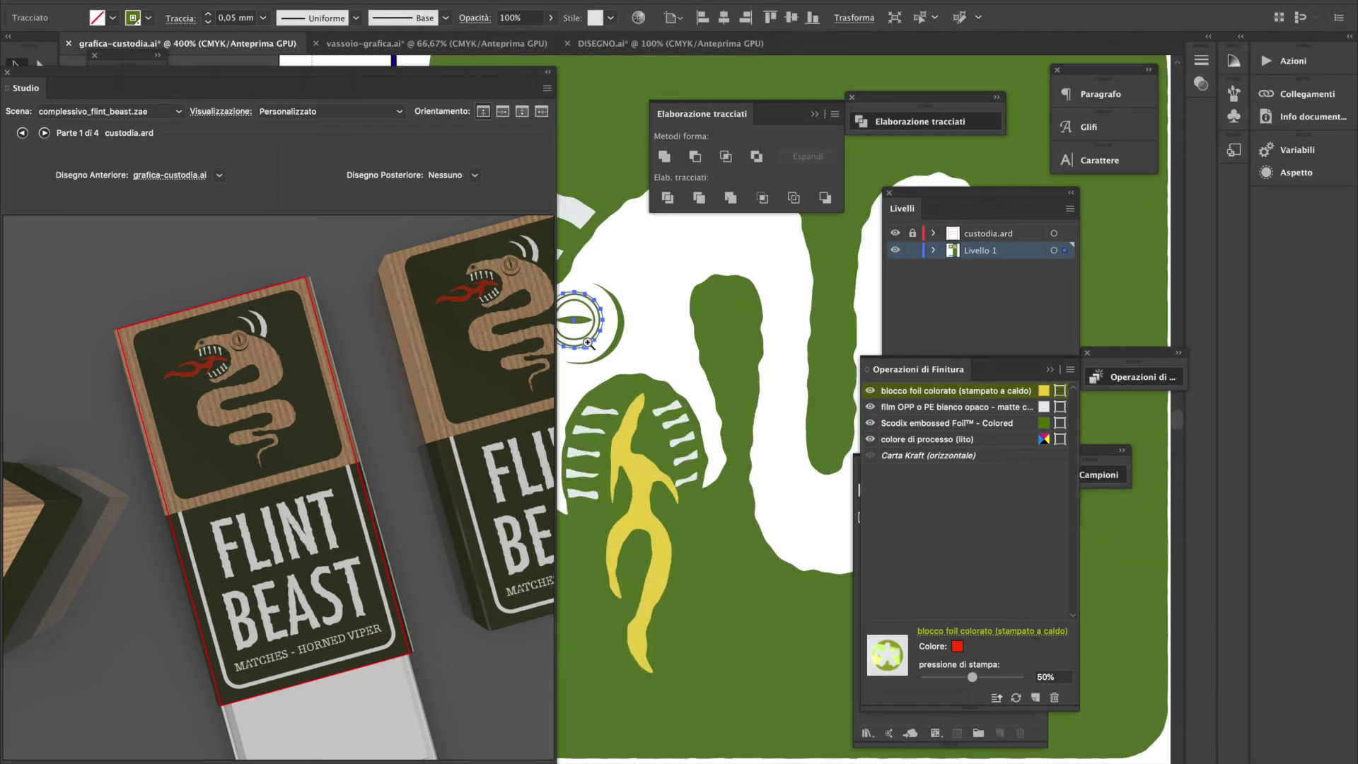
{"action": "key", "text": "super+plus"}
{"action": "key", "text": "super+plus"}
{"action": "left_click", "coordinate": [619, 382]}
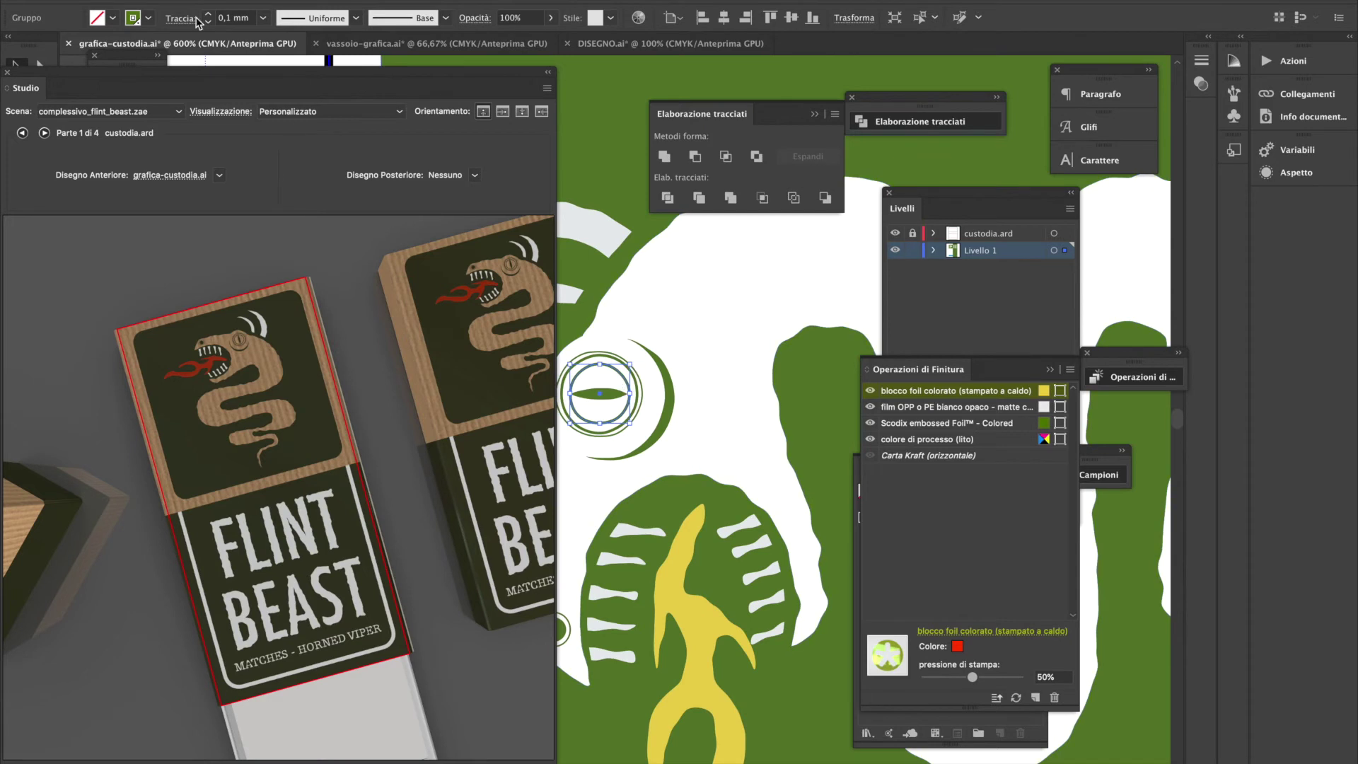
{"action": "left_click", "coordinate": [112, 21]}
{"action": "left_click", "coordinate": [111, 45]}
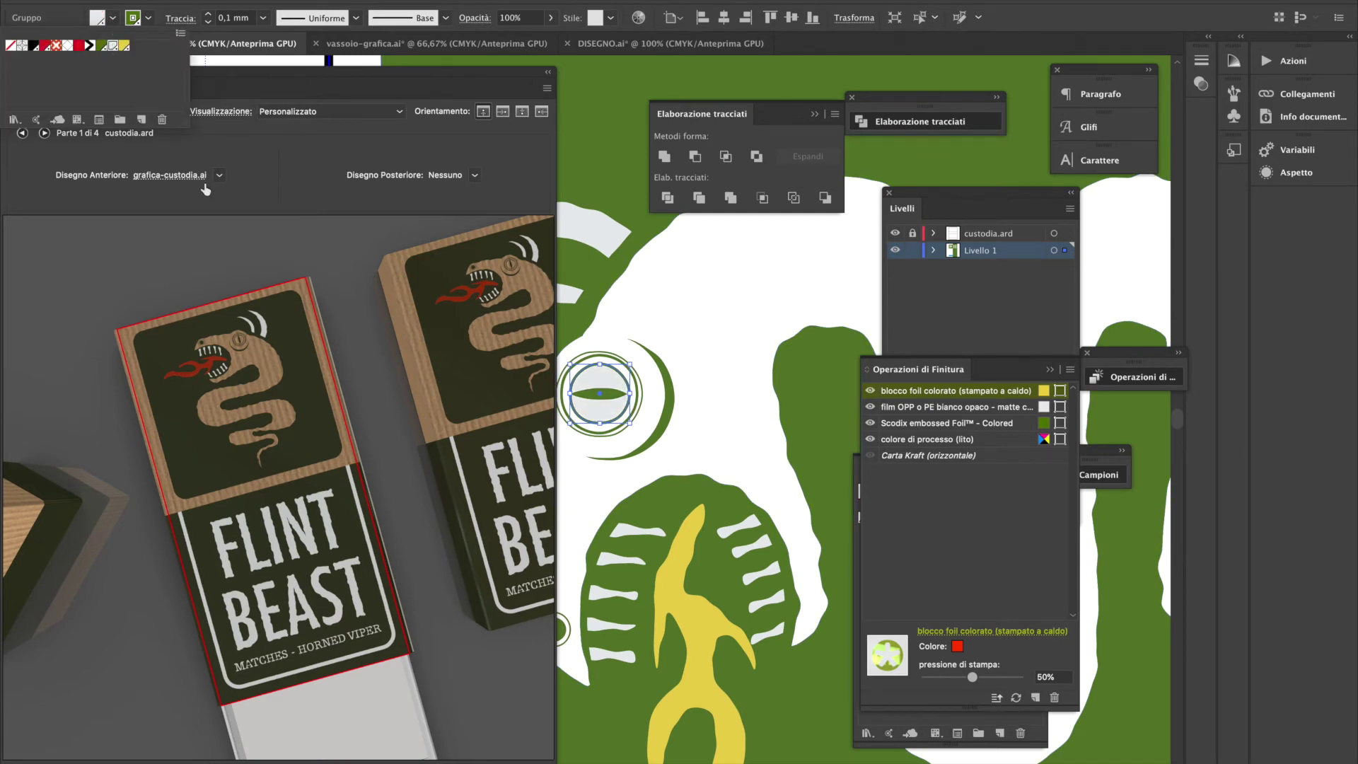
{"action": "left_click", "coordinate": [48, 709]}
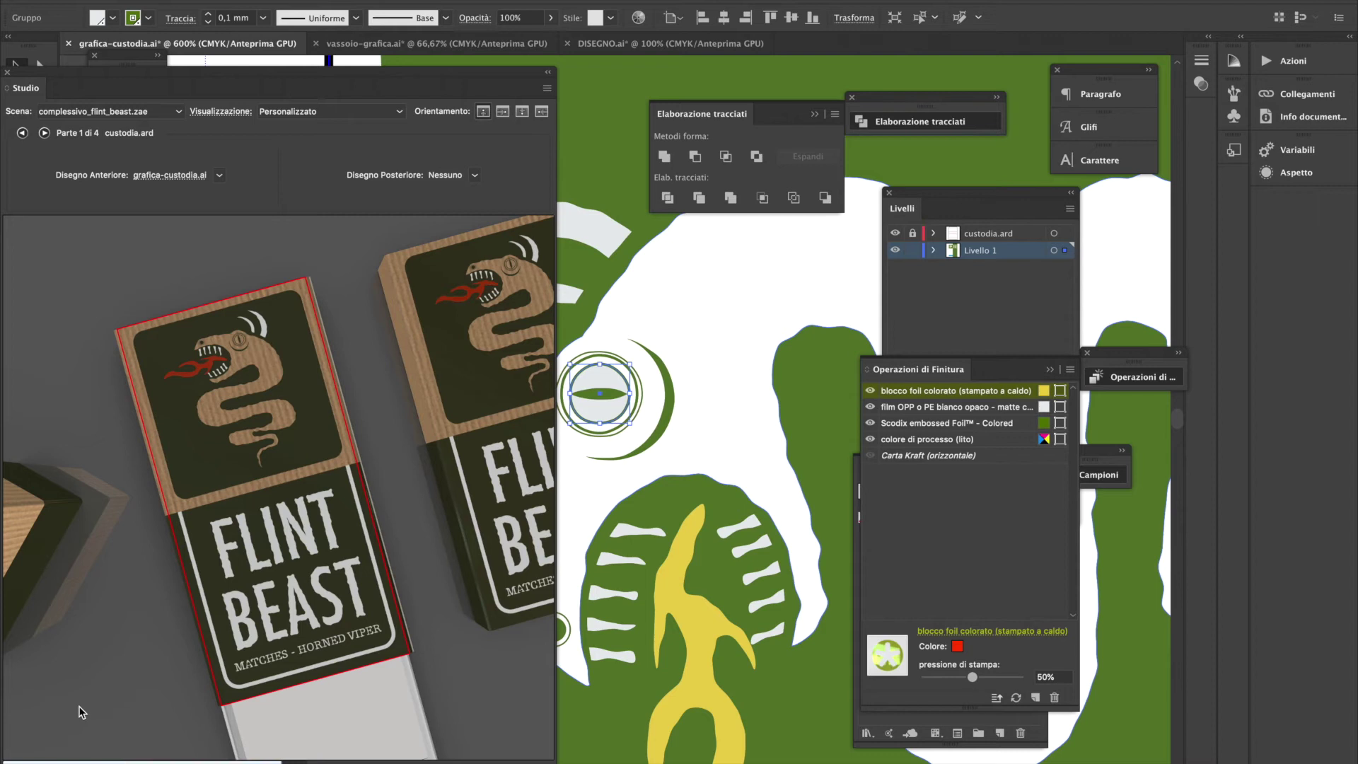
{"action": "mouse_move", "coordinate": [255, 559]}
{"action": "left_mouse_down"}
{"action": "mouse_move", "coordinate": [283, 573]}
{"action": "mouse_move", "coordinate": [249, 577]}
{"action": "left_mouse_up"}
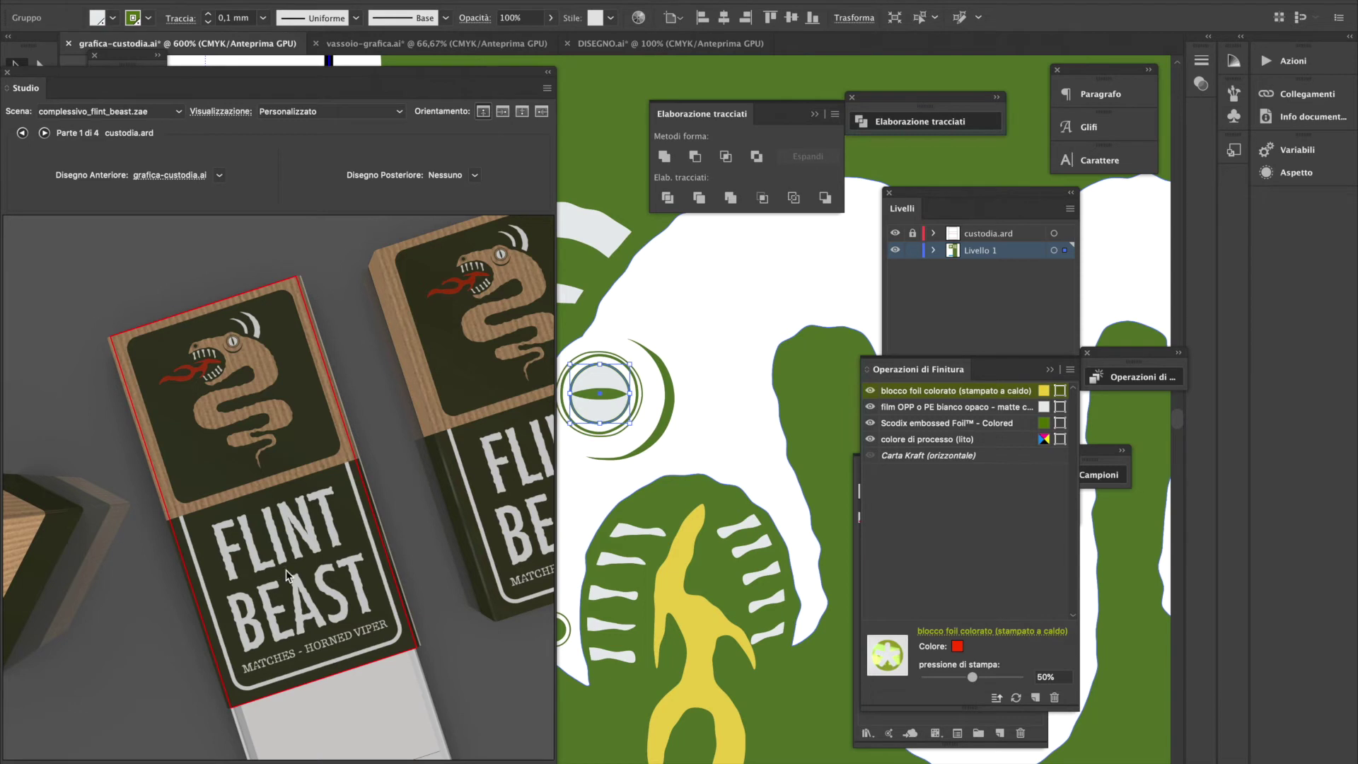
Collapse the Studio preview and place it beside Allinea, clear of the drawing tools
{"action": "left_click", "coordinate": [776, 380]}
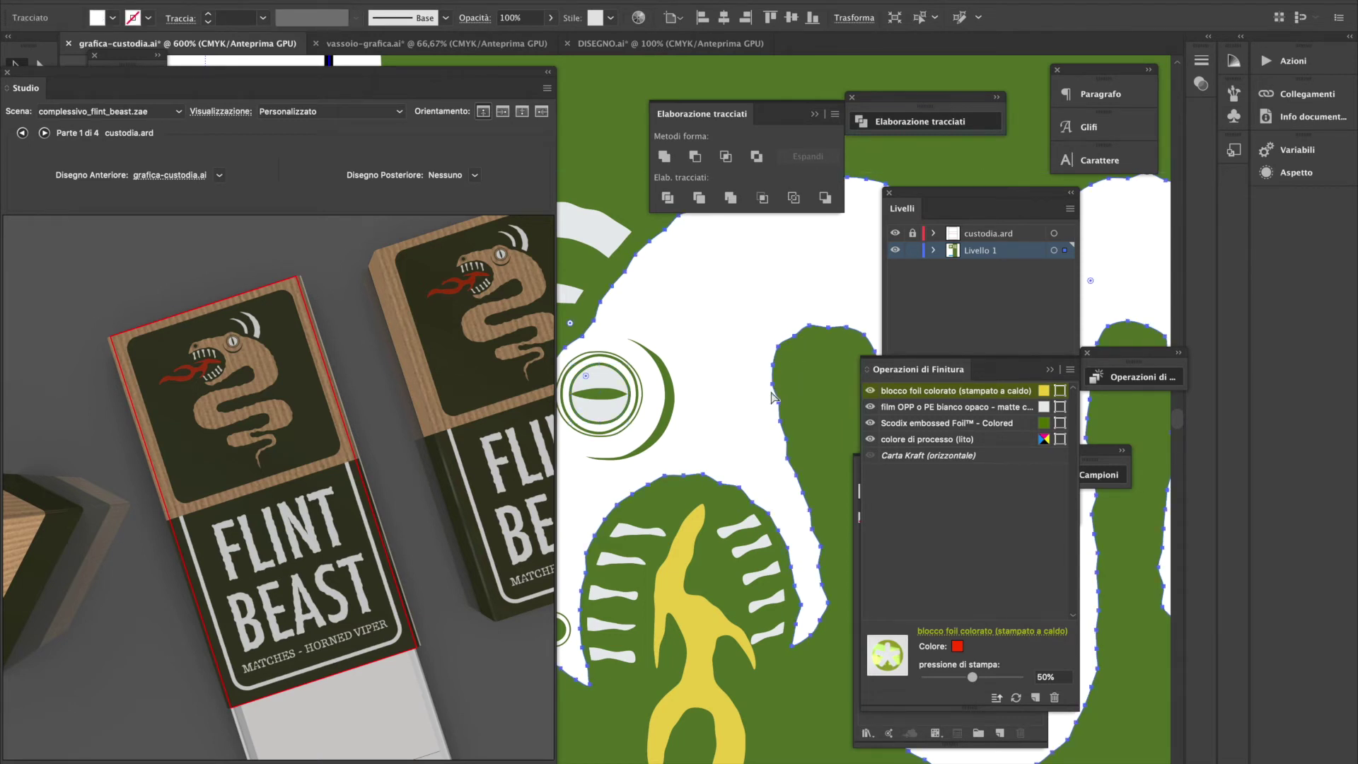
{"action": "left_click", "coordinate": [772, 396]}
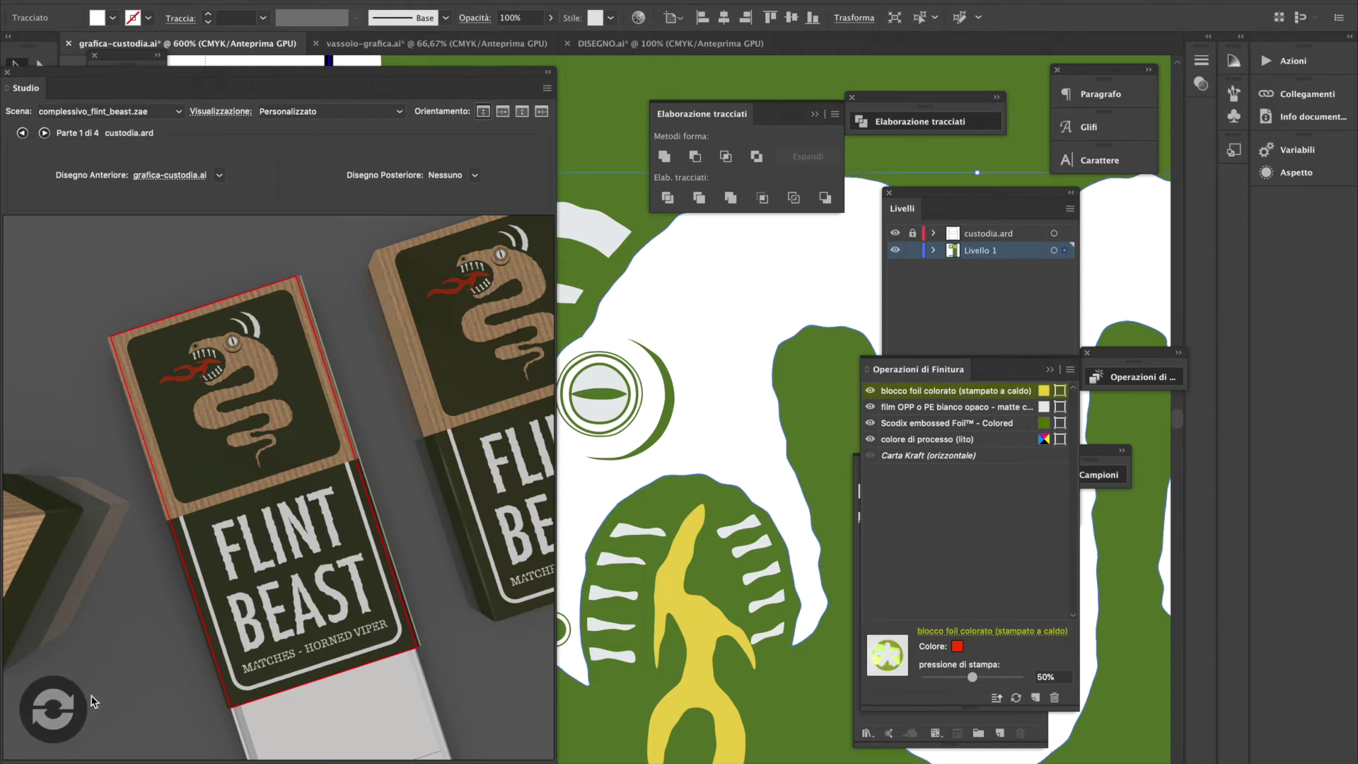
{"action": "left_click", "coordinate": [548, 75]}
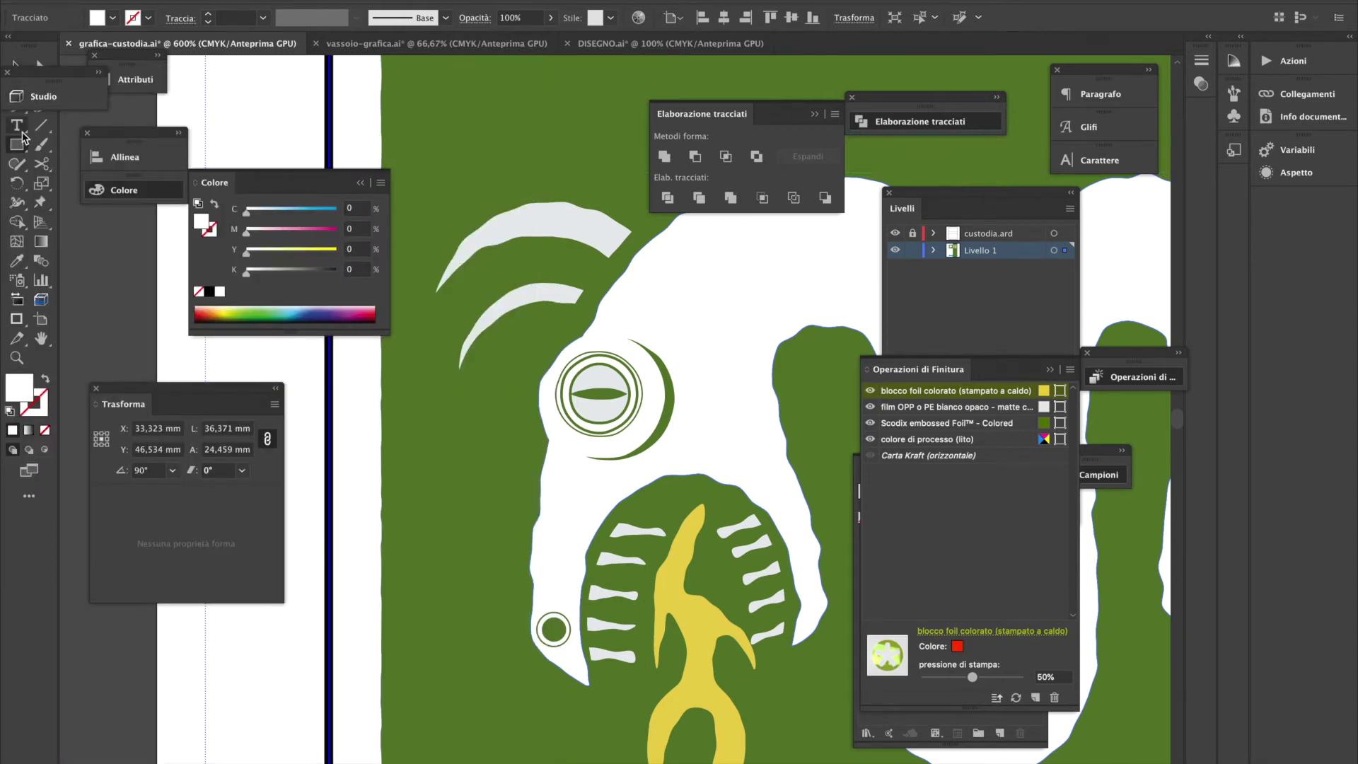
{"action": "left_click_drag", "start_coordinate": [96, 82], "coordinate": [207, 138]}
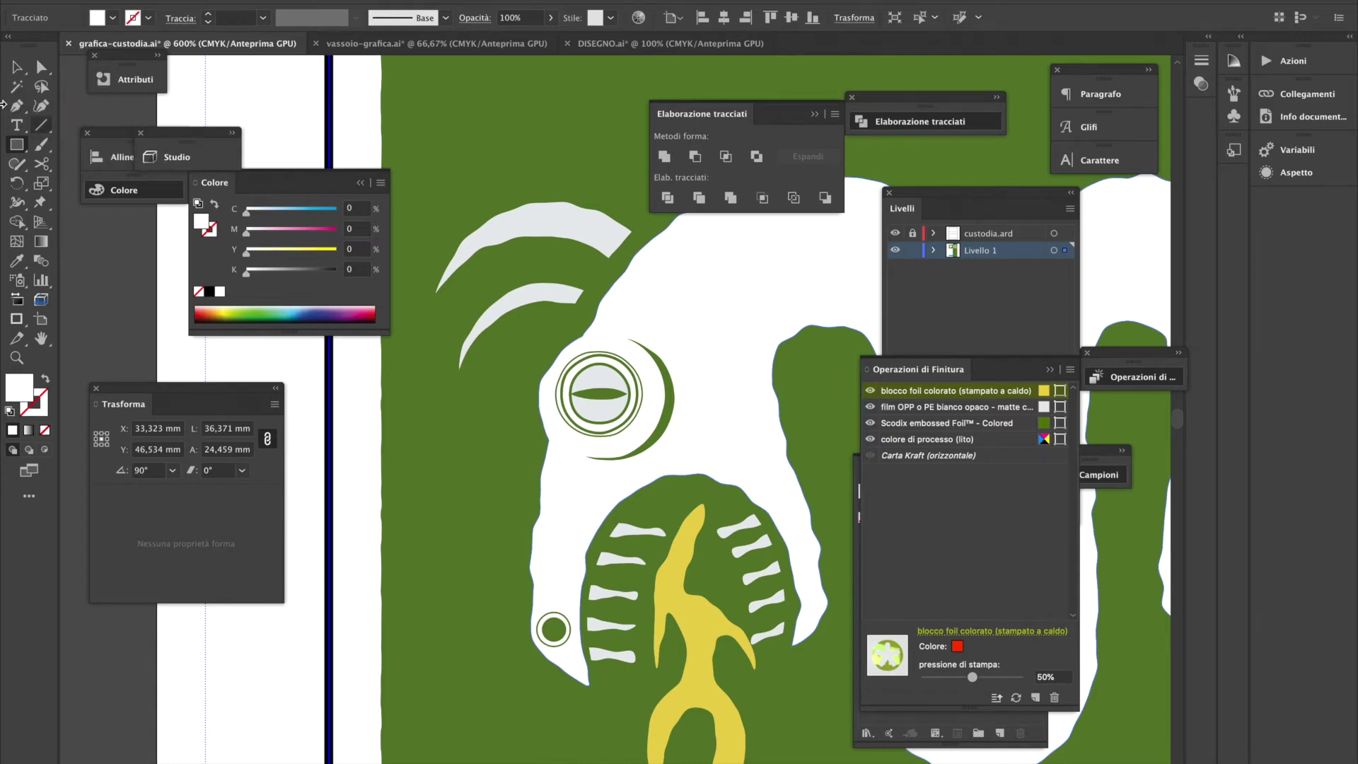
Draw a small circle about 2.6 mm in diameter in the blank area just above the sleeve's top flap
{"action": "key", "text": "v"}
{"action": "left_click", "coordinate": [444, 233], "text": "ctrl+alt"}
{"action": "left_click", "coordinate": [452, 249], "text": "ctrl+alt"}
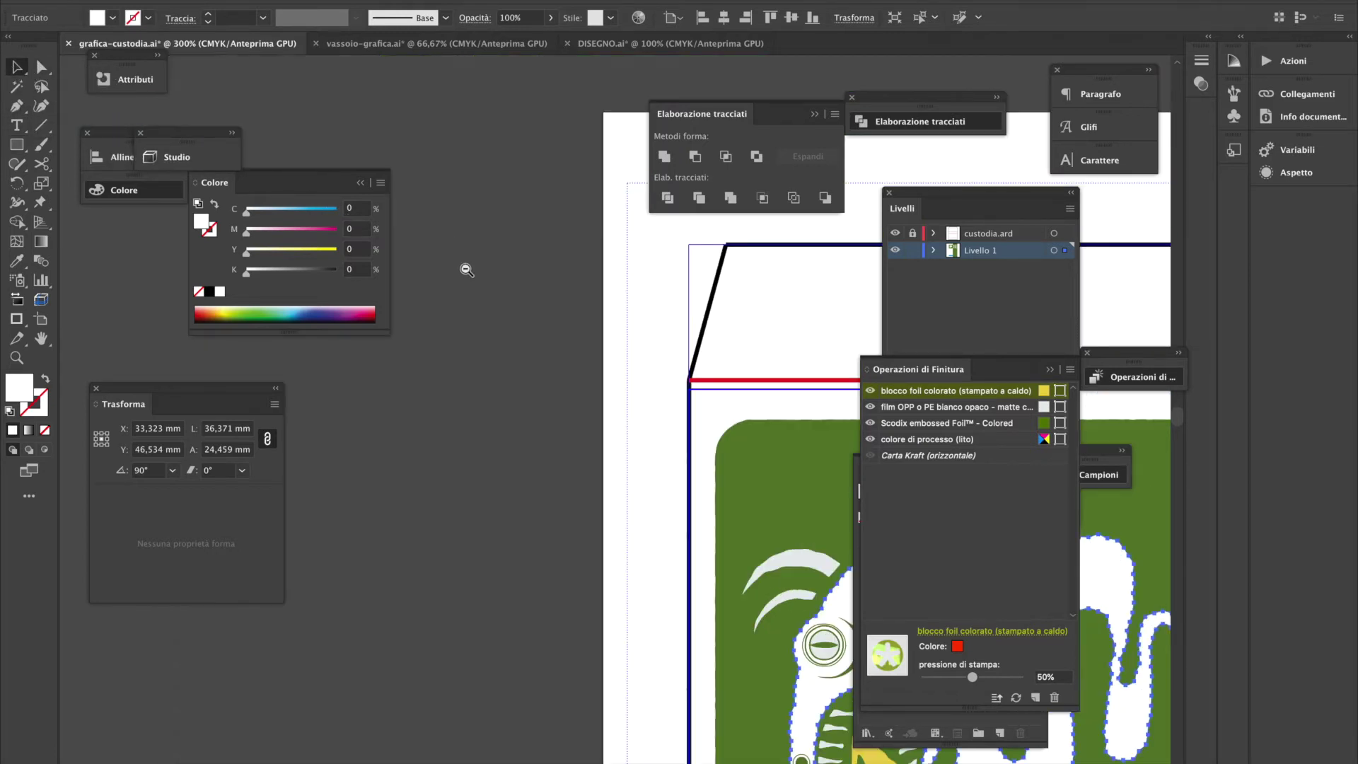
{"action": "left_click", "coordinate": [464, 266], "text": "ctrl+alt"}
{"action": "scroll", "coordinate": [676, 483], "scroll_direction": "right", "scroll_amount": 5}
{"action": "scroll", "coordinate": [676, 483], "scroll_direction": "down", "scroll_amount": 2}
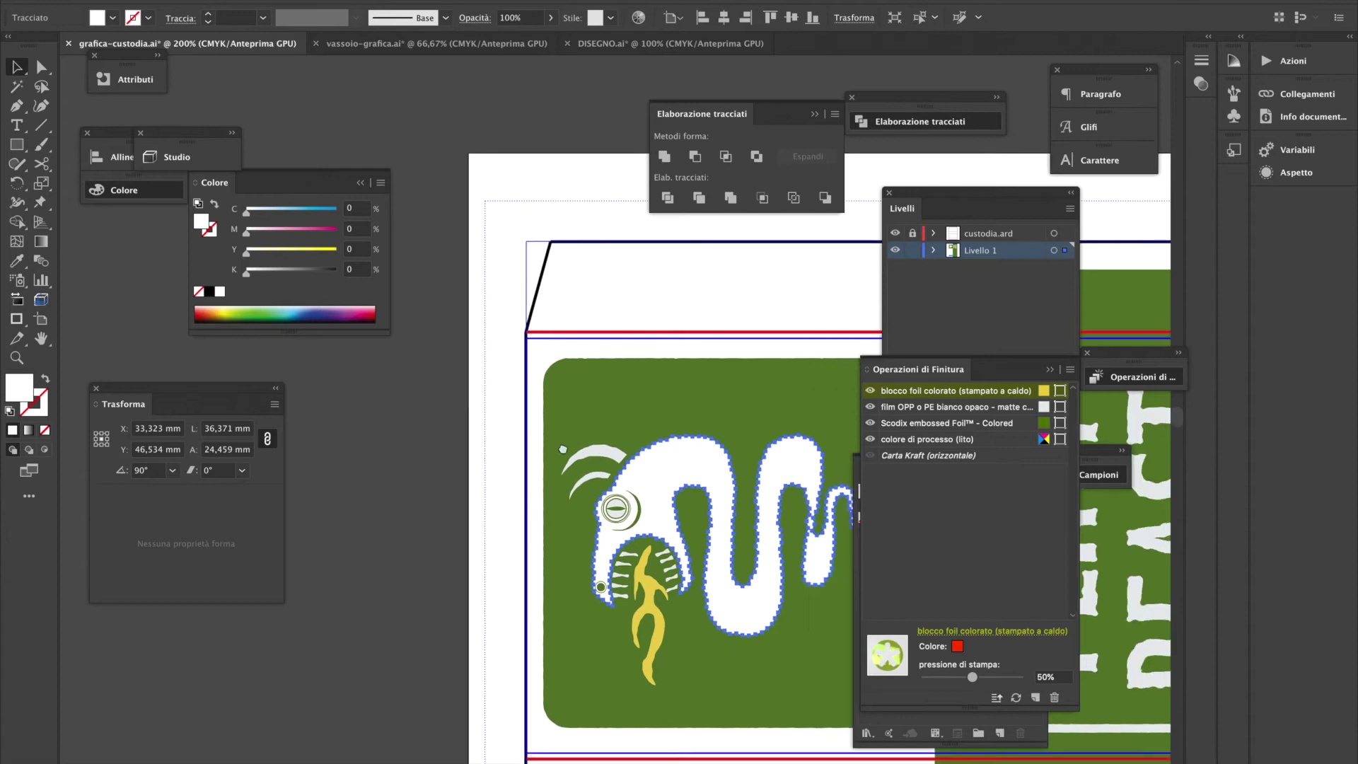
{"action": "left_click", "coordinate": [16, 144]}
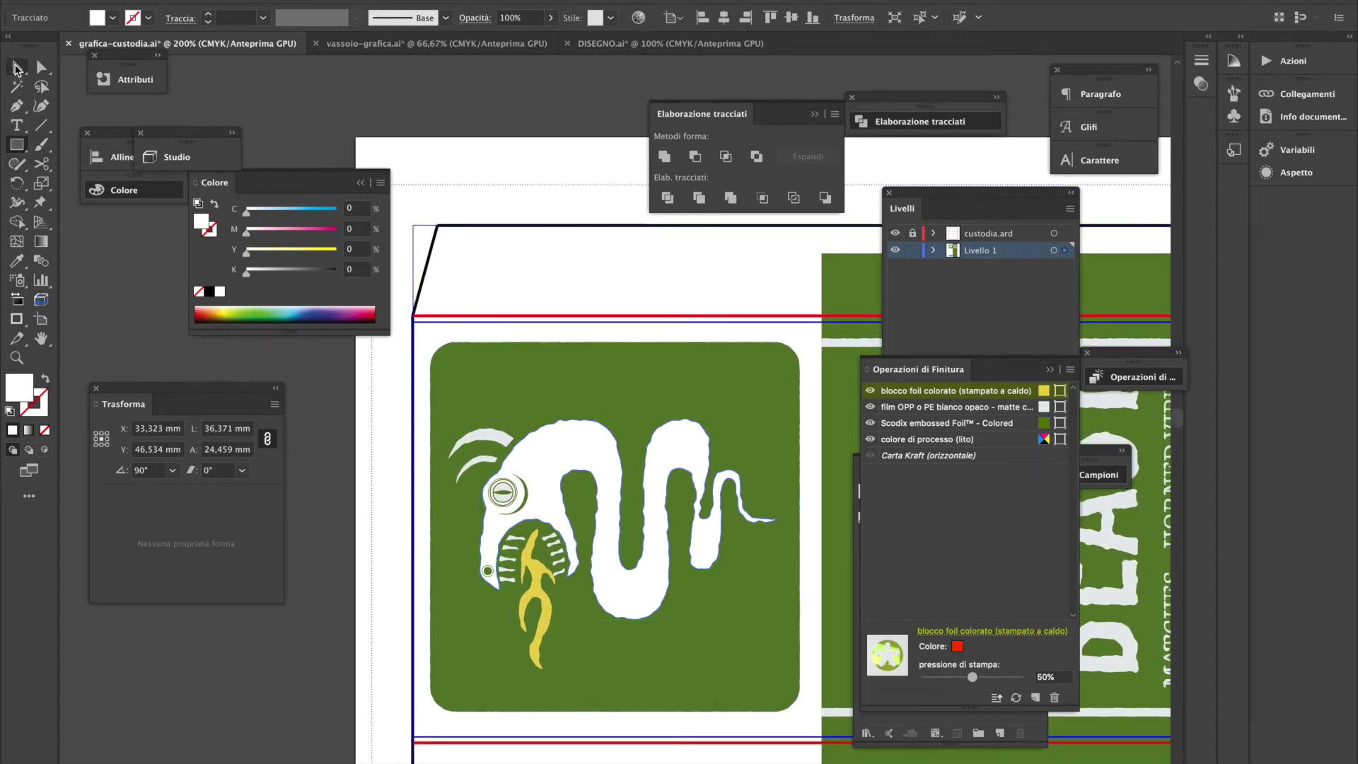
{"action": "left_click", "coordinate": [17, 148]}
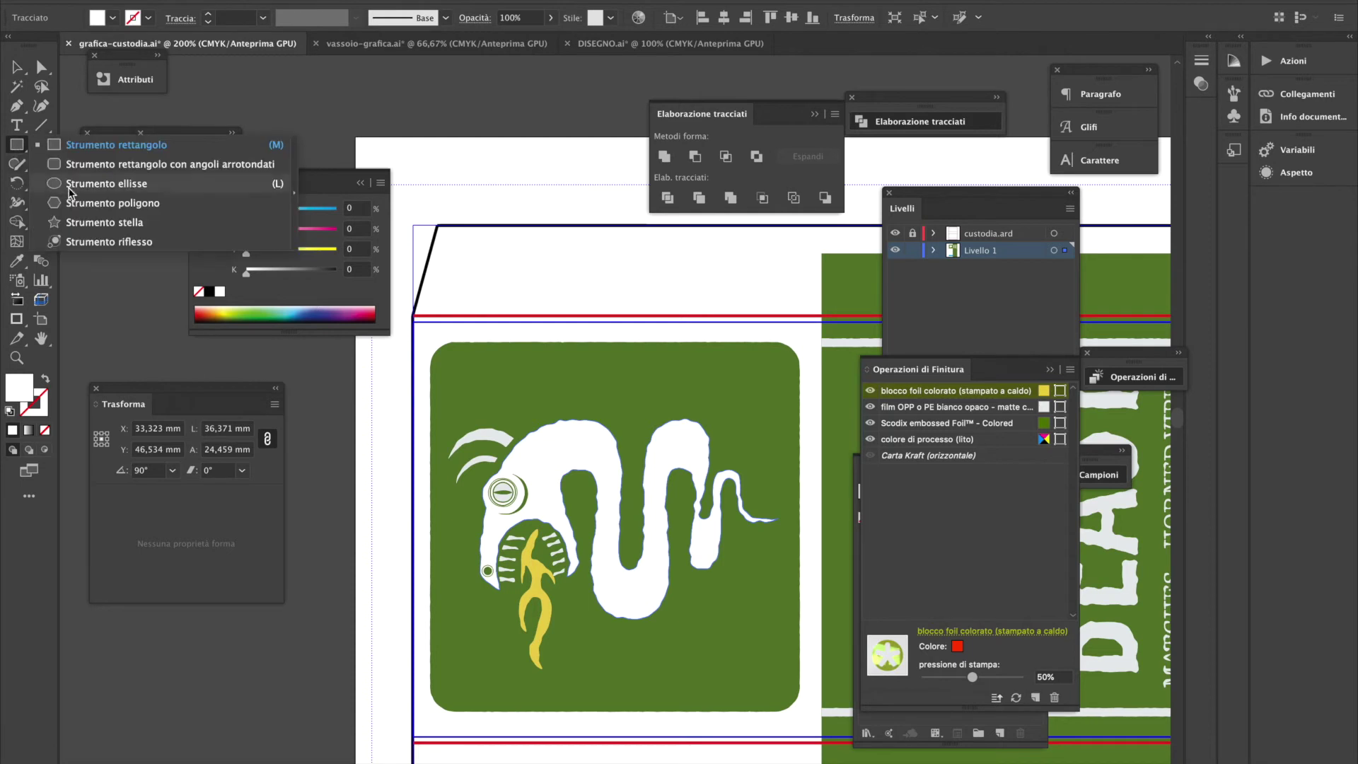
{"action": "left_click", "coordinate": [106, 183]}
{"action": "left_click_drag", "start_coordinate": [541, 220], "coordinate": [538, 215]}
Fill the new circle with 100% black and hide its bounding box
{"action": "left_click", "coordinate": [16, 66]}
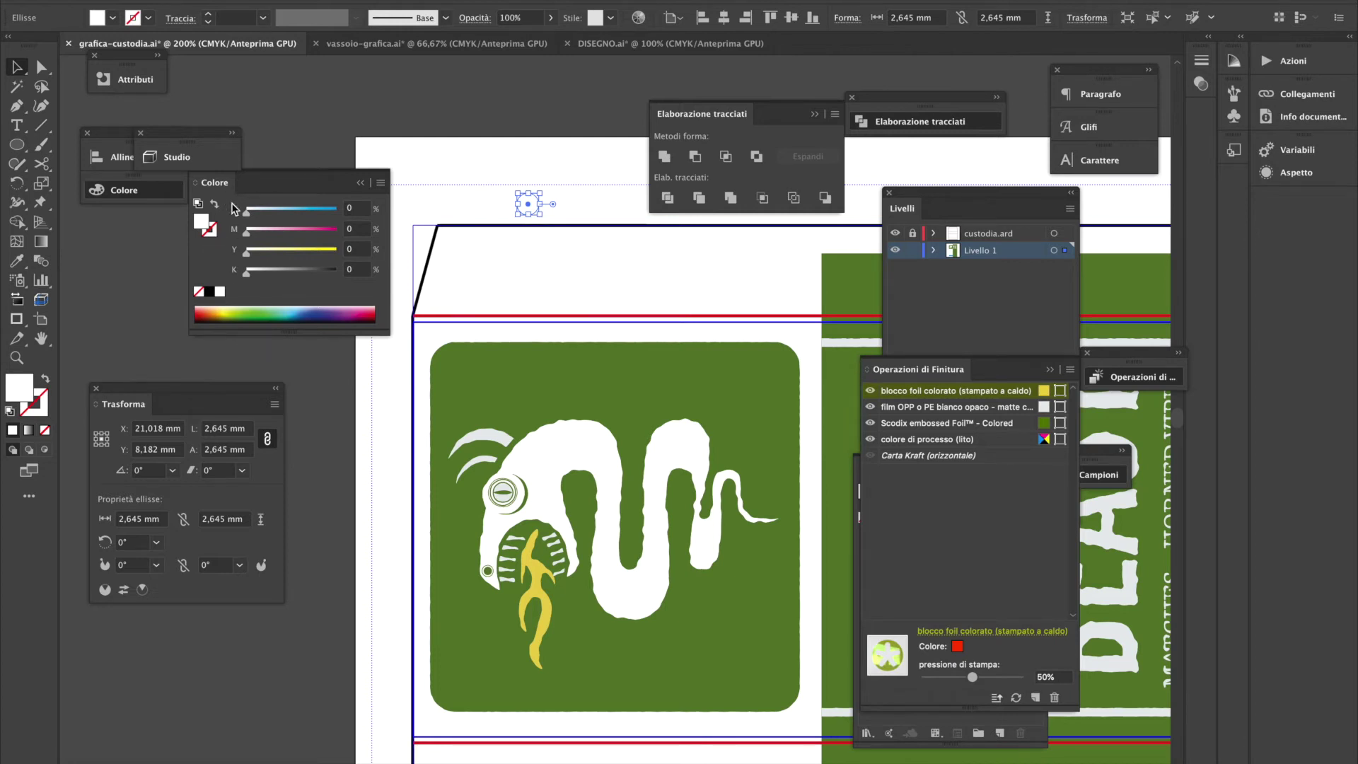
{"action": "left_click", "coordinate": [210, 291]}
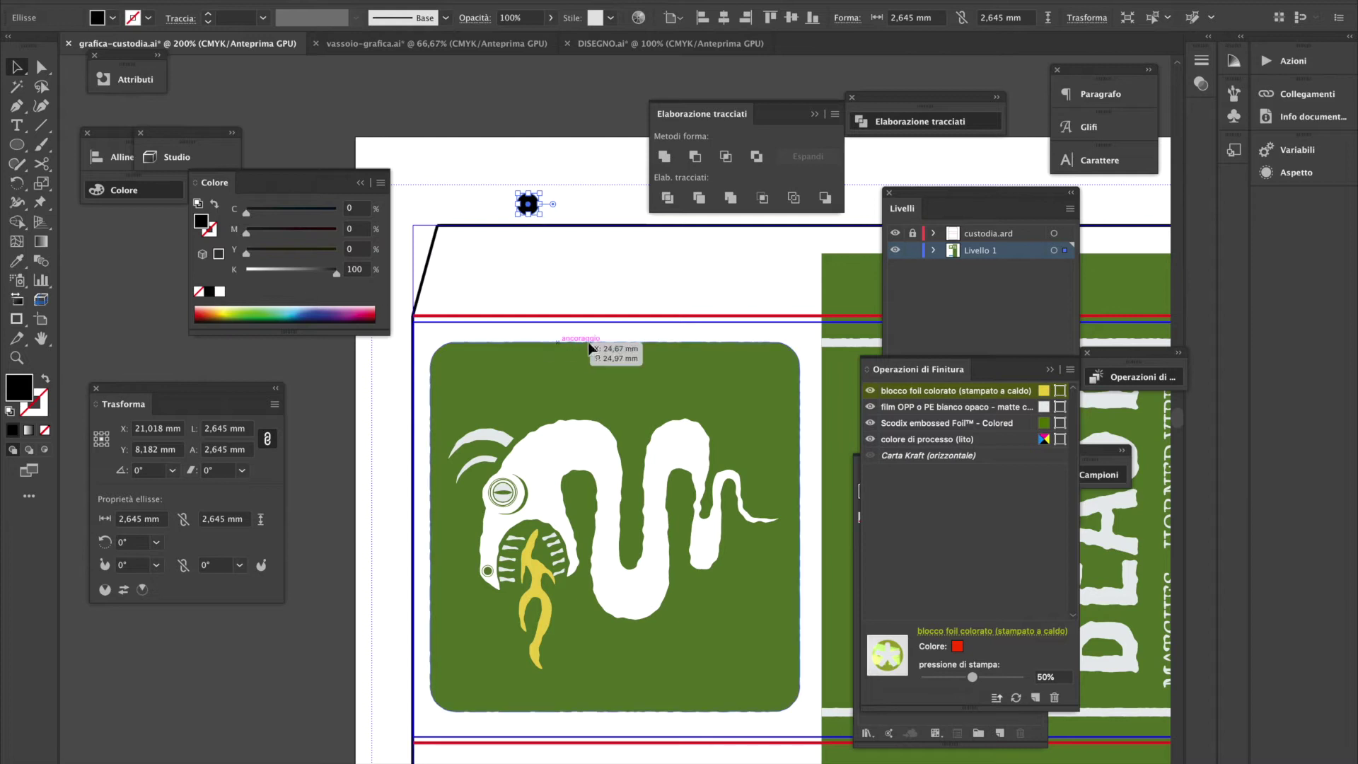
{"action": "key", "text": "ctrl+shift+b"}
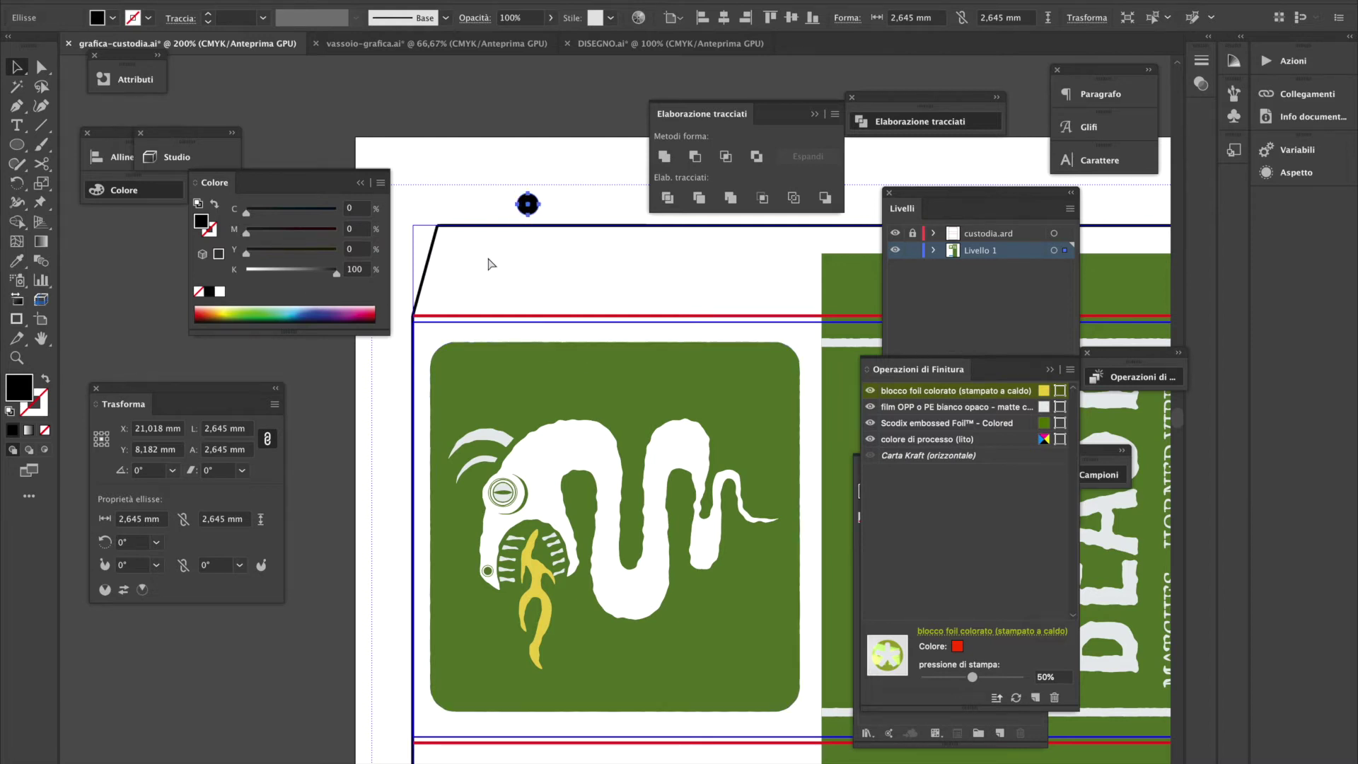
Add a concentric copy of the black circle, about 3.9 mm in diameter, with no fill and a 0.1 mm black stroke
{"action": "key", "text": "ctrl+shift+b"}
{"action": "left_click_drag", "start_coordinate": [540, 216], "coordinate": [587, 212]}
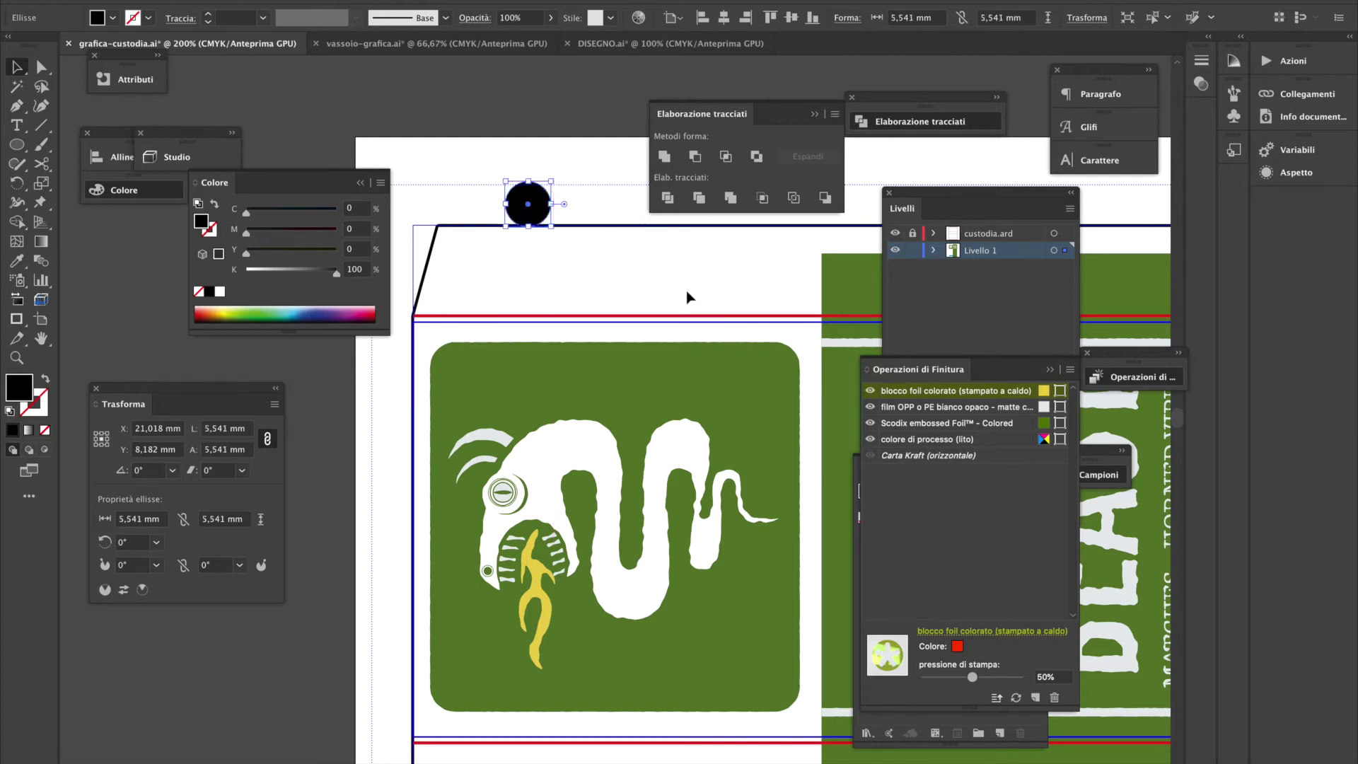
{"action": "left_click", "coordinate": [46, 380]}
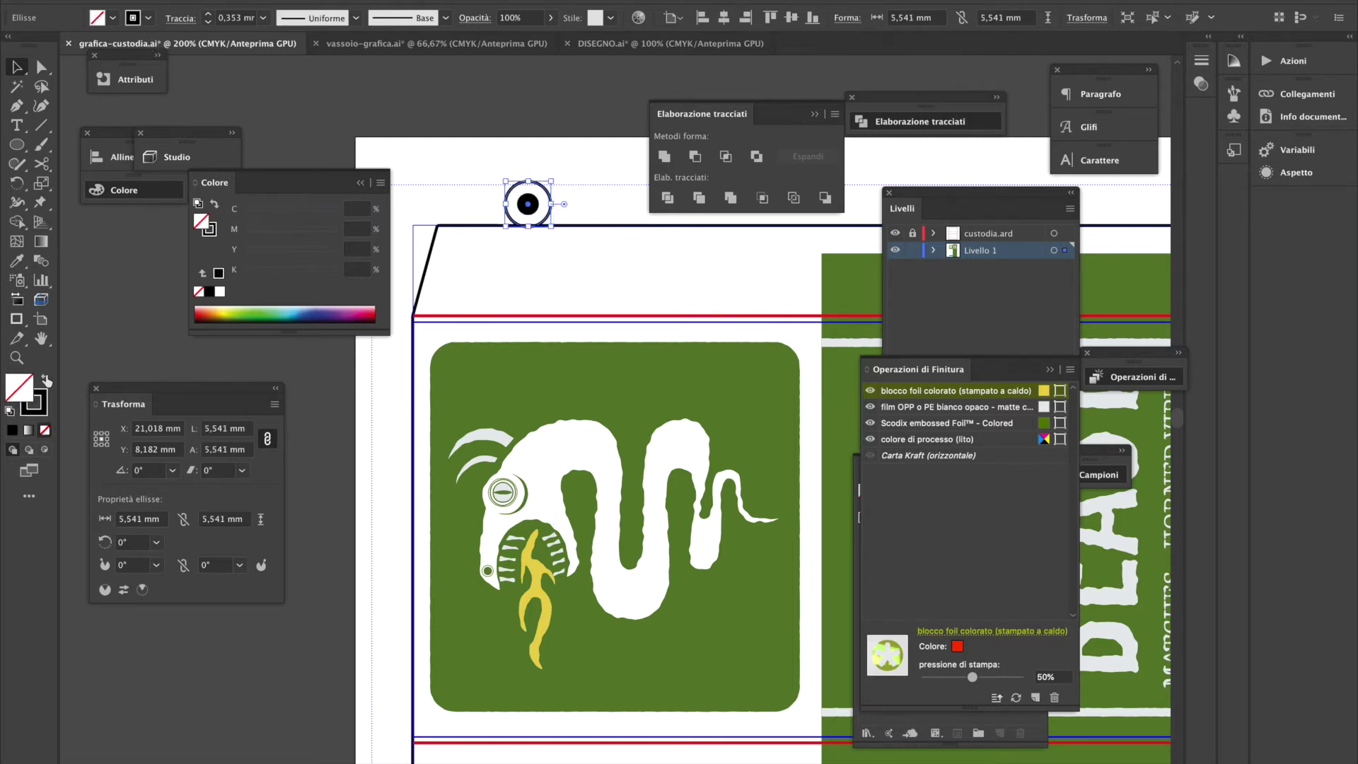
{"action": "left_click", "coordinate": [263, 18]}
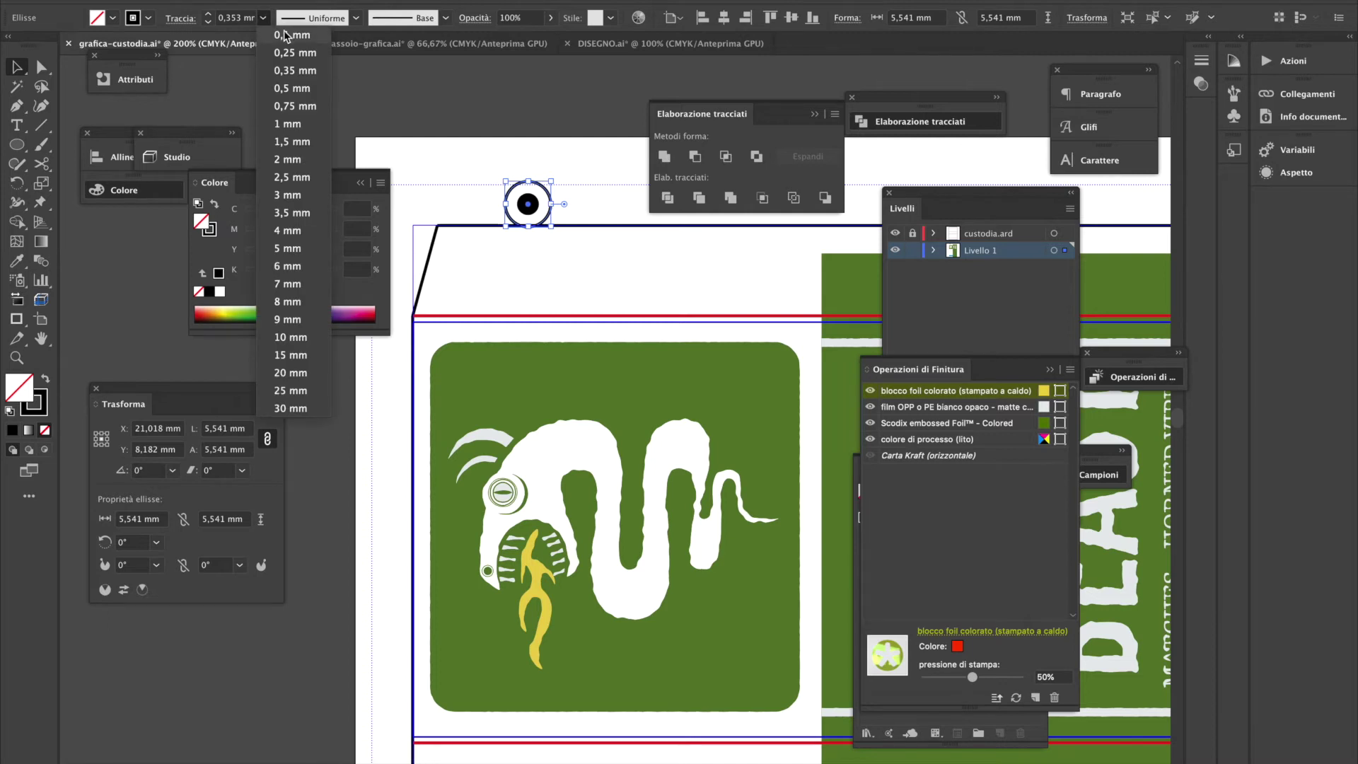
{"action": "left_click", "coordinate": [285, 35]}
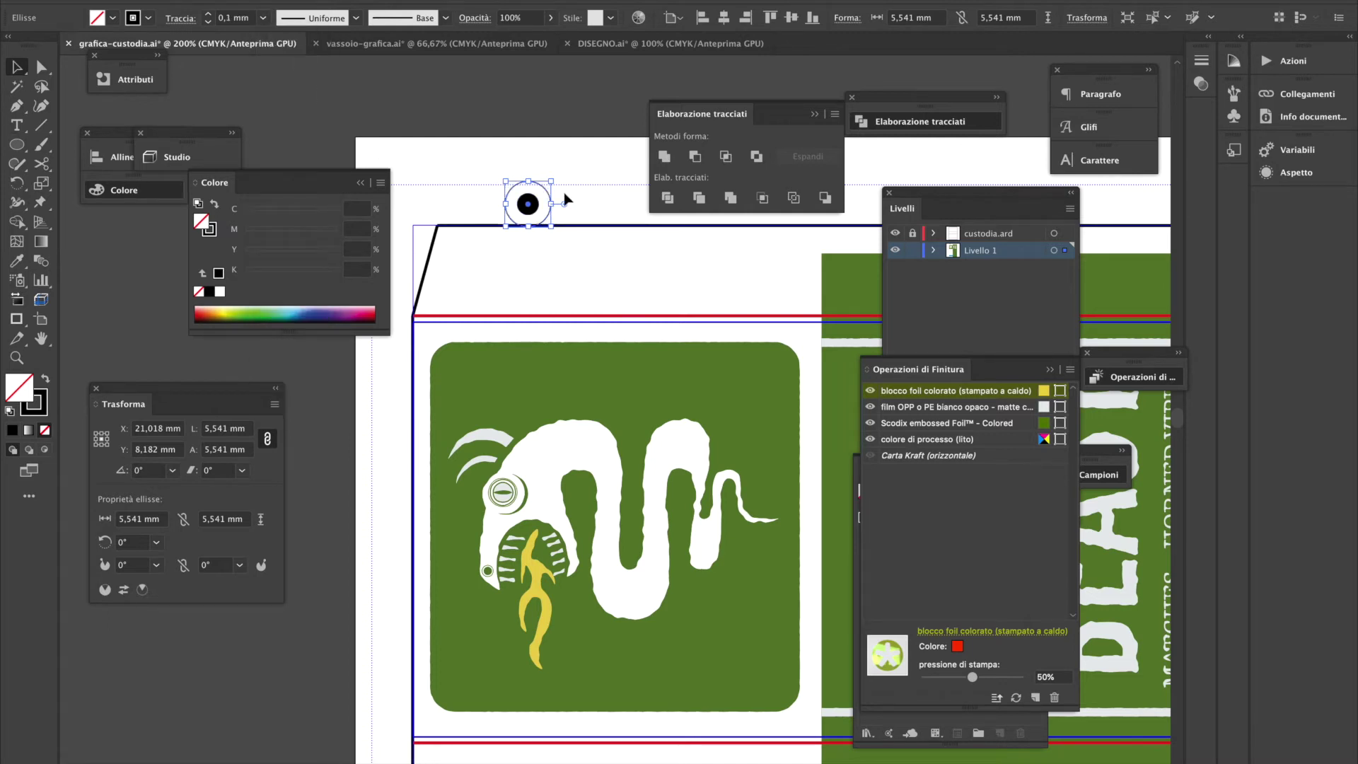
{"action": "left_click", "coordinate": [573, 221]}
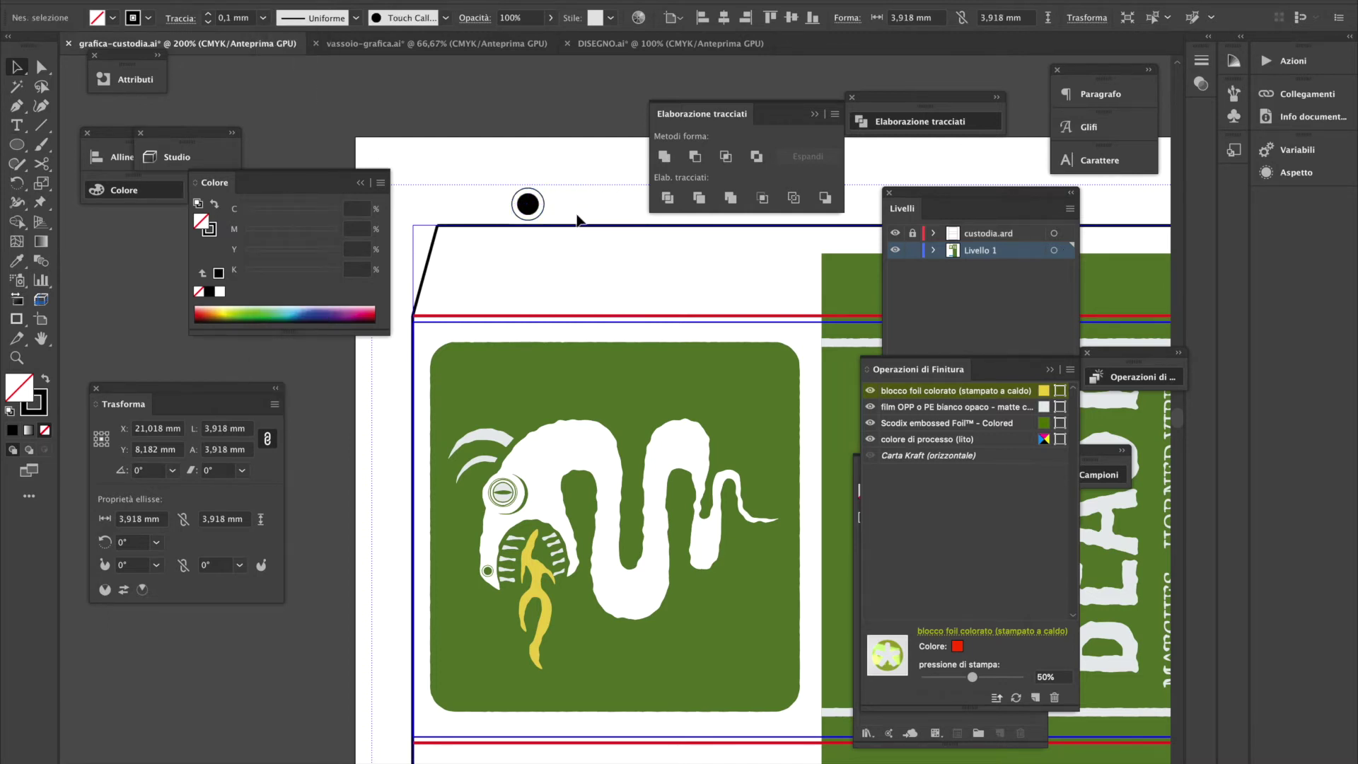
Convert the inner black circle to an unfilled ring by moving its black fill colour to the stroke
{"action": "left_click", "coordinate": [533, 210]}
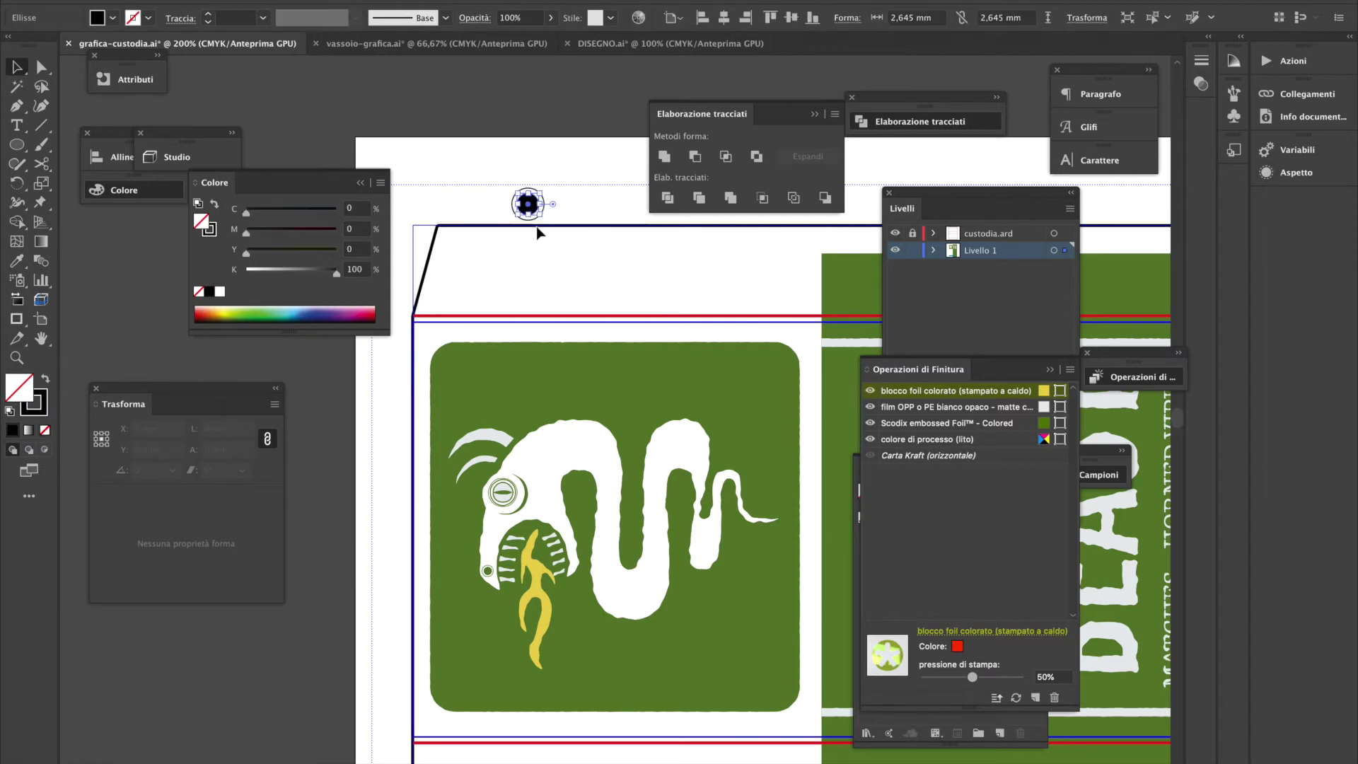
{"action": "left_click", "coordinate": [45, 379]}
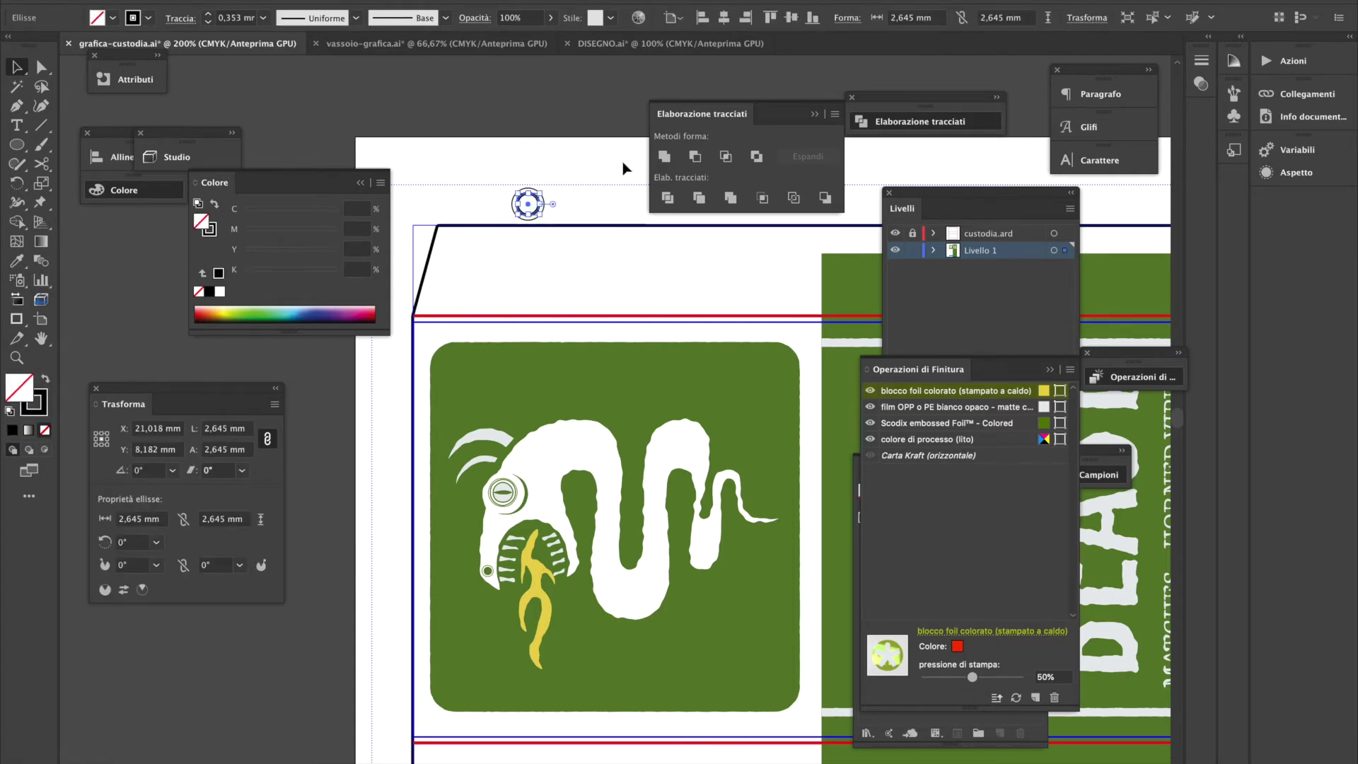
{"action": "left_click", "coordinate": [575, 193]}
Make a new pattern from the two concentric rings and accept the notice about the added swatch
{"action": "left_click_drag", "start_coordinate": [537, 225], "coordinate": [508, 185]}
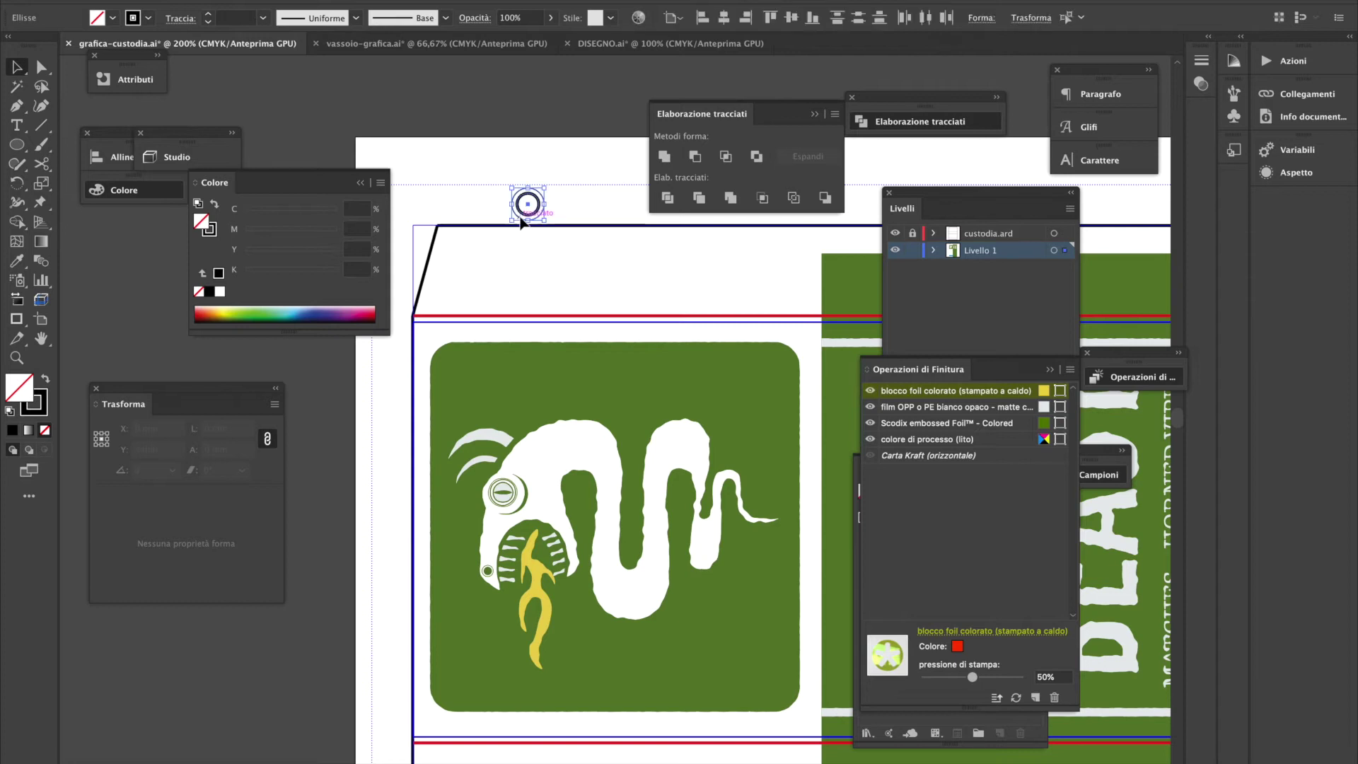
{"action": "left_click", "coordinate": [219, 0]}
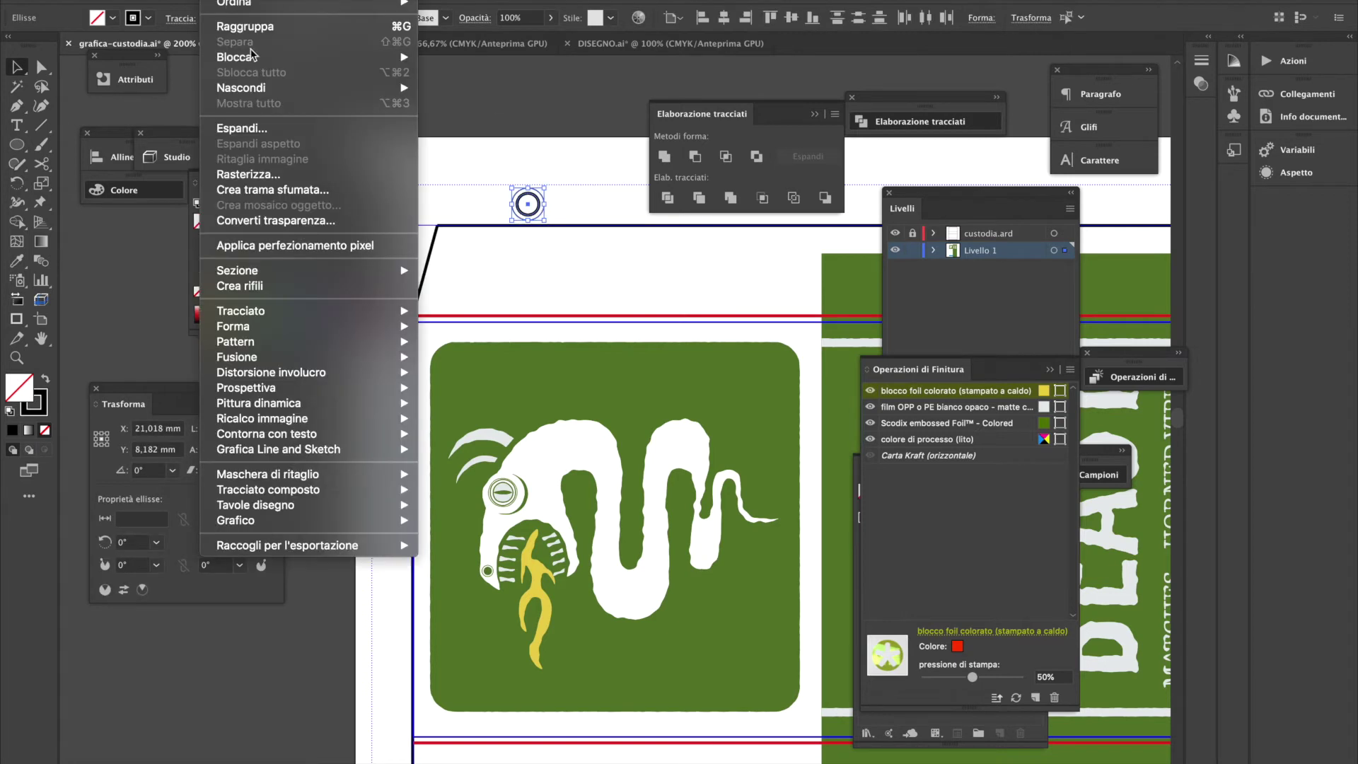
{"action": "mouse_move", "coordinate": [345, 318]}
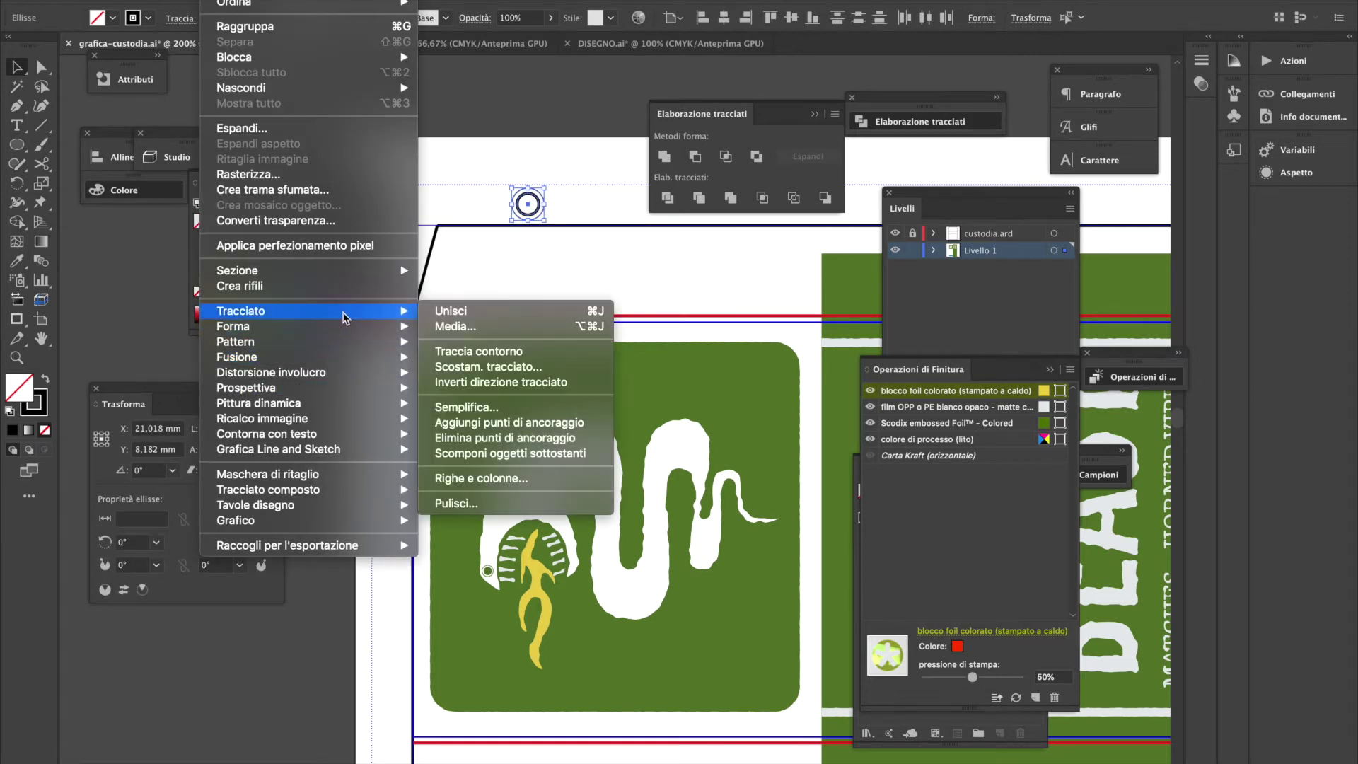
{"action": "mouse_move", "coordinate": [396, 342]}
{"action": "left_click", "coordinate": [495, 342]}
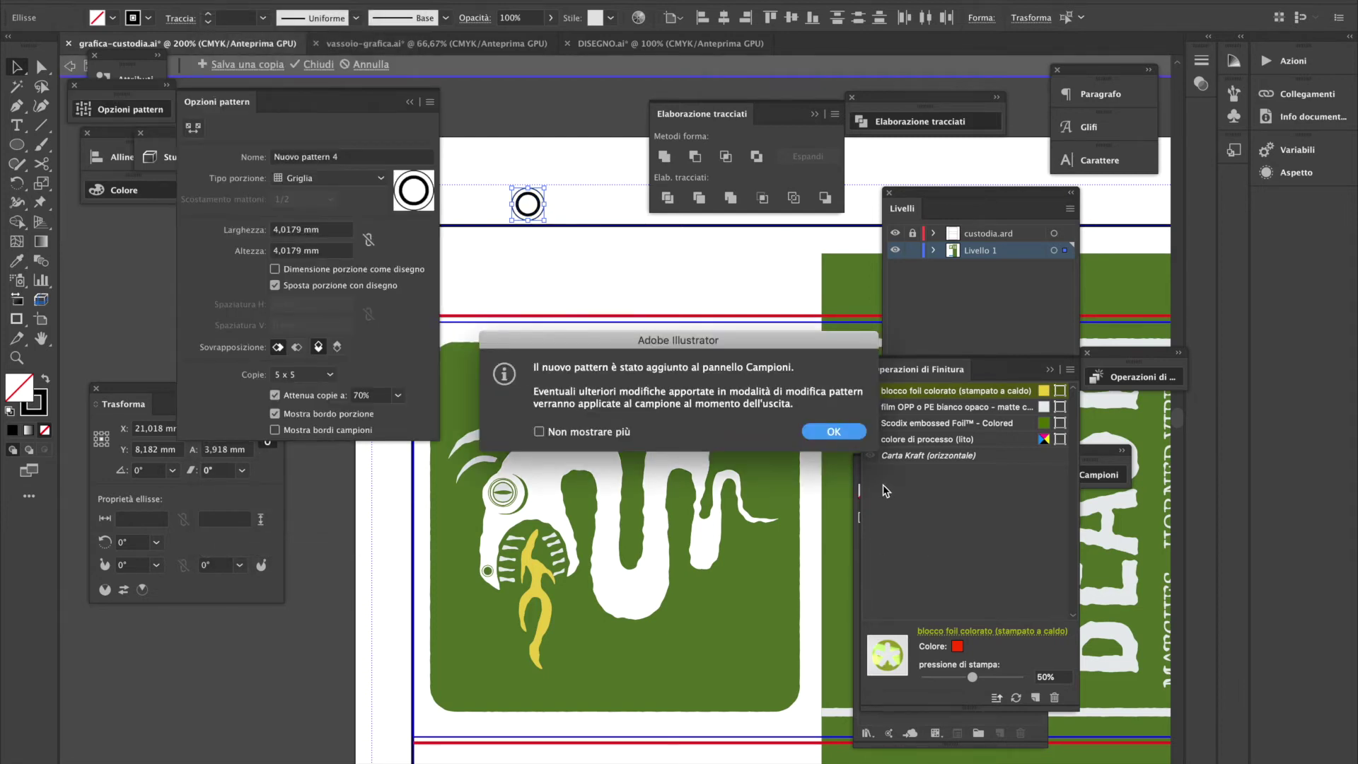
{"action": "key", "text": "Return"}
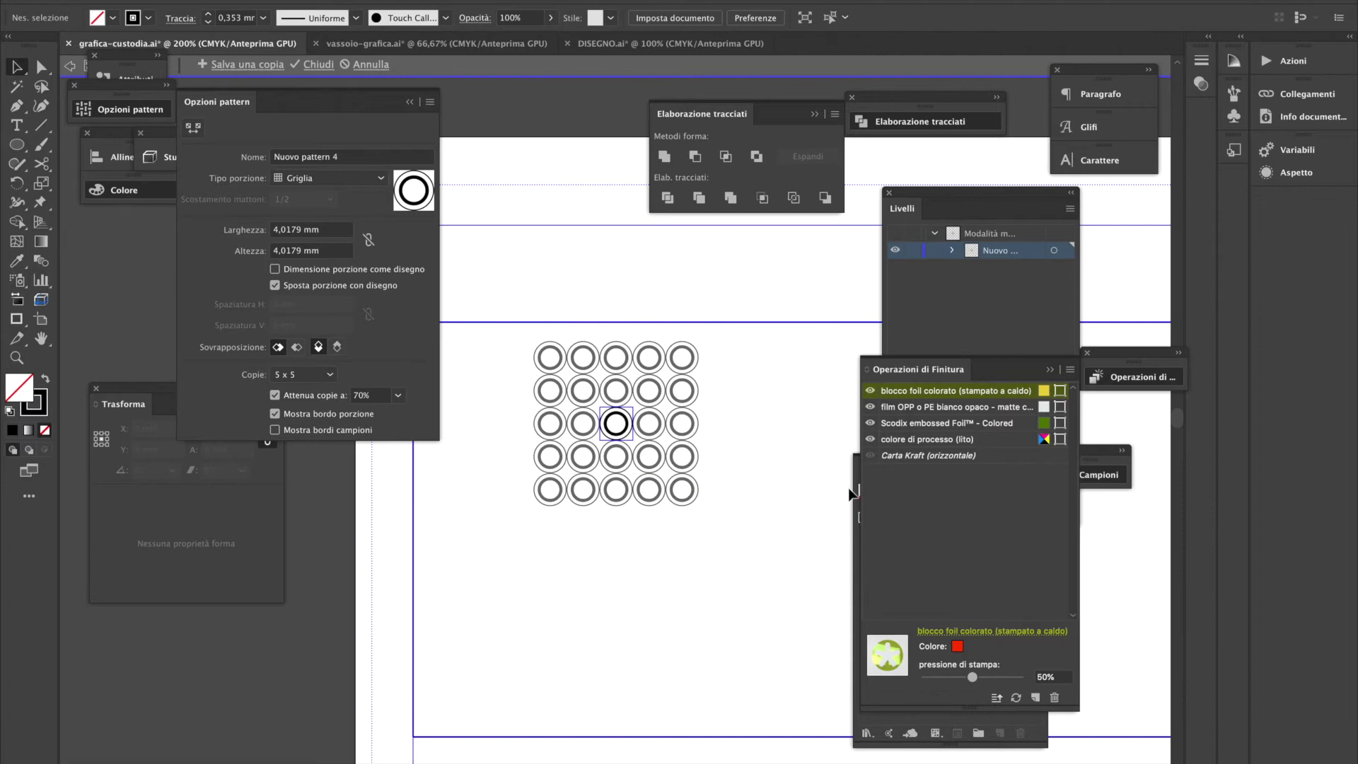
Link the pattern tile's width and height and set them to 2 mm so the rings overlap
{"action": "left_click", "coordinate": [369, 239]}
{"action": "left_click", "coordinate": [230, 228]}
{"action": "type", "text": "2"}
{"action": "left_click", "coordinate": [319, 252]}
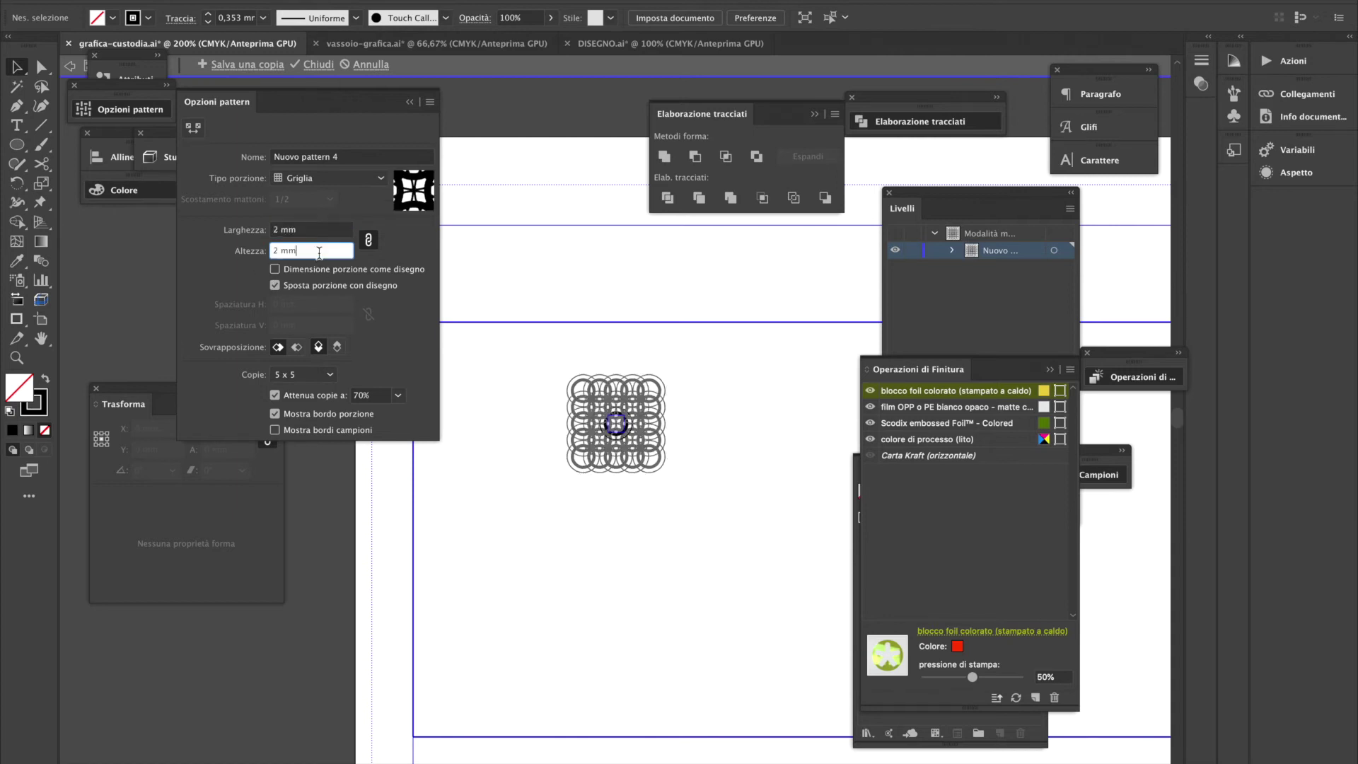
Try a pattern tile size of 3 mm
{"action": "left_click", "coordinate": [309, 228]}
{"action": "type", "text": "3"}
{"action": "left_click", "coordinate": [303, 248]}
Set the pattern tile back to 2 mm by 2 mm and leave pattern editing
{"action": "left_click", "coordinate": [303, 230]}
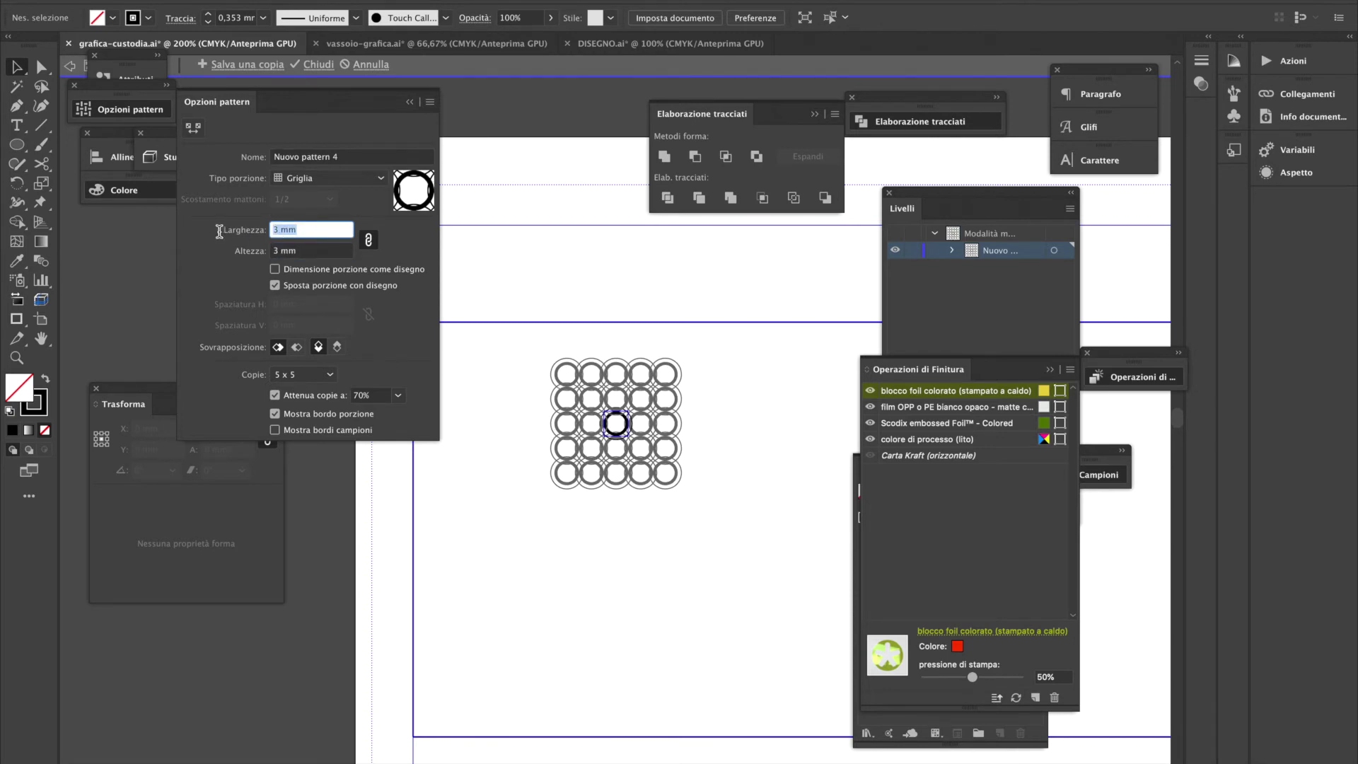
{"action": "type", "text": "2"}
{"action": "left_click", "coordinate": [311, 251]}
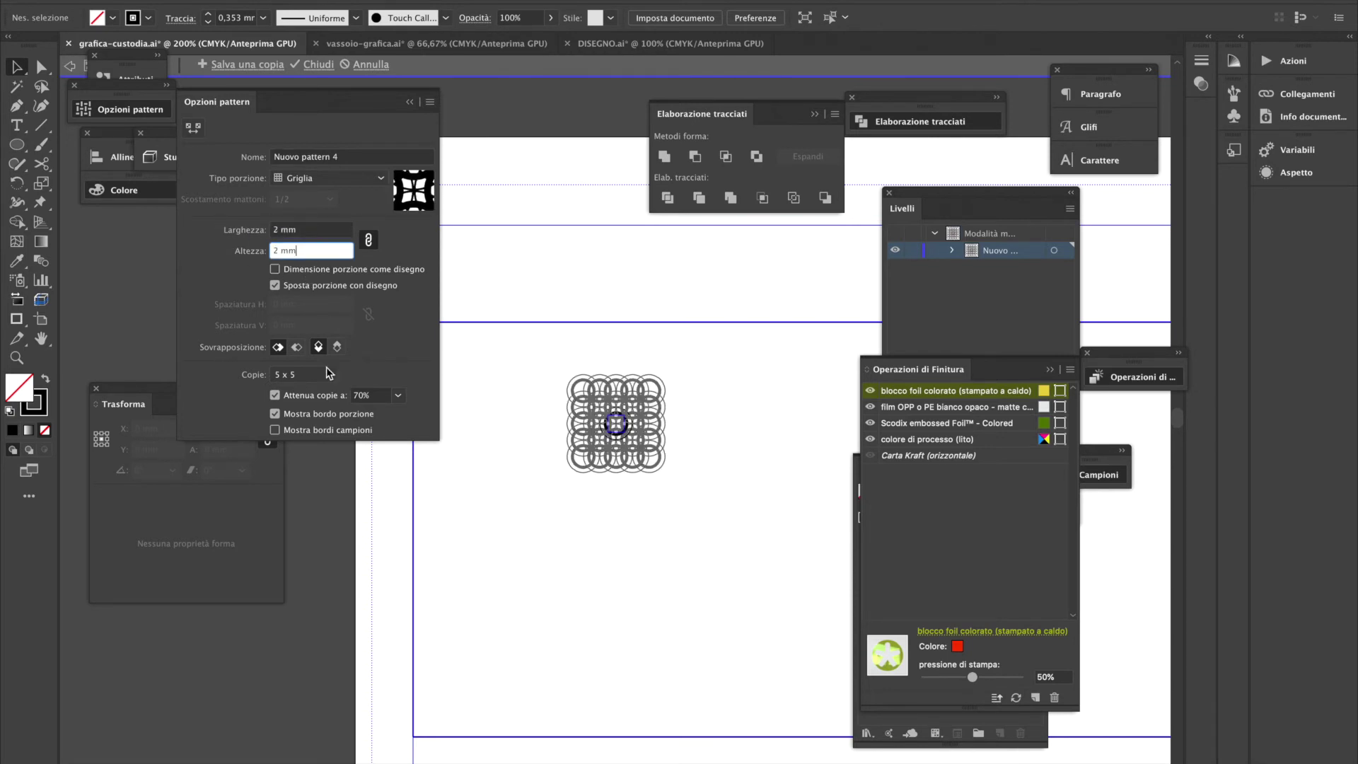
{"action": "double_click", "coordinate": [528, 536]}
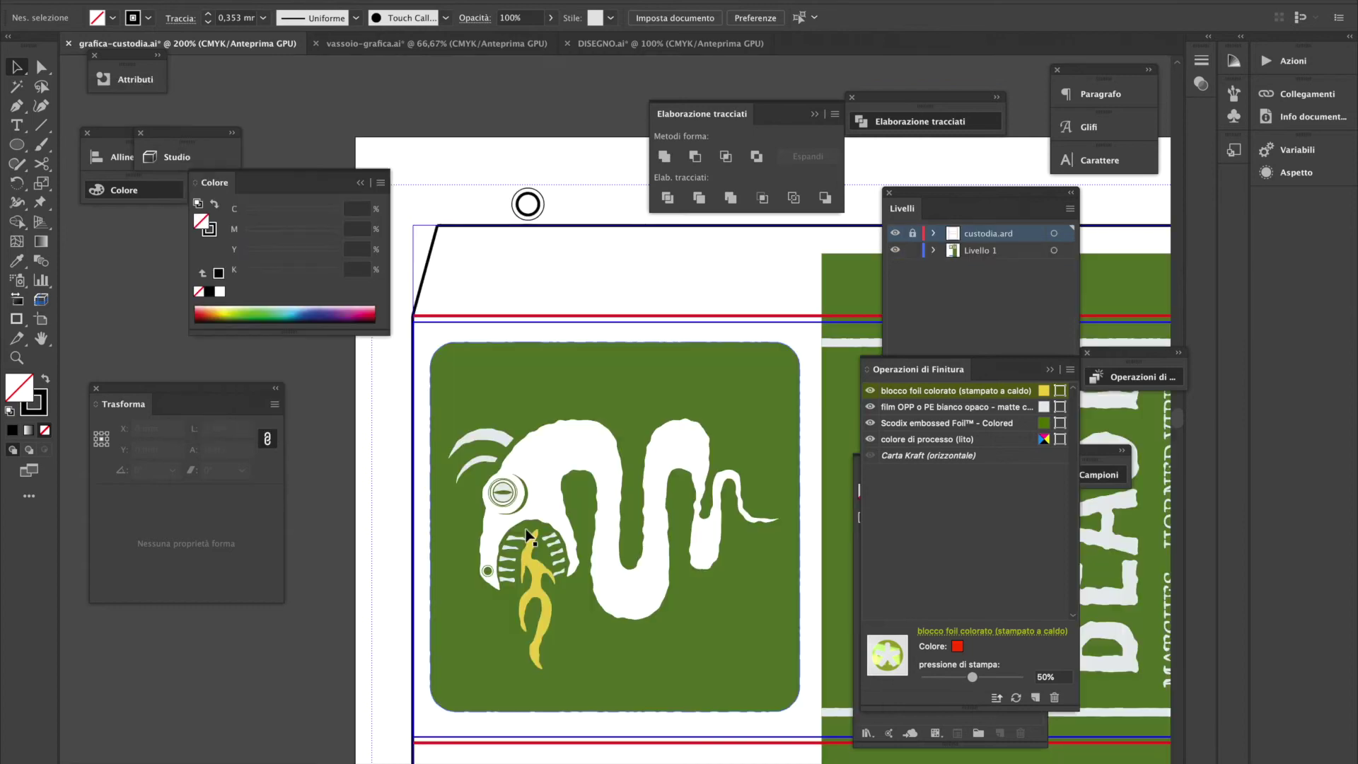
Fill the white snake body with the new ring pattern swatch
{"action": "left_click", "coordinate": [579, 466]}
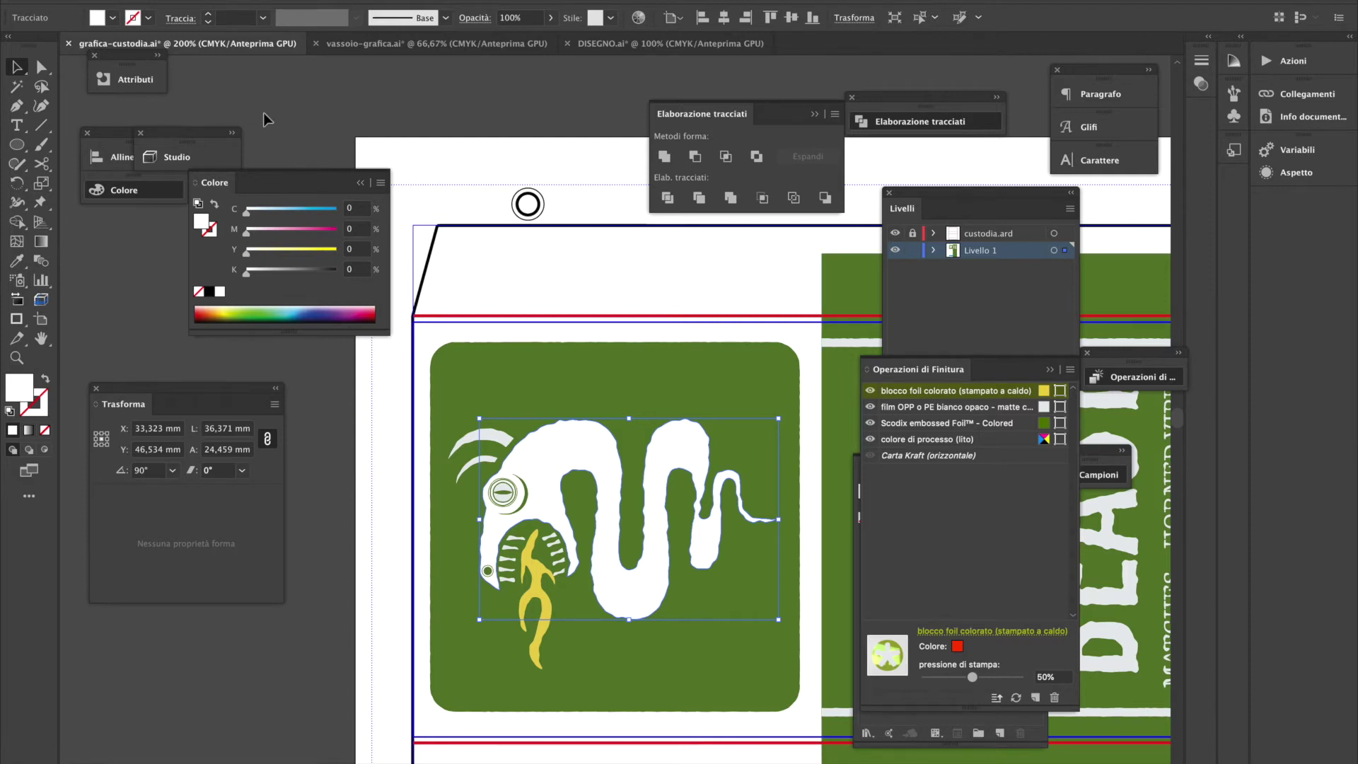
{"action": "left_click", "coordinate": [113, 17]}
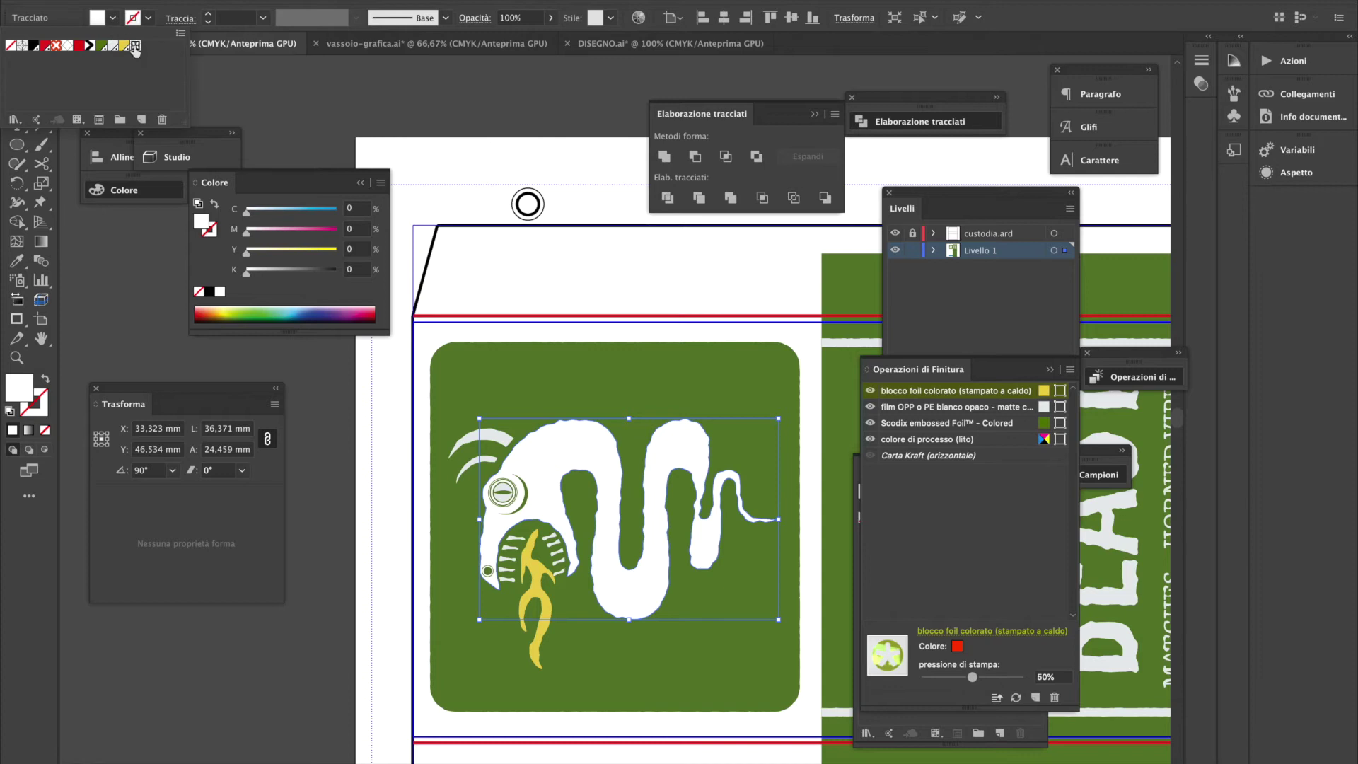
{"action": "left_click", "coordinate": [135, 46]}
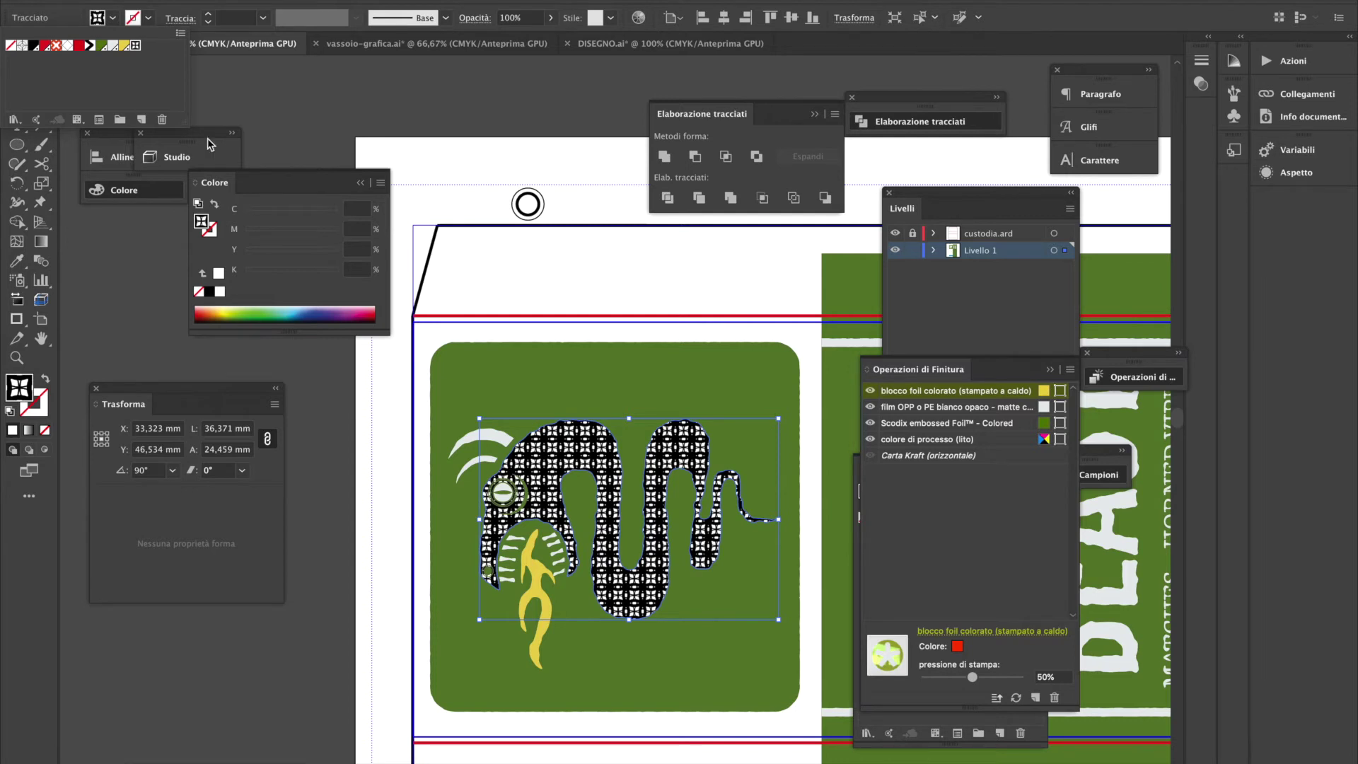
Reopen the ring pattern, thin the inner ring's stroke to 0.1 mm, and return to the sleeve artwork
{"action": "double_click", "coordinate": [135, 46]}
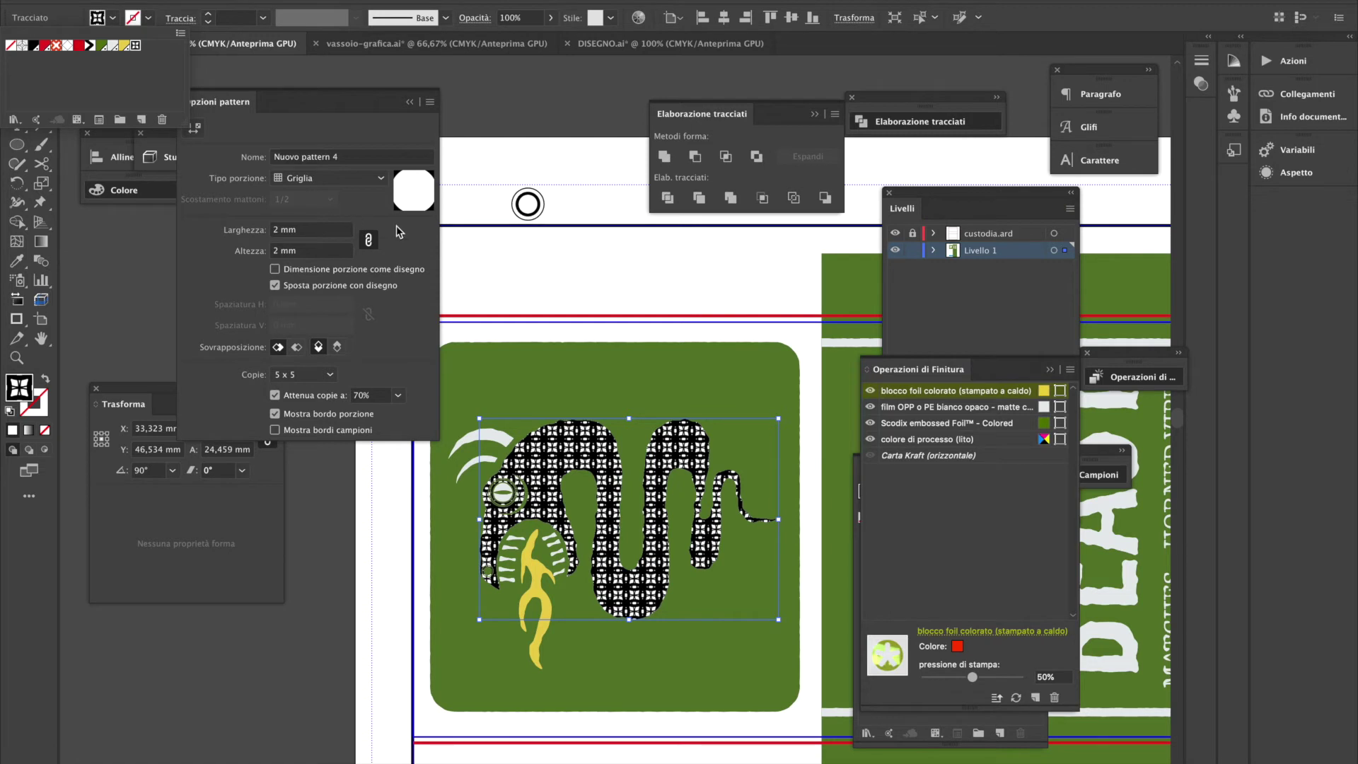
{"action": "double_click", "coordinate": [136, 46]}
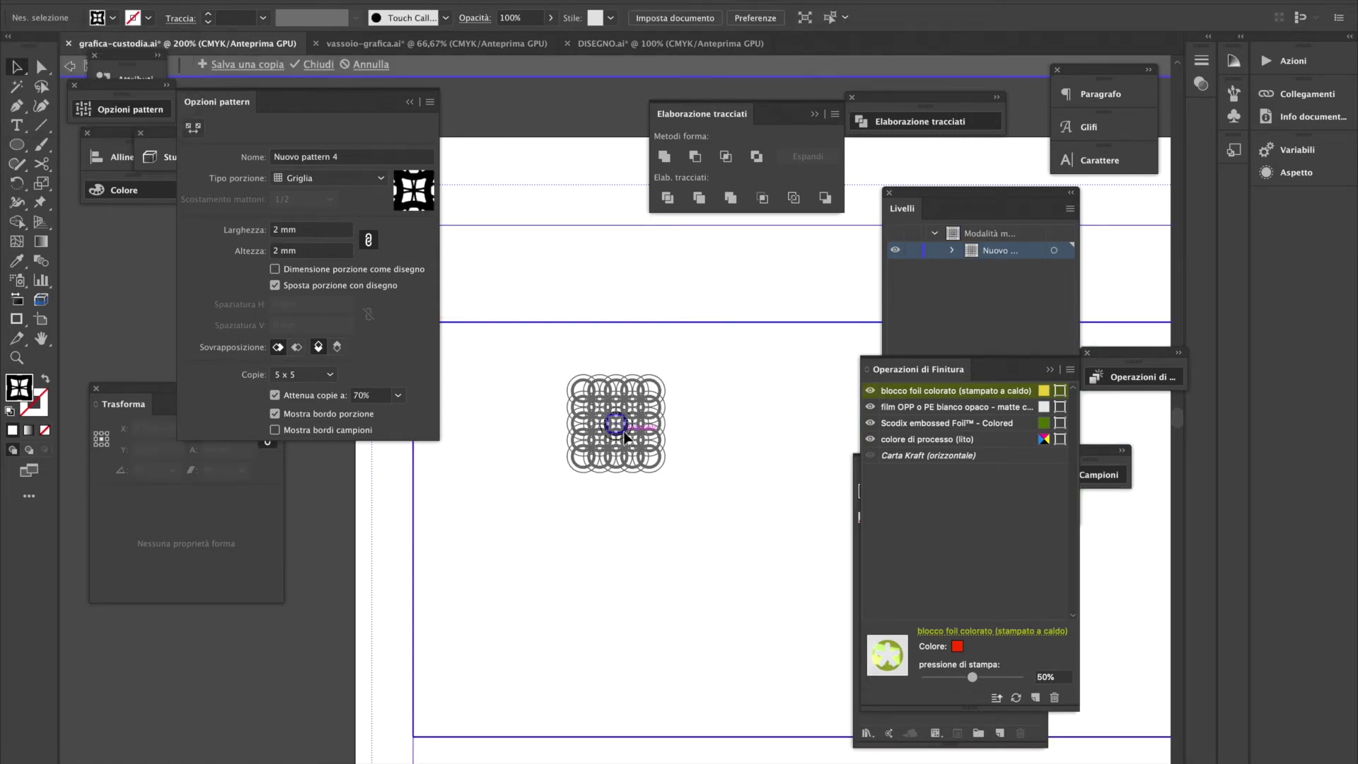
{"action": "left_click", "coordinate": [625, 433]}
{"action": "left_click", "coordinate": [263, 18]}
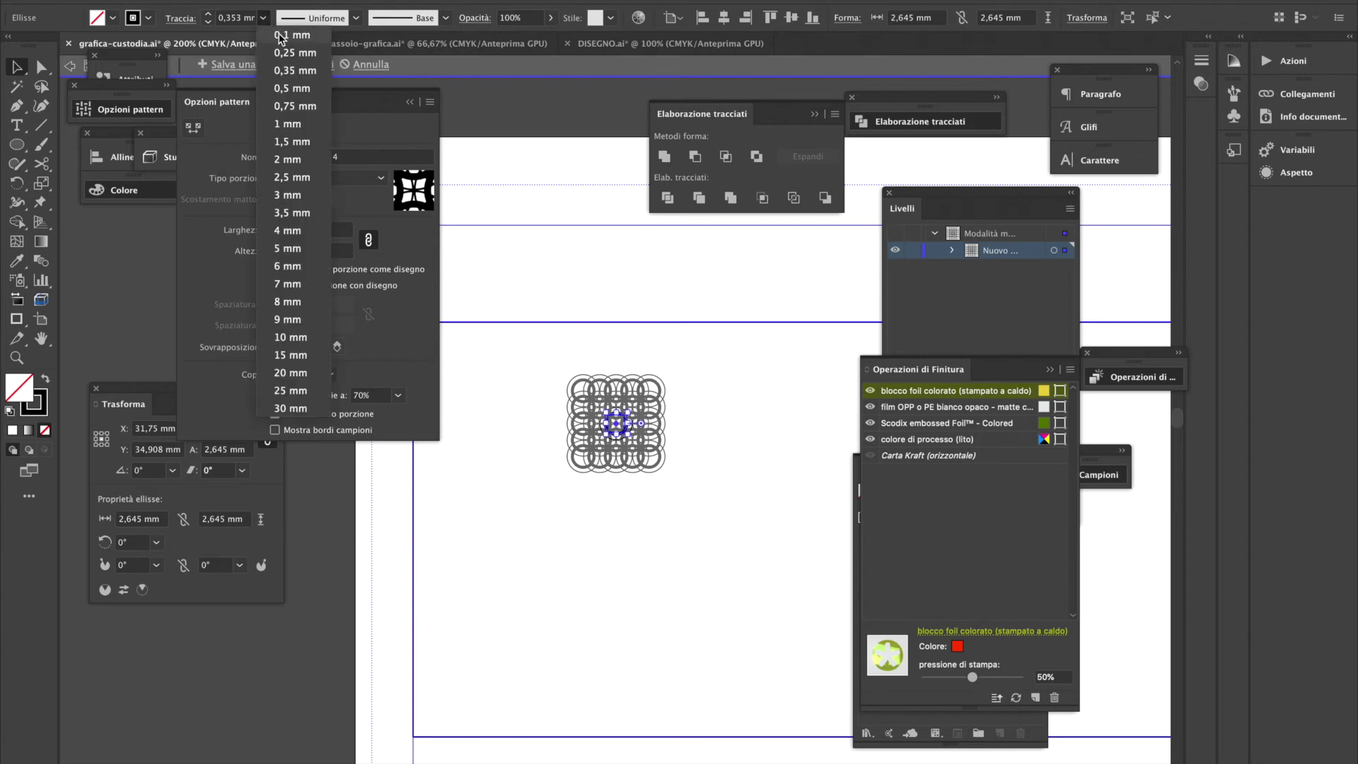
{"action": "left_click", "coordinate": [278, 33]}
{"action": "left_click", "coordinate": [757, 393]}
{"action": "key", "text": "Escape"}
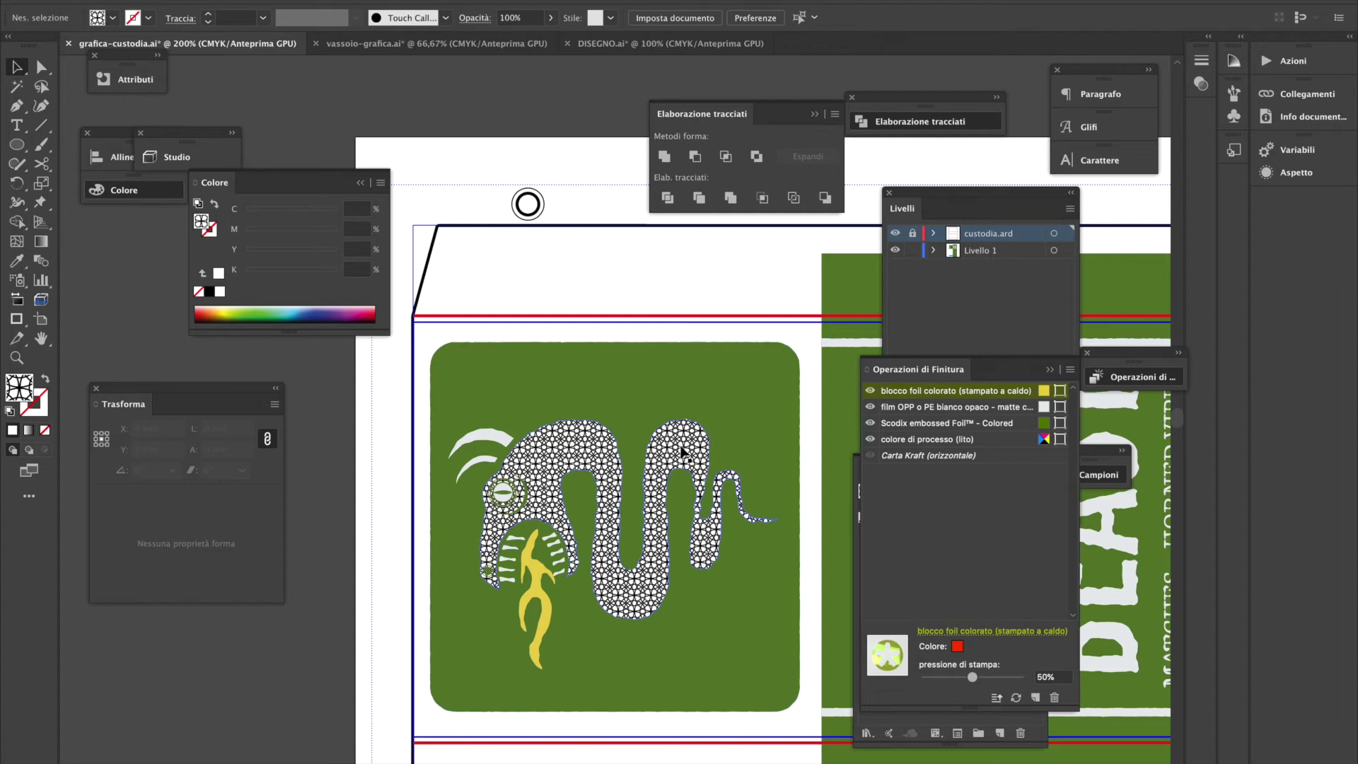
Scale only the snake's pattern fill uniformly to 50%, leaving object transformation off
{"action": "left_click", "coordinate": [597, 444]}
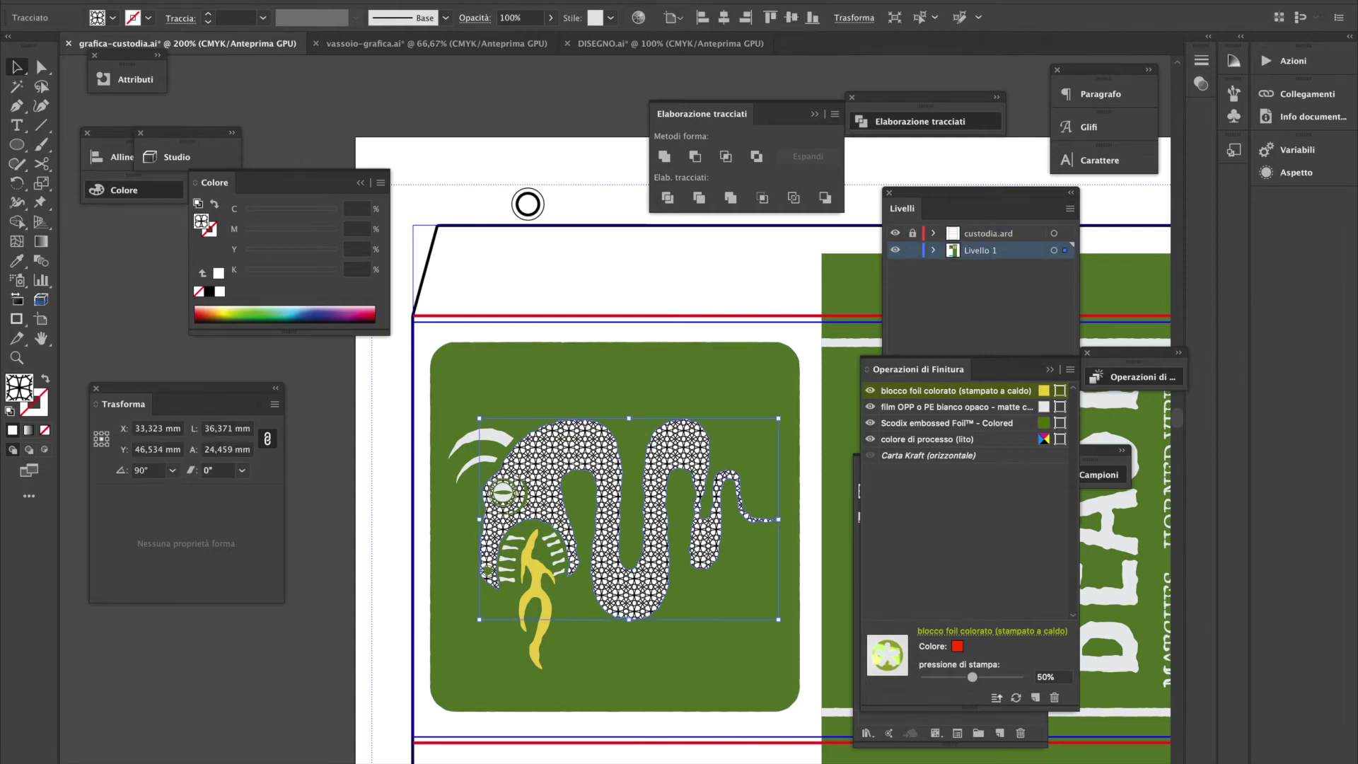
{"action": "left_click", "coordinate": [234, 1]}
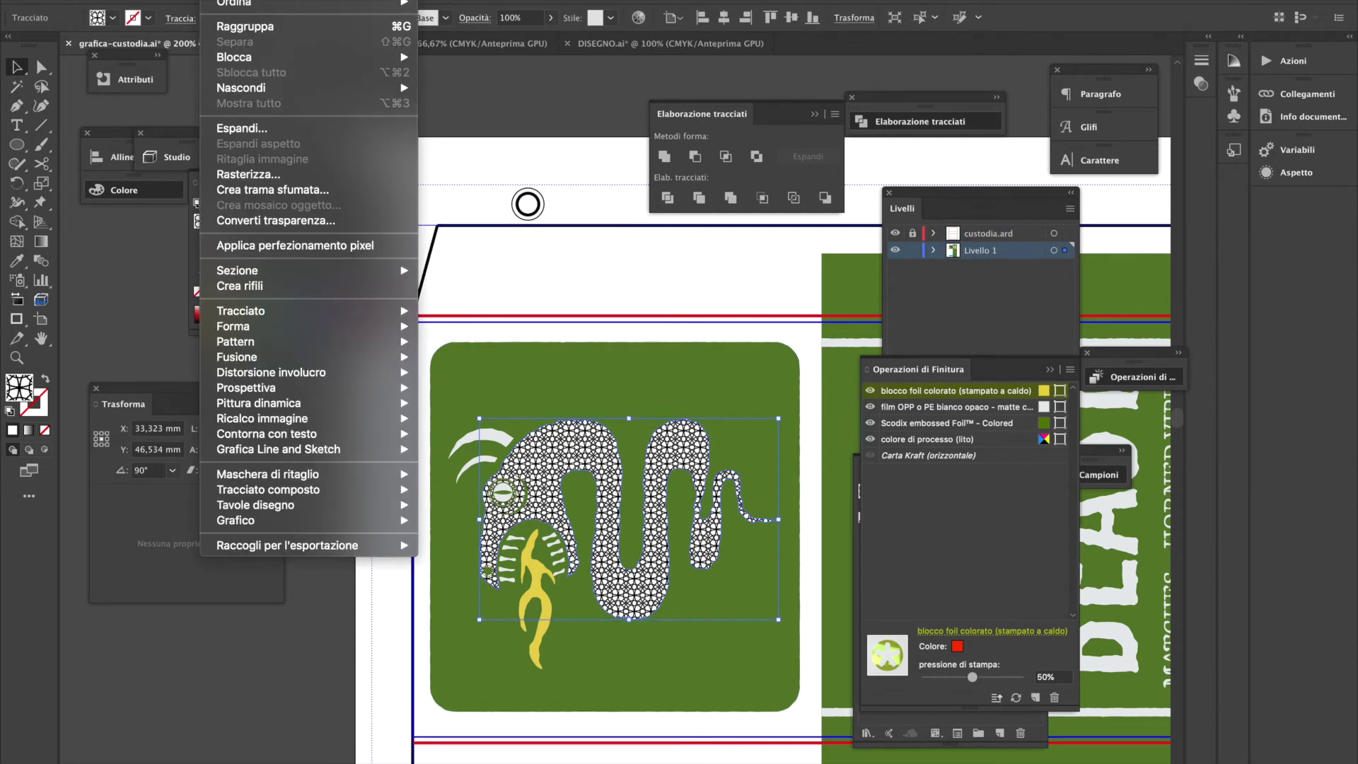
{"action": "left_click", "coordinate": [509, 61]}
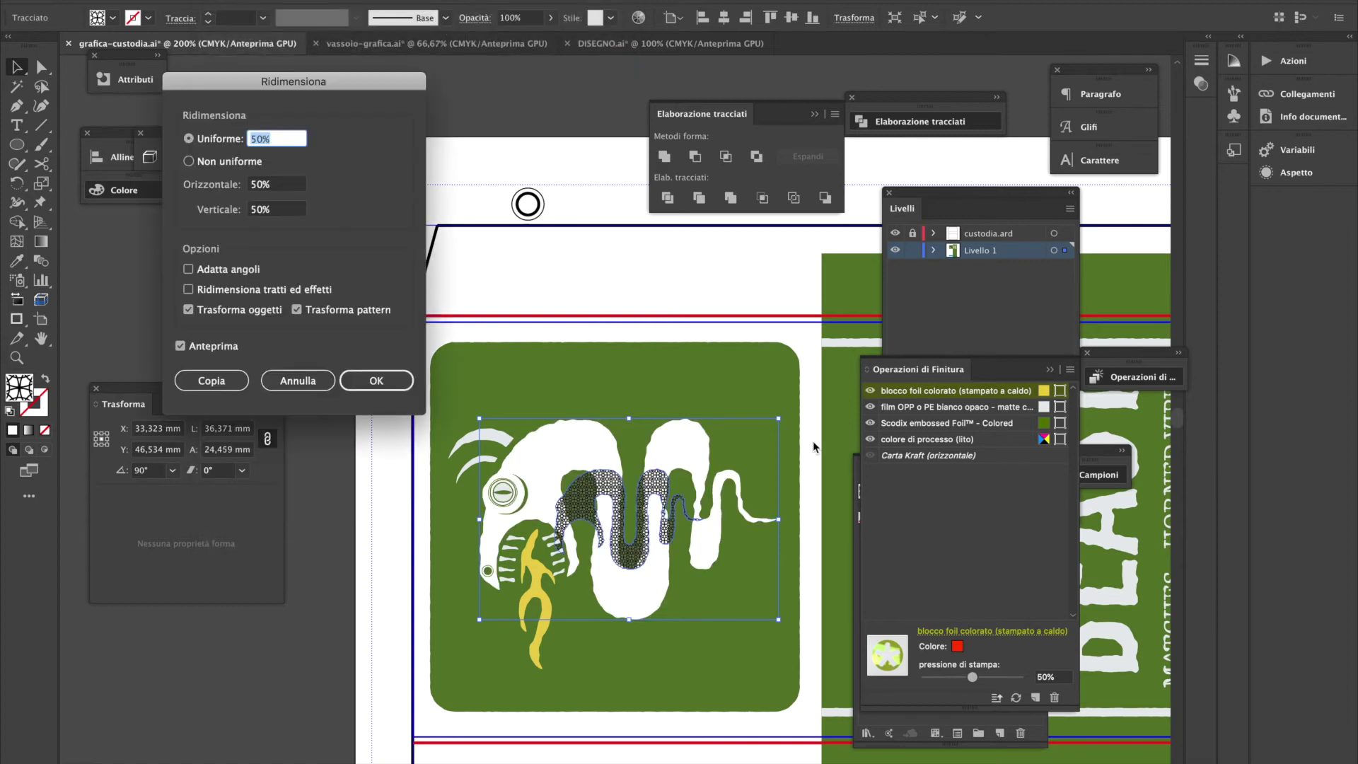
{"action": "left_click", "coordinate": [221, 314]}
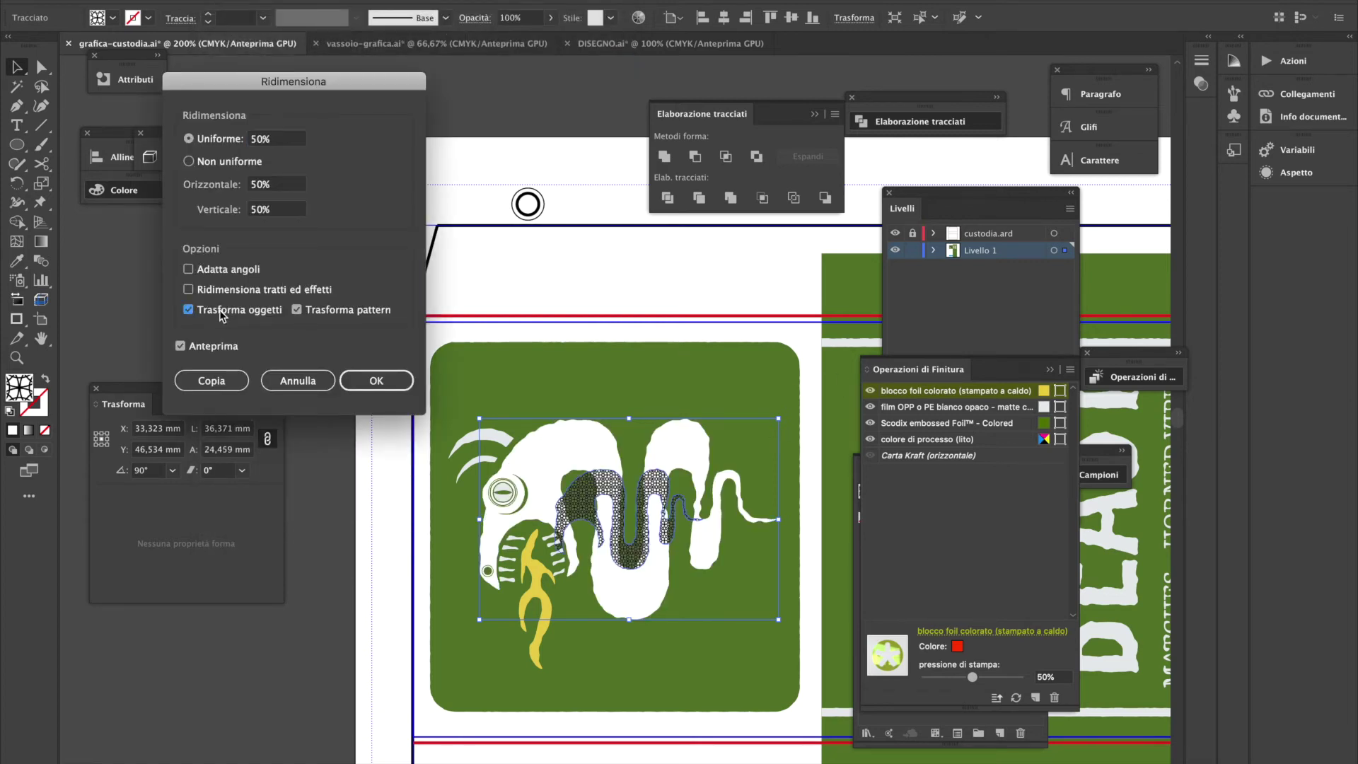
{"action": "left_click", "coordinate": [222, 315]}
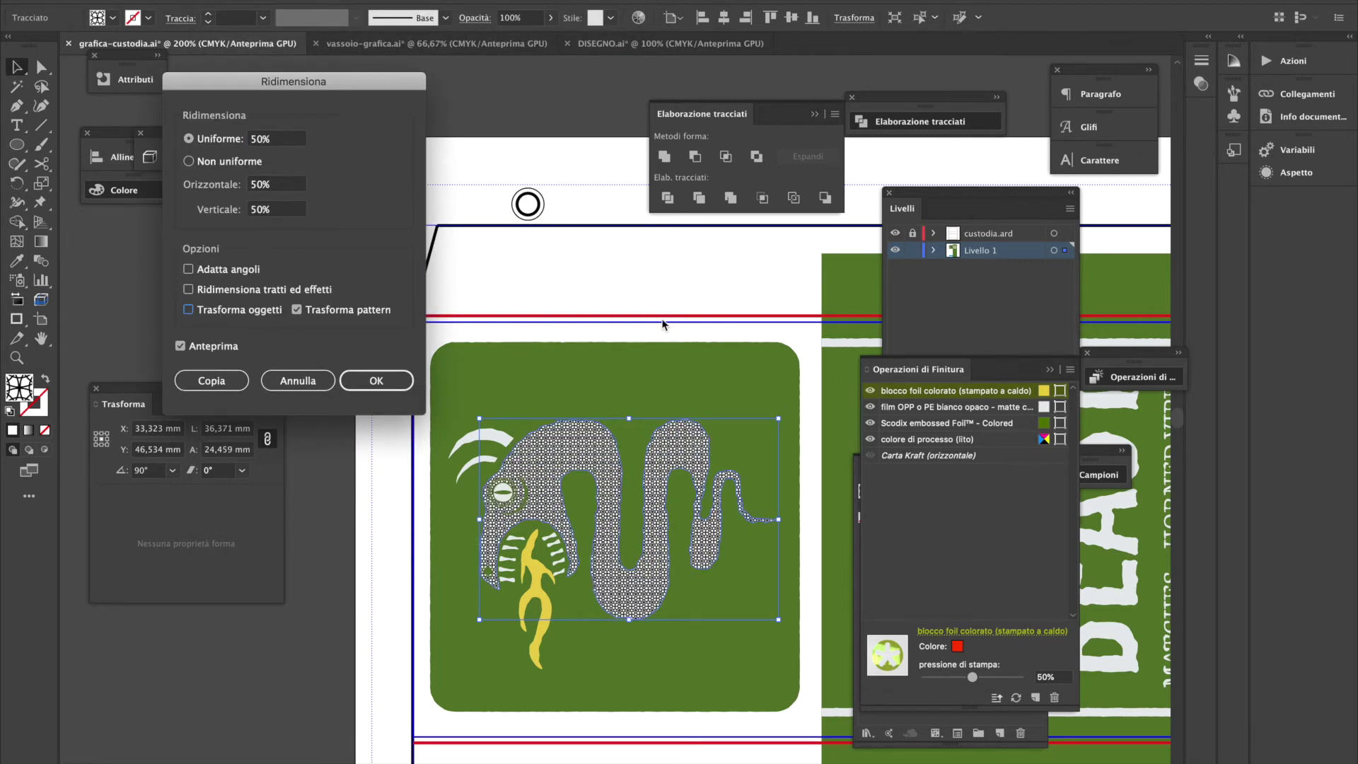
{"action": "left_click", "coordinate": [370, 382]}
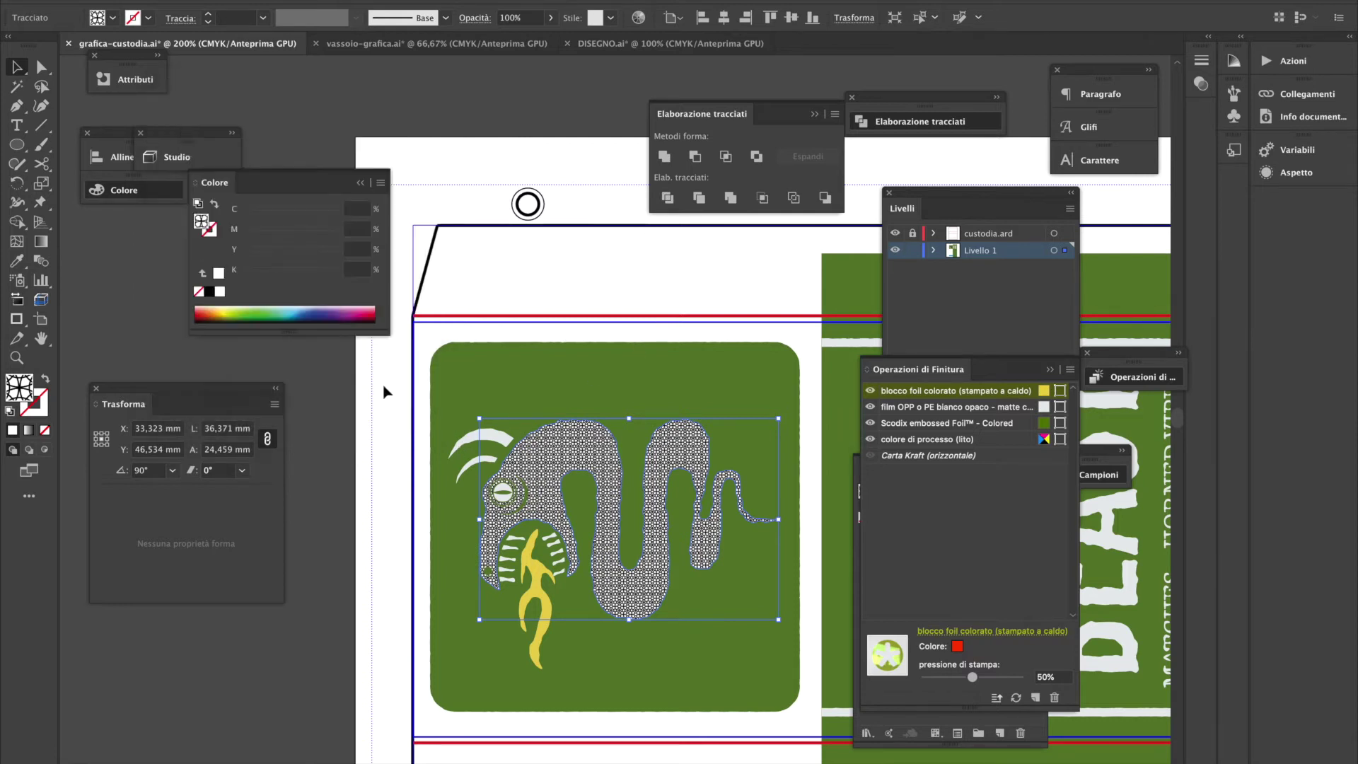
{"action": "left_click", "coordinate": [684, 286]}
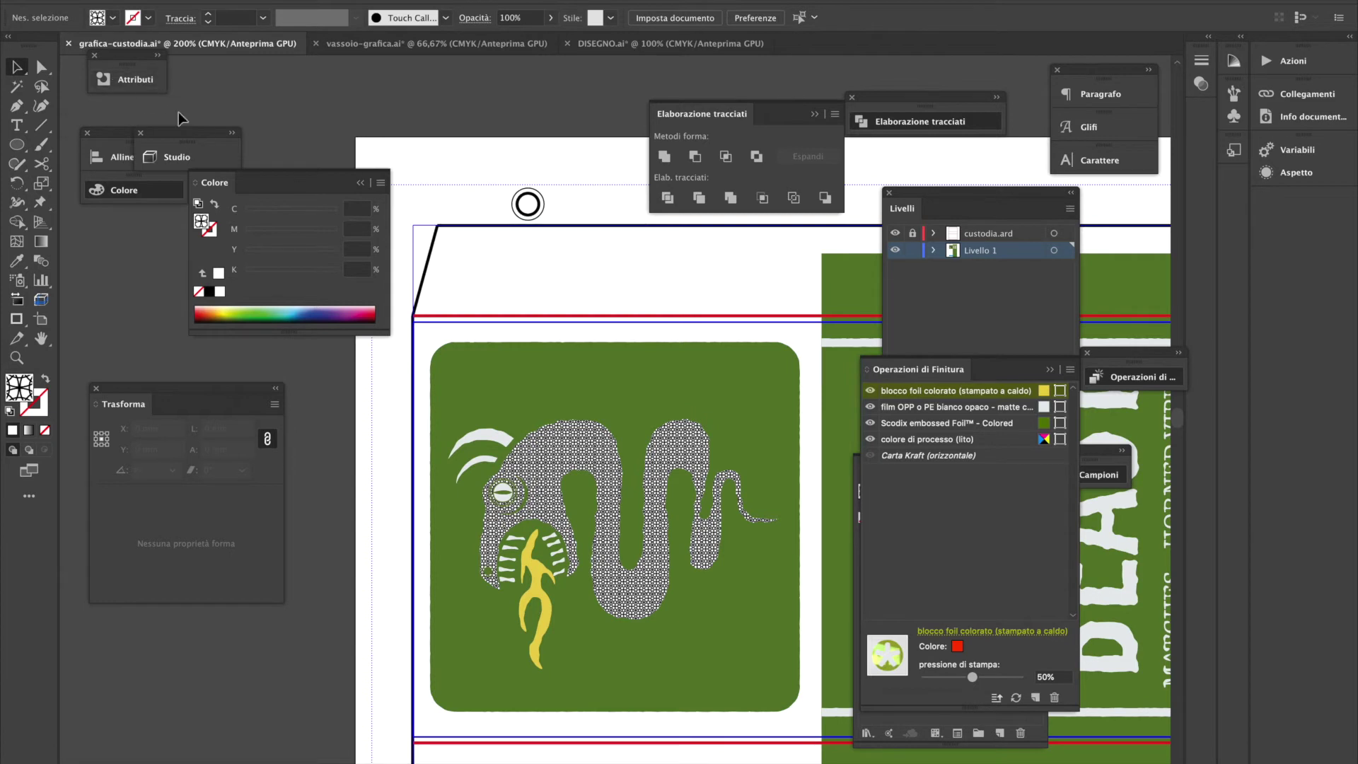
Refresh the 3D preview to examine the snake's scale pattern on the box, and collapse it again
{"action": "left_click", "coordinate": [177, 156]}
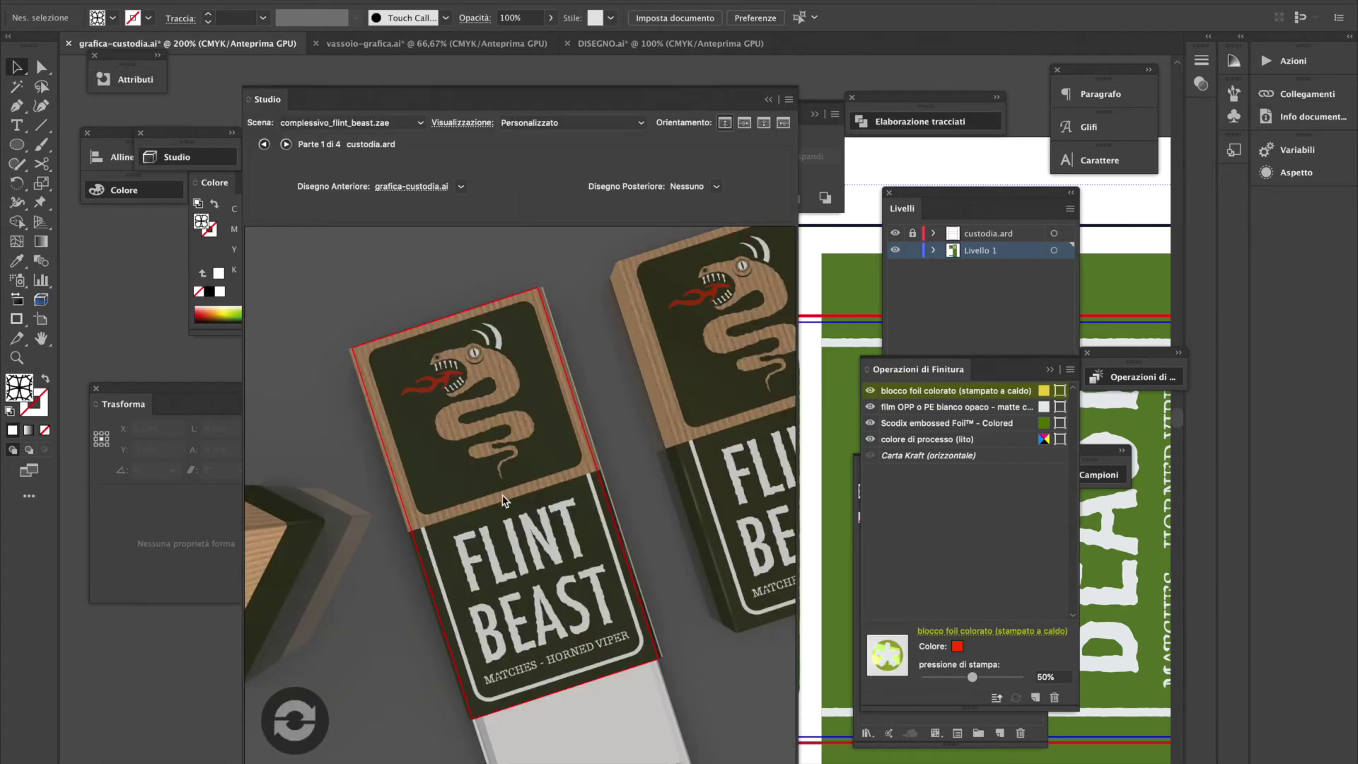
{"action": "left_click", "coordinate": [318, 735]}
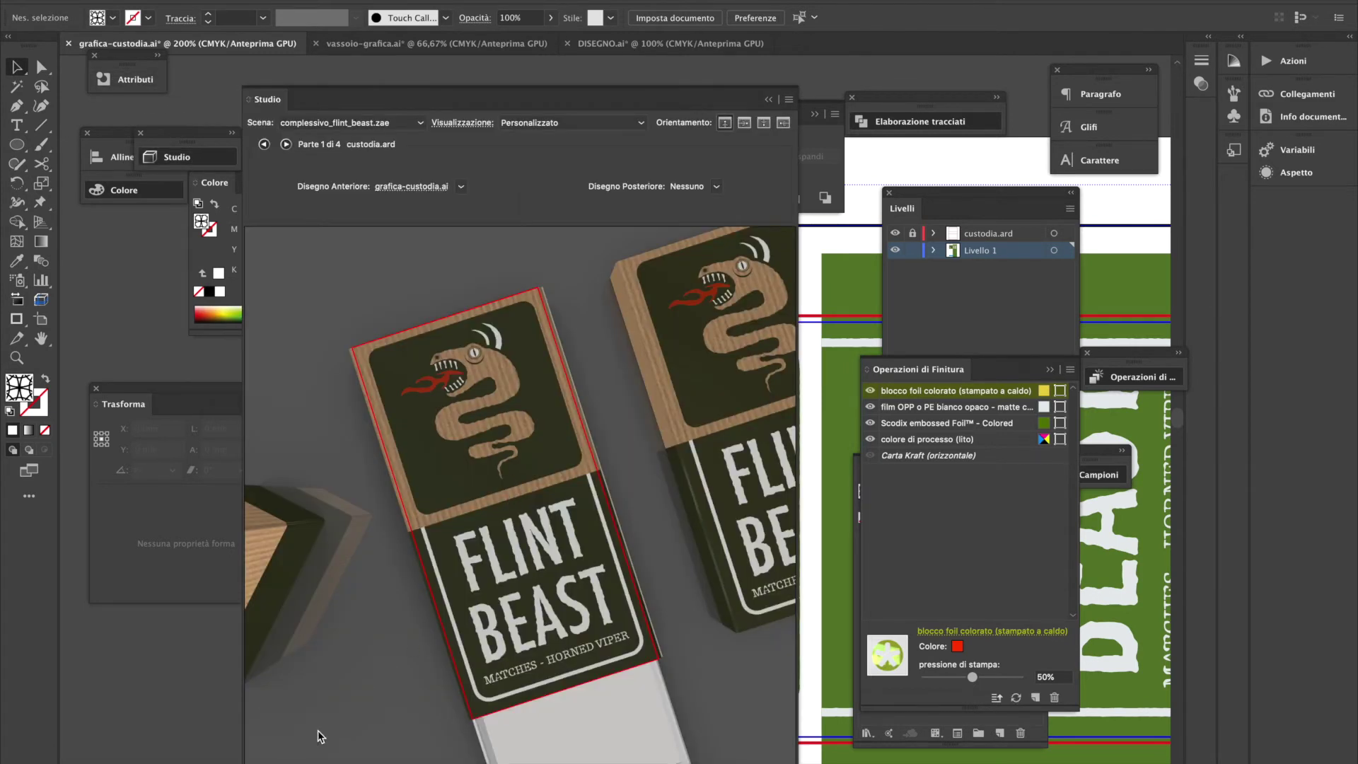
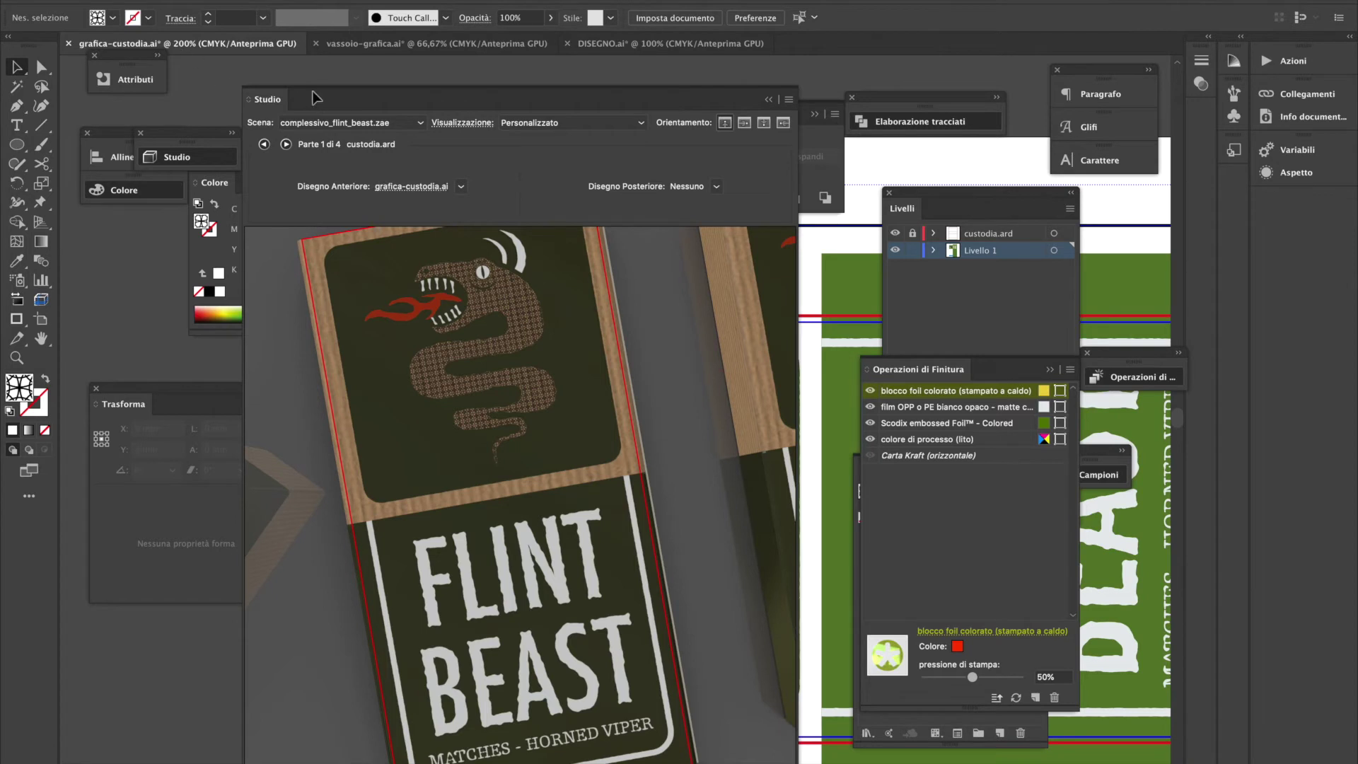
{"action": "left_click", "coordinate": [771, 101]}
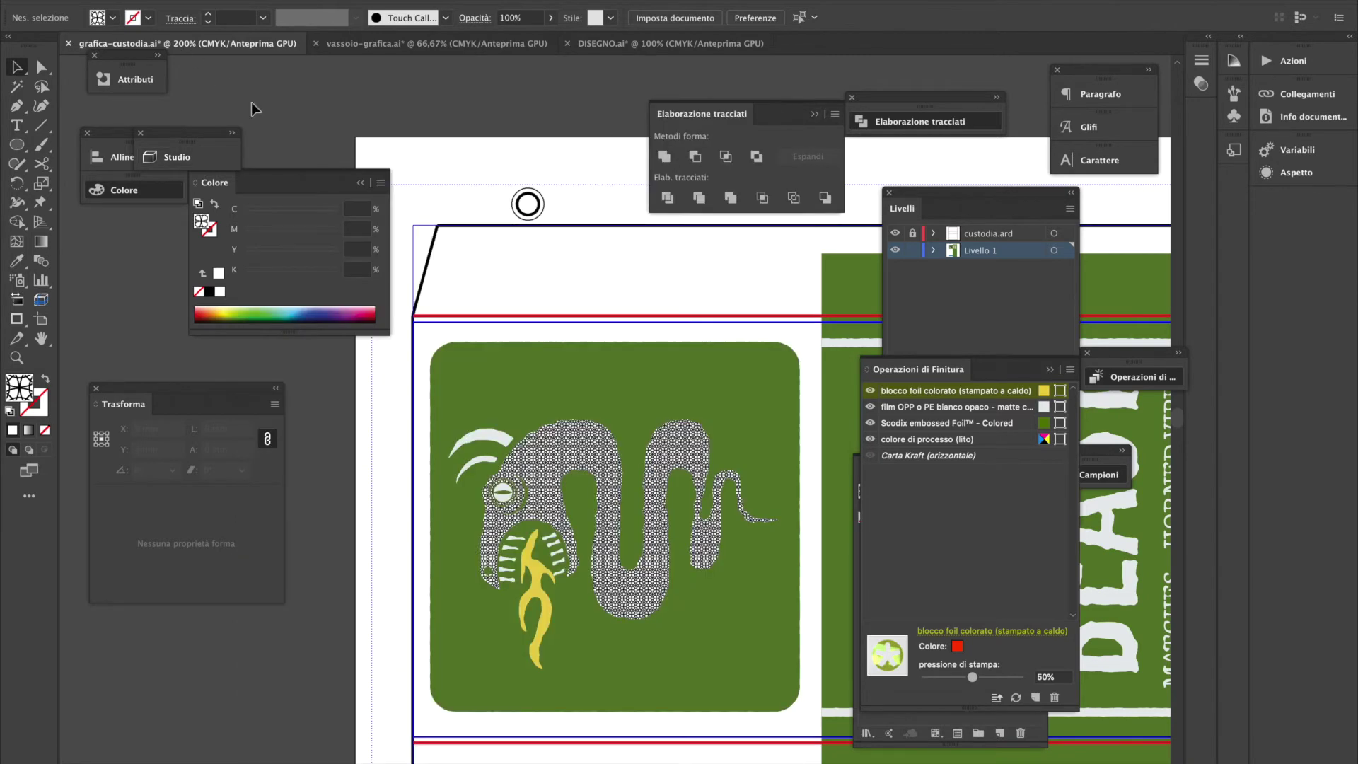
Reopen the ring pattern, recolour the rings' strokes with the white film swatch, and return to the sleeve artwork
{"action": "left_click", "coordinate": [98, 21]}
{"action": "left_click", "coordinate": [98, 21]}
{"action": "left_click", "coordinate": [99, 21]}
{"action": "double_click", "coordinate": [136, 43]}
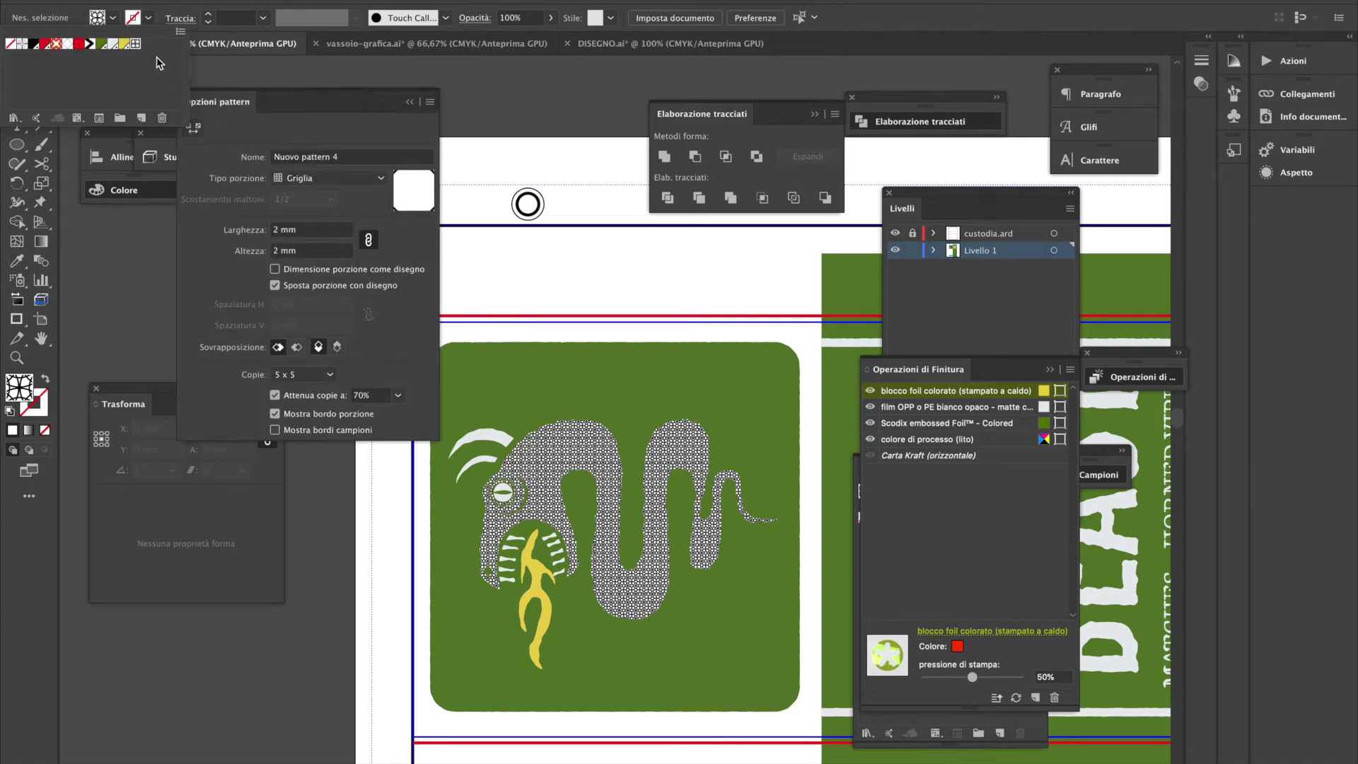
{"action": "double_click", "coordinate": [135, 44]}
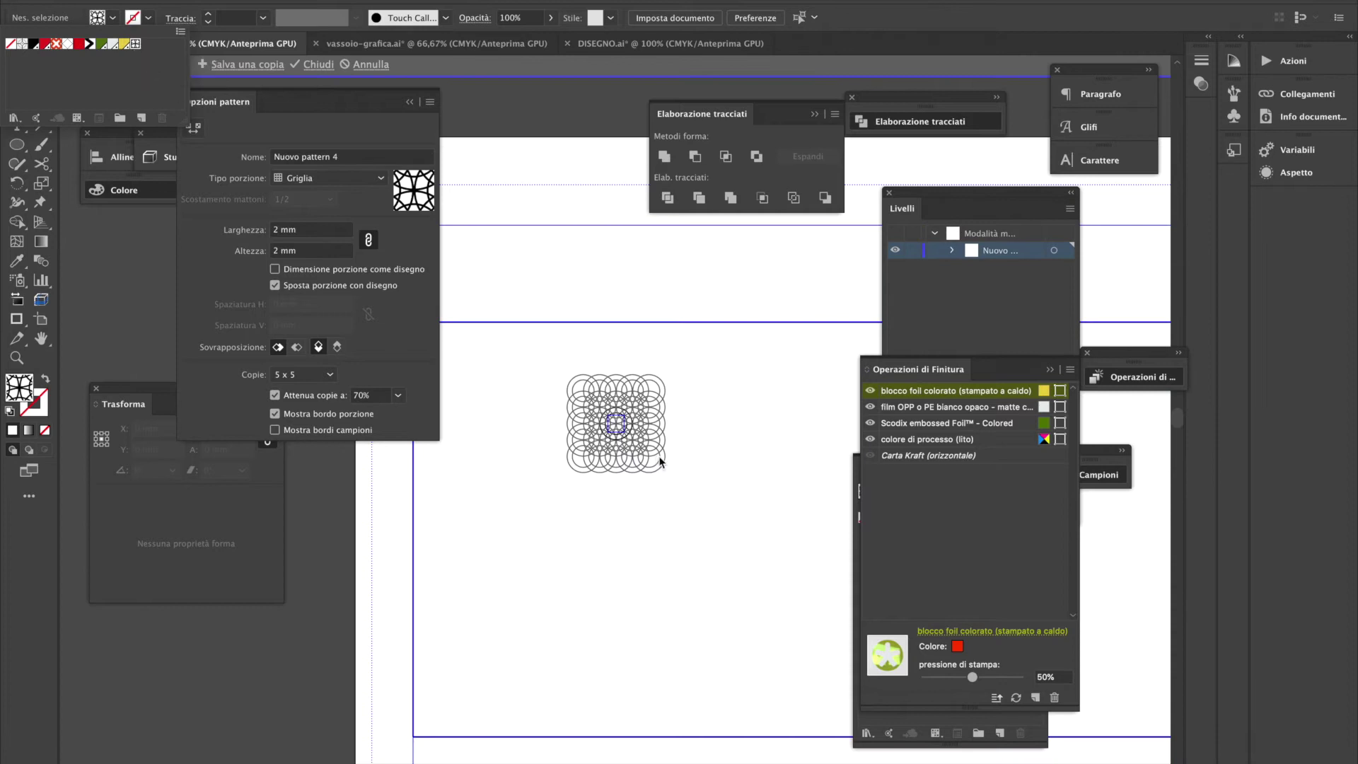
{"action": "left_click", "coordinate": [613, 462]}
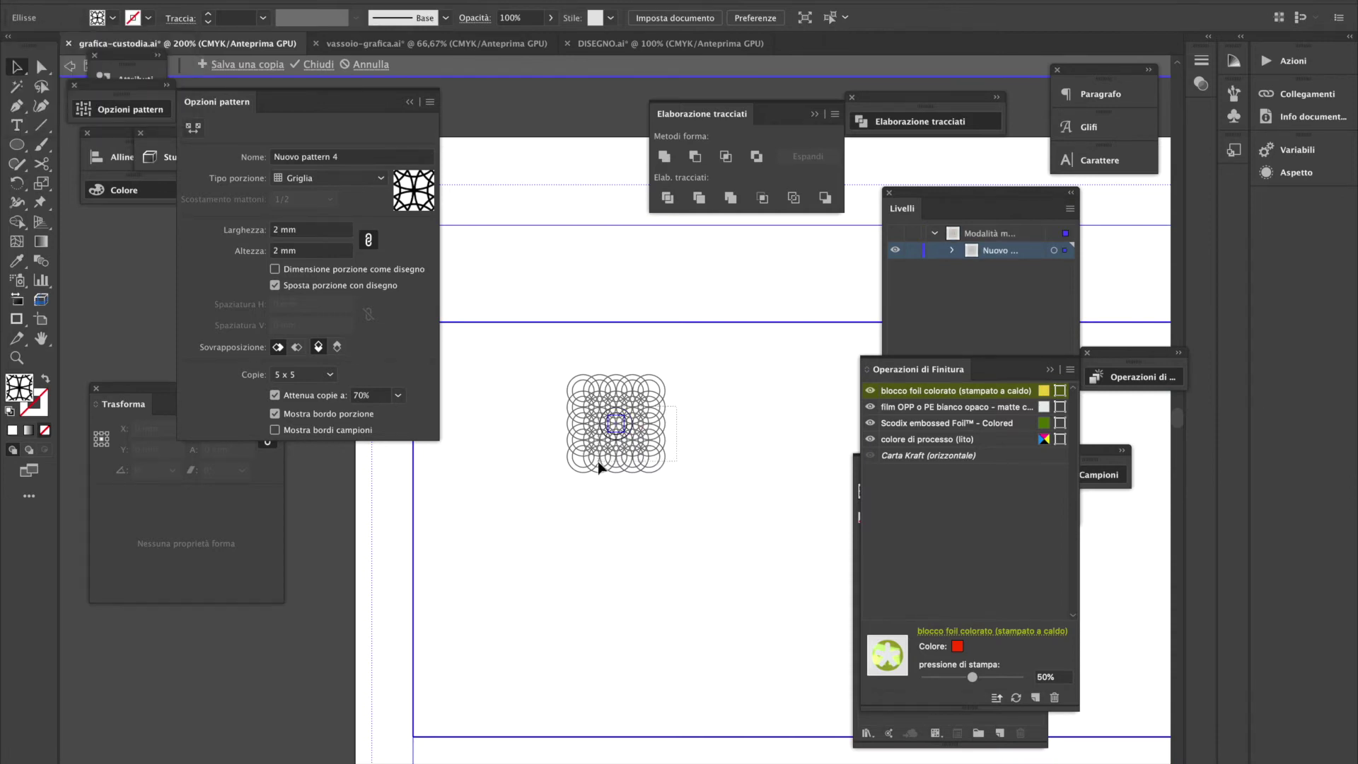
{"action": "left_click", "coordinate": [148, 17]}
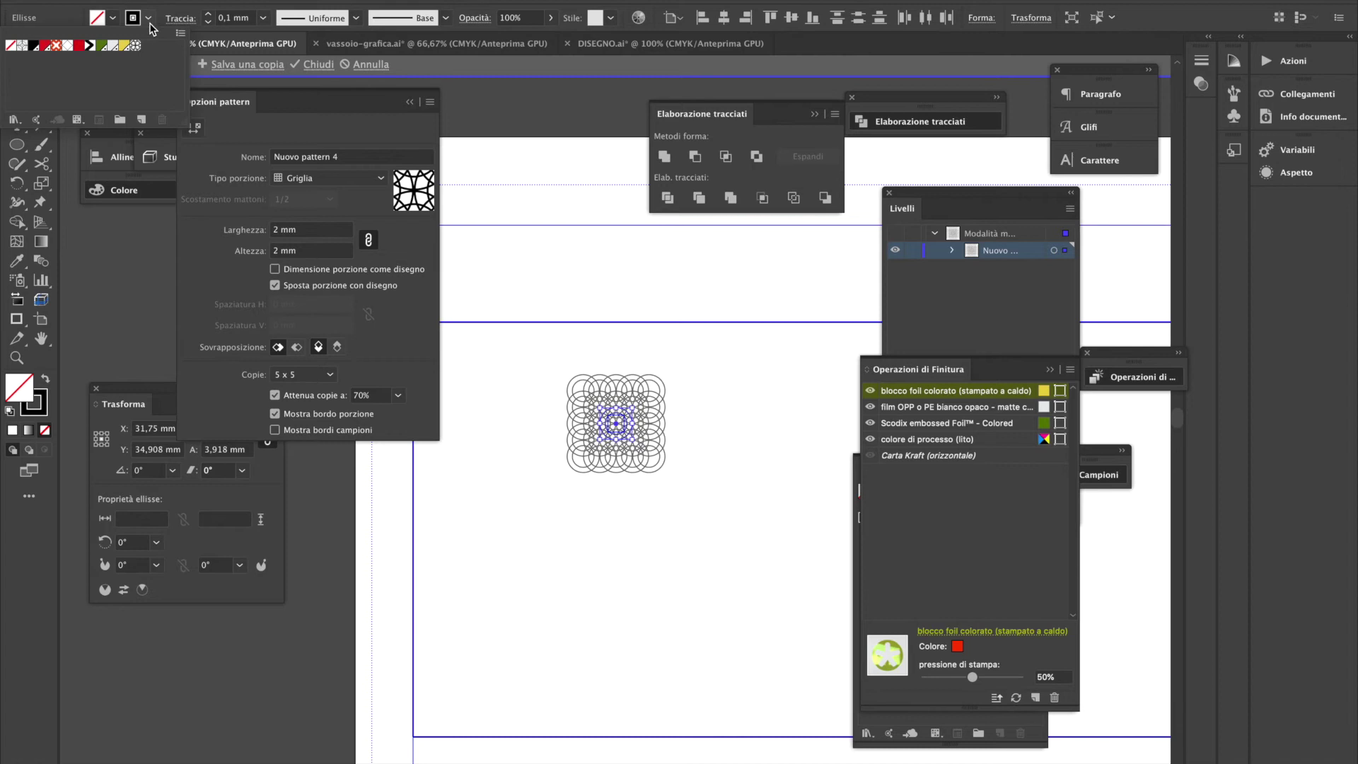
{"action": "left_click", "coordinate": [112, 46]}
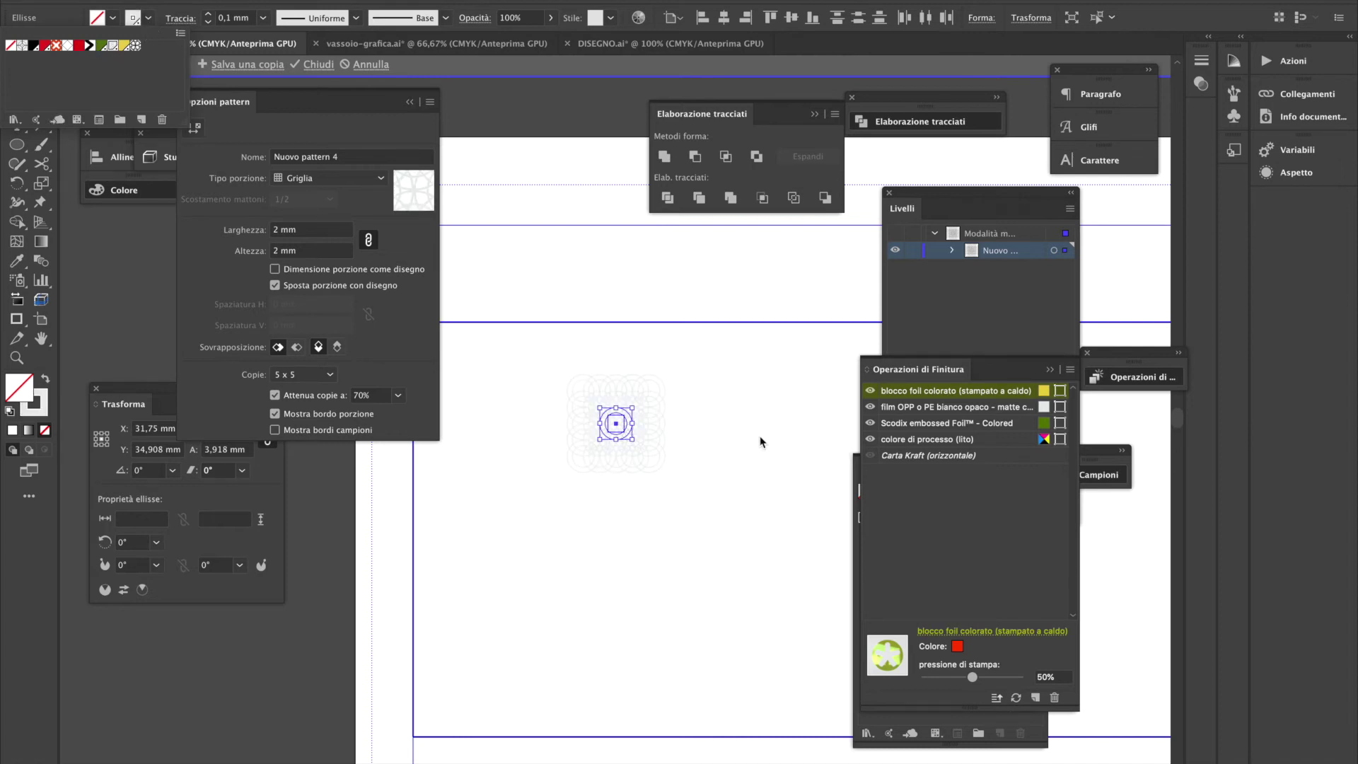
{"action": "key", "text": "Escape"}
{"action": "key", "text": "Escape"}
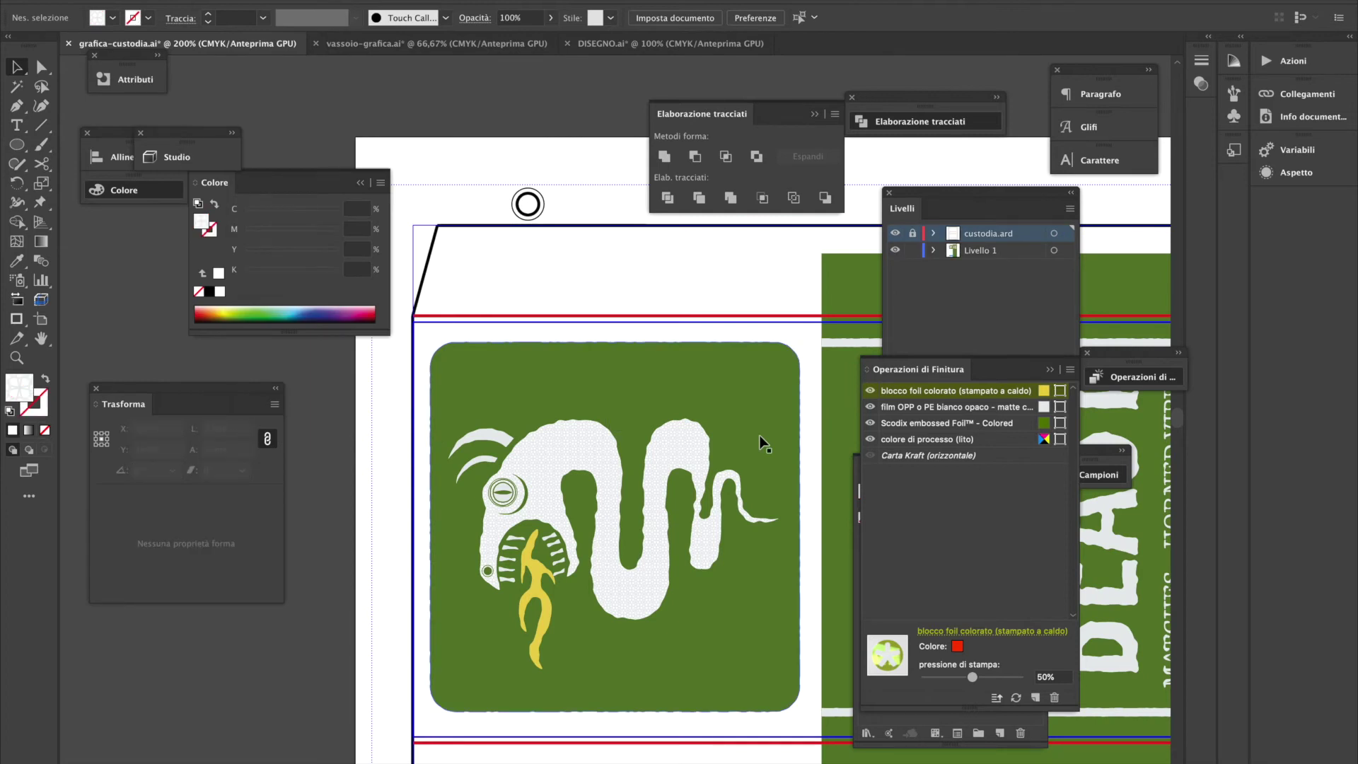
Refresh the 3D preview and examine the snake's recoloured scale pattern on the box from near and far
{"action": "left_click", "coordinate": [186, 158]}
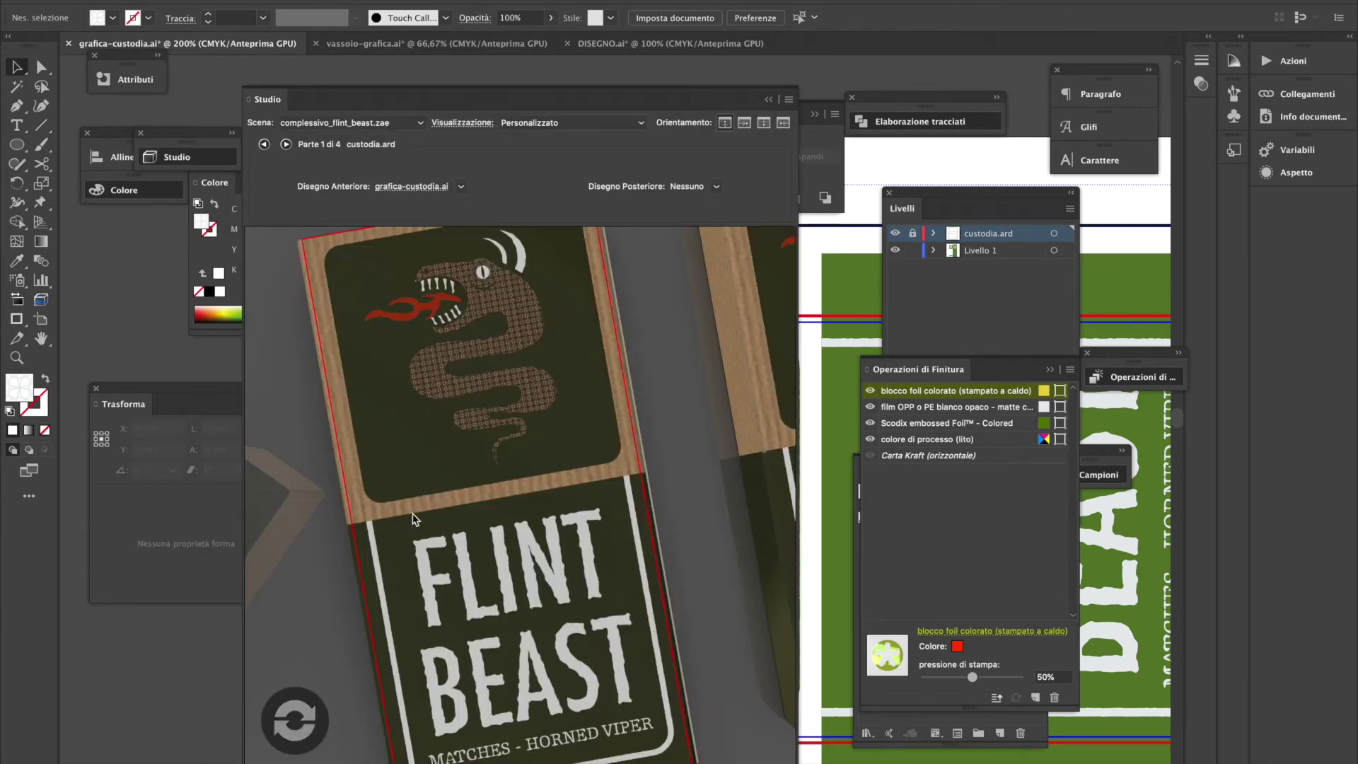
{"action": "left_click", "coordinate": [293, 732]}
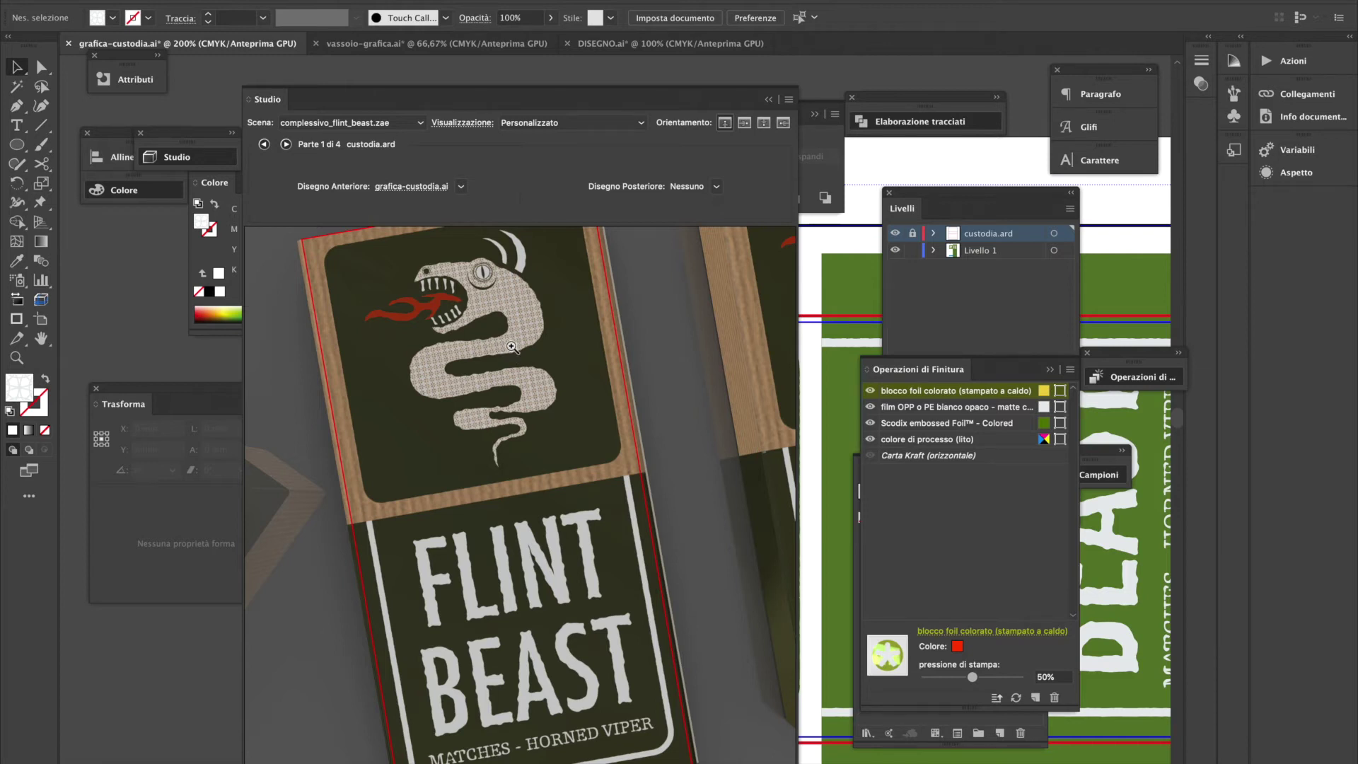
{"action": "scroll", "coordinate": [584, 514], "scroll_direction": "down", "scroll_amount": 2}
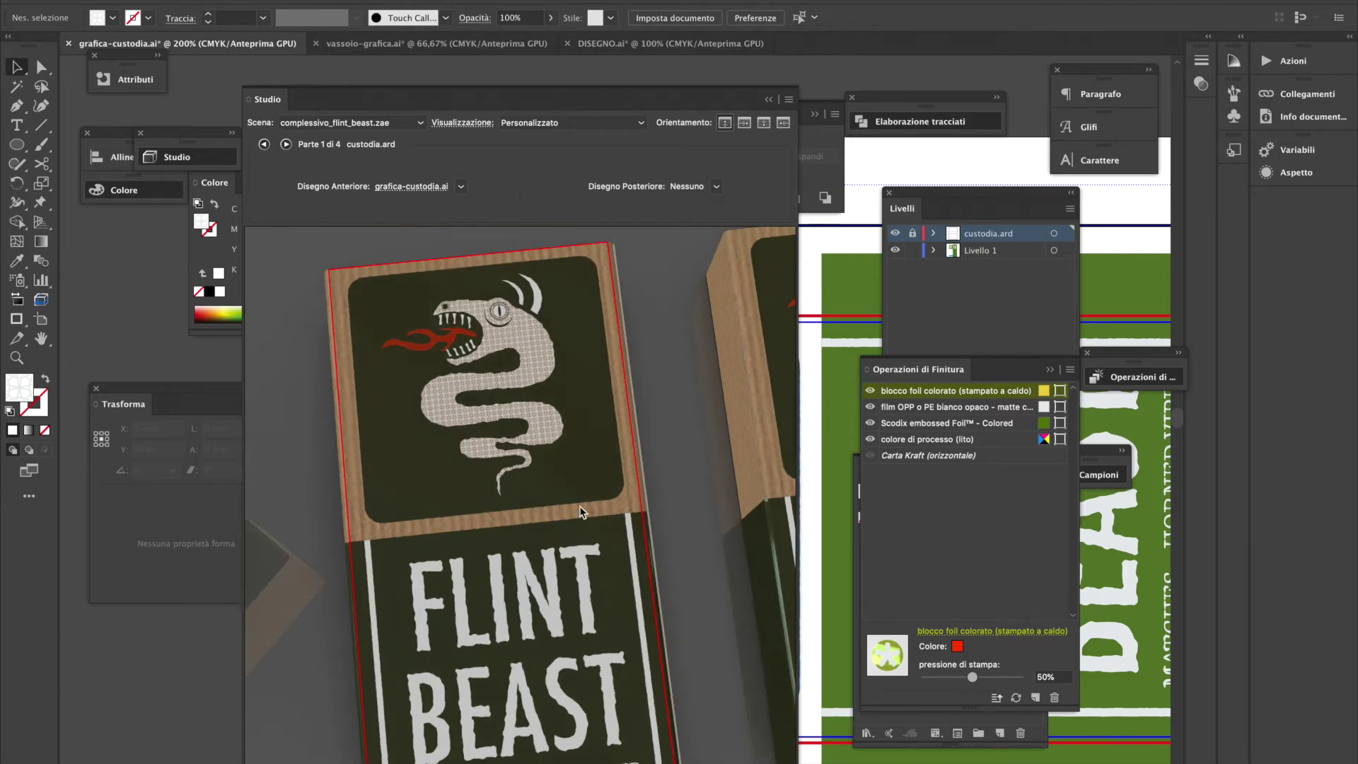
{"action": "scroll", "coordinate": [513, 424], "scroll_direction": "down", "scroll_amount": 1}
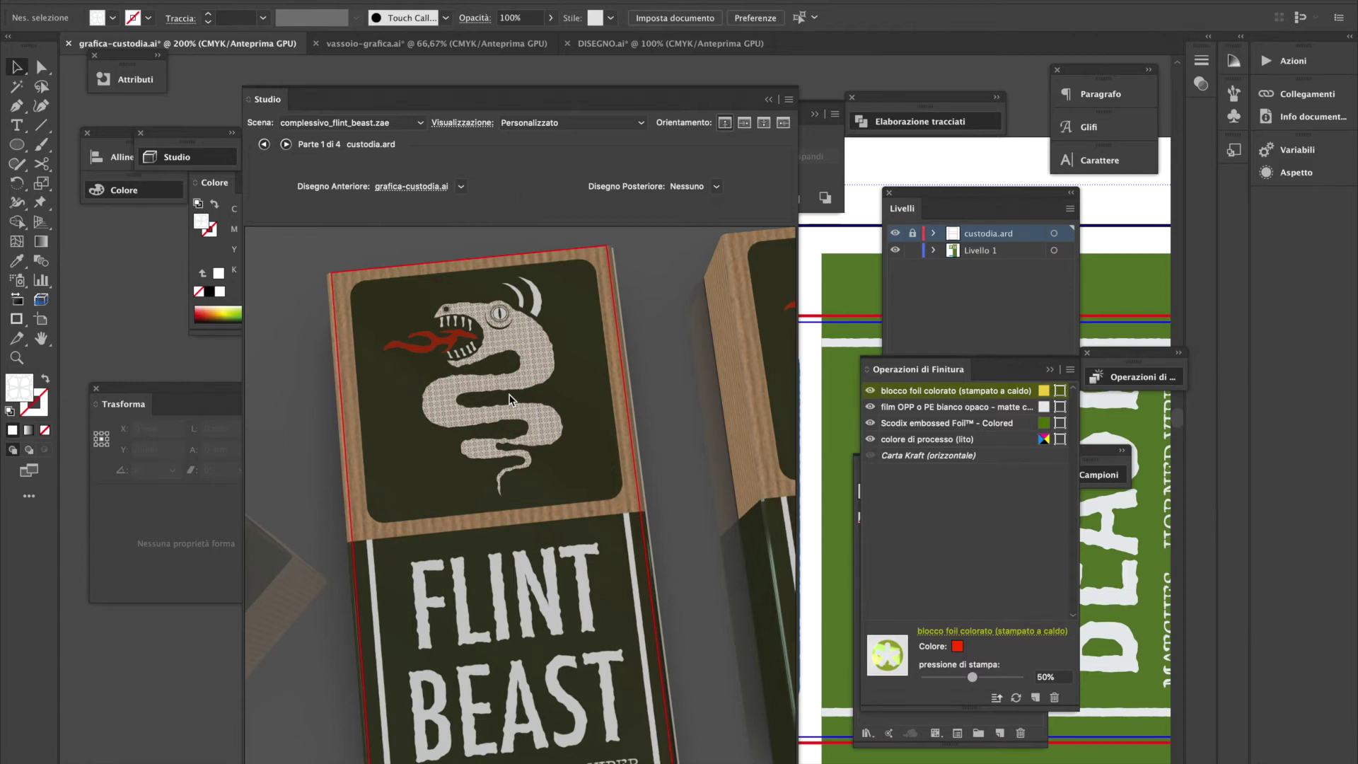
{"action": "scroll", "coordinate": [513, 400], "scroll_direction": "down", "scroll_amount": 1}
{"action": "scroll", "coordinate": [511, 400], "scroll_direction": "down", "scroll_amount": 1}
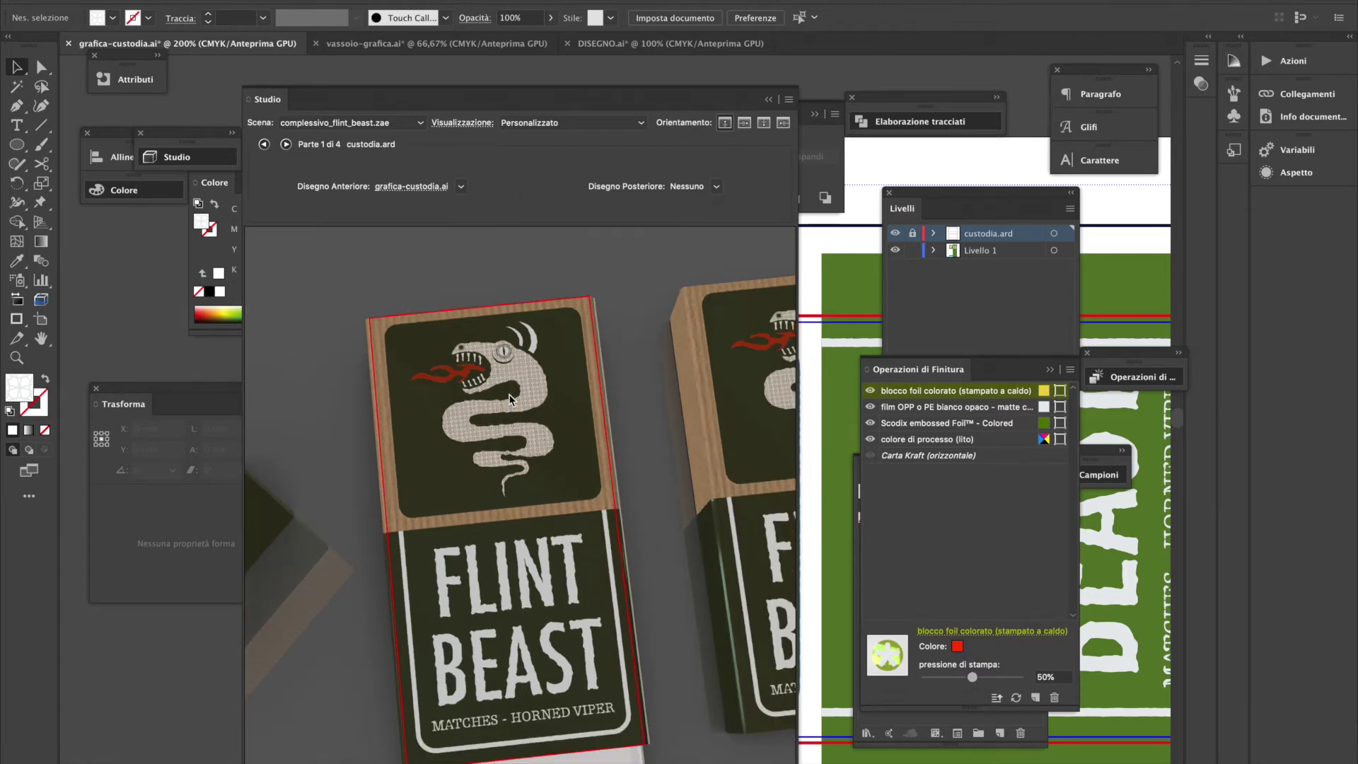
{"action": "scroll", "coordinate": [511, 399], "scroll_direction": "down", "scroll_amount": 1}
{"action": "scroll", "coordinate": [511, 400], "scroll_direction": "down", "scroll_amount": 1}
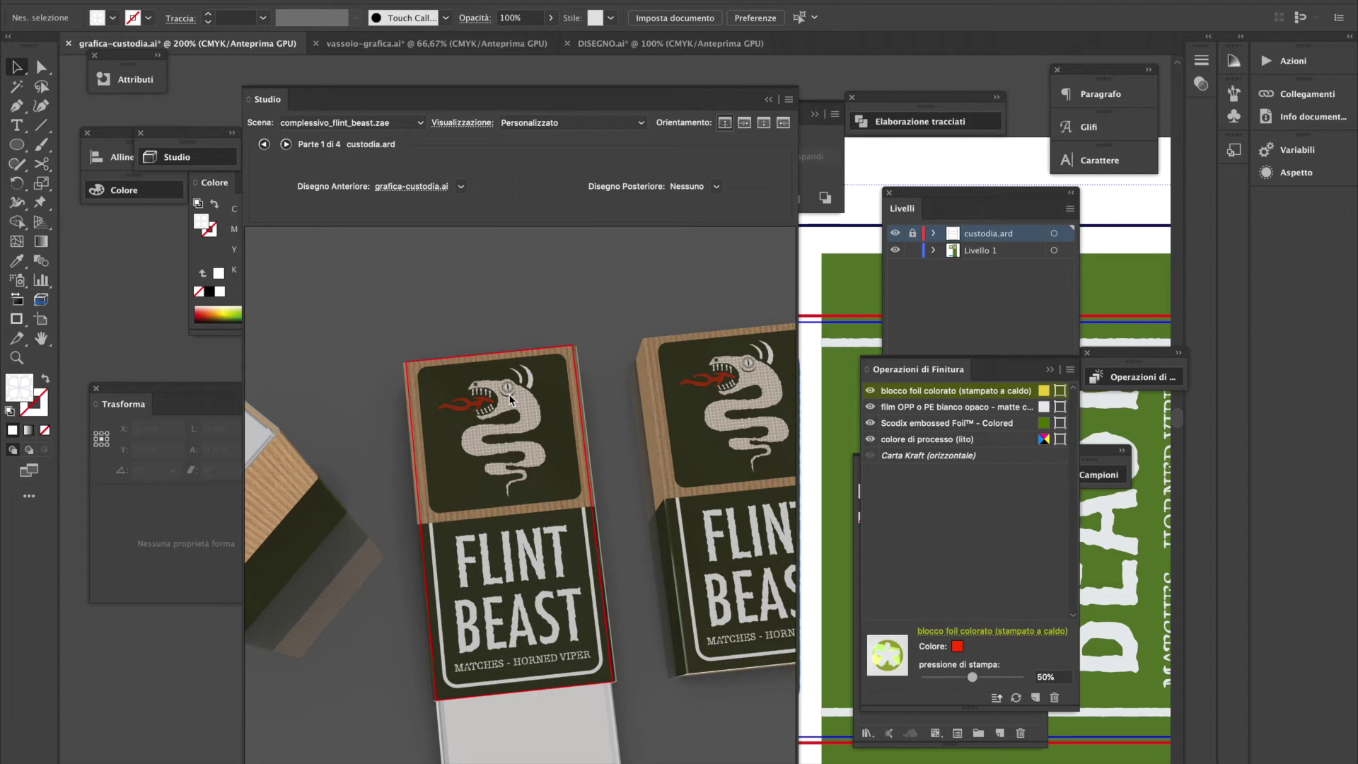
{"action": "scroll", "coordinate": [509, 397], "scroll_direction": "up", "scroll_amount": 2}
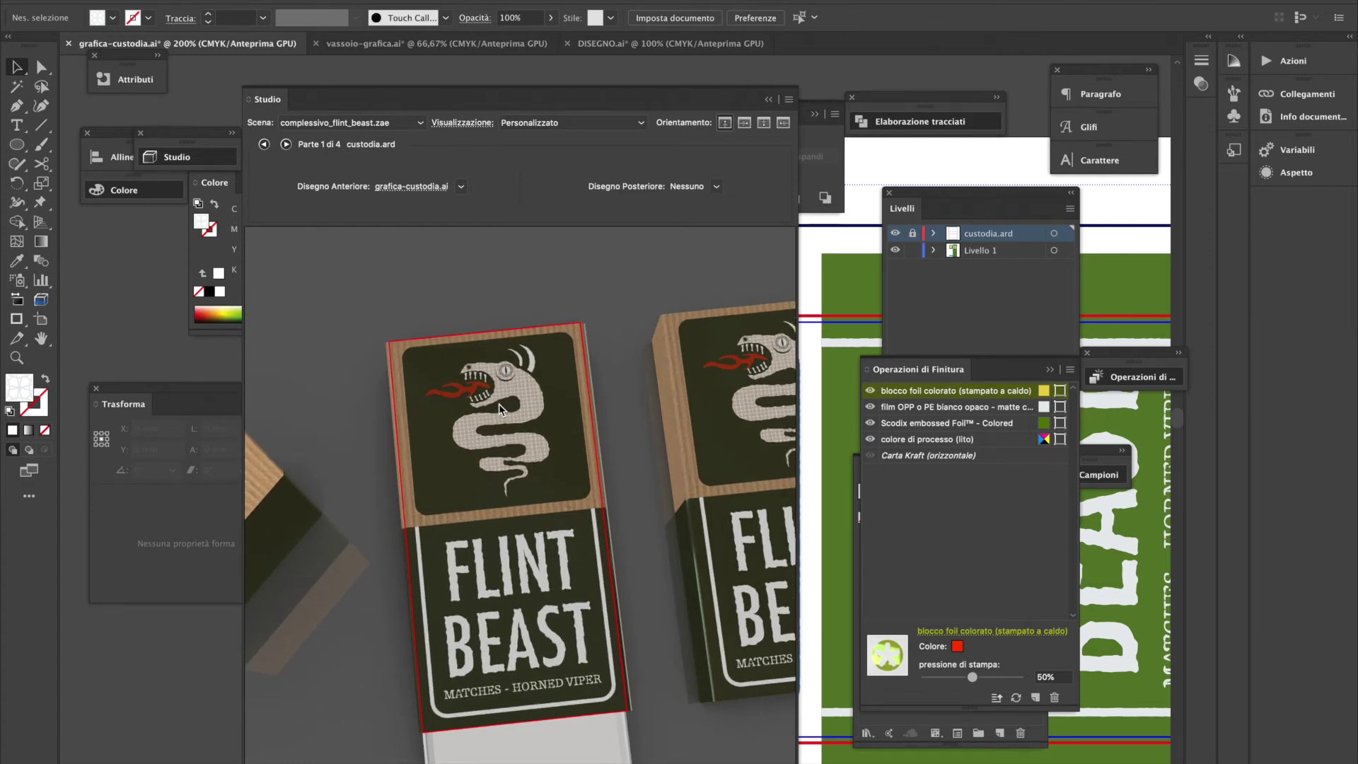
{"action": "scroll", "coordinate": [498, 405], "scroll_direction": "up", "scroll_amount": 1}
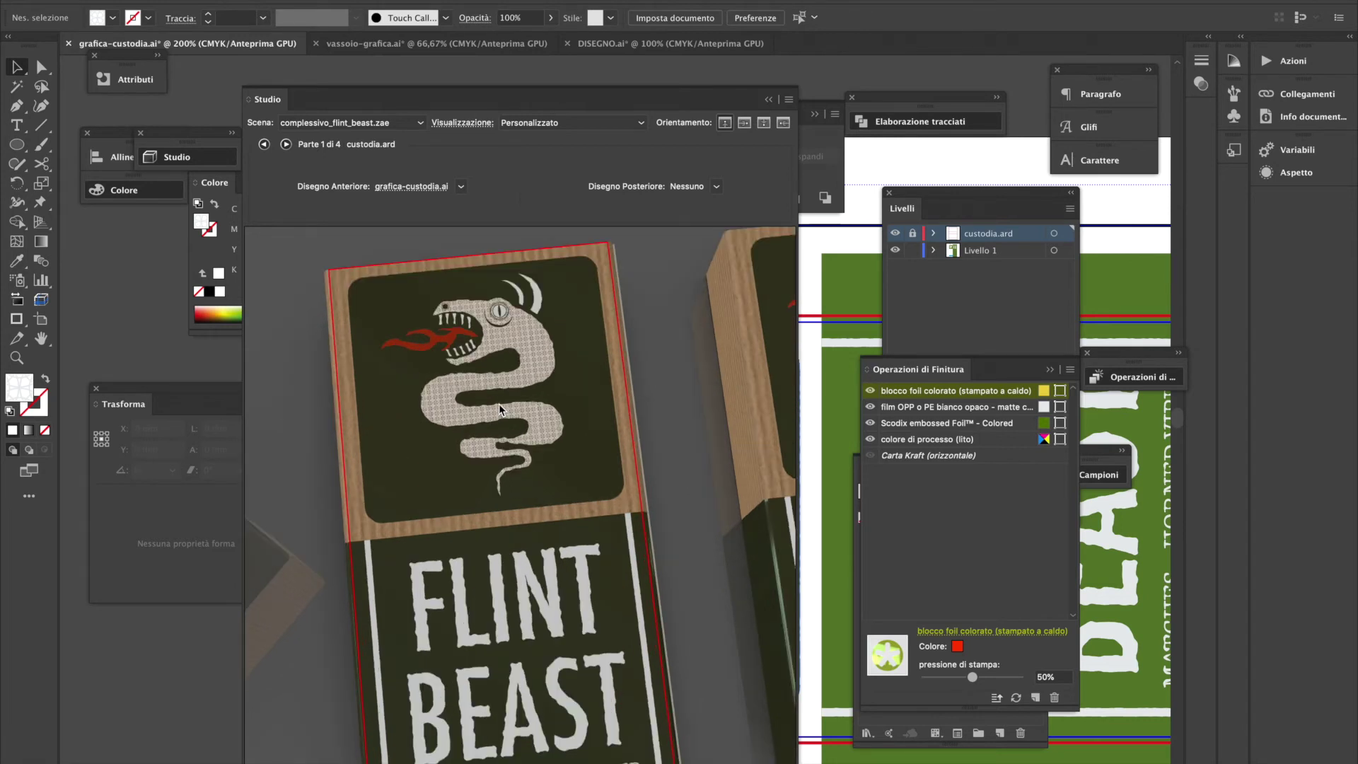
{"action": "scroll", "coordinate": [499, 404], "scroll_direction": "down", "scroll_amount": 2}
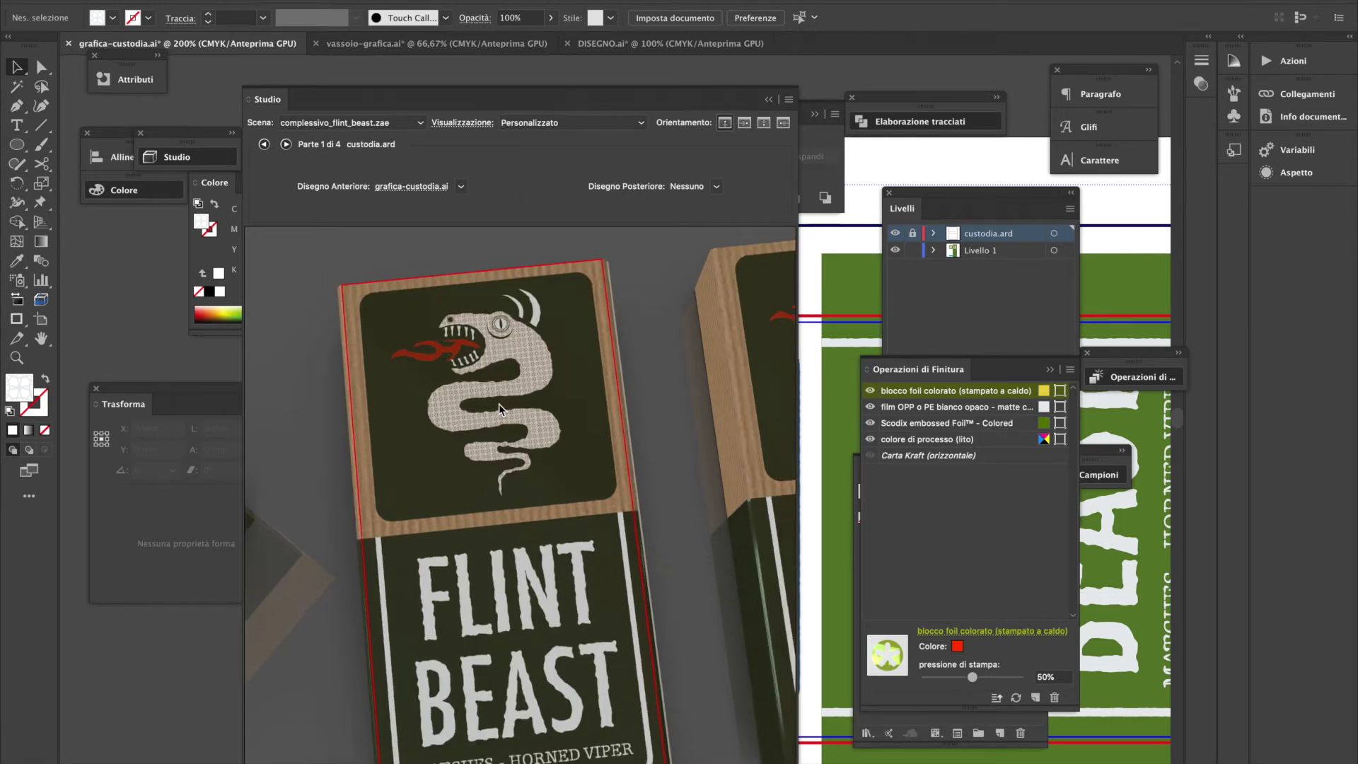
{"action": "scroll", "coordinate": [499, 405], "scroll_direction": "down", "scroll_amount": 2}
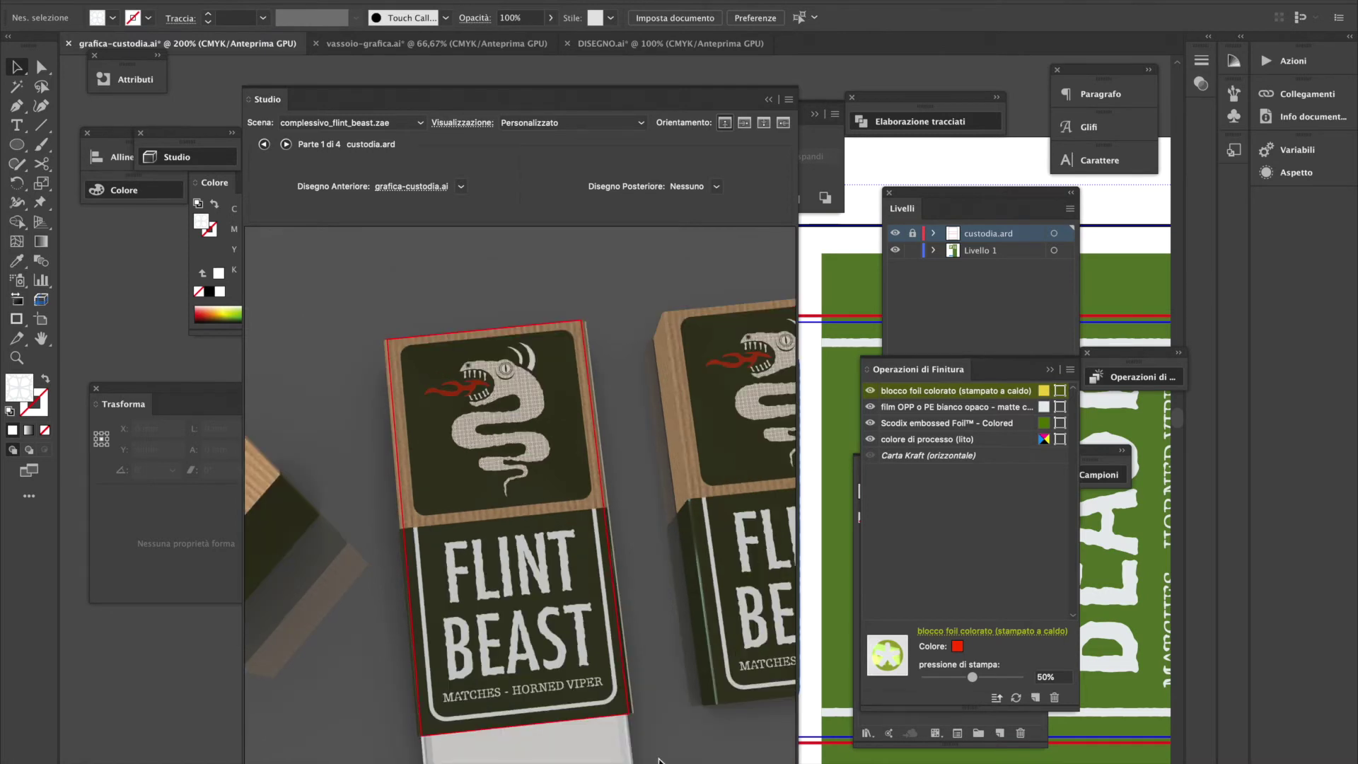
Examine the matchboxes in the full-screen 3D preview from several angles, and return to the normal workspace
{"action": "key", "text": "f"}
{"action": "left_click", "coordinate": [832, 410]}
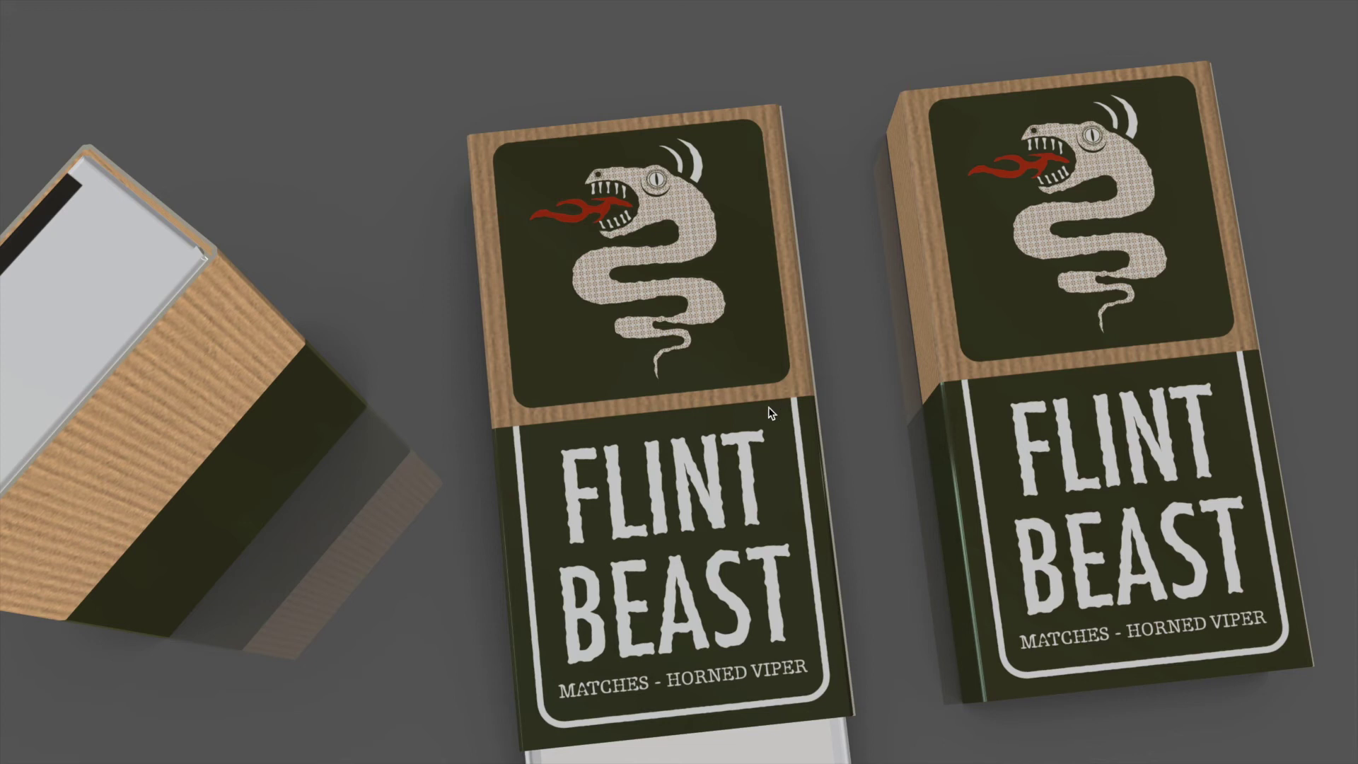
{"action": "scroll", "coordinate": [769, 414], "scroll_direction": "up", "scroll_amount": 2}
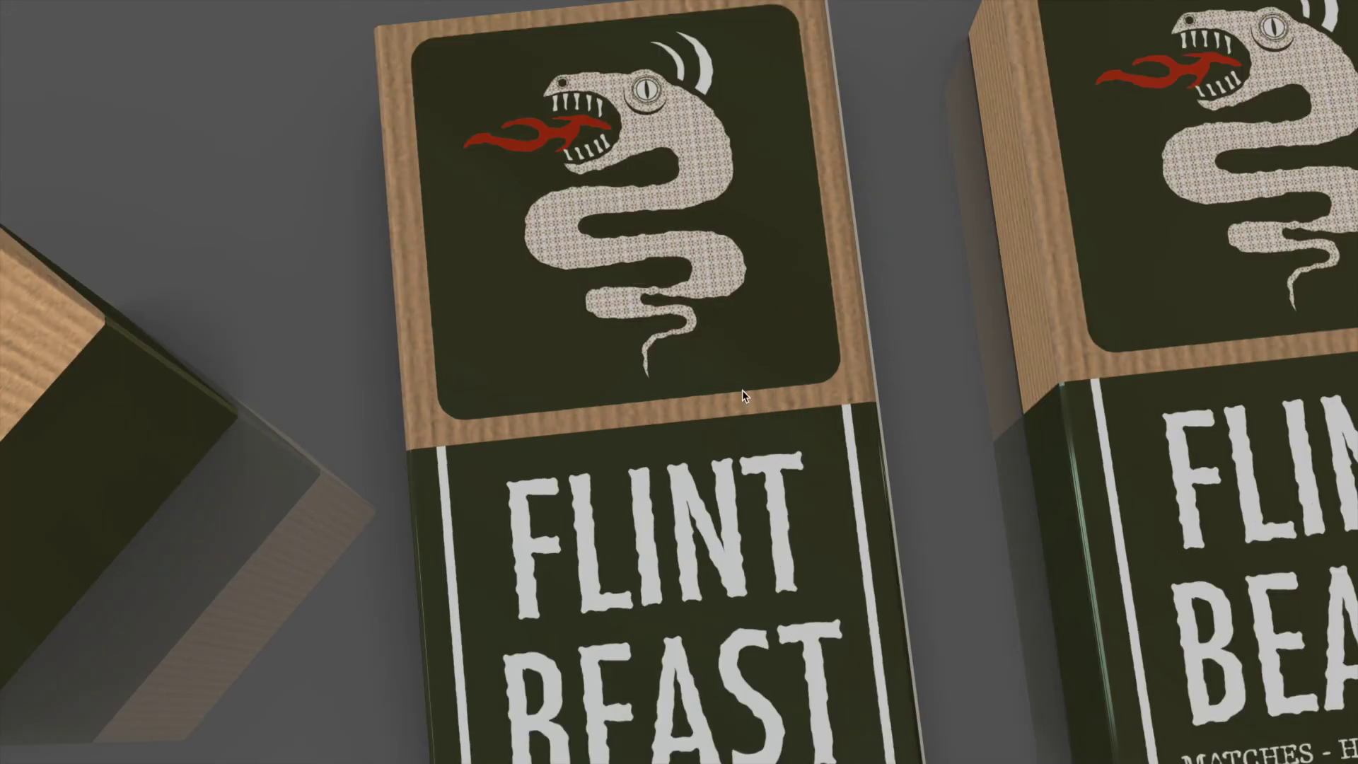
{"action": "left_click_drag", "start_coordinate": [741, 389], "coordinate": [782, 342]}
{"action": "scroll", "coordinate": [782, 350], "scroll_direction": "down", "scroll_amount": 3}
{"action": "scroll", "coordinate": [715, 445], "scroll_direction": "up", "scroll_amount": 3}
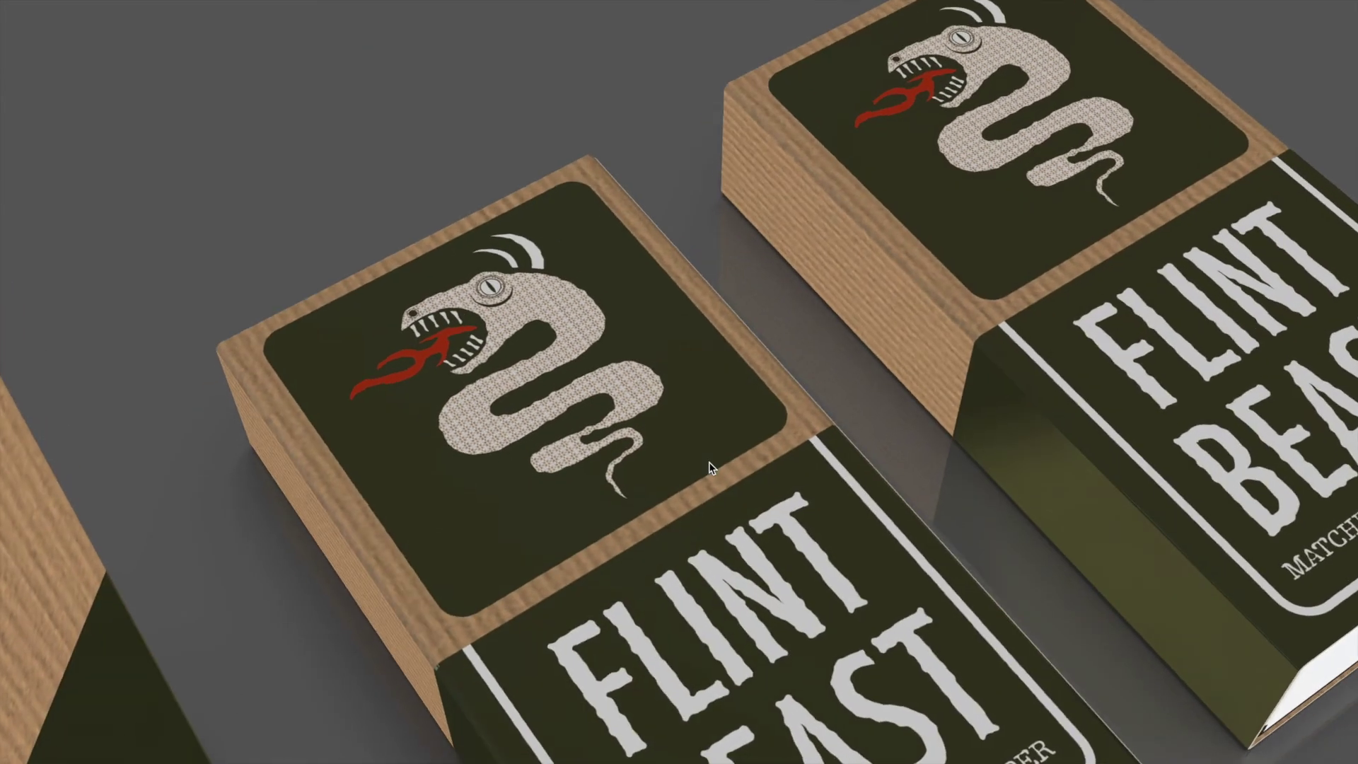
{"action": "scroll", "coordinate": [690, 444], "scroll_direction": "down", "scroll_amount": 2}
{"action": "left_click_drag", "start_coordinate": [677, 457], "coordinate": [679, 467]}
{"action": "scroll", "coordinate": [679, 467], "scroll_direction": "up", "scroll_amount": 2}
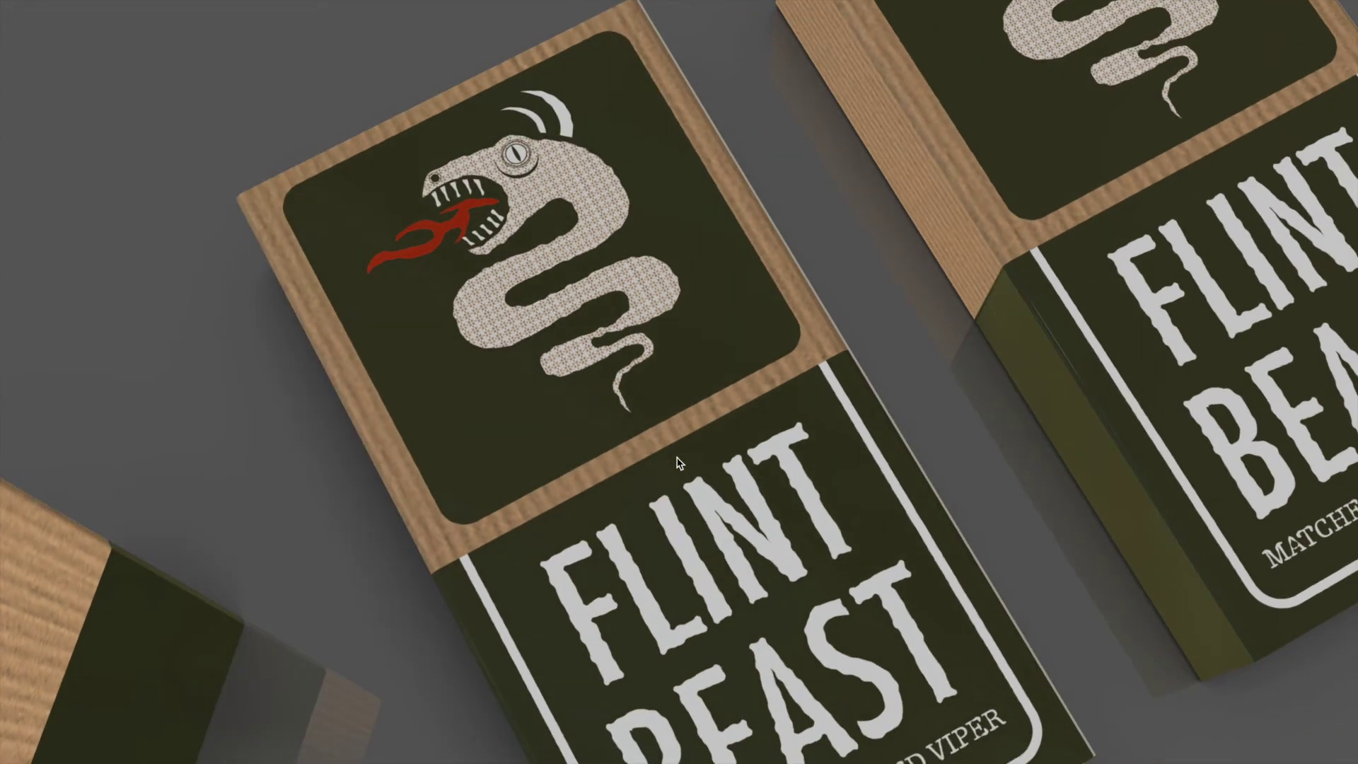
{"action": "left_click_drag", "start_coordinate": [675, 371], "coordinate": [674, 394]}
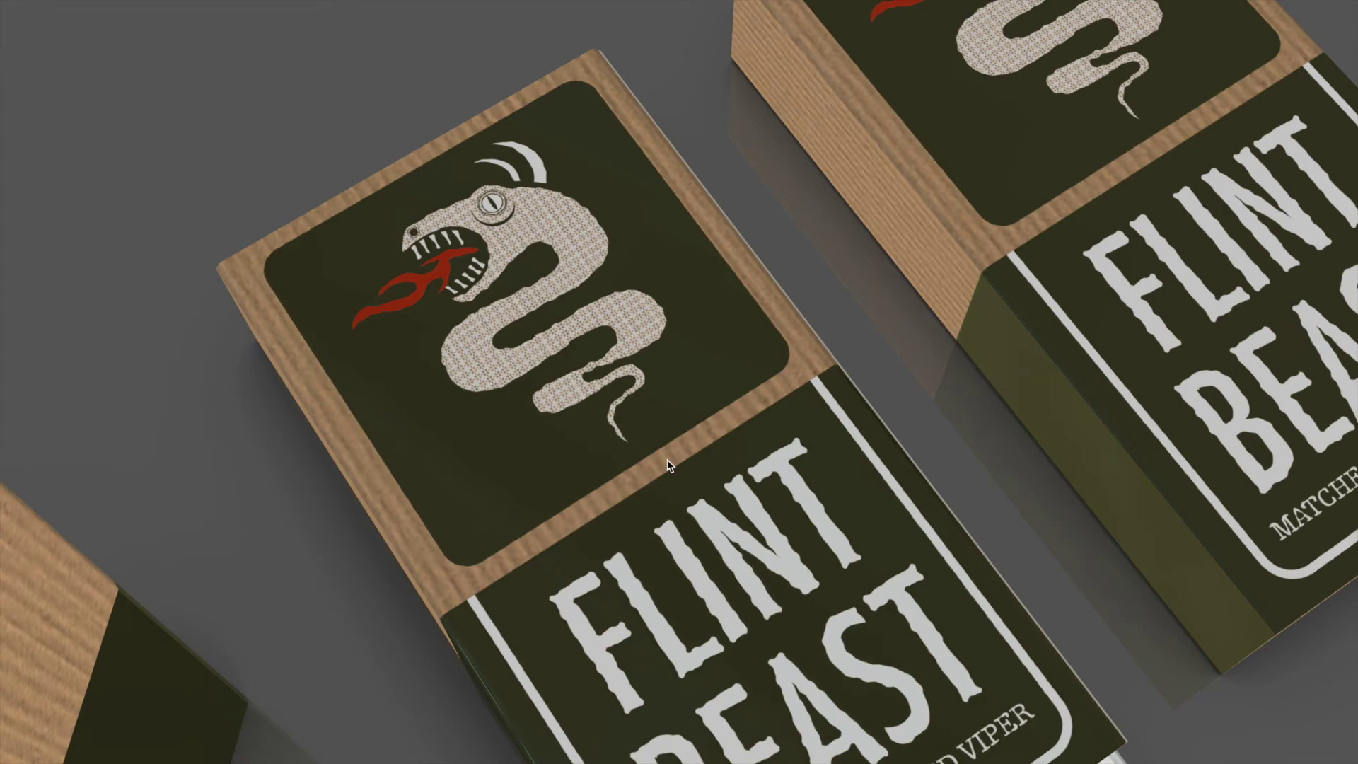
{"action": "key", "text": "Escape"}
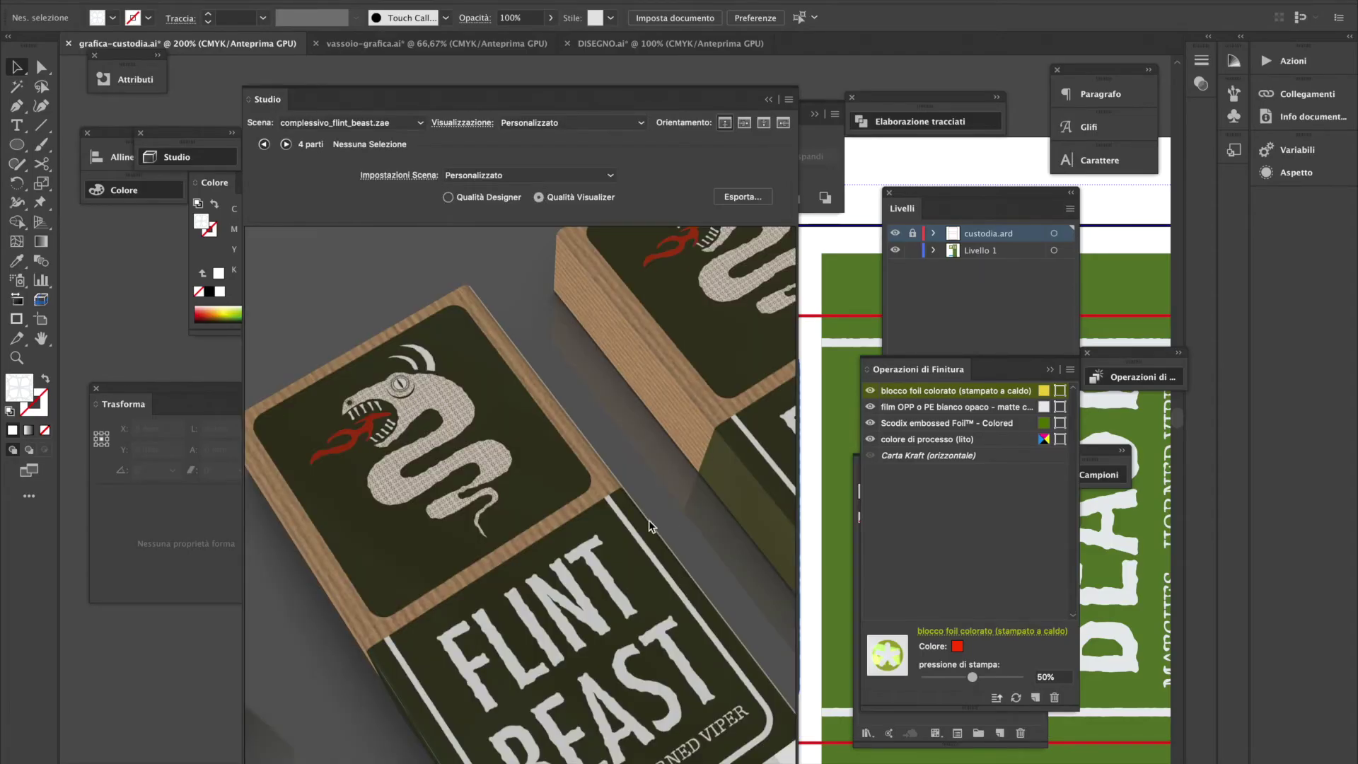
Move the 3D preview off the artwork, reopen the ring pattern, and set its tile to 2.5 by 2.5 mm
{"action": "left_click_drag", "start_coordinate": [677, 115], "coordinate": [377, 172]}
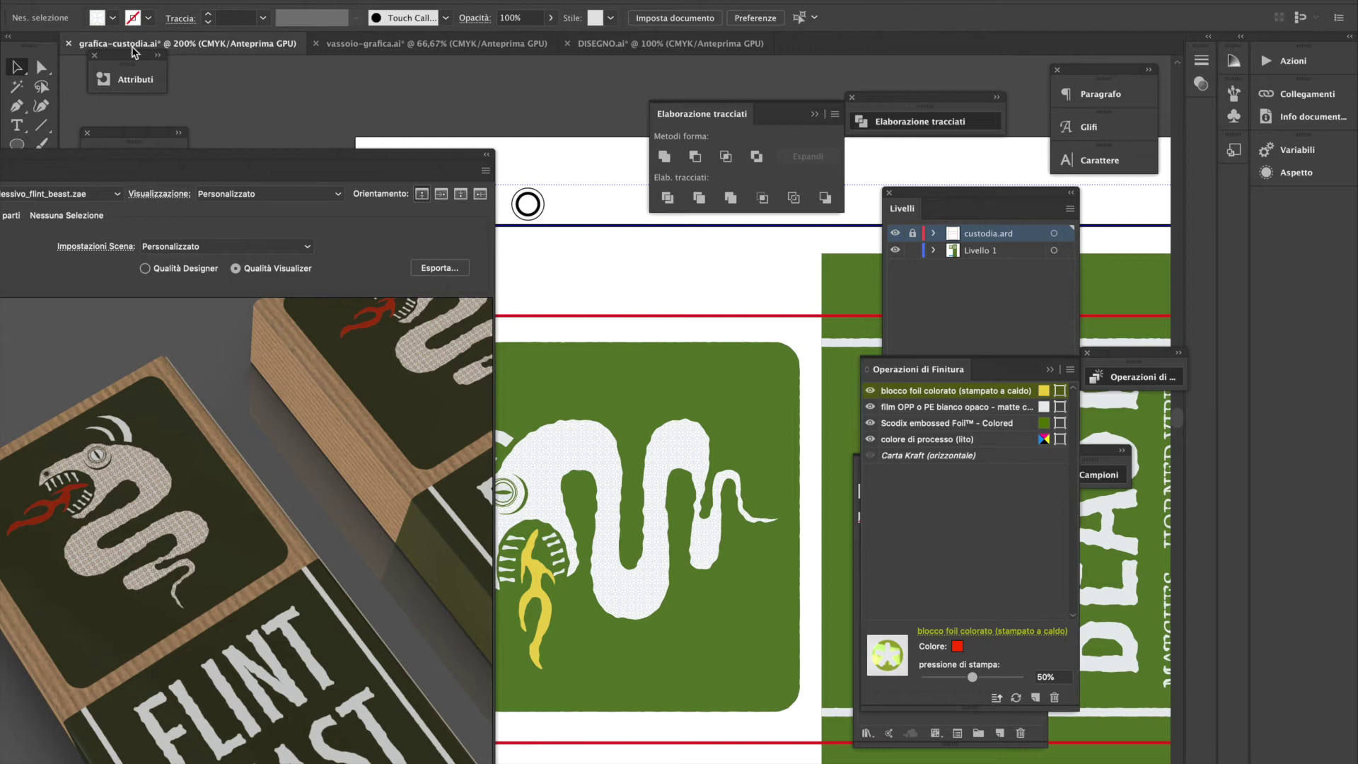
{"action": "left_click", "coordinate": [102, 20]}
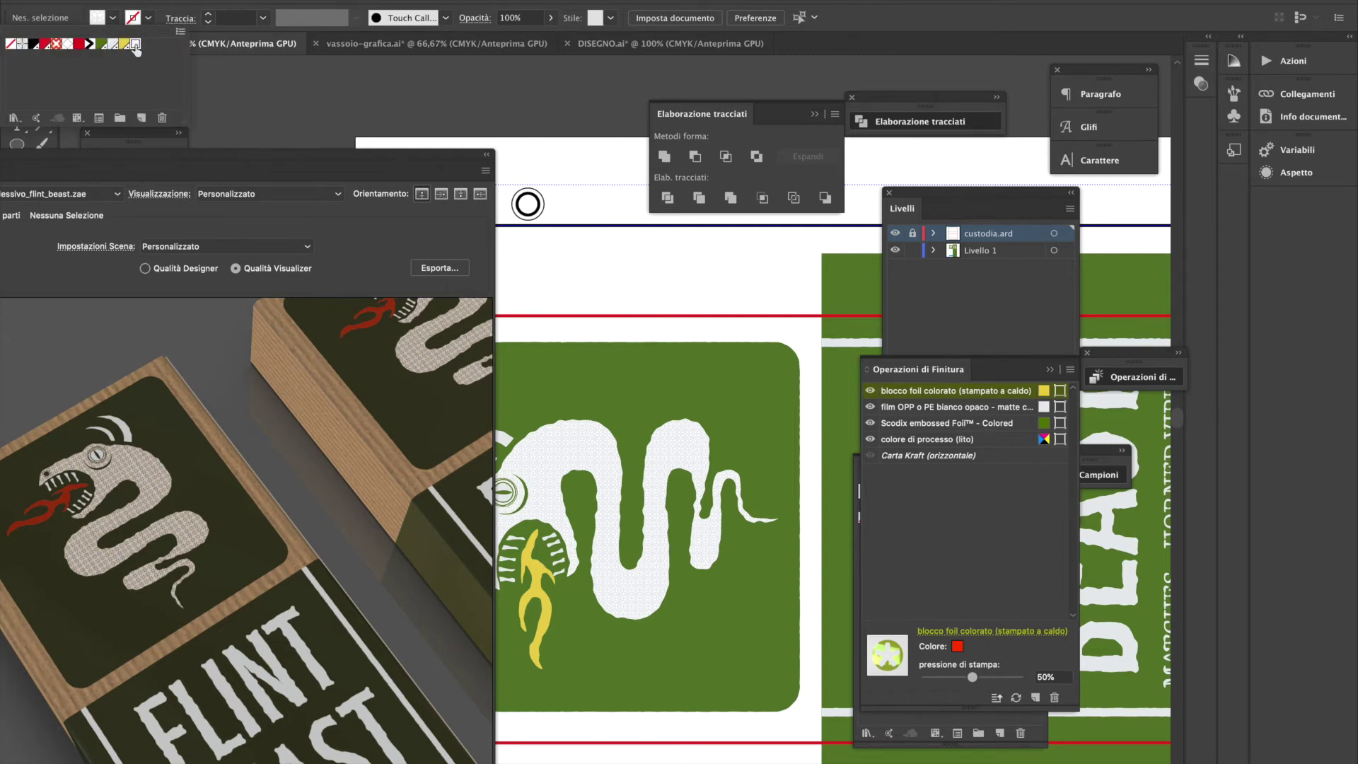
{"action": "double_click", "coordinate": [134, 45]}
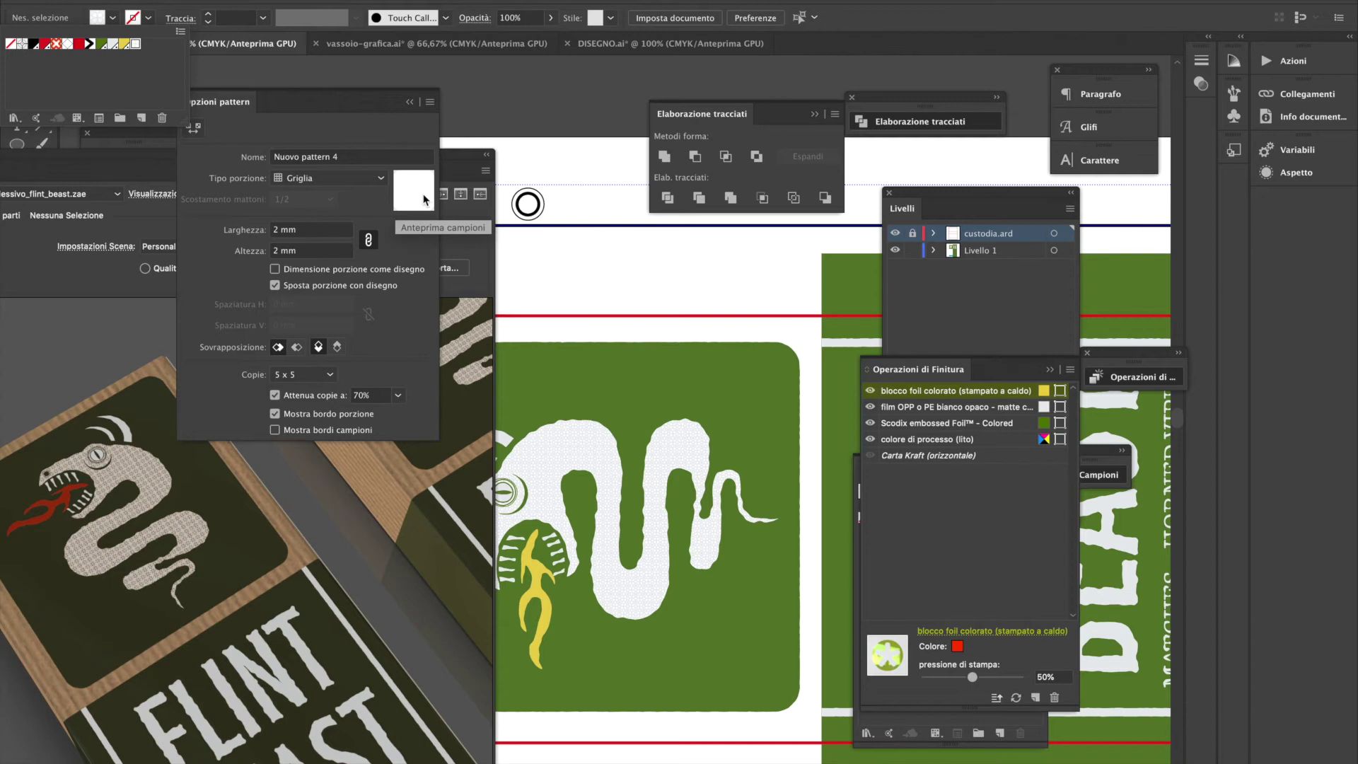
{"action": "double_click", "coordinate": [136, 46]}
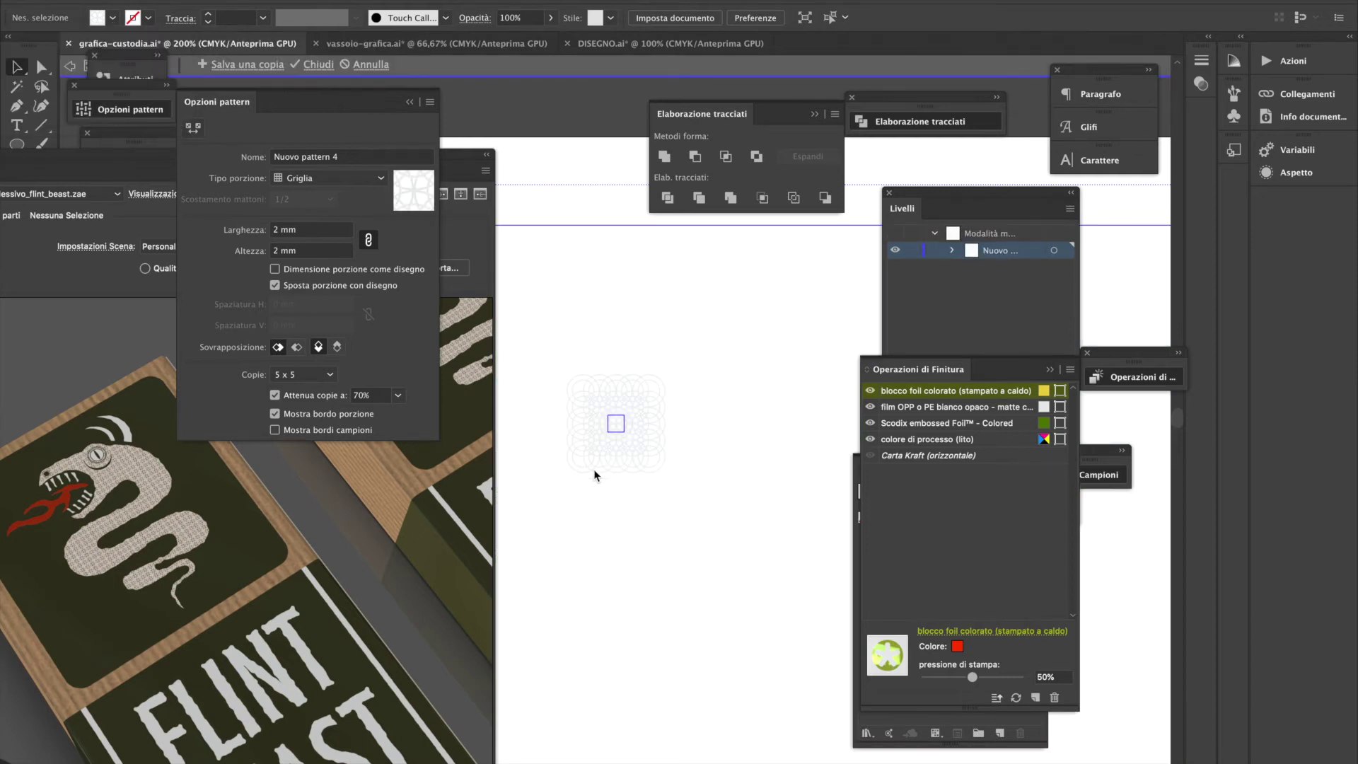
{"action": "key", "text": "ctrl+a"}
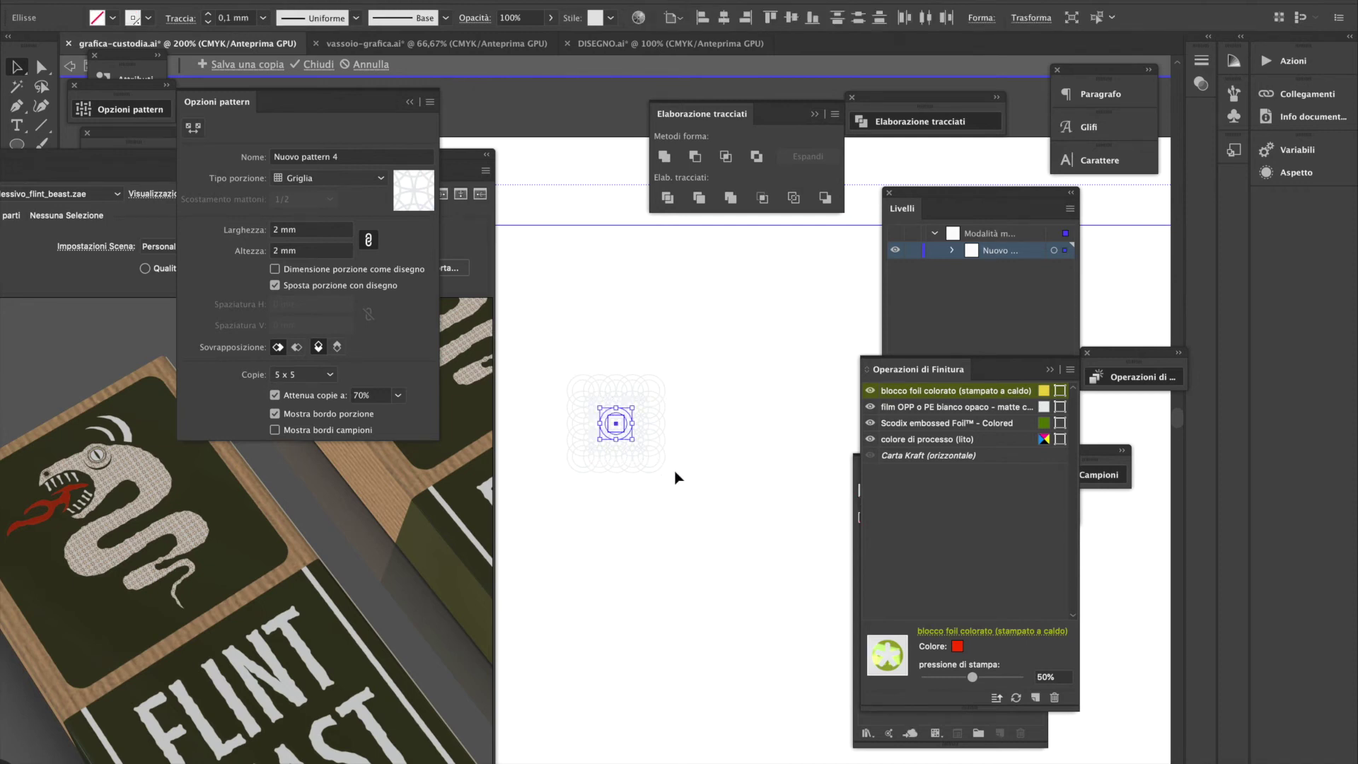
{"action": "left_click", "coordinate": [276, 232]}
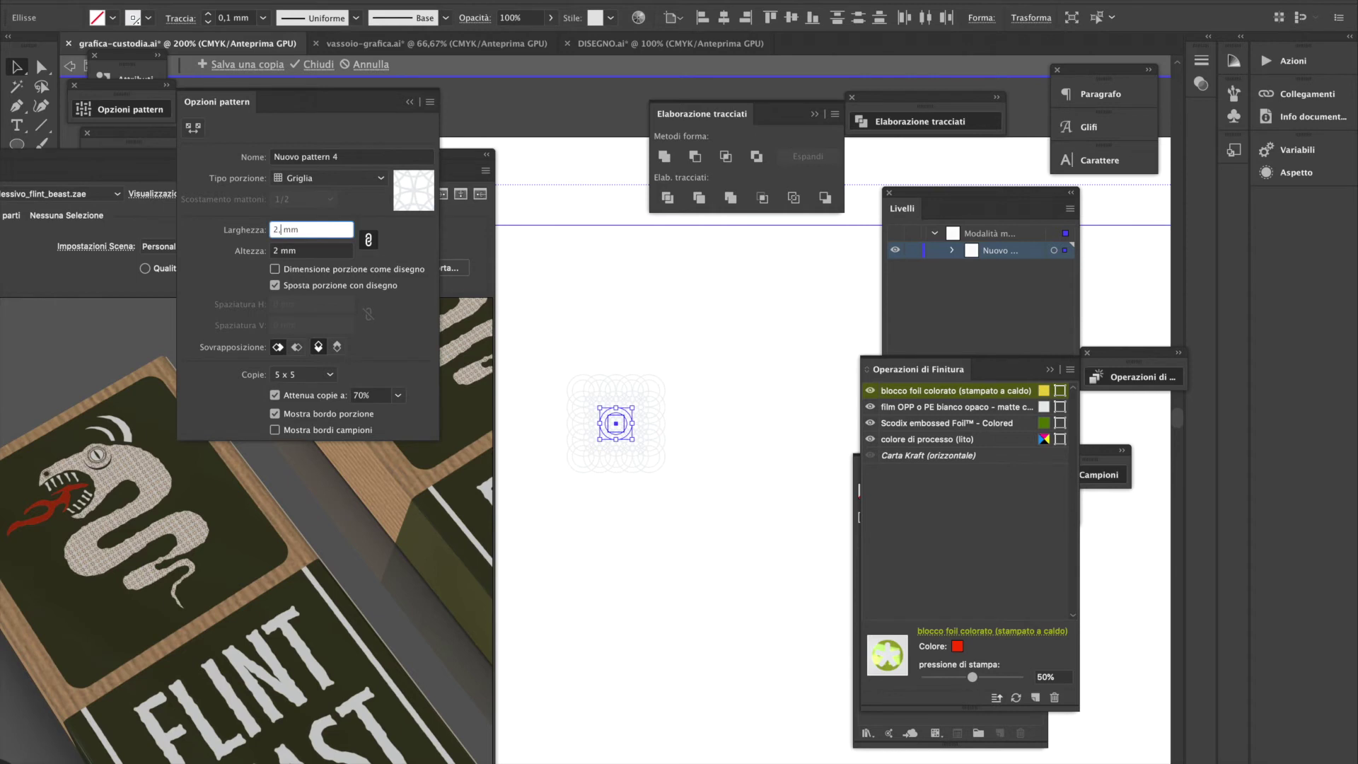
{"action": "type", "text": ",5"}
{"action": "key", "text": "Return"}
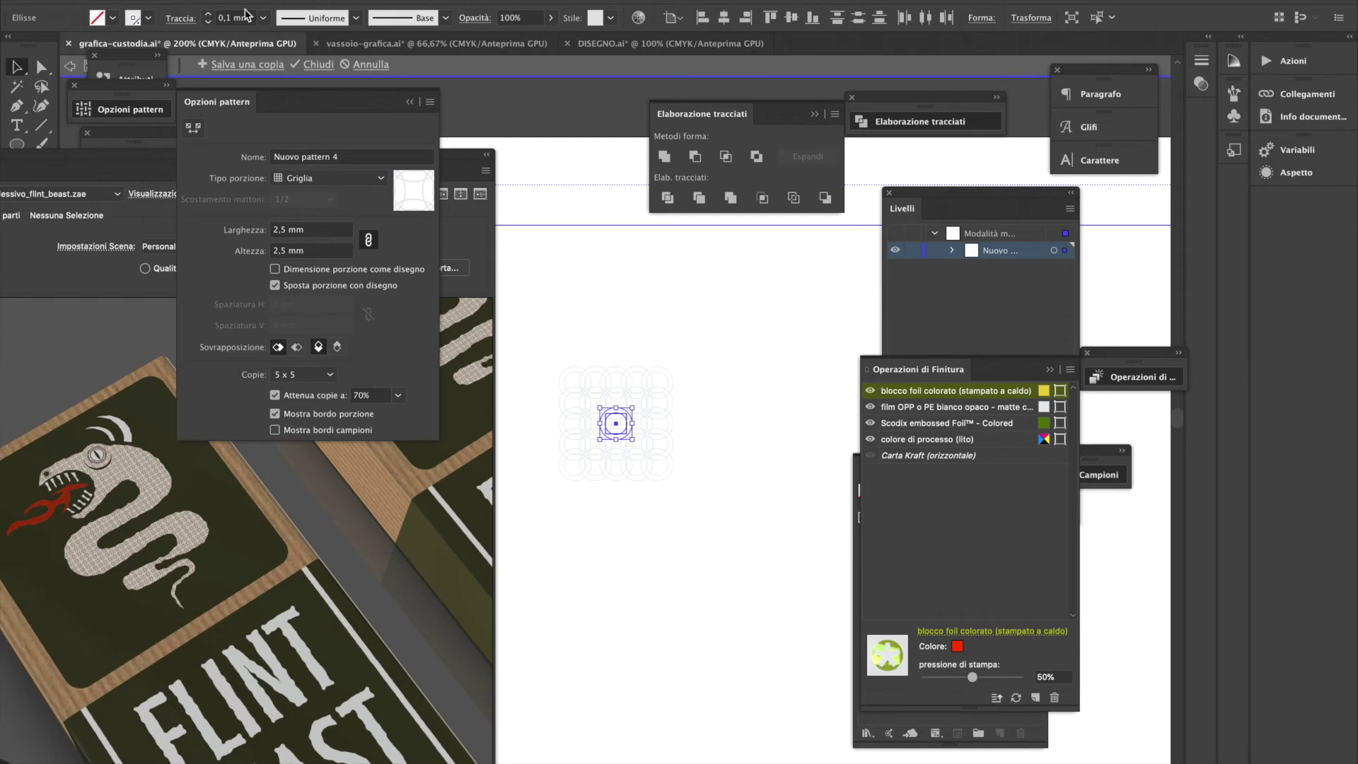
Thin the pattern rings' strokes to 0.05 mm and return to the sleeve artwork
{"action": "left_click", "coordinate": [227, 19]}
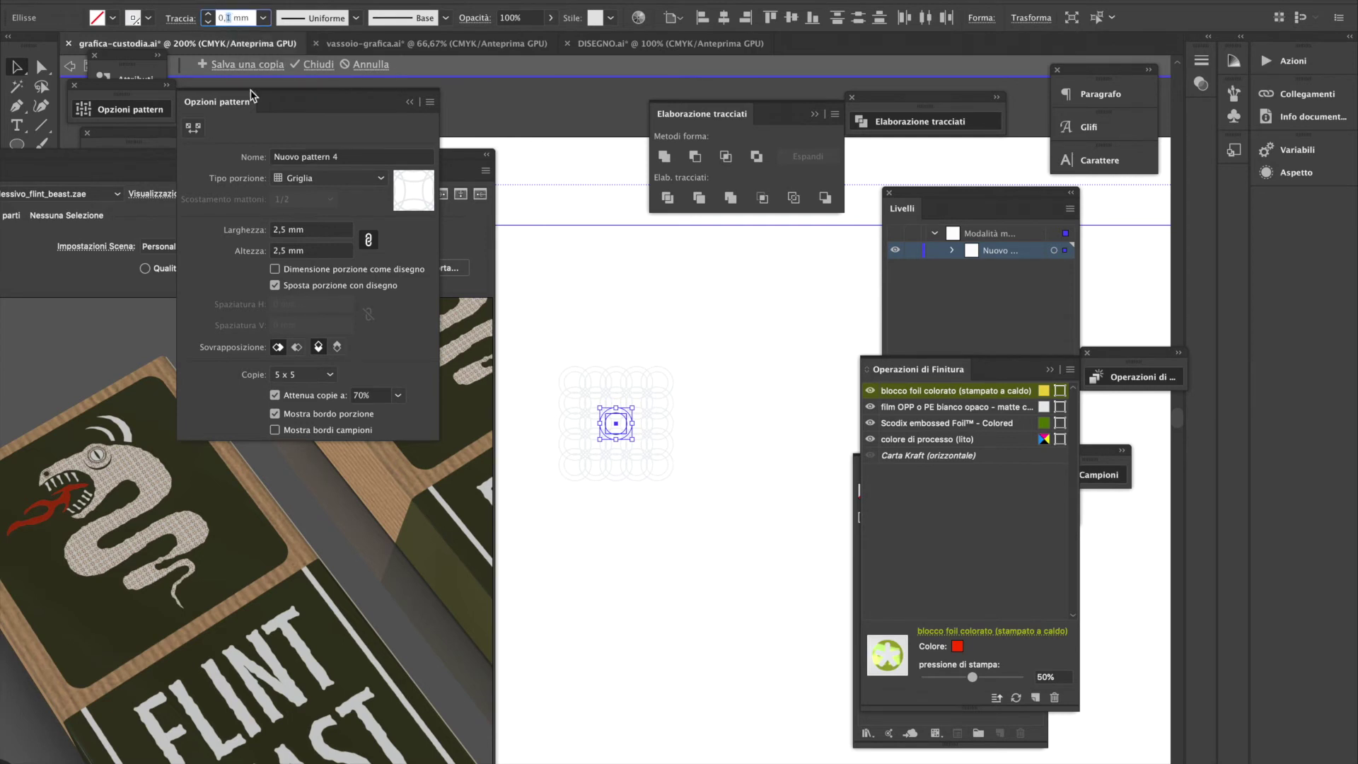
{"action": "key", "text": "Return"}
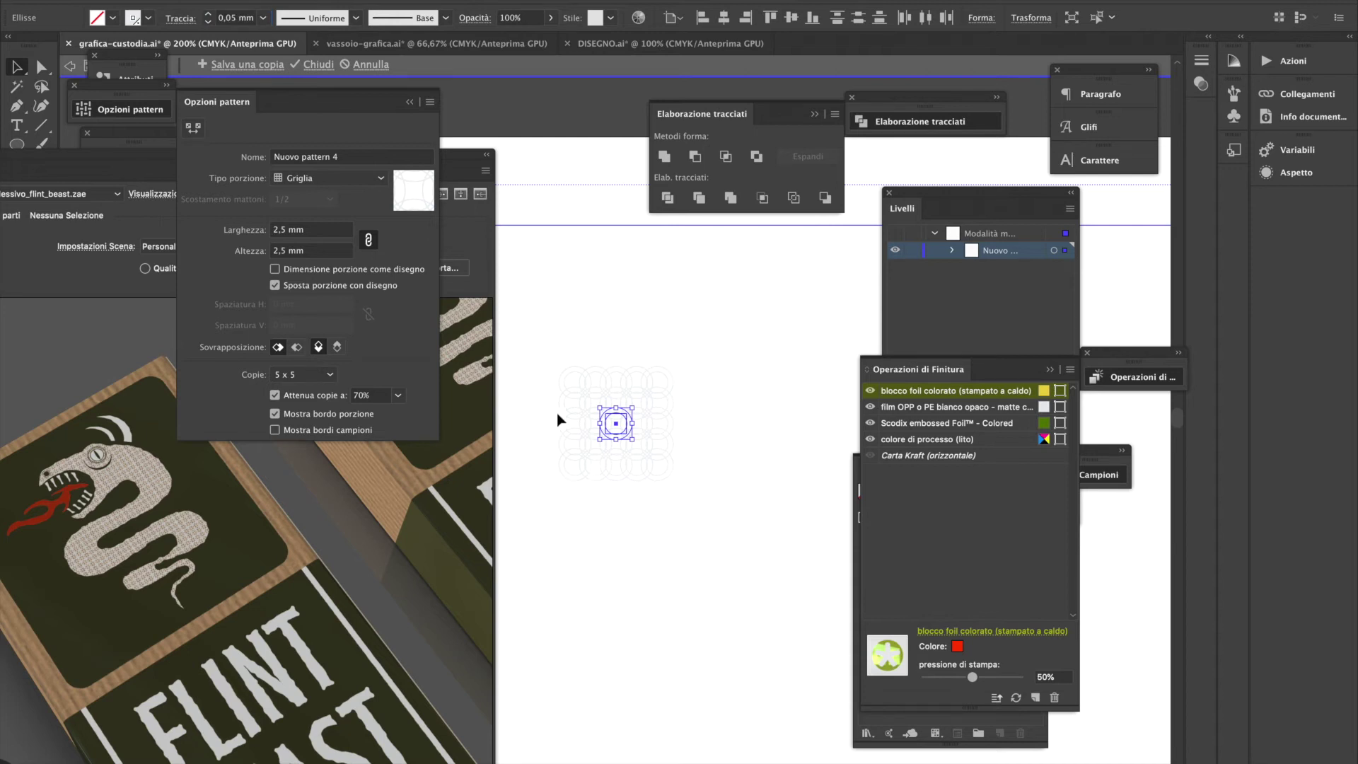
{"action": "key", "text": "Escape"}
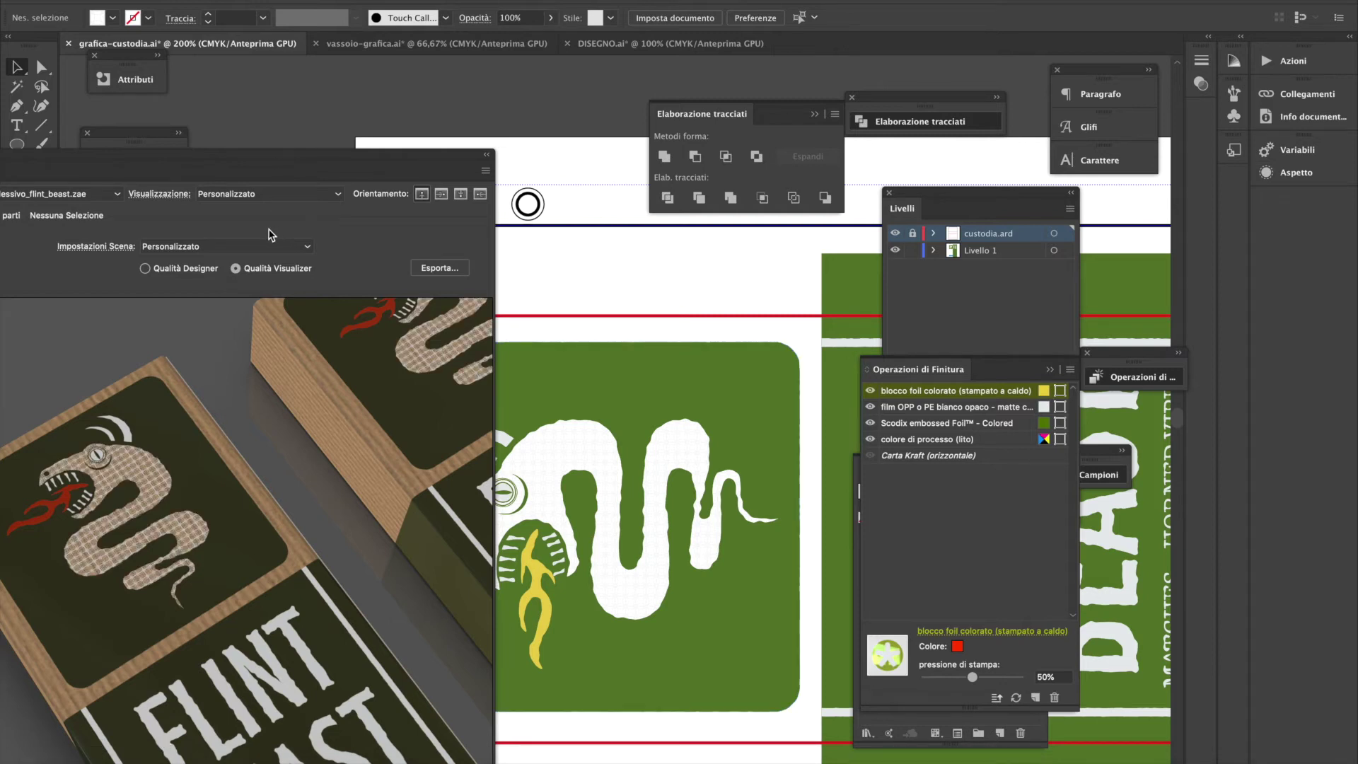
Reopen the ring pattern, set its tile to 2 by 2 mm, and return to the sleeve artwork
{"action": "left_click_drag", "start_coordinate": [283, 168], "coordinate": [372, 144]}
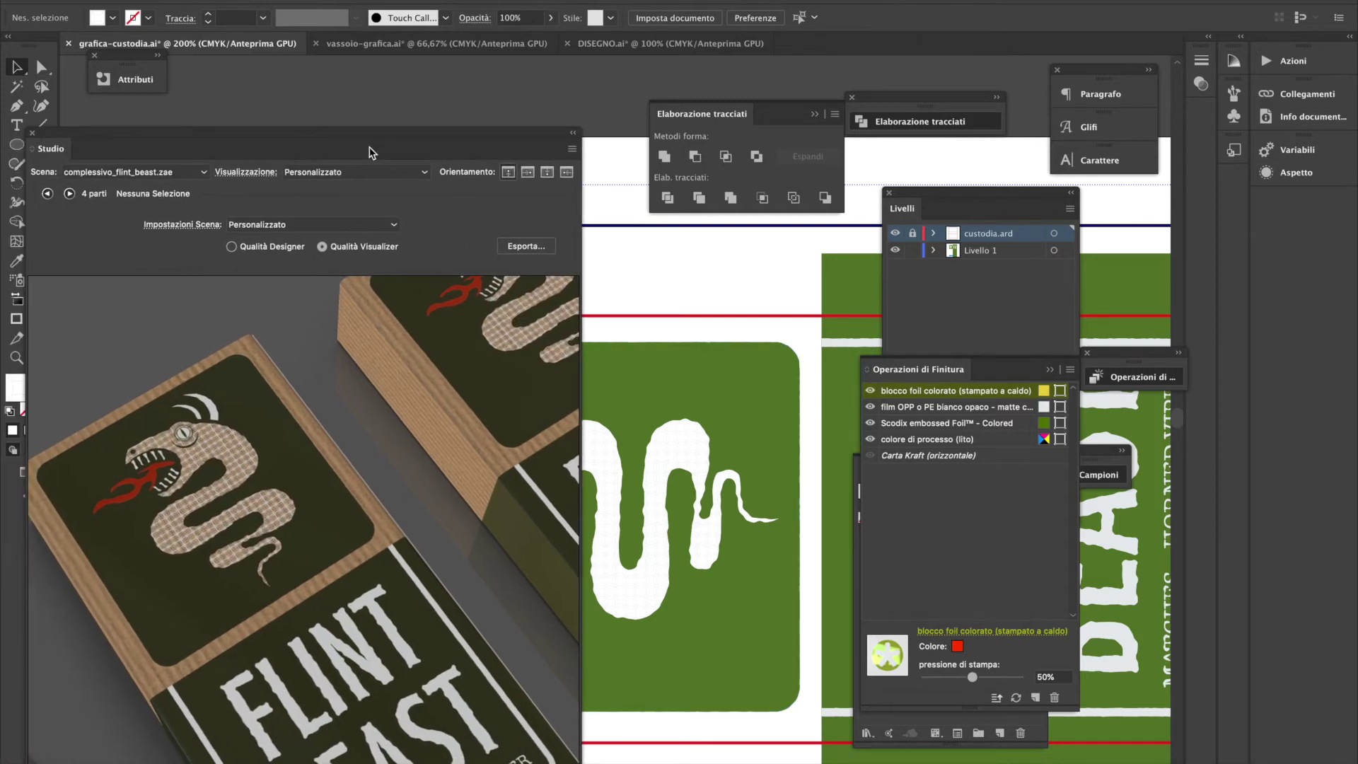
{"action": "left_click", "coordinate": [242, 475]}
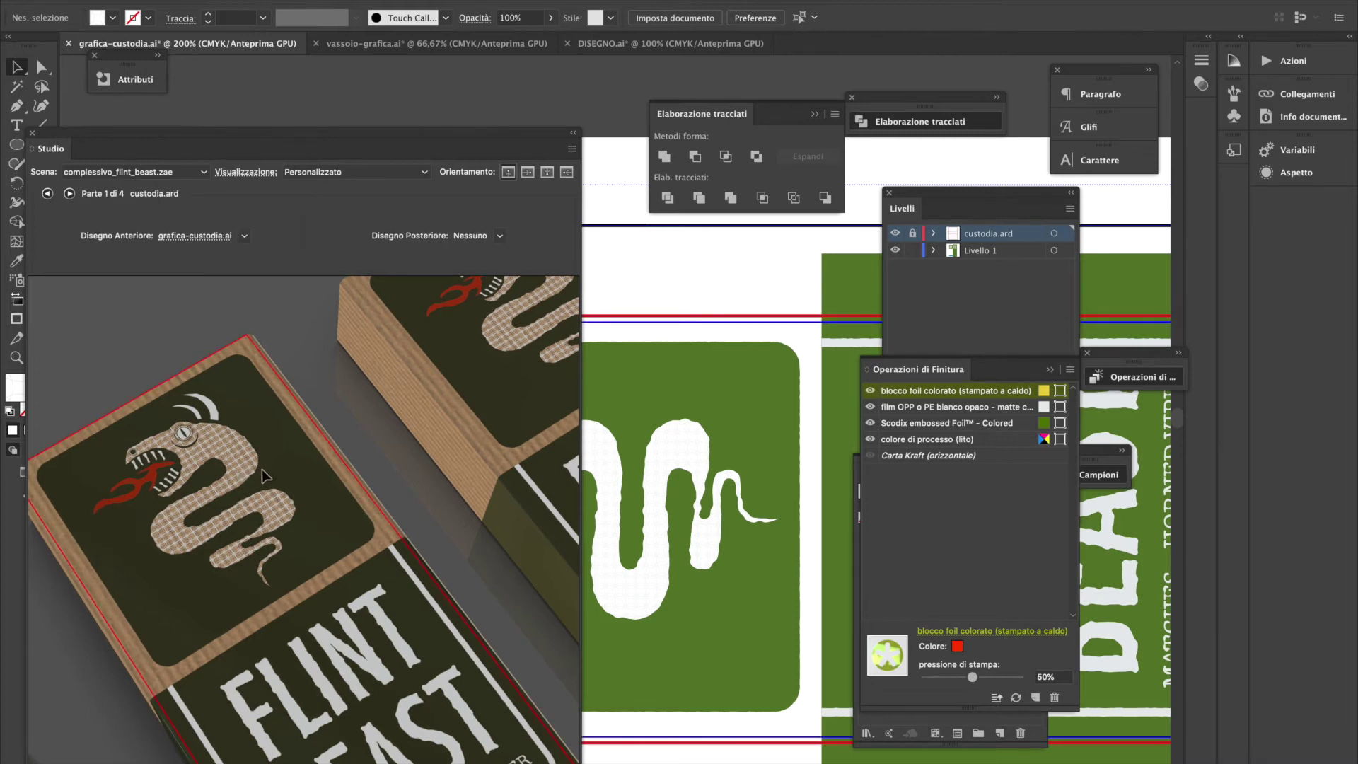
{"action": "left_click", "coordinate": [113, 18]}
{"action": "double_click", "coordinate": [135, 45]}
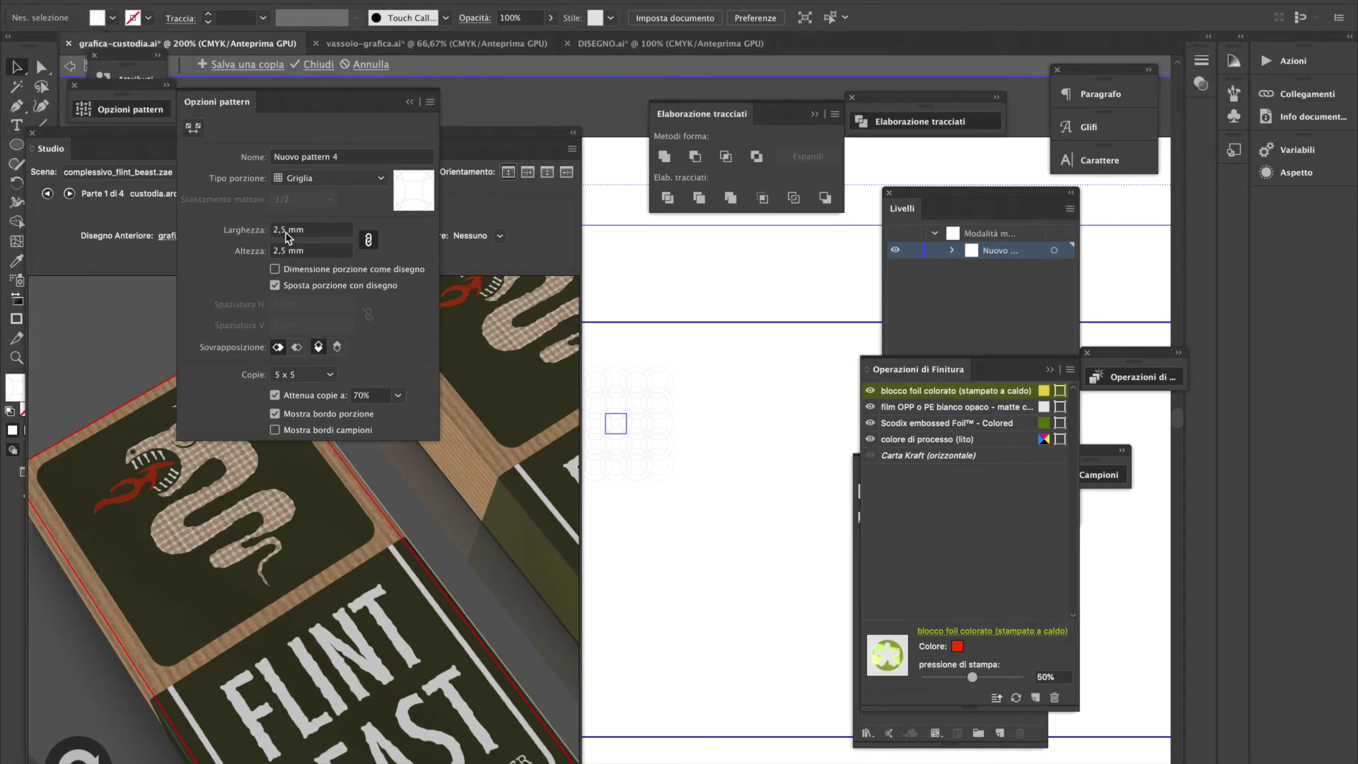
{"action": "left_click_drag", "start_coordinate": [312, 232], "coordinate": [281, 232]}
{"action": "key", "text": "BackSpace"}
{"action": "key", "text": "Return"}
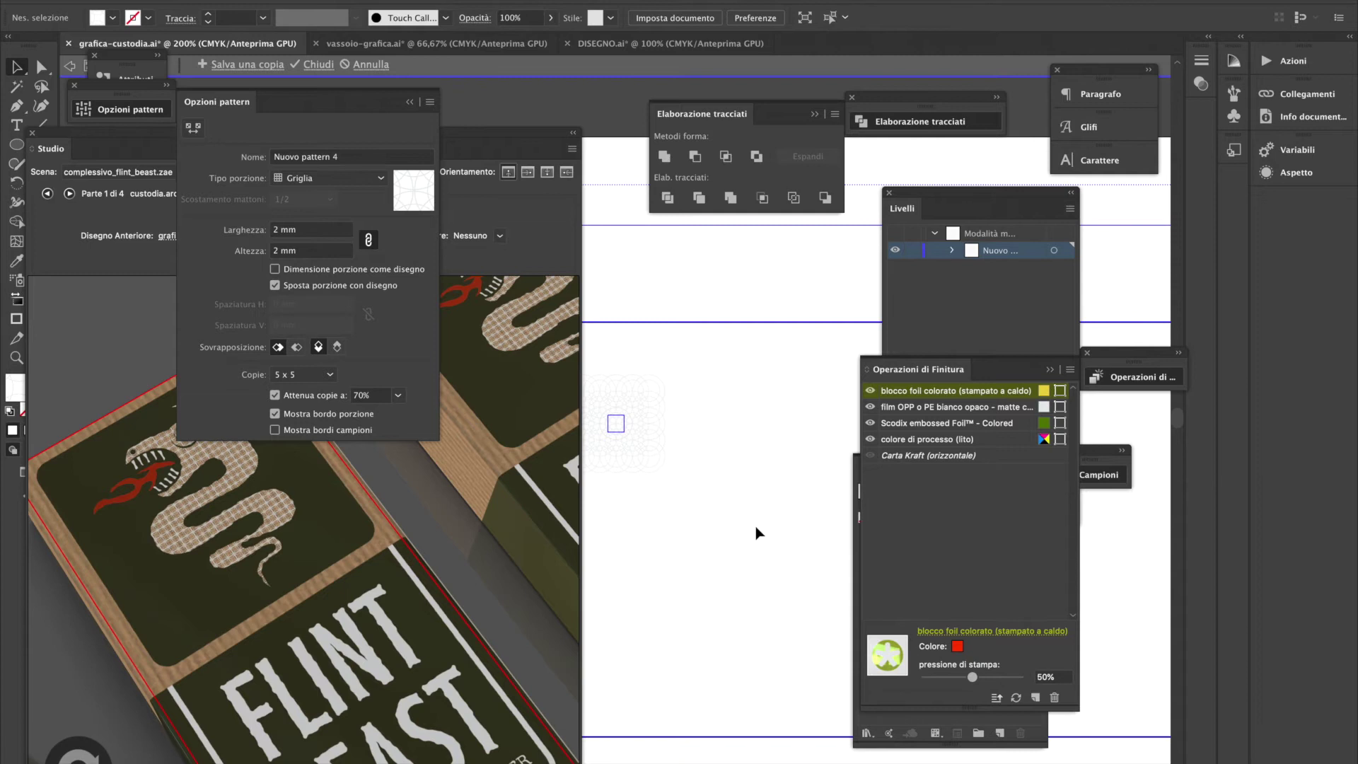
{"action": "double_click", "coordinate": [756, 526]}
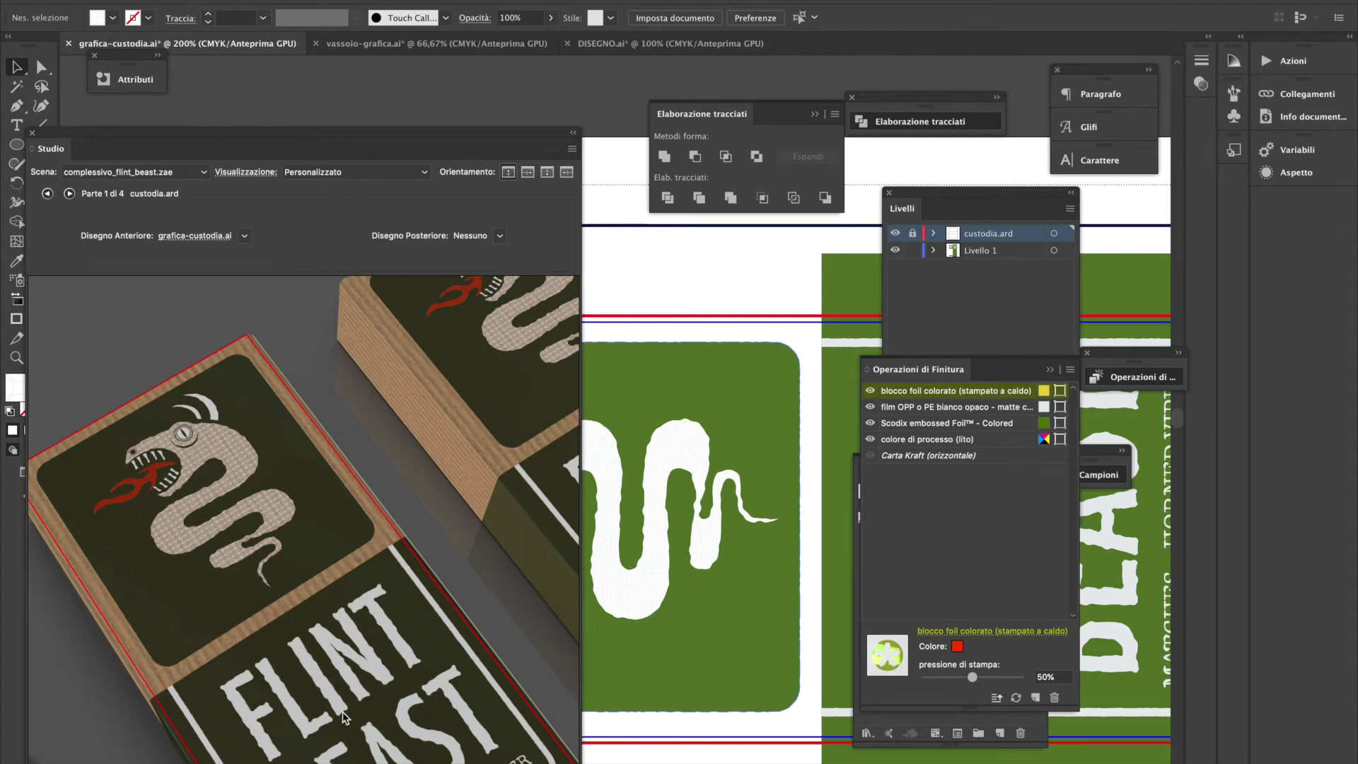
Fill the snake's eye group with plain process white, CMYK 0, 0, 0, 0, and deselect it
{"action": "left_click", "coordinate": [573, 135]}
{"action": "left_click", "coordinate": [490, 529]}
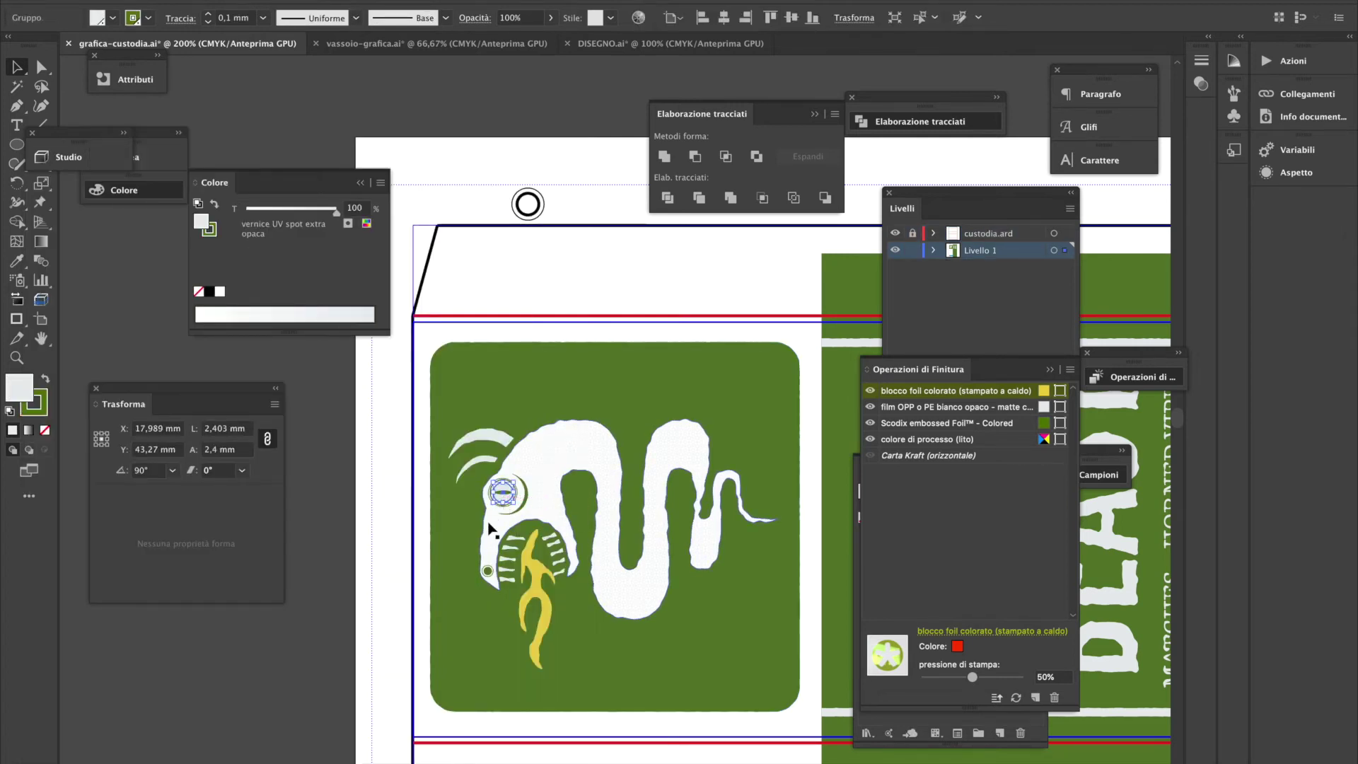
{"action": "left_click", "coordinate": [112, 17]}
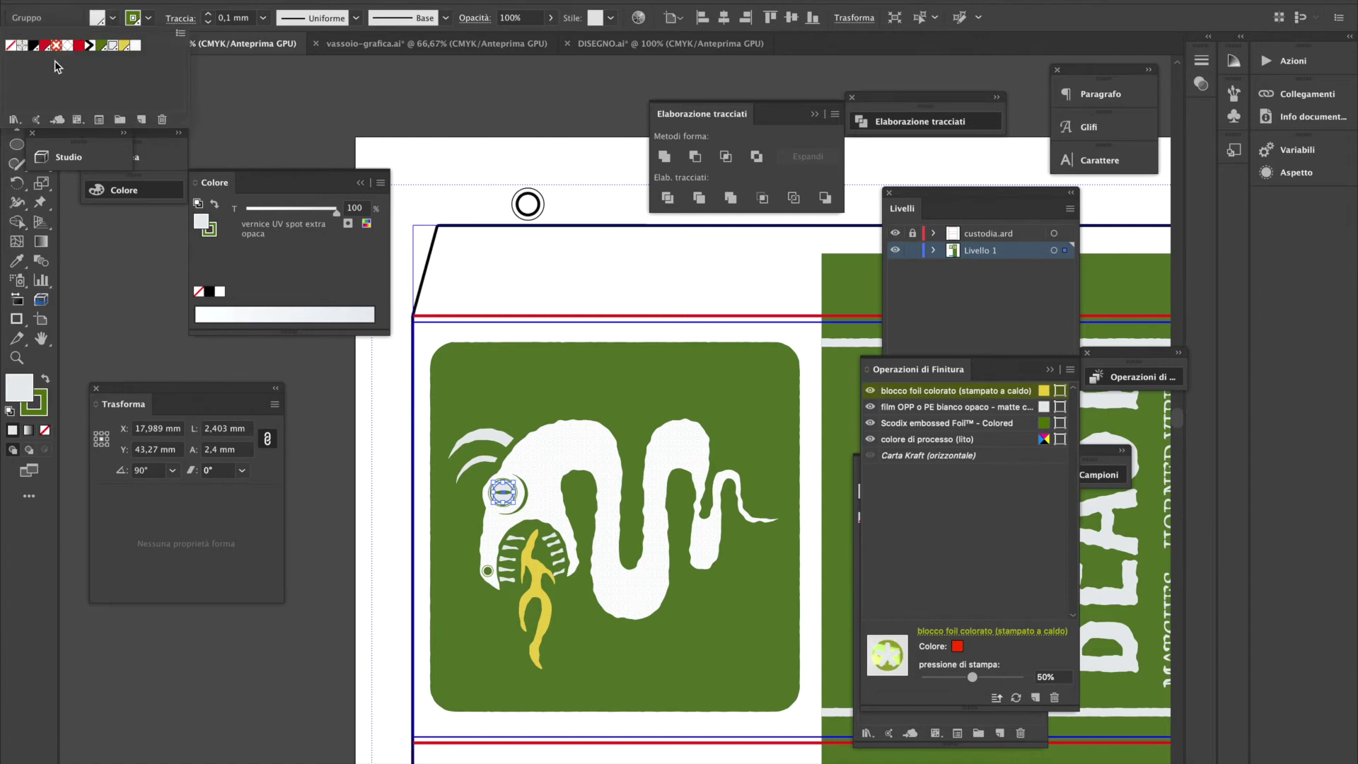
{"action": "left_click", "coordinate": [10, 47]}
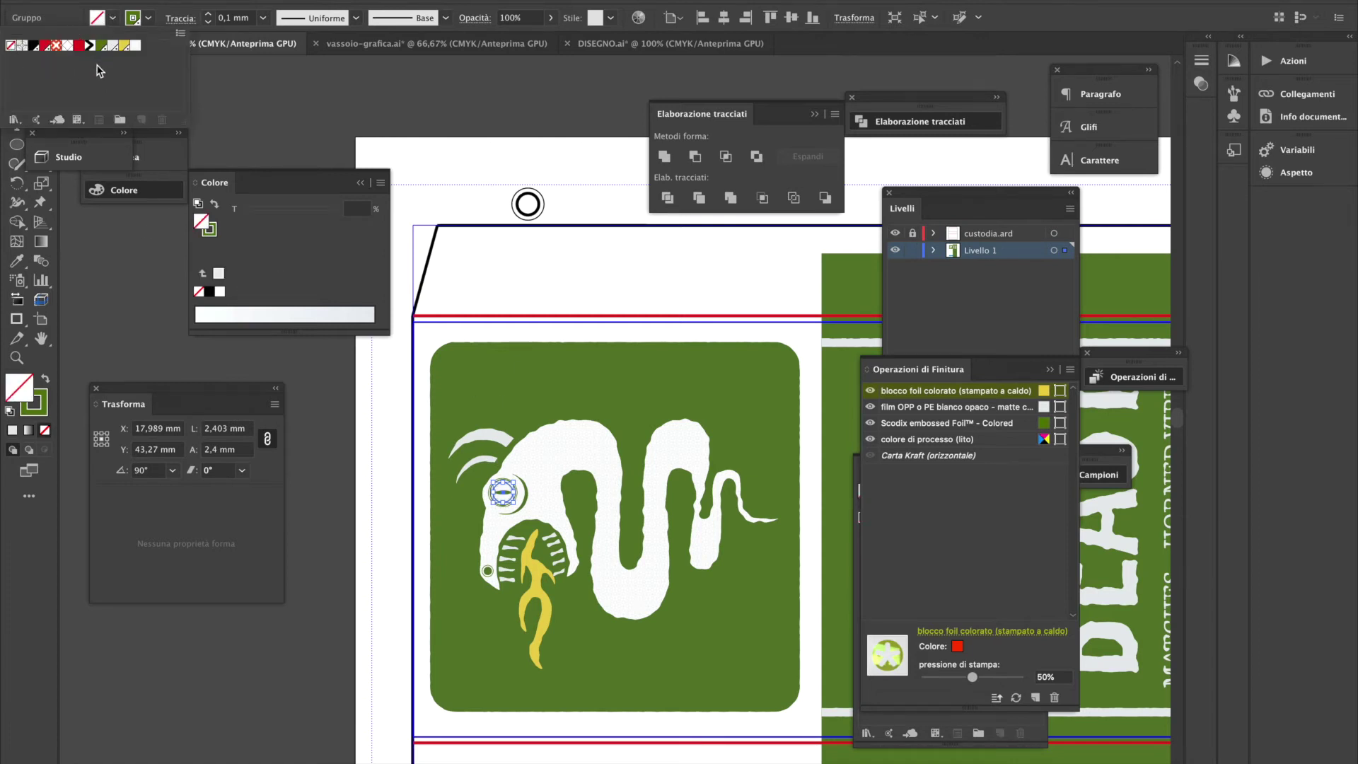
{"action": "left_click", "coordinate": [135, 46]}
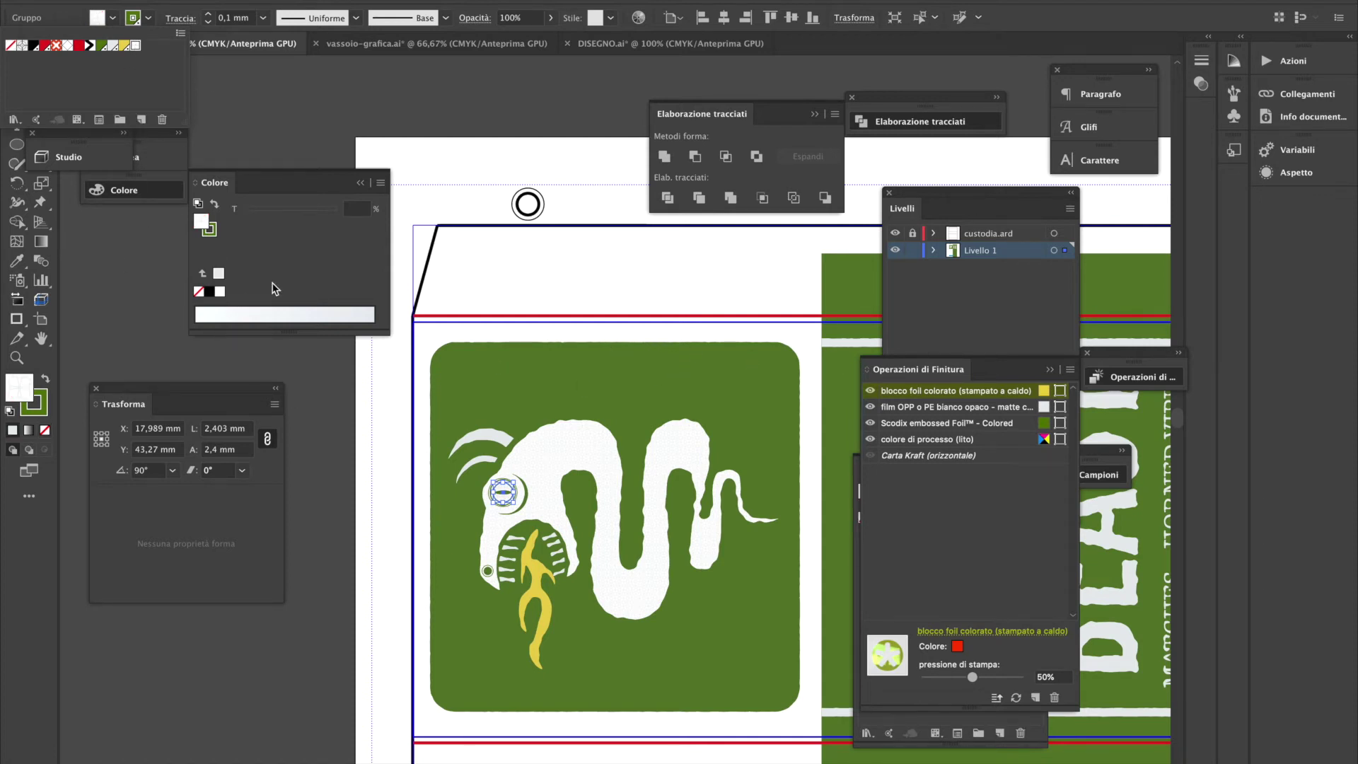
{"action": "left_click", "coordinate": [221, 293]}
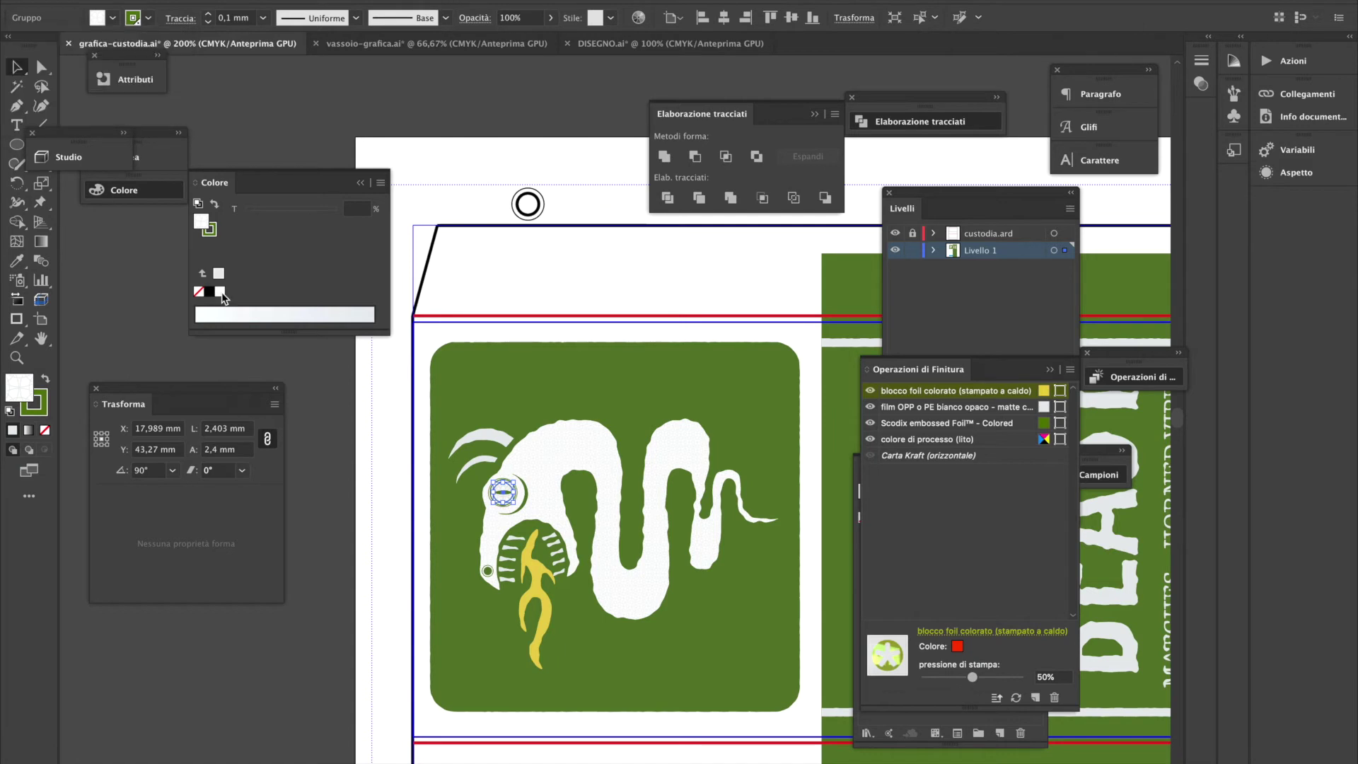
{"action": "left_click", "coordinate": [220, 293]}
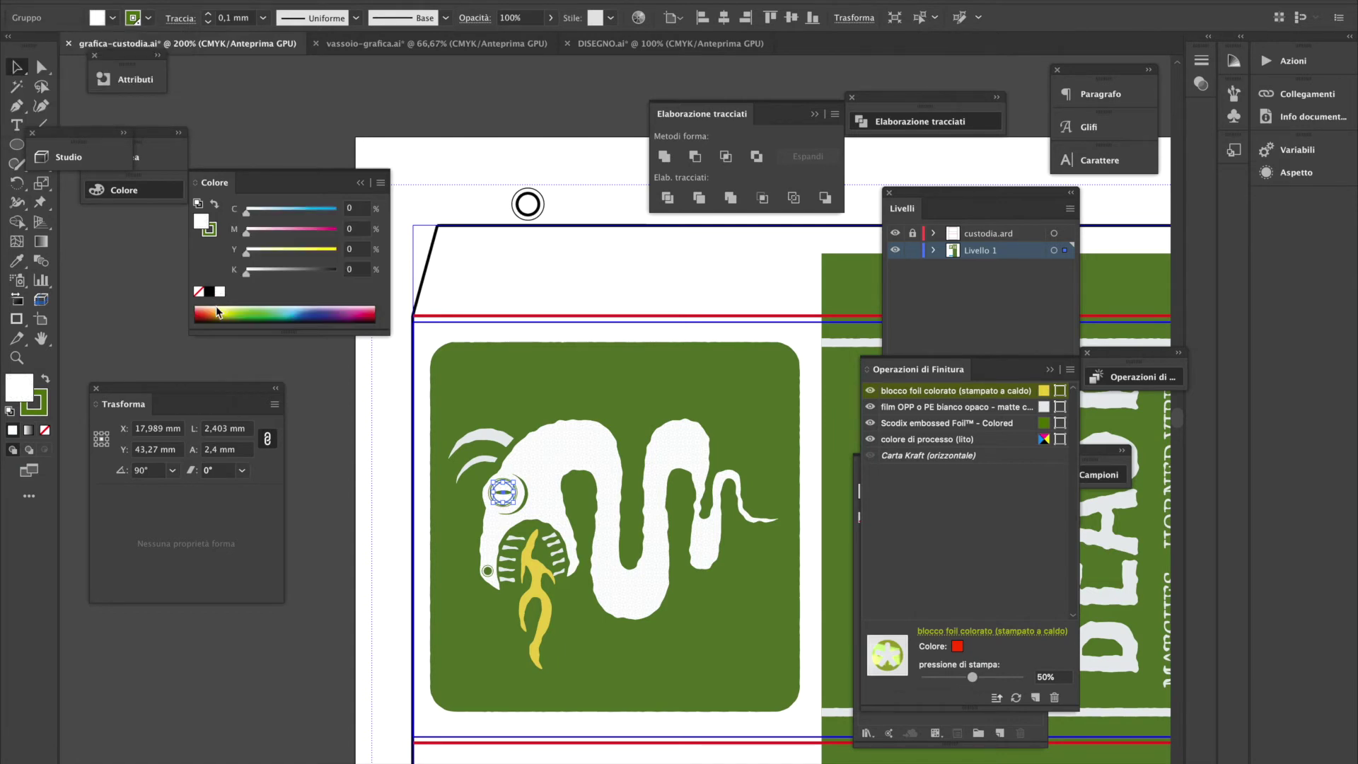
{"action": "left_click", "coordinate": [357, 440]}
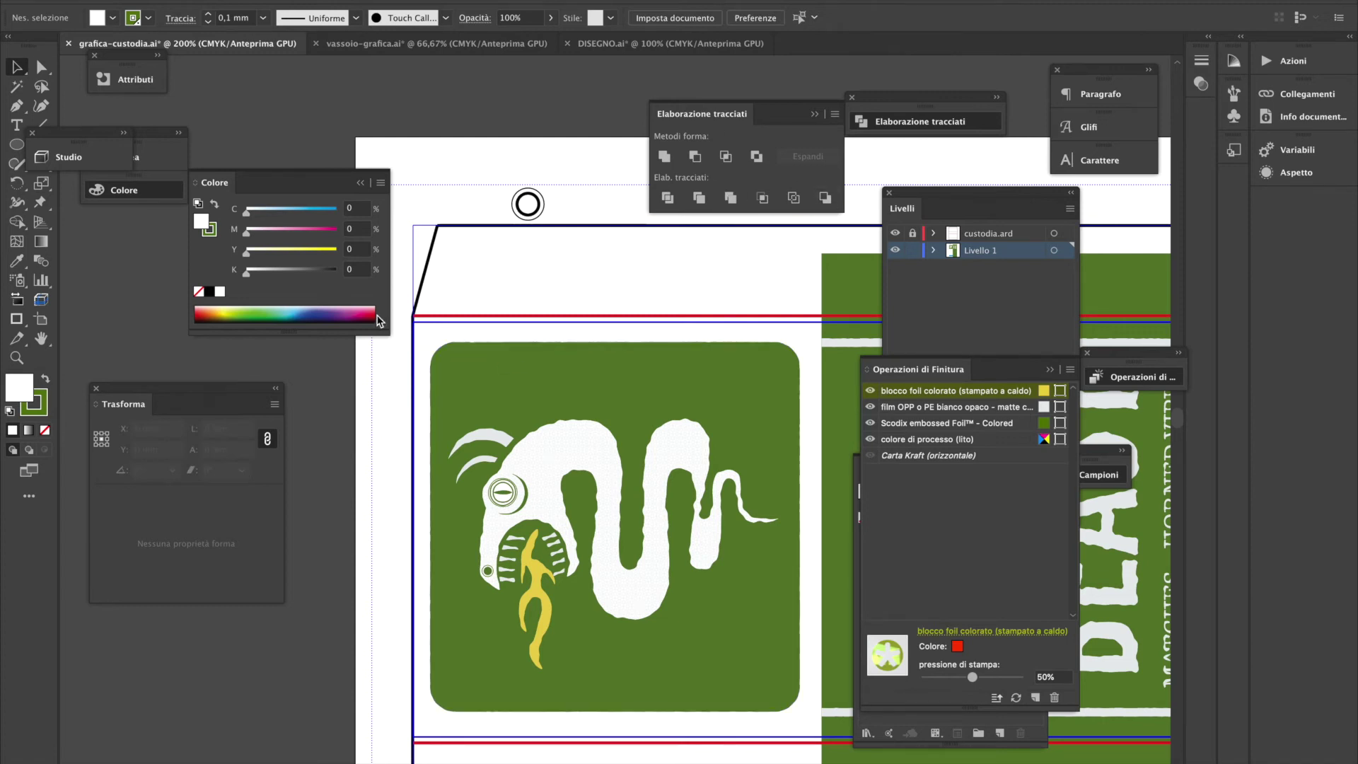
Reopen and refresh the 3D preview to check the snake's eye and scales, and move it off the artwork
{"action": "left_click", "coordinate": [100, 162]}
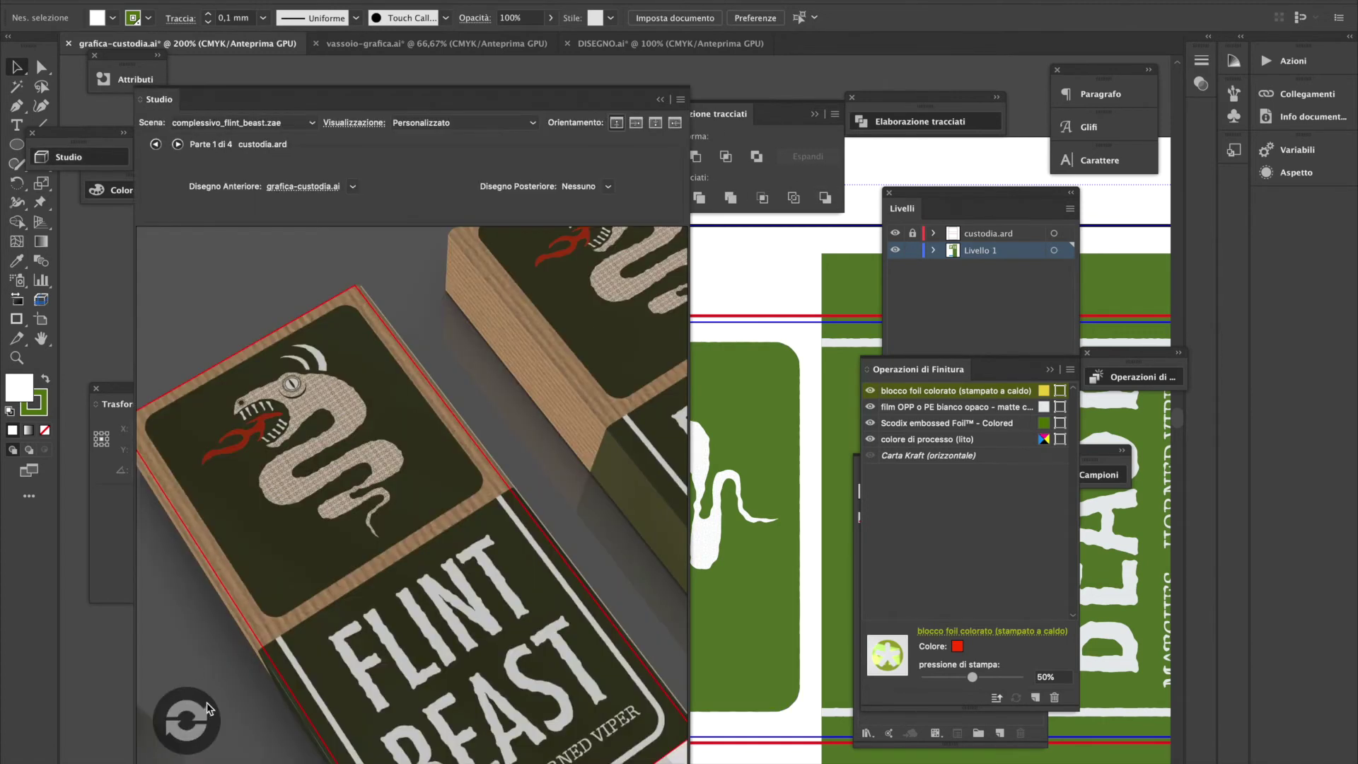
{"action": "left_click", "coordinate": [188, 721]}
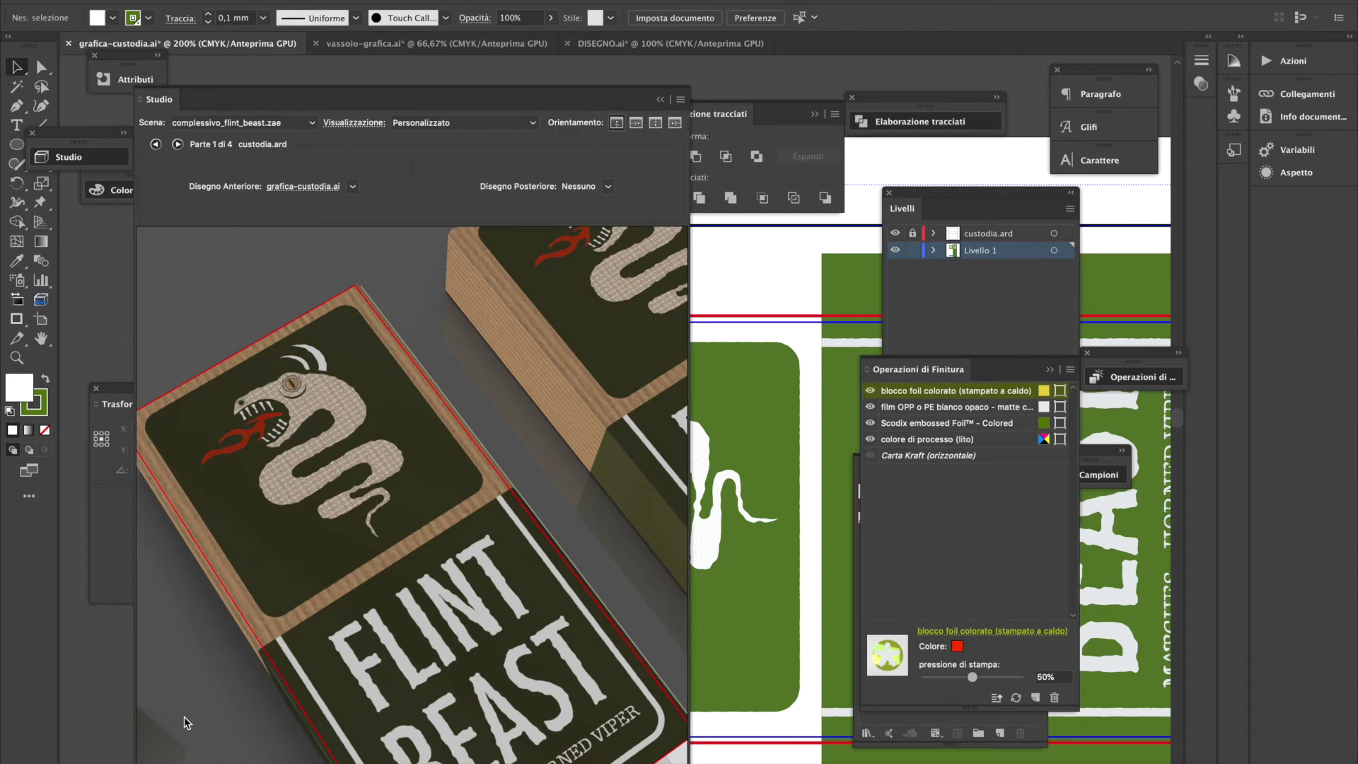
{"action": "left_click_drag", "start_coordinate": [422, 117], "coordinate": [225, 141]}
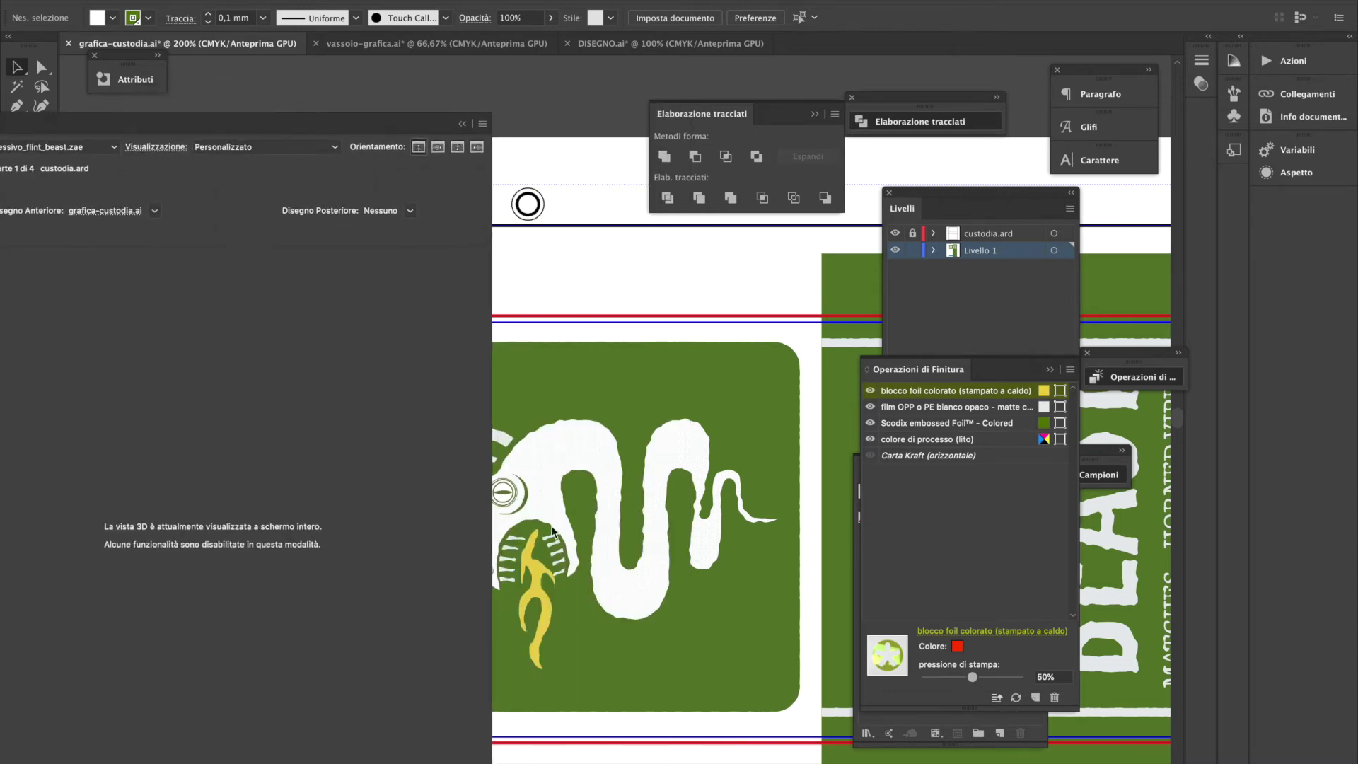
Fill the snake's pupil with the yellow hot-stamped coloured foil swatch and refresh the 3D preview
{"action": "left_click", "coordinate": [529, 579]}
{"action": "left_click_drag", "start_coordinate": [529, 579], "coordinate": [532, 580]}
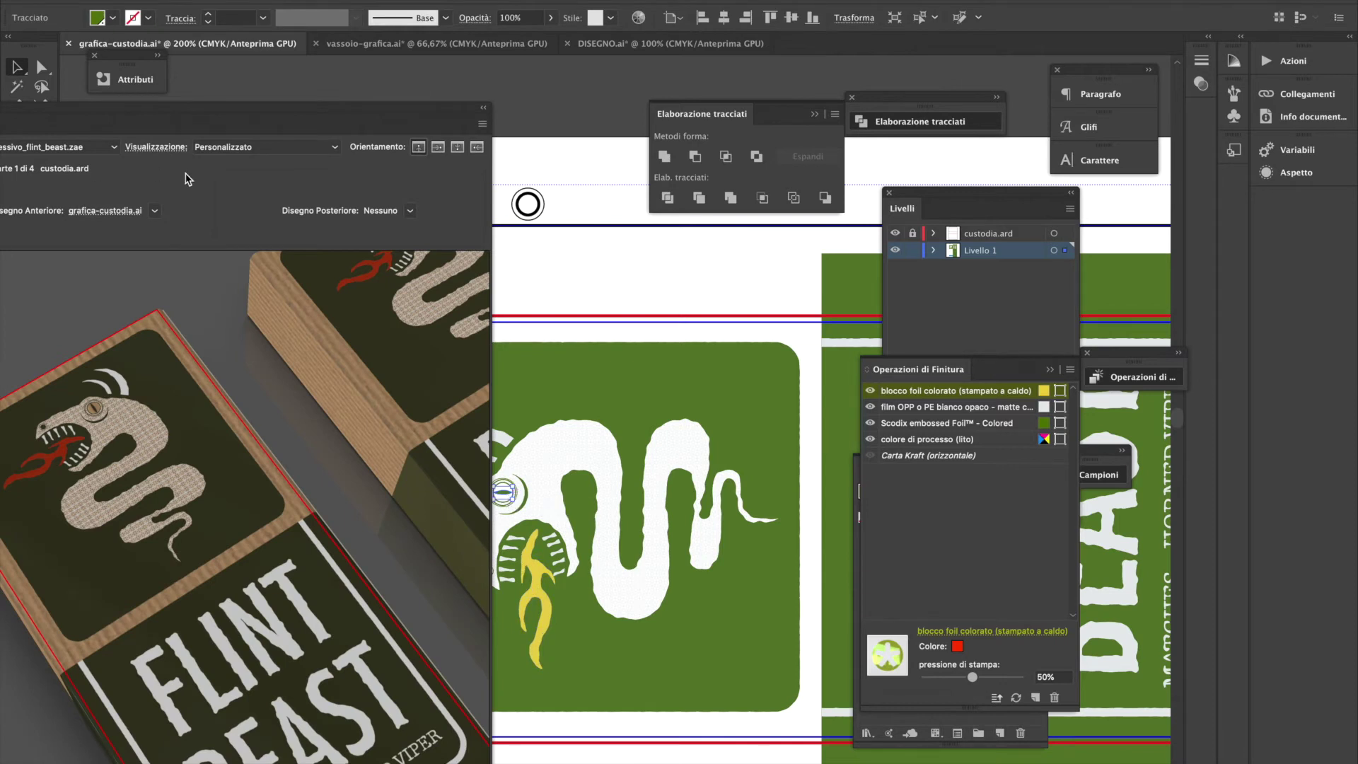
{"action": "left_click", "coordinate": [103, 23]}
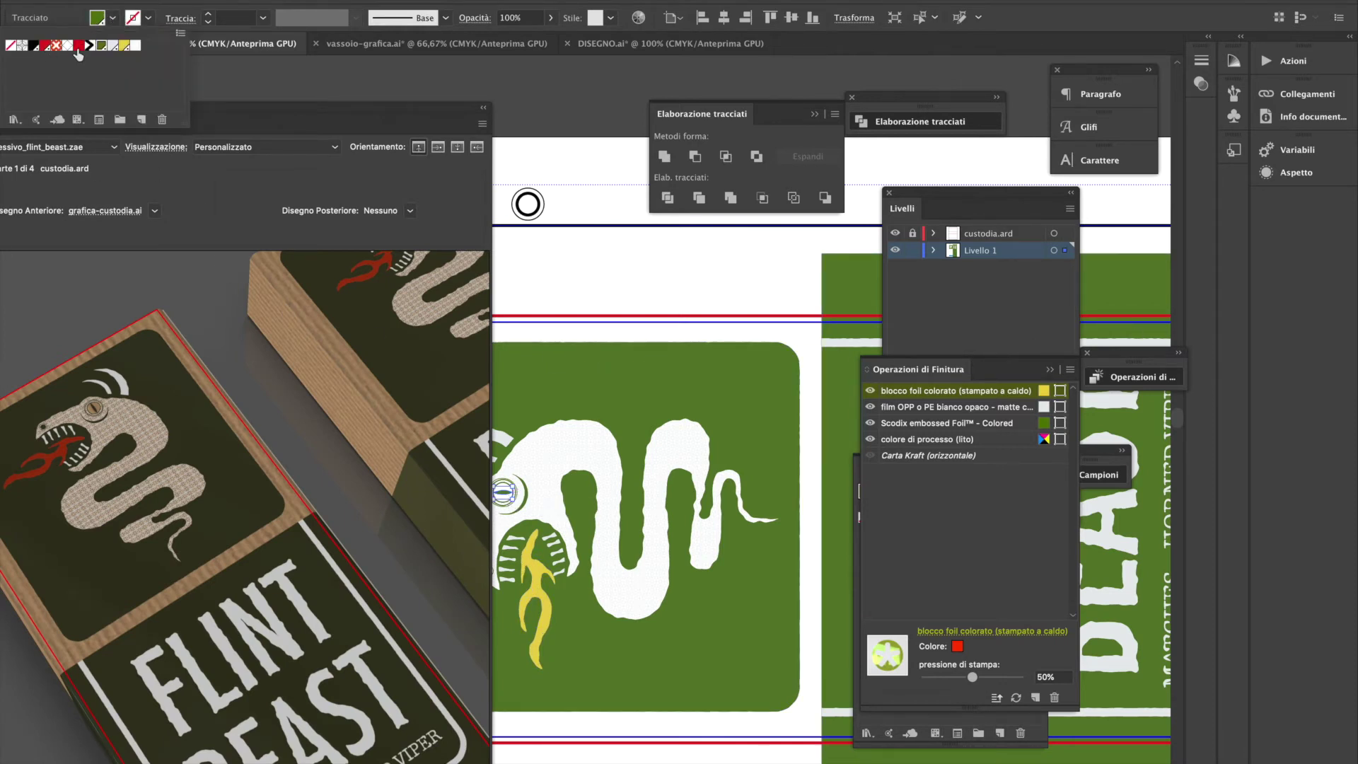
{"action": "left_click", "coordinate": [124, 45]}
{"action": "left_click", "coordinate": [3, 760]}
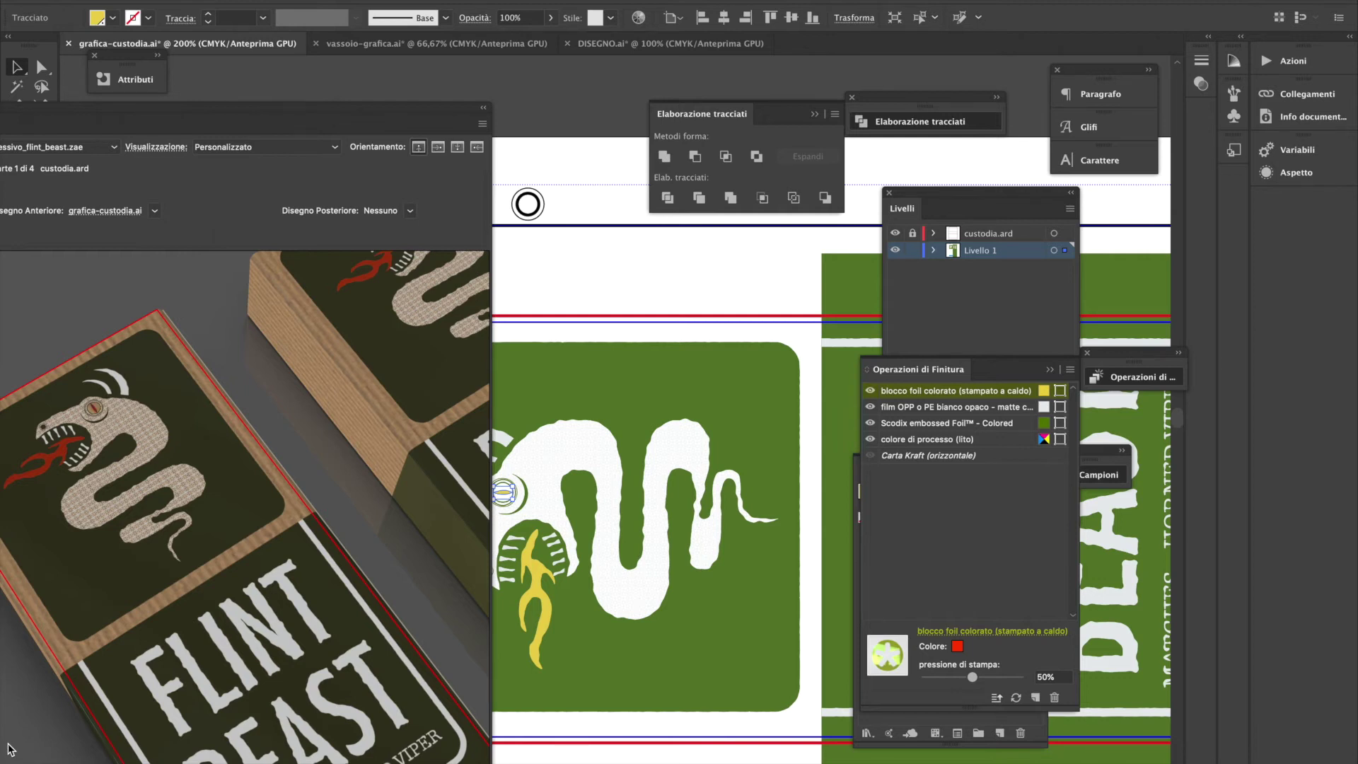
Uncover the snake's two horns, select them together, and fill them with the yellow hot-stamped coloured foil swatch
{"action": "left_click", "coordinate": [506, 446]}
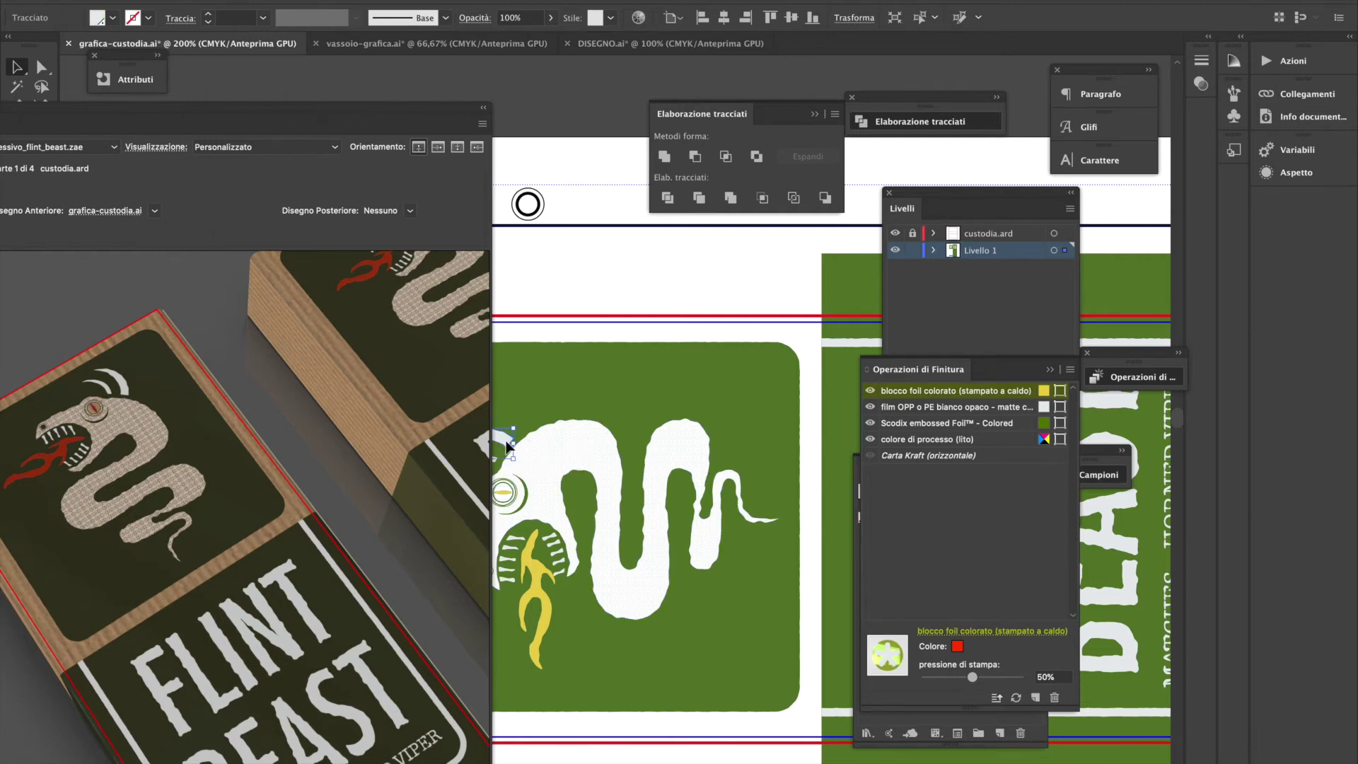
{"action": "left_click_drag", "start_coordinate": [403, 115], "coordinate": [335, 116]}
{"action": "left_click", "coordinate": [472, 471], "text": "shift"}
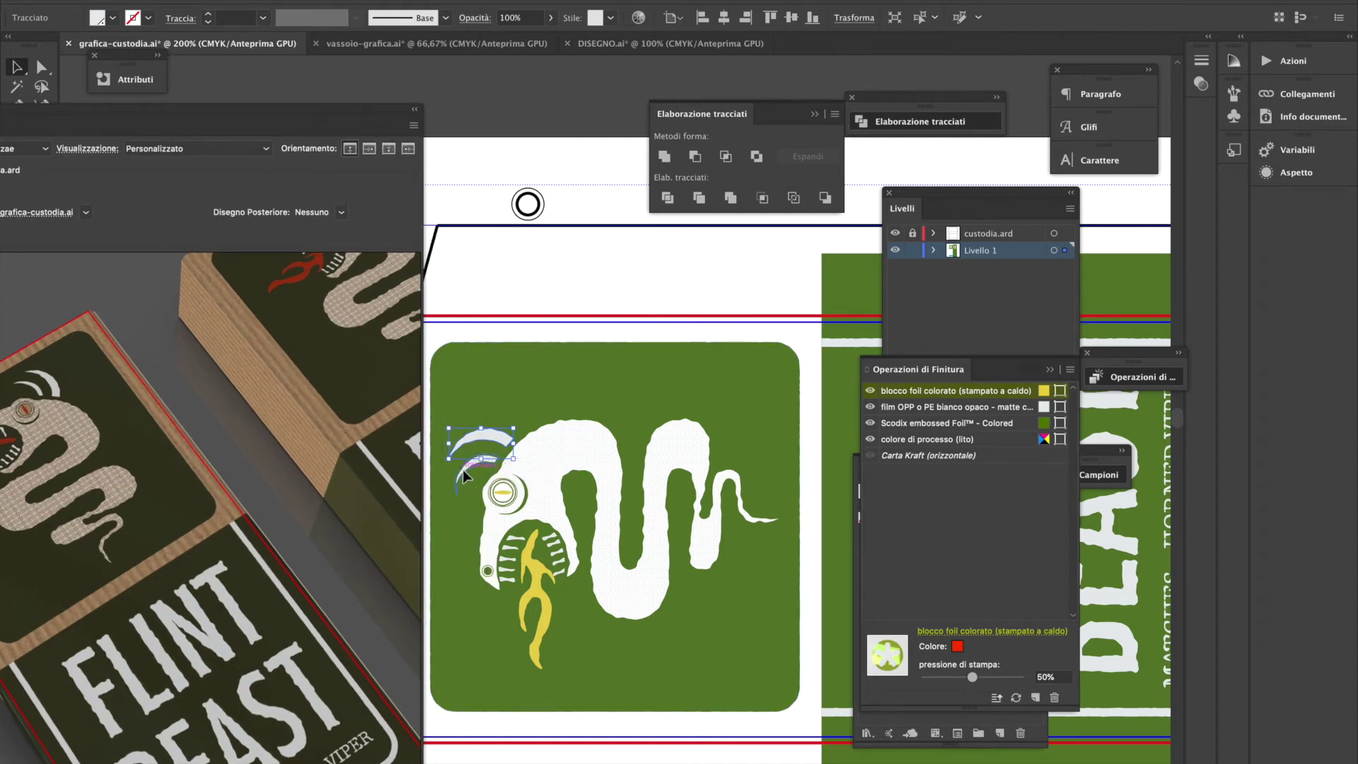
{"action": "left_click", "coordinate": [112, 17]}
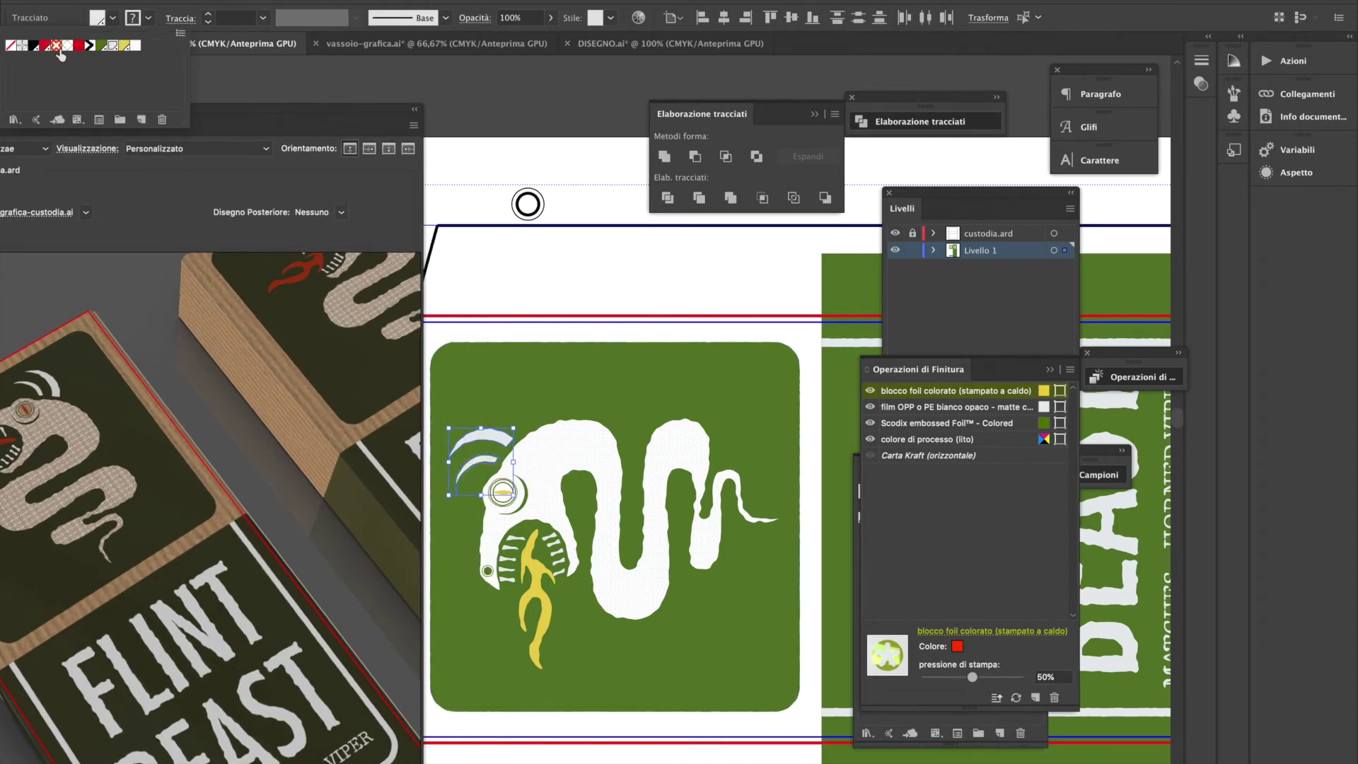
{"action": "left_click", "coordinate": [125, 45]}
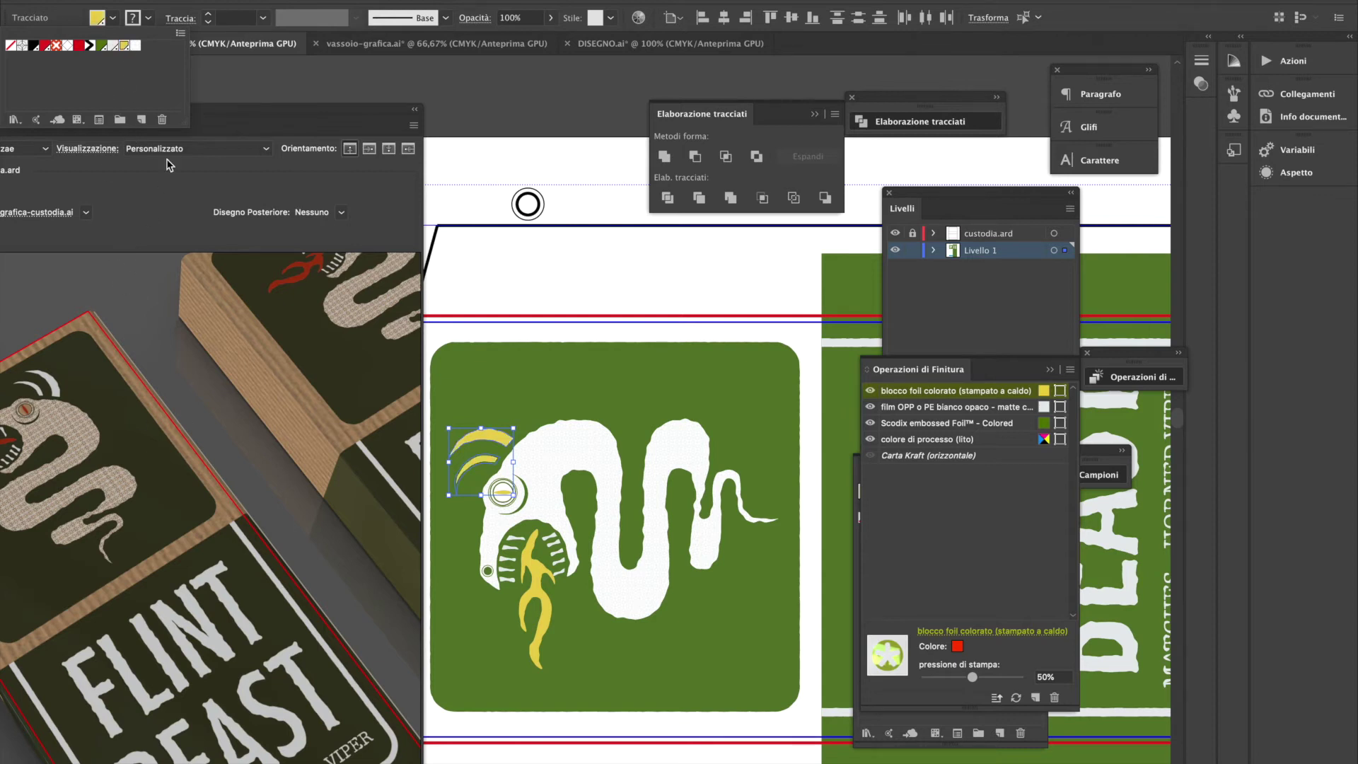
Refresh the Studio 3D preview and move its panel away from the snake's head in the artwork
{"action": "left_click_drag", "start_coordinate": [272, 115], "coordinate": [492, 74]}
{"action": "left_click", "coordinate": [139, 702]}
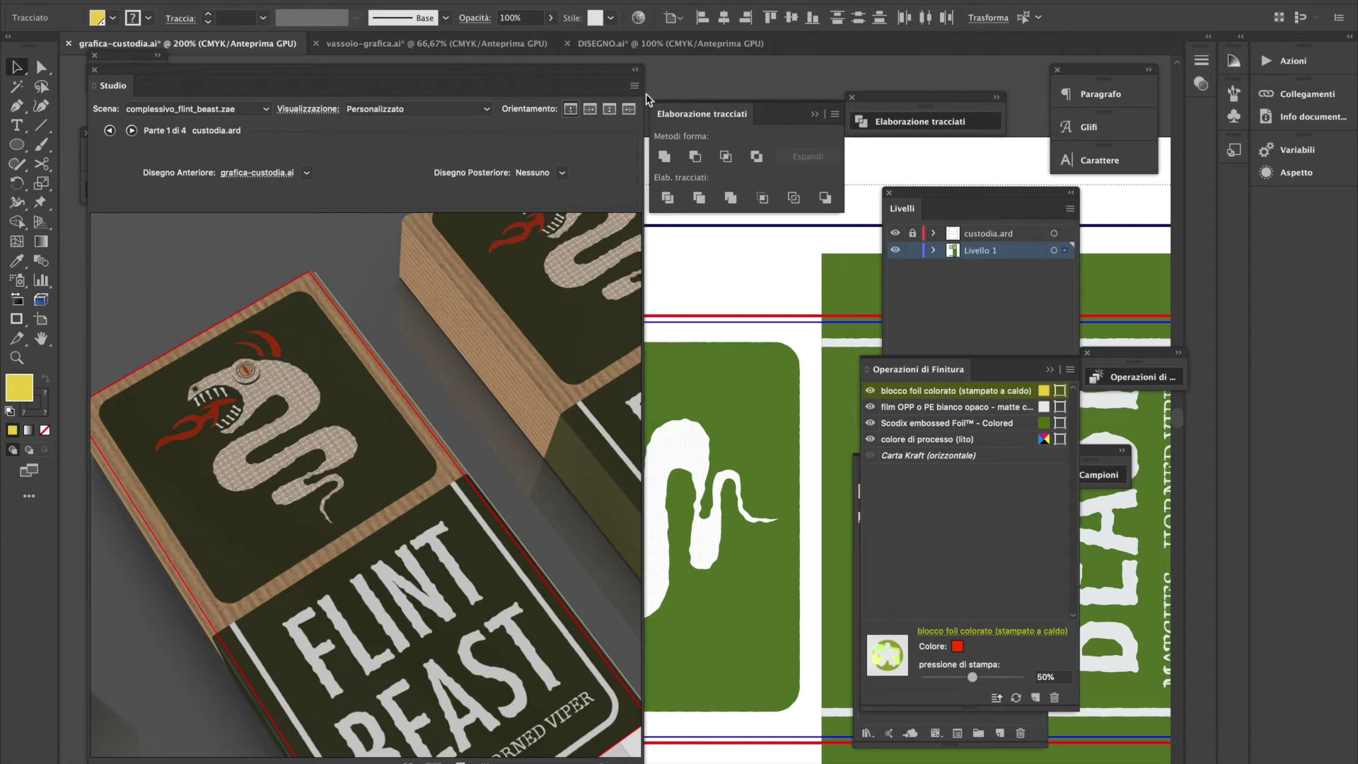
{"action": "left_click_drag", "start_coordinate": [453, 86], "coordinate": [999, 115]}
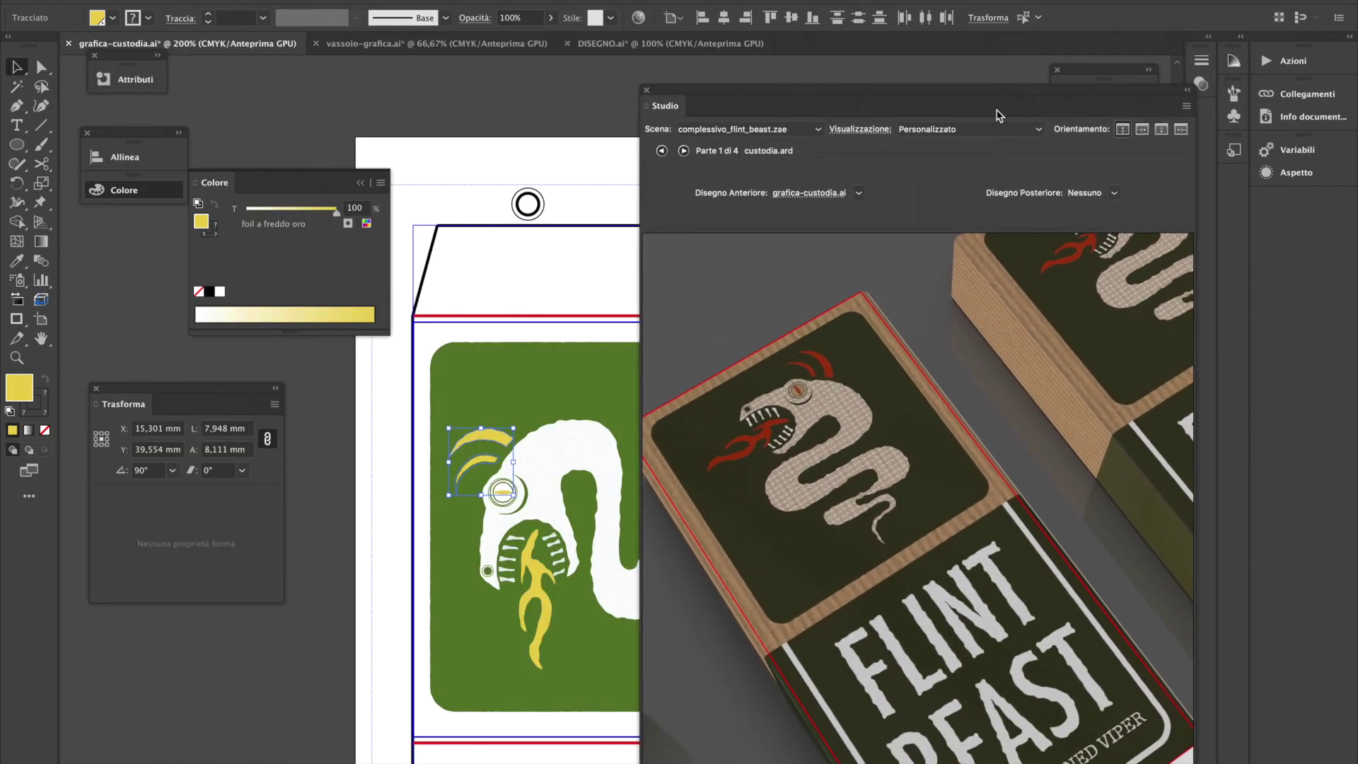
Fill the crescent beside the snake's eye and its nostril dot with the foil a freddo oro swatch
{"action": "left_click", "coordinate": [490, 525], "text": "ctrl"}
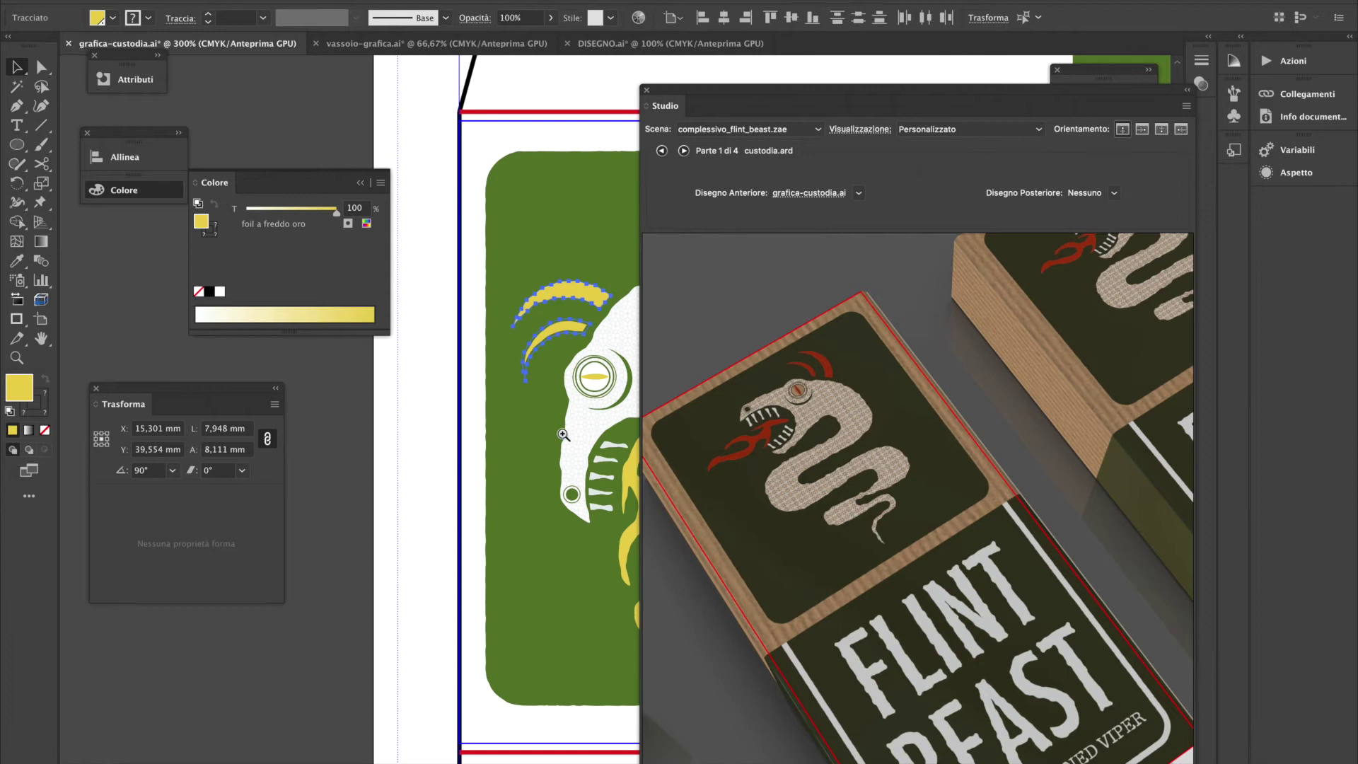
{"action": "scroll", "coordinate": [602, 423], "scroll_direction": "right", "scroll_amount": 5}
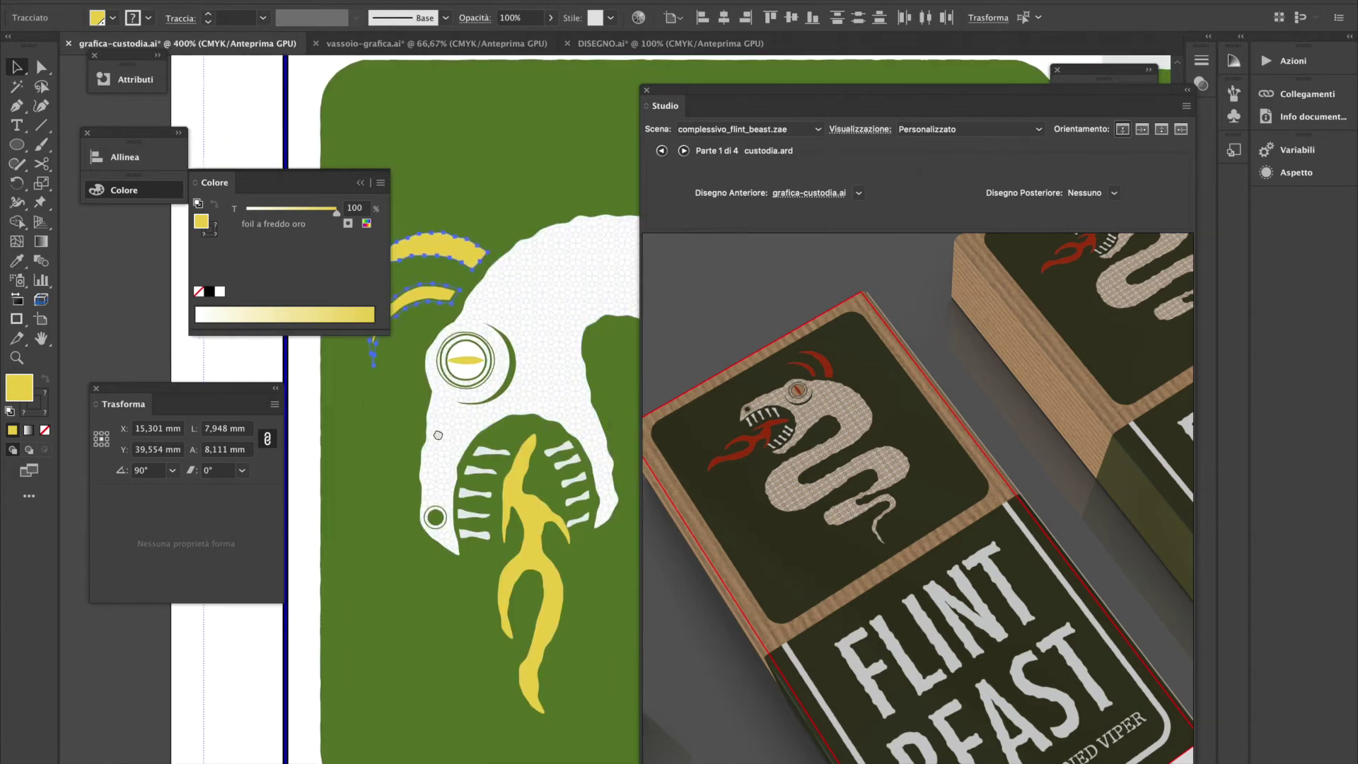
{"action": "left_click", "coordinate": [500, 399]}
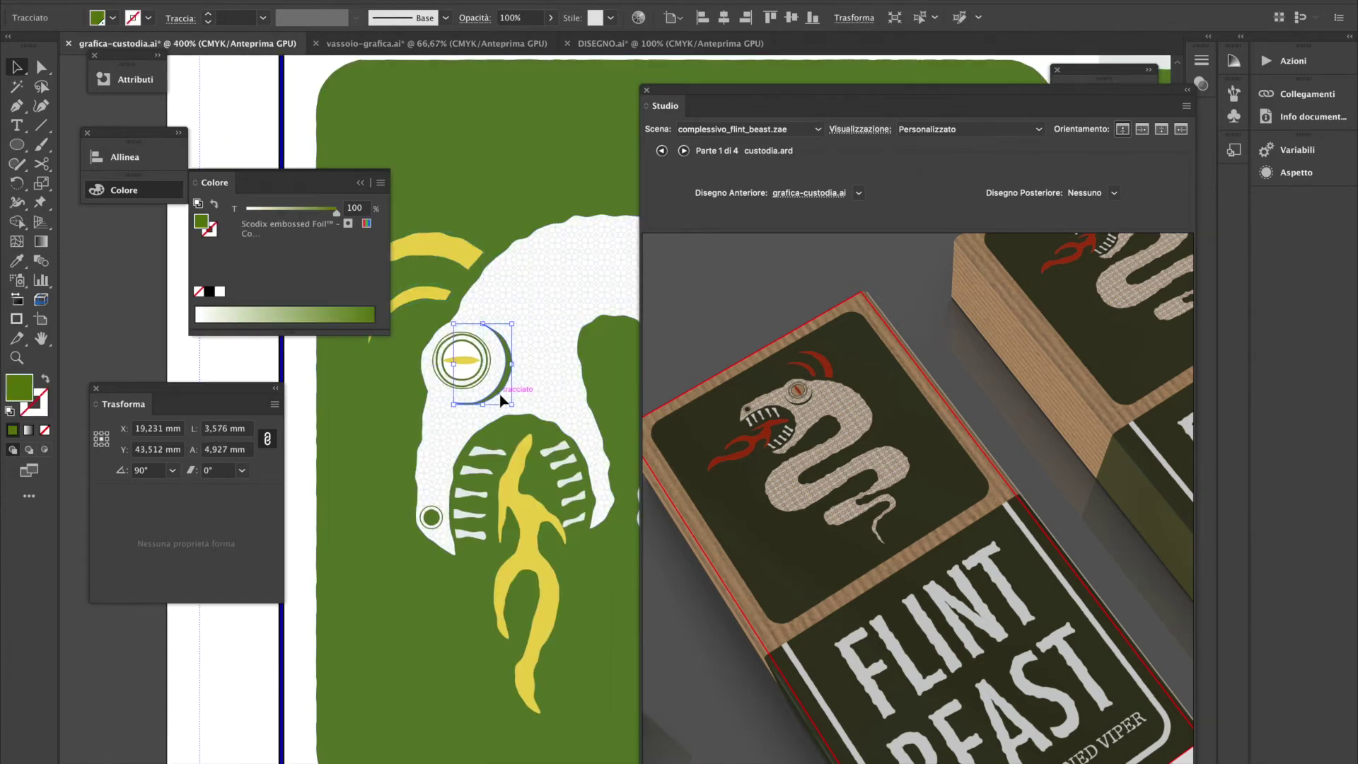
{"action": "left_click", "coordinate": [433, 519], "text": "shift"}
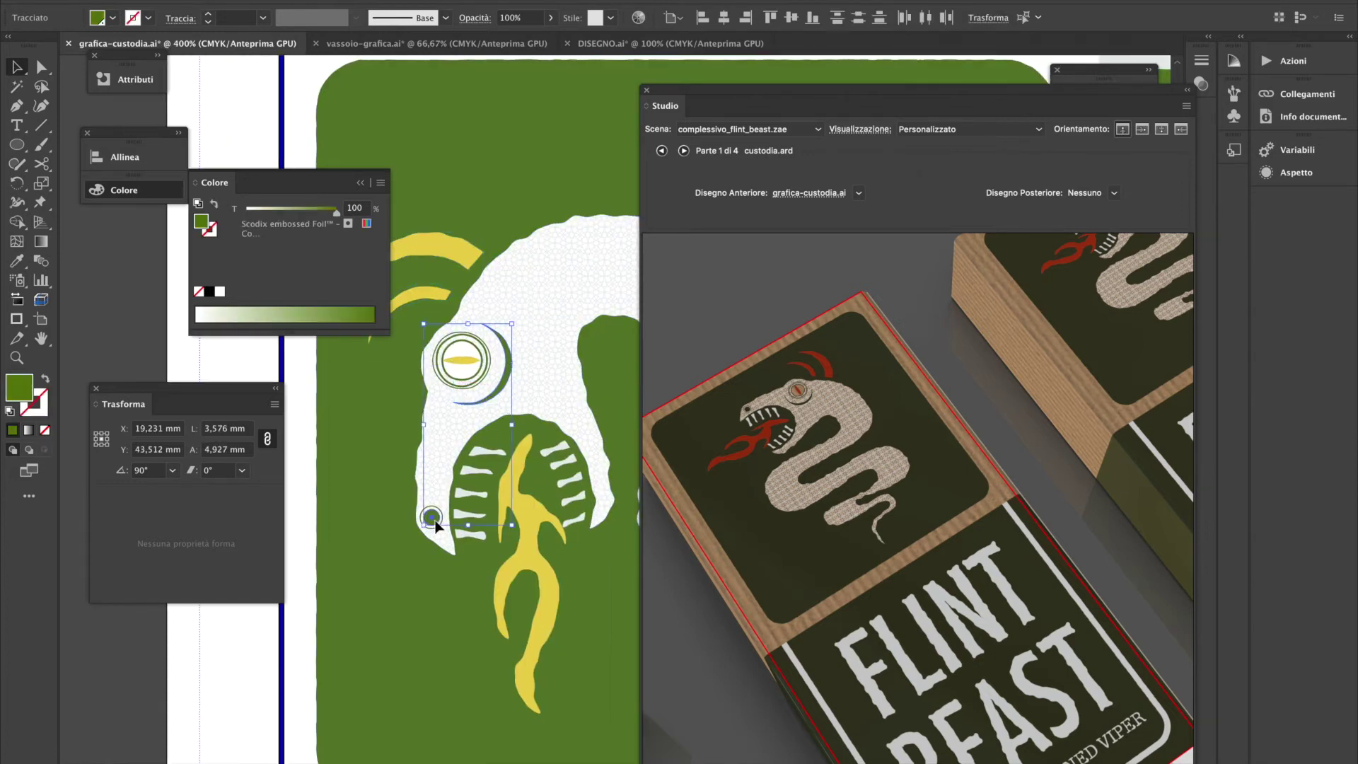
{"action": "left_click", "coordinate": [113, 18]}
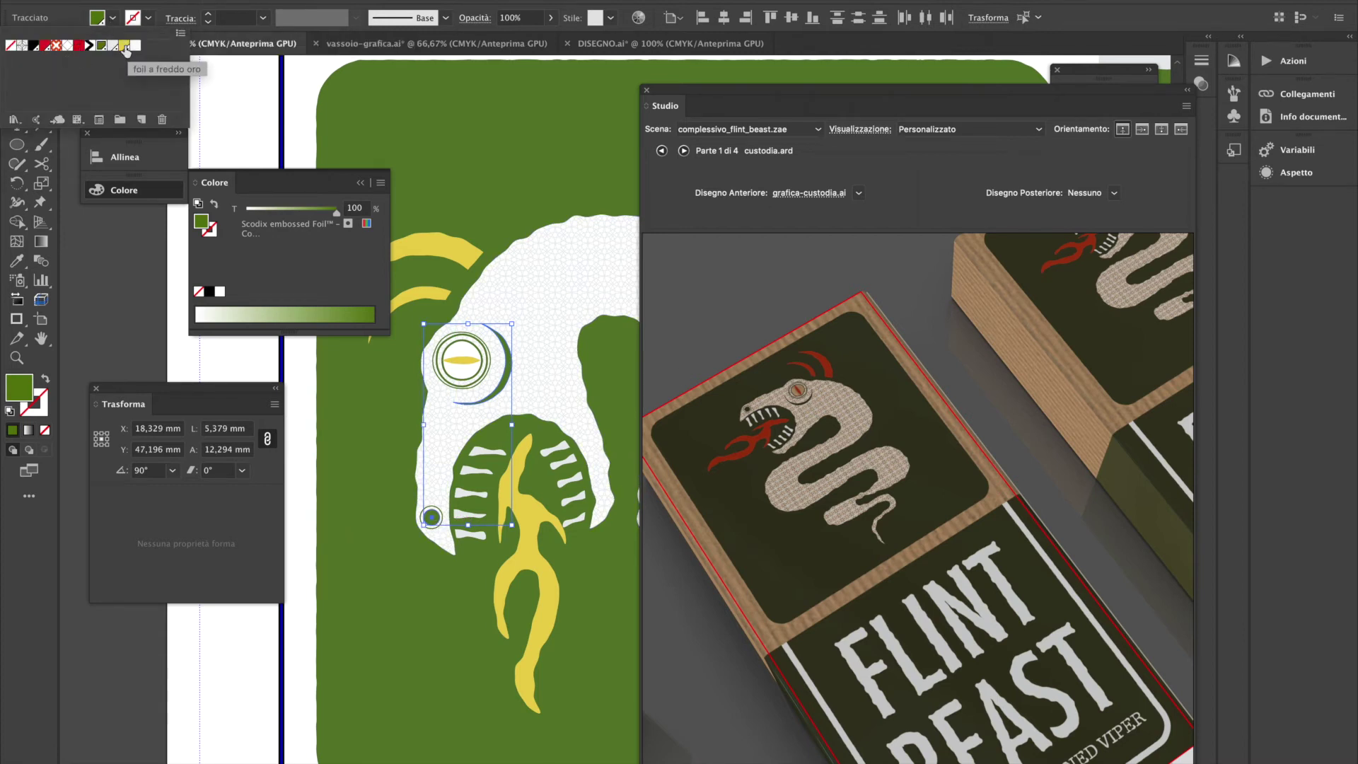
{"action": "left_click", "coordinate": [126, 46]}
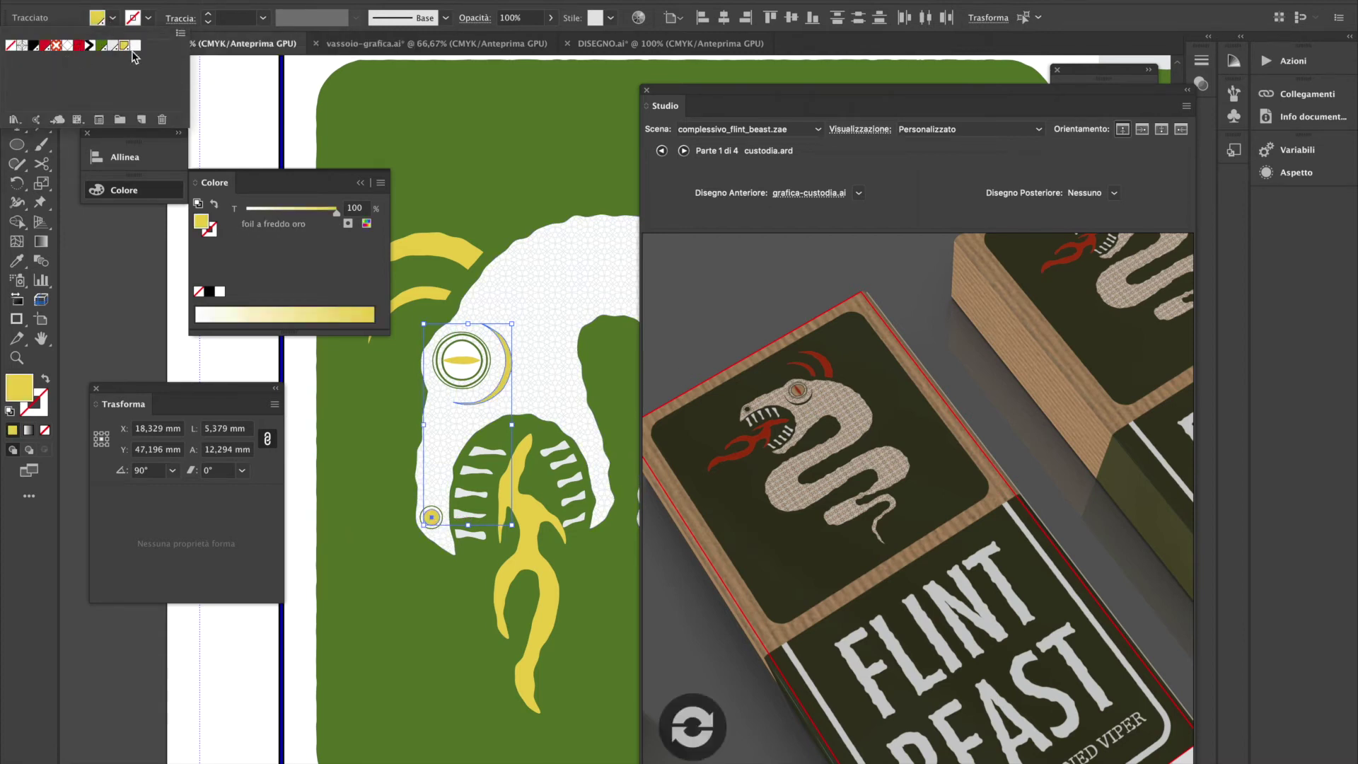
Set the strokes of the eye rings and nostril ring to foil a freddo oro and refresh the 3D preview
{"action": "left_click", "coordinate": [468, 382]}
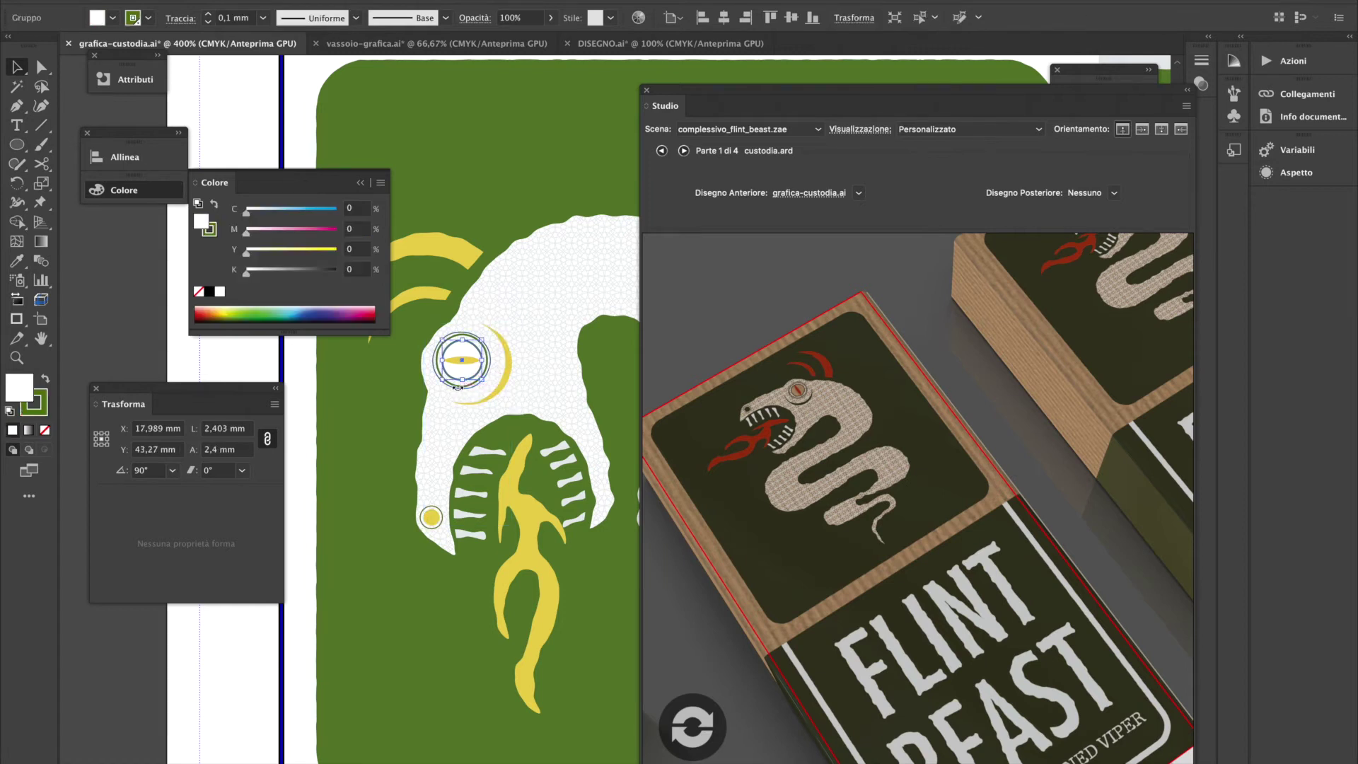
{"action": "key", "text": "ctrl+plus"}
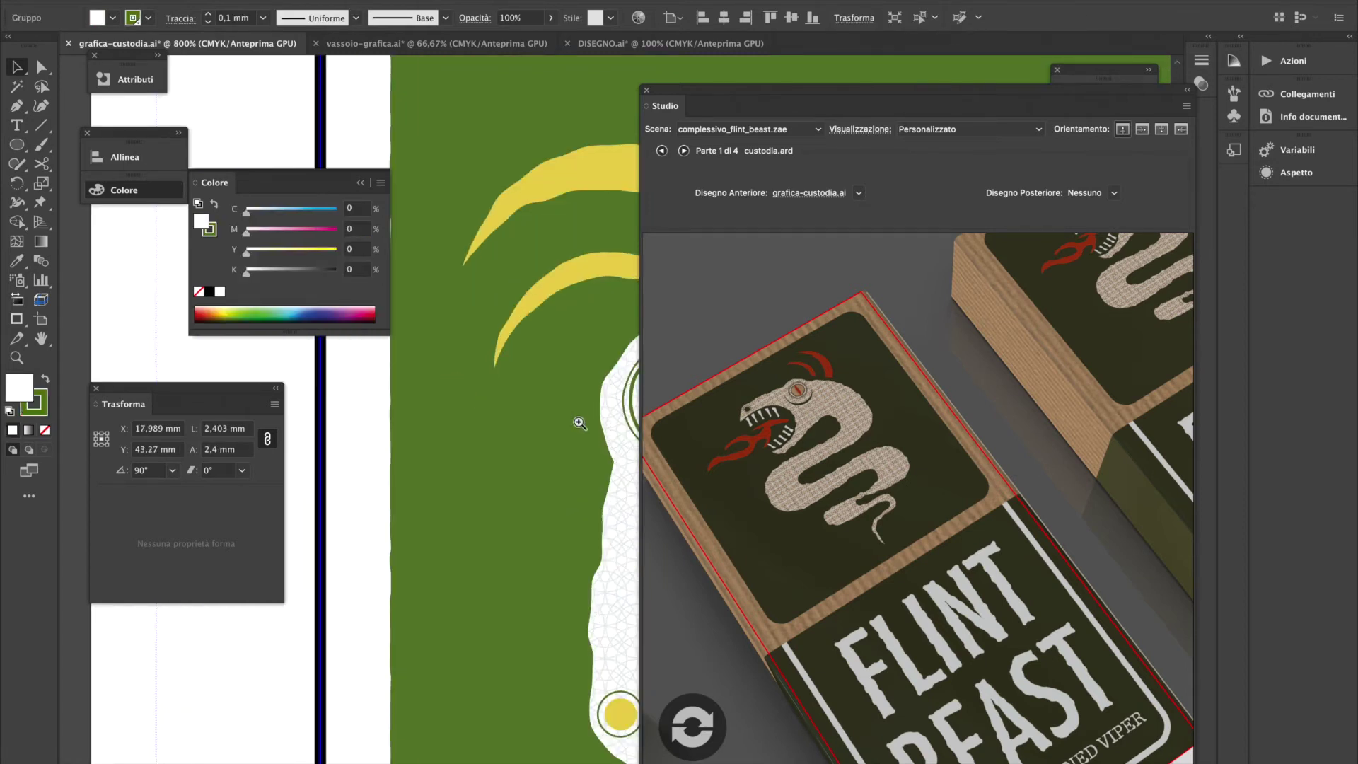
{"action": "scroll", "coordinate": [608, 447], "scroll_direction": "right", "scroll_amount": 5}
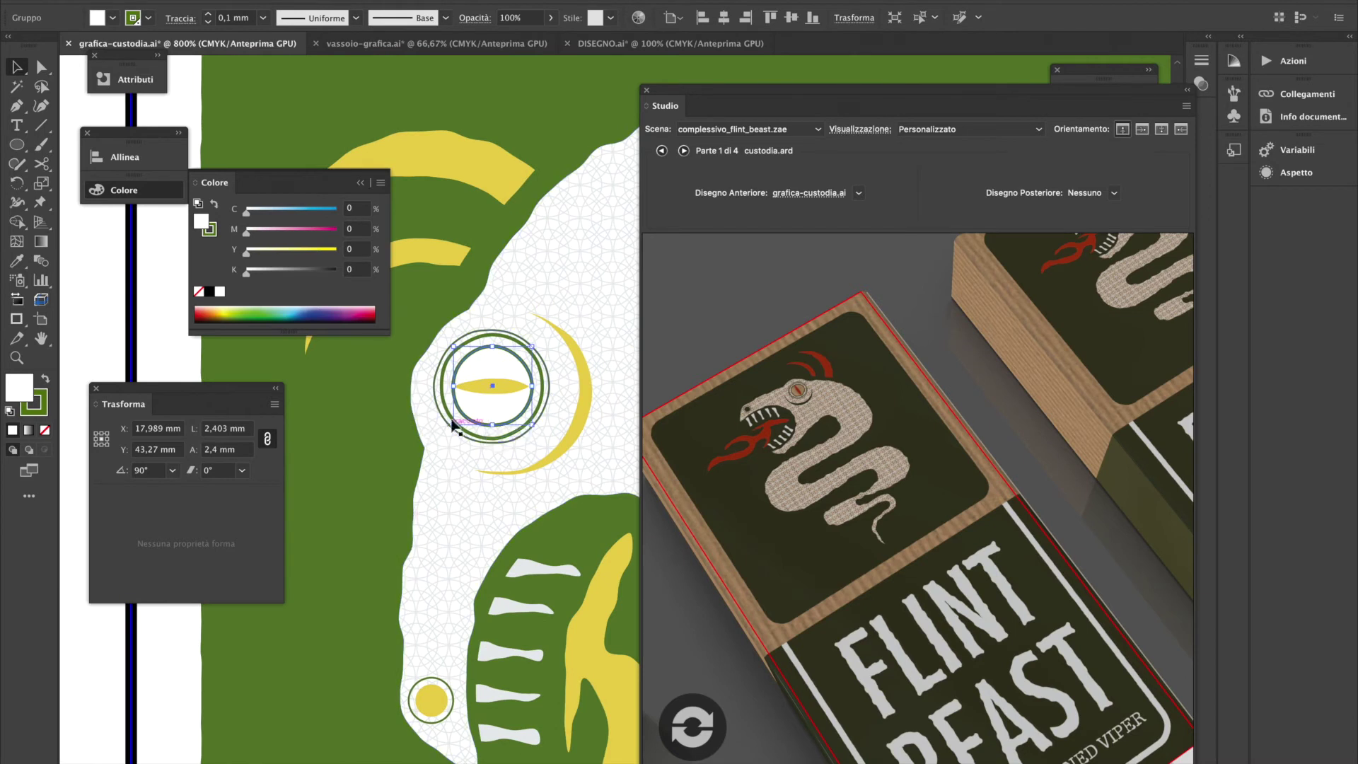
{"action": "left_click", "coordinate": [440, 410], "text": "shift"}
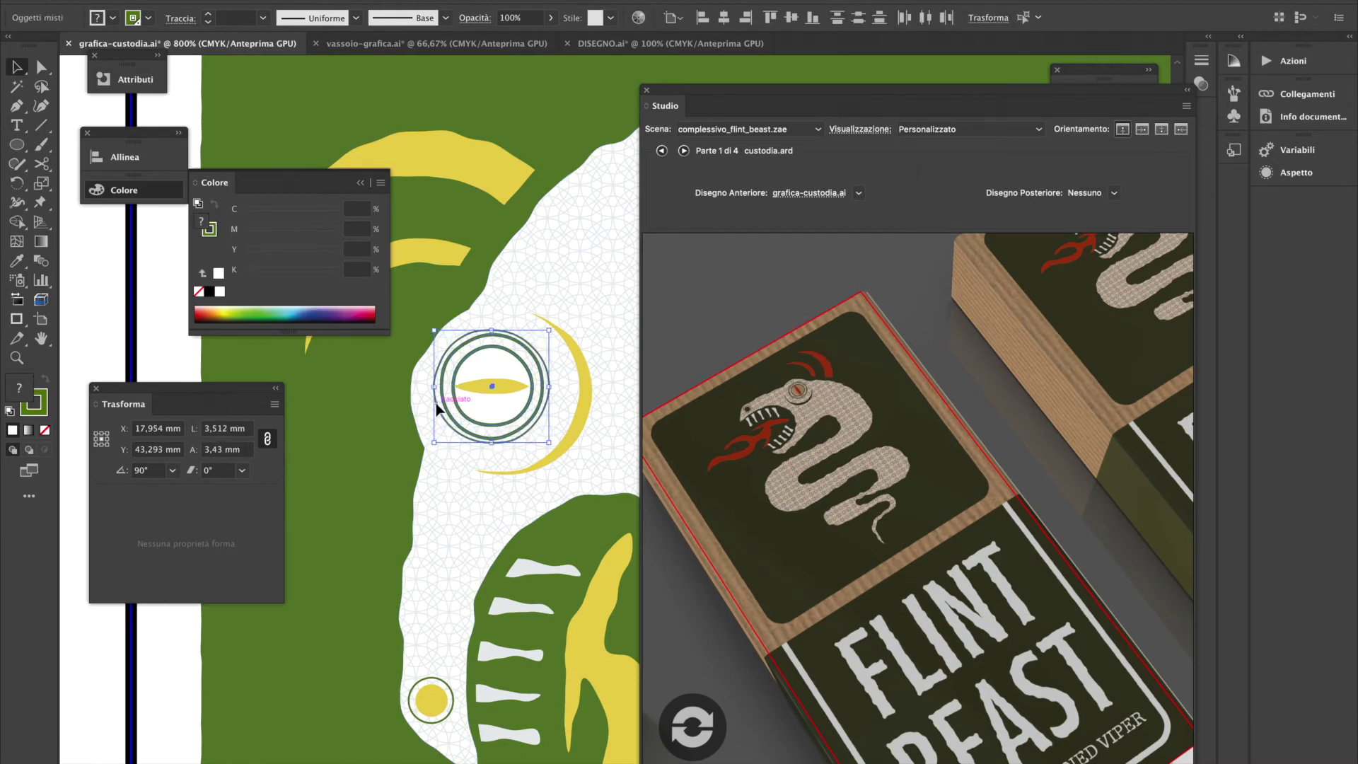
{"action": "left_click", "coordinate": [433, 687], "text": "shift"}
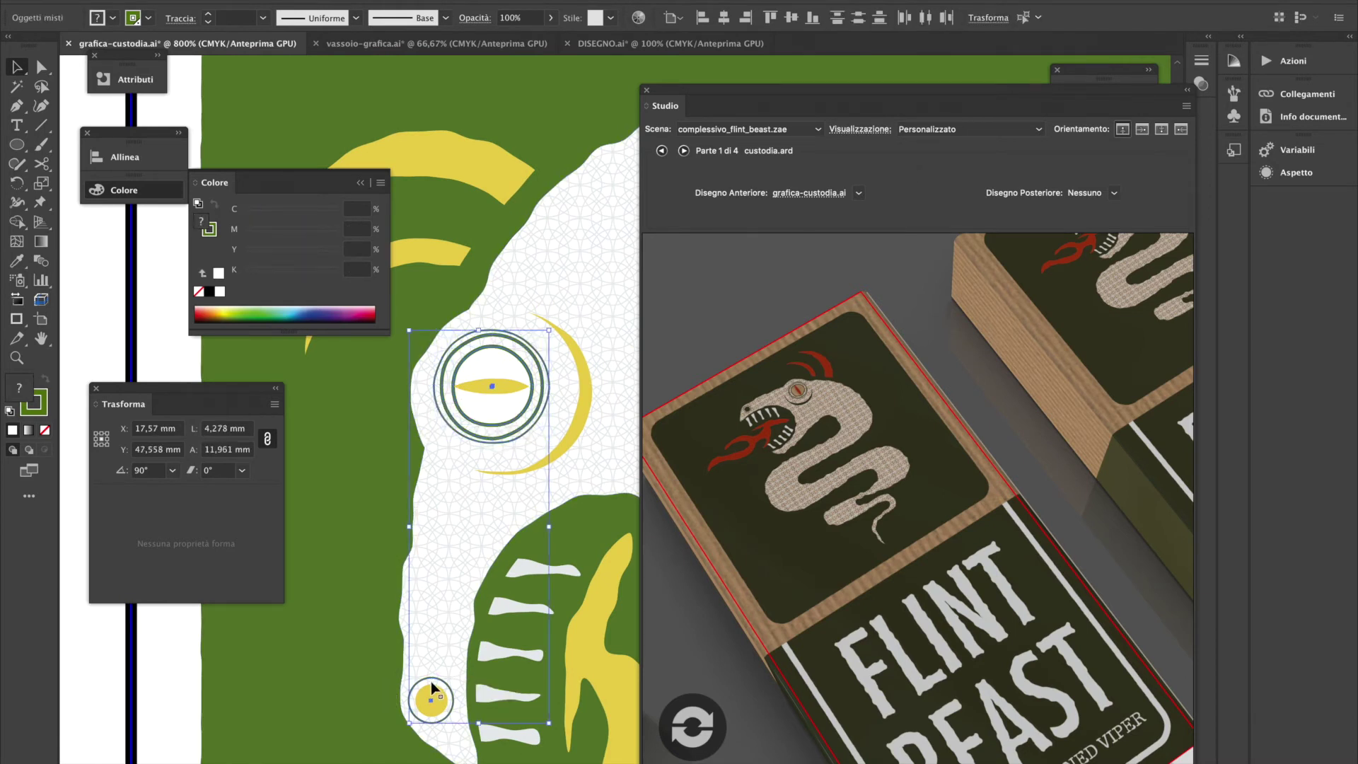
{"action": "left_click", "coordinate": [149, 18]}
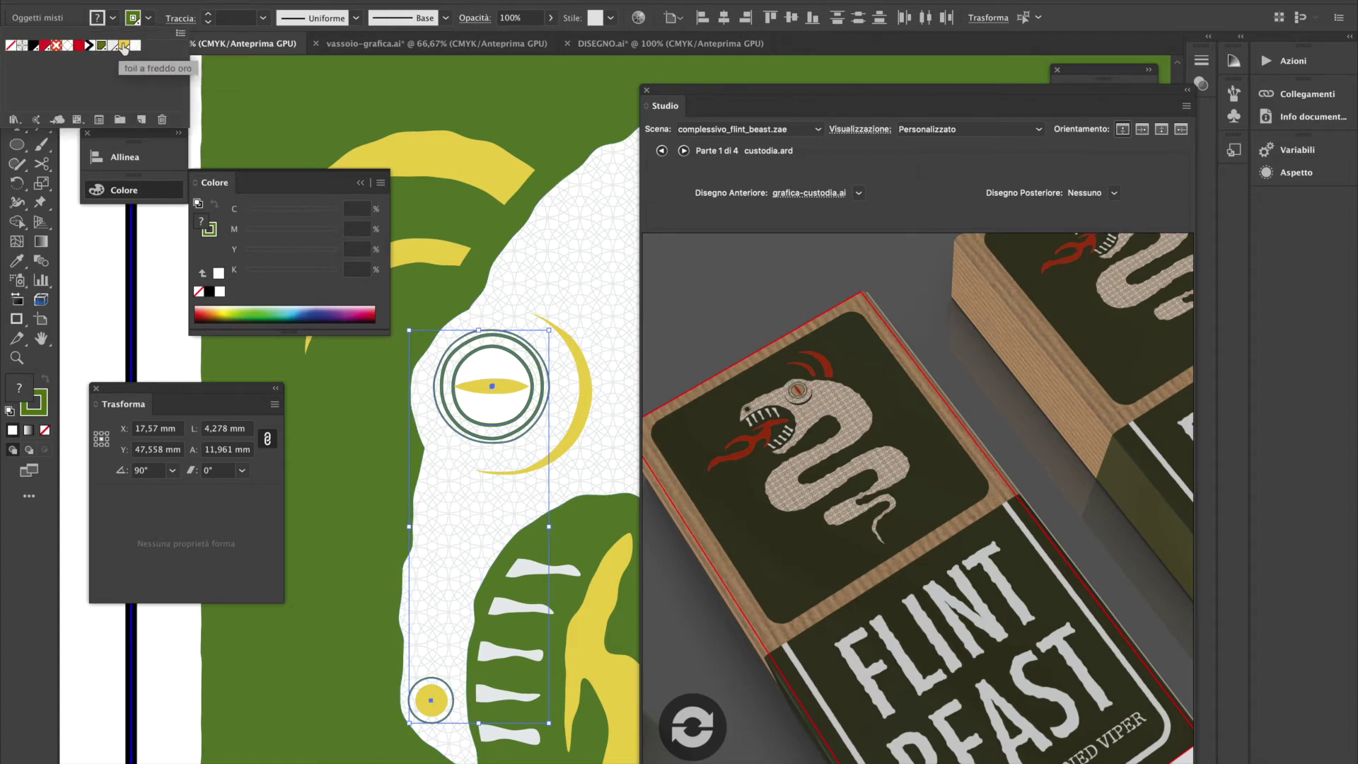
{"action": "left_click", "coordinate": [125, 46]}
{"action": "key", "text": "Escape"}
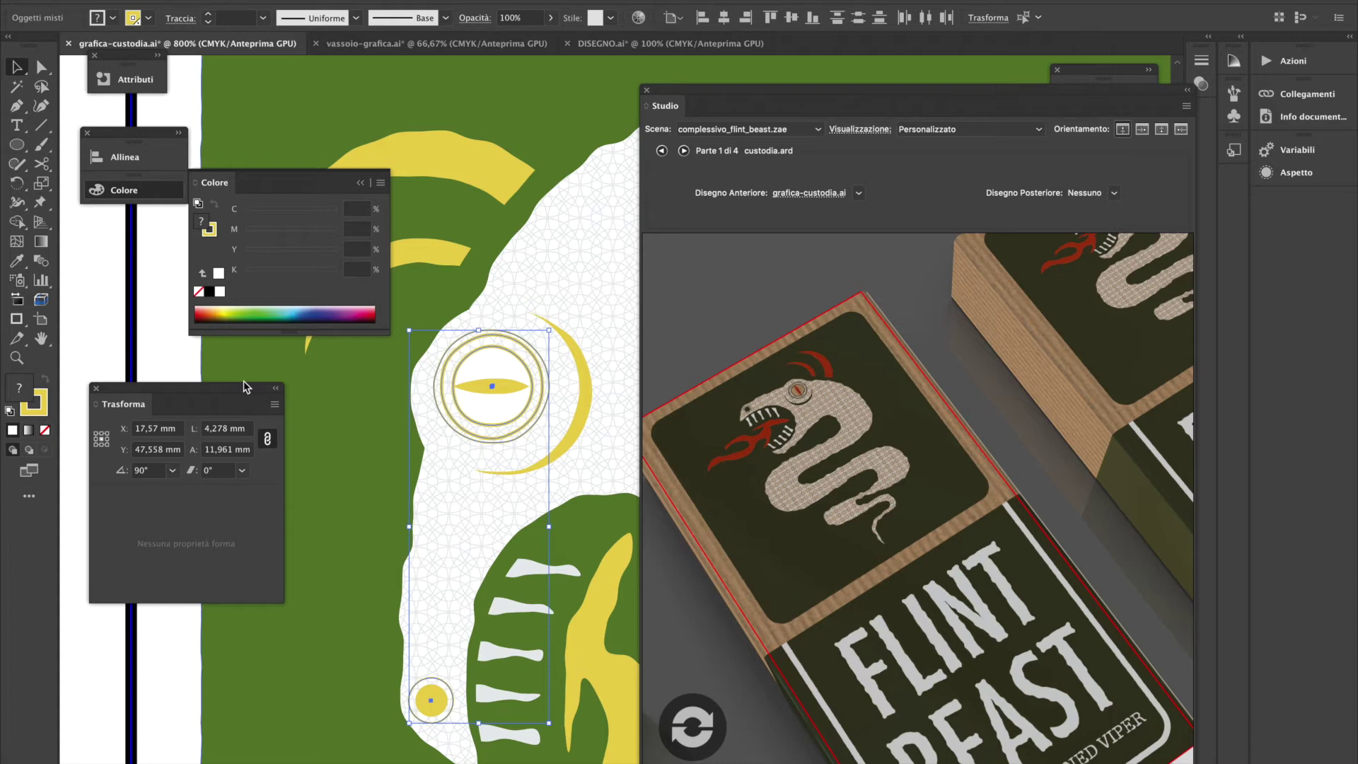
{"action": "left_click", "coordinate": [146, 365]}
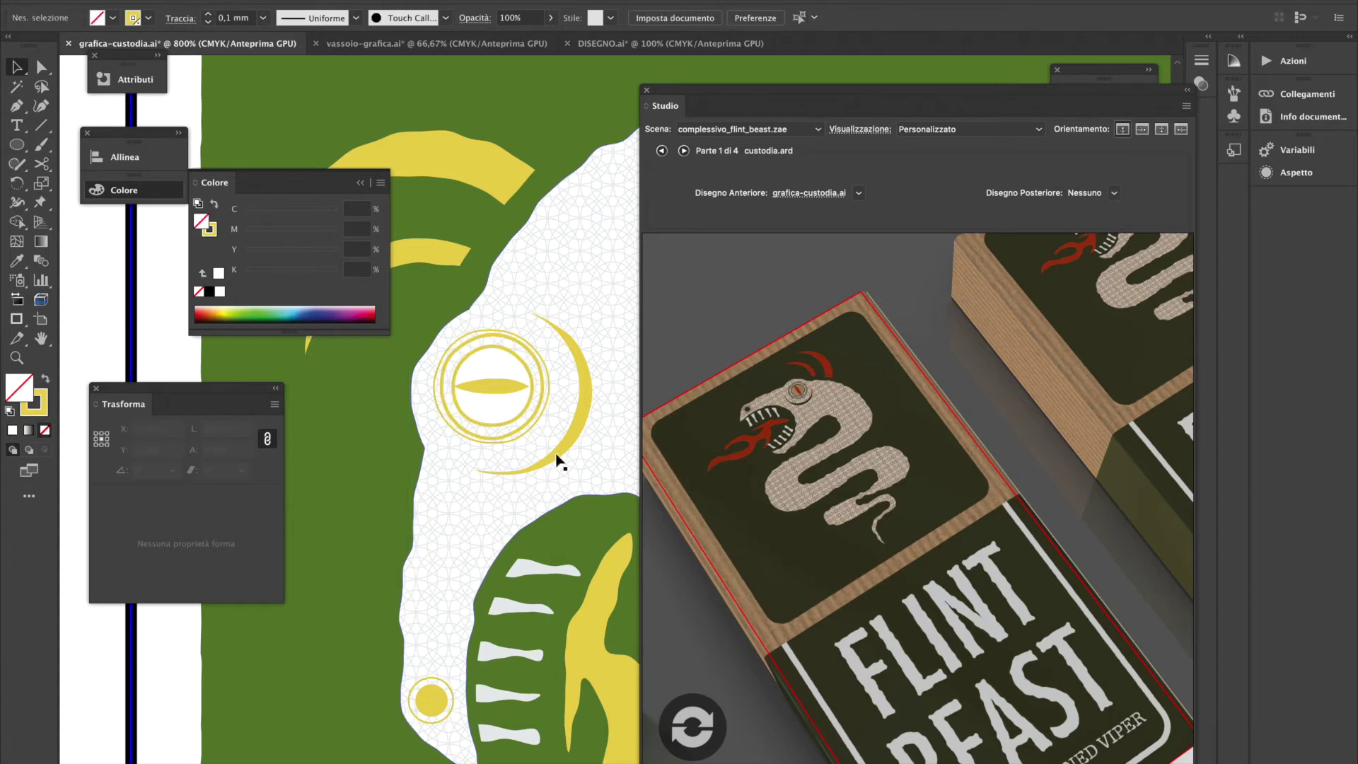
{"action": "left_click", "coordinate": [692, 744]}
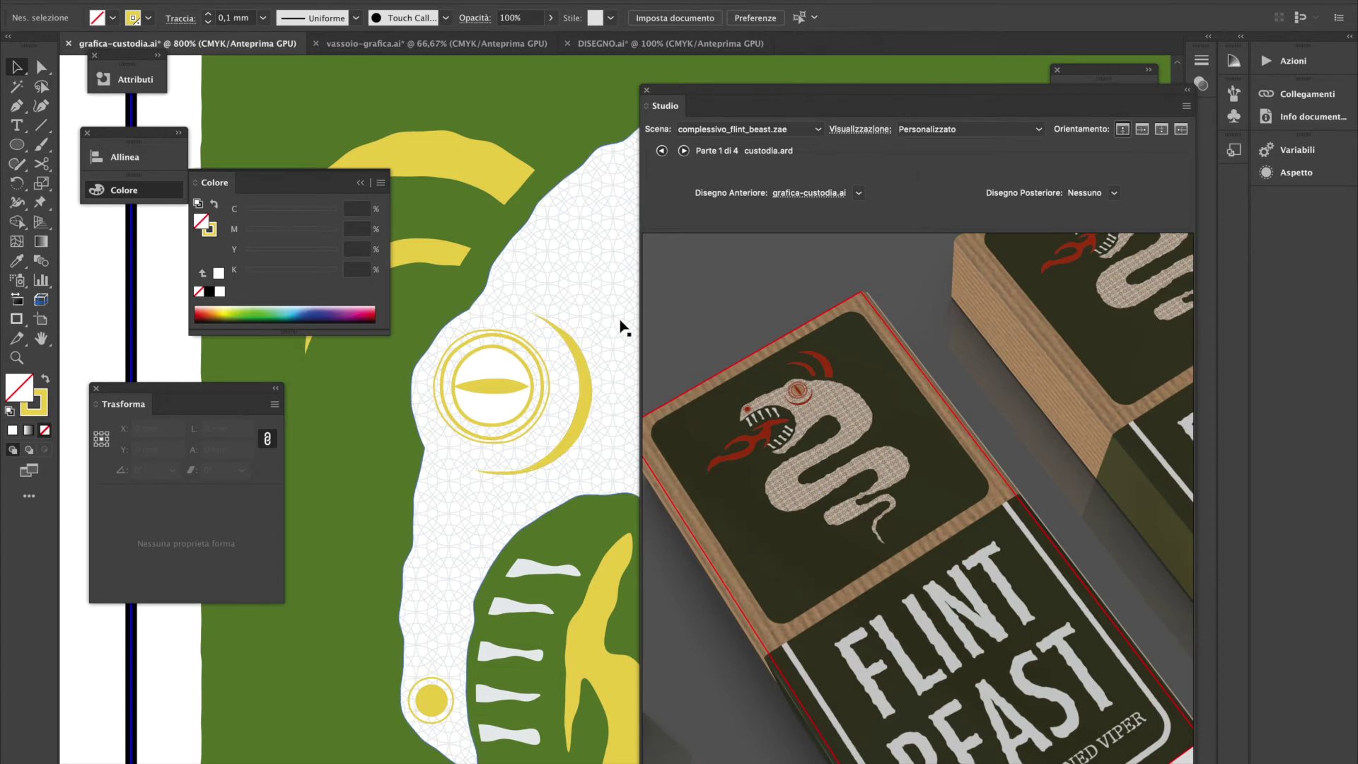
Try a plain white fill on the snake's body and refresh the 3D preview
{"action": "left_click", "coordinate": [608, 301]}
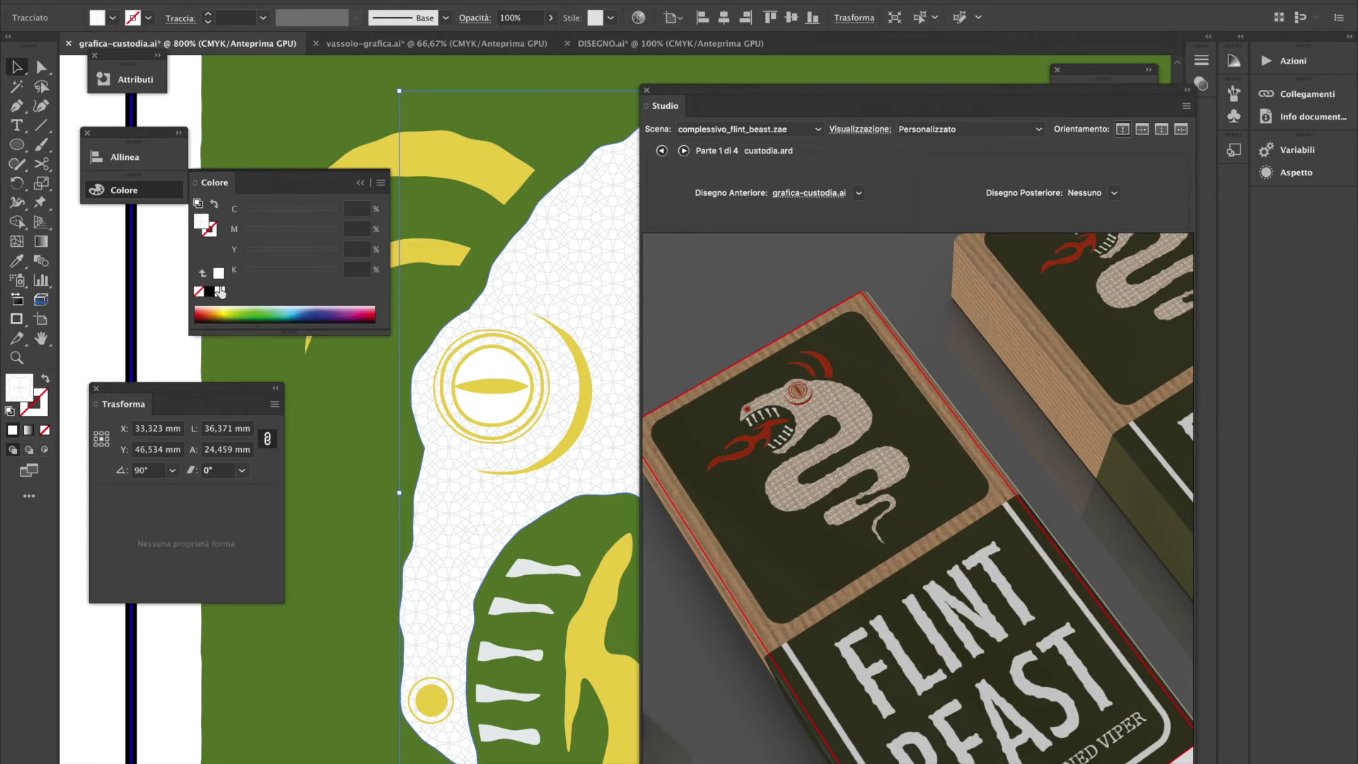
{"action": "left_click", "coordinate": [220, 291]}
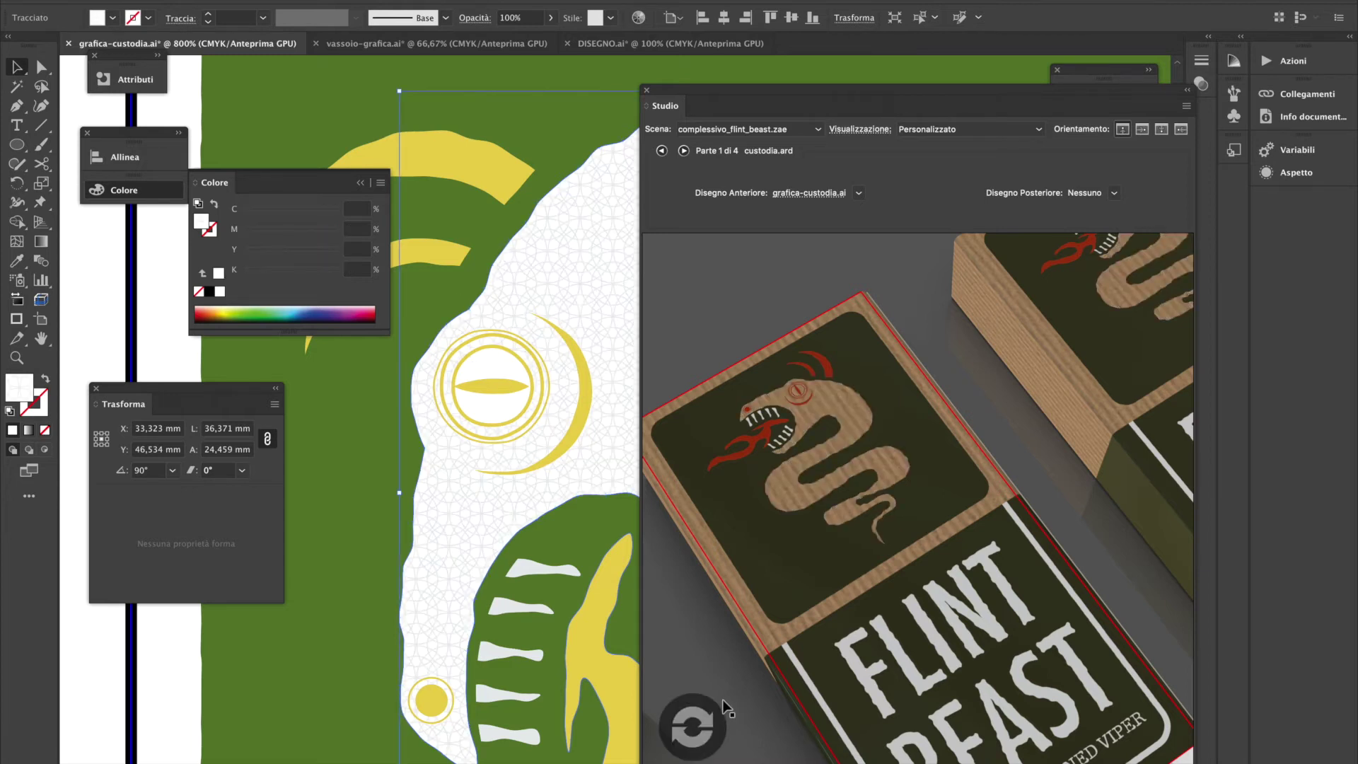
{"action": "left_click", "coordinate": [697, 734]}
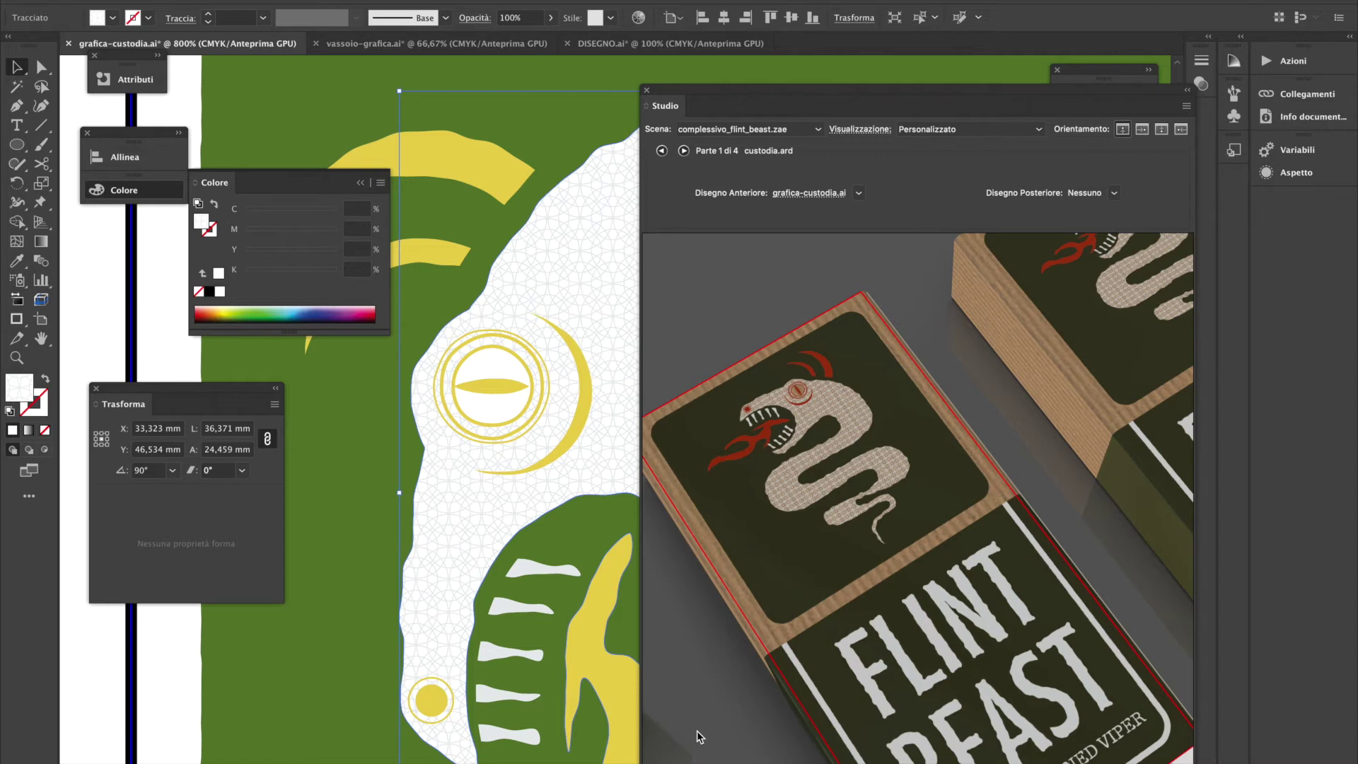
Deselect the snake artwork and hide the Studio 3D preview
{"action": "left_click", "coordinate": [987, 534]}
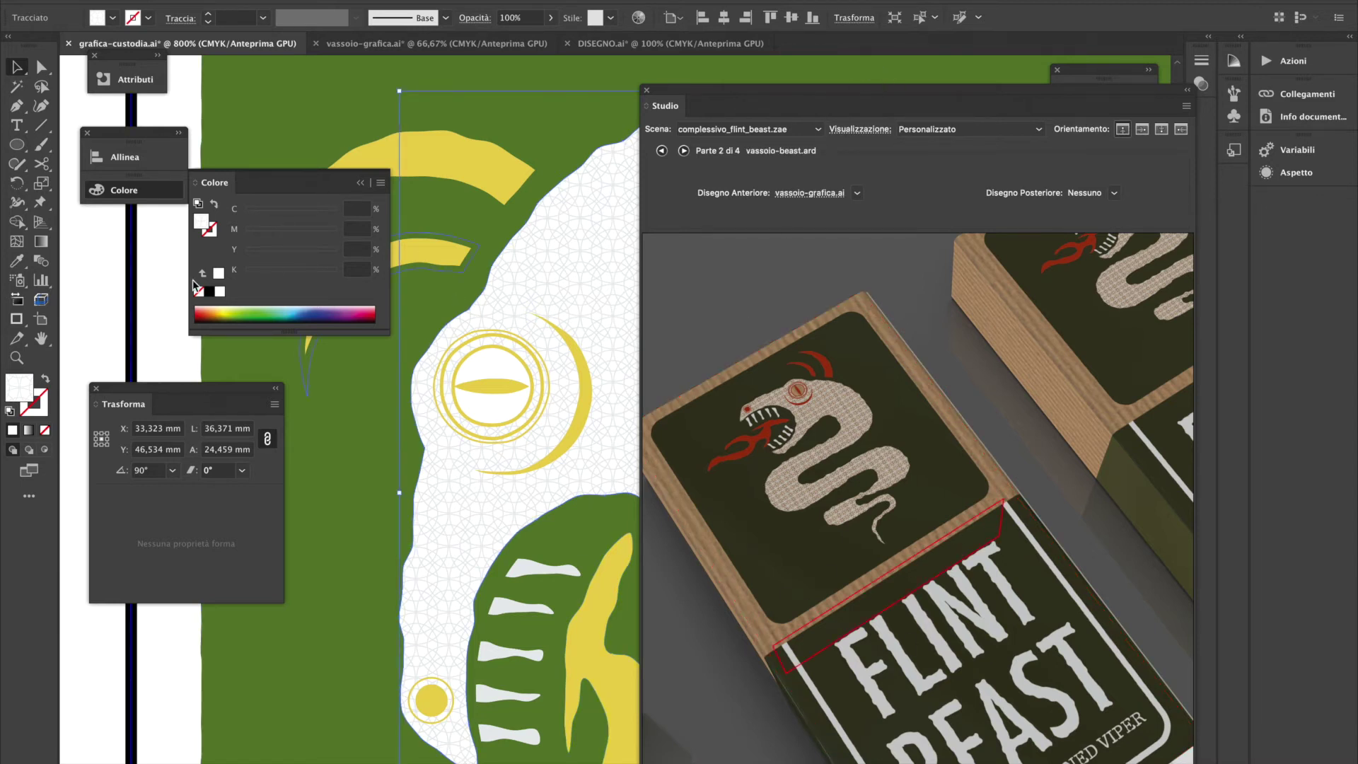
{"action": "left_click", "coordinate": [173, 326]}
{"action": "left_click", "coordinate": [504, 437], "text": "alt"}
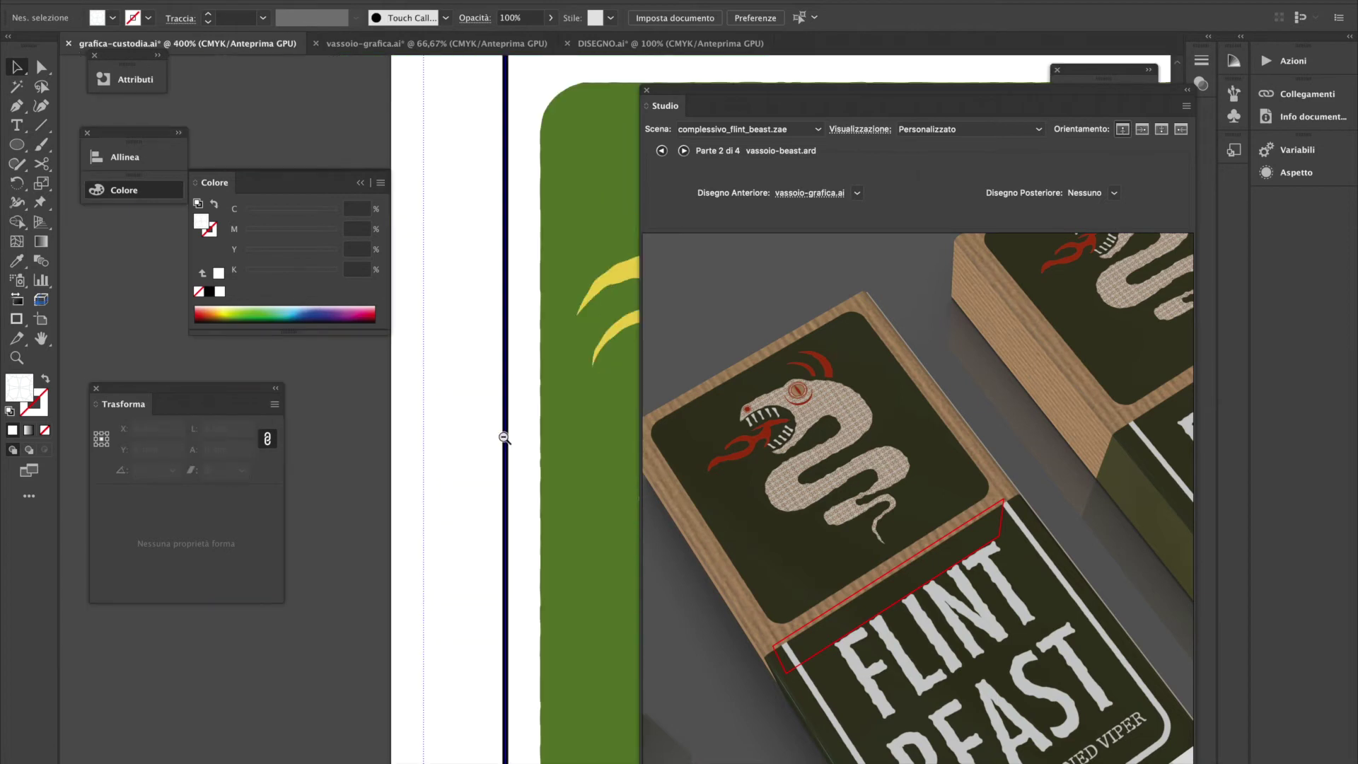
{"action": "left_click", "coordinate": [504, 438], "text": "alt"}
{"action": "left_click", "coordinate": [1185, 93]}
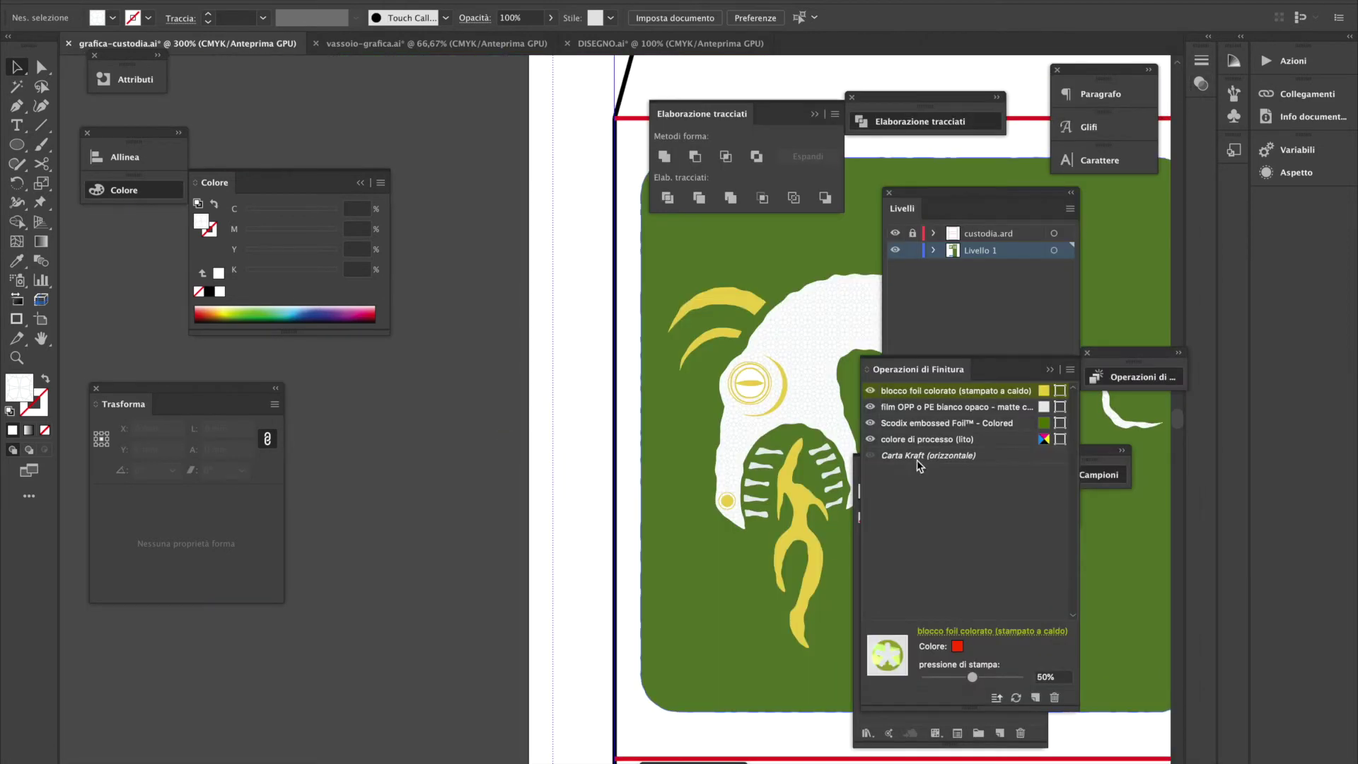
Delete the small black circle above the sleeve's die-cut outline
{"action": "left_click", "coordinate": [484, 397], "text": "alt"}
{"action": "left_click", "coordinate": [590, 399], "text": "alt"}
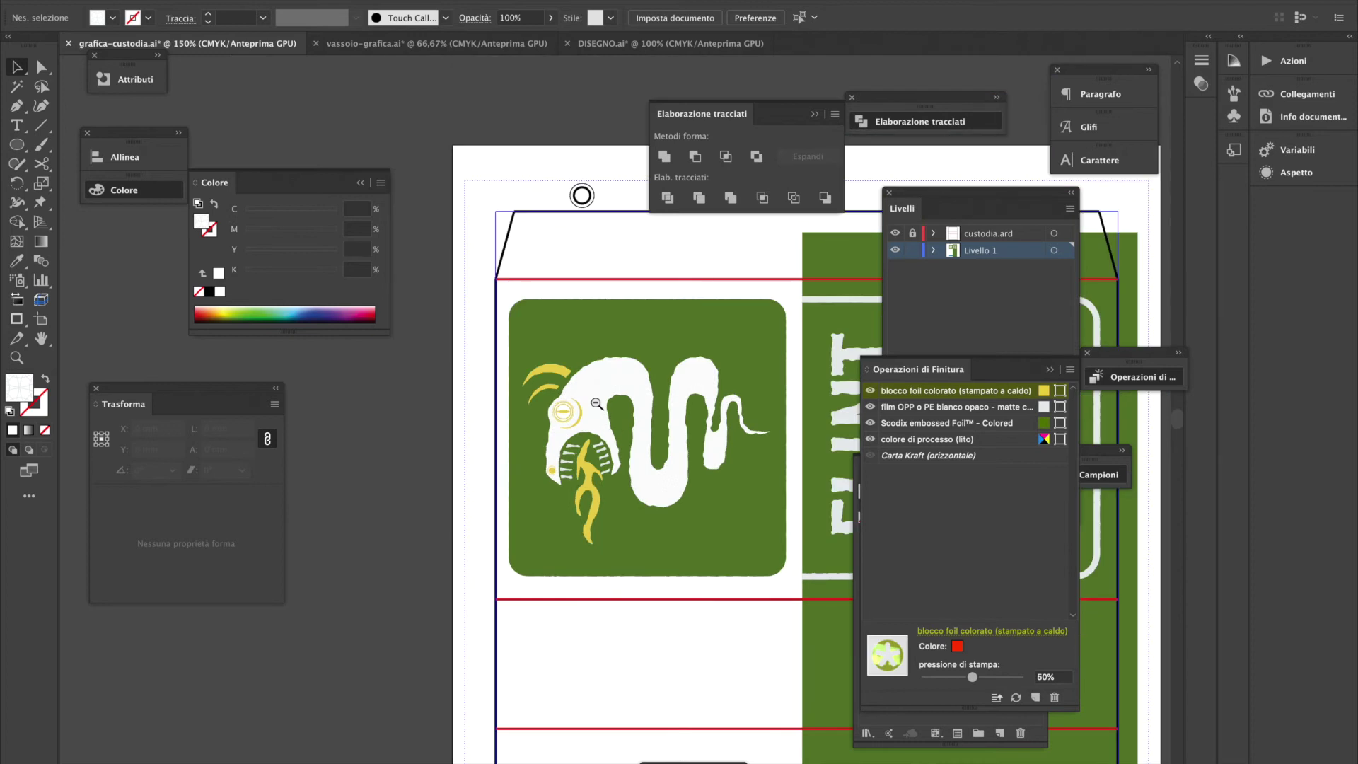
{"action": "left_click", "coordinate": [662, 442], "text": "alt"}
{"action": "left_click", "coordinate": [684, 489], "text": "alt"}
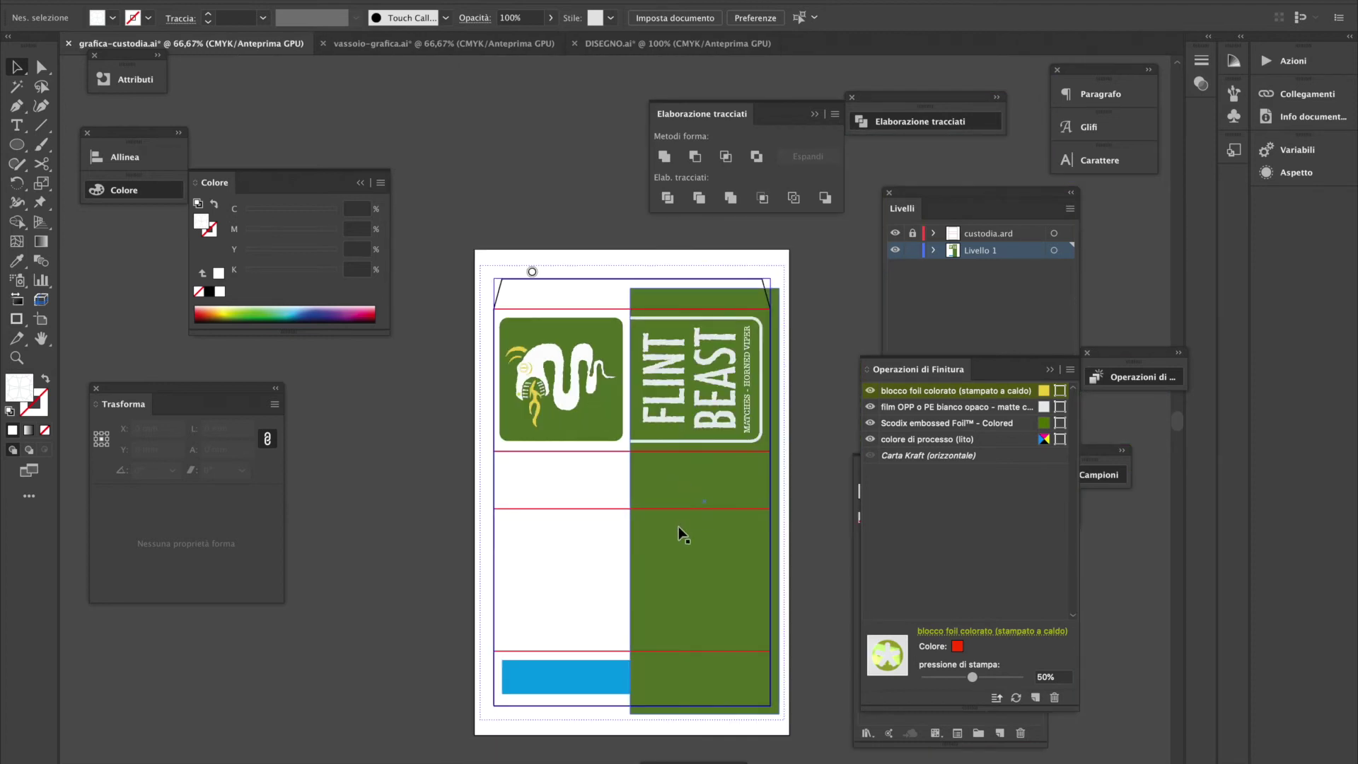
{"action": "left_click", "coordinate": [530, 273]}
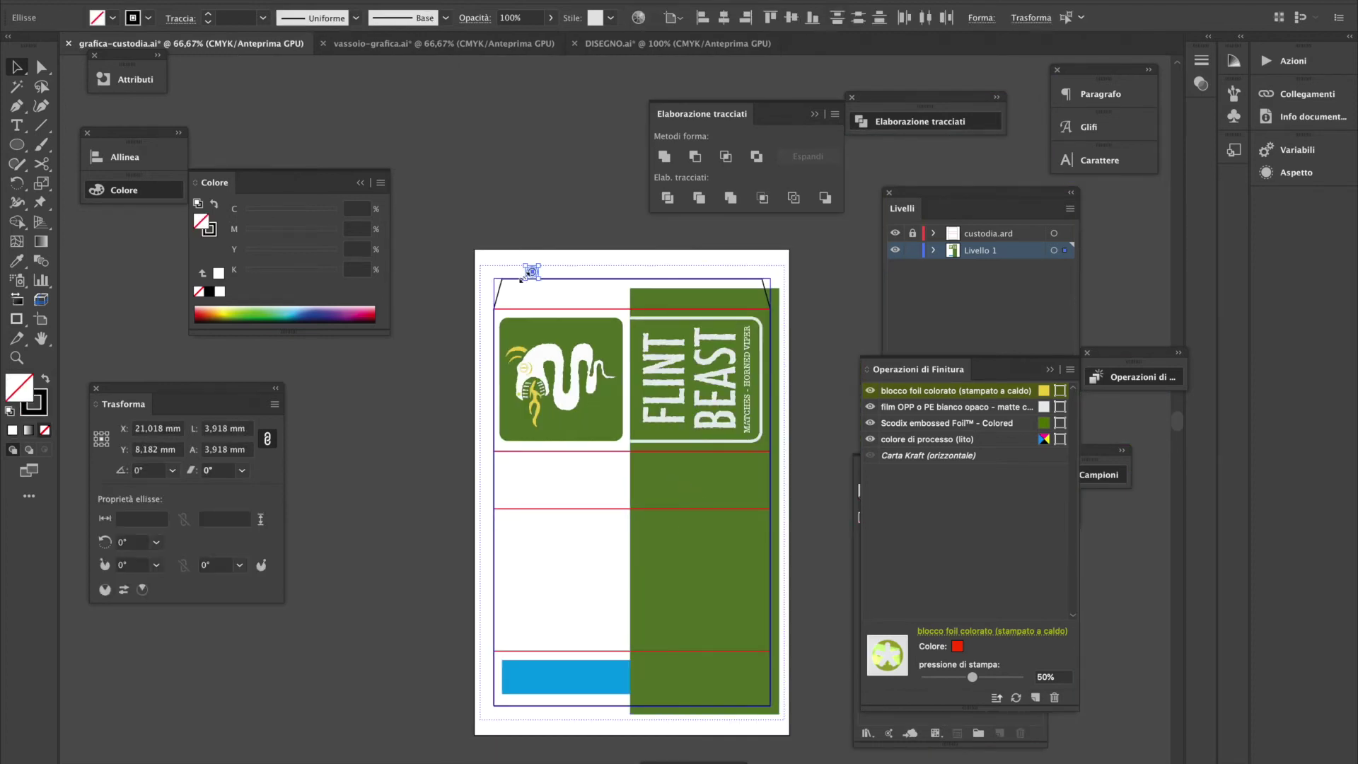
{"action": "key", "text": "Delete"}
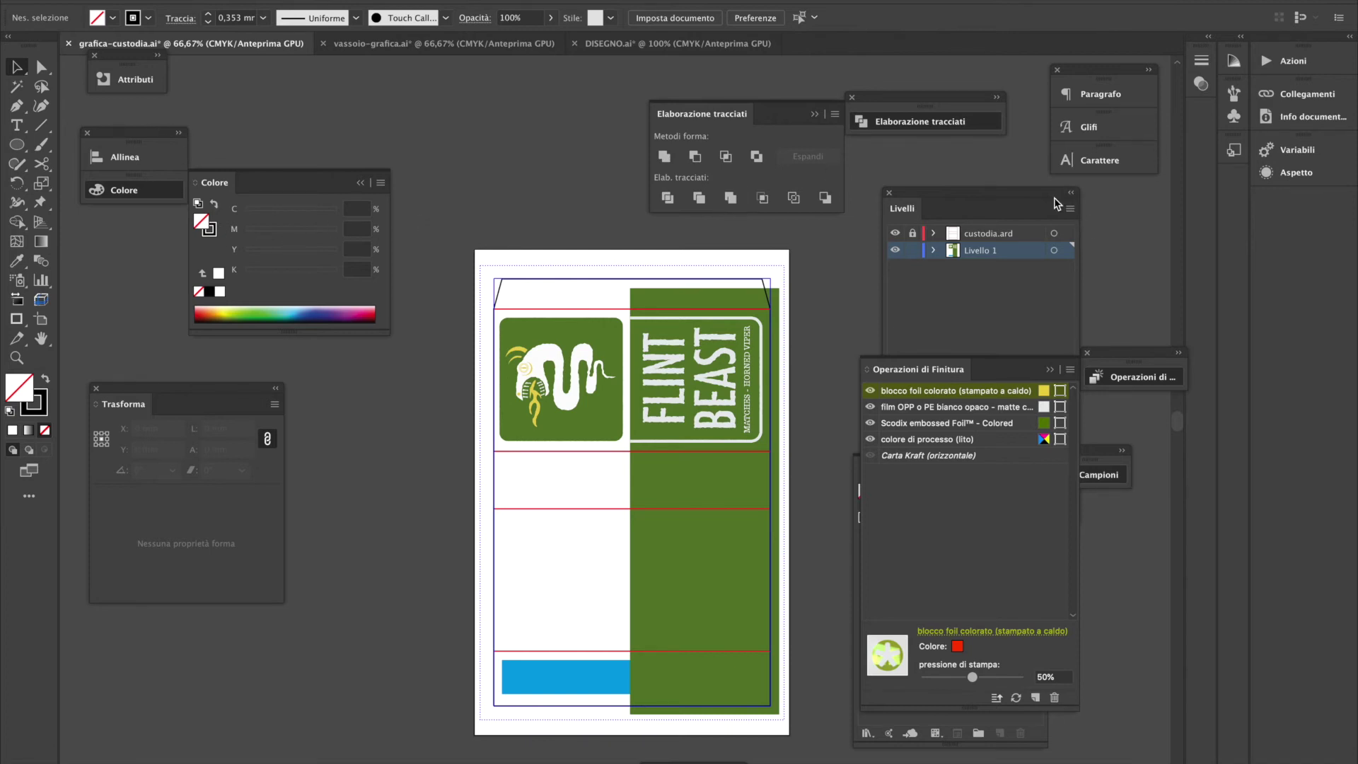
Uncover the Campioni swatches and inspect the stroke swatch of the rounded frame around the FLINT BEAST title
{"action": "left_click_drag", "start_coordinate": [1054, 201], "coordinate": [1301, 225]}
{"action": "left_click", "coordinate": [1063, 362]}
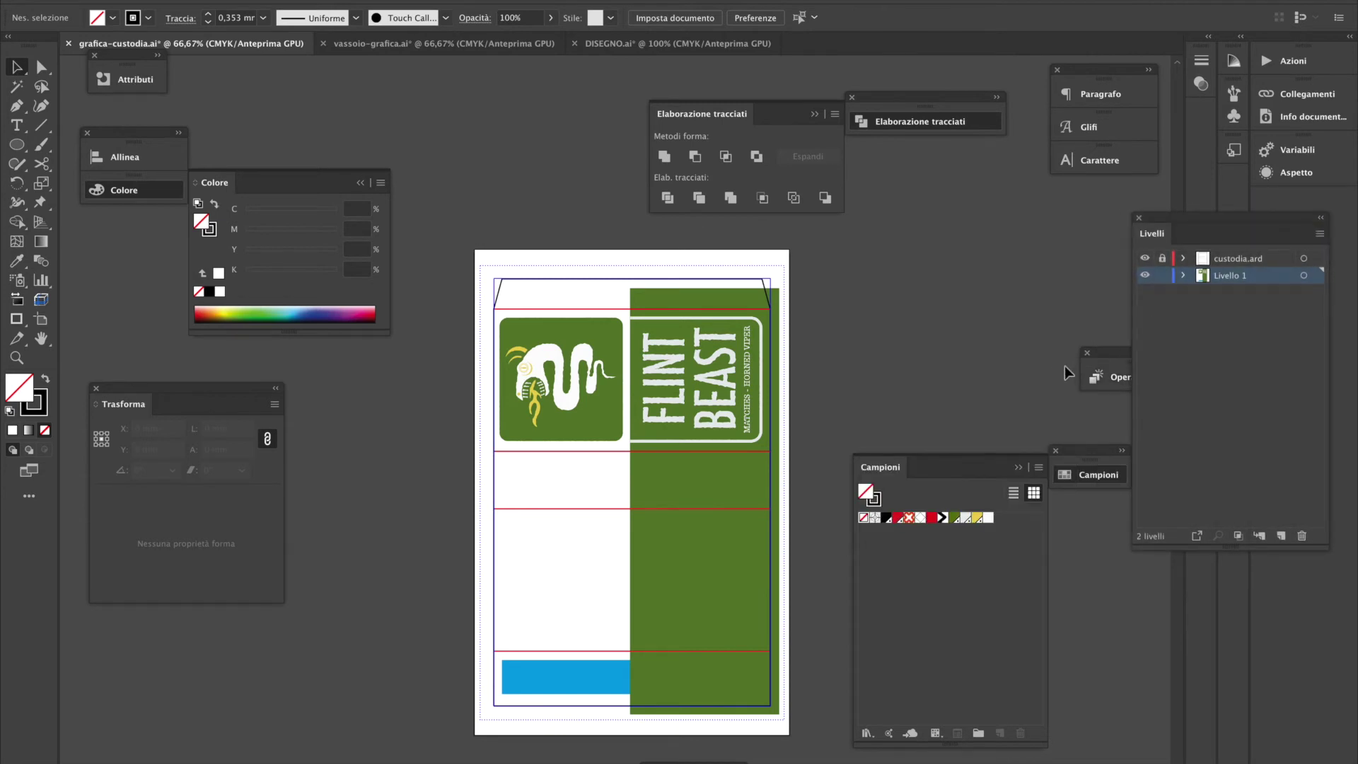
{"action": "left_click", "coordinate": [716, 318]}
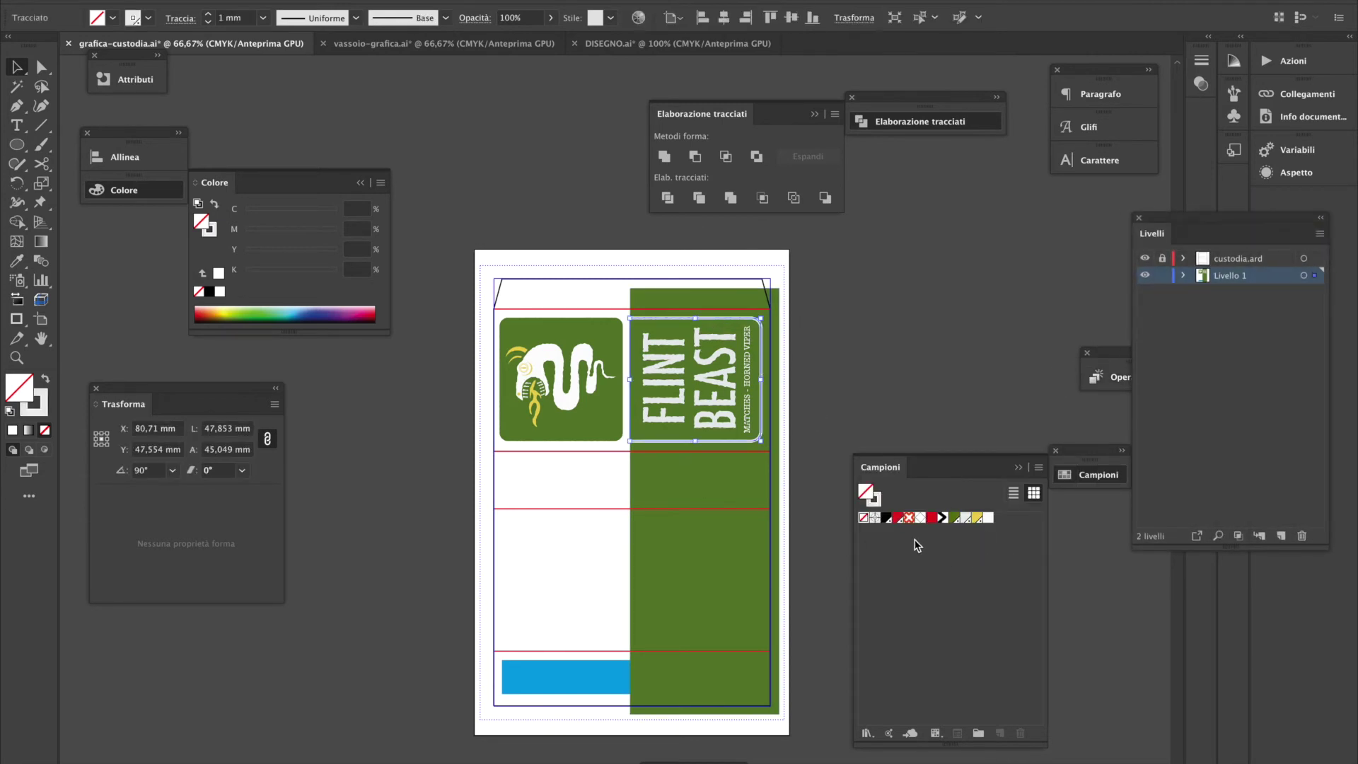
{"action": "left_click", "coordinate": [876, 502]}
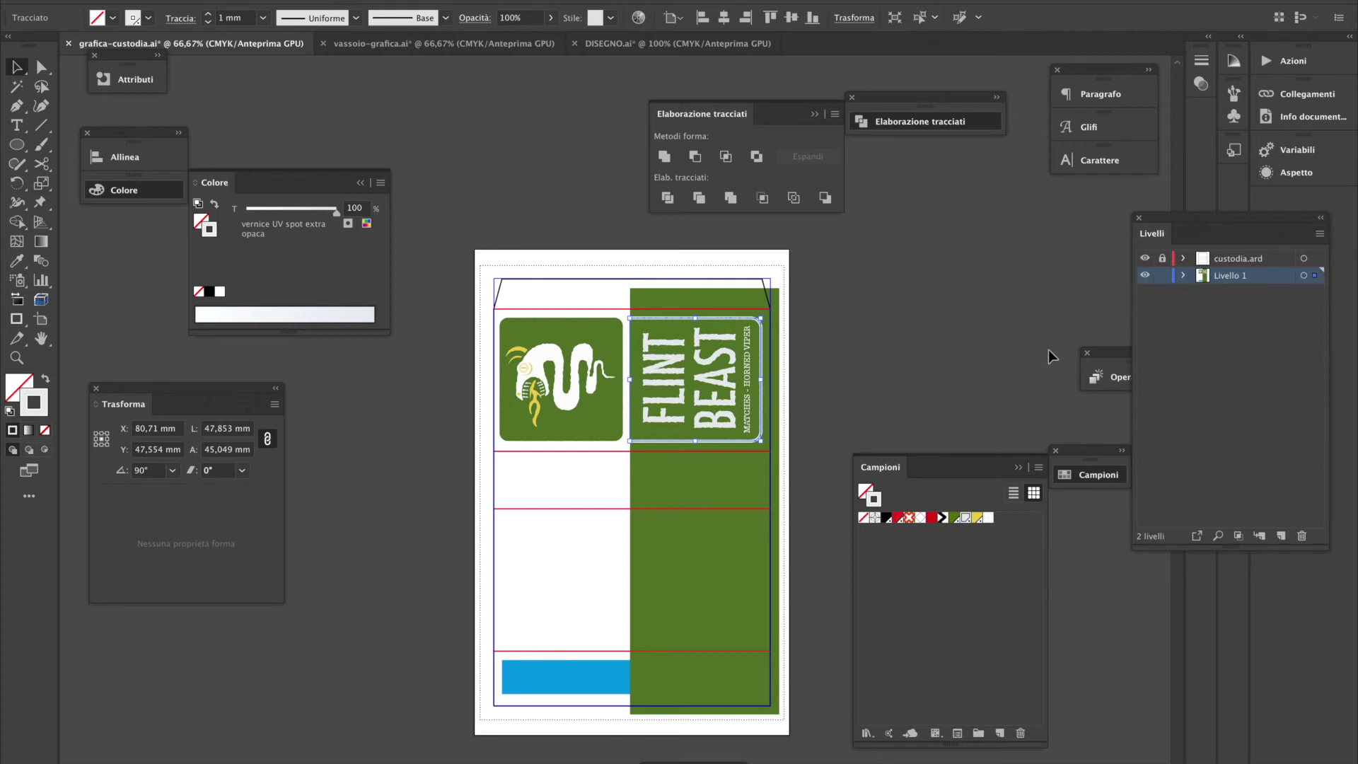
Tidy the workspace by collapsing Colore, closing Trasforma, and repositioning the Operazioni di Finitura and Livelli panels
{"action": "left_click_drag", "start_coordinate": [1293, 218], "coordinate": [1318, 265]}
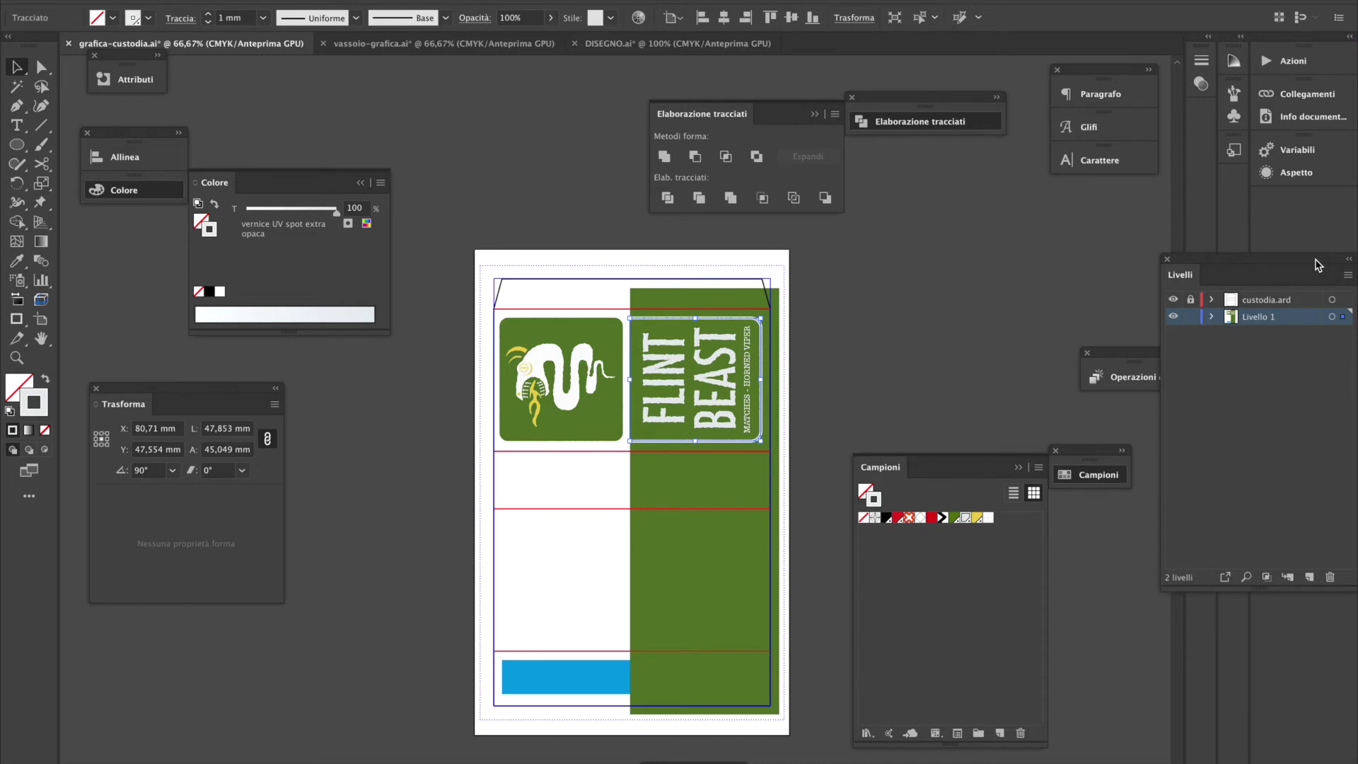
{"action": "left_click_drag", "start_coordinate": [1132, 358], "coordinate": [347, 388]}
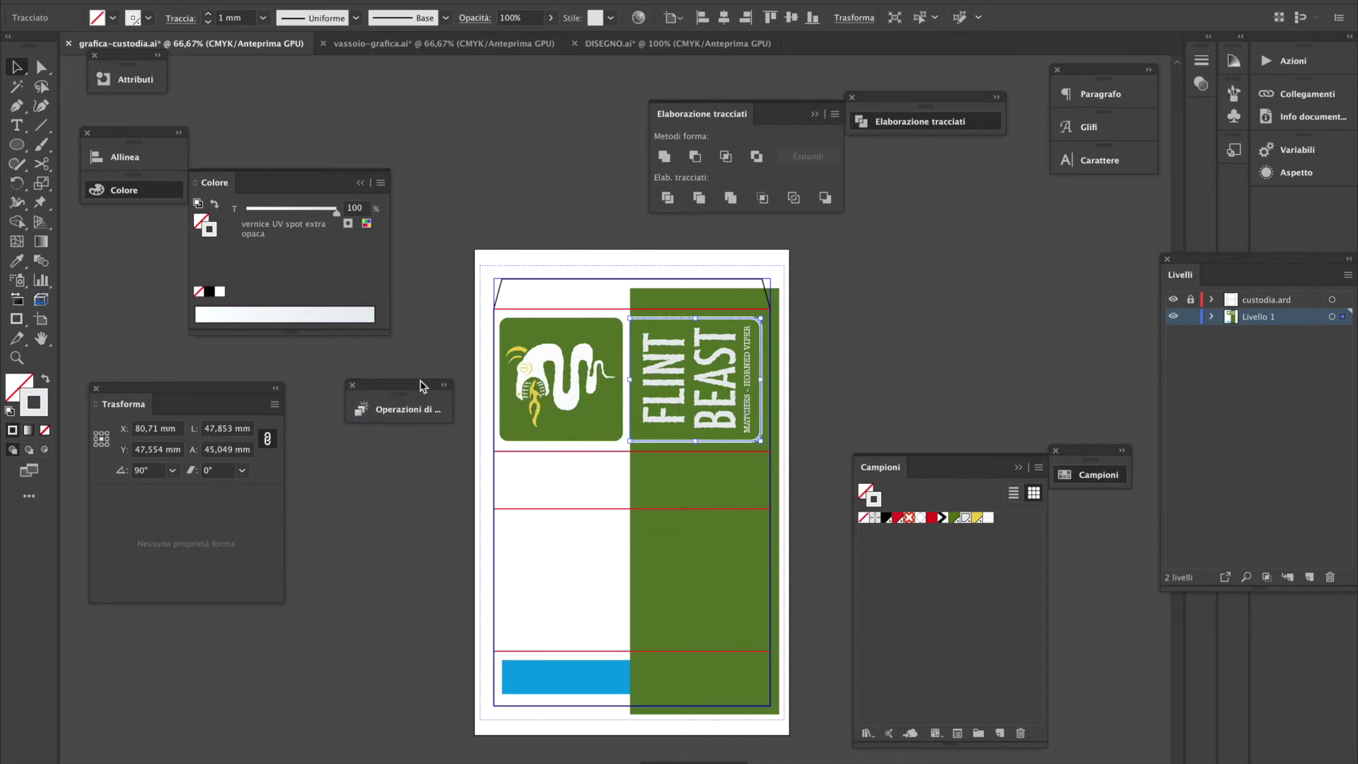
{"action": "left_click", "coordinate": [433, 410]}
{"action": "left_click", "coordinate": [432, 410]}
{"action": "left_click", "coordinate": [360, 183]}
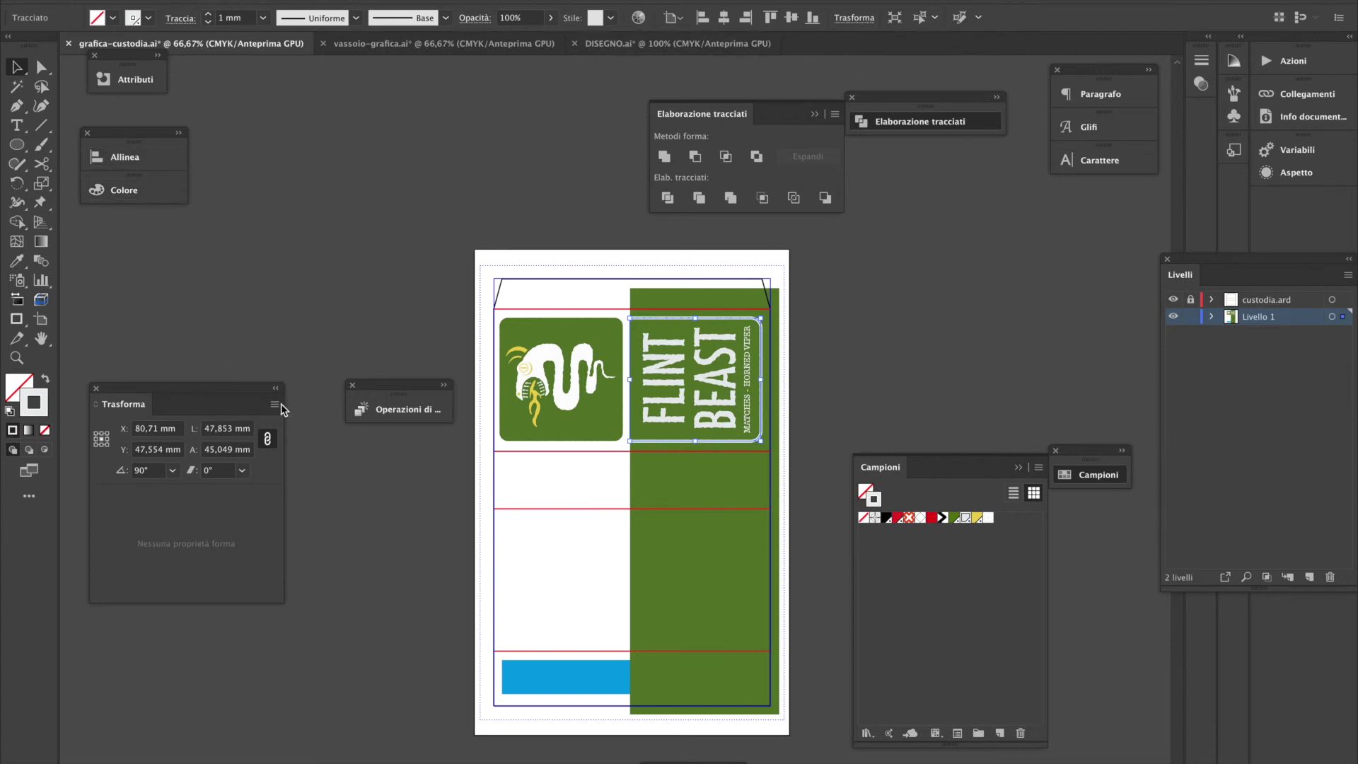
{"action": "left_click", "coordinate": [96, 388]}
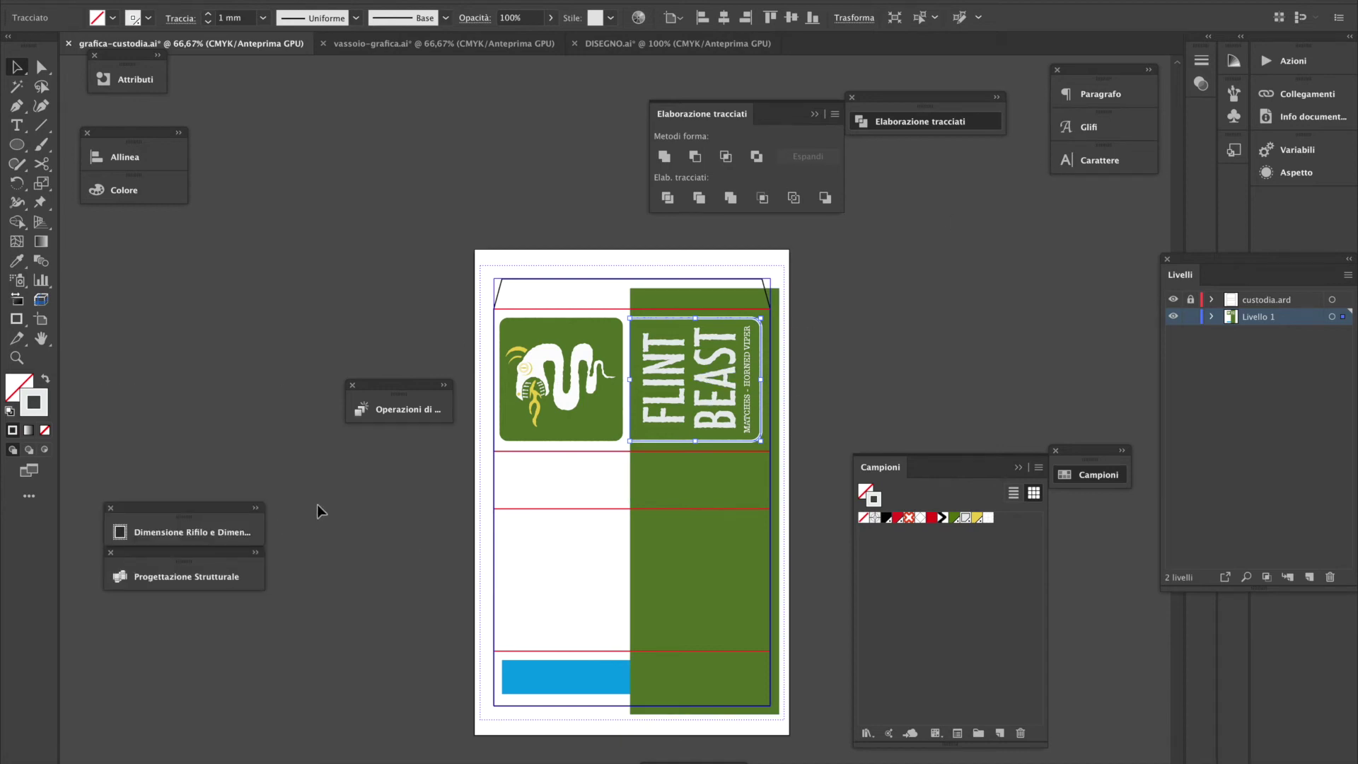
{"action": "left_click_drag", "start_coordinate": [1262, 259], "coordinate": [1077, 220]}
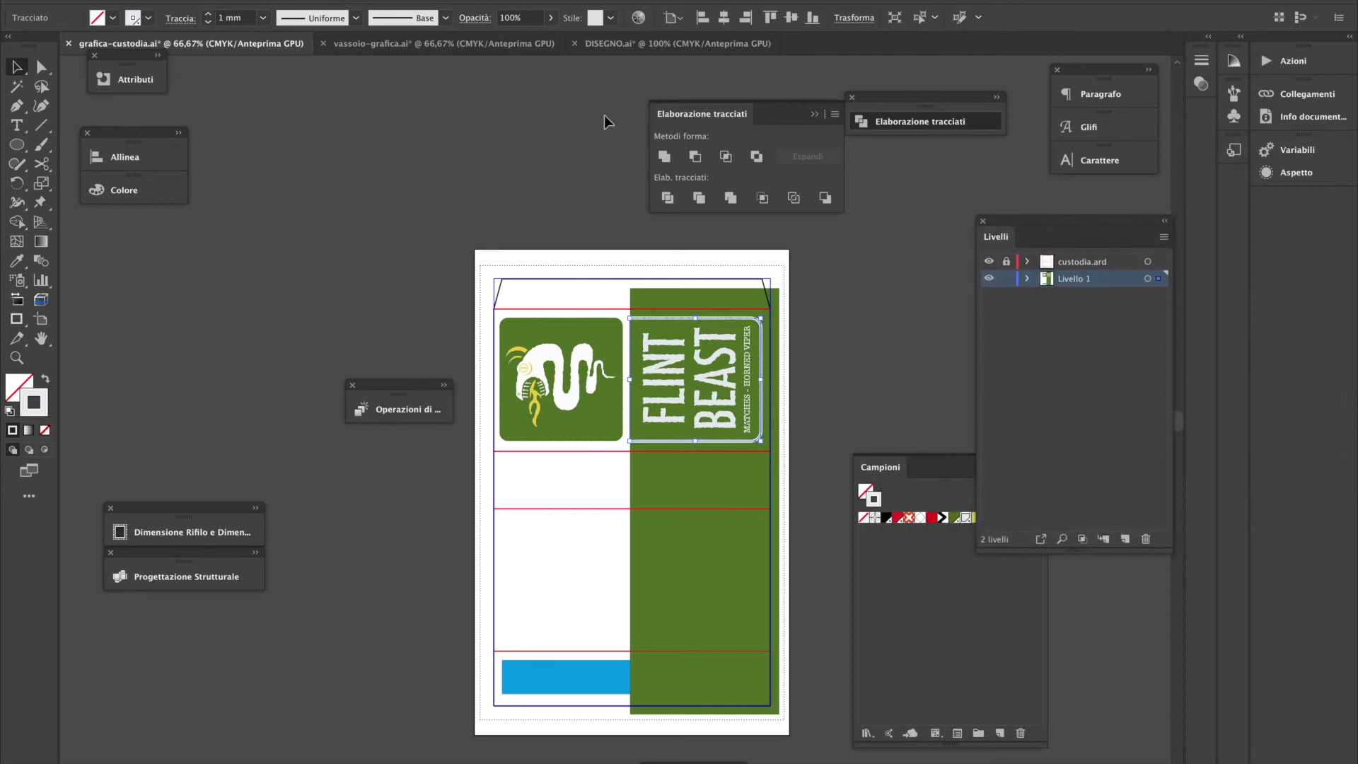
Rearrange the Elaborazione tracciati, Livelli and Campioni panels so they sit clear of the sleeve artwork
{"action": "left_click_drag", "start_coordinate": [748, 114], "coordinate": [455, 108]}
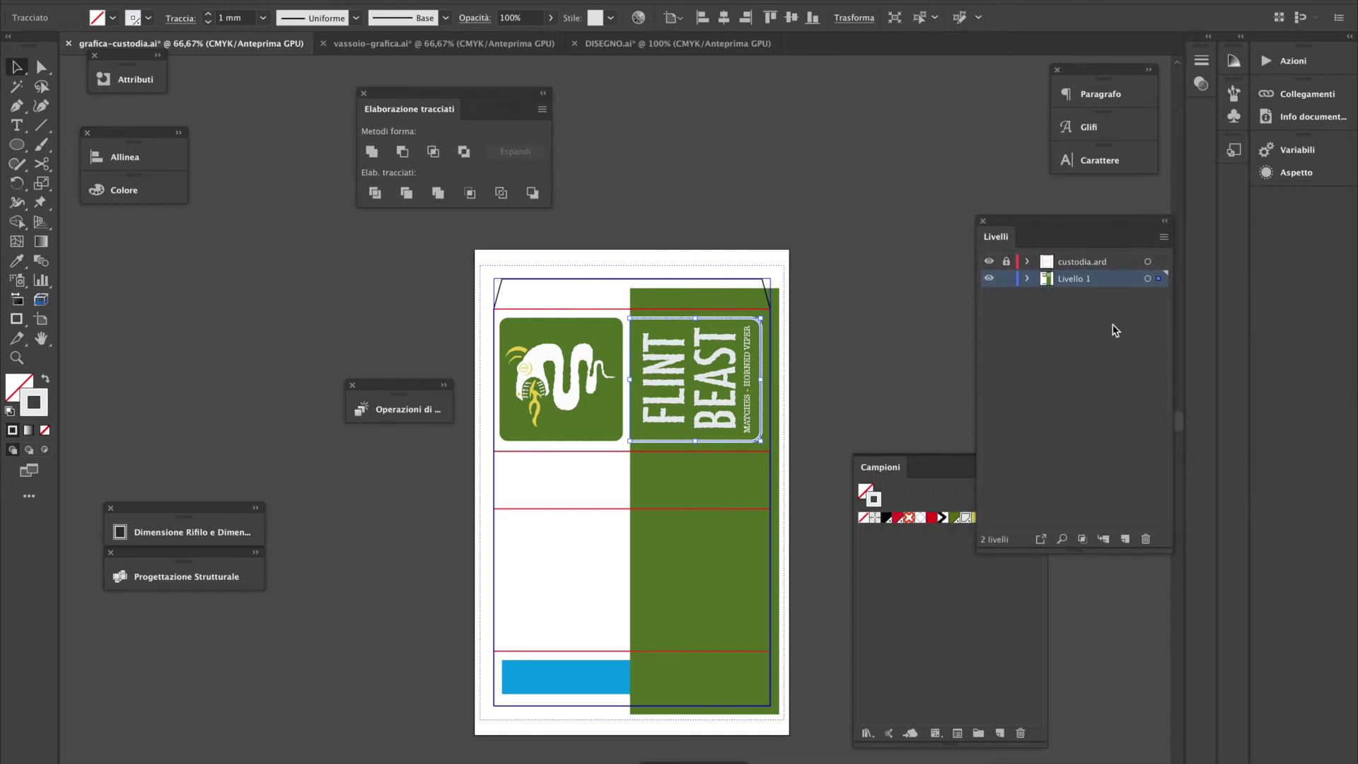
{"action": "left_click_drag", "start_coordinate": [1088, 216], "coordinate": [1287, 226]}
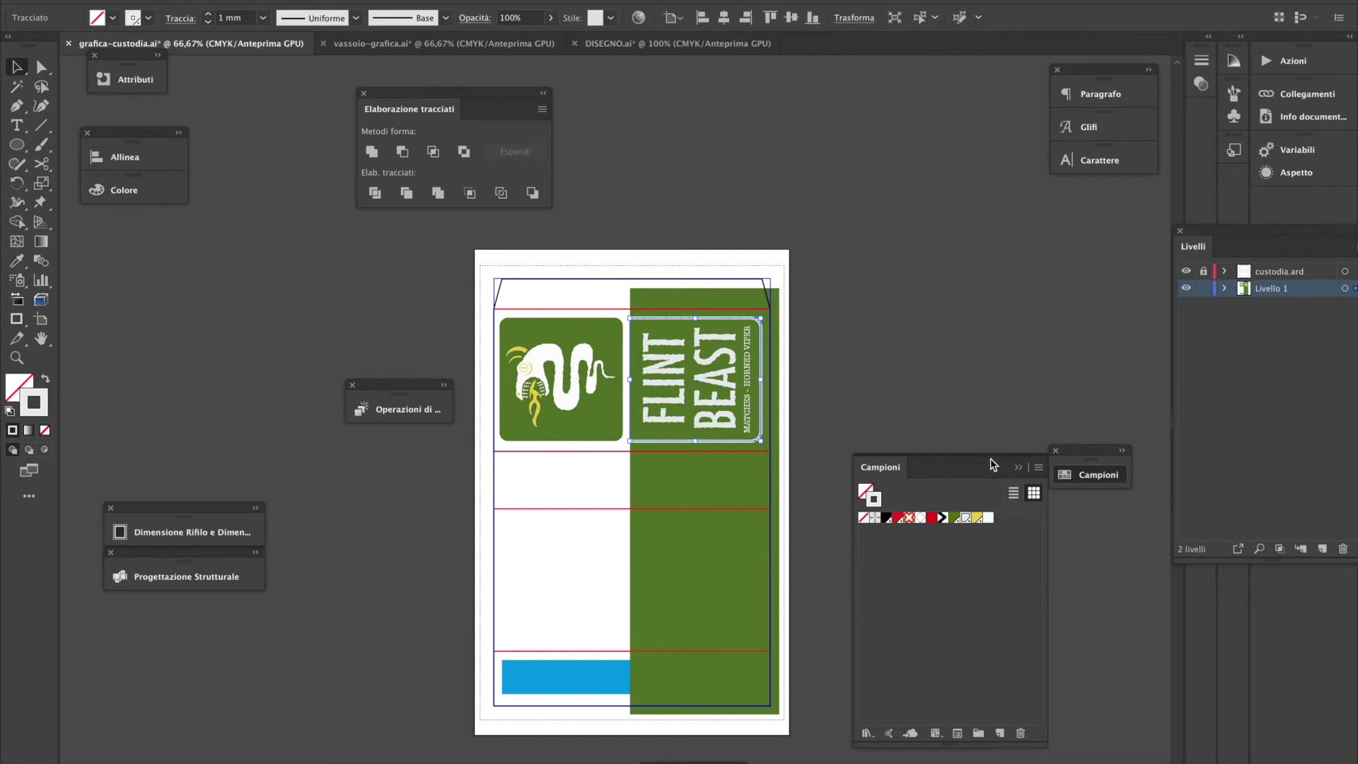
{"action": "left_click_drag", "start_coordinate": [994, 465], "coordinate": [939, 420]}
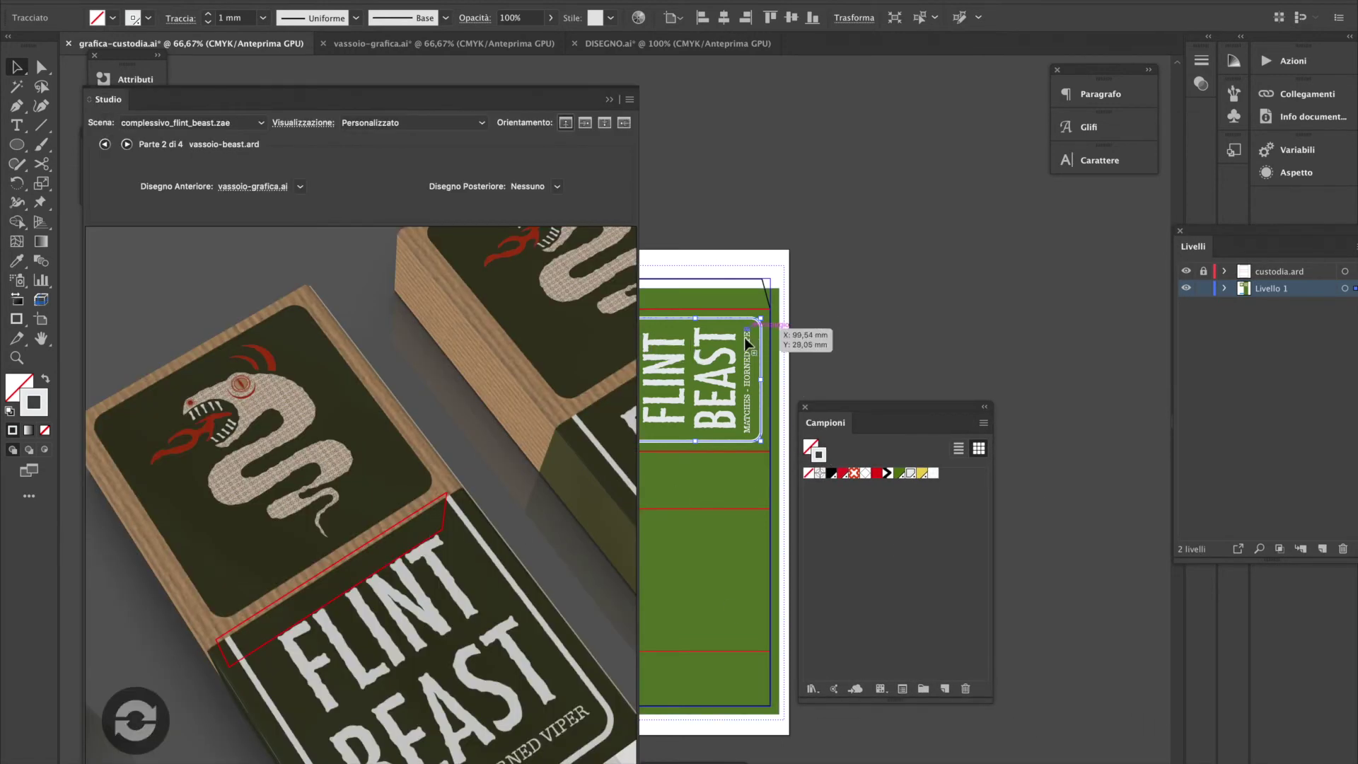
Try the gold foil swatch as the stroke of the rounded frame around the title and update the 3D preview
{"action": "left_click_drag", "start_coordinate": [897, 480], "coordinate": [775, 508]}
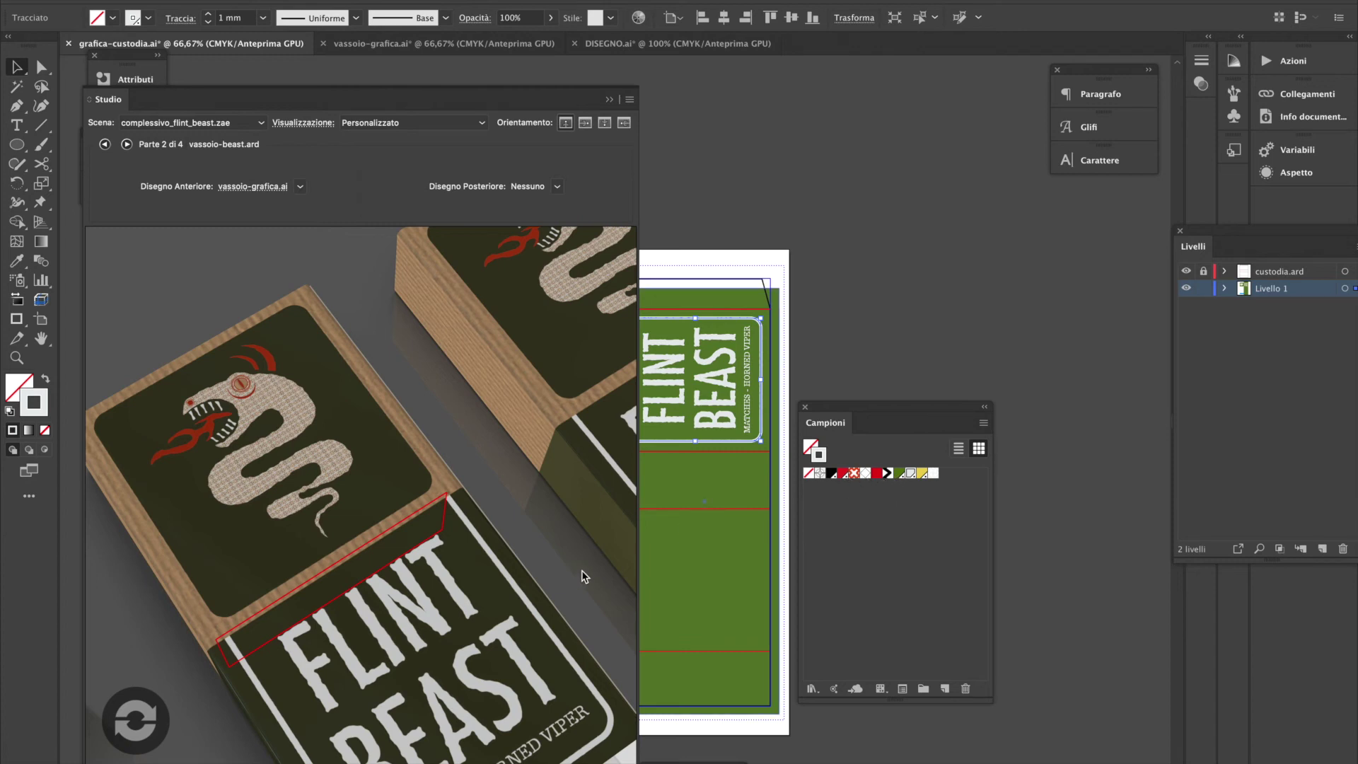
{"action": "left_click", "coordinate": [922, 473]}
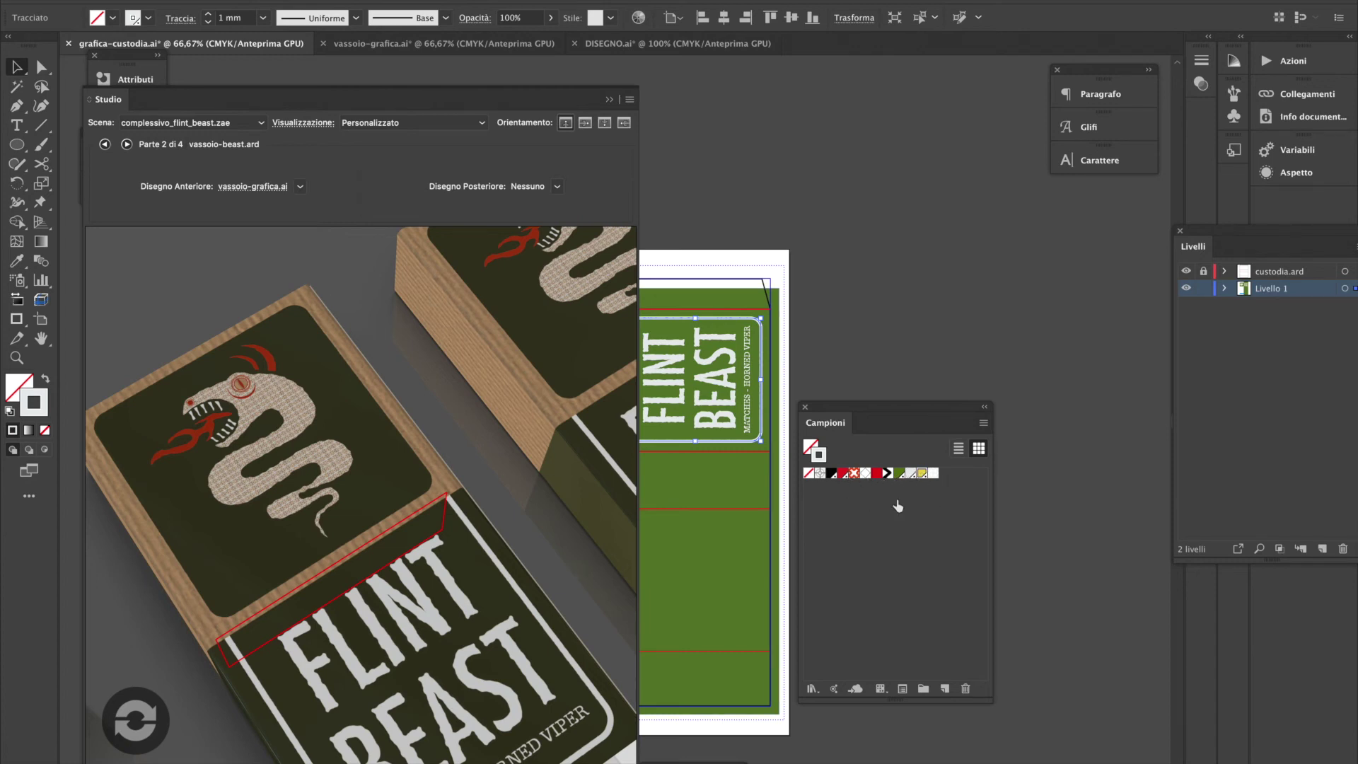
{"action": "left_click", "coordinate": [152, 731]}
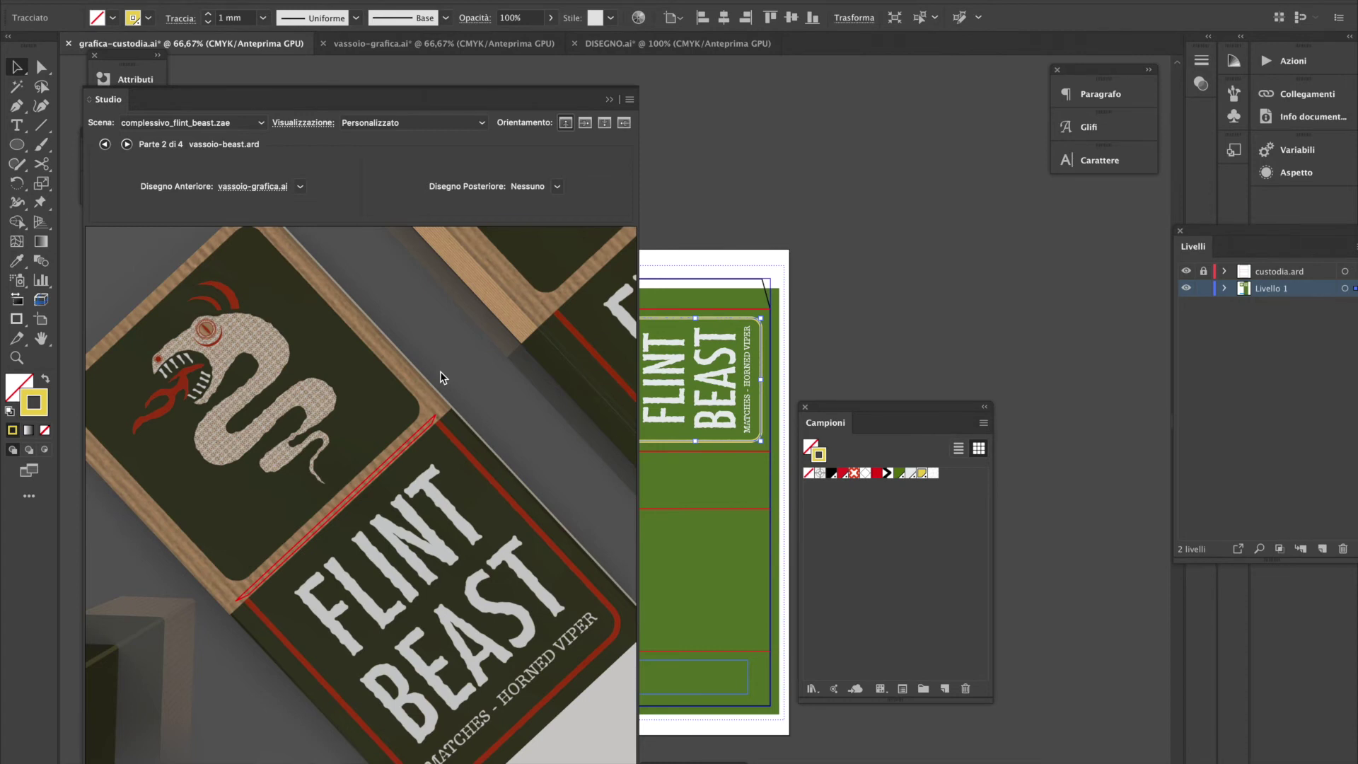
{"action": "left_click", "coordinate": [440, 377]}
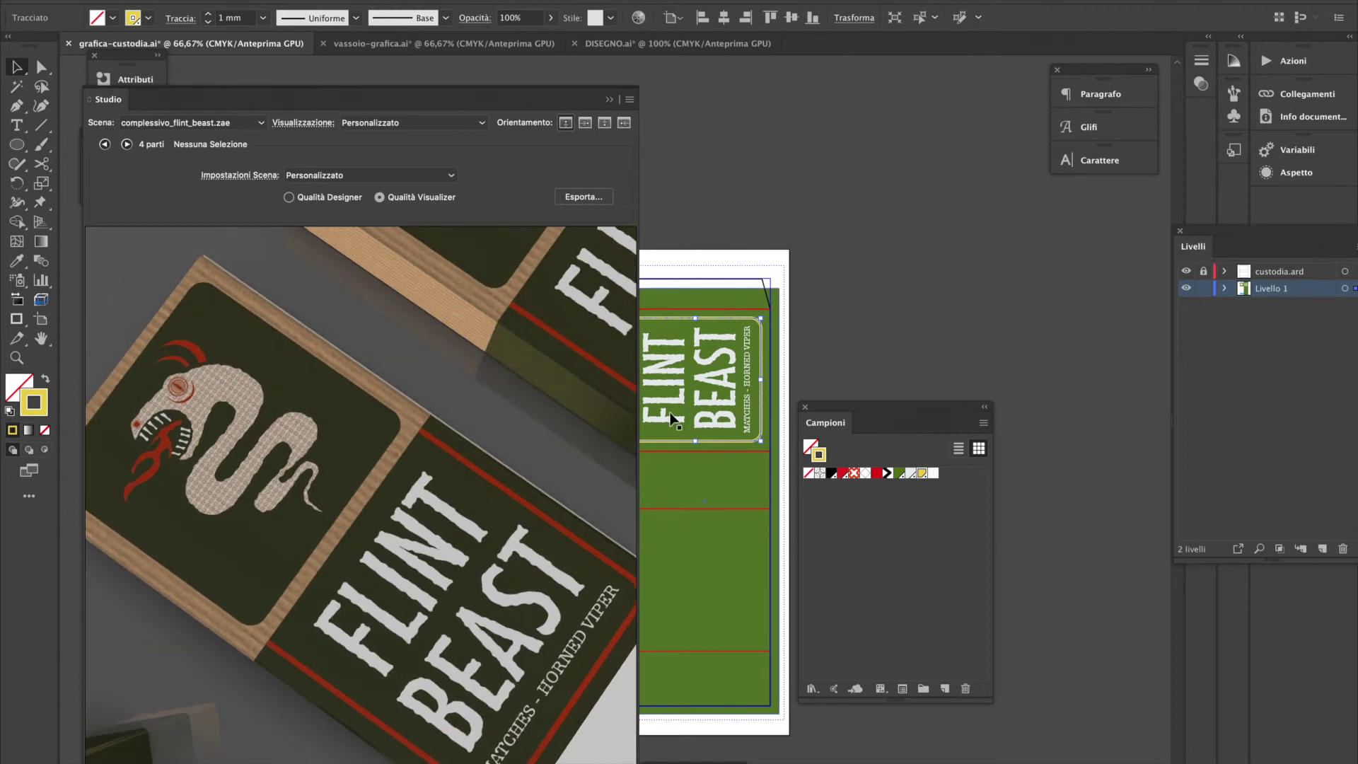
Ungroup the FLINT BEAST title lettering and deselect it
{"action": "left_click", "coordinate": [669, 417]}
{"action": "key", "text": "ctrl+8"}
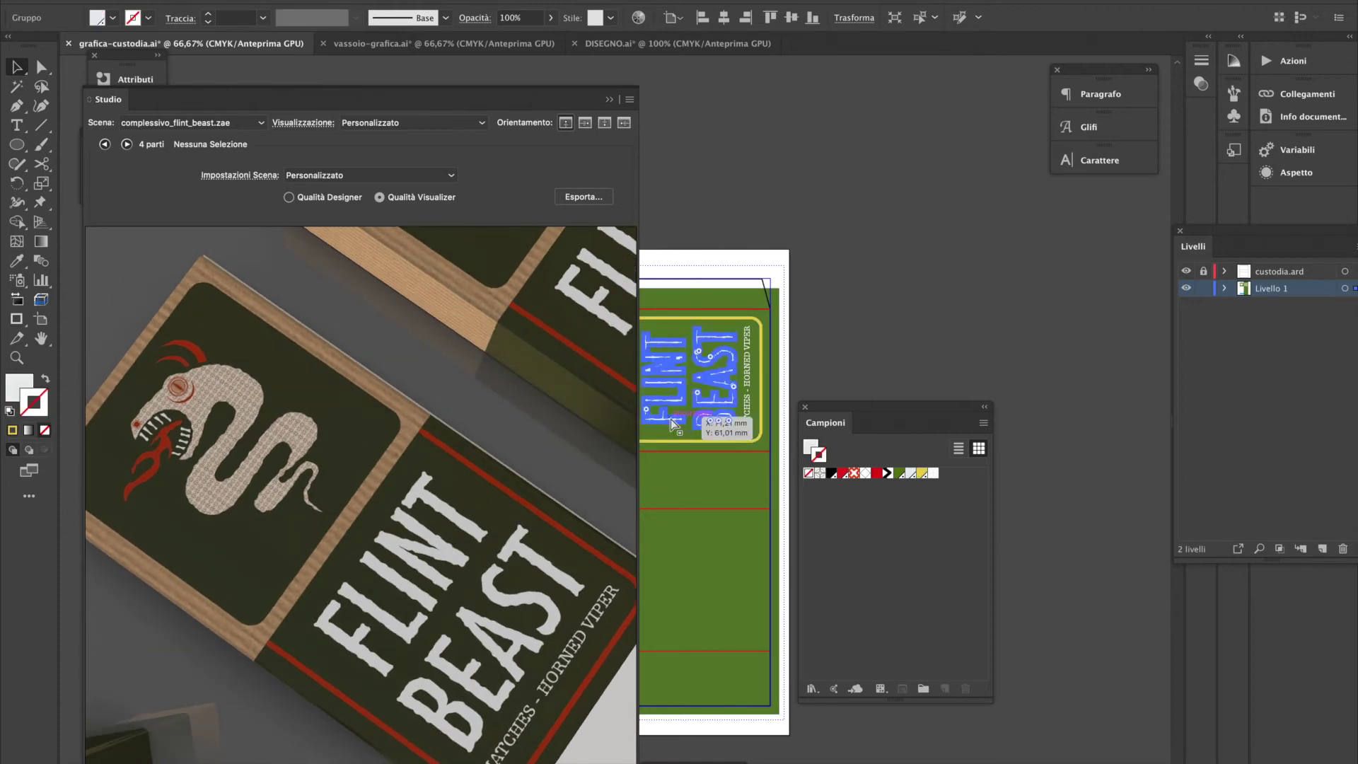
{"action": "left_click", "coordinate": [812, 341]}
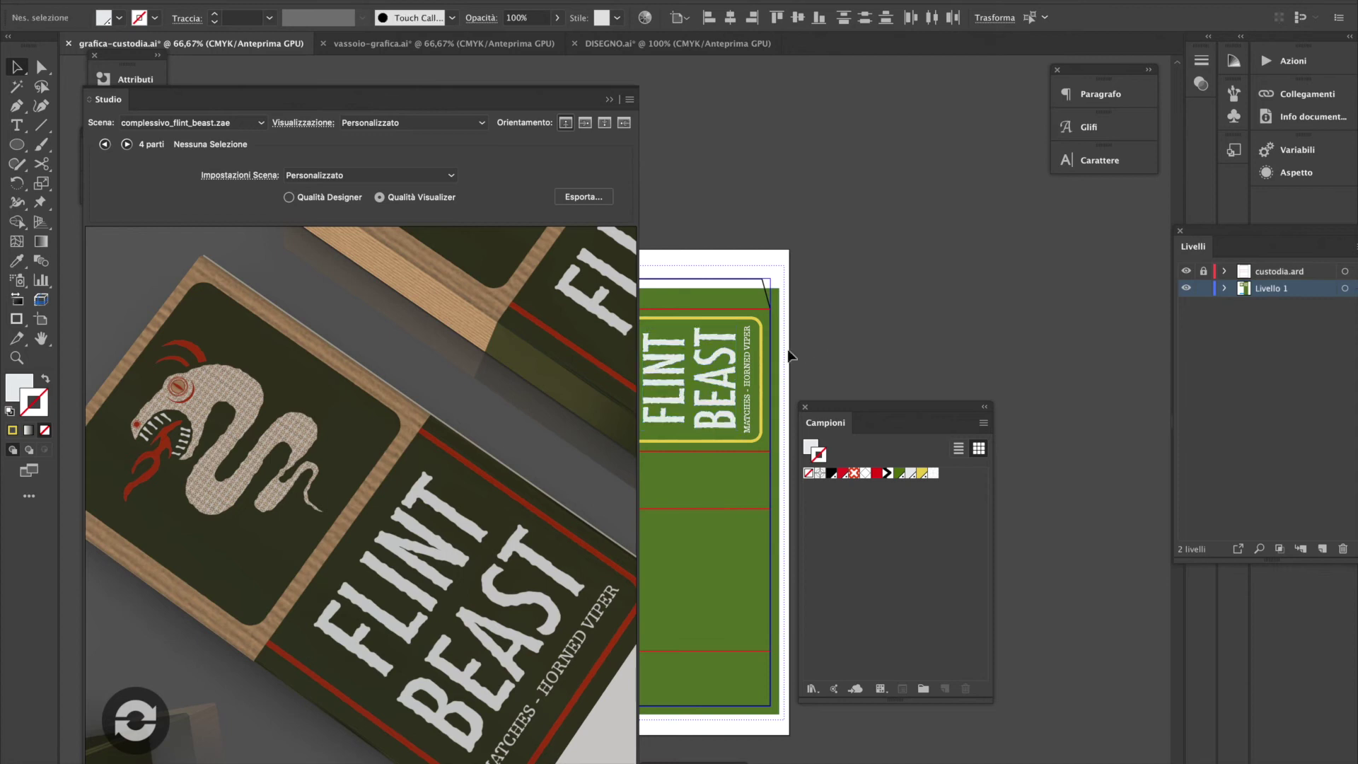
Try a gold foil stroke on the FLINT letters in the 3D preview and remove it again
{"action": "left_click", "coordinate": [665, 364]}
{"action": "left_click_drag", "start_coordinate": [668, 369], "coordinate": [670, 396]}
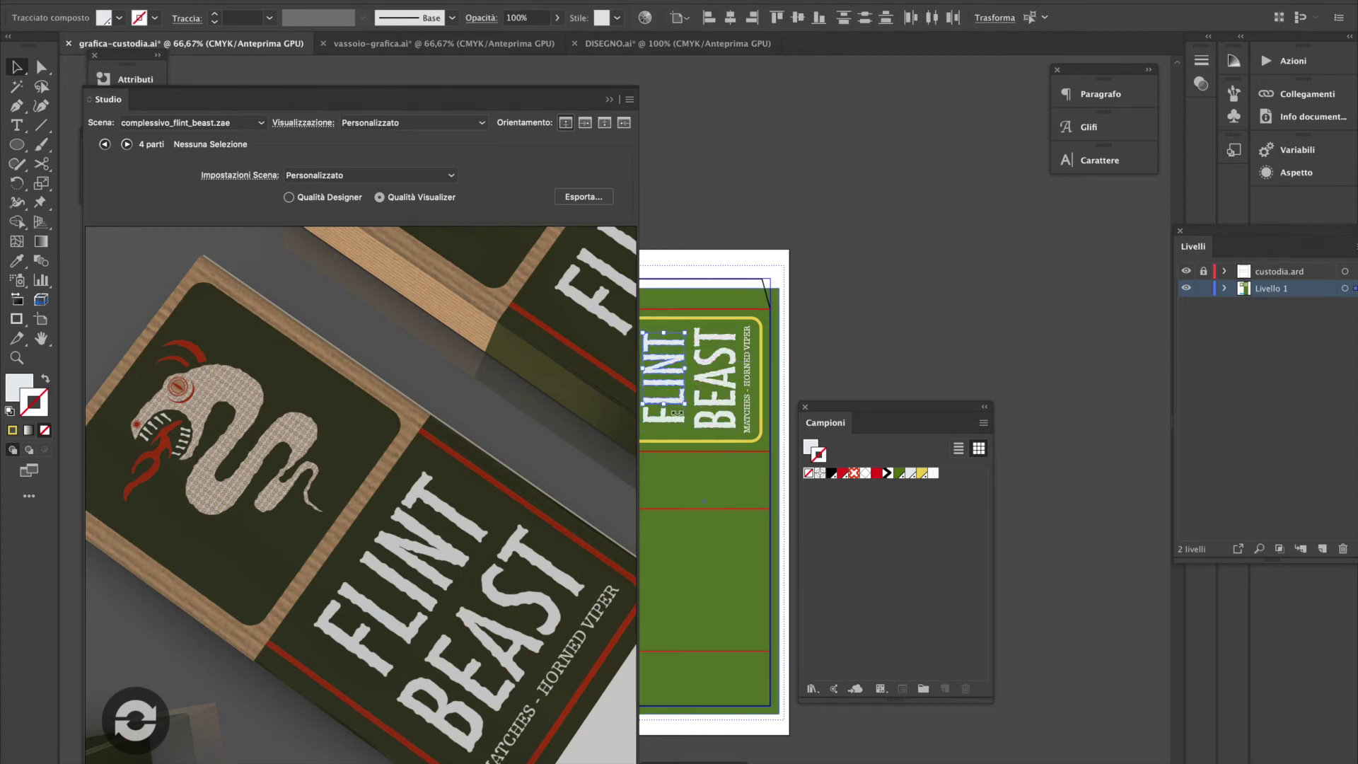
{"action": "left_click", "coordinate": [923, 472]}
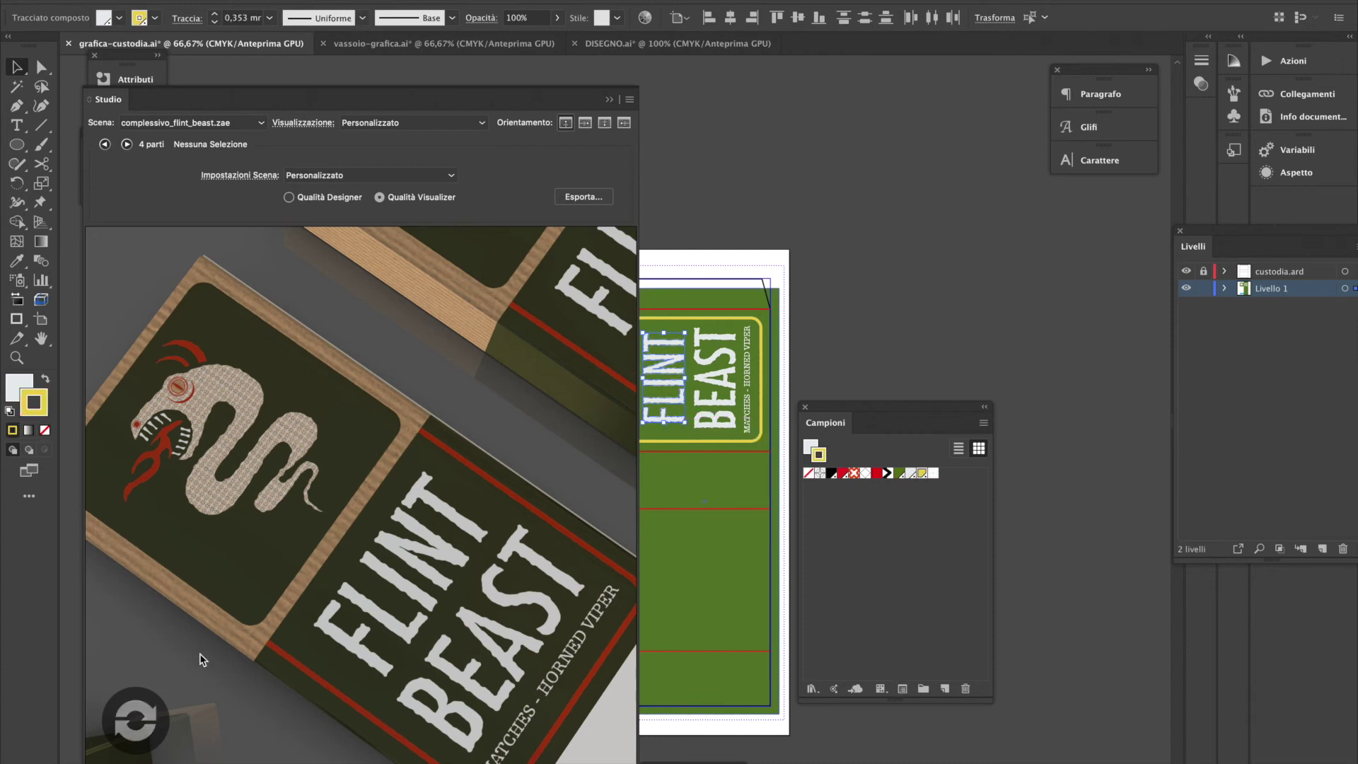
{"action": "left_click", "coordinate": [137, 717]}
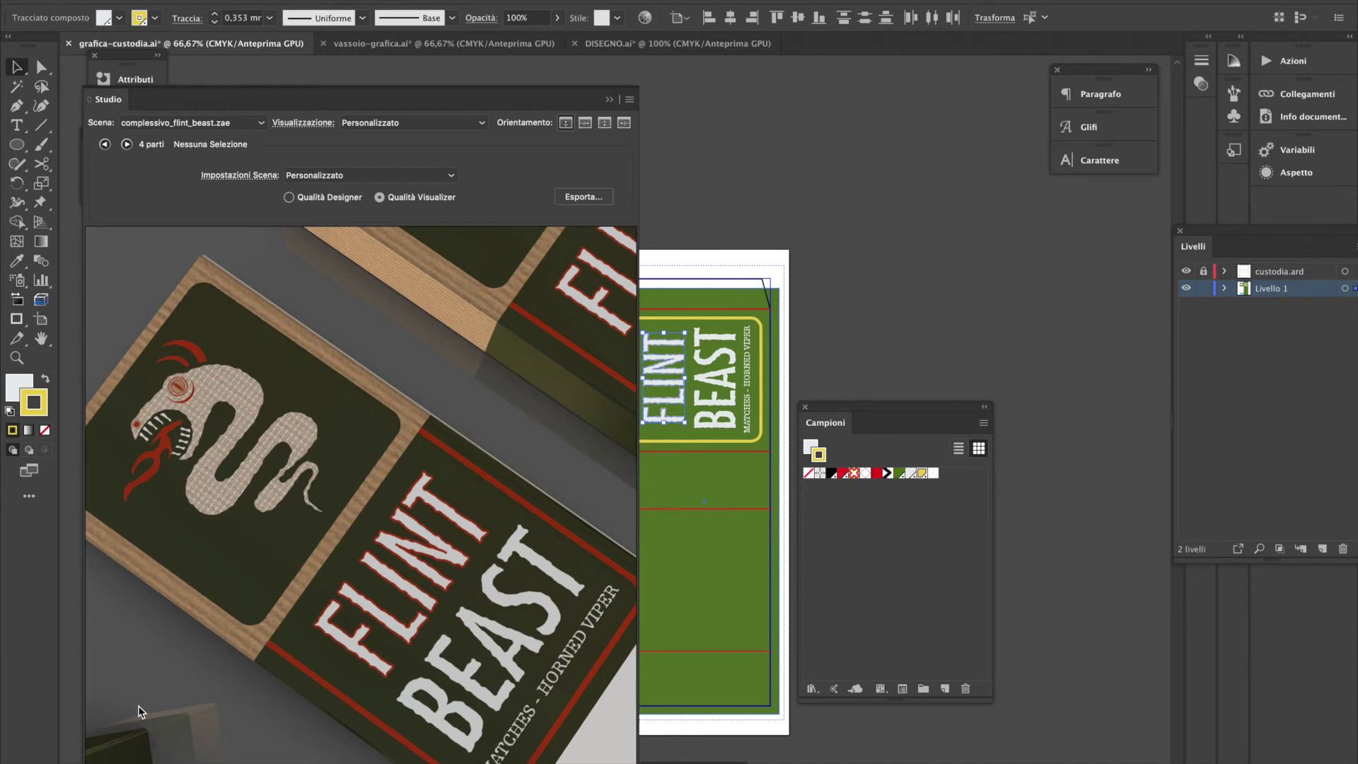
{"action": "key", "text": "slash"}
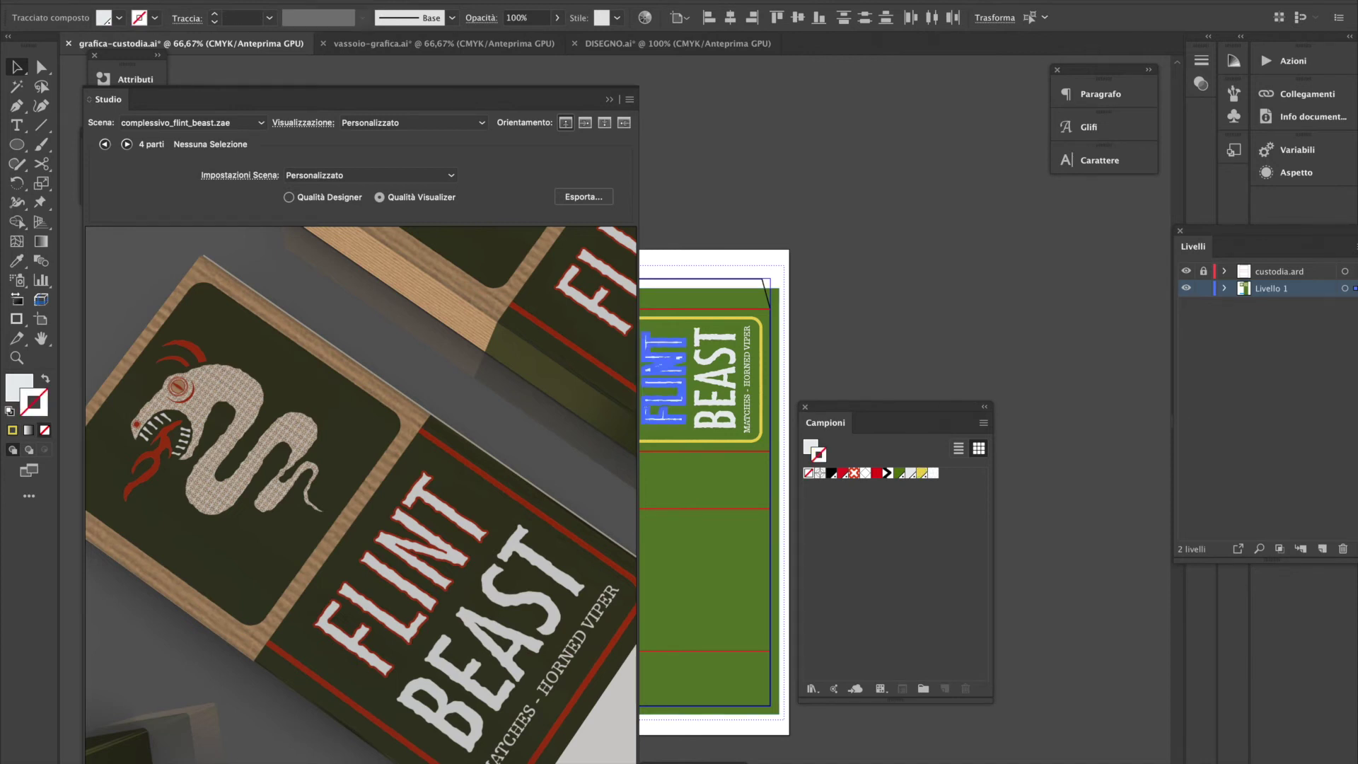
Fill the FLINT letters with the gold foil swatch and update the 3D preview
{"action": "left_click", "coordinate": [140, 18]}
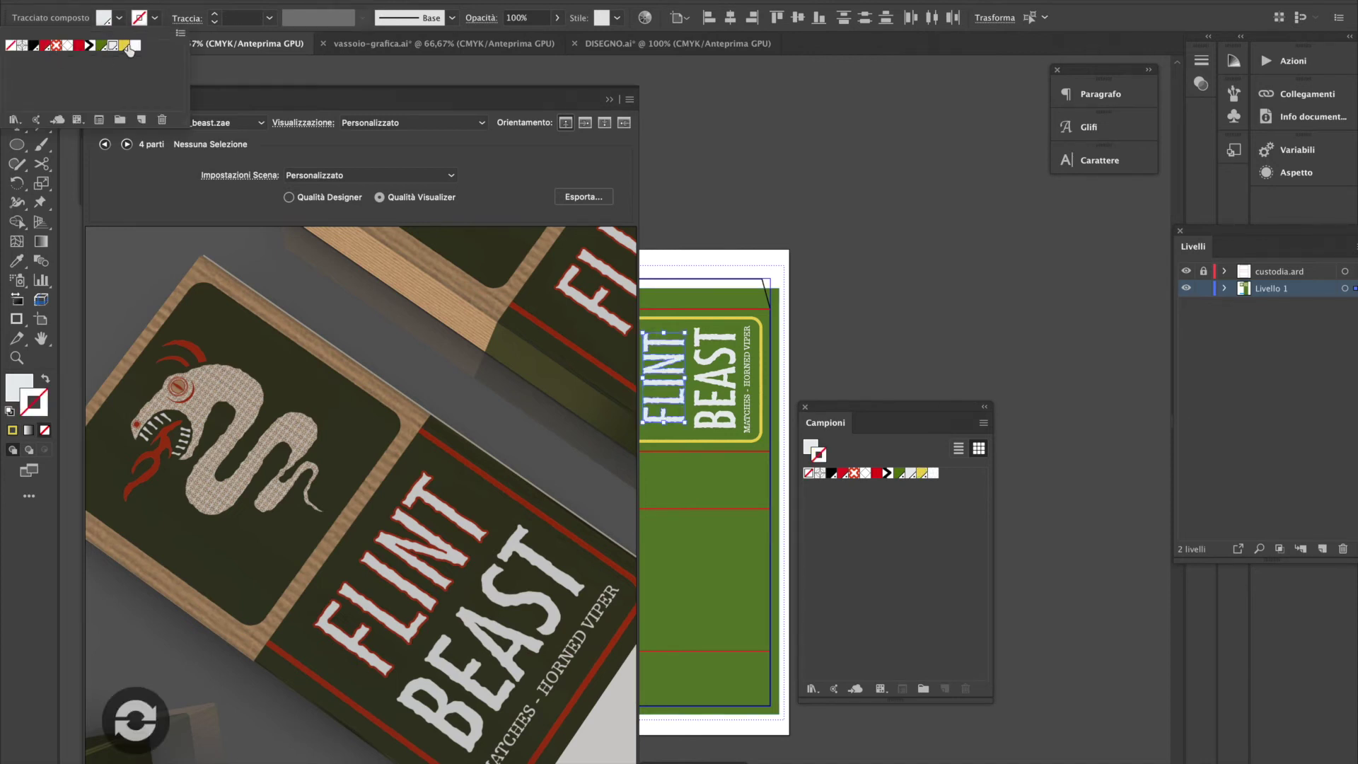
{"action": "left_click", "coordinate": [124, 45]}
{"action": "left_click", "coordinate": [137, 723]}
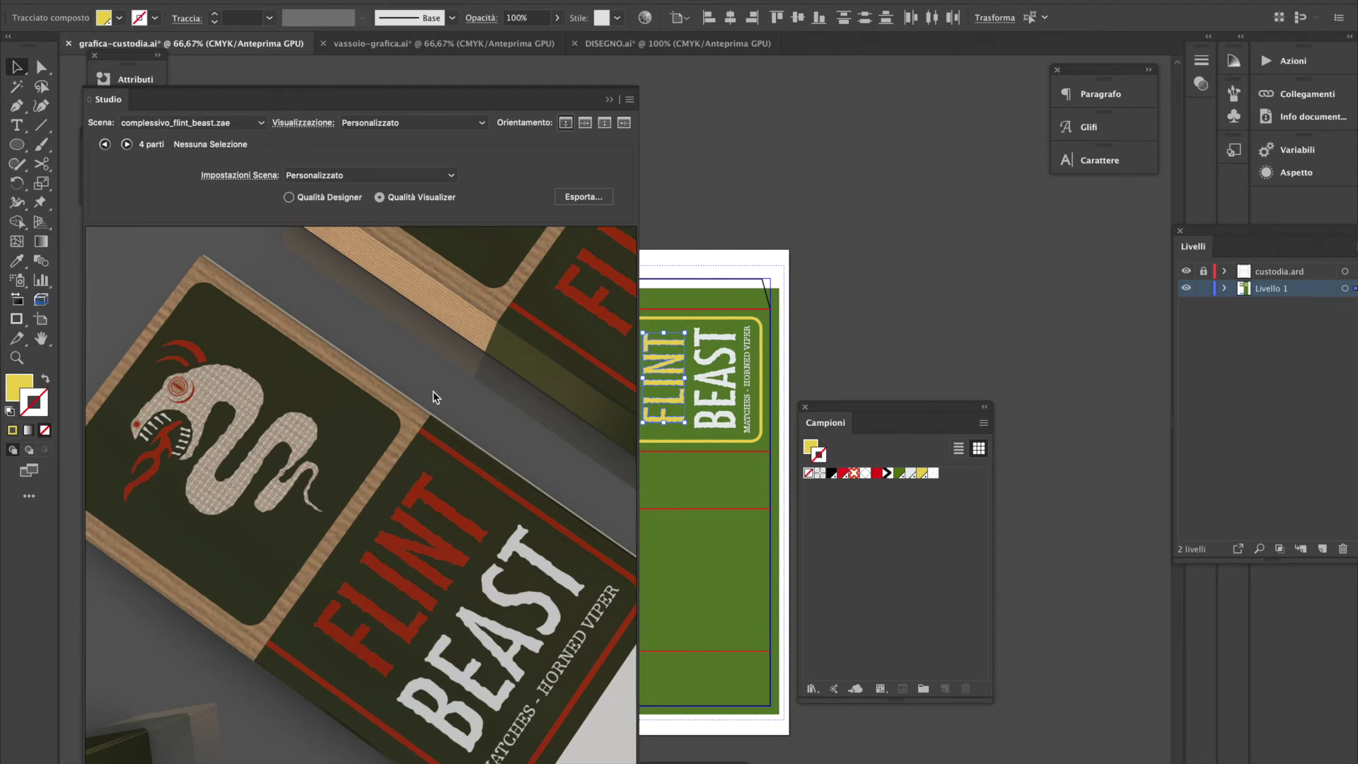
Set the rounded frame's stroke to the "vernice UV spot extra opaca" swatch and update the 3D preview
{"action": "left_click", "coordinate": [745, 321]}
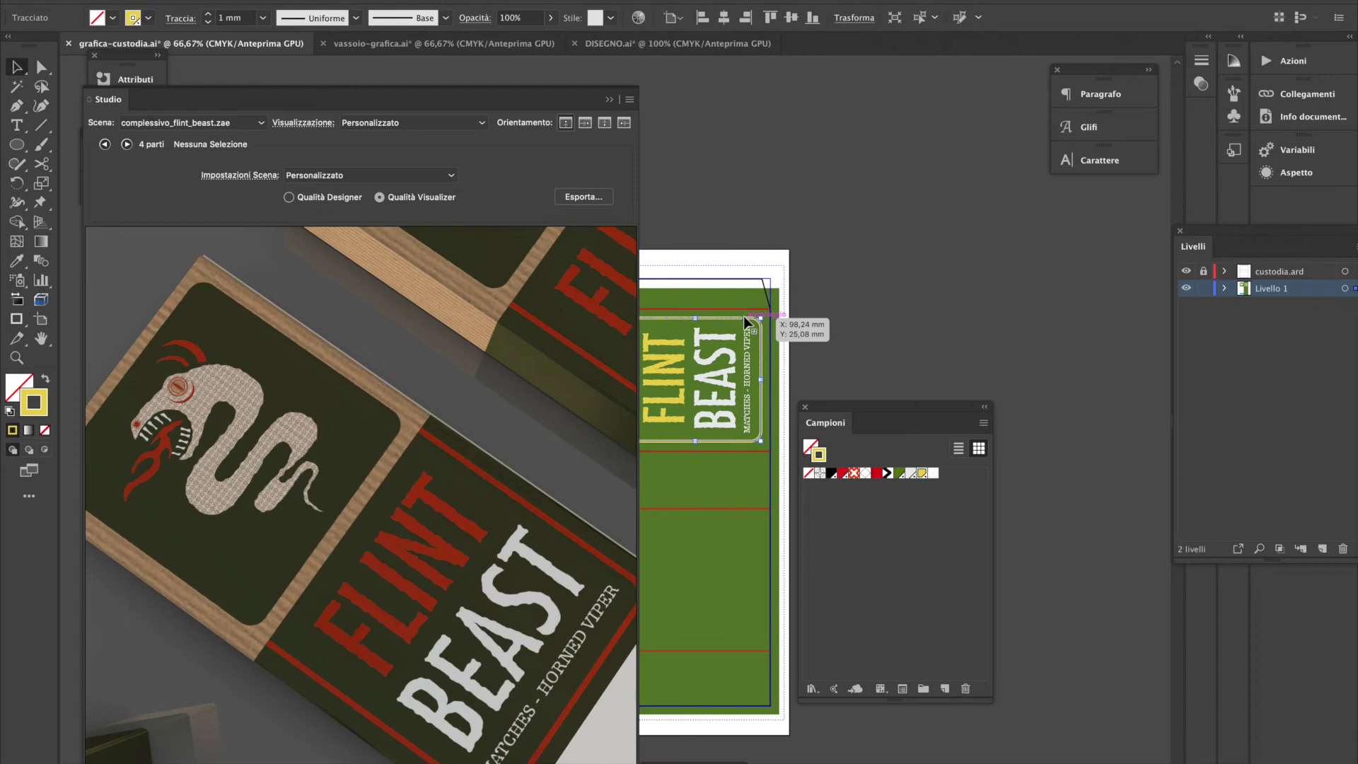
{"action": "left_click", "coordinate": [148, 17]}
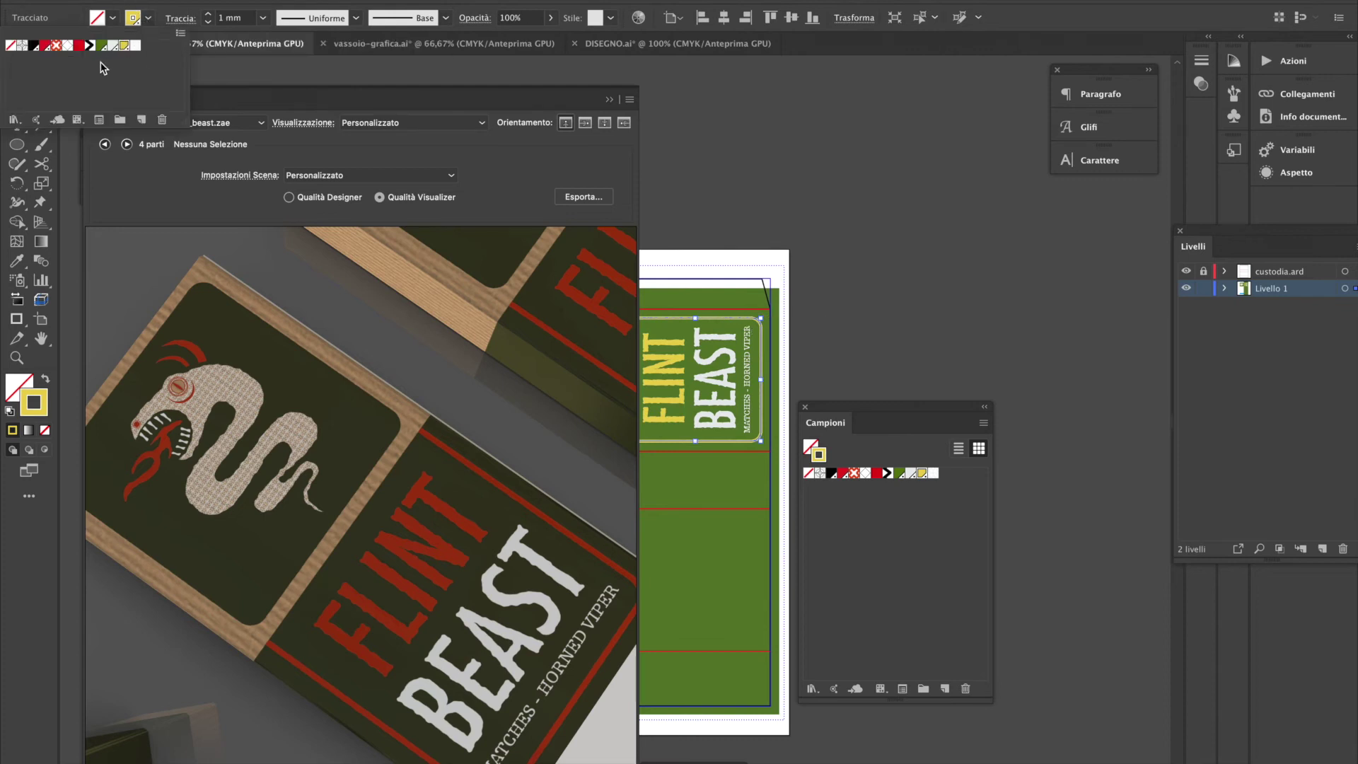
{"action": "left_click", "coordinate": [134, 46]}
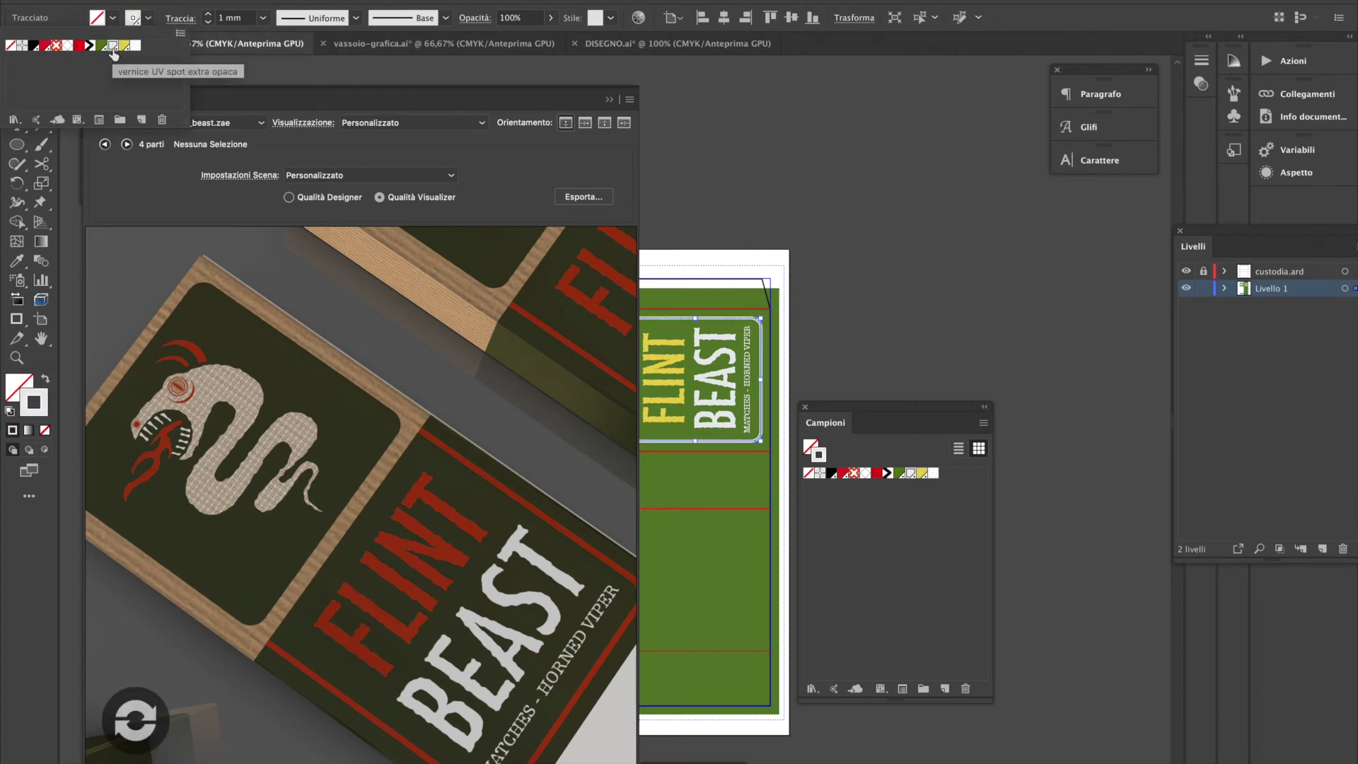
{"action": "left_click", "coordinate": [141, 720]}
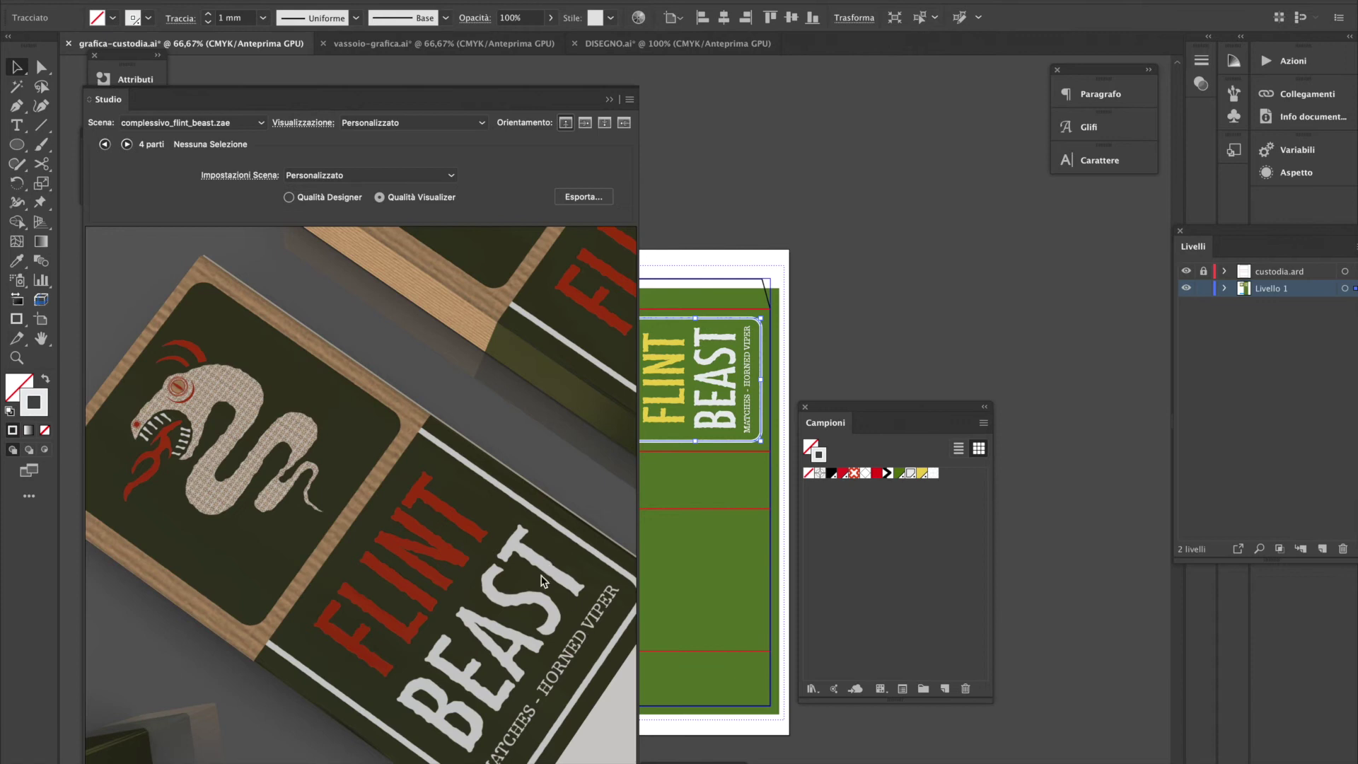
Replace the gold foil fill of the letters F, L, N and T in FLINT with plain white
{"action": "left_click", "coordinate": [676, 418]}
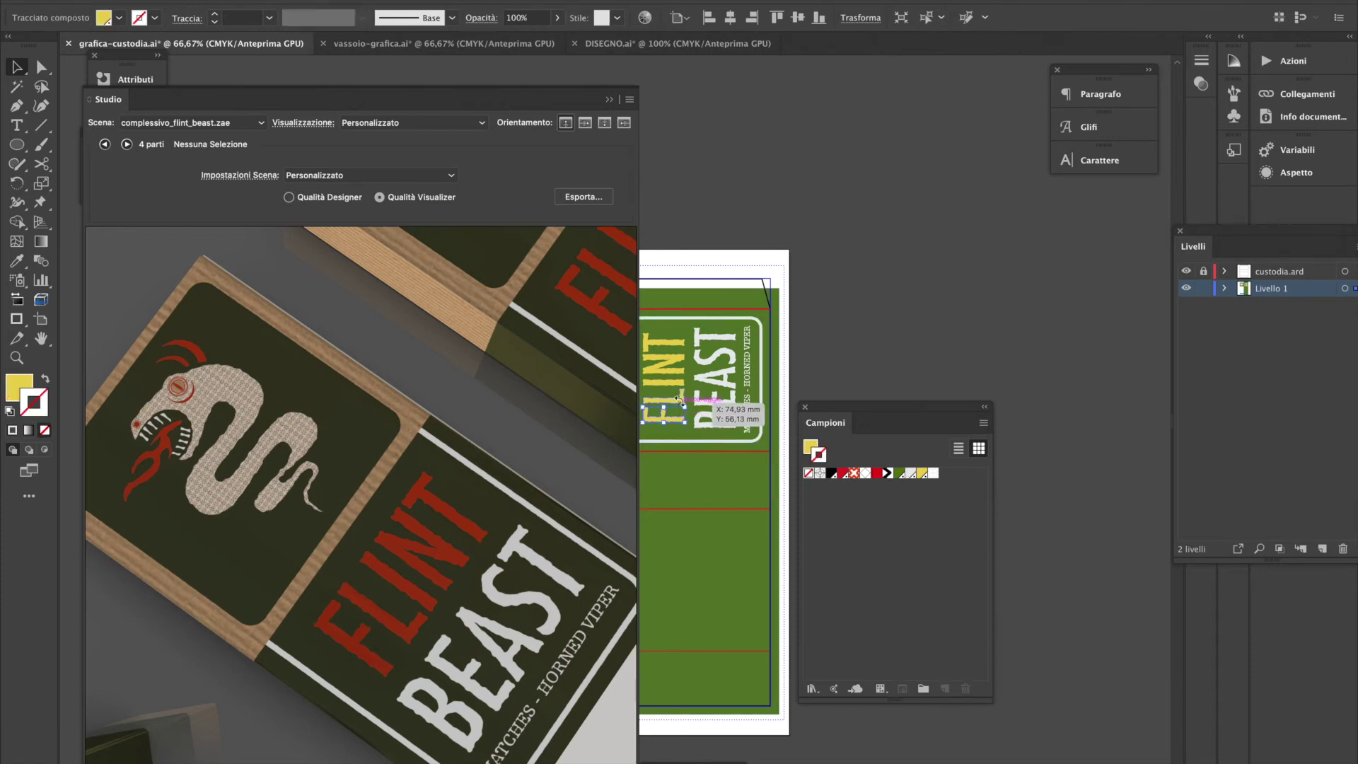
{"action": "left_click", "coordinate": [673, 356], "text": "shift"}
{"action": "left_click", "coordinate": [674, 340], "text": "shift"}
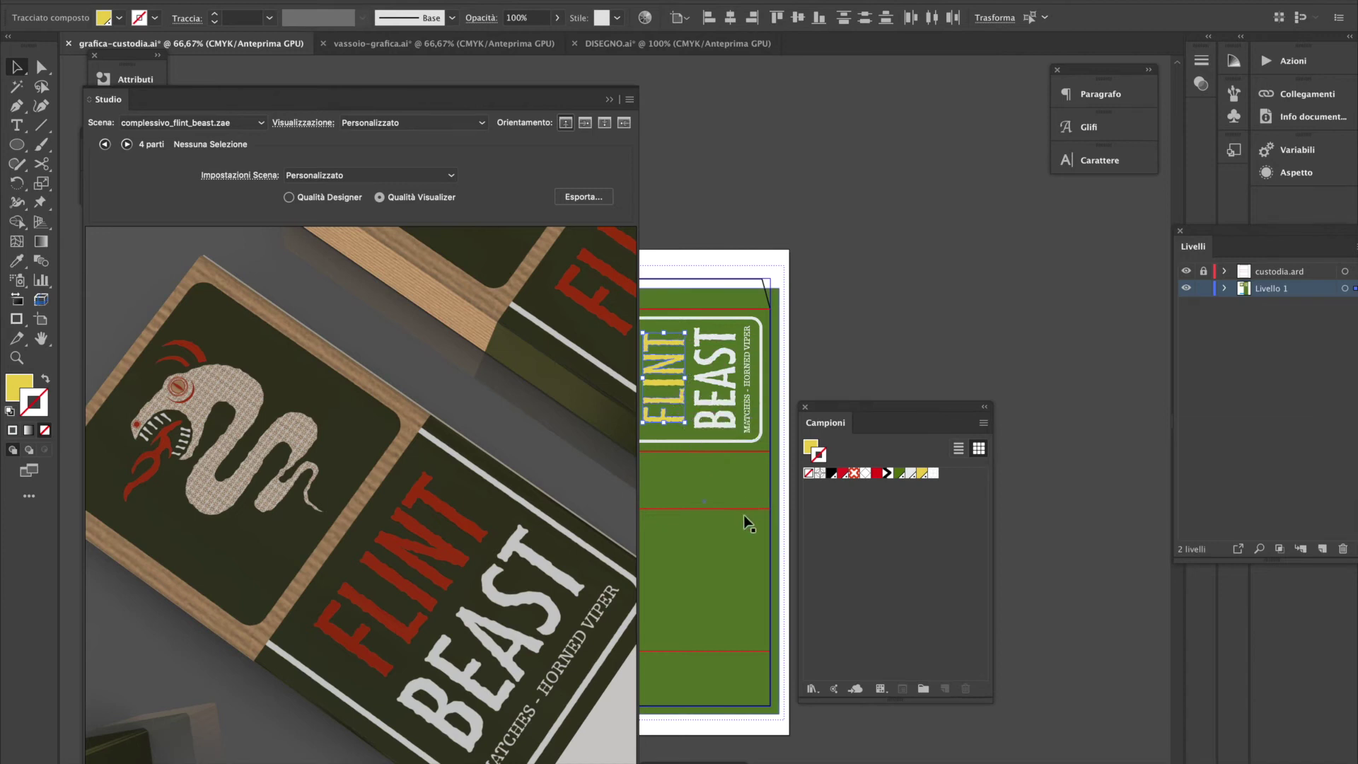
{"action": "left_click_drag", "start_coordinate": [461, 105], "coordinate": [1002, 180]}
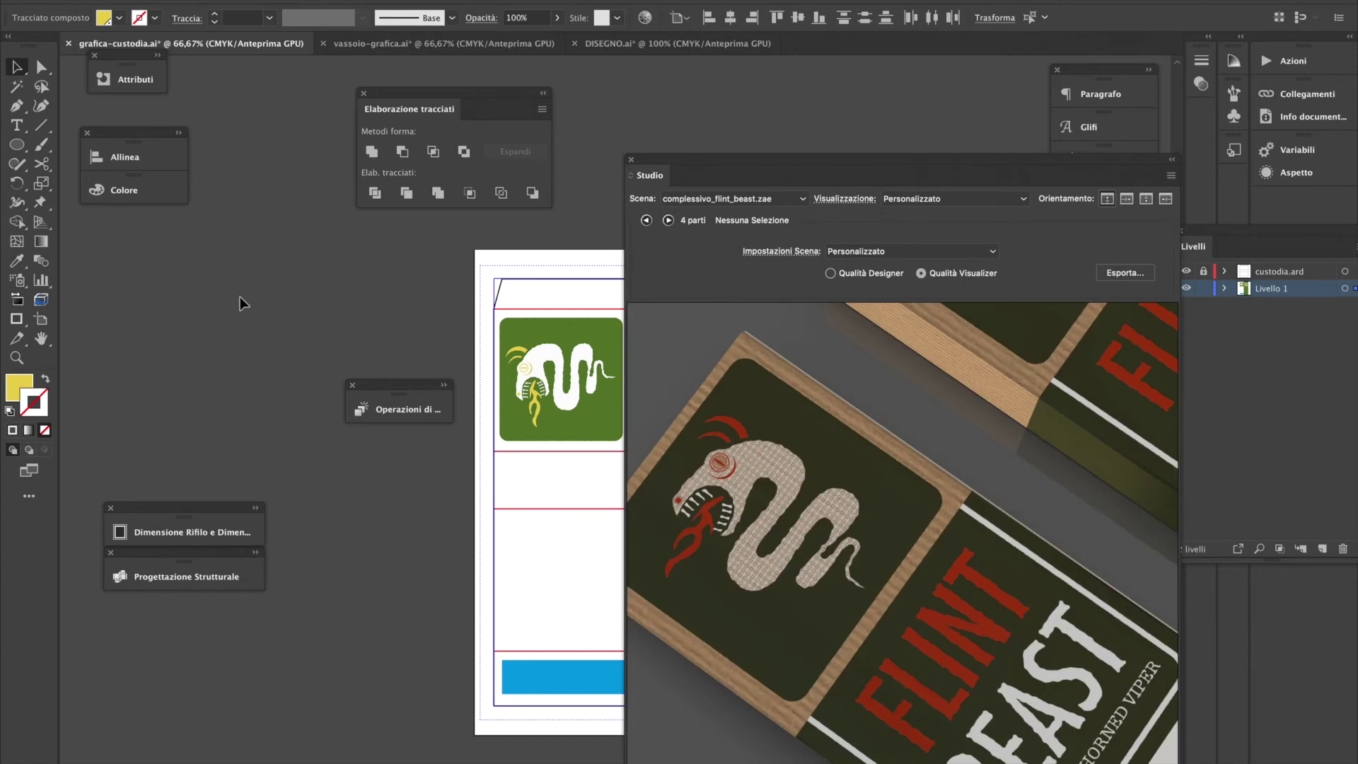
{"action": "left_click", "coordinate": [146, 191]}
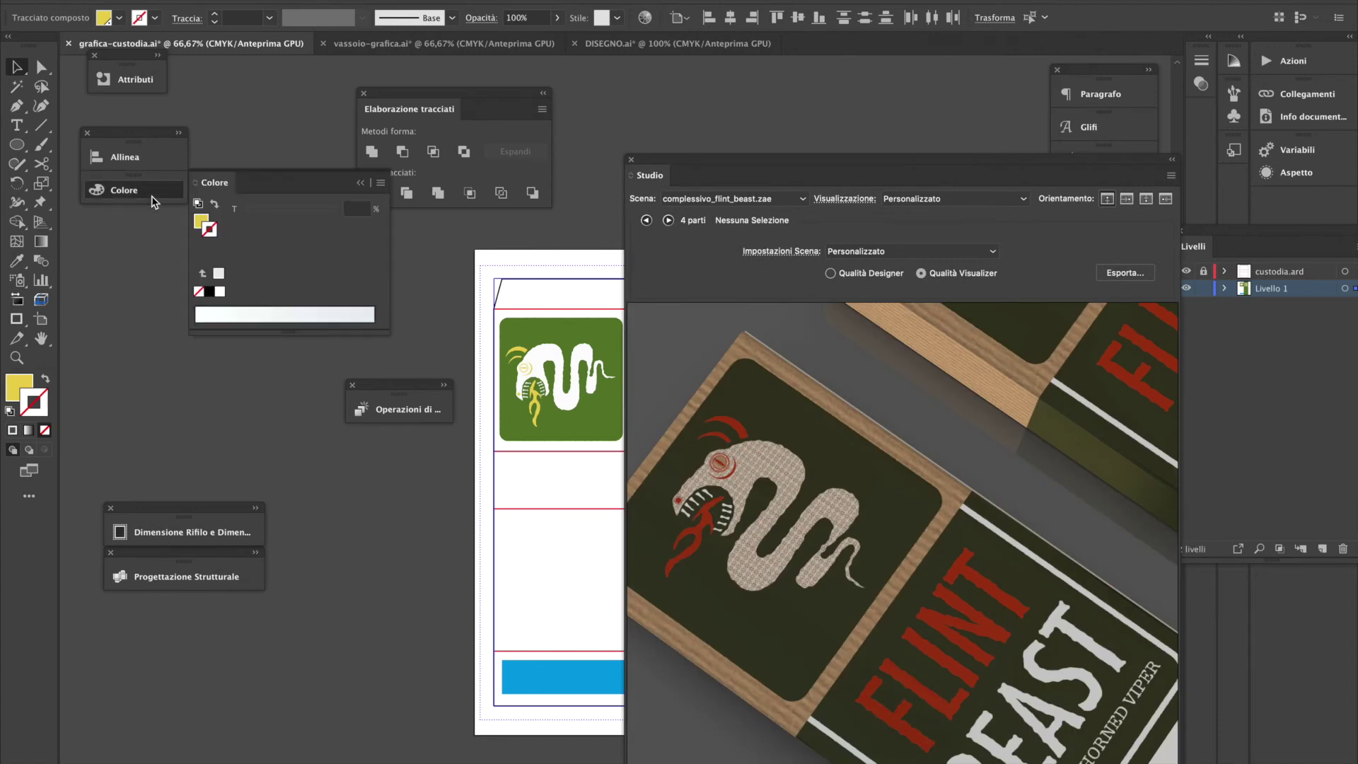
{"action": "left_click", "coordinate": [202, 222]}
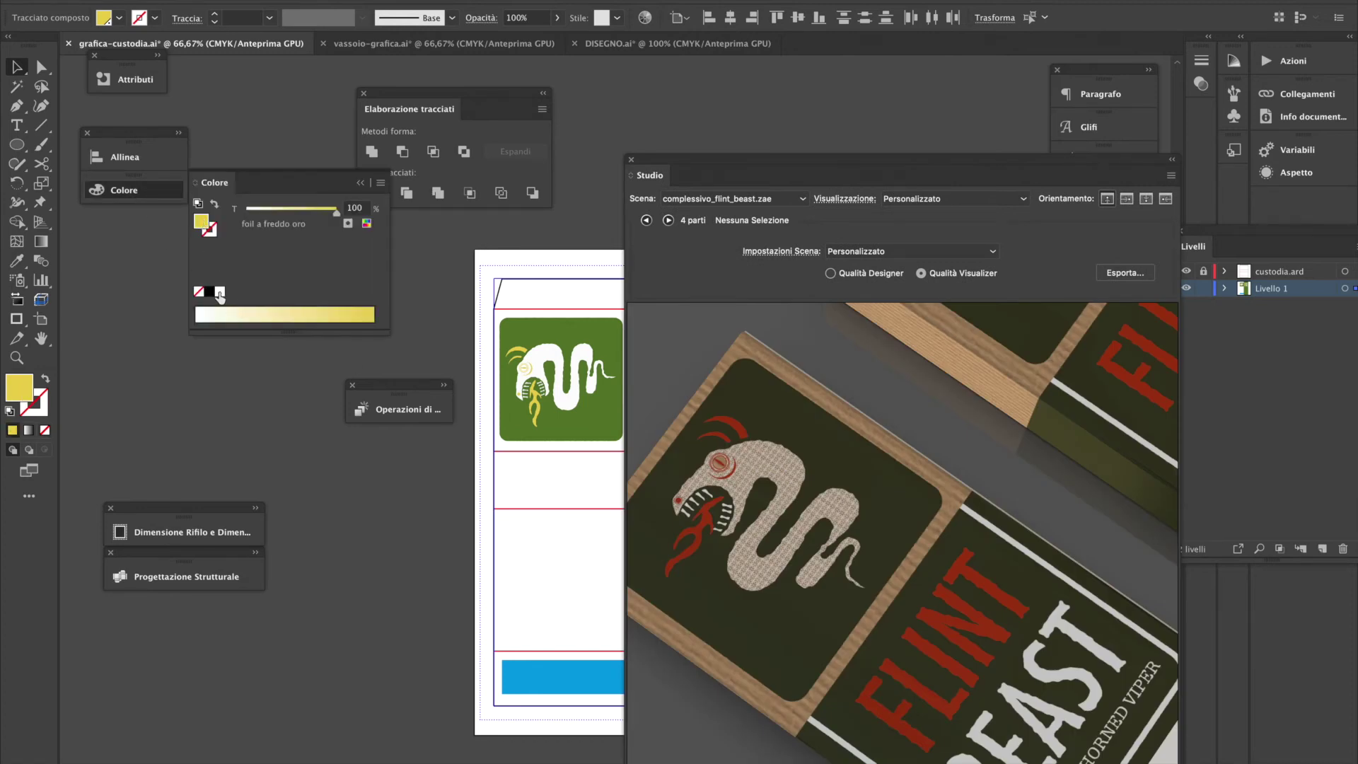
{"action": "left_click", "coordinate": [220, 293]}
{"action": "left_click", "coordinate": [304, 403]}
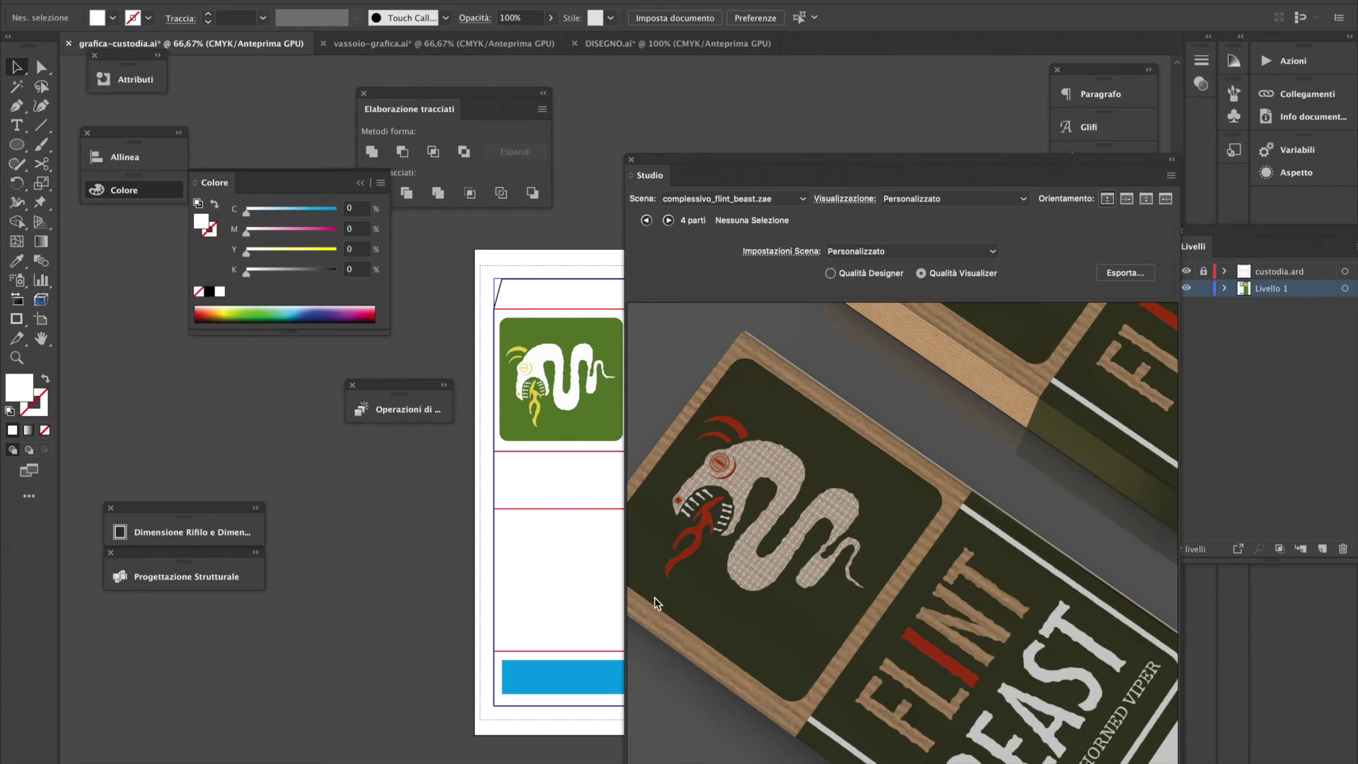
Fill the remaining gold letter I of FLINT with plain white and move the 3D preview off the title
{"action": "left_click_drag", "start_coordinate": [614, 203], "coordinate": [830, 230]}
{"action": "left_click", "coordinate": [670, 386]}
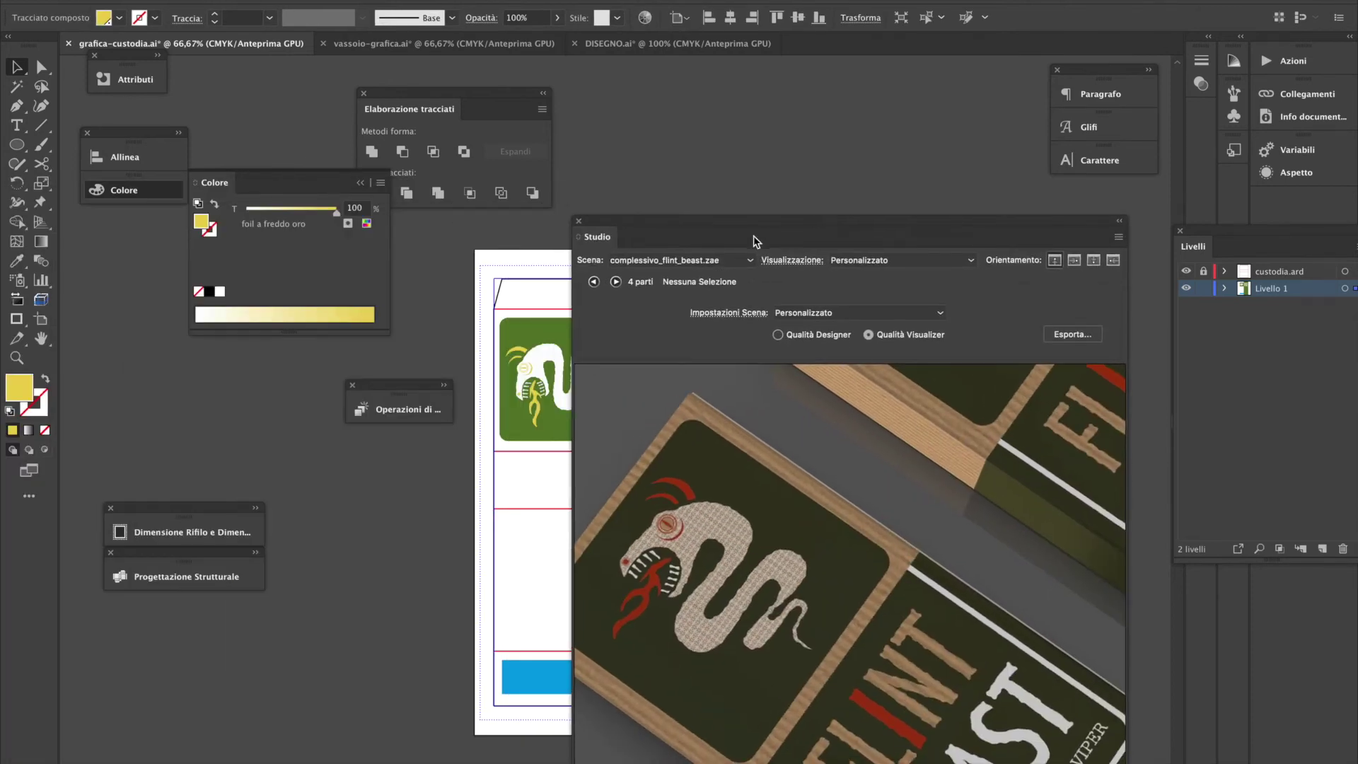
{"action": "left_click", "coordinate": [220, 292]}
{"action": "left_click_drag", "start_coordinate": [892, 228], "coordinate": [380, 122]}
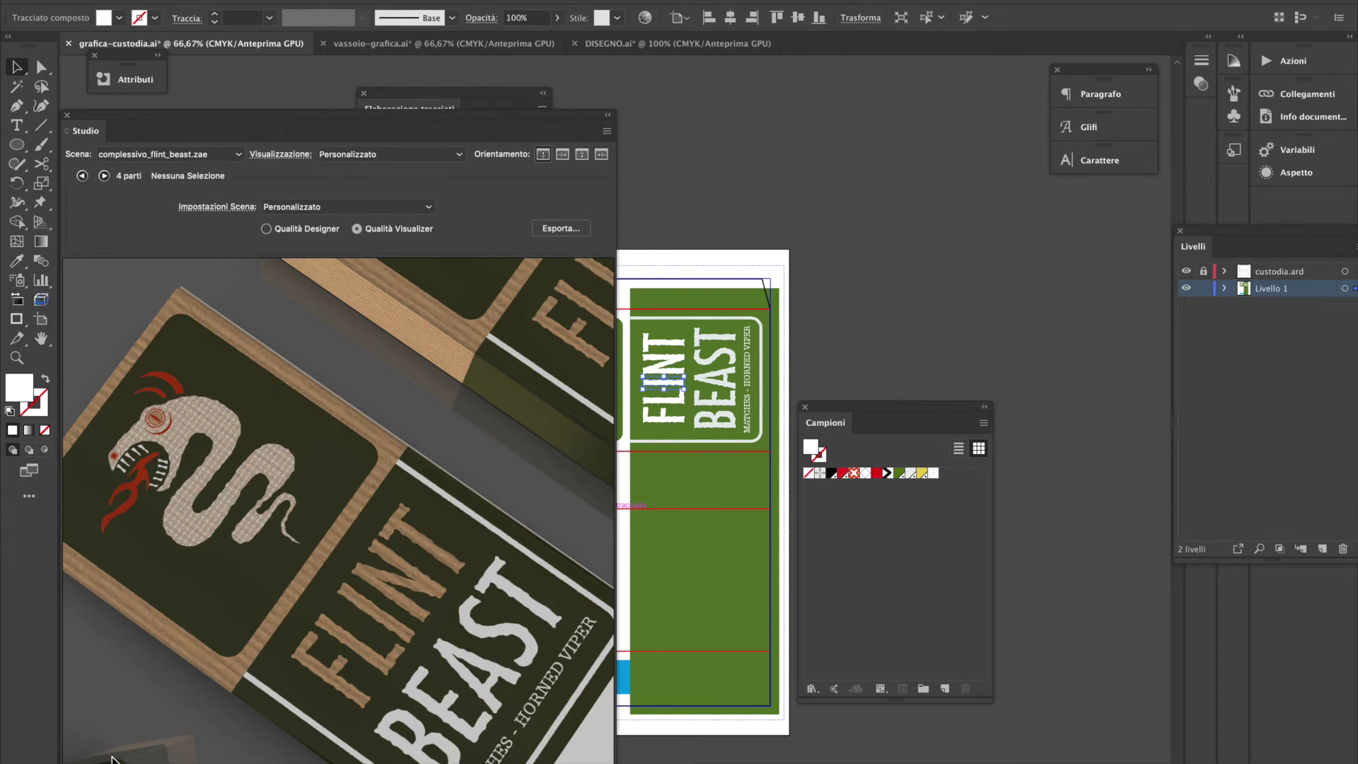
Set the rounded title frame's stroke to plain white and add that white to the Campioni swatches
{"action": "left_click", "coordinate": [732, 319]}
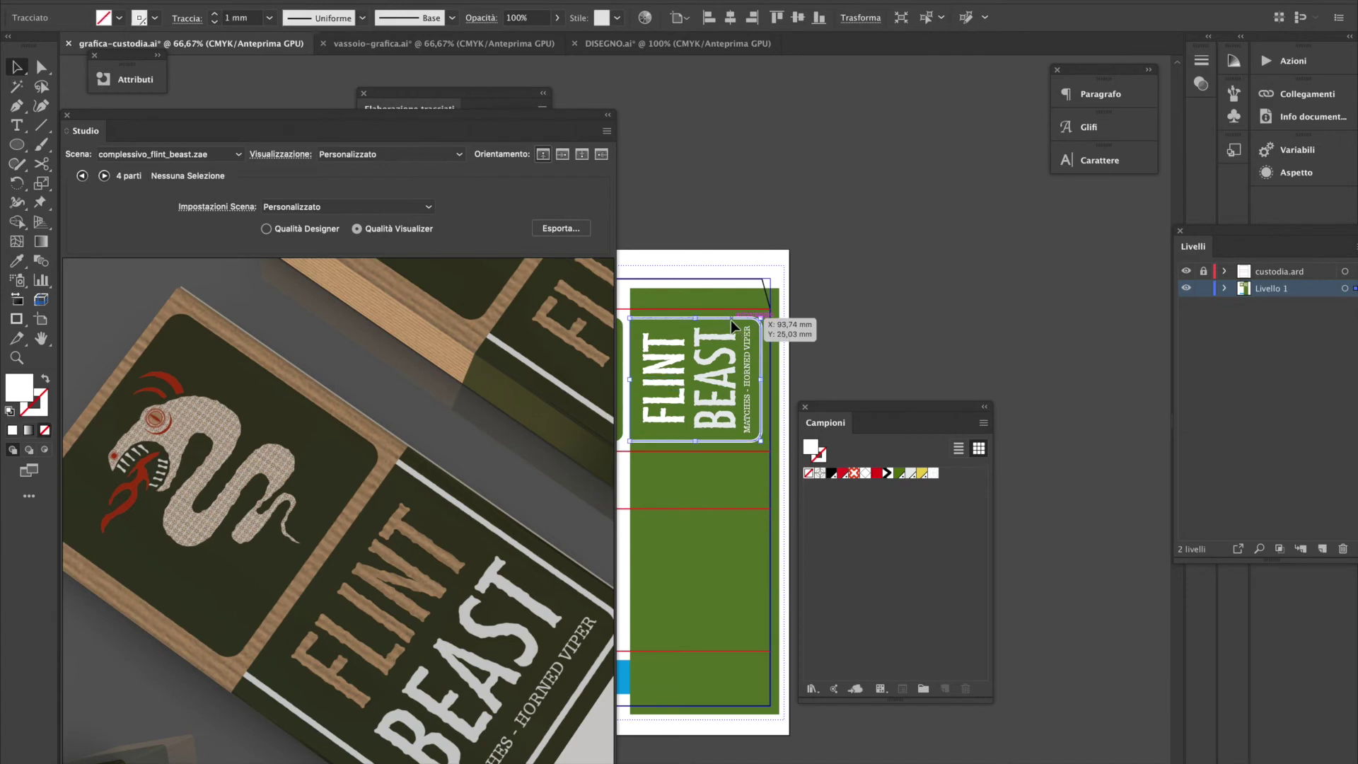
{"action": "left_click", "coordinate": [148, 19]}
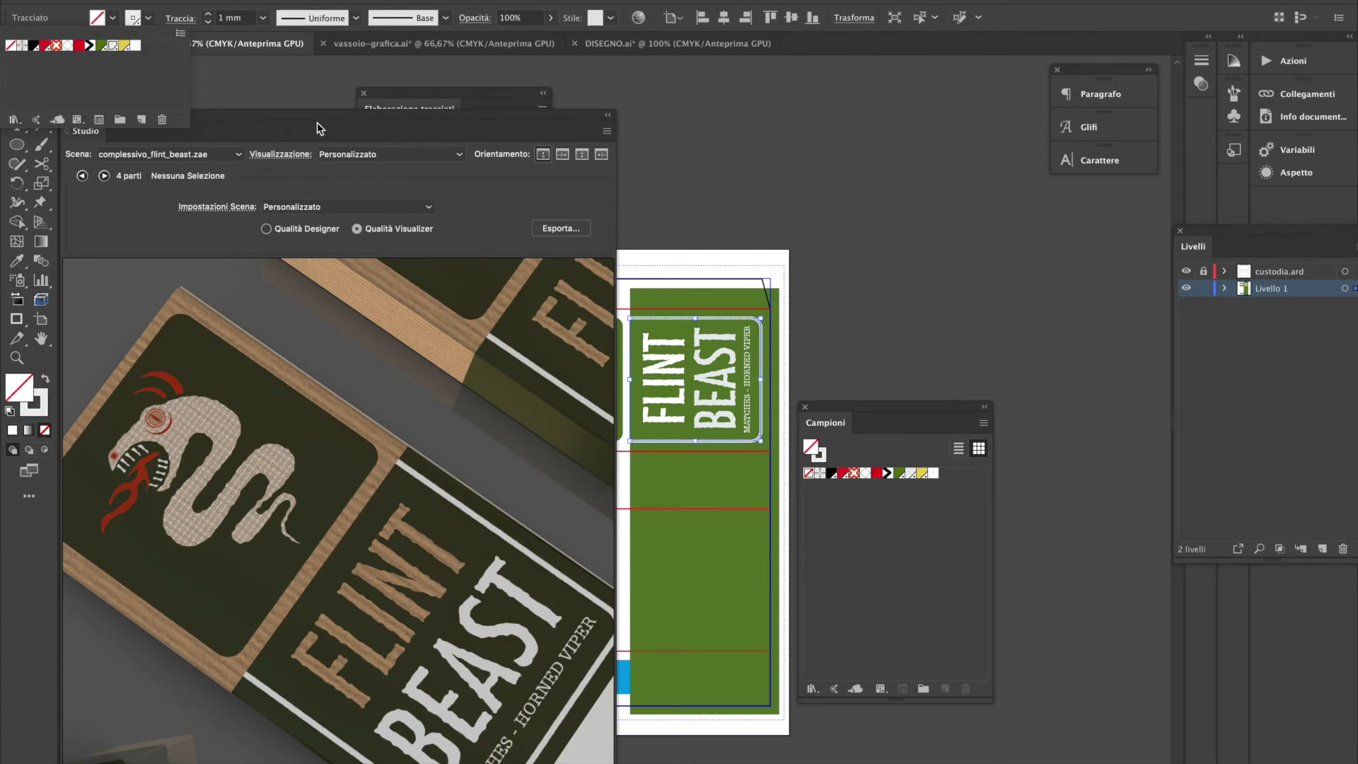
{"action": "left_click_drag", "start_coordinate": [403, 122], "coordinate": [859, 199]}
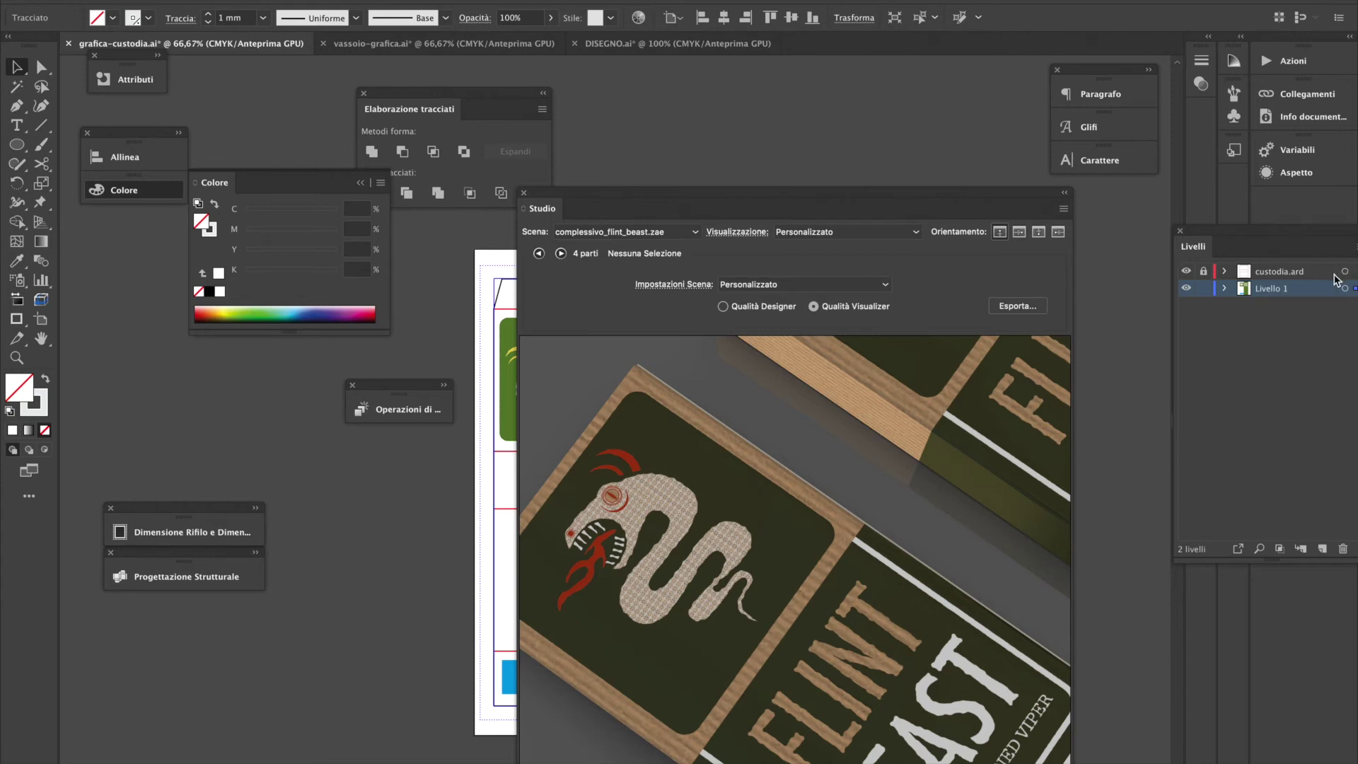
{"action": "left_click_drag", "start_coordinate": [852, 191], "coordinate": [1292, 227]}
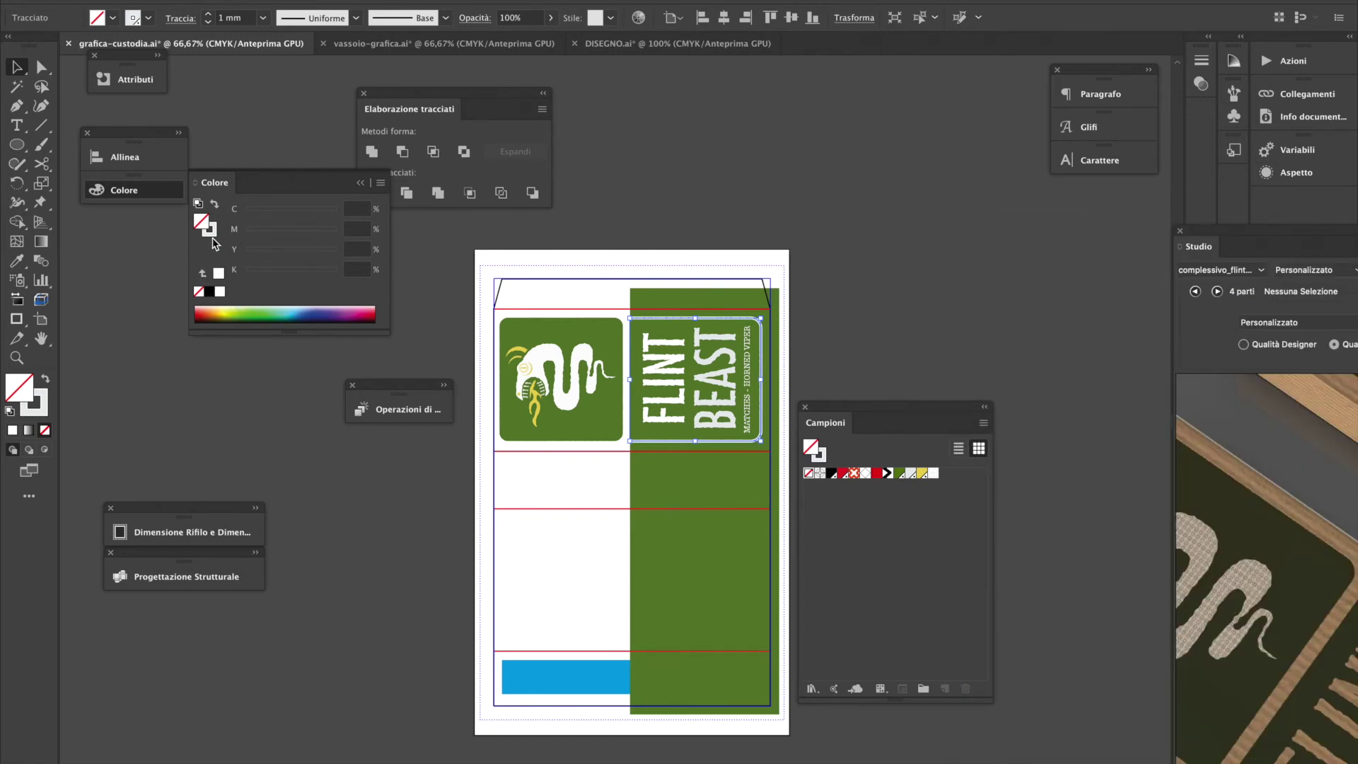
{"action": "left_click", "coordinate": [220, 293]}
{"action": "left_click_drag", "start_coordinate": [221, 297], "coordinate": [841, 550]}
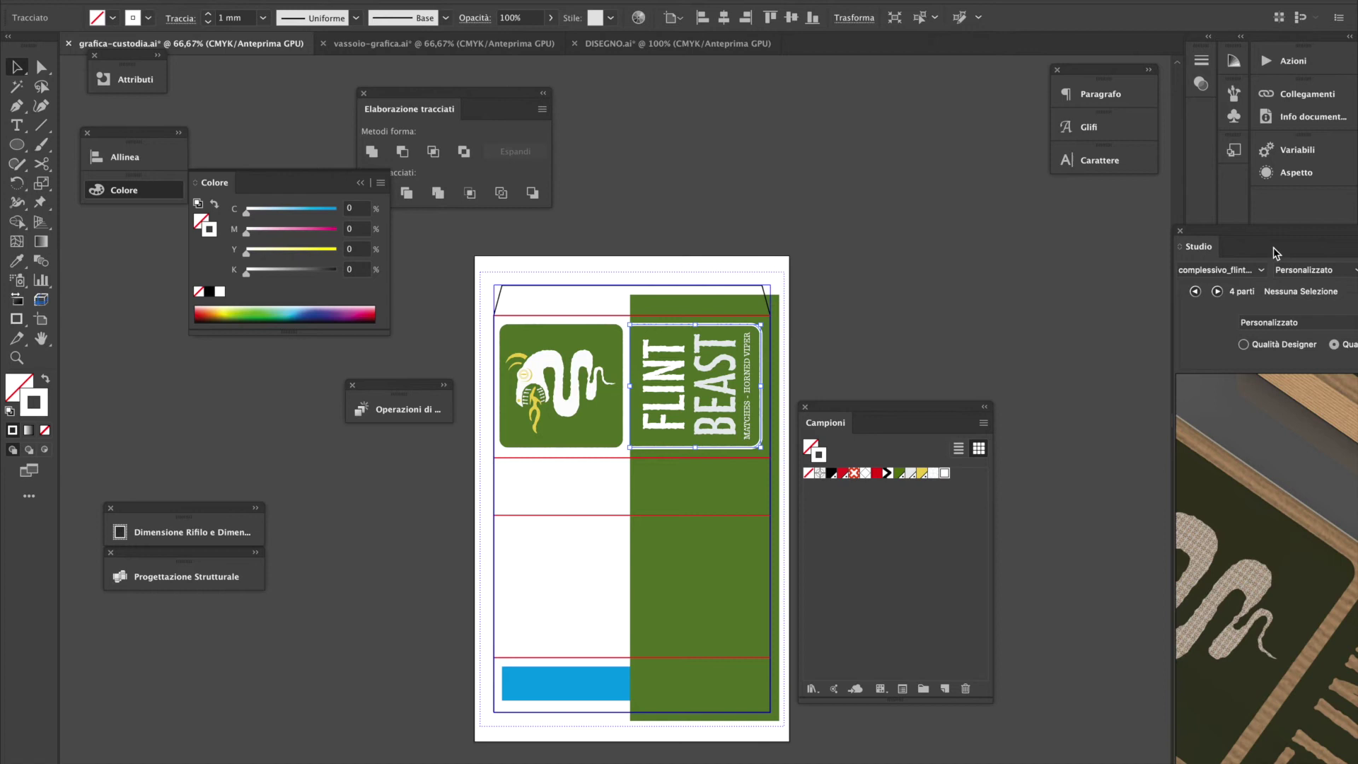
Give the green rounded square behind the snake a "foil a freddo oro" stroke and update the 3D preview
{"action": "left_click_drag", "start_coordinate": [1301, 242], "coordinate": [802, 174]}
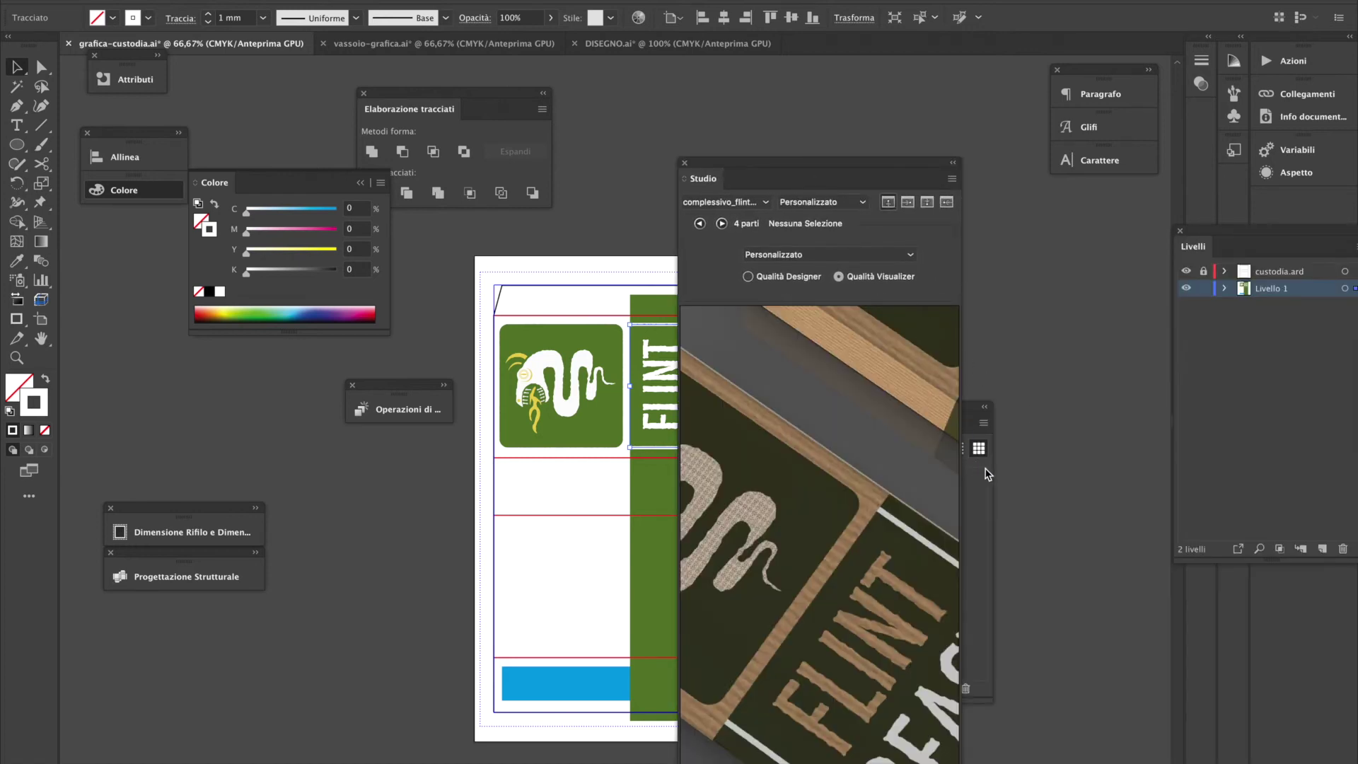
{"action": "left_click_drag", "start_coordinate": [931, 165], "coordinate": [1110, 101]}
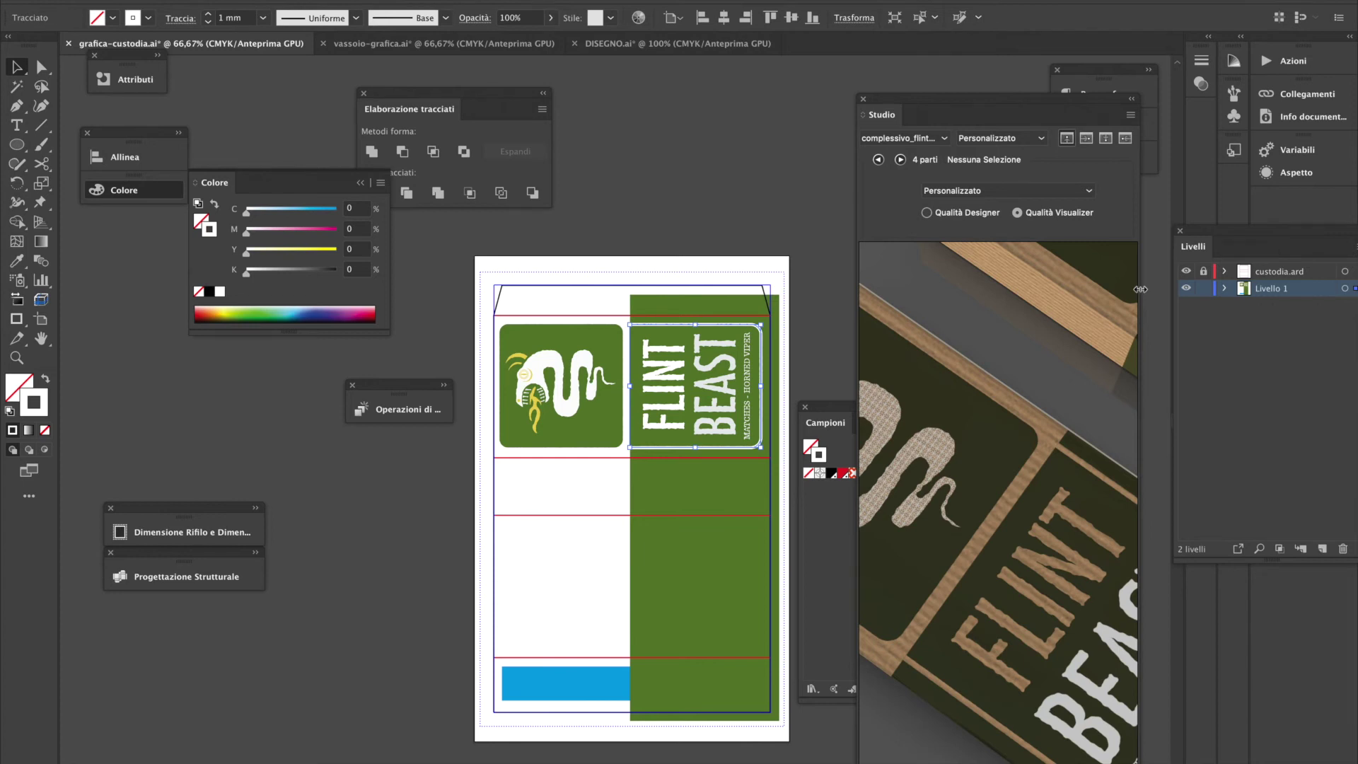
{"action": "left_click", "coordinate": [608, 329]}
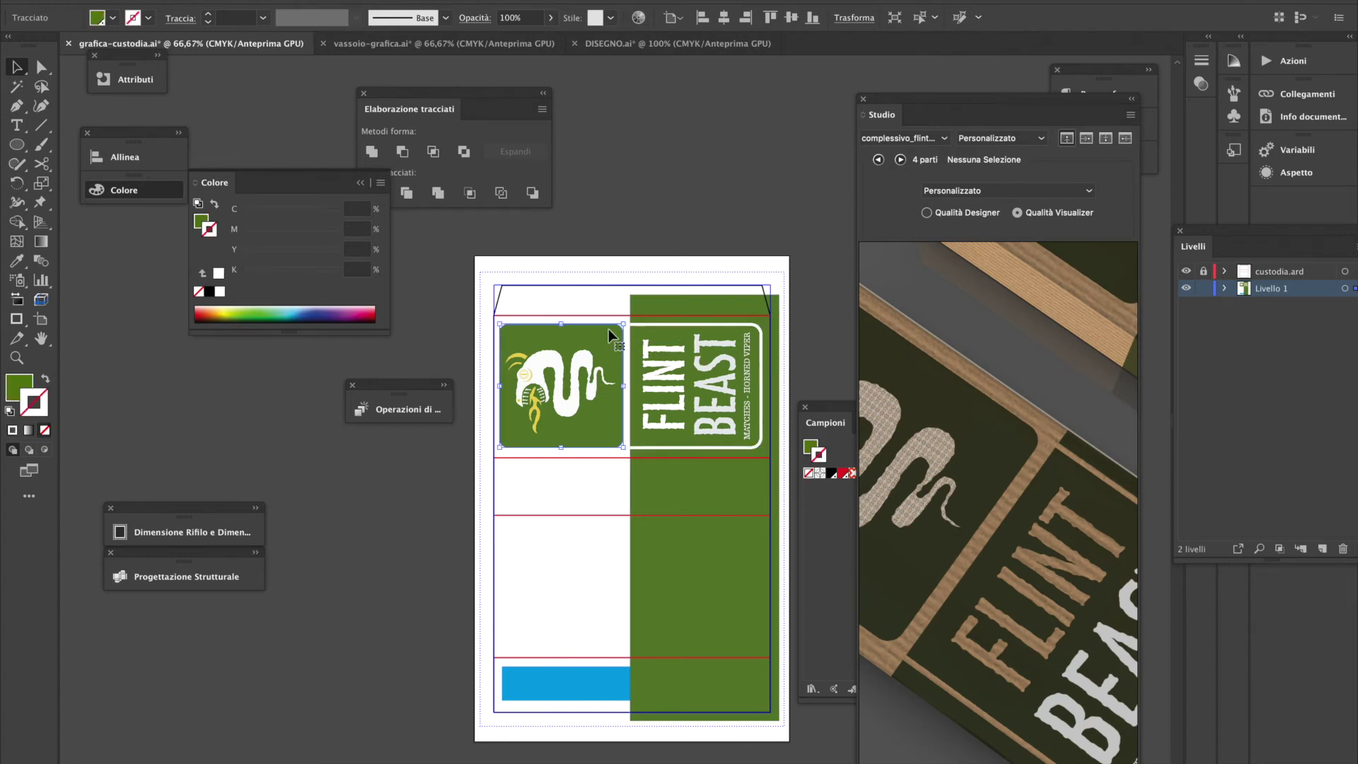
{"action": "left_click", "coordinate": [148, 18]}
{"action": "left_click", "coordinate": [125, 45]}
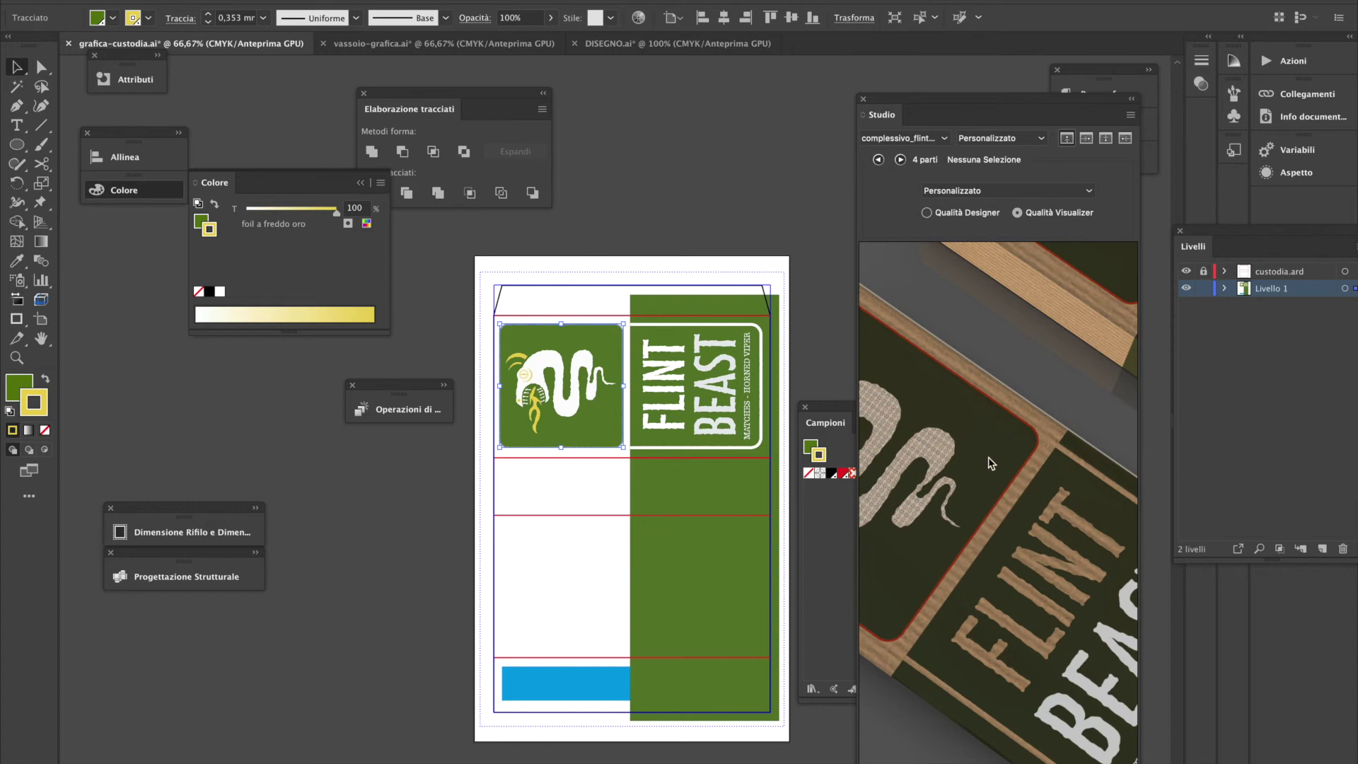
Enlarge the 3D preview to show both snake and title, and set the snake square's gold stroke weight to 1 mm
{"action": "left_click_drag", "start_coordinate": [958, 103], "coordinate": [311, 38]}
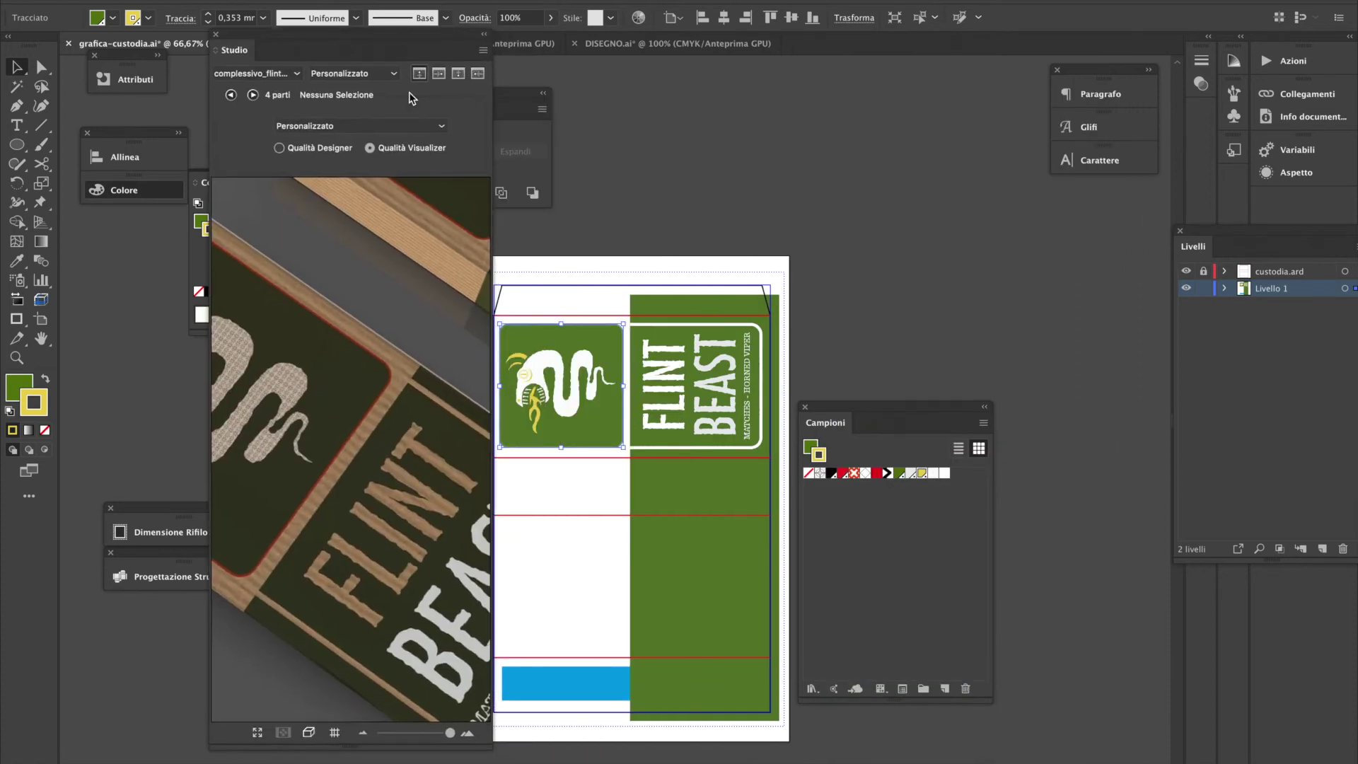
{"action": "left_click_drag", "start_coordinate": [1018, 729], "coordinate": [898, 739]}
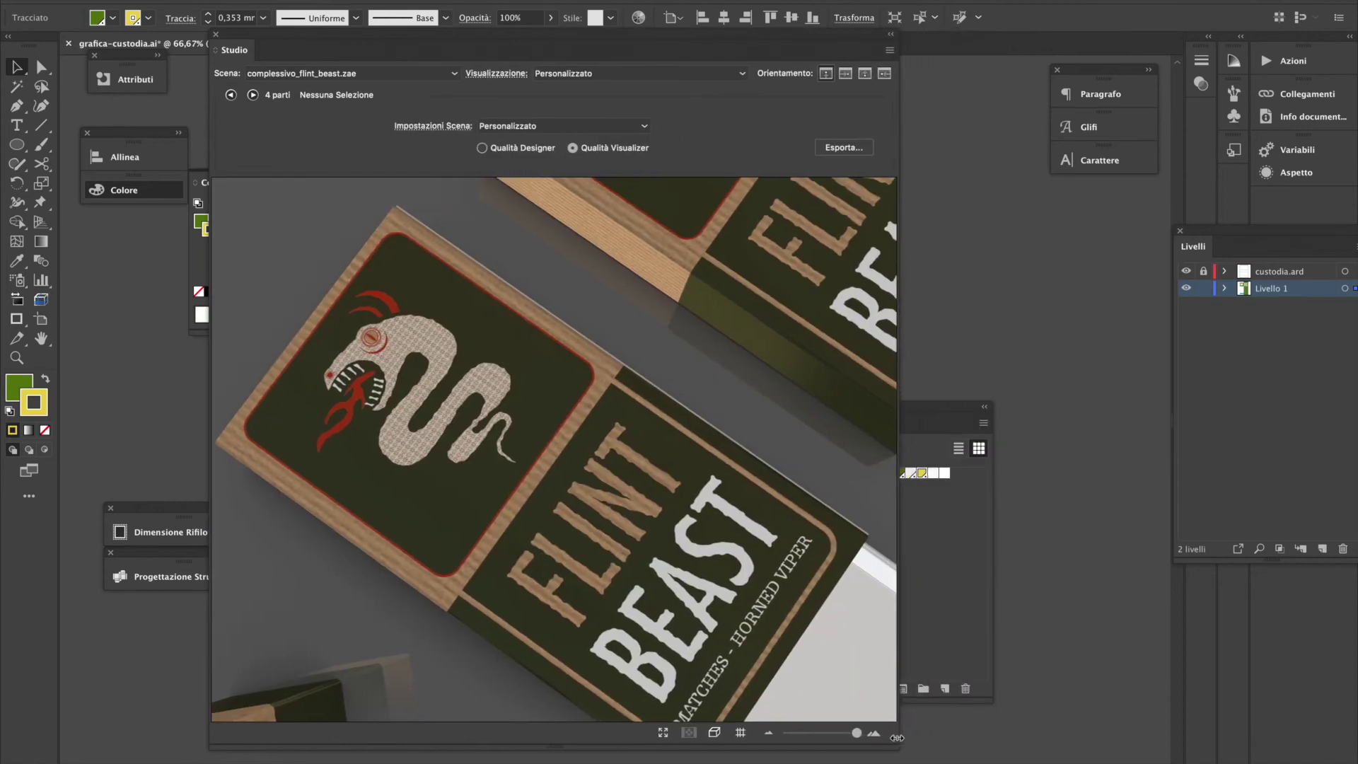
{"action": "scroll", "coordinate": [609, 577], "scroll_direction": "down", "scroll_amount": 3}
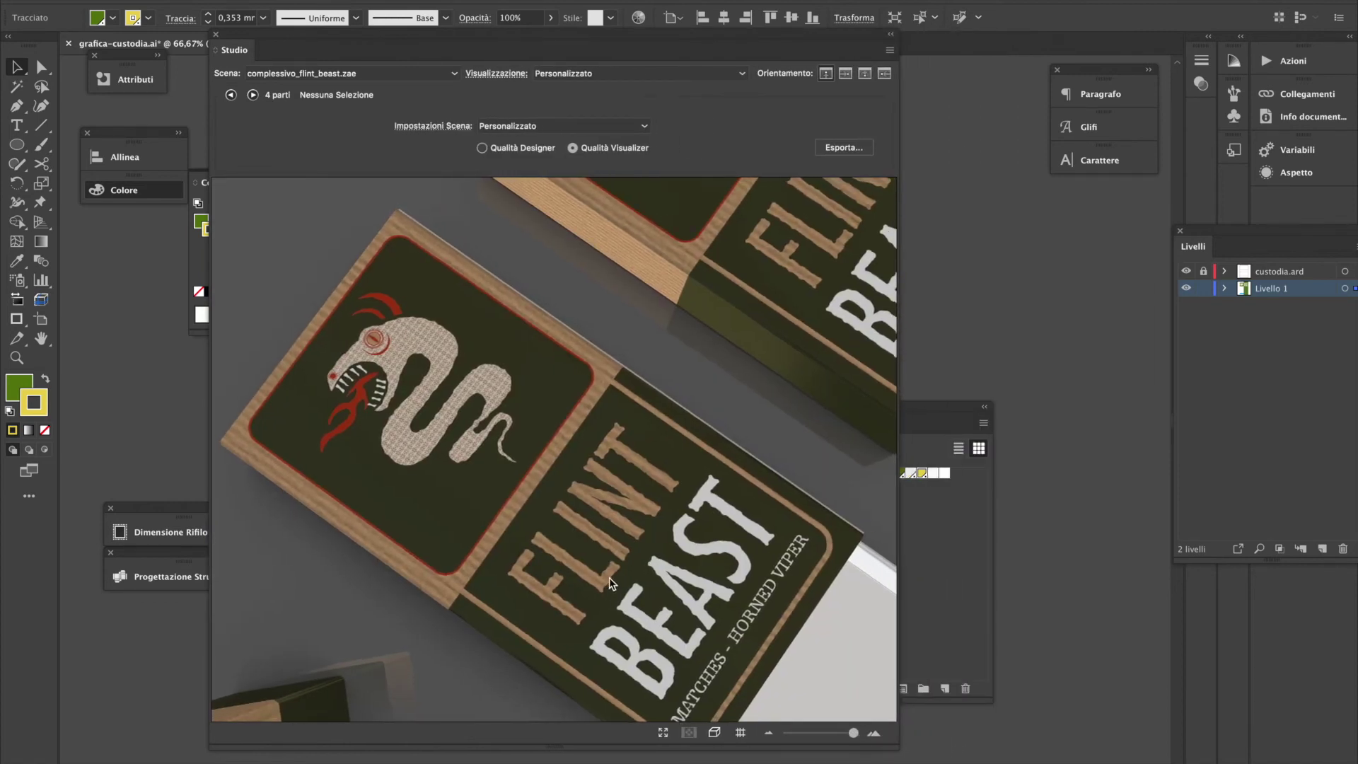
{"action": "scroll", "coordinate": [448, 481], "scroll_direction": "up", "scroll_amount": 2}
{"action": "left_click_drag", "start_coordinate": [448, 481], "coordinate": [463, 649]}
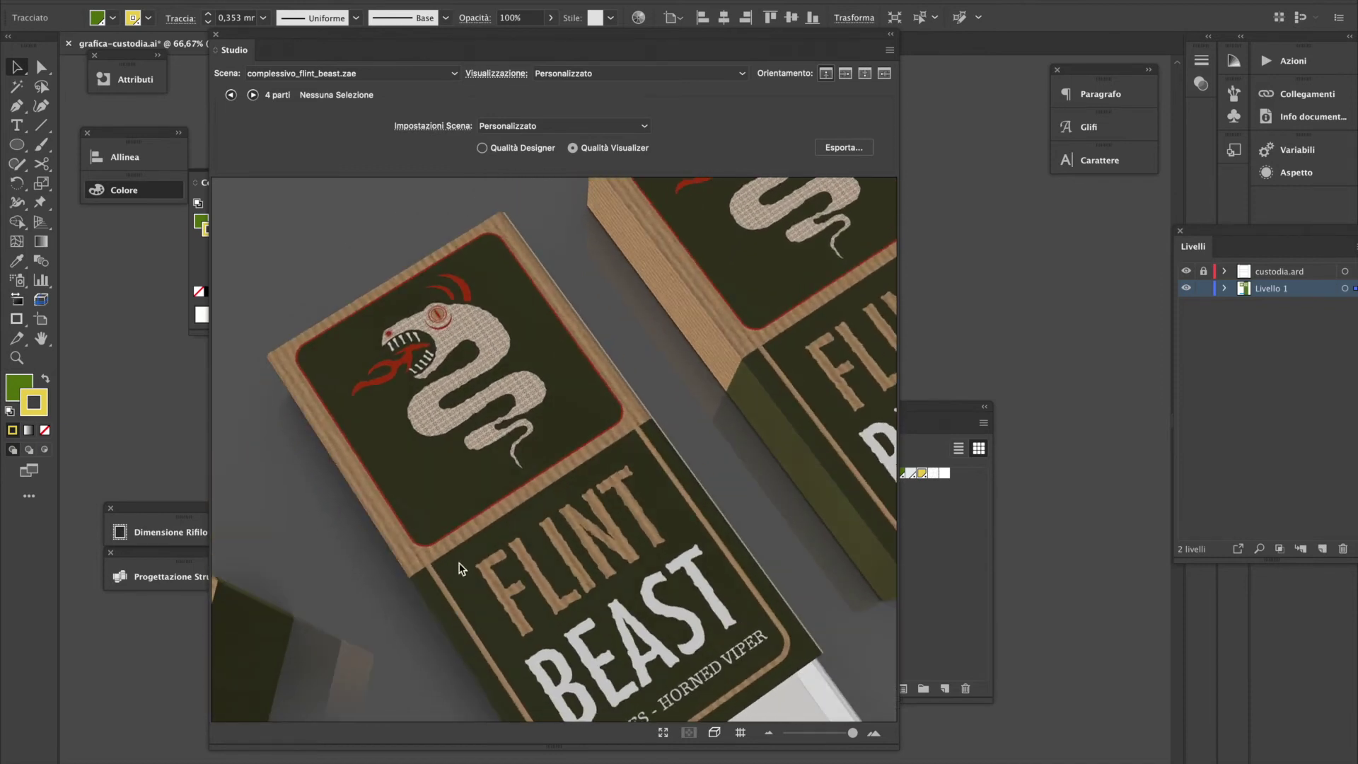
{"action": "left_click_drag", "start_coordinate": [774, 43], "coordinate": [559, 118]}
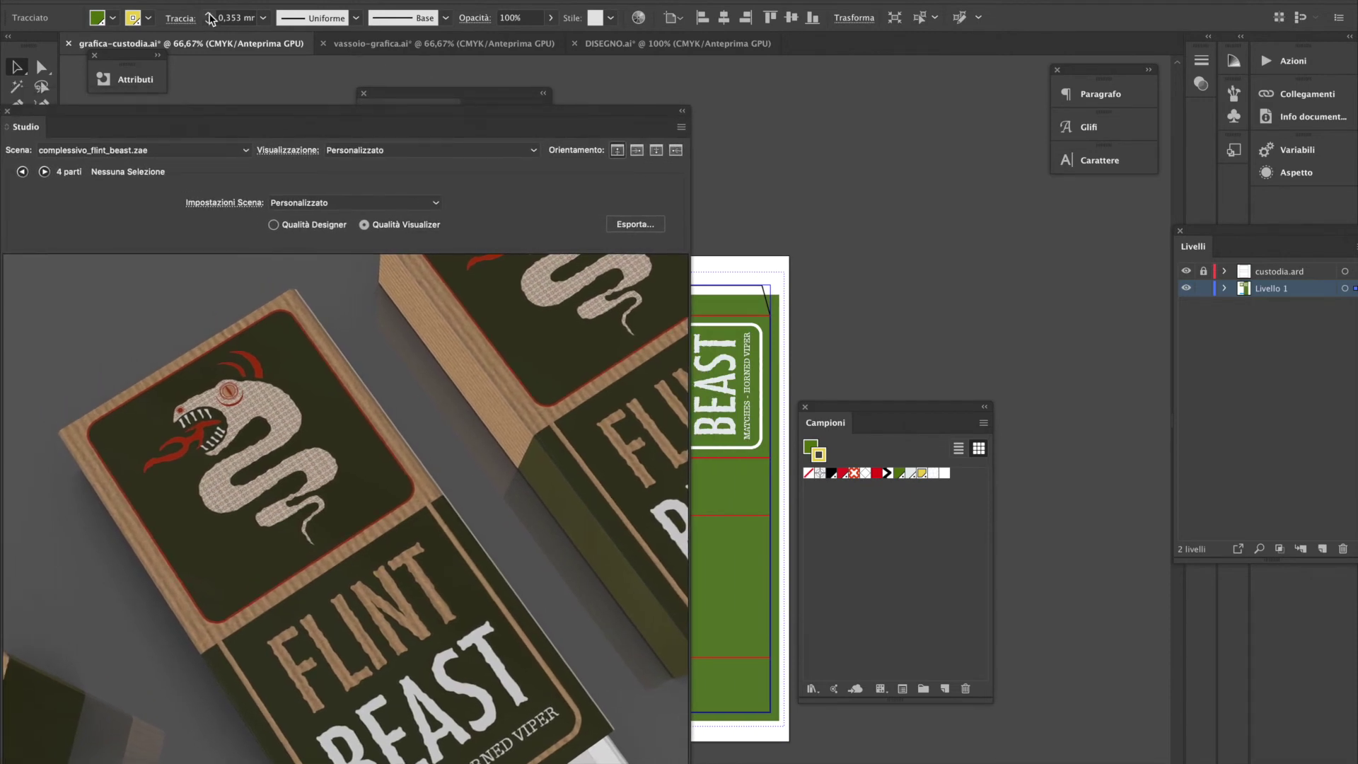
{"action": "left_click", "coordinate": [209, 15]}
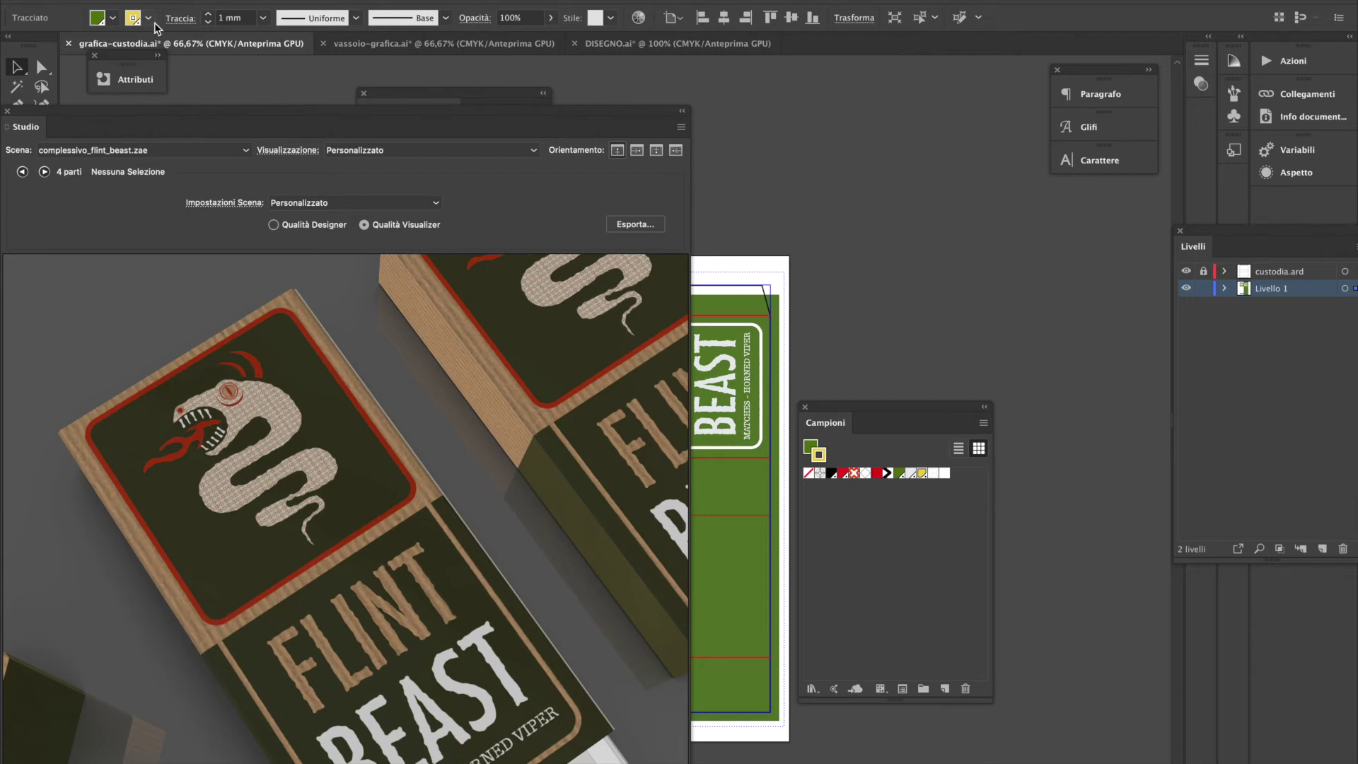
Try the white "Nuovo pattern 4" swatch on the snake square's stroke and update the 3D preview
{"action": "left_click", "coordinate": [148, 18]}
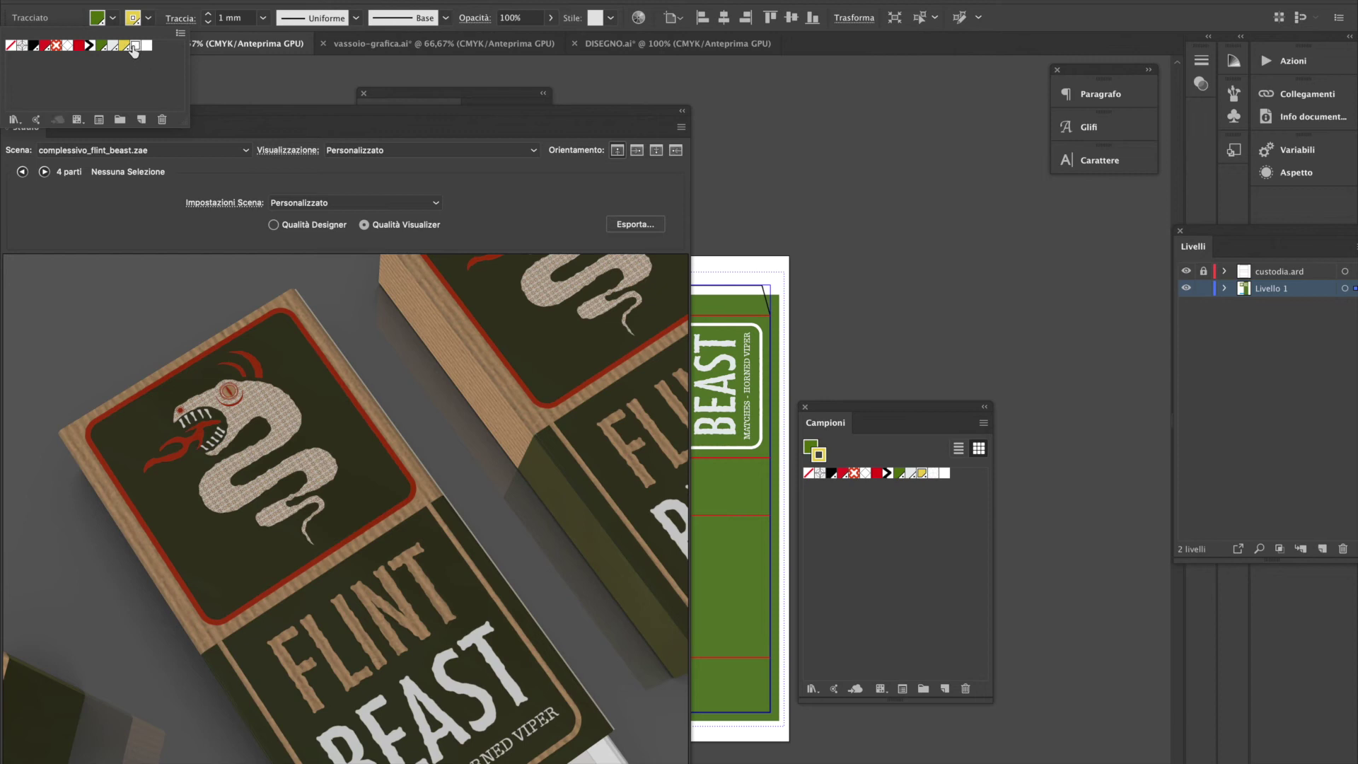
{"action": "left_click", "coordinate": [135, 46]}
{"action": "left_click", "coordinate": [69, 730]}
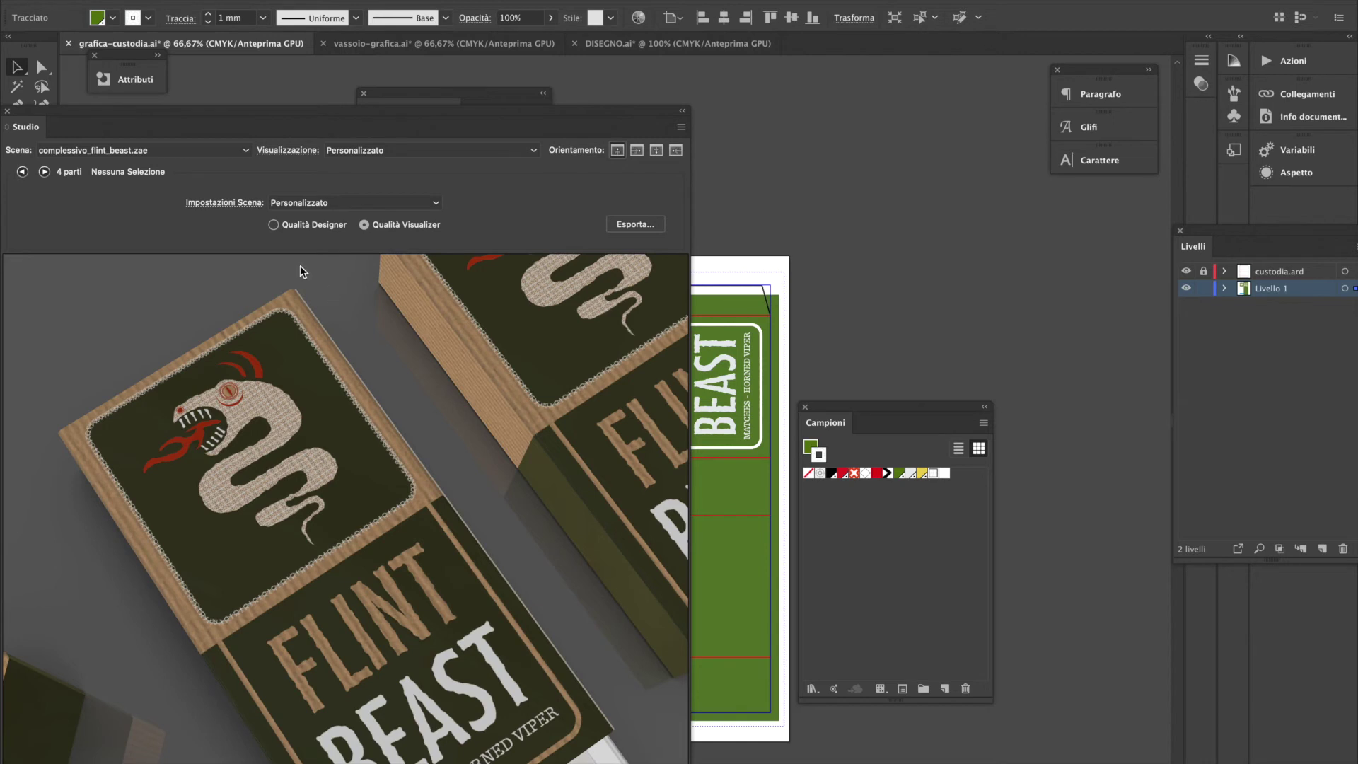
Set the snake square's stroke to the "vernice UV spot extra opaca" swatch and update the 3D preview
{"action": "left_click", "coordinate": [150, 19]}
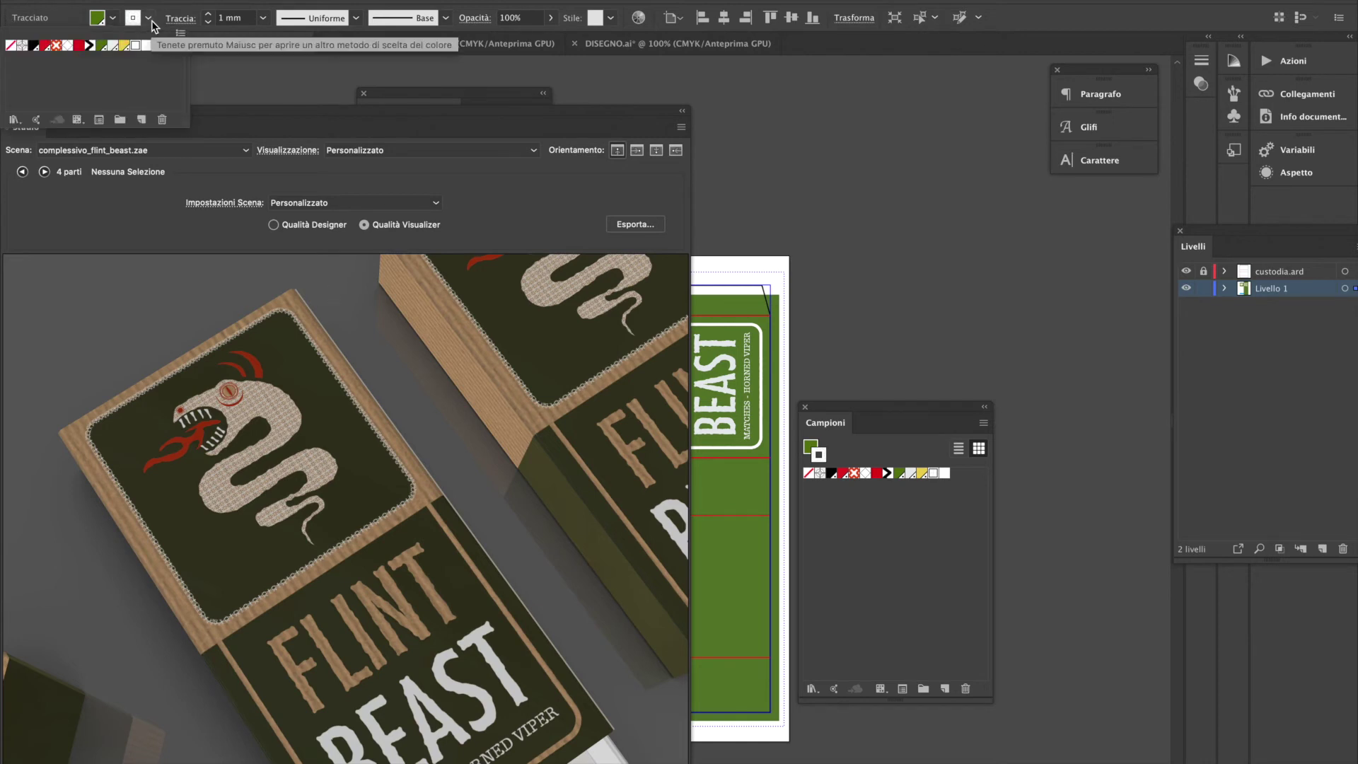
{"action": "left_click", "coordinate": [113, 45]}
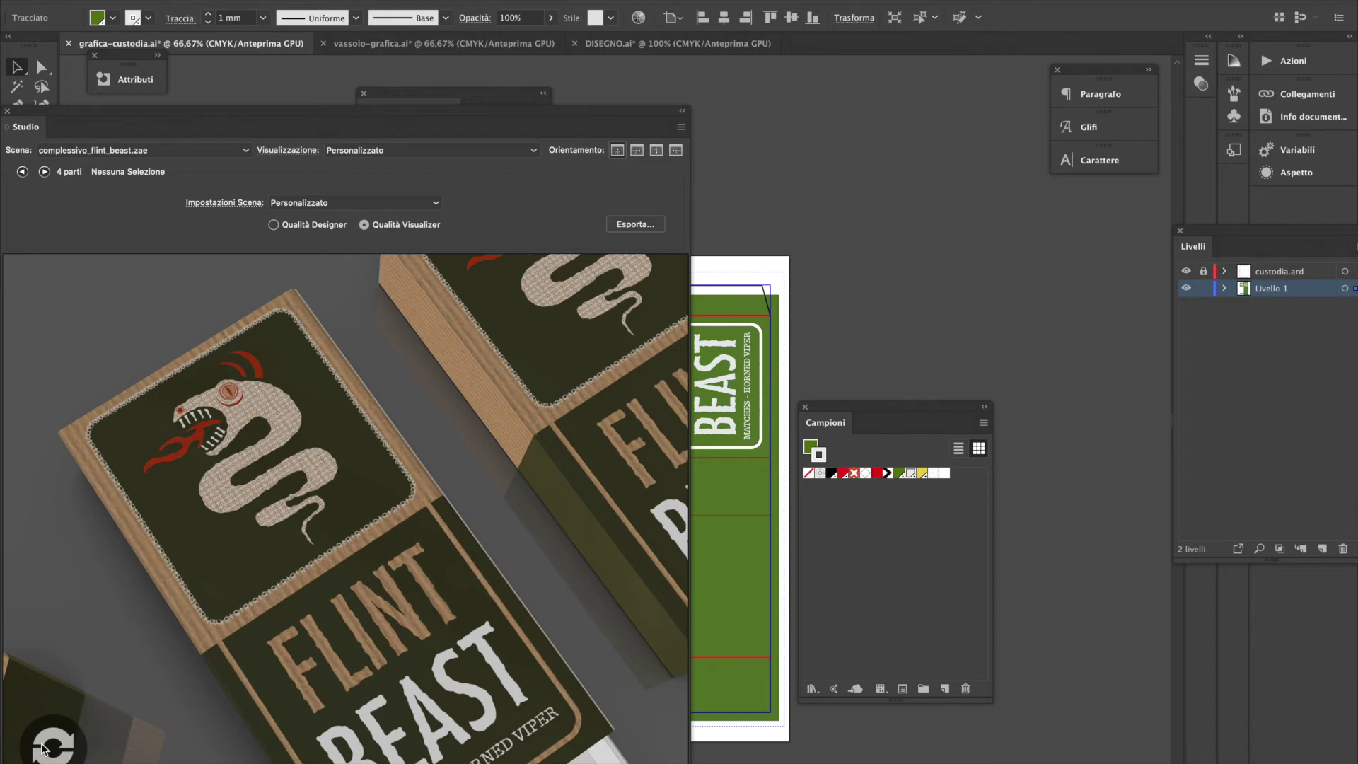
{"action": "left_click", "coordinate": [44, 747]}
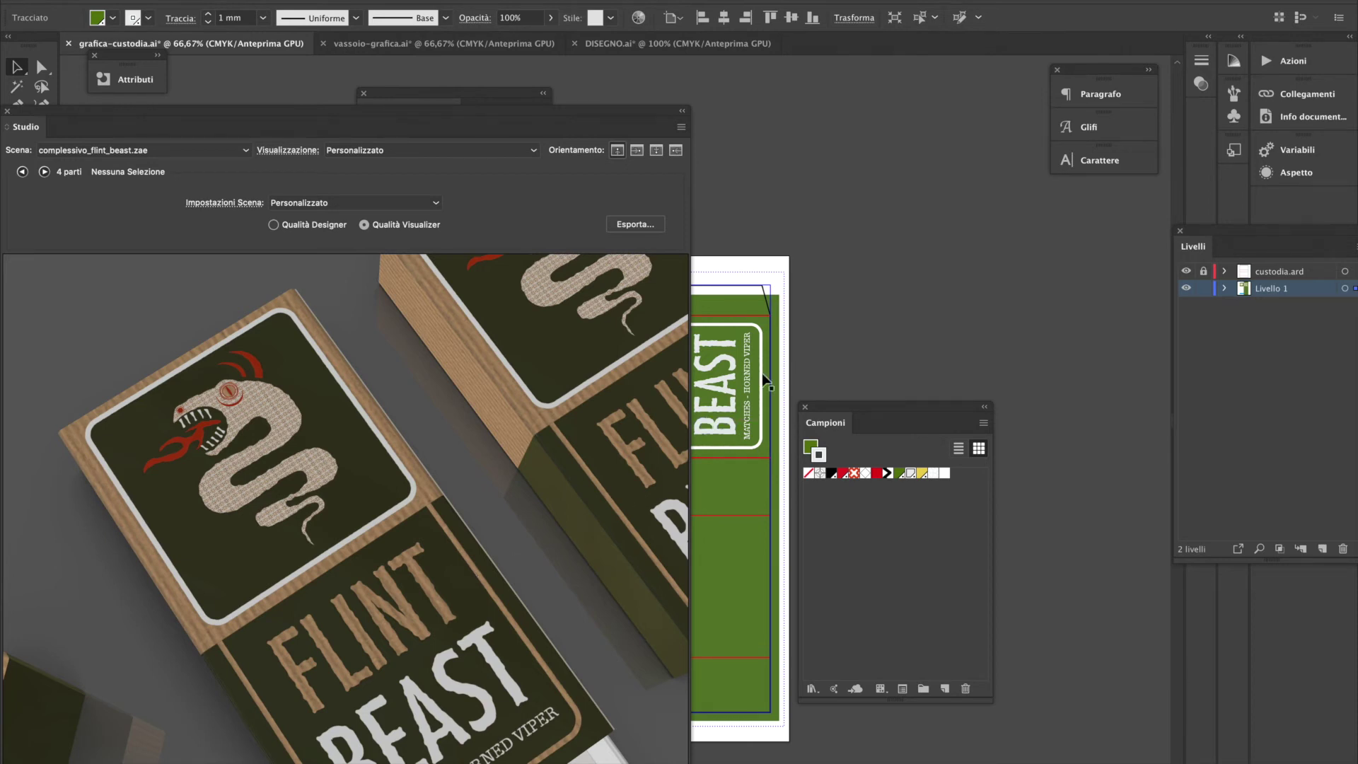
Set the title frame's stroke to the "foil a freddo oro" swatch and update the 3D preview
{"action": "left_click", "coordinate": [762, 419]}
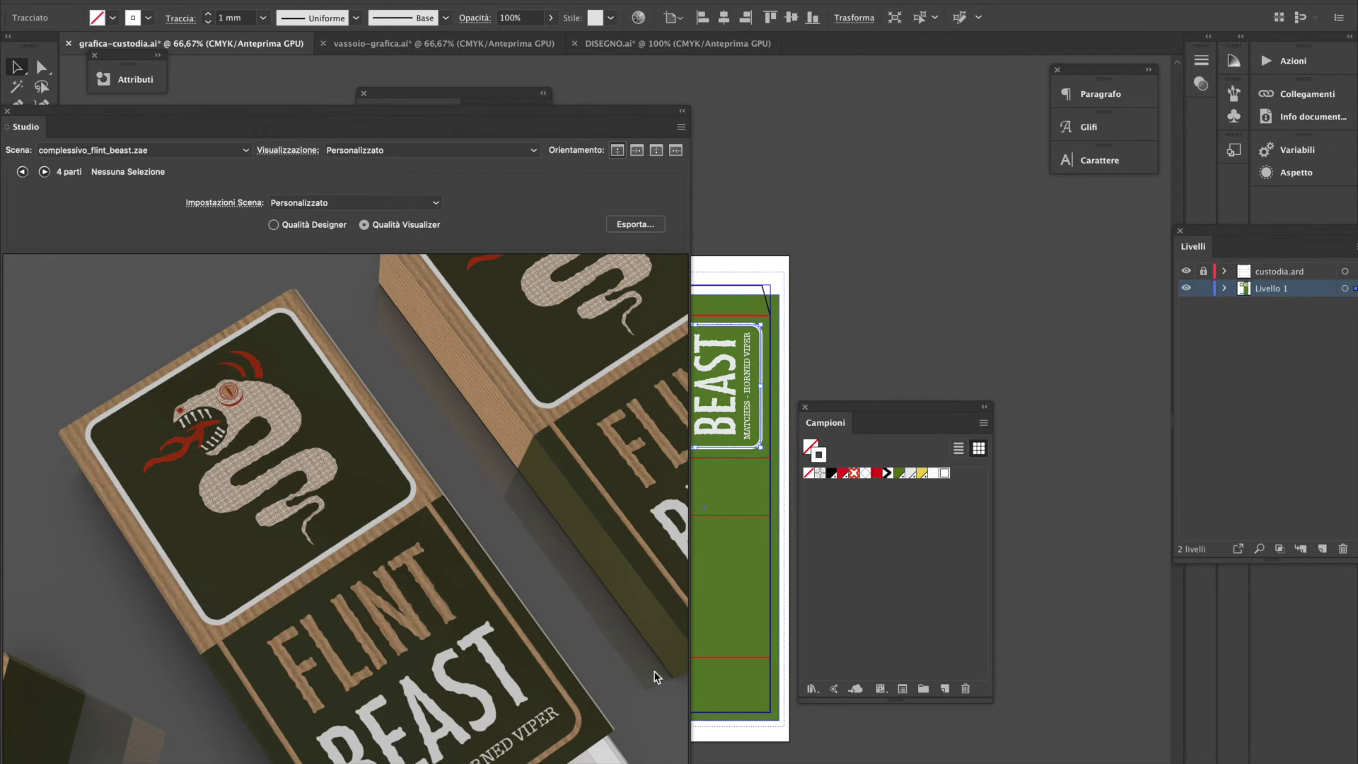
{"action": "left_click", "coordinate": [749, 435], "text": "shift"}
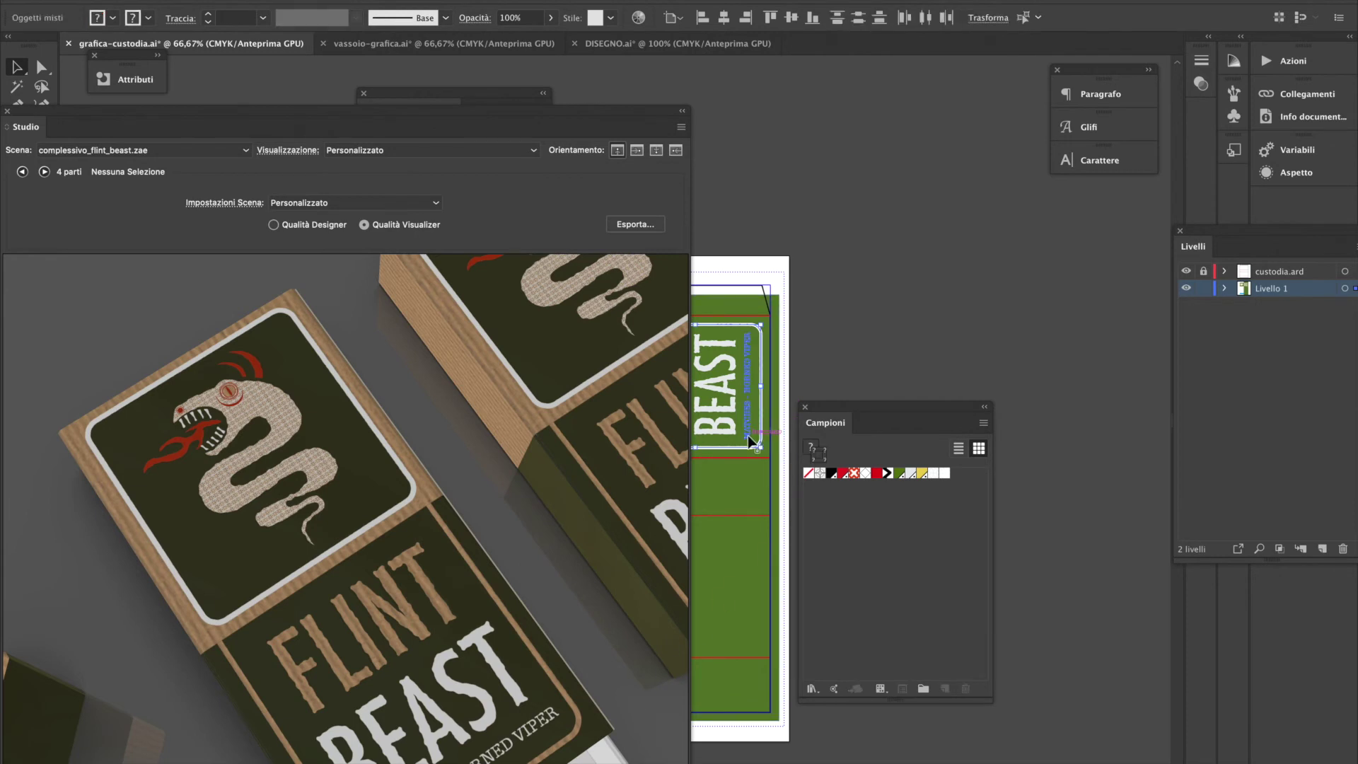
{"action": "left_click", "coordinate": [745, 383], "text": "shift"}
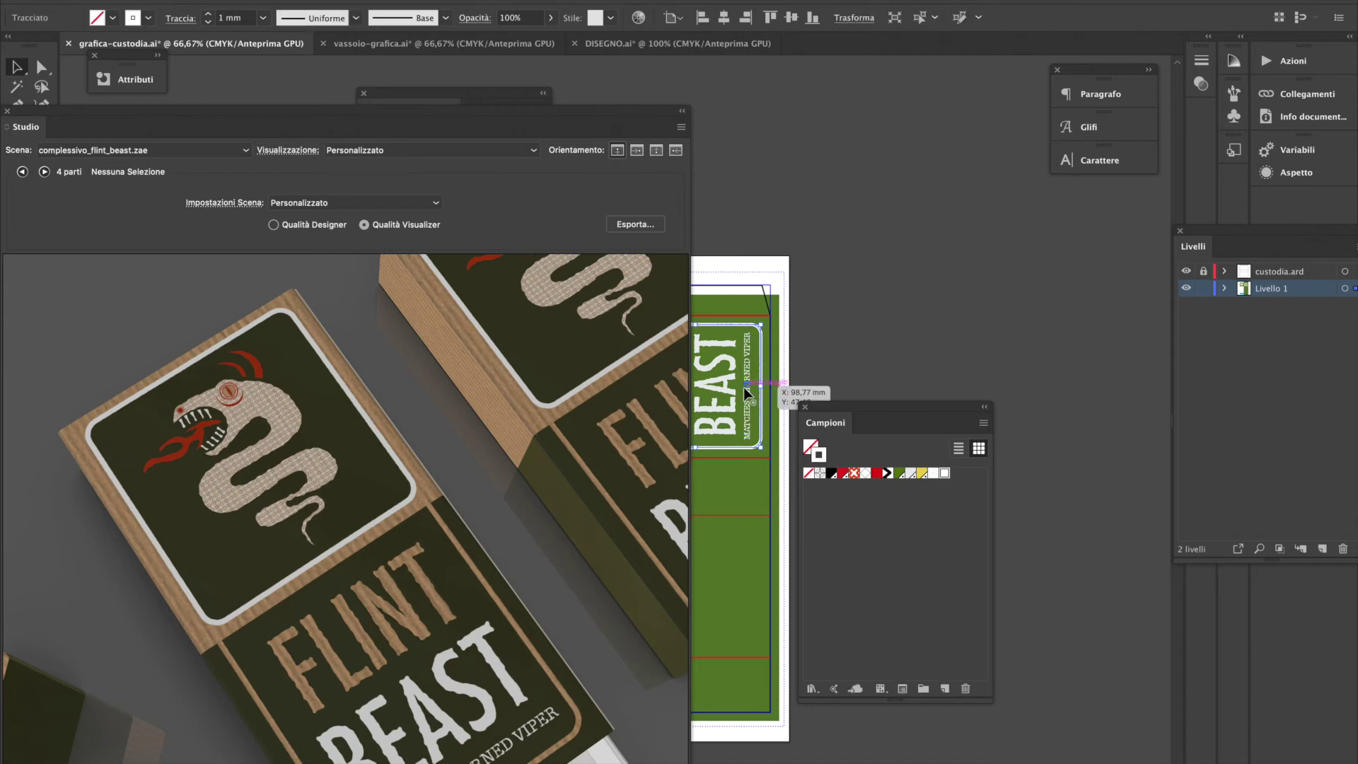
{"action": "left_click", "coordinate": [150, 23]}
{"action": "left_click", "coordinate": [124, 45]}
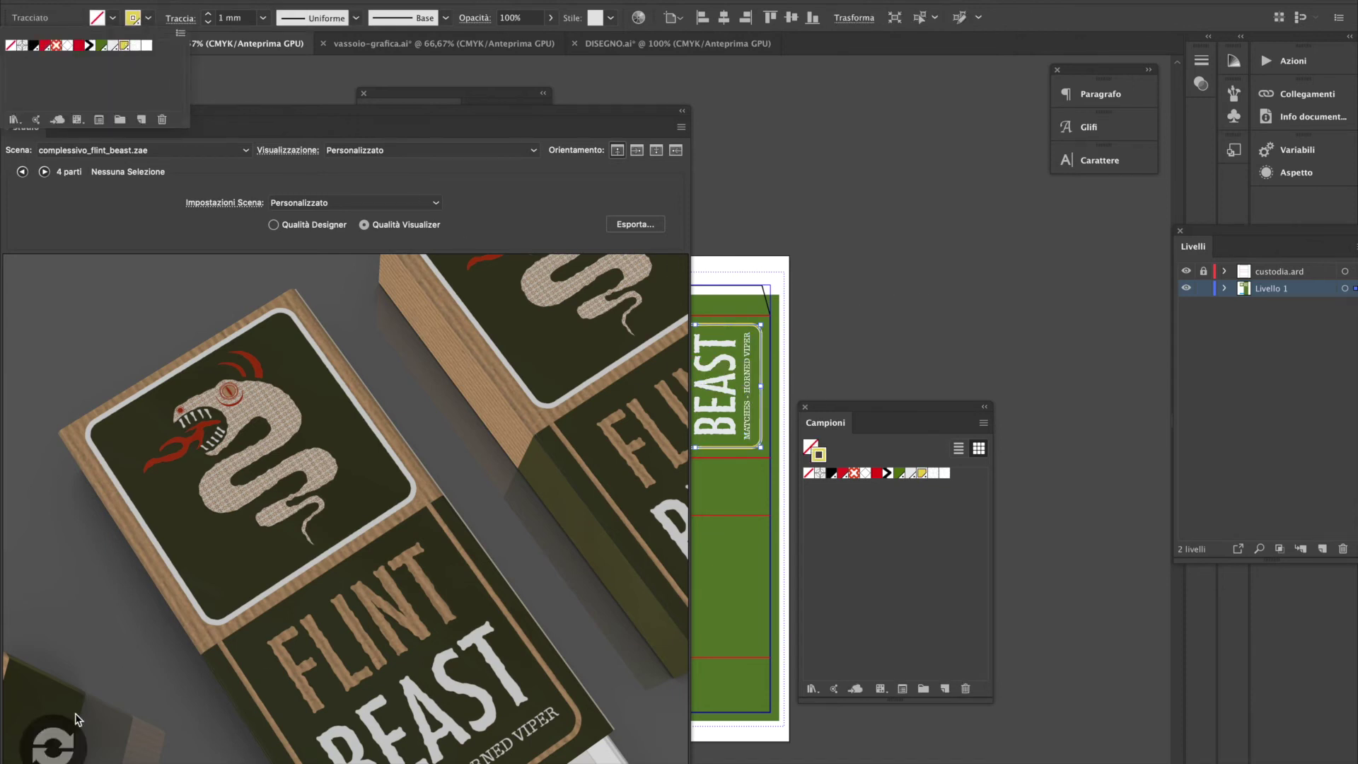
{"action": "key", "text": "Escape"}
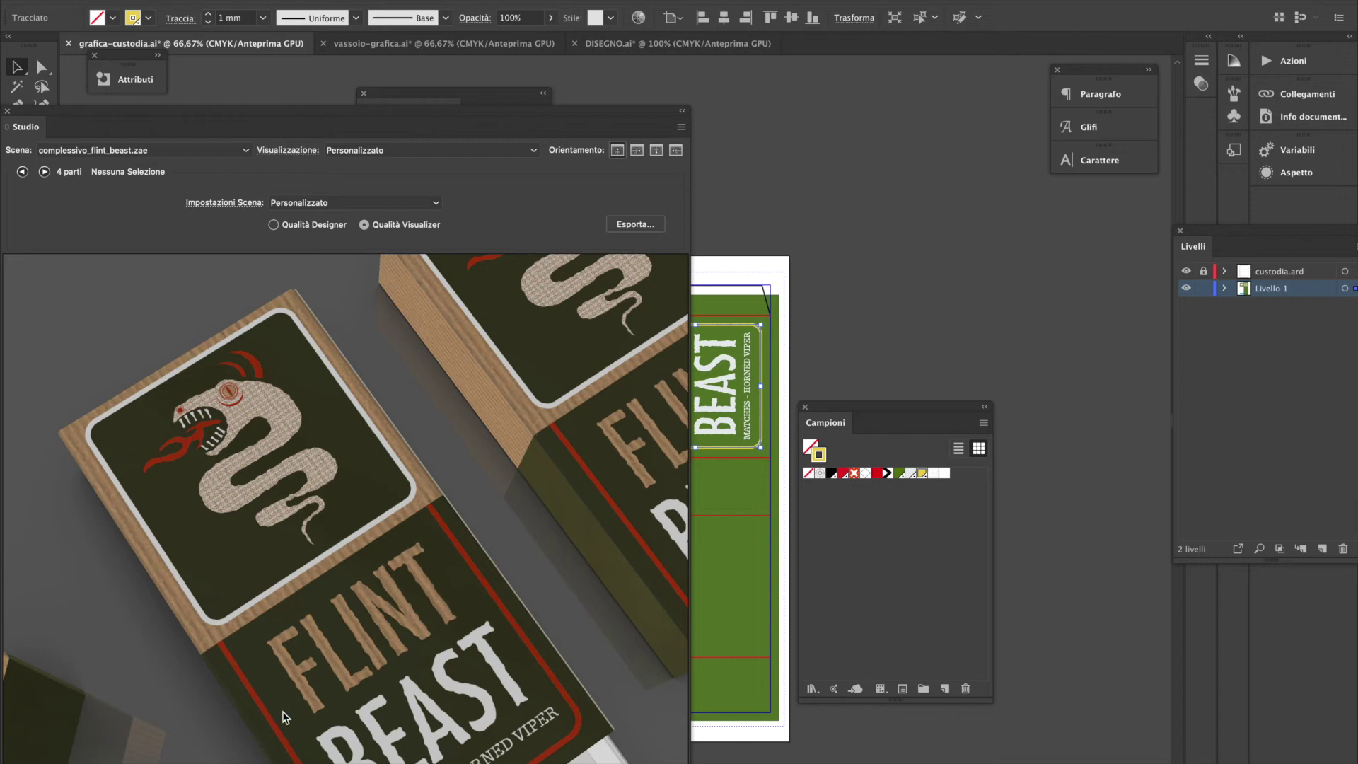
Delete the green rounded square behind the snake and update the 3D preview
{"action": "left_click_drag", "start_coordinate": [266, 710], "coordinate": [219, 759]}
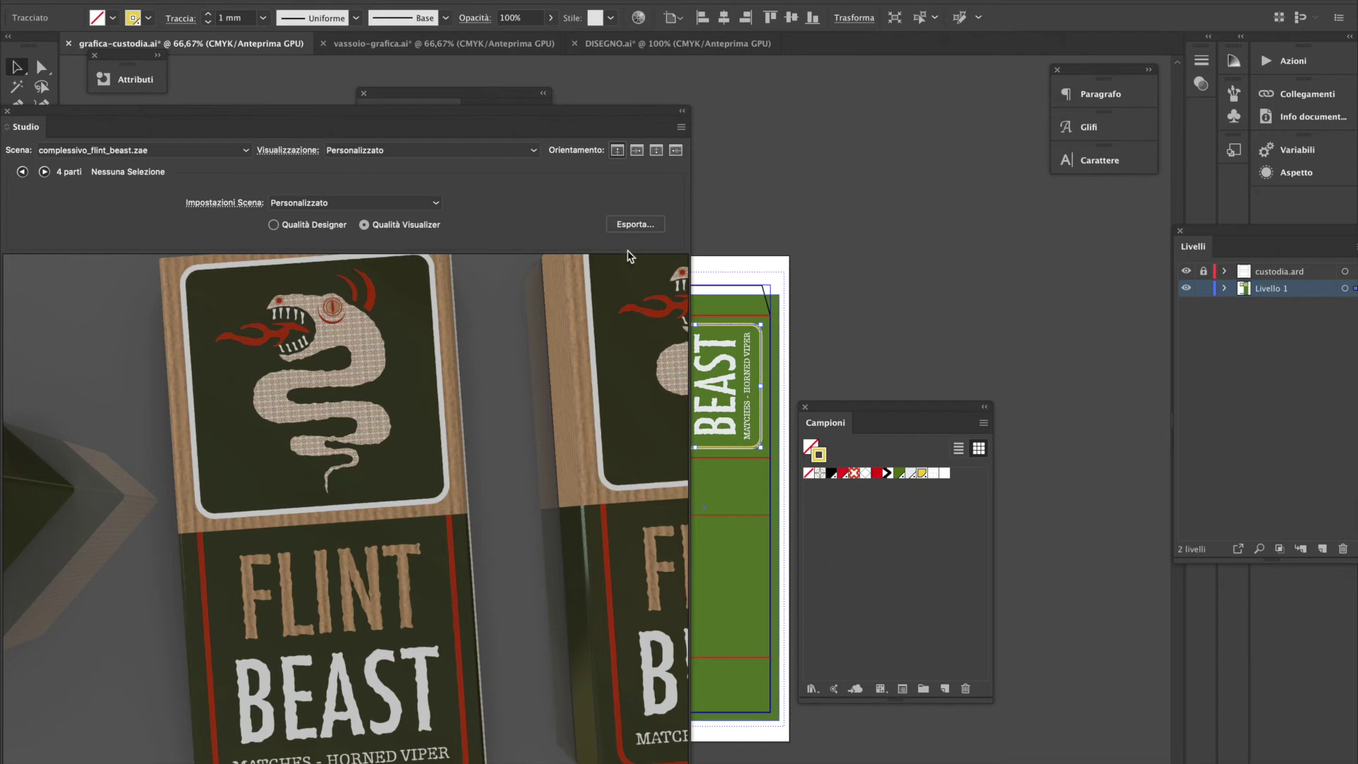
{"action": "left_click_drag", "start_coordinate": [545, 112], "coordinate": [1037, 118]}
{"action": "left_click_drag", "start_coordinate": [1129, 113], "coordinate": [1289, 86]}
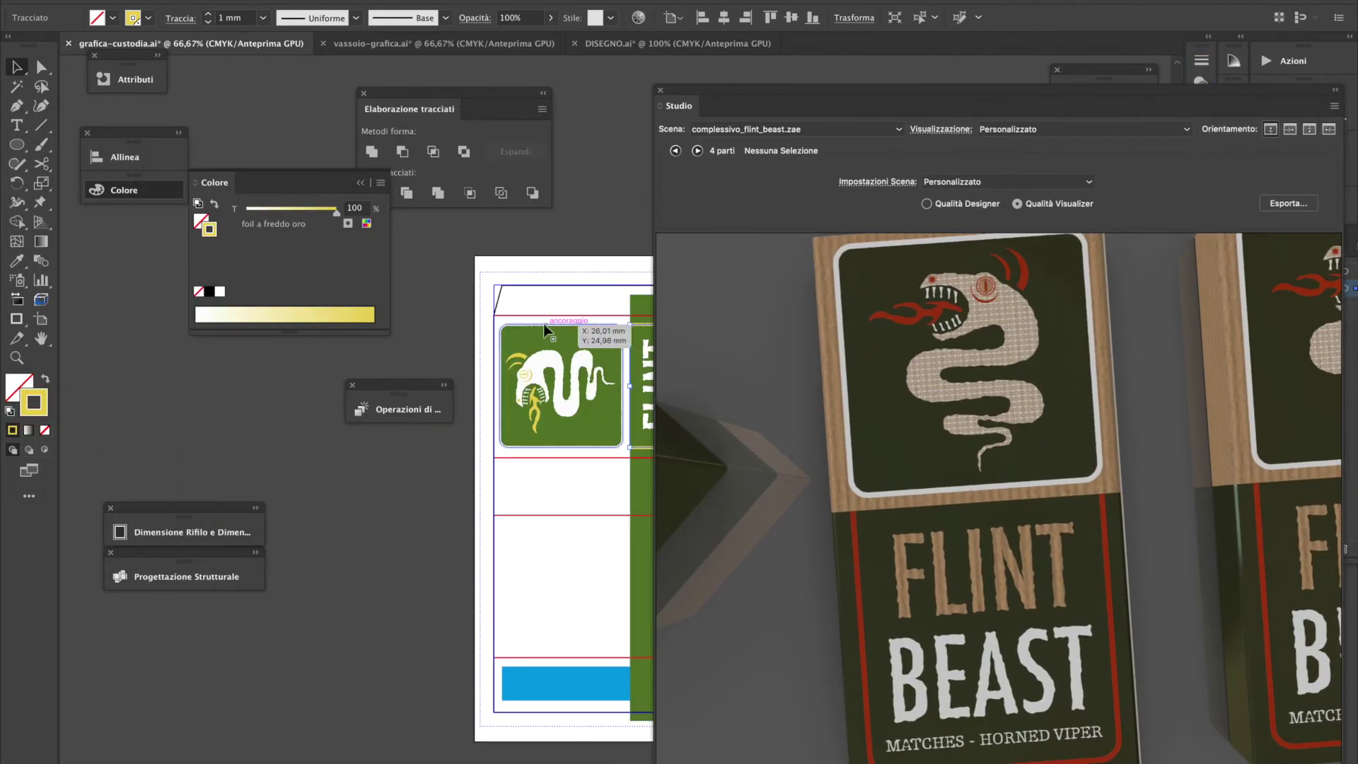
{"action": "left_click", "coordinate": [585, 338]}
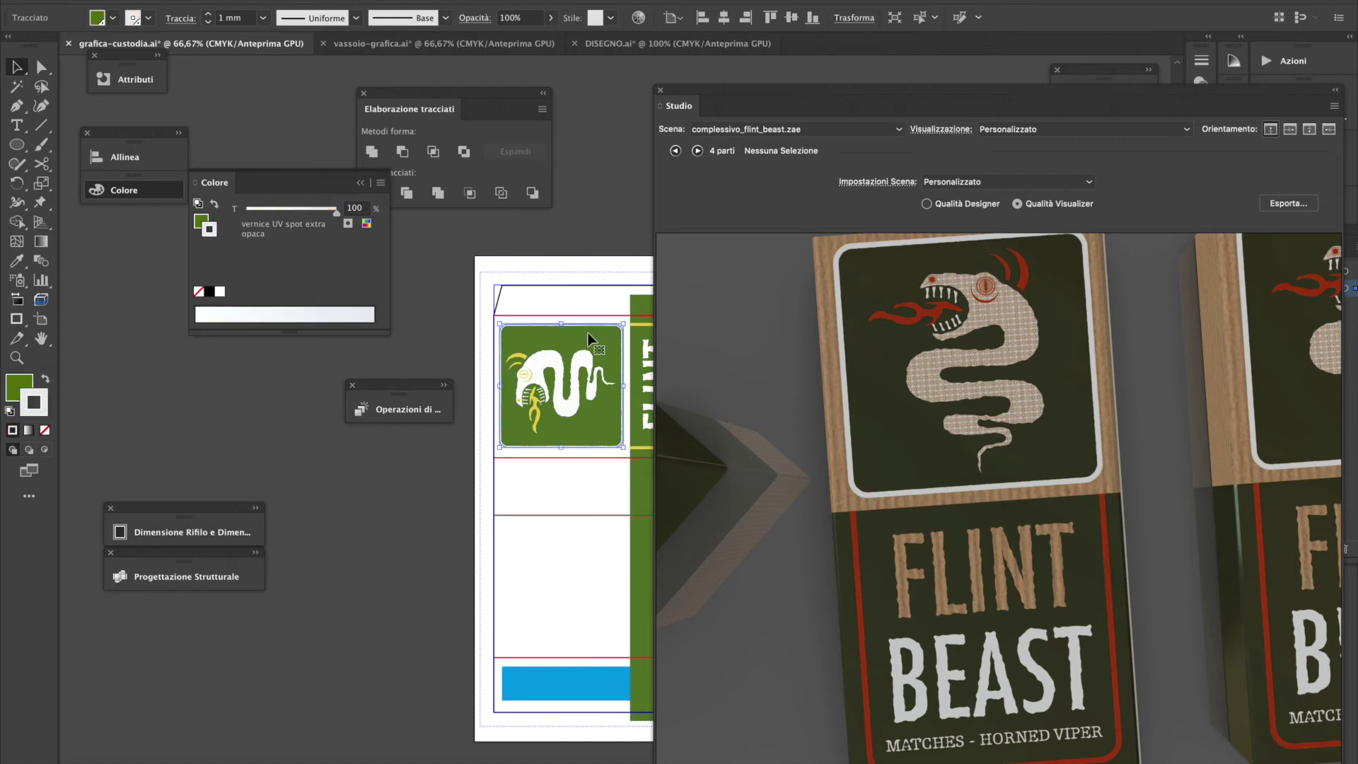
{"action": "key", "text": "Delete"}
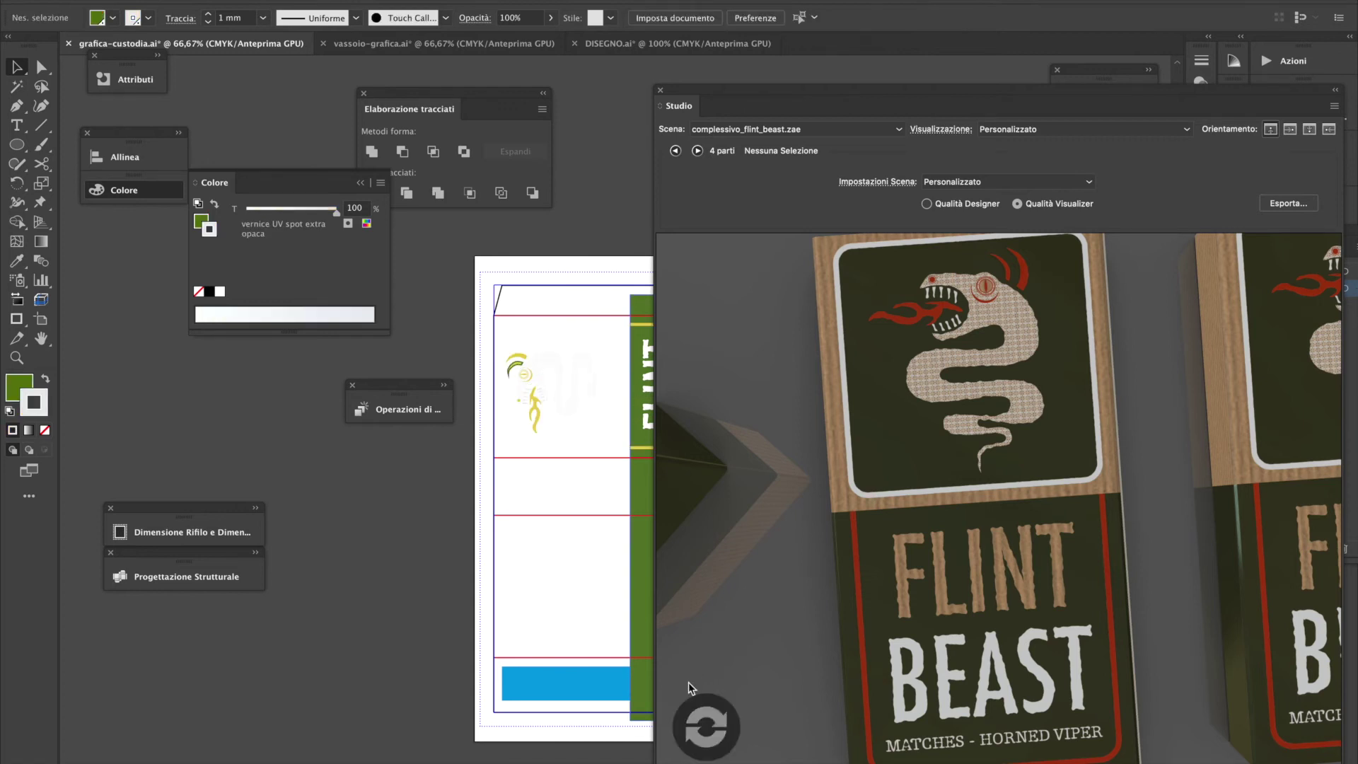
{"action": "left_click", "coordinate": [709, 712]}
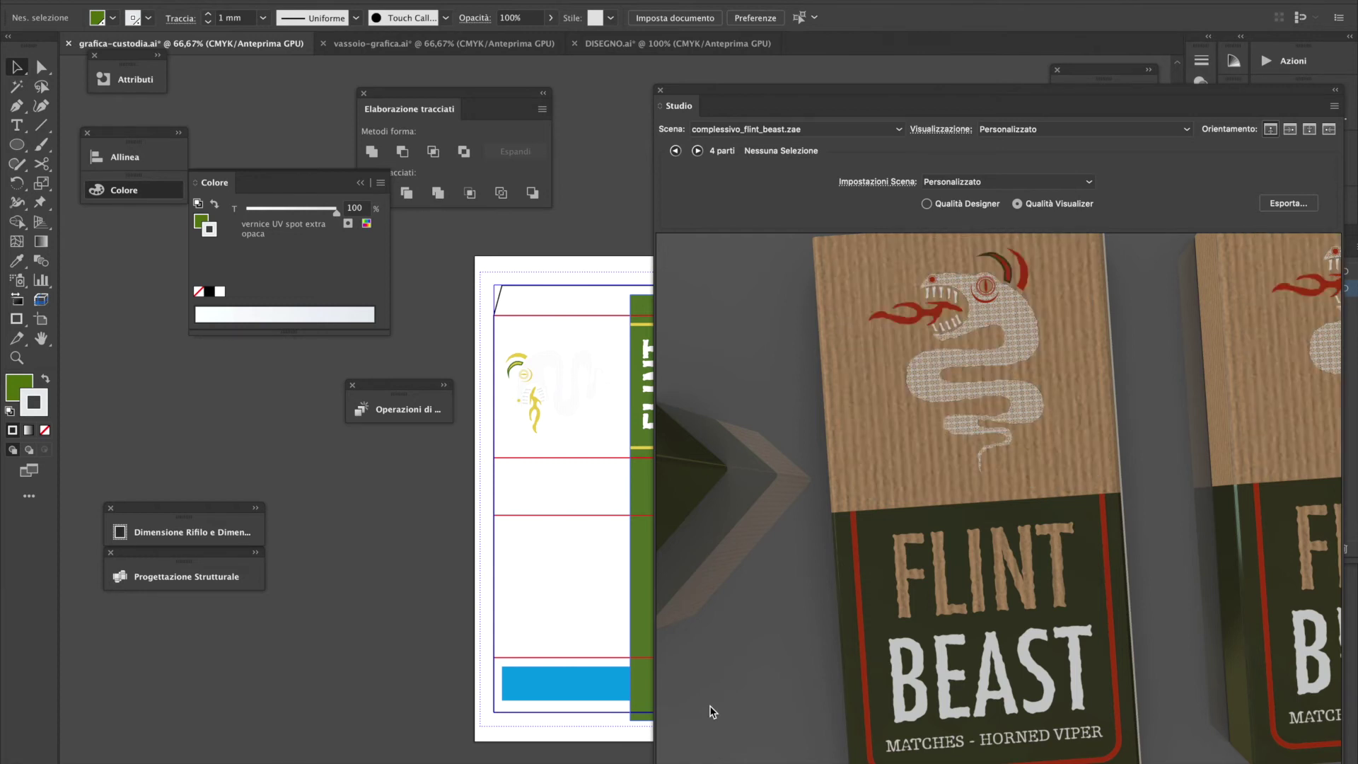
Remove the green stroke from the snake's inner horn and update the 3D preview
{"action": "left_click", "coordinate": [516, 367]}
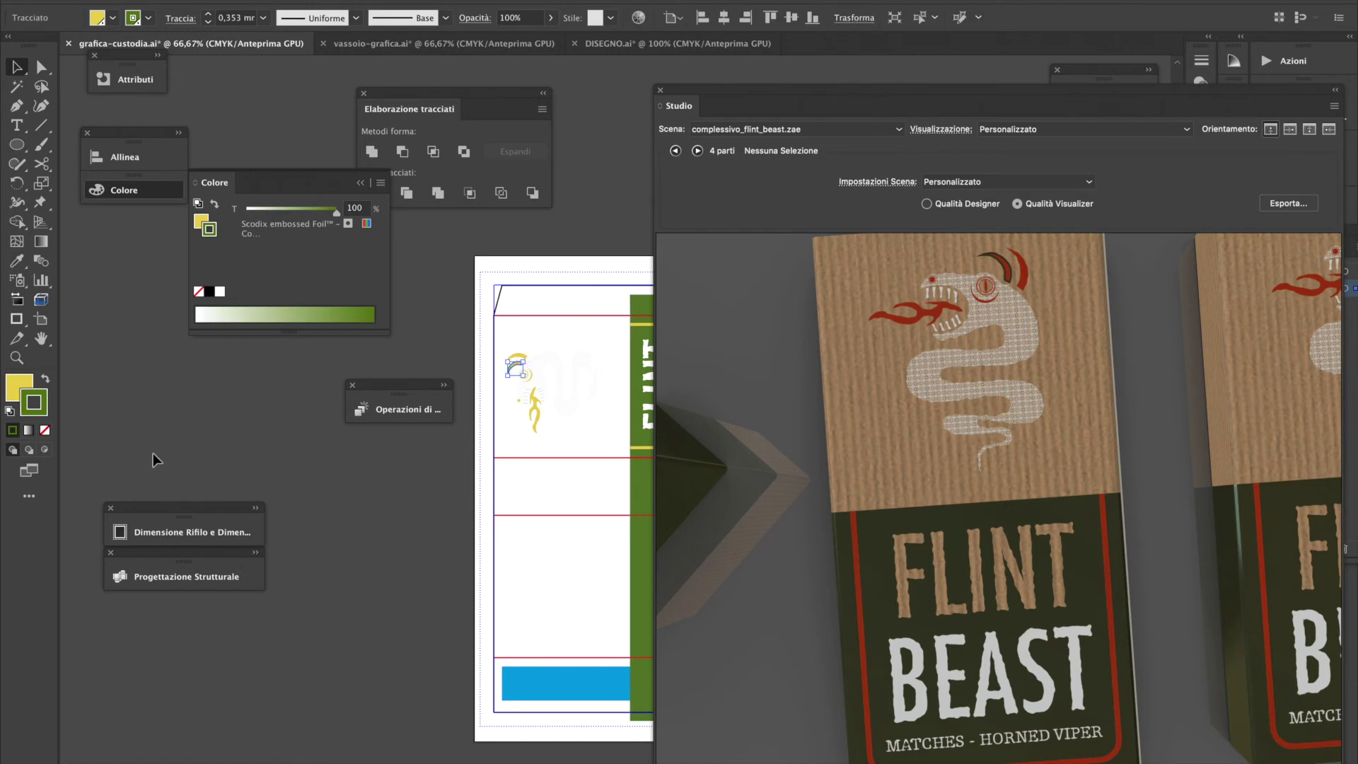
{"action": "left_click", "coordinate": [45, 430]}
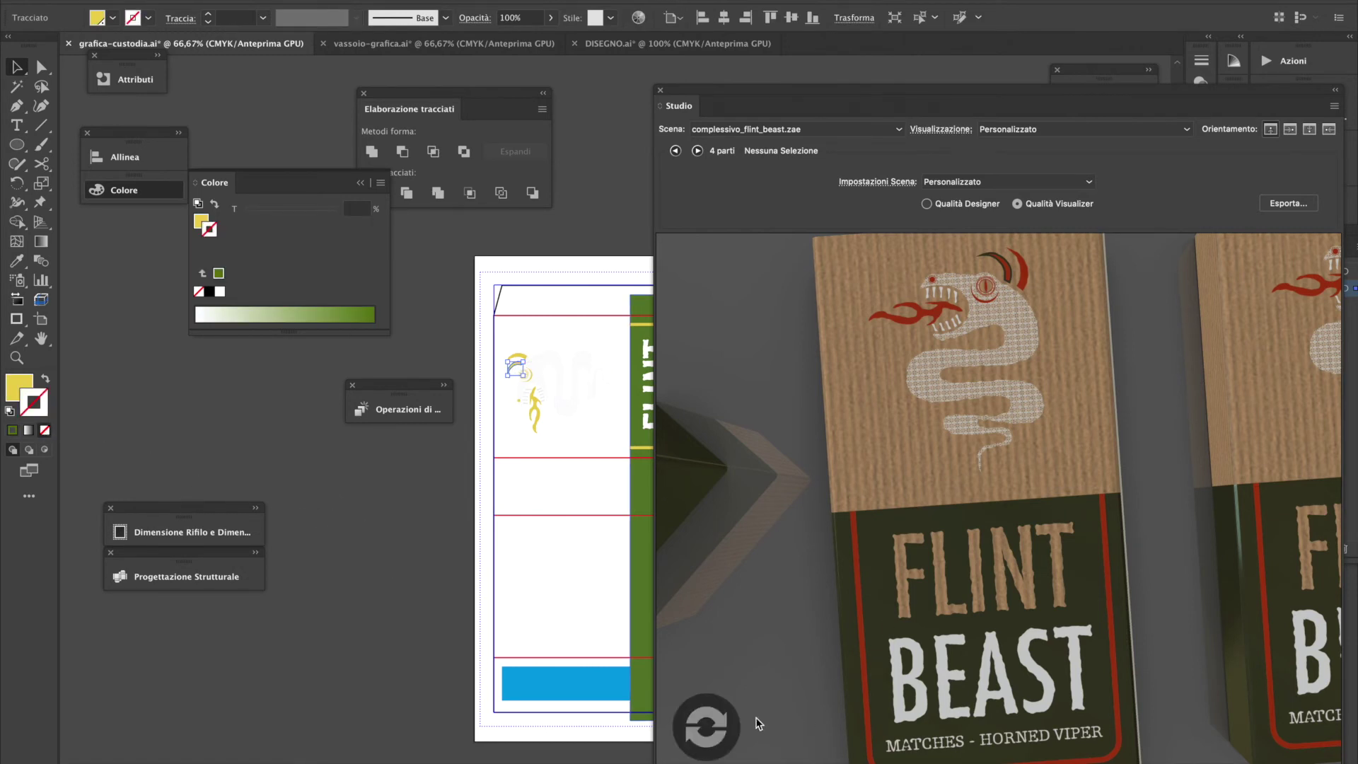
{"action": "left_click", "coordinate": [715, 725]}
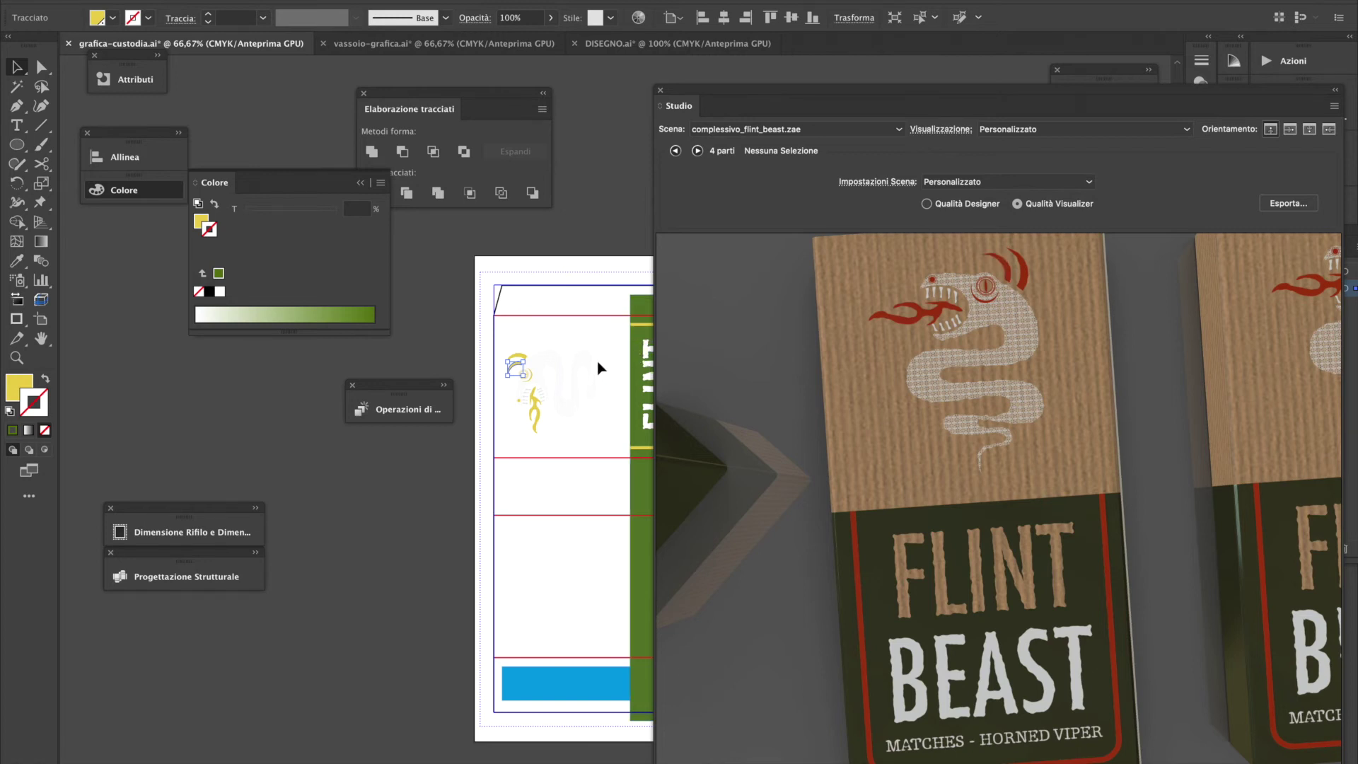
Place a mirrored copy of the open gold title frame around the snake, forming one continuous frame, and check it in the 3D preview
{"action": "left_click_drag", "start_coordinate": [651, 332], "coordinate": [595, 468]}
{"action": "left_click_drag", "start_coordinate": [559, 342], "coordinate": [596, 326]}
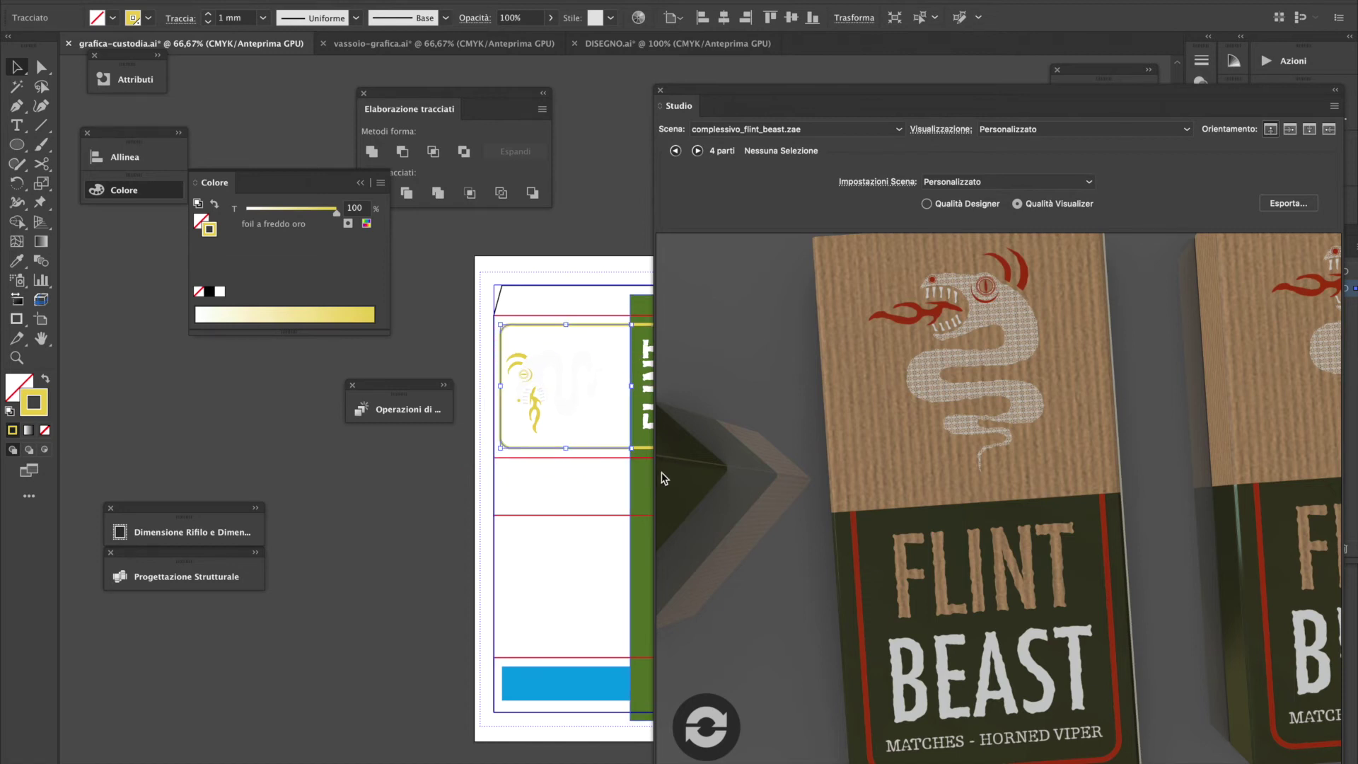
{"action": "left_click", "coordinate": [705, 743]}
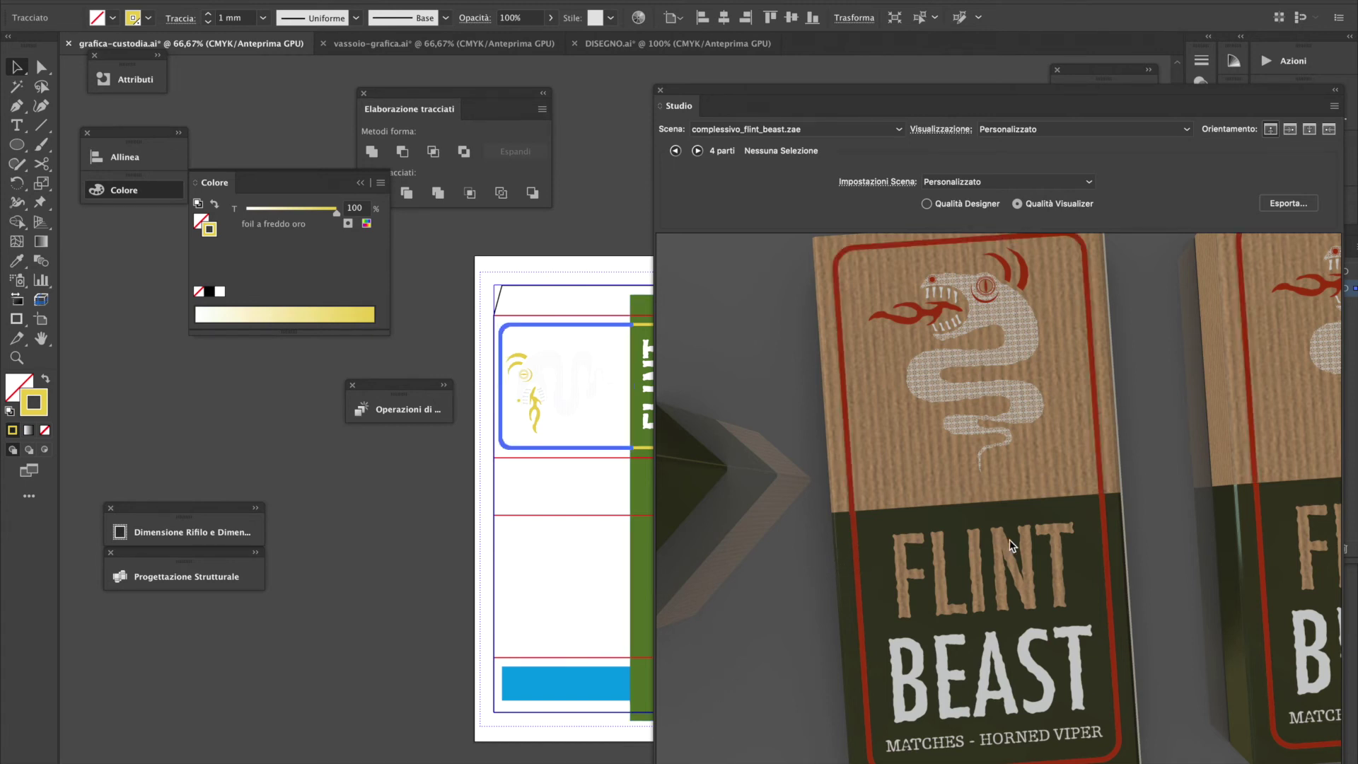
{"action": "left_click", "coordinate": [1010, 584]}
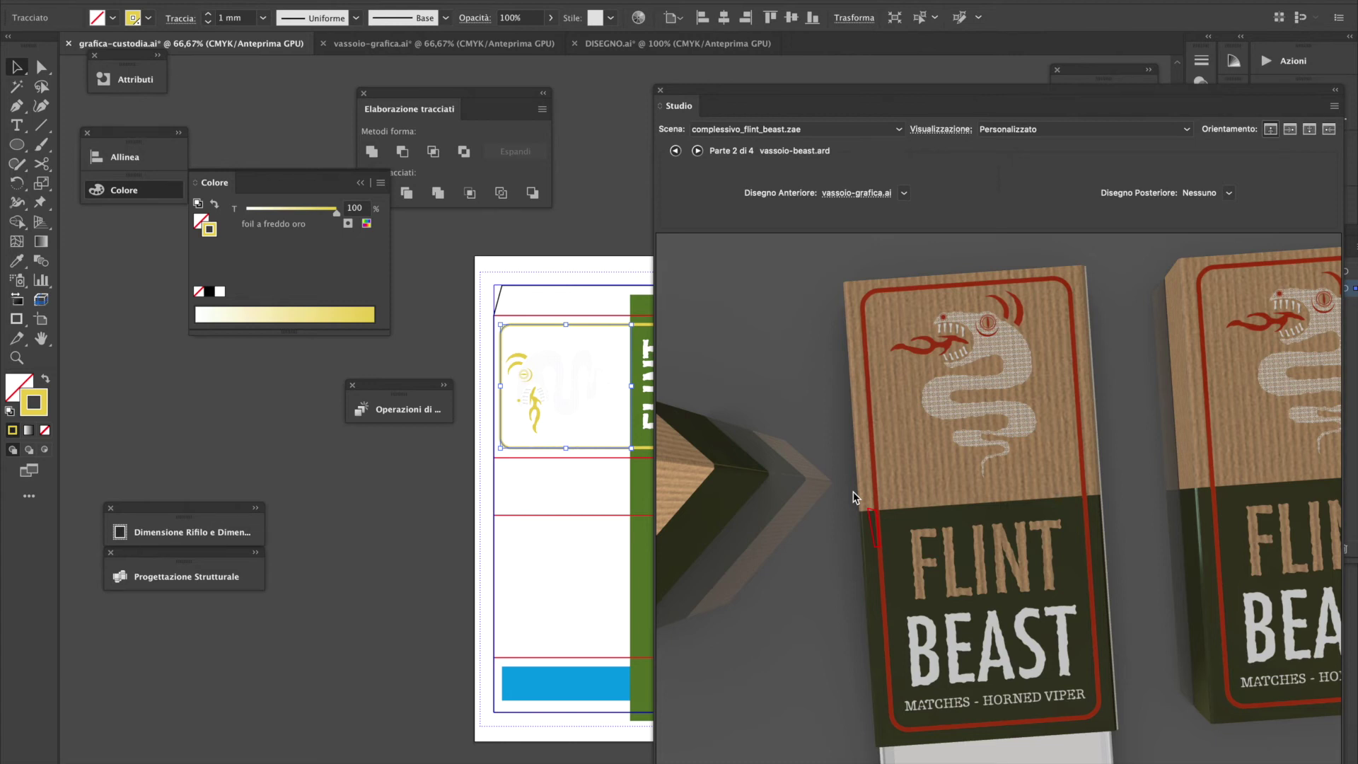
Try to recolour the snake's pattern by setting the tile ellipse's stroke to the green swatch, and check the 3D preview
{"action": "left_click", "coordinate": [590, 403]}
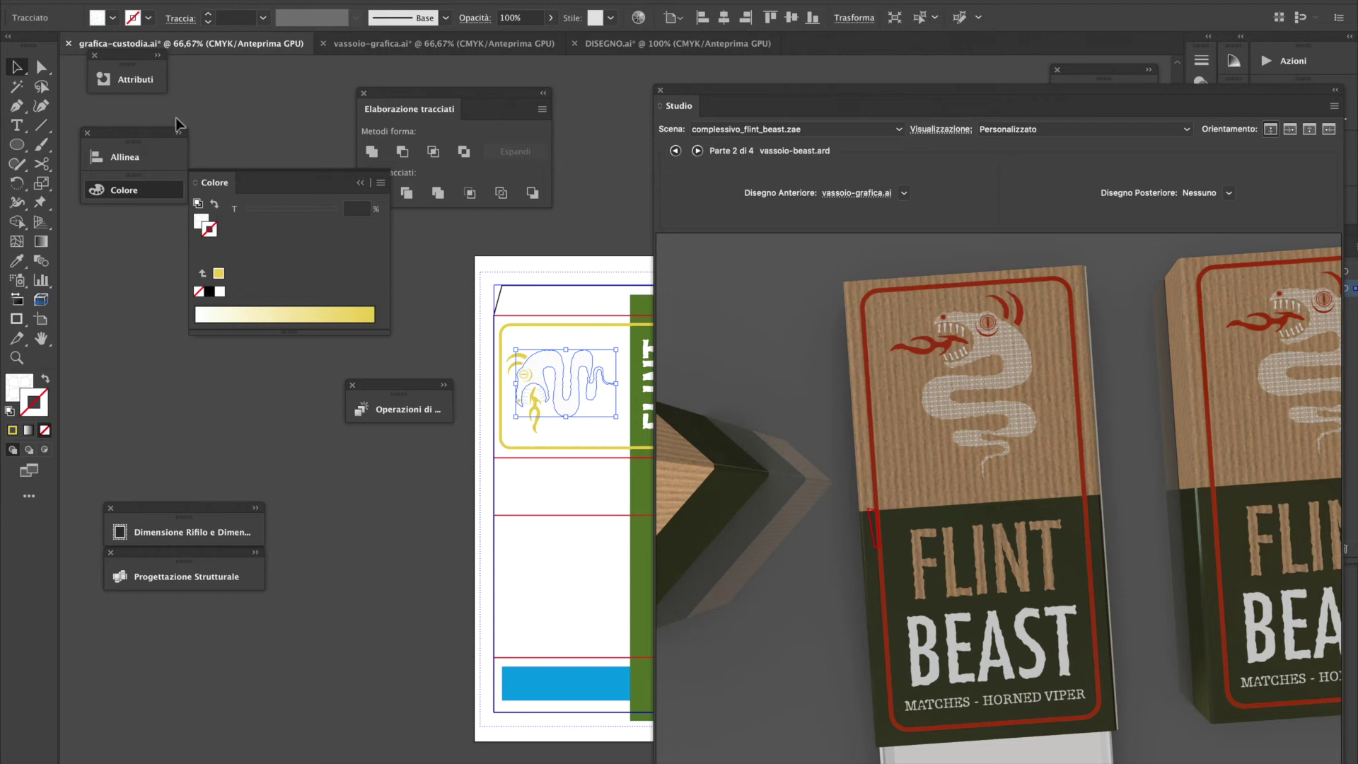
{"action": "left_click", "coordinate": [198, 93]}
{"action": "left_click", "coordinate": [102, 22]}
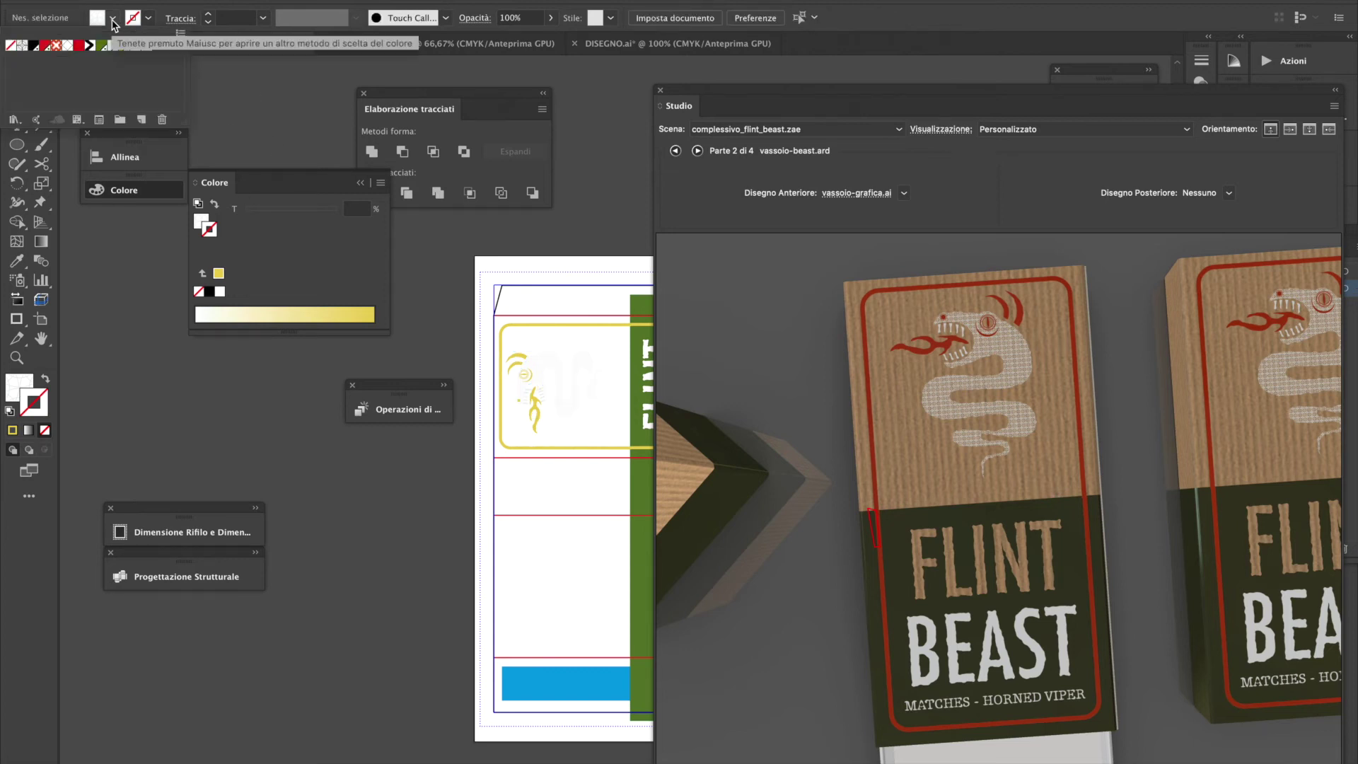
{"action": "double_click", "coordinate": [135, 48]}
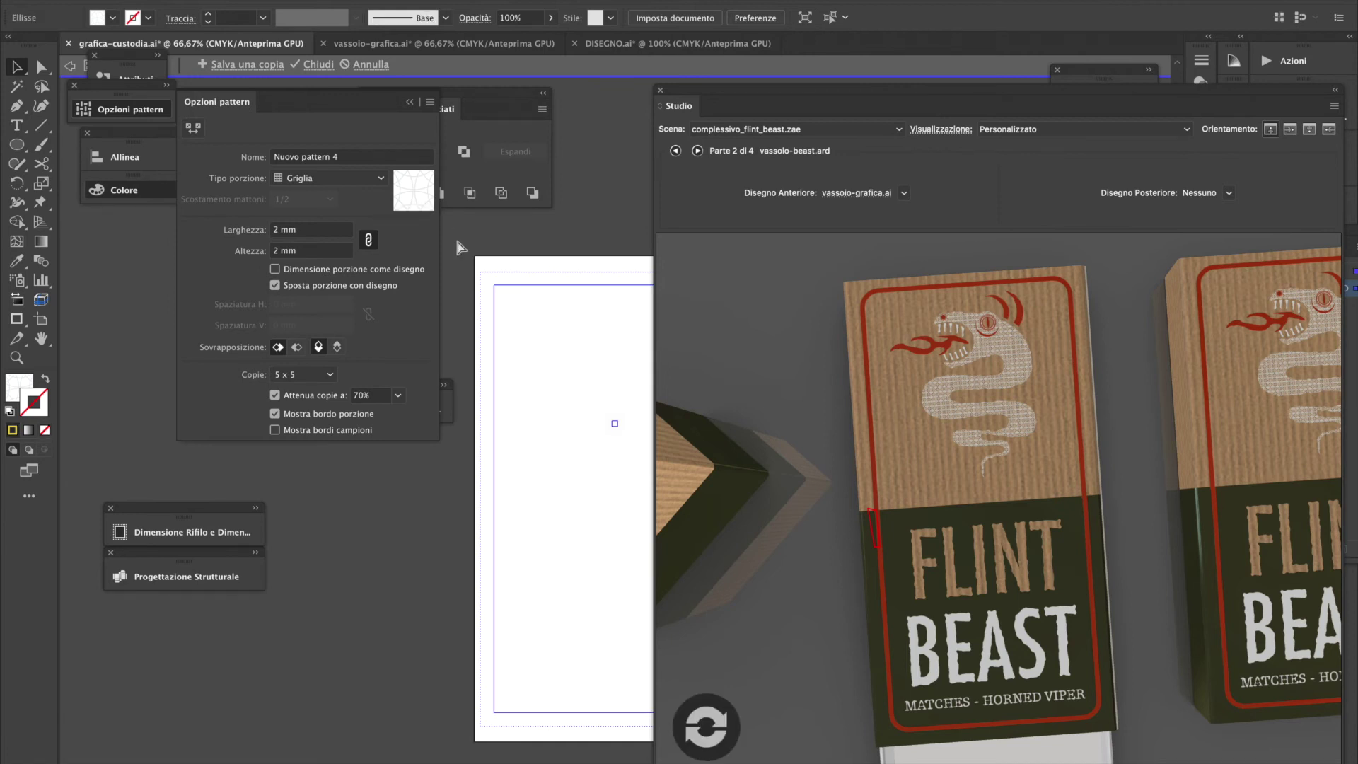
{"action": "key", "text": "super+a"}
{"action": "left_click", "coordinate": [148, 19]}
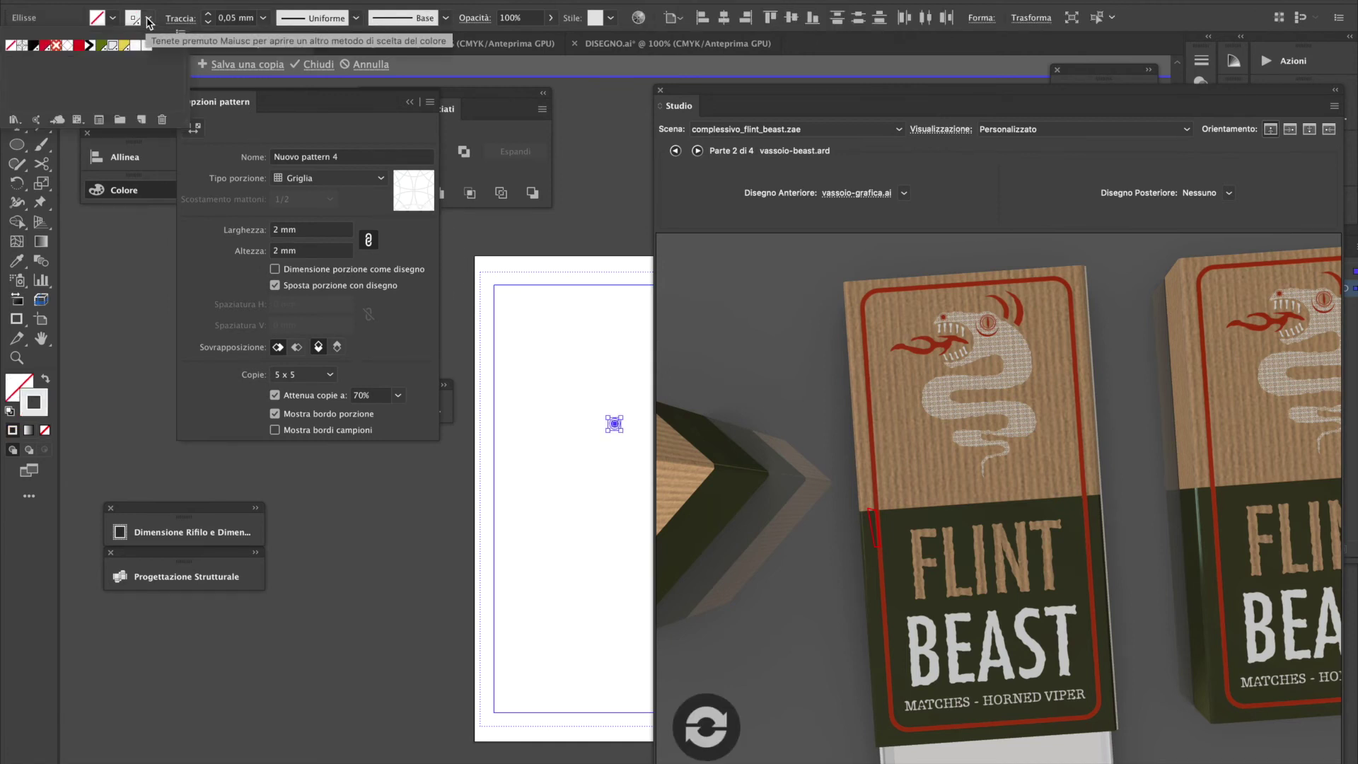
{"action": "left_click", "coordinate": [103, 45]}
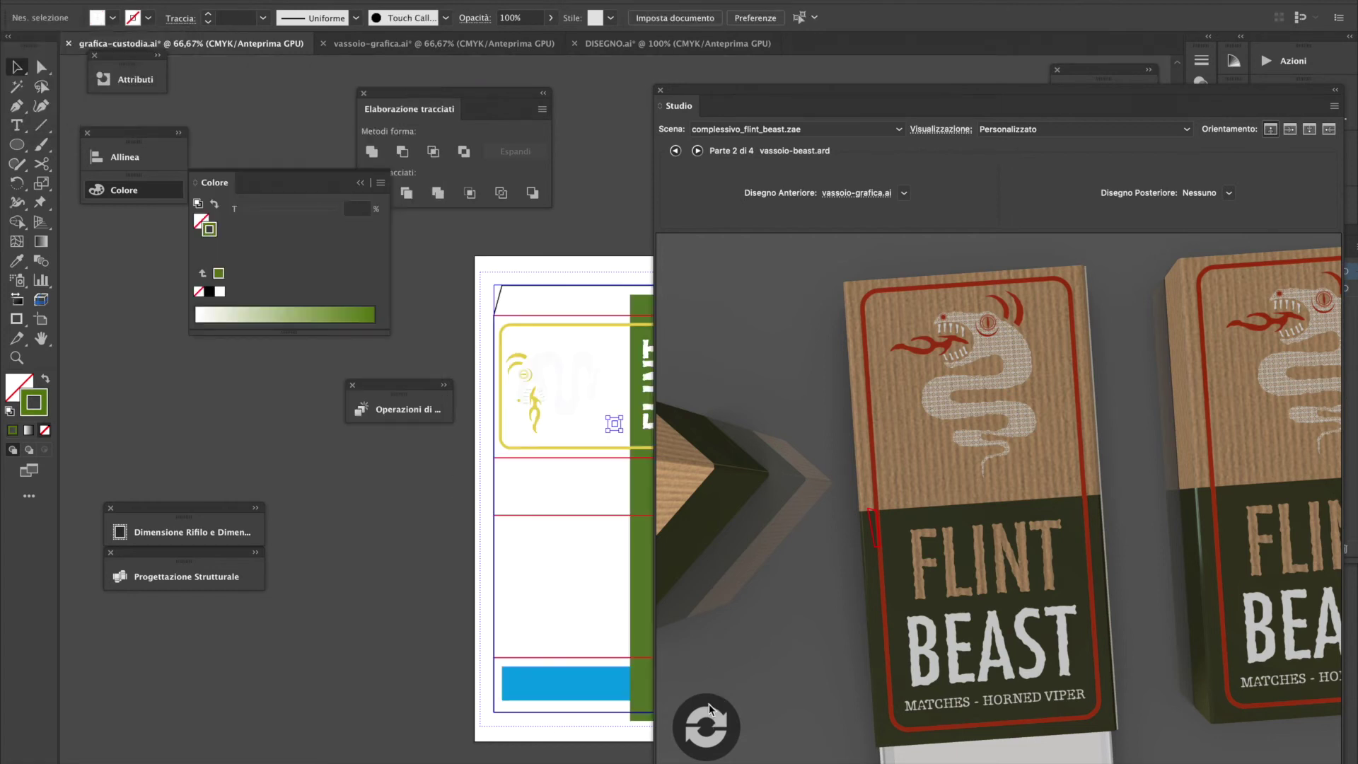
{"action": "key", "text": "Escape"}
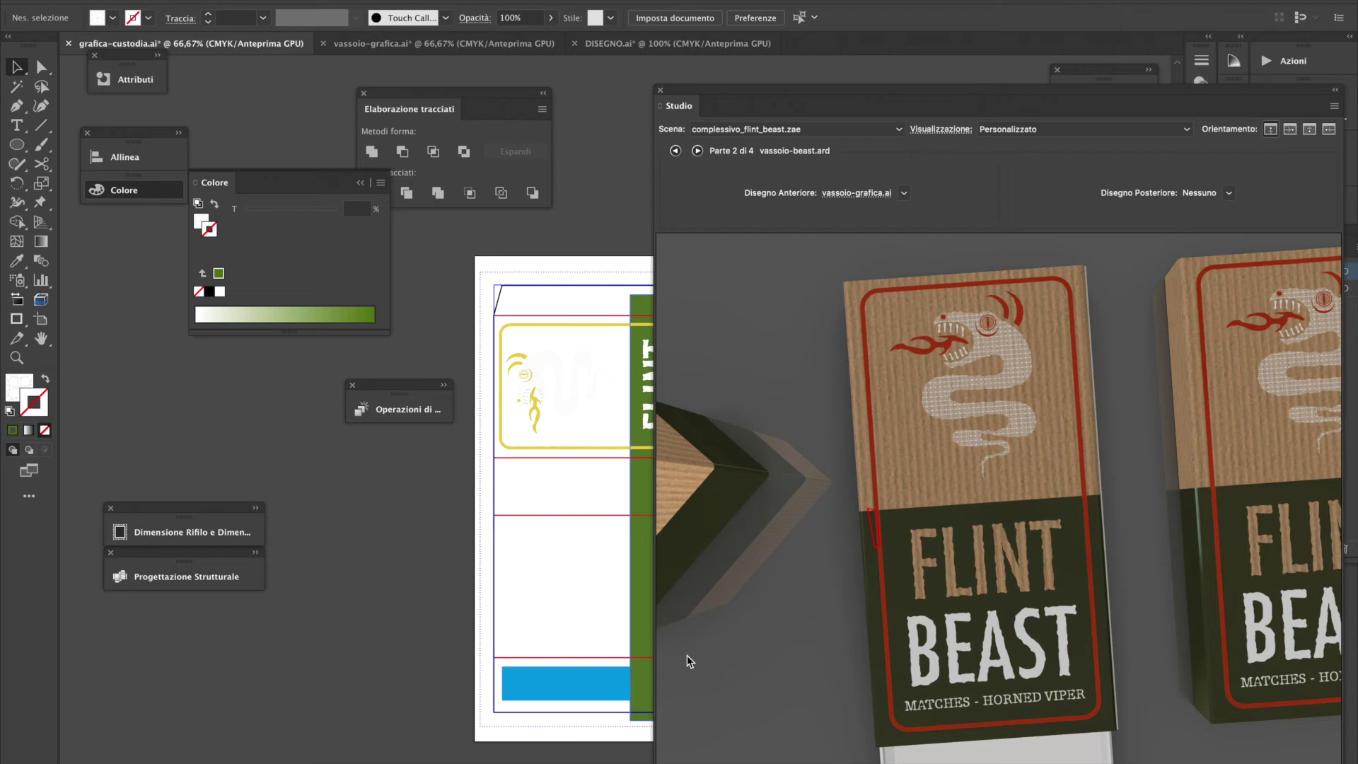
Edit the snake's "Nuovo pattern 4" again, give its ellipse a green stroke, and update the 3D preview
{"action": "left_click", "coordinate": [574, 411]}
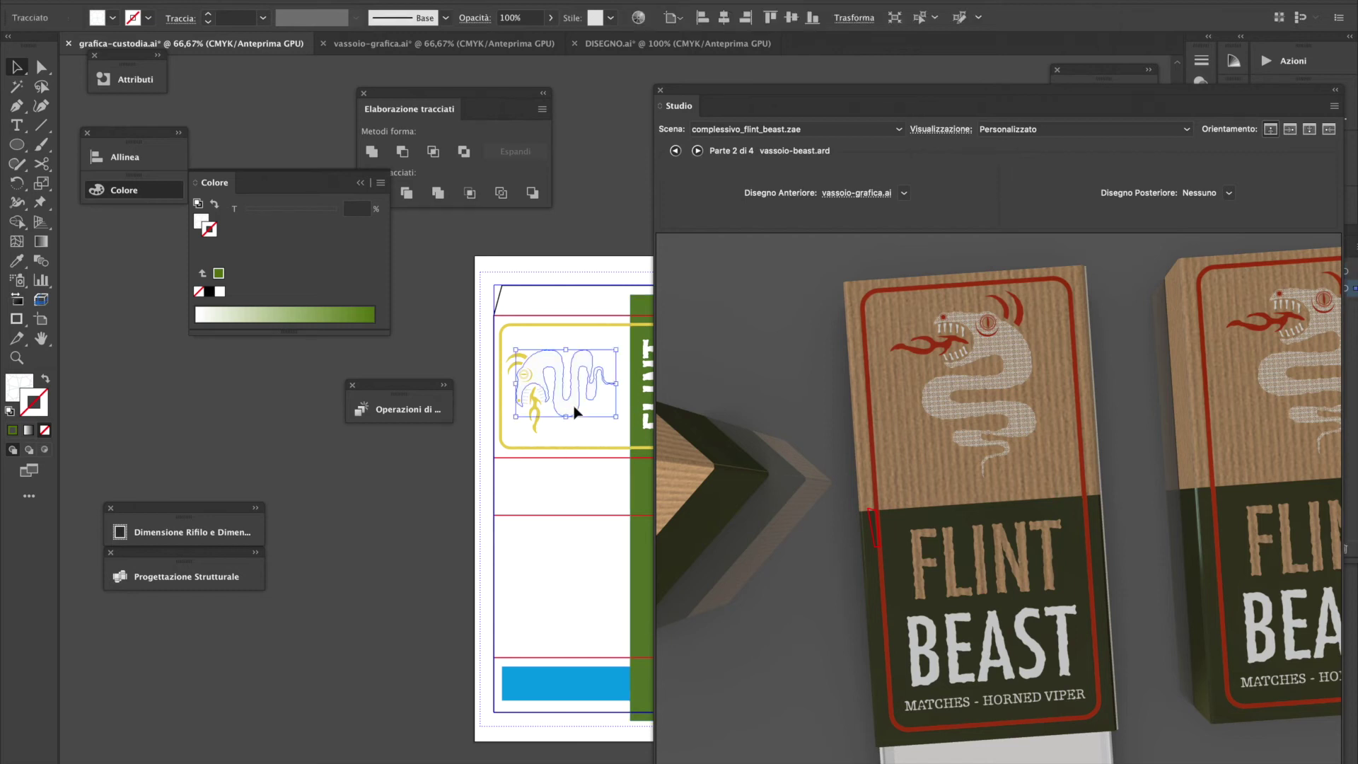
{"action": "left_click", "coordinate": [112, 19]}
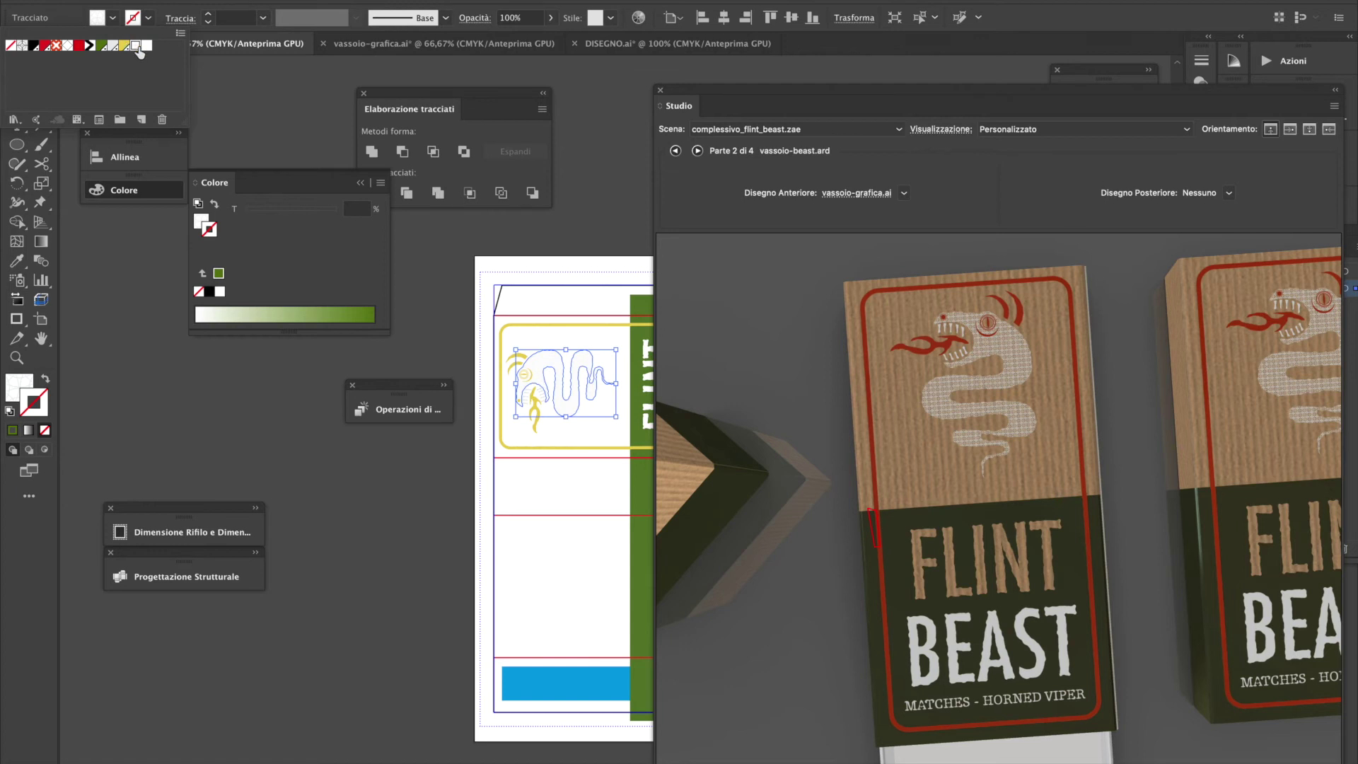
{"action": "double_click", "coordinate": [138, 48]}
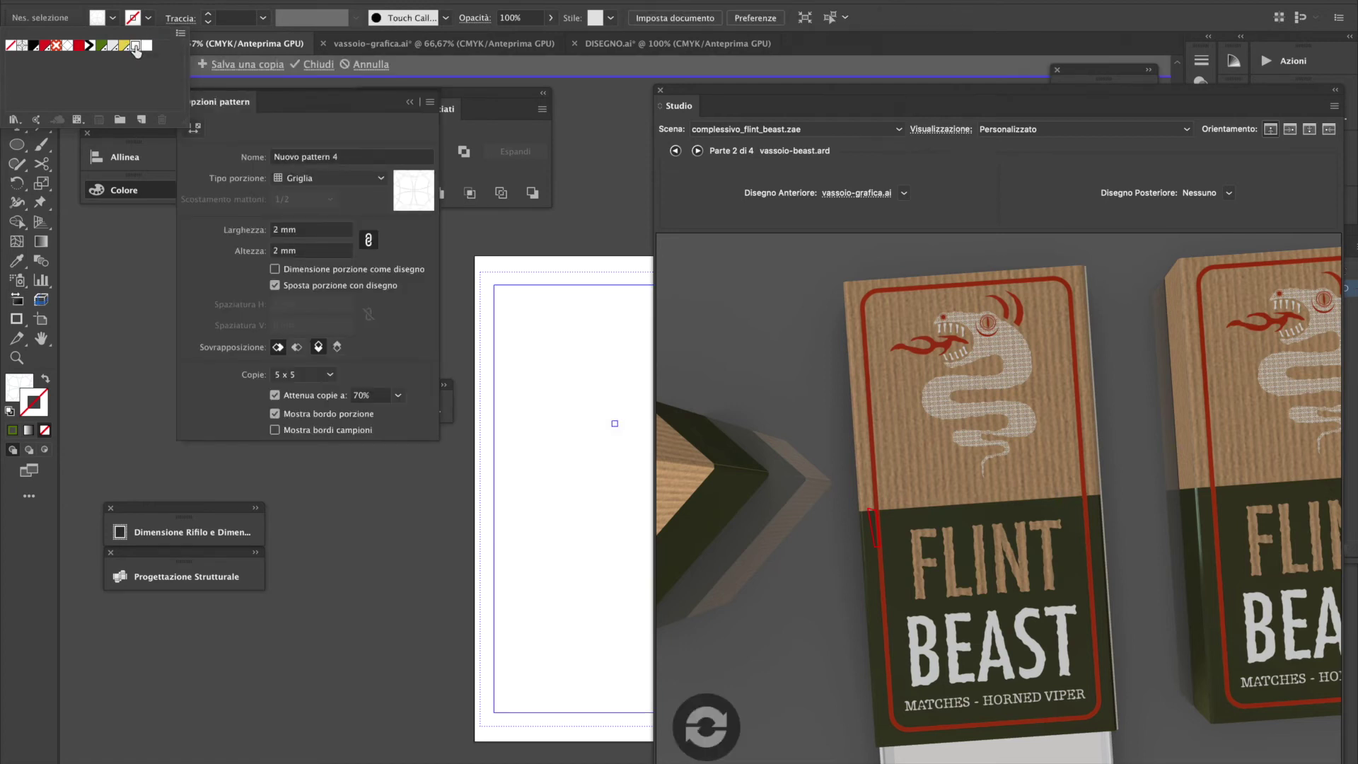
{"action": "key", "text": "Escape"}
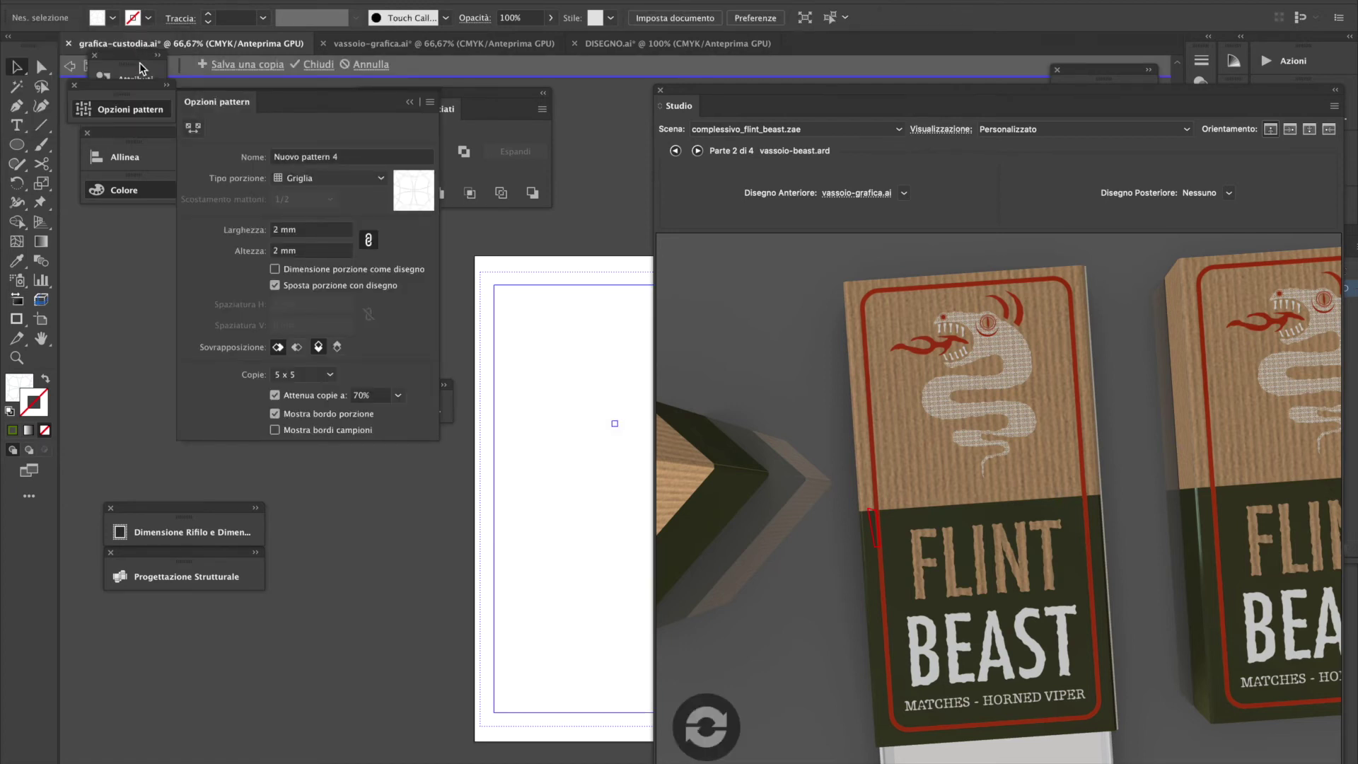
{"action": "left_click_drag", "start_coordinate": [598, 447], "coordinate": [628, 414]}
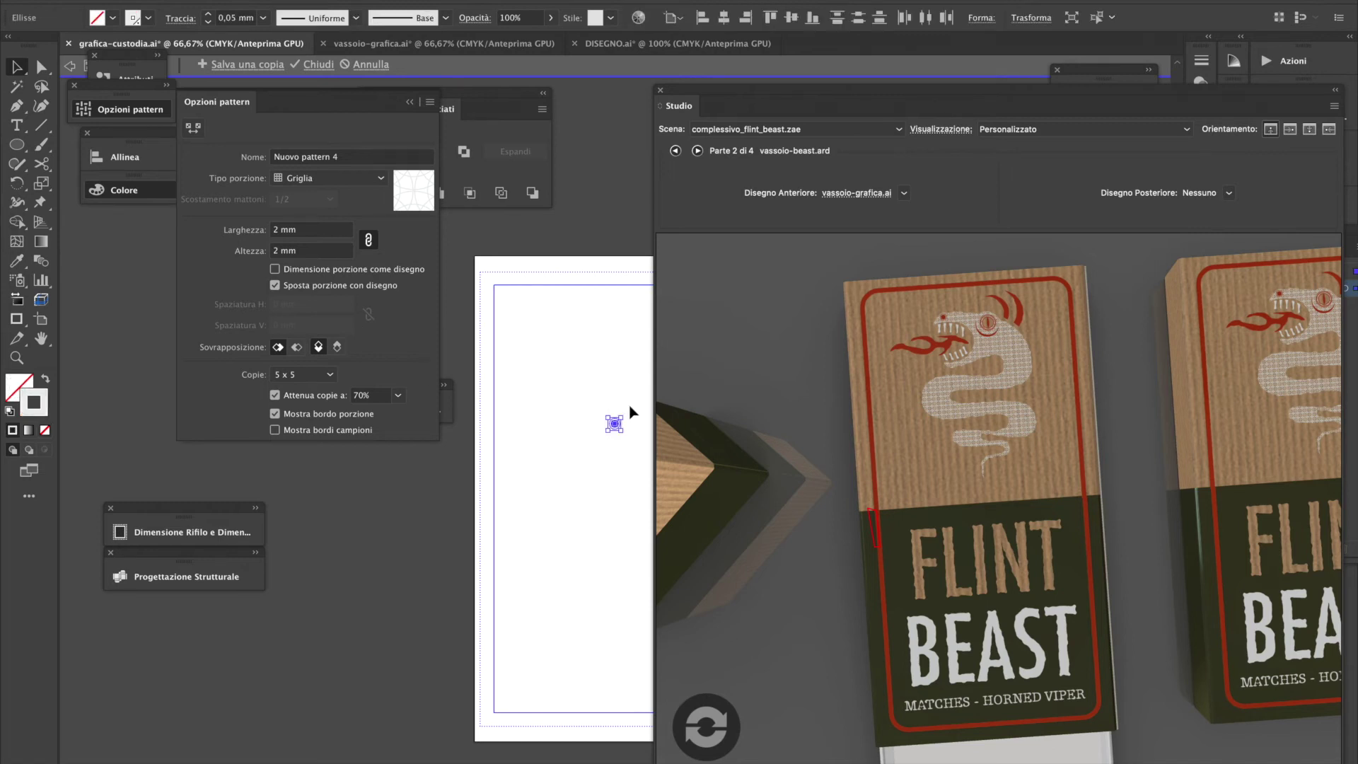
{"action": "left_click", "coordinate": [148, 18]}
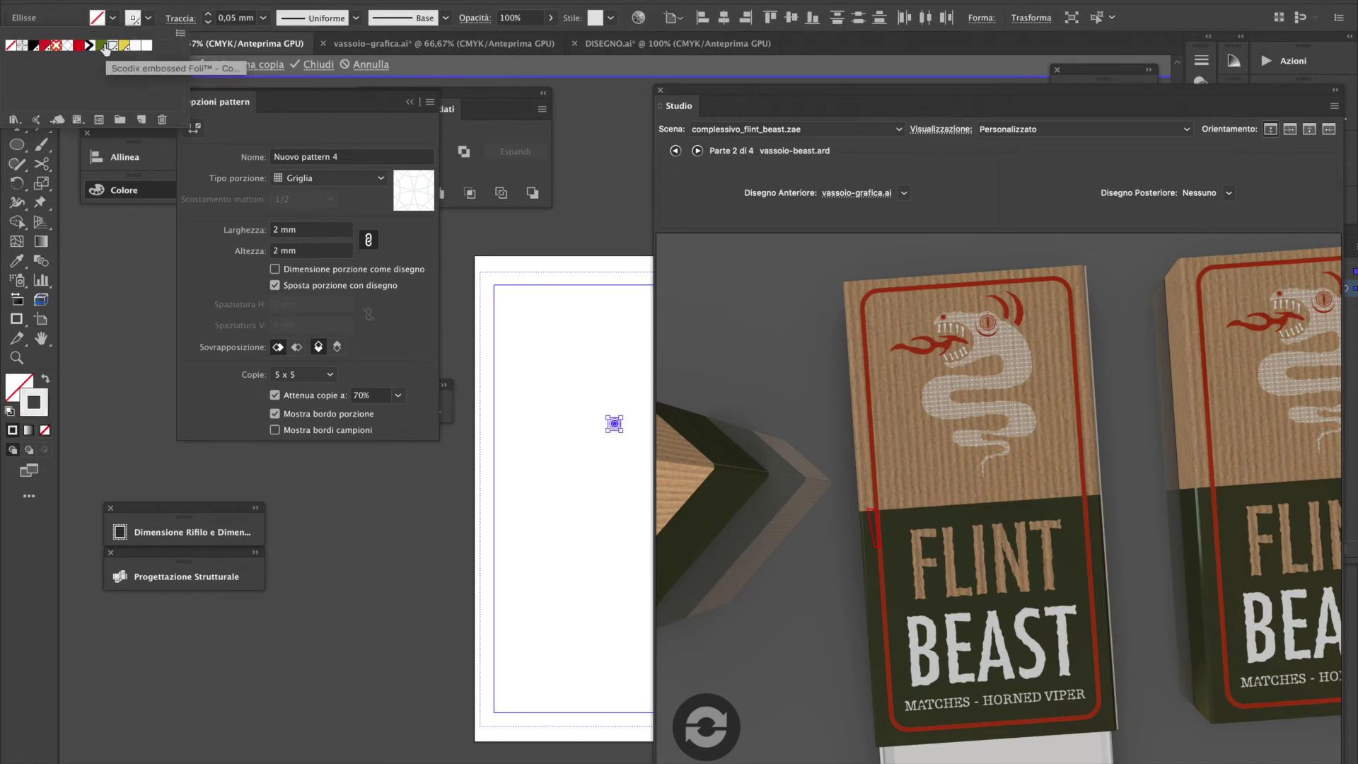
{"action": "left_click", "coordinate": [130, 47]}
{"action": "double_click", "coordinate": [398, 564]}
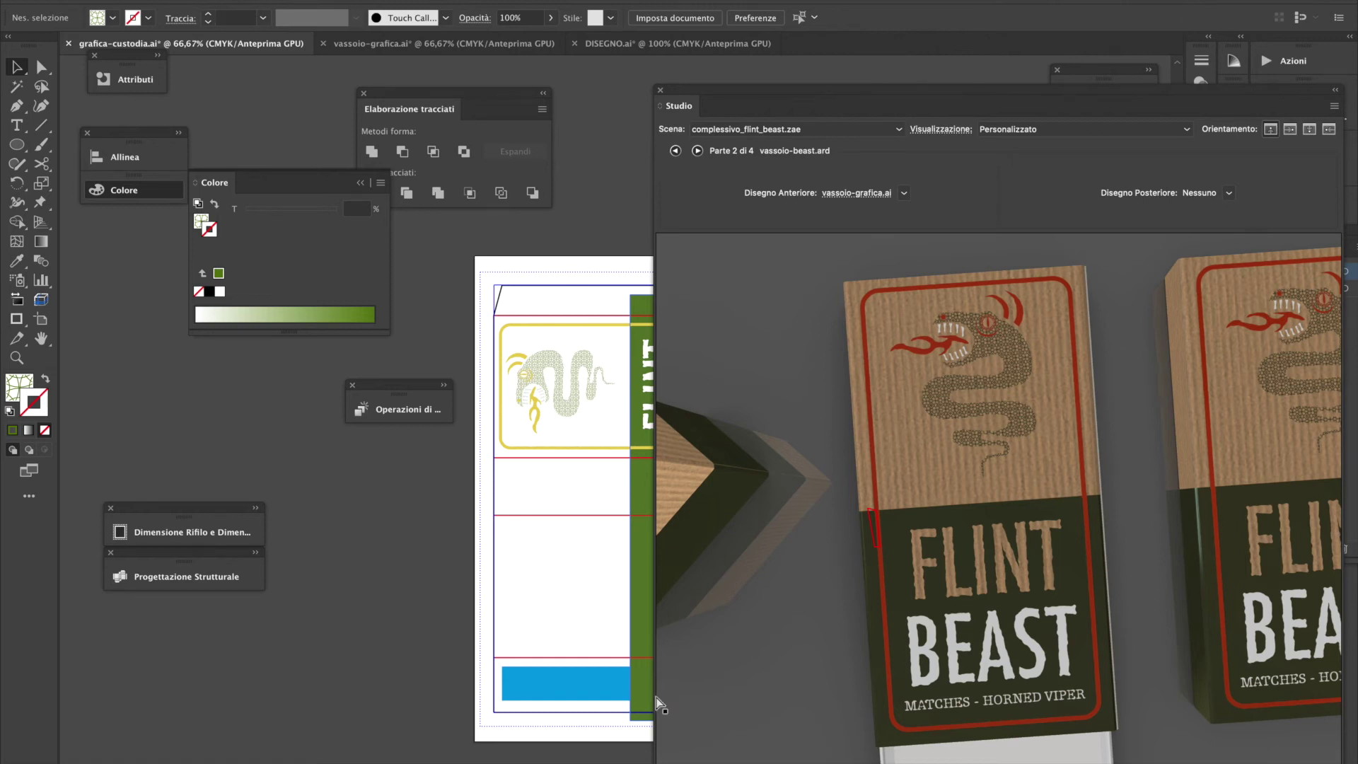
Undo the green recolouring of the snake's pattern and update the 3D preview
{"action": "key", "text": "ctrl+shift+alt+p"}
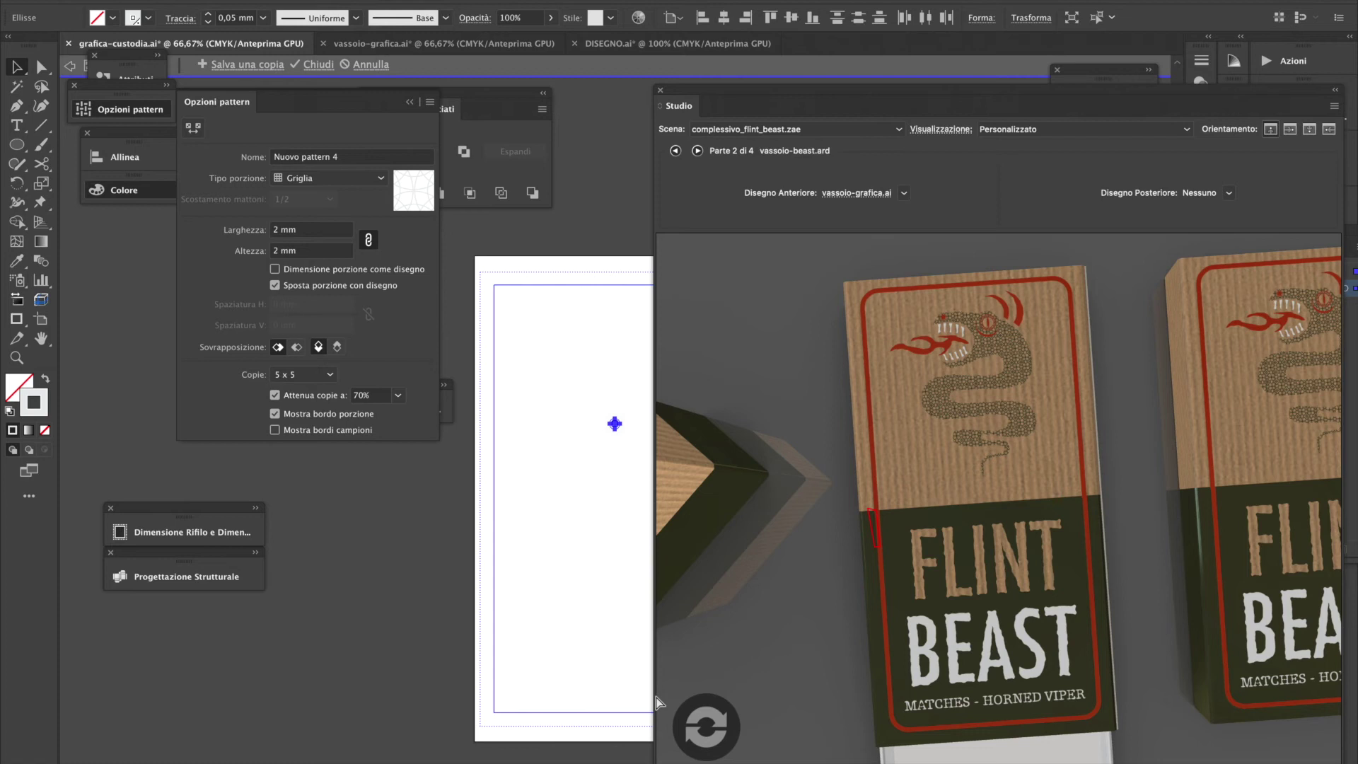
{"action": "key", "text": "Delete"}
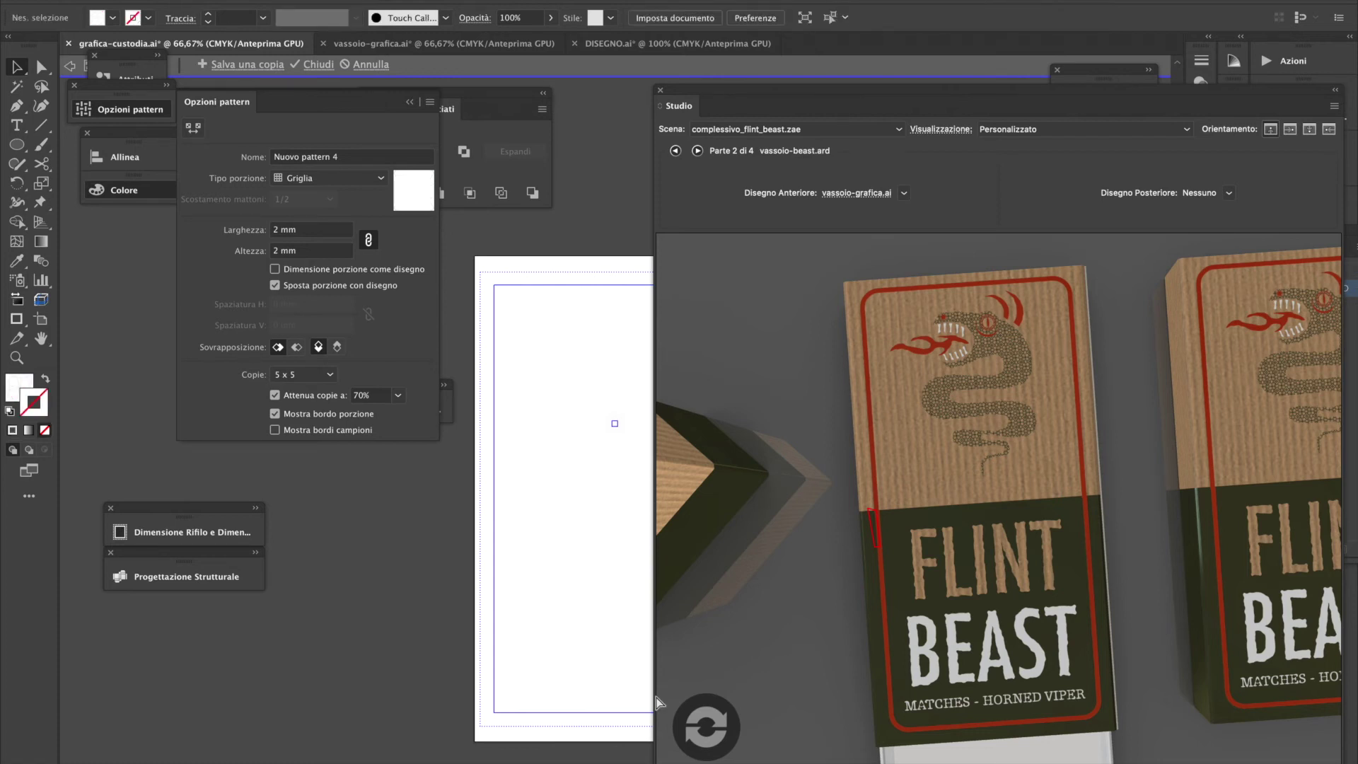
{"action": "key", "text": "Escape"}
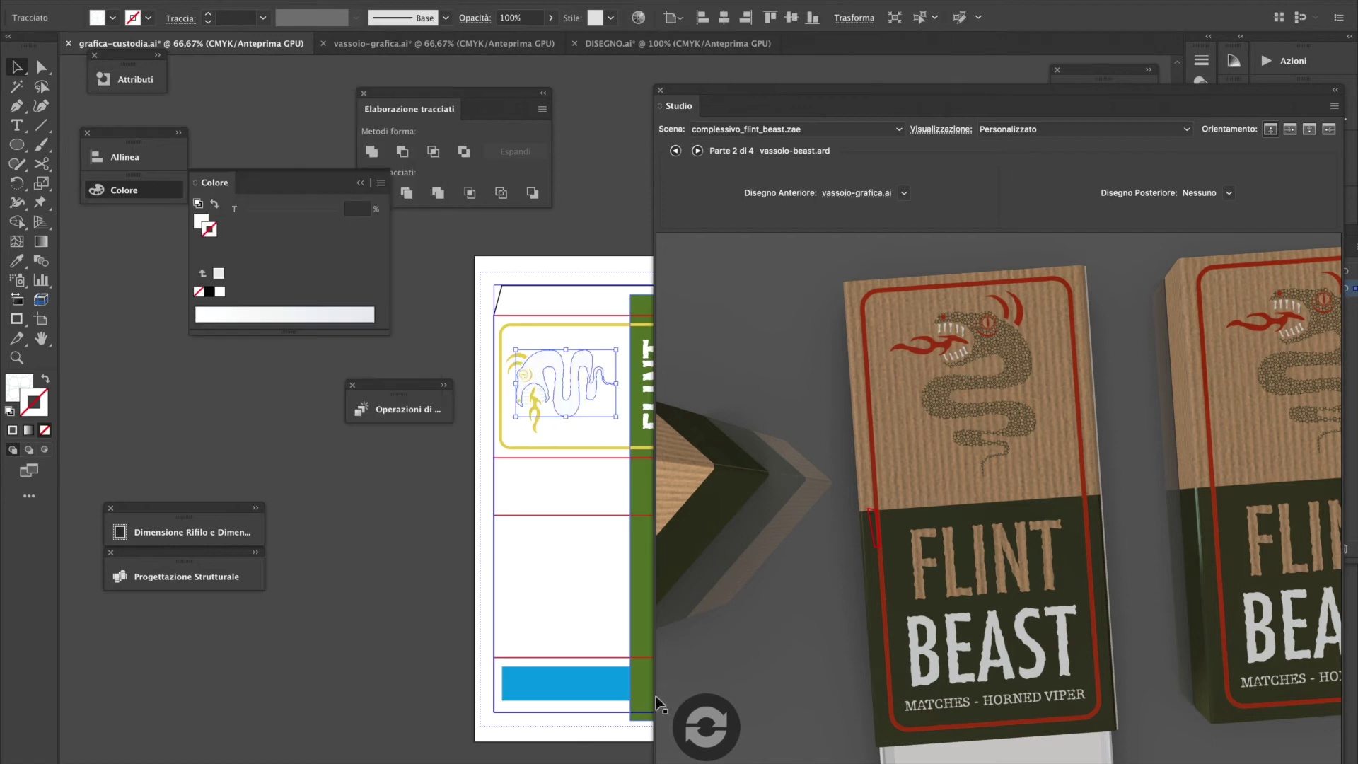
{"action": "left_click", "coordinate": [425, 546]}
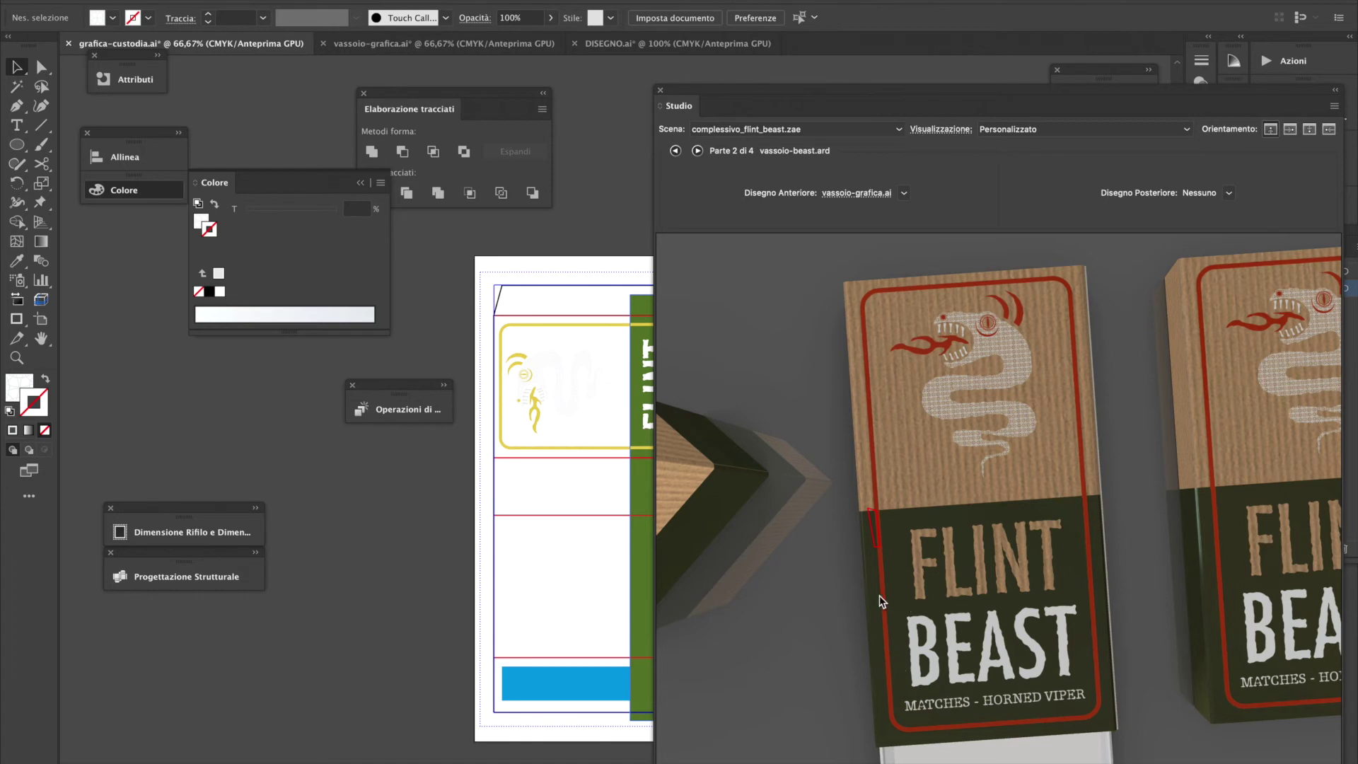
Try extending the green rectangle across the snake half of the sleeve in the 3D preview, and undo the extension
{"action": "left_click", "coordinate": [632, 510]}
{"action": "left_click_drag", "start_coordinate": [629, 511], "coordinate": [482, 504]}
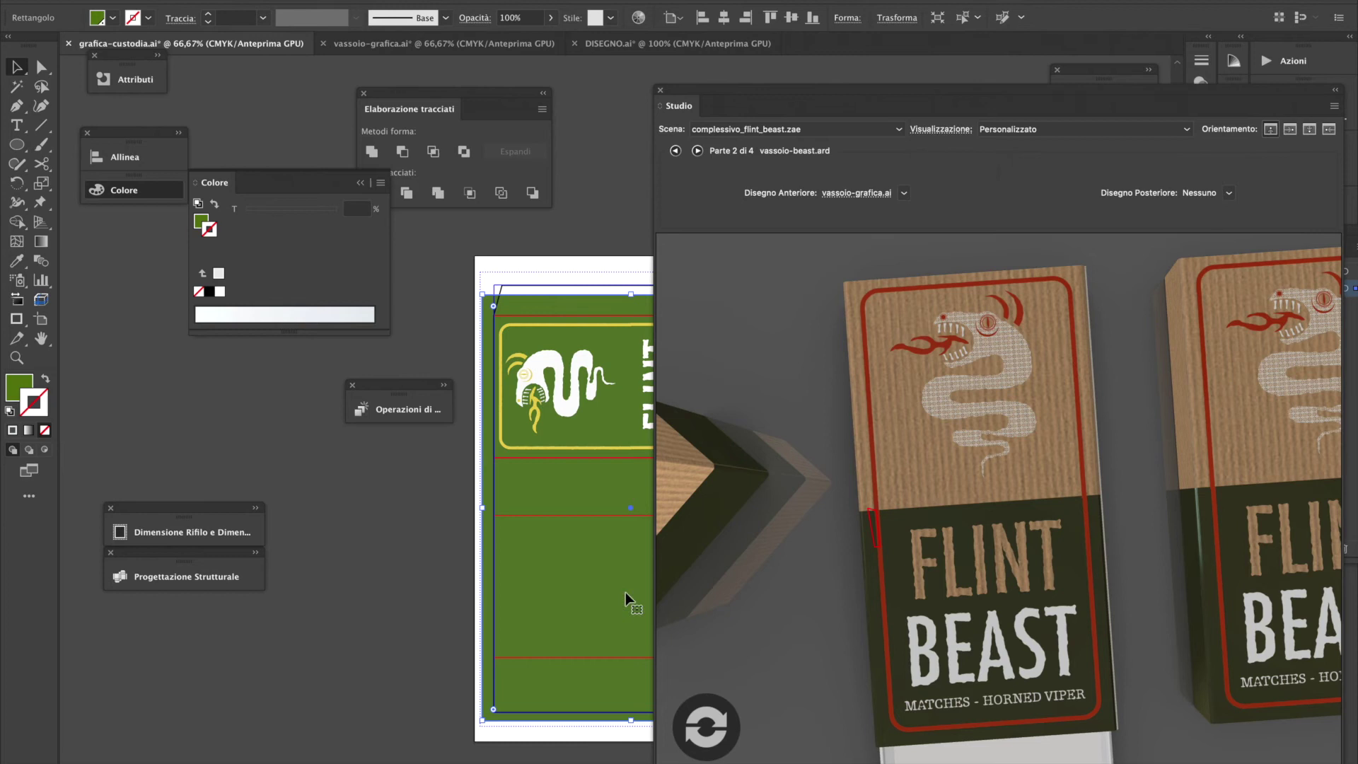
{"action": "left_click", "coordinate": [716, 731]}
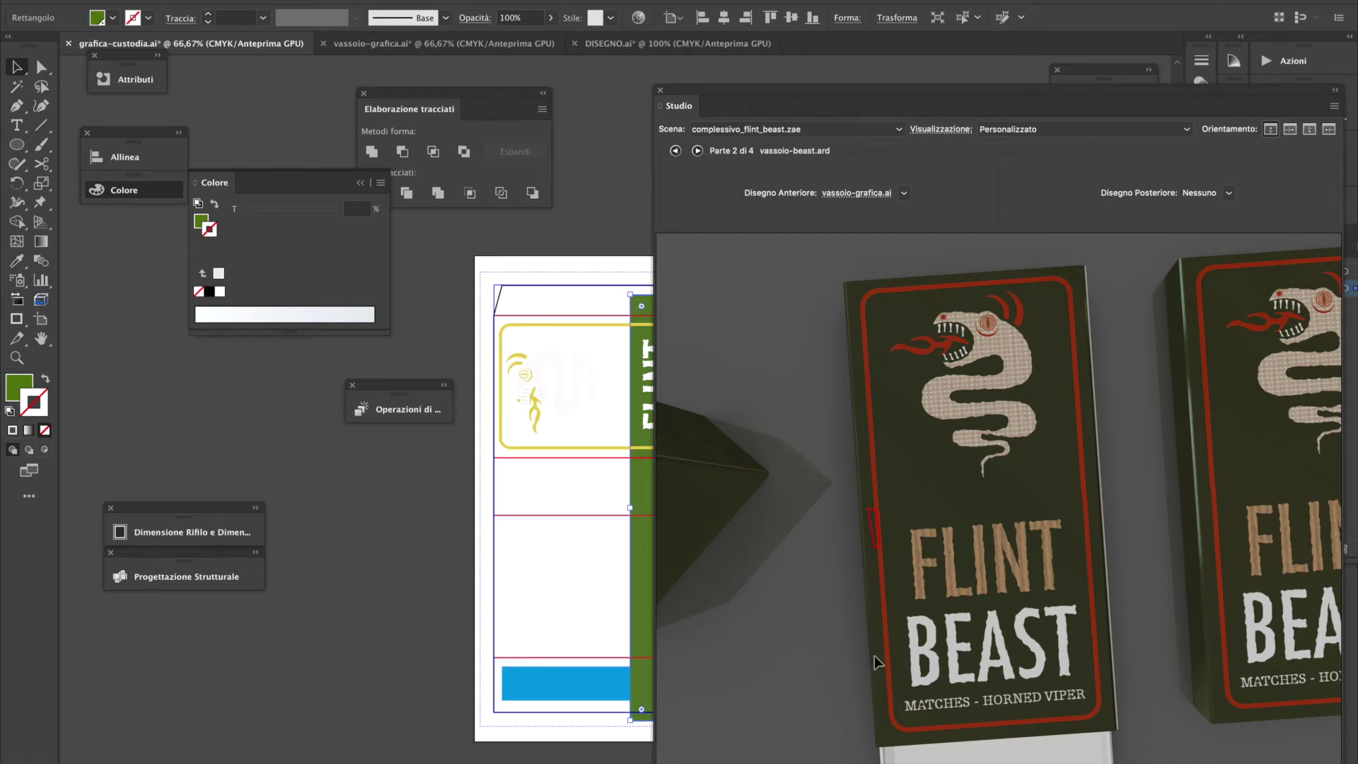
{"action": "key", "text": "ctrl+z"}
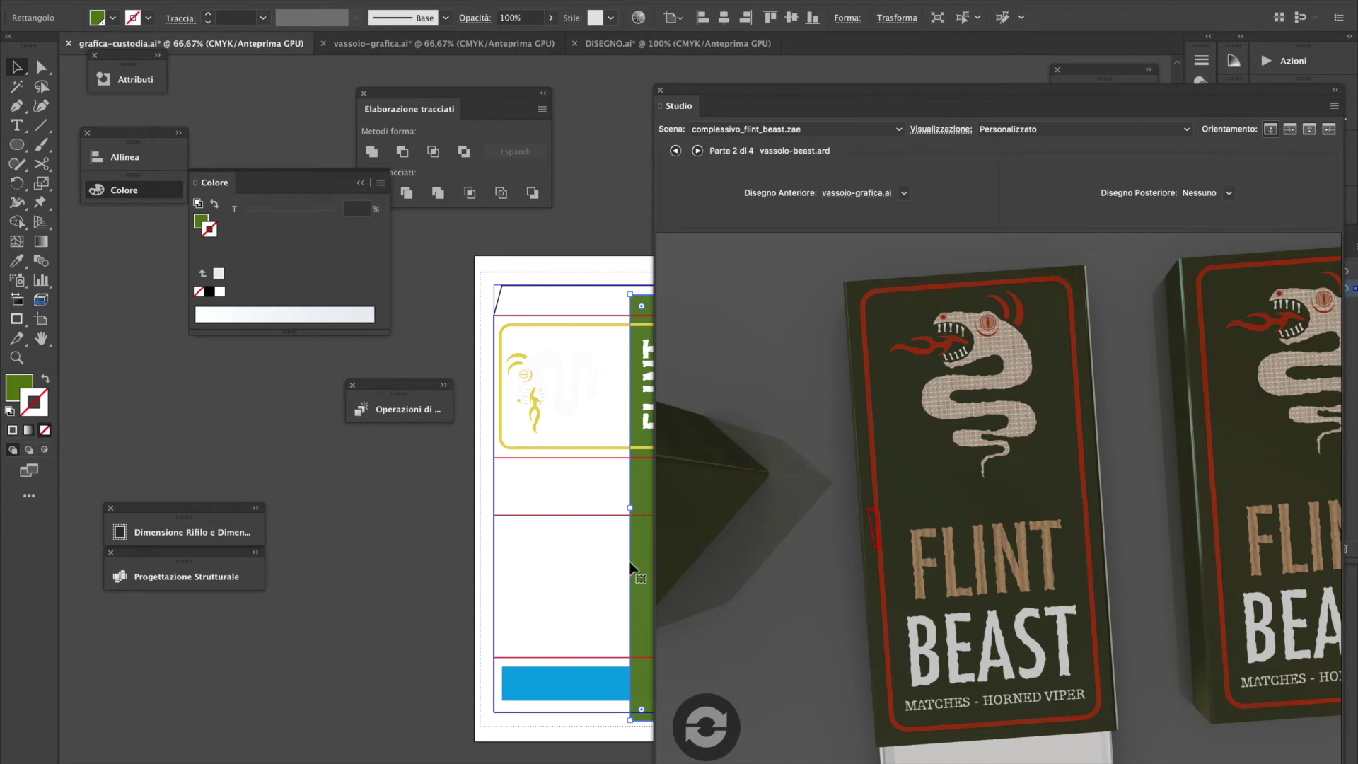
Move the green rectangle from the title half to the snake half of the sleeve and update the 3D preview
{"action": "left_click_drag", "start_coordinate": [1235, 91], "coordinate": [1357, 92]}
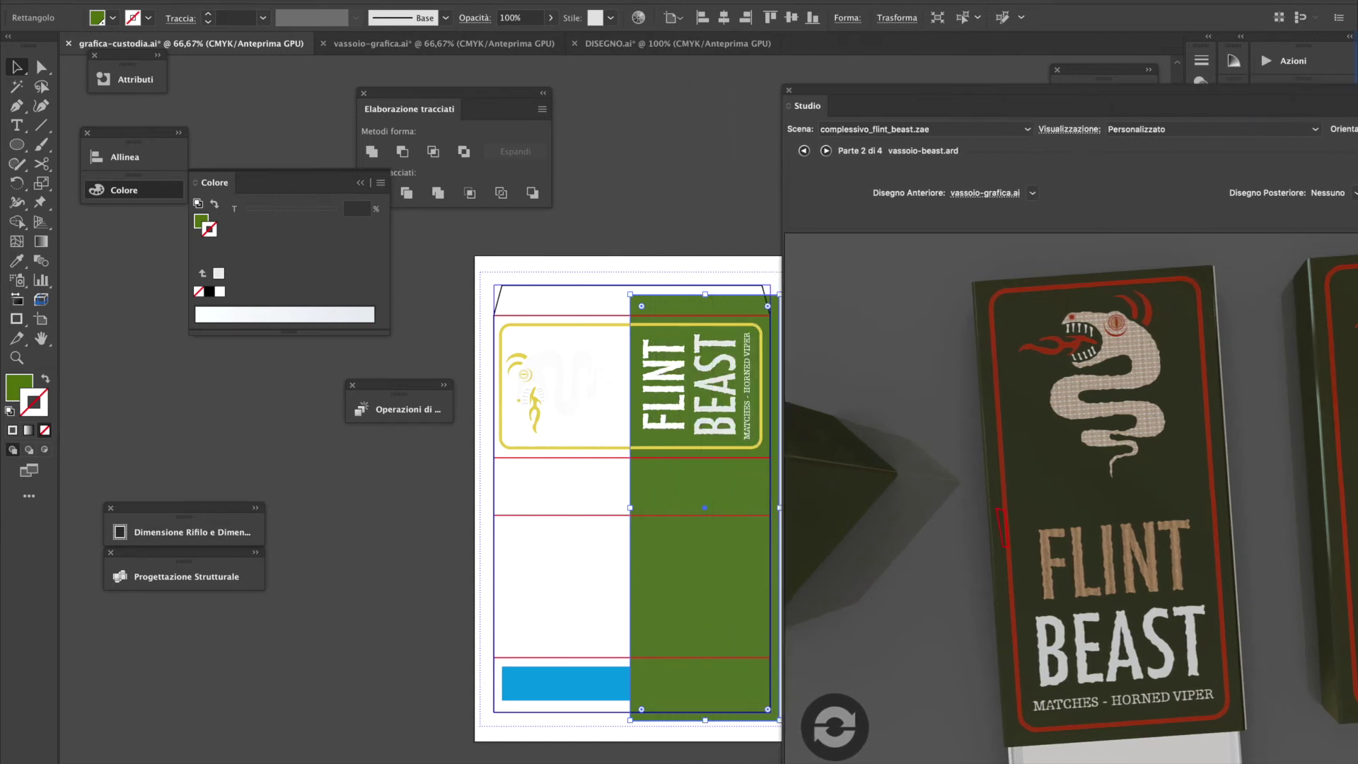
{"action": "left_click_drag", "start_coordinate": [703, 509], "coordinate": [488, 485]}
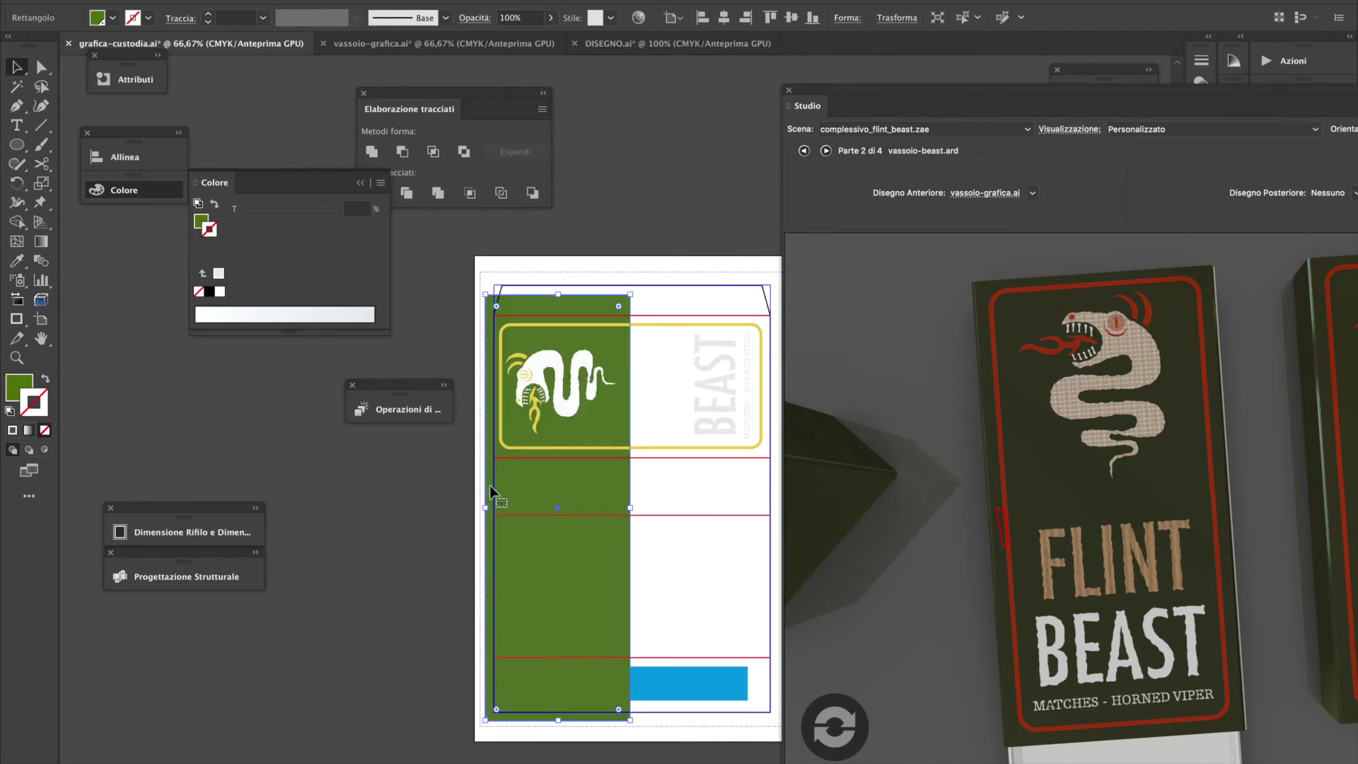
{"action": "left_click", "coordinate": [851, 722]}
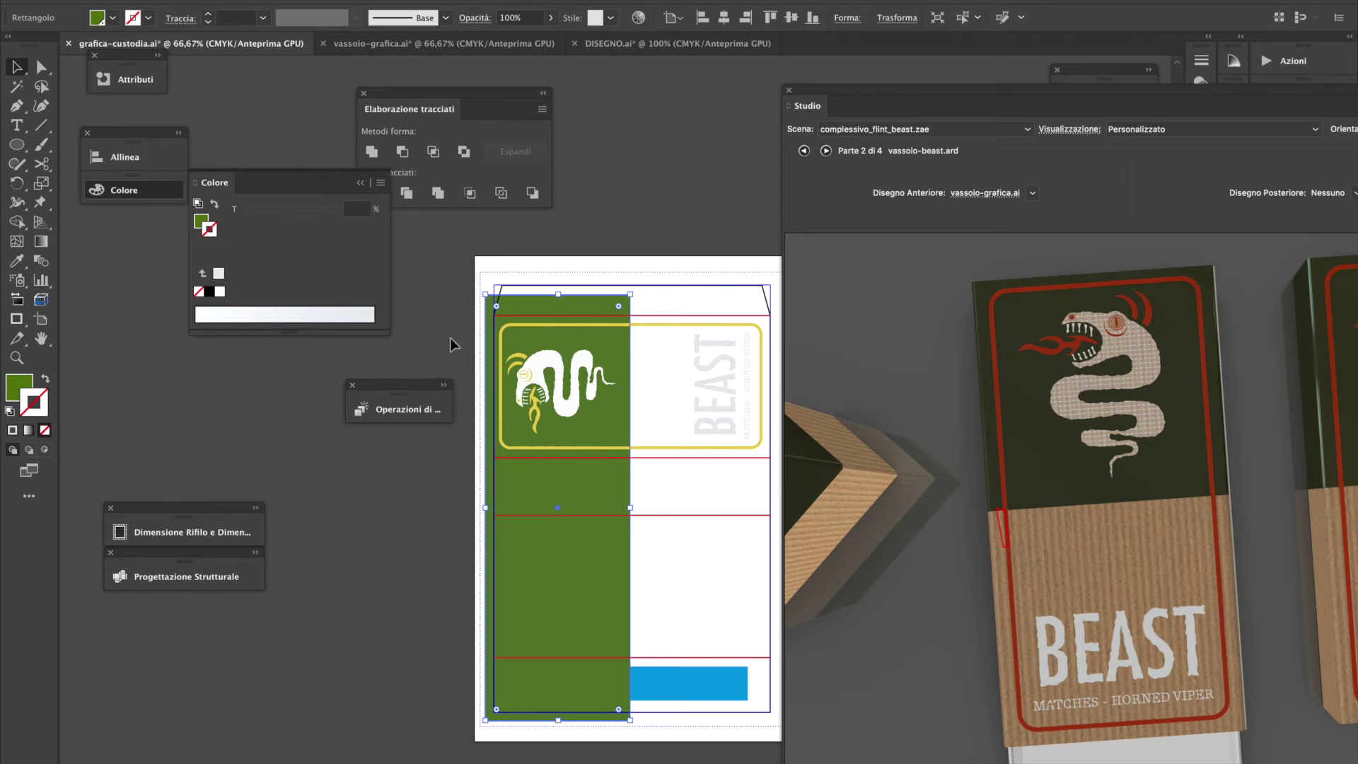
Nudge the whole snake illustration slightly toward the title, leaving the gold frame in place, and update the 3D preview
{"action": "left_click", "coordinate": [623, 438], "text": "shift"}
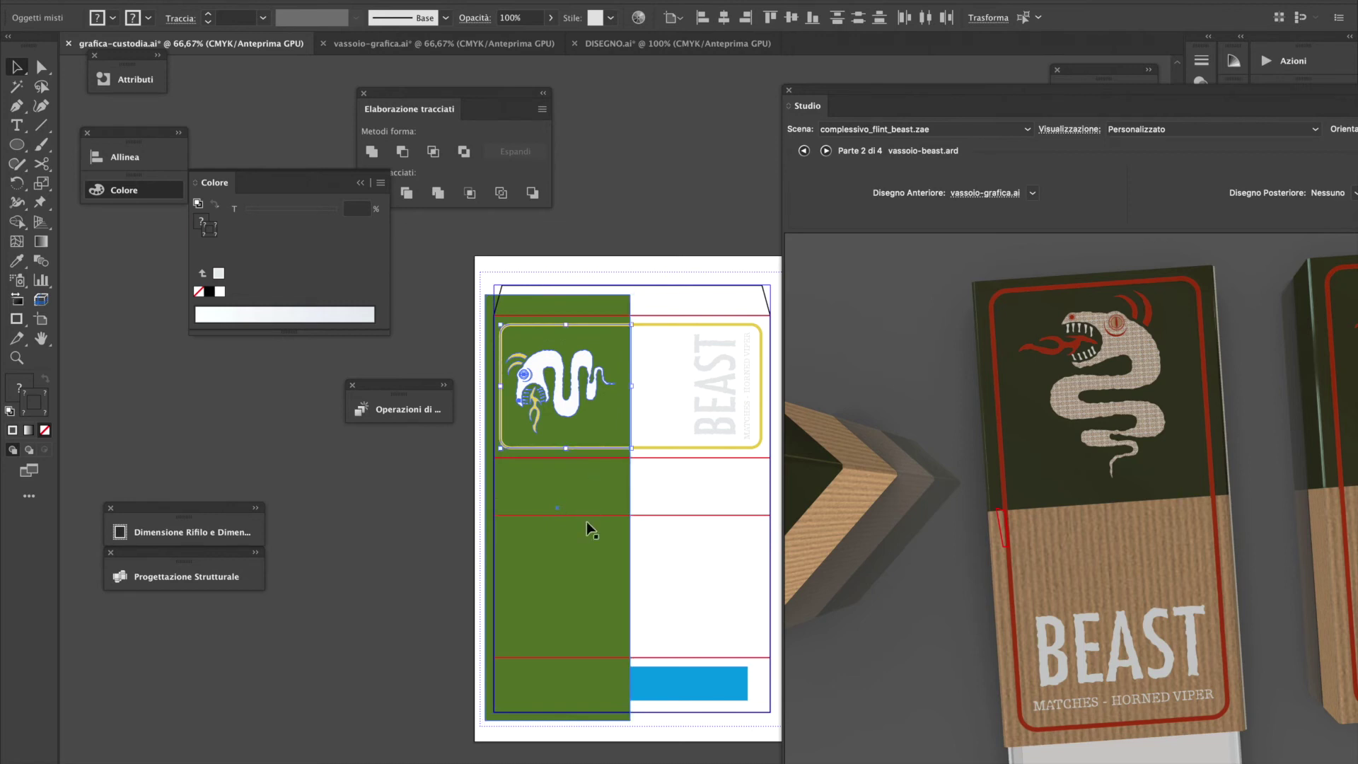
{"action": "left_click", "coordinate": [587, 445], "text": "shift"}
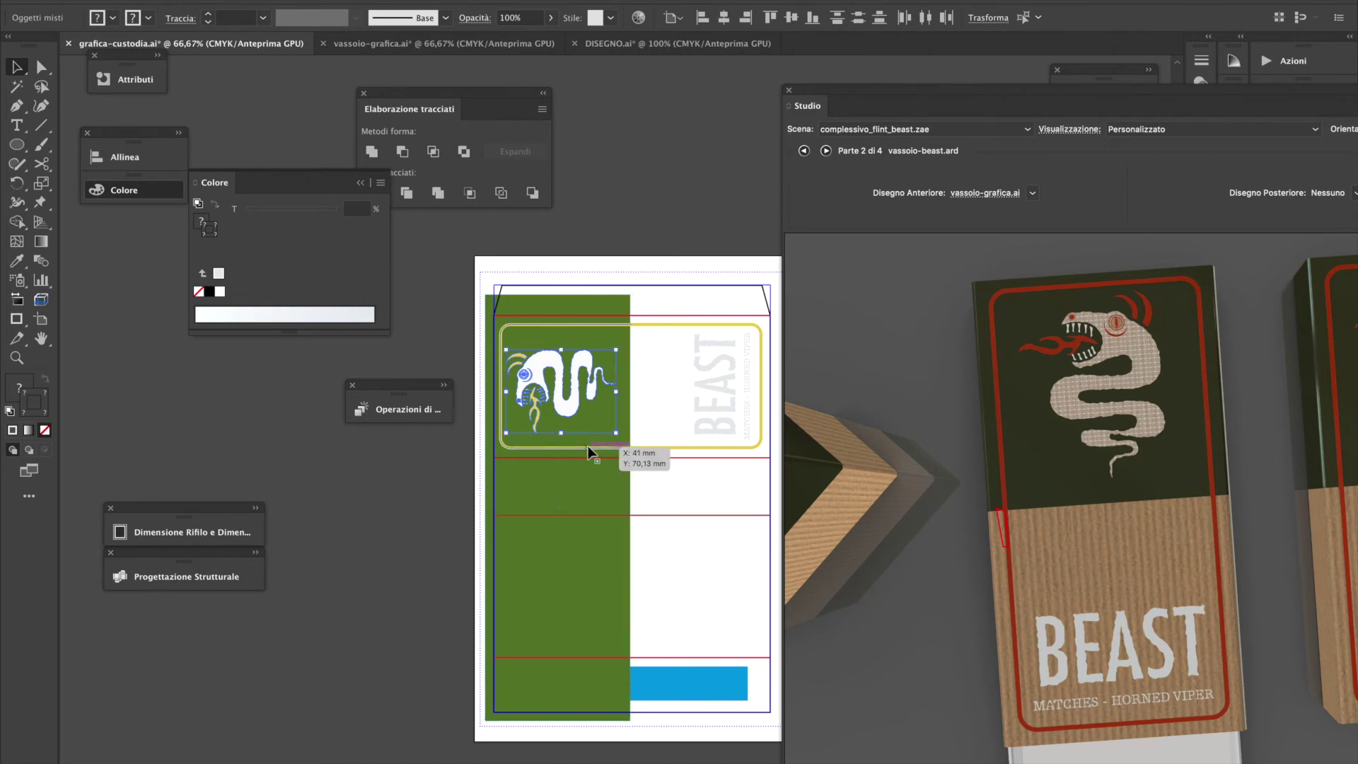
{"action": "key", "text": "Right"}
{"action": "key", "text": "Right"}
{"action": "key", "text": "Right"}
{"action": "key", "text": "Right"}
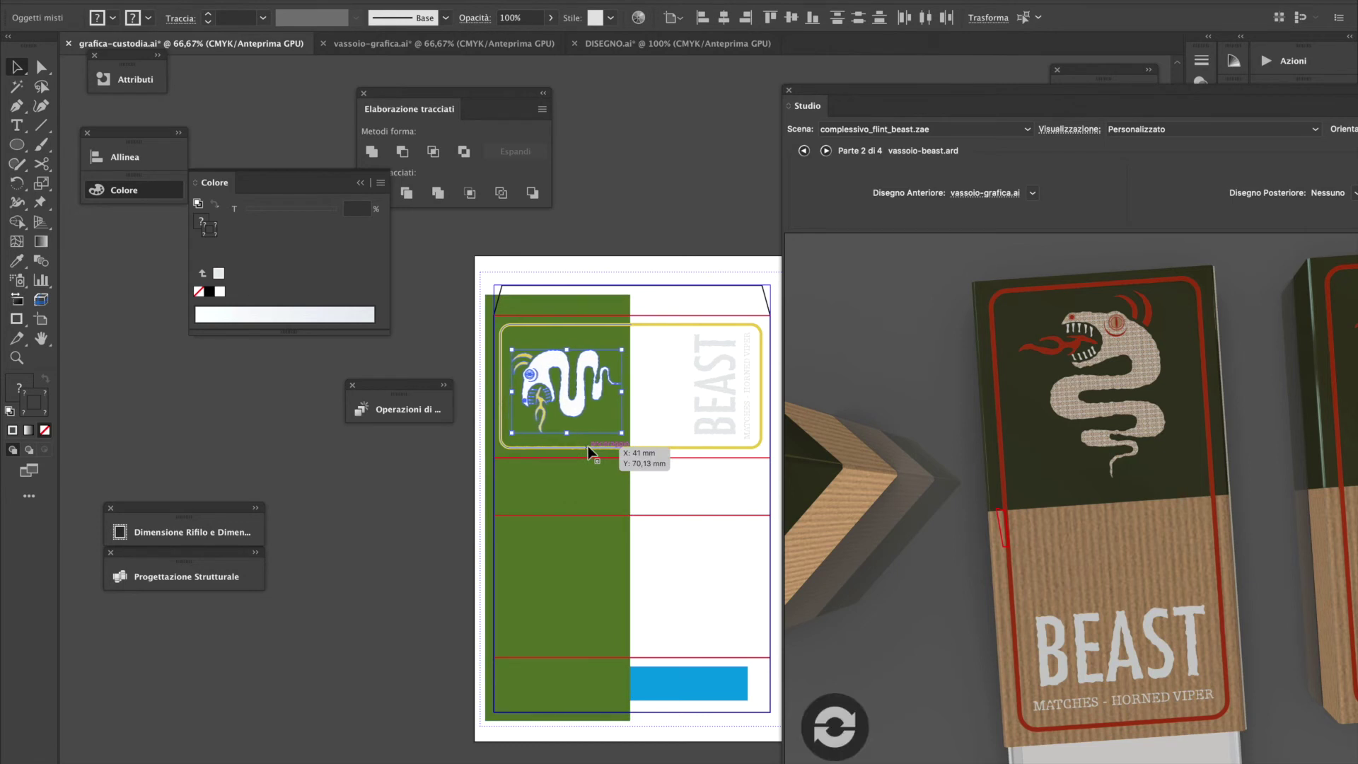
{"action": "key", "text": "Left"}
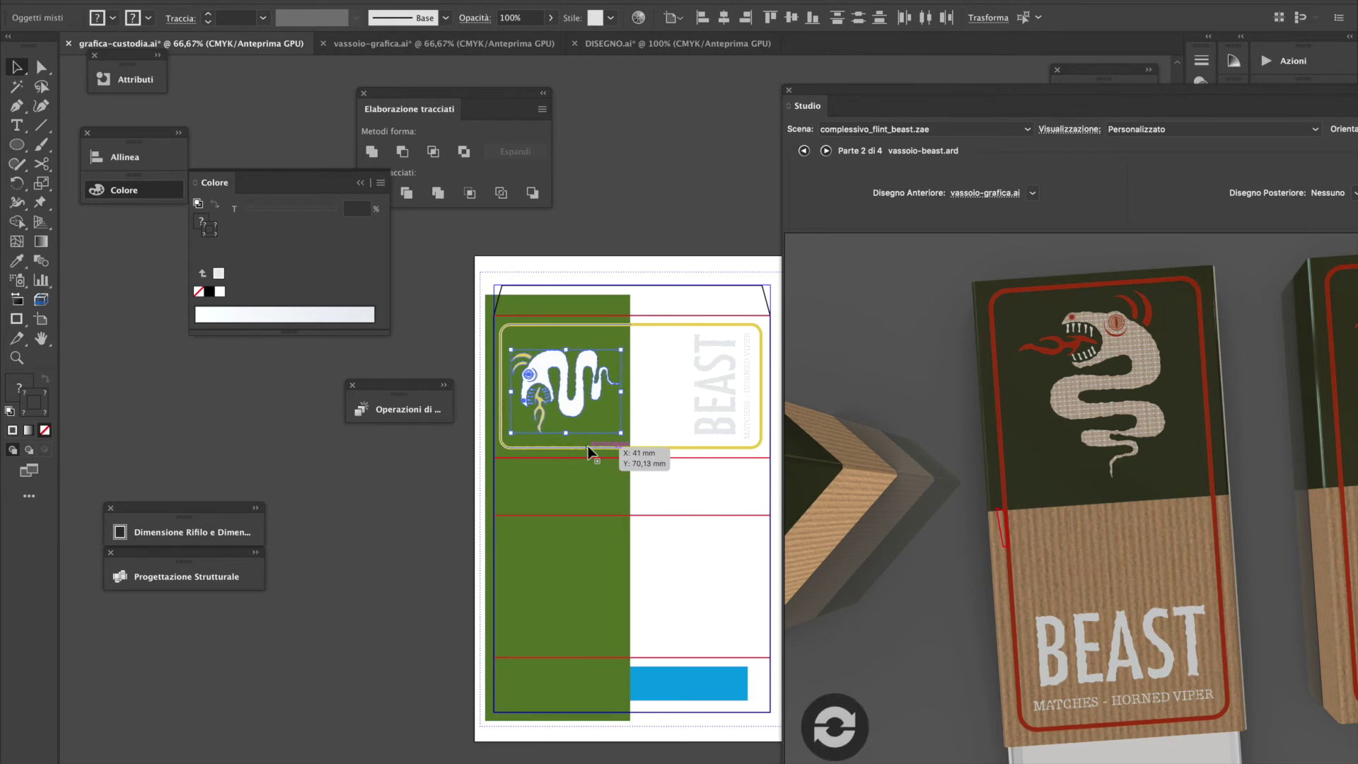
{"action": "left_click", "coordinate": [842, 746]}
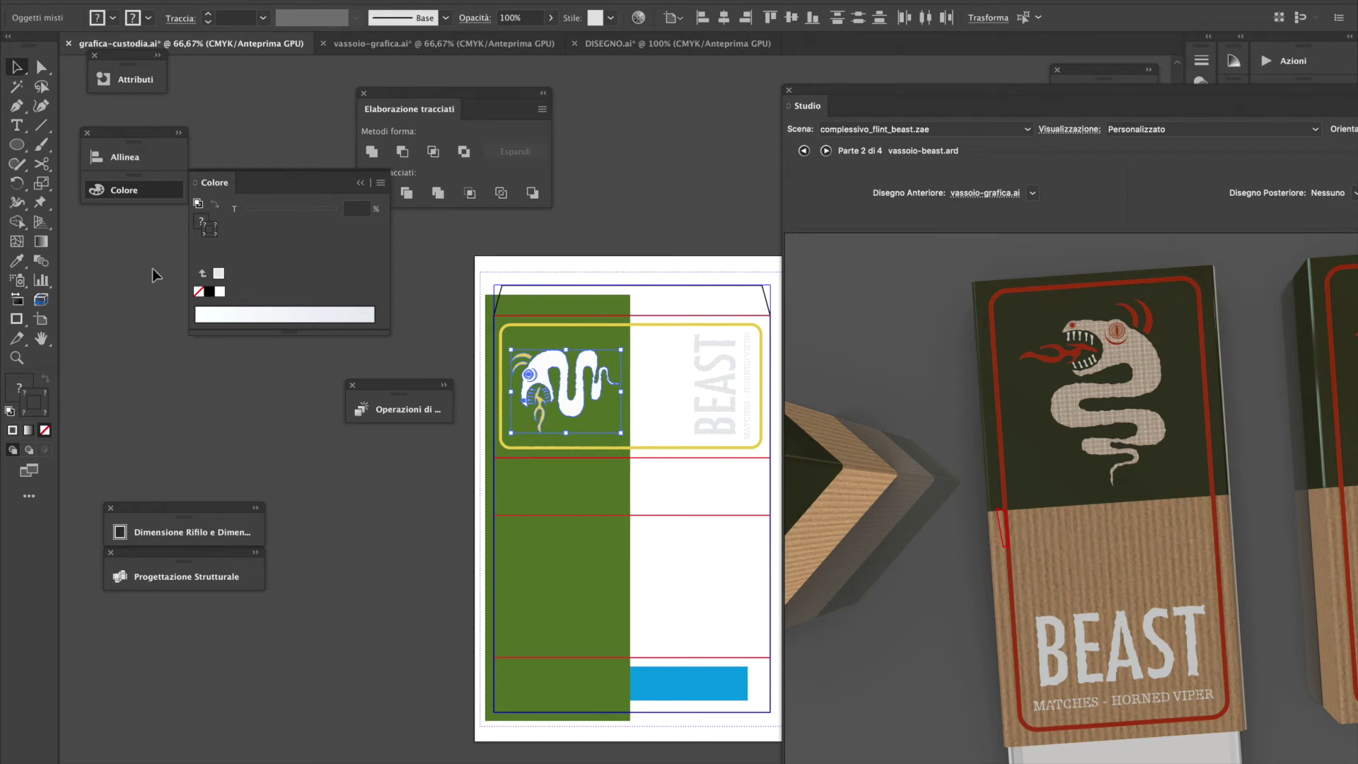
Copy the green rectangle onto the title half, fill the copy with the light grey swatch, and update the 3D preview
{"action": "left_click", "coordinate": [645, 569]}
{"action": "left_click_drag", "start_coordinate": [600, 580], "coordinate": [742, 579]}
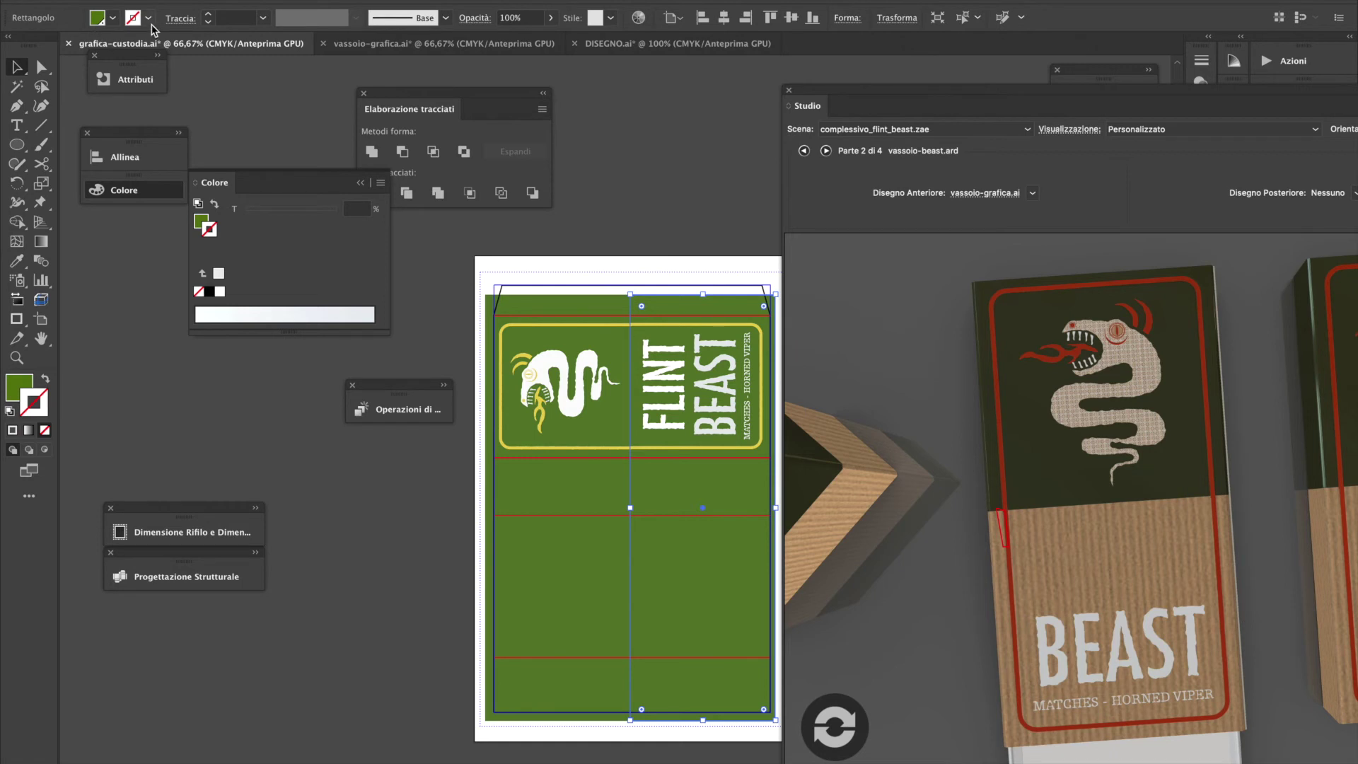
{"action": "left_click", "coordinate": [113, 17]}
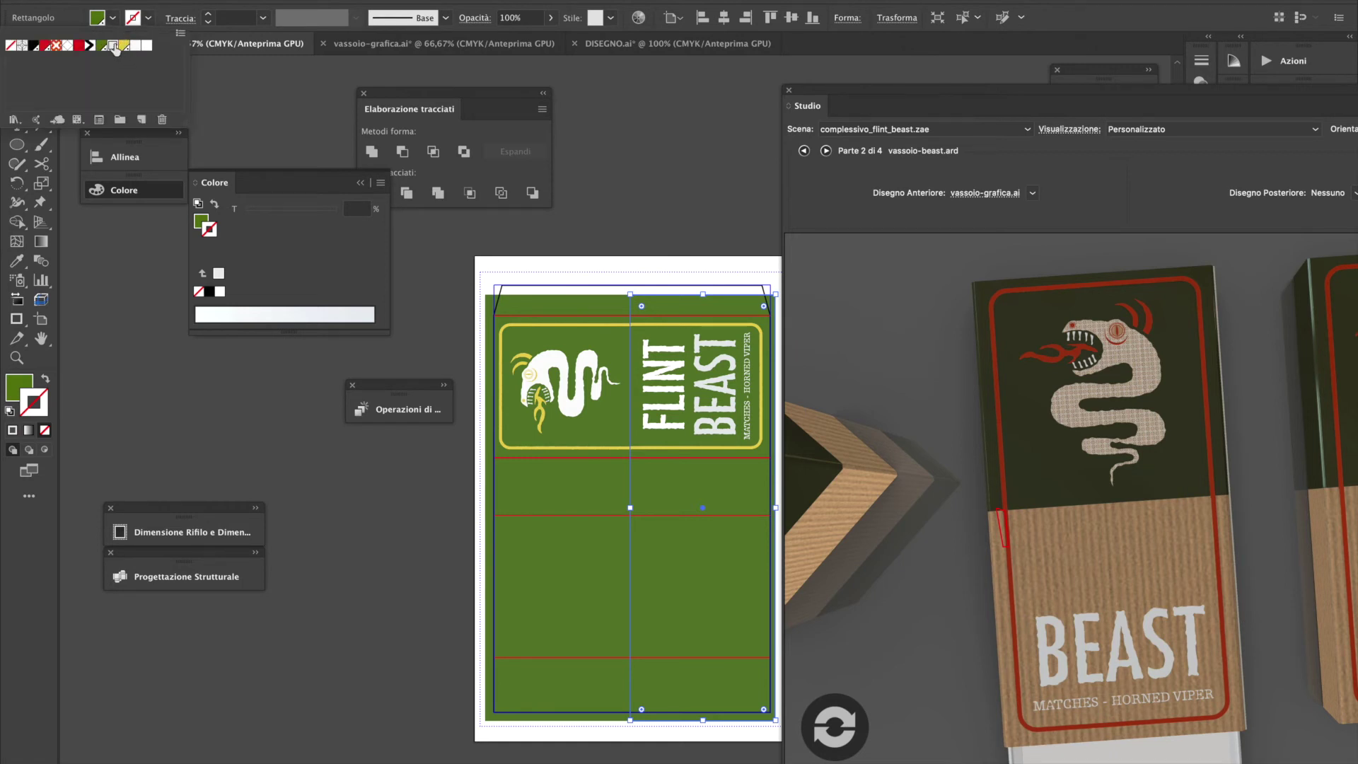
{"action": "left_click", "coordinate": [113, 44]}
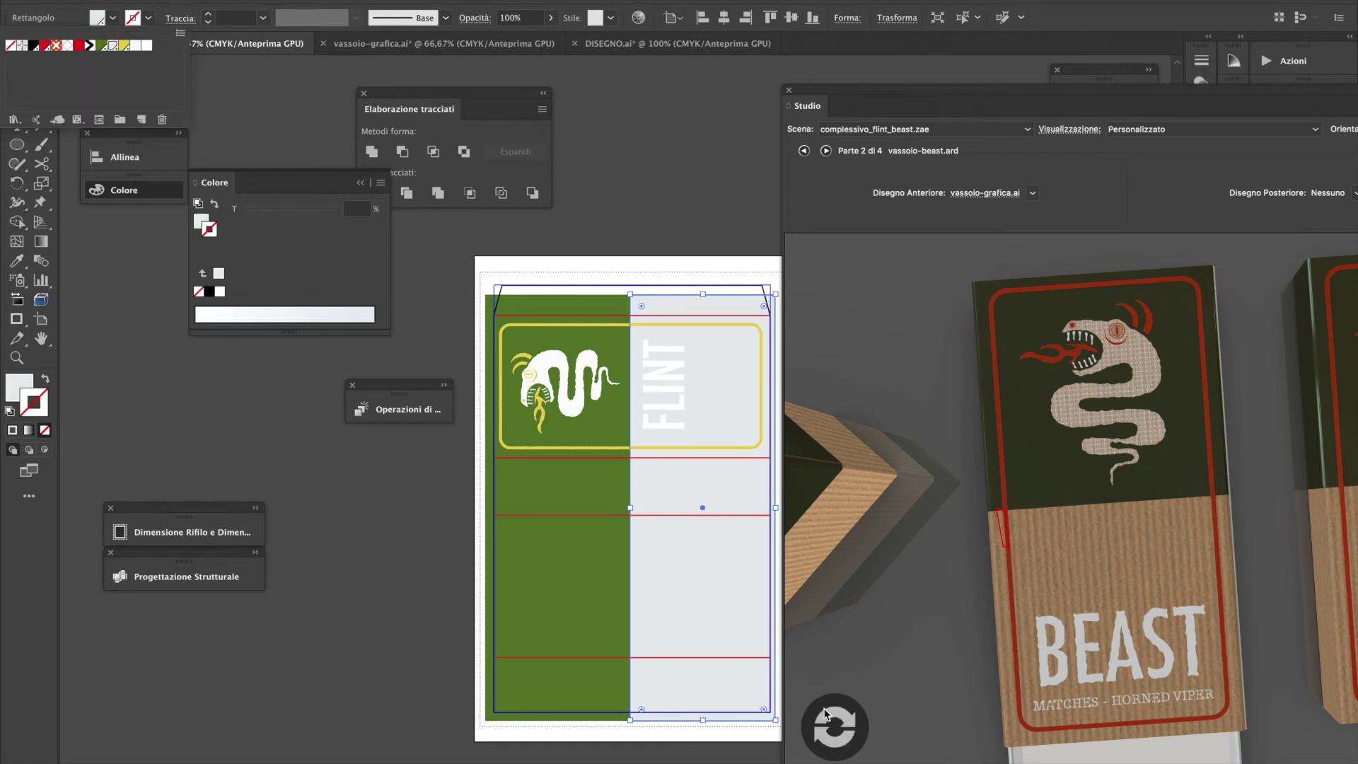
{"action": "left_click", "coordinate": [834, 710]}
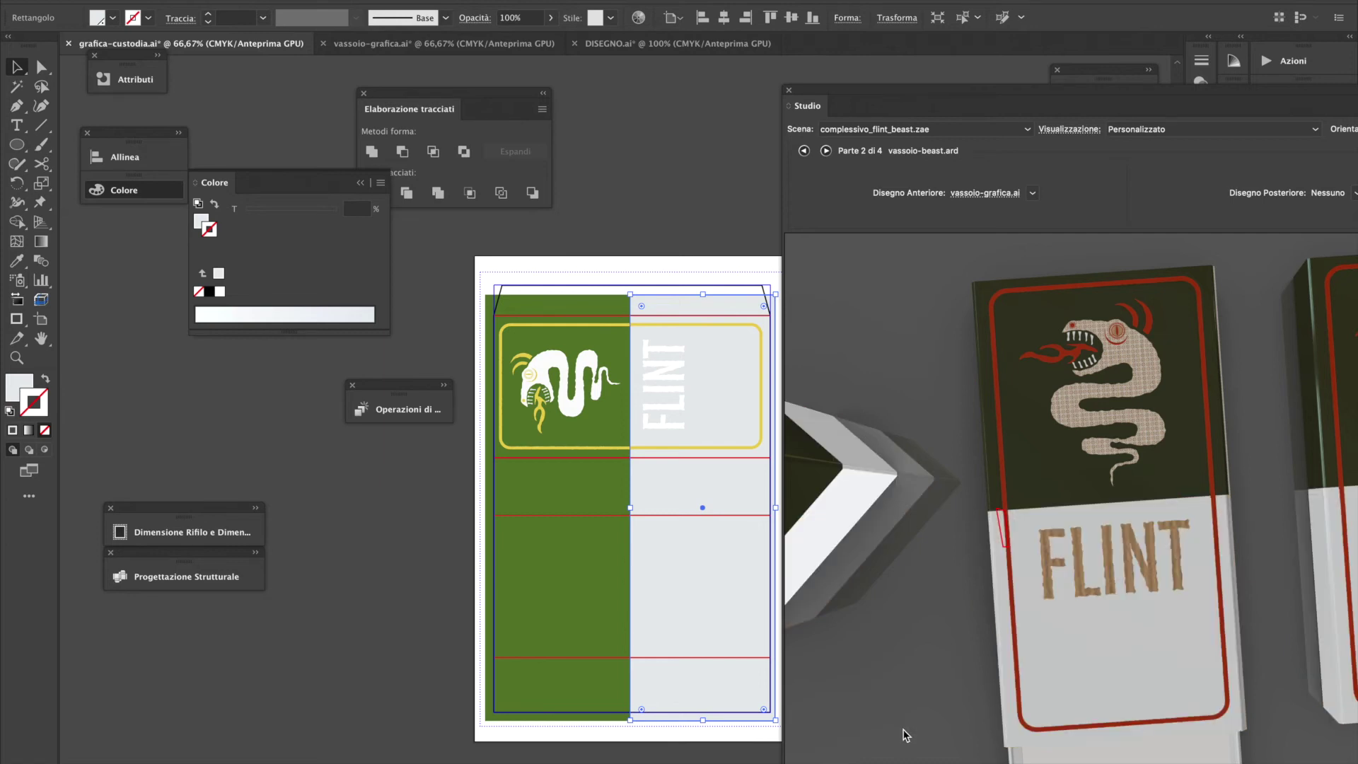
Examine the BEAST lettering against the light grey background in the artwork and on the 3D sleeve
{"action": "left_click", "coordinate": [1074, 664]}
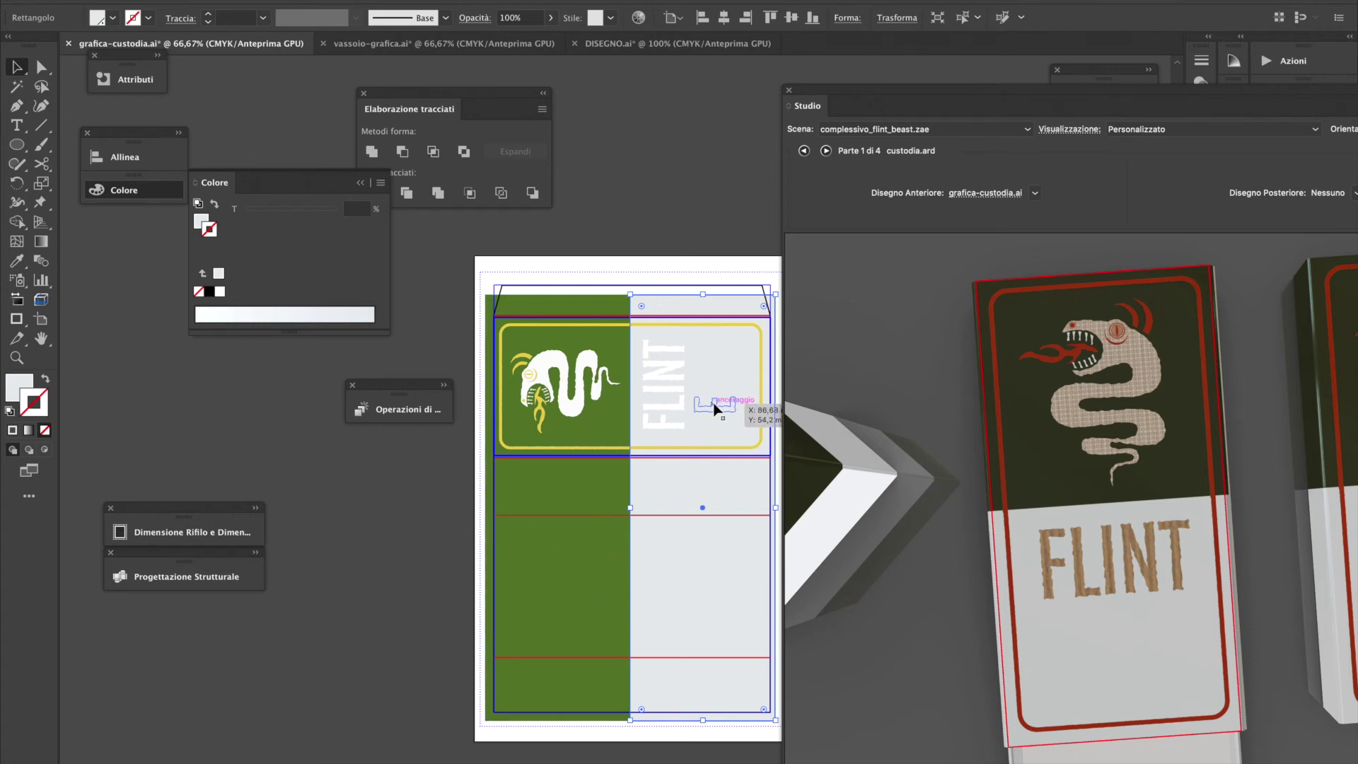
{"action": "left_click_drag", "start_coordinate": [709, 411], "coordinate": [707, 391]}
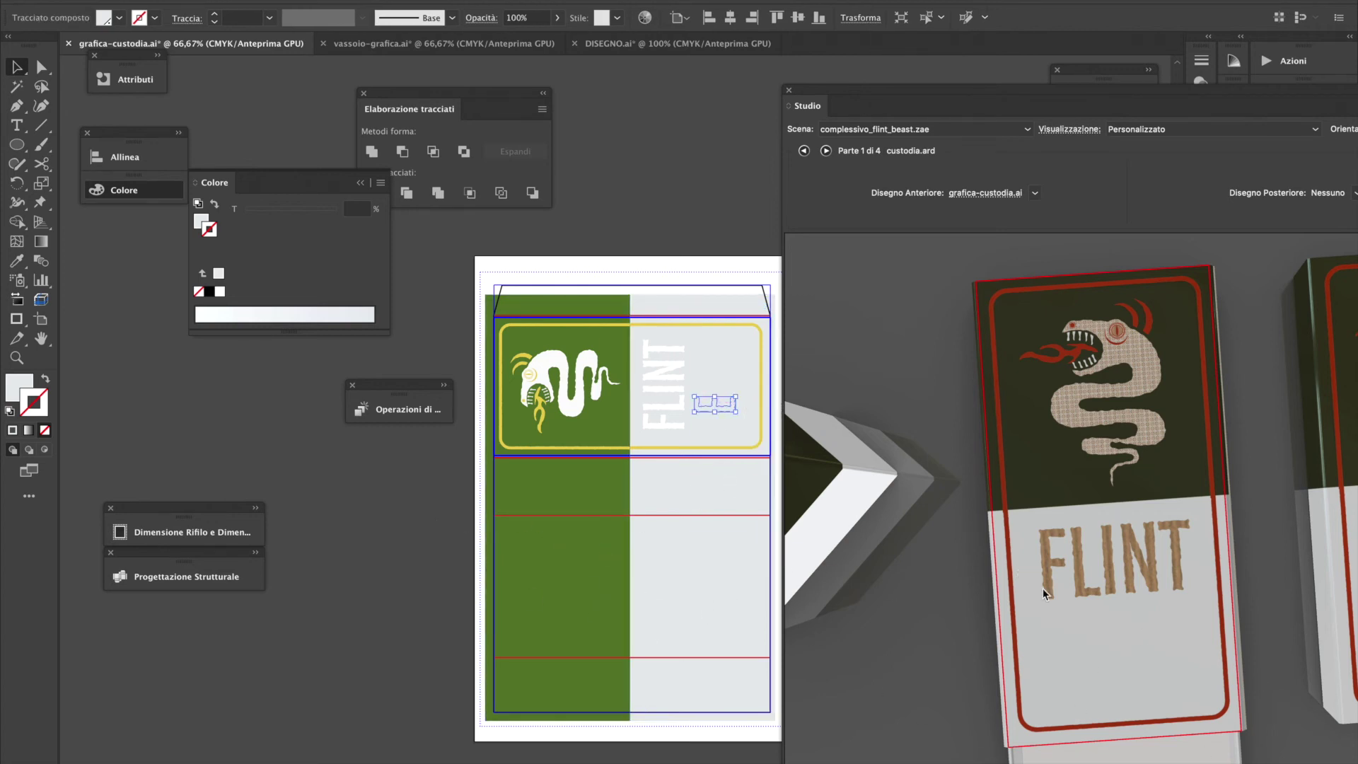
{"action": "left_click", "coordinate": [706, 262]}
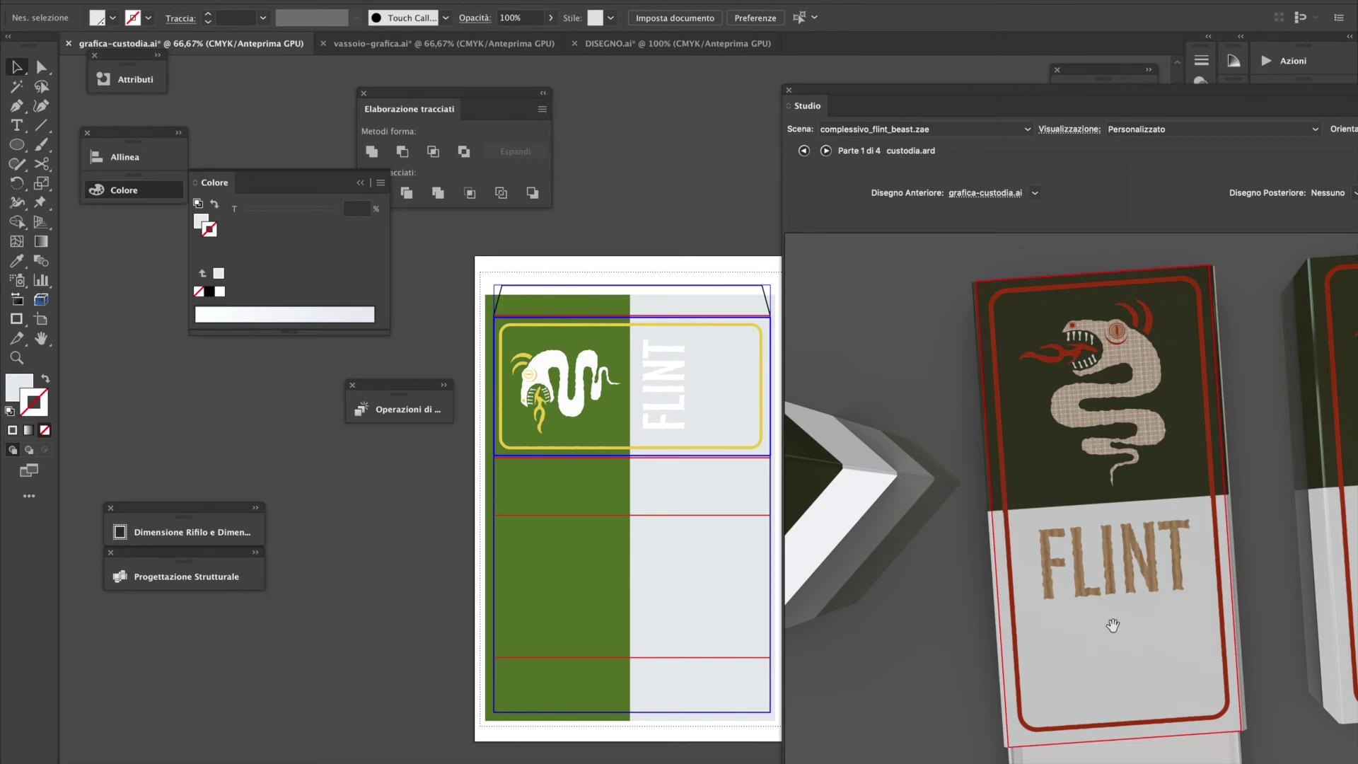
Recolour the rounded frame's stroke from the gold foil to the white swatch and update the 3D preview
{"action": "left_click", "coordinate": [579, 450]}
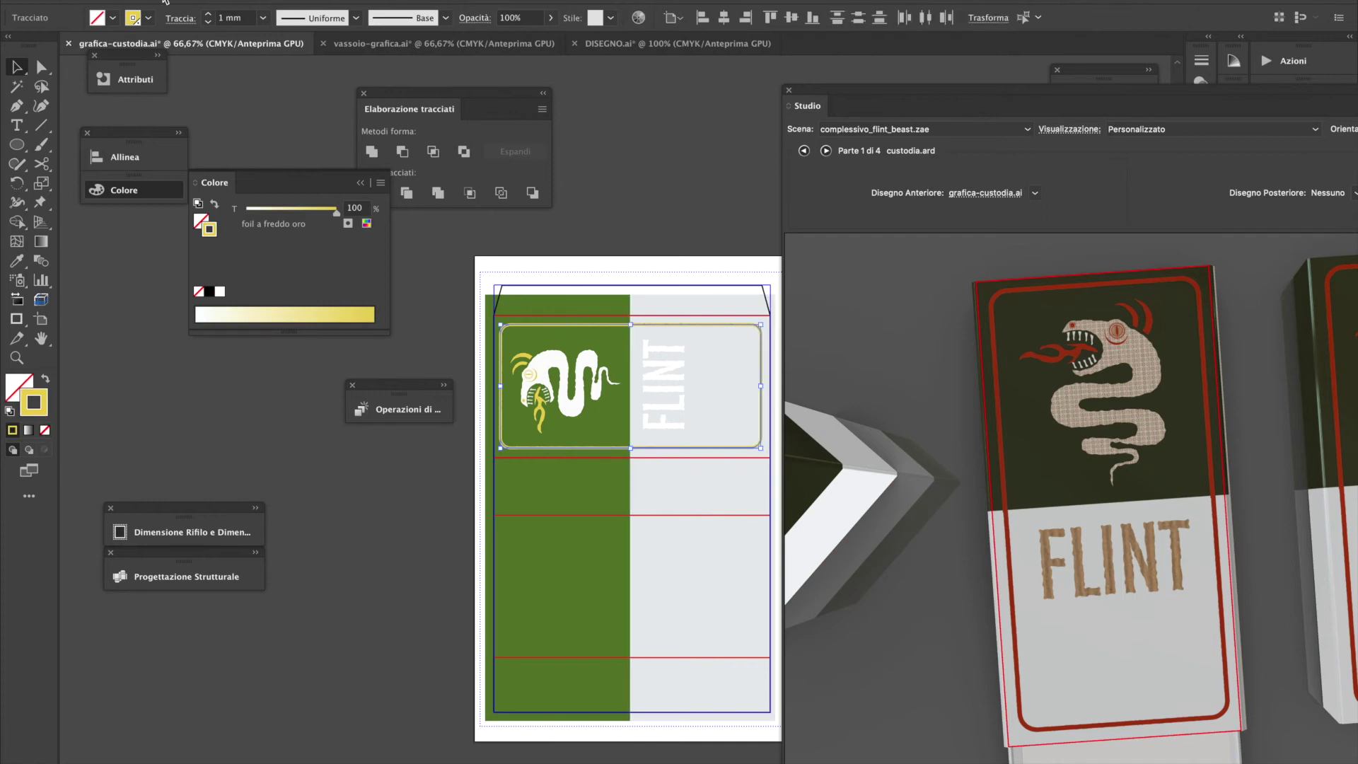
{"action": "left_click", "coordinate": [149, 18]}
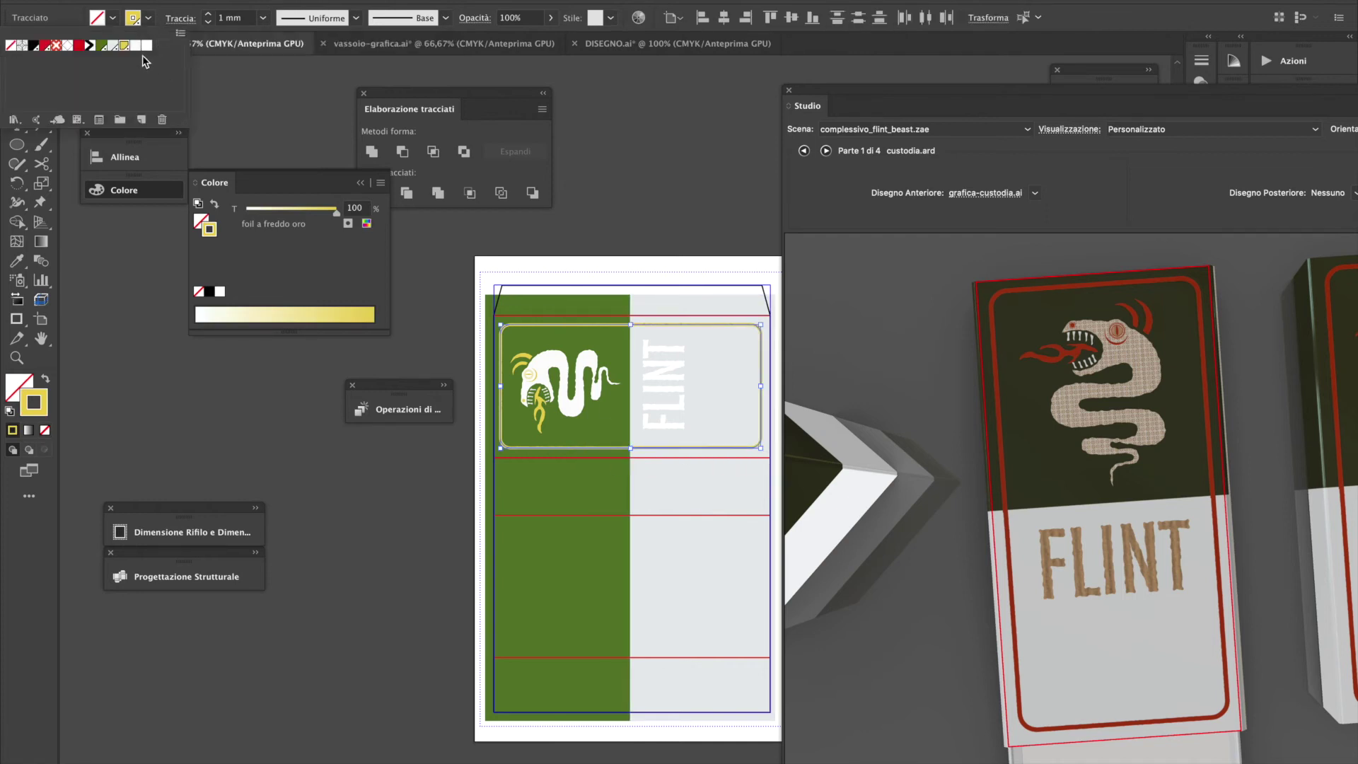
{"action": "left_click", "coordinate": [147, 45]}
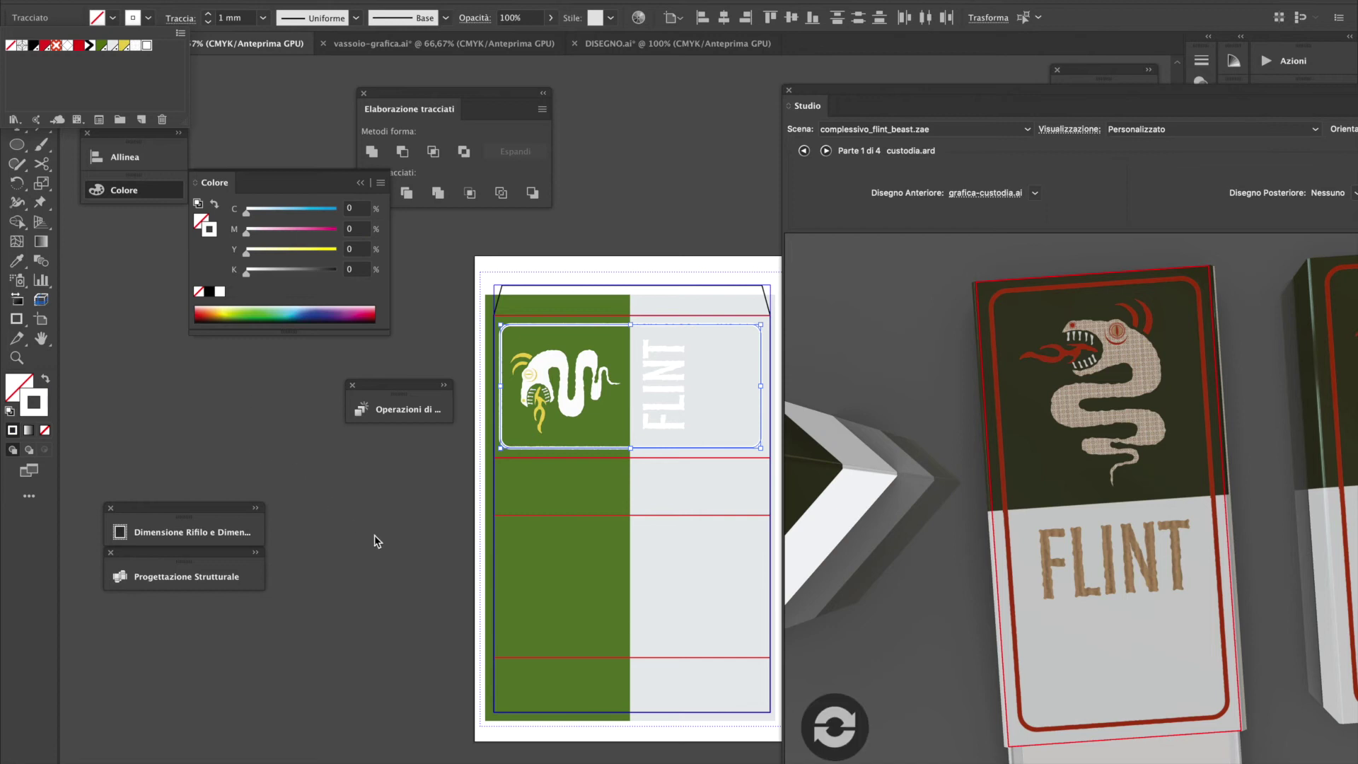
{"action": "left_click", "coordinate": [836, 722]}
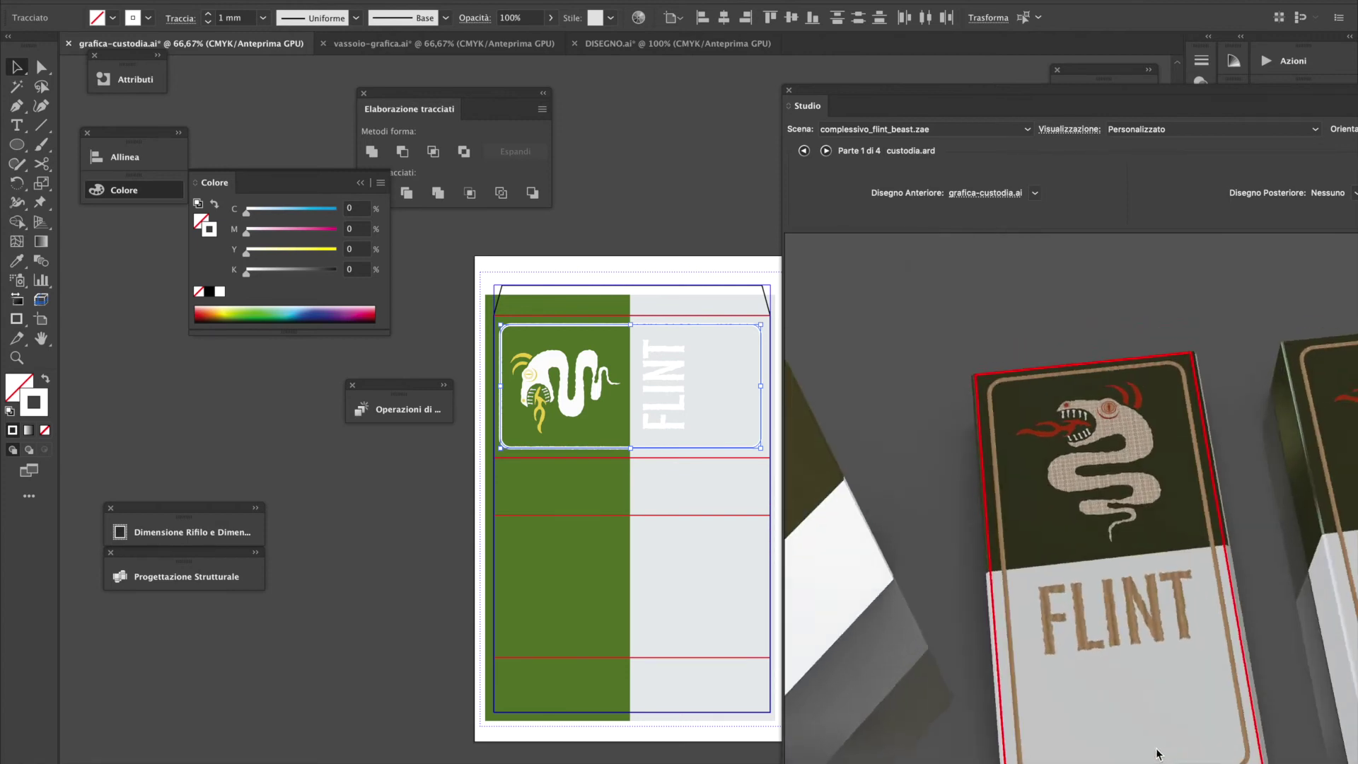
Try the sleeve without the rounded frame by deleting it from the artwork and updating the 3D preview
{"action": "left_click", "coordinate": [759, 473]}
{"action": "left_click", "coordinate": [713, 273]}
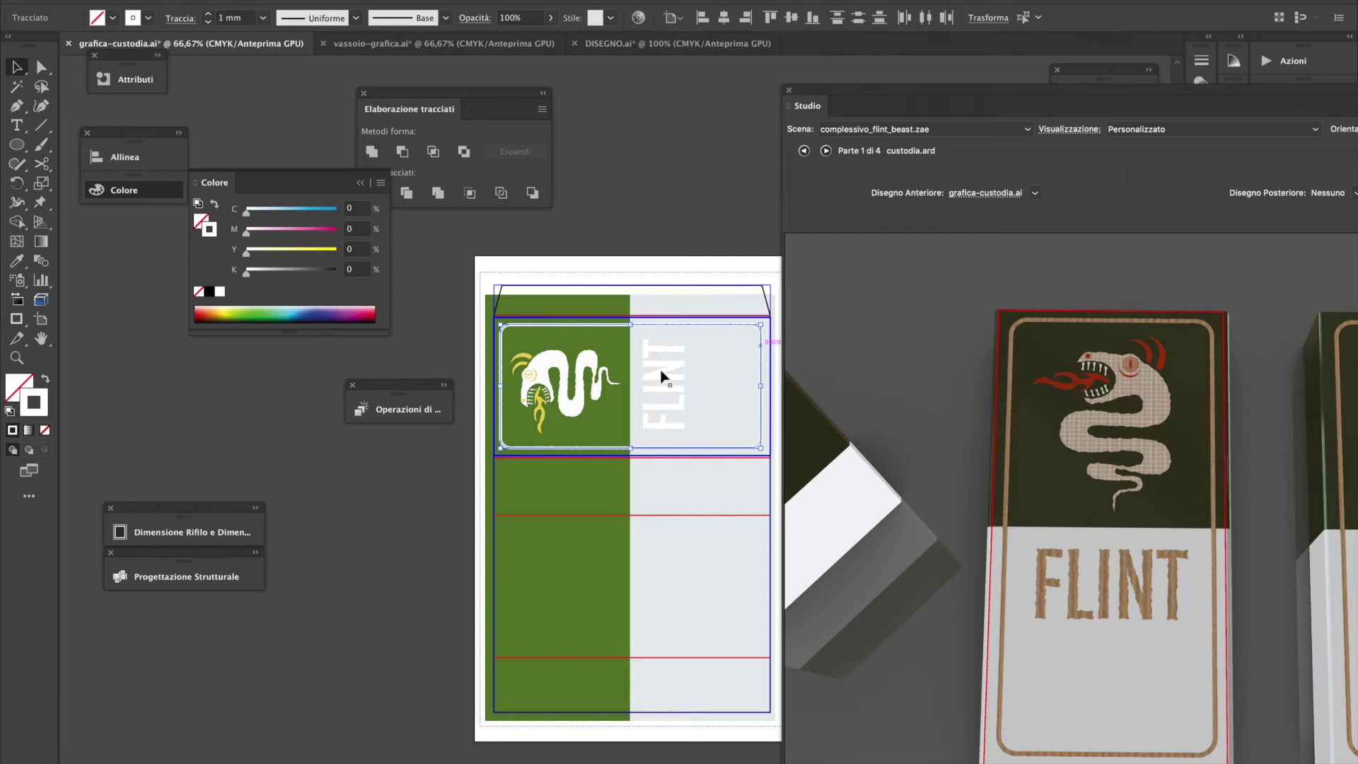
{"action": "left_click", "coordinate": [567, 325]}
{"action": "key", "text": "ctrl+shift+a"}
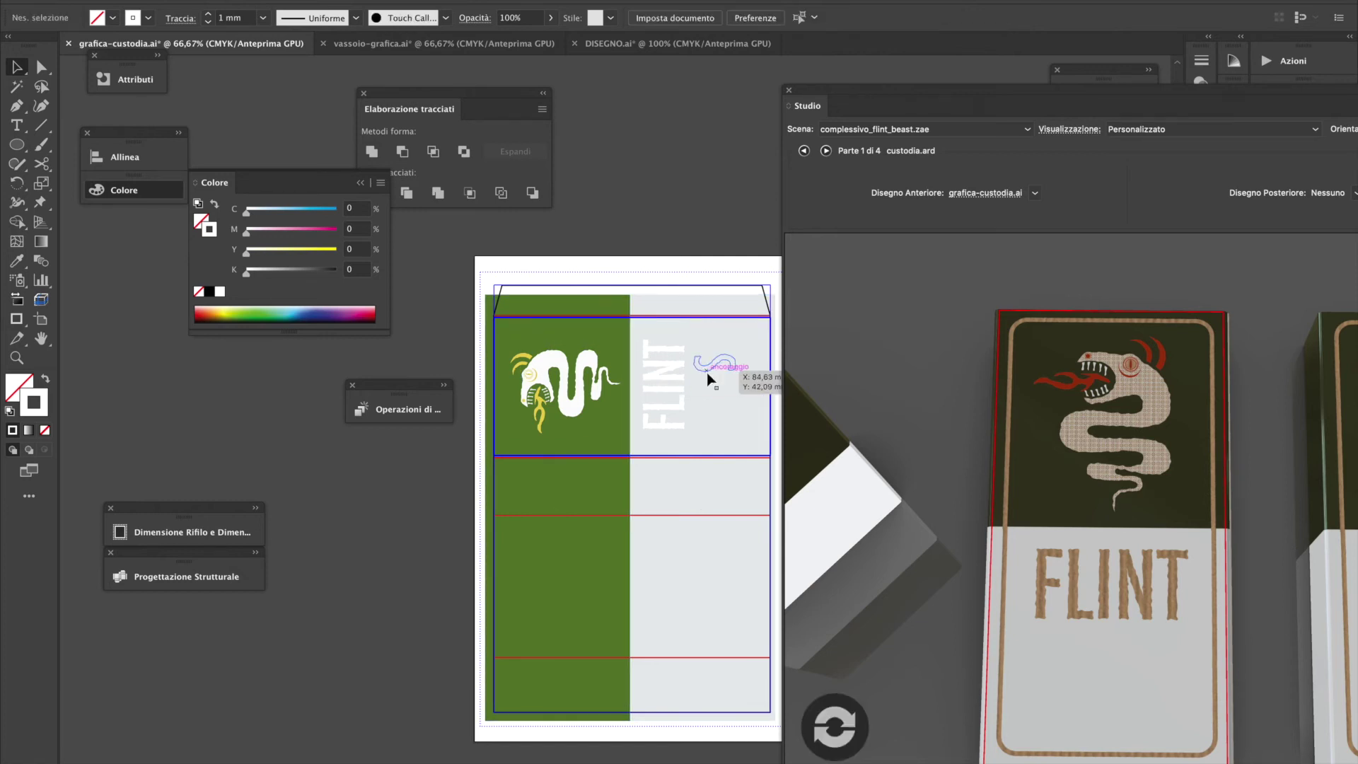
{"action": "left_click", "coordinate": [834, 727]}
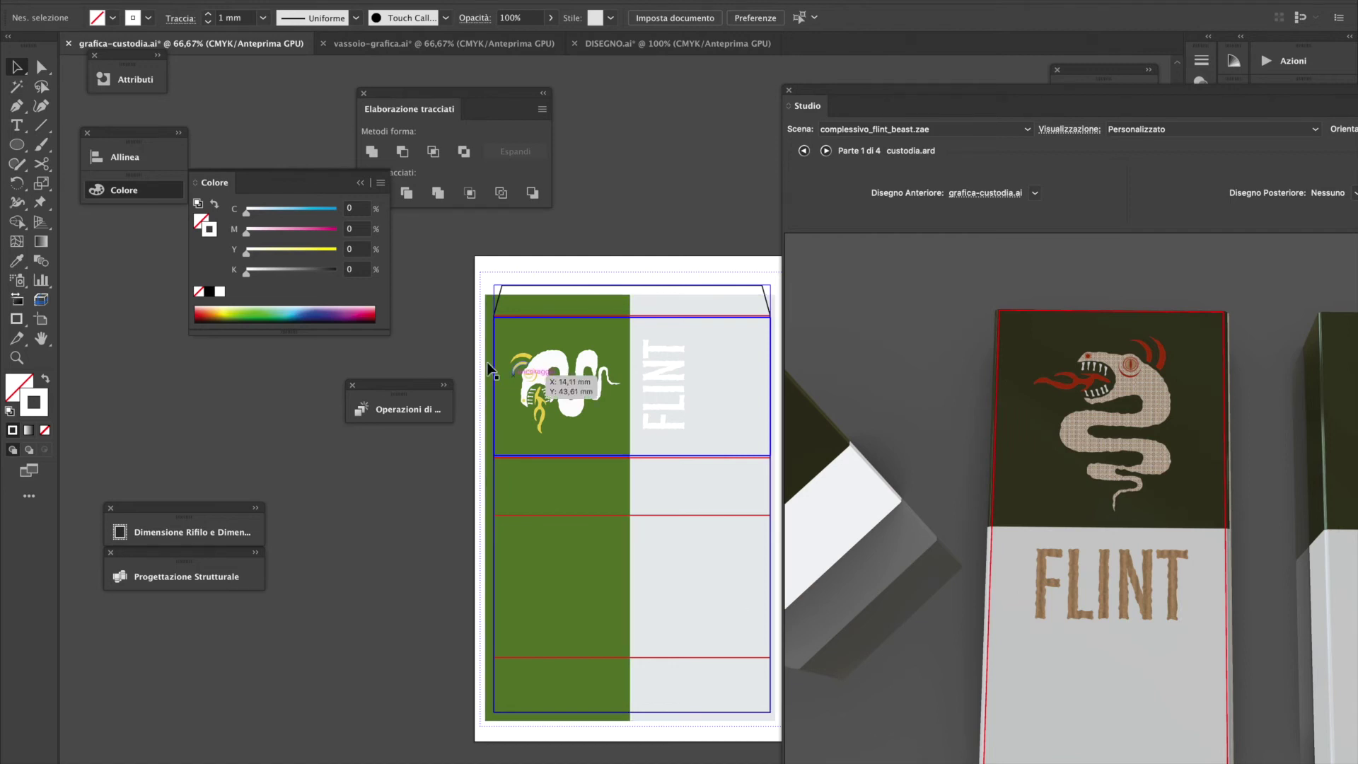
Try enlarging the whole snake illustration slightly within the green half and update the 3D preview
{"action": "left_click_drag", "start_coordinate": [453, 342], "coordinate": [547, 400]}
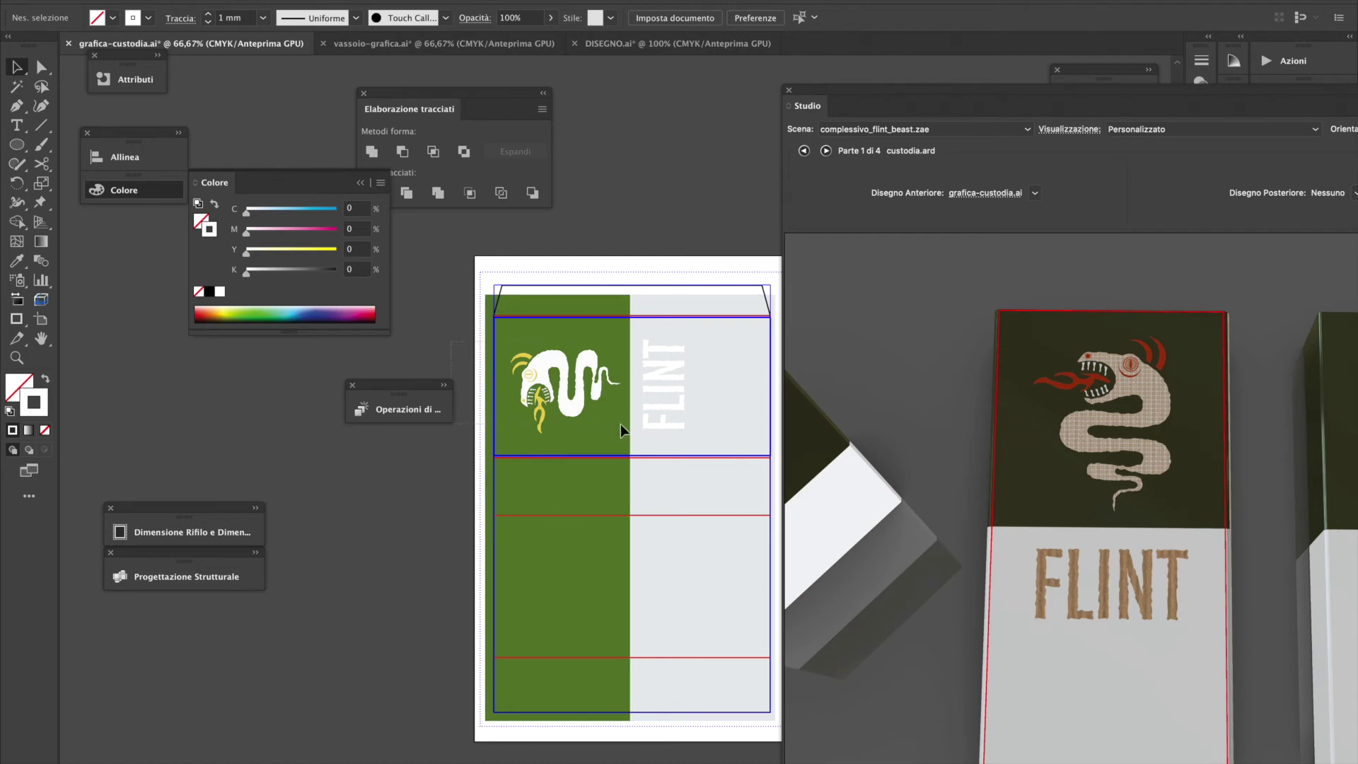
{"action": "left_click_drag", "start_coordinate": [620, 425], "coordinate": [619, 426]}
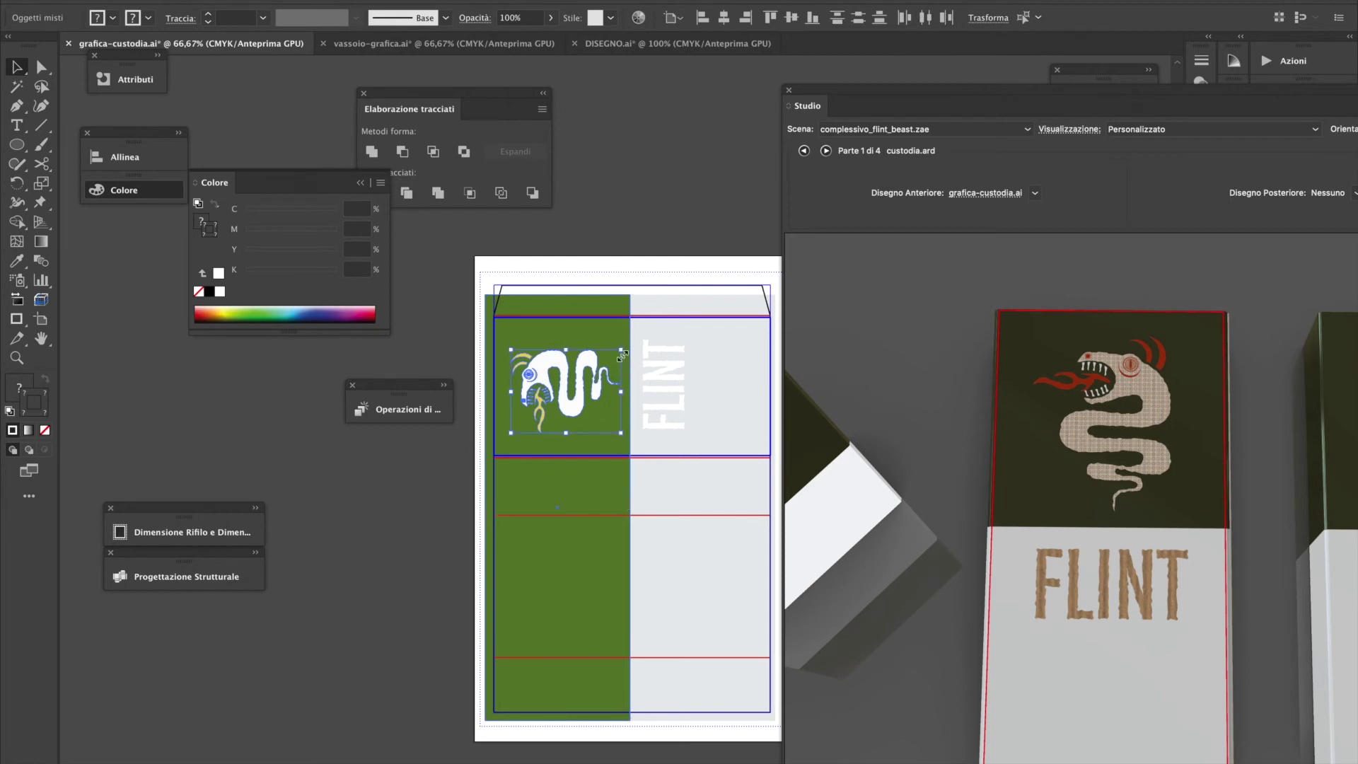
{"action": "left_click", "coordinate": [626, 349]}
{"action": "left_click_drag", "start_coordinate": [626, 349], "coordinate": [627, 347]}
{"action": "left_click_drag", "start_coordinate": [590, 397], "coordinate": [570, 400]}
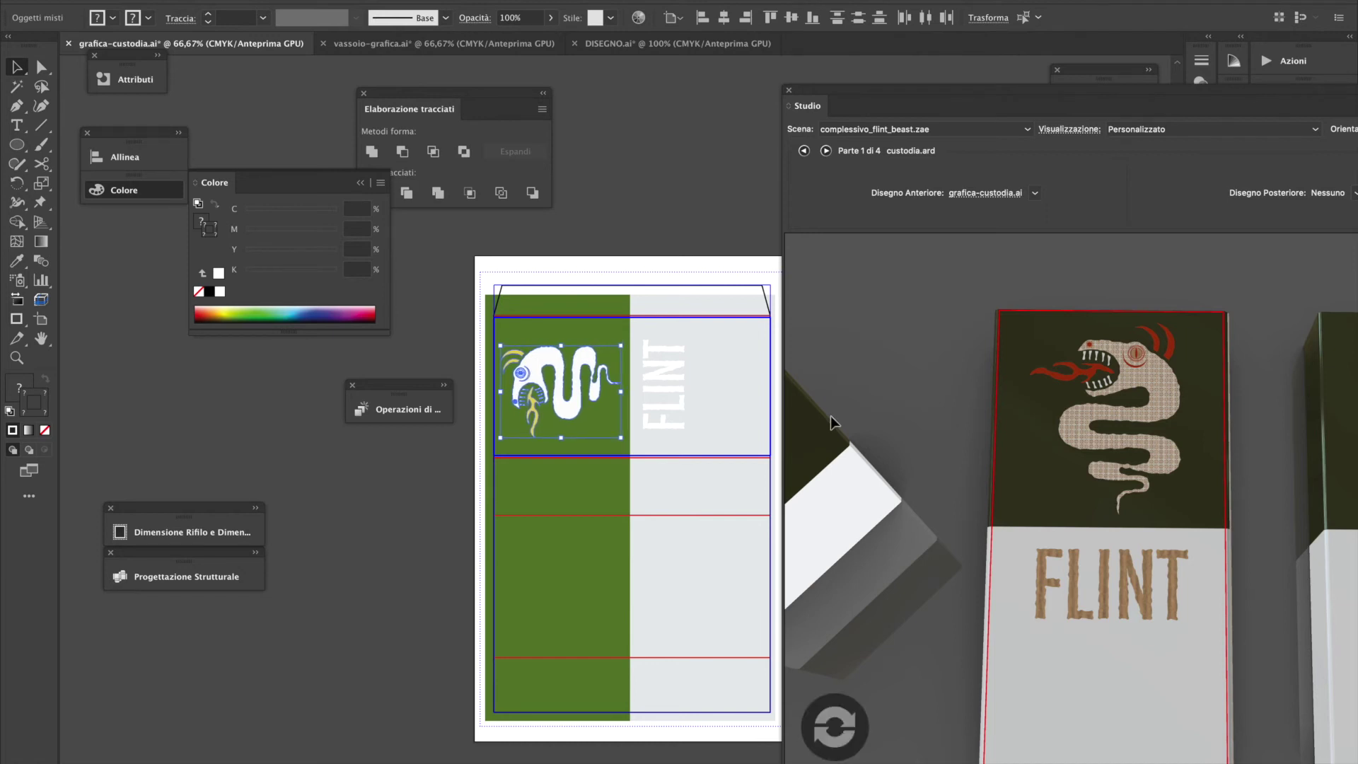
Undo the snake enlargement and the deletion of the rounded frame
{"action": "left_click", "coordinate": [699, 432]}
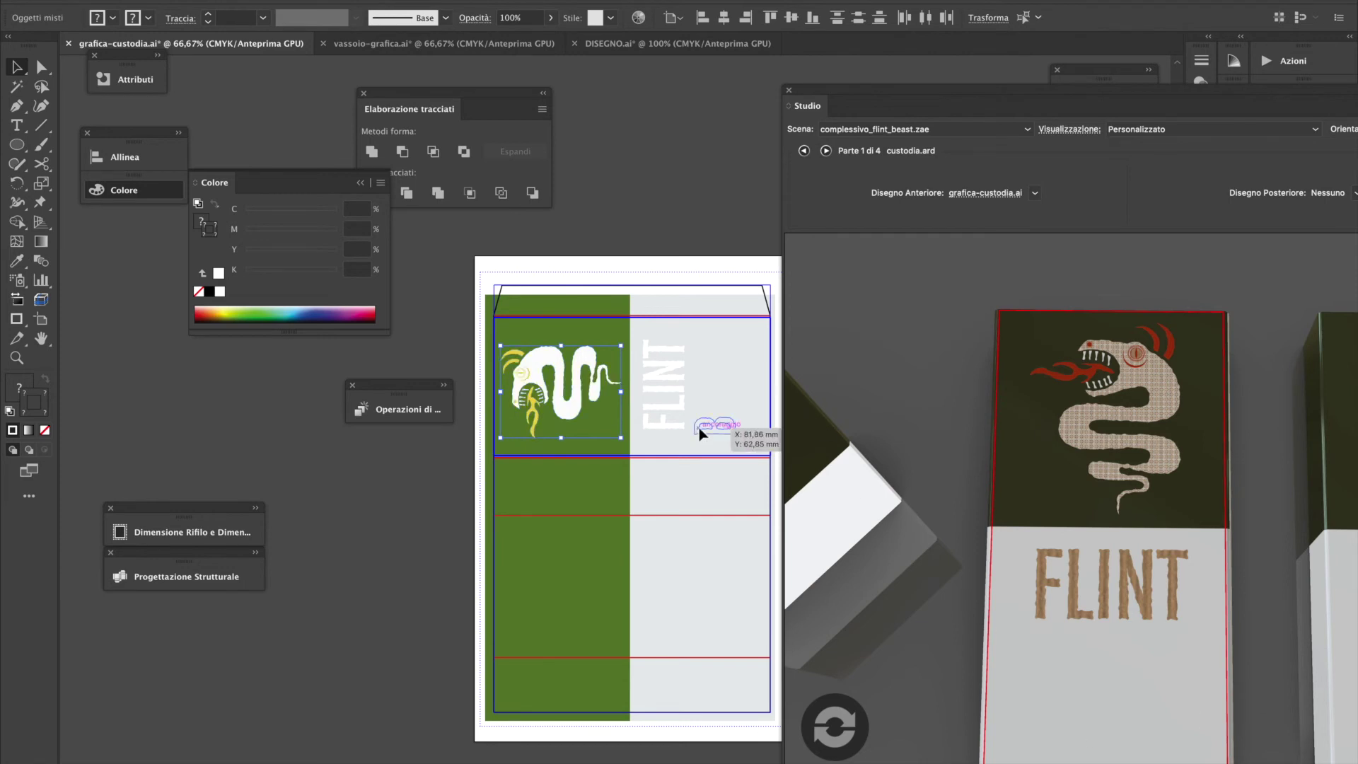
{"action": "key", "text": "ctrl+a"}
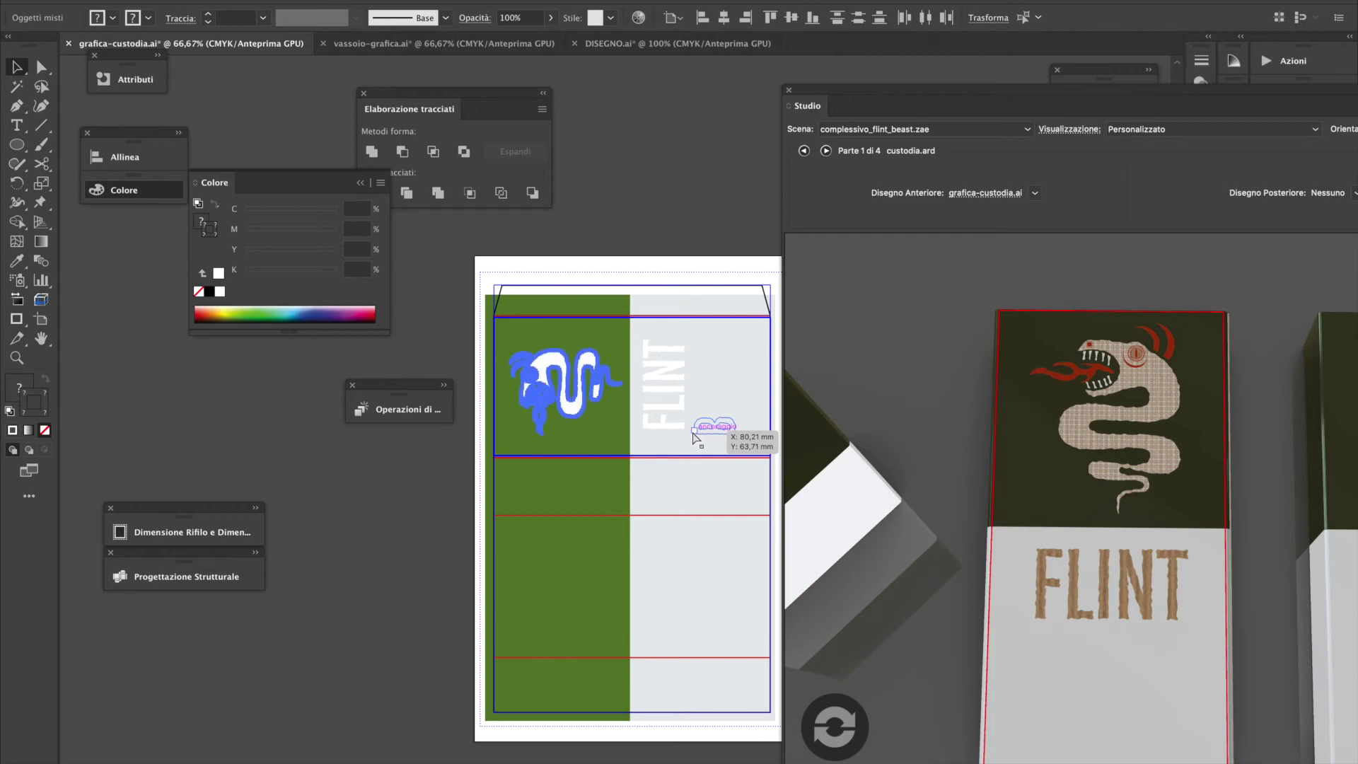
{"action": "left_click", "coordinate": [693, 433]}
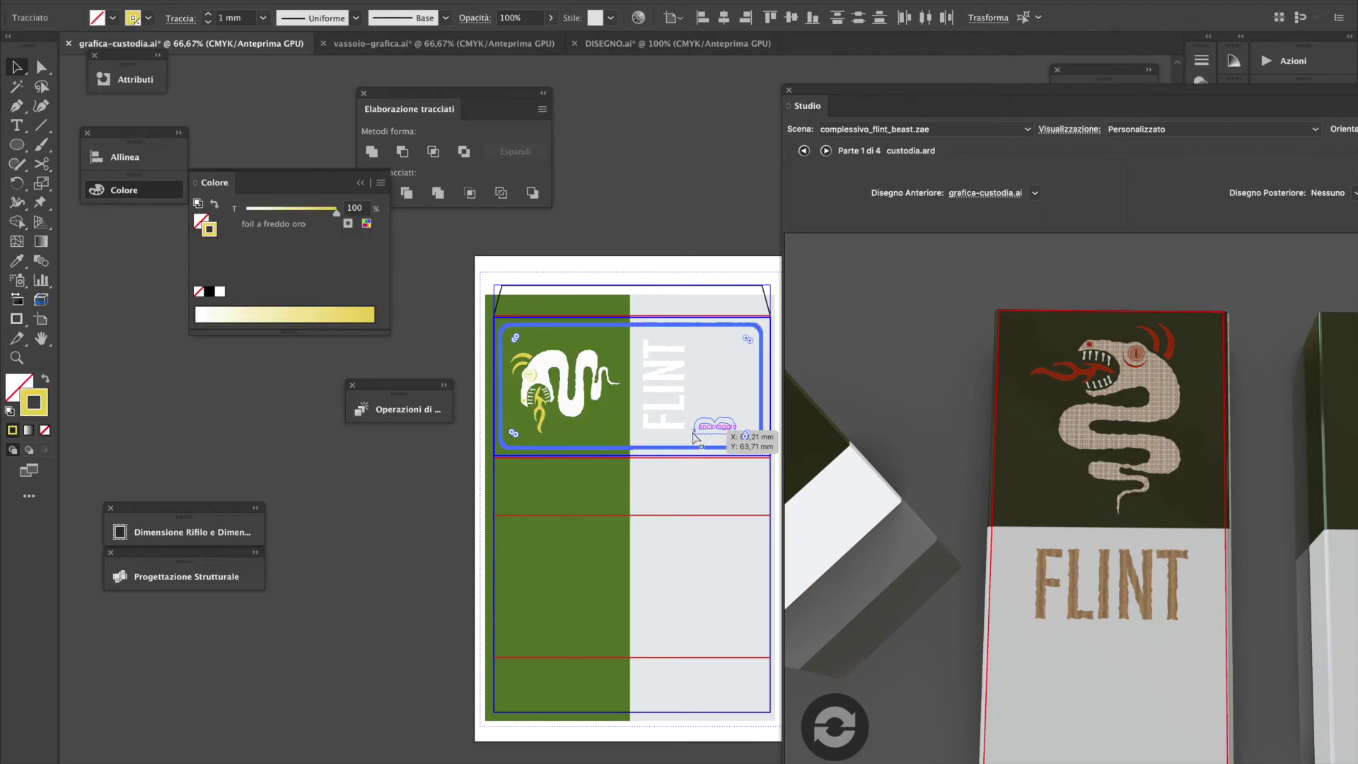
Cut the white frame where the green and grey halves meet, delete its snake half, and update the 3D preview
{"action": "left_click", "coordinate": [503, 417]}
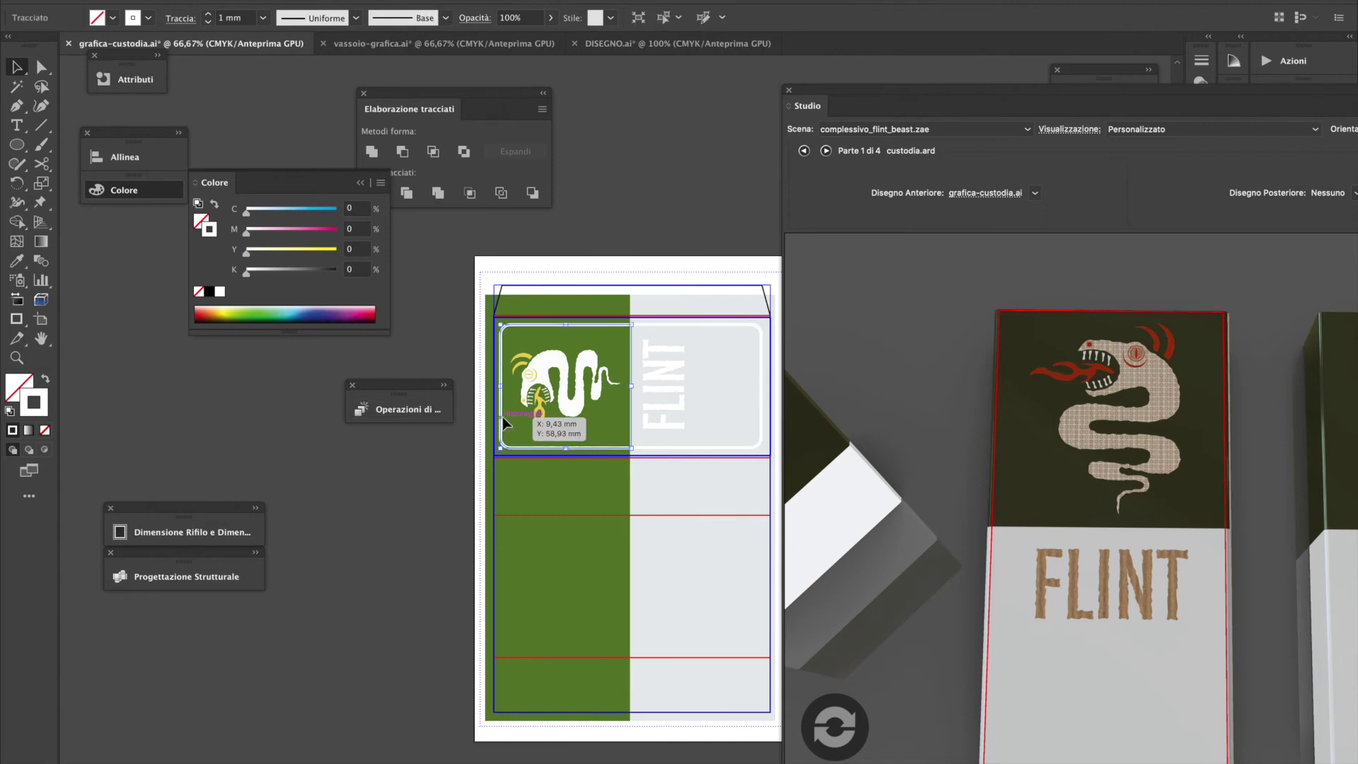
{"action": "key", "text": "super+shift+a"}
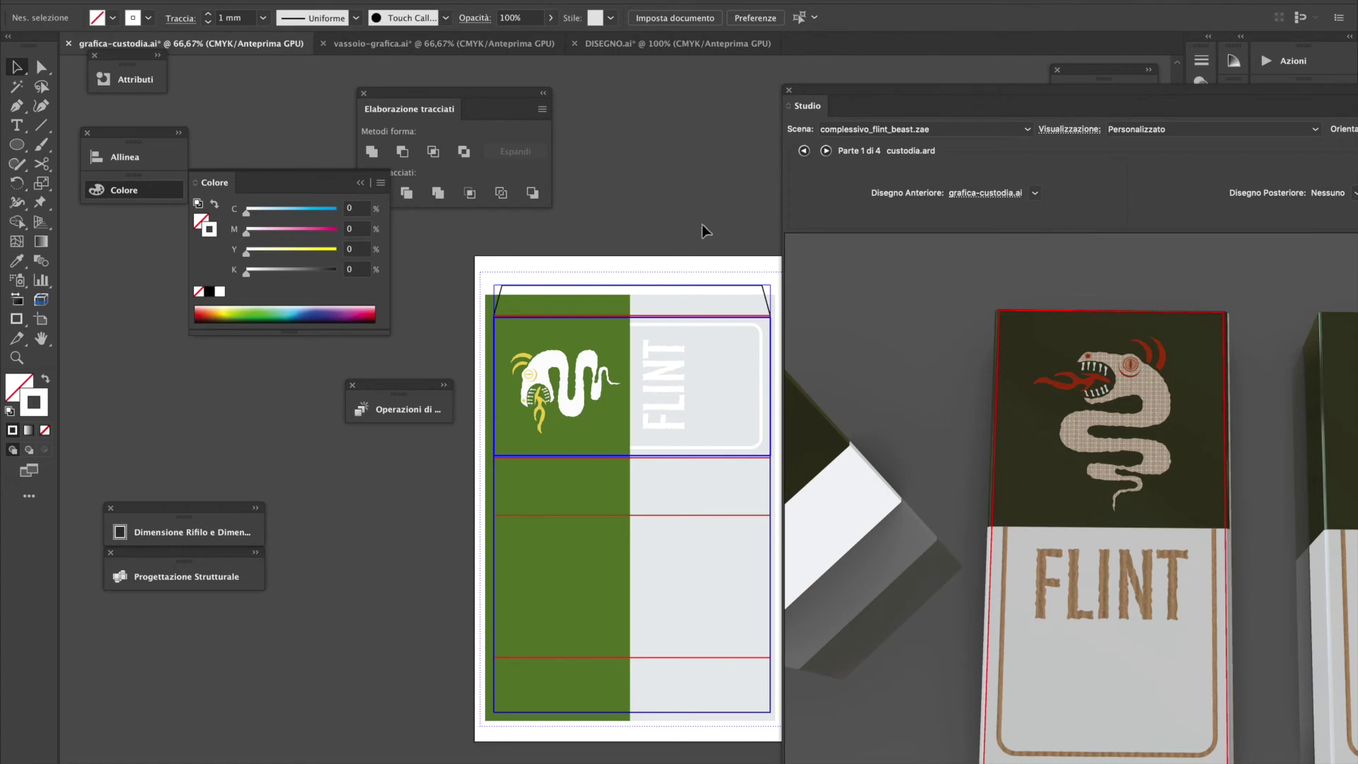
Fill the BEAST and MATCHES - HORNED VIPER lettering with the gold foil swatch and update the 3D preview
{"action": "key", "text": "ctrl+f"}
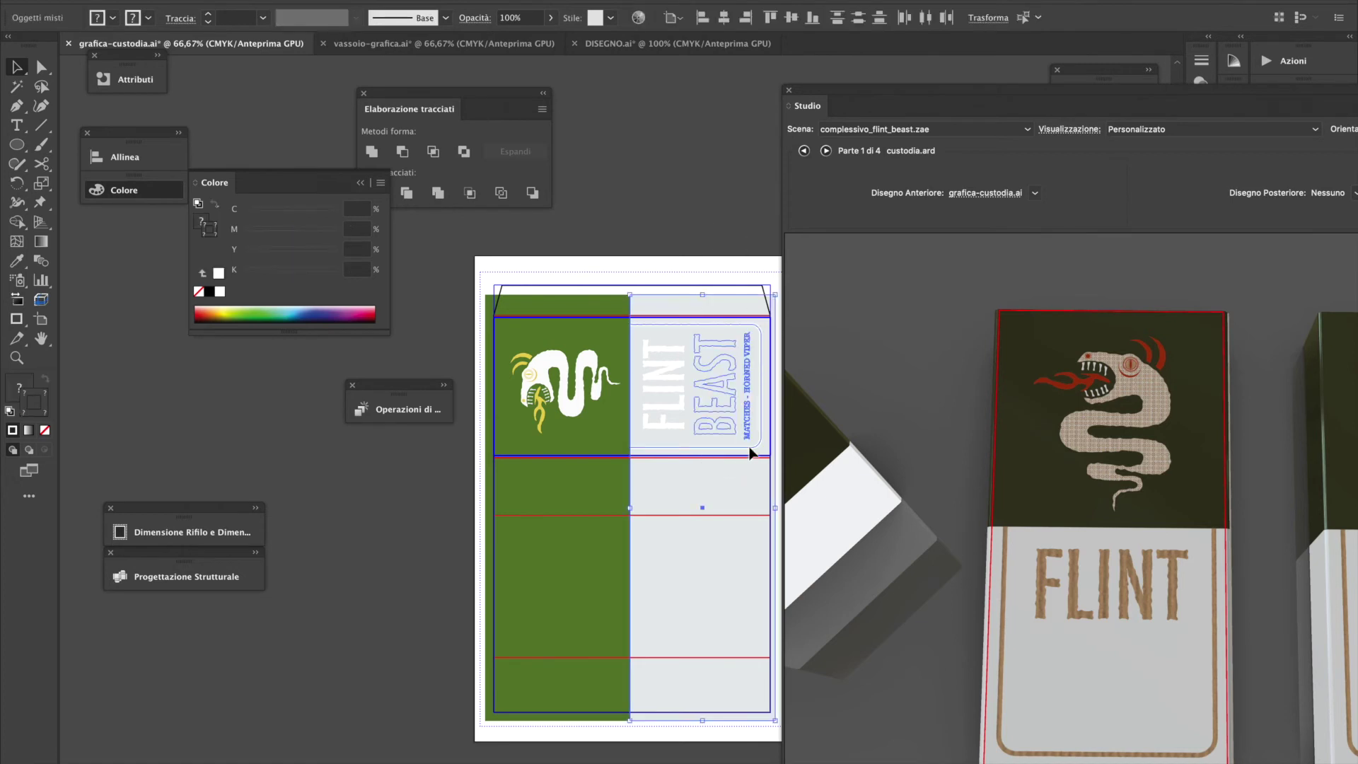
{"action": "left_click", "coordinate": [772, 350]}
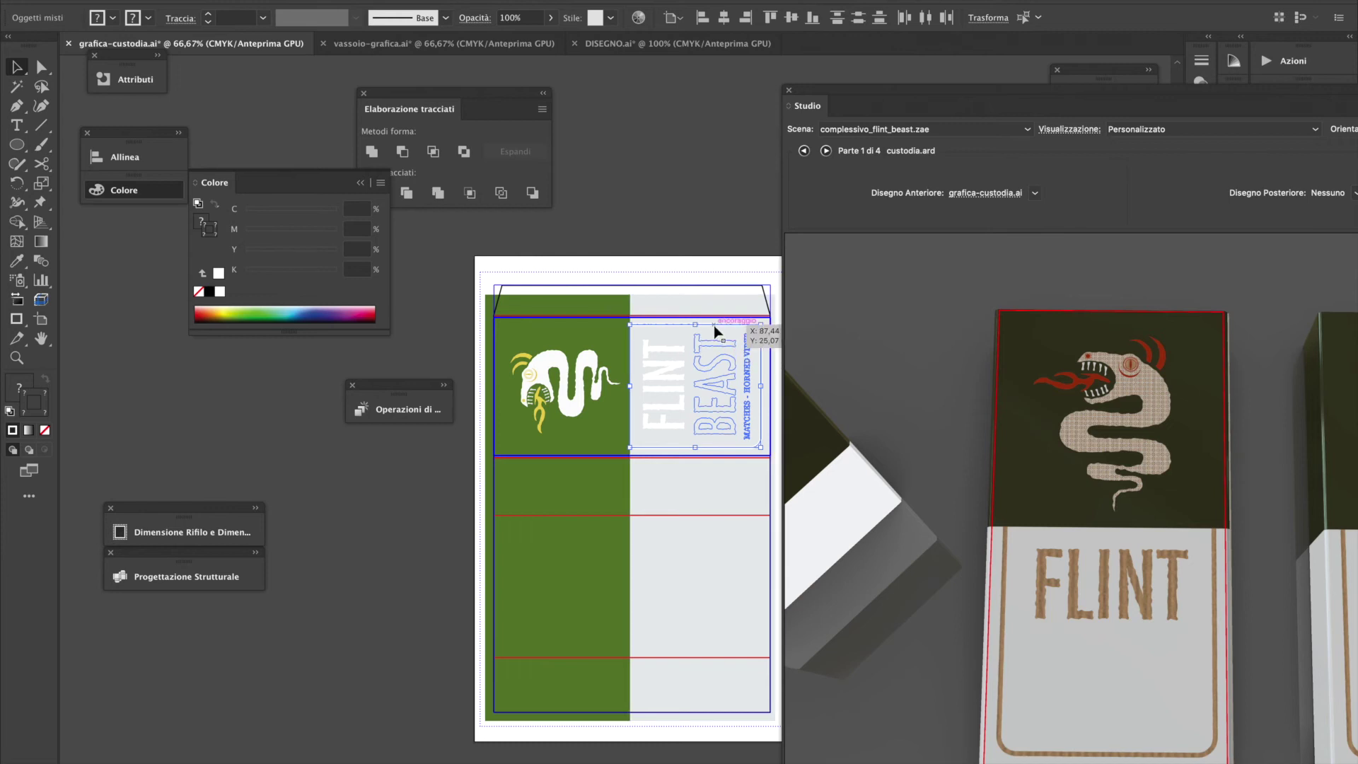
{"action": "left_click", "coordinate": [736, 353]}
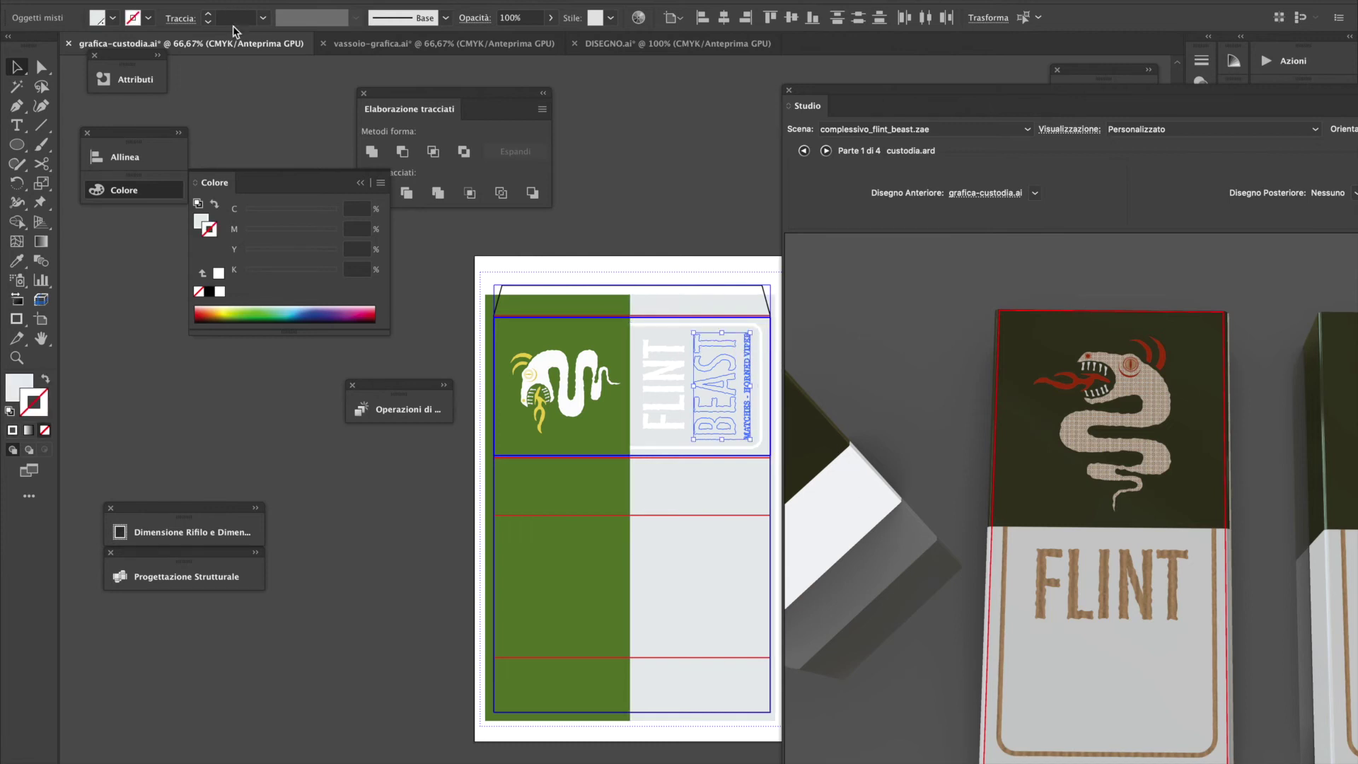
{"action": "left_click", "coordinate": [113, 18]}
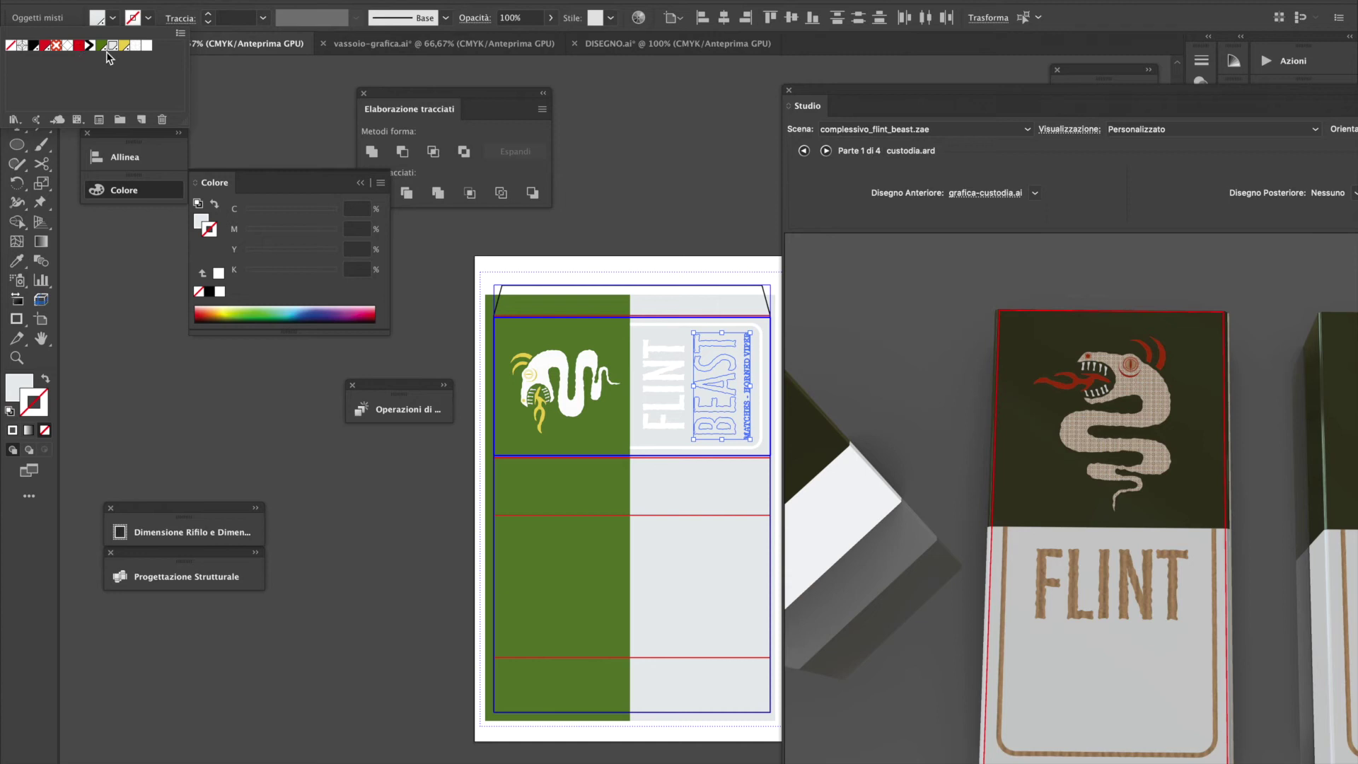
{"action": "left_click", "coordinate": [124, 45]}
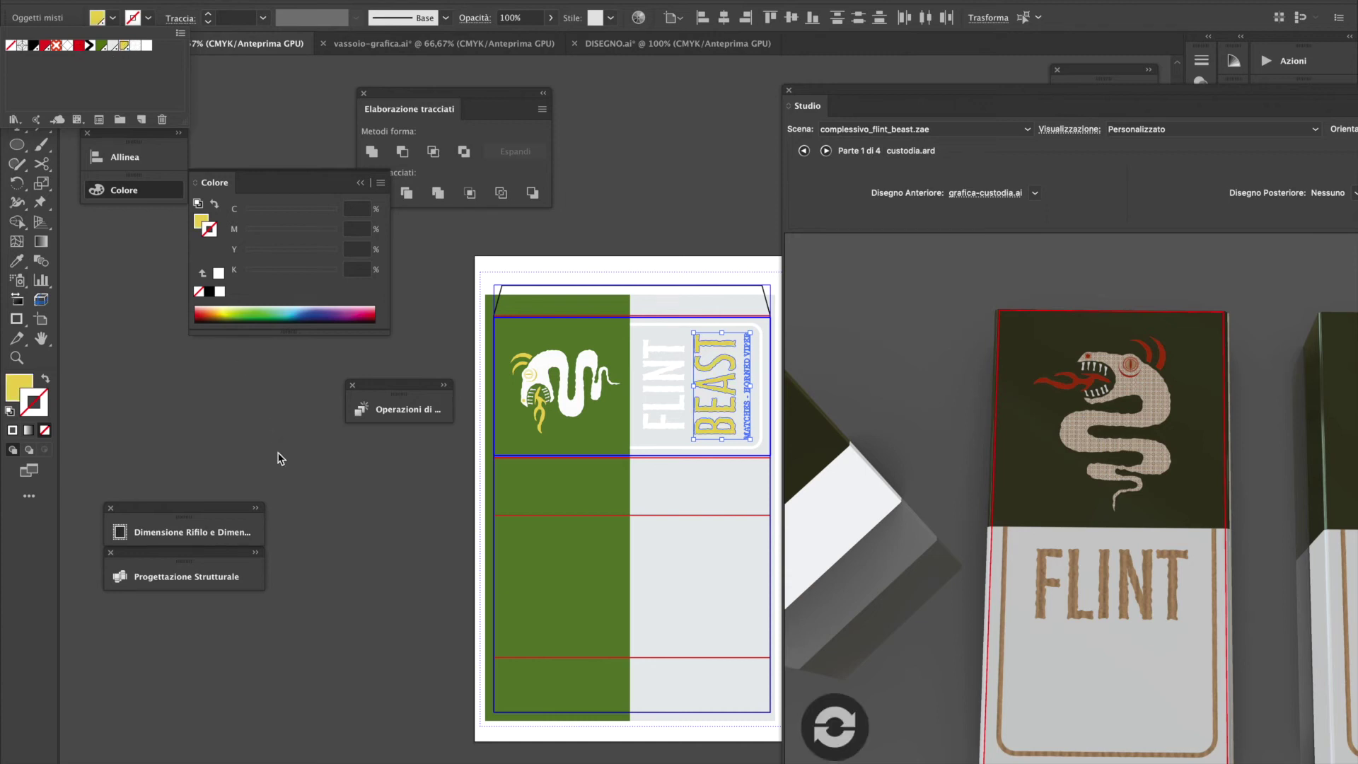
{"action": "left_click", "coordinate": [848, 721]}
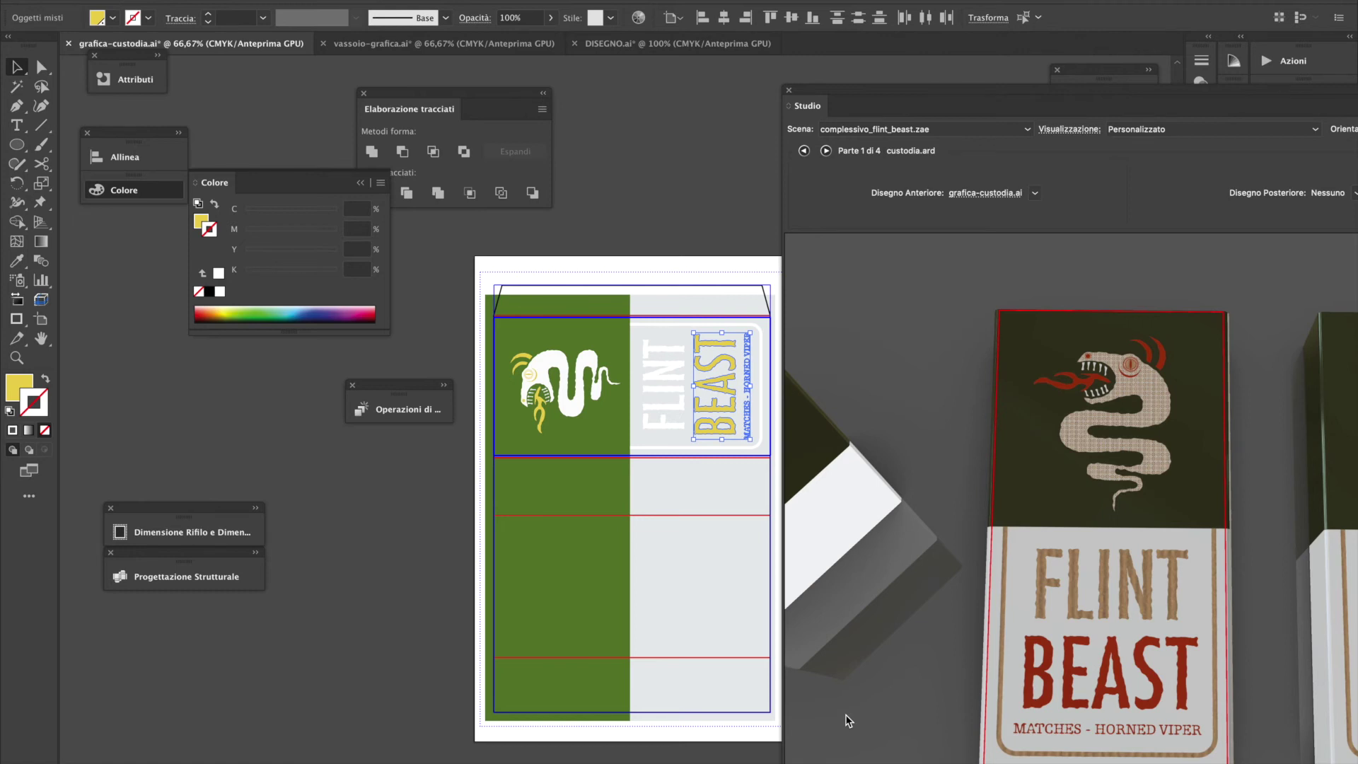
Fill the letter F of FLINT with the green swatch and update the 3D preview
{"action": "left_click_drag", "start_coordinate": [722, 431], "coordinate": [670, 423]}
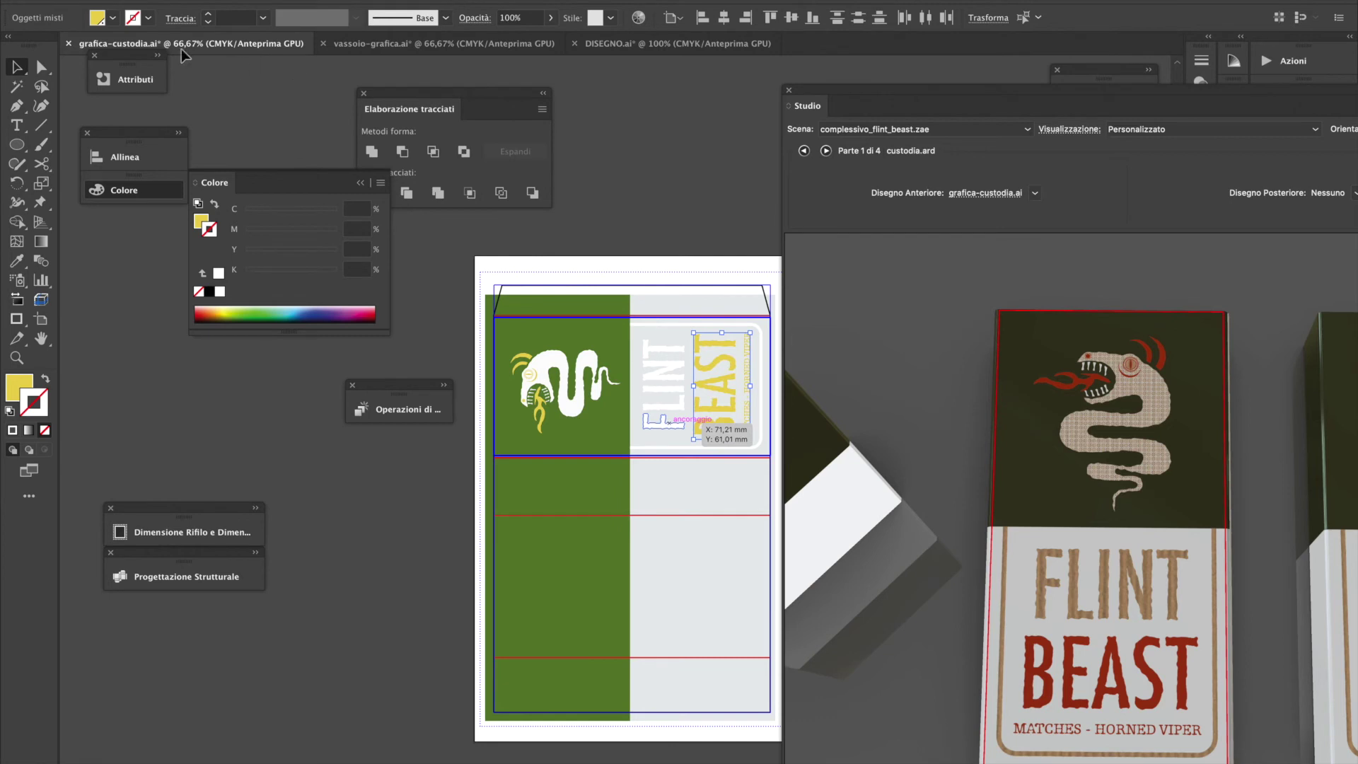
{"action": "left_click", "coordinate": [114, 21]}
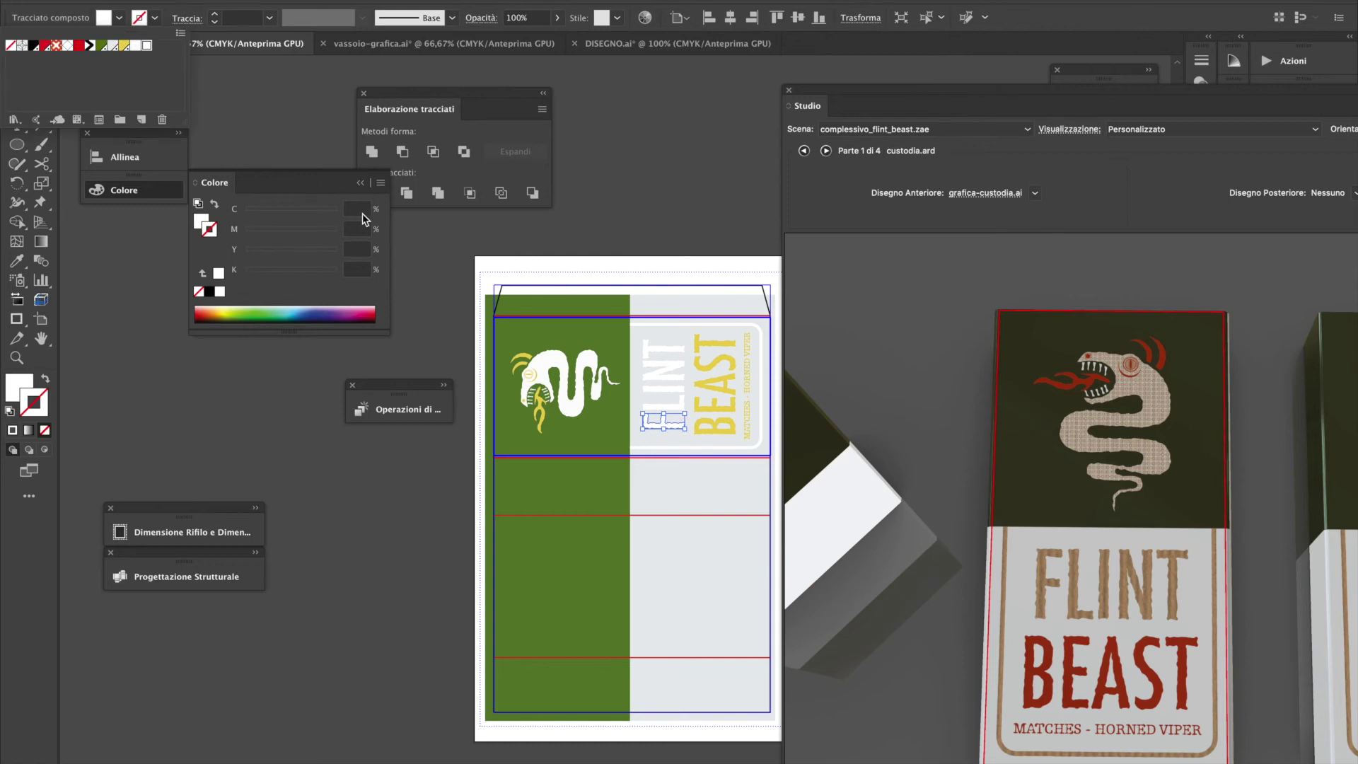
{"action": "left_click", "coordinate": [450, 343]}
{"action": "left_click", "coordinate": [120, 20]}
{"action": "left_click", "coordinate": [102, 47]}
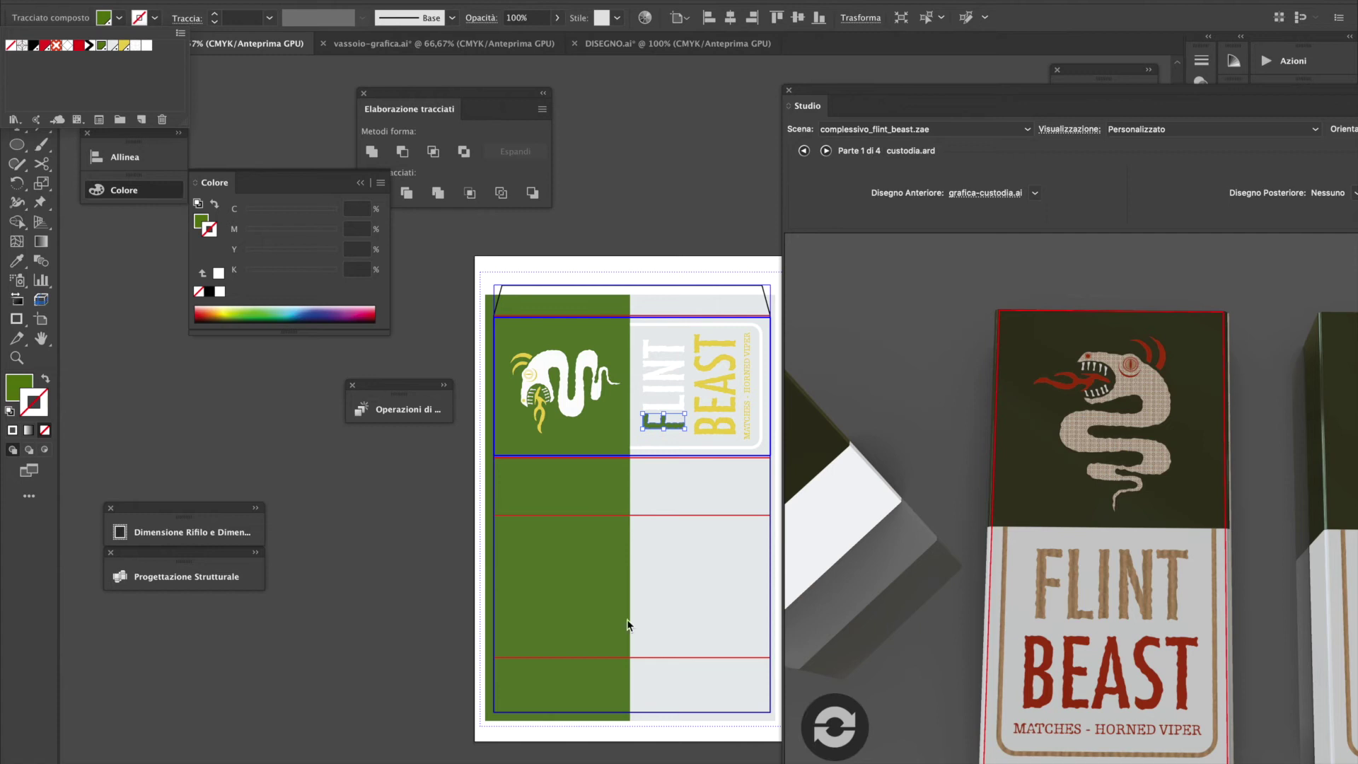
{"action": "left_click", "coordinate": [851, 726]}
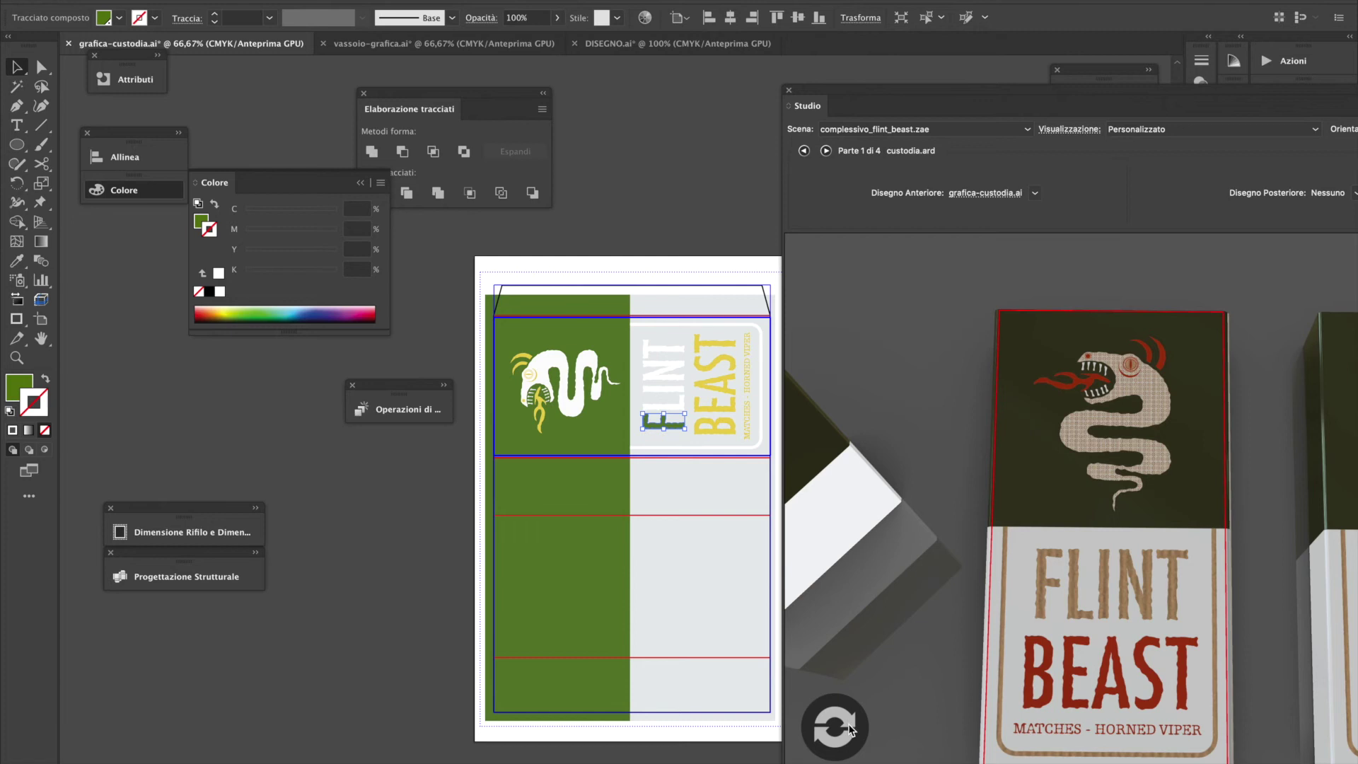
{"action": "left_click", "coordinate": [845, 725]}
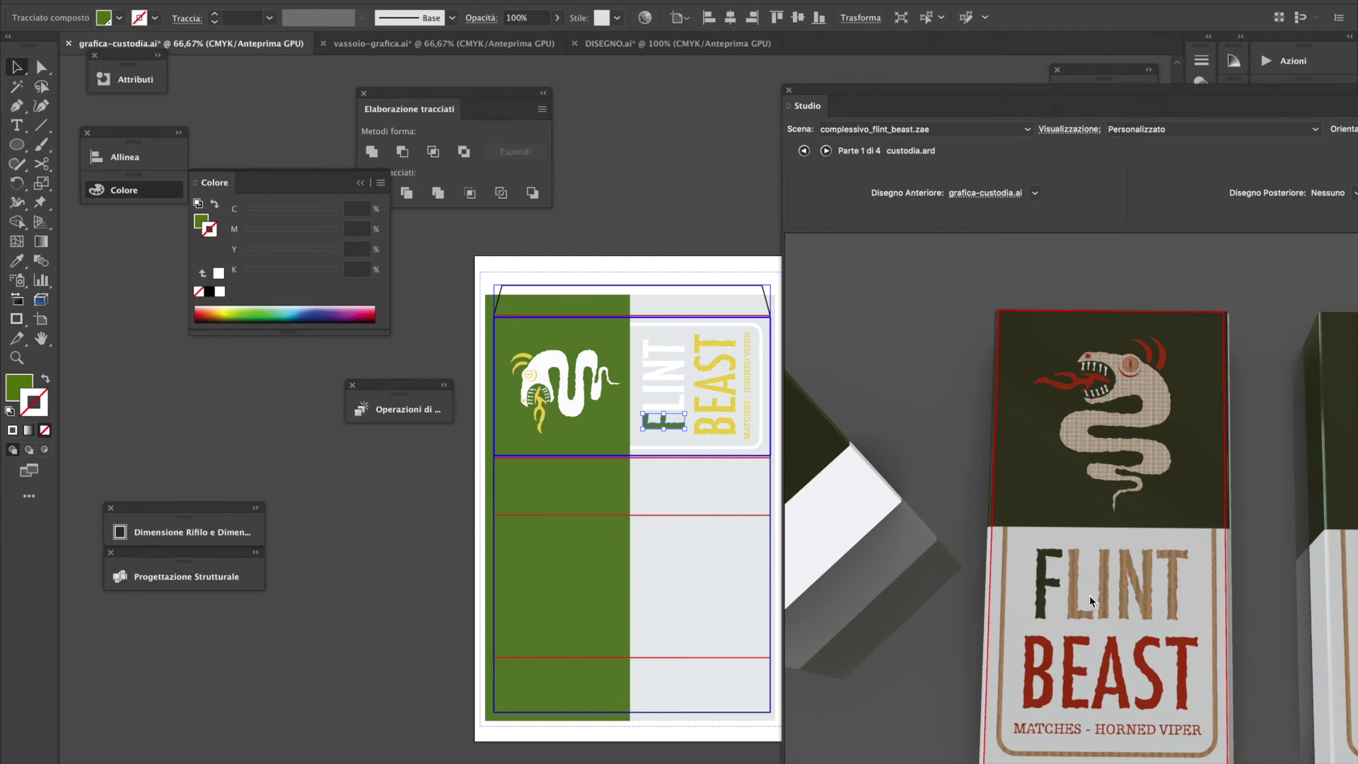
Fill all the FLINT letters with the green swatch and update the 3D preview of the sleeve
{"action": "left_click_drag", "start_coordinate": [672, 421], "coordinate": [664, 348]}
{"action": "left_click", "coordinate": [104, 18]}
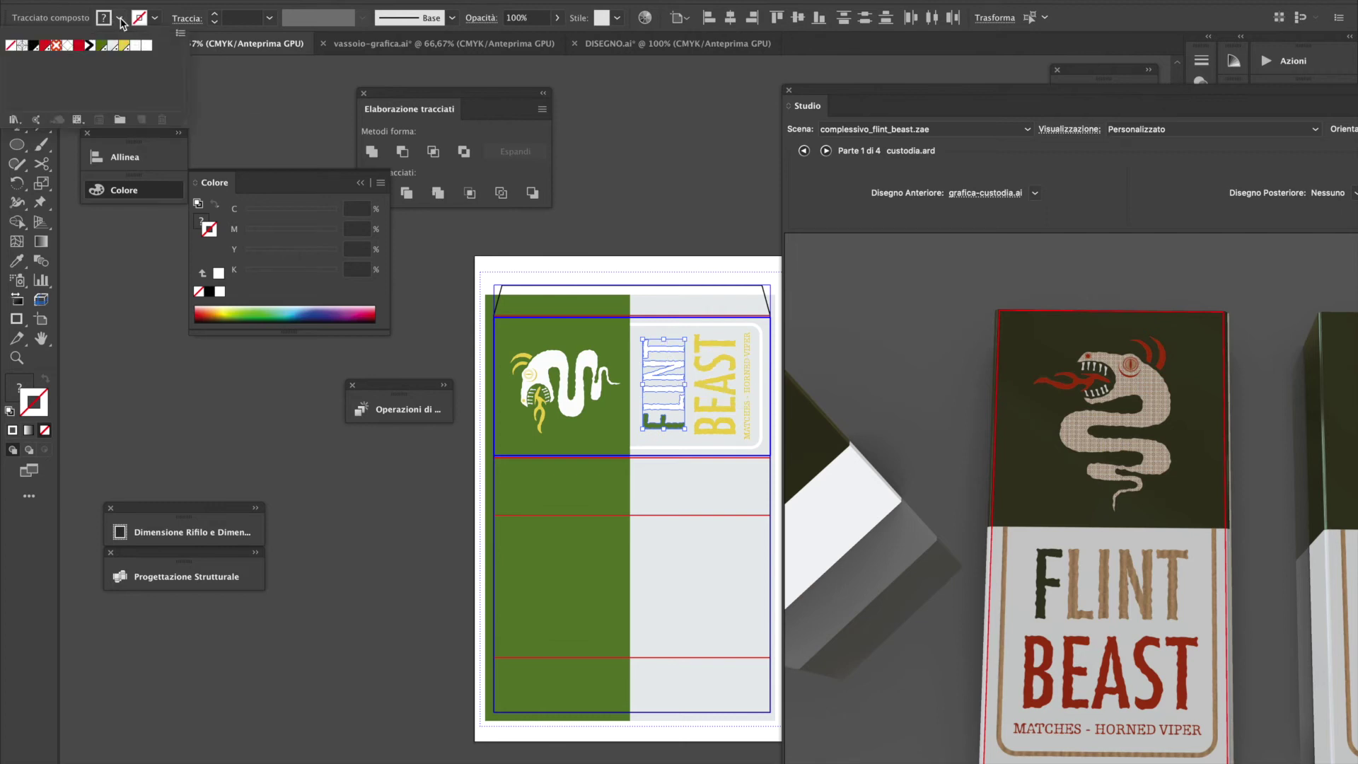
{"action": "left_click", "coordinate": [103, 53]}
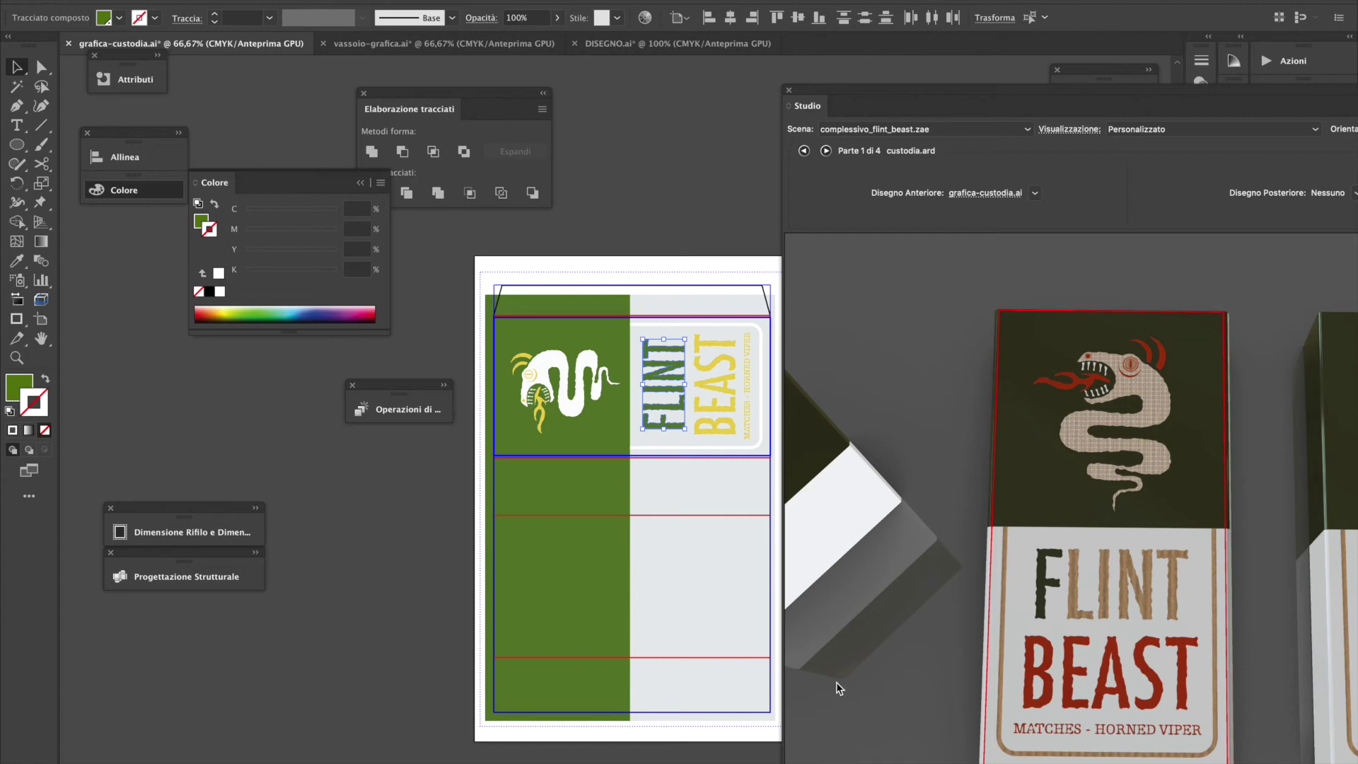
{"action": "left_click_drag", "start_coordinate": [1130, 609], "coordinate": [1140, 723]}
{"action": "left_click", "coordinate": [1262, 566]}
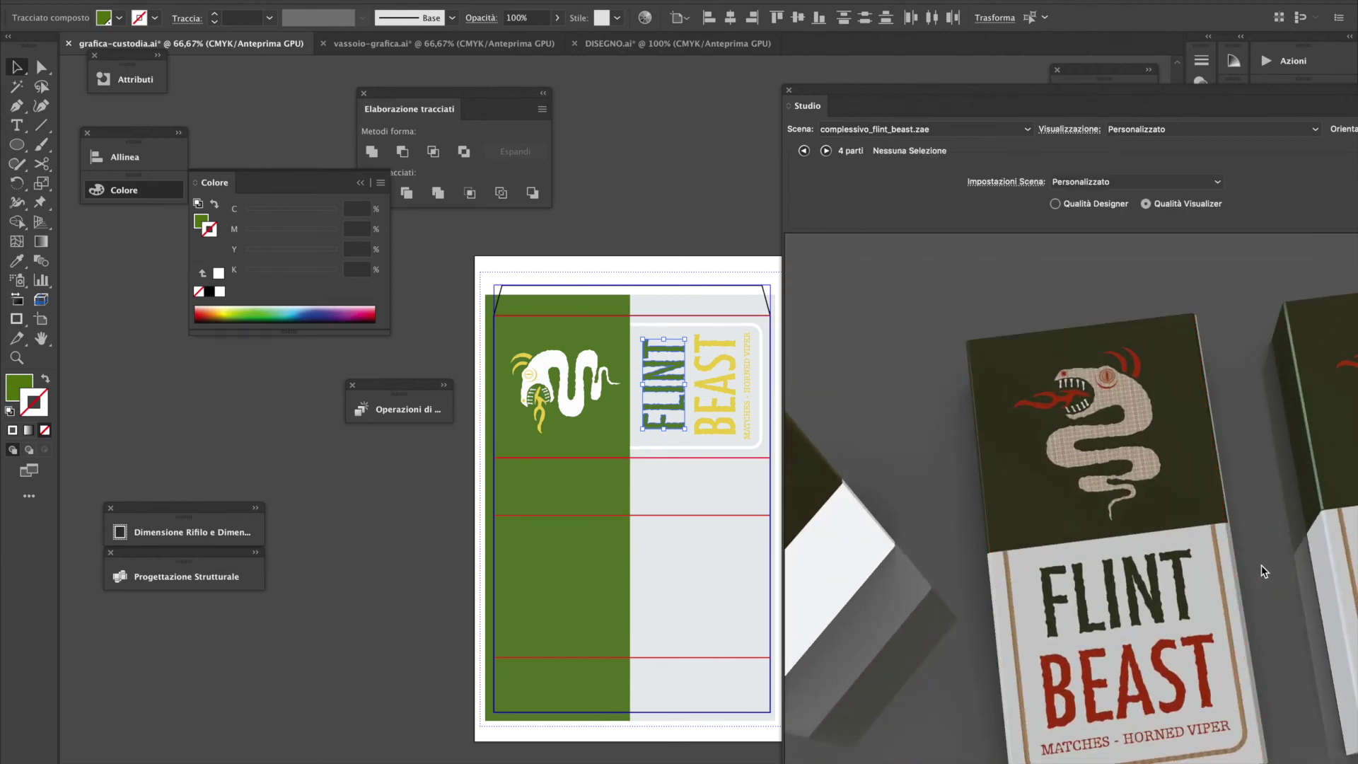
Place a mirrored copy of the title half's white frame around the snake on the green half
{"action": "left_click", "coordinate": [754, 448]}
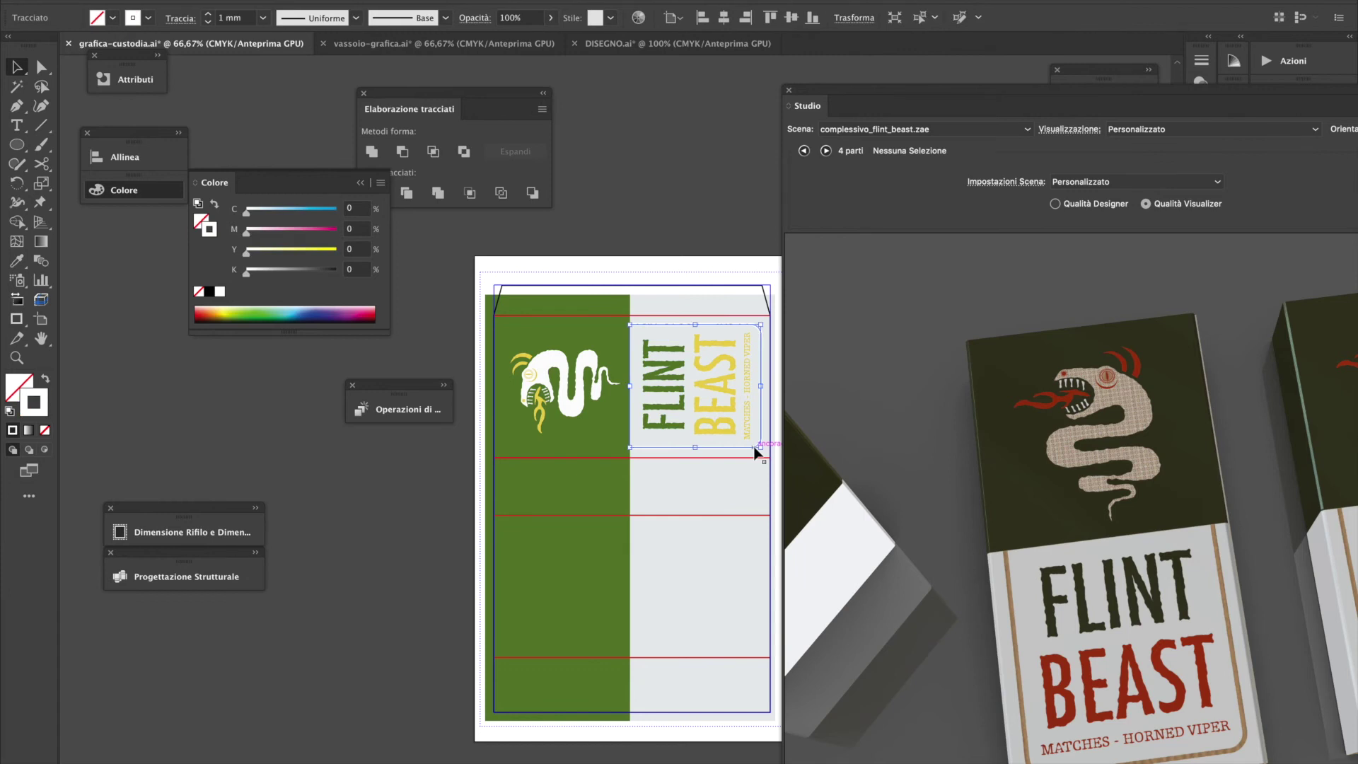
{"action": "left_click", "coordinate": [755, 450]}
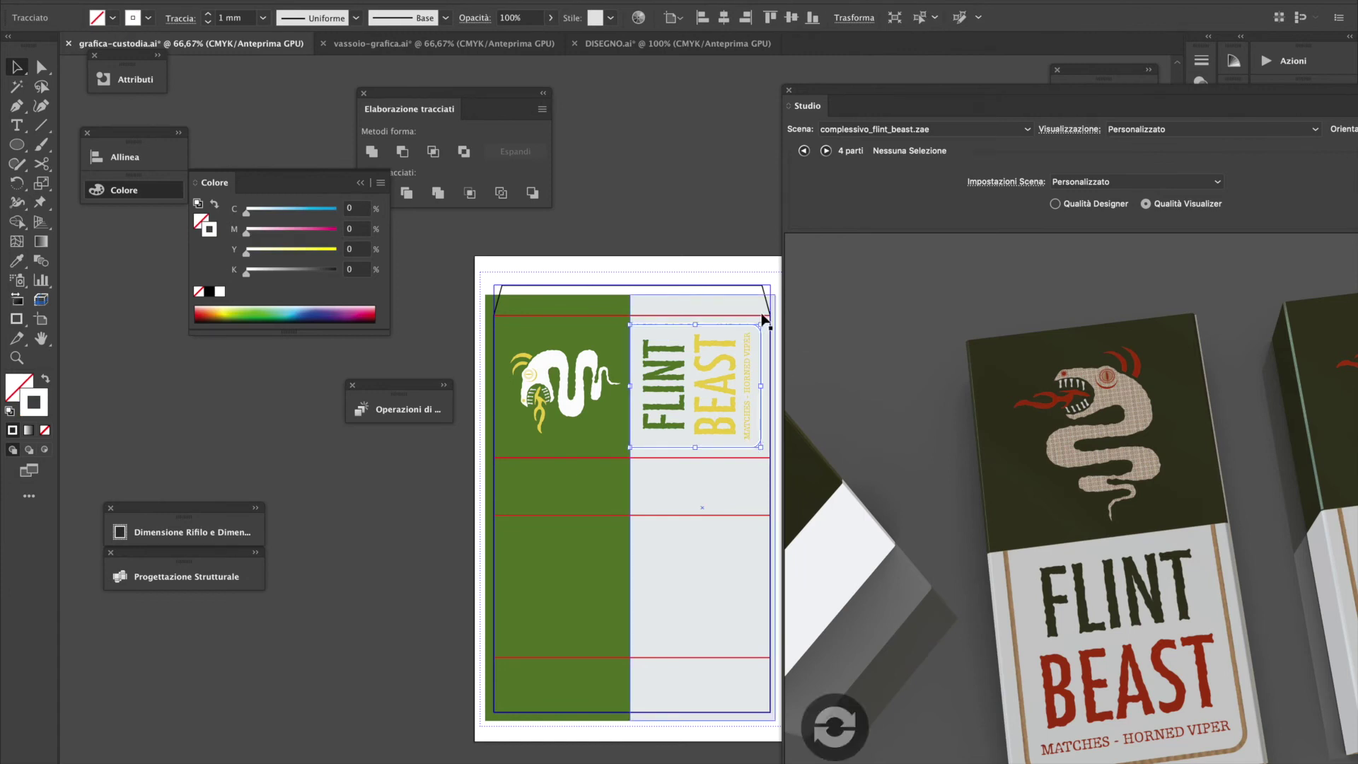
{"action": "left_click_drag", "start_coordinate": [764, 316], "coordinate": [592, 471]}
{"action": "left_click_drag", "start_coordinate": [630, 413], "coordinate": [564, 414]}
Align the snake half frame's open ends with the line between green and grey, and update the 3D preview
{"action": "key", "text": "ctrl+space"}
{"action": "left_click", "coordinate": [625, 404]}
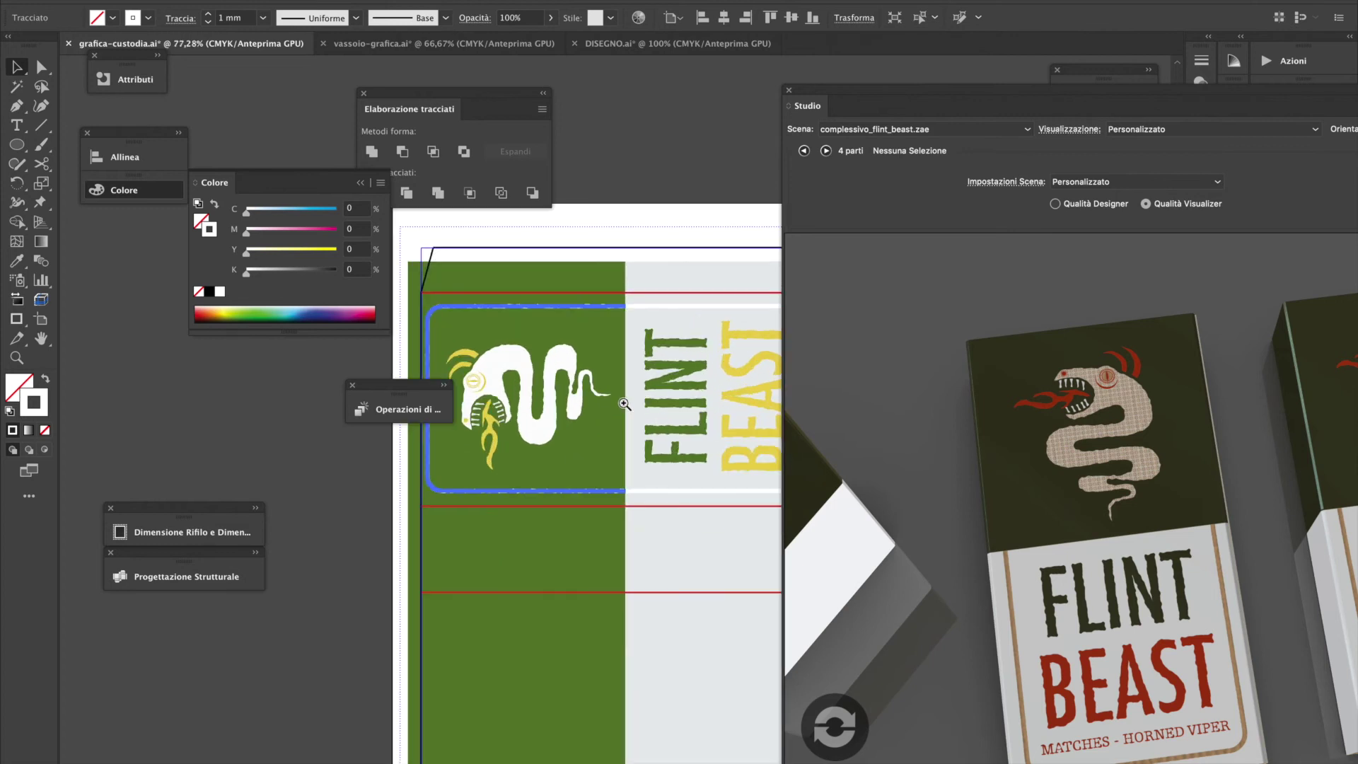
{"action": "left_click", "coordinate": [625, 403]}
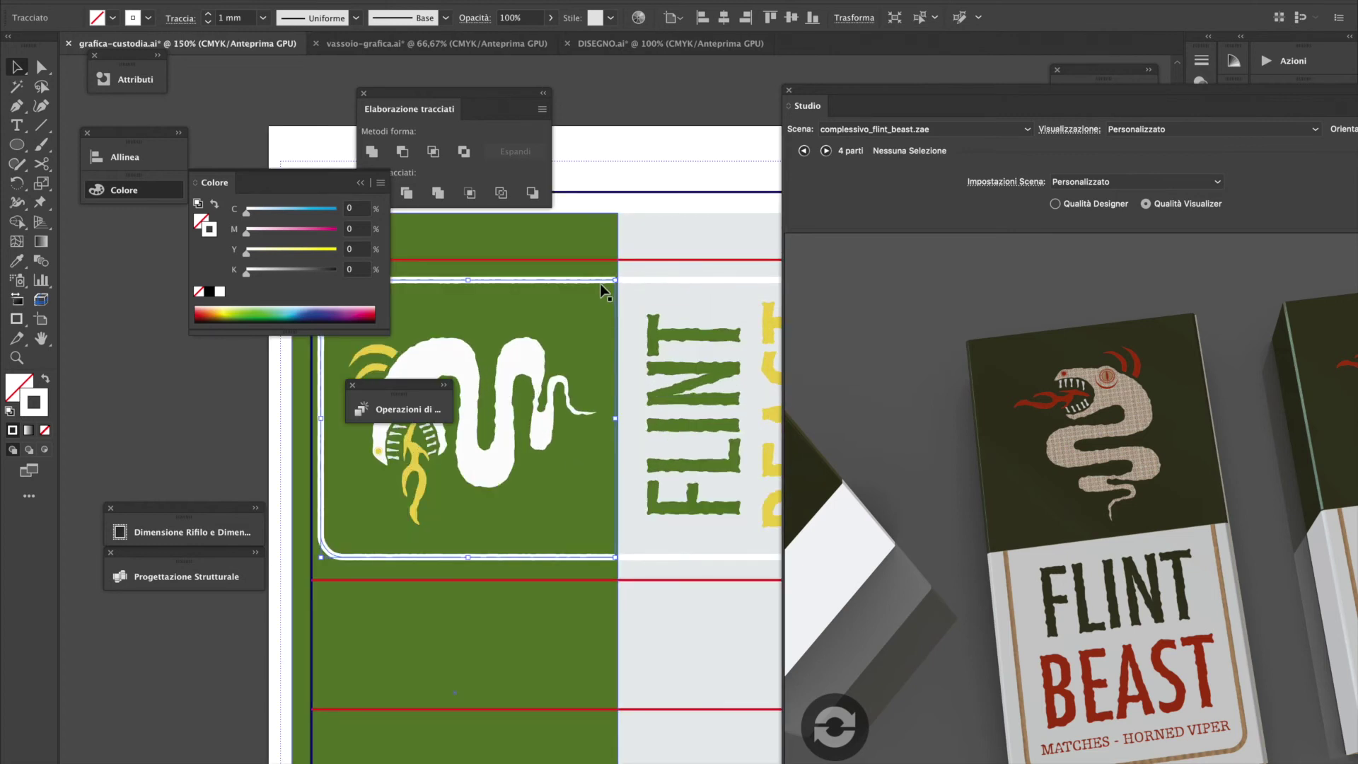
{"action": "key", "text": "ctrl+shift+a"}
{"action": "left_click_drag", "start_coordinate": [612, 284], "coordinate": [607, 282]}
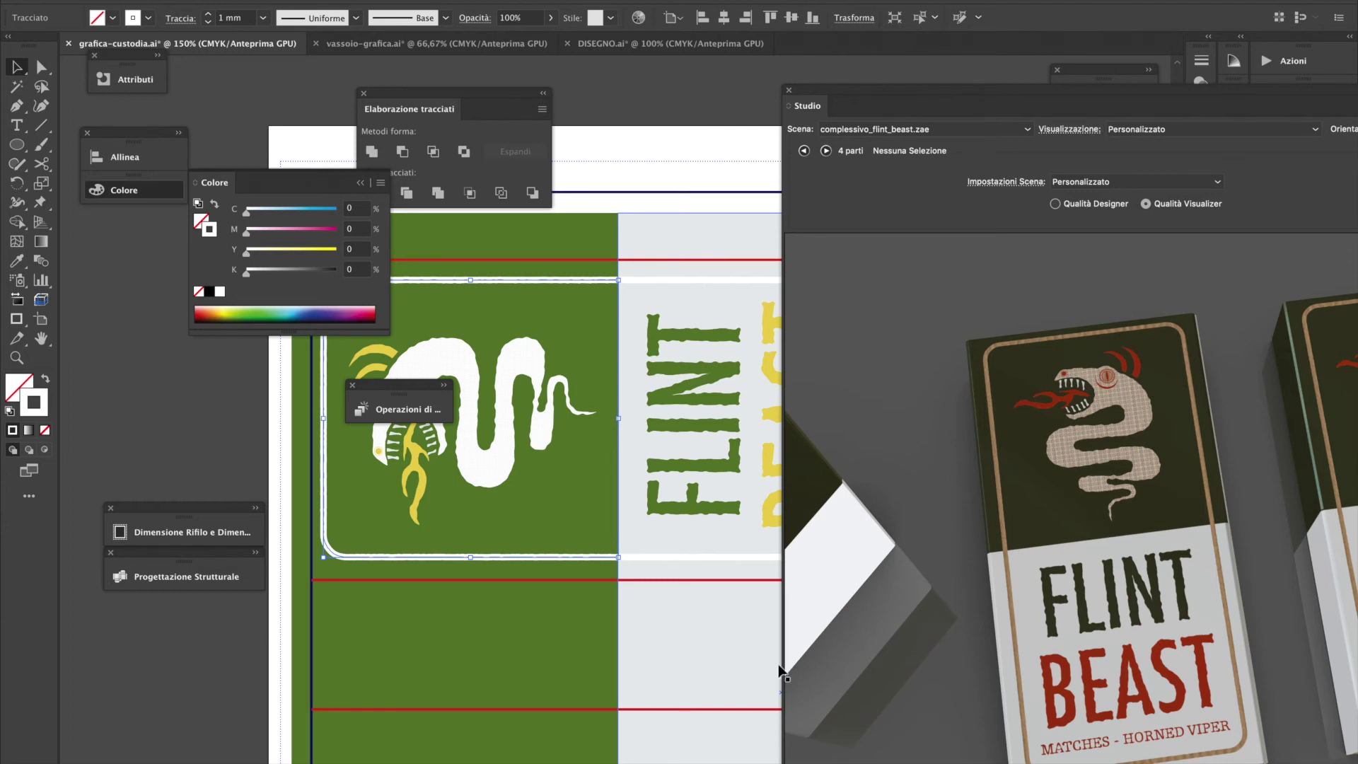
Try stroke weights of 0.35 mm and 0.5 mm on both halves of the white frame, and undo them
{"action": "left_click", "coordinate": [674, 563]}
{"action": "left_click", "coordinate": [263, 23]}
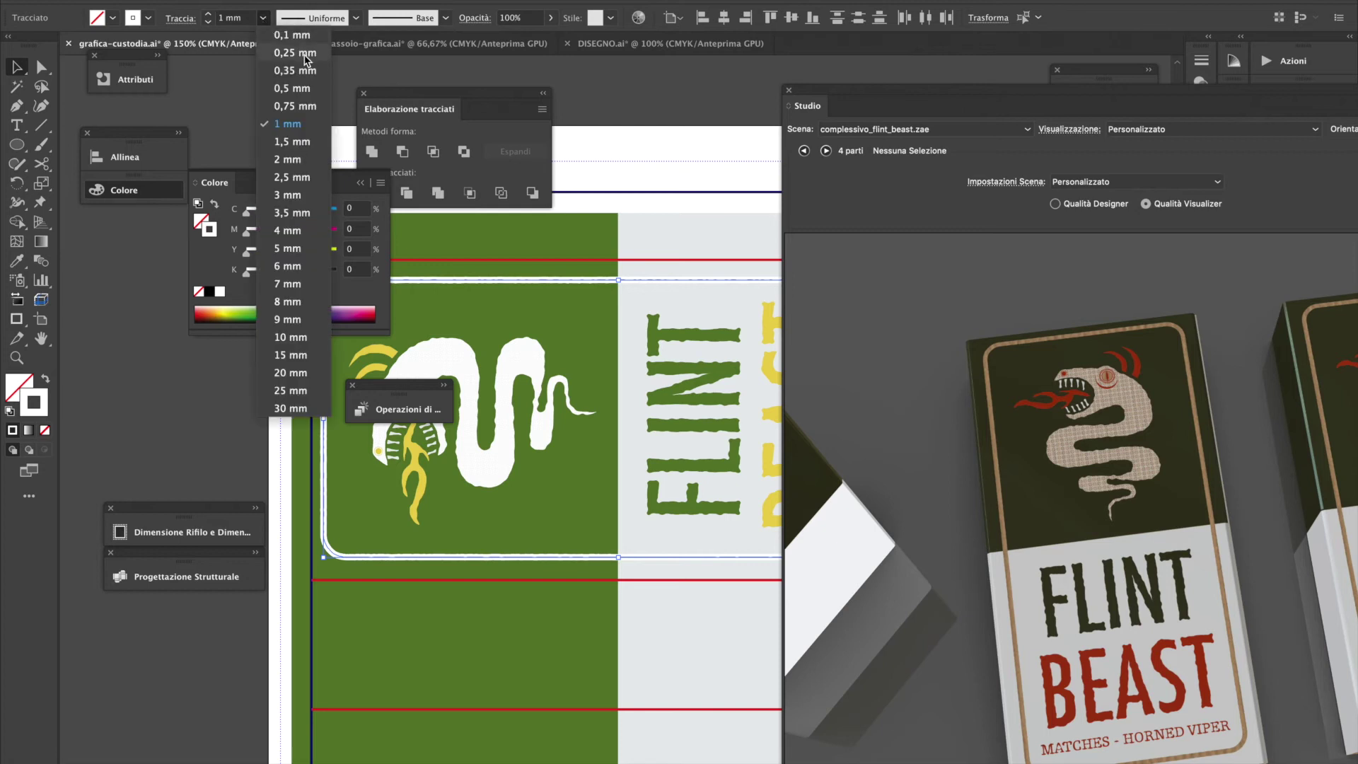
{"action": "left_click", "coordinate": [304, 80]}
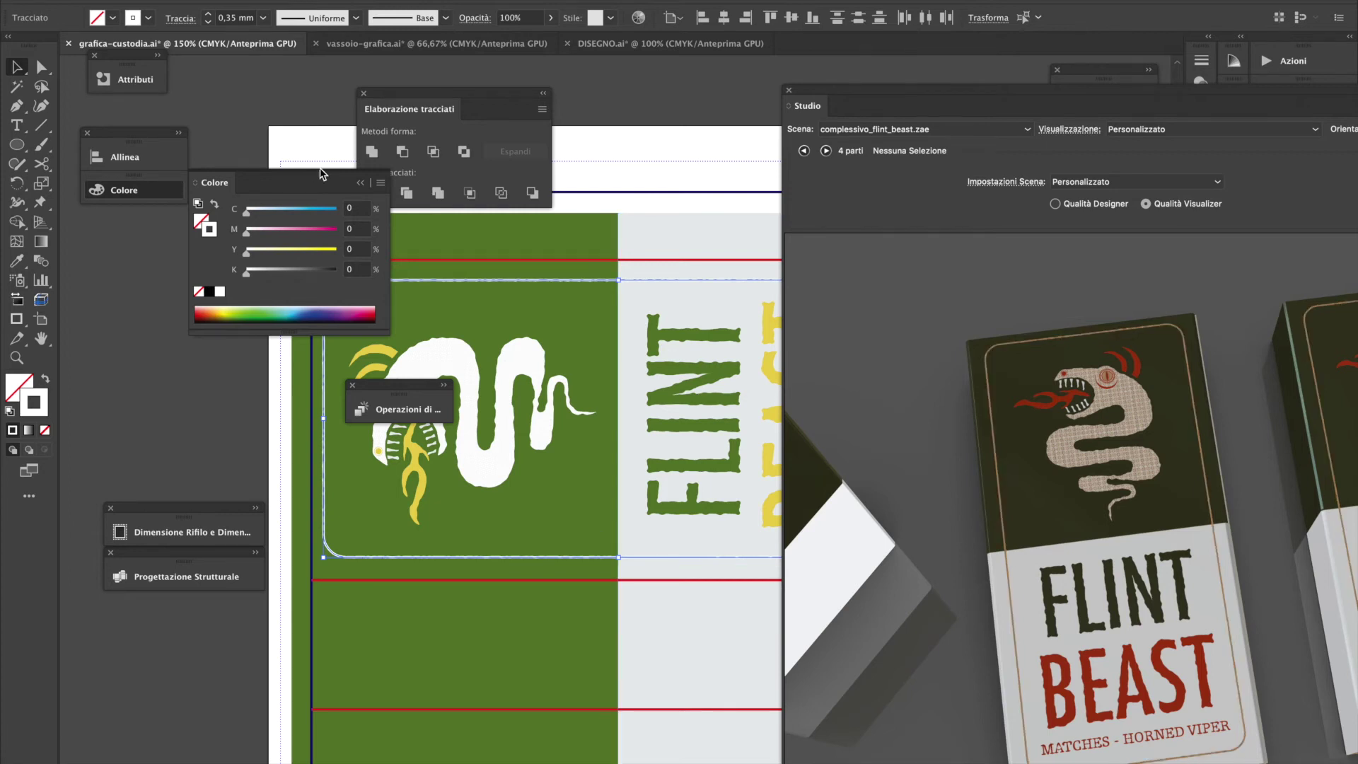
{"action": "left_click", "coordinate": [263, 18]}
{"action": "left_click", "coordinate": [304, 89]}
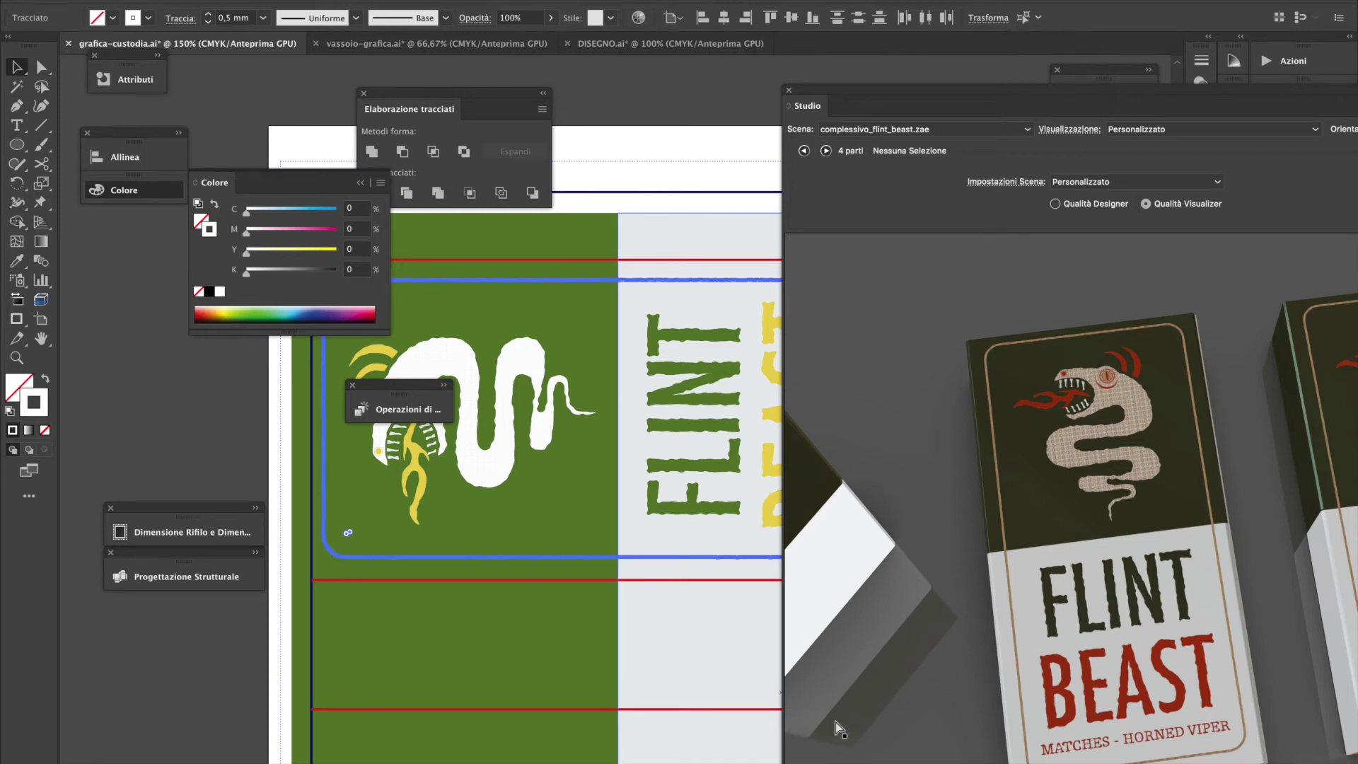
{"action": "key", "text": "super+z"}
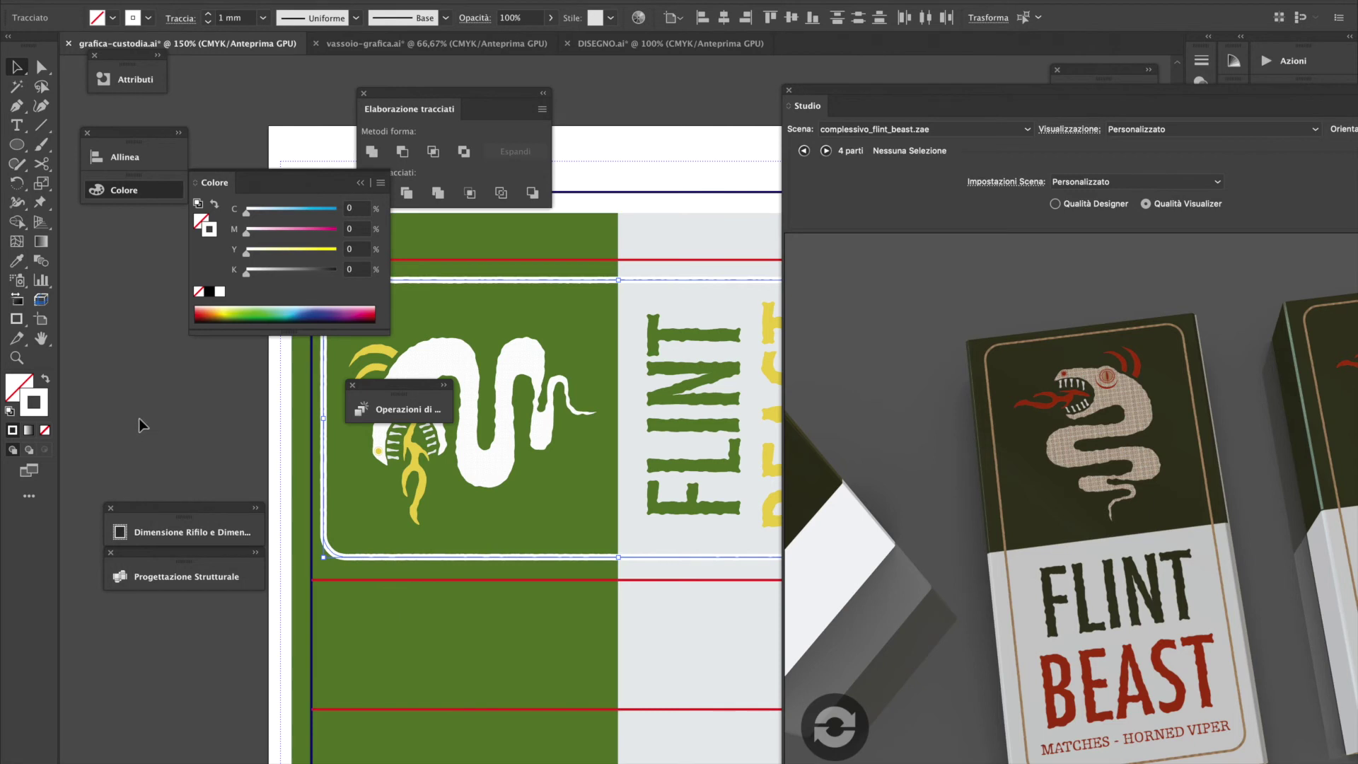
{"action": "left_click", "coordinate": [142, 425]}
{"action": "key", "text": "ctrl+minus"}
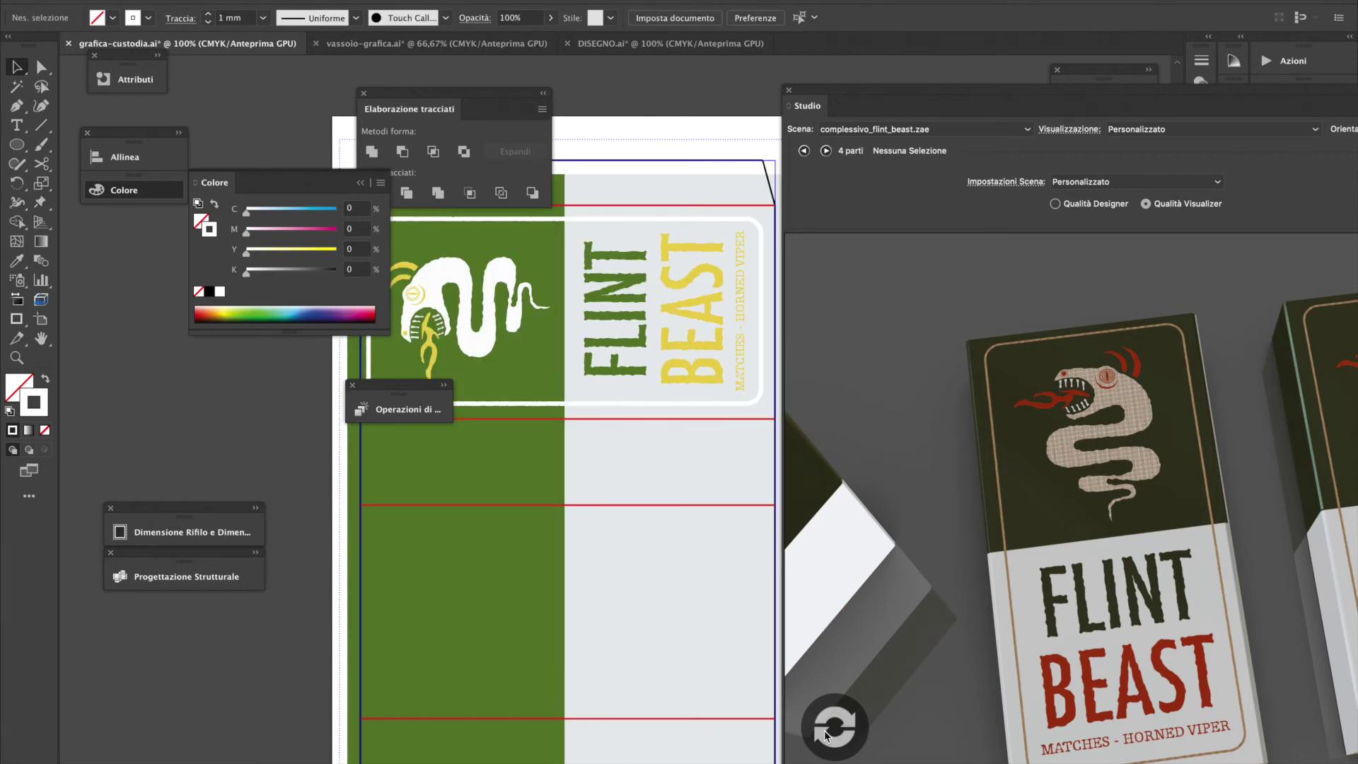
{"action": "left_click", "coordinate": [827, 736]}
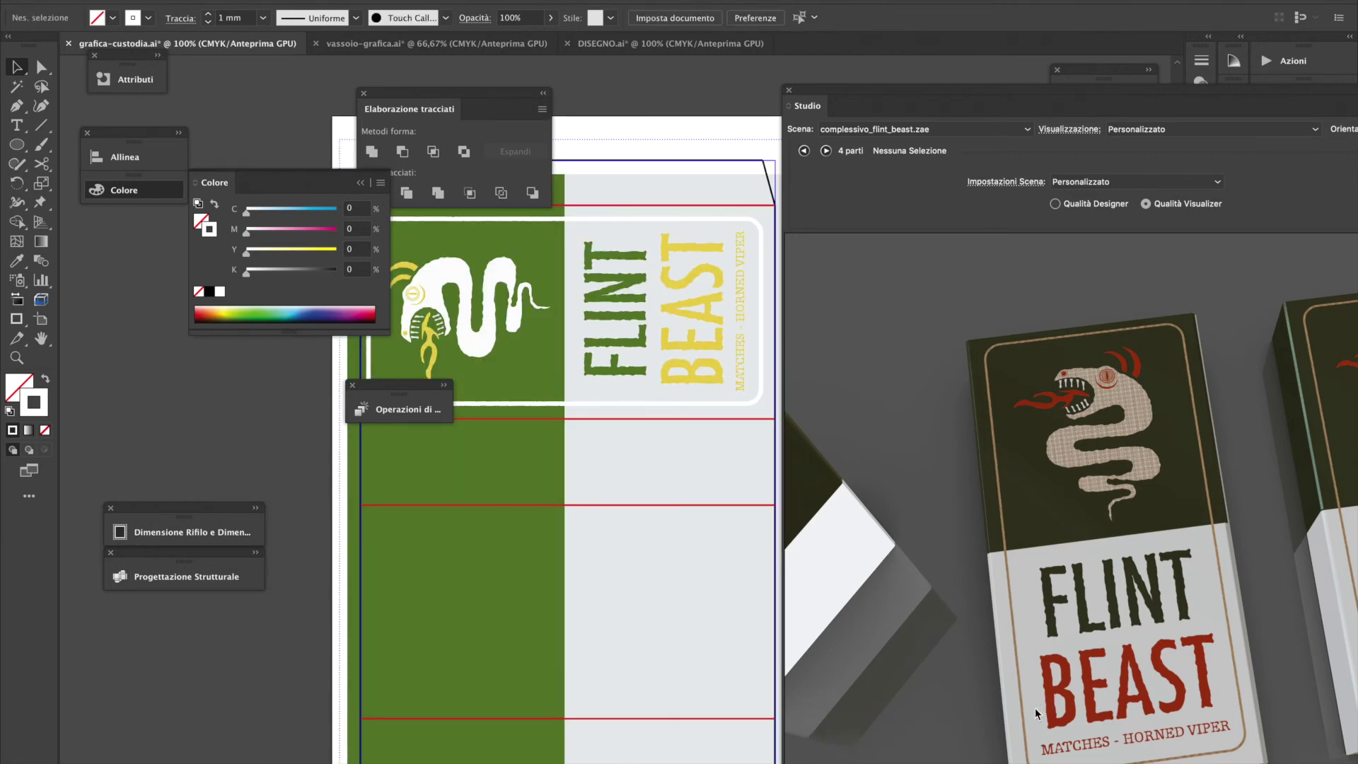
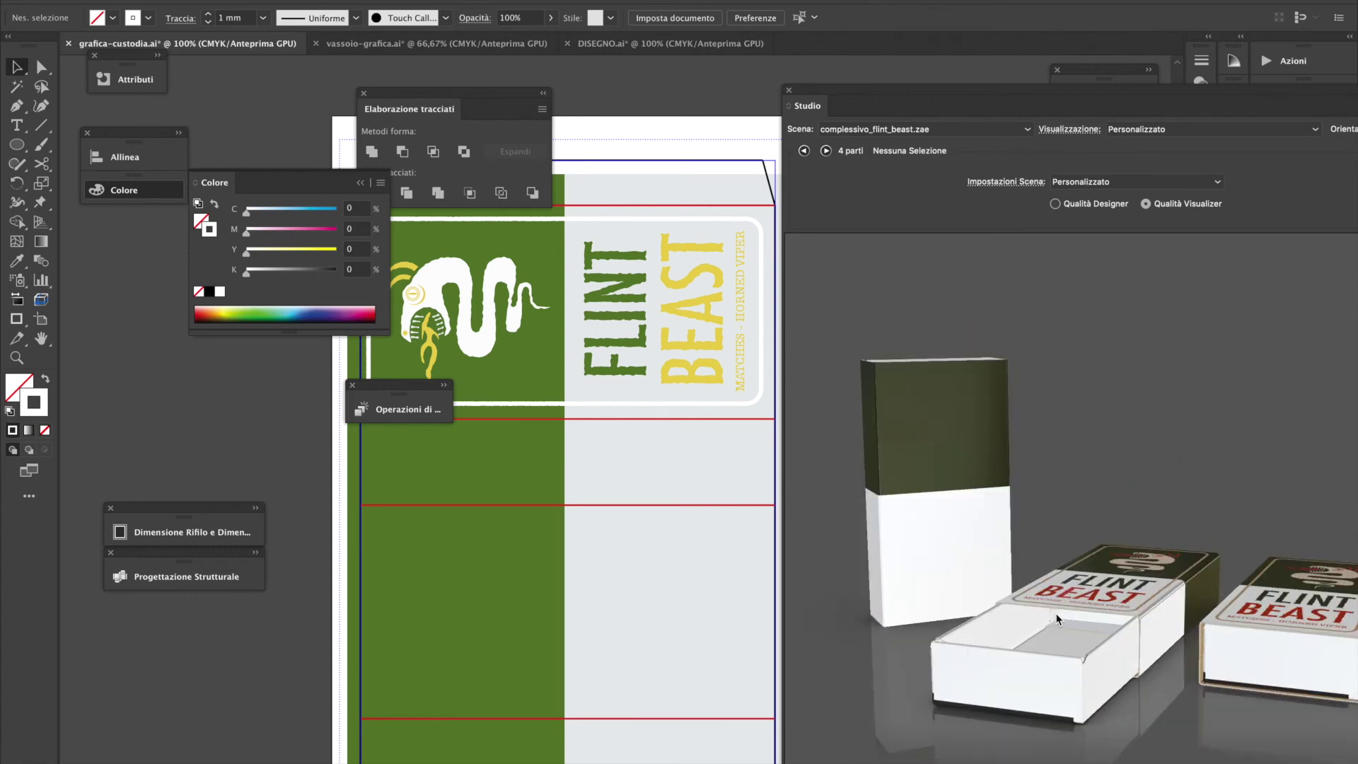
Switch to the tray artwork vassoio-grafica.ai and collapse the 3D preview to clear the workspace
{"action": "left_click", "coordinate": [419, 45]}
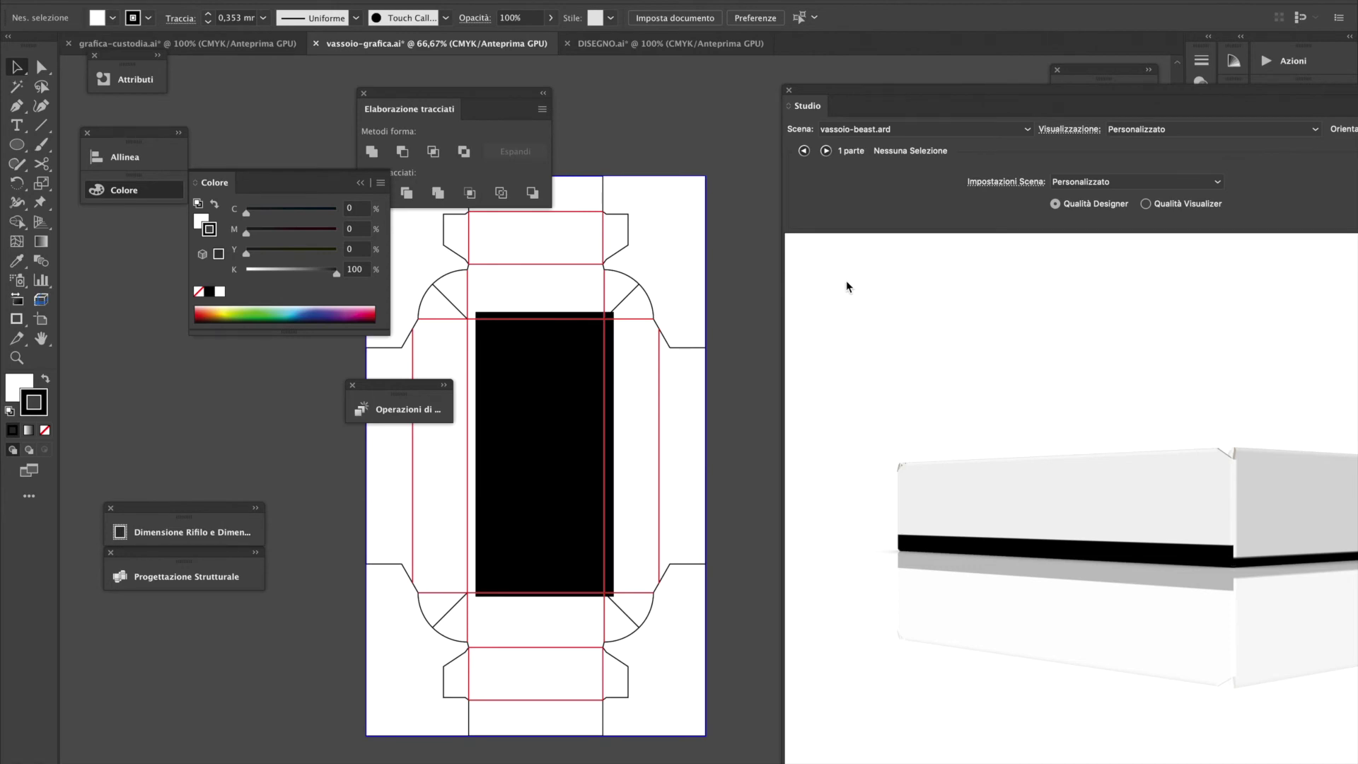
{"action": "left_click_drag", "start_coordinate": [1293, 100], "coordinate": [946, 127]}
{"action": "left_click", "coordinate": [1175, 121]}
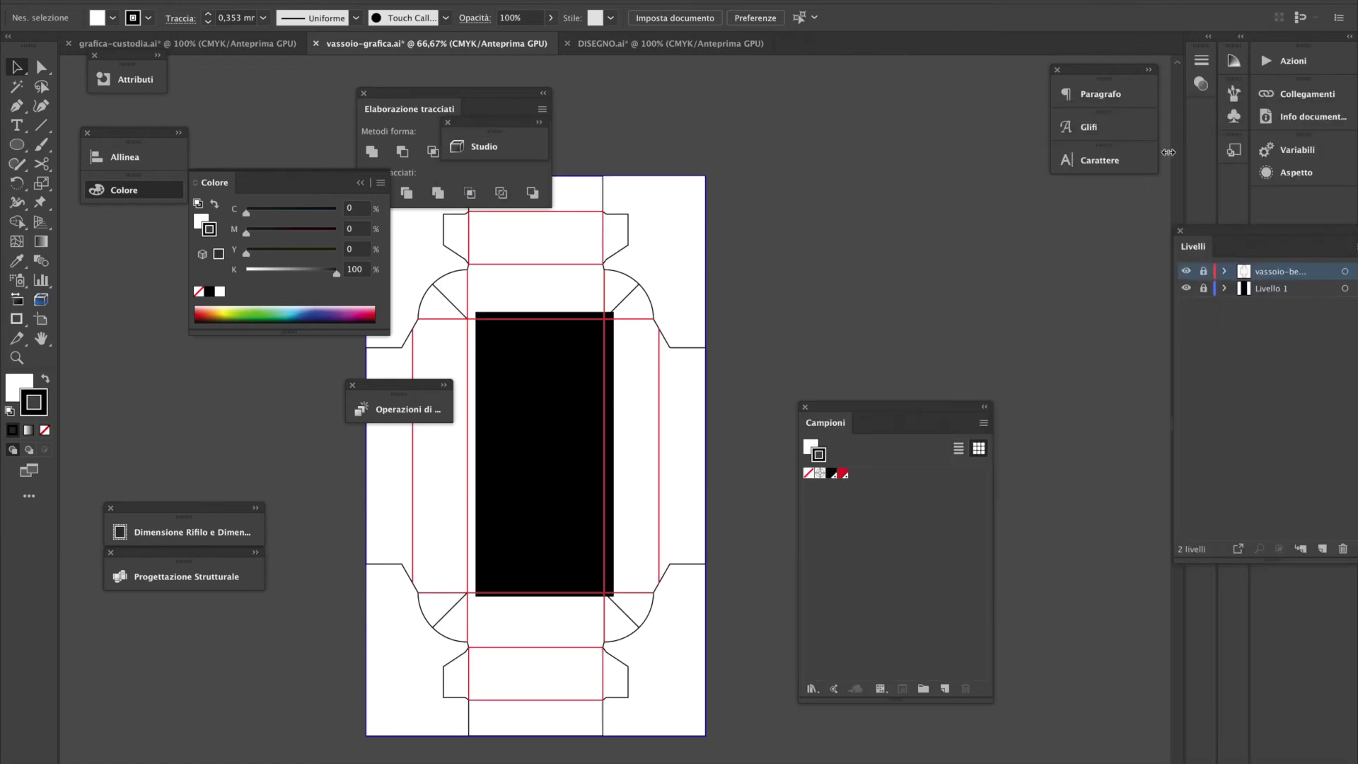
{"action": "left_click", "coordinate": [983, 423]}
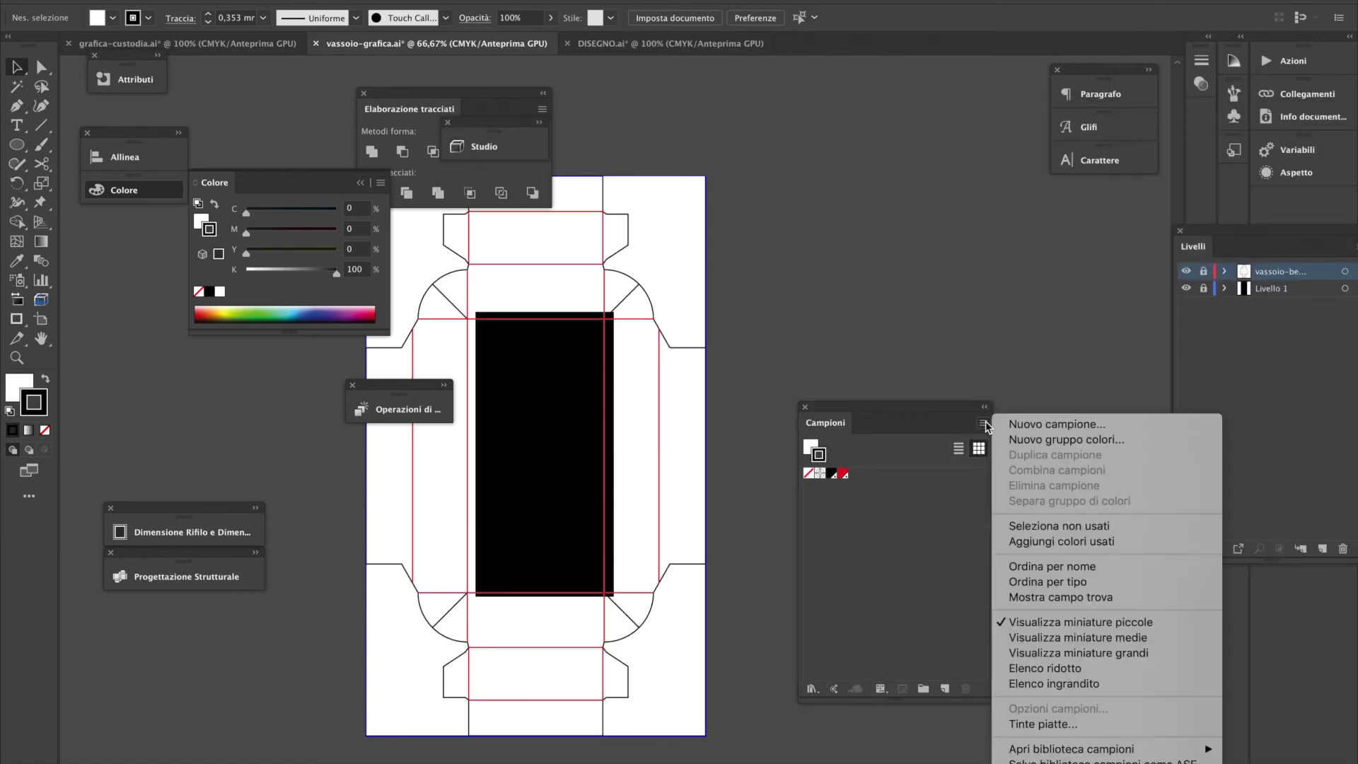
{"action": "left_click", "coordinate": [952, 354]}
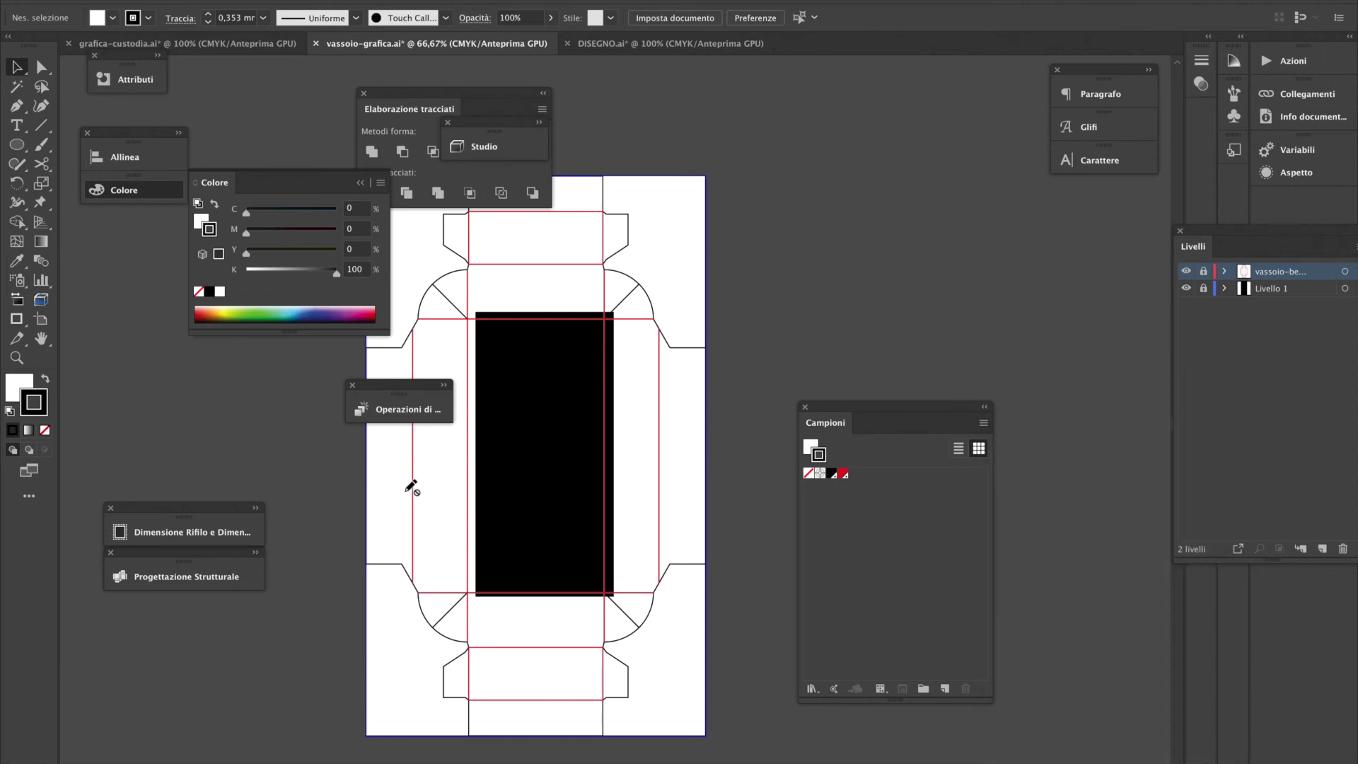
Change the tray's substrate to Carta Kraft (orizzontale), searching the material library for "carta"
{"action": "left_click", "coordinate": [417, 412]}
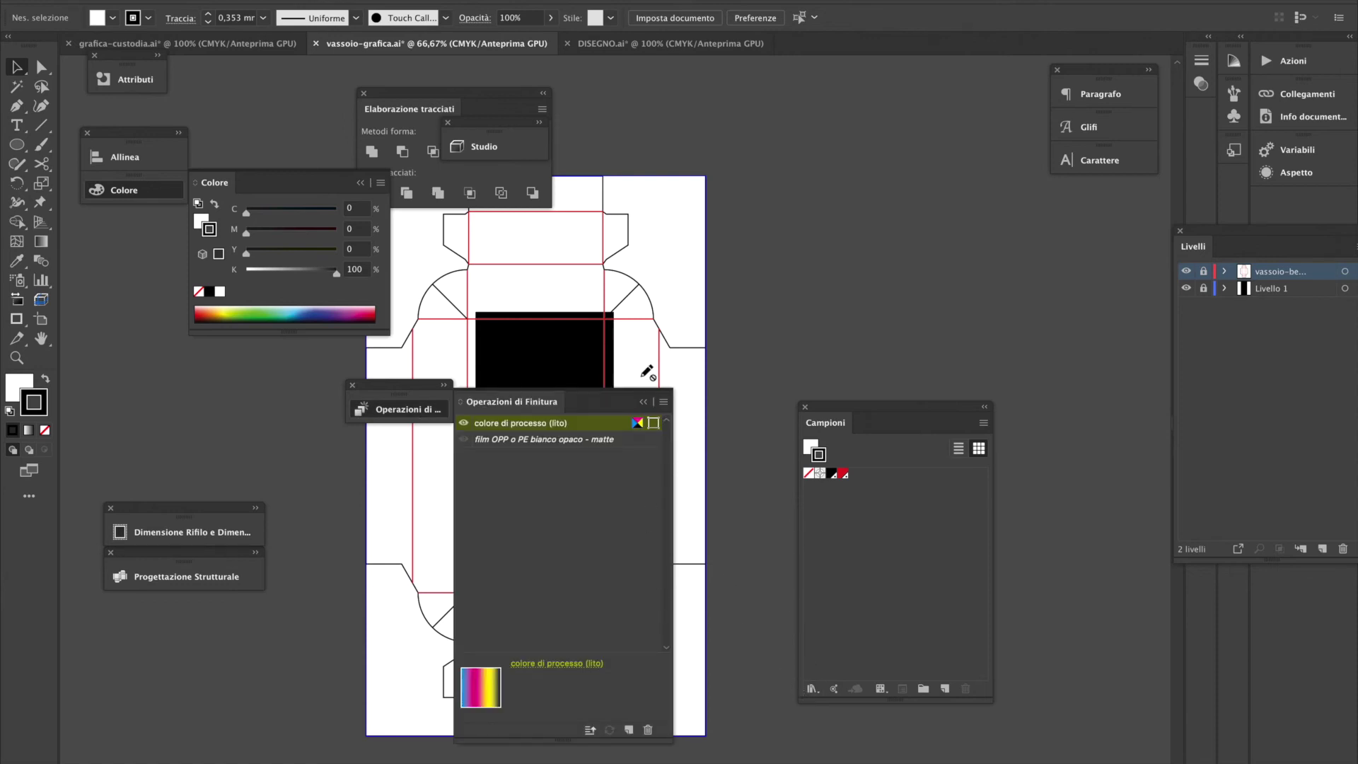
{"action": "left_click", "coordinate": [664, 401]}
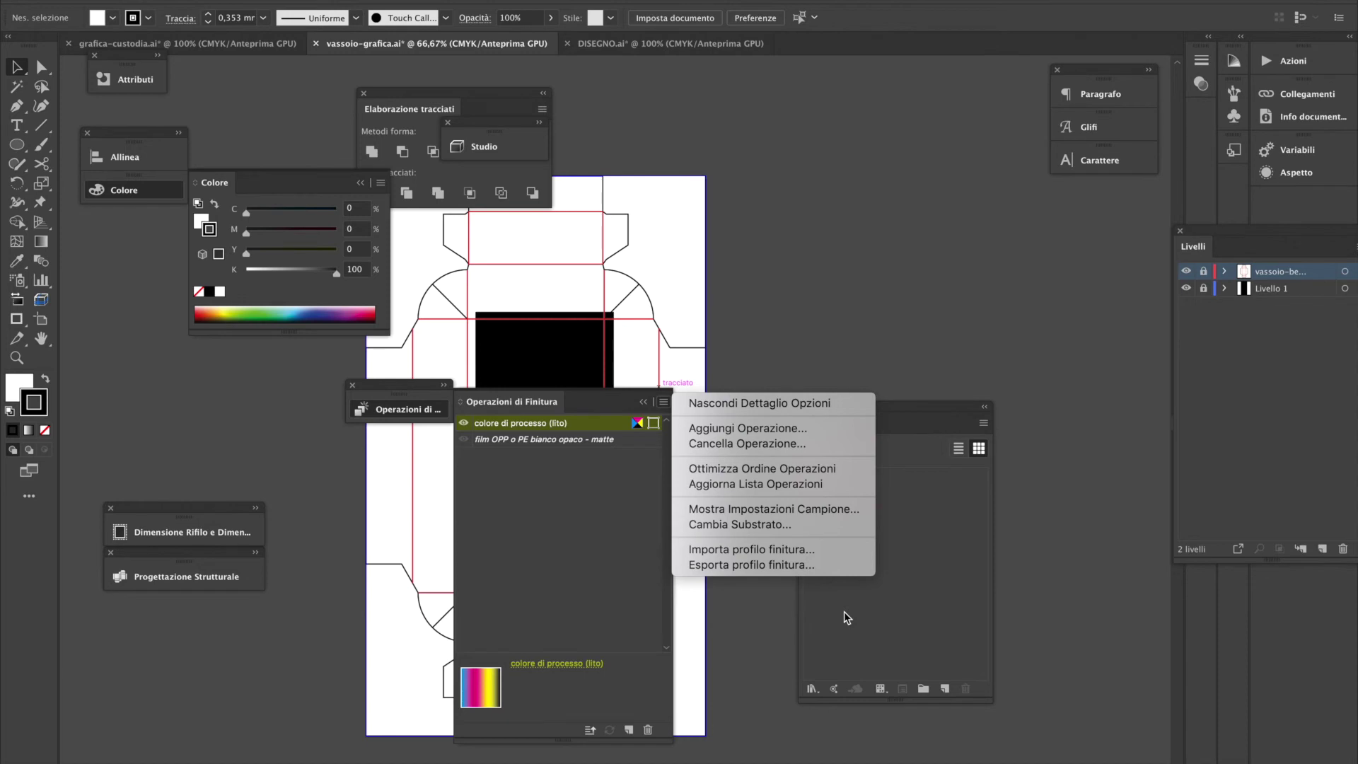
{"action": "left_click", "coordinate": [788, 524]}
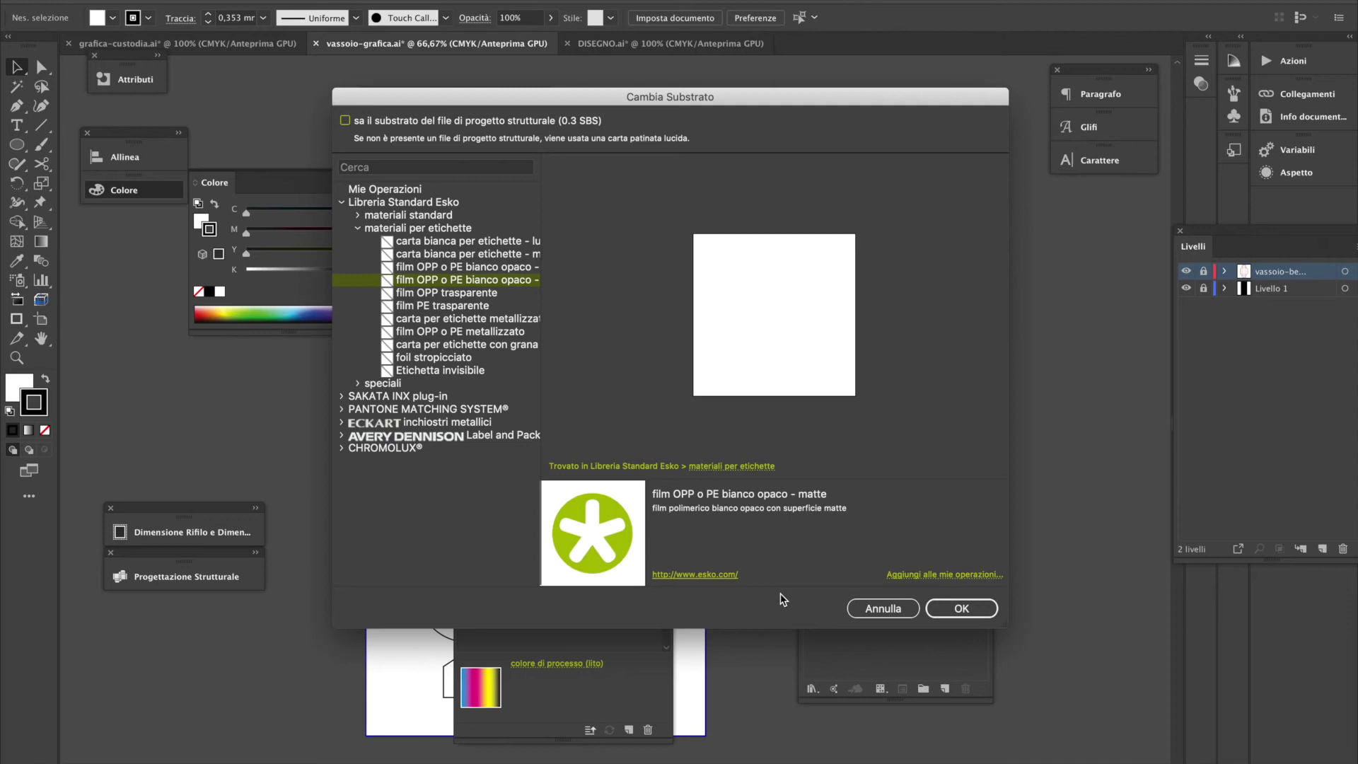
{"action": "left_click", "coordinate": [425, 166]}
{"action": "type", "text": "carta"}
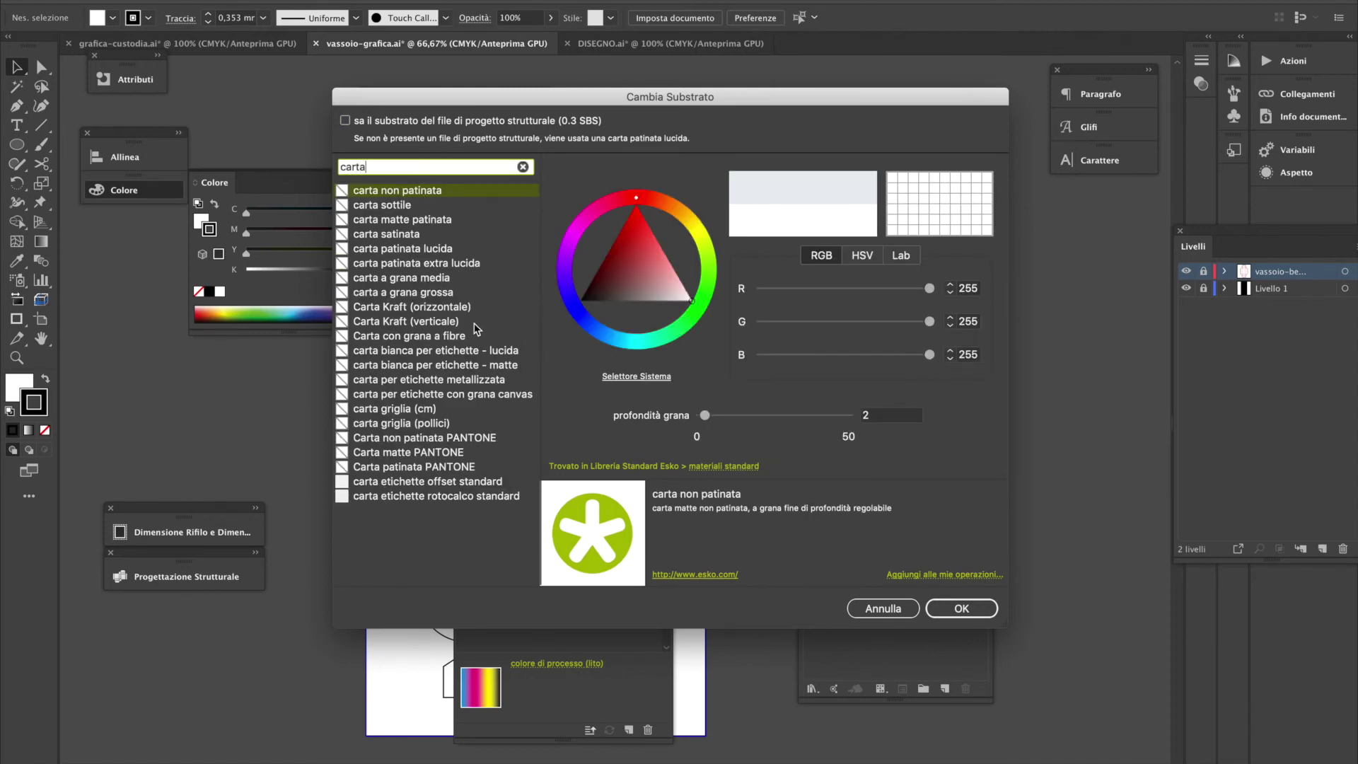
{"action": "left_click", "coordinate": [456, 308]}
{"action": "left_click", "coordinate": [957, 609]}
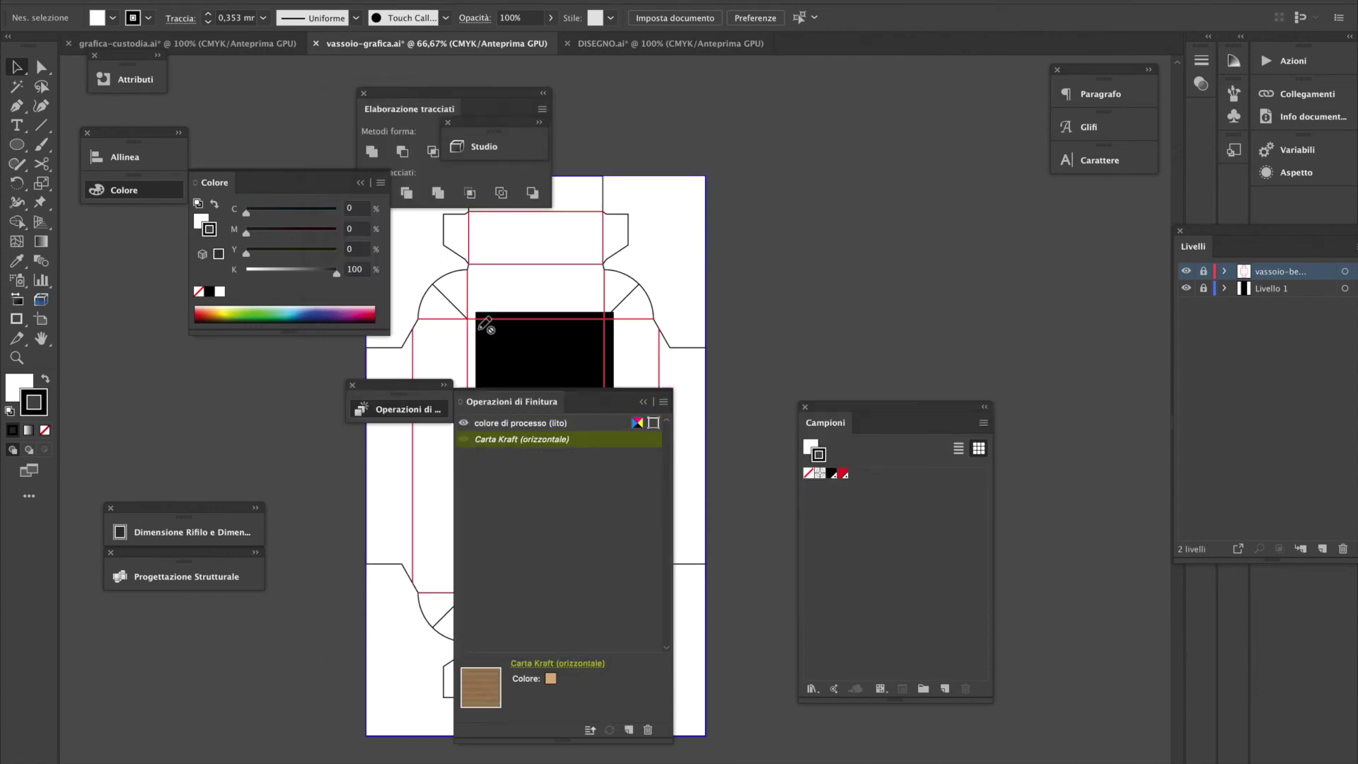
Return to grafica-custodia.ai, refresh the full 3D scene and examine the matchboxes with their kraft trays from different angles
{"action": "left_click", "coordinate": [674, 45]}
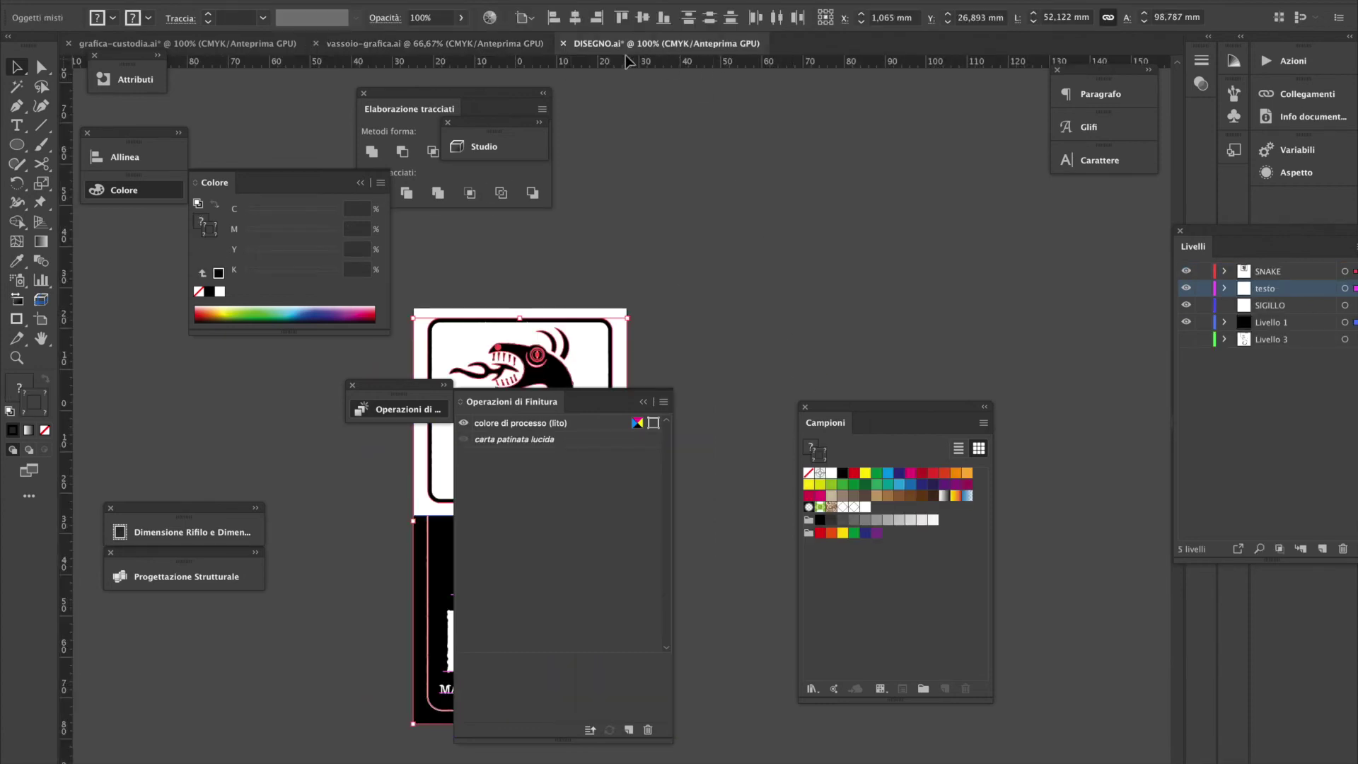
{"action": "left_click", "coordinate": [214, 46]}
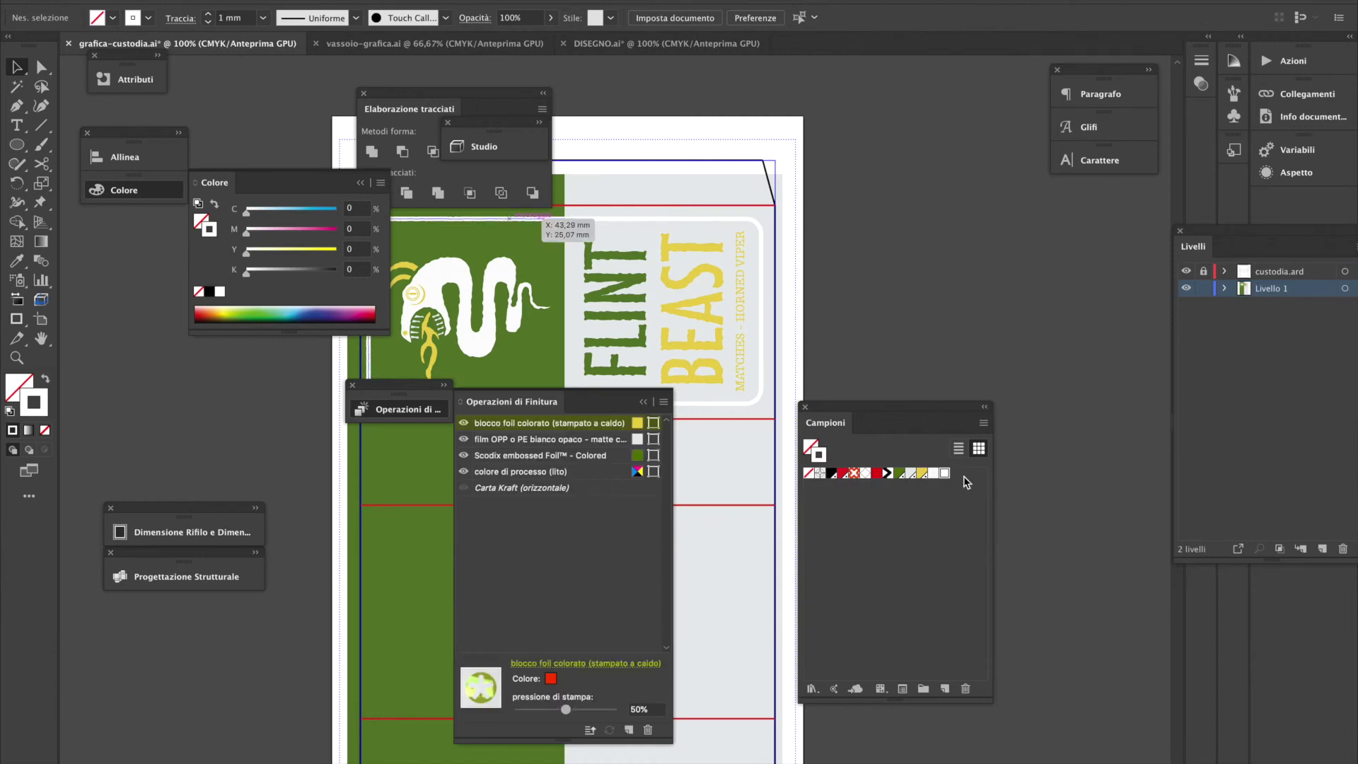
{"action": "left_click", "coordinate": [517, 153]}
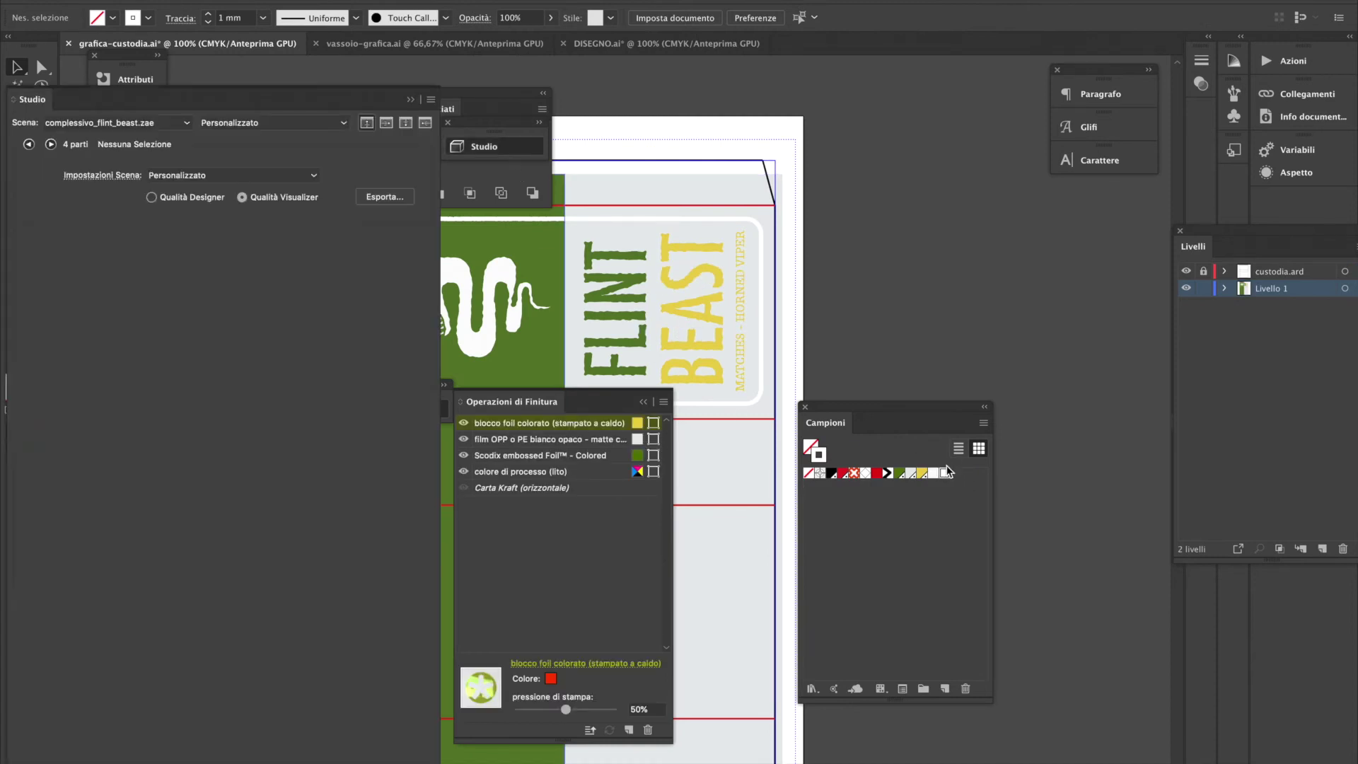
{"action": "left_click", "coordinate": [64, 737]}
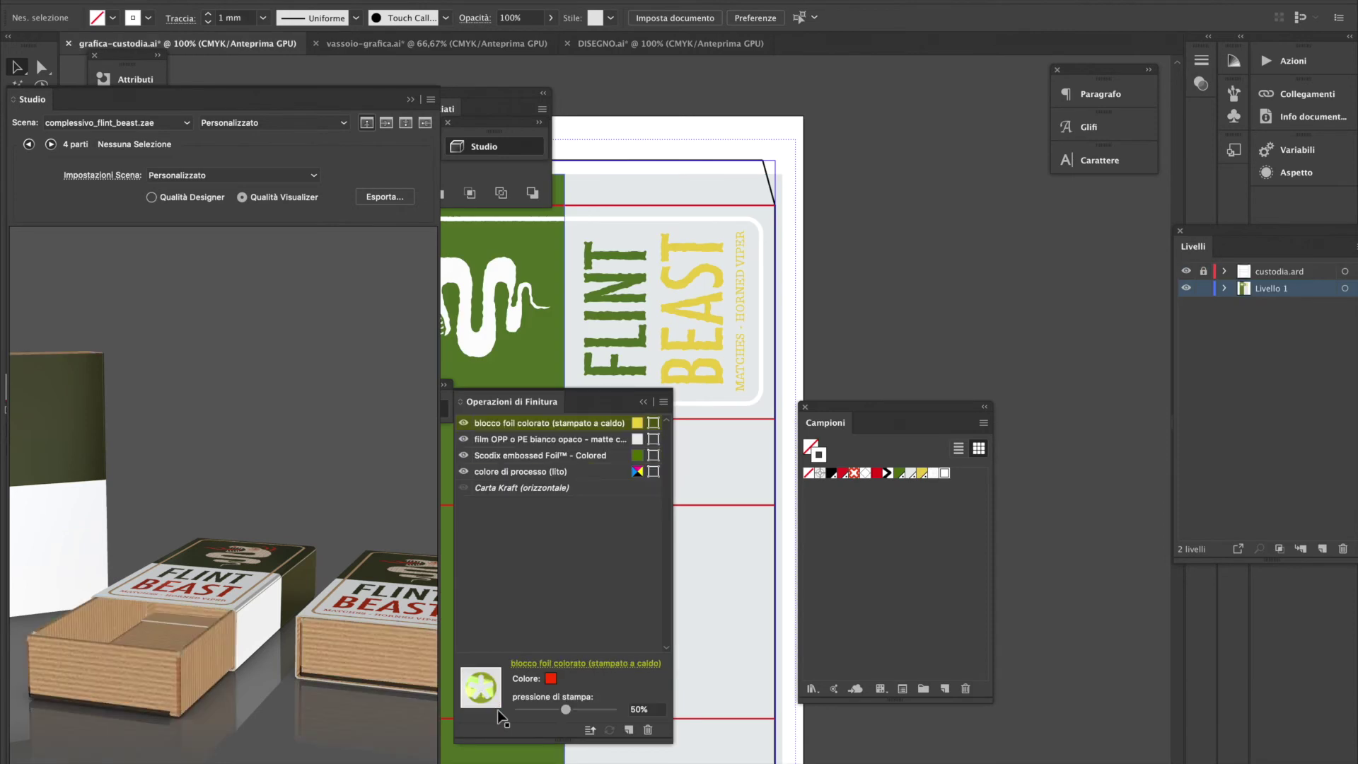
{"action": "left_click_drag", "start_coordinate": [227, 681], "coordinate": [271, 635]}
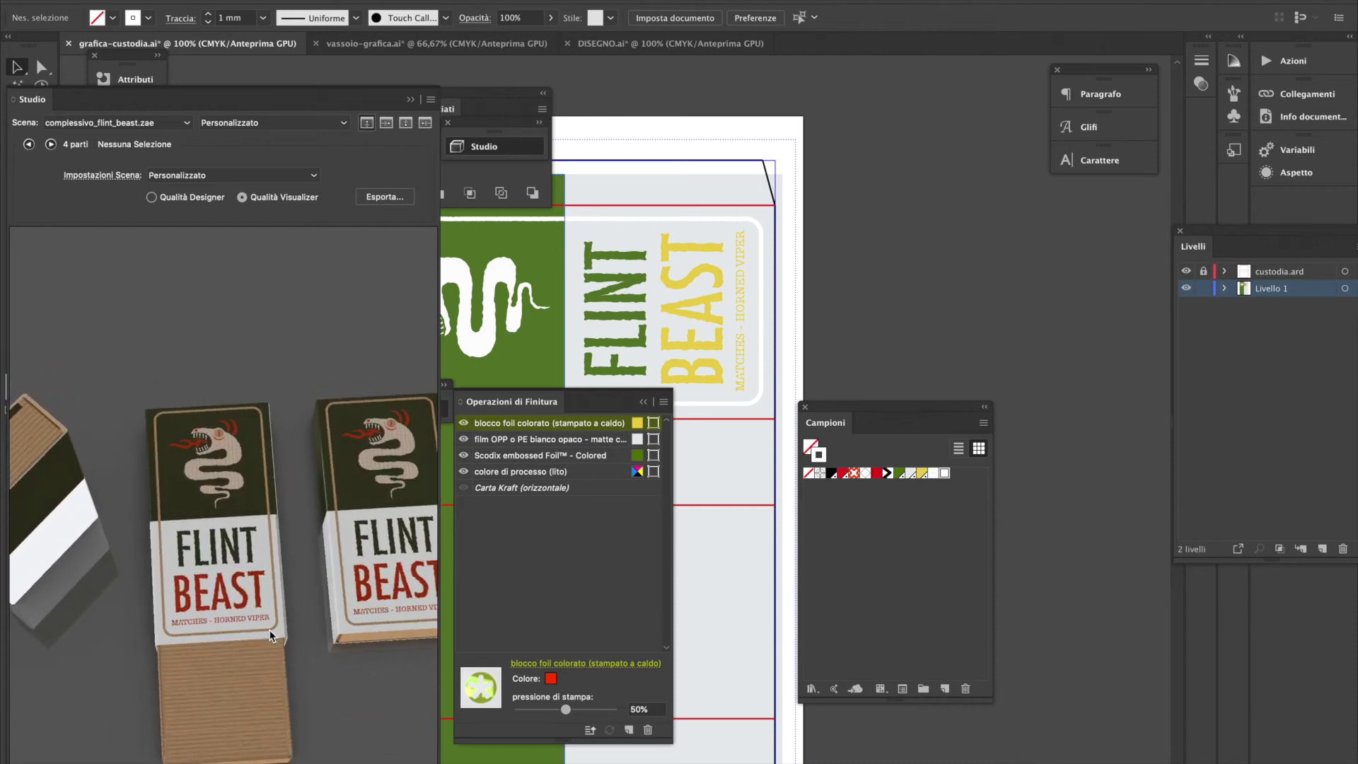
{"action": "left_click_drag", "start_coordinate": [394, 621], "coordinate": [282, 601]}
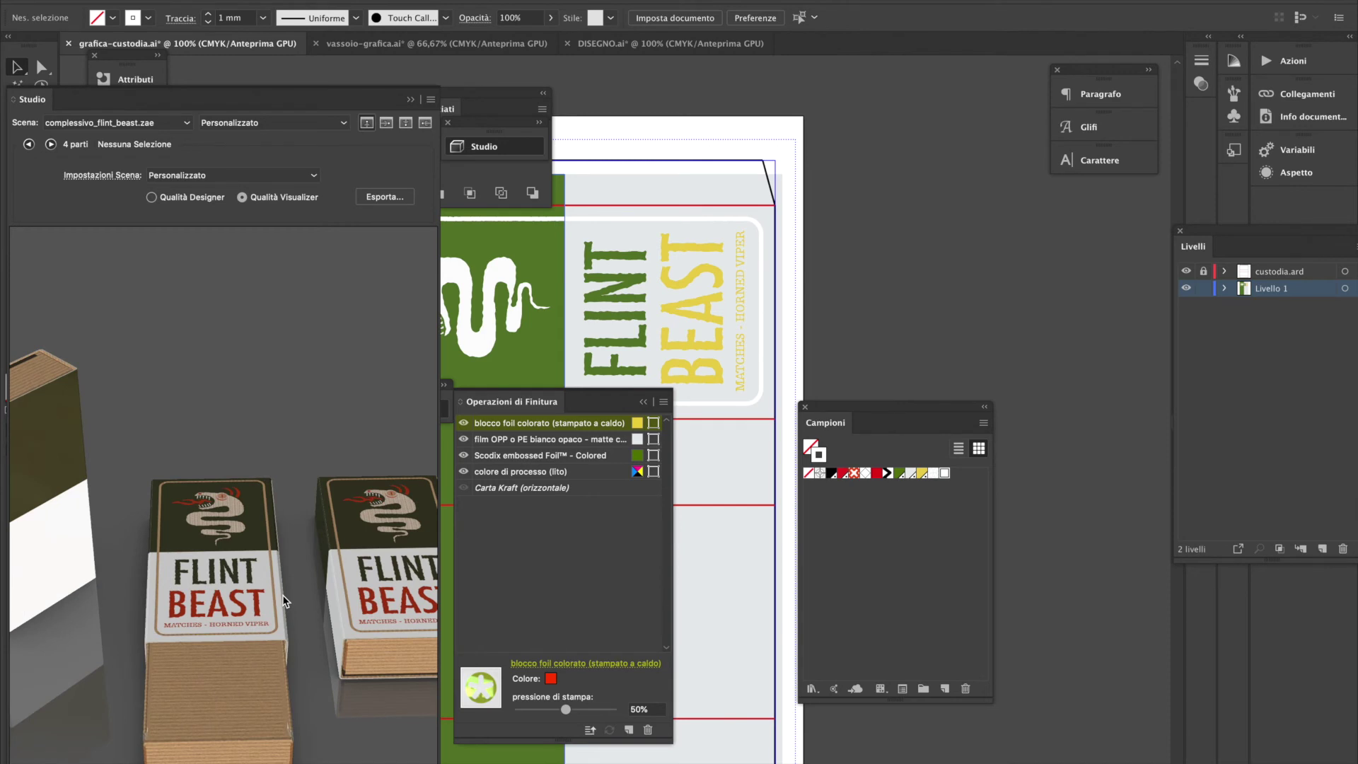
Copy the FLINT BEAST title text from DISEGNO.ai and move the finishing and 3D preview windows aside, shrinking the preview
{"action": "left_click", "coordinate": [672, 44]}
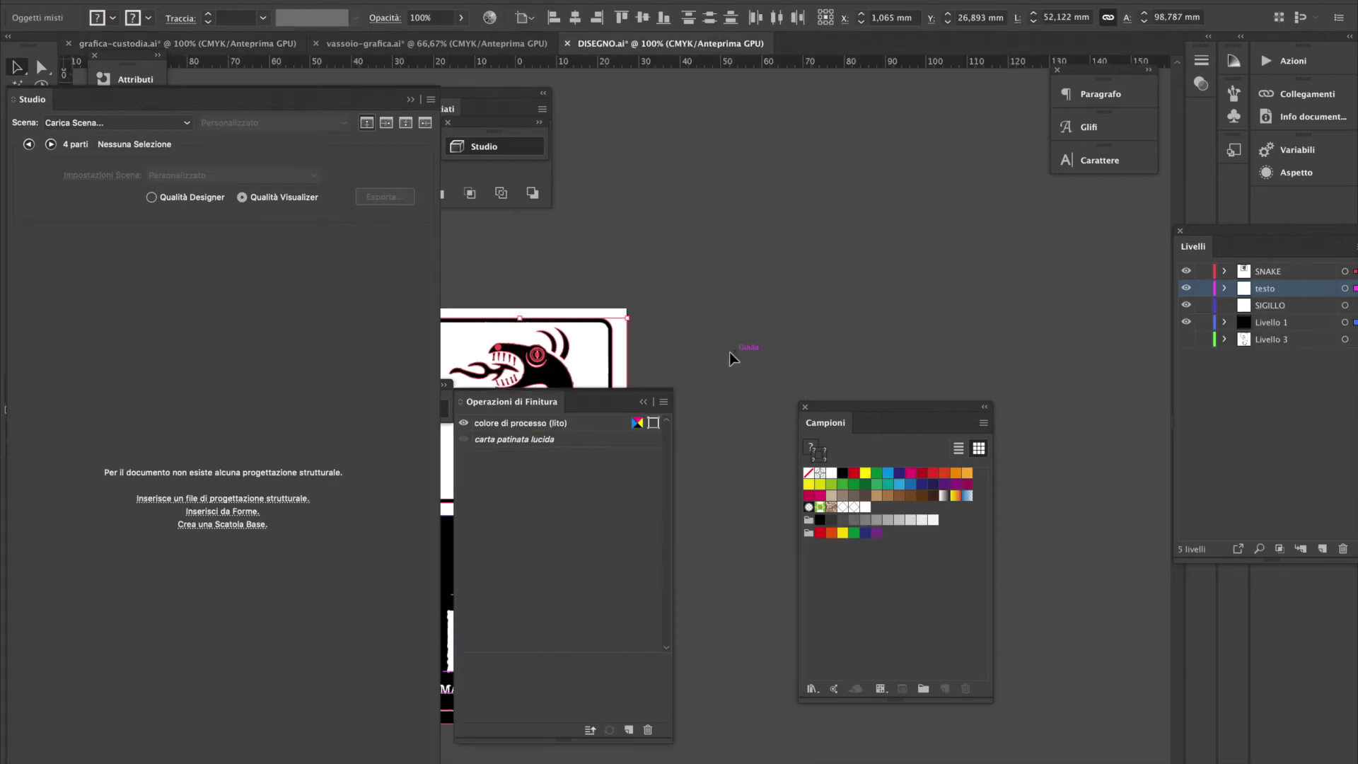
{"action": "left_click_drag", "start_coordinate": [596, 403], "coordinate": [903, 376]}
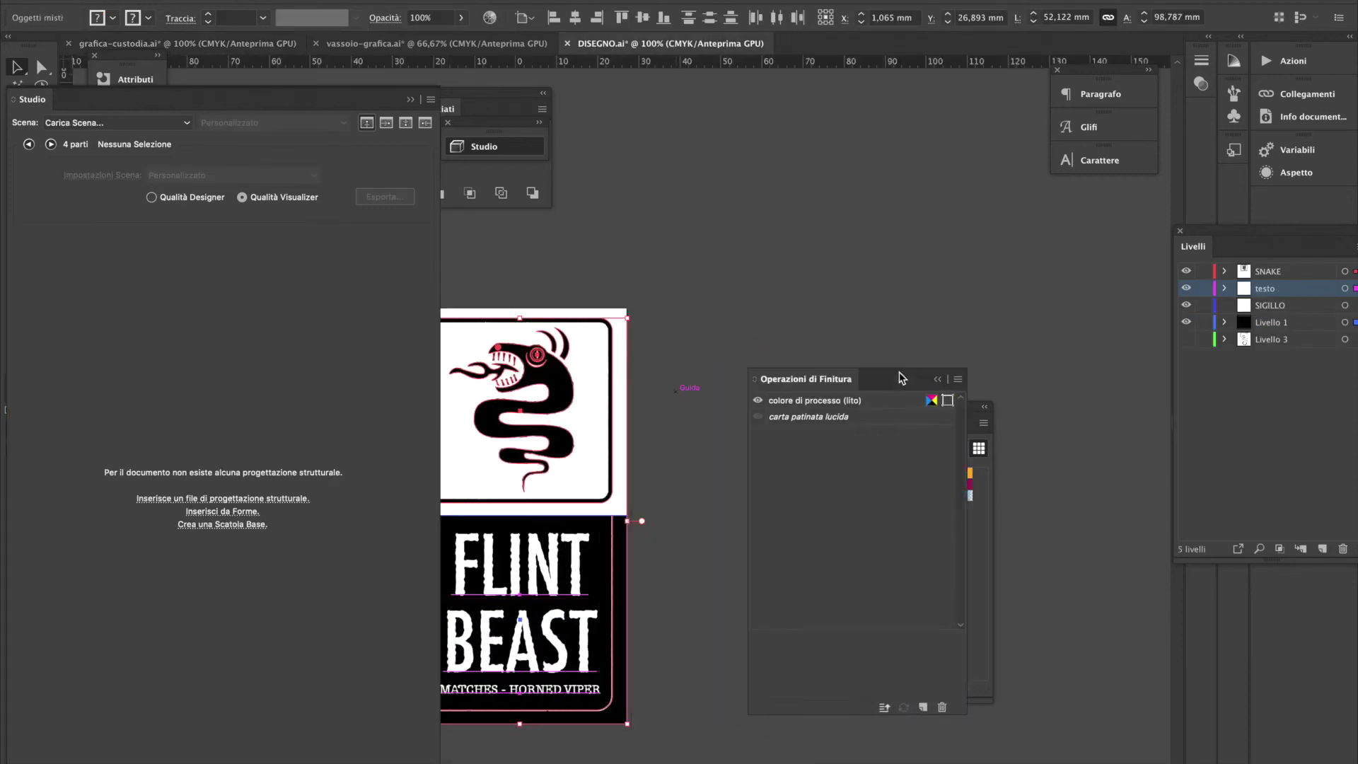
{"action": "left_click", "coordinate": [565, 584]}
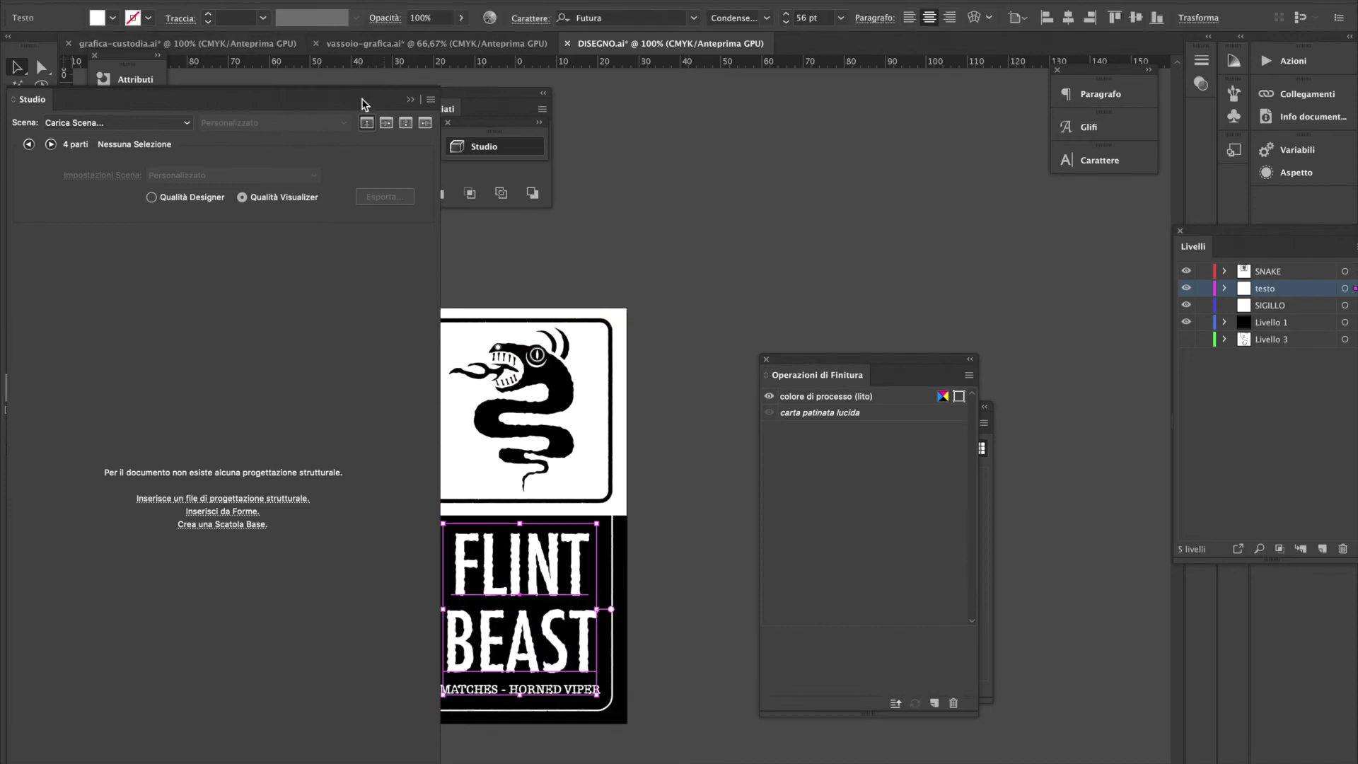
{"action": "left_click_drag", "start_coordinate": [379, 111], "coordinate": [617, 123]}
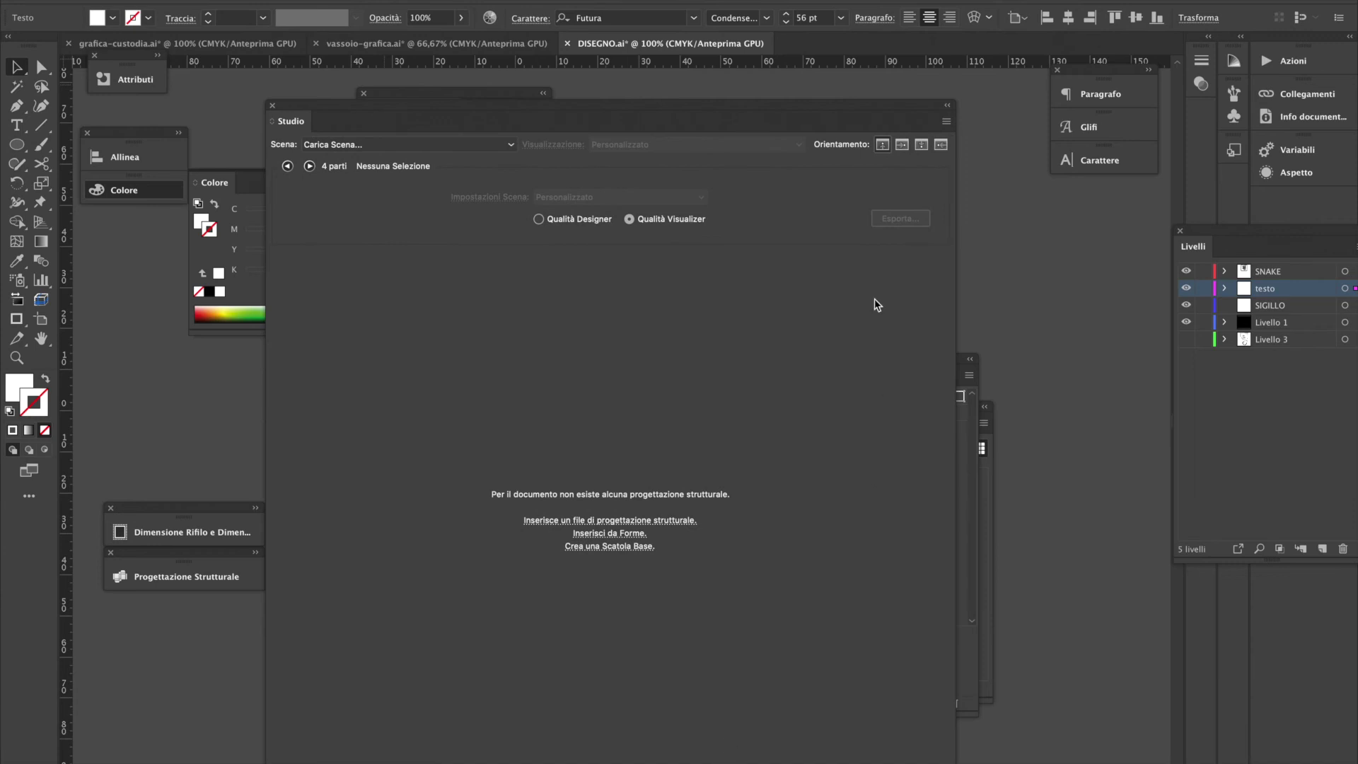
{"action": "left_click_drag", "start_coordinate": [889, 110], "coordinate": [792, 69]}
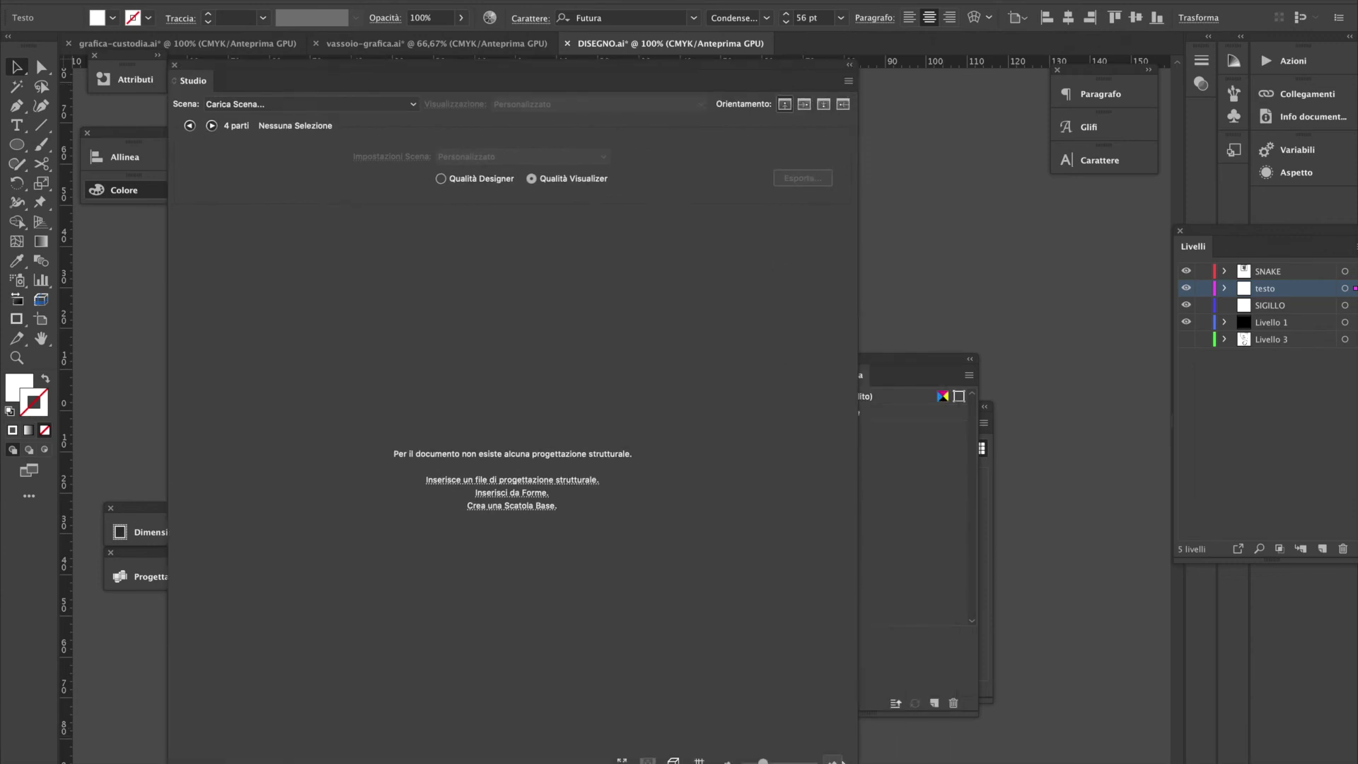
{"action": "left_click_drag", "start_coordinate": [857, 762], "coordinate": [451, 572]}
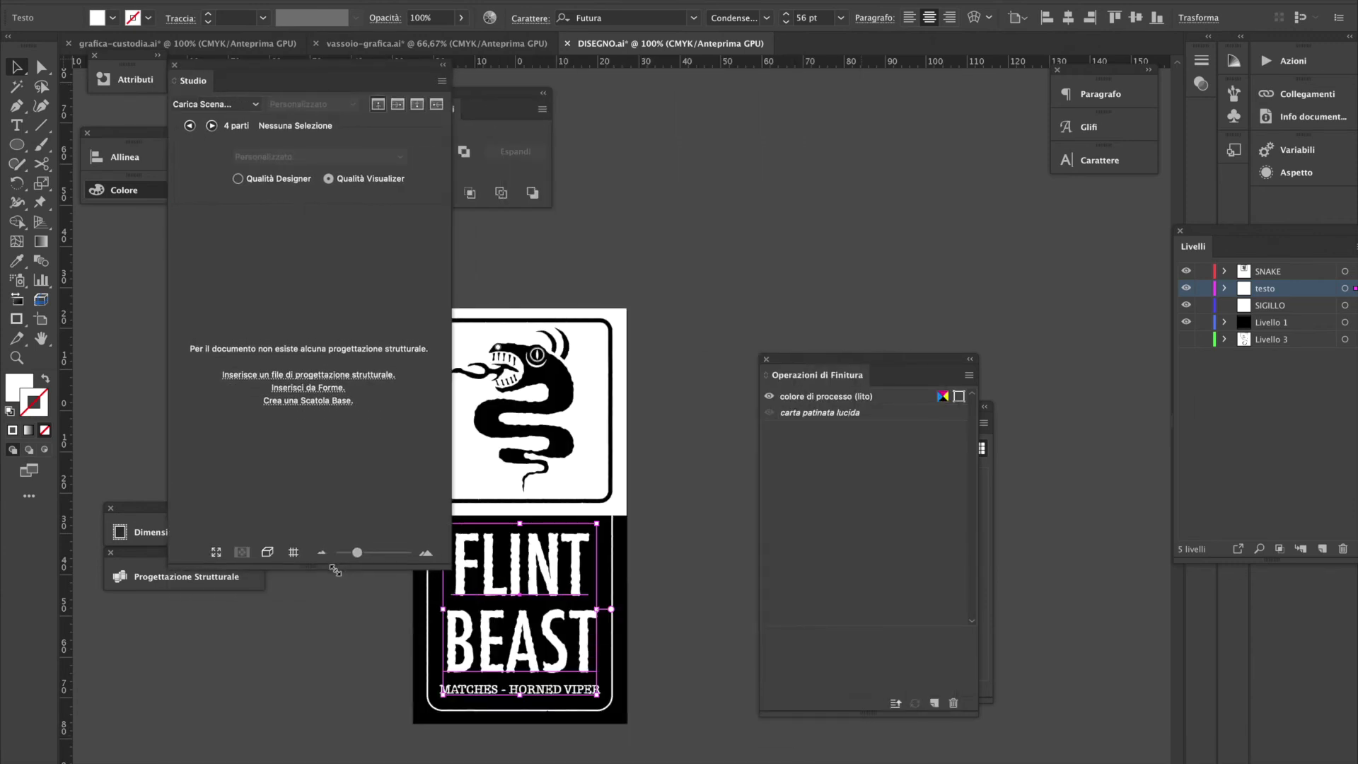
Unlock Livello 1 in vassoio-grafica.ai and delete the black rectangle from the tray's base
{"action": "left_click", "coordinate": [391, 44]}
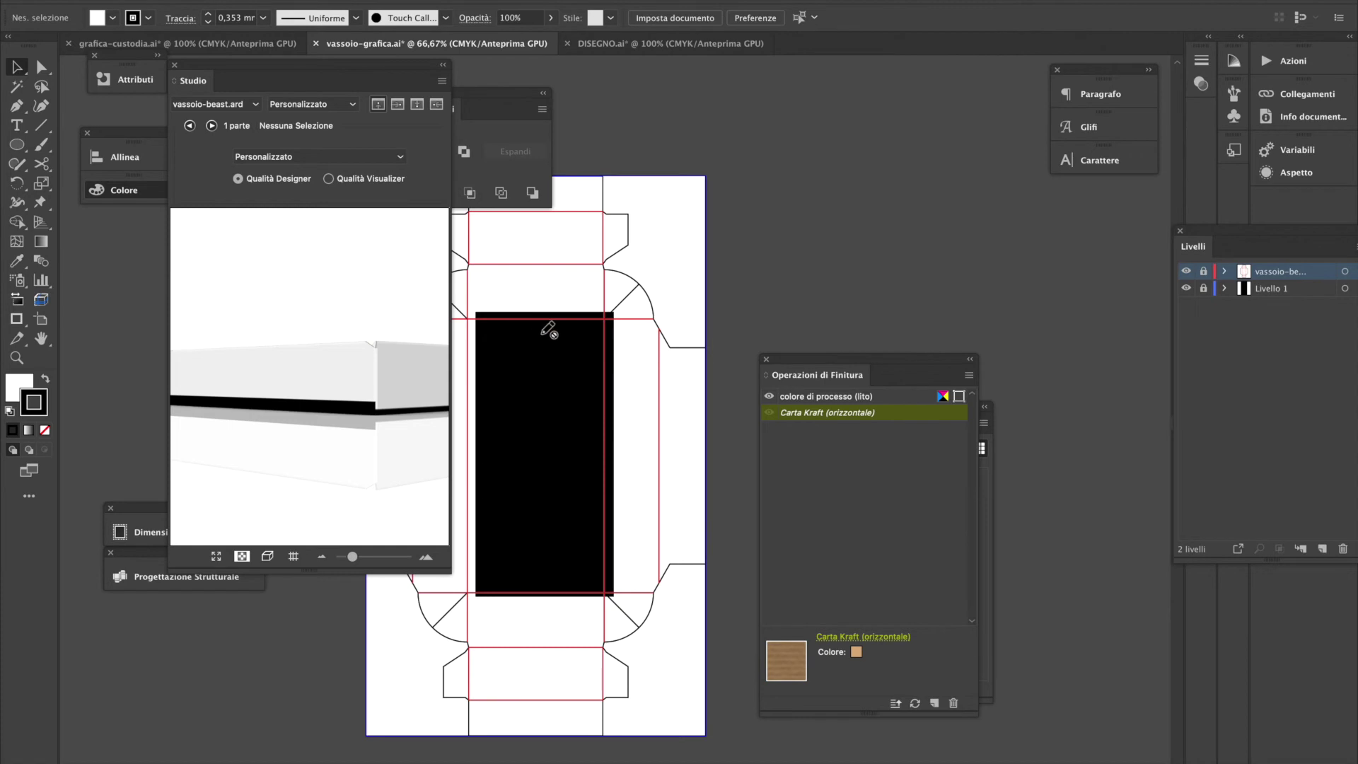
{"action": "left_click", "coordinate": [1204, 287]}
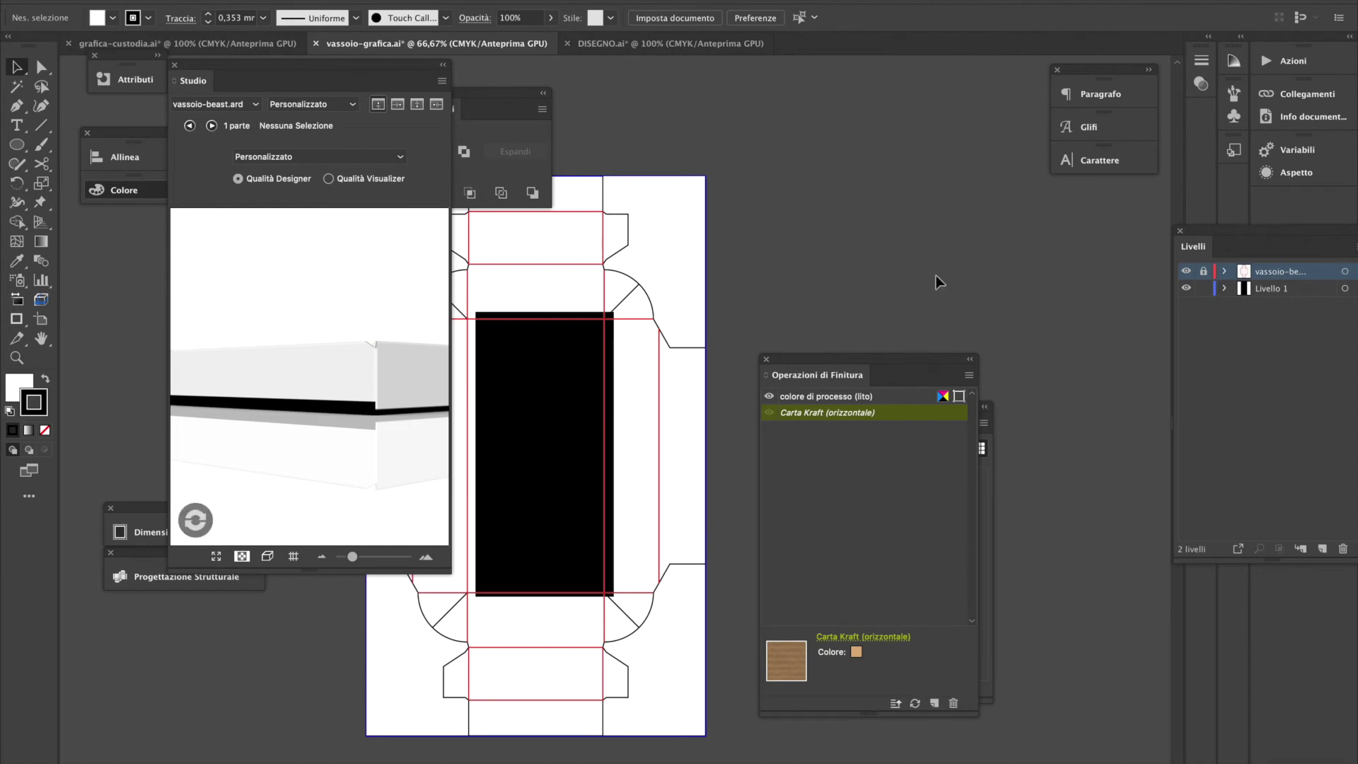
{"action": "left_click", "coordinate": [605, 396]}
{"action": "key", "text": "Delete"}
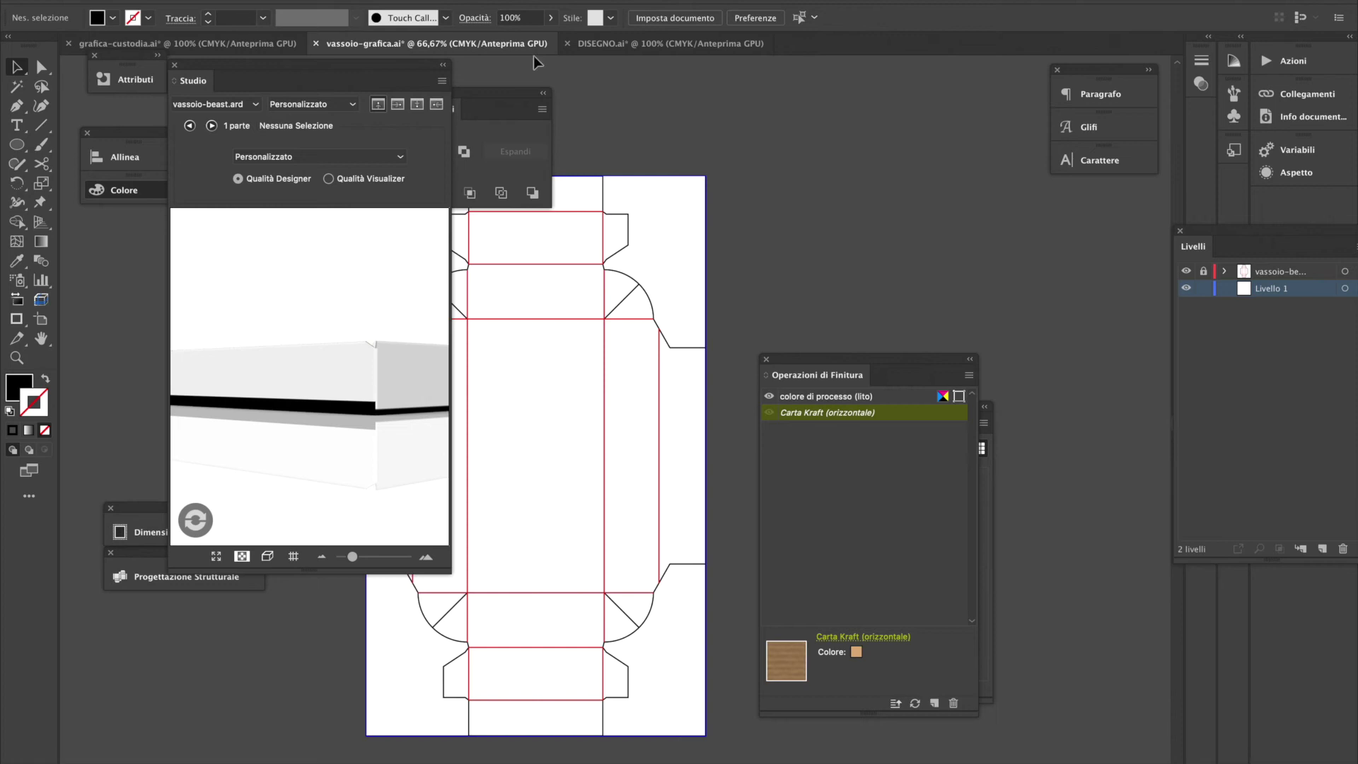
Paste the title into grafica-custodia.ai and join it into the single line FLINT BEAST, moving the finishing window off the artwork
{"action": "left_click", "coordinate": [269, 43]}
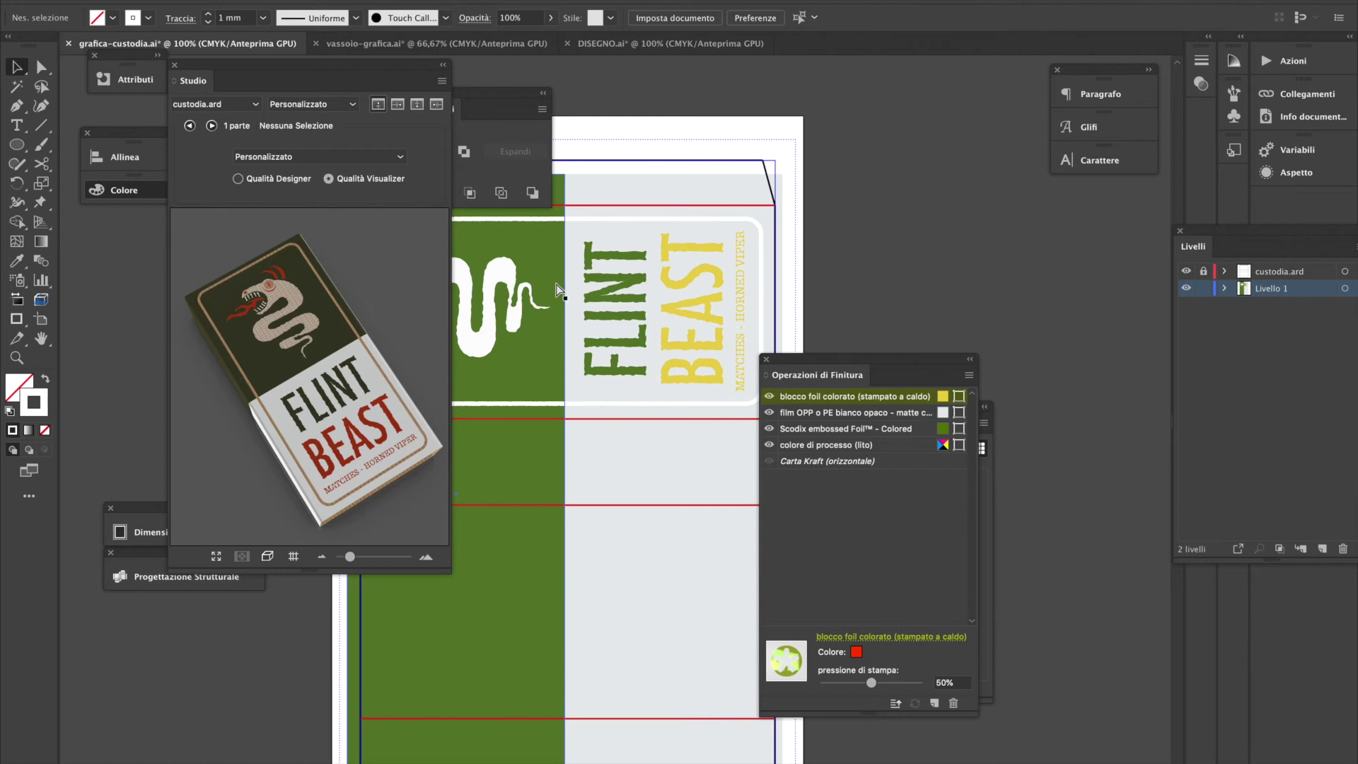
{"action": "key", "text": "ctrl+v"}
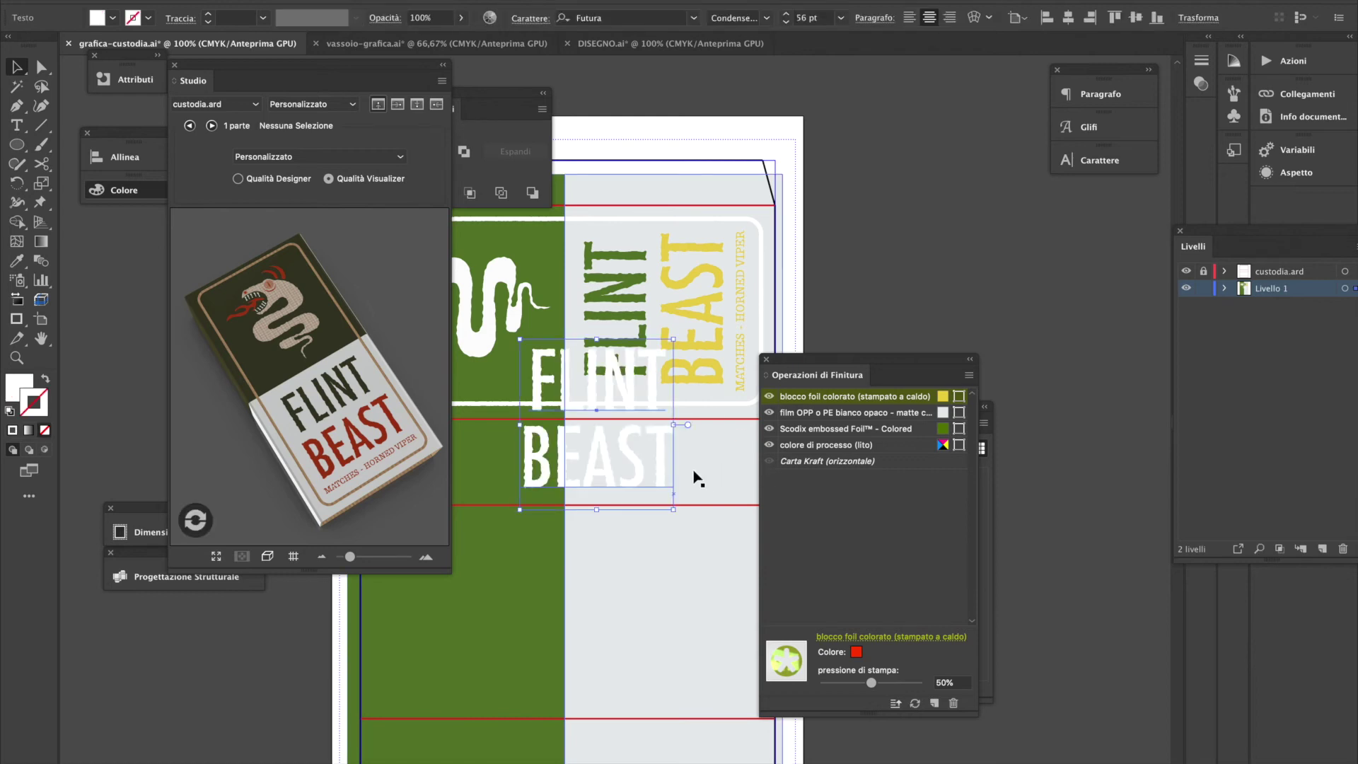
{"action": "double_click", "coordinate": [546, 446]}
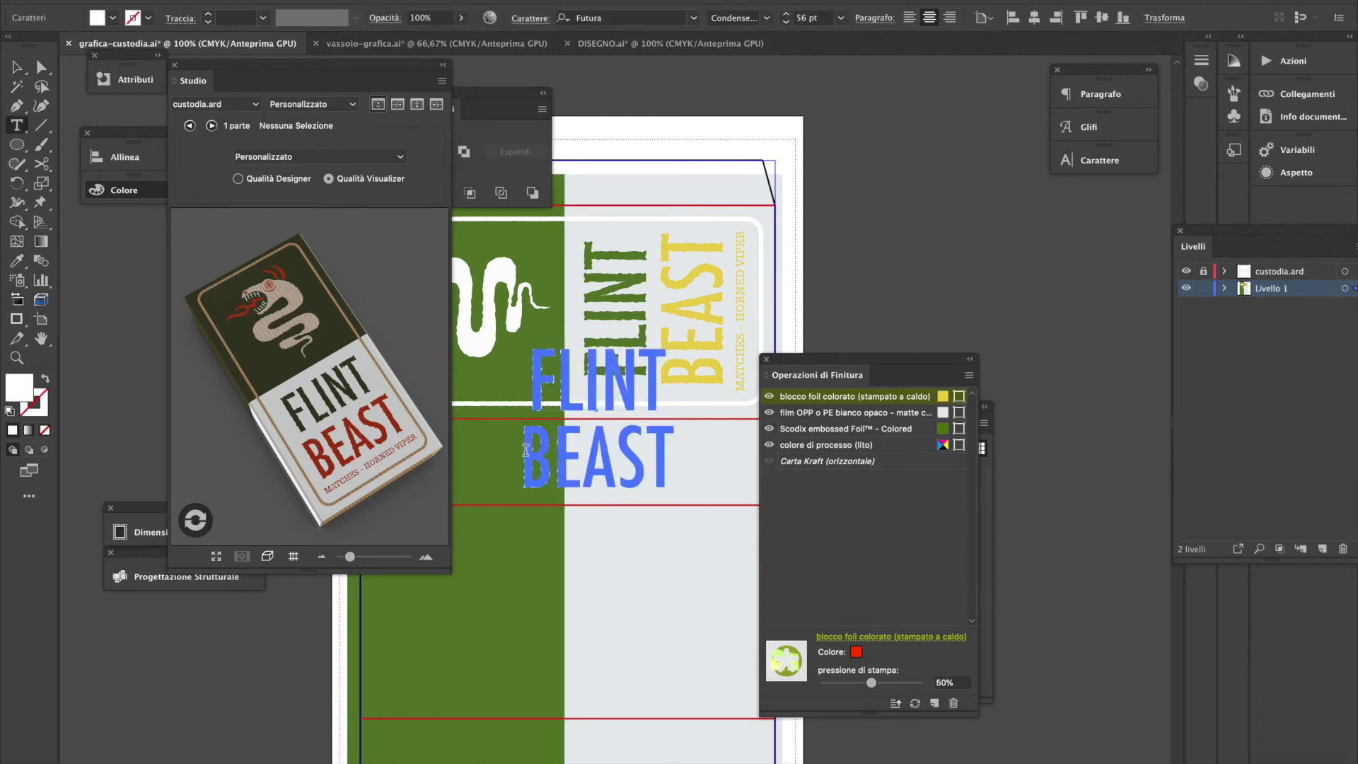
{"action": "key", "text": "BackSpace"}
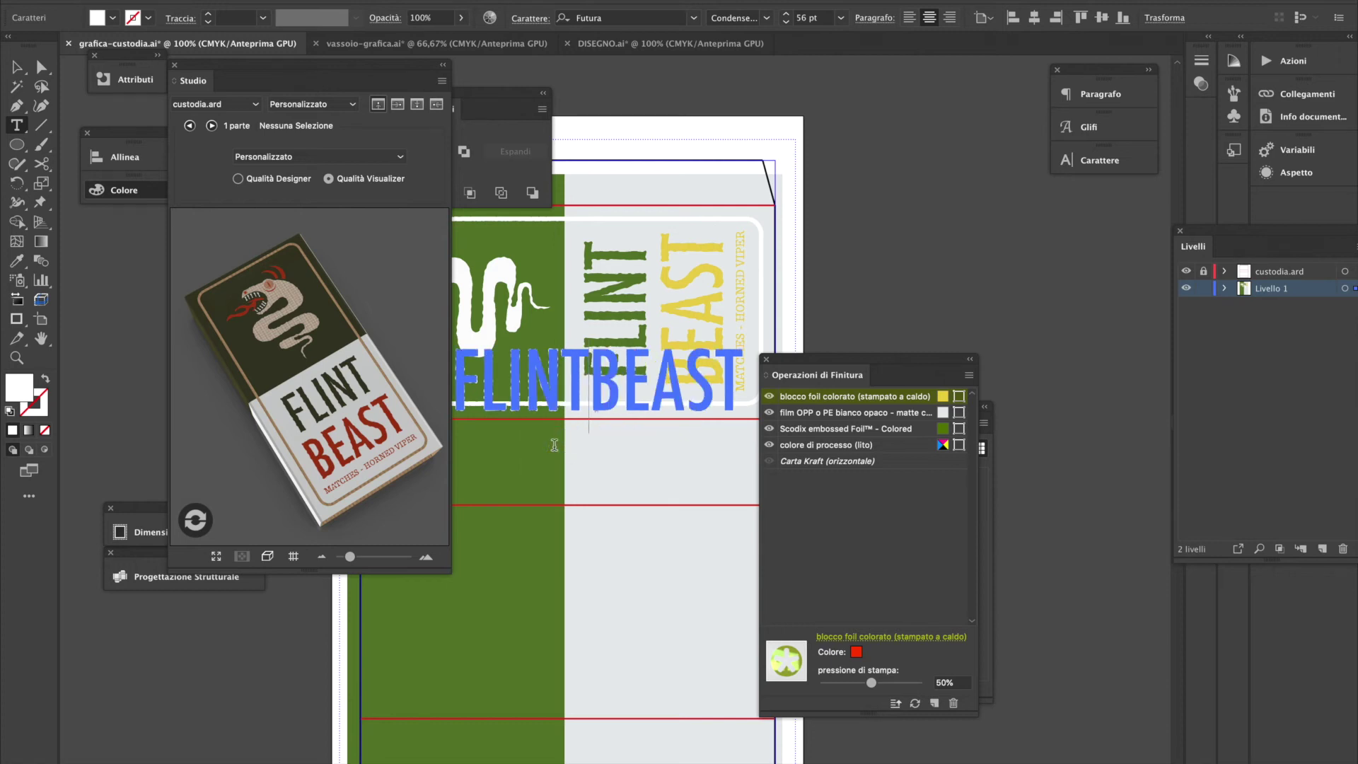
{"action": "left_click_drag", "start_coordinate": [929, 370], "coordinate": [1164, 428]}
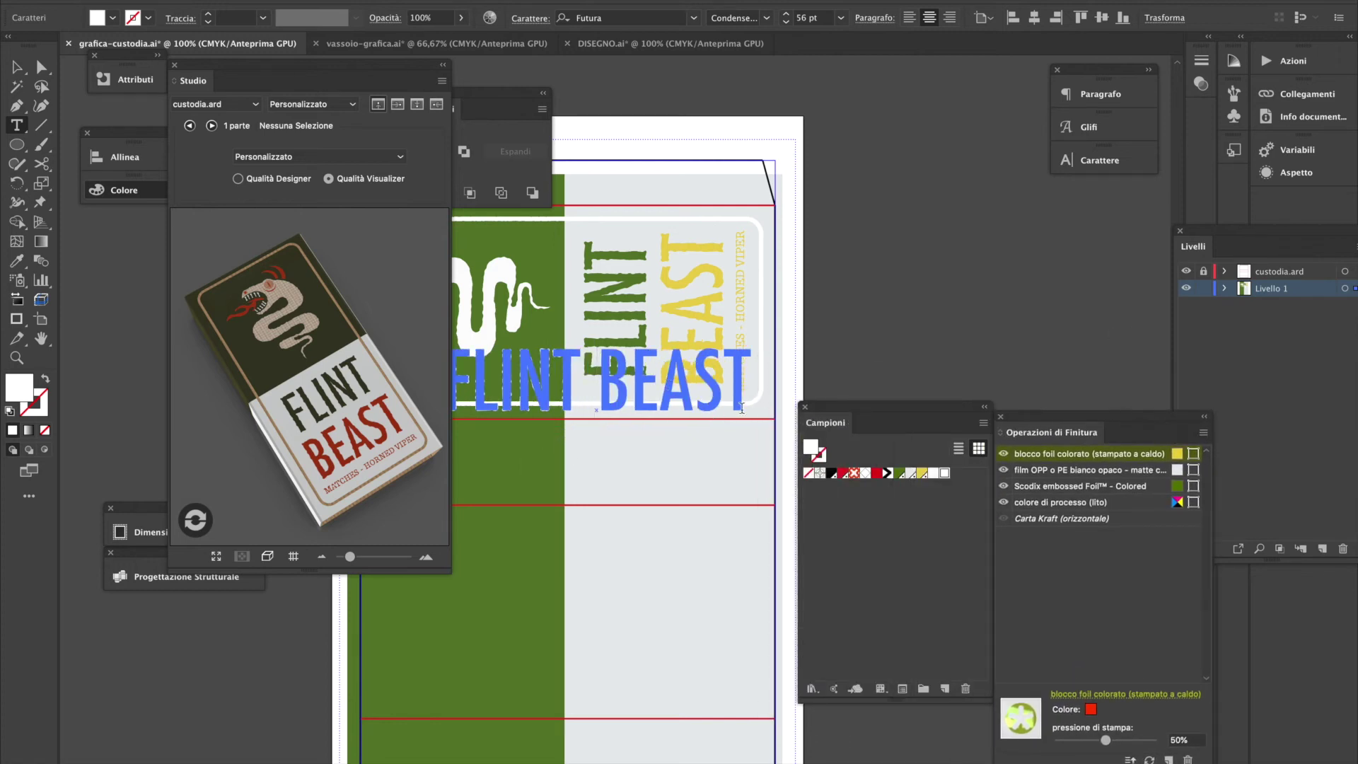
{"action": "key", "text": "Escape"}
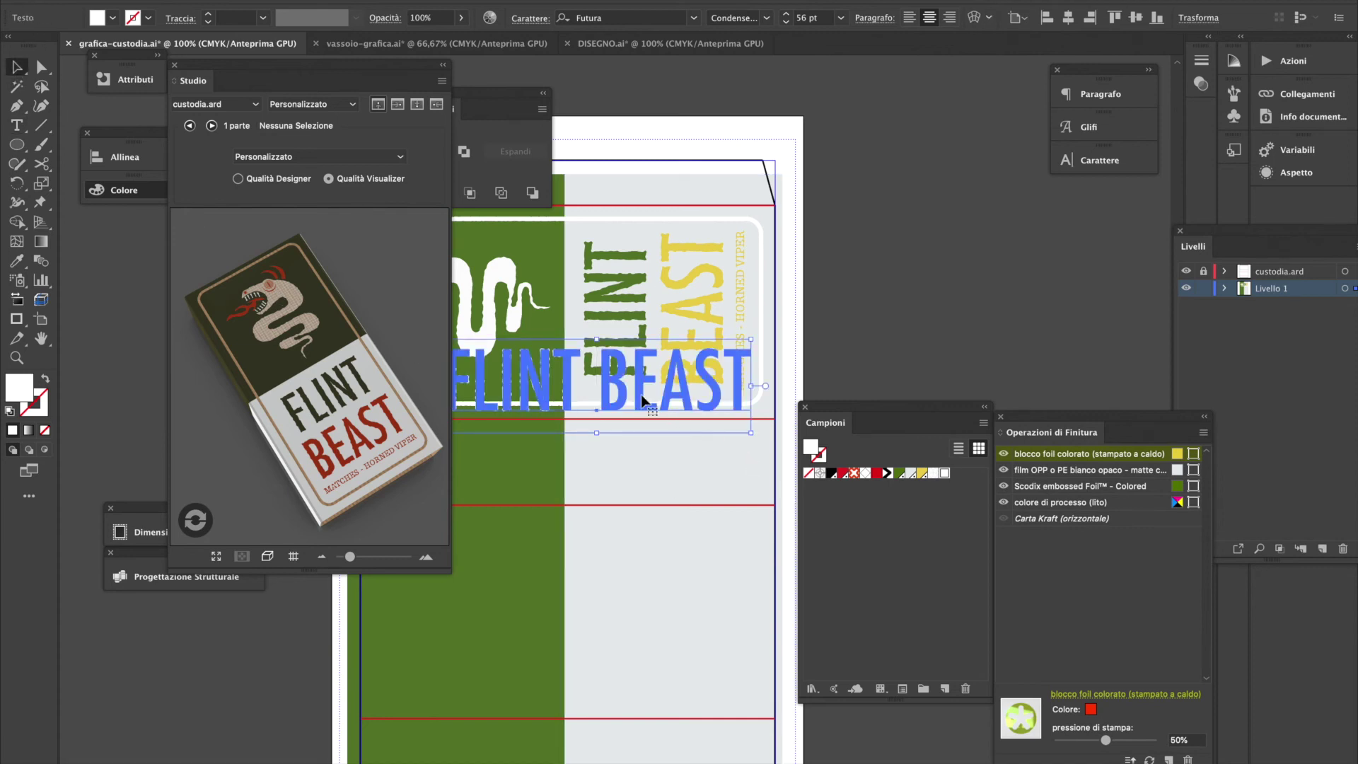
Place the FLINT BEAST line on the narrow side panel below the front label and rotate the 3D box to that side
{"action": "left_click_drag", "start_coordinate": [614, 393], "coordinate": [743, 481]}
{"action": "left_click_drag", "start_coordinate": [614, 473], "coordinate": [680, 357]}
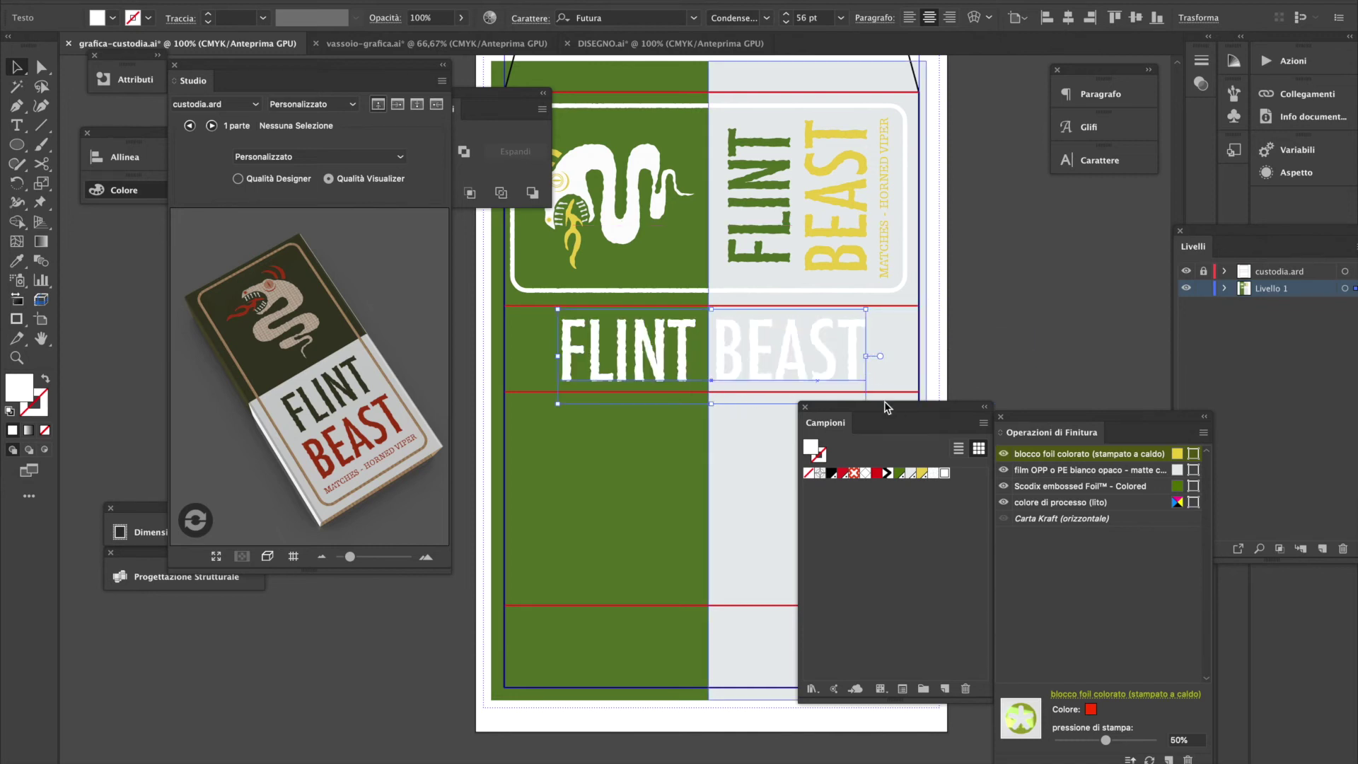
{"action": "left_click_drag", "start_coordinate": [731, 361], "coordinate": [737, 361]}
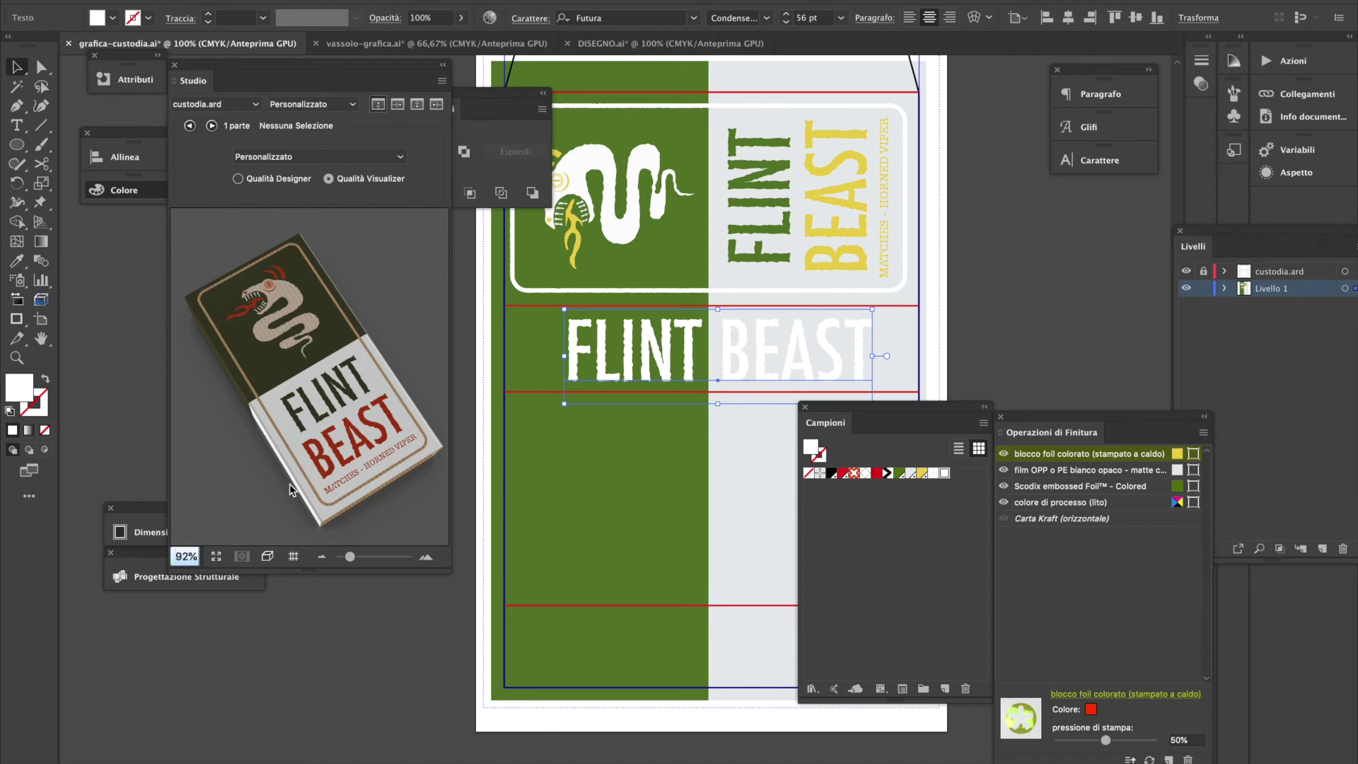
{"action": "left_click_drag", "start_coordinate": [290, 489], "coordinate": [381, 430]}
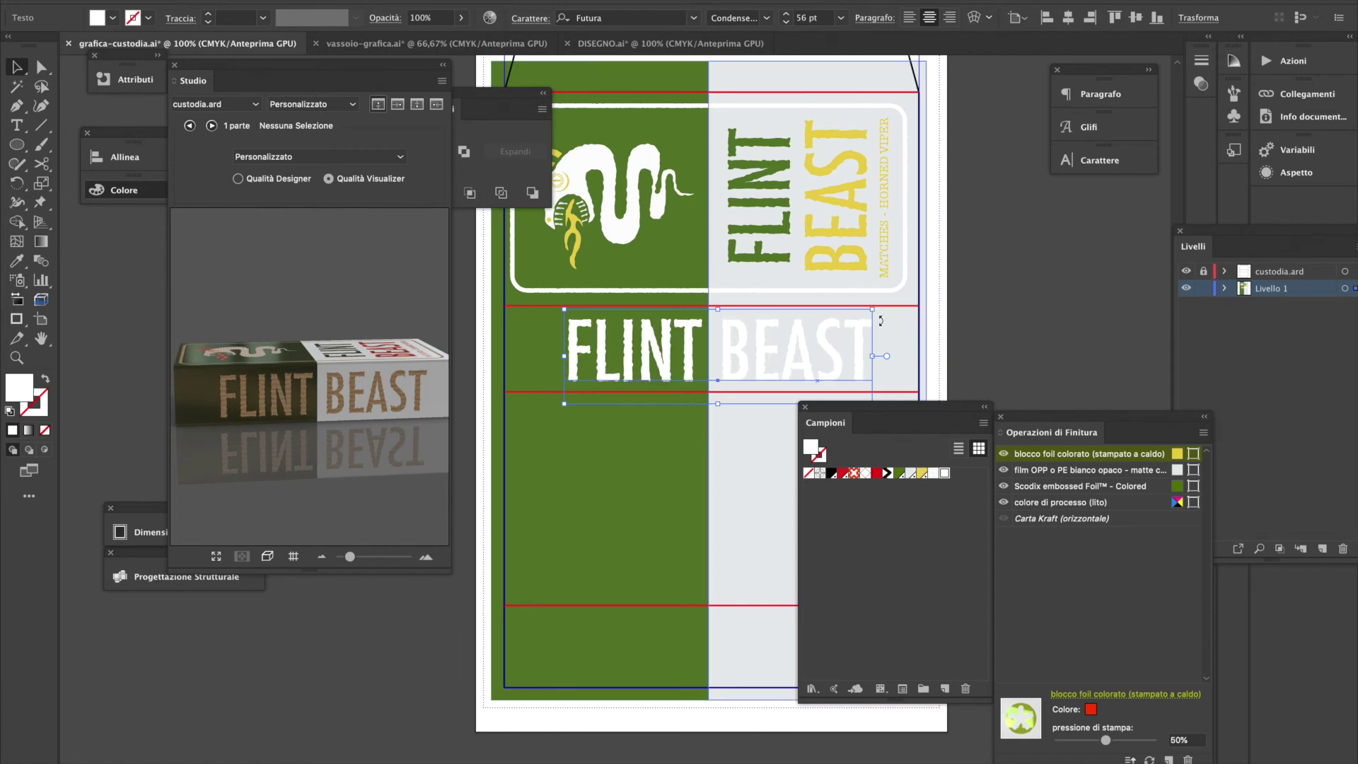
Enlarge the side-panel title to about 67.64 pt, refresh the 3D preview and view that side of the box
{"action": "left_click_drag", "start_coordinate": [875, 309], "coordinate": [905, 300]}
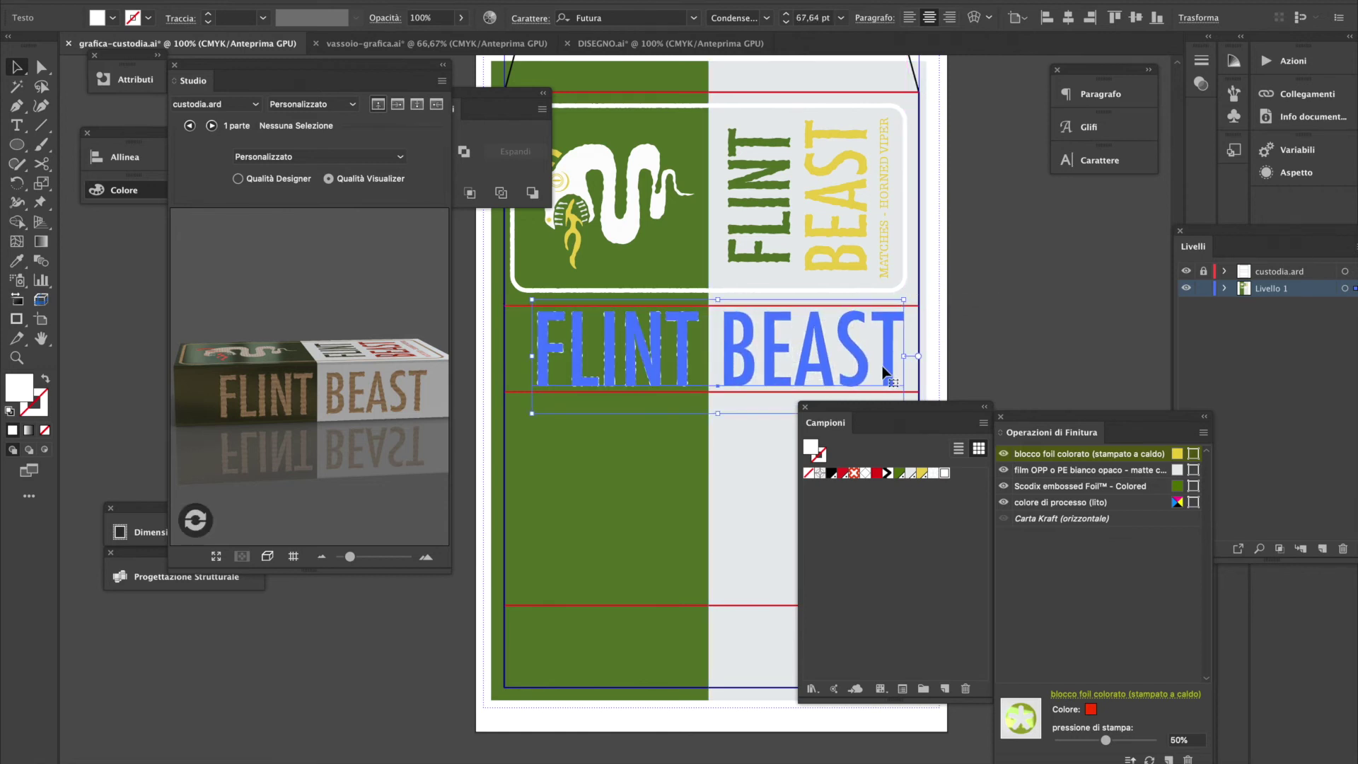
{"action": "left_click", "coordinate": [190, 534]}
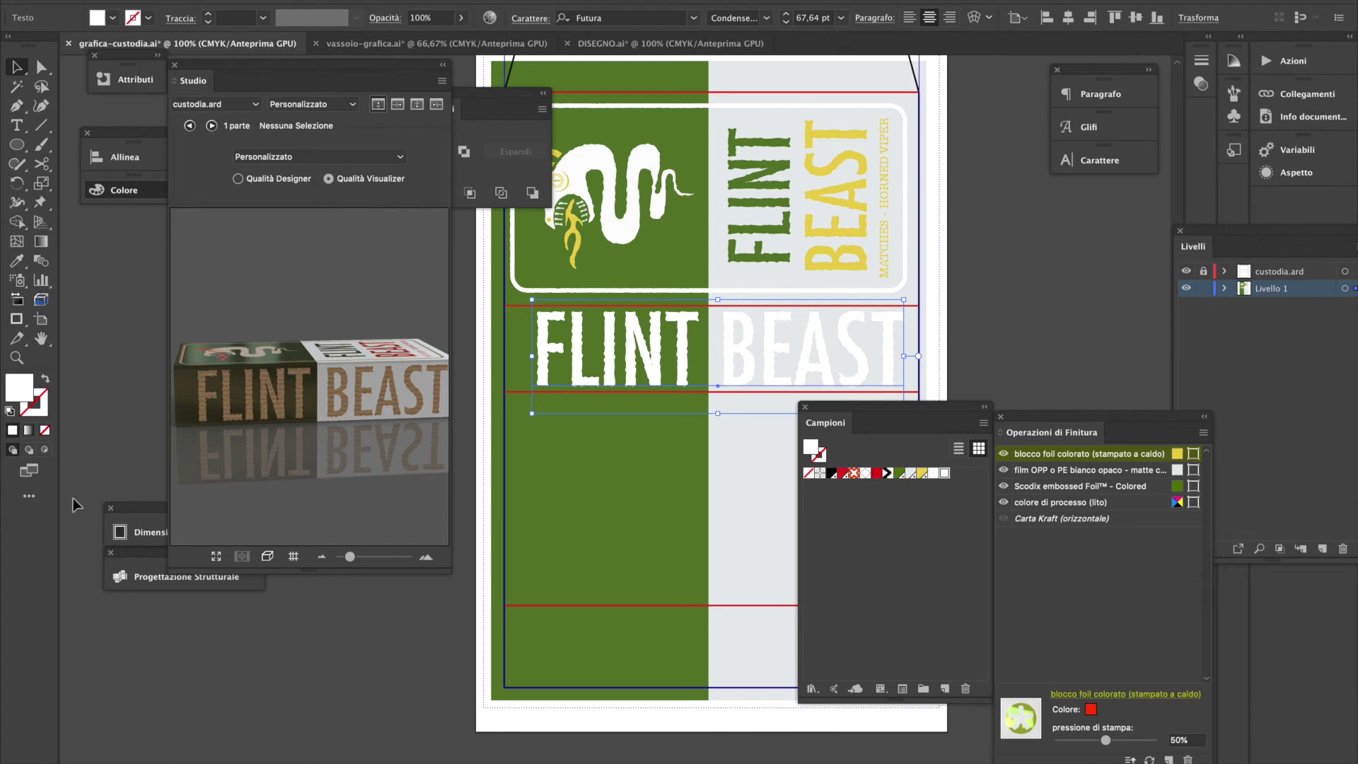
{"action": "left_click_drag", "start_coordinate": [261, 427], "coordinate": [246, 396]}
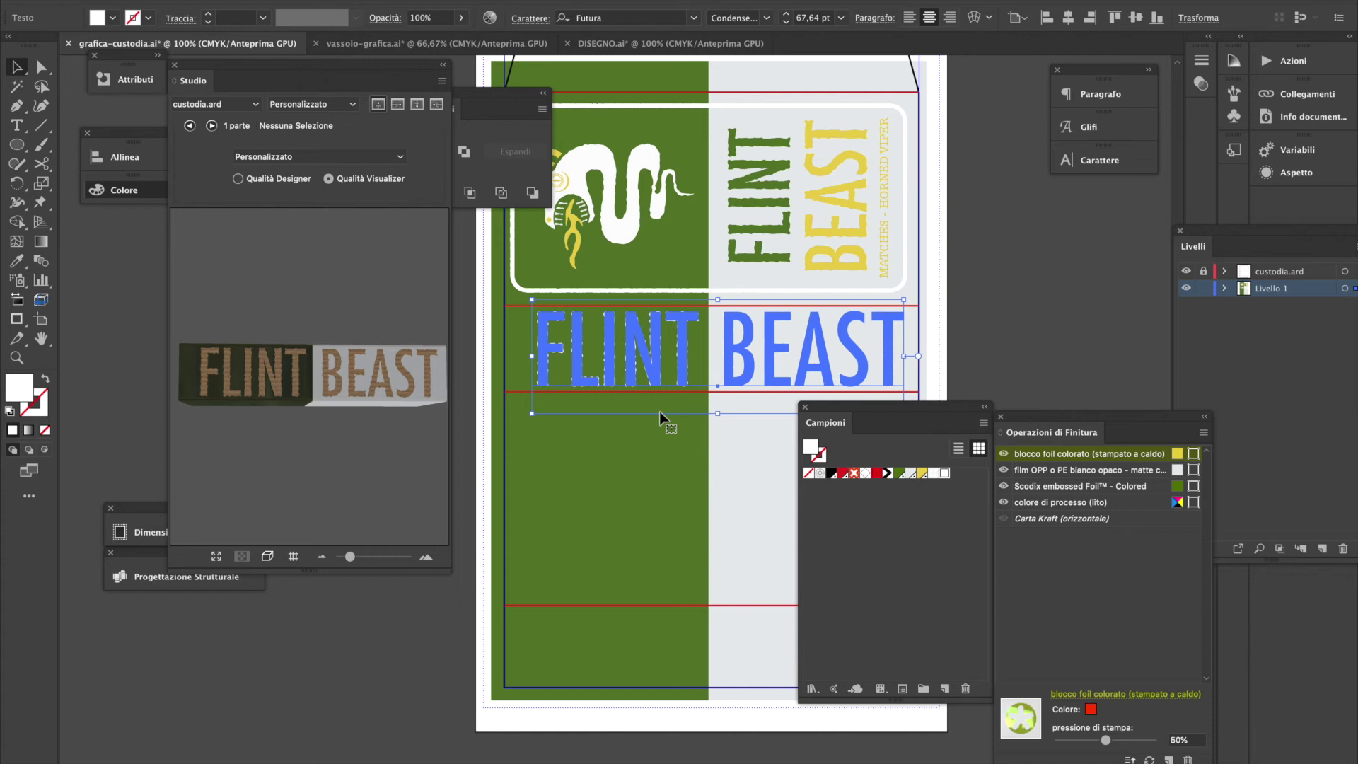
Scale the side title to about 75.73 pt, shift it slightly right on its panel and check it in the refreshed 3D preview
{"action": "left_click", "coordinate": [628, 422]}
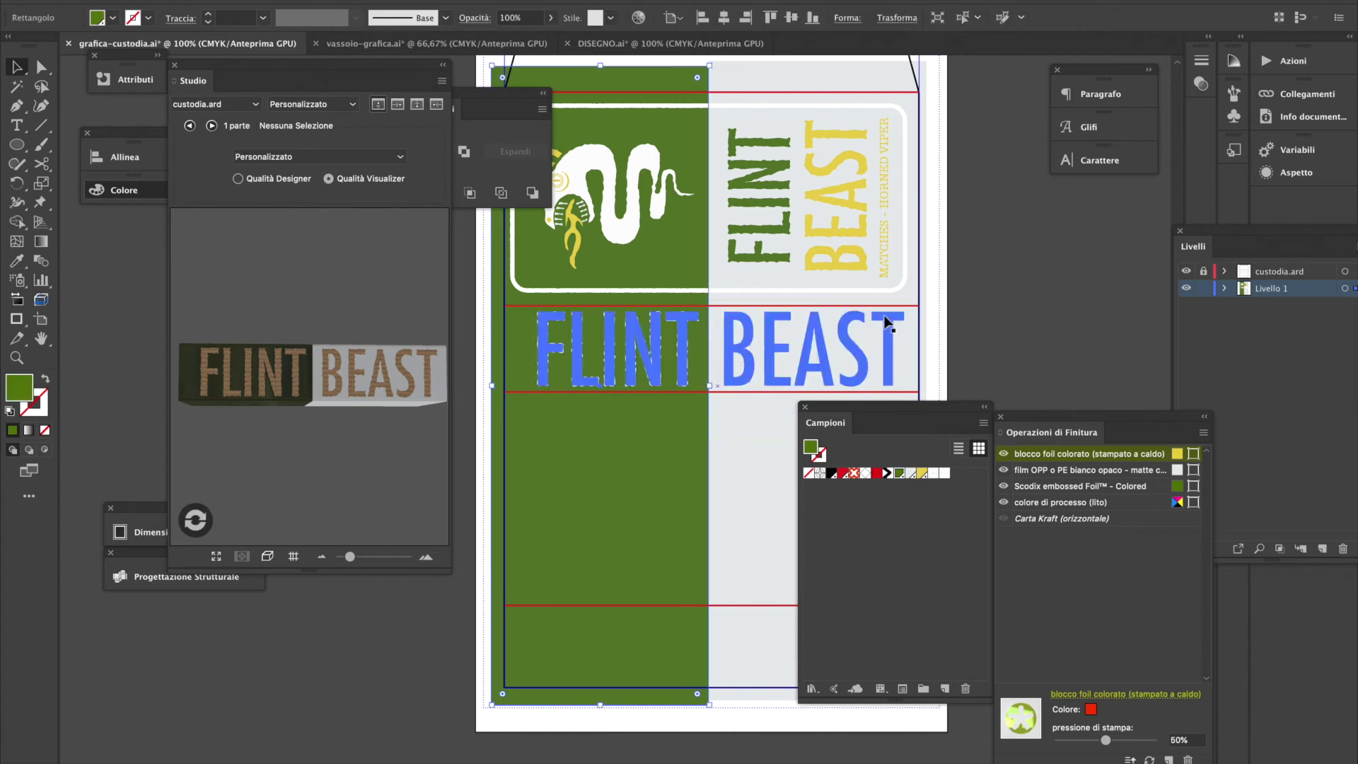
{"action": "left_click", "coordinate": [852, 342]}
{"action": "left_click_drag", "start_coordinate": [905, 307], "coordinate": [938, 283]}
{"action": "left_click_drag", "start_coordinate": [905, 325], "coordinate": [893, 325]}
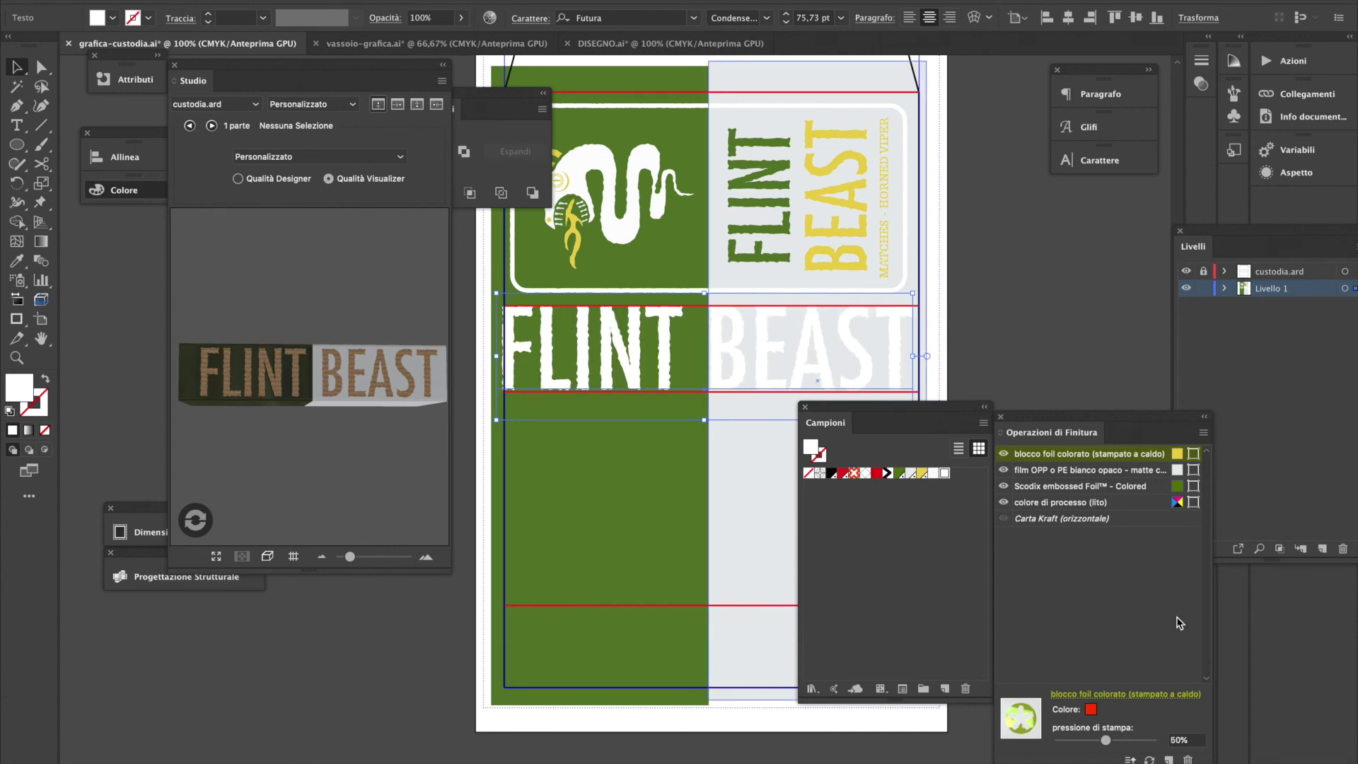
{"action": "left_click_drag", "start_coordinate": [851, 342], "coordinate": [866, 343]}
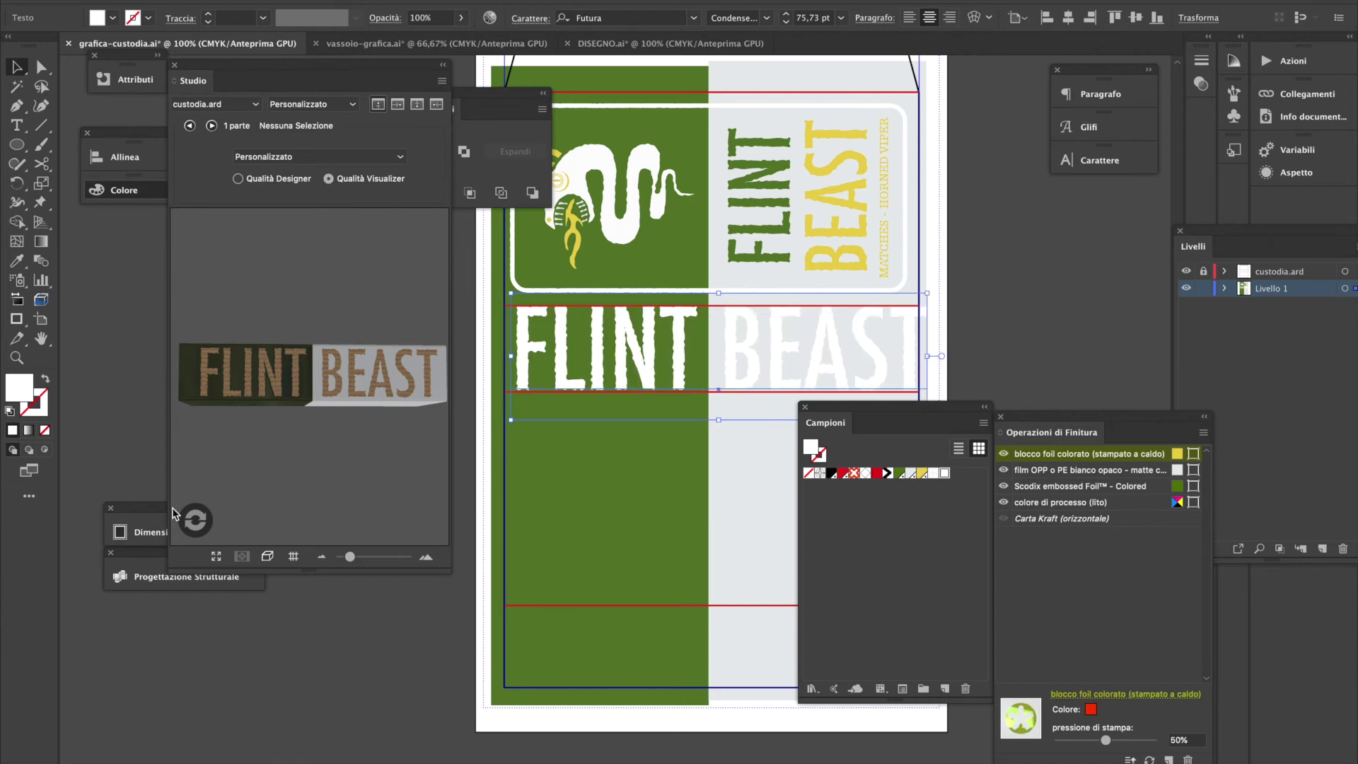
{"action": "left_click", "coordinate": [208, 522]}
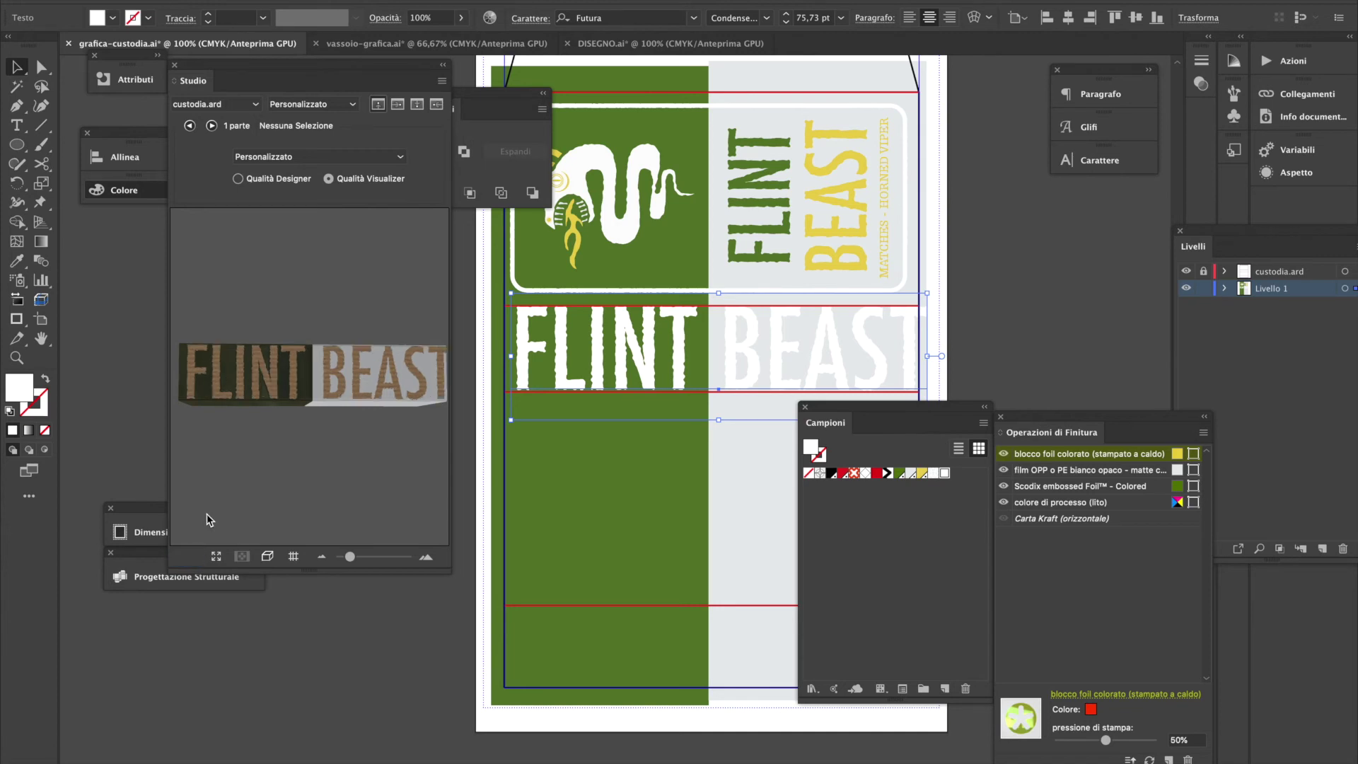
{"action": "mouse_move", "coordinate": [370, 403]}
{"action": "left_mouse_down"}
{"action": "mouse_move", "coordinate": [340, 500]}
{"action": "mouse_move", "coordinate": [389, 399]}
{"action": "mouse_move", "coordinate": [365, 410]}
{"action": "left_mouse_up"}
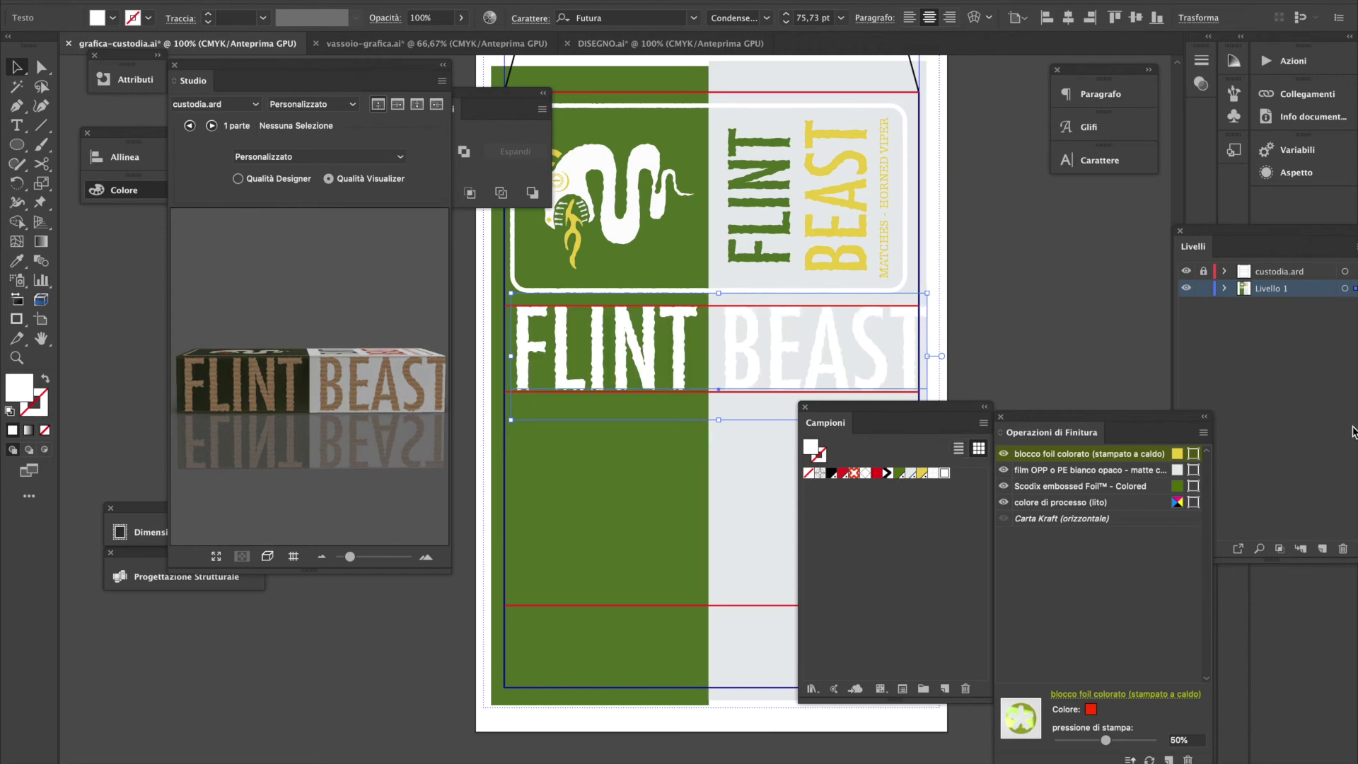
Increase the side title's tracking to 25
{"action": "left_click", "coordinate": [1132, 162]}
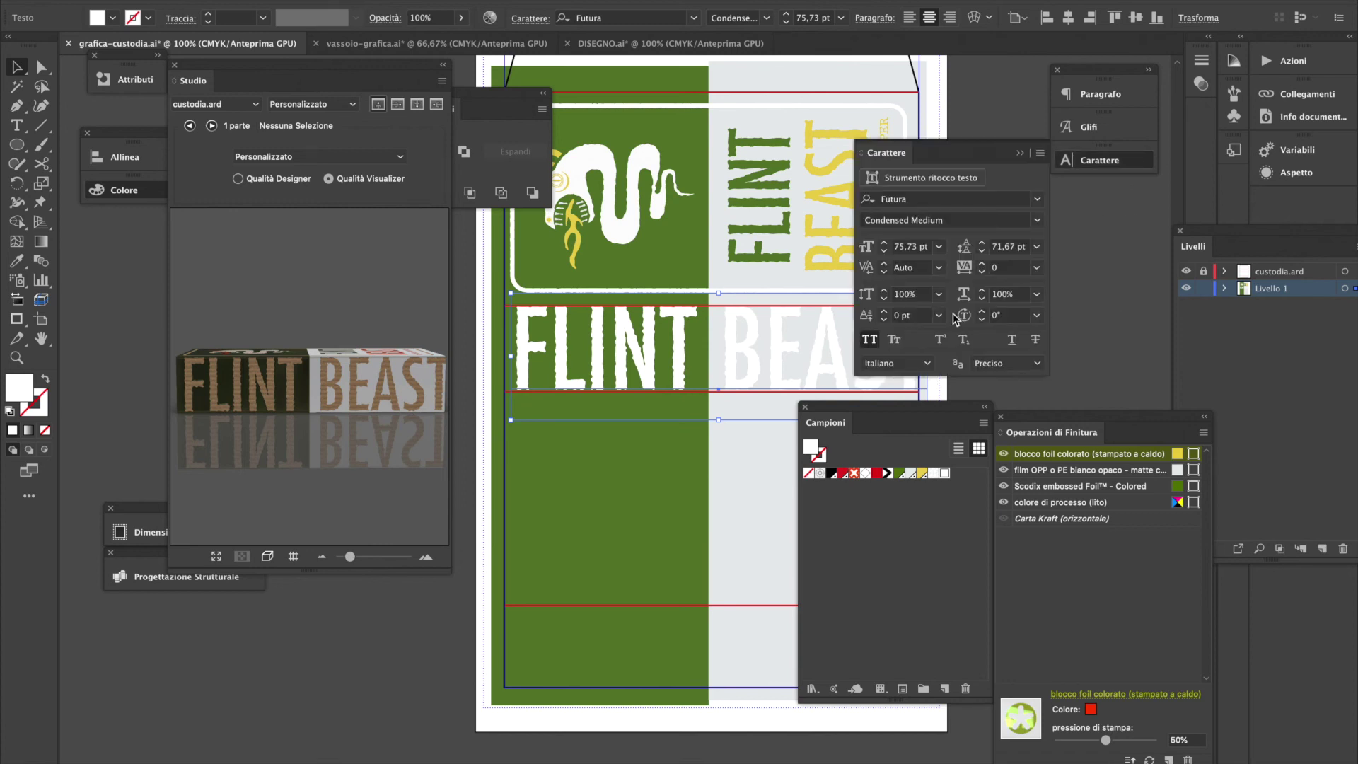
{"action": "left_click", "coordinate": [983, 265]}
{"action": "left_click", "coordinate": [984, 265]}
{"action": "left_click", "coordinate": [984, 264]}
{"action": "left_click", "coordinate": [983, 264]}
{"action": "left_click", "coordinate": [983, 265]}
{"action": "left_click", "coordinate": [983, 265]}
{"action": "left_click", "coordinate": [983, 264]}
{"action": "left_click", "coordinate": [983, 265]}
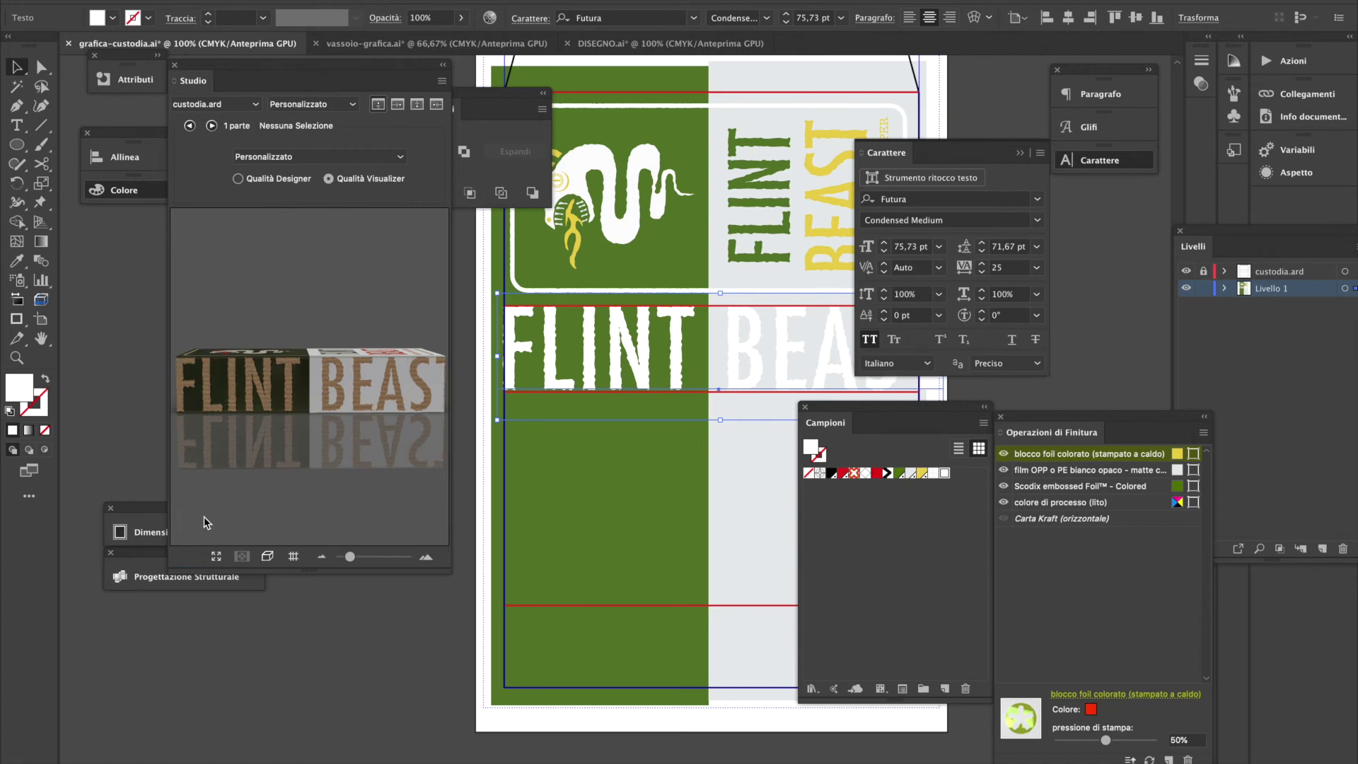
Adjust the side title's vertical position and raise its font size to 78 pt
{"action": "left_click", "coordinate": [734, 367]}
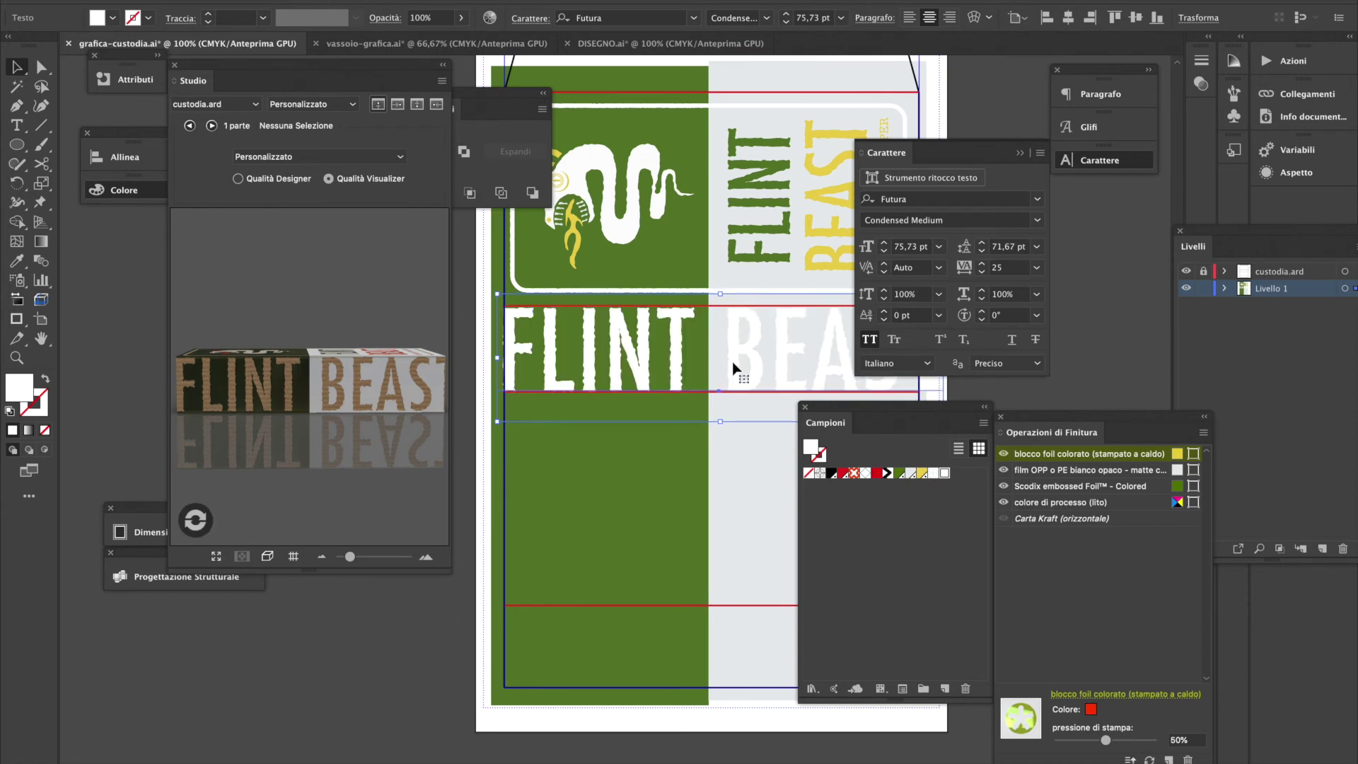
{"action": "key", "text": "Down"}
{"action": "key", "text": "Up"}
{"action": "left_click", "coordinate": [885, 243]}
{"action": "left_click", "coordinate": [886, 246]}
{"action": "left_click", "coordinate": [885, 246]}
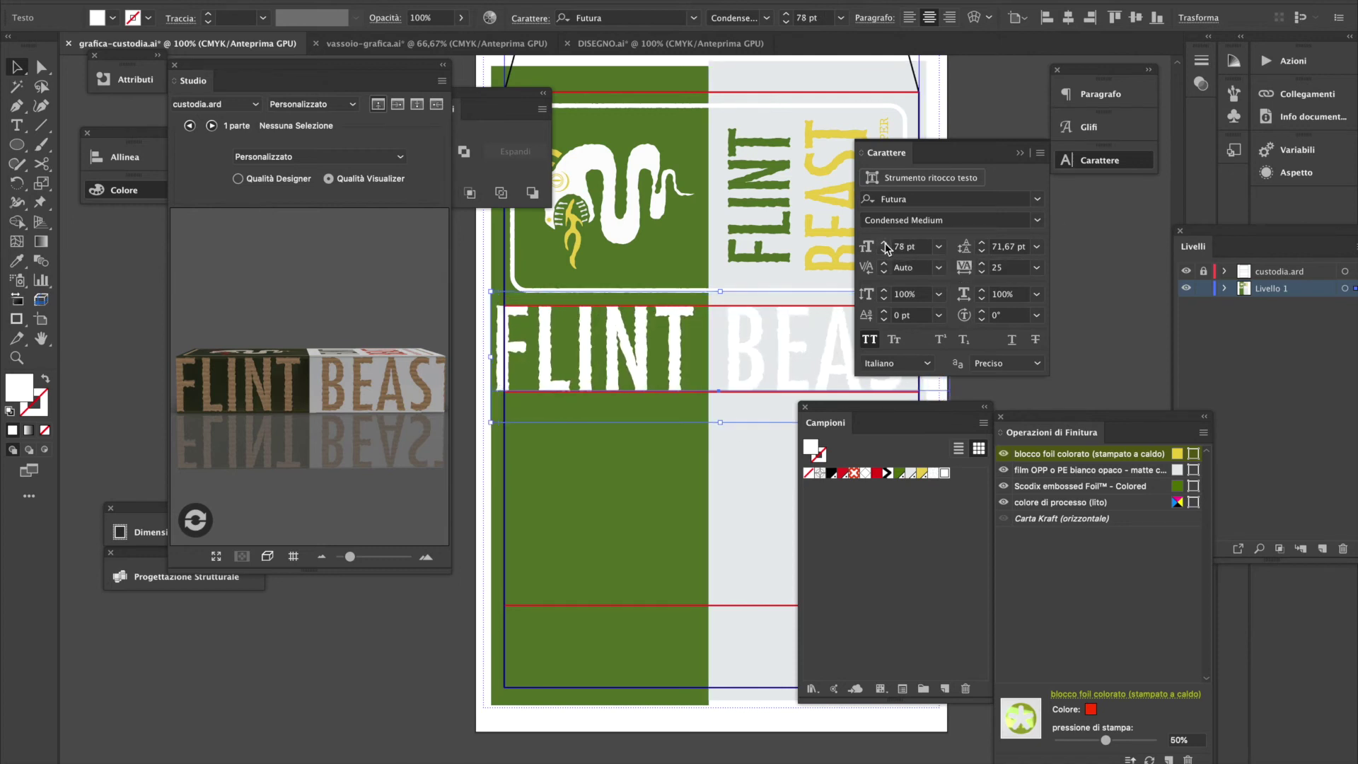
Reduce the side title's tracking to 0, moving the character settings window clear of the artwork
{"action": "left_click", "coordinate": [982, 272]}
{"action": "left_click", "coordinate": [983, 272]}
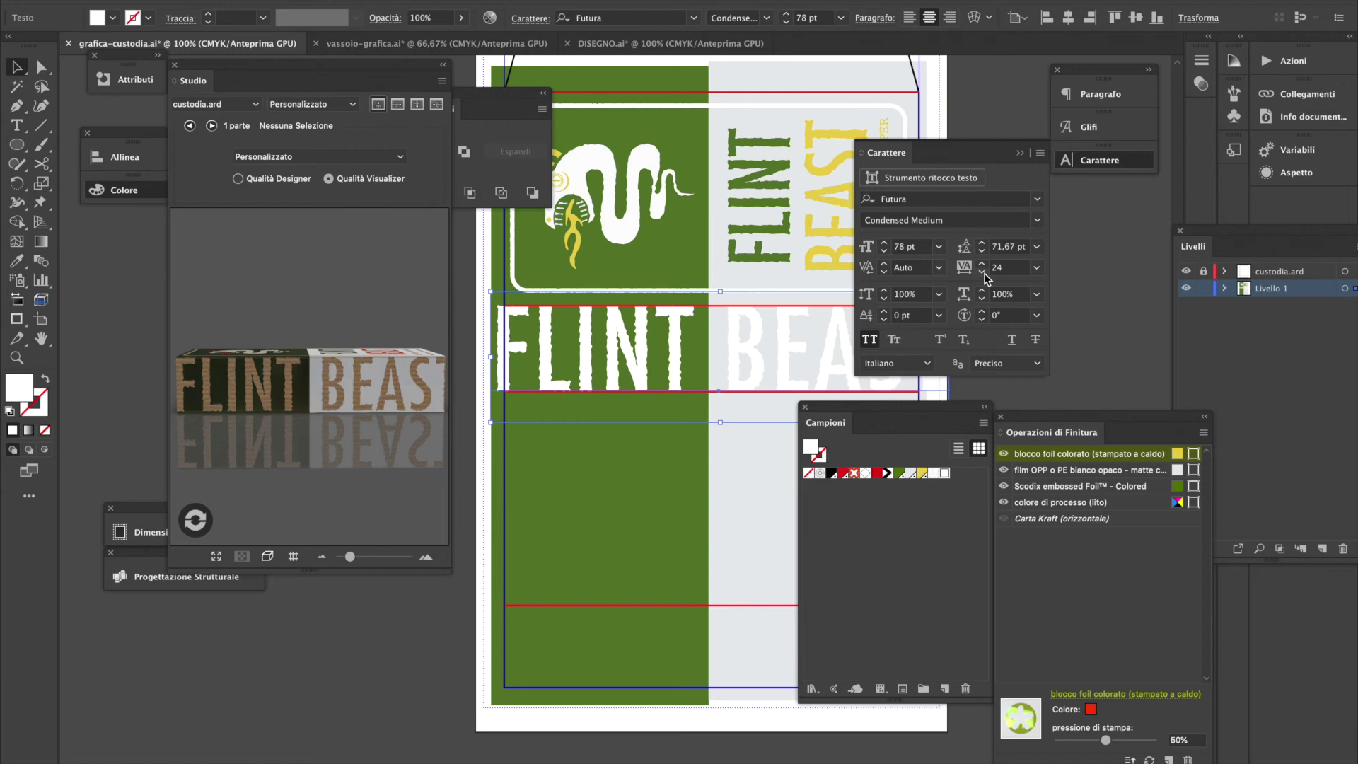
{"action": "left_click", "coordinate": [983, 272]}
{"action": "left_click", "coordinate": [983, 272]}
{"action": "left_click", "coordinate": [983, 272]}
{"action": "left_click", "coordinate": [983, 273]}
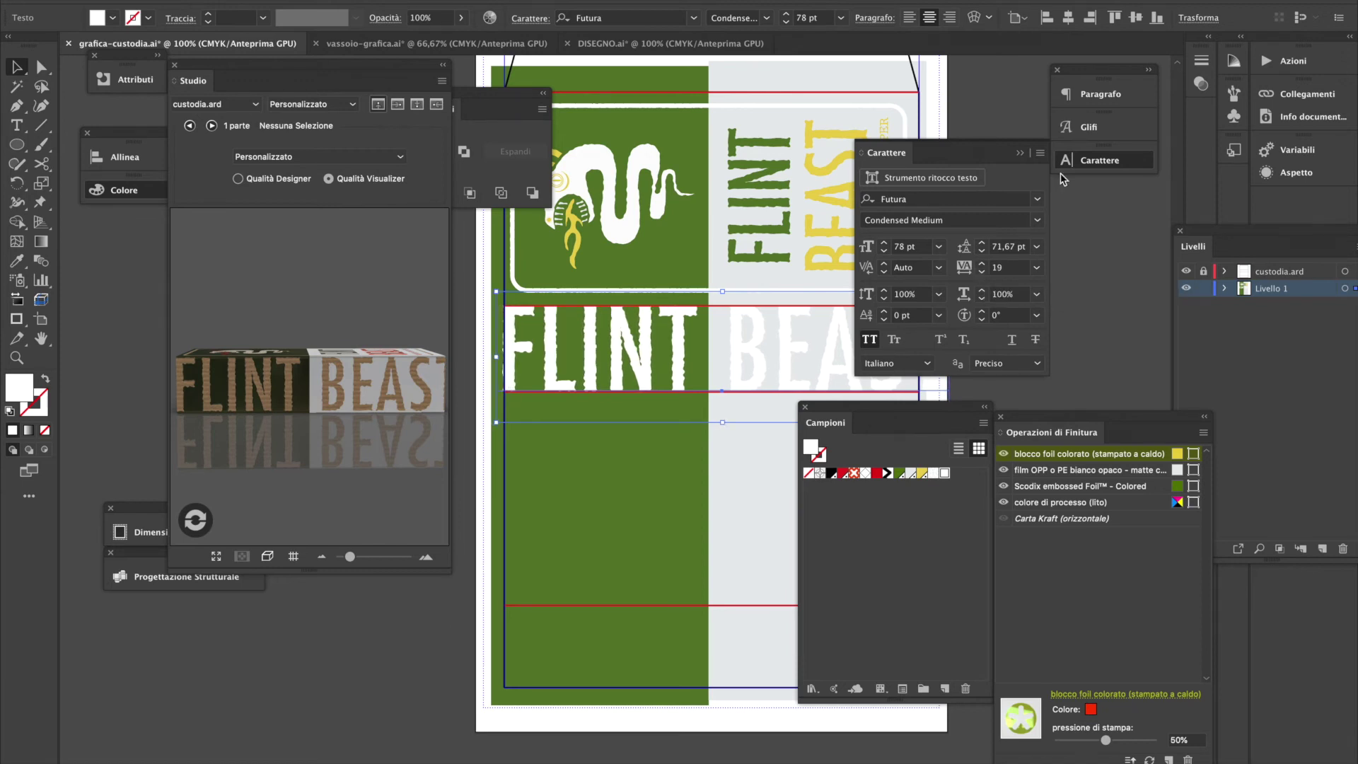
{"action": "left_click_drag", "start_coordinate": [995, 149], "coordinate": [1023, 191]}
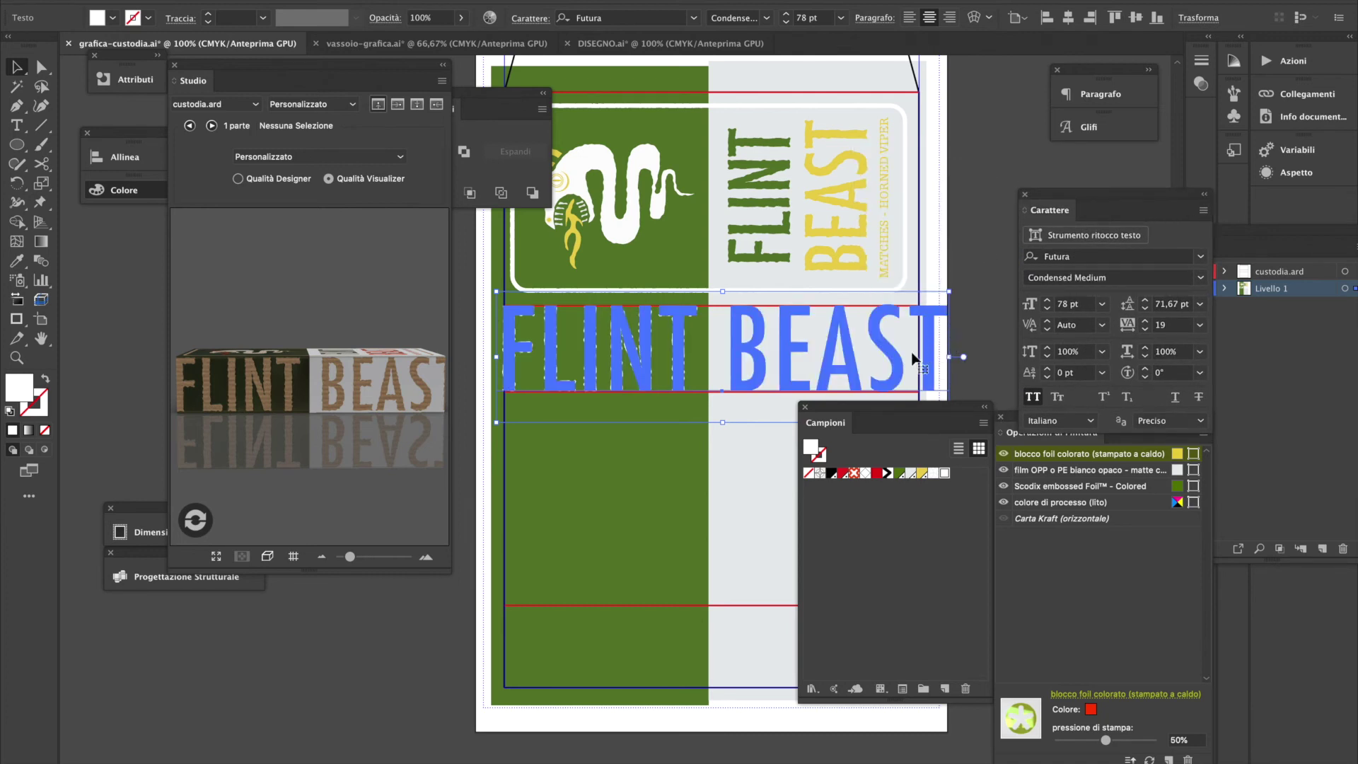
{"action": "left_click", "coordinate": [1145, 330]}
{"action": "left_click", "coordinate": [1146, 330]}
{"action": "left_click", "coordinate": [1146, 330]}
{"action": "left_click", "coordinate": [1145, 329]}
{"action": "left_click", "coordinate": [1146, 330]}
{"action": "left_click", "coordinate": [1145, 329]}
{"action": "left_click", "coordinate": [1145, 330]}
{"action": "left_click", "coordinate": [1145, 330]}
{"action": "left_click", "coordinate": [1145, 330]}
{"action": "left_click", "coordinate": [1146, 330]}
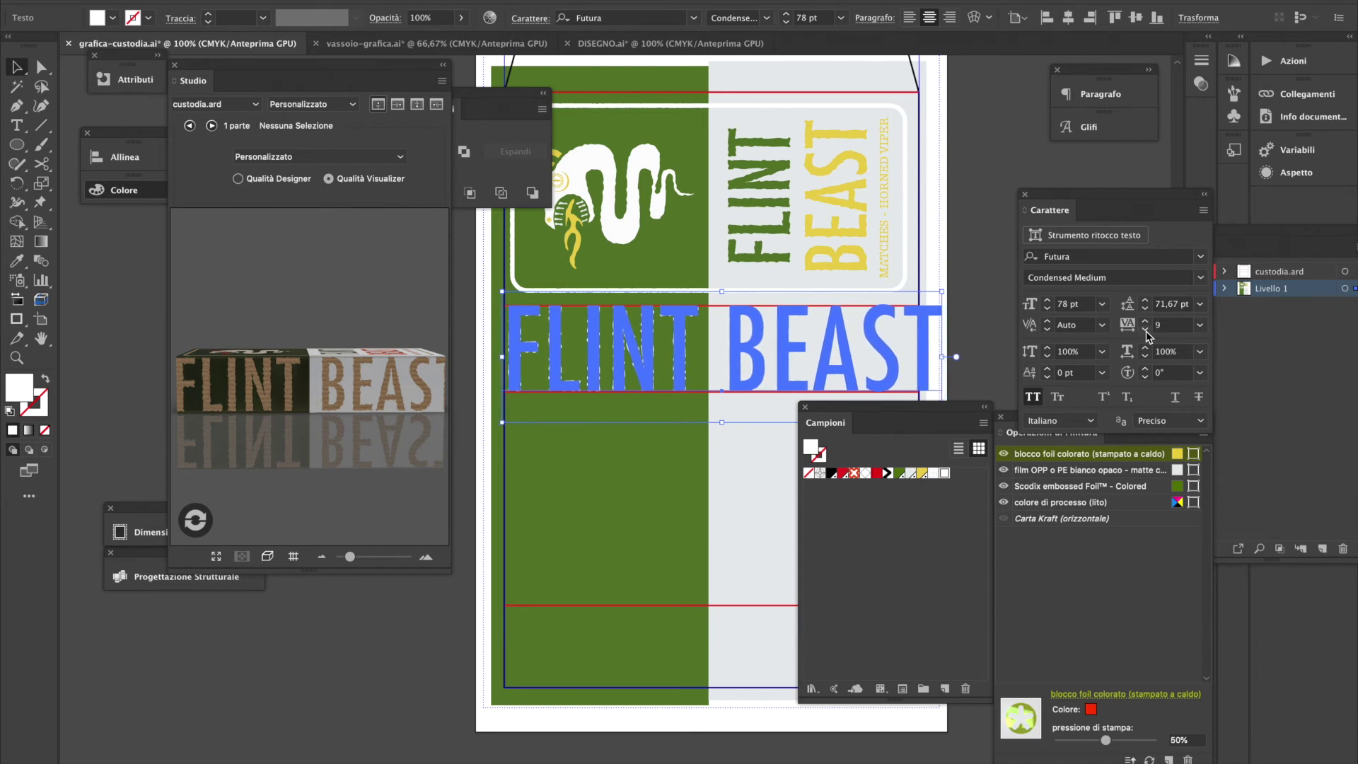
{"action": "left_click", "coordinate": [1145, 330]}
{"action": "left_click", "coordinate": [1145, 330]}
{"action": "left_click", "coordinate": [1145, 329]}
{"action": "left_click", "coordinate": [1145, 329]}
{"action": "left_click", "coordinate": [1146, 330]}
{"action": "left_click", "coordinate": [1145, 329]}
{"action": "left_click", "coordinate": [1145, 330]}
{"action": "left_click", "coordinate": [1146, 329]}
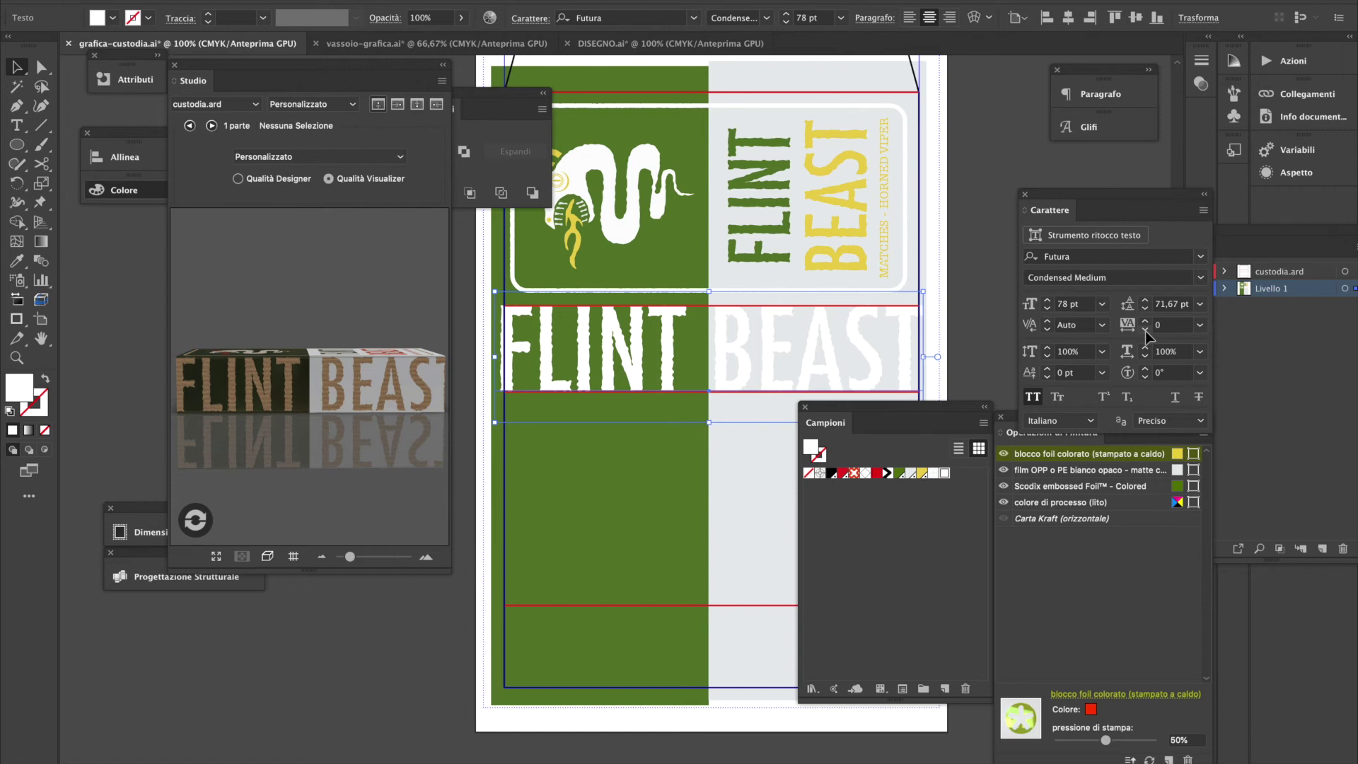
Set the tracking of only the word FLINT in the side title to 18
{"action": "double_click", "coordinate": [651, 353]}
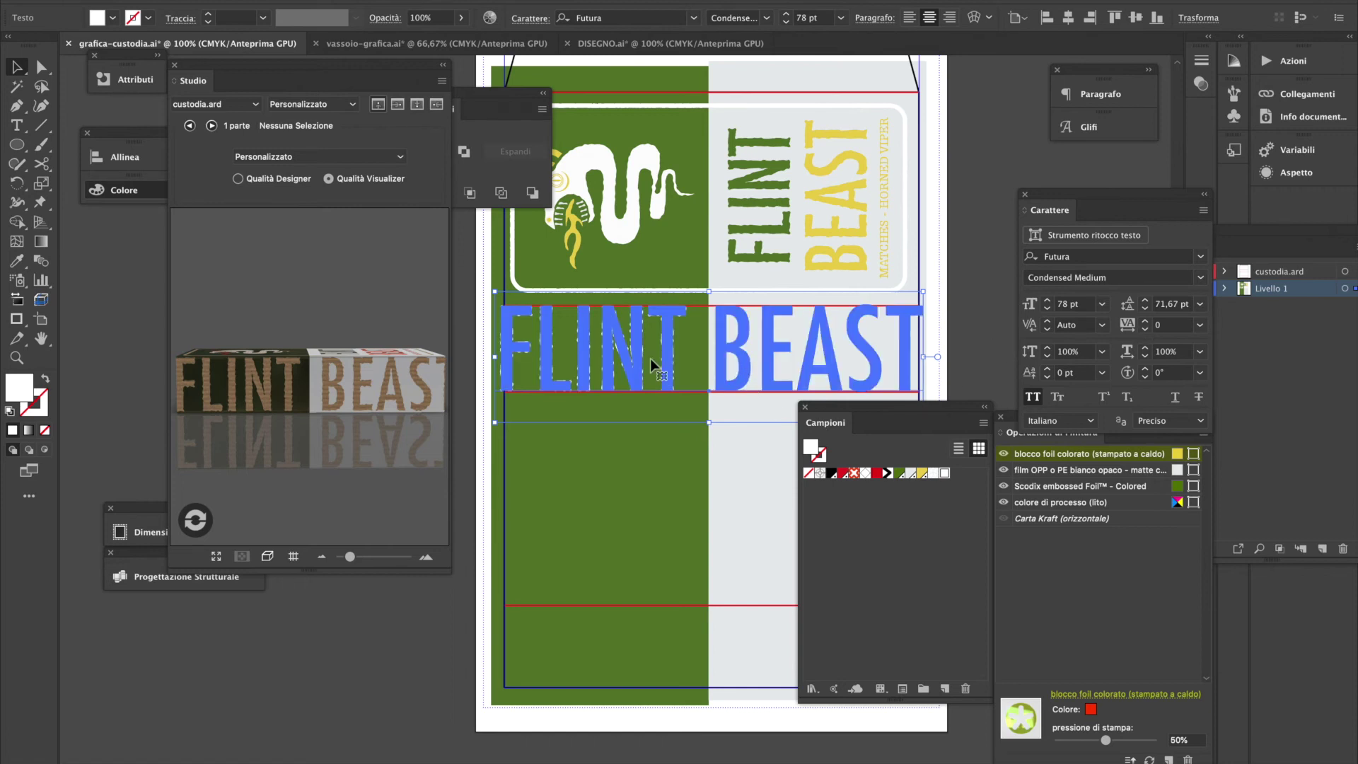
{"action": "left_click_drag", "start_coordinate": [685, 342], "coordinate": [493, 350]}
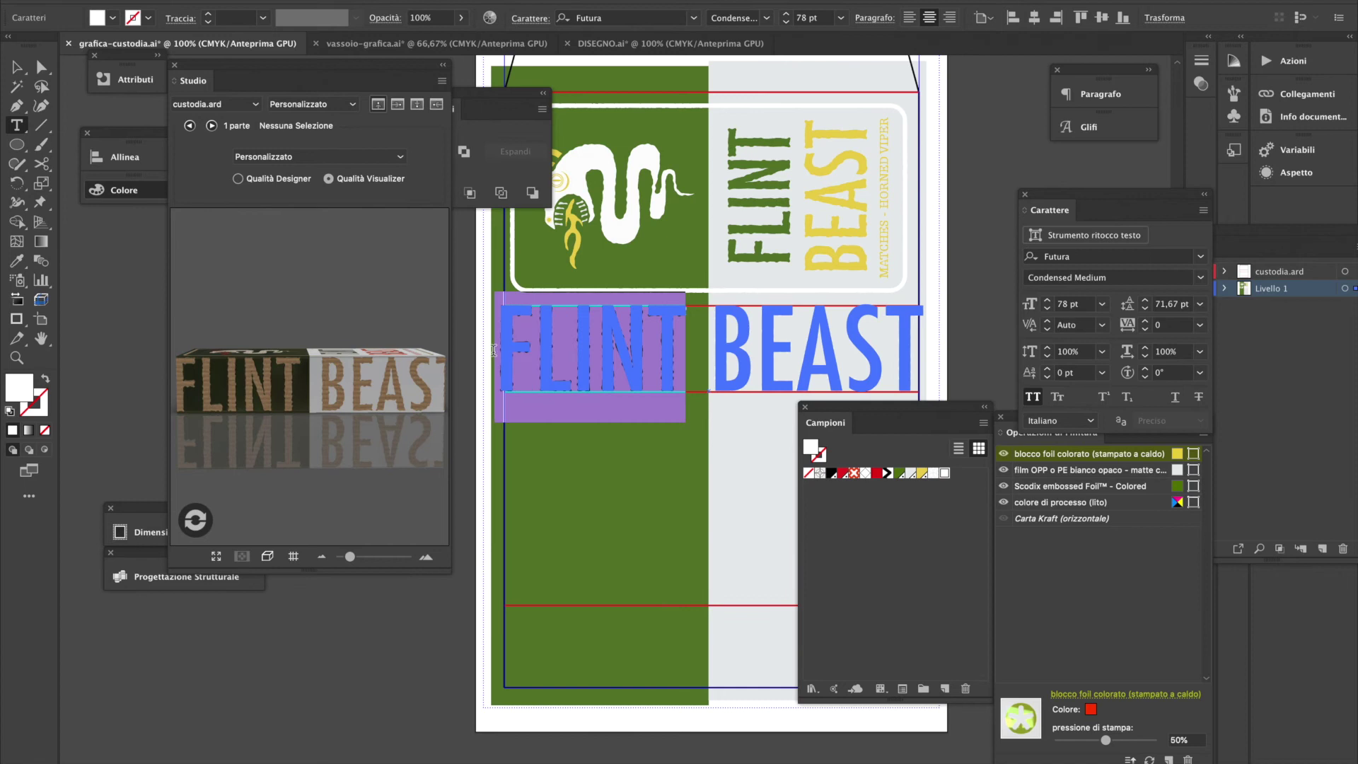
{"action": "left_click", "coordinate": [1147, 321]}
{"action": "left_click", "coordinate": [1147, 322]}
{"action": "left_click", "coordinate": [1147, 322]}
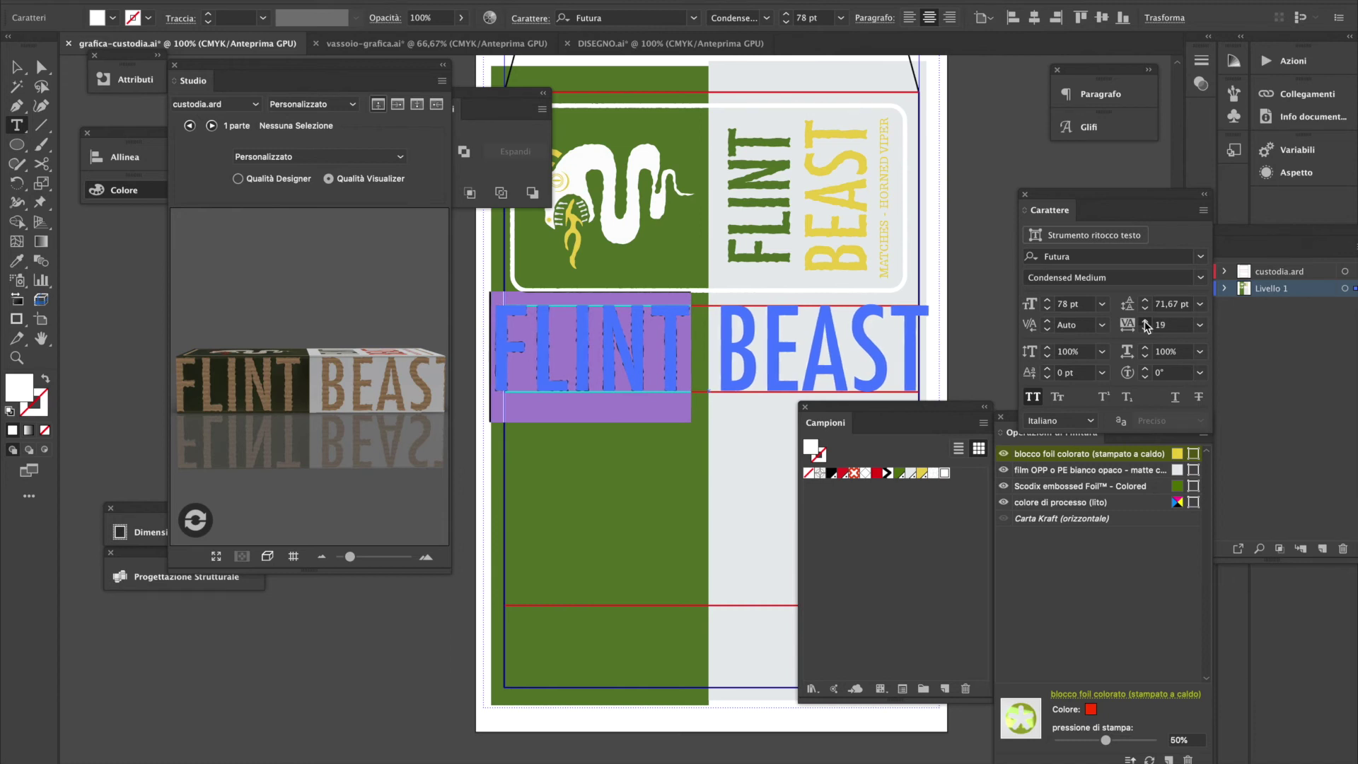
{"action": "left_click", "coordinate": [1147, 330]}
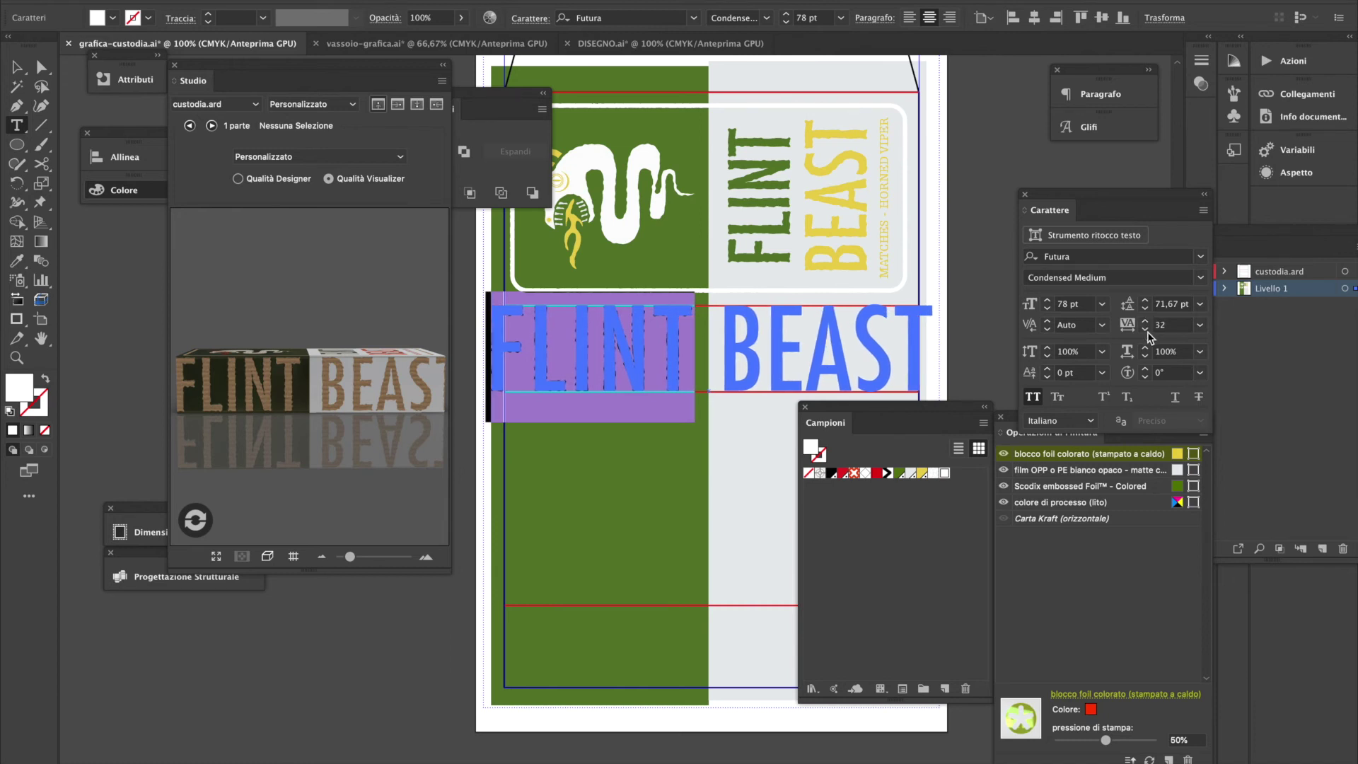
{"action": "left_click", "coordinate": [1147, 330]}
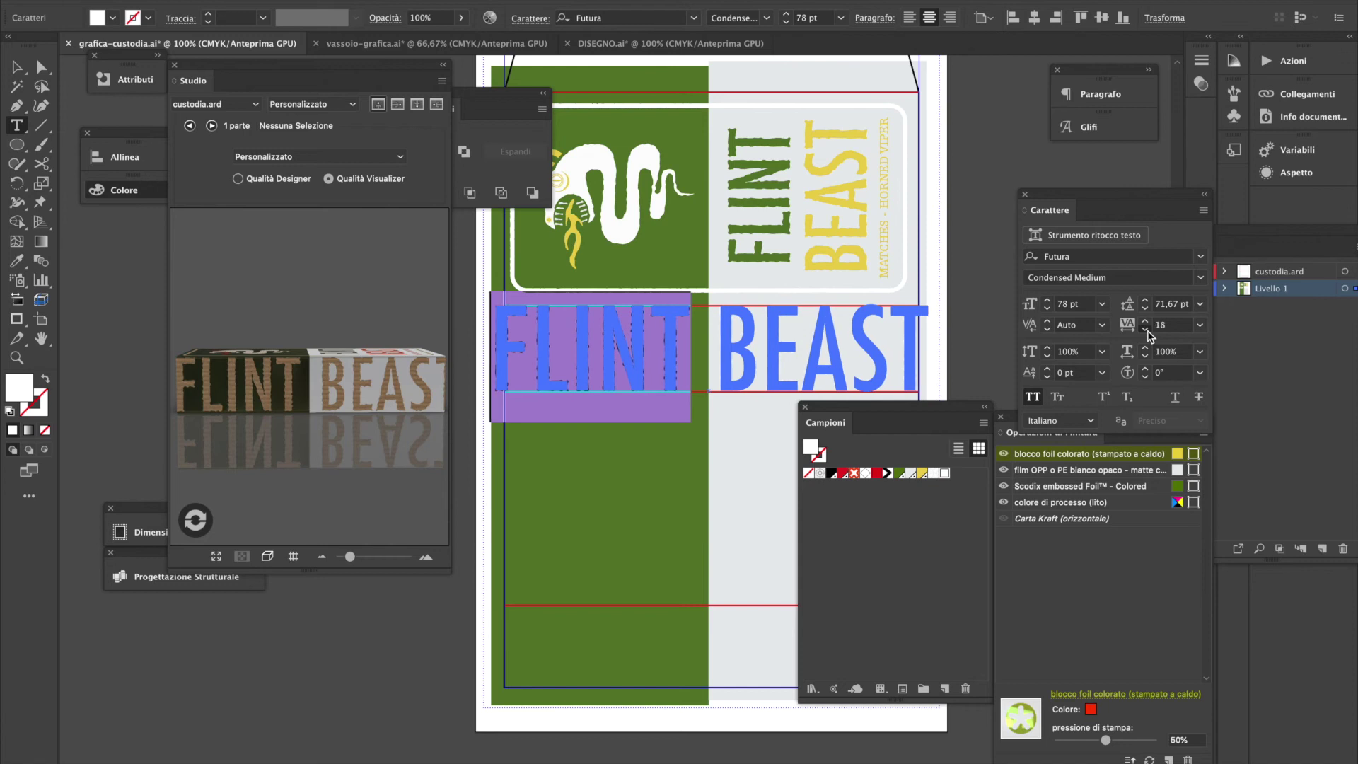
{"action": "key", "text": "Right"}
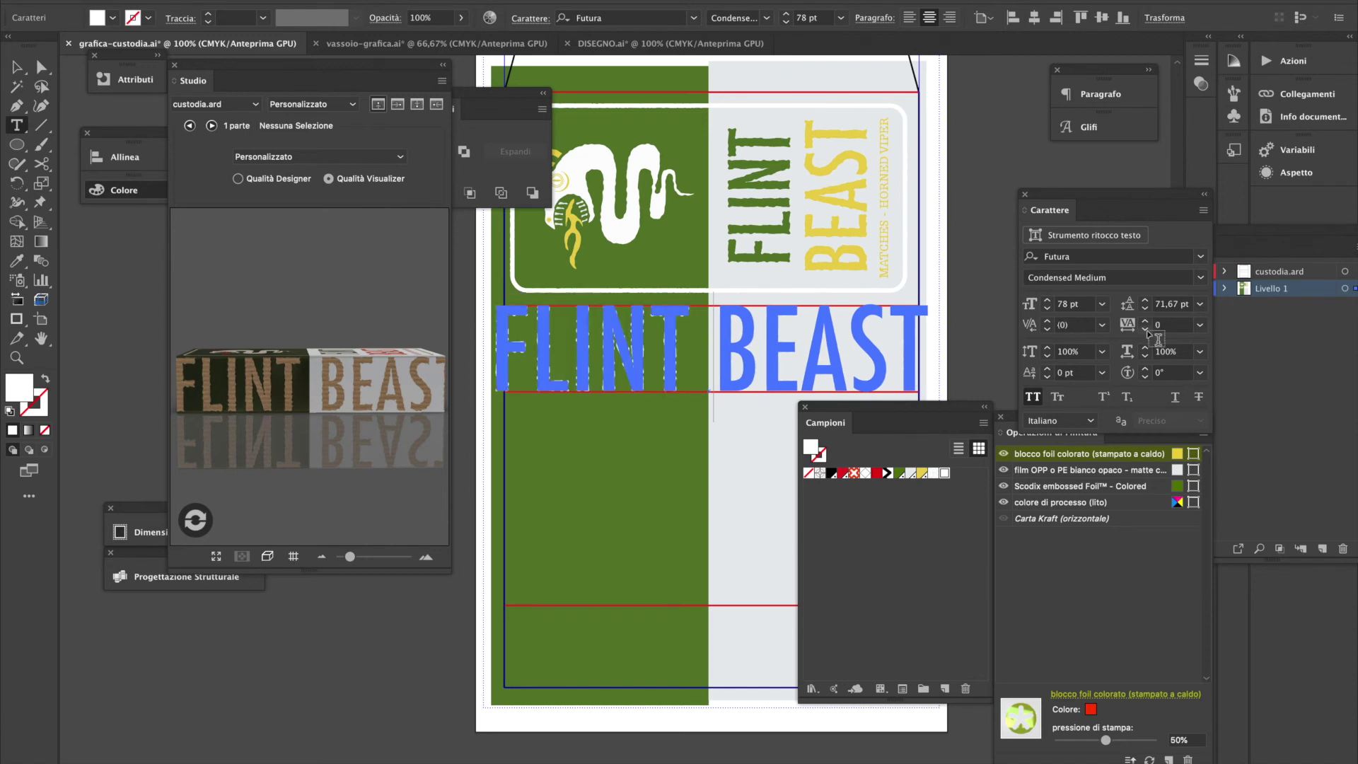
Nudge the whole side title right until the F starts at the panel's left cut line
{"action": "left_click", "coordinate": [16, 69]}
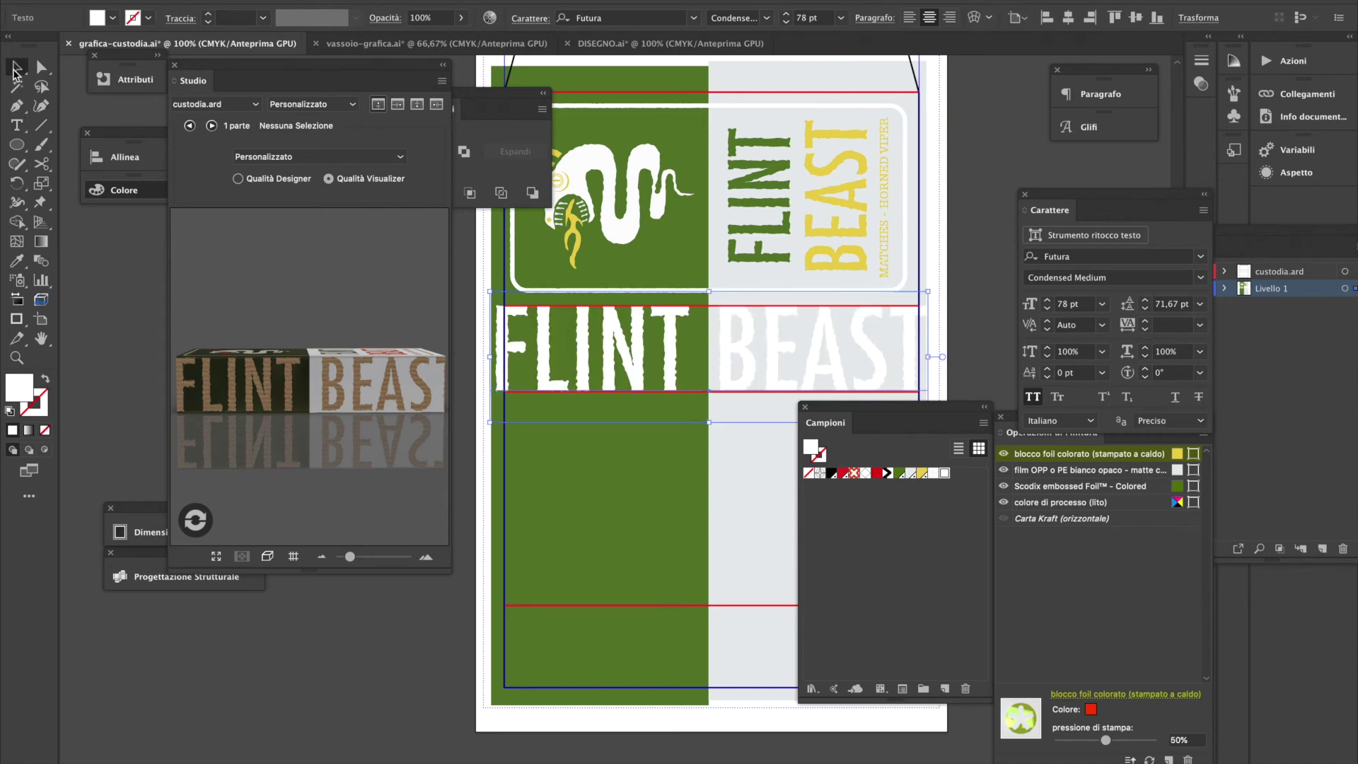
{"action": "key", "text": "Right"}
{"action": "key", "text": "Right"}
{"action": "key", "text": "Right"}
{"action": "key", "text": "Right"}
{"action": "key", "text": "Right"}
{"action": "key", "text": "Right"}
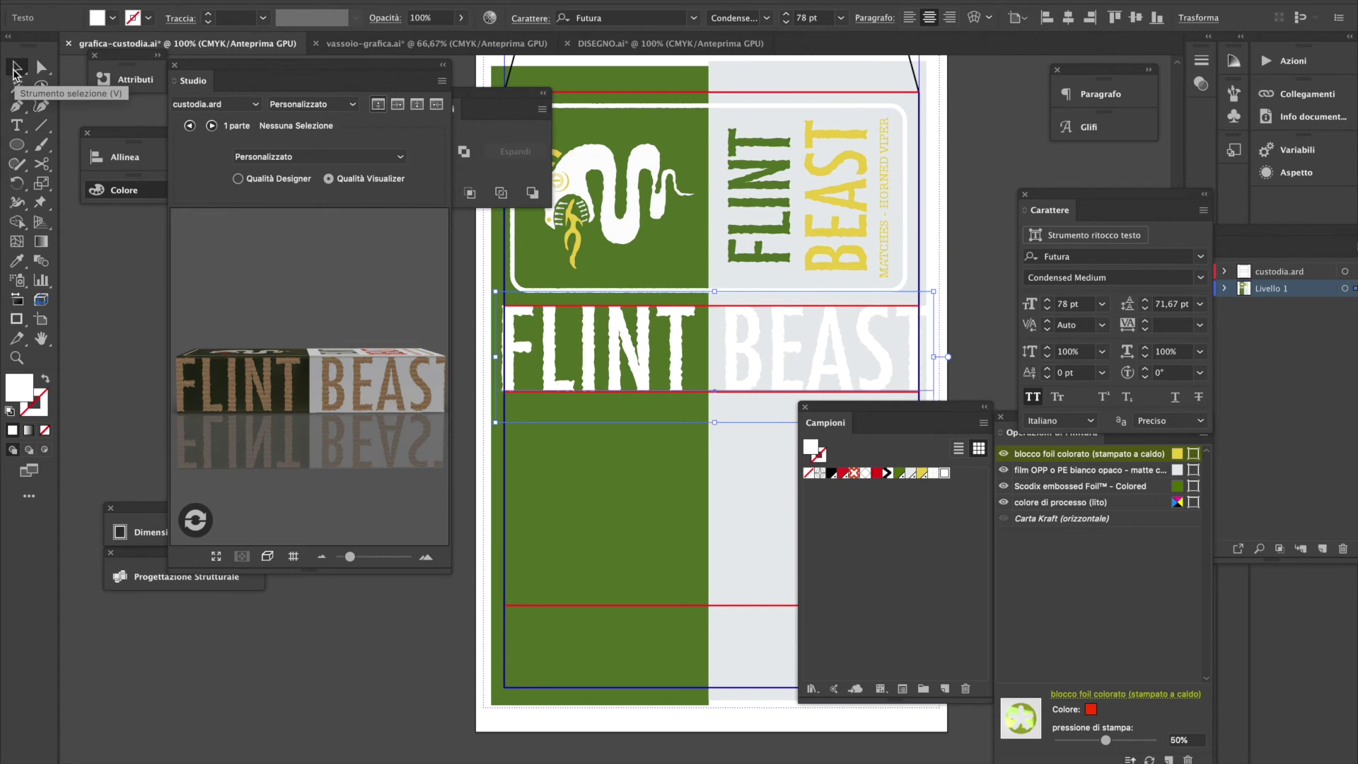
{"action": "key", "text": "Right"}
{"action": "key", "text": "Right"}
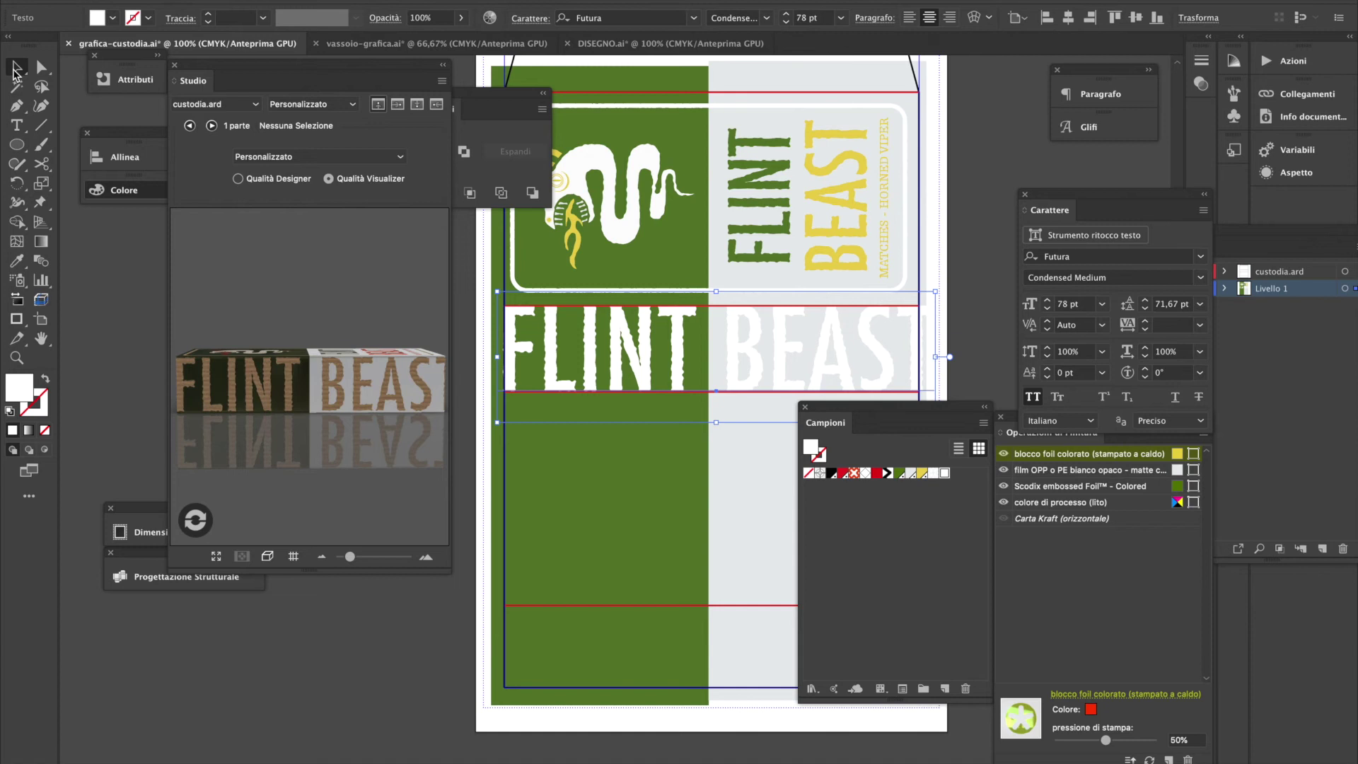
Tighten the tracking of only the word BEAST in the side title to -15 and realign the F with the panel's left cut line
{"action": "key", "text": "Left"}
{"action": "key", "text": "Left"}
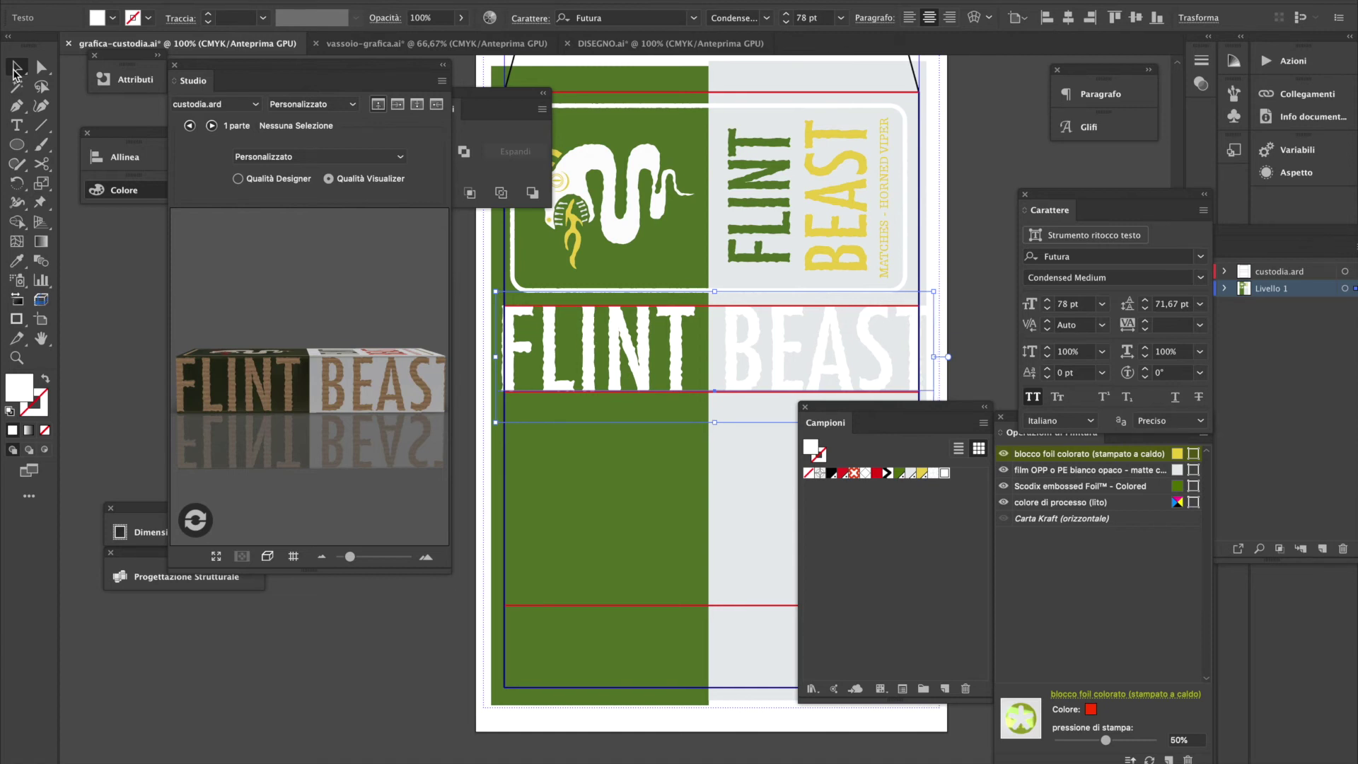
{"action": "triple_click", "coordinate": [757, 304]}
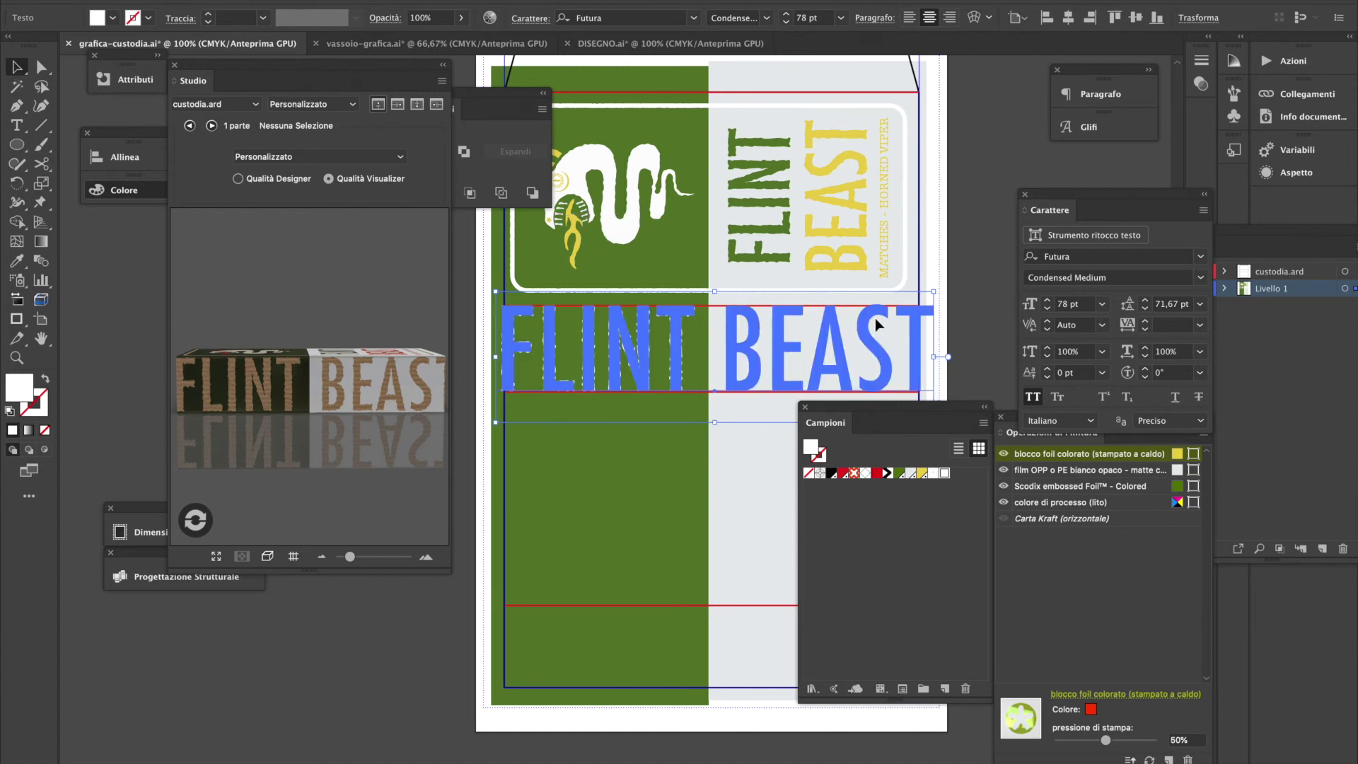
{"action": "double_click", "coordinate": [839, 332]}
{"action": "left_click", "coordinate": [1146, 330]}
{"action": "left_click", "coordinate": [1146, 329]}
{"action": "left_click", "coordinate": [1146, 330]}
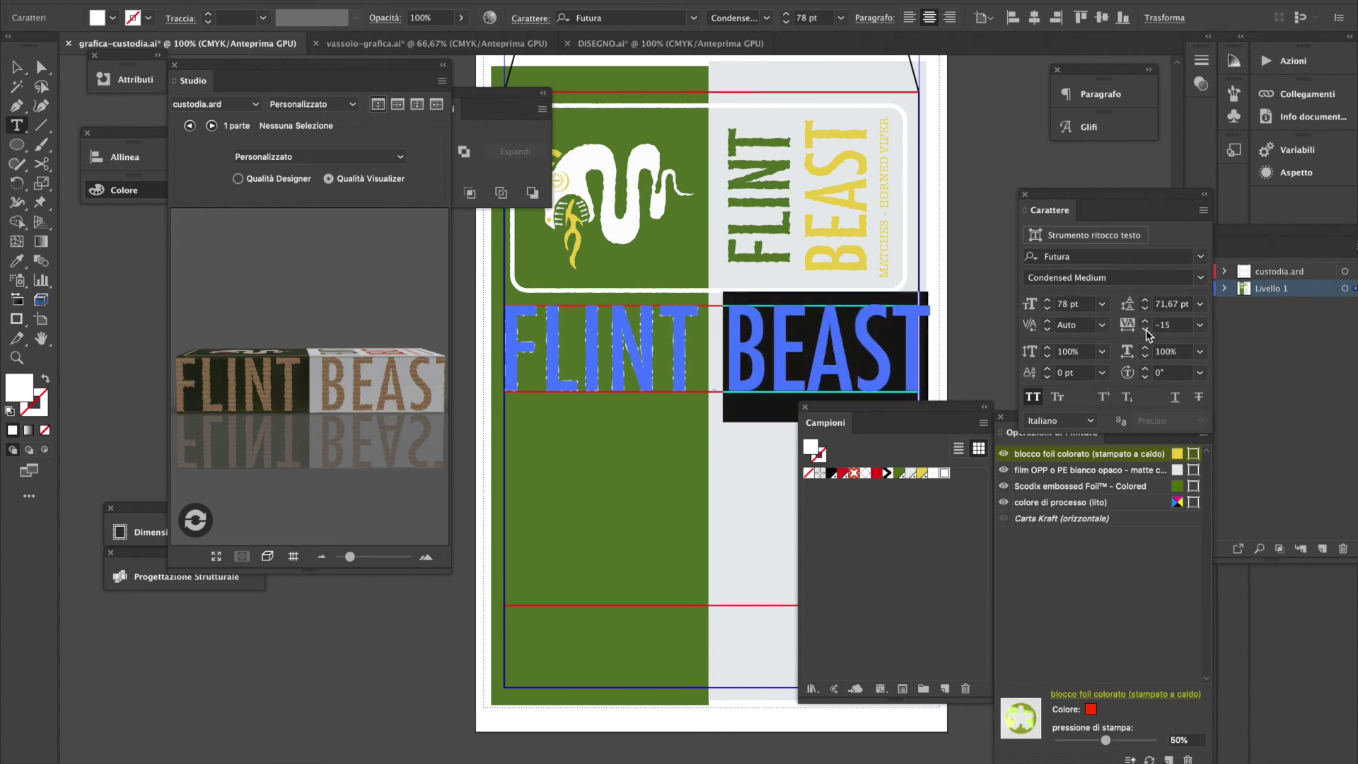
{"action": "key", "text": "Escape"}
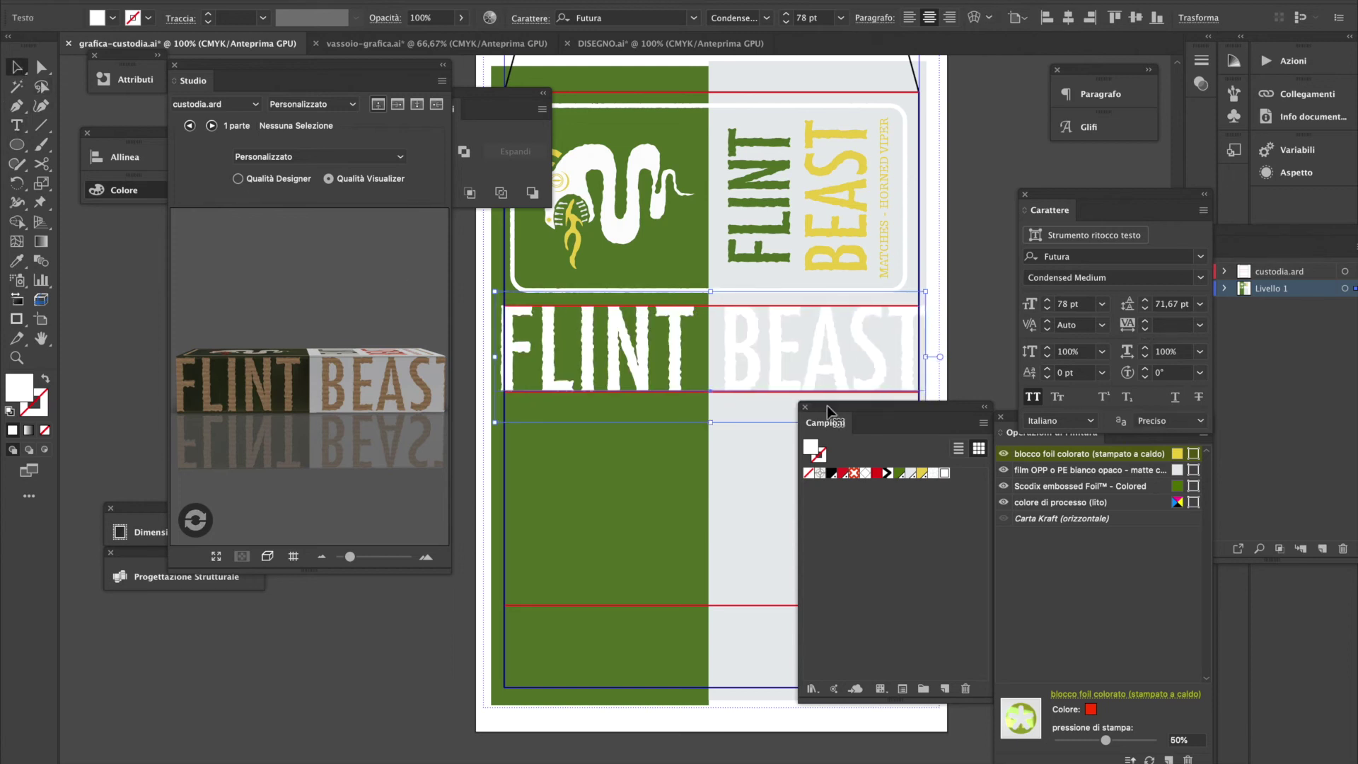
{"action": "key", "text": "Right"}
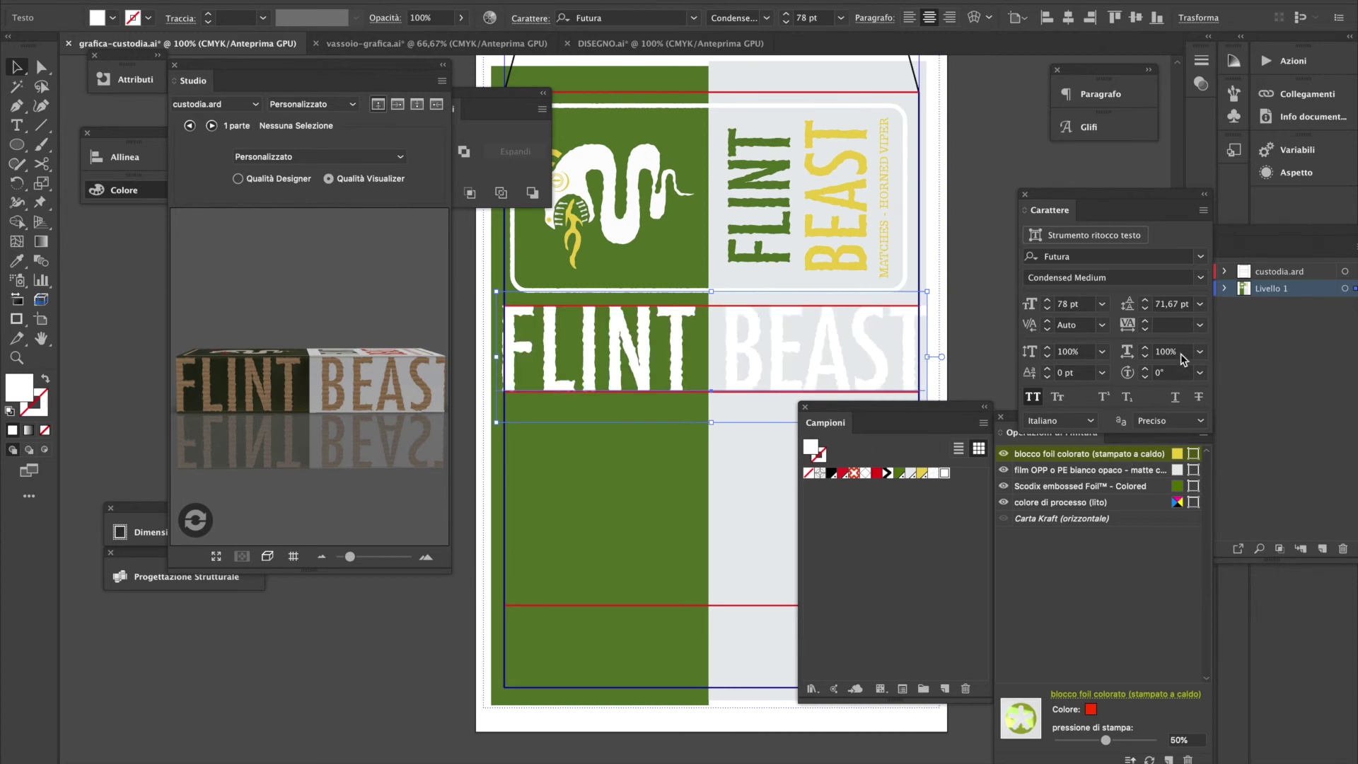
Give only the space between FLINT and BEAST a tracking of -3 and a font size of 58 pt
{"action": "double_click", "coordinate": [718, 361]}
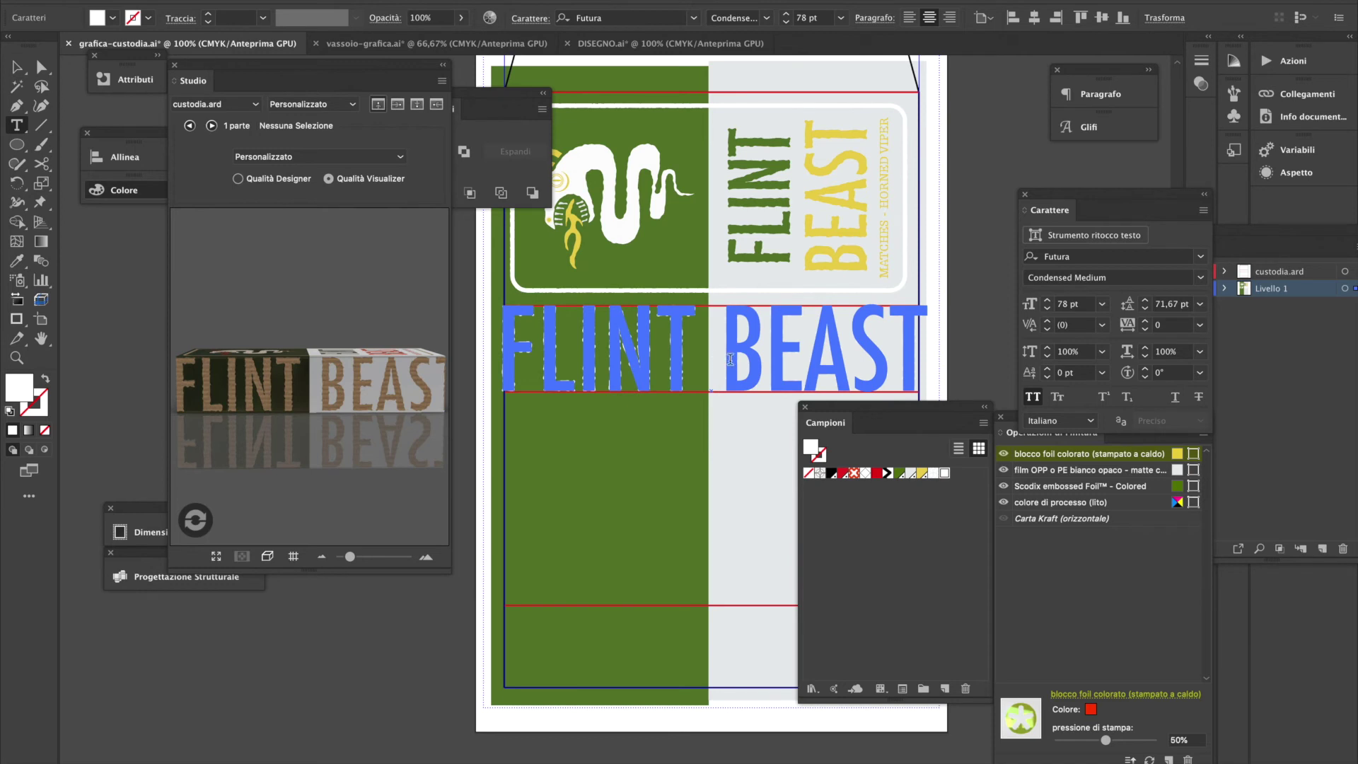
{"action": "key", "text": "shift+Left"}
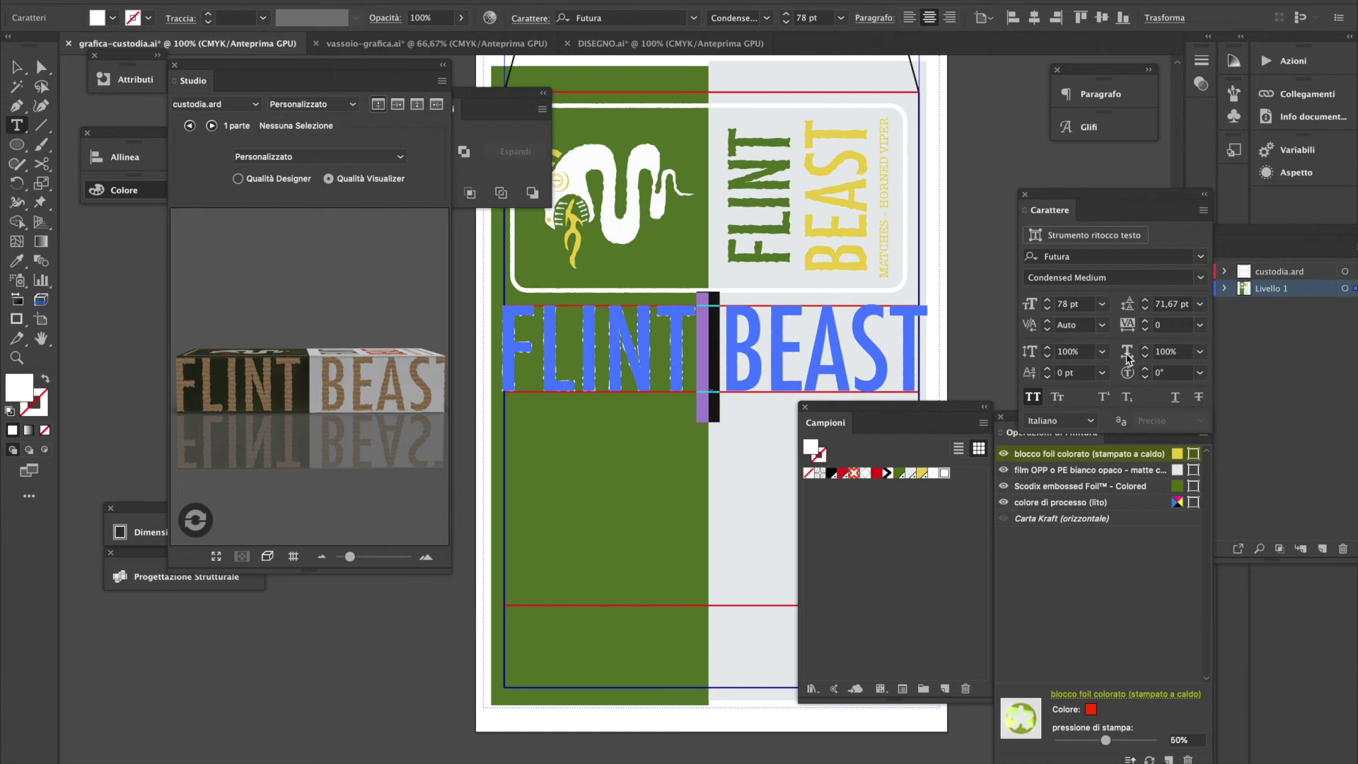
{"action": "left_click", "coordinate": [1144, 329]}
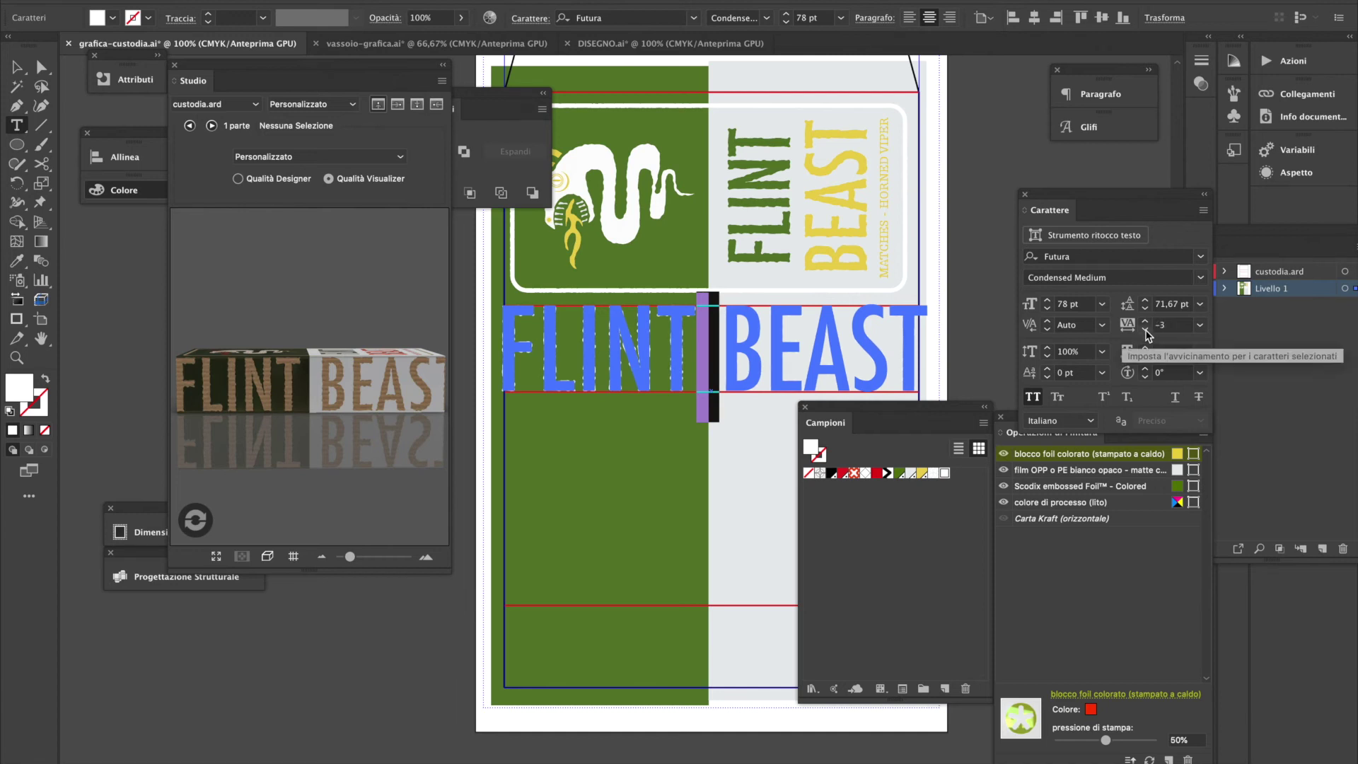
{"action": "left_click", "coordinate": [1047, 310]}
{"action": "left_click", "coordinate": [1048, 310]}
{"action": "left_click", "coordinate": [1047, 310]}
{"action": "left_click", "coordinate": [1048, 310]}
{"action": "left_click", "coordinate": [1047, 310]}
{"action": "left_click", "coordinate": [1047, 310]}
{"action": "left_click", "coordinate": [1047, 310]}
{"action": "double_click", "coordinate": [1048, 309]}
{"action": "double_click", "coordinate": [1047, 309]}
{"action": "double_click", "coordinate": [1047, 309]}
{"action": "left_click", "coordinate": [1047, 310]}
{"action": "double_click", "coordinate": [1048, 309]}
{"action": "double_click", "coordinate": [1047, 309]}
{"action": "double_click", "coordinate": [1048, 310]}
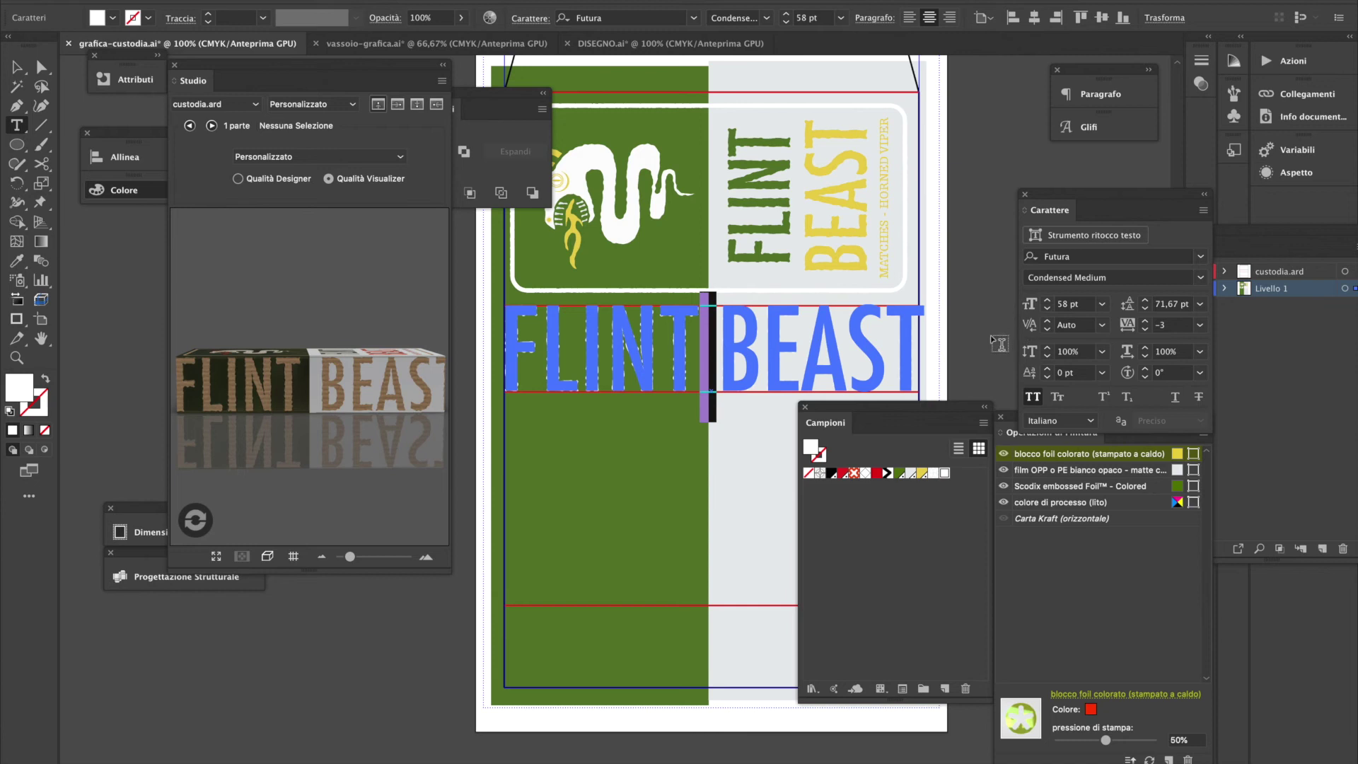
Nudge the whole side title left until it sits centred between the side cut lines, and refresh the 3D preview
{"action": "left_click", "coordinate": [18, 67]}
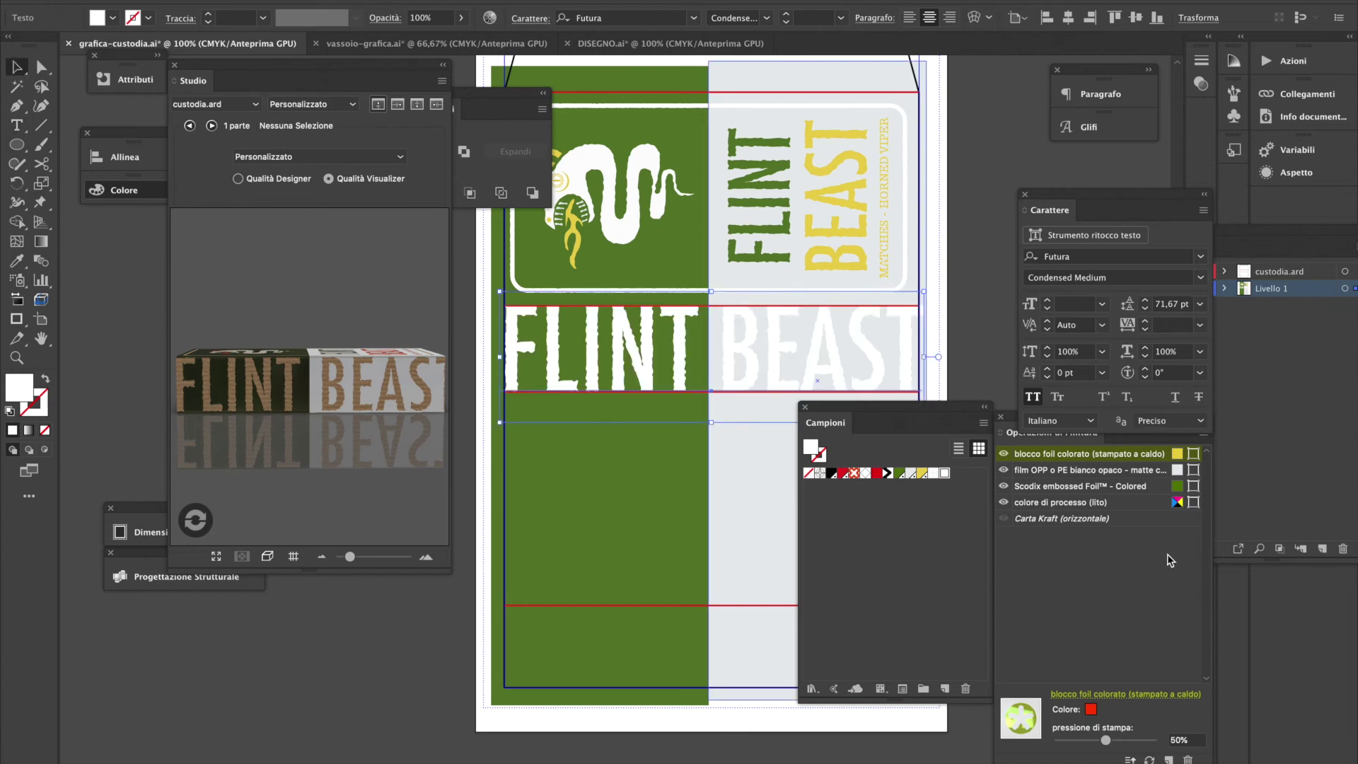
{"action": "key", "text": "Left"}
{"action": "key", "text": "Left"}
{"action": "key", "text": "Left"}
{"action": "key", "text": "Left"}
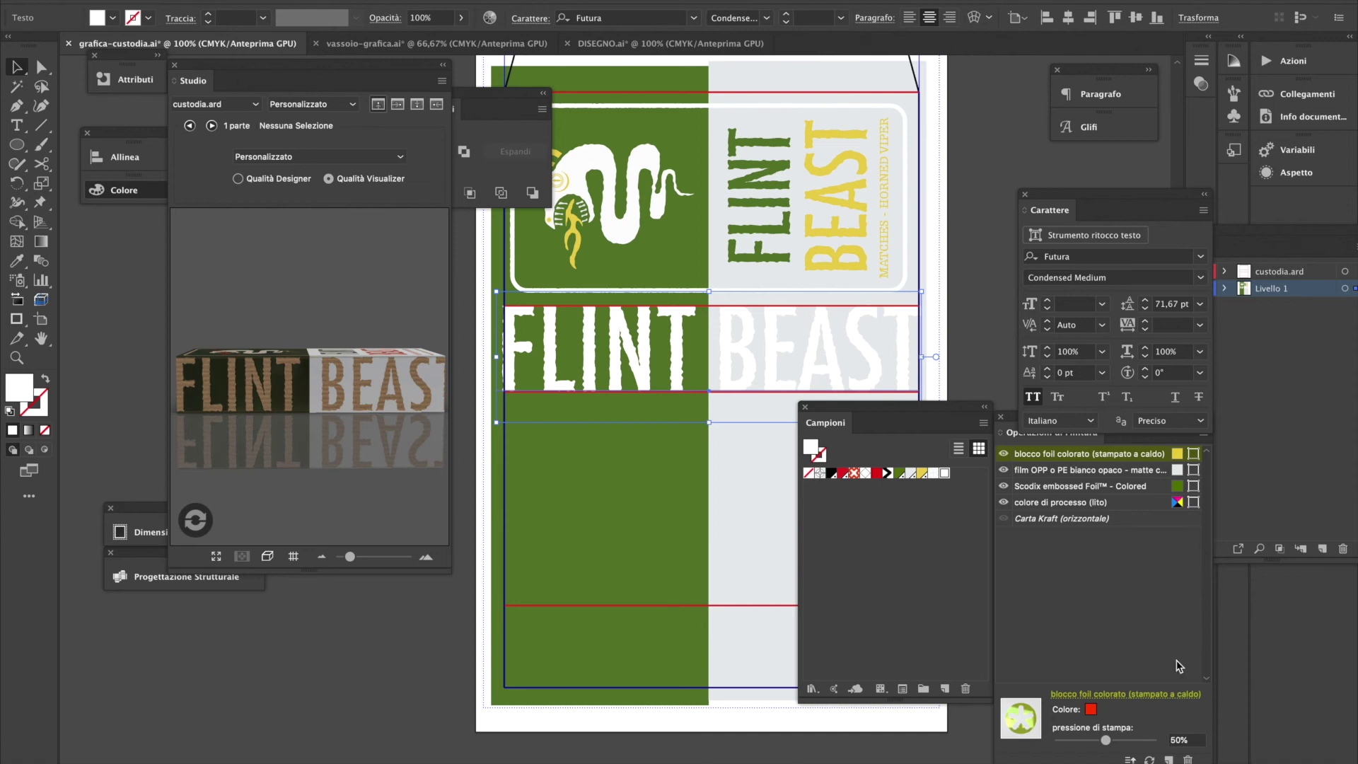
{"action": "left_click", "coordinate": [195, 520]}
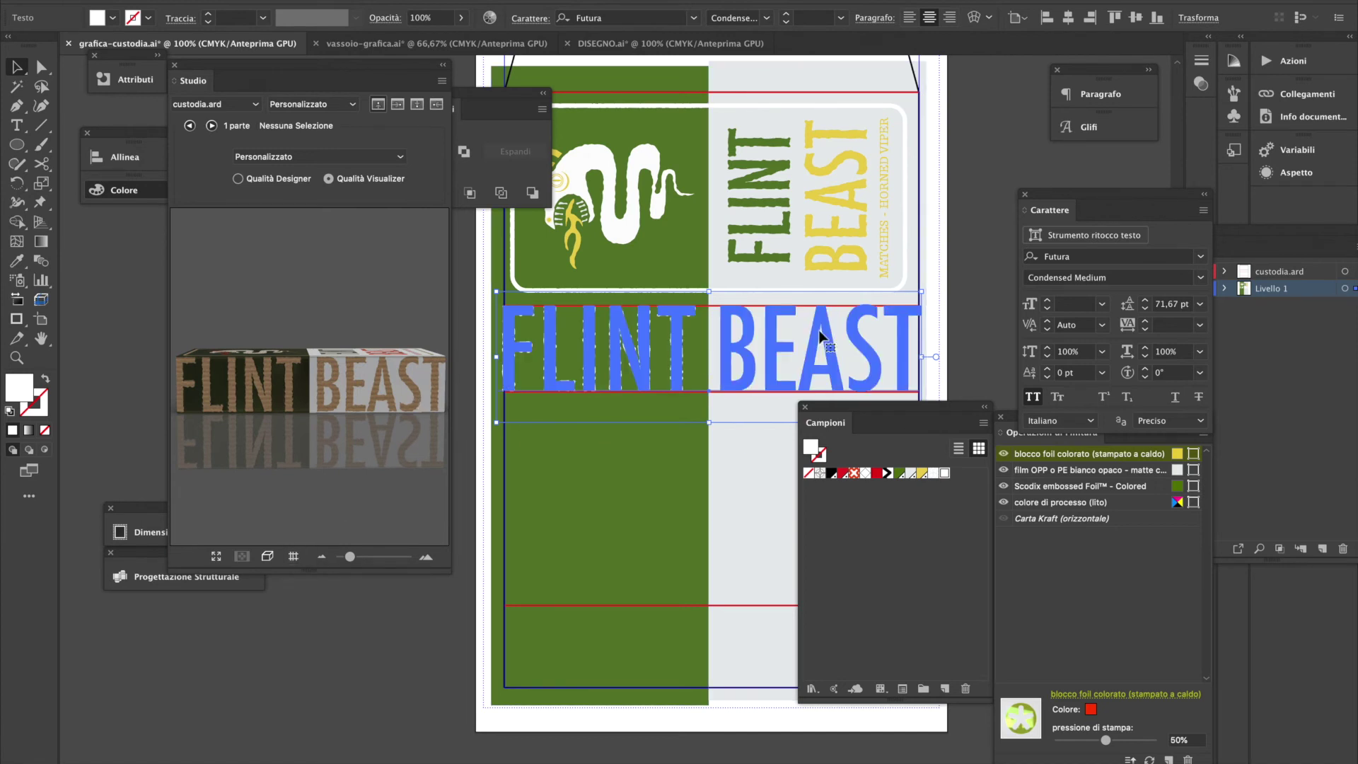
Scale the side title up slightly about its centre, extending it just past both side cut lines
{"action": "left_click_drag", "start_coordinate": [497, 423], "coordinate": [488, 428]}
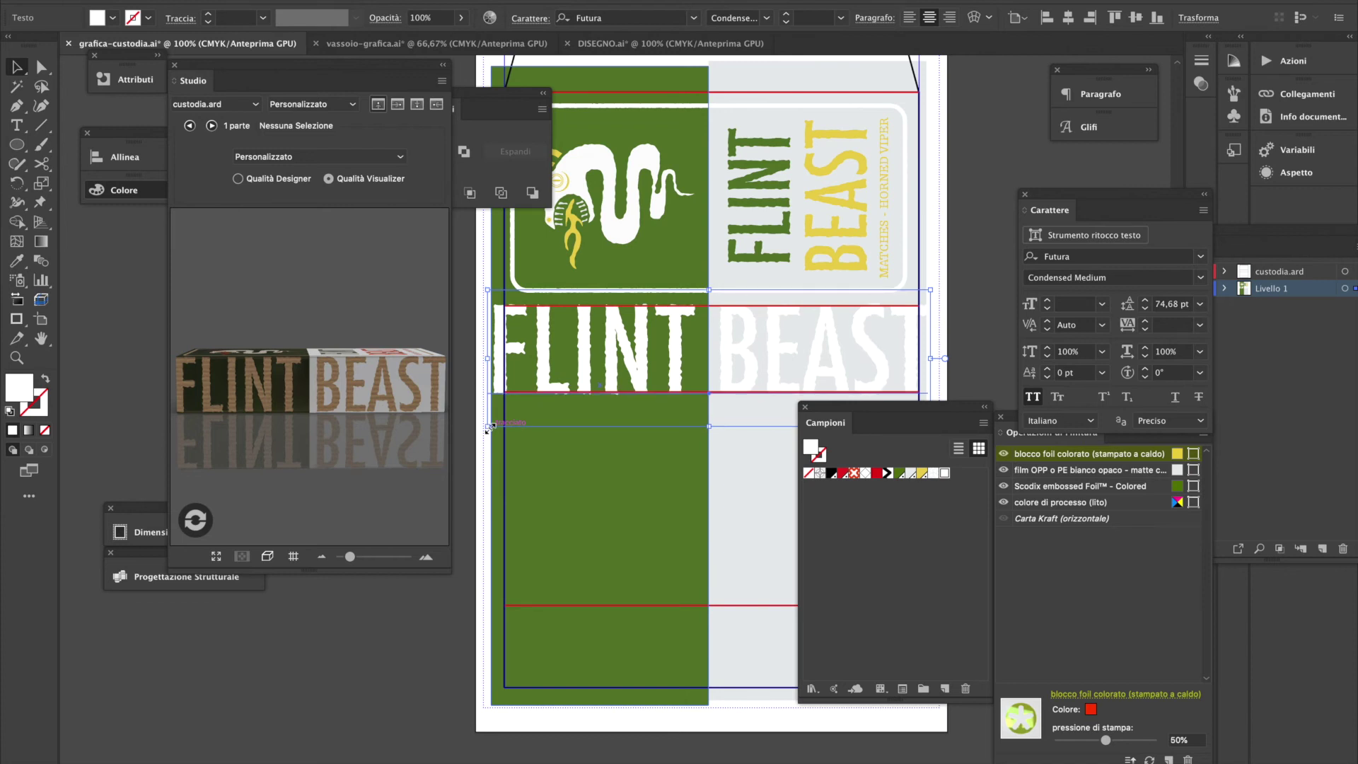
Reduce the font size of the space between FLINT and BEAST to 11 pt and refresh the 3D preview
{"action": "double_click", "coordinate": [712, 354]}
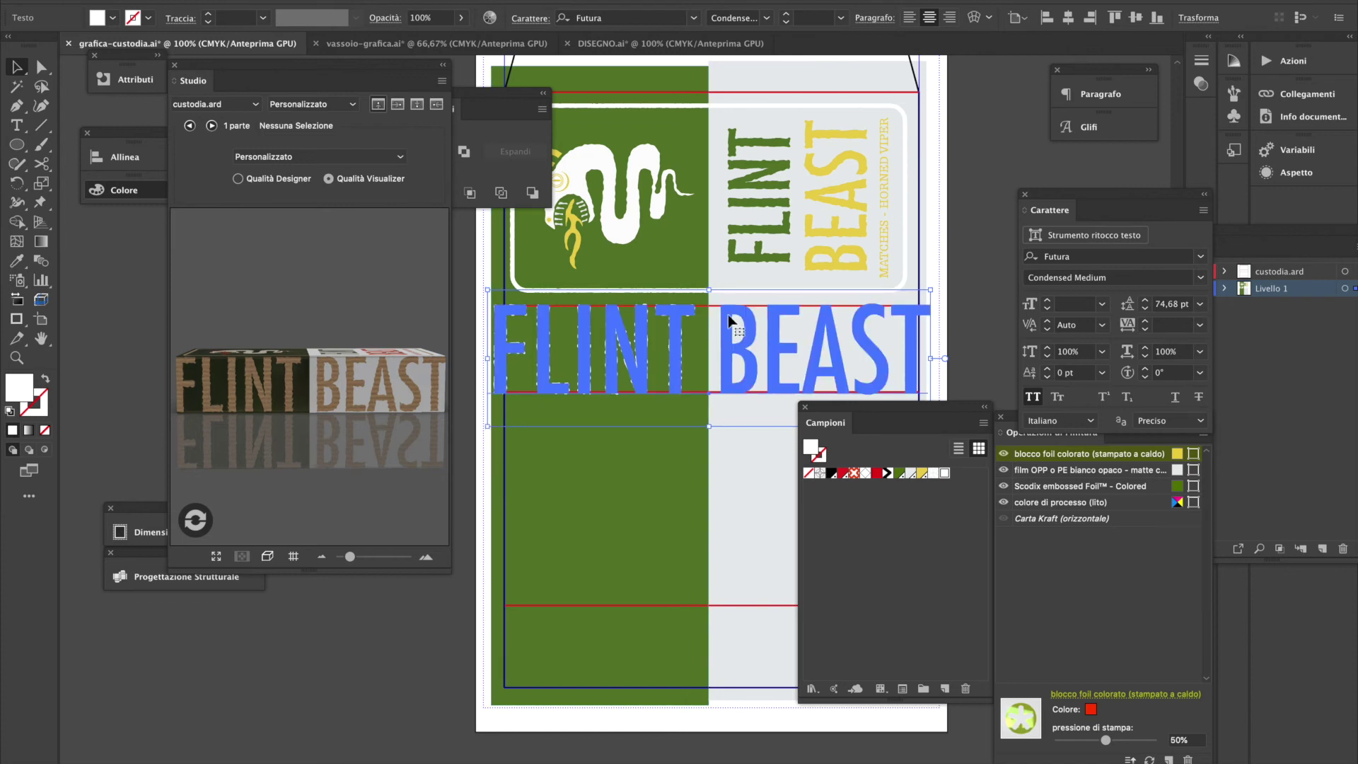
{"action": "double_click", "coordinate": [708, 349]}
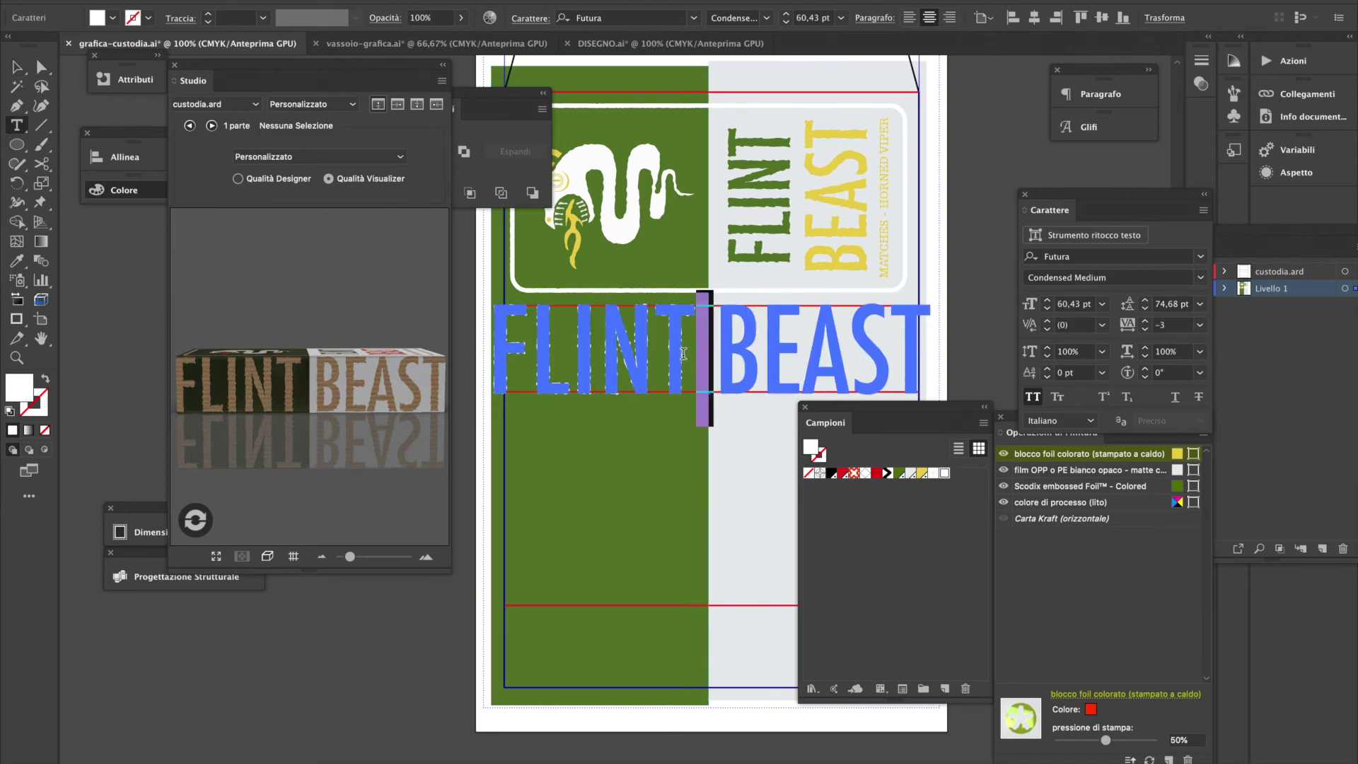
{"action": "left_click", "coordinate": [1047, 309]}
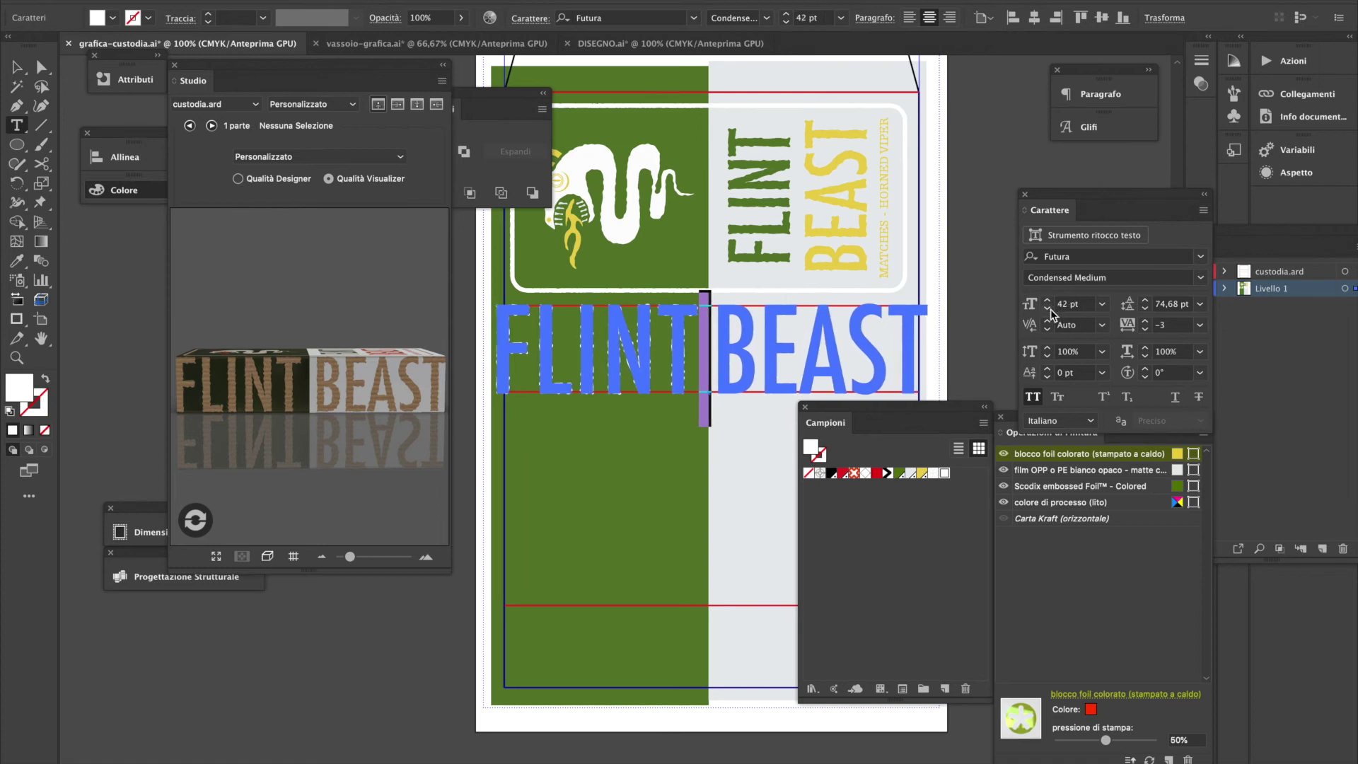
{"action": "left_click", "coordinate": [1049, 309]}
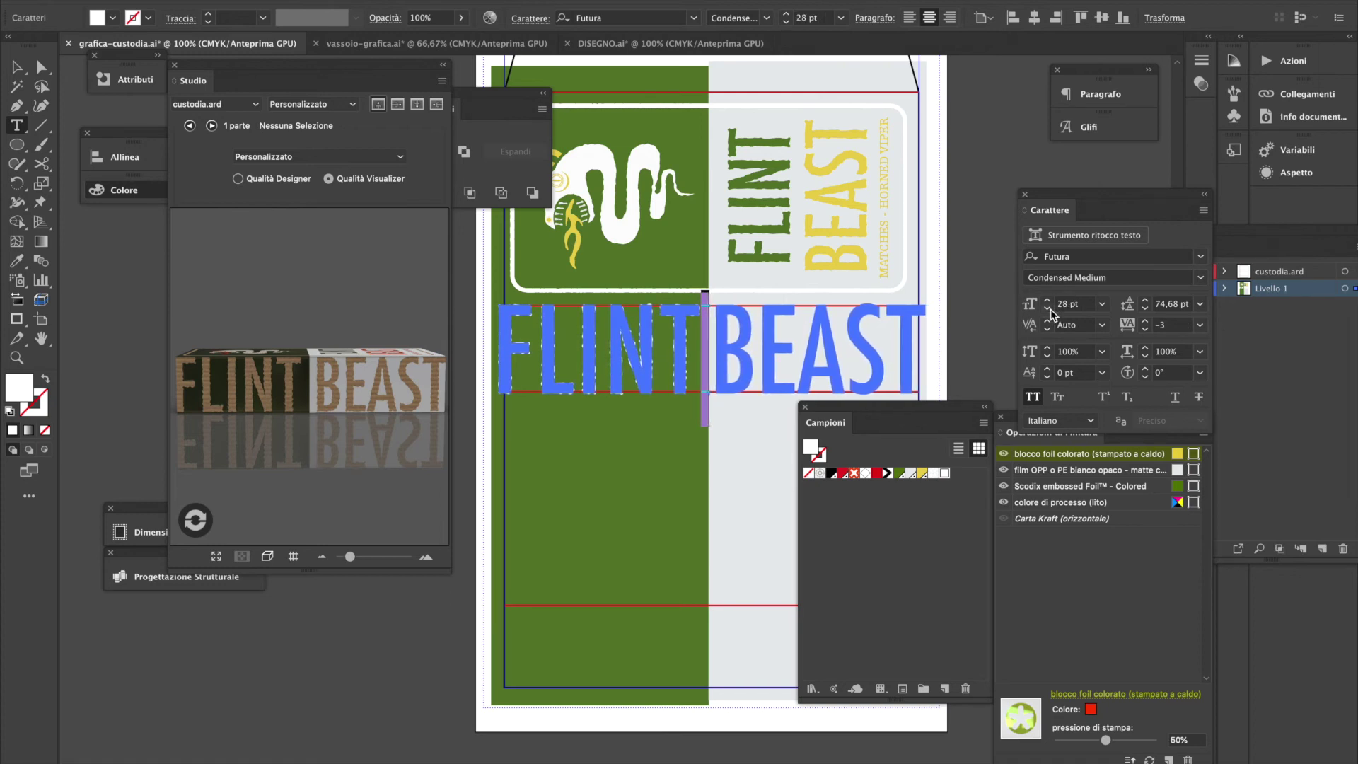
{"action": "left_click", "coordinate": [1048, 308]}
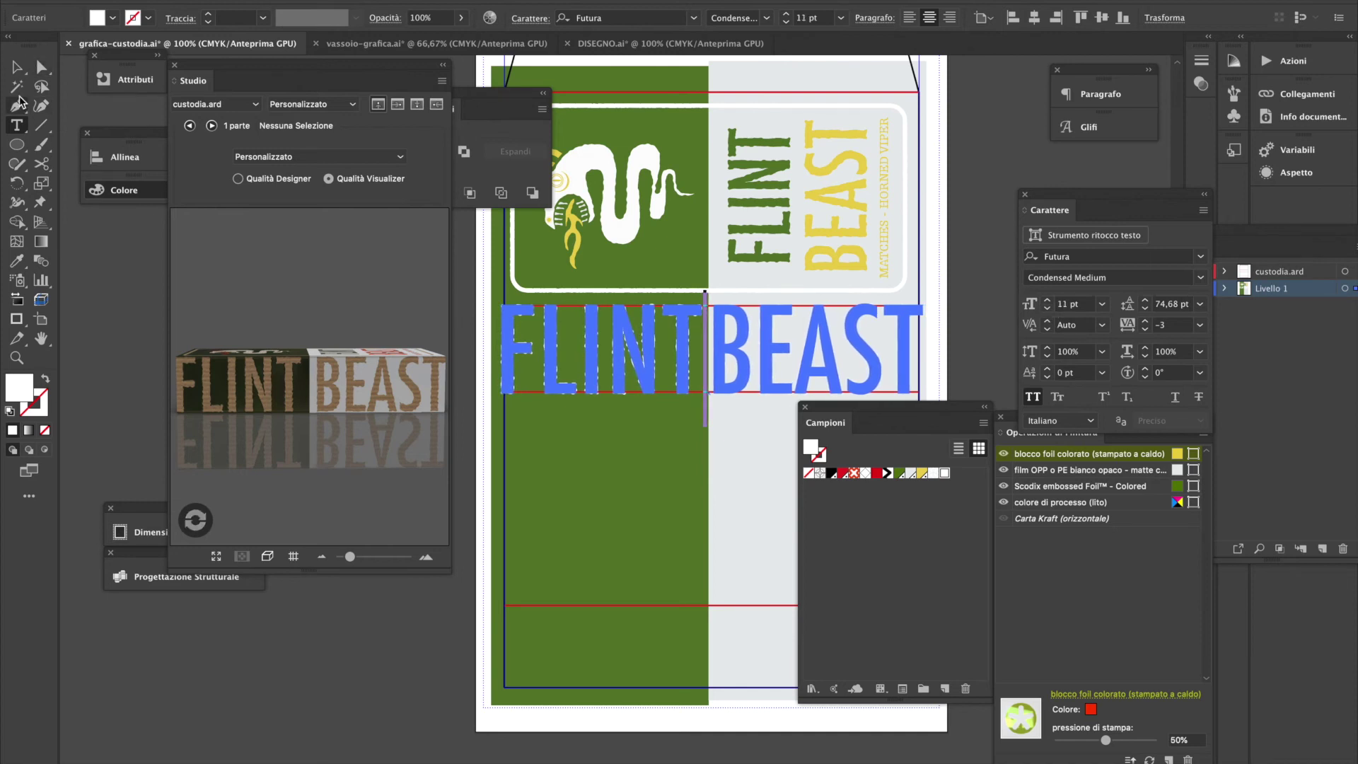
{"action": "left_click", "coordinate": [16, 67]}
{"action": "left_click", "coordinate": [195, 521]}
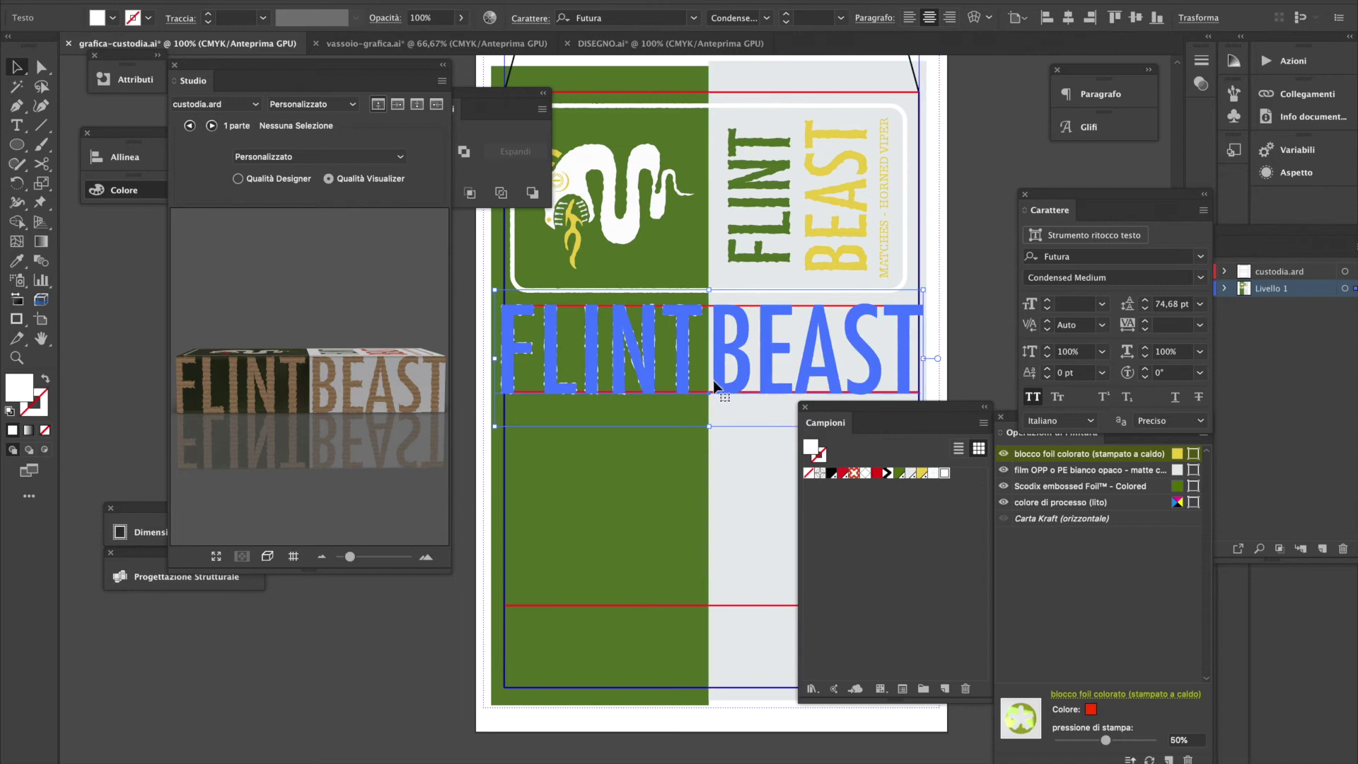
Set the tracking of only the word FLINT in the side title to 0
{"action": "double_click", "coordinate": [698, 365]}
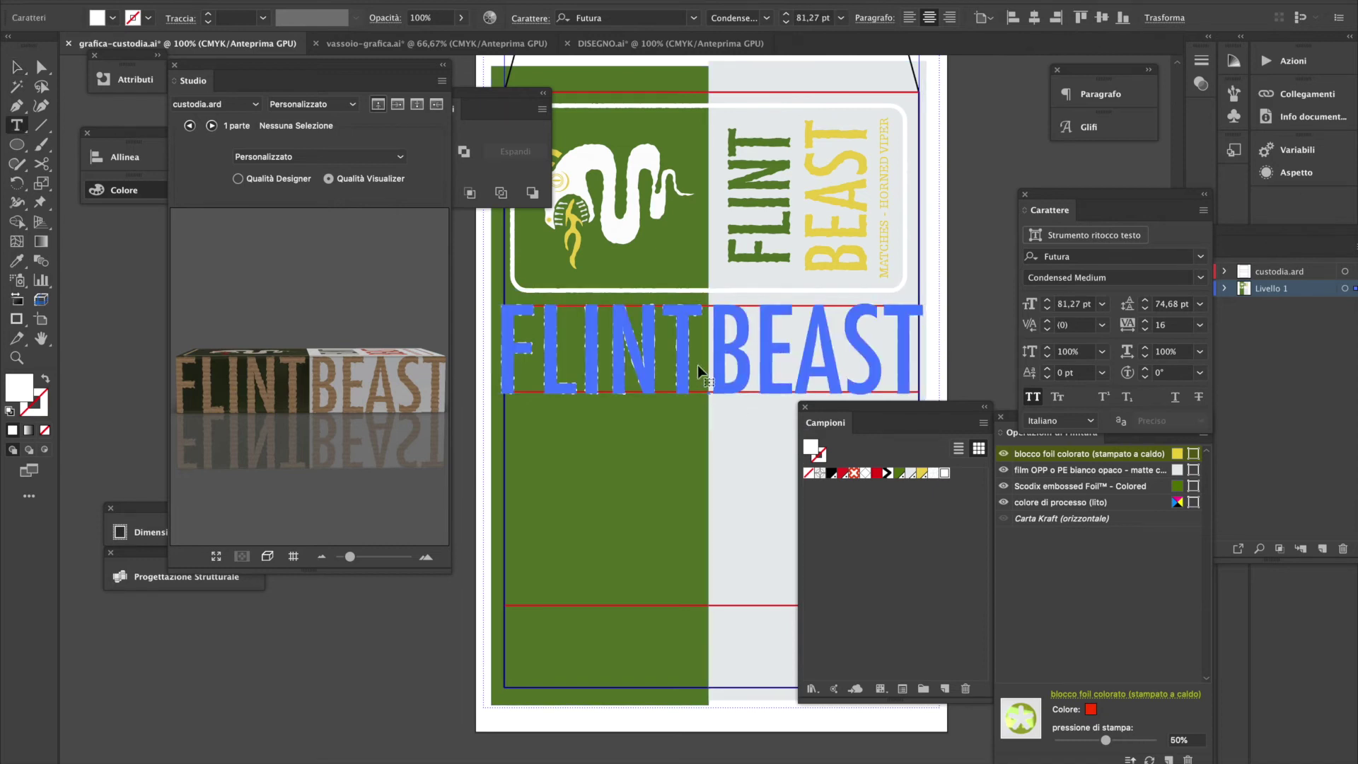
{"action": "left_click_drag", "start_coordinate": [691, 368], "coordinate": [455, 365]}
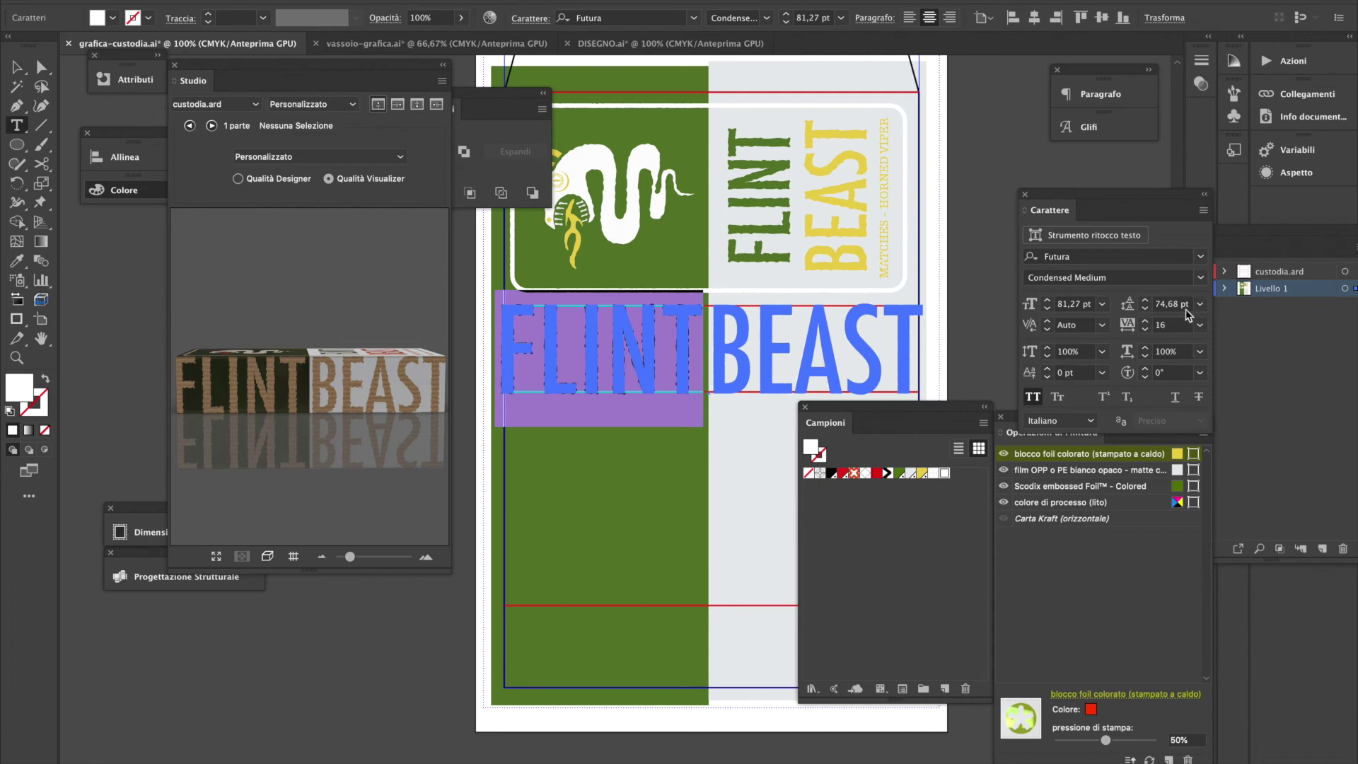
{"action": "left_click", "coordinate": [1146, 321]}
{"action": "left_click", "coordinate": [1146, 321]}
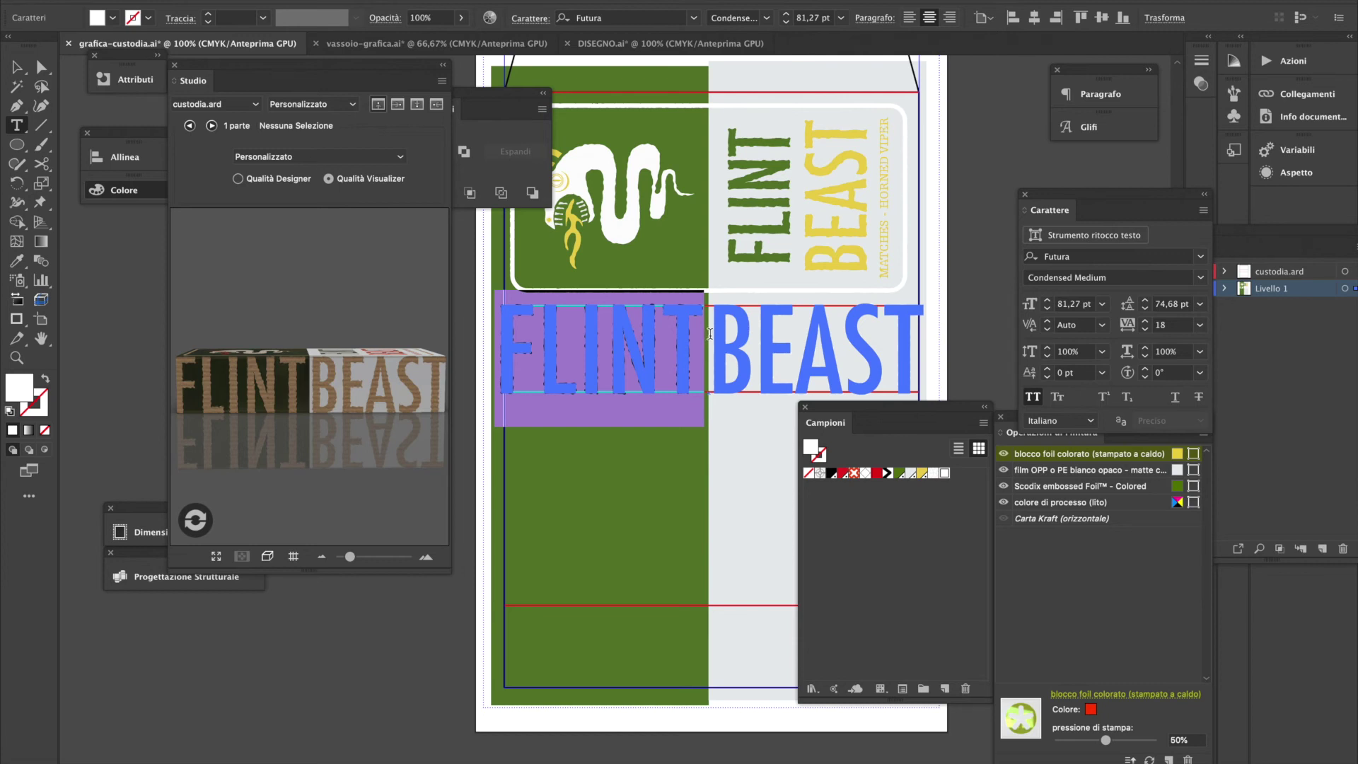
{"action": "left_click", "coordinate": [1129, 326]}
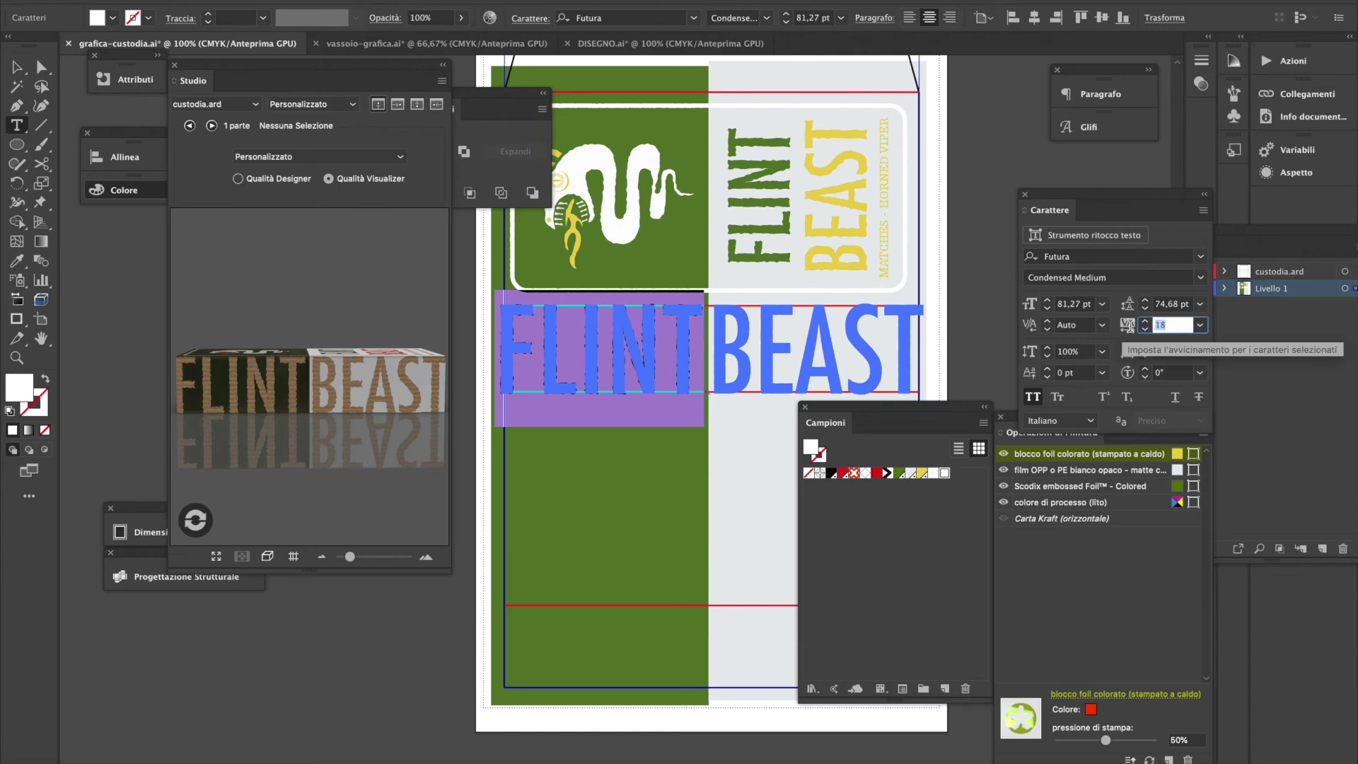
{"action": "key", "text": "Return"}
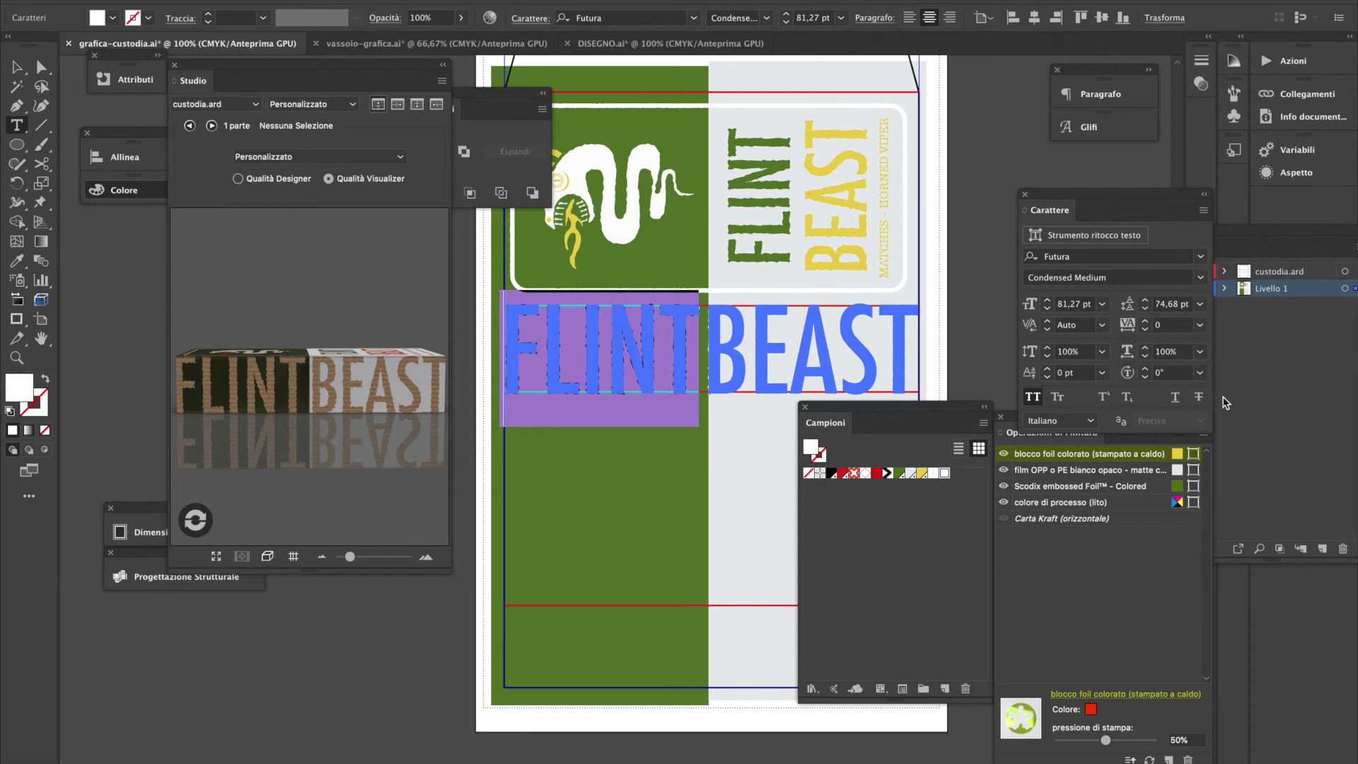
{"action": "key", "text": "ctrl+shift+a"}
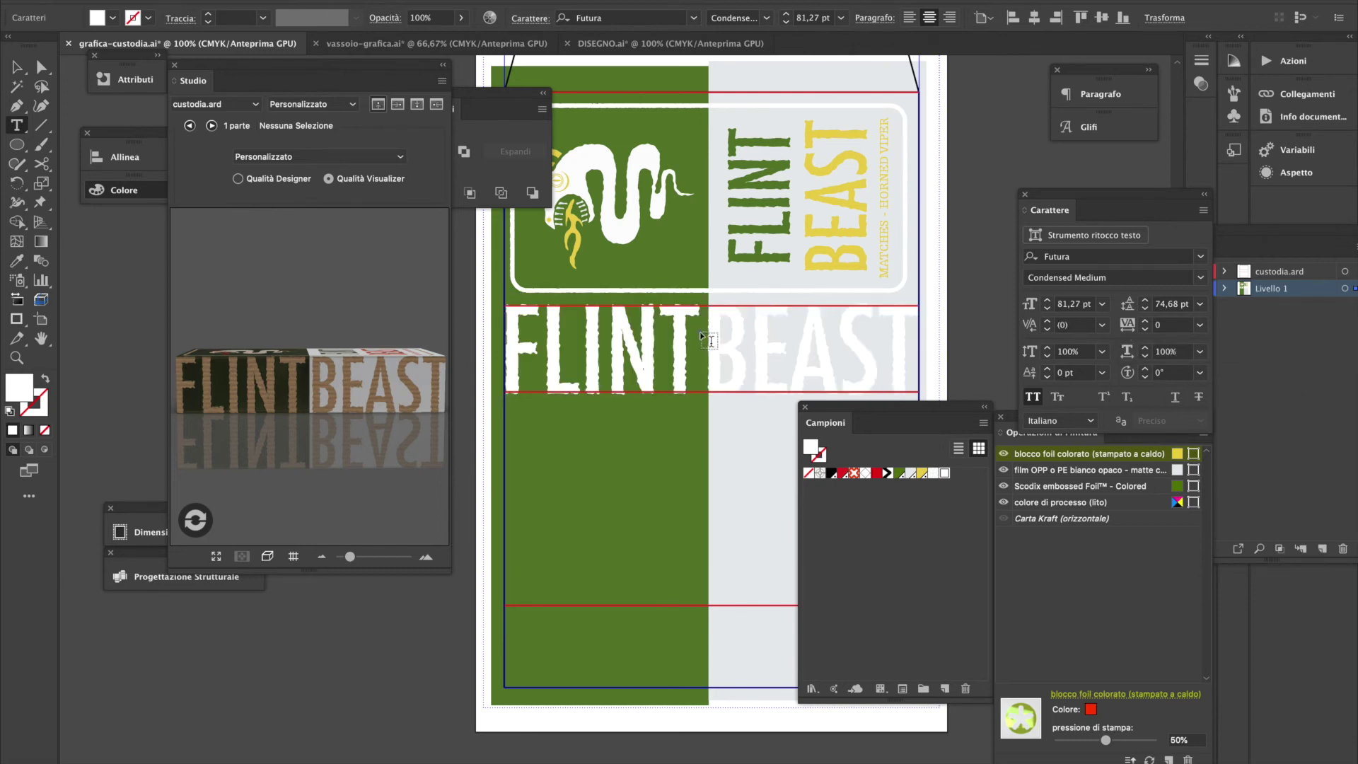
{"action": "left_click", "coordinate": [701, 331]}
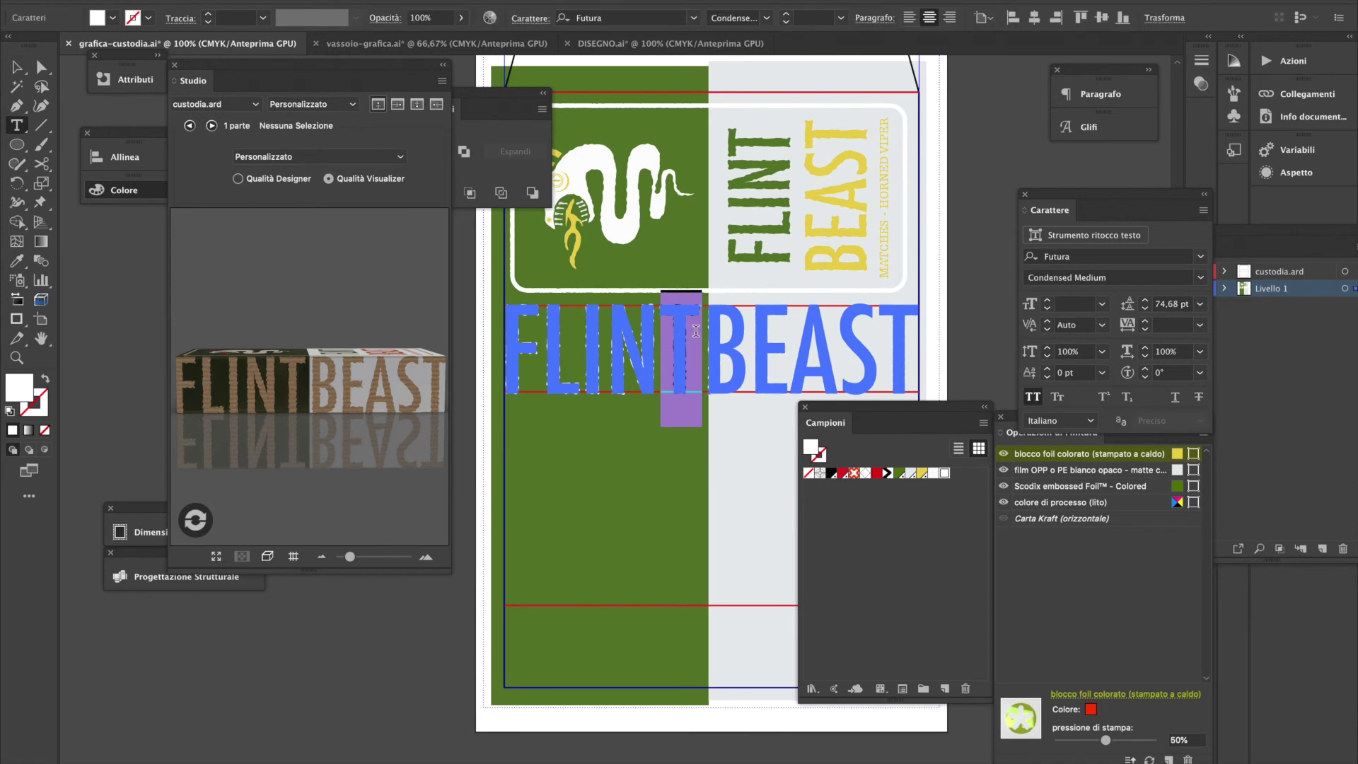
{"action": "left_click_drag", "start_coordinate": [715, 333], "coordinate": [732, 333]}
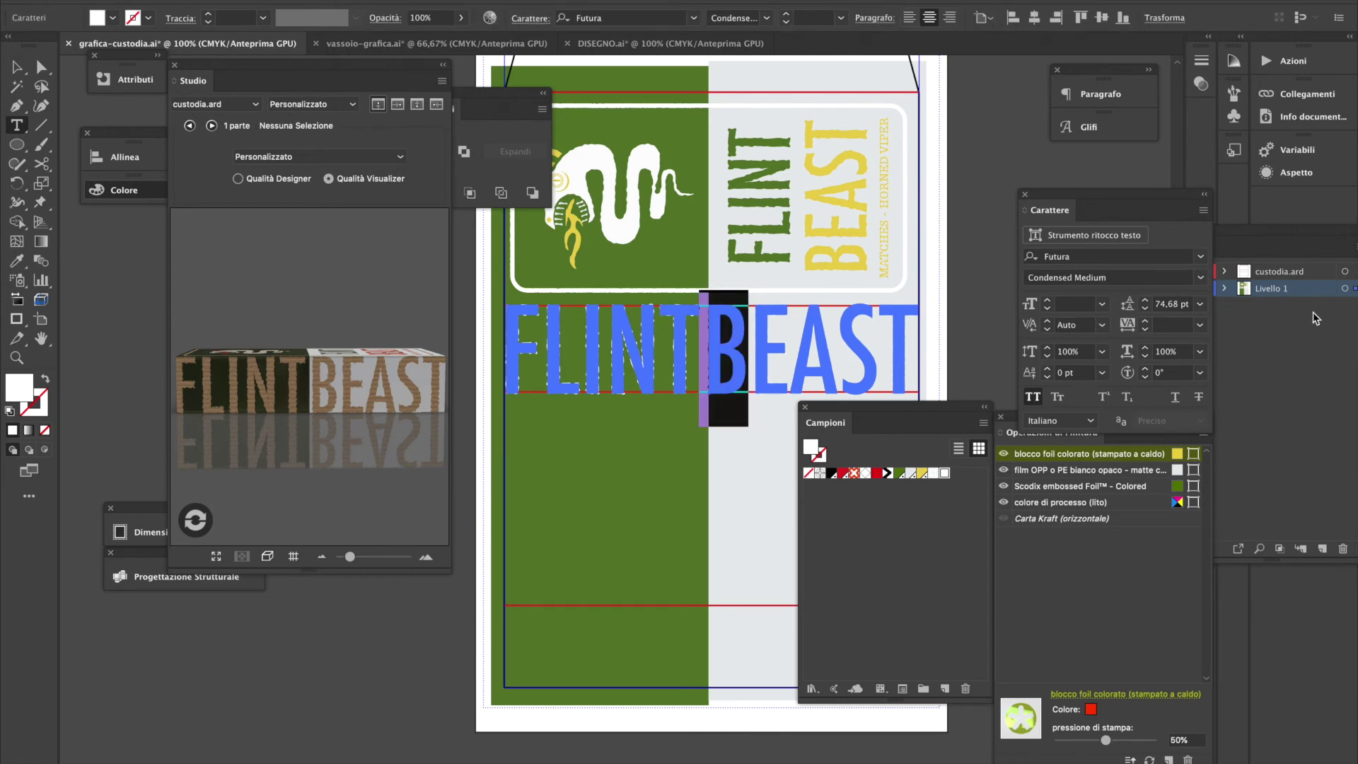
{"action": "left_click", "coordinate": [1048, 304]}
{"action": "left_click", "coordinate": [1047, 305]}
{"action": "left_click", "coordinate": [1048, 304]}
{"action": "left_click", "coordinate": [1048, 304]}
{"action": "left_click", "coordinate": [1048, 304]}
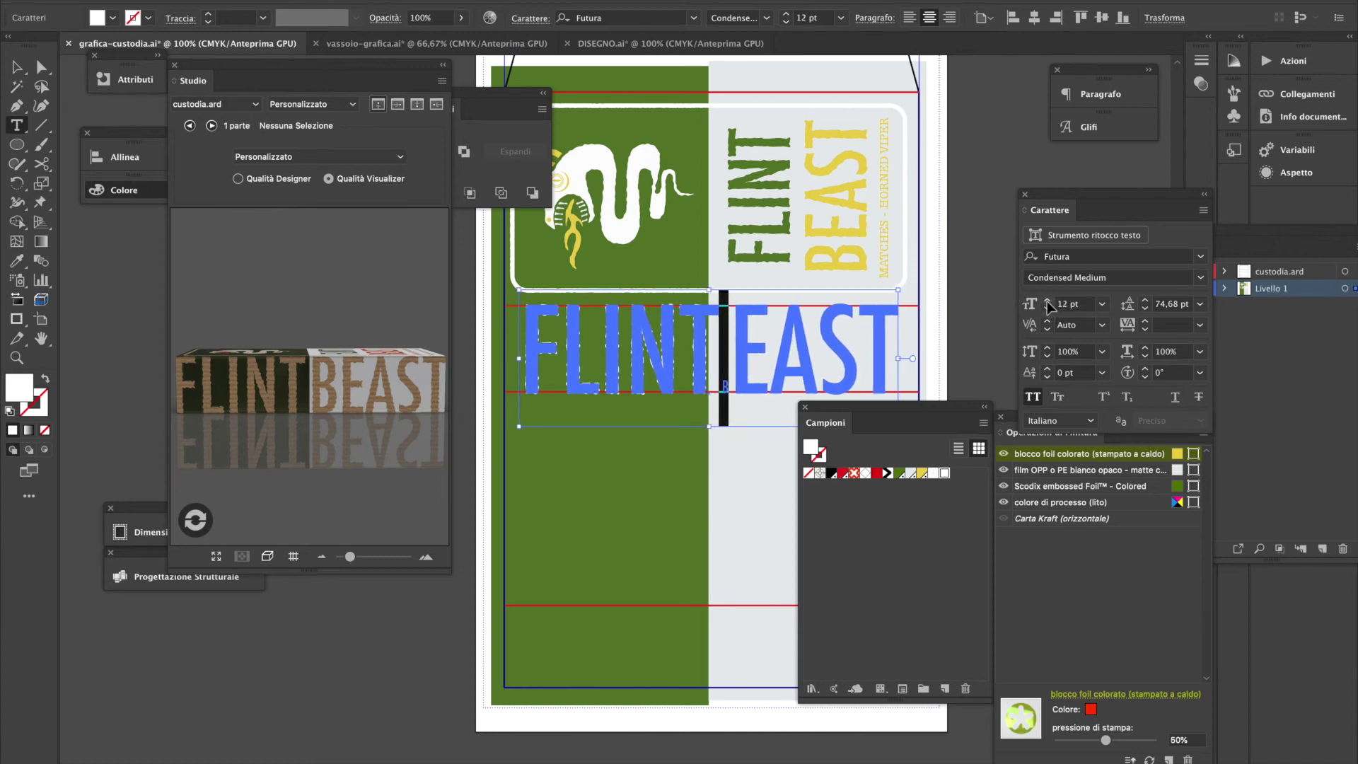
{"action": "key", "text": "ctrl+z"}
{"action": "key", "text": "ctrl+z"}
{"action": "key", "text": "ctrl+z"}
{"action": "key", "text": "ctrl+z"}
{"action": "key", "text": "ctrl+z"}
Select only the space between FLINT and BEAST and raise its font size to 35 pt
{"action": "left_click_drag", "start_coordinate": [498, 350], "coordinate": [715, 333]}
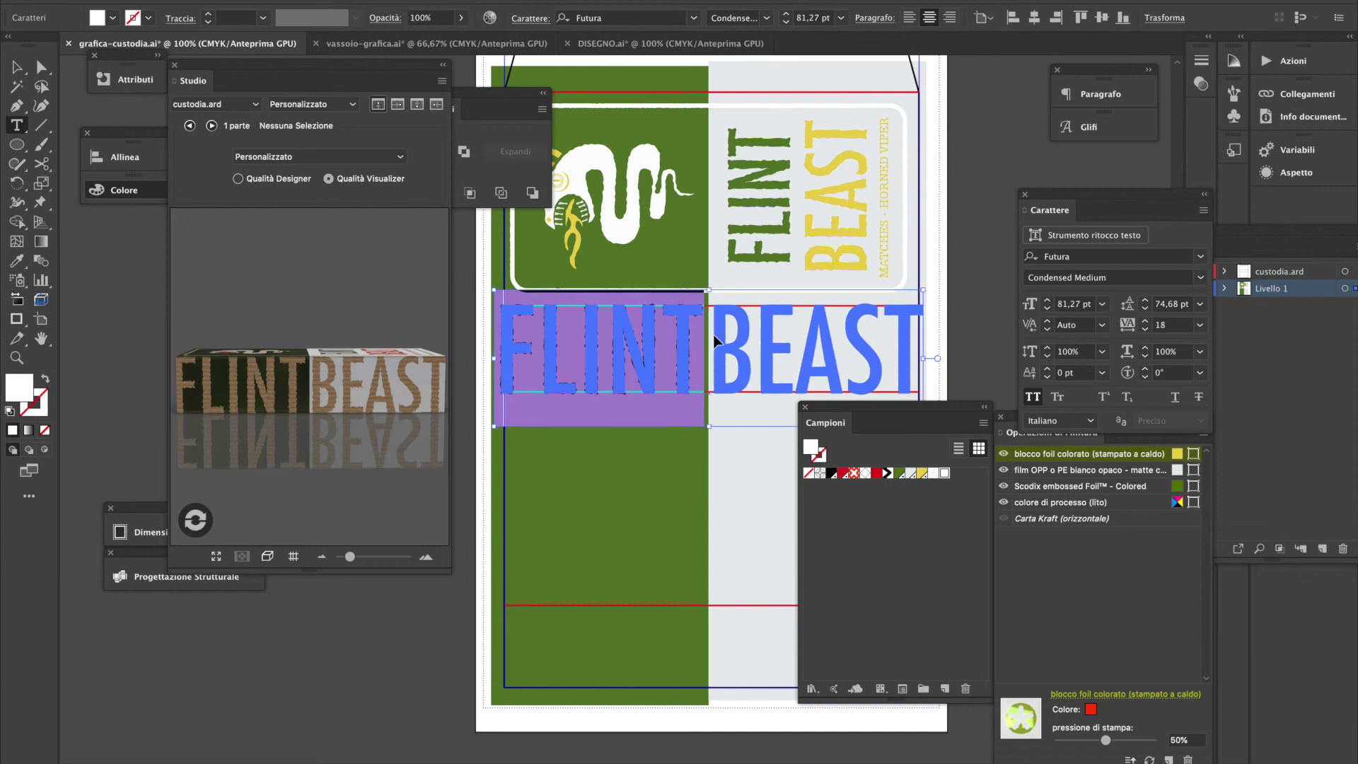
{"action": "left_click", "coordinate": [714, 333]}
{"action": "key", "text": "shift+Right"}
{"action": "left_click", "coordinate": [708, 339]}
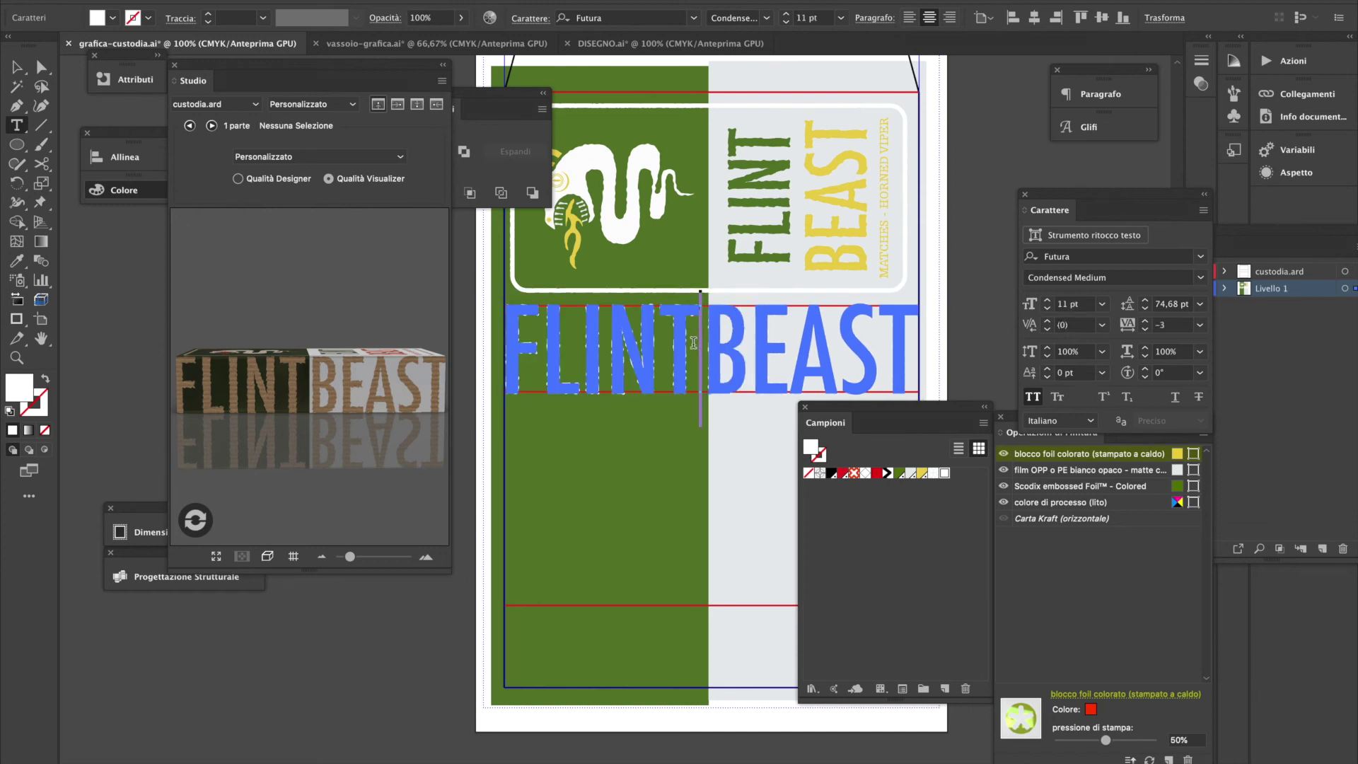
{"action": "left_click", "coordinate": [1047, 302]}
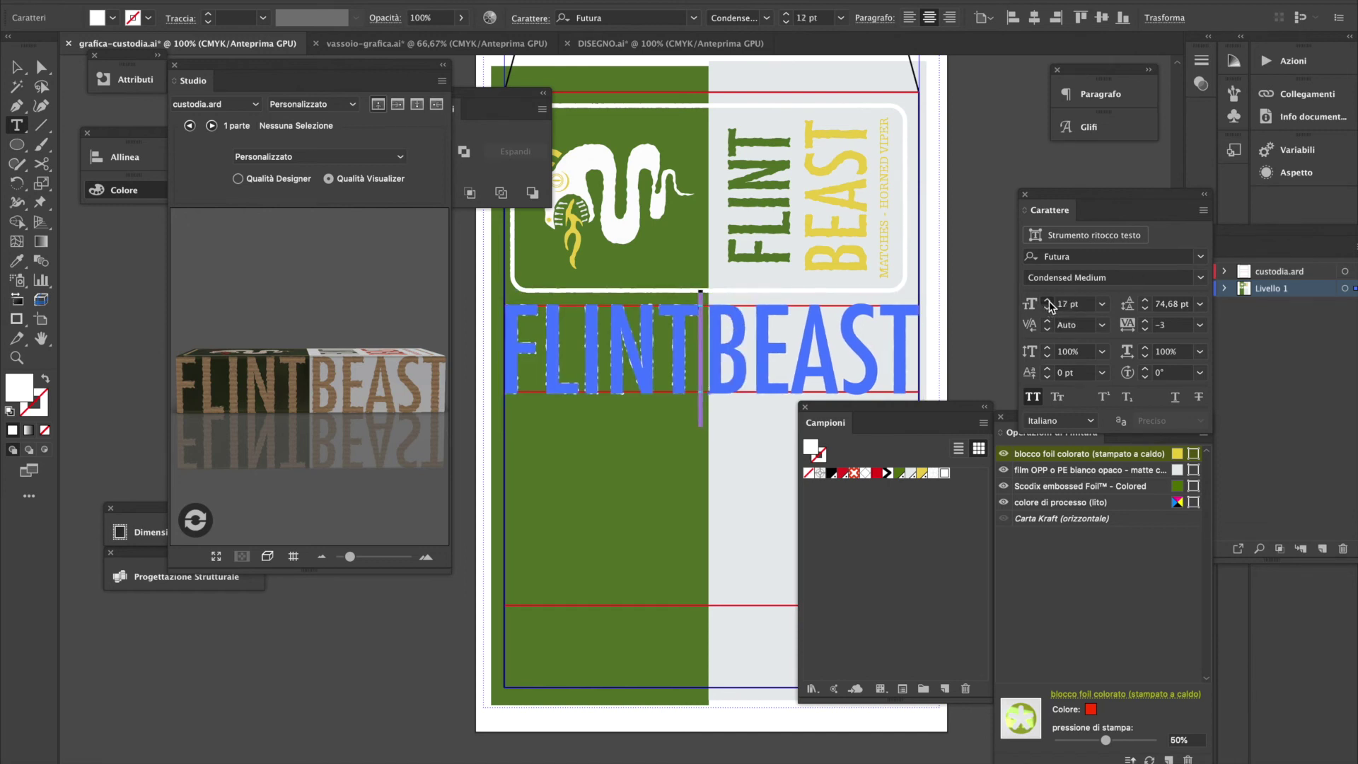
{"action": "left_click", "coordinate": [1048, 303]}
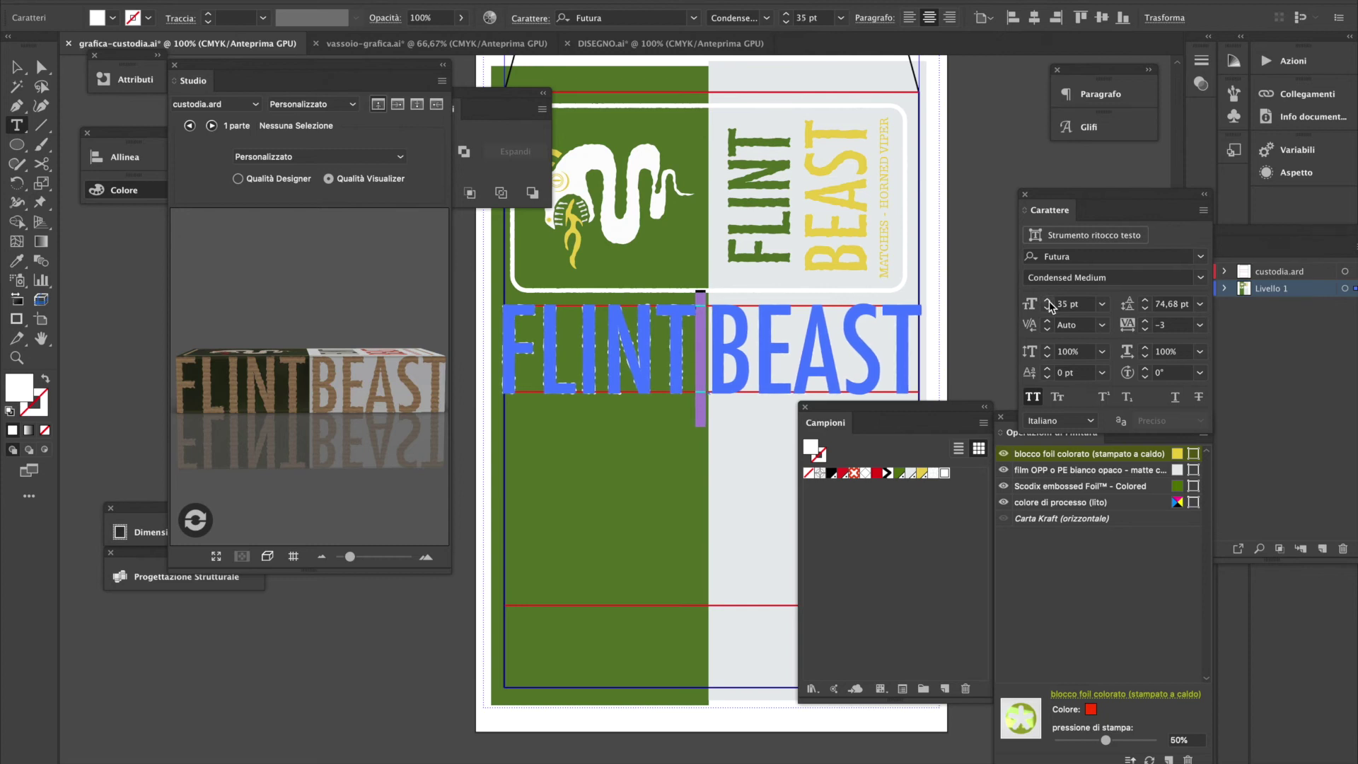
{"action": "key", "text": "Right"}
{"action": "key", "text": "Right"}
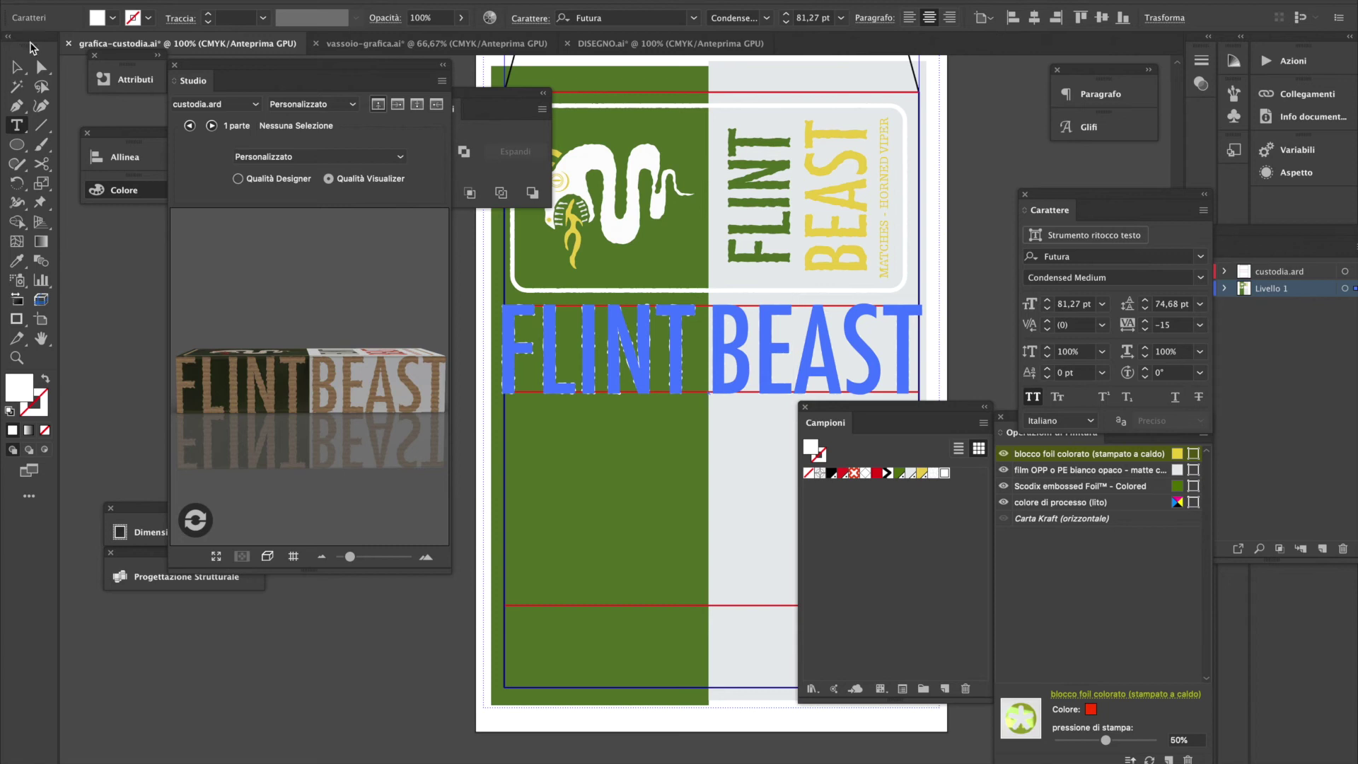
Nudge the whole side title right until the F lines up with the panel's left cut line
{"action": "left_click", "coordinate": [17, 67]}
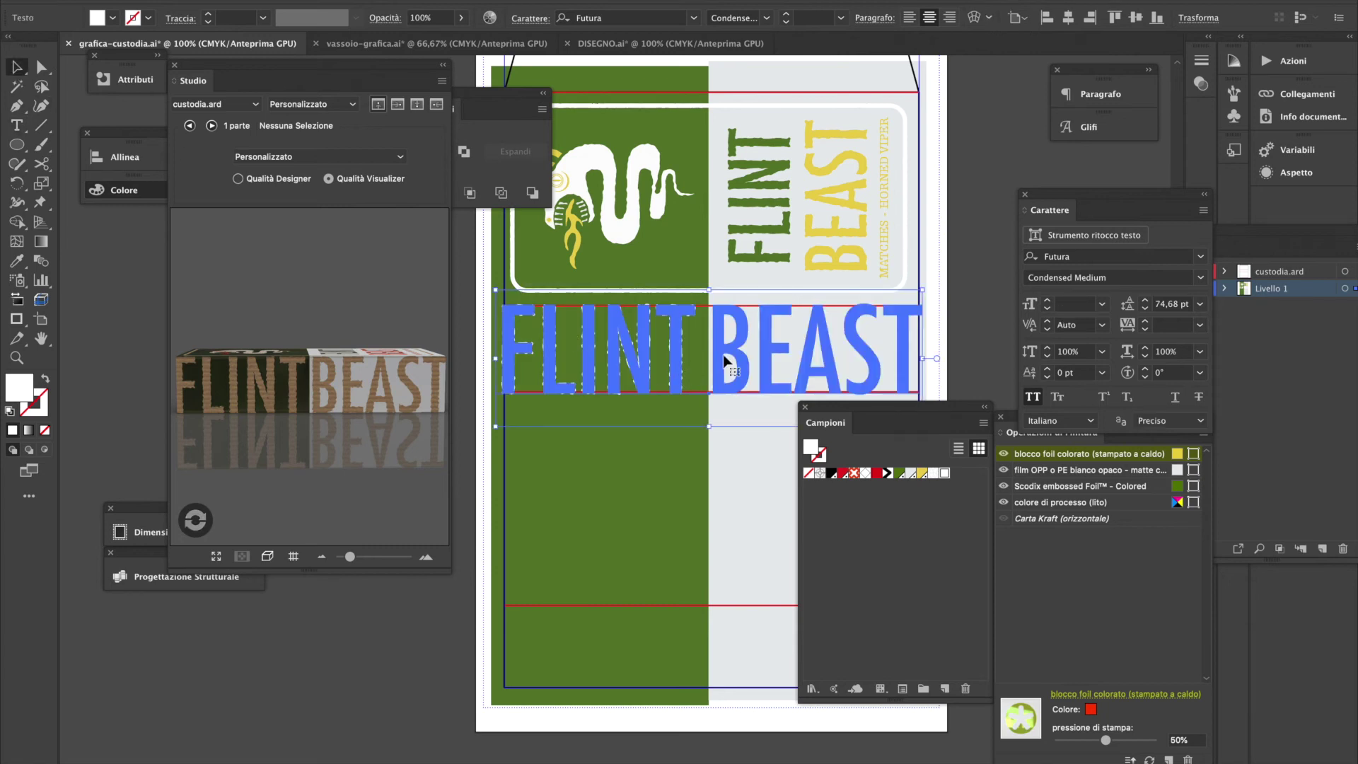
{"action": "key", "text": "Right"}
{"action": "key", "text": "Left"}
{"action": "key", "text": "Right"}
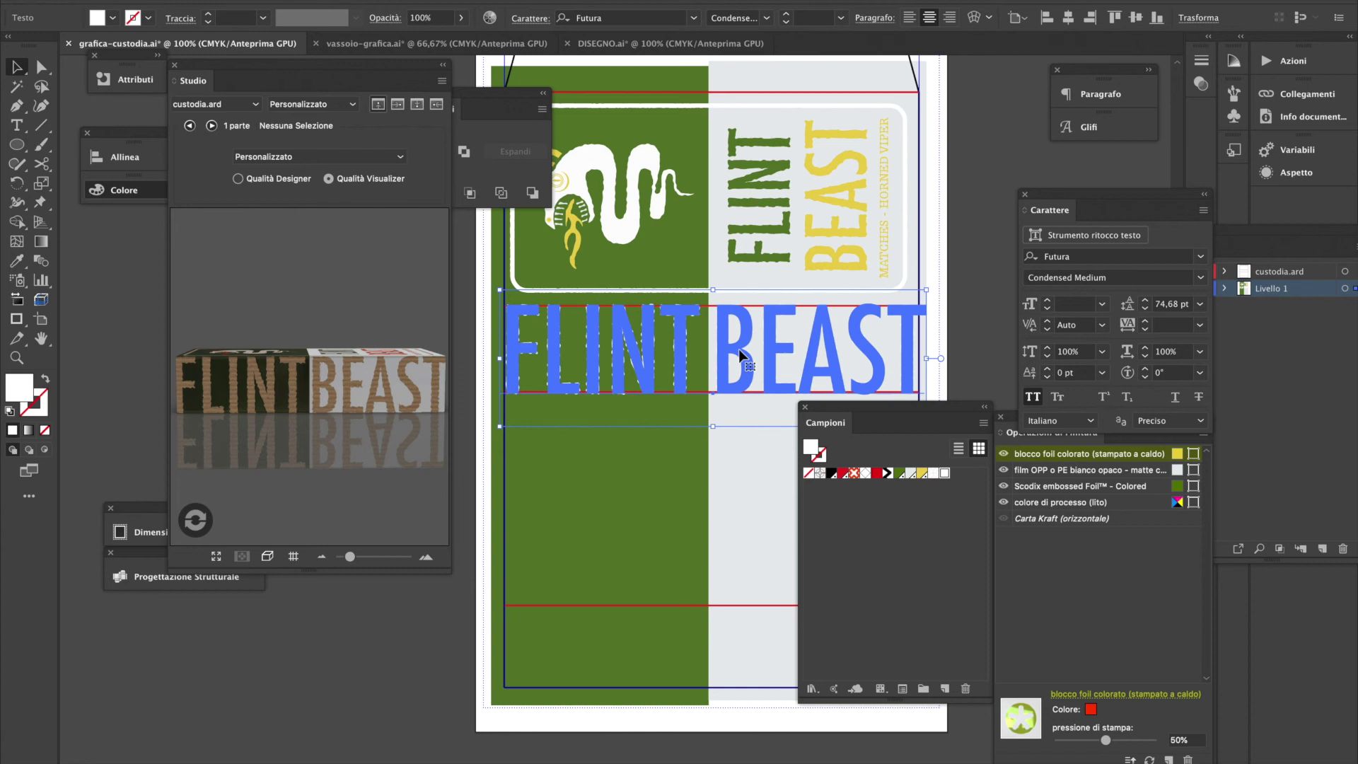
Set the tracking of only the word FLINT in the single-line side title to 6
{"action": "double_click", "coordinate": [631, 358]}
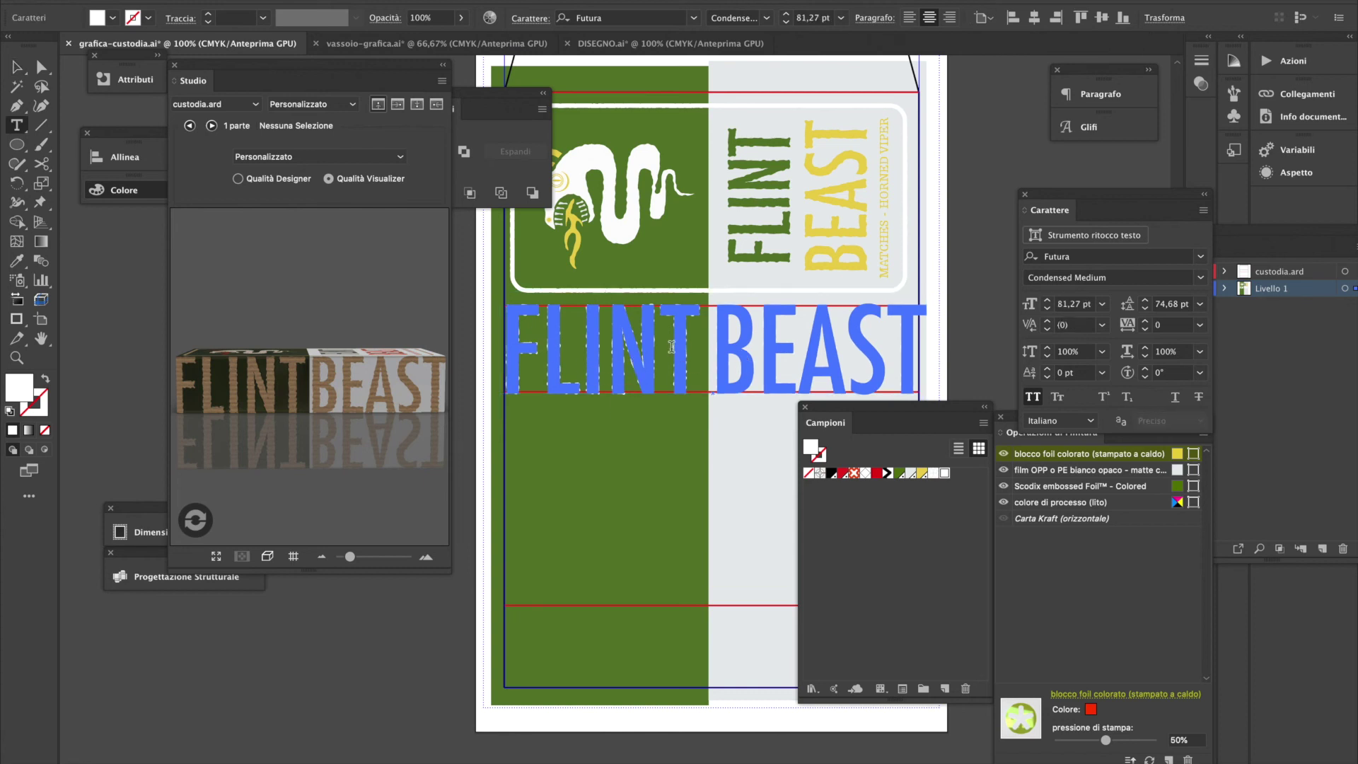
{"action": "left_click_drag", "start_coordinate": [698, 350], "coordinate": [469, 348]}
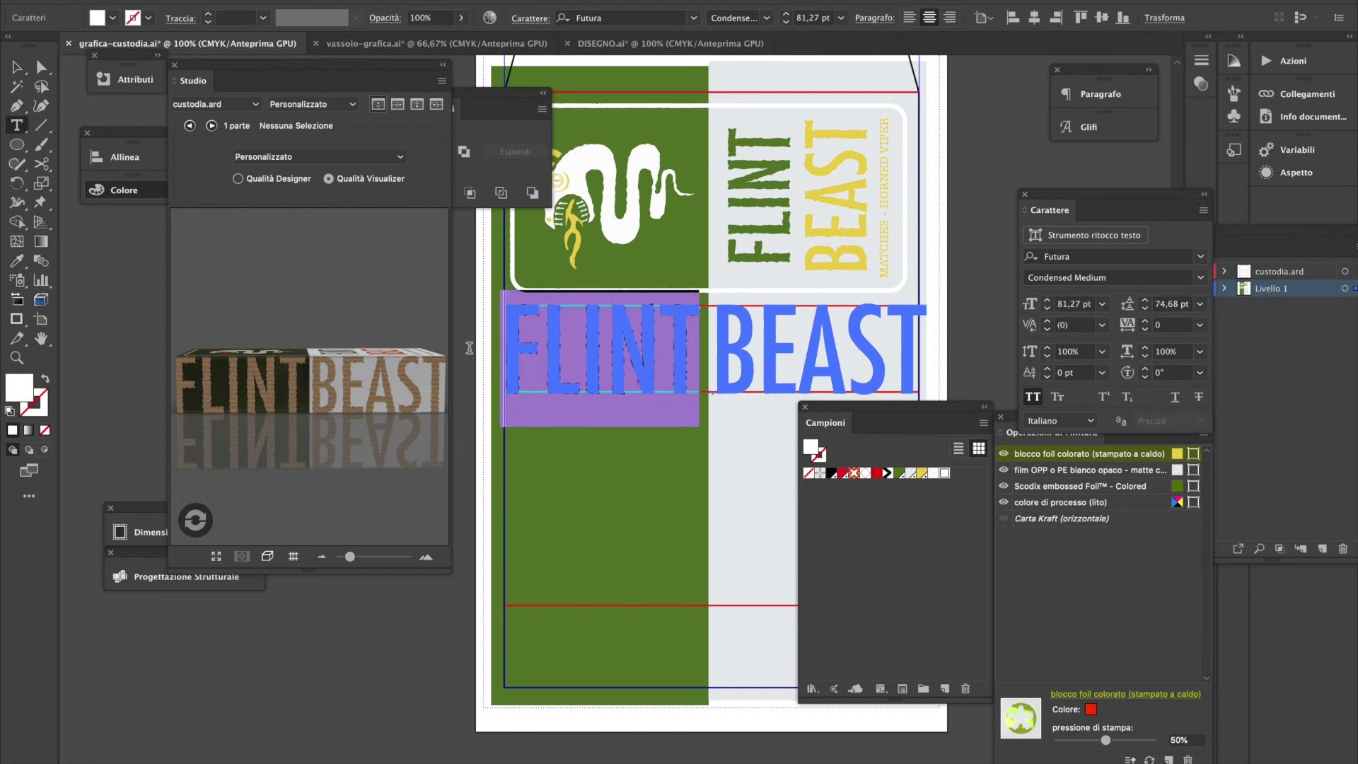
{"action": "left_click", "coordinate": [1145, 321]}
{"action": "left_click", "coordinate": [1145, 320]}
{"action": "left_click", "coordinate": [1145, 320]}
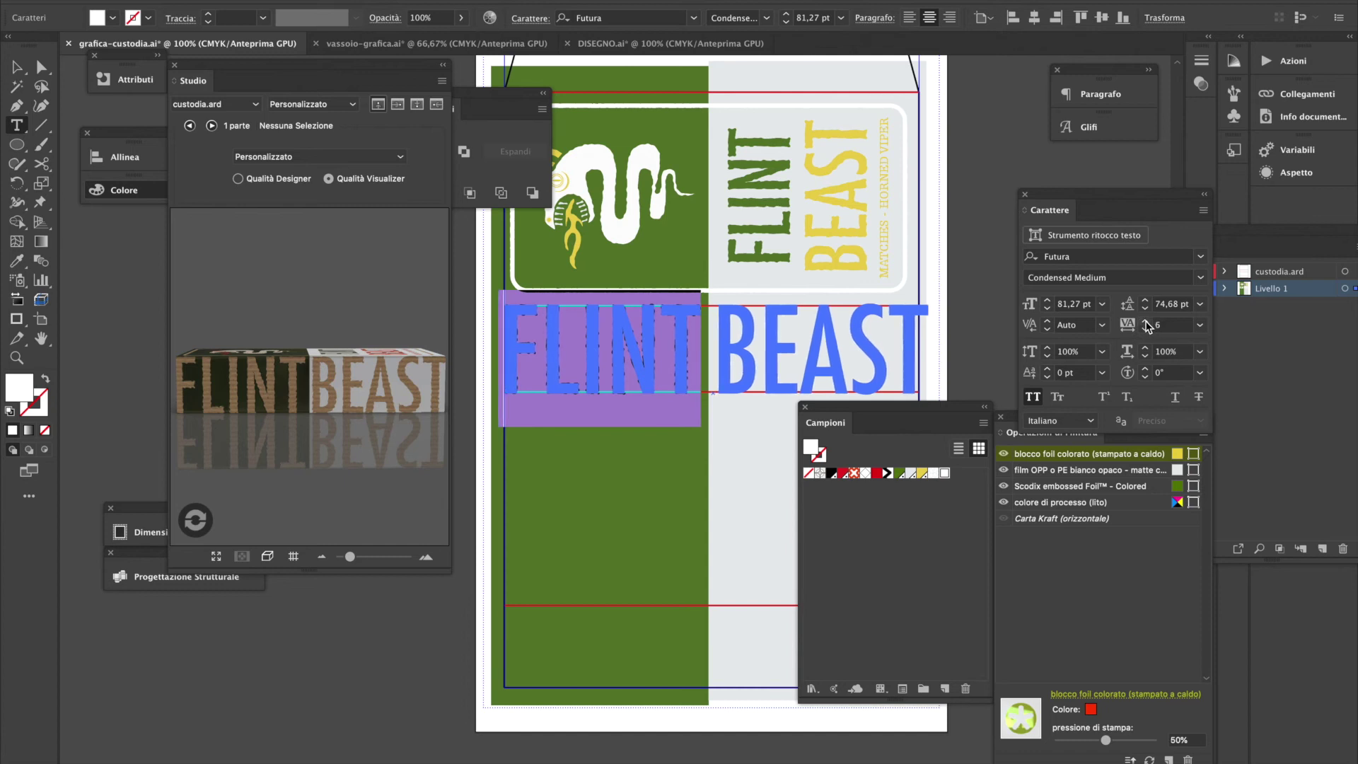
{"action": "left_click", "coordinate": [18, 69]}
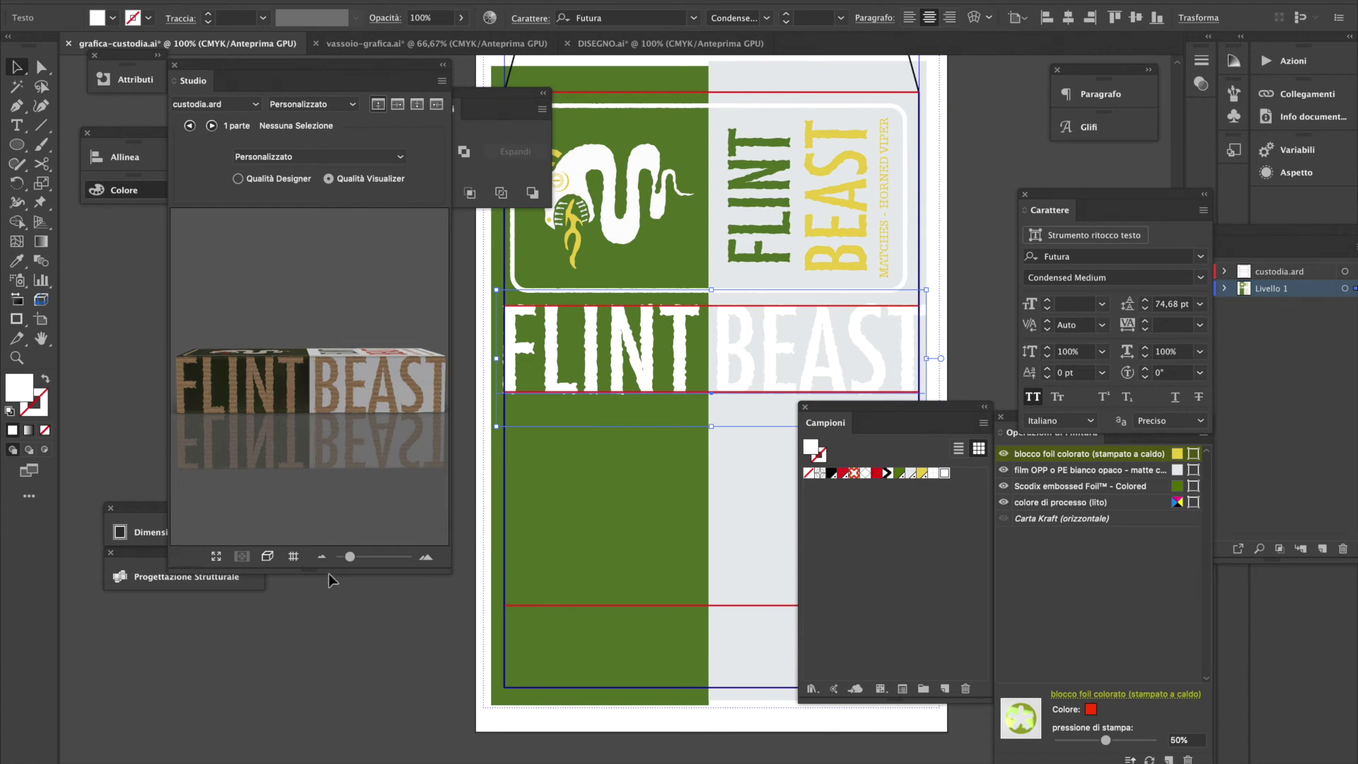
Draw a white rectangle with no stroke over the sleeve's lowest panel, from the last fold line past the panel's outer edges
{"action": "left_click_drag", "start_coordinate": [358, 421], "coordinate": [263, 339]}
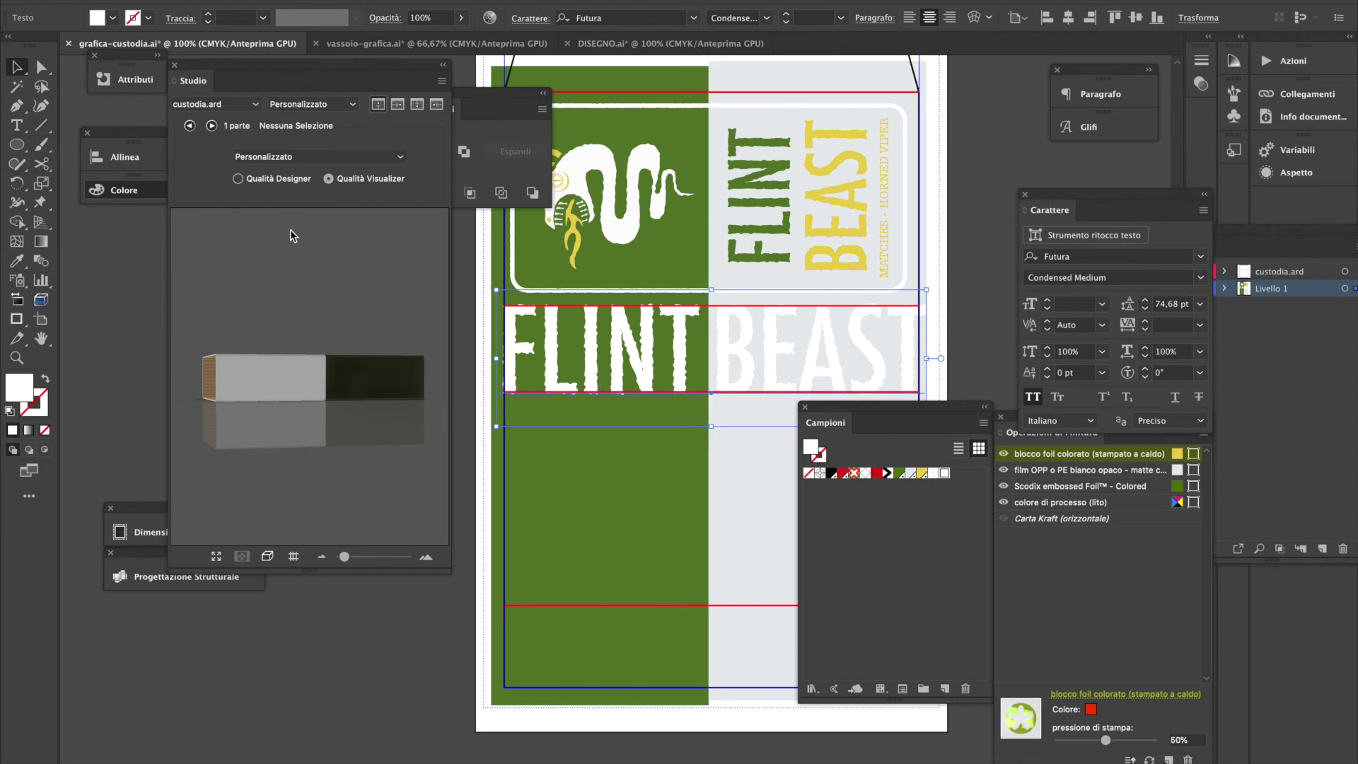
{"action": "left_click", "coordinate": [22, 148]}
{"action": "left_click_drag", "start_coordinate": [23, 152], "coordinate": [106, 142]}
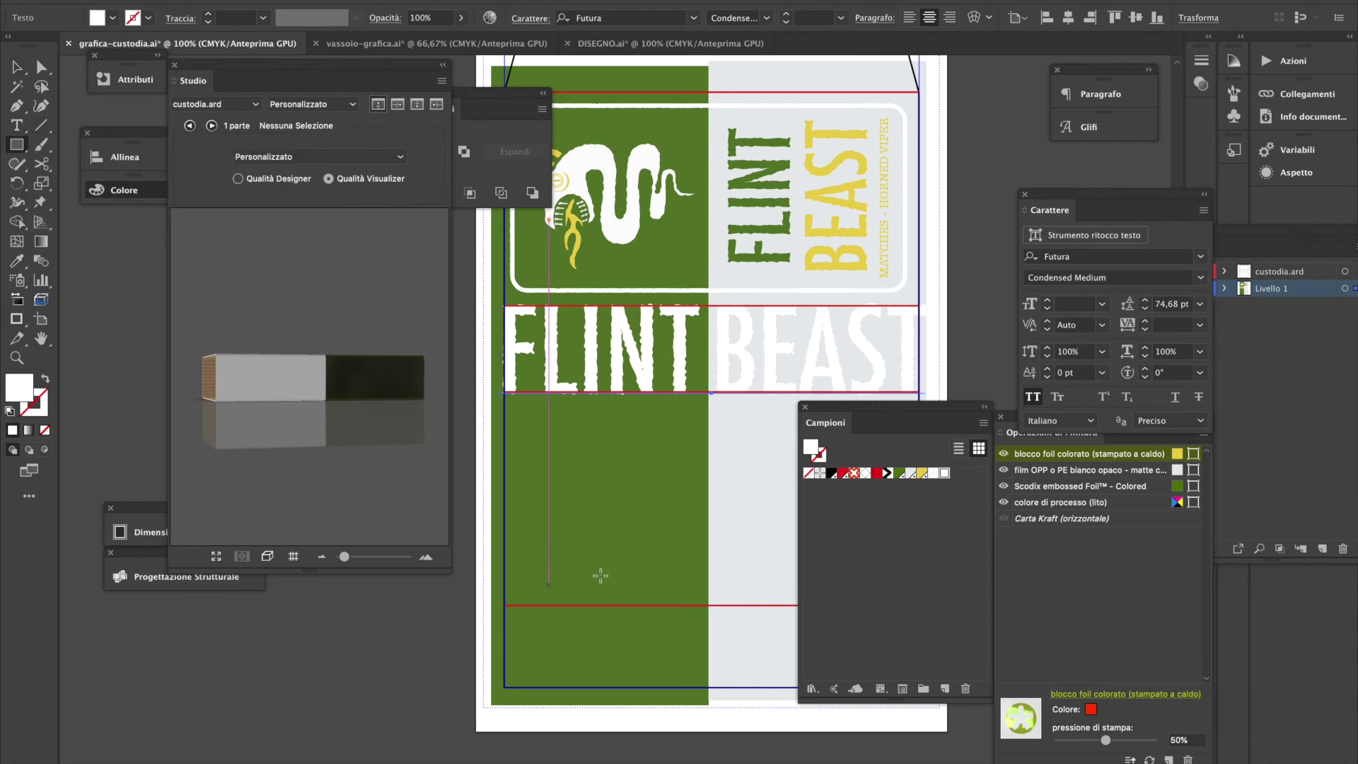
{"action": "left_click_drag", "start_coordinate": [951, 405], "coordinate": [1110, 397]}
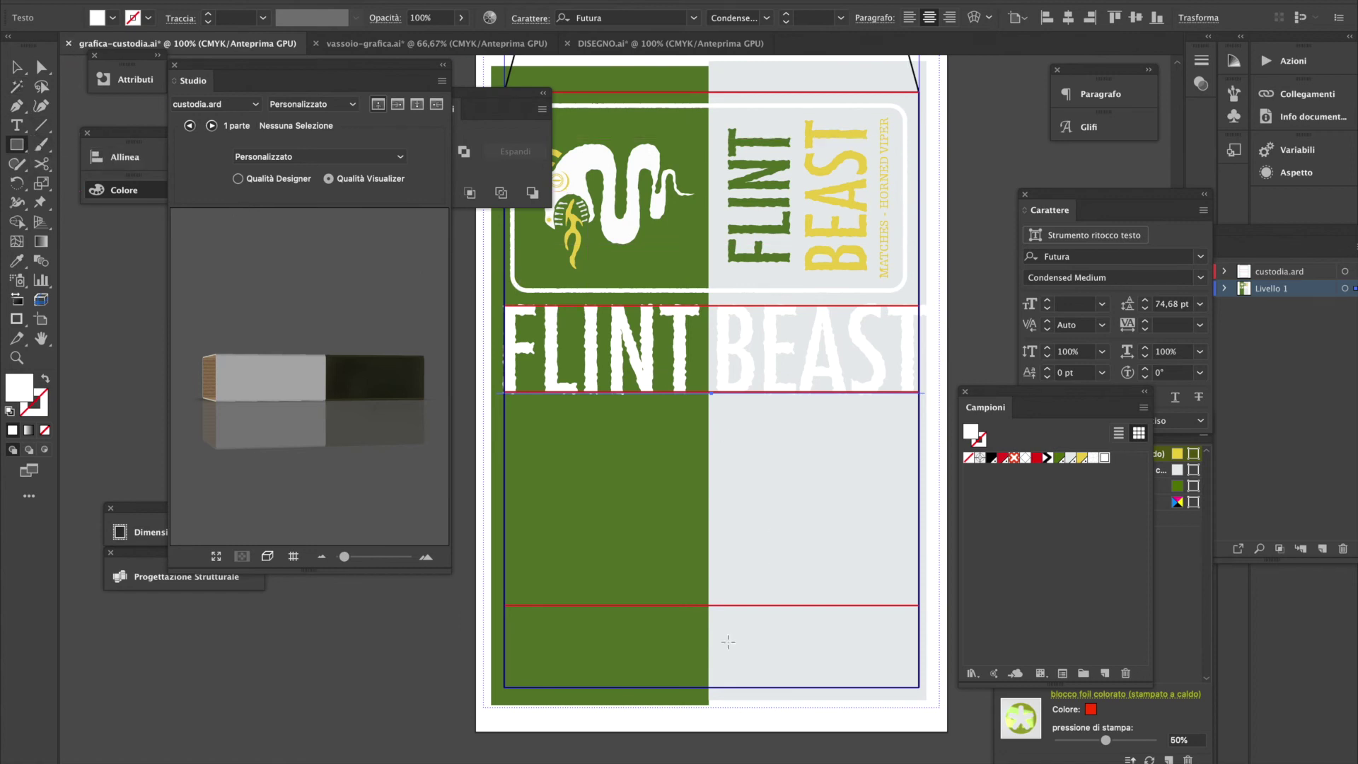
{"action": "left_click_drag", "start_coordinate": [486, 605], "coordinate": [937, 706]}
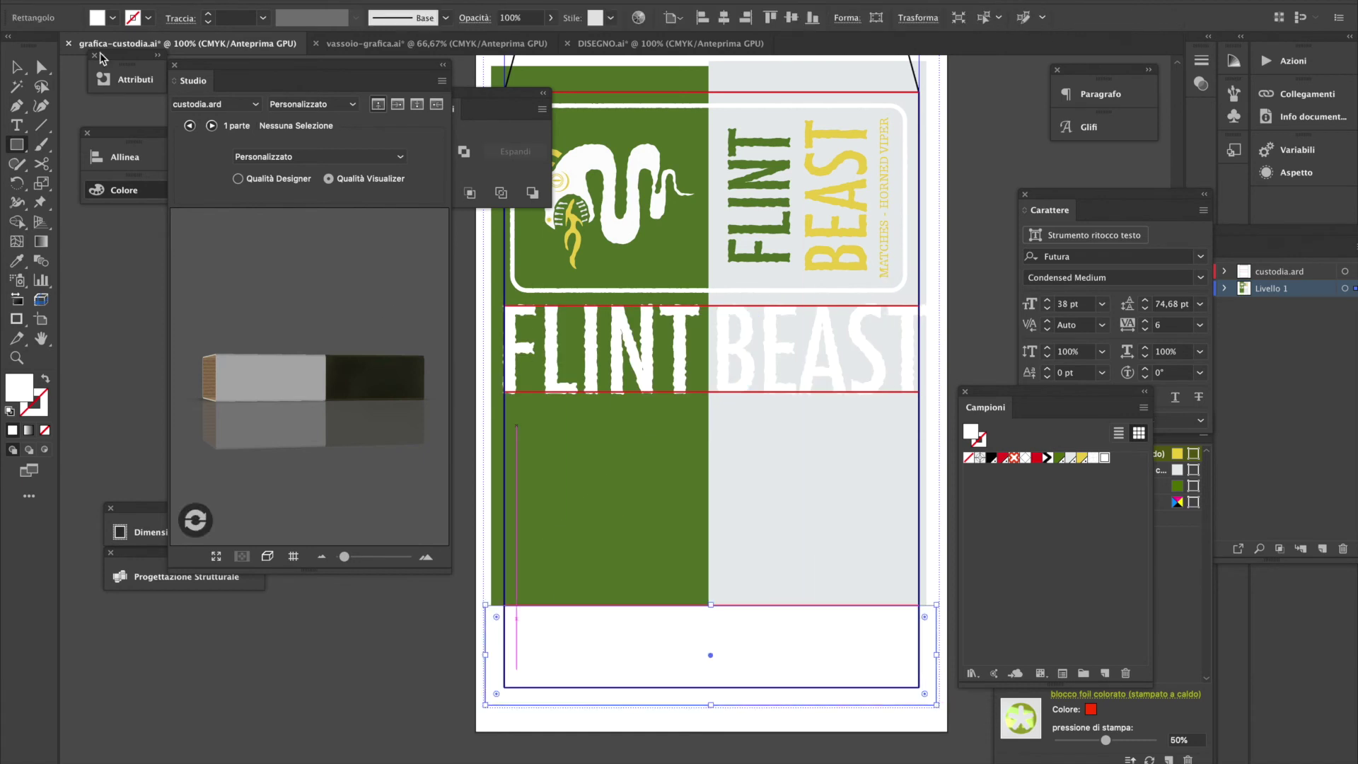
{"action": "left_click", "coordinate": [114, 18]}
{"action": "left_click", "coordinate": [116, 20]}
{"action": "left_click", "coordinate": [118, 21]}
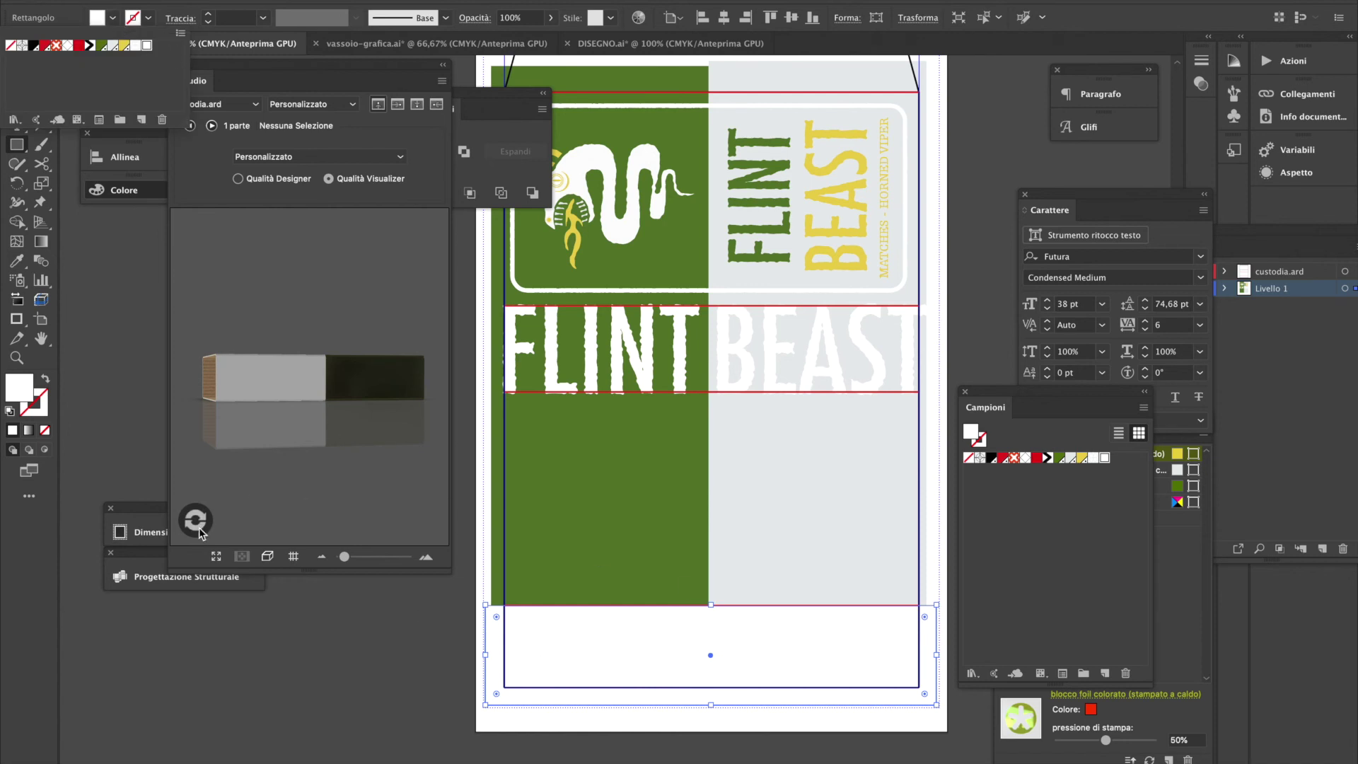
{"action": "key", "text": "Escape"}
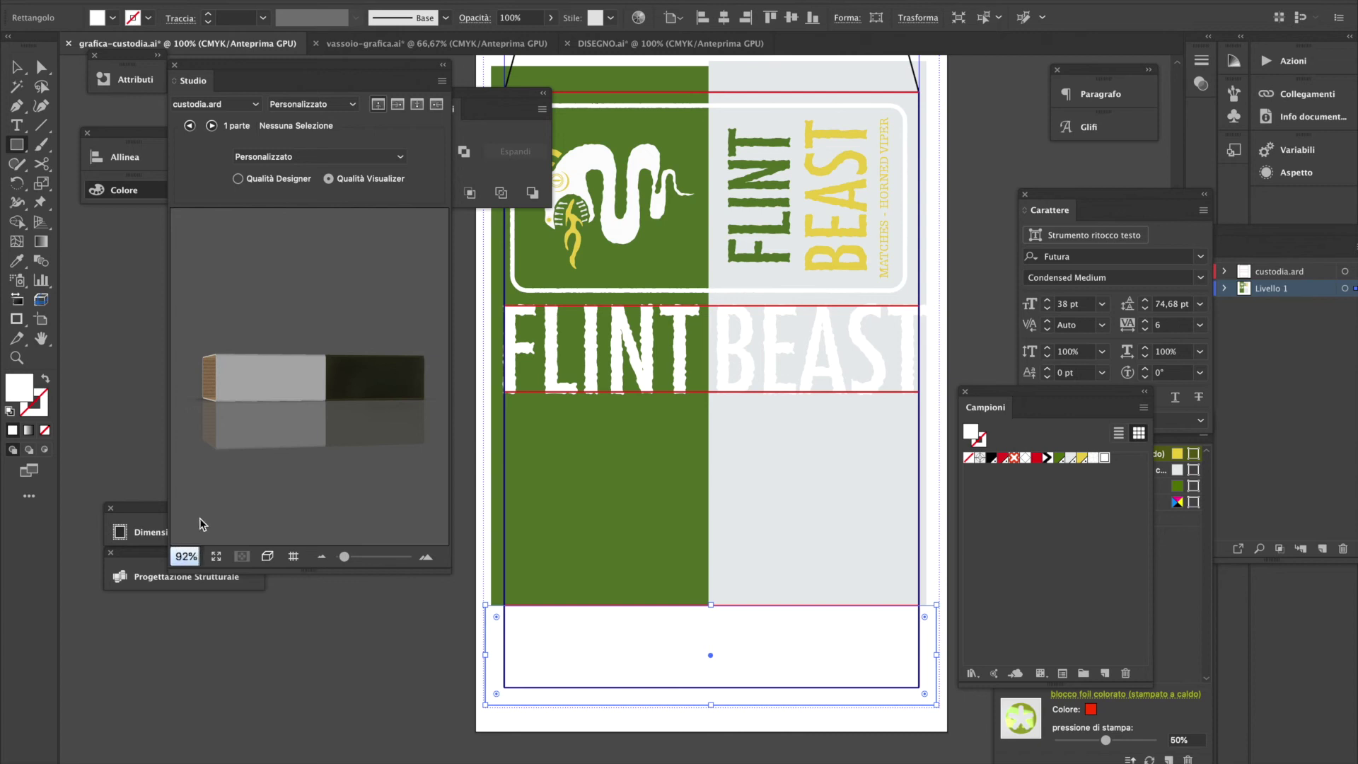
Shrink the white rectangle on all sides so it sits inside the lowest panel with a small margin from the cut and fold lines
{"action": "left_click_drag", "start_coordinate": [219, 481], "coordinate": [230, 401]}
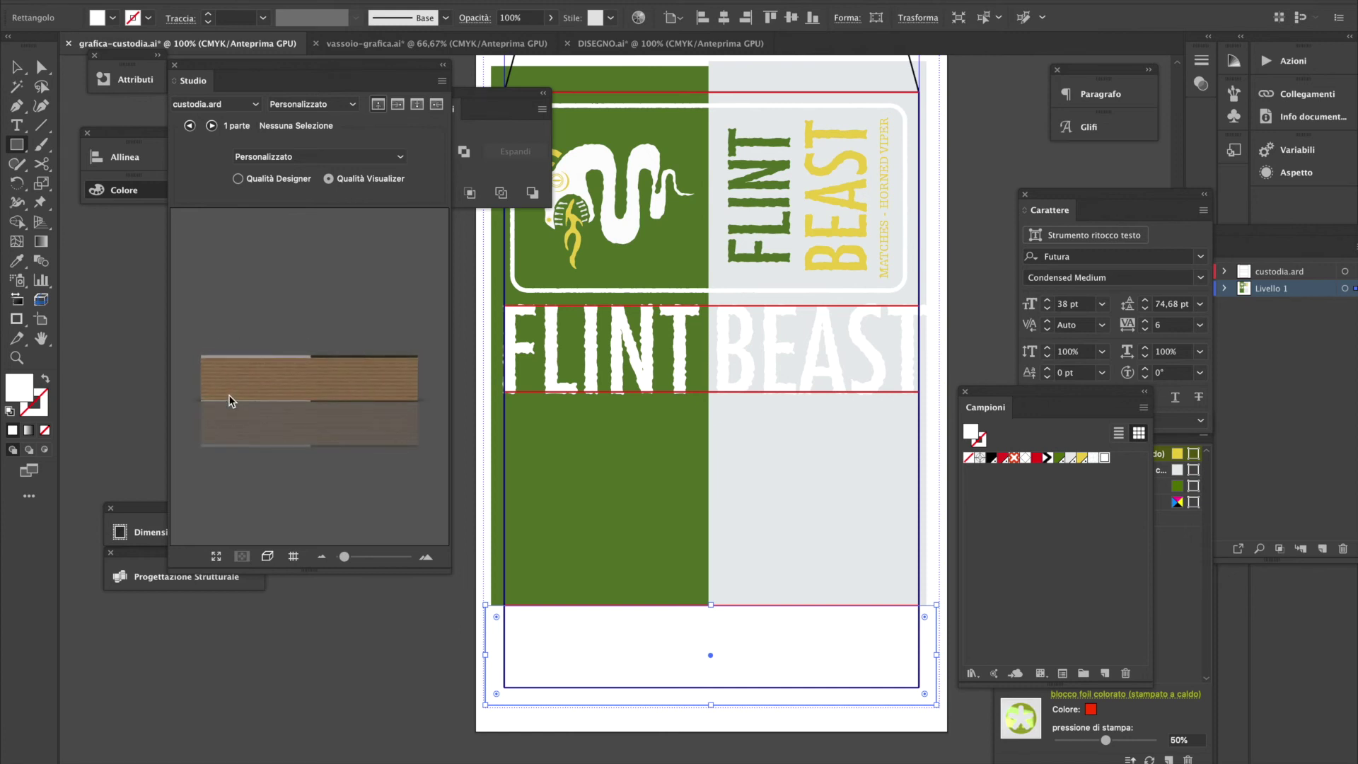
{"action": "left_click", "coordinate": [16, 67]}
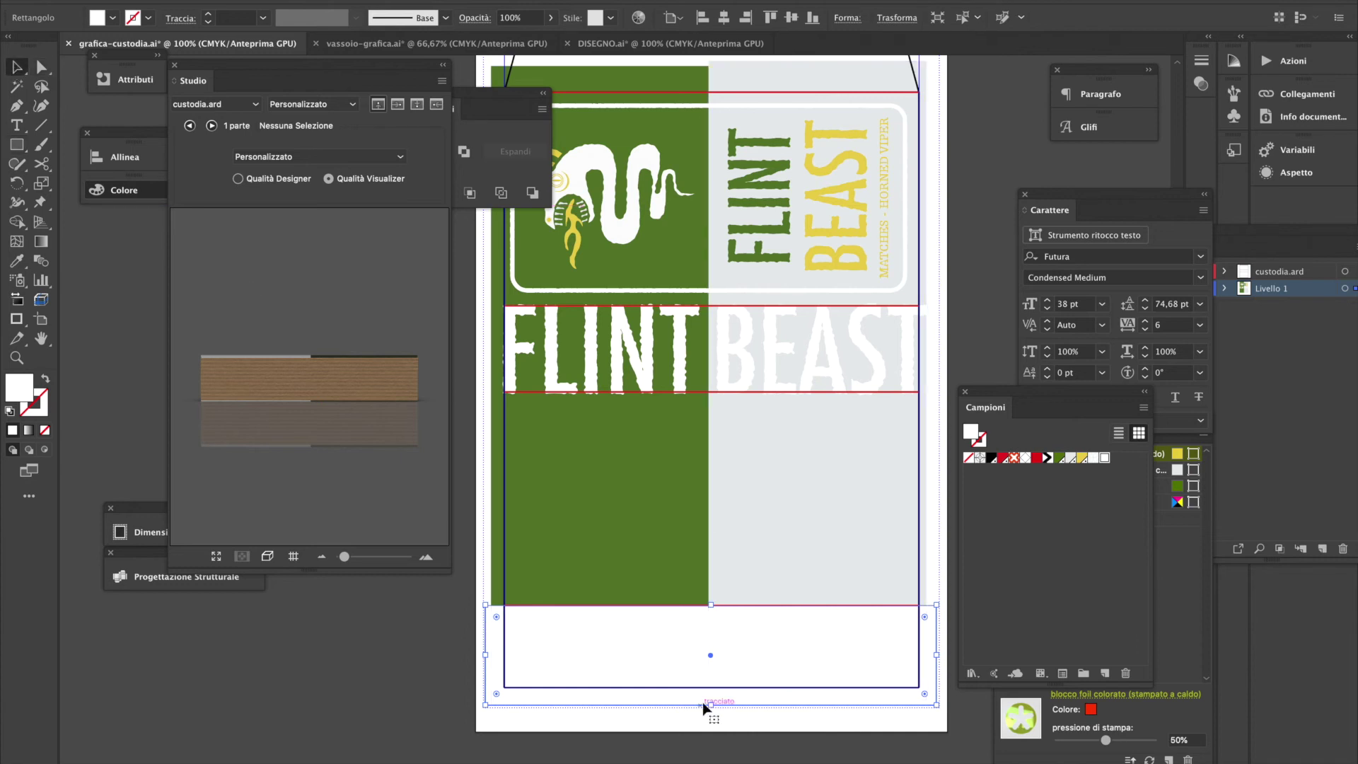
{"action": "left_click_drag", "start_coordinate": [703, 705], "coordinate": [713, 617]}
{"action": "left_click_drag", "start_coordinate": [488, 650], "coordinate": [505, 650]}
{"action": "left_click_drag", "start_coordinate": [937, 649], "coordinate": [912, 649]}
{"action": "left_click_drag", "start_coordinate": [505, 648], "coordinate": [513, 648]}
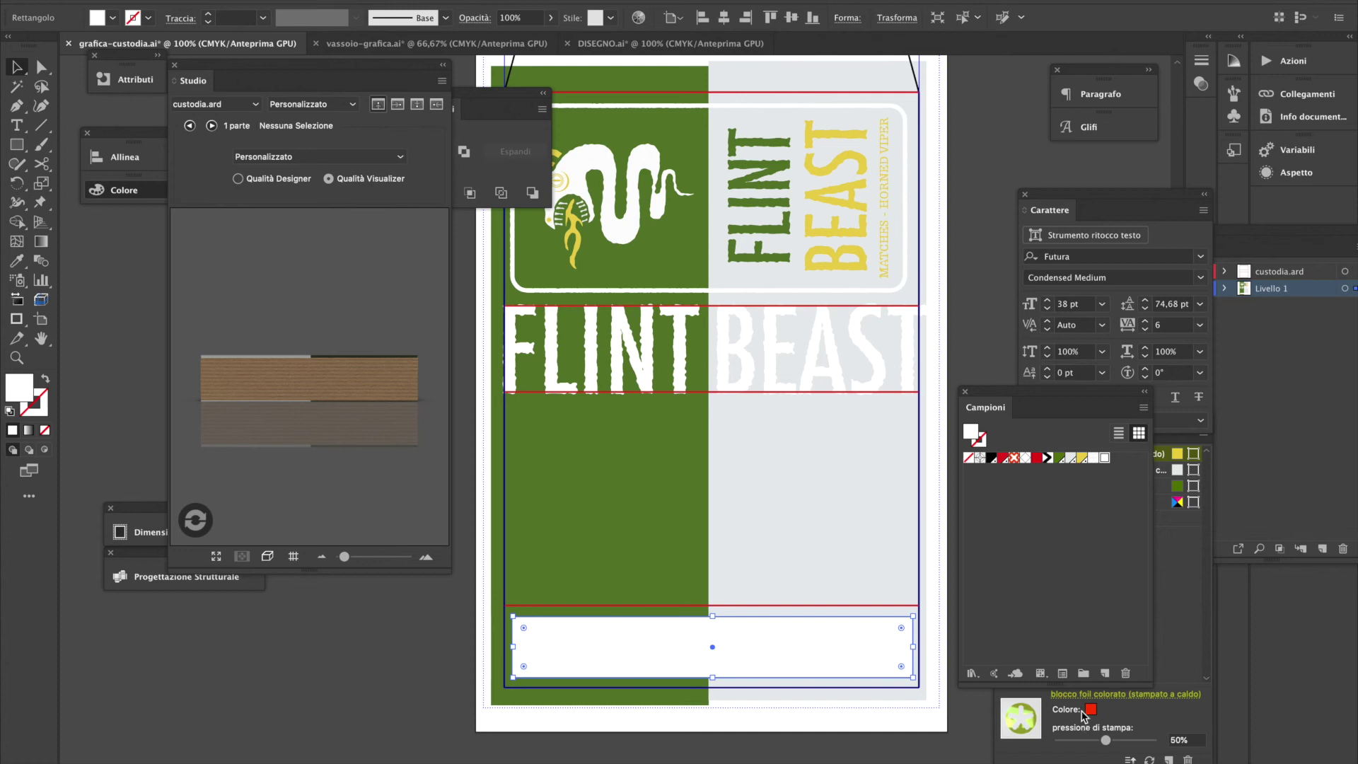
Add a Scodix embossed Foil - Colored finishing operation in dark red RGB 72, 2, 0 as a swatch applied to the rectangle
{"action": "left_click", "coordinate": [1105, 673]}
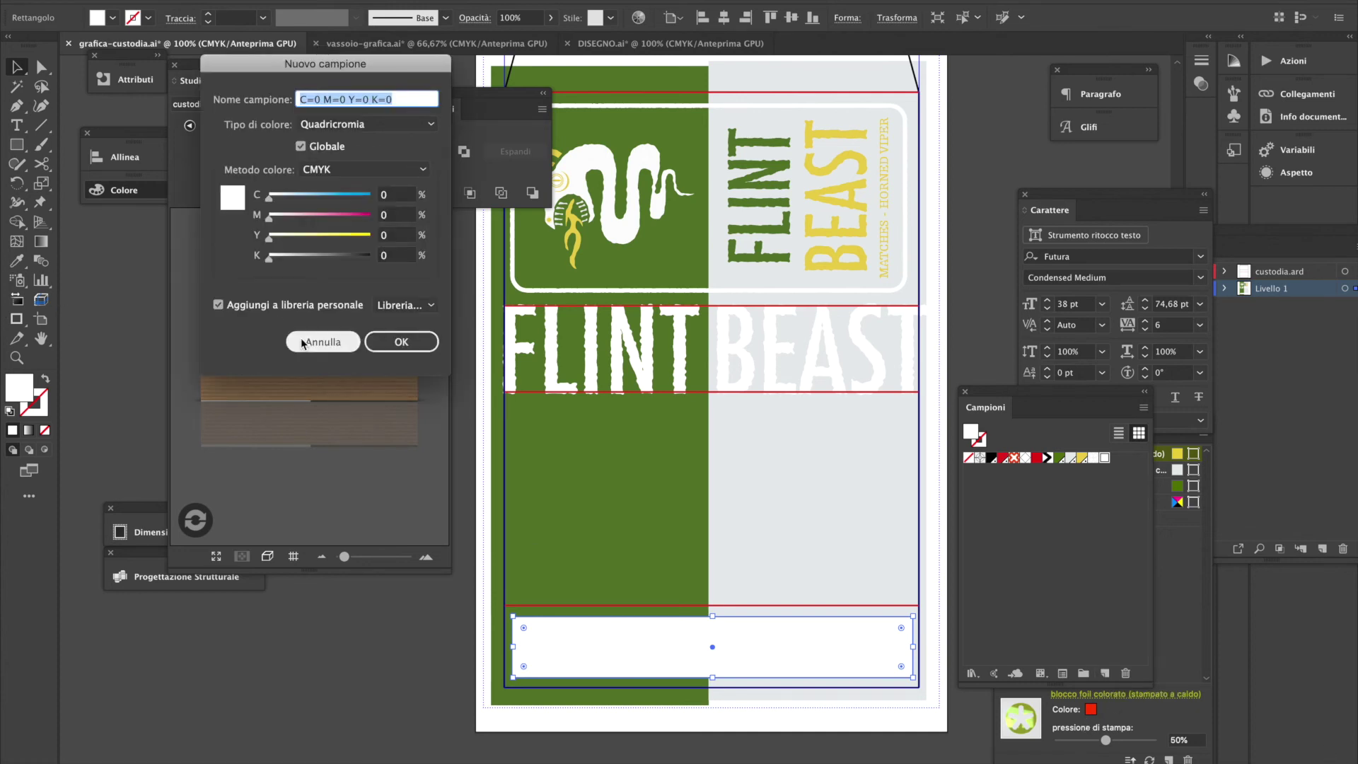
{"action": "left_click", "coordinate": [322, 342]}
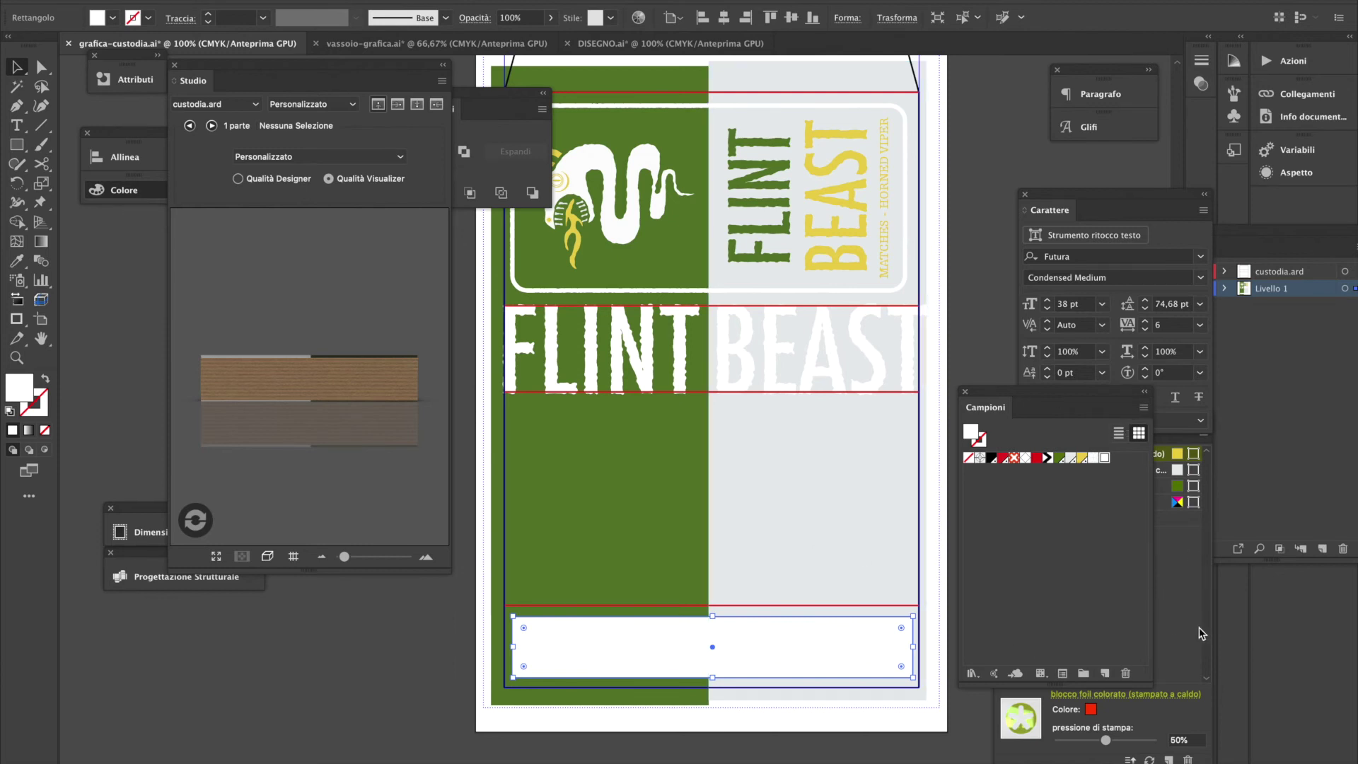
{"action": "left_click", "coordinate": [1201, 714]}
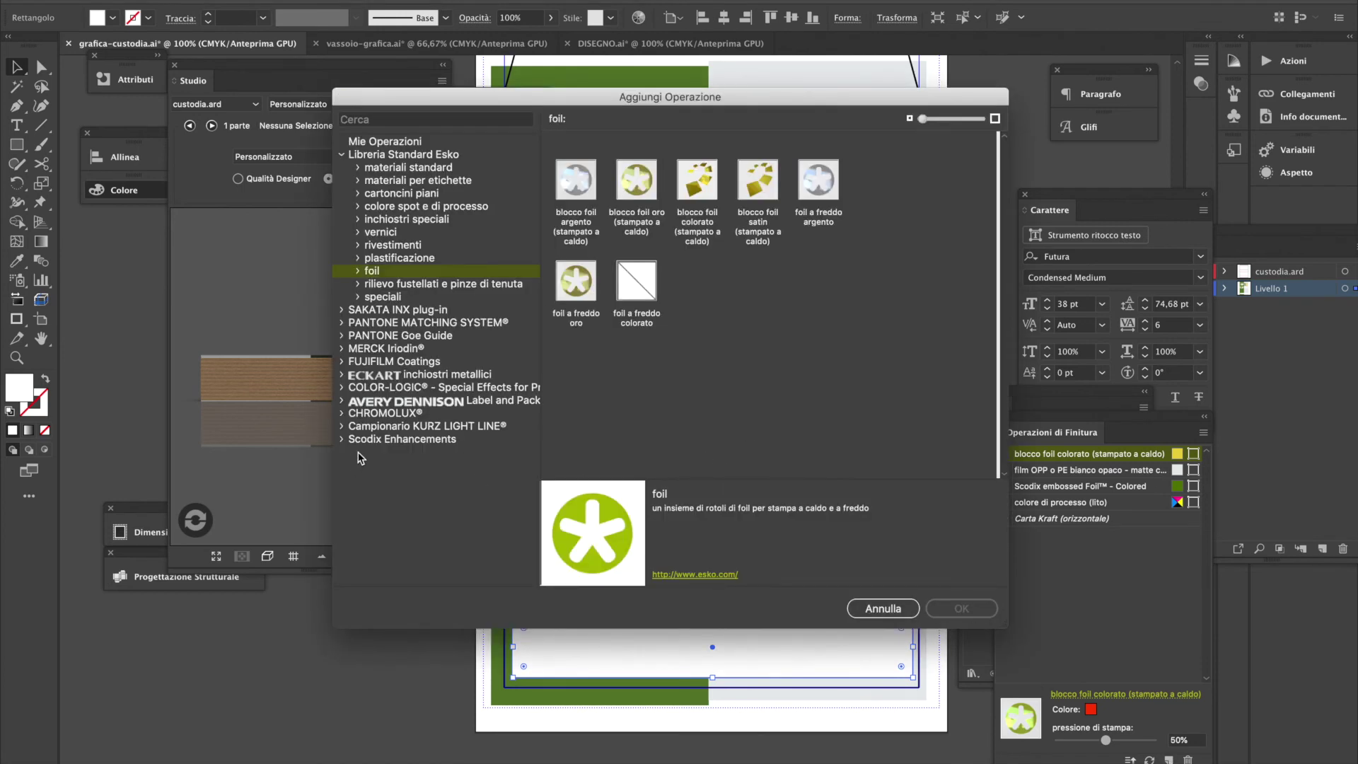
{"action": "left_click", "coordinate": [344, 155]}
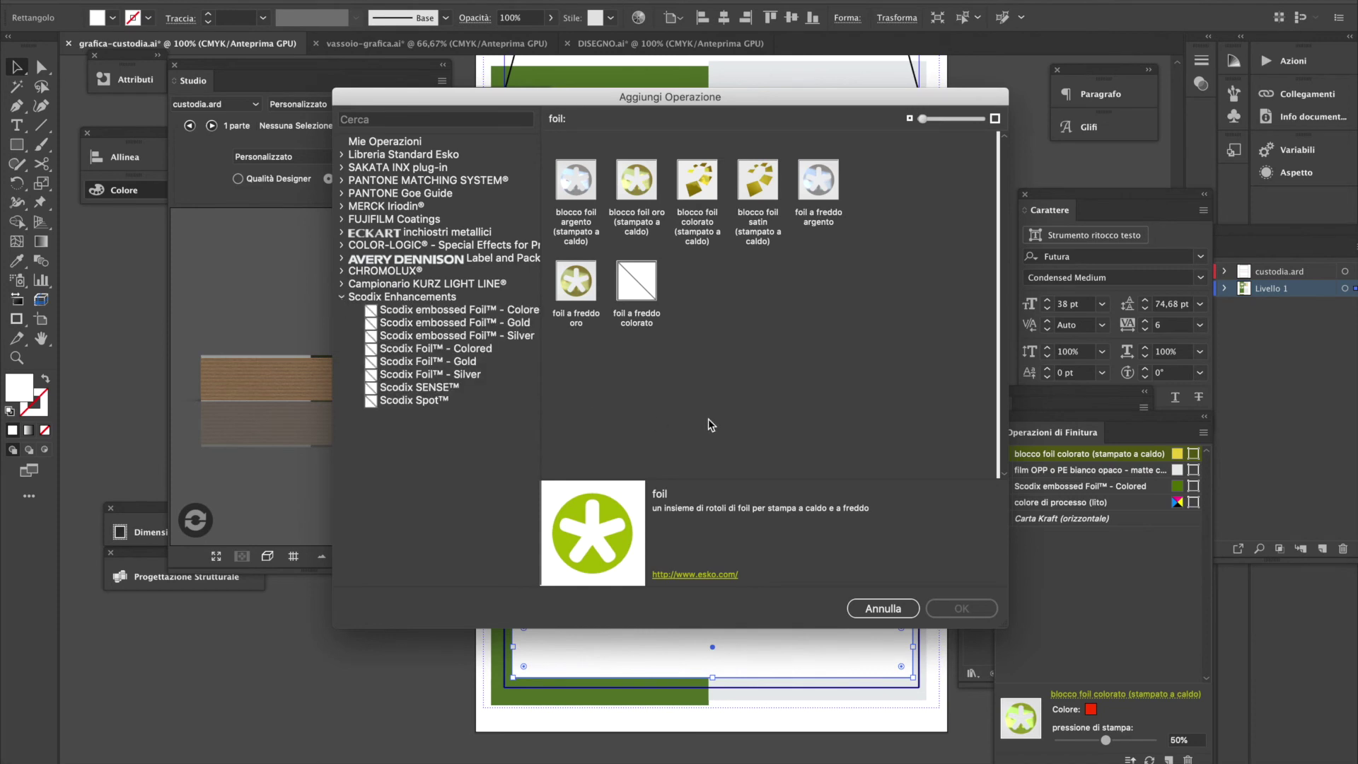
{"action": "left_click", "coordinate": [516, 314]}
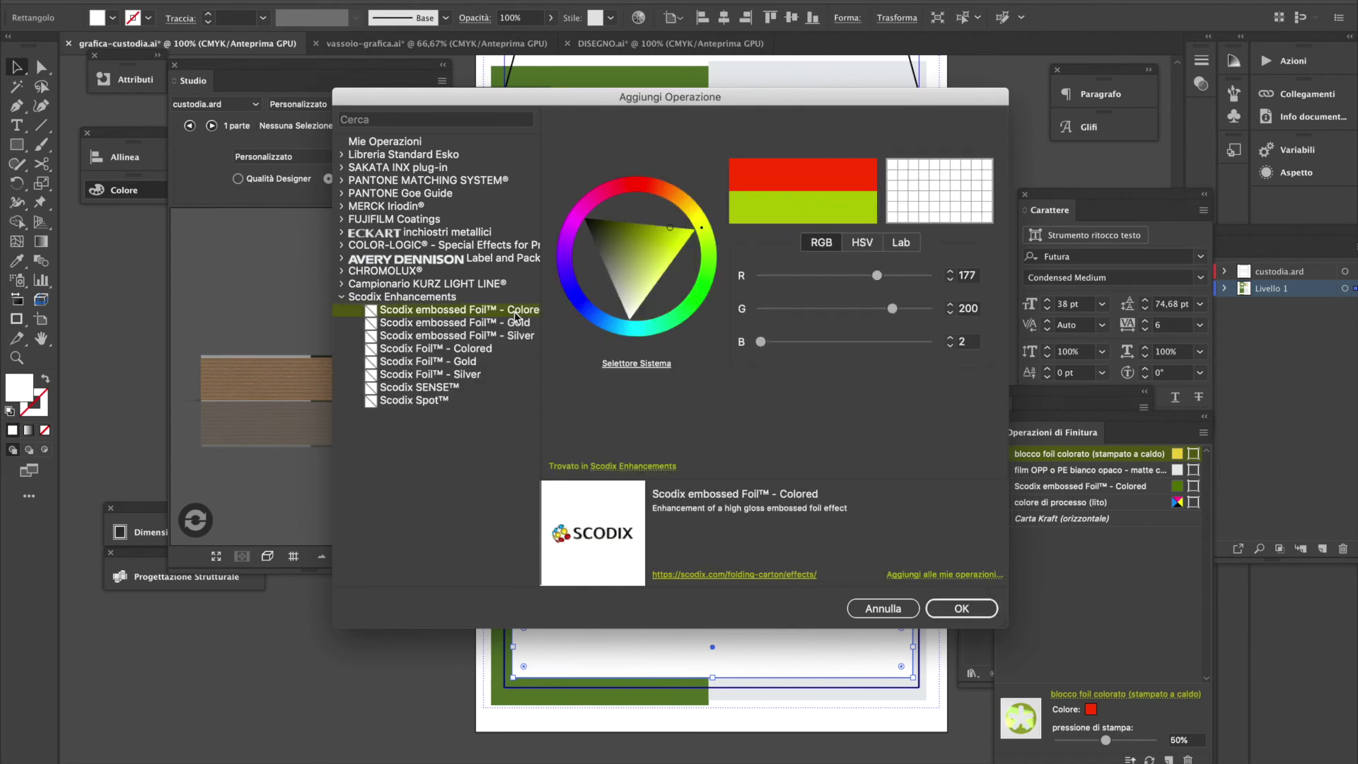
{"action": "mouse_move", "coordinate": [665, 228]}
{"action": "left_mouse_down"}
{"action": "mouse_move", "coordinate": [621, 244]}
{"action": "mouse_move", "coordinate": [712, 225]}
{"action": "mouse_move", "coordinate": [614, 249]}
{"action": "left_mouse_up"}
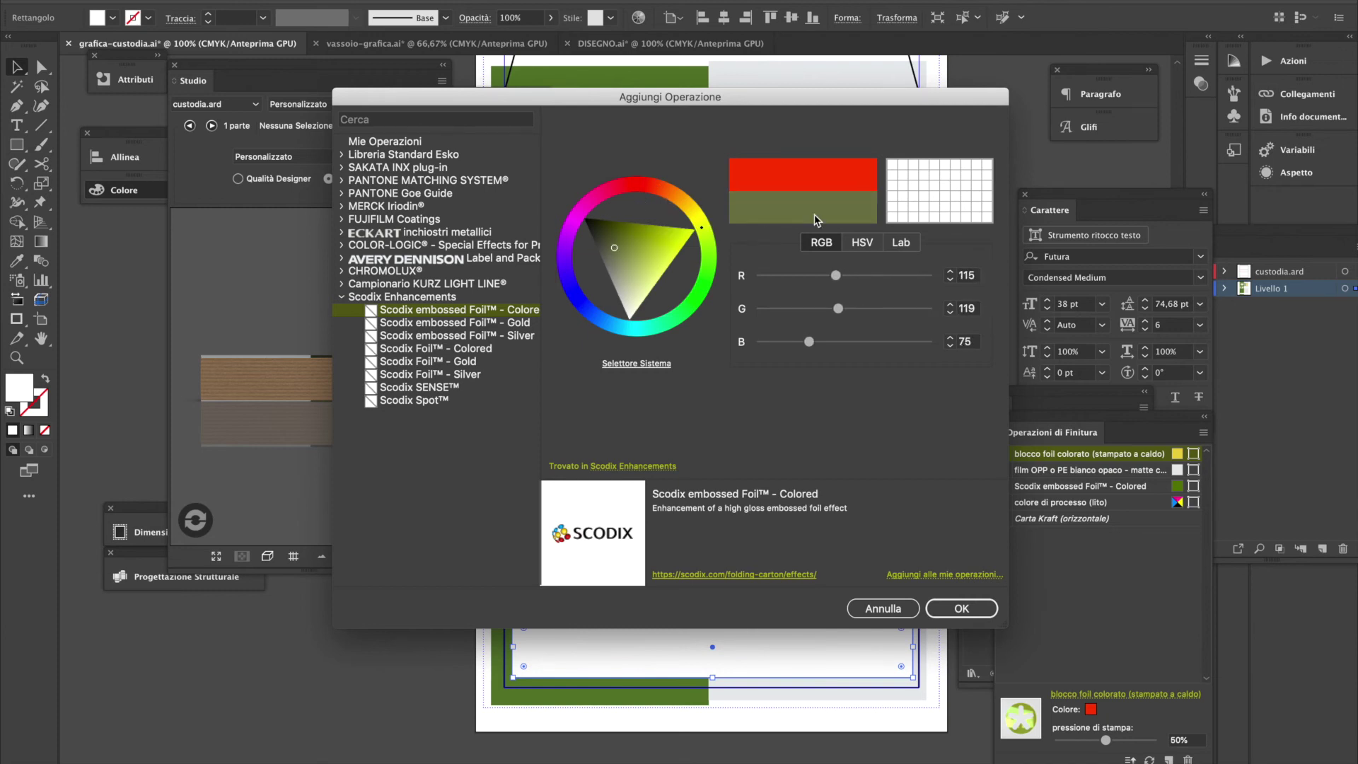
{"action": "left_click_drag", "start_coordinate": [601, 225], "coordinate": [639, 191]}
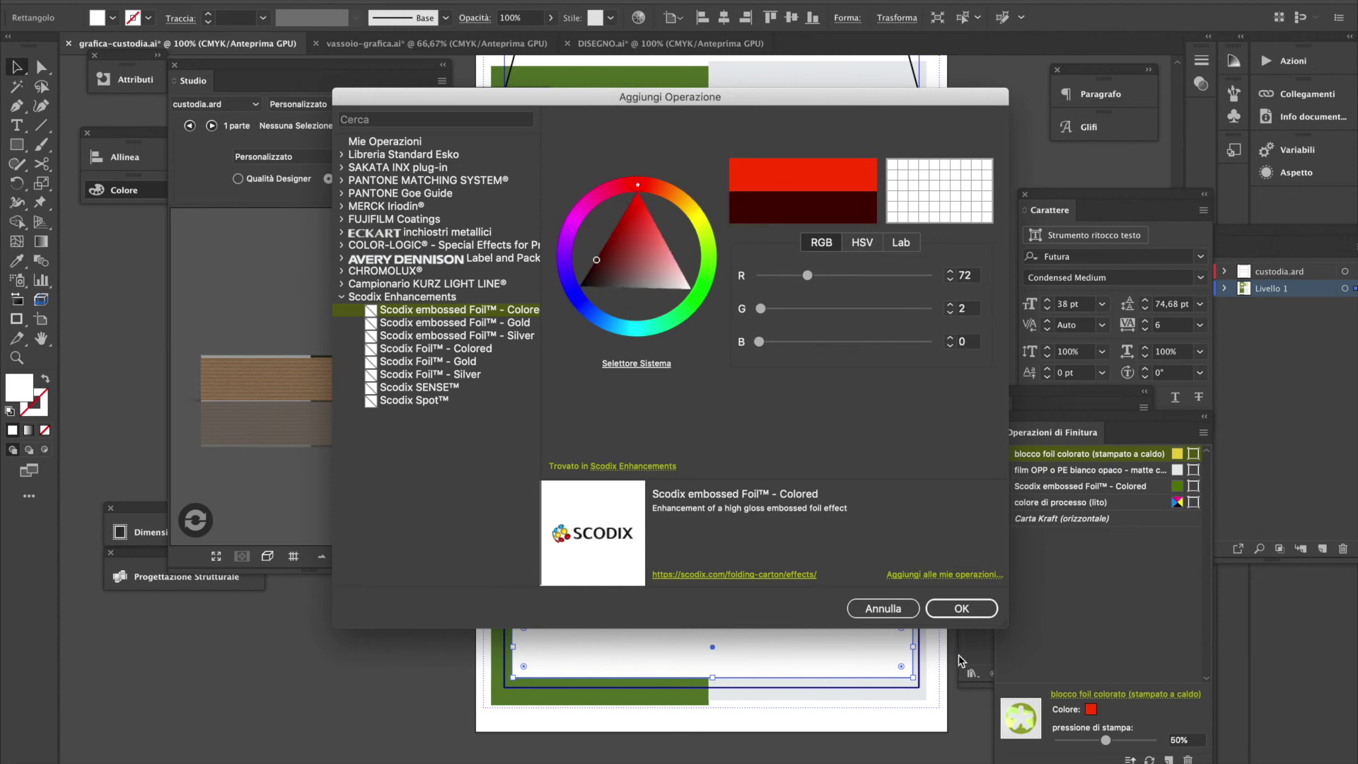
{"action": "left_click", "coordinate": [961, 609]}
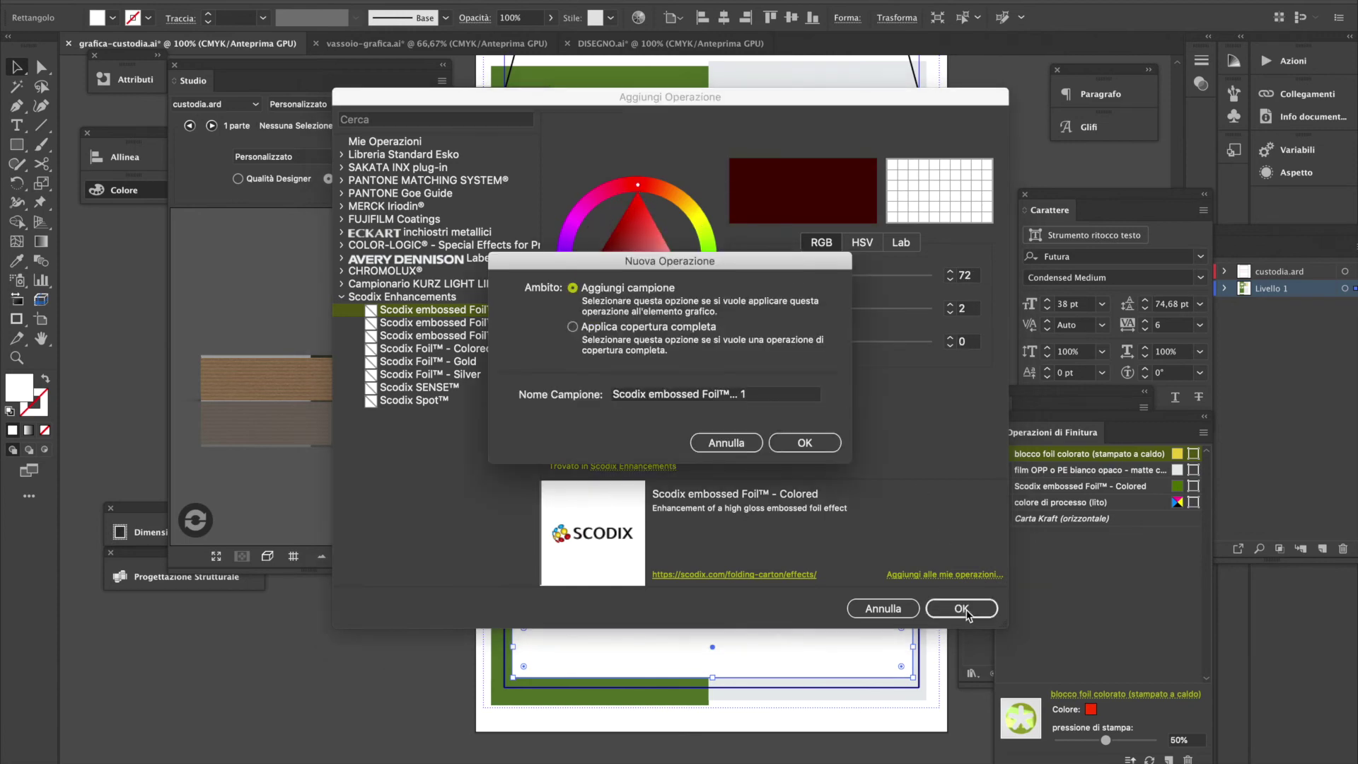
{"action": "left_click", "coordinate": [815, 444]}
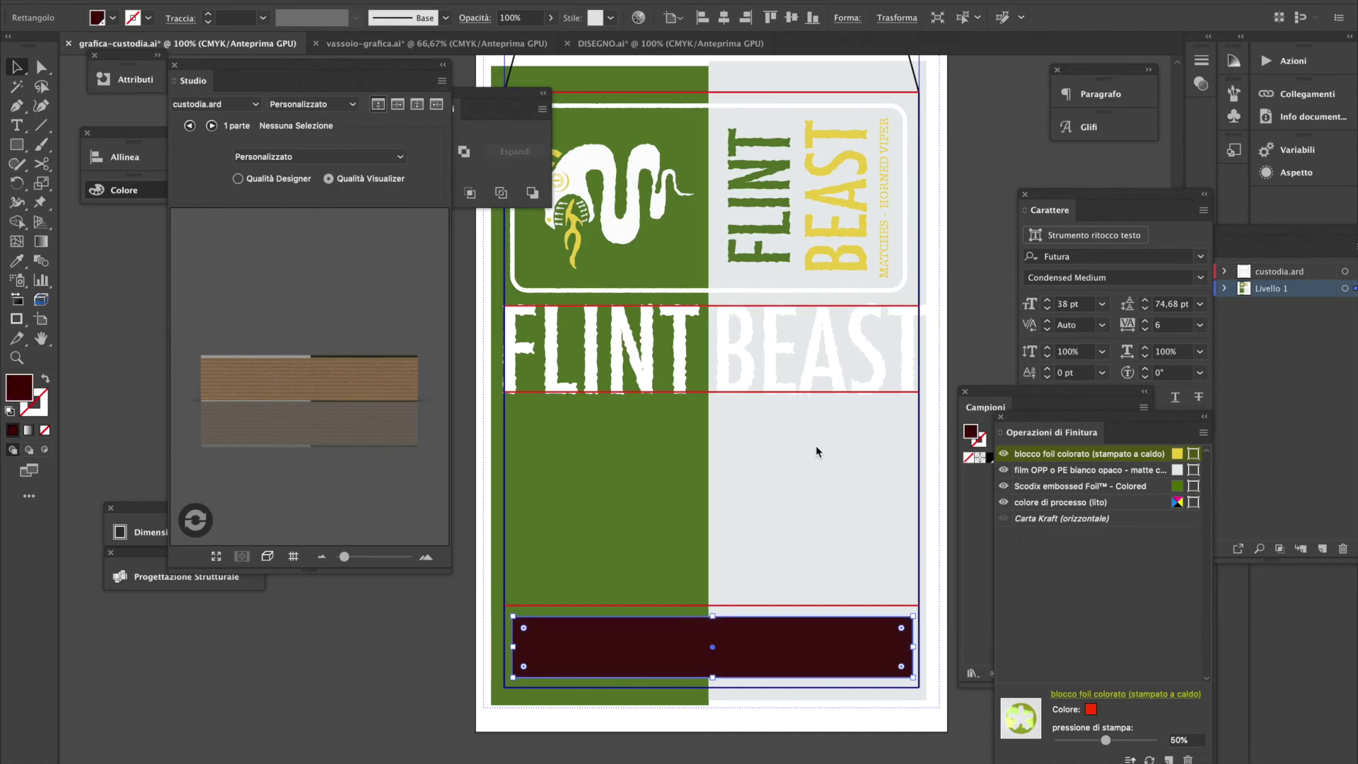
Refresh the 3D preview and rotate the sleeve to check the dark red strip and the front cover
{"action": "left_click", "coordinate": [201, 520]}
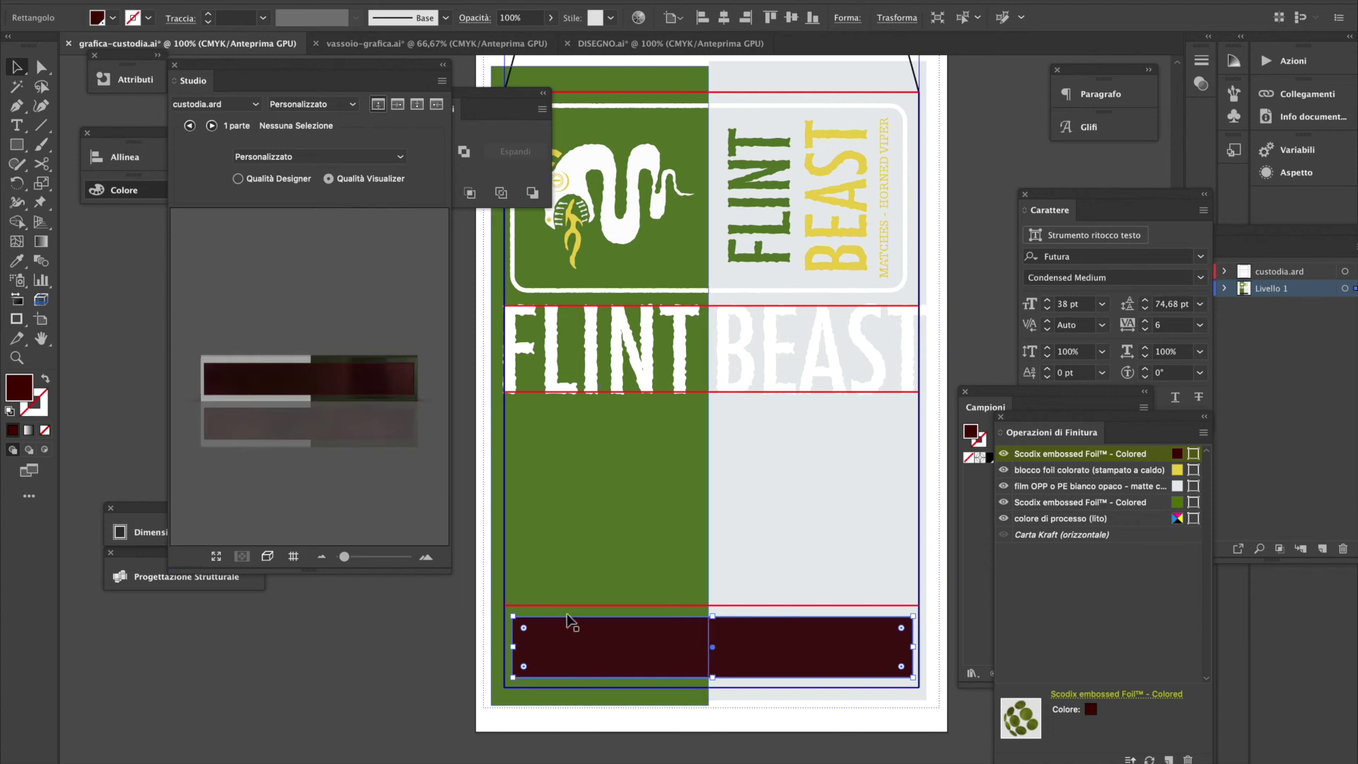
{"action": "left_click_drag", "start_coordinate": [286, 447], "coordinate": [323, 475]}
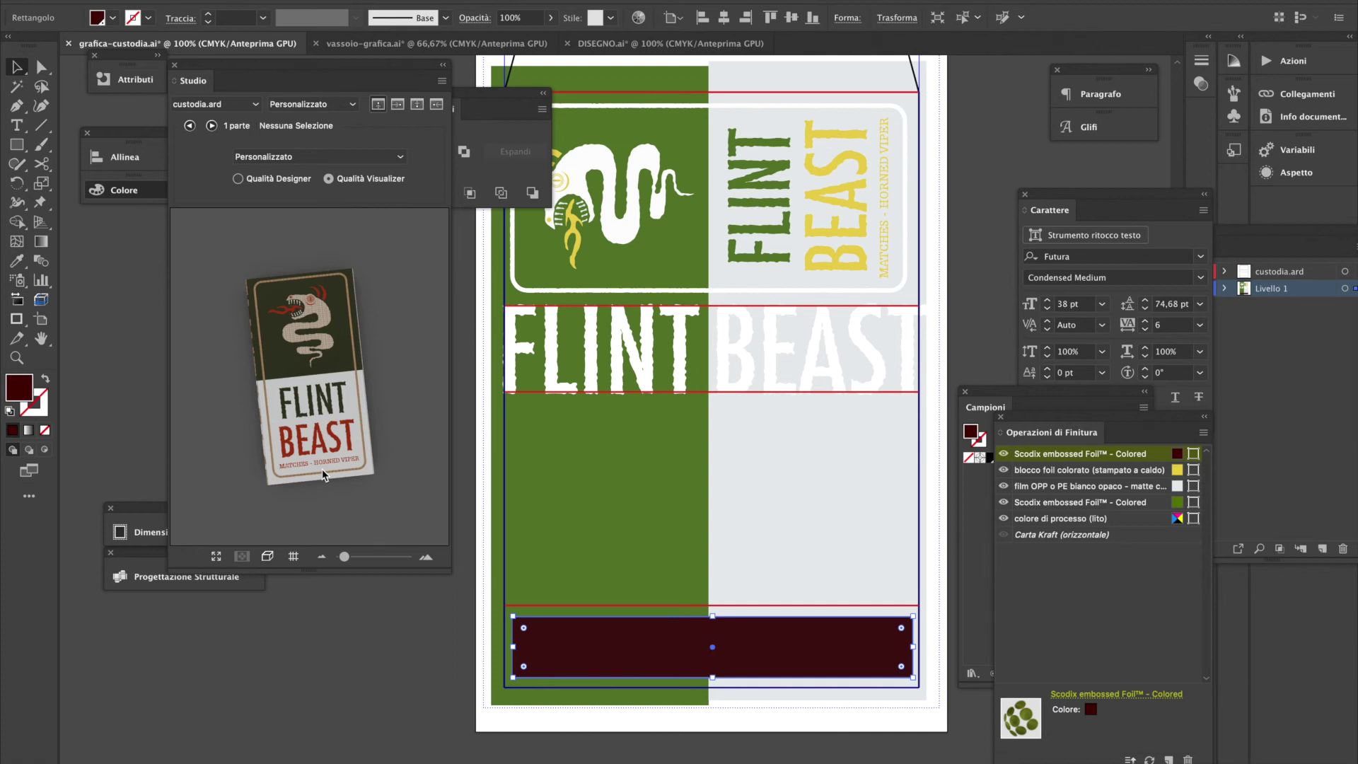
{"action": "left_click_drag", "start_coordinate": [294, 481], "coordinate": [342, 460]}
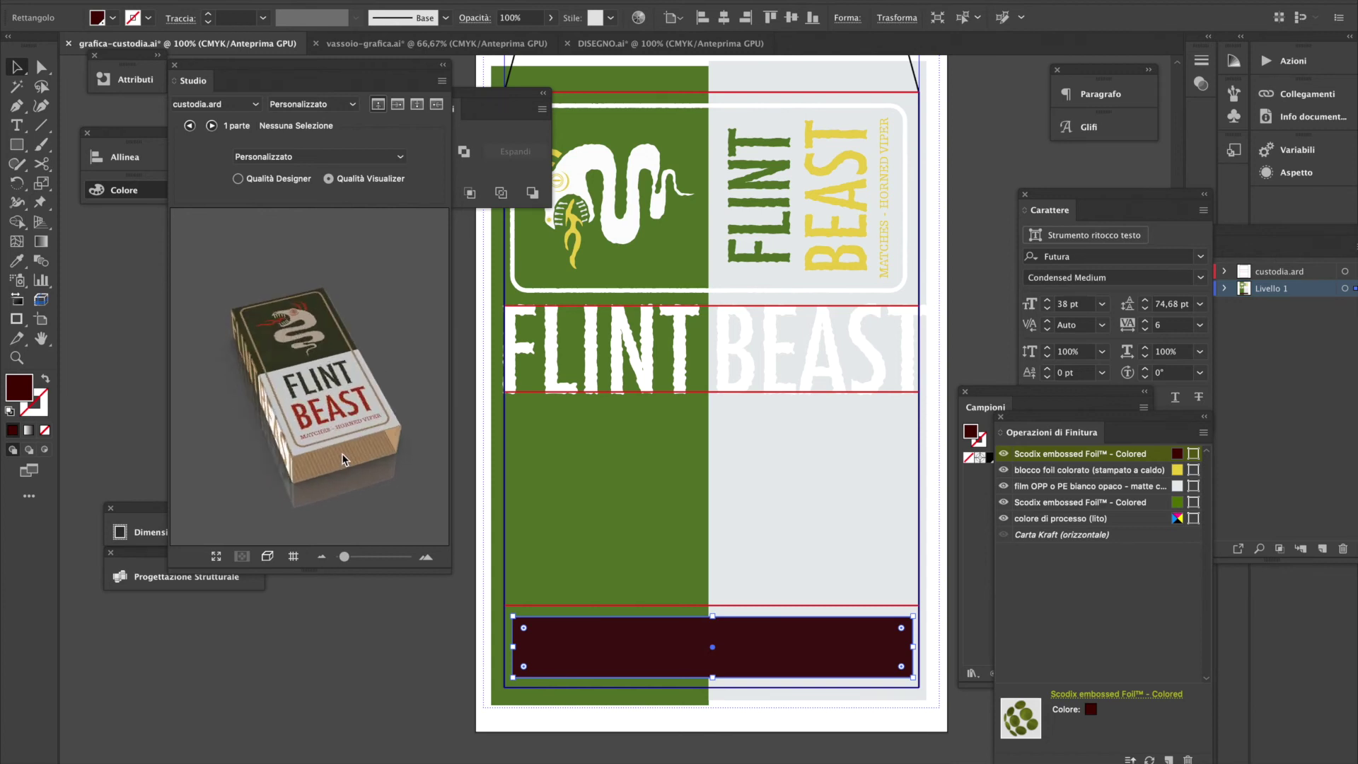
Switch the 3D preview to the complessivo_flint_beast.zae scene, enlarge the preview and examine the matchboxes from several angles
{"action": "left_click", "coordinate": [240, 106]}
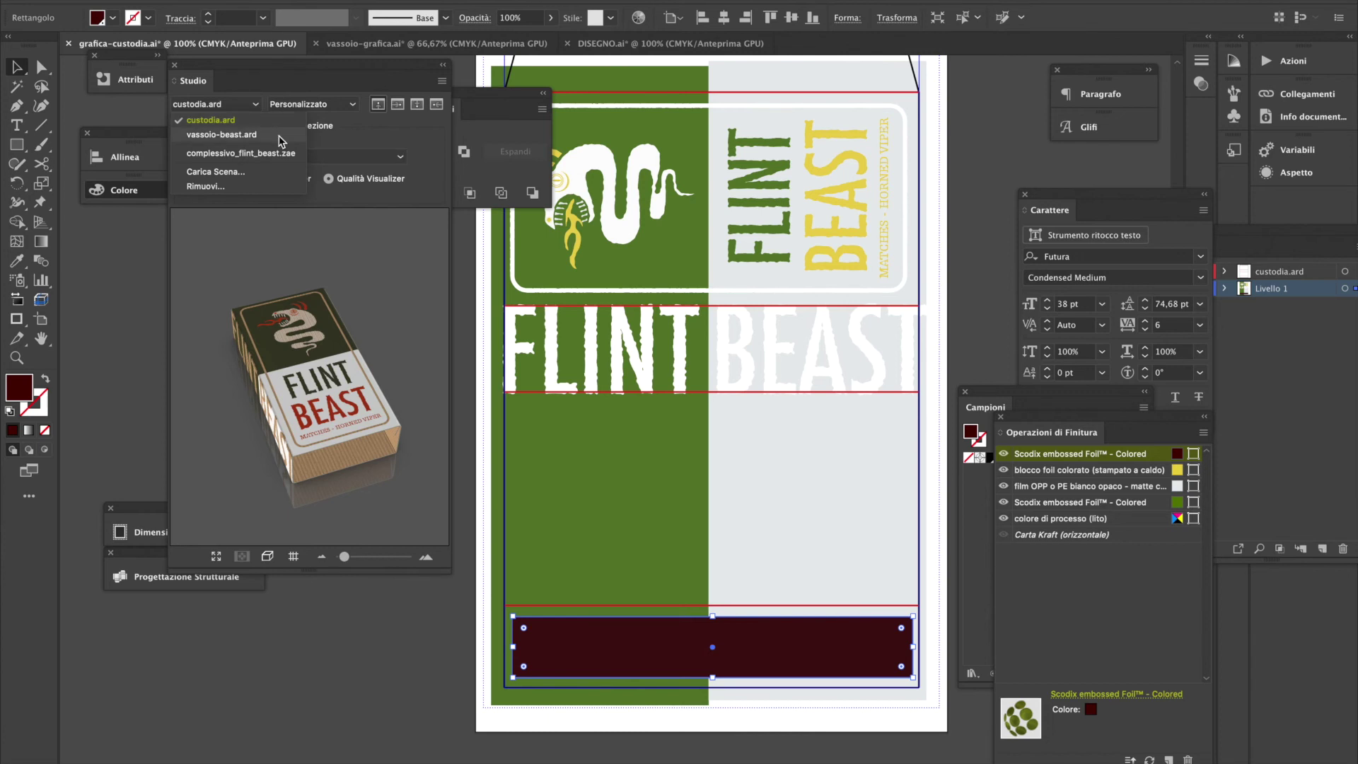
{"action": "left_click", "coordinate": [271, 155]}
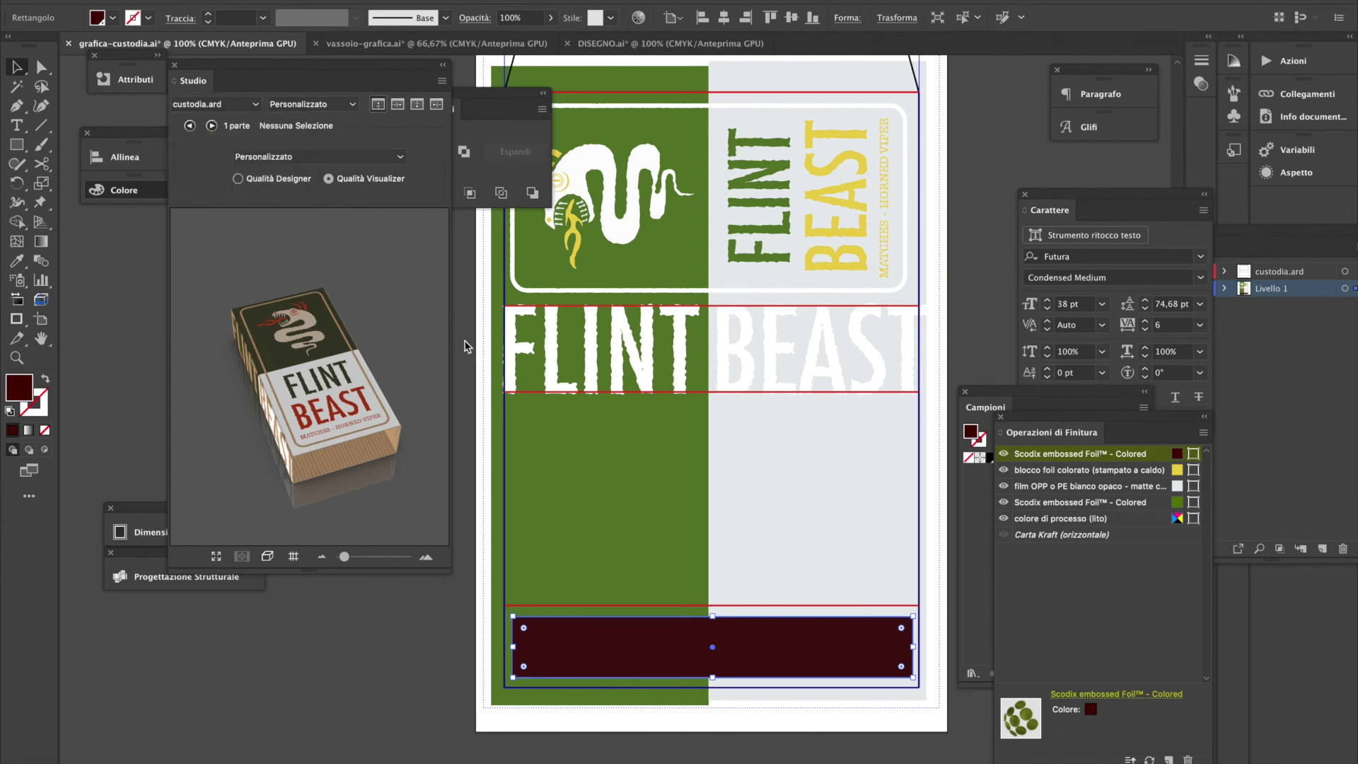
{"action": "mouse_move", "coordinate": [283, 463]}
{"action": "left_mouse_down"}
{"action": "mouse_move", "coordinate": [394, 502]}
{"action": "mouse_move", "coordinate": [388, 438]}
{"action": "mouse_move", "coordinate": [270, 499]}
{"action": "mouse_move", "coordinate": [296, 483]}
{"action": "left_mouse_up"}
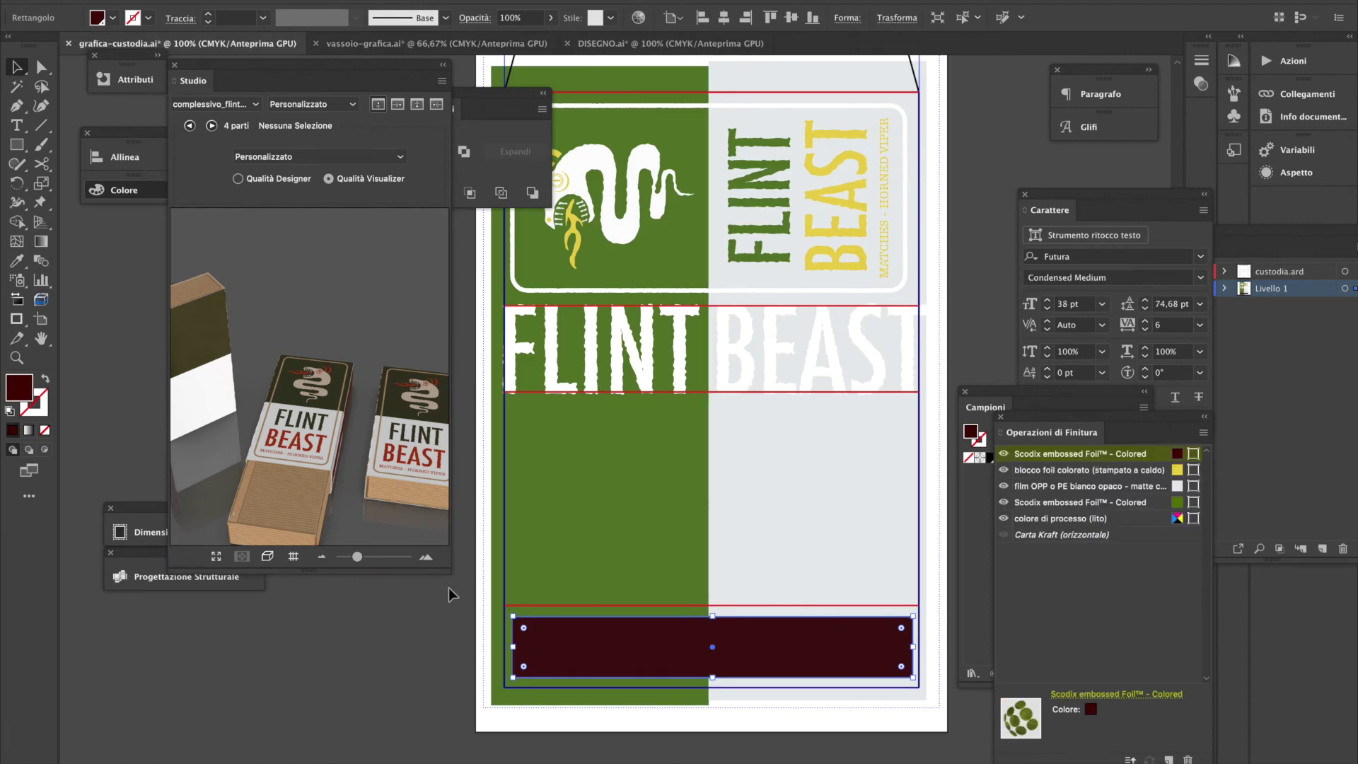
{"action": "left_click_drag", "start_coordinate": [450, 570], "coordinate": [600, 634]}
{"action": "left_click_drag", "start_coordinate": [488, 502], "coordinate": [400, 411]}
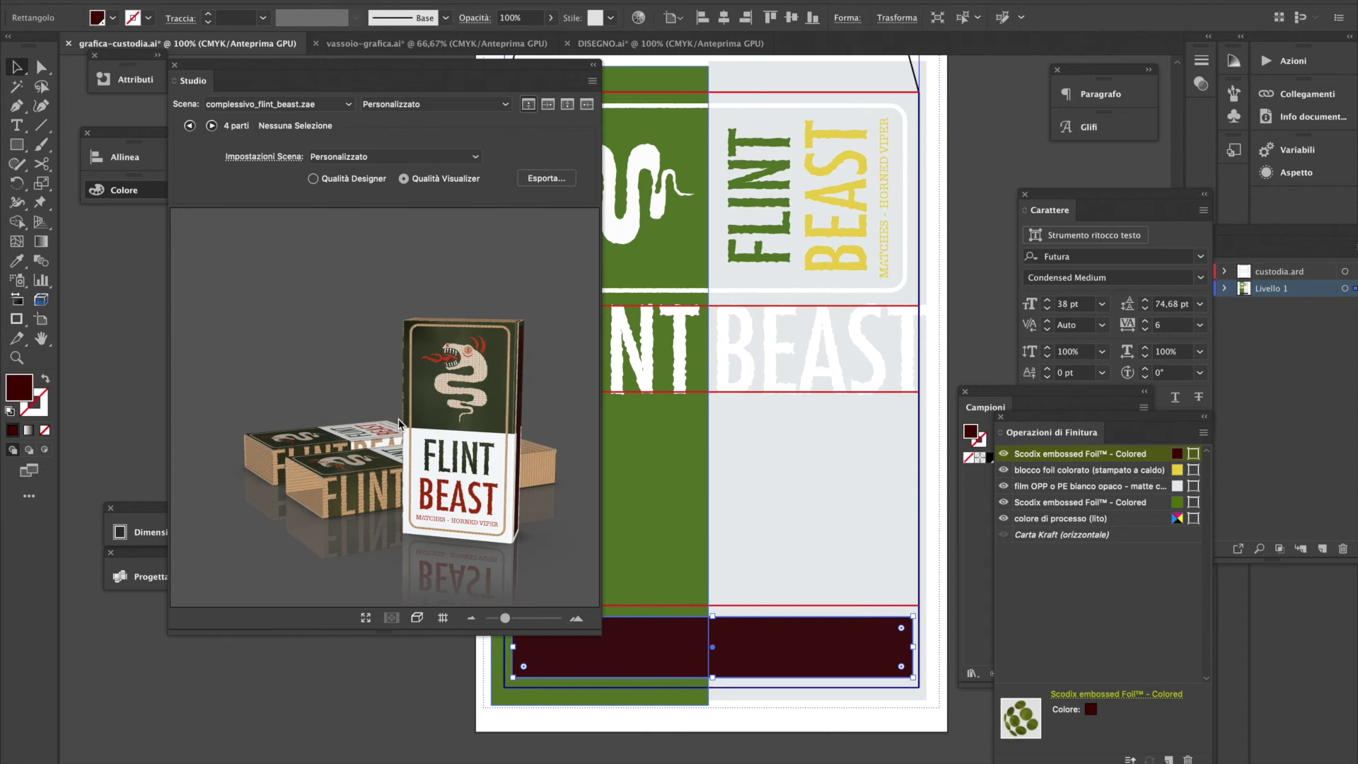
{"action": "left_click_drag", "start_coordinate": [501, 383], "coordinate": [319, 388]}
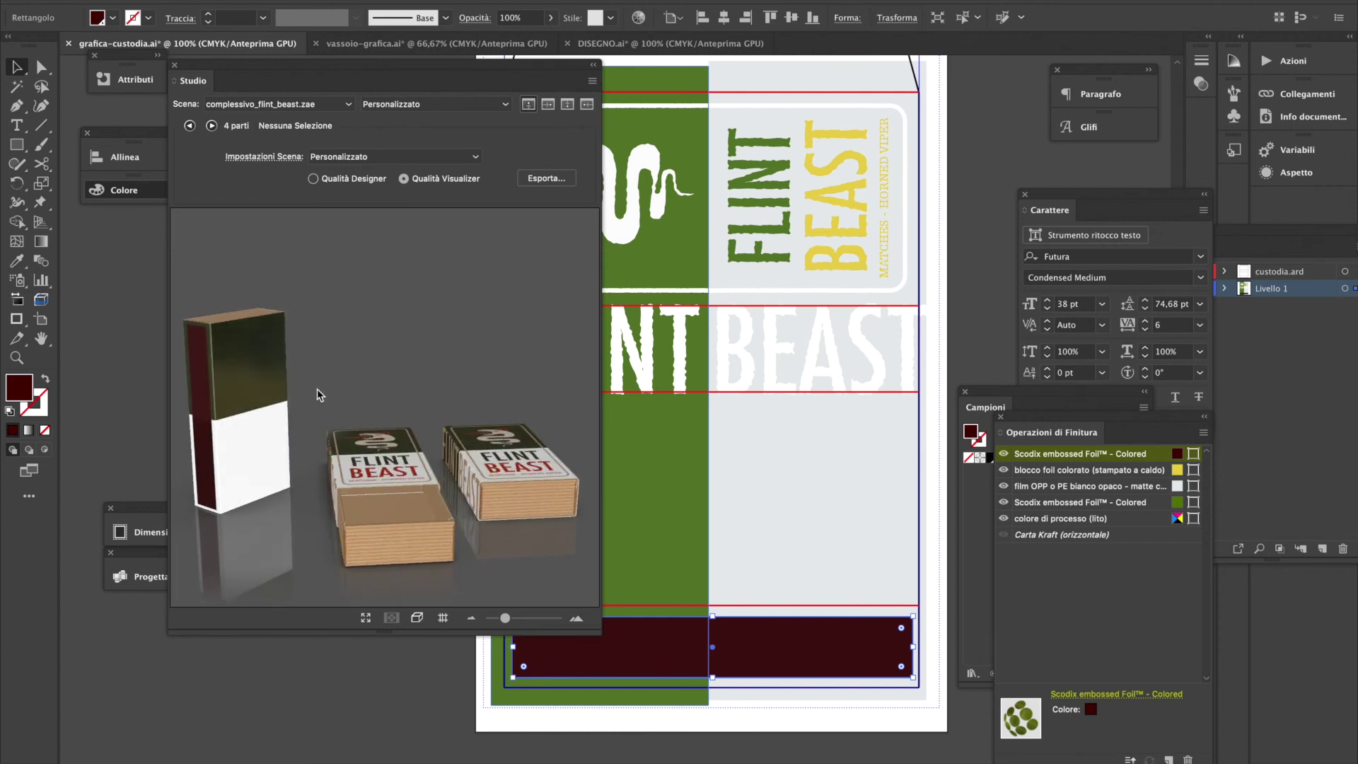
{"action": "left_click_drag", "start_coordinate": [355, 508], "coordinate": [382, 455]}
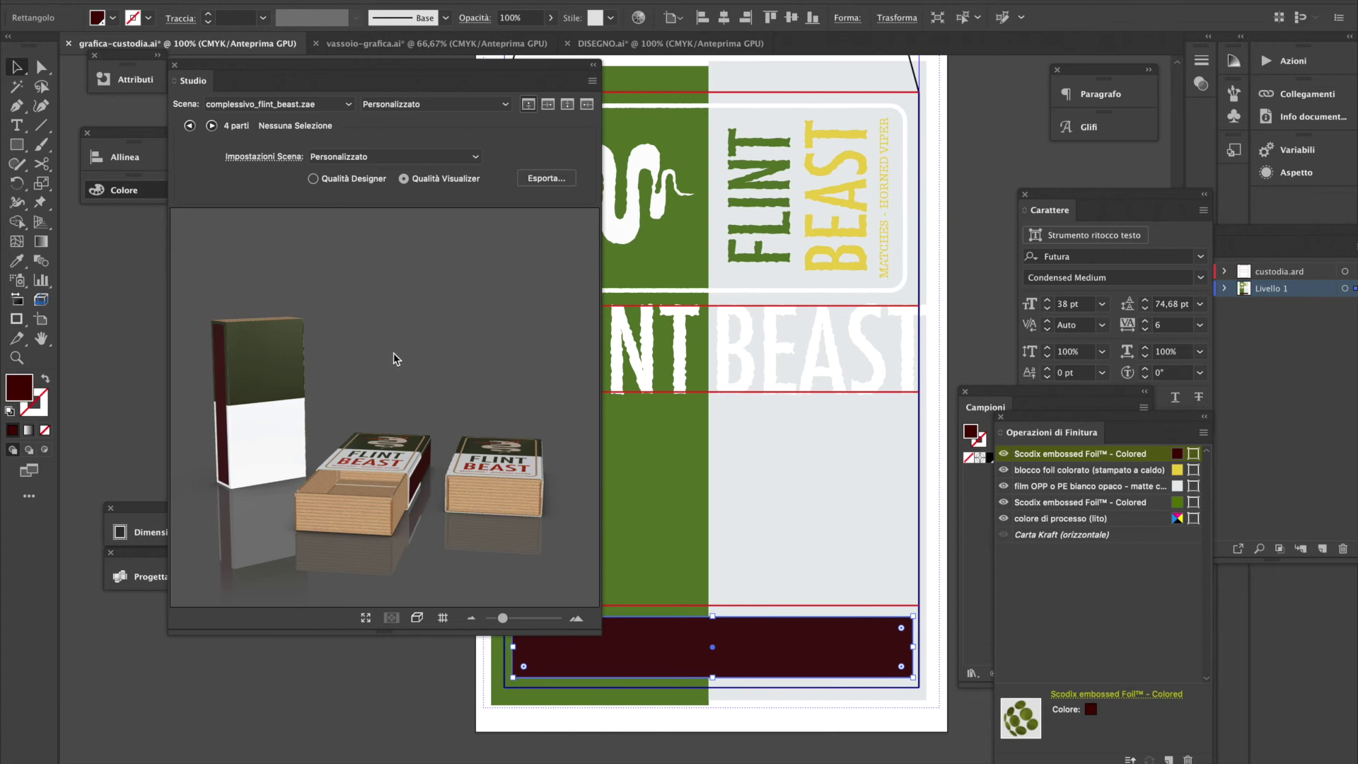
Duplicate the FLINT BEAST side title onto the empty back panel below and fill the copy with the light grey film swatch
{"action": "left_click", "coordinate": [743, 354]}
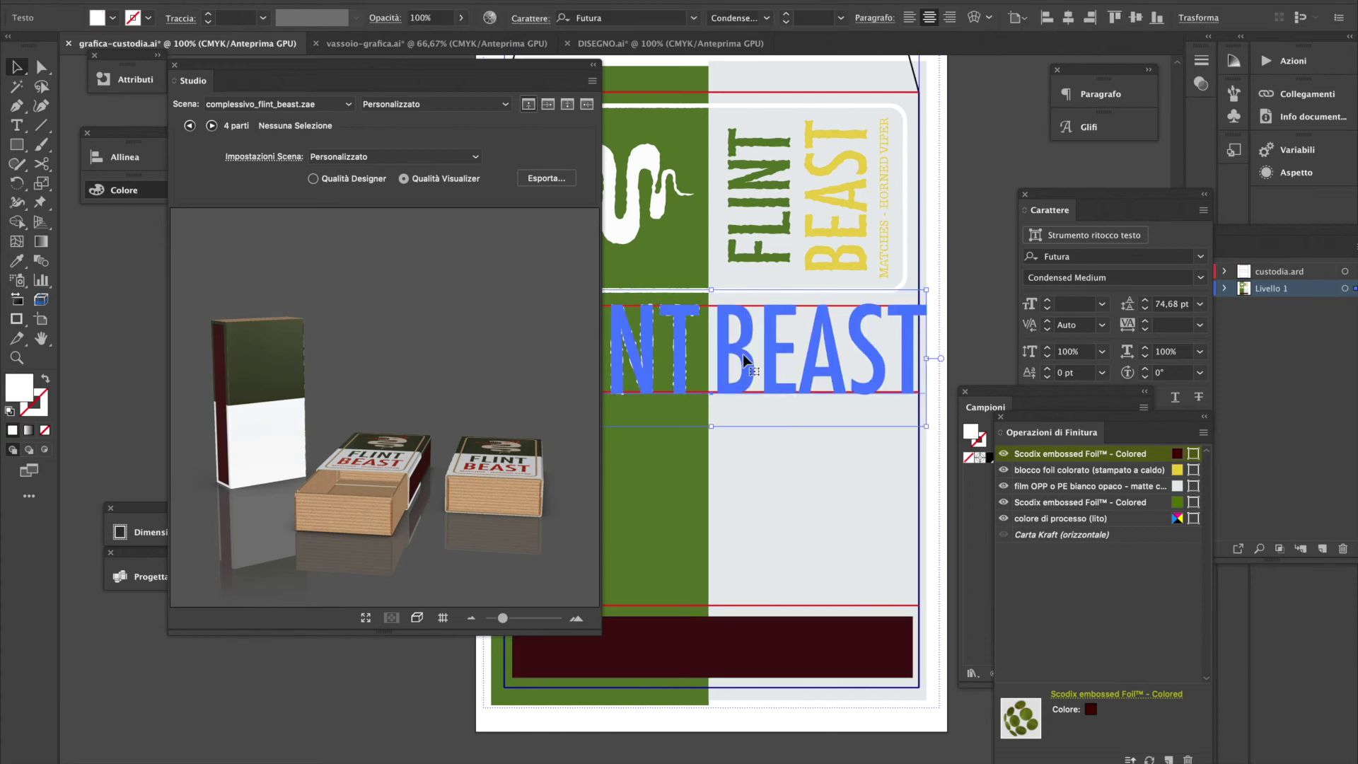
{"action": "key", "text": "ctrl+shift+b"}
{"action": "left_click_drag", "start_coordinate": [760, 377], "coordinate": [855, 522]}
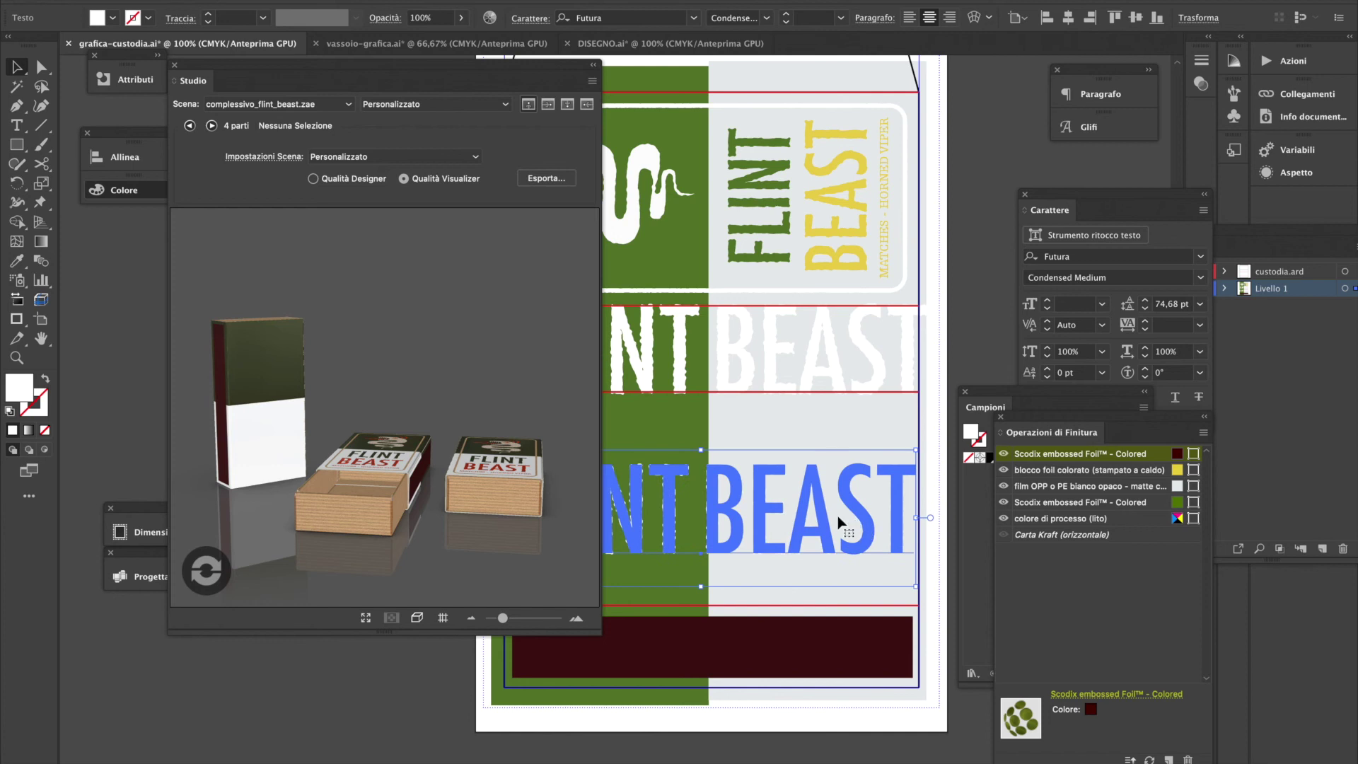
{"action": "left_click", "coordinate": [113, 19]}
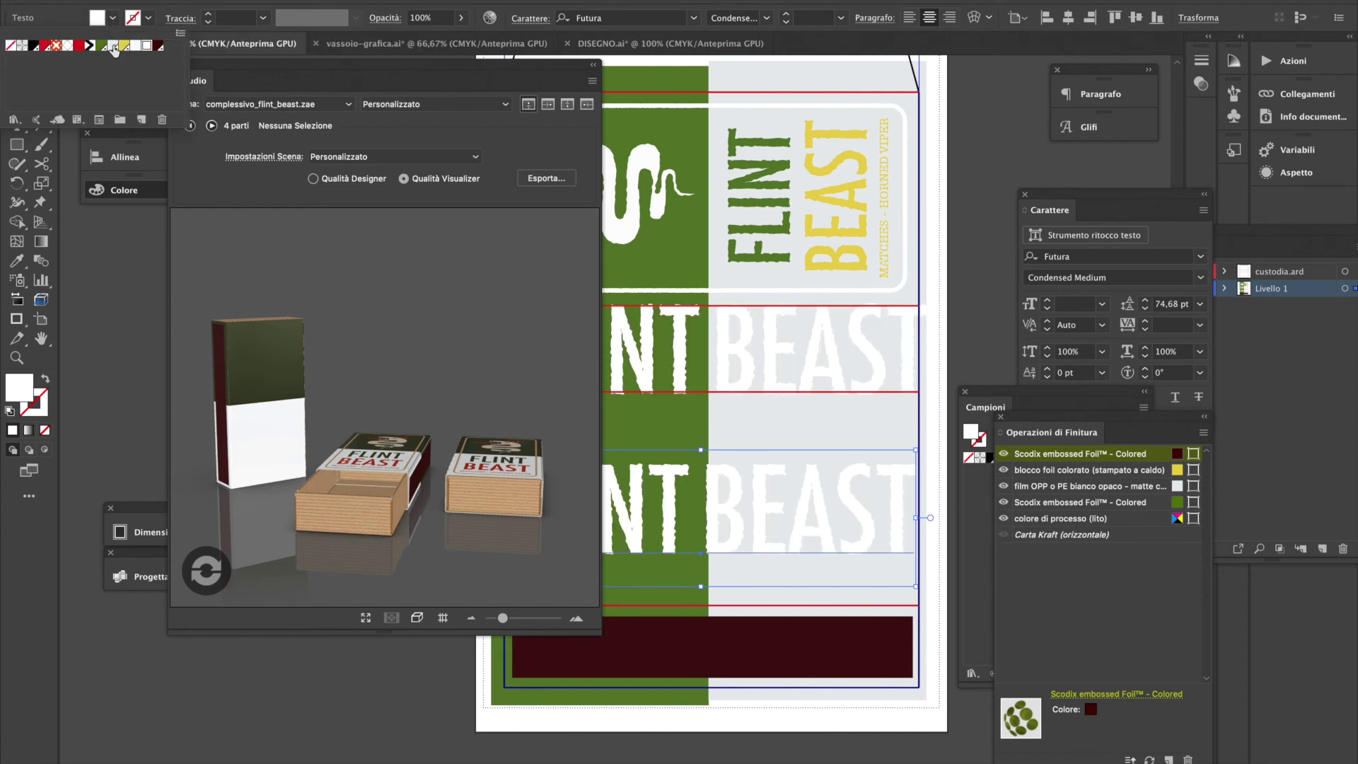
{"action": "left_click", "coordinate": [113, 47]}
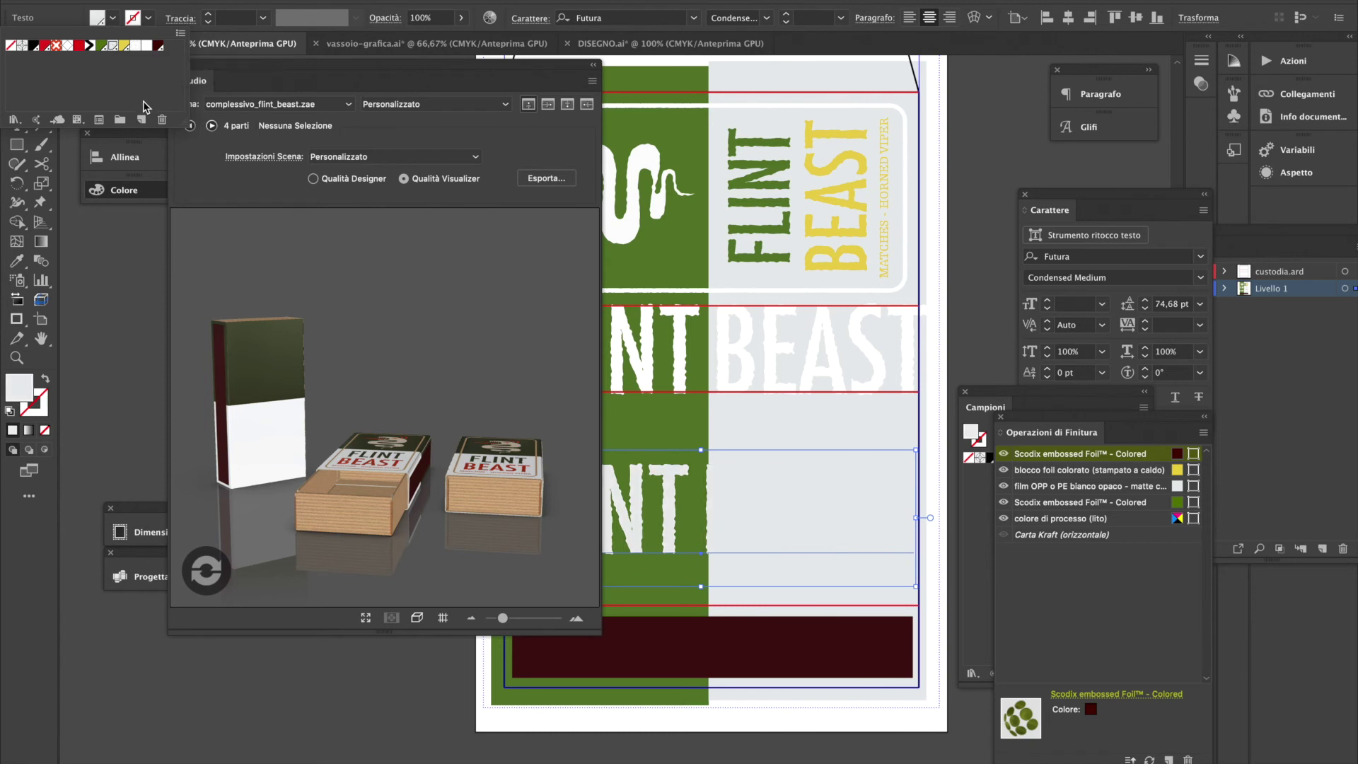
Cut the FLINT BEAST title copy from the sleeve's back panel and paste it into vassoio-grafica.ai
{"action": "key", "text": "Escape"}
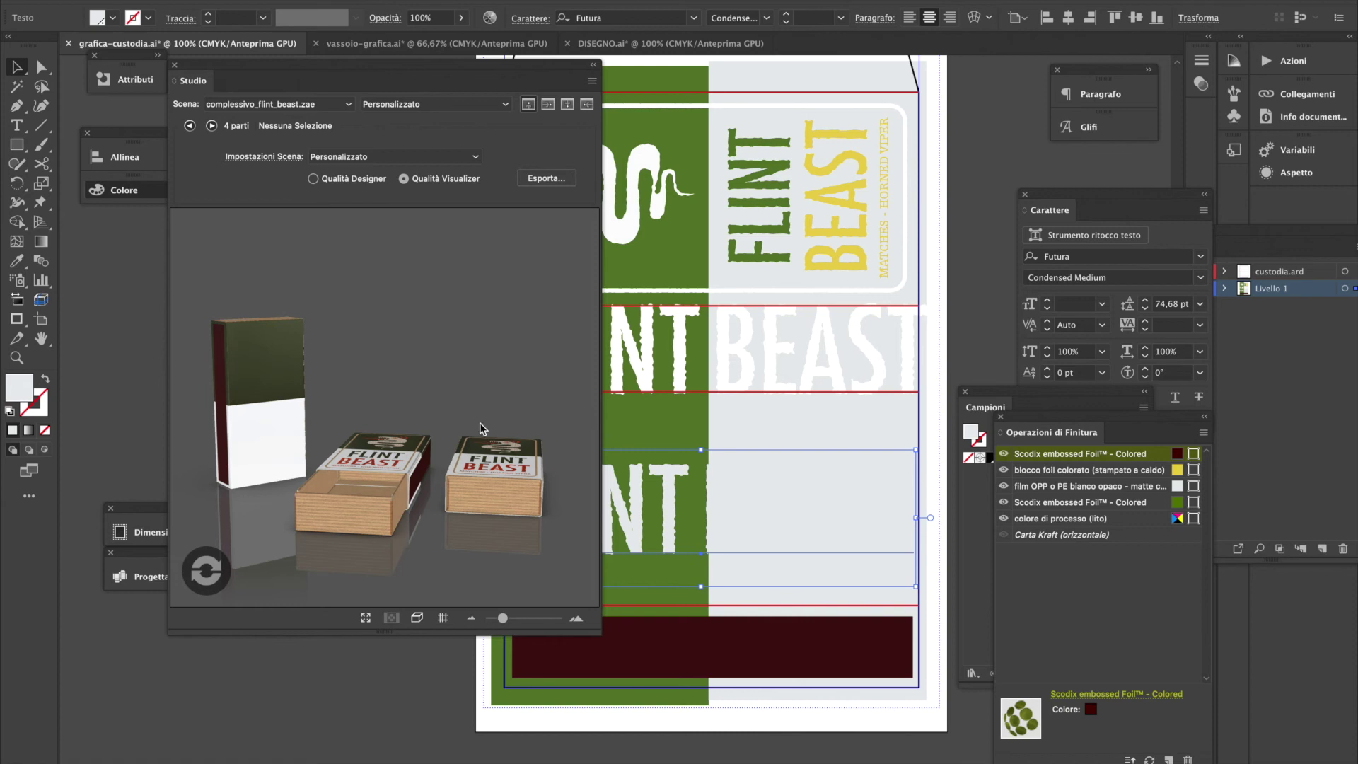
{"action": "key", "text": "ctrl+shift+a"}
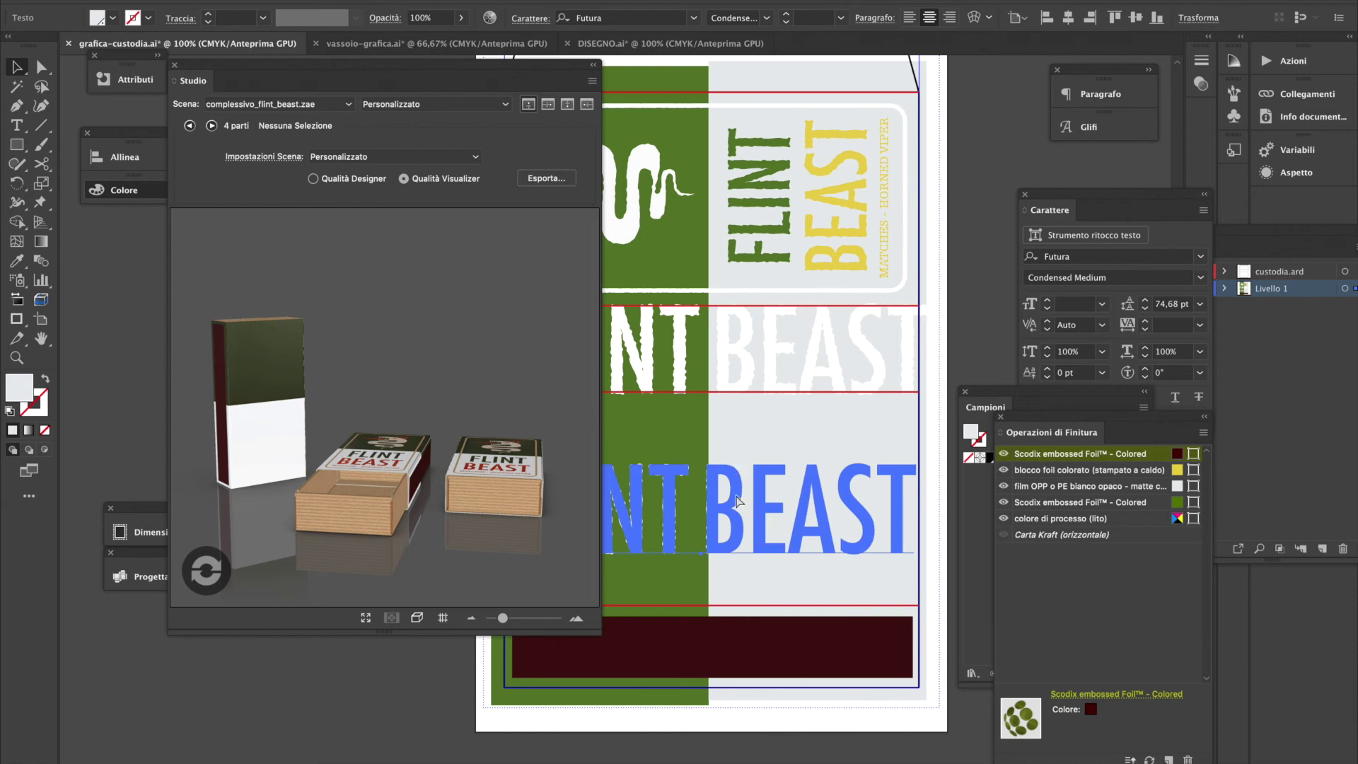
{"action": "left_click", "coordinate": [229, 574]}
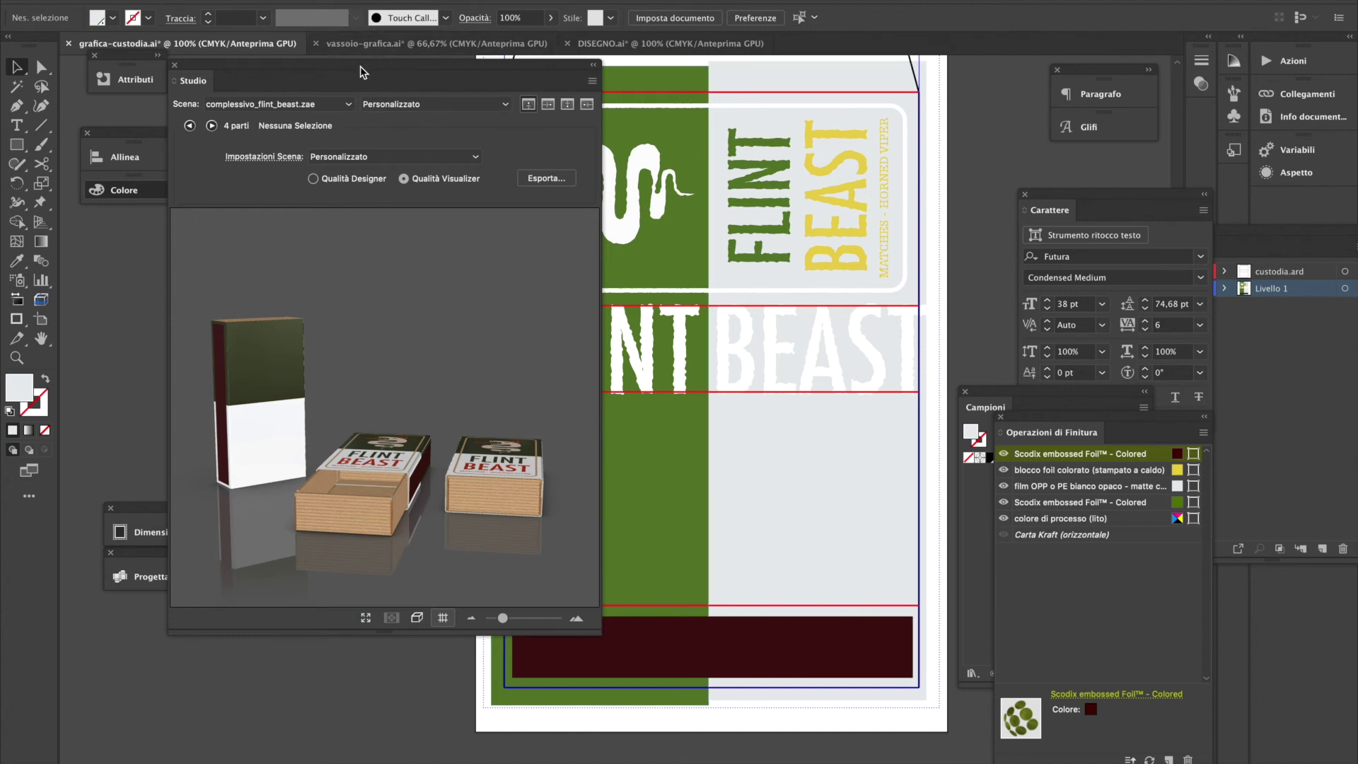
{"action": "left_click", "coordinate": [380, 45]}
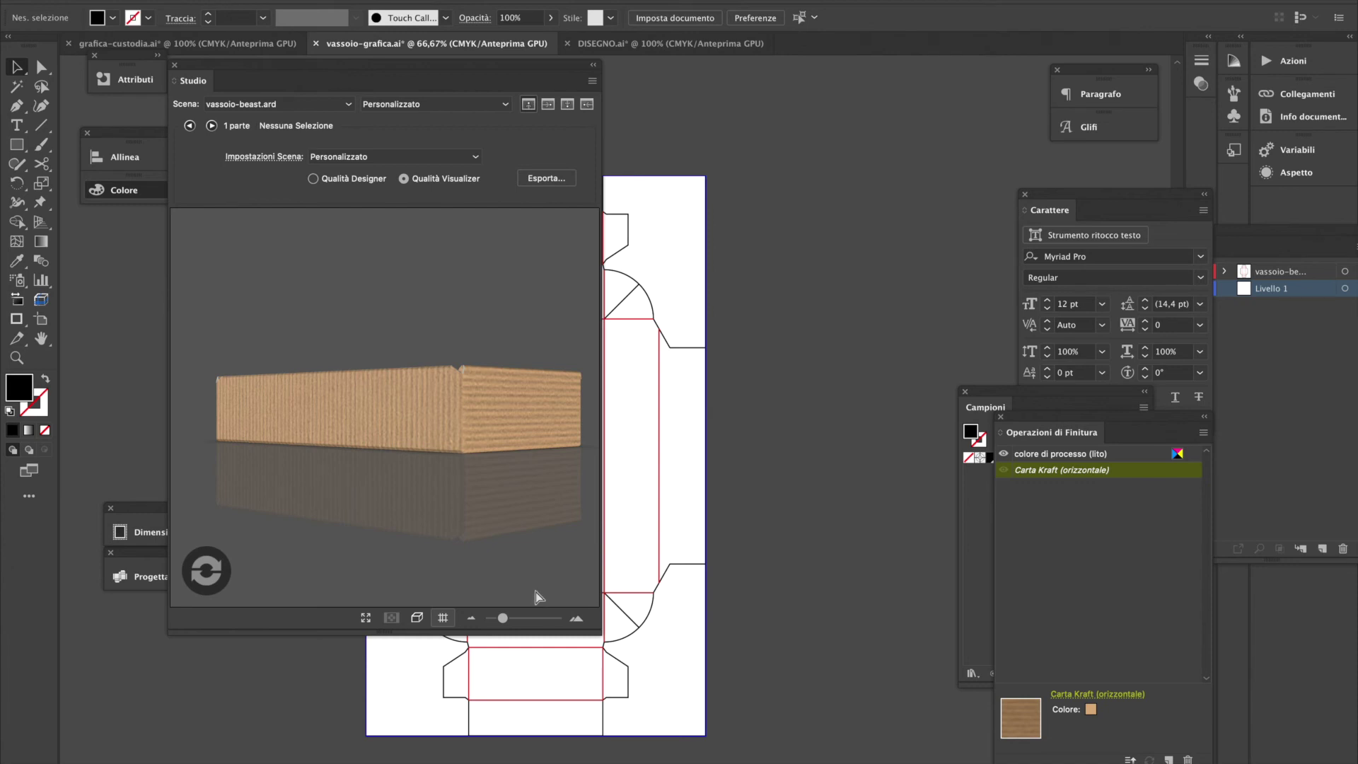
{"action": "key", "text": "ctrl+v"}
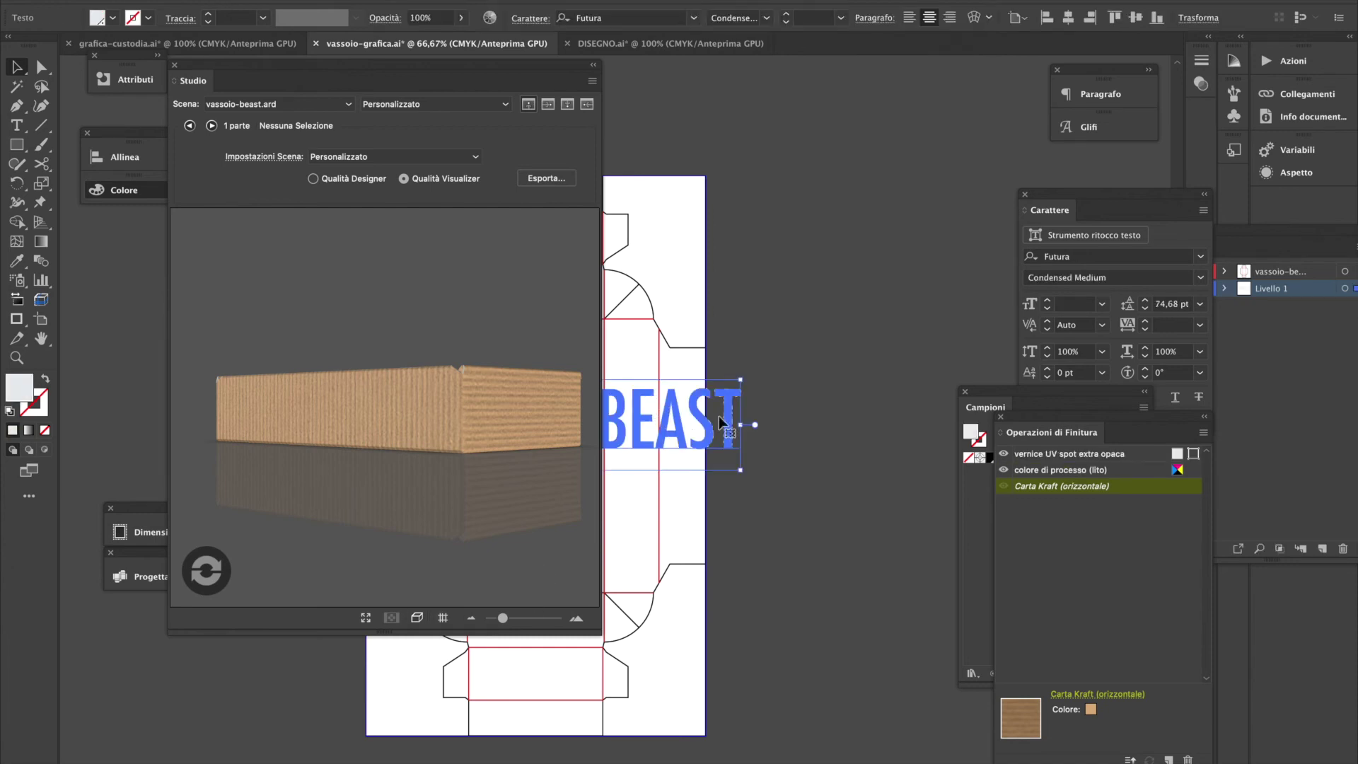
Scale the pasted title down to the tray's end width, place it on the folded-over panel below the lower end wall and check the refreshed 3D tray
{"action": "left_click_drag", "start_coordinate": [740, 381], "coordinate": [663, 404]}
{"action": "left_click_drag", "start_coordinate": [524, 73], "coordinate": [357, 91]}
{"action": "left_click_drag", "start_coordinate": [580, 428], "coordinate": [520, 683]}
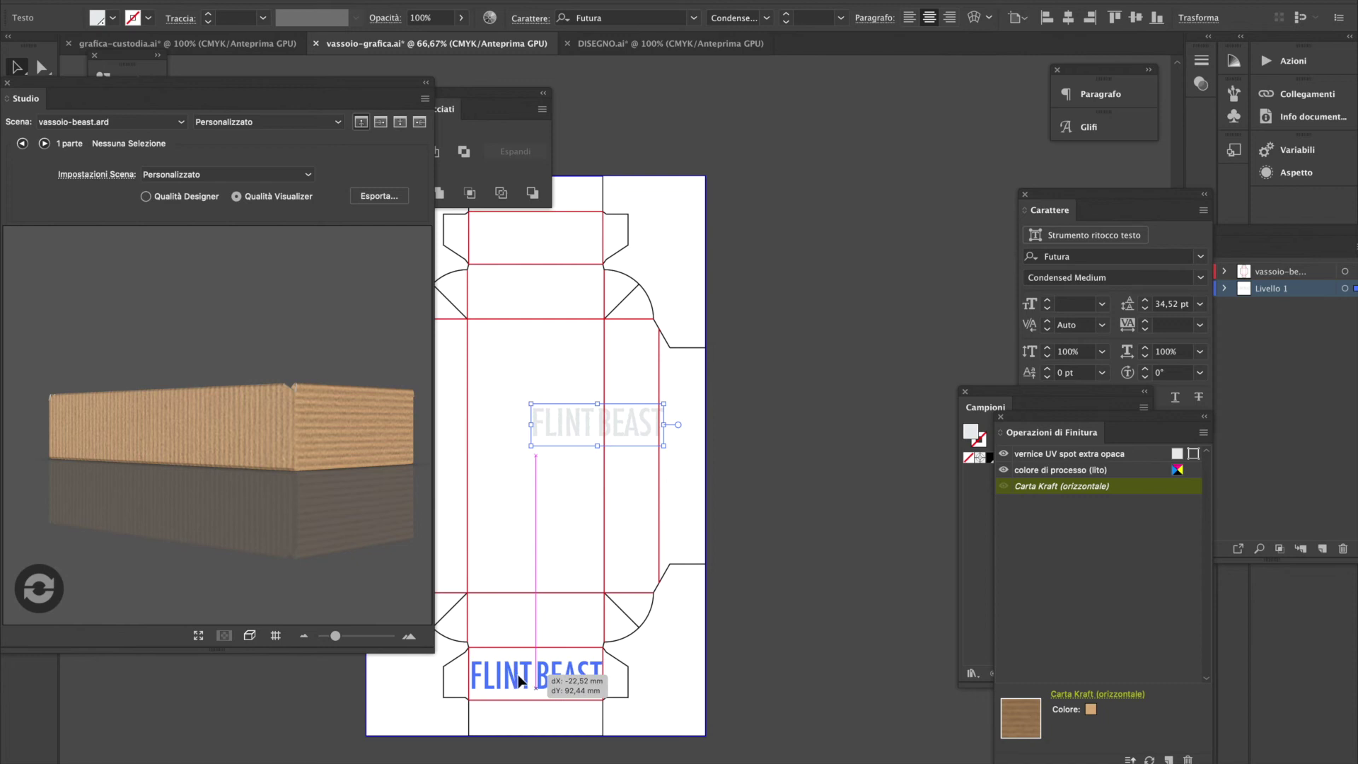
{"action": "left_click_drag", "start_coordinate": [520, 682], "coordinate": [519, 681]}
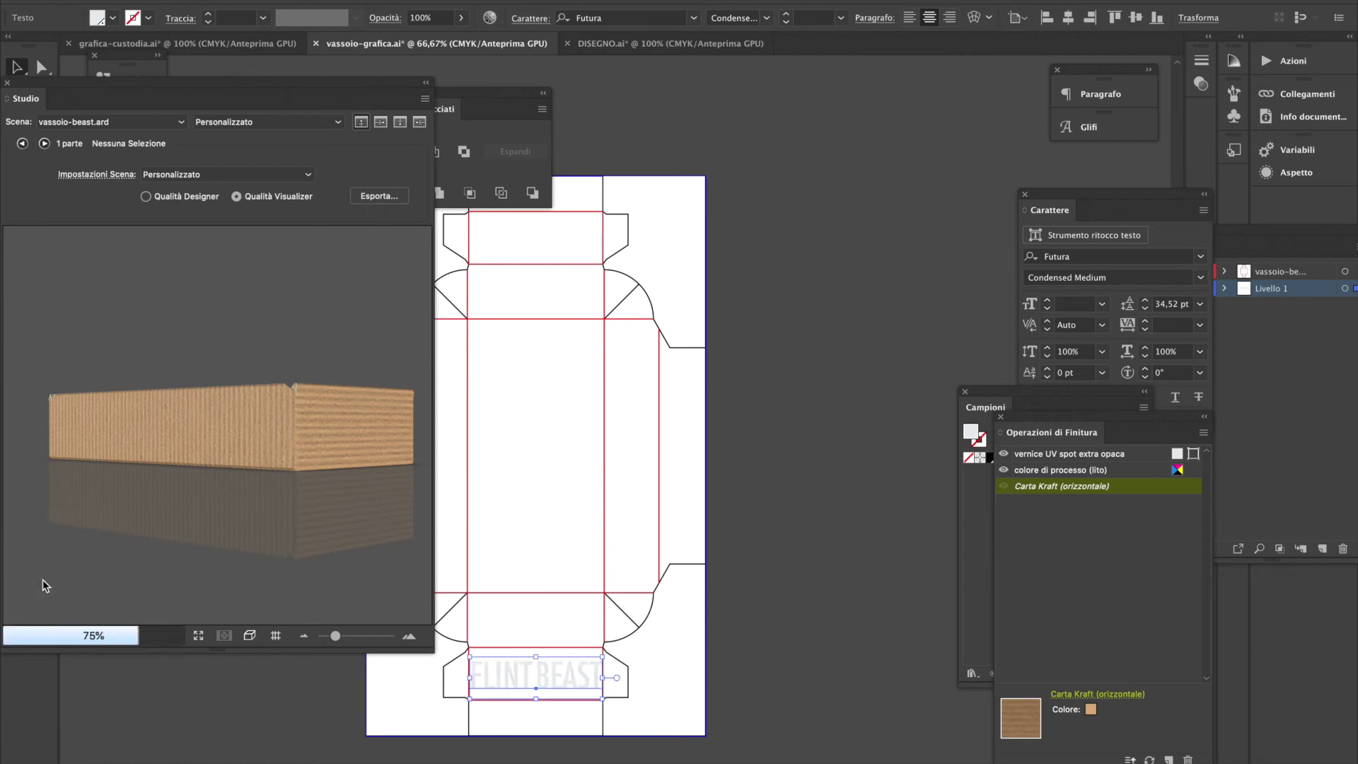
{"action": "left_click_drag", "start_coordinate": [201, 500], "coordinate": [380, 516]}
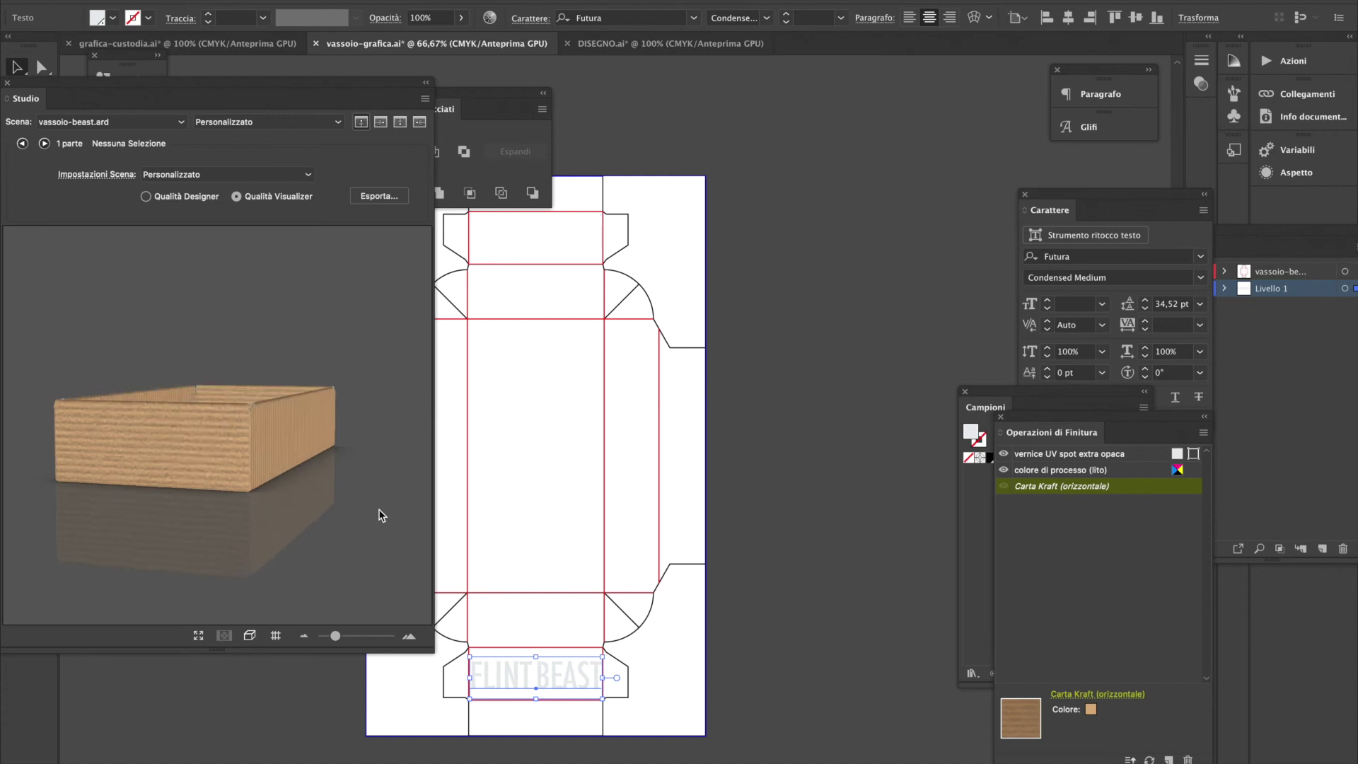
Move the title up onto the tray's lower end wall, refresh the 3D preview and inspect the tray's ends
{"action": "left_click_drag", "start_coordinate": [555, 702], "coordinate": [561, 625]}
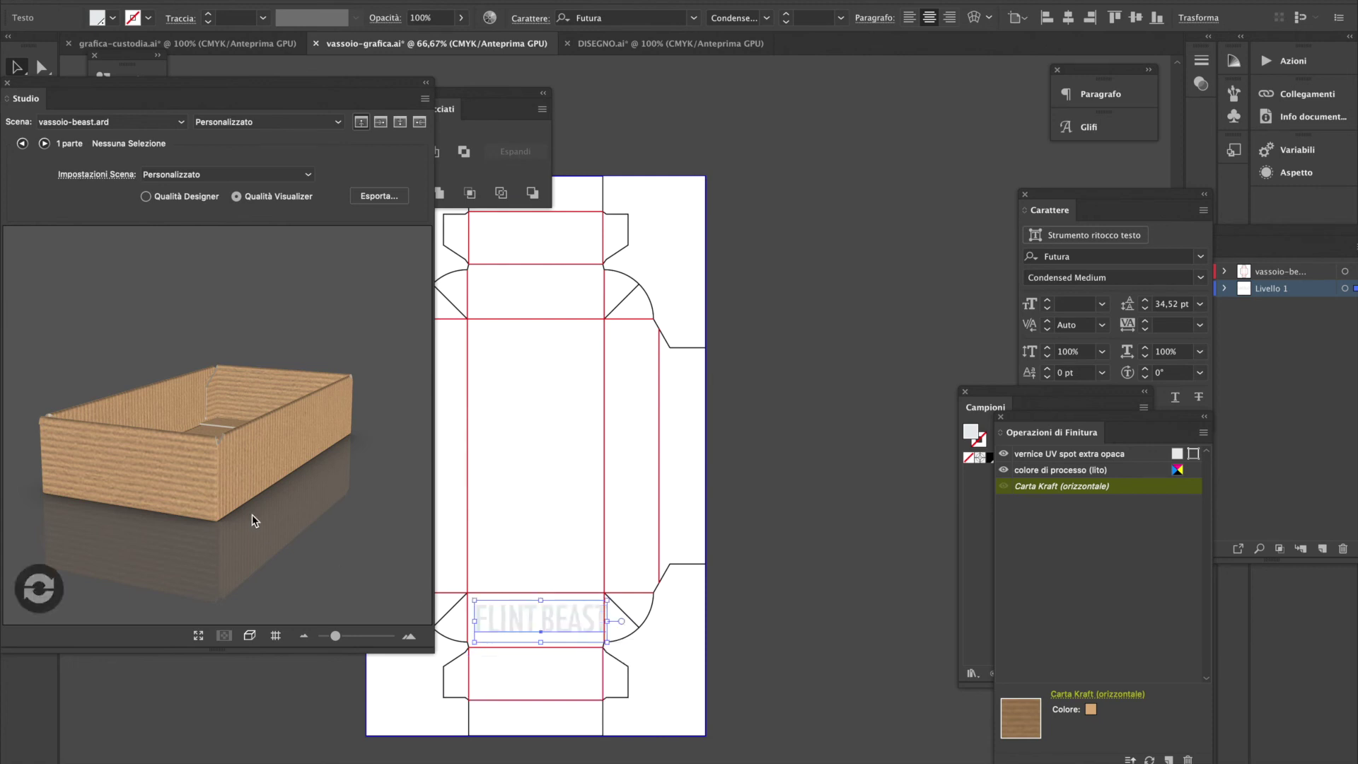
{"action": "left_click", "coordinate": [189, 494]}
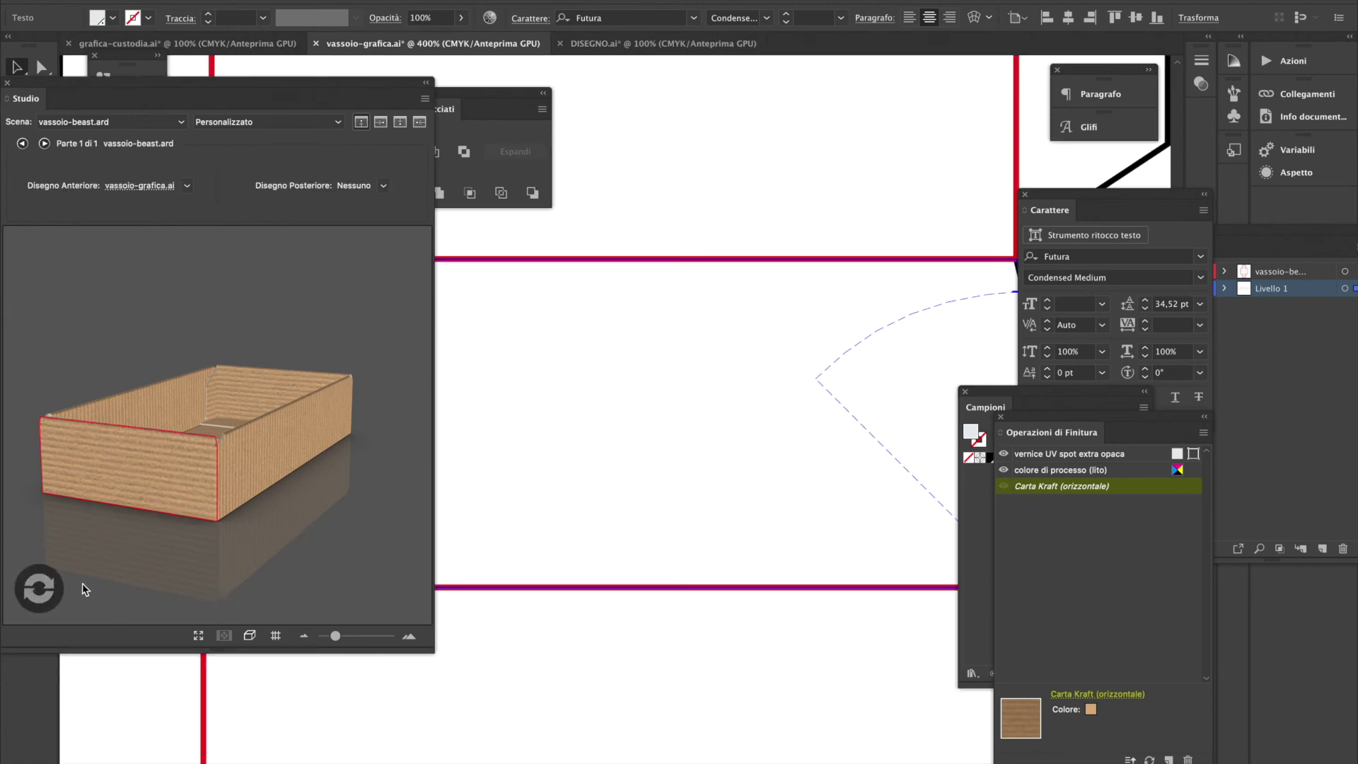
{"action": "left_click", "coordinate": [39, 595]}
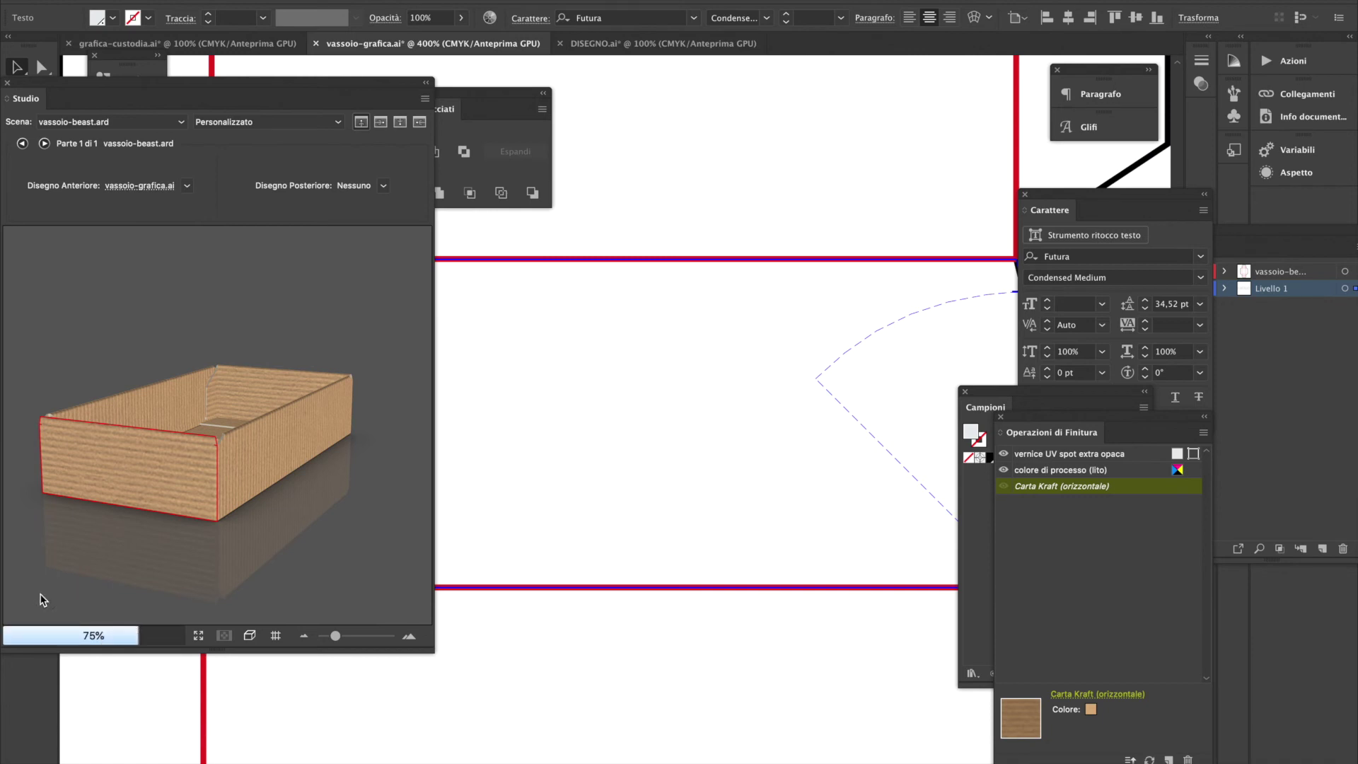
{"action": "left_click_drag", "start_coordinate": [232, 499], "coordinate": [544, 556]}
{"action": "left_click", "coordinate": [622, 574], "text": "alt"}
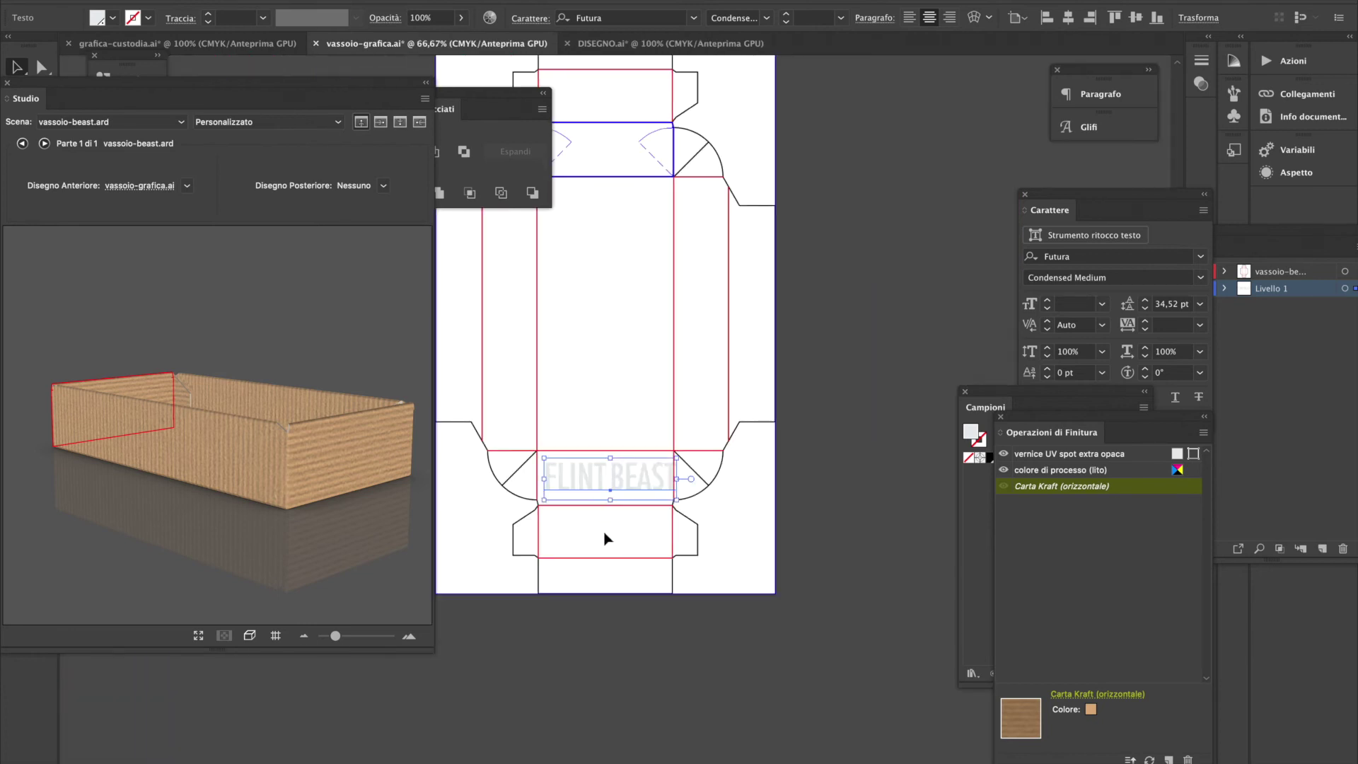
Locate the front end wall from the 3D tray, move the title onto the matching upper end panel and refresh the preview
{"action": "left_click_drag", "start_coordinate": [256, 468], "coordinate": [404, 491]}
{"action": "left_click", "coordinate": [291, 456]}
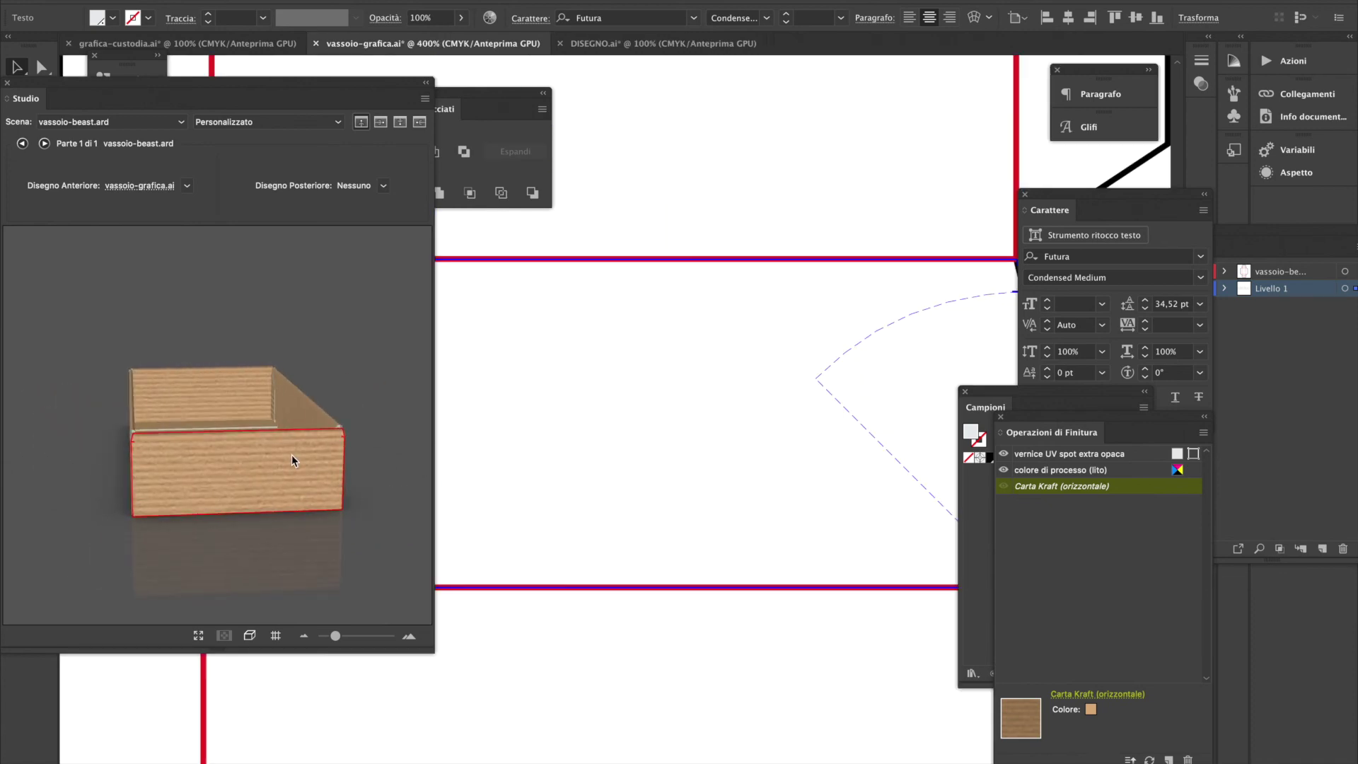
{"action": "left_click", "coordinate": [570, 513], "text": "alt"}
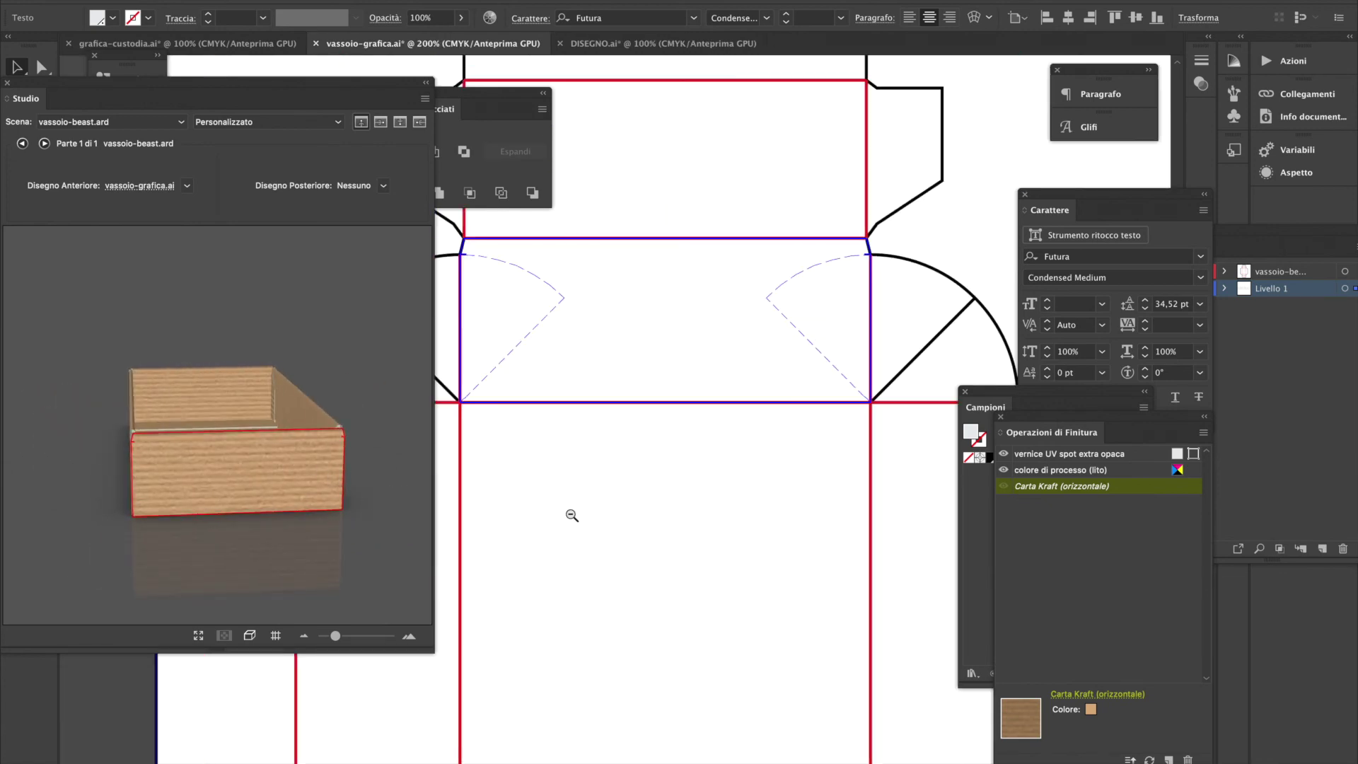
{"action": "left_click", "coordinate": [571, 515], "text": "alt"}
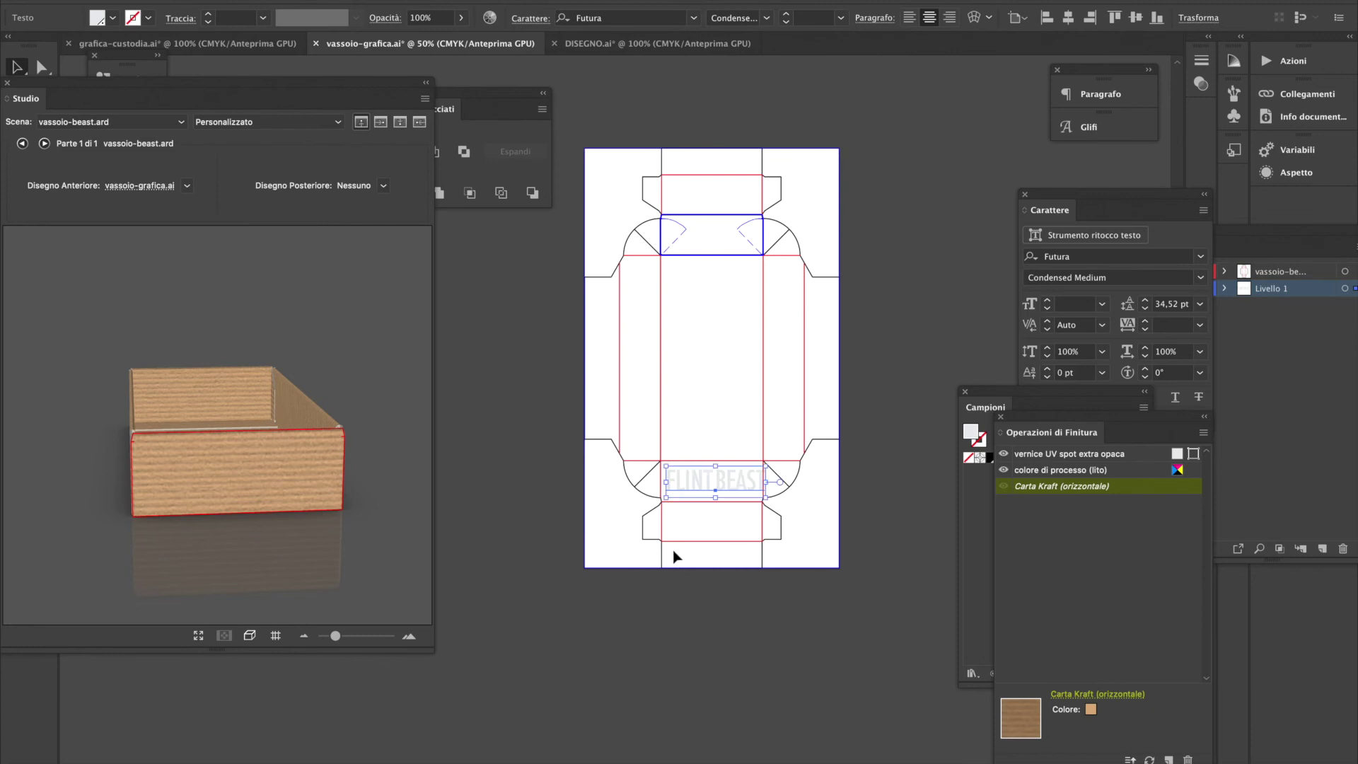
{"action": "left_click", "coordinate": [708, 497]}
{"action": "left_click_drag", "start_coordinate": [709, 499], "coordinate": [710, 246]}
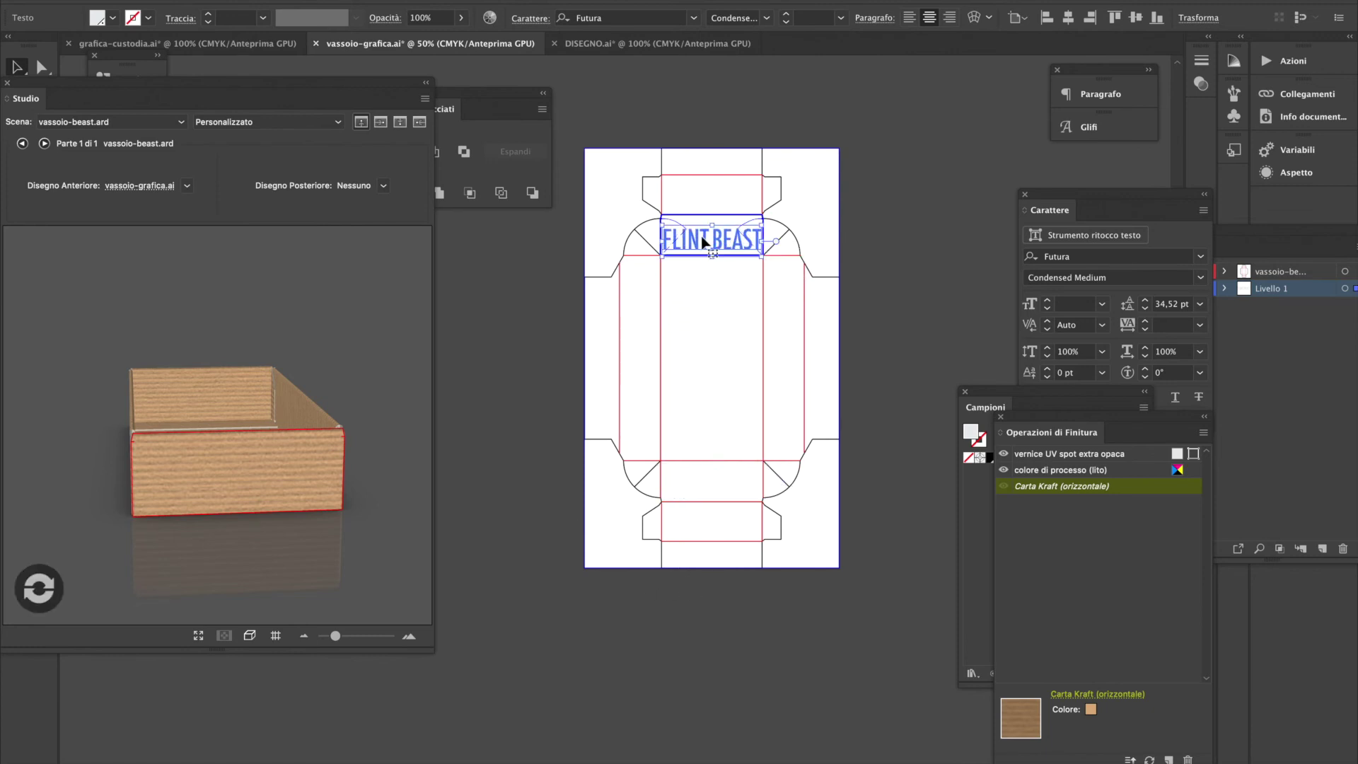
{"action": "left_click", "coordinate": [46, 589]}
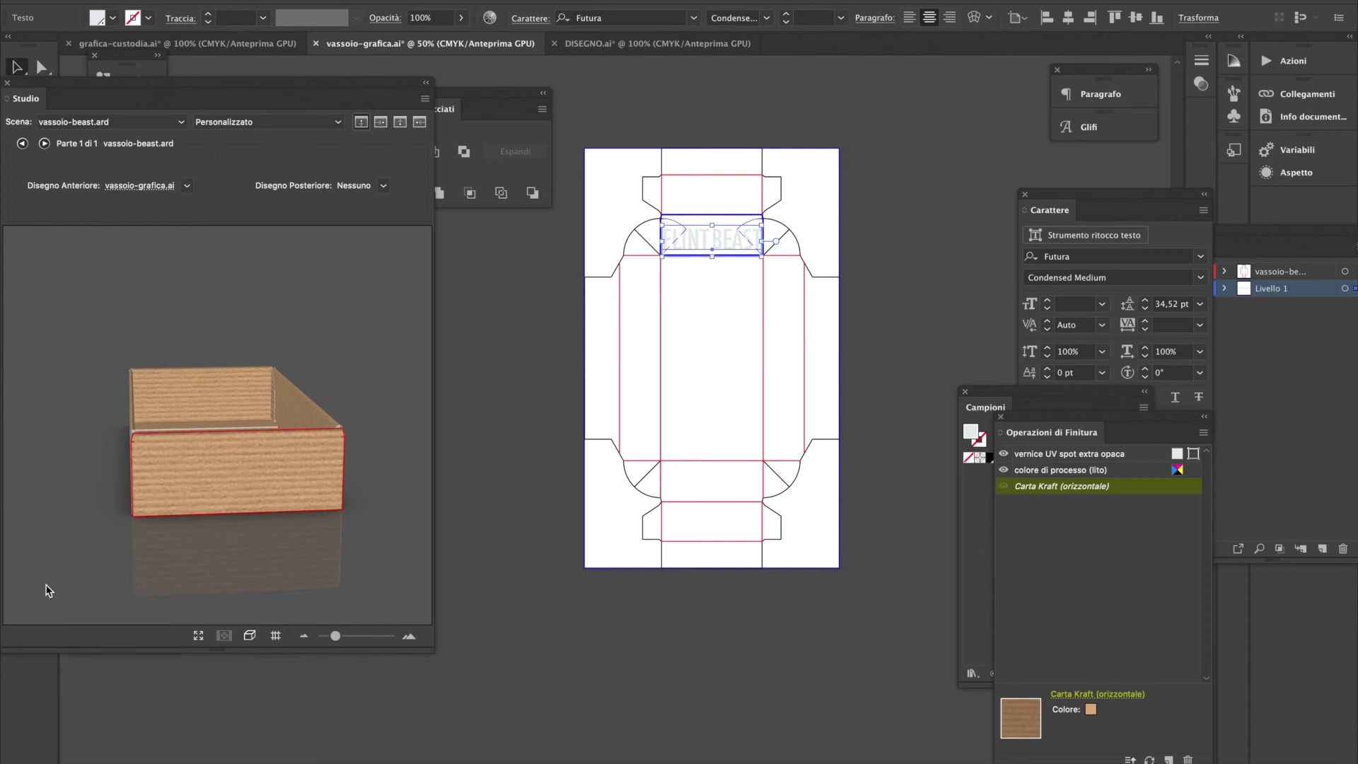
Check the title's fill swatch and the vernice UV spot extra opaca finish, and examine the 3D tray from above and below
{"action": "left_click", "coordinate": [111, 19]}
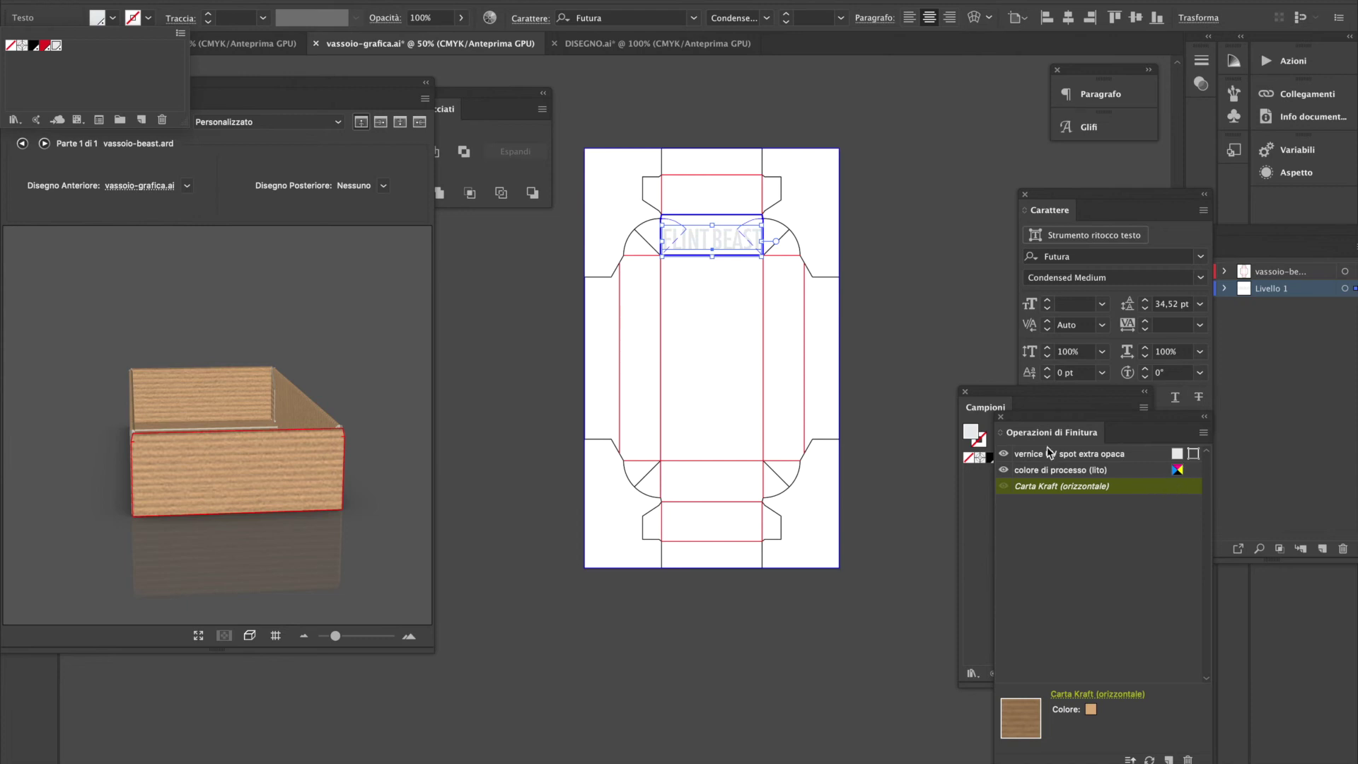
{"action": "left_click", "coordinate": [1091, 455]}
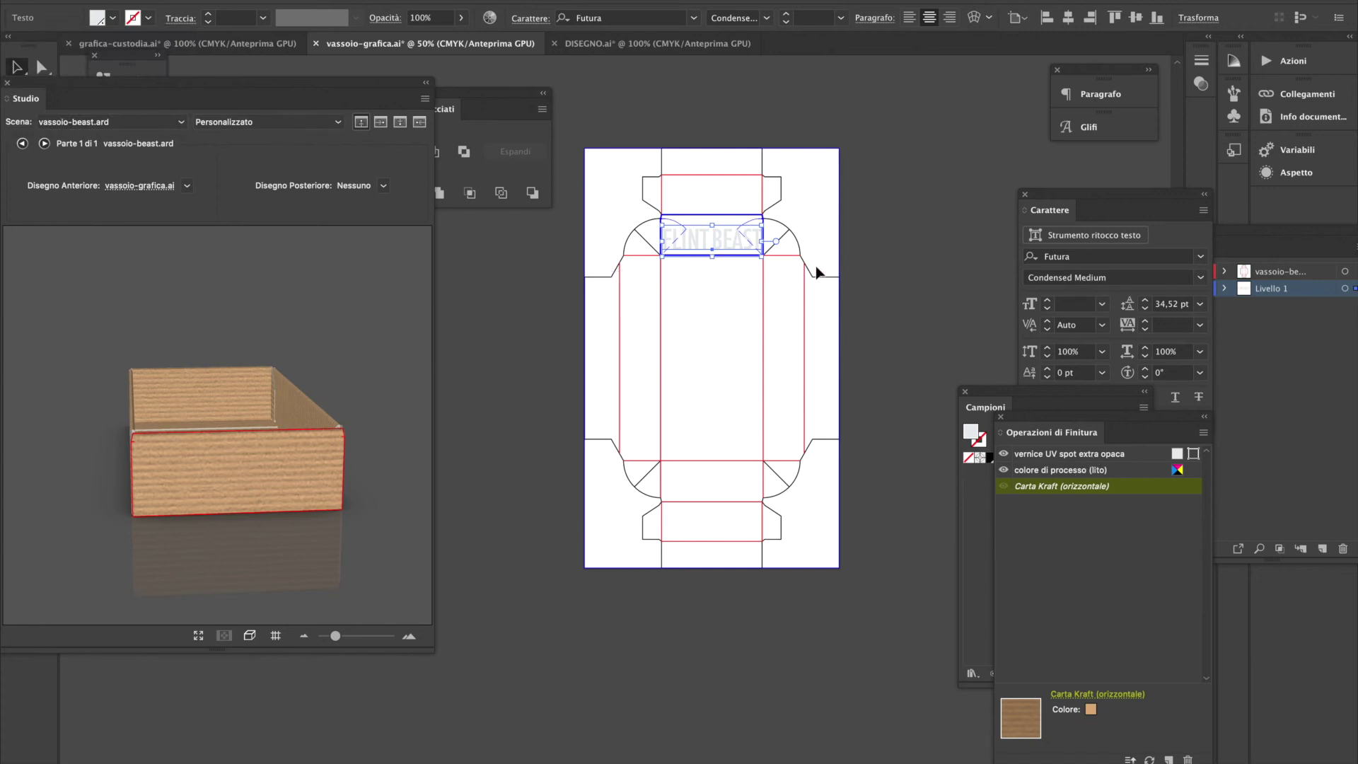
{"action": "left_click_drag", "start_coordinate": [224, 511], "coordinate": [271, 446]}
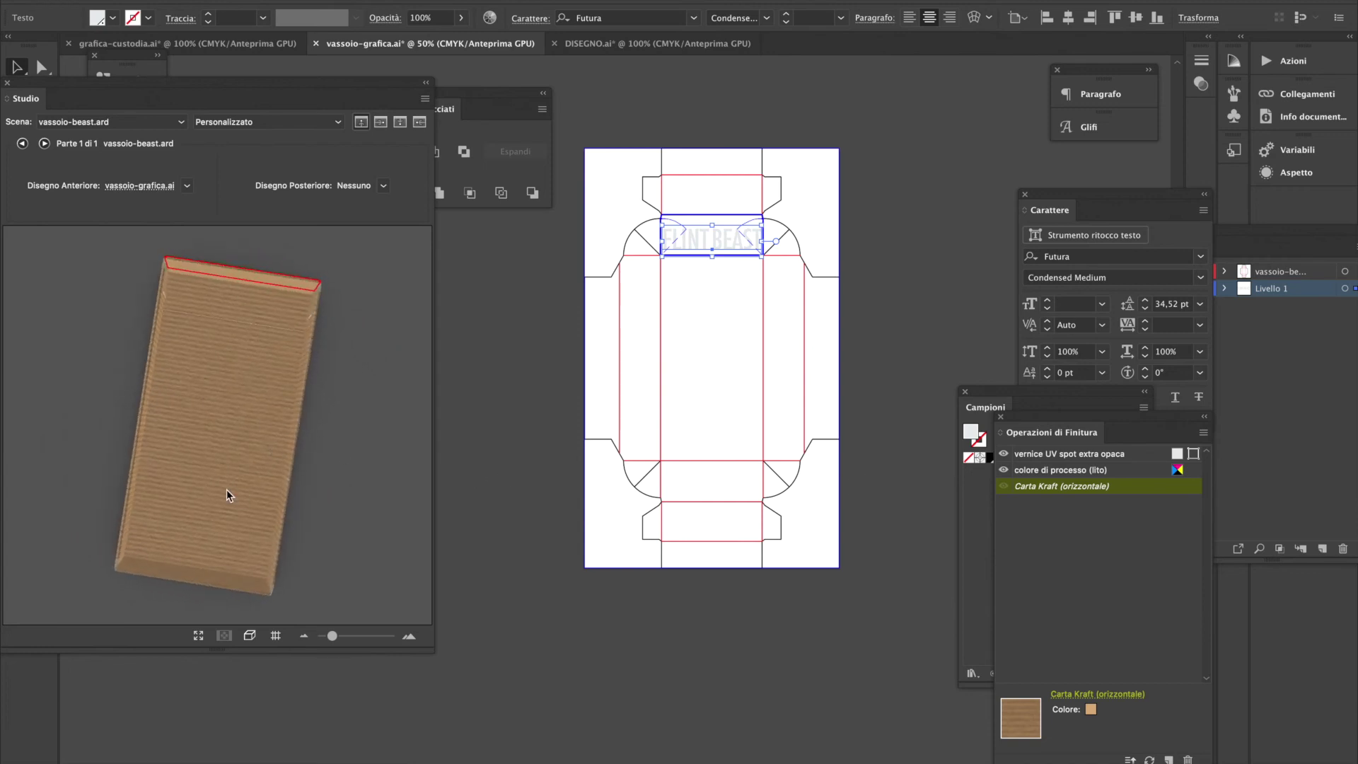
{"action": "left_click_drag", "start_coordinate": [226, 546], "coordinate": [248, 488]}
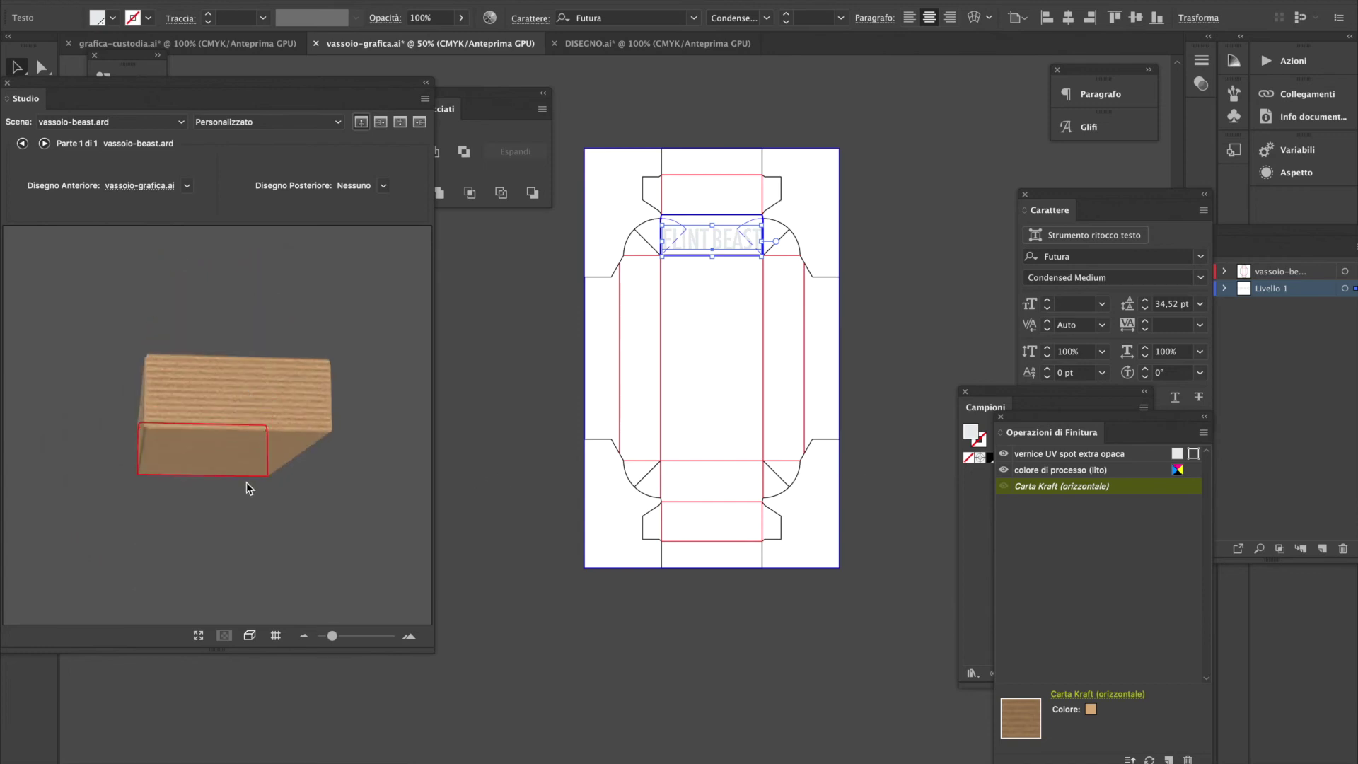
{"action": "left_click", "coordinate": [656, 45]}
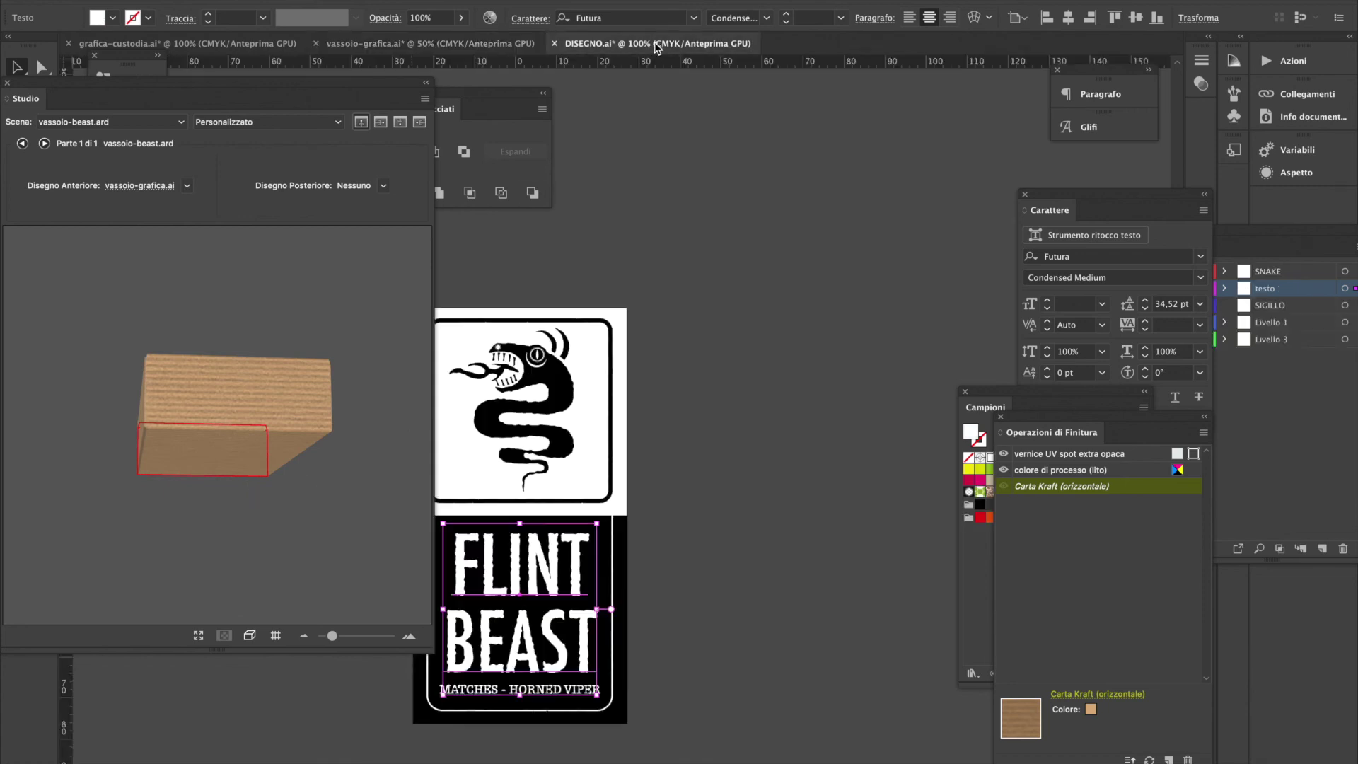
{"action": "left_click", "coordinate": [395, 44]}
{"action": "left_click", "coordinate": [187, 44]}
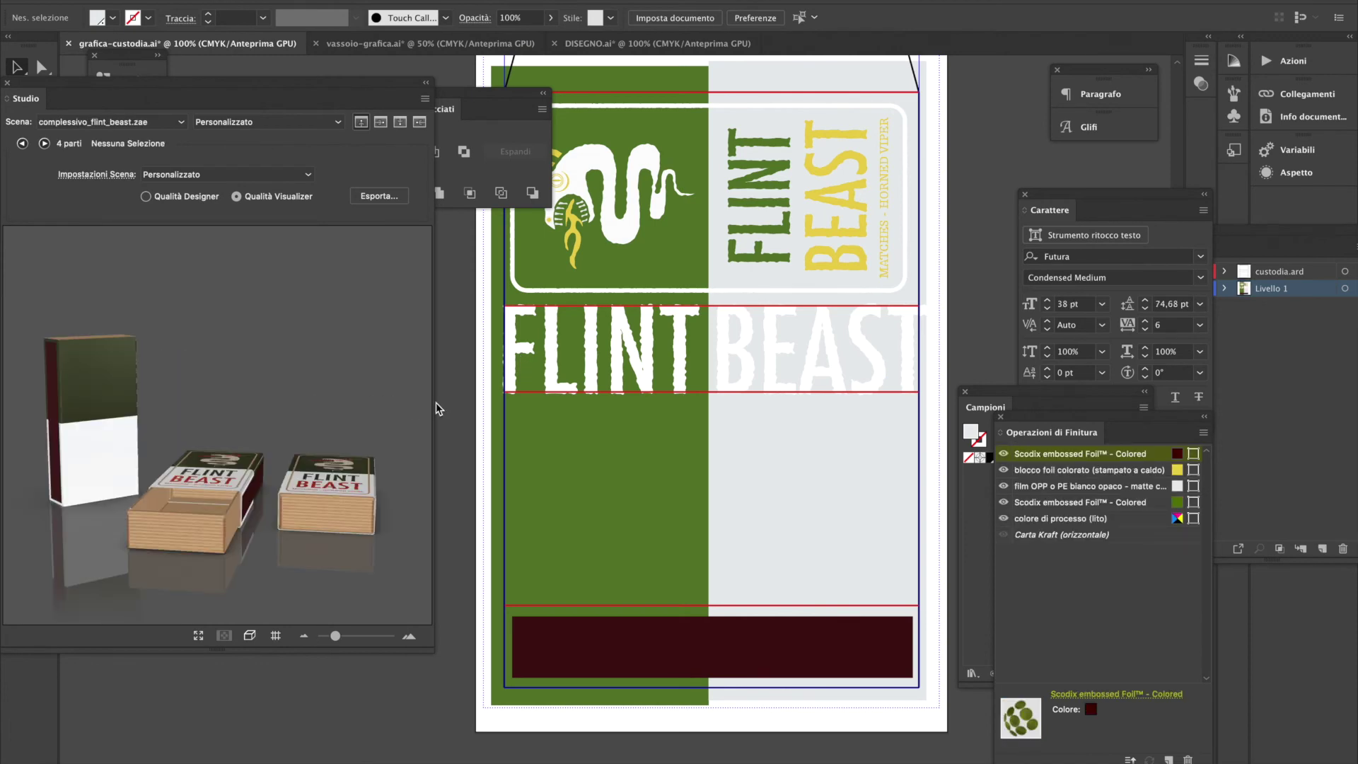
{"action": "left_click", "coordinate": [641, 45]}
{"action": "left_click", "coordinate": [396, 44]}
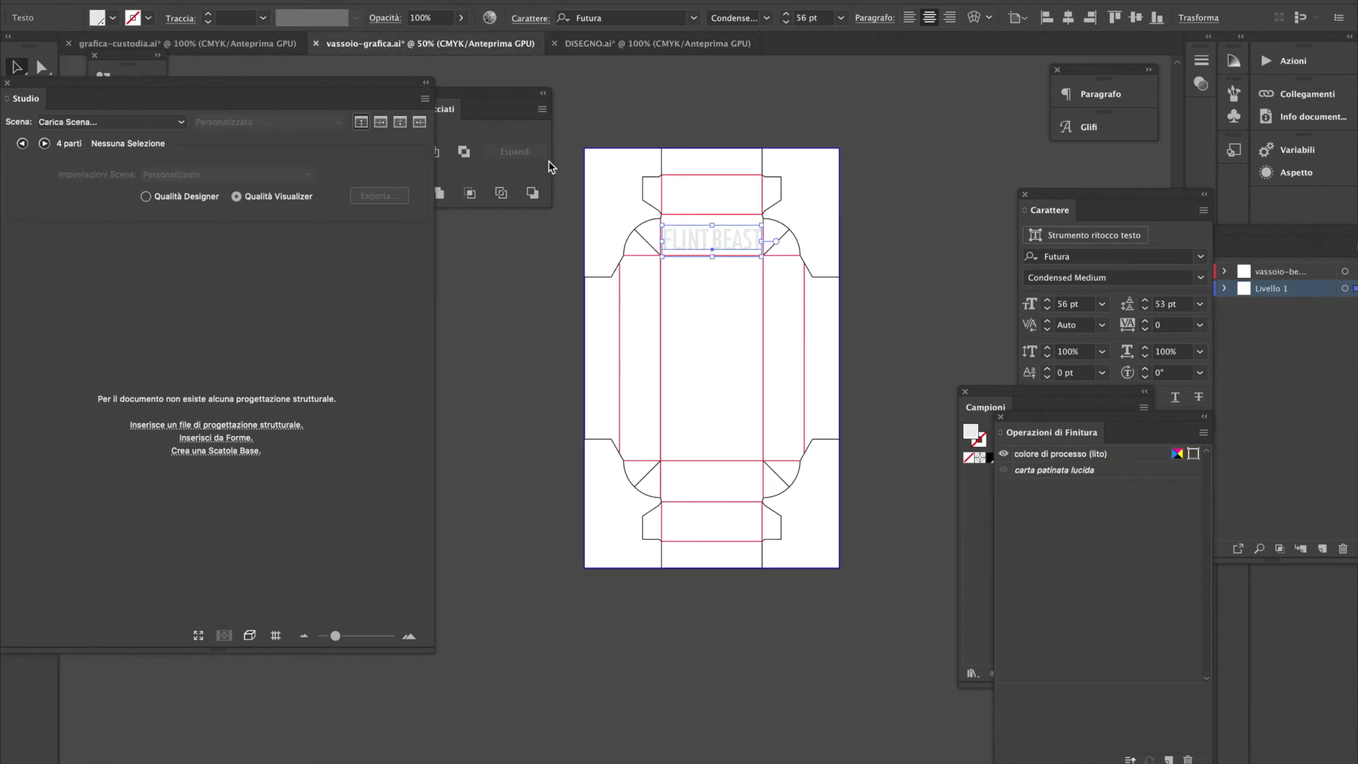
Deselect the title, identify the artwork panel behind the 3D tray's front end wall and refresh the preview
{"action": "left_click", "coordinate": [692, 273]}
{"action": "left_click_drag", "start_coordinate": [214, 394], "coordinate": [219, 486]}
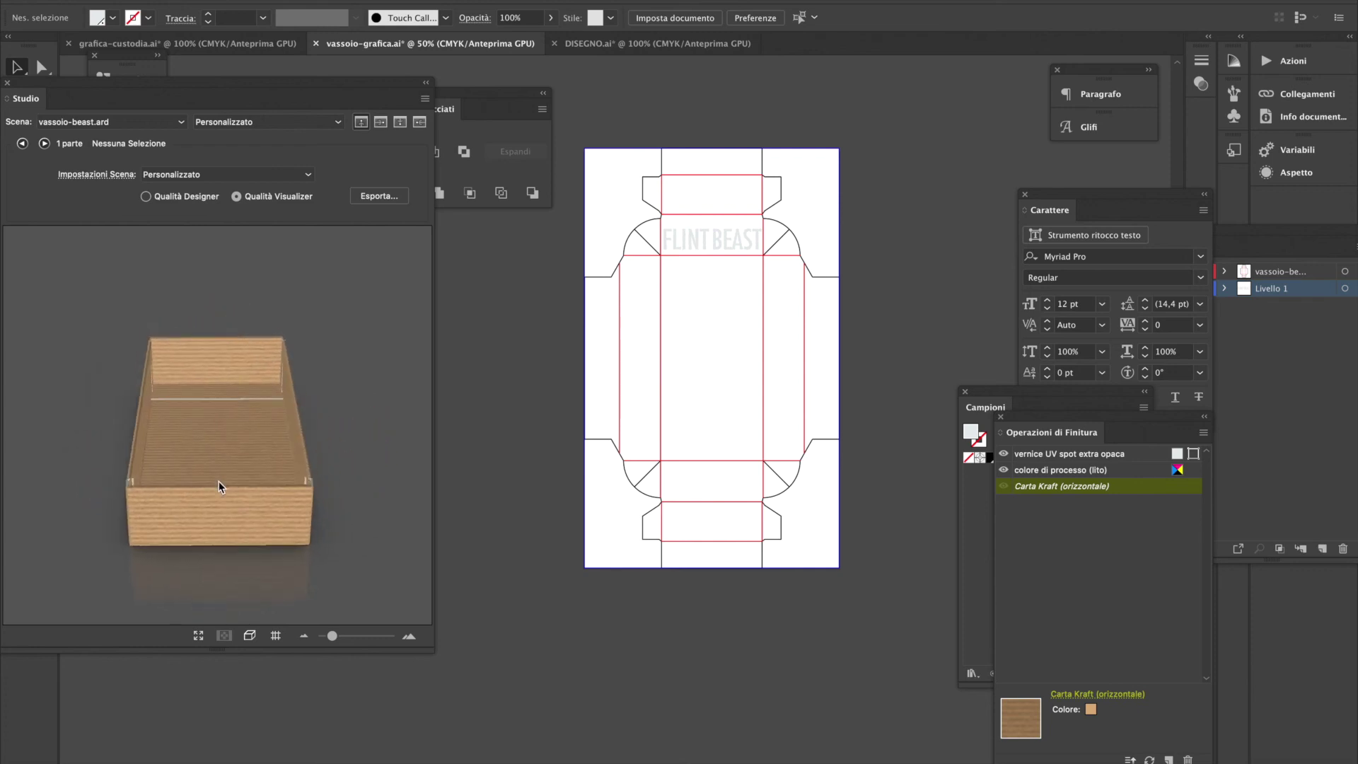
{"action": "left_click", "coordinate": [233, 499]}
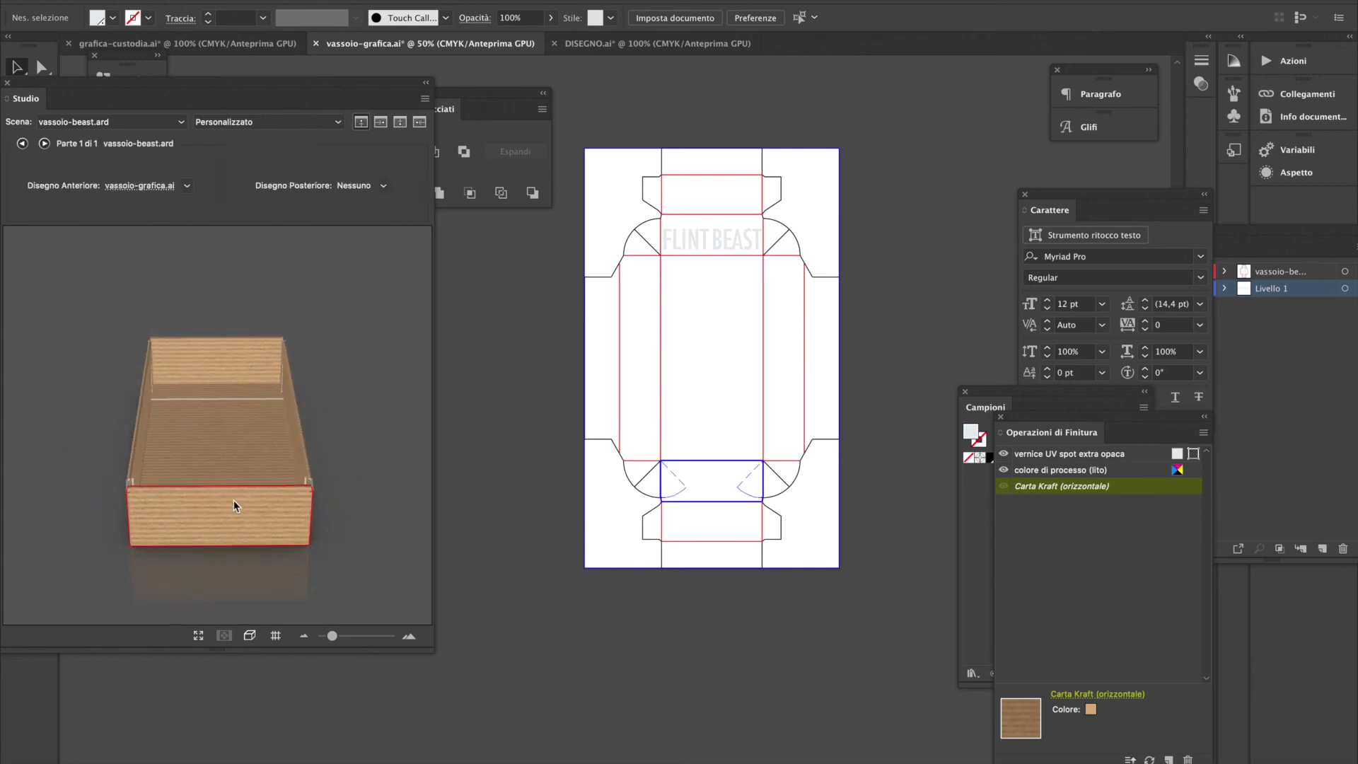
{"action": "double_click", "coordinate": [233, 500]}
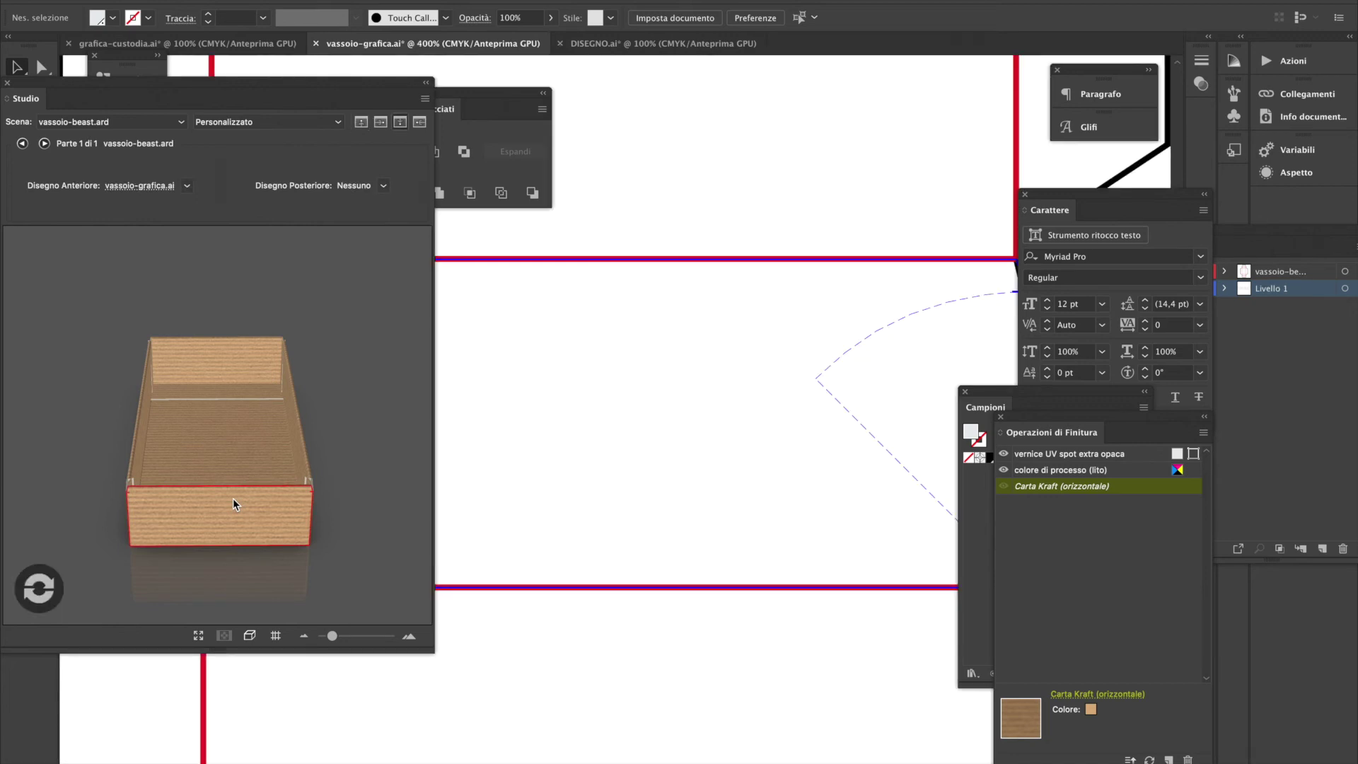
{"action": "left_click", "coordinate": [51, 596]}
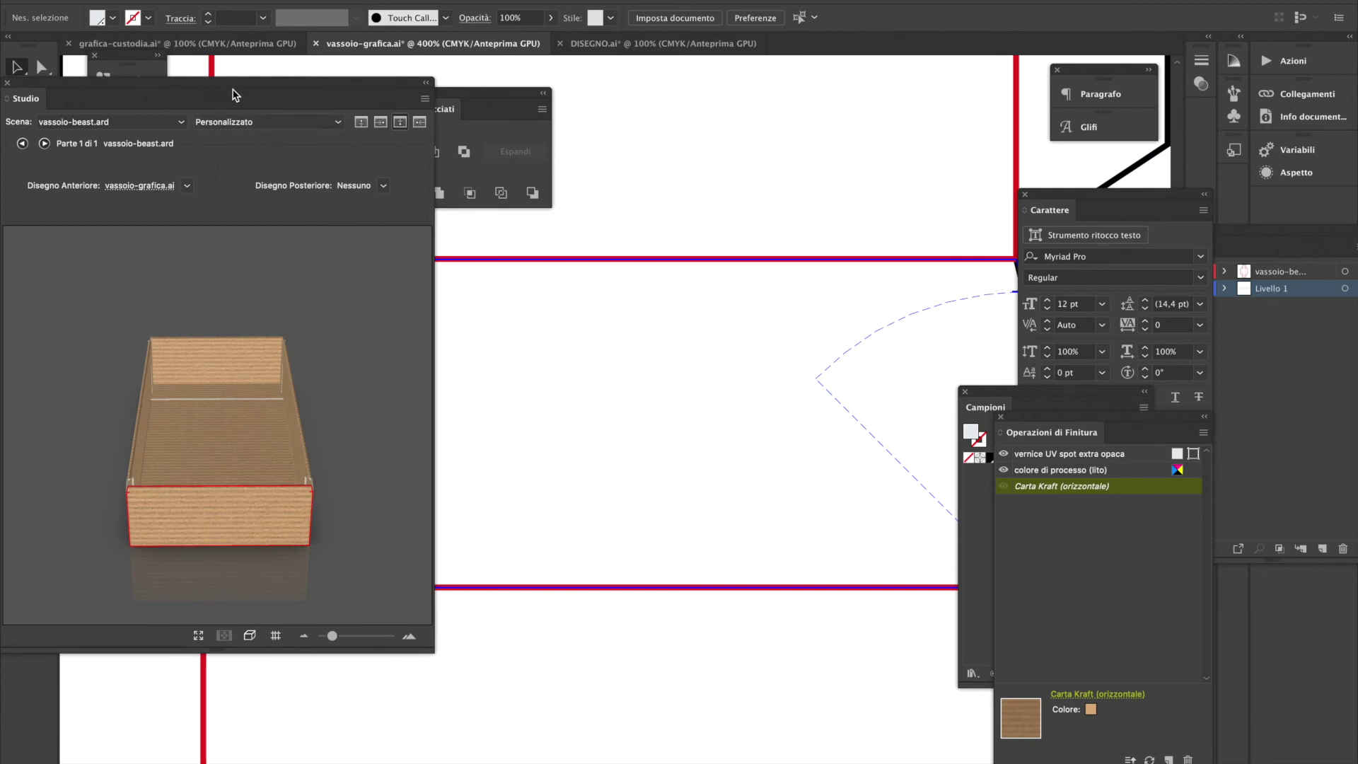
Turn the FLINT BEAST title upside down and place it on the tray's lower end wall panel
{"action": "left_click_drag", "start_coordinate": [306, 376], "coordinate": [358, 281]}
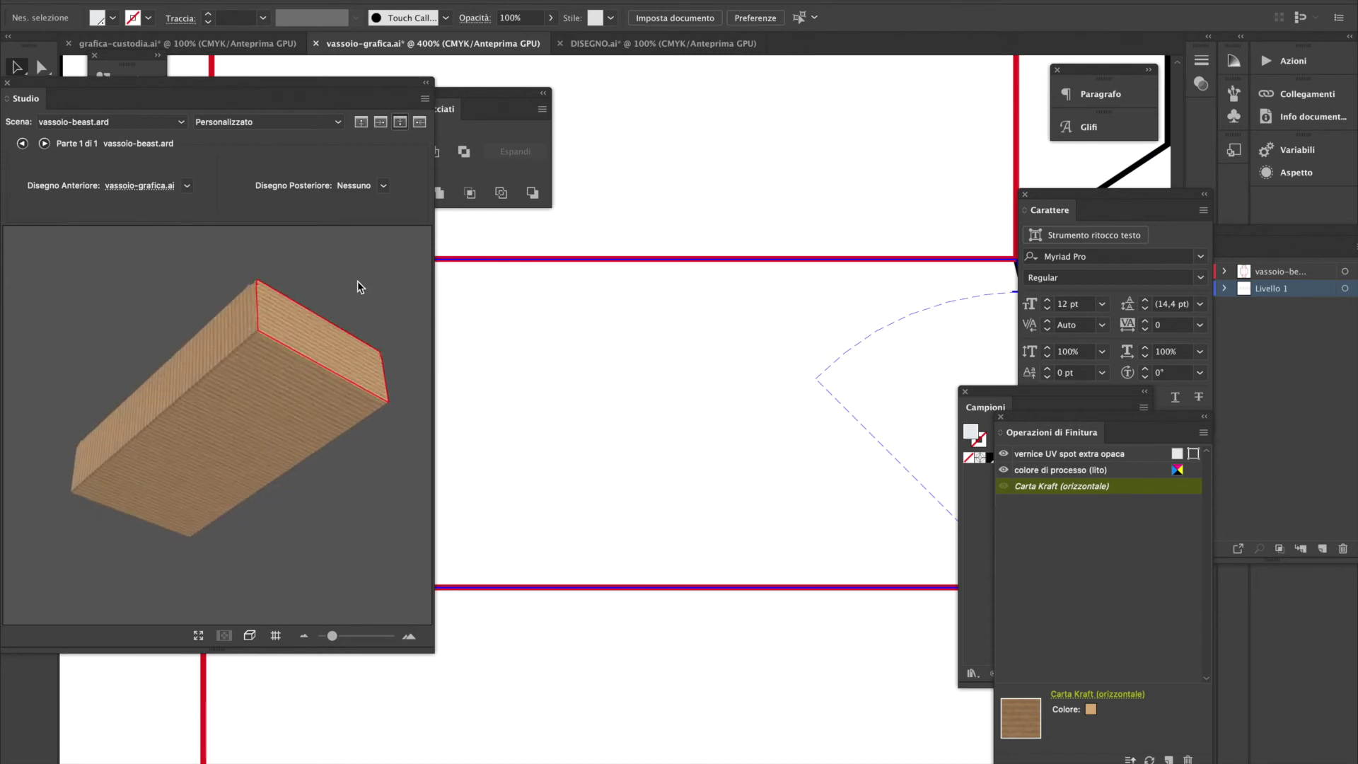
{"action": "scroll", "coordinate": [630, 389], "scroll_direction": "up", "scroll_amount": 5}
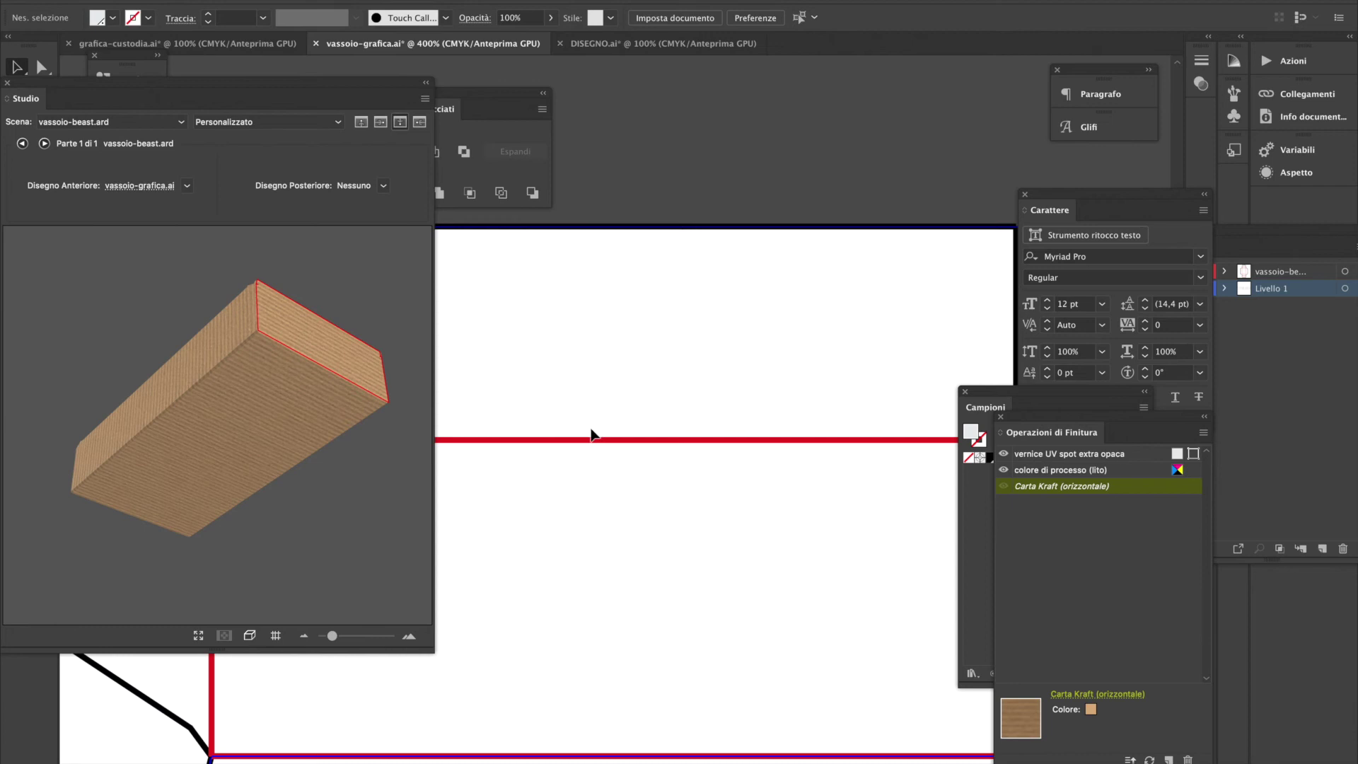
{"action": "scroll", "coordinate": [615, 446], "scroll_direction": "up", "scroll_amount": 5}
{"action": "left_click", "coordinate": [671, 494], "text": "ctrl+alt"}
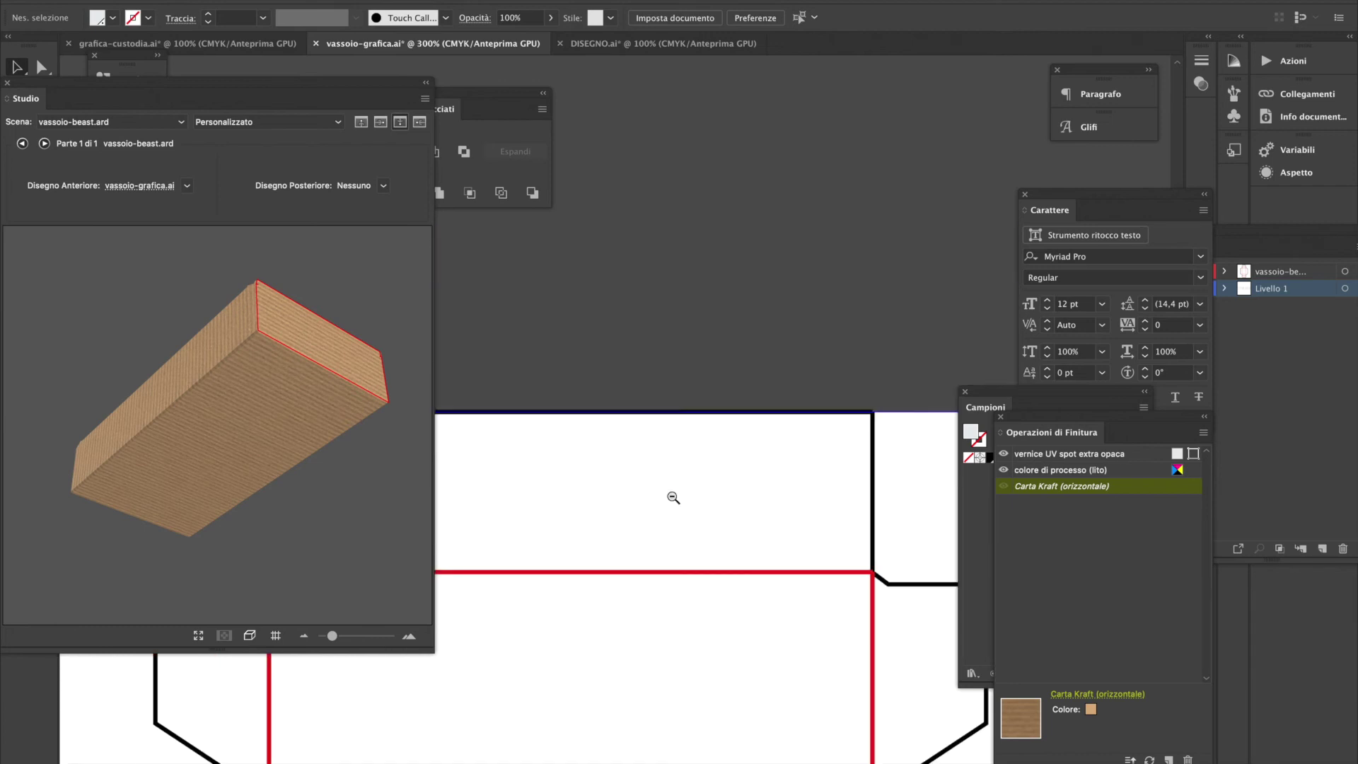
{"action": "left_click", "coordinate": [663, 510], "text": "ctrl+alt"}
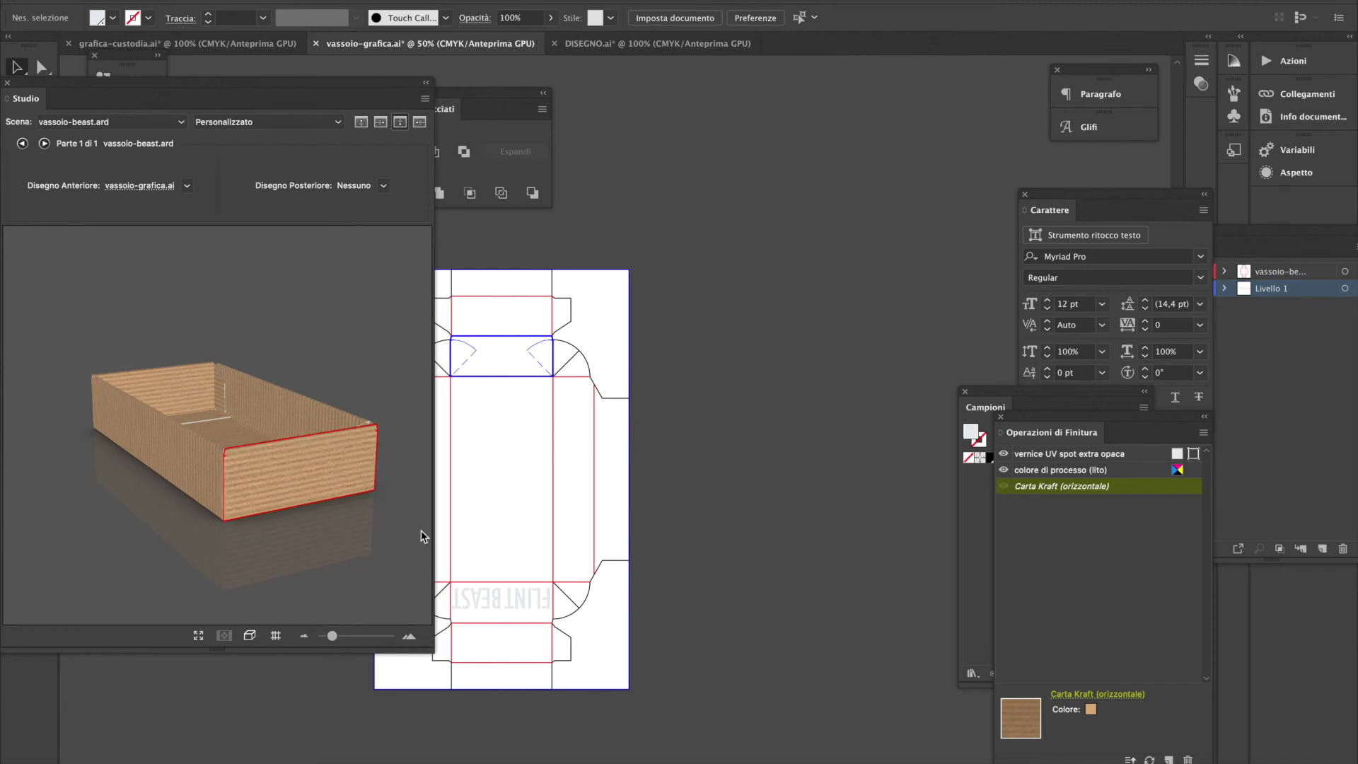
Fill the tray's FLINT BEAST title with process black (K 100) and refresh the 3D preview
{"action": "left_click", "coordinate": [527, 607]}
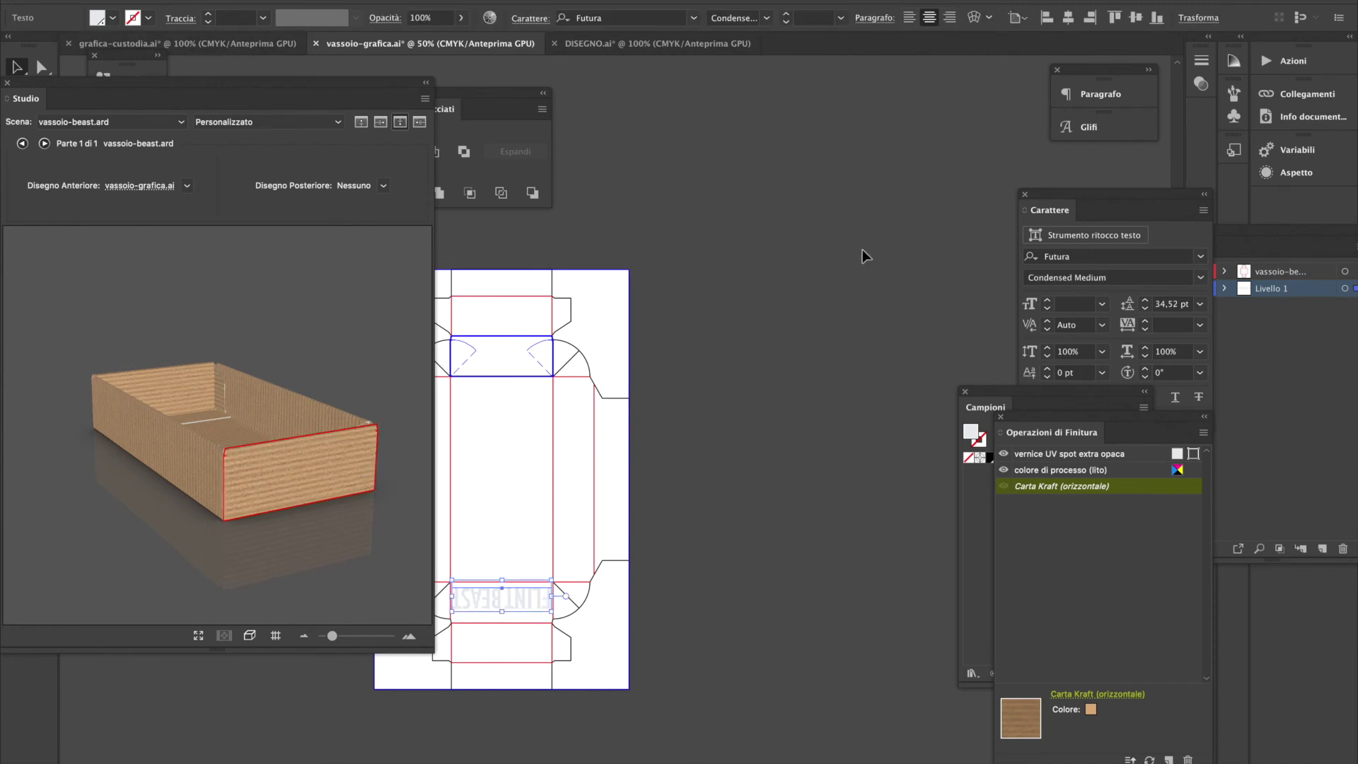
{"action": "left_click_drag", "start_coordinate": [339, 99], "coordinate": [855, 140]}
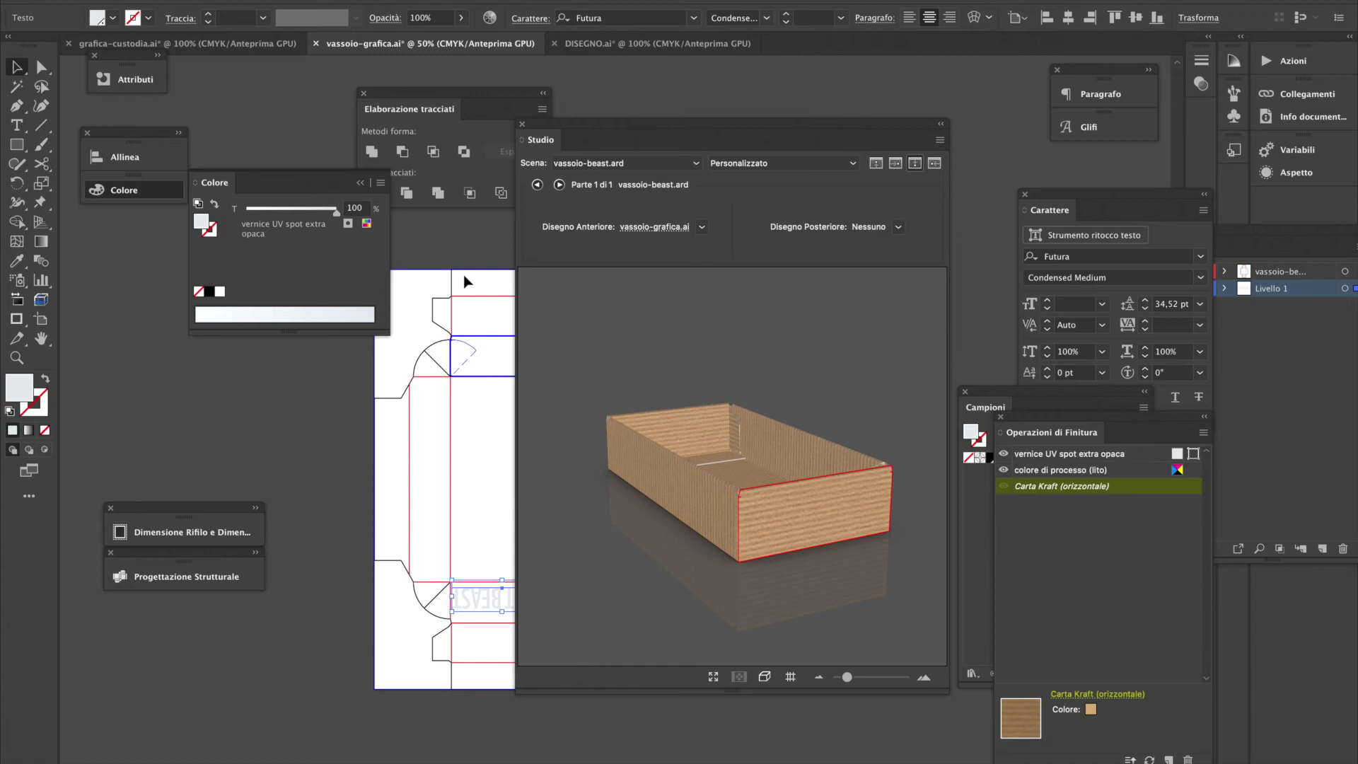
{"action": "left_click", "coordinate": [209, 291]}
{"action": "left_click", "coordinate": [554, 629]}
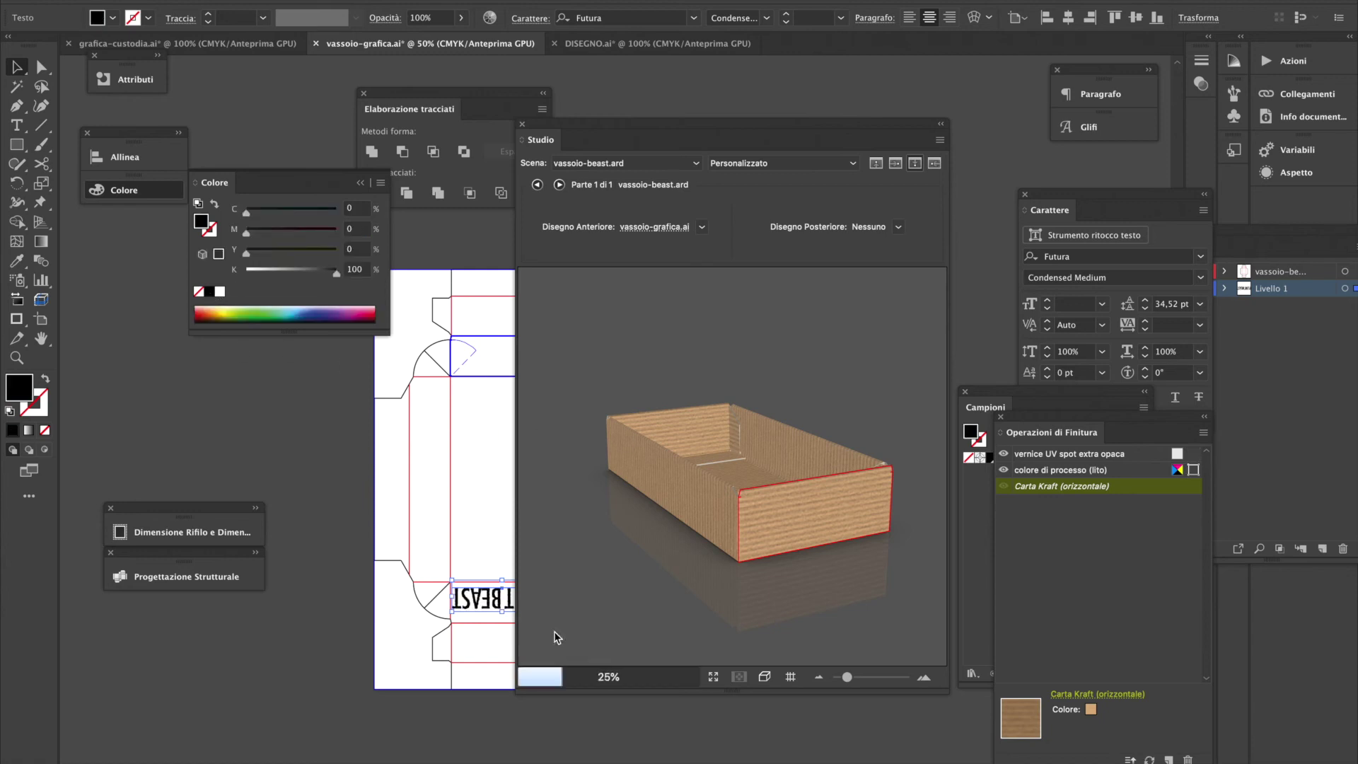
Set the vernice UV spot extra opaca thickness to 100 and refresh the 3D preview facing the tray's titled end wall
{"action": "left_click_drag", "start_coordinate": [646, 549], "coordinate": [907, 518]}
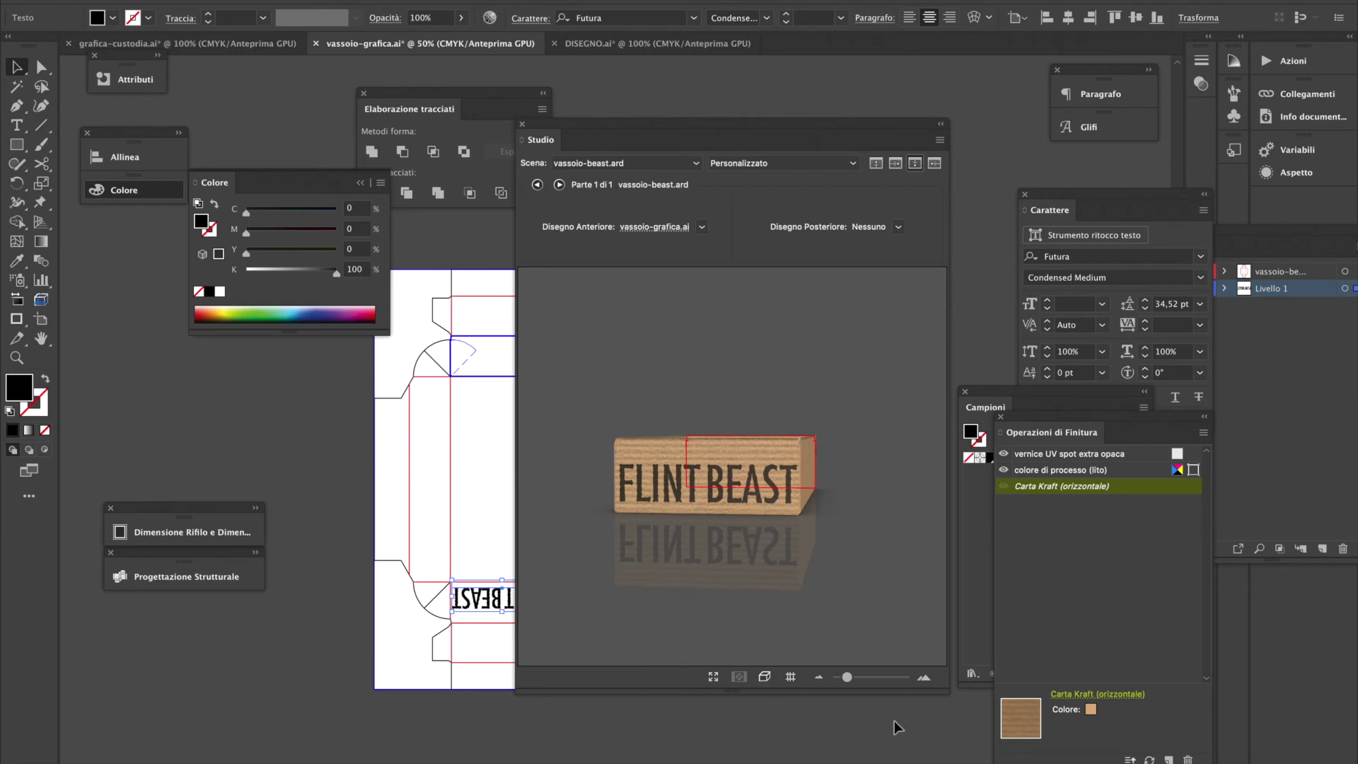
{"action": "left_click", "coordinate": [1152, 456]}
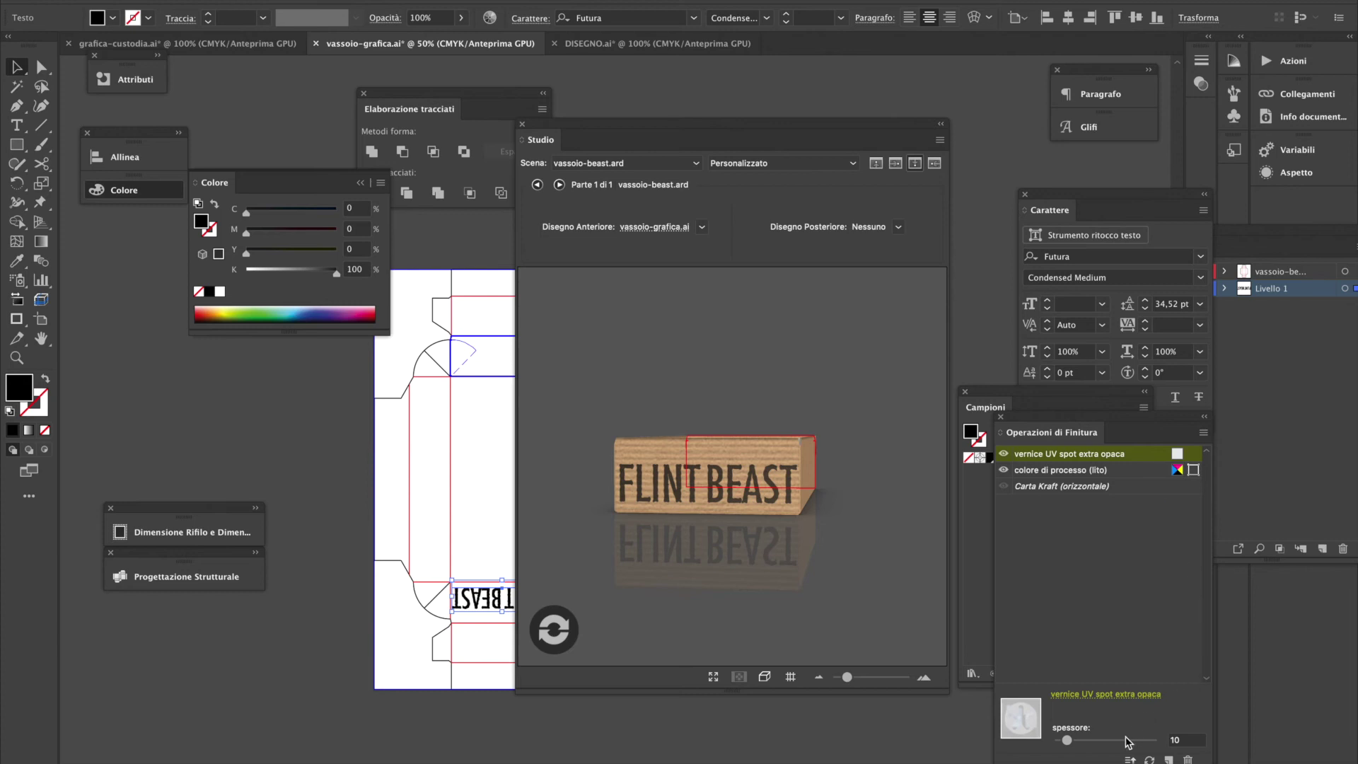
{"action": "left_click_drag", "start_coordinate": [1067, 740], "coordinate": [1270, 752]}
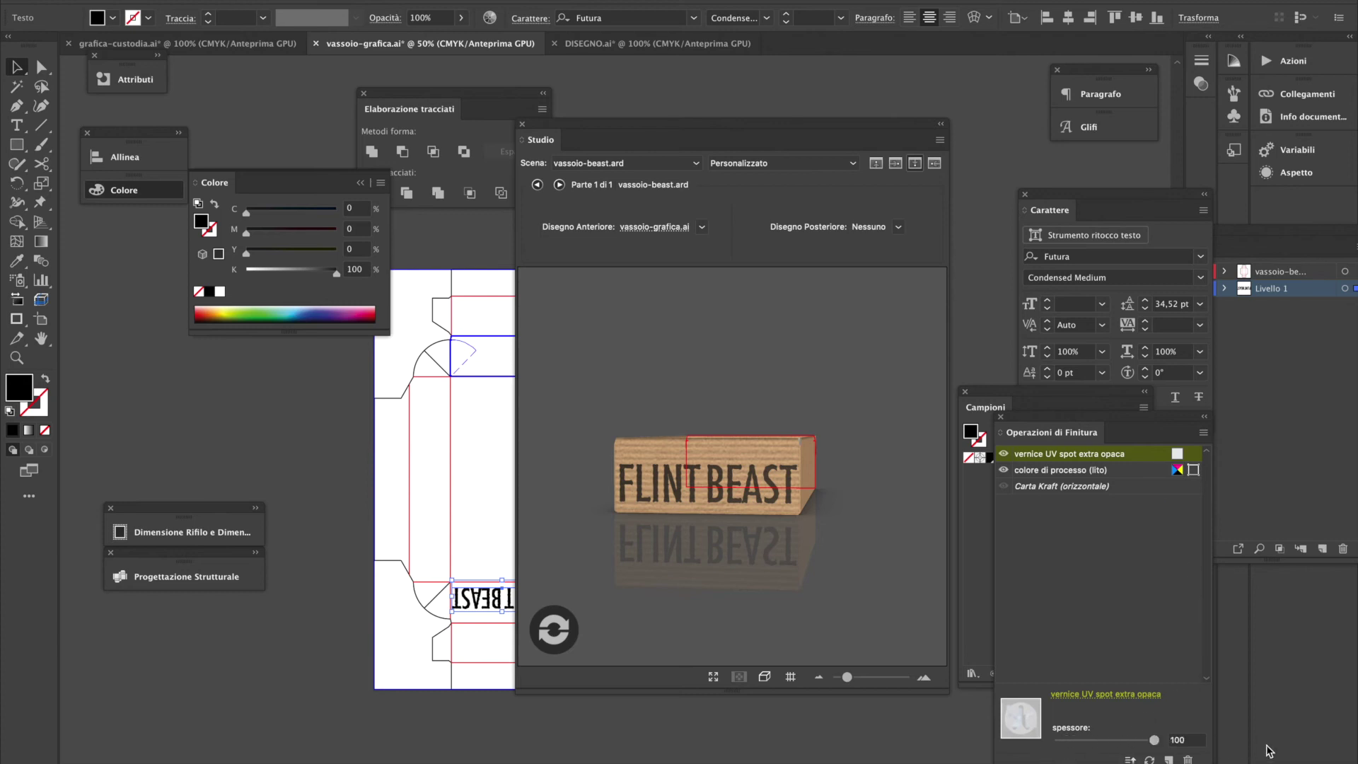
{"action": "left_click", "coordinate": [554, 629]}
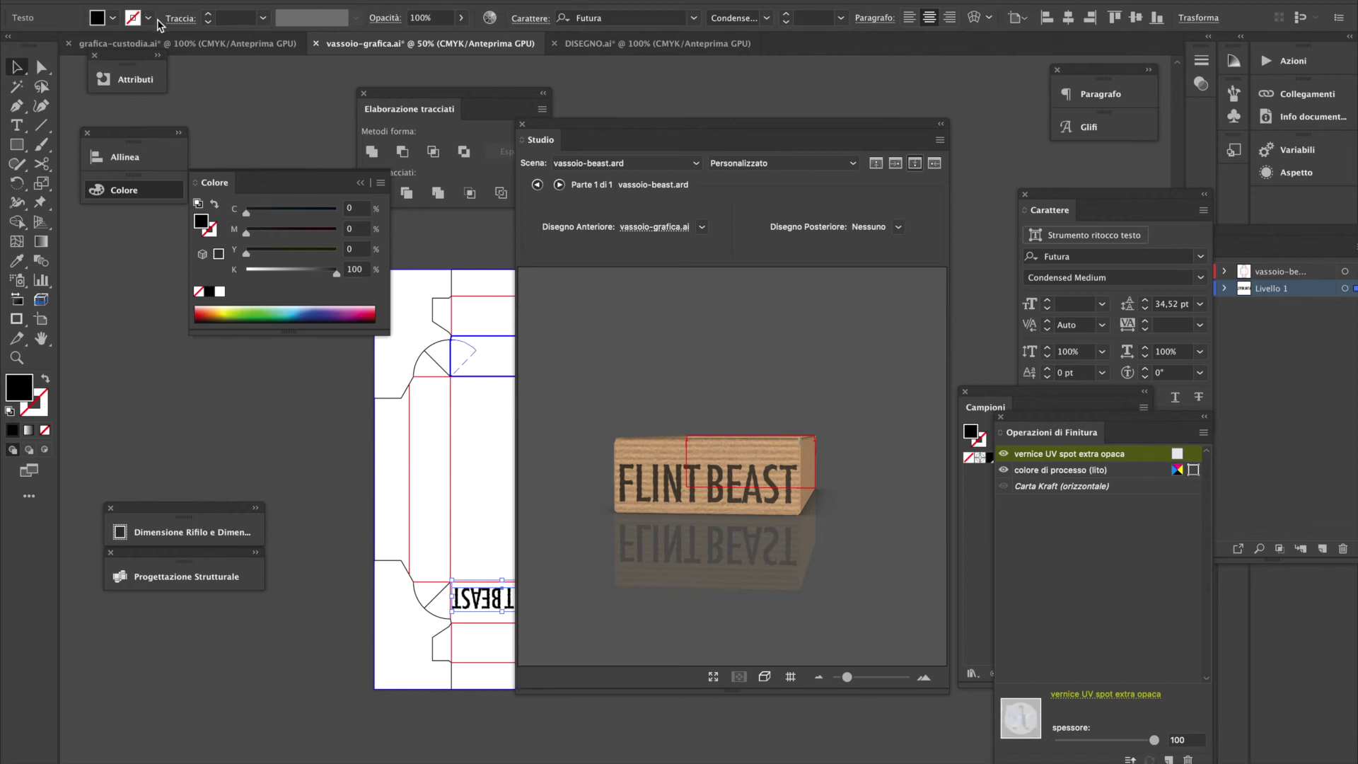
Fill the FLINT BEAST title with the vernice UV spot extra opaca swatch, set its fill to overprint and check it in the refreshed 3D preview
{"action": "left_click", "coordinate": [114, 20]}
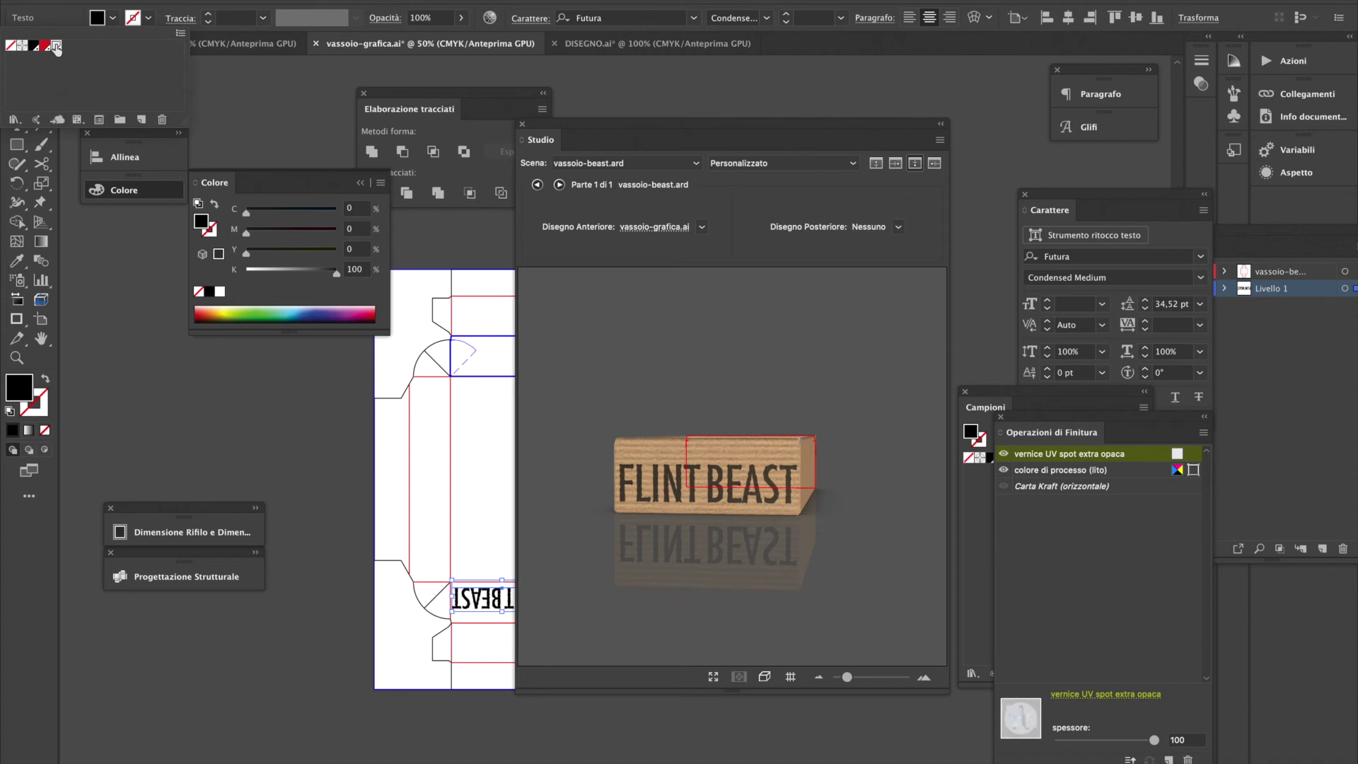
{"action": "left_click", "coordinate": [57, 45]}
{"action": "left_click", "coordinate": [561, 625]}
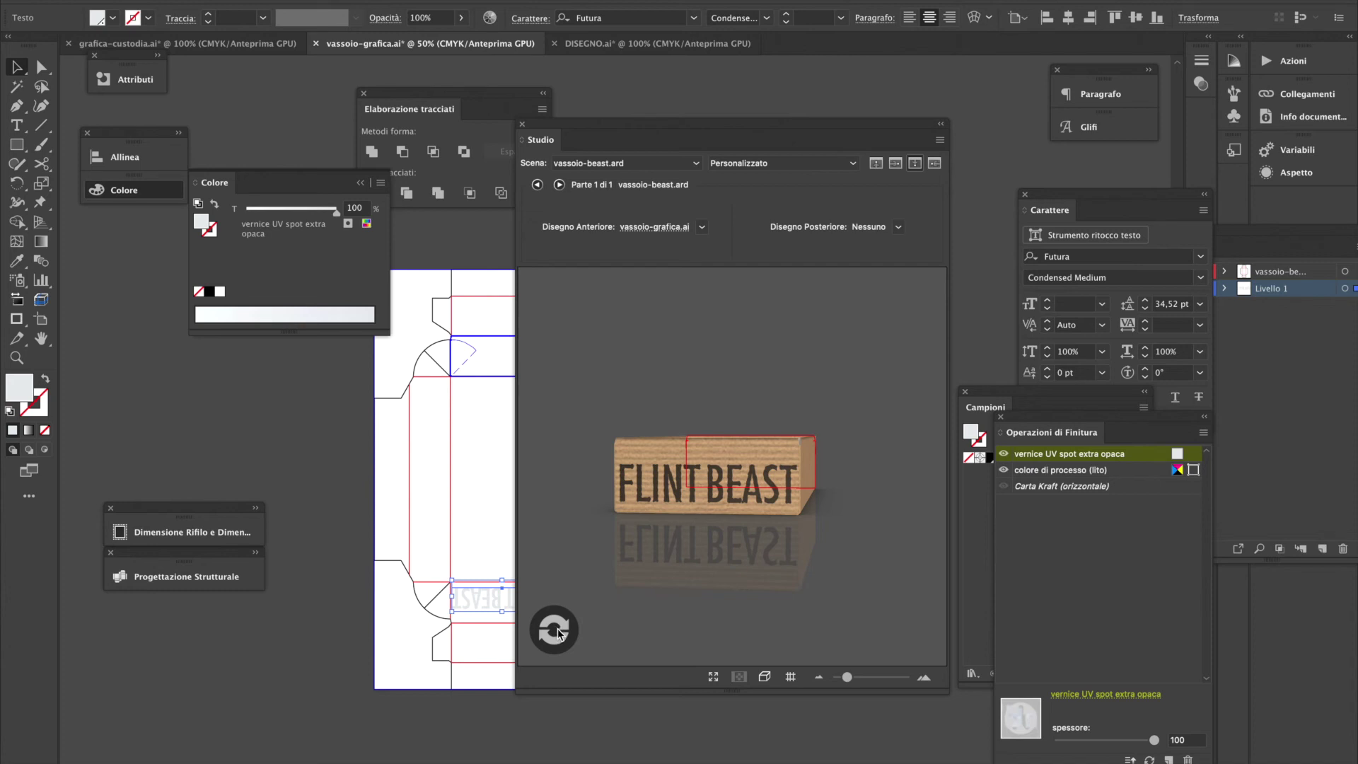
{"action": "left_click", "coordinate": [558, 630]}
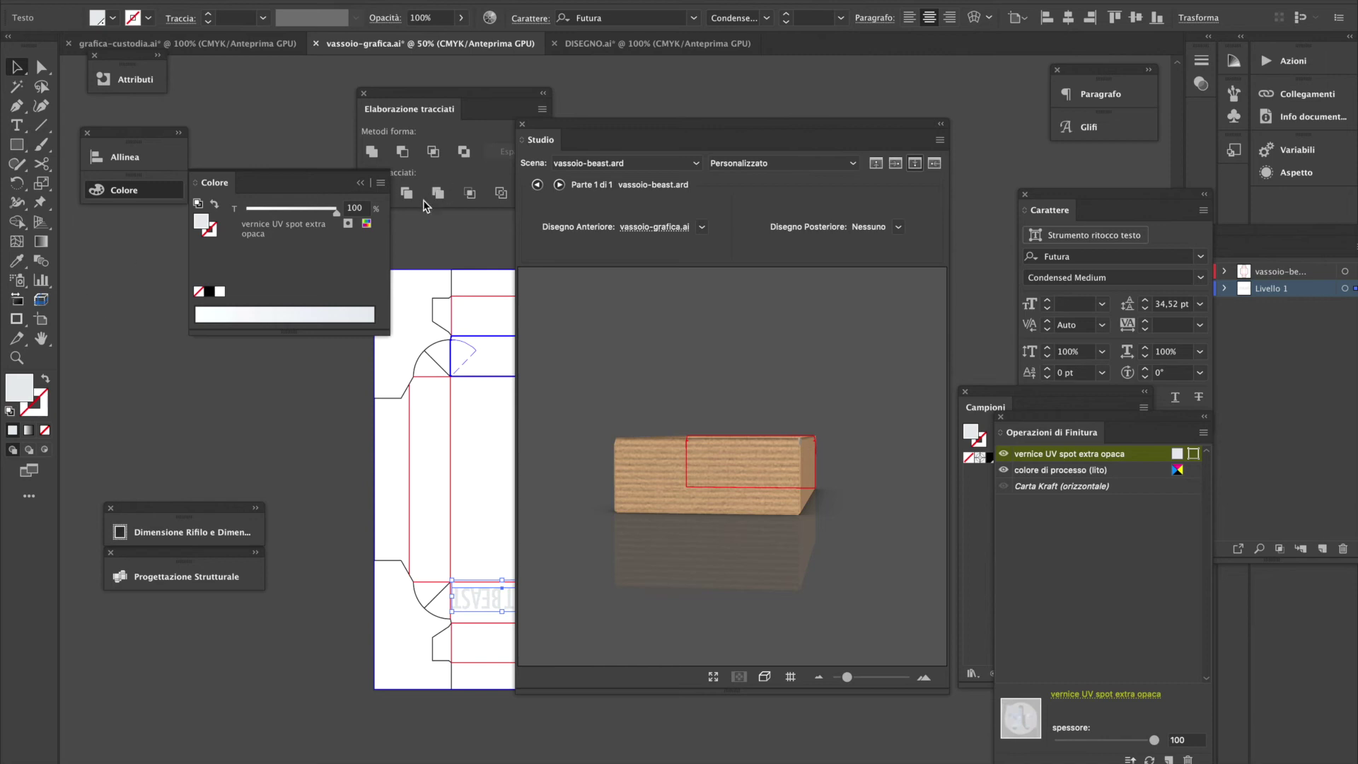
{"action": "left_click", "coordinate": [126, 79]}
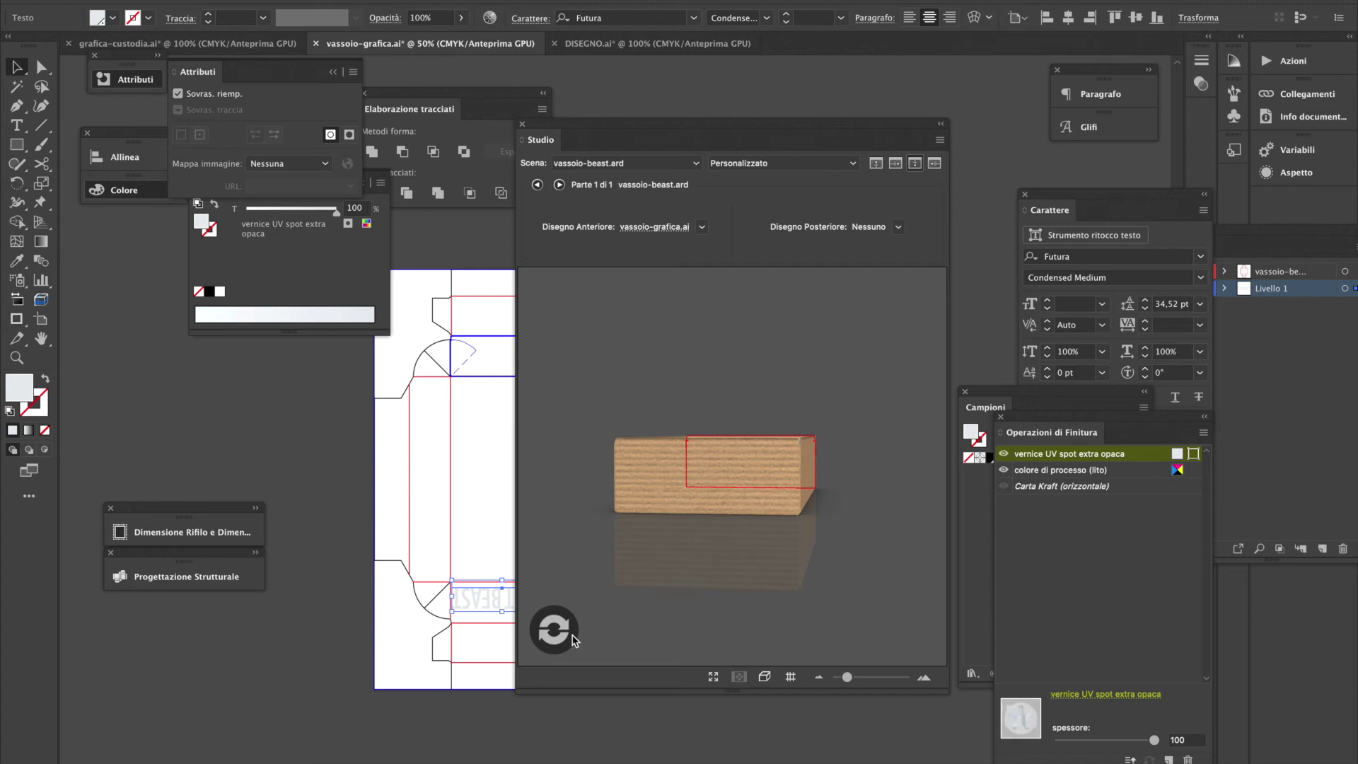
{"action": "left_click", "coordinate": [571, 639]}
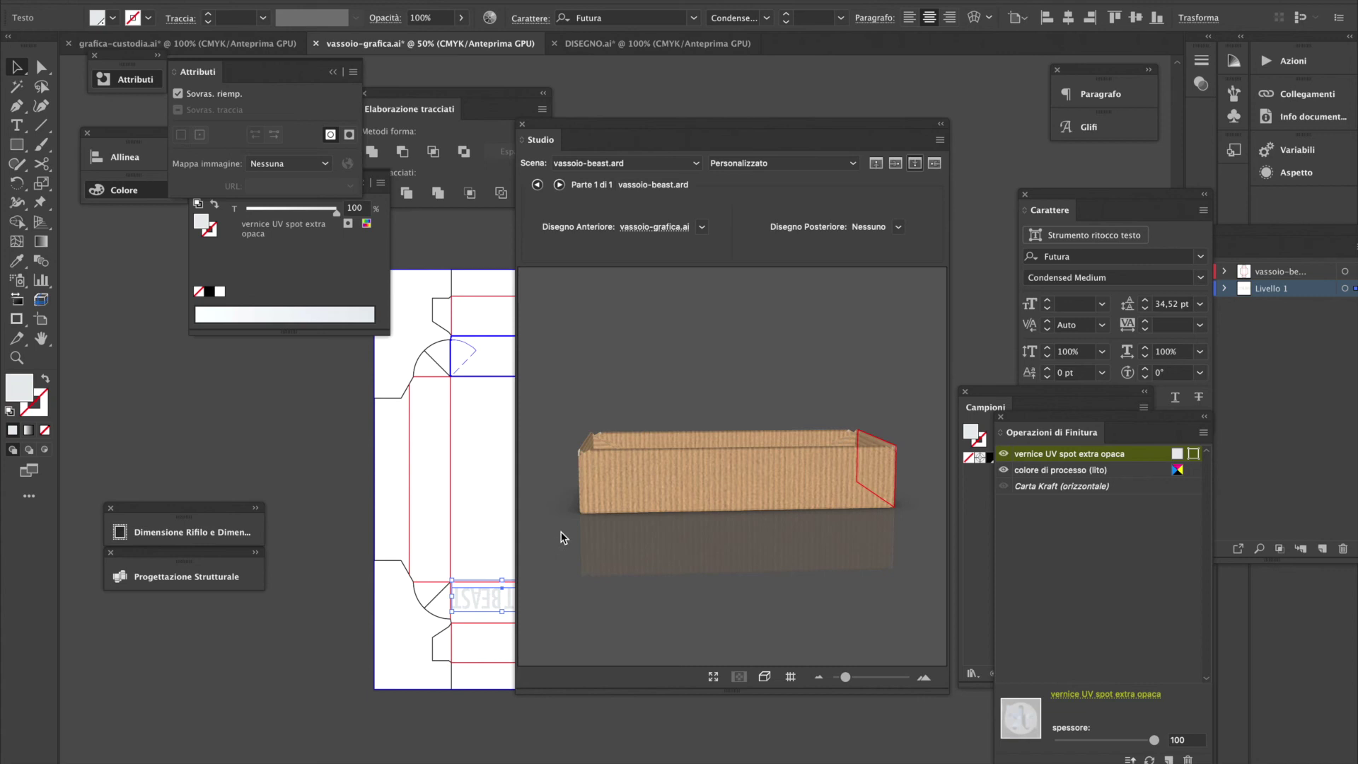
Fill the FLINT BEAST title with process black (K 100) and delete the vernice UV spot extra opaca finishing operation
{"action": "left_click", "coordinate": [1190, 754]}
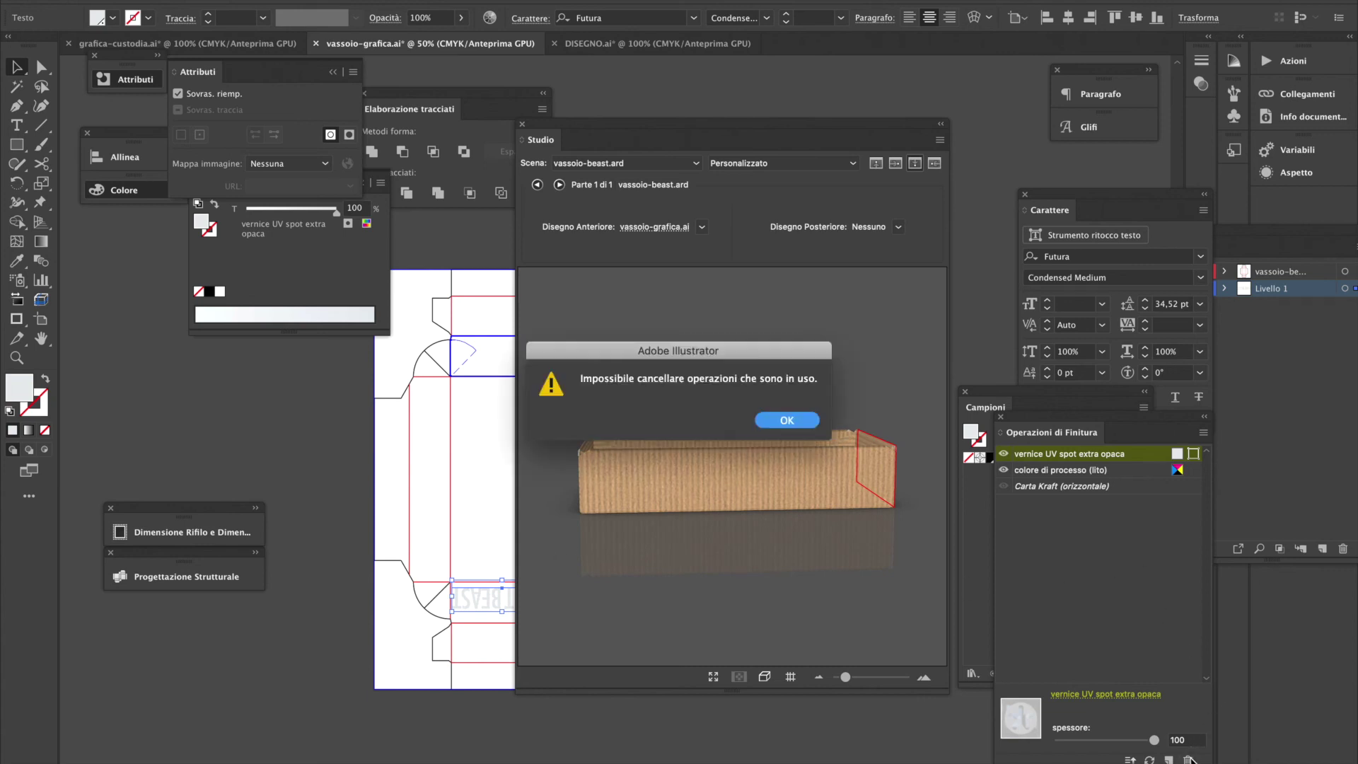
{"action": "left_click", "coordinate": [809, 422]}
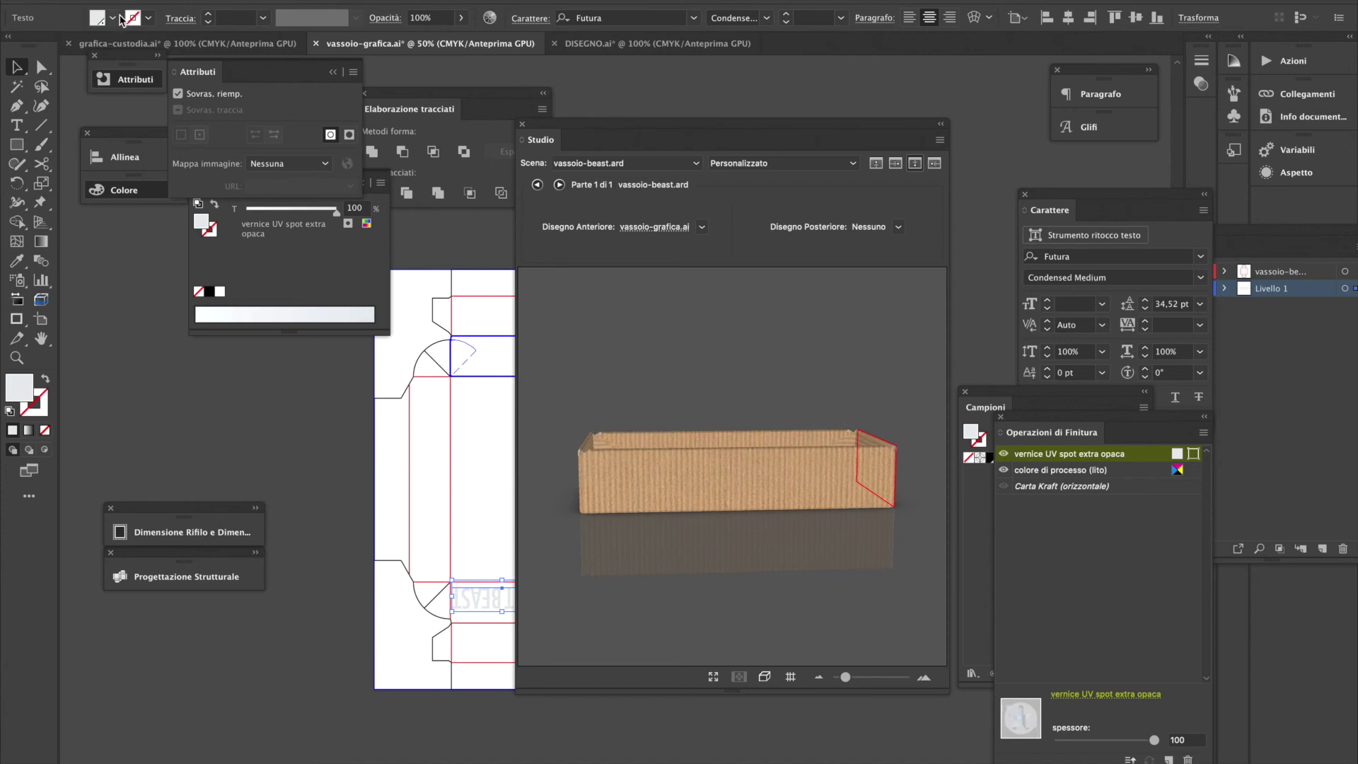
{"action": "left_click", "coordinate": [112, 18]}
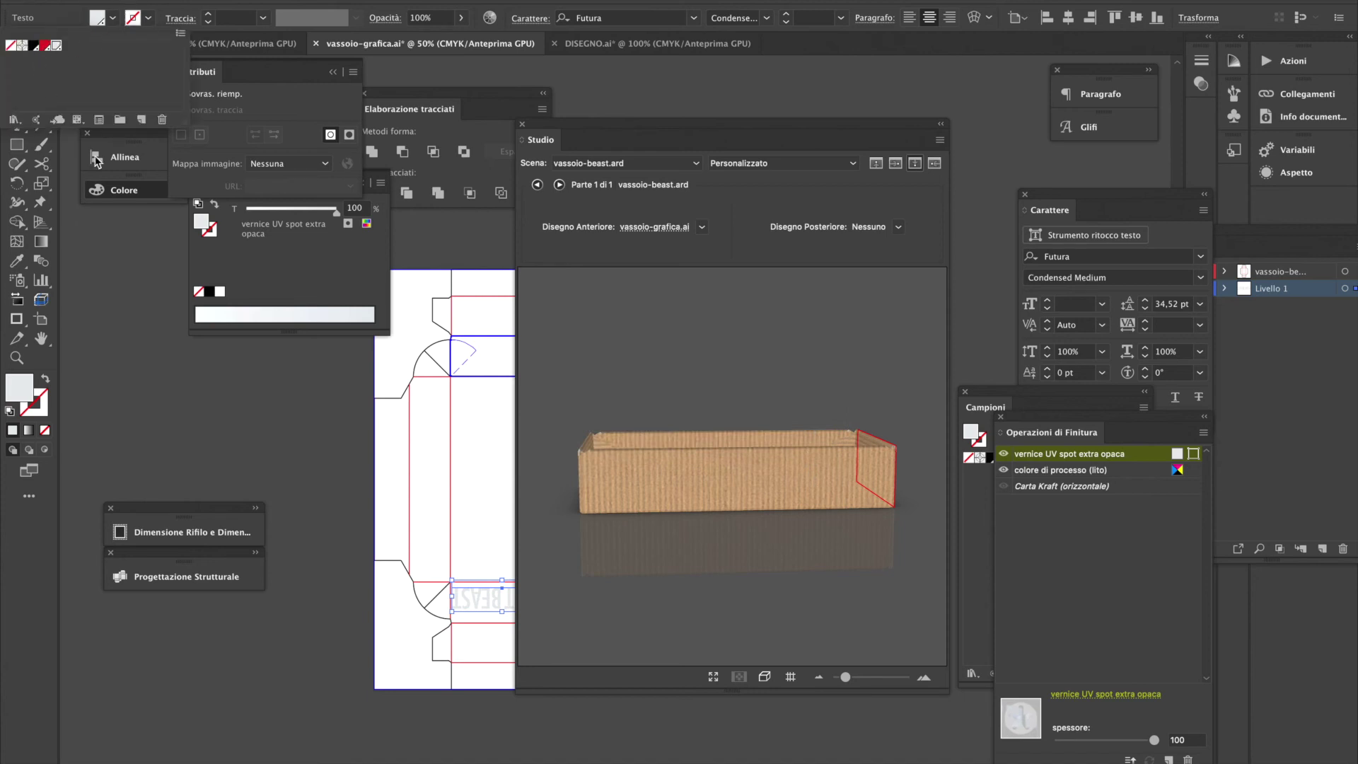
{"action": "left_click", "coordinate": [210, 297]}
{"action": "left_click", "coordinate": [210, 295]}
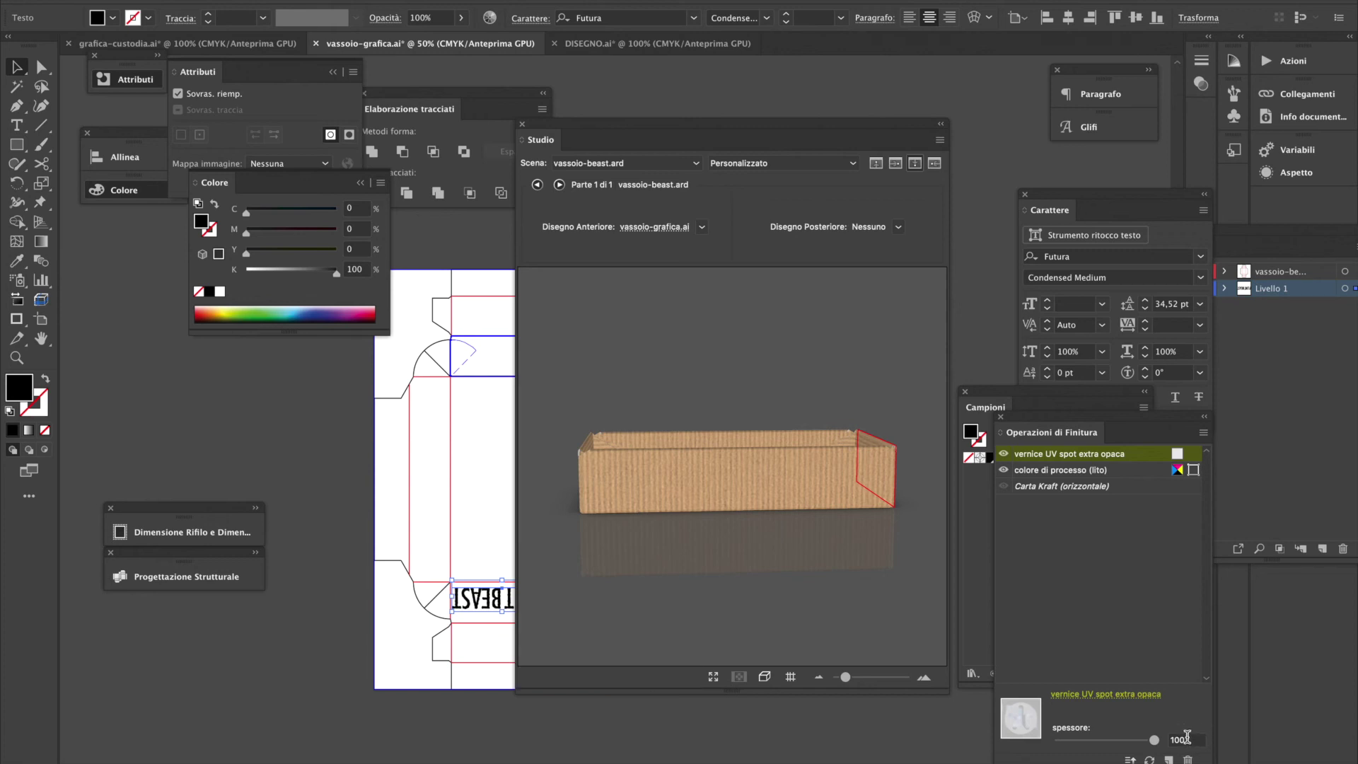
{"action": "left_click", "coordinate": [1189, 759]}
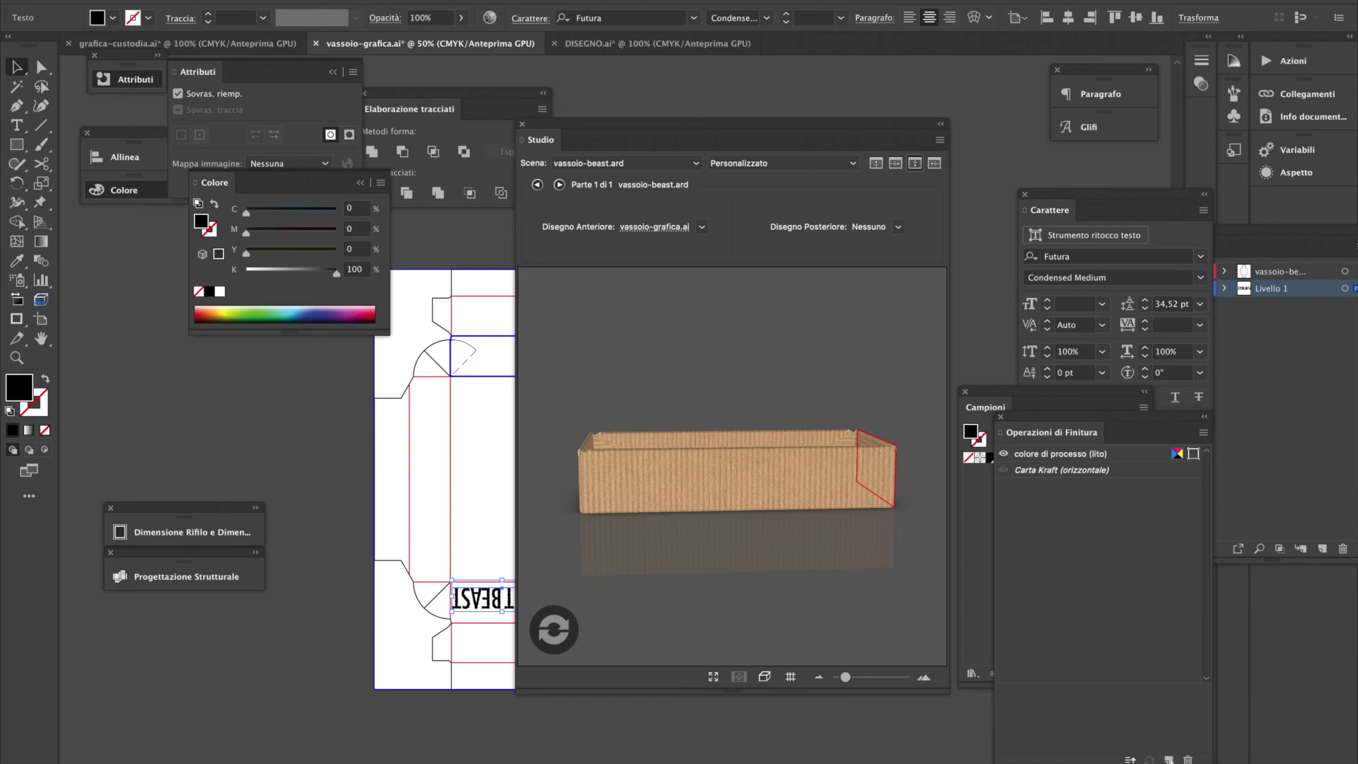
Start adding a new finishing operation and search the operations library for bianco
{"action": "left_click", "coordinate": [1168, 759]}
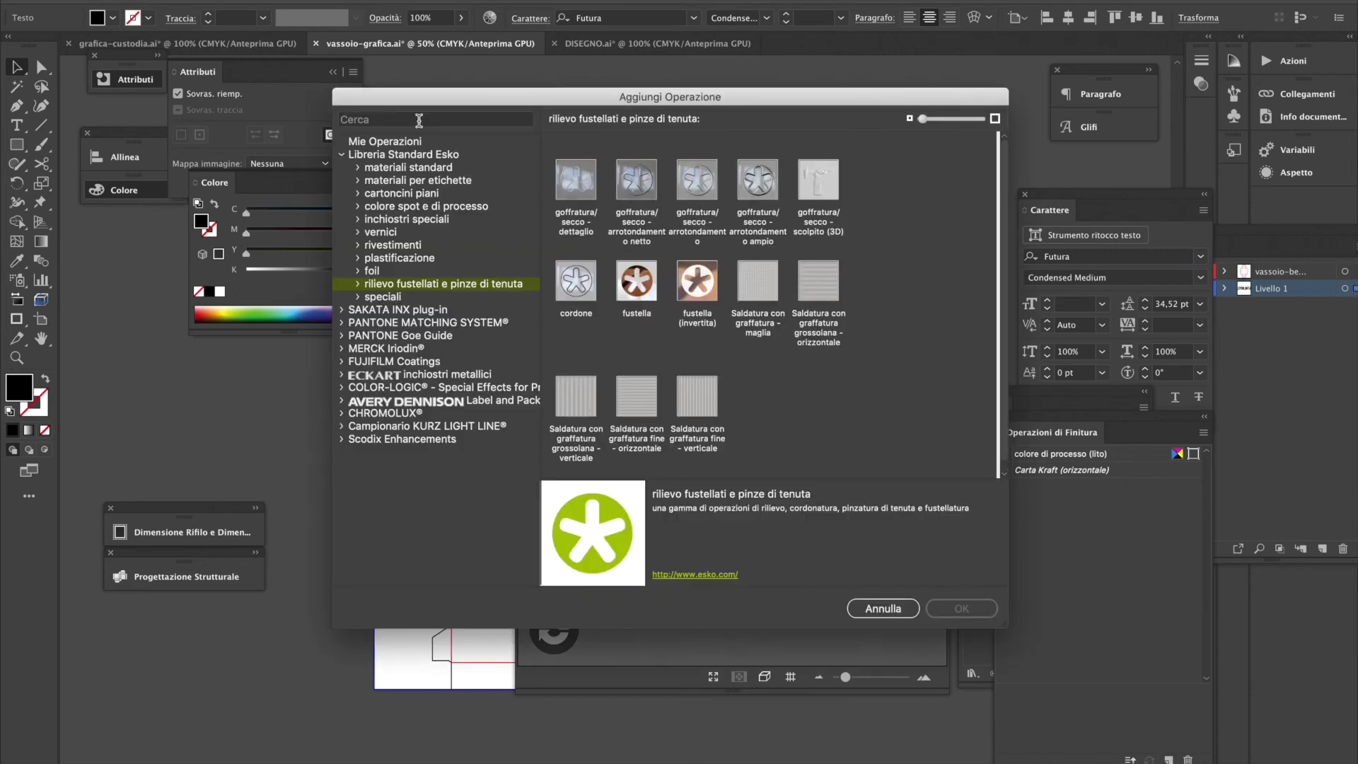
{"action": "type", "text": "bianc"}
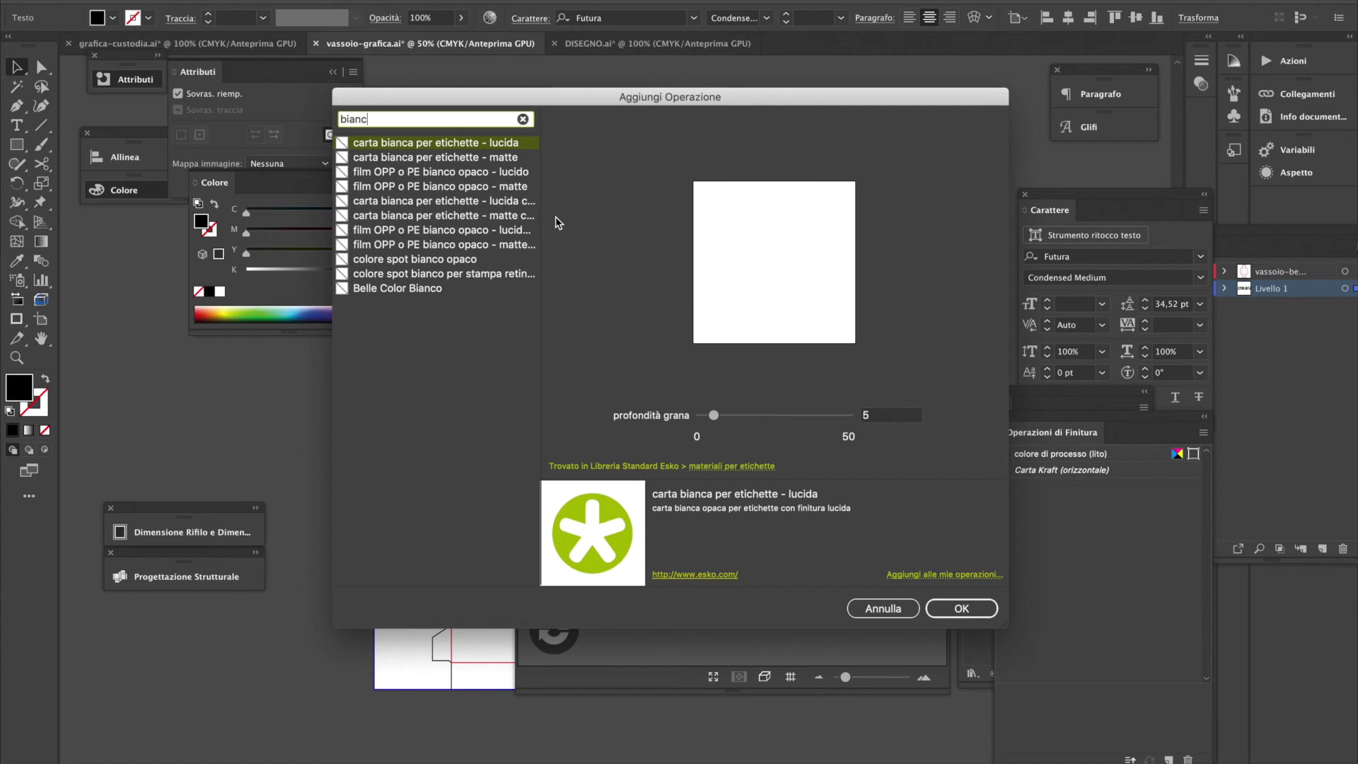
{"action": "type", "text": "o"}
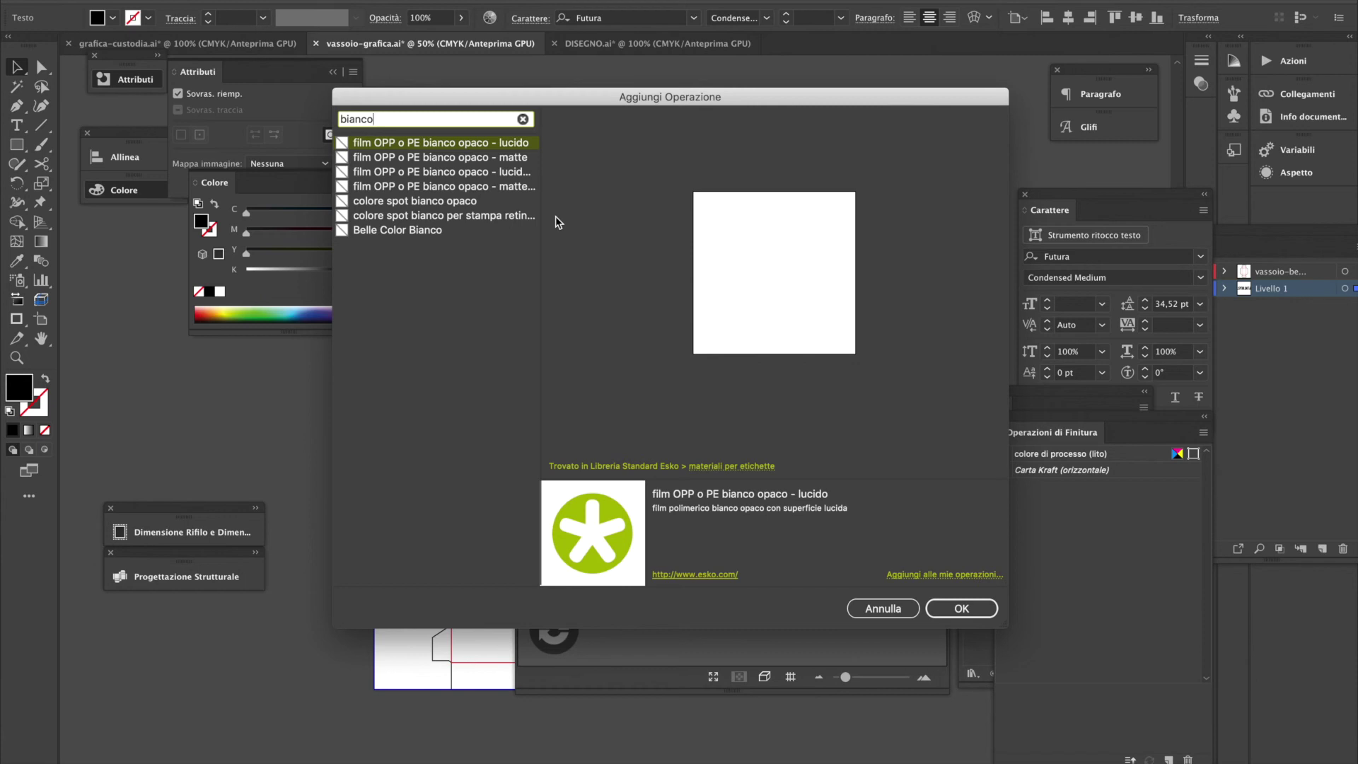
Cancel adding the finishing operation and check which finishing operations grafica-custodia.ai uses, returning to vassoio-grafica.ai
{"action": "left_click", "coordinate": [882, 608]}
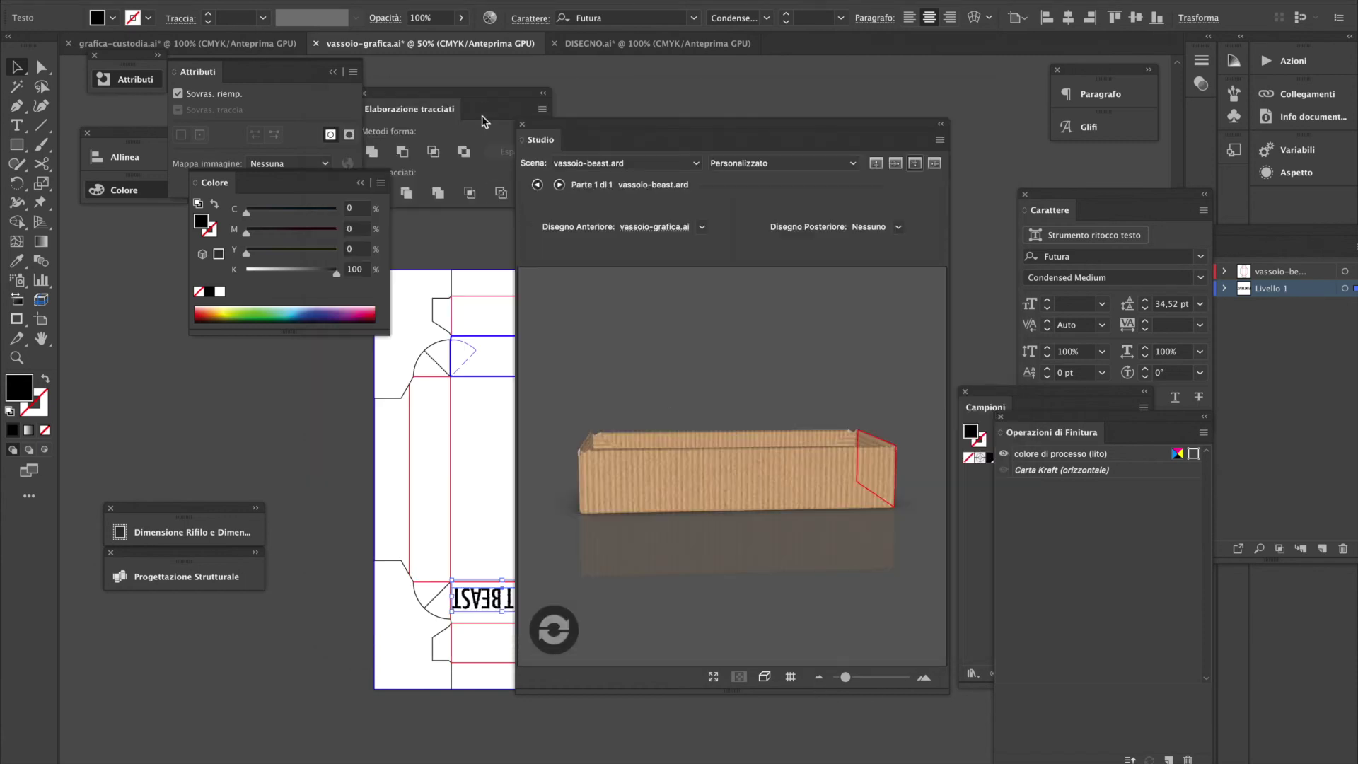
{"action": "left_click", "coordinate": [173, 44]}
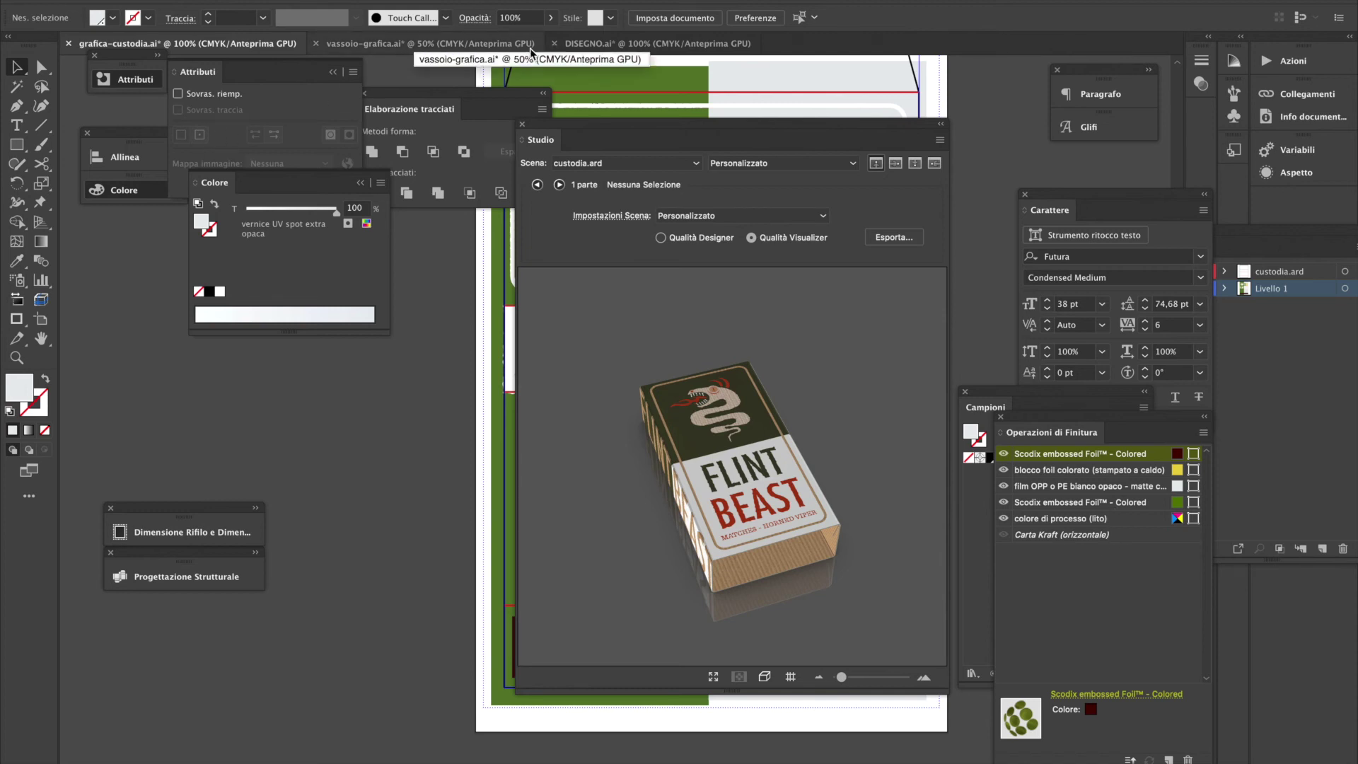
{"action": "left_click", "coordinate": [468, 45]}
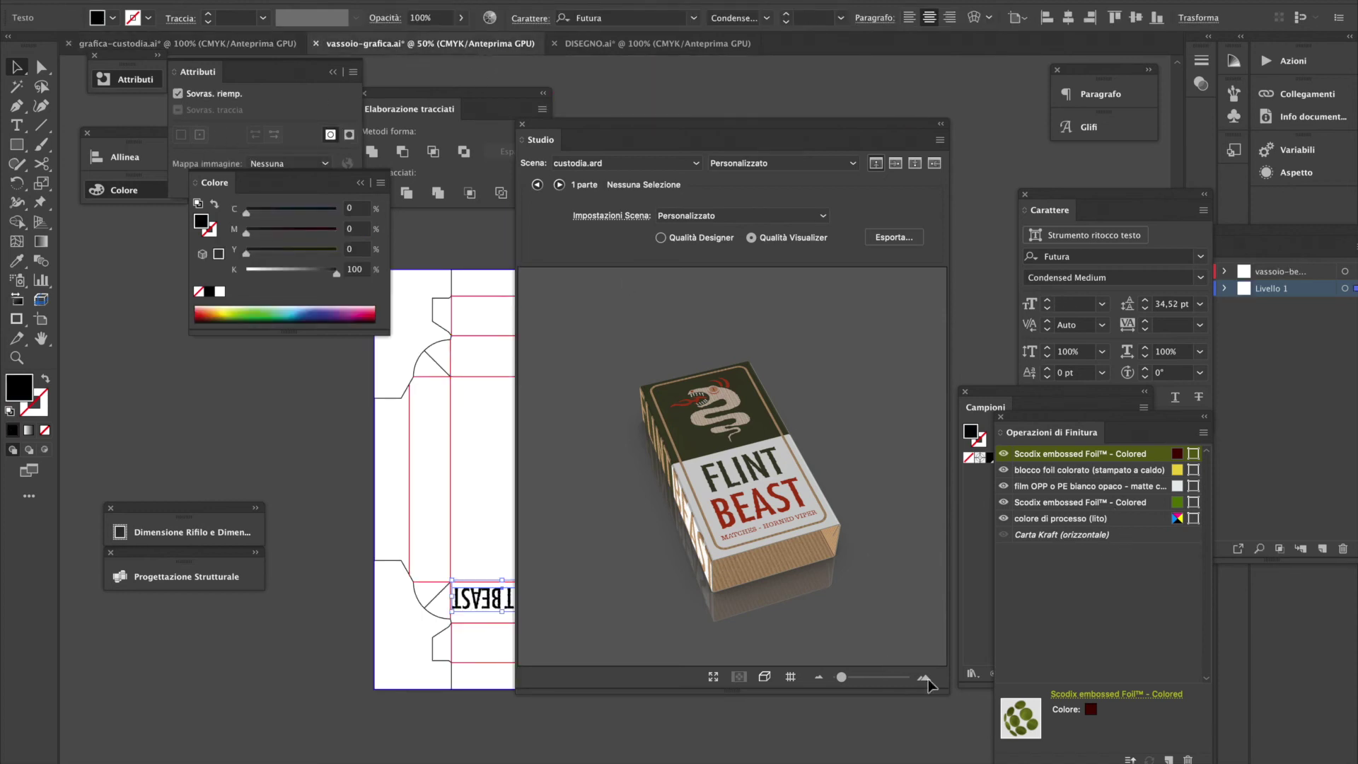
Find "bianco" in the finishing library, apply film OPP o PE bianco opaco - matte con maschera to FLINT BEAST as a swatch, and refresh the 3D preview
{"action": "left_click", "coordinate": [1126, 759]}
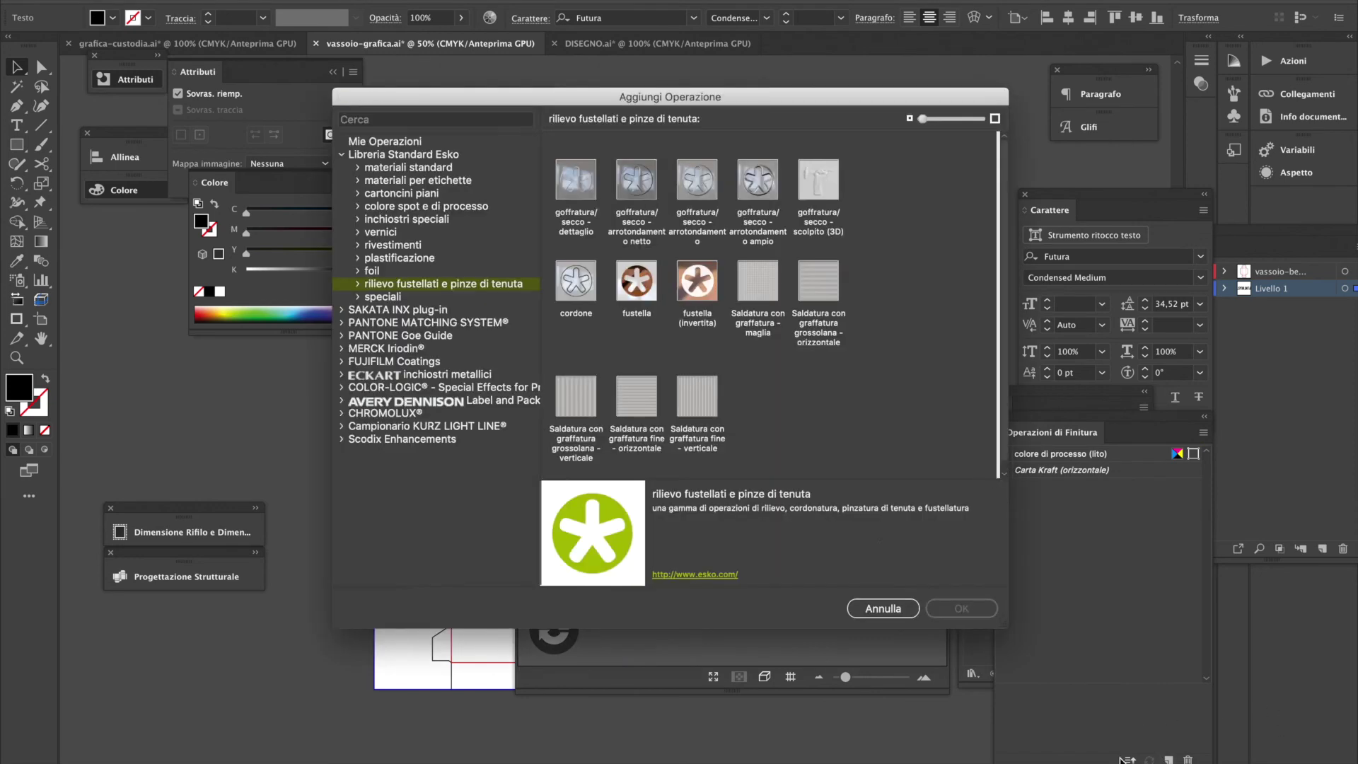
{"action": "left_click", "coordinate": [455, 118]}
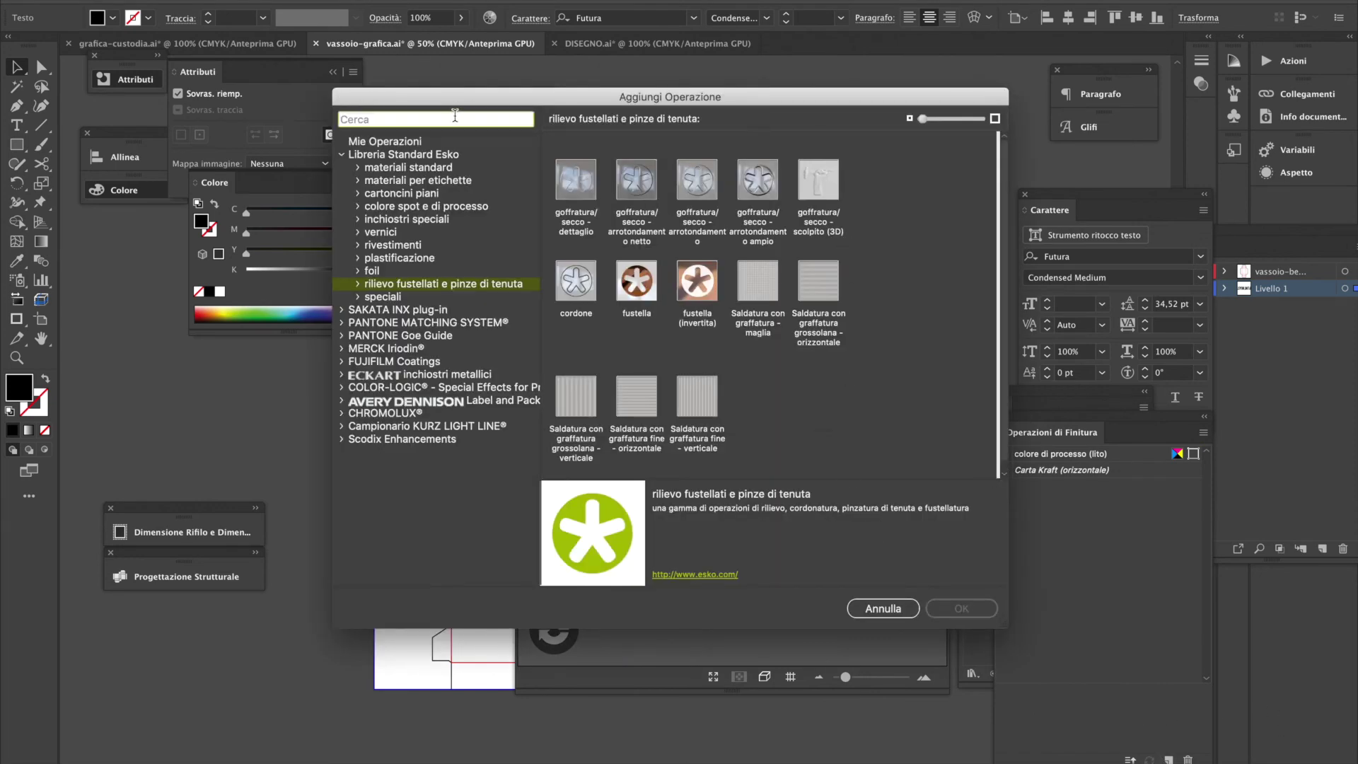
{"action": "type", "text": "bianco"}
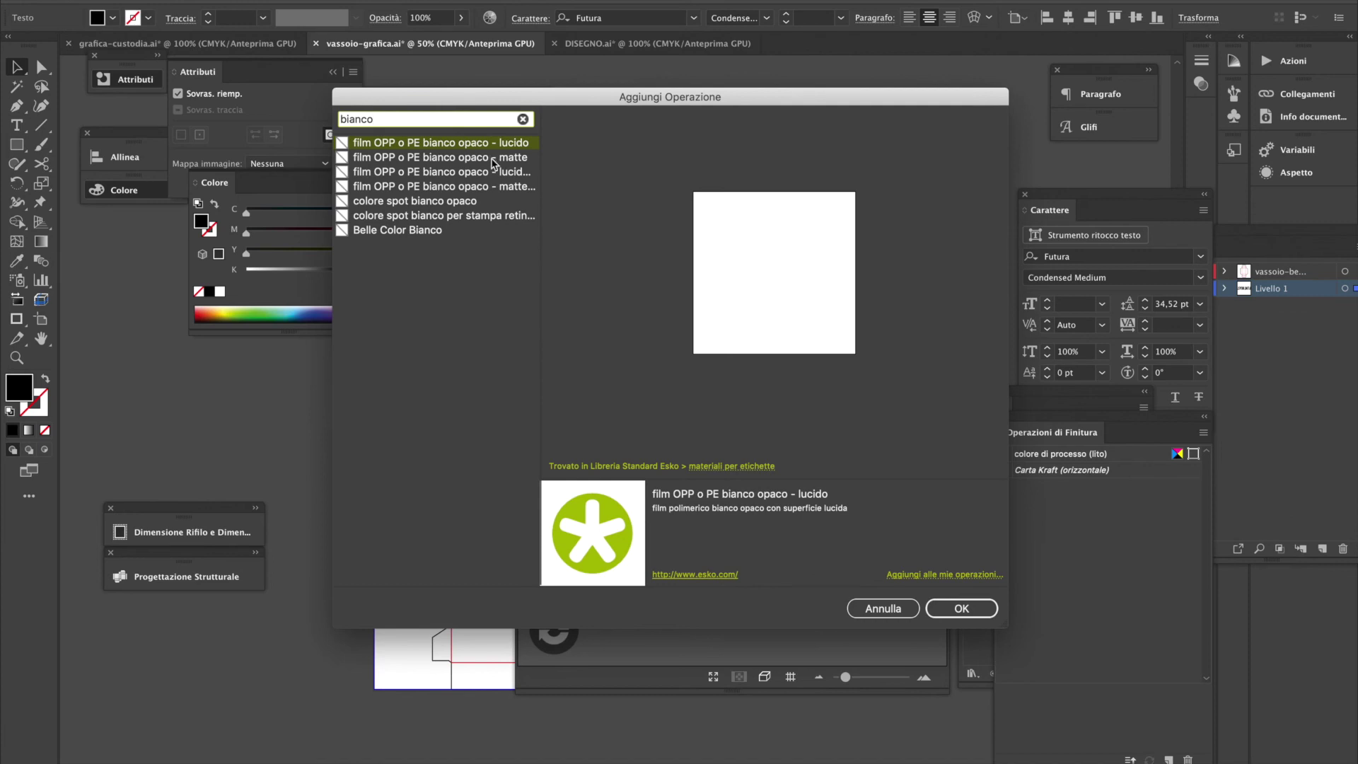
{"action": "left_click", "coordinate": [497, 147]}
{"action": "left_click", "coordinate": [504, 159]}
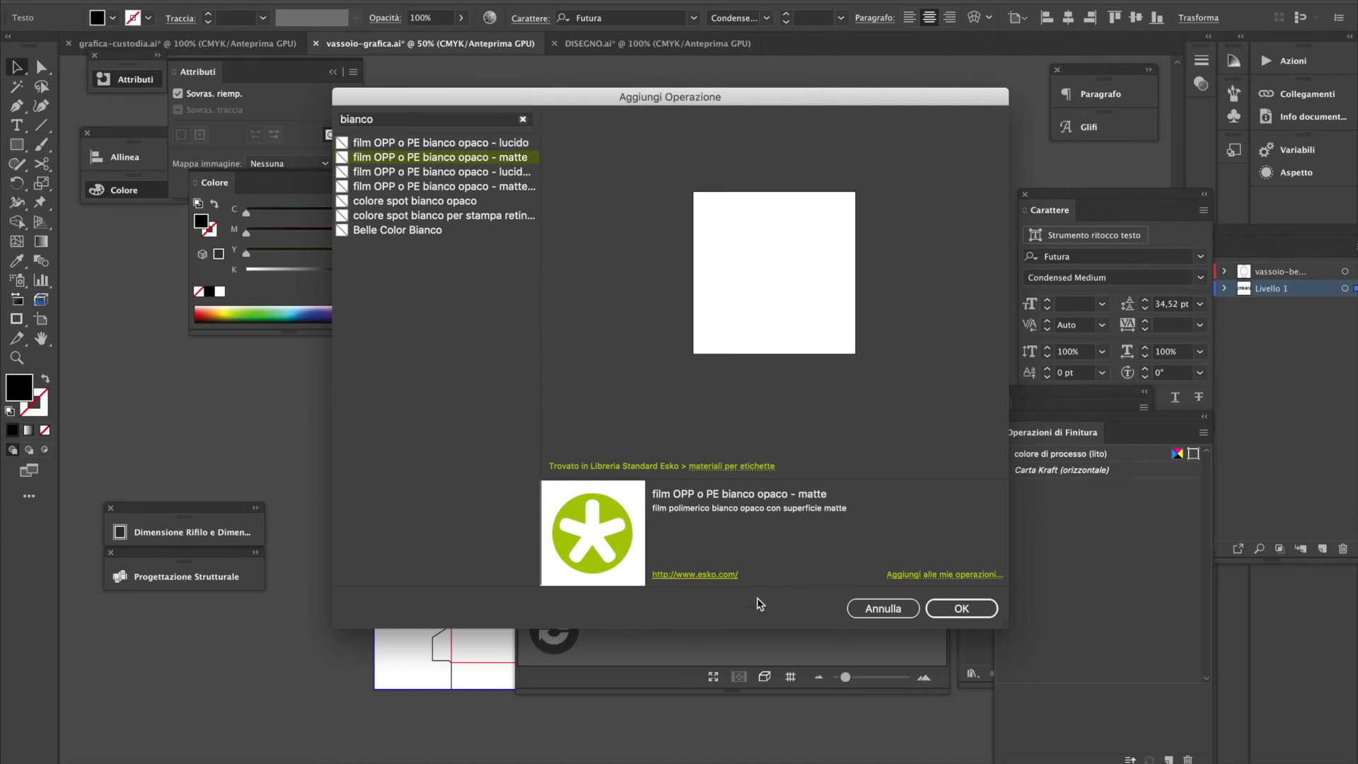
{"action": "left_click", "coordinate": [938, 613]}
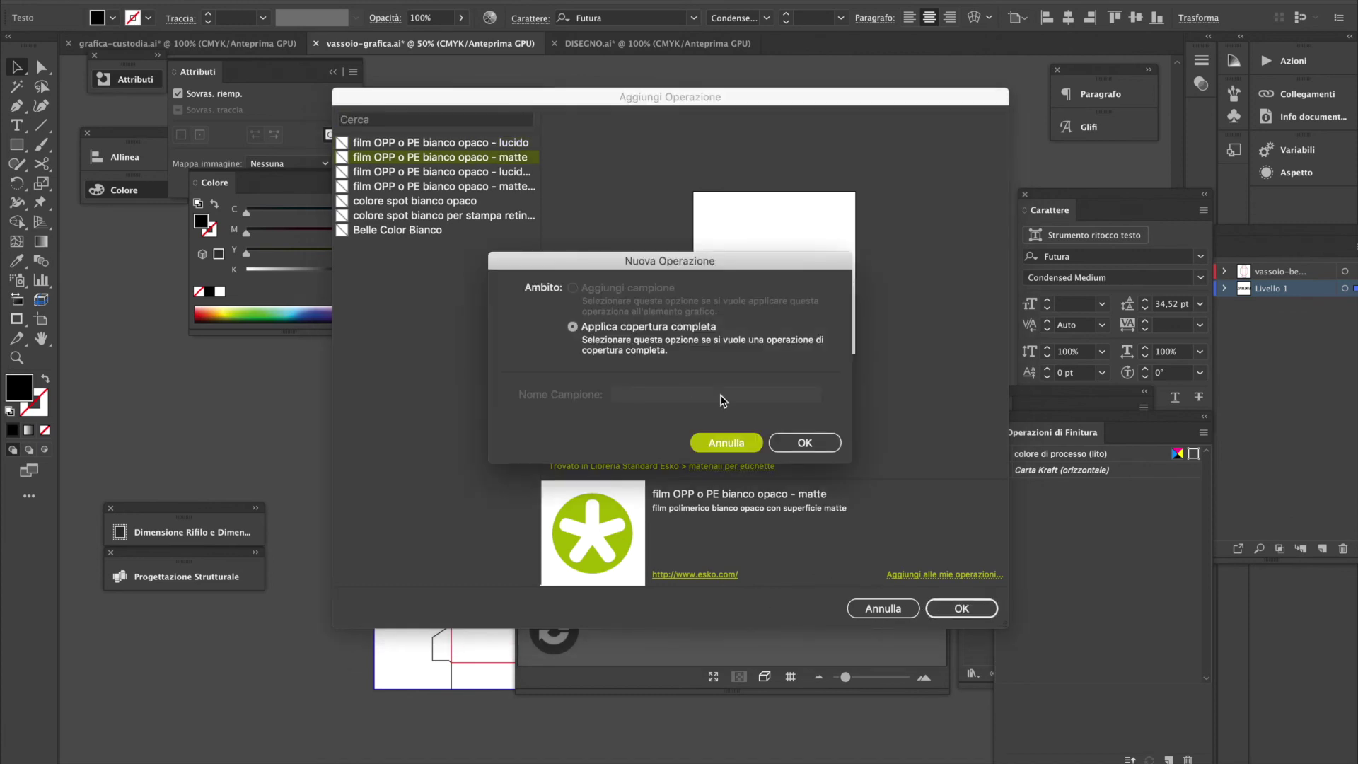
{"action": "left_click", "coordinate": [735, 444]}
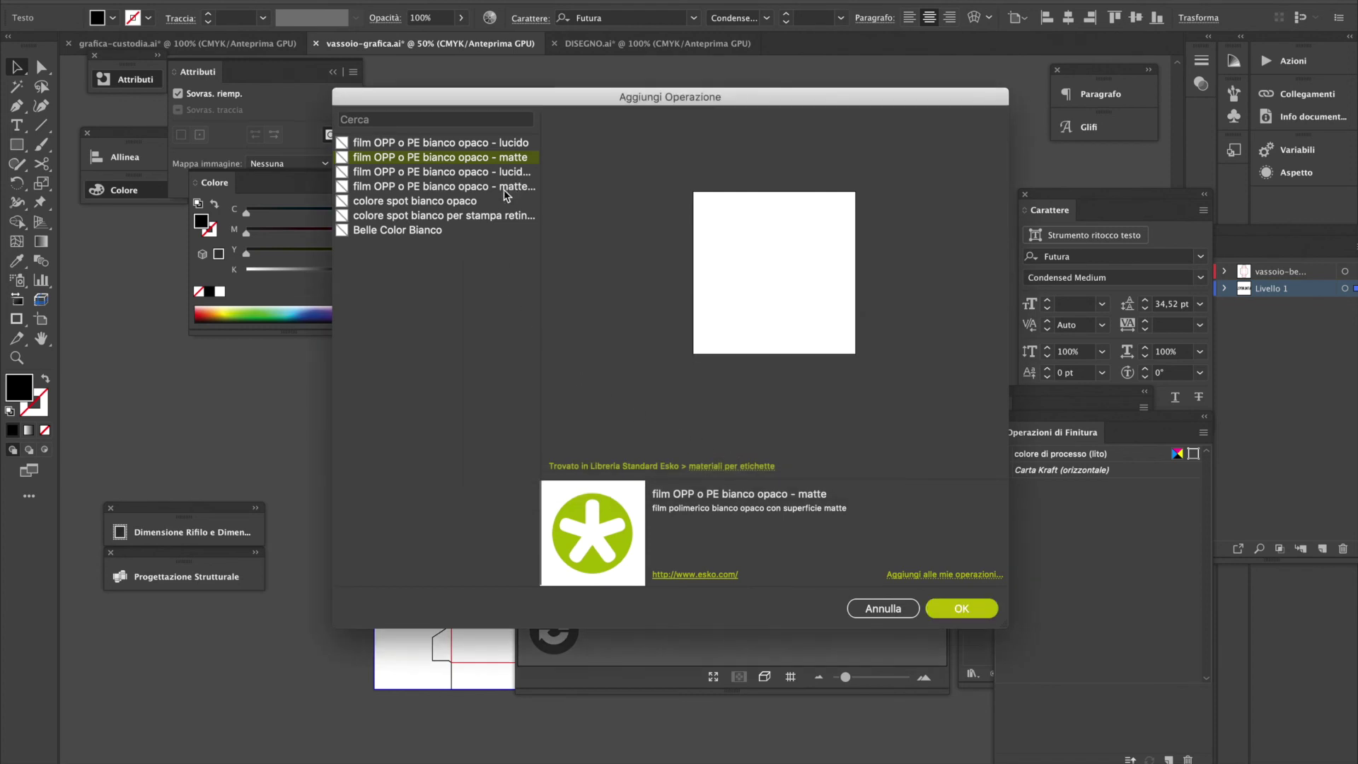
{"action": "left_click", "coordinate": [504, 188]}
{"action": "left_click", "coordinate": [957, 610]}
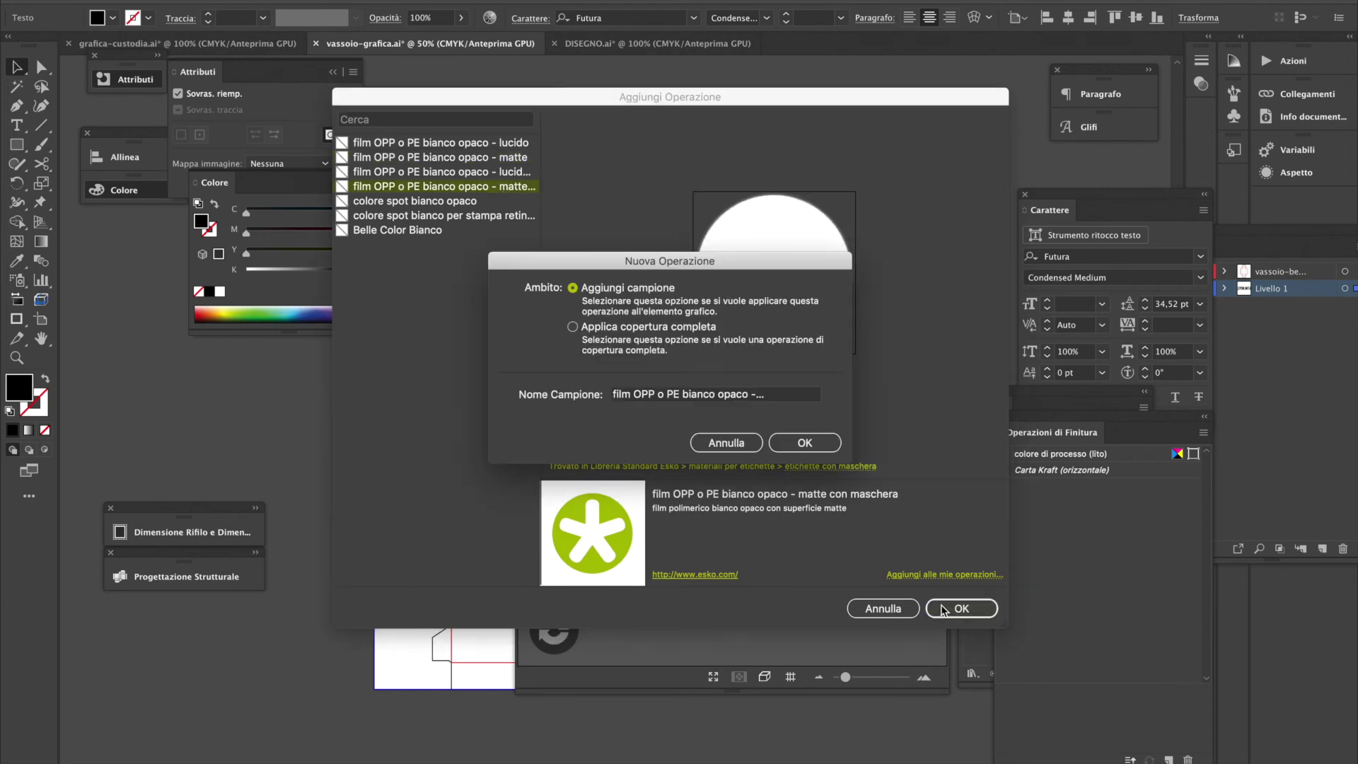
{"action": "left_click", "coordinate": [805, 442]}
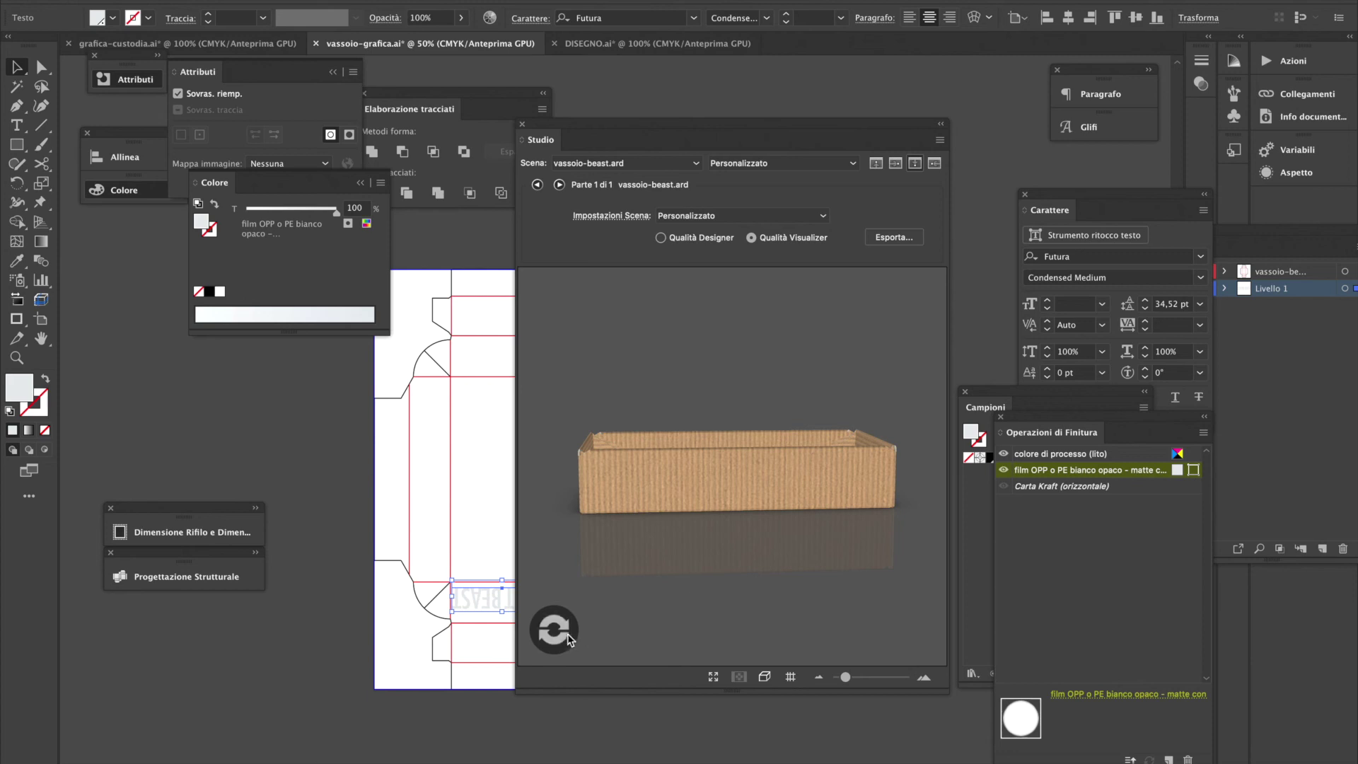
{"action": "left_click", "coordinate": [556, 631]}
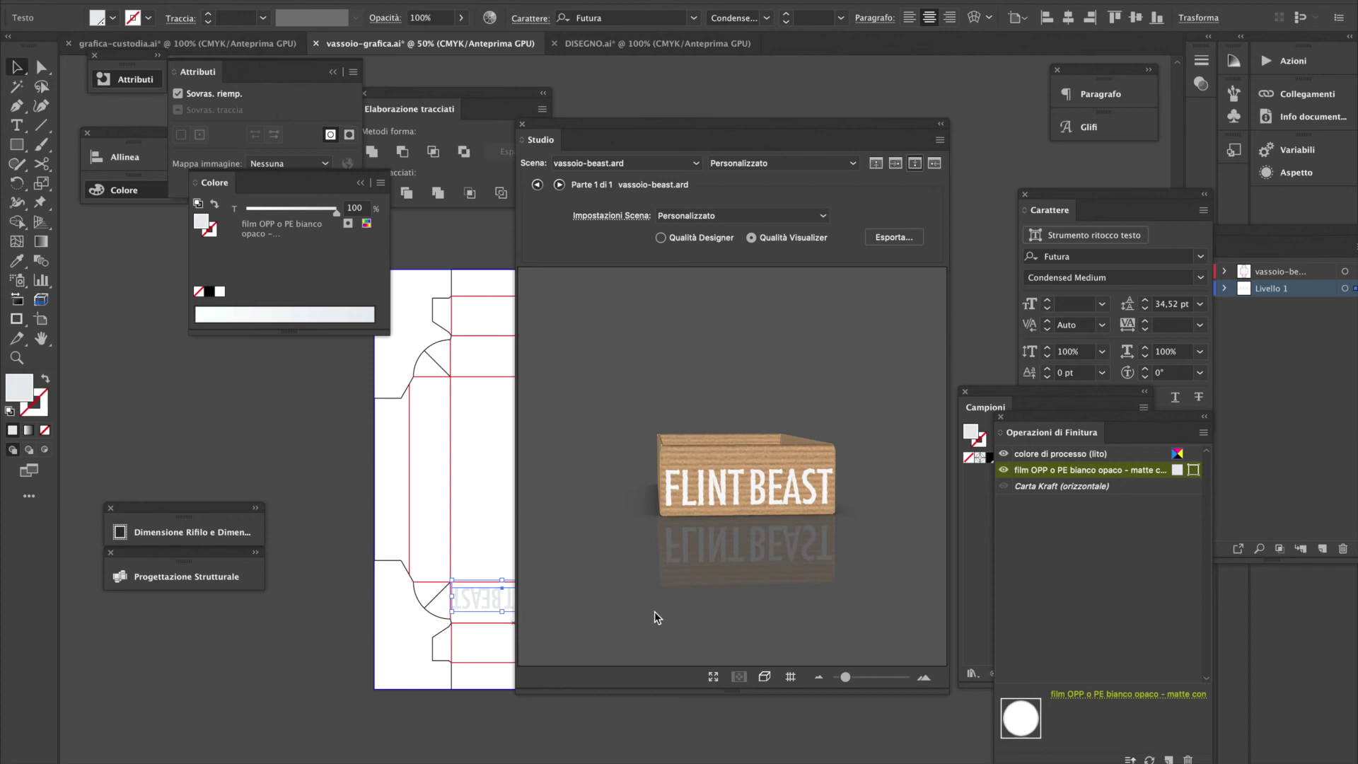
Uncover the tray artwork, set the whole FLINT BEAST text to 36 pt, and refresh the 3D preview
{"action": "left_click", "coordinate": [474, 644]}
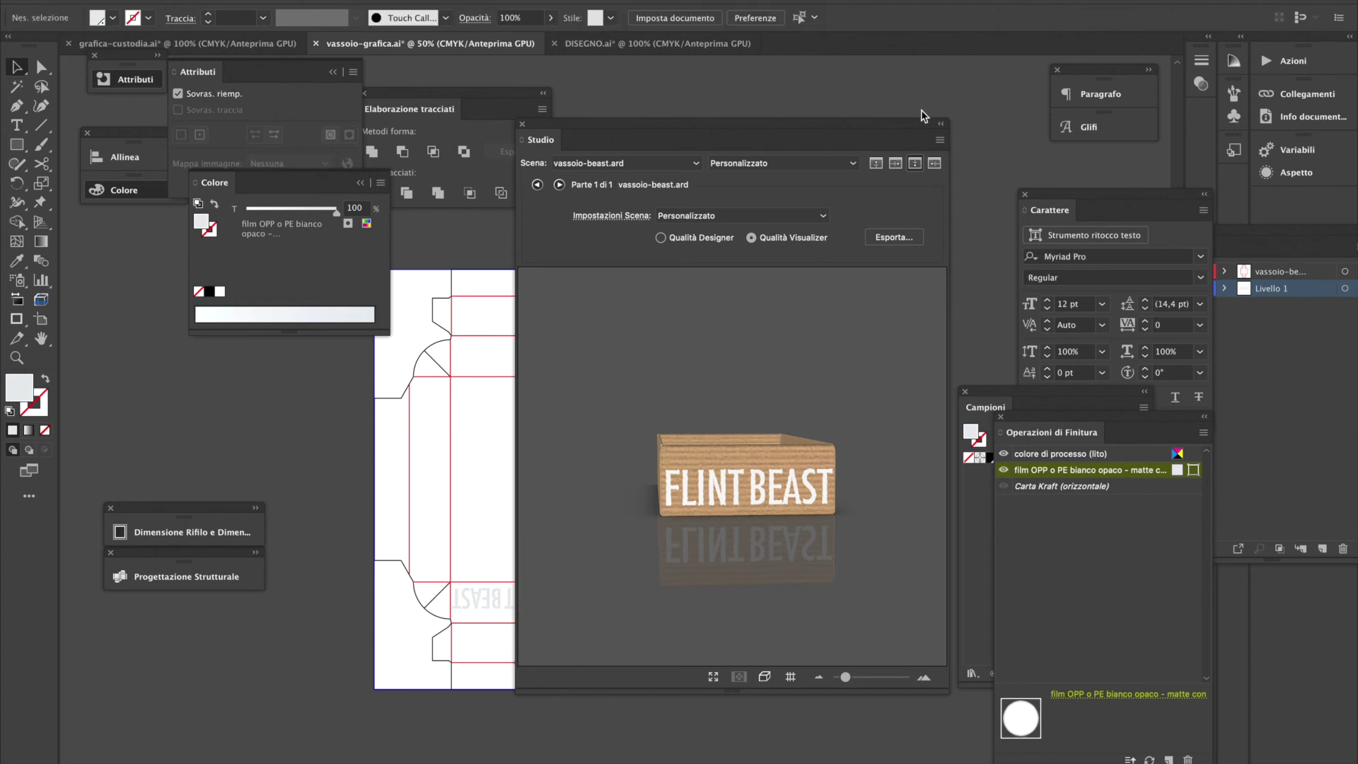
{"action": "left_click_drag", "start_coordinate": [914, 130], "coordinate": [1084, 124]}
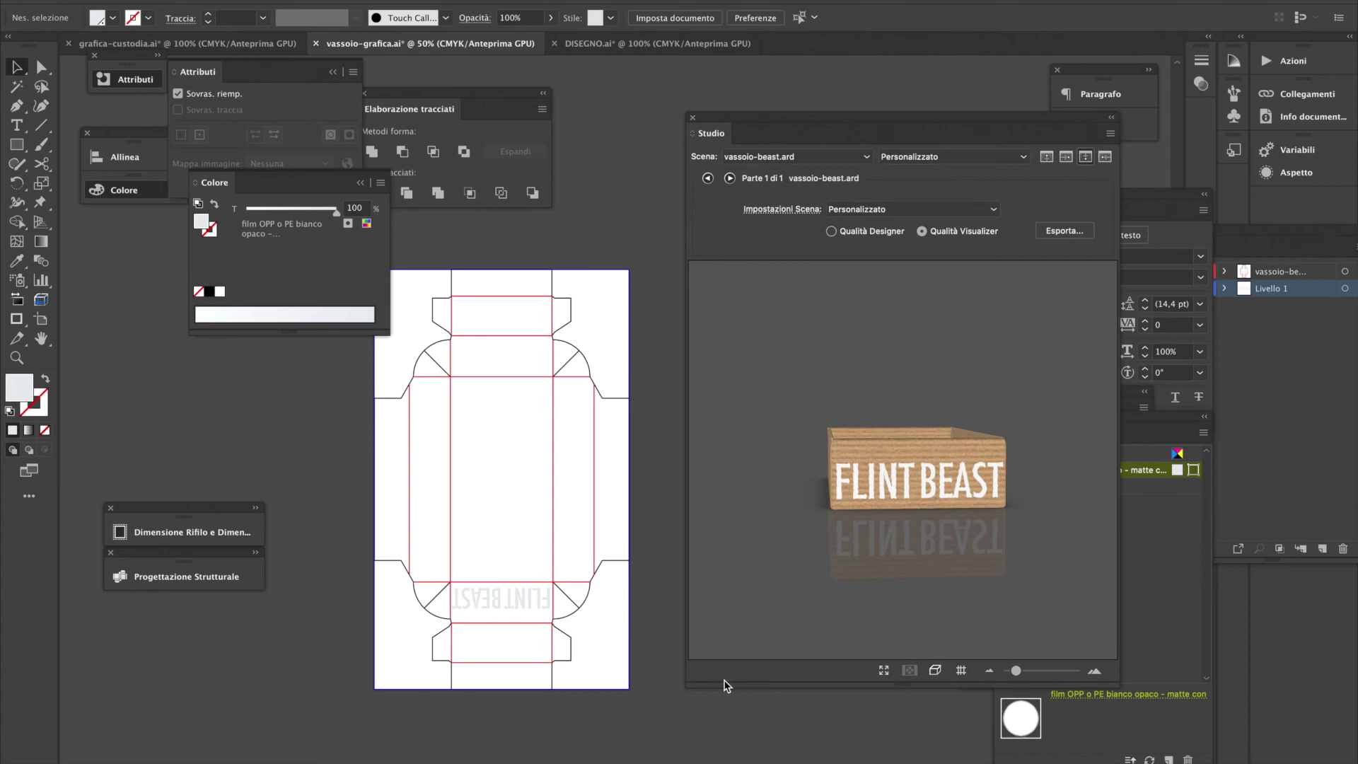
{"action": "double_click", "coordinate": [527, 605]}
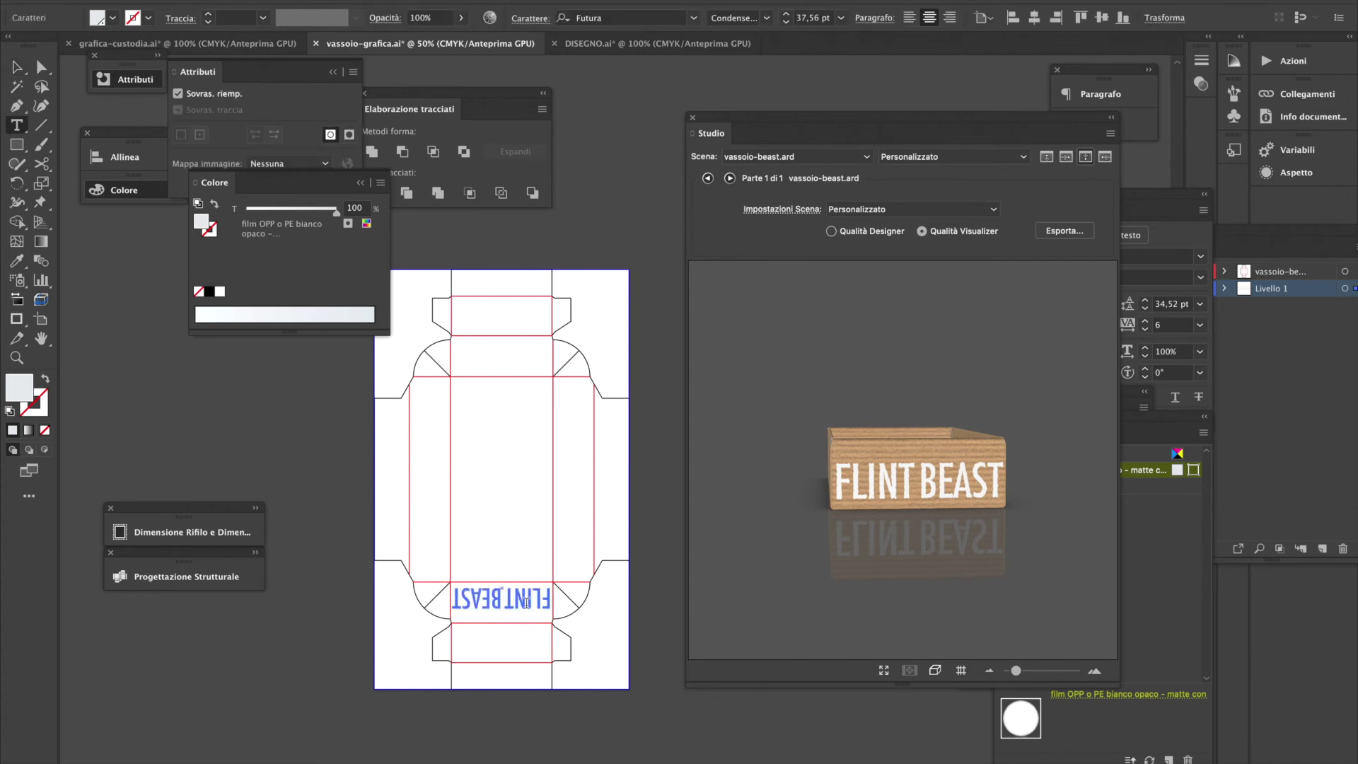
{"action": "key", "text": "ctrl+a"}
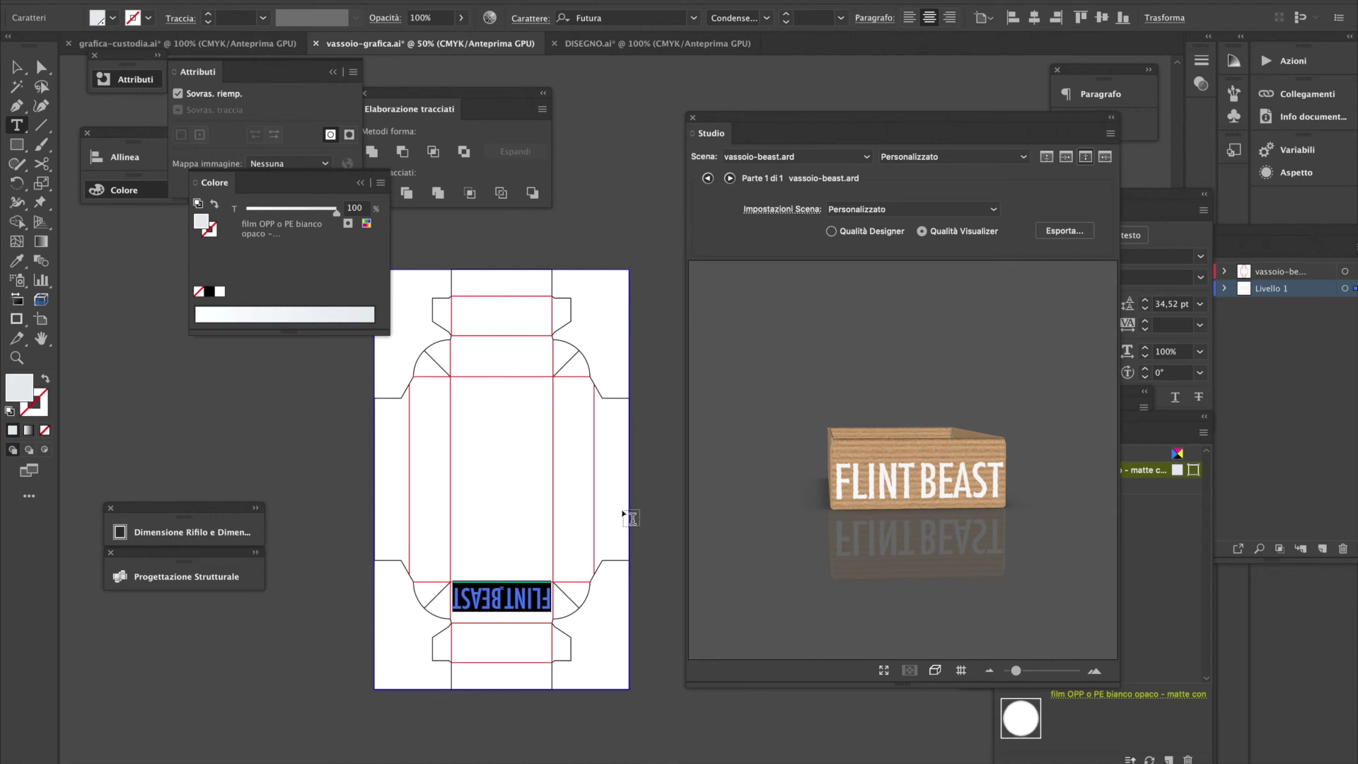
{"action": "left_click_drag", "start_coordinate": [525, 599], "coordinate": [541, 601]}
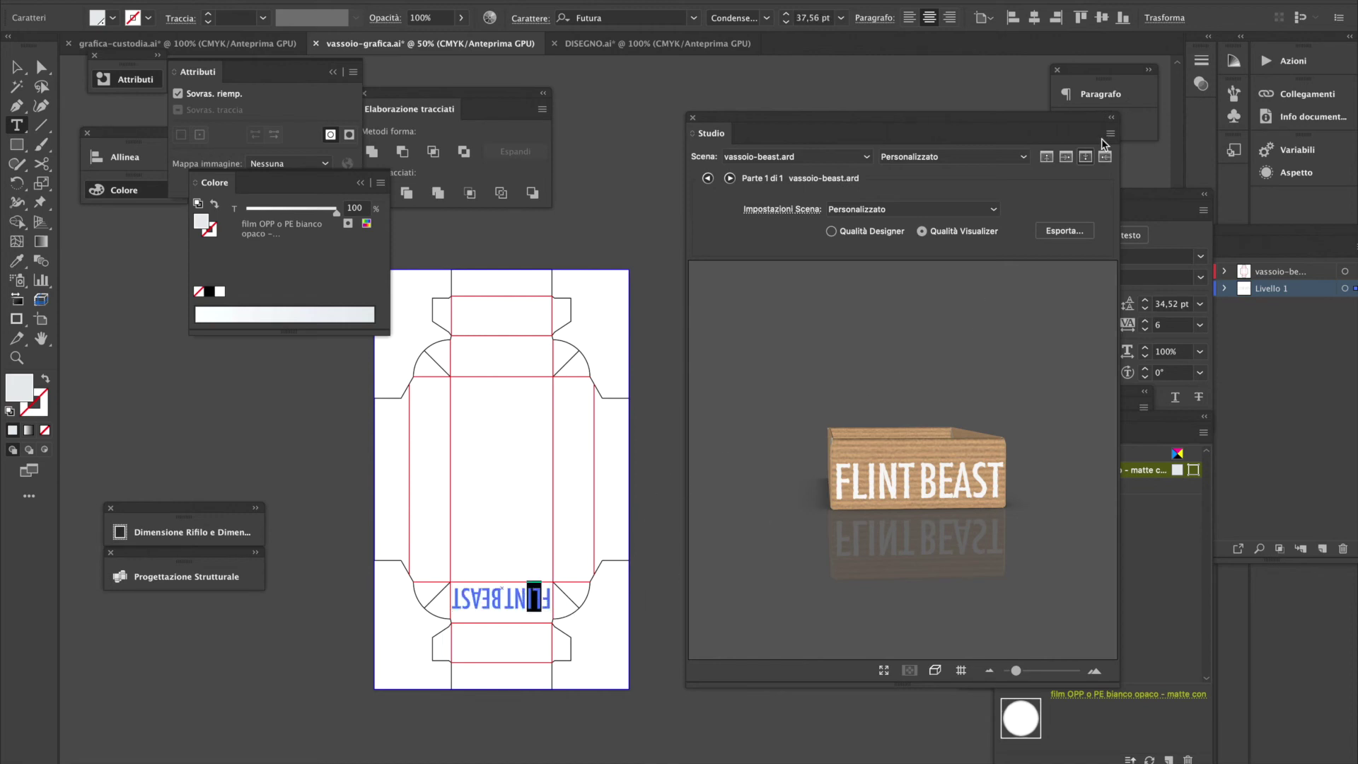
{"action": "left_click", "coordinate": [1195, 236]}
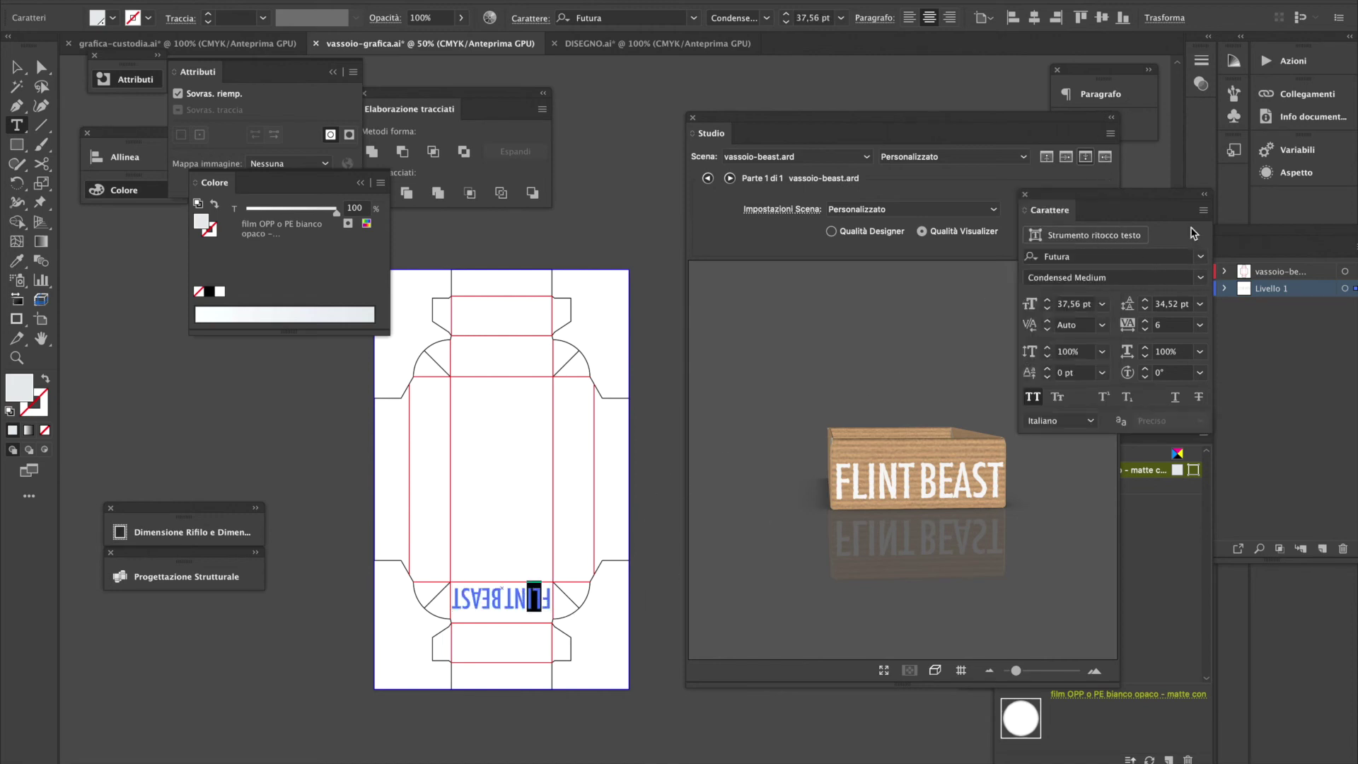
{"action": "key", "text": "ctrl+a"}
{"action": "left_click", "coordinate": [1102, 303]}
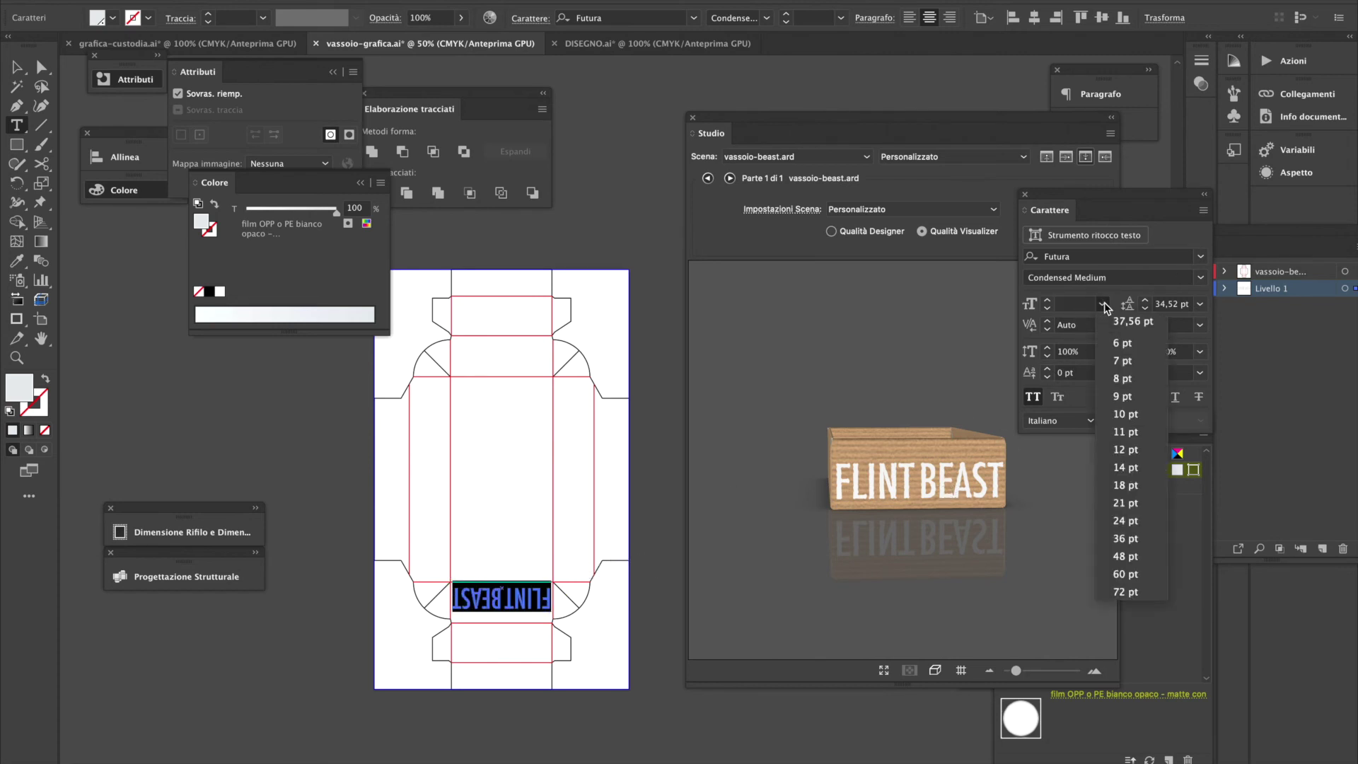
{"action": "left_click", "coordinate": [1130, 539]}
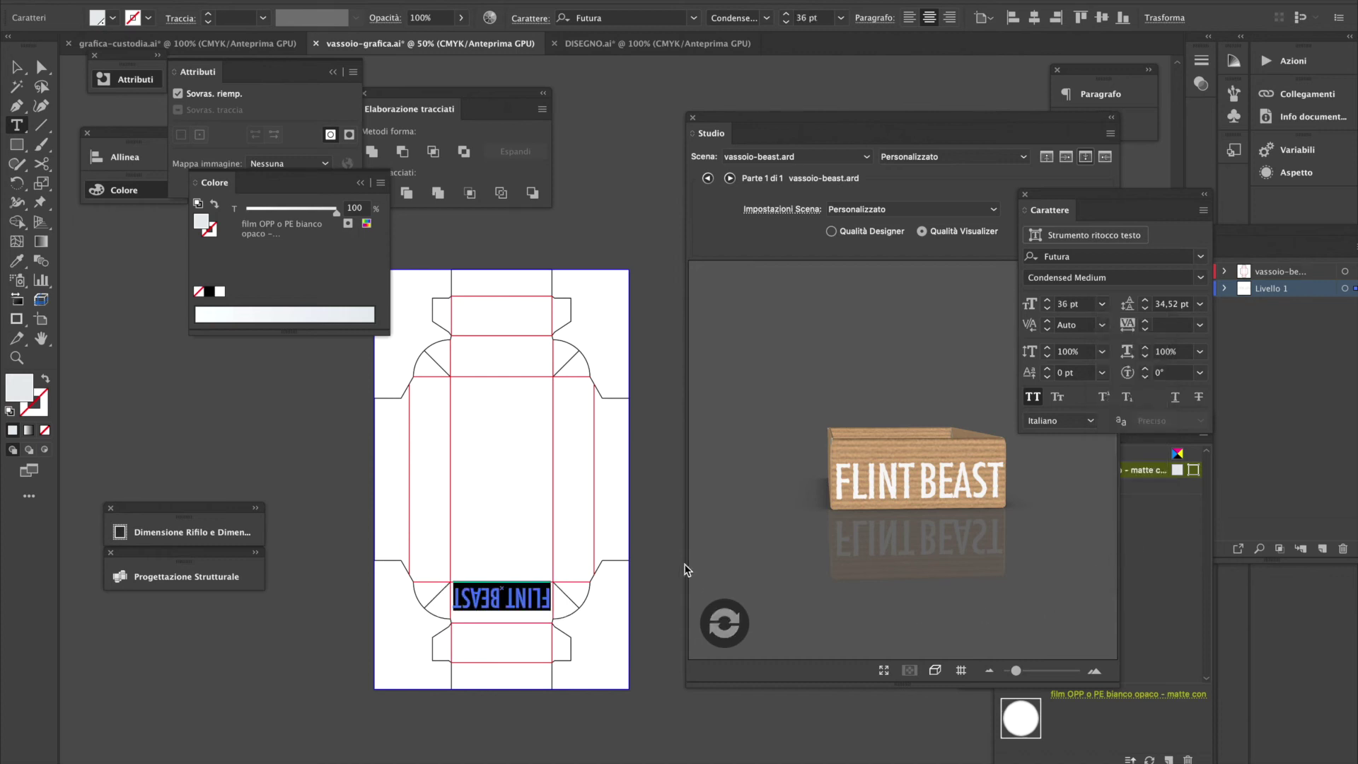
{"action": "left_click", "coordinate": [738, 550]}
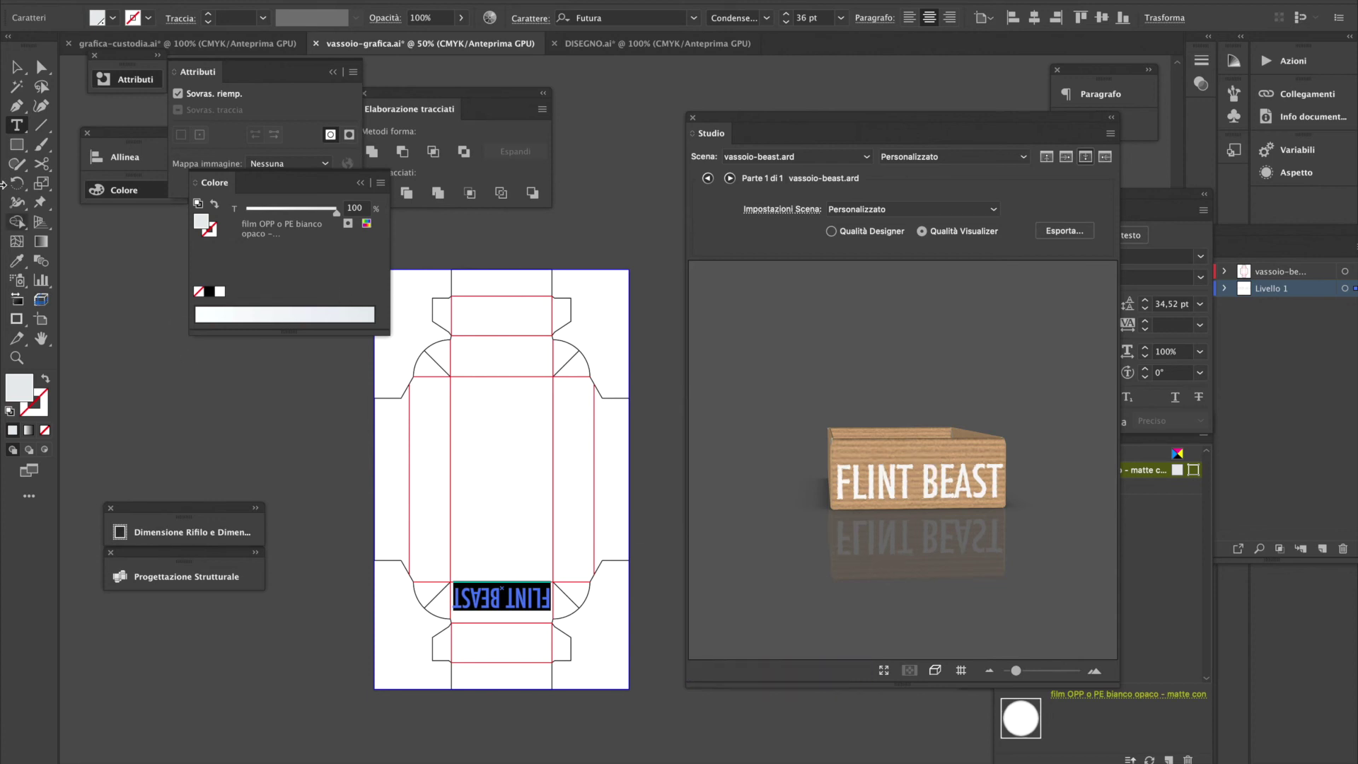
{"action": "left_click", "coordinate": [17, 68]}
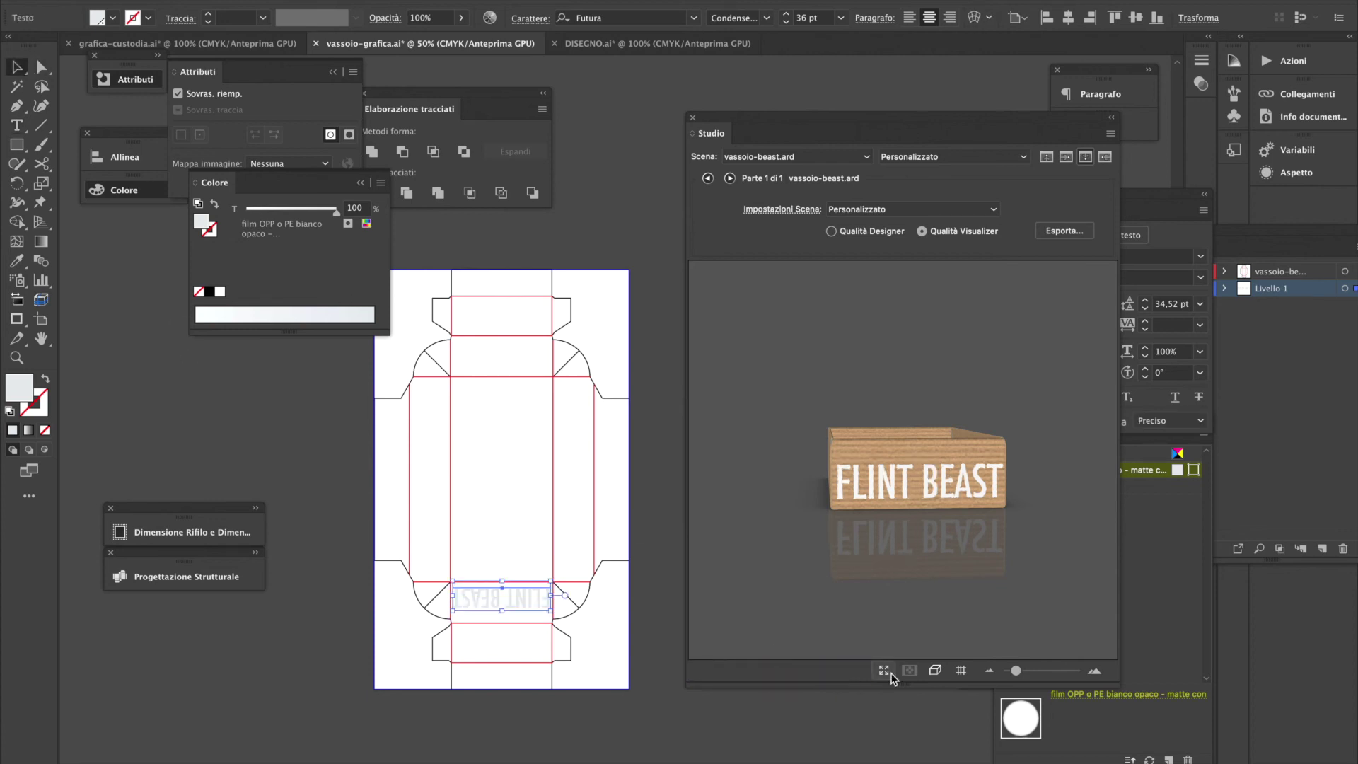
Show the complessivo_flint_beast.zae scene for grafica-custodia.ai and examine the assembled matchboxes in 3D
{"action": "left_click", "coordinate": [537, 629], "text": "ctrl+space"}
{"action": "left_click_drag", "start_coordinate": [600, 395], "coordinate": [595, 407]}
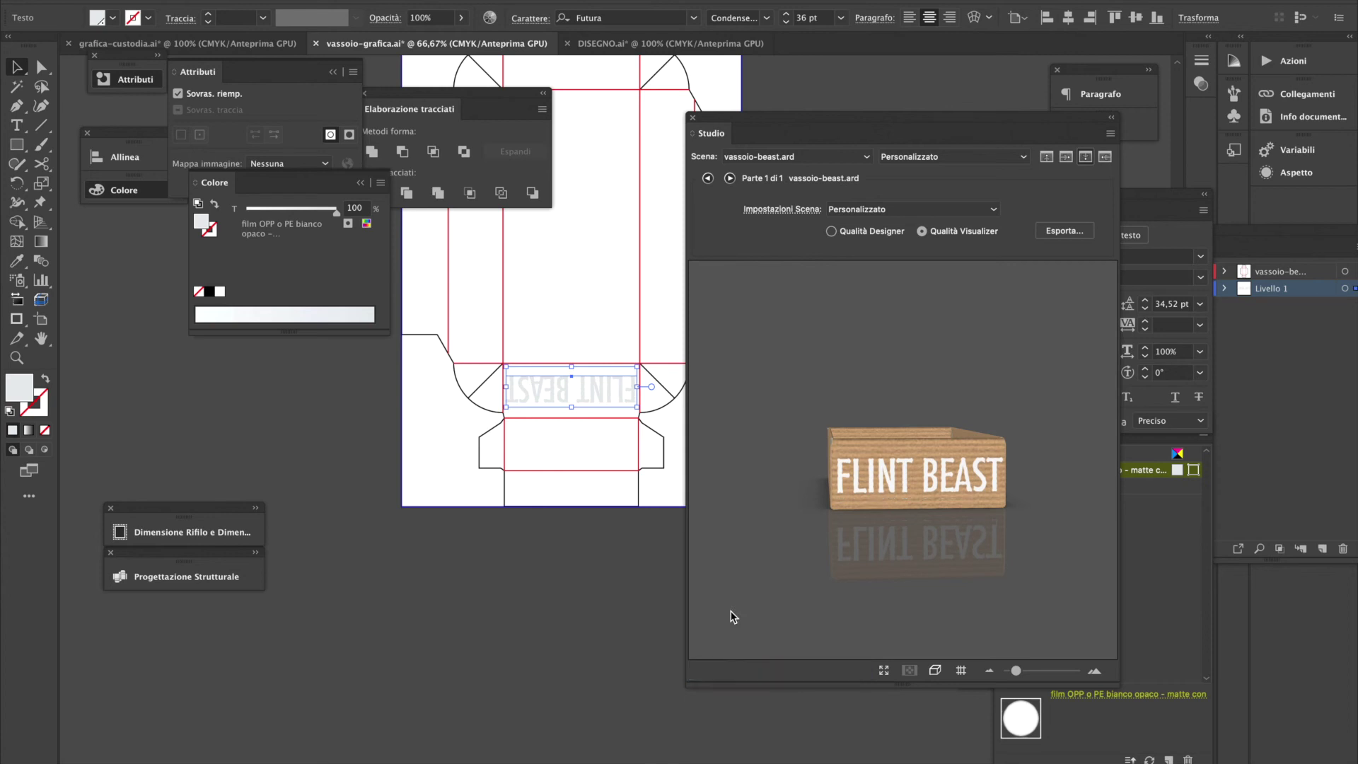
{"action": "left_click", "coordinate": [602, 44]}
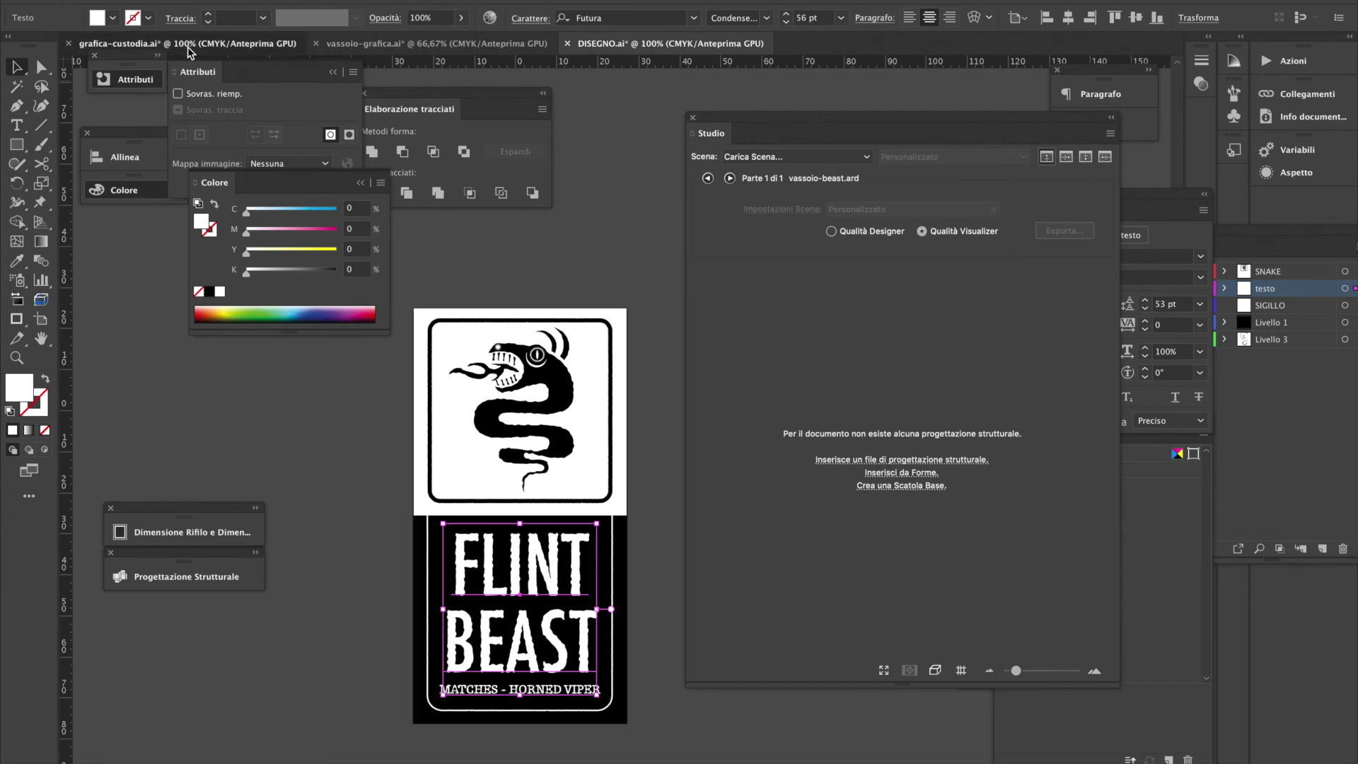
{"action": "left_click", "coordinate": [188, 44]}
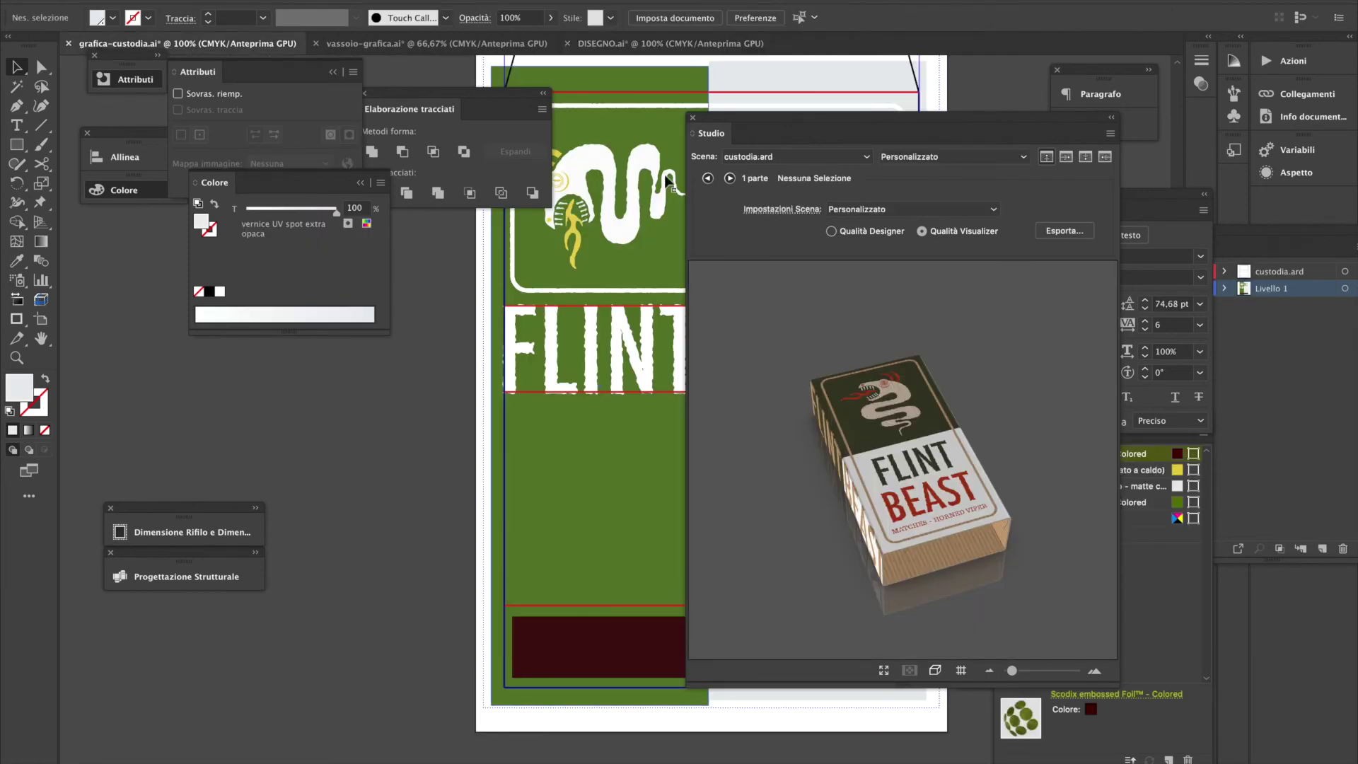
{"action": "left_click", "coordinate": [799, 156]}
{"action": "left_click", "coordinate": [806, 206]}
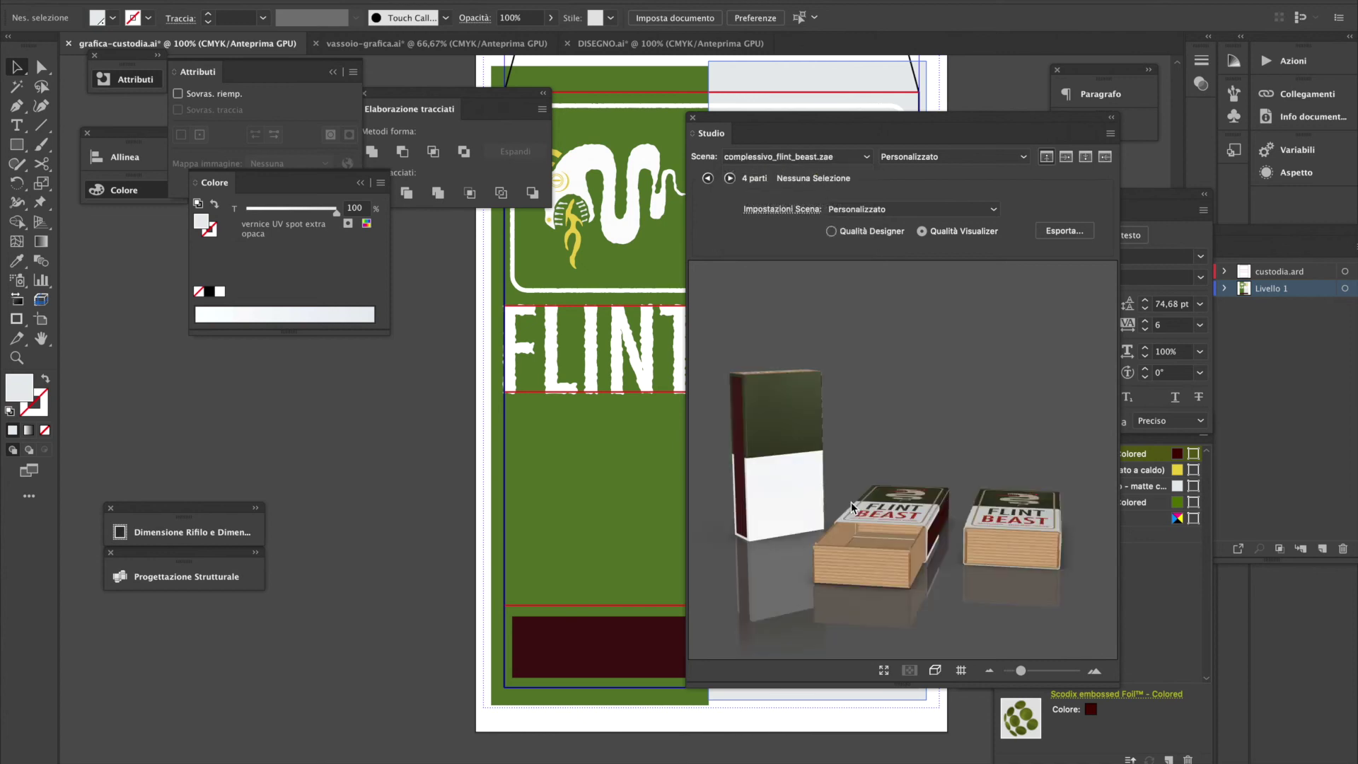
{"action": "mouse_move", "coordinate": [965, 542]}
{"action": "left_mouse_down"}
{"action": "mouse_move", "coordinate": [639, 500]}
{"action": "mouse_move", "coordinate": [649, 518]}
{"action": "mouse_move", "coordinate": [985, 548]}
{"action": "left_mouse_up"}
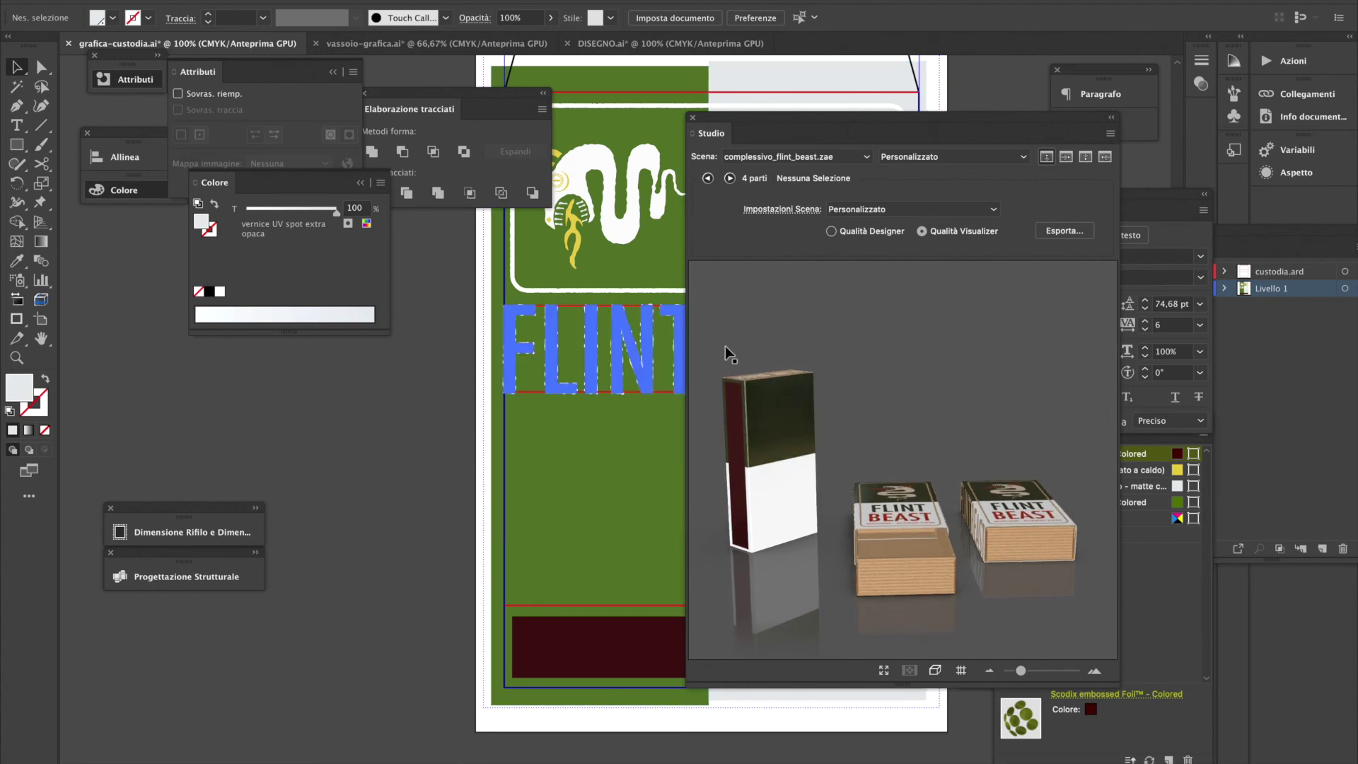
Move the 3D preview off the sleeve artwork and select the MATCHES - HORNED VIPER lettering group
{"action": "left_click_drag", "start_coordinate": [1090, 131], "coordinate": [1310, 191]}
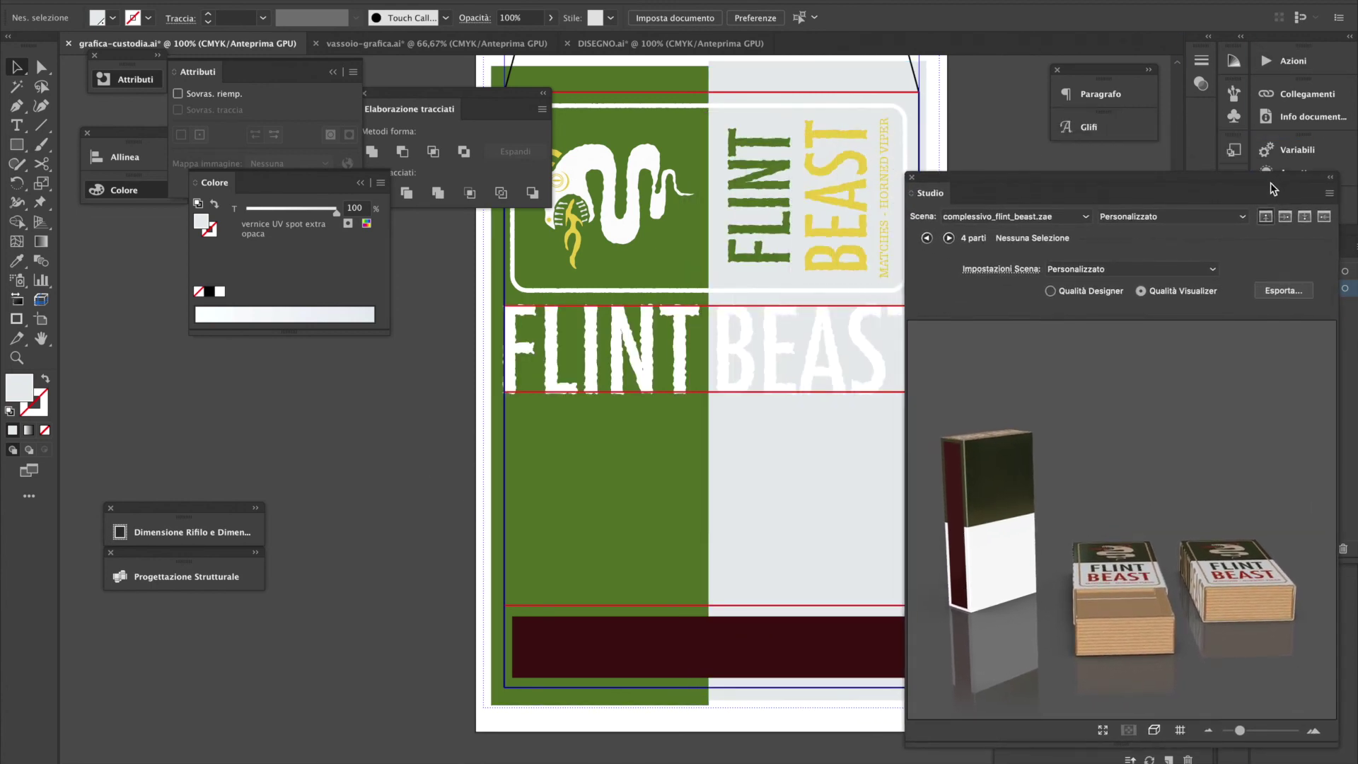
{"action": "key", "text": "ctrl+a"}
{"action": "scroll", "coordinate": [984, 324], "scroll_direction": "right", "scroll_amount": 5}
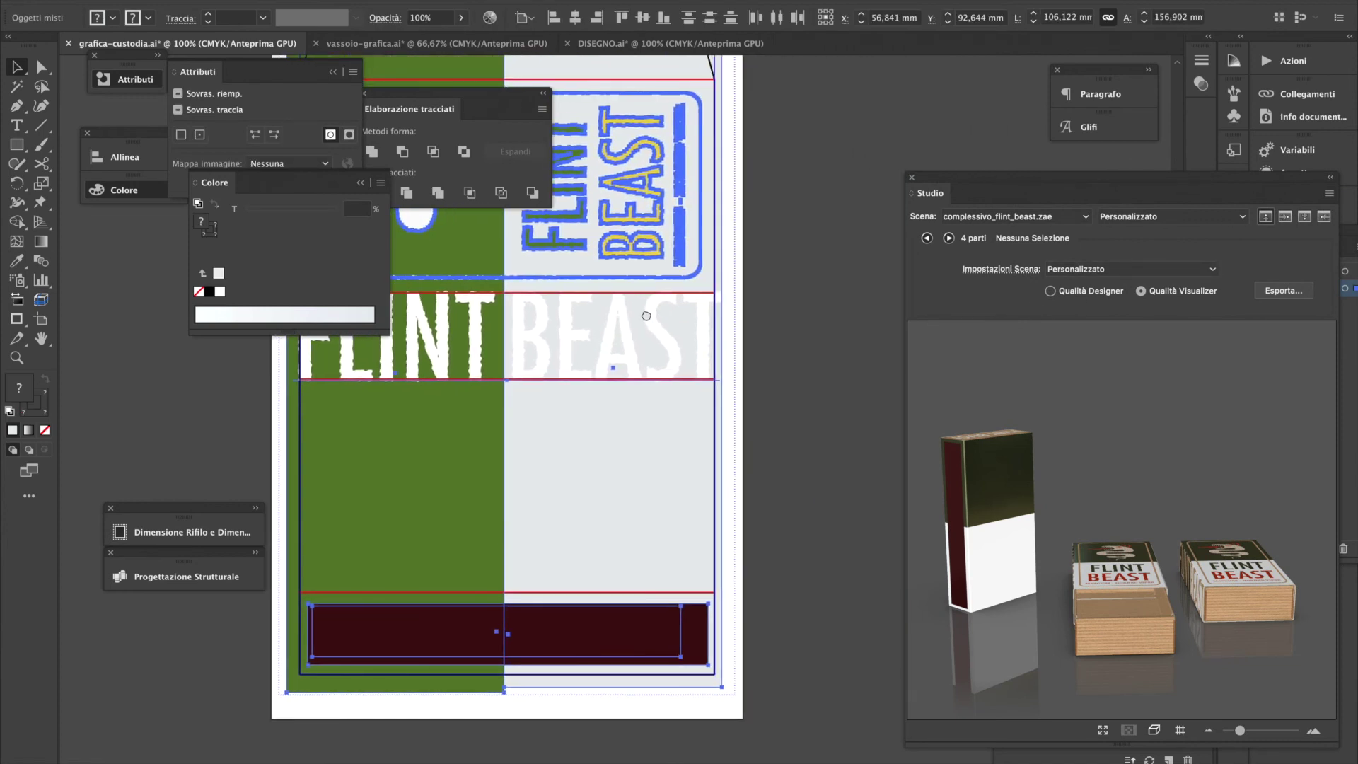
{"action": "left_click", "coordinate": [774, 197]}
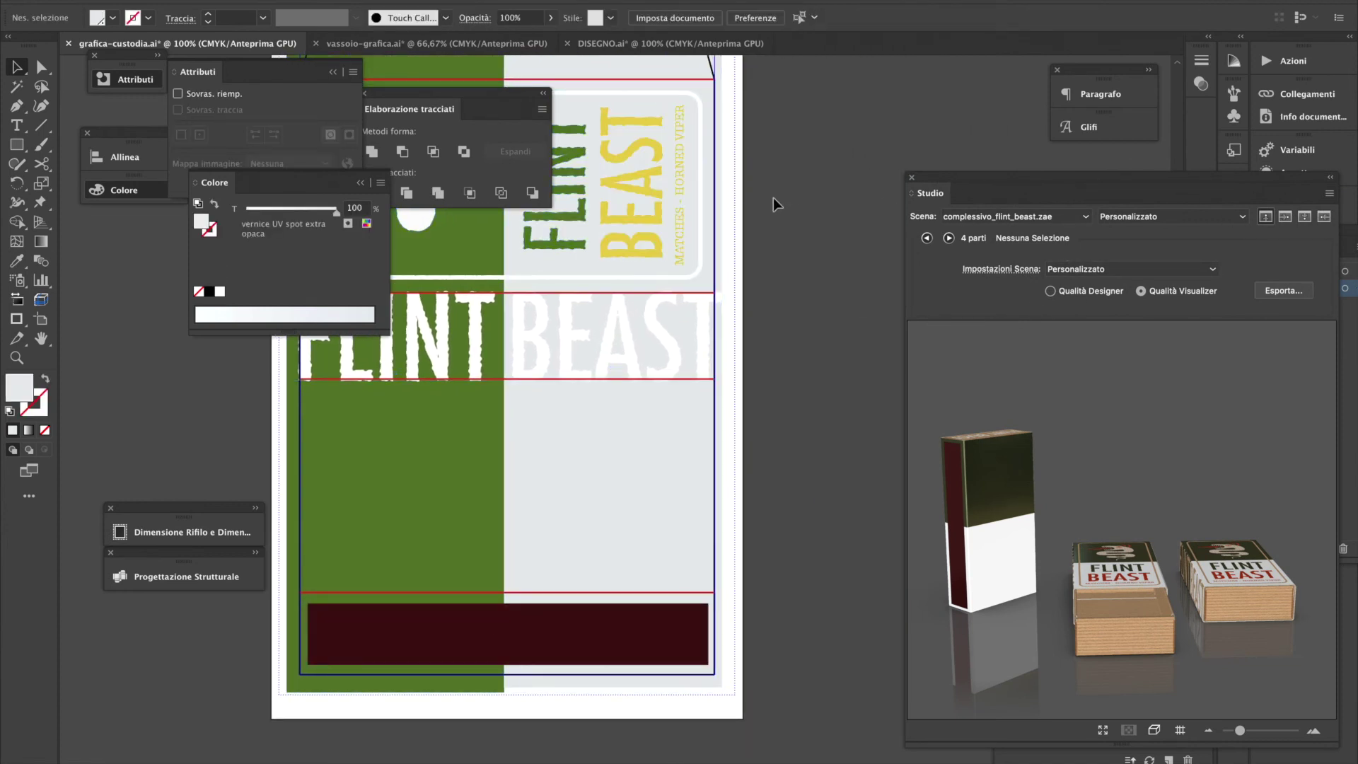
{"action": "left_click", "coordinate": [681, 187]}
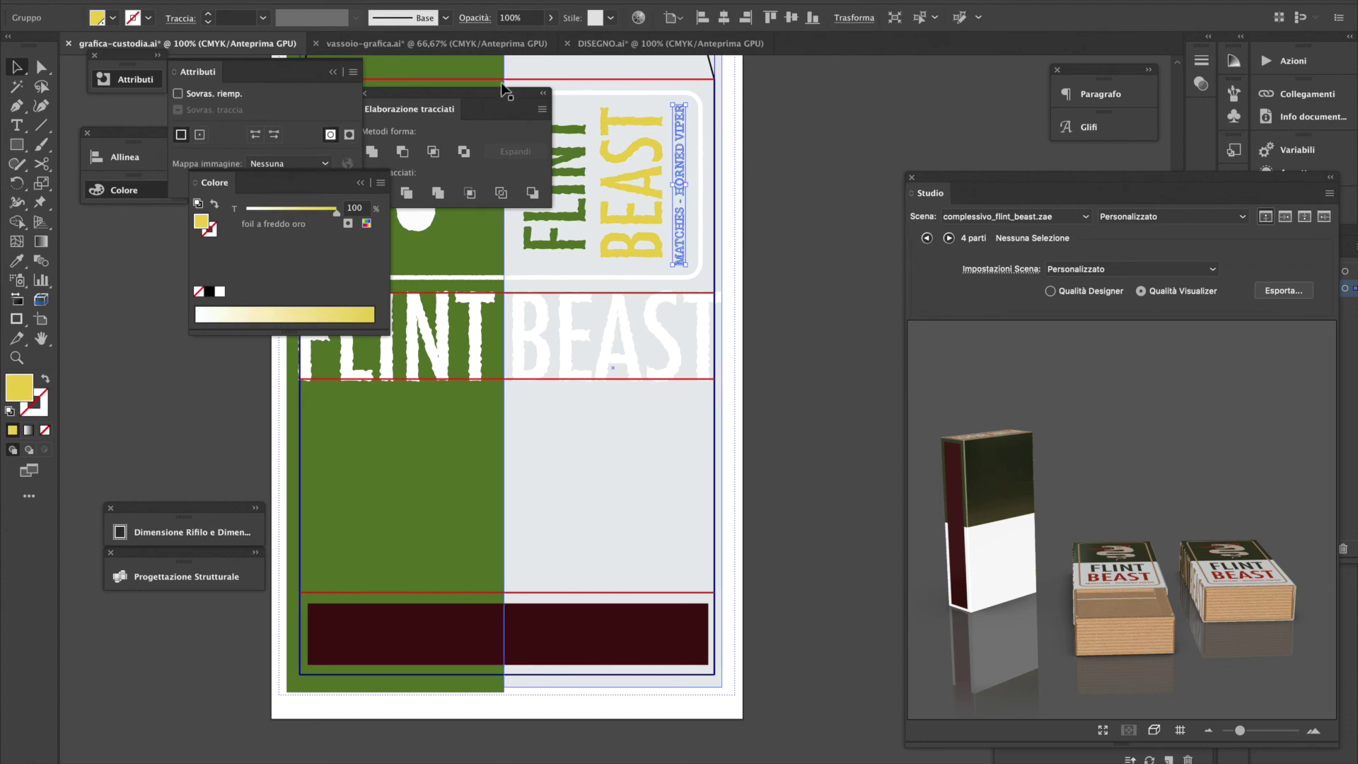
Copy the MATCHES - HORNED VIPER text line from the DISEGNO.ai artwork
{"action": "left_click", "coordinate": [435, 42]}
{"action": "left_click", "coordinate": [626, 43]}
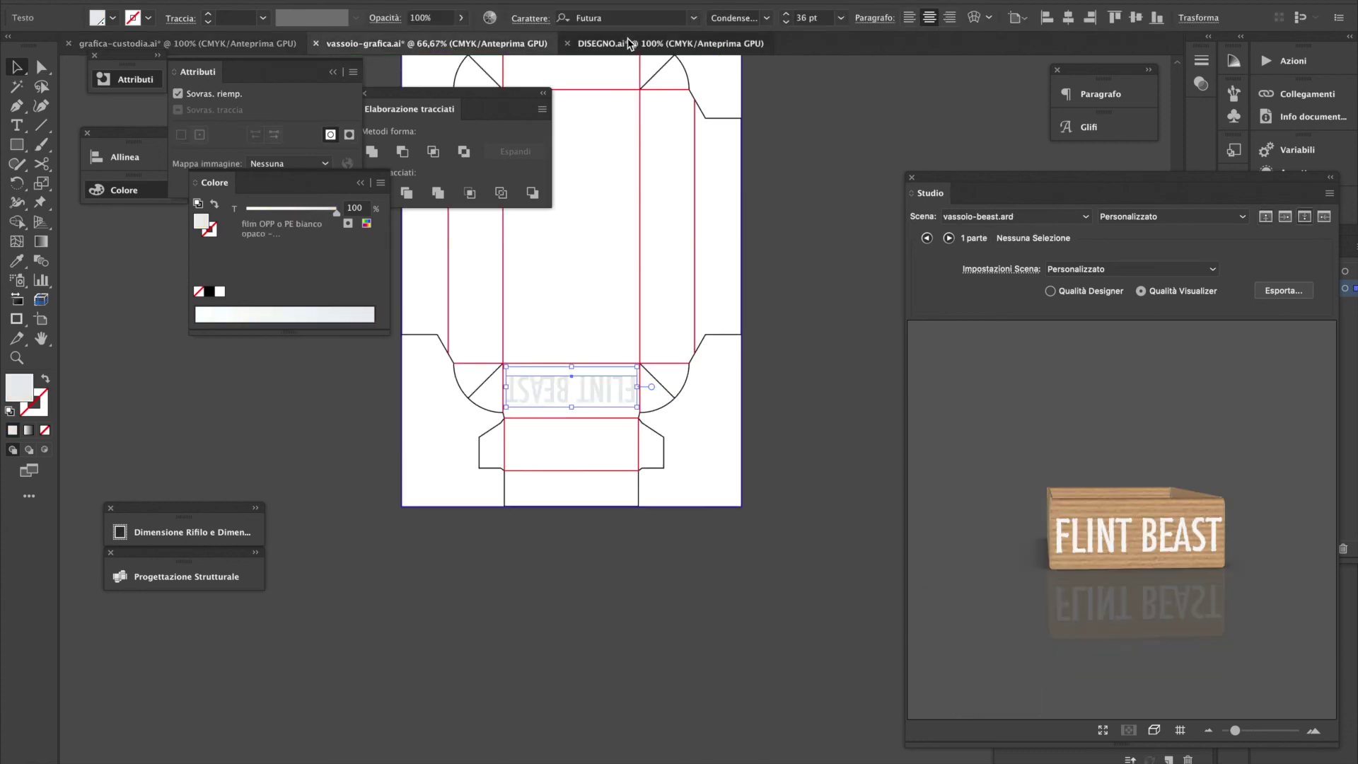
{"action": "left_click", "coordinate": [113, 44]}
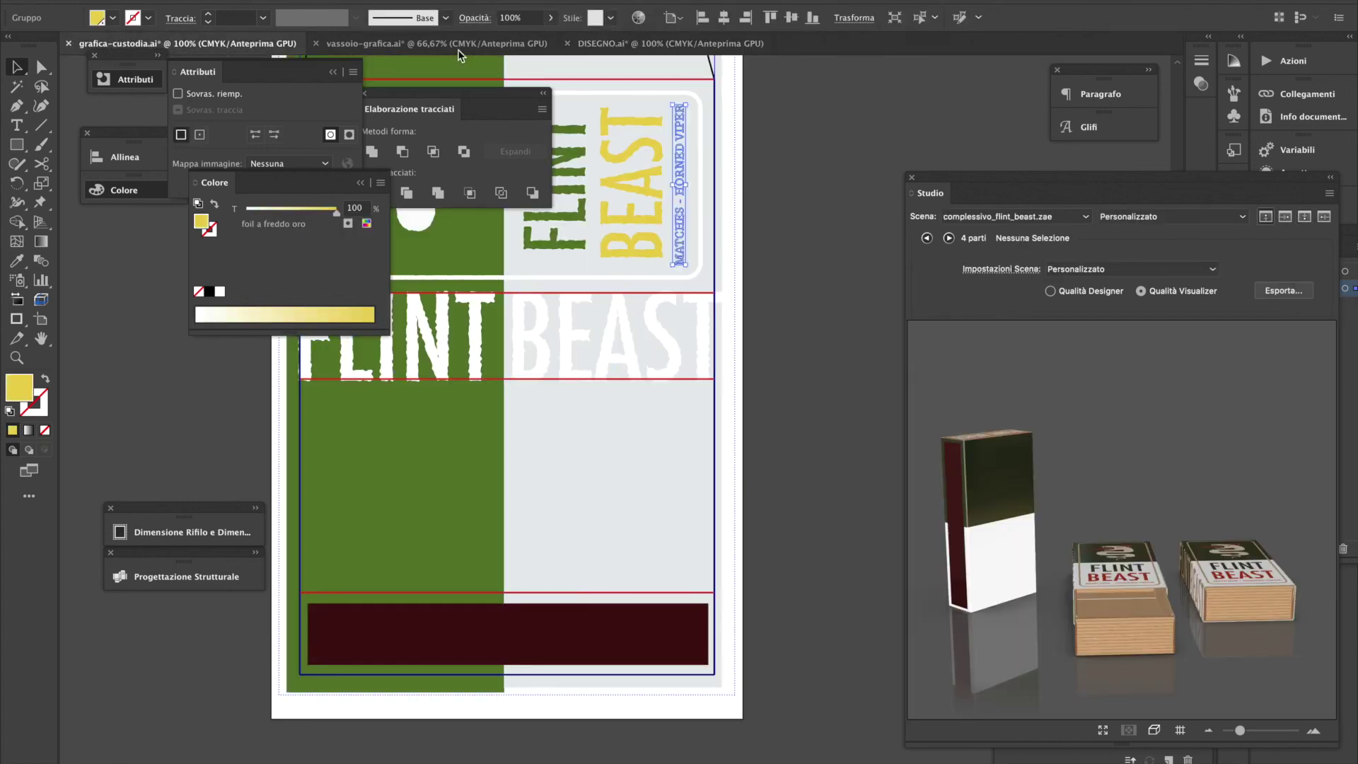
{"action": "left_click", "coordinate": [644, 43]}
{"action": "left_click", "coordinate": [559, 690]}
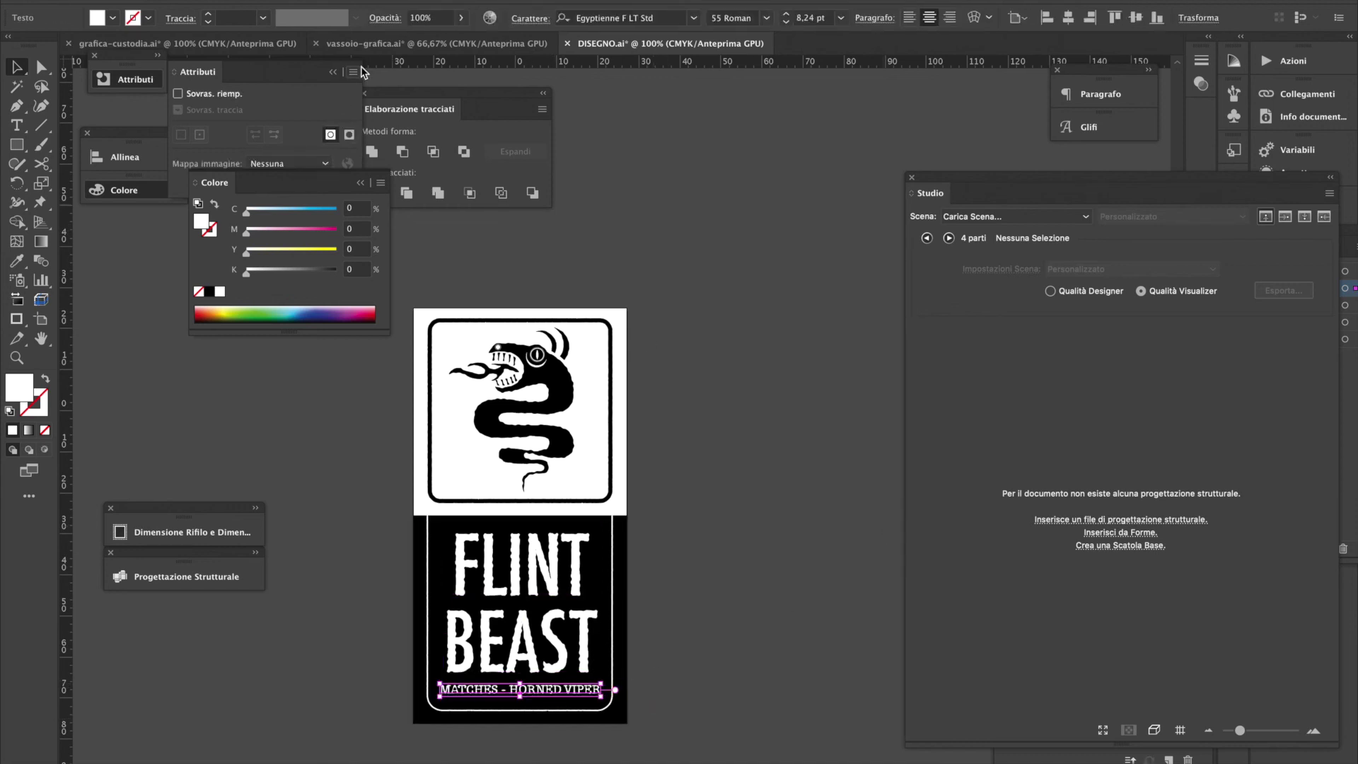
Place the copied MATCHES - HORNED VIPER text on the tray's upper end panel in vassoio-grafica.ai and fill it with black
{"action": "left_click", "coordinate": [369, 44]}
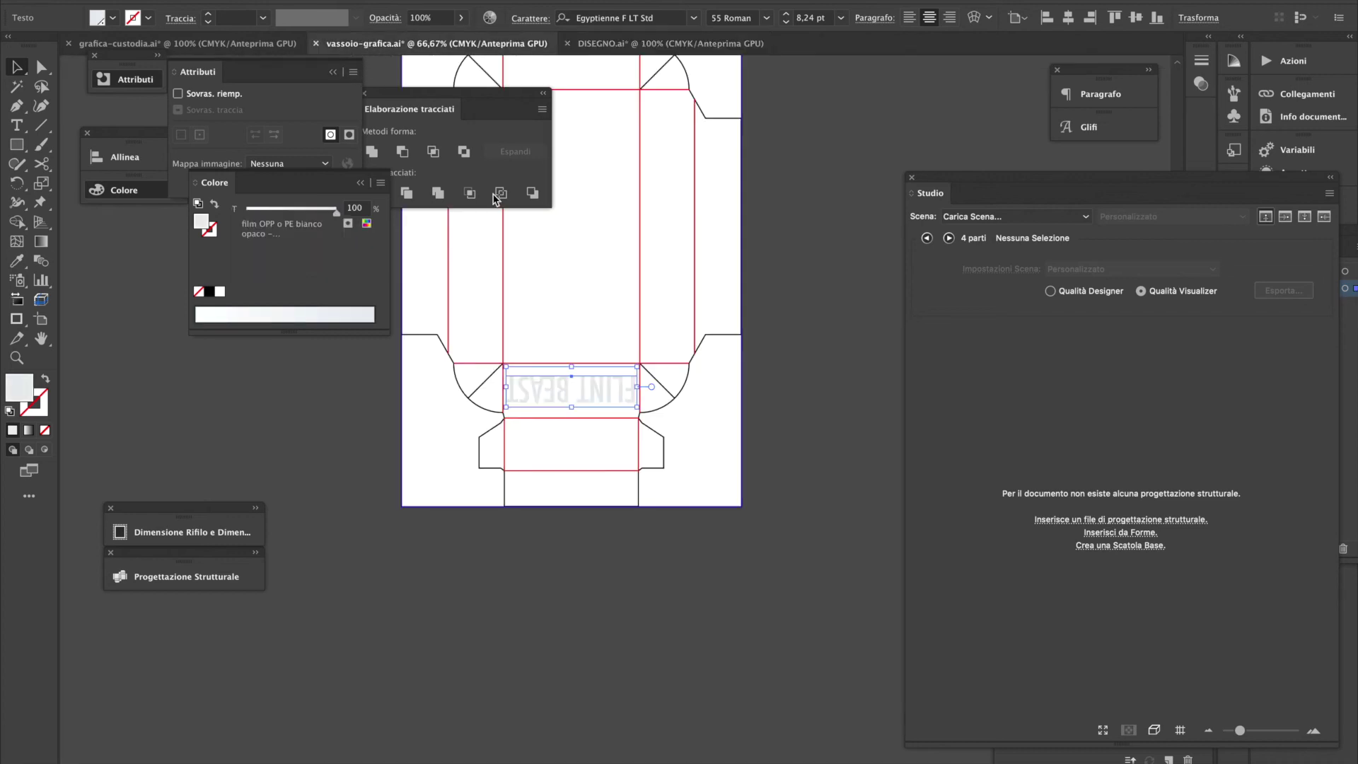
{"action": "scroll", "coordinate": [651, 329], "scroll_direction": "up", "scroll_amount": 5}
{"action": "left_click_drag", "start_coordinate": [646, 461], "coordinate": [578, 357]}
{"action": "left_click_drag", "start_coordinate": [676, 413], "coordinate": [564, 220]}
{"action": "left_click", "coordinate": [213, 292]}
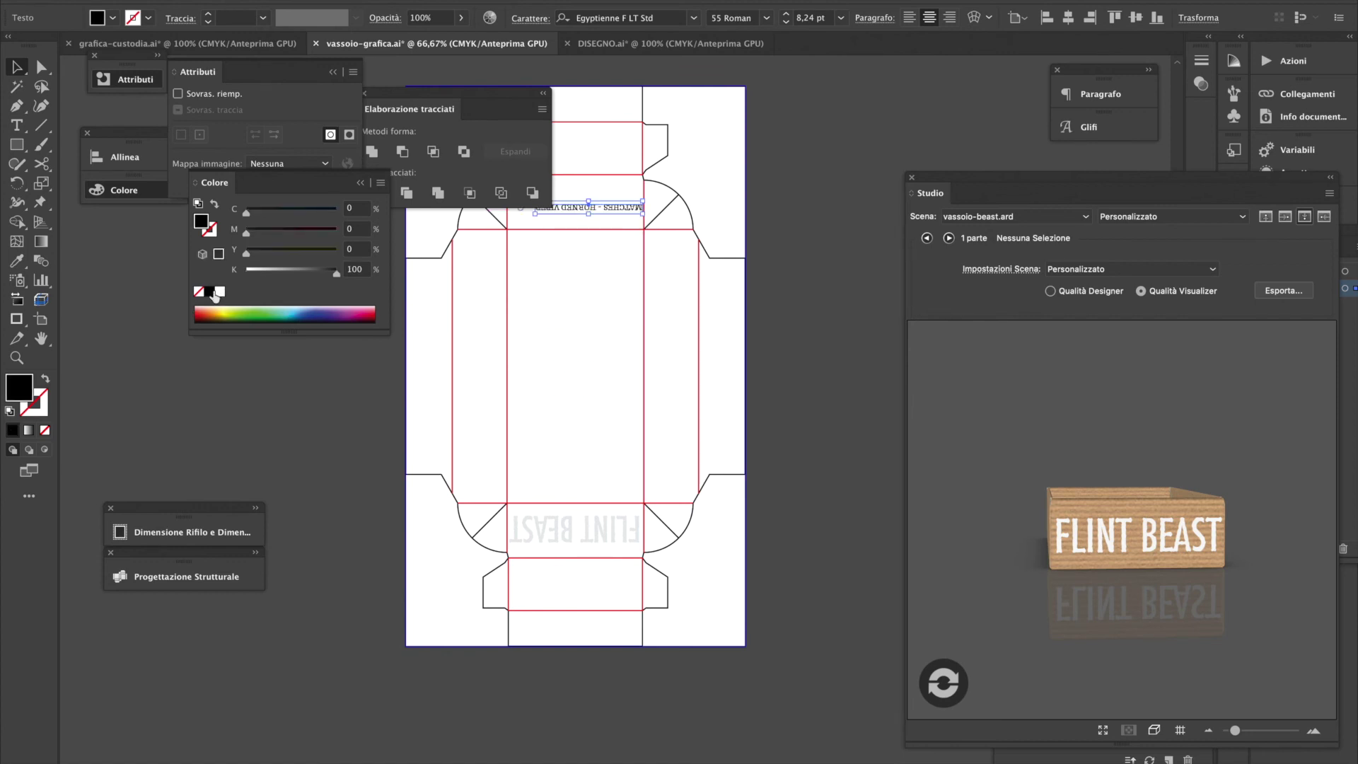
Check the new text in the refreshed 3D preview, then rotate it 180° and centre it on the upper end panel
{"action": "left_click", "coordinate": [960, 680]}
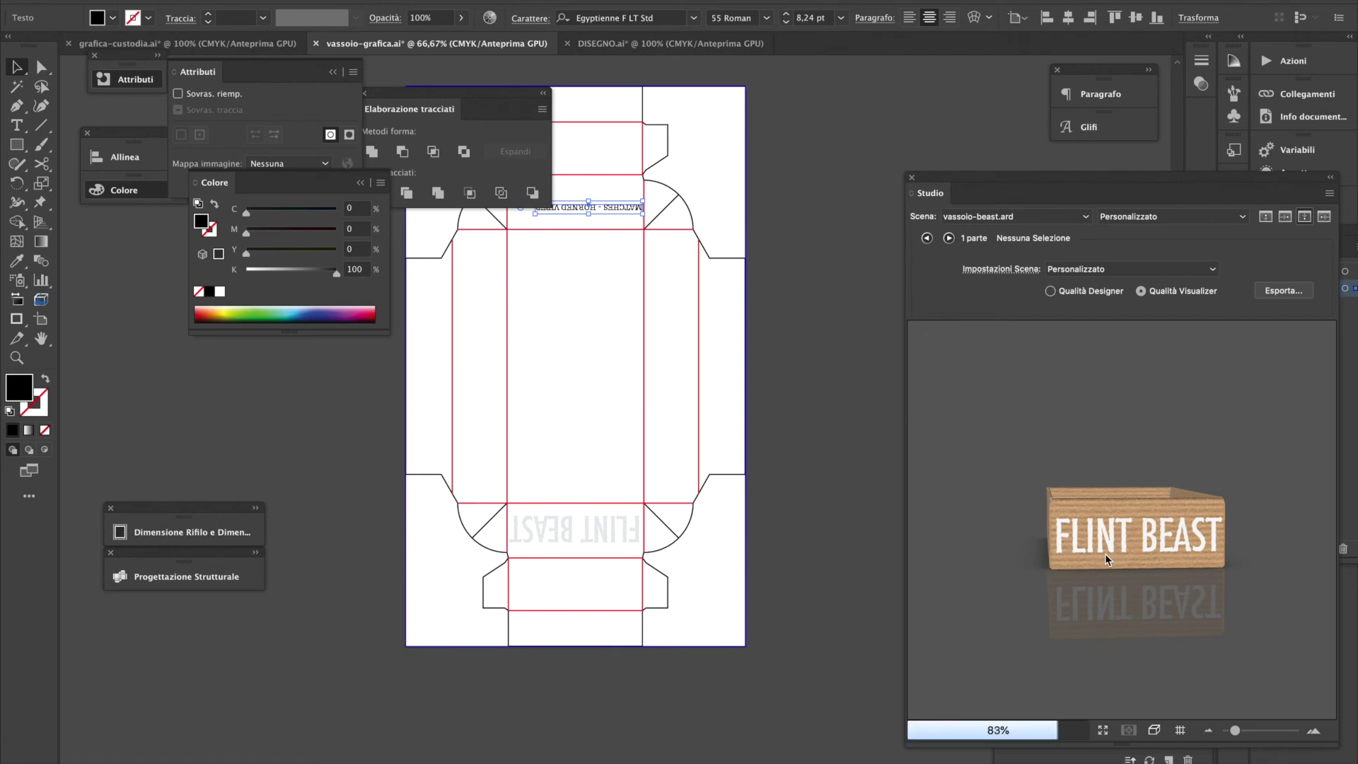
{"action": "left_click_drag", "start_coordinate": [1049, 580], "coordinate": [1249, 557]}
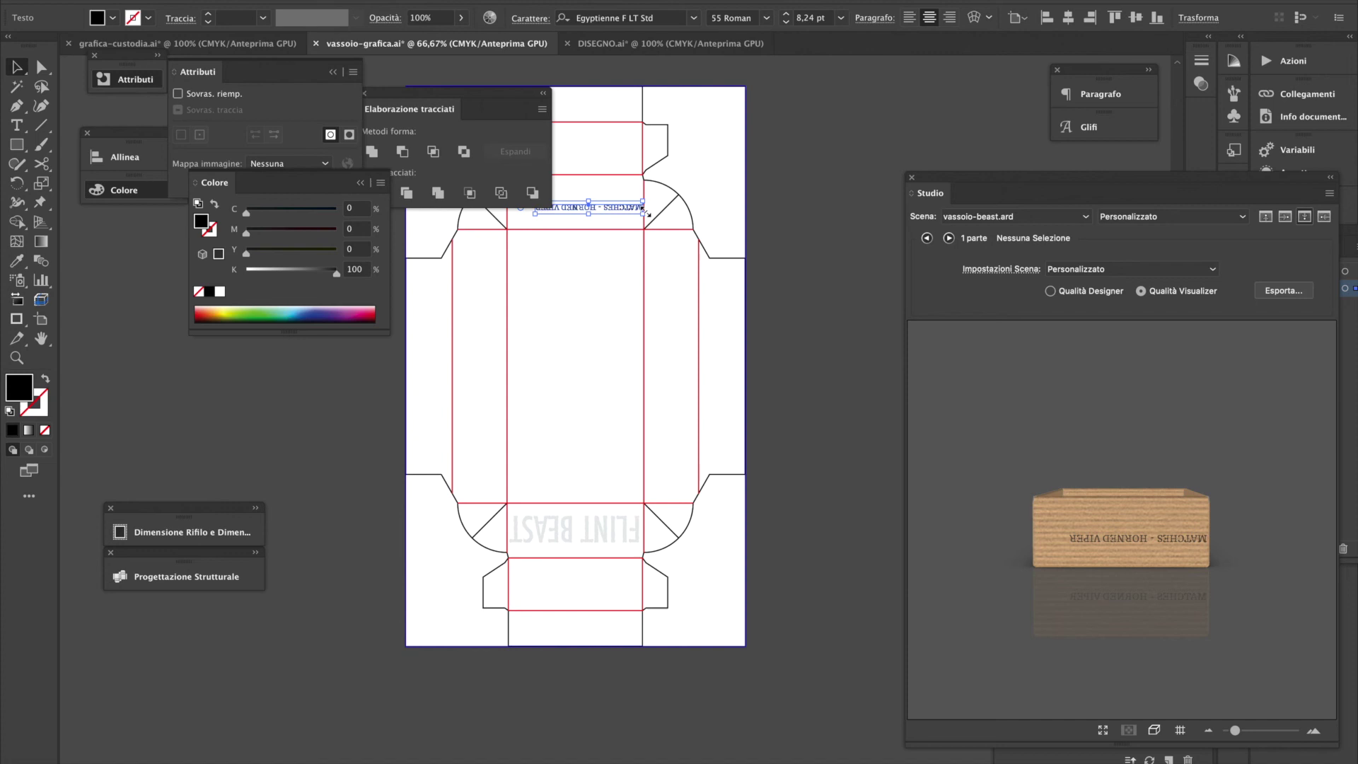
{"action": "left_click_drag", "start_coordinate": [647, 193], "coordinate": [594, 211]}
{"action": "left_click", "coordinate": [608, 211]}
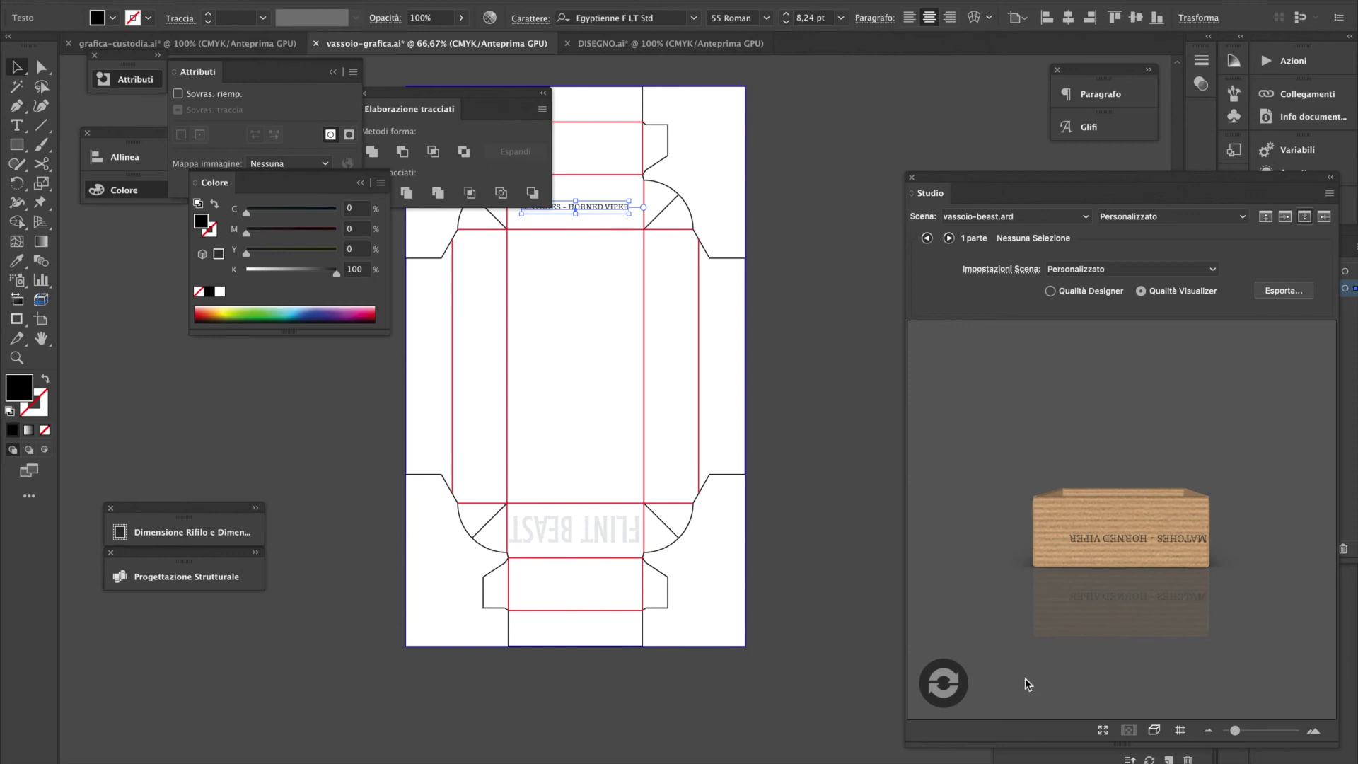
Show the complessivo_flint_beast.zae scene and refresh its 3D preview
{"action": "left_click", "coordinate": [1043, 217]}
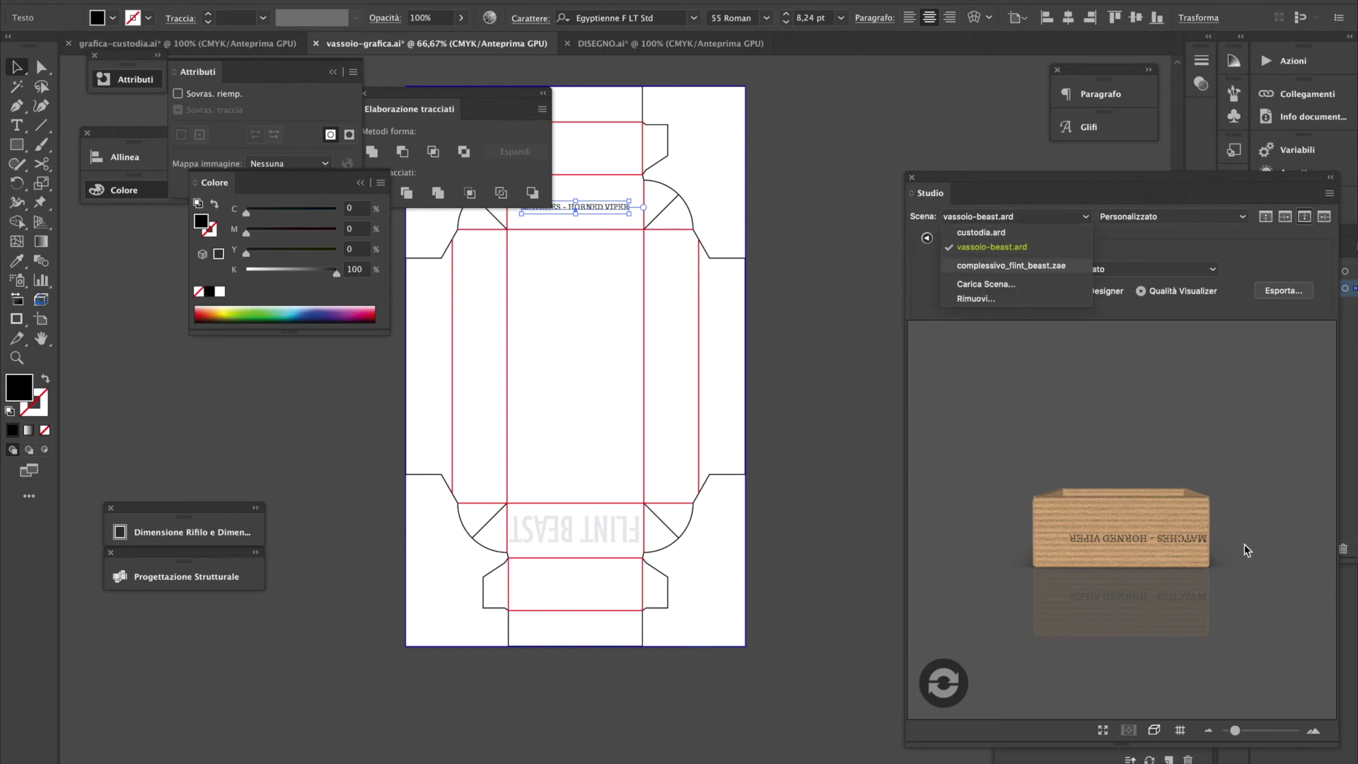
{"action": "key", "text": "Return"}
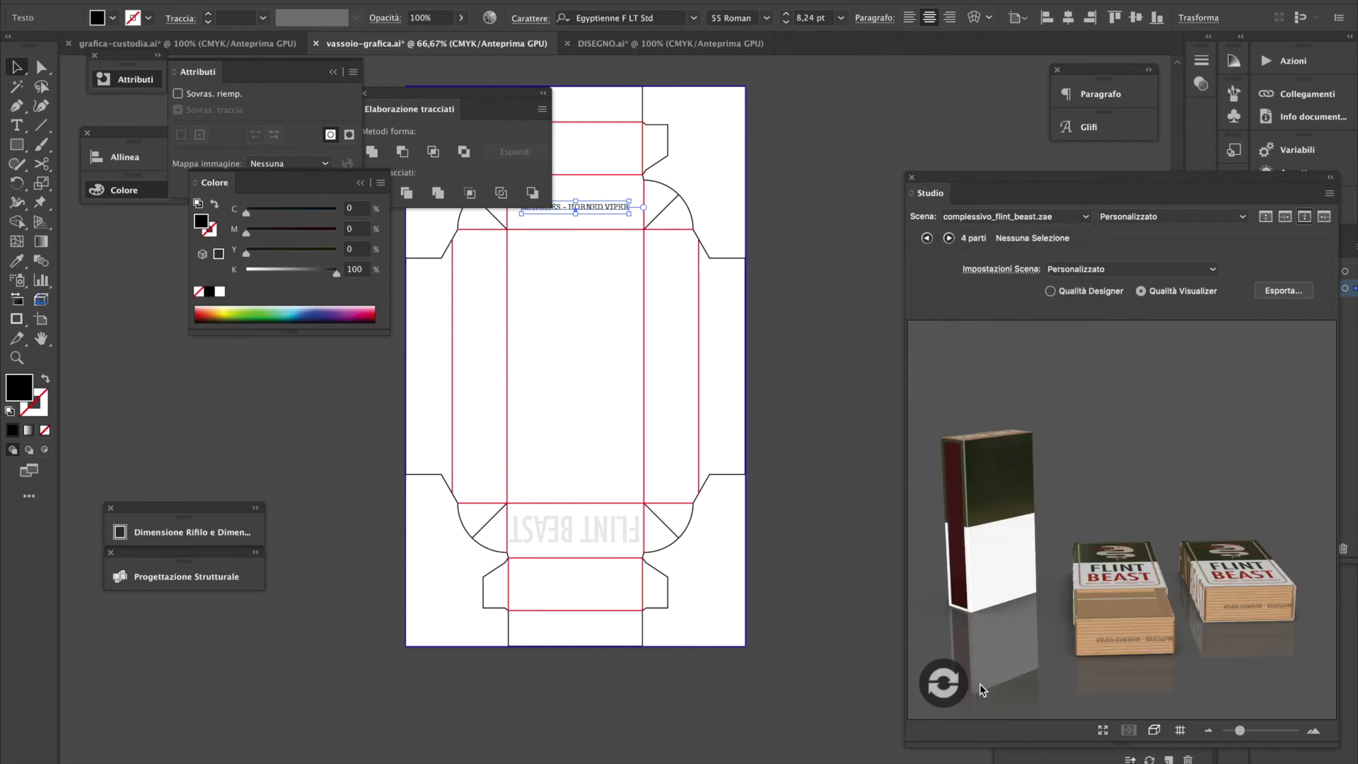
{"action": "left_click", "coordinate": [957, 683]}
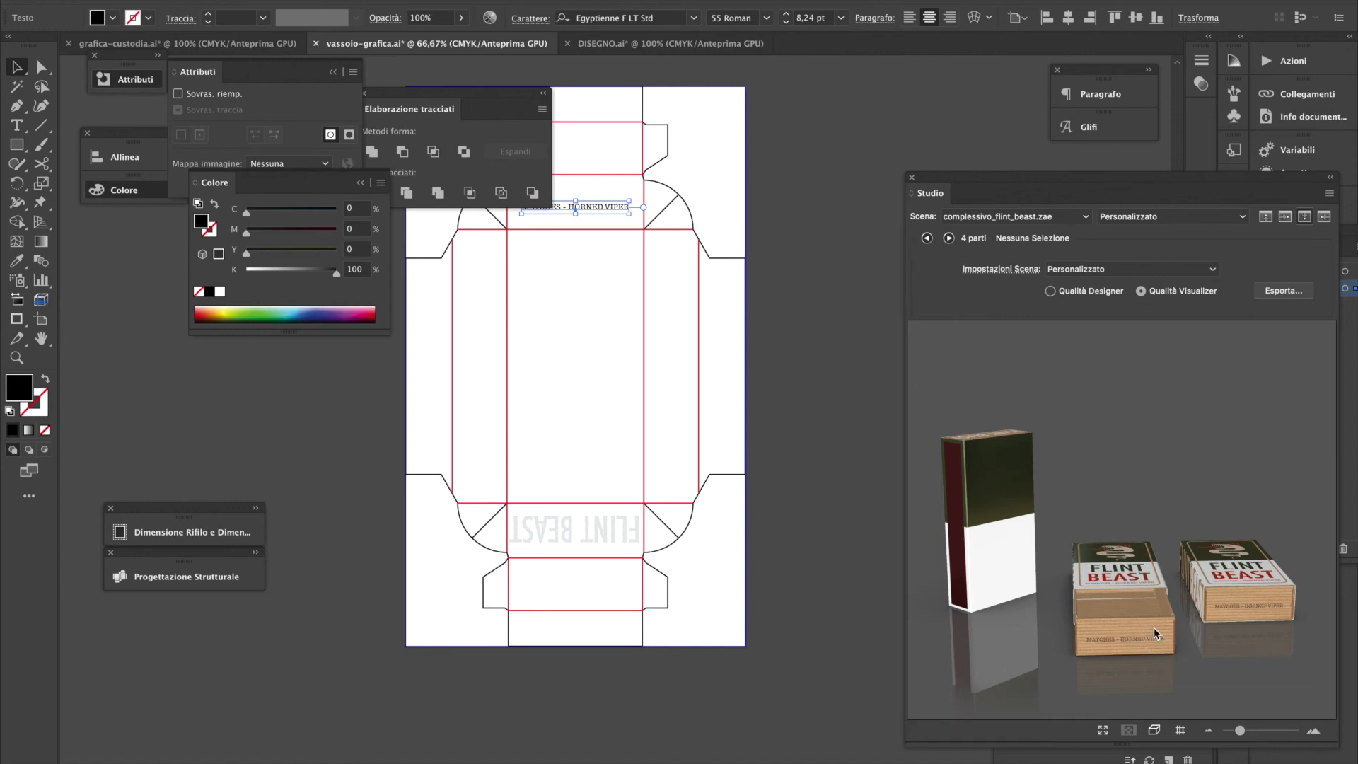
Break the tray text into two lines, MATCHES and HORNED VIPER, without the dash, and select all of it
{"action": "double_click", "coordinate": [598, 209]}
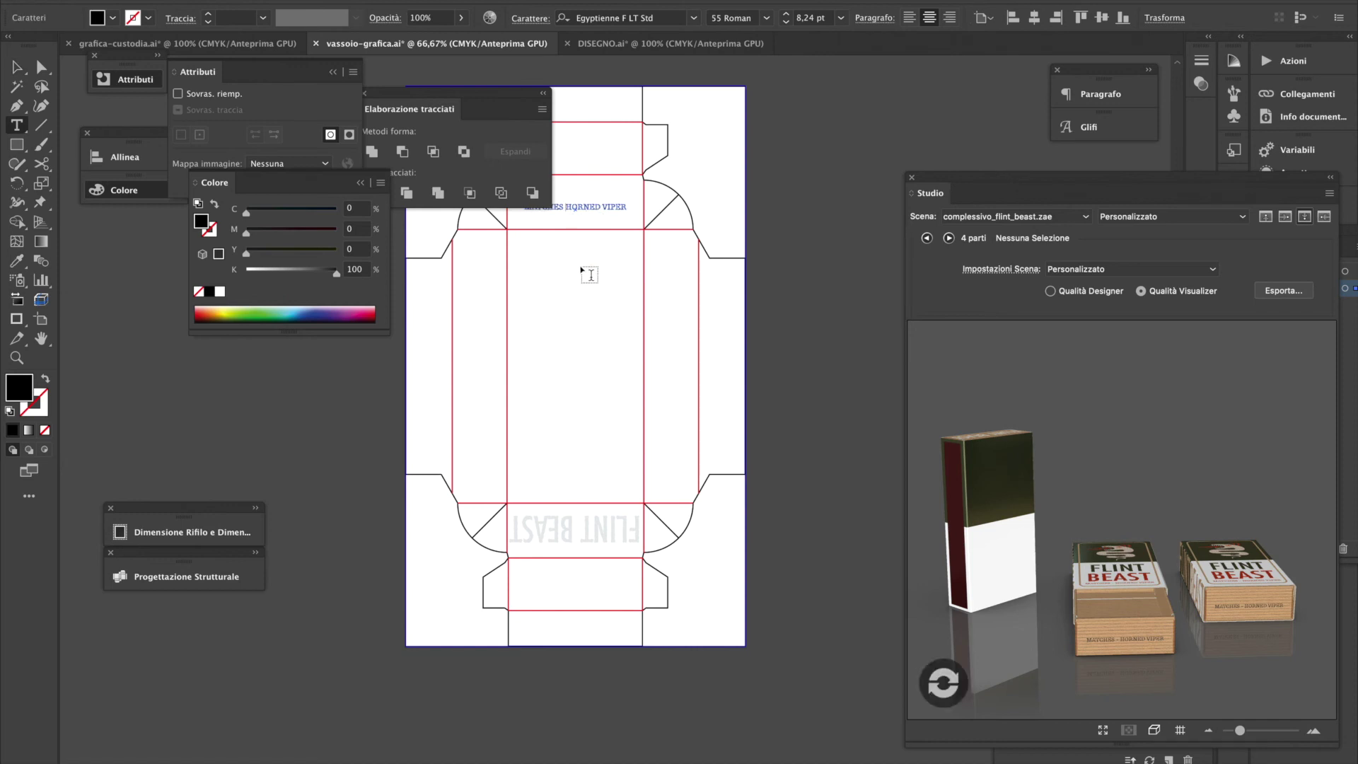
{"action": "key", "text": "Return"}
{"action": "key", "text": "super+a"}
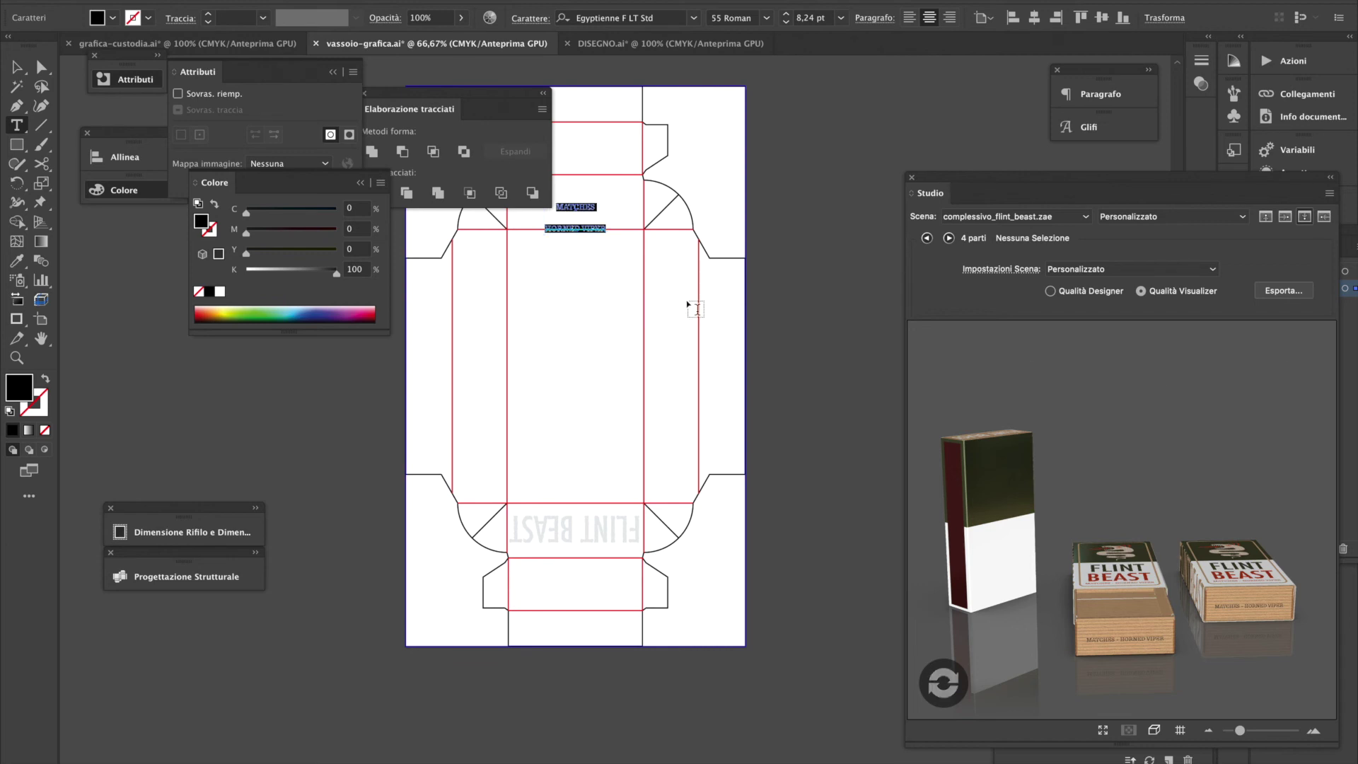
Uncover the character settings, set the two-line text to 14 pt leading and 14 pt size, and refresh the 3D preview
{"action": "left_click", "coordinate": [1109, 95]}
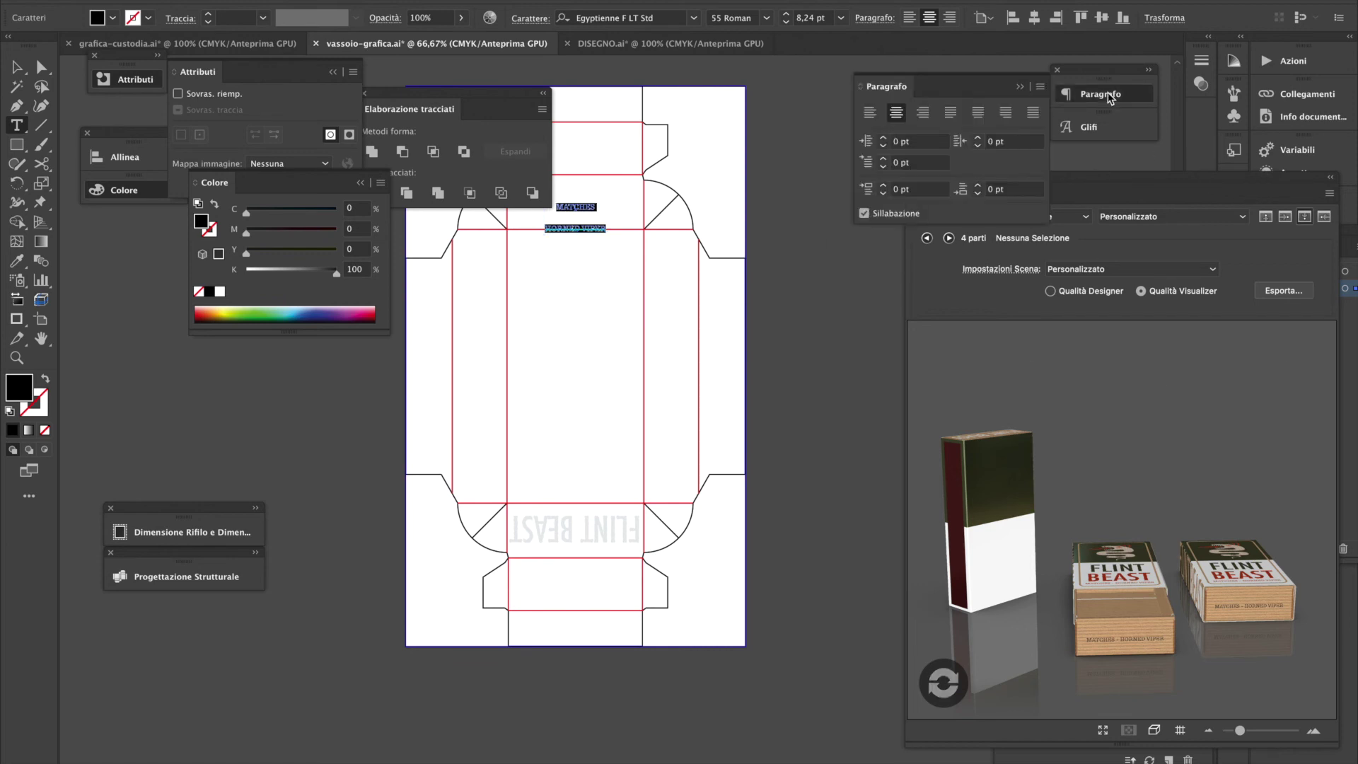
{"action": "left_click_drag", "start_coordinate": [1230, 183], "coordinate": [1013, 123]}
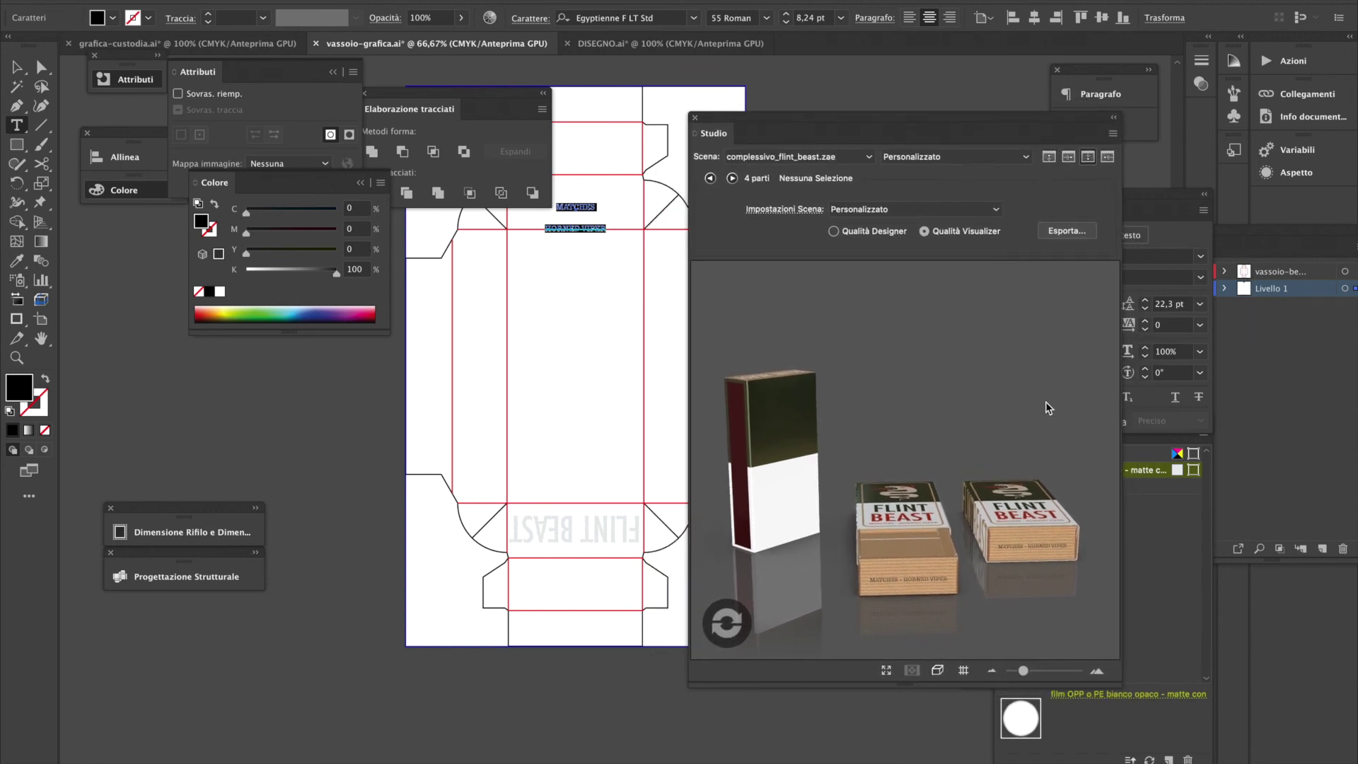
{"action": "left_click_drag", "start_coordinate": [1101, 120], "coordinate": [464, 186]}
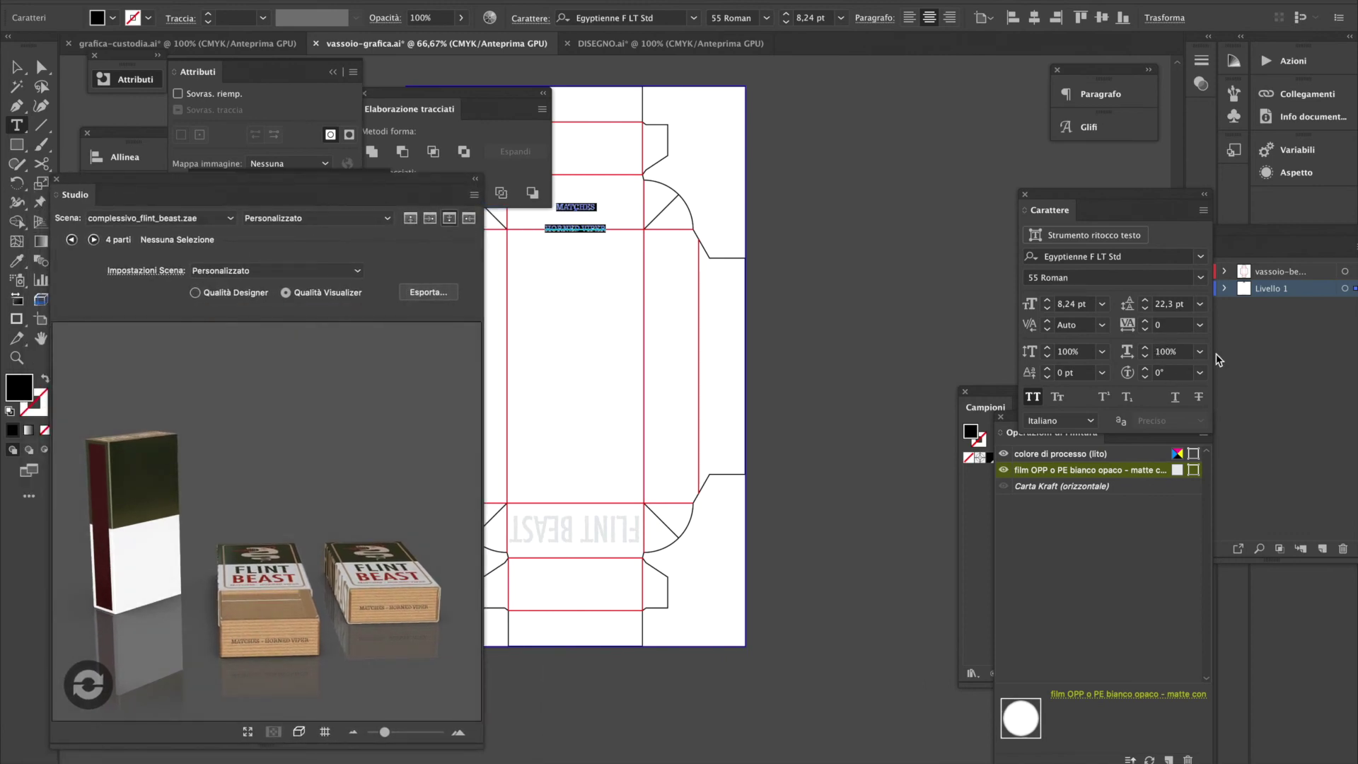
{"action": "left_click", "coordinate": [1200, 303]}
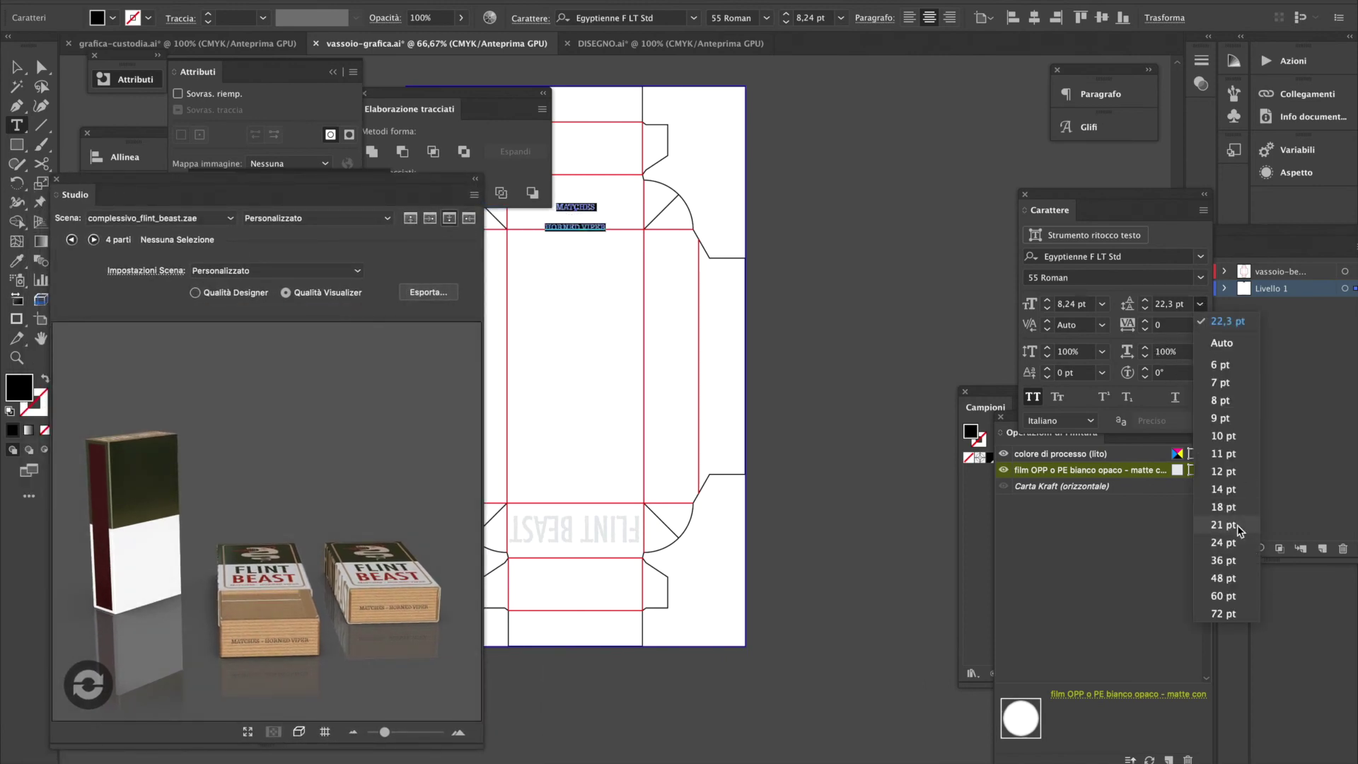
{"action": "left_click", "coordinate": [1235, 489]}
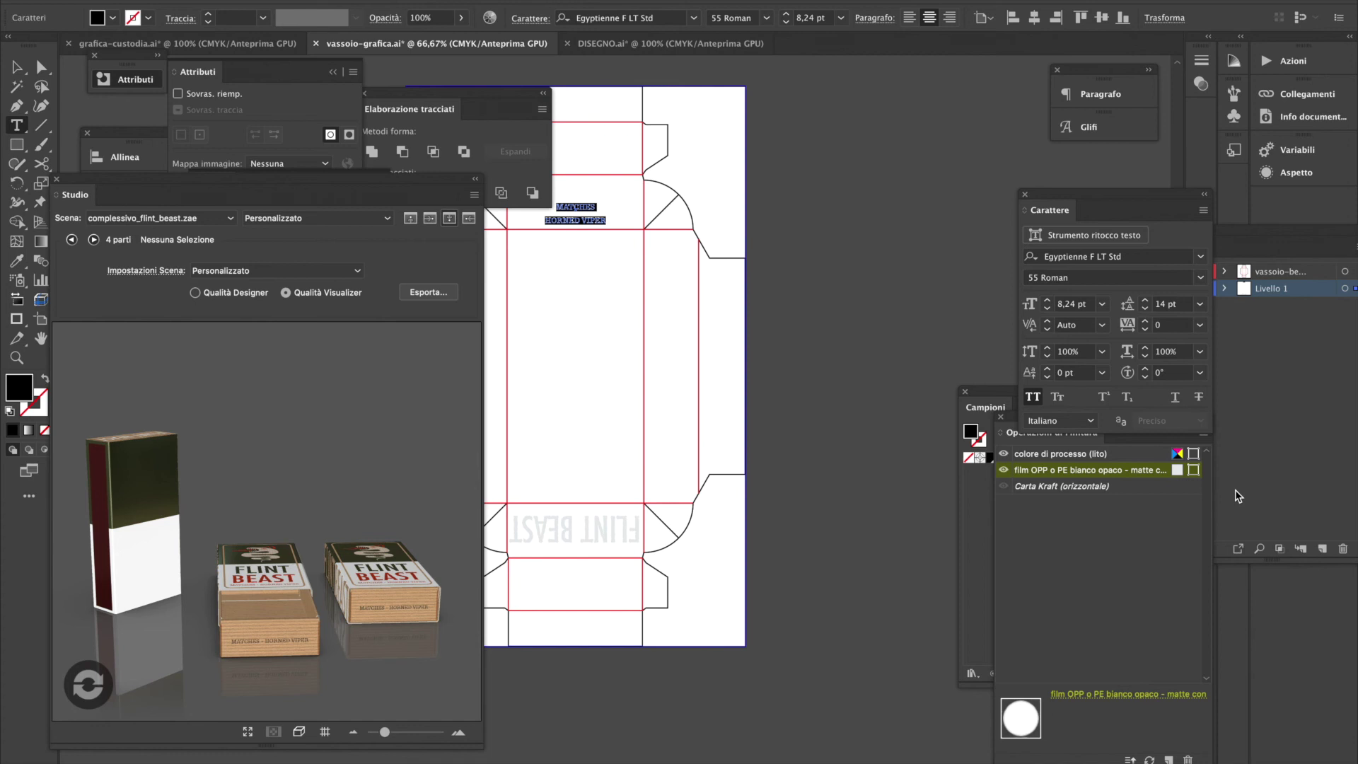
{"action": "left_click", "coordinate": [1102, 303]}
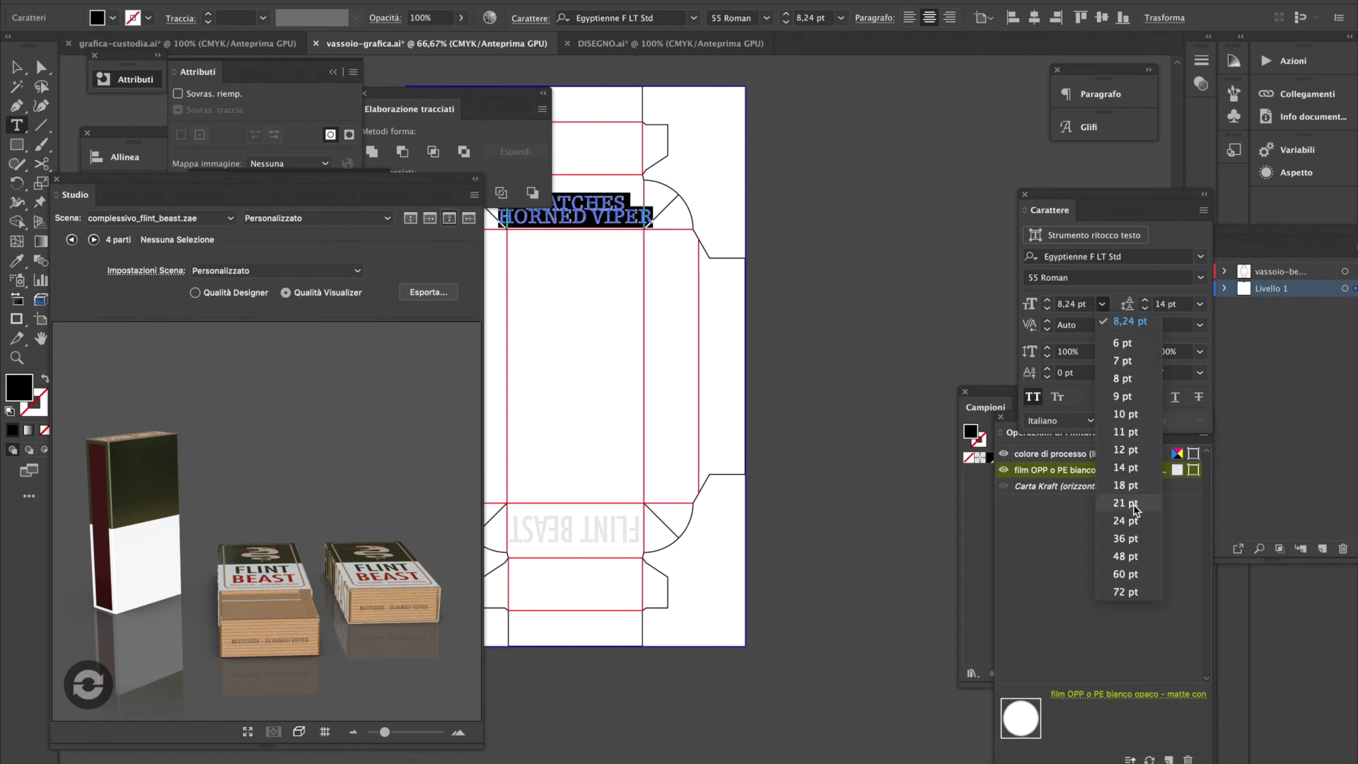
{"action": "left_click", "coordinate": [1121, 468]}
{"action": "left_click", "coordinate": [90, 679]}
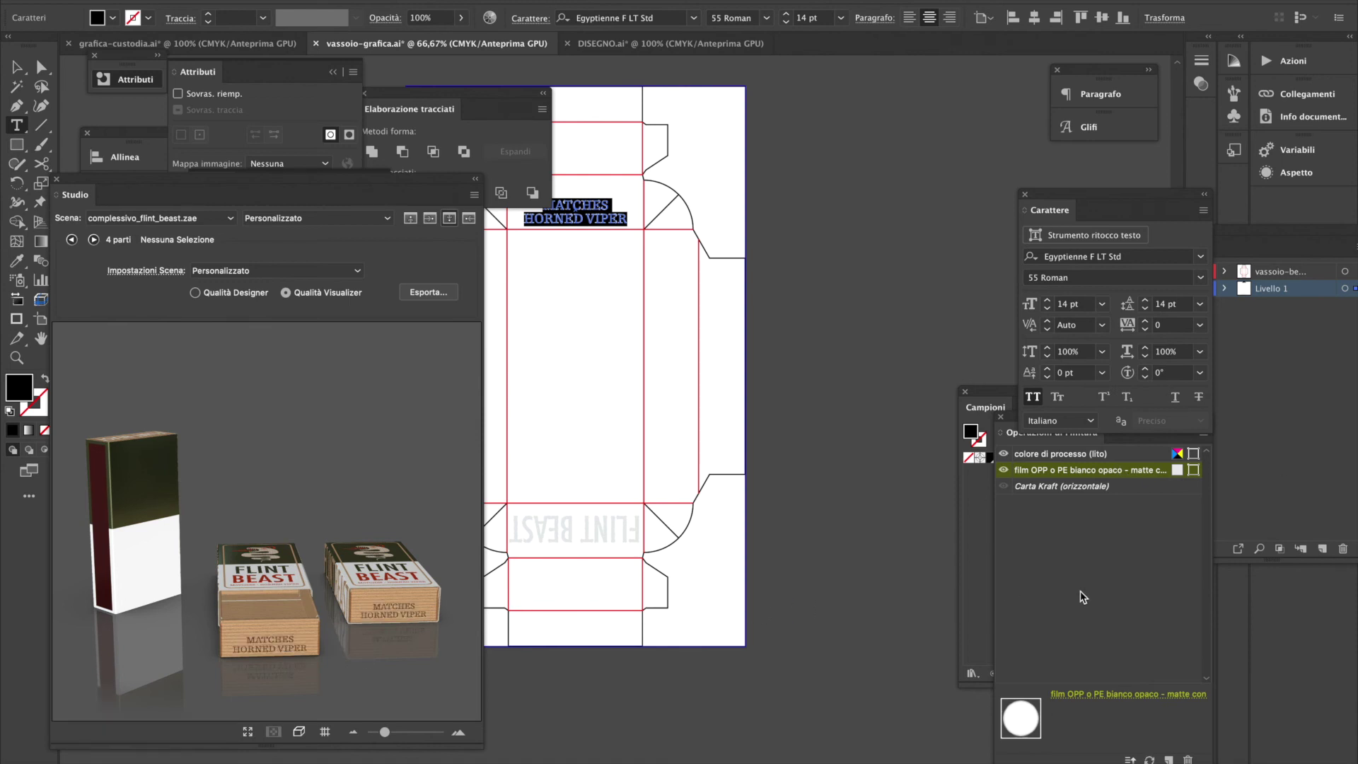
Move the MATCHES HORNED VIPER text slightly up on its end panel and refresh the 3D preview
{"action": "left_click", "coordinate": [16, 67]}
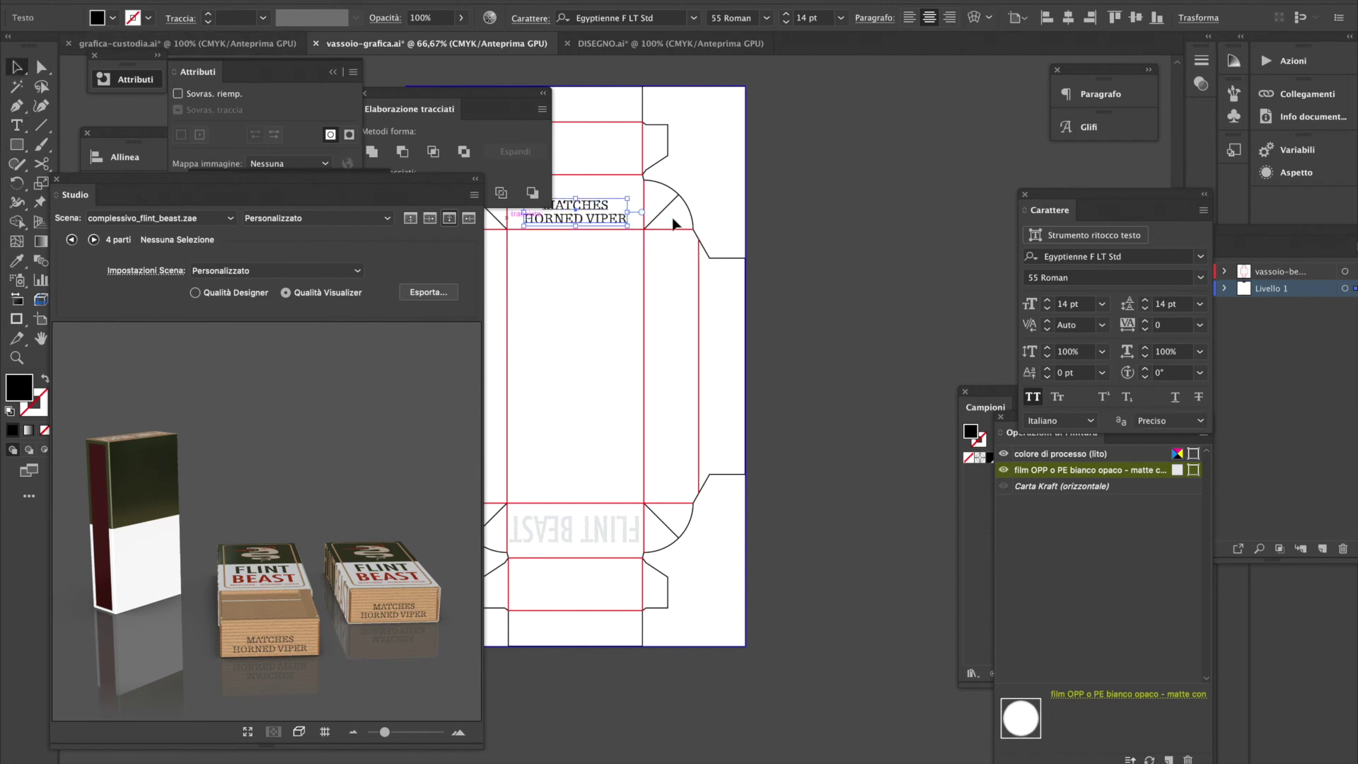
{"action": "left_click_drag", "start_coordinate": [601, 220], "coordinate": [600, 212]}
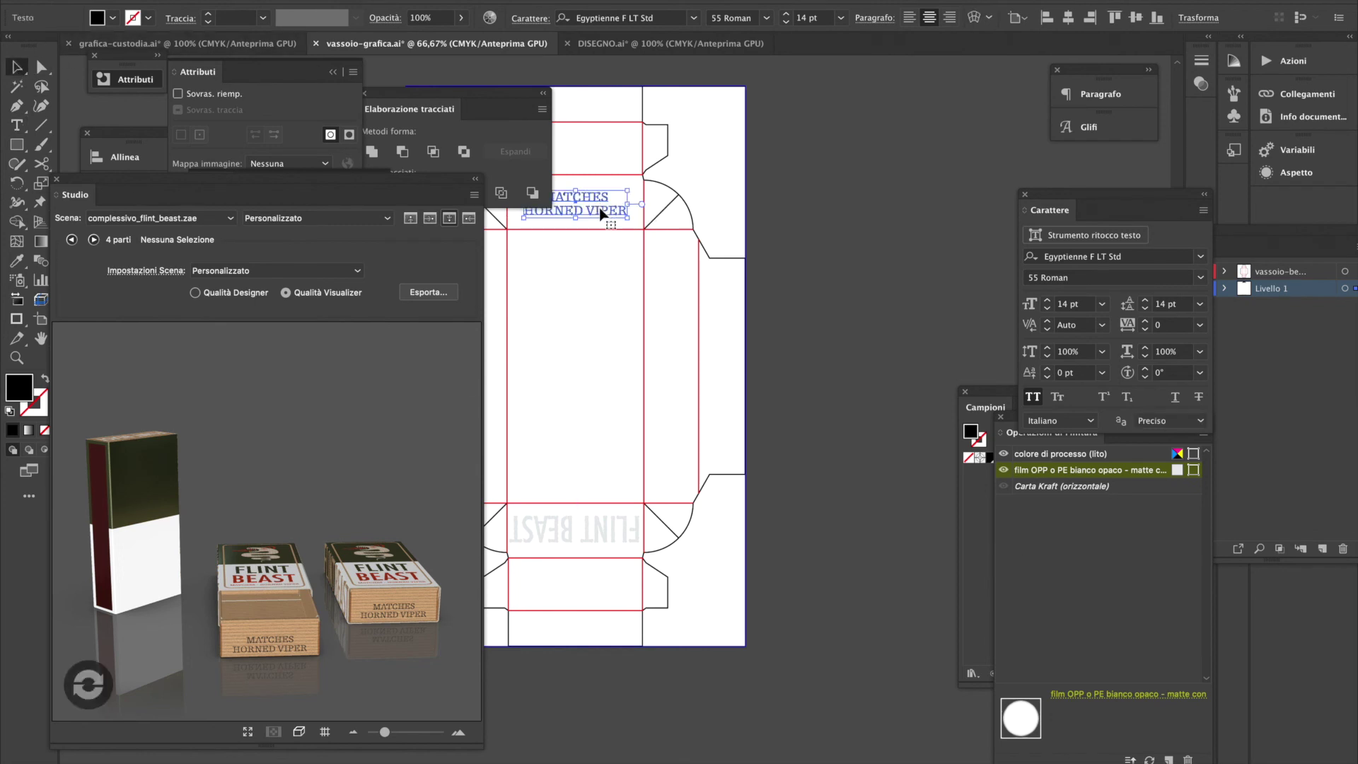
{"action": "left_click", "coordinate": [88, 685]}
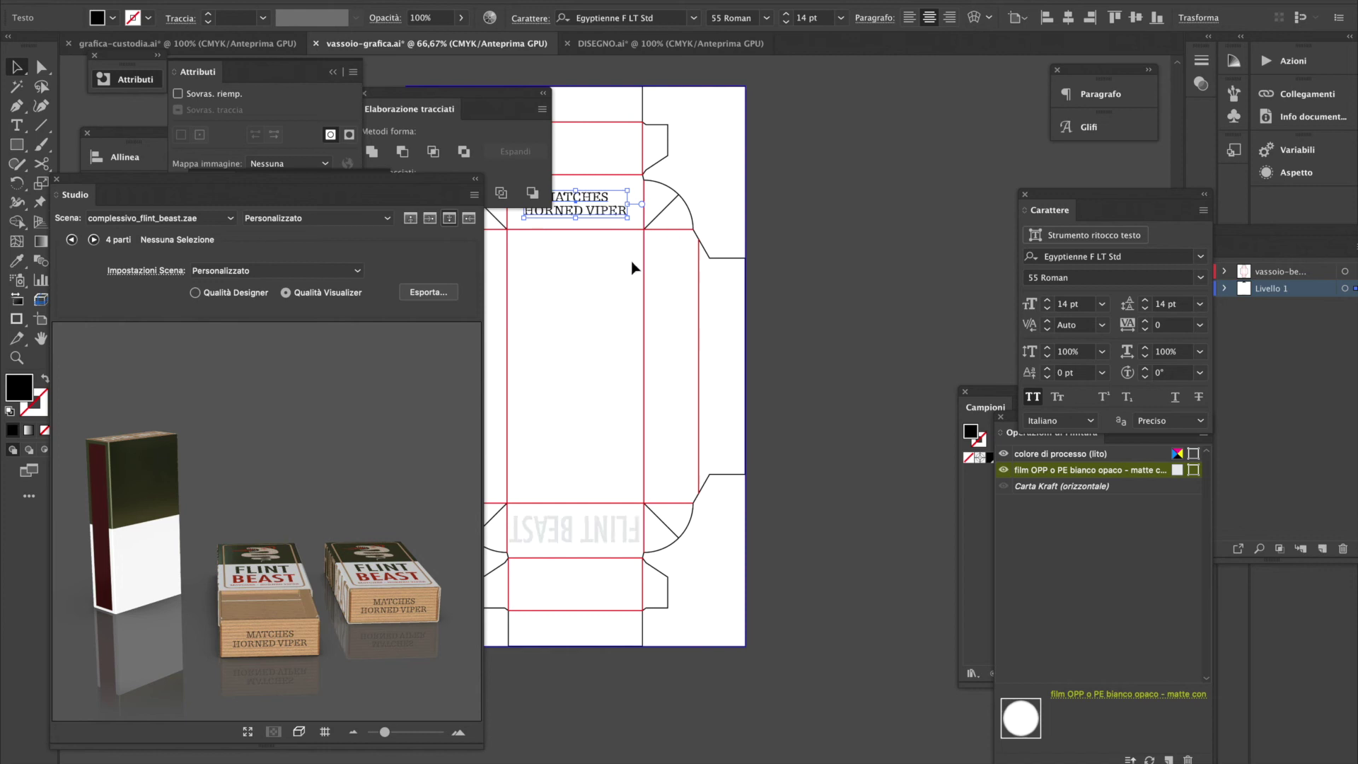
Set the MATCHES HORNED VIPER text to the 65 Bold font style and refresh the 3D preview
{"action": "left_click", "coordinate": [1202, 282]}
{"action": "left_click", "coordinate": [1132, 335]}
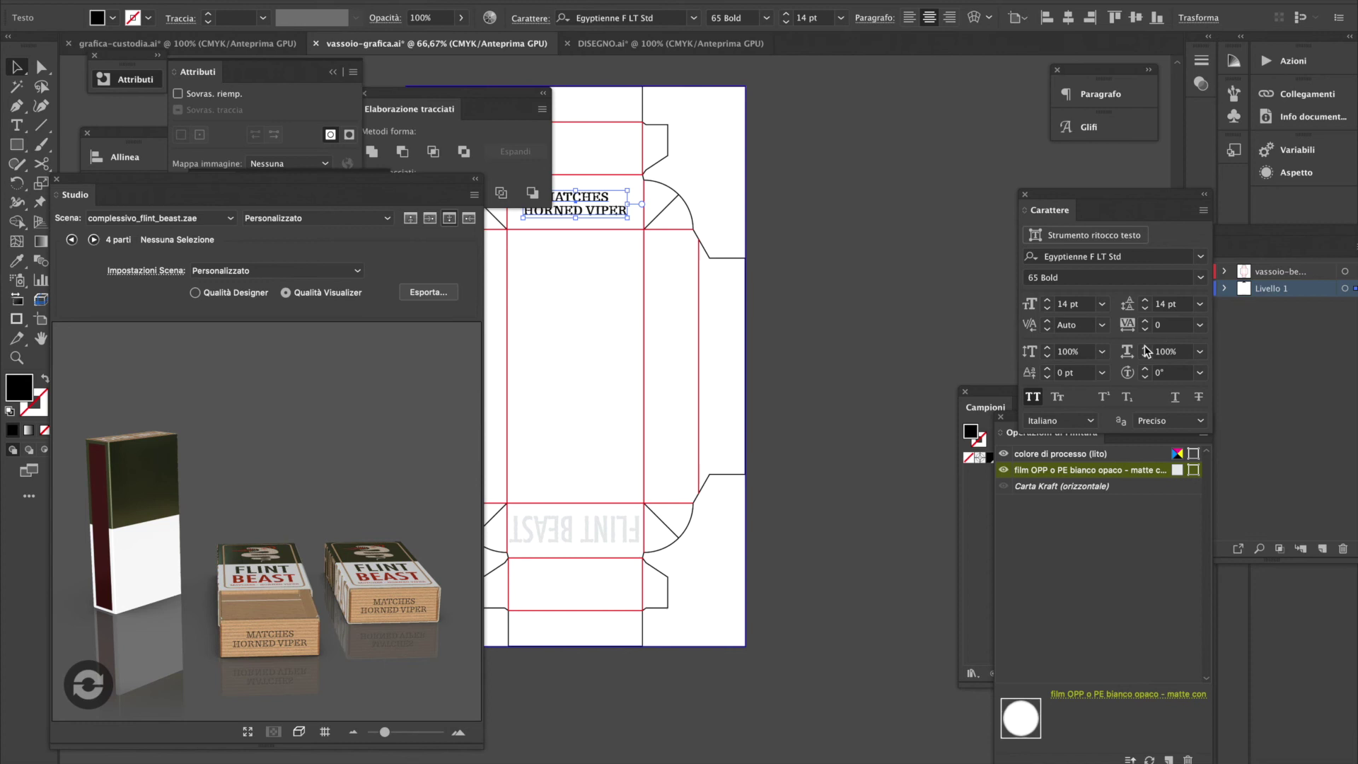
{"action": "left_click", "coordinate": [90, 698]}
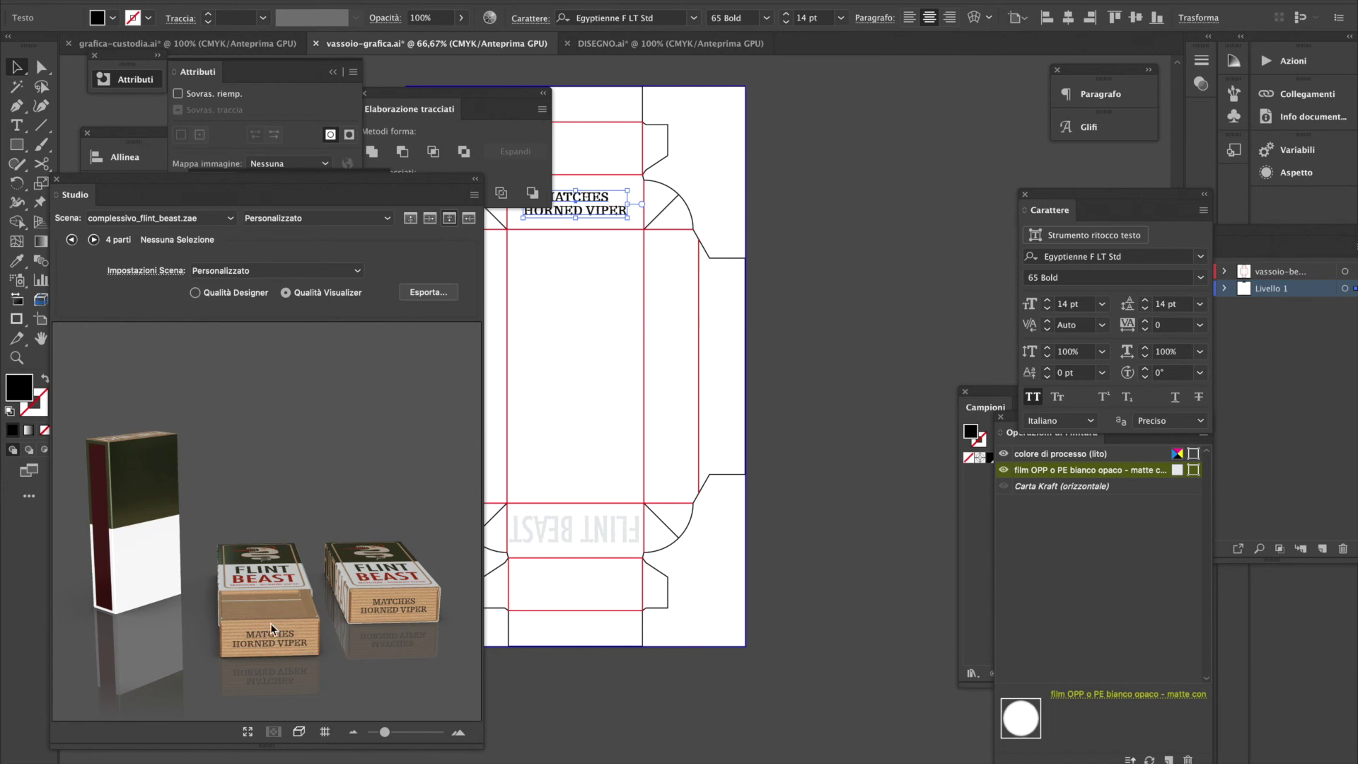
Examine the lettering on both tray ends and the top of the matchboxes in the 3D scene
{"action": "left_click_drag", "start_coordinate": [271, 623], "coordinate": [561, 615]}
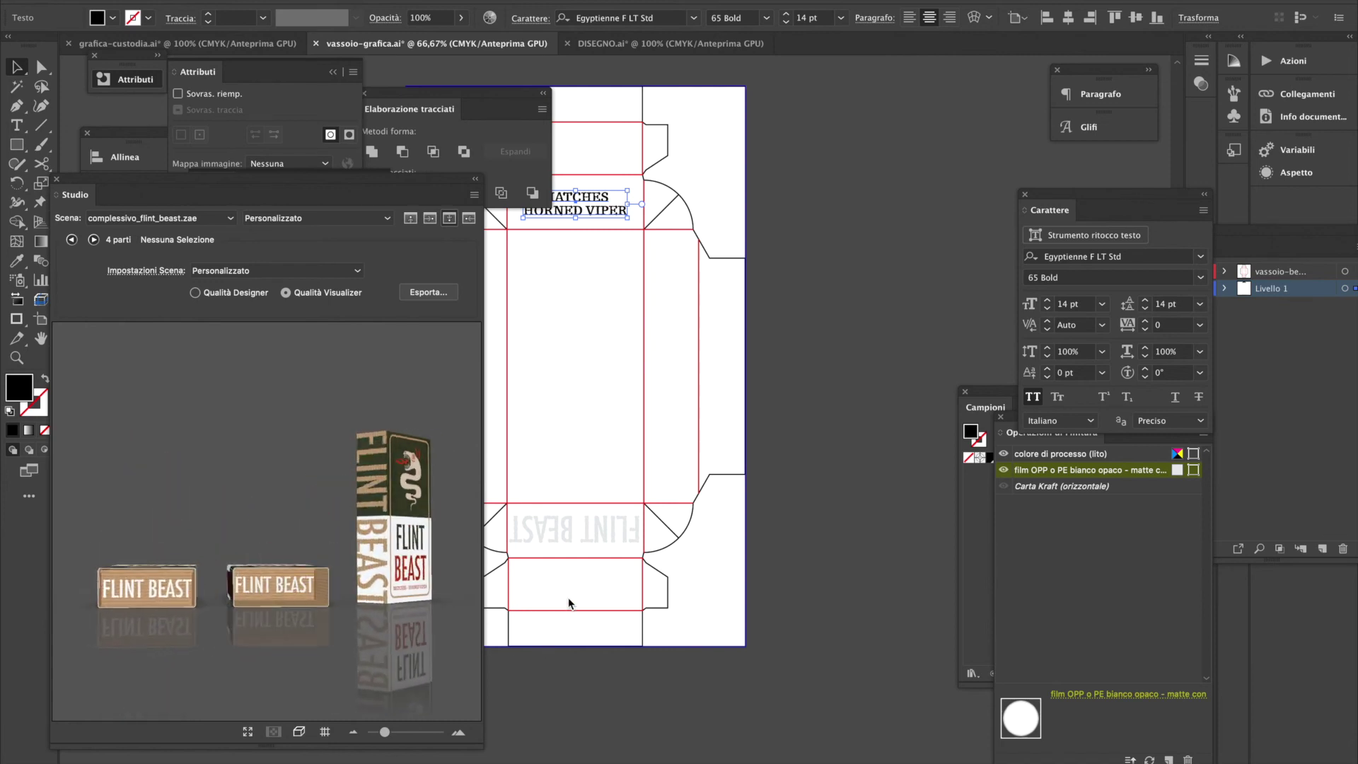
{"action": "left_click_drag", "start_coordinate": [357, 660], "coordinate": [268, 612]}
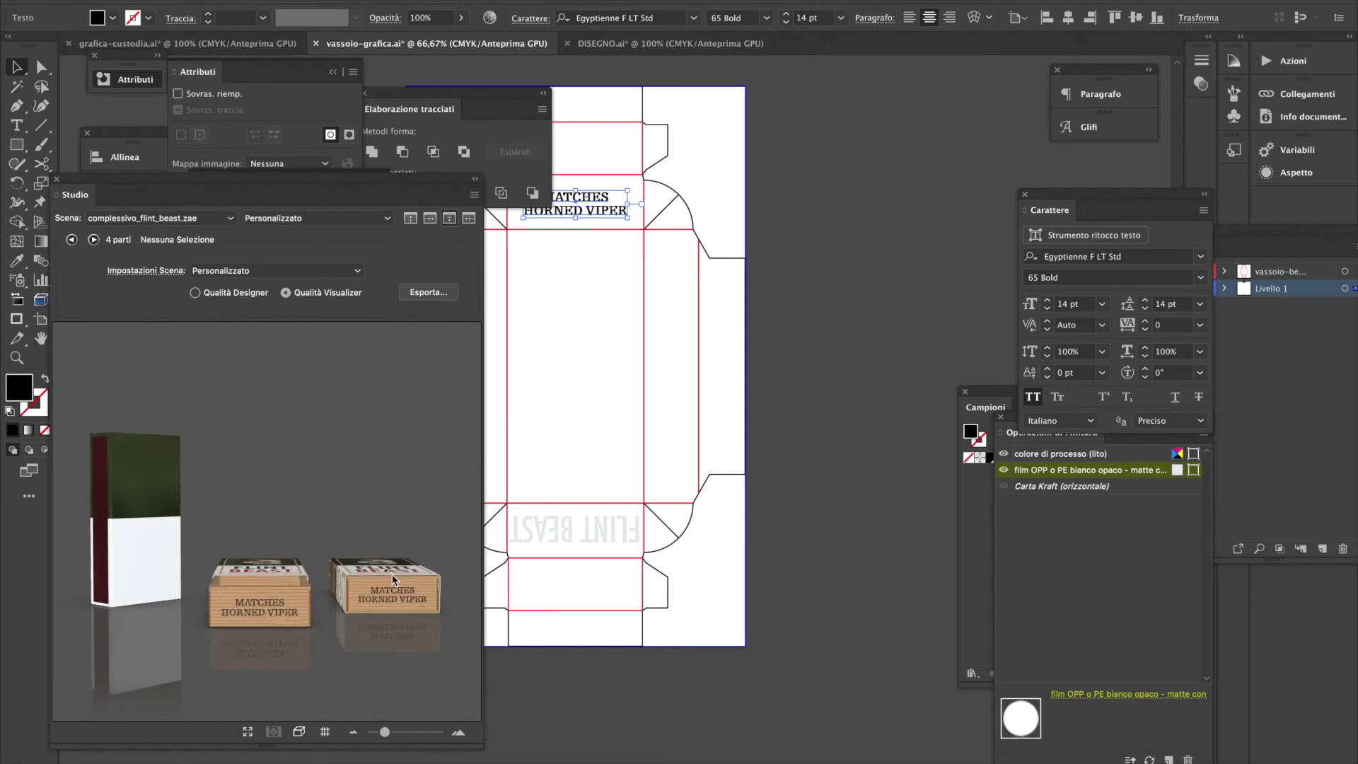
{"action": "left_click_drag", "start_coordinate": [349, 581], "coordinate": [281, 591]}
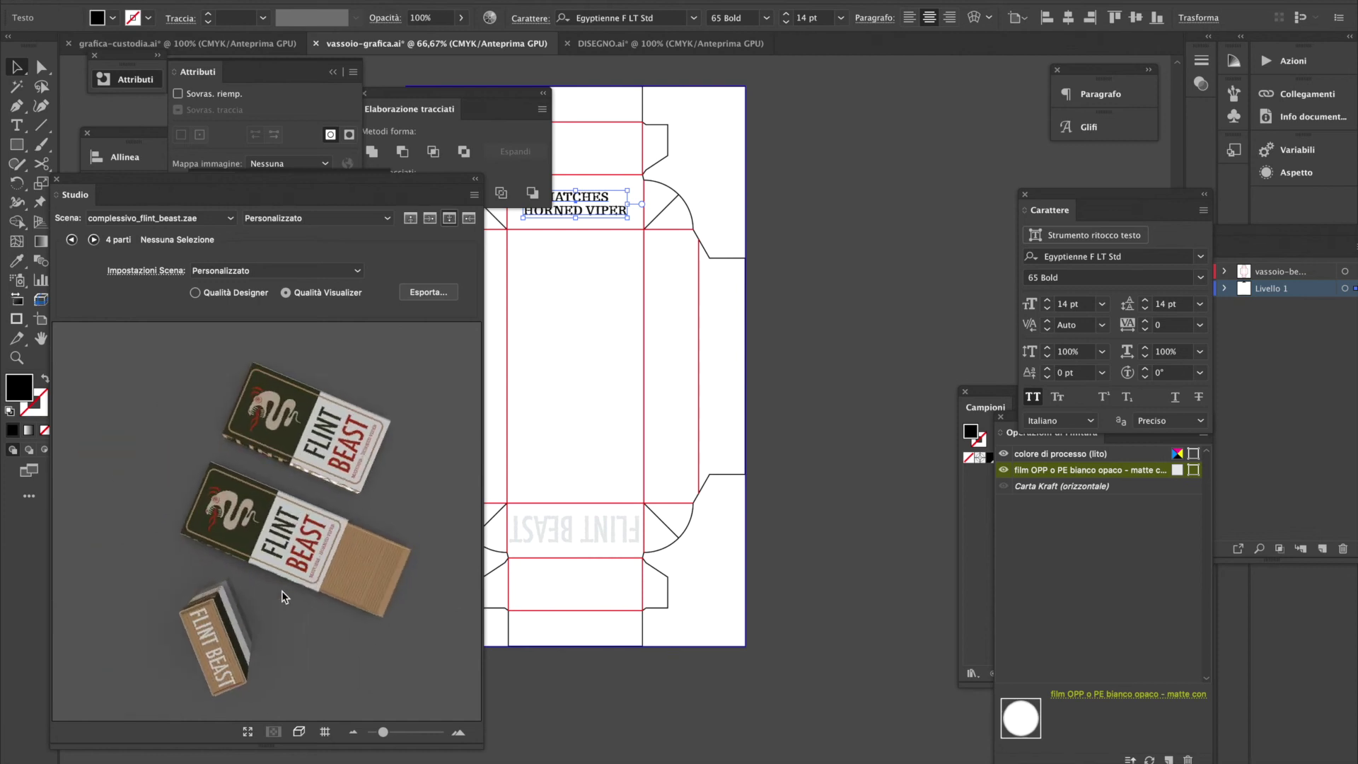
Create a new document for the inside of the open matchbox's tray and view it in the 3D scene
{"action": "double_click", "coordinate": [345, 575]}
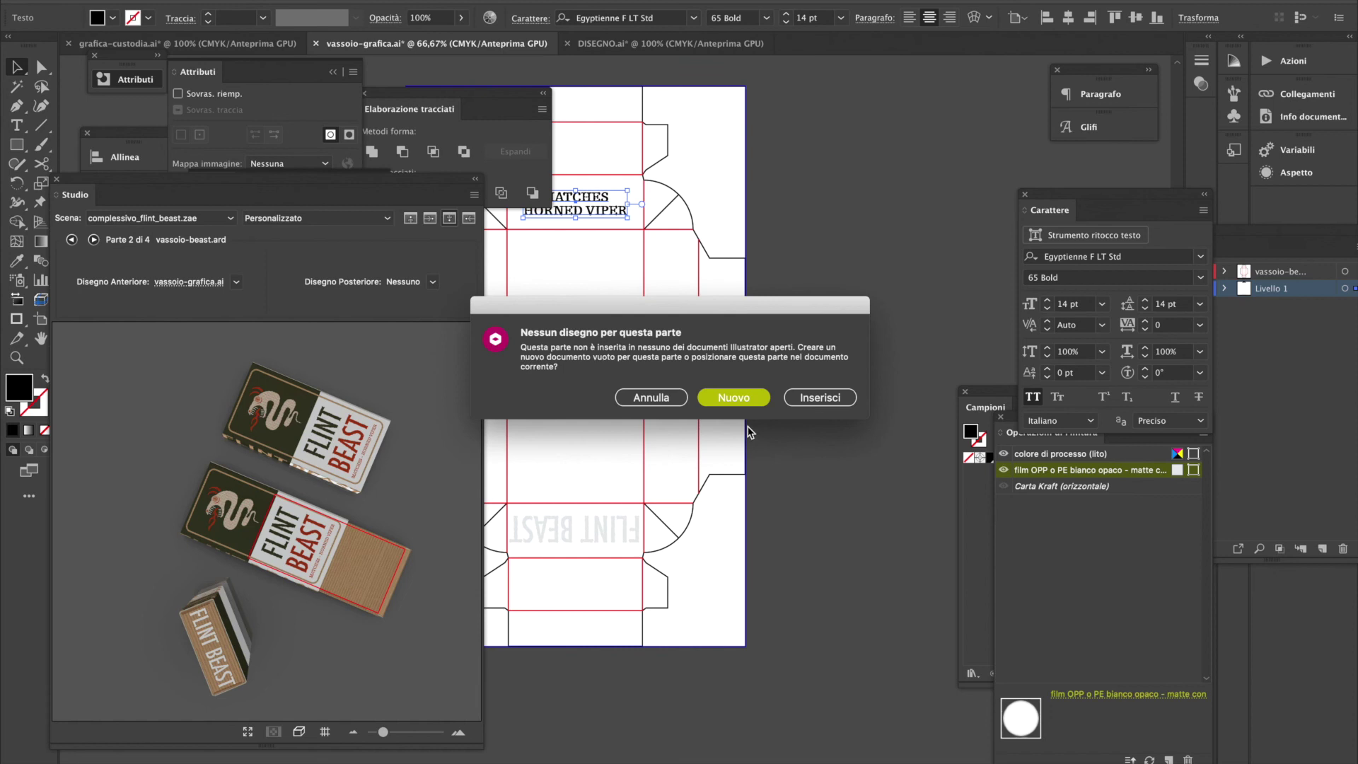
{"action": "left_click", "coordinate": [753, 400]}
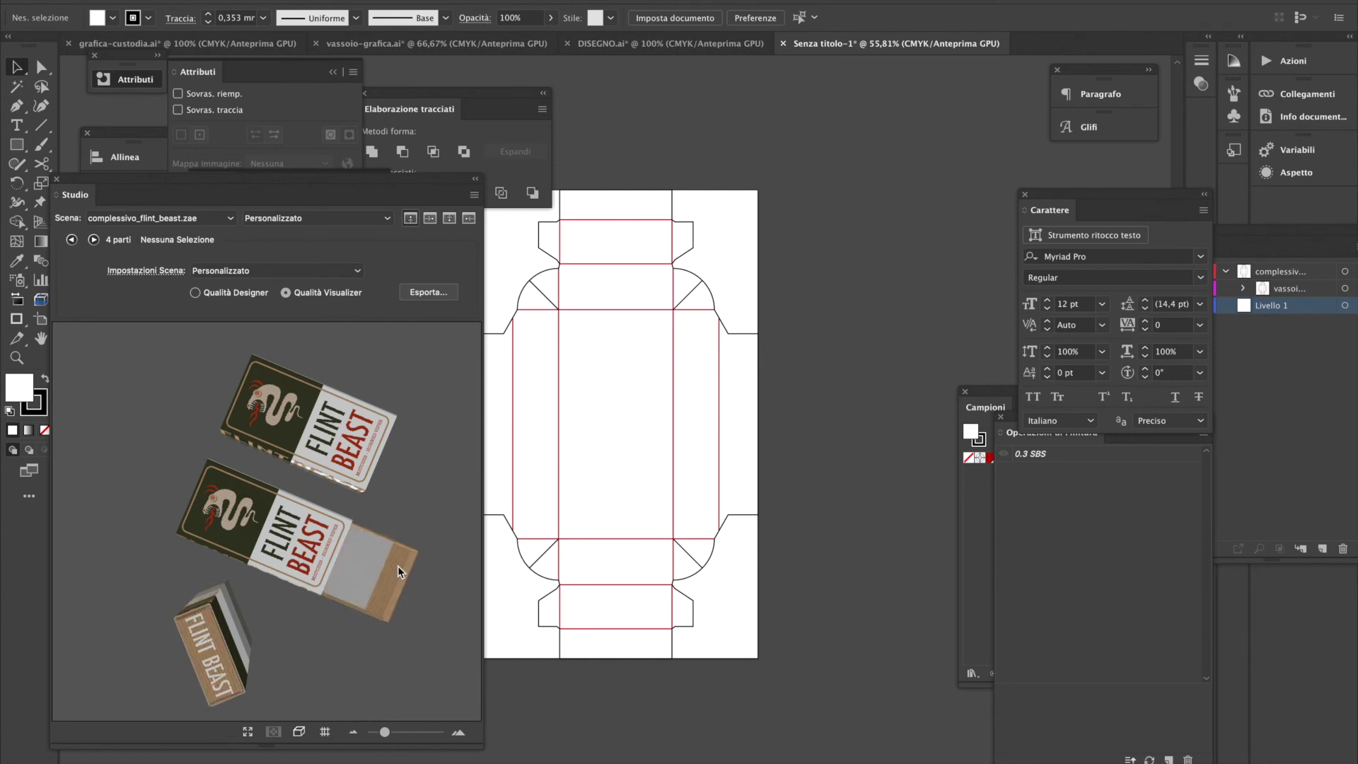
{"action": "left_click_drag", "start_coordinate": [397, 566], "coordinate": [292, 448]}
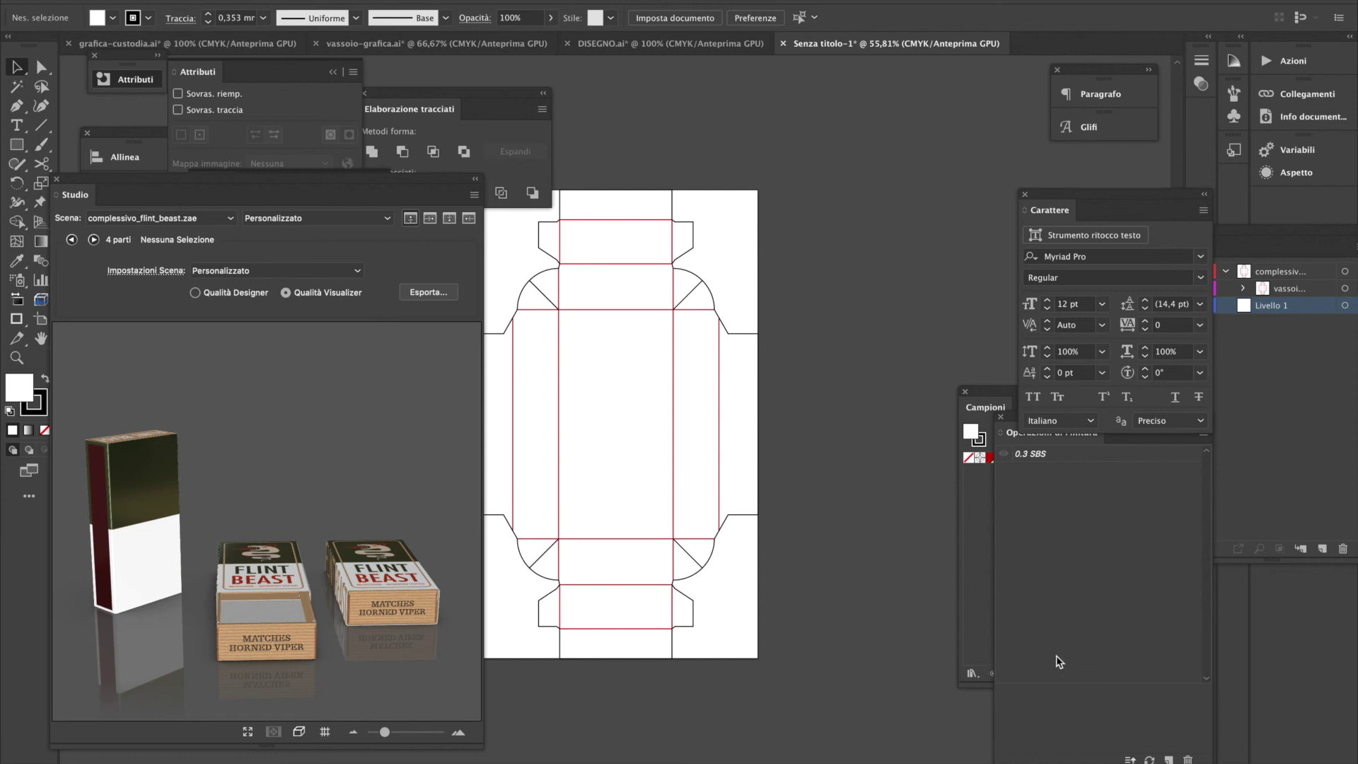
Add the foil a freddo argento finishing operation as full coverage on the tray's inside and refresh the 3D preview
{"action": "left_click", "coordinate": [988, 637]}
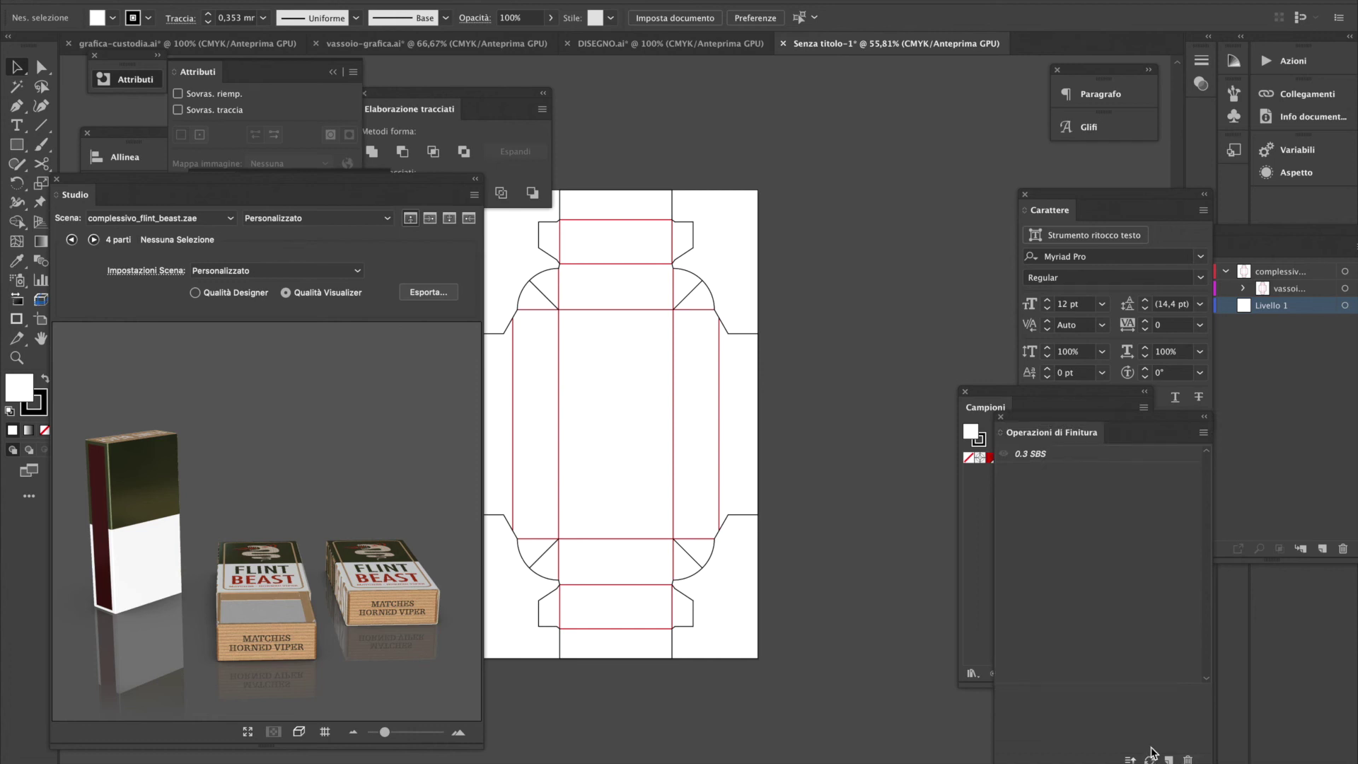
{"action": "left_click", "coordinate": [1169, 759]}
{"action": "left_click", "coordinate": [467, 119]}
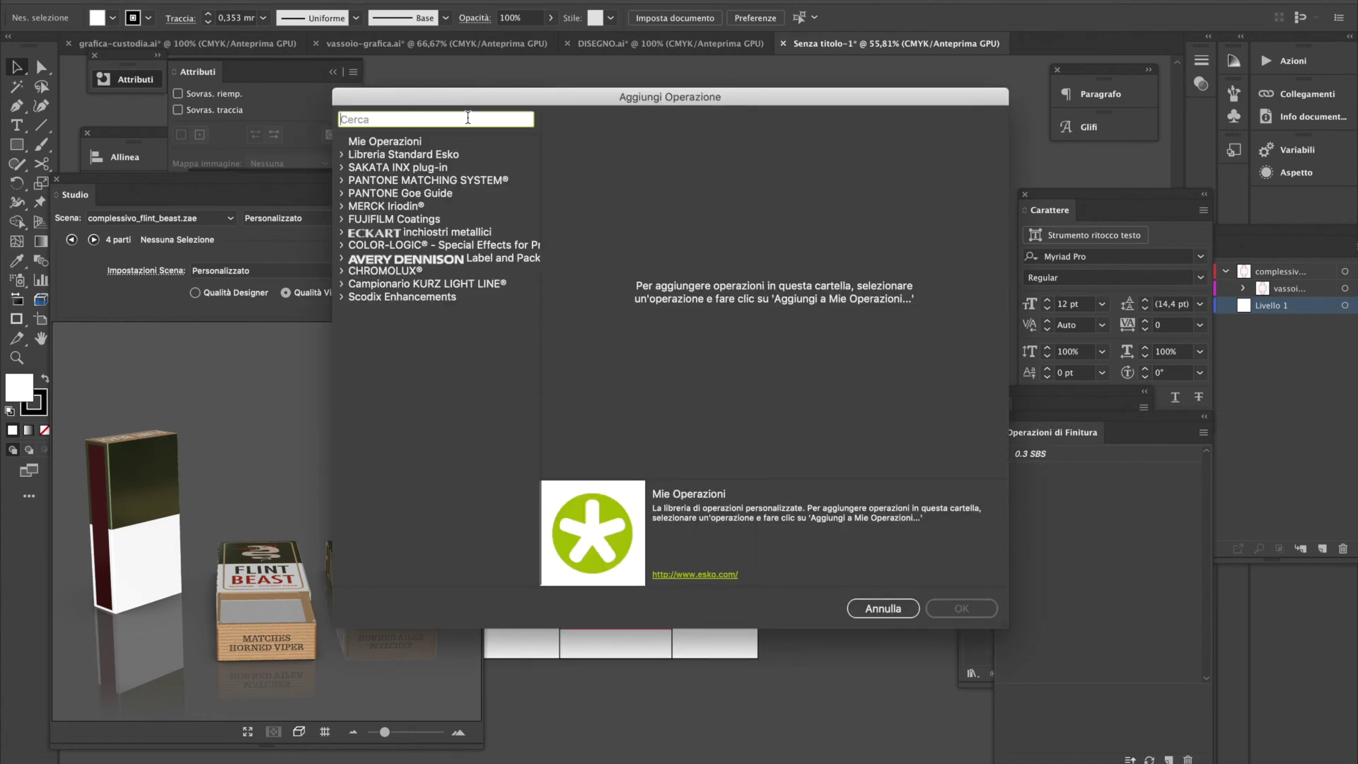
{"action": "type", "text": "foil"}
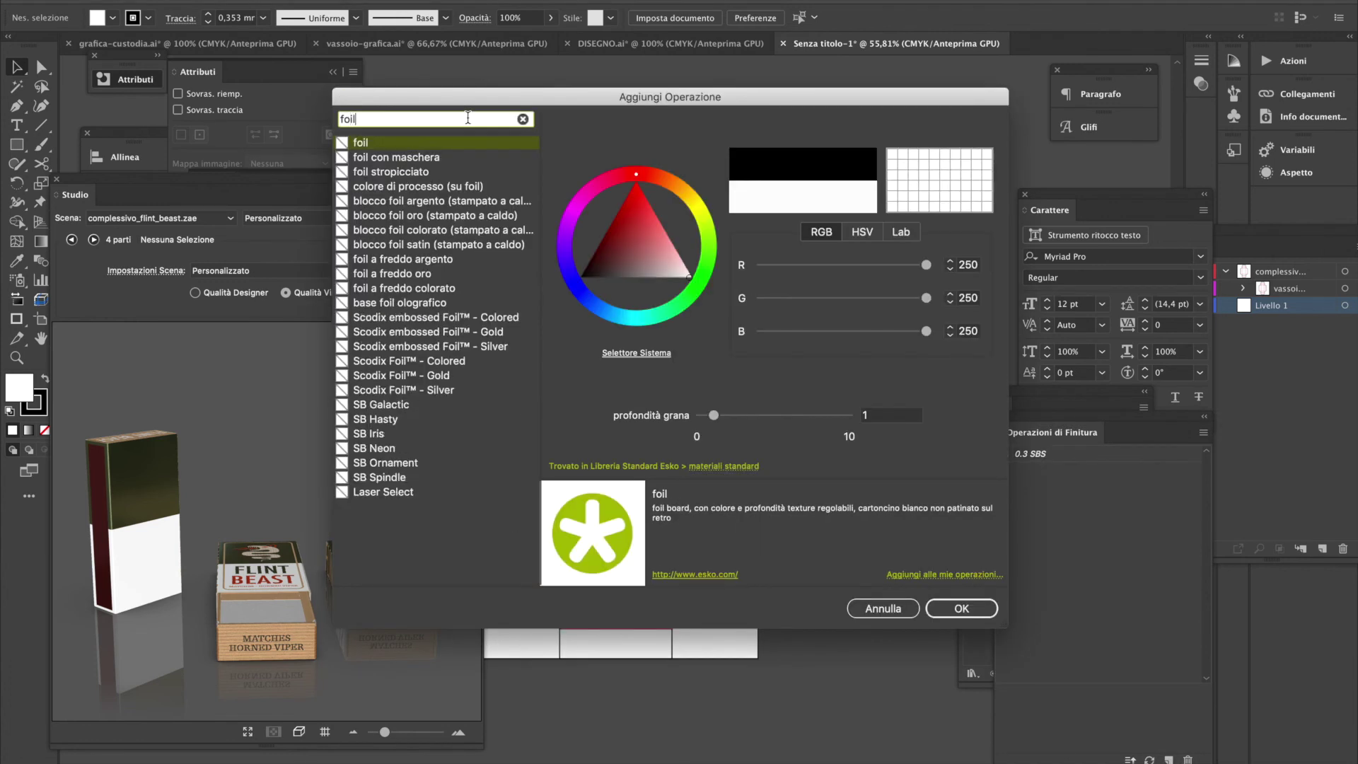
{"action": "left_click", "coordinate": [452, 262]}
{"action": "left_click", "coordinate": [974, 613]}
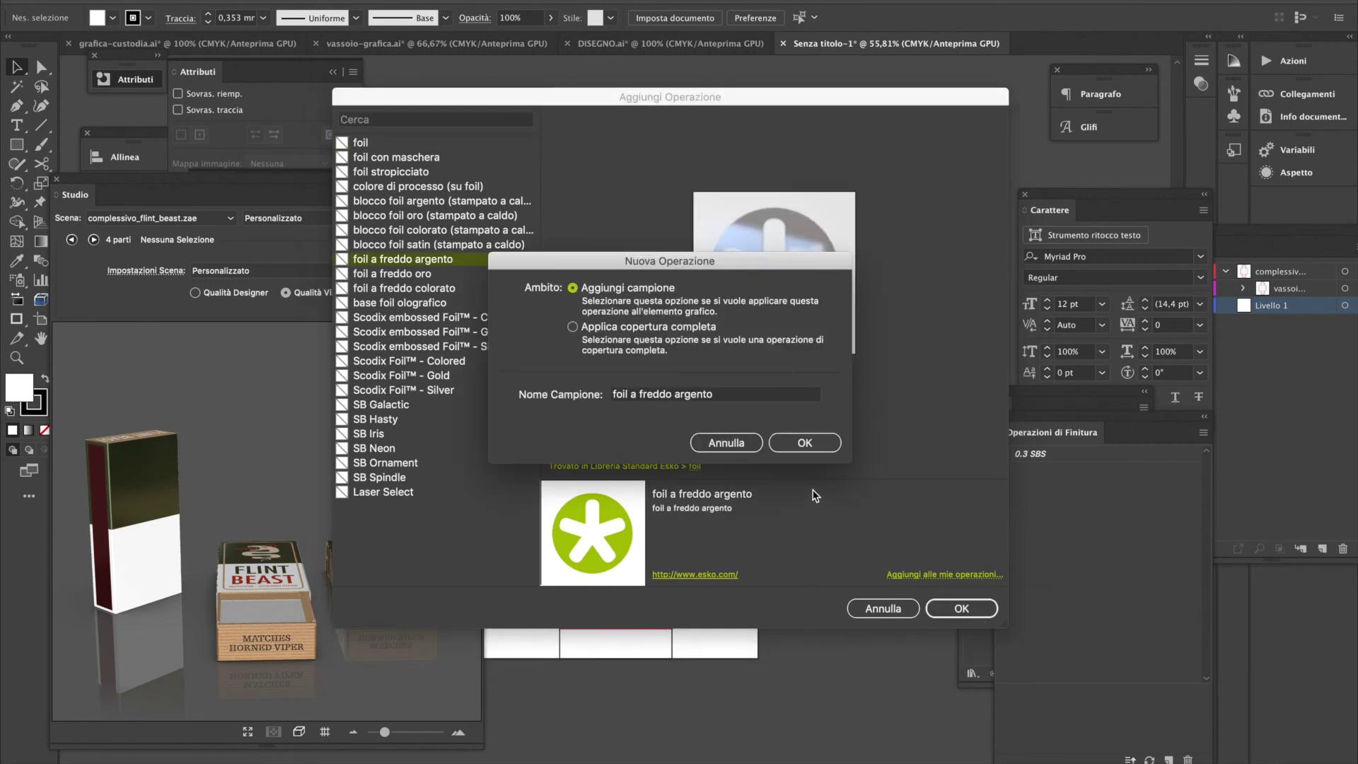
{"action": "left_click", "coordinate": [697, 327]}
{"action": "left_click", "coordinate": [814, 443]}
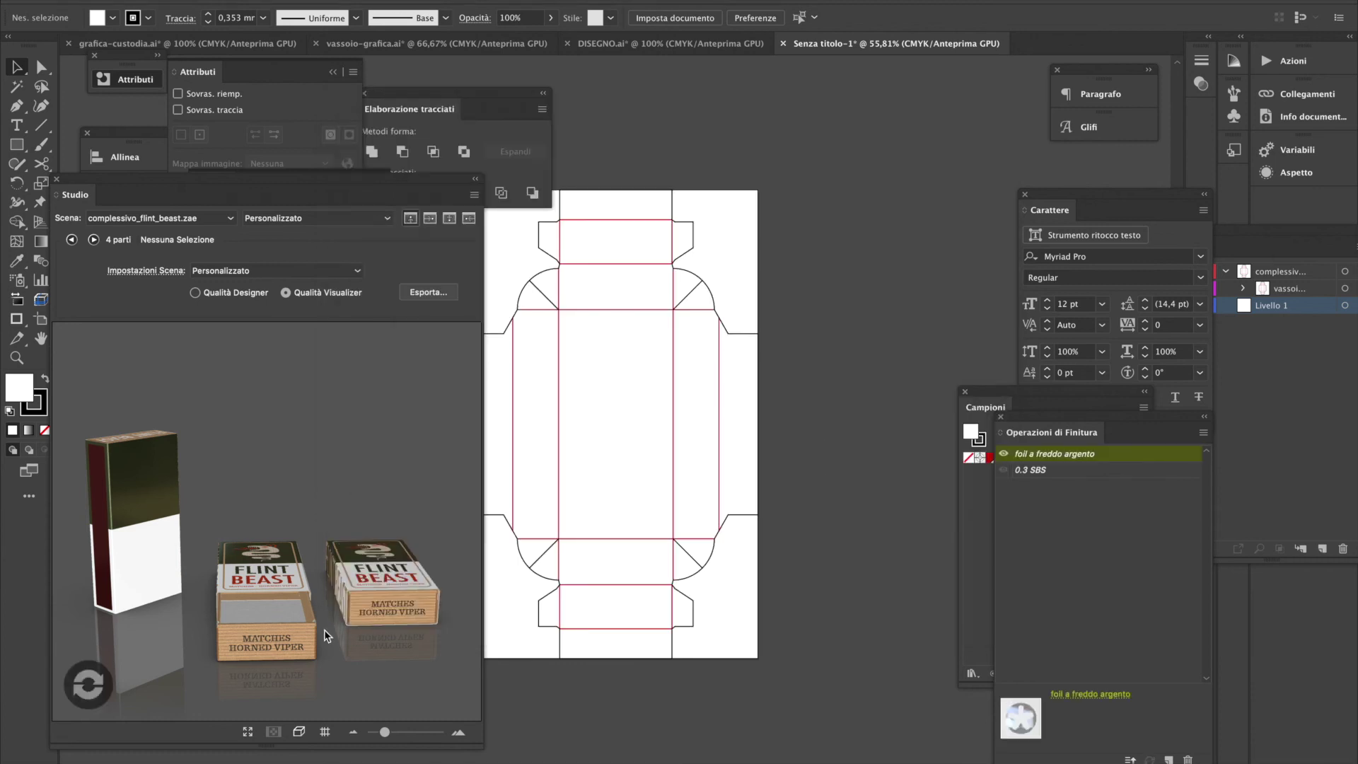
{"action": "left_click", "coordinate": [88, 684]}
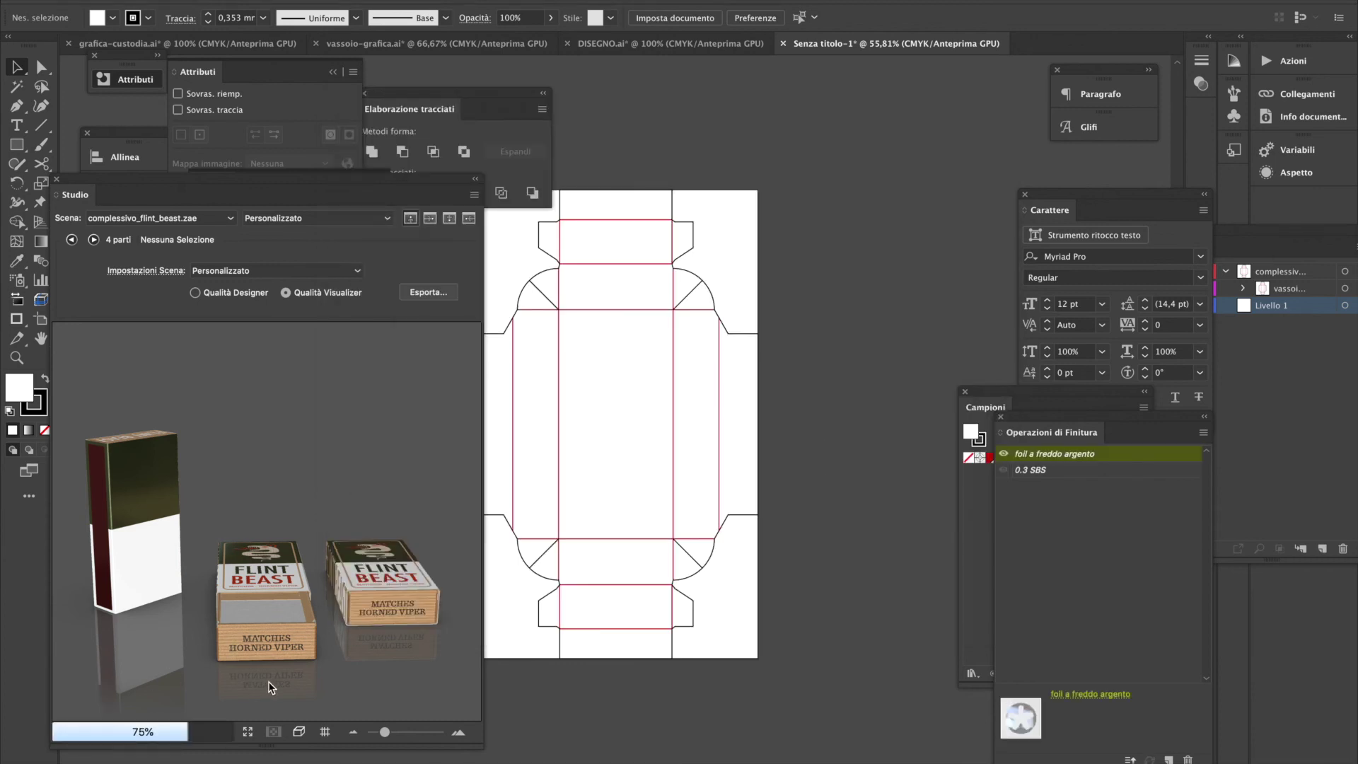
Inspect the open tray's inside in the full-screen 3D scene, and close the untitled inside document without saving
{"action": "mouse_move", "coordinate": [250, 629]}
{"action": "left_mouse_down"}
{"action": "mouse_move", "coordinate": [249, 699]}
{"action": "mouse_move", "coordinate": [233, 675]}
{"action": "mouse_move", "coordinate": [269, 627]}
{"action": "left_mouse_up"}
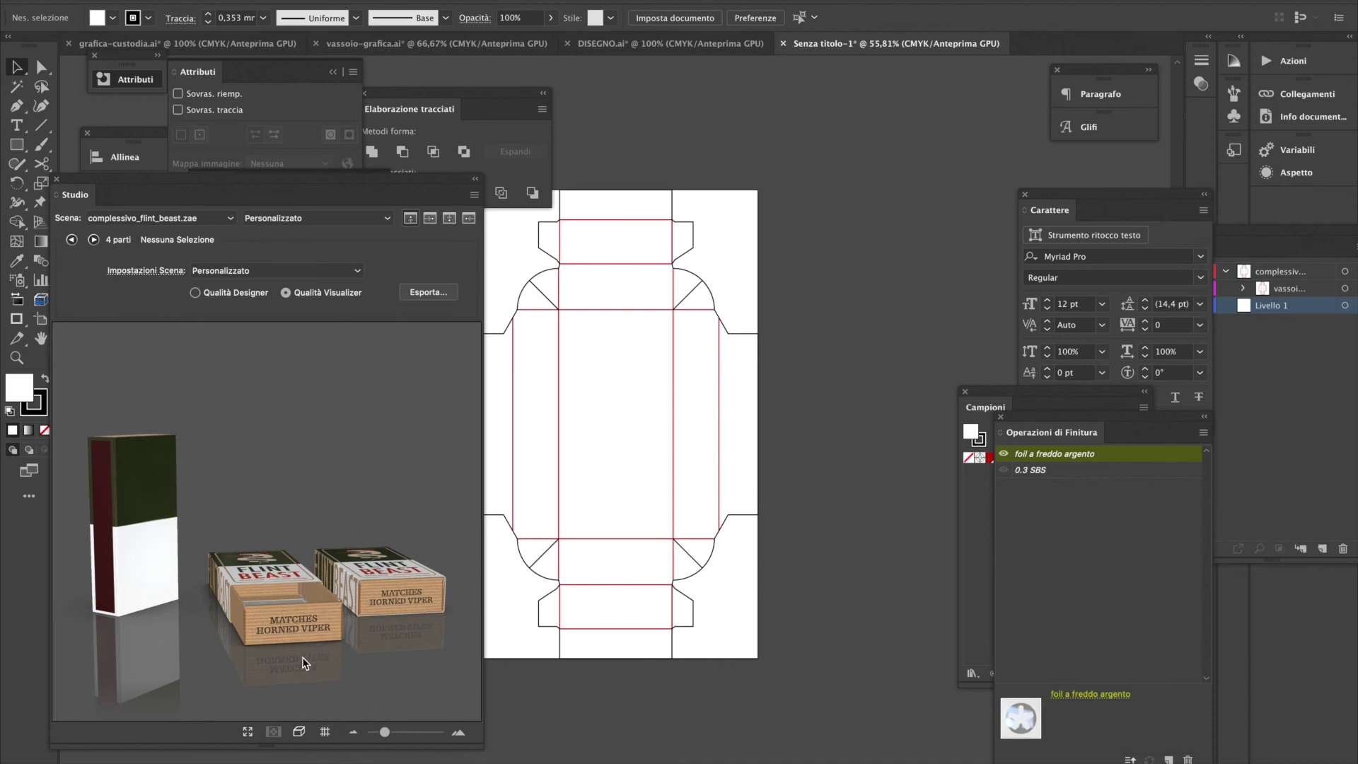
{"action": "scroll", "coordinate": [307, 655], "scroll_direction": "up", "scroll_amount": 3}
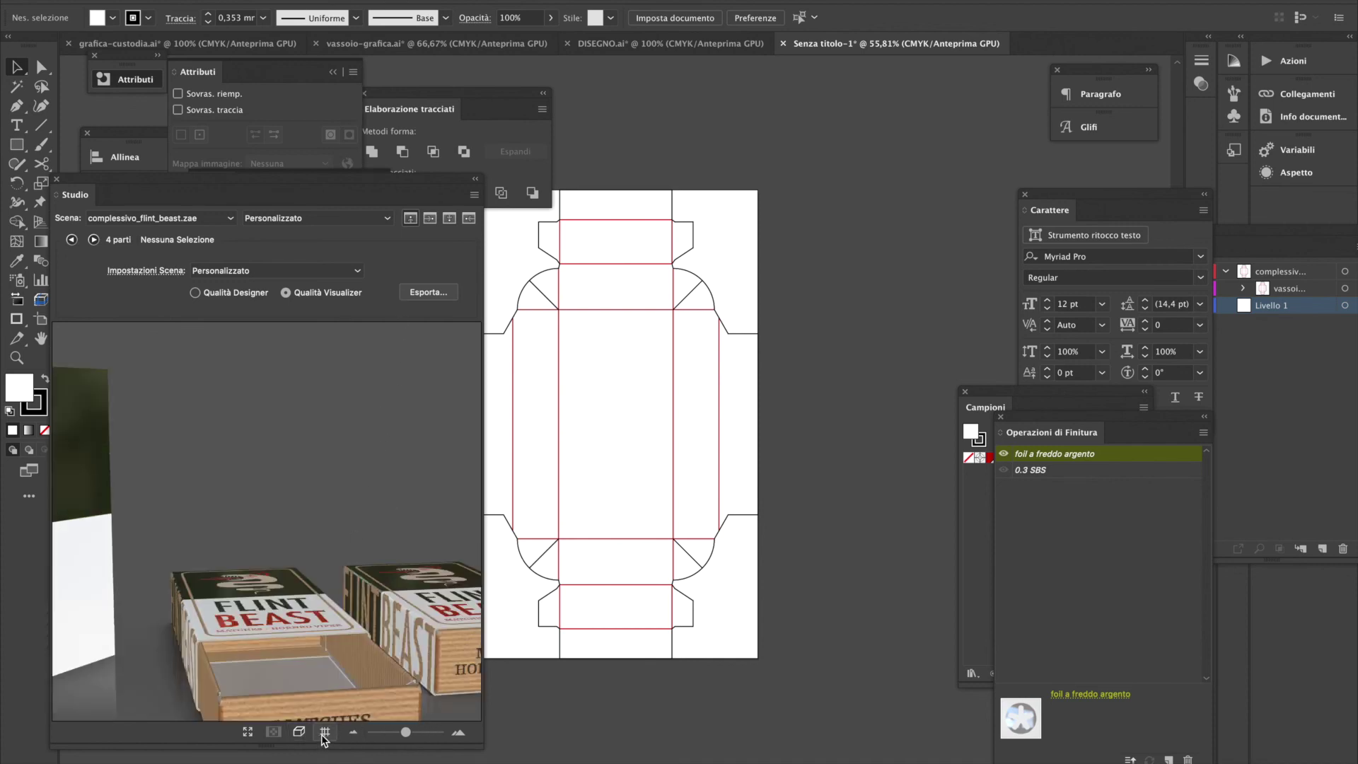
{"action": "left_click", "coordinate": [248, 732]}
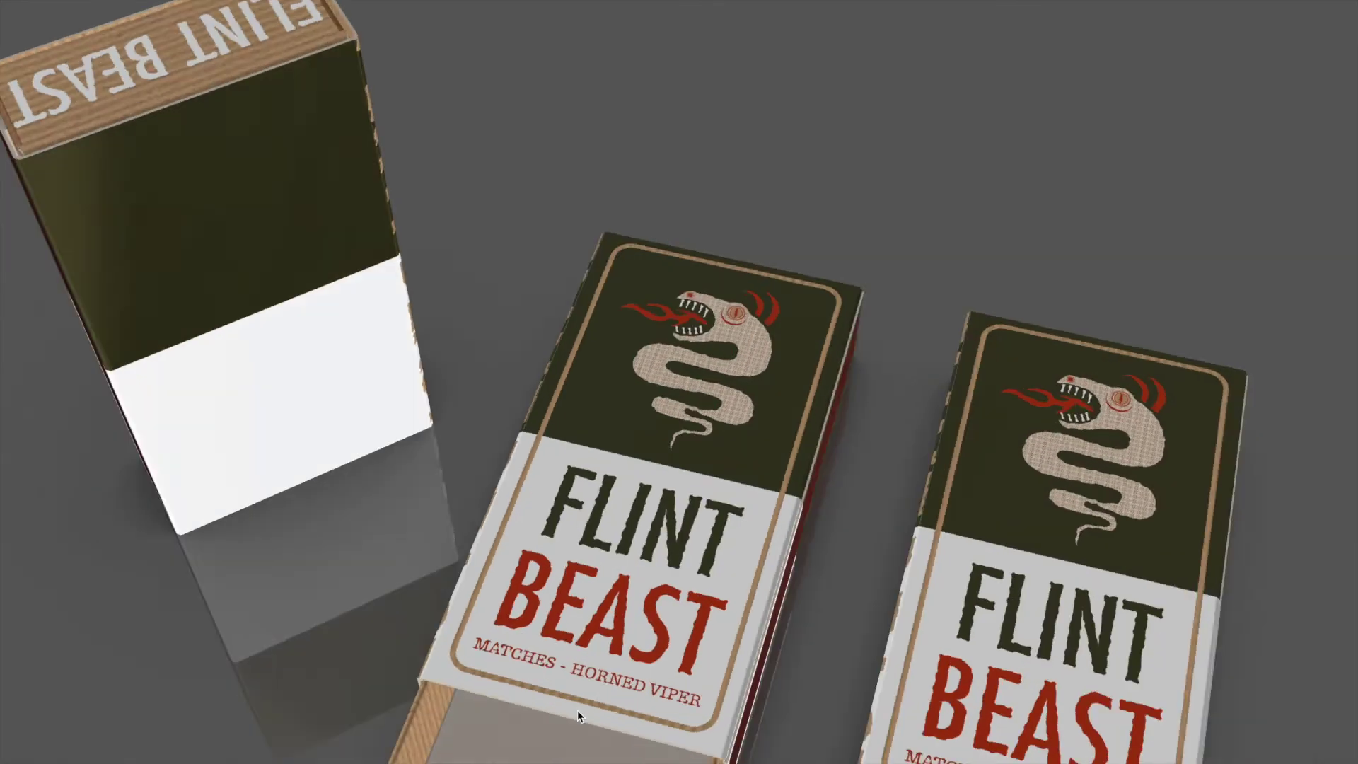
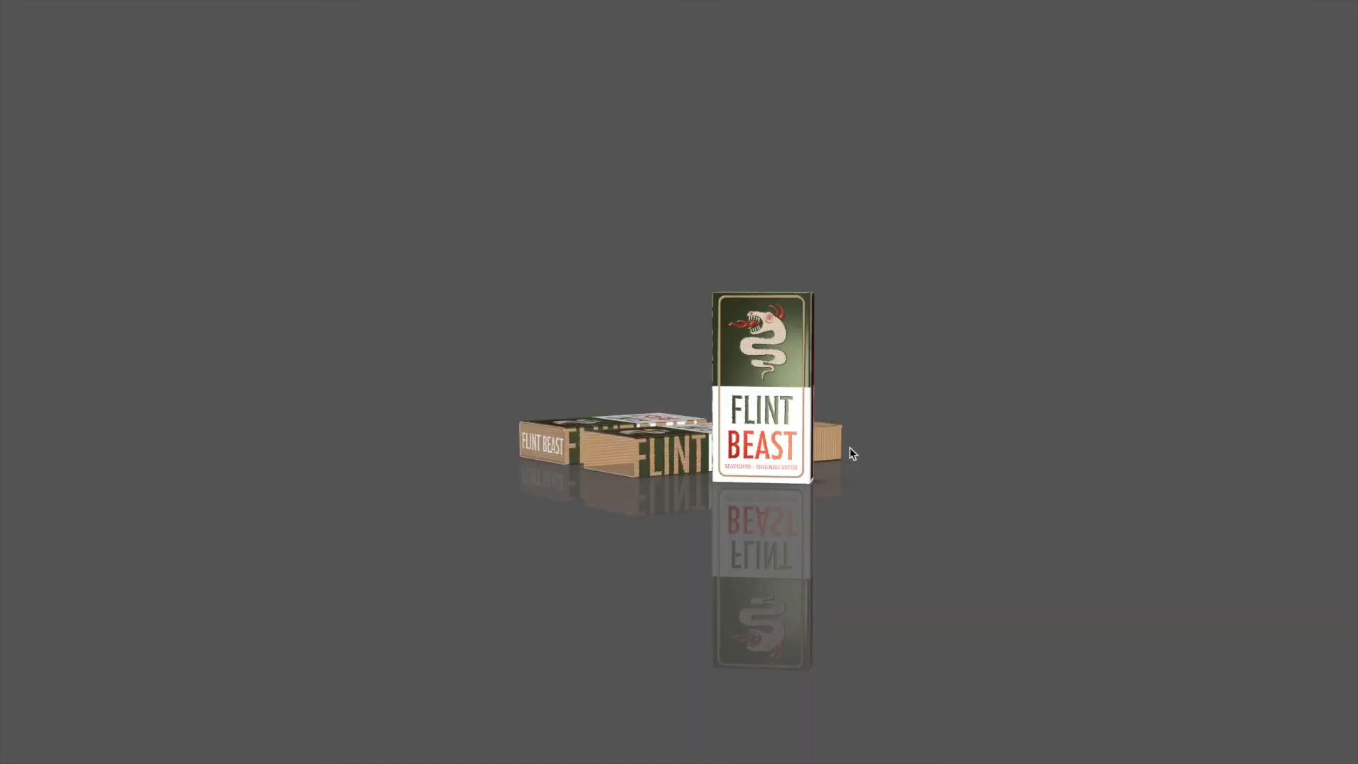
{"action": "key", "text": "Escape"}
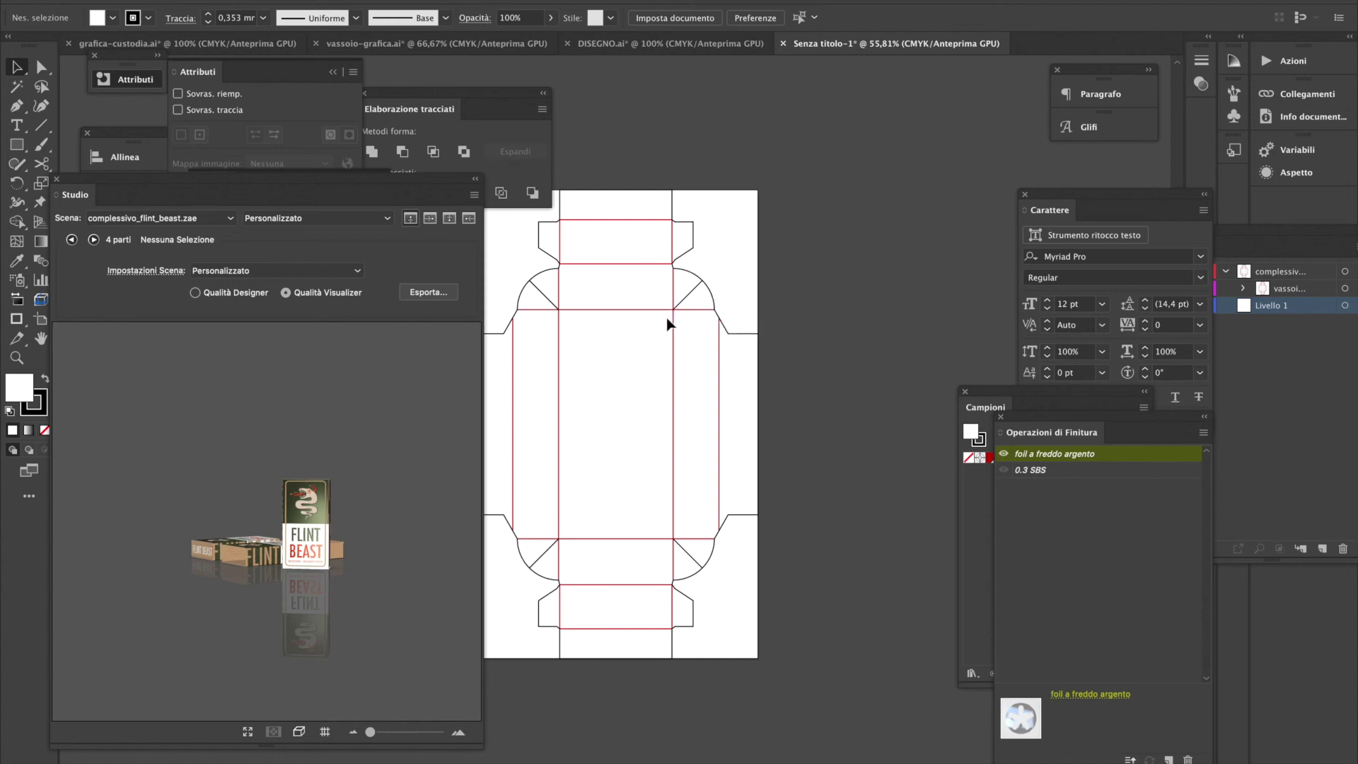
{"action": "left_click", "coordinate": [783, 44]}
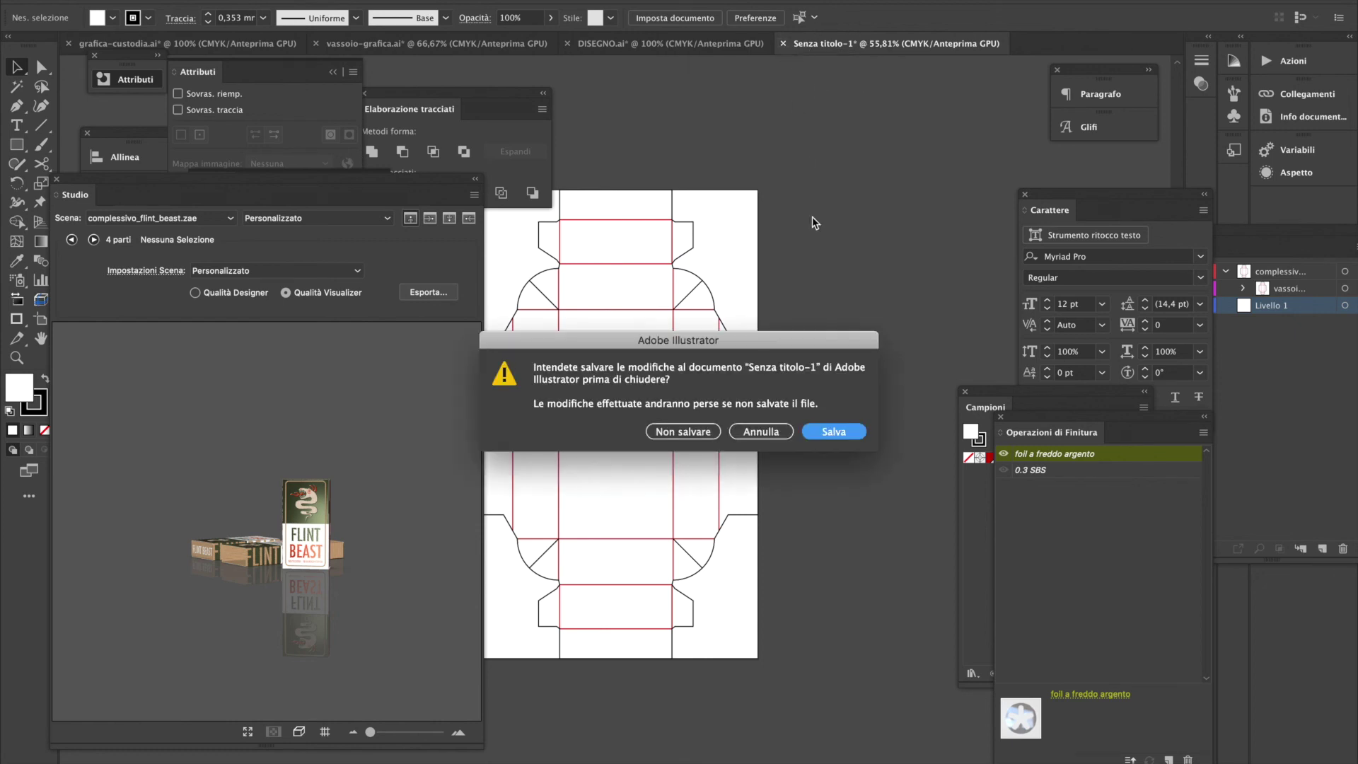
{"action": "left_click", "coordinate": [701, 431]}
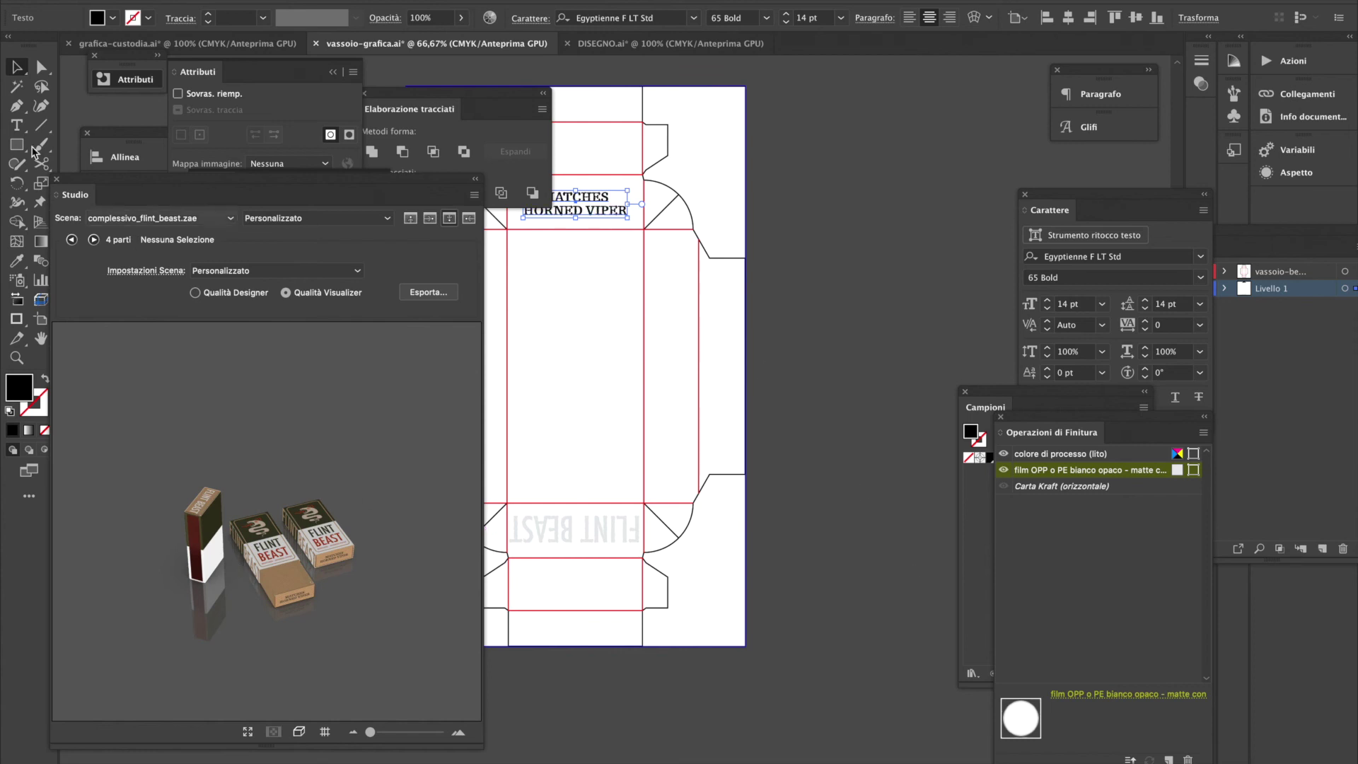
Fill the MATCHES HORNED VIPER text with the film OPP o PE bianco opaco swatch and refresh the 3D preview
{"action": "left_click", "coordinate": [113, 18]}
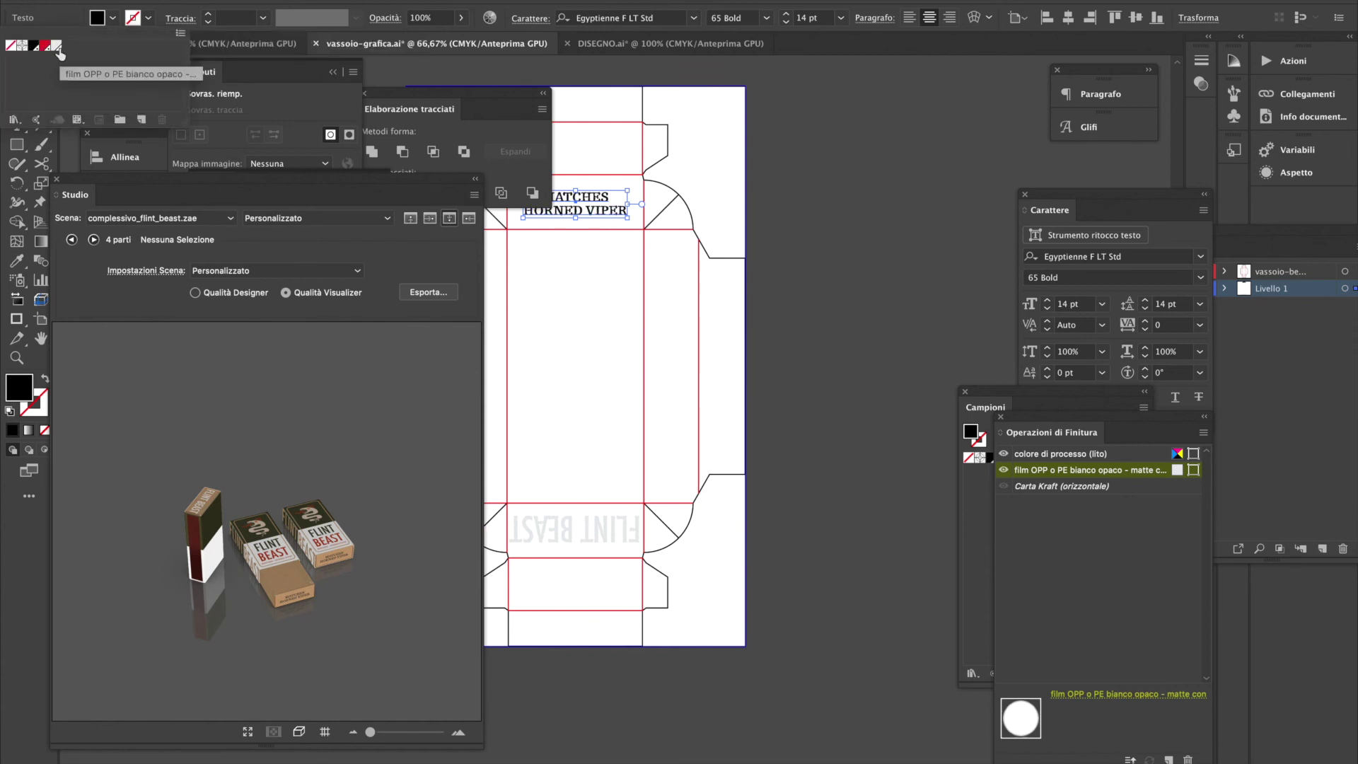
{"action": "left_click", "coordinate": [93, 684]}
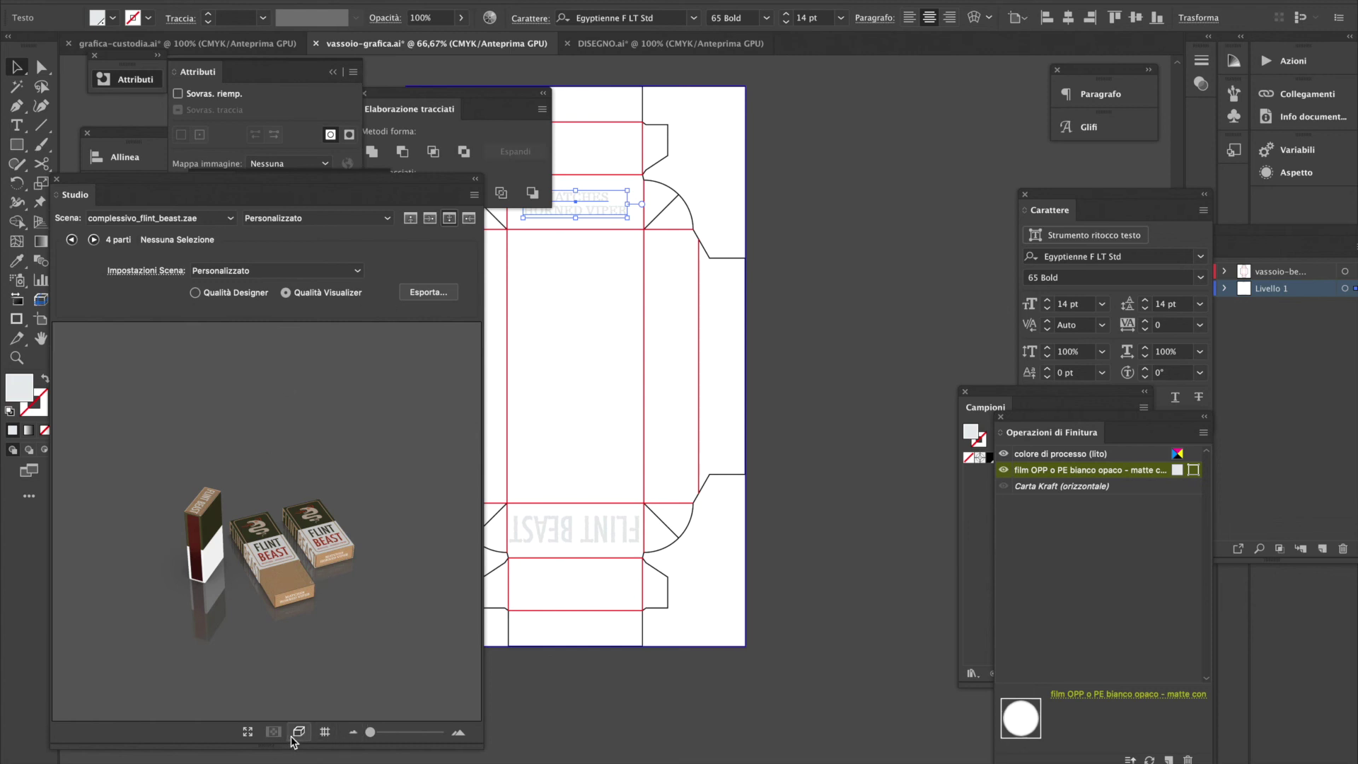
Examine the white lettering on the tray ends and all sides of the matchboxes in the full-screen 3D scene
{"action": "left_click", "coordinate": [248, 732]}
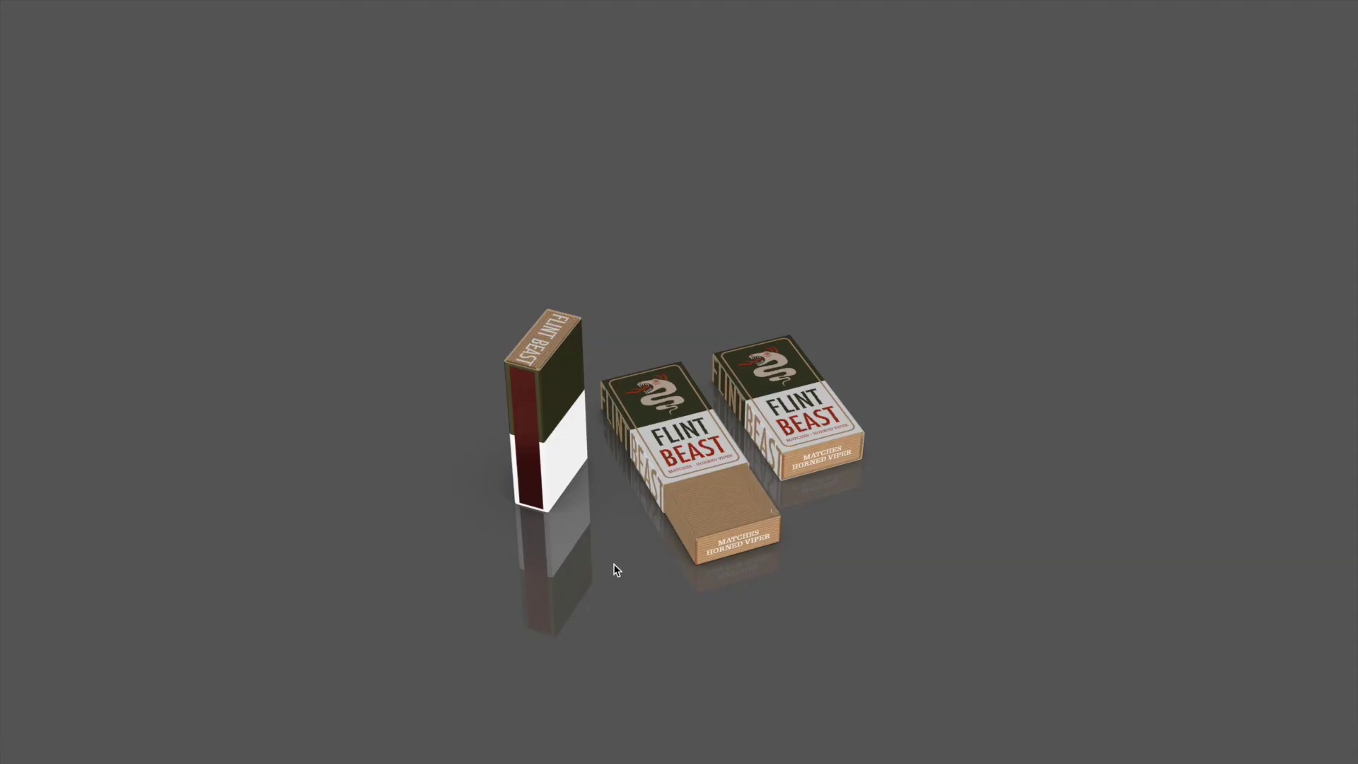
{"action": "scroll", "coordinate": [613, 561], "scroll_direction": "up", "scroll_amount": 3}
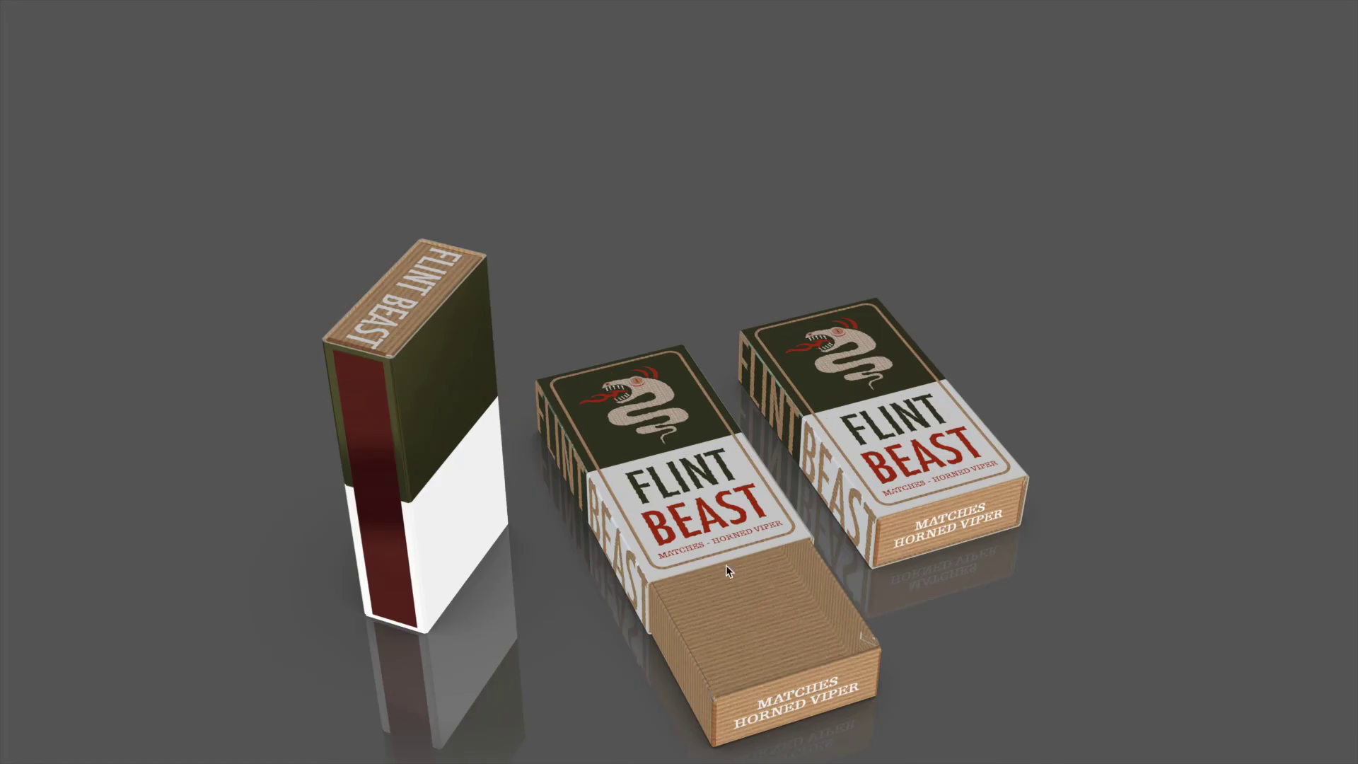
{"action": "left_click_drag", "start_coordinate": [726, 564], "coordinate": [716, 509]}
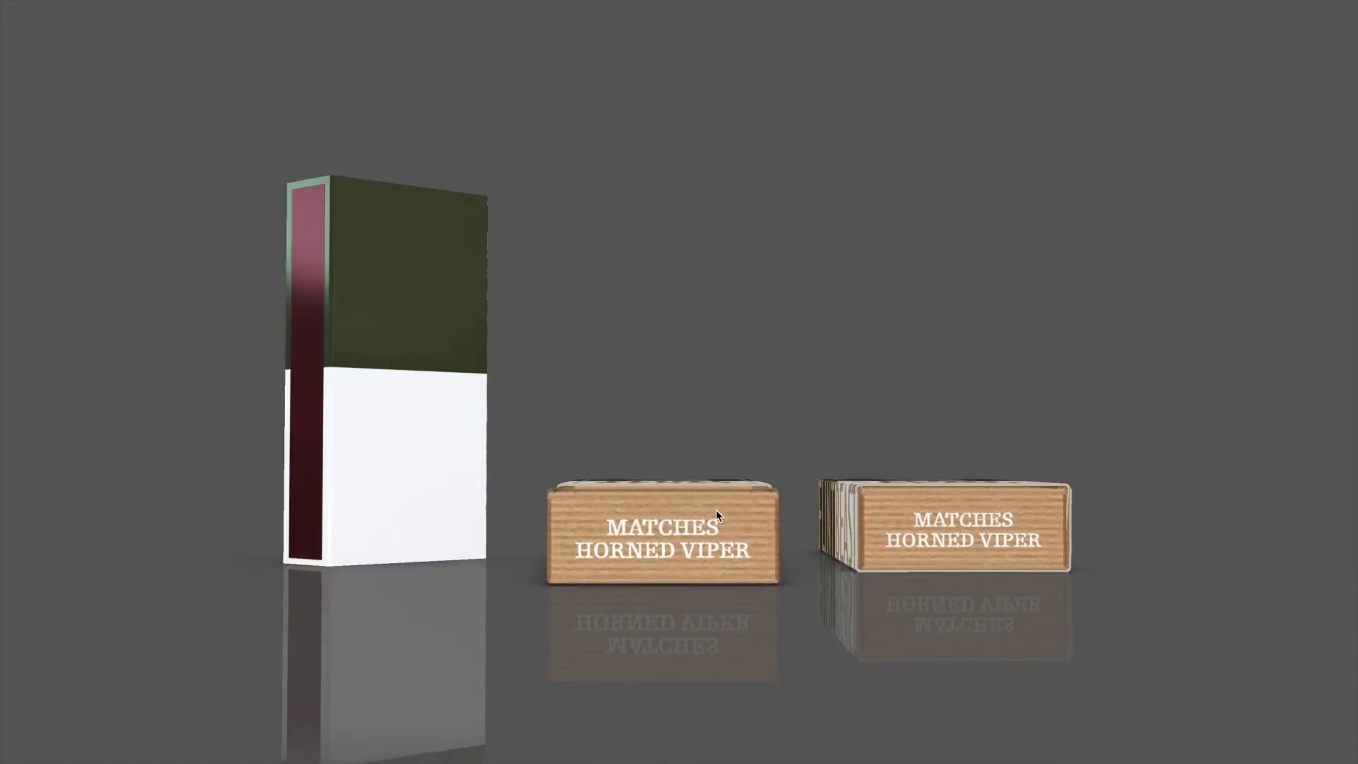
{"action": "left_click_drag", "start_coordinate": [635, 530], "coordinate": [920, 536]}
{"action": "left_click_drag", "start_coordinate": [929, 452], "coordinate": [725, 400]}
{"action": "left_click_drag", "start_coordinate": [788, 404], "coordinate": [746, 403]}
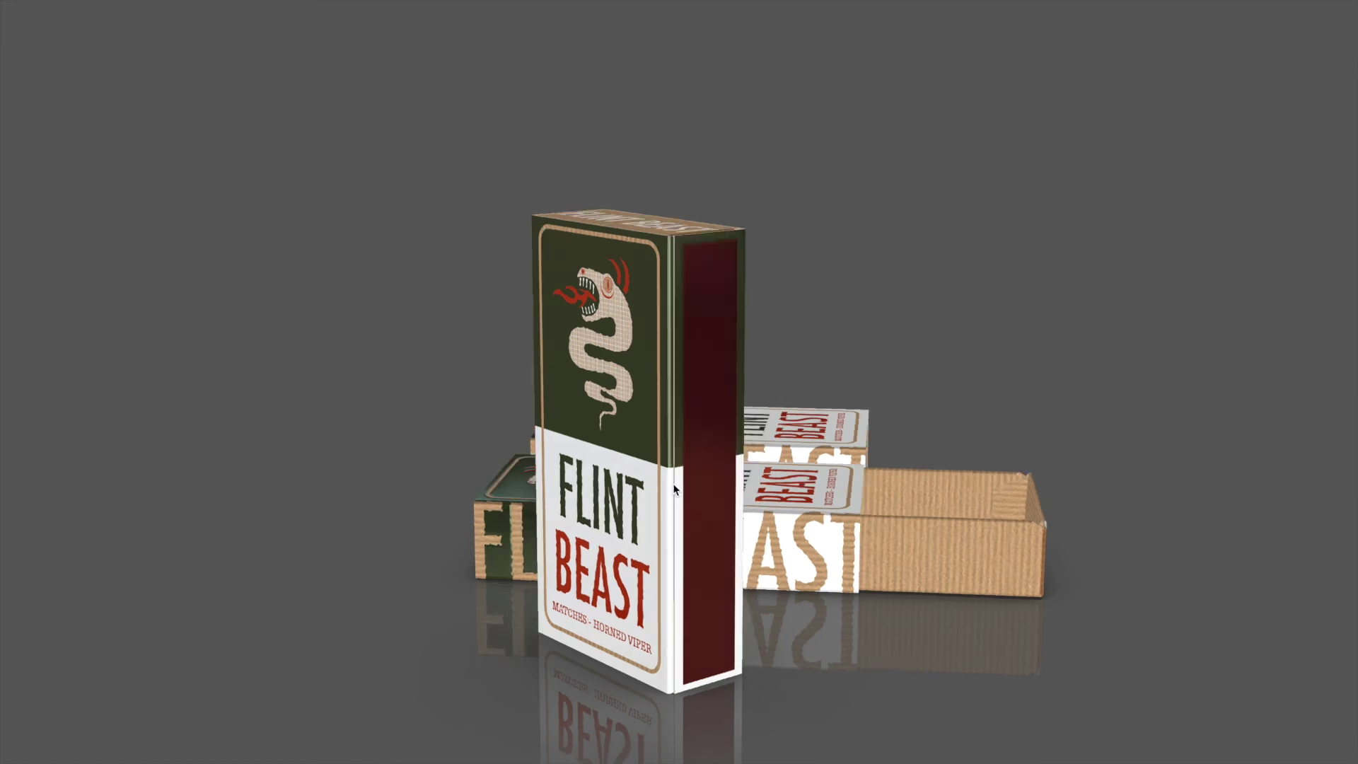
{"action": "left_click_drag", "start_coordinate": [630, 486], "coordinate": [783, 500]}
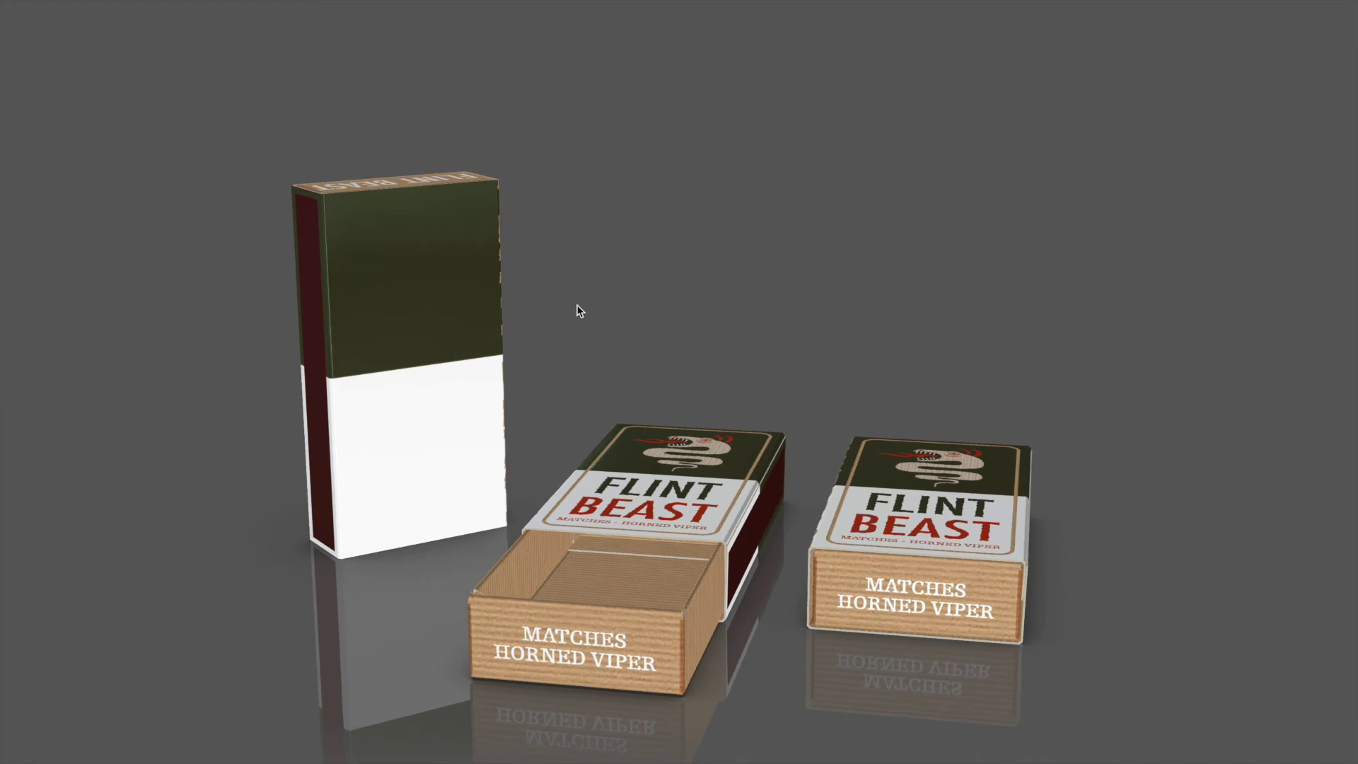
{"action": "key", "text": "Escape"}
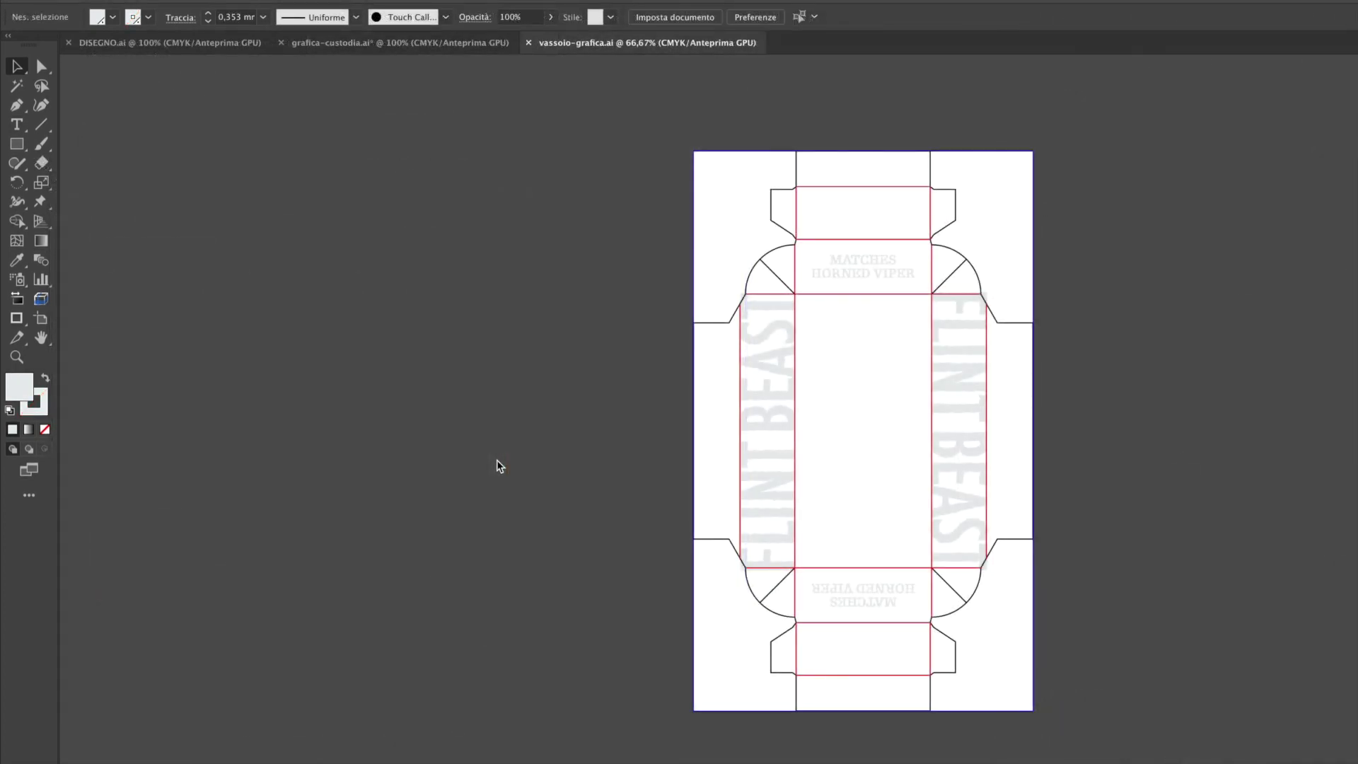
Show the hidden panels, turn the matchboxes in the 3D scene and widen the Studio preview over the artwork
{"action": "key", "text": "shift+Tab"}
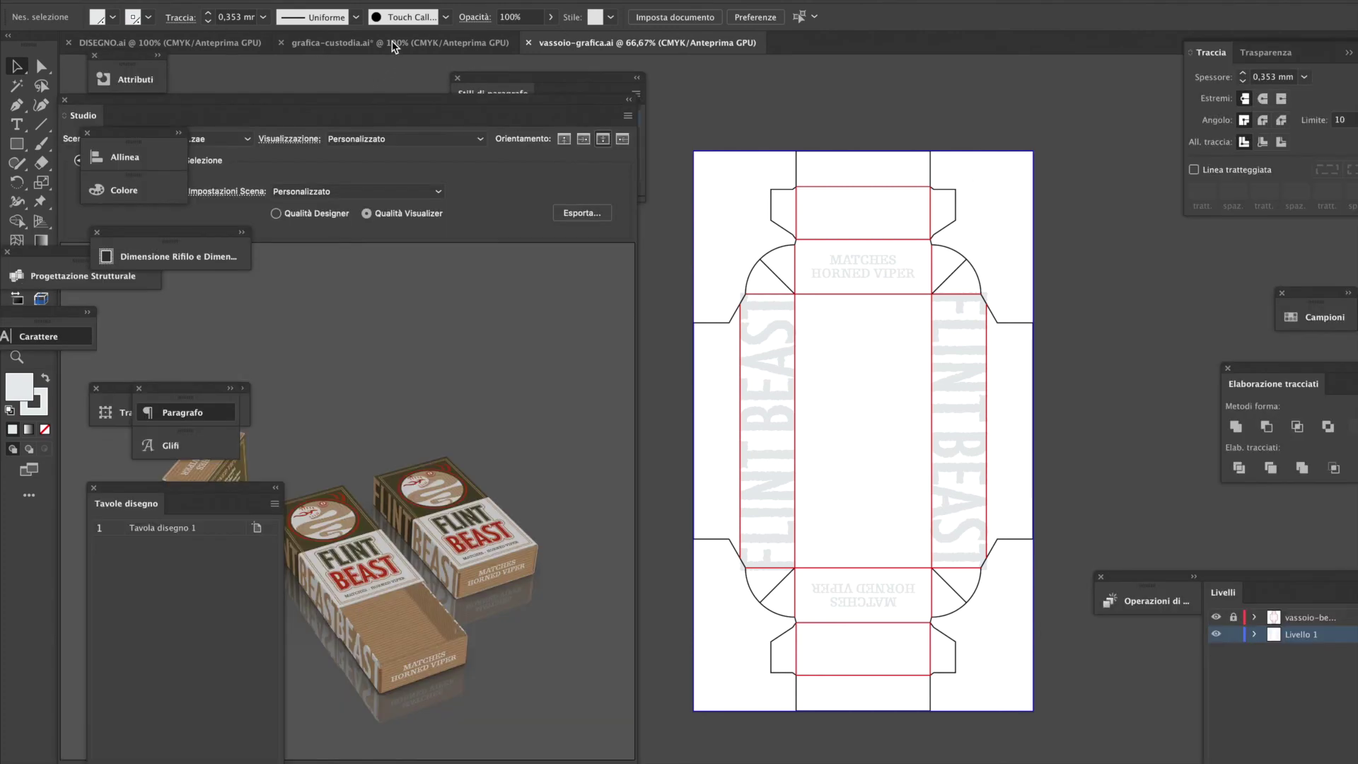
{"action": "left_click_drag", "start_coordinate": [632, 377], "coordinate": [350, 554]}
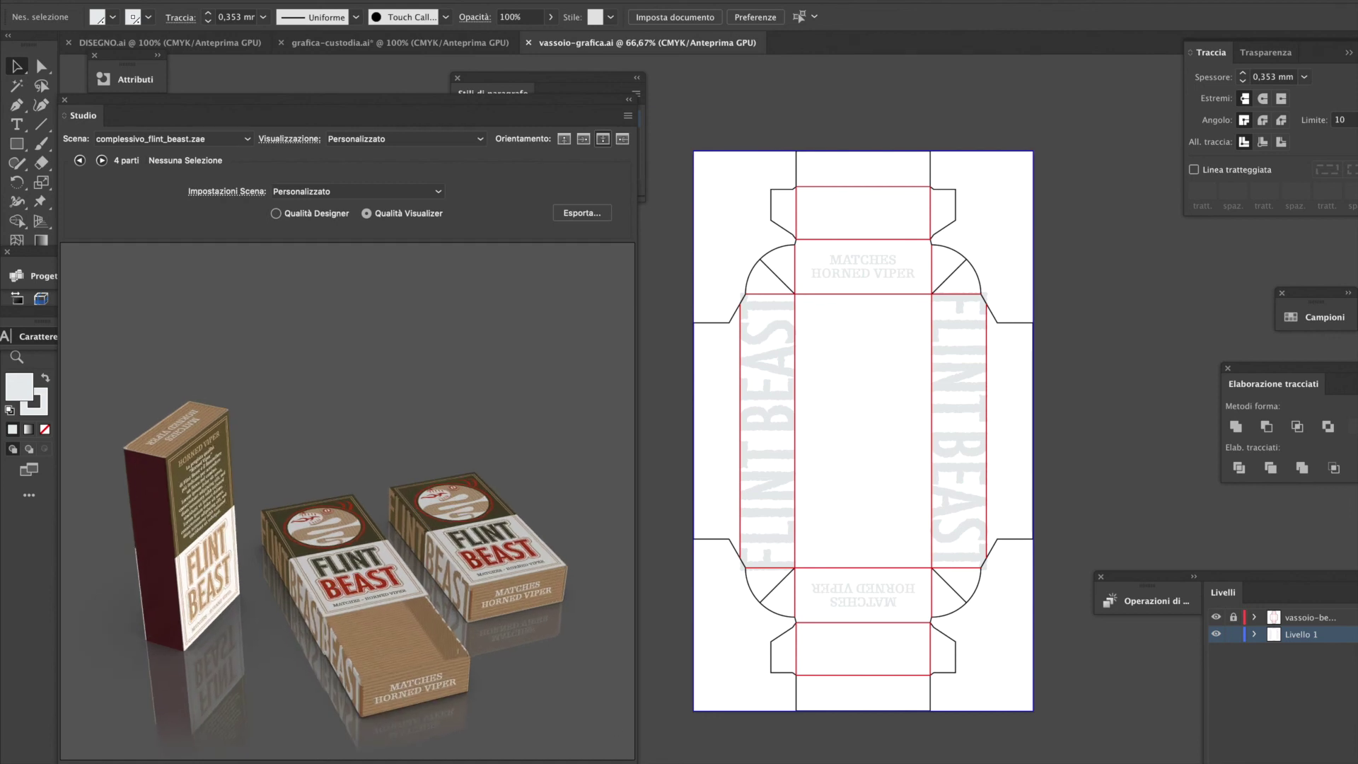
{"action": "left_click_drag", "start_coordinate": [635, 495], "coordinate": [843, 495]}
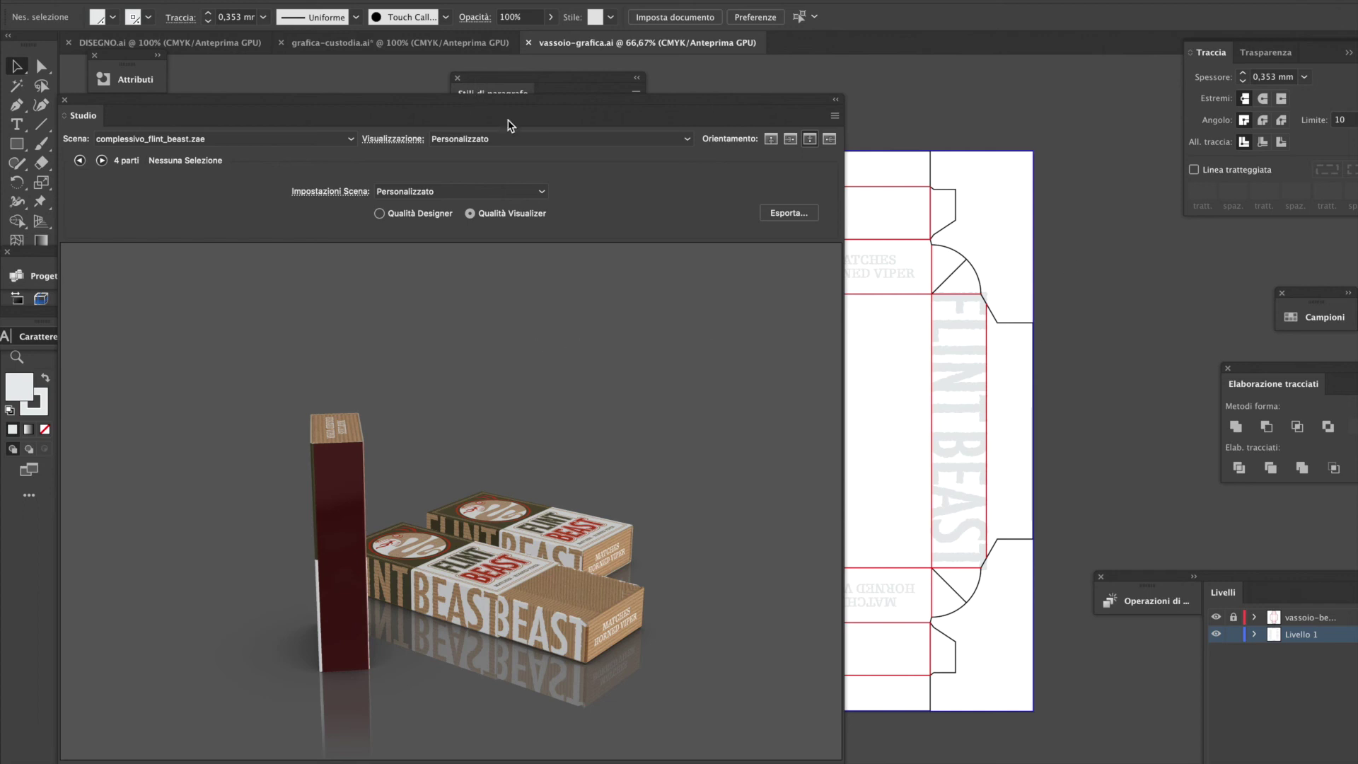
Compare the grafica-custodia.ai and vassoio-grafica.ai artwork with the sleeves and trays in the shared 3D scene
{"action": "left_click", "coordinate": [383, 44]}
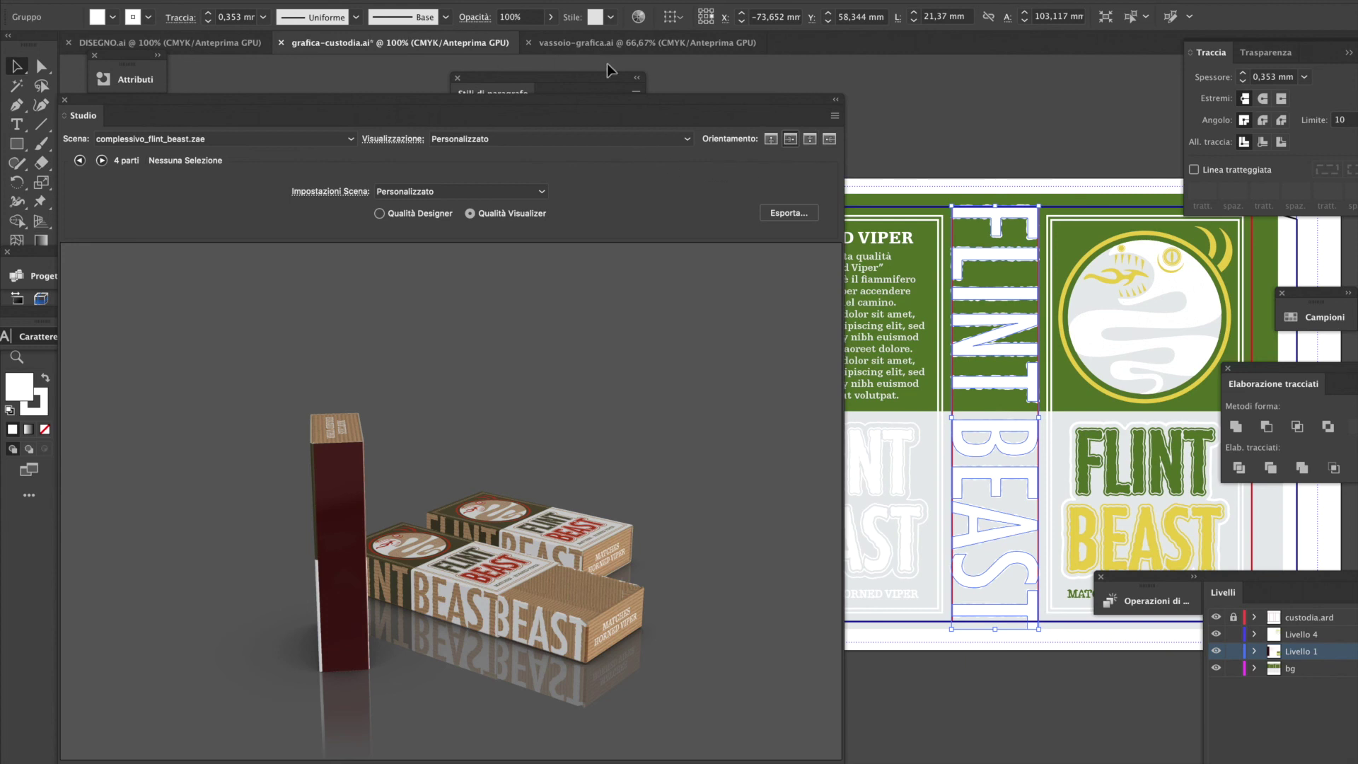
{"action": "left_click", "coordinate": [595, 47]}
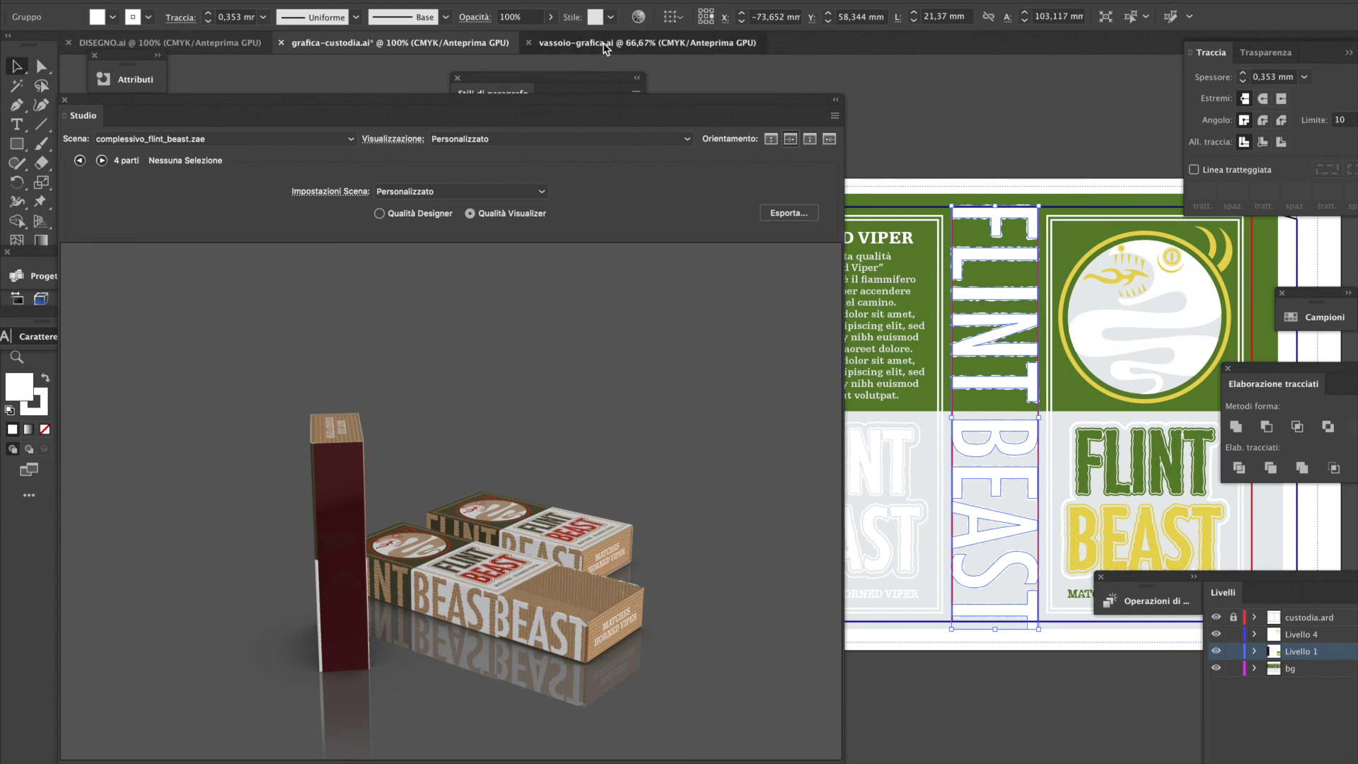
{"action": "left_click", "coordinate": [405, 44]}
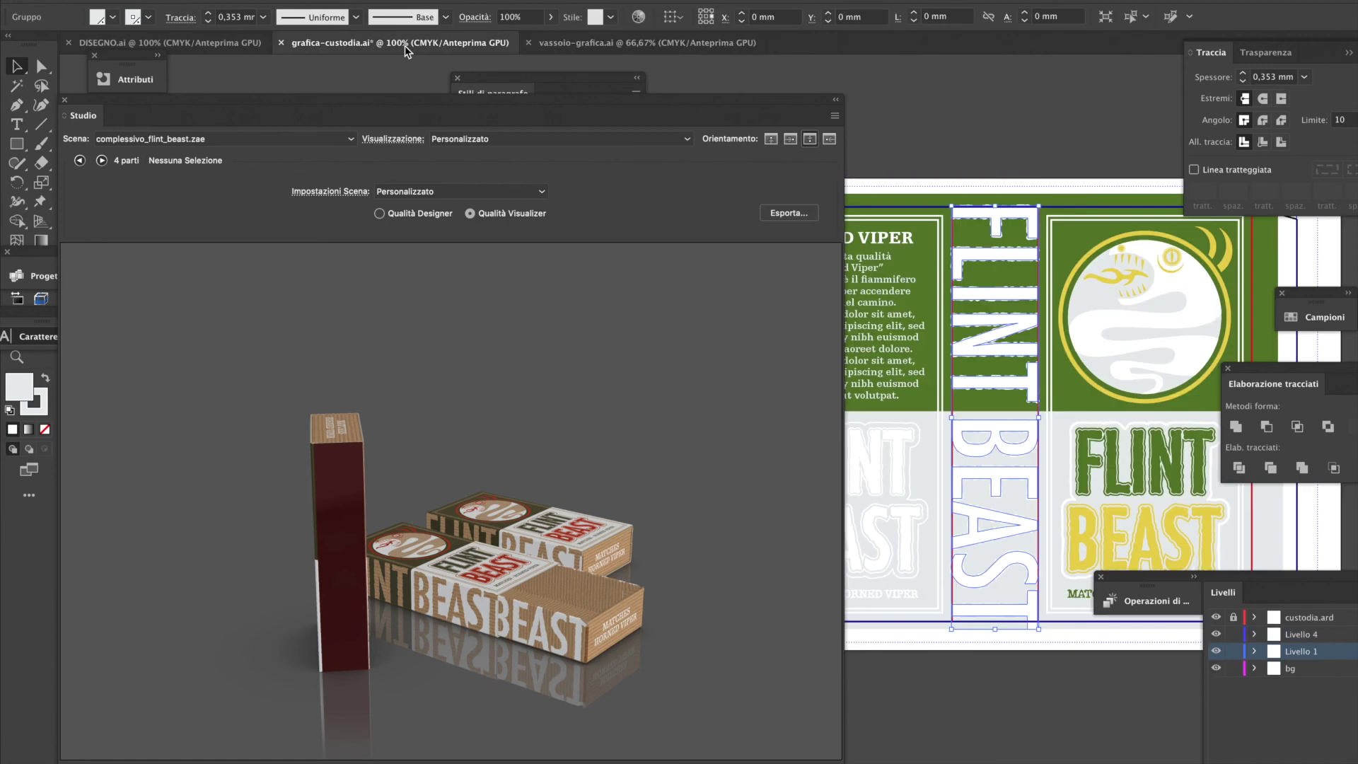
{"action": "left_click", "coordinate": [641, 43]}
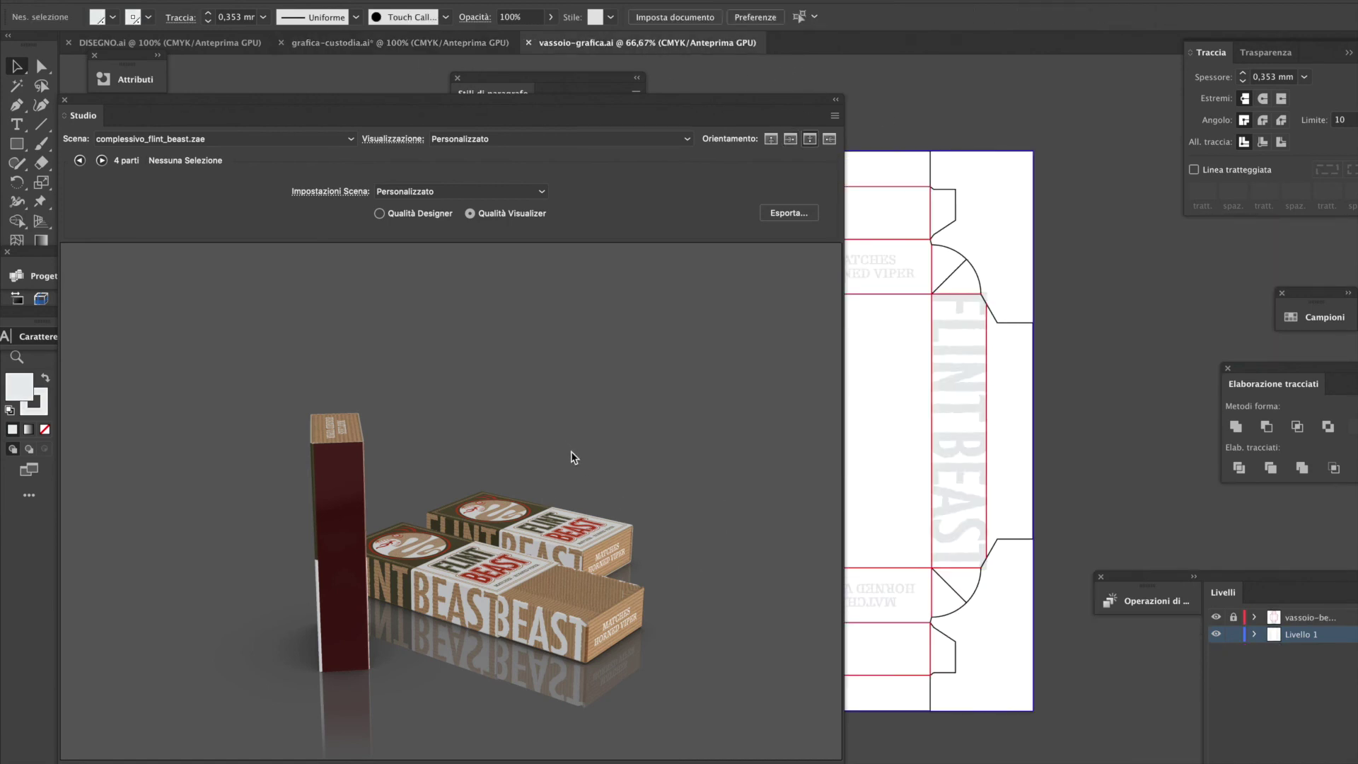
{"action": "left_click_drag", "start_coordinate": [486, 583], "coordinate": [550, 624]}
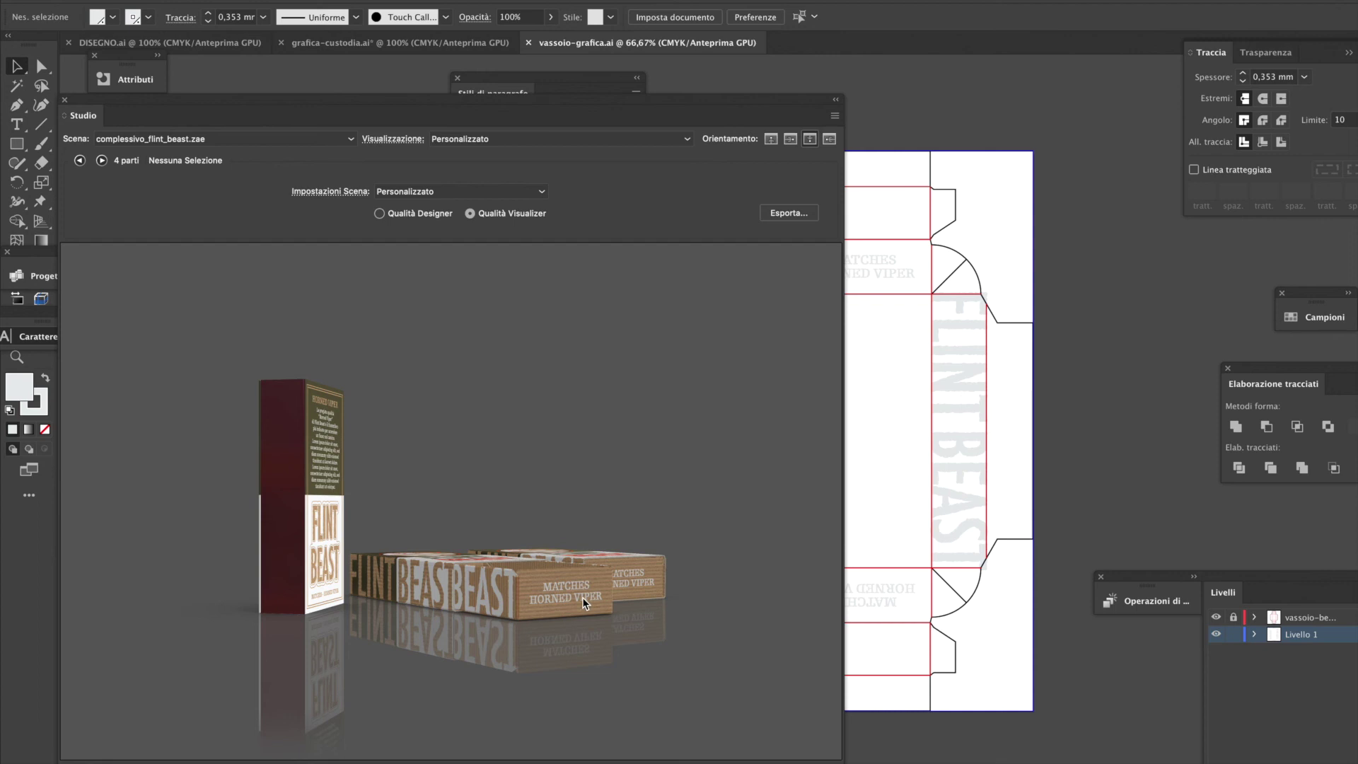
{"action": "left_click_drag", "start_coordinate": [637, 495], "coordinate": [601, 664]}
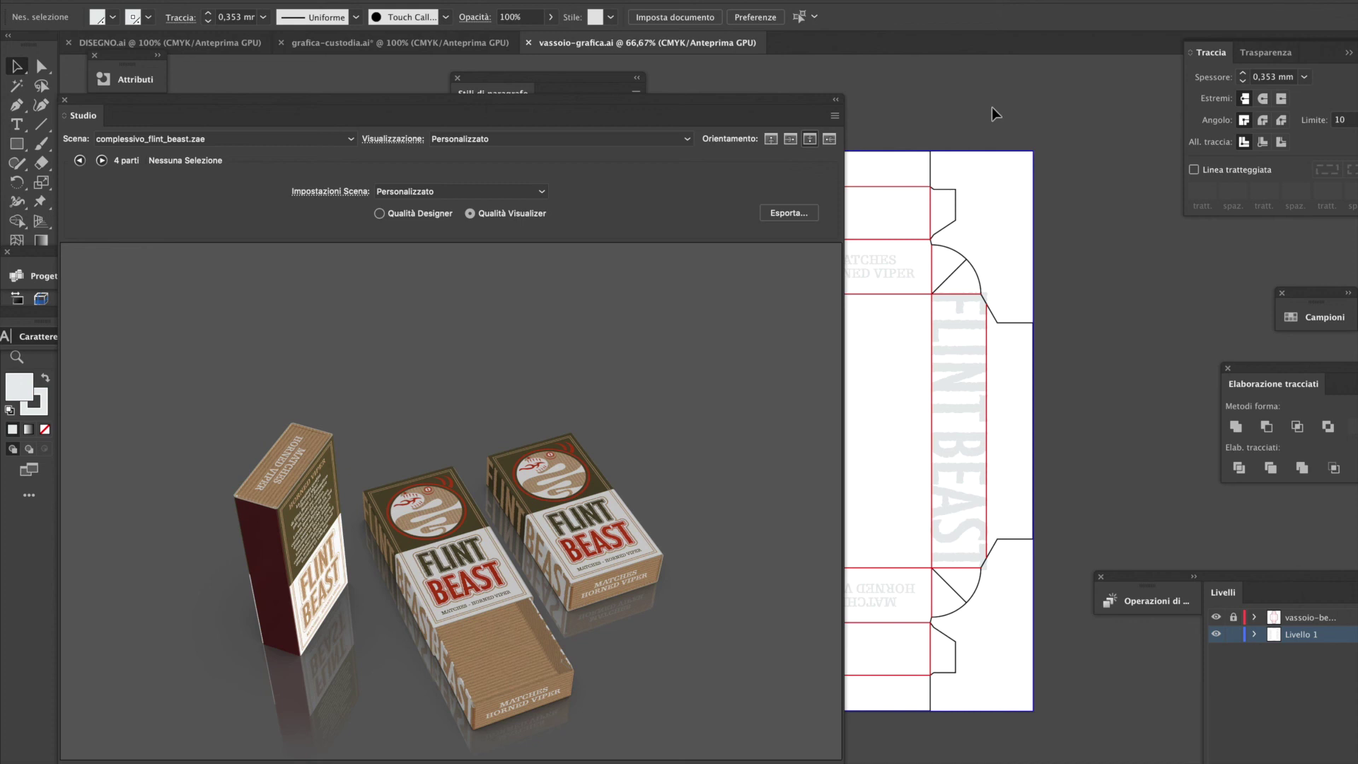
{"action": "left_click_drag", "start_coordinate": [719, 352], "coordinate": [771, 325]}
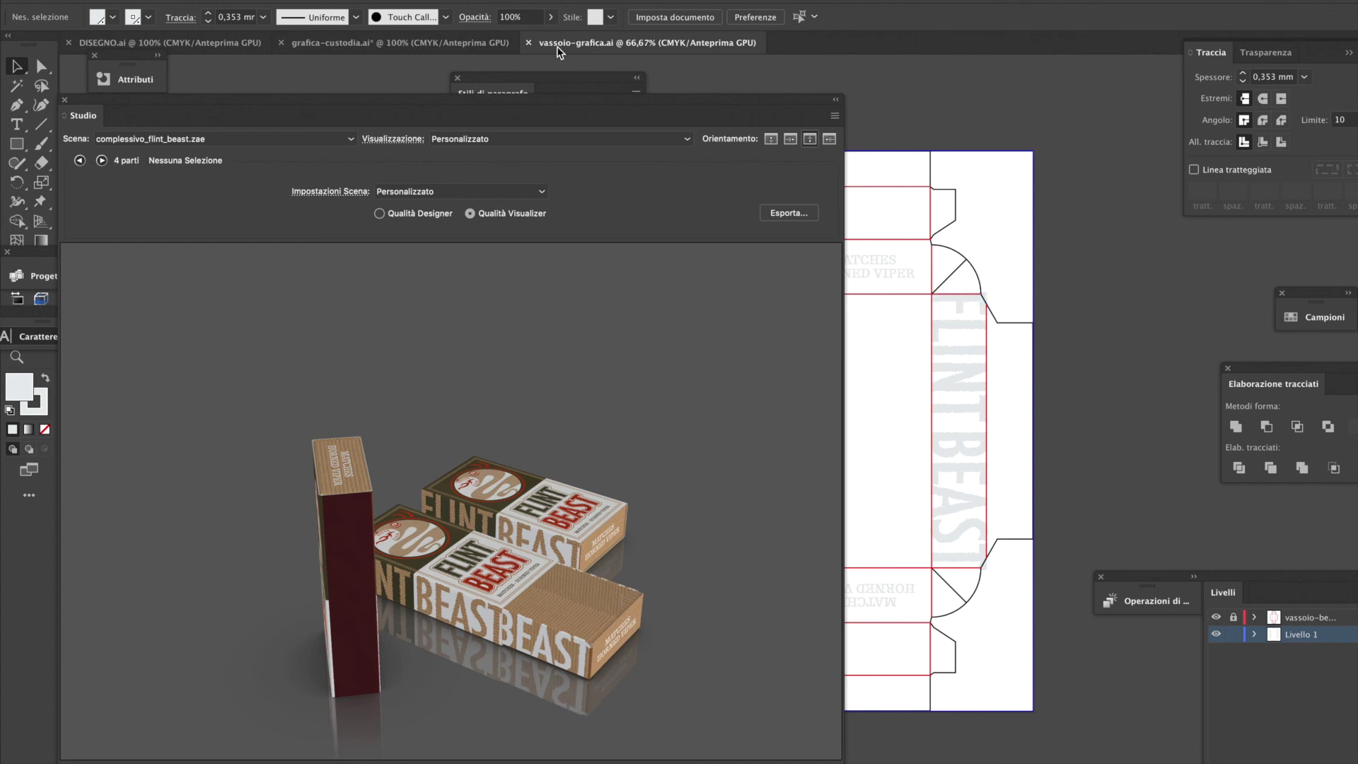
Close vassoio-grafica.ai, inspect the trays without their artwork in the 3D scene, and reopen it from the recent documents
{"action": "left_click", "coordinate": [527, 44]}
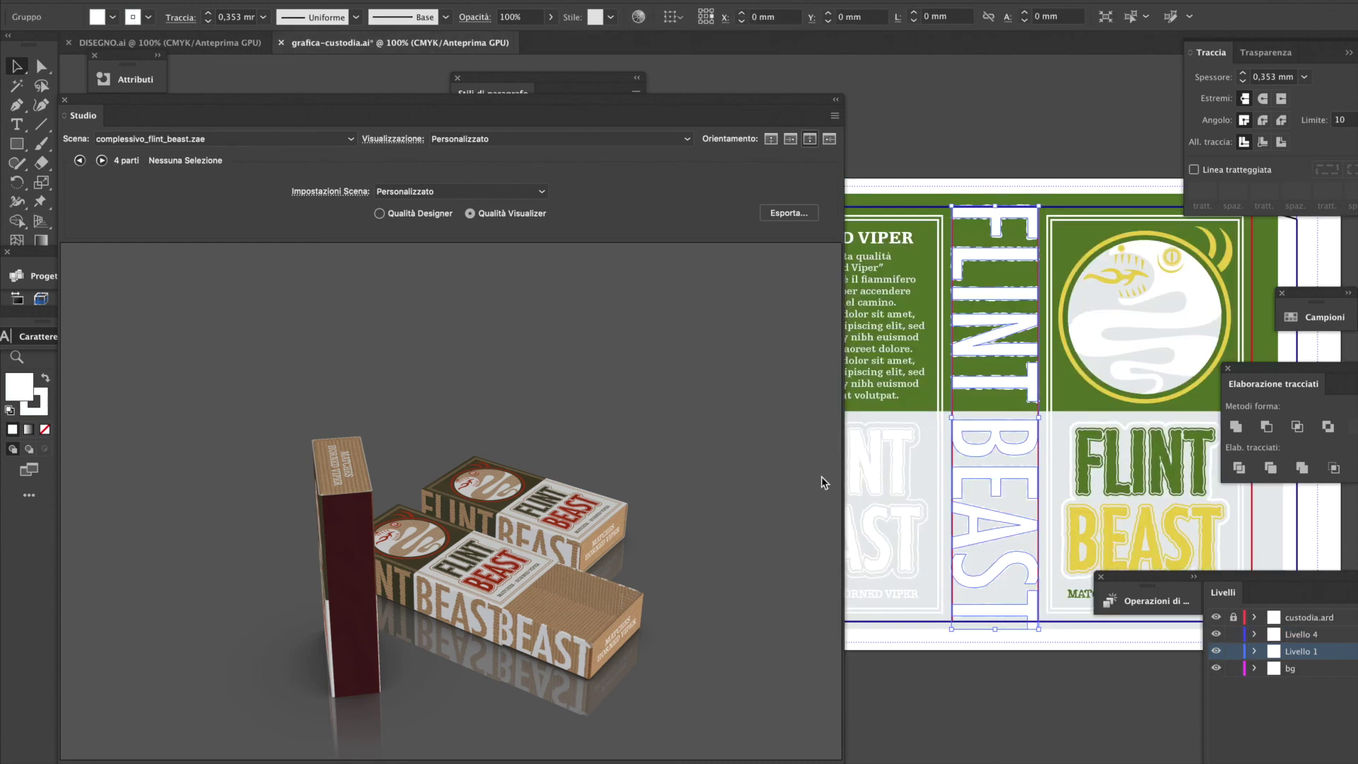
{"action": "left_click_drag", "start_coordinate": [590, 604], "coordinate": [574, 476]}
{"action": "left_click", "coordinate": [127, 1]}
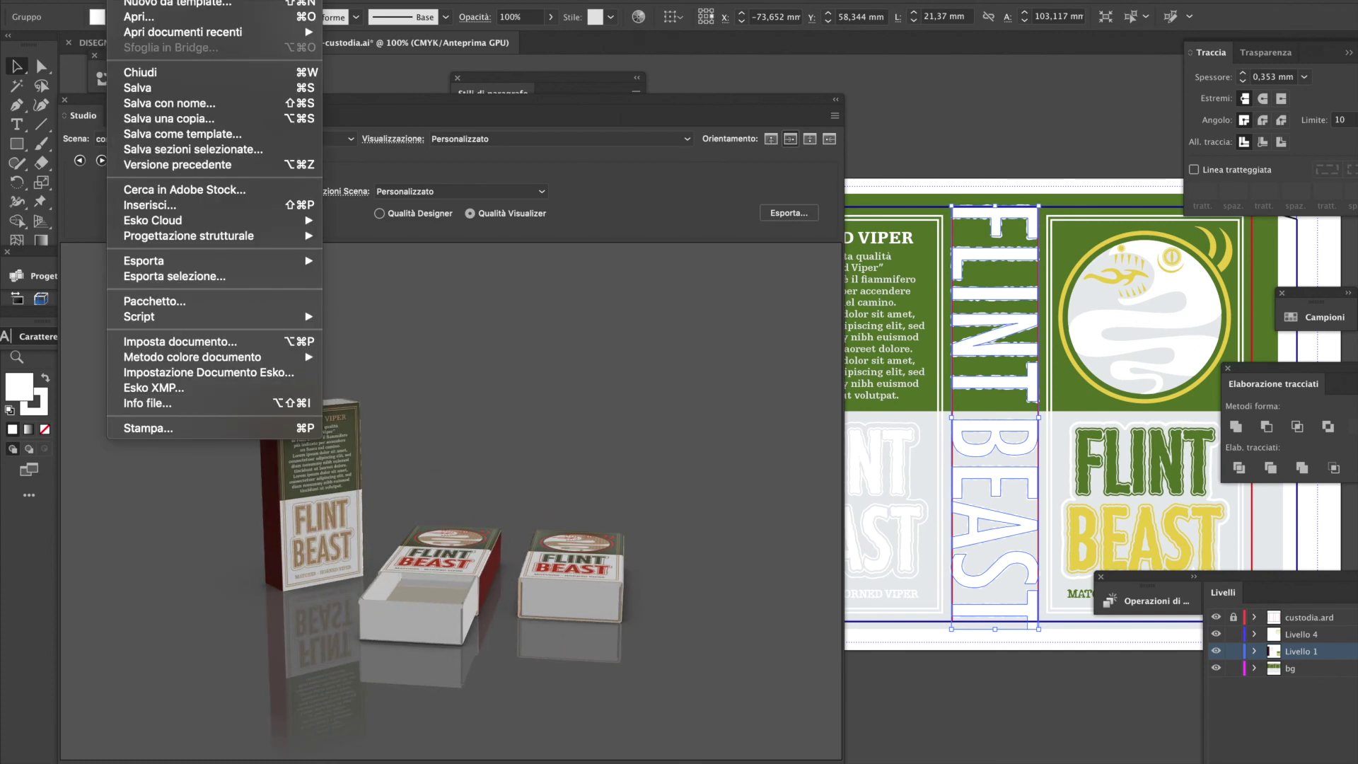
{"action": "mouse_move", "coordinate": [189, 39]}
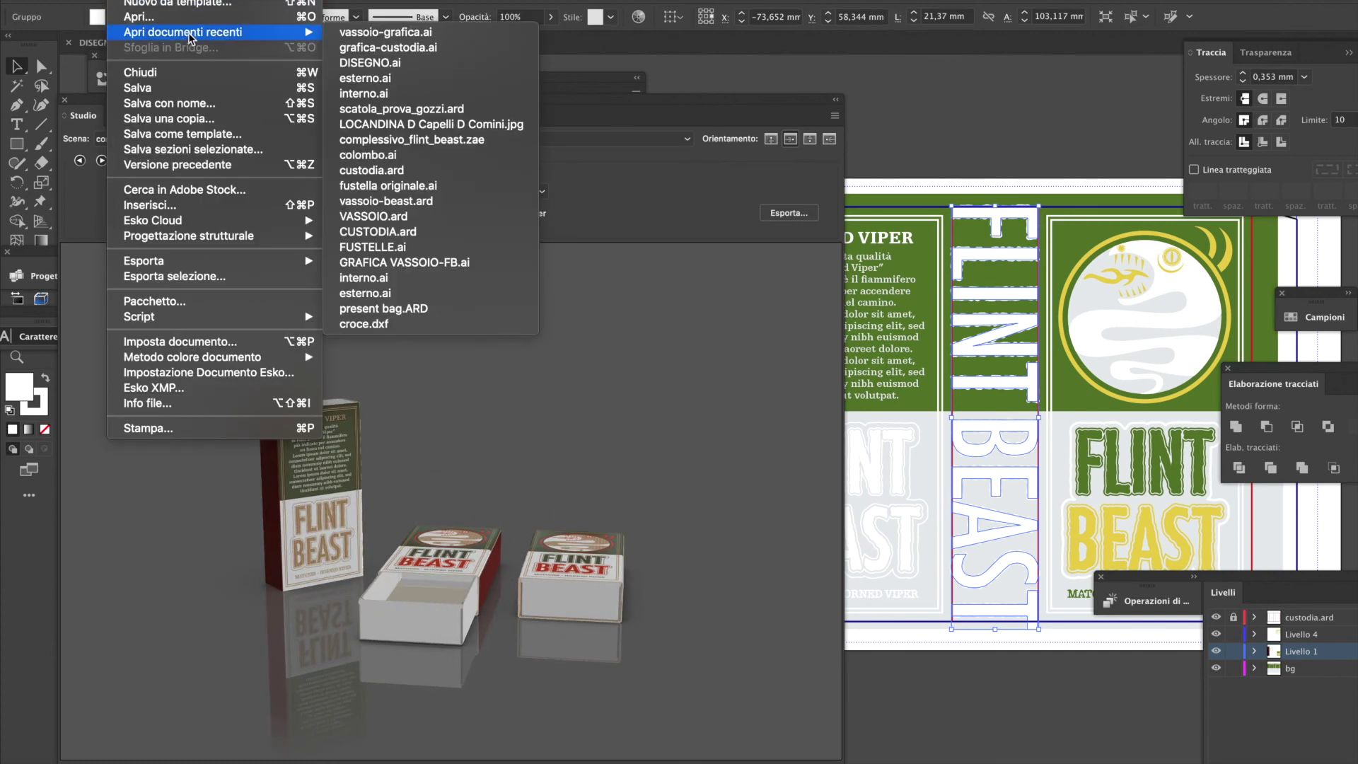
{"action": "left_click", "coordinate": [375, 32]}
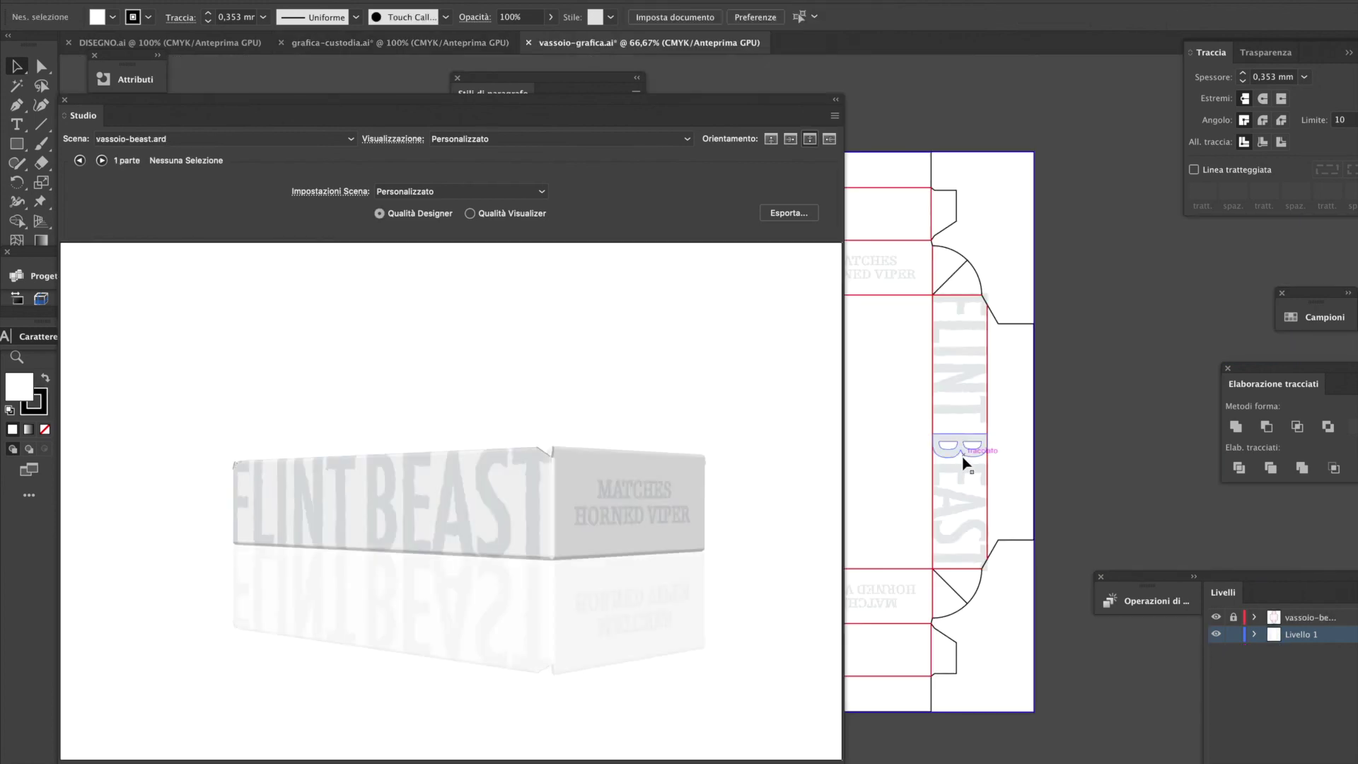
Load the complessivo_flint_beast.zae scene, switch to grafica-custodia.ai and turn the matchboxes in the 3D preview to inspect their sides
{"action": "left_click", "coordinate": [179, 140]}
{"action": "left_click", "coordinate": [183, 188]}
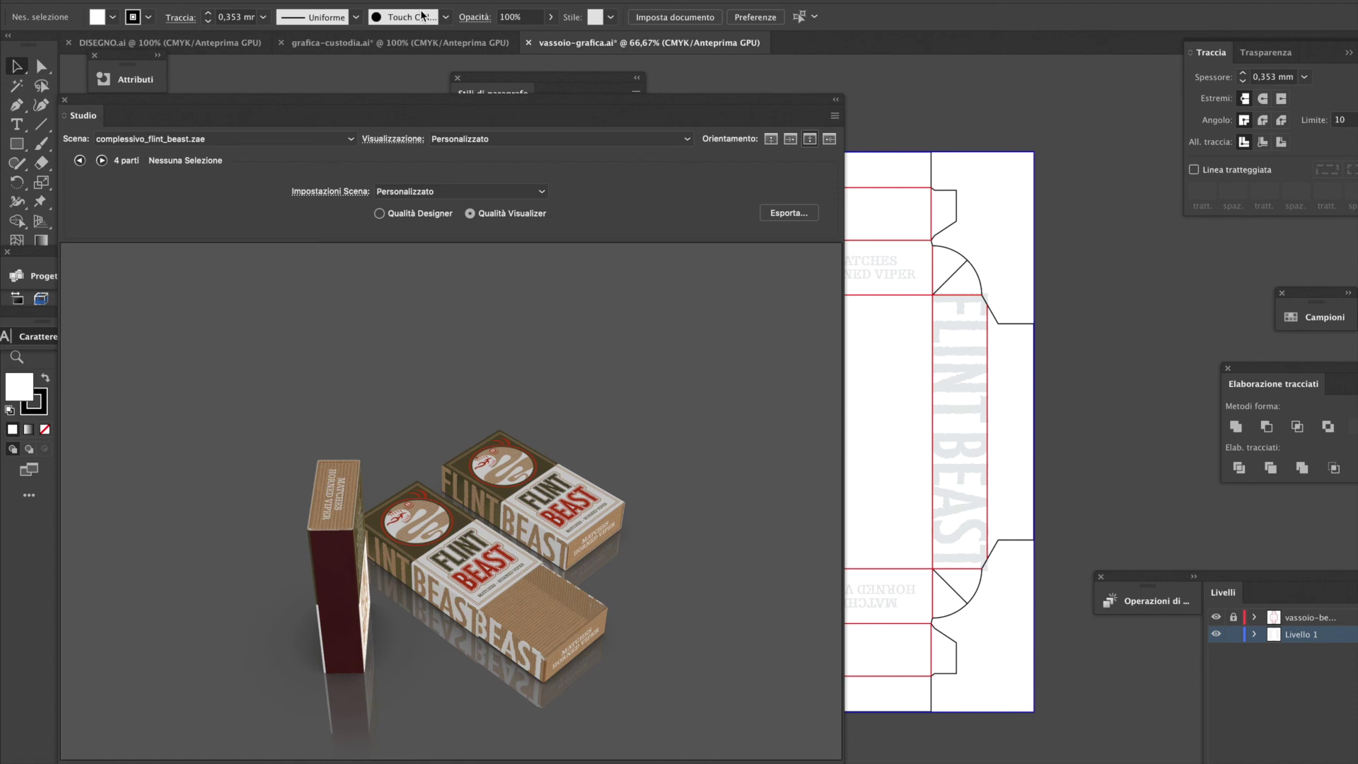
{"action": "left_click", "coordinate": [367, 50]}
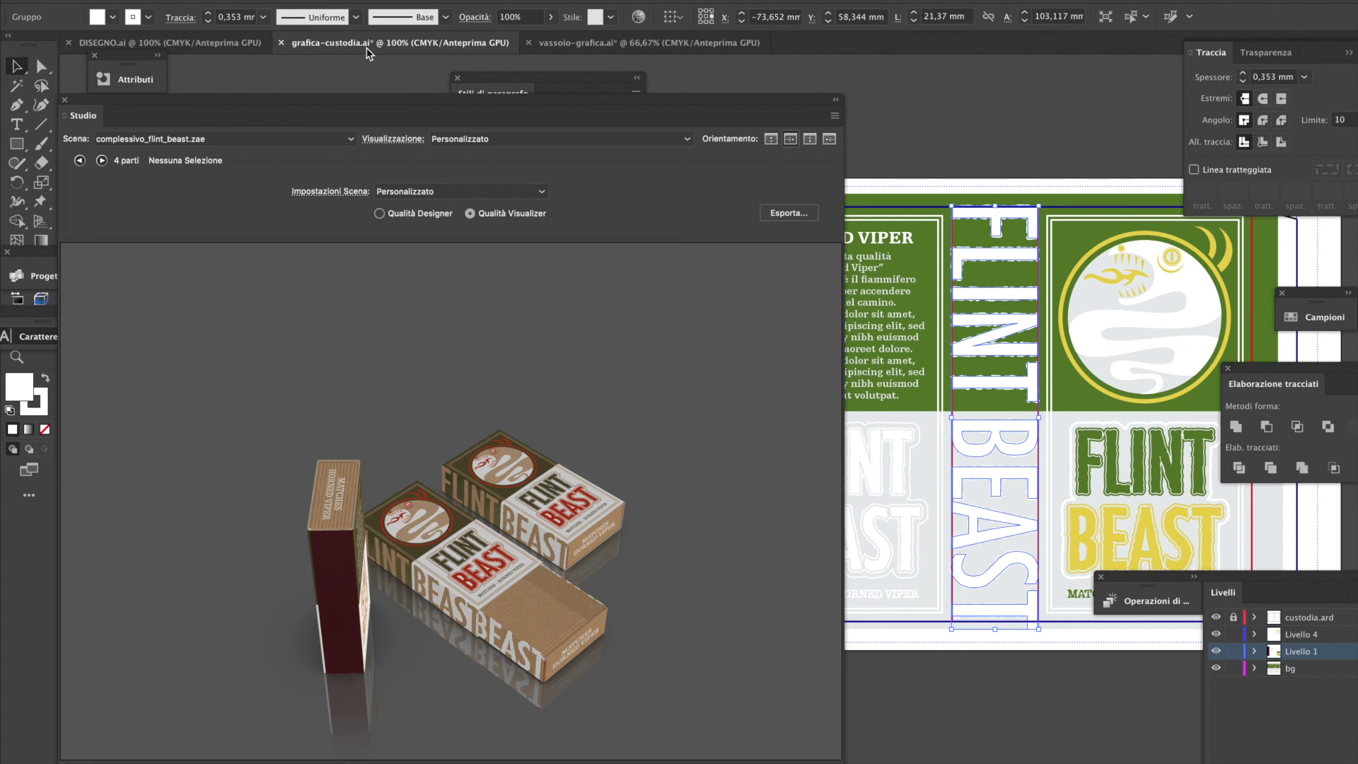
{"action": "left_click_drag", "start_coordinate": [477, 446], "coordinate": [470, 404]}
{"action": "mouse_move", "coordinate": [508, 488]}
{"action": "left_mouse_down"}
{"action": "mouse_move", "coordinate": [511, 520]}
{"action": "mouse_move", "coordinate": [507, 493]}
{"action": "left_mouse_up"}
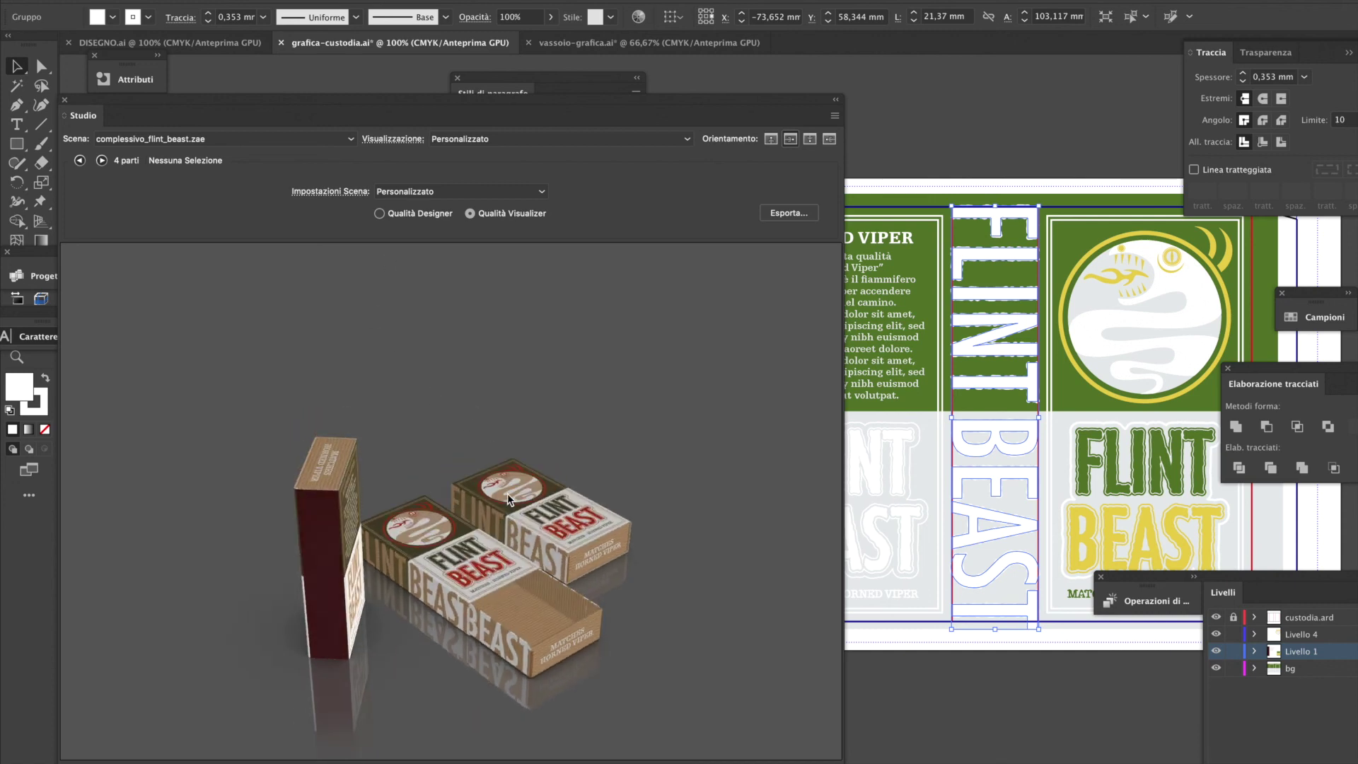
{"action": "left_click_drag", "start_coordinate": [754, 558], "coordinate": [752, 590]}
{"action": "mouse_move", "coordinate": [494, 363]}
{"action": "left_mouse_down"}
{"action": "mouse_move", "coordinate": [515, 324]}
{"action": "mouse_move", "coordinate": [508, 381]}
{"action": "left_mouse_up"}
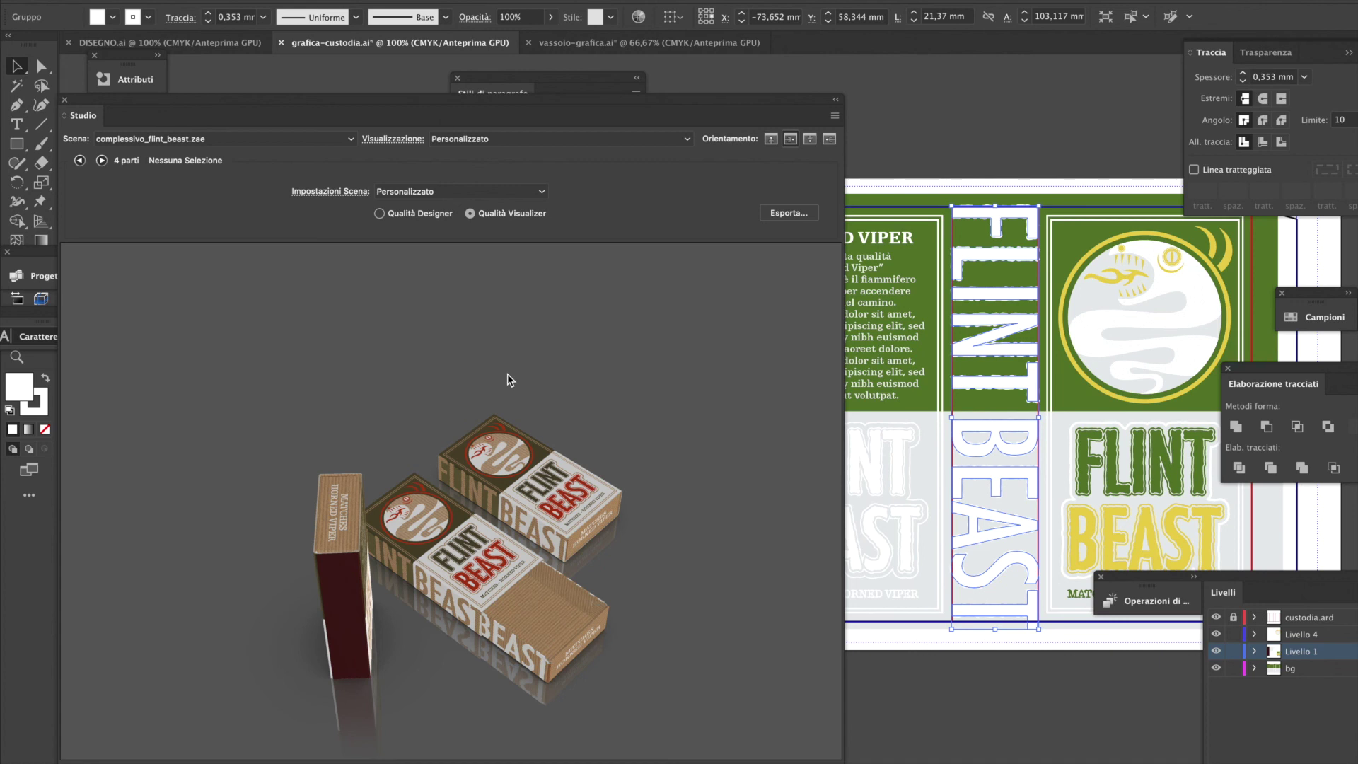
{"action": "left_click_drag", "start_coordinate": [556, 461], "coordinate": [562, 410]}
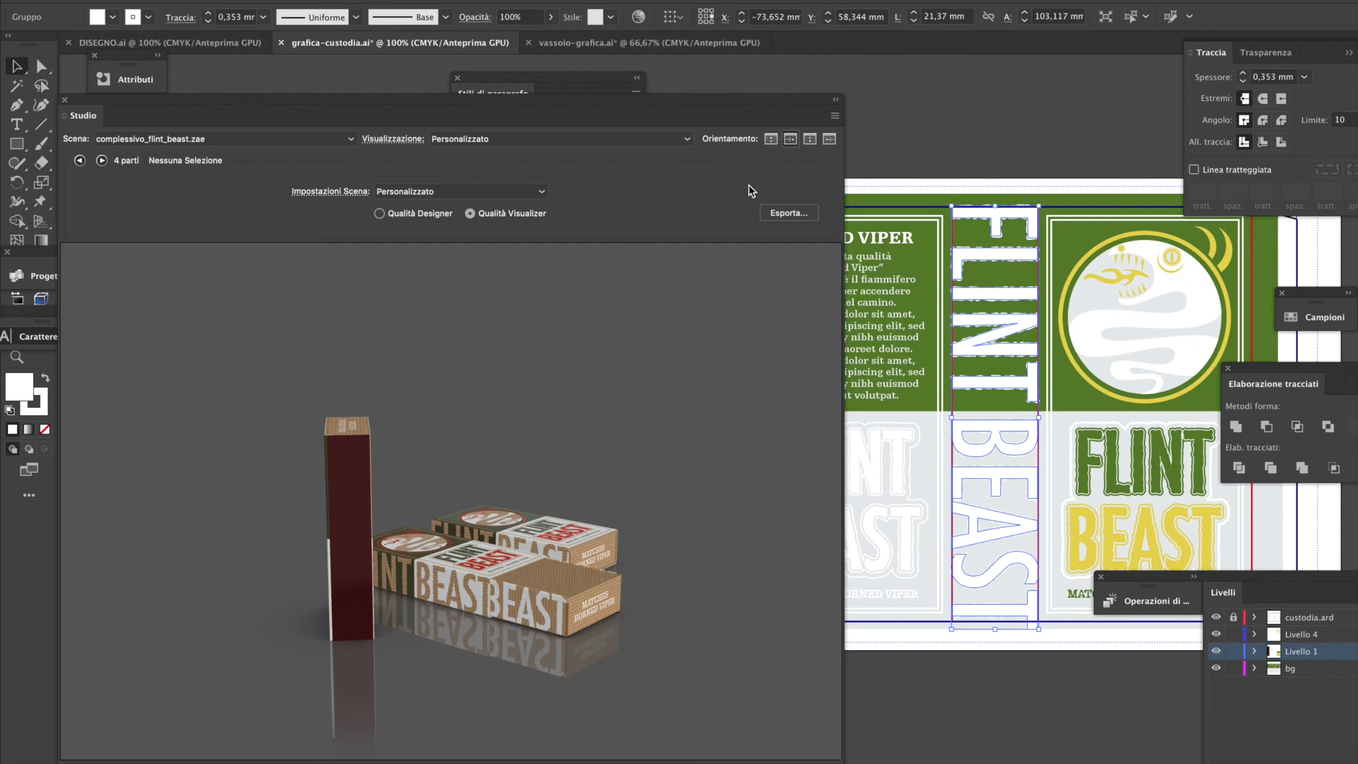
Try the alternative artwork orientations in grafica-custodia.ai and return the sleeve artwork to its original orientation
{"action": "left_click", "coordinate": [775, 138]}
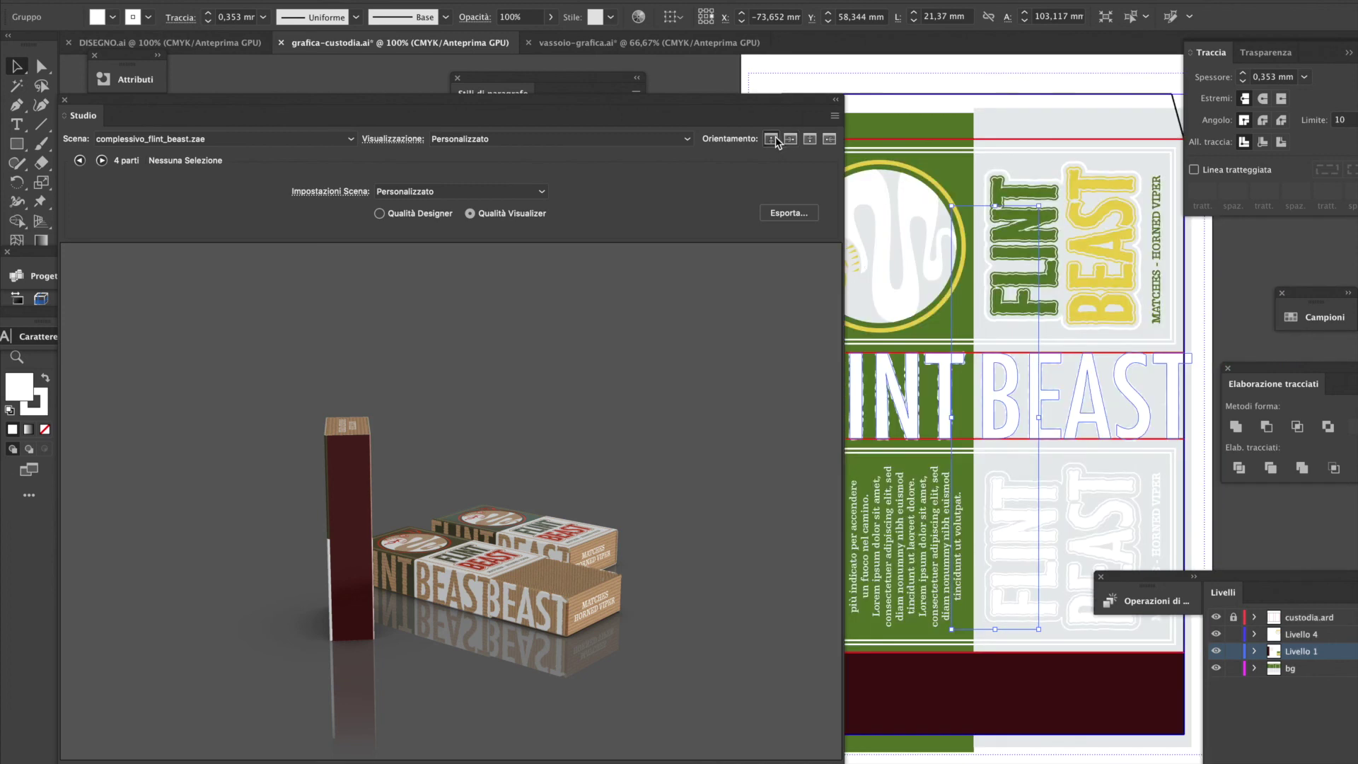
{"action": "left_click", "coordinate": [775, 139]}
{"action": "left_click", "coordinate": [791, 140]}
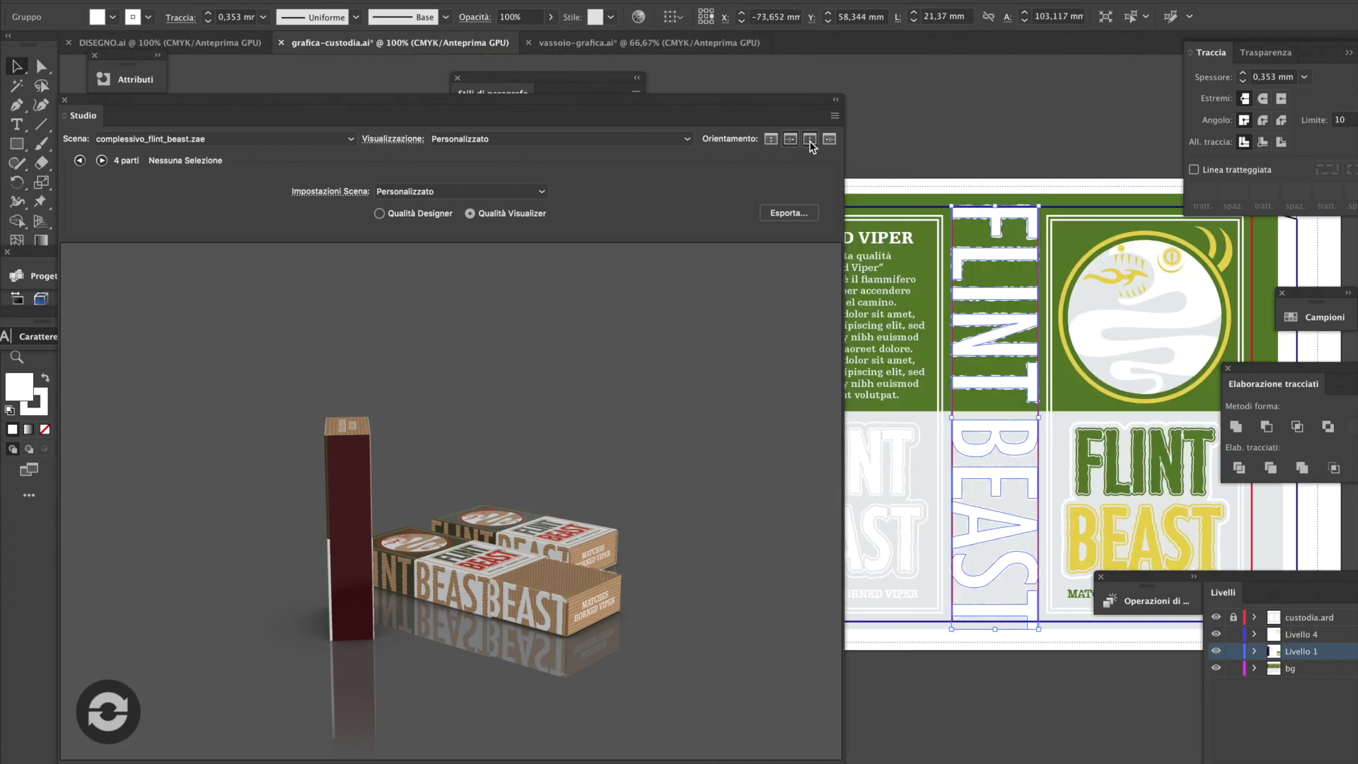
{"action": "left_click", "coordinate": [809, 140]}
{"action": "left_click", "coordinate": [829, 139]}
{"action": "left_click", "coordinate": [809, 140]}
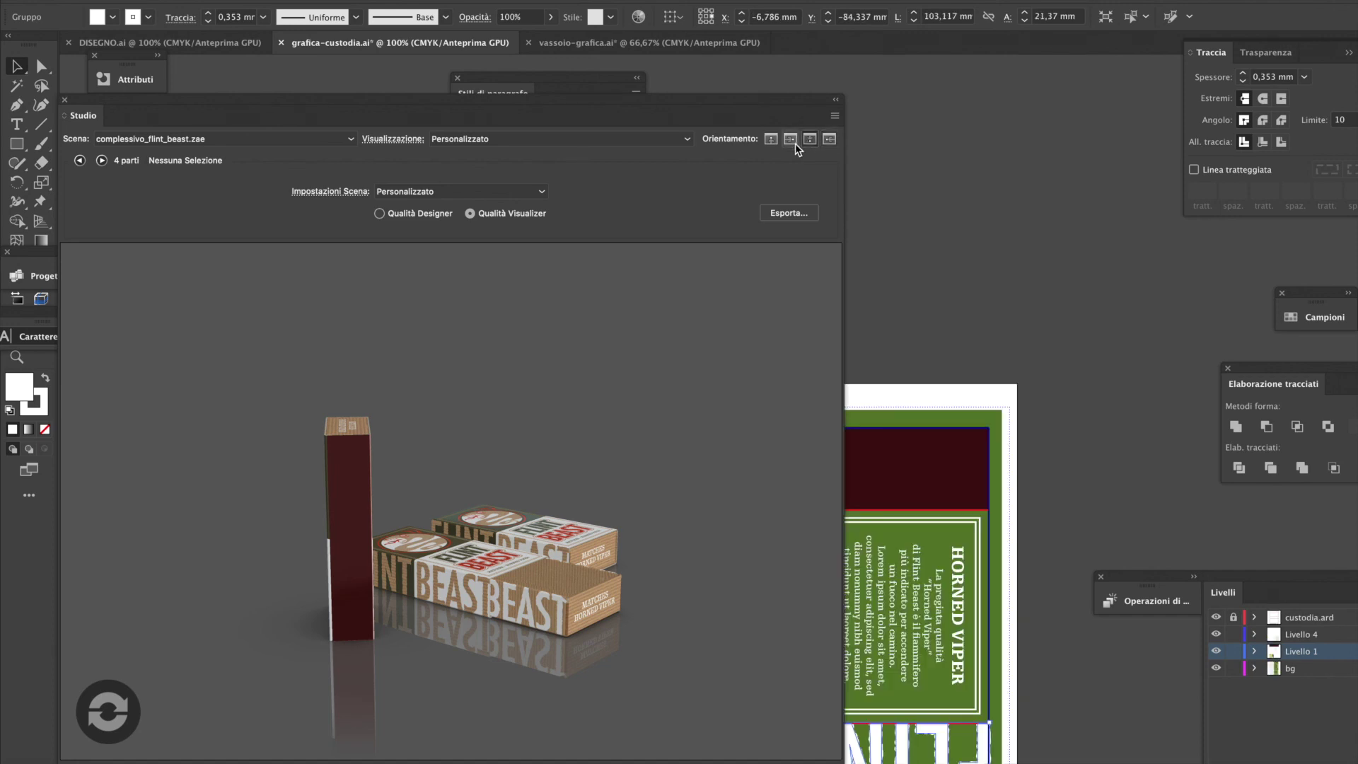
{"action": "left_click", "coordinate": [810, 139]}
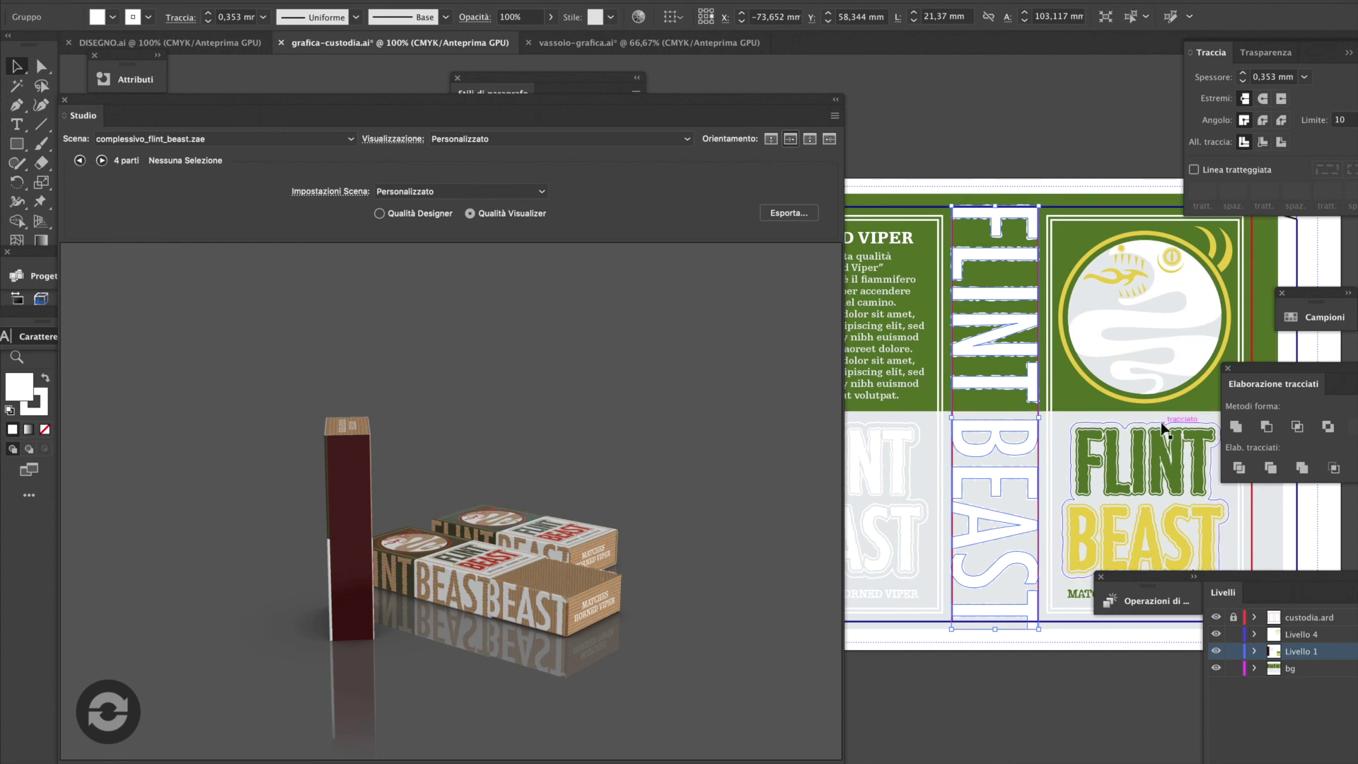
Switch to DISEGNO.ai, move the Studio preview off the artwork and examine the two snake label designs
{"action": "left_click", "coordinate": [170, 42]}
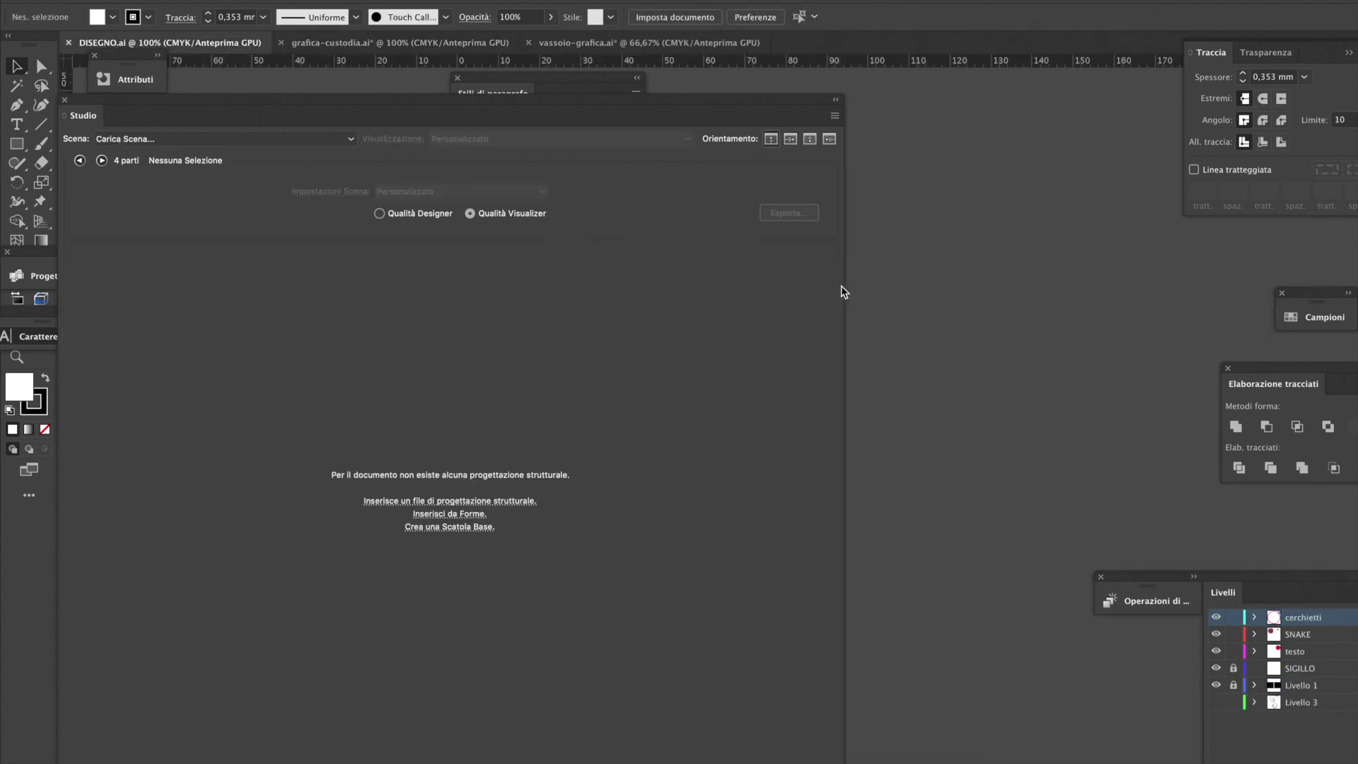
{"action": "left_click_drag", "start_coordinate": [788, 106], "coordinate": [833, 570]}
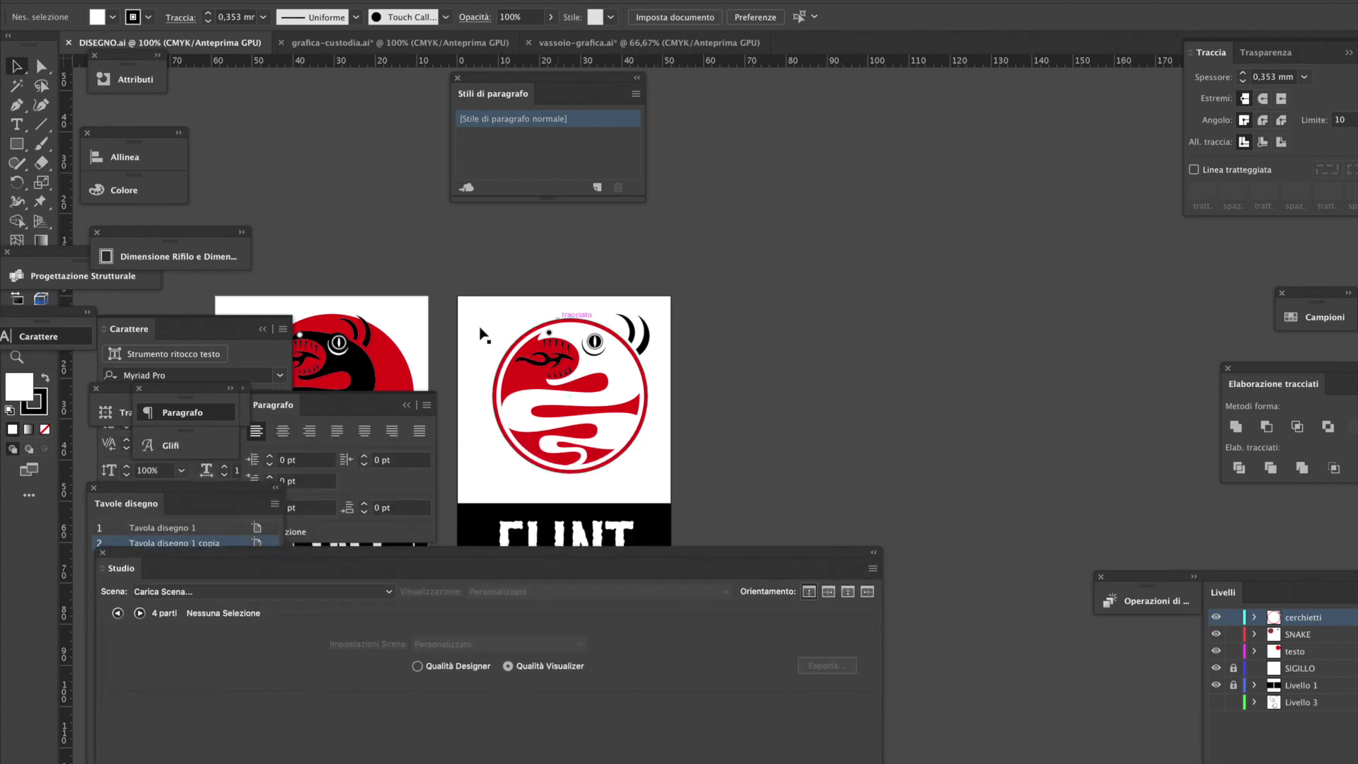
{"action": "scroll", "coordinate": [634, 304], "scroll_direction": "left", "scroll_amount": 5}
{"action": "scroll", "coordinate": [633, 304], "scroll_direction": "down", "scroll_amount": 2}
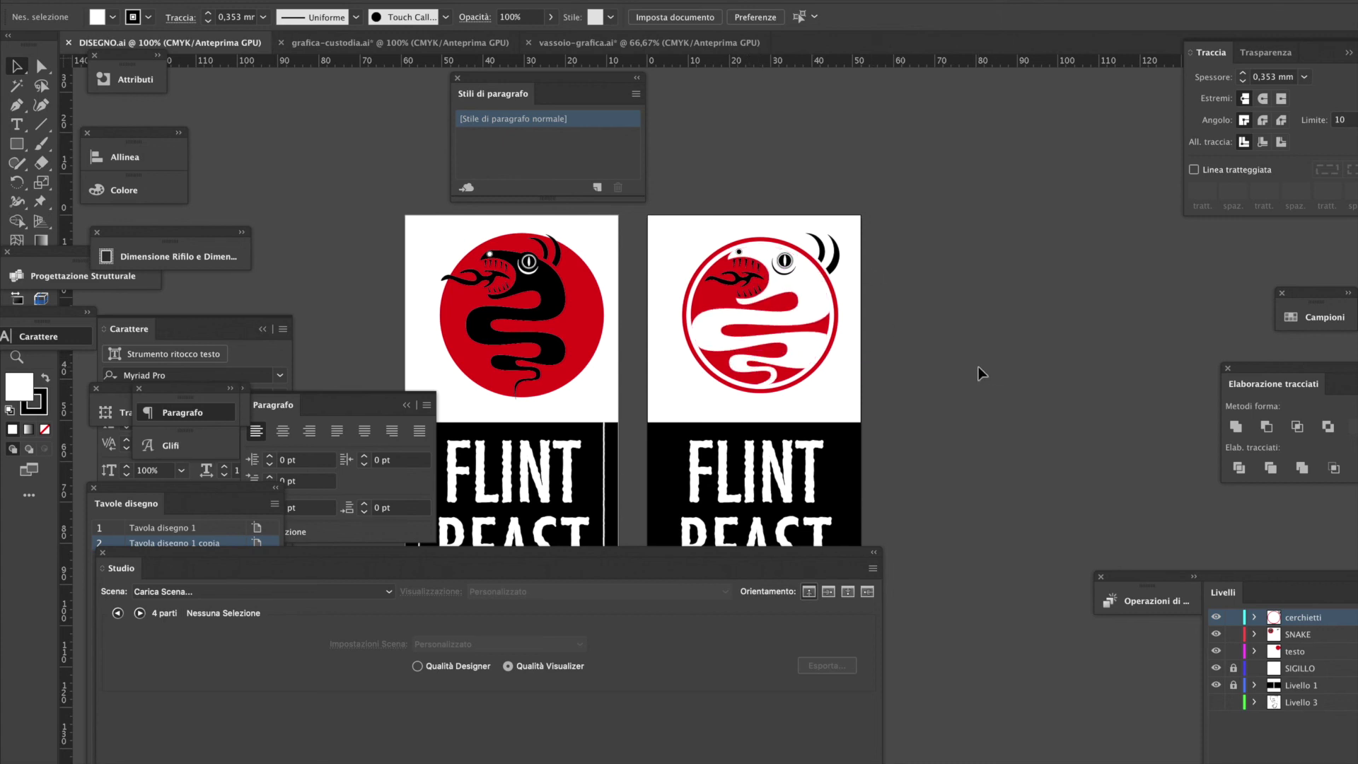
Return to vassoio-grafica.ai, move the Studio preview back up, refresh the scene and turn the matchboxes
{"action": "left_click", "coordinate": [582, 47]}
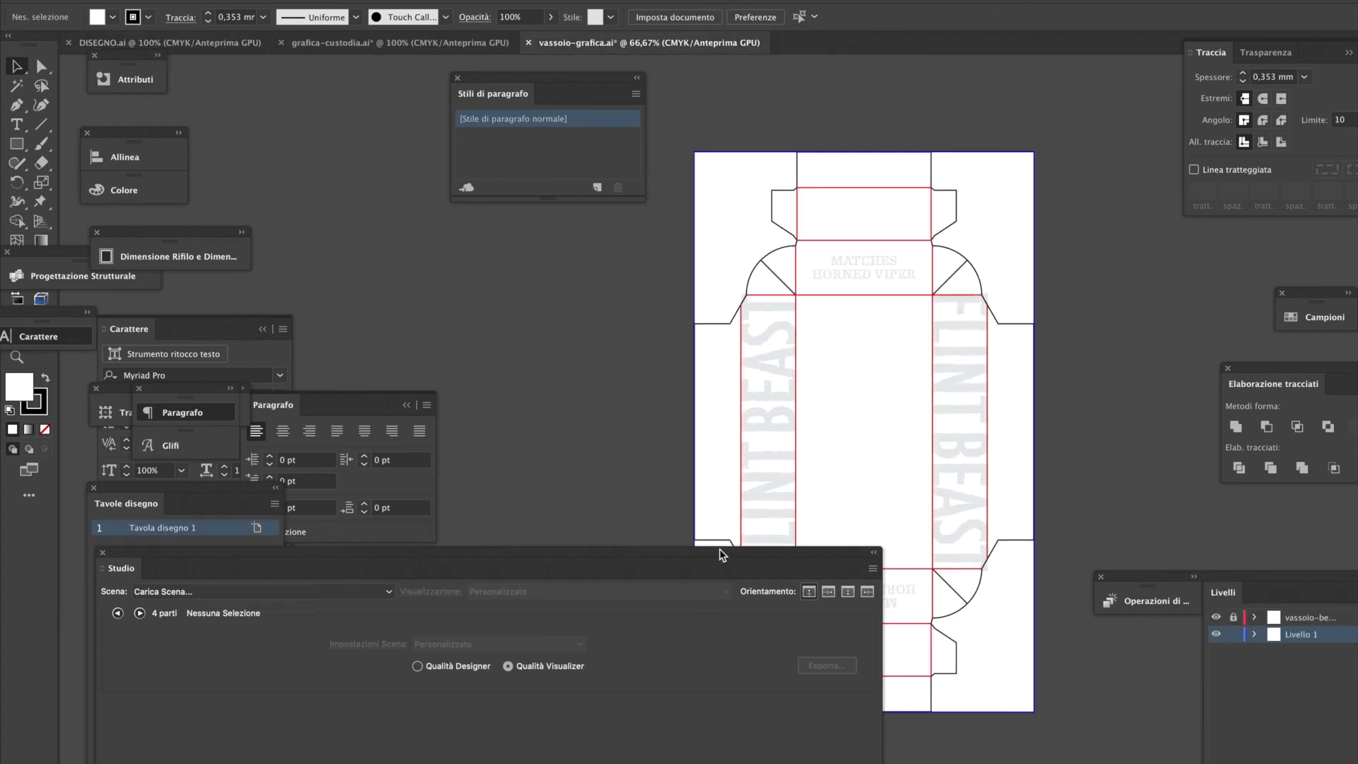
{"action": "left_click_drag", "start_coordinate": [579, 554], "coordinate": [554, 140]}
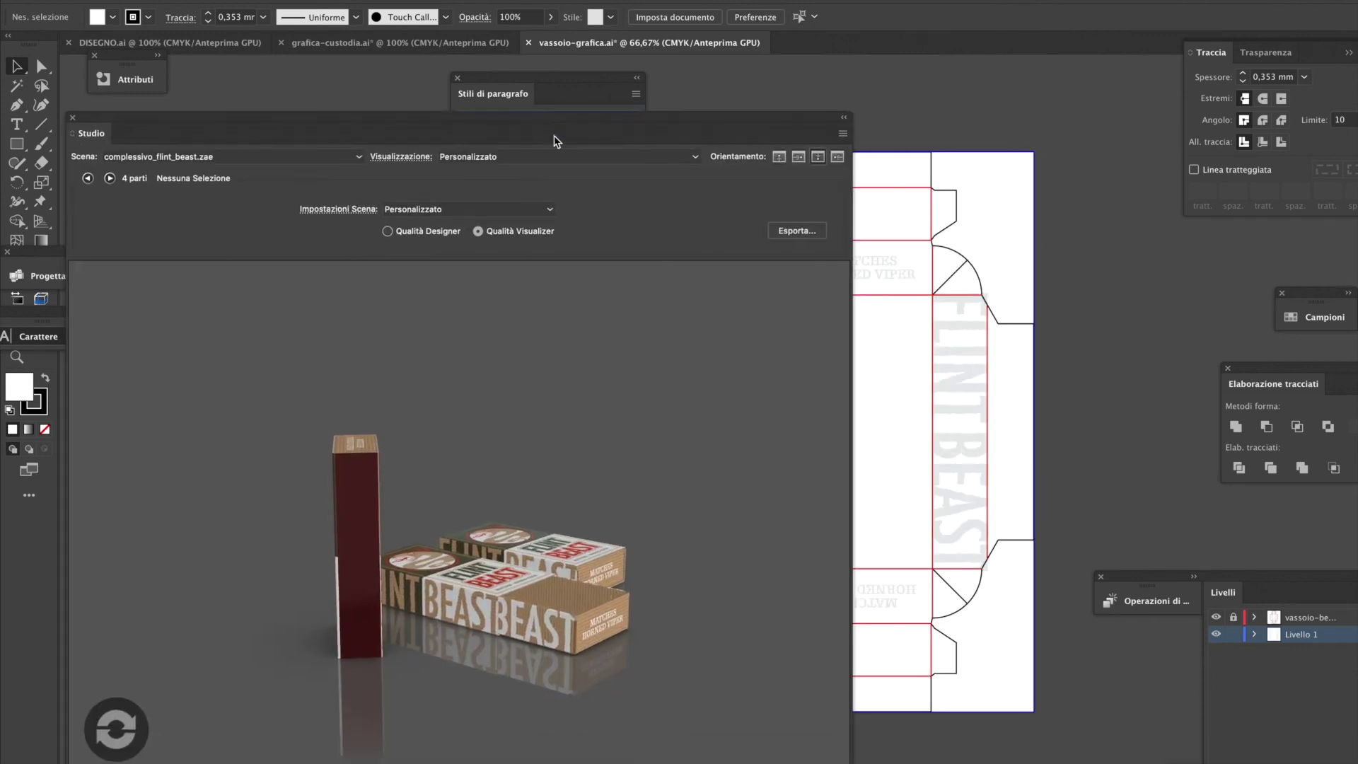
{"action": "left_click", "coordinate": [131, 744]}
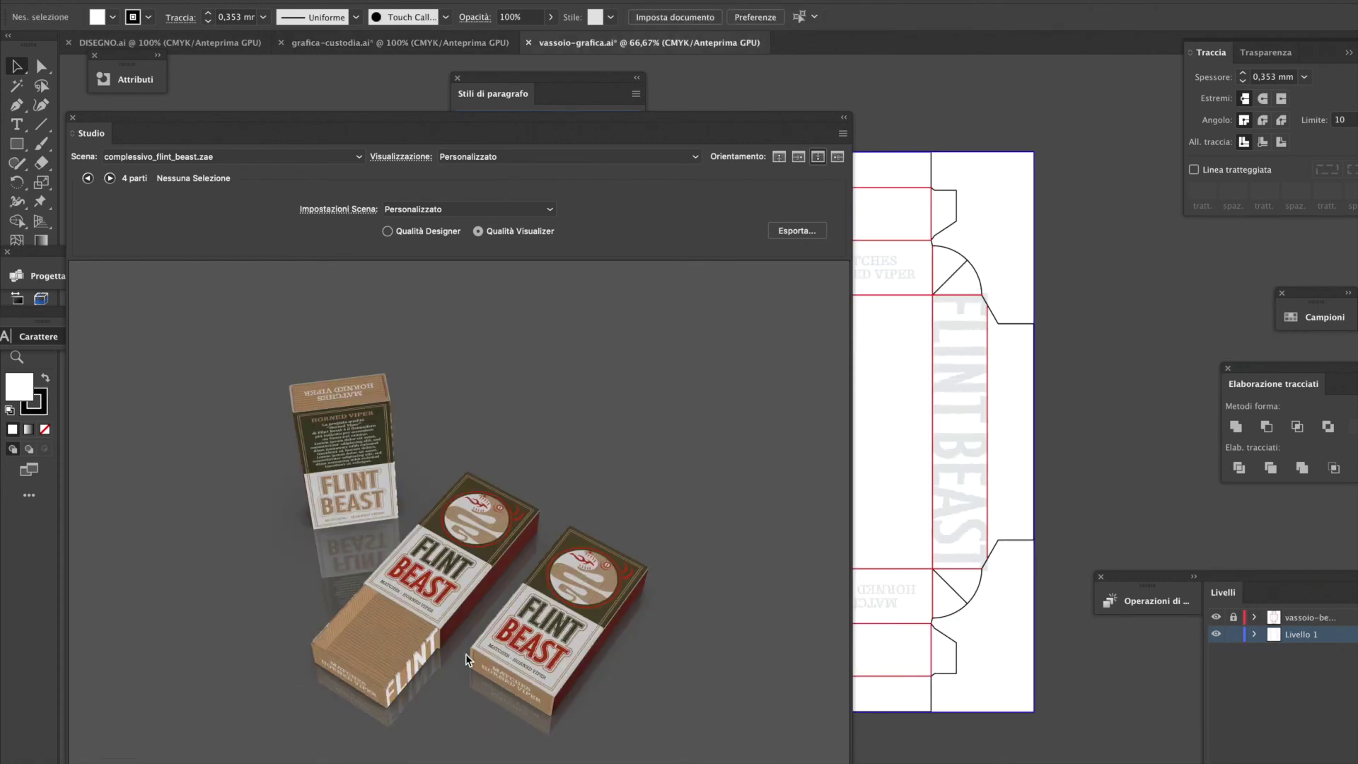
{"action": "left_click_drag", "start_coordinate": [502, 601], "coordinate": [542, 671]}
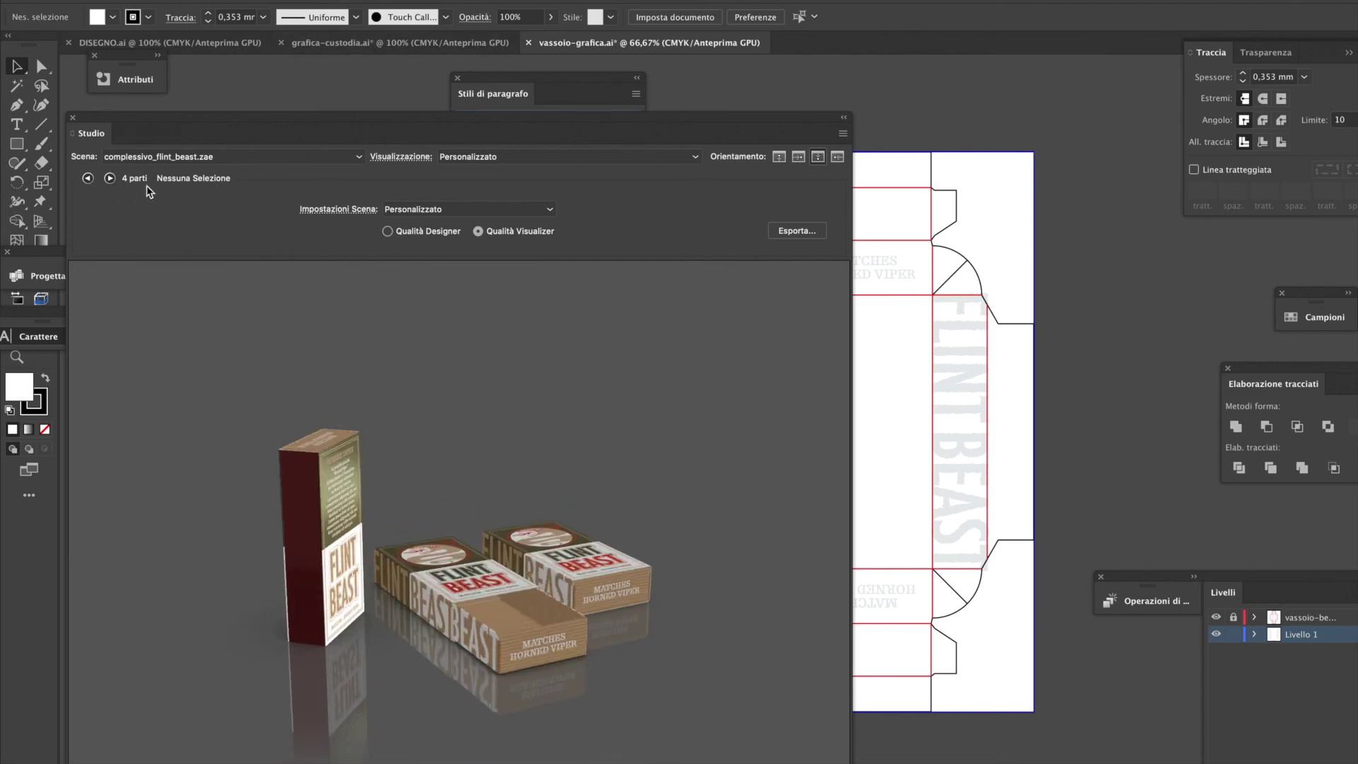
Step through the scene parts and select tray and sleeve panels on the boxes to check their assigned artwork and edge material
{"action": "left_click", "coordinate": [111, 178]}
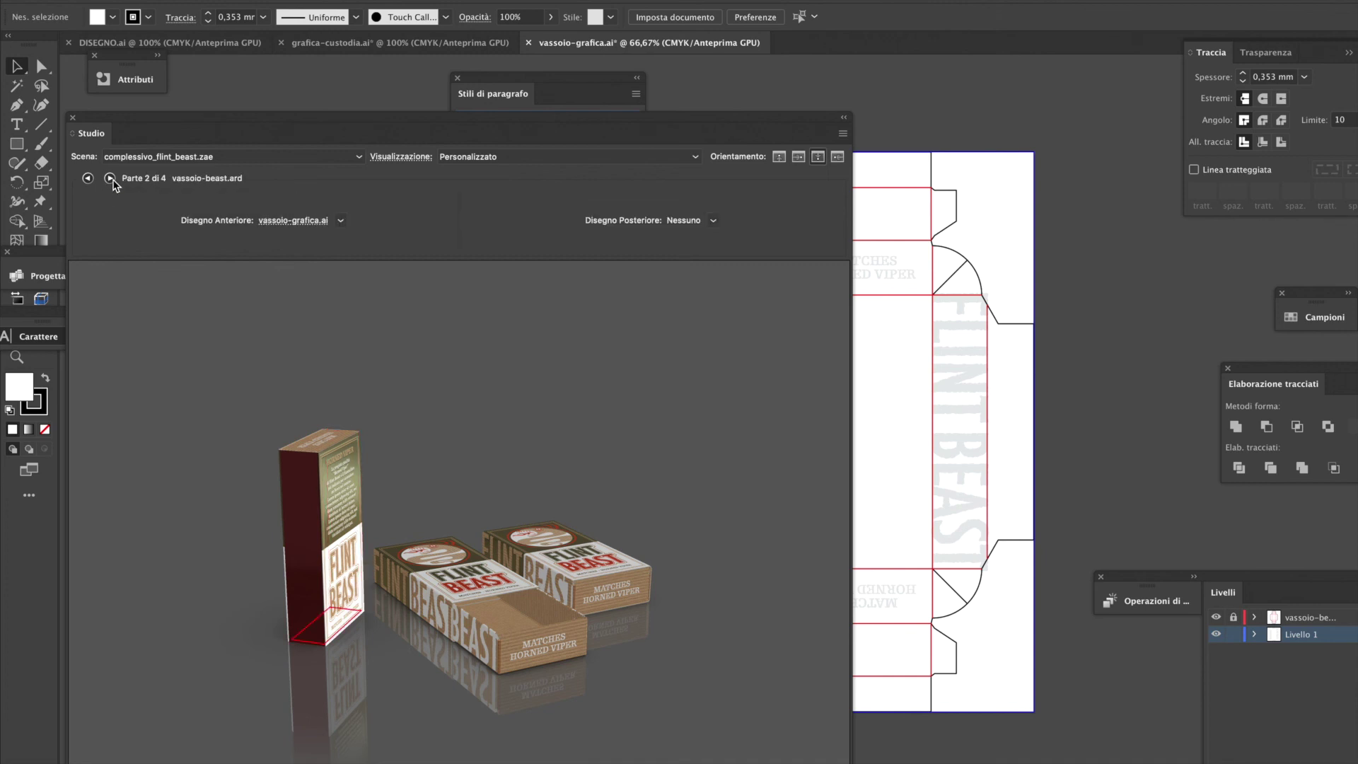
{"action": "left_click", "coordinate": [111, 178]}
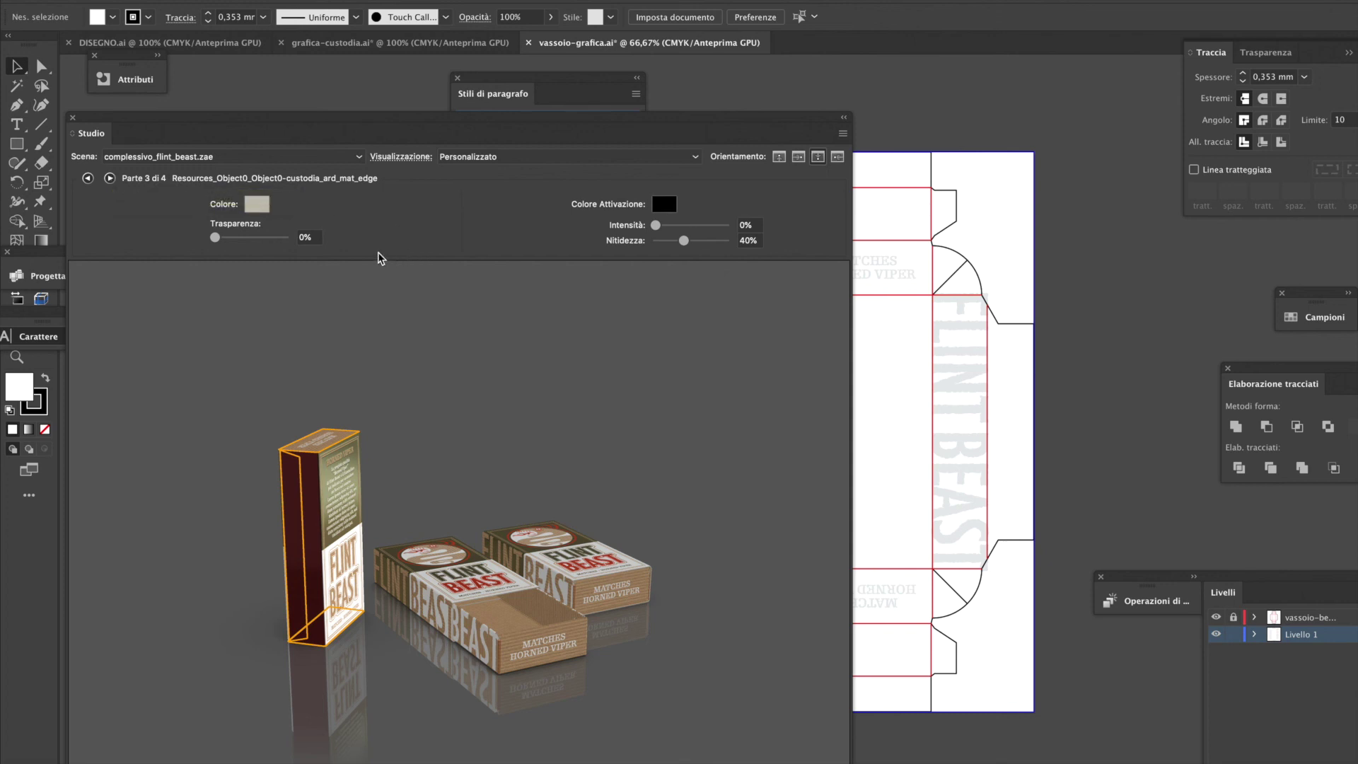
{"action": "left_click", "coordinate": [445, 380]}
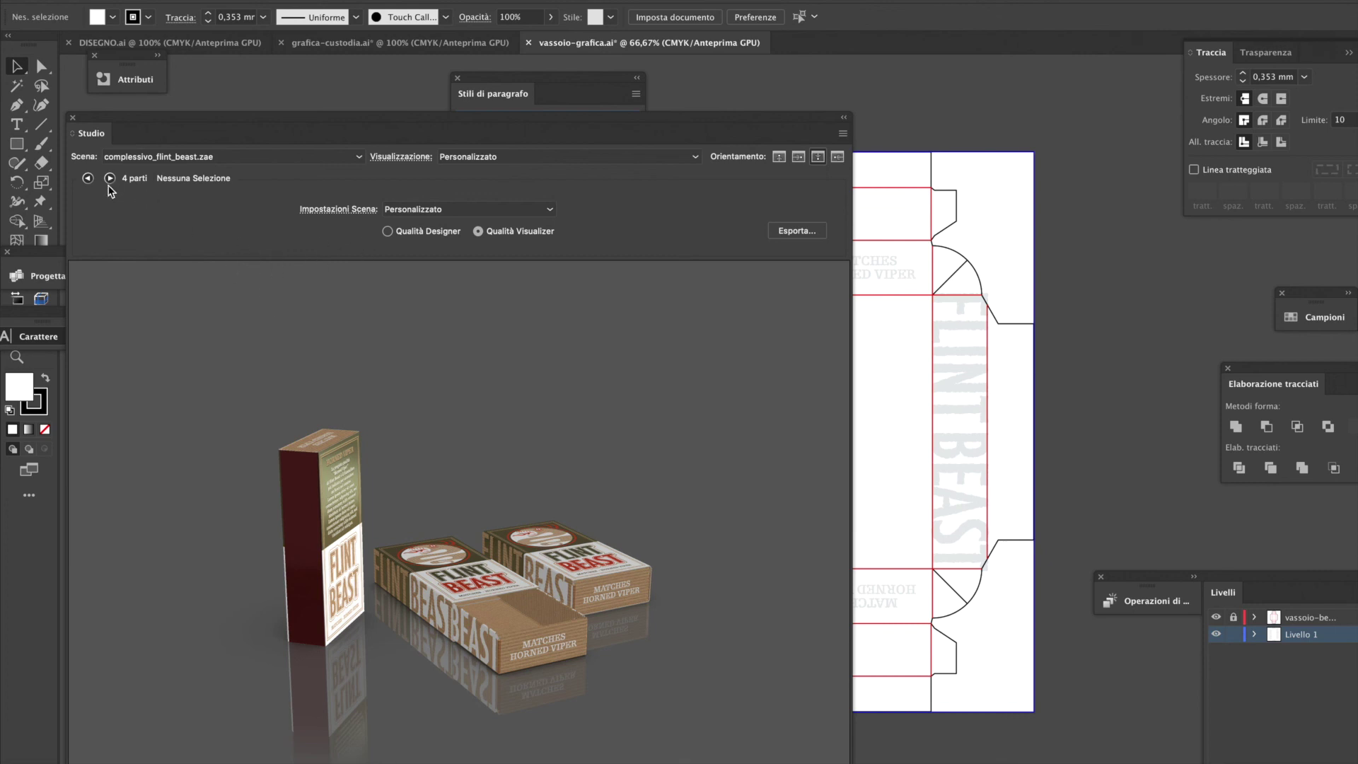
{"action": "left_click", "coordinate": [341, 487]}
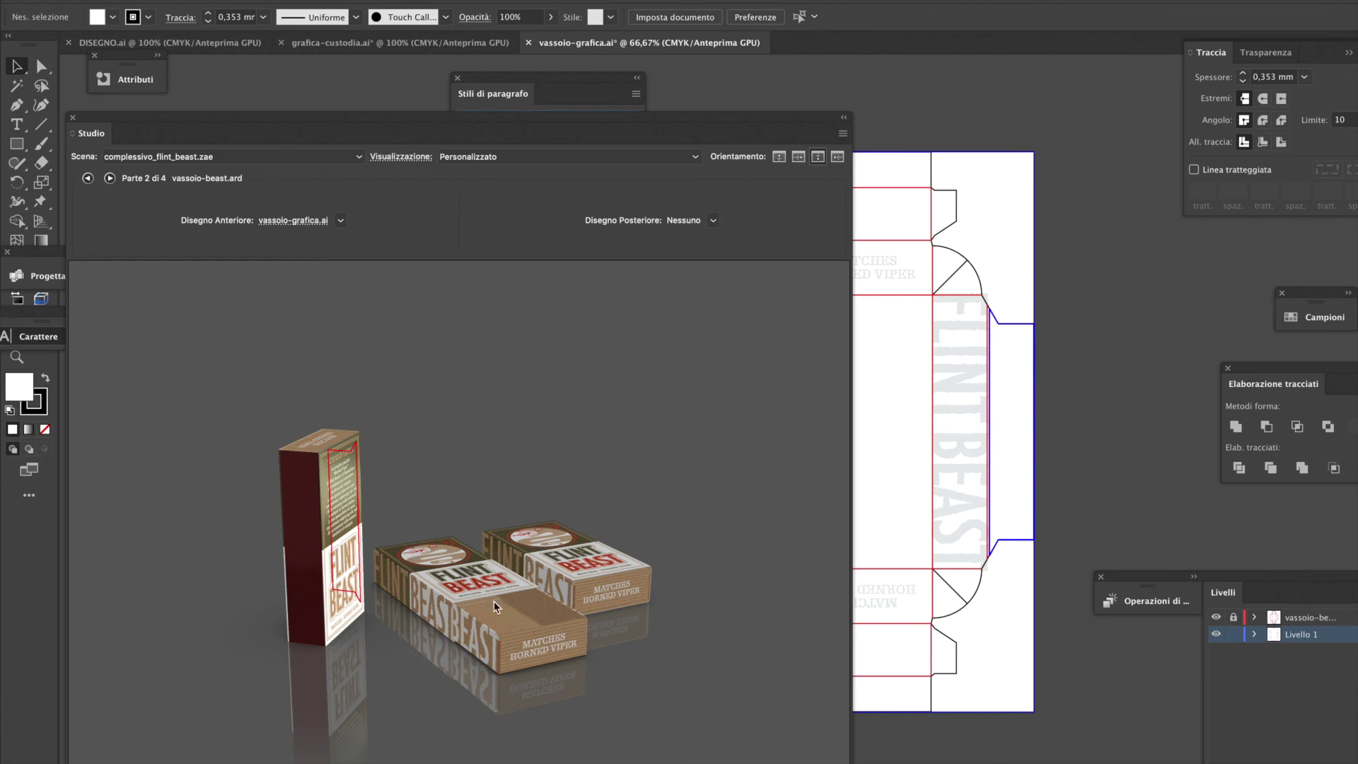
{"action": "left_click", "coordinate": [499, 651]}
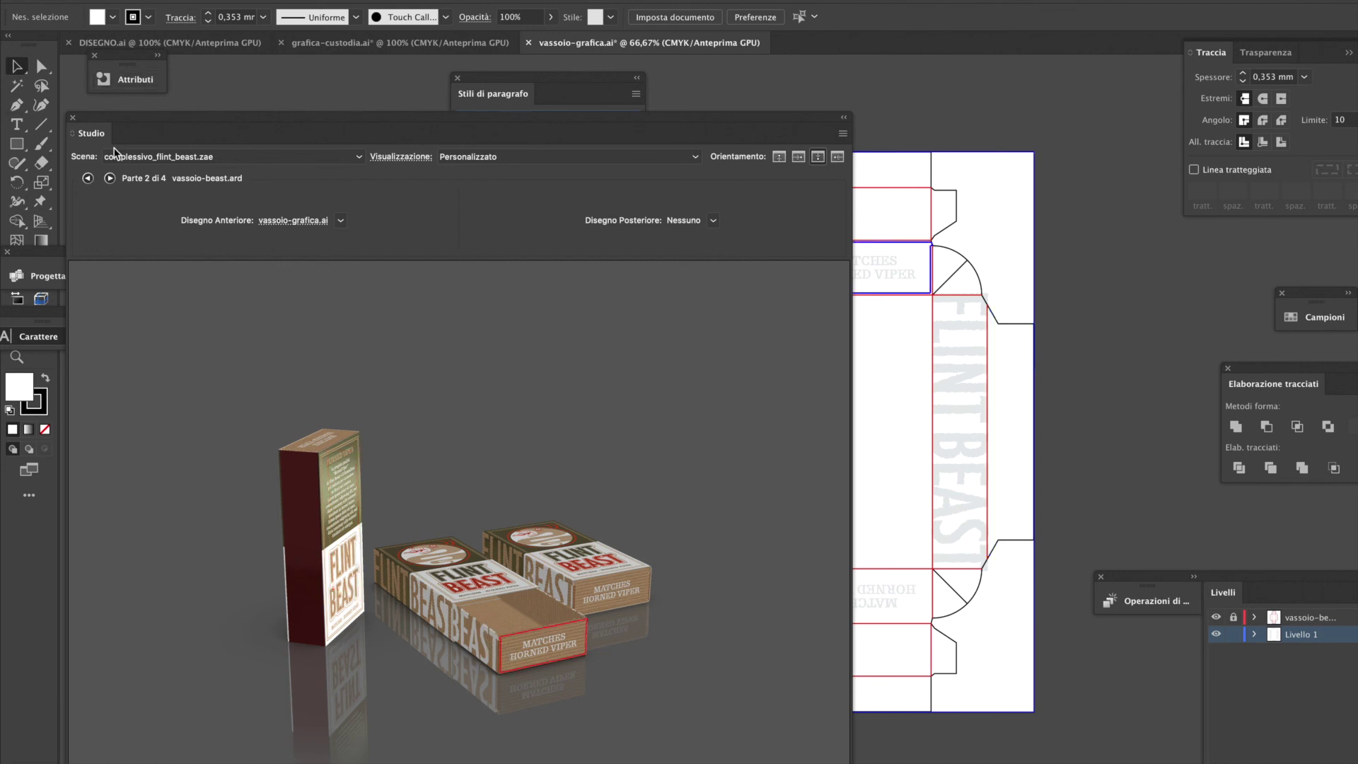
{"action": "left_click", "coordinate": [110, 178]}
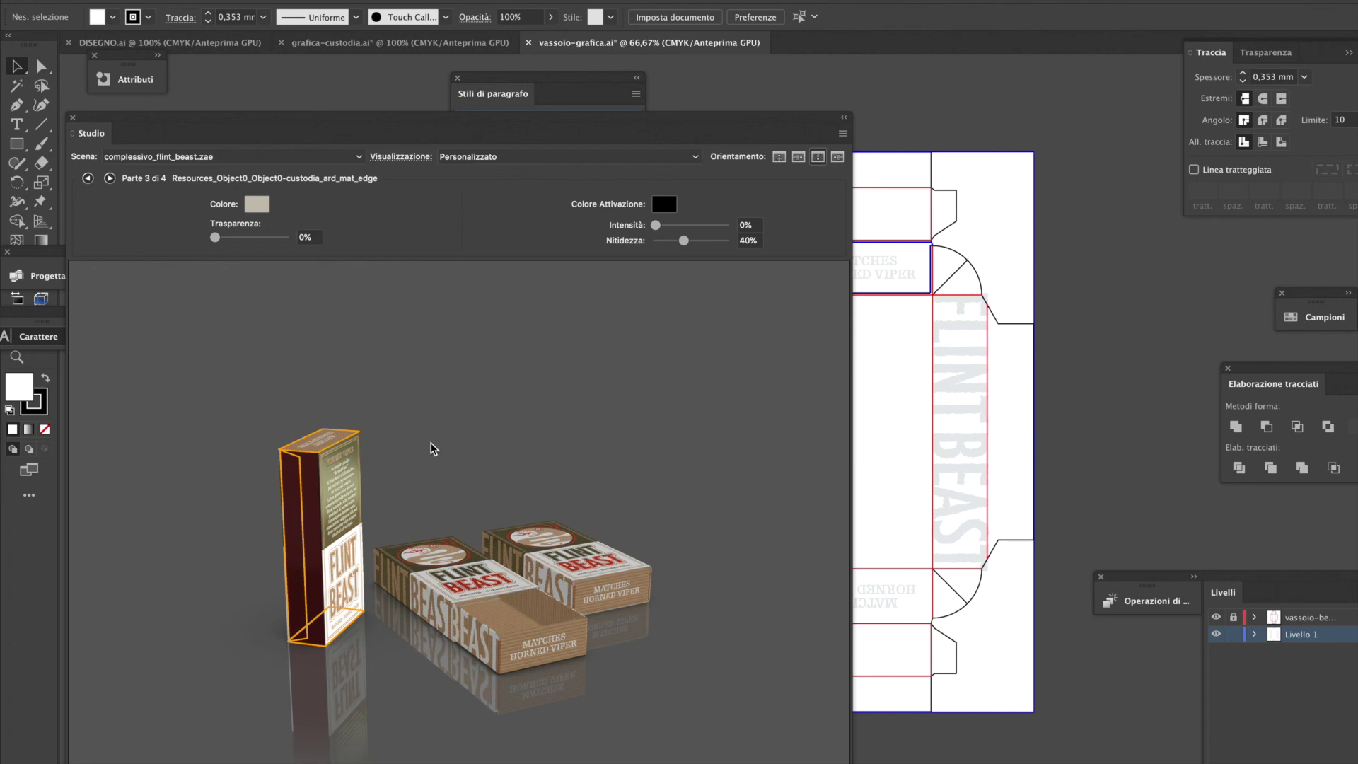
{"action": "left_click_drag", "start_coordinate": [558, 565], "coordinate": [524, 598]}
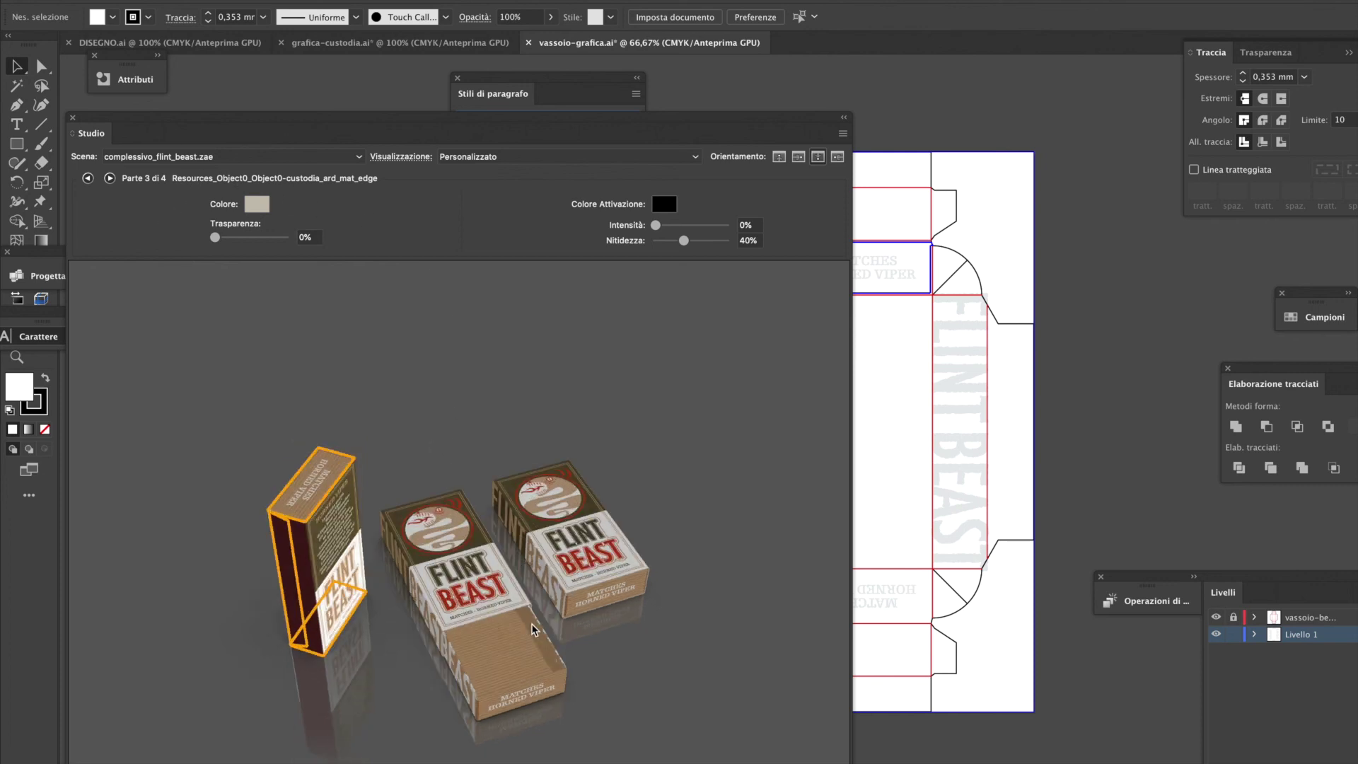
{"action": "left_click", "coordinate": [519, 601]}
{"action": "left_click", "coordinate": [463, 607]}
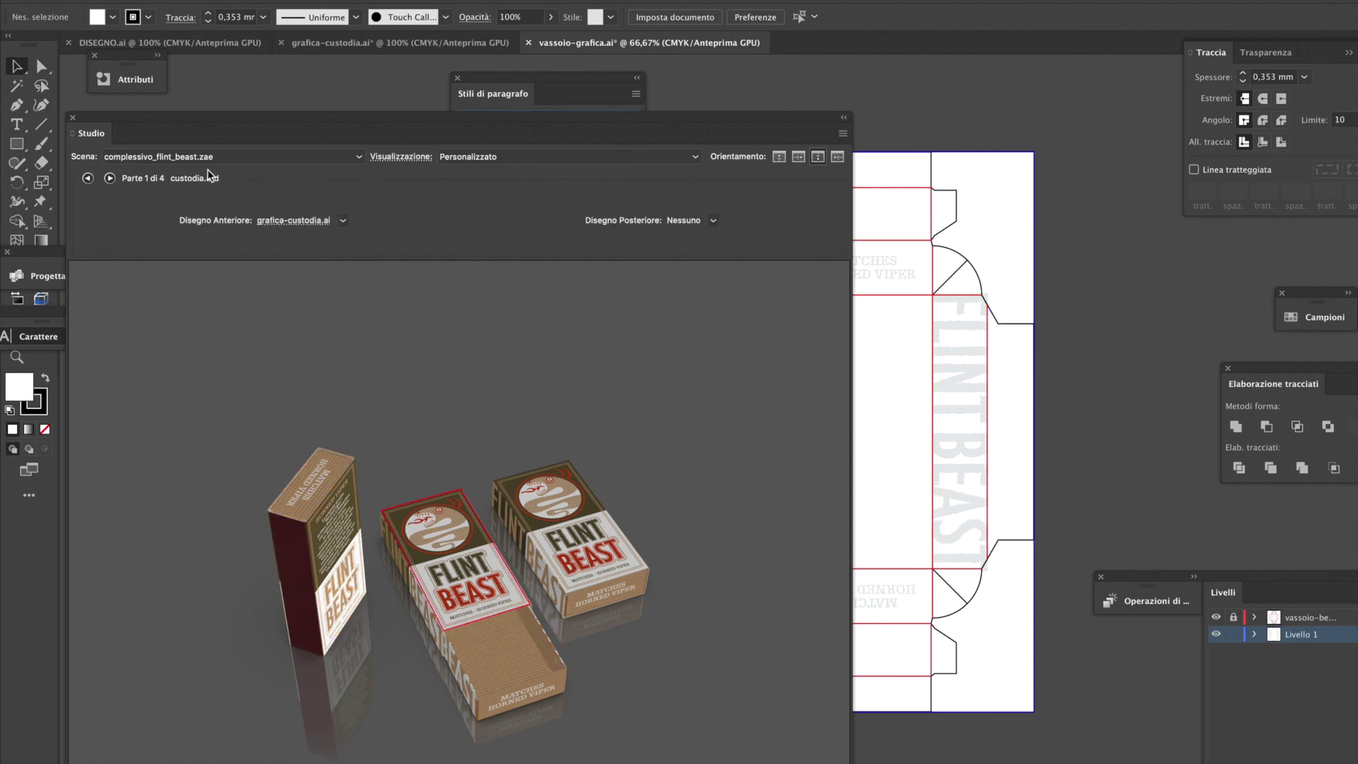
Try a higher transparency on the custodia_ard_mat_edge part, reset it to 0% and turn the boxes to inspect them
{"action": "left_click", "coordinate": [110, 178]}
{"action": "left_click", "coordinate": [110, 178]}
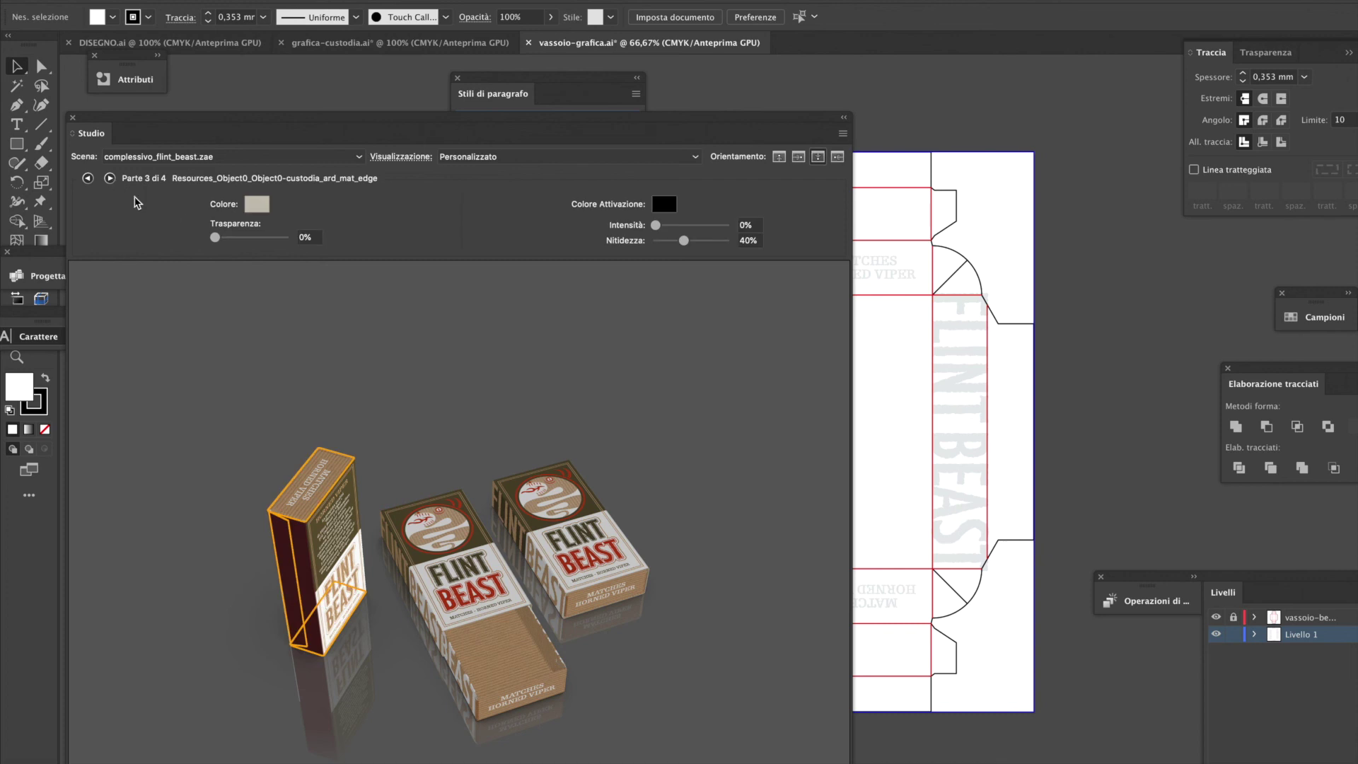
{"action": "mouse_move", "coordinate": [217, 243]}
{"action": "left_mouse_down"}
{"action": "mouse_move", "coordinate": [280, 243]}
{"action": "mouse_move", "coordinate": [242, 244]}
{"action": "left_mouse_up"}
{"action": "left_click_drag", "start_coordinate": [246, 238], "coordinate": [200, 240]}
{"action": "left_click_drag", "start_coordinate": [576, 315], "coordinate": [616, 328]}
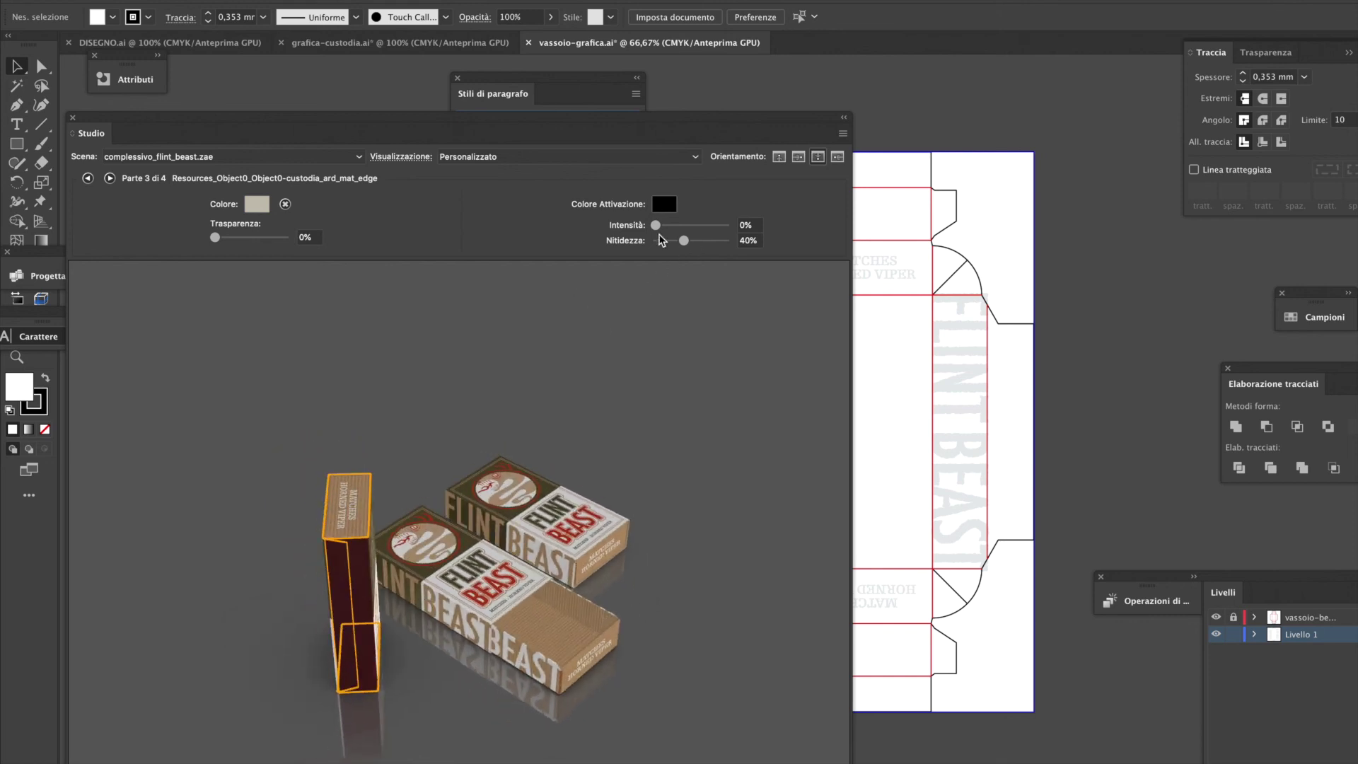
{"action": "left_click_drag", "start_coordinate": [602, 421], "coordinate": [584, 382]}
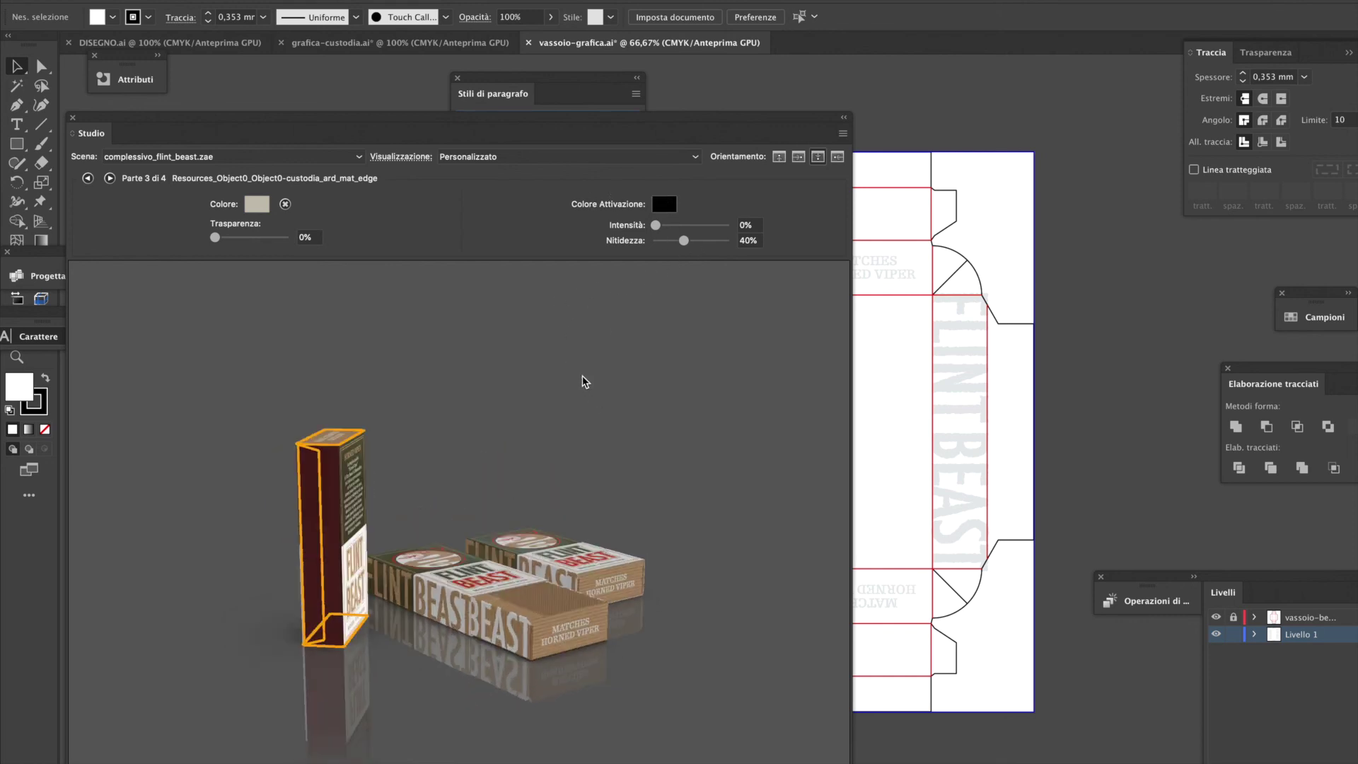
{"action": "left_click", "coordinate": [603, 382]}
{"action": "left_click_drag", "start_coordinate": [593, 480], "coordinate": [504, 540]}
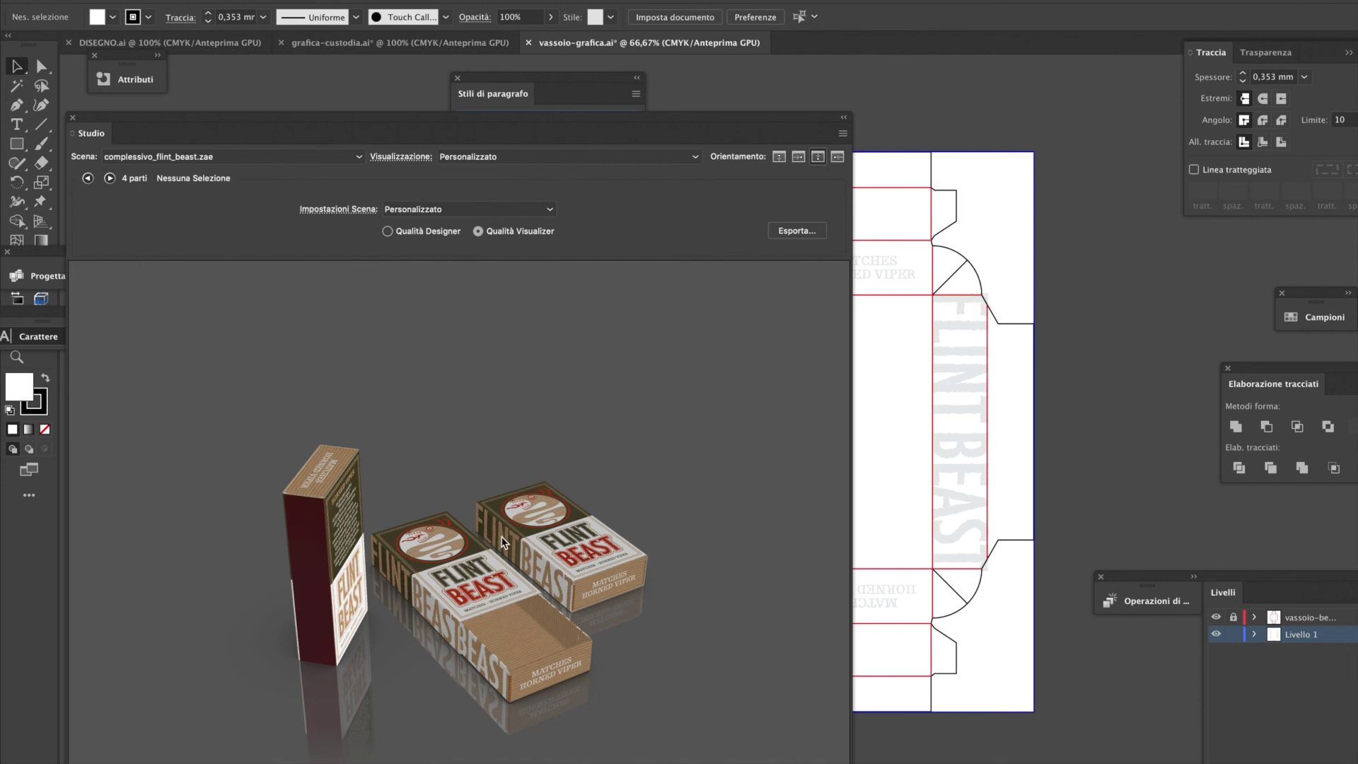
Set the custodia_ard_mat_edge part's Intensità to 22% and Nitidezza to 70%, and inspect the edges from several angles
{"action": "left_click", "coordinate": [479, 550]}
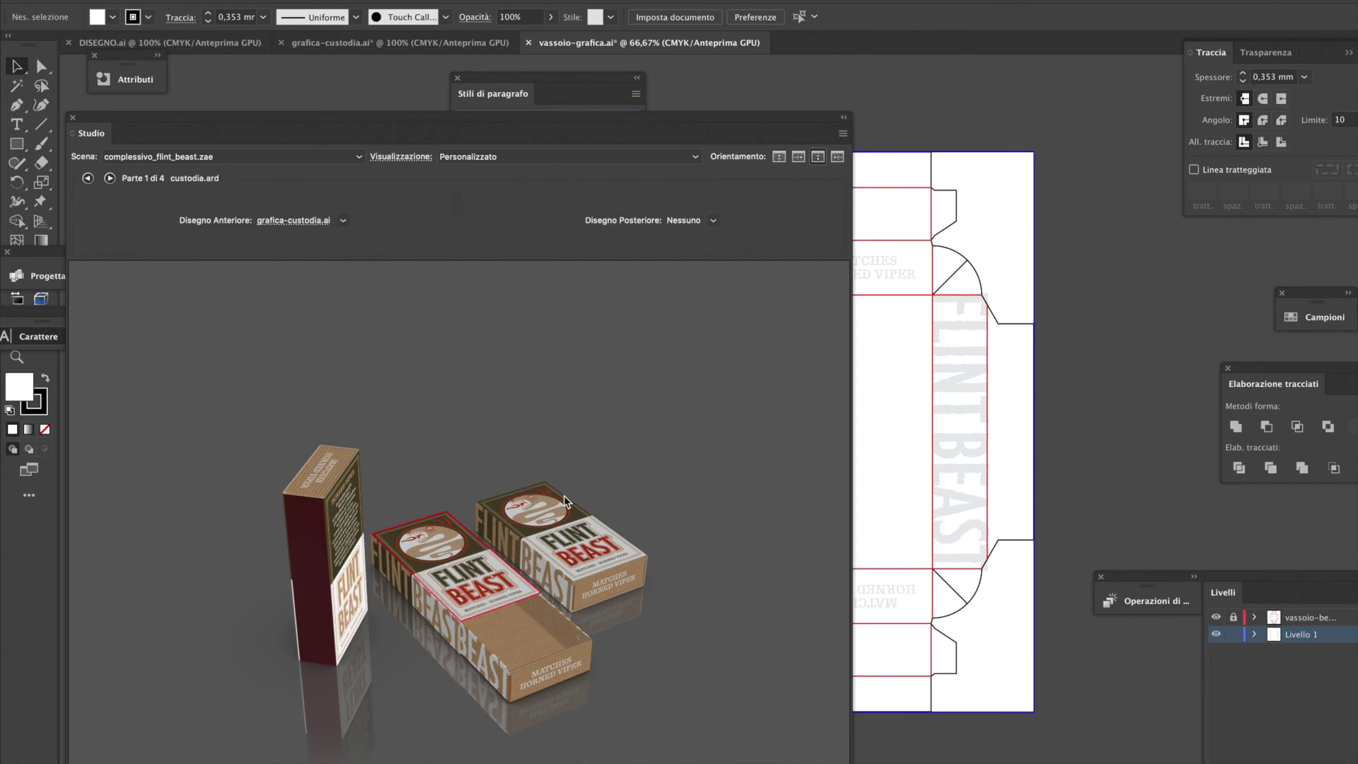
{"action": "left_click", "coordinate": [110, 178]}
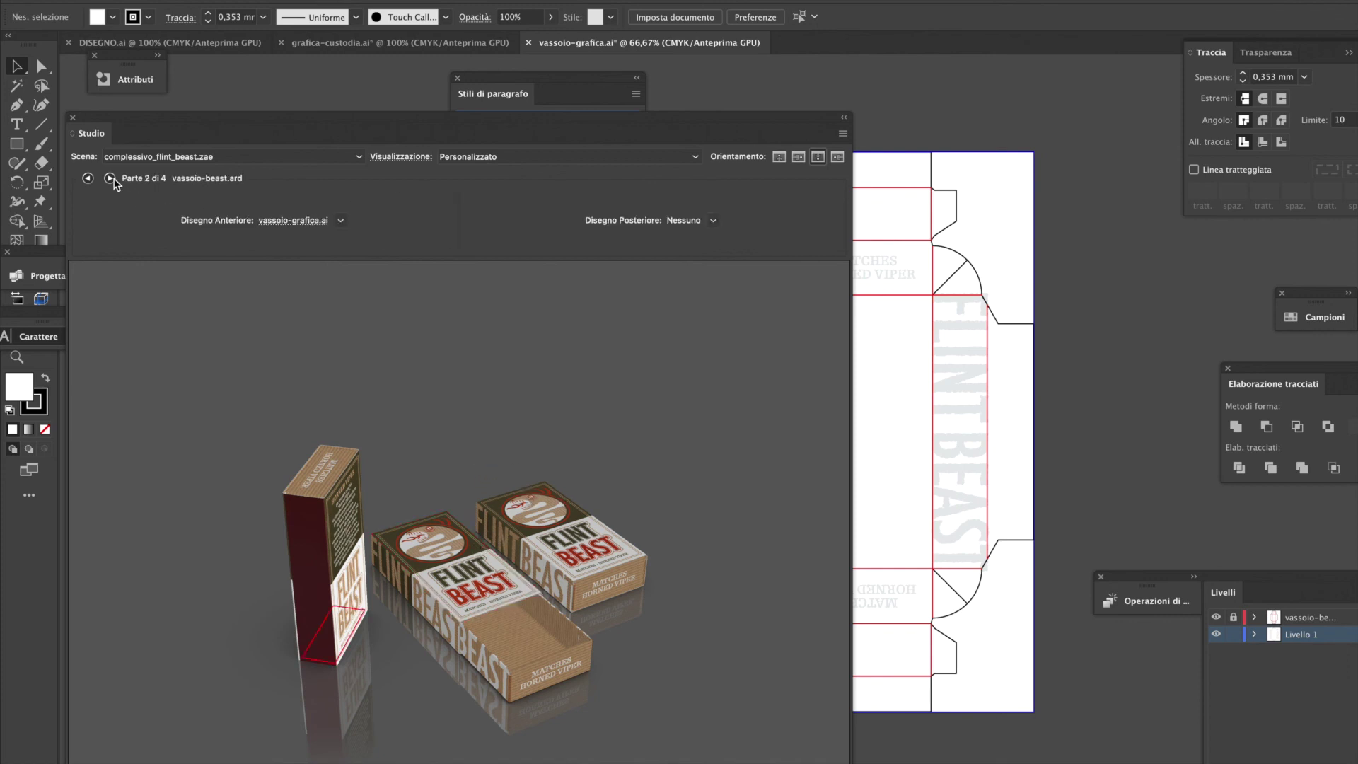
{"action": "left_click", "coordinate": [111, 179]}
{"action": "mouse_move", "coordinate": [683, 242]}
{"action": "left_mouse_down"}
{"action": "mouse_move", "coordinate": [722, 244]}
{"action": "mouse_move", "coordinate": [651, 252]}
{"action": "mouse_move", "coordinate": [708, 247]}
{"action": "mouse_move", "coordinate": [706, 225]}
{"action": "mouse_move", "coordinate": [665, 234]}
{"action": "left_mouse_up"}
{"action": "left_click_drag", "start_coordinate": [487, 614], "coordinate": [568, 515]}
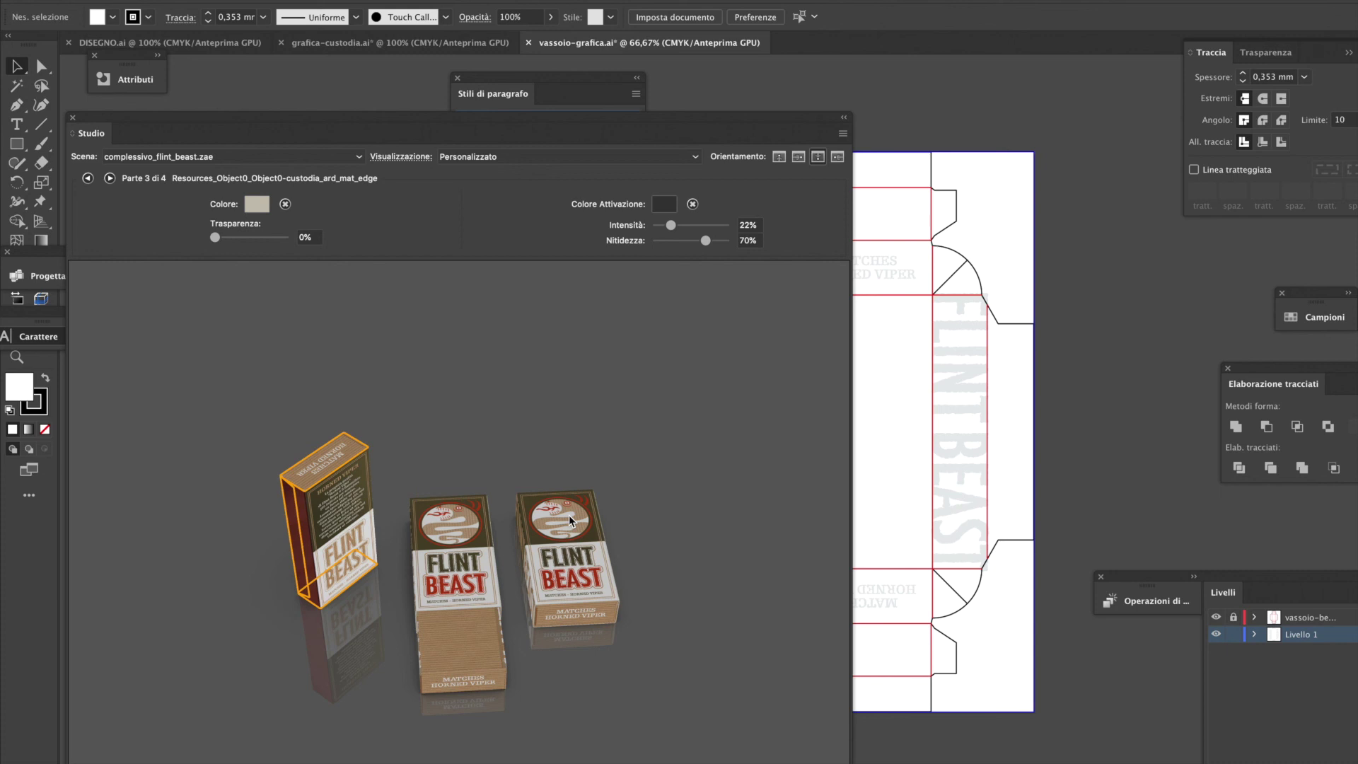
{"action": "left_click_drag", "start_coordinate": [523, 555], "coordinate": [549, 597]}
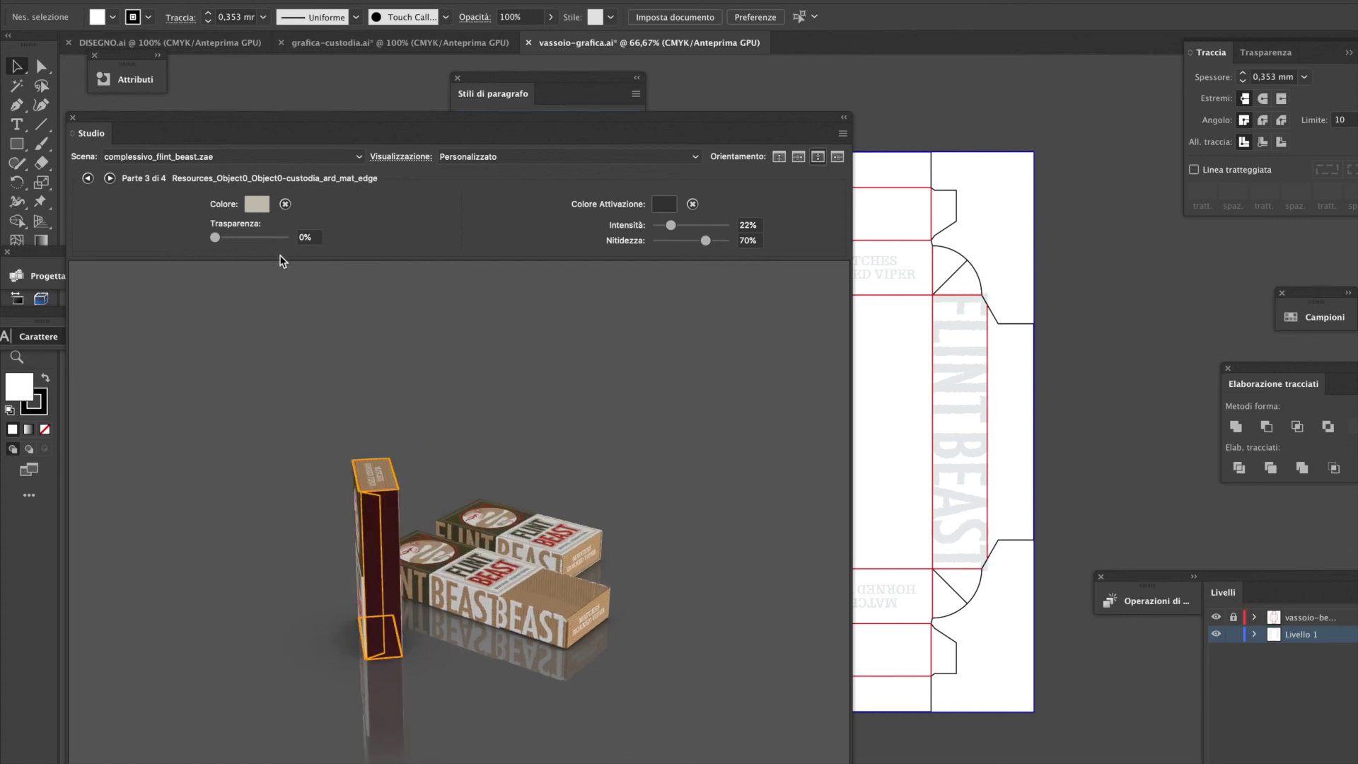
Check the last scene part, clear the selection and compare Qualità Designer with Qualità Visualizer, ending in Qualità Visualizer
{"action": "left_click", "coordinate": [109, 178]}
{"action": "left_click_drag", "start_coordinate": [617, 613], "coordinate": [581, 629]}
{"action": "left_click", "coordinate": [110, 178]}
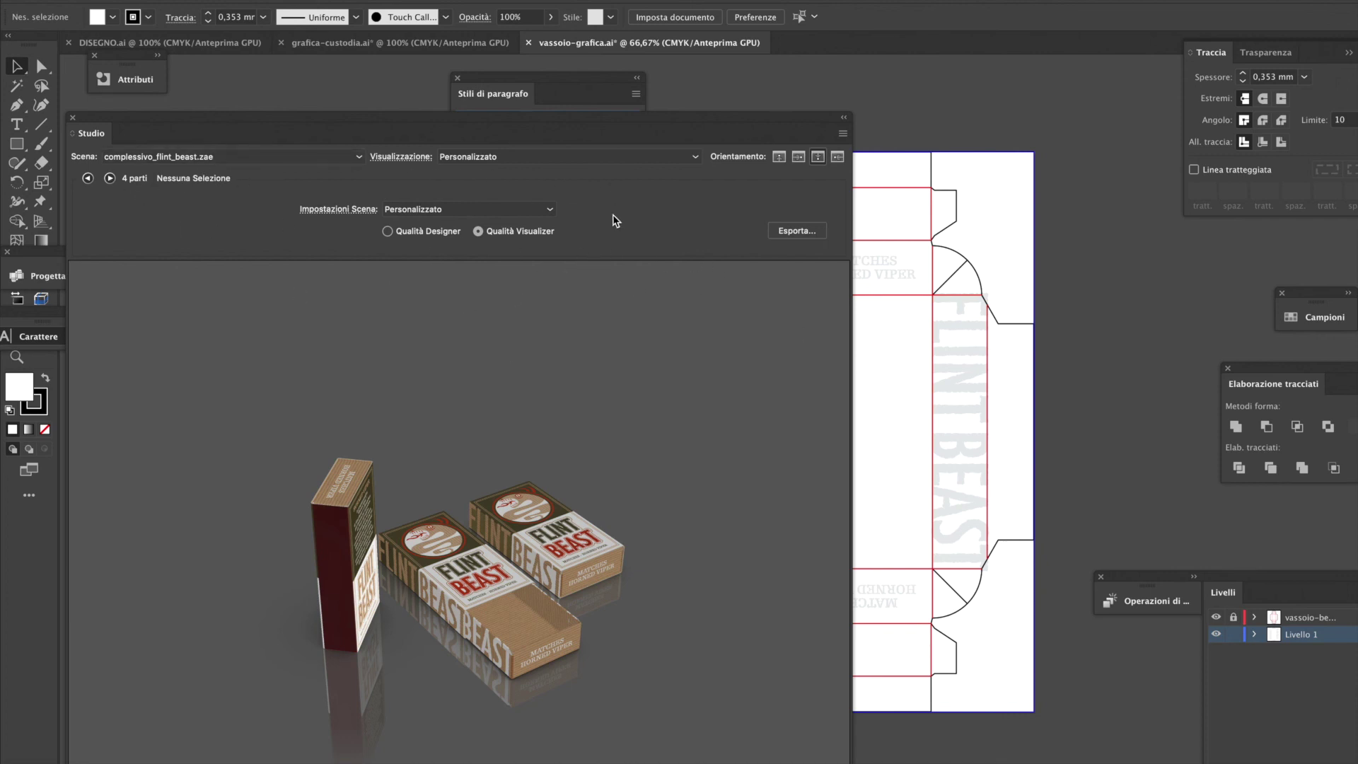
{"action": "left_click", "coordinate": [387, 232]}
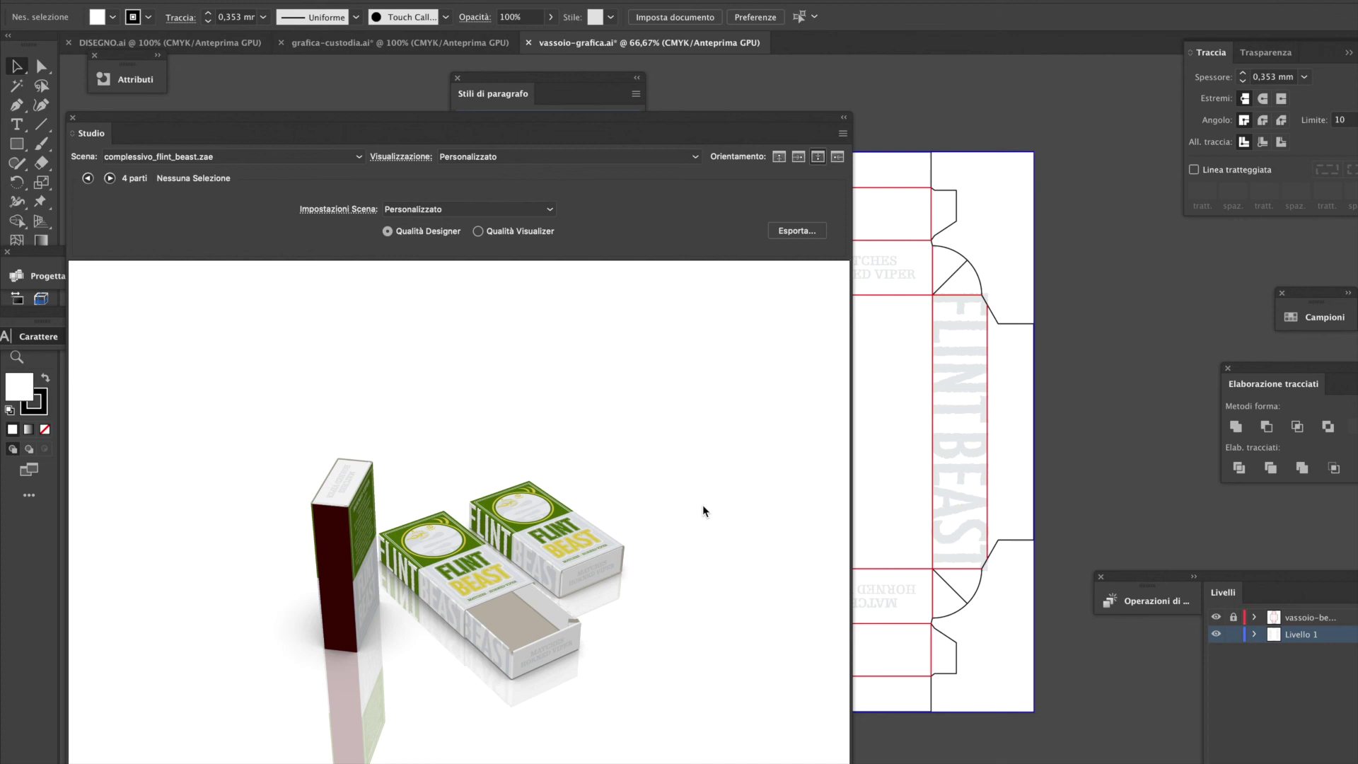
{"action": "left_click_drag", "start_coordinate": [452, 551], "coordinate": [454, 361]}
{"action": "left_click", "coordinate": [519, 233]}
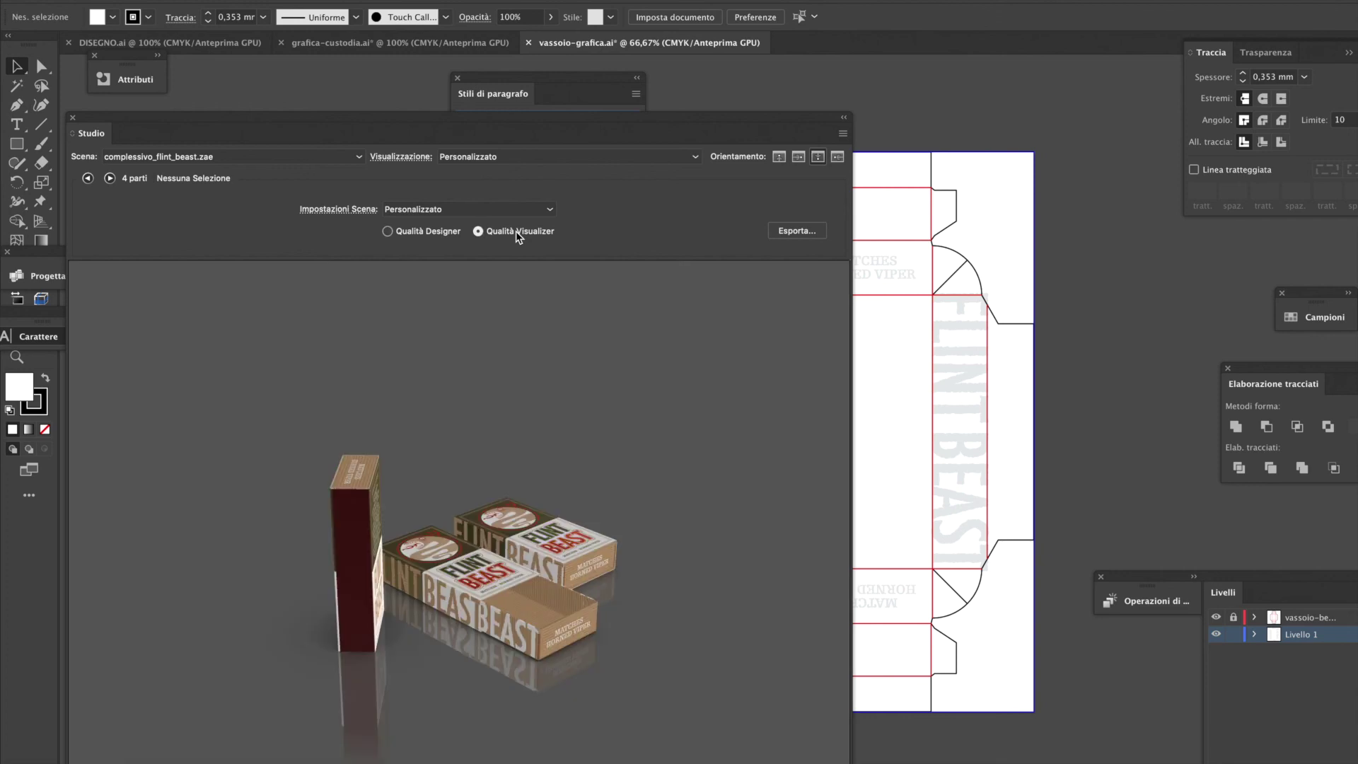
Open the scene's export settings, review the Immagine and Sequenza Immagini export types, and close them without exporting
{"action": "mouse_move", "coordinate": [601, 538]}
{"action": "left_mouse_down"}
{"action": "mouse_move", "coordinate": [612, 560]}
{"action": "mouse_move", "coordinate": [622, 498]}
{"action": "mouse_move", "coordinate": [597, 559]}
{"action": "left_mouse_up"}
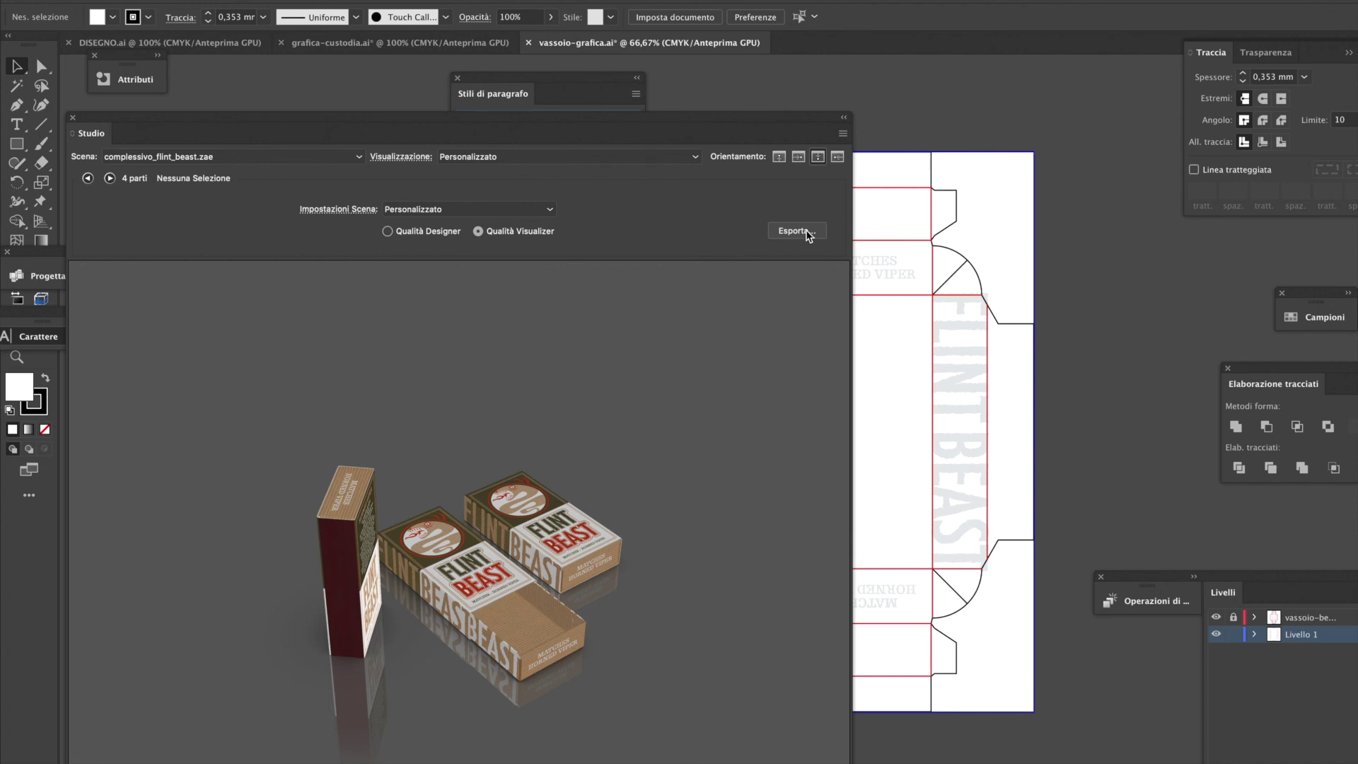
{"action": "left_click", "coordinate": [809, 233]}
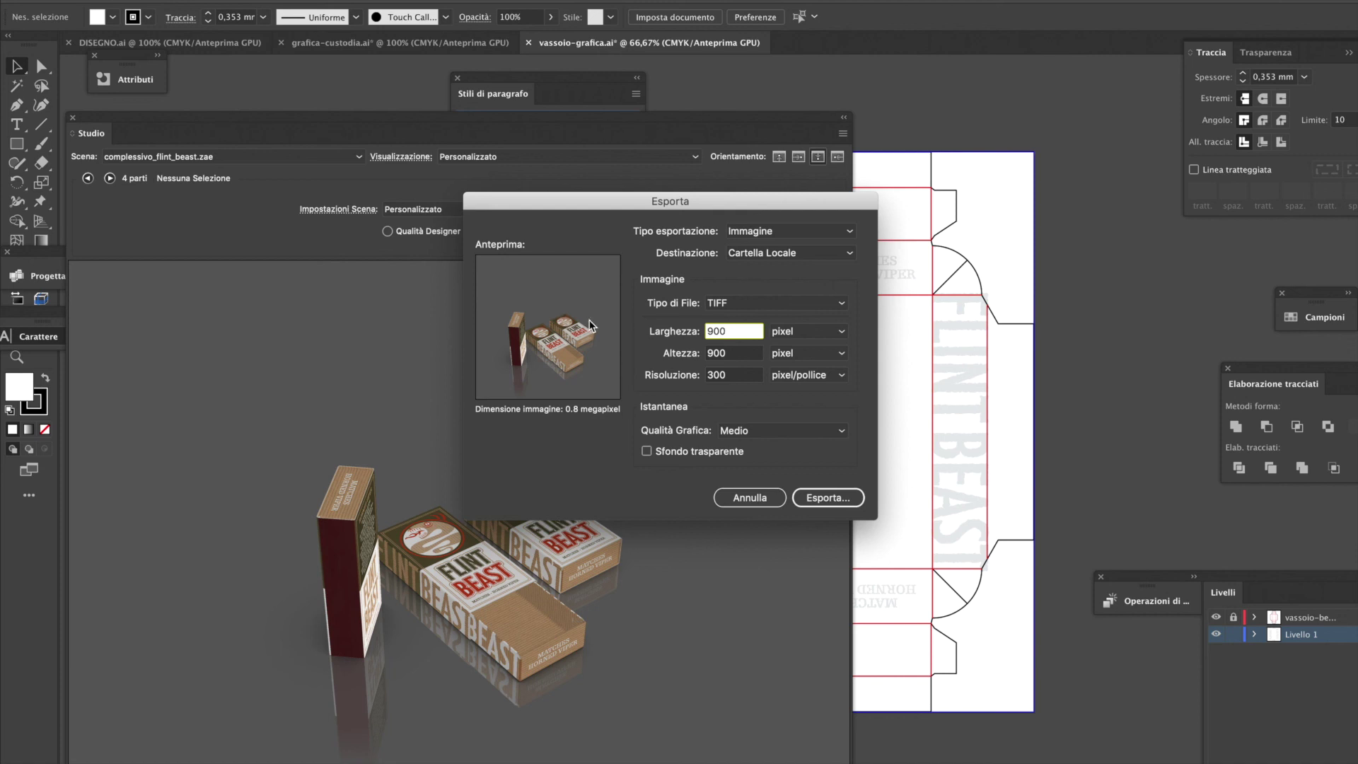
{"action": "left_click", "coordinate": [772, 231]}
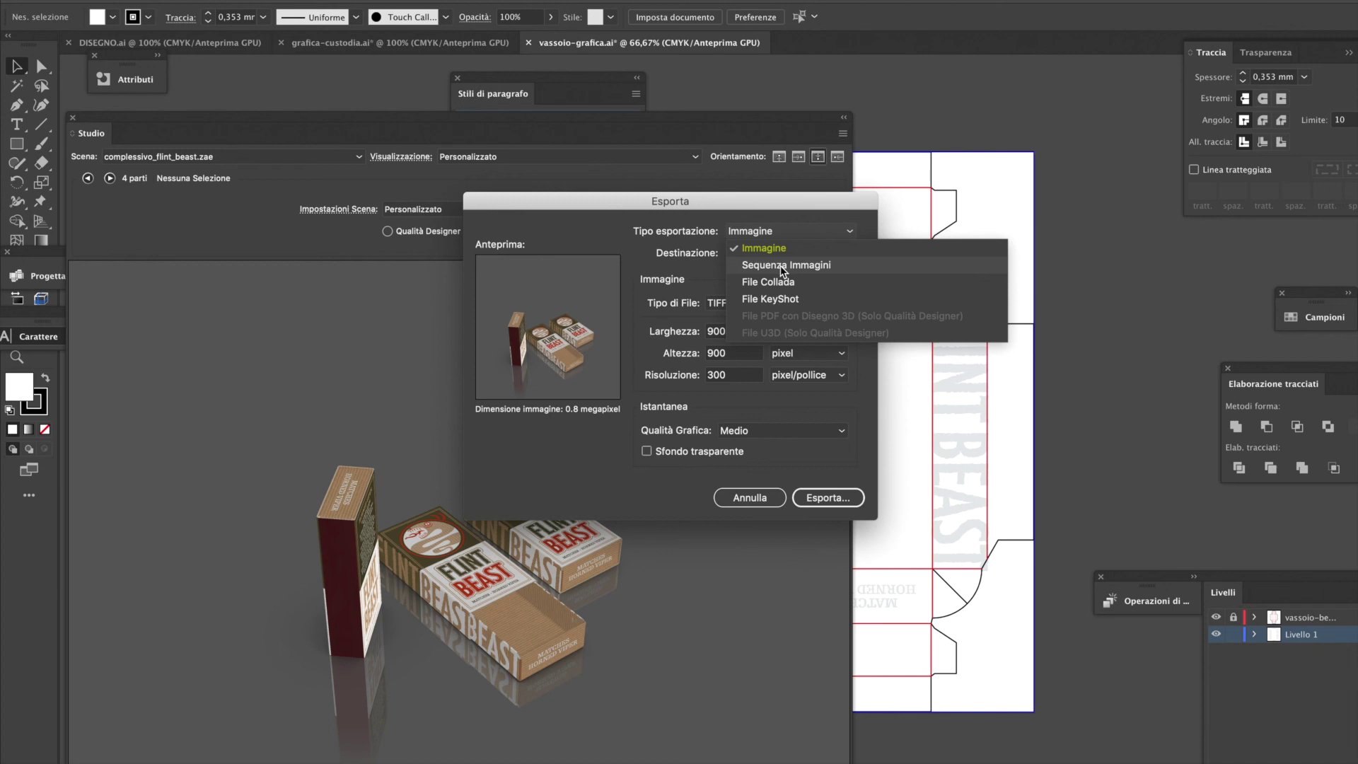
{"action": "left_click", "coordinate": [781, 266]}
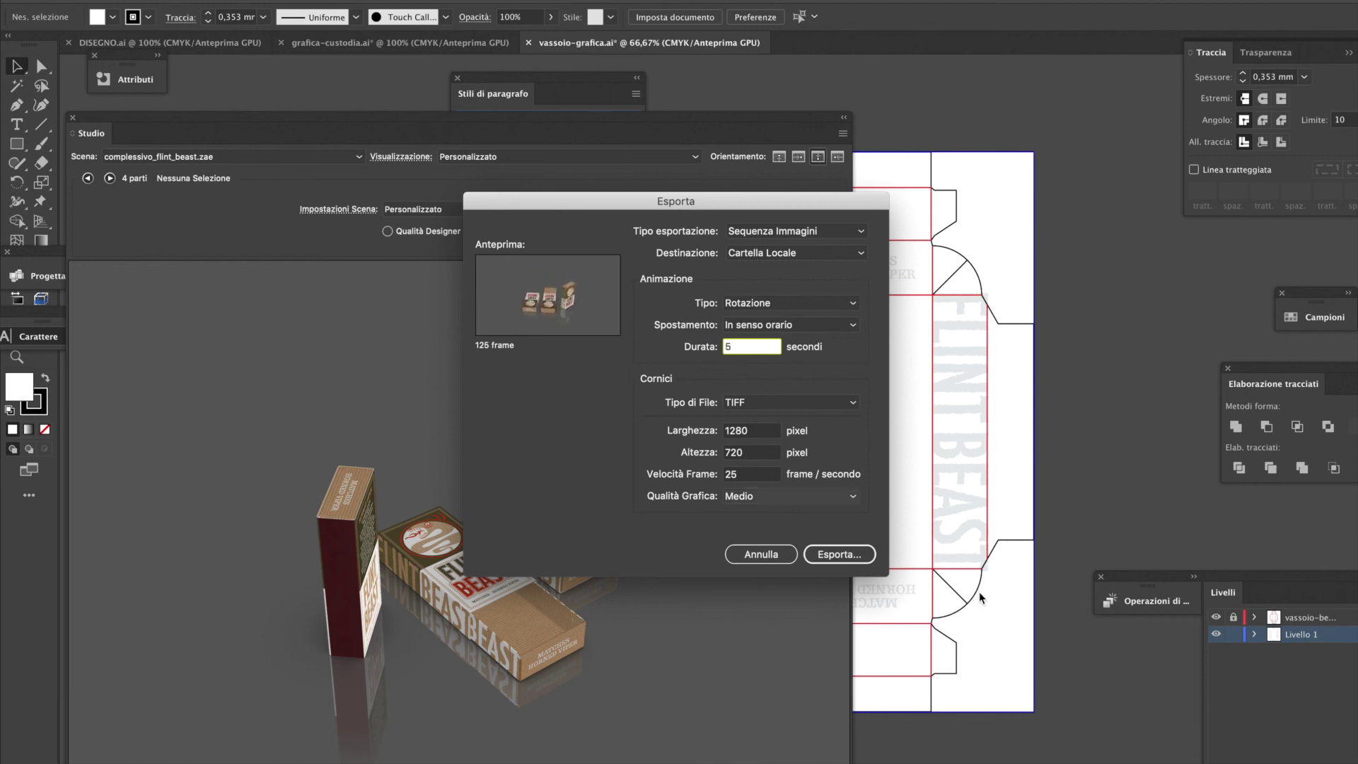
{"action": "left_click", "coordinate": [763, 558]}
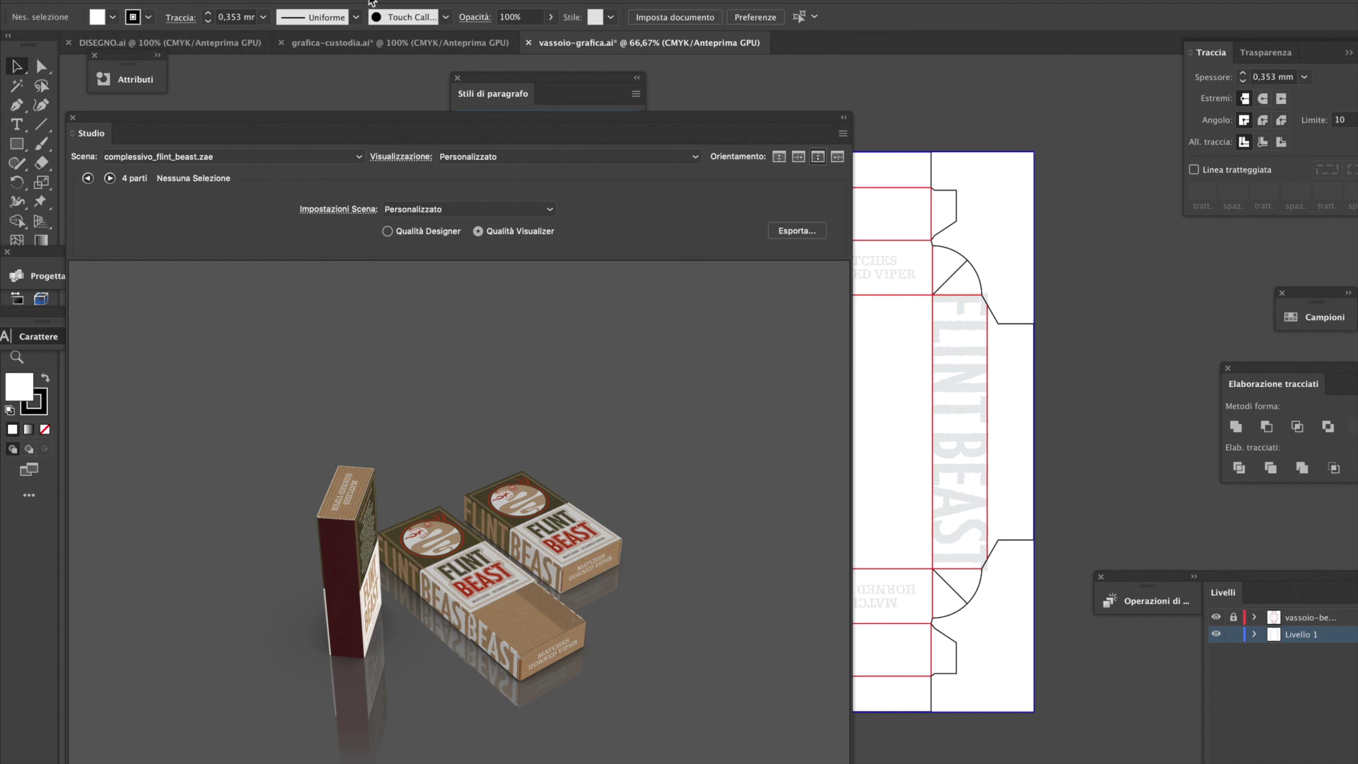
Create a new 50 x 100 mm document and collapse the Studio window to free the artboard
{"action": "left_click", "coordinate": [139, 2]}
{"action": "key", "text": "super+n"}
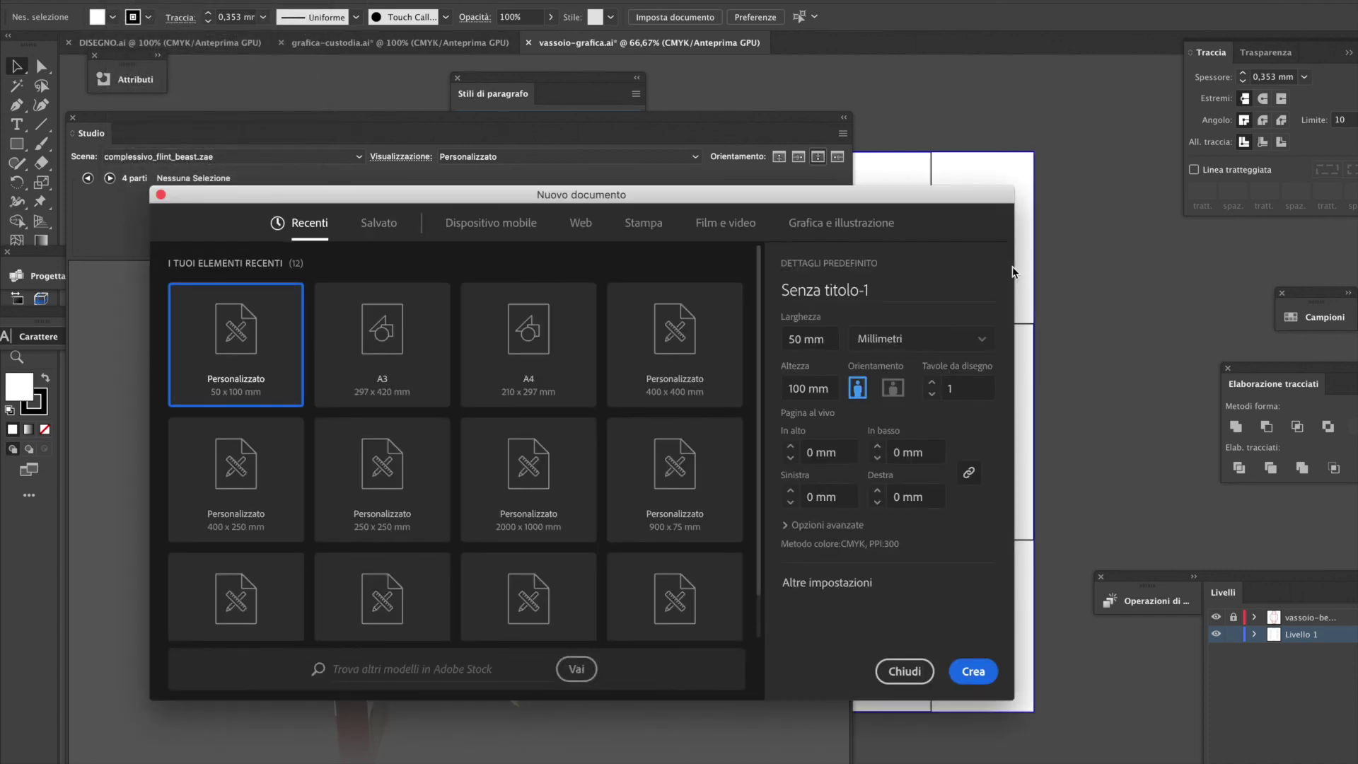
{"action": "left_click", "coordinate": [973, 671]}
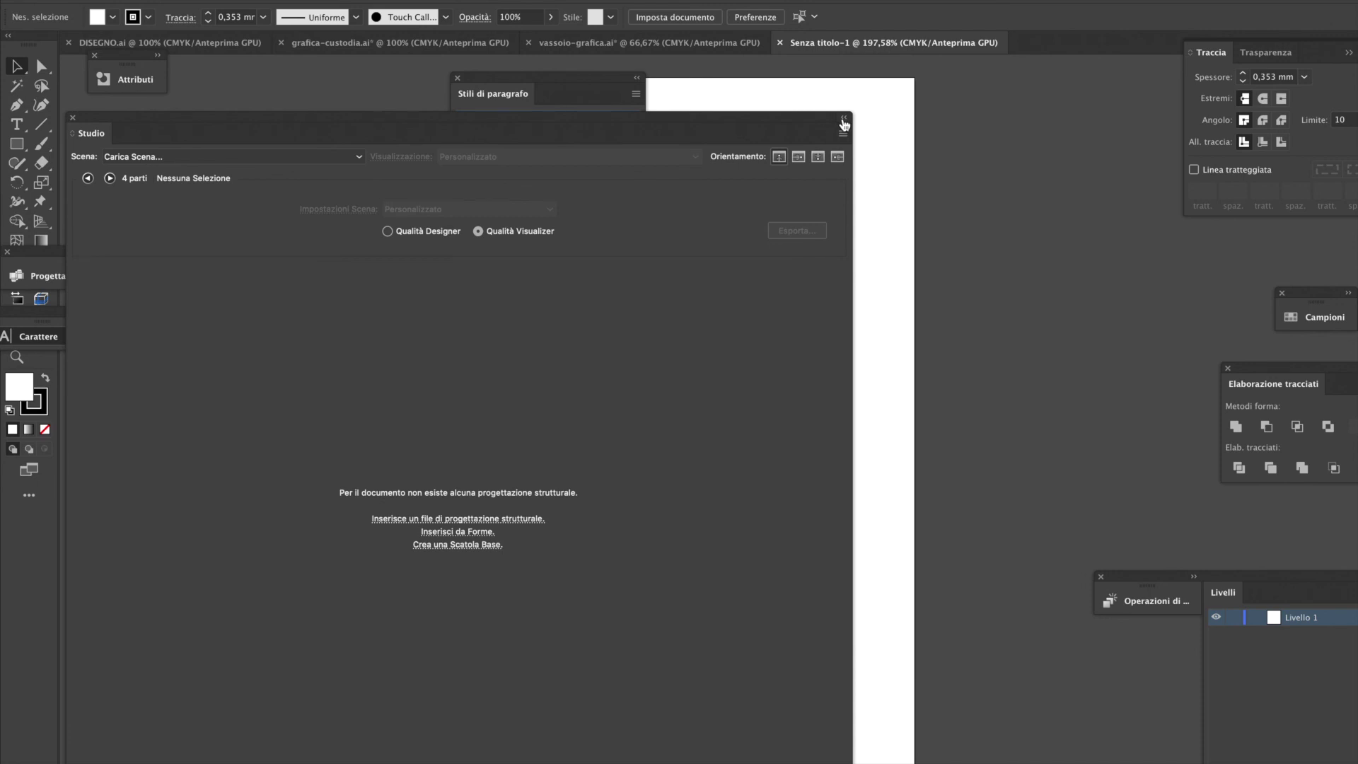
{"action": "left_click", "coordinate": [842, 119]}
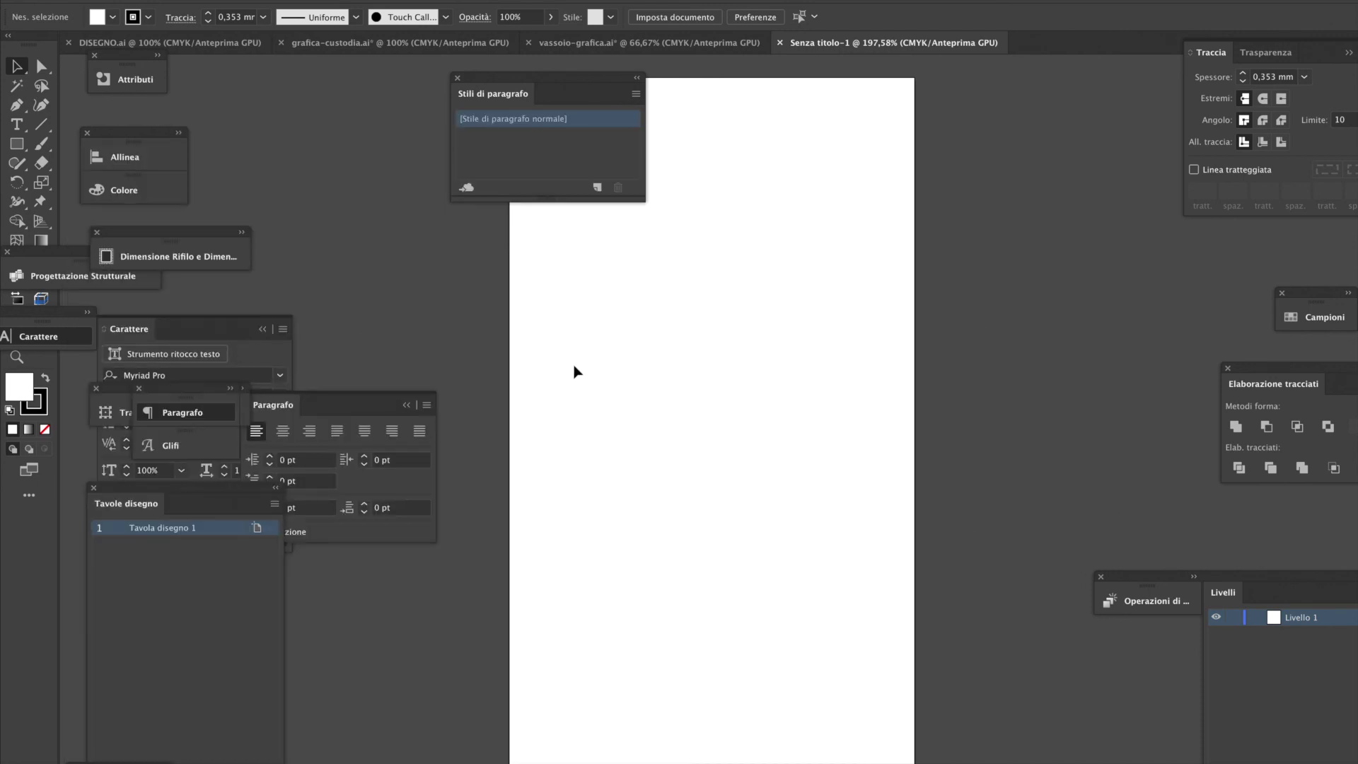
{"action": "left_click", "coordinate": [19, 109]}
{"action": "mouse_move", "coordinate": [679, 631]}
{"action": "left_mouse_down"}
{"action": "mouse_move", "coordinate": [645, 573]}
{"action": "mouse_move", "coordinate": [668, 631]}
{"action": "left_mouse_up"}
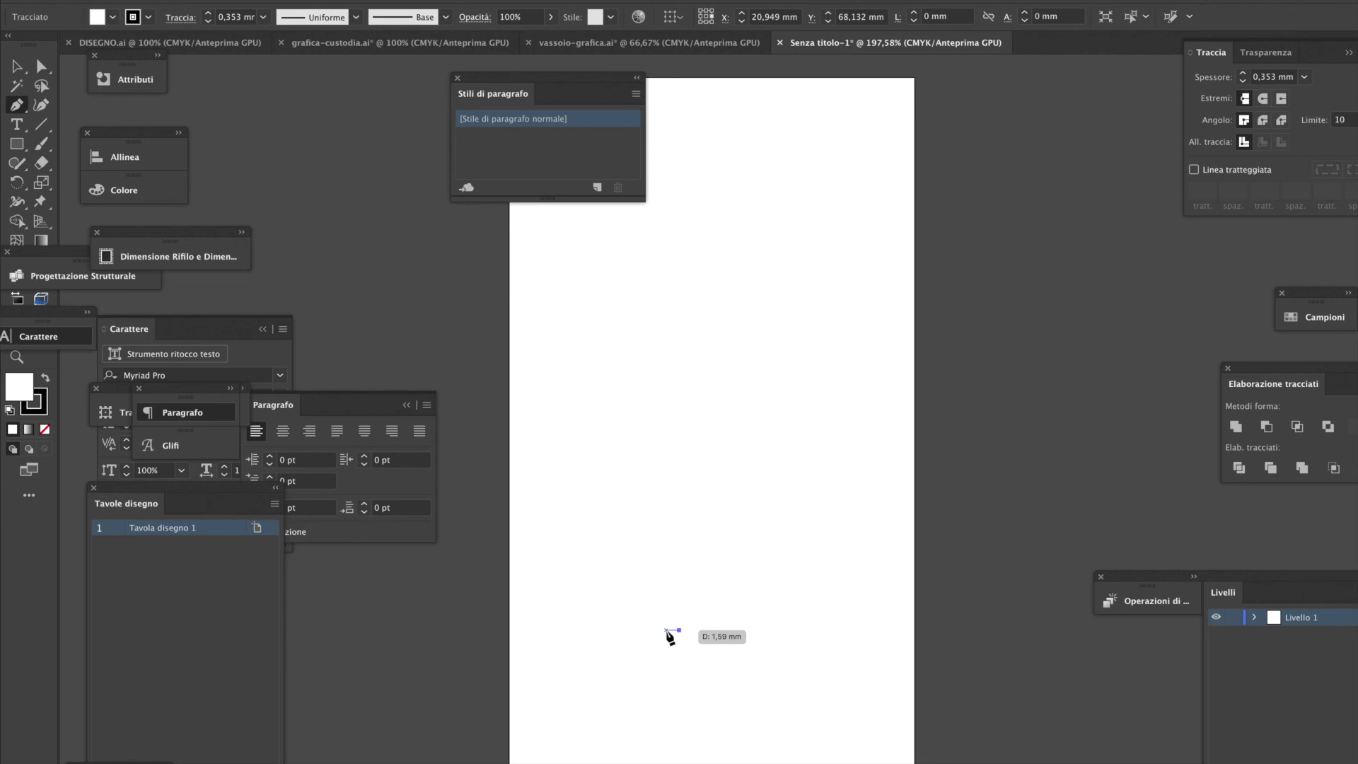
{"action": "left_click_drag", "start_coordinate": [667, 631], "coordinate": [667, 631]}
{"action": "key", "text": "Escape"}
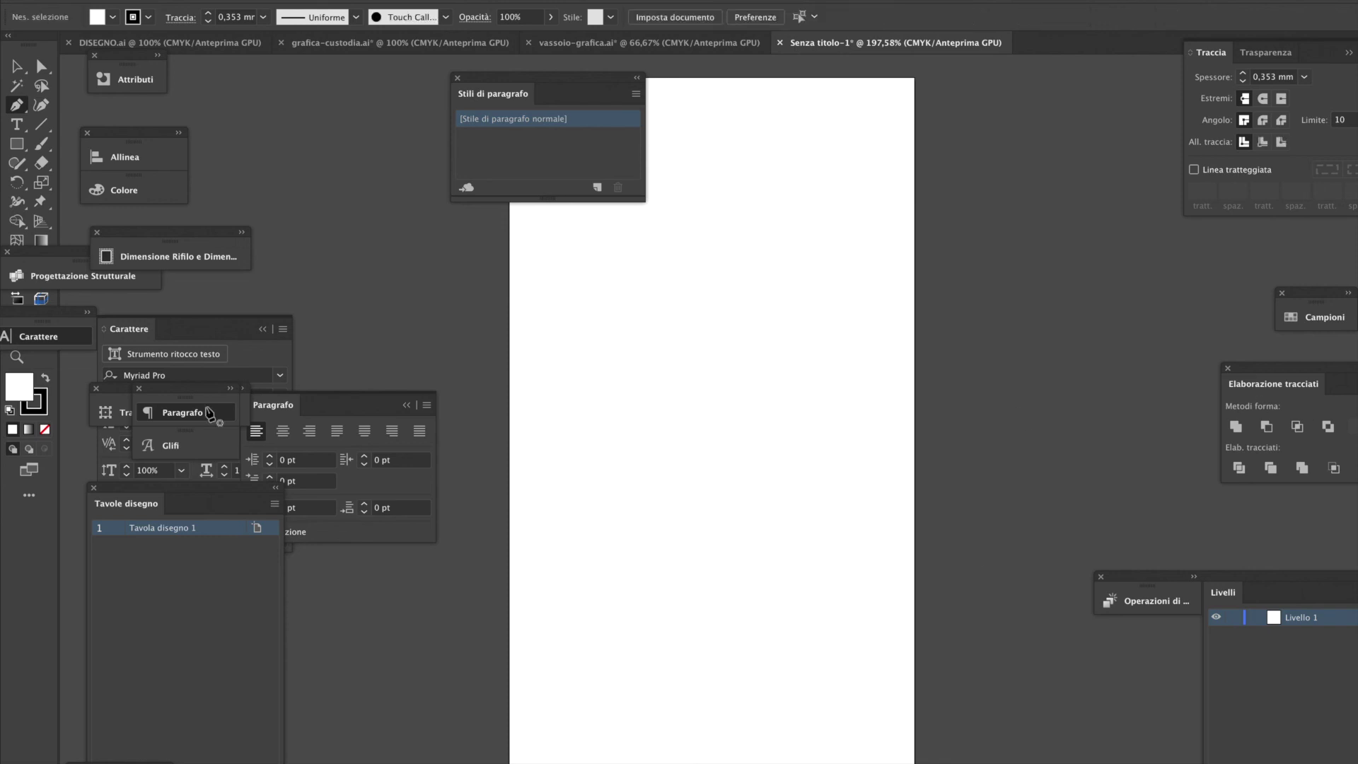
Draw a narrow vertical rectangle about 1.8 mm wide on the artboard and set its height to 90 mm
{"action": "left_click", "coordinate": [17, 144]}
{"action": "left_click_drag", "start_coordinate": [638, 265], "coordinate": [652, 705]}
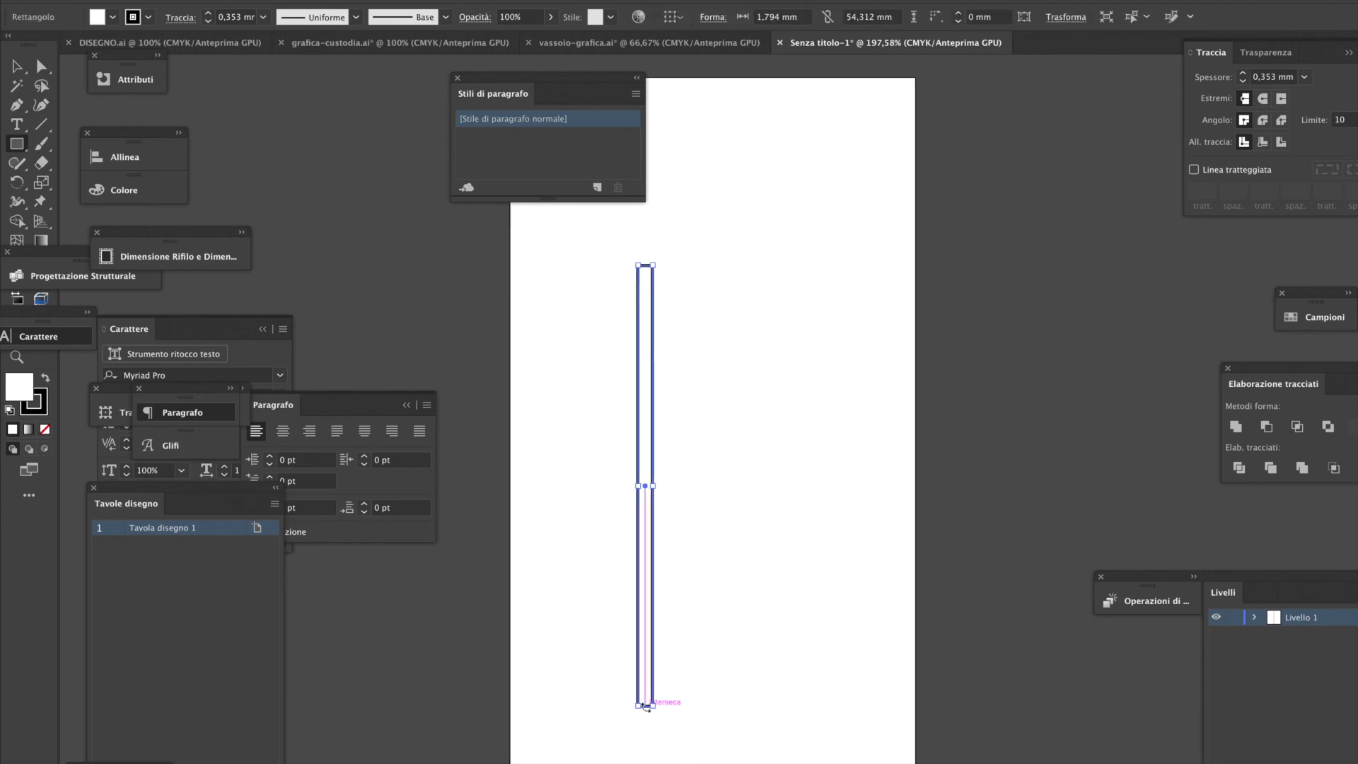
{"action": "left_click", "coordinate": [17, 66]}
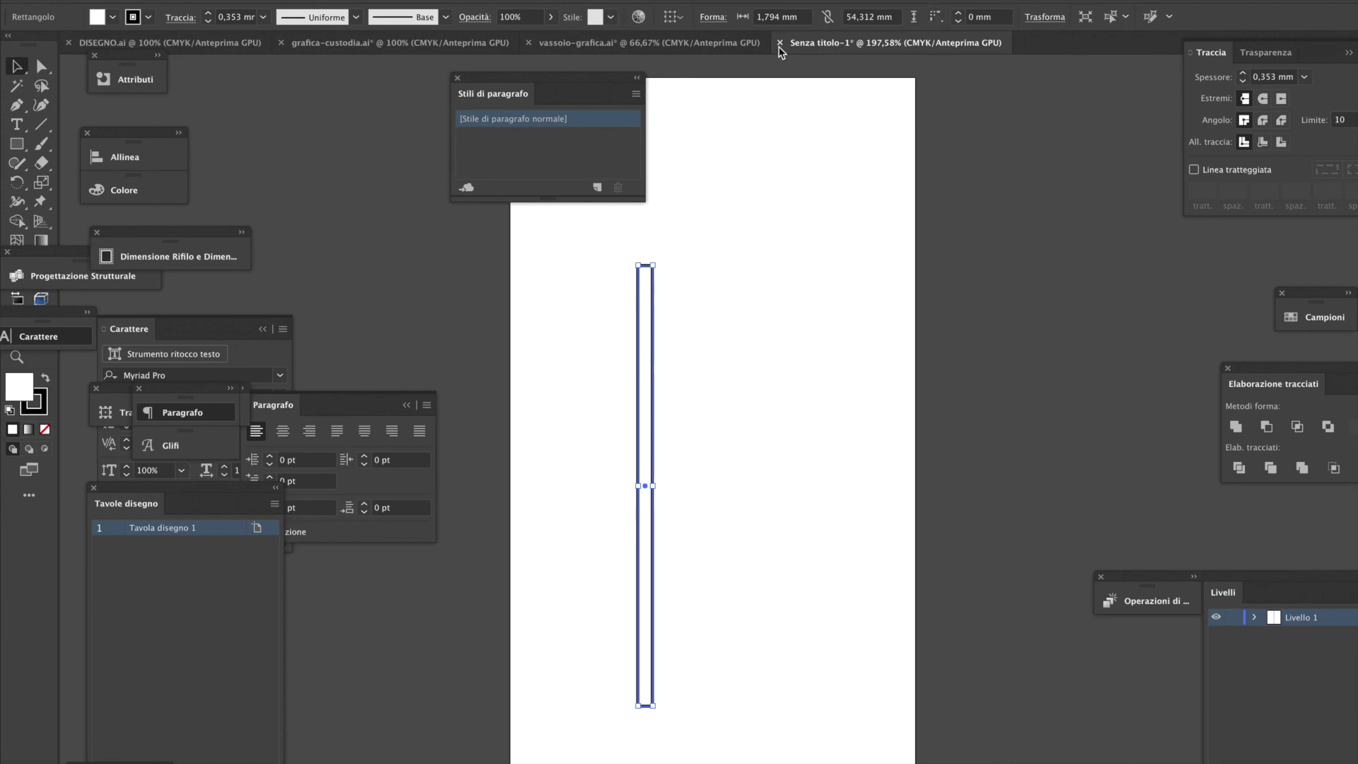
{"action": "left_click", "coordinate": [893, 18]}
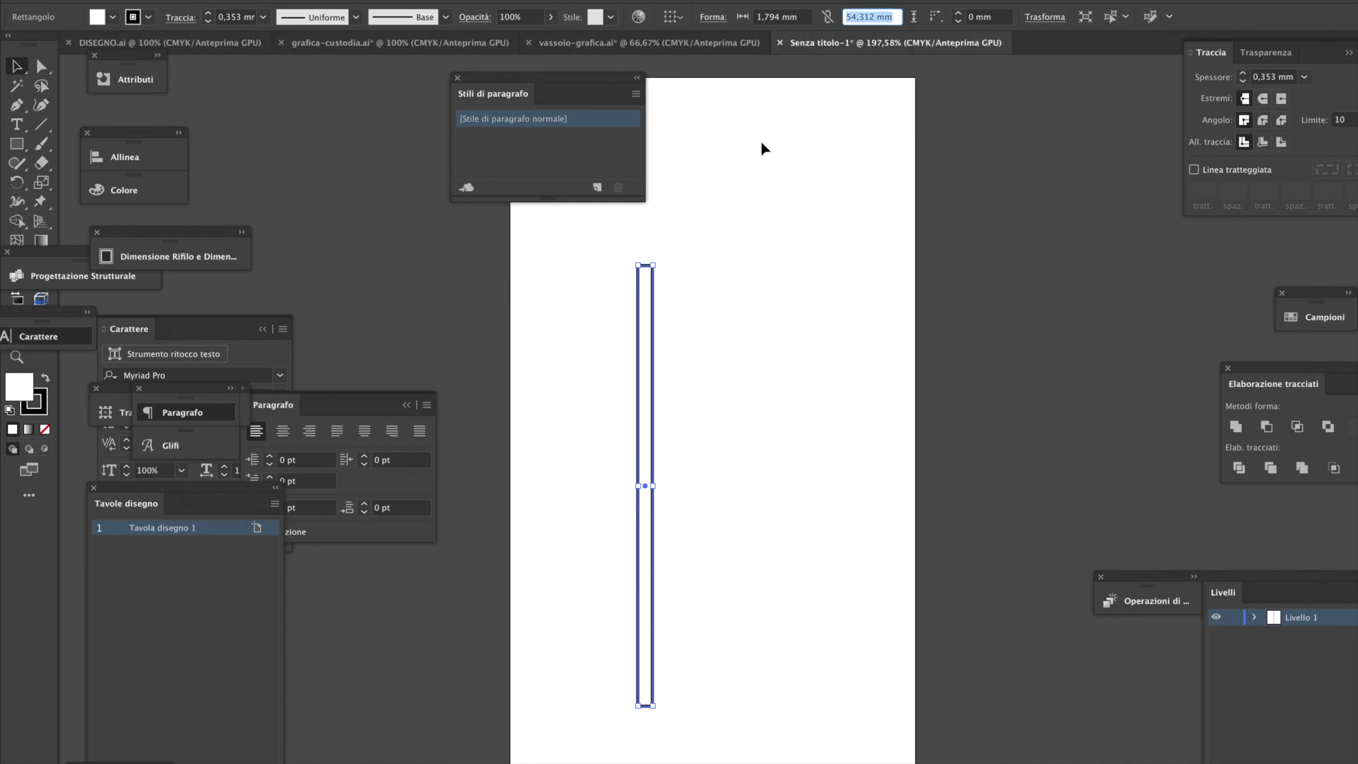
{"action": "type", "text": "90"}
{"action": "key", "text": "Return"}
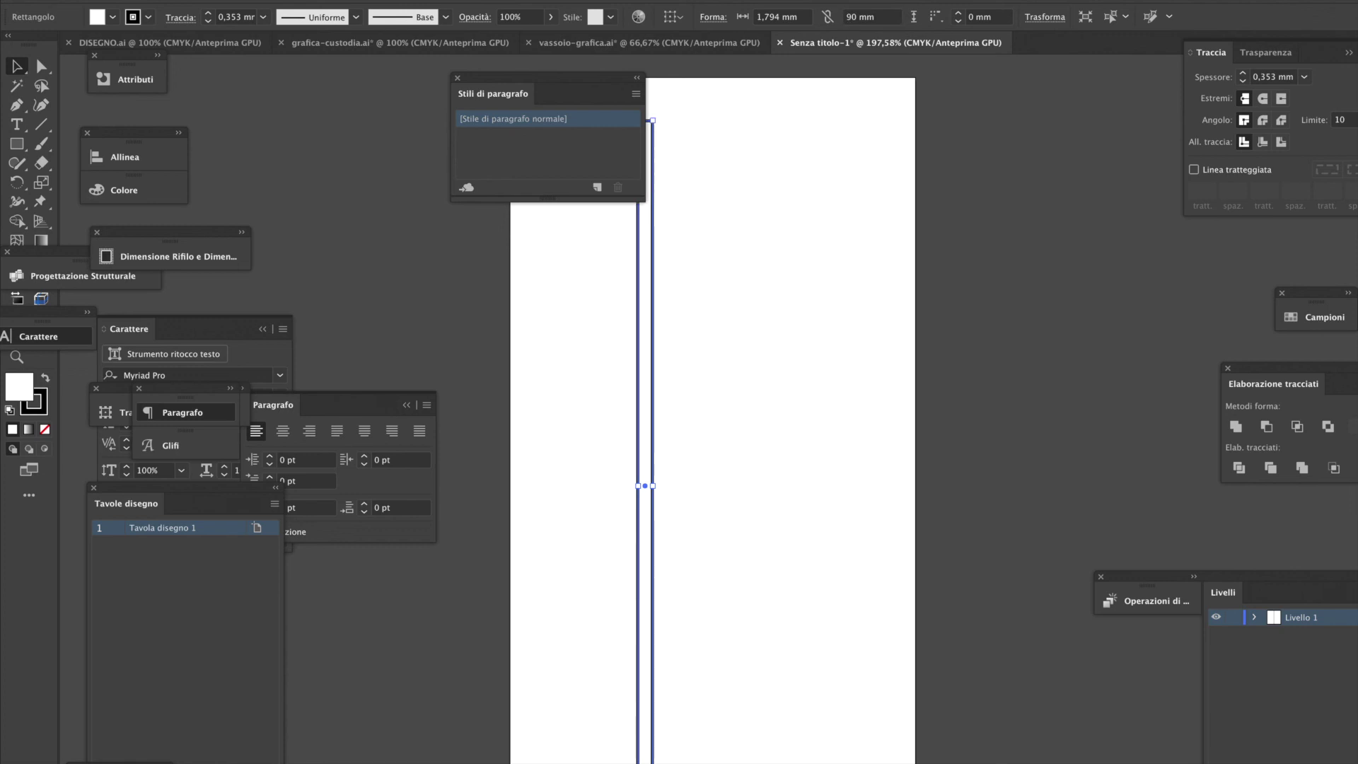
Set the tall rectangle's width to 0,5 mm
{"action": "key", "text": "super+alt+space"}
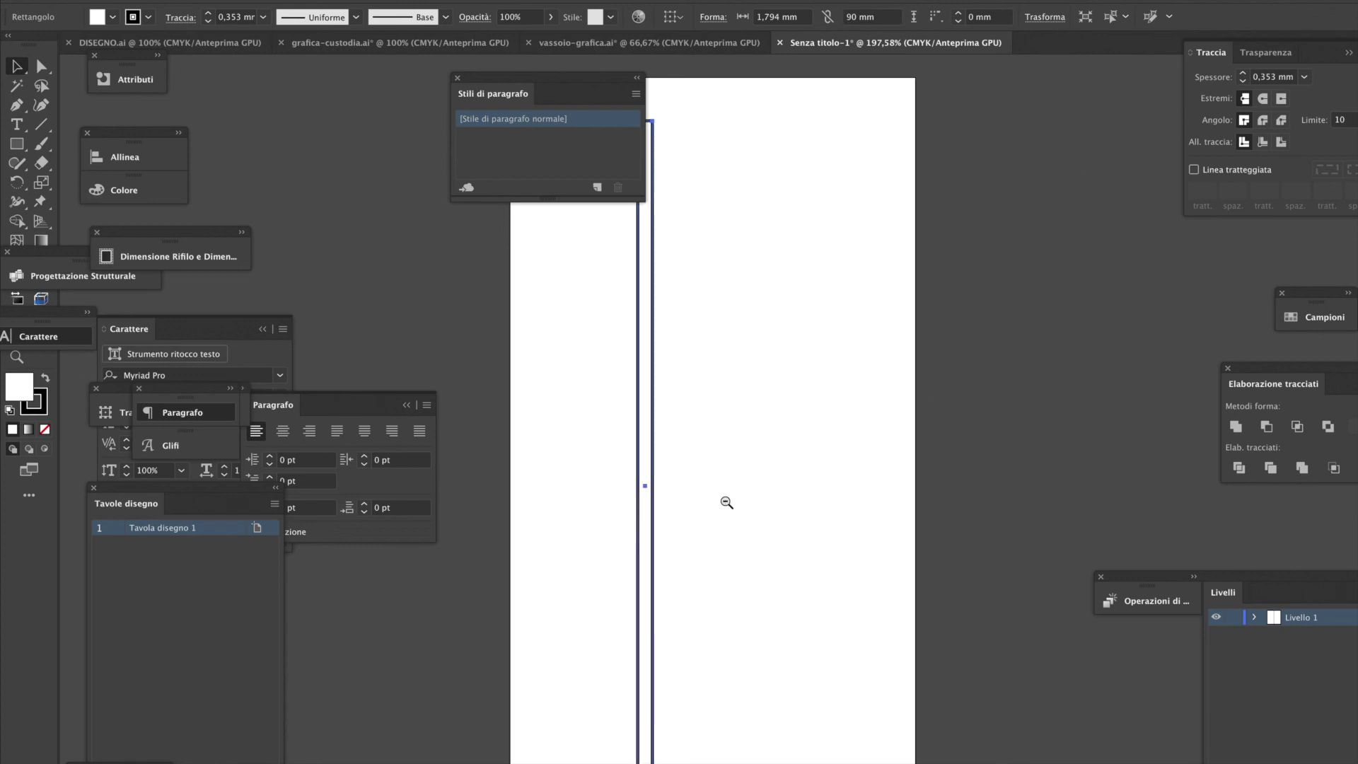
{"action": "left_click", "coordinate": [725, 501]}
{"action": "left_click", "coordinate": [715, 505]}
{"action": "scroll", "coordinate": [712, 506], "scroll_direction": "up", "scroll_amount": 2}
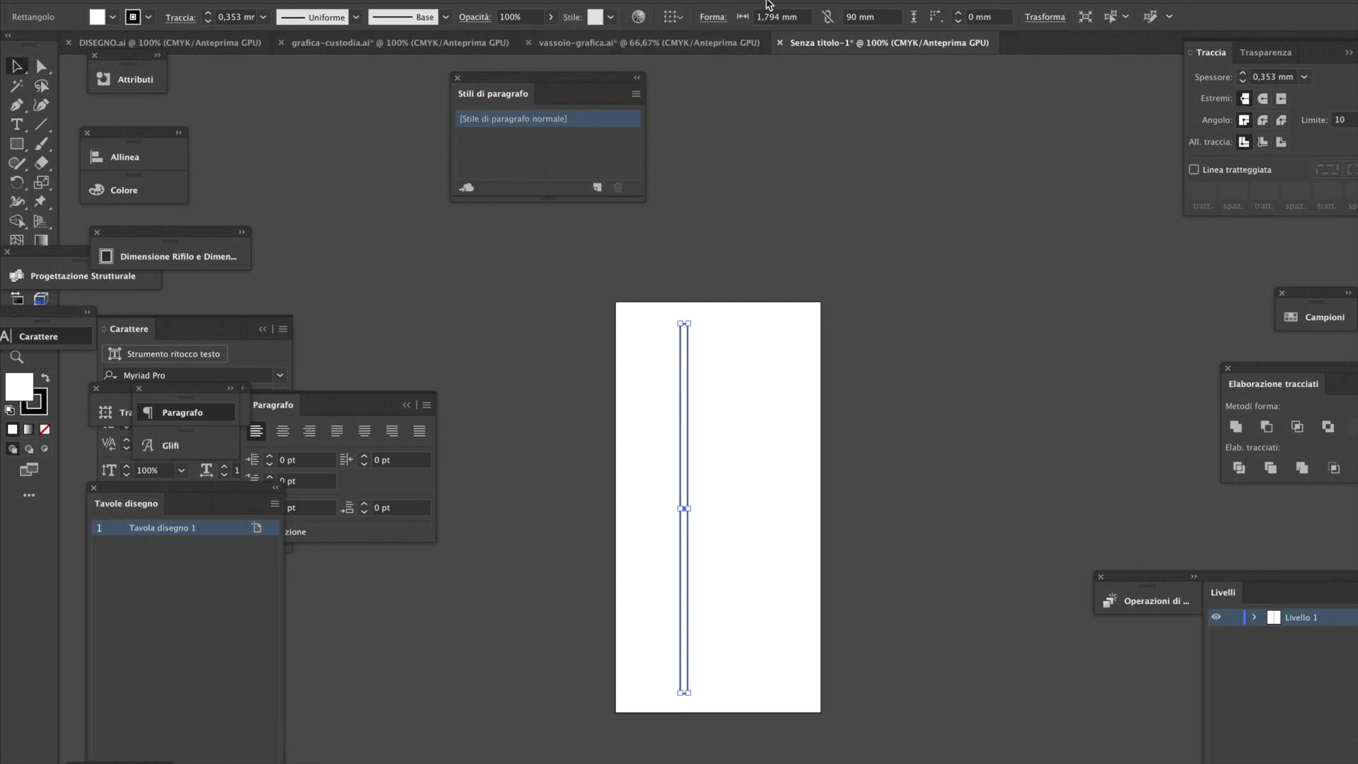
{"action": "left_click_drag", "start_coordinate": [803, 17], "coordinate": [757, 19]}
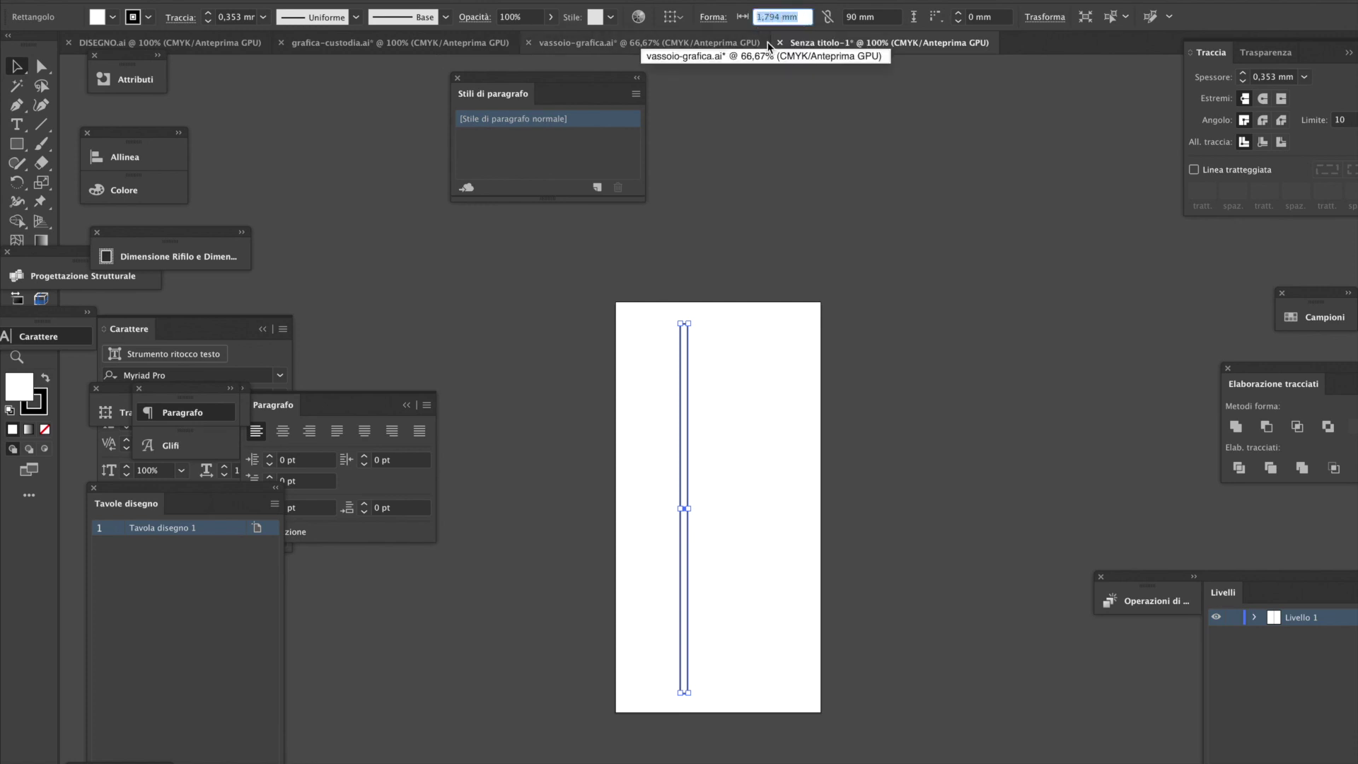
{"action": "type", "text": "0,5"}
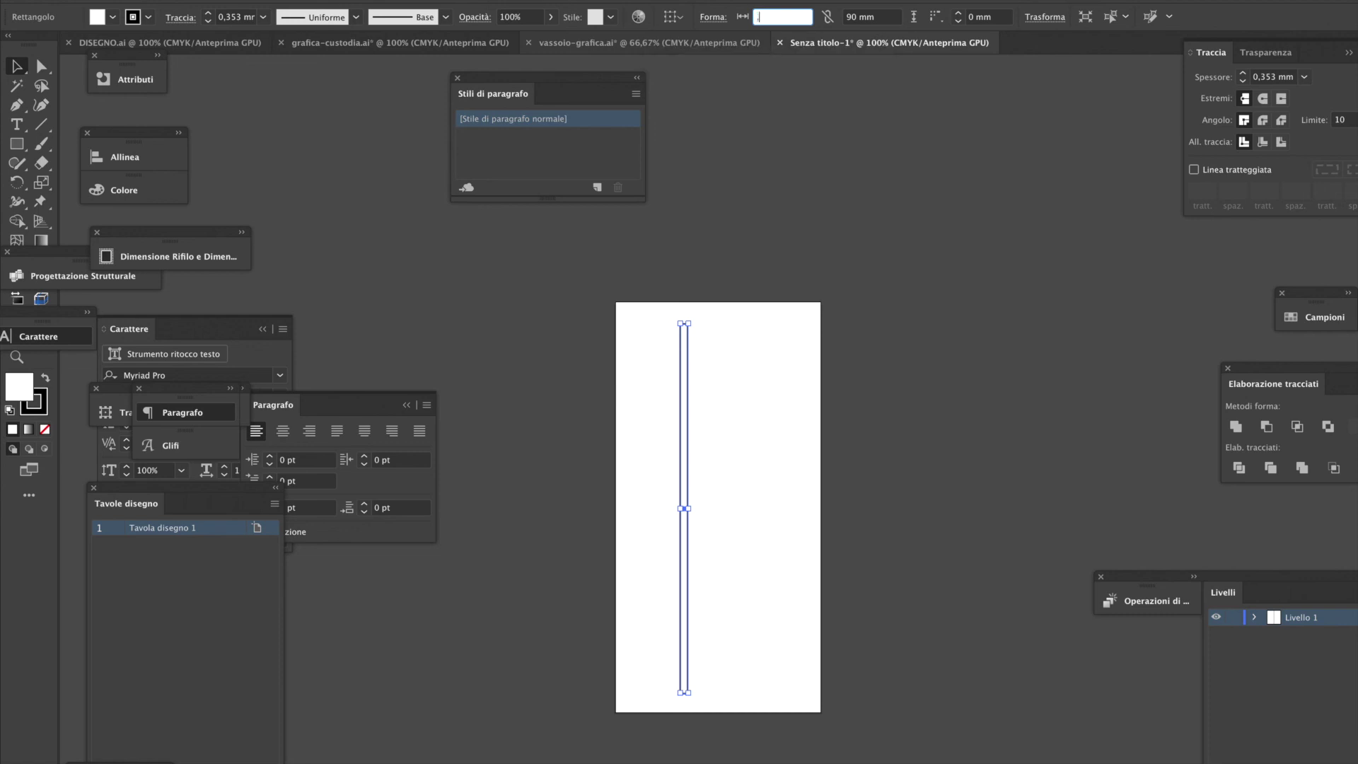
{"action": "key", "text": "Return"}
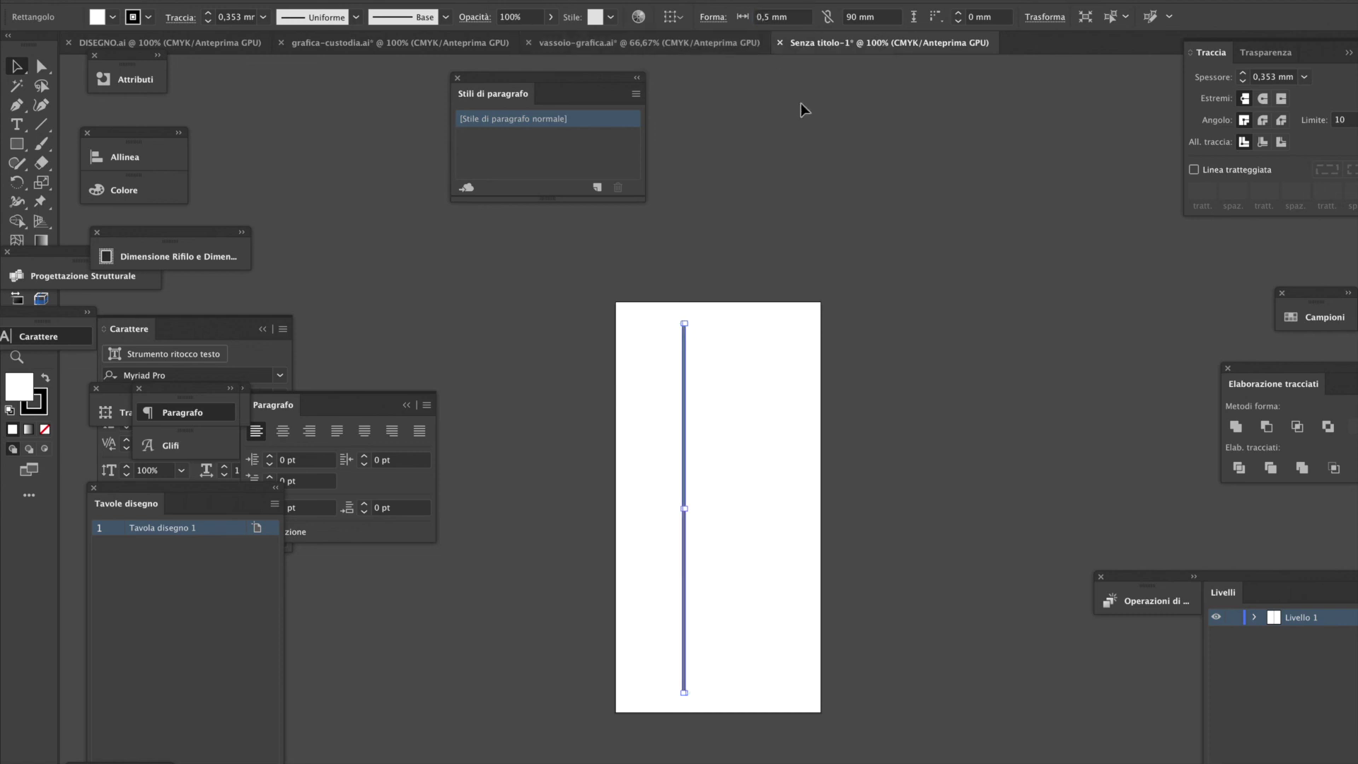
Select the thin rectangle again, set its width to 0,8 mm and deselect it
{"action": "left_click", "coordinate": [725, 477]}
{"action": "left_click", "coordinate": [685, 518], "text": "ctrl"}
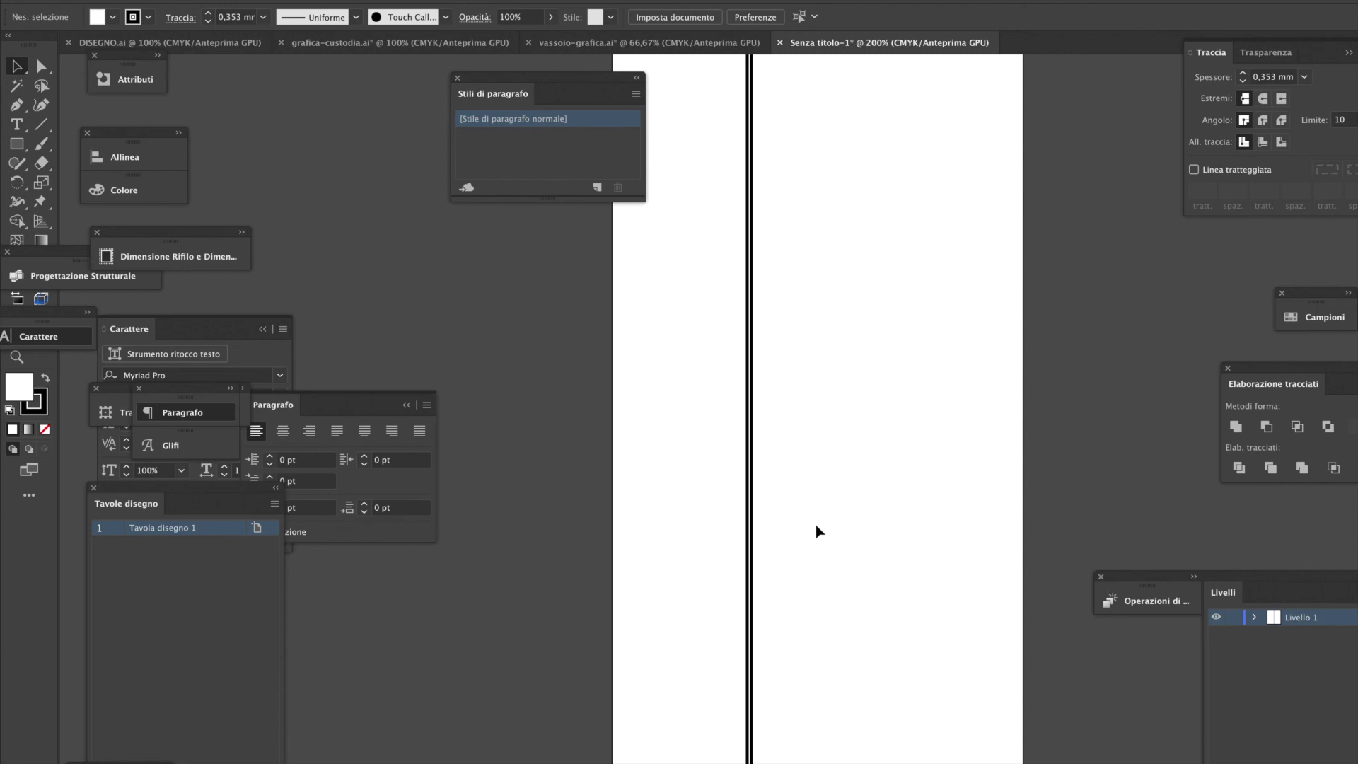
{"action": "left_click", "coordinate": [749, 430]}
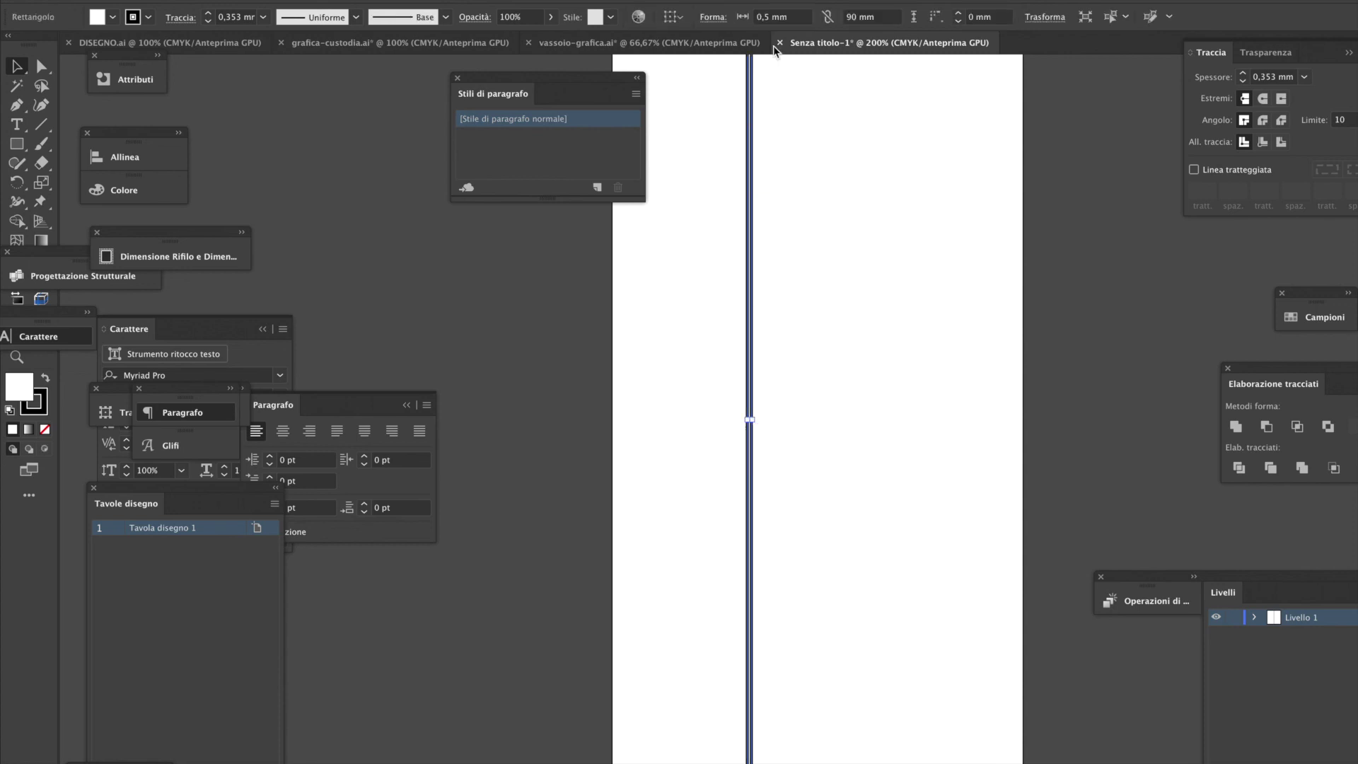
{"action": "left_click", "coordinate": [764, 17]}
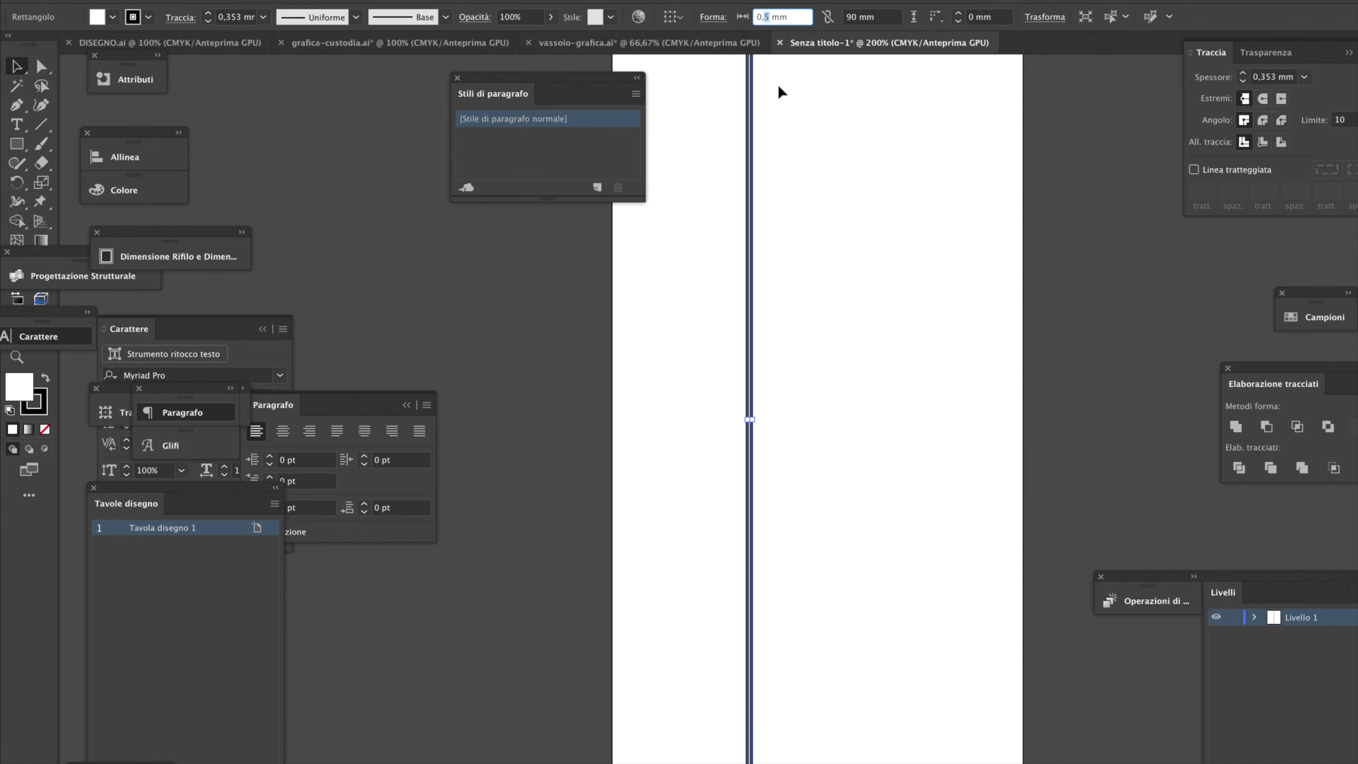
{"action": "type", "text": "8"}
{"action": "key", "text": "Return"}
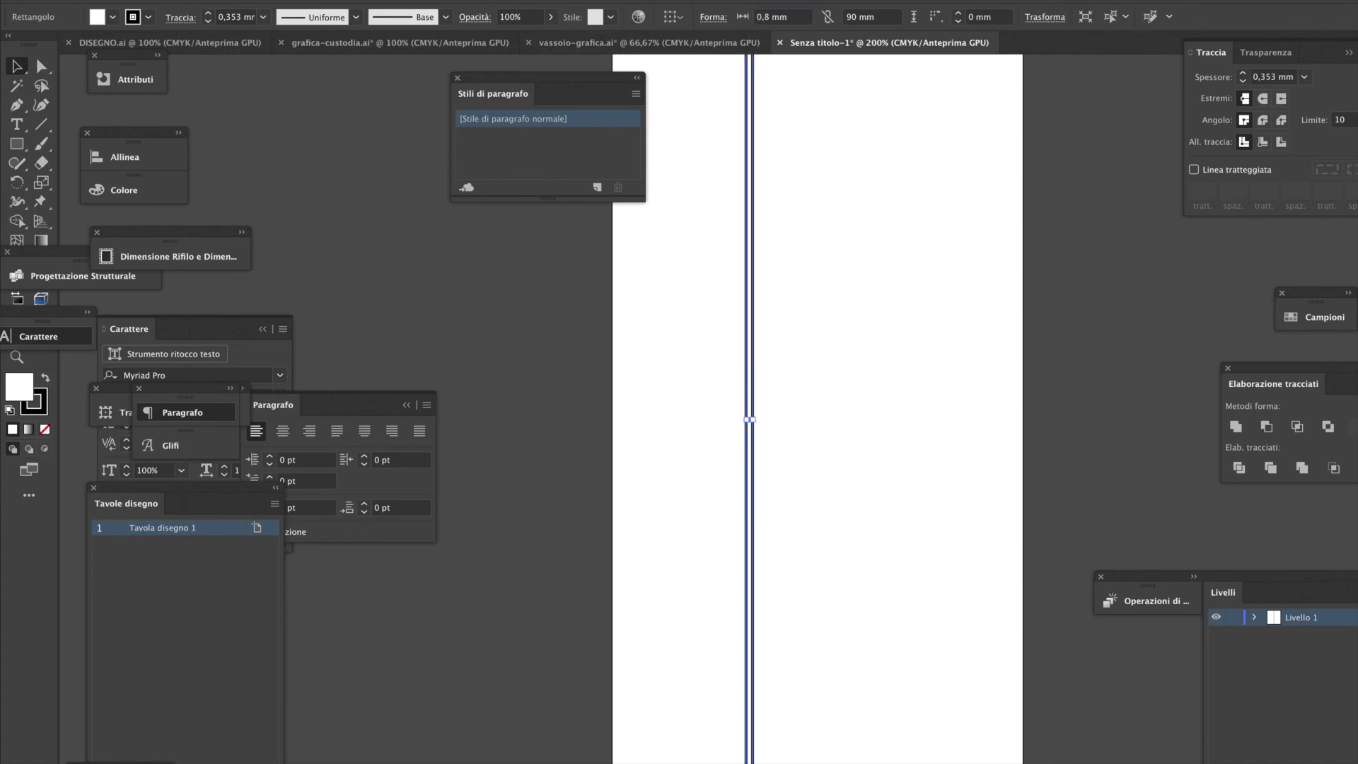
{"action": "left_click", "coordinate": [831, 244]}
Add an anchor point on the rectangle's right long side and delete it, leaving an open path without that side
{"action": "key", "text": "super+minus"}
{"action": "left_click_drag", "start_coordinate": [715, 405], "coordinate": [783, 250]}
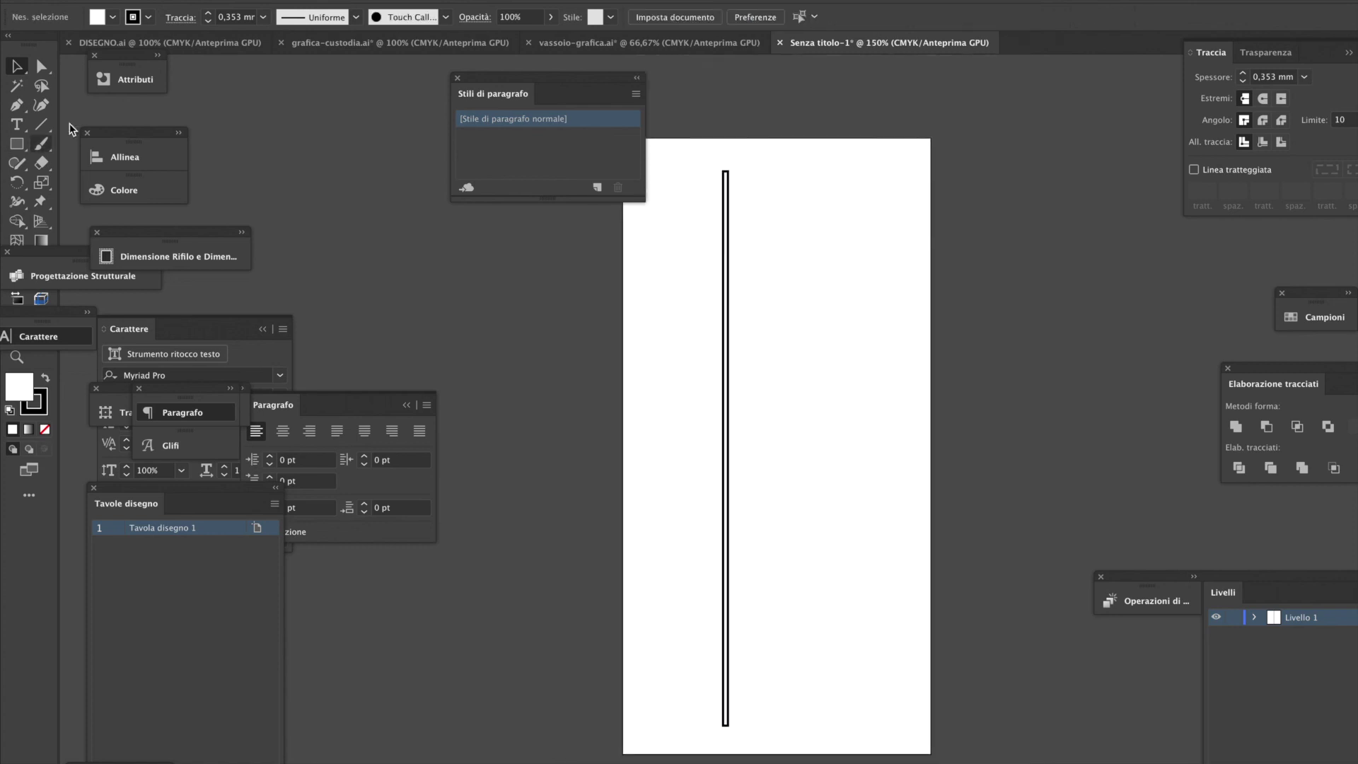
{"action": "left_click", "coordinate": [42, 67]}
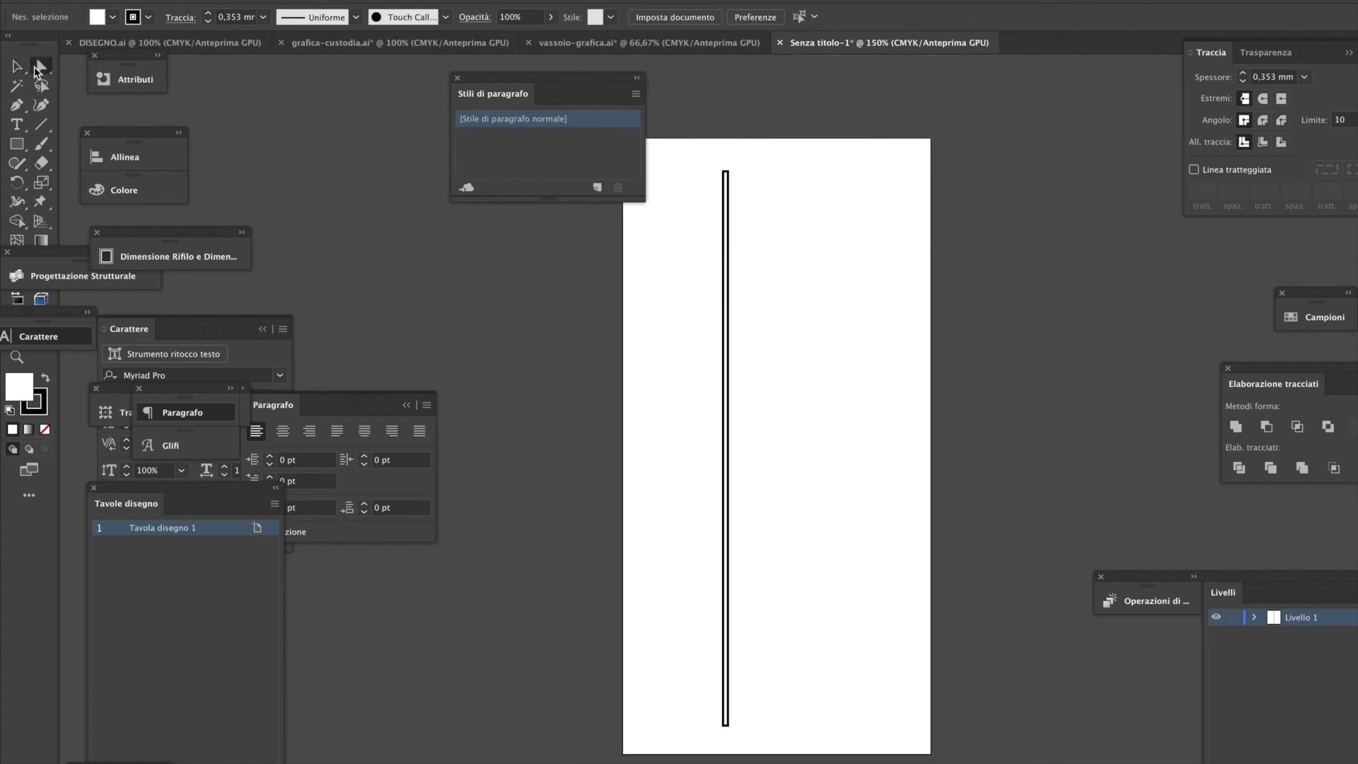
{"action": "left_click", "coordinate": [16, 108]}
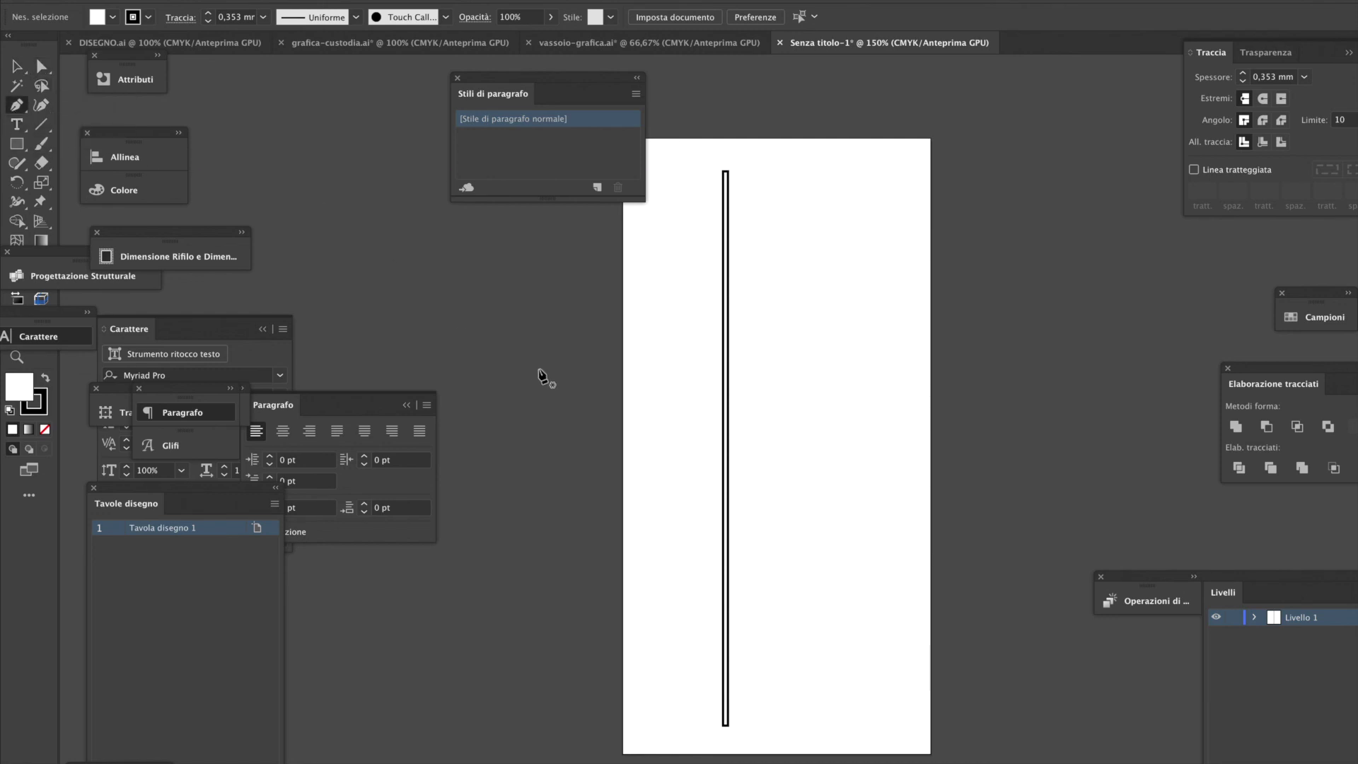
{"action": "left_click", "coordinate": [726, 390]}
{"action": "left_click", "coordinate": [728, 411]}
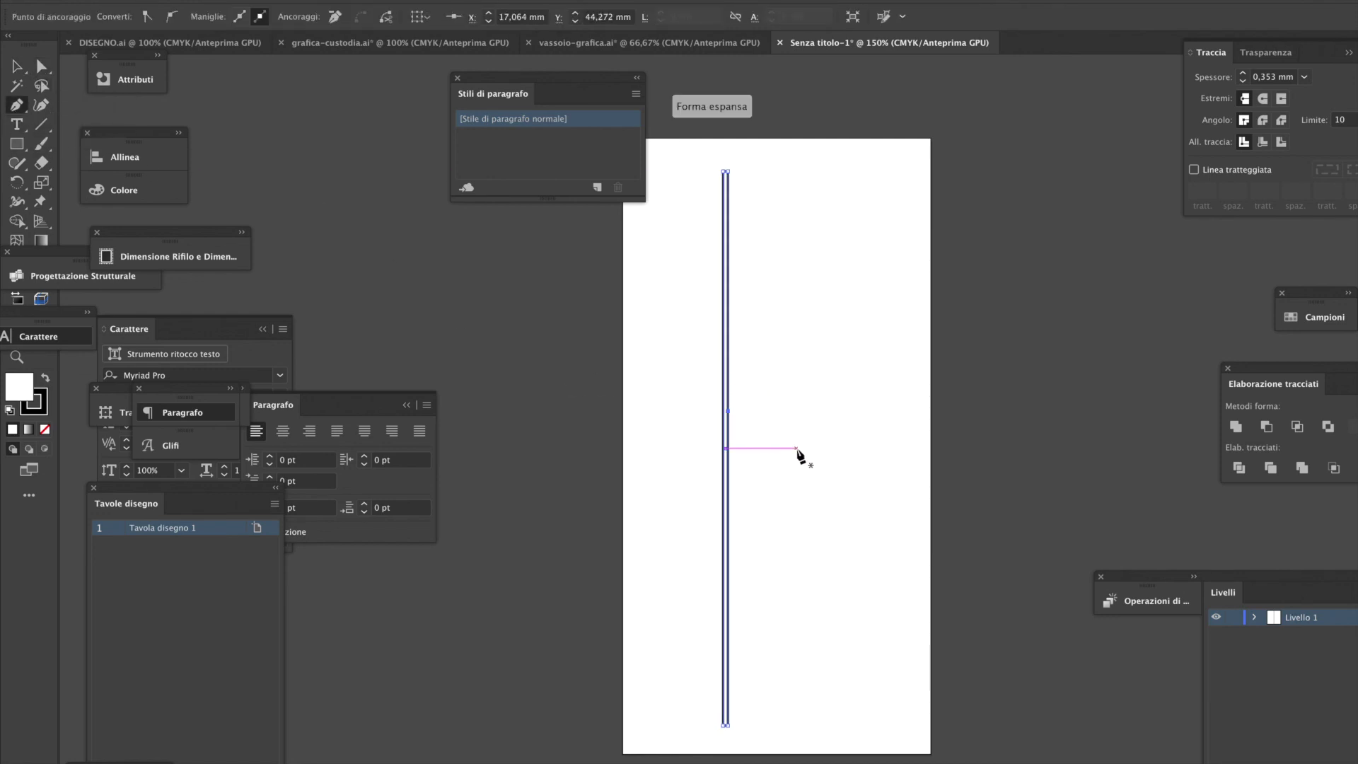
{"action": "key", "text": "super+space"}
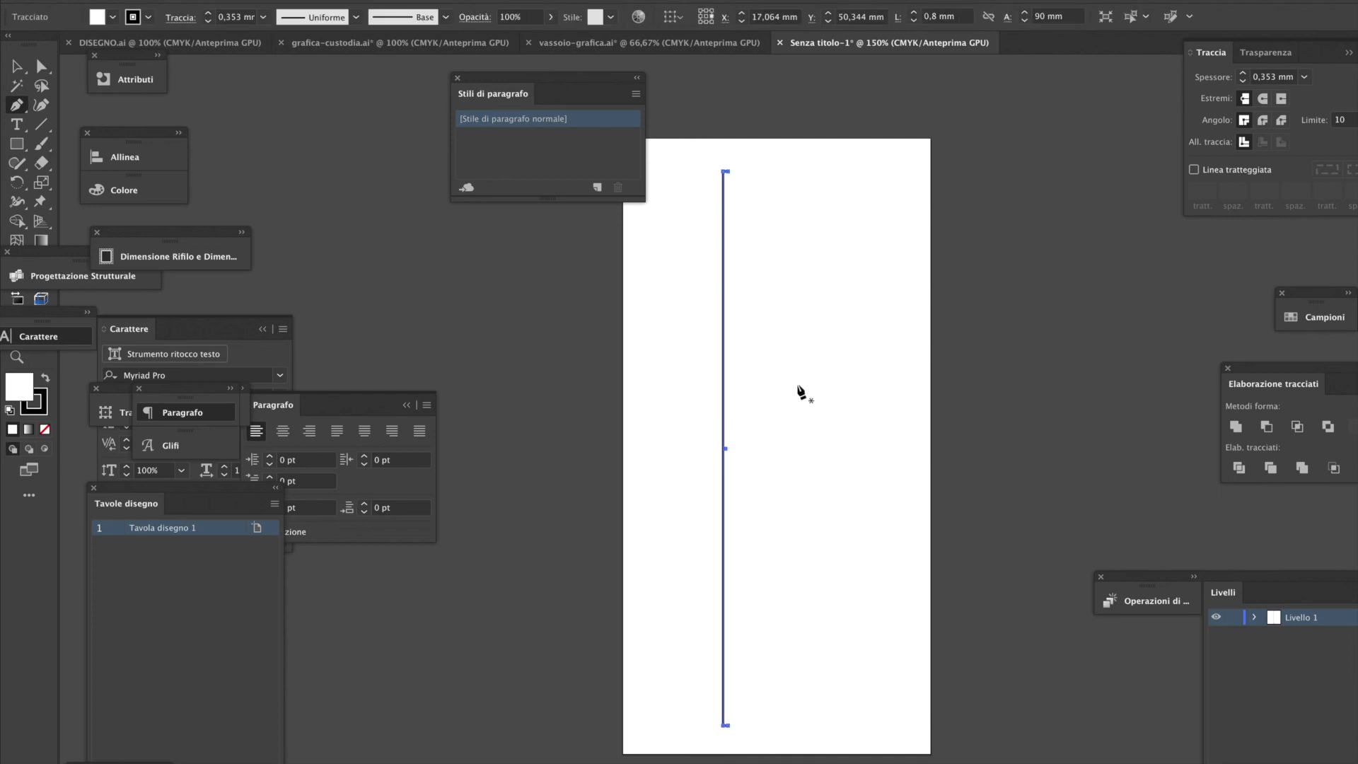
{"action": "left_click", "coordinate": [787, 408]}
{"action": "left_click", "coordinate": [15, 66]}
{"action": "left_click", "coordinate": [764, 196]}
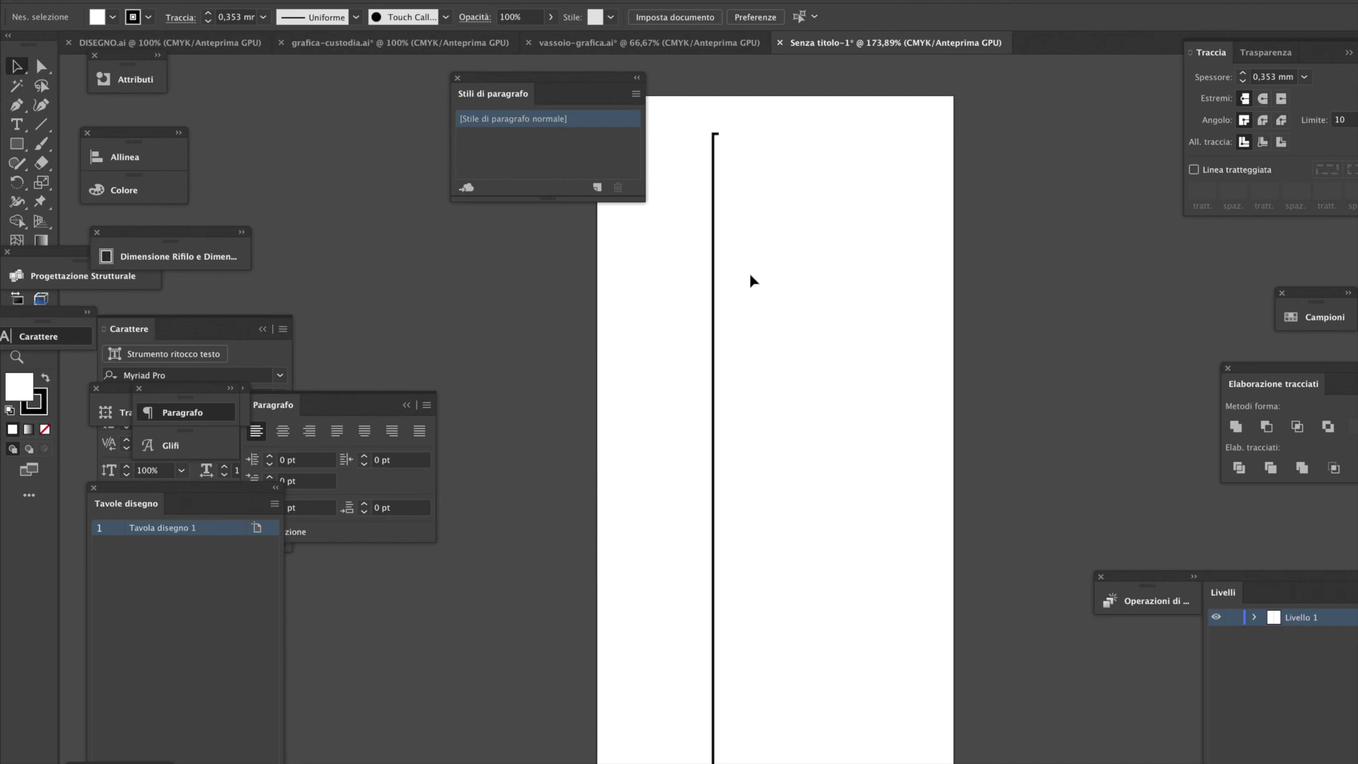
Draw an ellipse about 5.4 x 12.7 mm at the upper end of the open path and centre it over the path's end
{"action": "left_click", "coordinate": [20, 115]}
{"action": "left_click", "coordinate": [21, 150]}
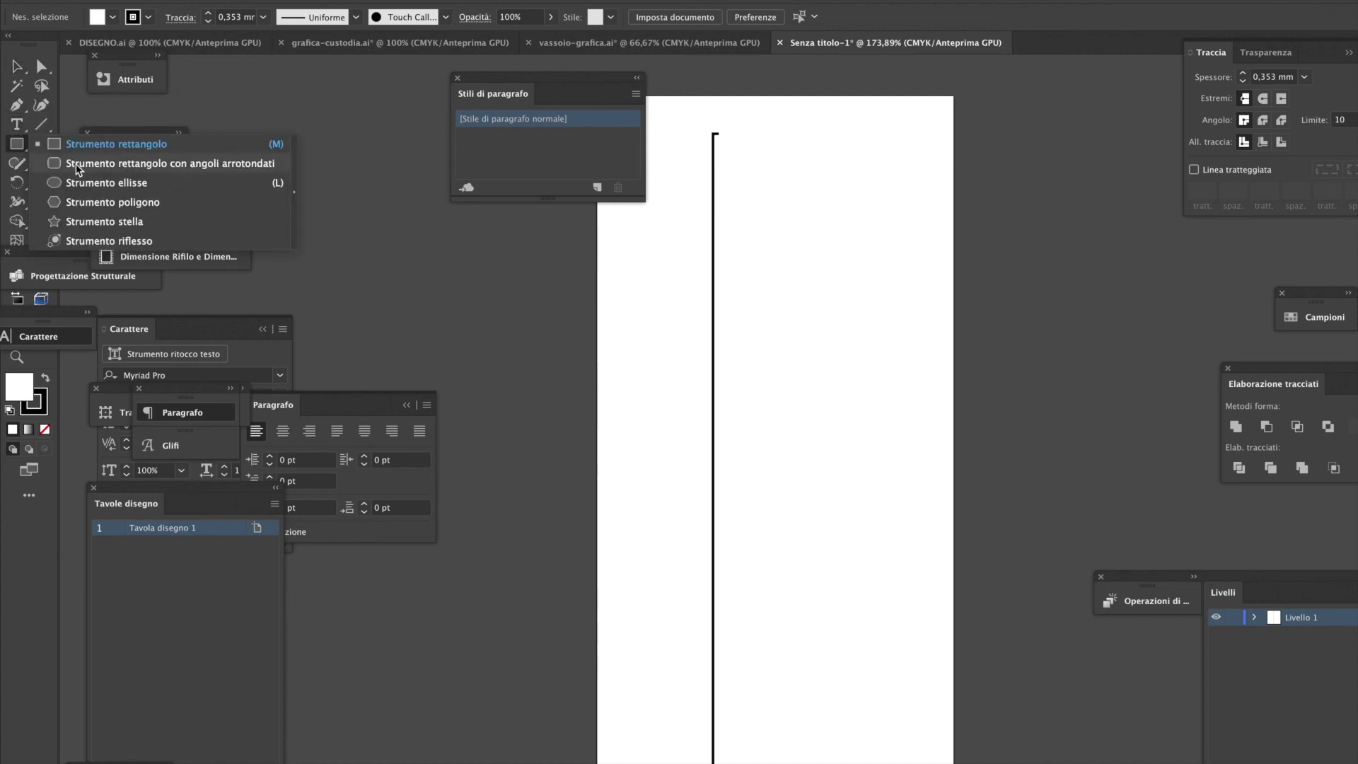
{"action": "key", "text": "l"}
{"action": "left_click_drag", "start_coordinate": [714, 131], "coordinate": [753, 220]}
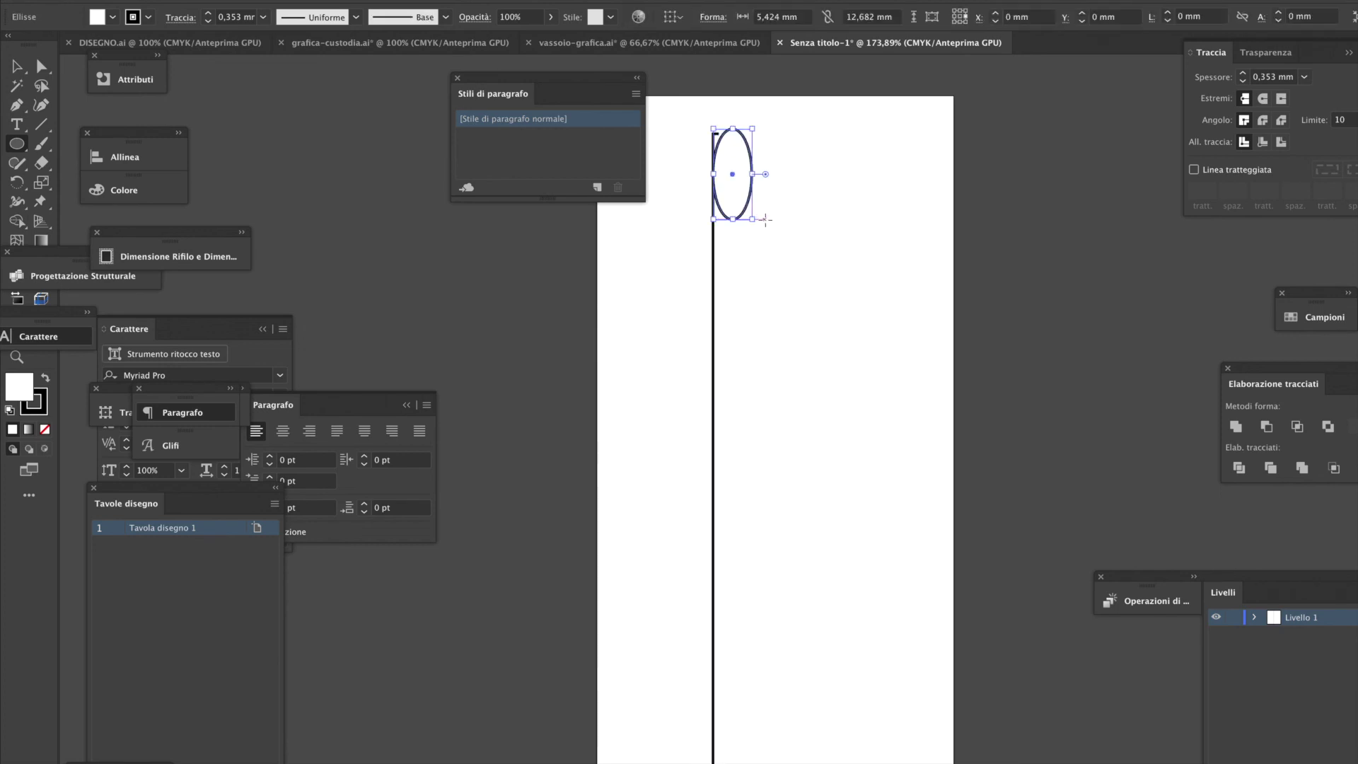
{"action": "left_click", "coordinate": [17, 68]}
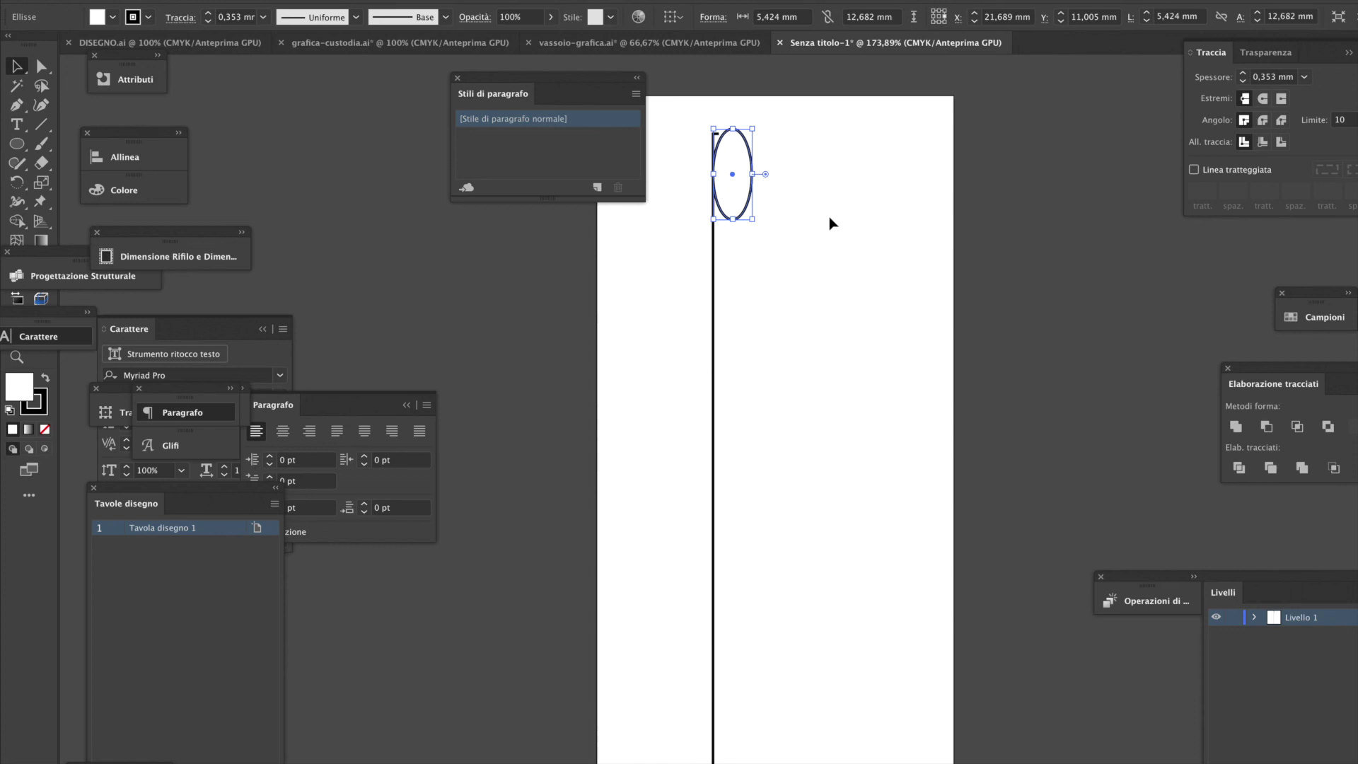
{"action": "left_click_drag", "start_coordinate": [749, 214], "coordinate": [736, 210]}
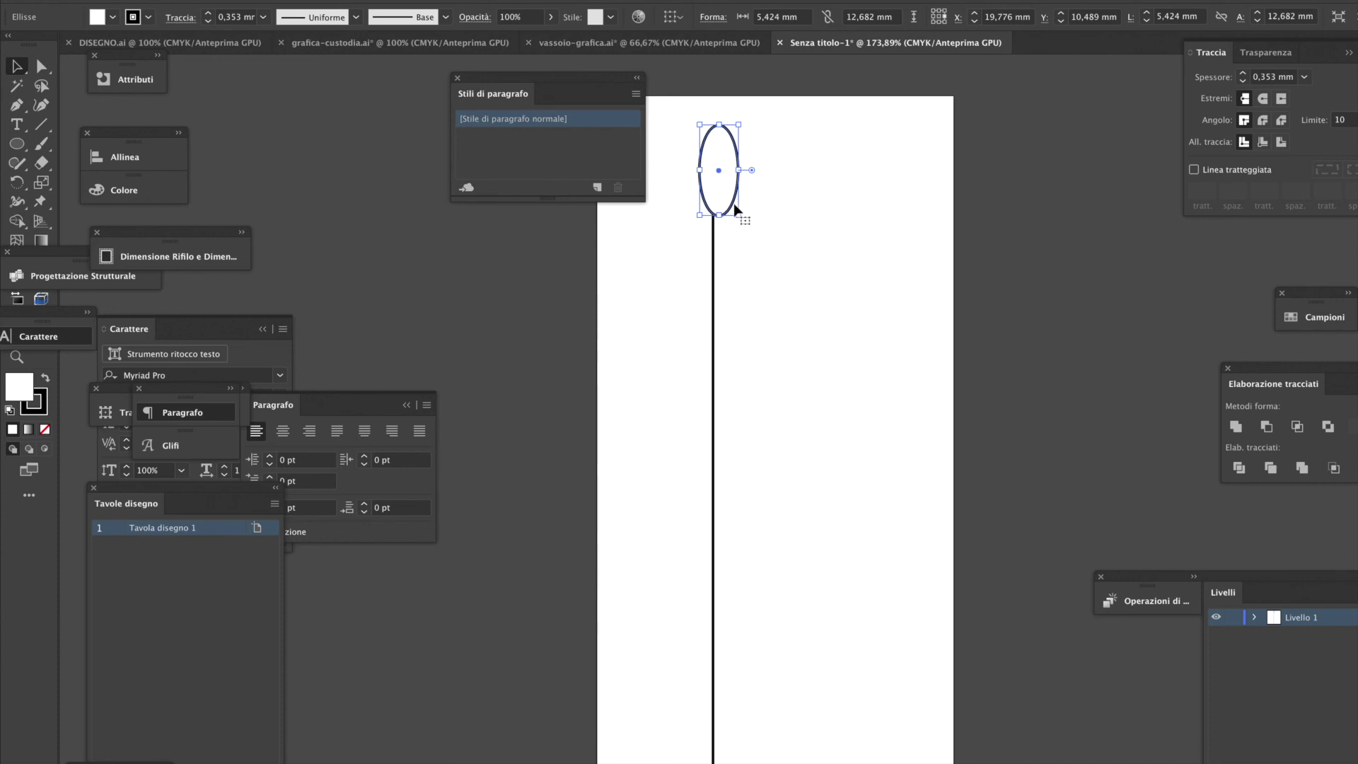
Move the ellipse's left anchor up about 2.3 mm and delete its right anchor, keeping only the left half of the curve
{"action": "left_click", "coordinate": [41, 66]}
{"action": "left_click", "coordinate": [833, 191]}
{"action": "mouse_move", "coordinate": [699, 169]}
{"action": "left_mouse_down"}
{"action": "mouse_move", "coordinate": [699, 192]}
{"action": "mouse_move", "coordinate": [699, 153]}
{"action": "left_mouse_up"}
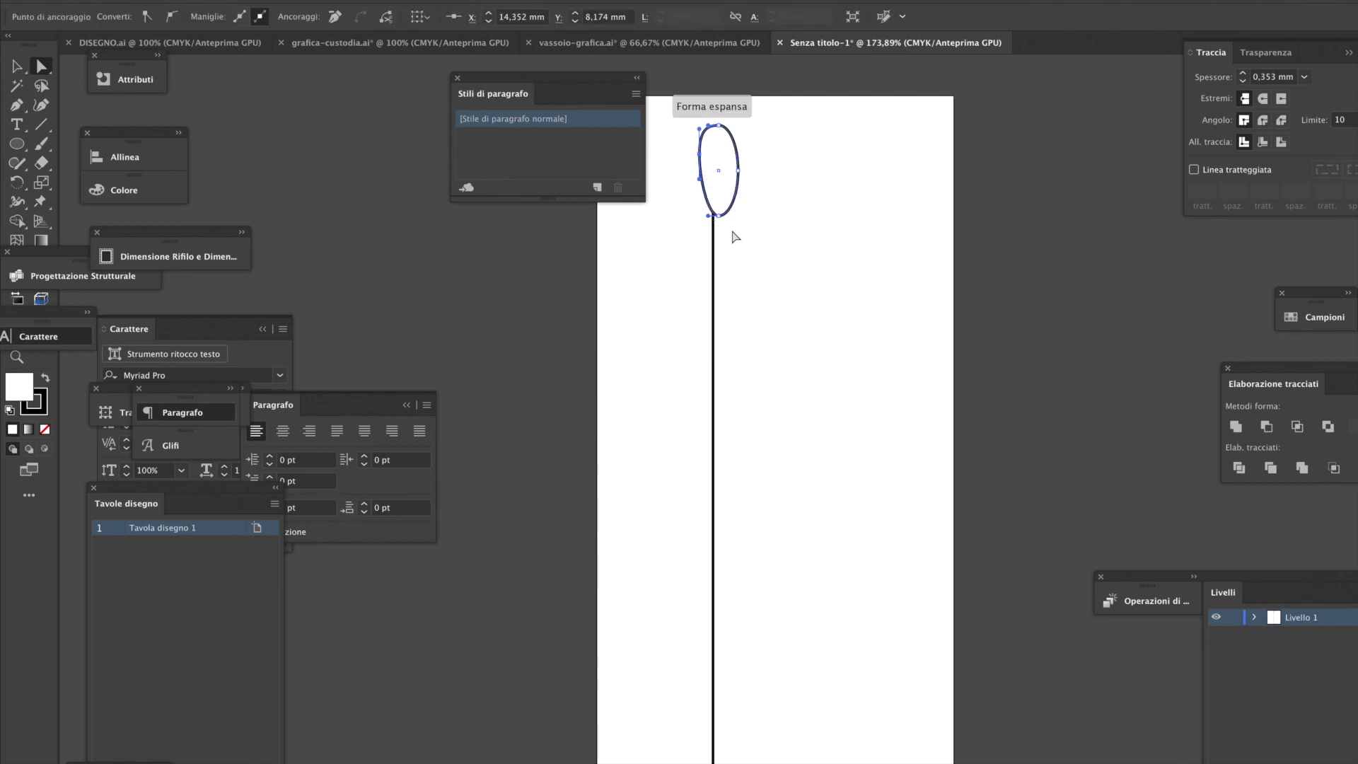
{"action": "left_click", "coordinate": [739, 171]}
{"action": "key", "text": "Delete"}
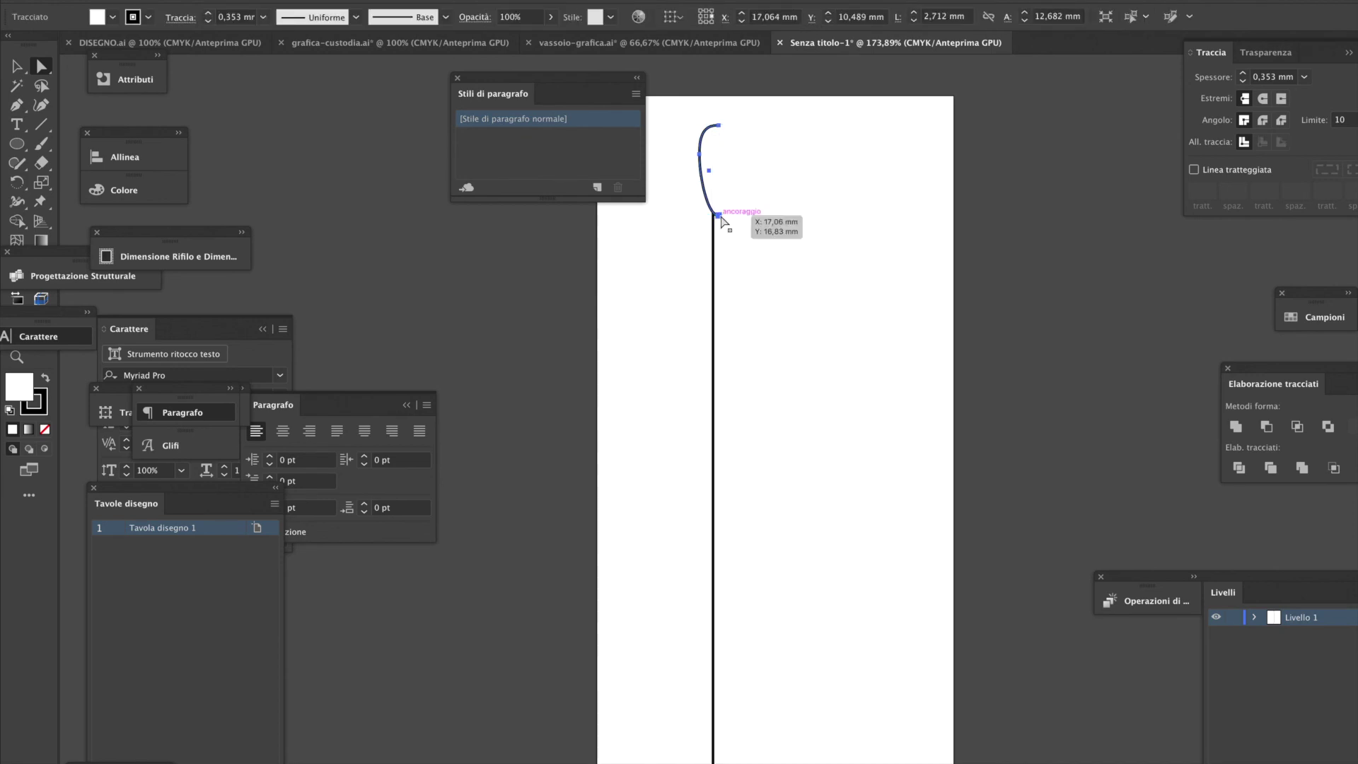
Move the half curve 0,8 mm left so its lower end meets the long path, and remove its fill
{"action": "left_click_drag", "start_coordinate": [718, 218], "coordinate": [713, 218]}
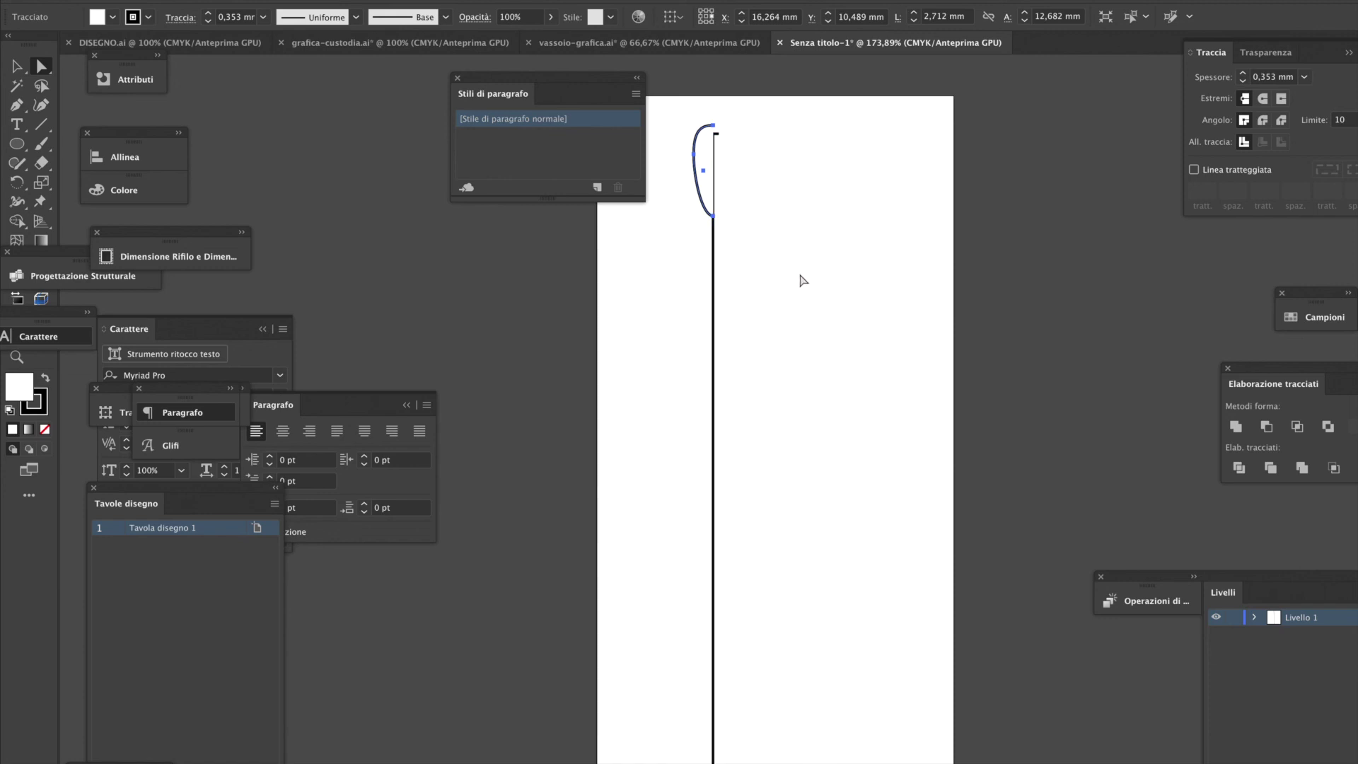
{"action": "left_click", "coordinate": [784, 150]}
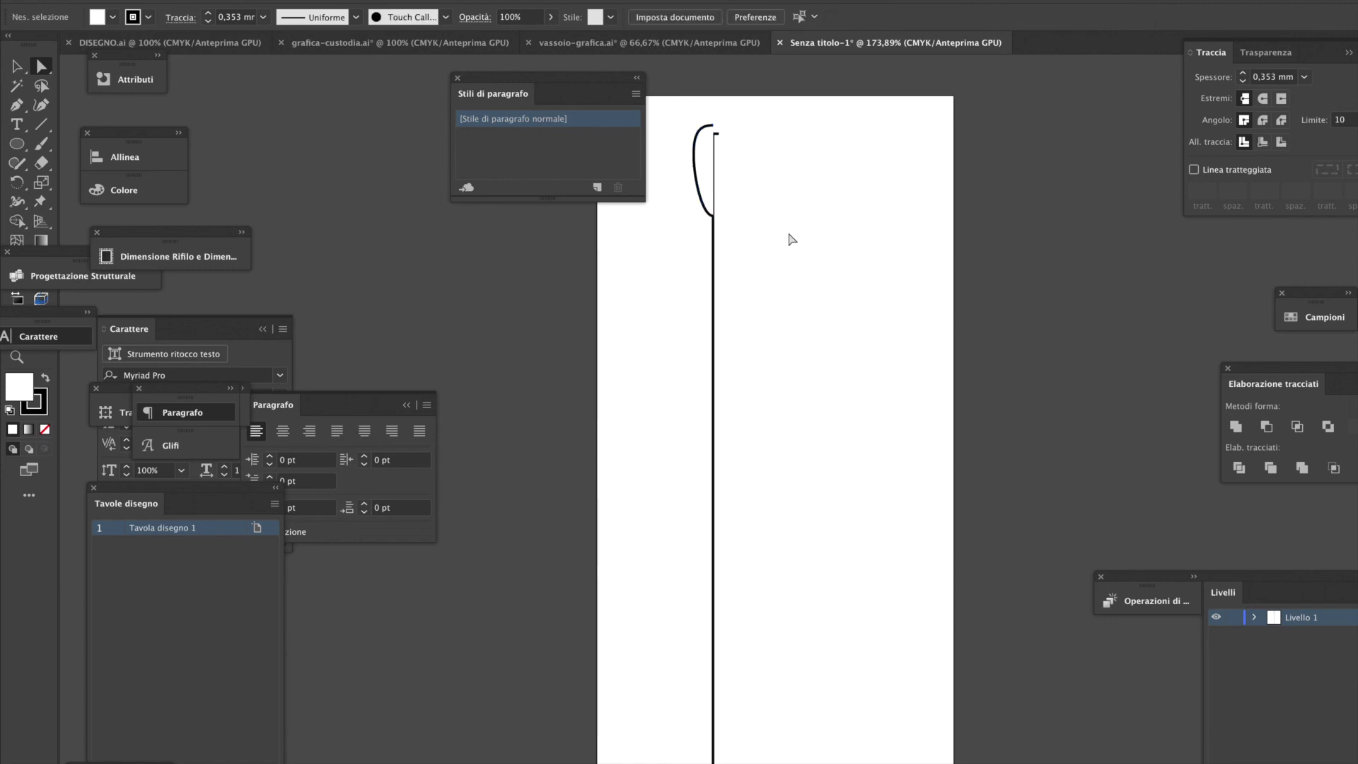
{"action": "left_click", "coordinate": [45, 429]}
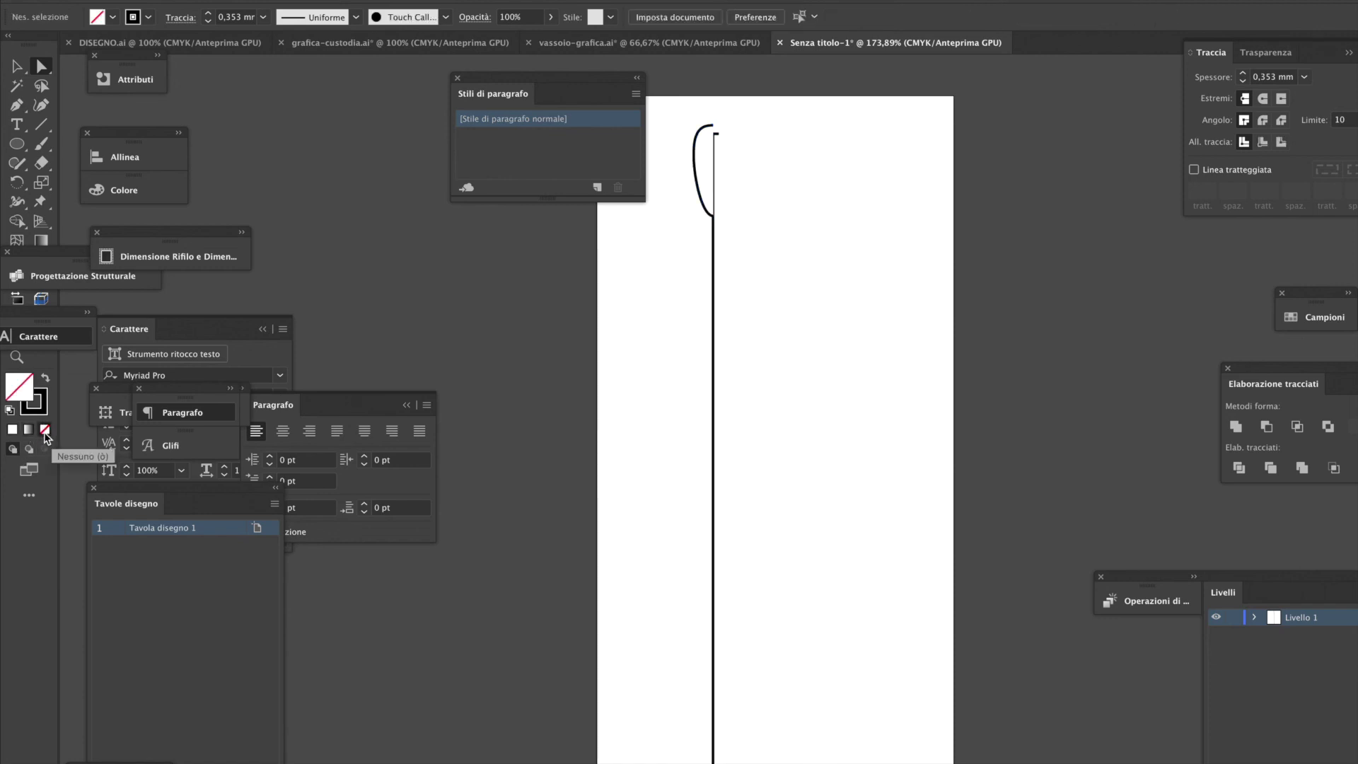
{"action": "left_click", "coordinate": [19, 68]}
{"action": "left_click", "coordinate": [694, 170]}
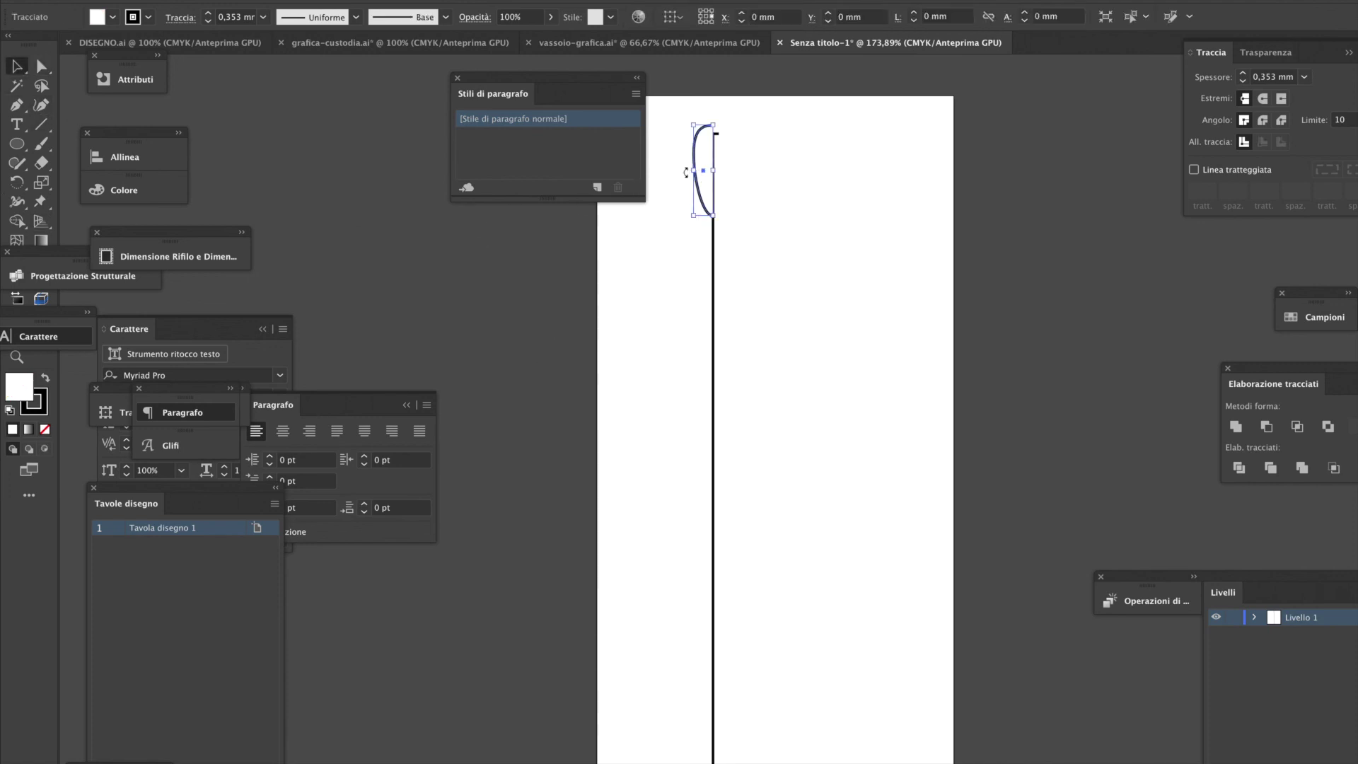
{"action": "left_click", "coordinate": [44, 429]}
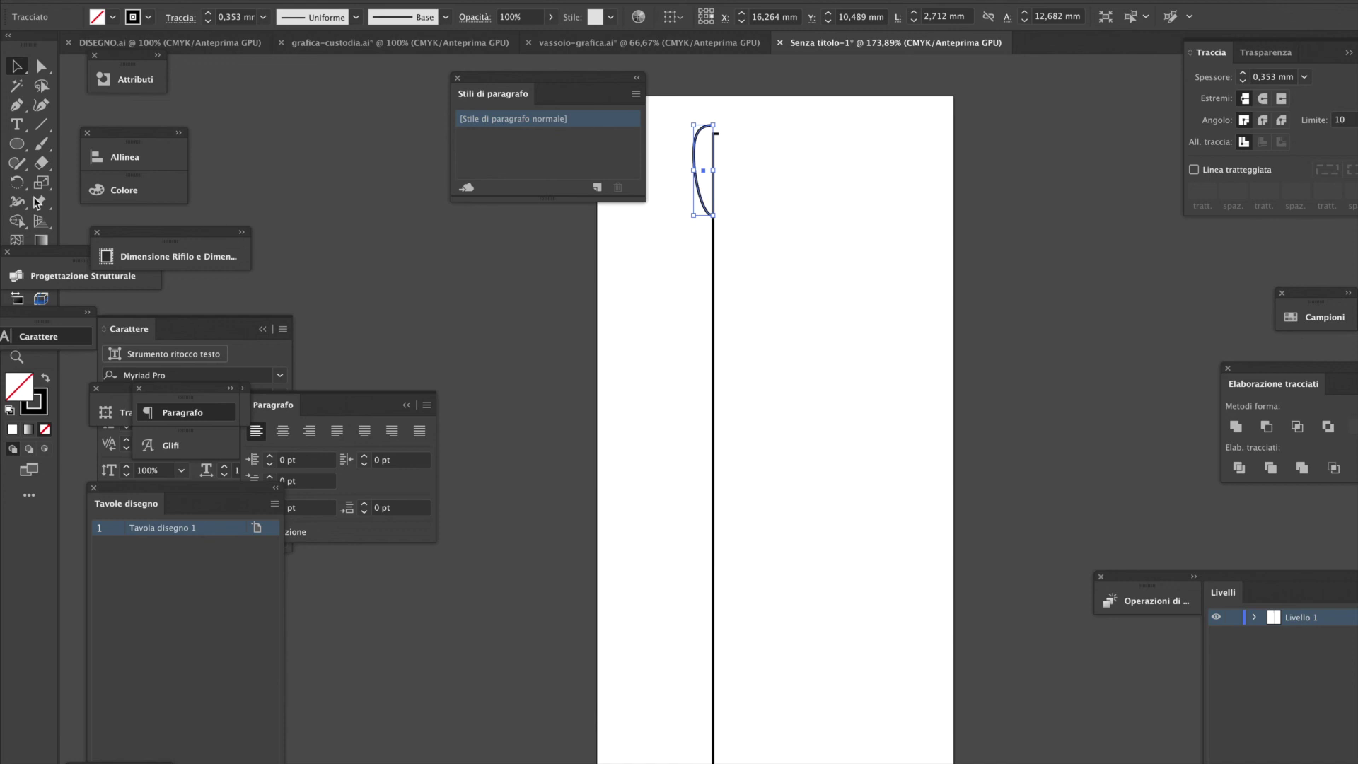
Move the curve's upper end anchor 0,8 mm to the right, aligned with the end of the path's short side
{"action": "left_click", "coordinate": [42, 67]}
{"action": "left_click", "coordinate": [746, 172]}
{"action": "left_click", "coordinate": [736, 179]}
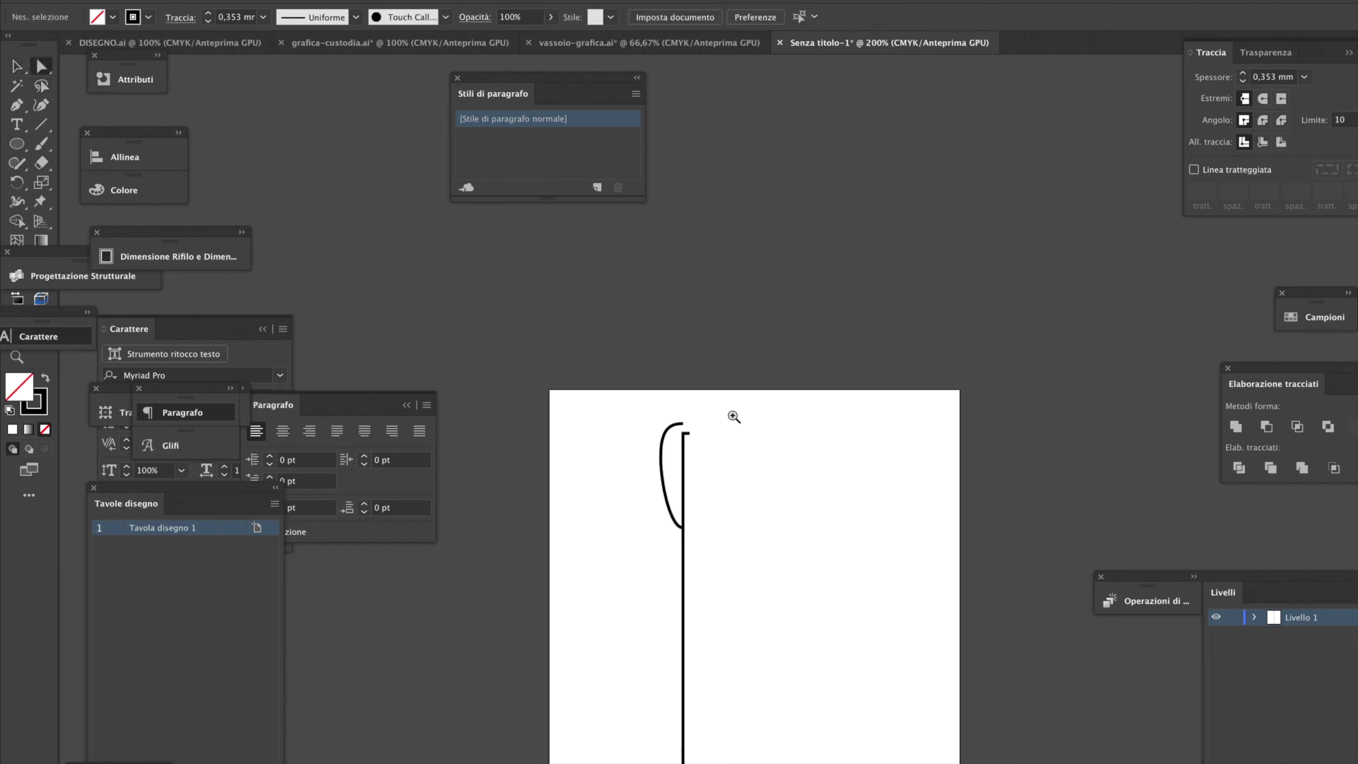
{"action": "left_click", "coordinate": [736, 522]}
{"action": "left_click_drag", "start_coordinate": [644, 348], "coordinate": [651, 348]}
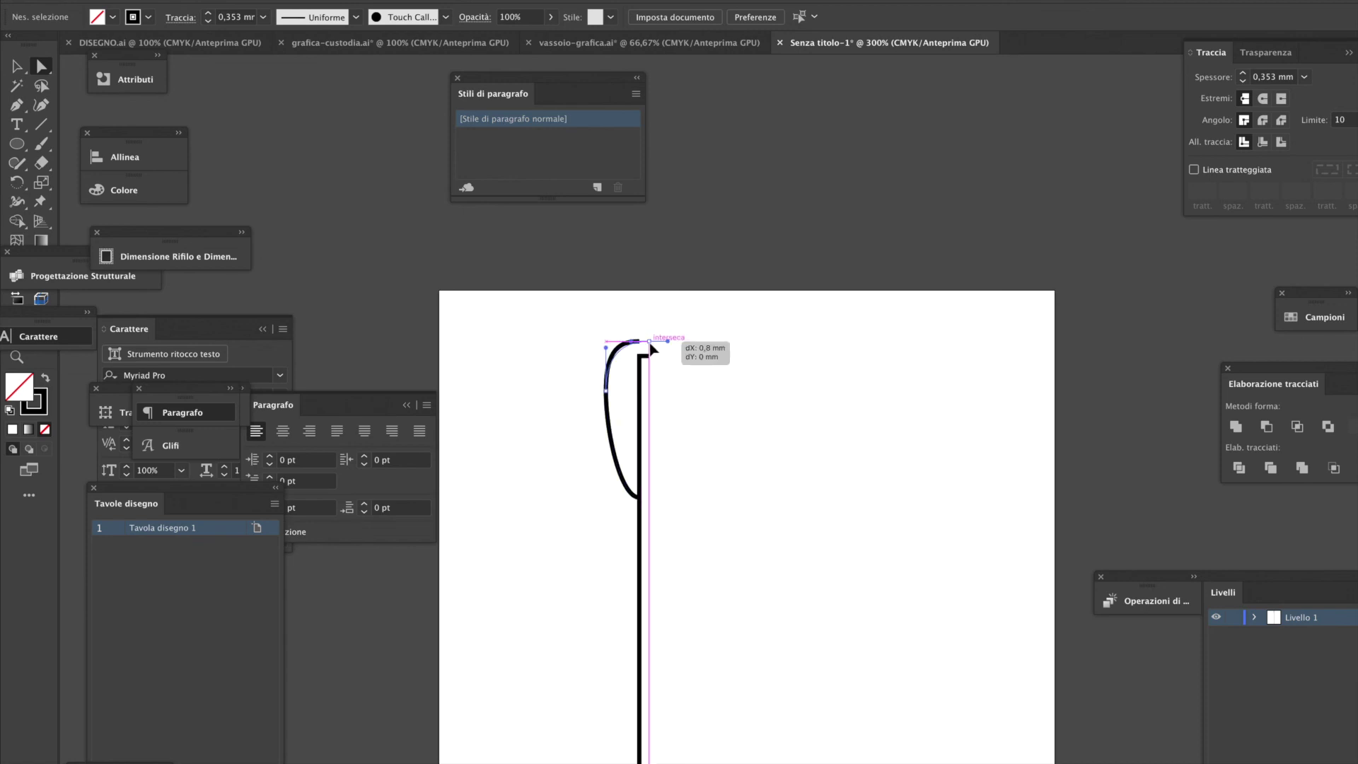
Nudge the curve's outer side anchor about 0,7 mm right and raise the handle of its lower end anchor
{"action": "left_click", "coordinate": [607, 392]}
{"action": "key", "text": "Right"}
{"action": "key", "text": "Right"}
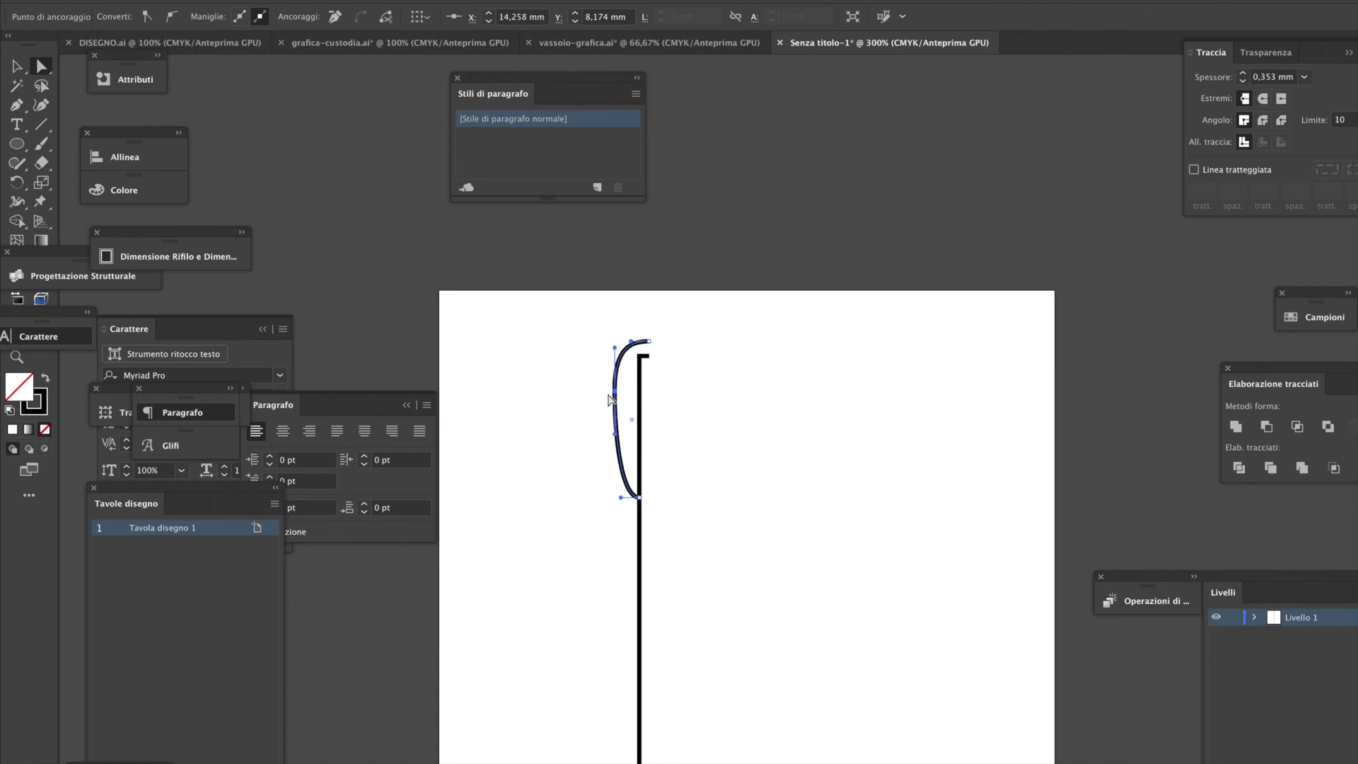
{"action": "mouse_move", "coordinate": [620, 497]}
{"action": "left_mouse_down"}
{"action": "mouse_move", "coordinate": [645, 501]}
{"action": "mouse_move", "coordinate": [620, 480]}
{"action": "left_mouse_up"}
{"action": "left_click", "coordinate": [16, 66]}
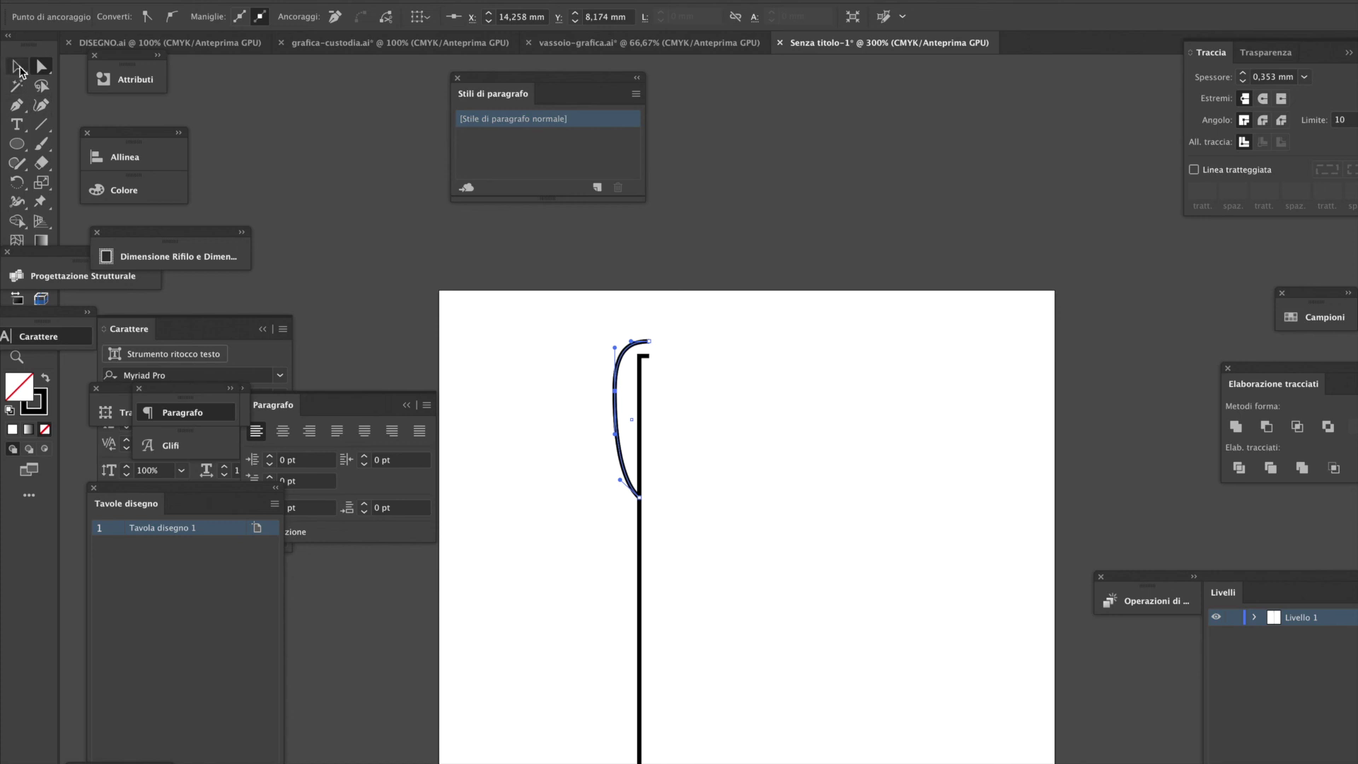
{"action": "left_click", "coordinate": [728, 512]}
{"action": "left_click", "coordinate": [663, 593], "text": "ctrl+alt"}
{"action": "left_click", "coordinate": [673, 574], "text": "ctrl+alt"}
{"action": "left_click", "coordinate": [673, 575], "text": "ctrl+alt"}
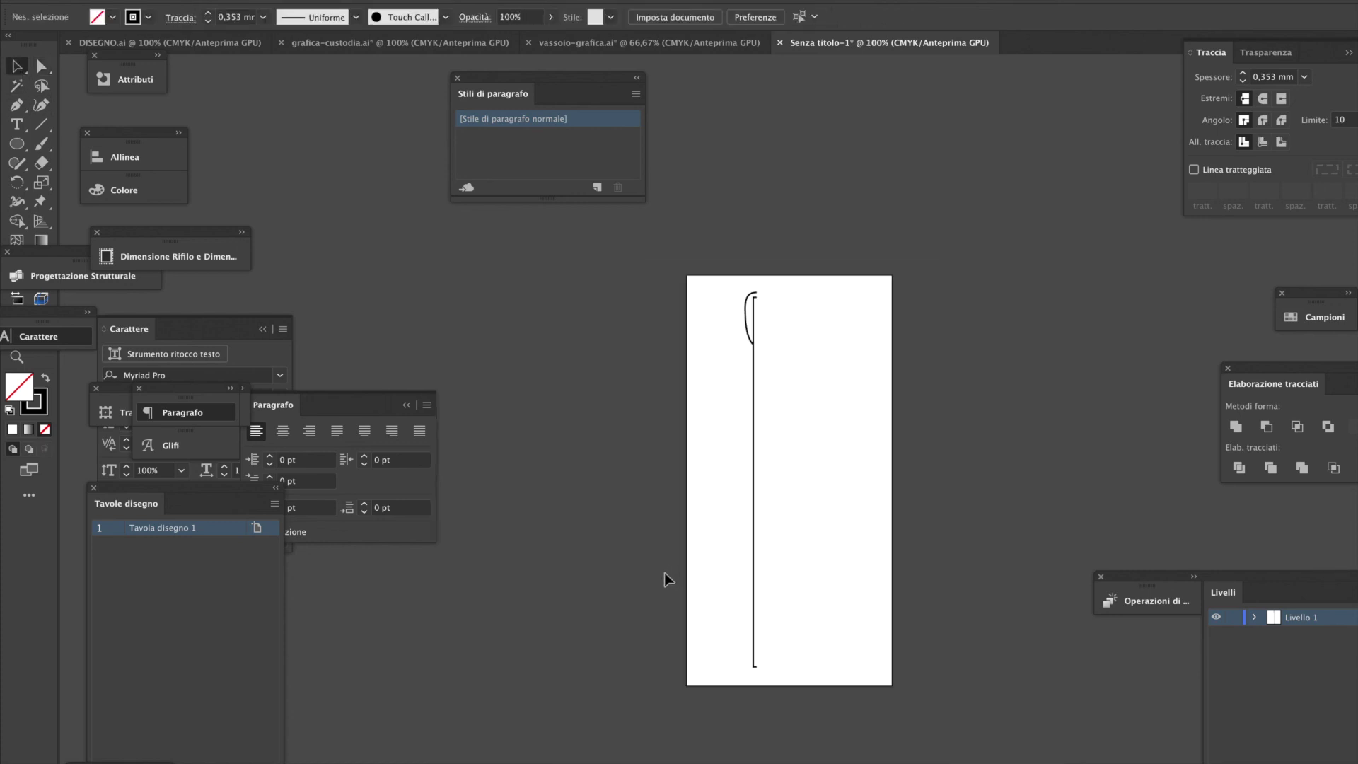
Resize the half curve to about 1,9 x 9 mm, keeping its upper end in place
{"action": "left_click", "coordinate": [749, 338]}
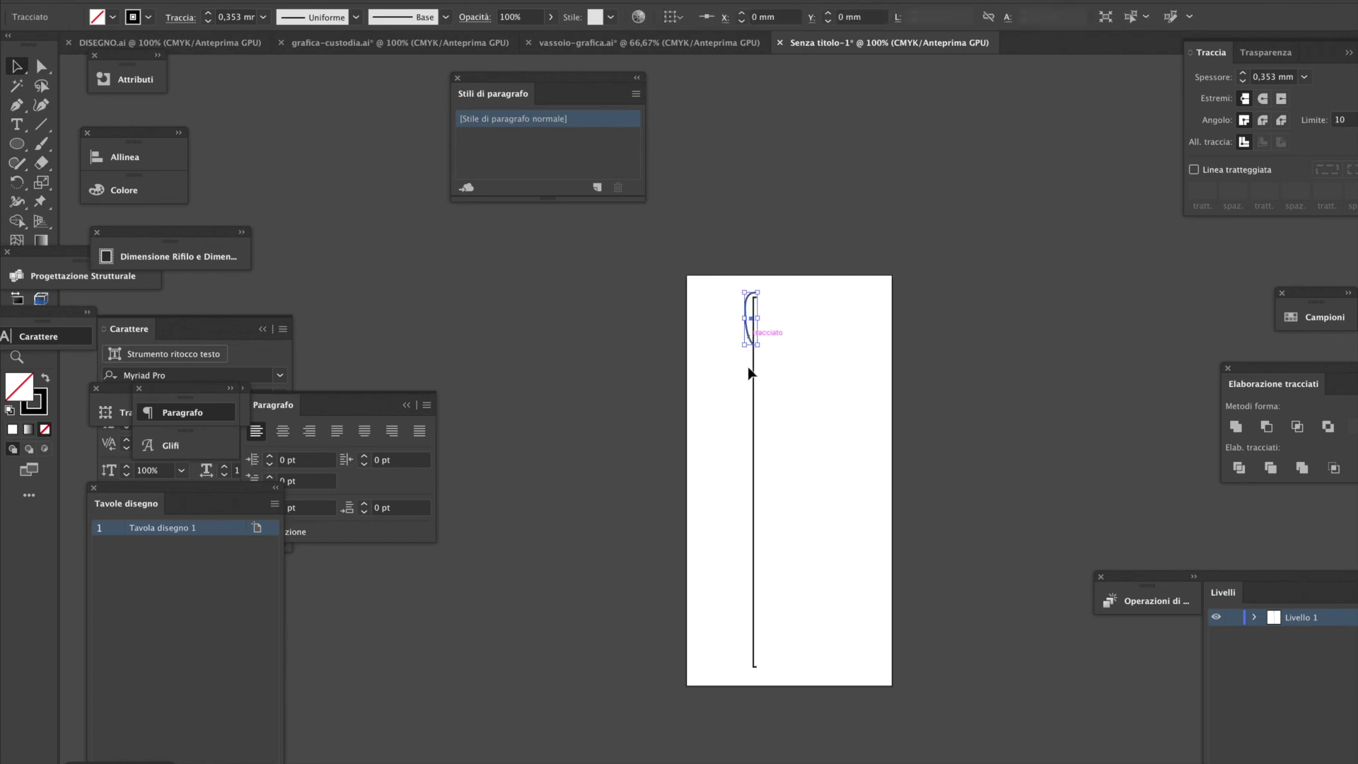
{"action": "left_click", "coordinate": [750, 347], "text": "ctrl"}
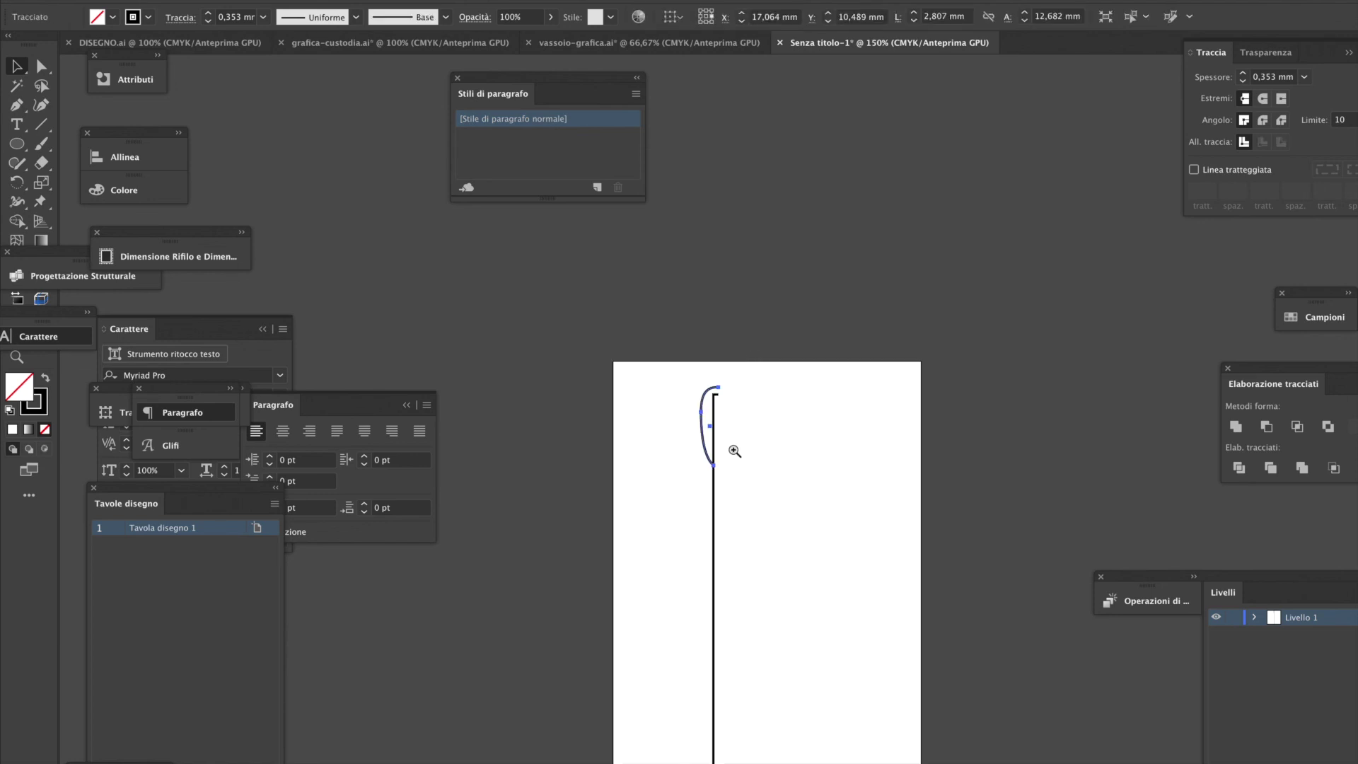
{"action": "left_click", "coordinate": [735, 451], "text": "ctrl"}
{"action": "left_click_drag", "start_coordinate": [684, 503], "coordinate": [678, 438]}
{"action": "left_click", "coordinate": [790, 467]}
{"action": "left_click", "coordinate": [714, 605], "text": "alt"}
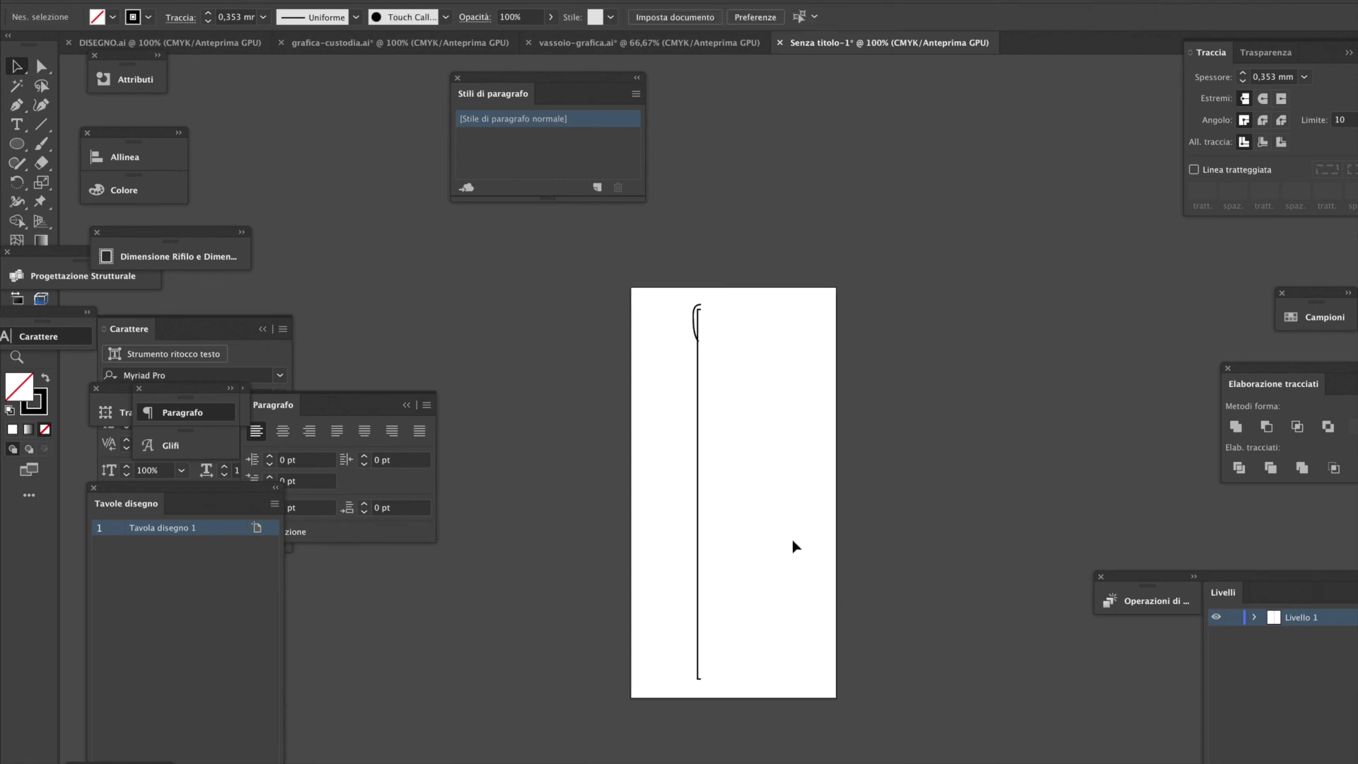
Move the curve's lower end anchor about 0,65 mm left onto the long path
{"action": "left_click", "coordinate": [723, 371]}
{"action": "left_click", "coordinate": [667, 509]}
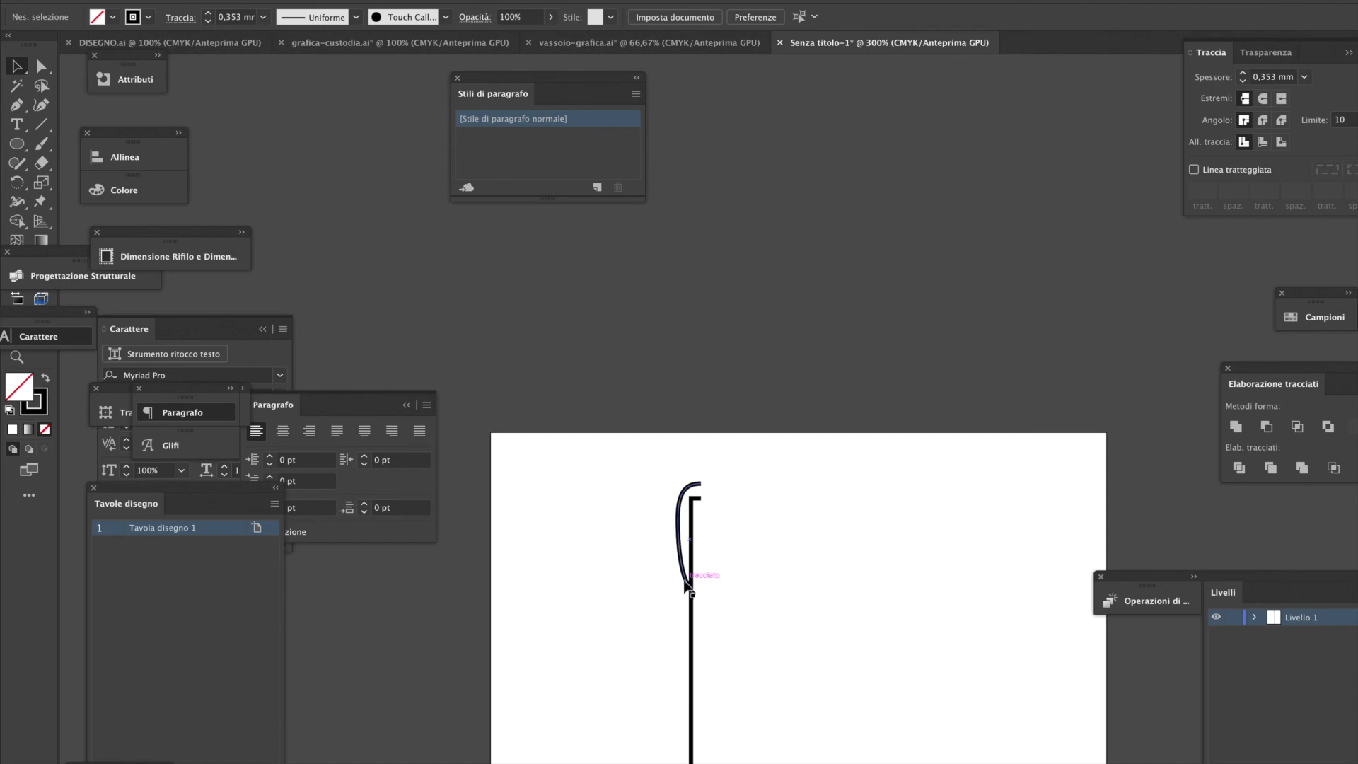
{"action": "left_click", "coordinate": [695, 594]}
{"action": "left_click", "coordinate": [41, 66]}
{"action": "key", "text": "super+plus"}
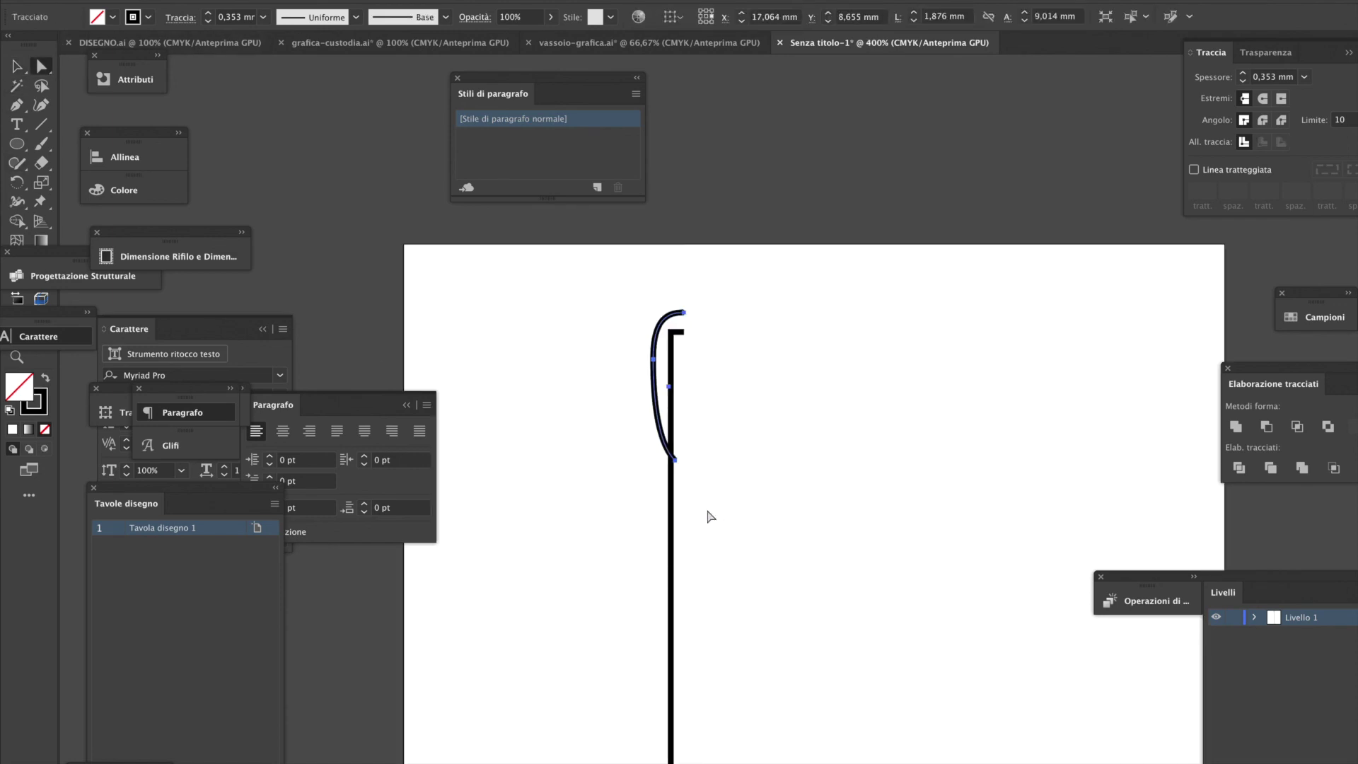
{"action": "left_click", "coordinate": [709, 517]}
{"action": "left_click", "coordinate": [675, 460]}
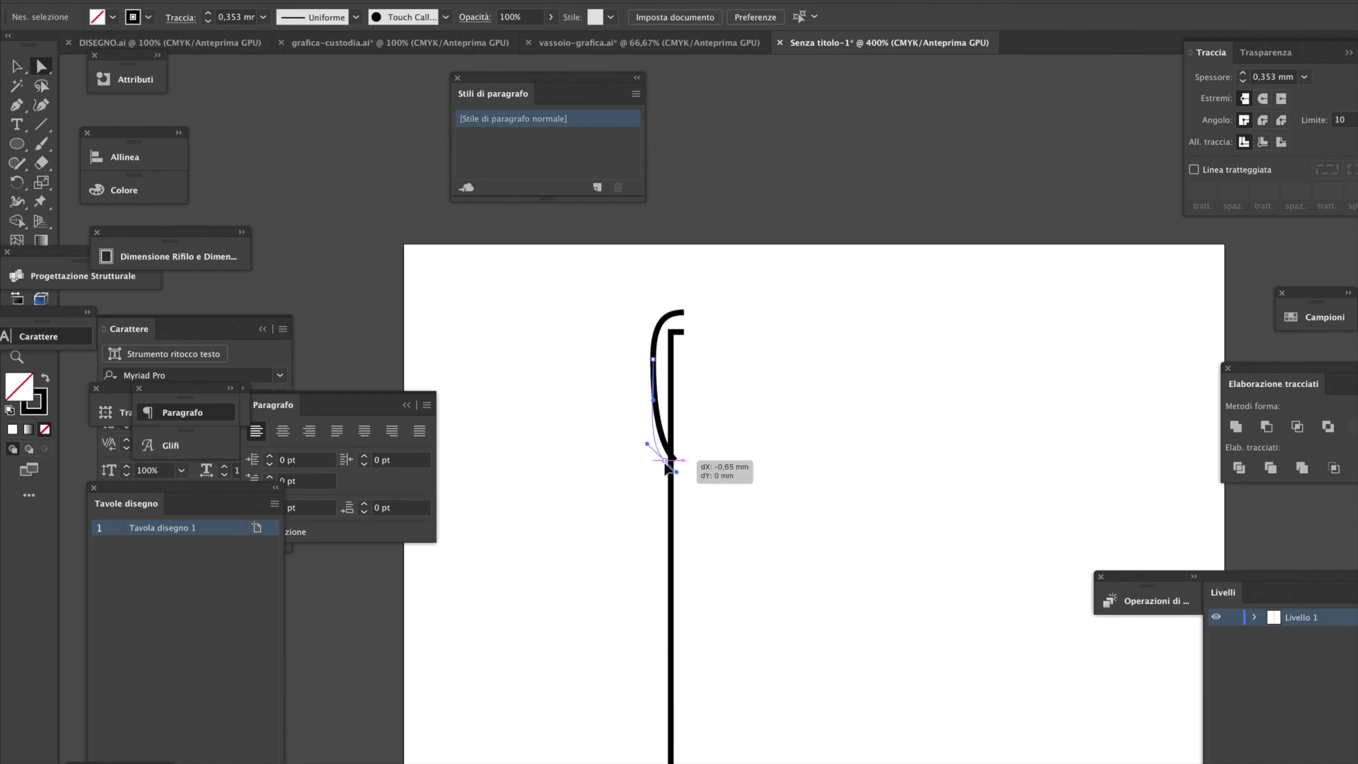
{"action": "left_click_drag", "start_coordinate": [675, 461], "coordinate": [669, 463]}
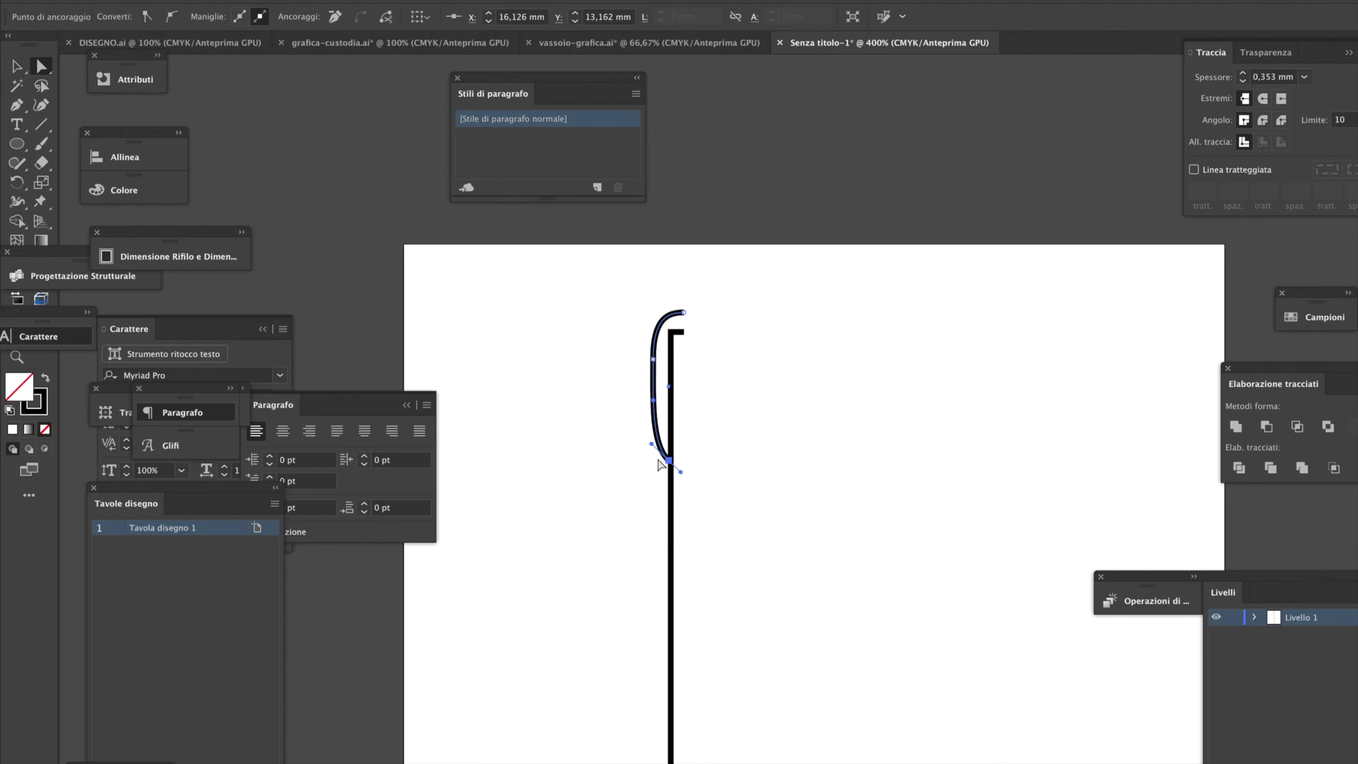
Shift the curve's lower end anchor further left to X 15,888 mm and steepen its handle to straighten the lower part
{"action": "key", "text": "Left"}
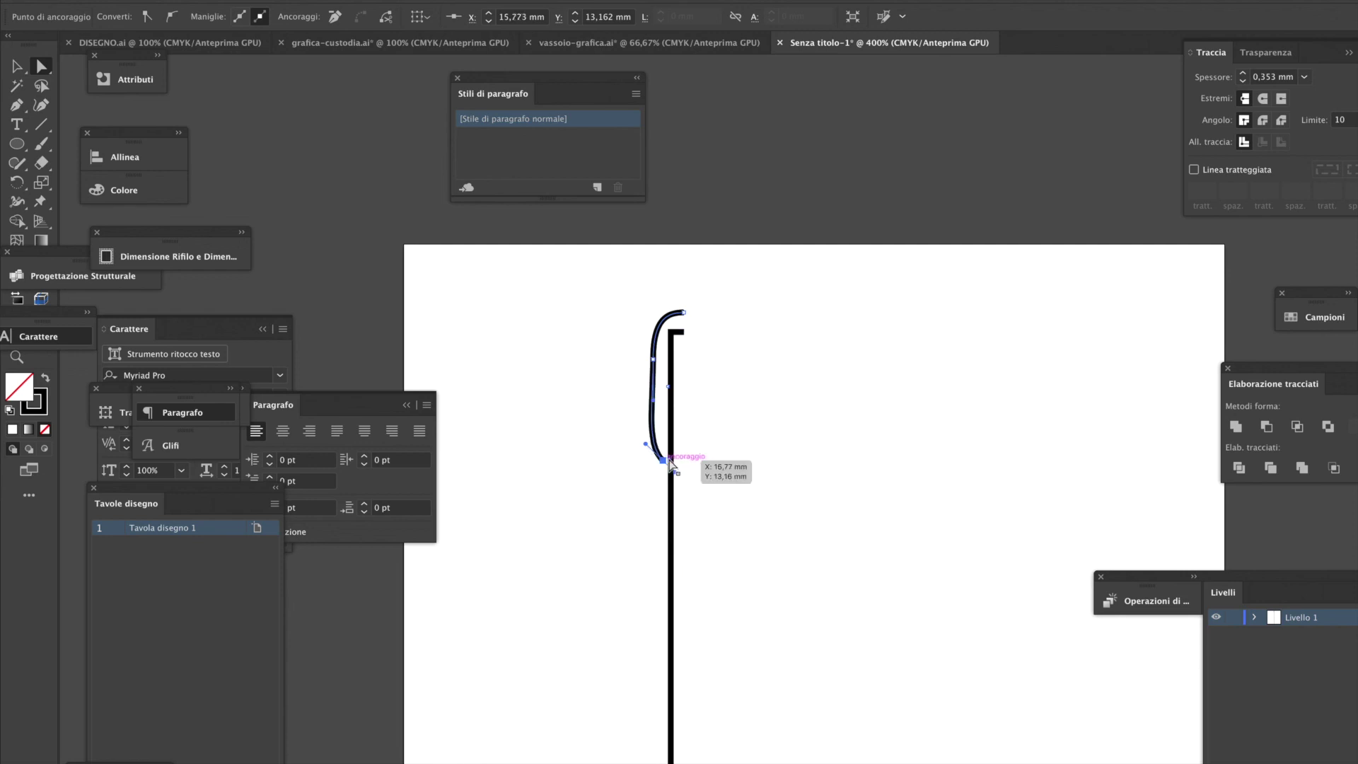
{"action": "key", "text": "Right"}
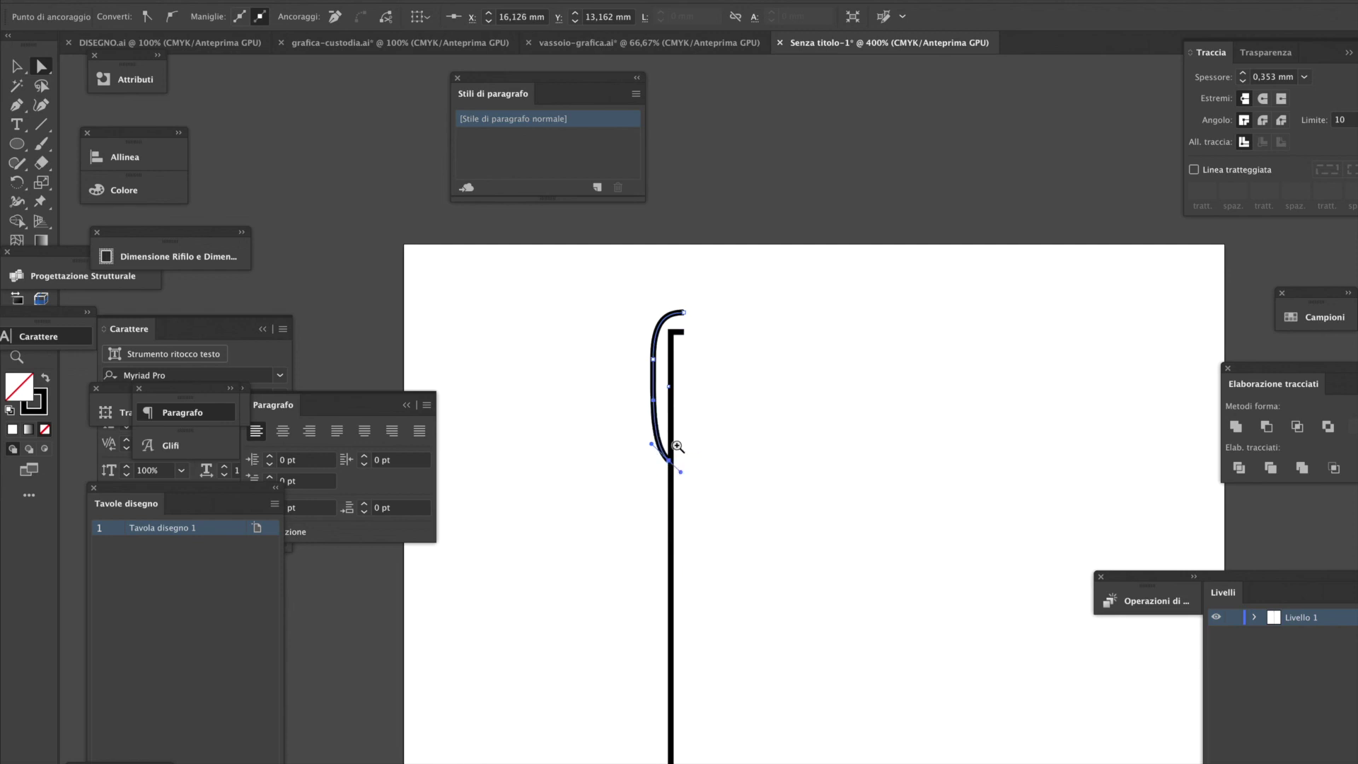
{"action": "scroll", "coordinate": [672, 461], "scroll_direction": "up", "scroll_amount": 4}
{"action": "left_click_drag", "start_coordinate": [698, 511], "coordinate": [693, 511]}
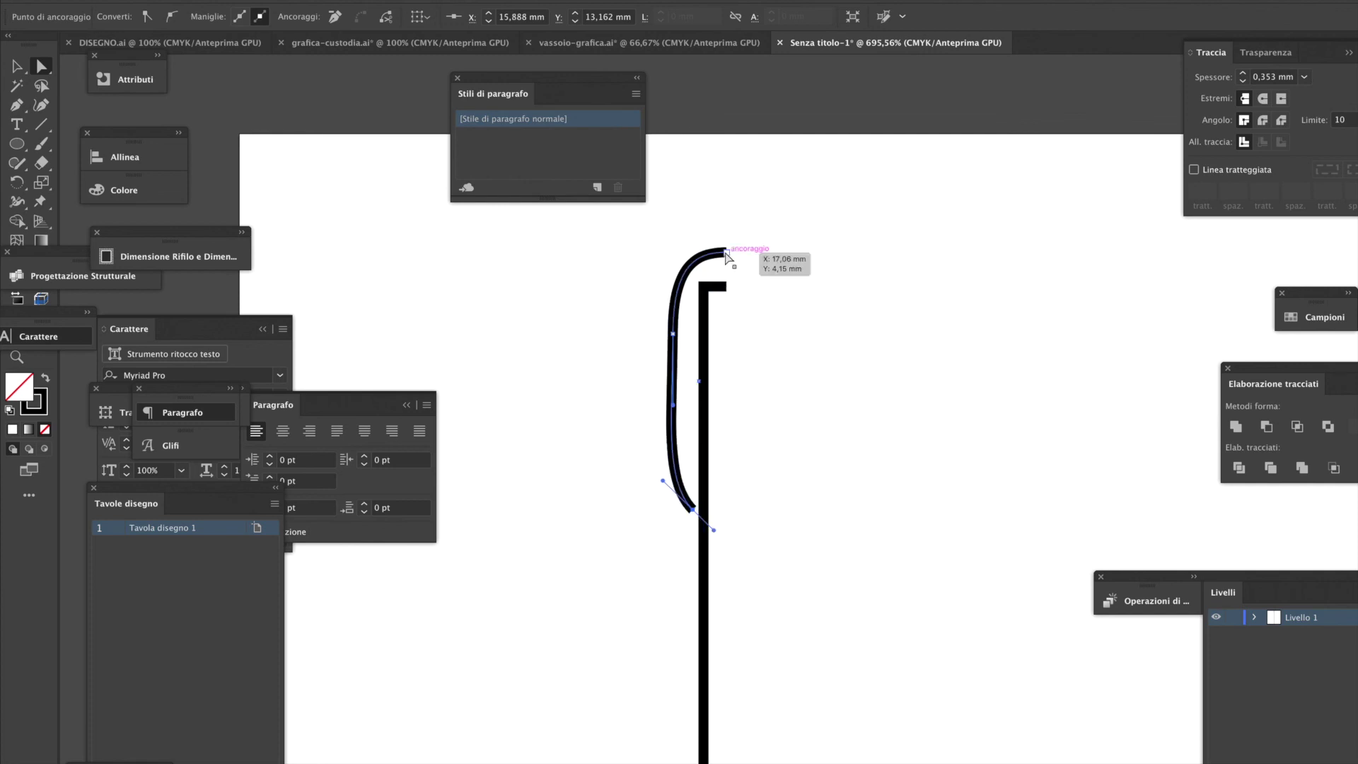
{"action": "left_click_drag", "start_coordinate": [665, 488], "coordinate": [679, 464]}
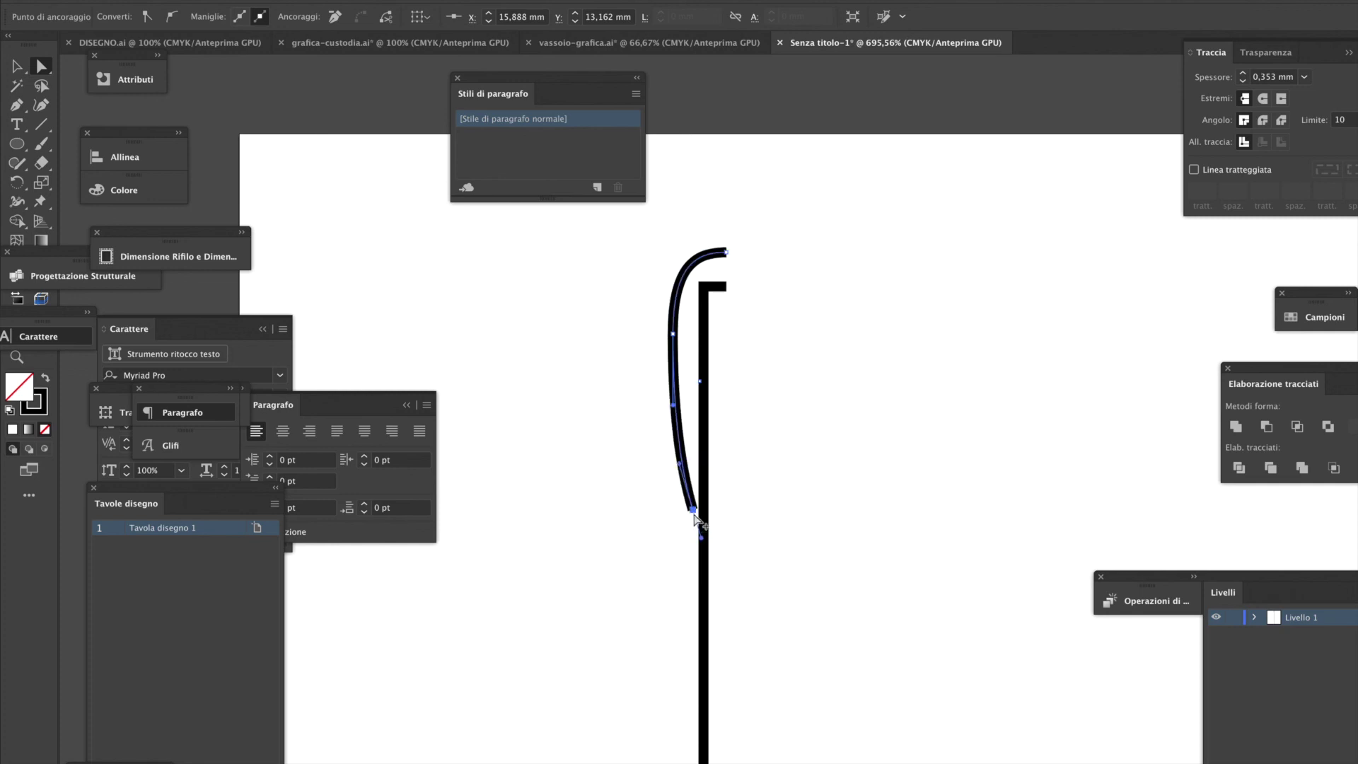
{"action": "left_click", "coordinate": [694, 510]}
{"action": "left_click", "coordinate": [16, 104]}
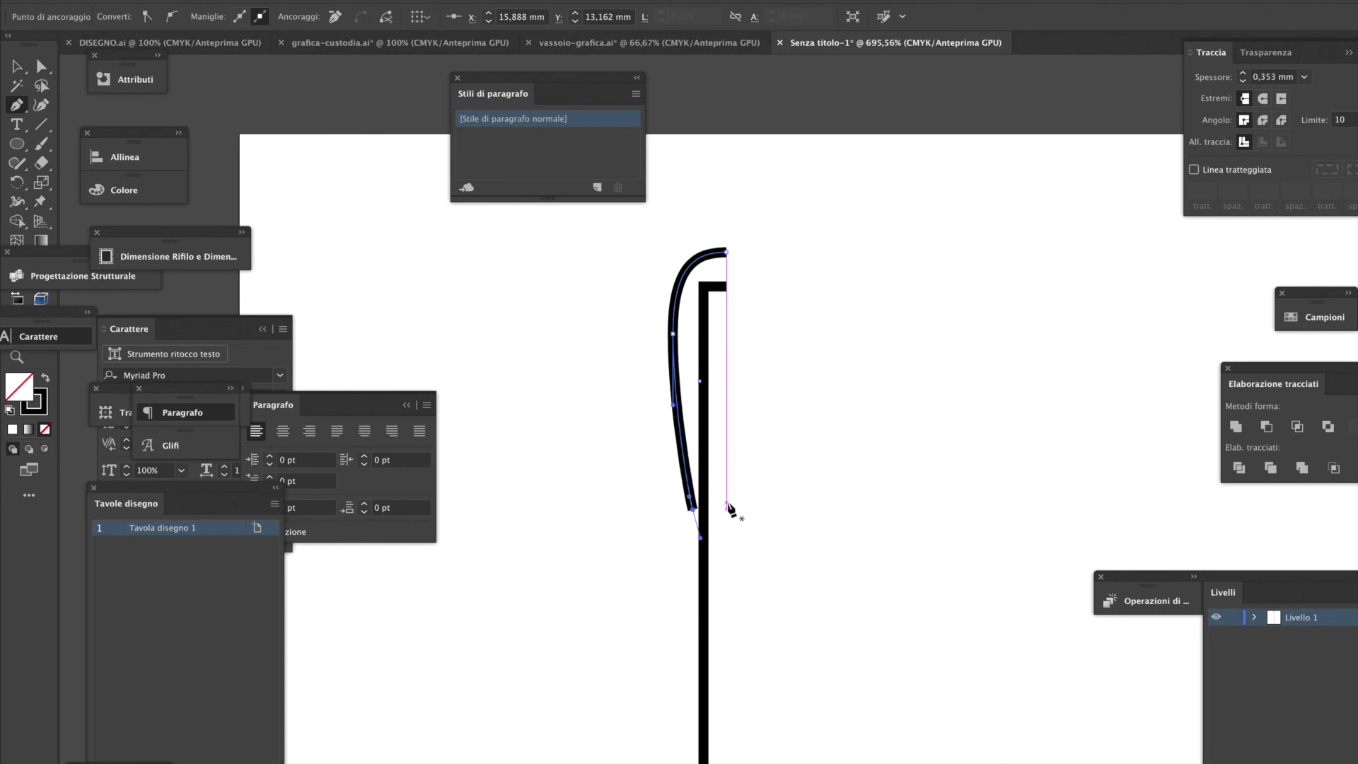
Select both matchstick paths and start the Studio Toolkit for Labels command Ruota e aggiungi etichette
{"action": "left_click", "coordinate": [779, 512], "text": "ctrl+alt"}
{"action": "left_click", "coordinate": [779, 512], "text": "ctrl+alt"}
{"action": "left_click", "coordinate": [779, 512], "text": "ctrl+alt"}
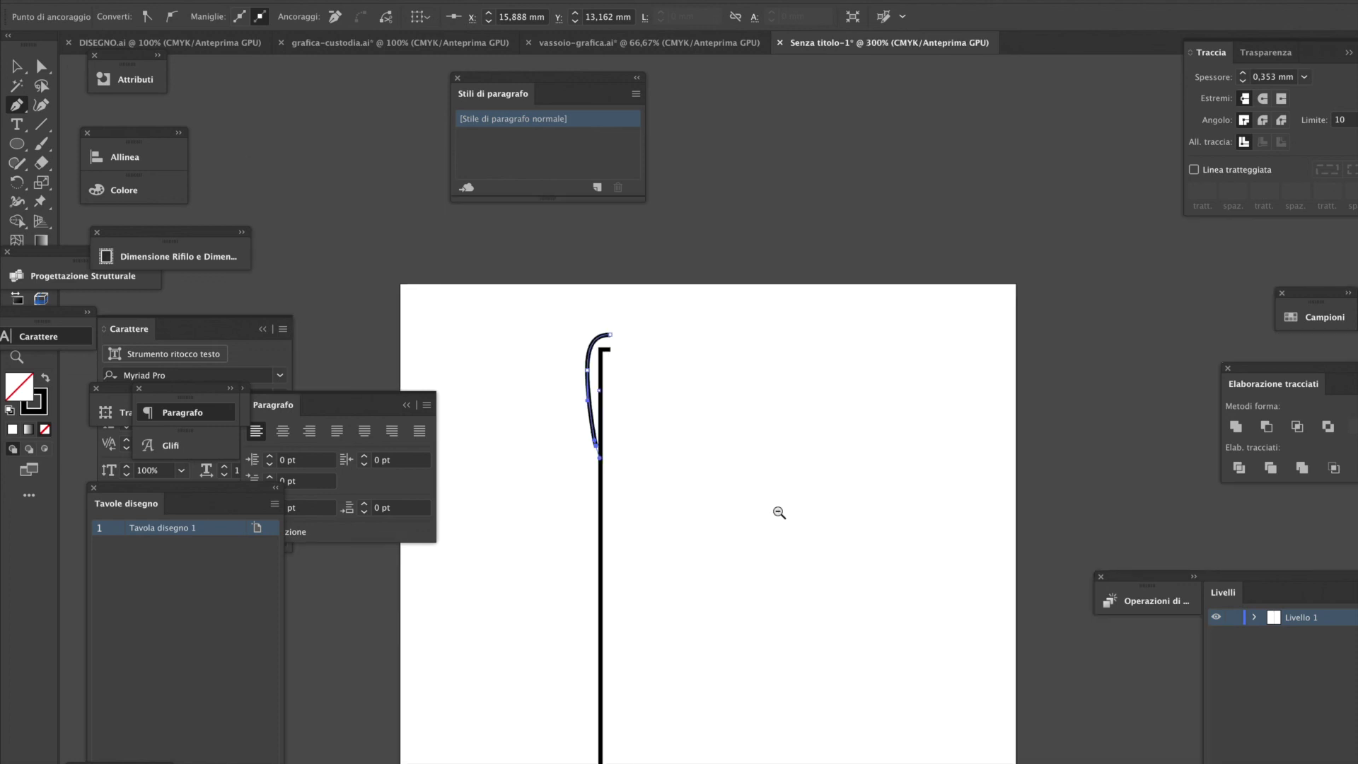
{"action": "left_click", "coordinate": [779, 513], "text": "ctrl+alt"}
{"action": "left_click", "coordinate": [779, 513], "text": "ctrl+alt"}
{"action": "left_click", "coordinate": [663, 561], "text": "ctrl+alt"}
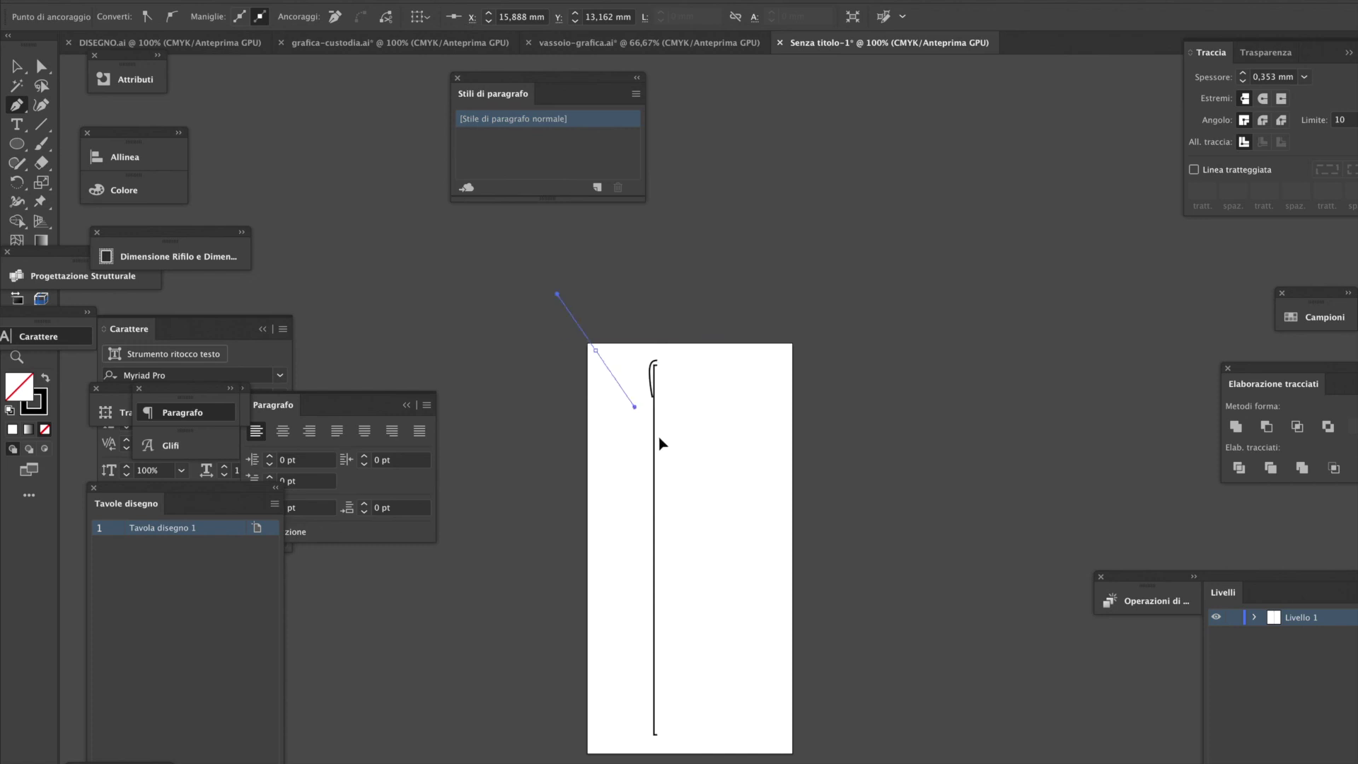
{"action": "left_click", "coordinate": [649, 370]}
{"action": "key", "text": "v"}
{"action": "left_click_drag", "start_coordinate": [604, 351], "coordinate": [693, 434]}
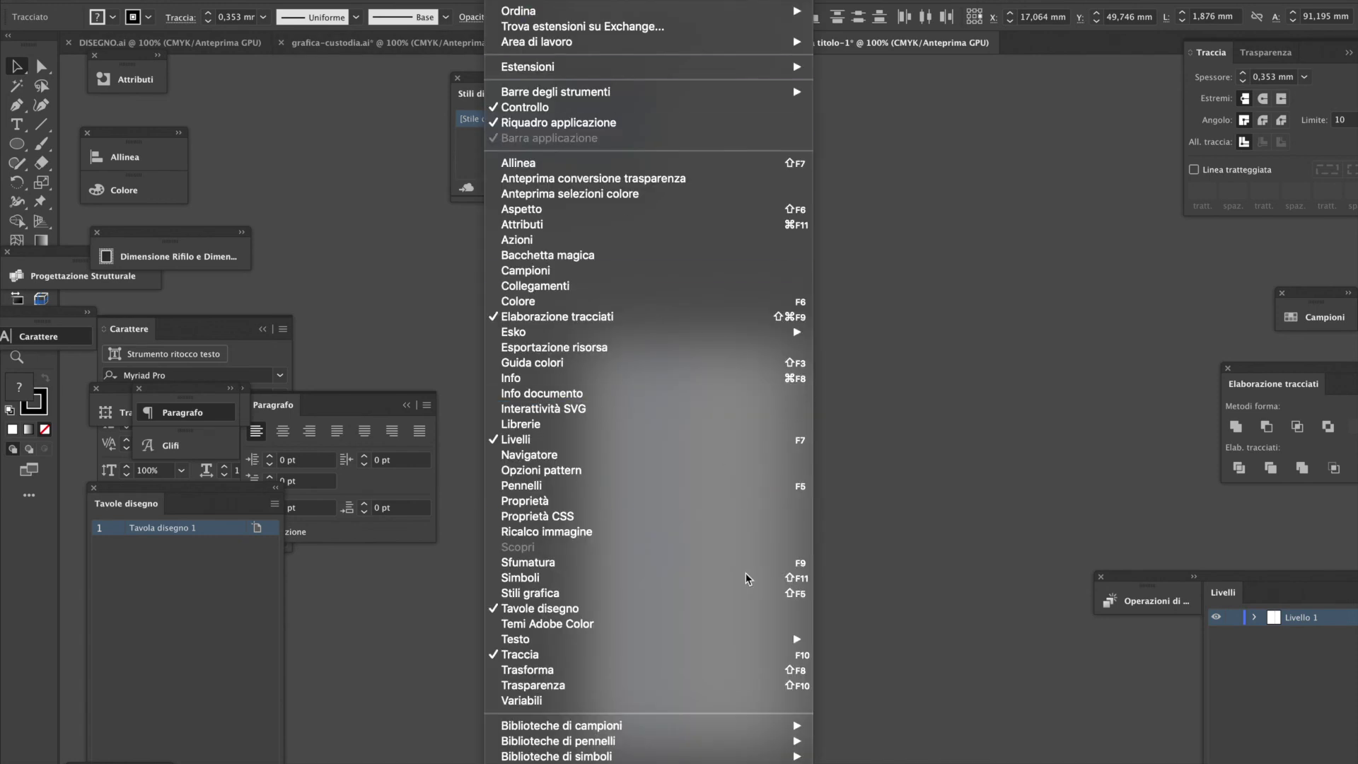
{"action": "mouse_move", "coordinate": [672, 335]}
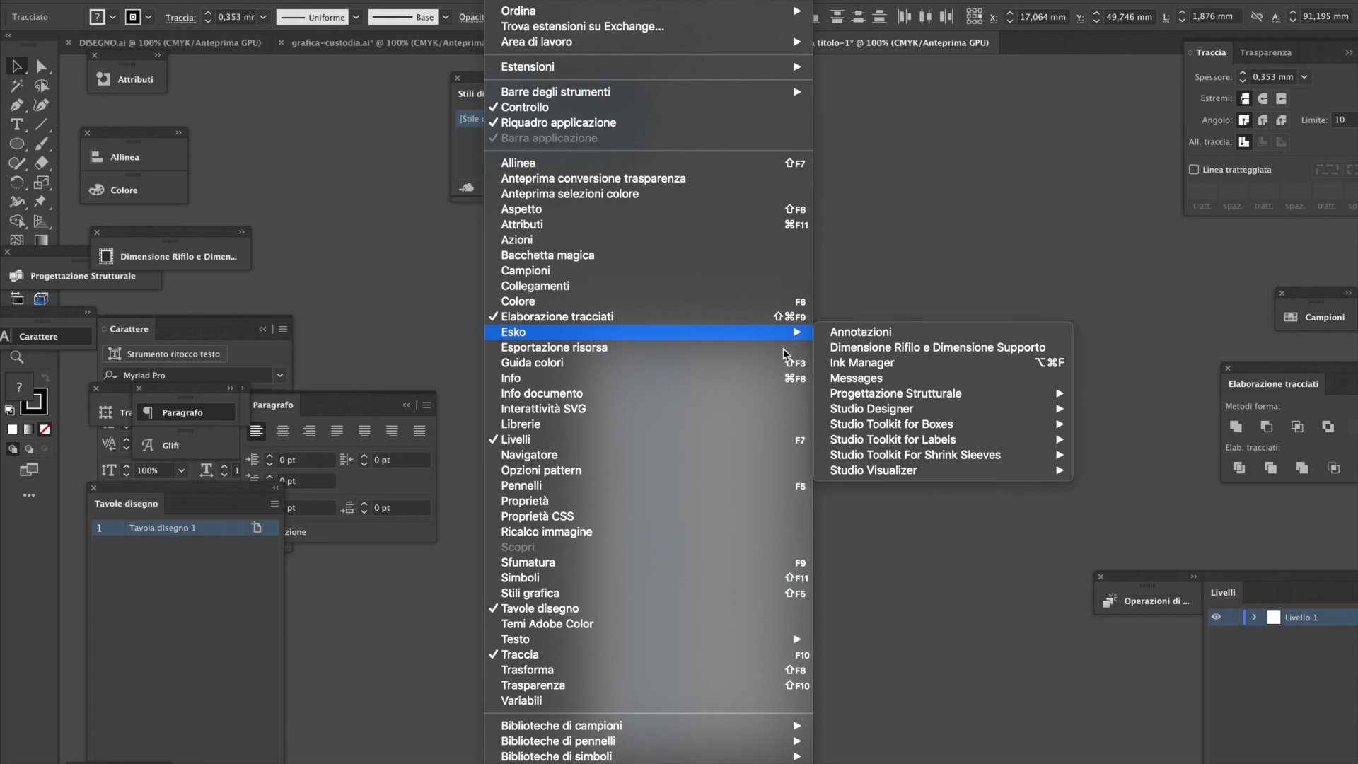
{"action": "mouse_move", "coordinate": [1005, 424]}
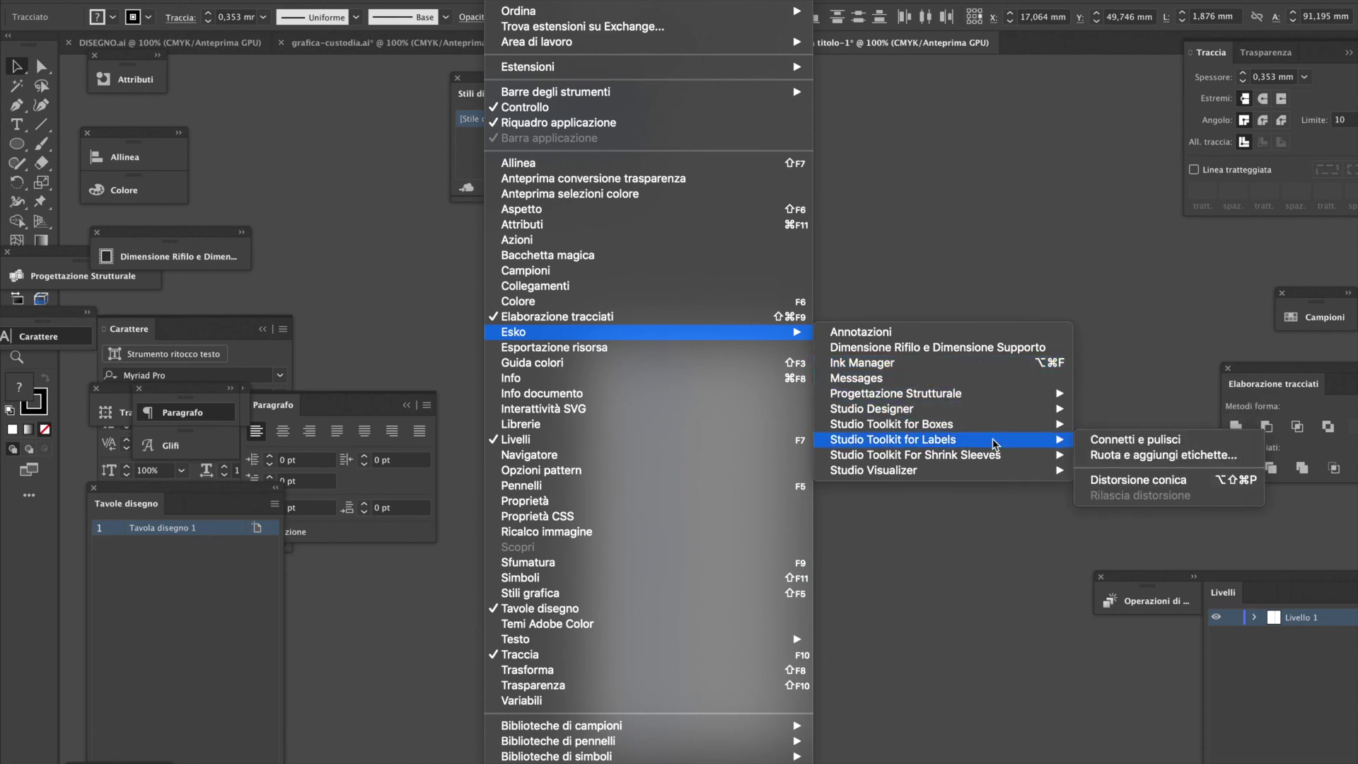
{"action": "left_click", "coordinate": [1129, 456]}
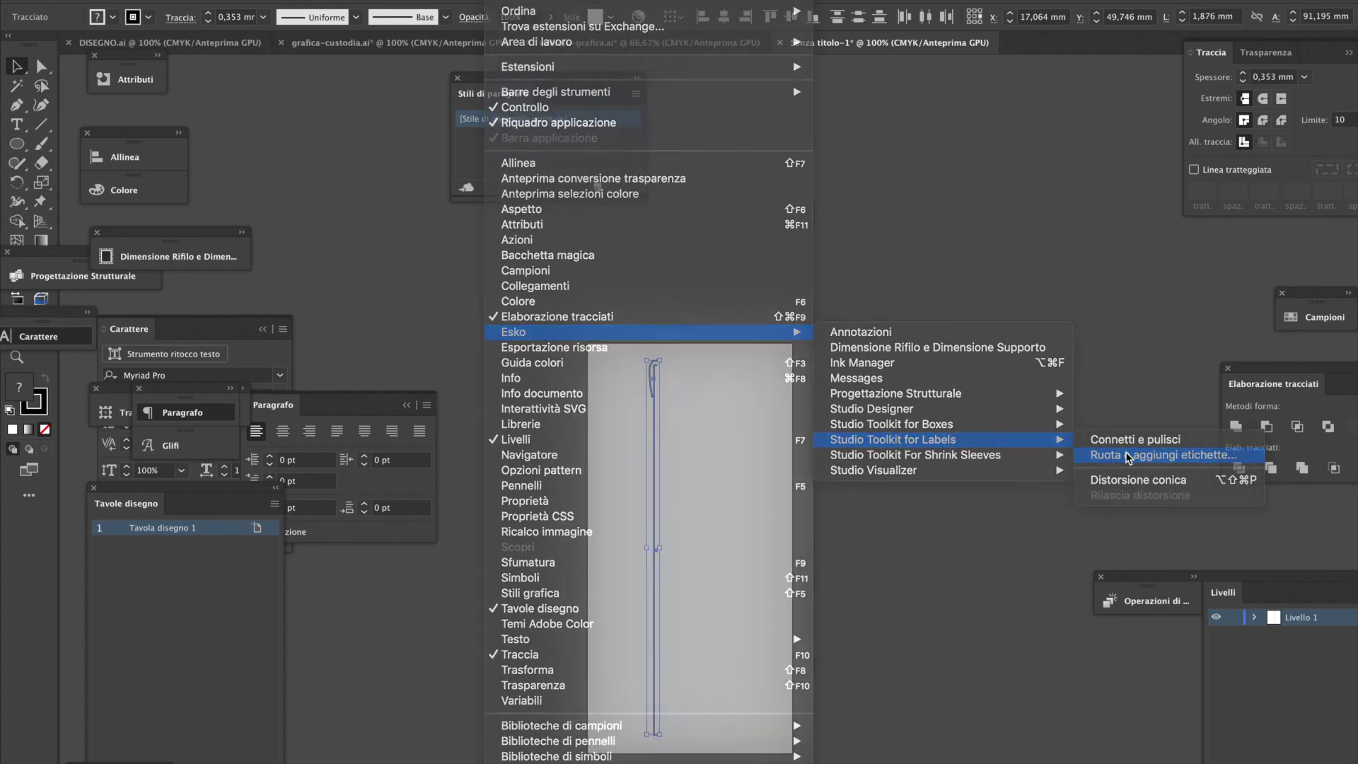
Keep Plastica matte as the match head's material and set its colour to dark red
{"action": "mouse_move", "coordinate": [655, 433]}
{"action": "left_mouse_down"}
{"action": "mouse_move", "coordinate": [609, 461]}
{"action": "mouse_move", "coordinate": [545, 342]}
{"action": "mouse_move", "coordinate": [572, 316]}
{"action": "mouse_move", "coordinate": [634, 422]}
{"action": "mouse_move", "coordinate": [564, 473]}
{"action": "mouse_move", "coordinate": [631, 575]}
{"action": "mouse_move", "coordinate": [639, 434]}
{"action": "mouse_move", "coordinate": [628, 479]}
{"action": "mouse_move", "coordinate": [604, 266]}
{"action": "left_mouse_up"}
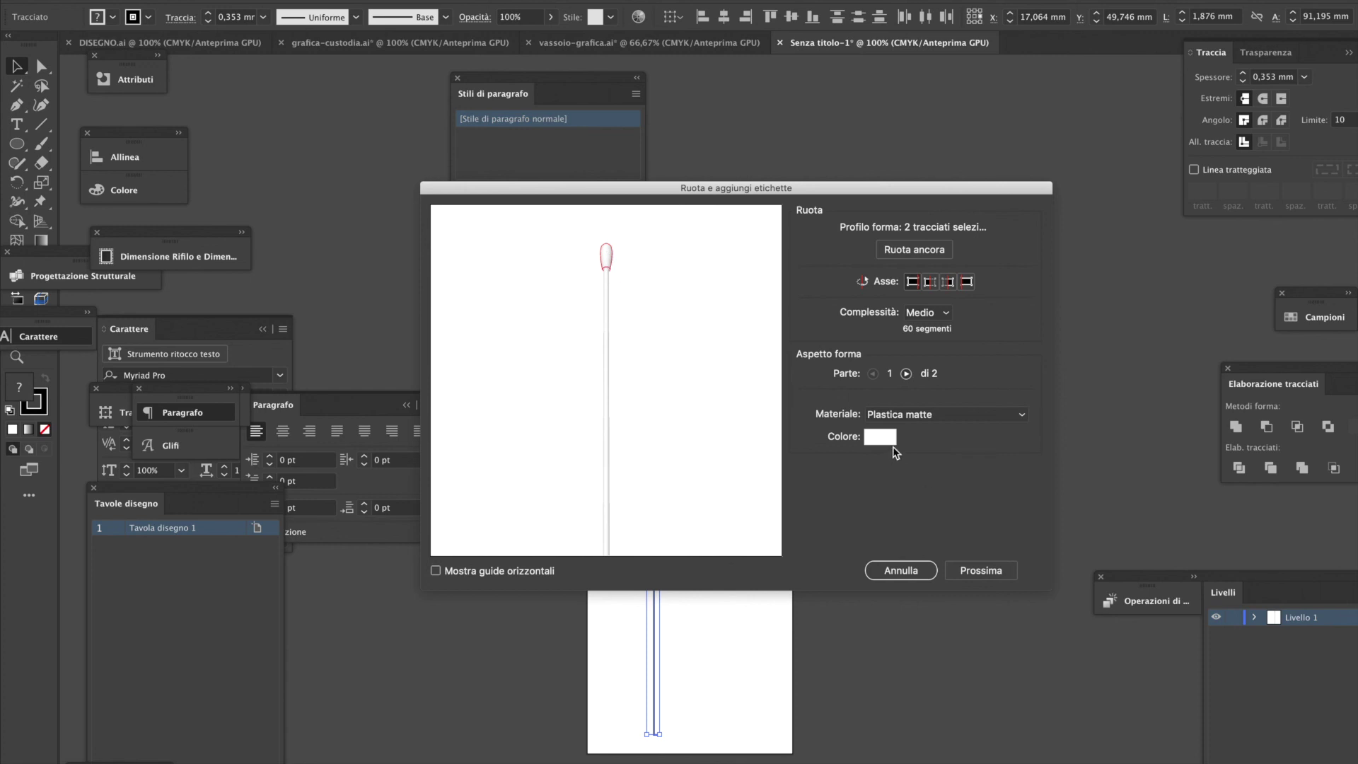
{"action": "left_click", "coordinate": [921, 417]}
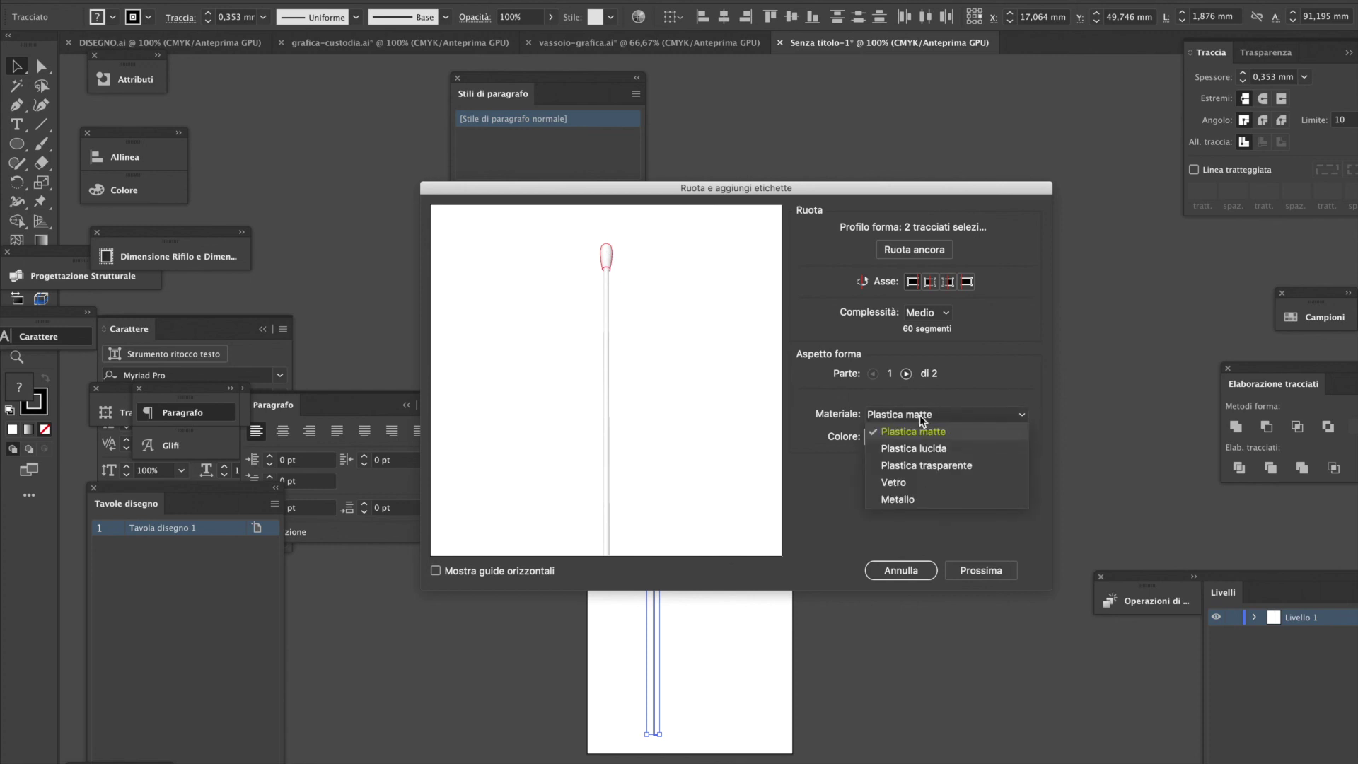
{"action": "left_click", "coordinate": [913, 431]}
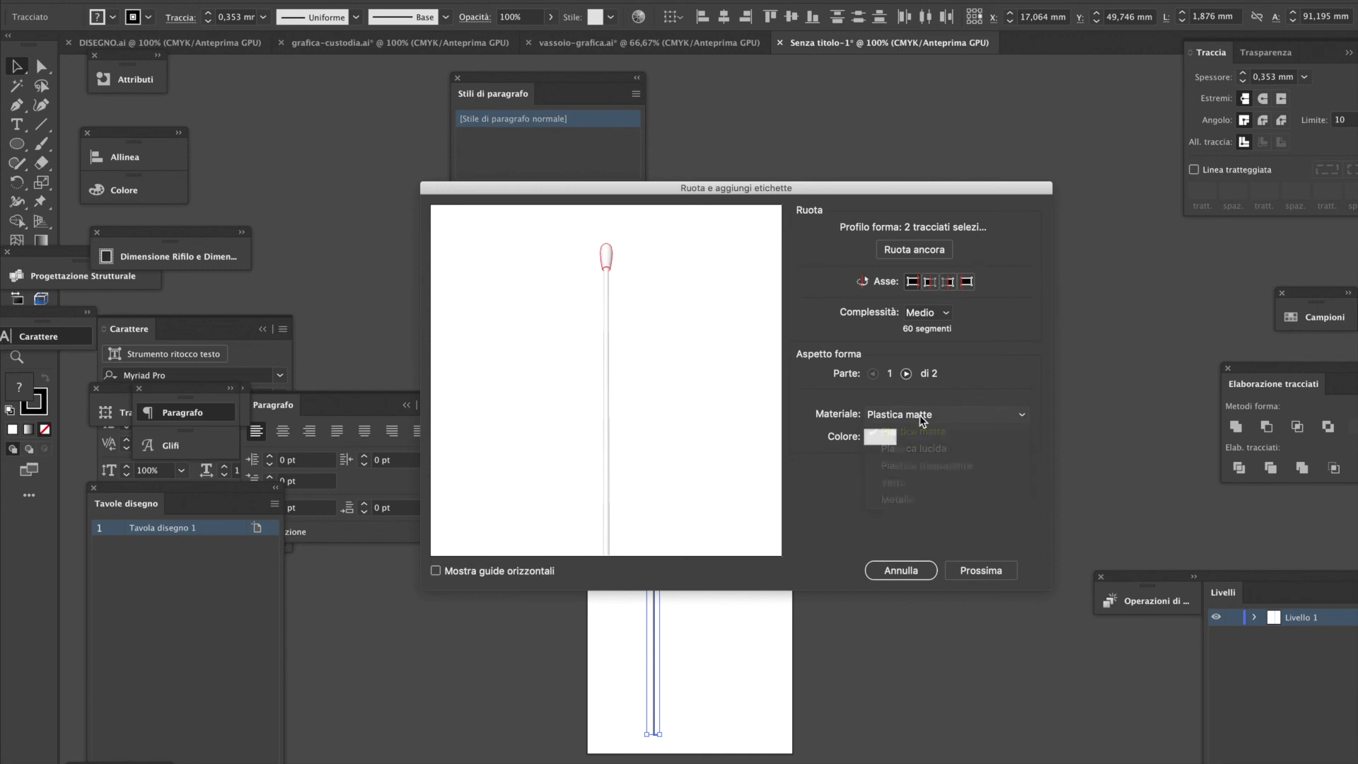
{"action": "left_click", "coordinate": [877, 440]}
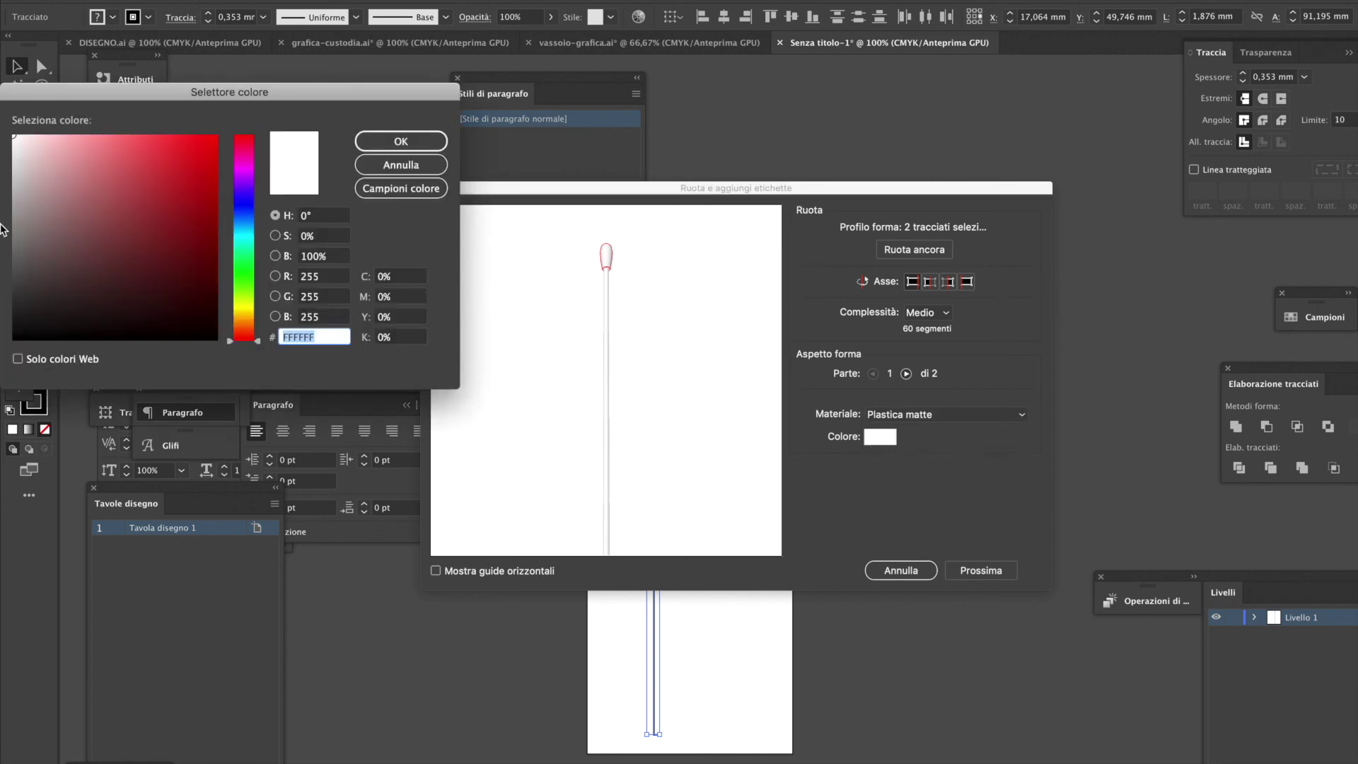
{"action": "mouse_move", "coordinate": [202, 157]}
{"action": "left_mouse_down"}
{"action": "mouse_move", "coordinate": [228, 129]}
{"action": "mouse_move", "coordinate": [207, 213]}
{"action": "mouse_move", "coordinate": [214, 171]}
{"action": "left_mouse_up"}
{"action": "left_click", "coordinate": [427, 146]}
Select the matchstick's shaft part, set its colour to a wood-like golden tan and rotate the preview to check it
{"action": "left_click", "coordinate": [608, 429]}
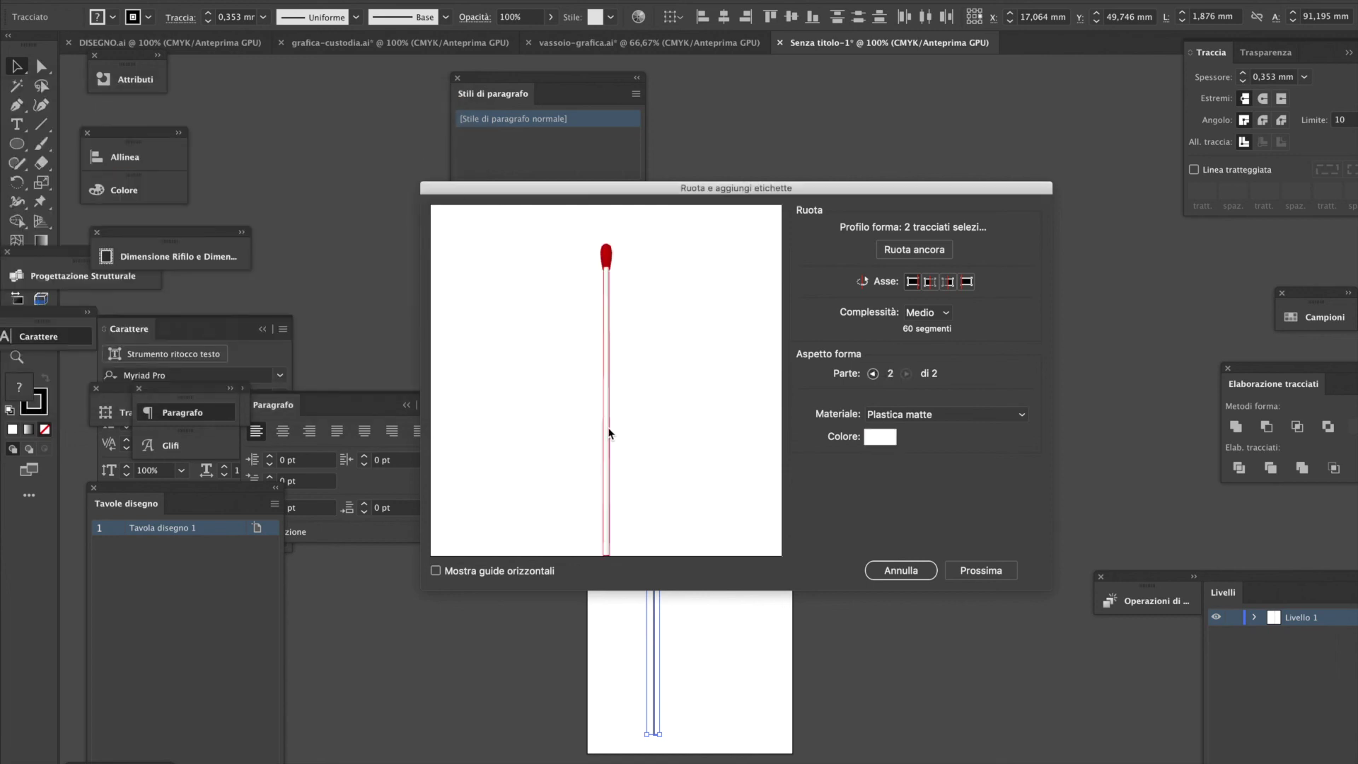
{"action": "left_click", "coordinate": [887, 441]}
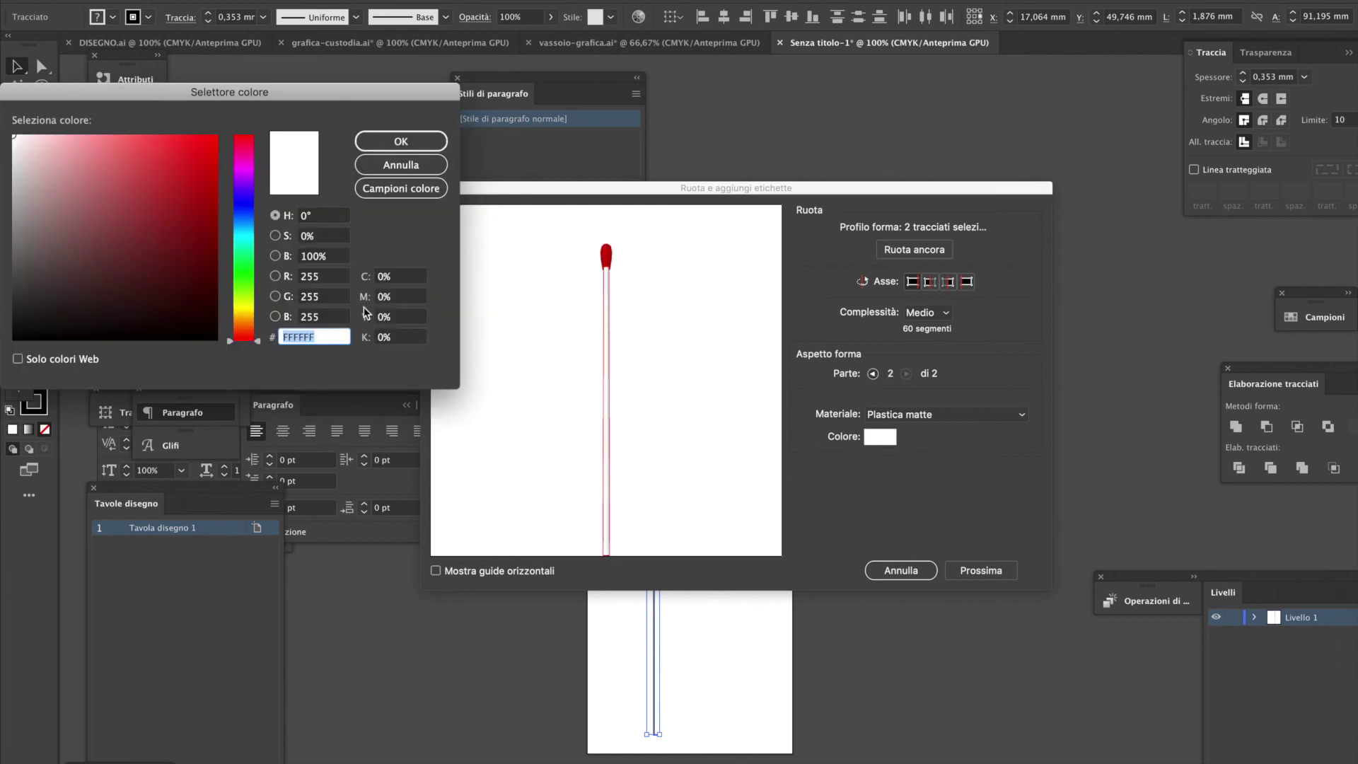
{"action": "left_click_drag", "start_coordinate": [258, 342], "coordinate": [258, 316]}
{"action": "left_click", "coordinate": [205, 149]}
{"action": "left_click_drag", "start_coordinate": [204, 148], "coordinate": [131, 178]}
{"action": "left_click", "coordinate": [375, 145]}
{"action": "mouse_move", "coordinate": [623, 404]}
{"action": "left_mouse_down"}
{"action": "mouse_move", "coordinate": [576, 415]}
{"action": "mouse_move", "coordinate": [622, 388]}
{"action": "mouse_move", "coordinate": [613, 478]}
{"action": "mouse_move", "coordinate": [616, 393]}
{"action": "left_mouse_up"}
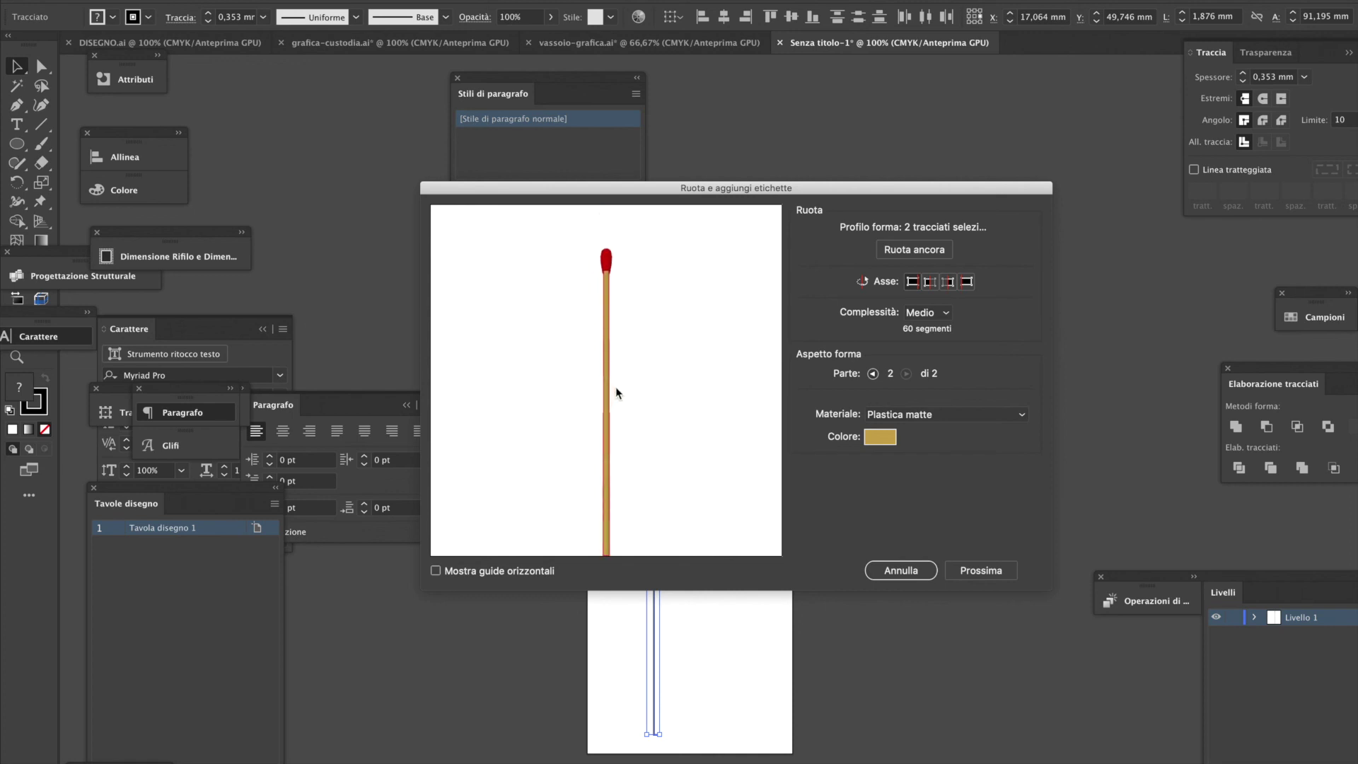
Change the matchstick shaft's colour to a paler beige, check the whole shape in the preview and proceed to the label settings
{"action": "left_click", "coordinate": [881, 439]}
{"action": "left_click_drag", "start_coordinate": [129, 181], "coordinate": [74, 182]}
{"action": "left_click", "coordinate": [386, 143]}
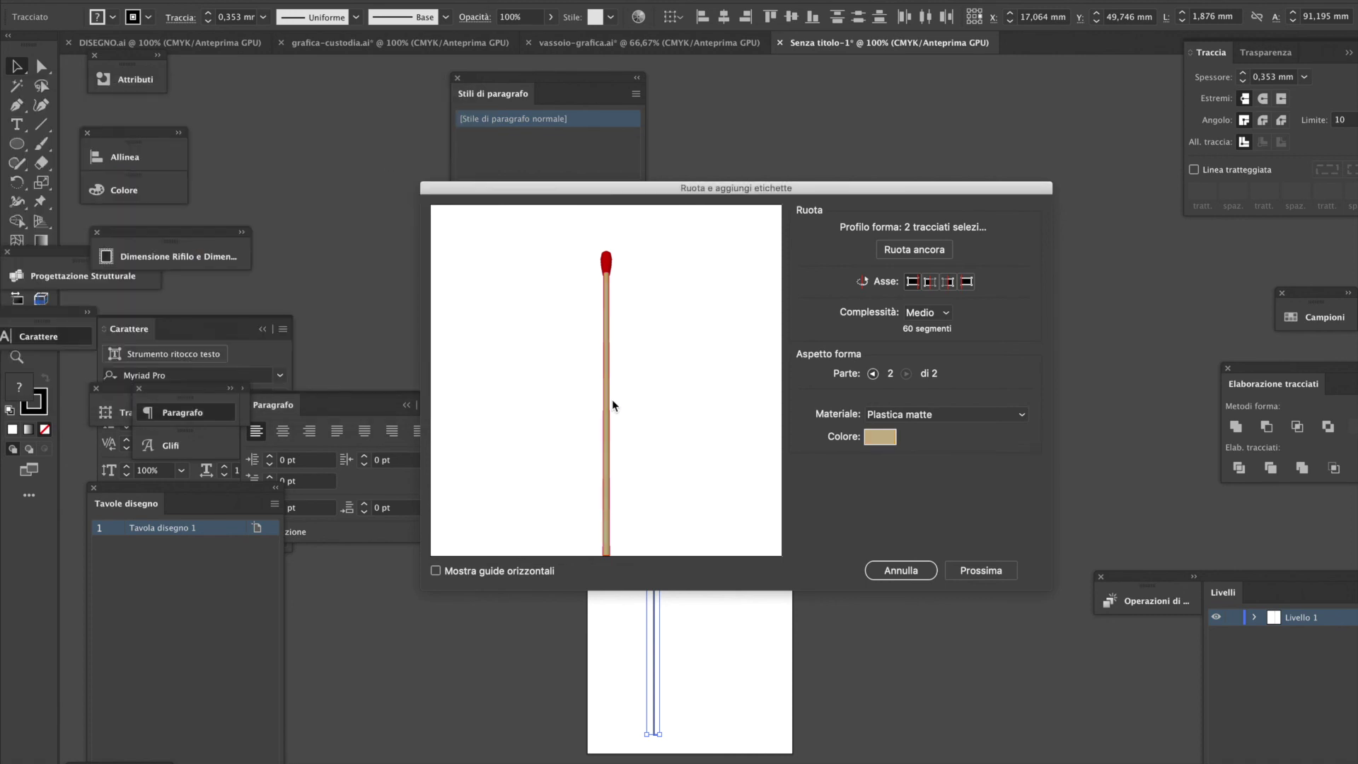
{"action": "left_click_drag", "start_coordinate": [566, 431], "coordinate": [594, 349]}
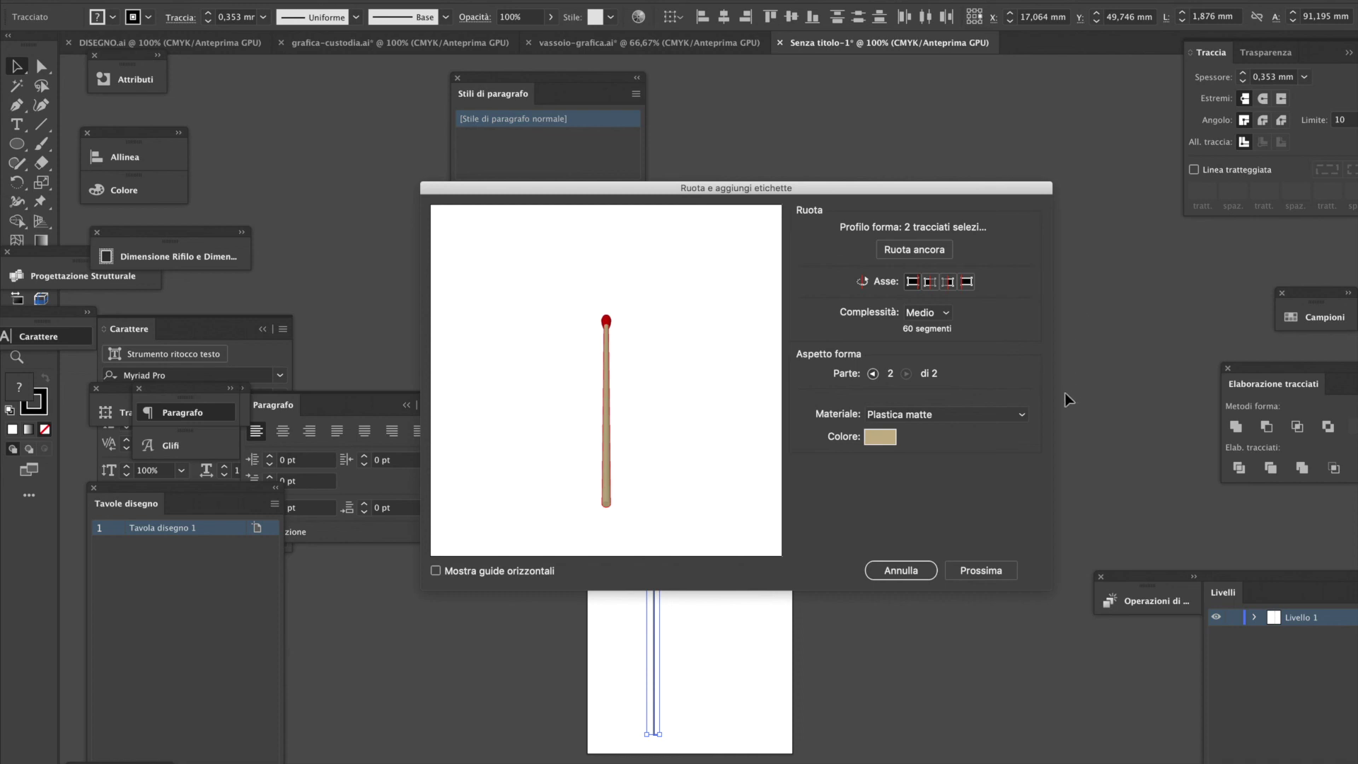
{"action": "left_click", "coordinate": [1003, 577]}
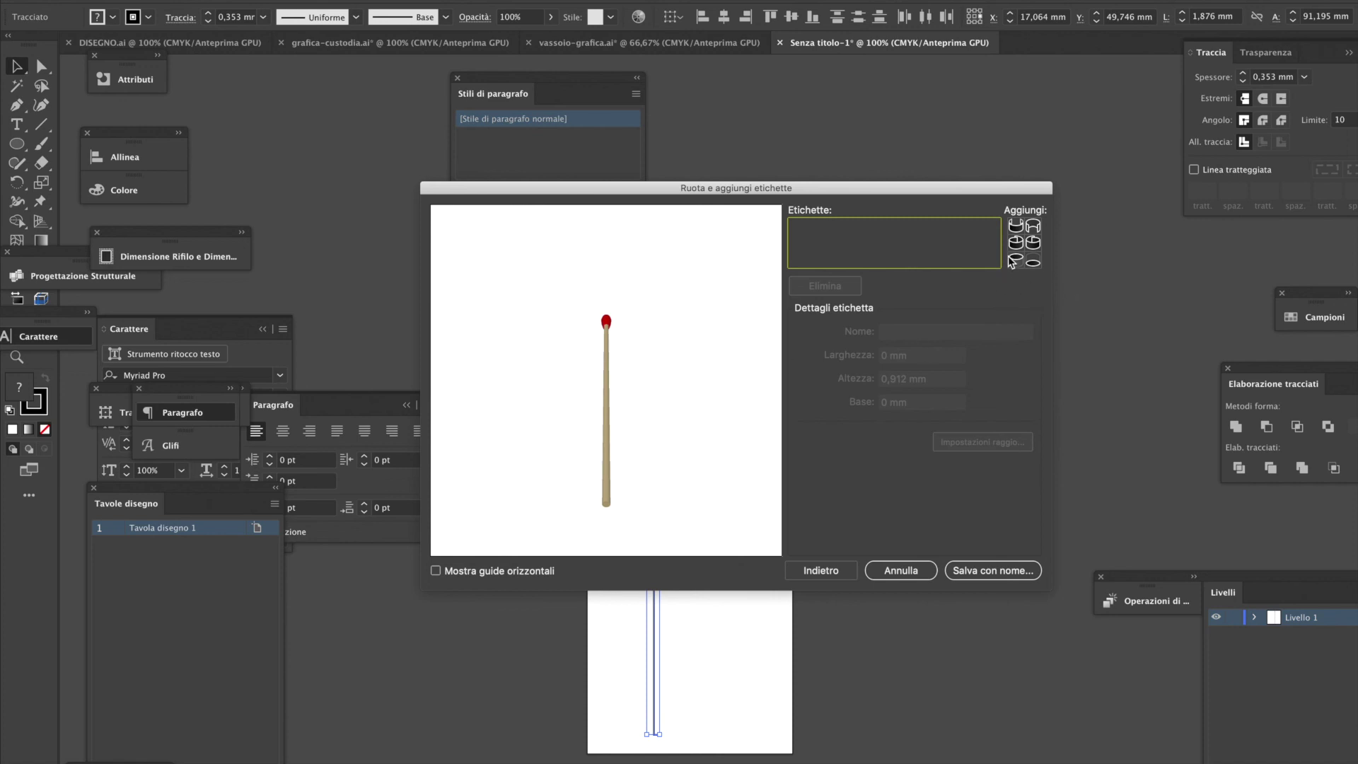
Add a bottom label (Etichetta inferiore) to the matchstick and rotate the preview to check its lower end
{"action": "left_click_drag", "start_coordinate": [660, 405], "coordinate": [672, 434]}
{"action": "left_click", "coordinate": [1032, 264]}
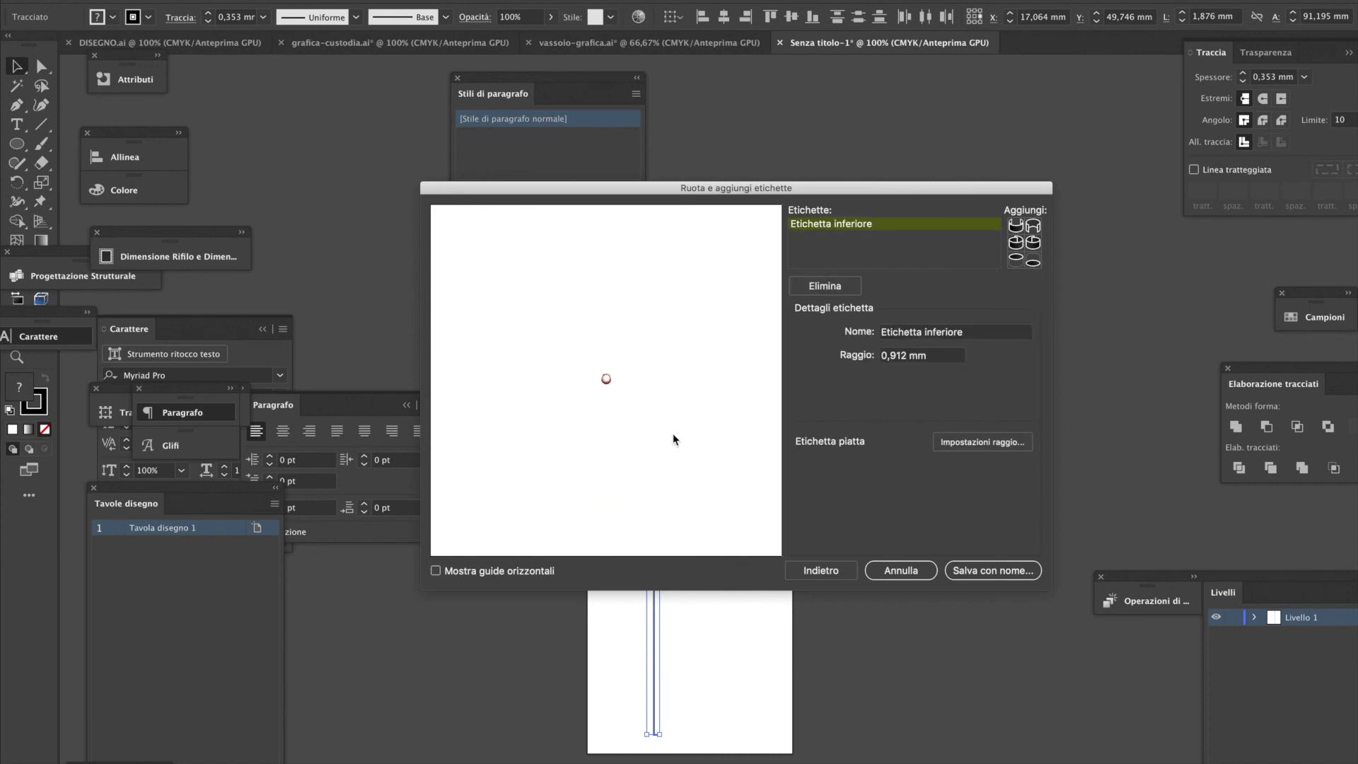
{"action": "left_click", "coordinate": [626, 404]}
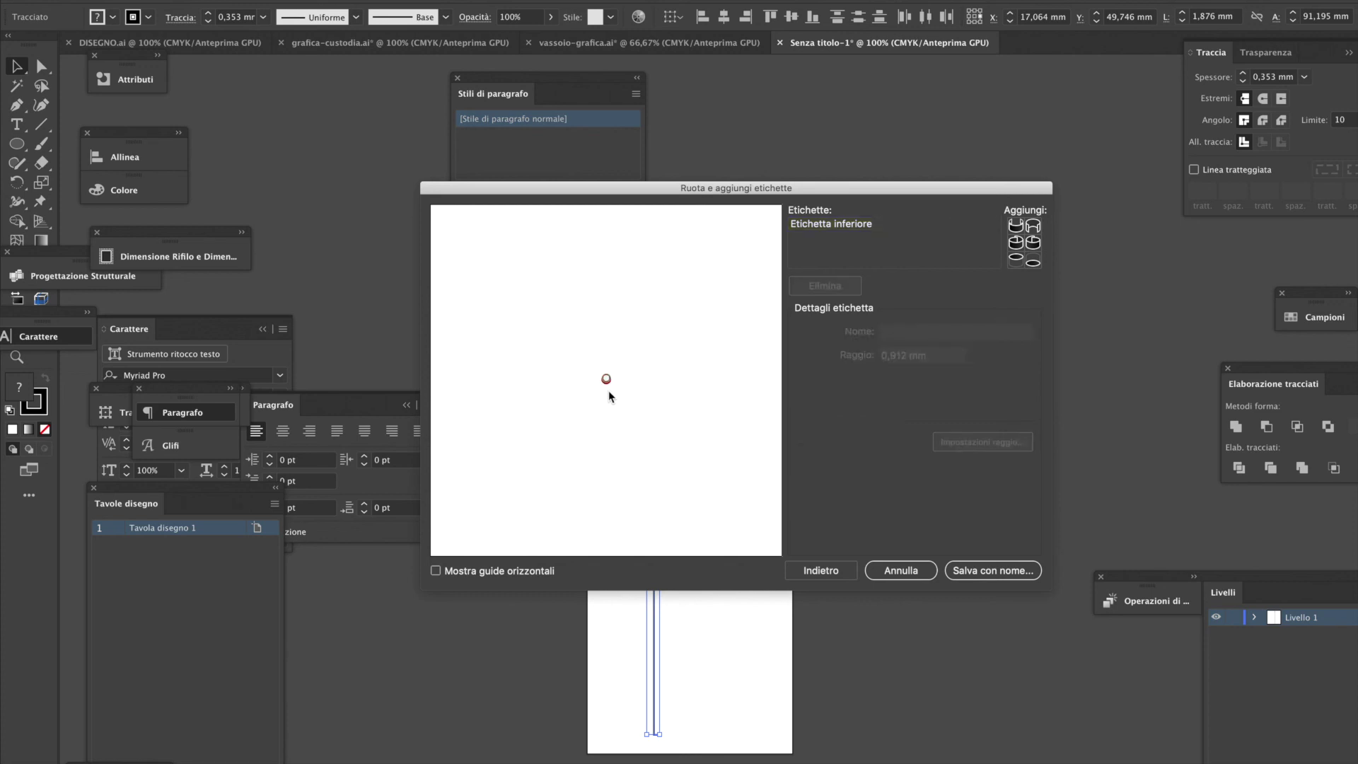
{"action": "mouse_move", "coordinate": [639, 391]}
{"action": "left_mouse_down"}
{"action": "mouse_move", "coordinate": [642, 430]}
{"action": "mouse_move", "coordinate": [643, 403]}
{"action": "left_mouse_up"}
{"action": "left_click", "coordinate": [608, 413]}
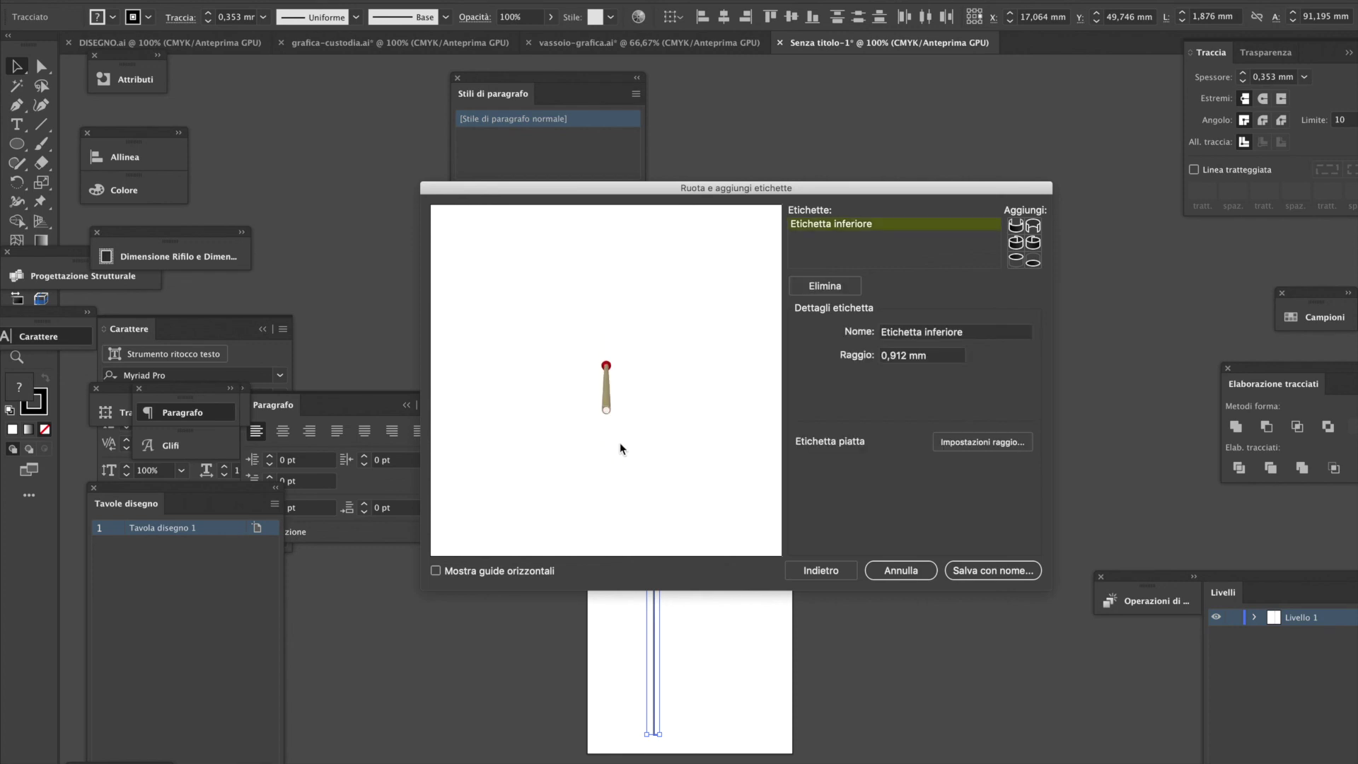
{"action": "left_click_drag", "start_coordinate": [621, 445], "coordinate": [655, 316]}
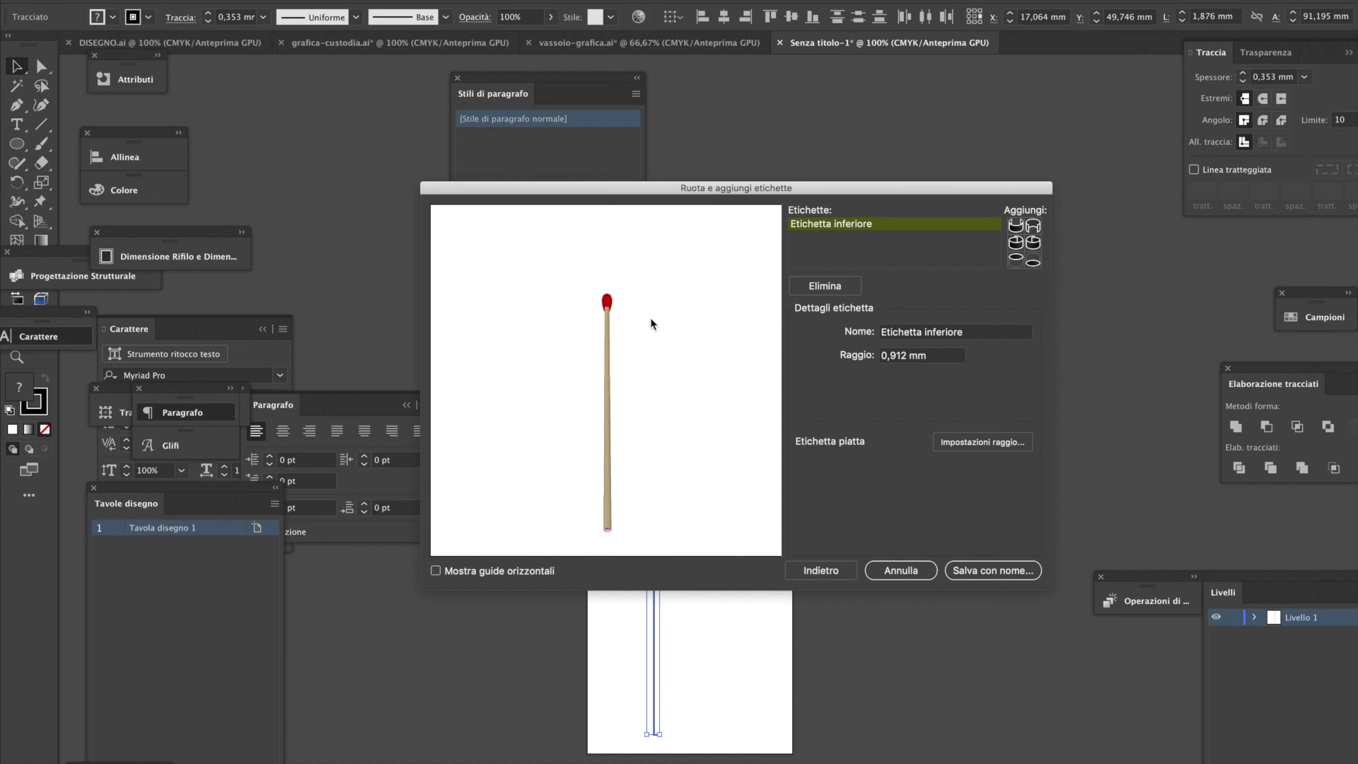
Save the revolved shape as a Collada file named fiammifero in the flintbeast2 folder, using the Salva solamente option
{"action": "left_click", "coordinate": [990, 571]}
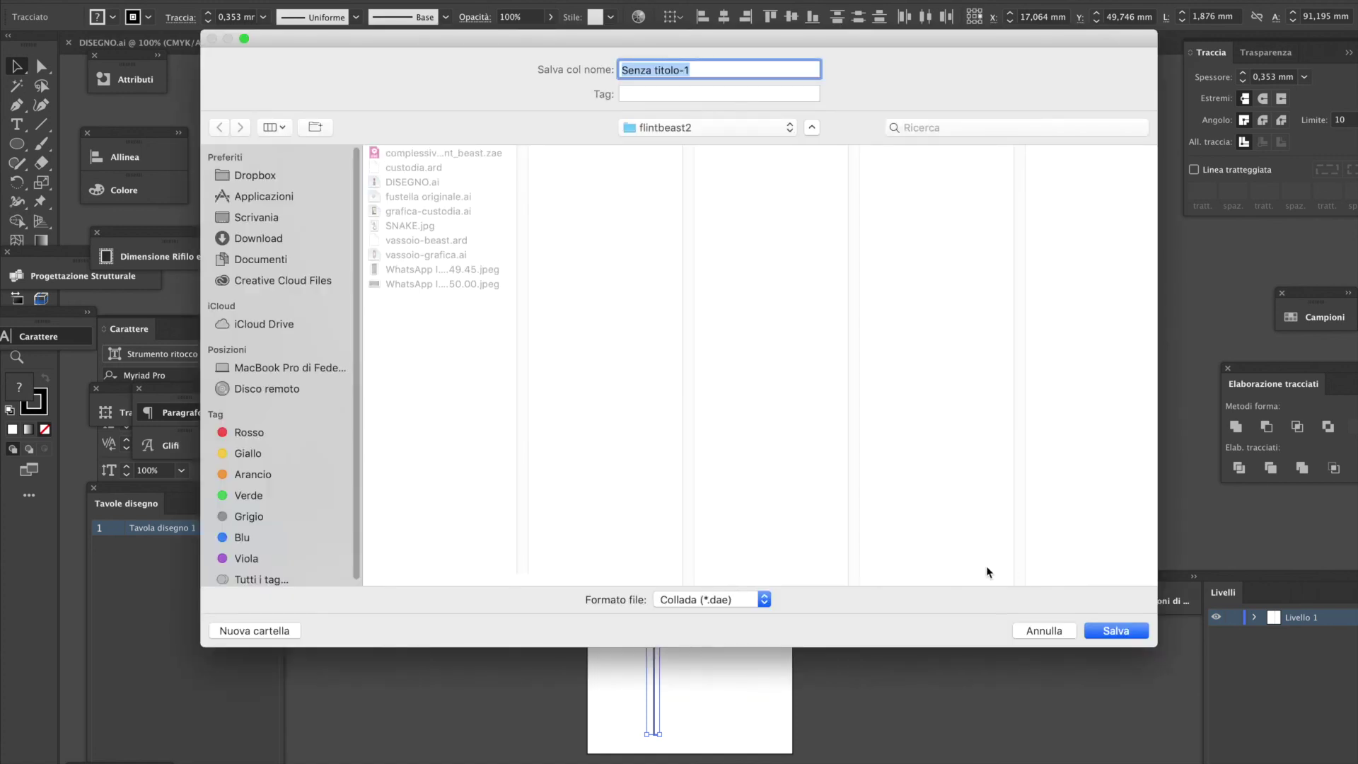
{"action": "type", "text": "fiammifero"}
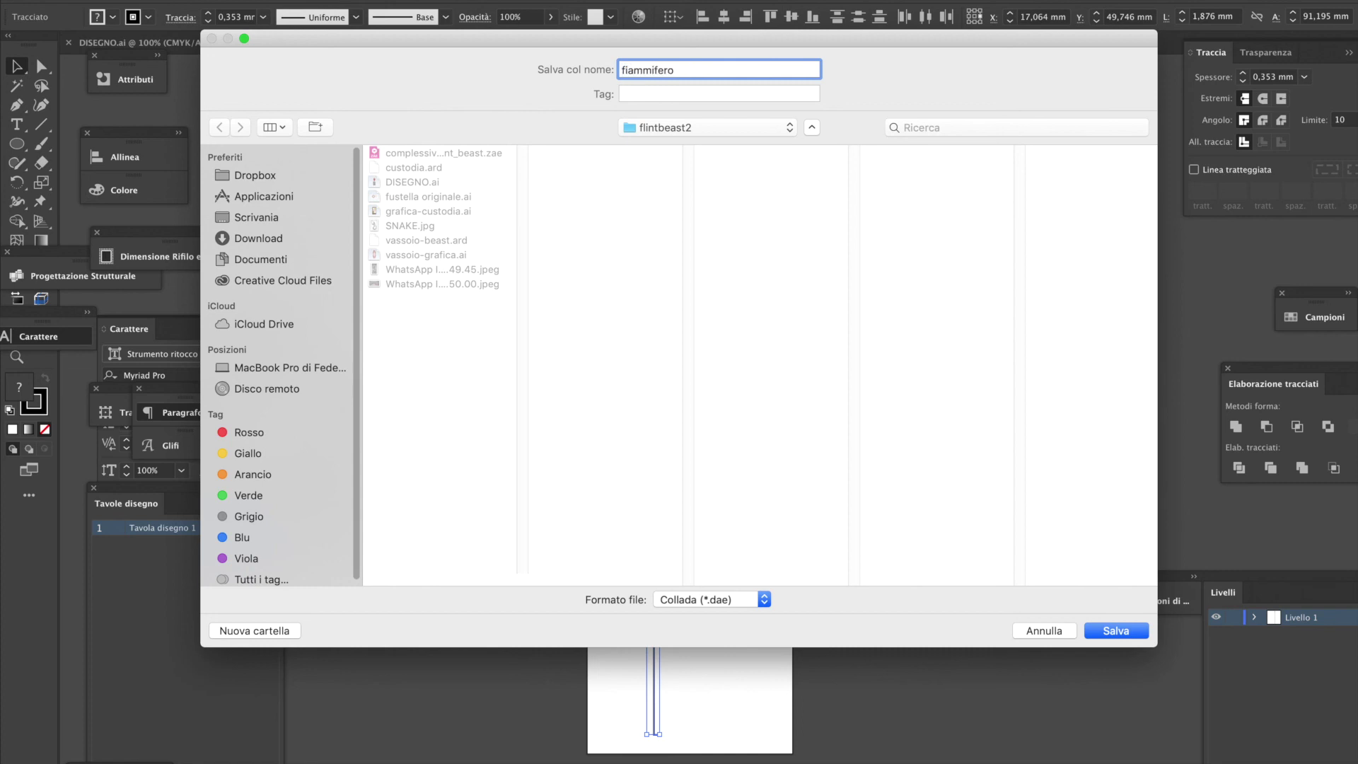
{"action": "key", "text": "Return"}
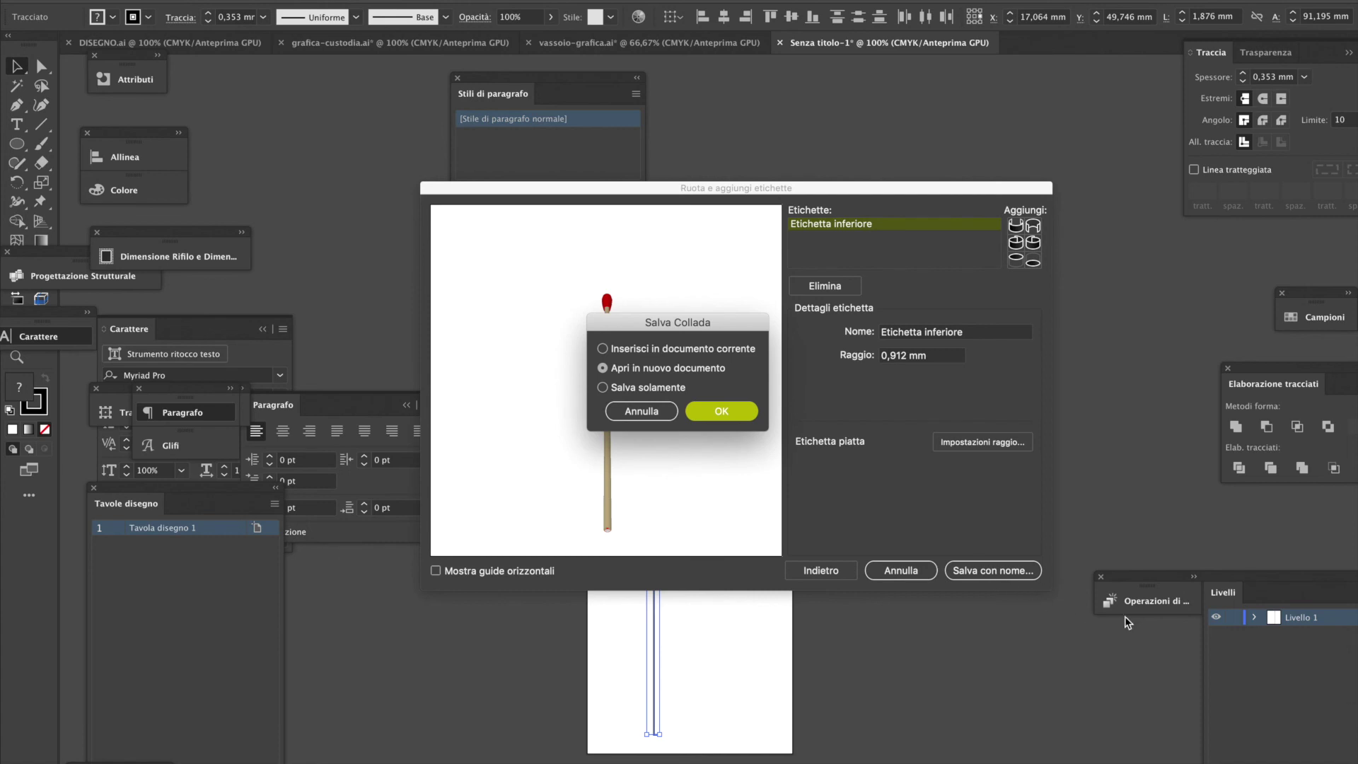
{"action": "left_click", "coordinate": [631, 389]}
{"action": "left_click", "coordinate": [743, 415]}
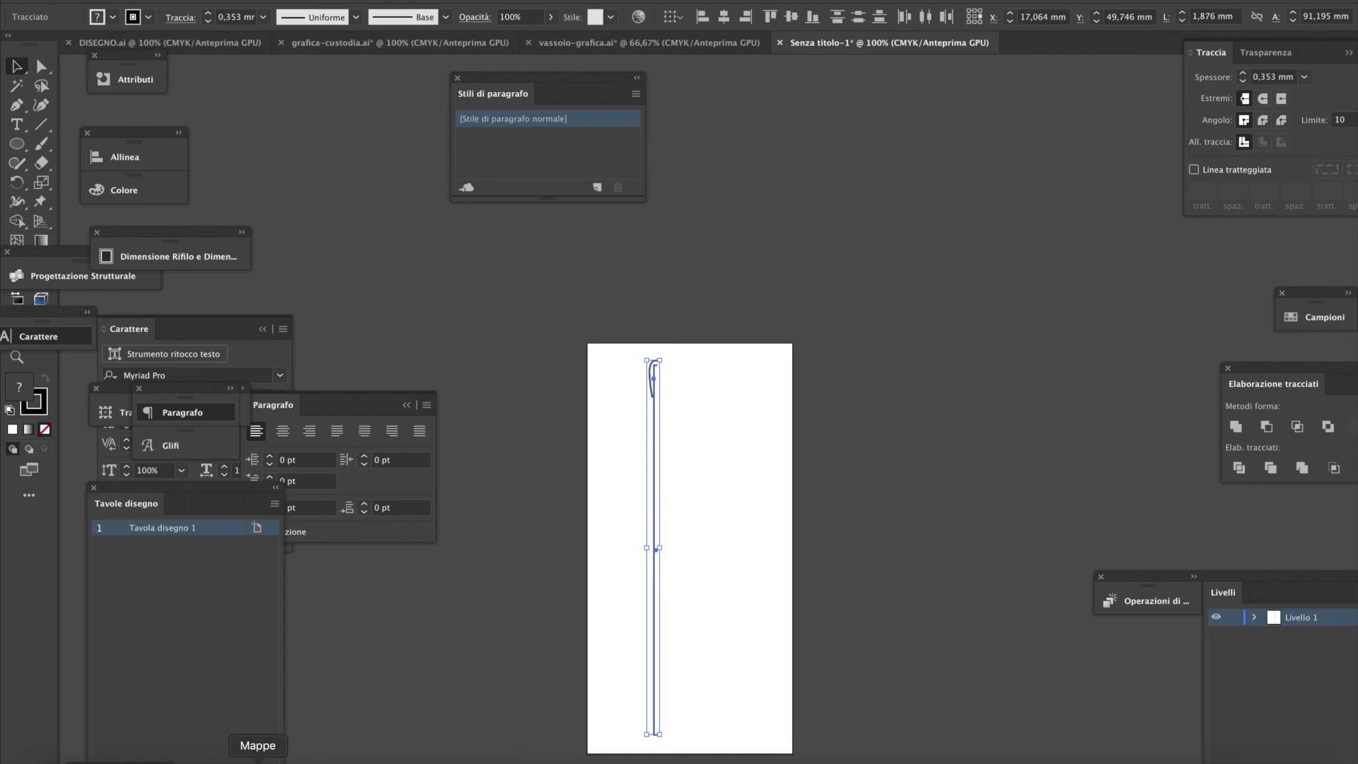
Switch to the Esko Studio application for assembling the 3D scene
{"action": "left_click", "coordinate": [113, 761]}
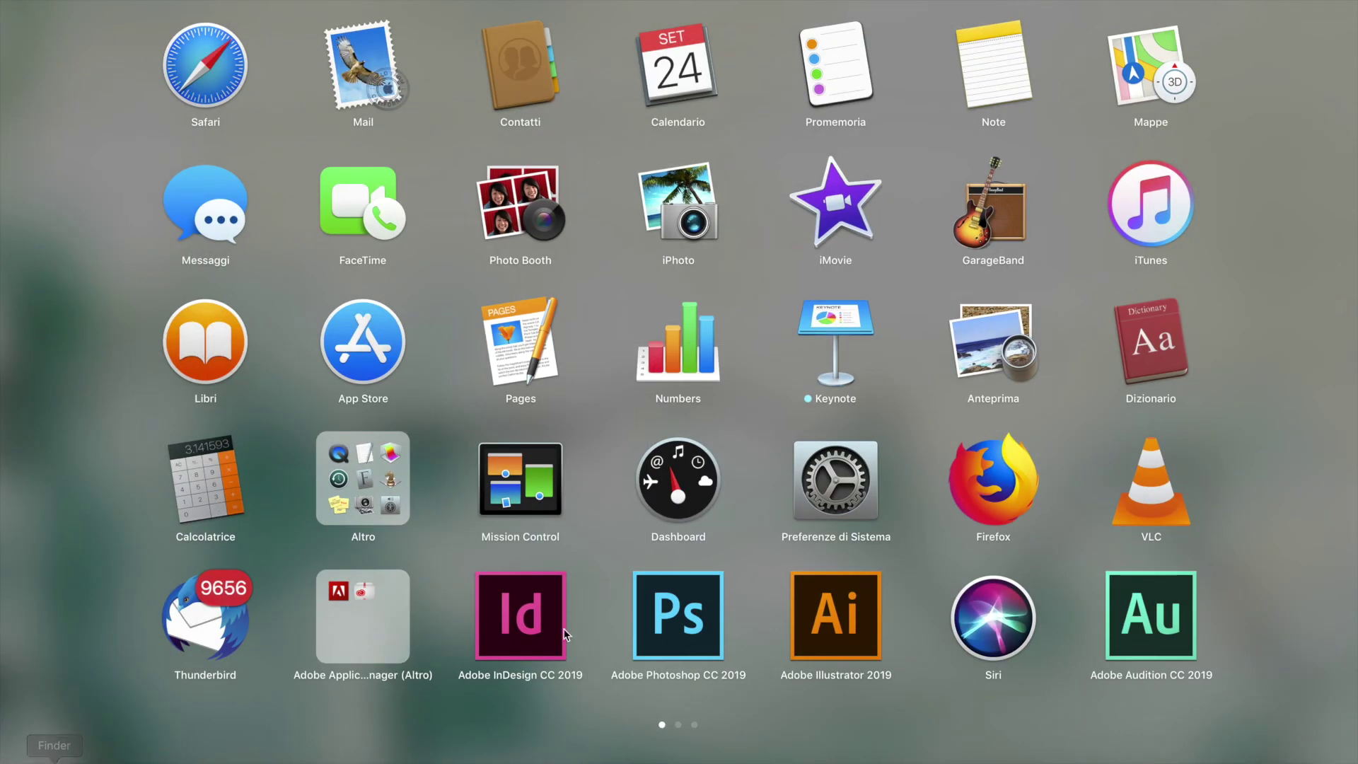
{"action": "left_click", "coordinate": [678, 725]}
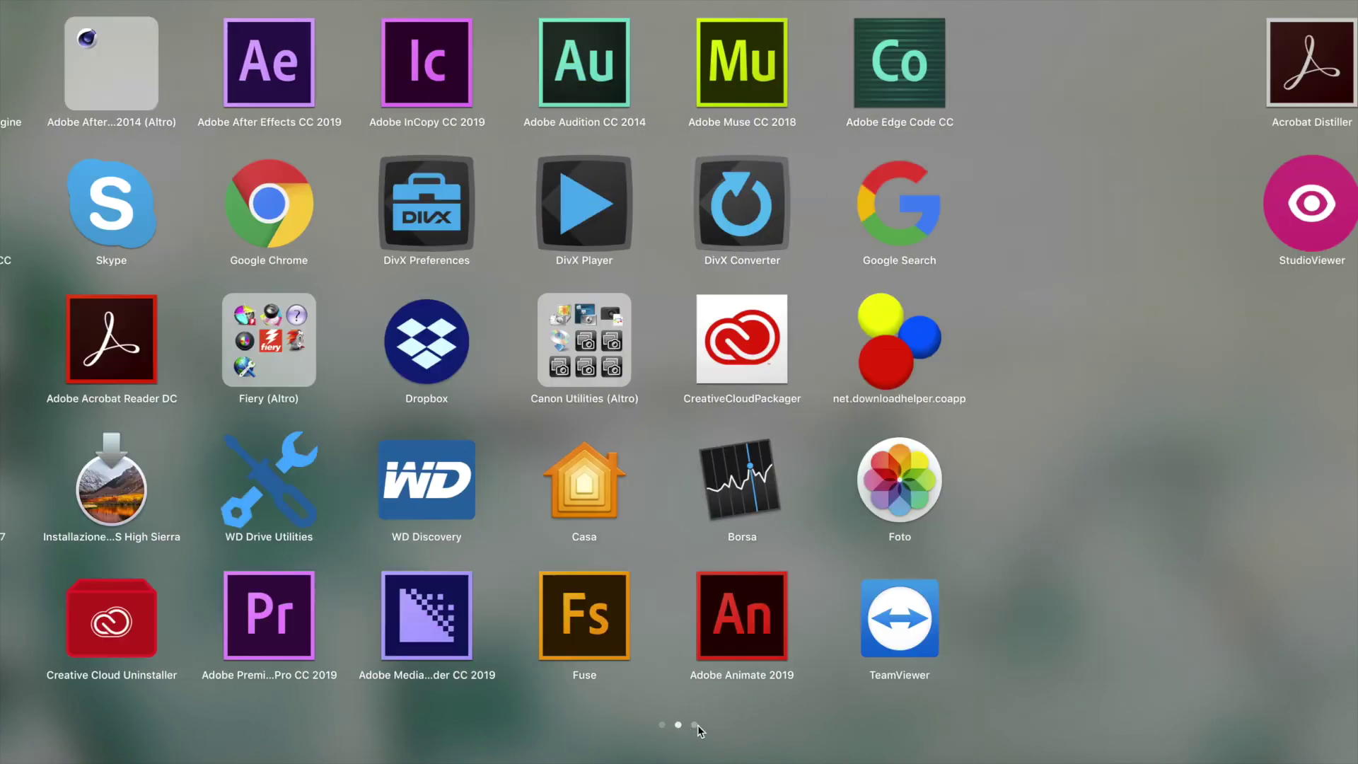
{"action": "left_click", "coordinate": [695, 725]}
{"action": "left_click", "coordinate": [554, 228]}
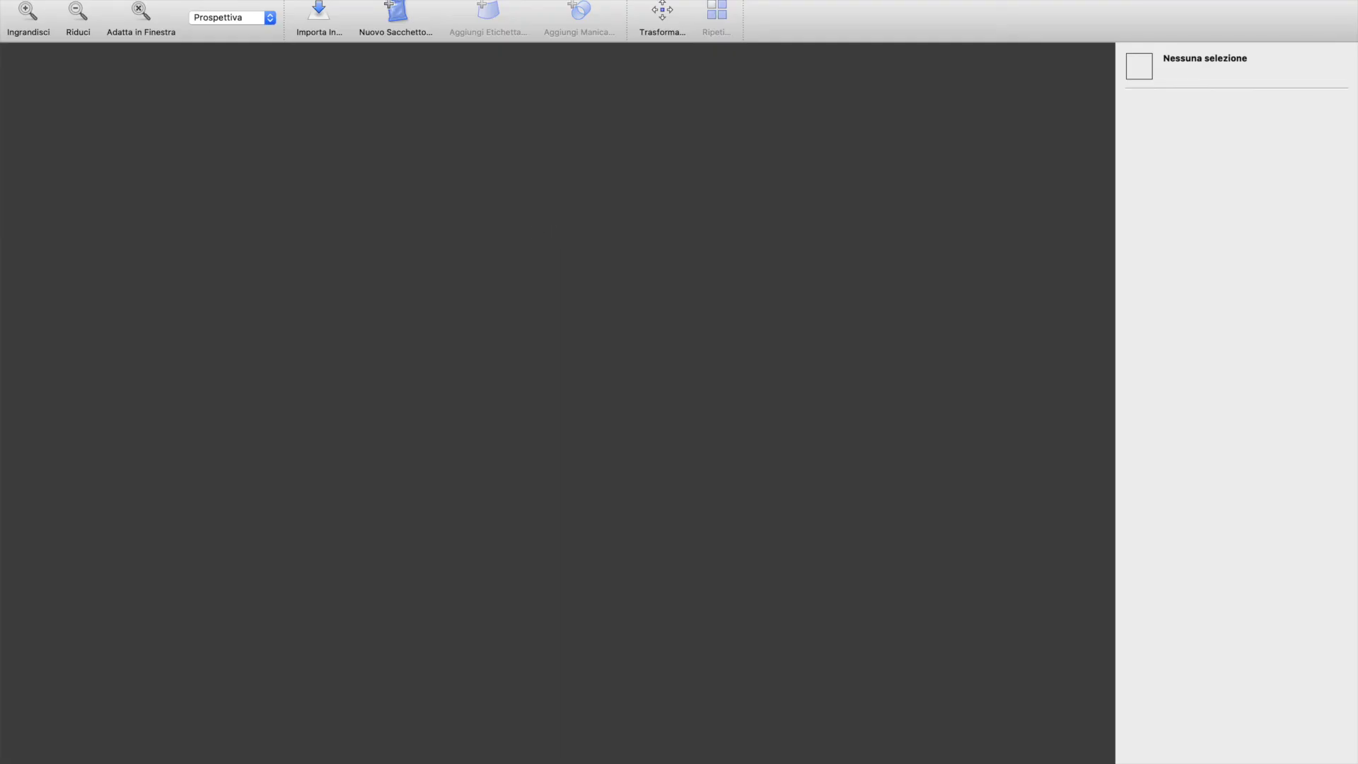
Open the Flint Beast matchbox assembly .zae file from the flintbeast2 folder, reached through pack-4c on the desktop
{"action": "left_click", "coordinate": [152, 1]}
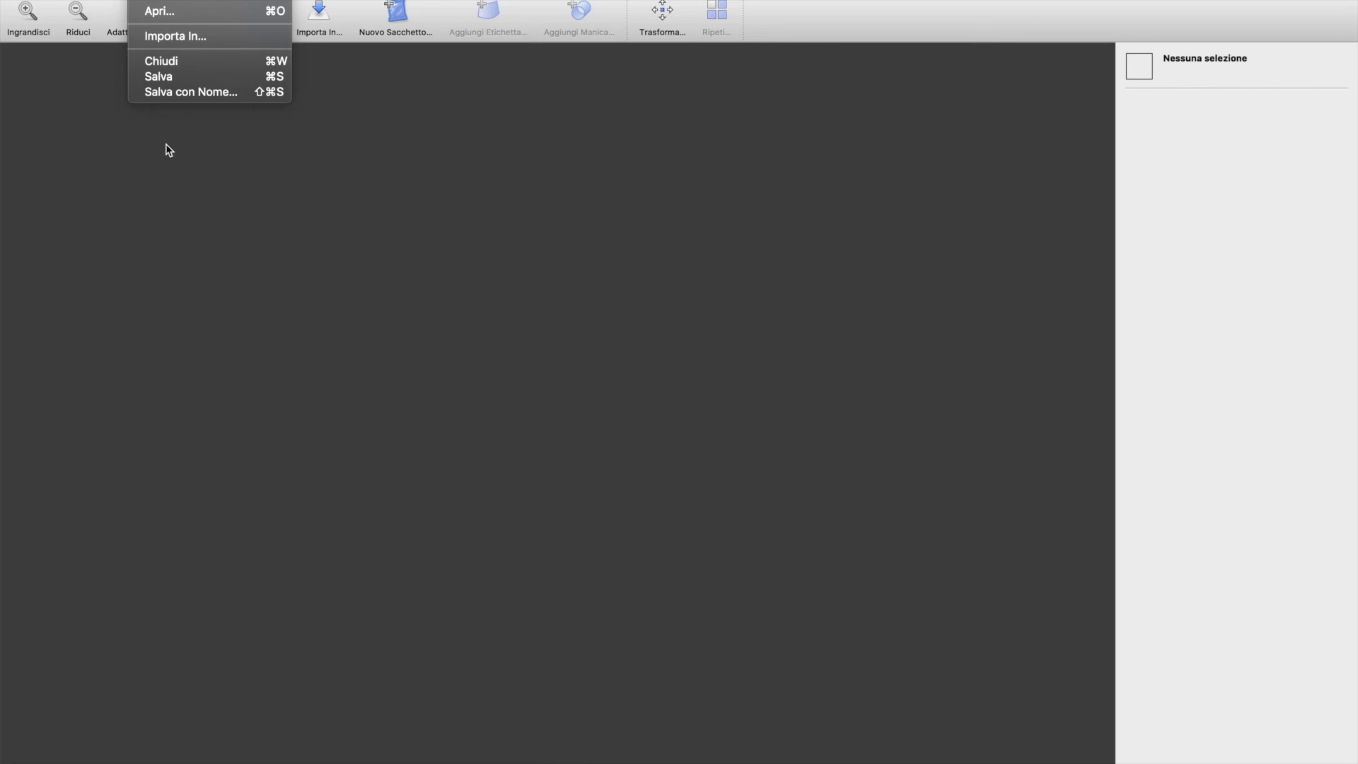
{"action": "left_click", "coordinate": [181, 14]}
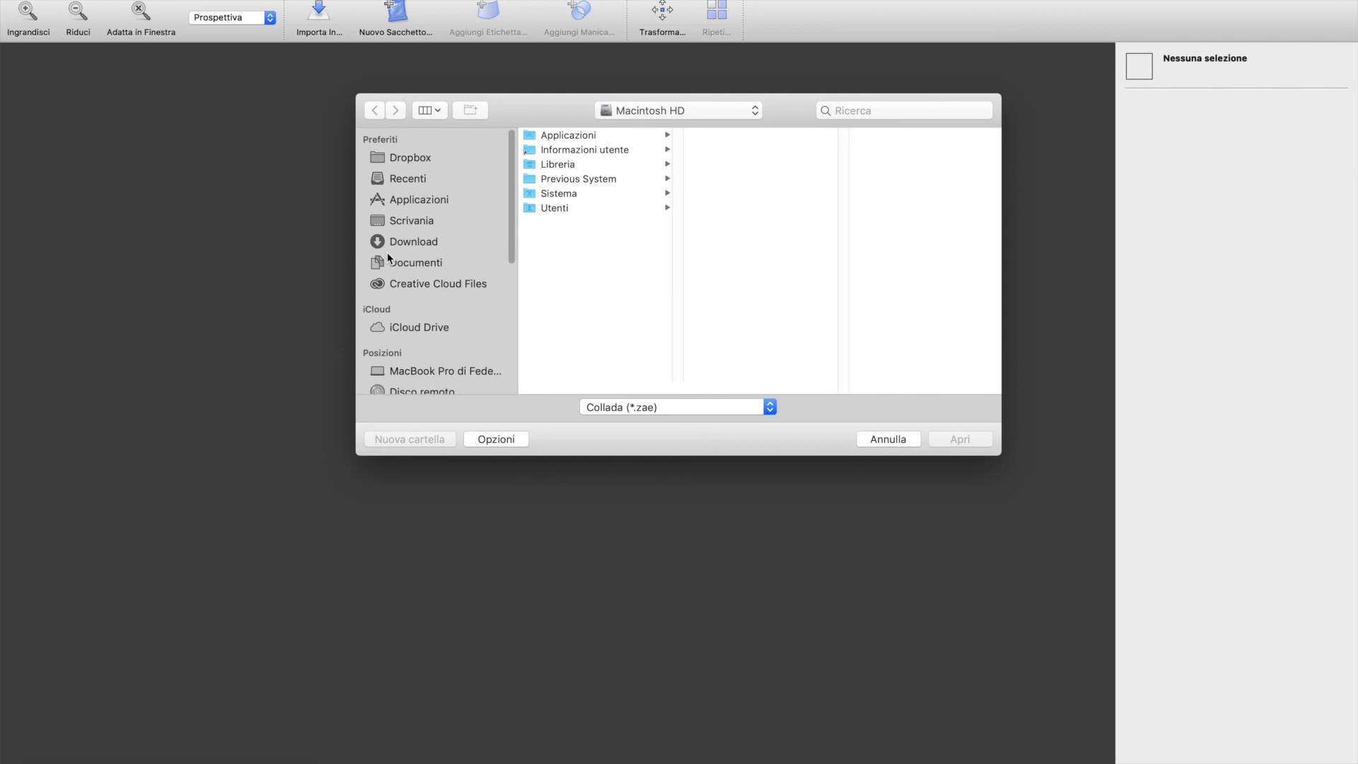
{"action": "left_click", "coordinate": [417, 221]}
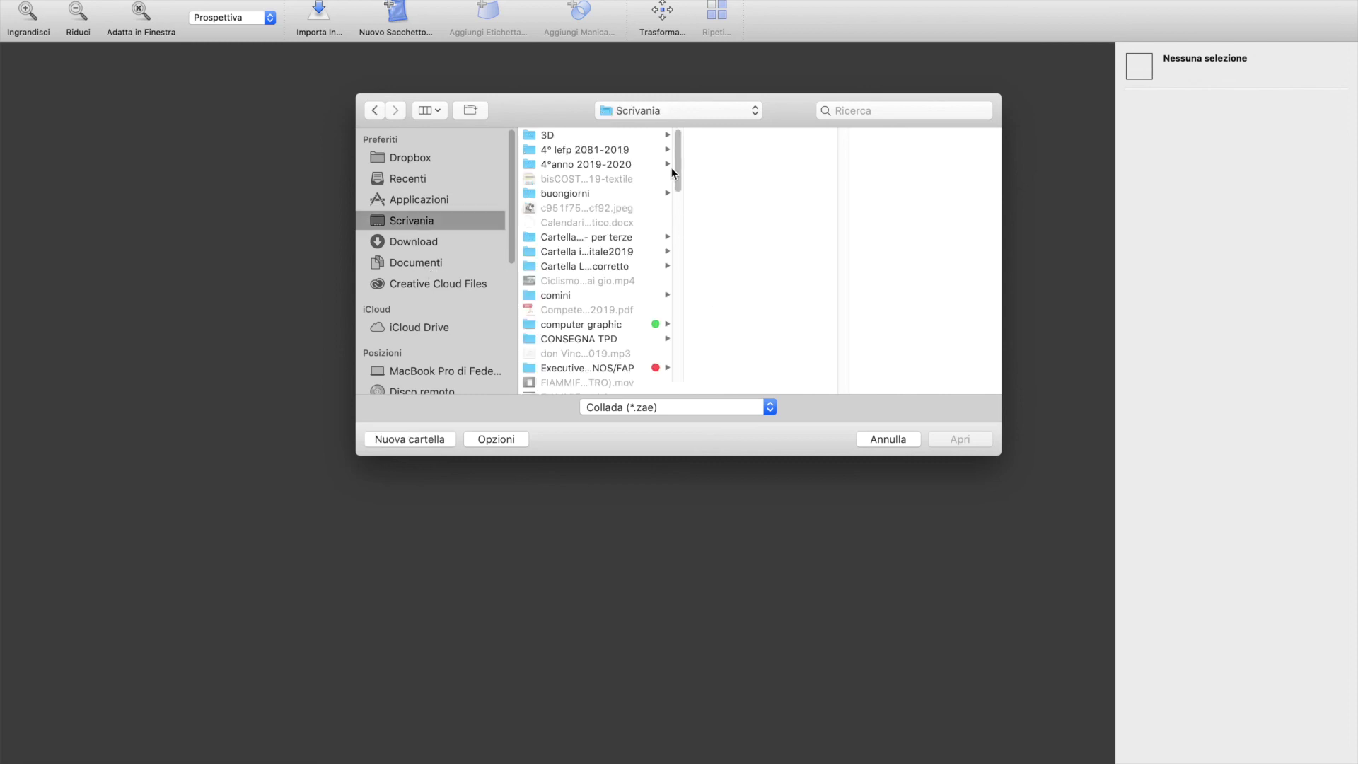
{"action": "left_click_drag", "start_coordinate": [672, 172], "coordinate": [676, 308]}
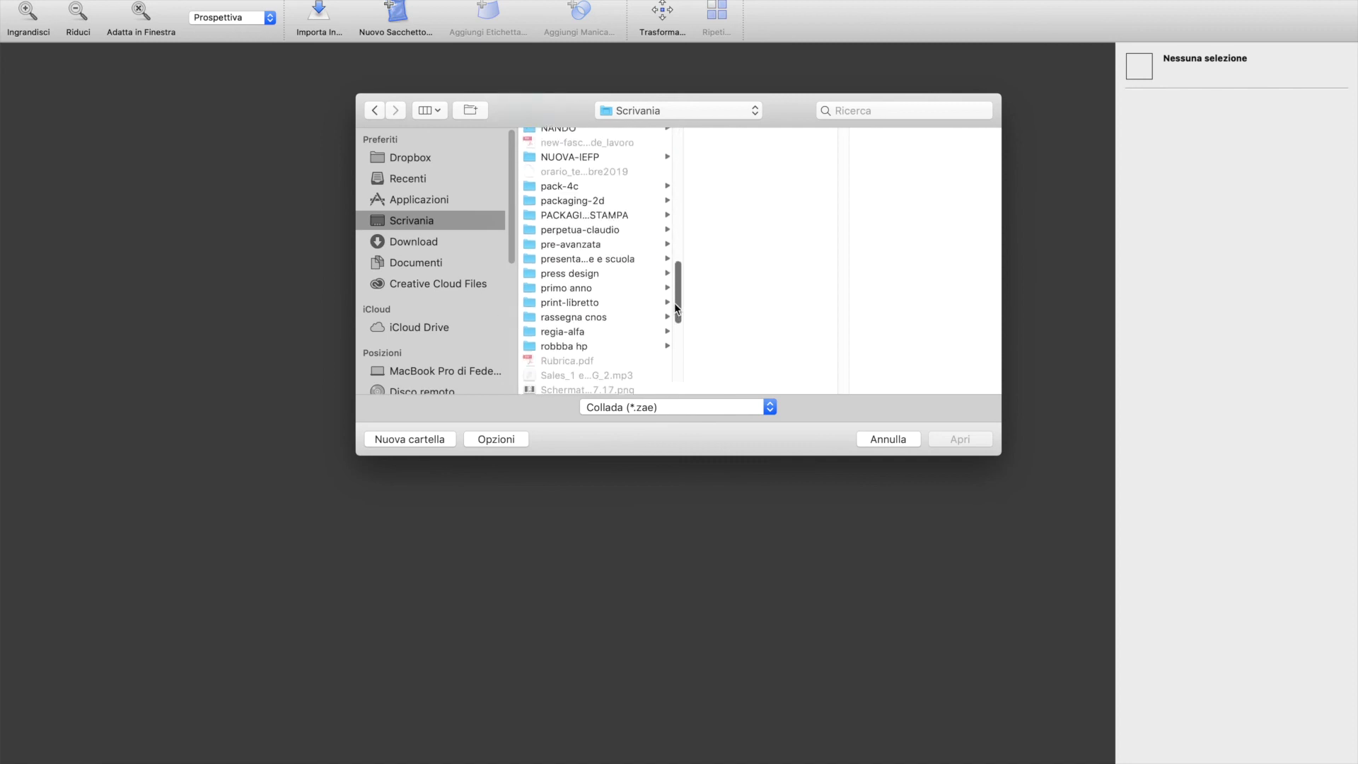
{"action": "left_click", "coordinate": [601, 186]}
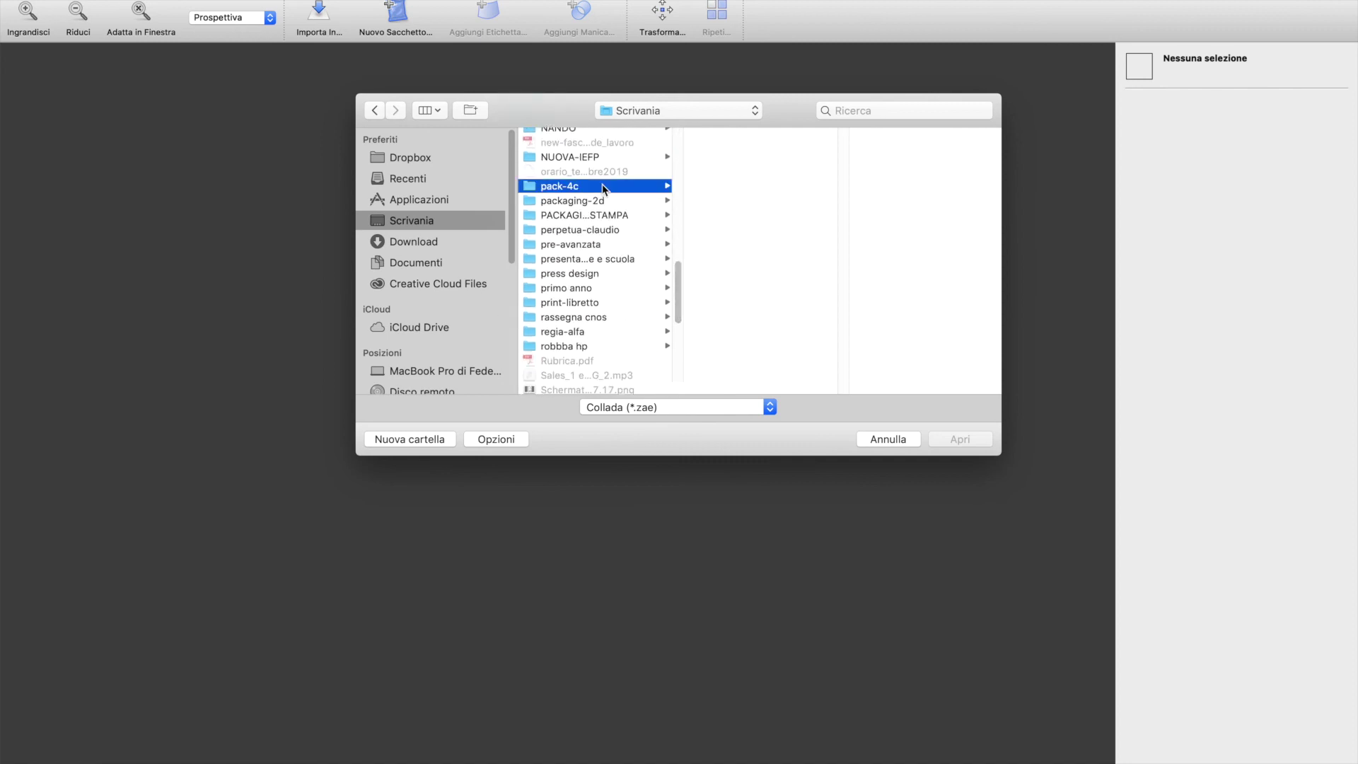
{"action": "left_click", "coordinate": [764, 151]}
{"action": "left_click", "coordinate": [873, 134]}
{"action": "key", "text": "Return"}
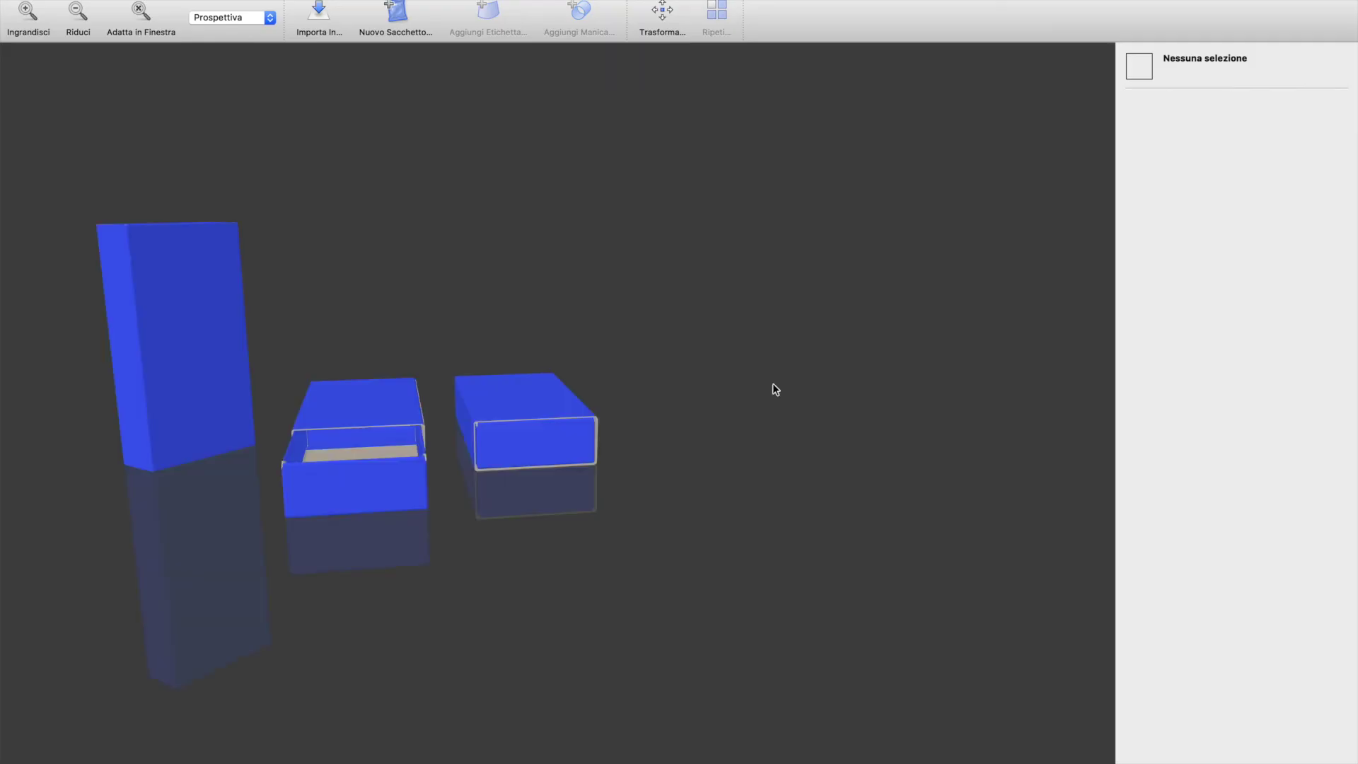
Import fiammifero.dae into the matchbox scene and select the matchstick
{"action": "left_click", "coordinate": [323, 11]}
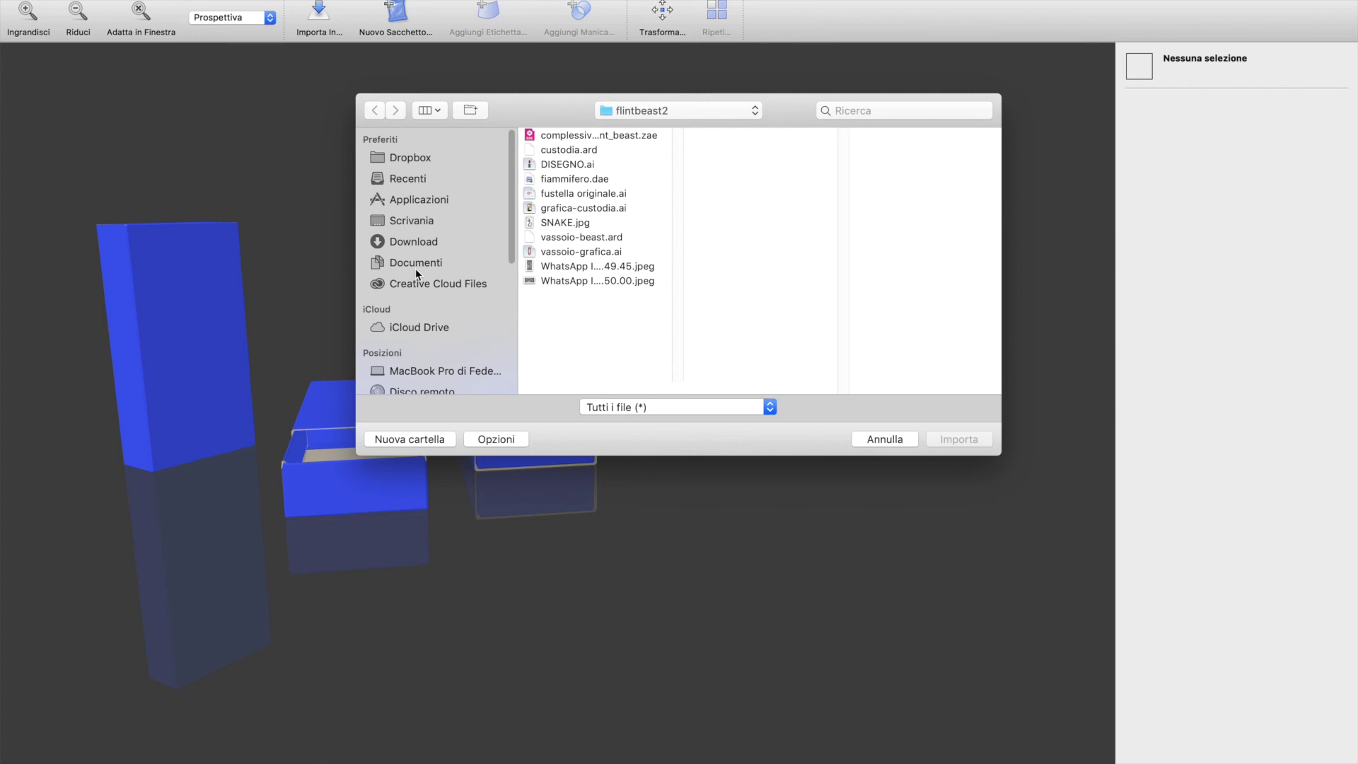
{"action": "double_click", "coordinate": [588, 181]}
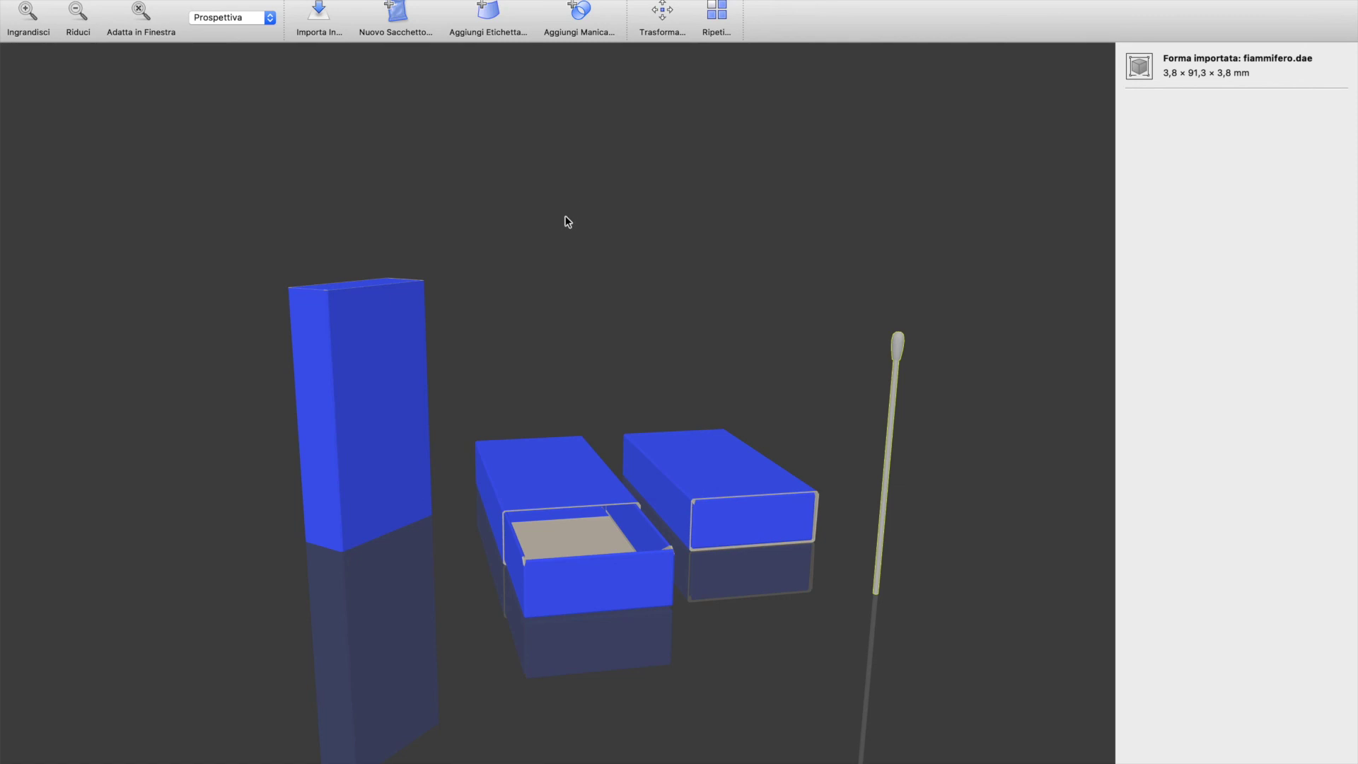
{"action": "left_click_drag", "start_coordinate": [935, 341], "coordinate": [853, 357]}
{"action": "left_click", "coordinate": [867, 359]}
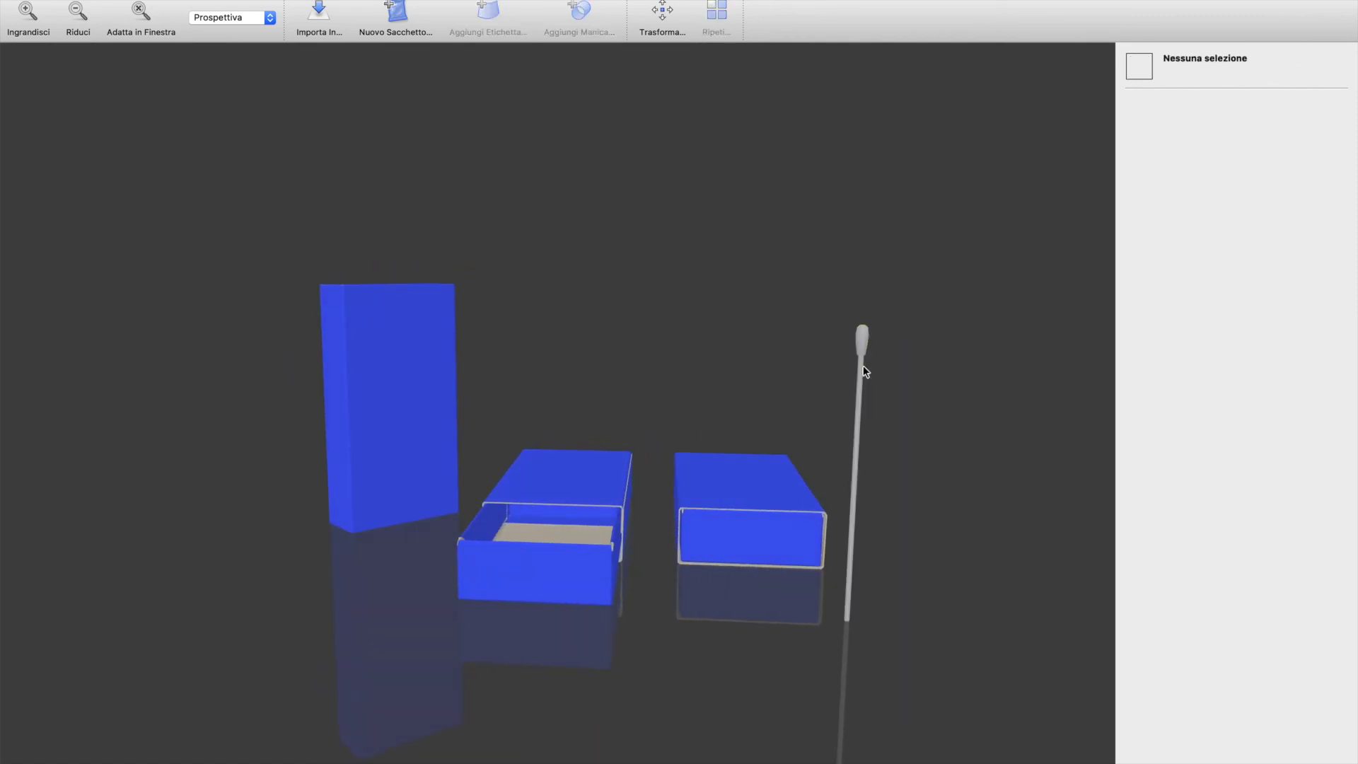
{"action": "left_click", "coordinate": [864, 370]}
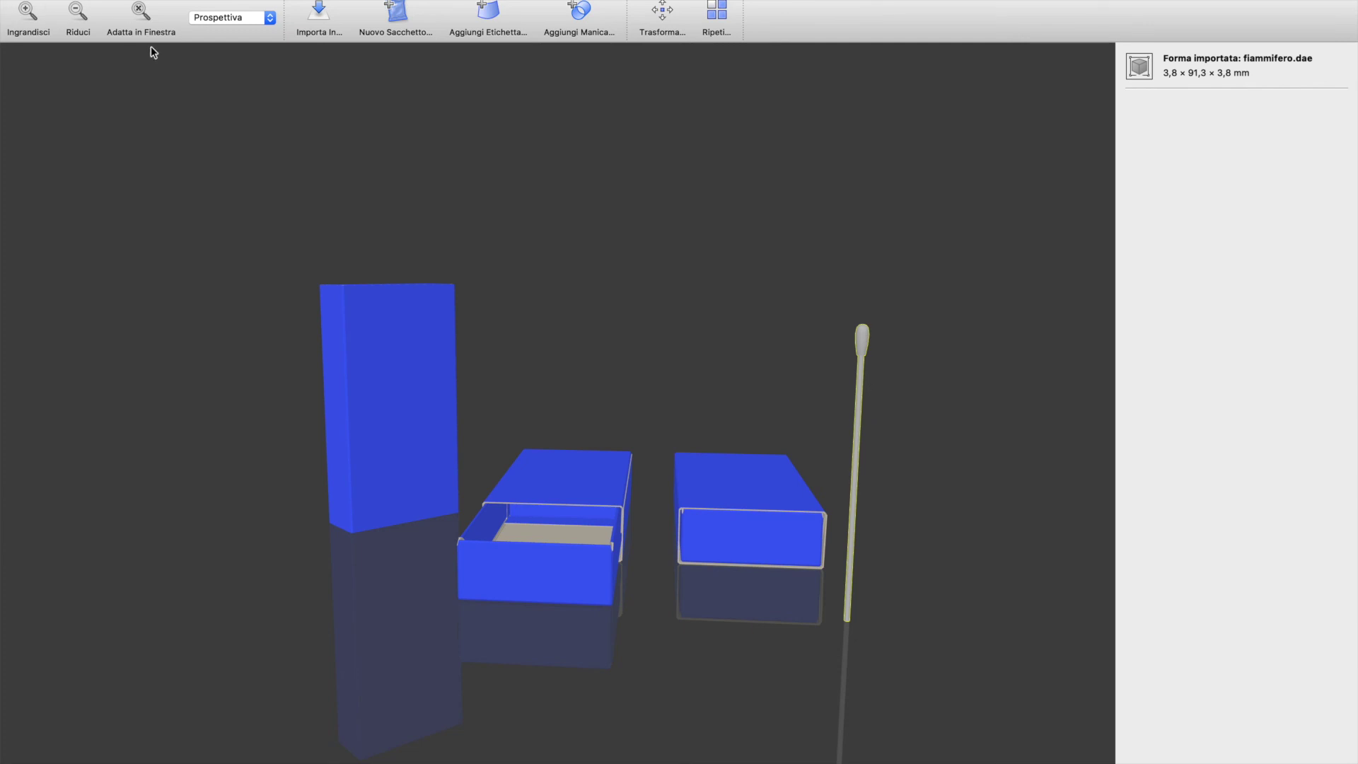
Start the Transform command on the matchstick and set it to free 3D rotation
{"action": "left_click", "coordinate": [663, 16]}
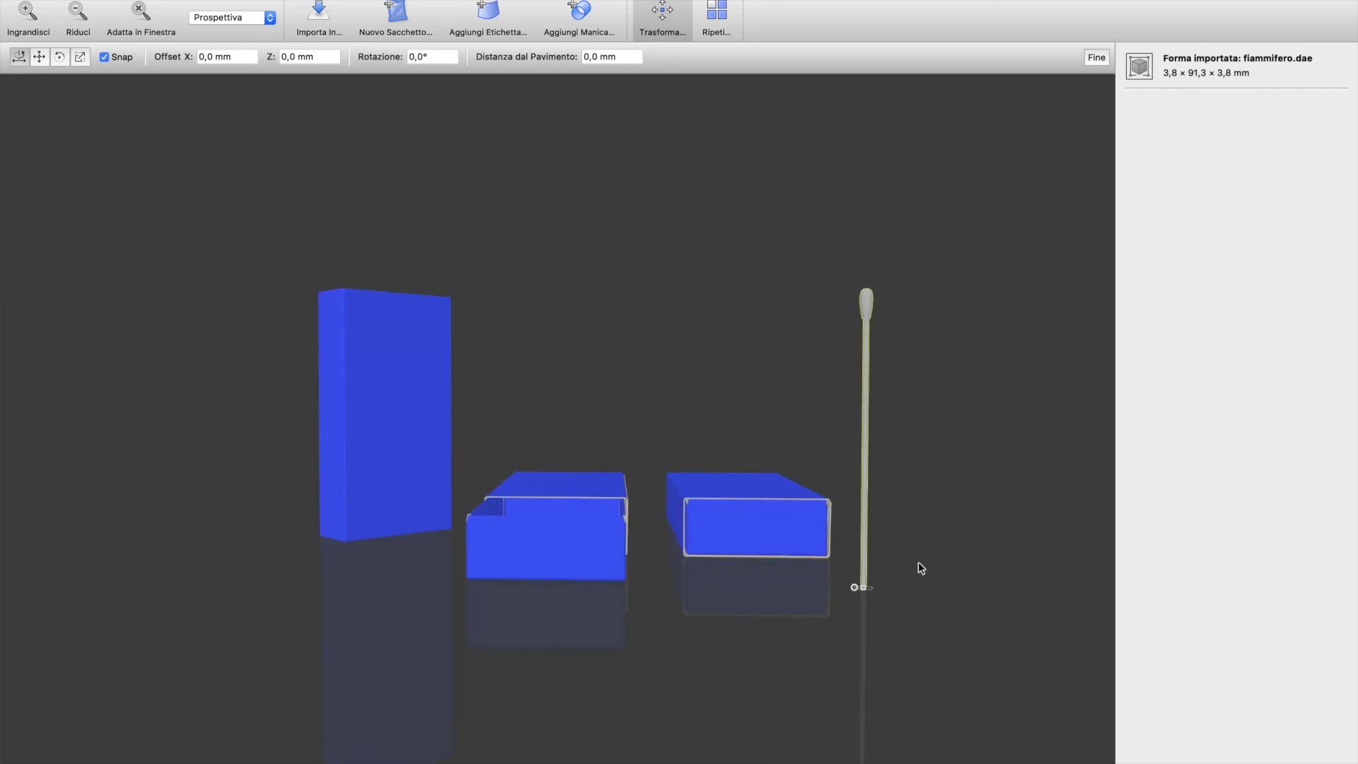
{"action": "left_click", "coordinate": [868, 508]}
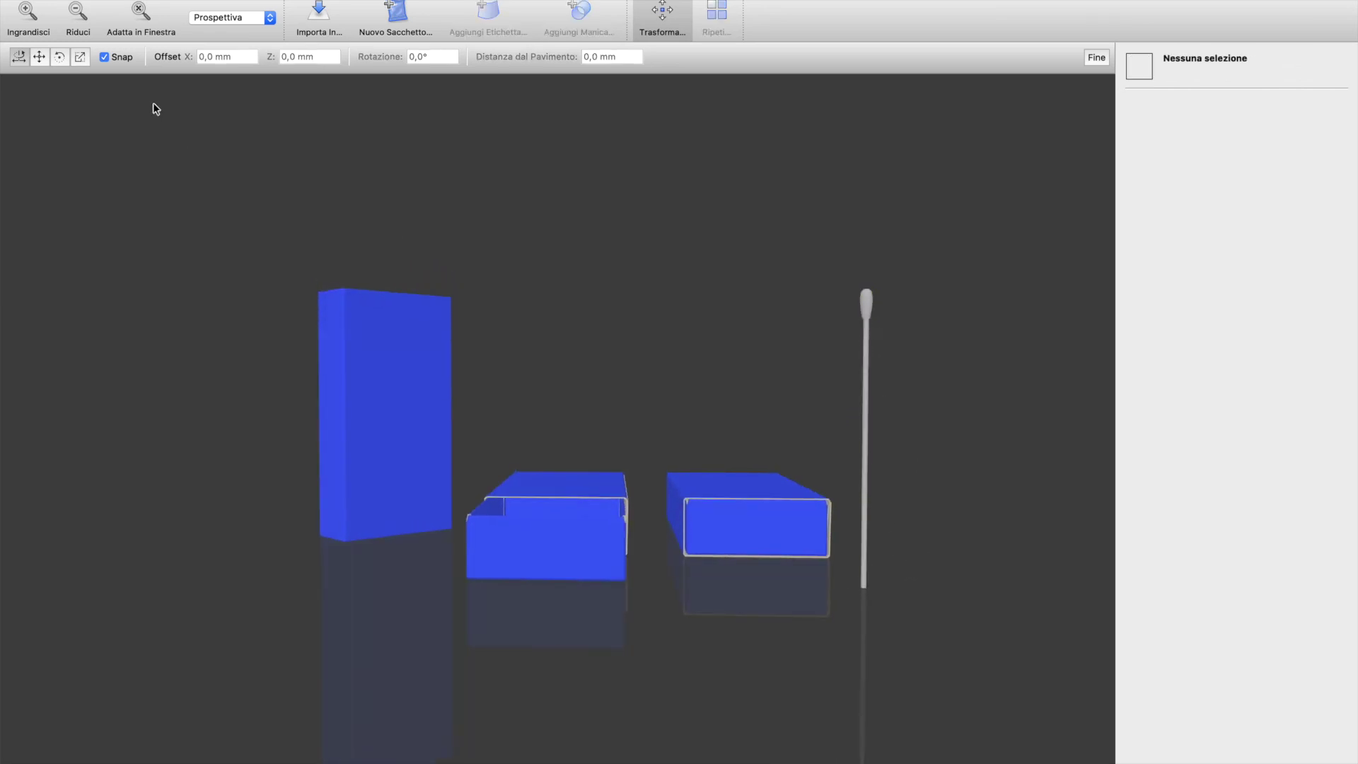
{"action": "left_click", "coordinate": [41, 60]}
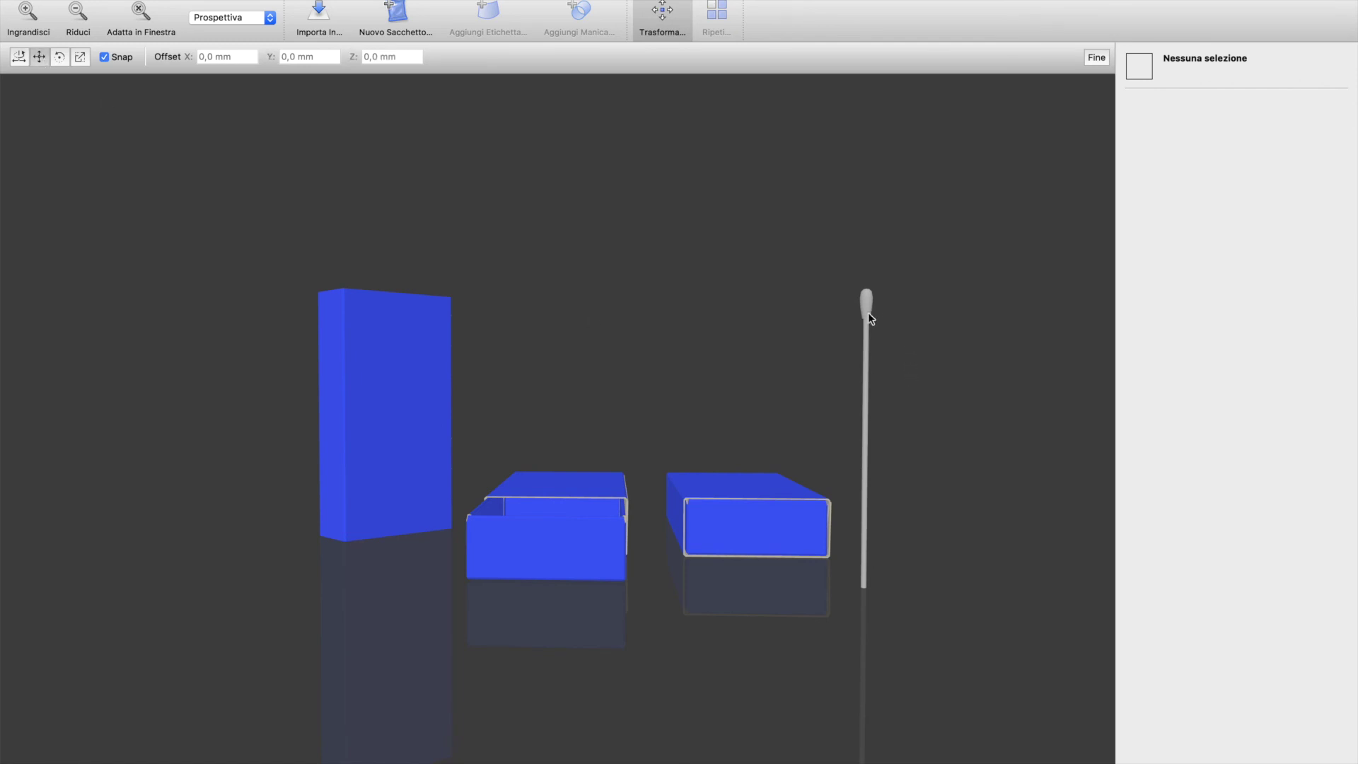
{"action": "left_click", "coordinate": [868, 347]}
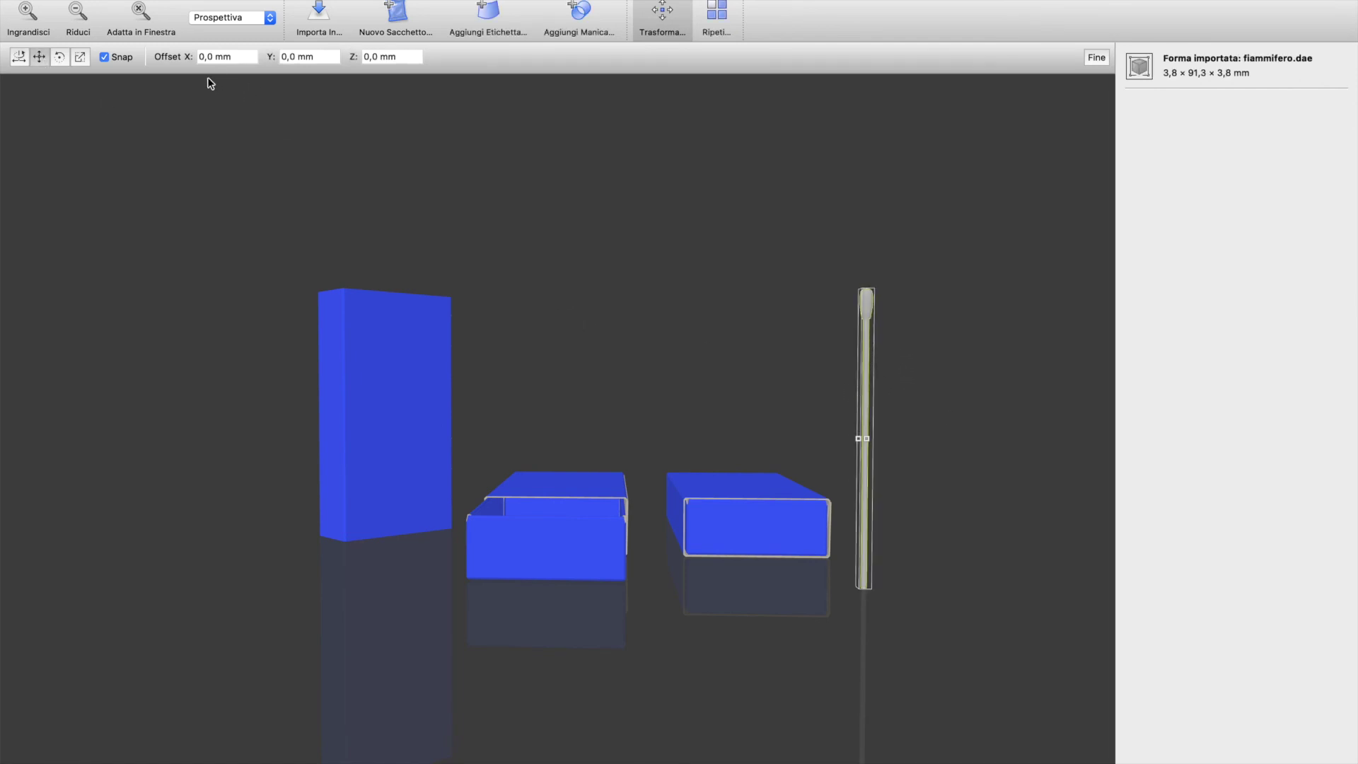
{"action": "left_click", "coordinate": [60, 58]}
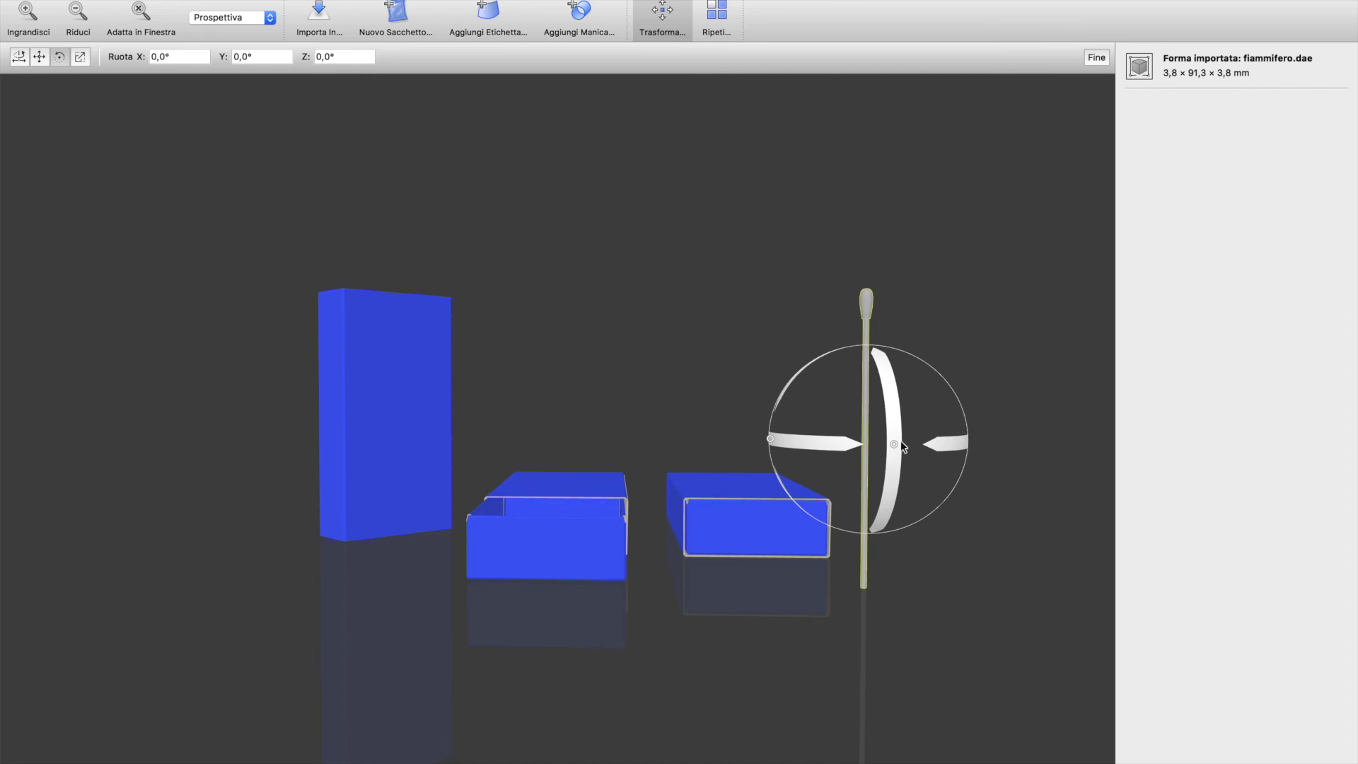
Try rotating the matchstick to X -45° and Z 135°, and undo the rotation while keeping the imported shape
{"action": "left_click_drag", "start_coordinate": [890, 461], "coordinate": [776, 298]}
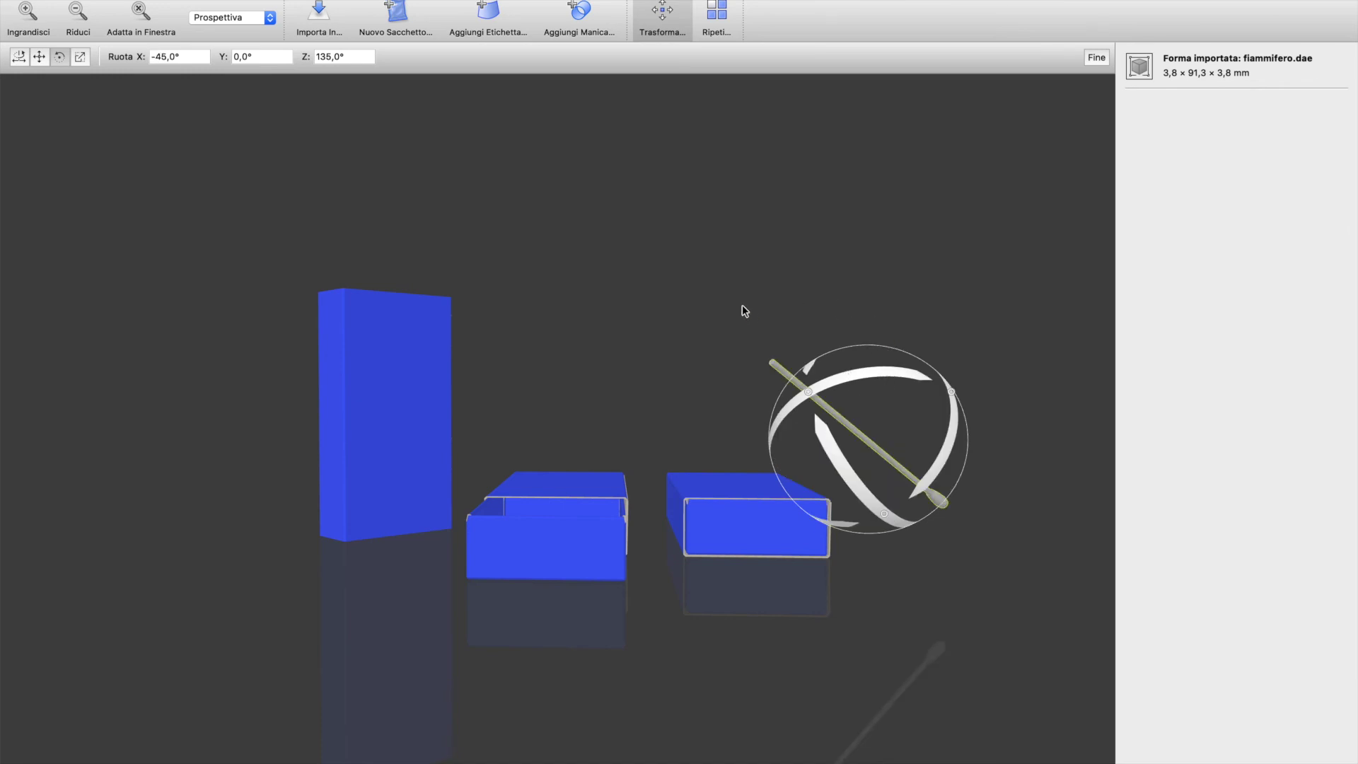
{"action": "key", "text": "super+z"}
{"action": "key", "text": "super+z"}
{"action": "key", "text": "super+z"}
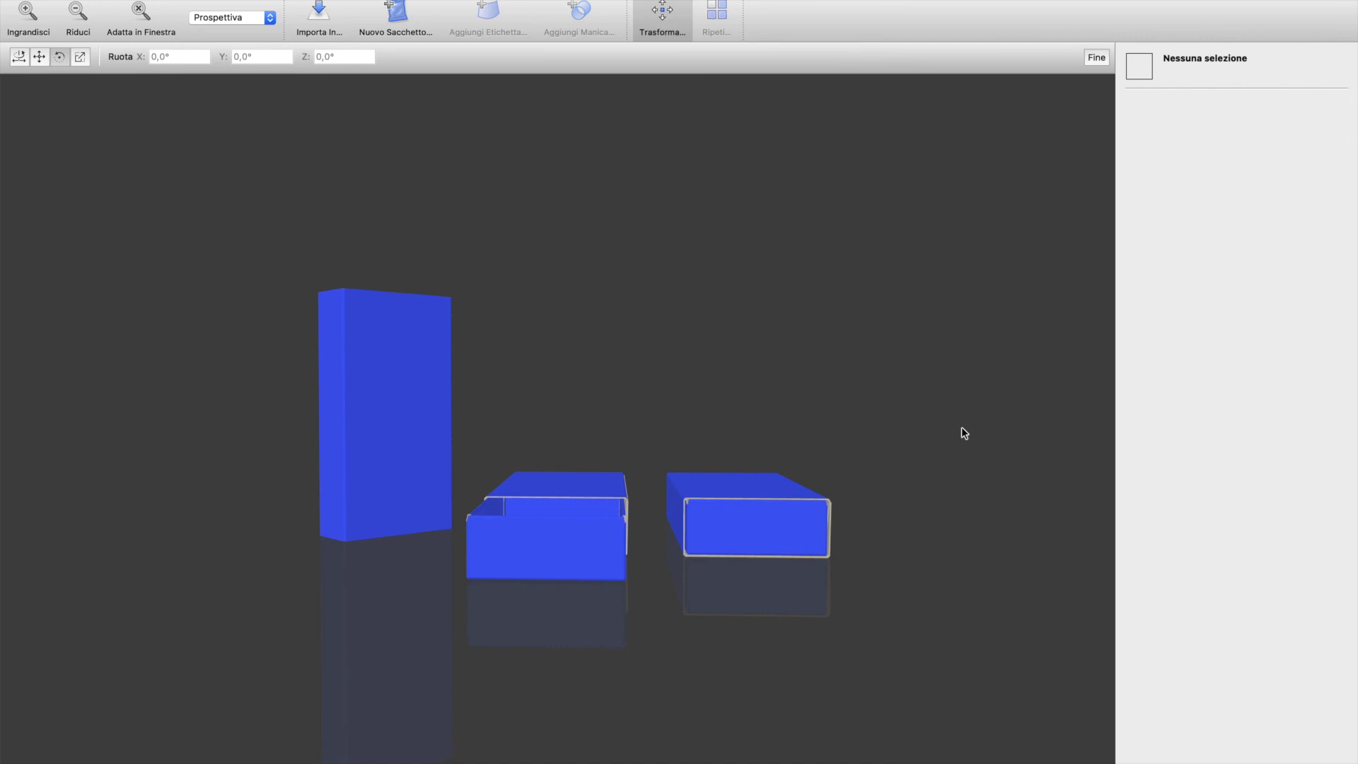
{"action": "key", "text": "super+shift+z"}
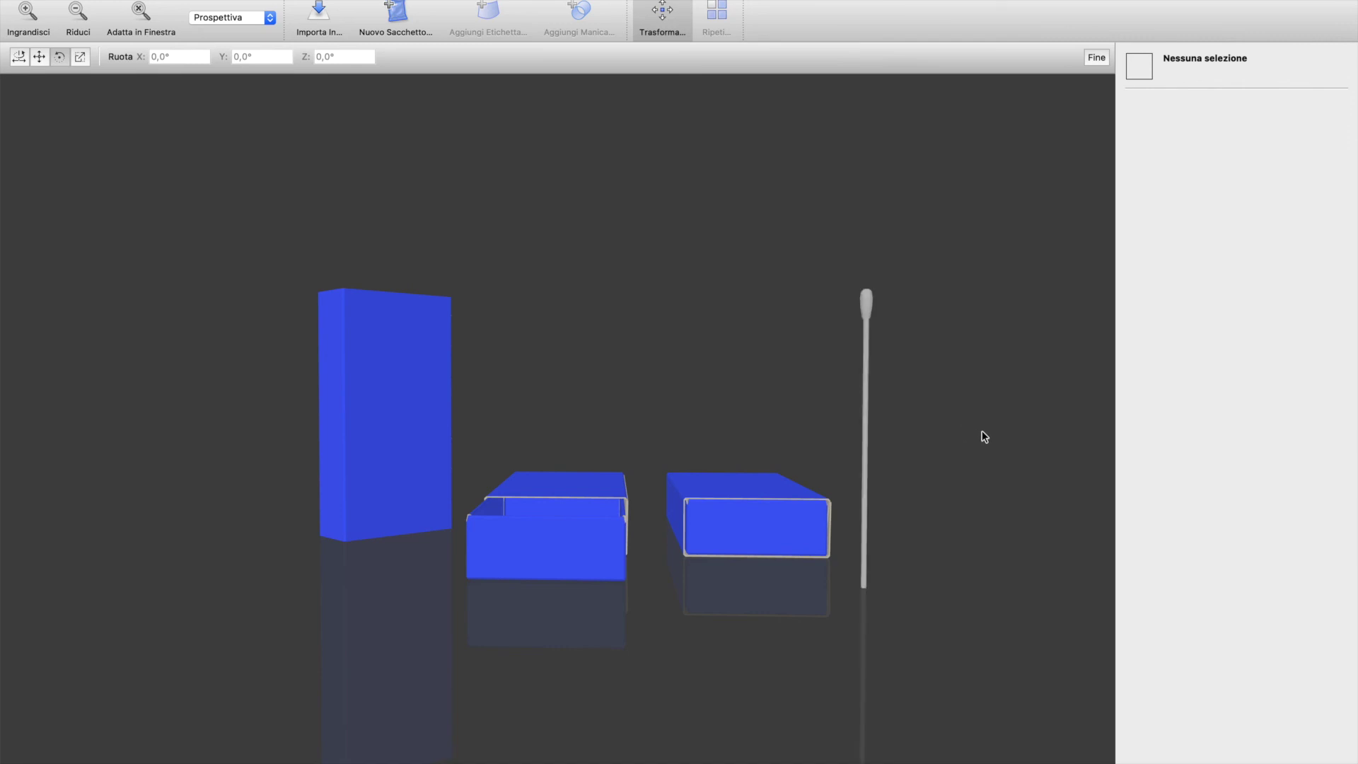
Rotate the matchstick to -90° about the Z axis so it lies flat, and view the scene from above
{"action": "left_click", "coordinate": [865, 386]}
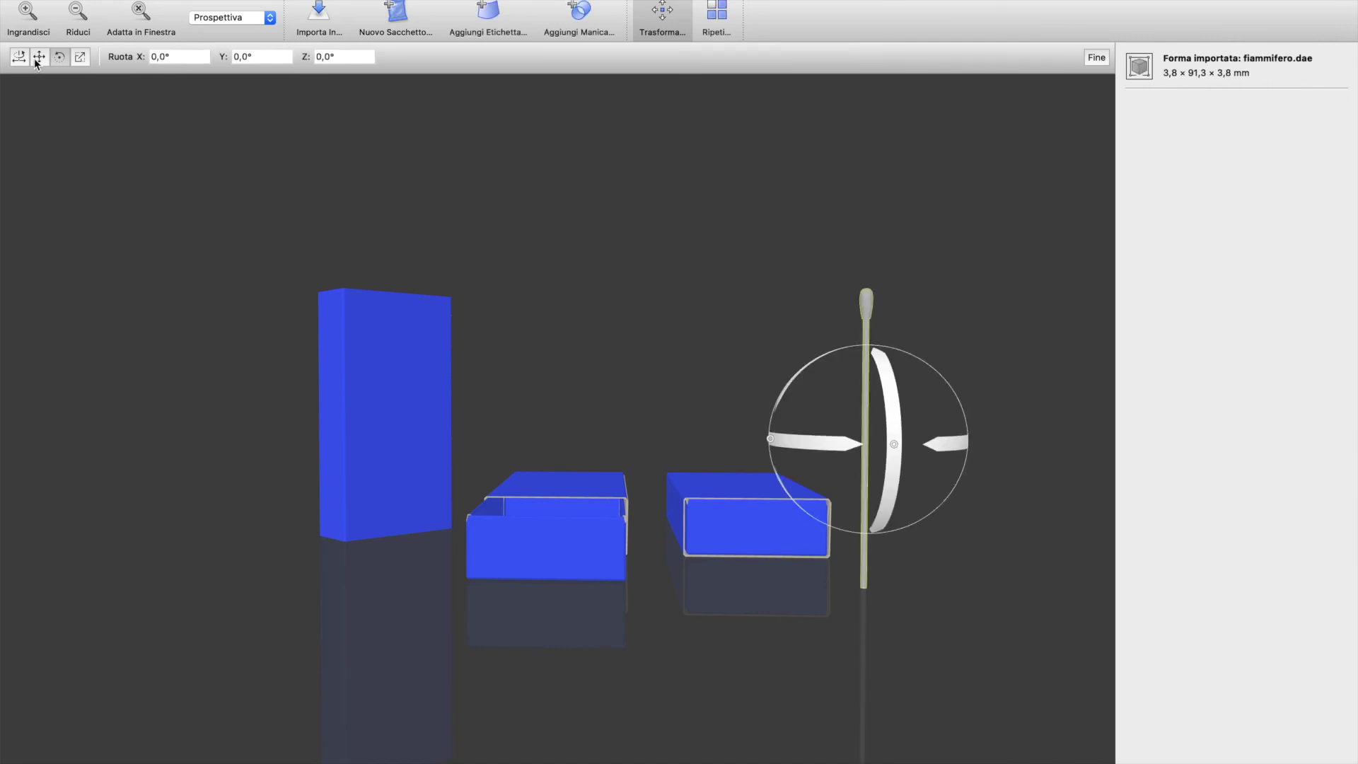
{"action": "left_click_drag", "start_coordinate": [899, 447], "coordinate": [871, 518]}
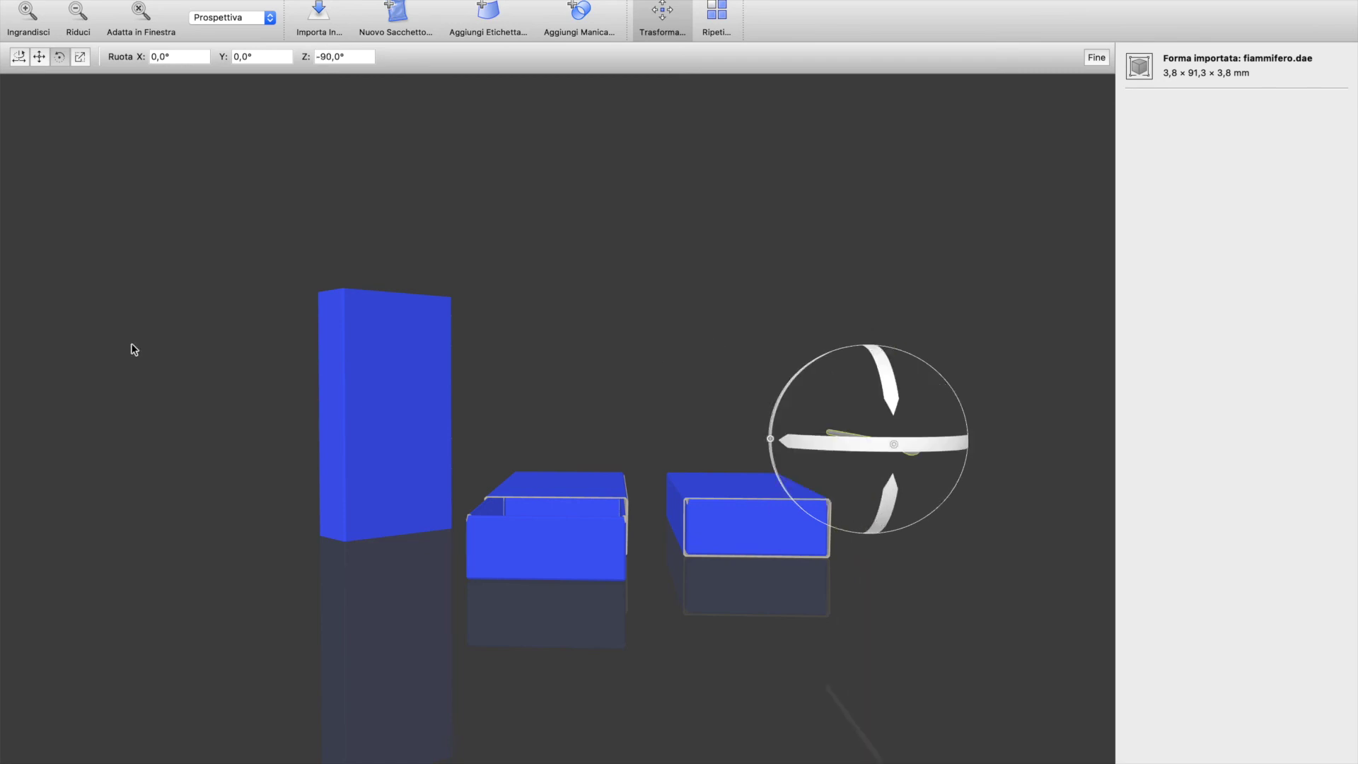
{"action": "left_click_drag", "start_coordinate": [606, 474], "coordinate": [596, 577]}
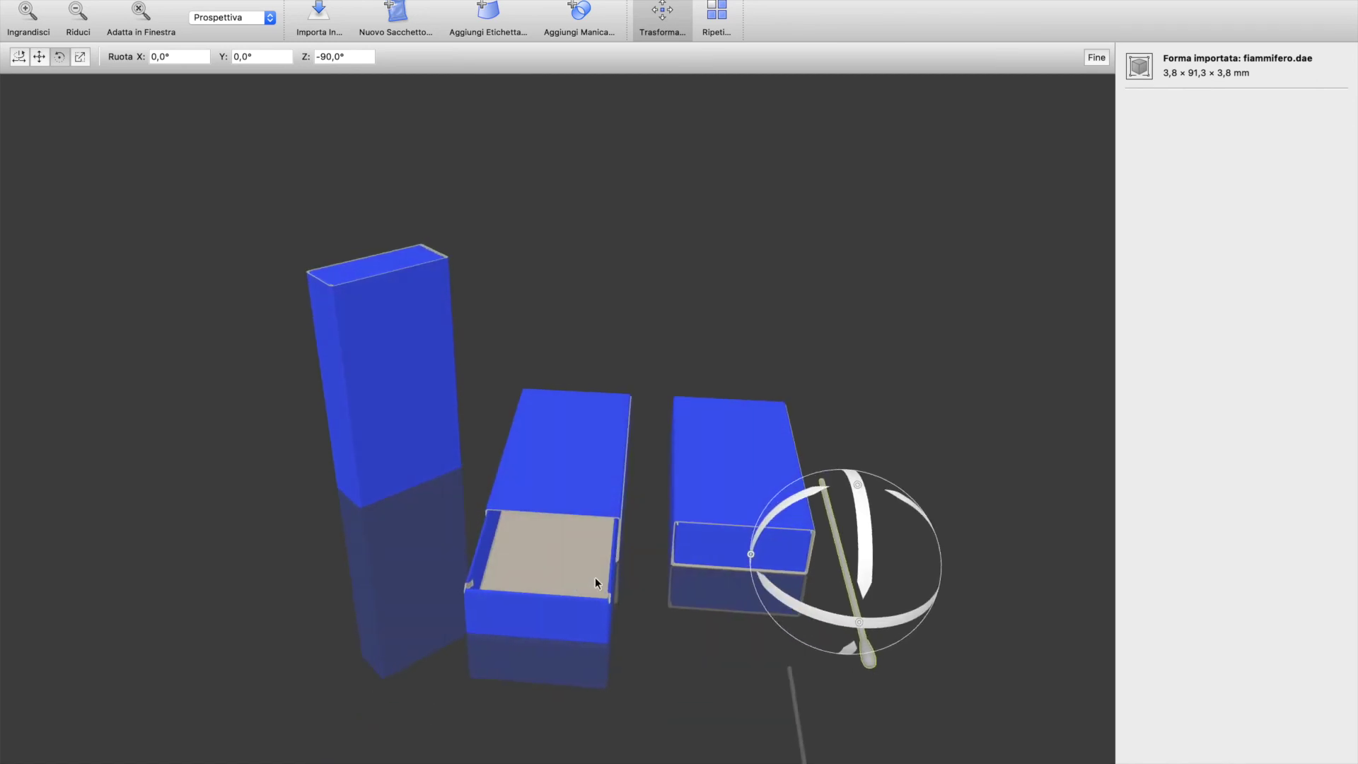
Move the matchstick over the open matchbox tray, offsetting it -23.0 mm in X and 110.7 mm in Z
{"action": "left_click", "coordinate": [43, 60]}
{"action": "left_click_drag", "start_coordinate": [844, 563], "coordinate": [488, 535]}
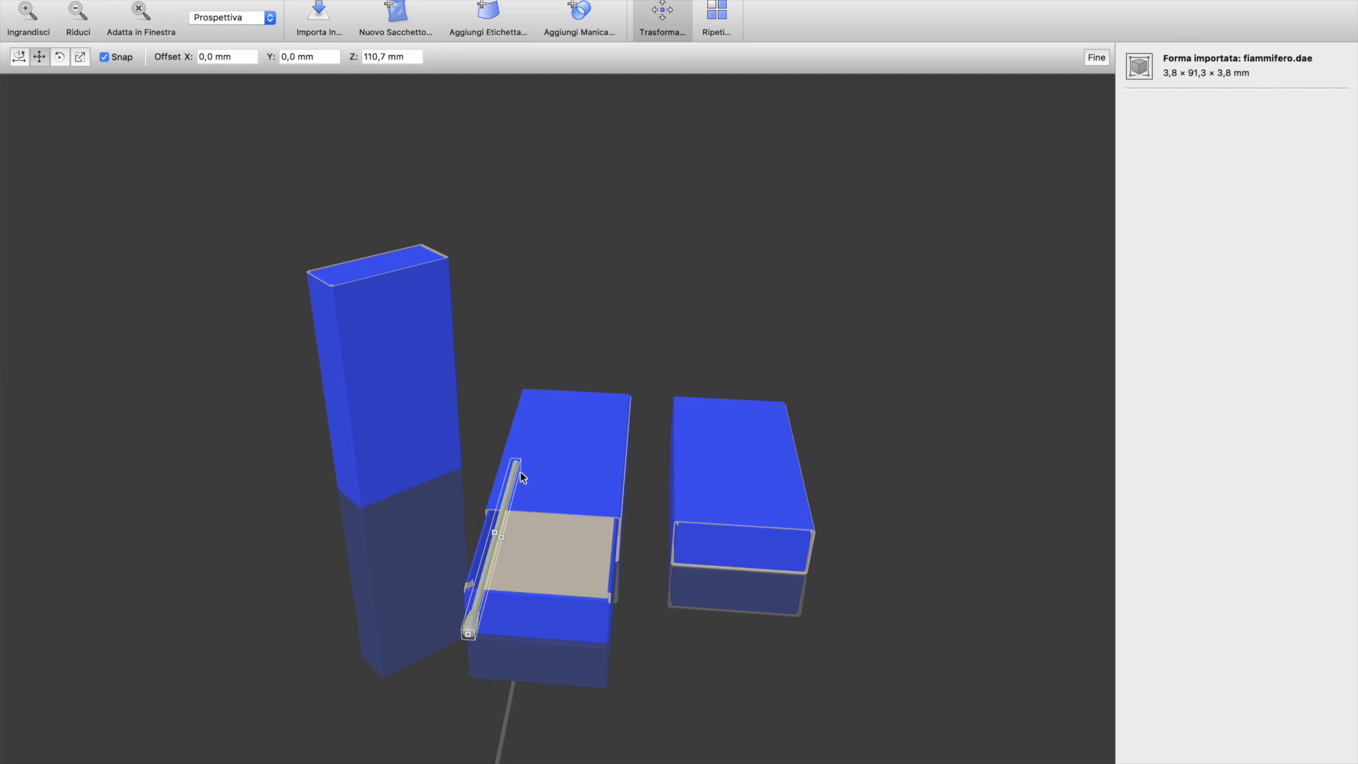
{"action": "left_click_drag", "start_coordinate": [472, 640], "coordinate": [490, 583]}
{"action": "scroll", "coordinate": [489, 583], "scroll_direction": "down", "scroll_amount": 2}
{"action": "scroll", "coordinate": [489, 583], "scroll_direction": "up", "scroll_amount": 5}
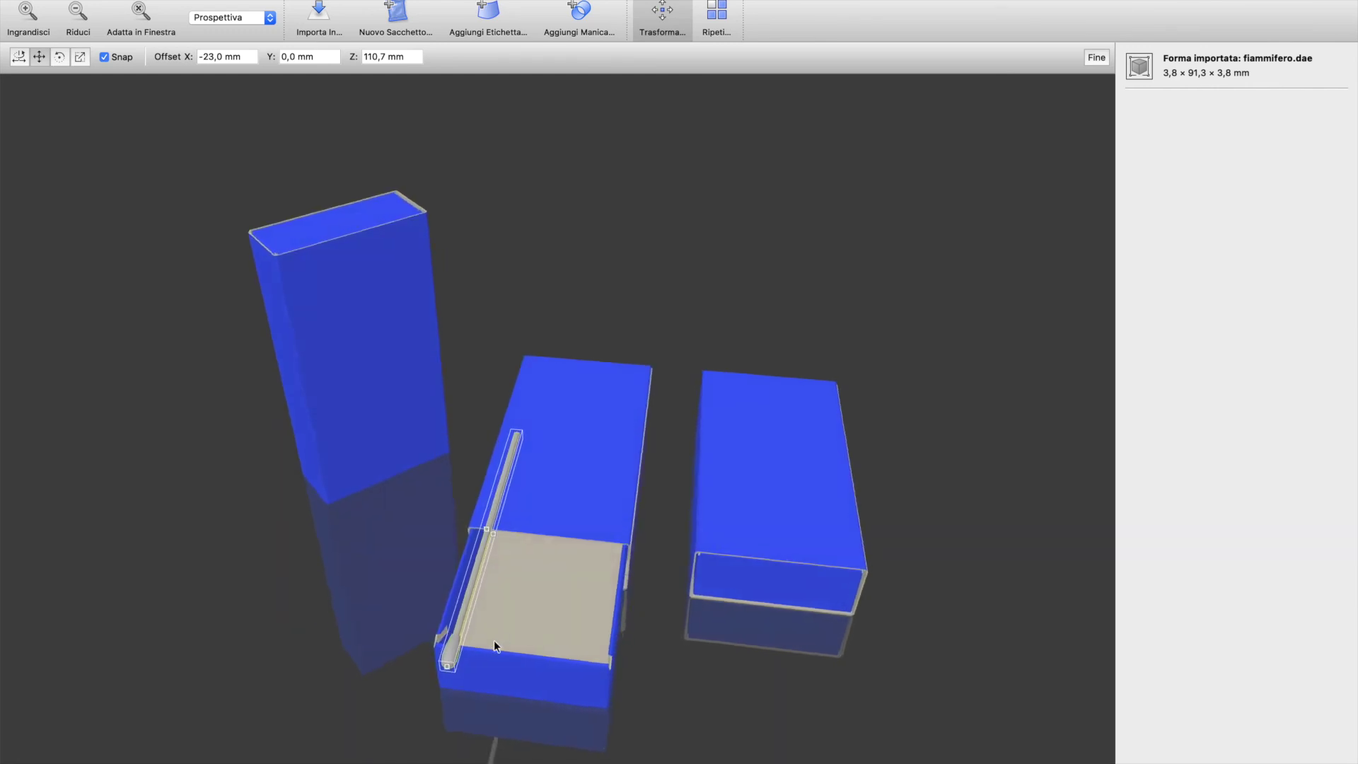
Shift the matchstick lengthwise above the open tray to an X offset of -55.1 mm
{"action": "left_click_drag", "start_coordinate": [445, 674], "coordinate": [364, 609]}
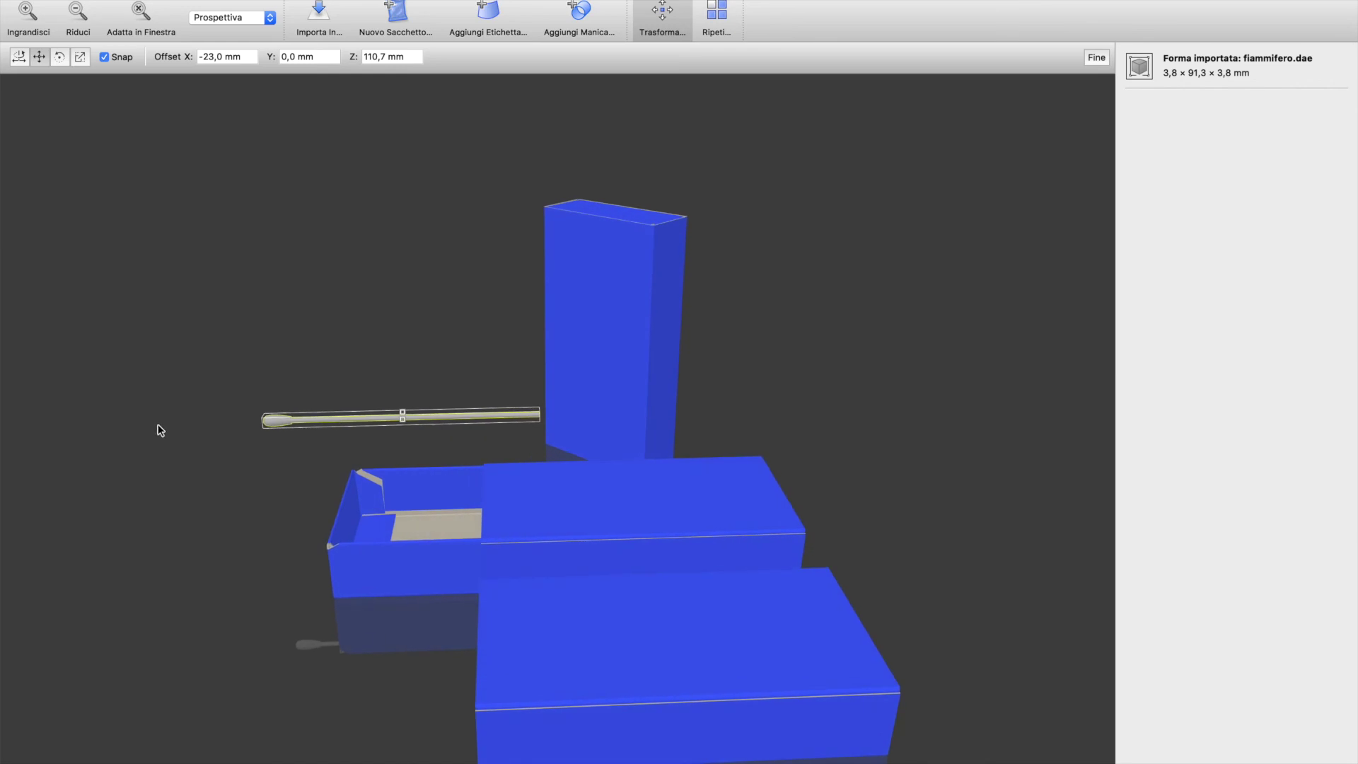
{"action": "left_click_drag", "start_coordinate": [379, 457], "coordinate": [418, 439]}
{"action": "left_click_drag", "start_coordinate": [538, 451], "coordinate": [642, 447]}
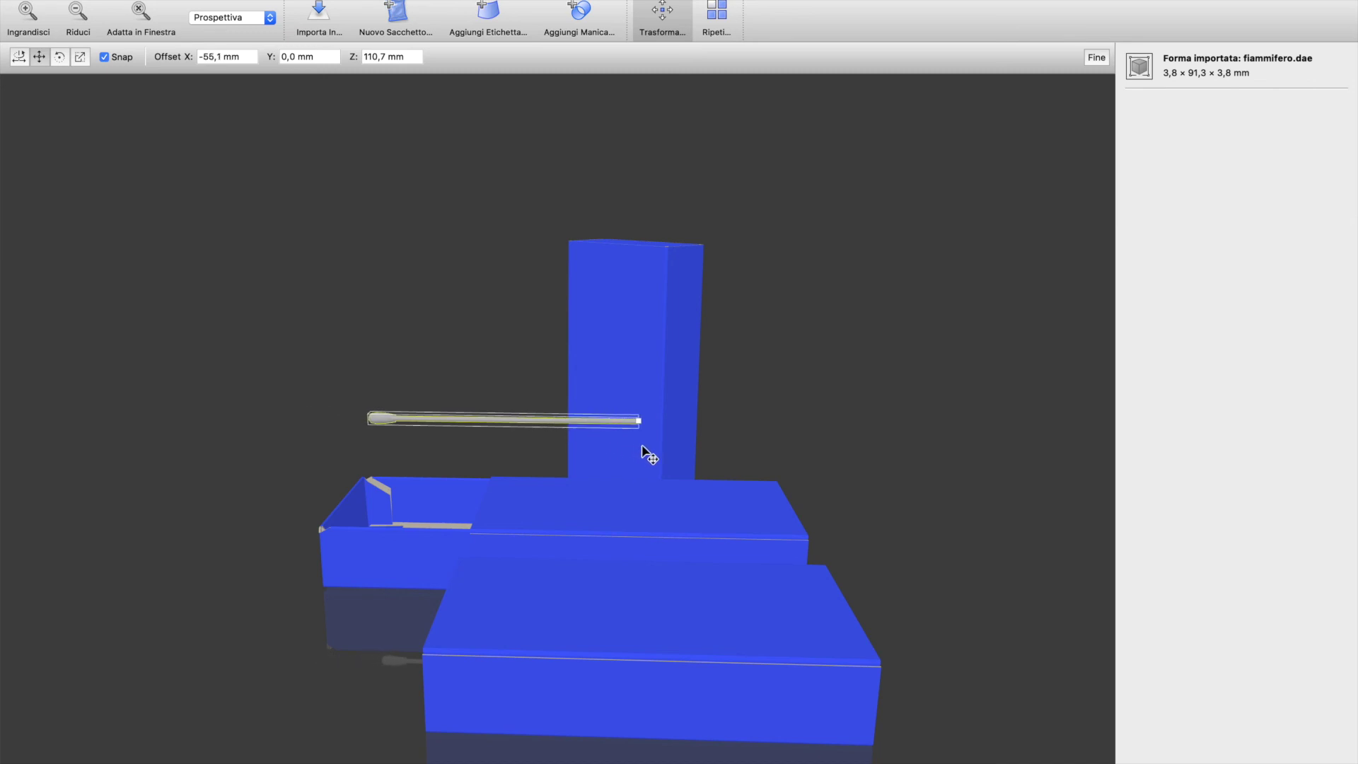
{"action": "left_click_drag", "start_coordinate": [530, 469], "coordinate": [634, 486]}
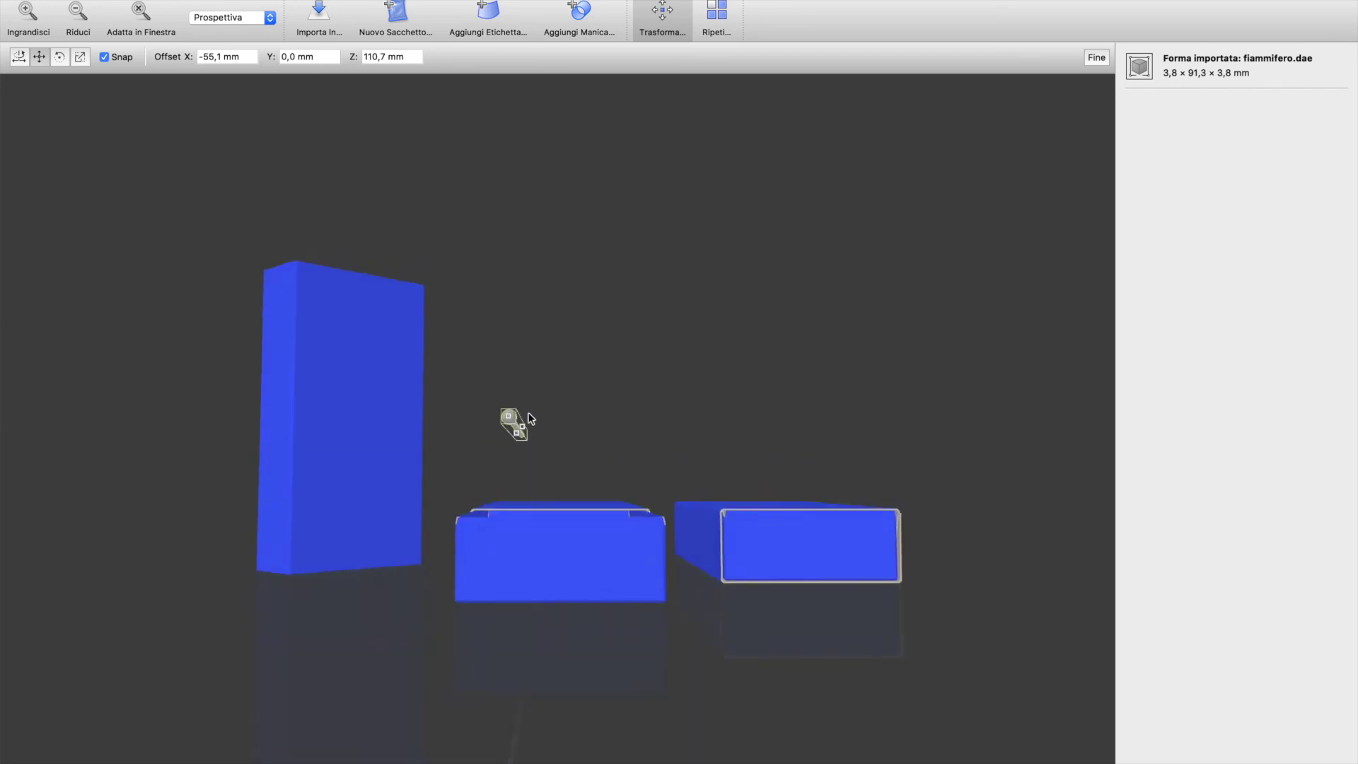
Lower the matchstick into the open tray to a Y offset of -34.9 mm and adjust its X offset to -53.0 mm
{"action": "left_click_drag", "start_coordinate": [521, 428], "coordinate": [504, 537]}
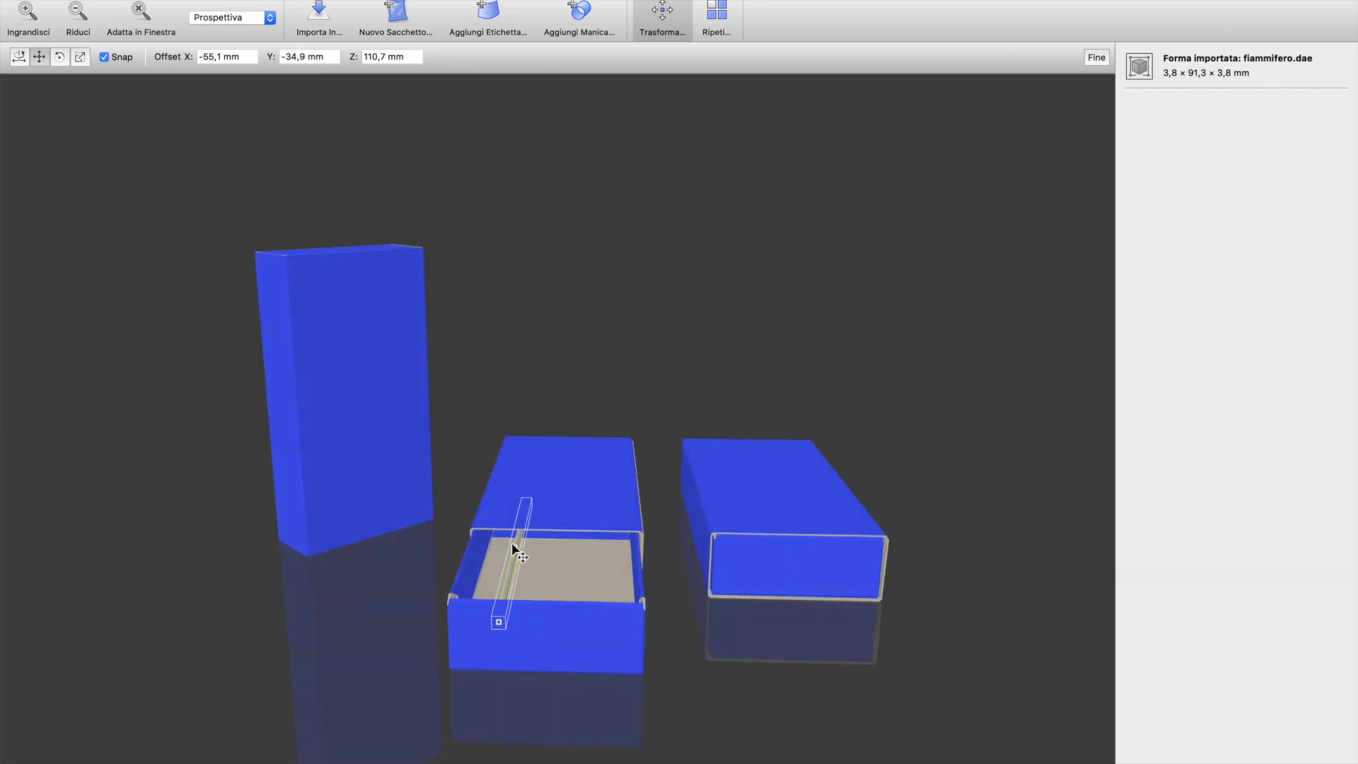
{"action": "left_click_drag", "start_coordinate": [529, 546], "coordinate": [426, 597]}
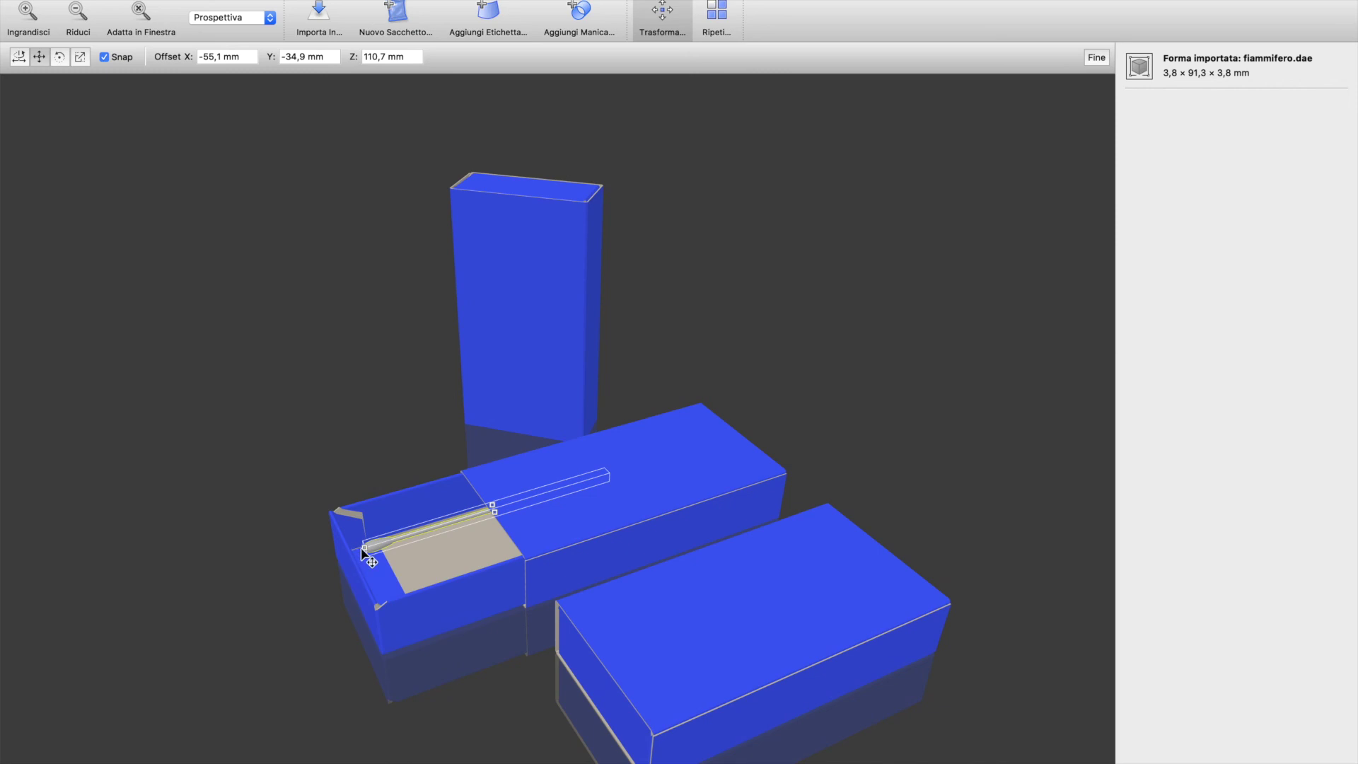
{"action": "left_click_drag", "start_coordinate": [364, 550], "coordinate": [377, 553]}
{"action": "left_click_drag", "start_coordinate": [494, 534], "coordinate": [575, 528]}
{"action": "left_click_drag", "start_coordinate": [478, 558], "coordinate": [618, 628]}
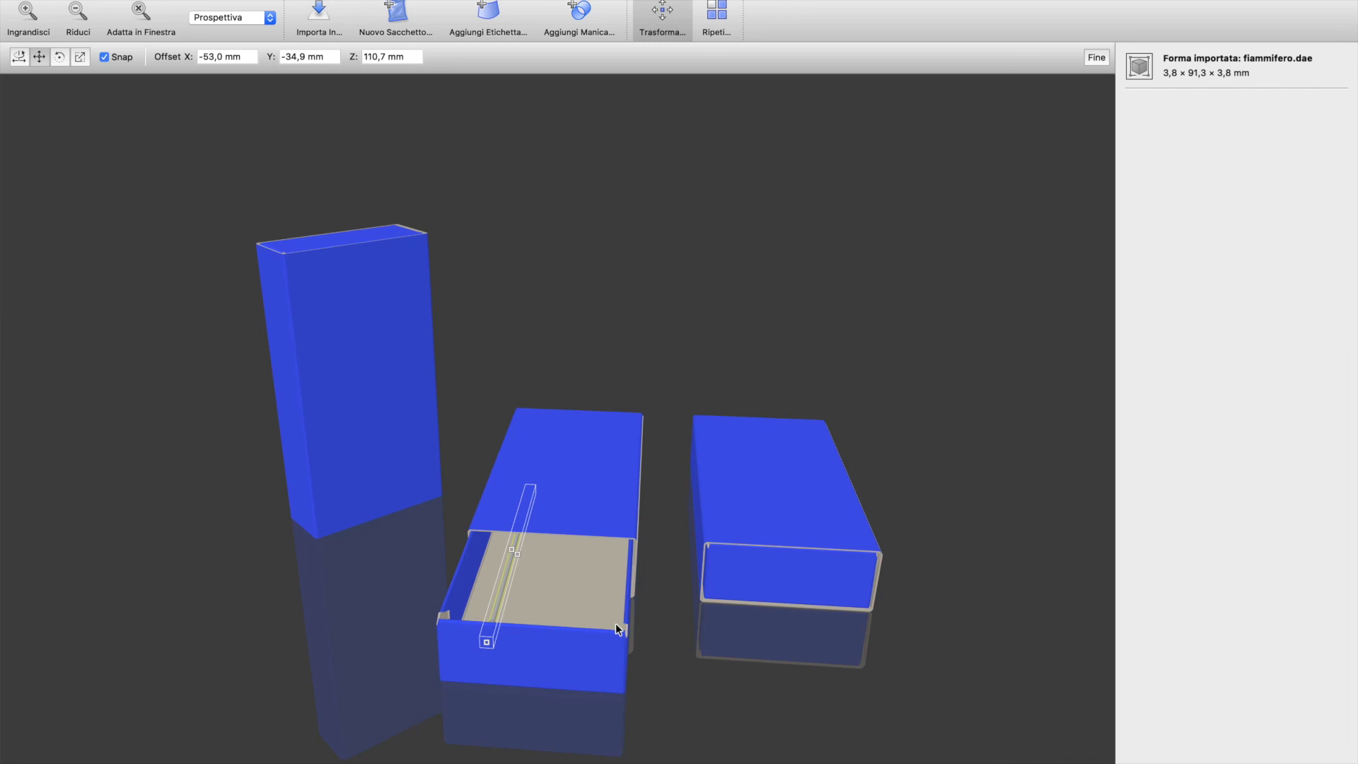
Place the matchstick beside the tray's long side wall at a Z offset of 119.5 mm and a Y offset of -39.0 mm
{"action": "left_click_drag", "start_coordinate": [517, 553], "coordinate": [499, 554]}
{"action": "left_click_drag", "start_coordinate": [496, 553], "coordinate": [282, 577]}
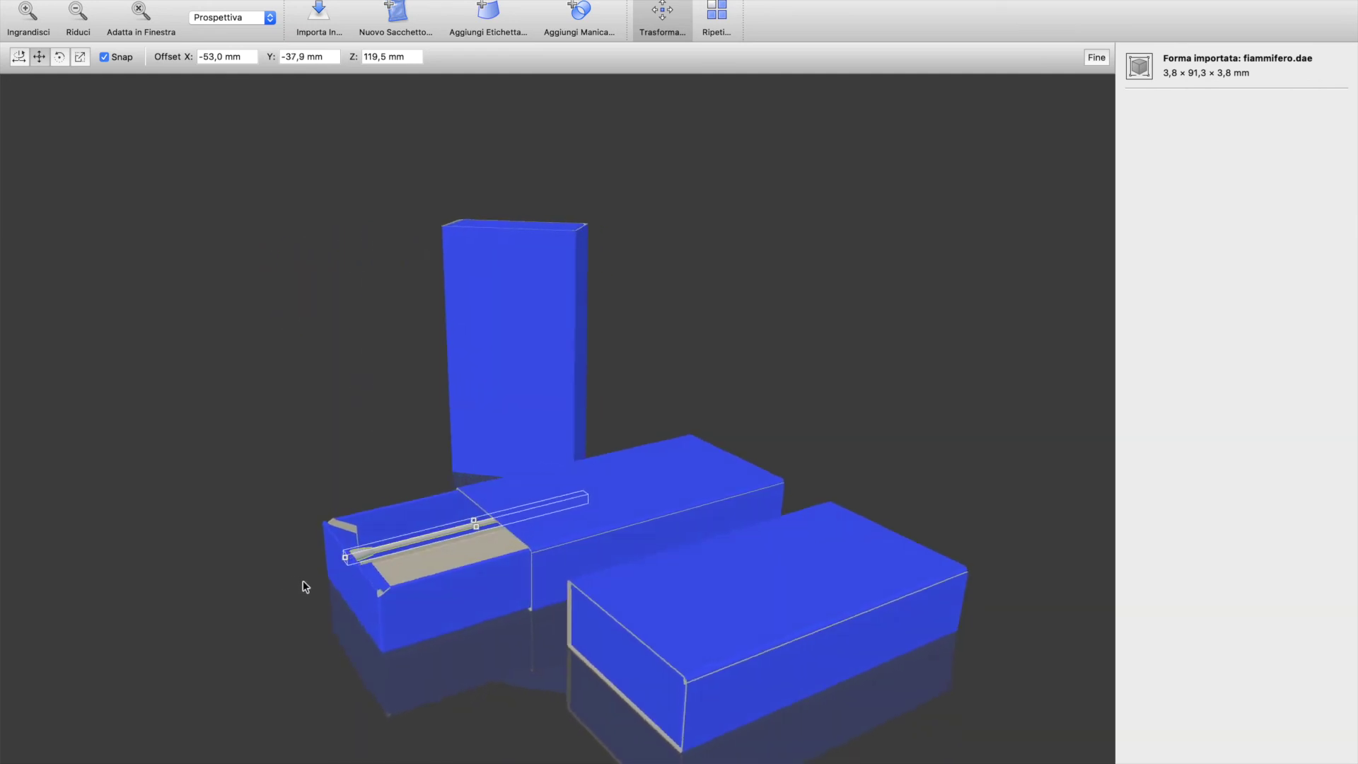
{"action": "left_click_drag", "start_coordinate": [472, 522], "coordinate": [472, 526]}
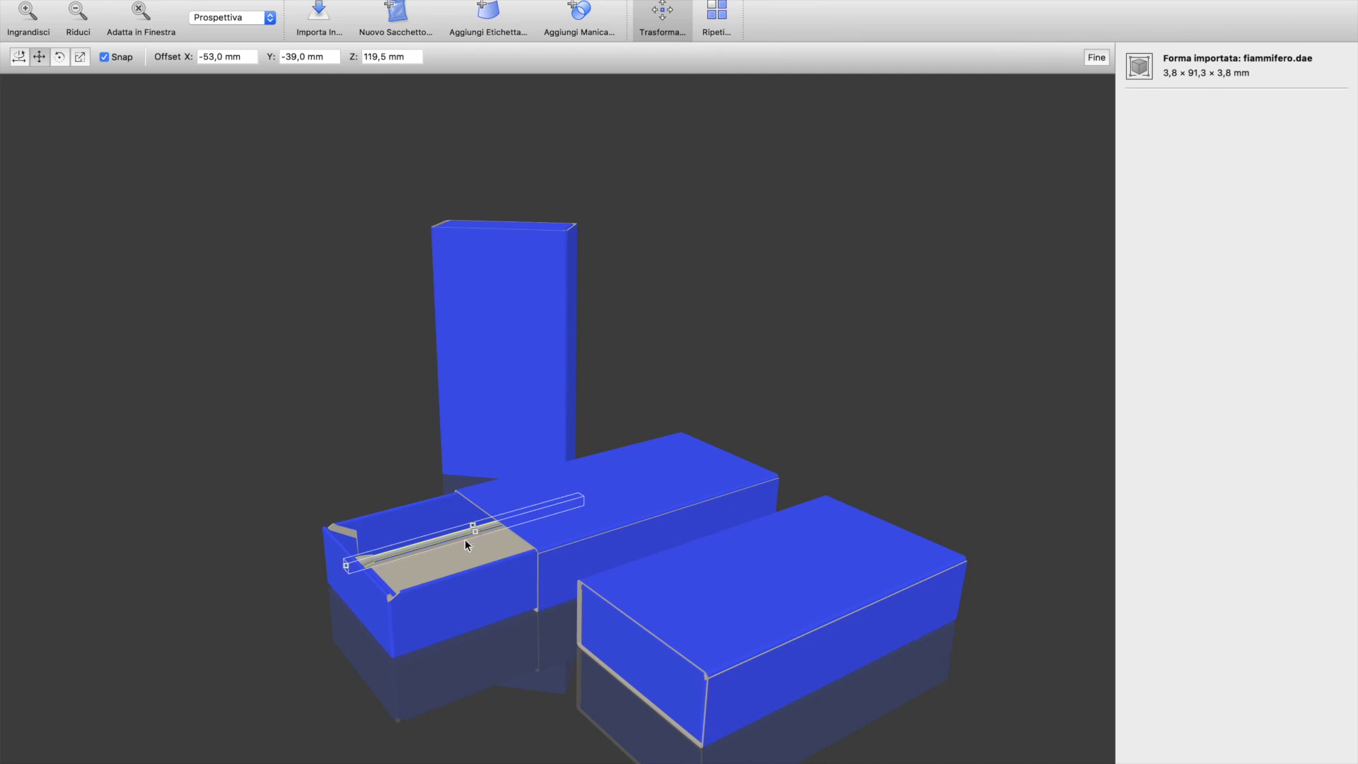
{"action": "scroll", "coordinate": [465, 539], "scroll_direction": "left", "scroll_amount": 10}
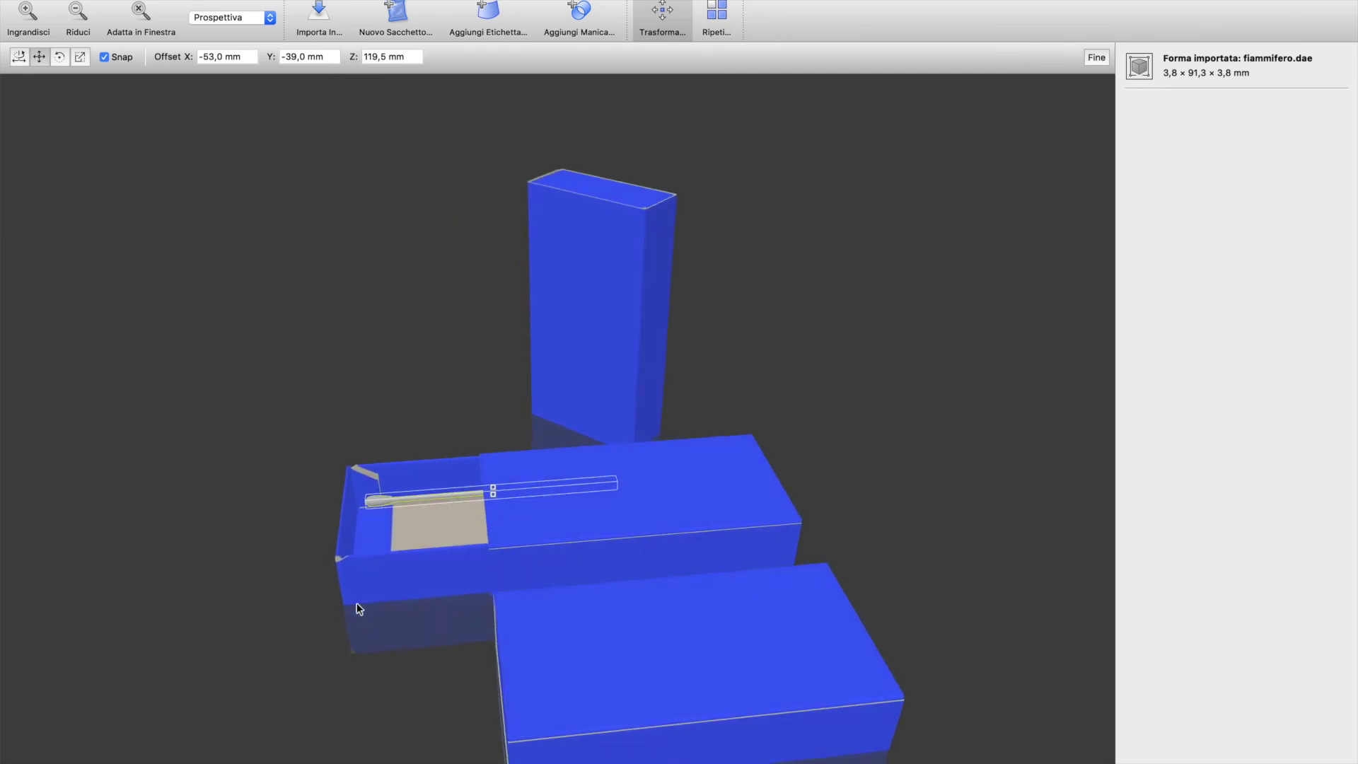
{"action": "scroll", "coordinate": [356, 603], "scroll_direction": "left", "scroll_amount": 15}
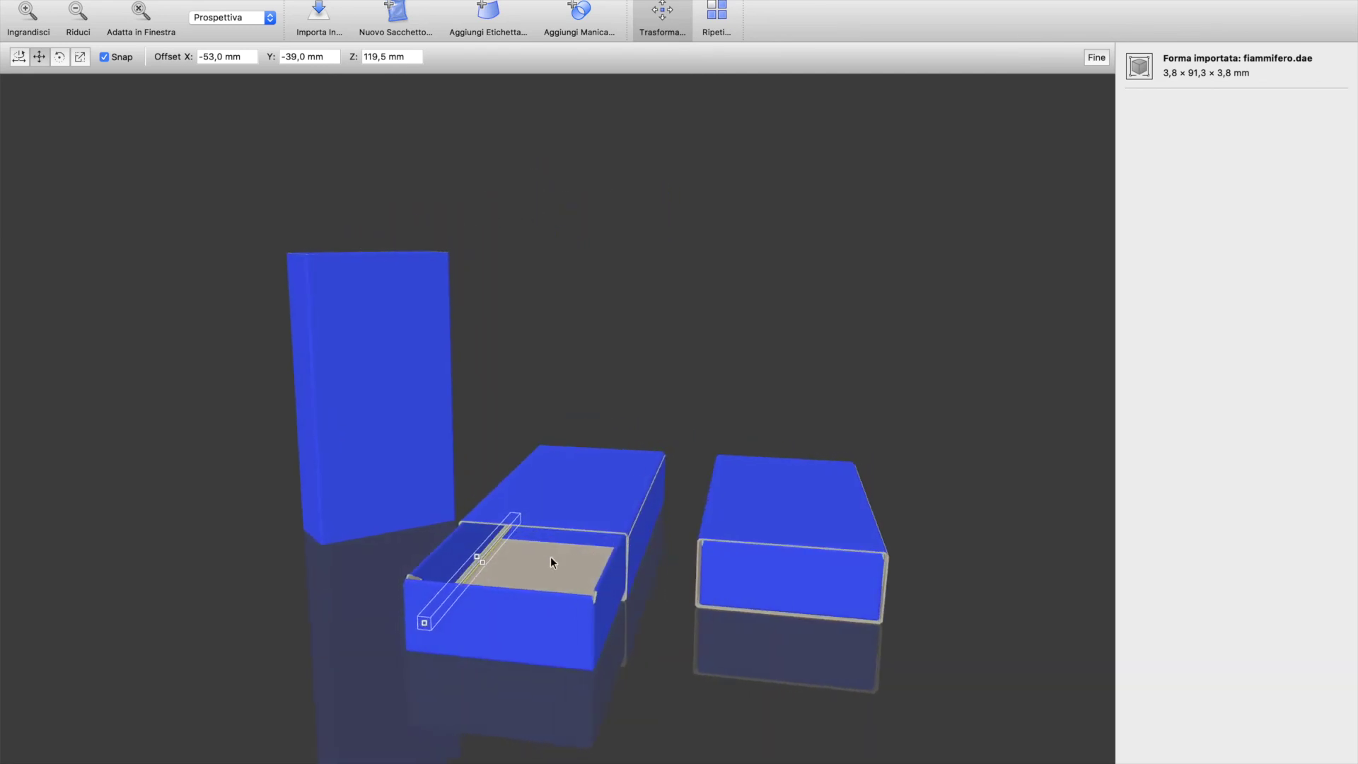
{"action": "scroll", "coordinate": [553, 563], "scroll_direction": "up", "scroll_amount": 10}
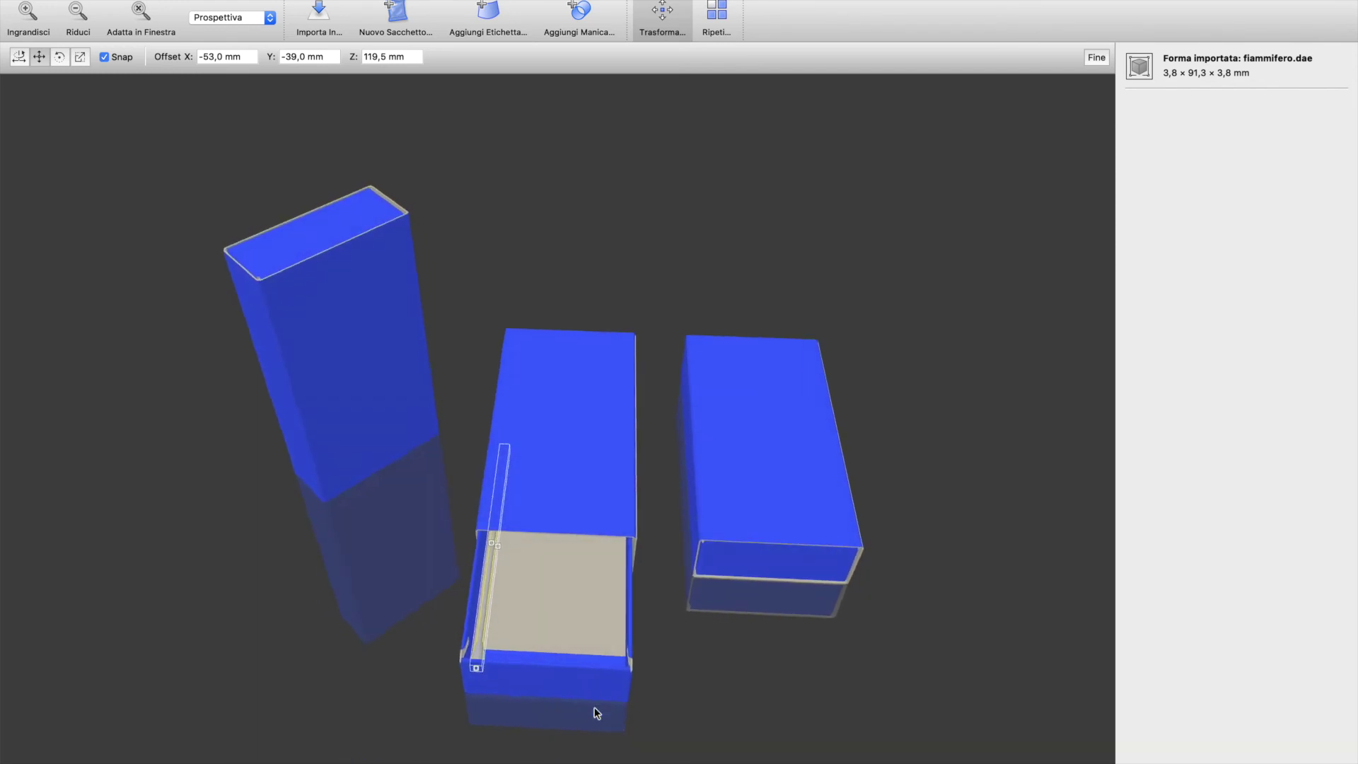
{"action": "scroll", "coordinate": [597, 714], "scroll_direction": "down", "scroll_amount": 5}
{"action": "scroll", "coordinate": [586, 654], "scroll_direction": "down", "scroll_amount": 1}
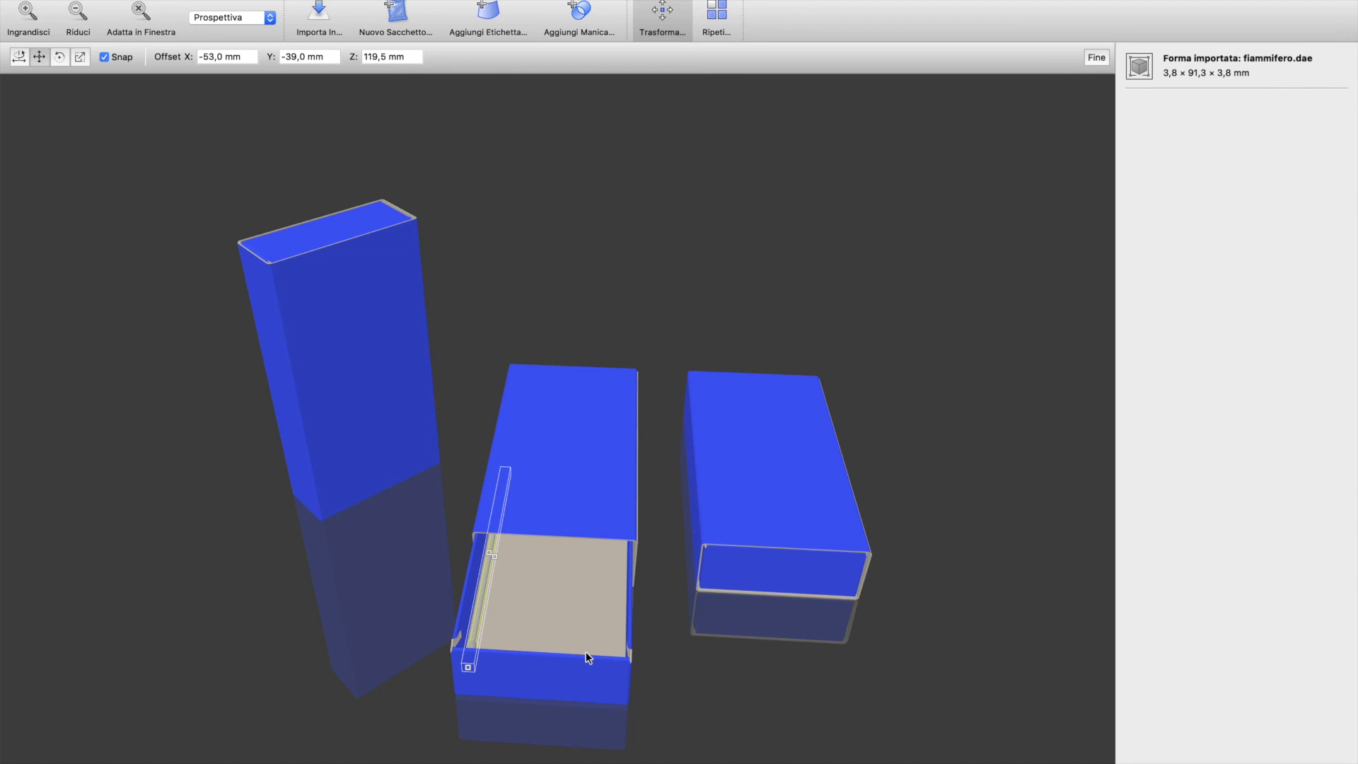
Start Repeat on the matchstick and set the repeats along Z to 2, then to 5
{"action": "left_click", "coordinate": [719, 16]}
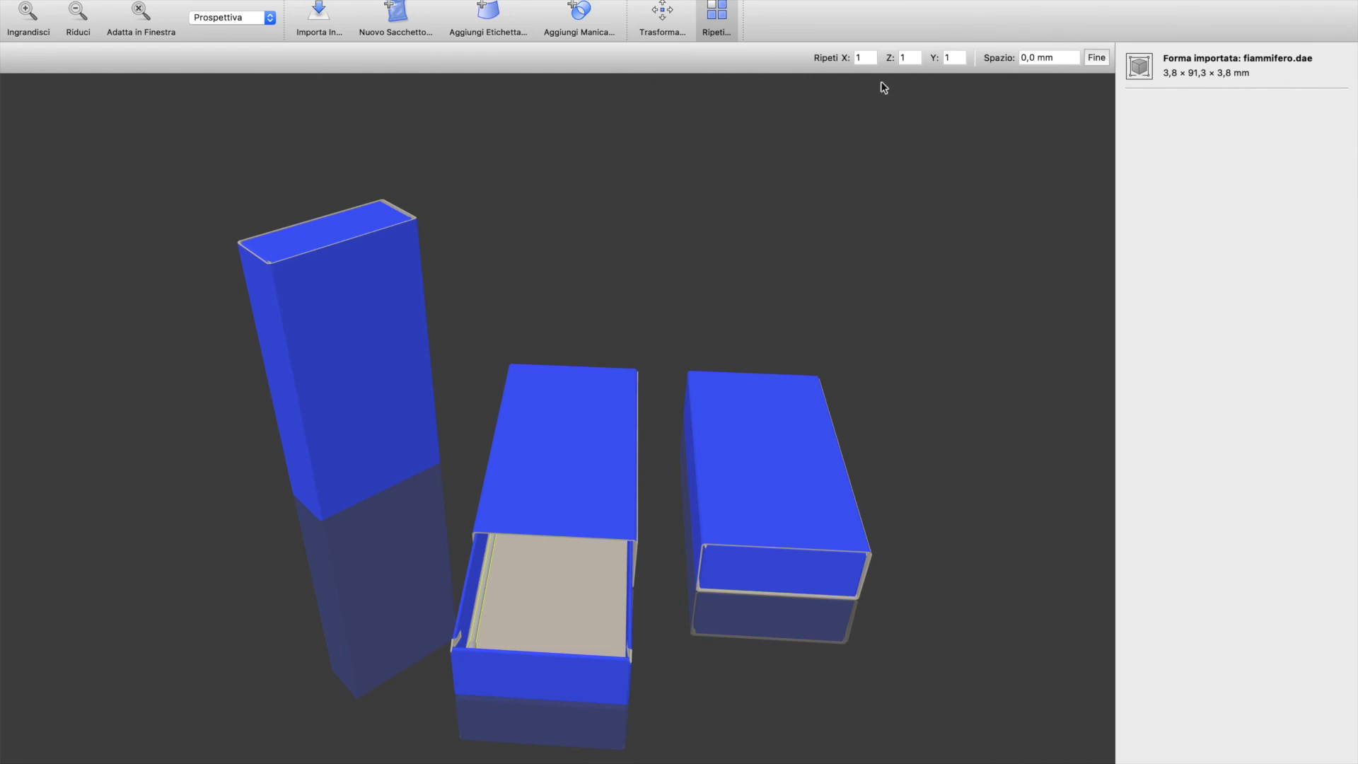
{"action": "left_click", "coordinate": [904, 58]}
{"action": "type", "text": "2"}
{"action": "left_click", "coordinate": [947, 60]}
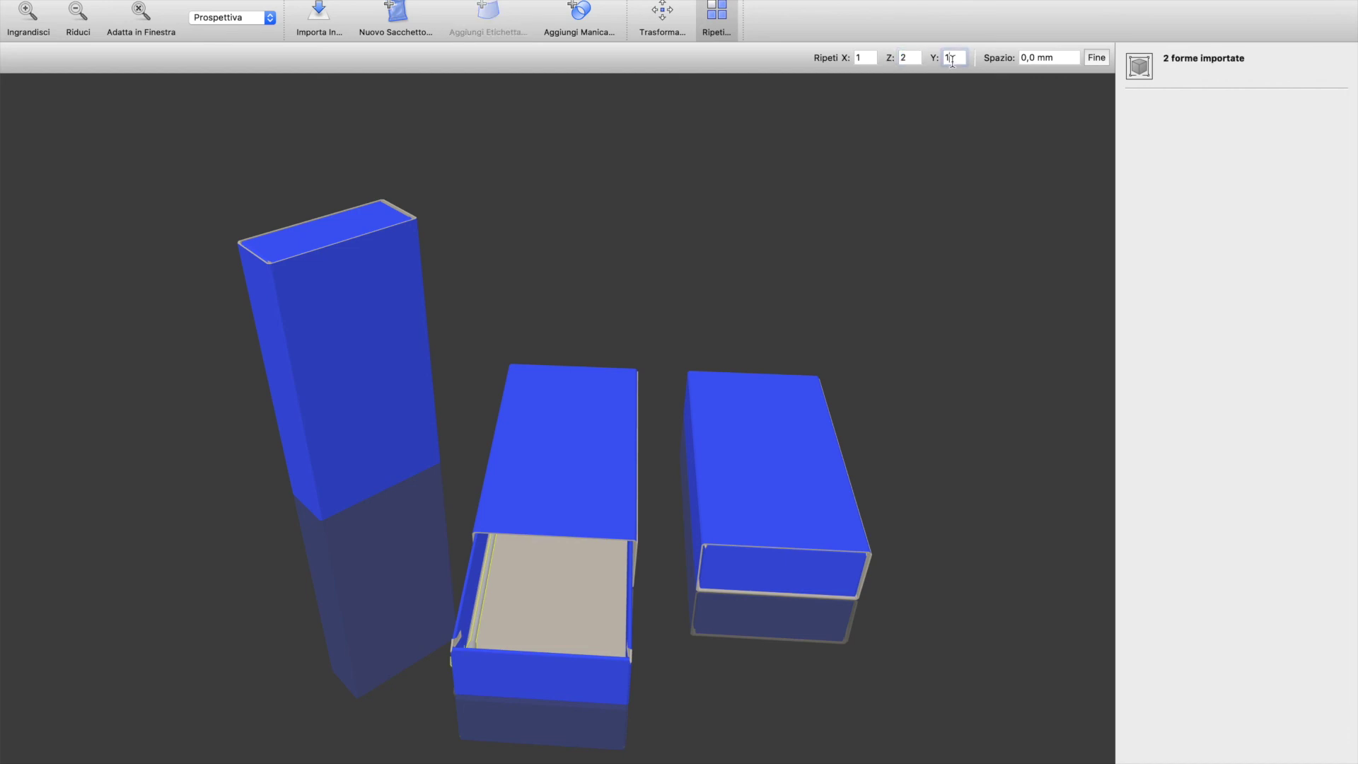
{"action": "left_click_drag", "start_coordinate": [588, 491], "coordinate": [376, 550]}
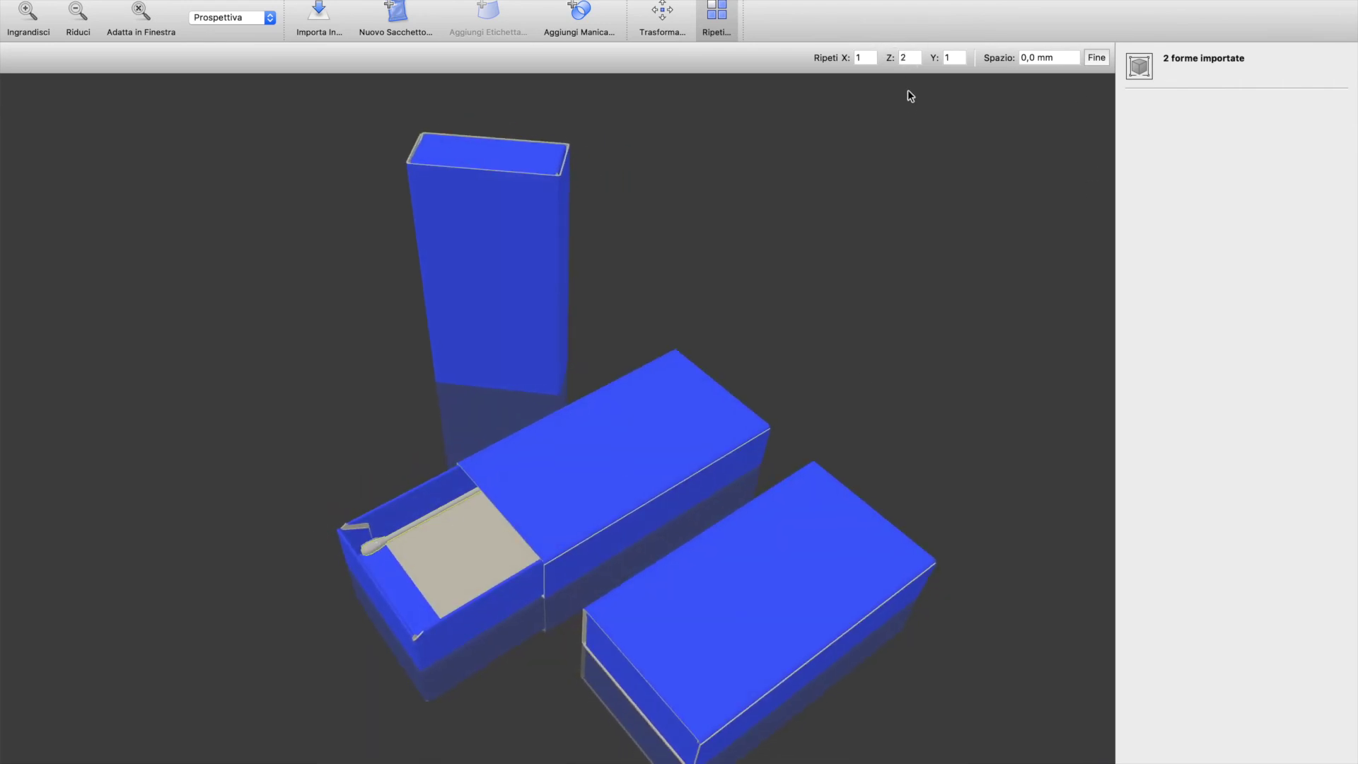
{"action": "left_click_drag", "start_coordinate": [749, 311], "coordinate": [728, 467]}
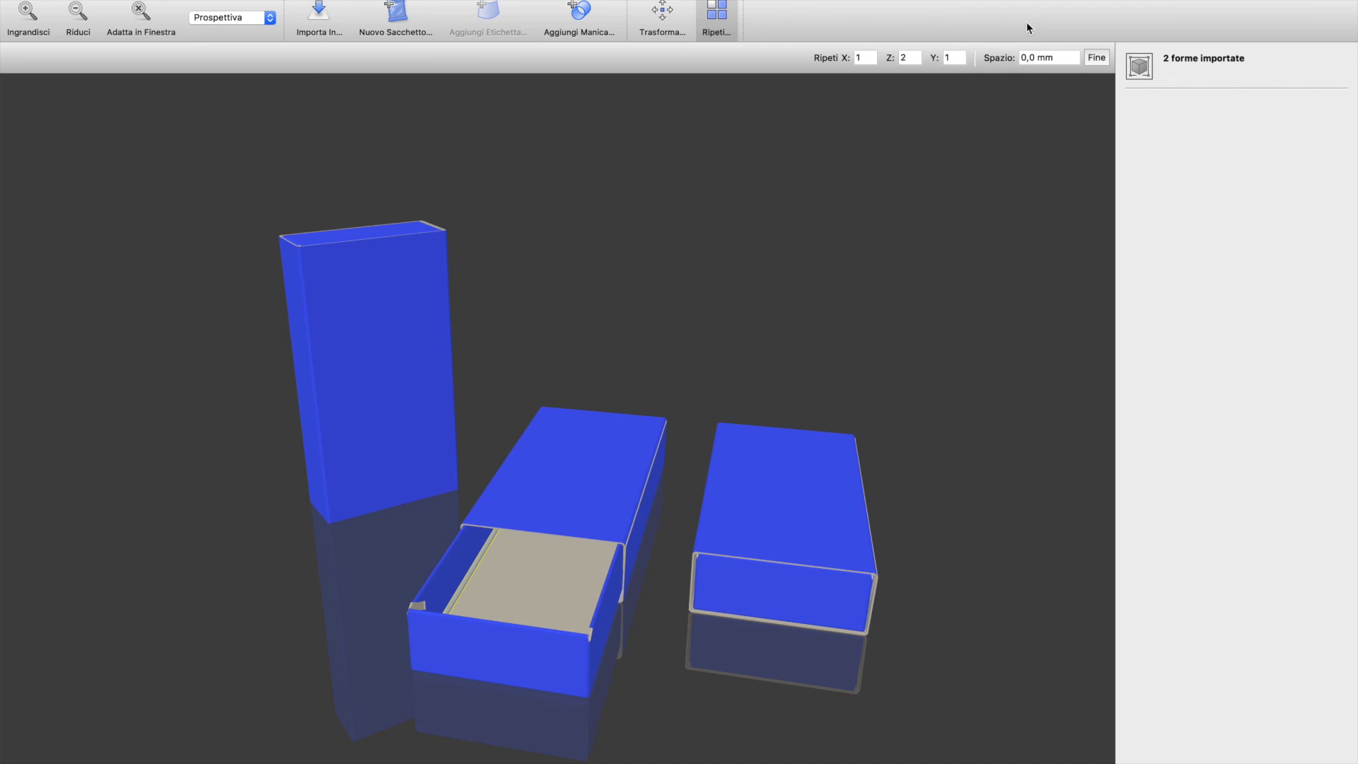
{"action": "double_click", "coordinate": [910, 56]}
{"action": "type", "text": "5"}
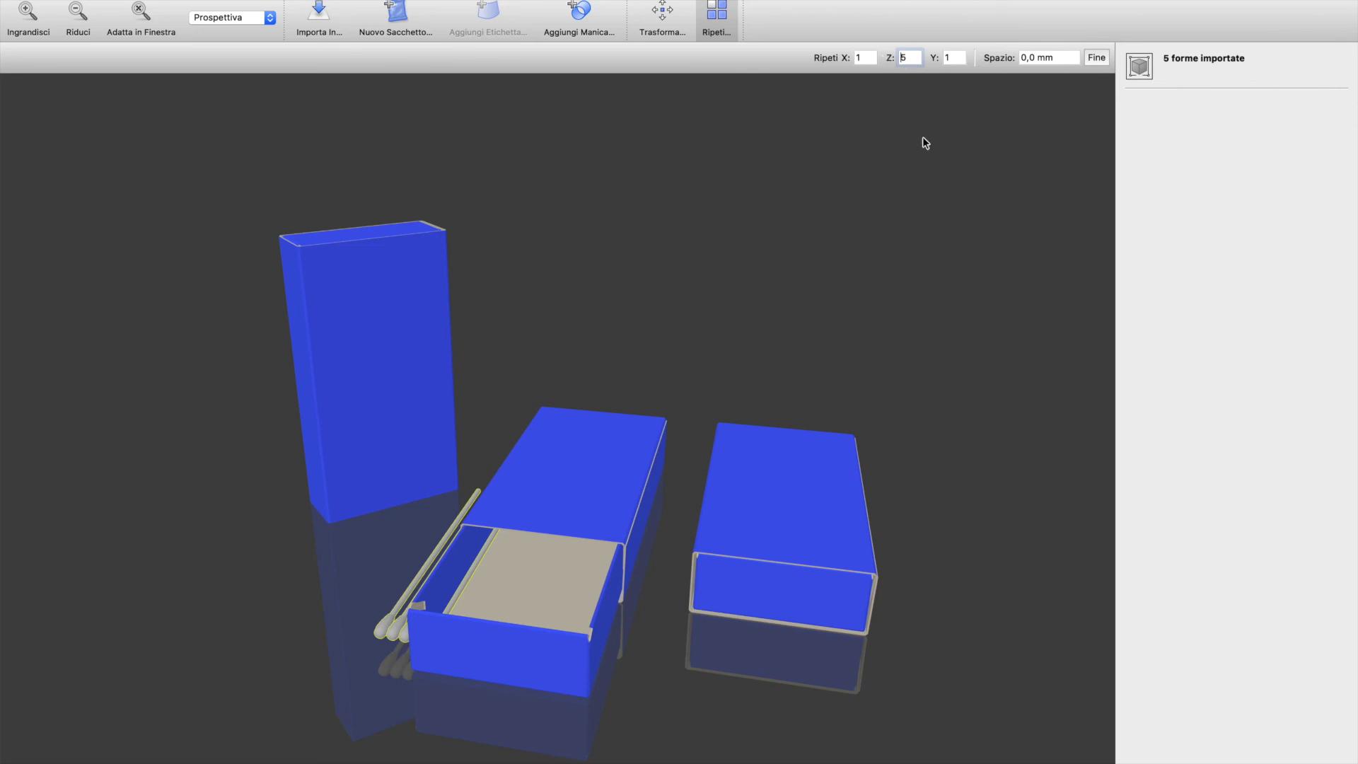
Try spacings of .3, -3, -5 and -10 mm between the repeated matchsticks
{"action": "left_click", "coordinate": [1060, 61]}
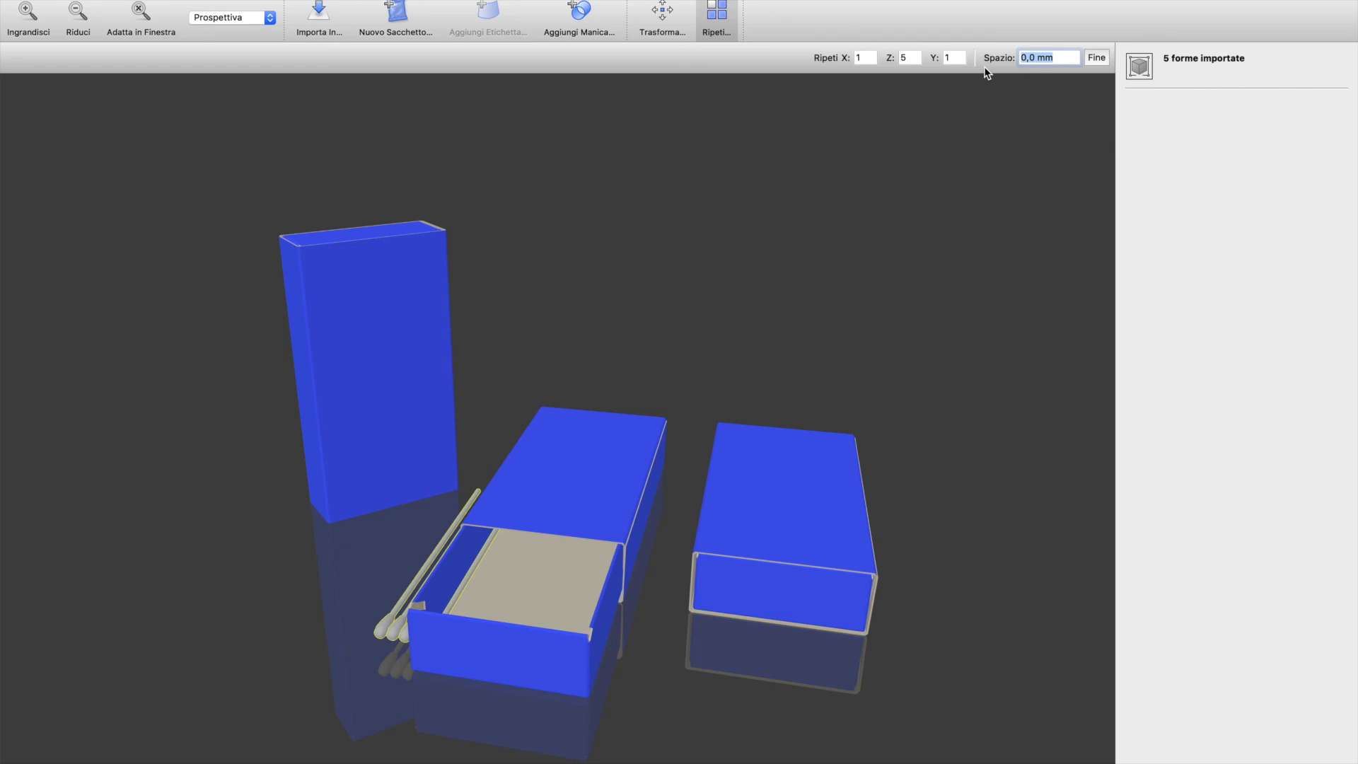
{"action": "type", "text": ".3"}
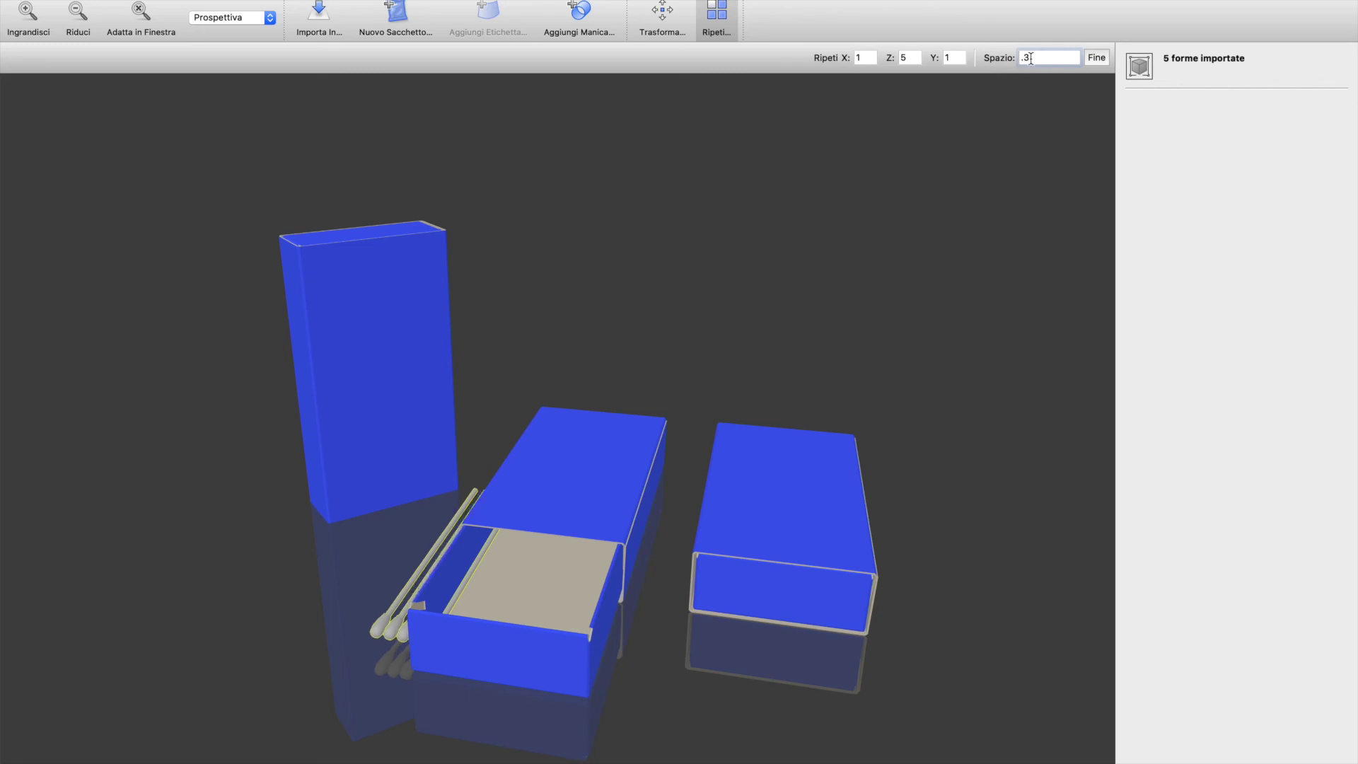
{"action": "type", "text": "-3"}
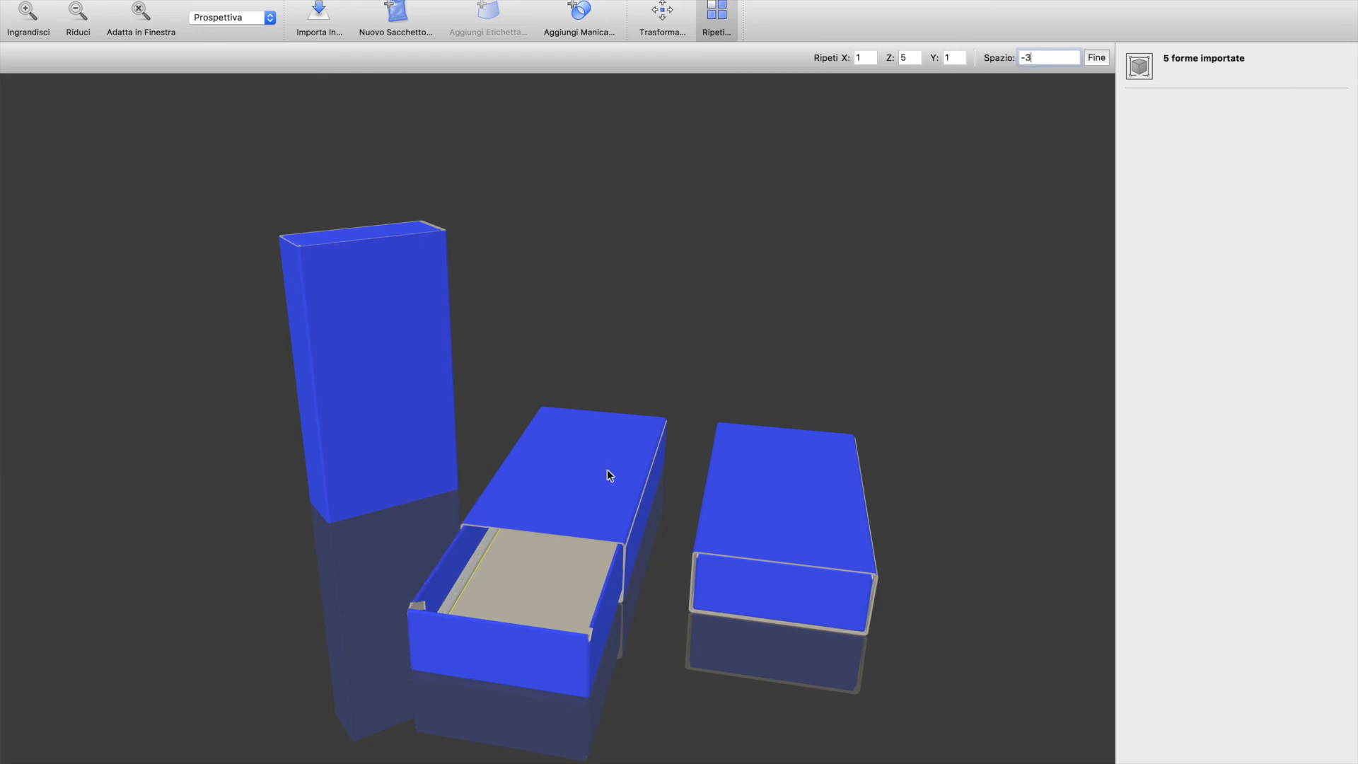
{"action": "key", "text": "Return"}
{"action": "left_click_drag", "start_coordinate": [646, 485], "coordinate": [586, 544]}
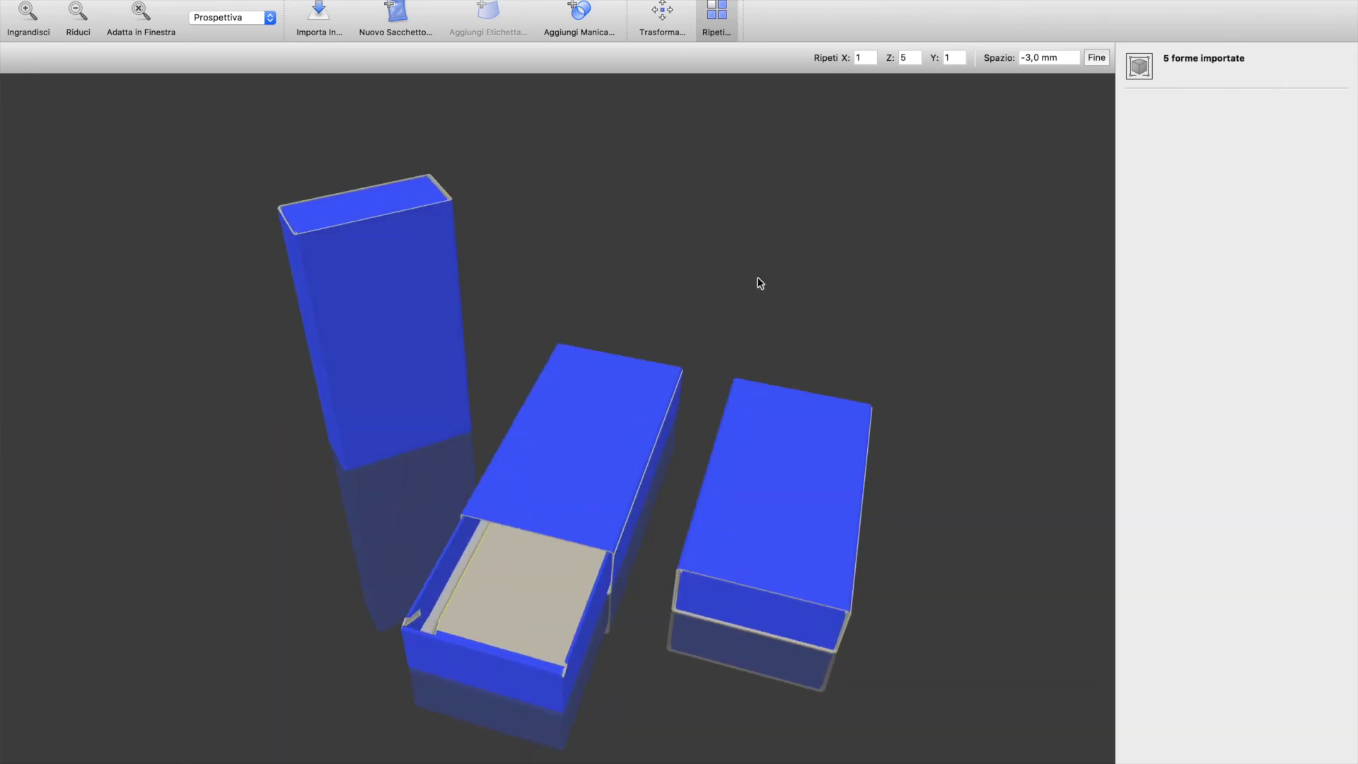
{"action": "left_click", "coordinate": [1025, 60]}
{"action": "key", "text": "Delete"}
{"action": "type", "text": "5"}
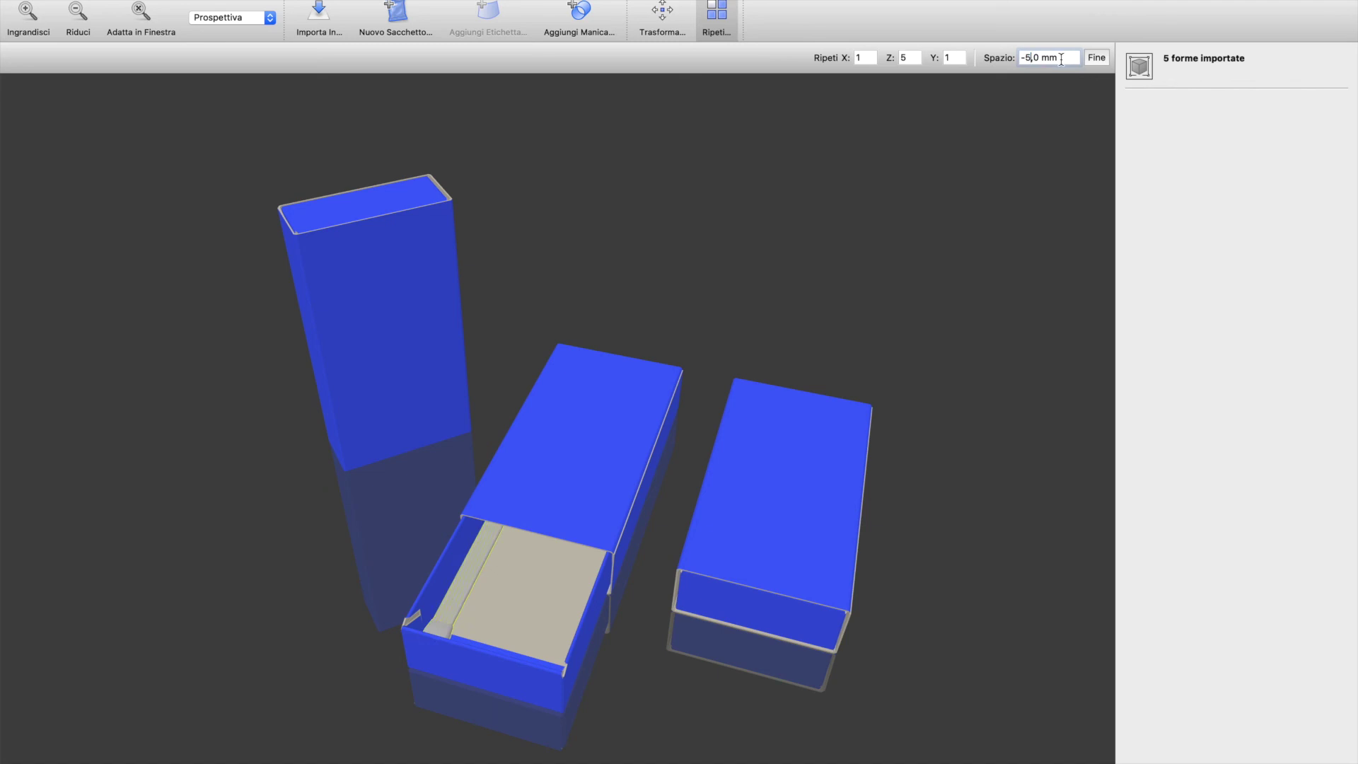
{"action": "key", "text": "BackSpace"}
{"action": "type", "text": "10"}
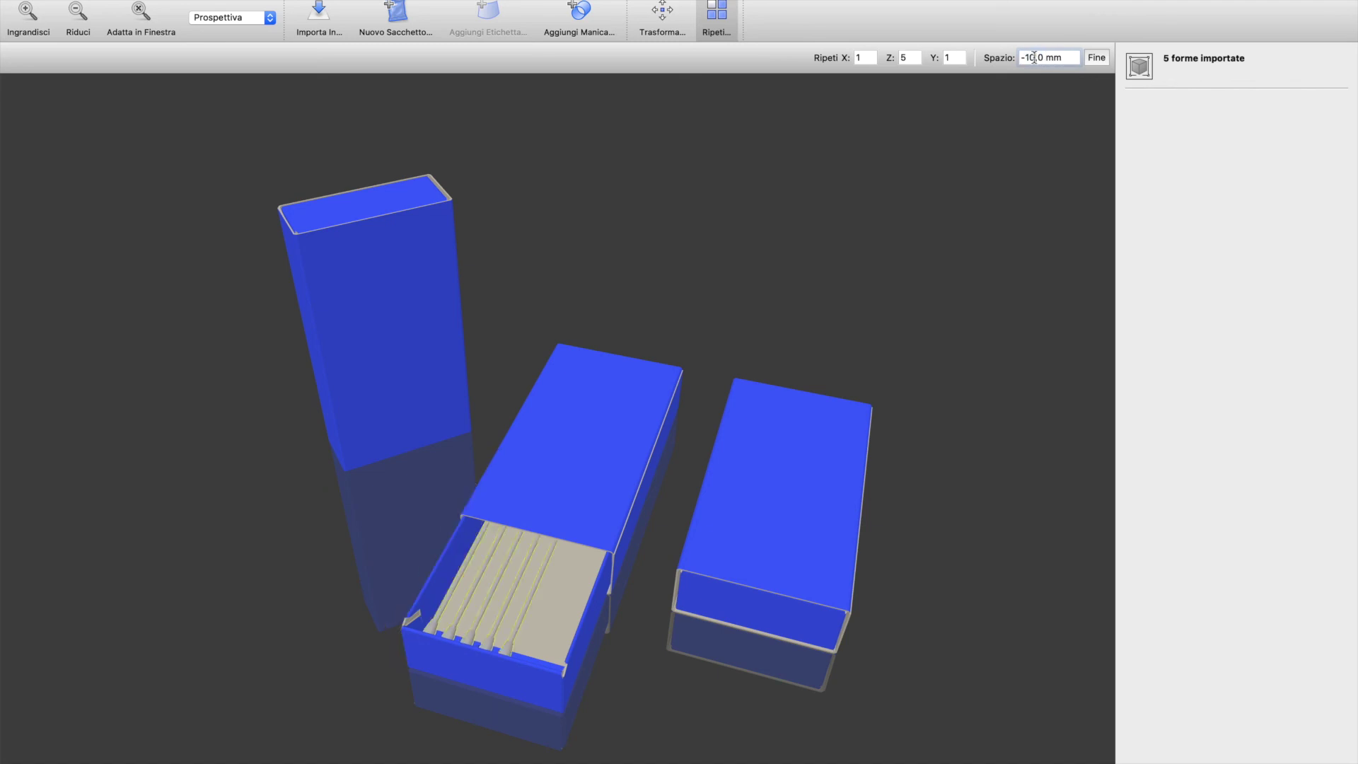
Set the spacing between the repeated matchsticks to -8.0 mm and view the tray from above
{"action": "key", "text": "BackSpace"}
{"action": "key", "text": "BackSpace"}
{"action": "type", "text": "8"}
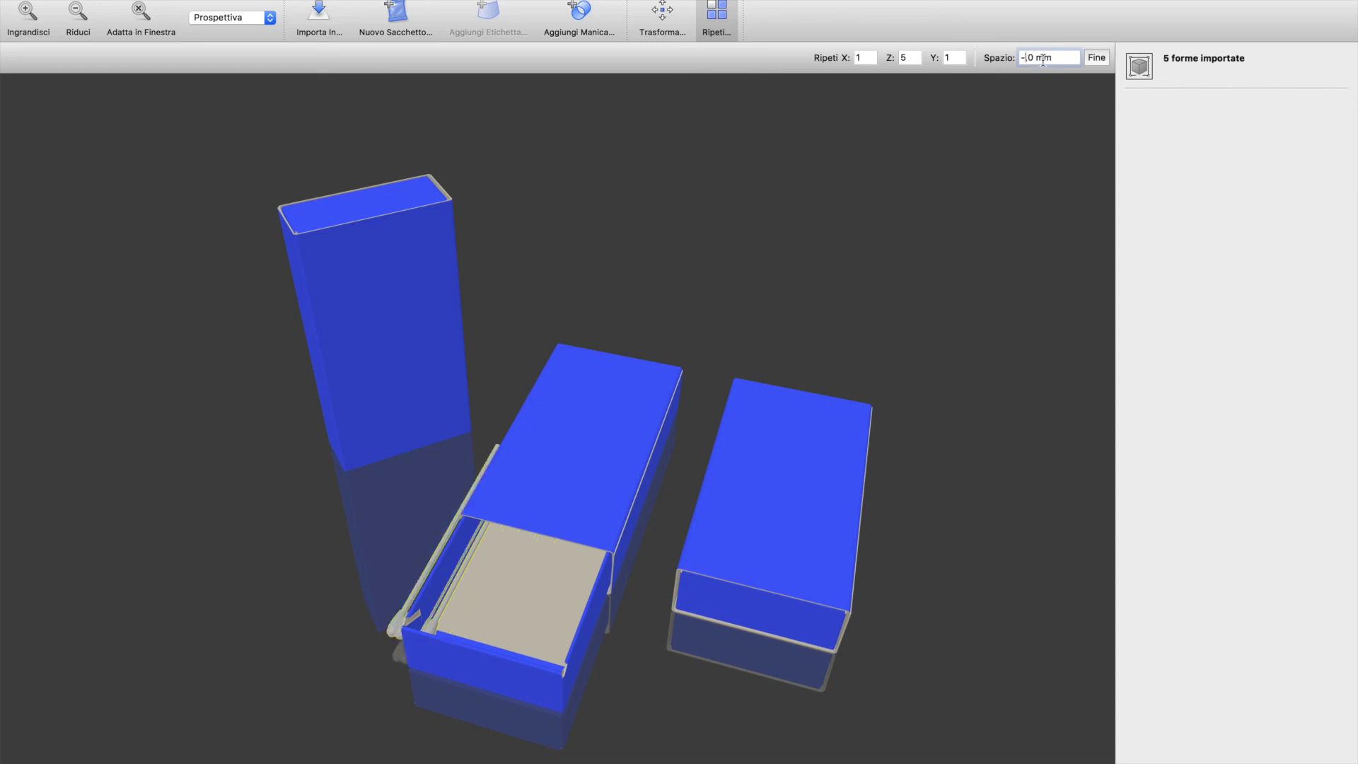
{"action": "left_click_drag", "start_coordinate": [703, 410], "coordinate": [630, 513]}
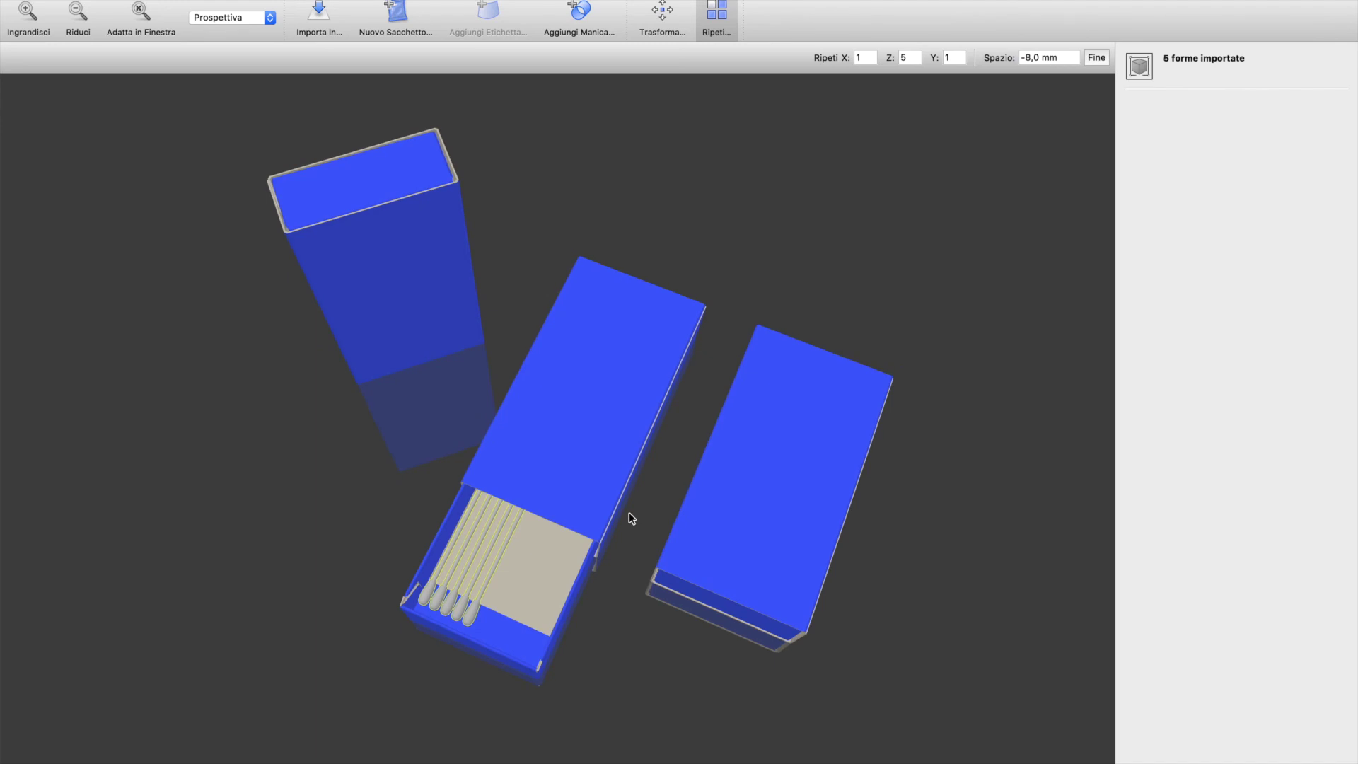
Try 8 matchstick repeats along Z, then set the number to 10 to fill the tray's width
{"action": "double_click", "coordinate": [910, 60]}
{"action": "type", "text": "8"}
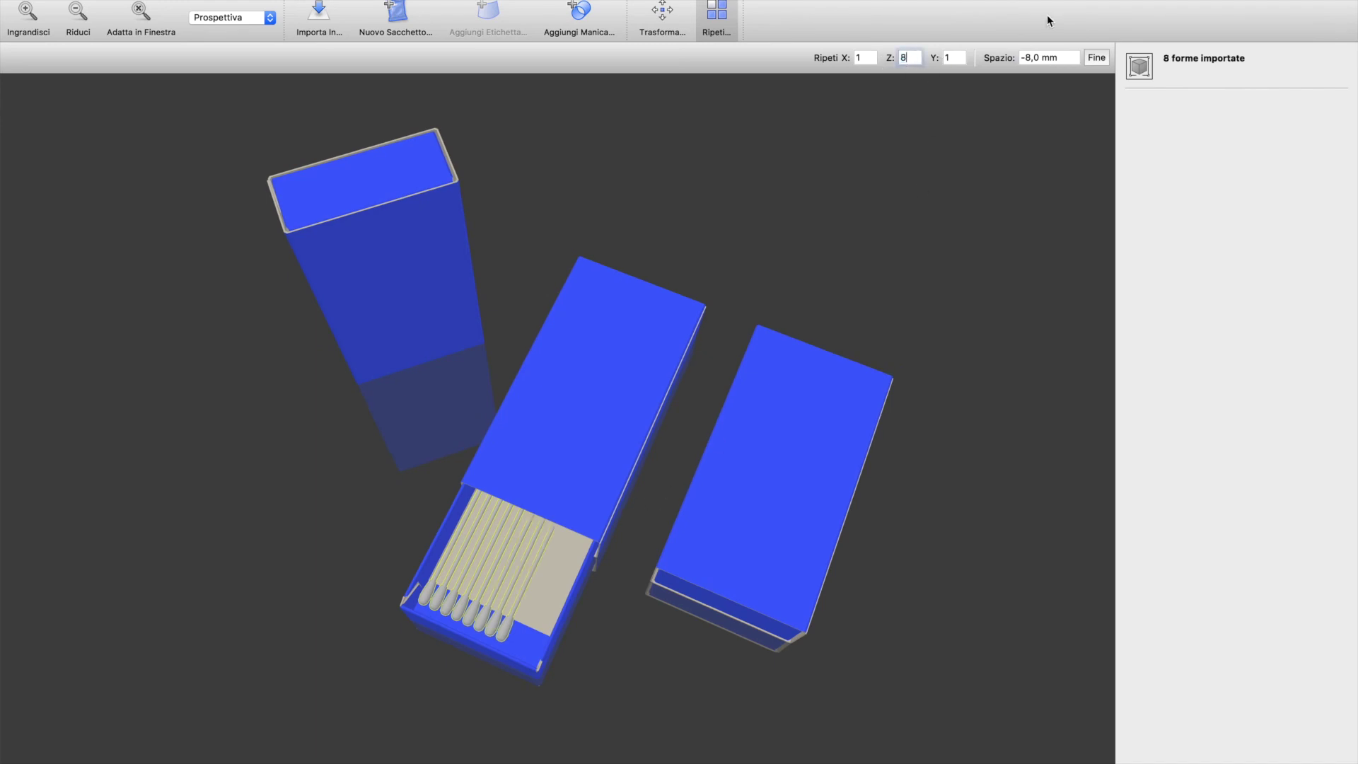
{"action": "key", "text": "Return"}
{"action": "type", "text": "1"}
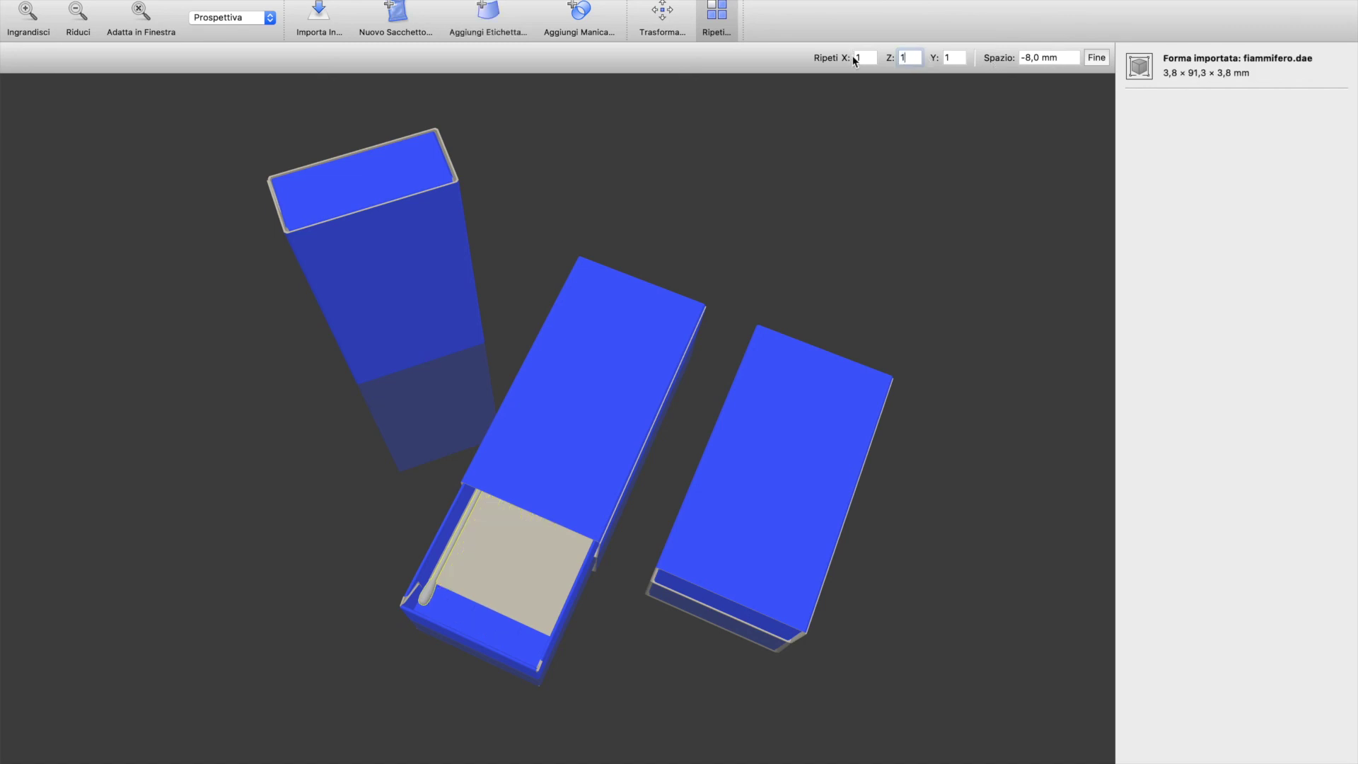
{"action": "type", "text": "0"}
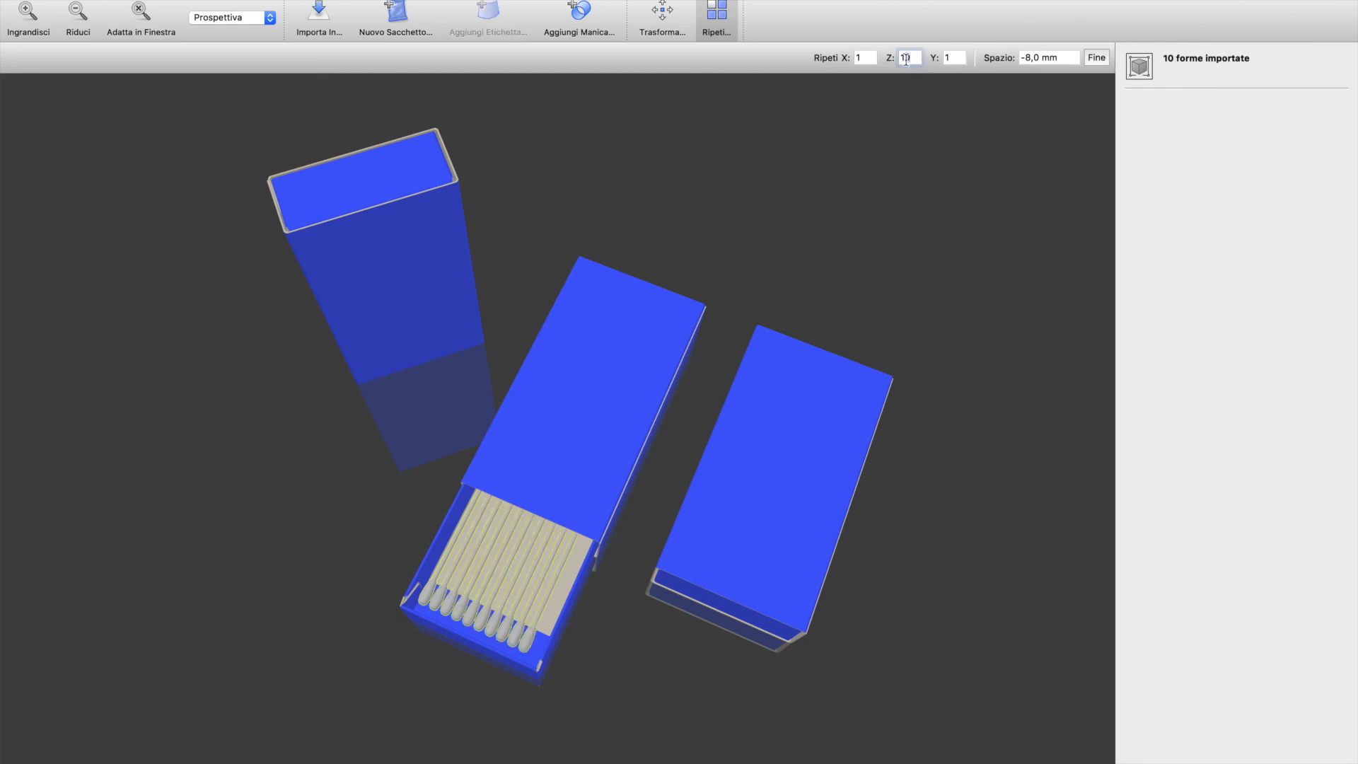
{"action": "left_click", "coordinate": [949, 58]}
{"action": "left_click", "coordinate": [906, 60]}
{"action": "key", "text": "Return"}
{"action": "type", "text": "1"}
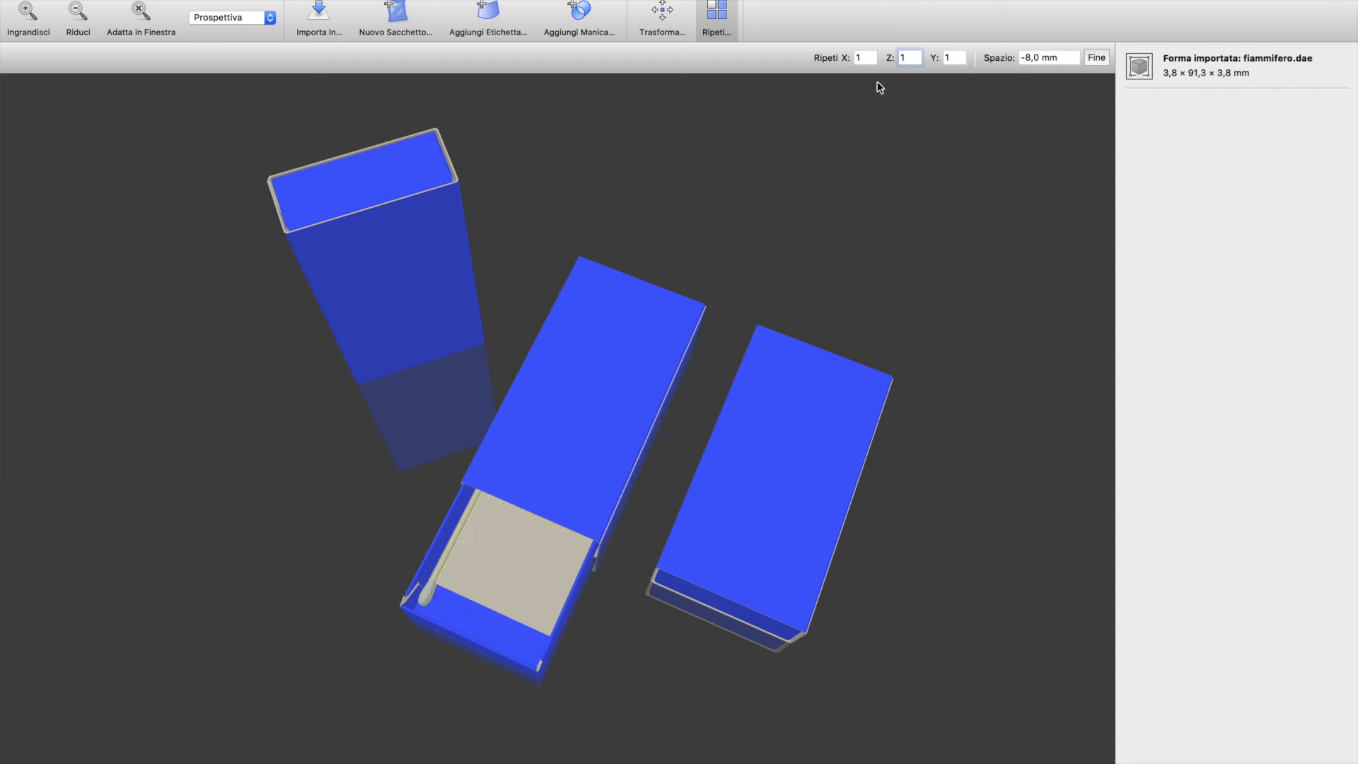
{"action": "type", "text": "0"}
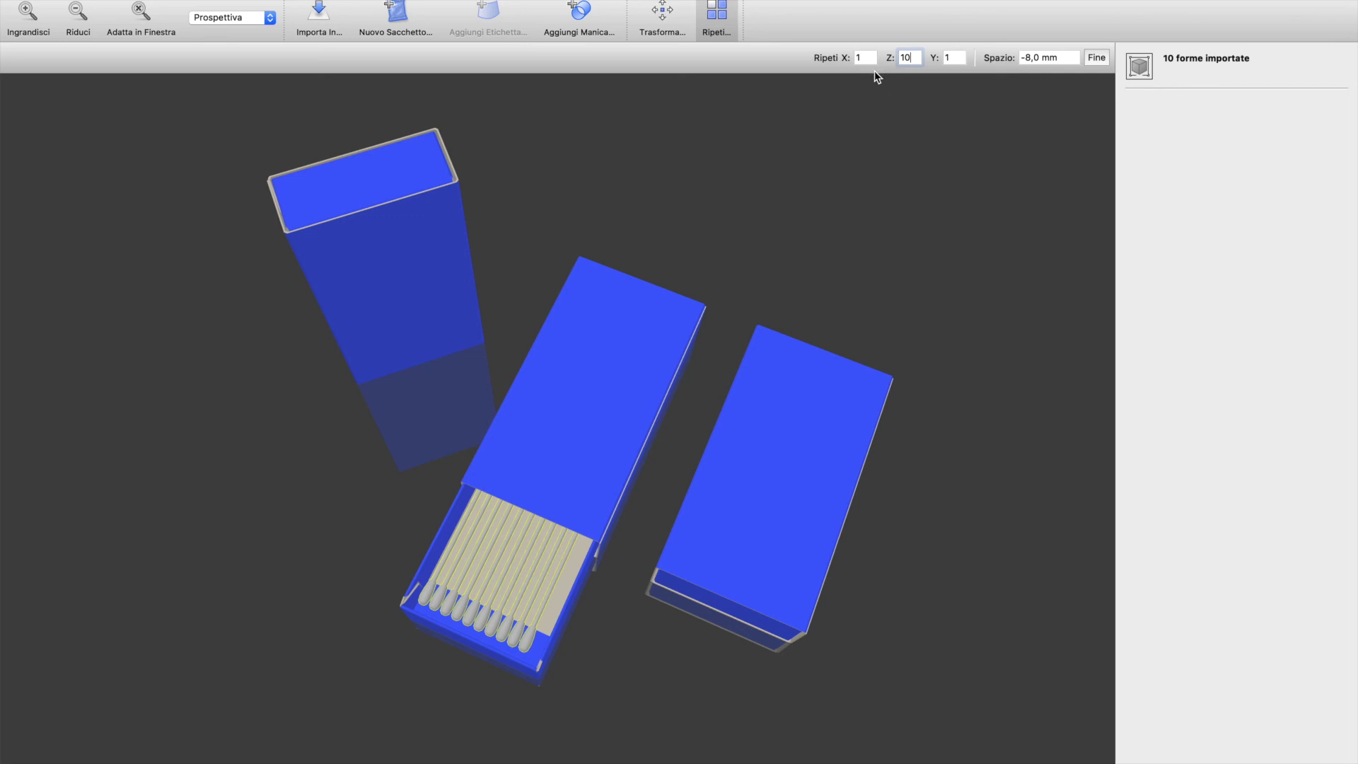
Set the matchstick repeats along Y to 3, finish the repetition and check the filled tray from above
{"action": "key", "text": "Tab"}
{"action": "type", "text": "3"}
{"action": "left_click_drag", "start_coordinate": [672, 464], "coordinate": [490, 521]}
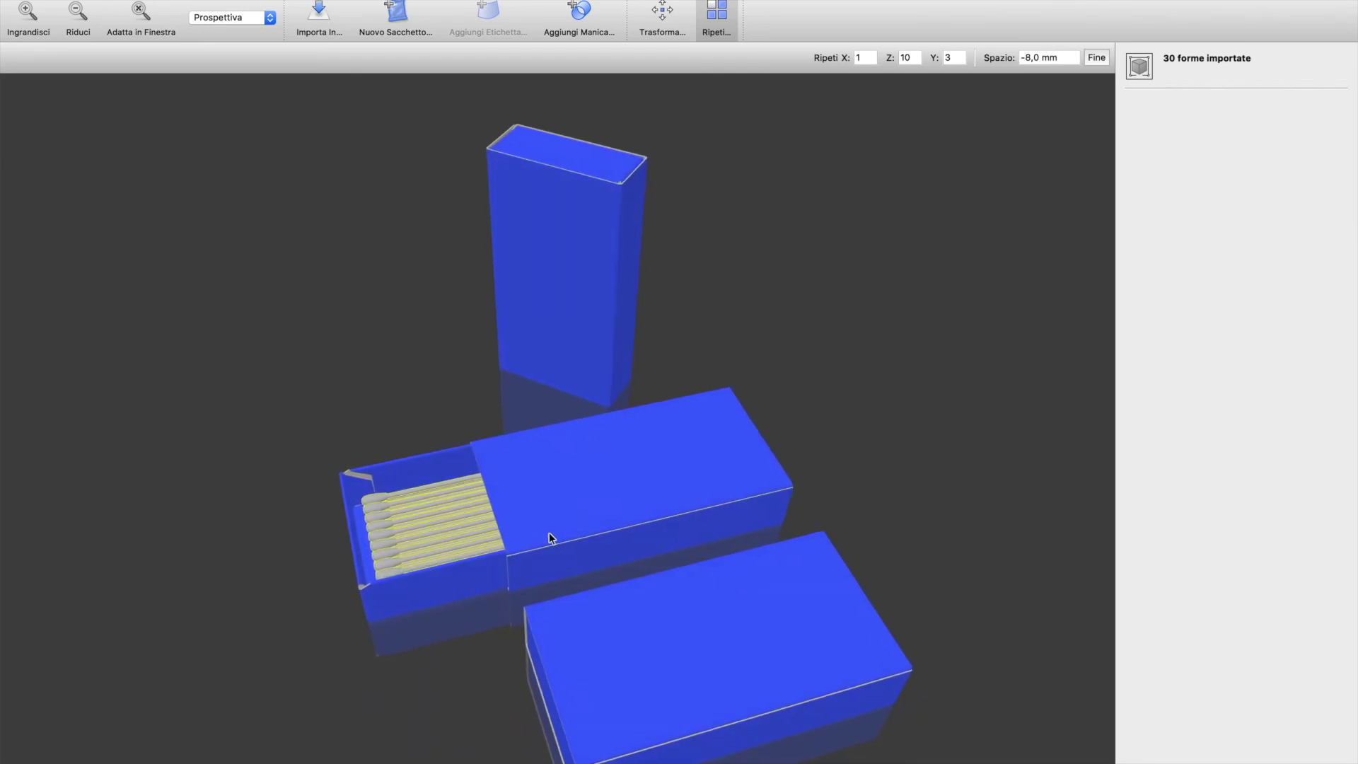
{"action": "key", "text": "Return"}
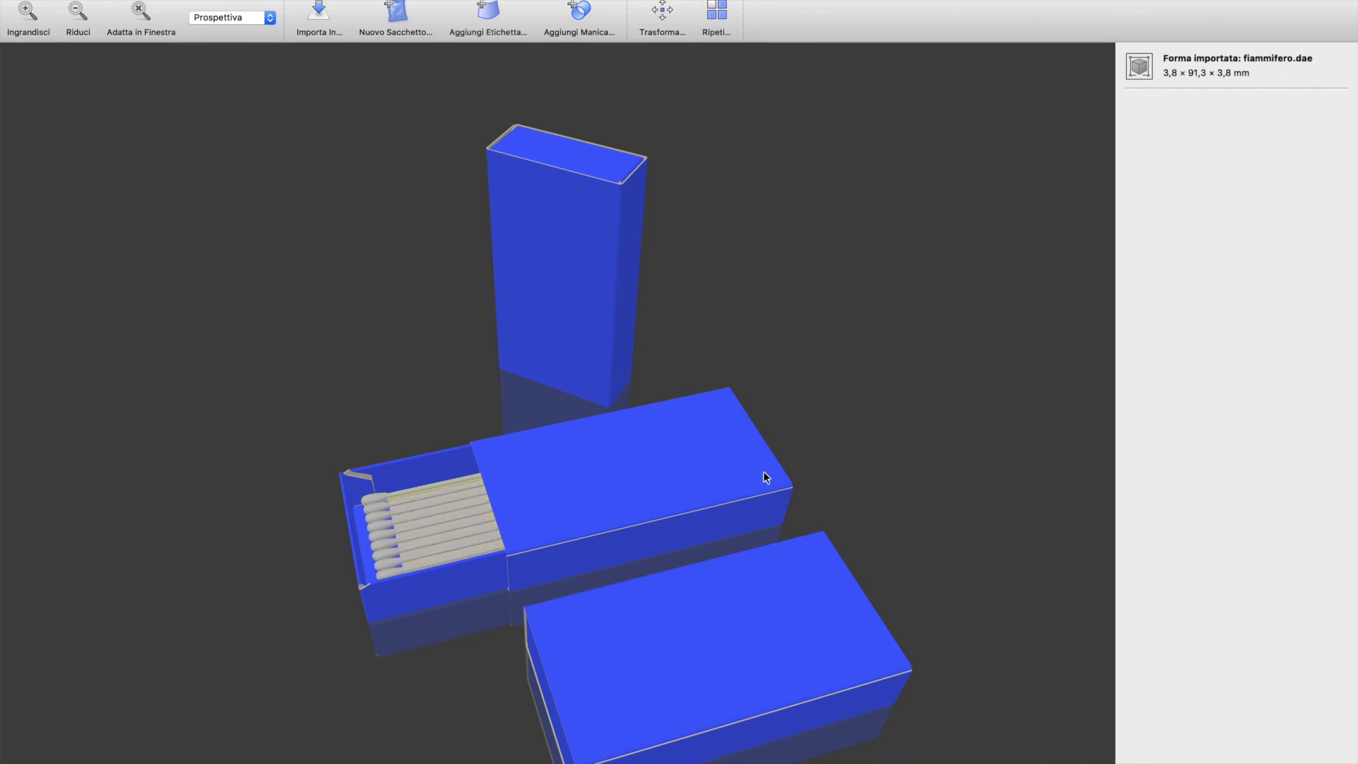
{"action": "left_click_drag", "start_coordinate": [531, 509], "coordinate": [815, 577]}
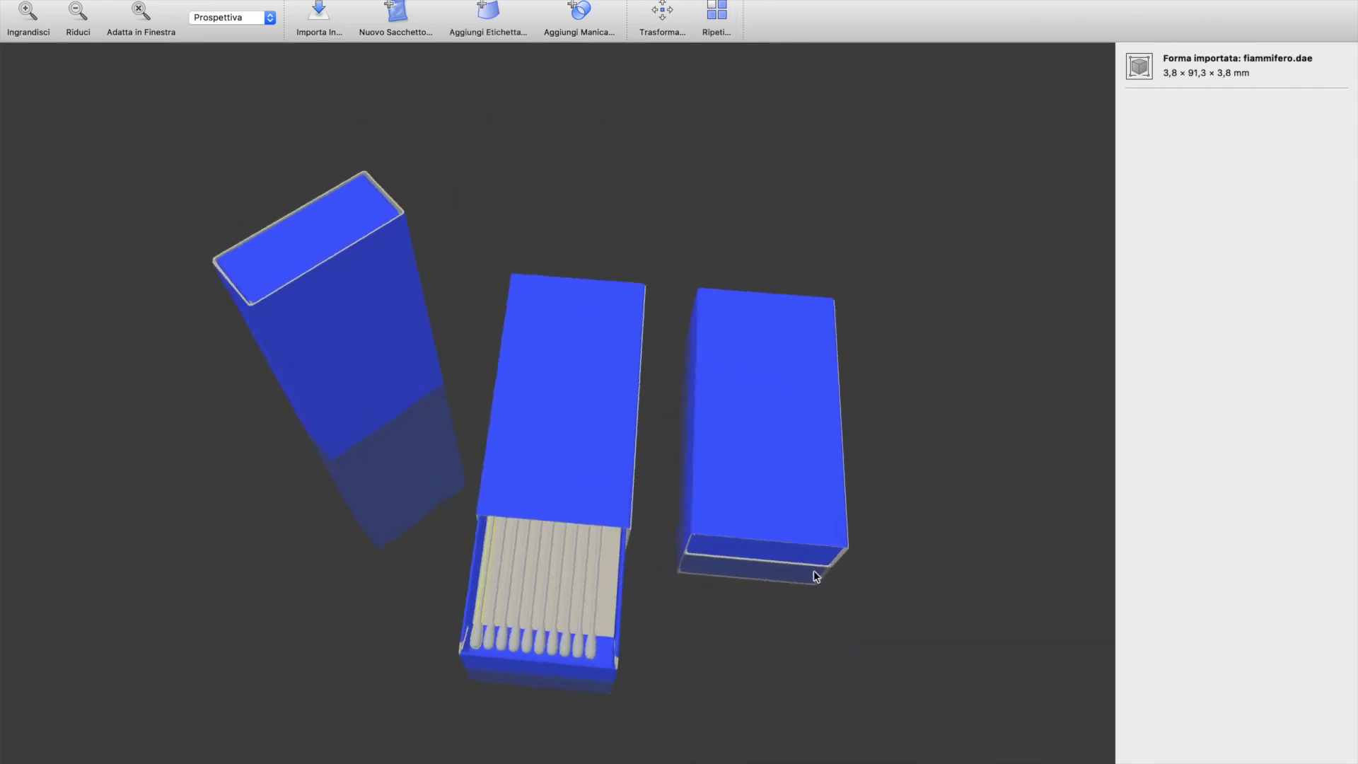
Repeat the last matchstick of the row 2 times along Z with a spacing of -8.0 mm to close the gap in the tray
{"action": "left_click", "coordinate": [606, 639]}
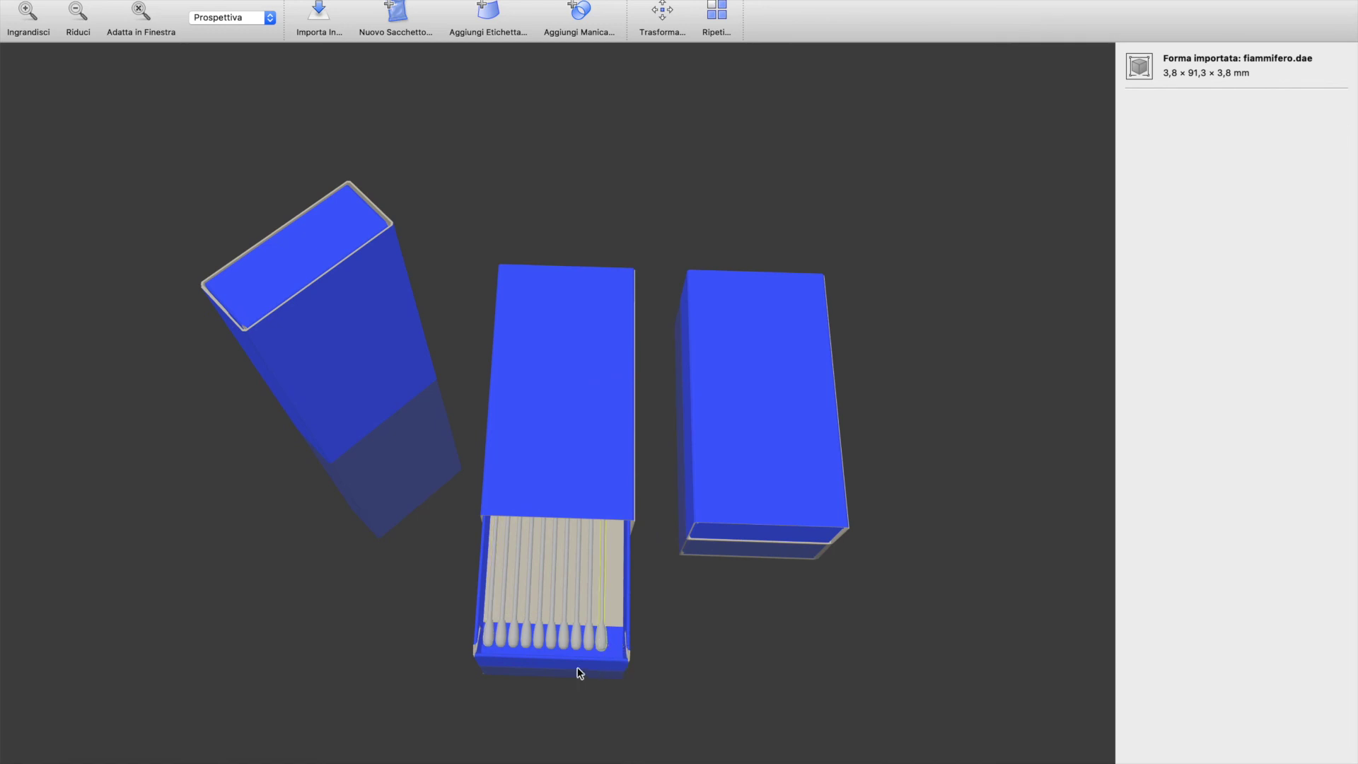
{"action": "left_click", "coordinate": [720, 19]}
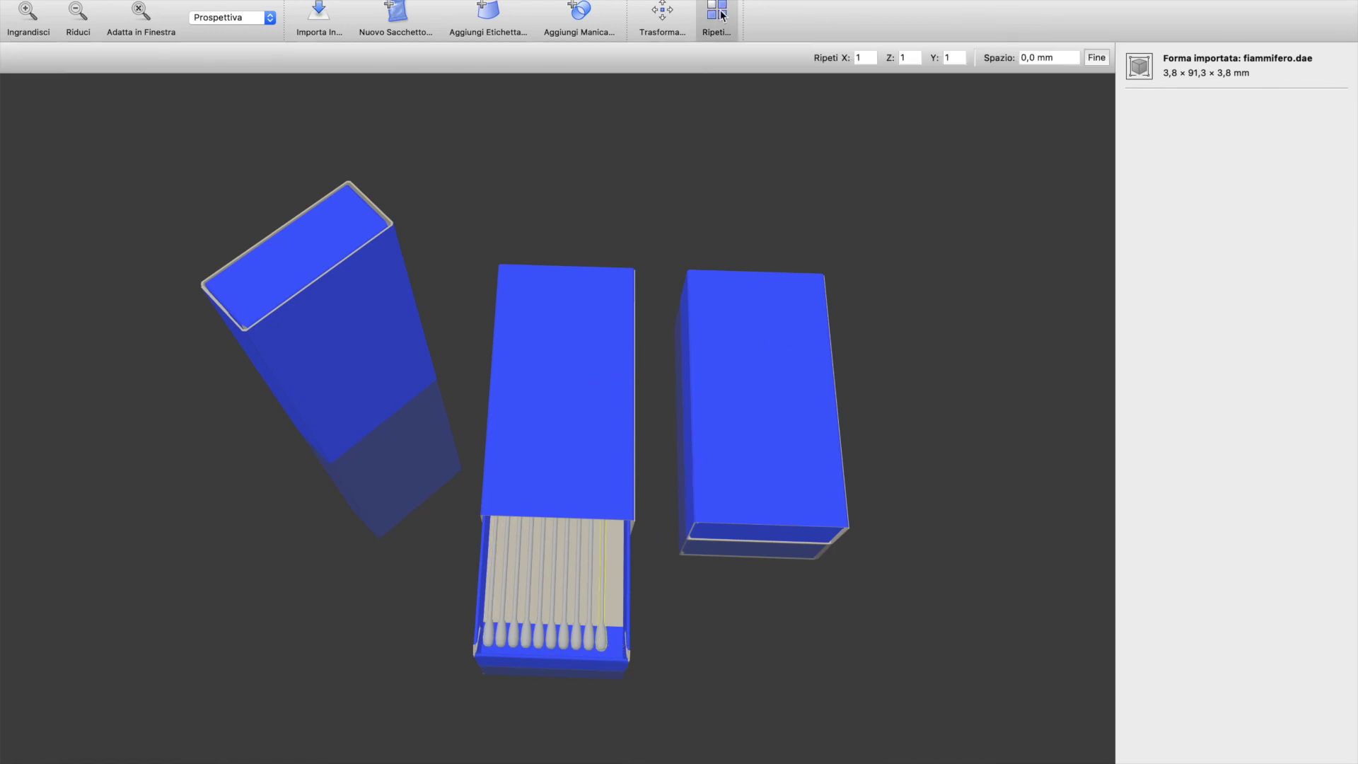
{"action": "key", "text": "Tab"}
{"action": "type", "text": "-8"}
{"action": "left_click", "coordinate": [915, 59]}
{"action": "left_click_drag", "start_coordinate": [916, 60], "coordinate": [890, 65]}
{"action": "type", "text": "2"}
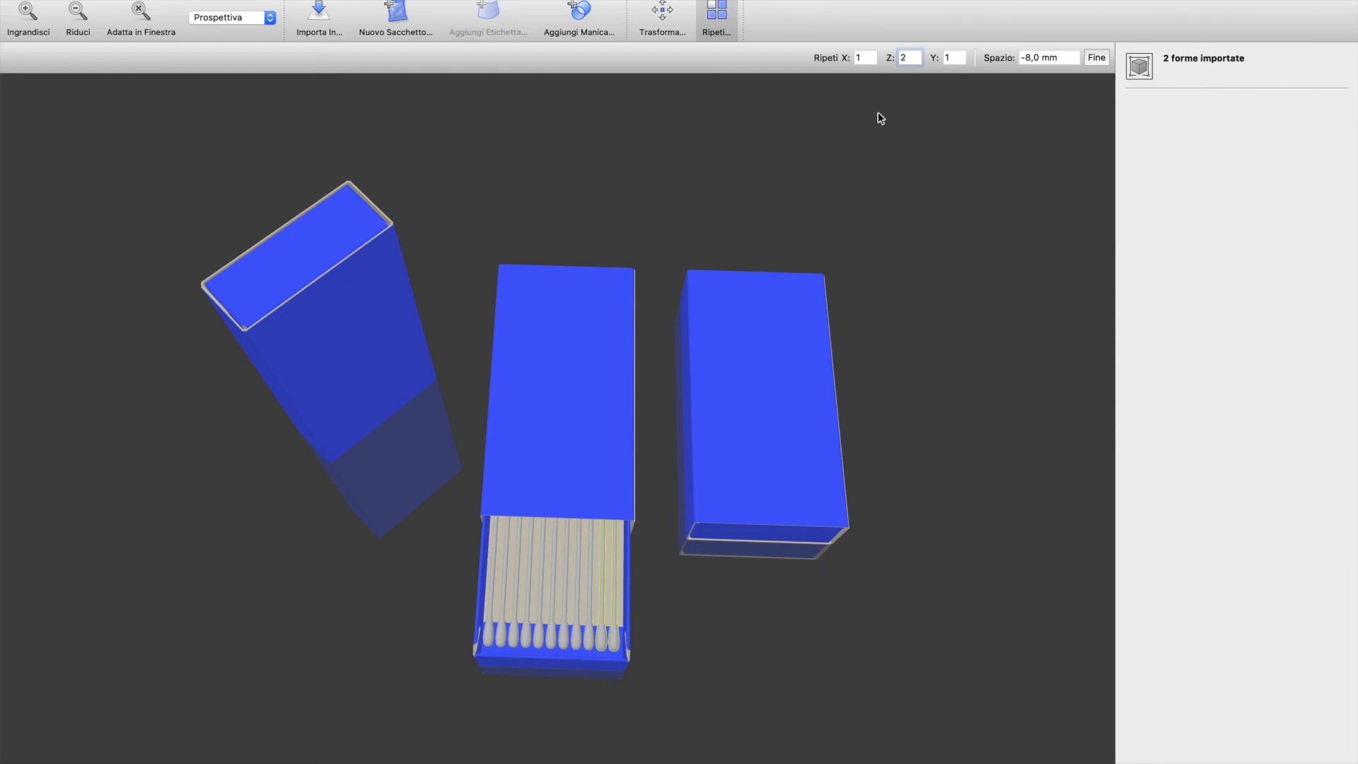
{"action": "left_click", "coordinate": [614, 652]}
{"action": "left_click", "coordinate": [592, 651]}
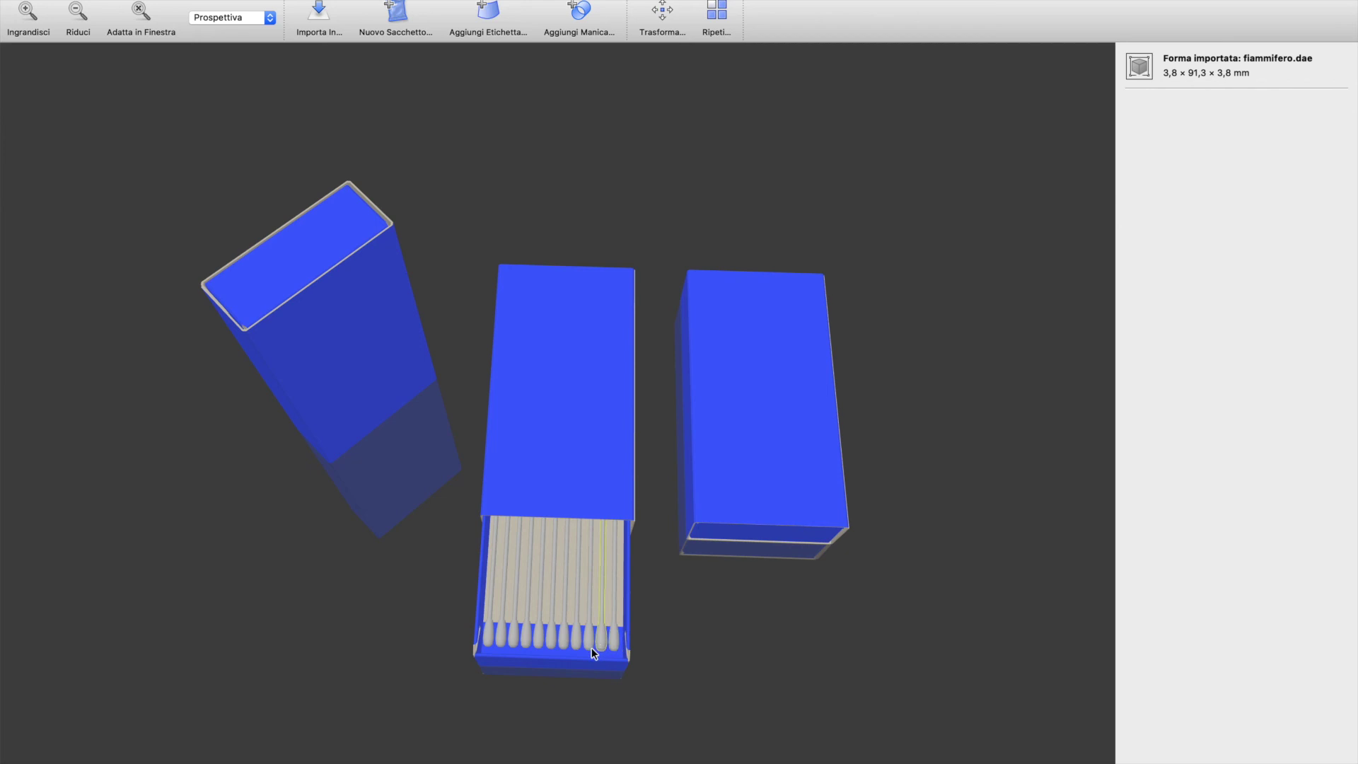
Repeat the first matchstick of the row along Y, trying 2 repeats and then setting the number to 3
{"action": "left_click", "coordinate": [612, 638]}
{"action": "left_click", "coordinate": [491, 616]}
{"action": "left_click_drag", "start_coordinate": [511, 637], "coordinate": [566, 570]}
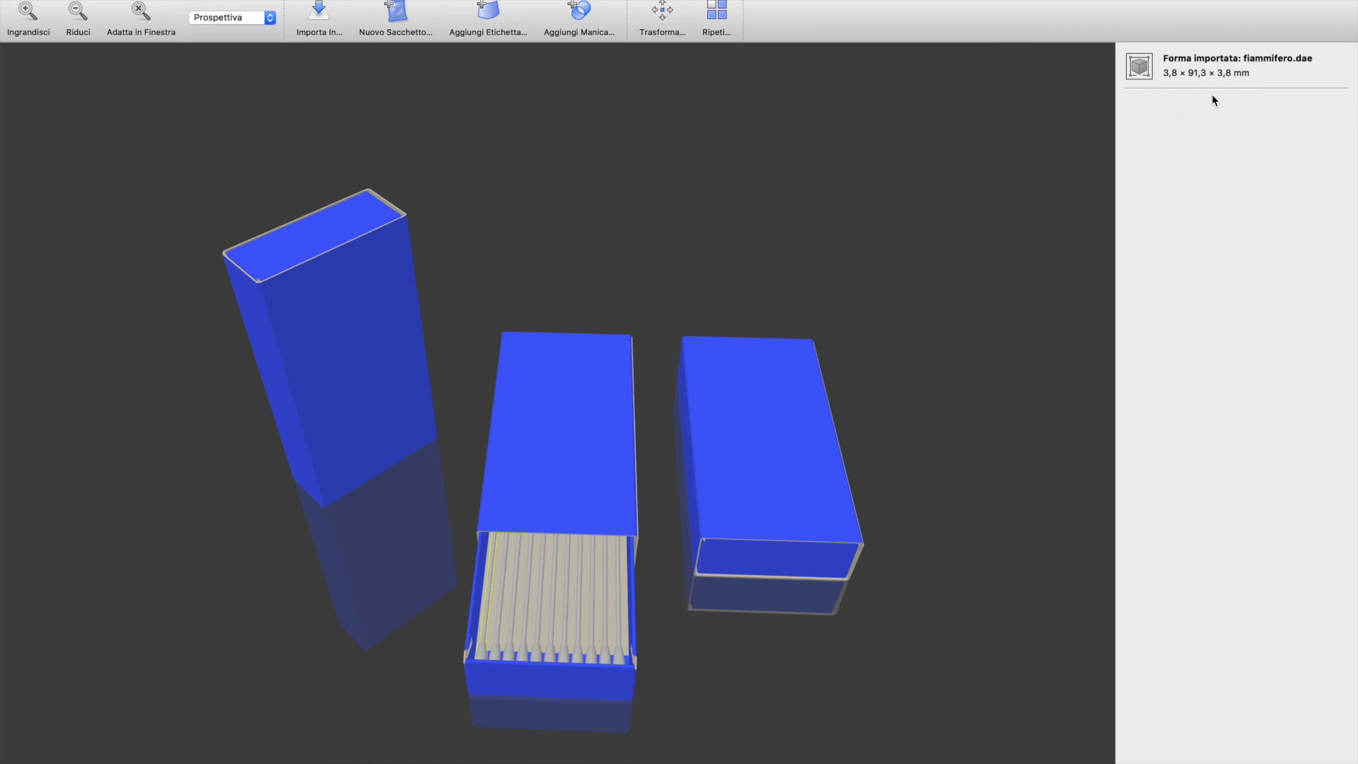
{"action": "left_click", "coordinate": [717, 20]}
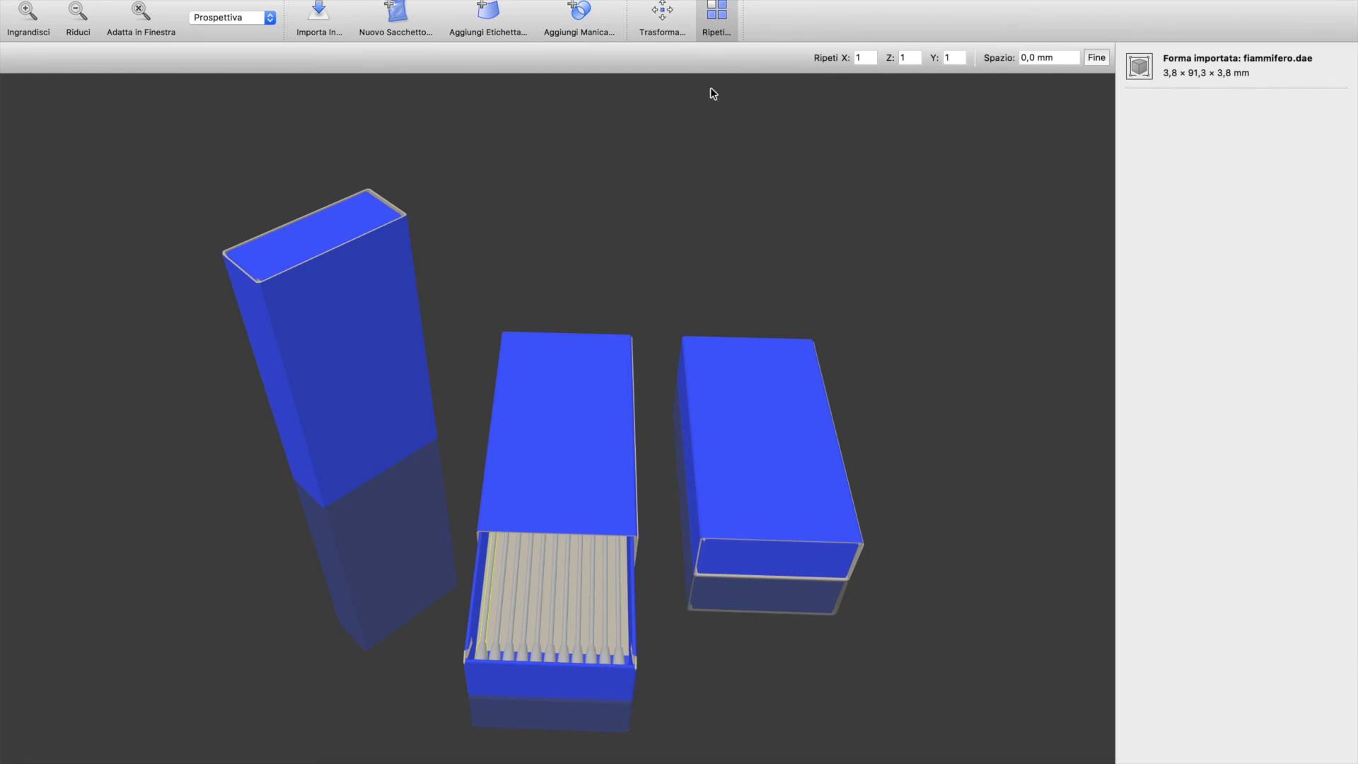
{"action": "left_click", "coordinate": [864, 57]}
{"action": "left_click", "coordinate": [946, 60]}
{"action": "type", "text": "2"}
{"action": "key", "text": "Return"}
{"action": "left_click_drag", "start_coordinate": [560, 478], "coordinate": [433, 524]}
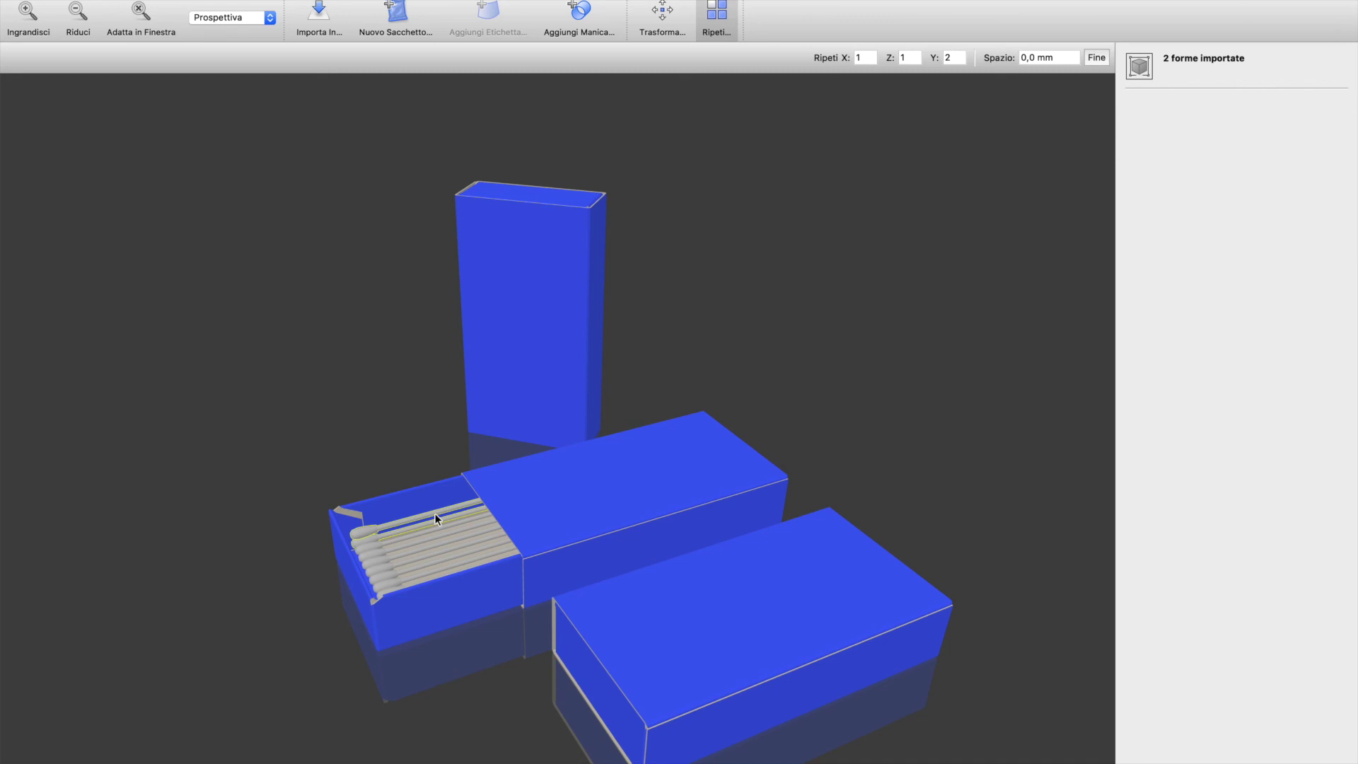
{"action": "double_click", "coordinate": [952, 58]}
{"action": "type", "text": "3"}
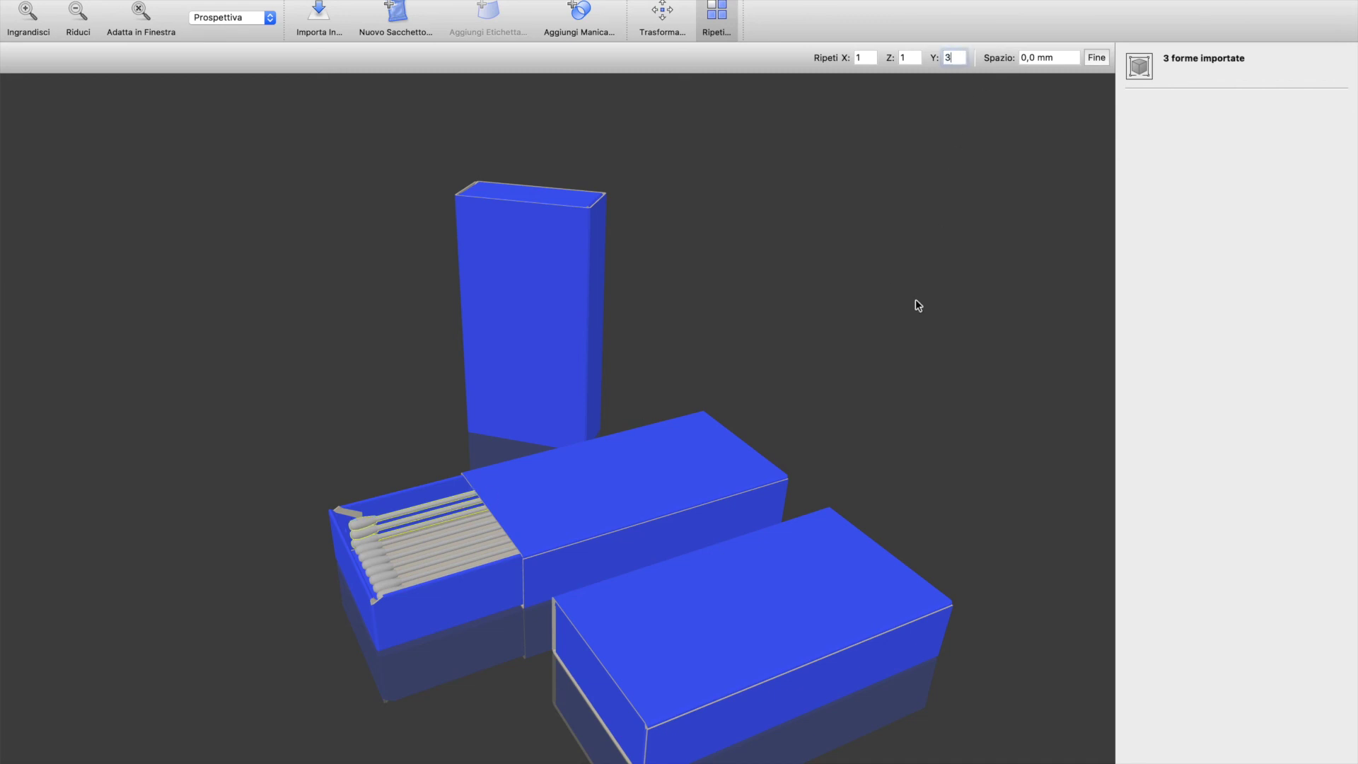
Stack the second and third matchsticks of the row by repeating each one 3 times along Y
{"action": "left_click", "coordinate": [427, 530]}
{"action": "left_click", "coordinate": [705, 25]}
{"action": "double_click", "coordinate": [952, 58]}
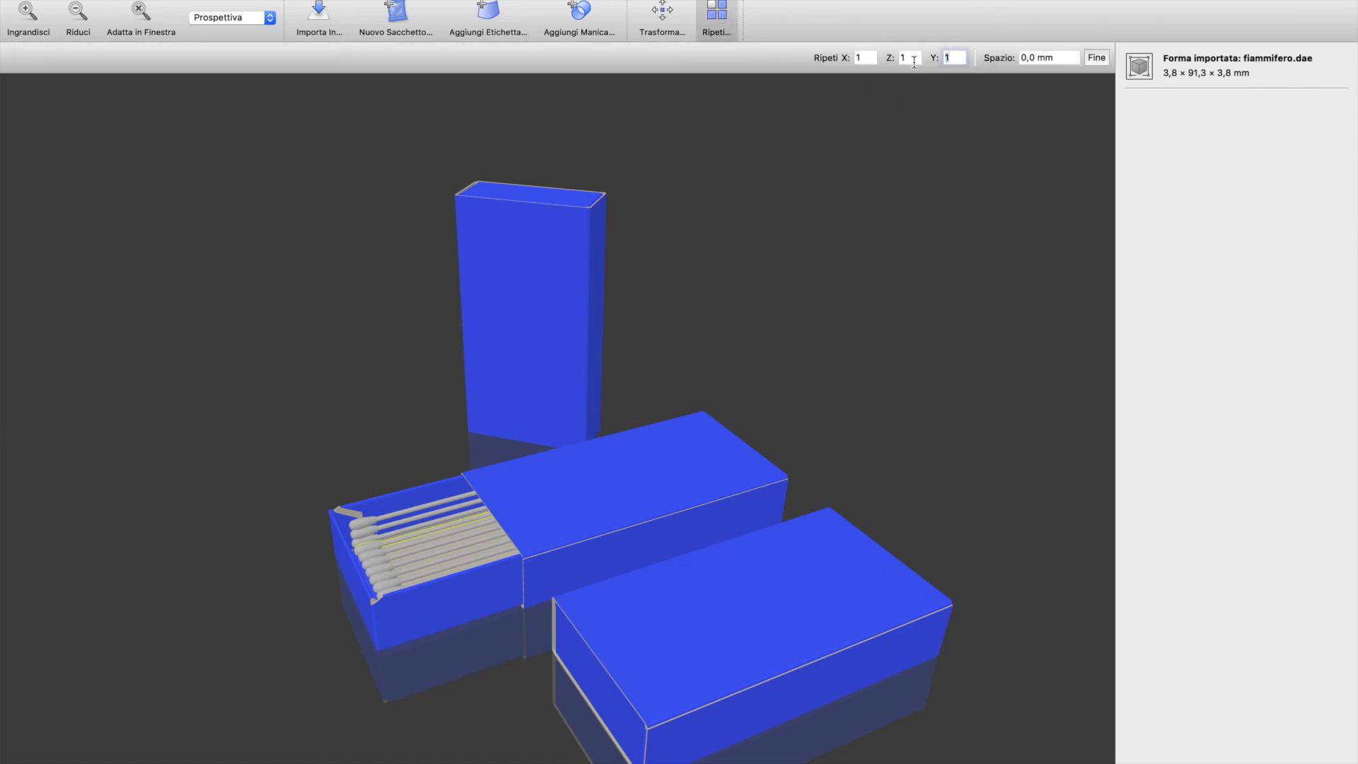
{"action": "type", "text": "3"}
{"action": "left_click", "coordinate": [393, 550]}
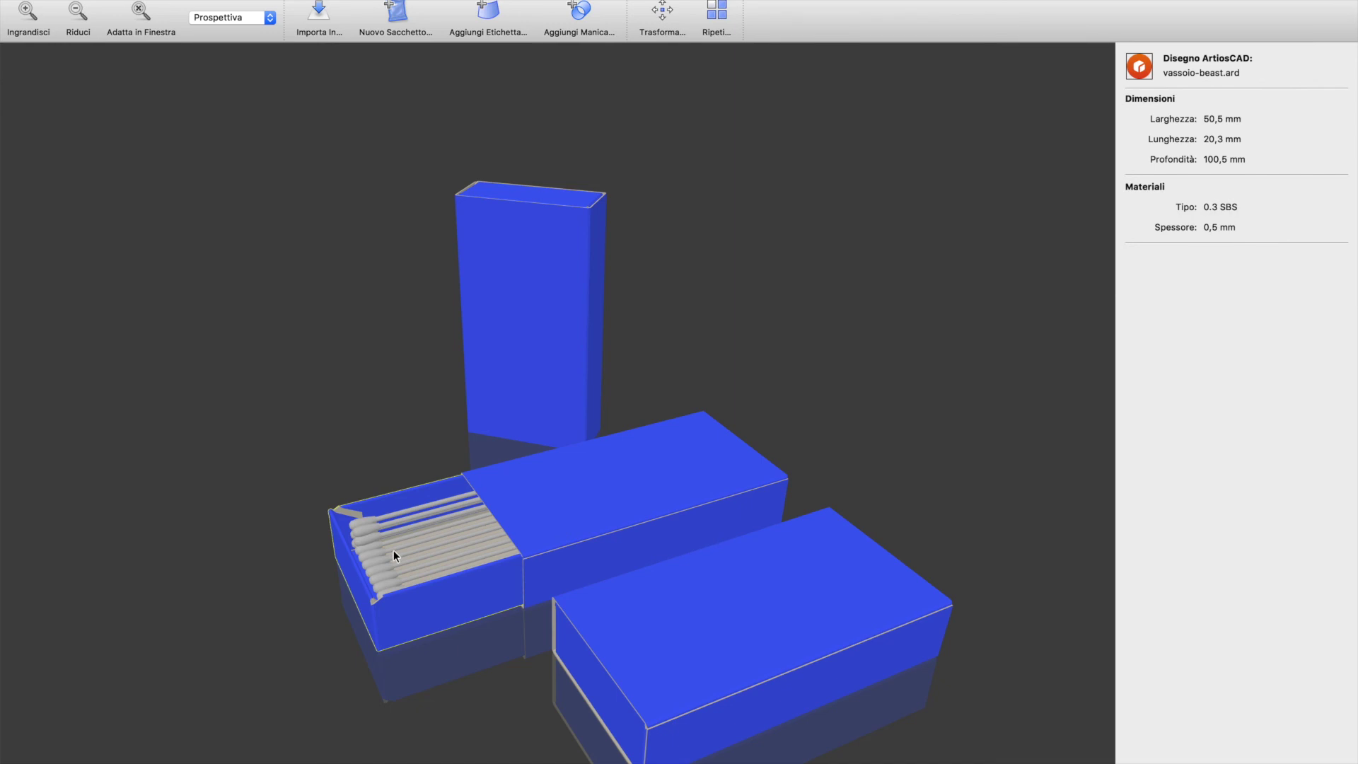
{"action": "left_click", "coordinate": [395, 546]}
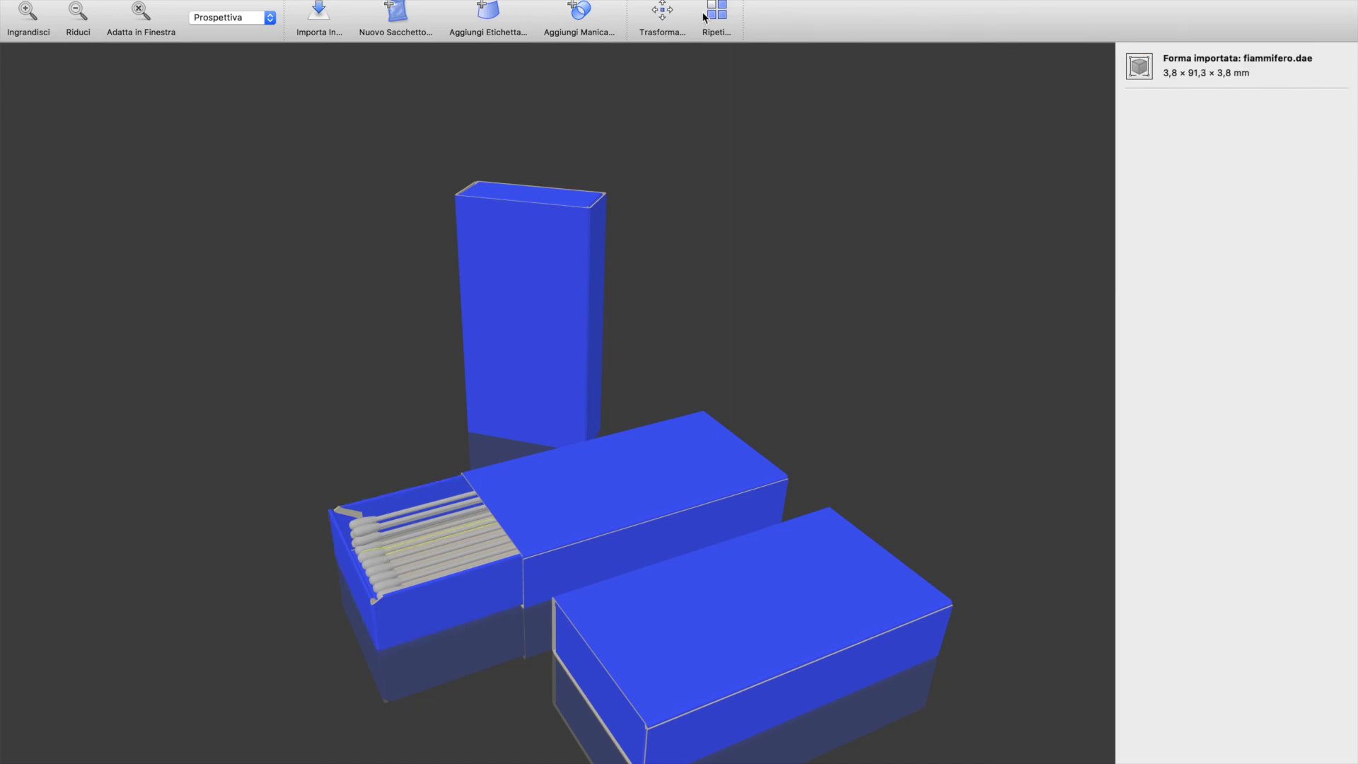
{"action": "left_click", "coordinate": [723, 21]}
{"action": "double_click", "coordinate": [961, 59]}
{"action": "type", "text": "3"}
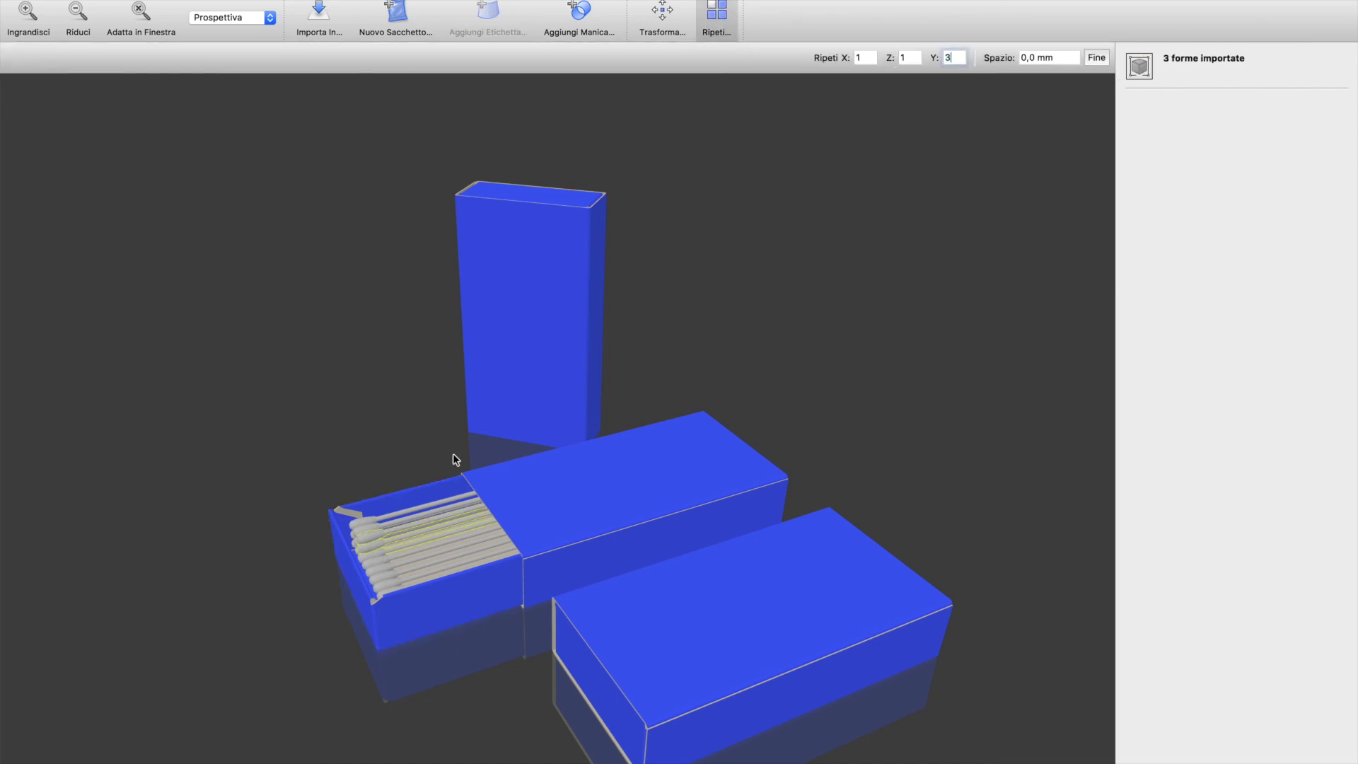
Stack the fourth and fifth matchsticks of the row with 3 repeats each along Y
{"action": "left_click", "coordinate": [407, 550]}
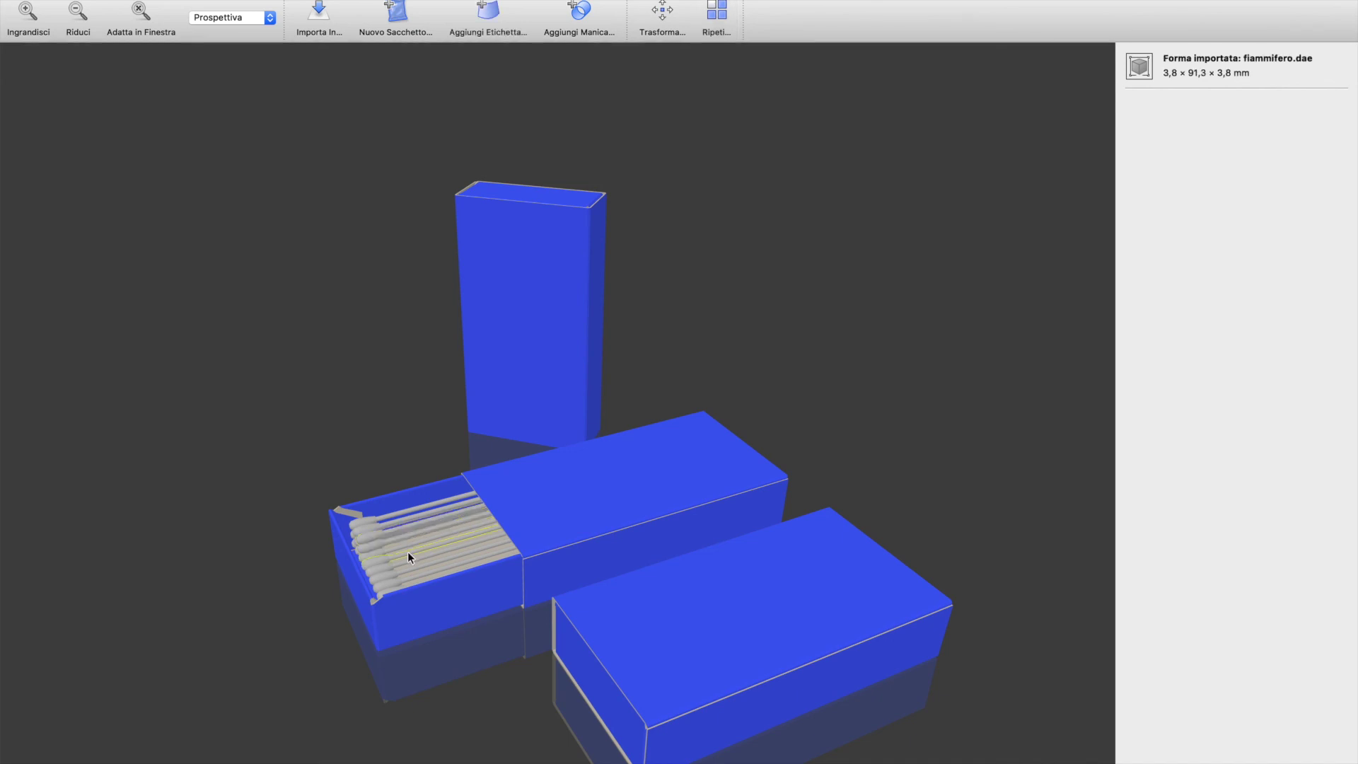
{"action": "left_click", "coordinate": [716, 13]}
{"action": "double_click", "coordinate": [962, 58]}
{"action": "type", "text": "3"}
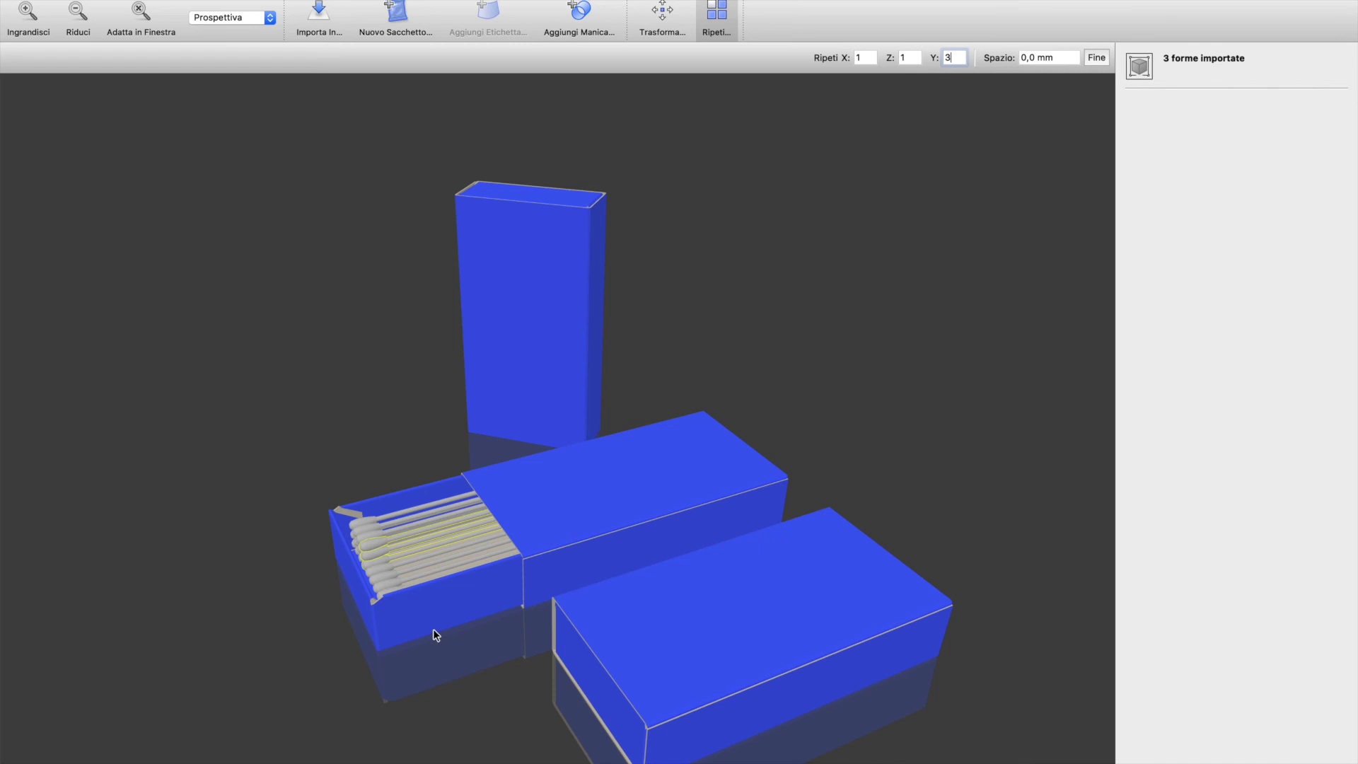
{"action": "left_click", "coordinate": [402, 566]}
{"action": "left_click", "coordinate": [401, 564]}
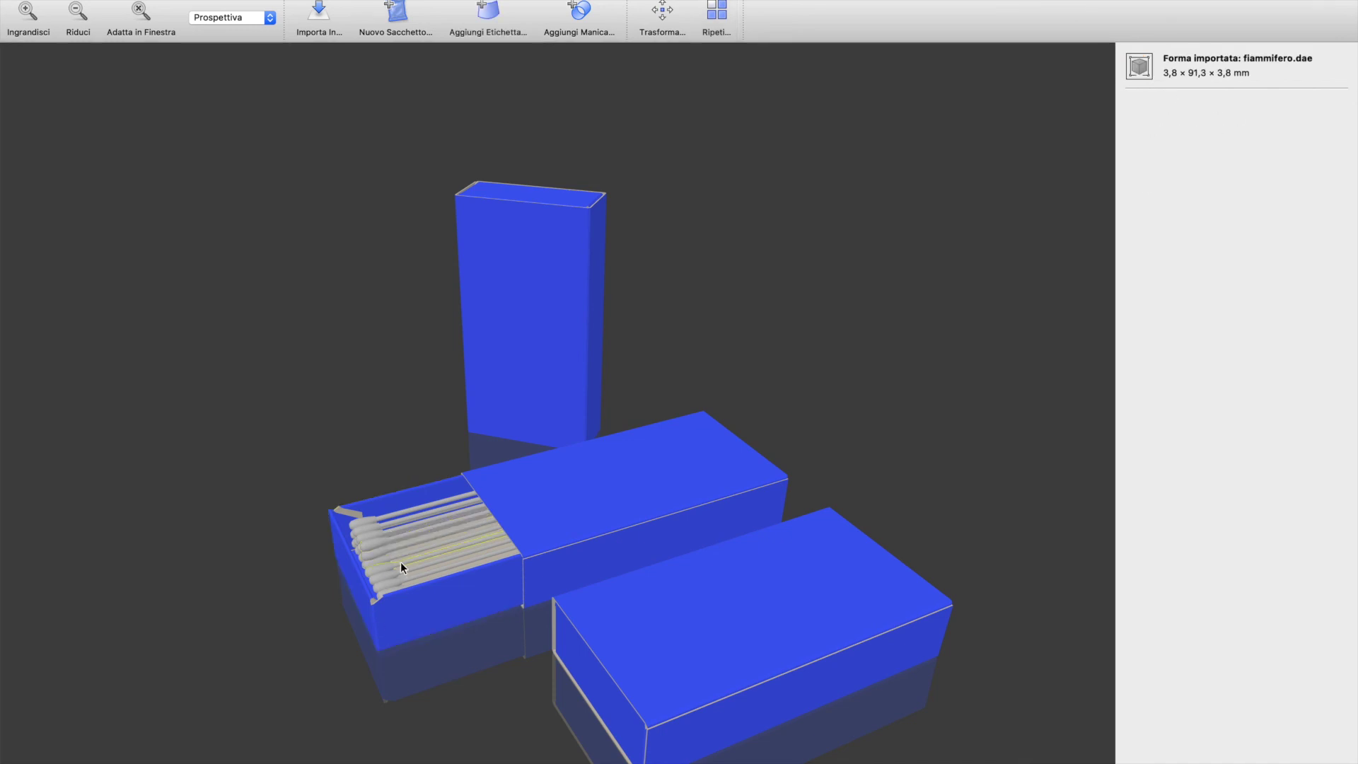
{"action": "left_click", "coordinate": [725, 14]}
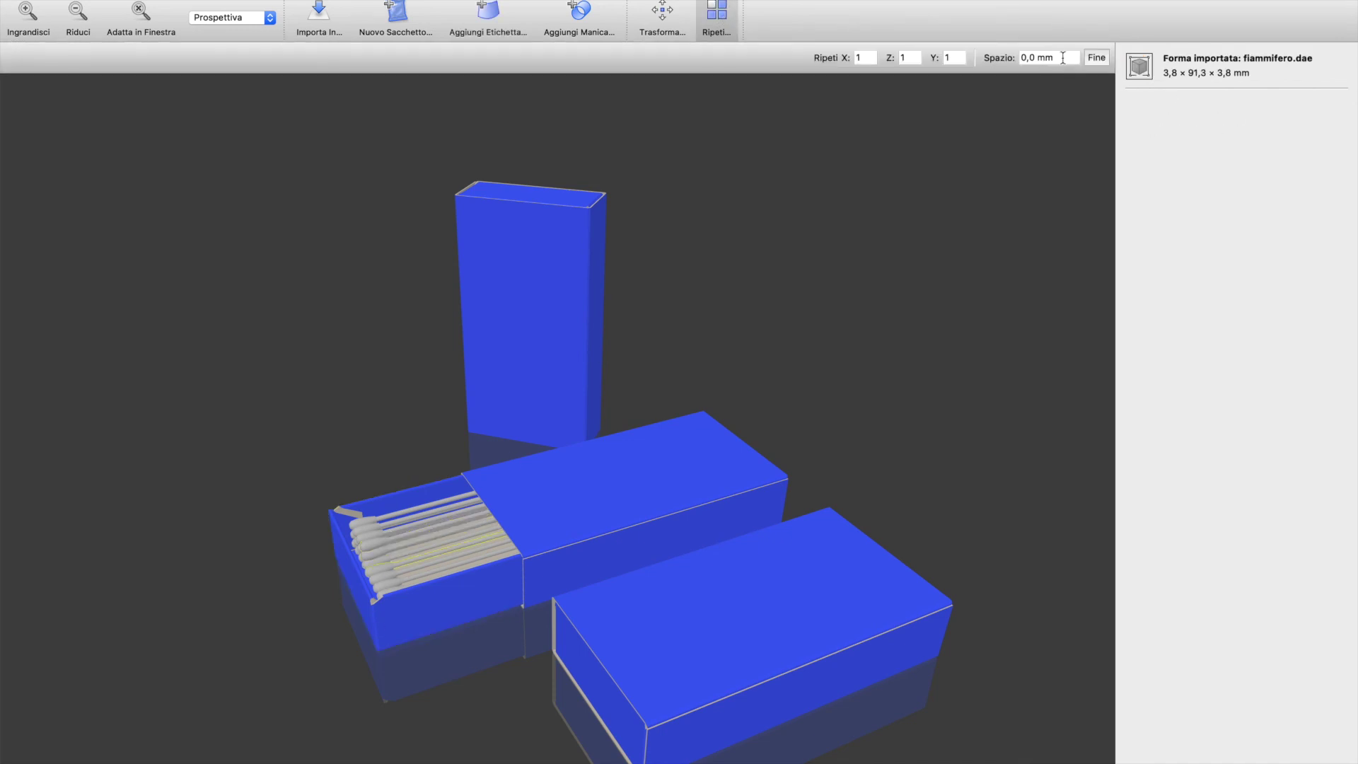
{"action": "double_click", "coordinate": [961, 58]}
{"action": "type", "text": "3"}
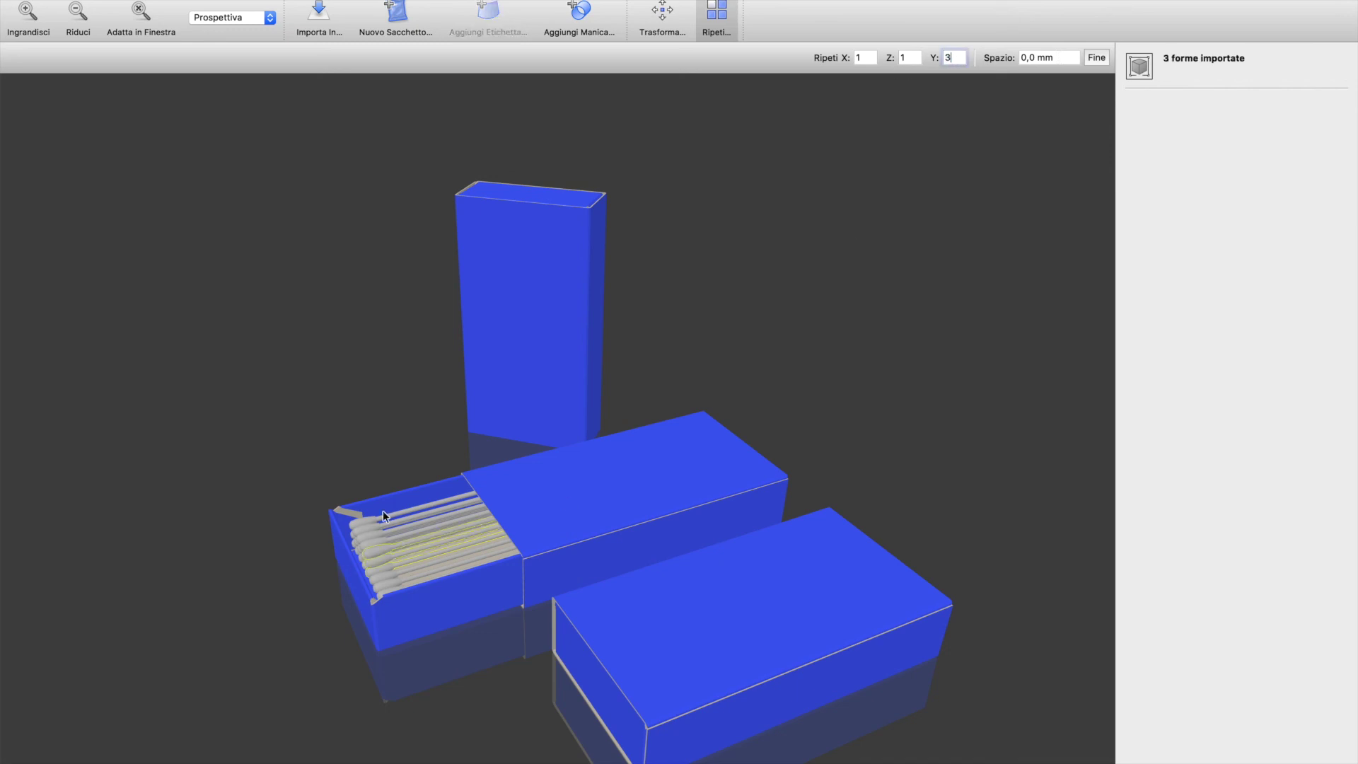
Repeat the sixth and seventh matchsticks of the row 3 times each along Y
{"action": "left_click", "coordinate": [406, 566]}
{"action": "left_click", "coordinate": [409, 570]}
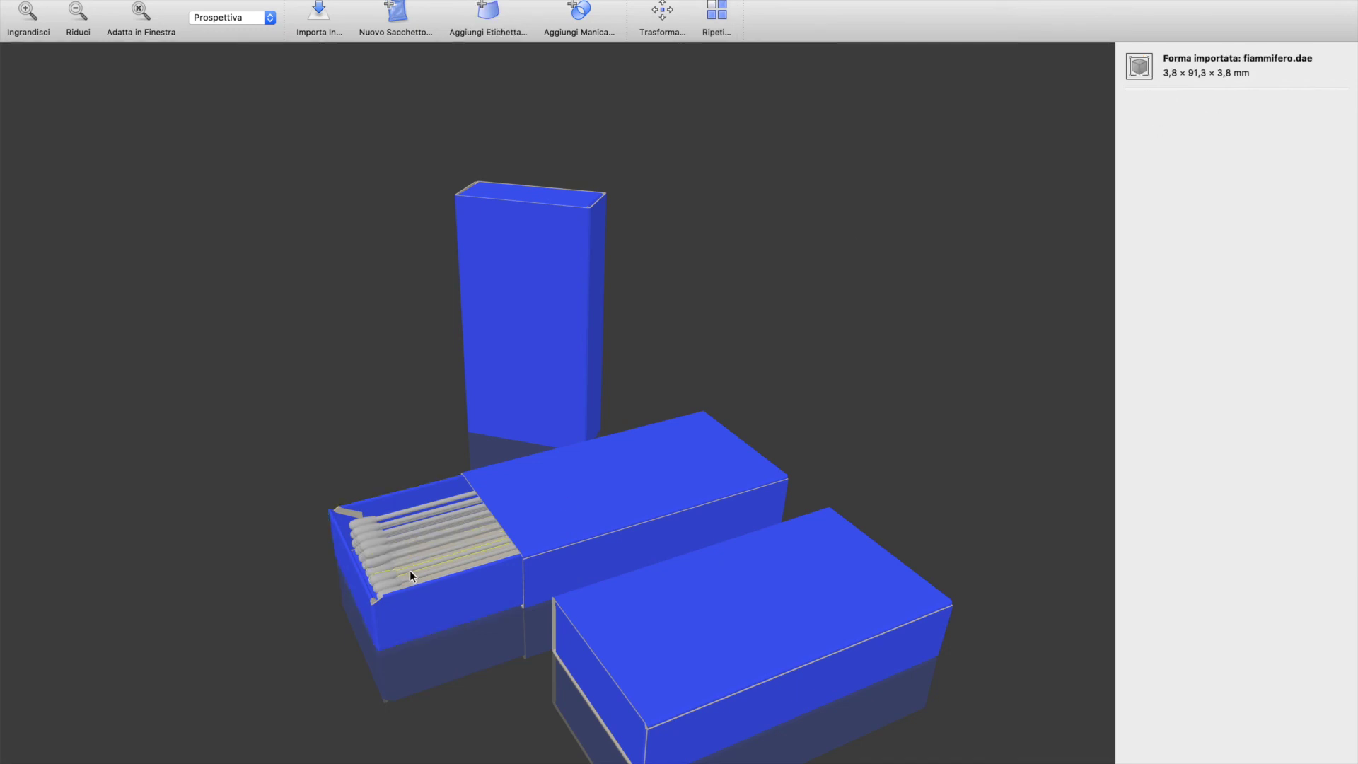
{"action": "left_click", "coordinate": [725, 27]}
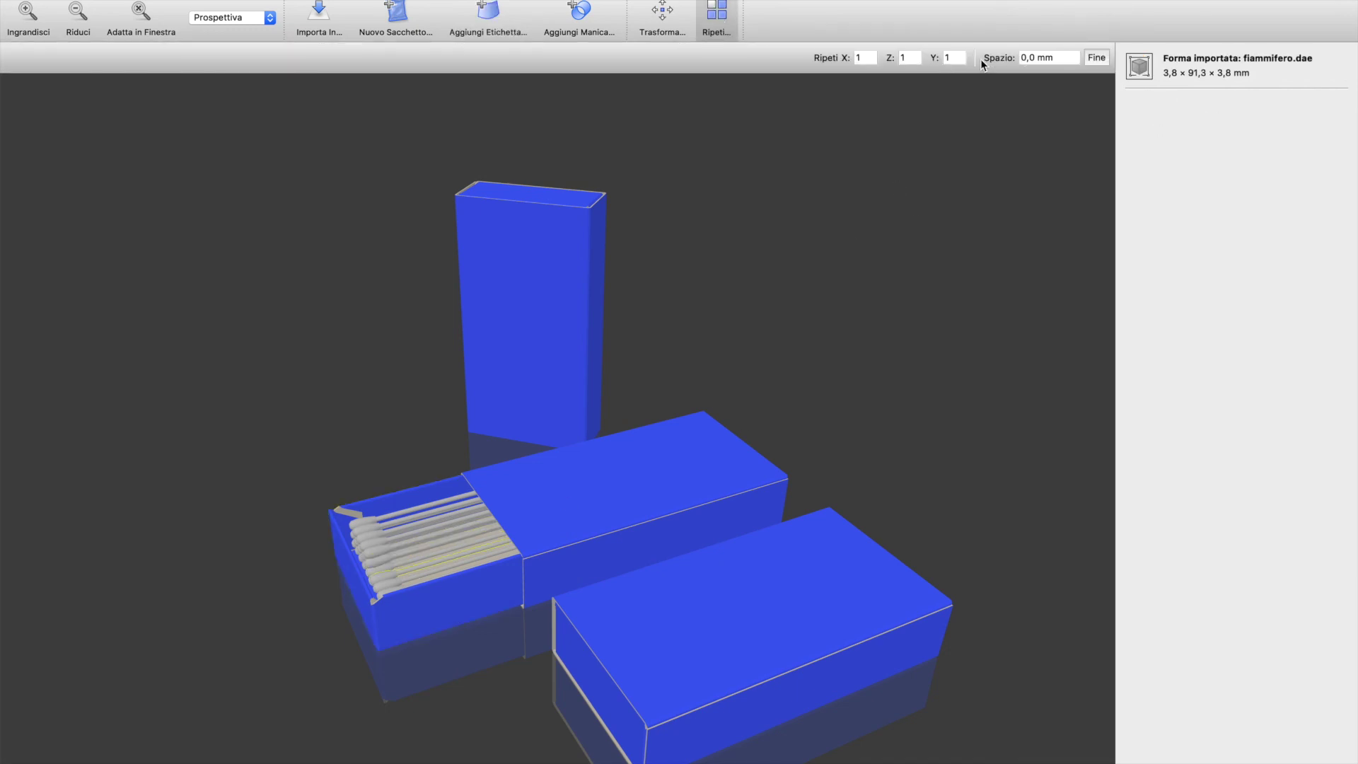
{"action": "type", "text": "3"}
{"action": "left_click", "coordinate": [418, 583]}
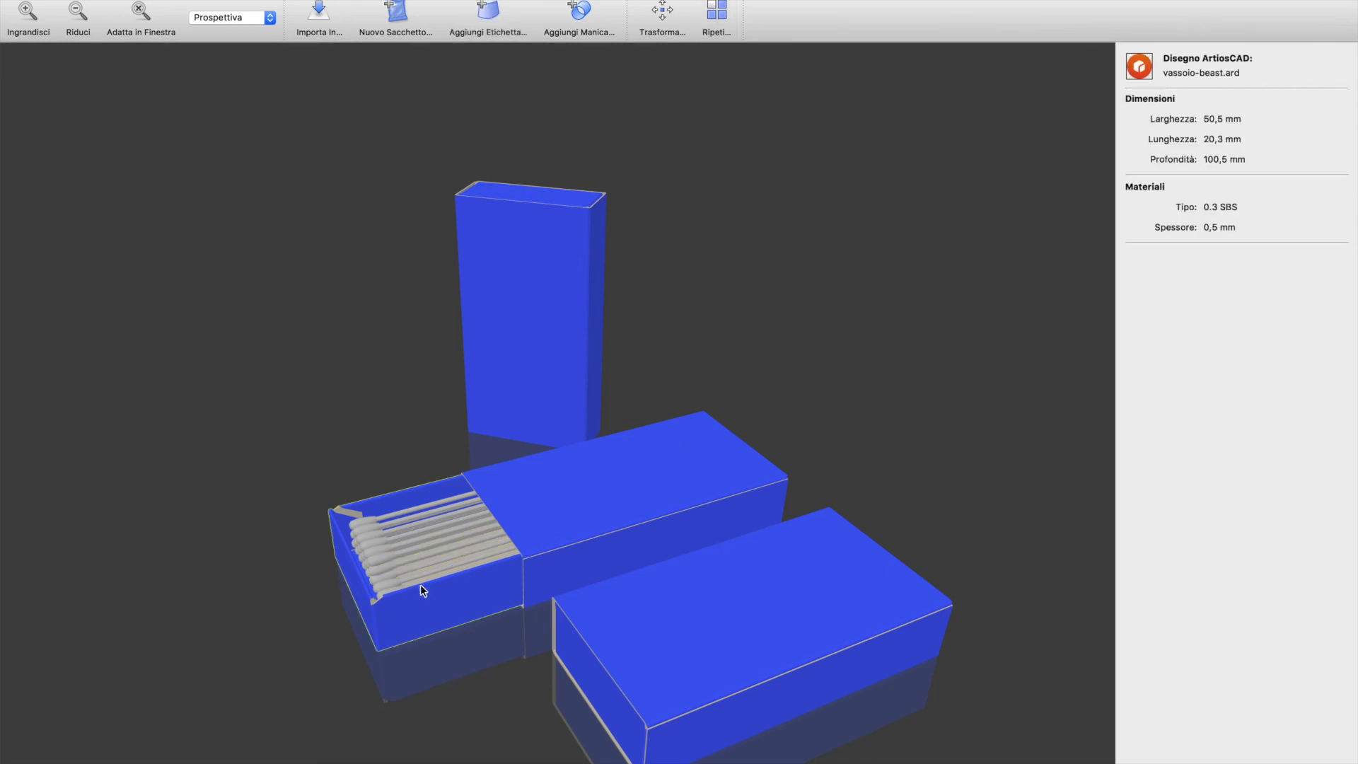
{"action": "left_click_drag", "start_coordinate": [426, 596], "coordinate": [453, 642]}
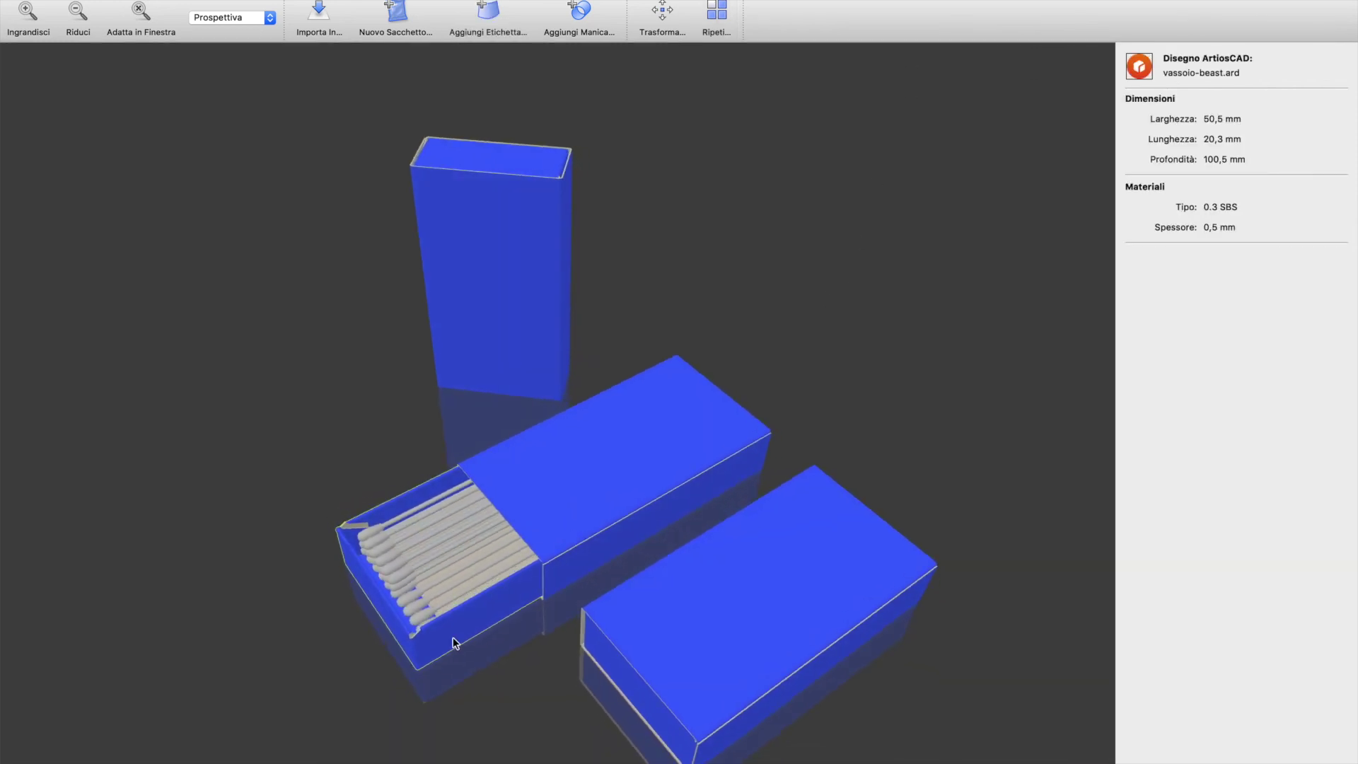
{"action": "left_click", "coordinate": [436, 586]}
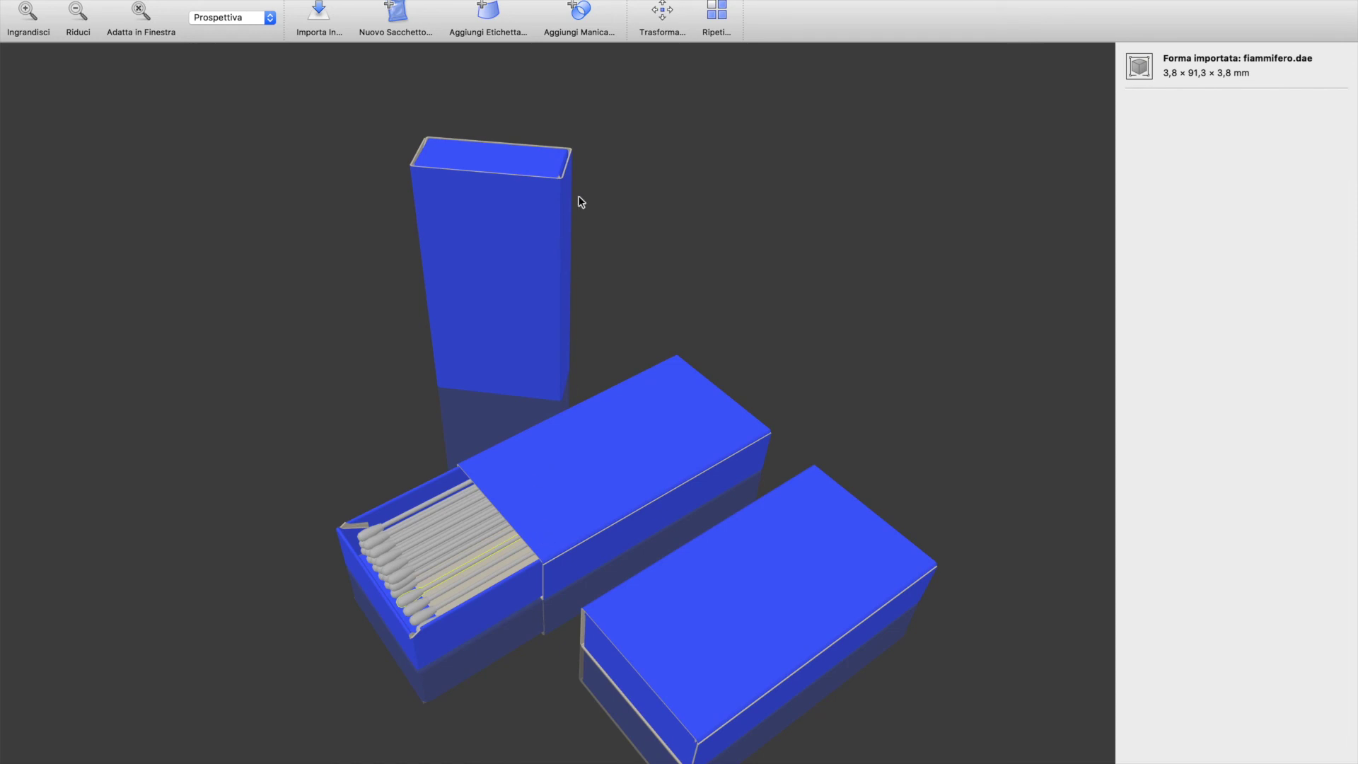
{"action": "left_click", "coordinate": [714, 21]}
{"action": "left_click", "coordinate": [956, 58]}
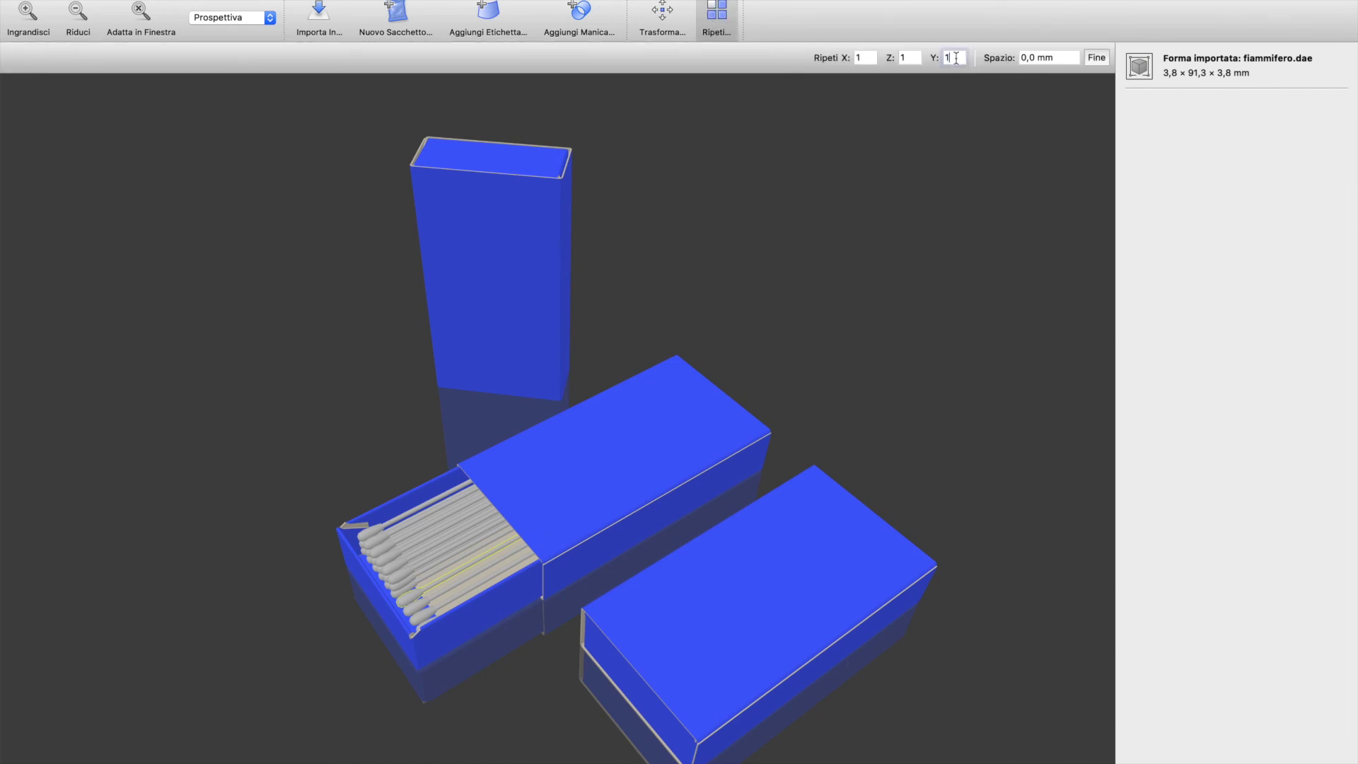
{"action": "type", "text": "3"}
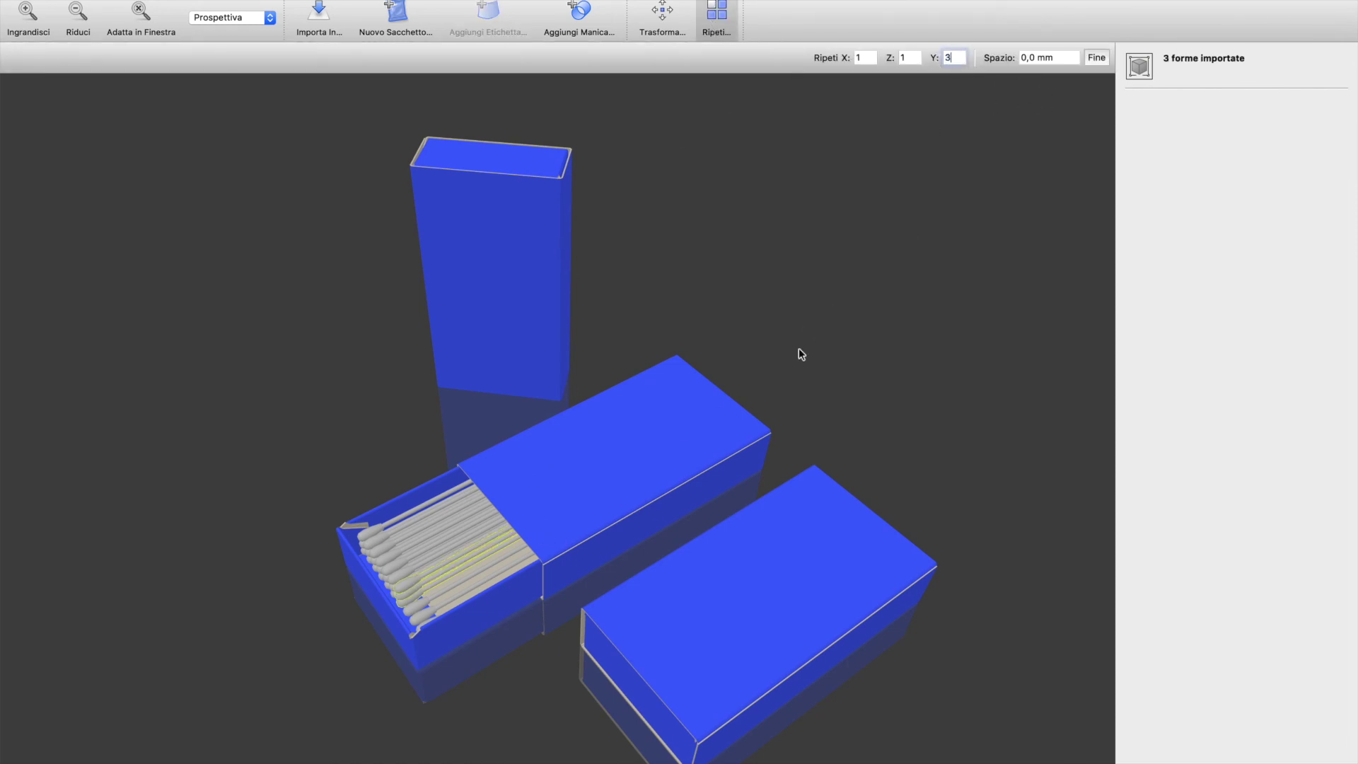
{"action": "key", "text": "Return"}
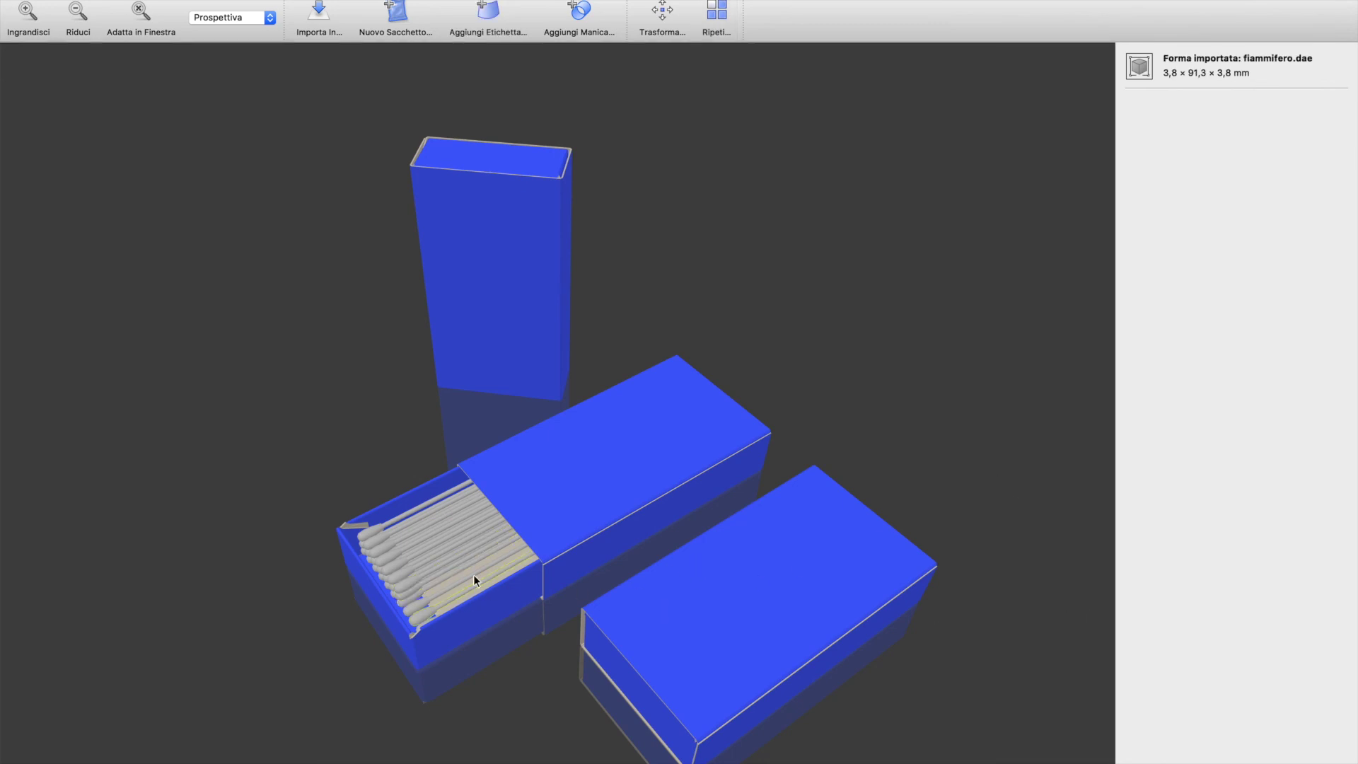
Repeat the eighth and ninth matchsticks of the row 3 times each along Y
{"action": "left_click", "coordinate": [715, 9]}
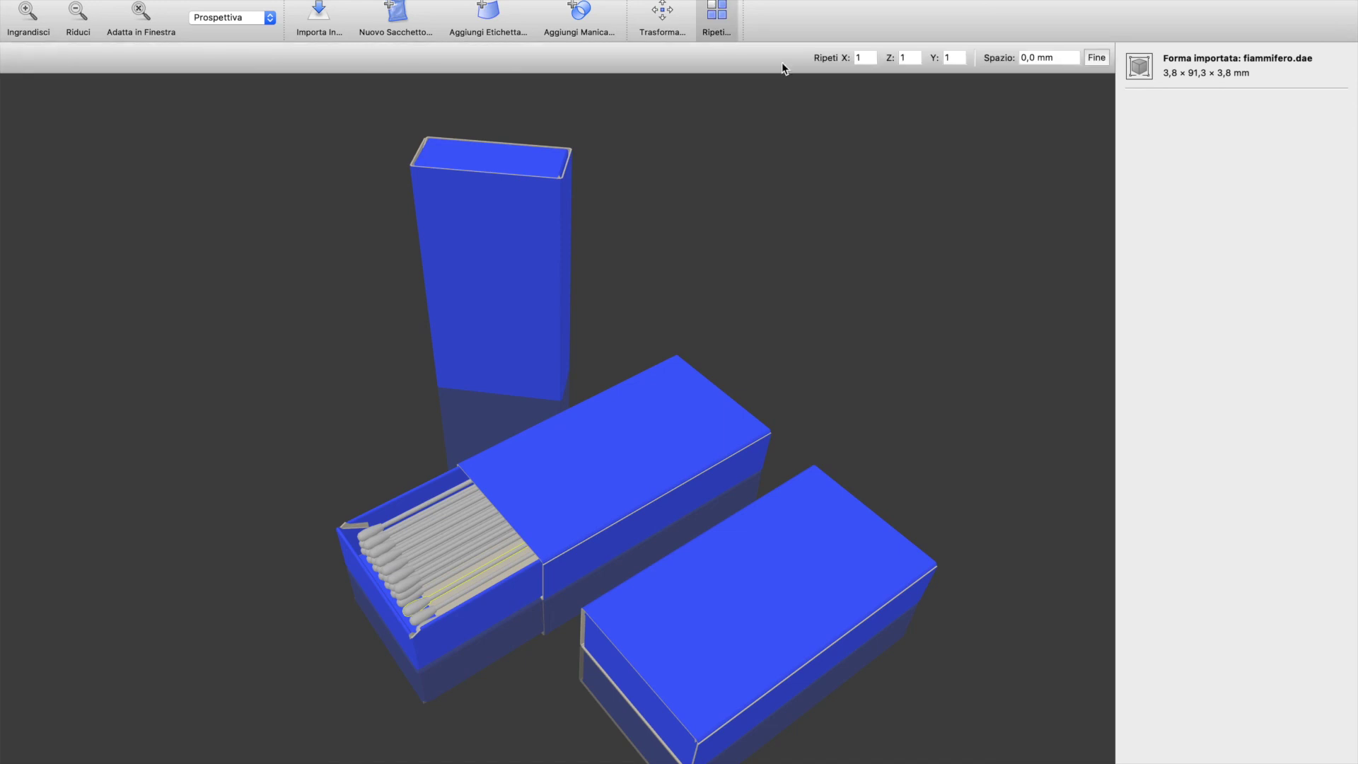
{"action": "double_click", "coordinate": [966, 56]}
{"action": "type", "text": "3"}
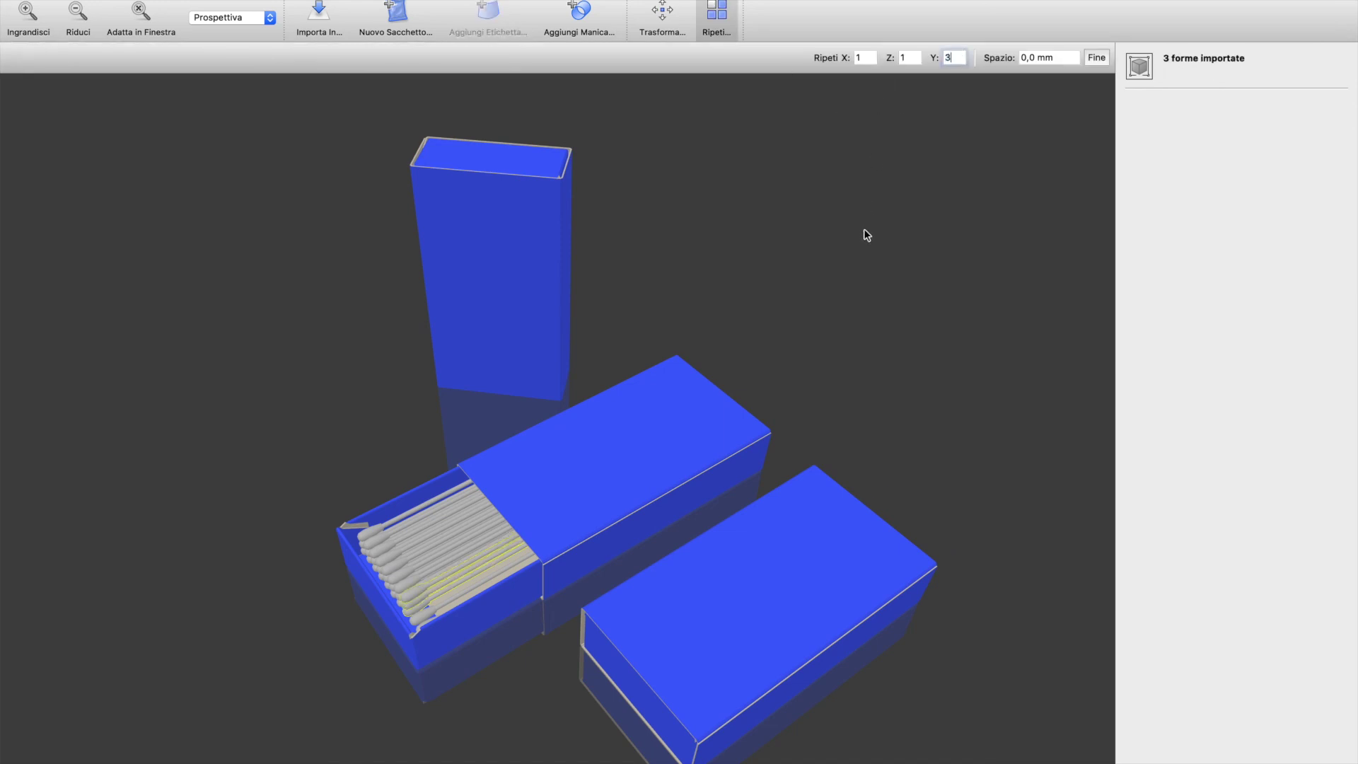
{"action": "left_click_drag", "start_coordinate": [456, 601], "coordinate": [546, 640]}
{"action": "left_click", "coordinate": [546, 629]}
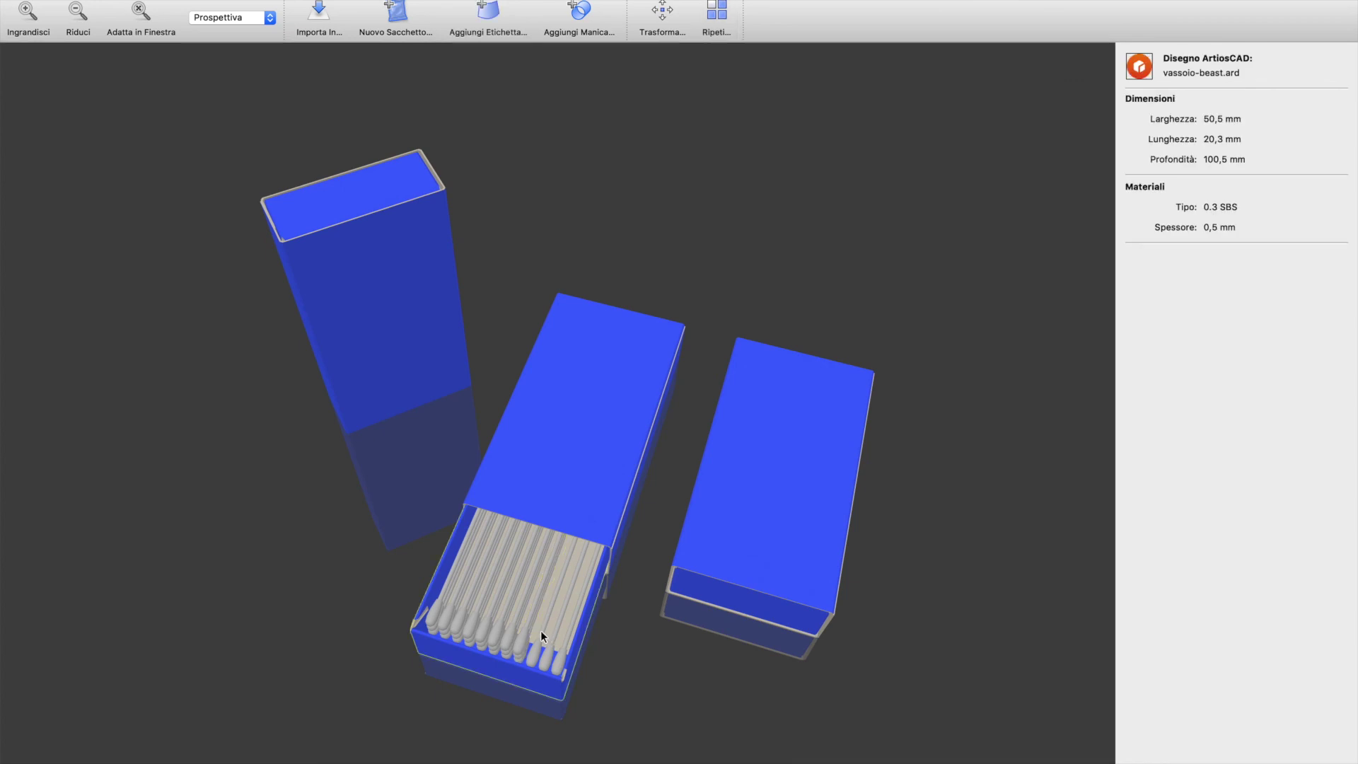
{"action": "left_click", "coordinate": [541, 631]}
{"action": "left_click", "coordinate": [717, 16]}
{"action": "left_click", "coordinate": [957, 58]}
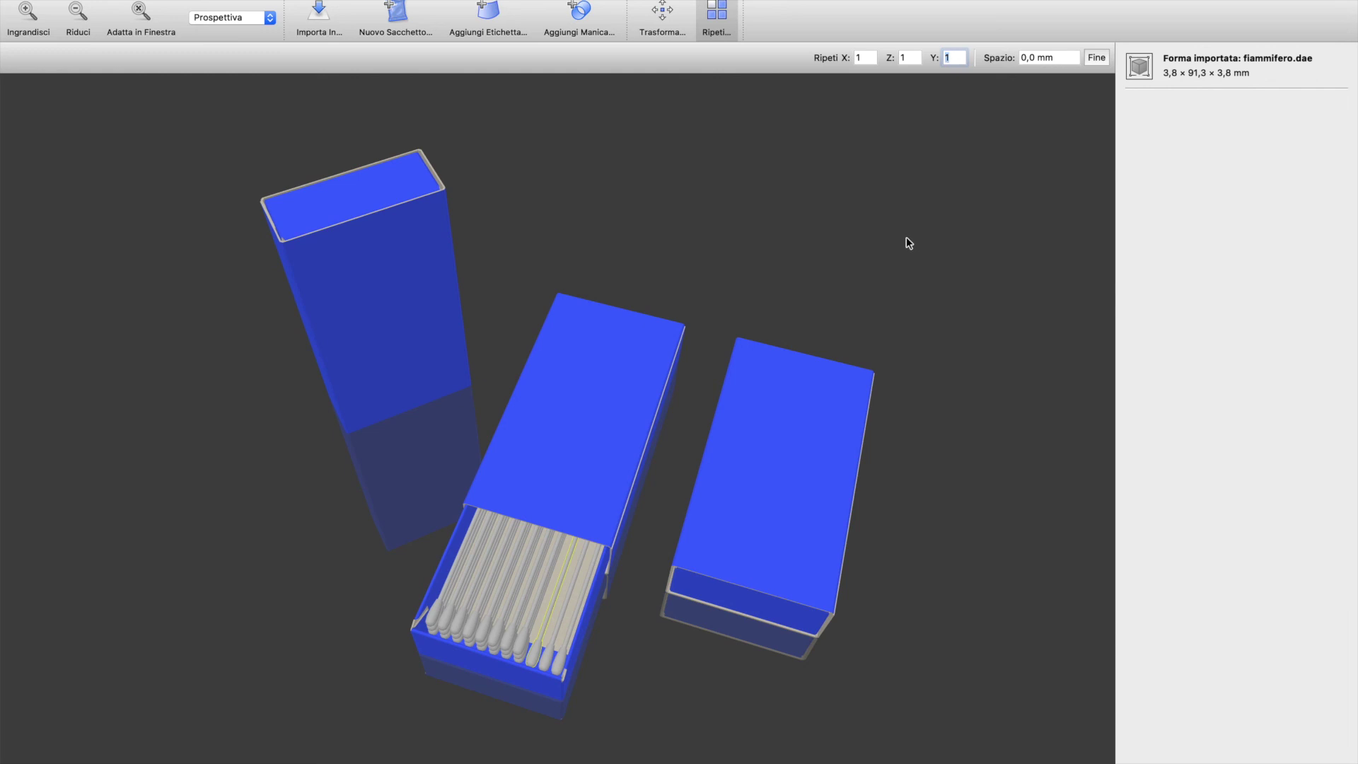
{"action": "type", "text": "3"}
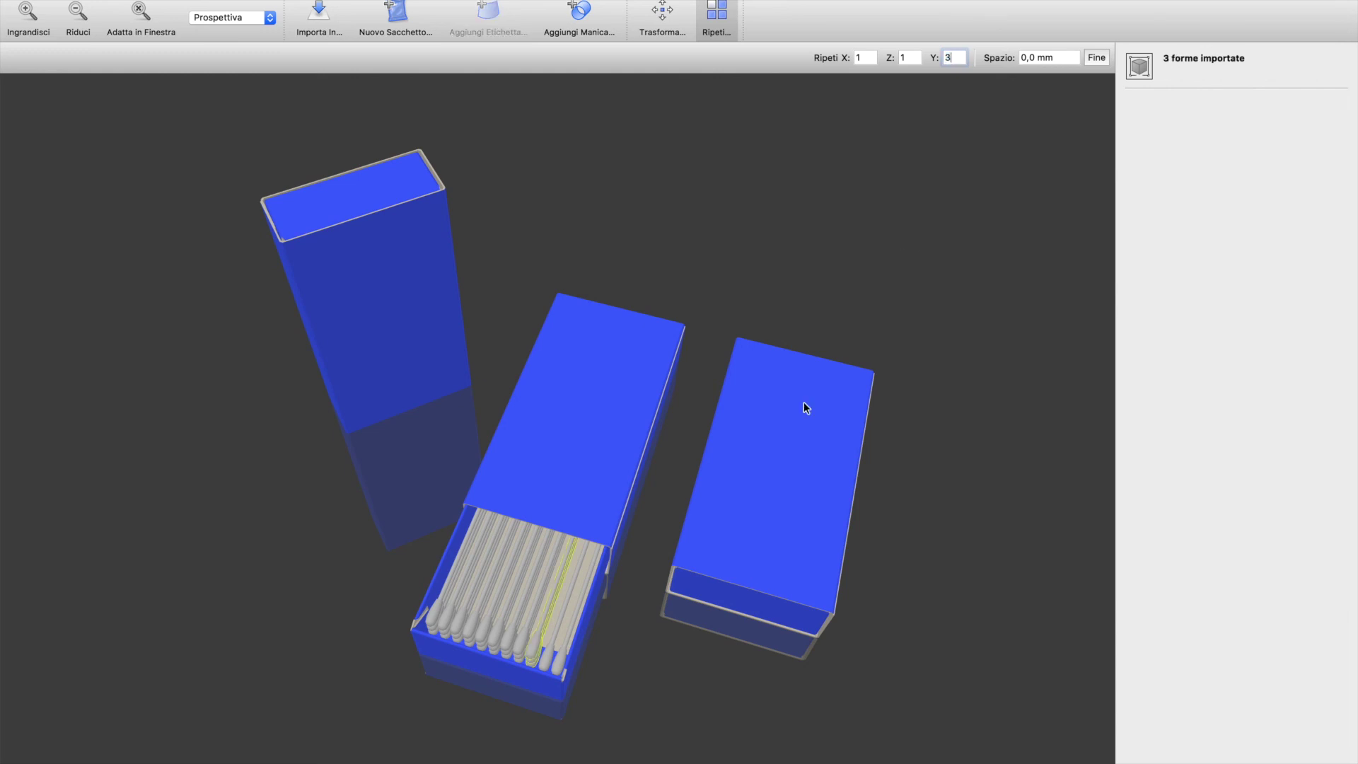
Repeat the last two matchsticks of the row 3 times each along Y to complete the stacked layers
{"action": "left_click", "coordinate": [564, 613]}
{"action": "left_click", "coordinate": [575, 609]}
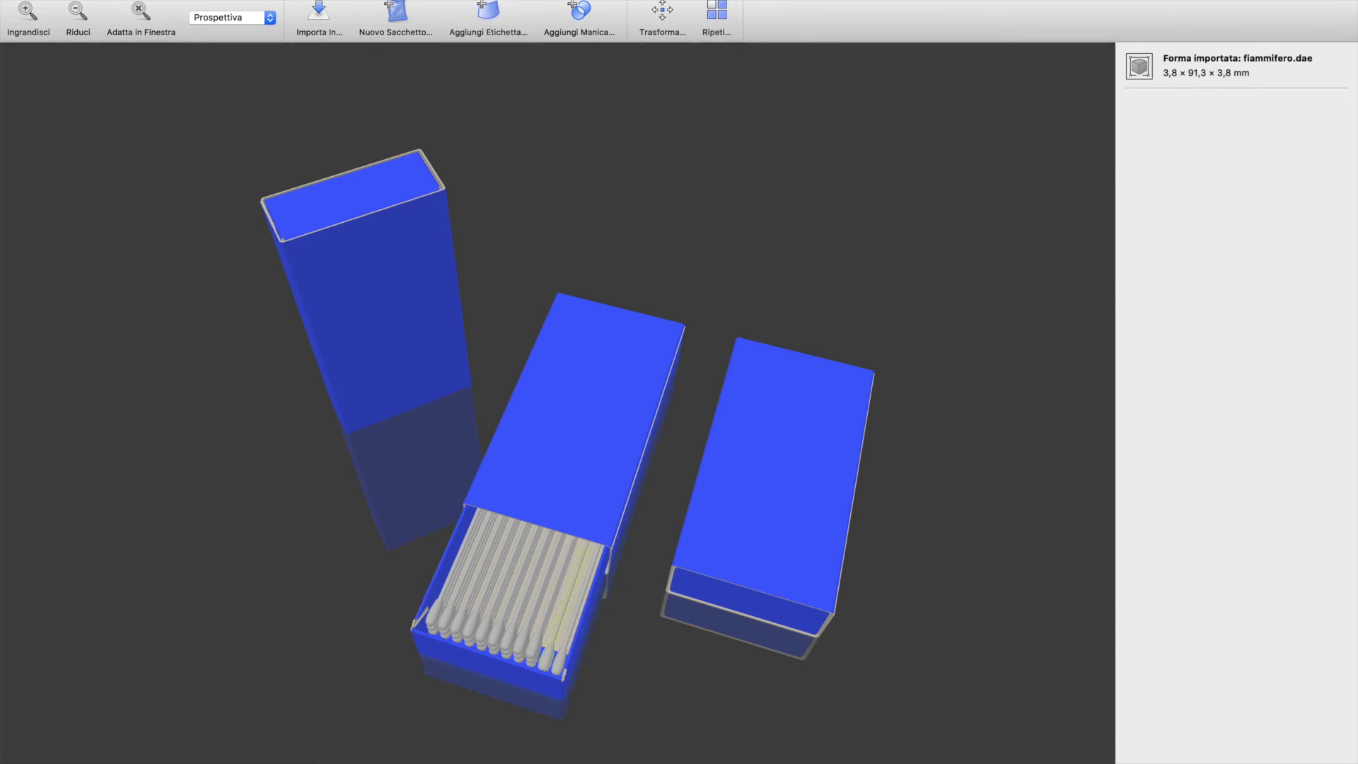
{"action": "left_click", "coordinate": [731, 28]}
{"action": "type", "text": "3"}
{"action": "left_click", "coordinate": [575, 621]}
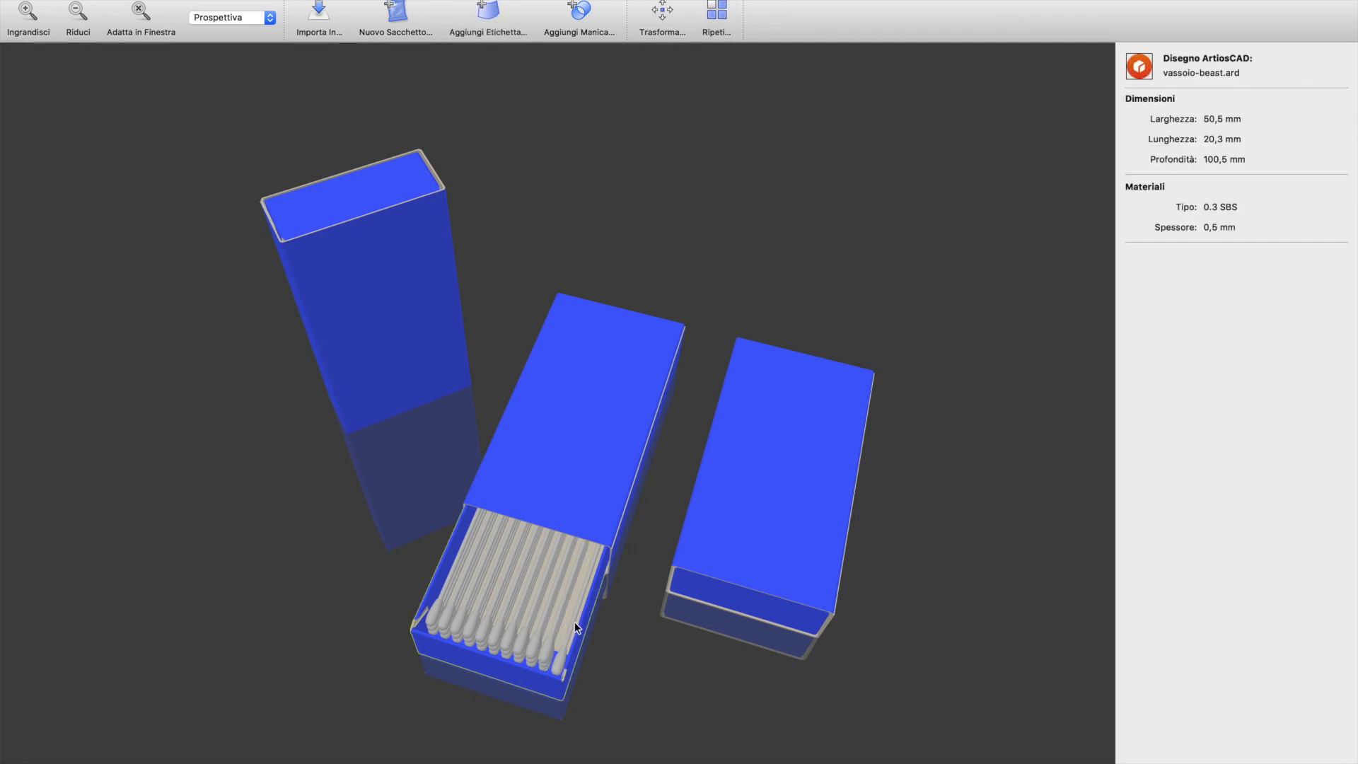
{"action": "left_click", "coordinate": [571, 626]}
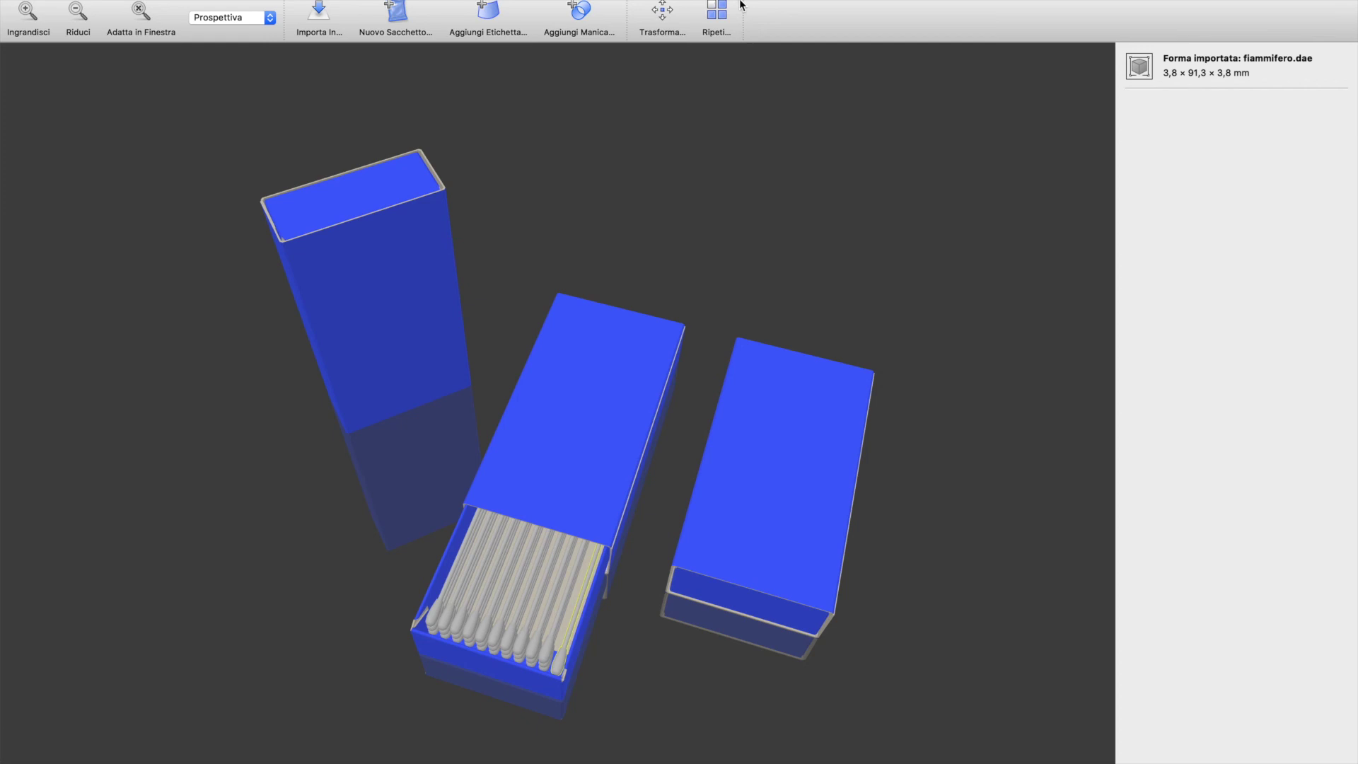
{"action": "left_click", "coordinate": [718, 17]}
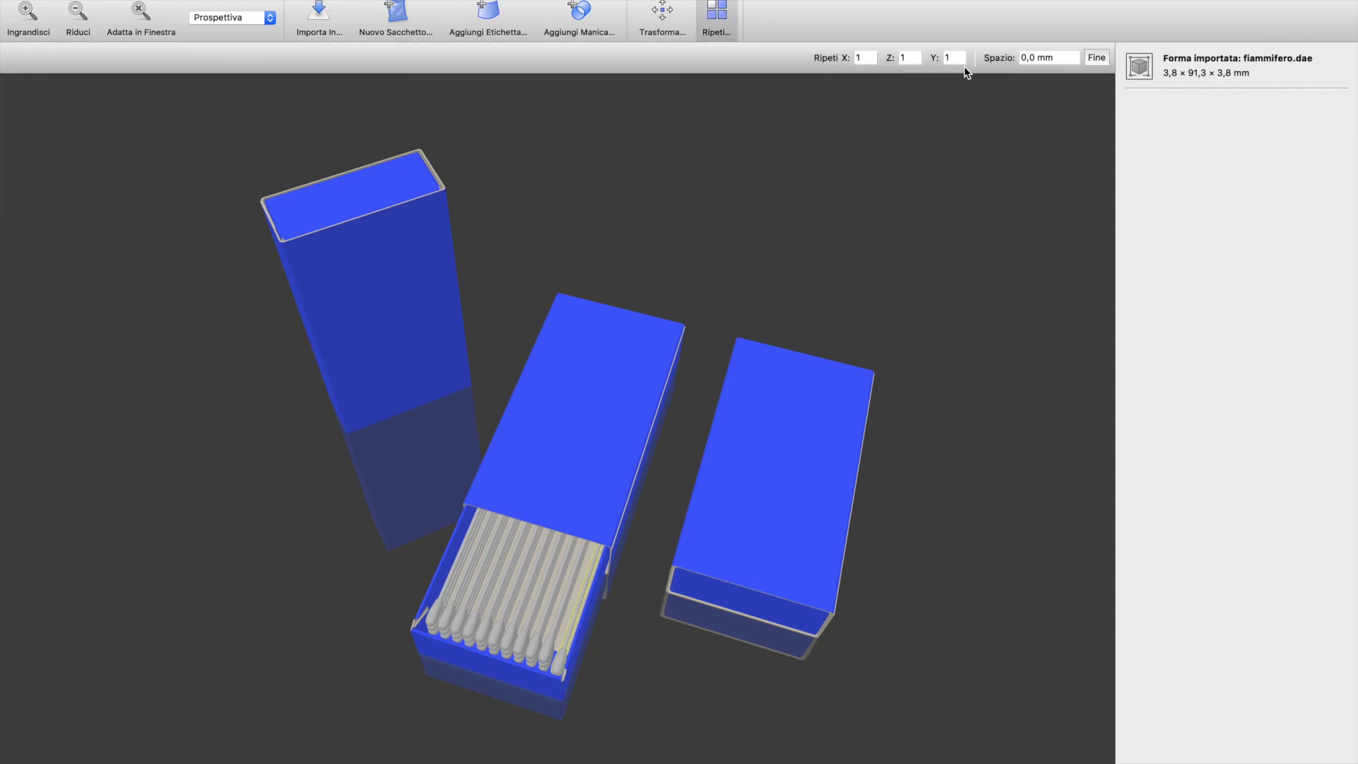
{"action": "left_click", "coordinate": [897, 145]}
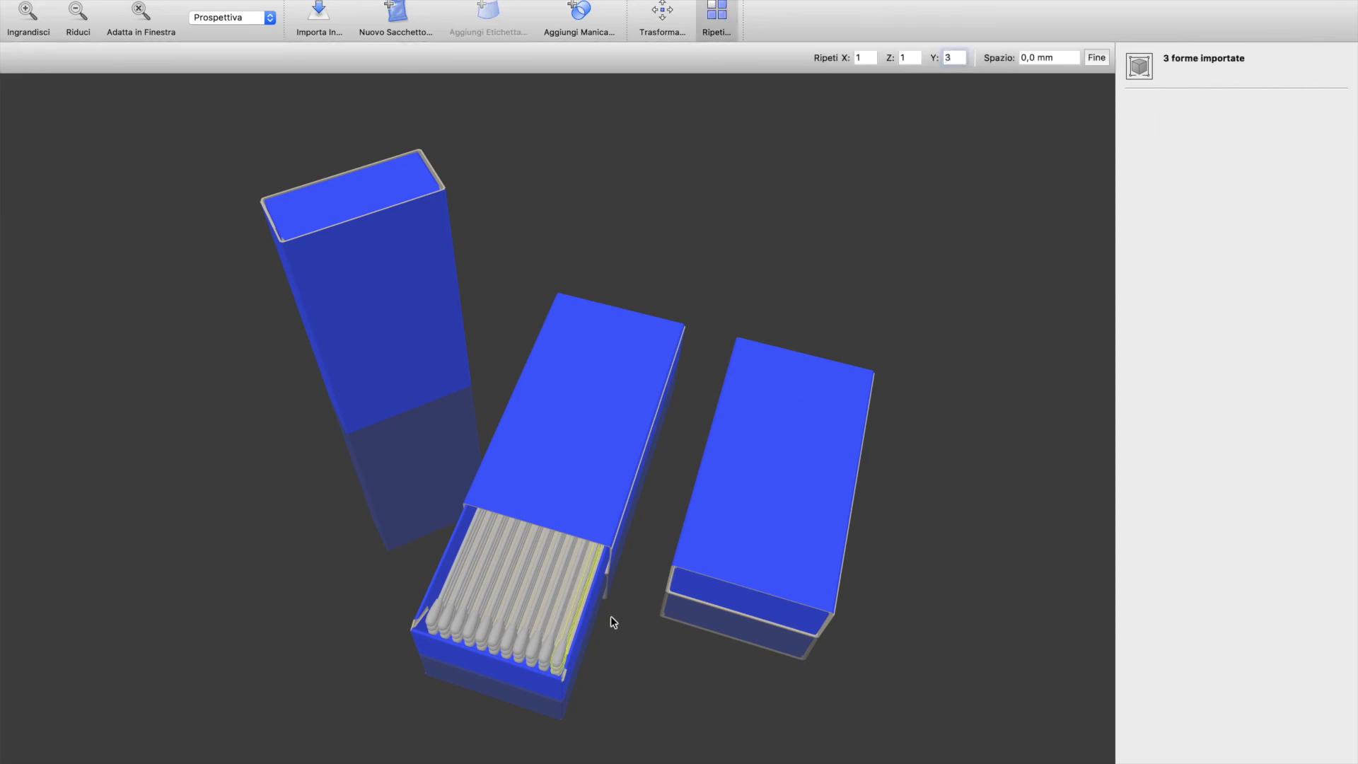
Finish the repeat of the last matchsticks and save the matchbox scene with its filled tray
{"action": "left_click", "coordinate": [575, 617]}
{"action": "scroll", "coordinate": [570, 625], "scroll_direction": "left", "scroll_amount": 5}
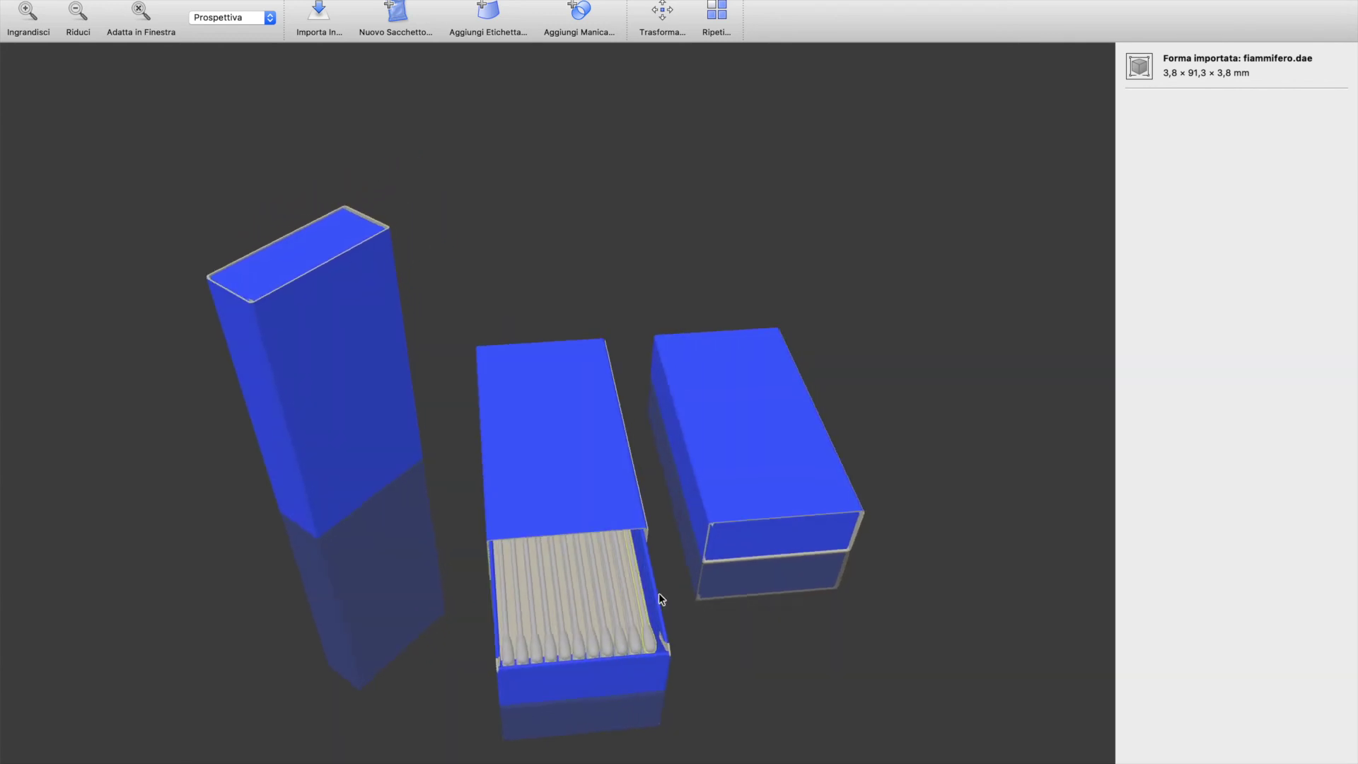
{"action": "left_click_drag", "start_coordinate": [593, 653], "coordinate": [571, 595]}
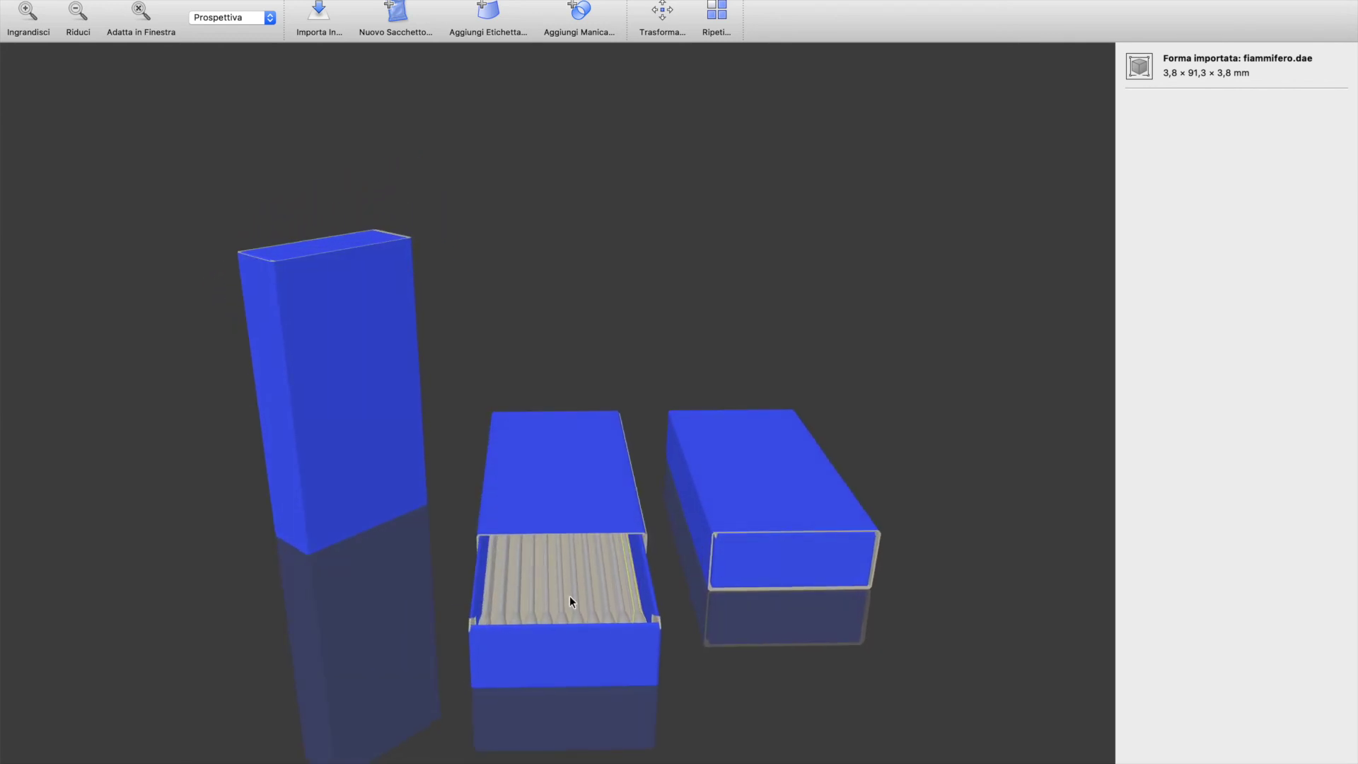
{"action": "left_click", "coordinate": [159, 76]}
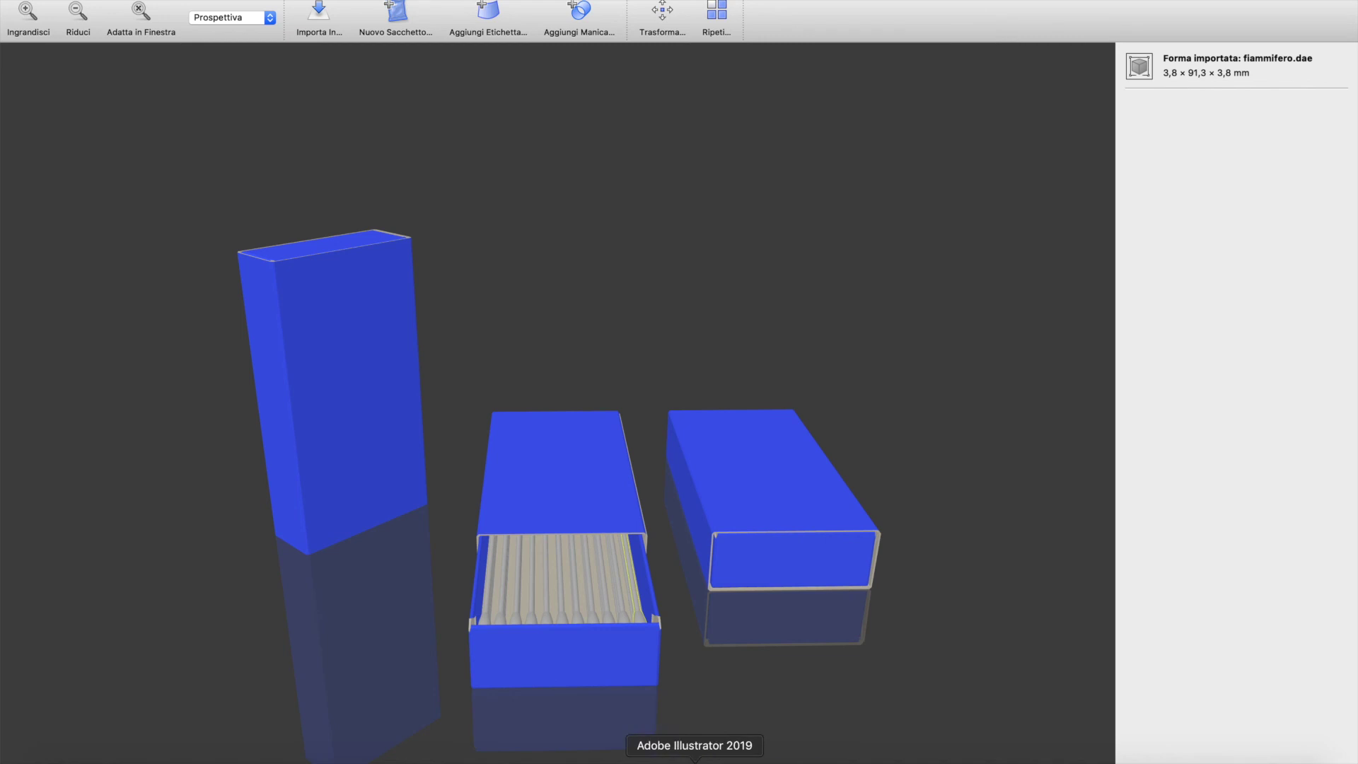
Switch to Adobe Illustrator 2019, bring up grafica-custodia.ai and show its 3D preview in Studio
{"action": "left_click", "coordinate": [694, 761]}
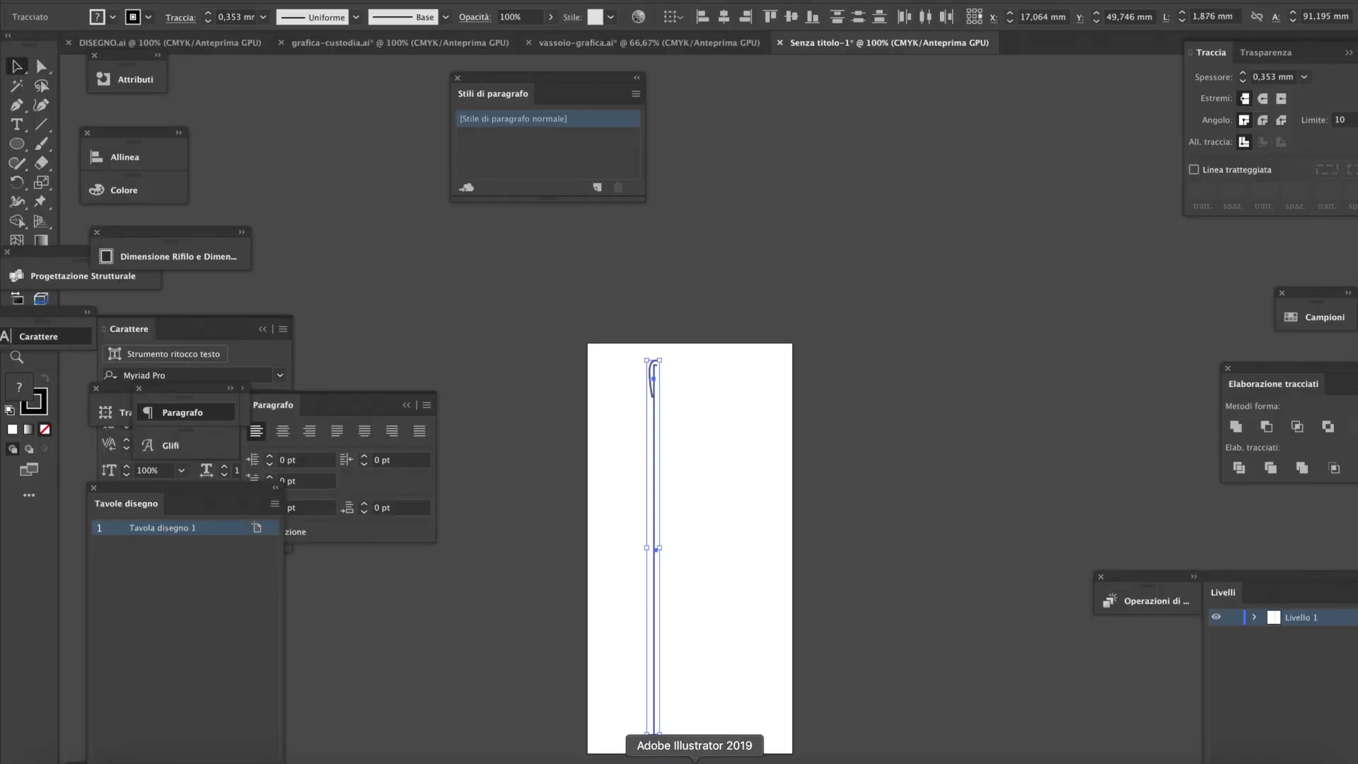
{"action": "left_click", "coordinate": [350, 44]}
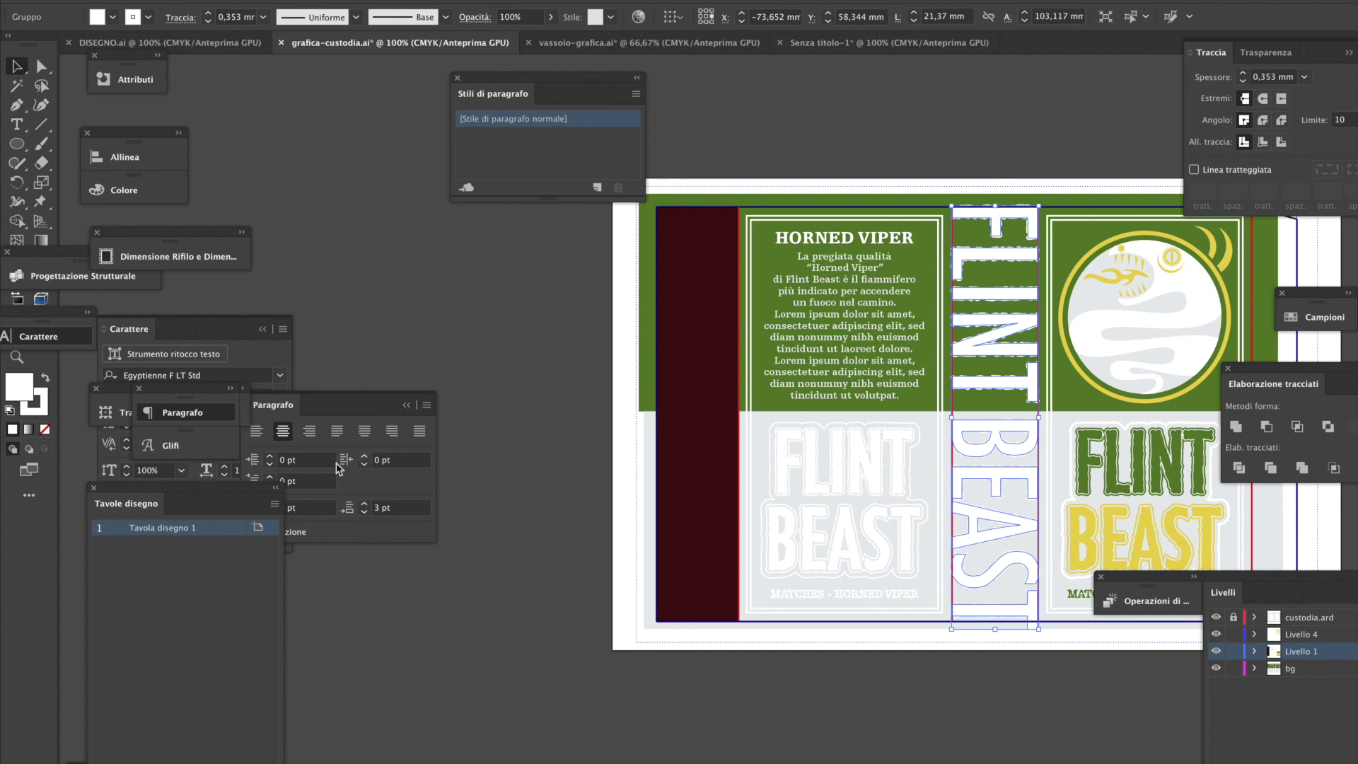
{"action": "left_click", "coordinate": [277, 489]}
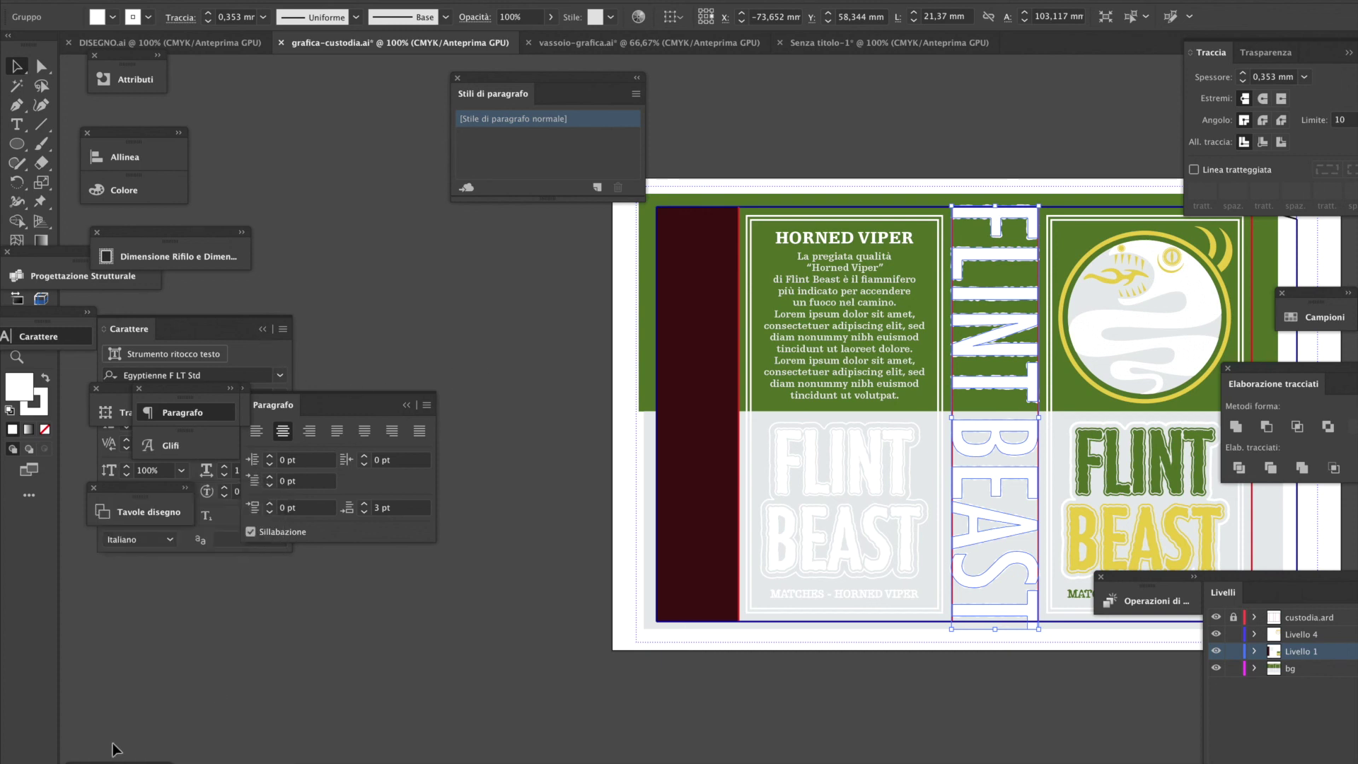
{"action": "left_click_drag", "start_coordinate": [163, 760], "coordinate": [244, 541]}
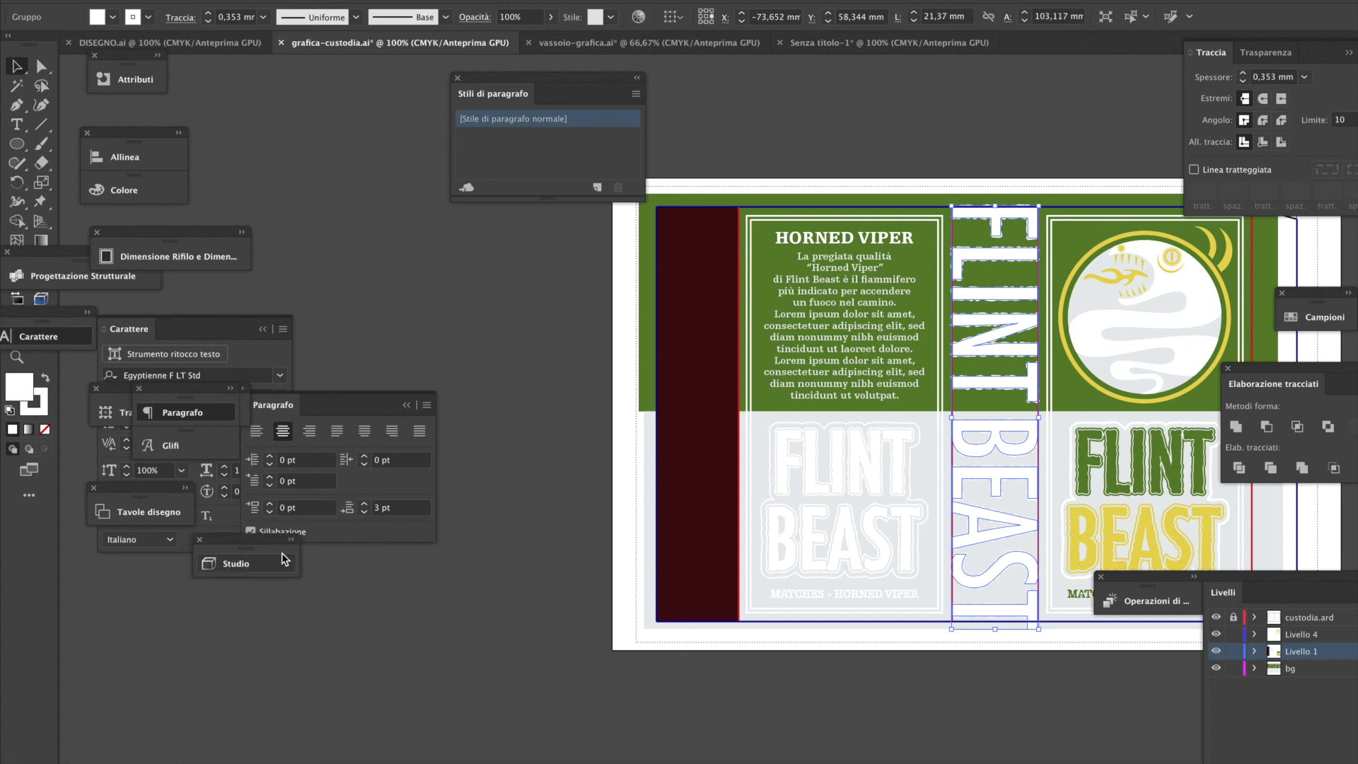
{"action": "left_click", "coordinate": [275, 568]}
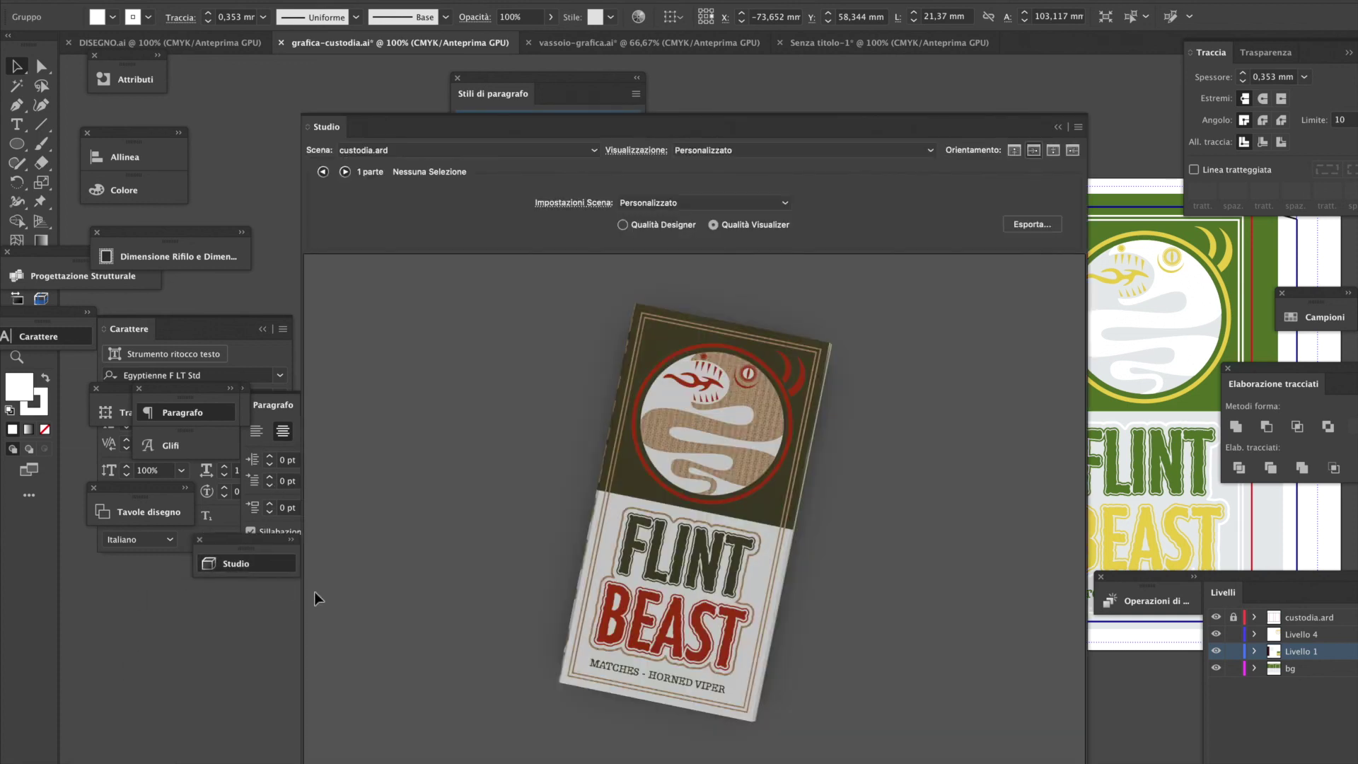
Load the complessivo_flint_beast.zae scene into the 3D preview and update it to the externally modified version
{"action": "left_click", "coordinate": [454, 152]}
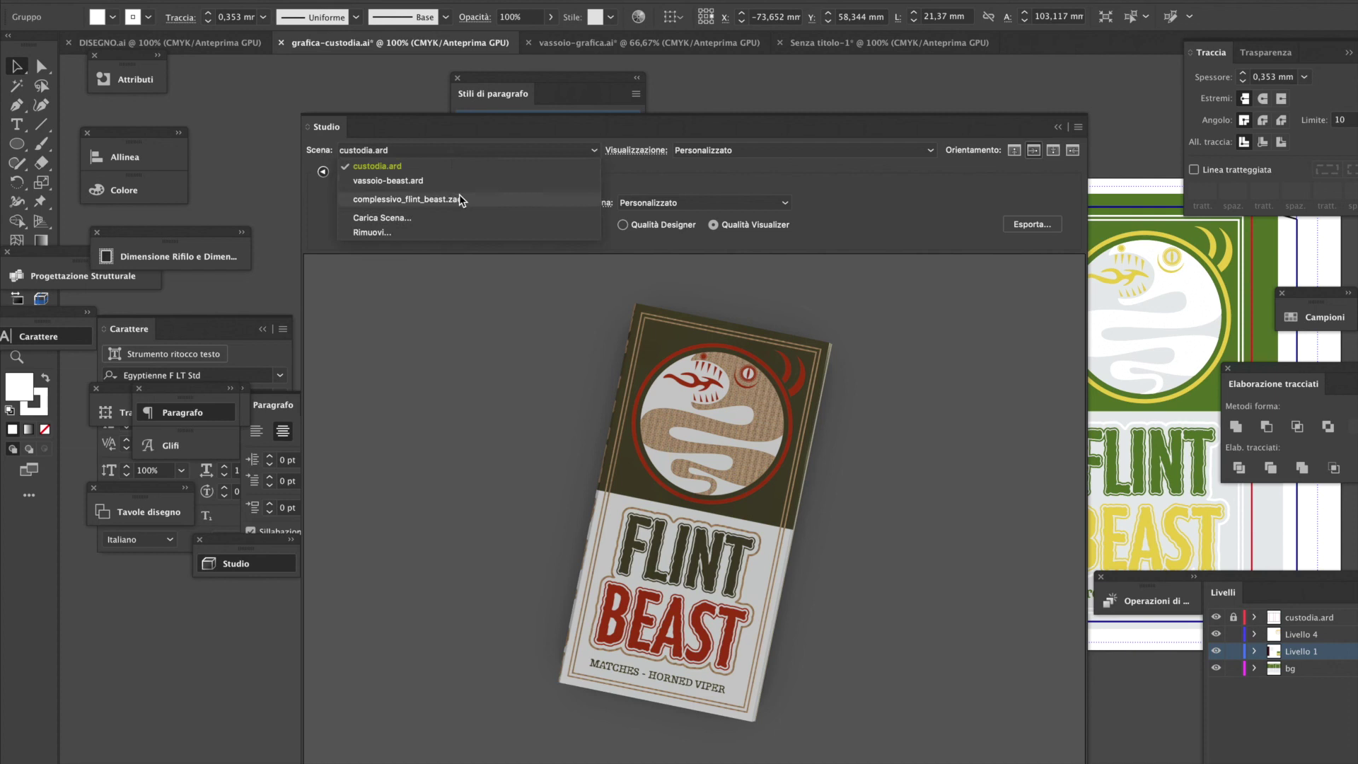
{"action": "key", "text": "Return"}
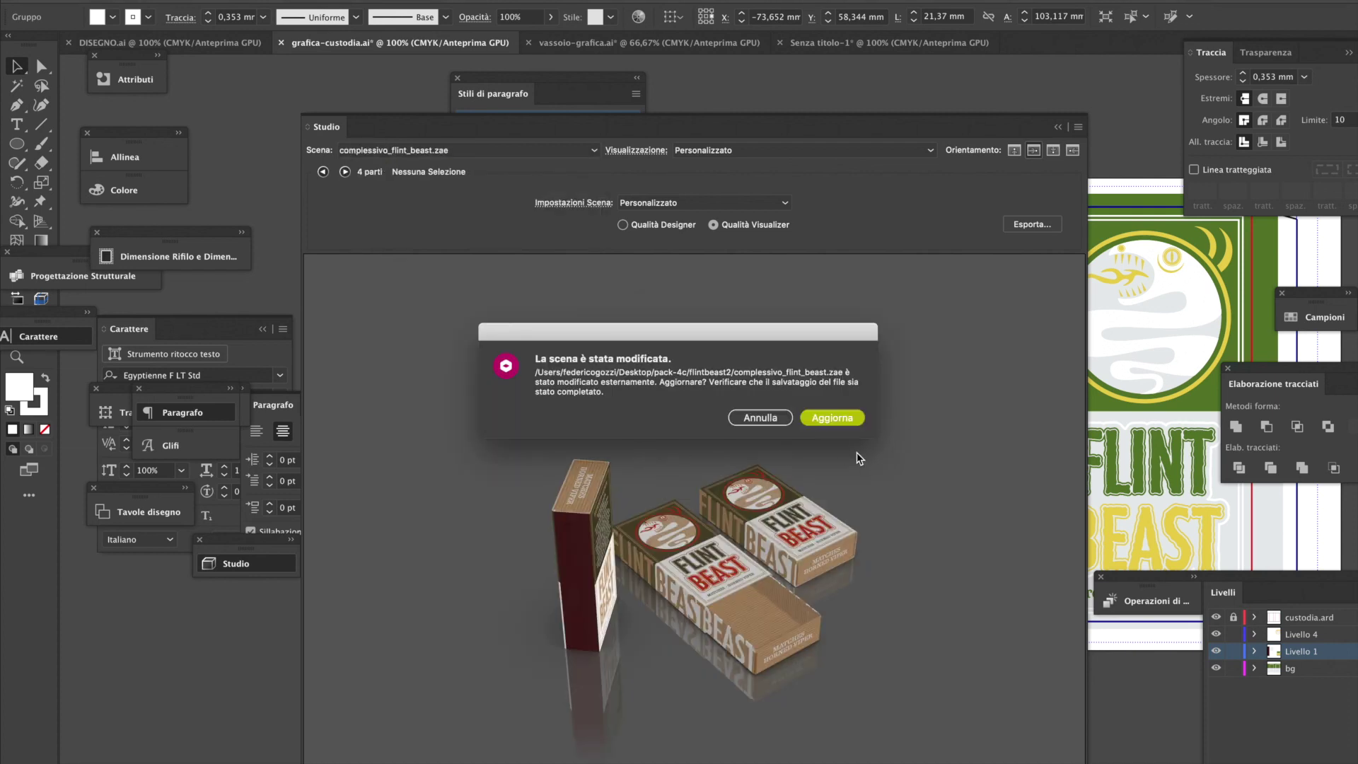
{"action": "left_click", "coordinate": [848, 423]}
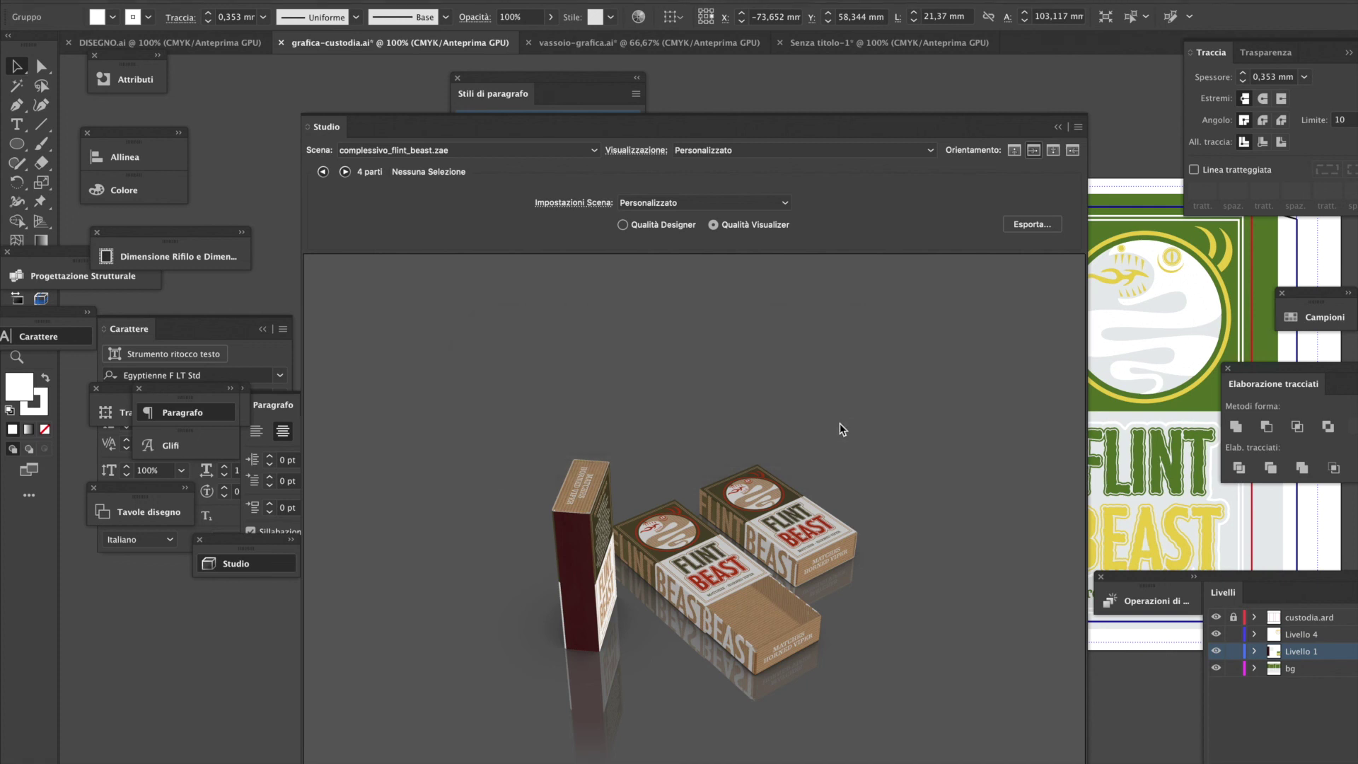
{"action": "left_click_drag", "start_coordinate": [789, 601], "coordinate": [755, 659]}
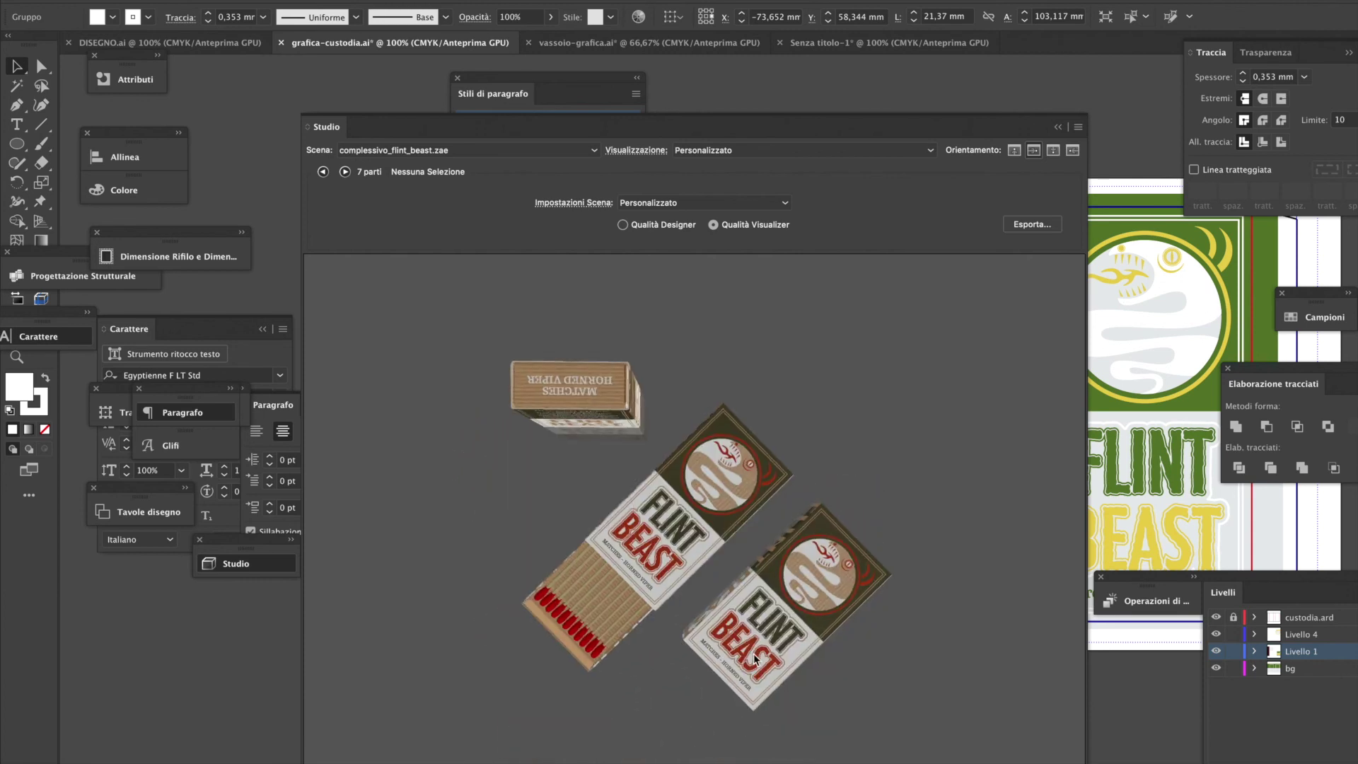
{"action": "left_click_drag", "start_coordinate": [655, 651], "coordinate": [827, 686]}
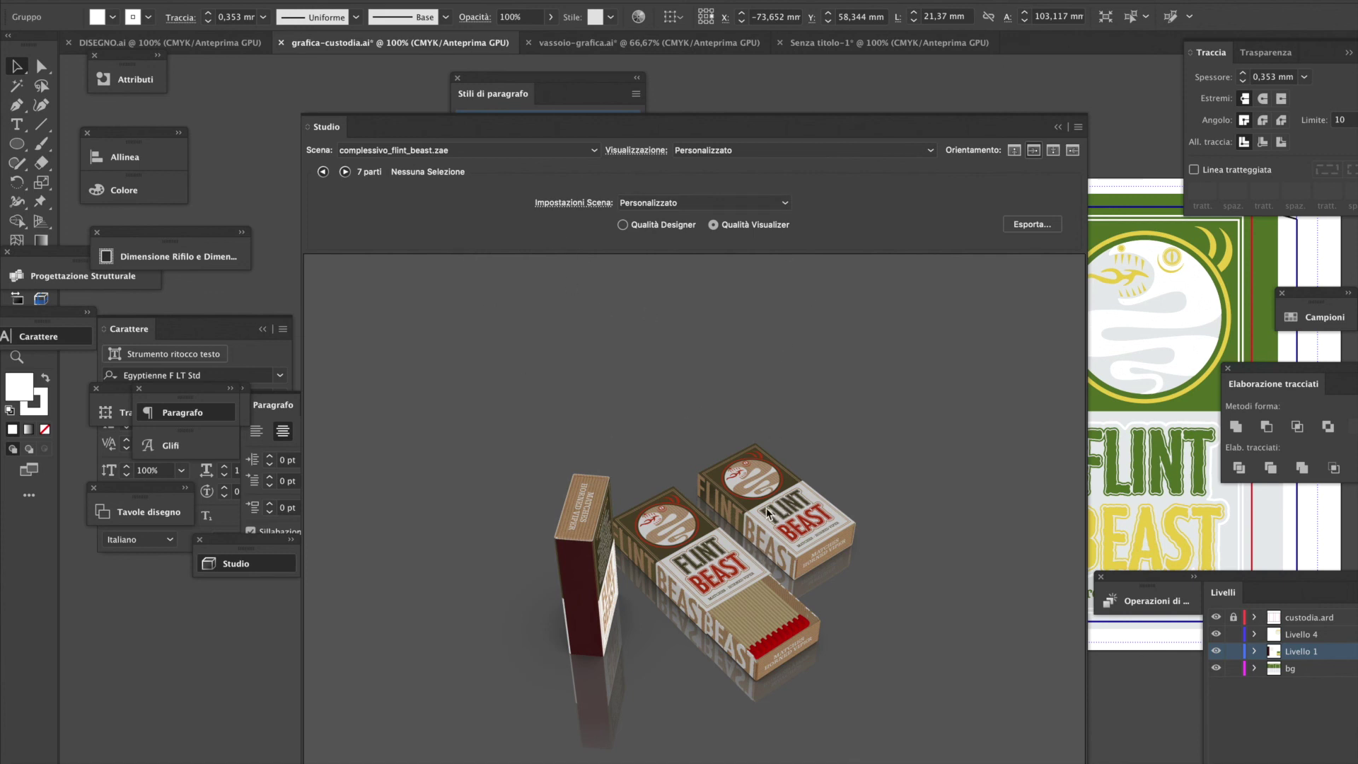
{"action": "mouse_move", "coordinate": [628, 527]}
{"action": "left_mouse_down"}
{"action": "mouse_move", "coordinate": [607, 470]}
{"action": "mouse_move", "coordinate": [631, 541]}
{"action": "left_mouse_up"}
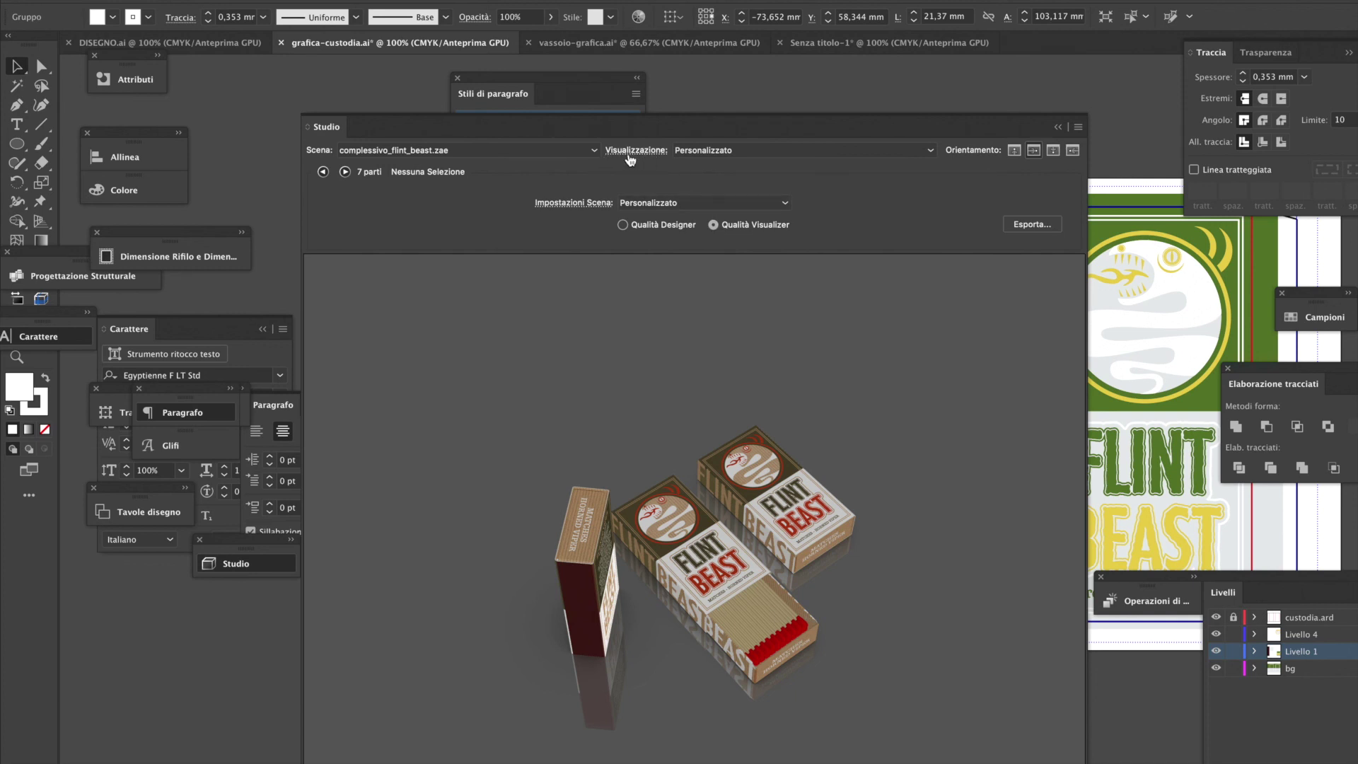
Open the scene's environment (Ambiente) settings and move the dialog so both the lighting presets and the boxes can be seen
{"action": "left_click", "coordinate": [633, 153]}
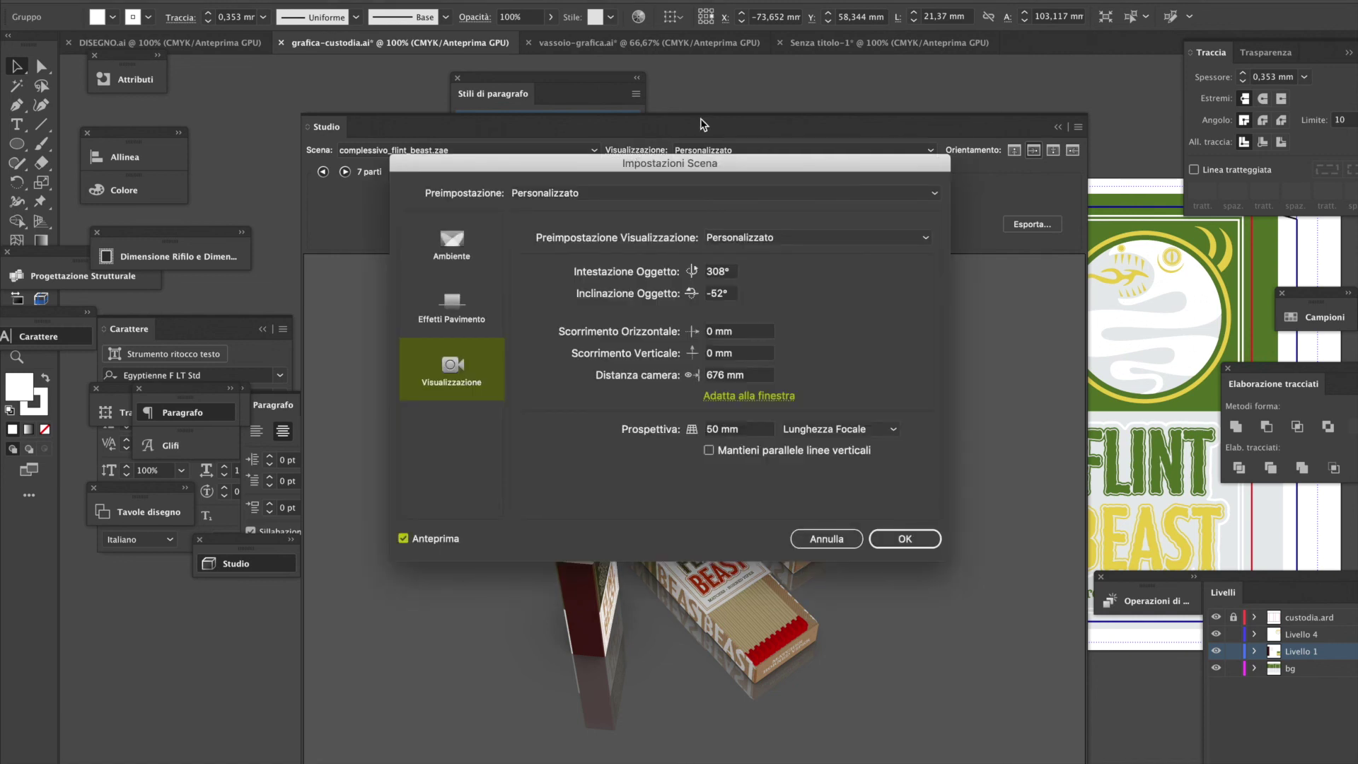
{"action": "left_click_drag", "start_coordinate": [705, 164], "coordinate": [1120, 130]}
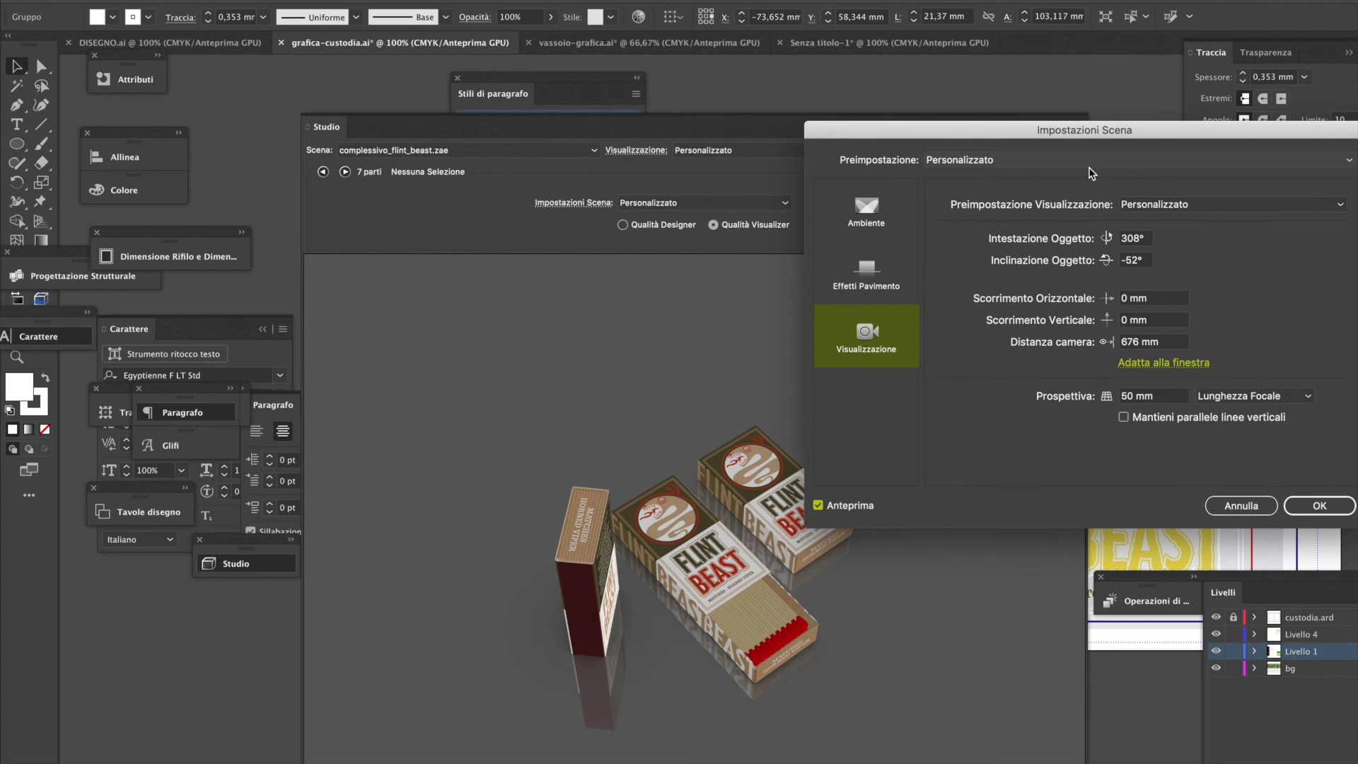
{"action": "left_click", "coordinate": [872, 214]}
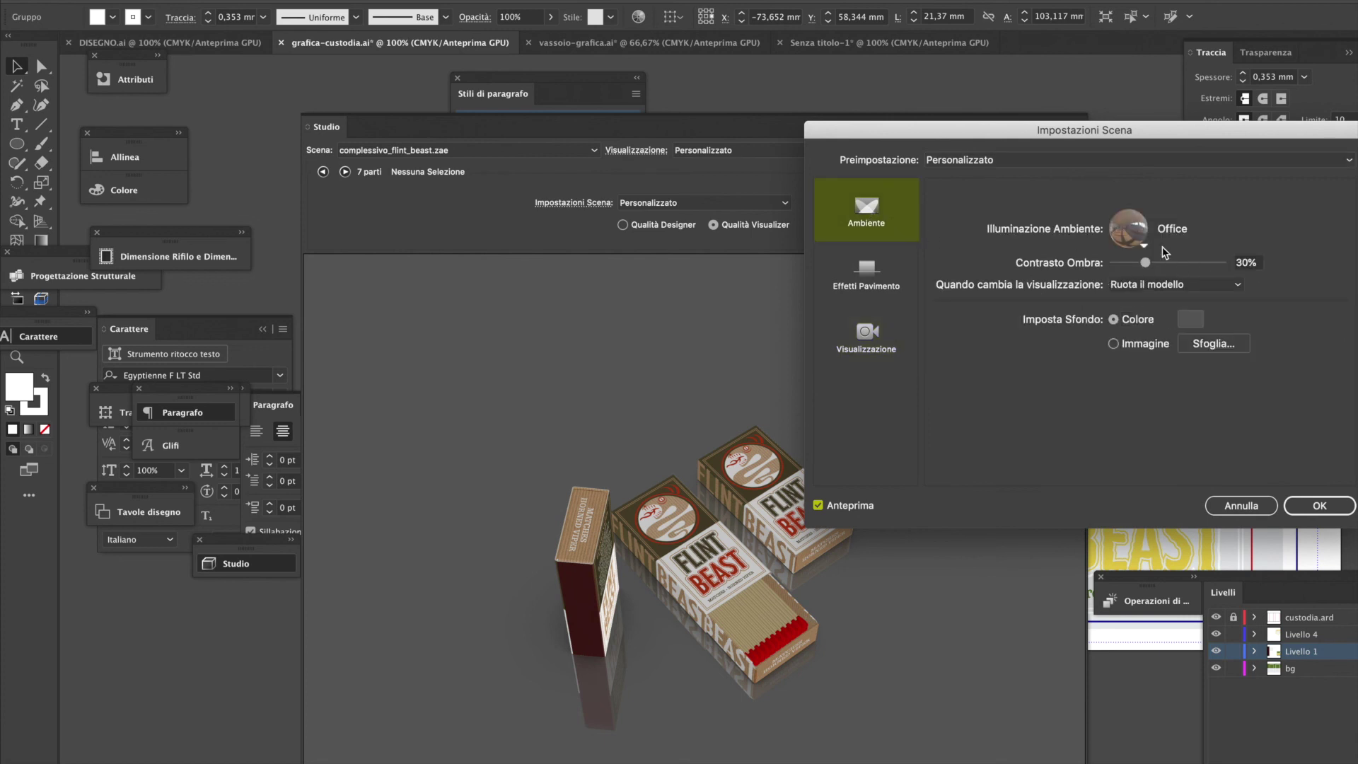
{"action": "left_click", "coordinate": [1138, 240]}
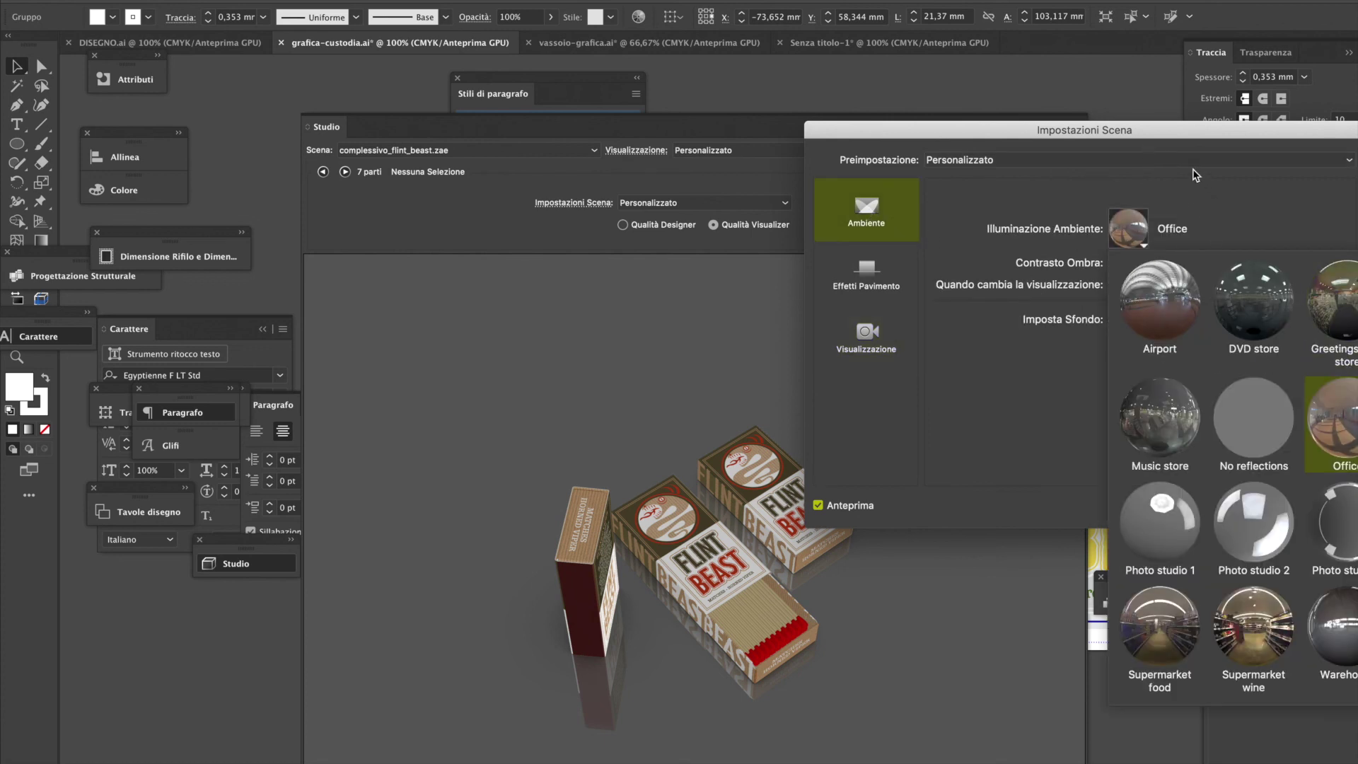
{"action": "left_click_drag", "start_coordinate": [1103, 129], "coordinate": [991, 108]}
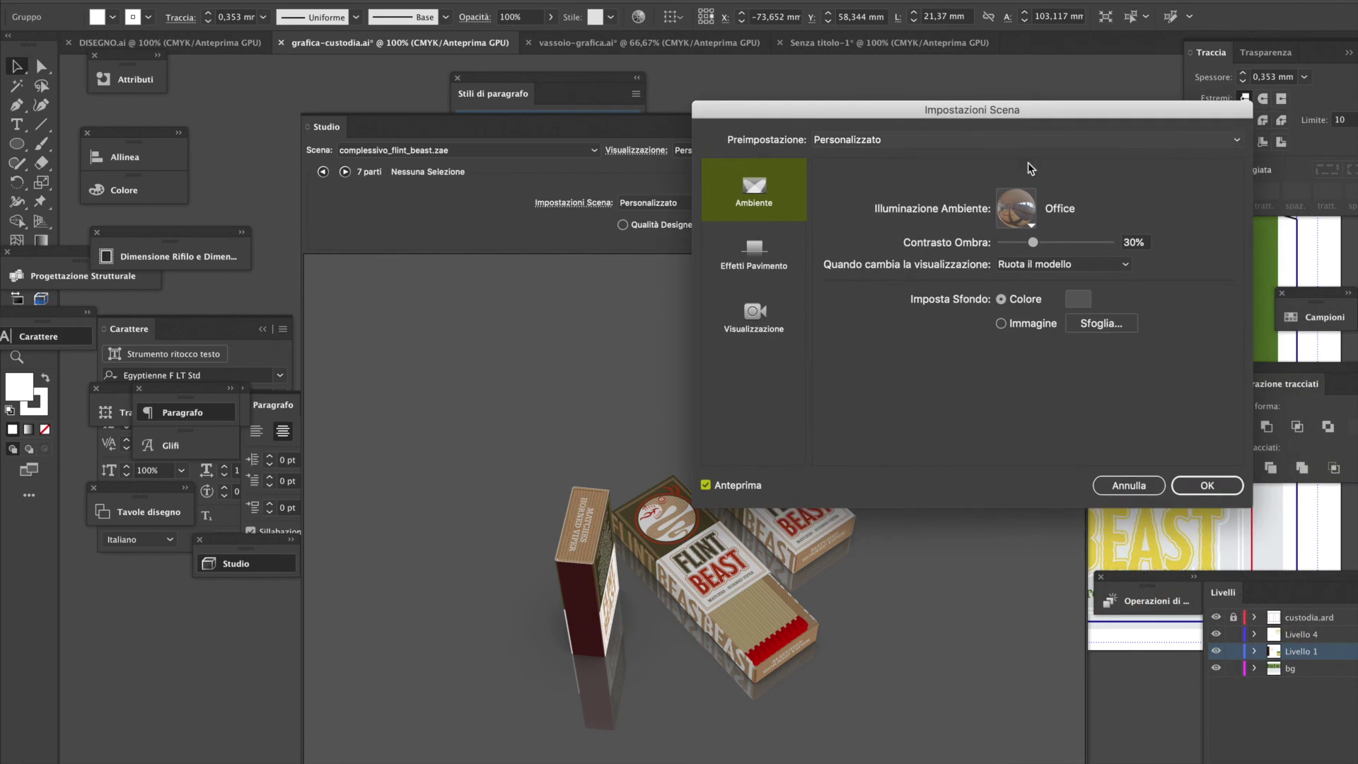
Try the DVD store, Greetings card store and Hillside ambient lighting presets on the matchbox scene
{"action": "left_click", "coordinate": [1017, 208]}
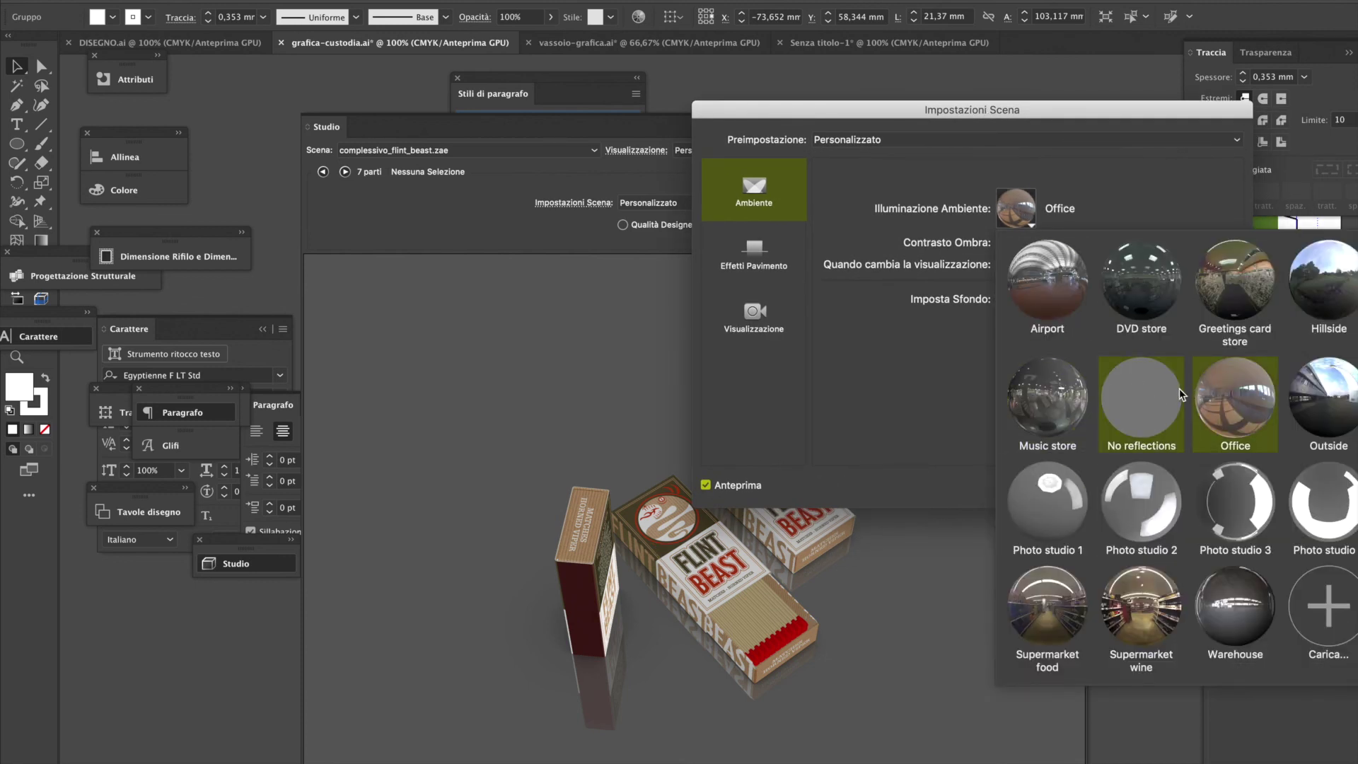
{"action": "left_click", "coordinate": [1140, 286]}
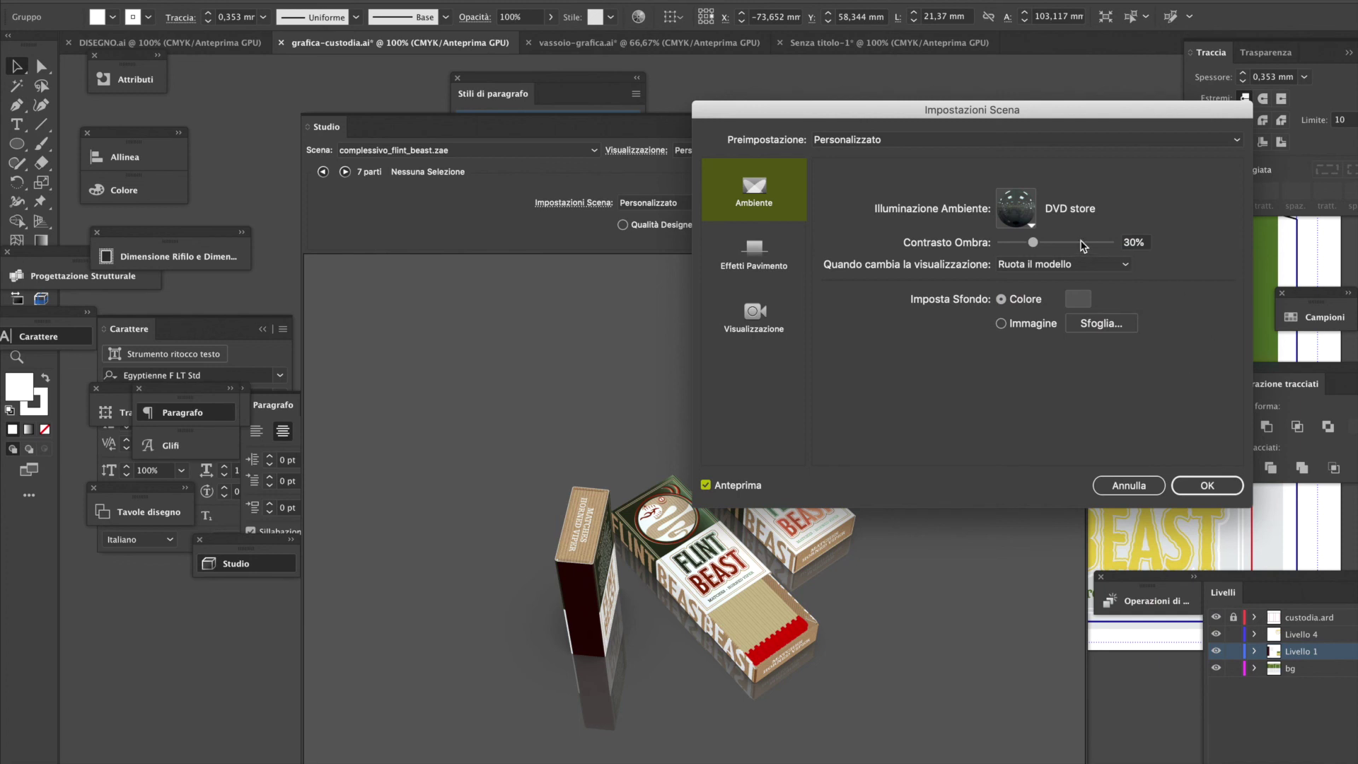
{"action": "left_click", "coordinate": [1016, 223]}
{"action": "left_click", "coordinate": [1202, 336]}
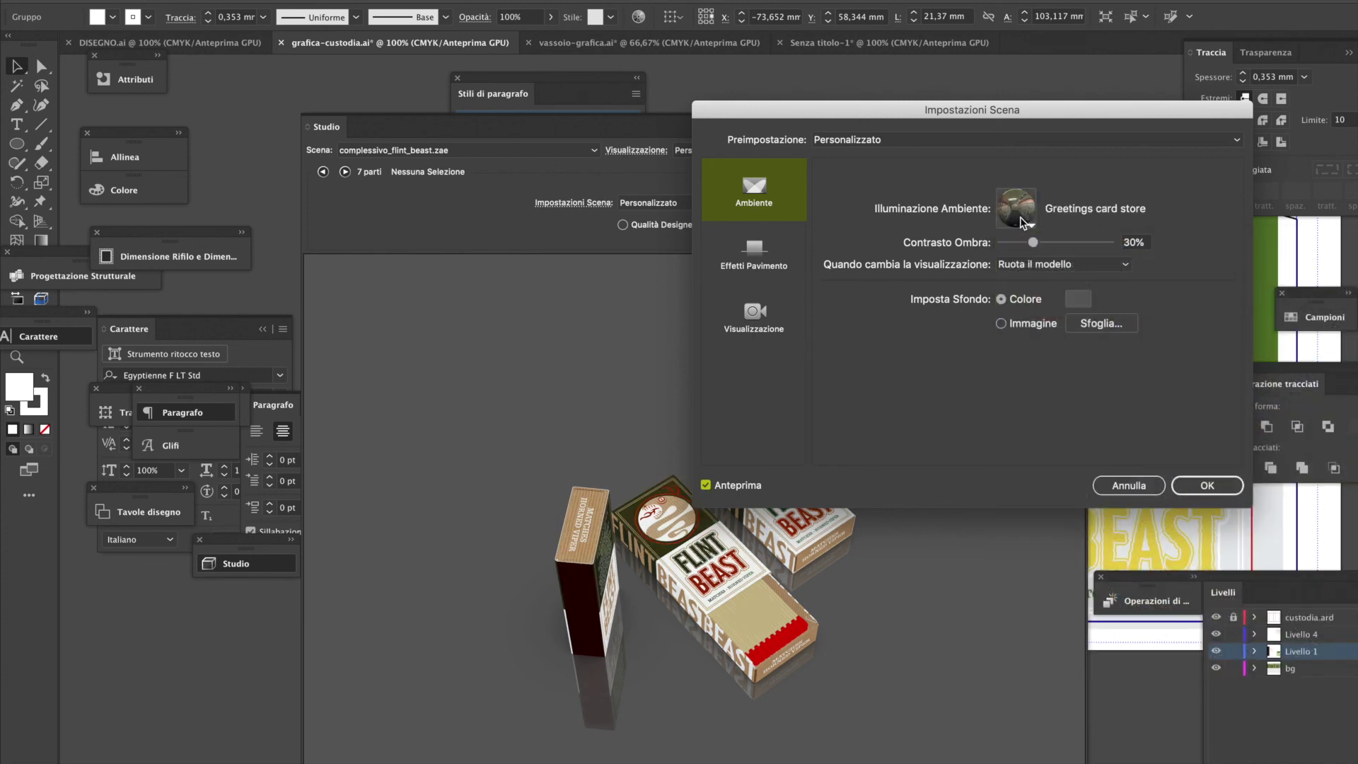
{"action": "left_click", "coordinate": [1021, 223]}
{"action": "left_click", "coordinate": [1326, 301]}
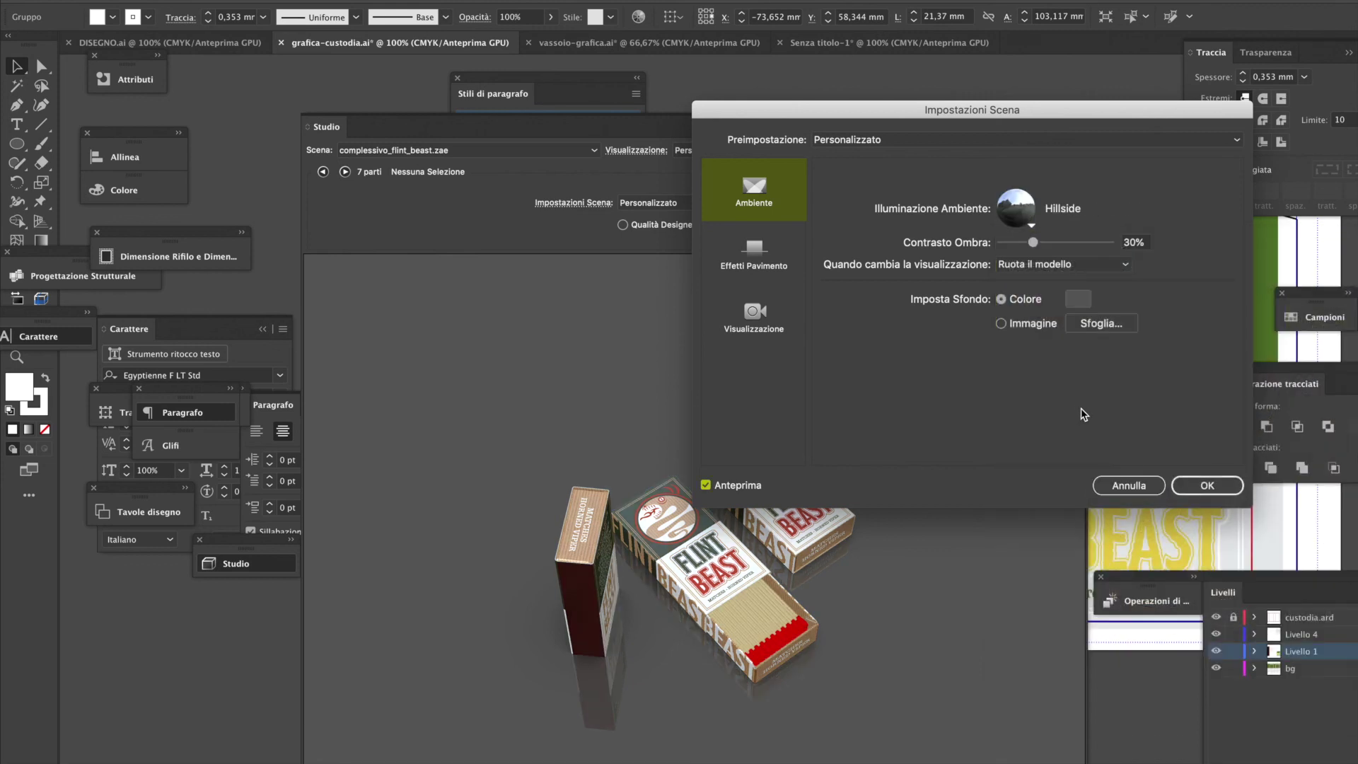
Try the Music store, No reflections, Office, Outside and Supermarket food ambient lighting presets on the scene
{"action": "left_click", "coordinate": [1018, 219]}
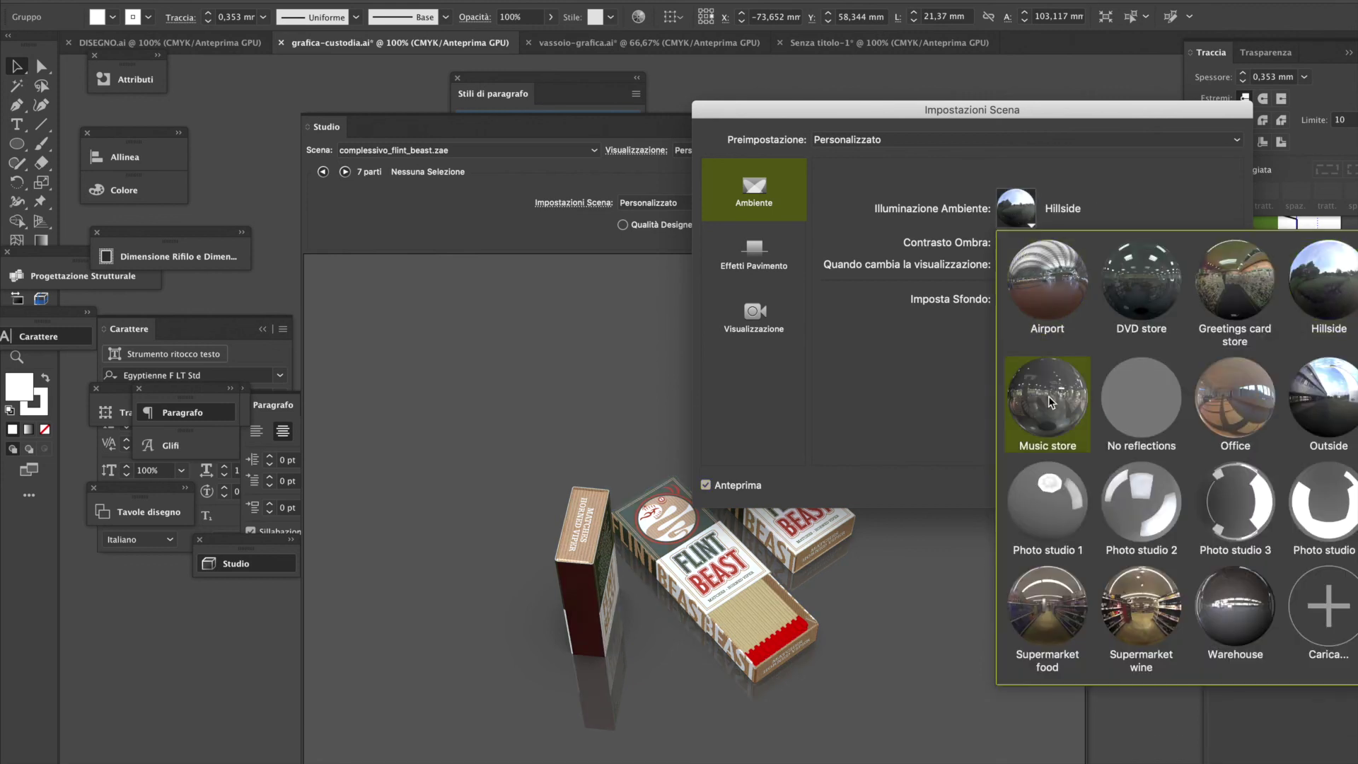
{"action": "left_click", "coordinate": [1051, 403]}
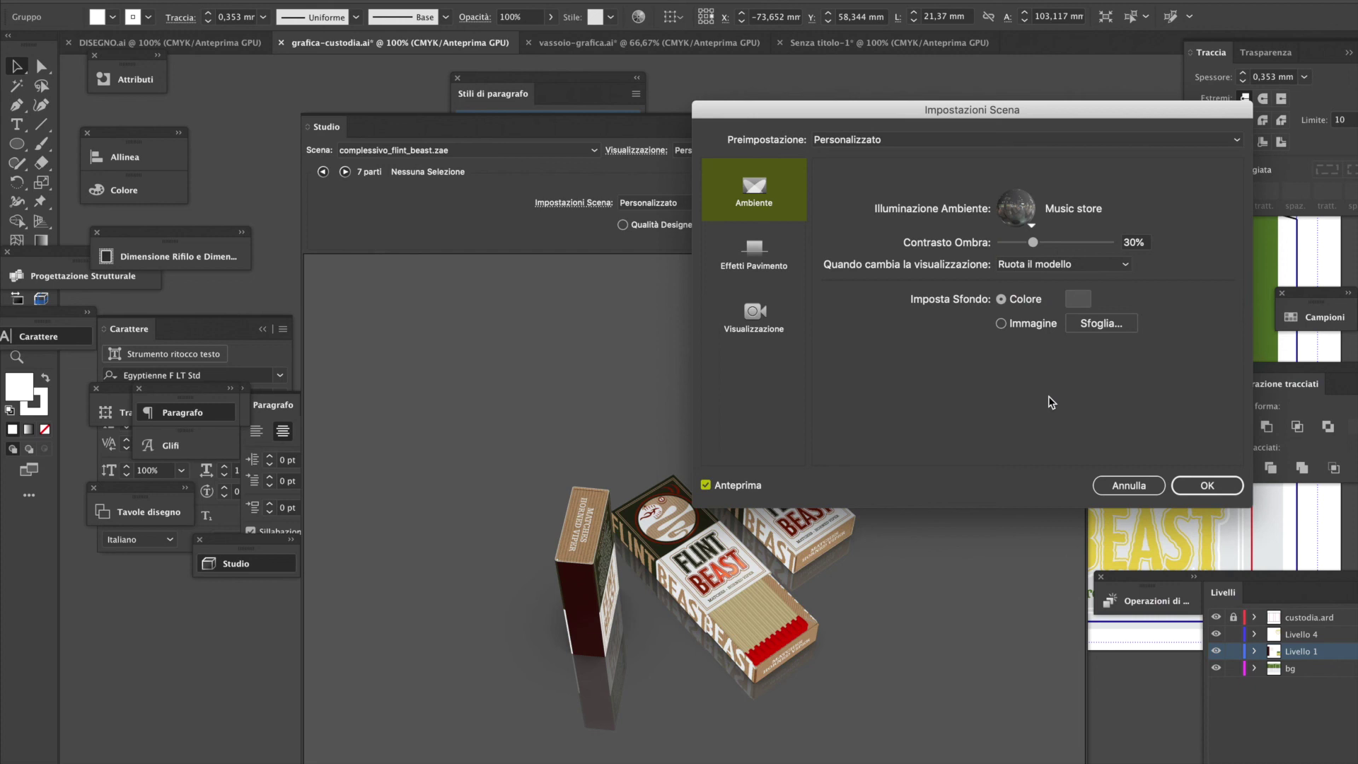
{"action": "left_click", "coordinate": [1023, 217]}
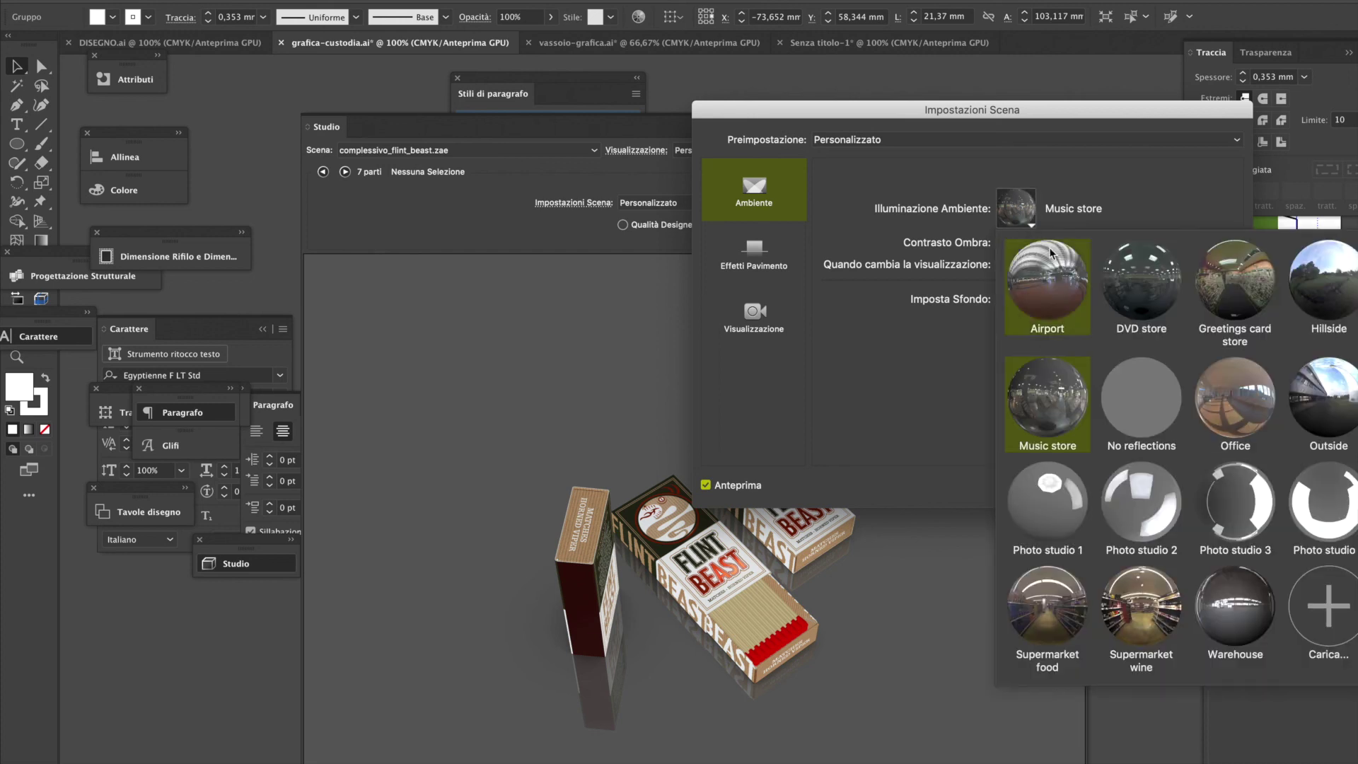
{"action": "left_click", "coordinate": [1146, 408]}
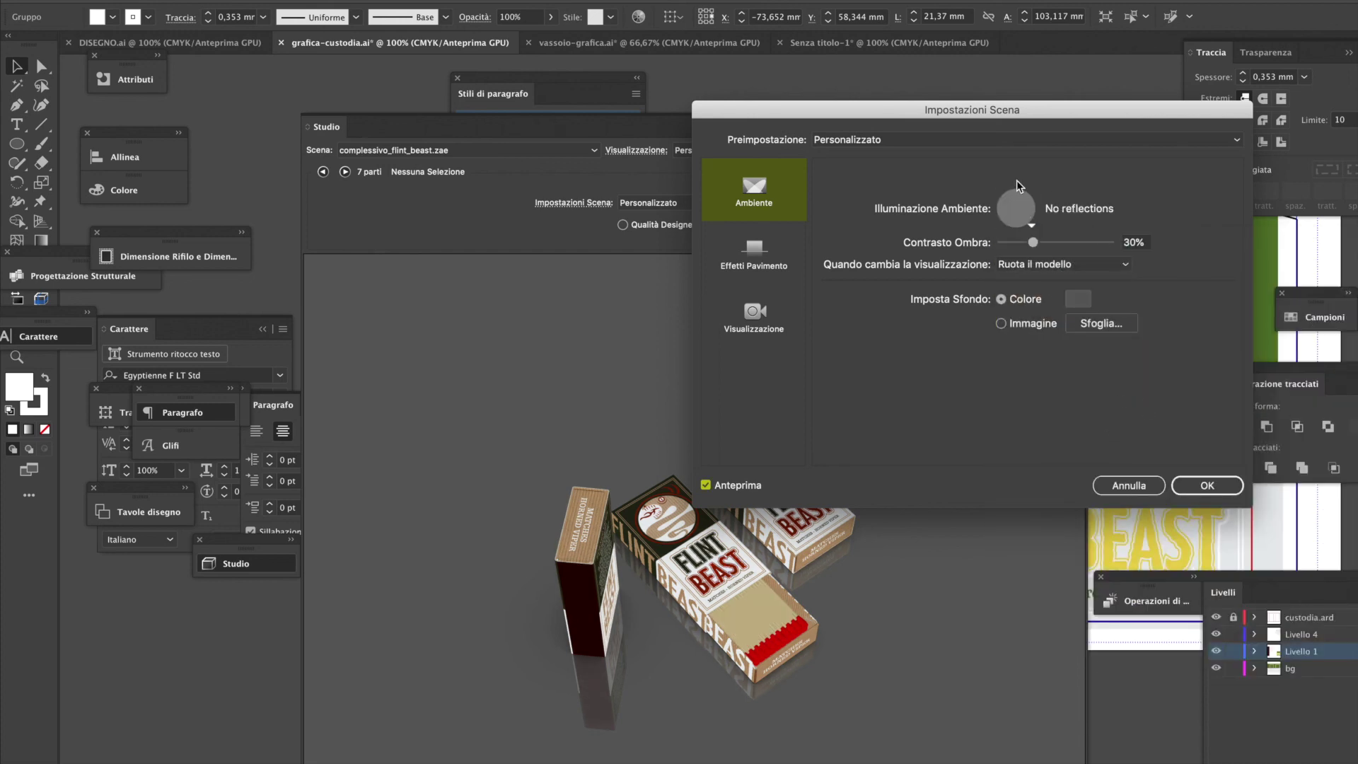
{"action": "left_click", "coordinate": [1018, 186]}
{"action": "left_click", "coordinate": [1250, 419]}
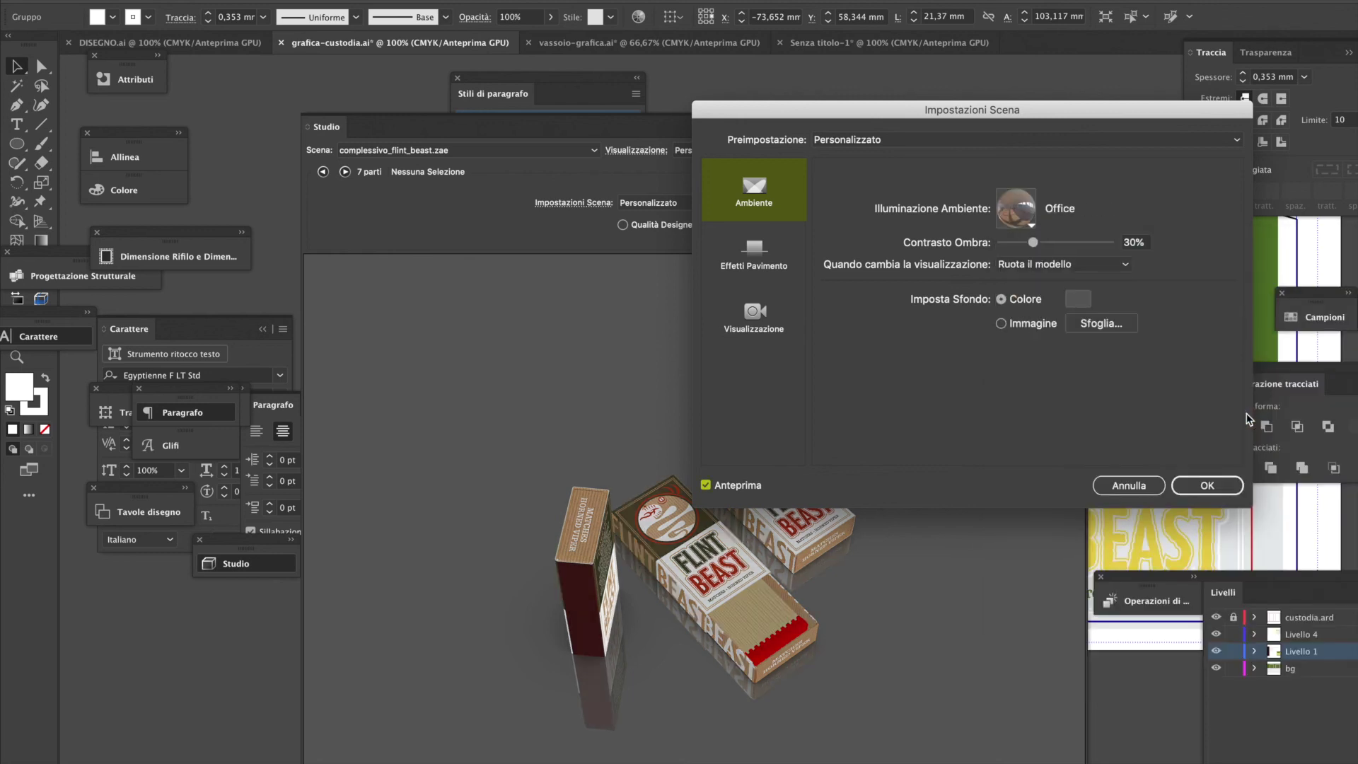
{"action": "left_click", "coordinate": [1021, 216]}
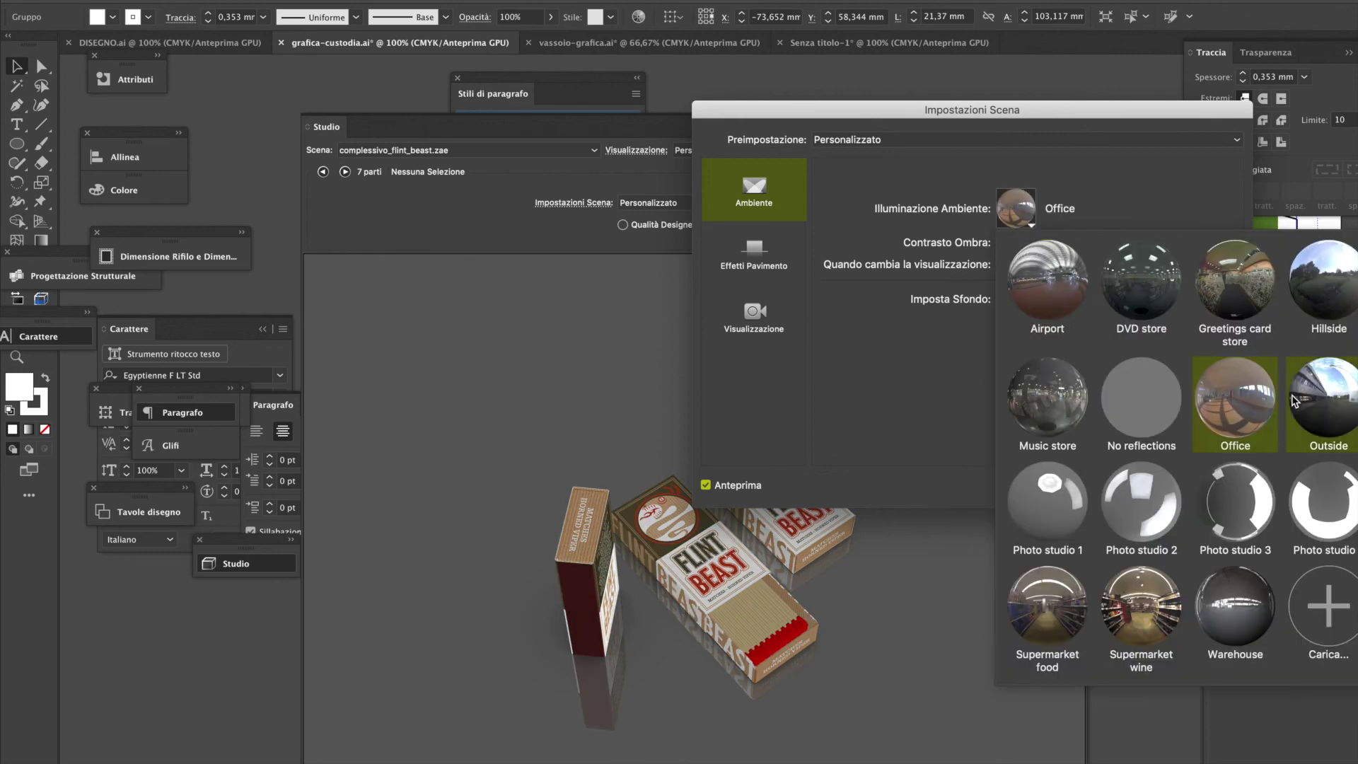
{"action": "left_click", "coordinate": [1314, 408]}
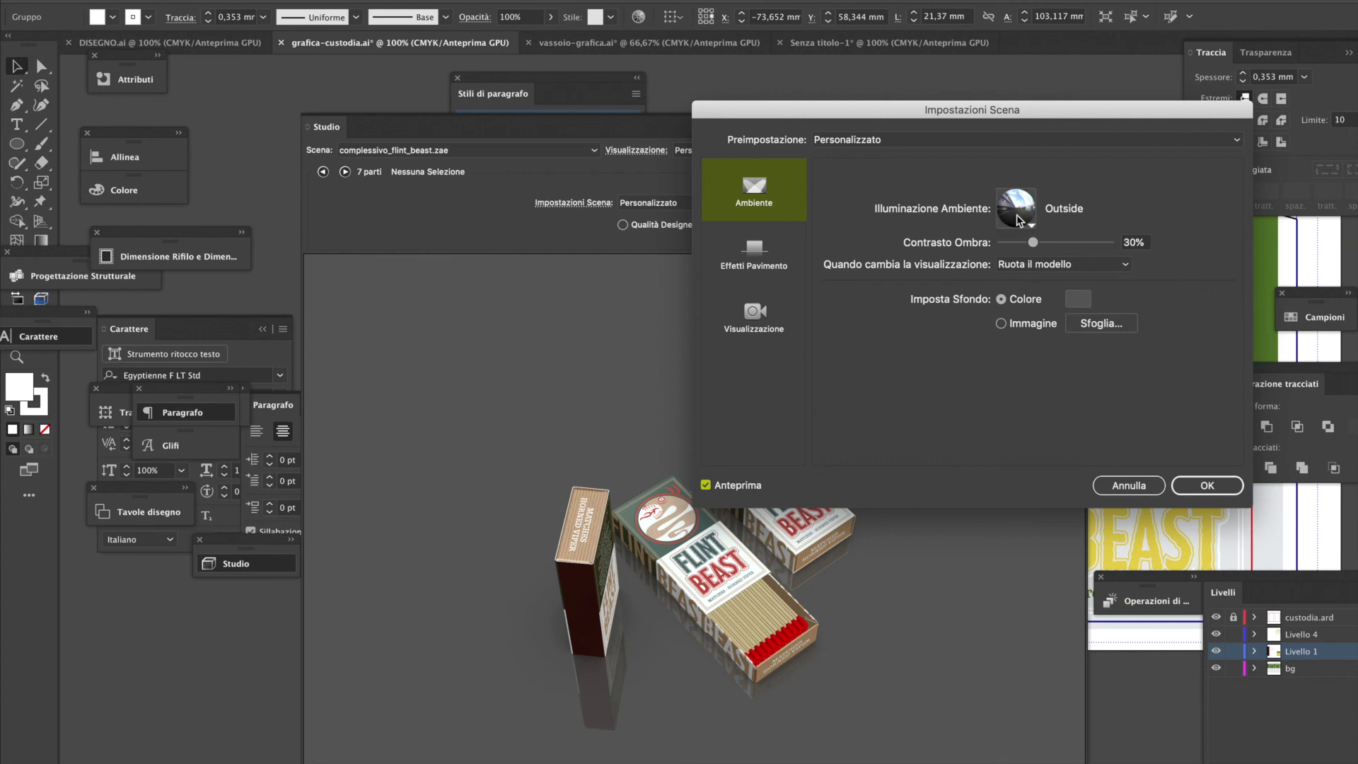
{"action": "left_click", "coordinate": [1017, 212]}
{"action": "left_click", "coordinate": [1061, 606]}
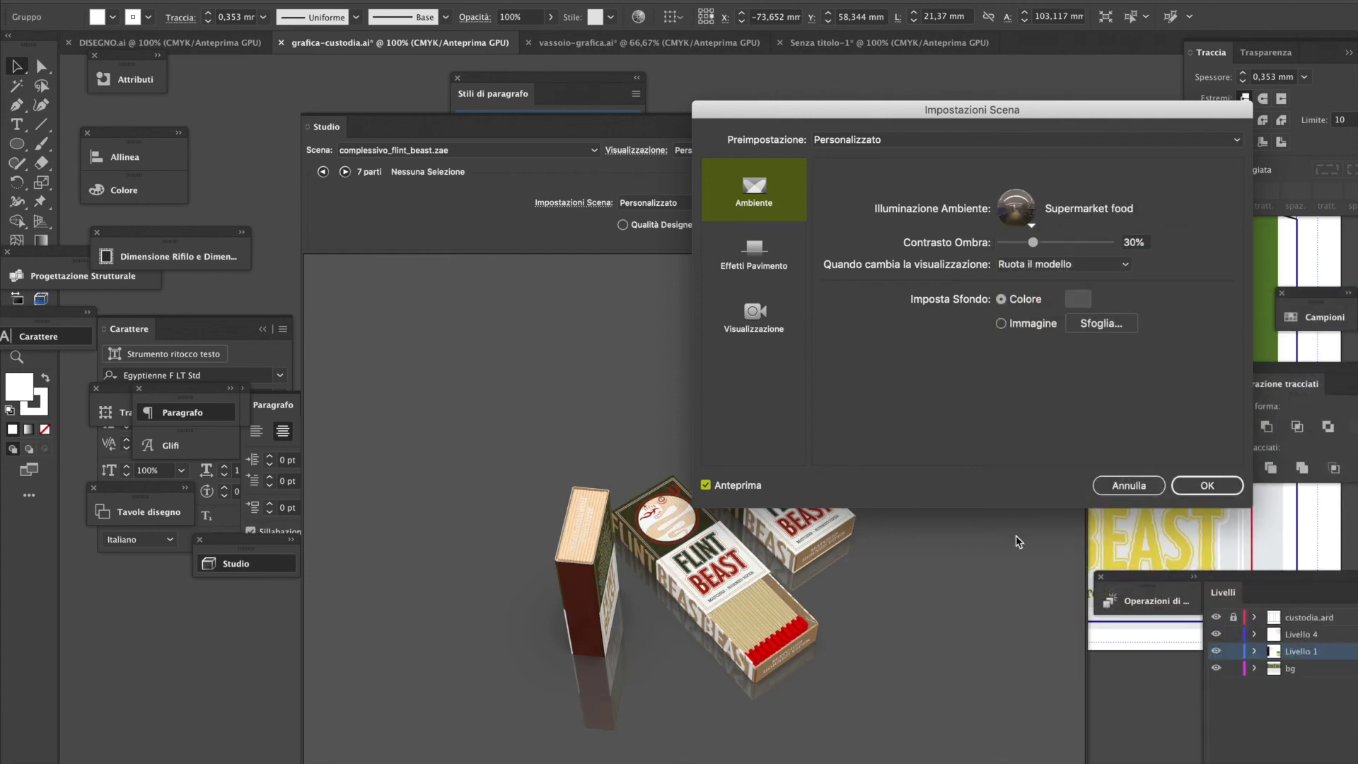
Set the ambient lighting to Supermarket wine and raise the shadow contrast to 100%
{"action": "left_click", "coordinate": [1009, 216]}
{"action": "left_click", "coordinate": [1160, 629]}
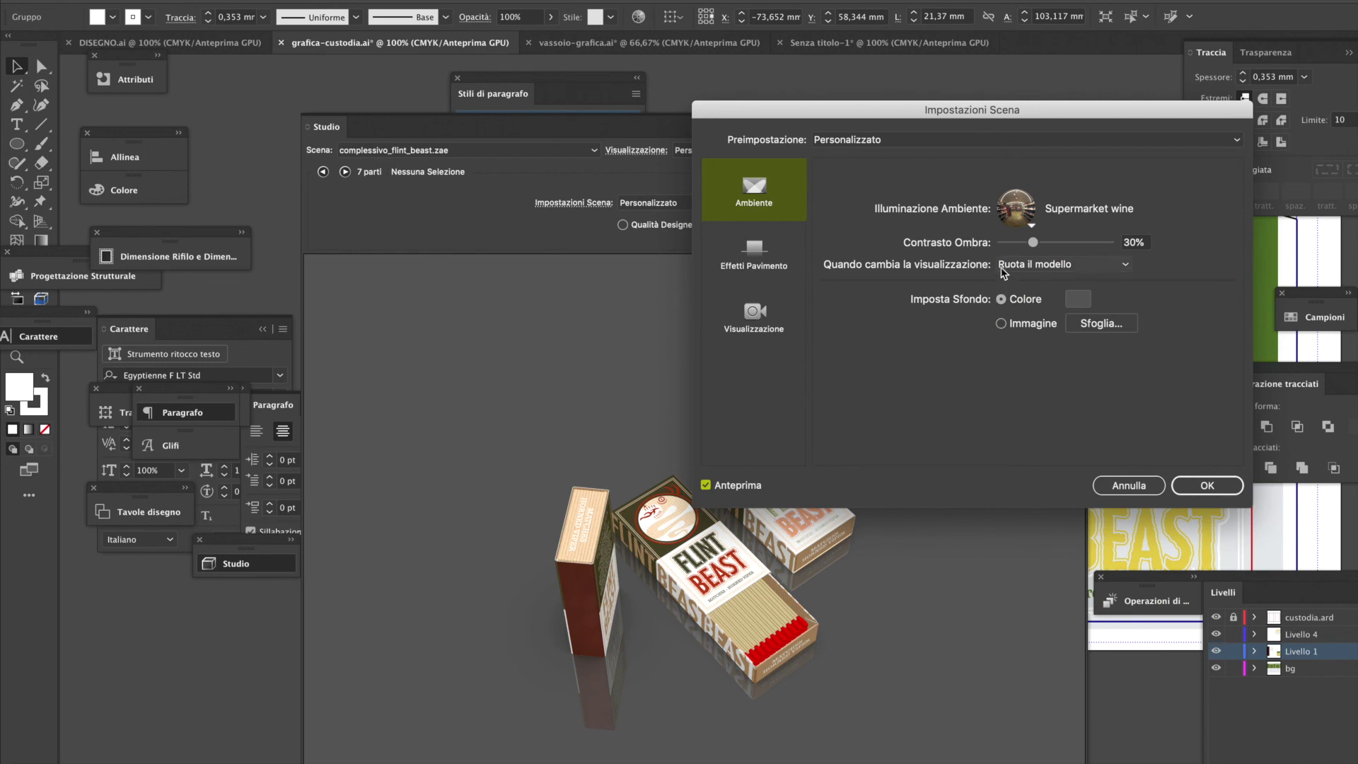
{"action": "left_click_drag", "start_coordinate": [1033, 244], "coordinate": [1120, 244]}
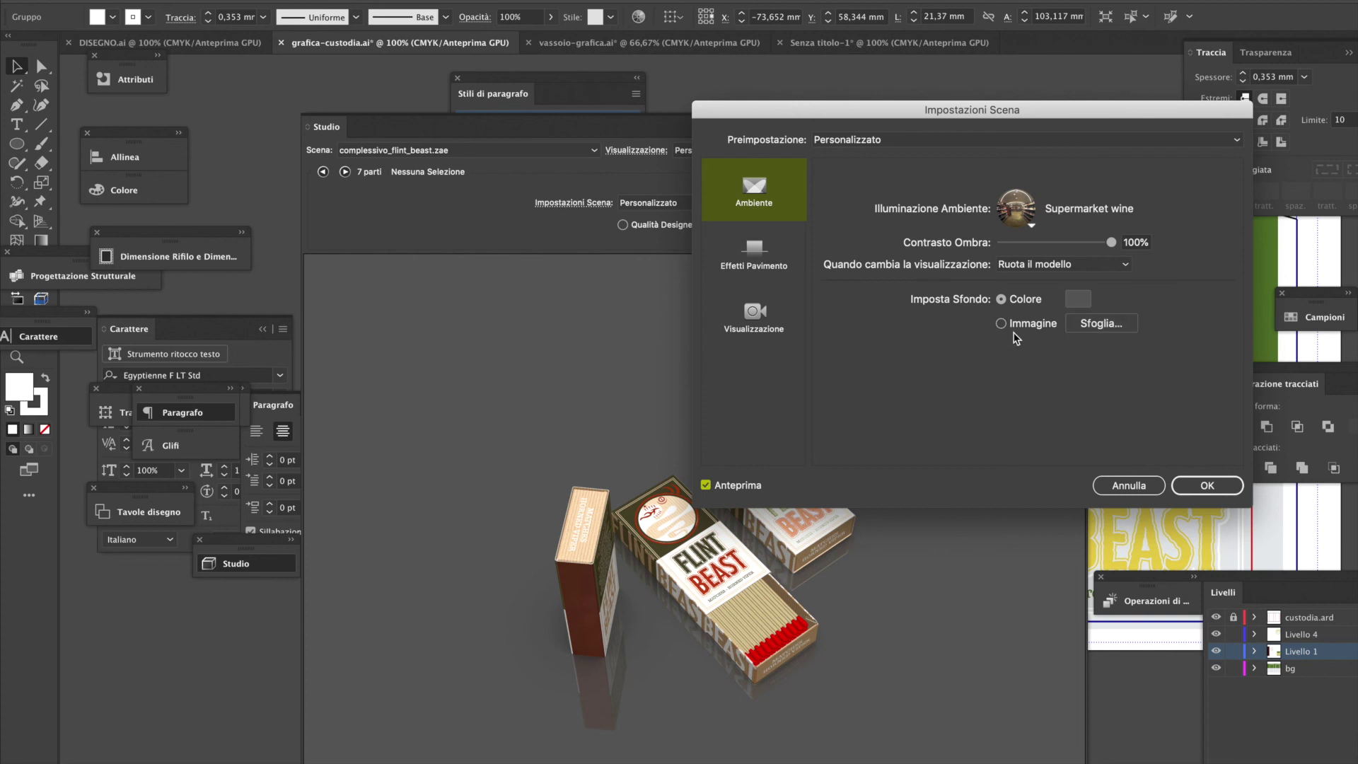
Set the scene's background colour to green (#25AA21)
{"action": "left_click", "coordinate": [1079, 300]}
{"action": "left_click_drag", "start_coordinate": [152, 229], "coordinate": [178, 203]}
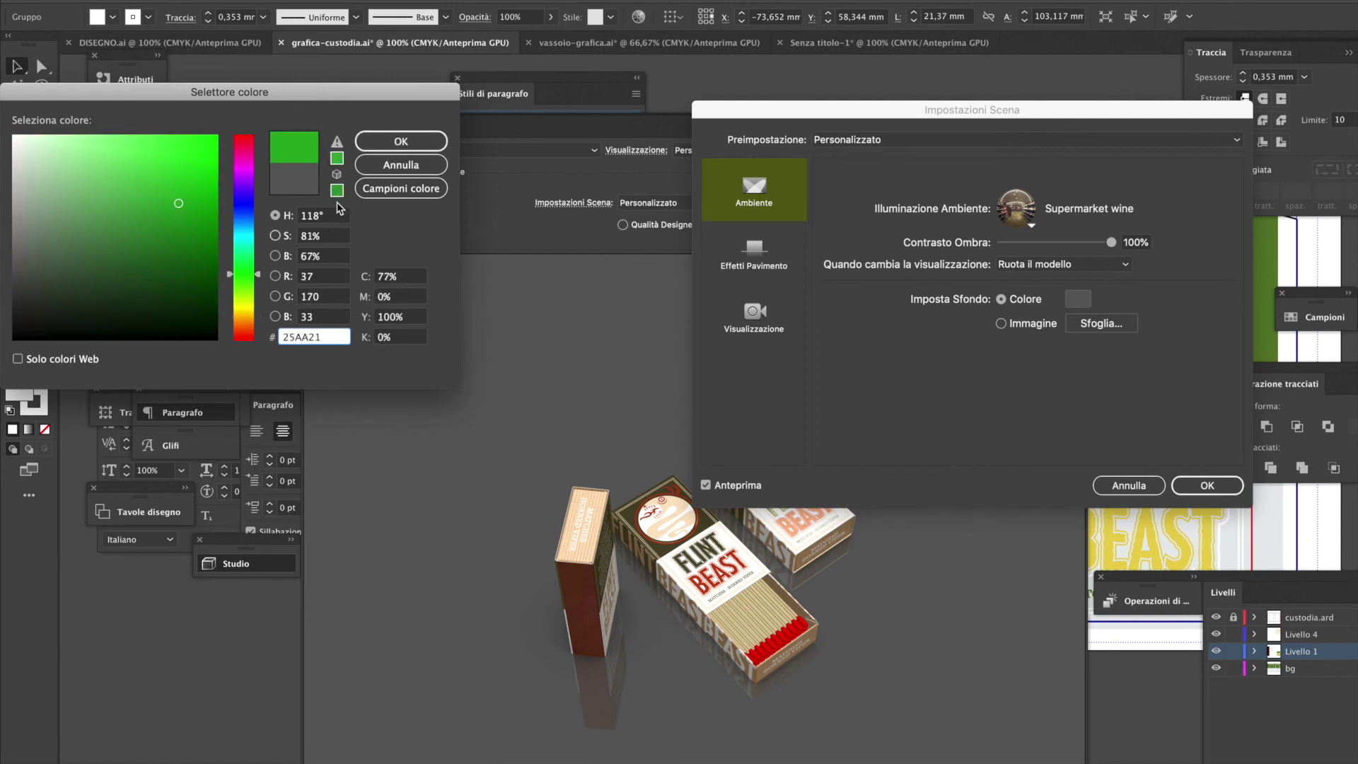
{"action": "left_click", "coordinate": [400, 141]}
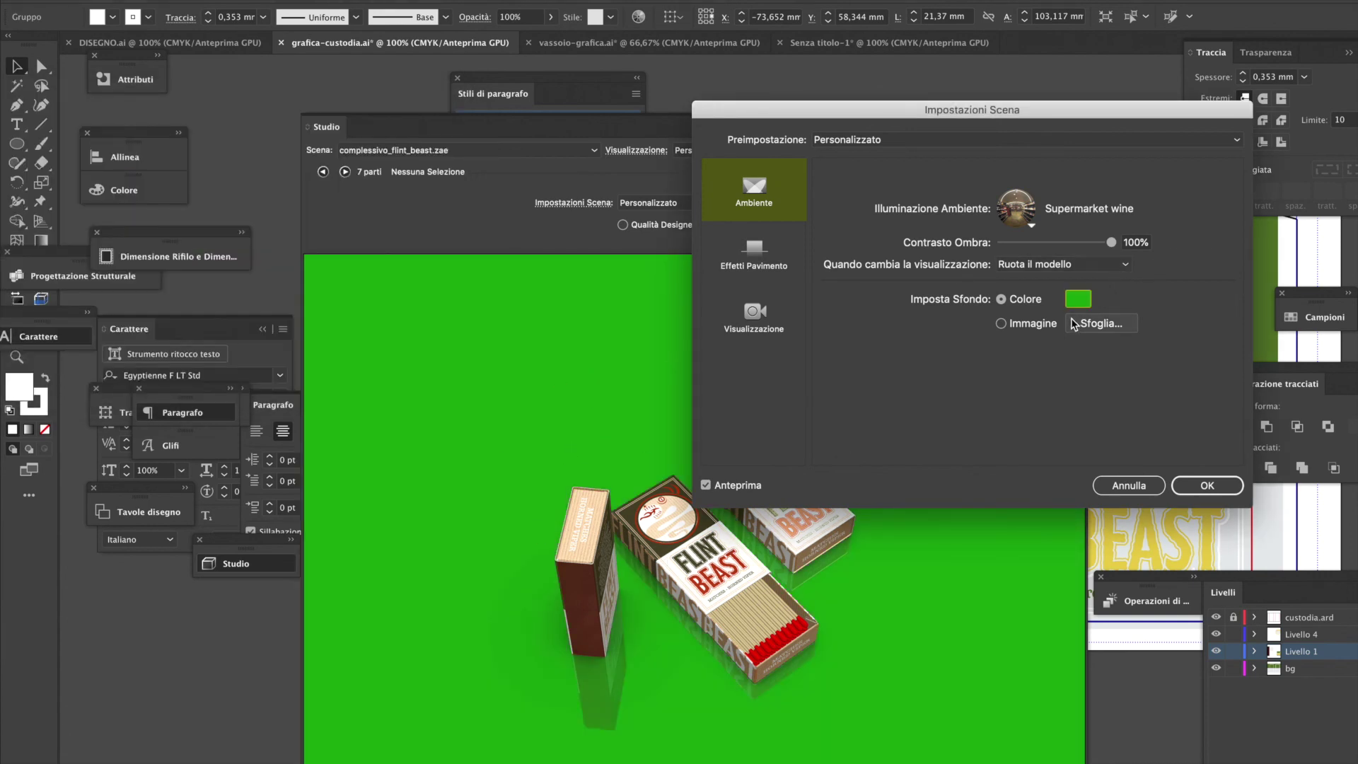
Change the scene's background colour to a dark brown (#514B41)
{"action": "left_click", "coordinate": [1078, 299]}
{"action": "left_click_drag", "start_coordinate": [96, 266], "coordinate": [37, 239]}
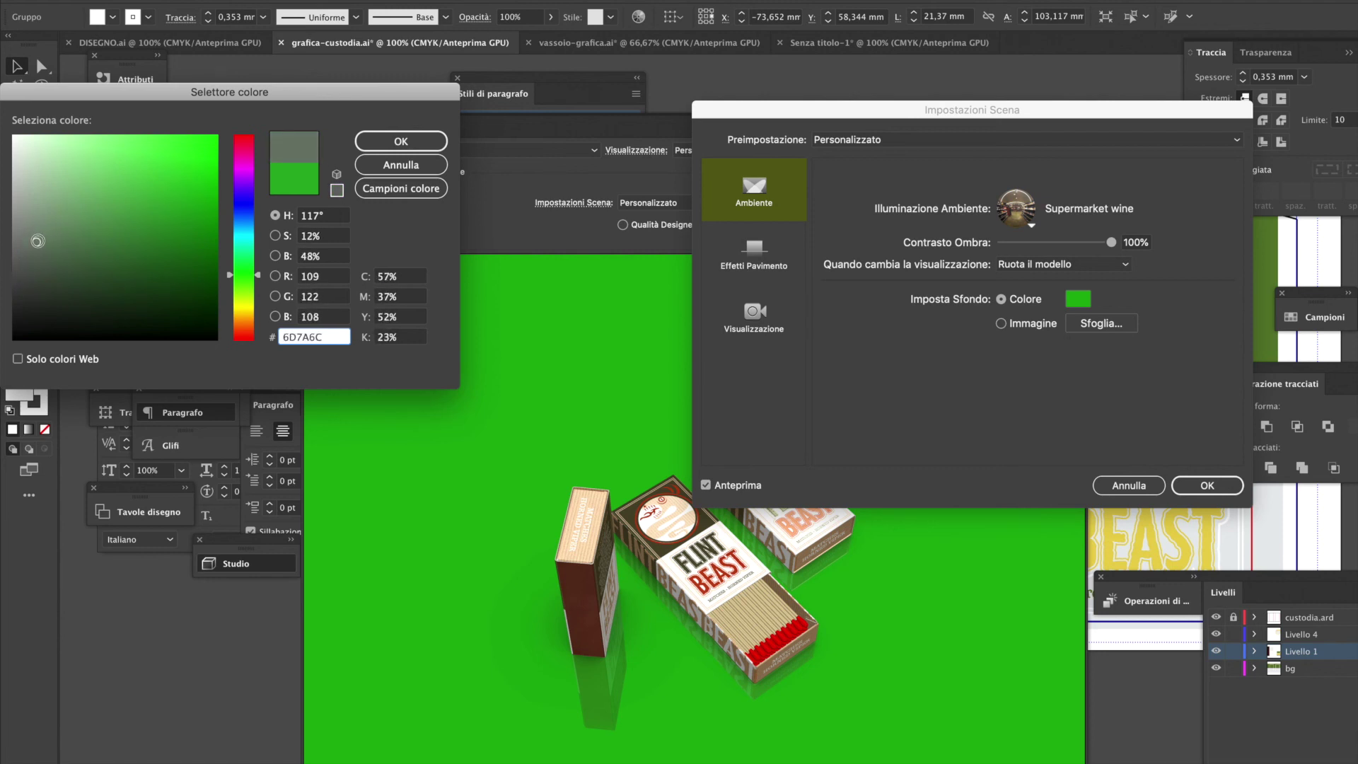
{"action": "left_click_drag", "start_coordinate": [228, 274], "coordinate": [230, 302]}
{"action": "left_click_drag", "start_coordinate": [36, 241], "coordinate": [53, 275]}
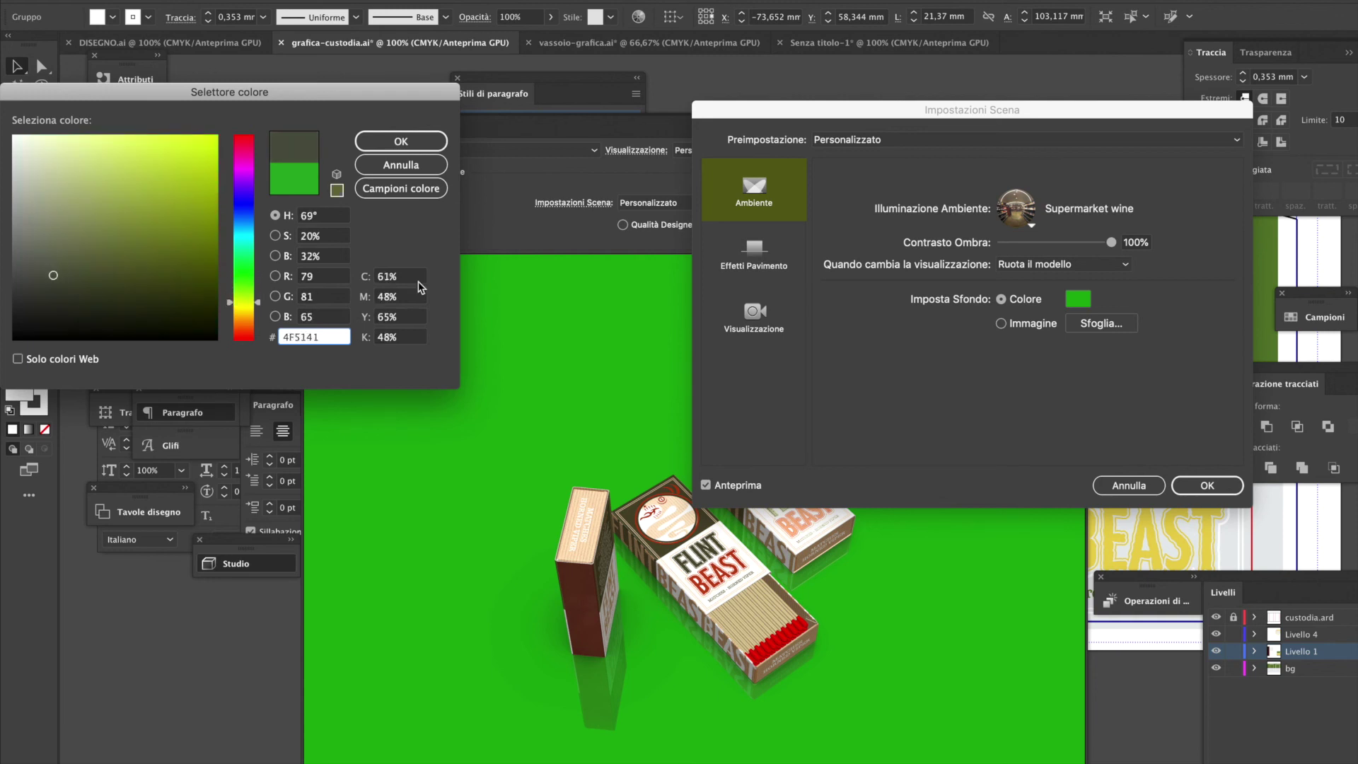
{"action": "left_click_drag", "start_coordinate": [242, 316], "coordinate": [243, 325]}
{"action": "left_click", "coordinate": [401, 141]}
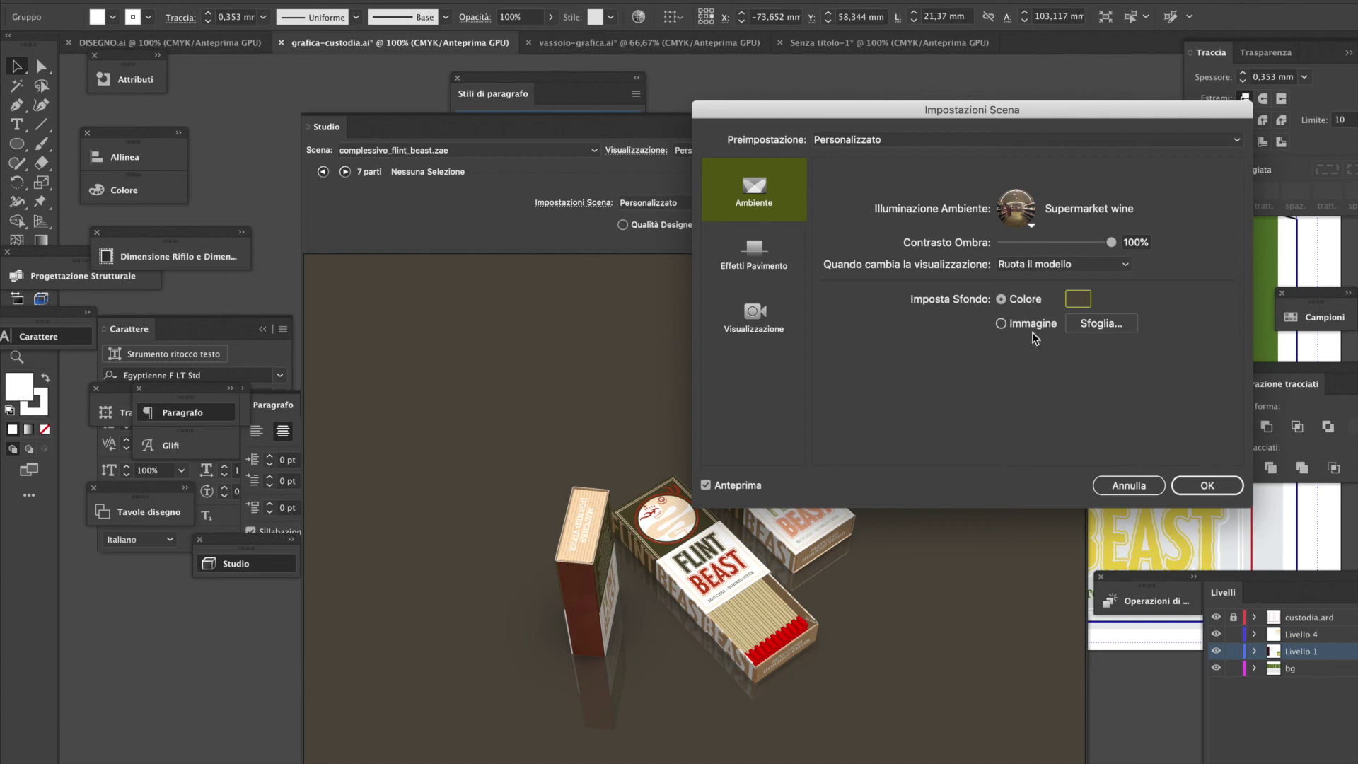
Set the floor shadow intensity to 60% and the floor reflection opacity to 100%, and apply the scene settings
{"action": "left_click", "coordinate": [750, 265]}
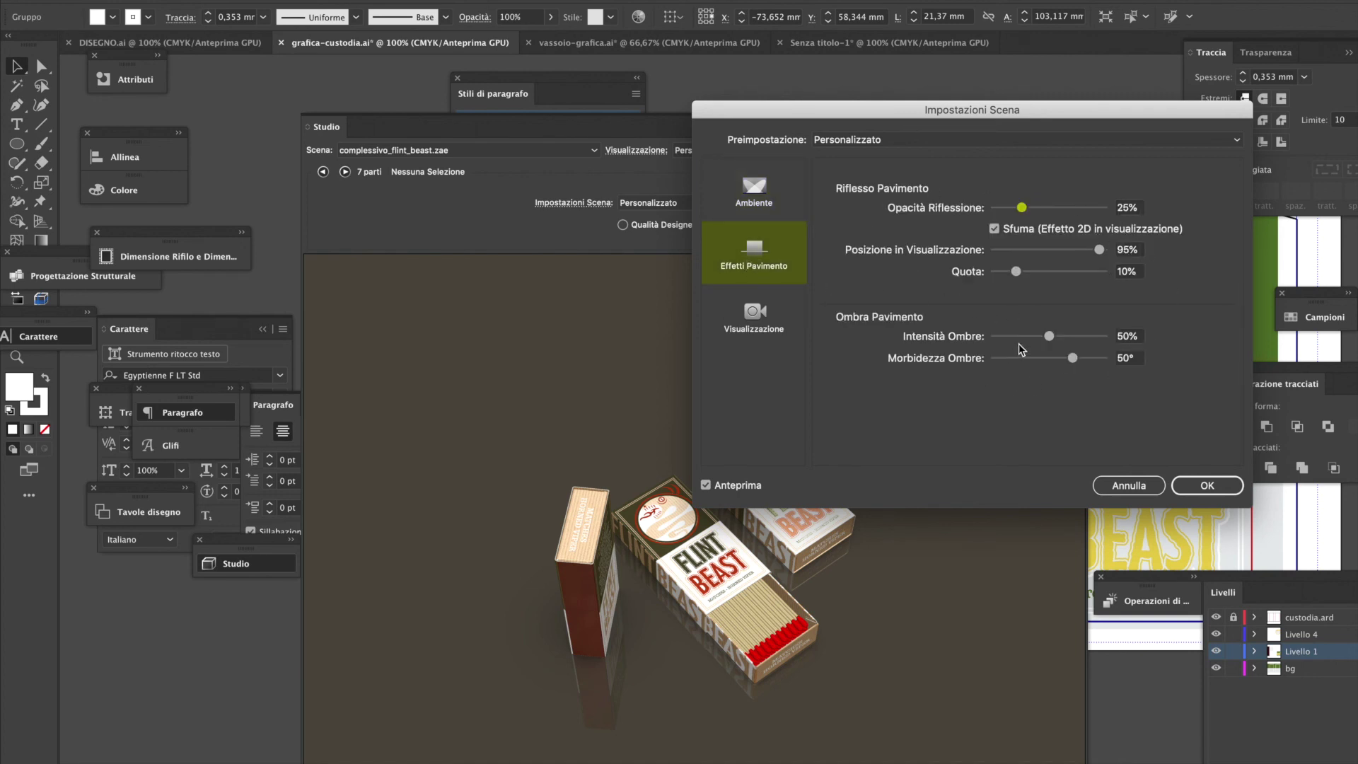
{"action": "left_click_drag", "start_coordinate": [1048, 336], "coordinate": [992, 352]}
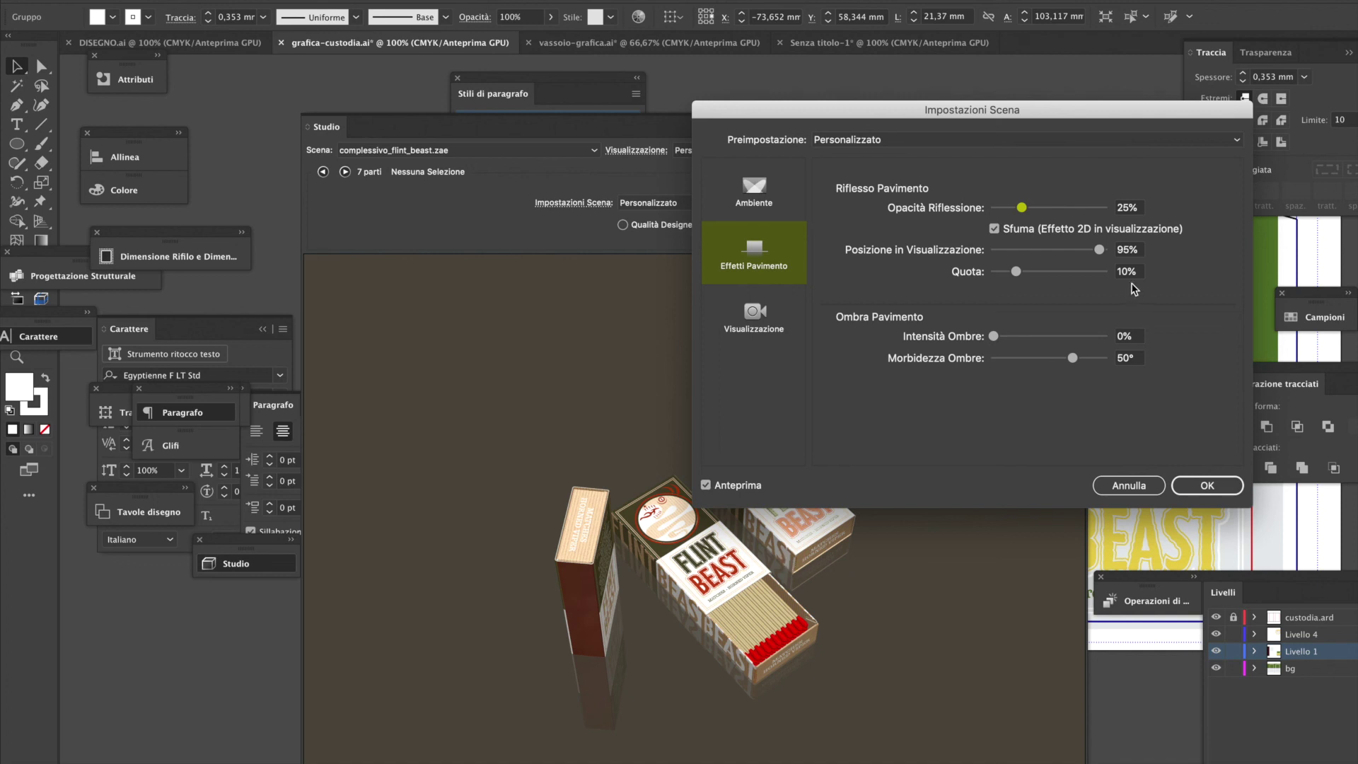
{"action": "left_click", "coordinate": [1061, 336]}
{"action": "left_click_drag", "start_coordinate": [1022, 208], "coordinate": [1118, 211]}
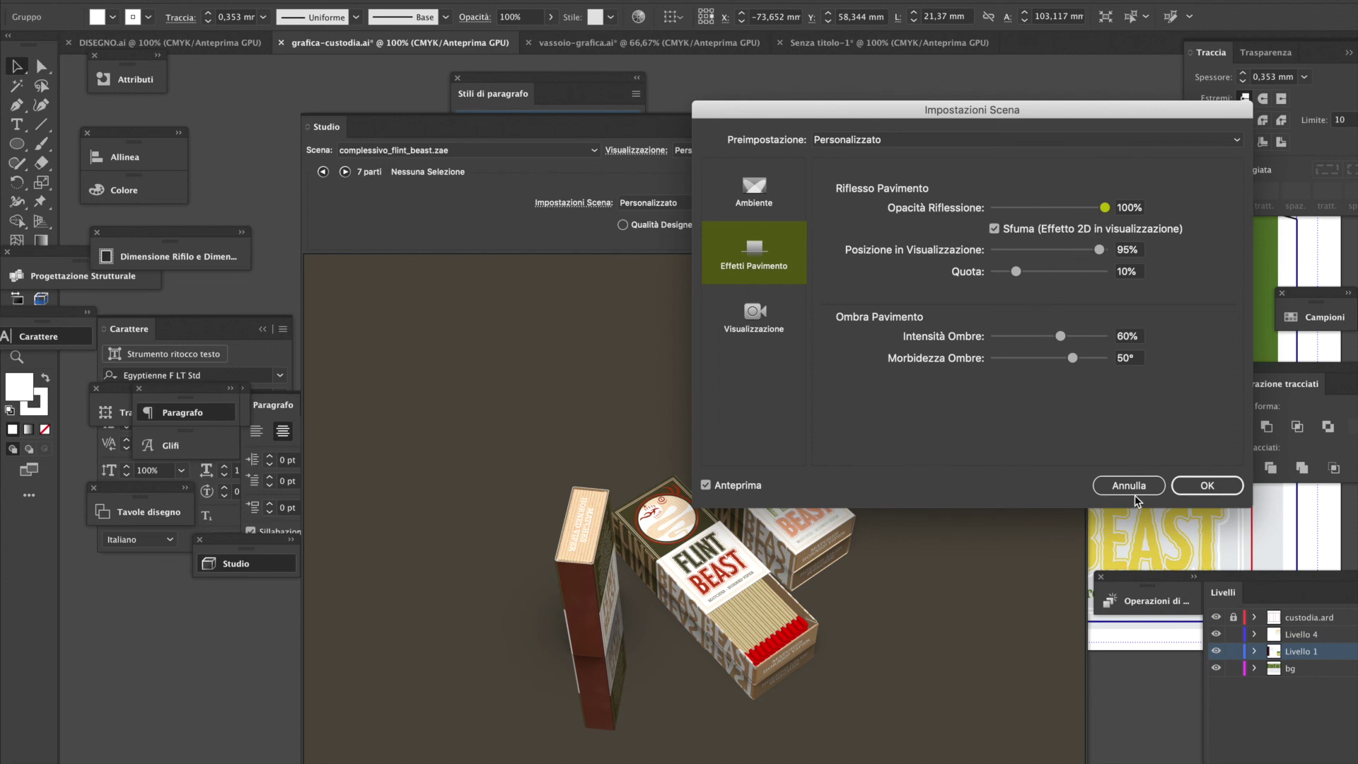
{"action": "left_click", "coordinate": [1208, 485]}
Reopen the scene settings and set the floor reflection opacity to 66%
{"action": "left_click_drag", "start_coordinate": [860, 606], "coordinate": [795, 580]}
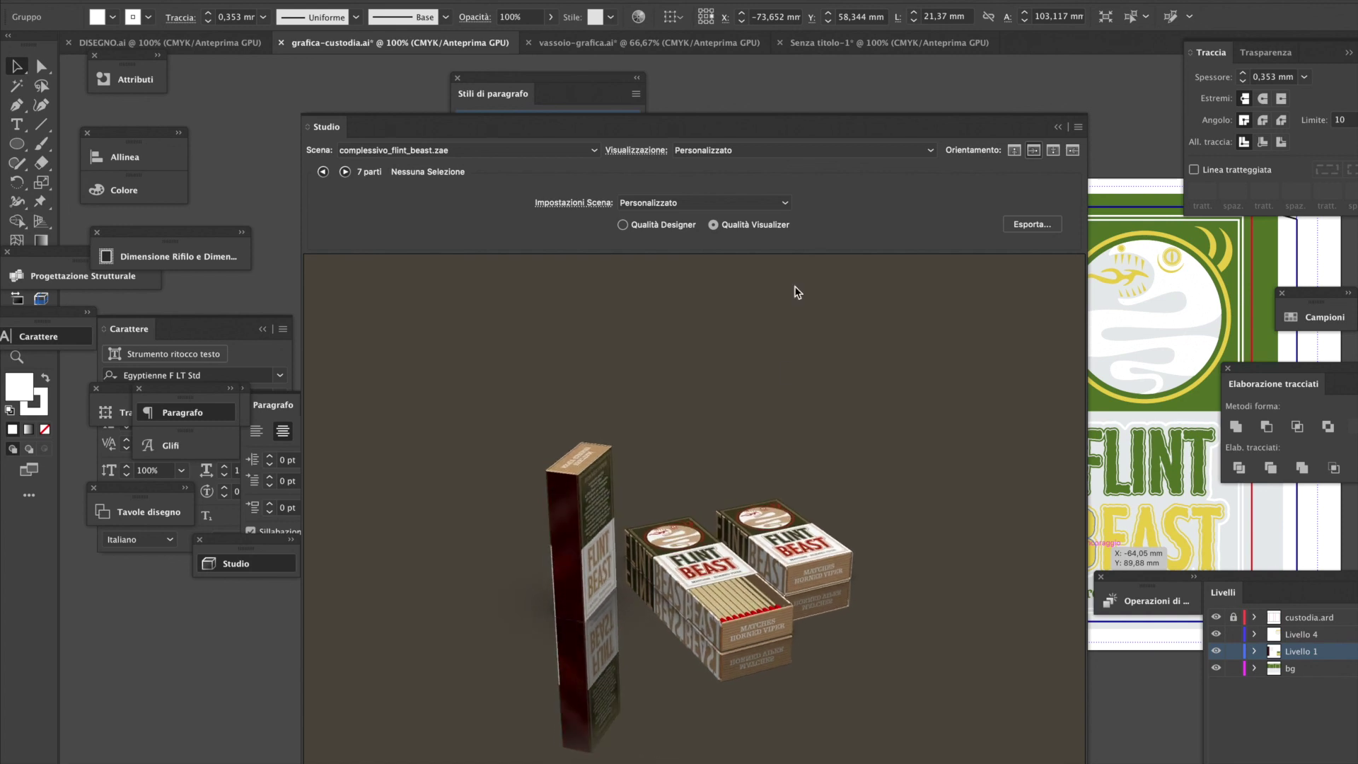
{"action": "left_click", "coordinate": [641, 150]}
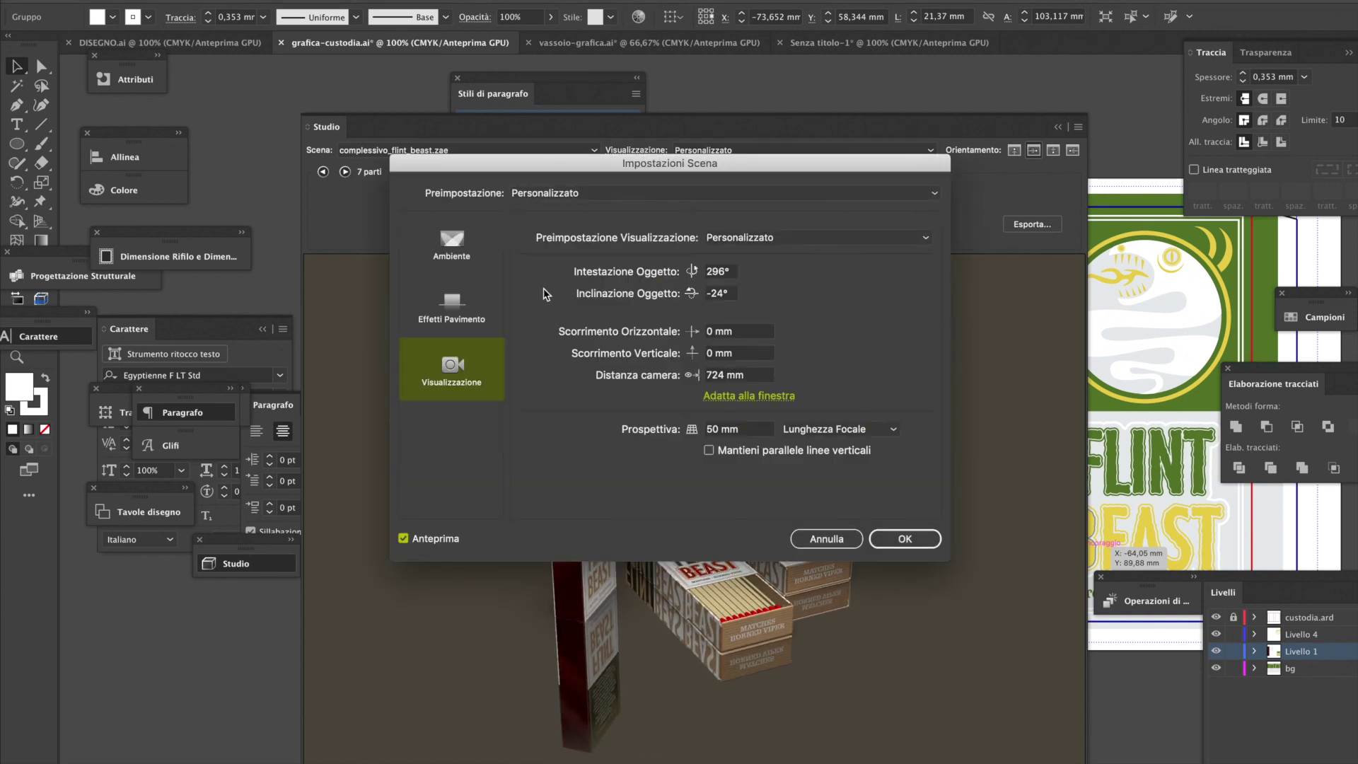
{"action": "left_click", "coordinate": [458, 311]}
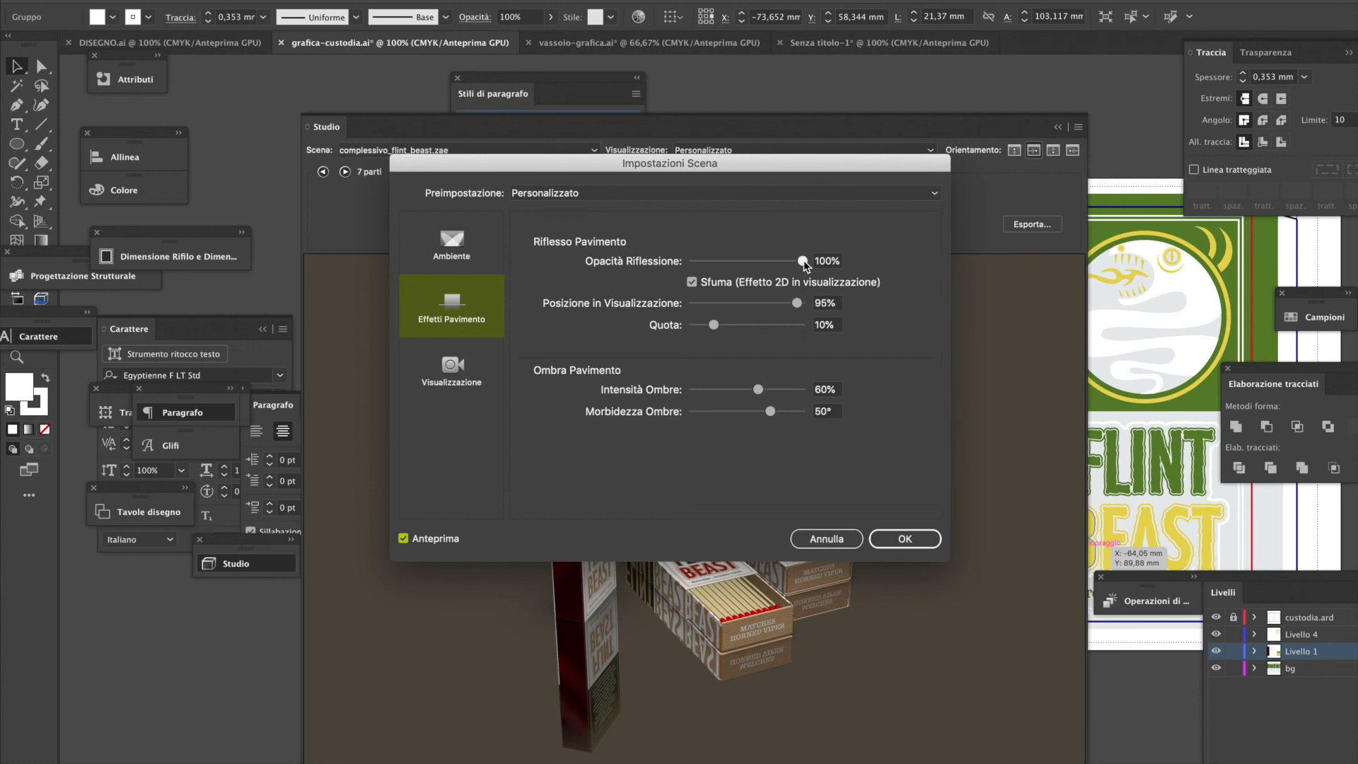
{"action": "mouse_move", "coordinate": [773, 267]}
{"action": "left_mouse_down"}
{"action": "mouse_move", "coordinate": [676, 271]}
{"action": "mouse_move", "coordinate": [788, 268]}
{"action": "mouse_move", "coordinate": [761, 267]}
{"action": "left_mouse_up"}
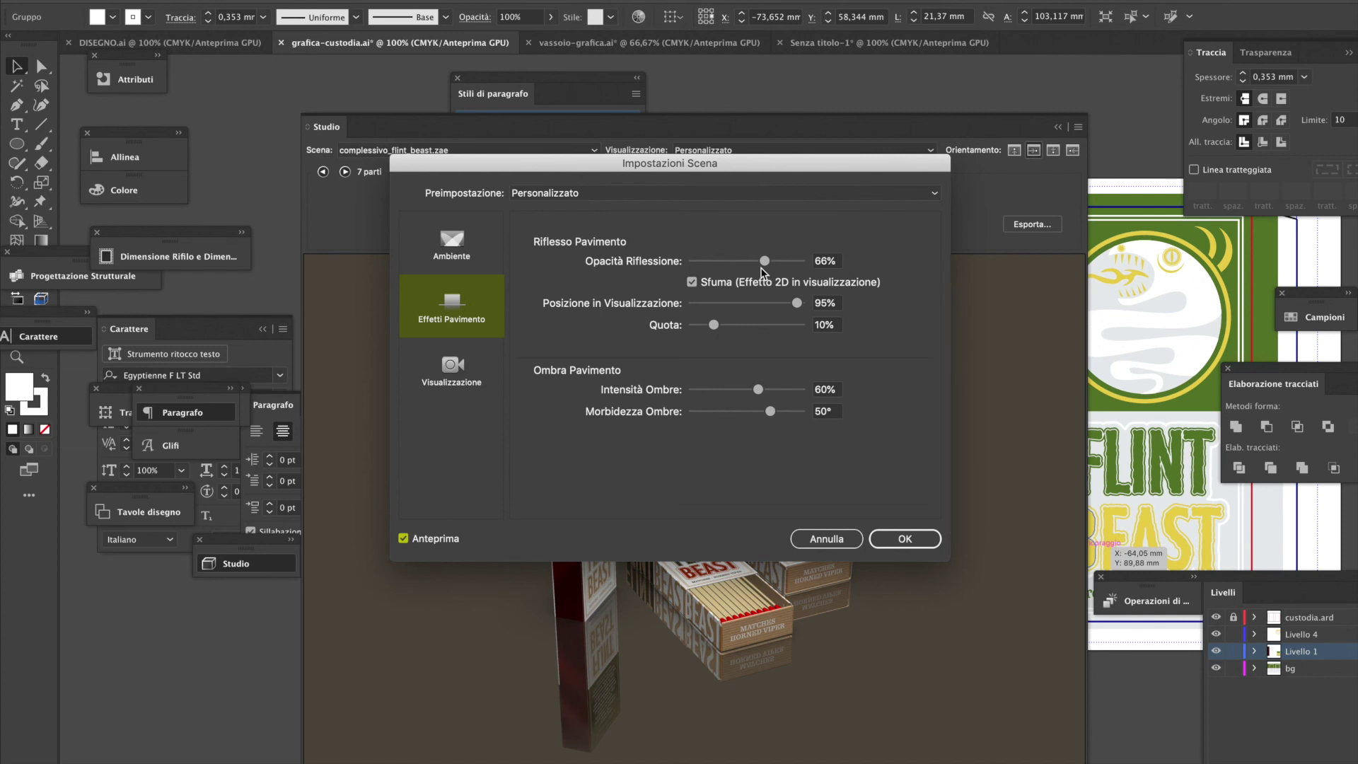
Lighten the scene's background colour to a greyish beige and apply the scene settings
{"action": "left_click", "coordinate": [460, 243]}
{"action": "left_click", "coordinate": [776, 354]}
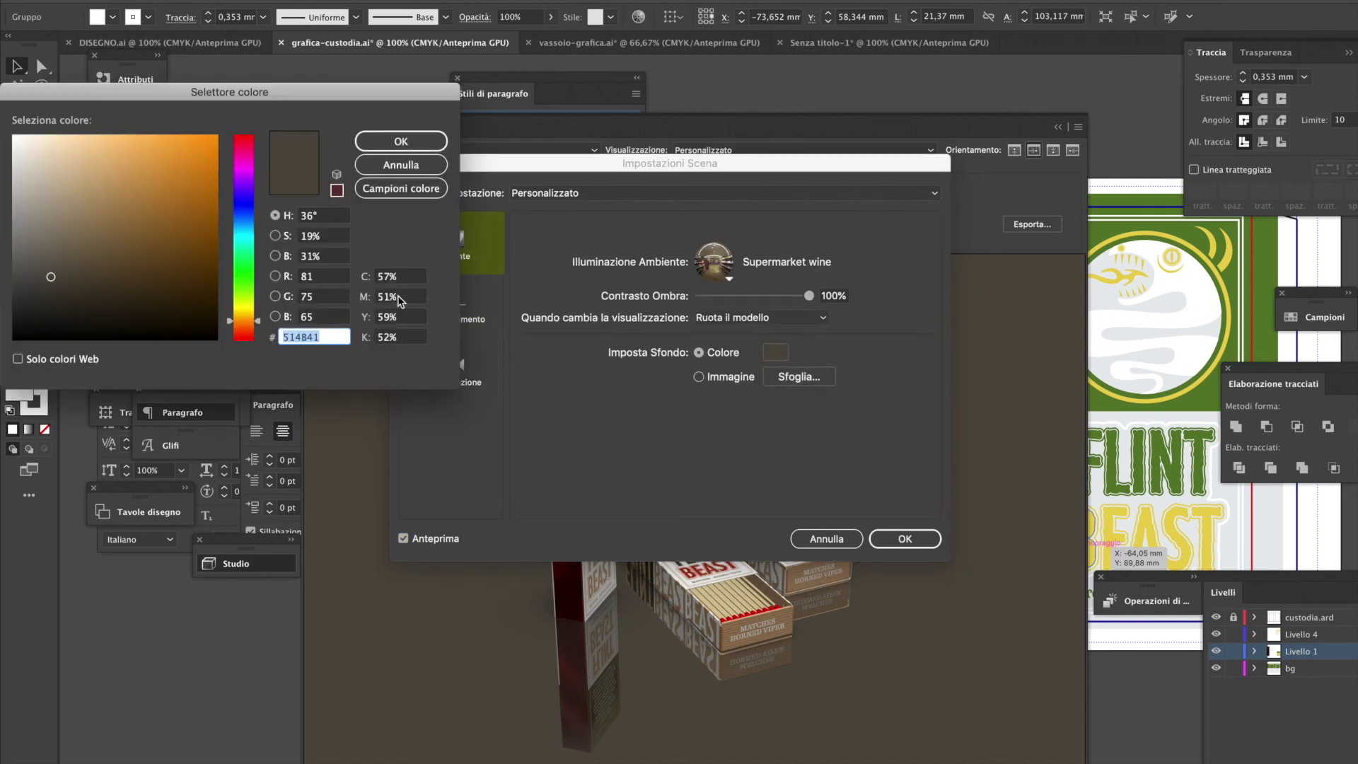
{"action": "left_click", "coordinate": [39, 208]}
{"action": "left_click", "coordinate": [420, 144]}
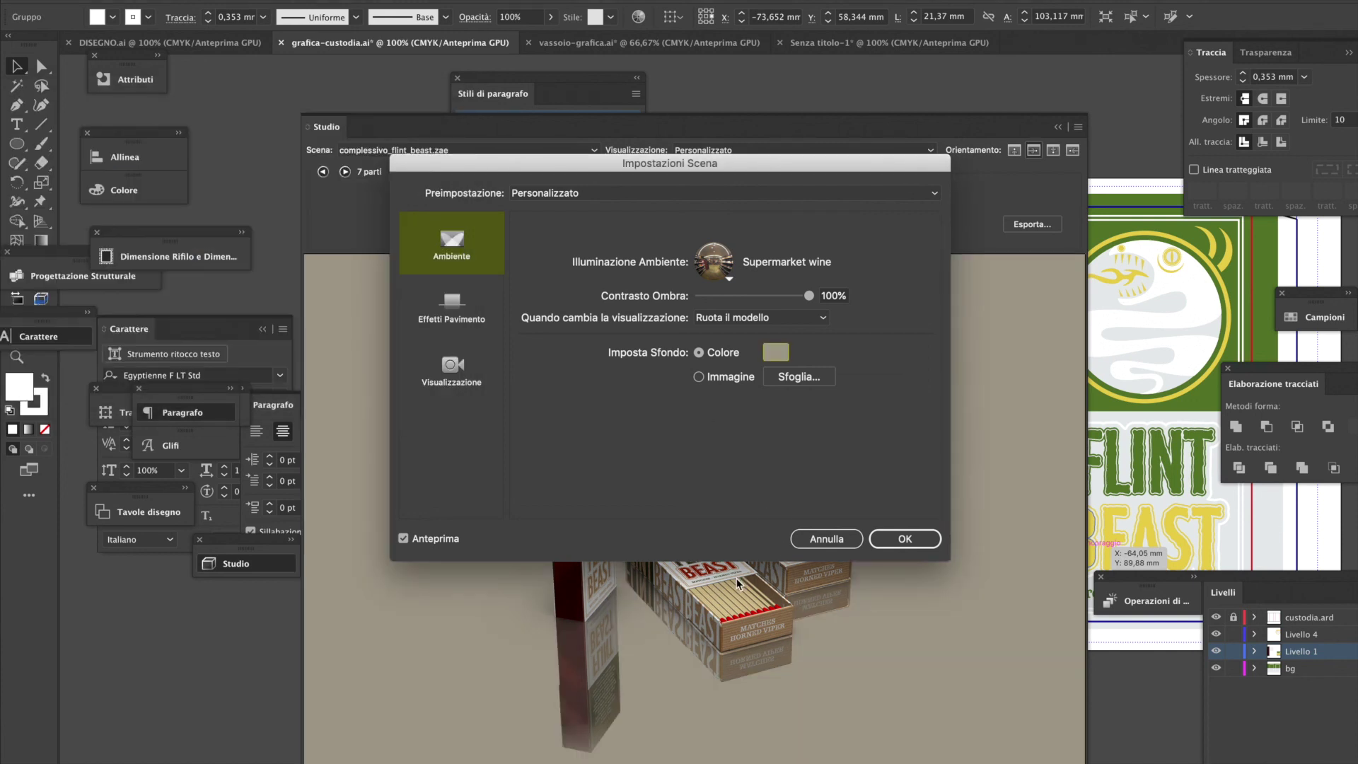
{"action": "left_click", "coordinate": [914, 539]}
{"action": "left_click_drag", "start_coordinate": [800, 620], "coordinate": [809, 633]}
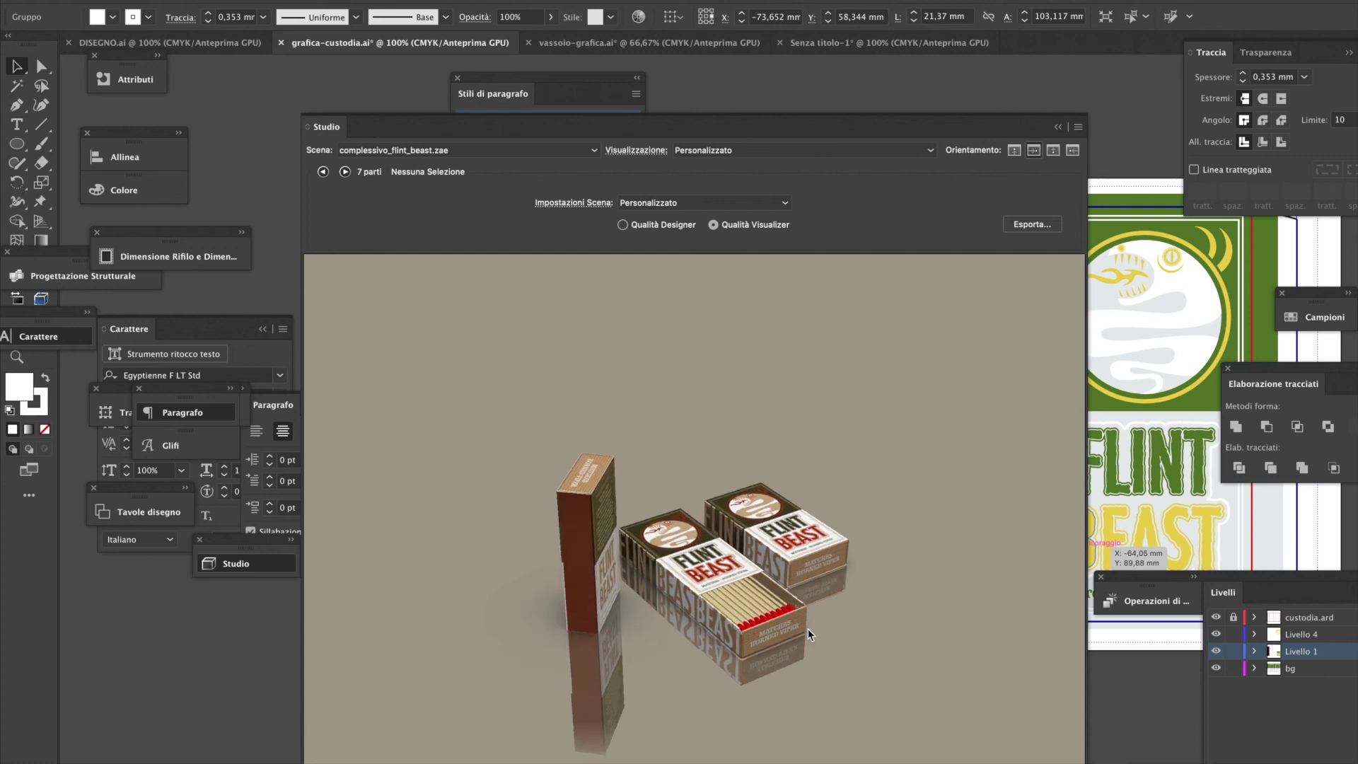